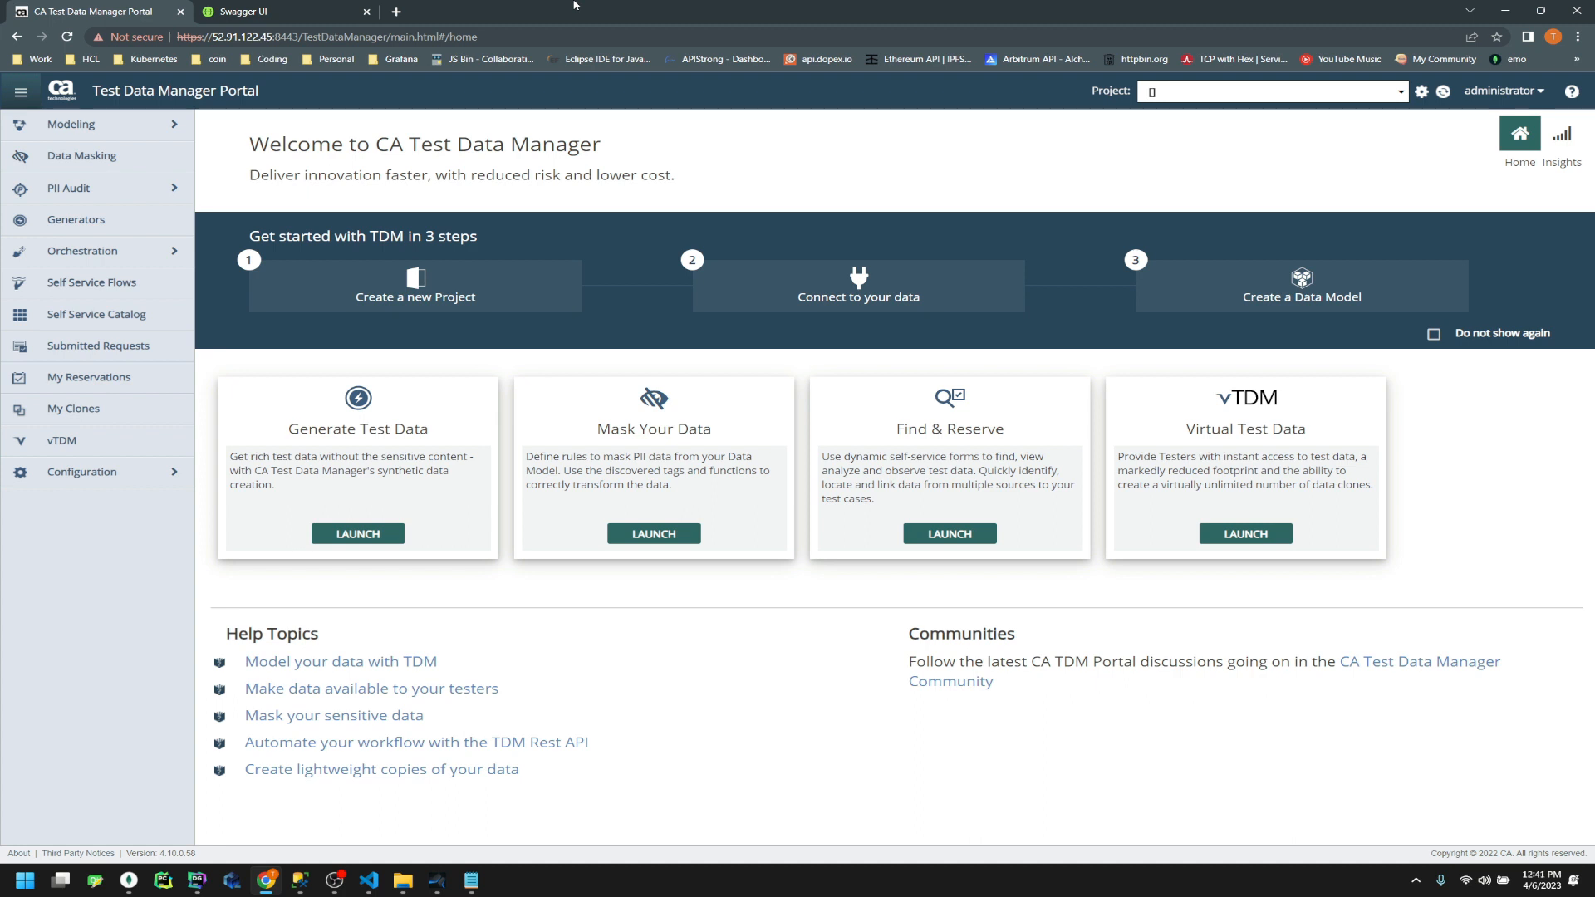
Bring MongoDB Compass to the front from the taskbar
{"action": "left_click", "coordinate": [142, 884]}
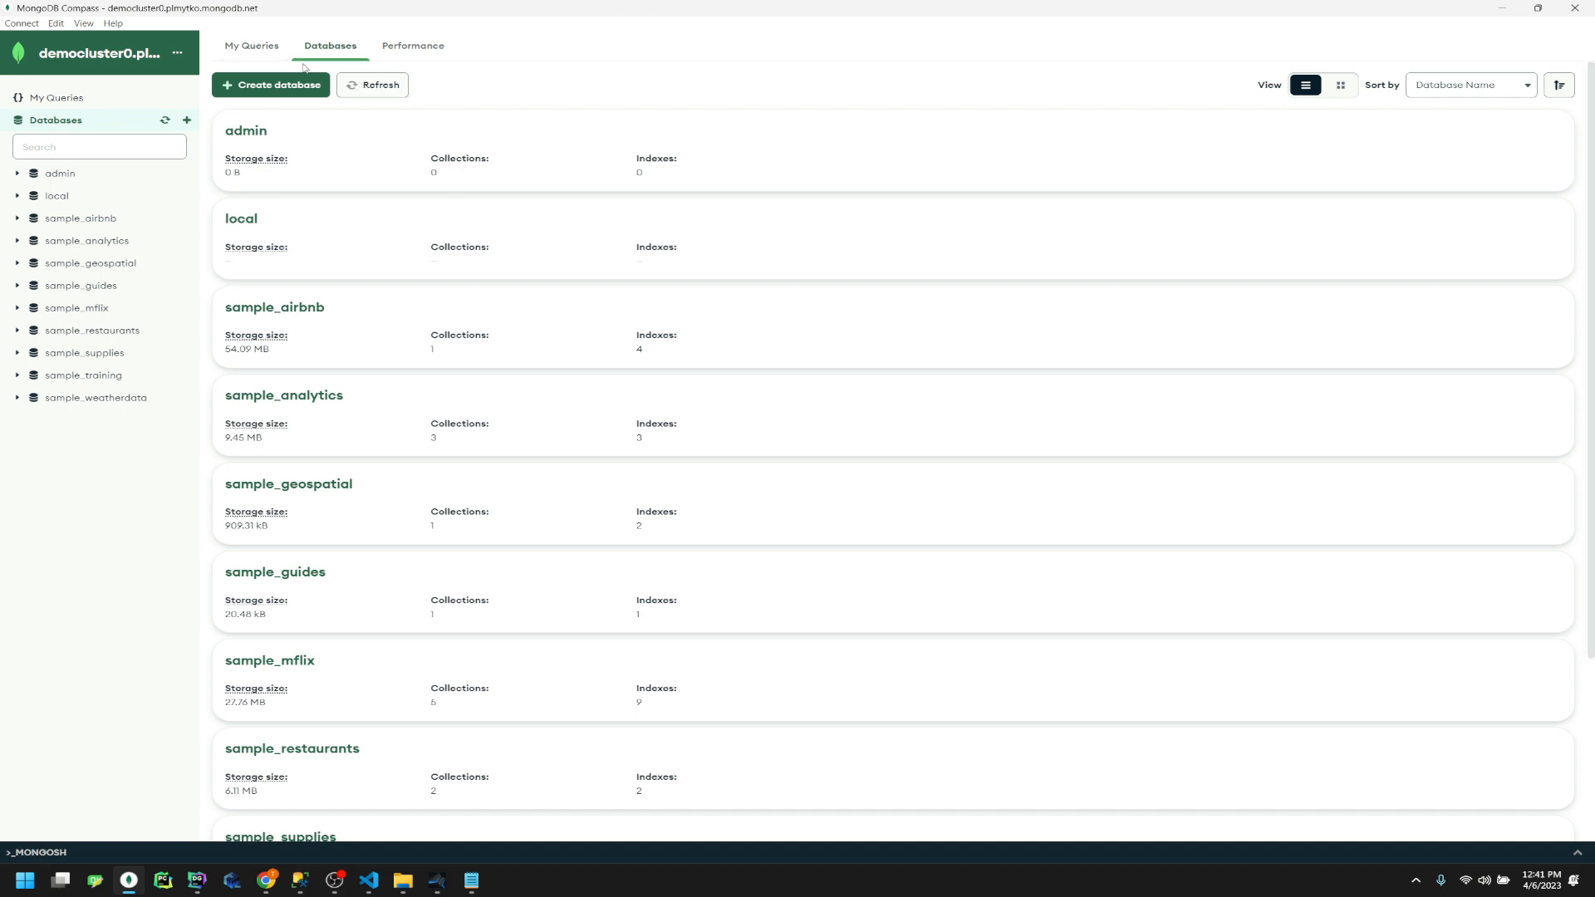
Start a new database named people_demo_db, pasting the name from the notes
{"action": "left_click", "coordinate": [289, 87]}
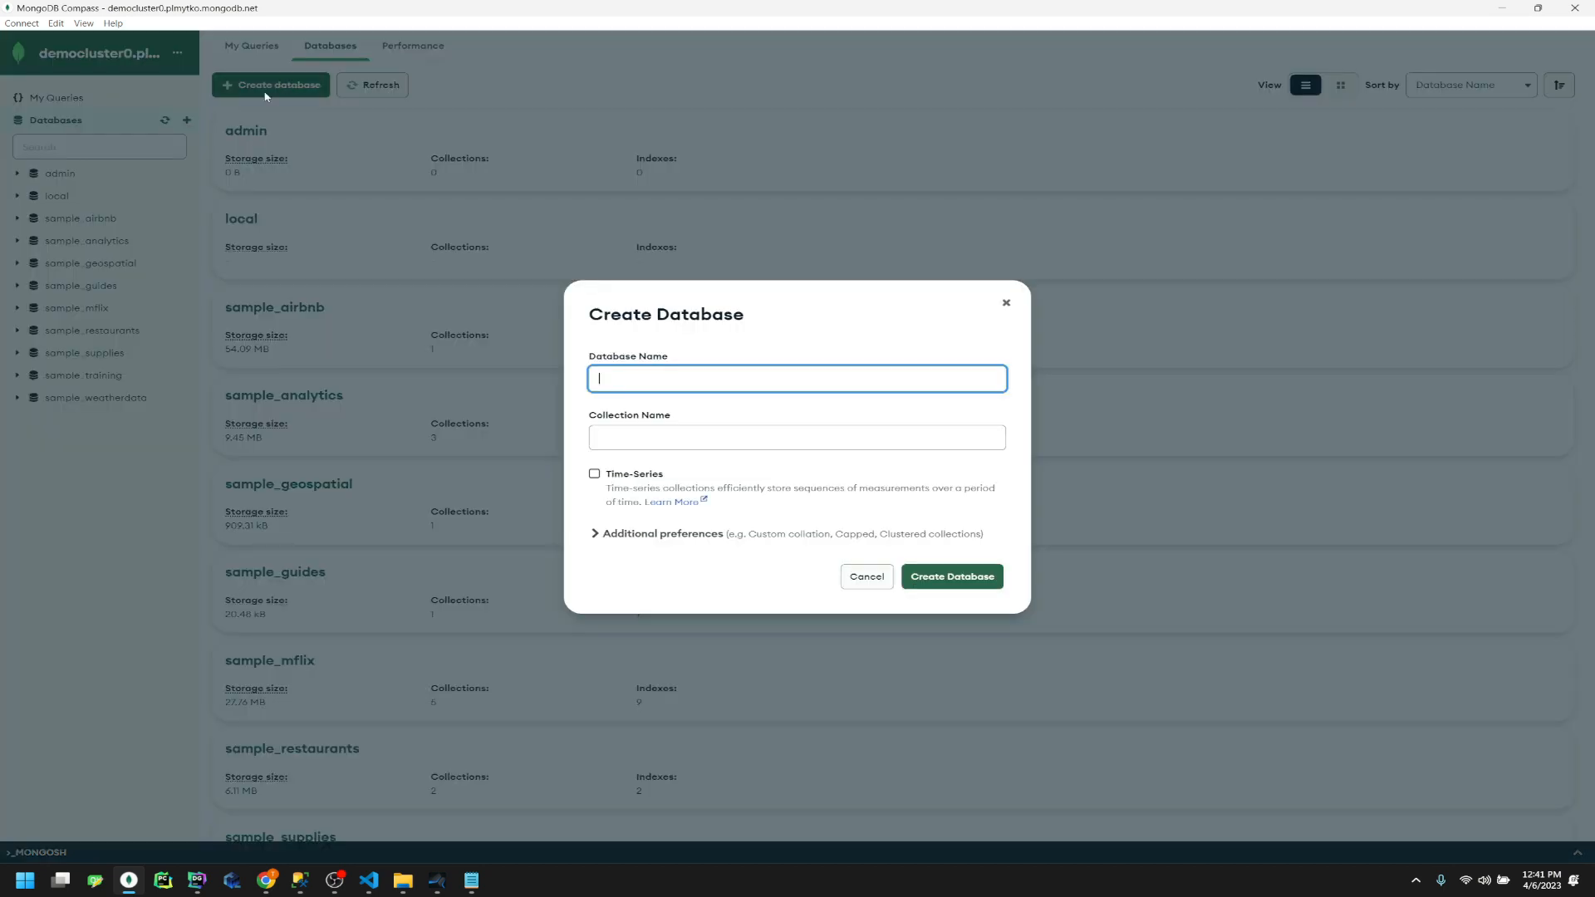
{"action": "left_click", "coordinate": [471, 881]}
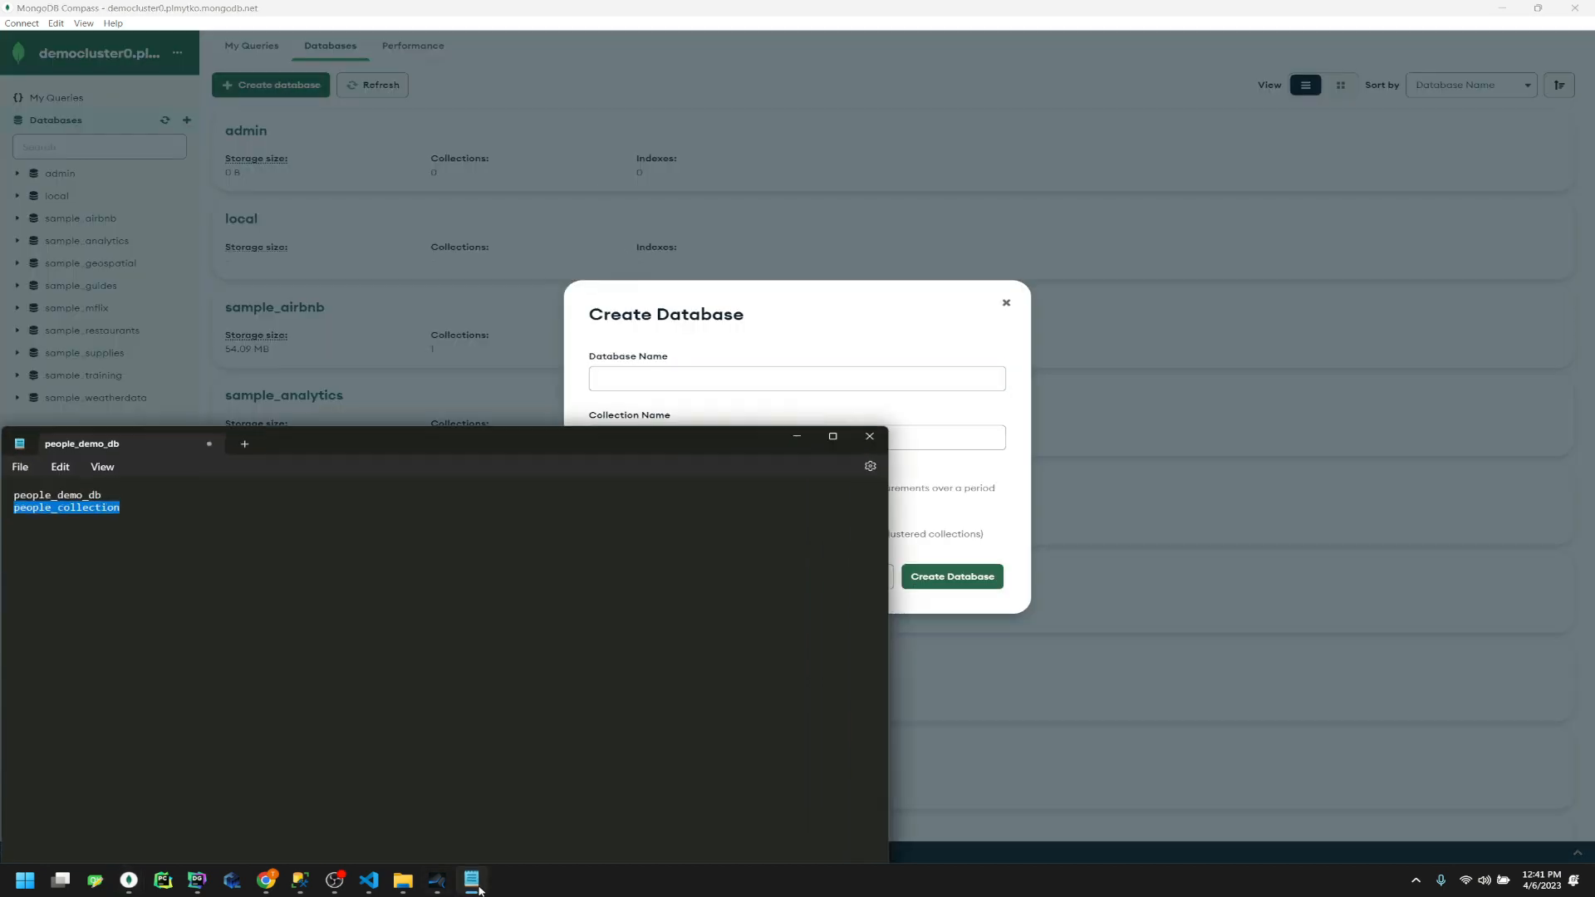
{"action": "left_click_drag", "start_coordinate": [134, 497], "coordinate": [3, 497]}
{"action": "key", "text": "ctrl+c"}
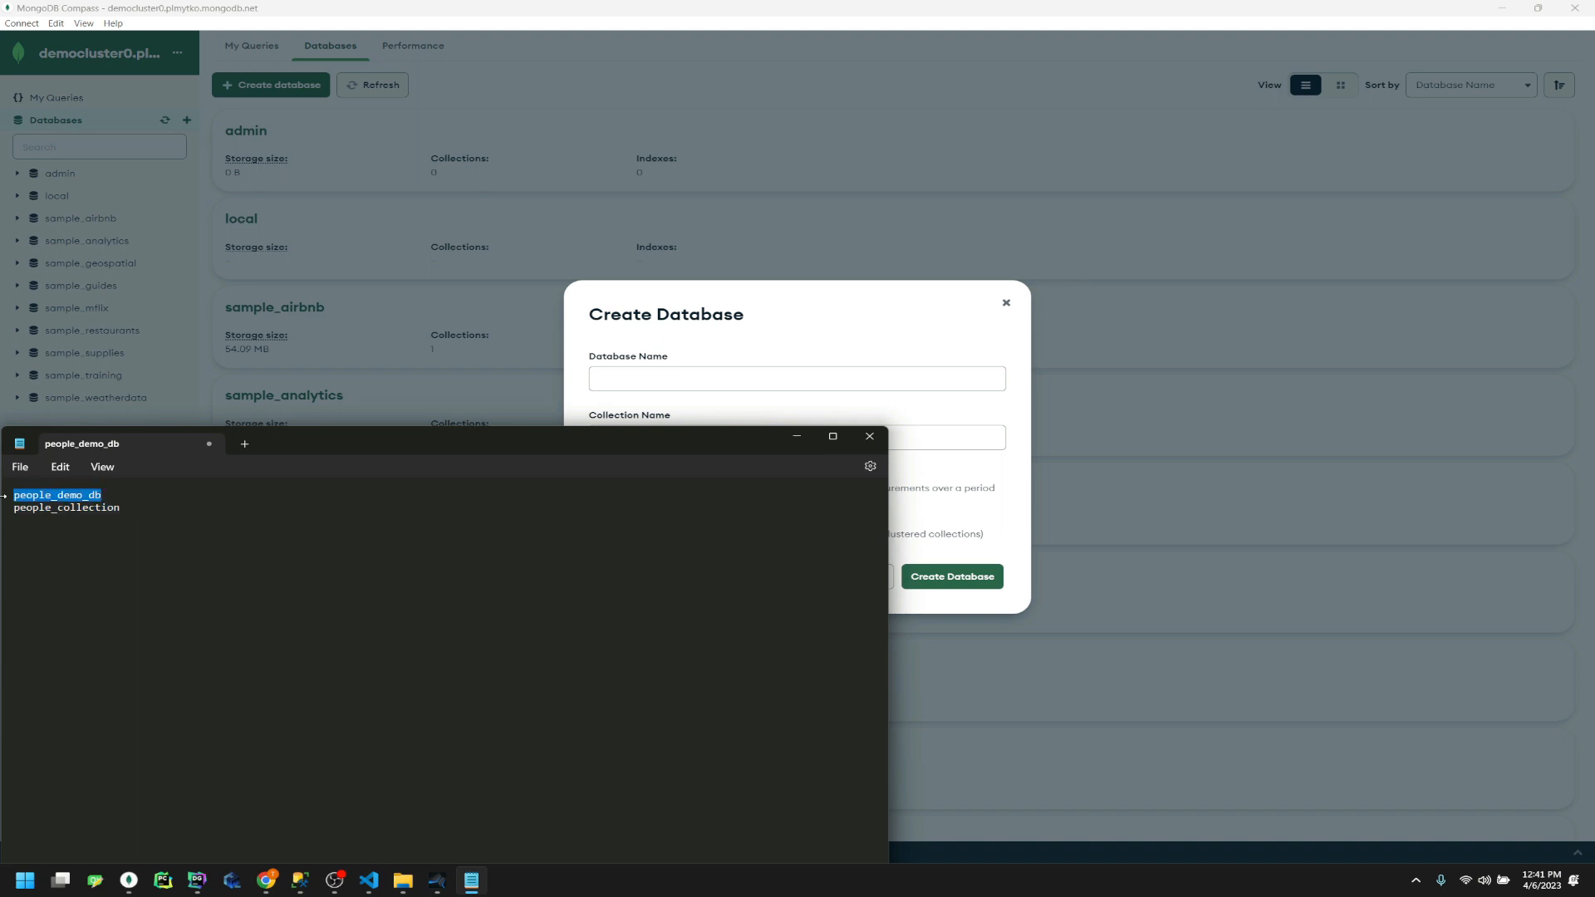
{"action": "left_click", "coordinate": [811, 380]}
{"action": "key", "text": "ctrl+v"}
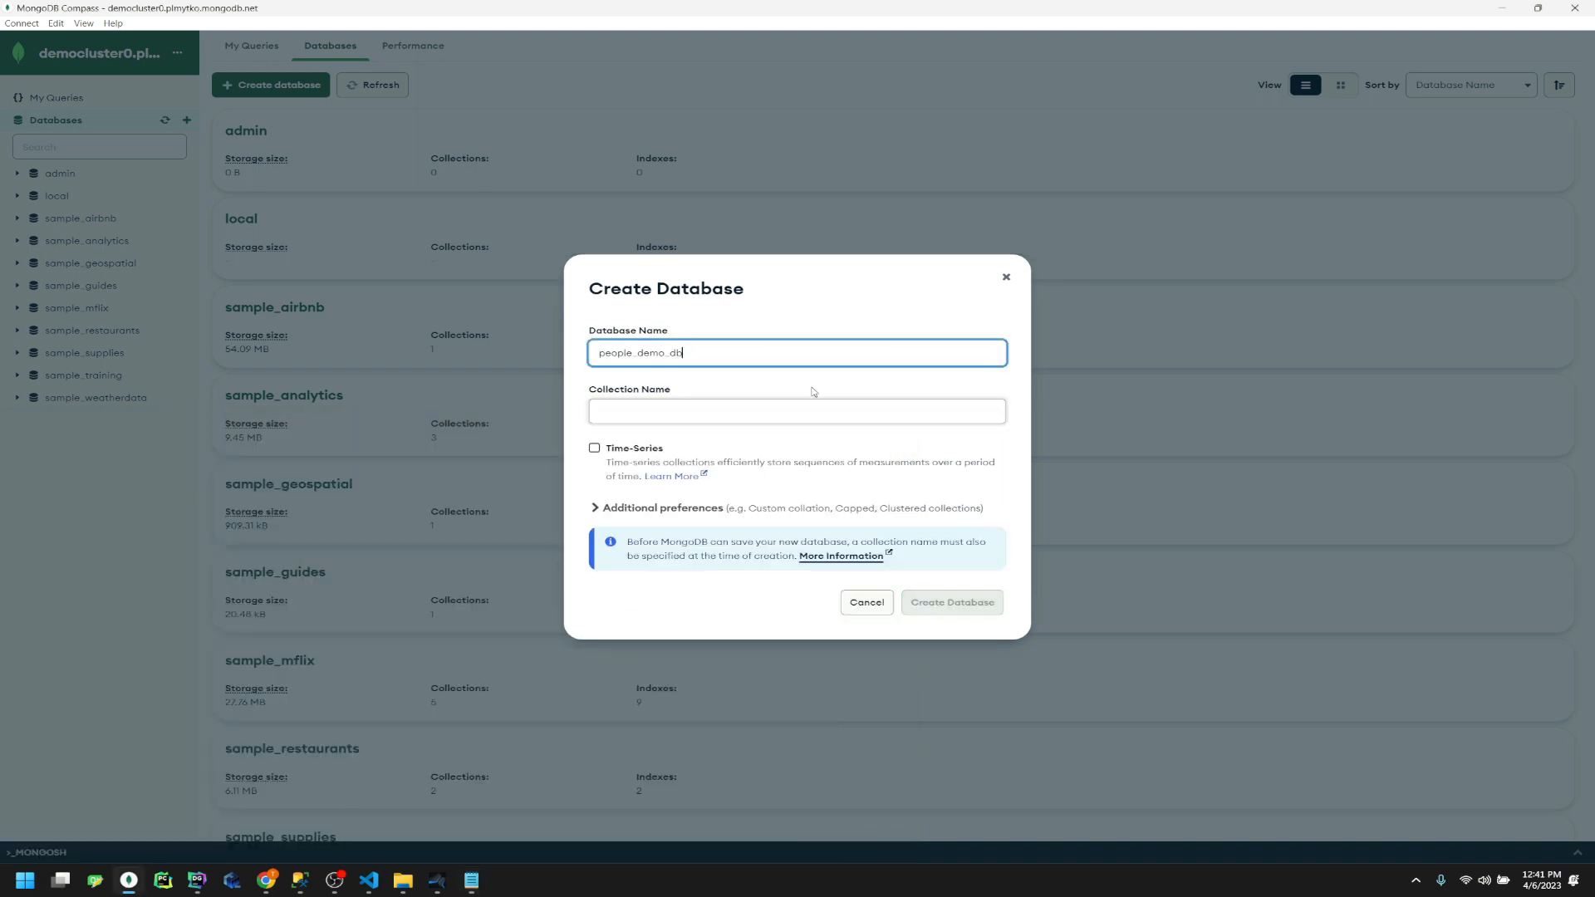
Add people_collection as its collection, create the database, and show the desktop
{"action": "left_click", "coordinate": [484, 886]}
{"action": "left_click_drag", "start_coordinate": [150, 505], "coordinate": [16, 512]}
{"action": "key", "text": "ctrl+c"}
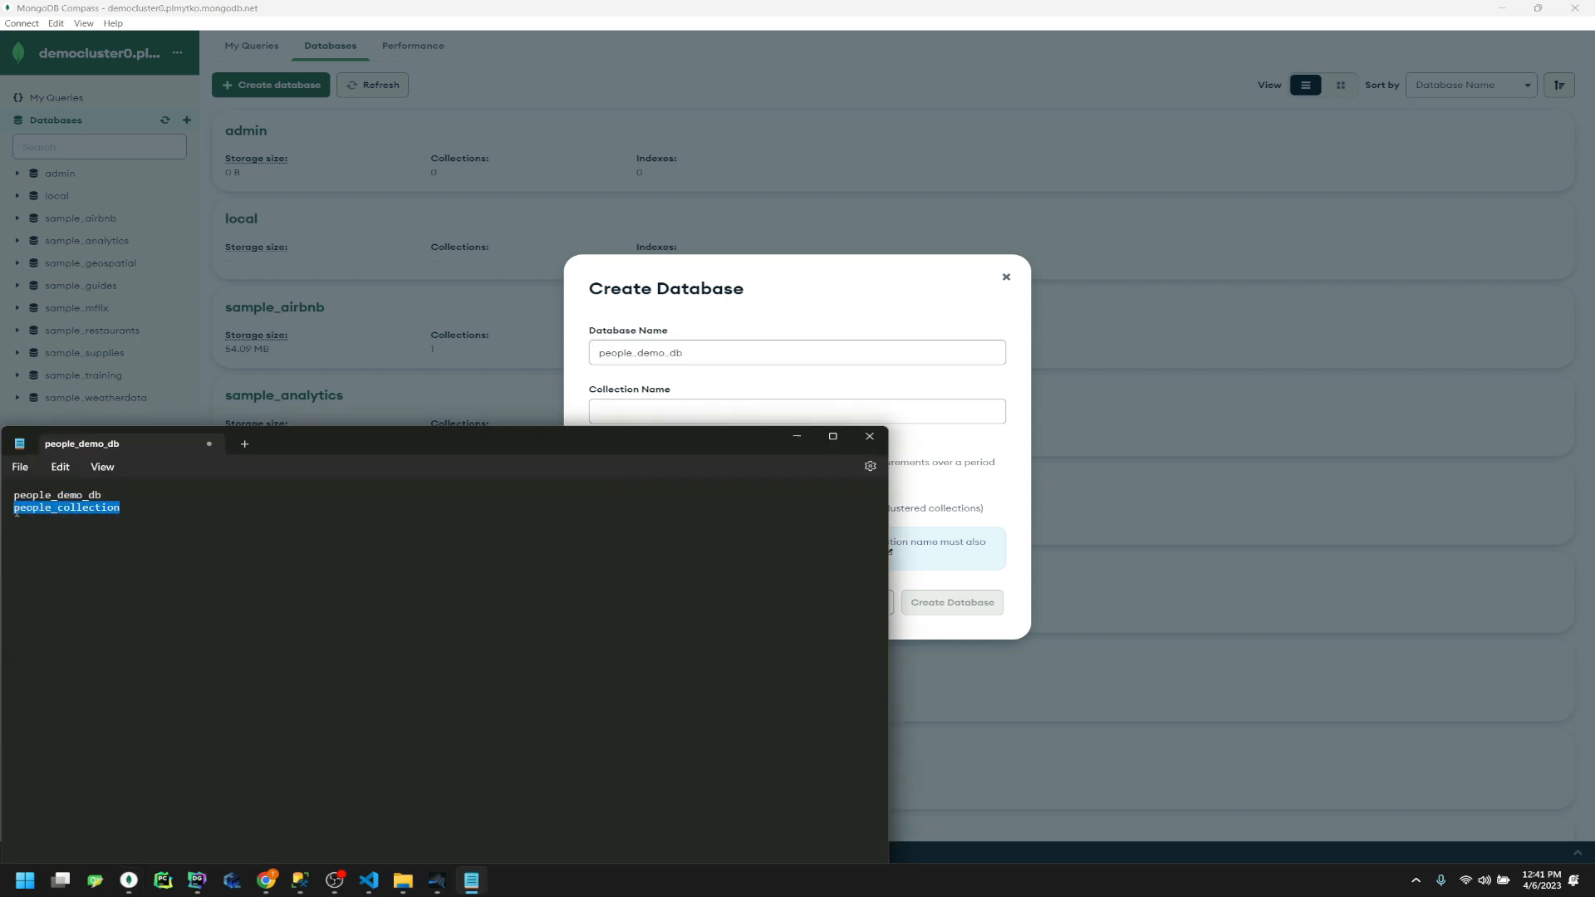
{"action": "left_click", "coordinate": [788, 293]}
{"action": "left_click", "coordinate": [717, 407]}
{"action": "key", "text": "ctrl+v"}
{"action": "left_click", "coordinate": [968, 573]}
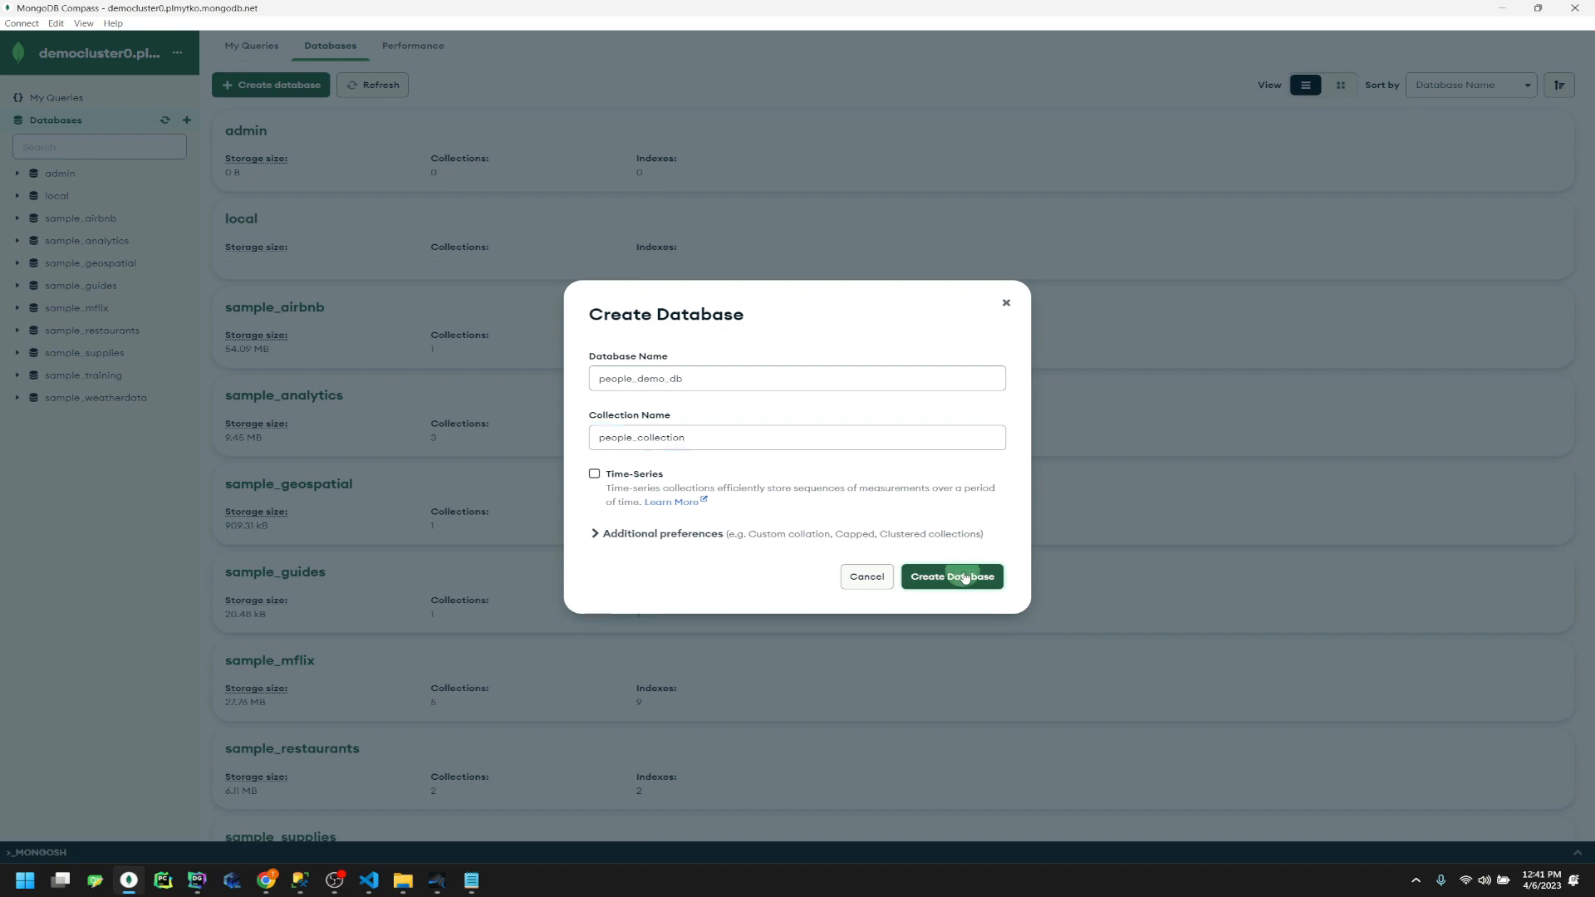
{"action": "key", "text": "super+d"}
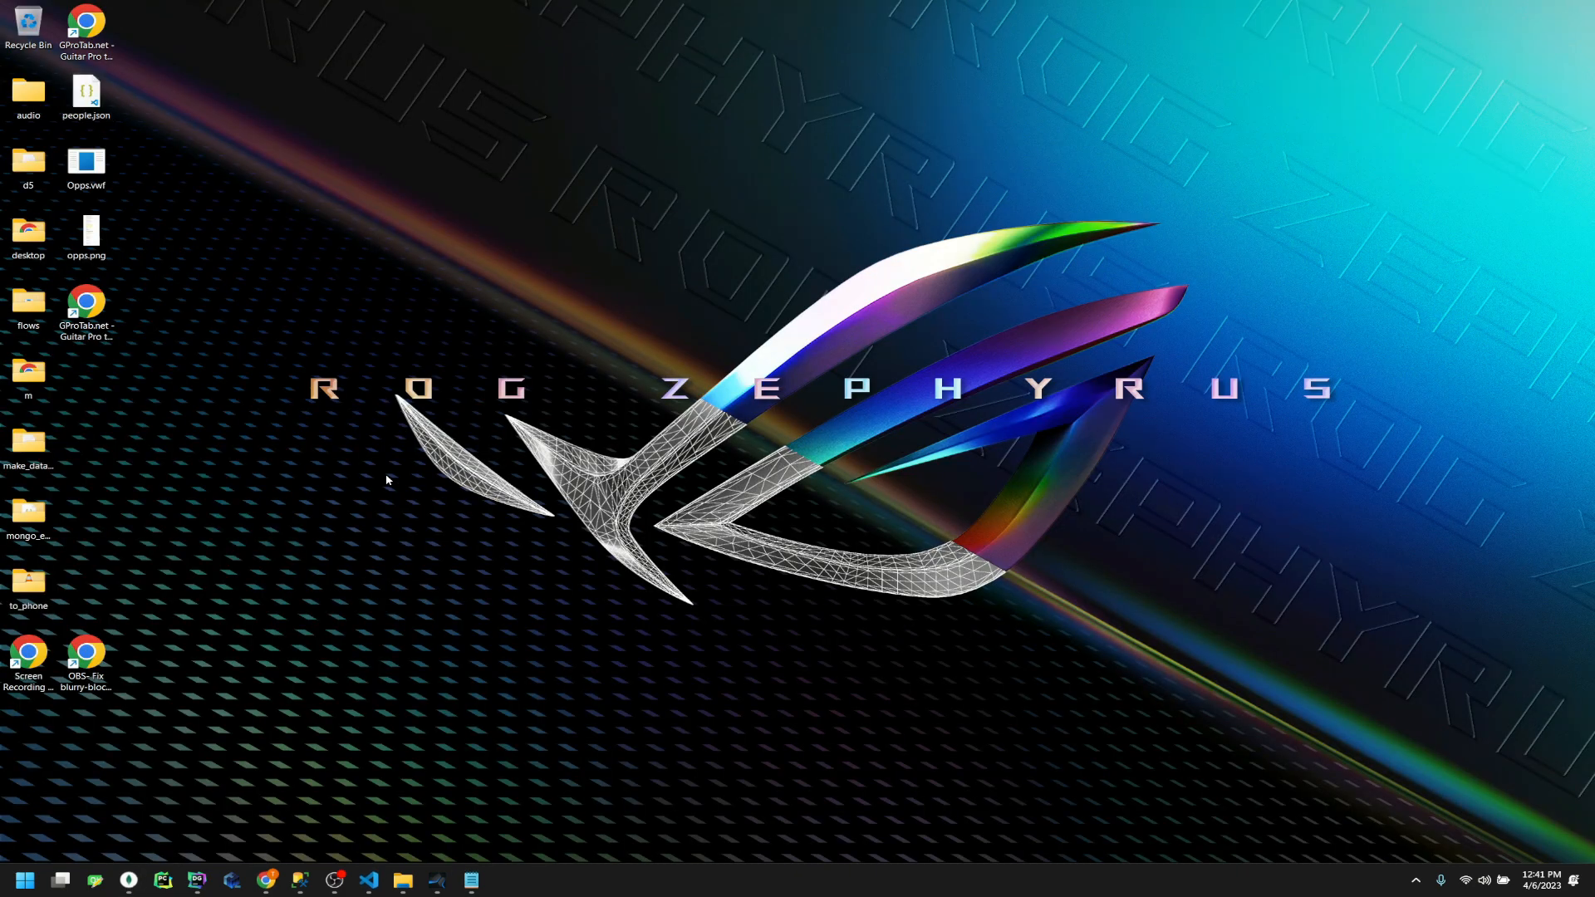
Review the employee record in people.json in VS Code, then return to Compass
{"action": "double_click", "coordinate": [87, 106]}
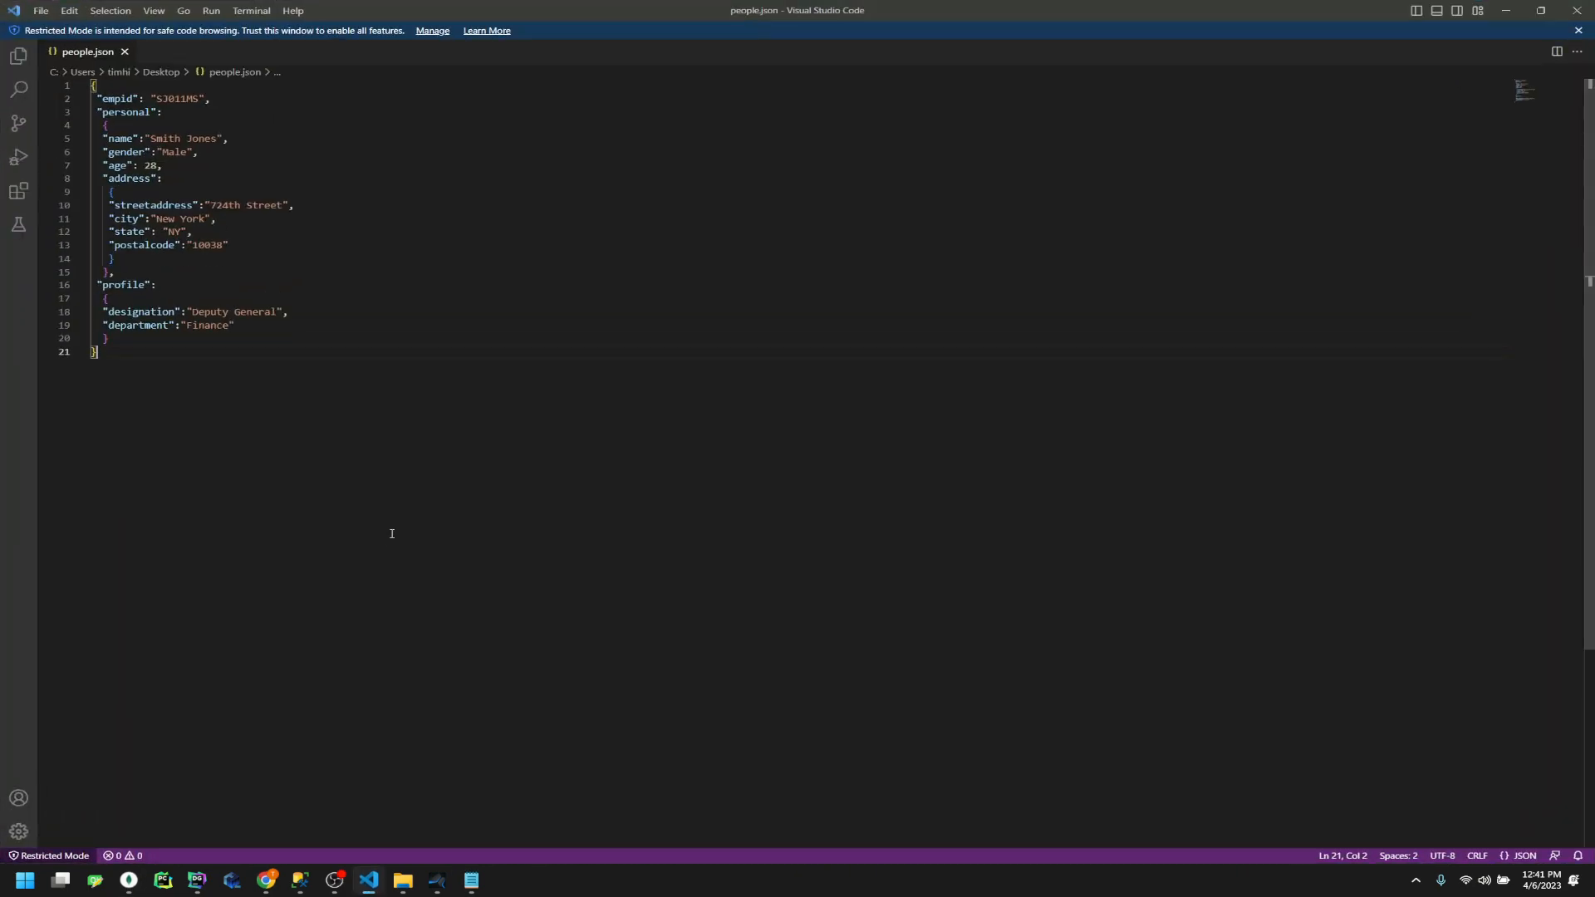
{"action": "left_click_drag", "start_coordinate": [359, 502], "coordinate": [91, 83]}
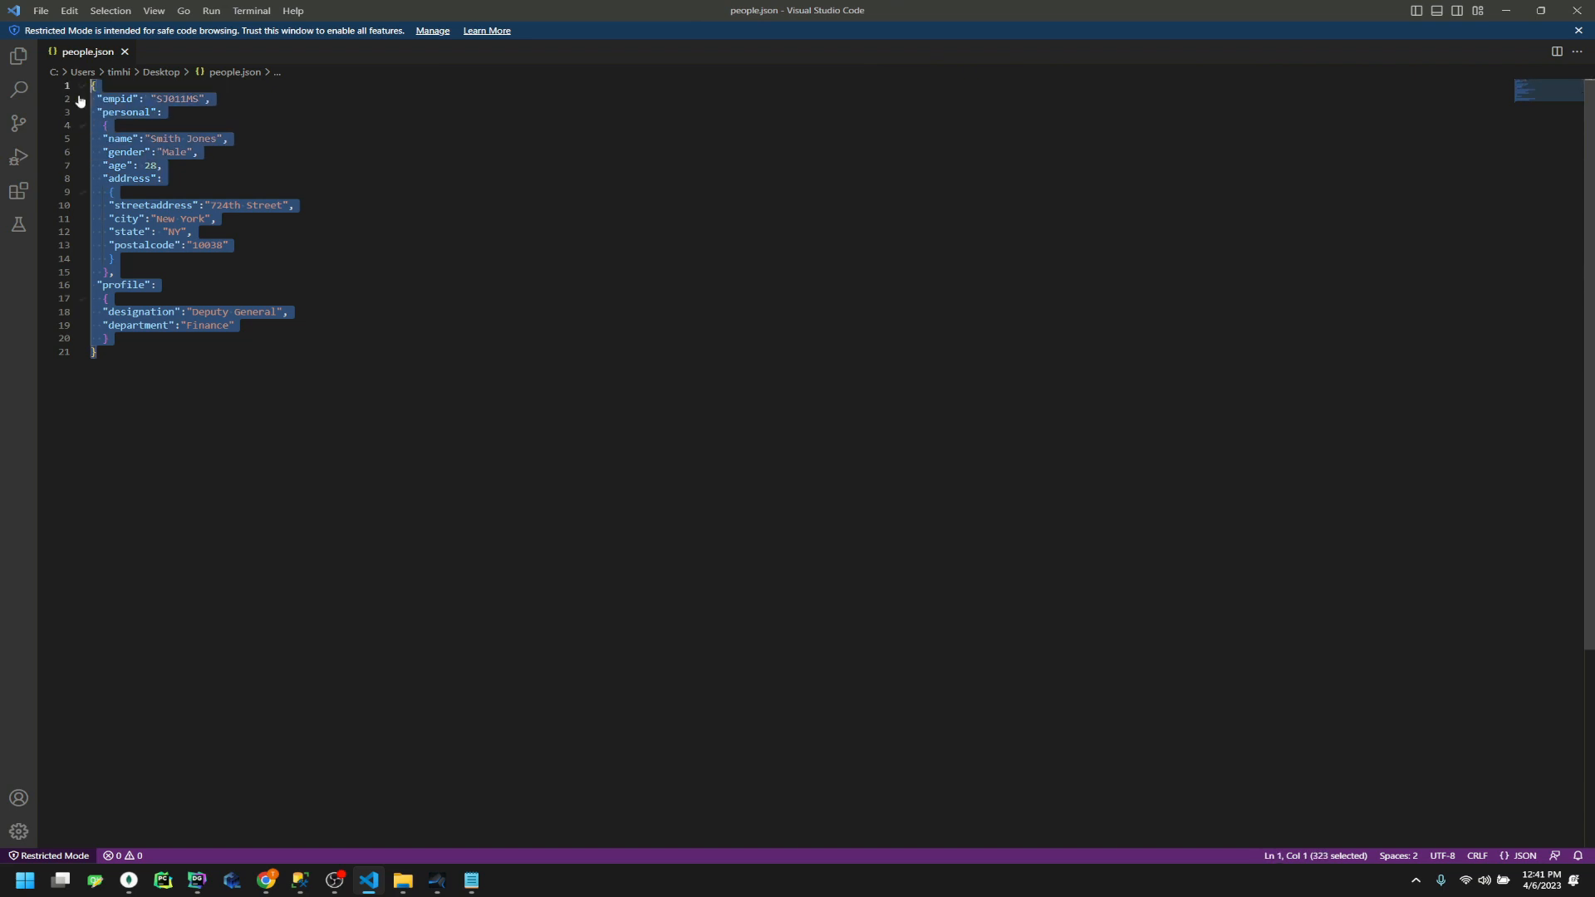
{"action": "left_click", "coordinate": [270, 193]}
{"action": "left_click", "coordinate": [146, 409]}
{"action": "left_click_drag", "start_coordinate": [146, 409], "coordinate": [32, 72]}
{"action": "left_click", "coordinate": [385, 310]}
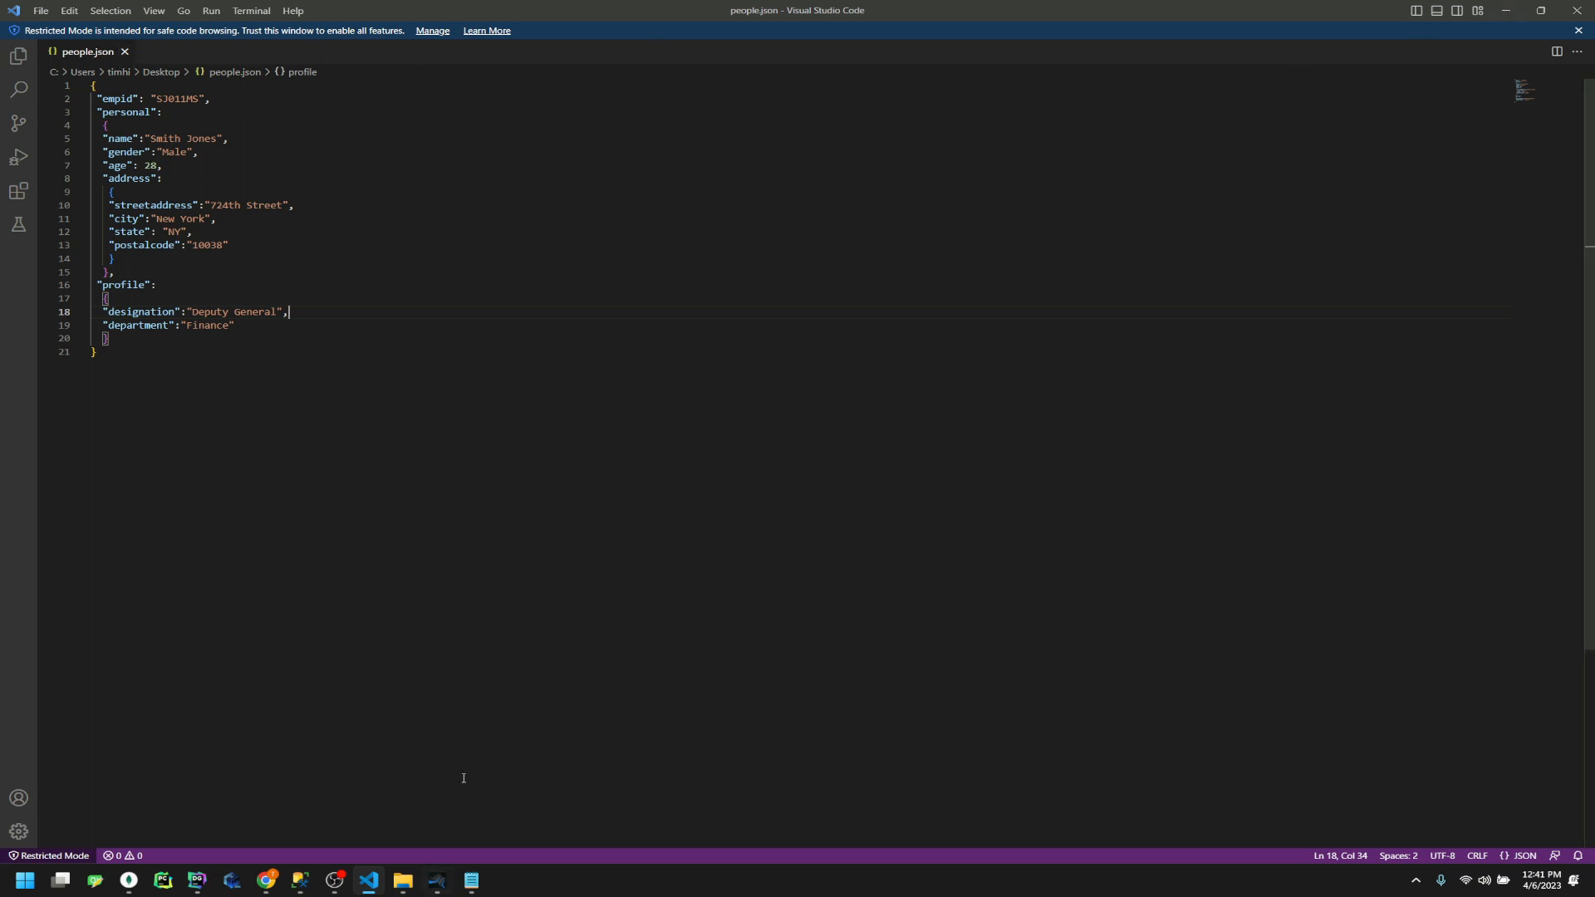
{"action": "left_click", "coordinate": [129, 880]}
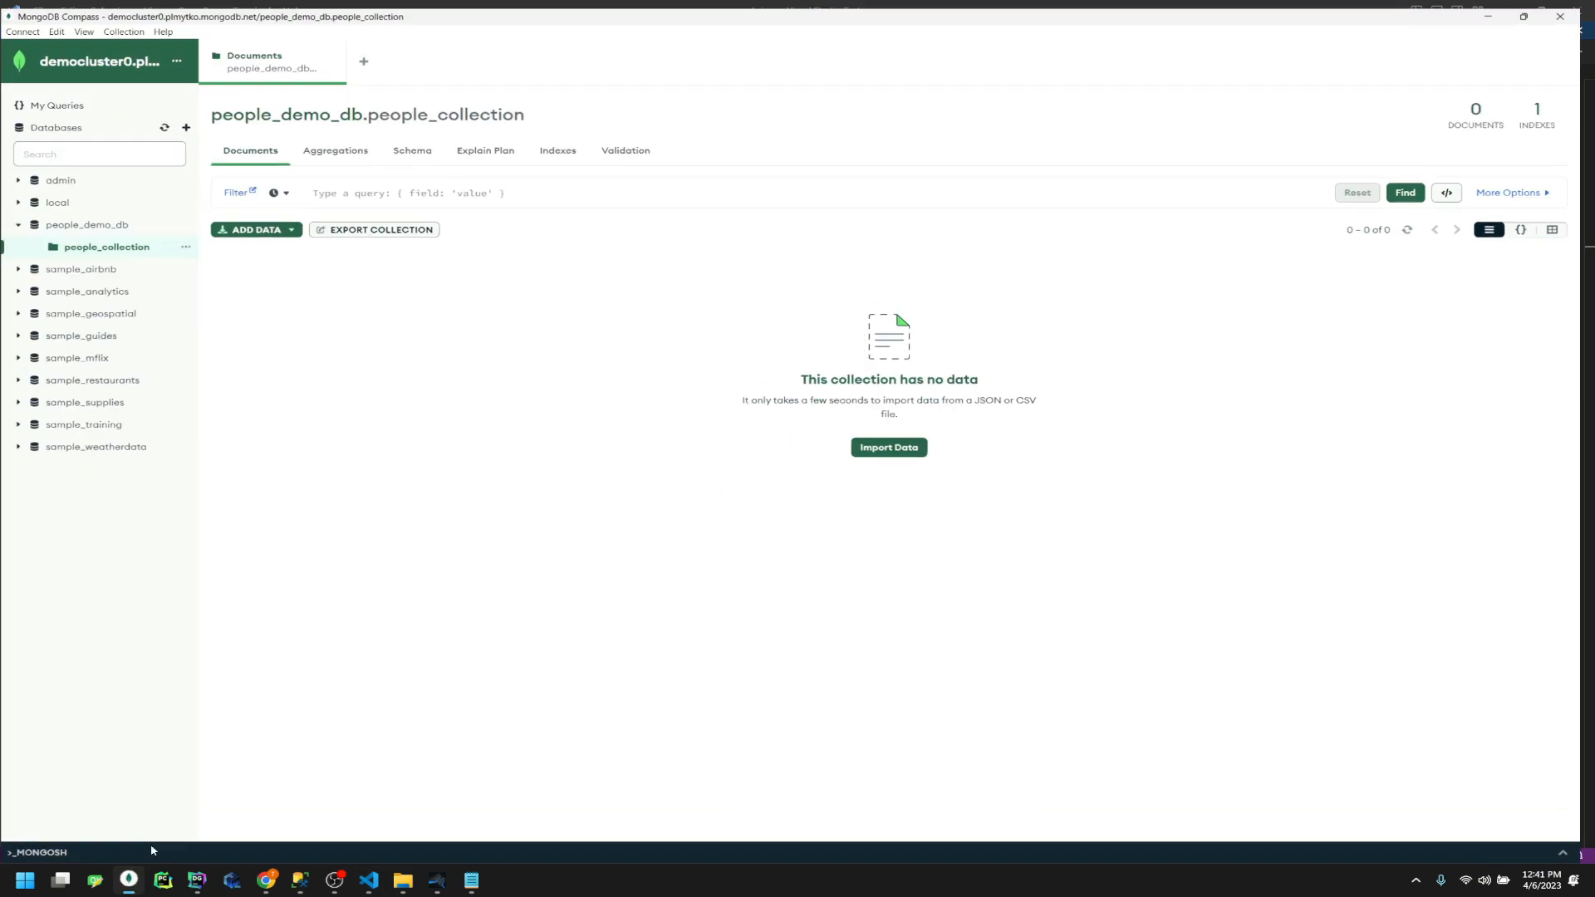
Import people.json into people_collection and expand the document's profile and personal fields
{"action": "left_click", "coordinate": [279, 230]}
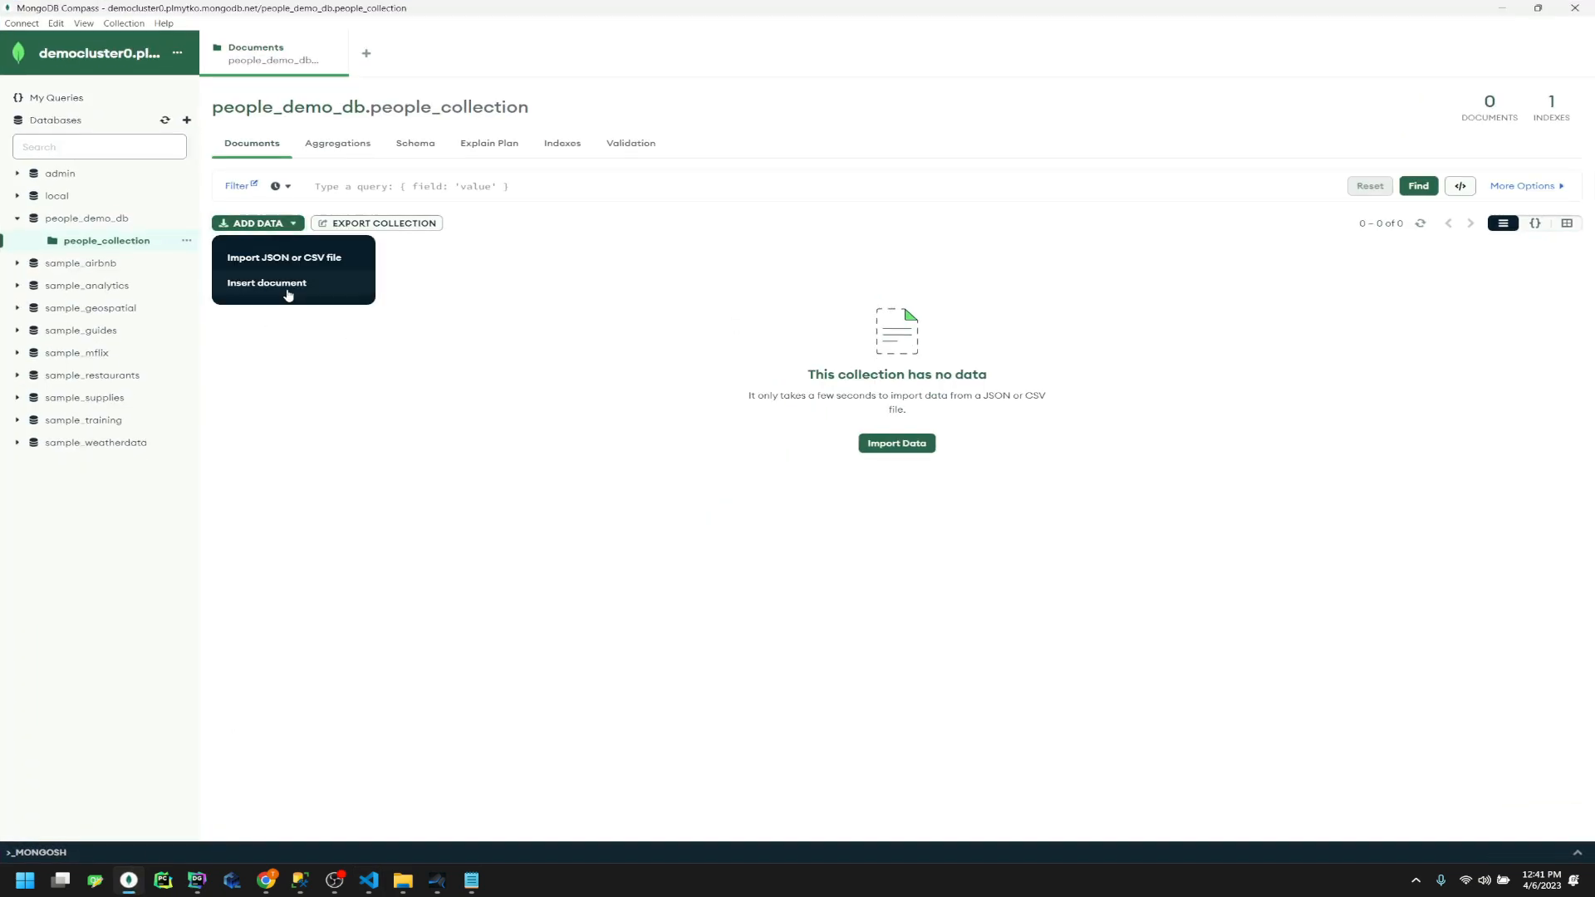
{"action": "left_click", "coordinate": [301, 264]}
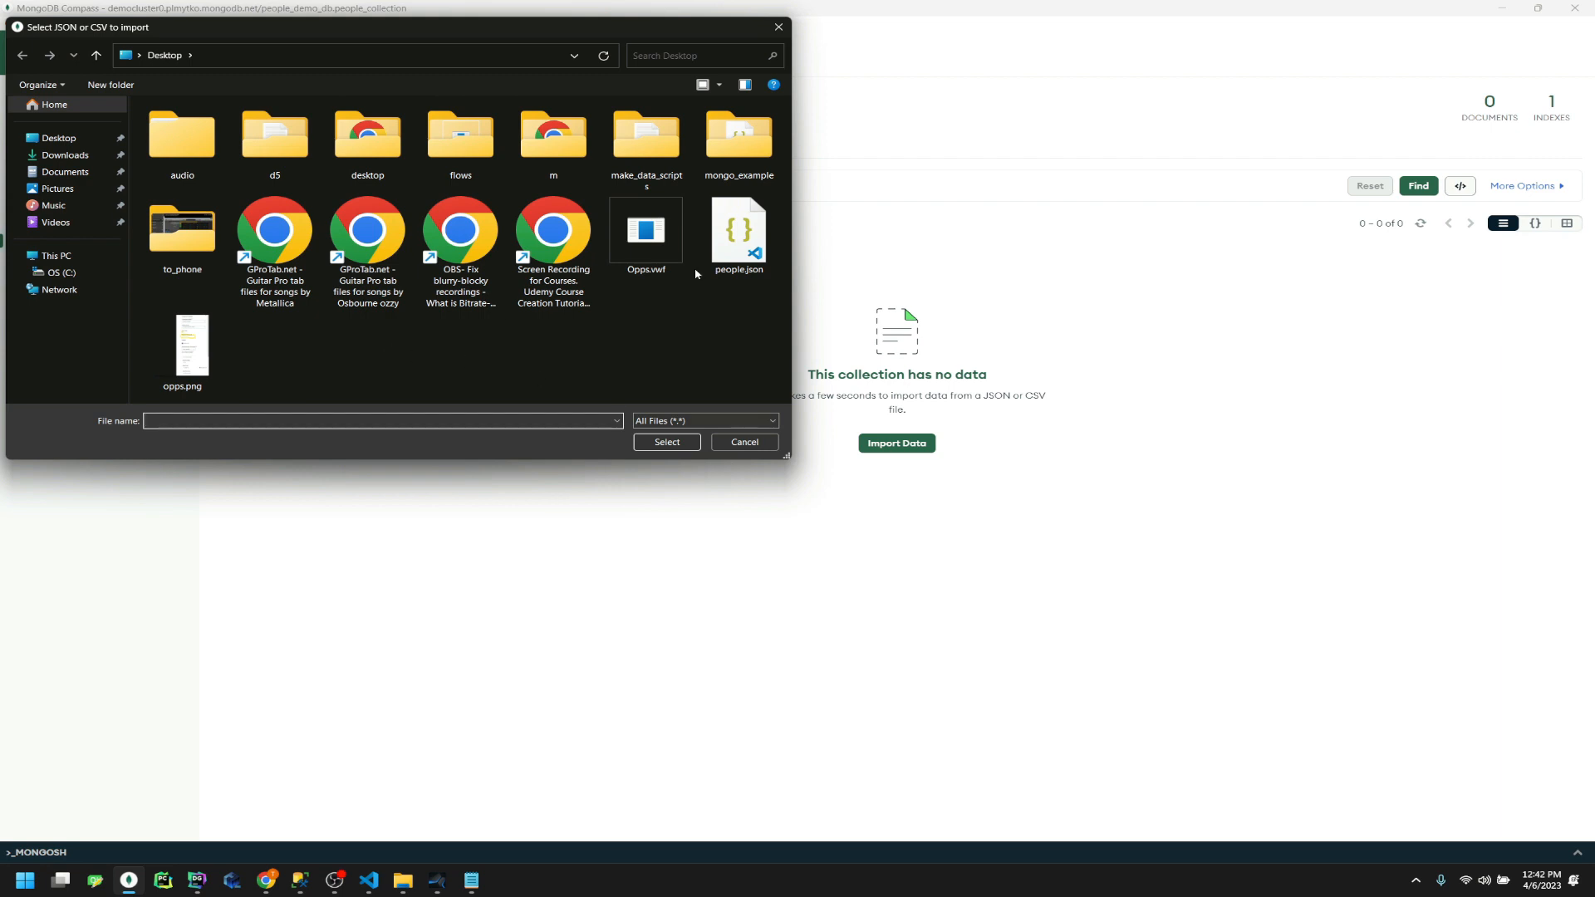
{"action": "double_click", "coordinate": [739, 234]}
{"action": "left_click", "coordinate": [972, 525]}
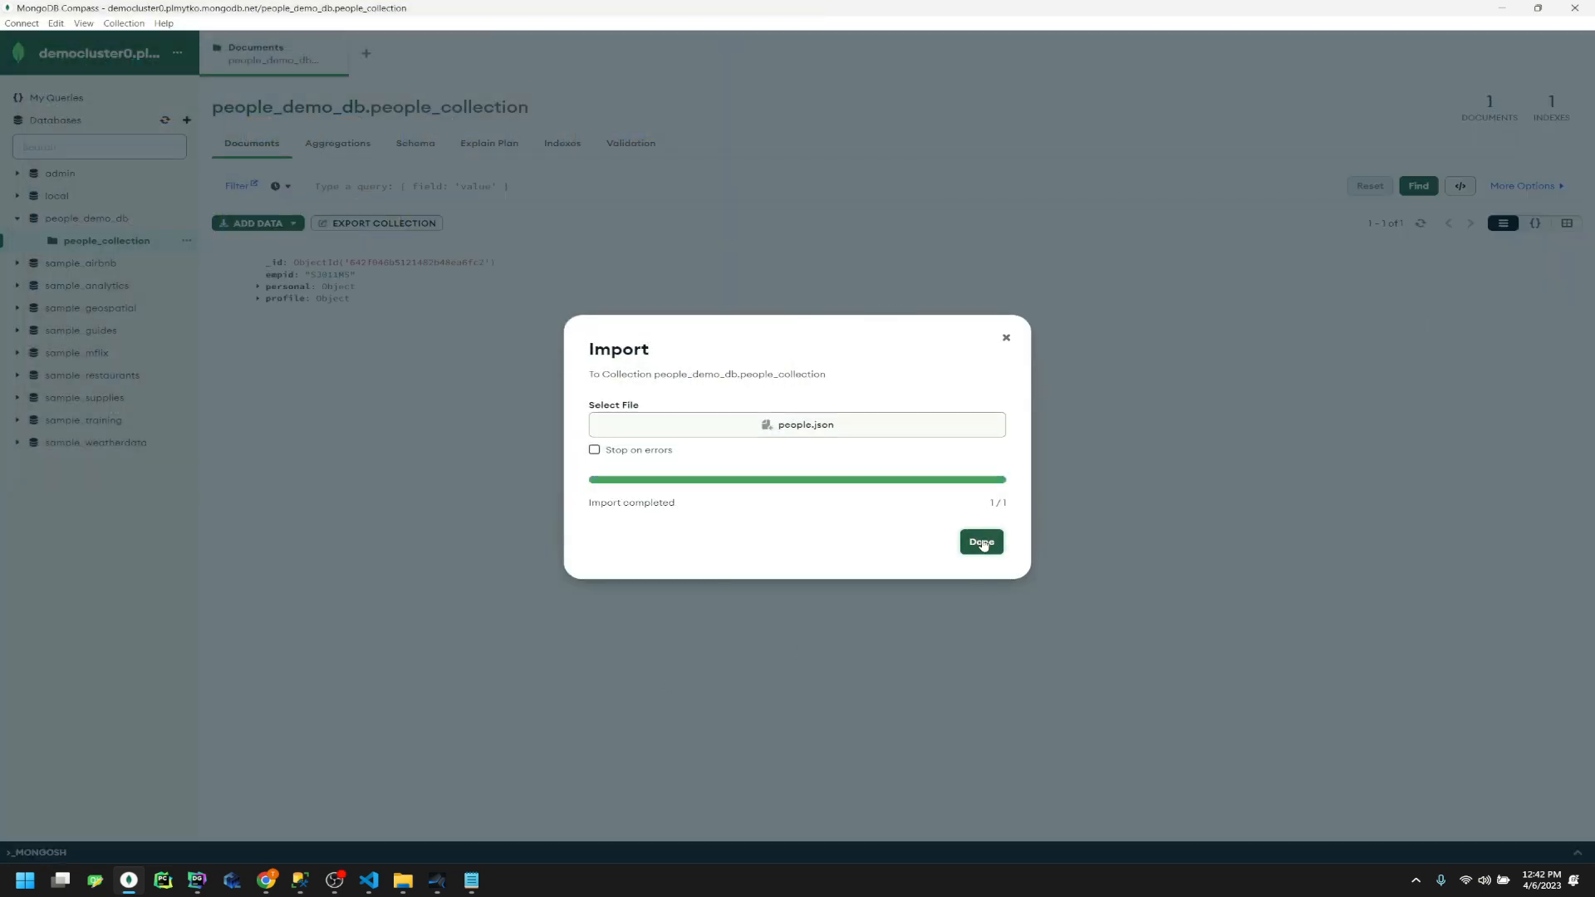
{"action": "left_click", "coordinate": [982, 541]}
{"action": "left_click", "coordinate": [258, 299]}
{"action": "left_click", "coordinate": [258, 286]}
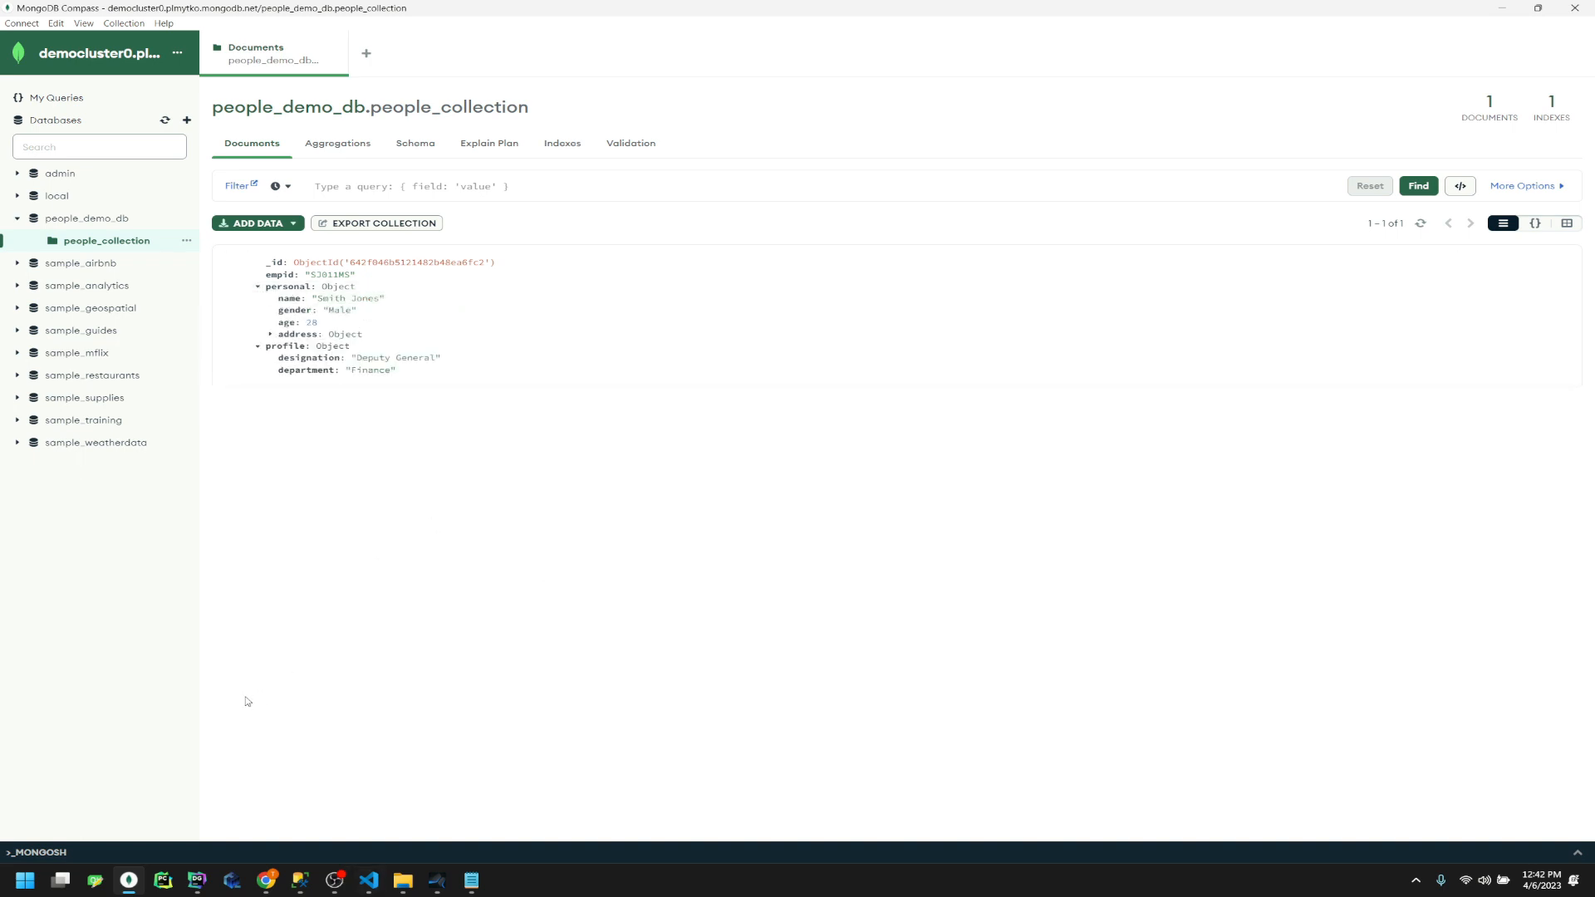
In SQL Server Management Studio, collapse DevTest and refresh the server's database list
{"action": "left_click", "coordinate": [300, 881]}
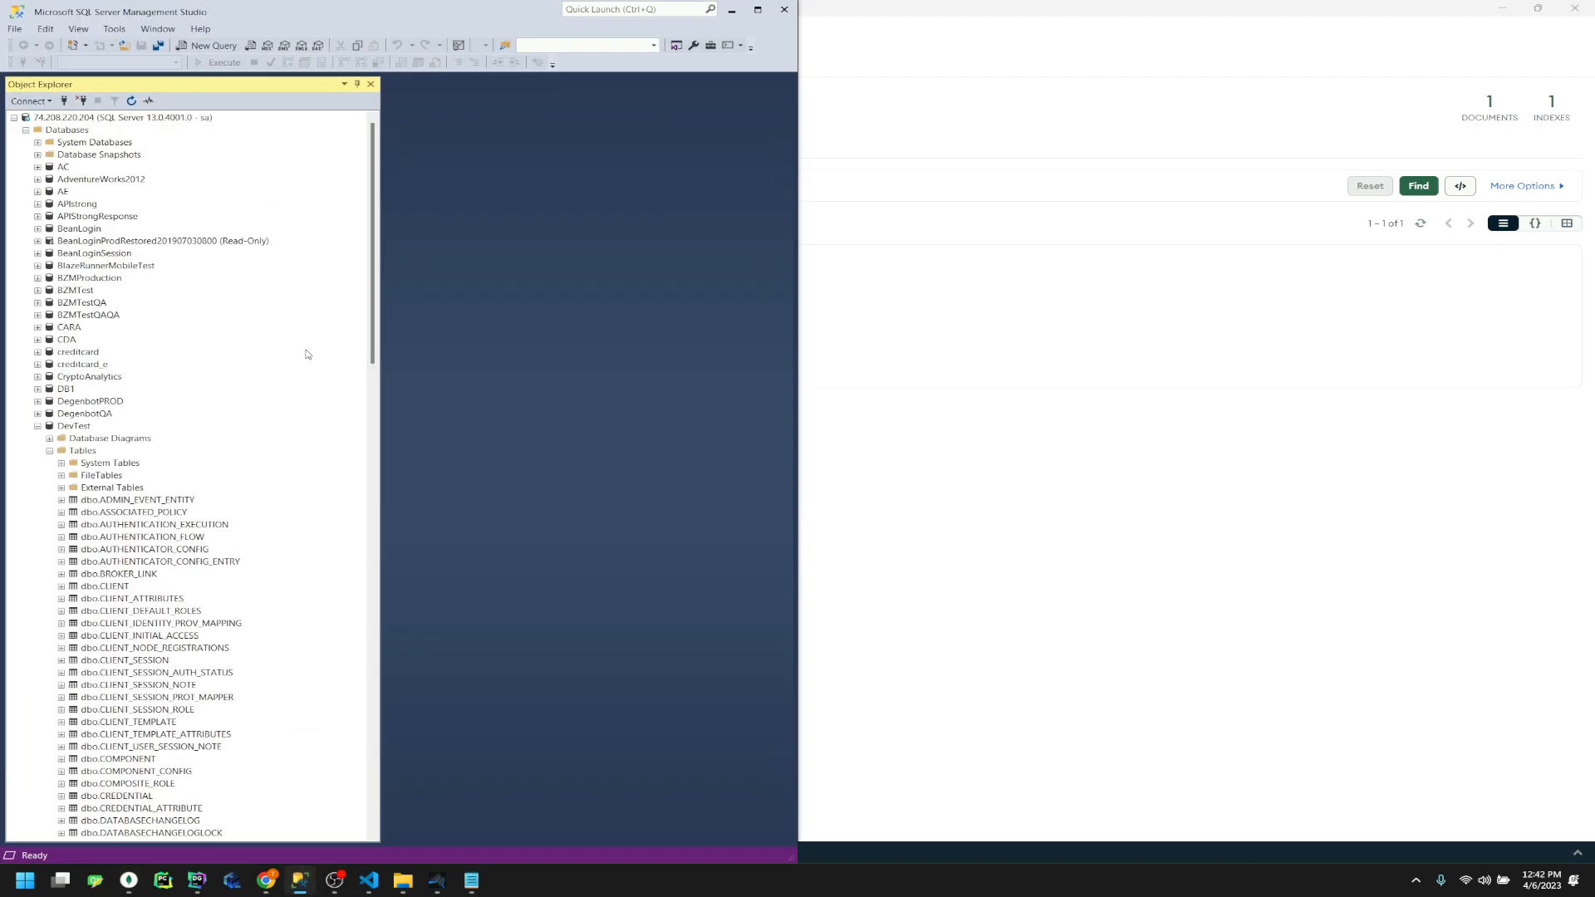
{"action": "left_click", "coordinate": [37, 426]}
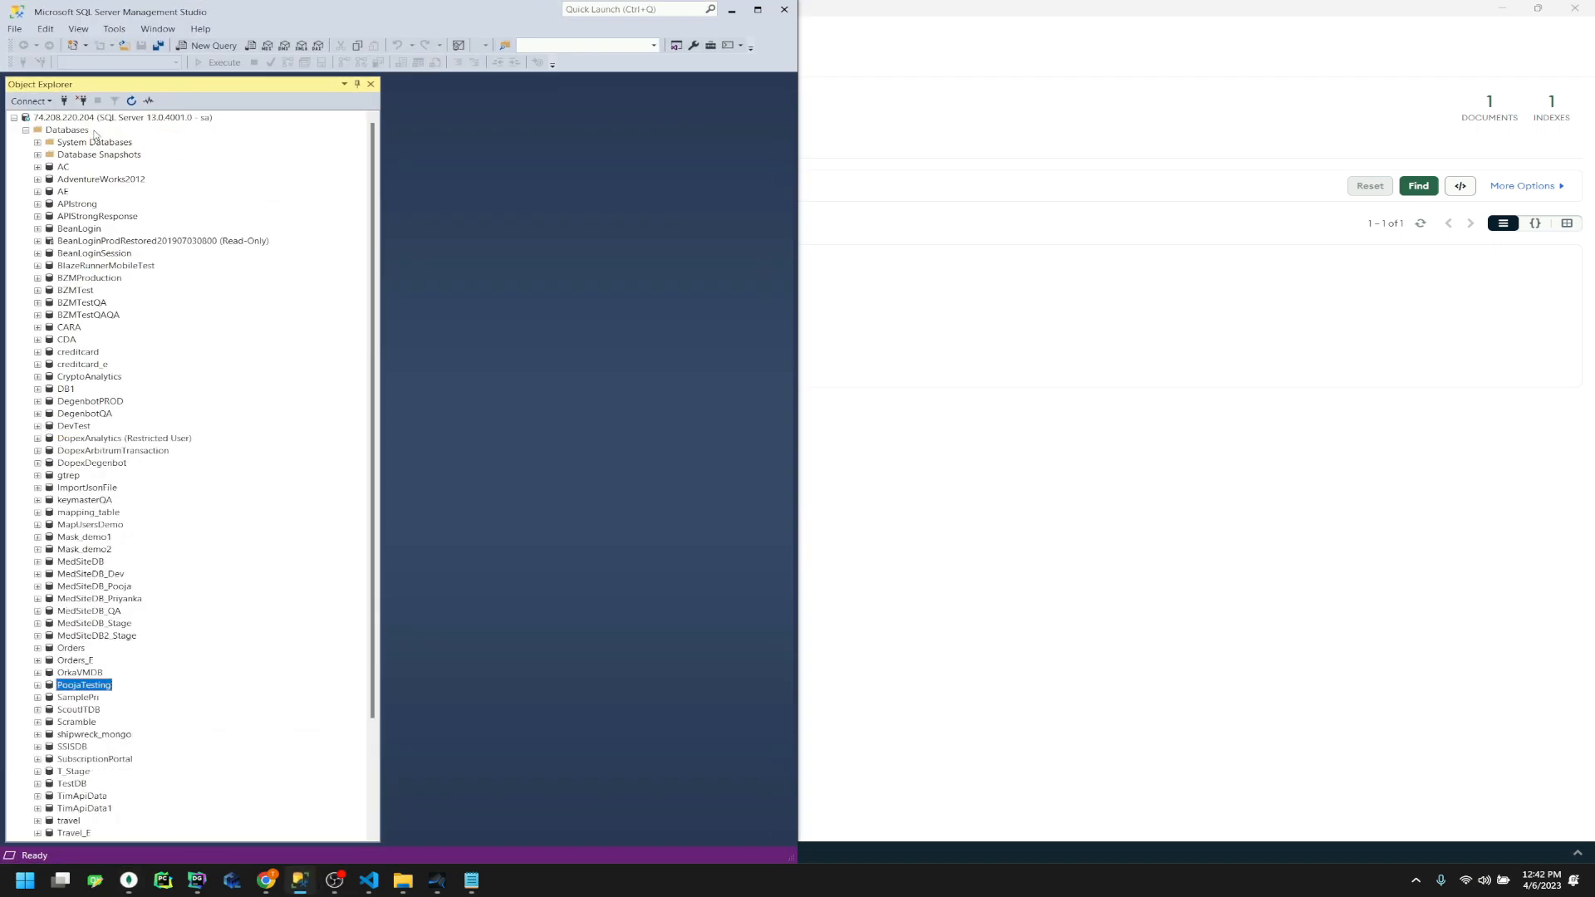
{"action": "left_click", "coordinate": [131, 100]}
{"action": "left_click", "coordinate": [107, 120]}
{"action": "right_click", "coordinate": [108, 123]}
{"action": "left_click", "coordinate": [145, 133]}
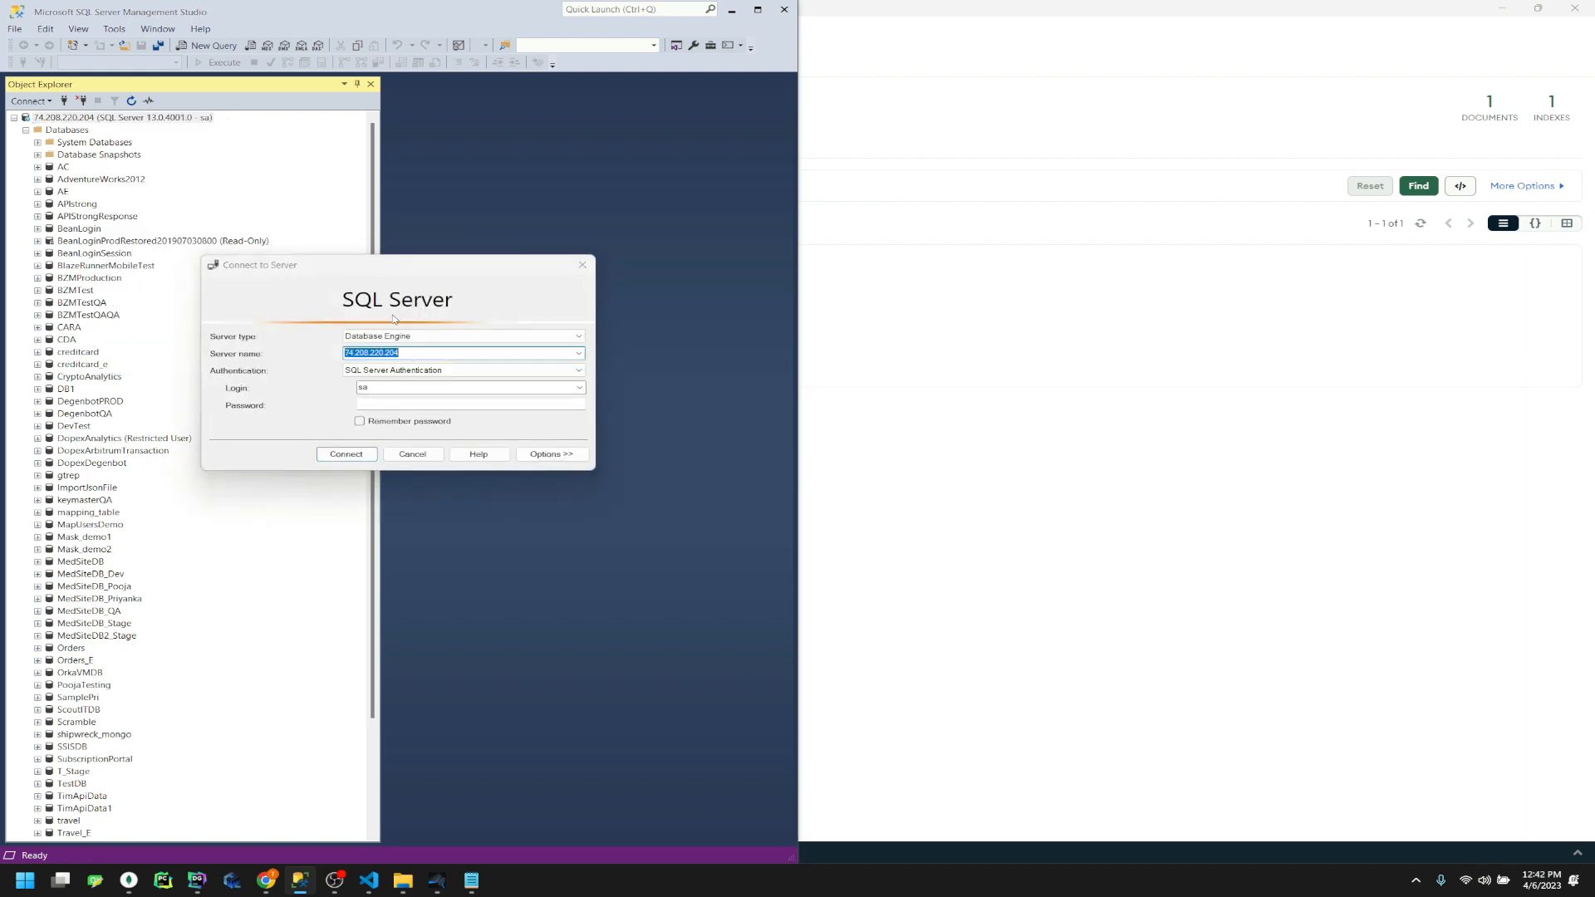
{"action": "key", "text": "Escape"}
Start a new database from the Databases folder and name it people_mongo_sql
{"action": "right_click", "coordinate": [178, 118]}
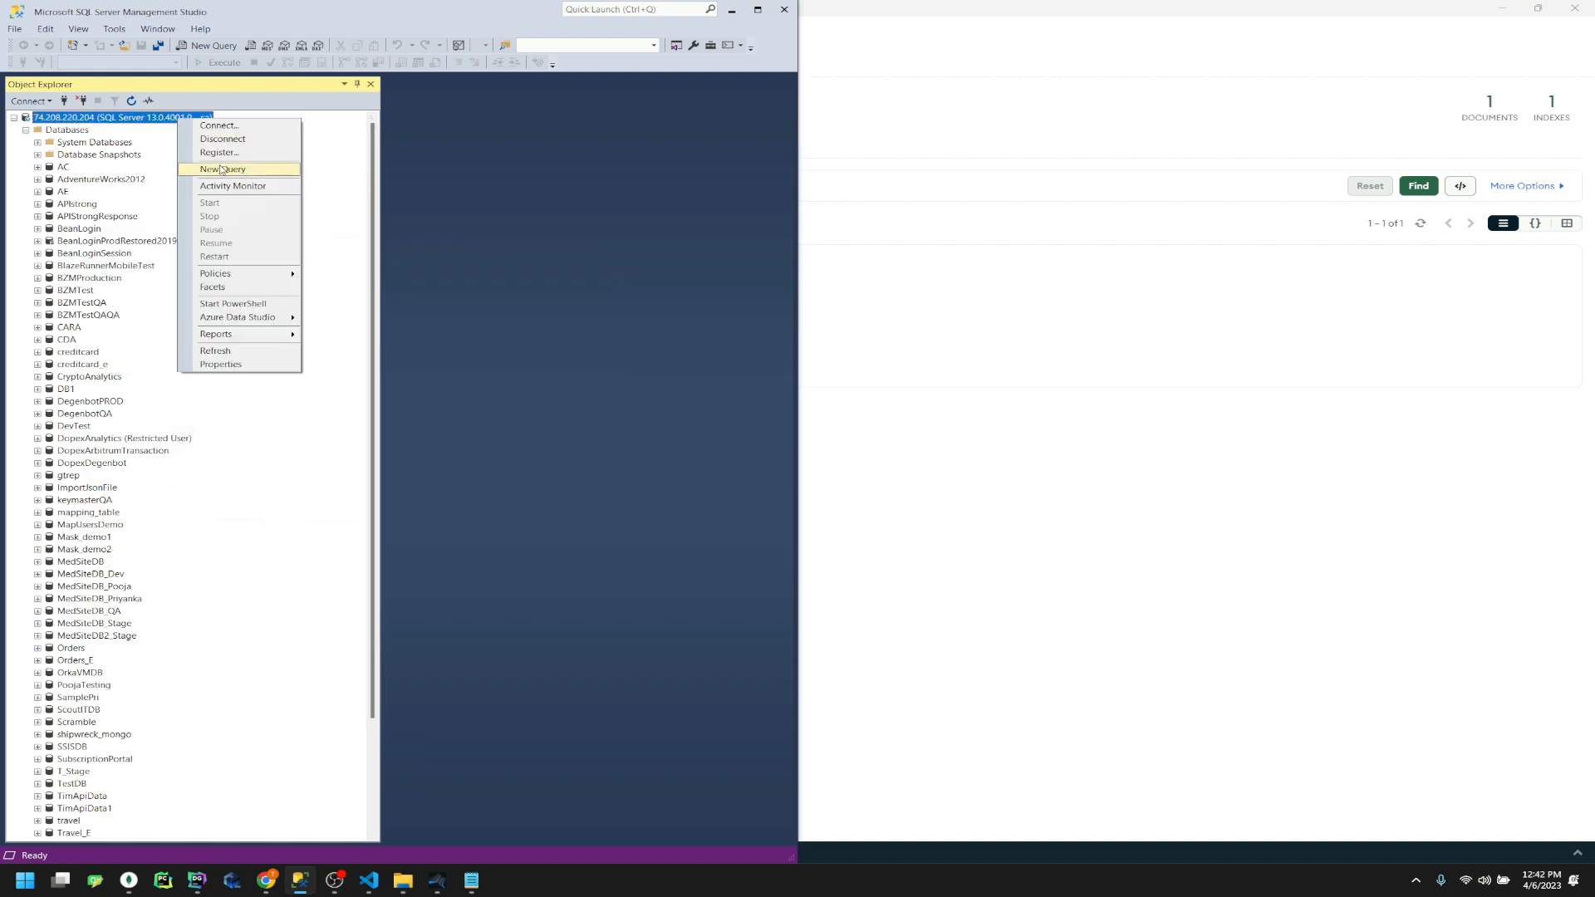
{"action": "right_click", "coordinate": [72, 129]}
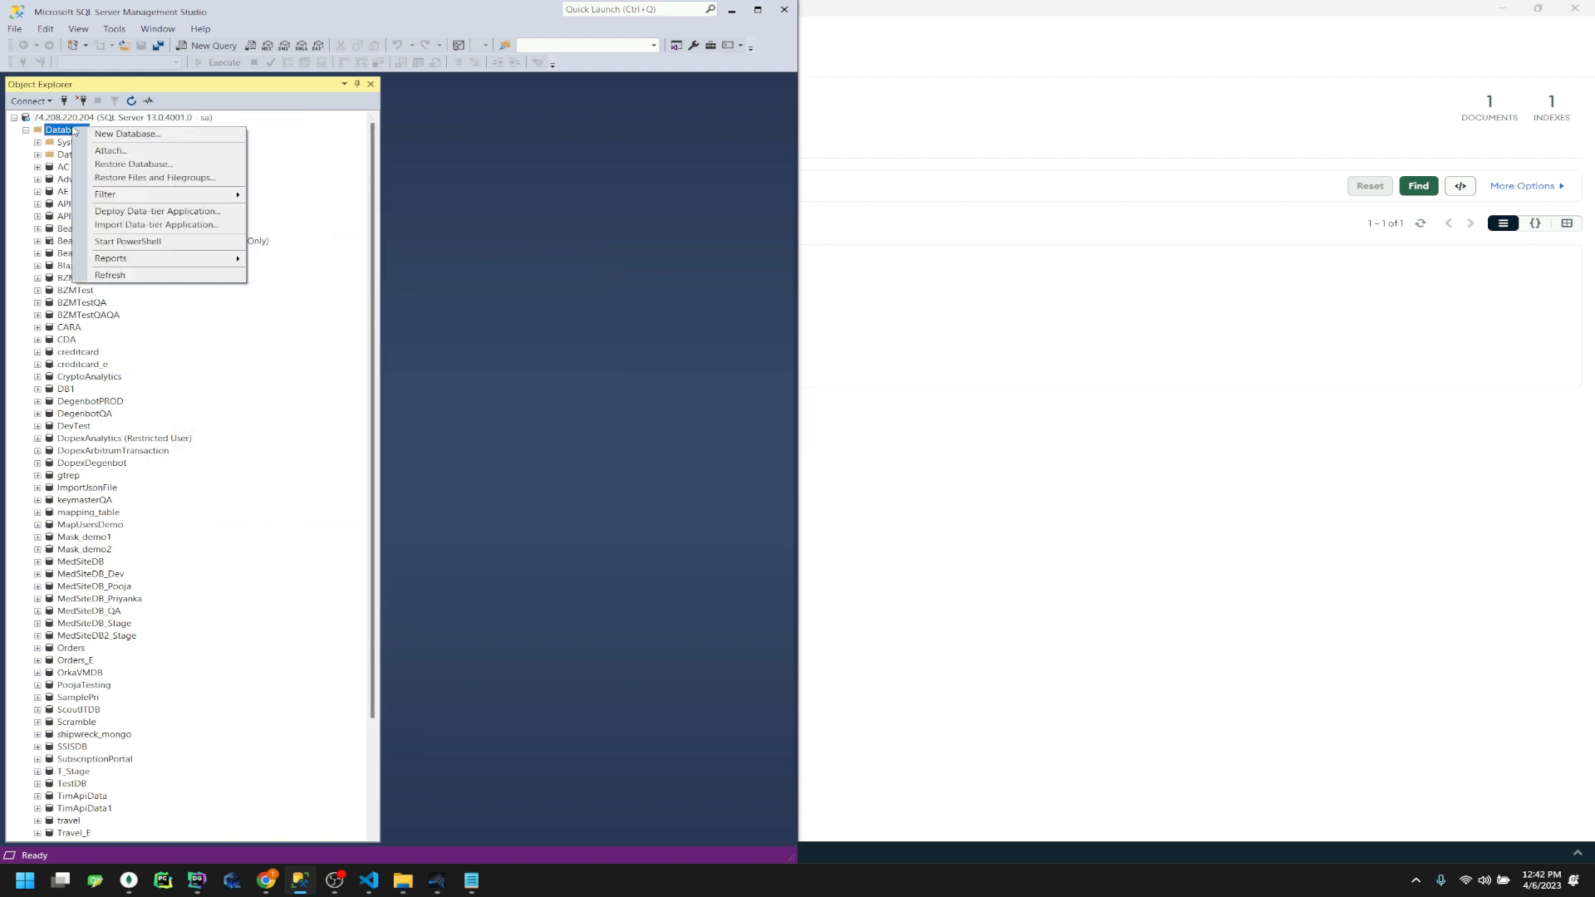
{"action": "left_click", "coordinate": [128, 133]}
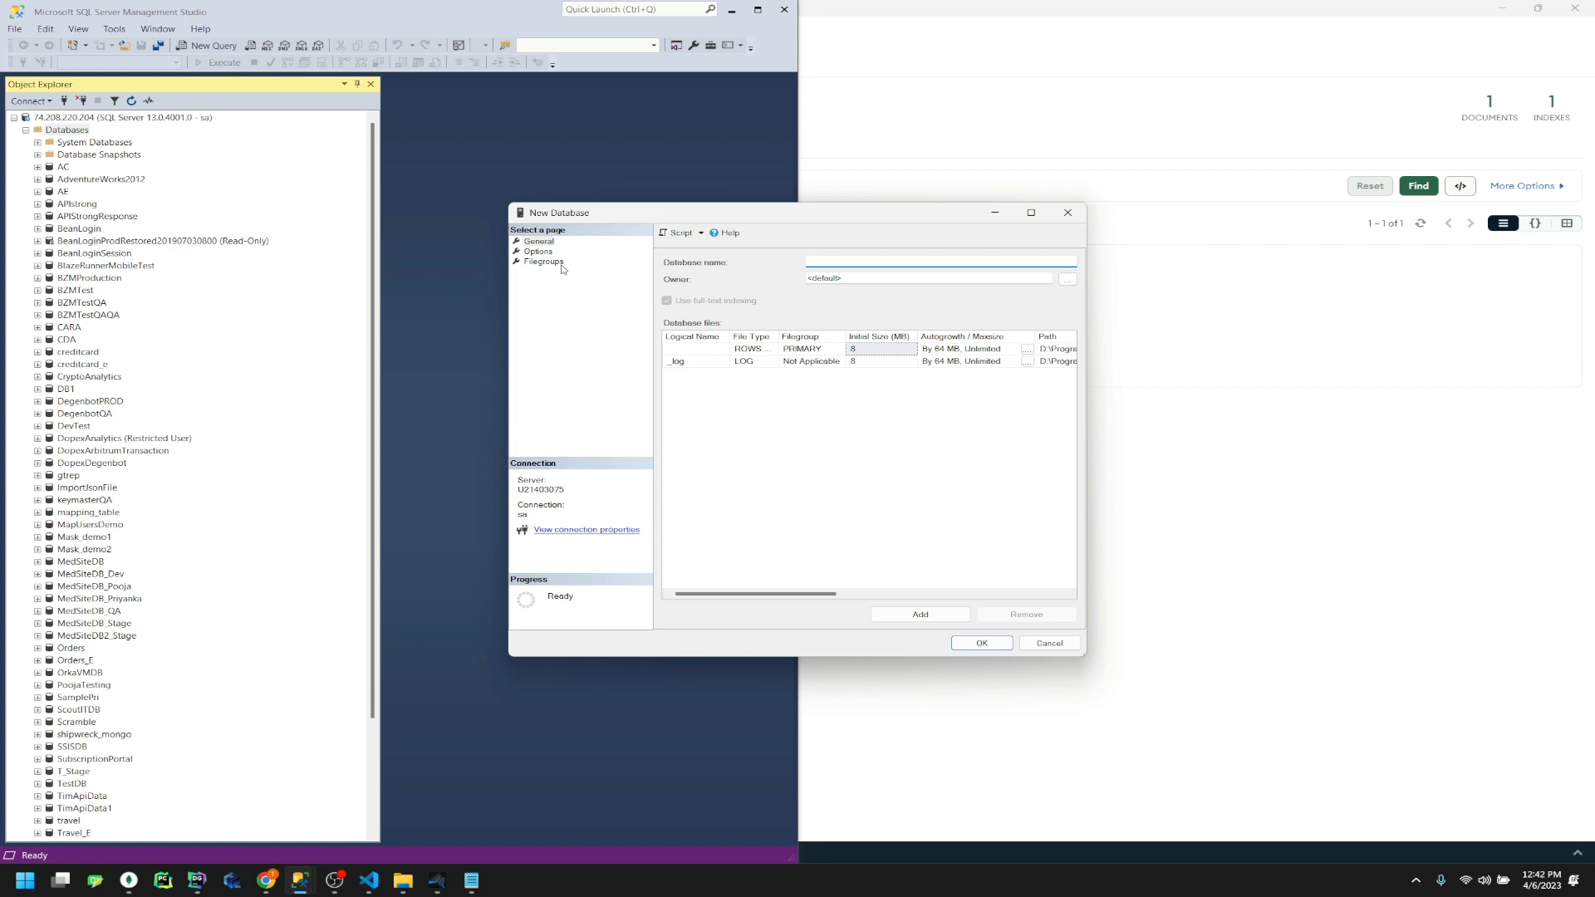
{"action": "type", "text": "people_mongo_sql"}
{"action": "left_click_drag", "start_coordinate": [880, 261], "coordinate": [806, 262]}
{"action": "key", "text": "ctrl+c"}
Save people_mongo_sql in the notes, create the database, and return to Compass
{"action": "left_click", "coordinate": [467, 885]}
{"action": "left_click", "coordinate": [414, 693]}
{"action": "key", "text": "Return"}
{"action": "key", "text": "ctrl+v"}
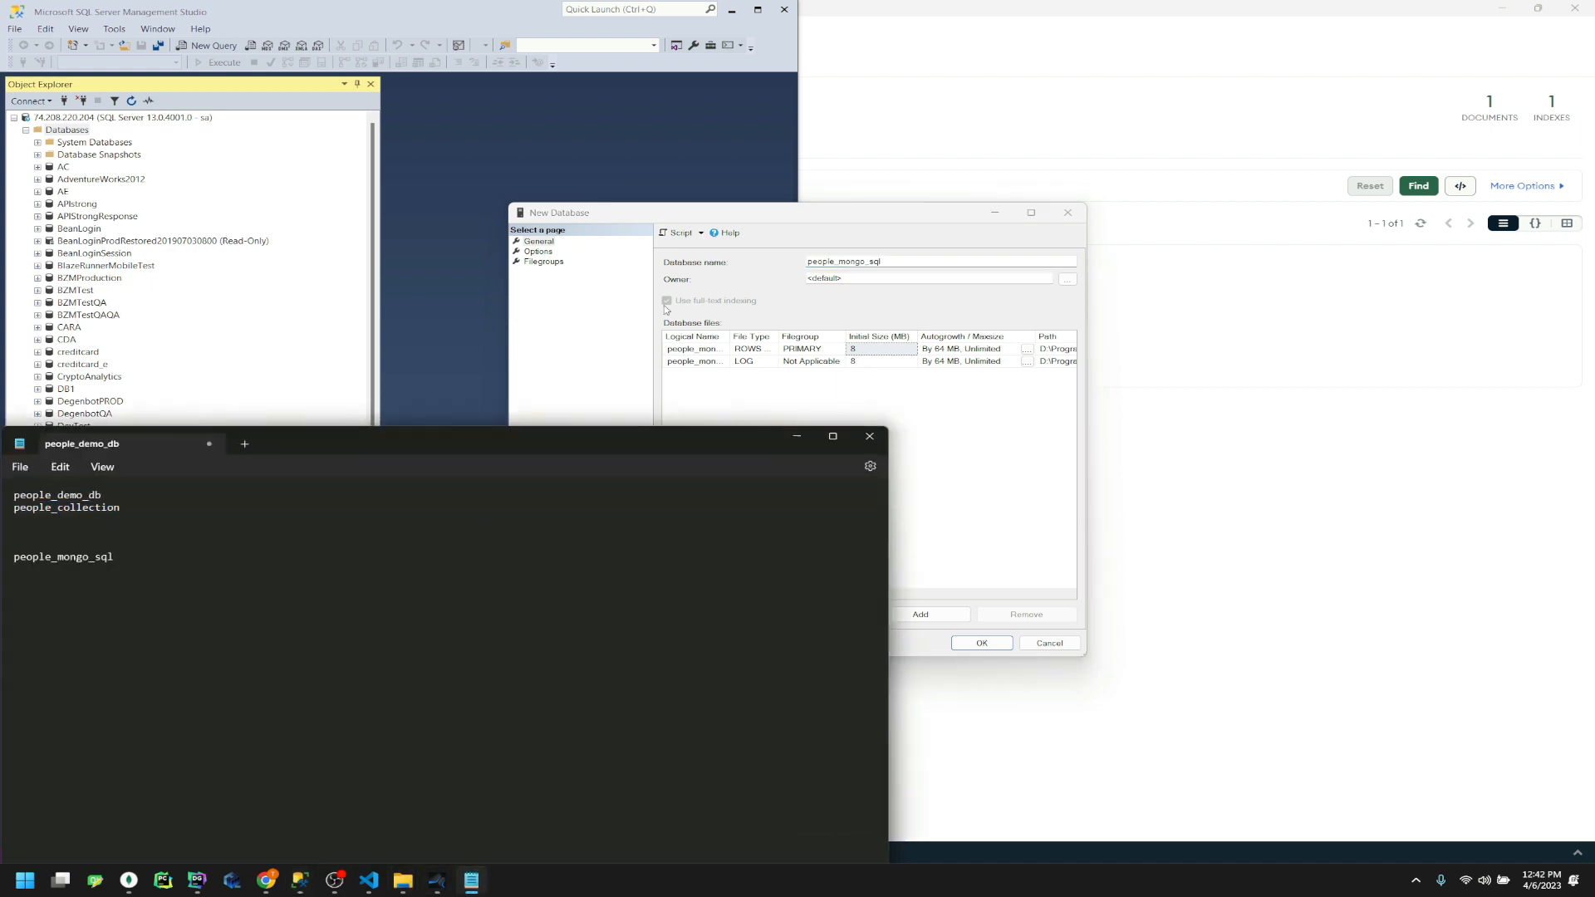
{"action": "left_click", "coordinate": [746, 234]}
{"action": "left_click", "coordinate": [985, 645]}
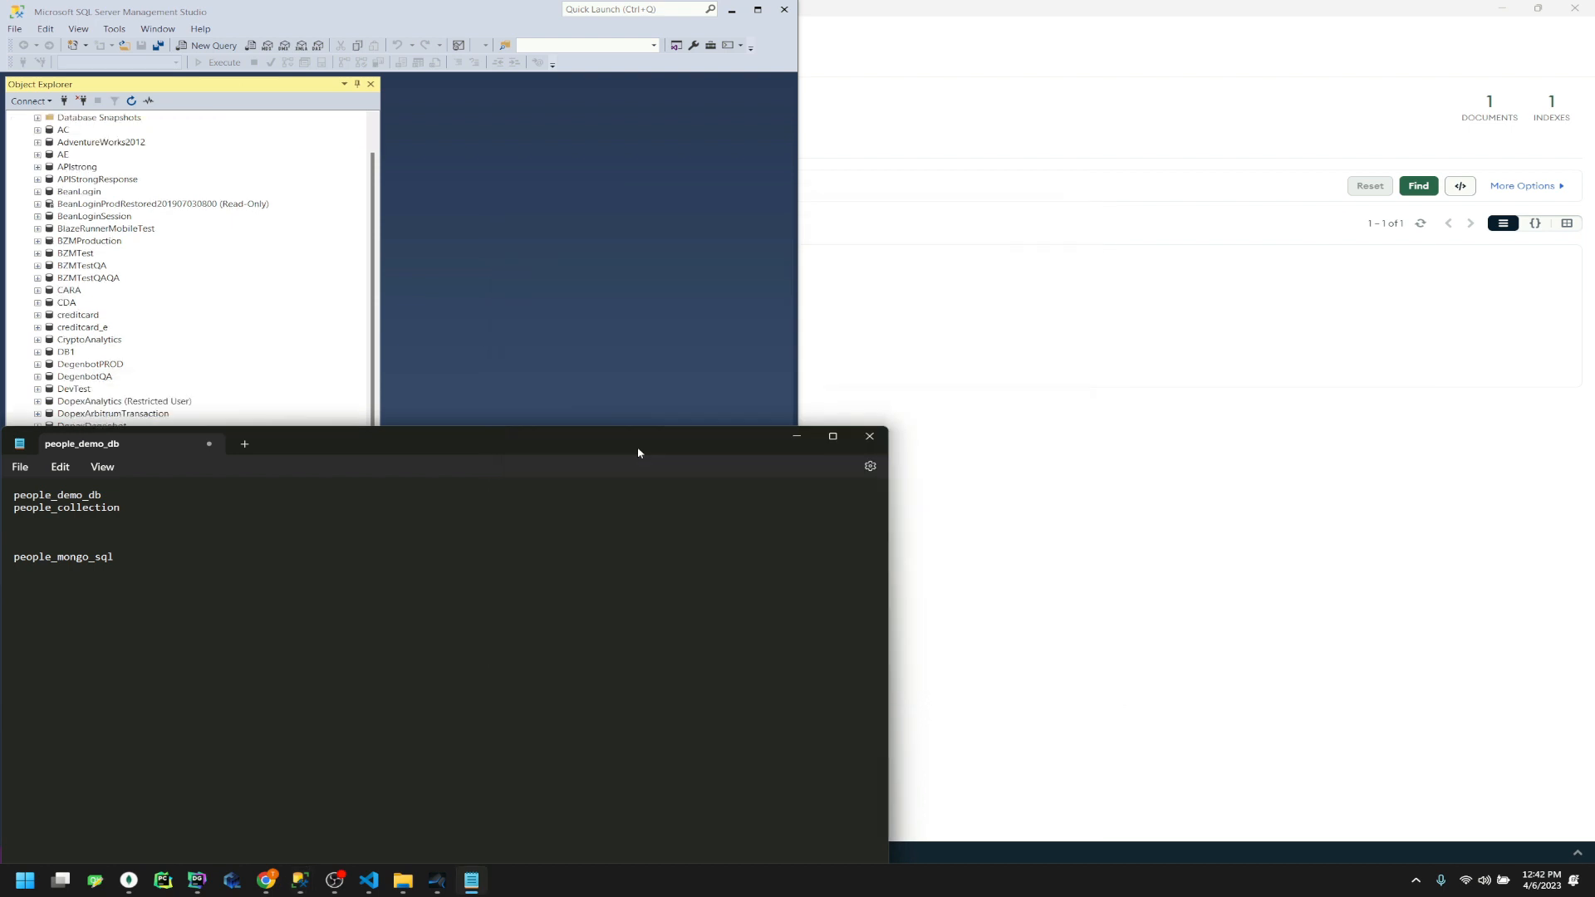
{"action": "left_click", "coordinate": [798, 437]}
{"action": "left_click", "coordinate": [732, 10]}
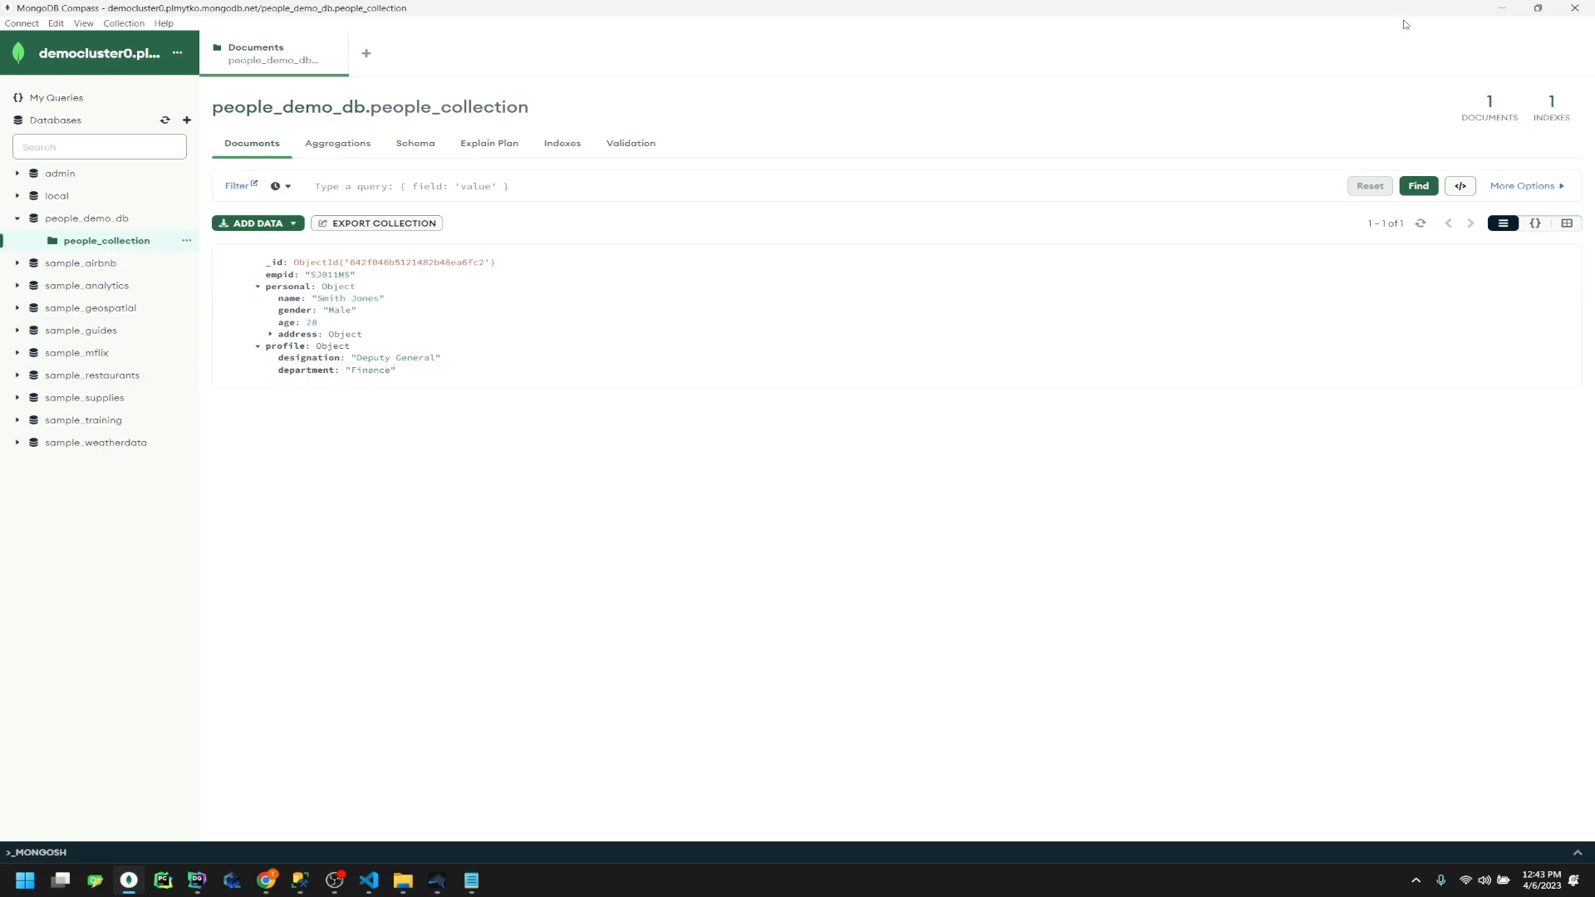
Minimize Compass and switch to the CA Test Data Manager Portal in Chrome
{"action": "left_click", "coordinate": [1498, 7]}
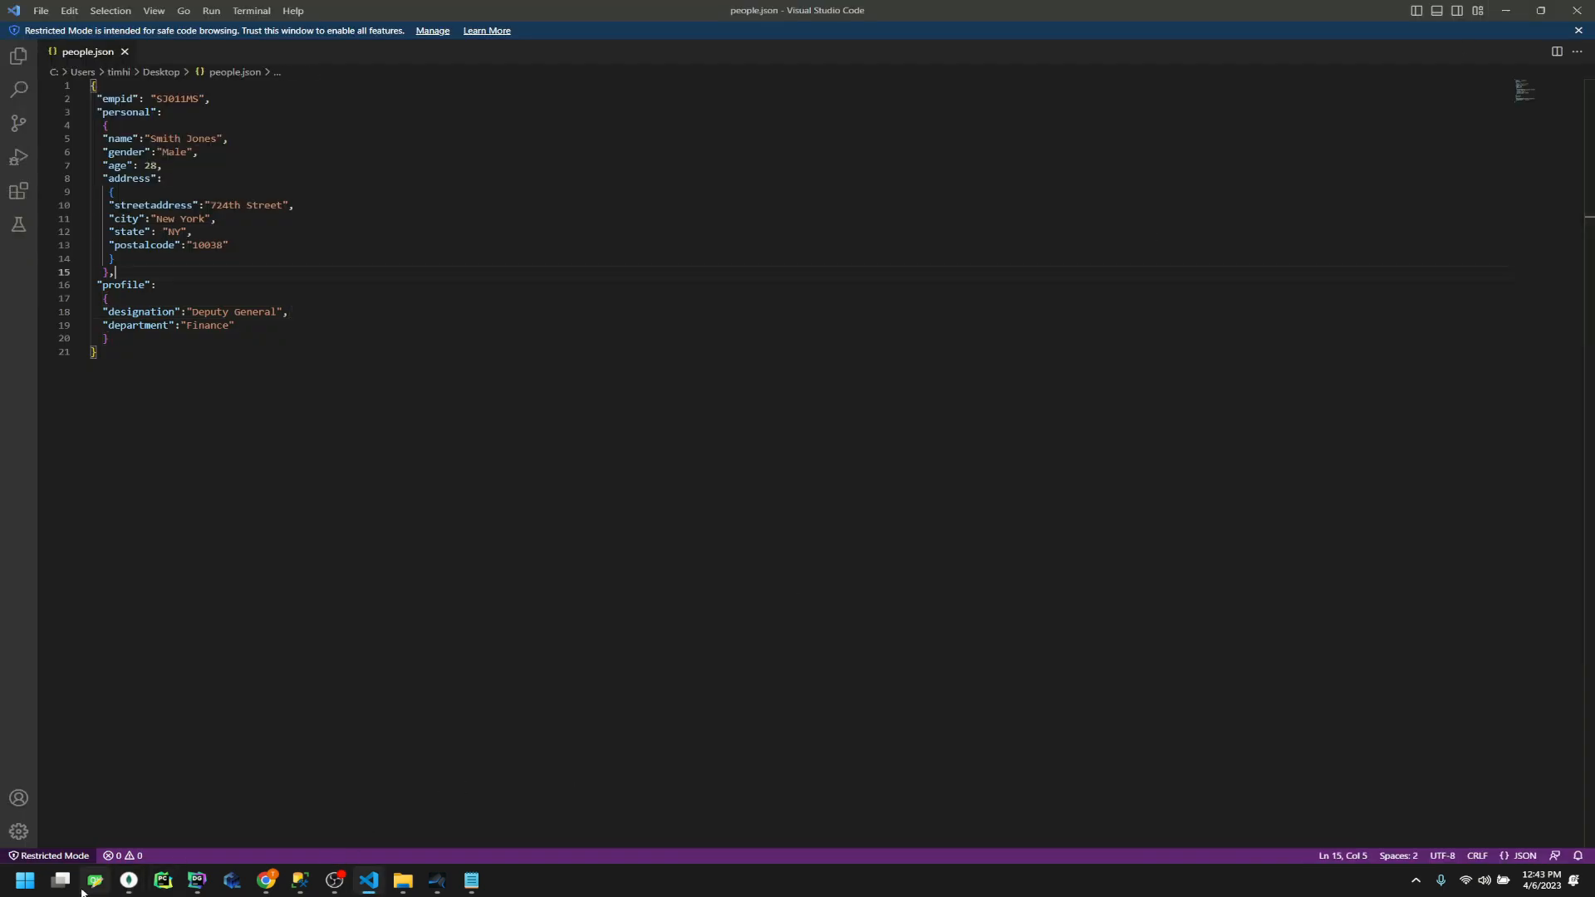
{"action": "left_click", "coordinate": [266, 882]}
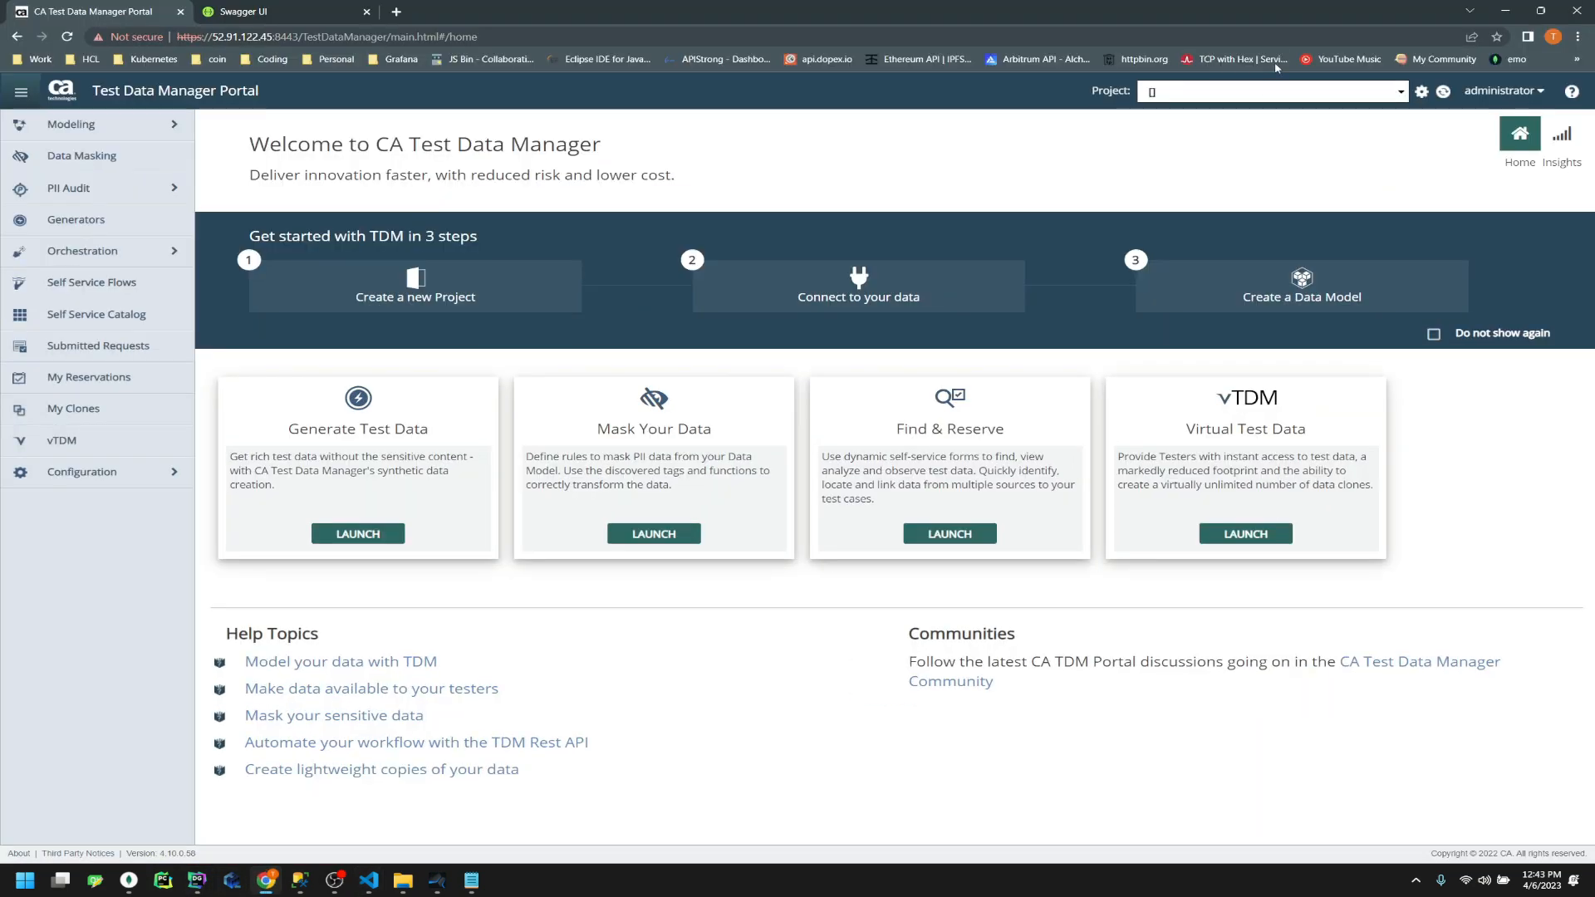
Create project people_mongo_demo, version 1.0, with people_mongo_demo as its description
{"action": "left_click", "coordinate": [1423, 92]}
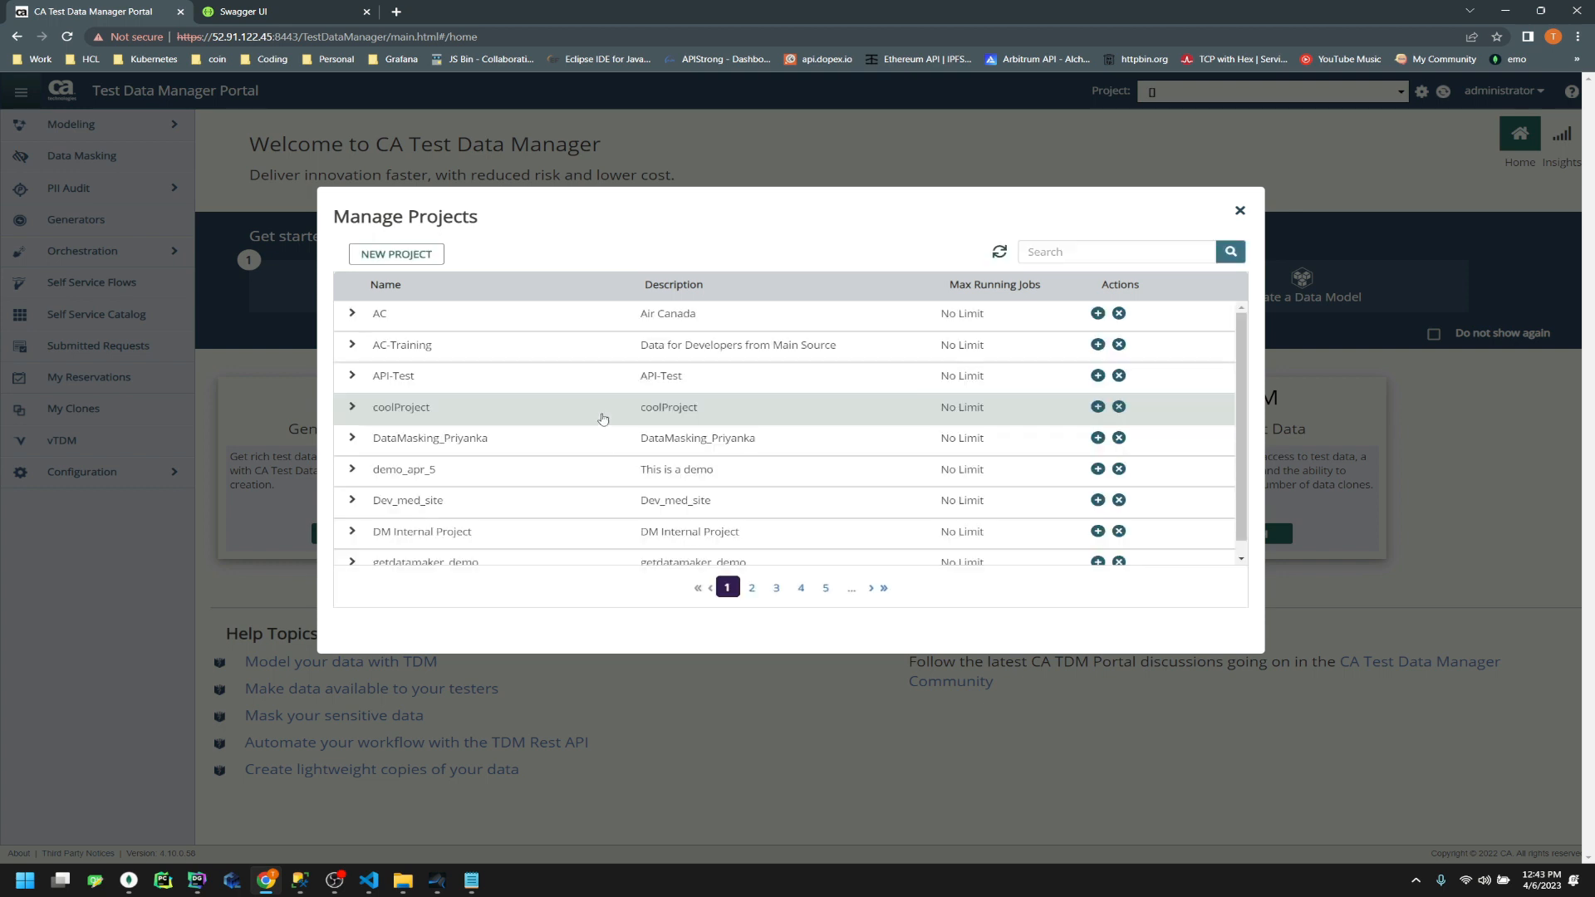
{"action": "left_click", "coordinate": [428, 262]}
{"action": "type", "text": "p"}
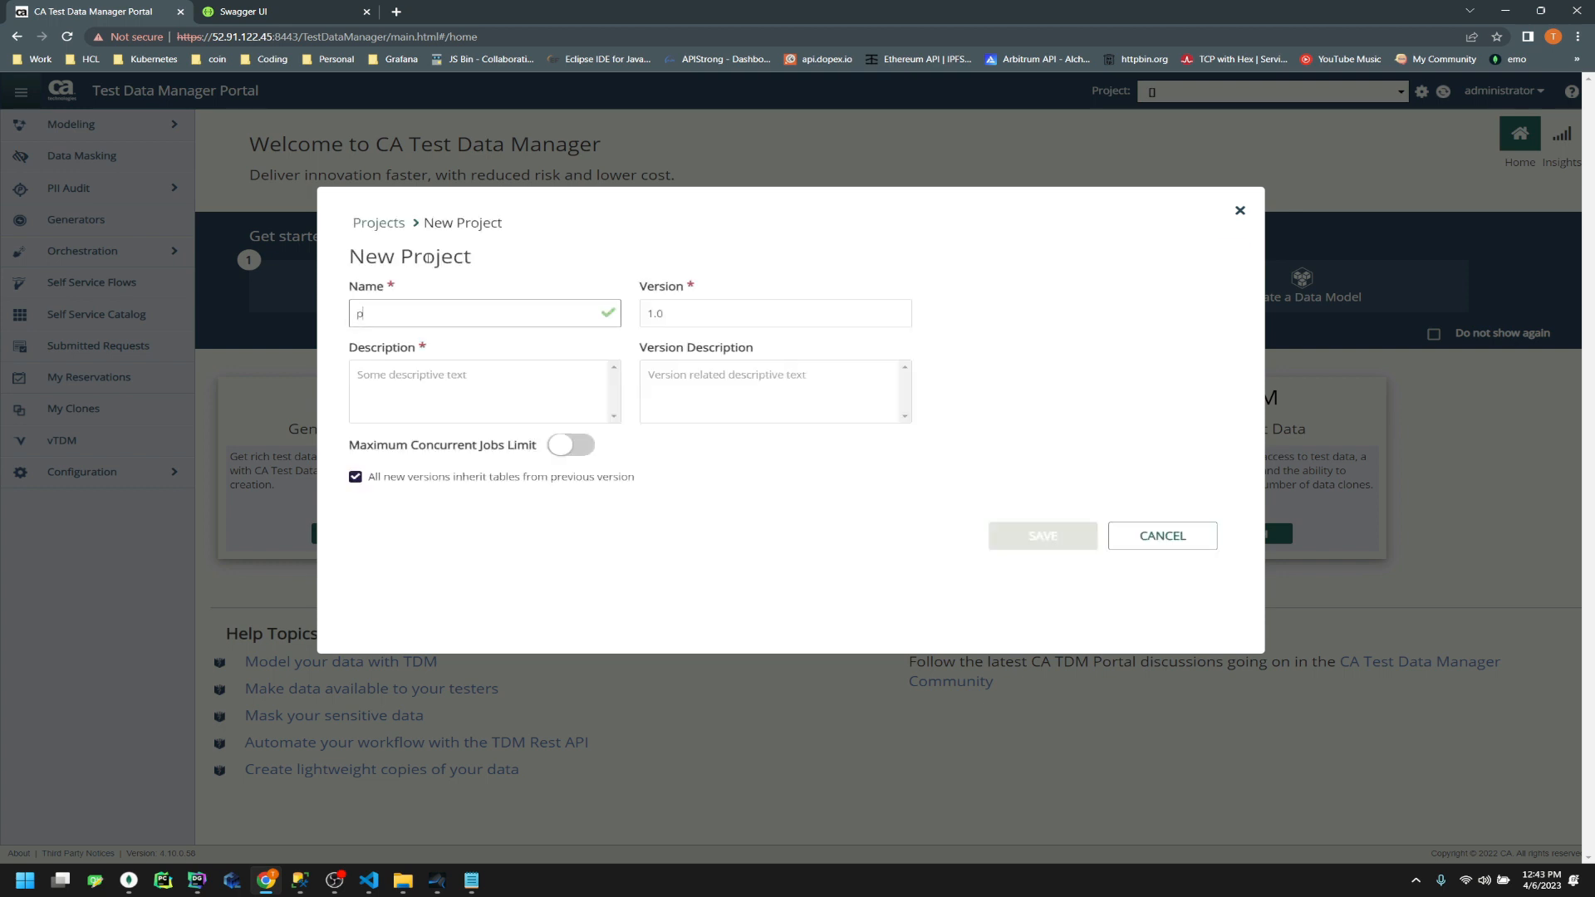
{"action": "type", "text": "eople_mongo_demo"}
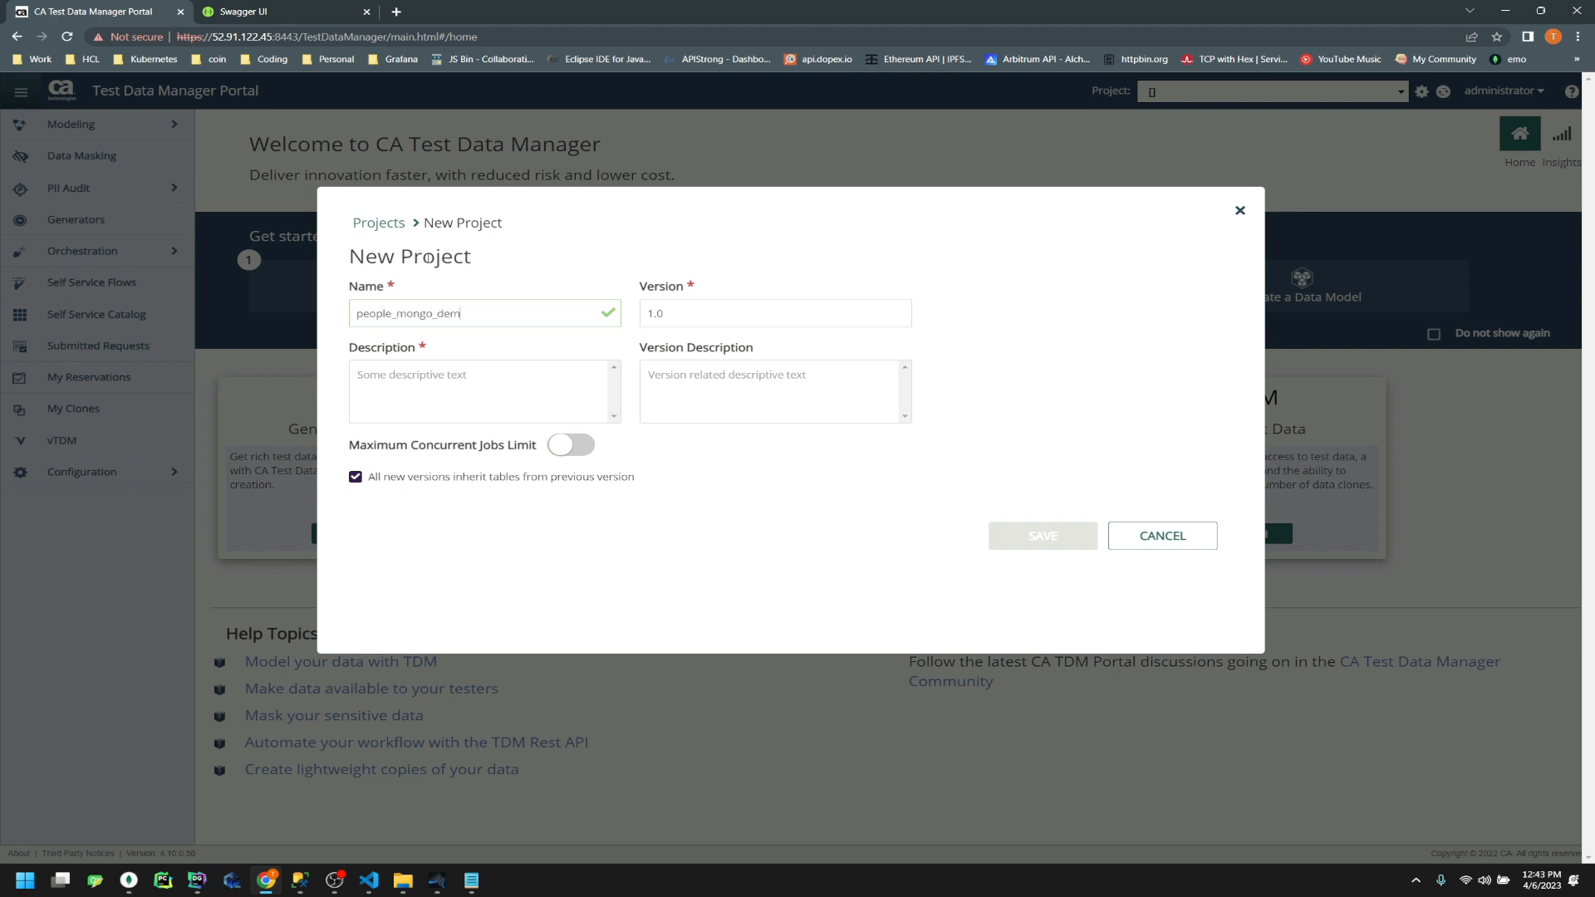
{"action": "key", "text": "shift+Left"}
{"action": "key", "text": "shift+Left"}
{"action": "key", "text": "shift+Left"}
{"action": "key", "text": "shift+Left"}
{"action": "key", "text": "shift+Left"}
{"action": "key", "text": "shift+Left"}
{"action": "key", "text": "shift+Left"}
{"action": "key", "text": "shift+Left"}
{"action": "key", "text": "shift+Left"}
{"action": "key", "text": "shift+Left"}
{"action": "key", "text": "shift+Left"}
{"action": "key", "text": "shift+Left"}
{"action": "key", "text": "shift+Left"}
{"action": "key", "text": "shift+Left"}
{"action": "key", "text": "shift+Left"}
{"action": "key", "text": "shift+Left"}
{"action": "key", "text": "shift+Left"}
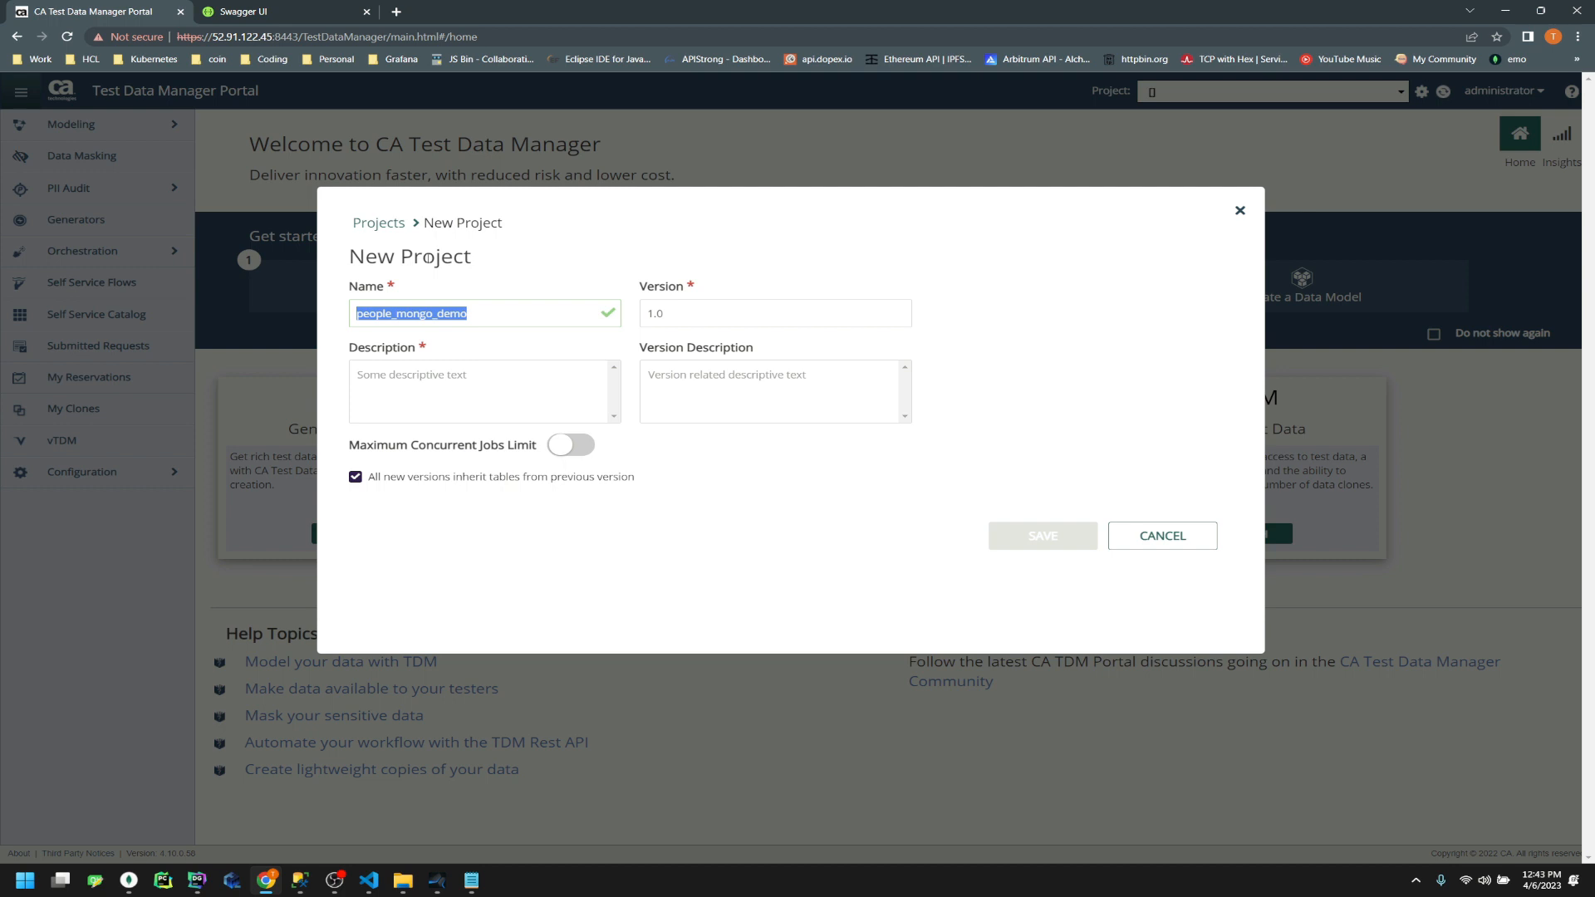
{"action": "key", "text": "ctrl+c"}
{"action": "left_click", "coordinate": [390, 378]}
{"action": "key", "text": "ctrl+v"}
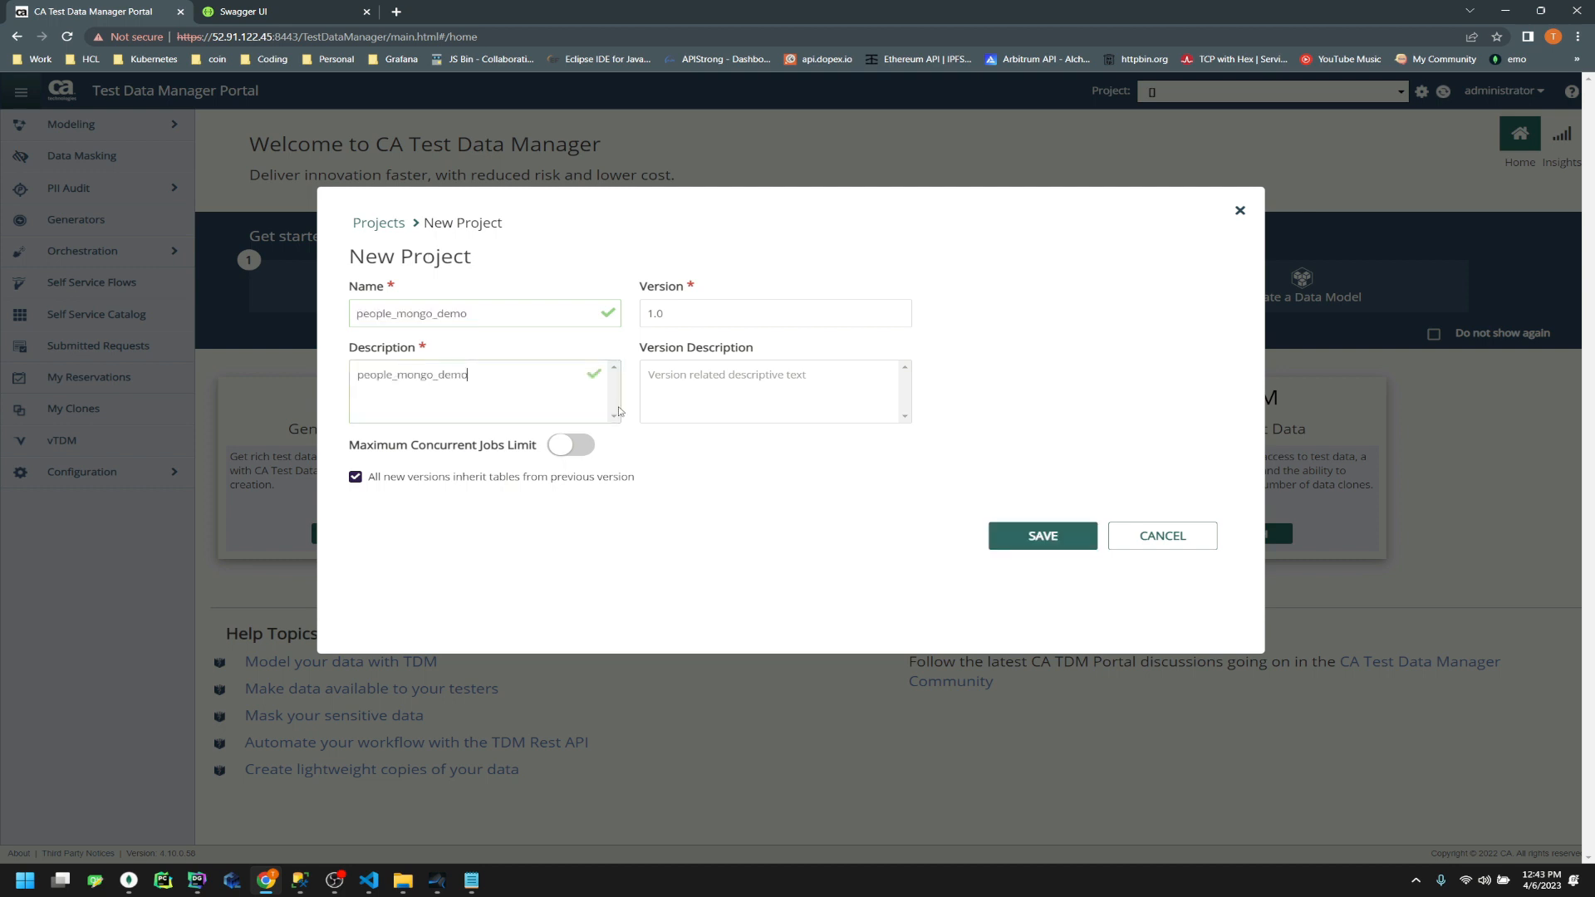
{"action": "left_click", "coordinate": [1054, 539]}
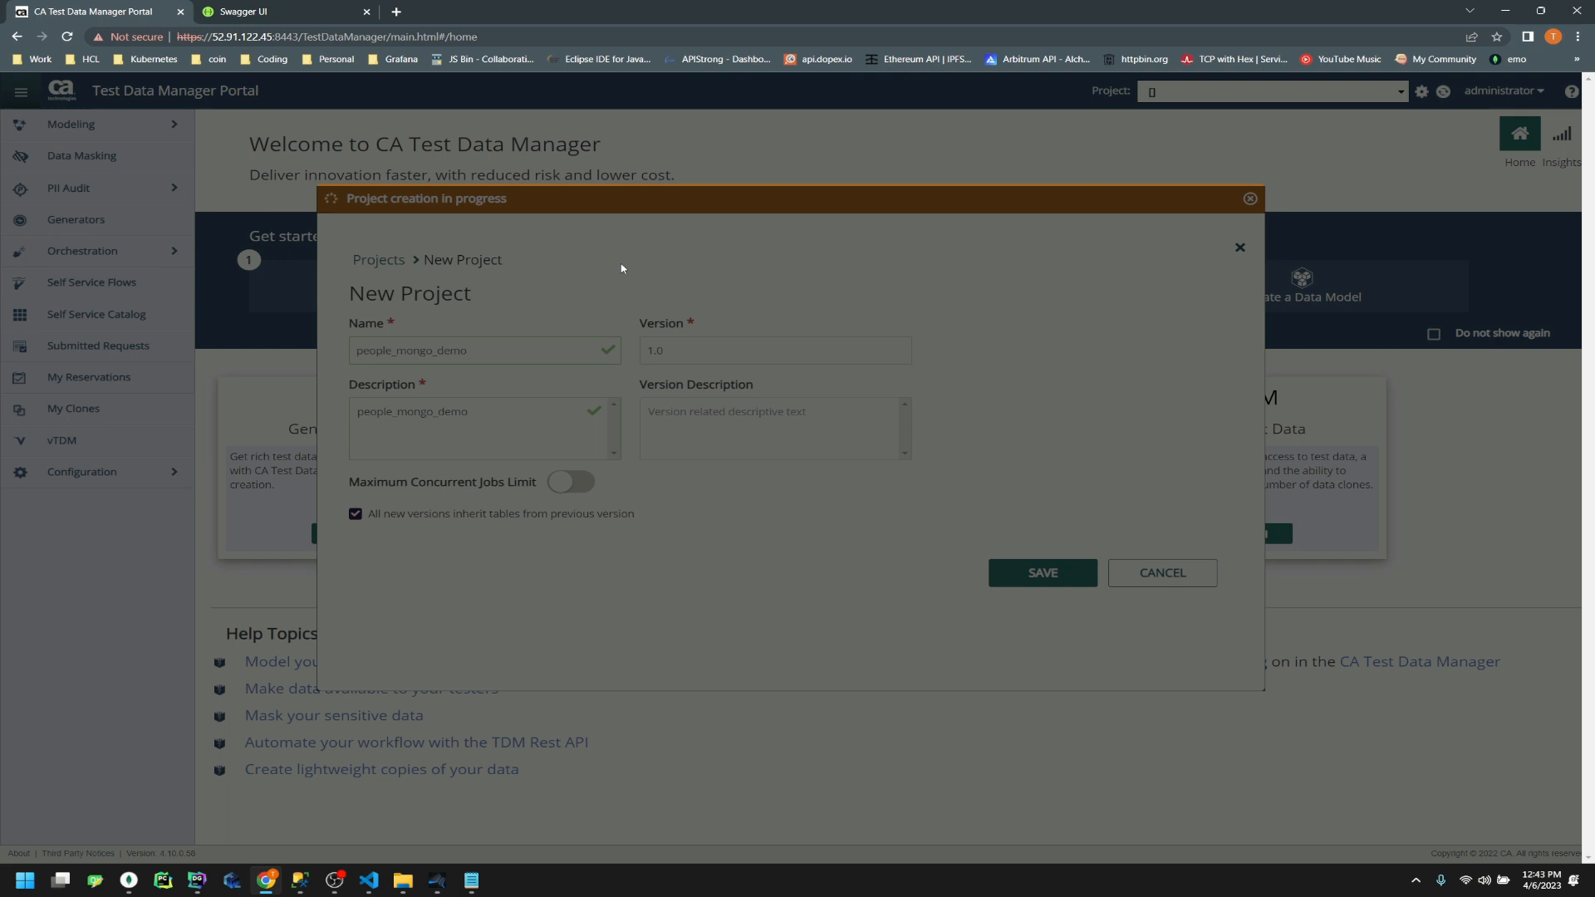
Open the C:\temp\tdm_to_mongodb folder in File Explorer, then minimize it
{"action": "key", "text": "super+e"}
{"action": "double_click", "coordinate": [241, 181]}
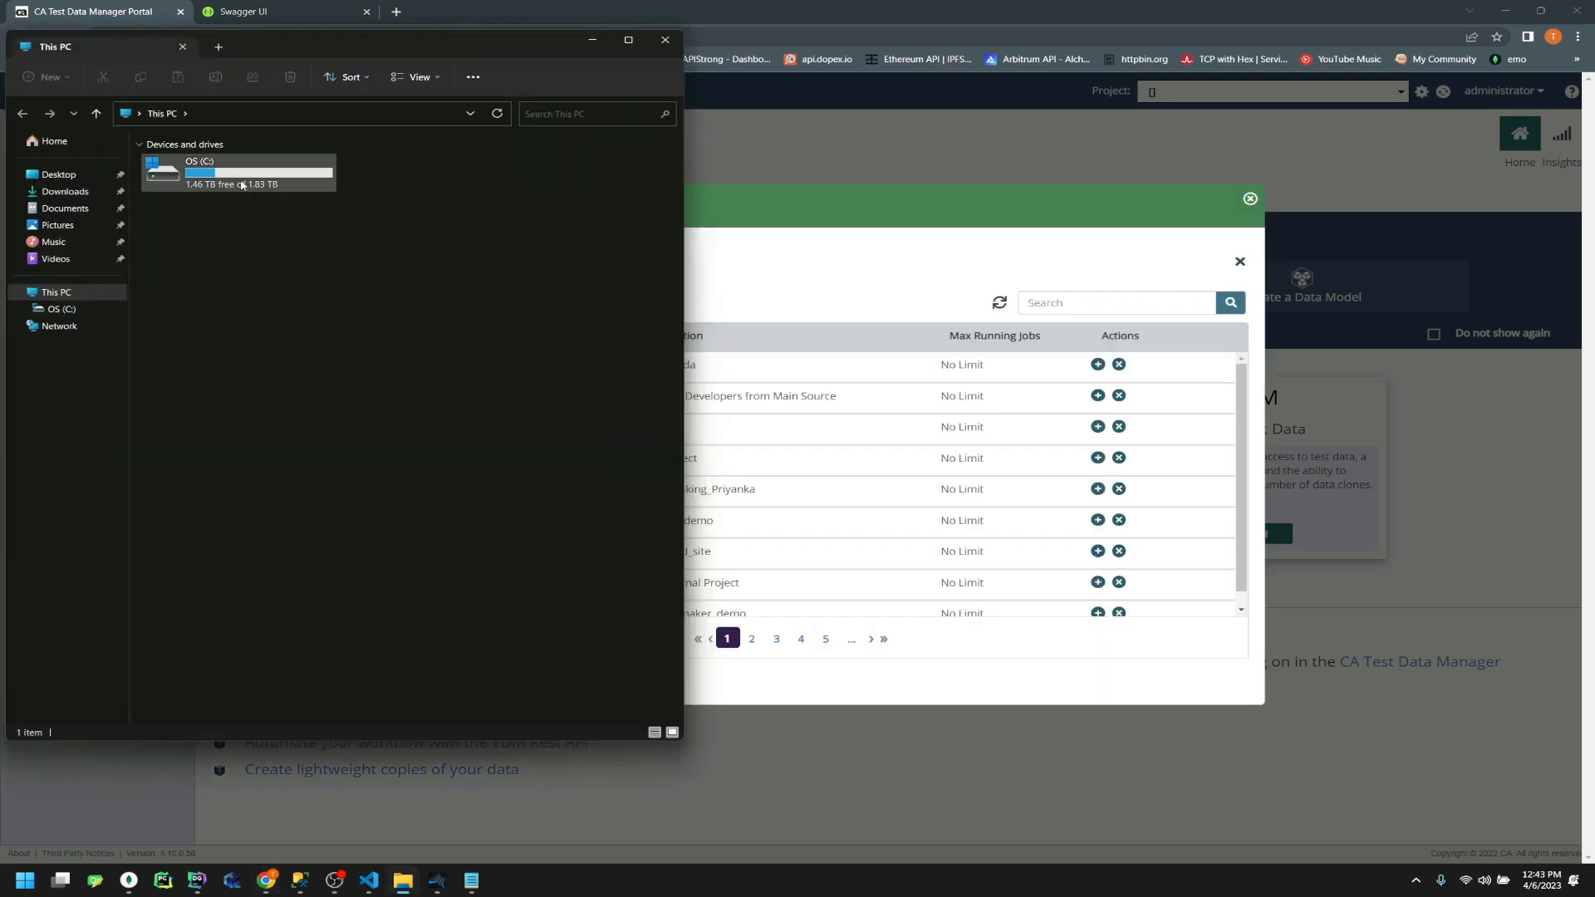
{"action": "left_click", "coordinate": [250, 436]}
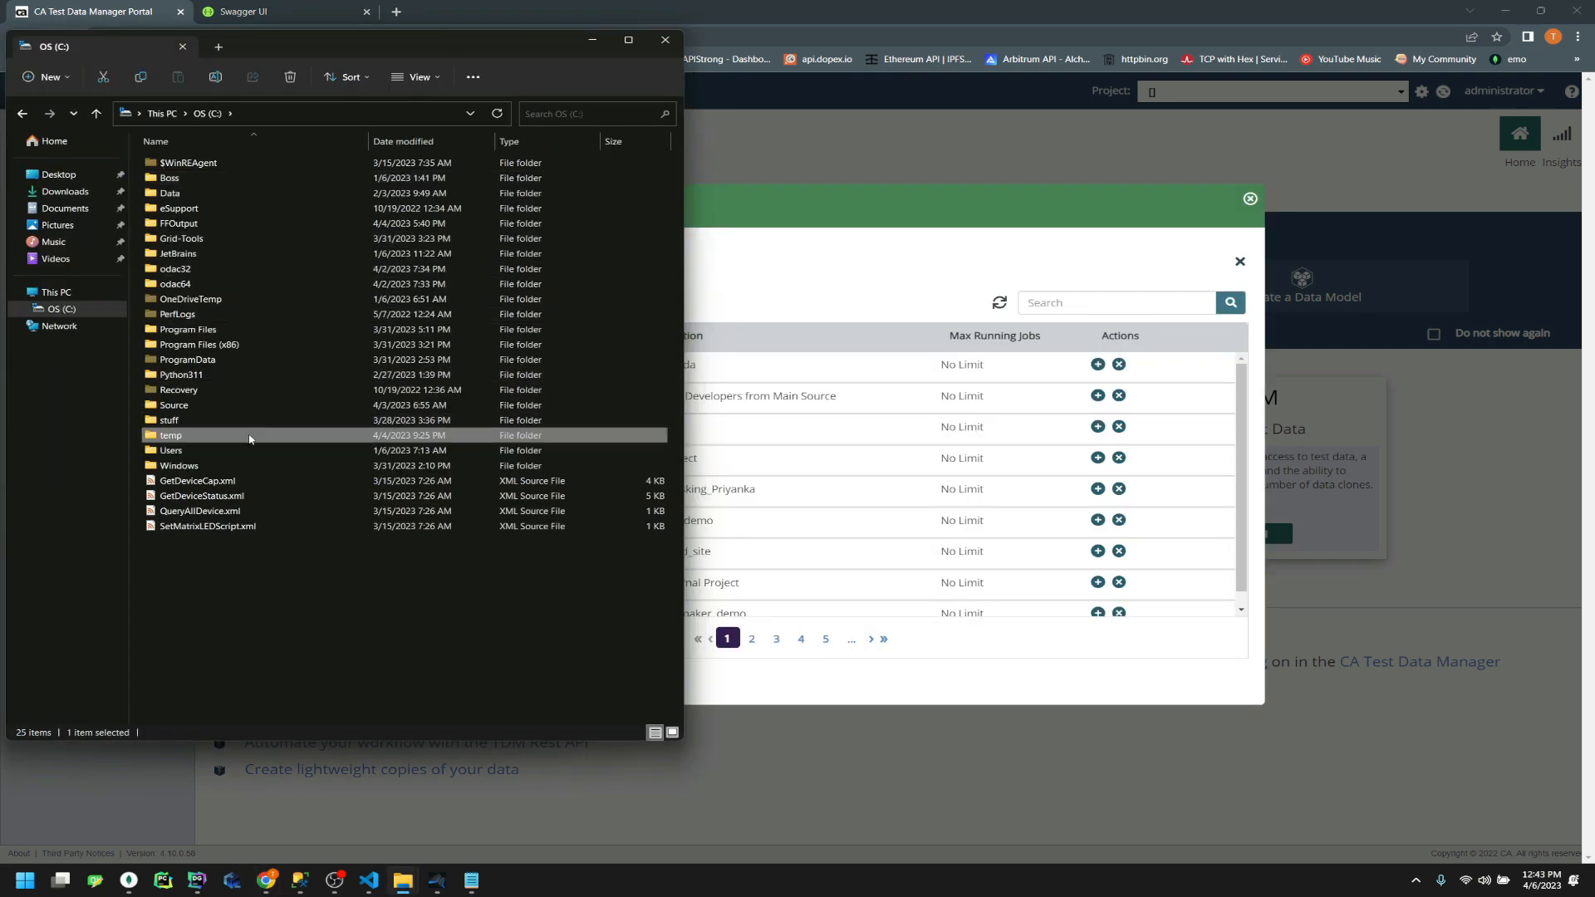
{"action": "double_click", "coordinate": [250, 439]}
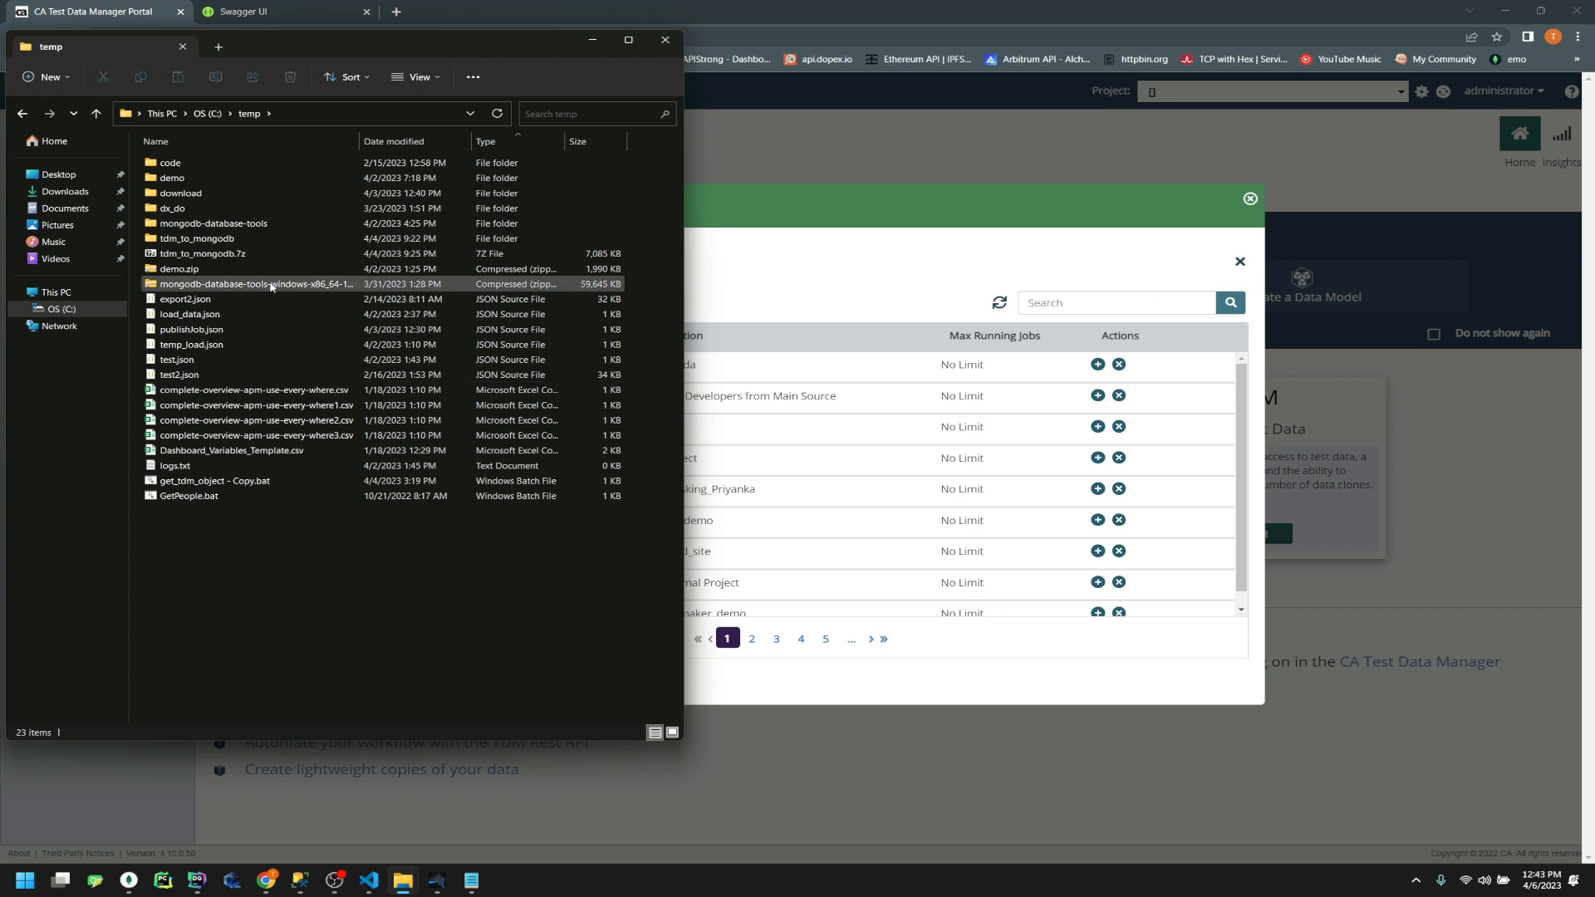
{"action": "double_click", "coordinate": [269, 242]}
{"action": "left_click", "coordinate": [592, 39]}
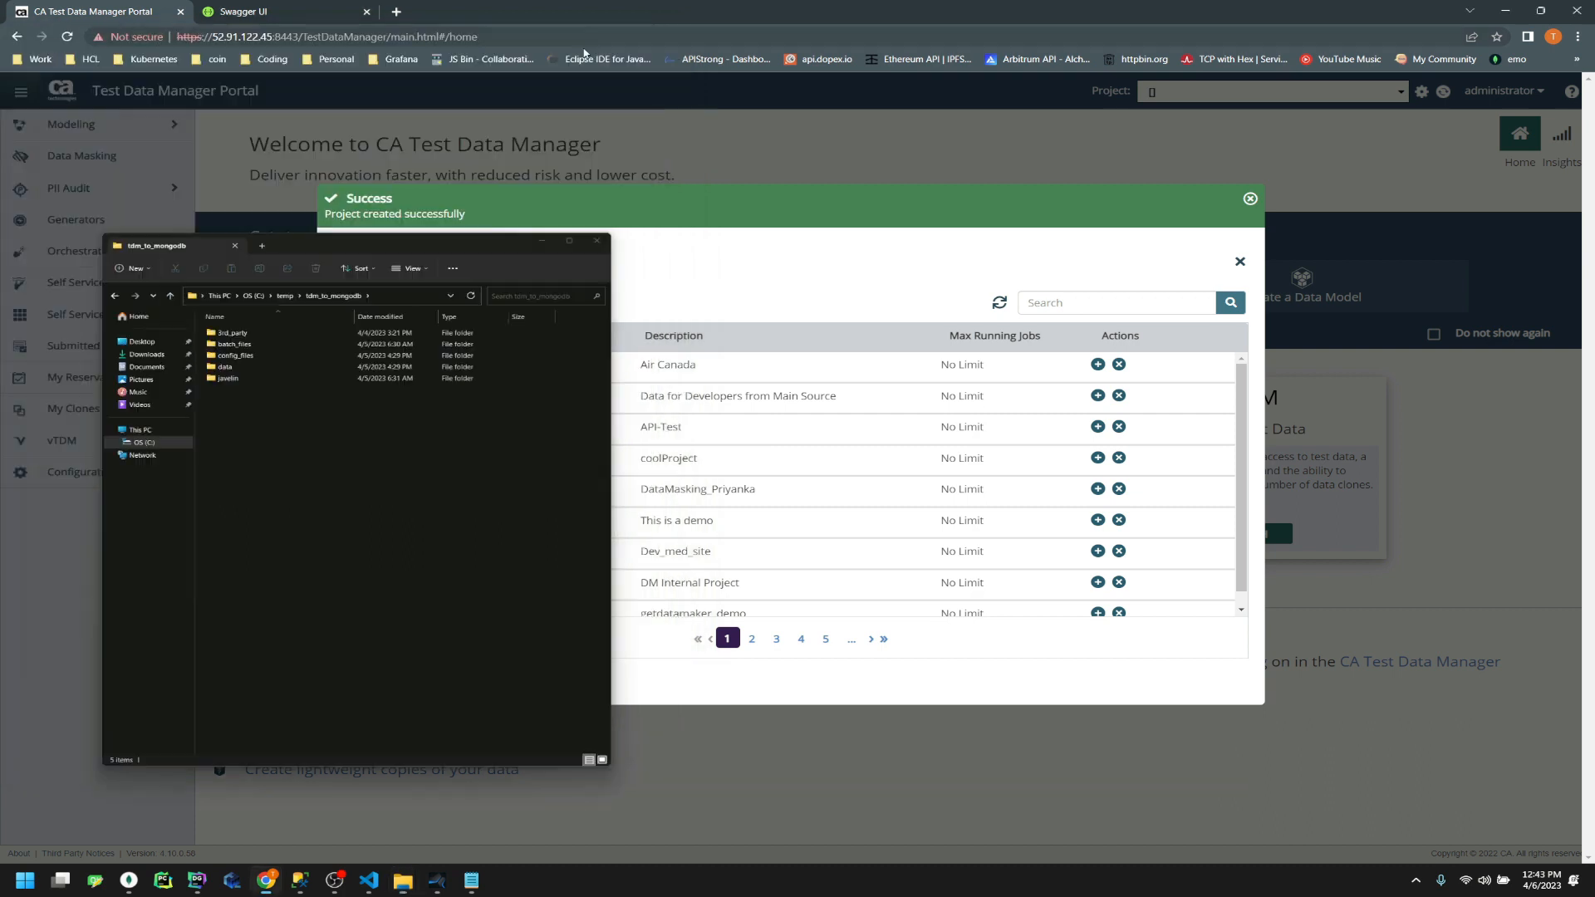
Dismiss the project-created message and close the Manage Projects dialog
{"action": "left_click", "coordinate": [1251, 198]}
{"action": "left_click", "coordinate": [1239, 213]}
{"action": "left_click", "coordinate": [1444, 92]}
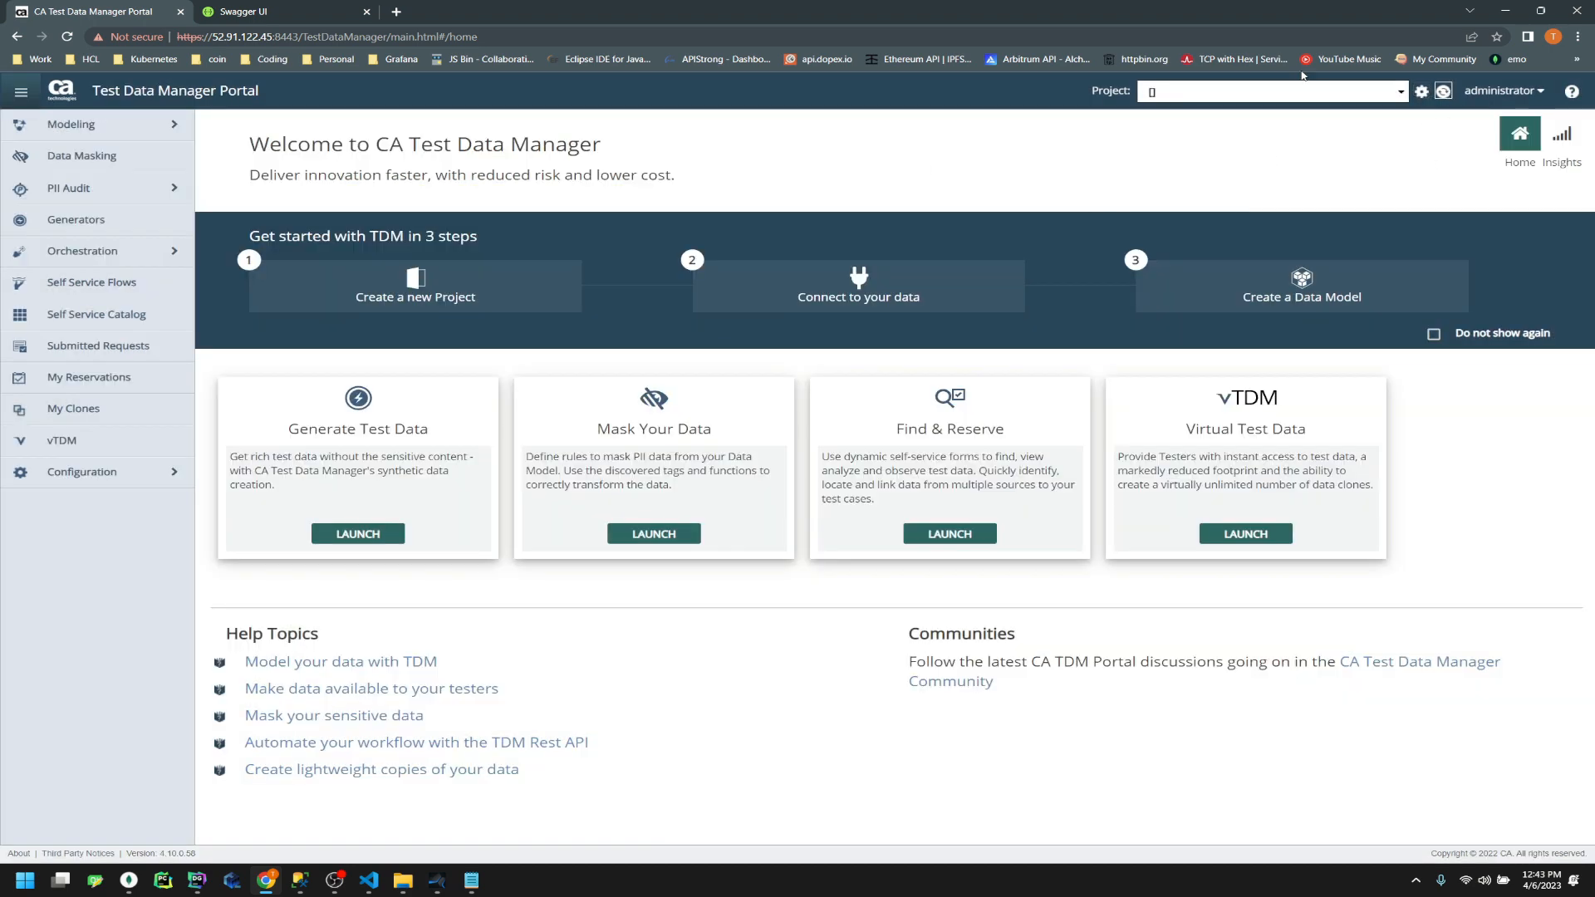
Search 'peop' in the project list and make people_mongo_demo version 1.0 current
{"action": "left_click", "coordinate": [1362, 100]}
{"action": "scroll", "coordinate": [1261, 203], "scroll_direction": "down", "scroll_amount": 1}
{"action": "type", "text": "peo"}
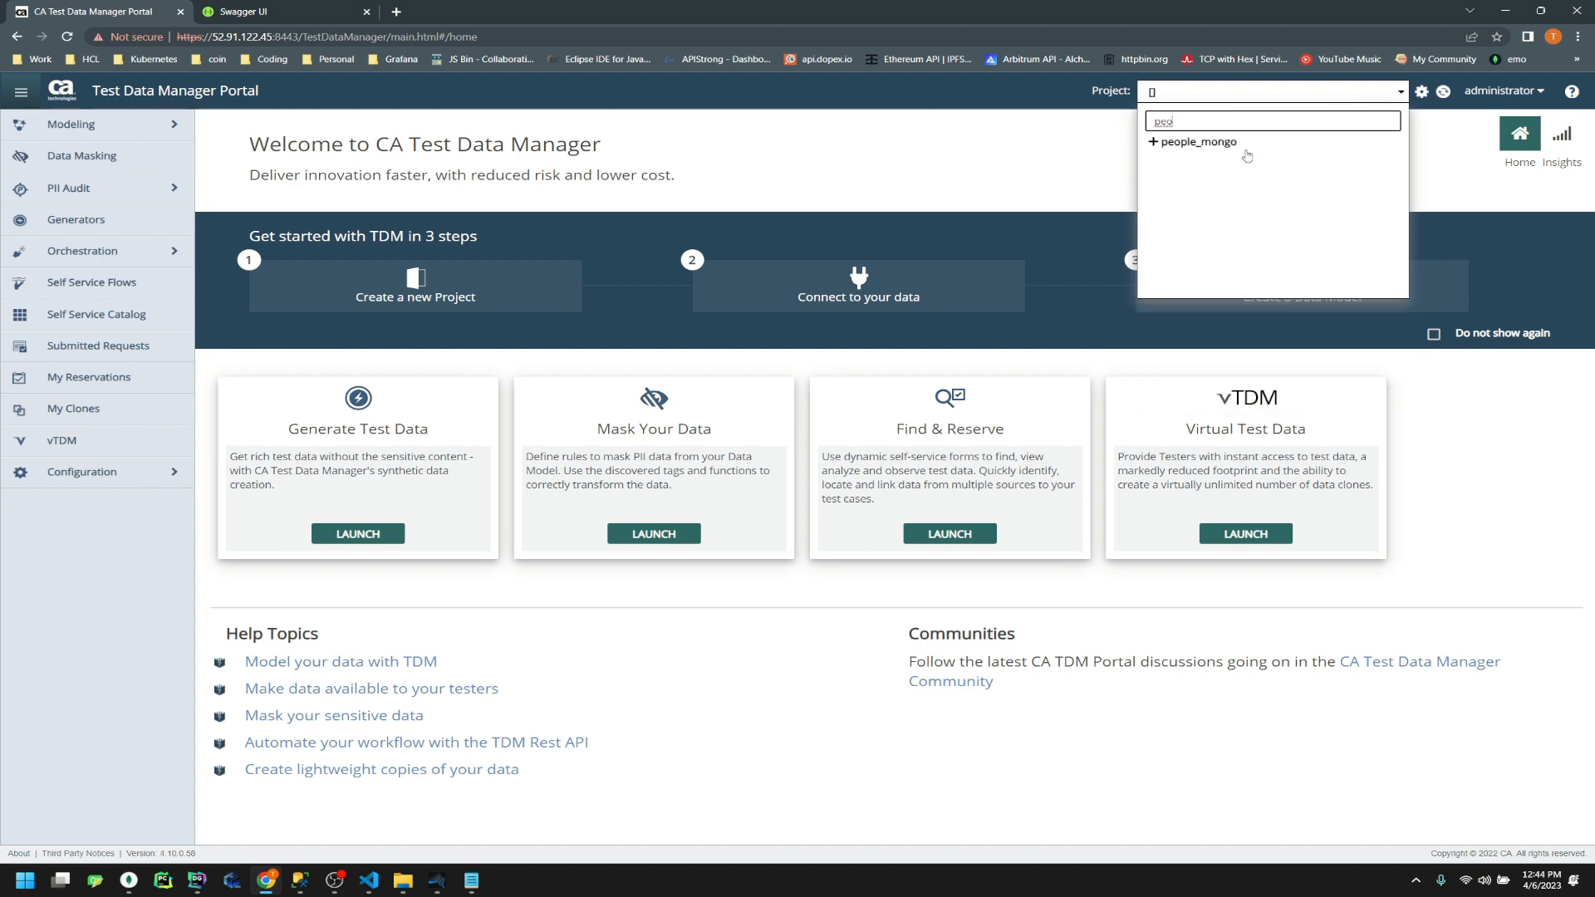
{"action": "left_click", "coordinate": [1440, 124]}
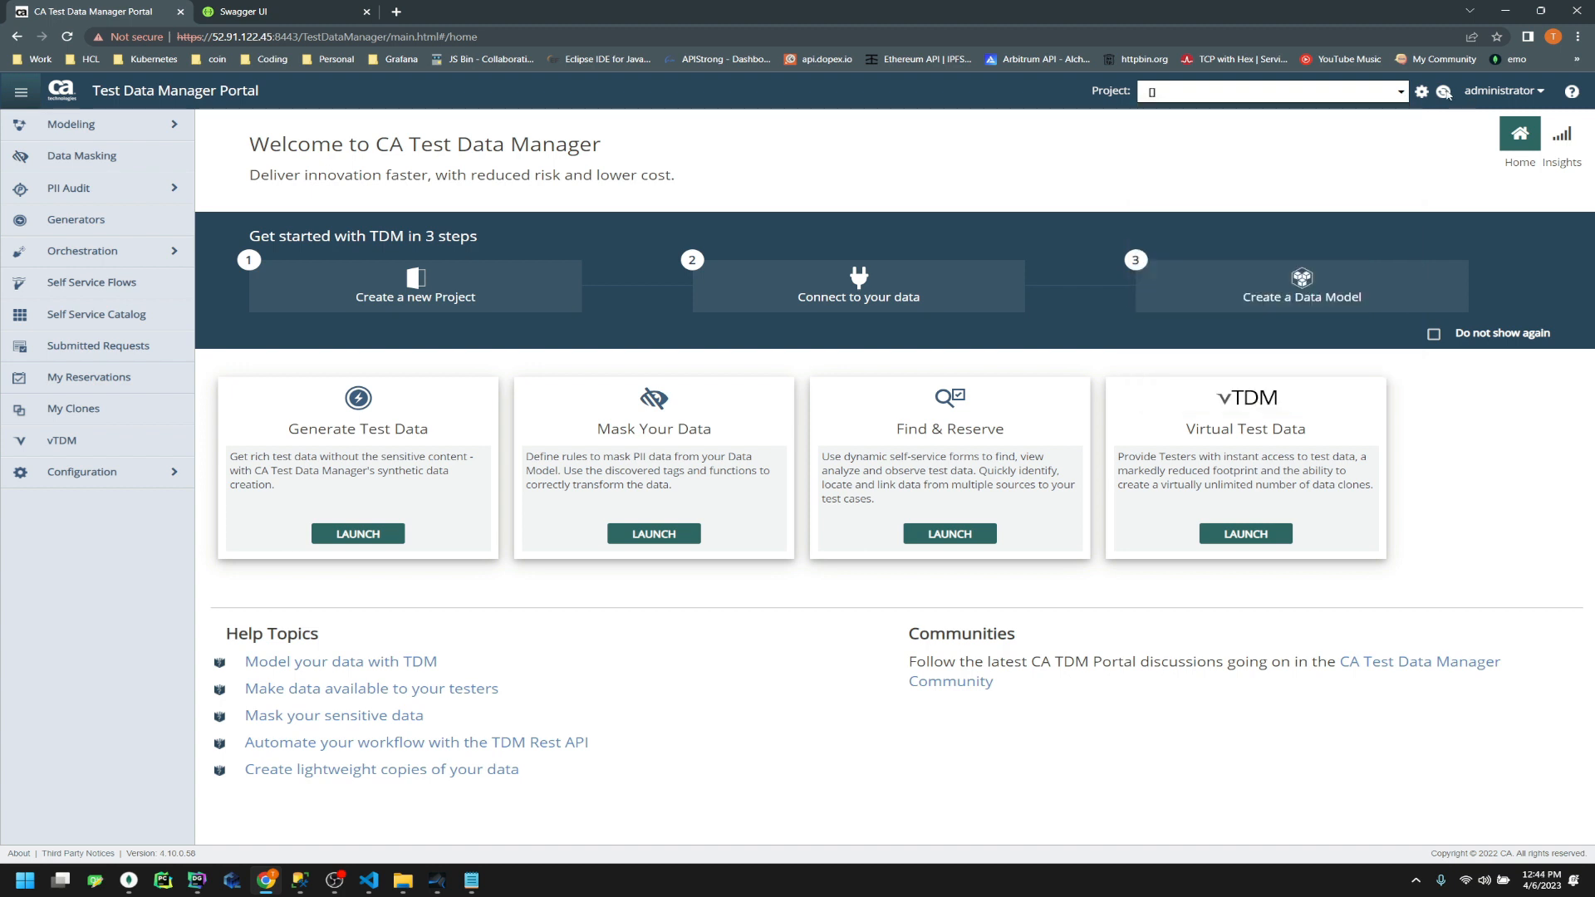
{"action": "left_click", "coordinate": [1388, 98]}
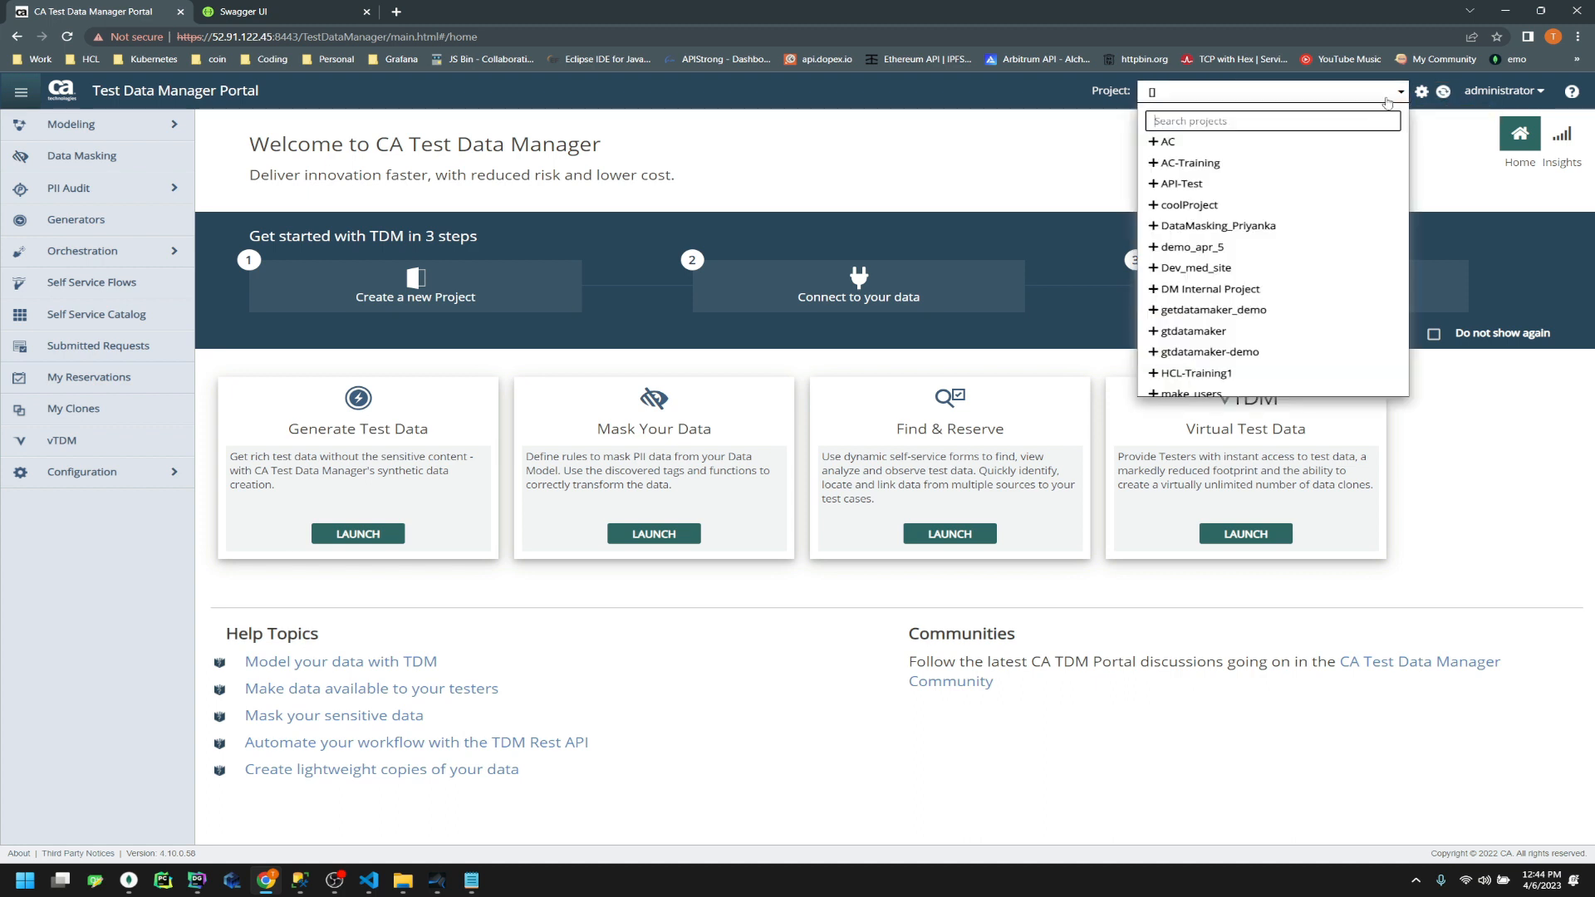
{"action": "type", "text": "peop"}
{"action": "left_click", "coordinate": [1153, 163]}
{"action": "left_click", "coordinate": [1186, 190]}
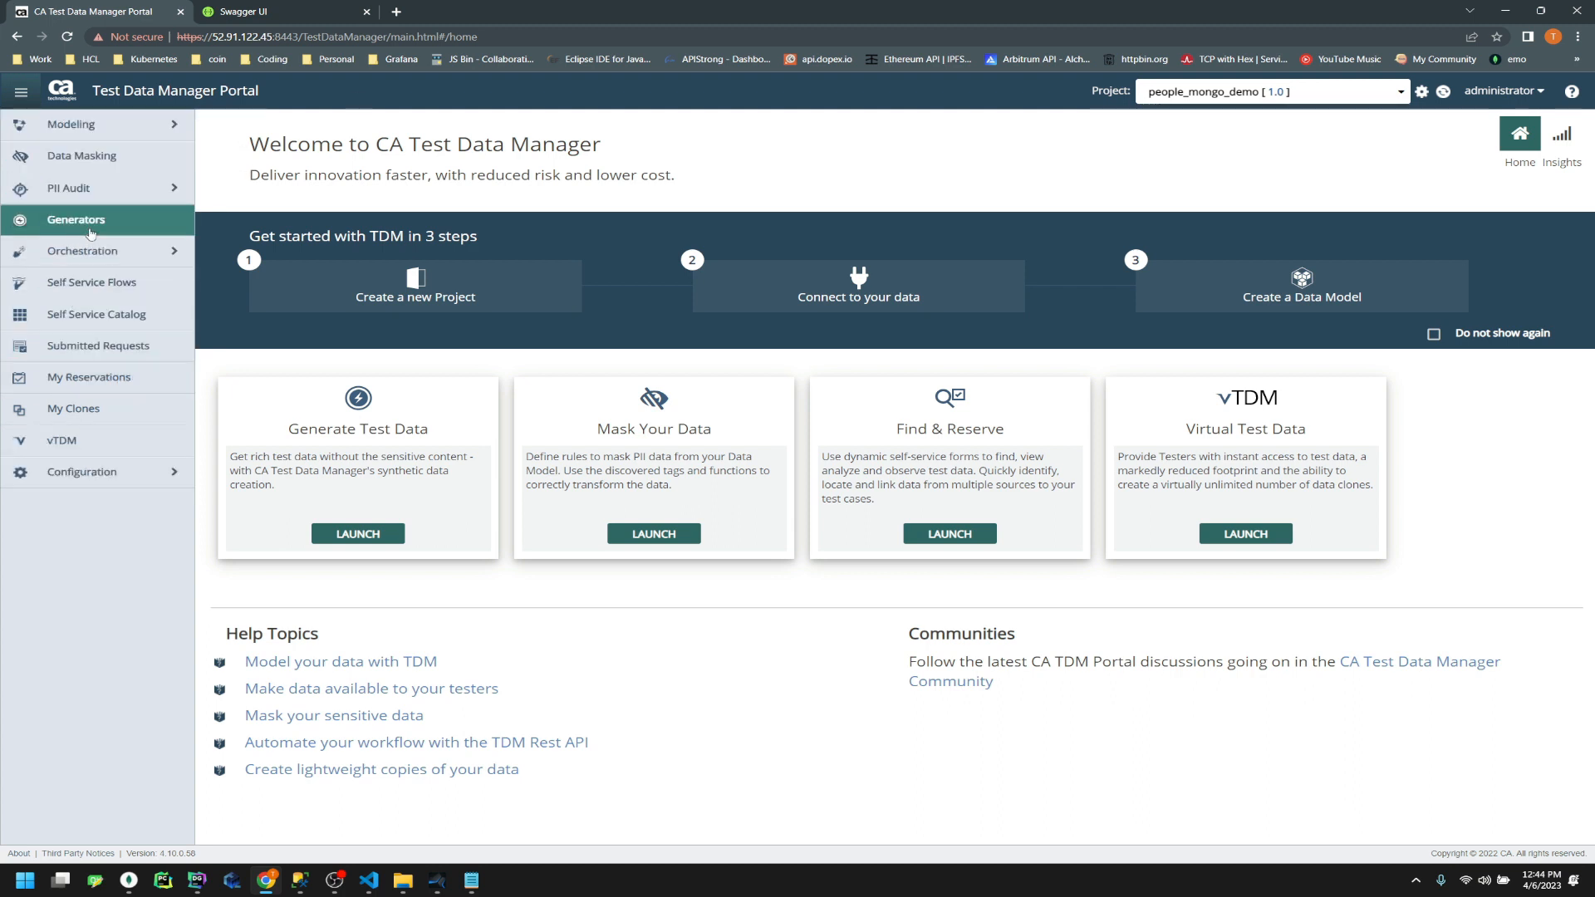
Open Modeling > Objects, then bring MongoDB Compass to the front
{"action": "left_click", "coordinate": [119, 133]}
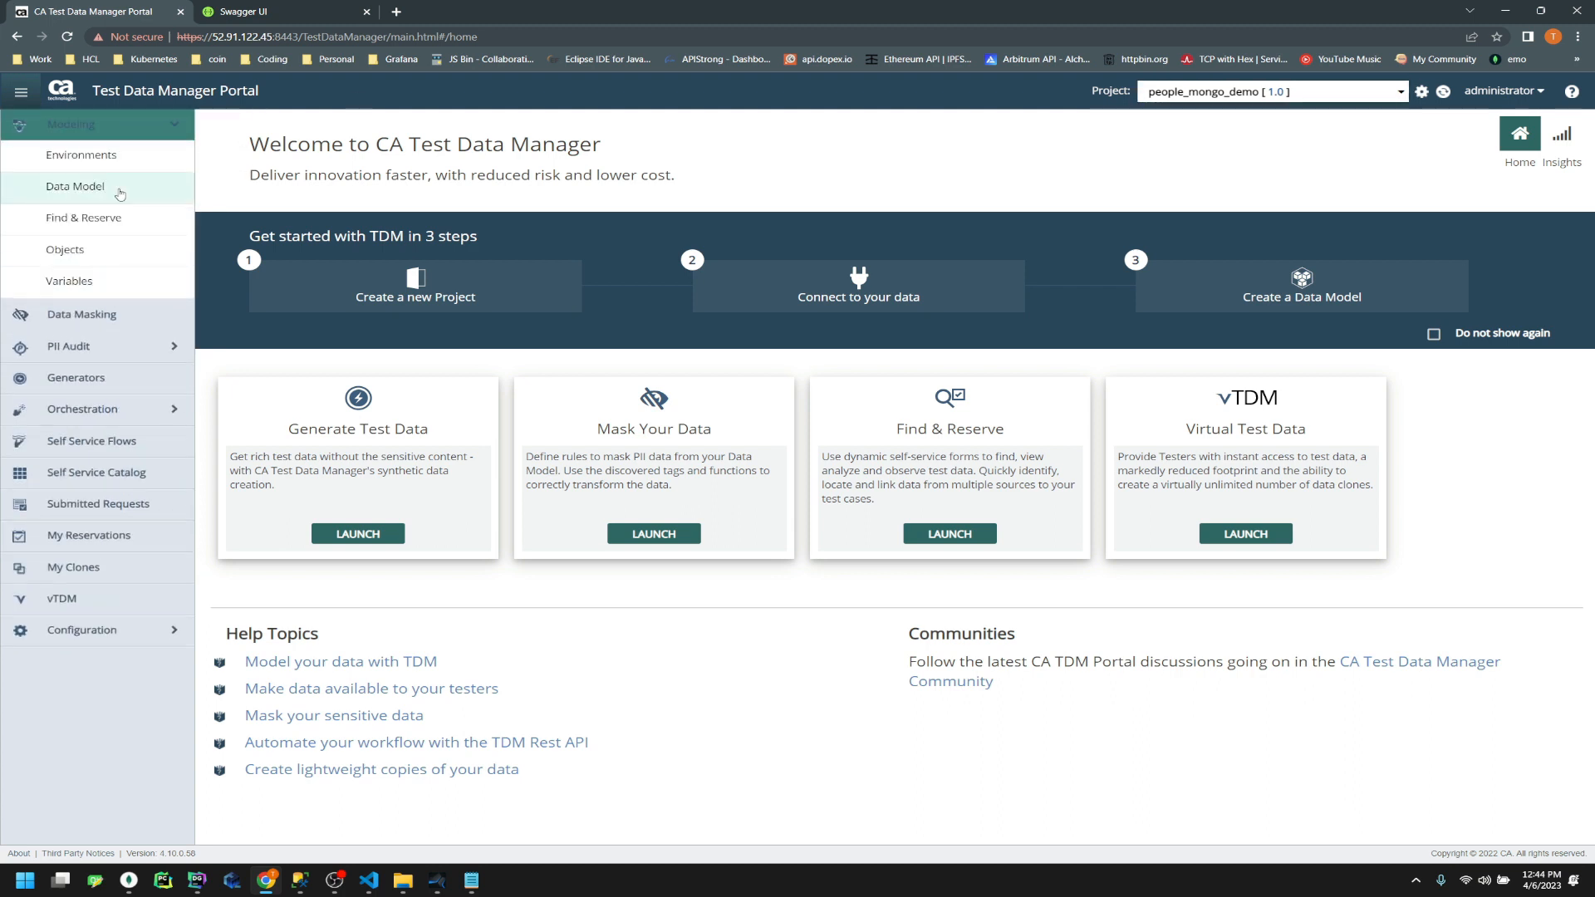
{"action": "left_click", "coordinate": [67, 250]}
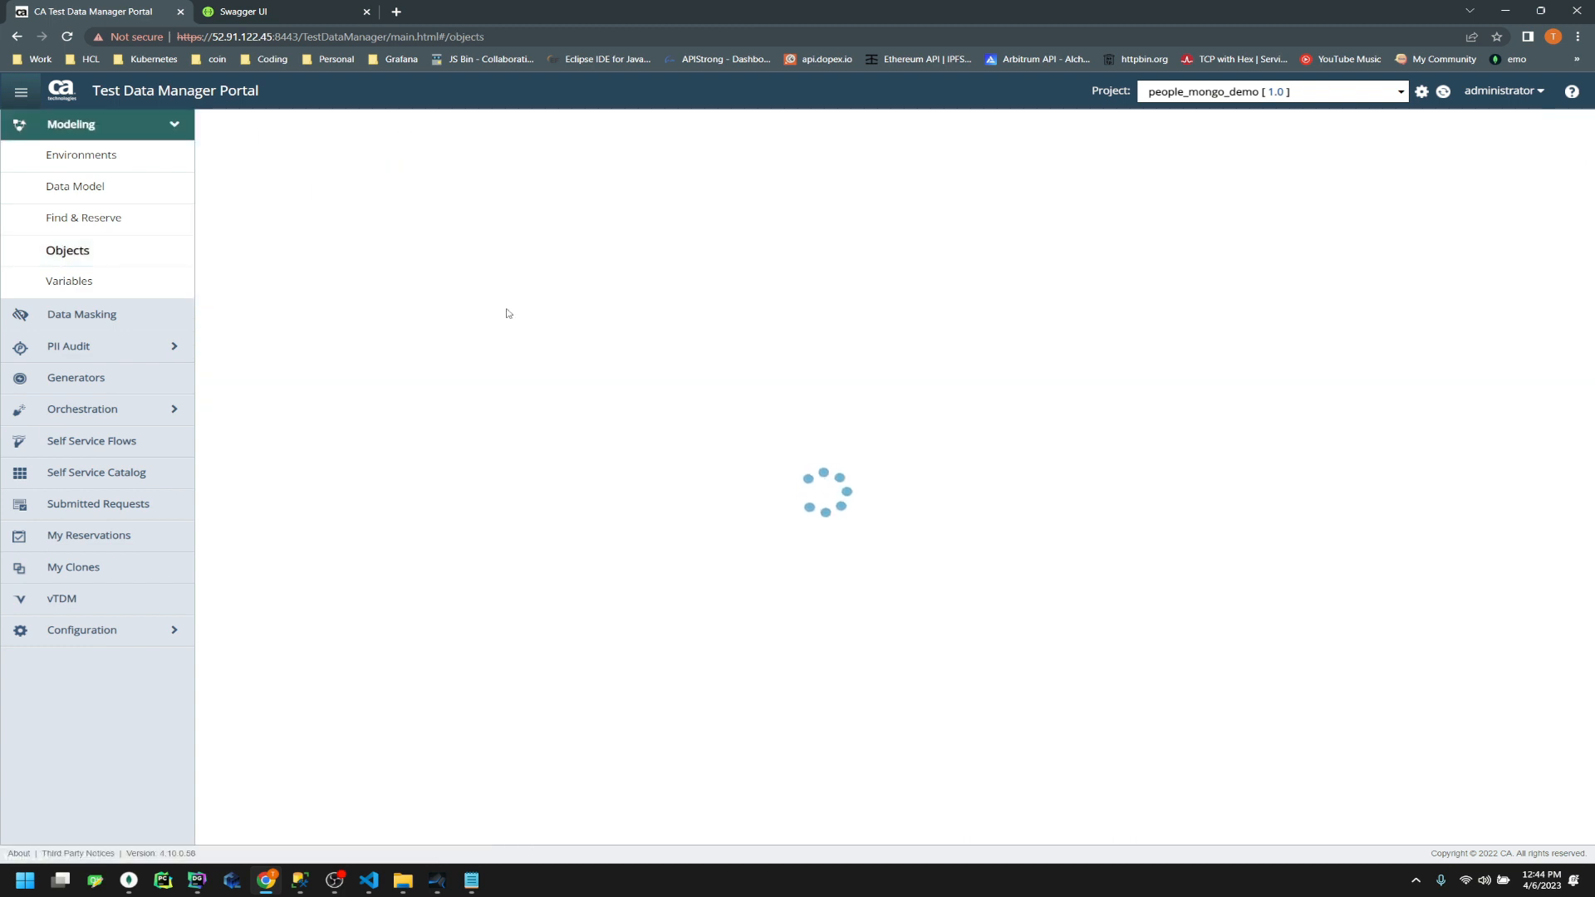
{"action": "left_click", "coordinate": [129, 881]}
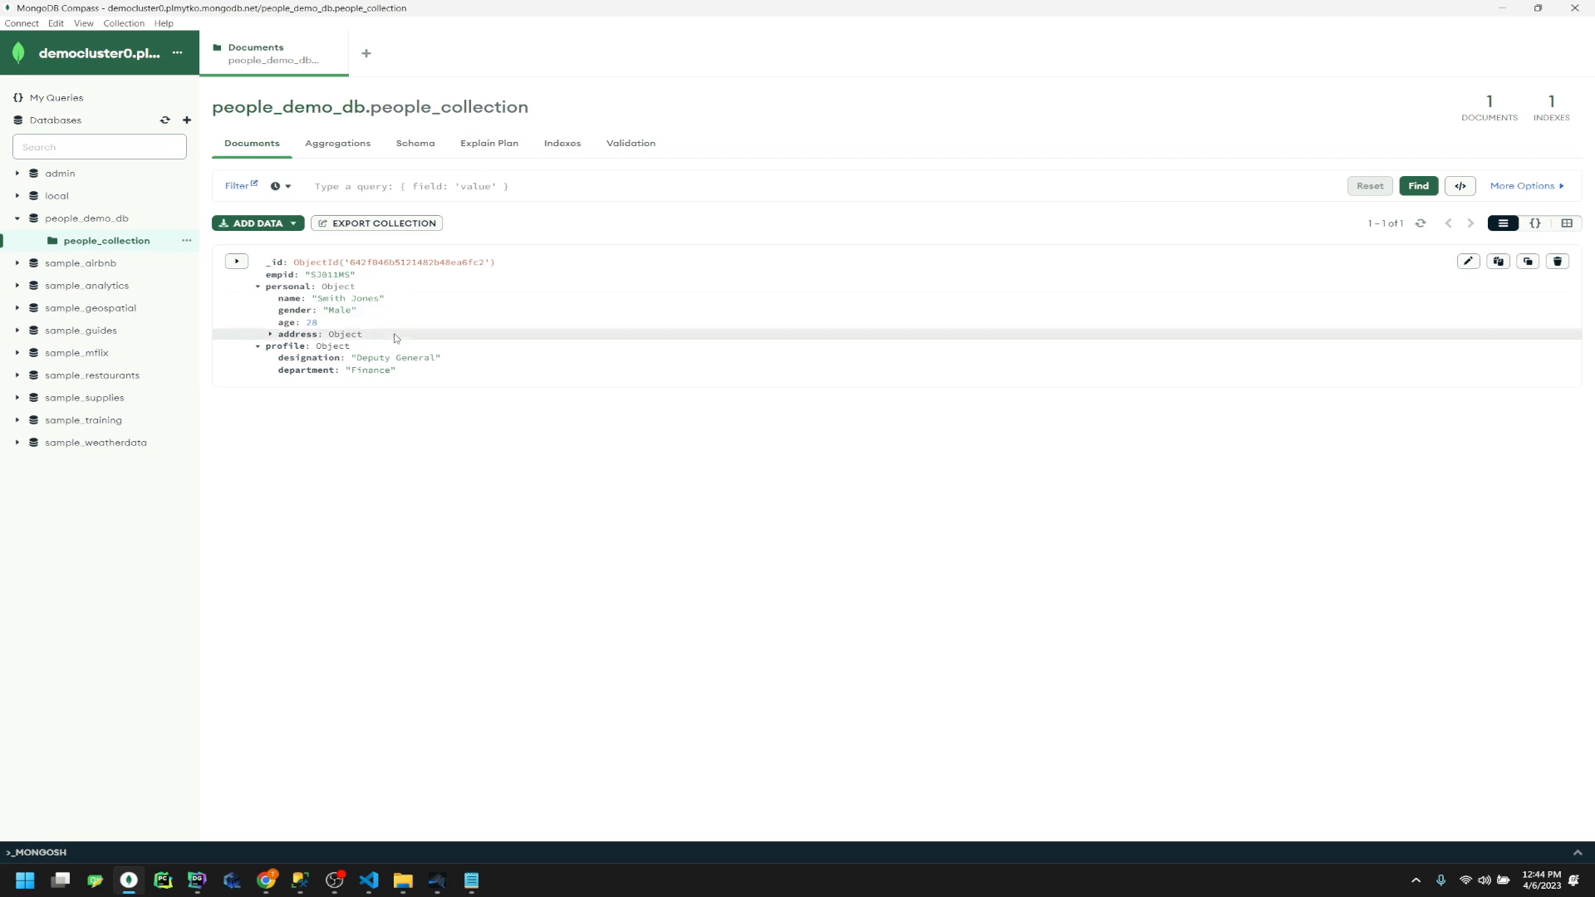
Set up a full export of people_collection with the _id field excluded
{"action": "left_click", "coordinate": [388, 224]}
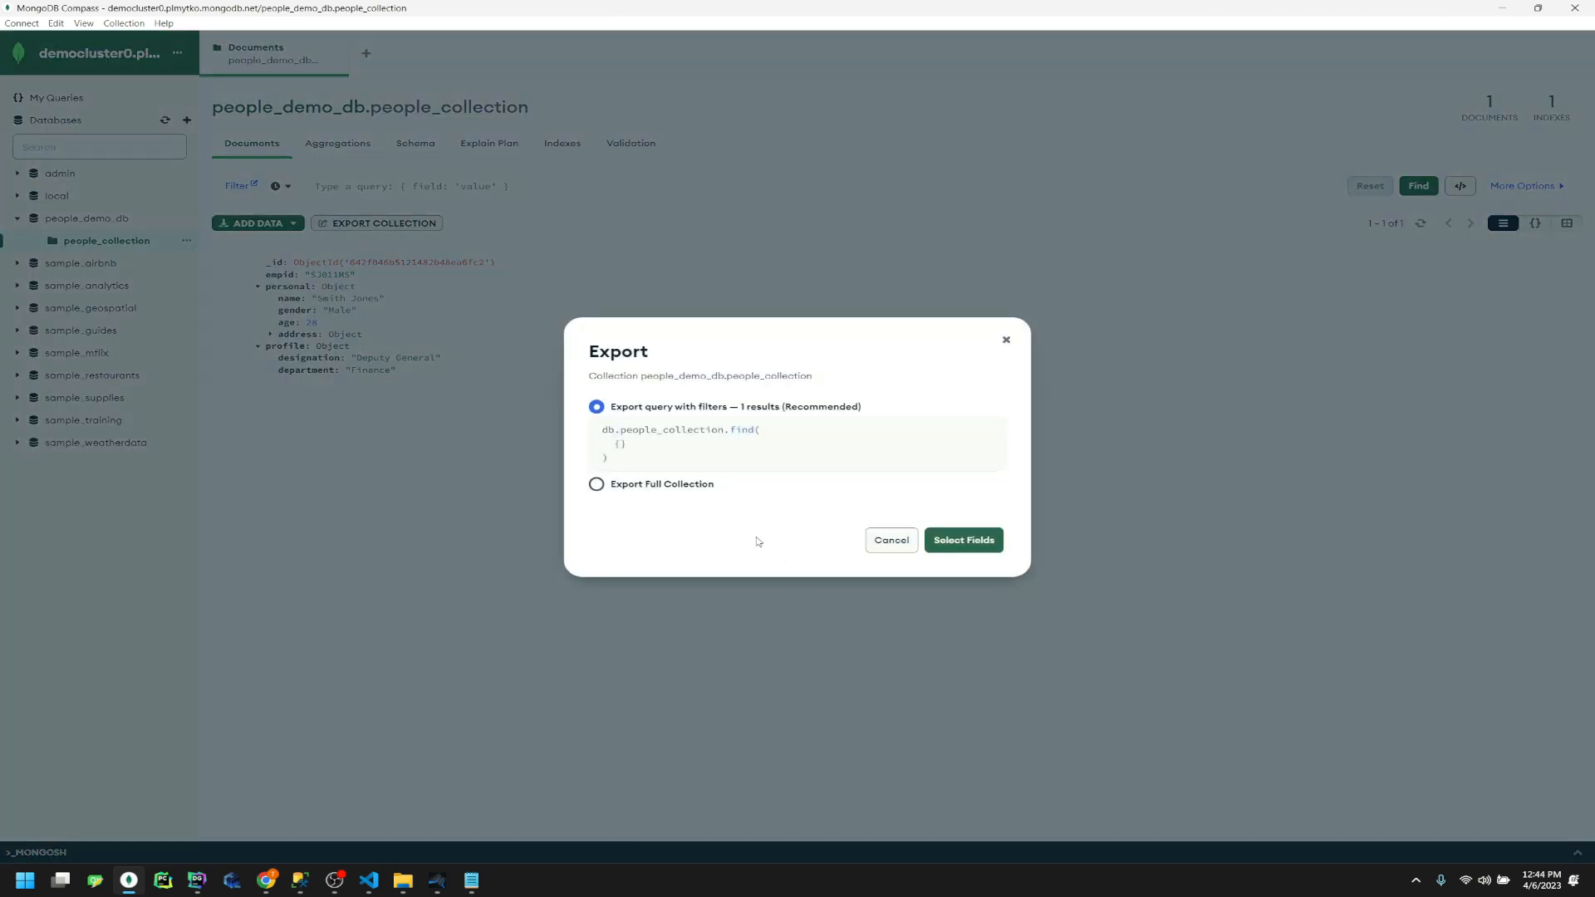
{"action": "left_click", "coordinate": [696, 486]}
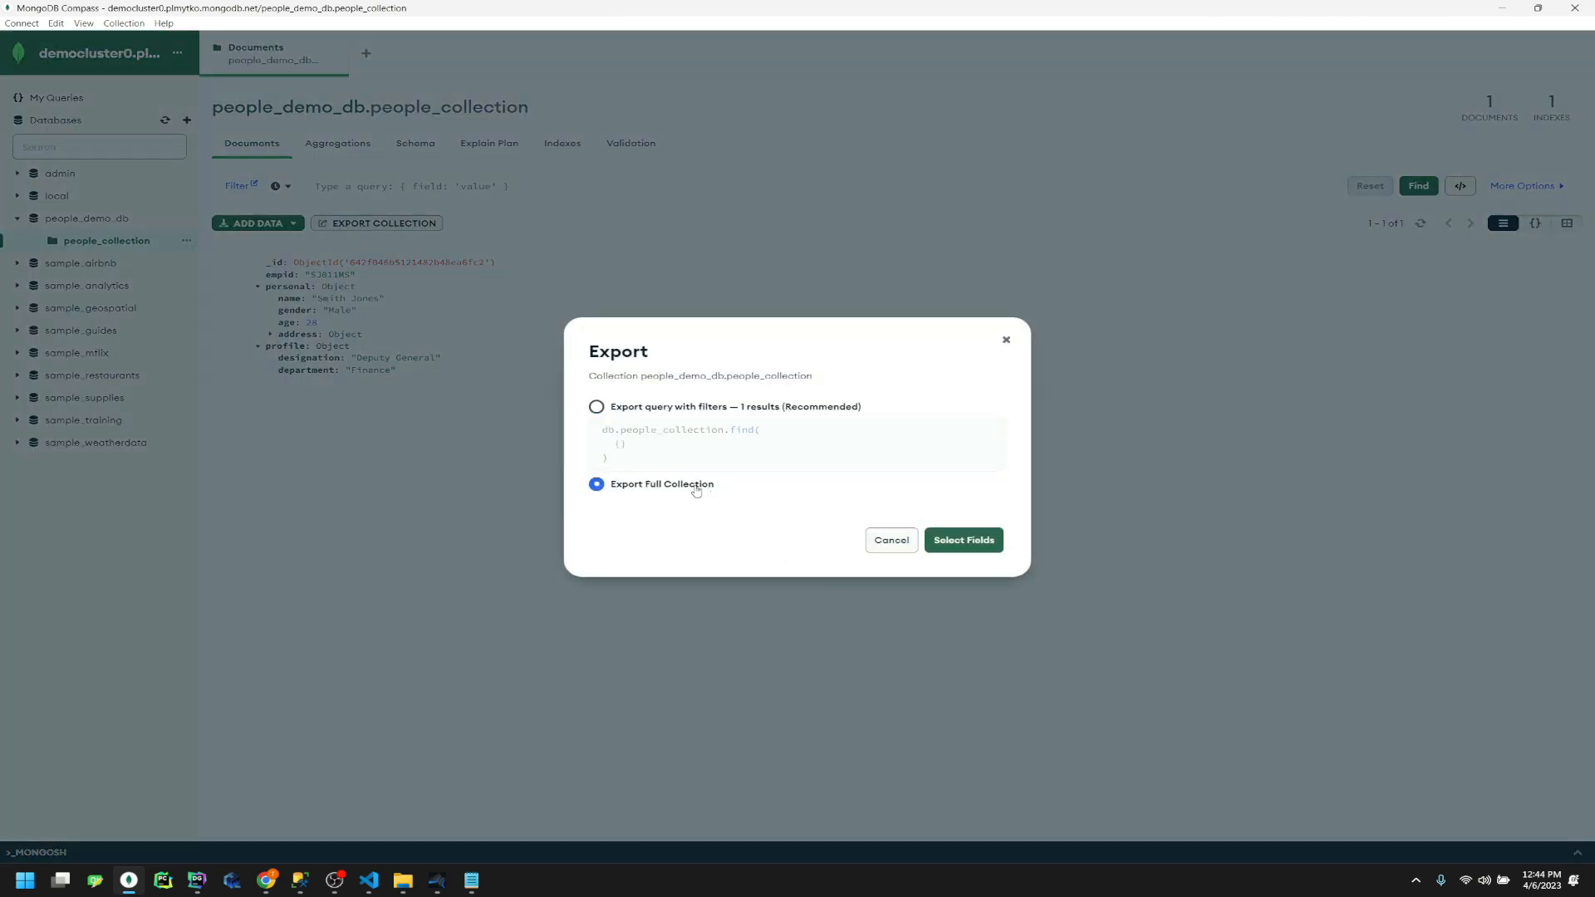
{"action": "left_click", "coordinate": [945, 542]}
{"action": "left_click", "coordinate": [601, 445]}
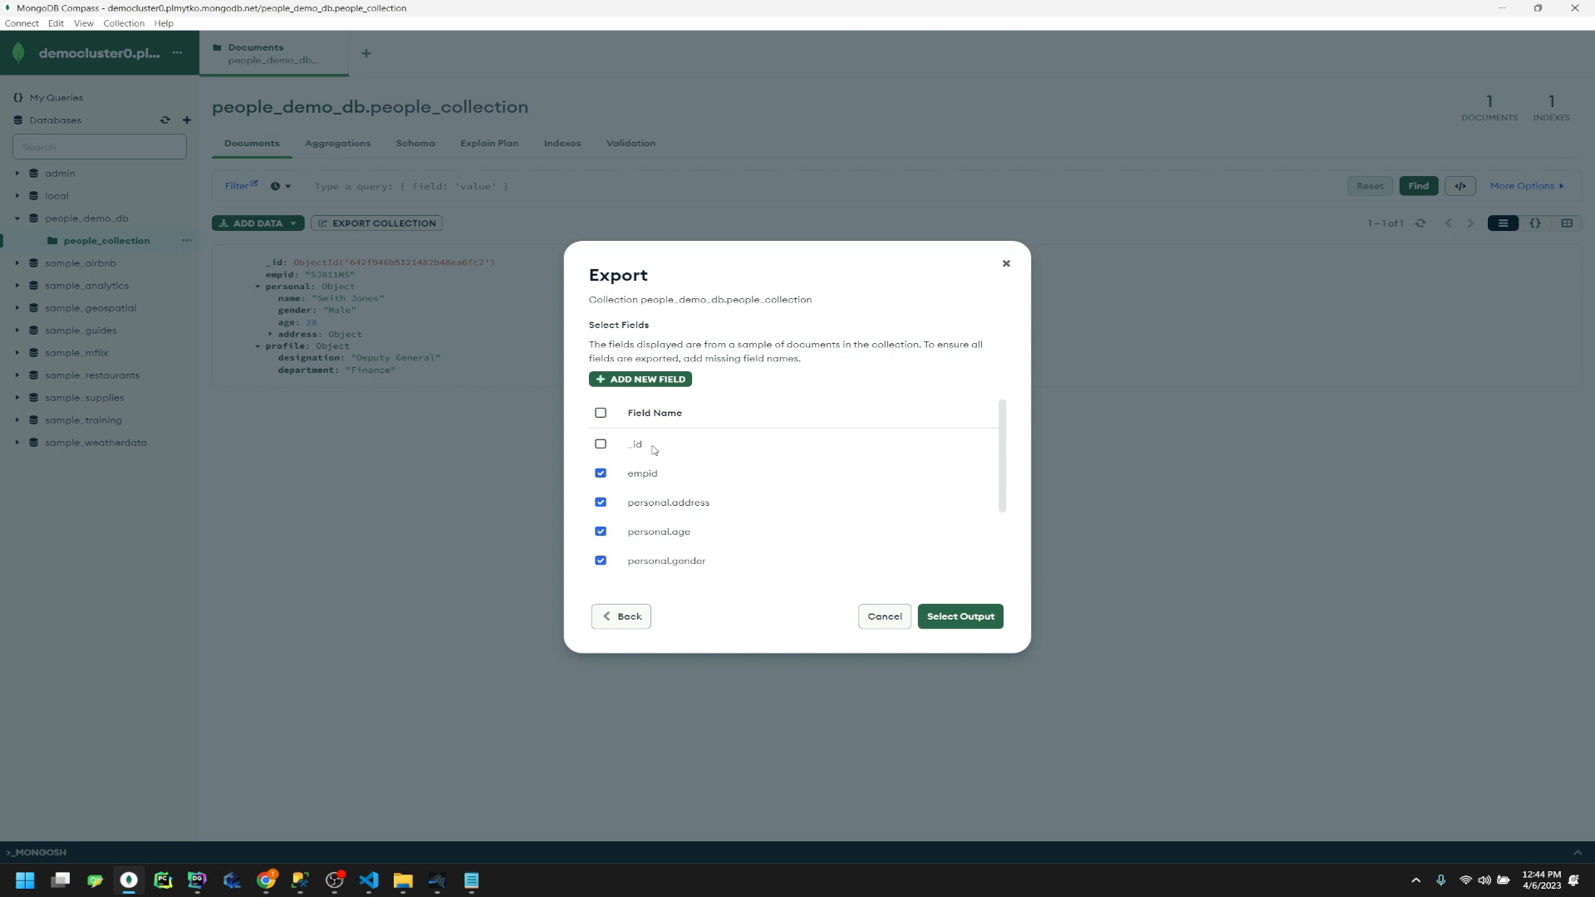
{"action": "scroll", "coordinate": [708, 516], "scroll_direction": "down", "scroll_amount": 3}
{"action": "scroll", "coordinate": [709, 516], "scroll_direction": "up", "scroll_amount": 3}
{"action": "left_click", "coordinate": [968, 617]}
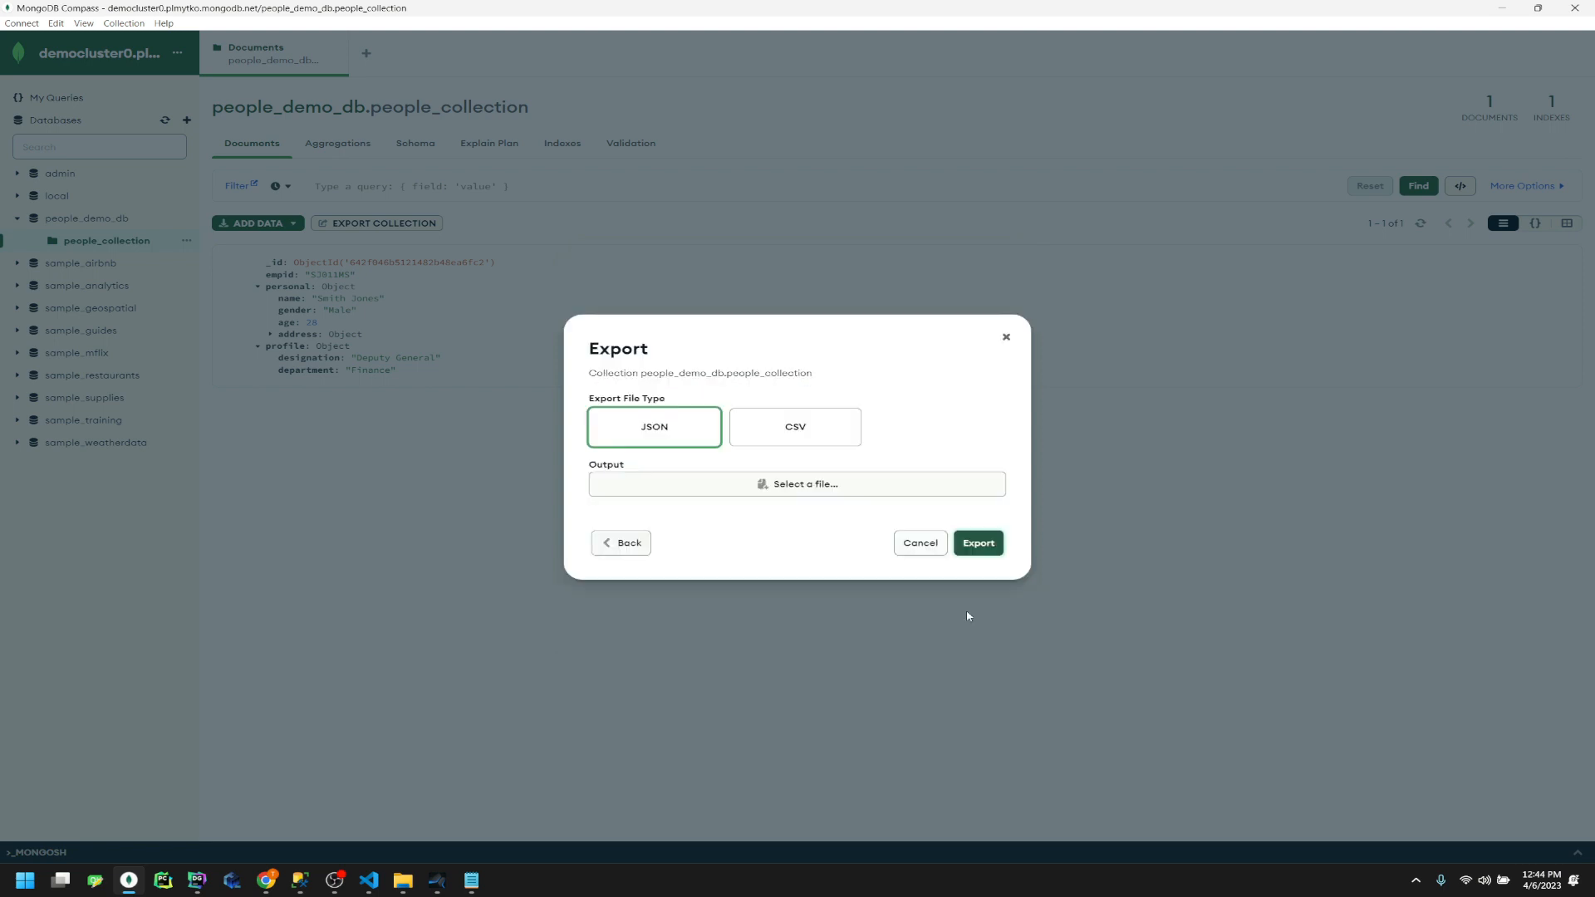
Export it as JSON to people_downloaded.json, then minimize Compass
{"action": "left_click", "coordinate": [796, 485]}
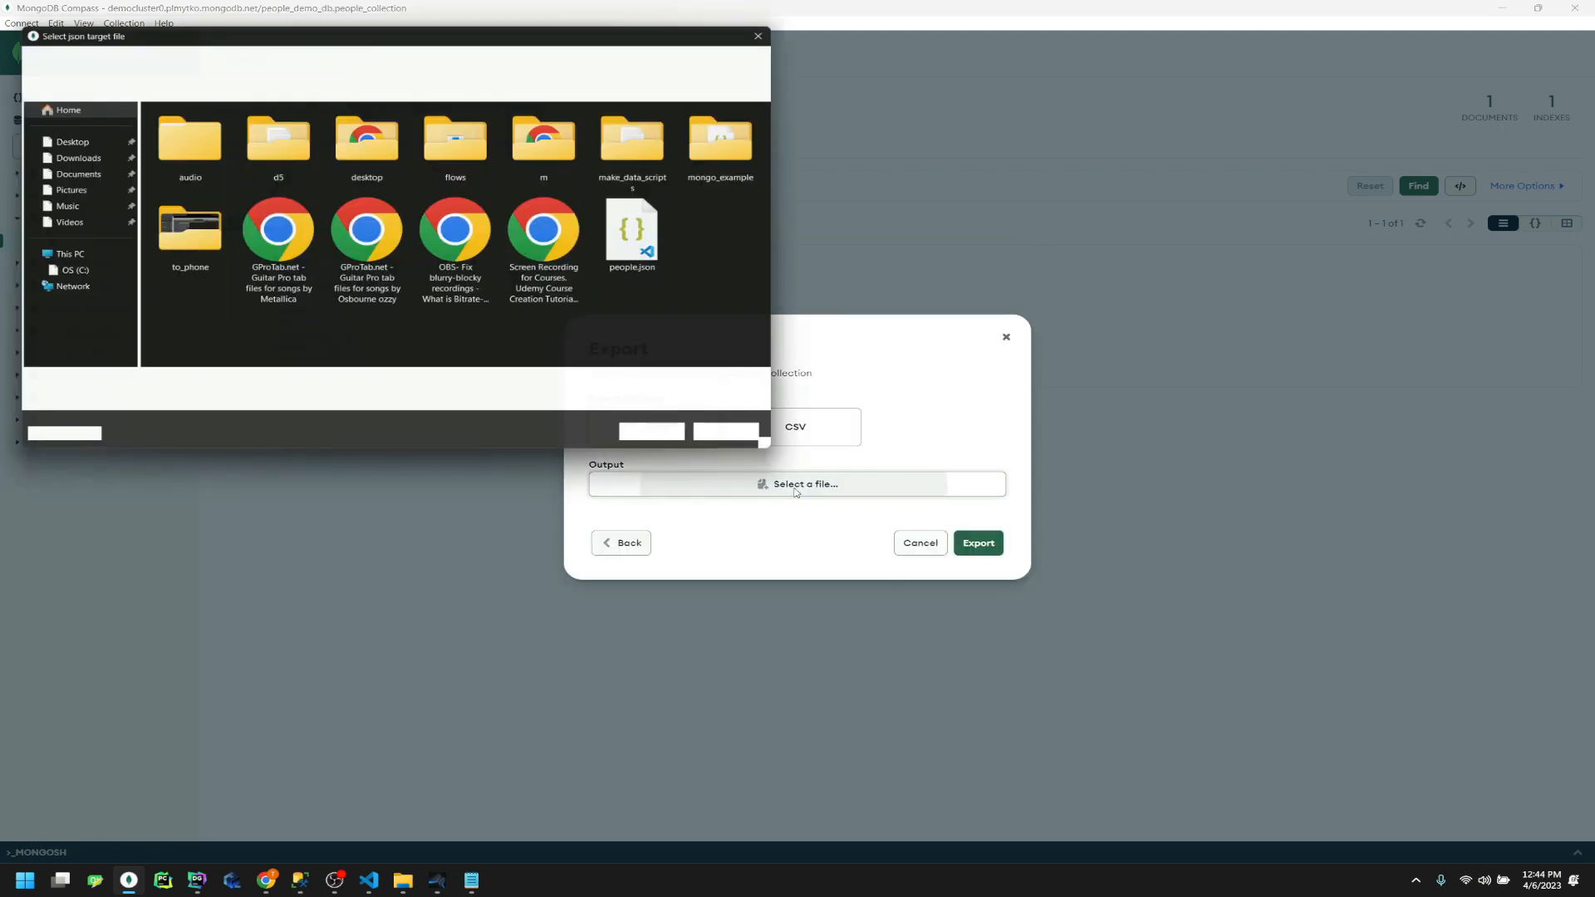
{"action": "key", "text": "BackSpace"}
{"action": "type", "text": "json"}
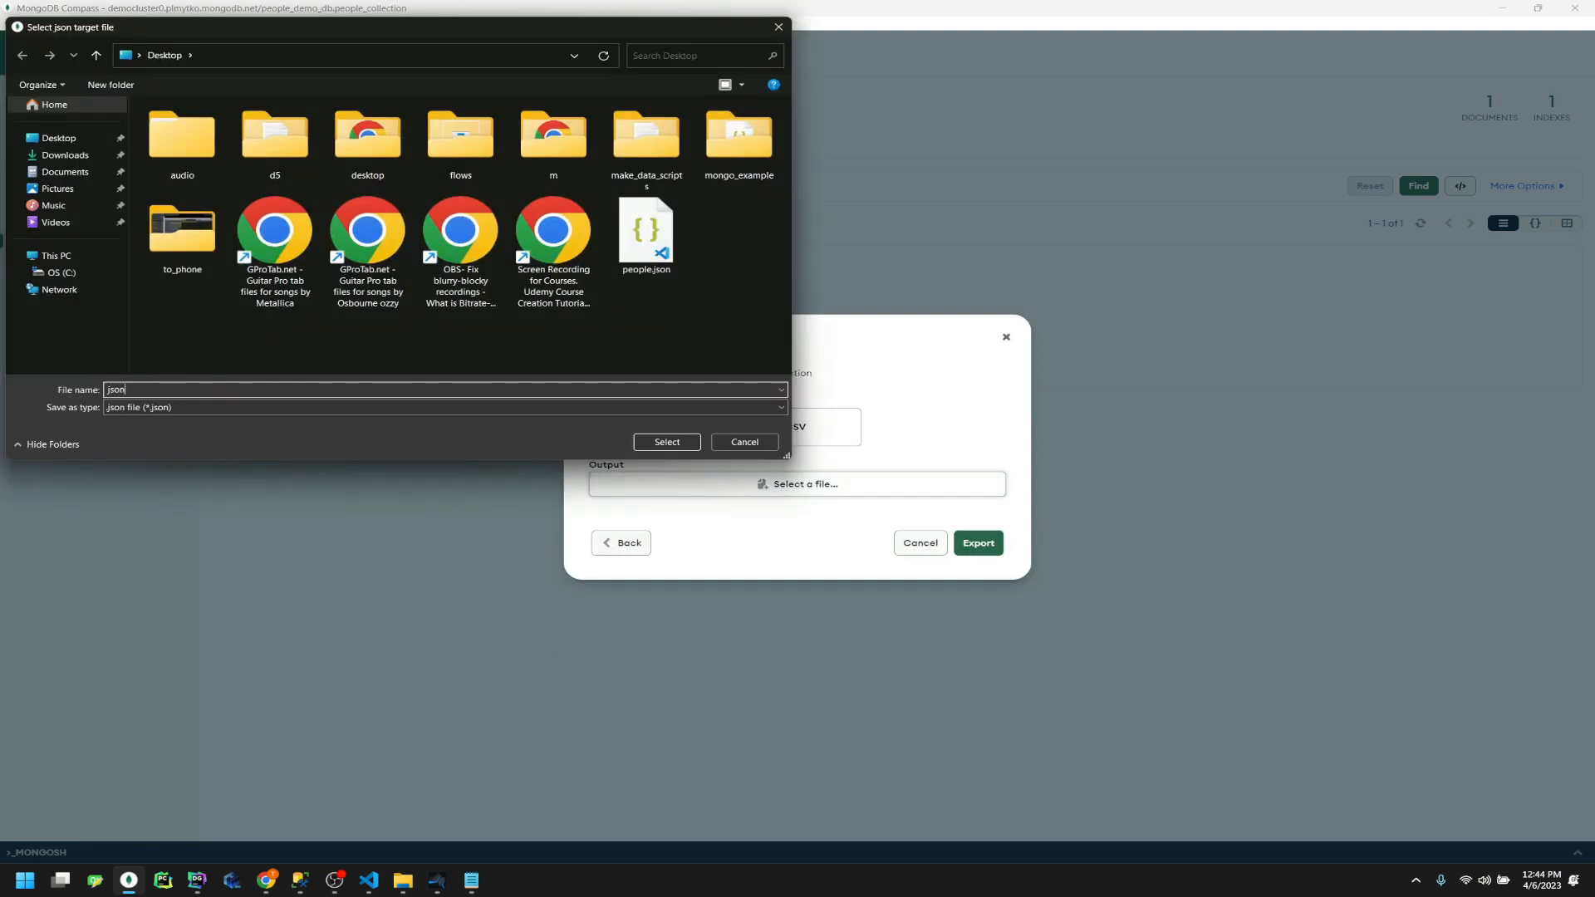
{"action": "key", "text": "BackSpace"}
{"action": "key", "text": "BackSpace"}
{"action": "key", "text": "BackSpace"}
{"action": "type", "text": "p"}
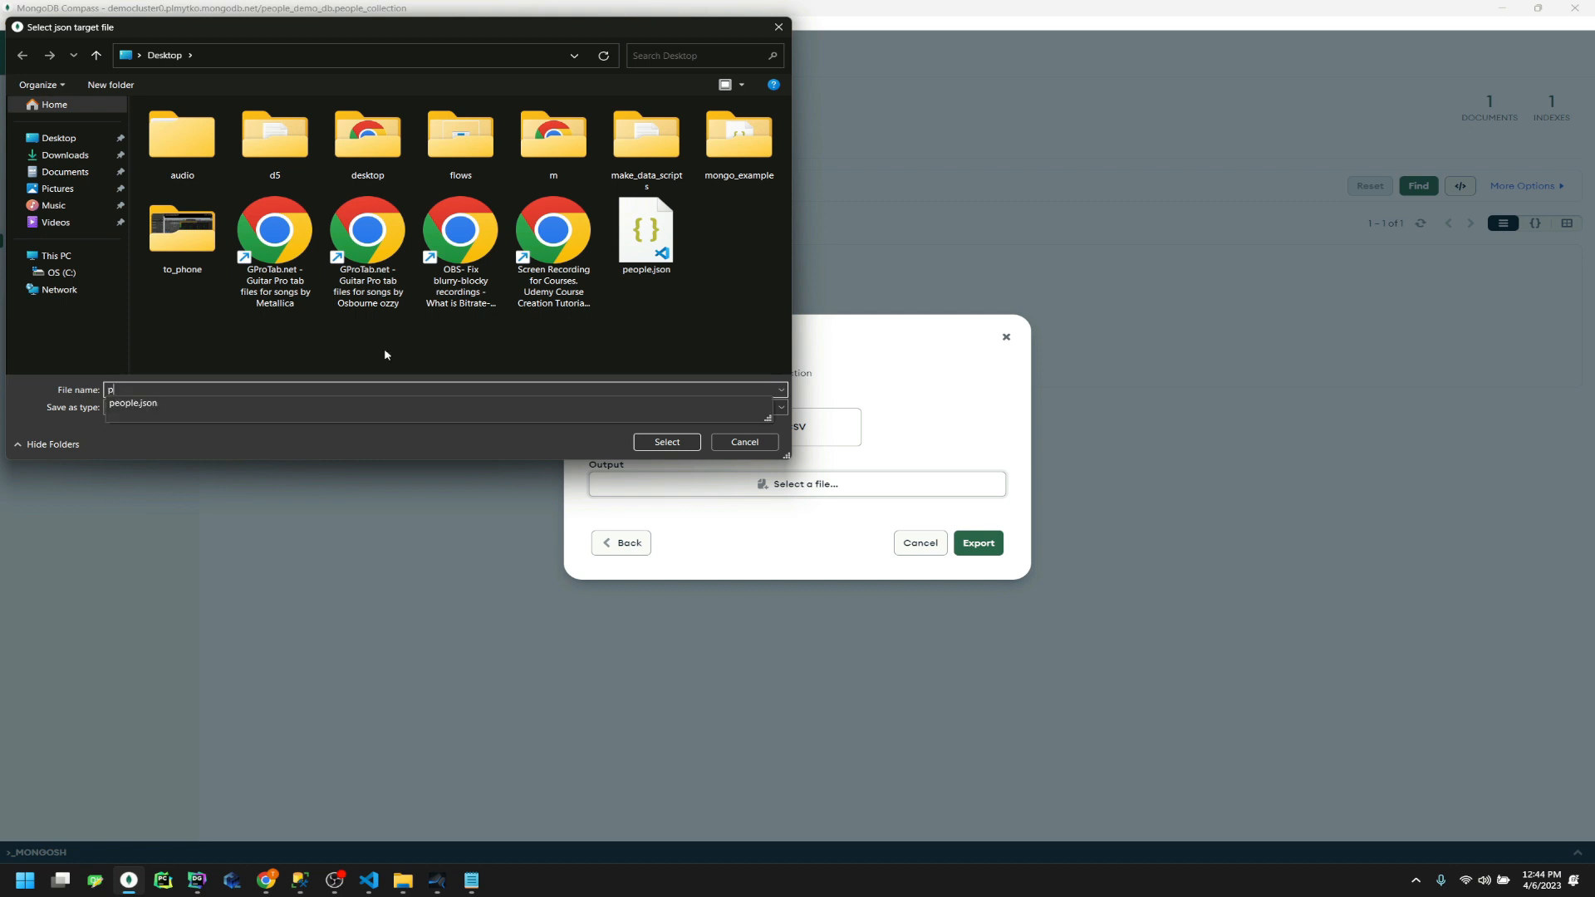
{"action": "type", "text": "eople_downloaded"}
{"action": "key", "text": "Return"}
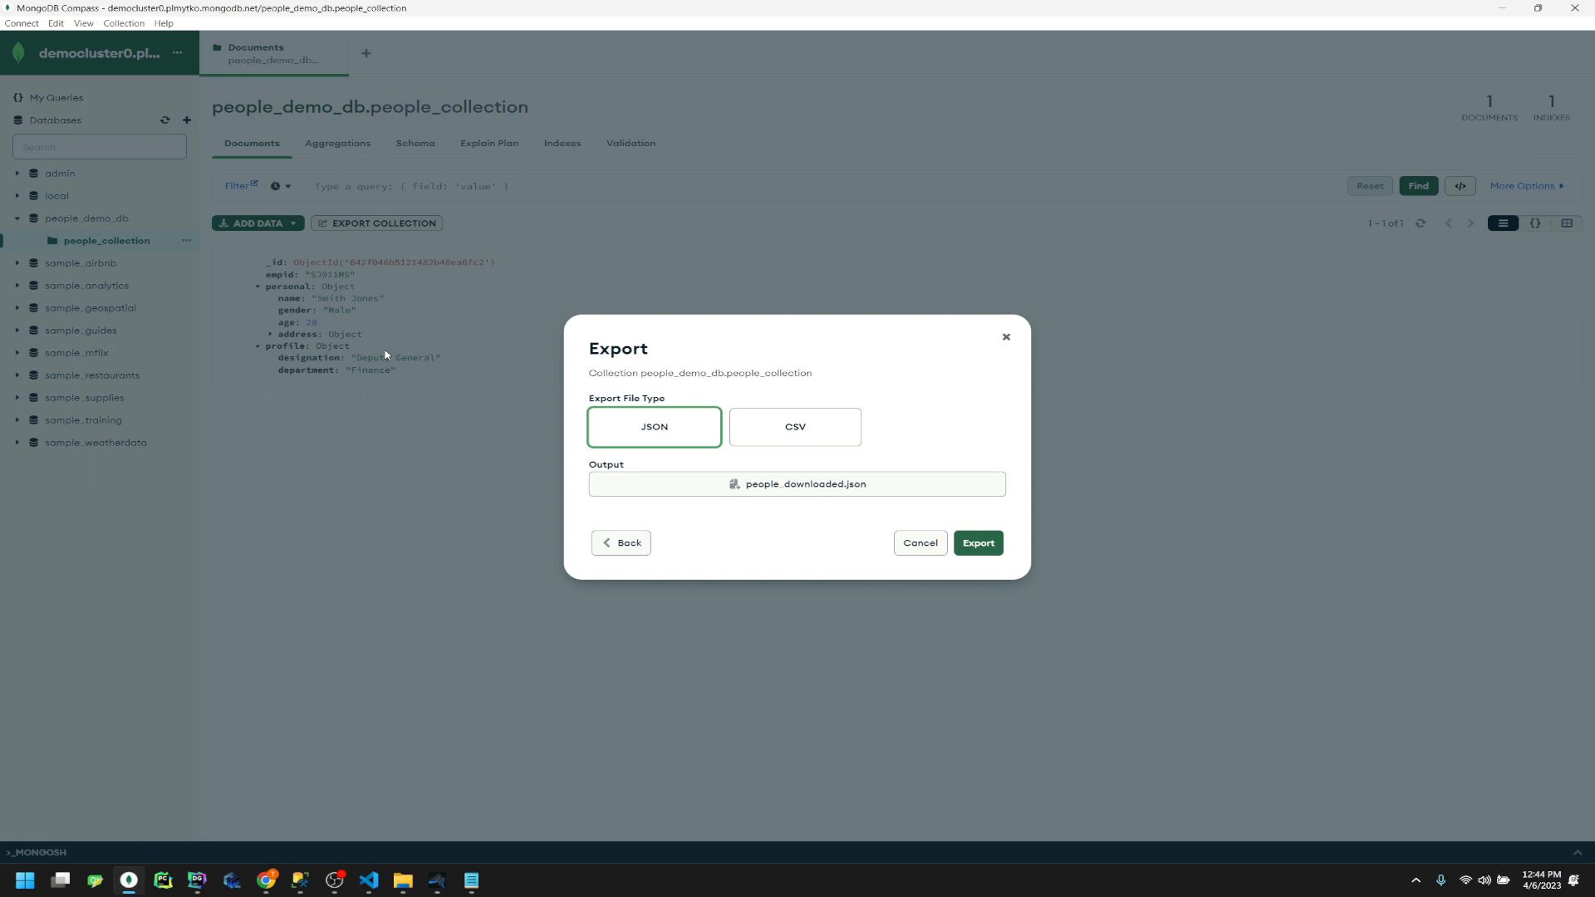
{"action": "left_click", "coordinate": [980, 545]}
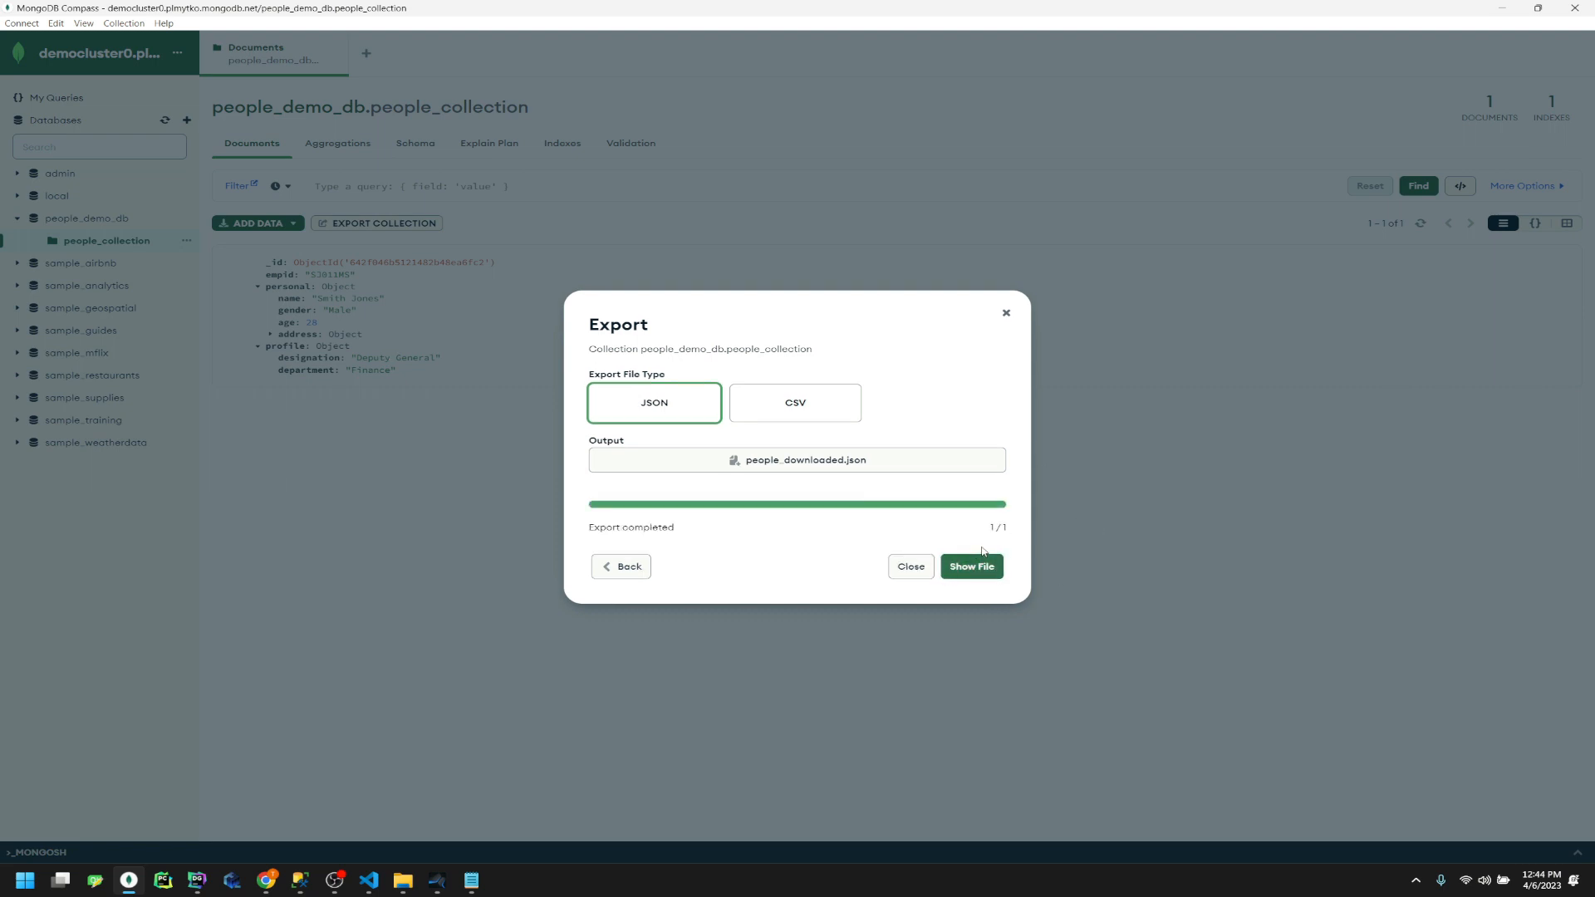
{"action": "left_click", "coordinate": [1006, 314]}
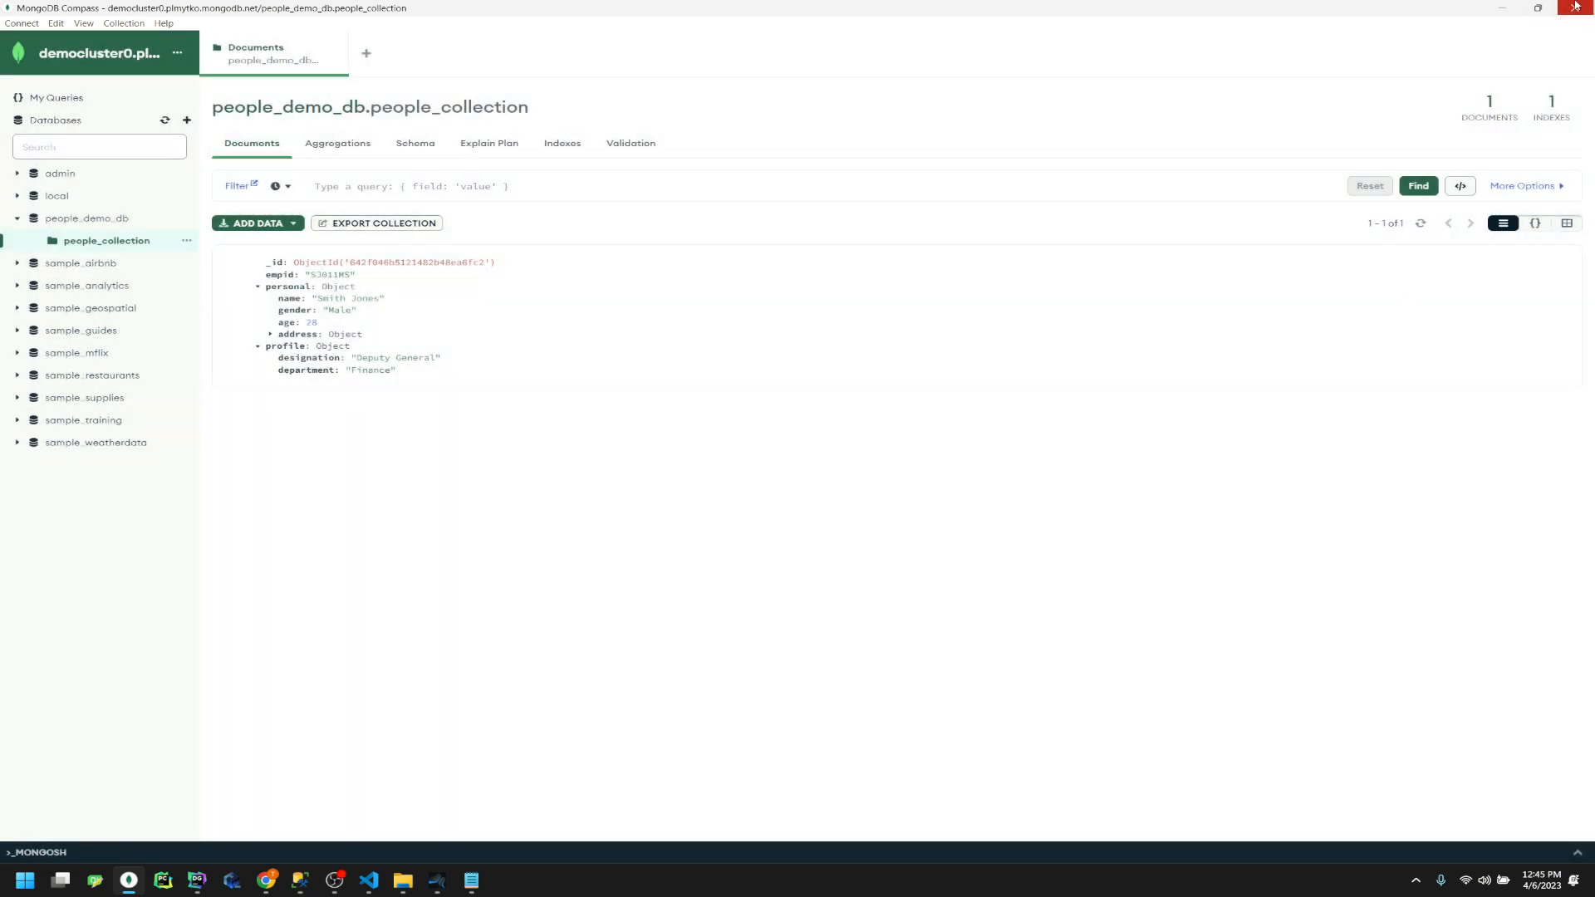
{"action": "left_click", "coordinate": [1510, 10]}
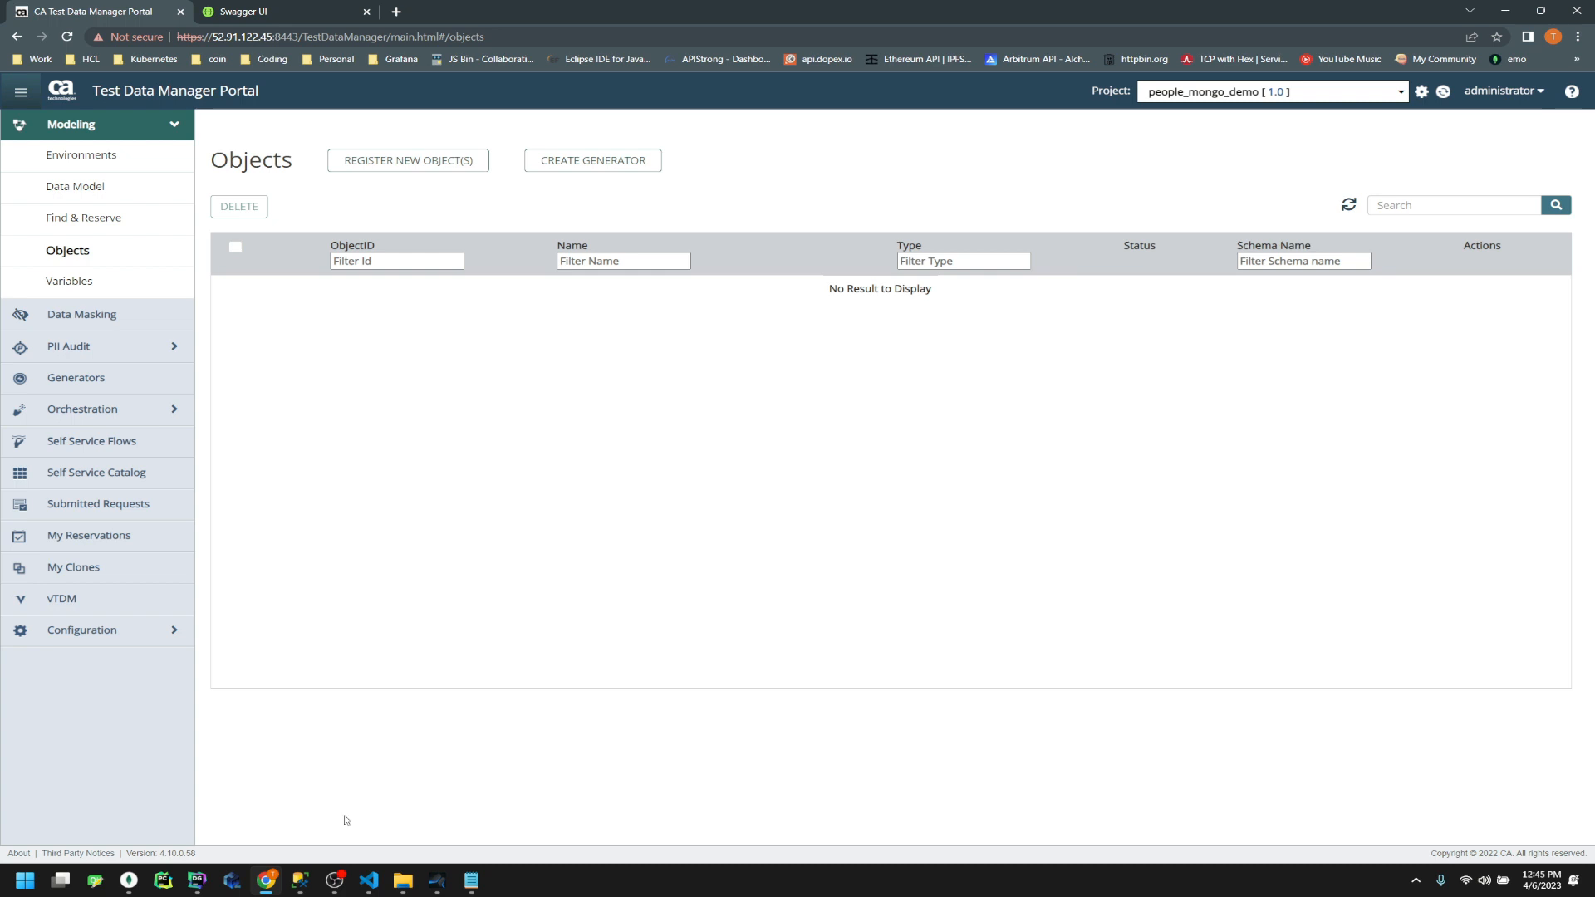
Start a new JSON-type object and upload people_downloaded.json to it
{"action": "mouse_move", "coordinate": [268, 883]}
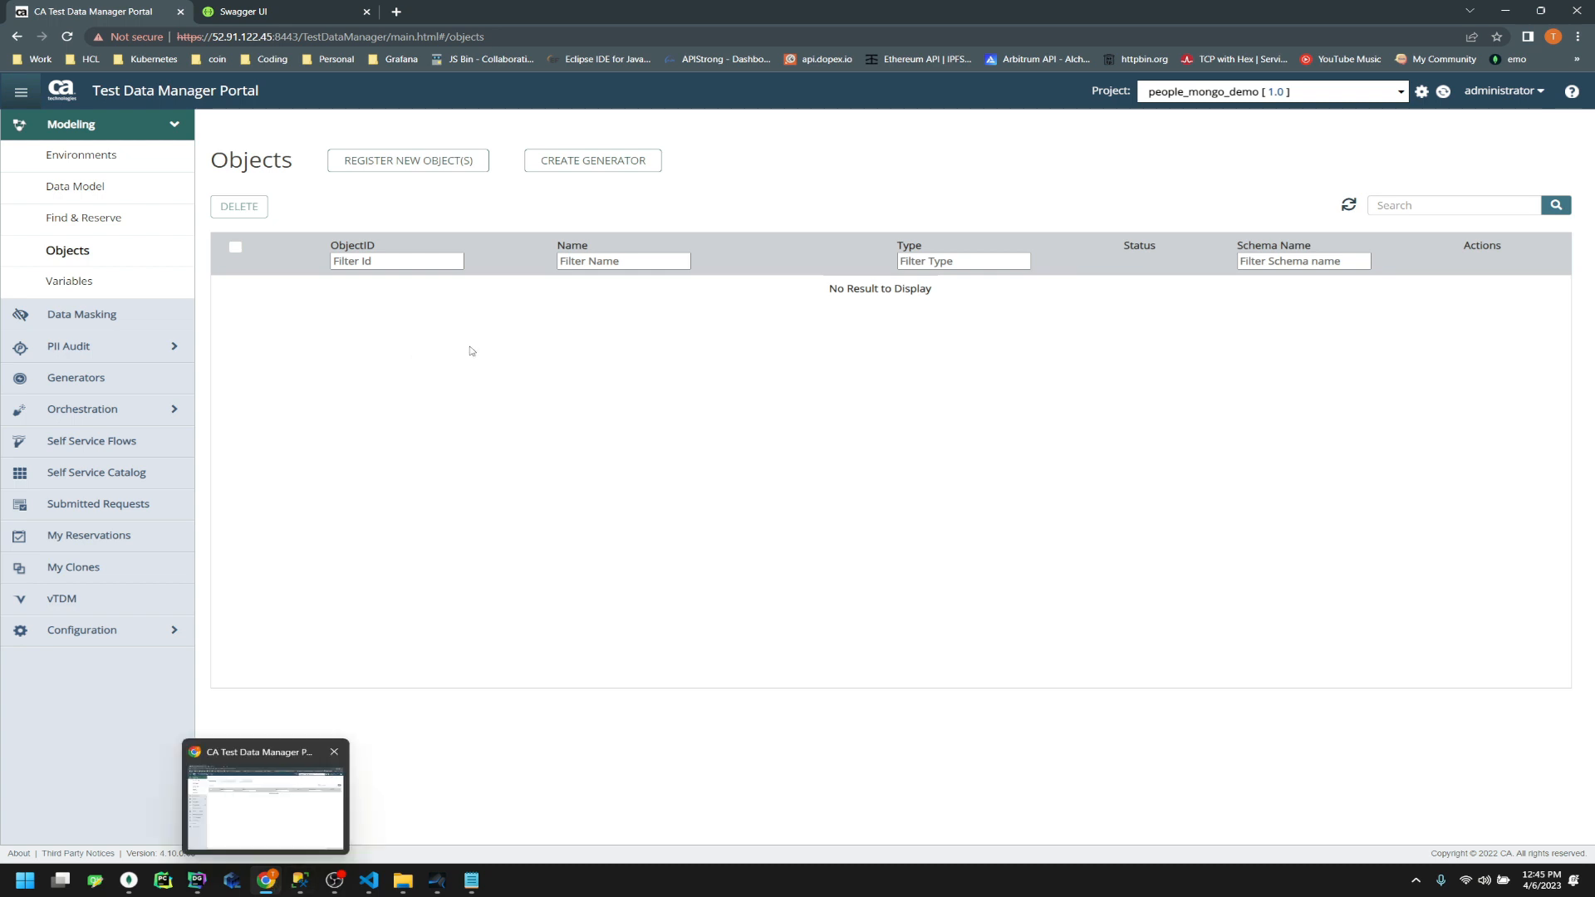
{"action": "left_click", "coordinate": [419, 164]}
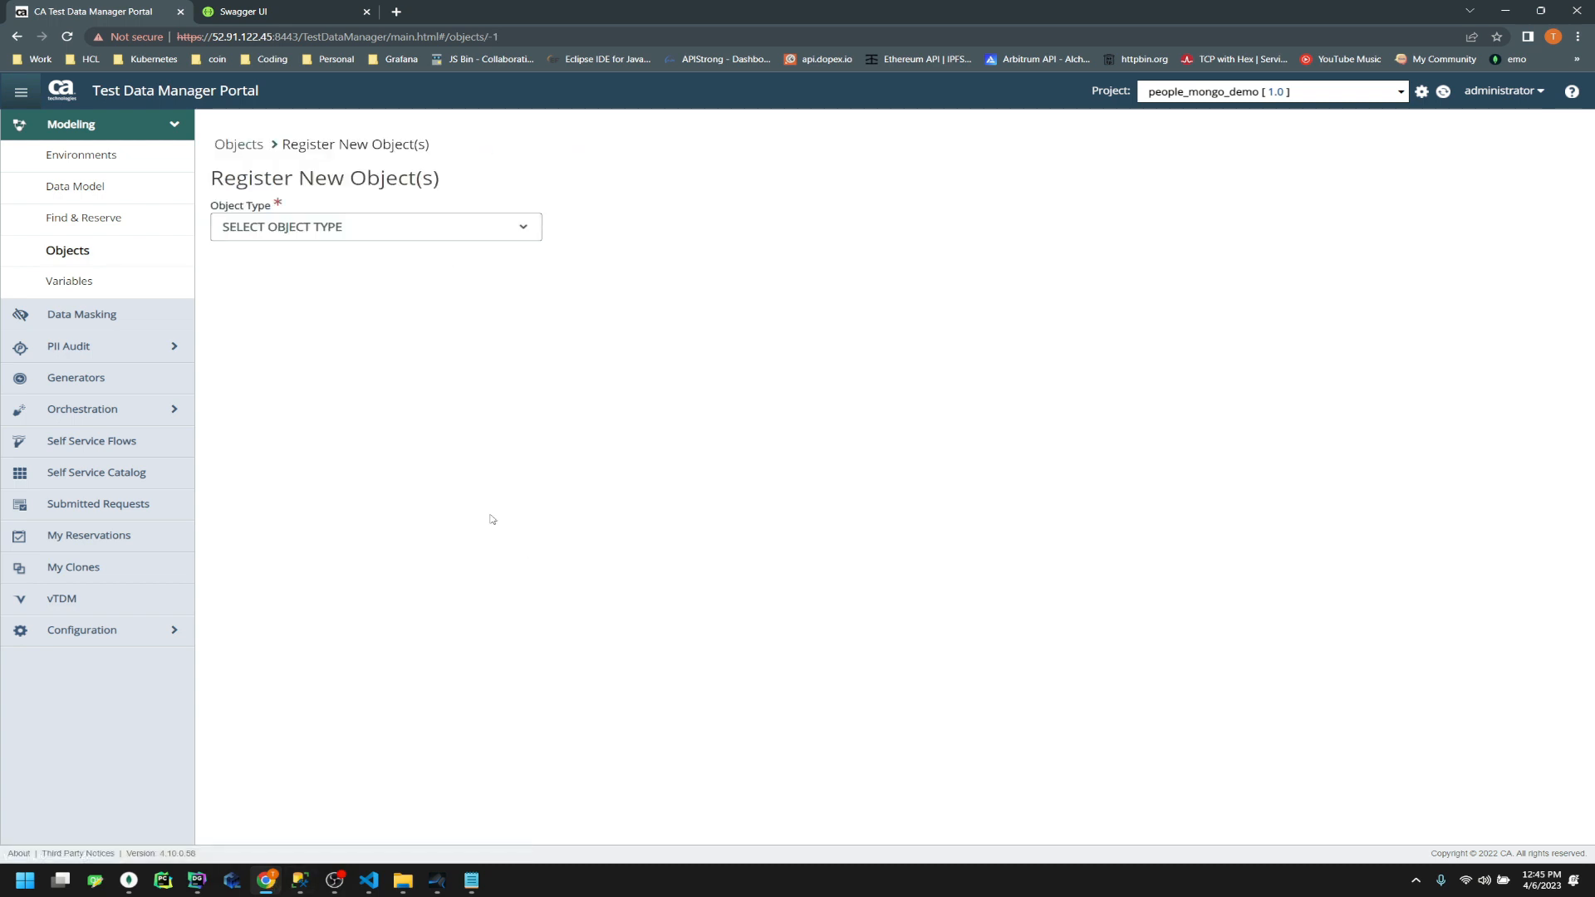
{"action": "left_click", "coordinate": [376, 235]}
{"action": "left_click", "coordinate": [332, 320]}
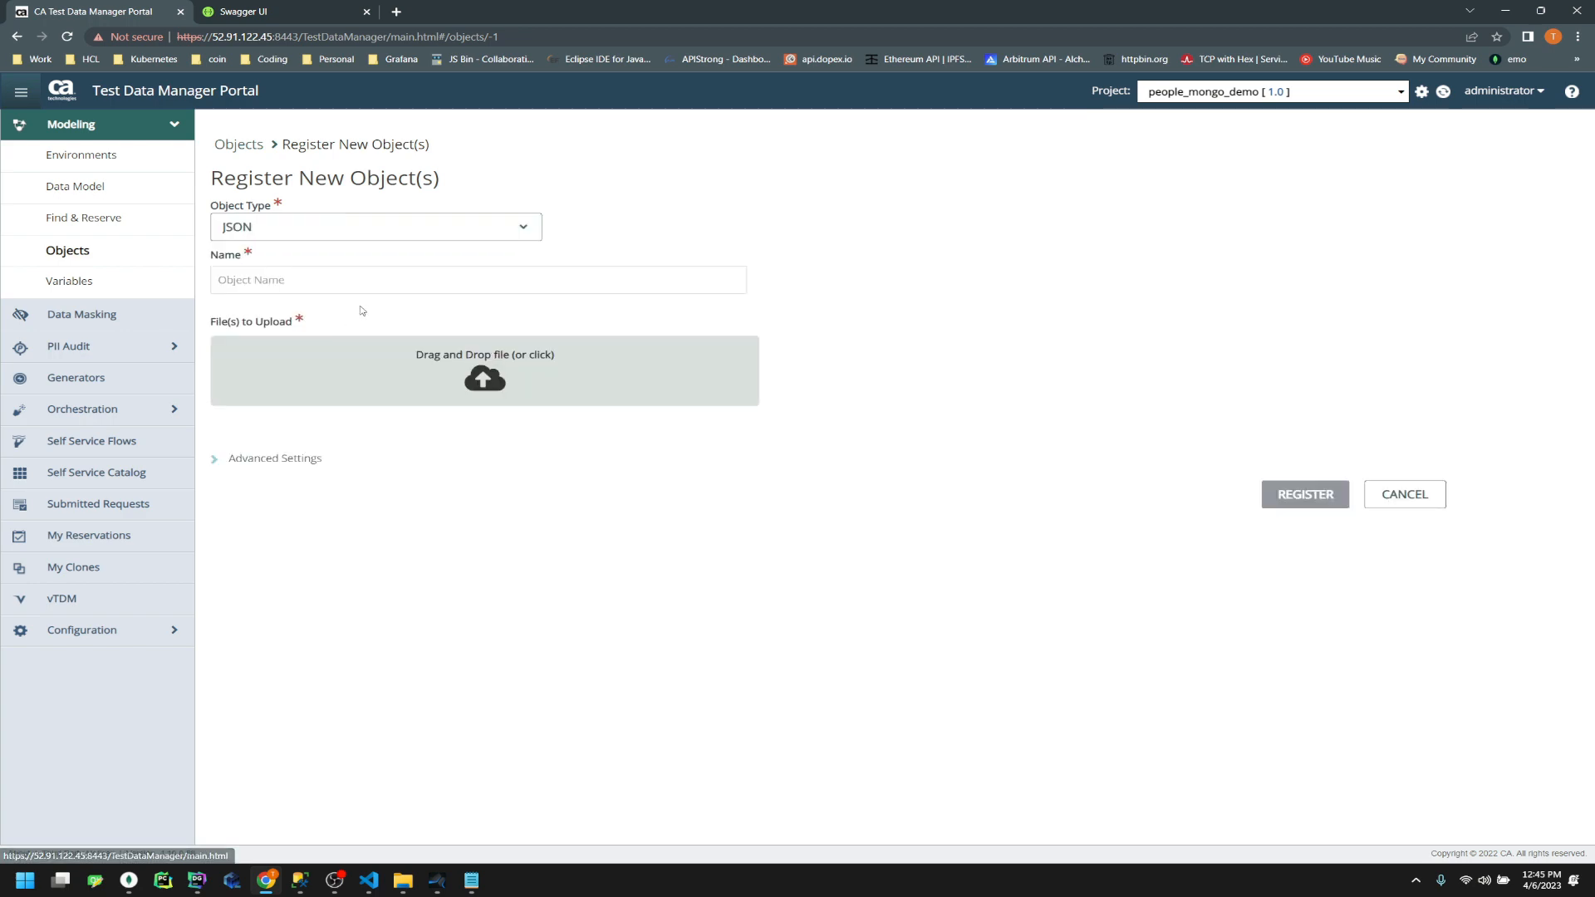
{"action": "left_click", "coordinate": [479, 372]}
{"action": "double_click", "coordinate": [732, 218]}
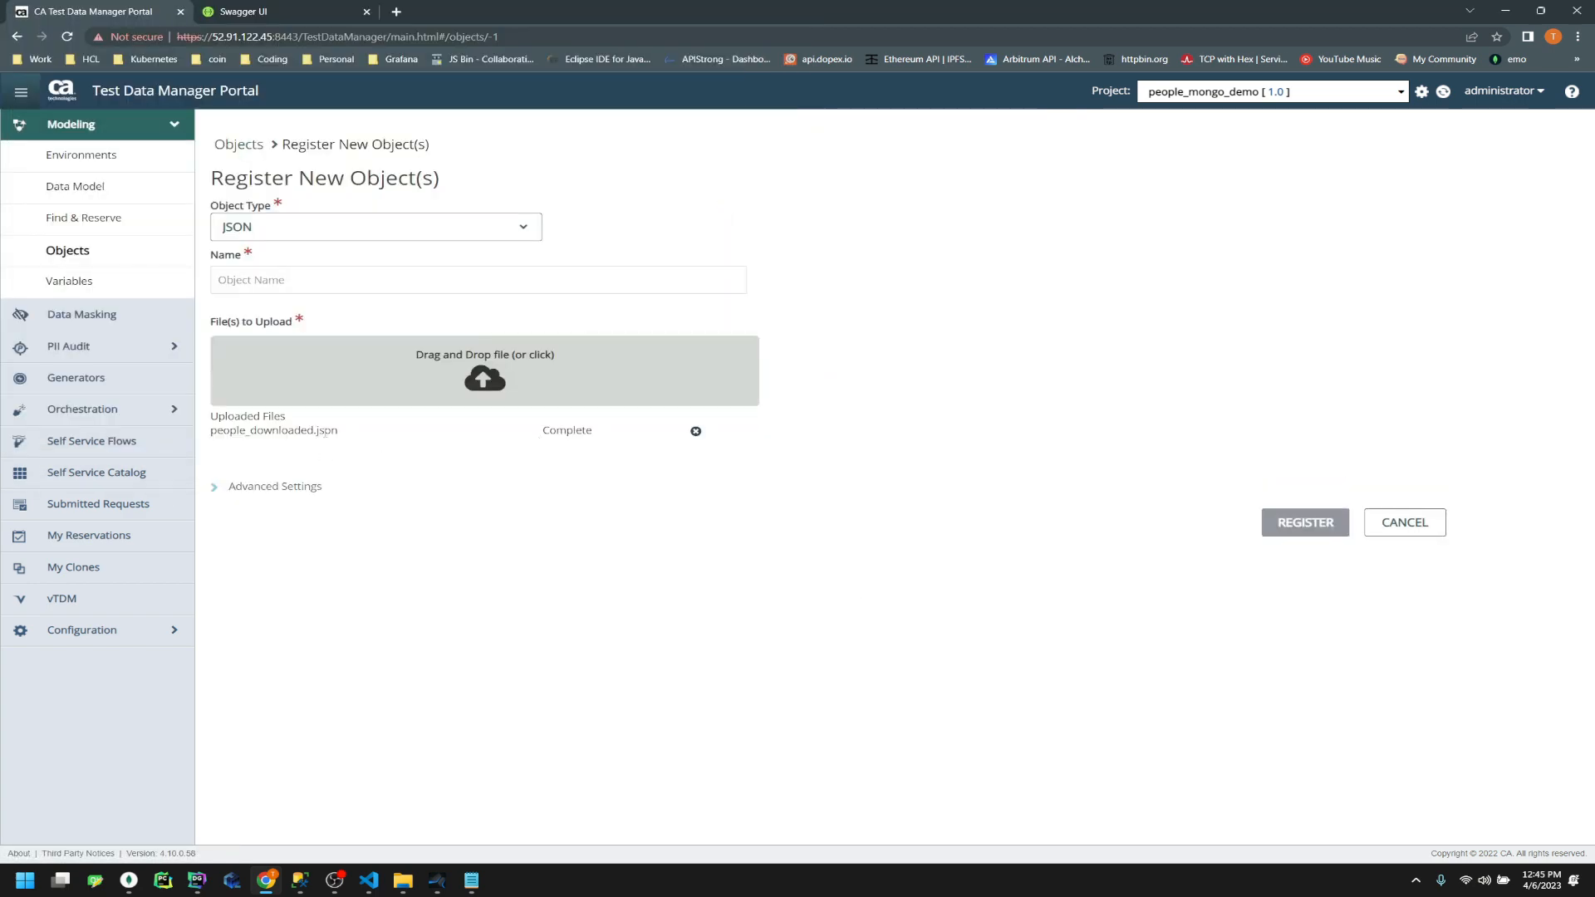
Name the object people_mongo and register it
{"action": "left_click", "coordinate": [333, 287]}
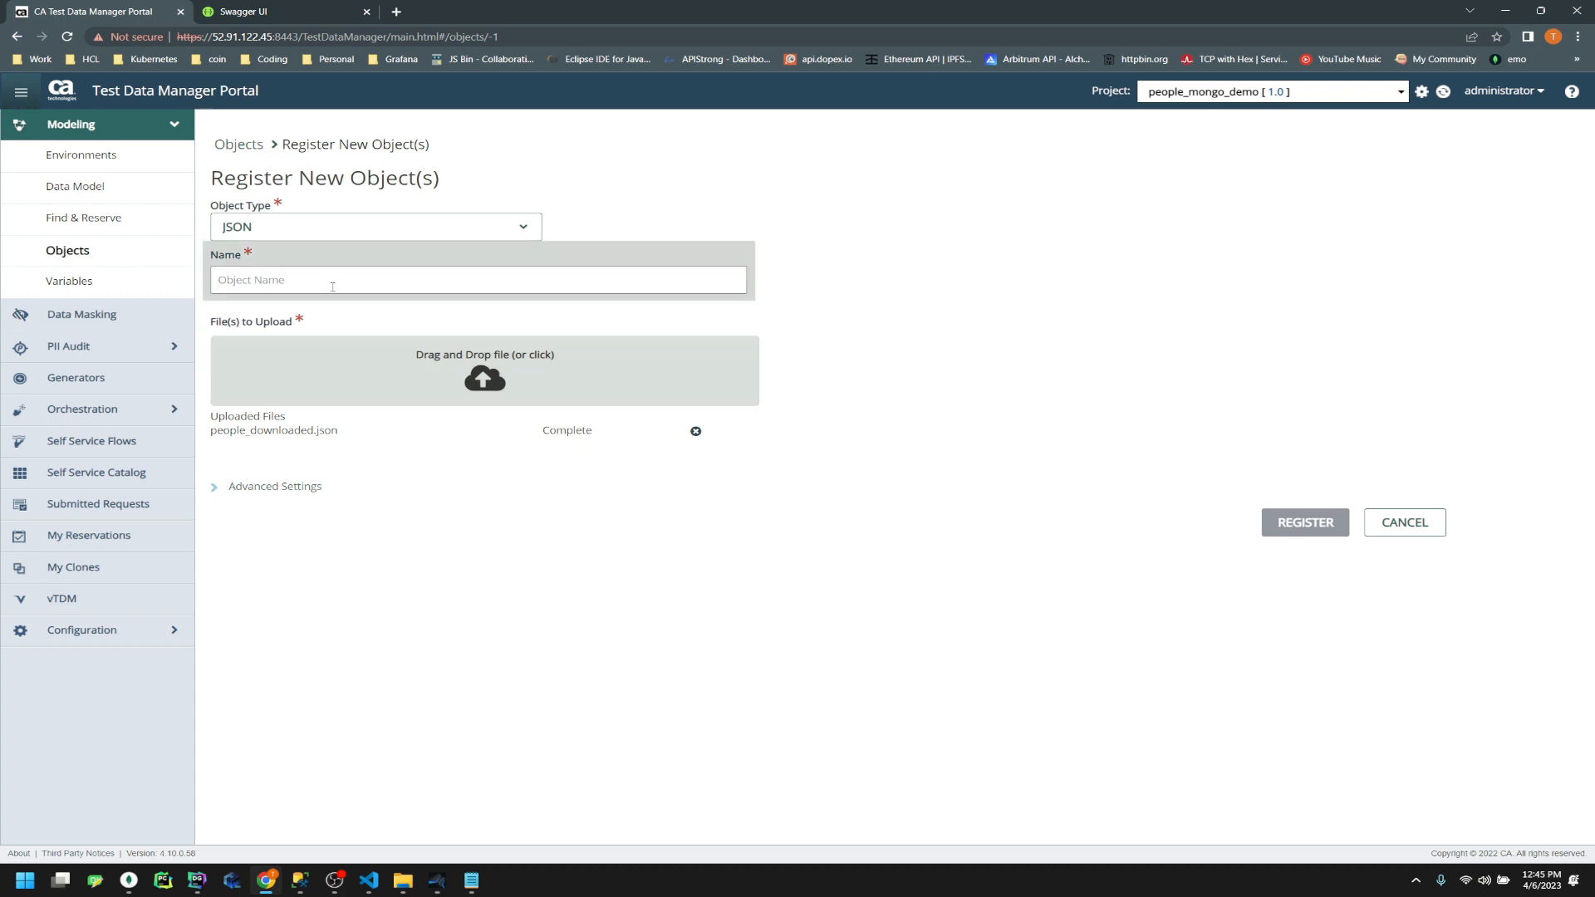
{"action": "type", "text": "people_mongo"}
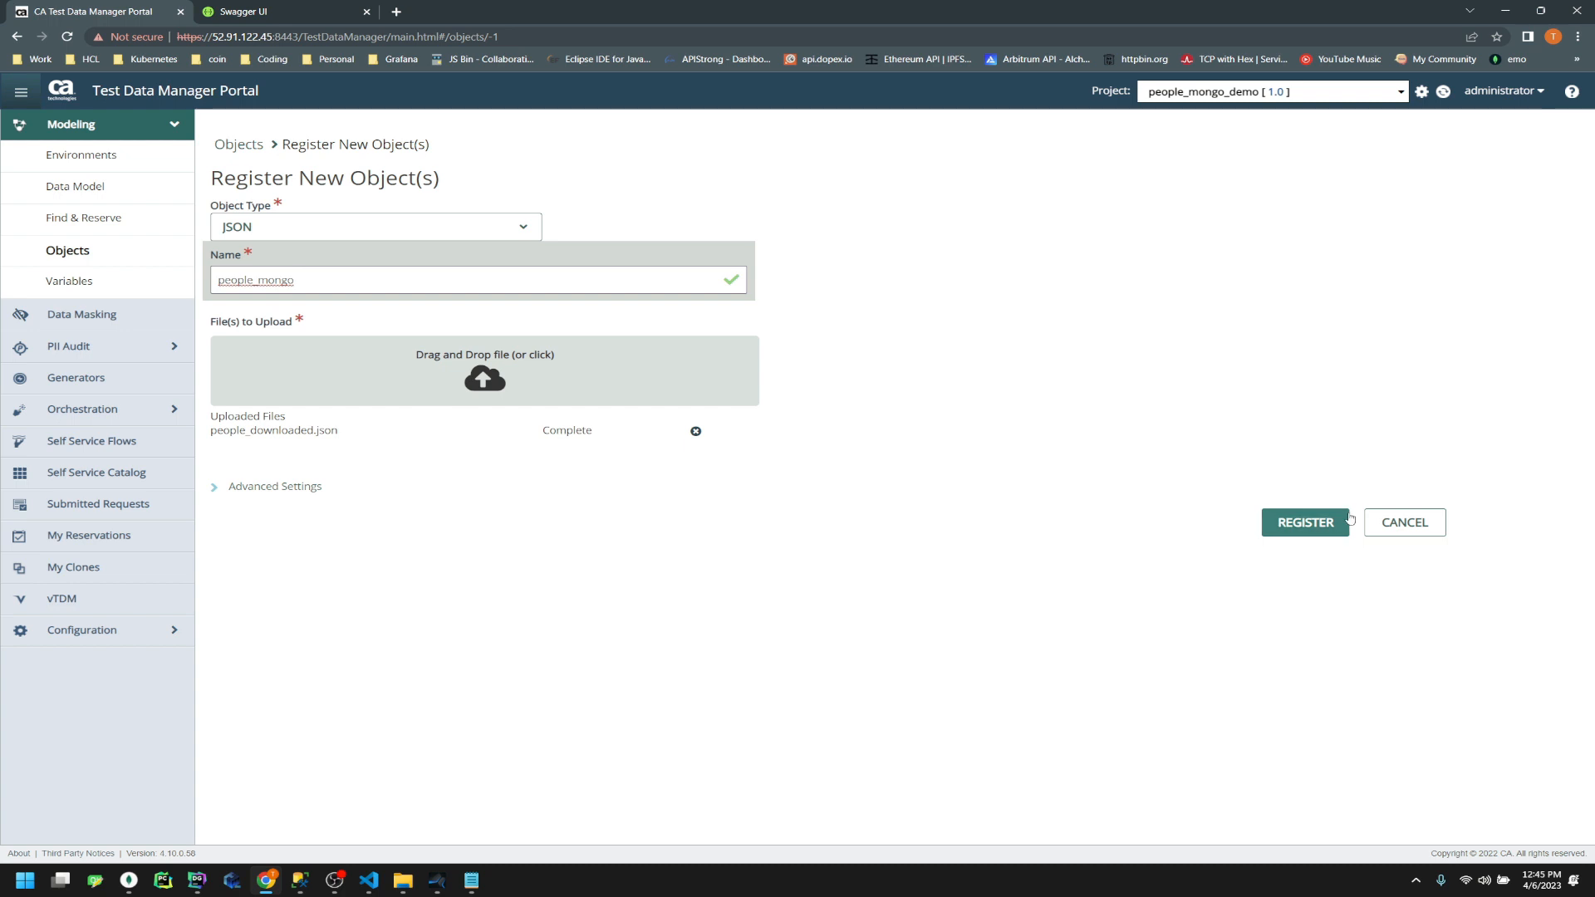
{"action": "left_click", "coordinate": [223, 497]}
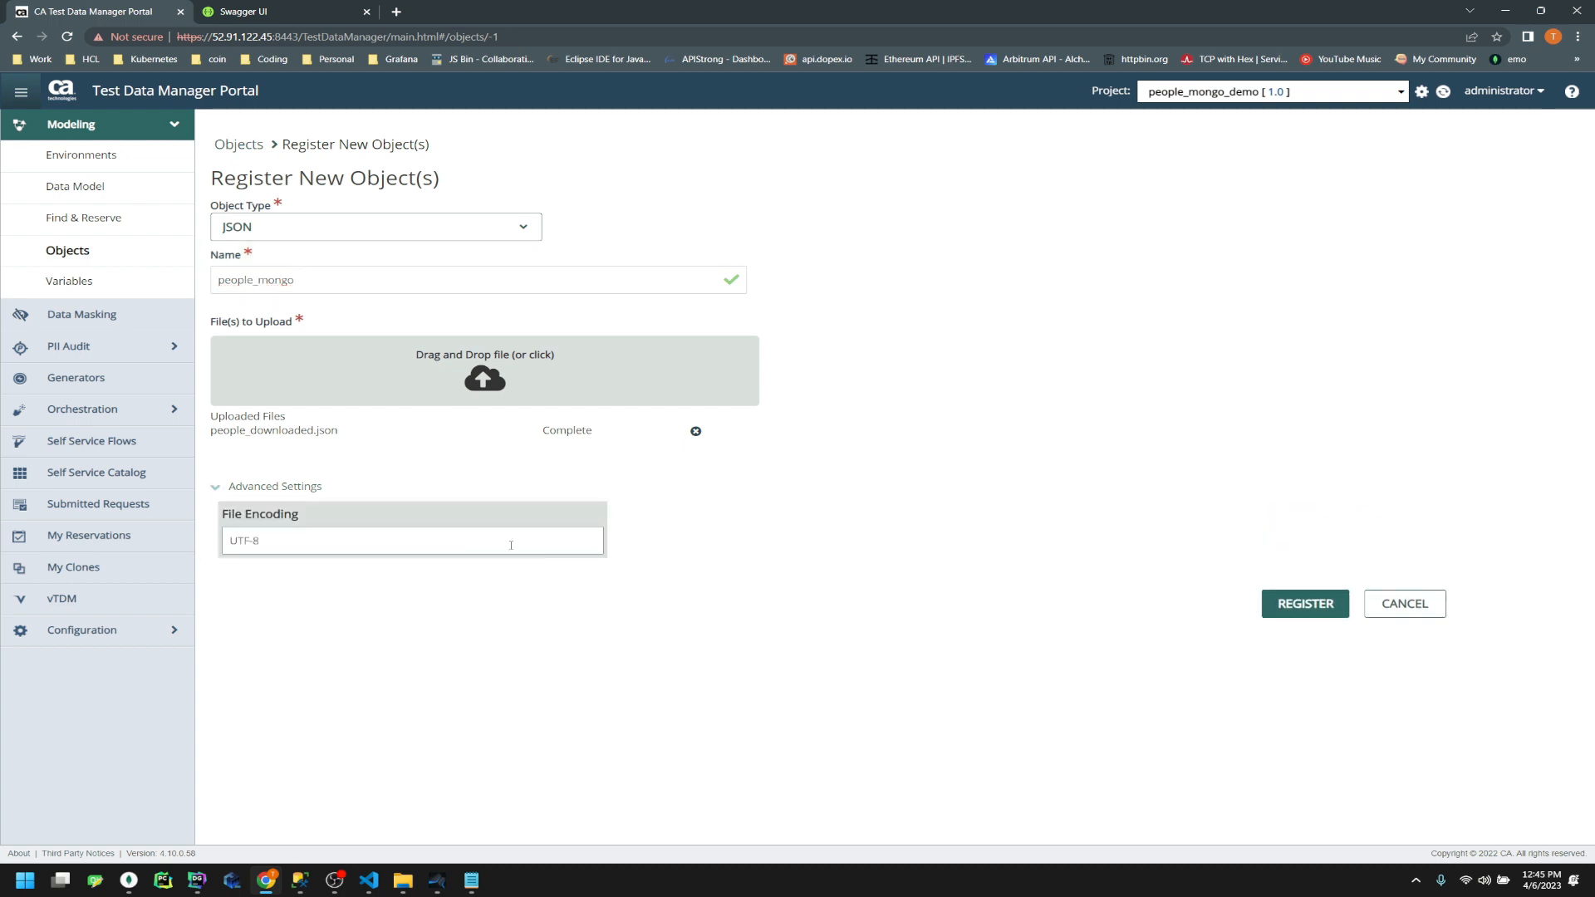
{"action": "left_click", "coordinate": [1307, 604]}
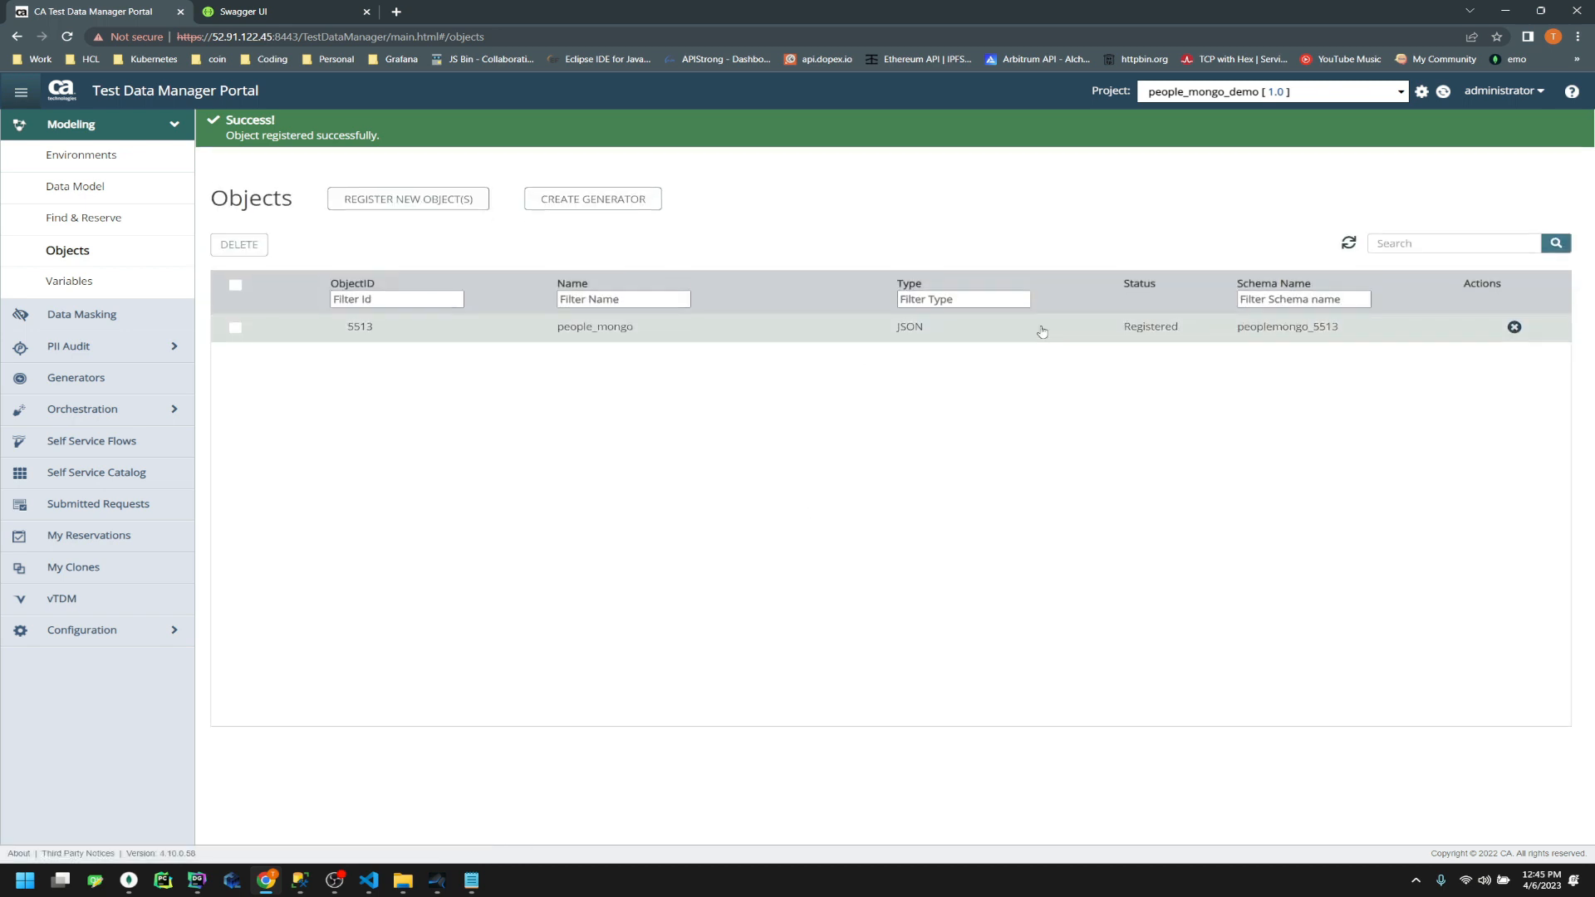
Open people_mongo's details and browse the Connection Profile list, leaving AC selected
{"action": "left_click", "coordinate": [694, 295]}
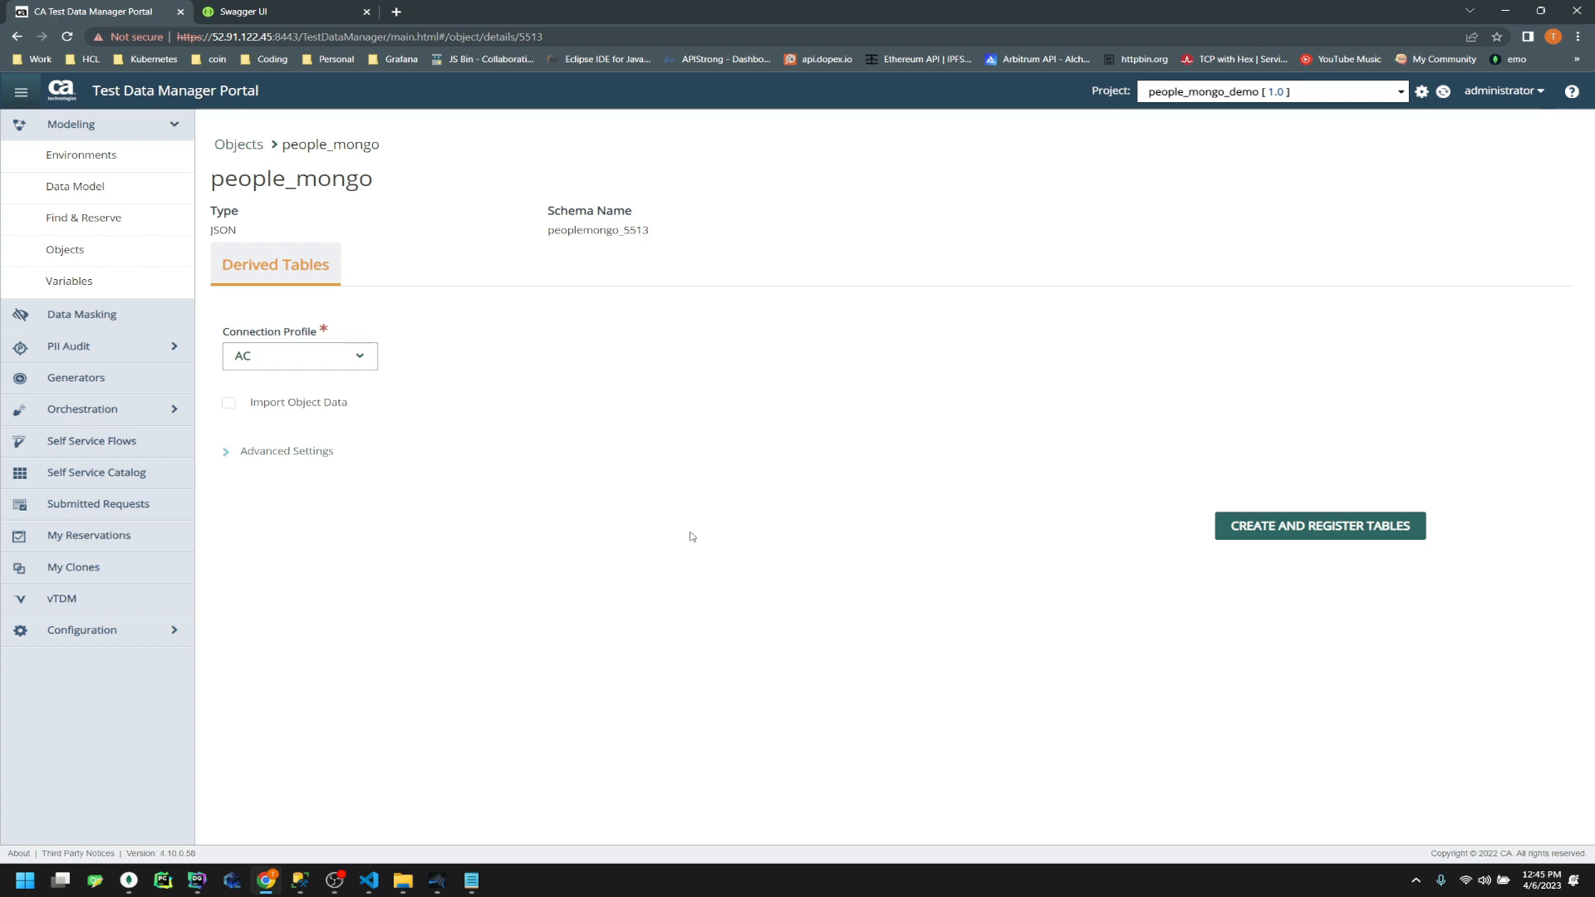
{"action": "left_click", "coordinate": [355, 365]}
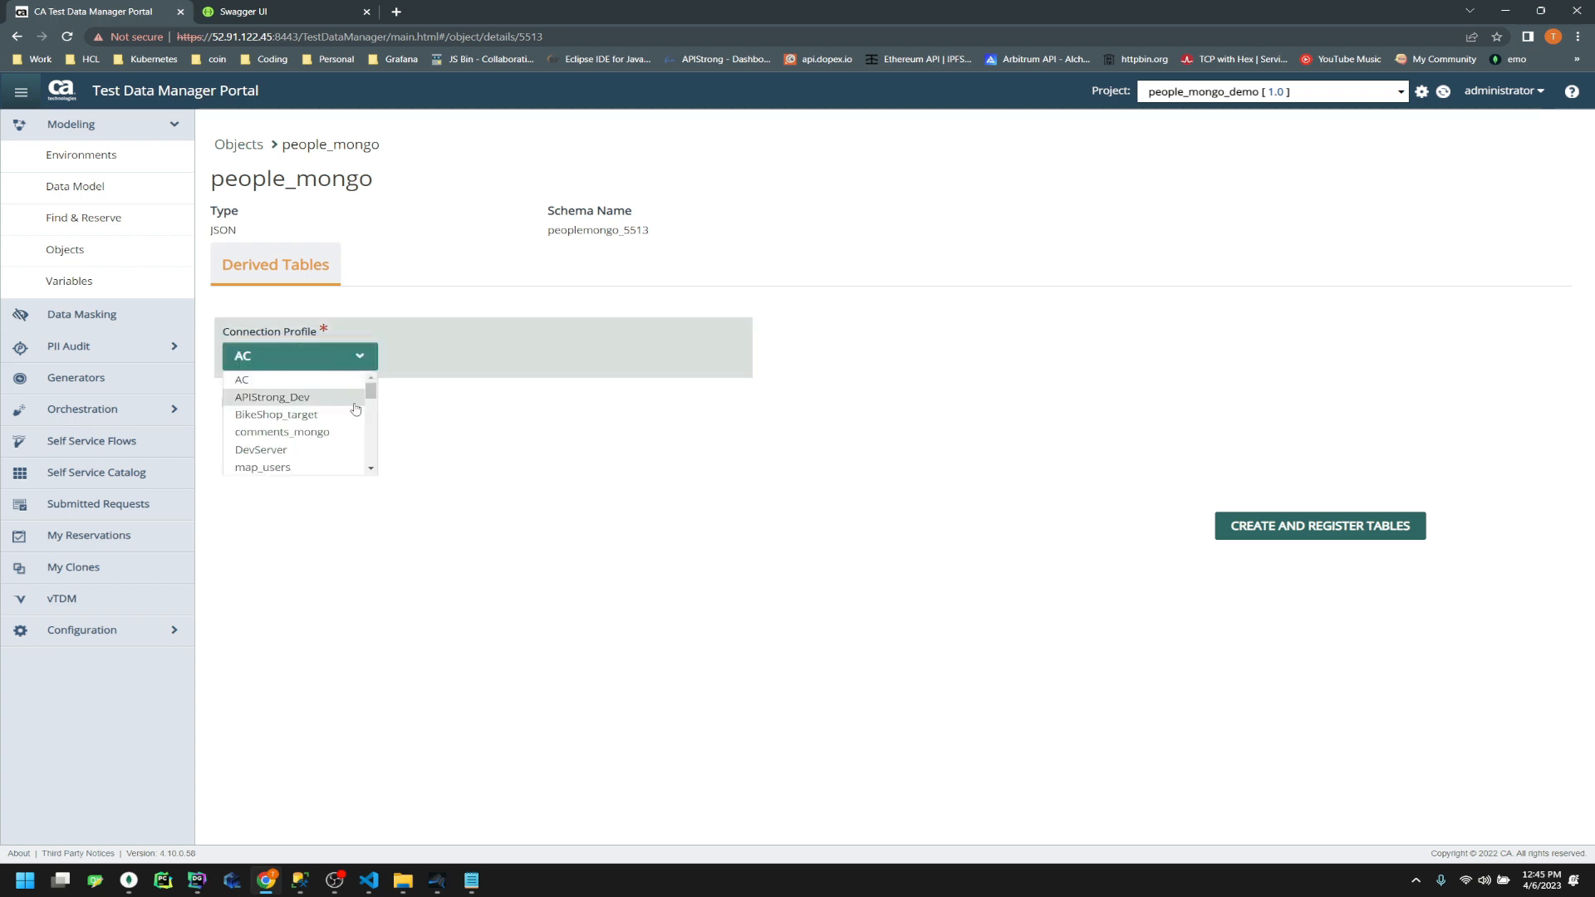
{"action": "scroll", "coordinate": [332, 438], "scroll_direction": "down", "scroll_amount": 5}
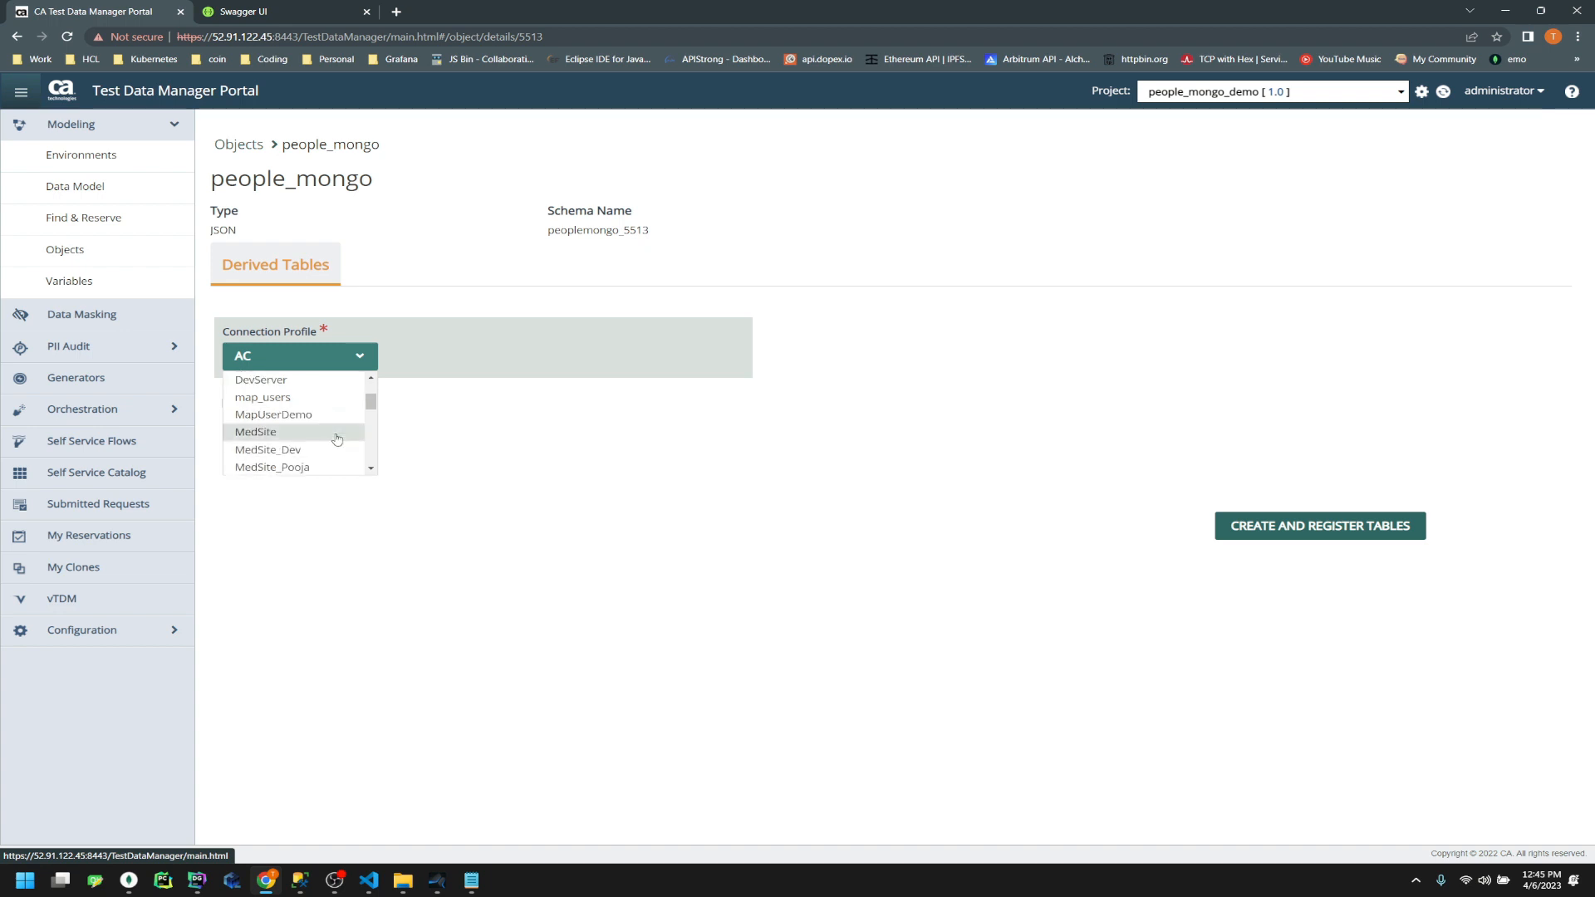
{"action": "scroll", "coordinate": [317, 438], "scroll_direction": "down", "scroll_amount": 2}
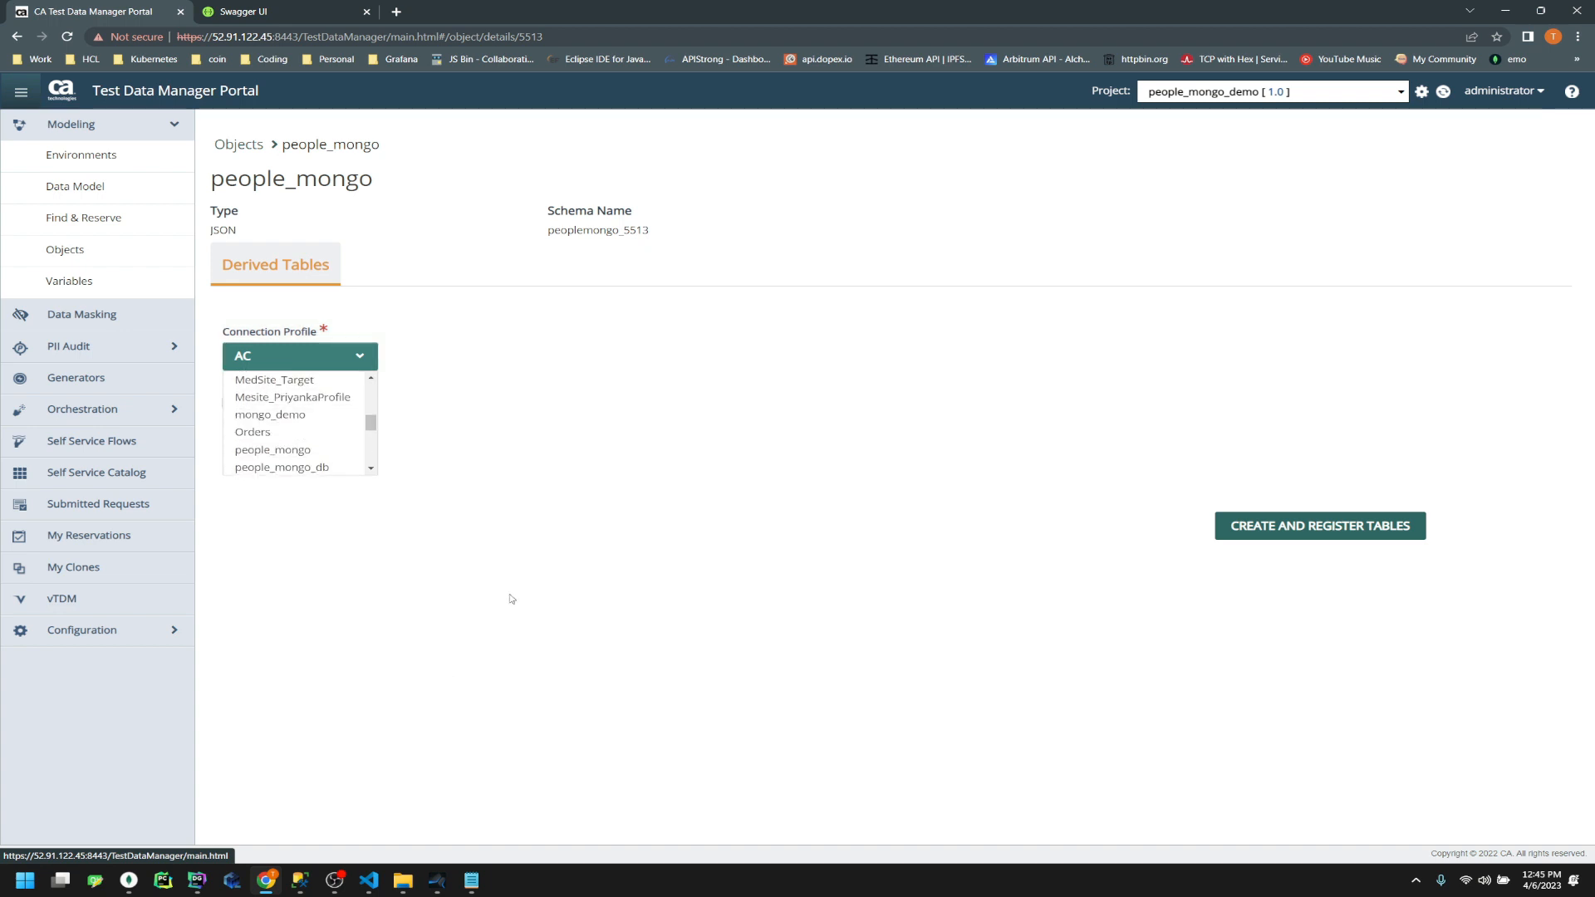
{"action": "left_click", "coordinate": [516, 634]}
{"action": "left_click", "coordinate": [81, 629]}
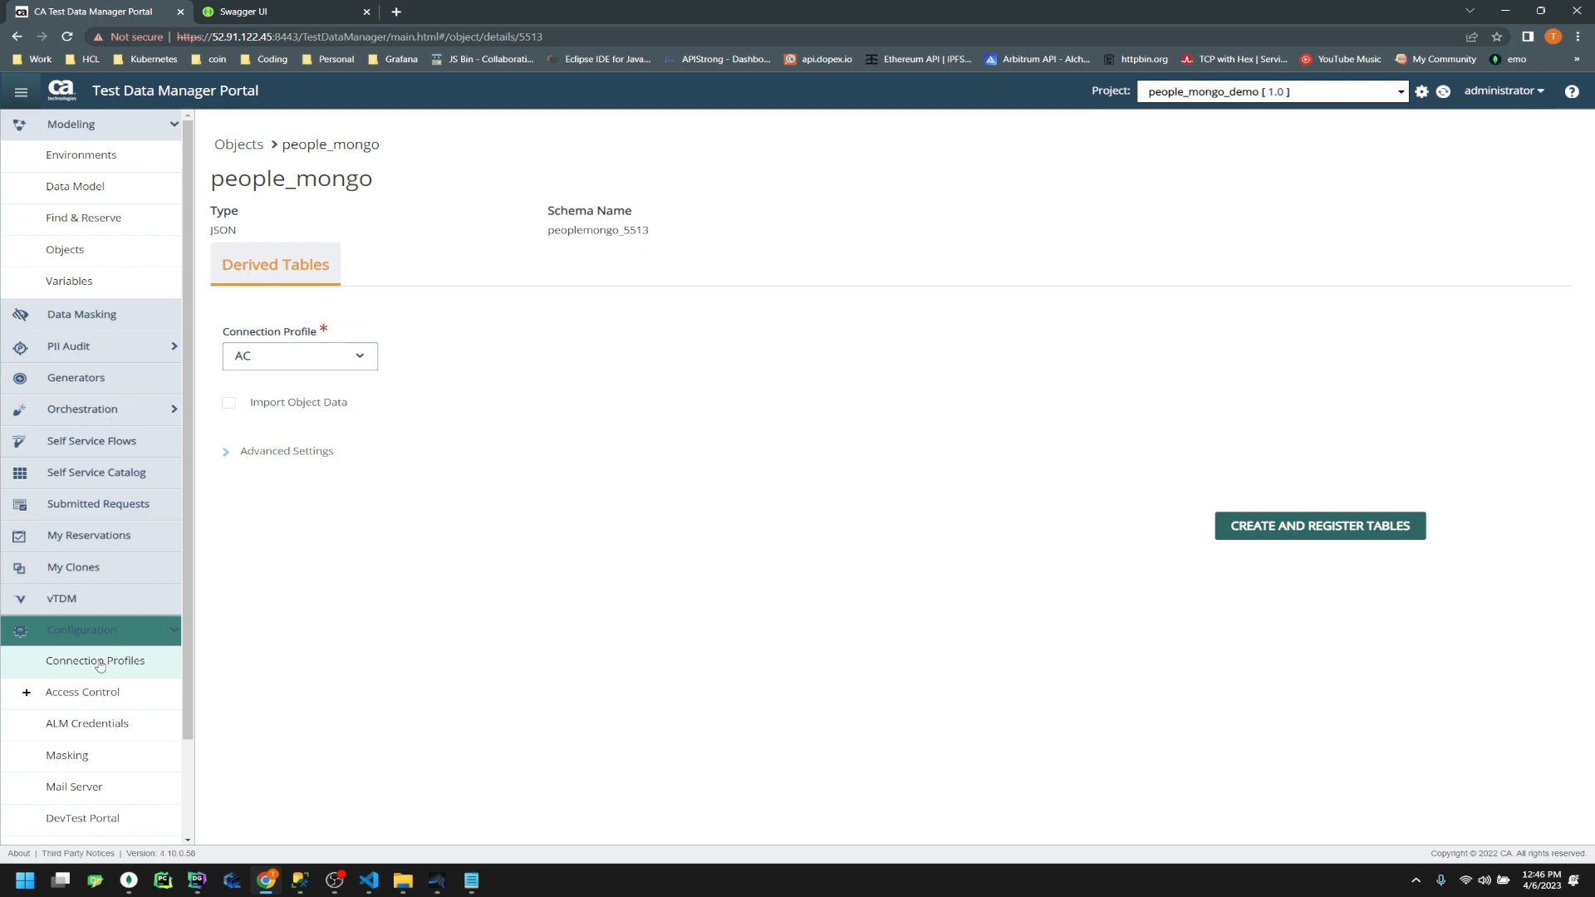
Add a new connection profile named people_mongo_sql
{"action": "left_click", "coordinate": [98, 660]}
{"action": "left_click", "coordinate": [519, 154]}
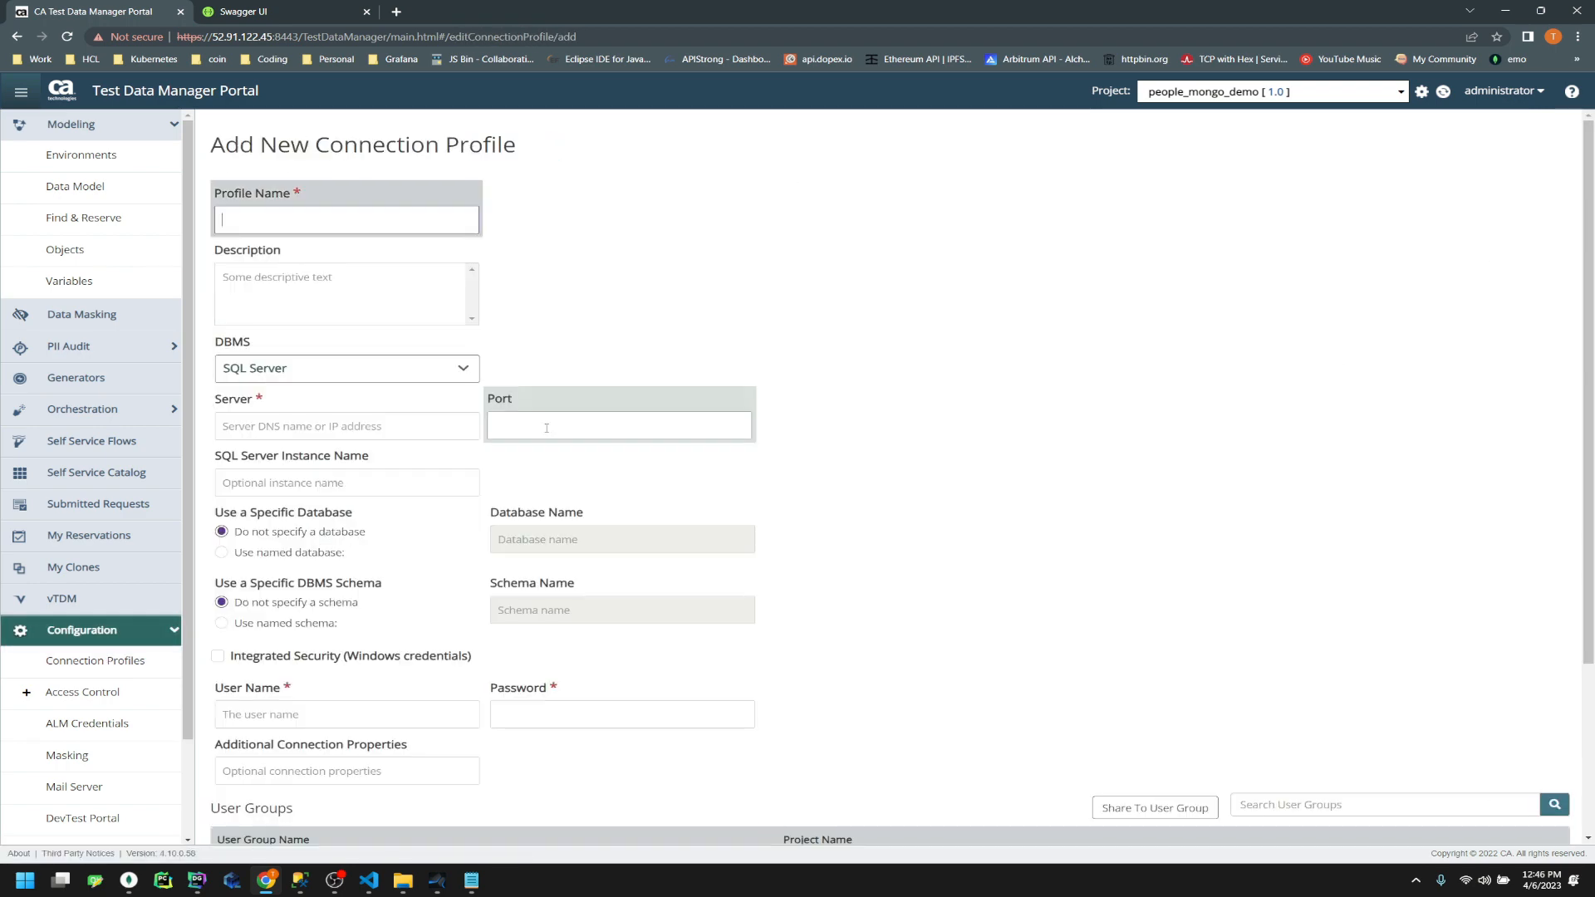
{"action": "type", "text": "people_sql"}
{"action": "left_click", "coordinate": [443, 310]}
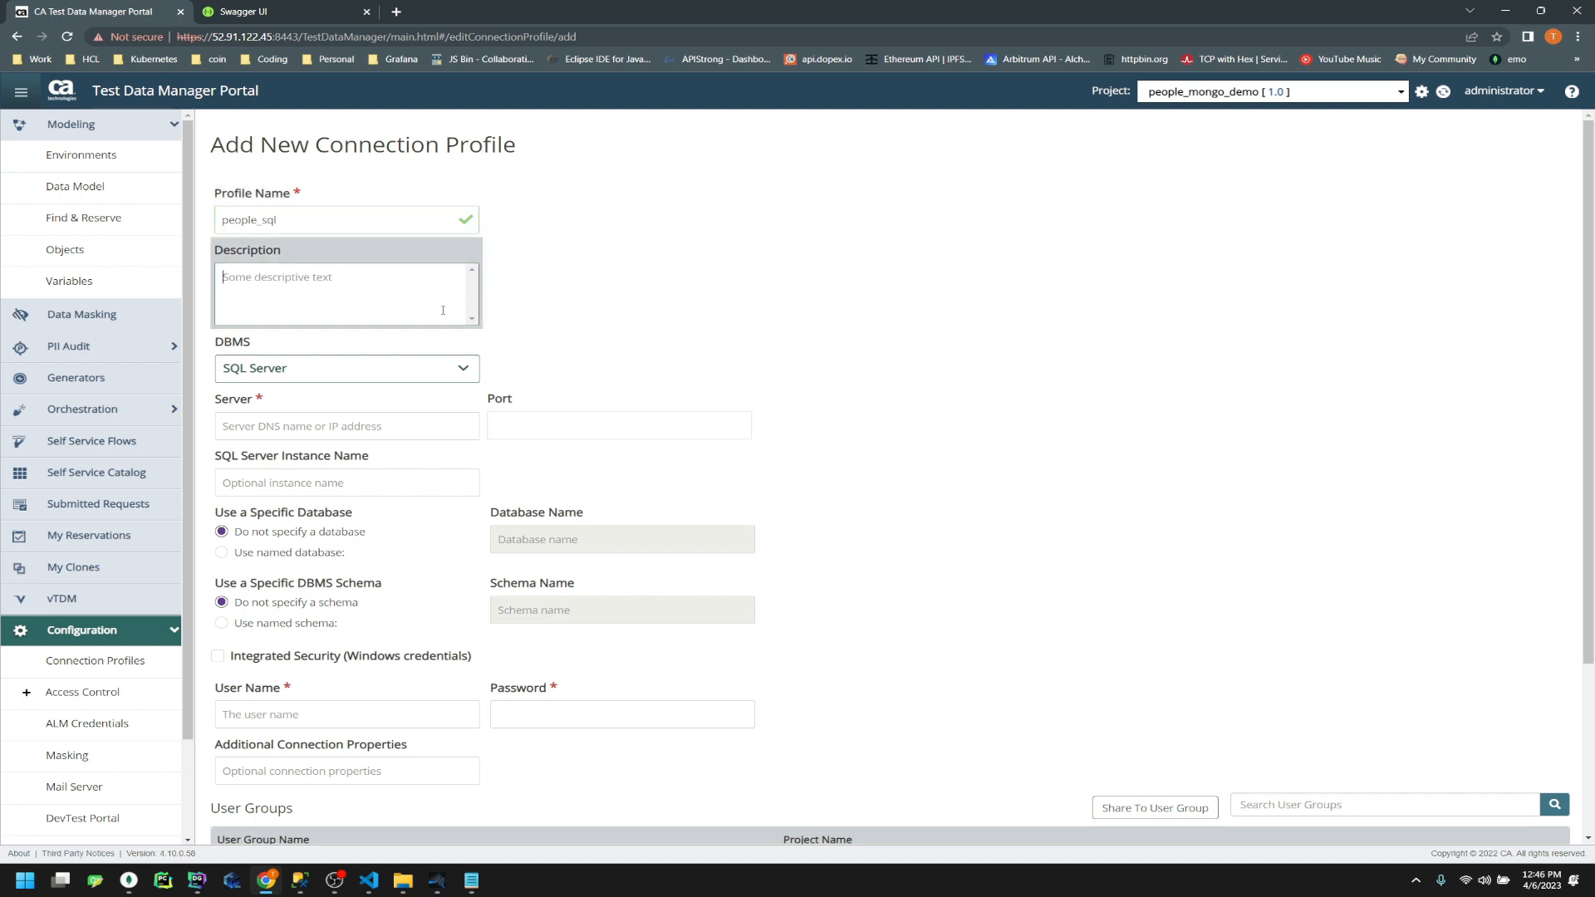
{"action": "left_click", "coordinate": [263, 220]}
{"action": "type", "text": "mong"}
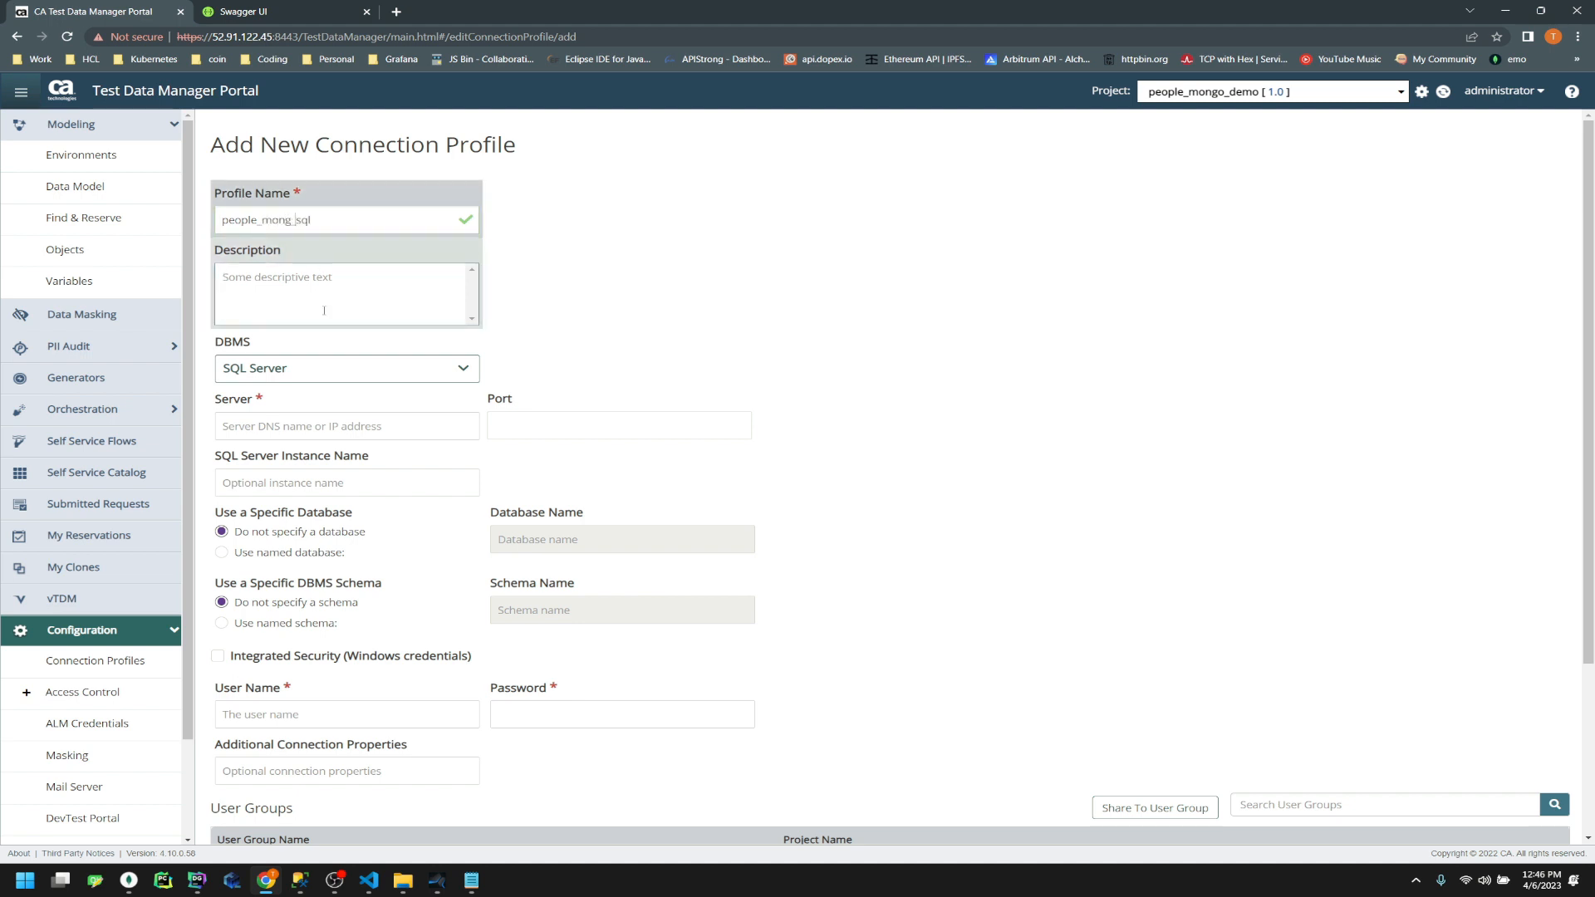
{"action": "type", "text": " o"}
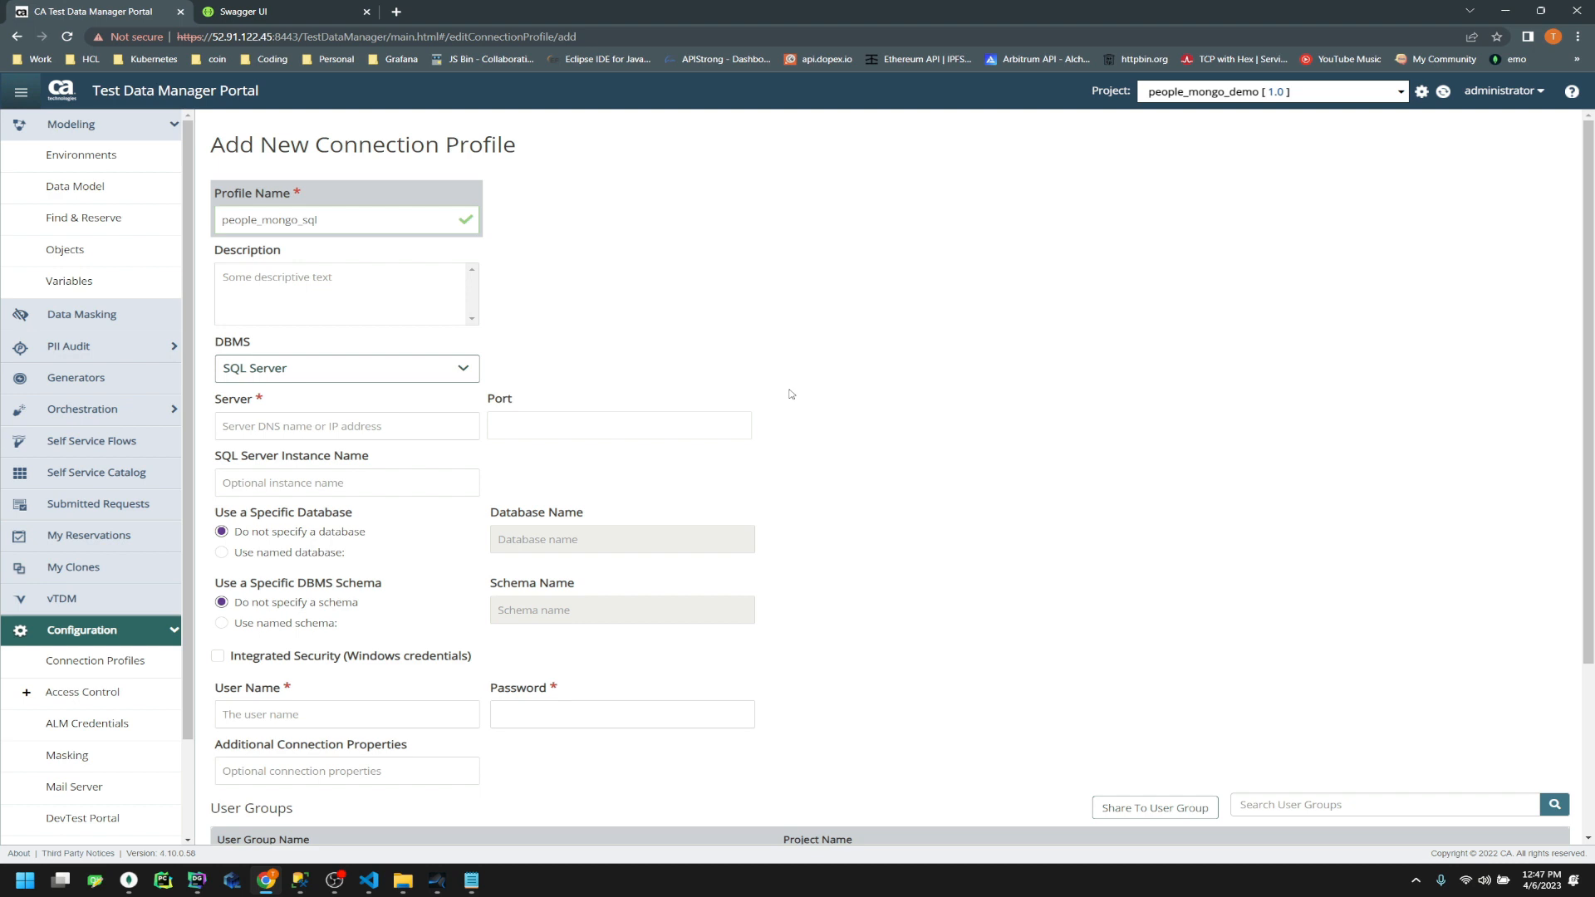
Enter the login user name and paste the account password
{"action": "left_click", "coordinate": [390, 716]}
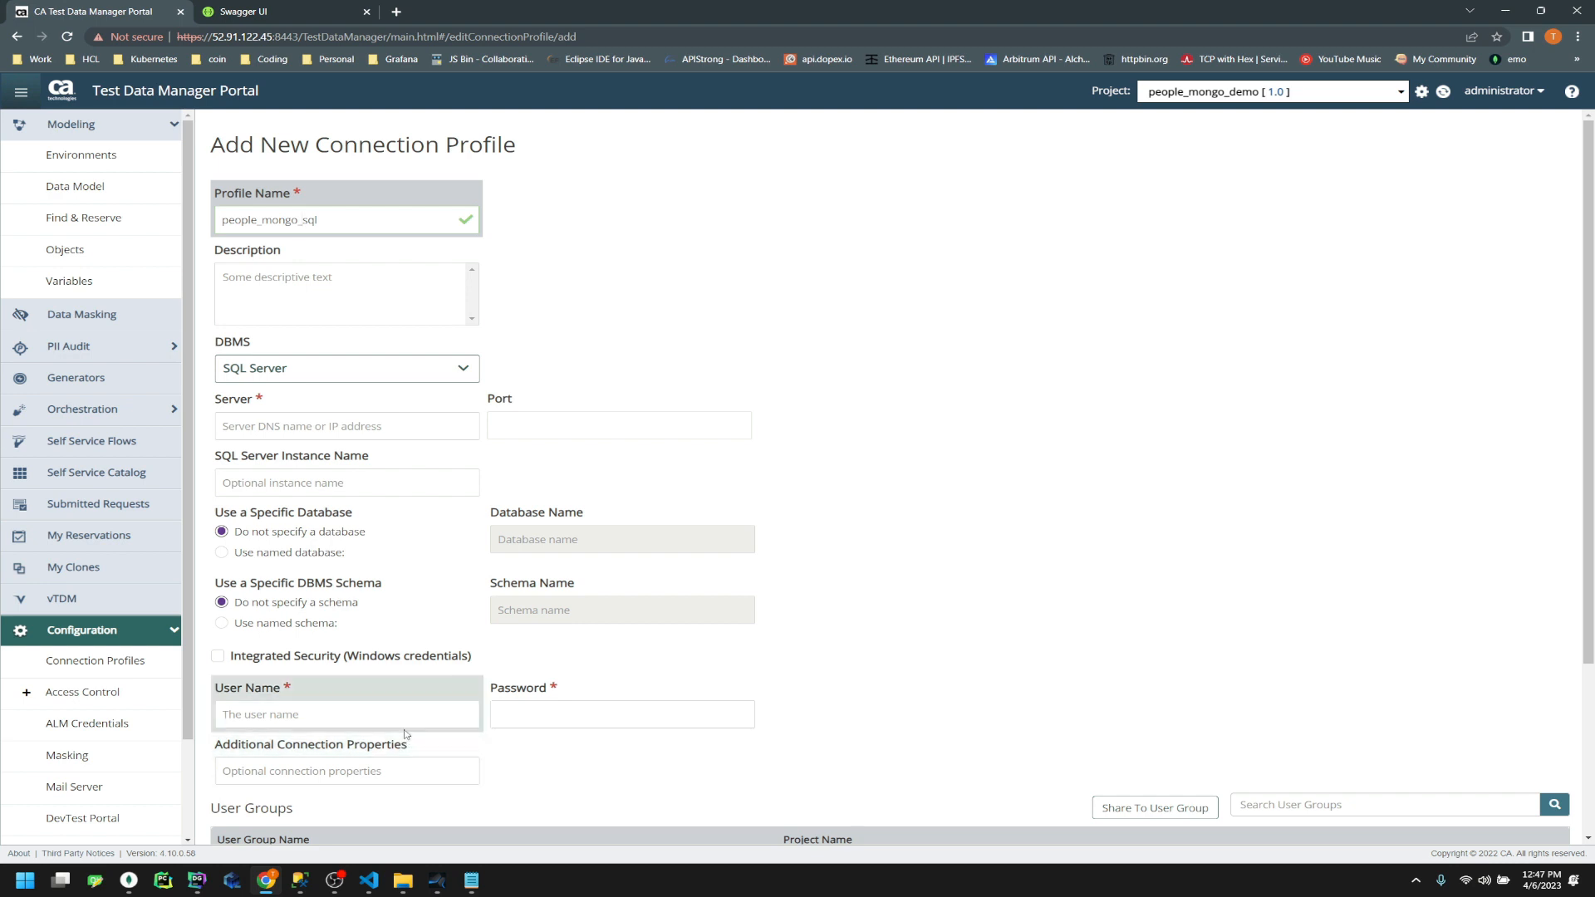
{"action": "type", "text": "sa"}
{"action": "left_click", "coordinate": [519, 710]}
{"action": "key", "text": "ctrl+v"}
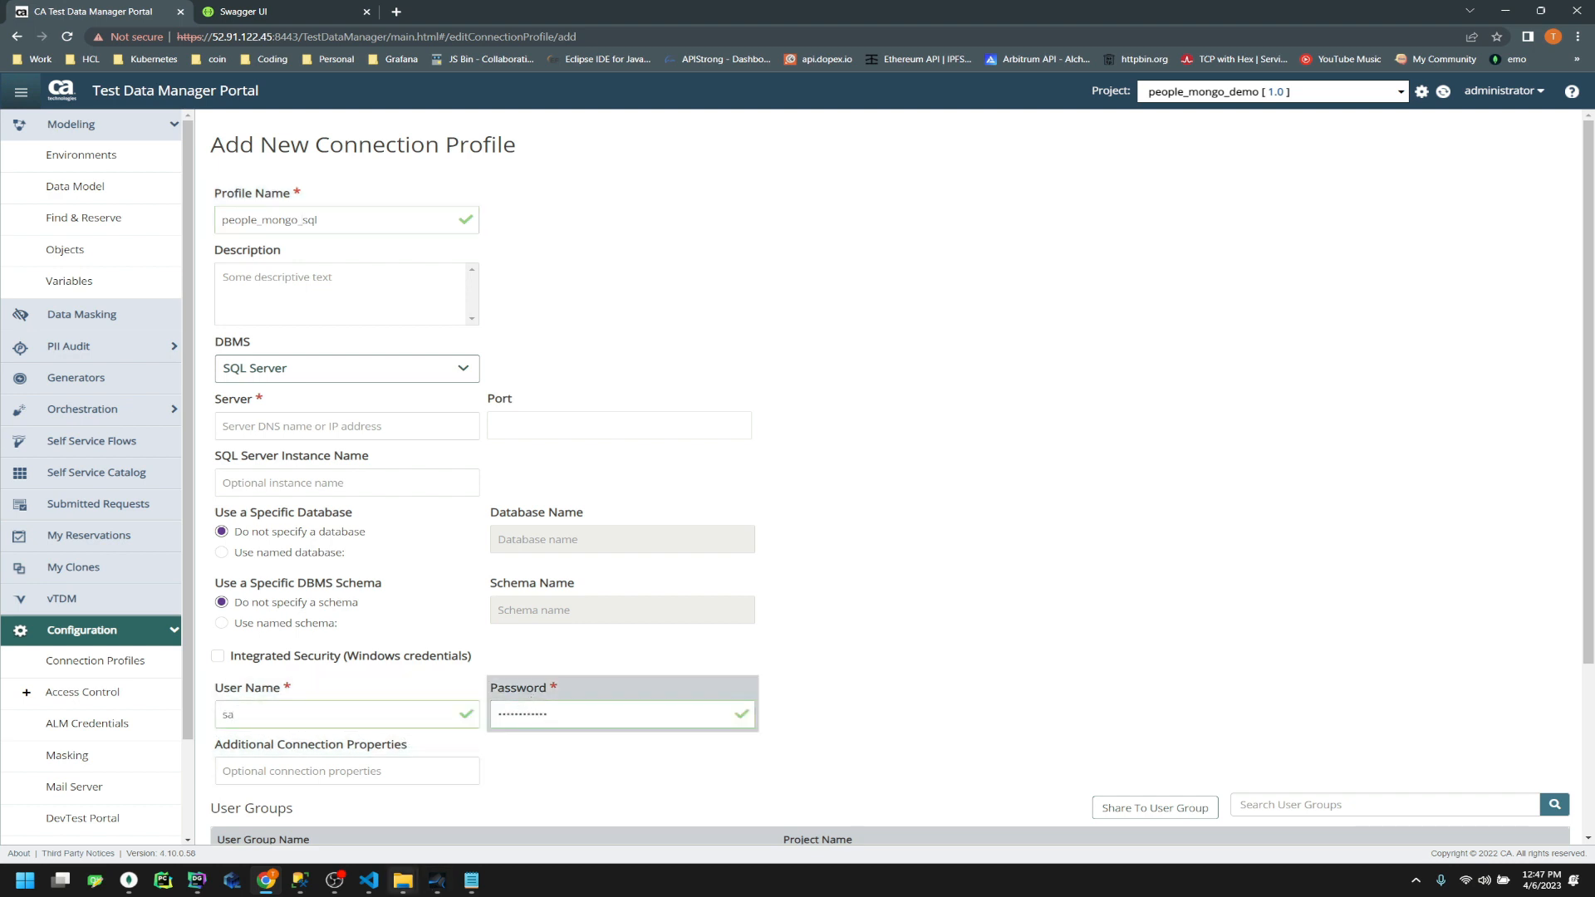
Check the connected server's properties in SSMS, cancel them, and move the window aside
{"action": "left_click", "coordinate": [300, 882]}
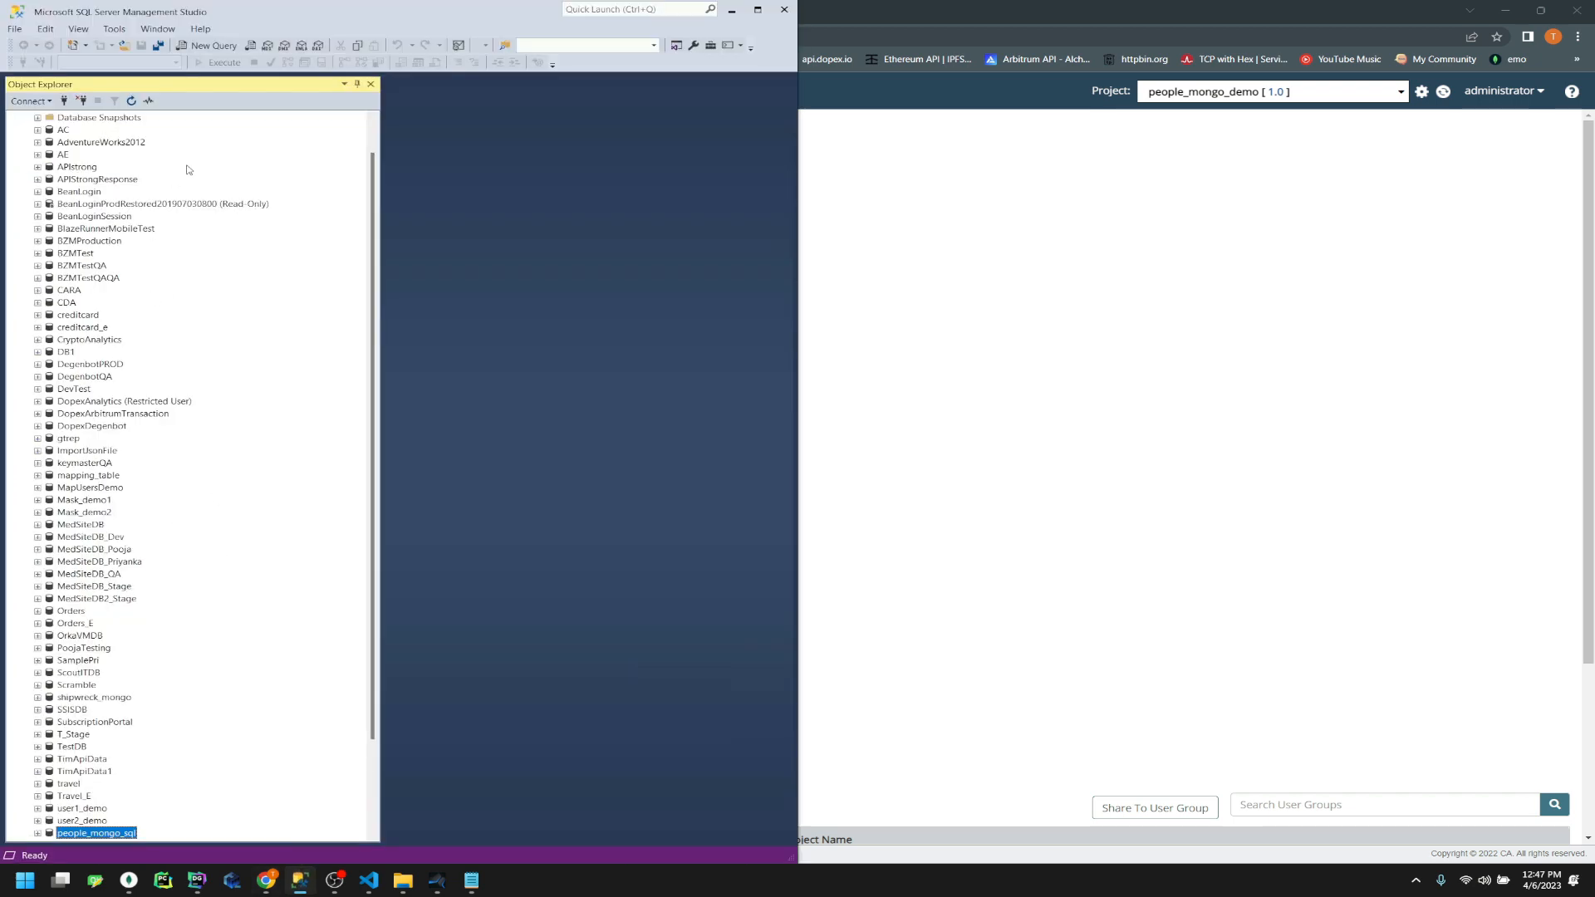
{"action": "scroll", "coordinate": [189, 166], "scroll_direction": "up", "scroll_amount": 1}
{"action": "right_click", "coordinate": [170, 119]}
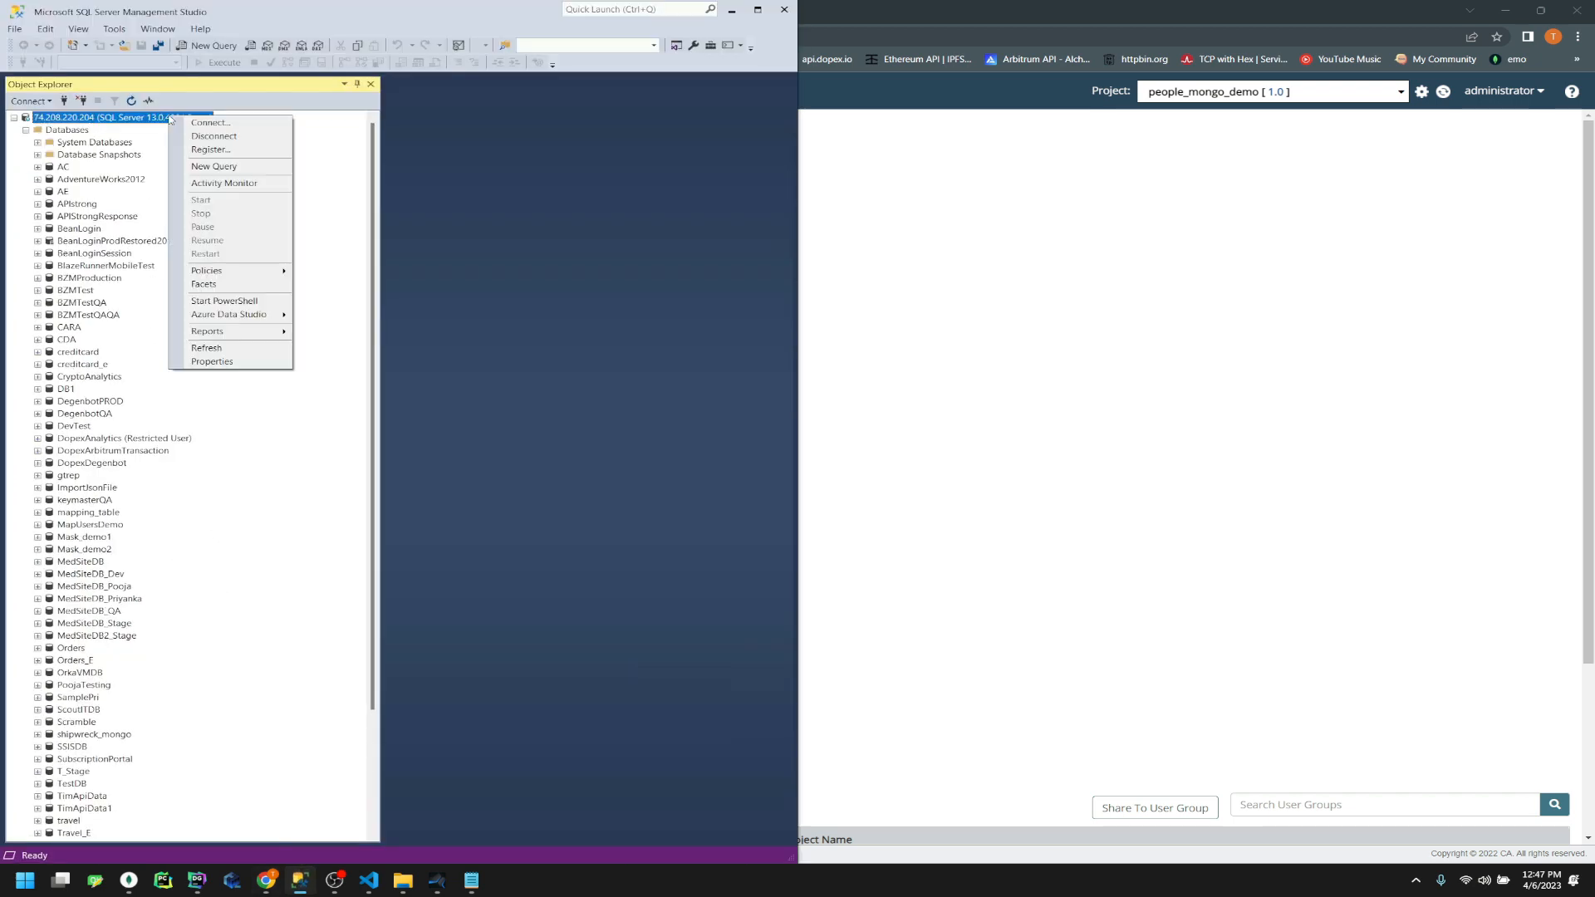
{"action": "left_click", "coordinate": [225, 366]}
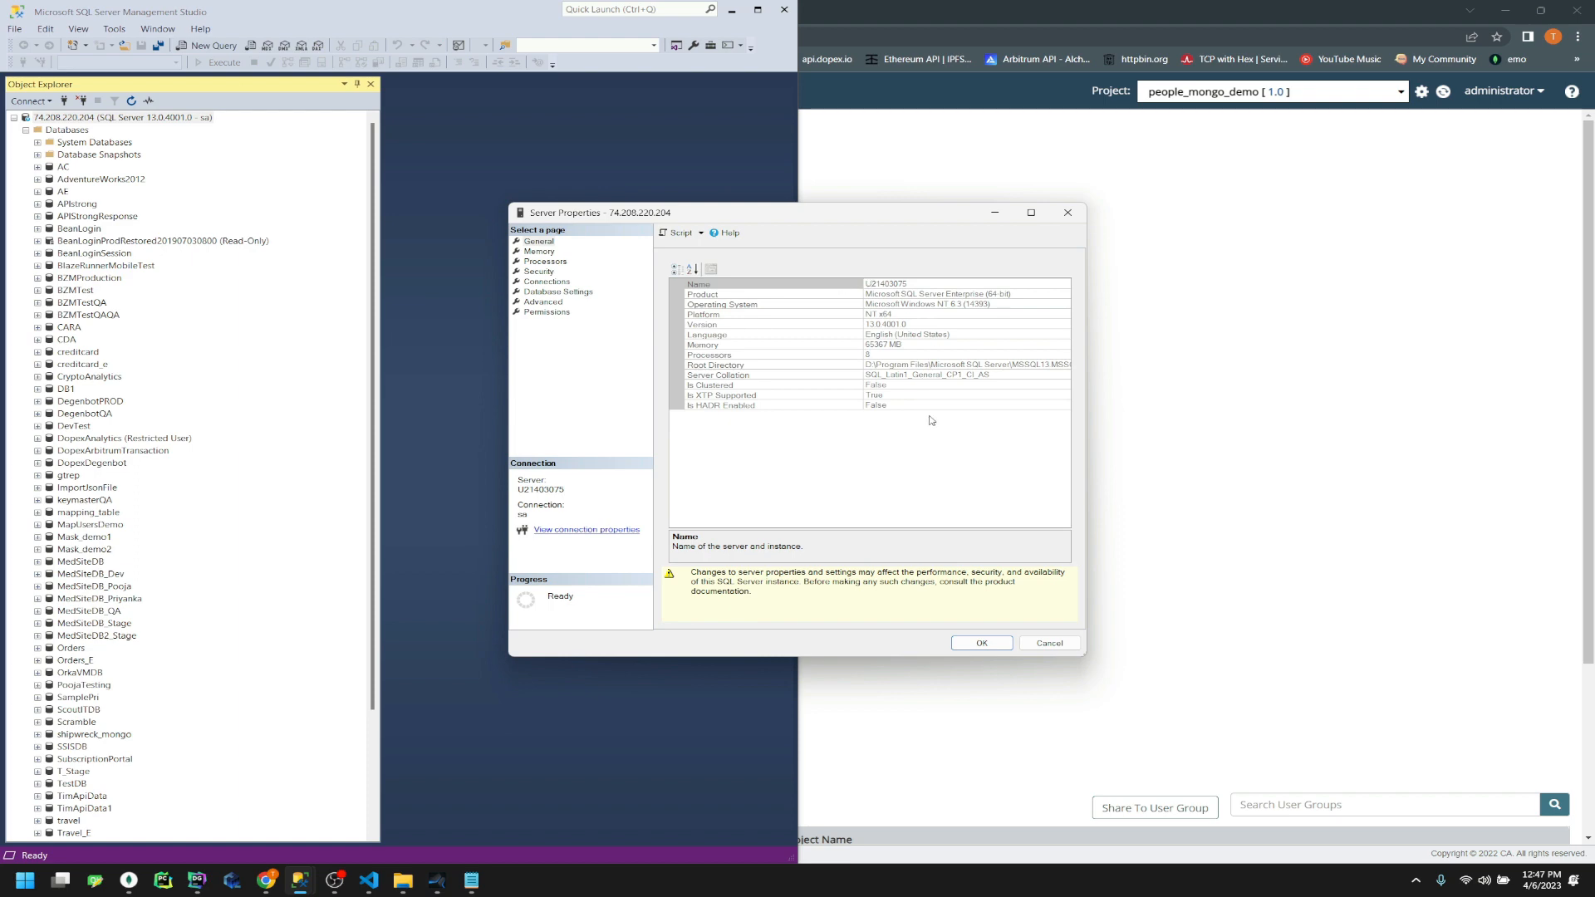
{"action": "left_click", "coordinate": [1048, 644]}
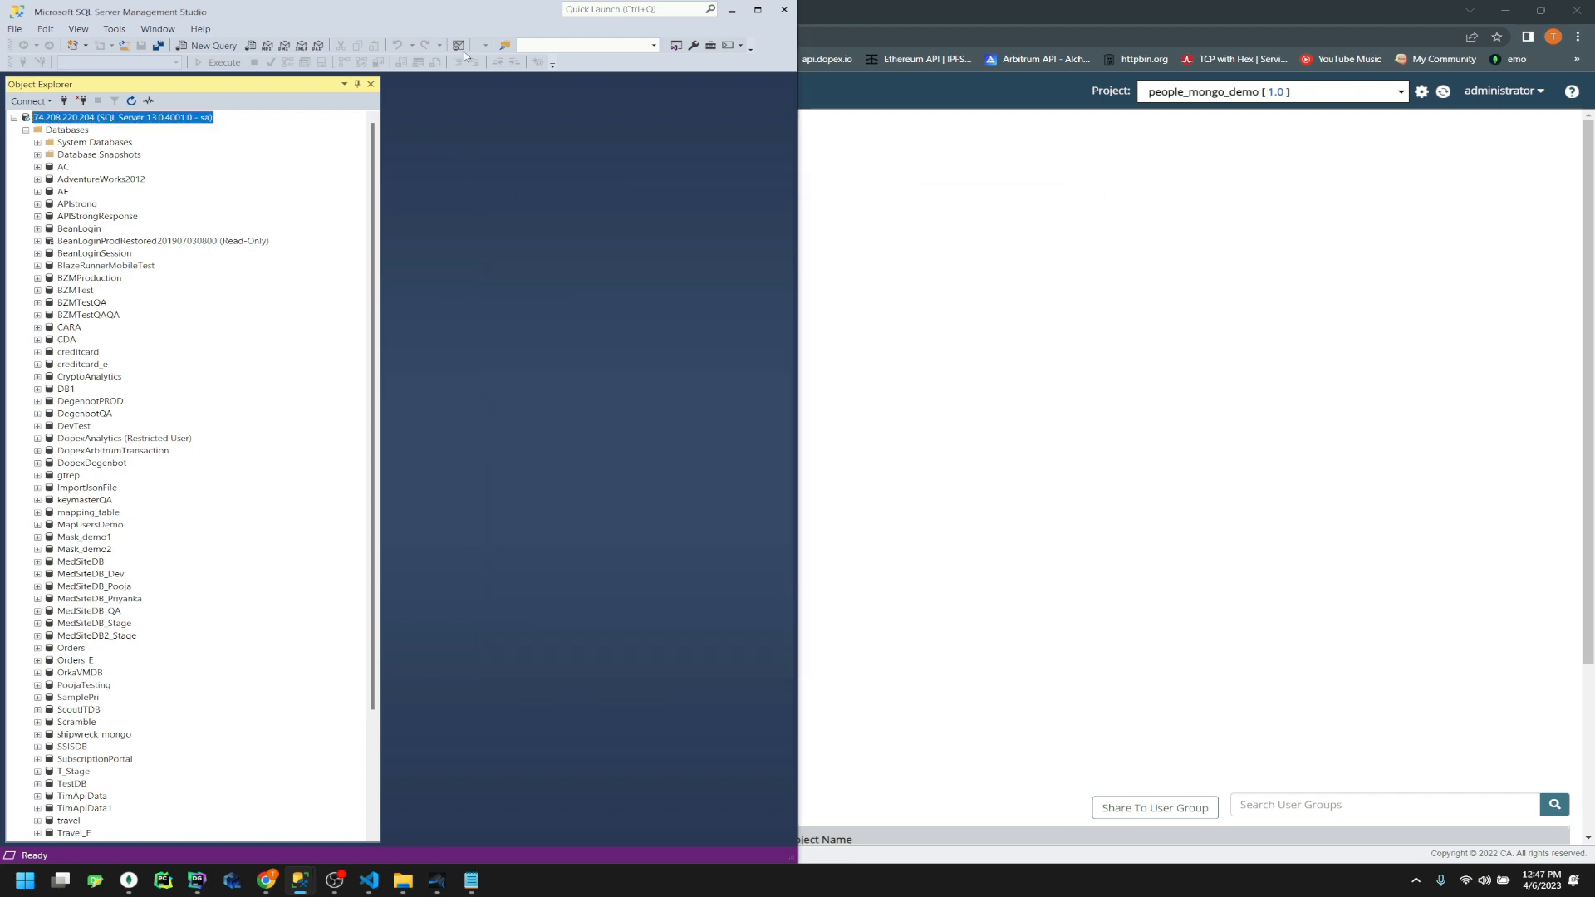
{"action": "left_click_drag", "start_coordinate": [475, 16], "coordinate": [1264, 466]}
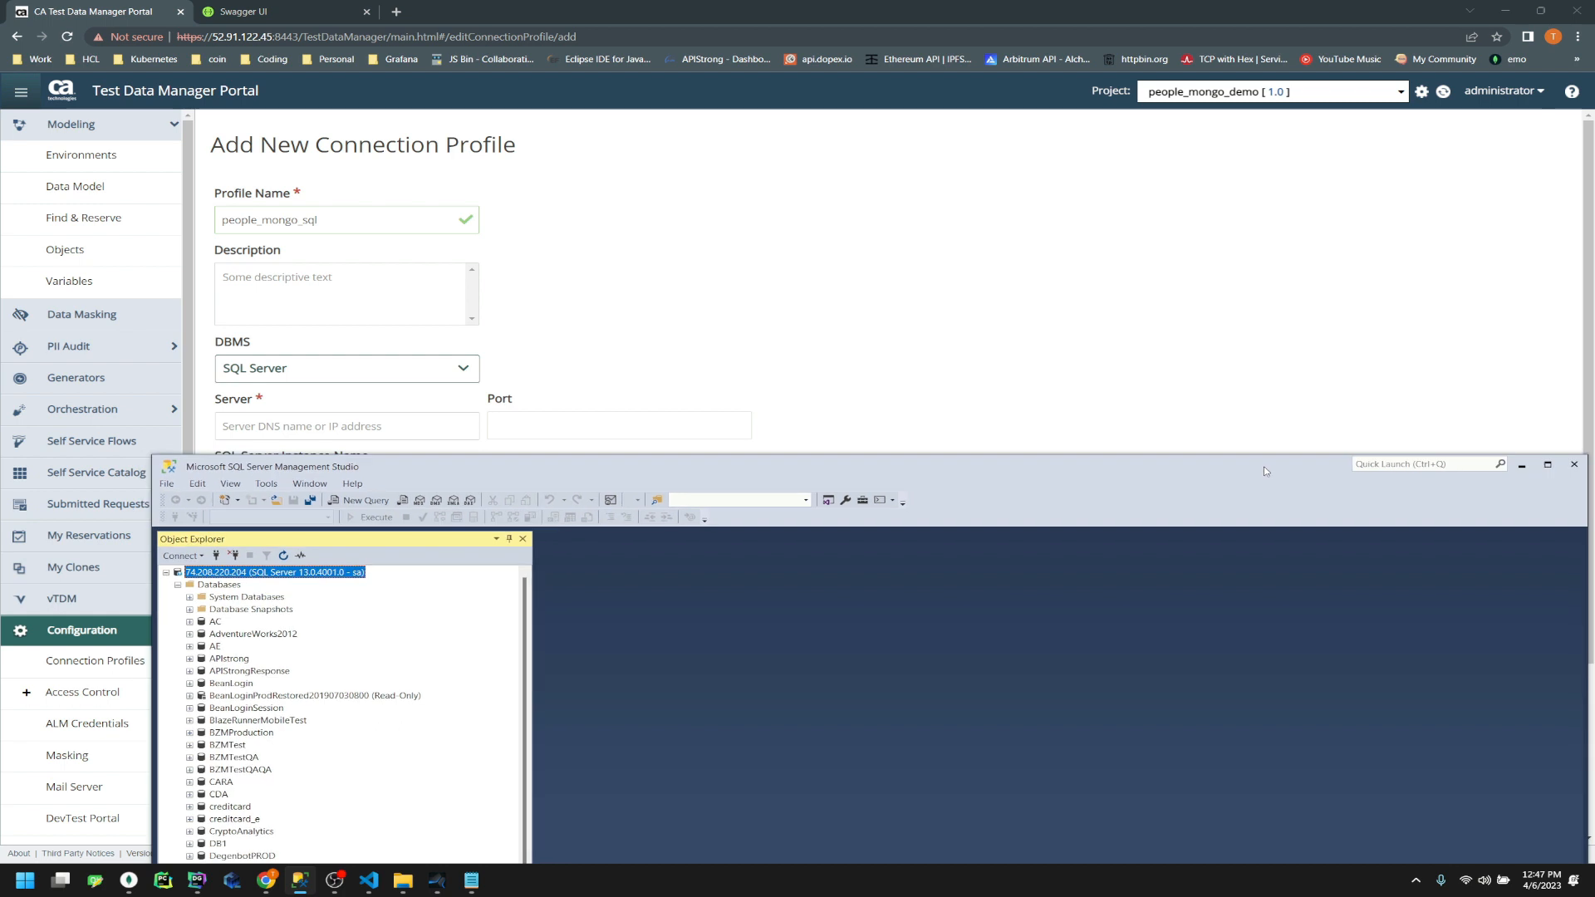
Set the profile's server address to 74.208.220.204 and the port to 1433
{"action": "left_click", "coordinate": [807, 293]}
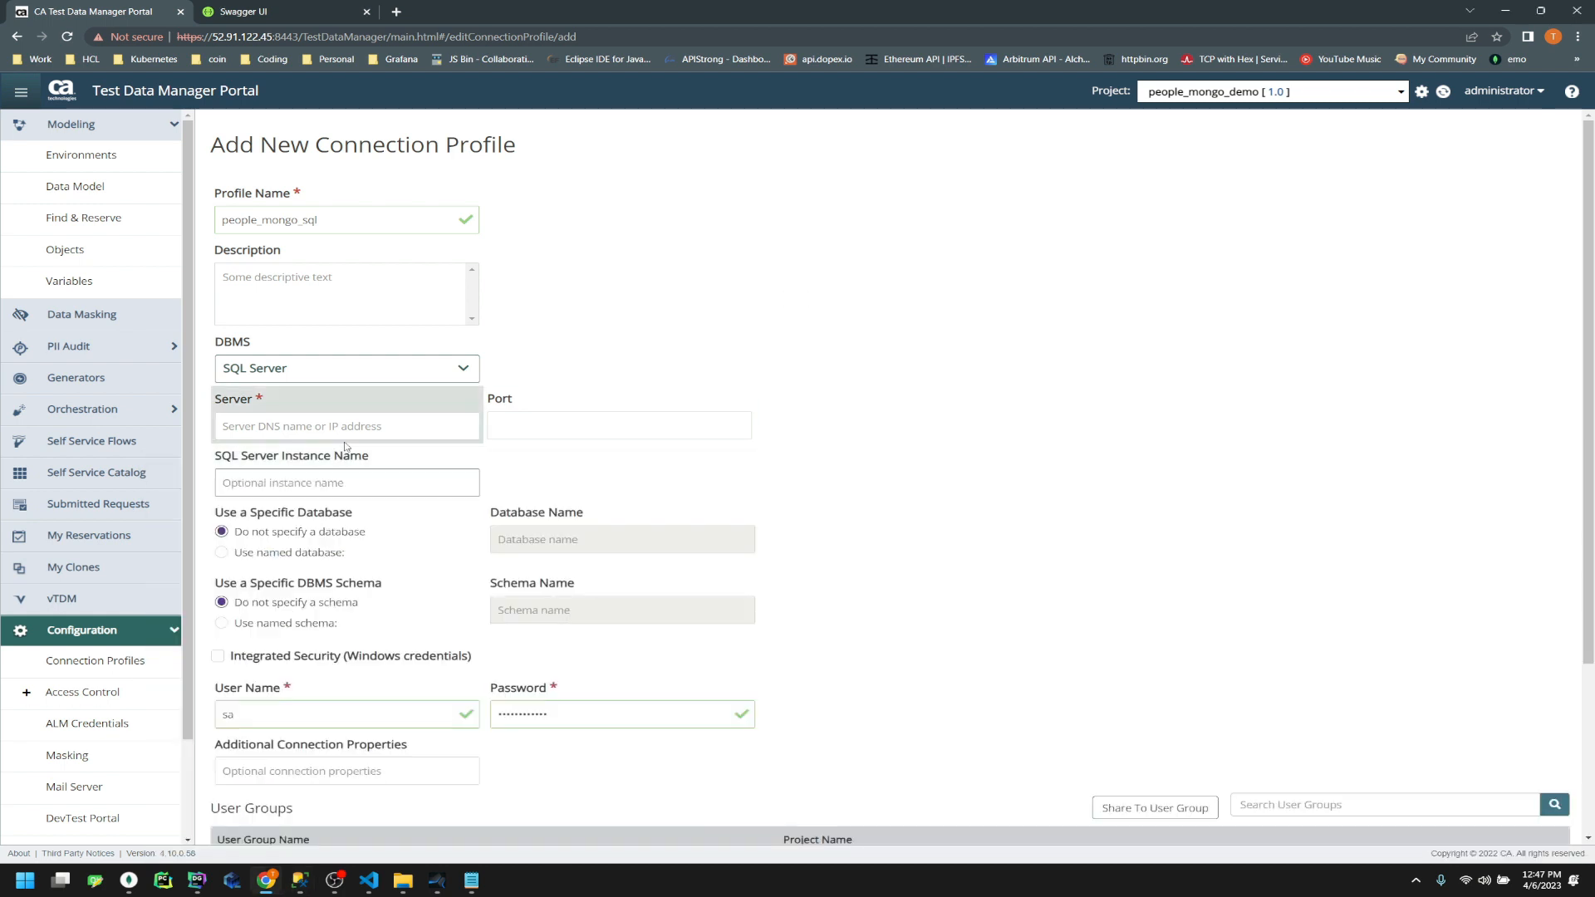
{"action": "left_click", "coordinate": [280, 435]}
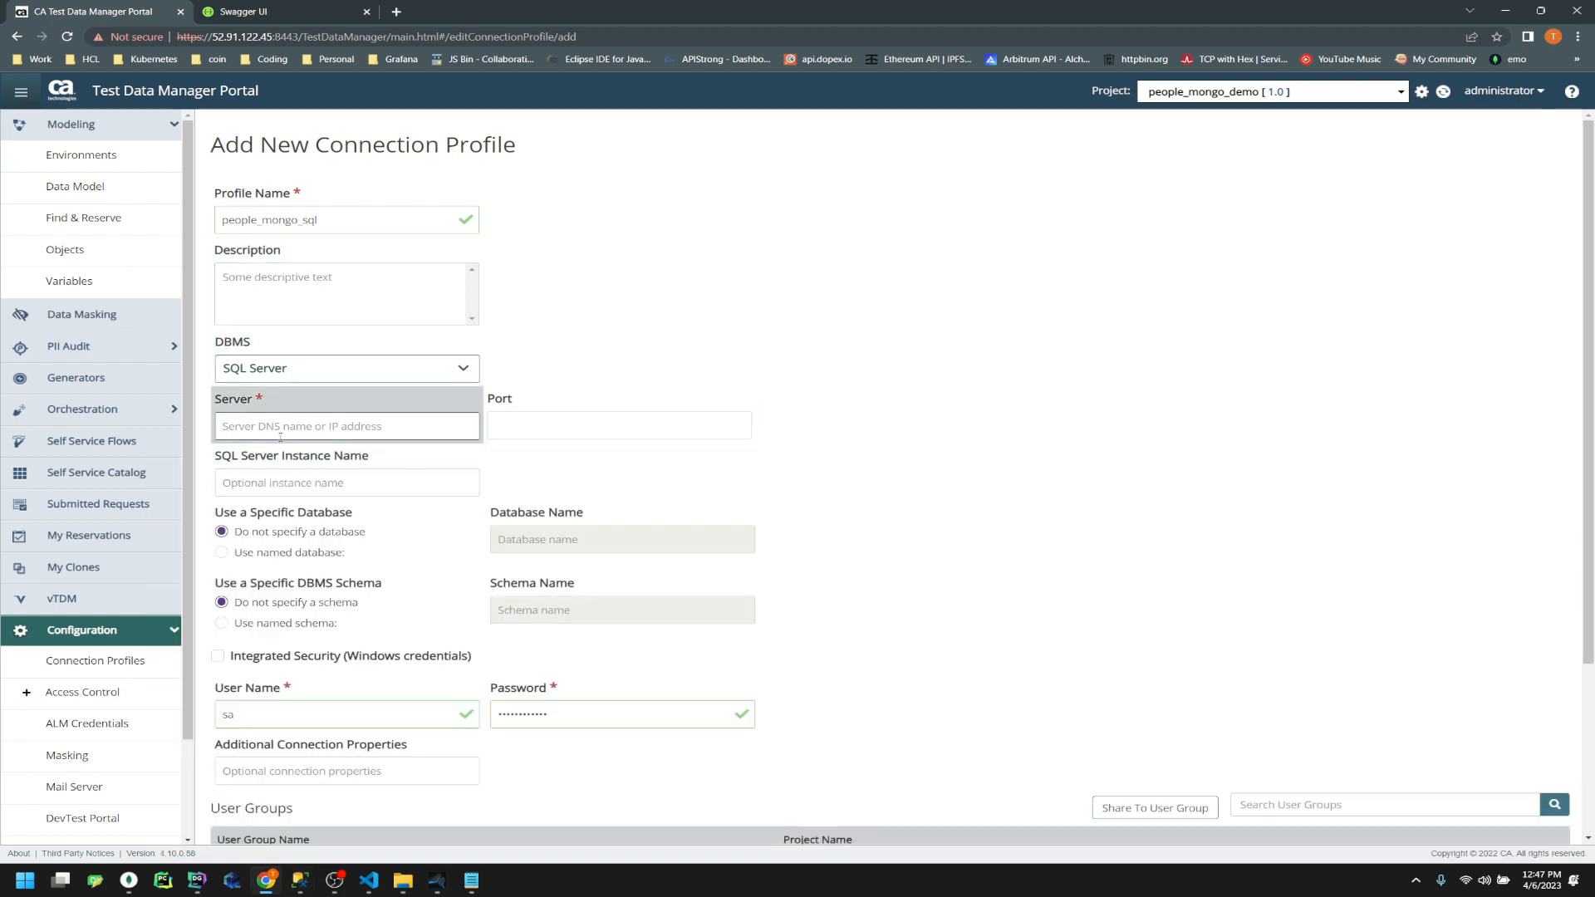
{"action": "type", "text": "740"}
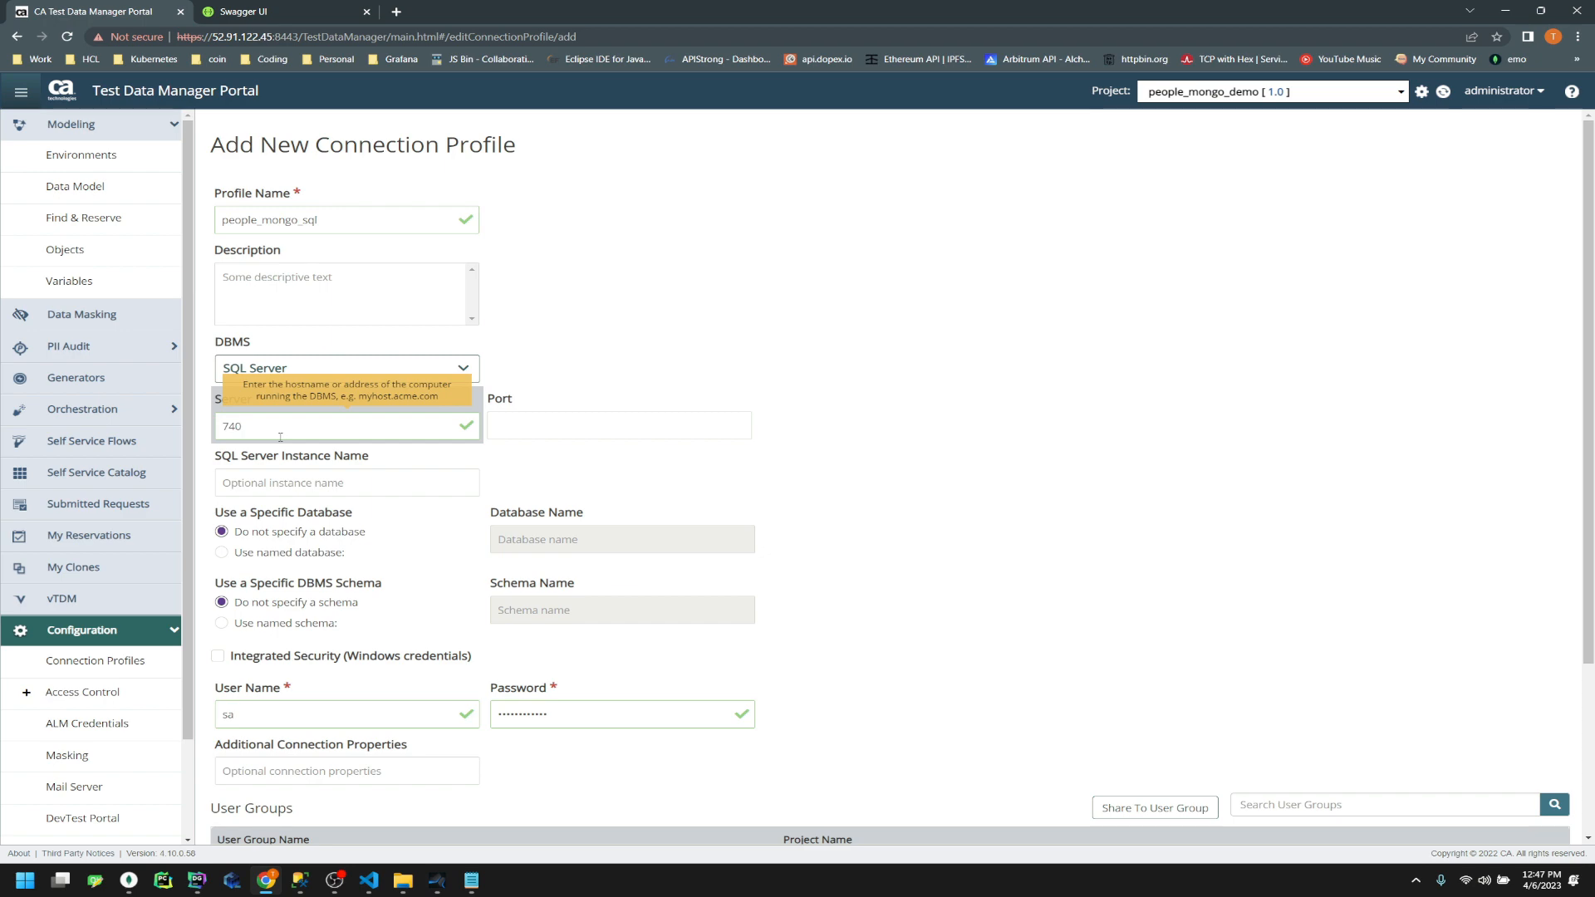
{"action": "left_click_drag", "start_coordinate": [634, 3], "coordinate": [1111, 110]}
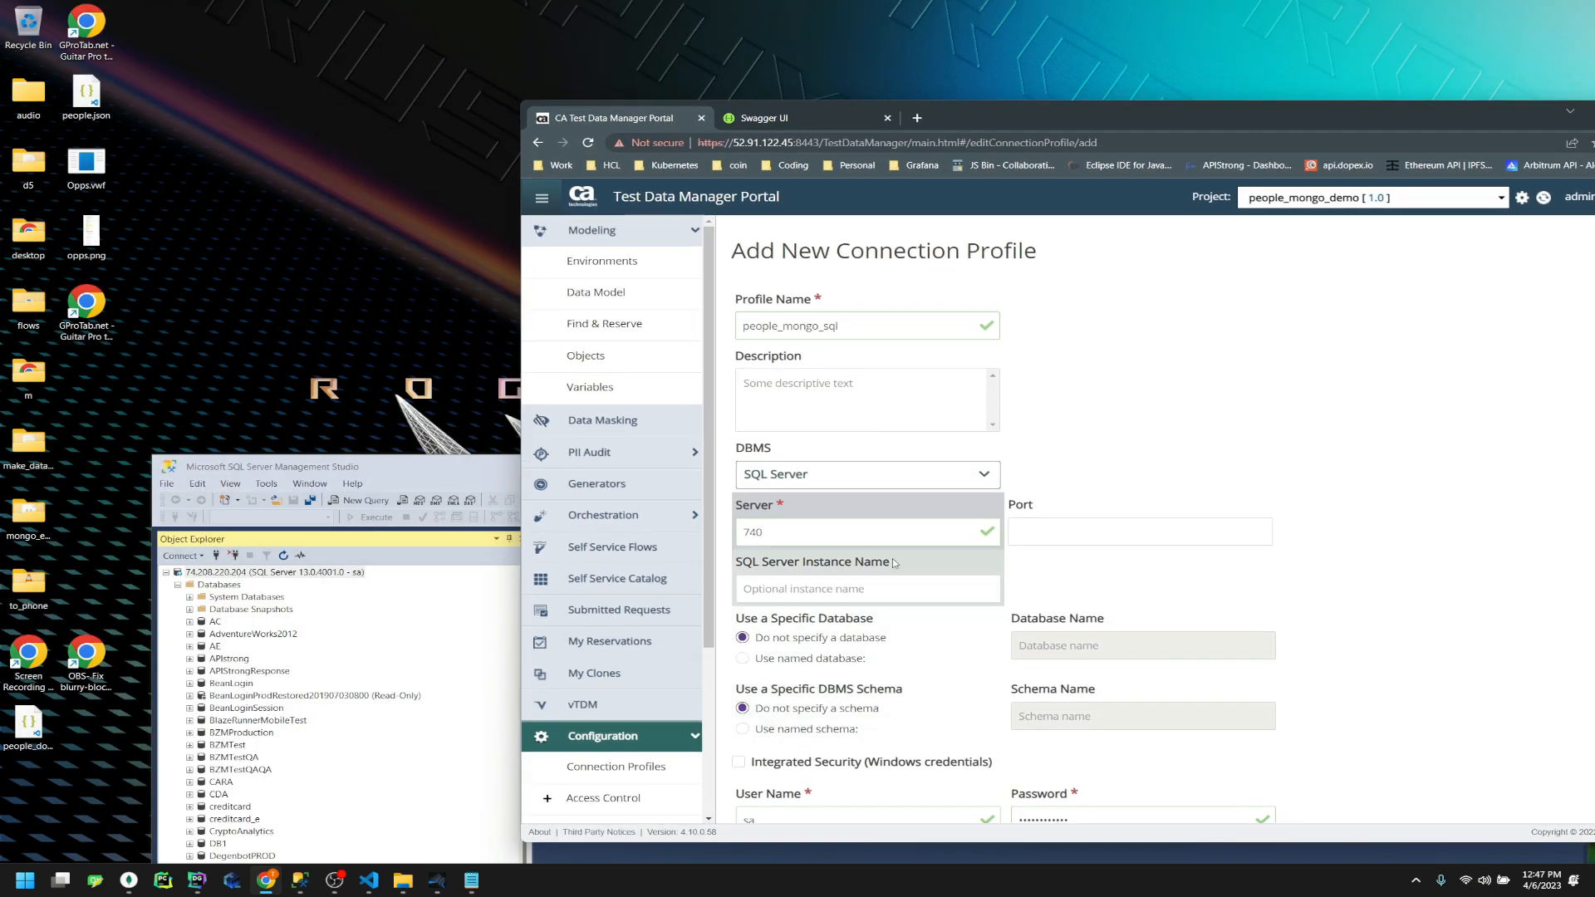
{"action": "left_click_drag", "start_coordinate": [777, 533], "coordinate": [727, 541]}
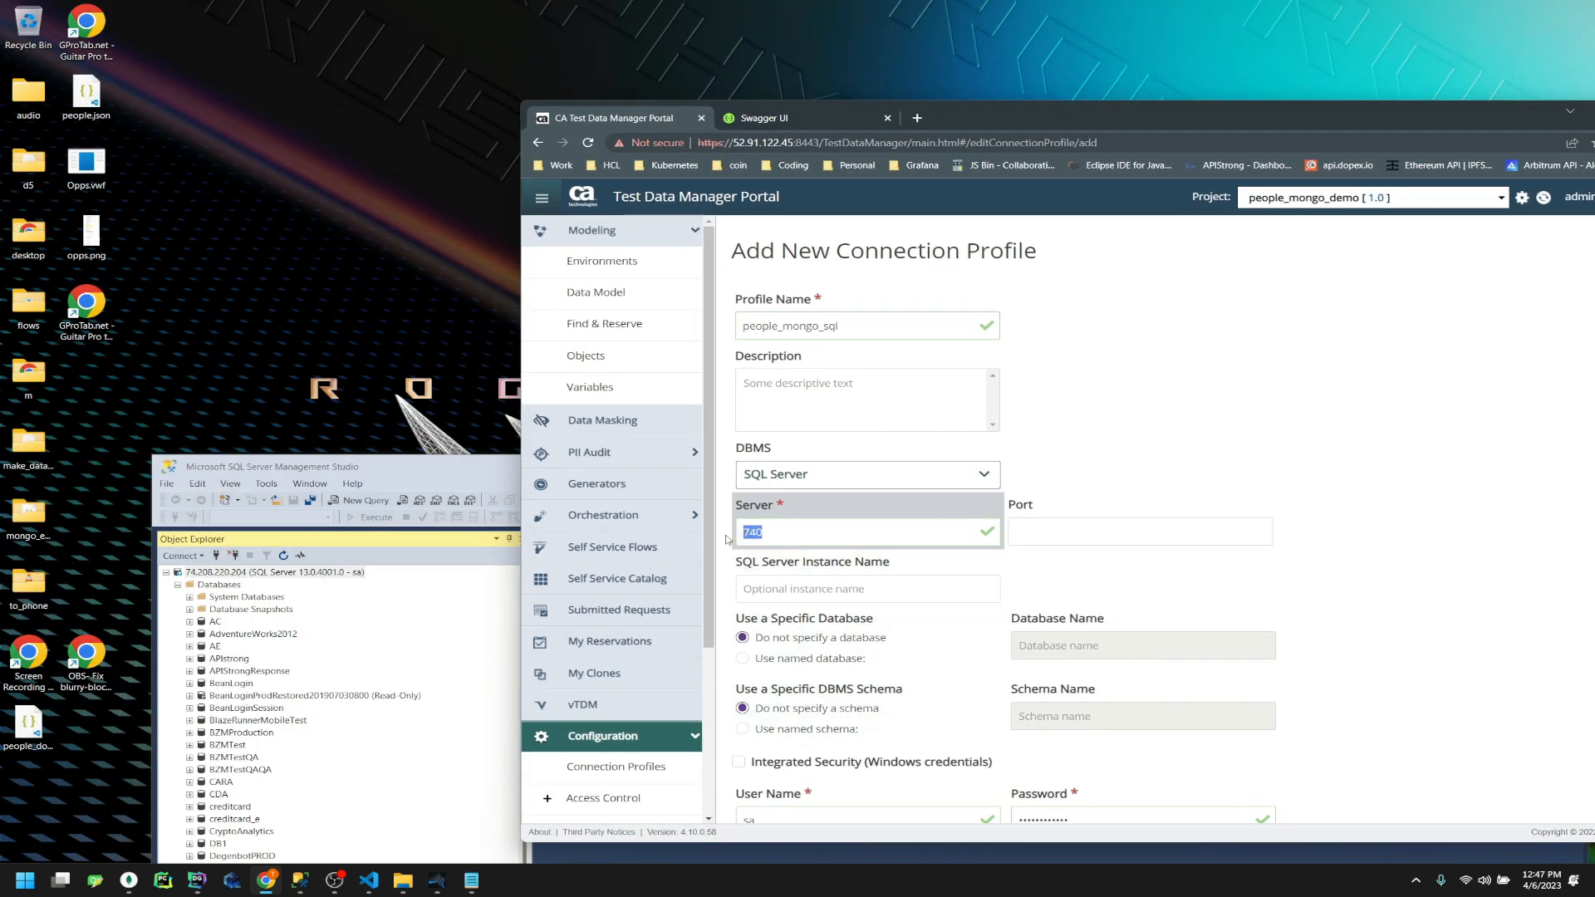
{"action": "type", "text": "74.208.220.205"}
{"action": "key", "text": "BackSpace"}
{"action": "type", "text": "4"}
{"action": "key", "text": "Tab"}
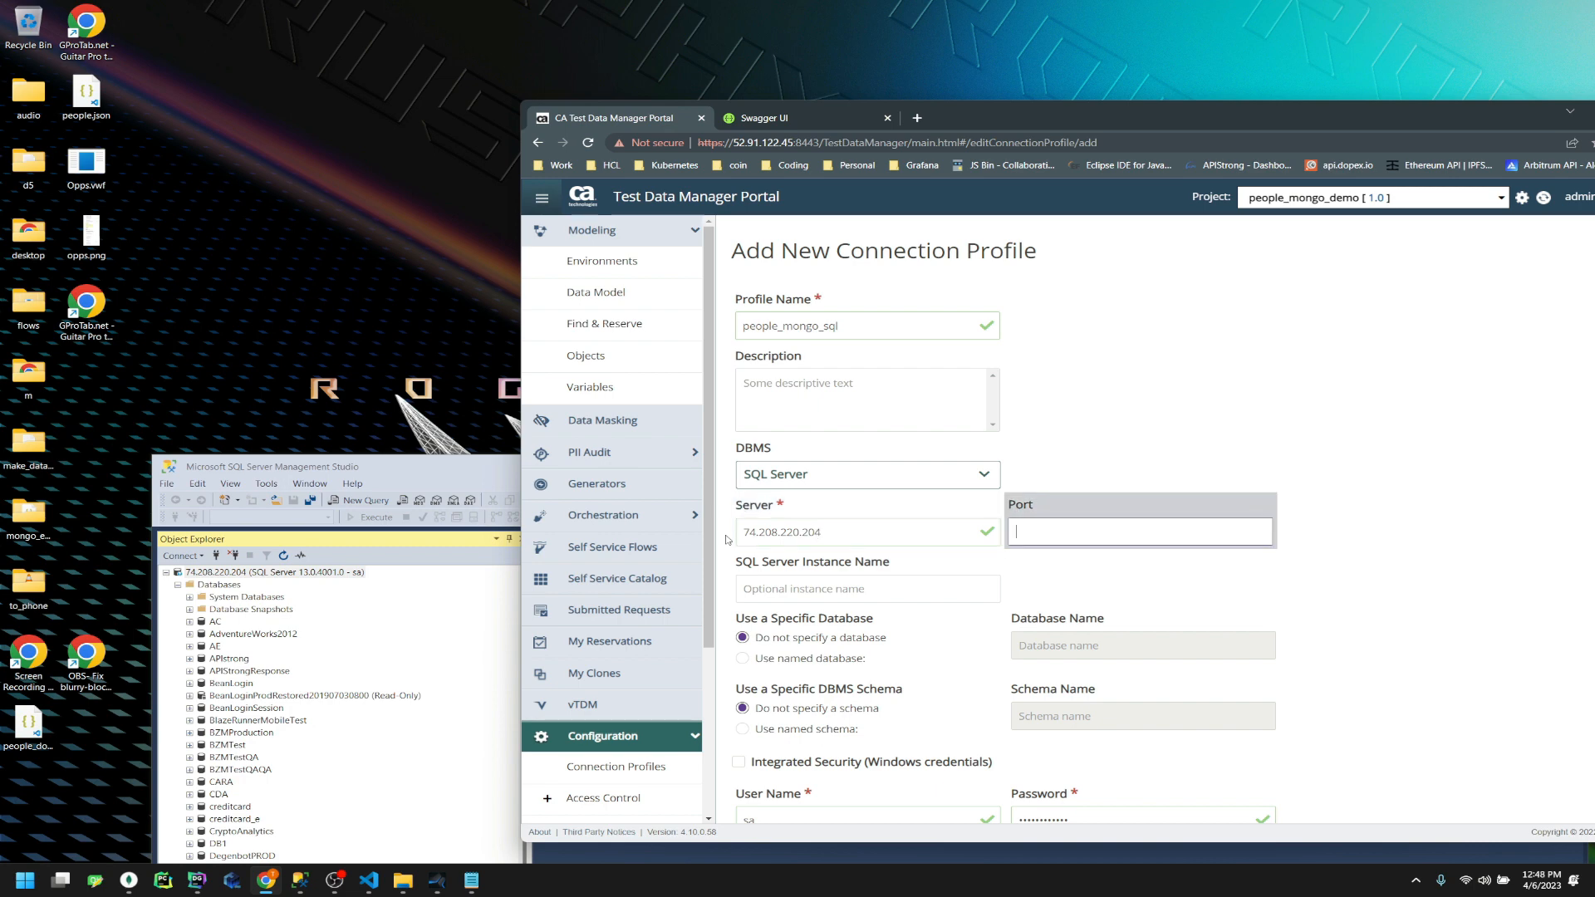
{"action": "type", "text": "1433"}
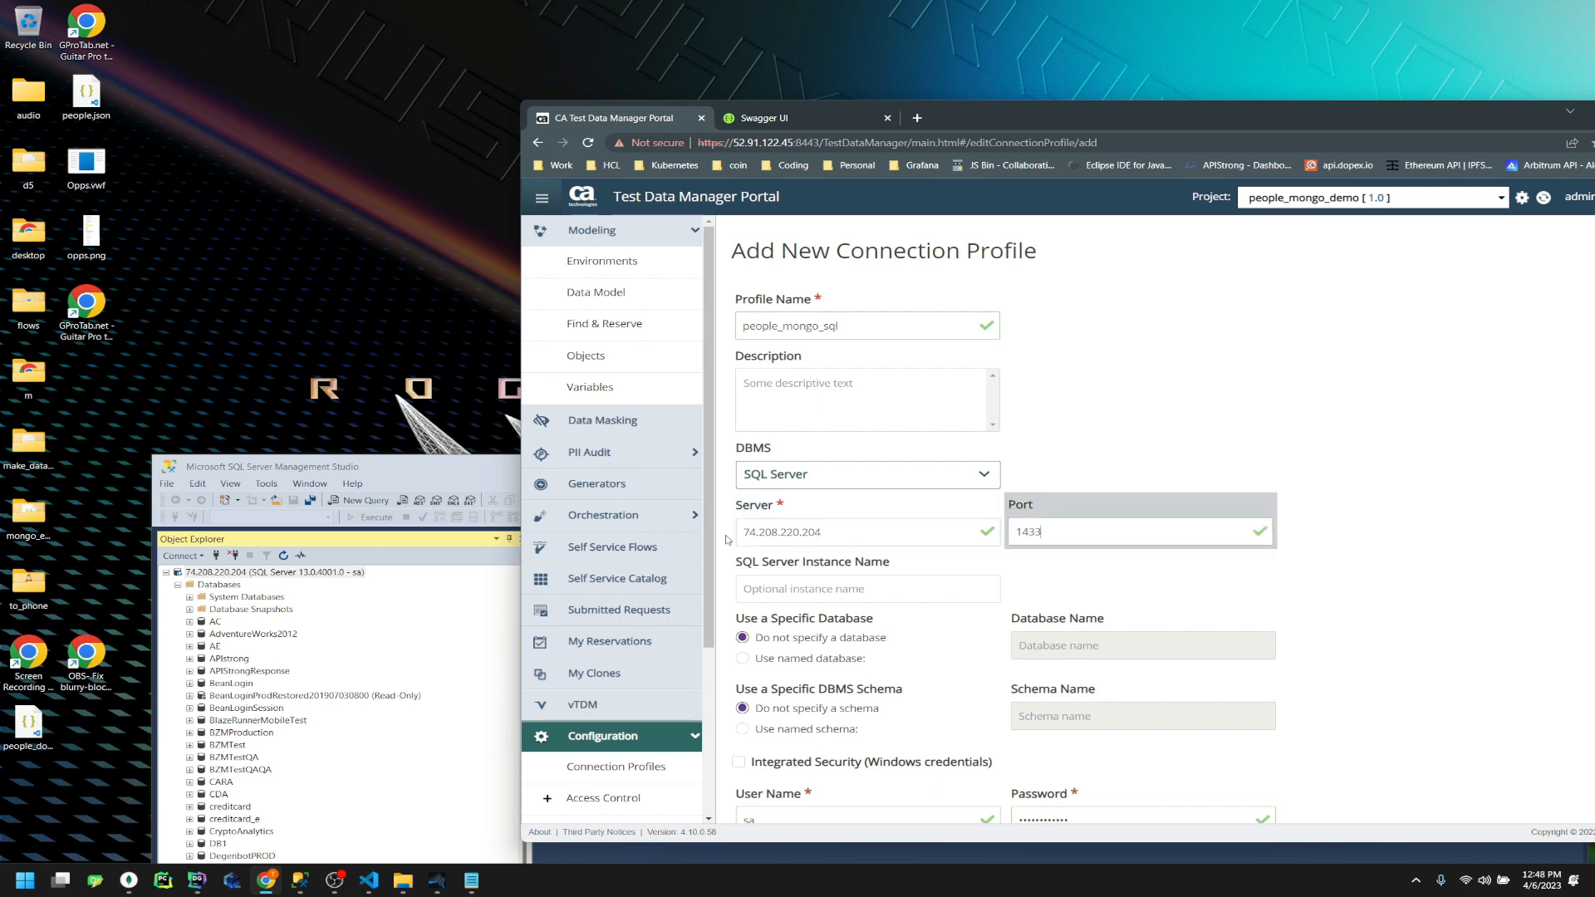
{"action": "left_click_drag", "start_coordinate": [1051, 106], "coordinate": [1040, 68]}
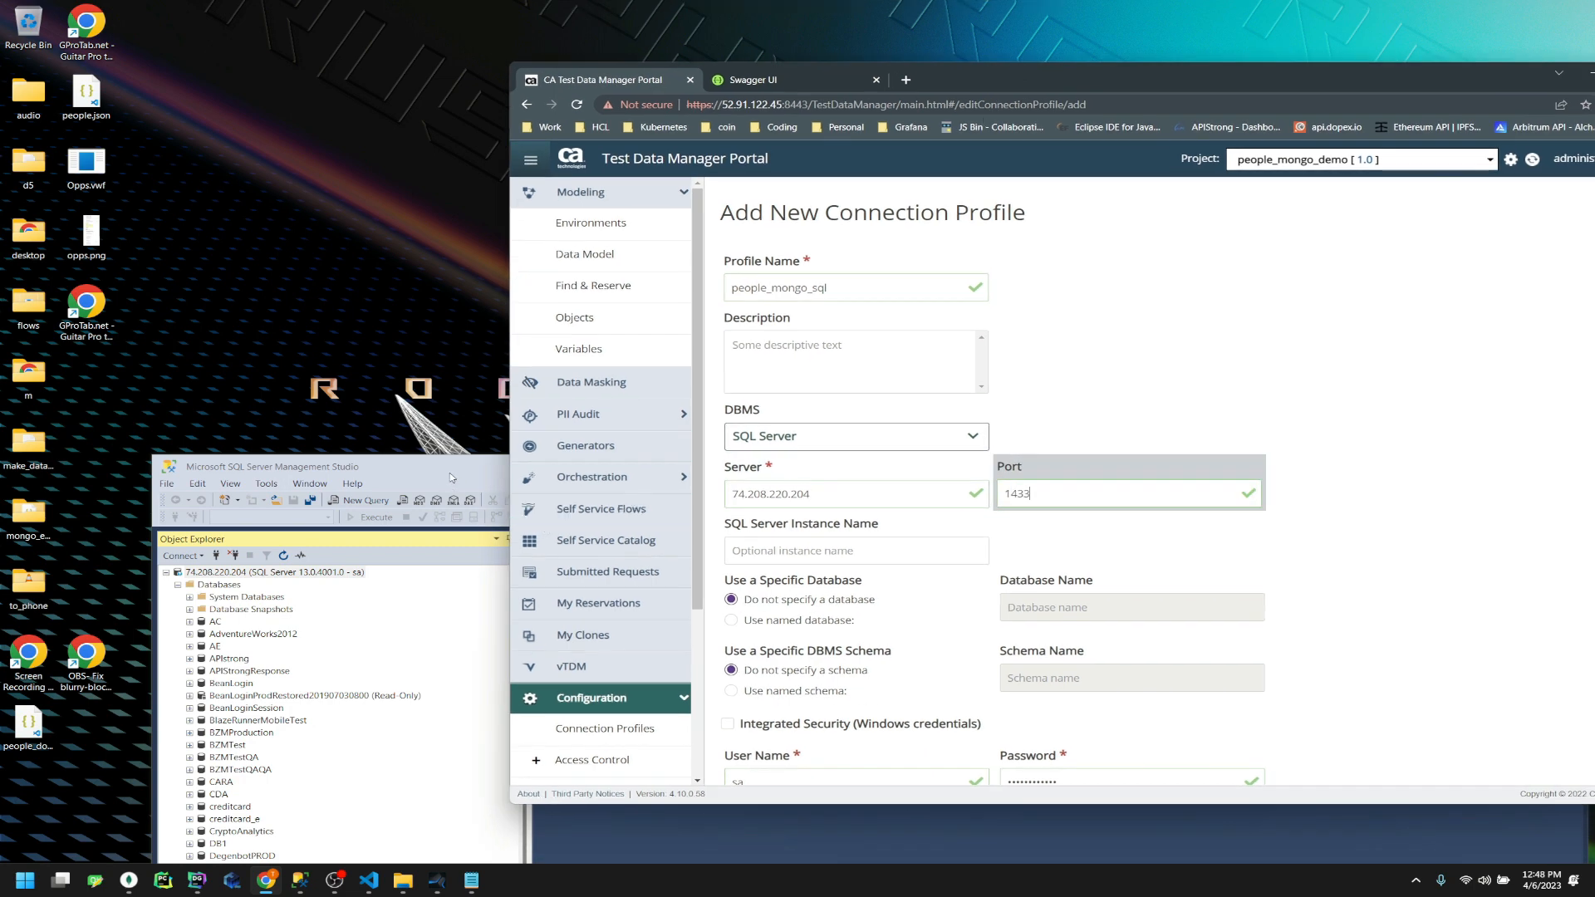
Refresh the Object Explorer tree and select the name people_mongo_sql in the notes
{"action": "left_click_drag", "start_coordinate": [451, 475], "coordinate": [412, 341]}
{"action": "scroll", "coordinate": [291, 582], "scroll_direction": "down", "scroll_amount": 4}
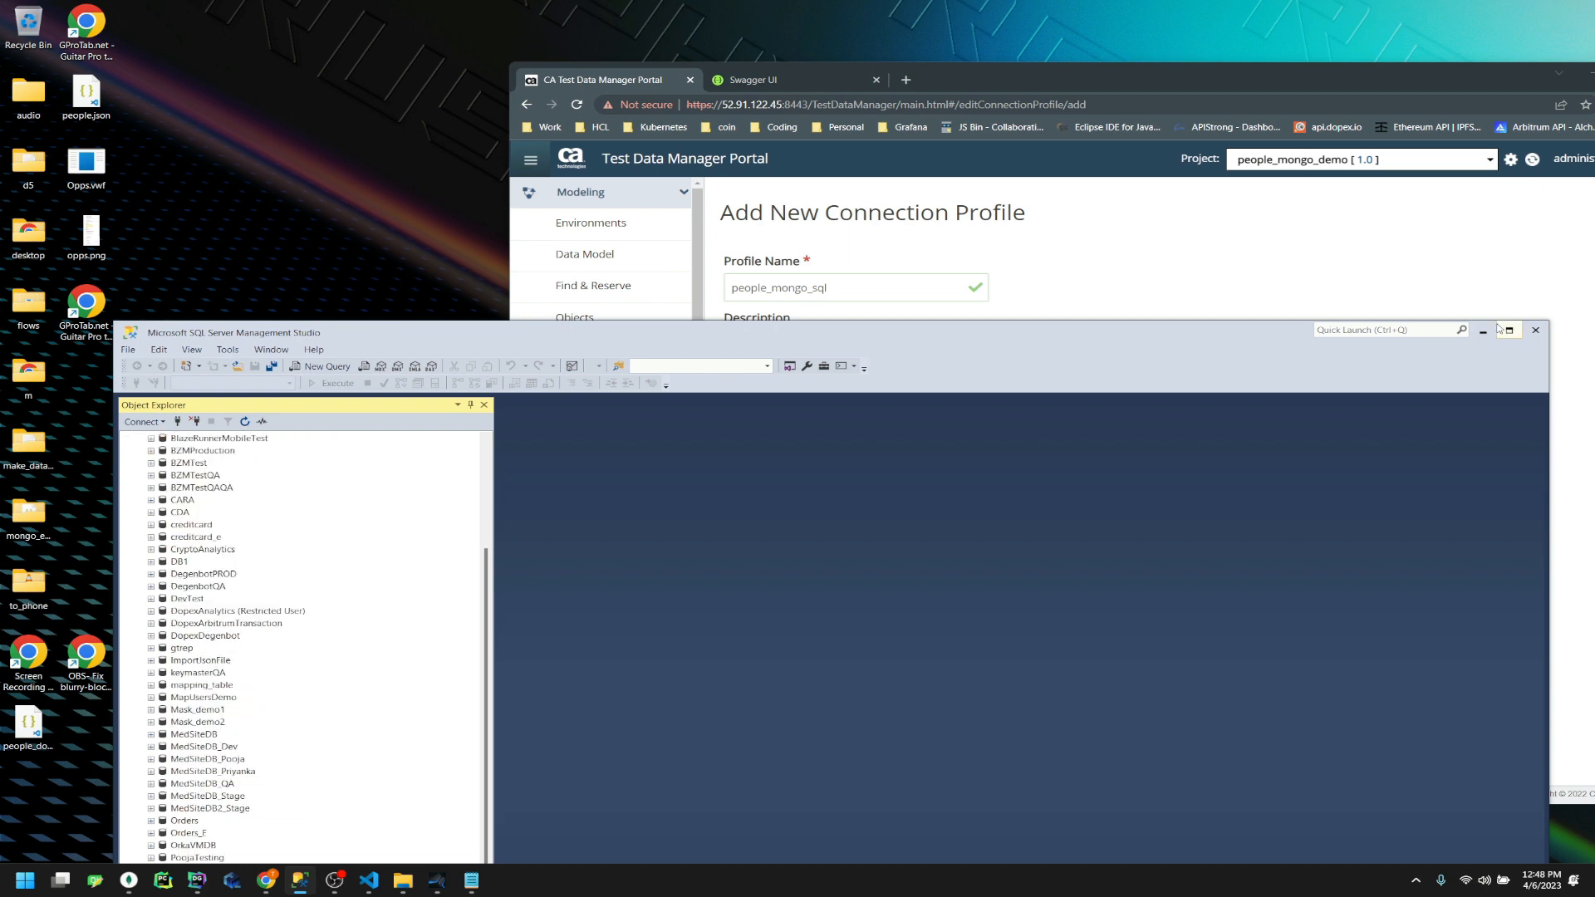
{"action": "scroll", "coordinate": [302, 498], "scroll_direction": "up", "scroll_amount": 3}
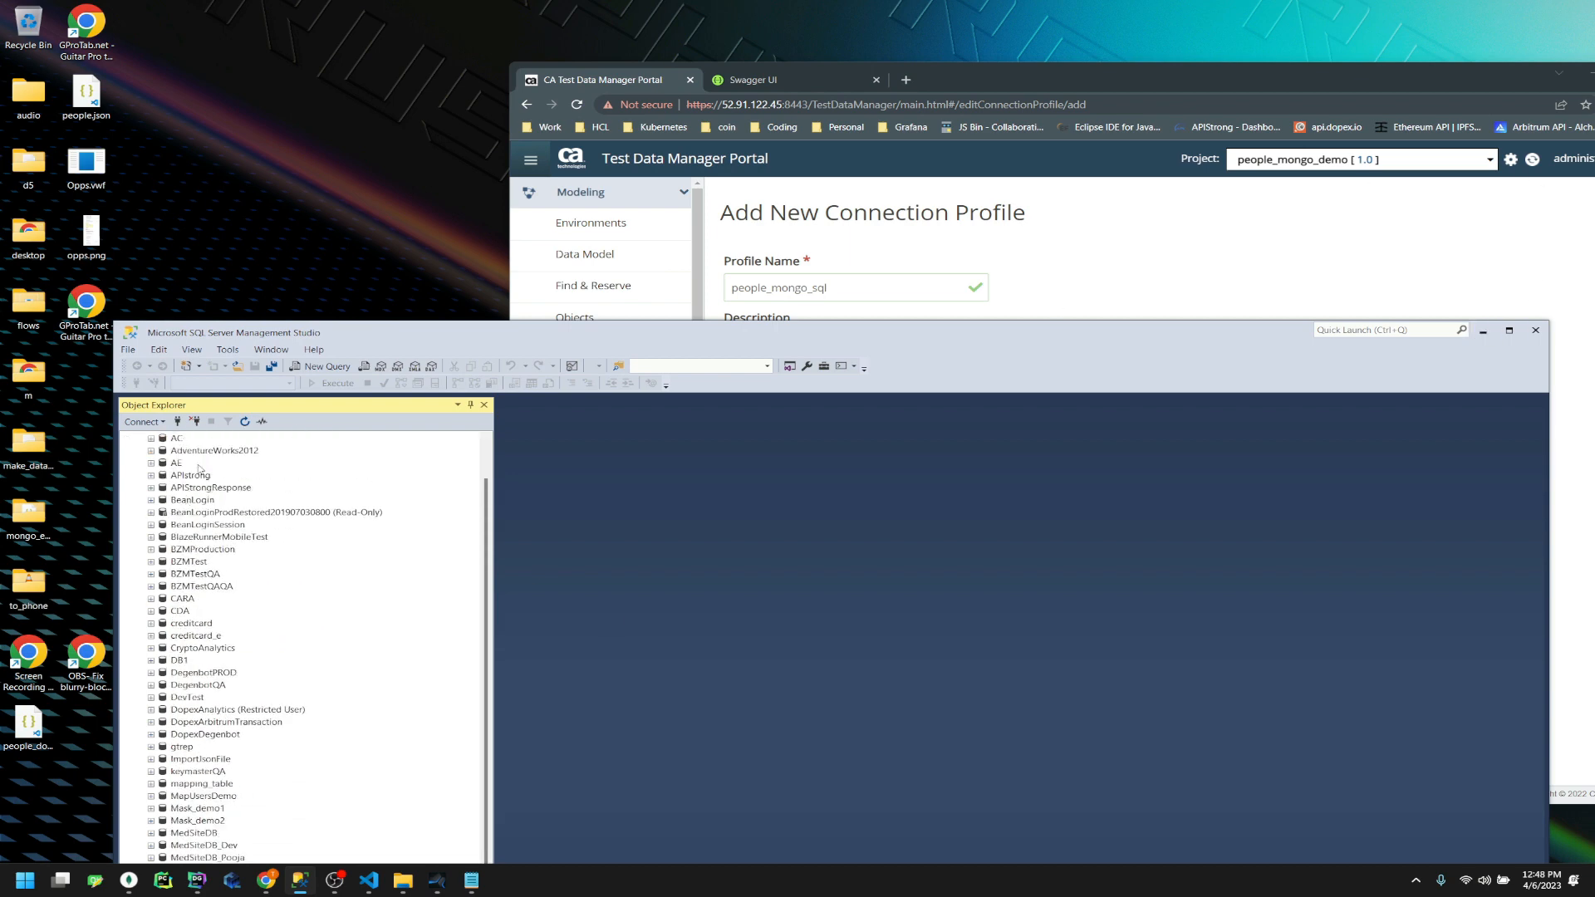
{"action": "scroll", "coordinate": [186, 500], "scroll_direction": "up", "scroll_amount": 2}
{"action": "left_click", "coordinate": [244, 422]}
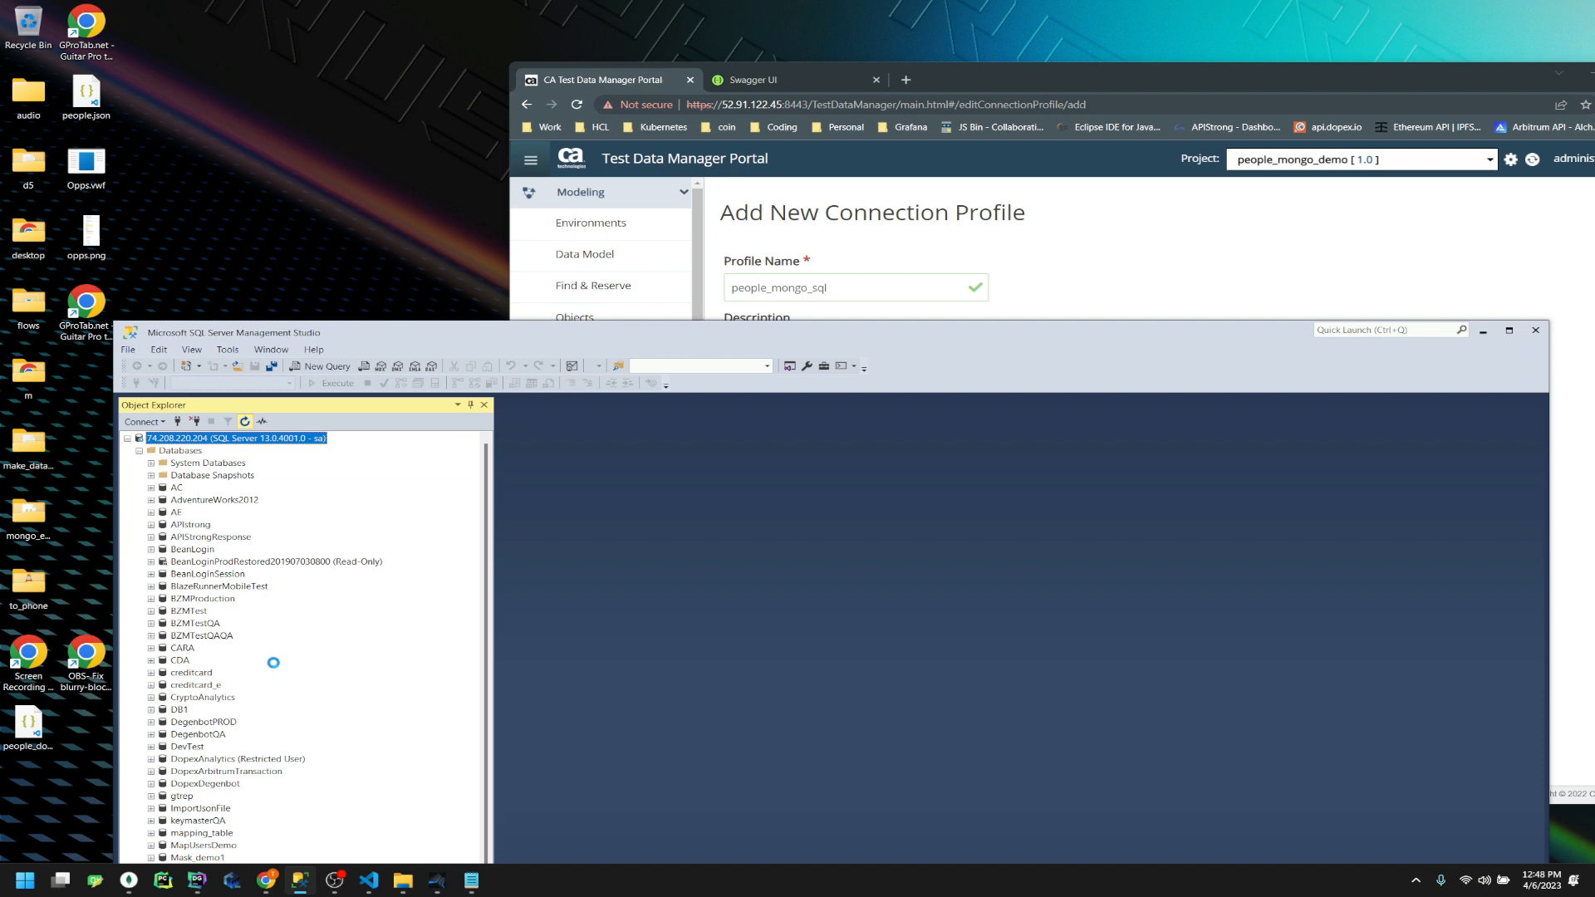
{"action": "left_click", "coordinate": [486, 885]}
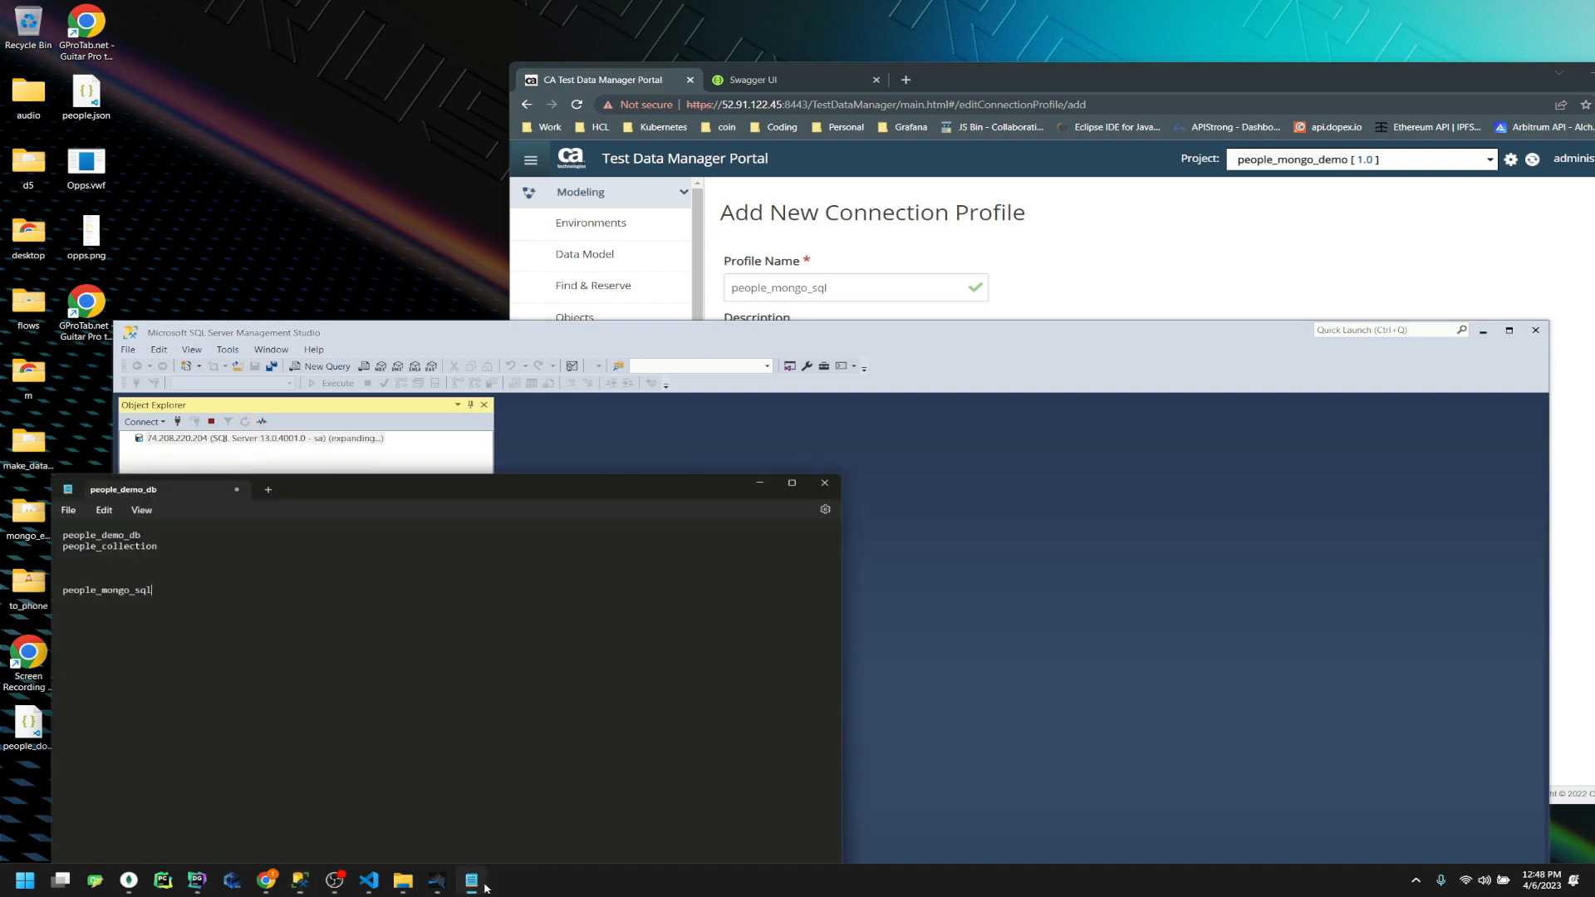
{"action": "left_click_drag", "start_coordinate": [130, 557], "coordinate": [15, 565]}
{"action": "key", "text": "ctrl+c"}
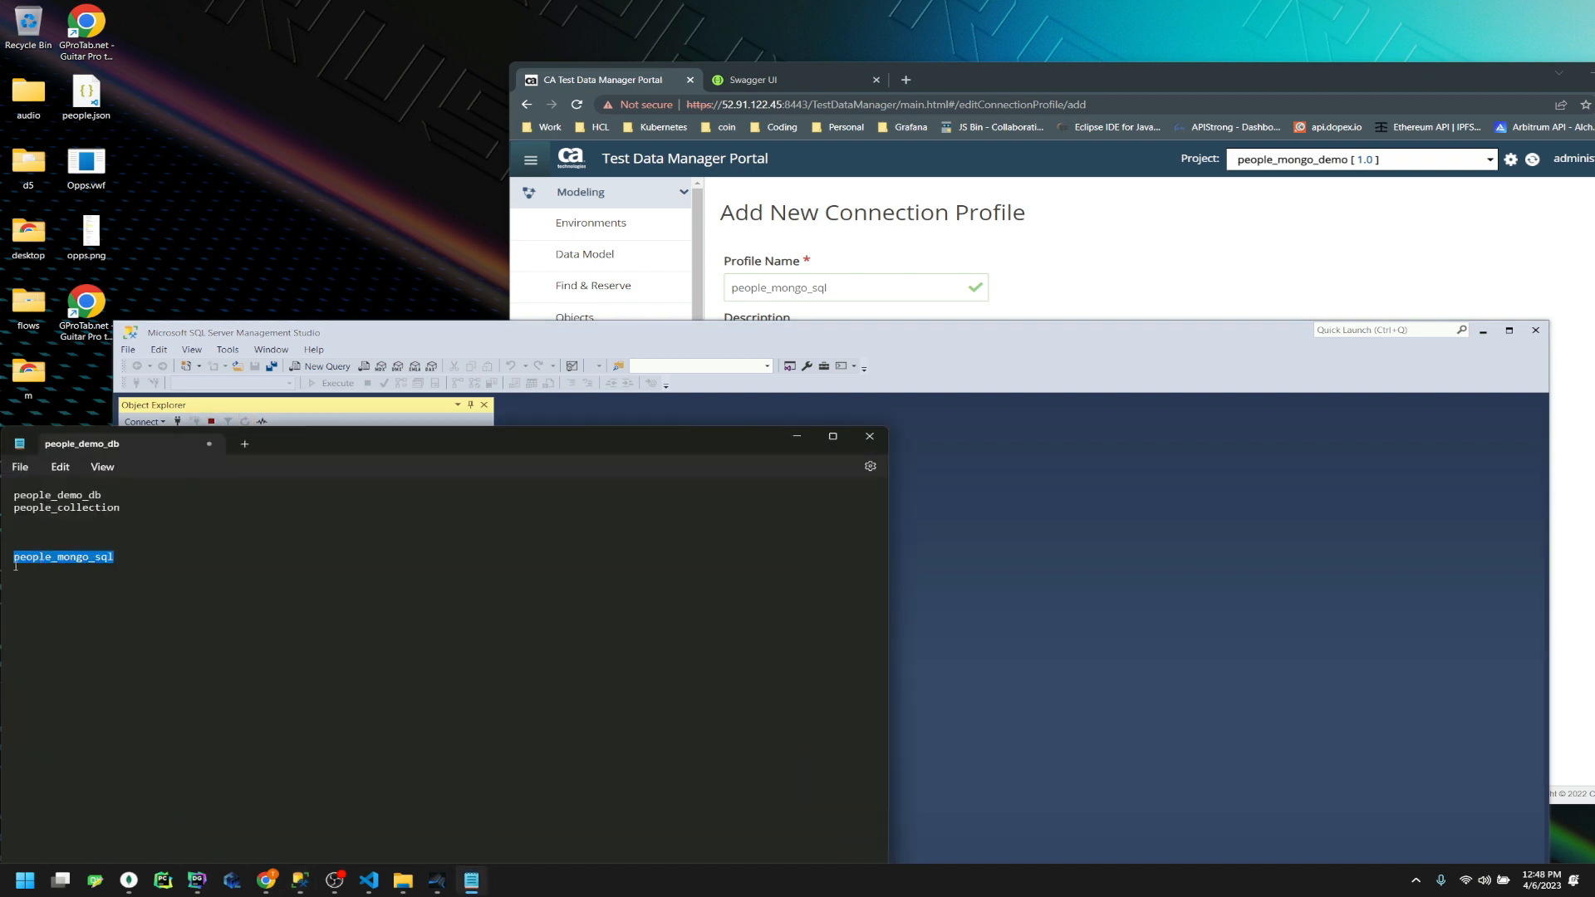
Expand the server's databases and locate people_mongo_sql
{"action": "left_click", "coordinate": [1036, 477]}
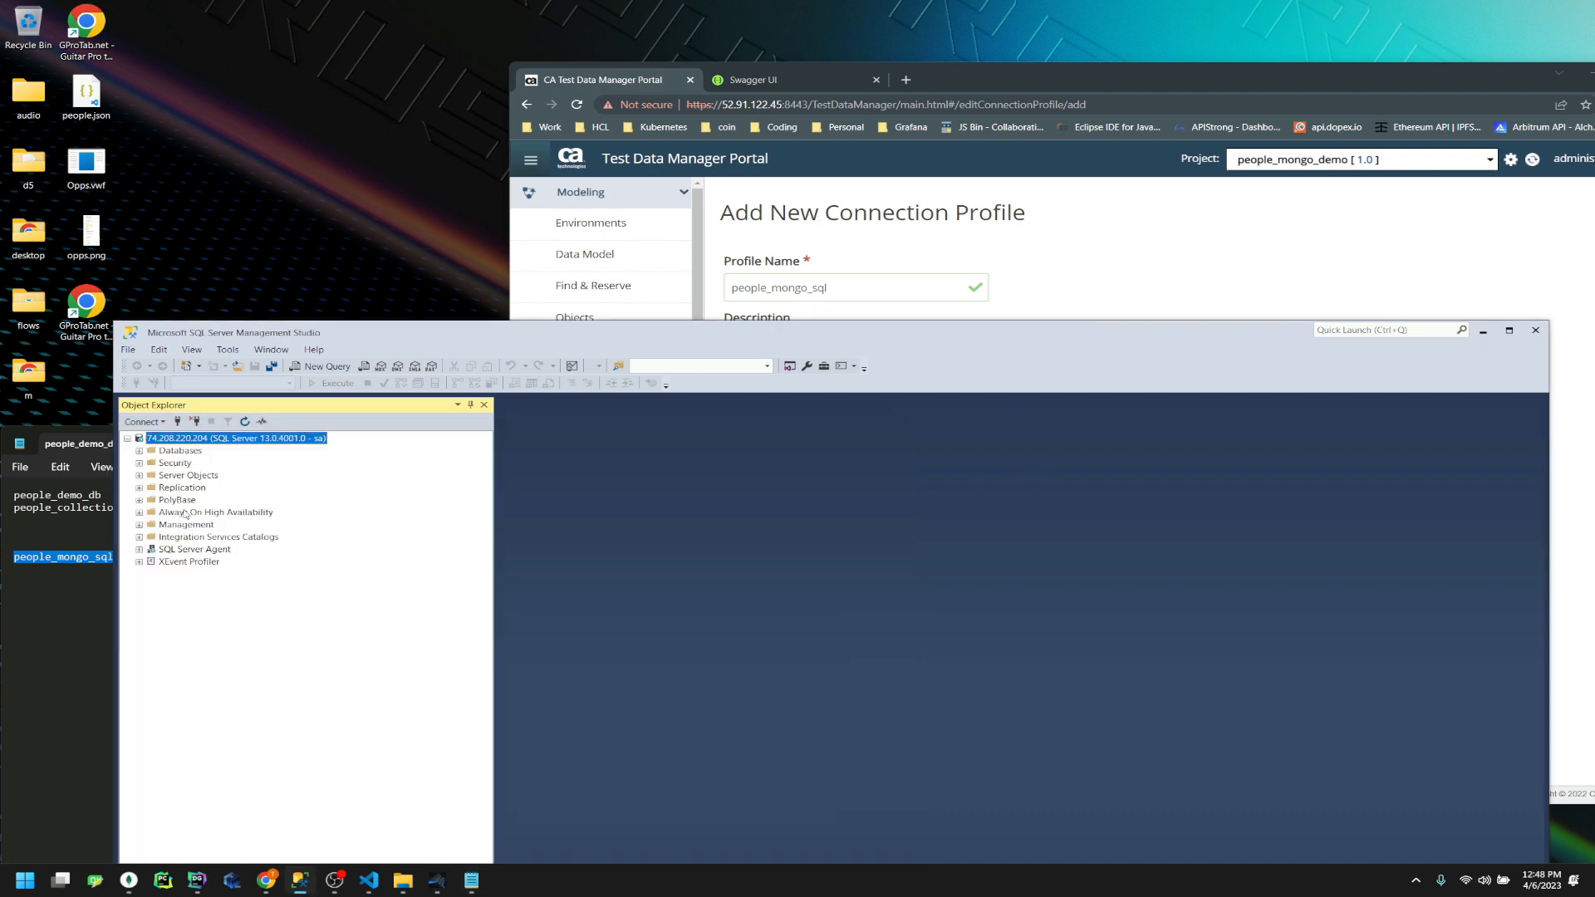
{"action": "left_click", "coordinate": [140, 451]}
{"action": "scroll", "coordinate": [244, 593], "scroll_direction": "down", "scroll_amount": 5}
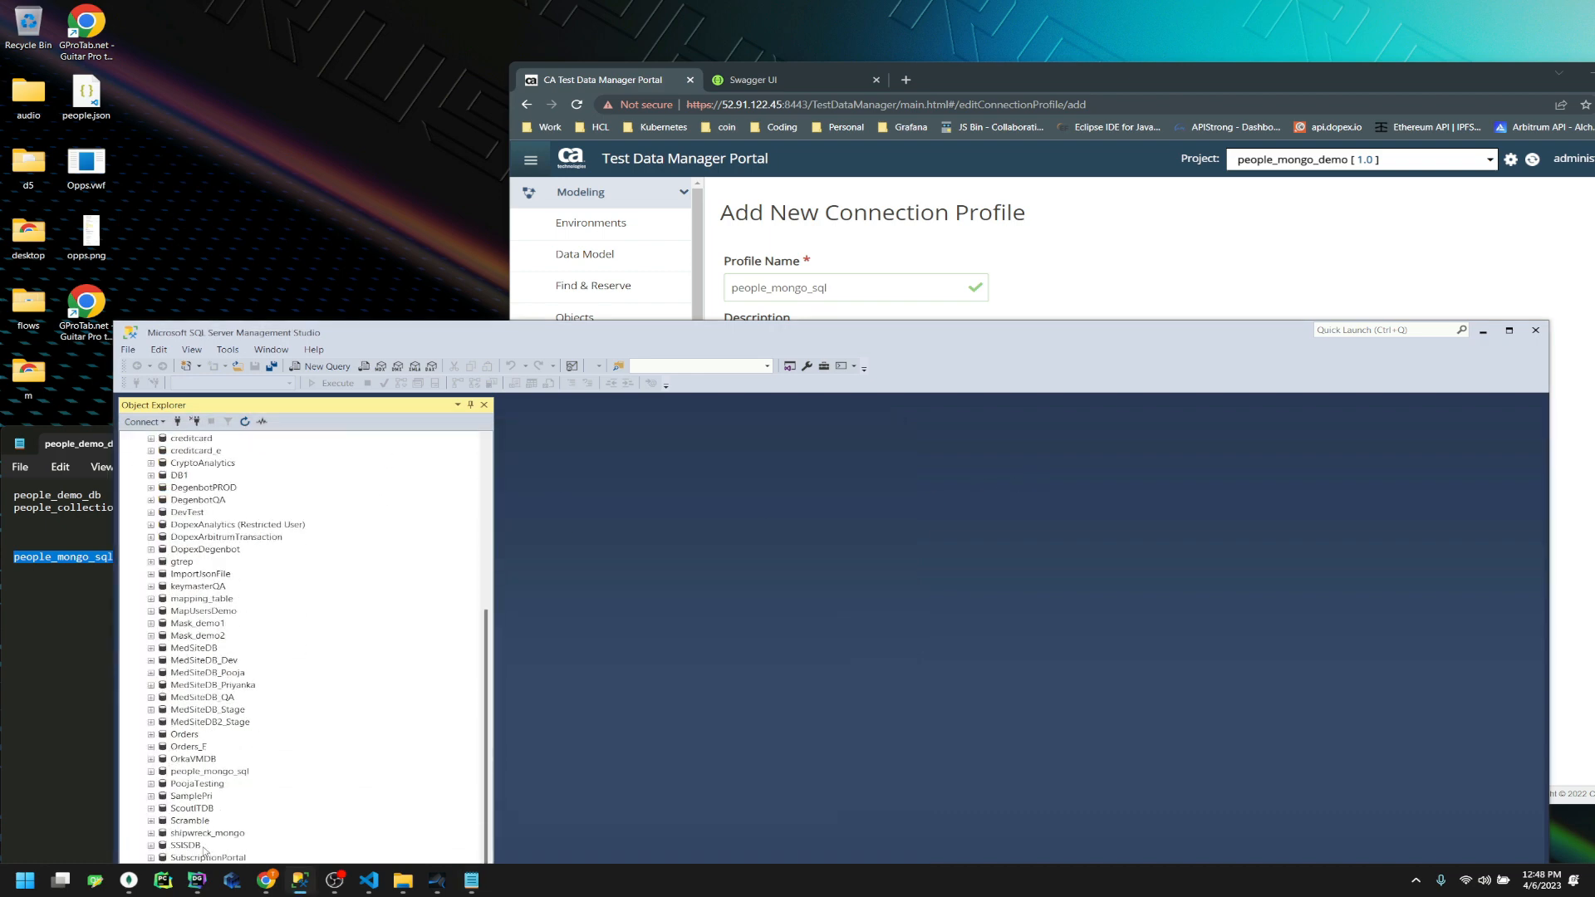
{"action": "left_click", "coordinate": [237, 772]}
{"action": "left_click", "coordinate": [1490, 338]}
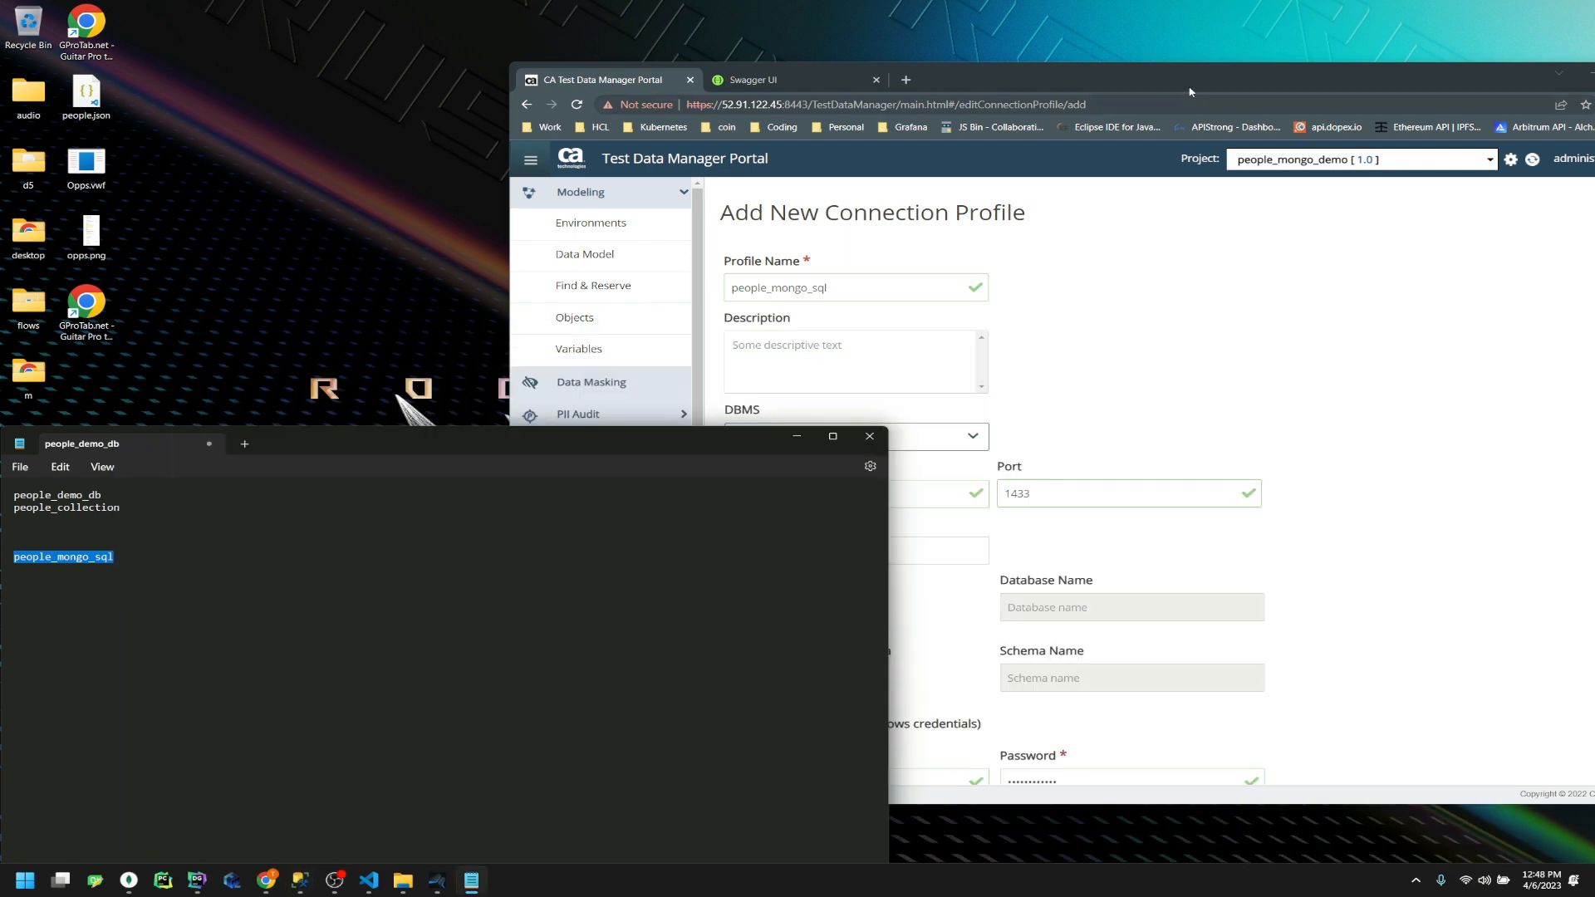
Choose Use named database and paste people_mongo_sql as the database name
{"action": "double_click", "coordinate": [1191, 88]}
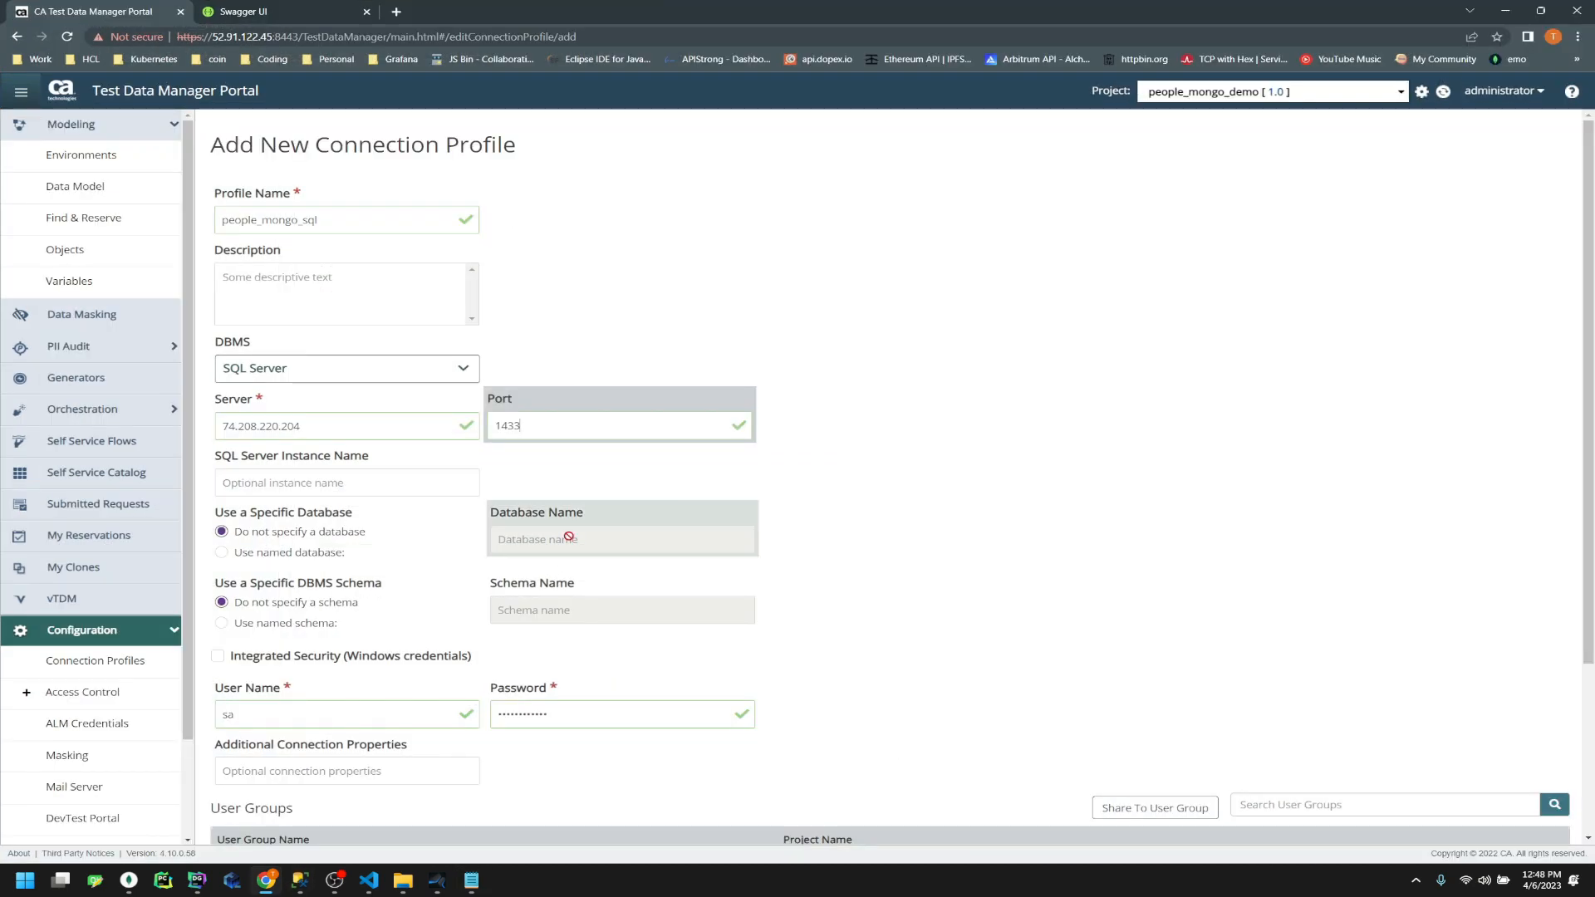
{"action": "left_click", "coordinate": [299, 553]}
{"action": "key", "text": "ctrl+v"}
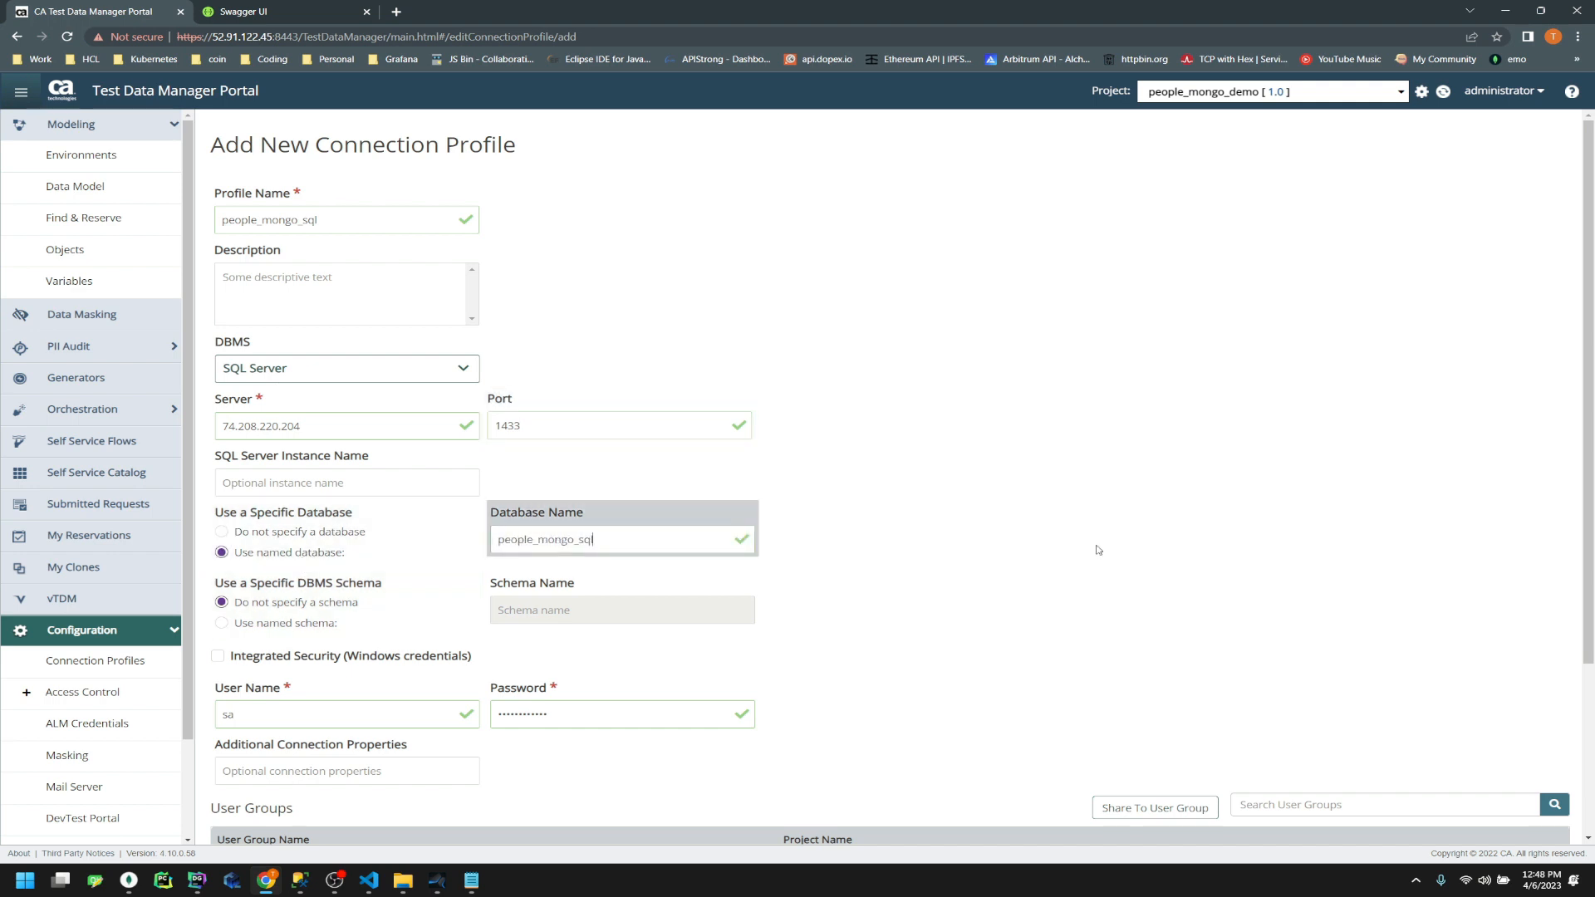
{"action": "scroll", "coordinate": [1088, 548], "scroll_direction": "down", "scroll_amount": 3}
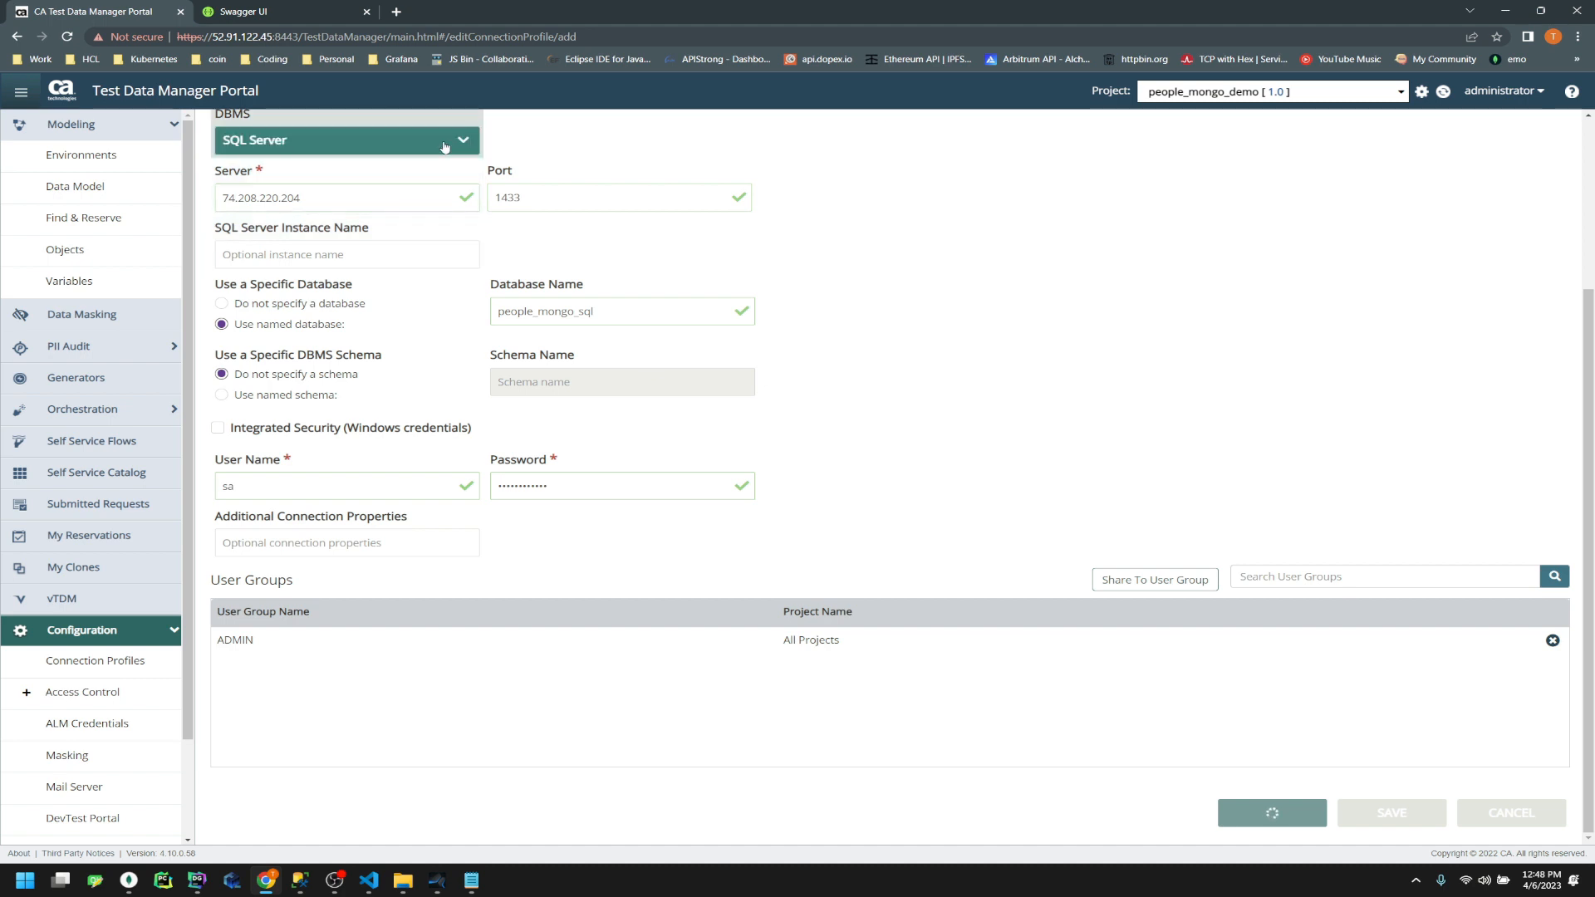
{"action": "scroll", "coordinate": [973, 440], "scroll_direction": "down", "scroll_amount": 3}
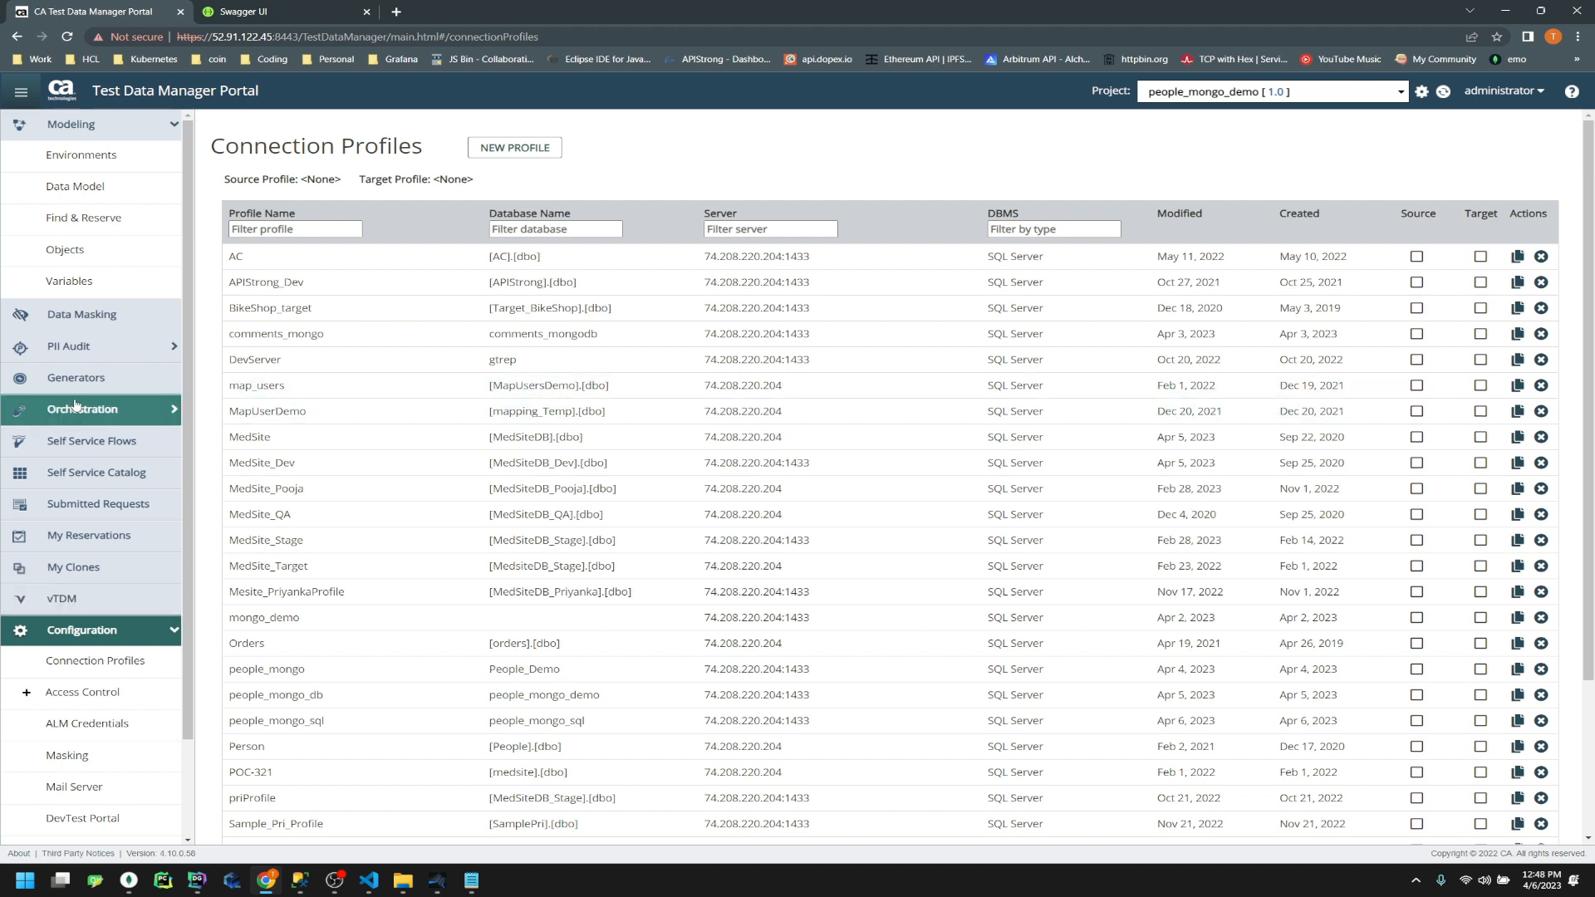
Give people_mongo connection profile people_mongo_db and turn off Generate Foreign Key Constraints
{"action": "left_click", "coordinate": [83, 250]}
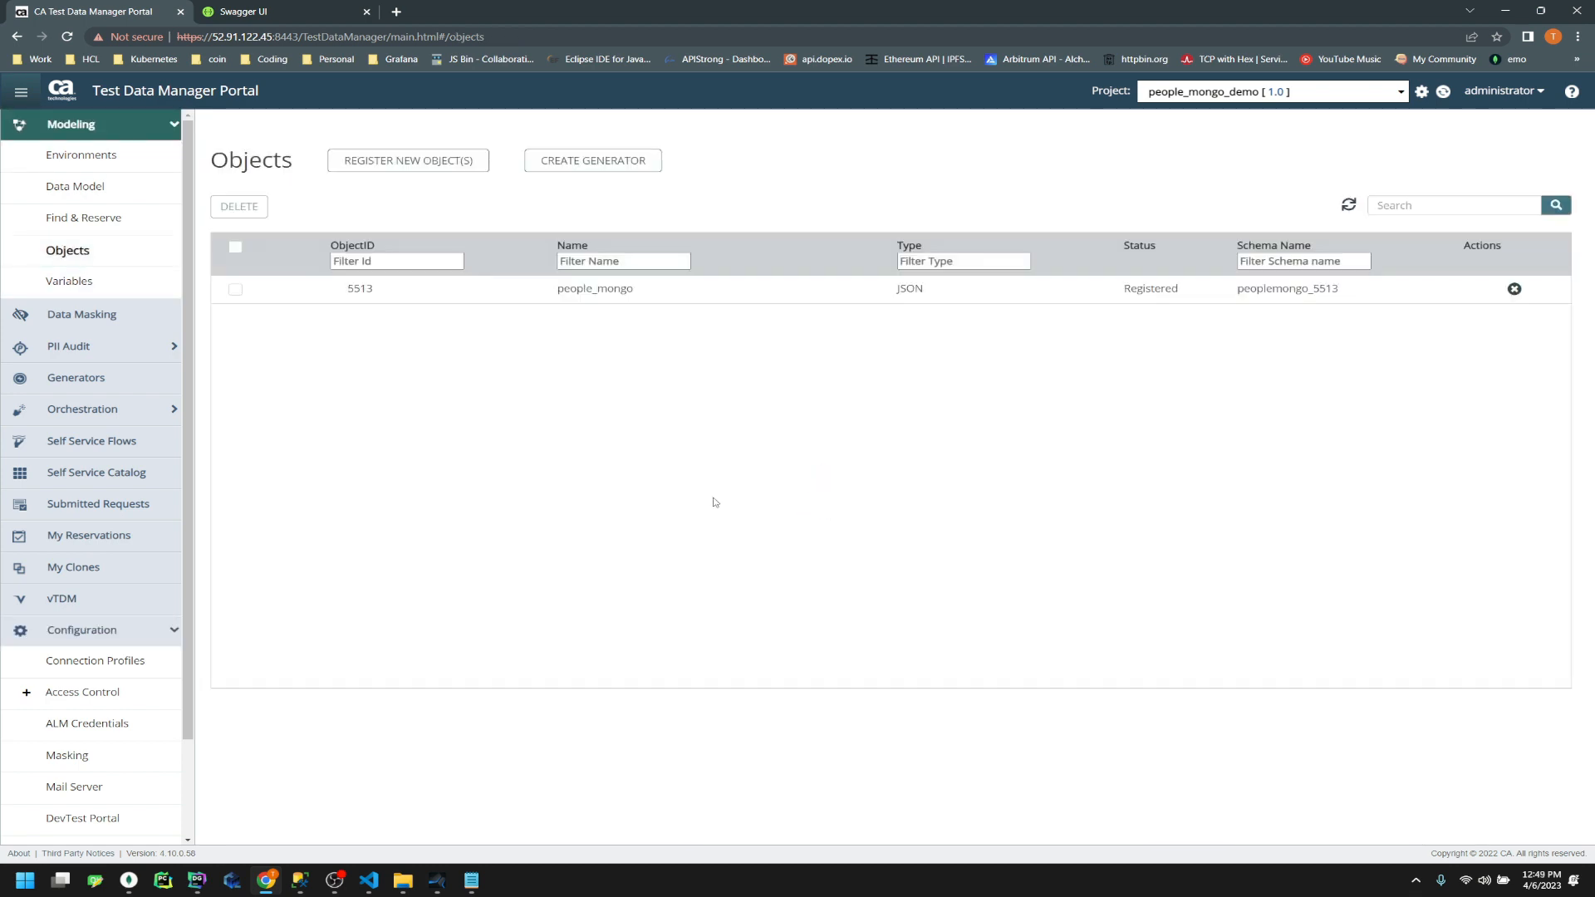
{"action": "left_click", "coordinate": [576, 290]}
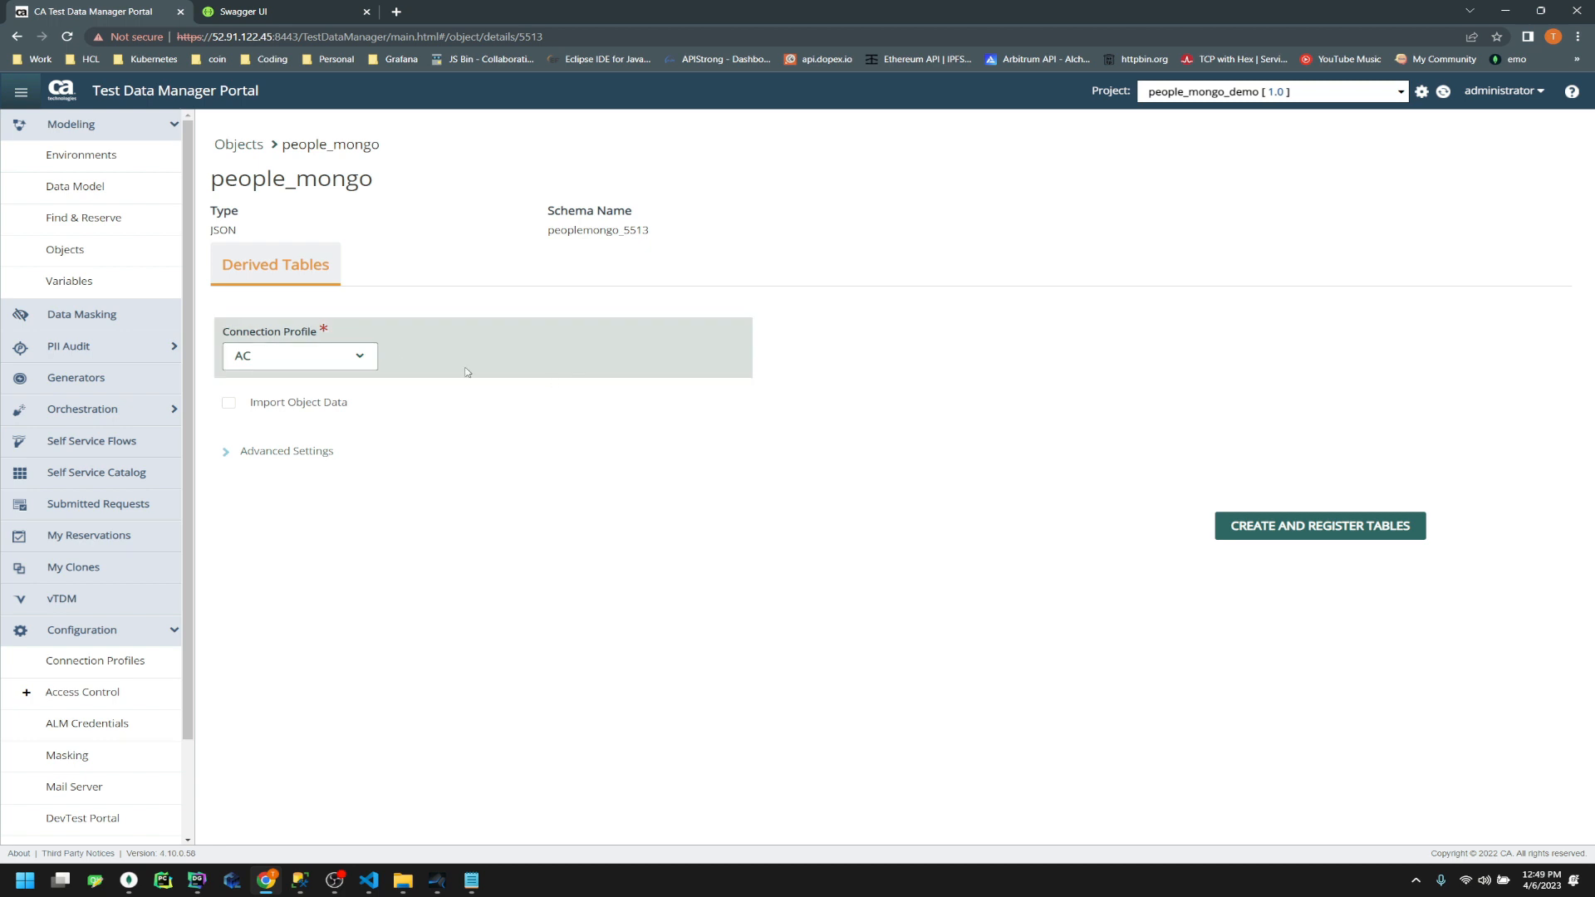
{"action": "left_click", "coordinate": [374, 357]}
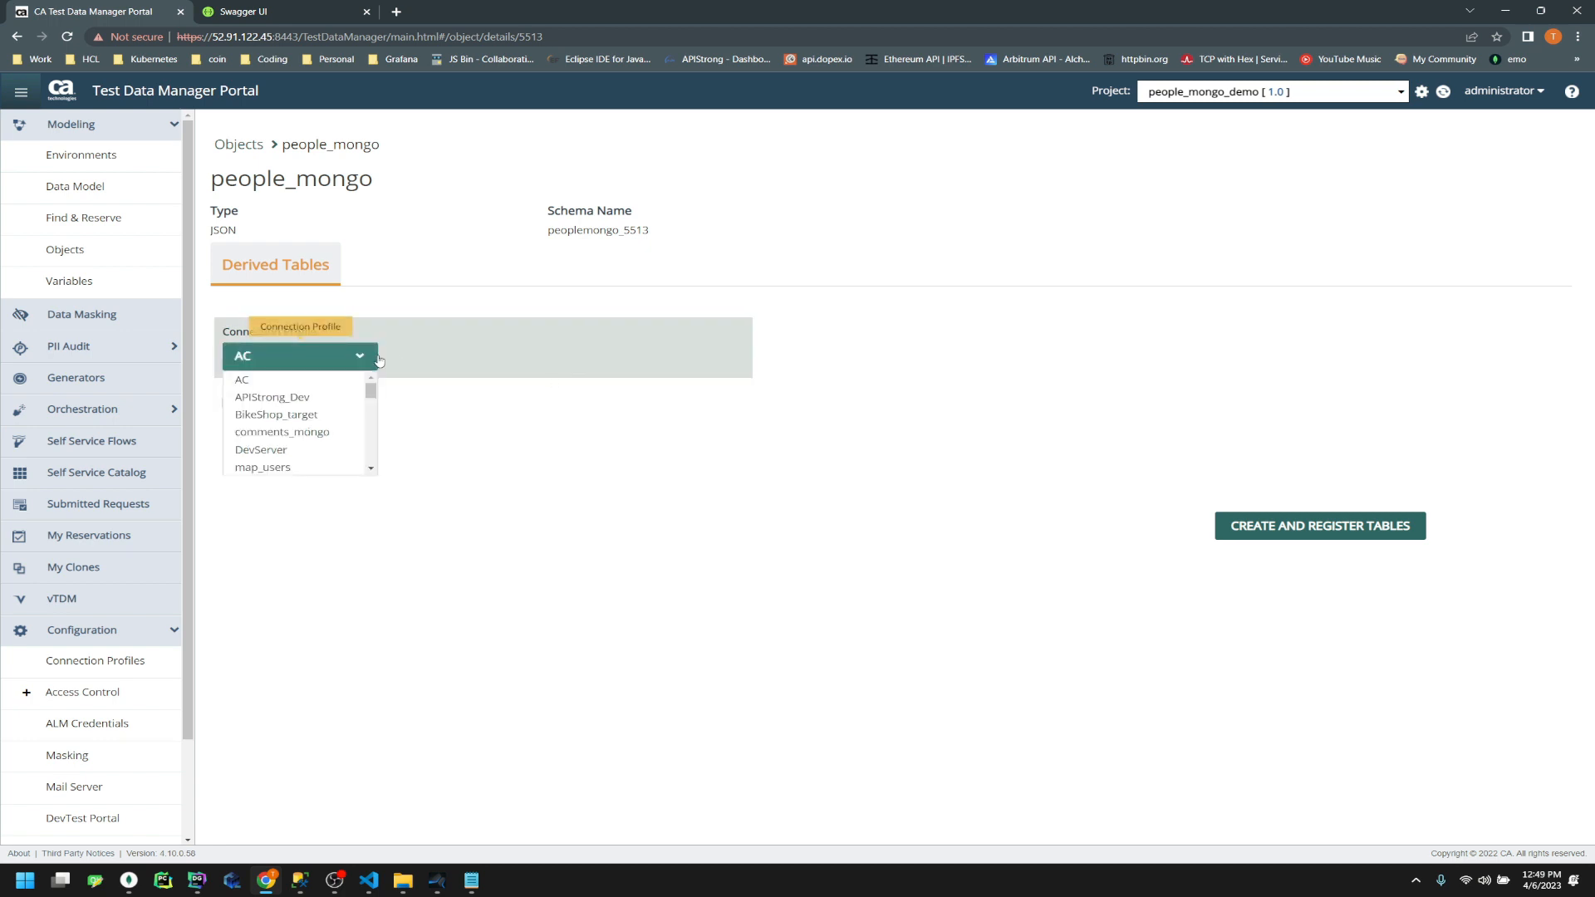
{"action": "scroll", "coordinate": [307, 415], "scroll_direction": "down", "scroll_amount": 1}
{"action": "scroll", "coordinate": [332, 461], "scroll_direction": "down", "scroll_amount": 2}
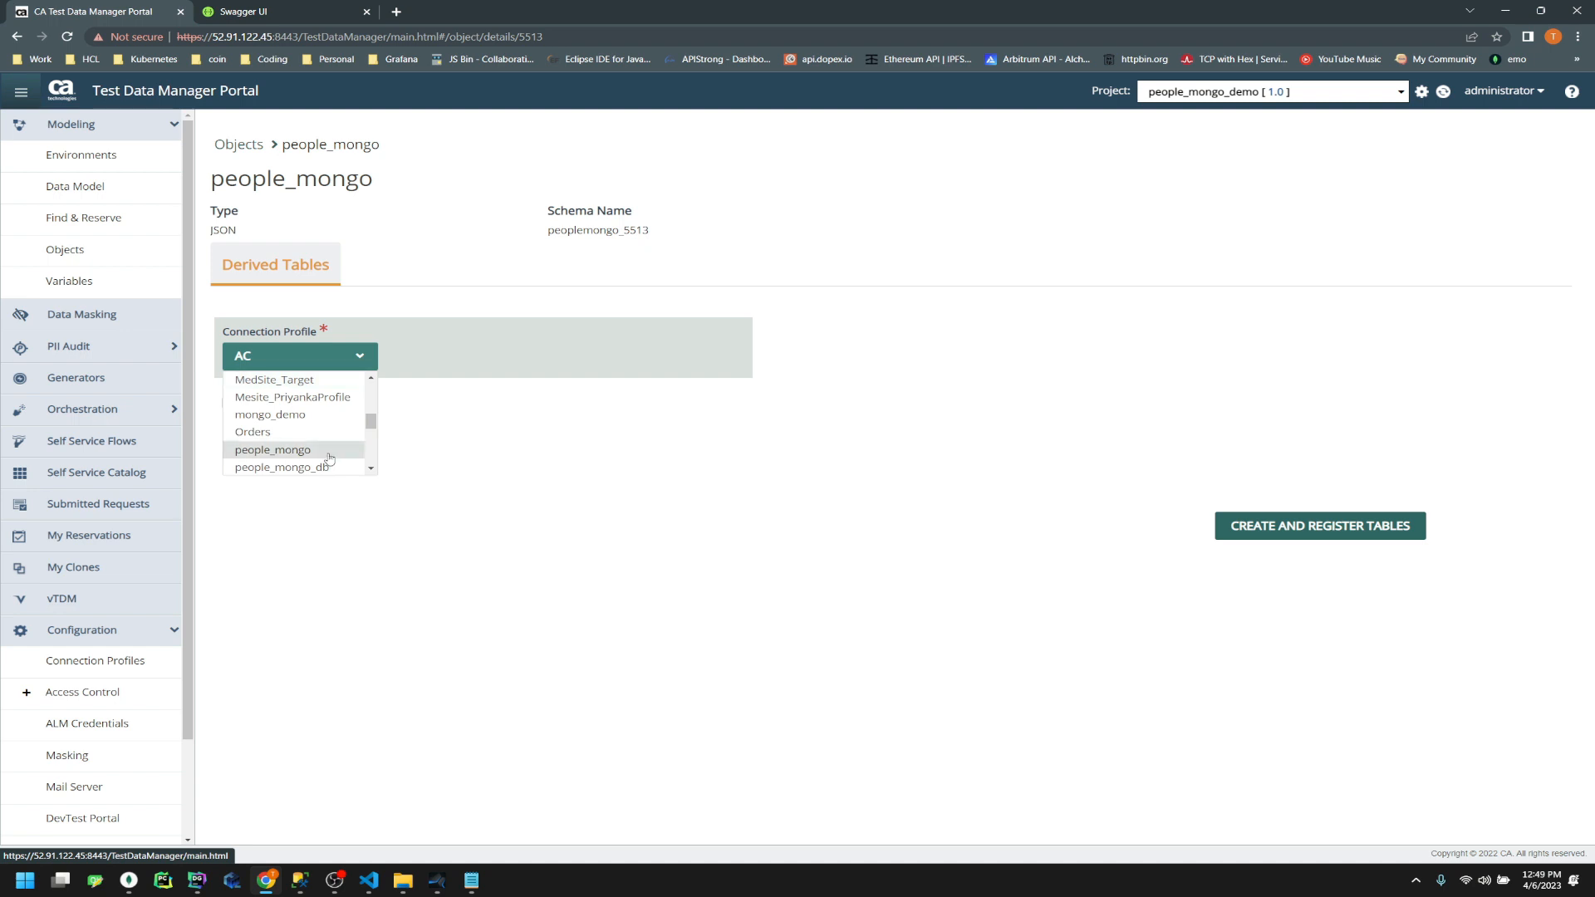
{"action": "left_click", "coordinate": [324, 468]}
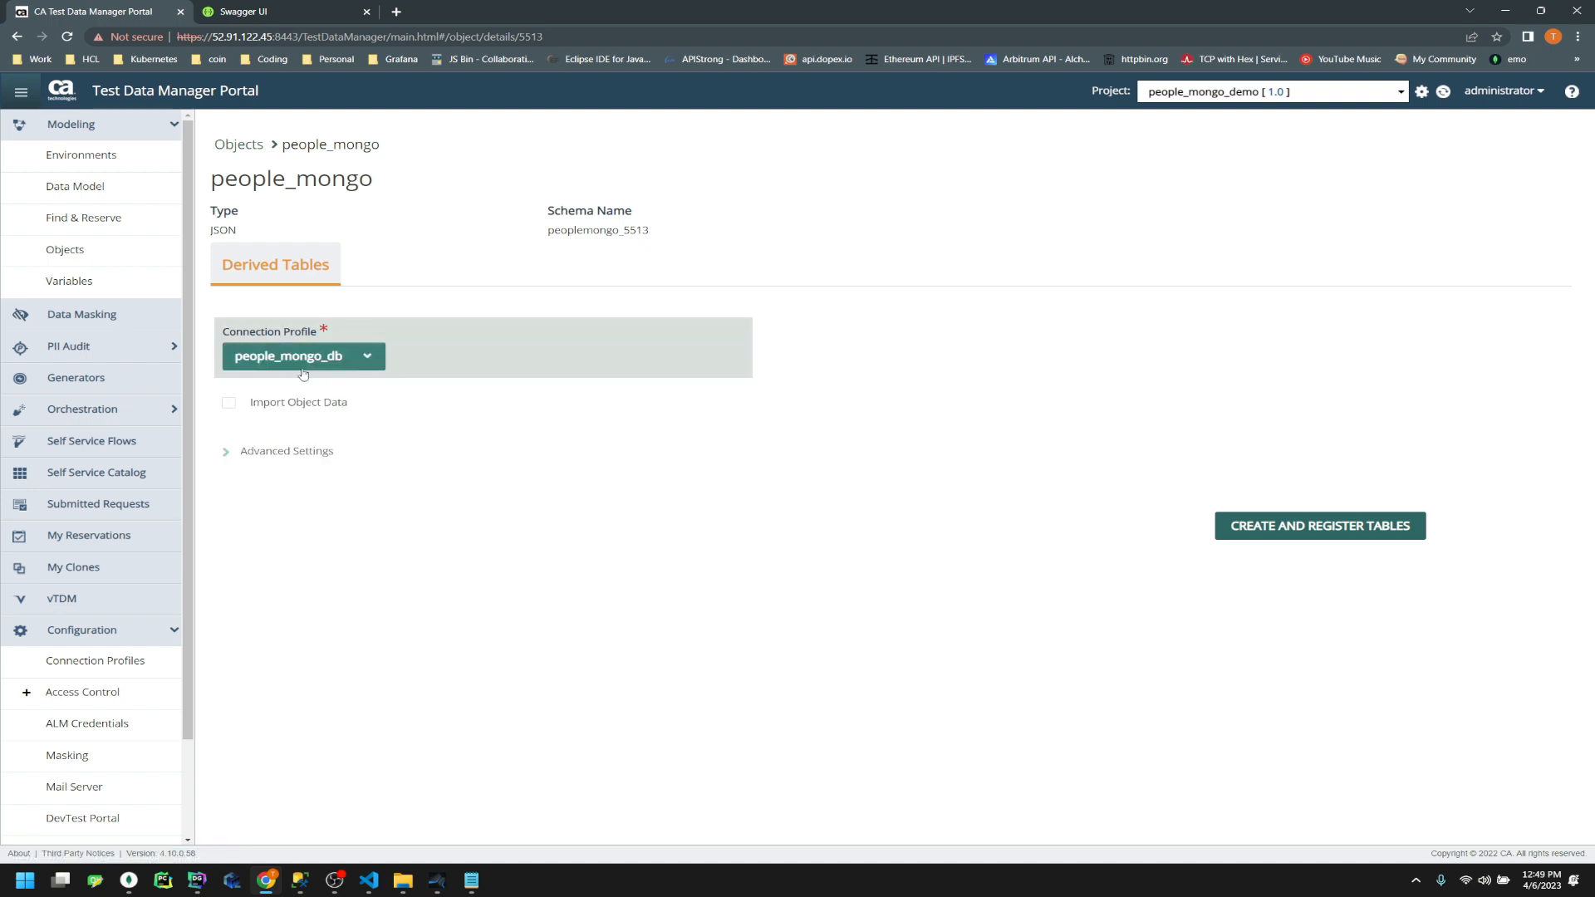
{"action": "left_click", "coordinate": [285, 450]}
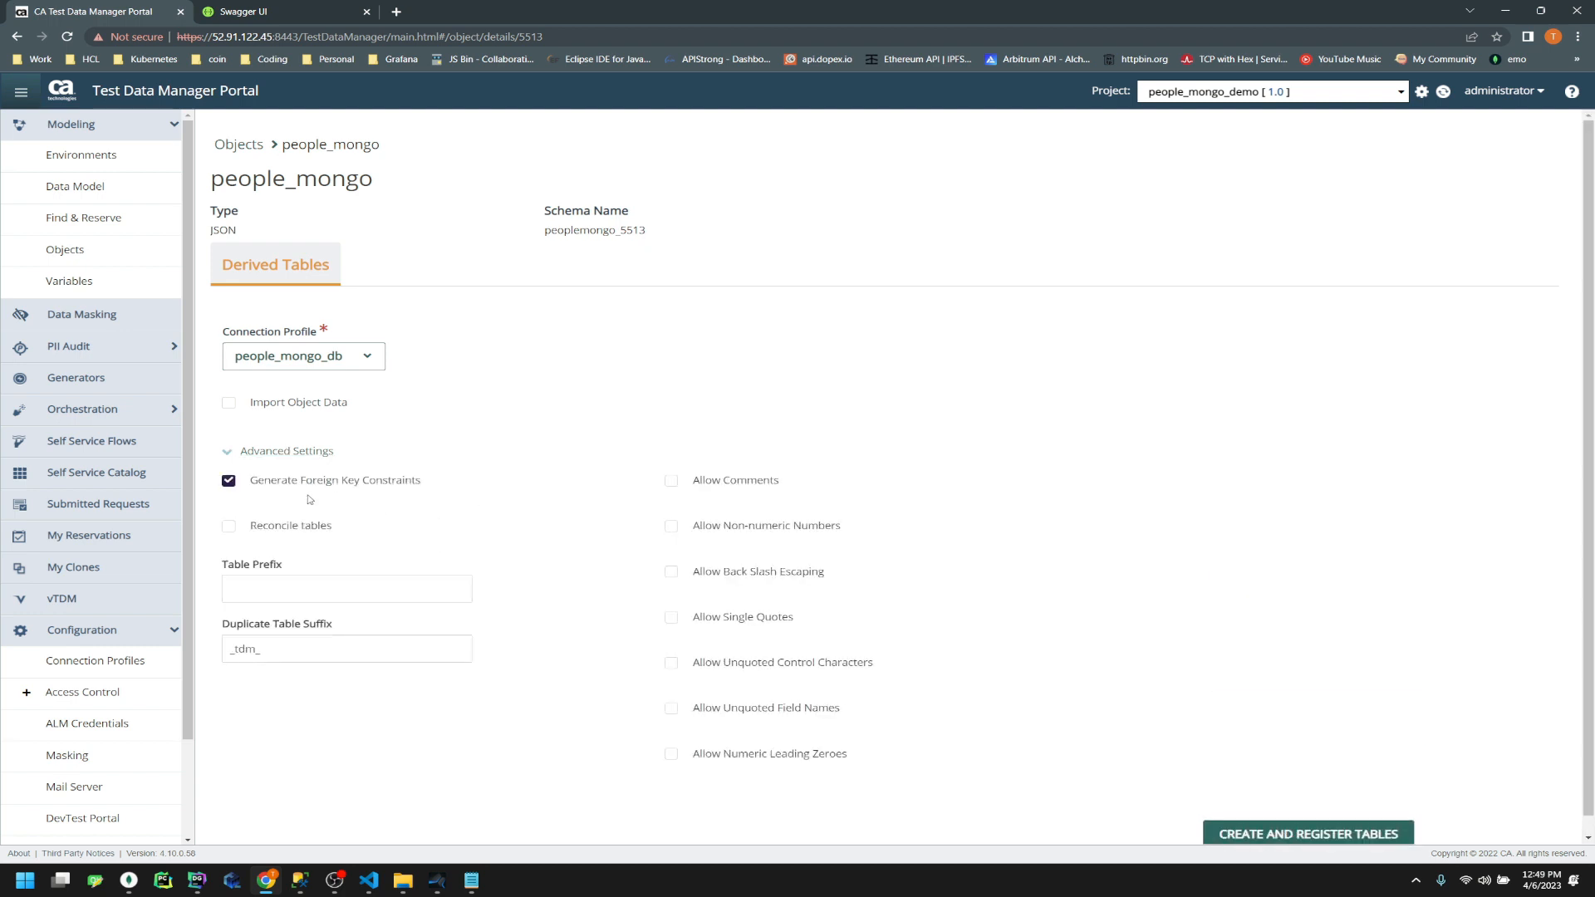
{"action": "left_click", "coordinate": [293, 486]}
Copy the schema name peoplemongo_5513 into the Notepad notes
{"action": "left_click_drag", "start_coordinate": [654, 234], "coordinate": [545, 242]}
{"action": "left_click_drag", "start_coordinate": [662, 230], "coordinate": [546, 242]}
{"action": "key", "text": "ctrl+c"}
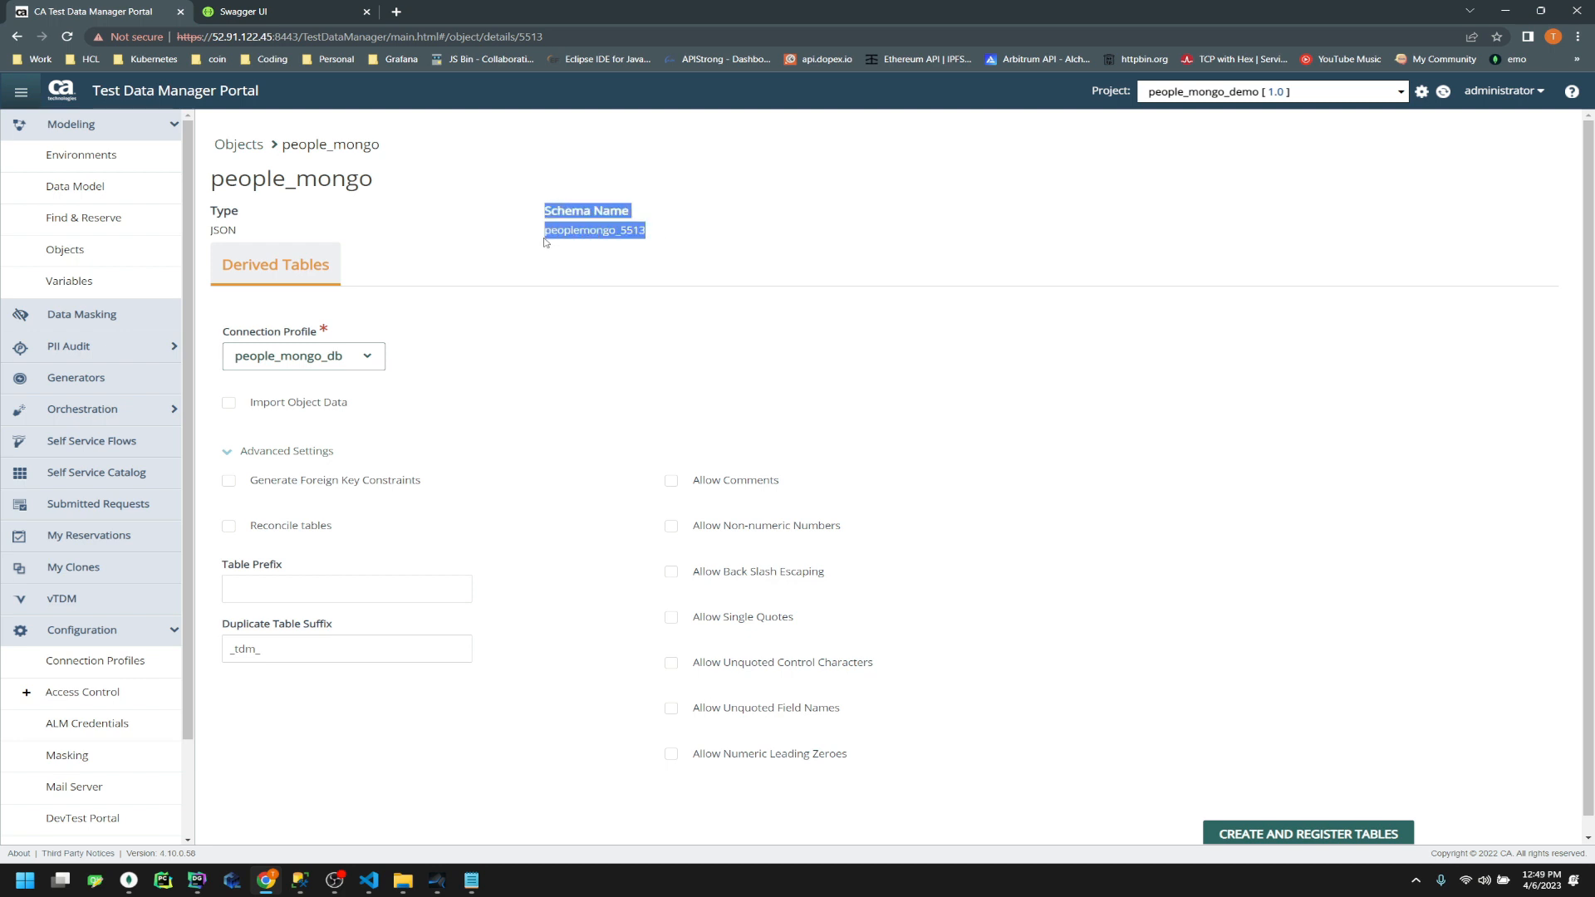
{"action": "left_click", "coordinate": [473, 881]}
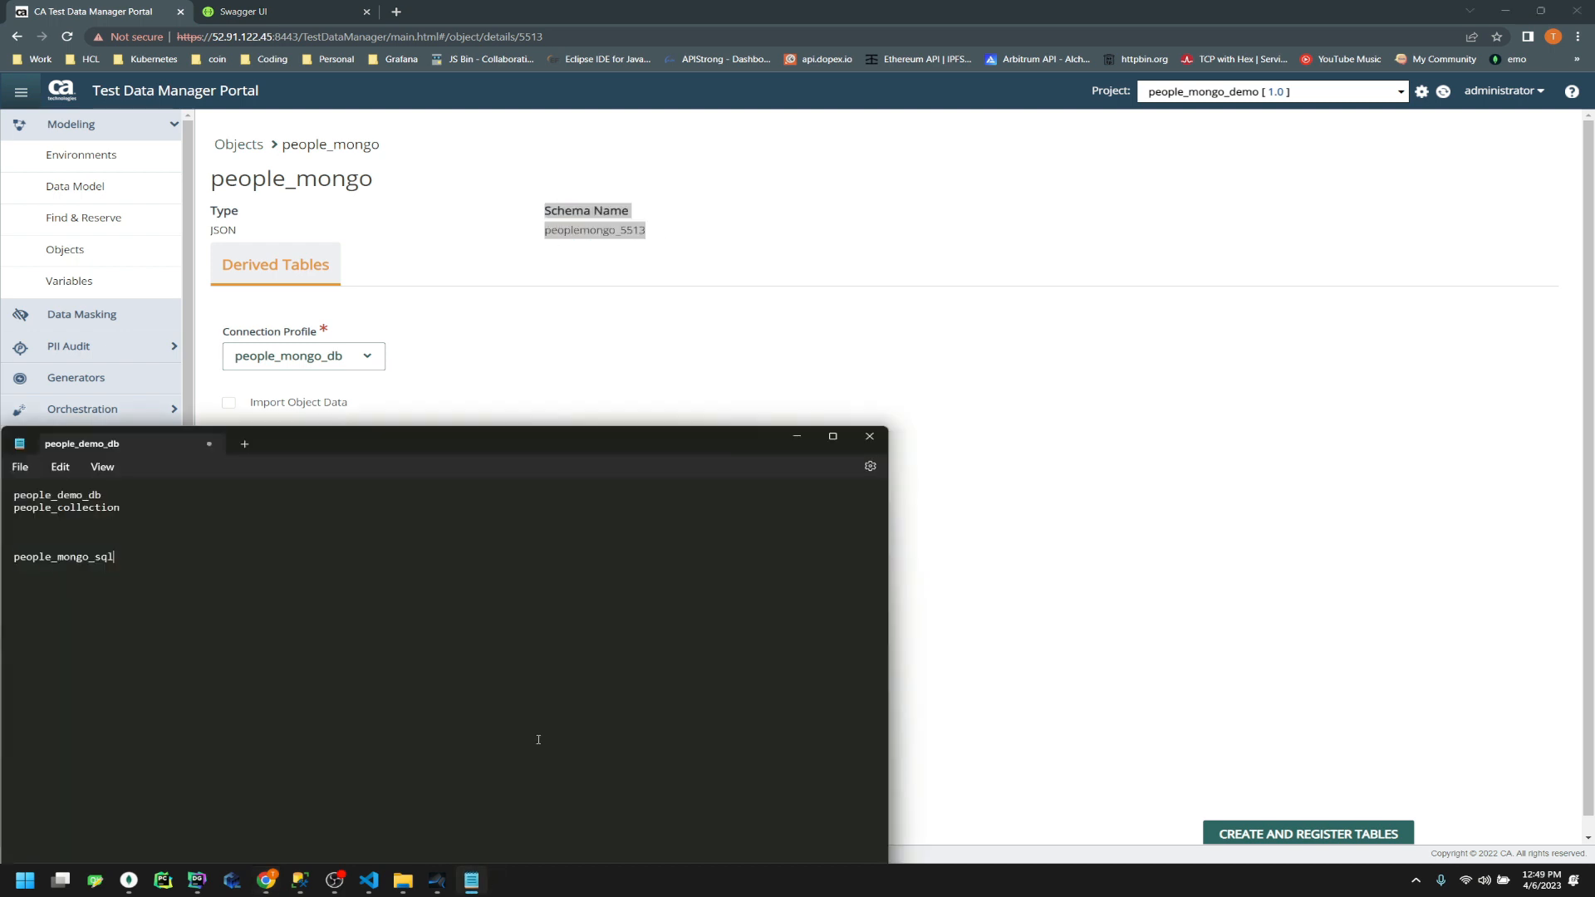
{"action": "key", "text": "ctrl+v"}
{"action": "left_click", "coordinate": [1184, 271]}
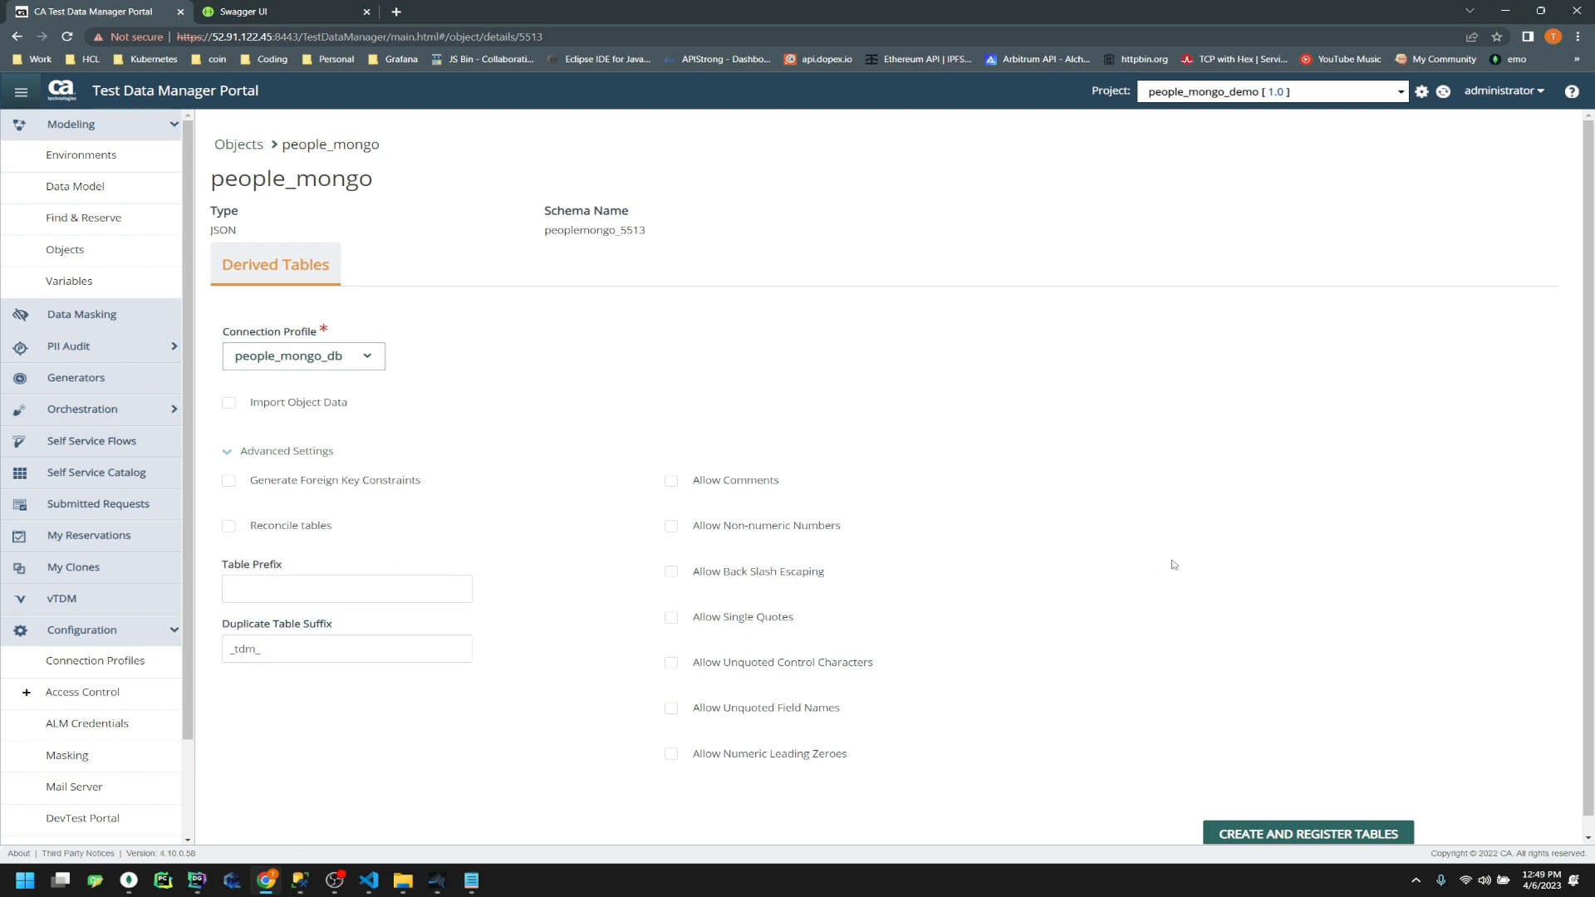
{"action": "scroll", "coordinate": [1243, 799], "scroll_direction": "down", "scroll_amount": 1}
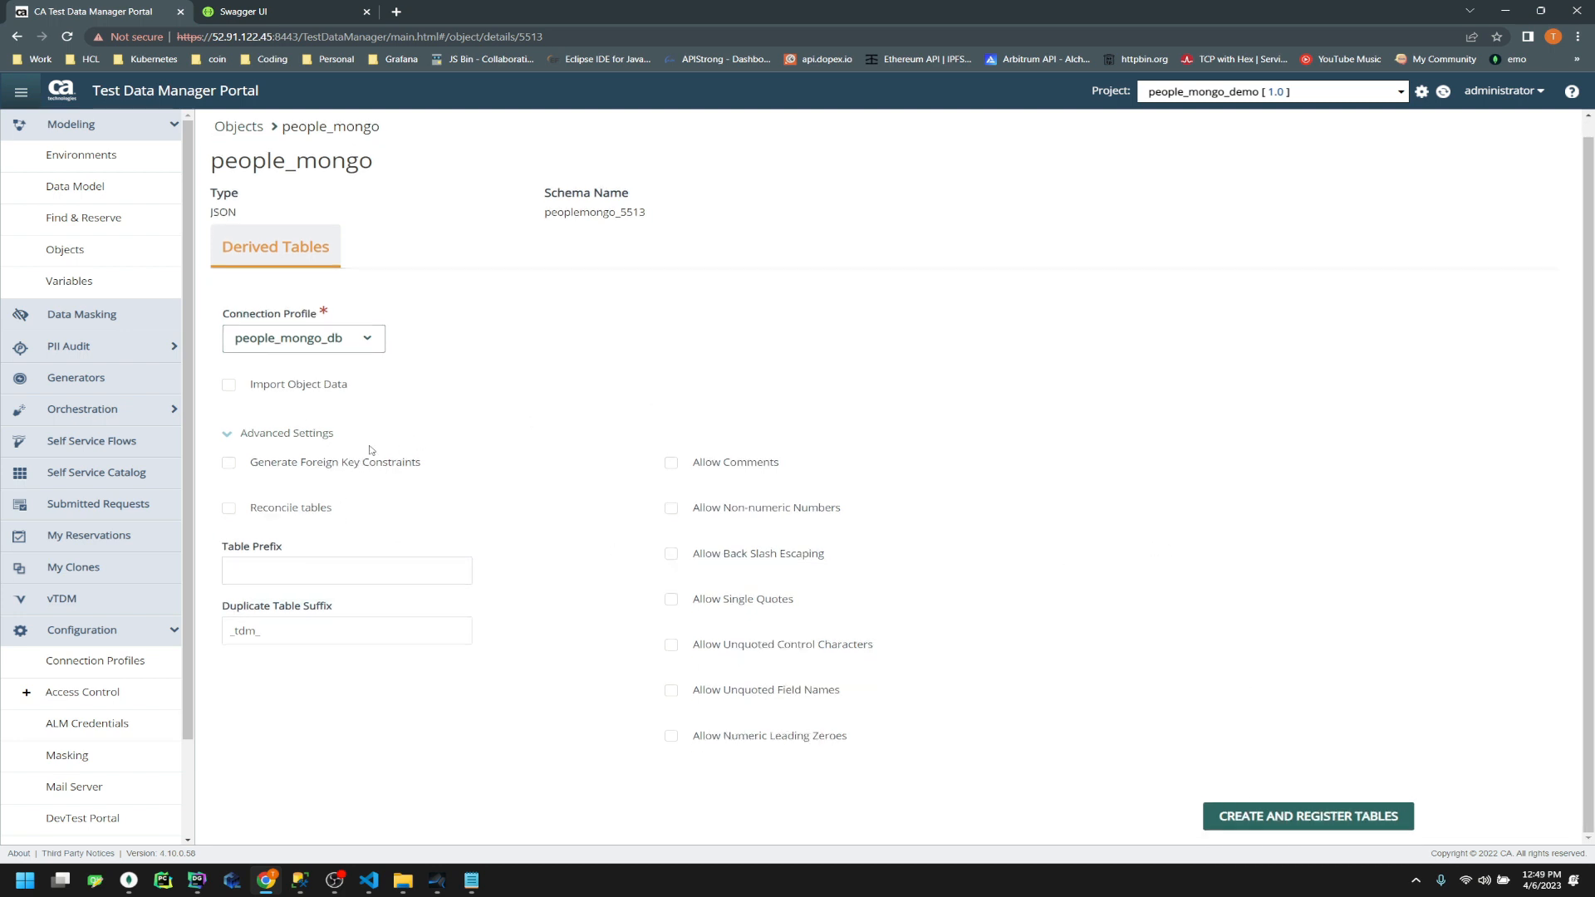
Create and register the derived tables and view running request 1414
{"action": "left_click", "coordinate": [1232, 815]}
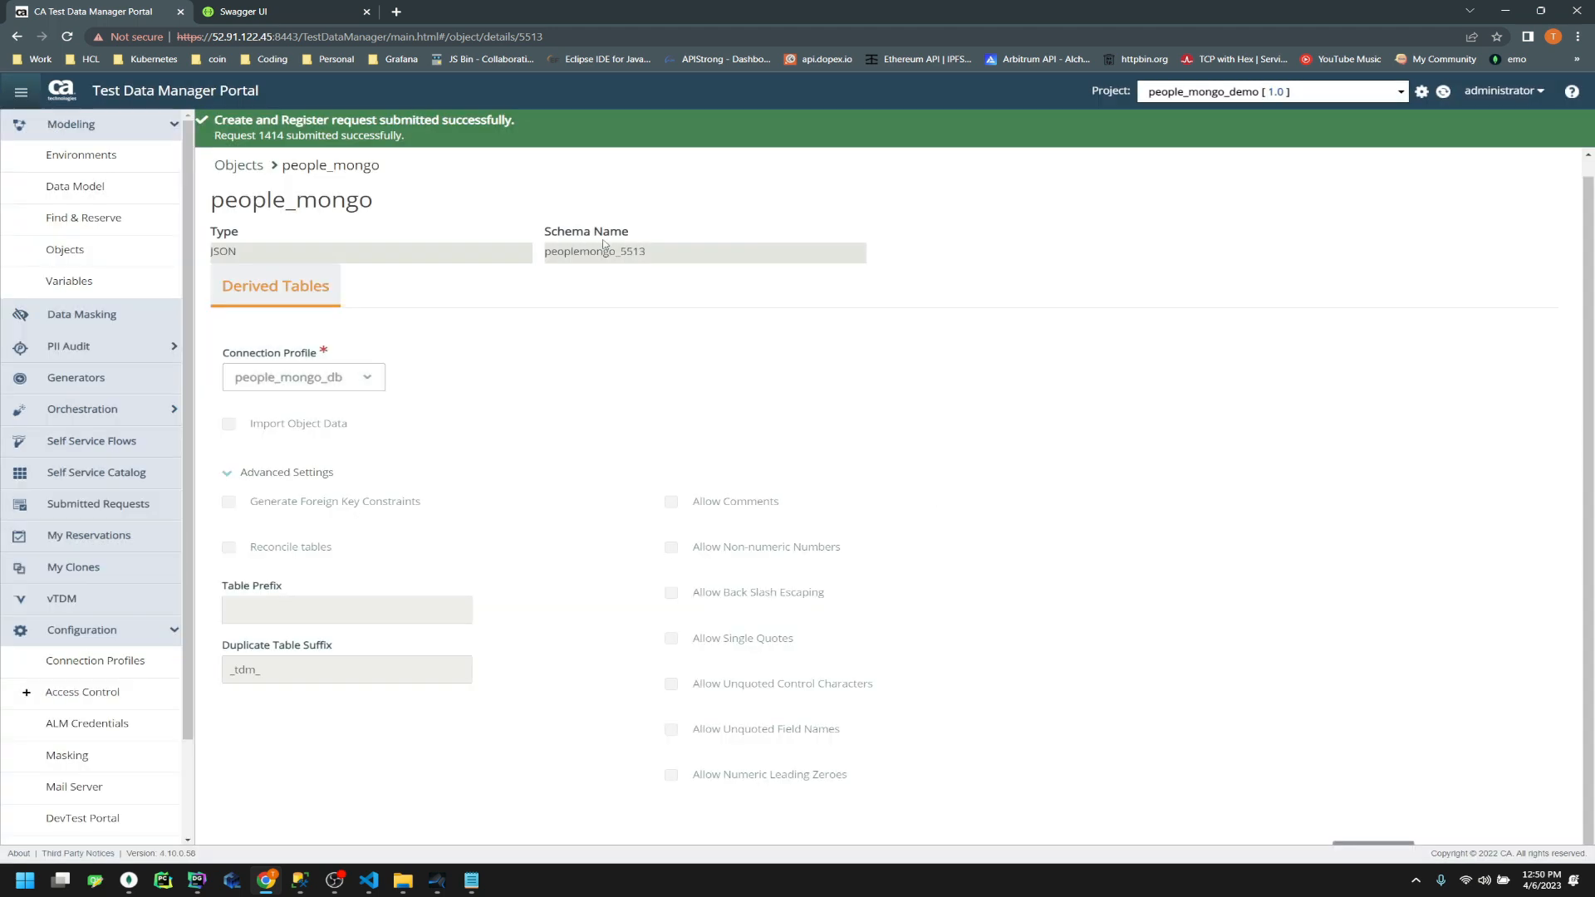
{"action": "left_click", "coordinate": [272, 136]}
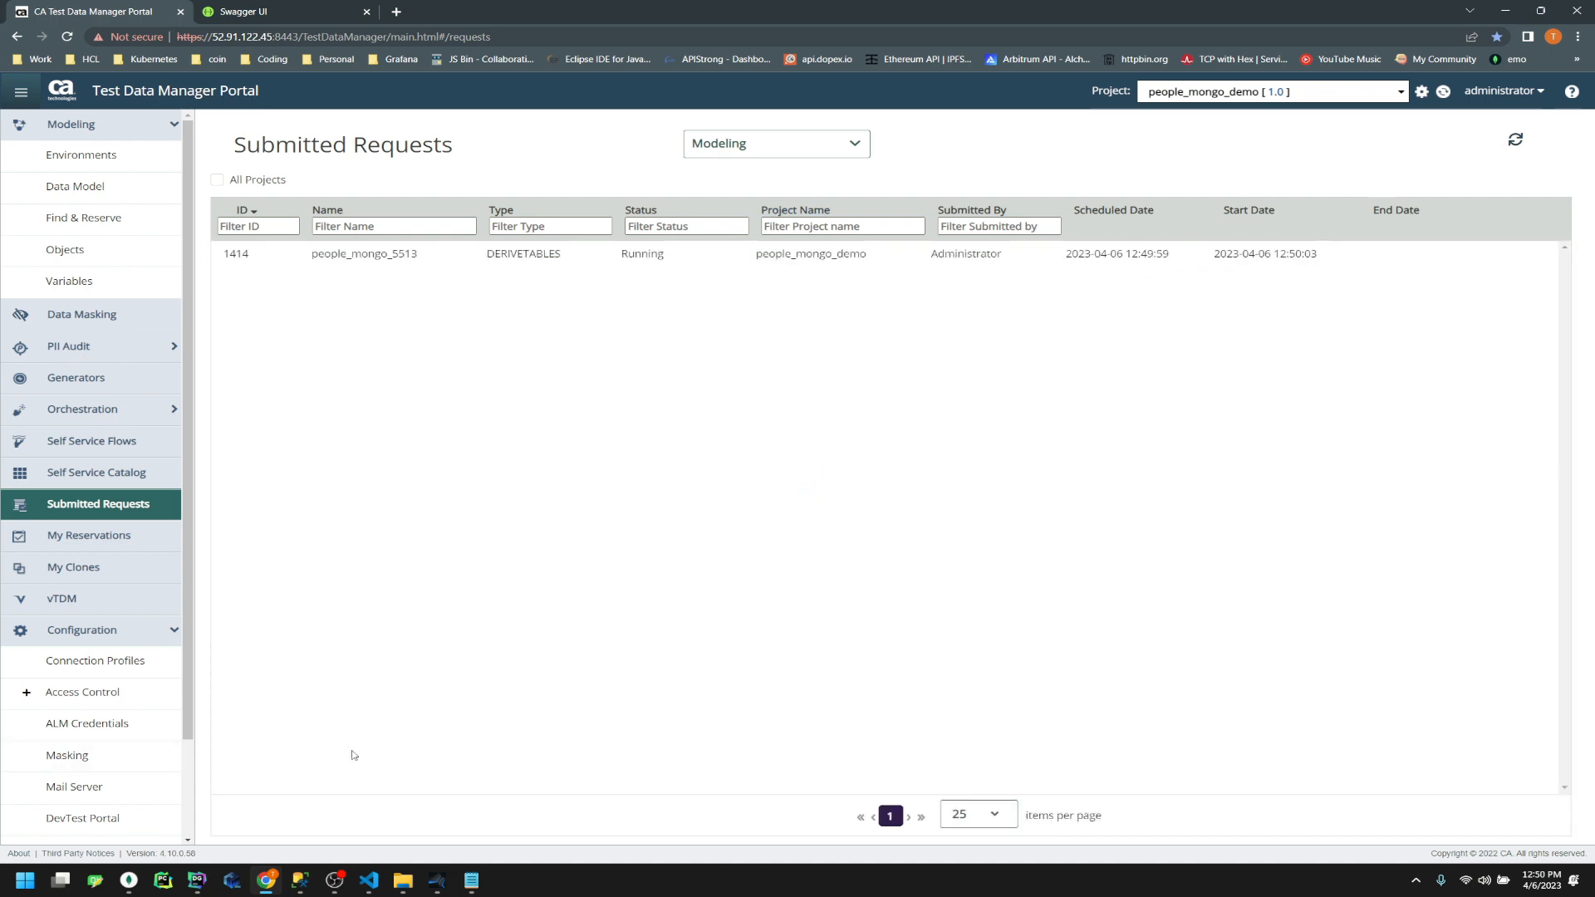
{"action": "left_click", "coordinate": [300, 880]}
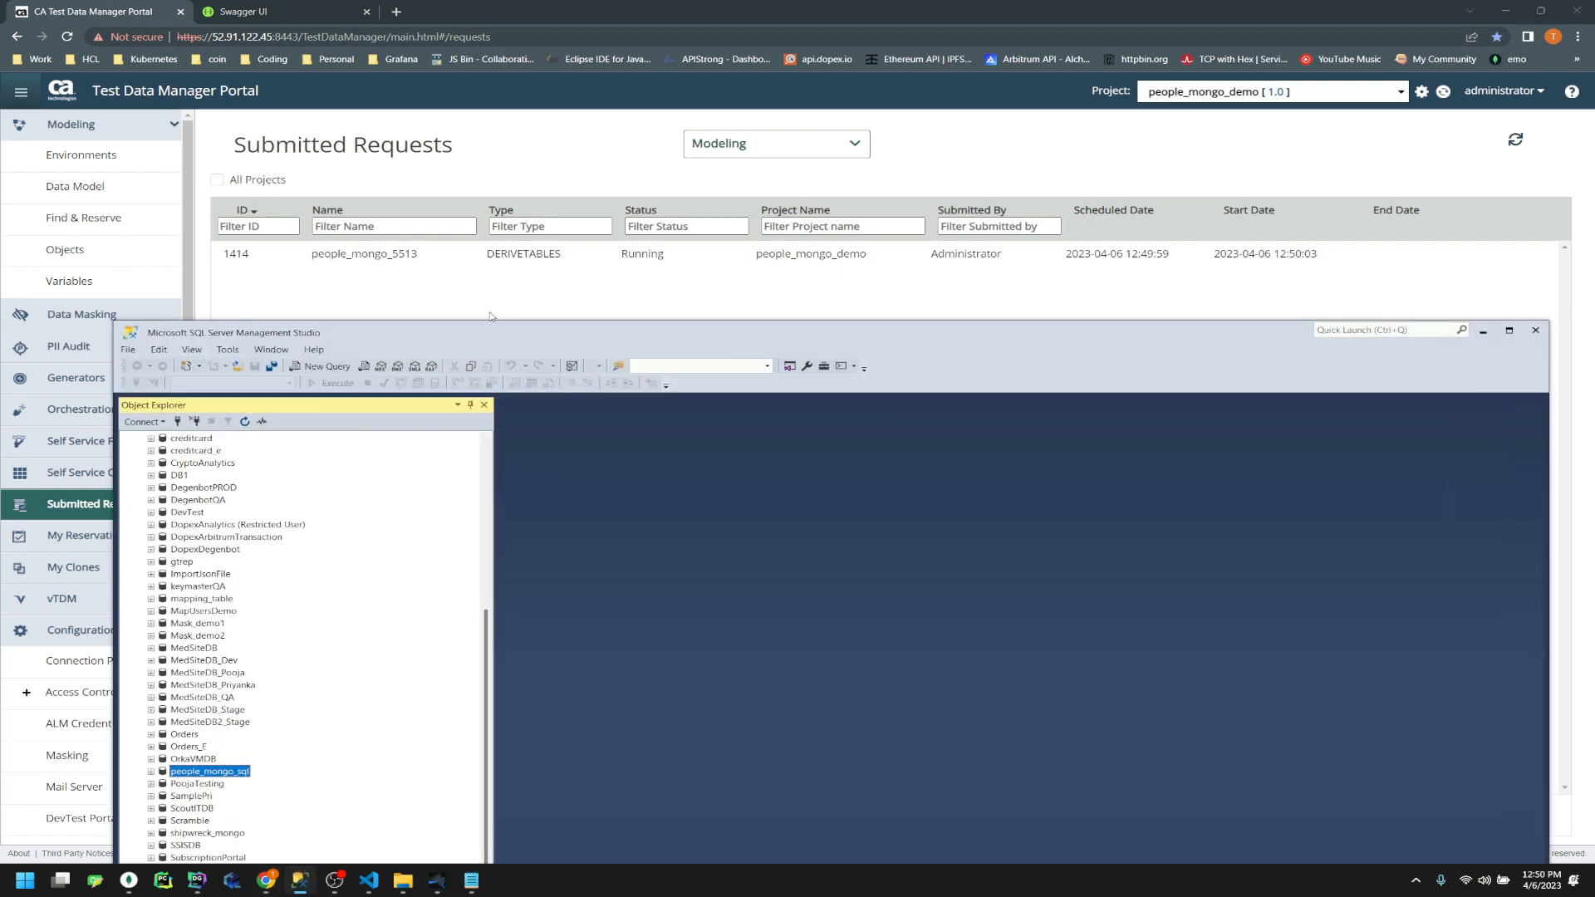
Expand people_mongo_sql's Tables folder and refresh the request status in the portal
{"action": "left_click_drag", "start_coordinate": [480, 331], "coordinate": [518, 172]}
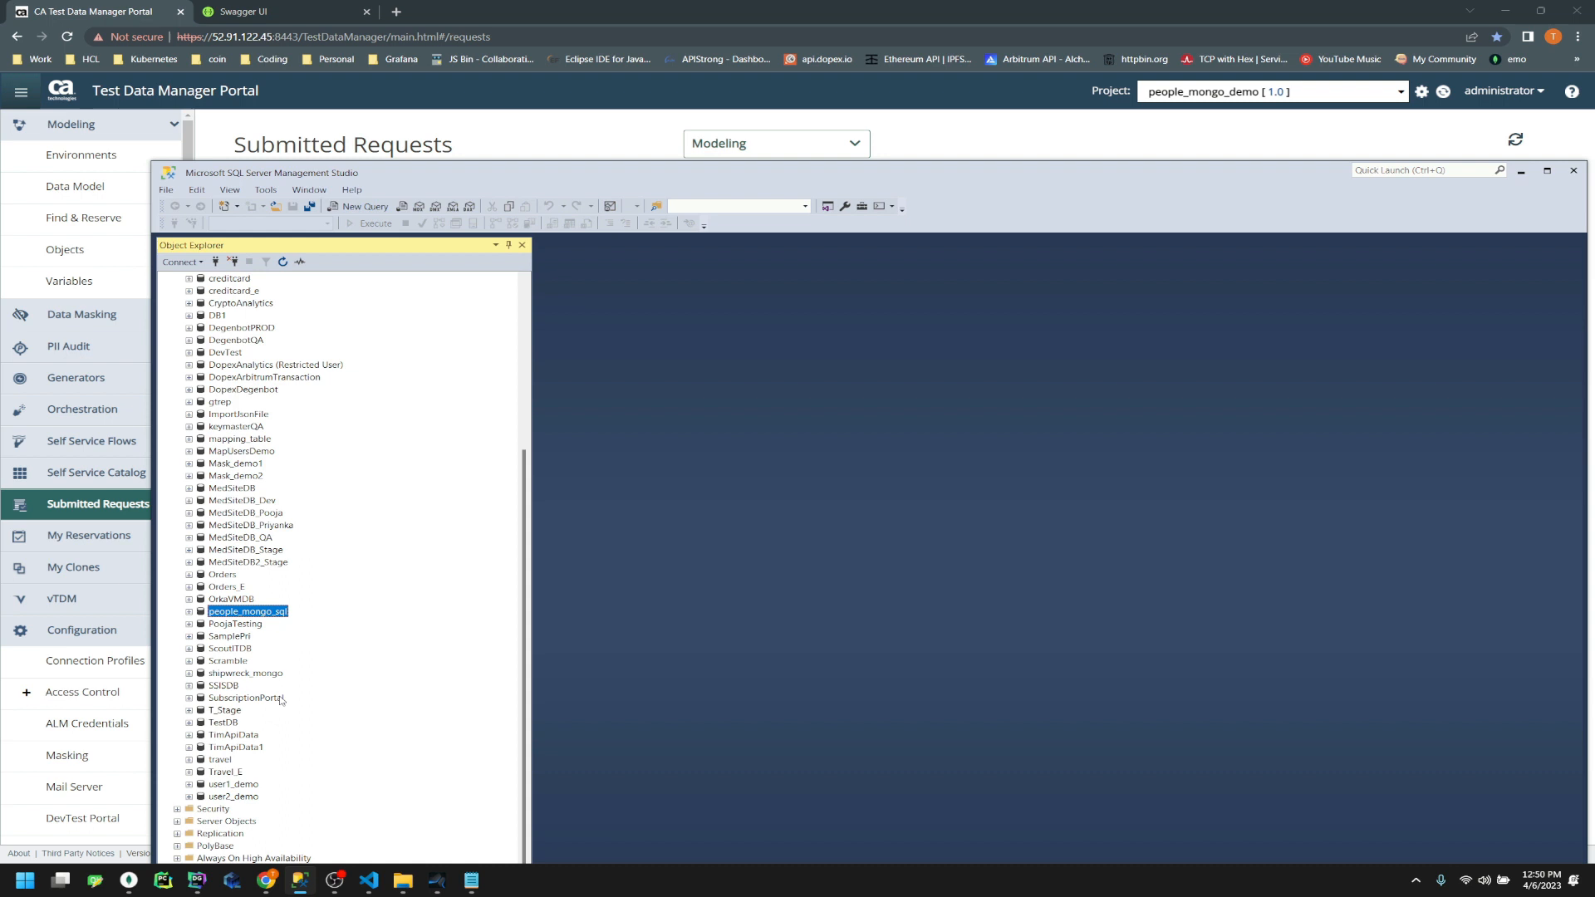
{"action": "left_click", "coordinate": [190, 613]}
{"action": "left_click", "coordinate": [200, 637]}
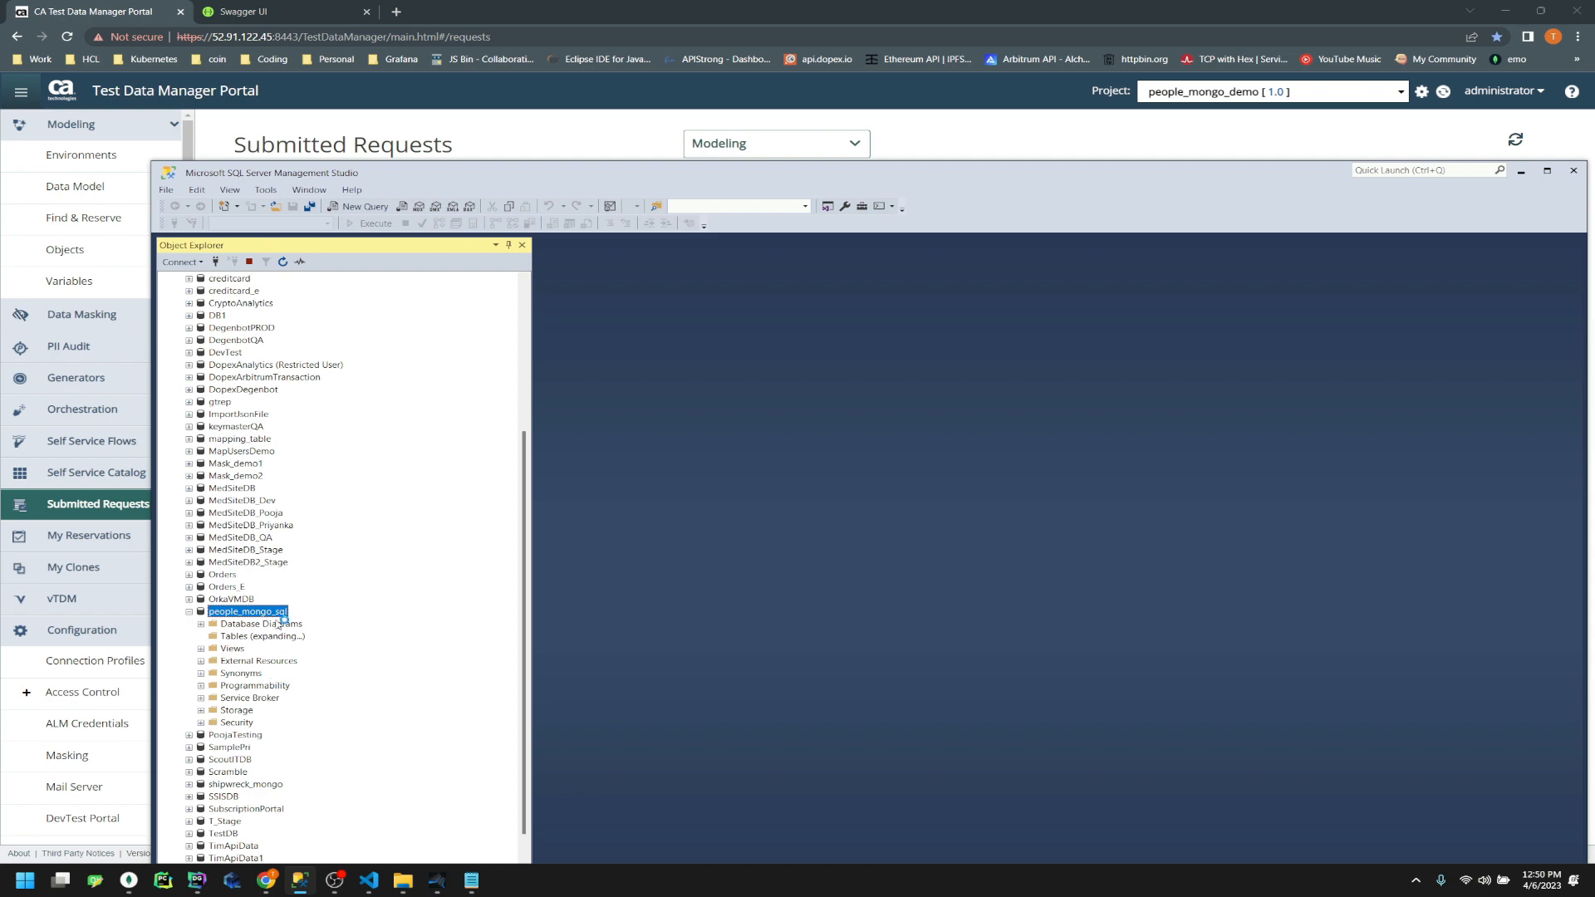
{"action": "left_click_drag", "start_coordinate": [634, 181], "coordinate": [828, 318]}
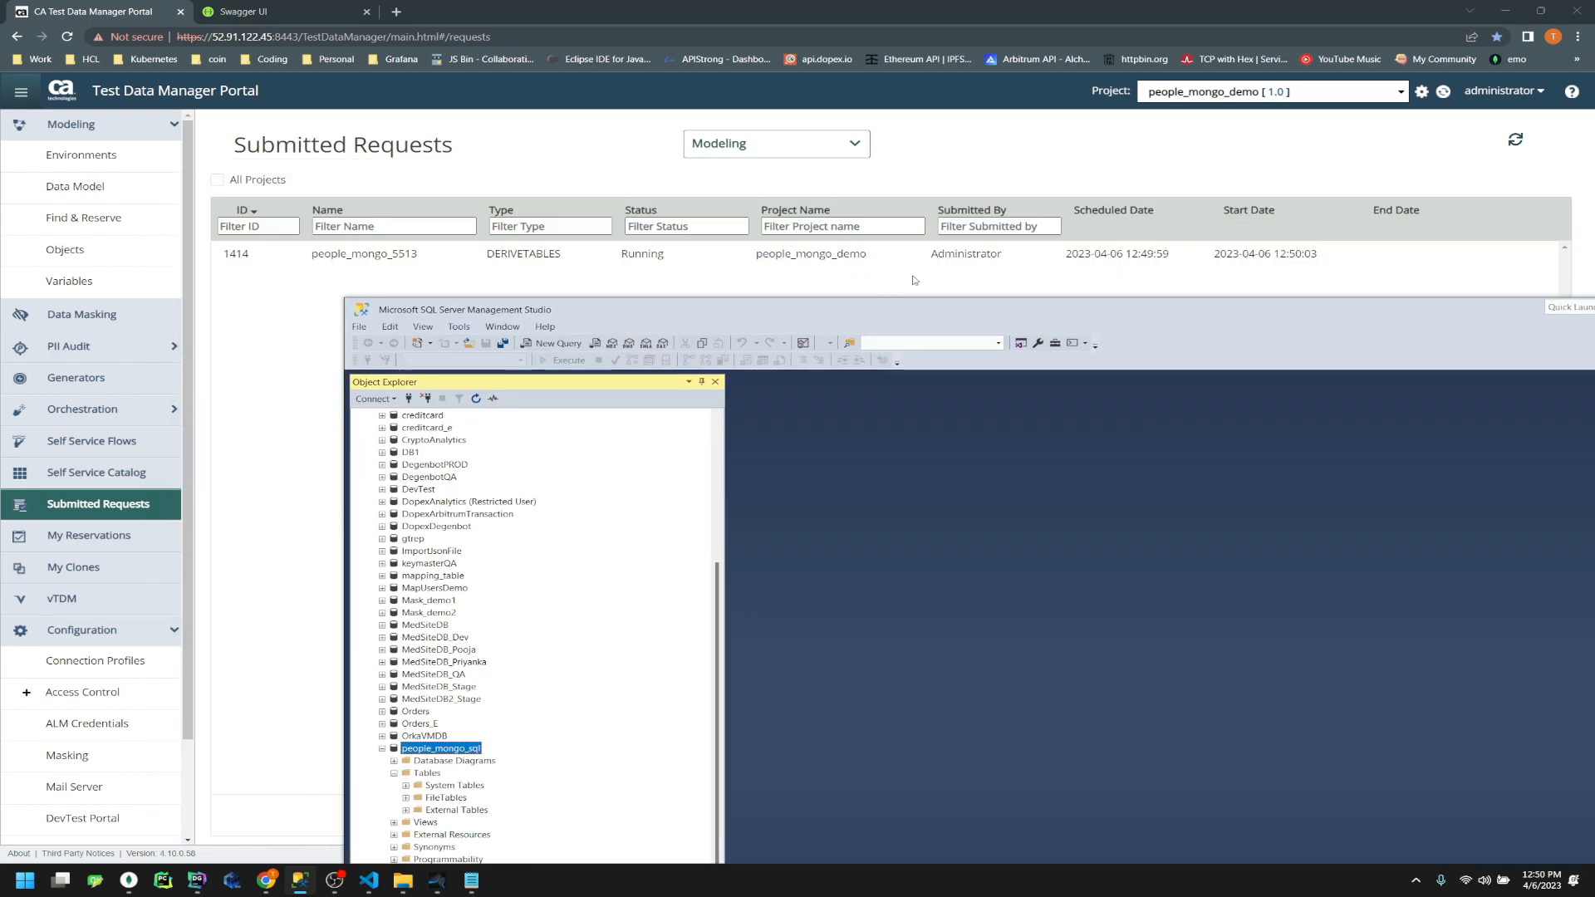
{"action": "left_click", "coordinate": [1516, 140]}
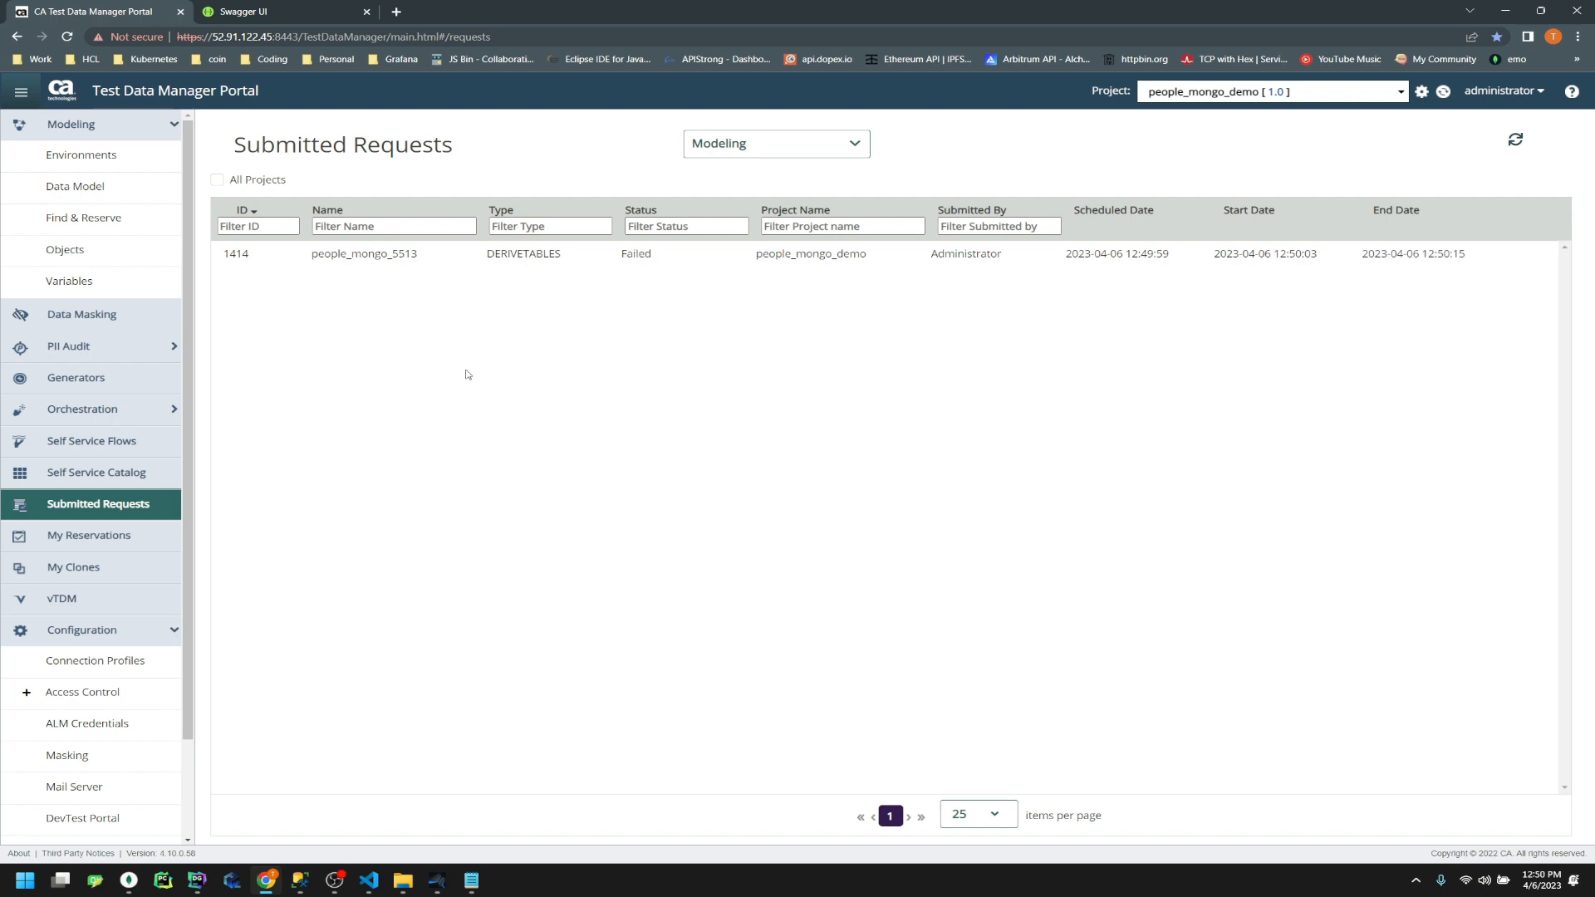
{"action": "left_click", "coordinate": [300, 881]}
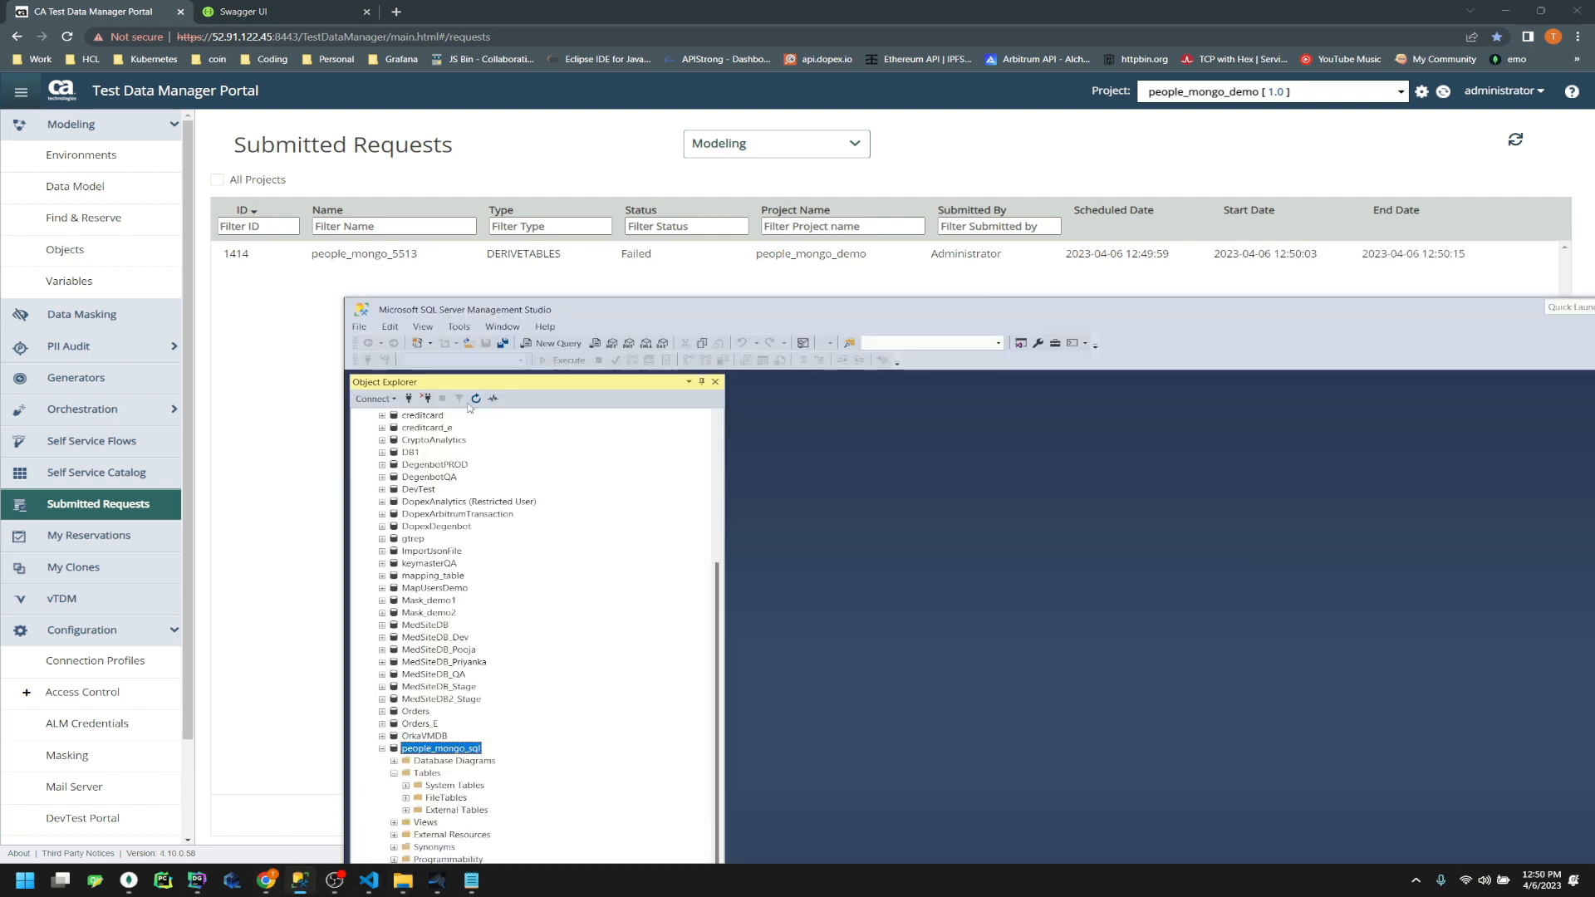
{"action": "left_click_drag", "start_coordinate": [604, 313], "coordinate": [539, 200]}
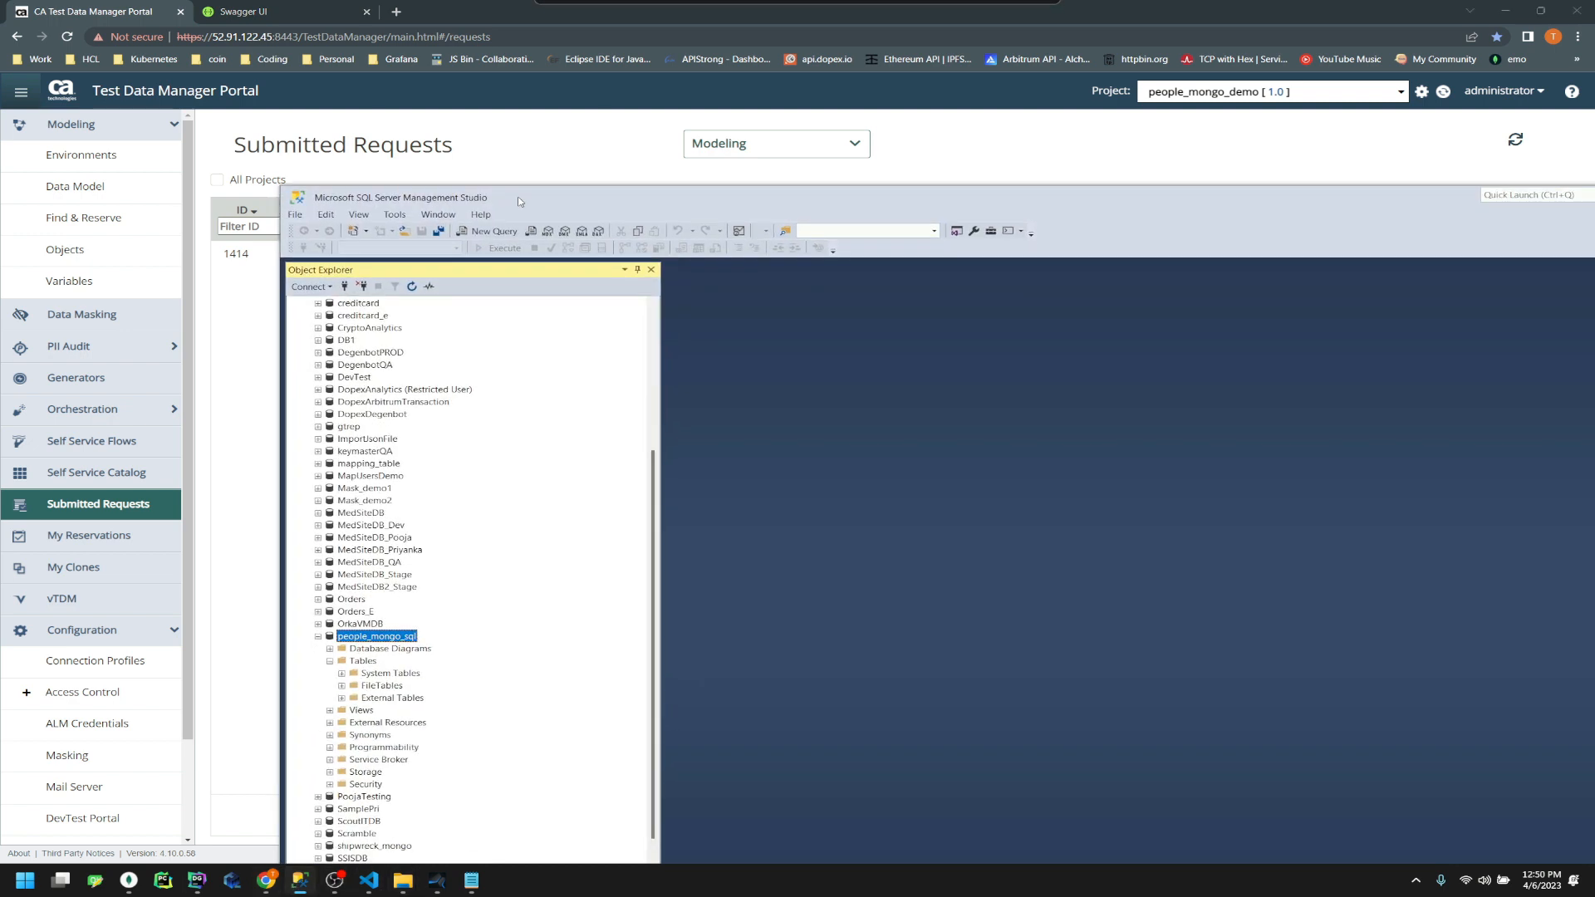
Re-expand people_mongo_sql and reload Tables, which holds only system, file and external tables
{"action": "left_click", "coordinate": [317, 638]}
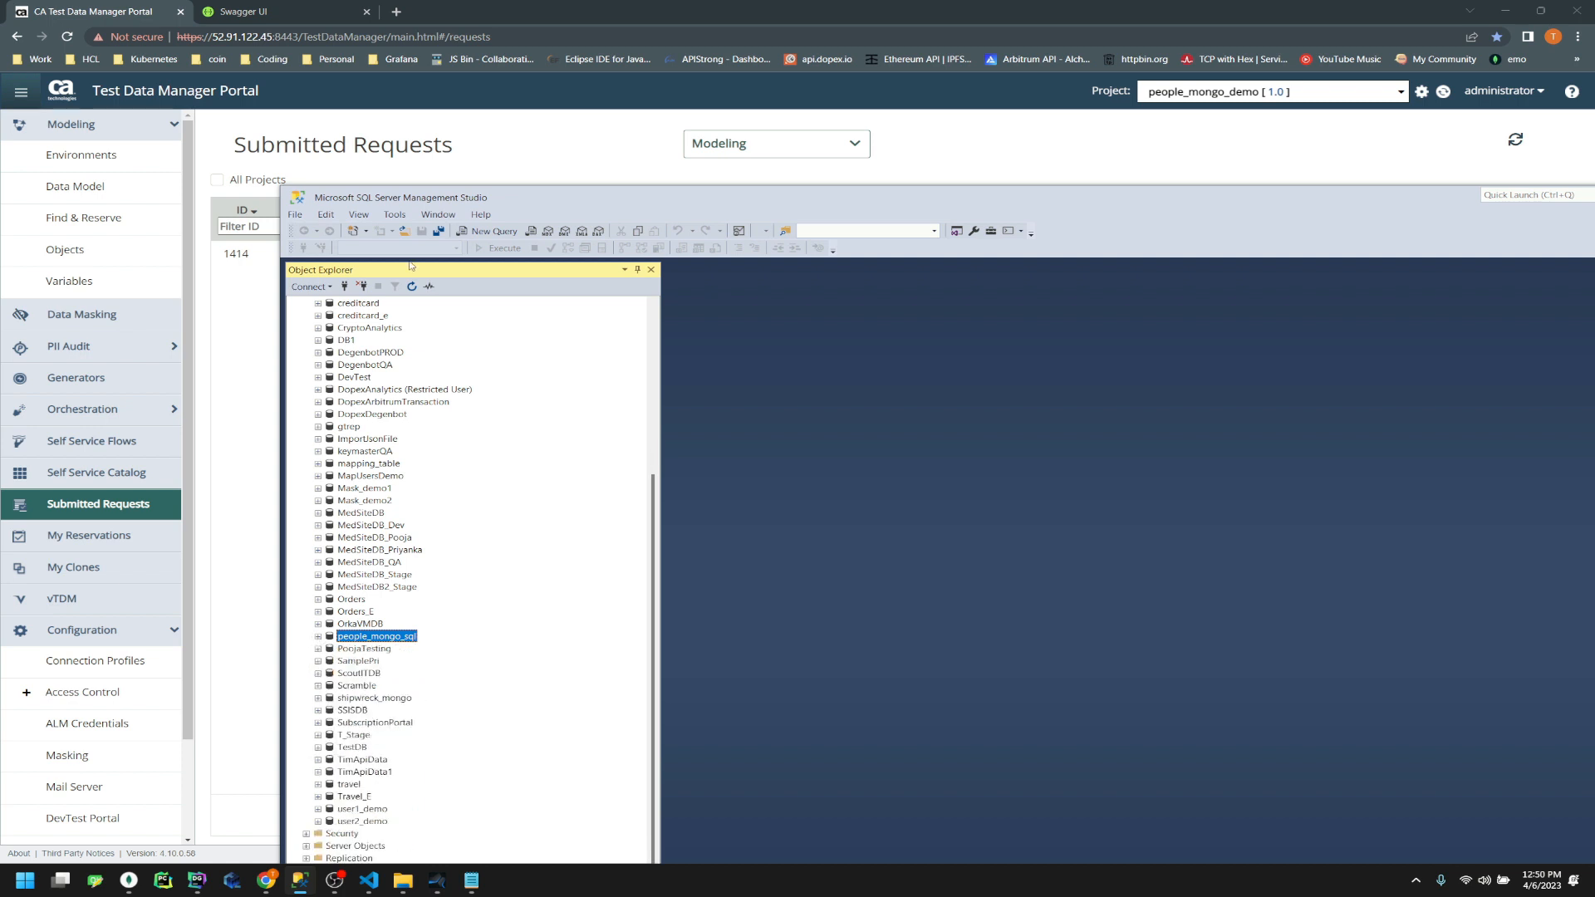
{"action": "left_click", "coordinate": [317, 637]}
{"action": "left_click", "coordinate": [330, 662]}
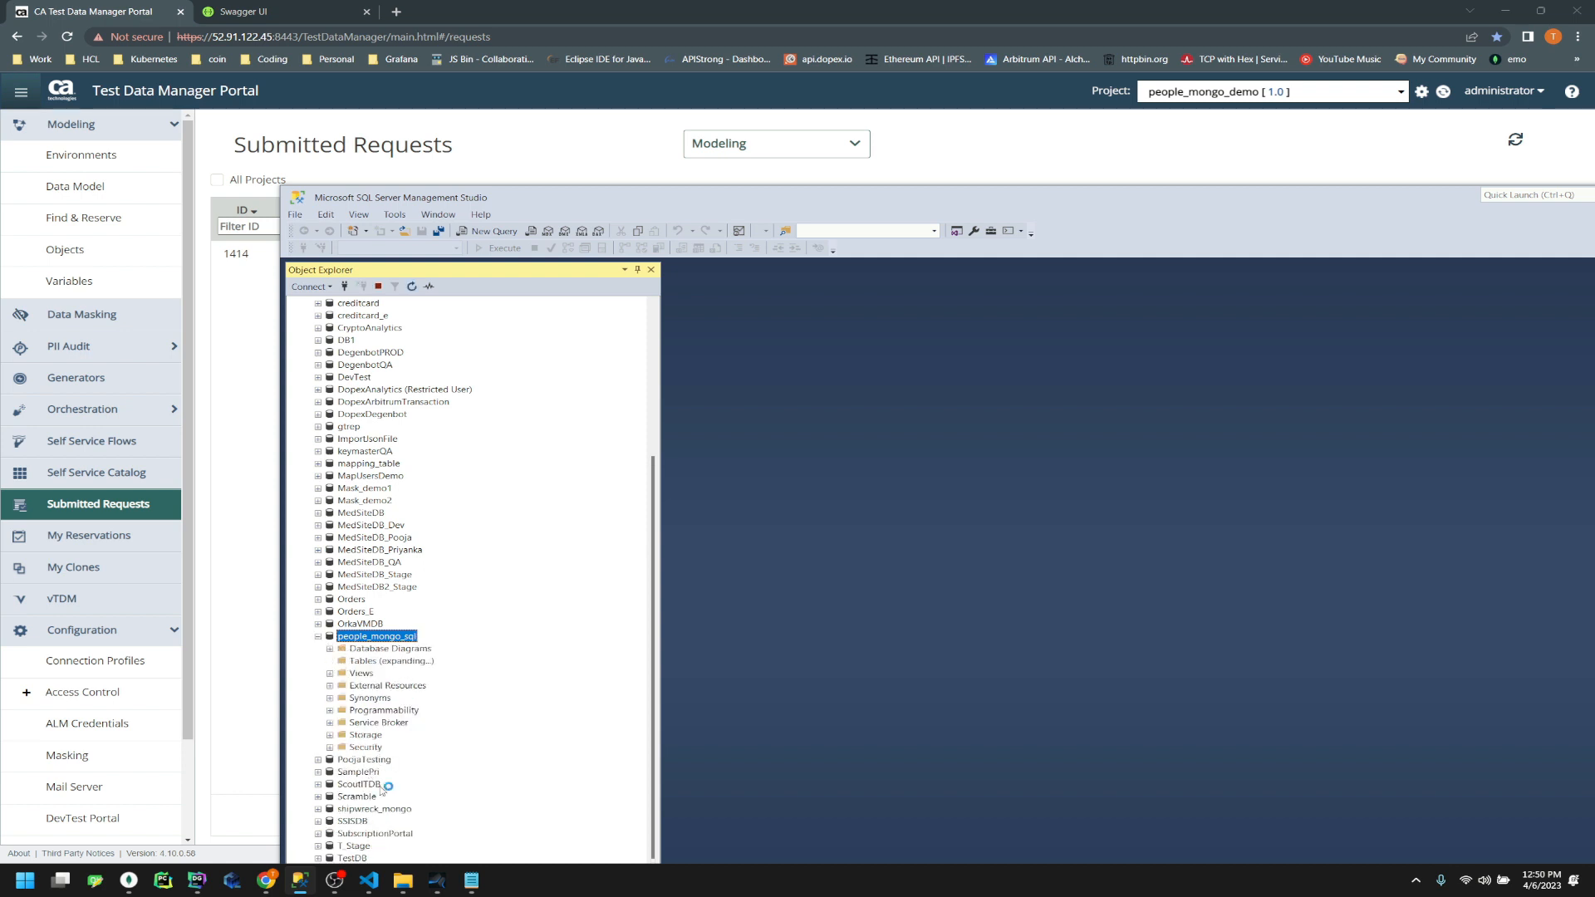
{"action": "left_click", "coordinate": [365, 662]}
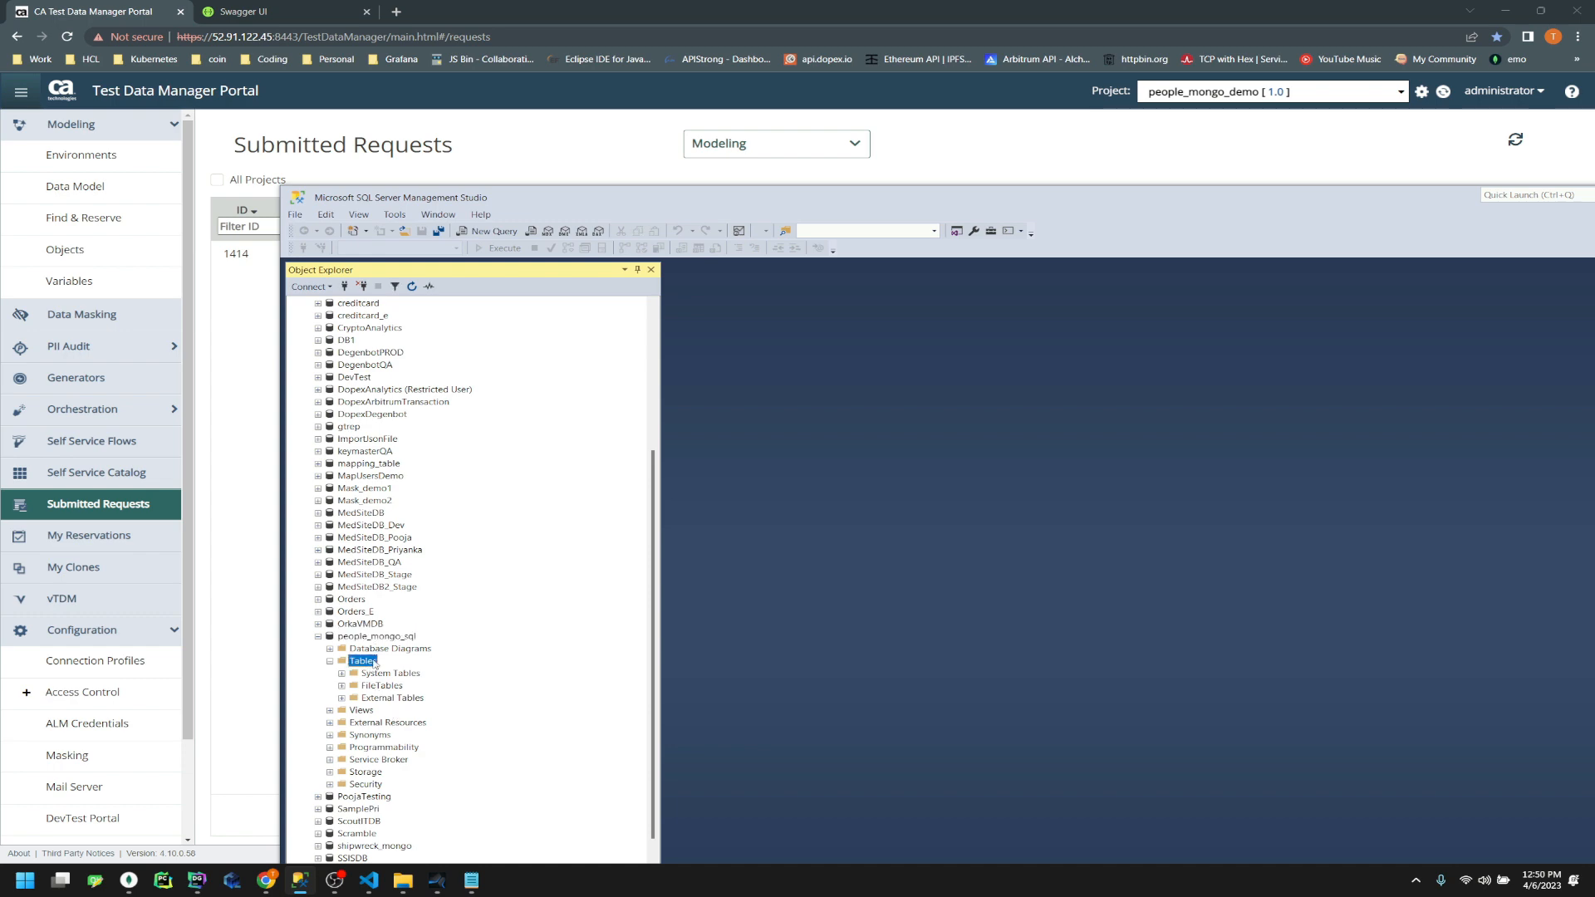
{"action": "left_click", "coordinate": [406, 648]}
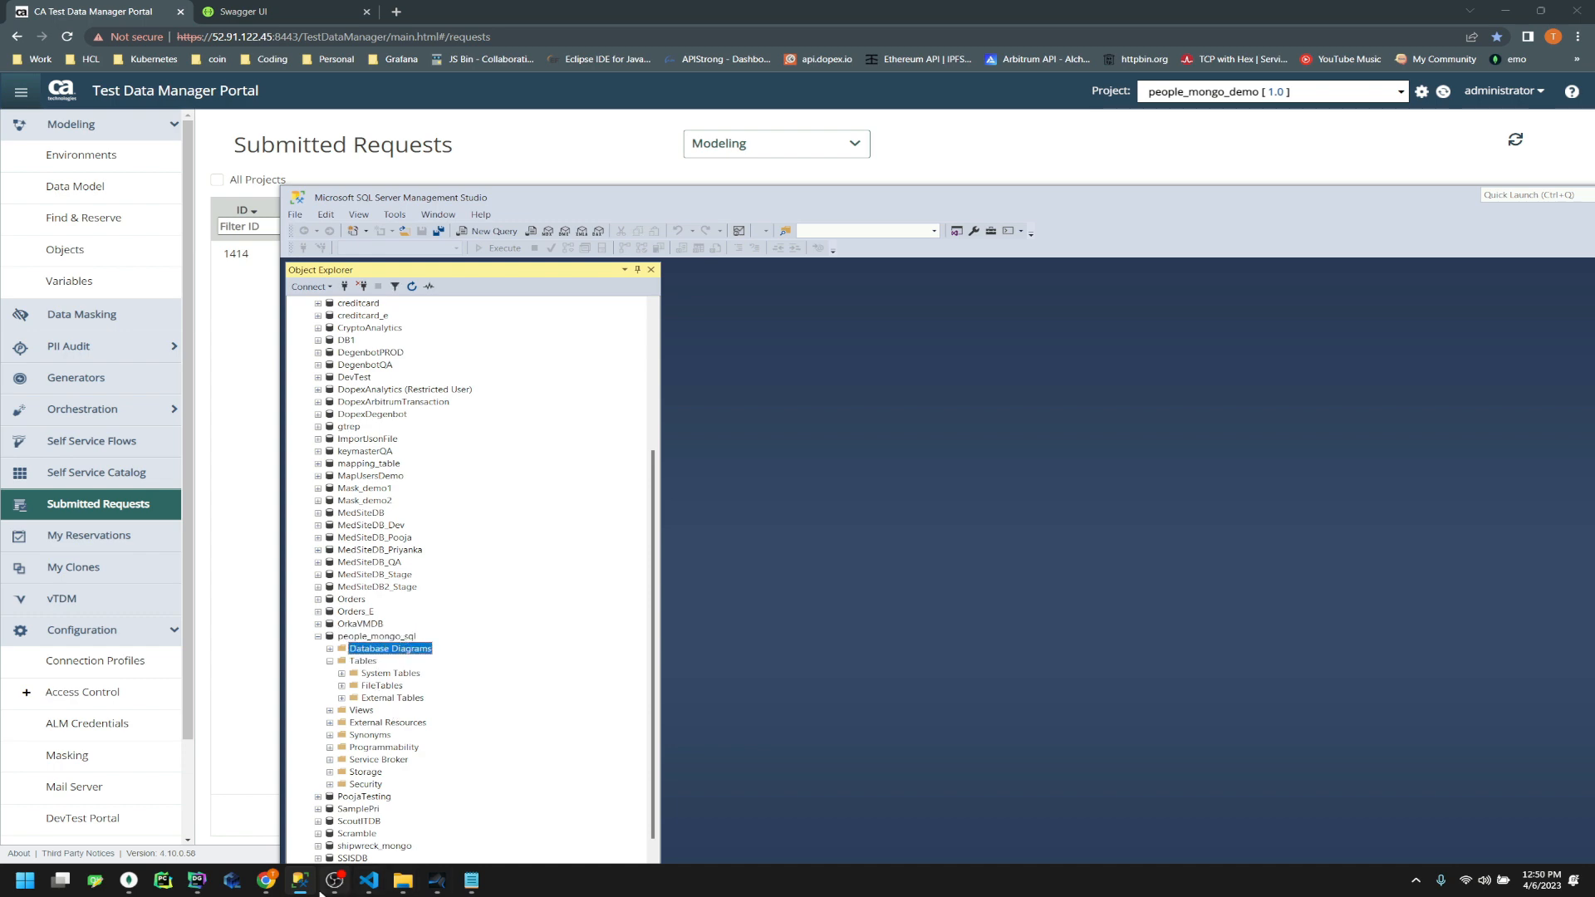
{"action": "left_click", "coordinate": [197, 880]}
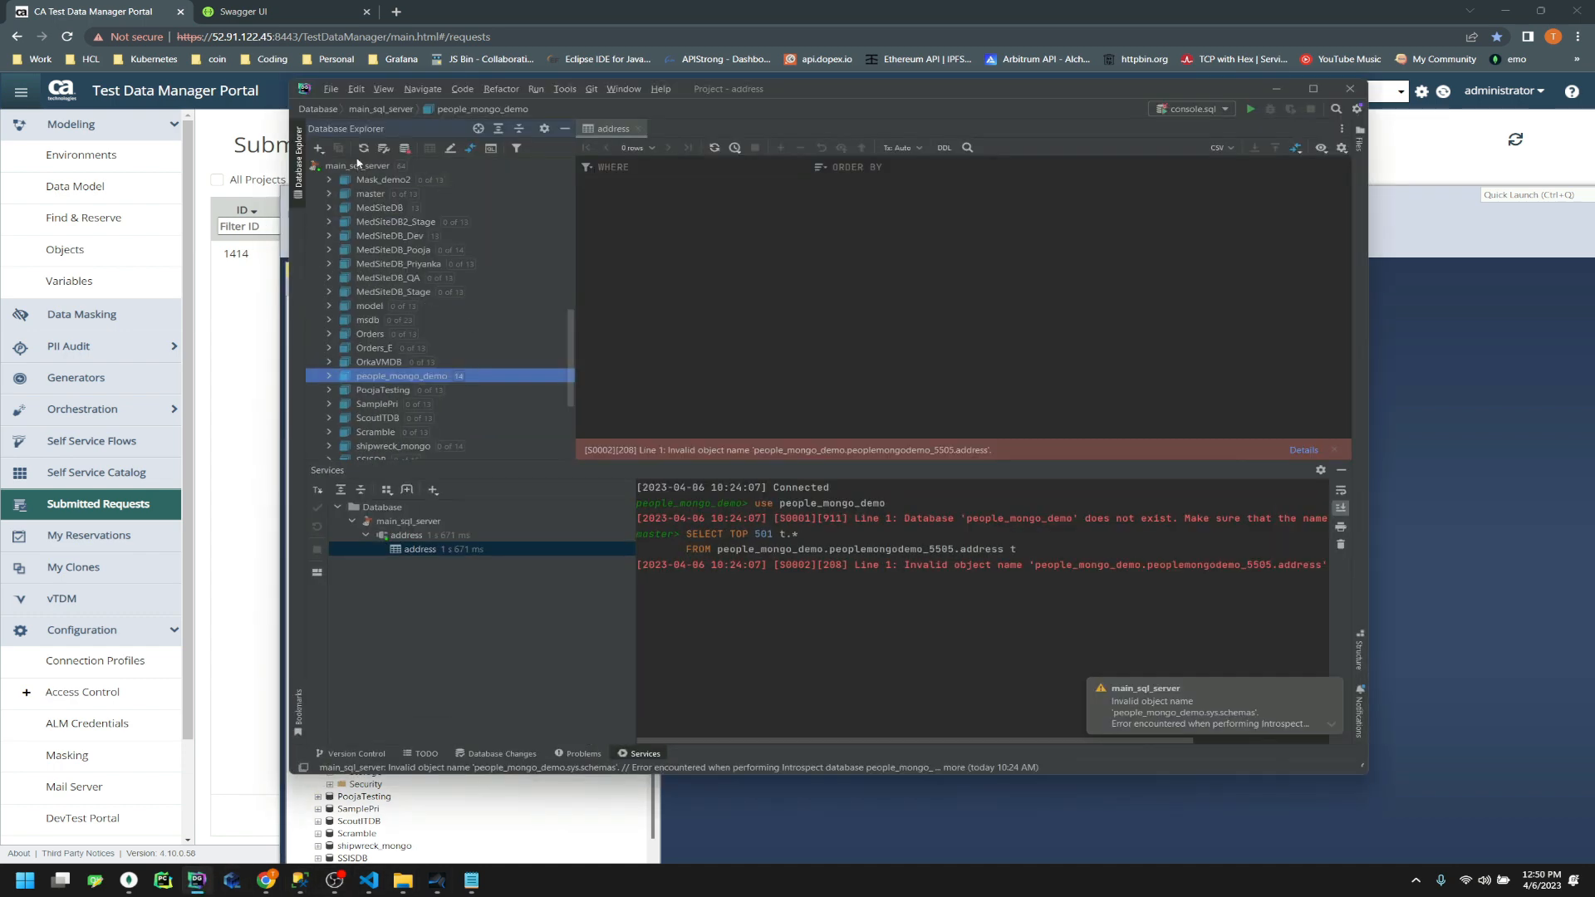
Dismiss the invalid object error and list the peoplemongodemo_5505 schema's tables in DataGrip
{"action": "left_click", "coordinate": [1331, 451]}
{"action": "left_click", "coordinate": [329, 376]}
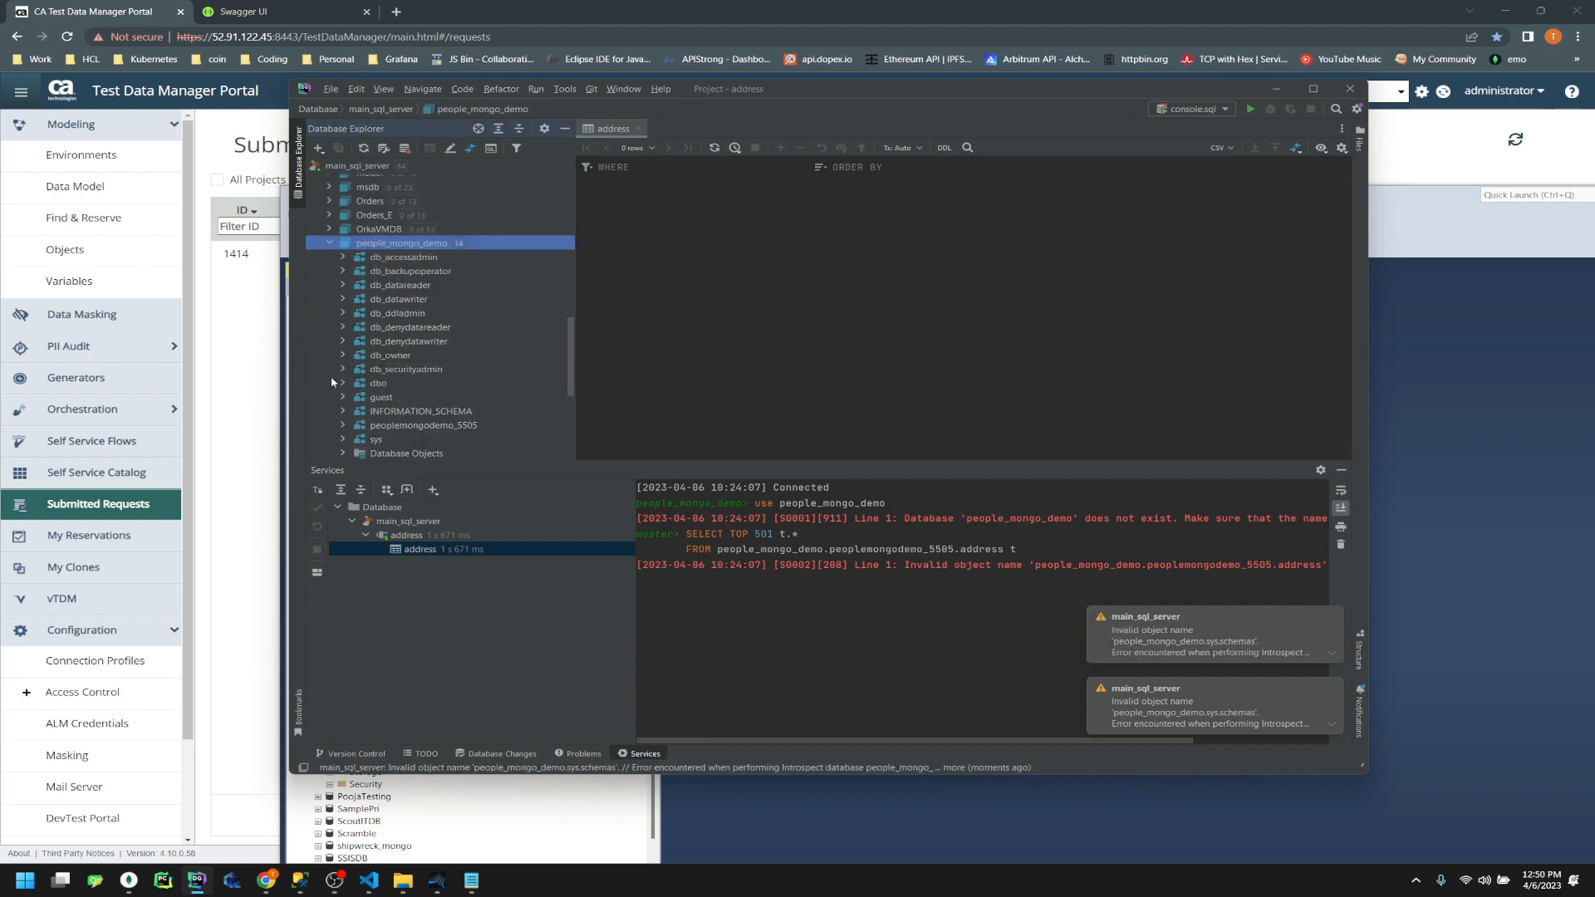
{"action": "left_click", "coordinate": [459, 243]}
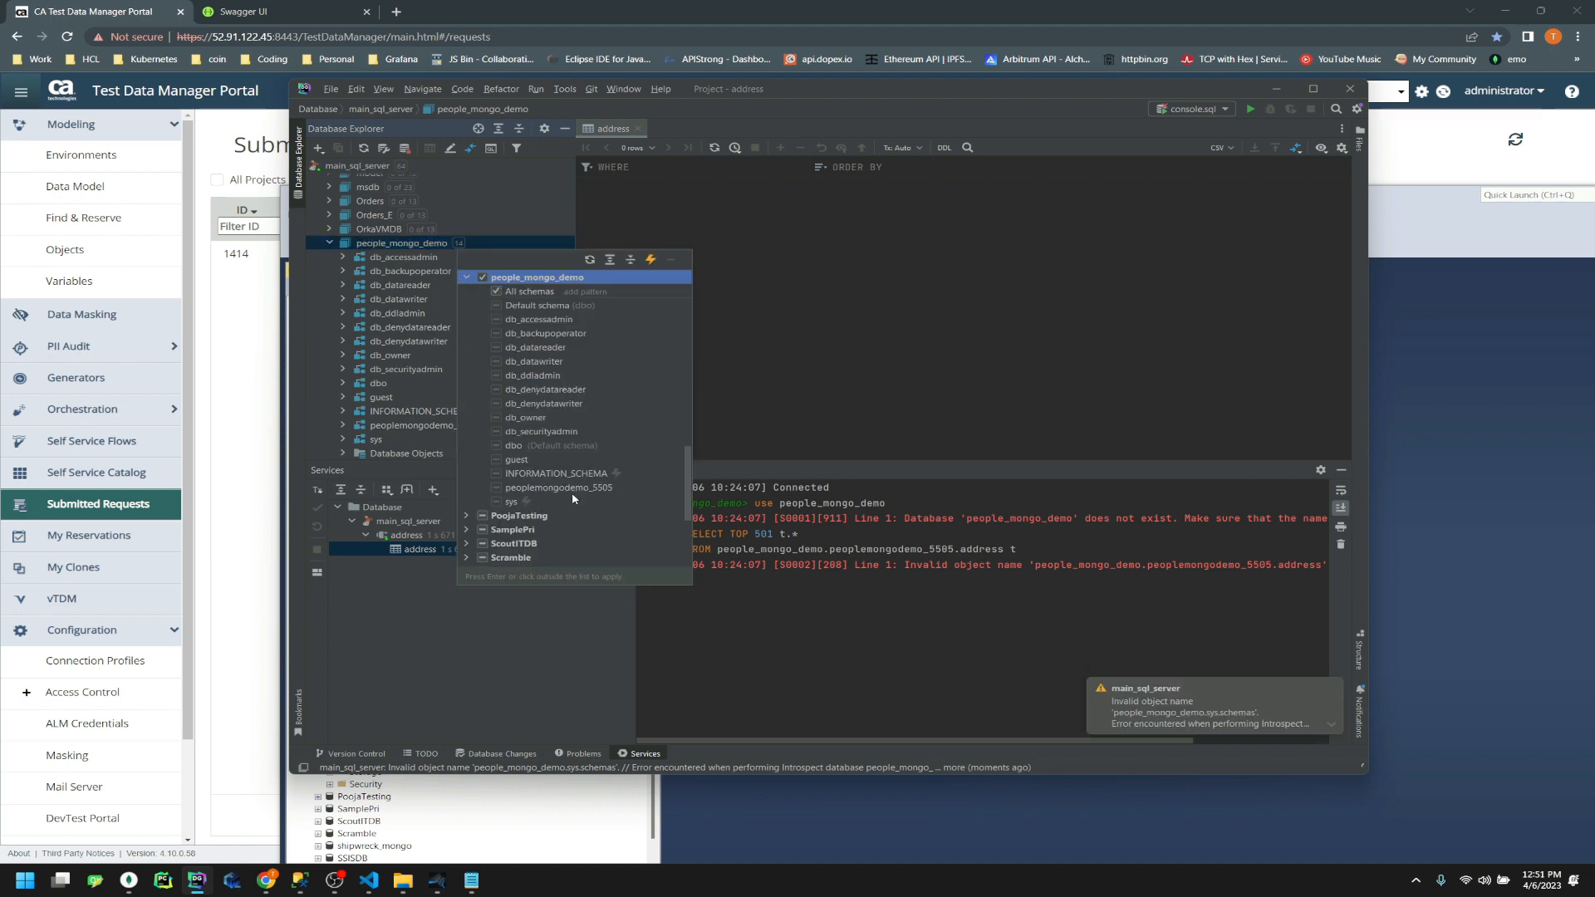
{"action": "key", "text": "Escape"}
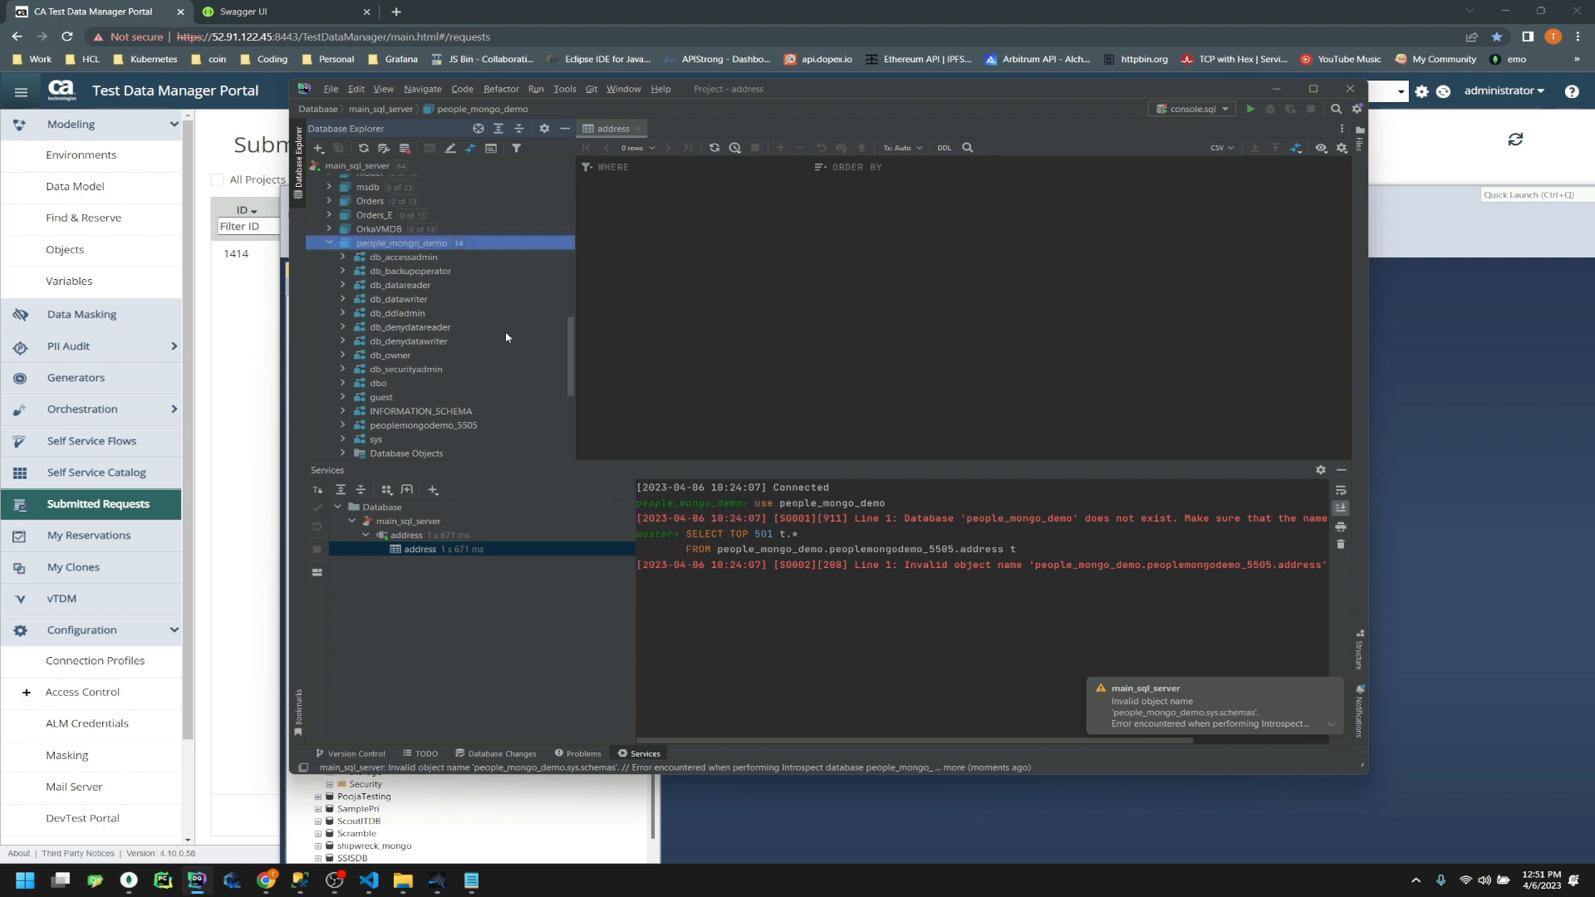
{"action": "scroll", "coordinate": [506, 336], "scroll_direction": "down", "scroll_amount": 3}
{"action": "left_click", "coordinate": [344, 348]}
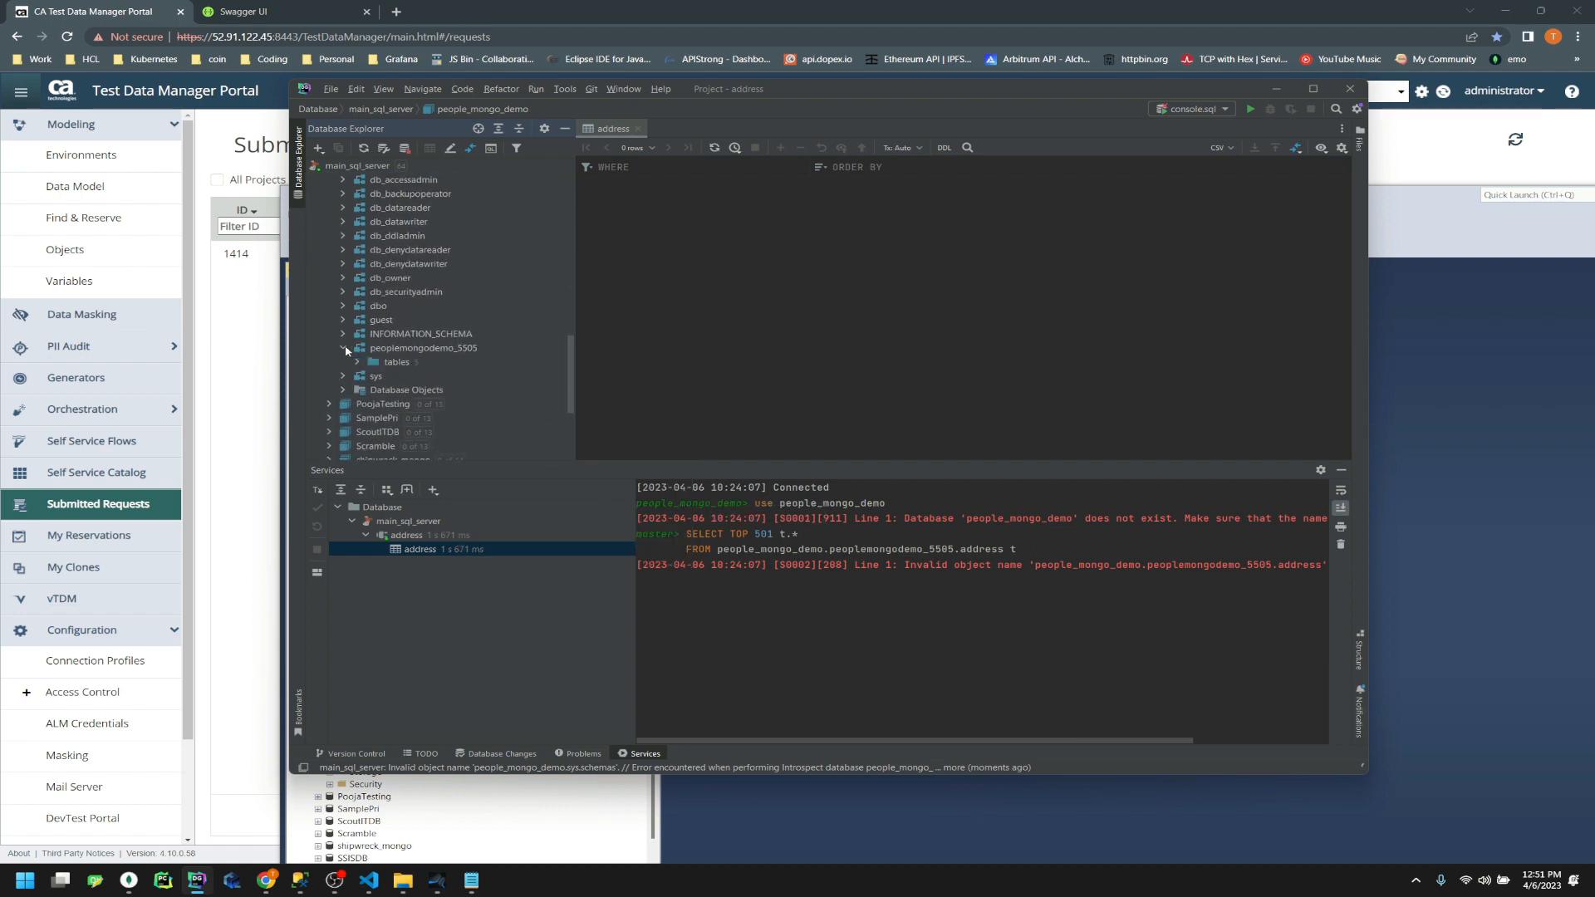
{"action": "left_click", "coordinate": [359, 362]}
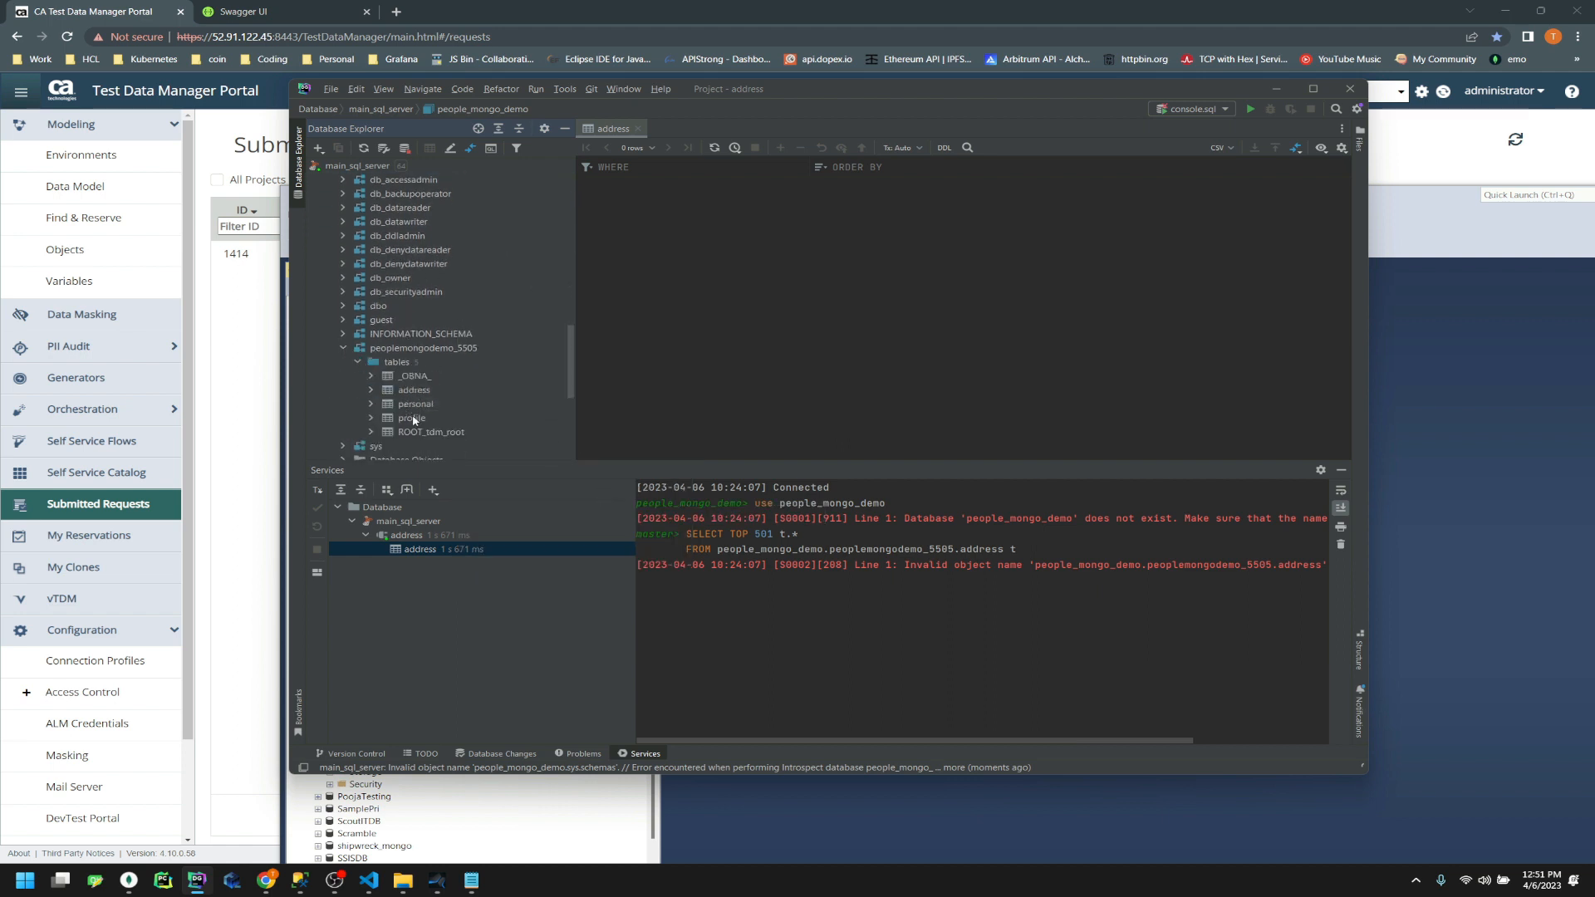
{"action": "left_click", "coordinate": [710, 814]}
{"action": "left_click", "coordinate": [318, 638]}
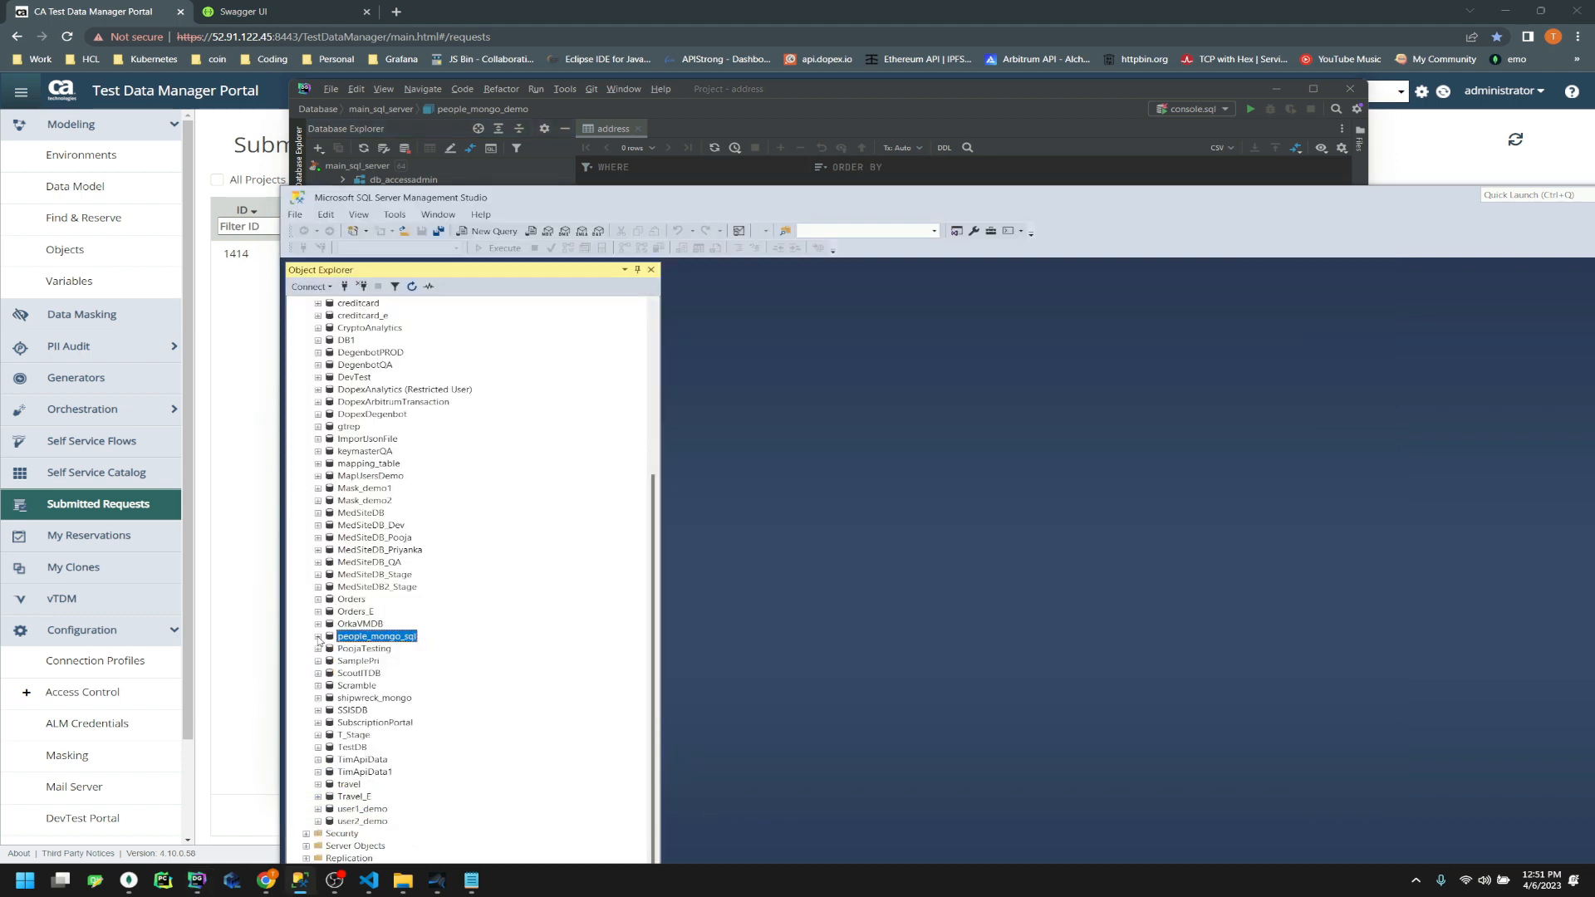
Refresh the SQL server and expand the people_mongo_sql Tables folder, which lists only system, file and external tables
{"action": "scroll", "coordinate": [394, 355], "scroll_direction": "up", "scroll_amount": 7}
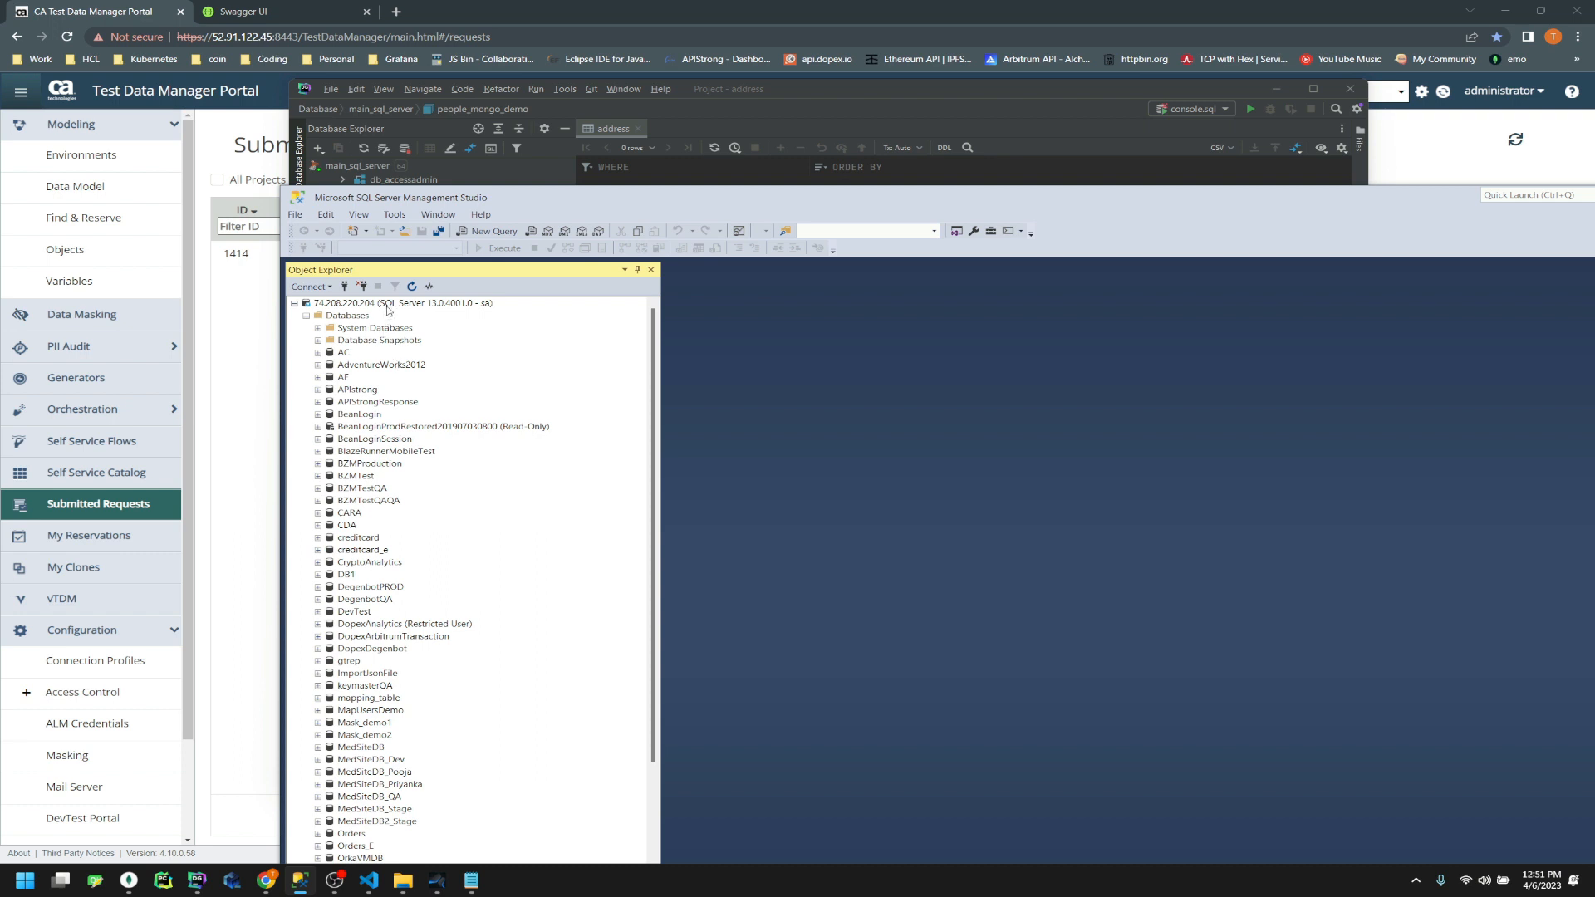
{"action": "left_click", "coordinate": [387, 306]}
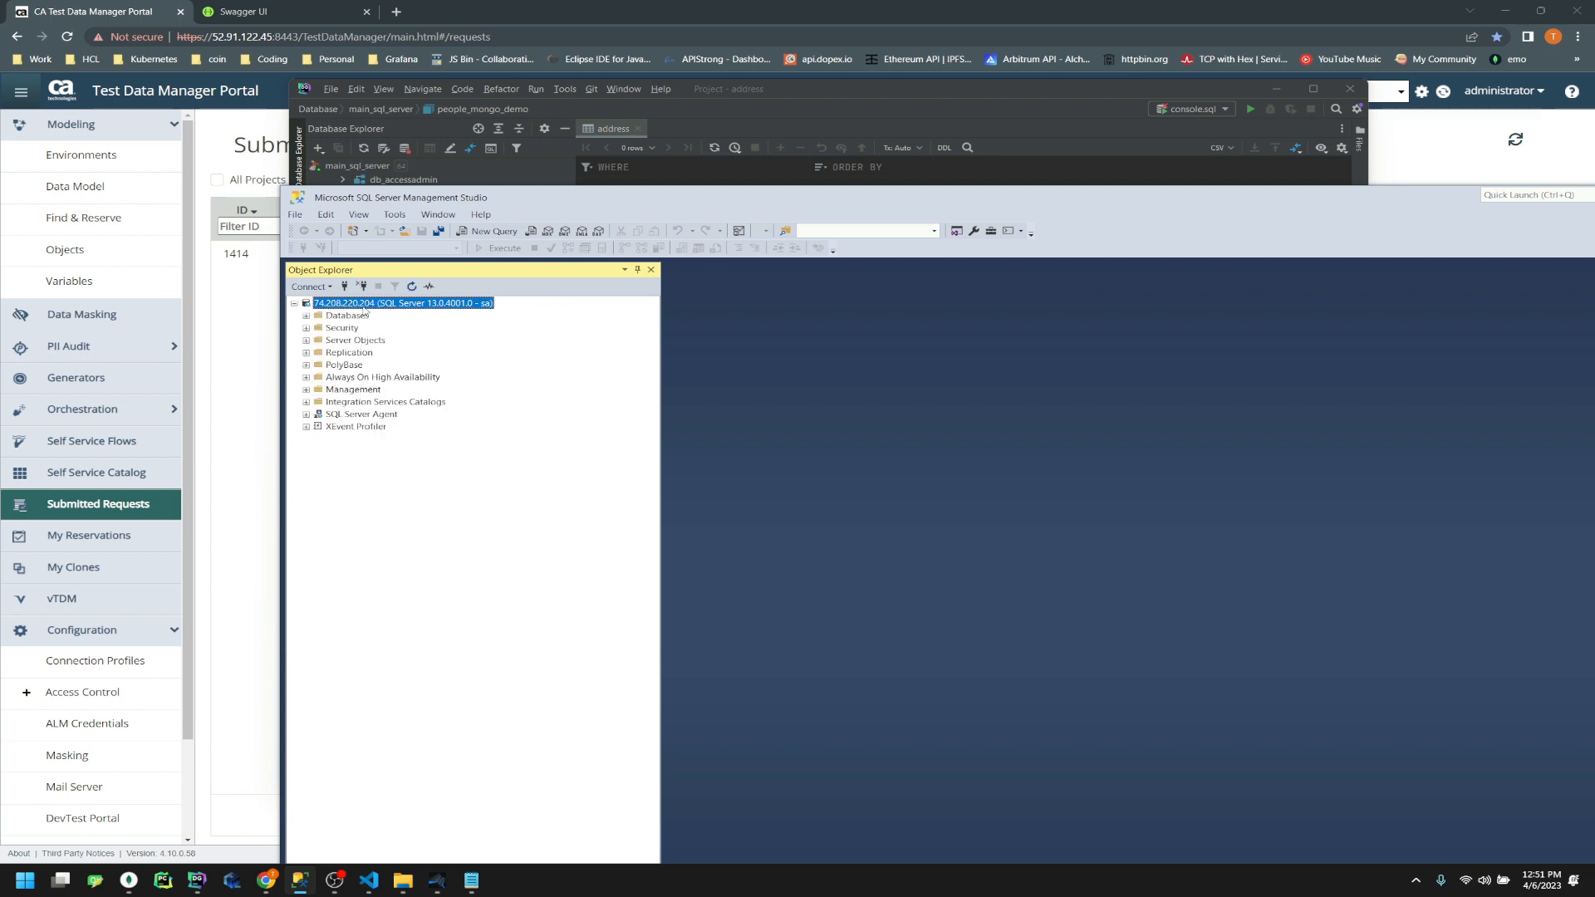
{"action": "left_click", "coordinate": [305, 316]}
{"action": "scroll", "coordinate": [400, 742], "scroll_direction": "down", "scroll_amount": 5}
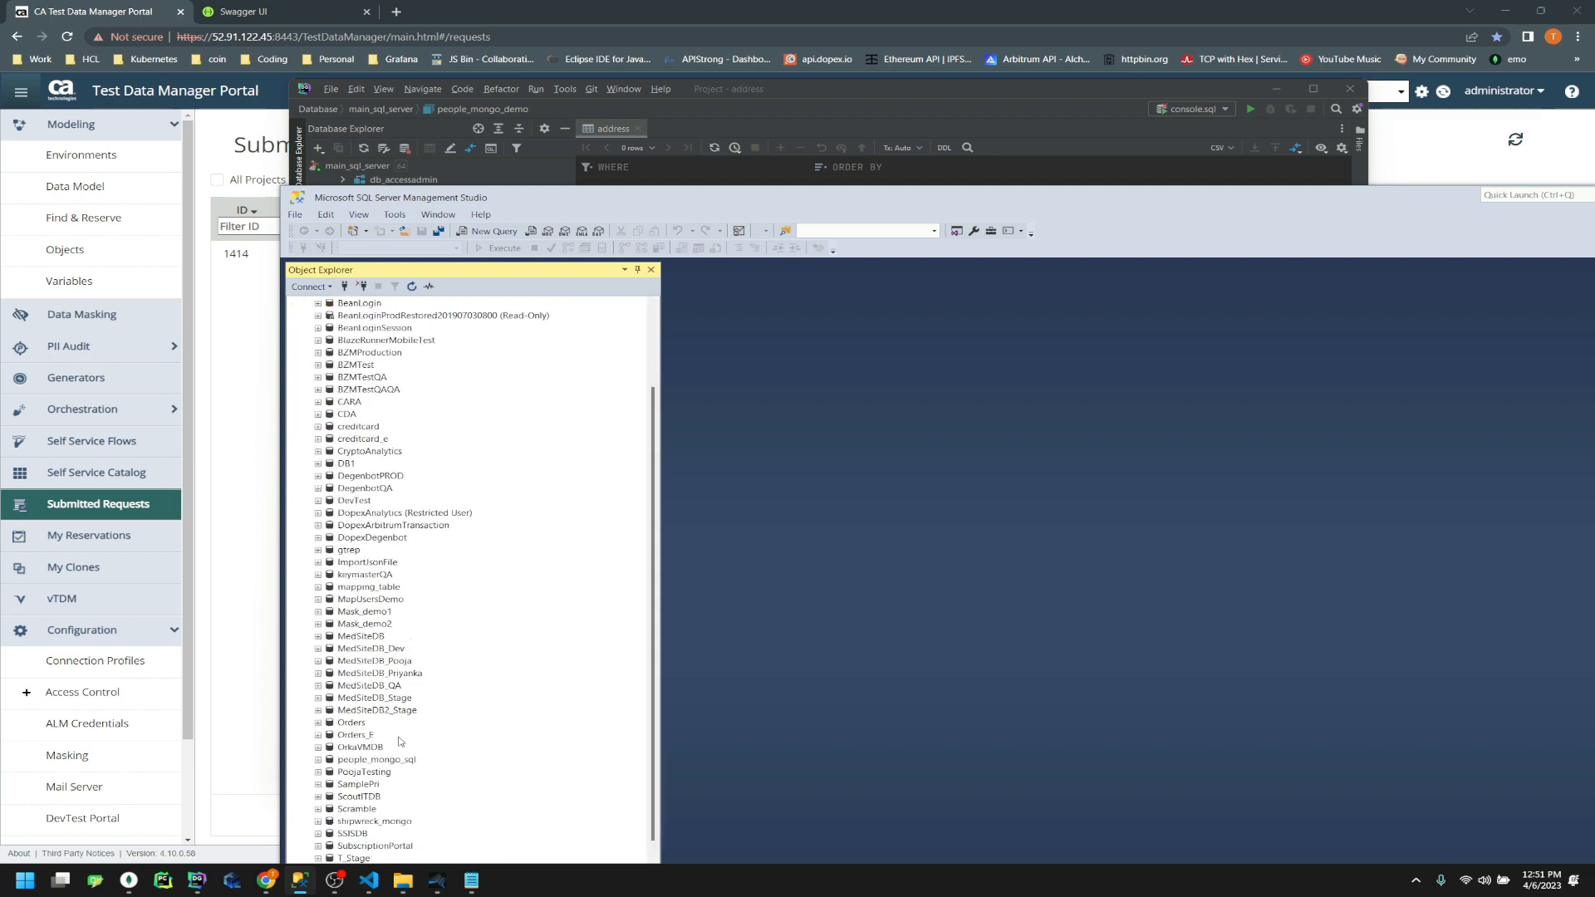
{"action": "left_click", "coordinate": [397, 685]}
{"action": "left_click", "coordinate": [319, 685]}
{"action": "left_click", "coordinate": [329, 711]}
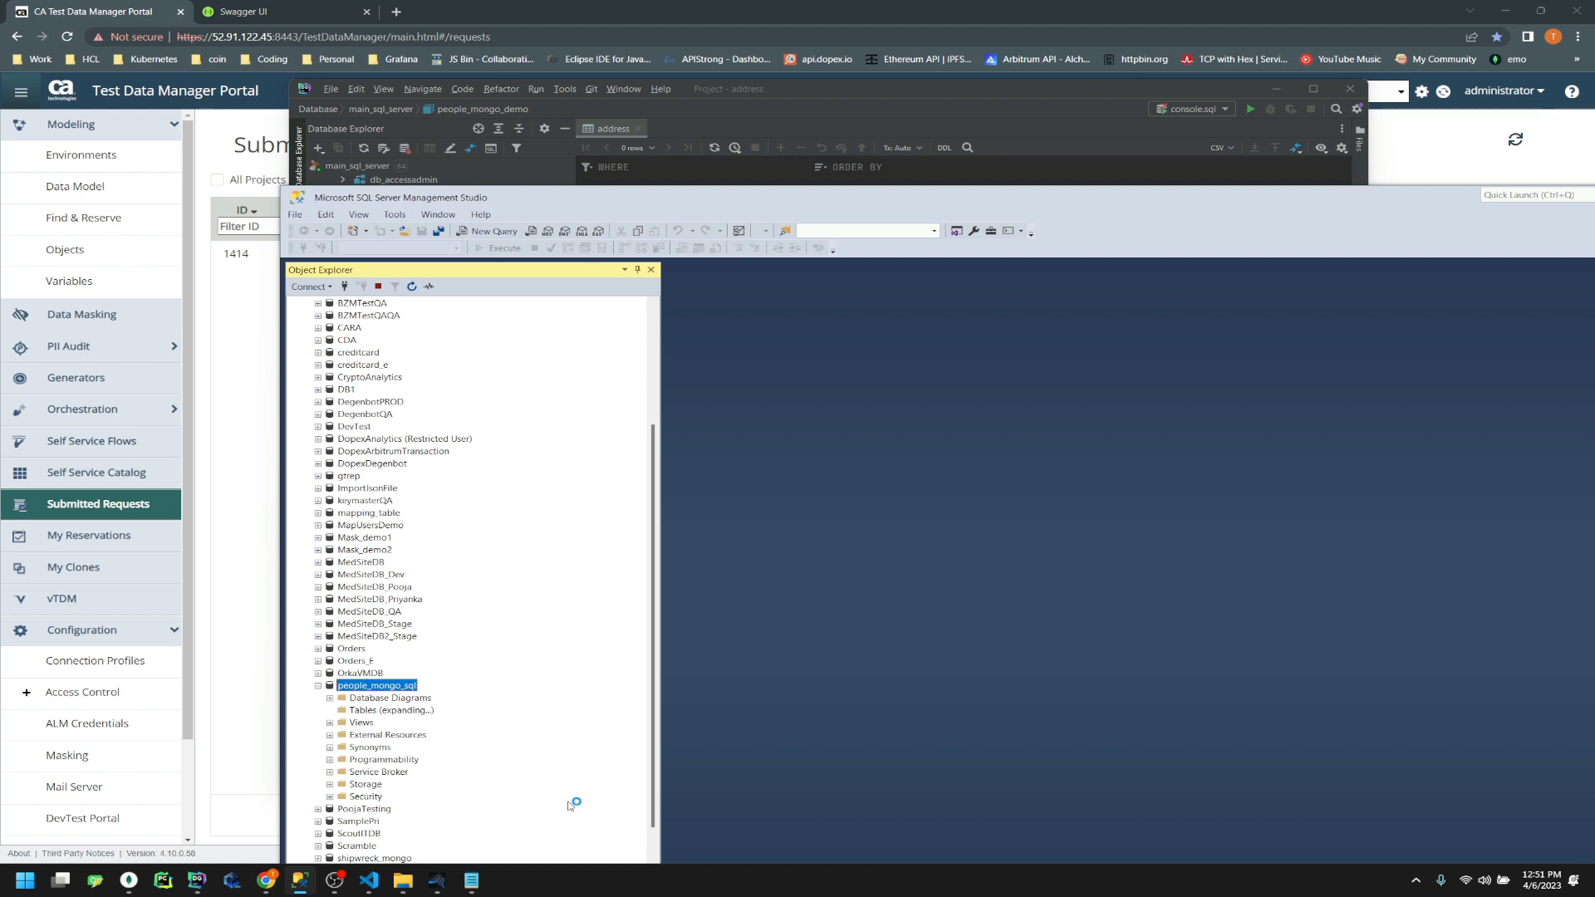
{"action": "scroll", "coordinate": [427, 739], "scroll_direction": "down", "scroll_amount": 2}
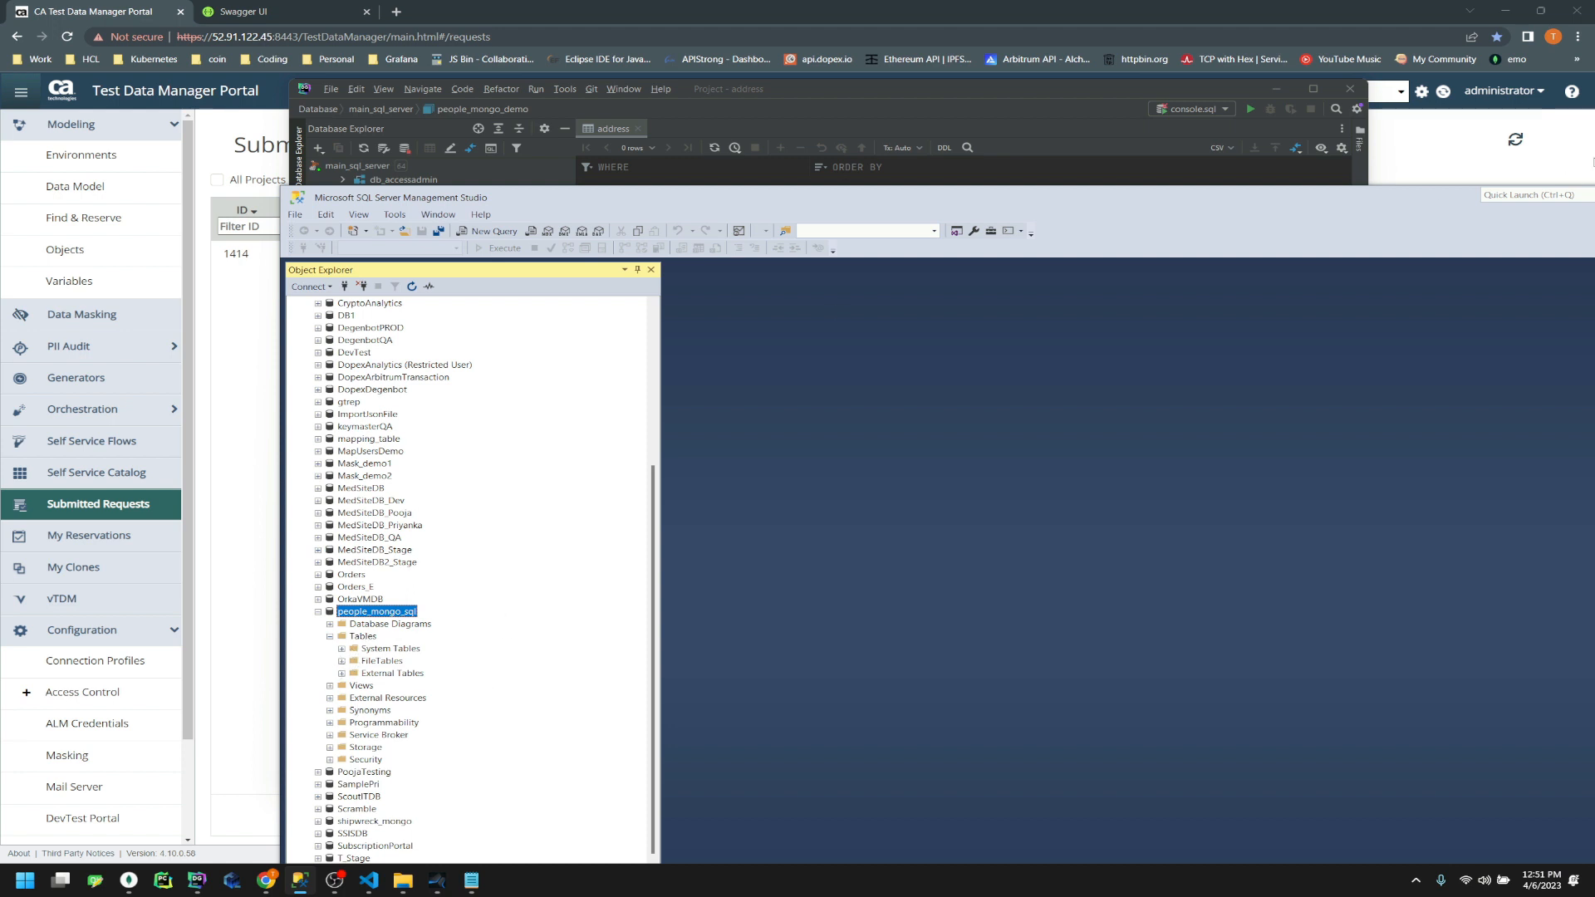
{"action": "left_click_drag", "start_coordinate": [1219, 202], "coordinate": [853, 213]}
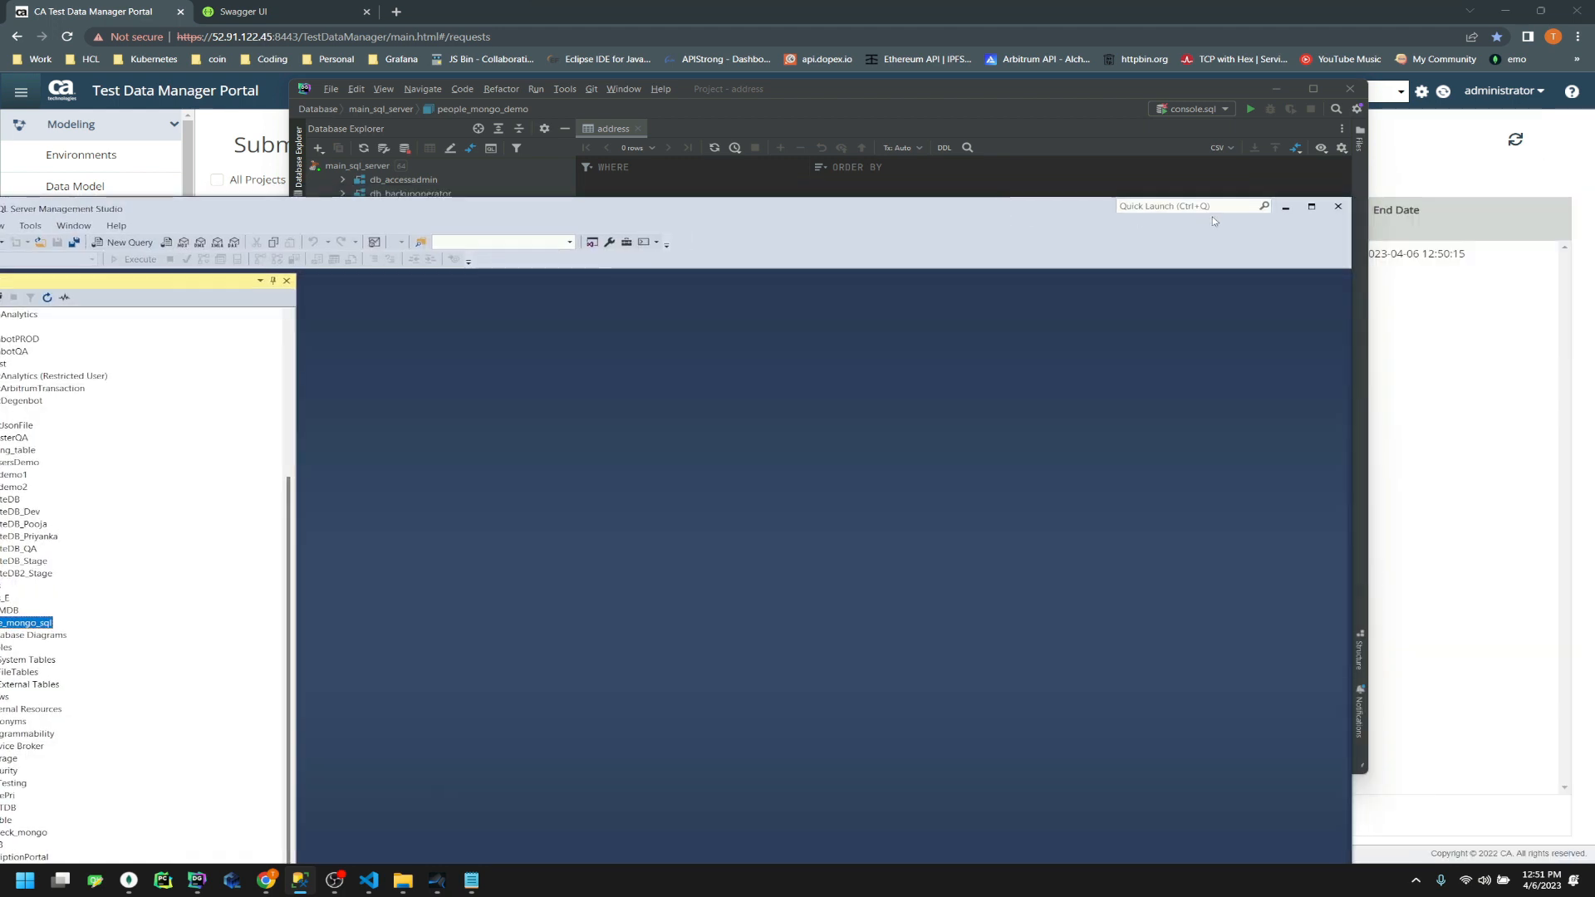
Step through the peoplemongodemo_5505 tables in DataGrip from _OBNA_, then go back to the portal
{"action": "left_click", "coordinate": [1292, 213]}
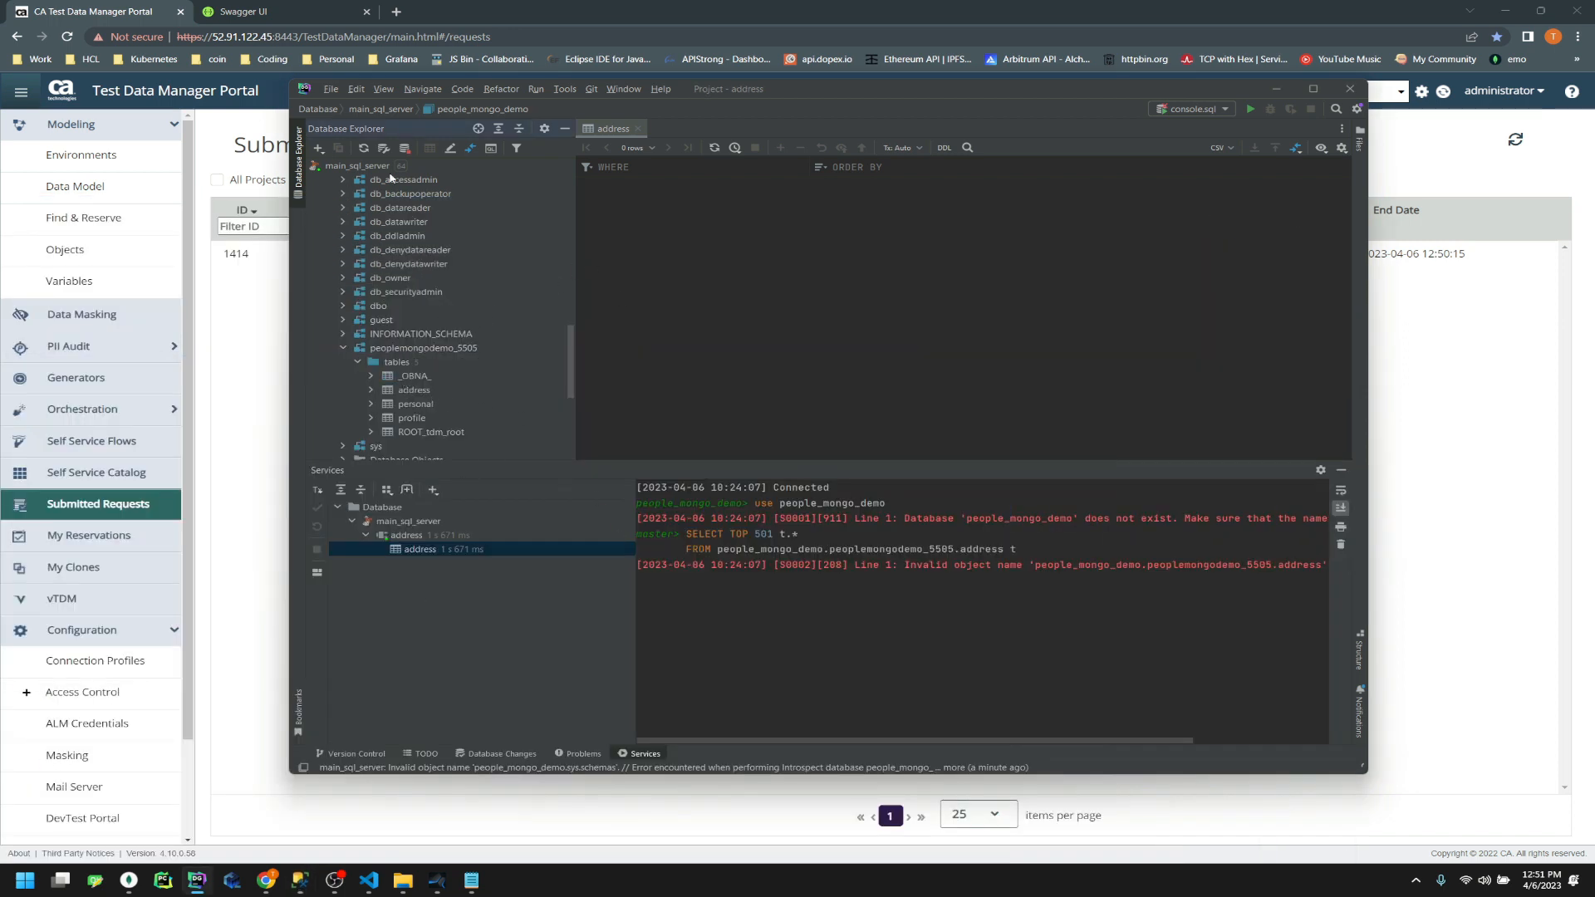
{"action": "left_click", "coordinate": [422, 377]}
{"action": "key", "text": "Down"}
{"action": "key", "text": "Down"}
{"action": "key", "text": "Down"}
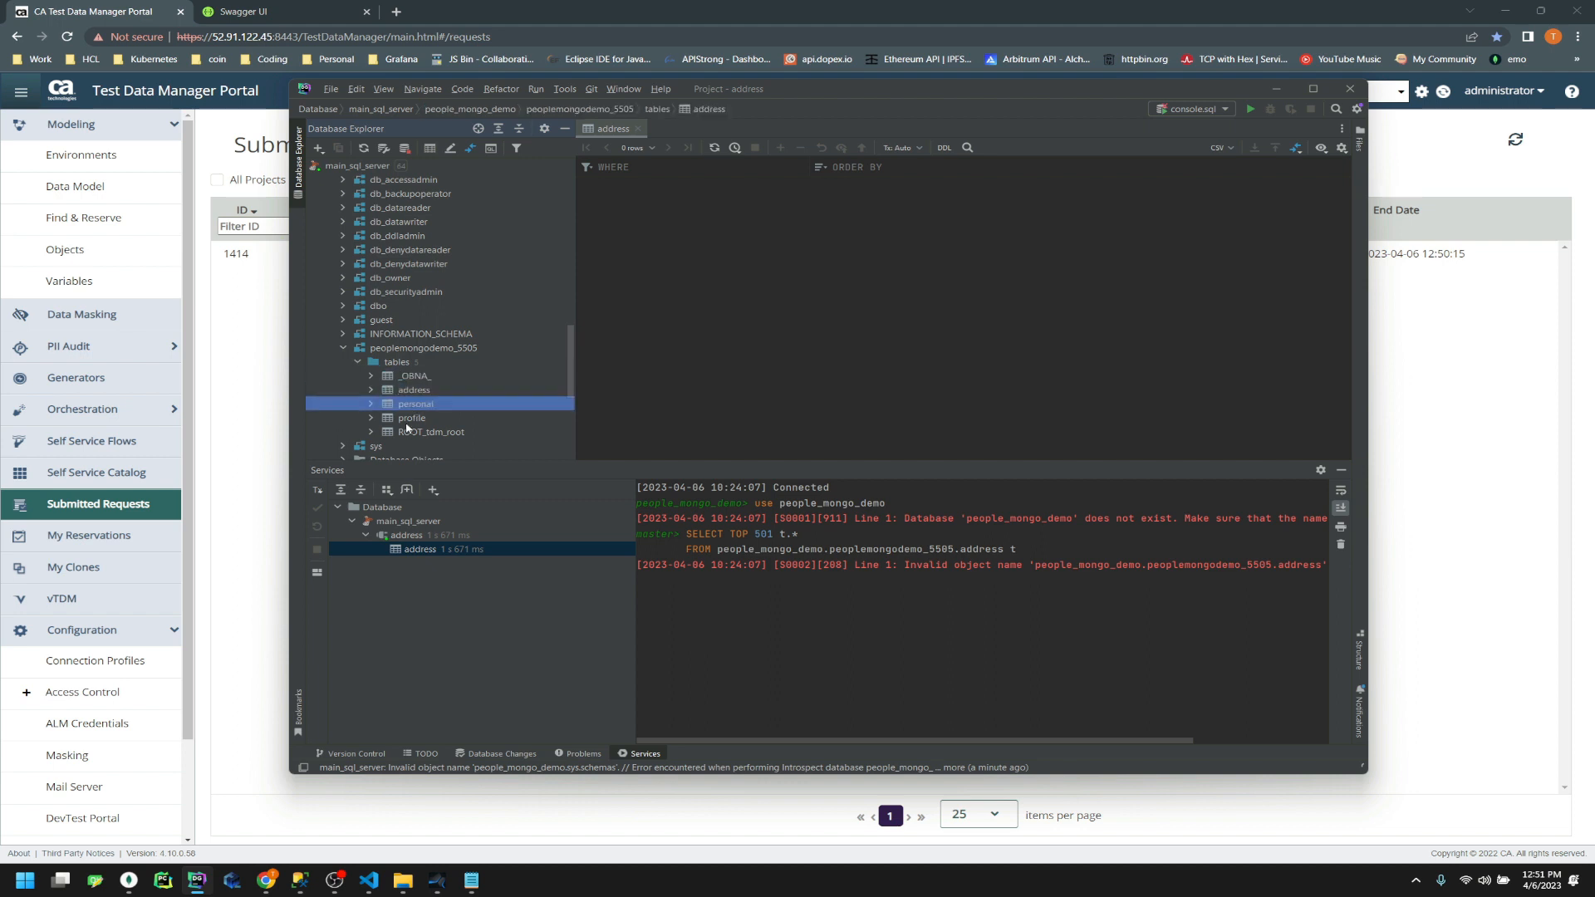
{"action": "key", "text": "Up"}
{"action": "key", "text": "Up"}
{"action": "key", "text": "Up"}
{"action": "key", "text": "Up"}
{"action": "left_click", "coordinate": [234, 355]}
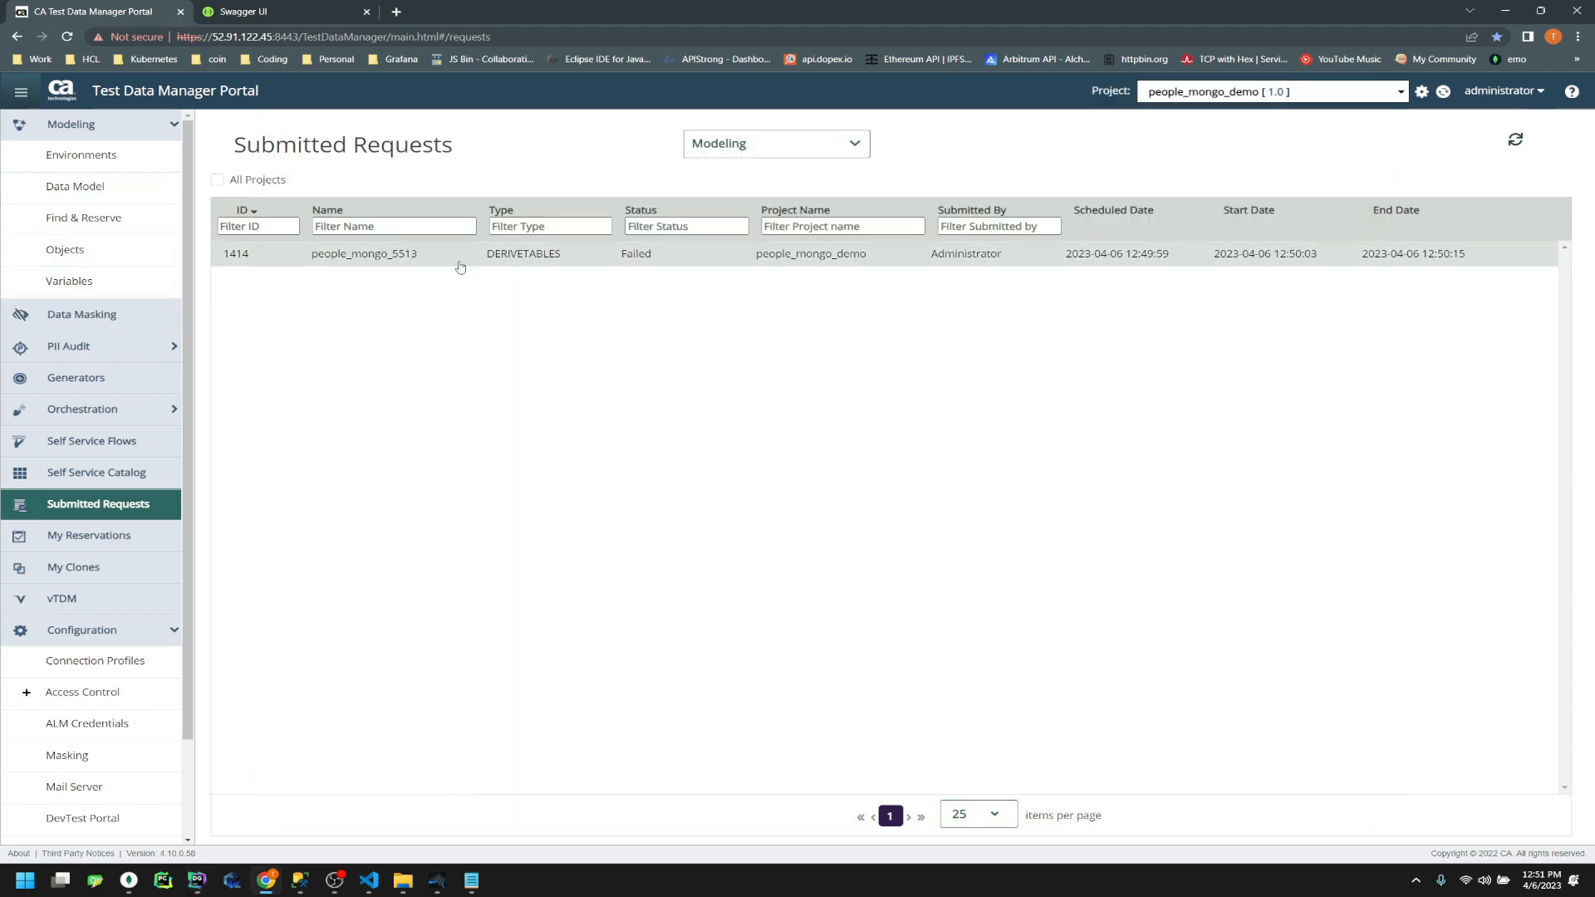
Open the details of people_mongo object 5513 and select its ID in the URL
{"action": "left_click", "coordinate": [67, 249]}
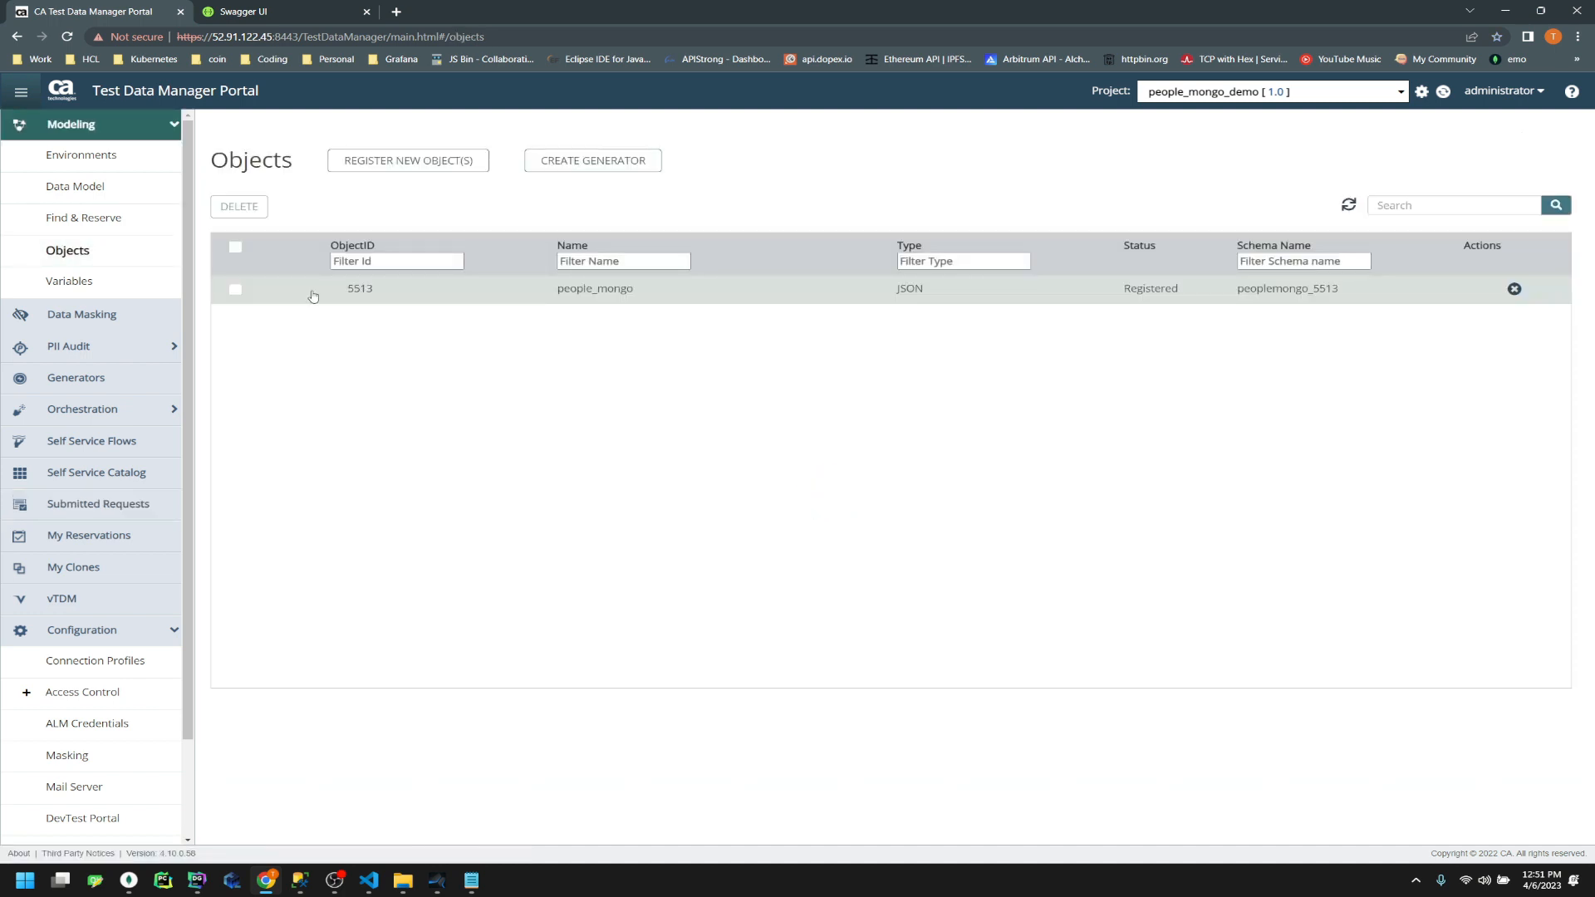
{"action": "left_click", "coordinate": [235, 289]}
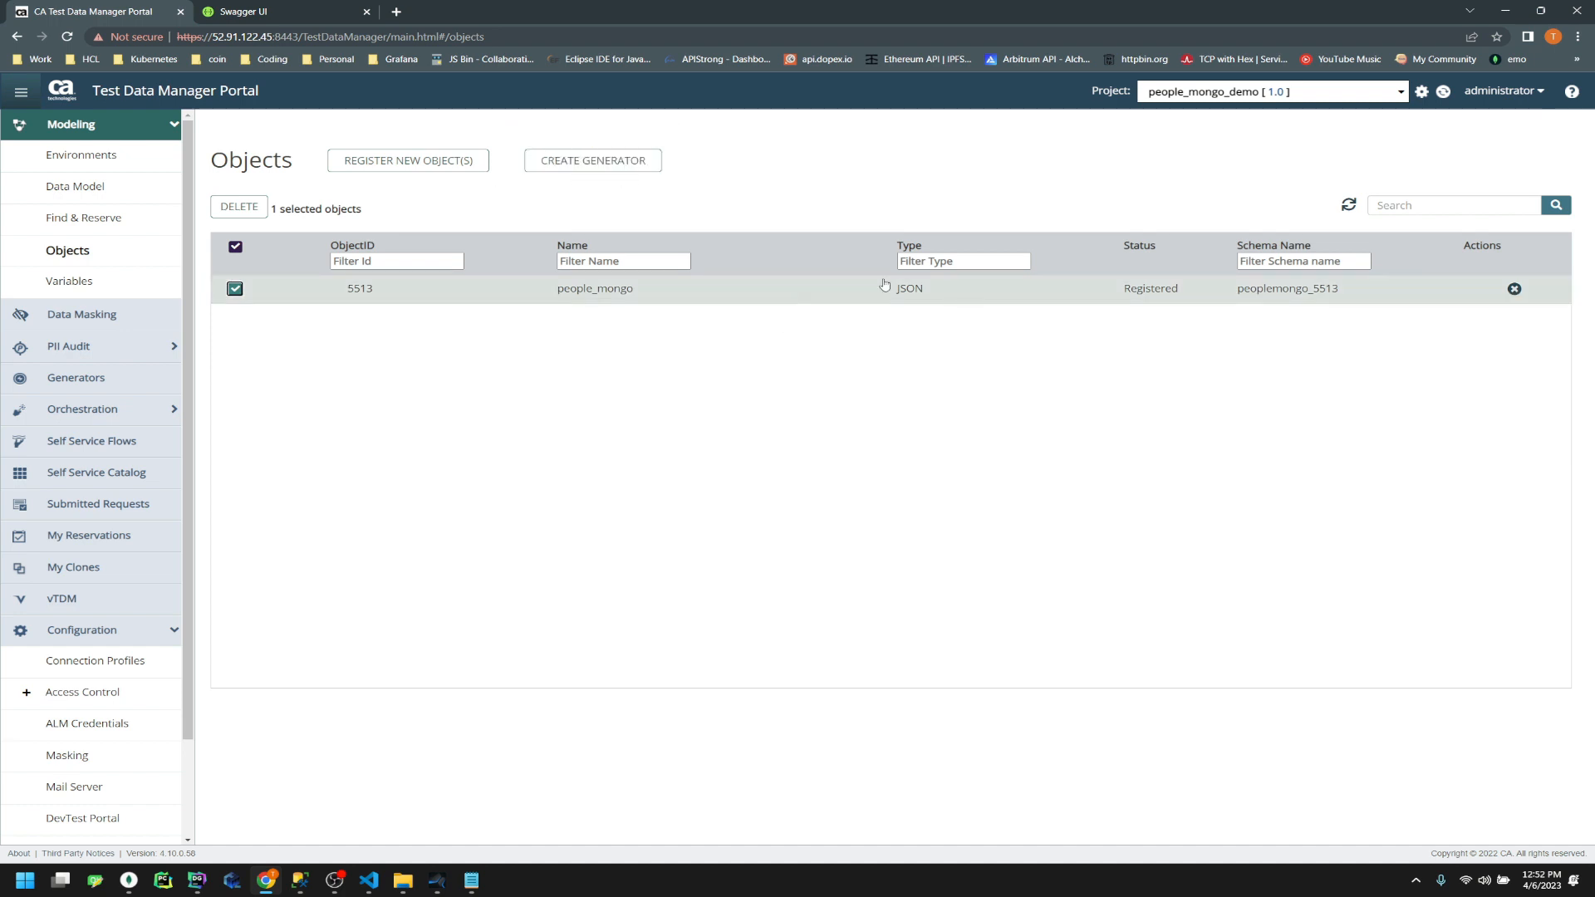
{"action": "left_click", "coordinate": [609, 167]}
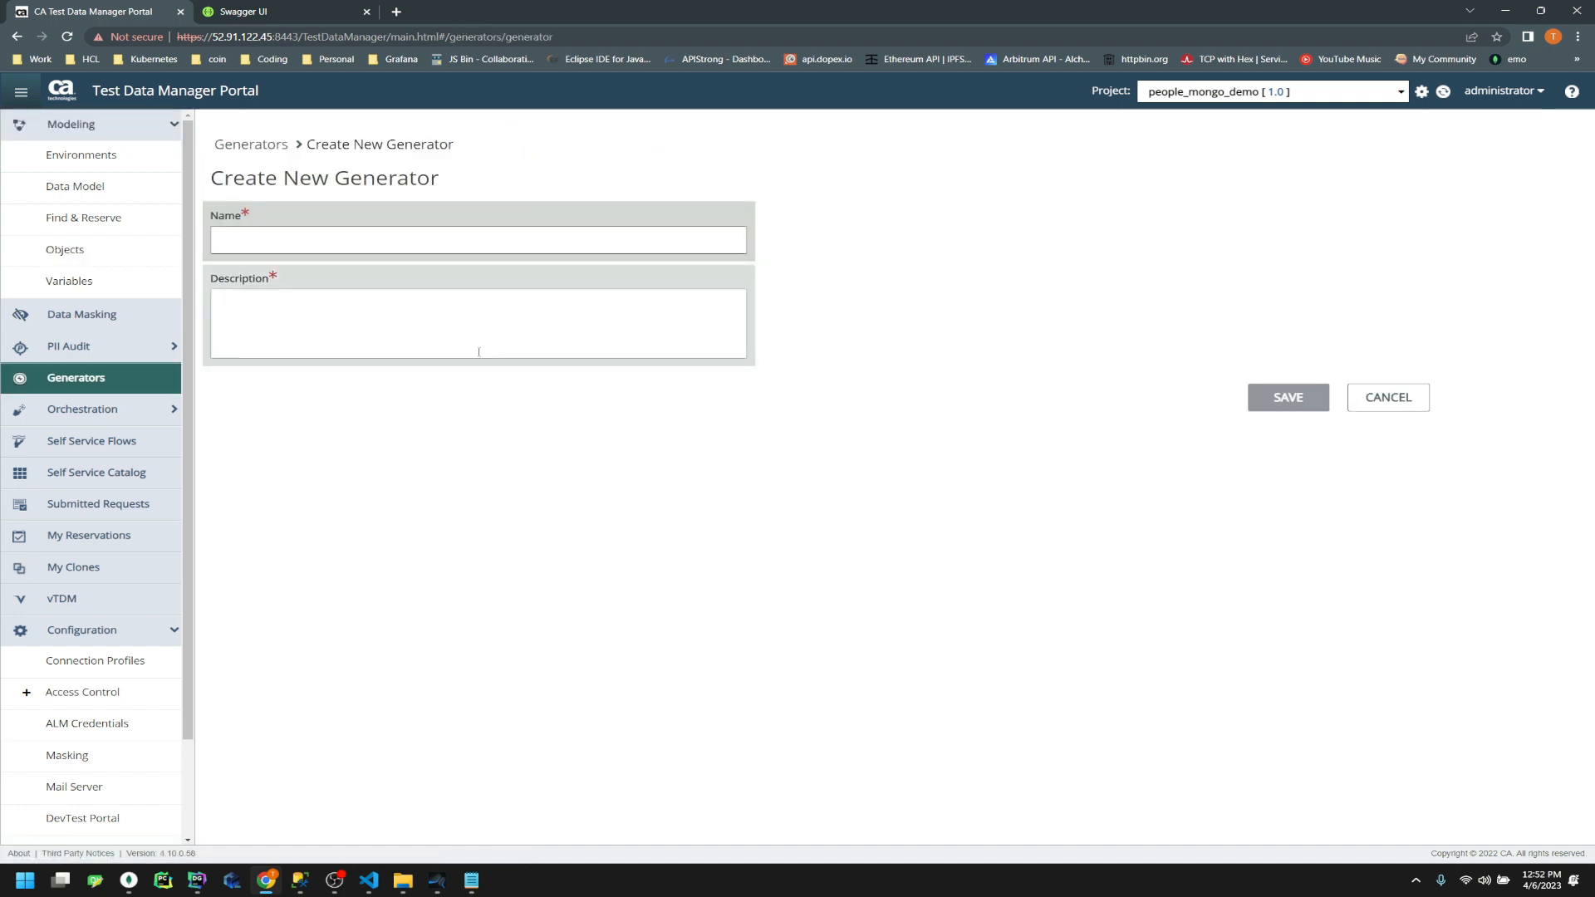
{"action": "key", "text": "alt+Left"}
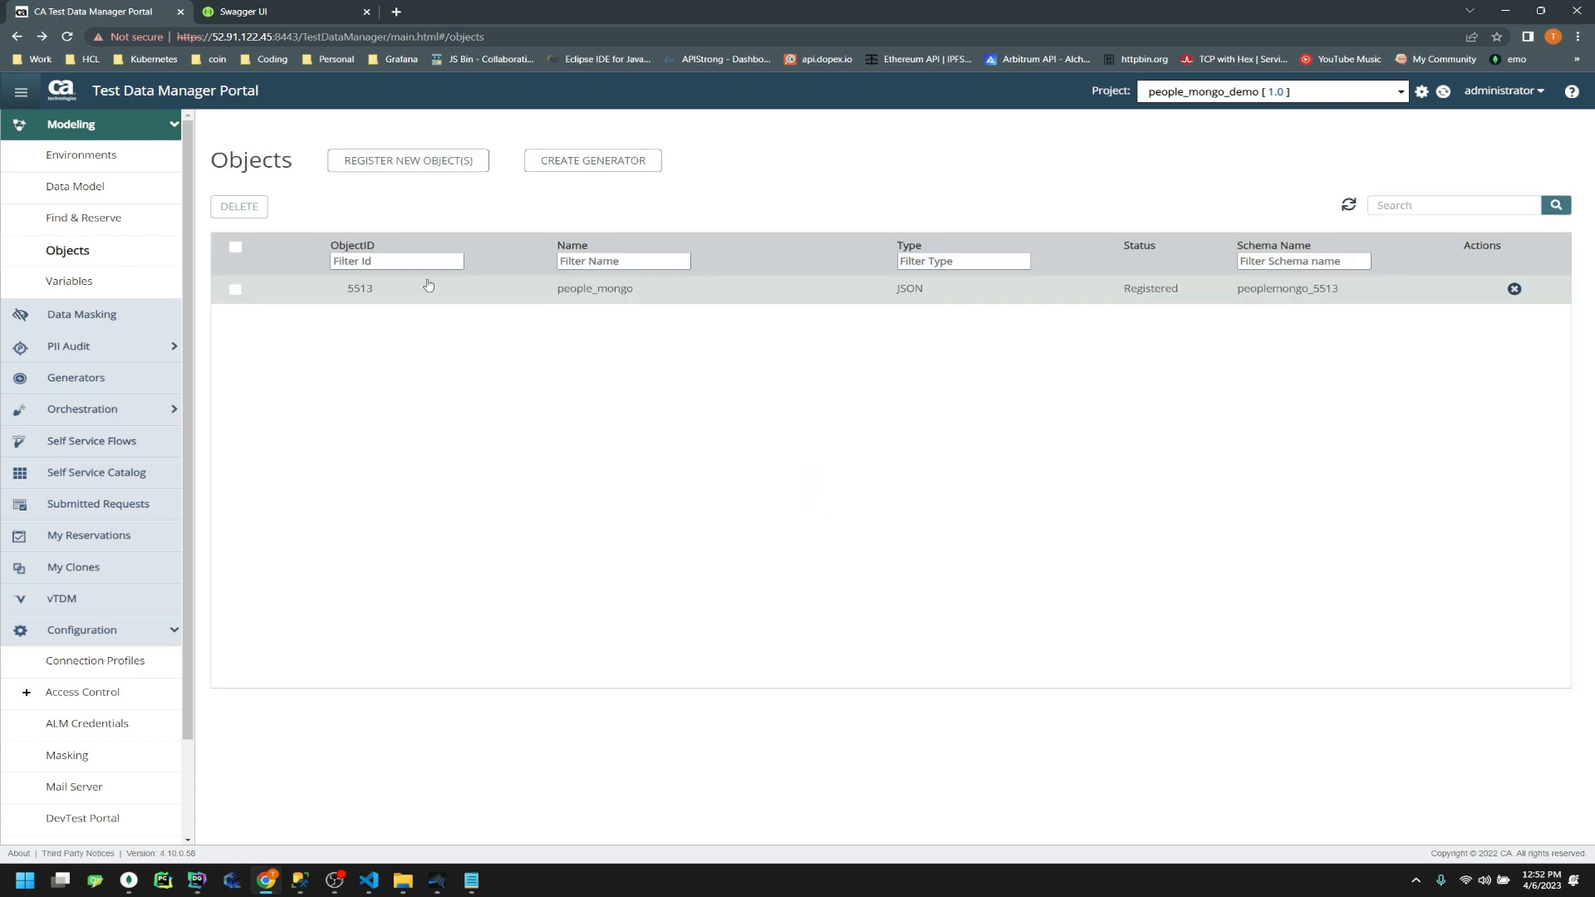
{"action": "left_click", "coordinate": [355, 288]}
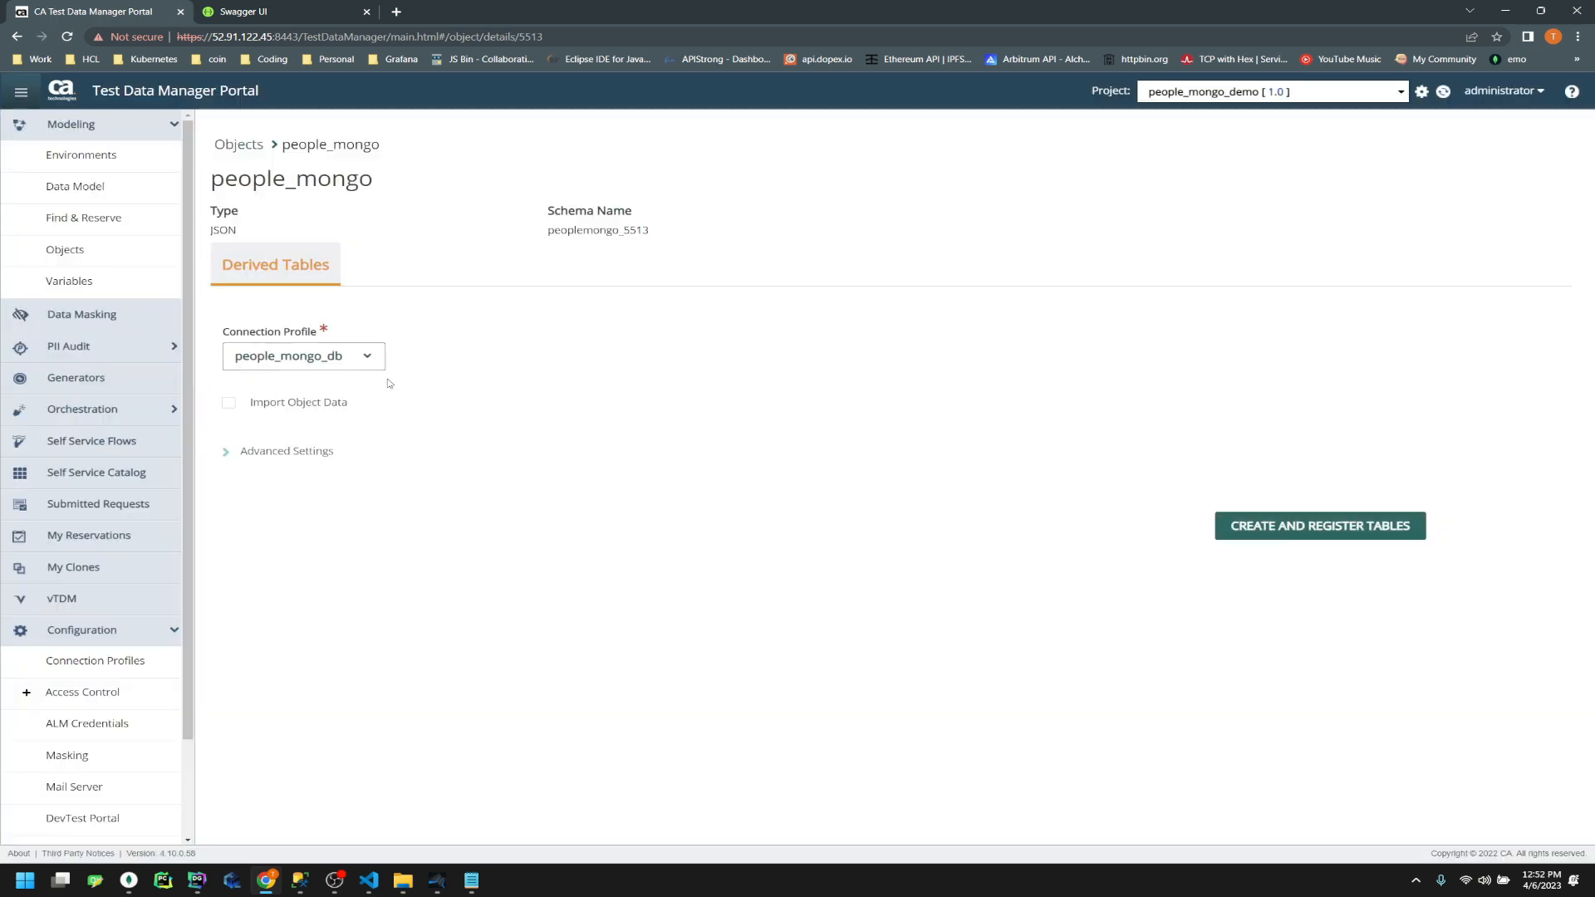
{"action": "double_click", "coordinate": [529, 37]}
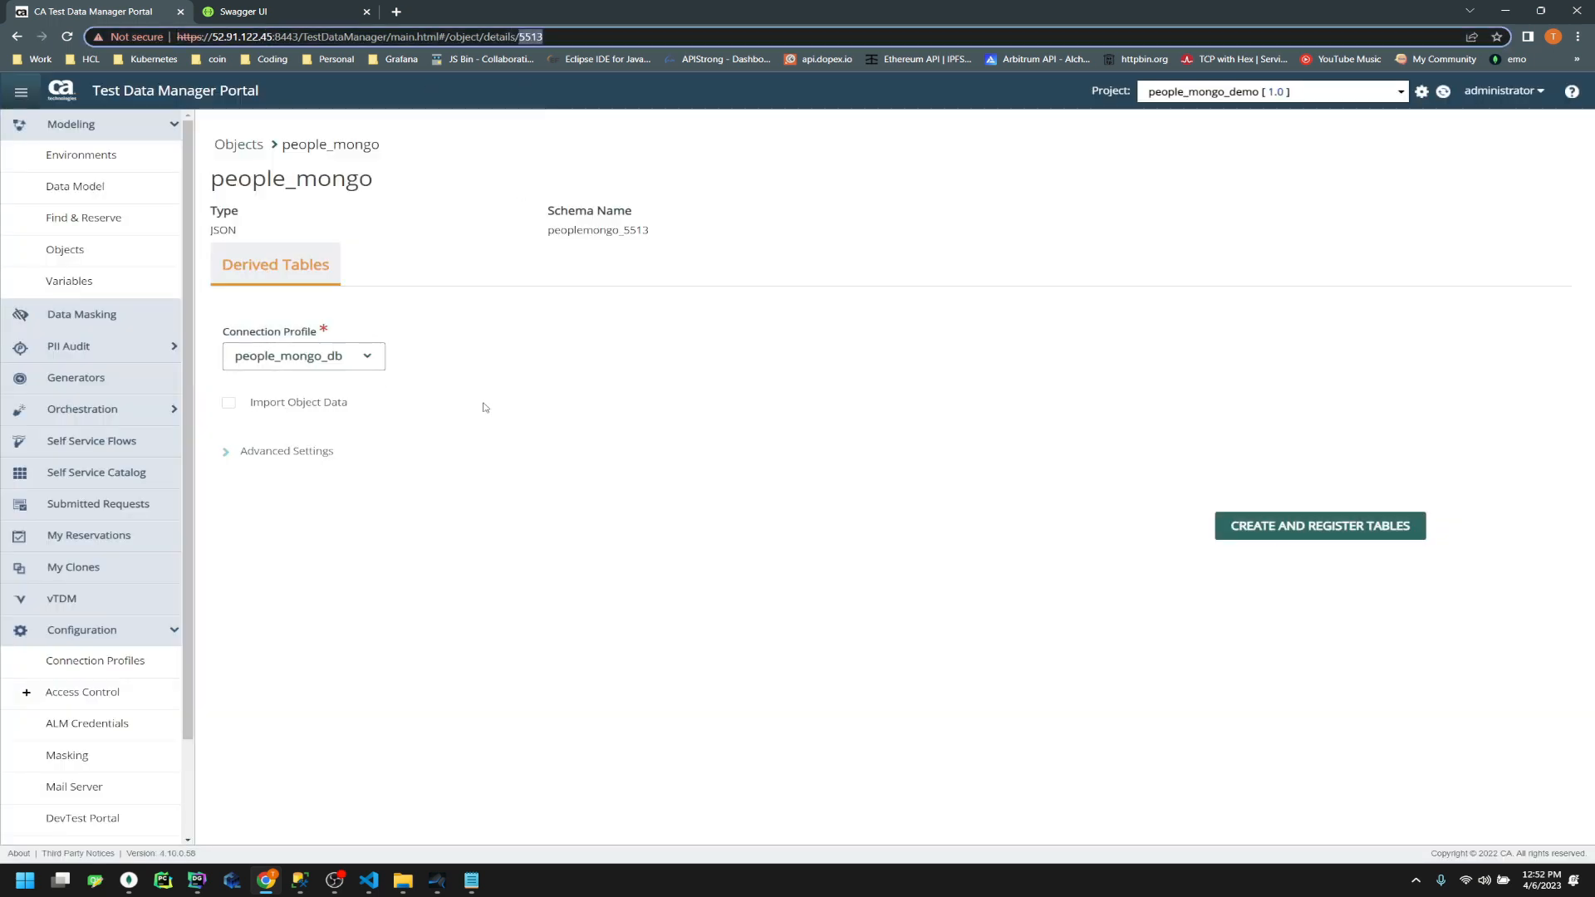
{"action": "left_click", "coordinate": [471, 879]}
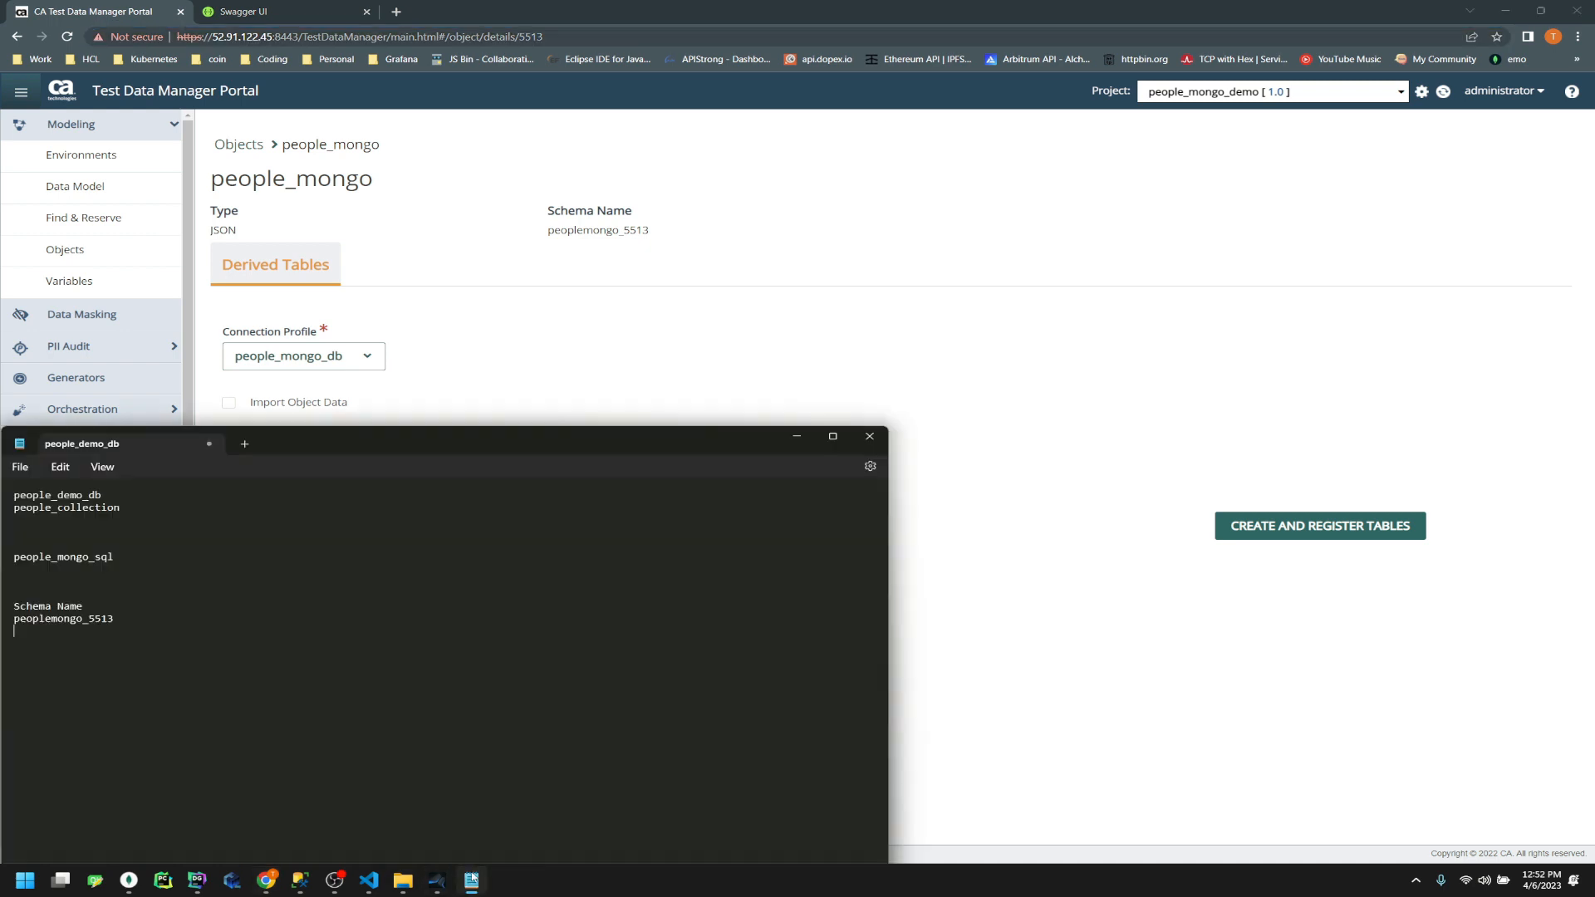
Add the line objectid -> 5513 to the people_demo_db notes in Notepad
{"action": "left_click_drag", "start_coordinate": [492, 442], "coordinate": [934, 262]}
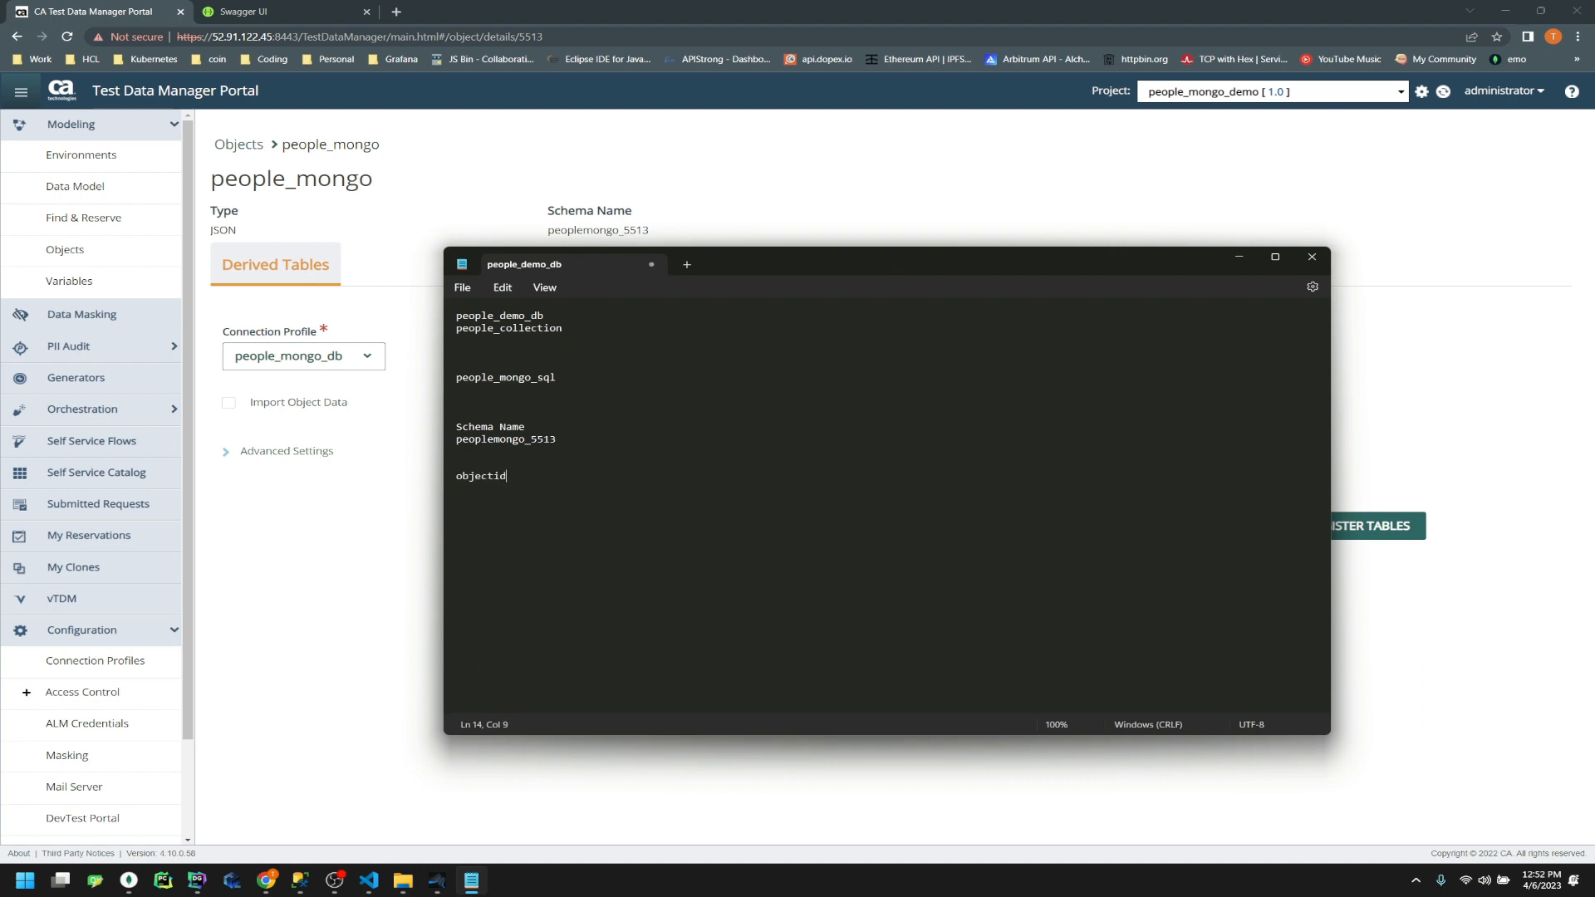
{"action": "type", "text": "5513"}
{"action": "key", "text": "Return"}
{"action": "left_click", "coordinate": [367, 572]}
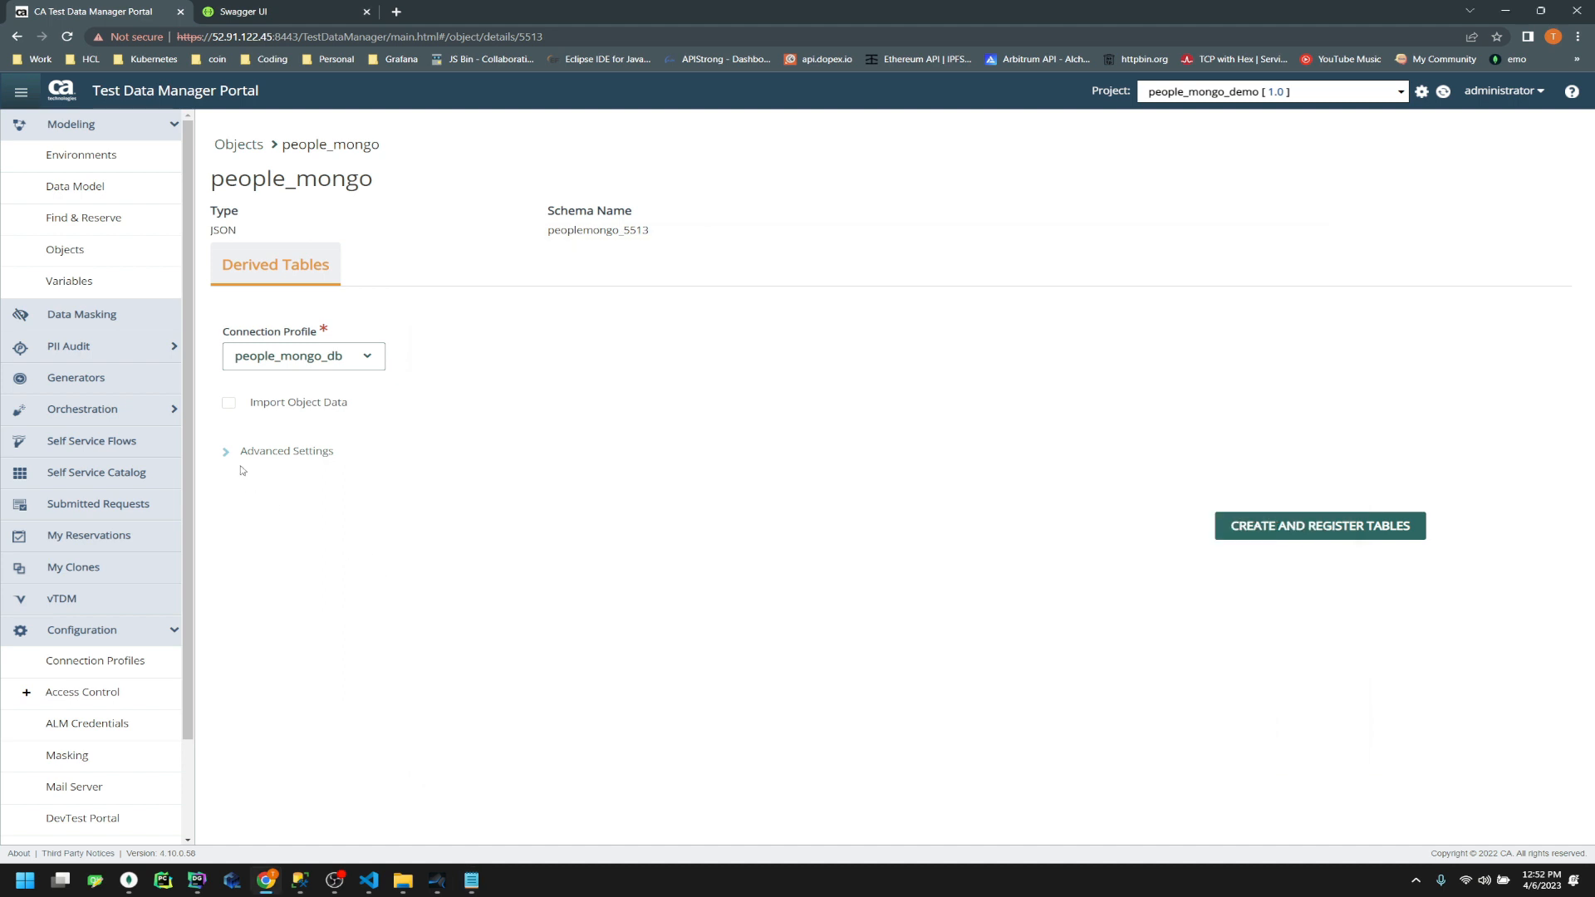
Create generator make_people for object 5513 with the description 'this is a demo'
{"action": "left_click", "coordinate": [238, 145]}
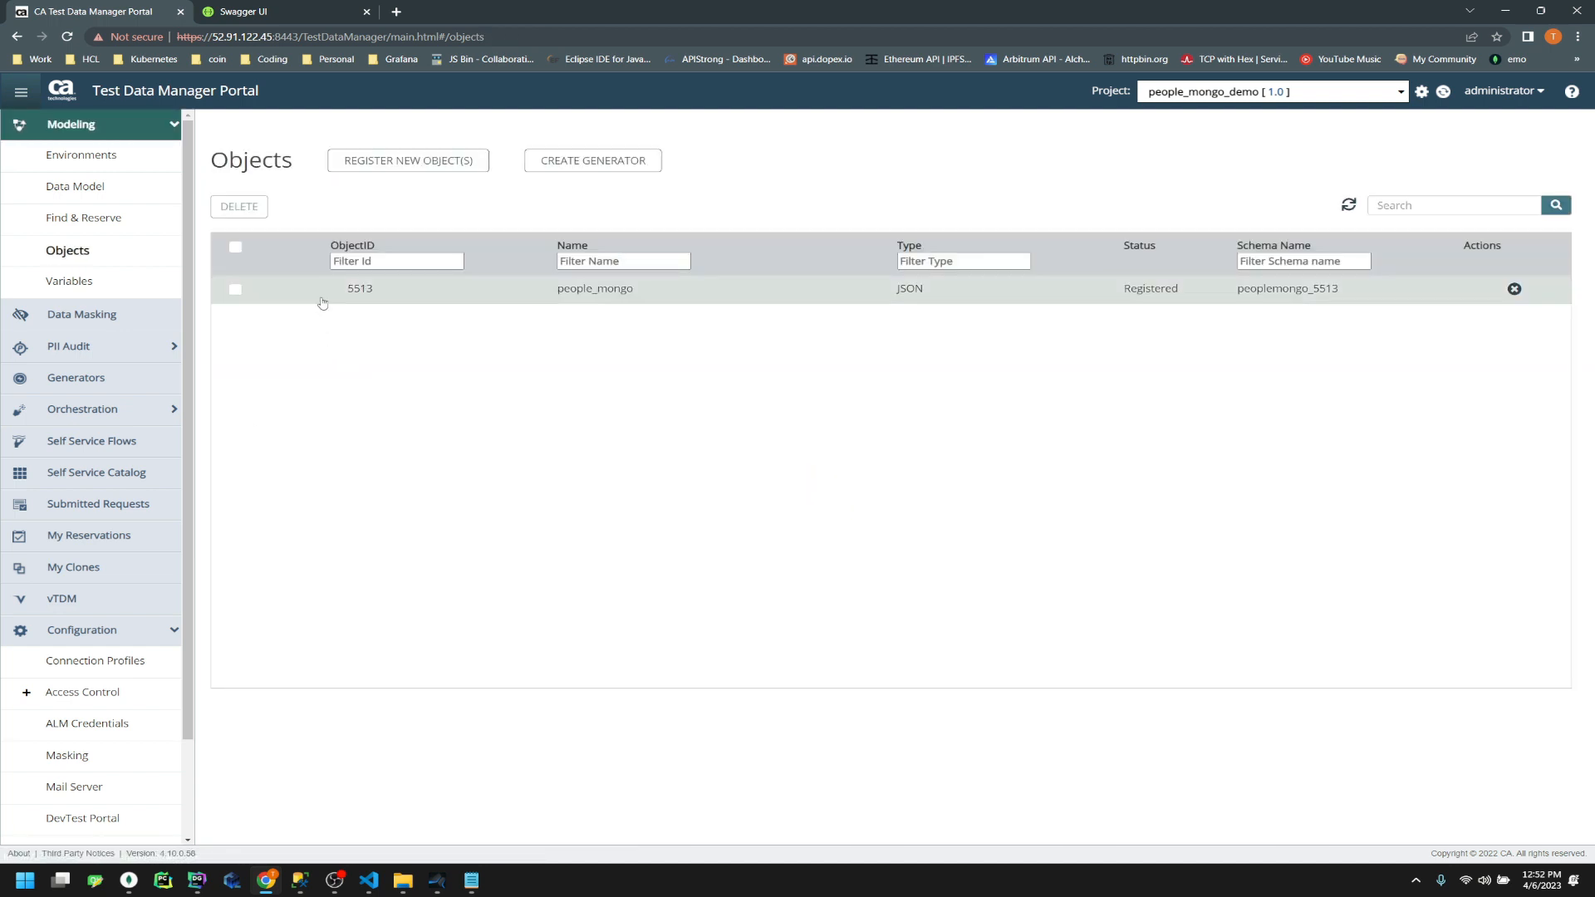
{"action": "left_click", "coordinate": [236, 289]}
{"action": "left_click", "coordinate": [615, 166]}
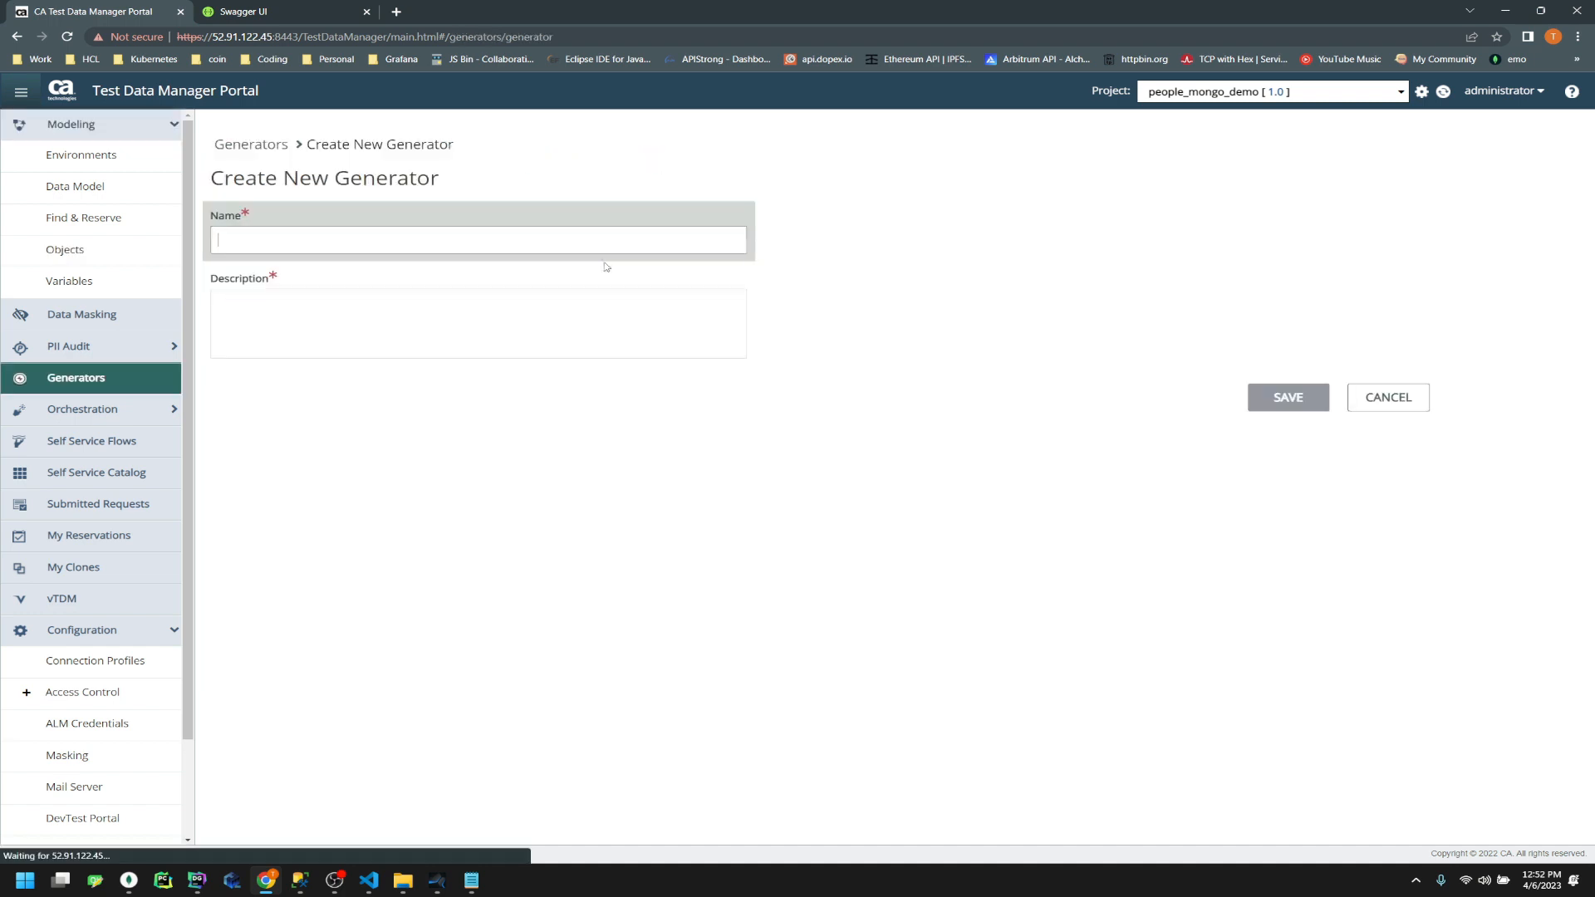
{"action": "type", "text": "make p"}
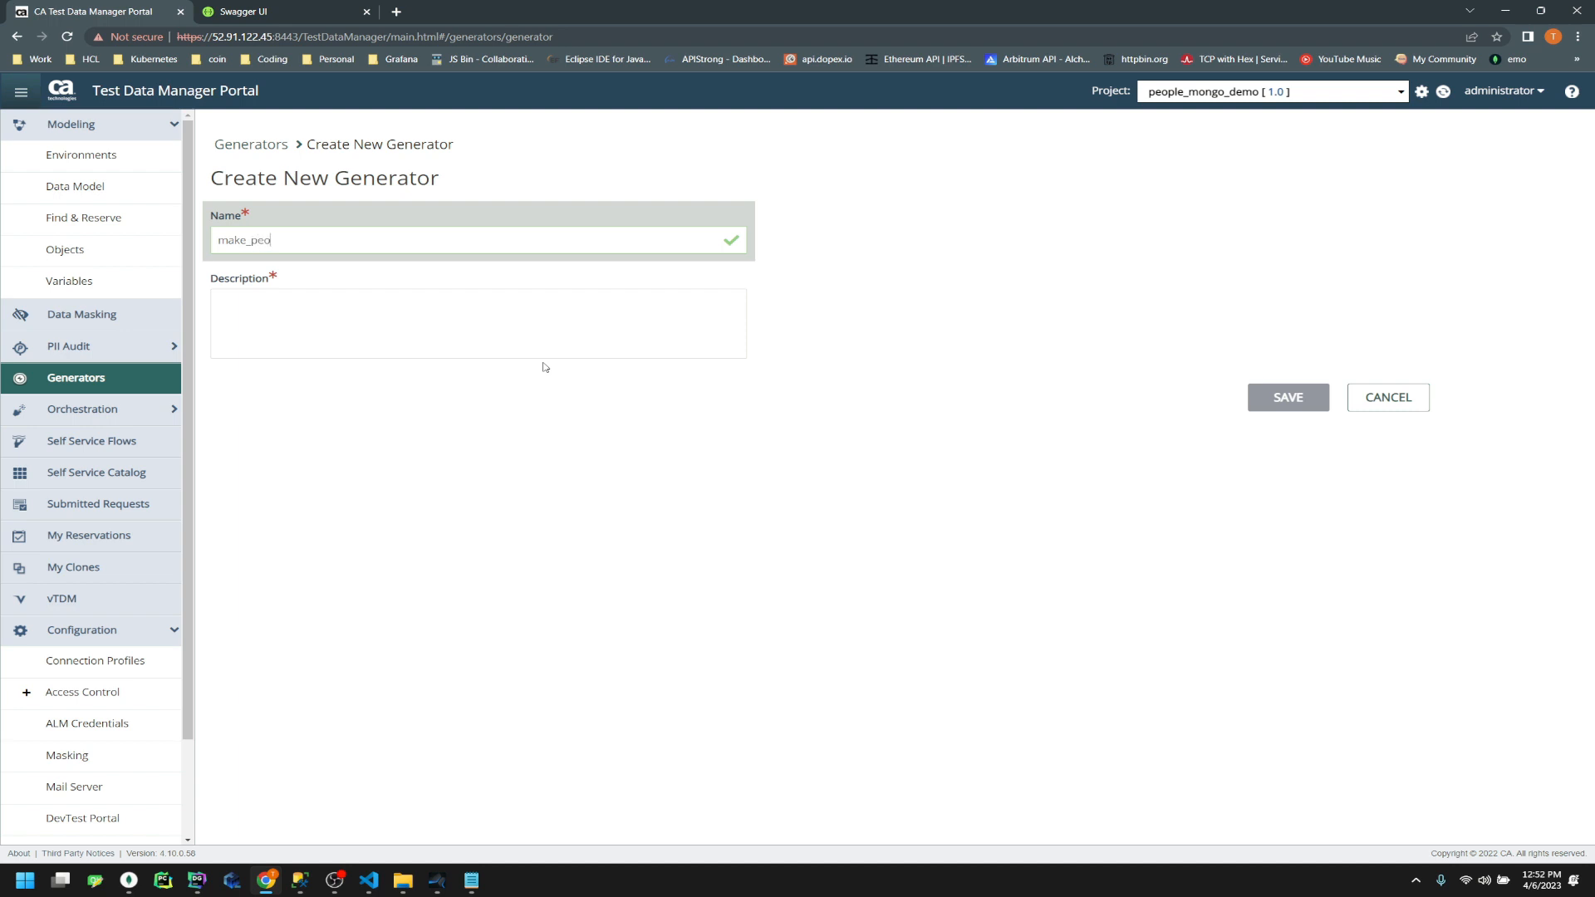
{"action": "key", "text": "Tab"}
{"action": "type", "text": "thi"}
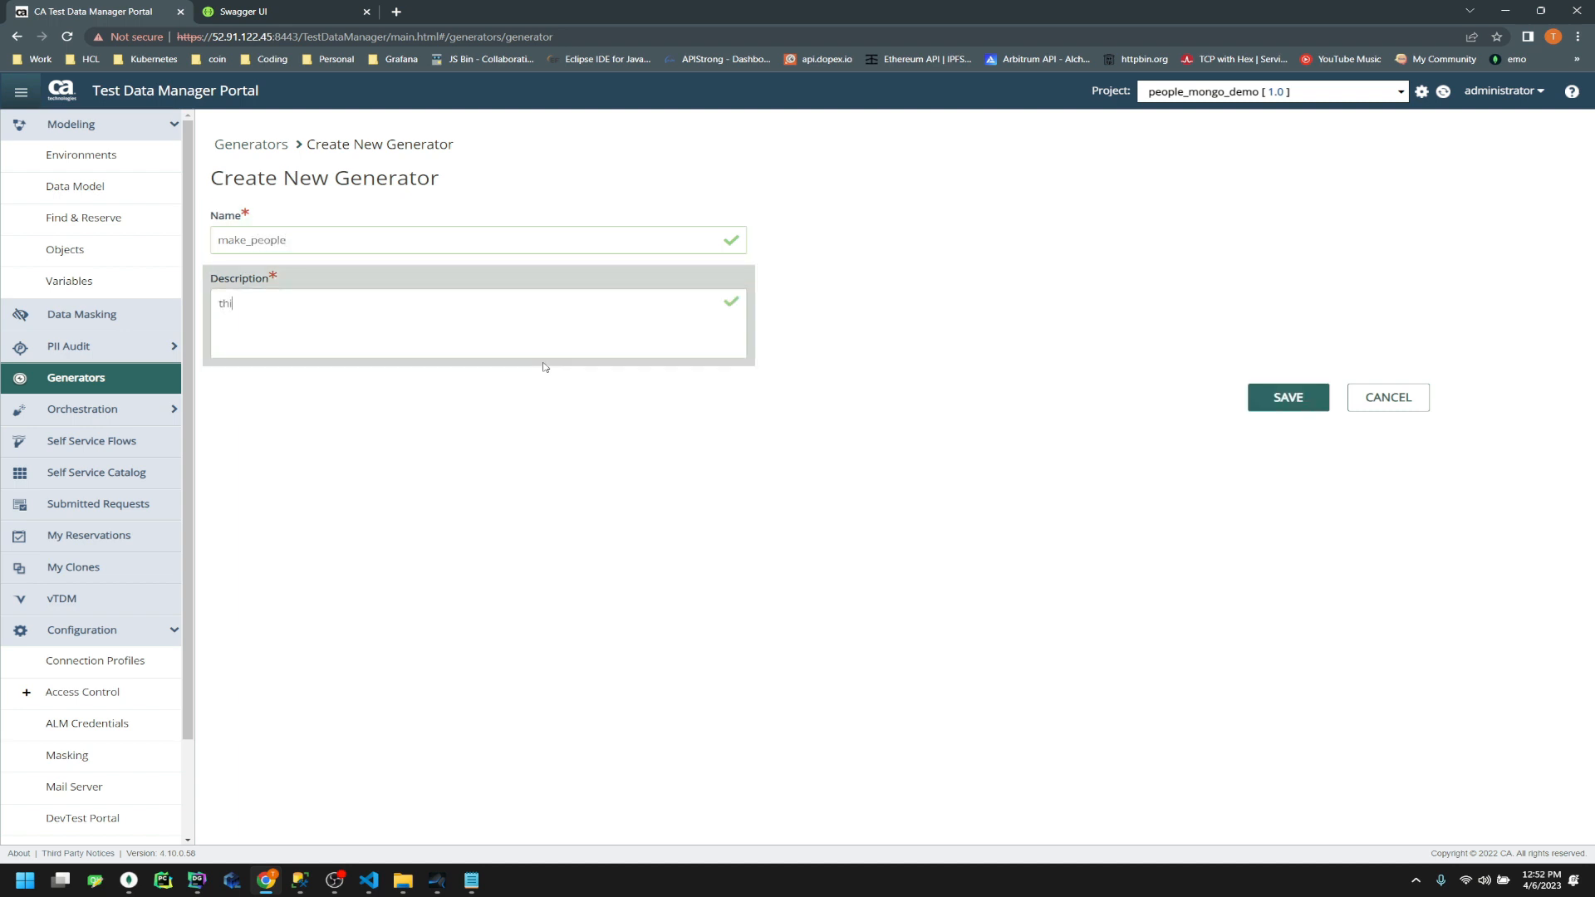
{"action": "type", "text": "s is a demo"}
{"action": "left_click", "coordinate": [1301, 399]}
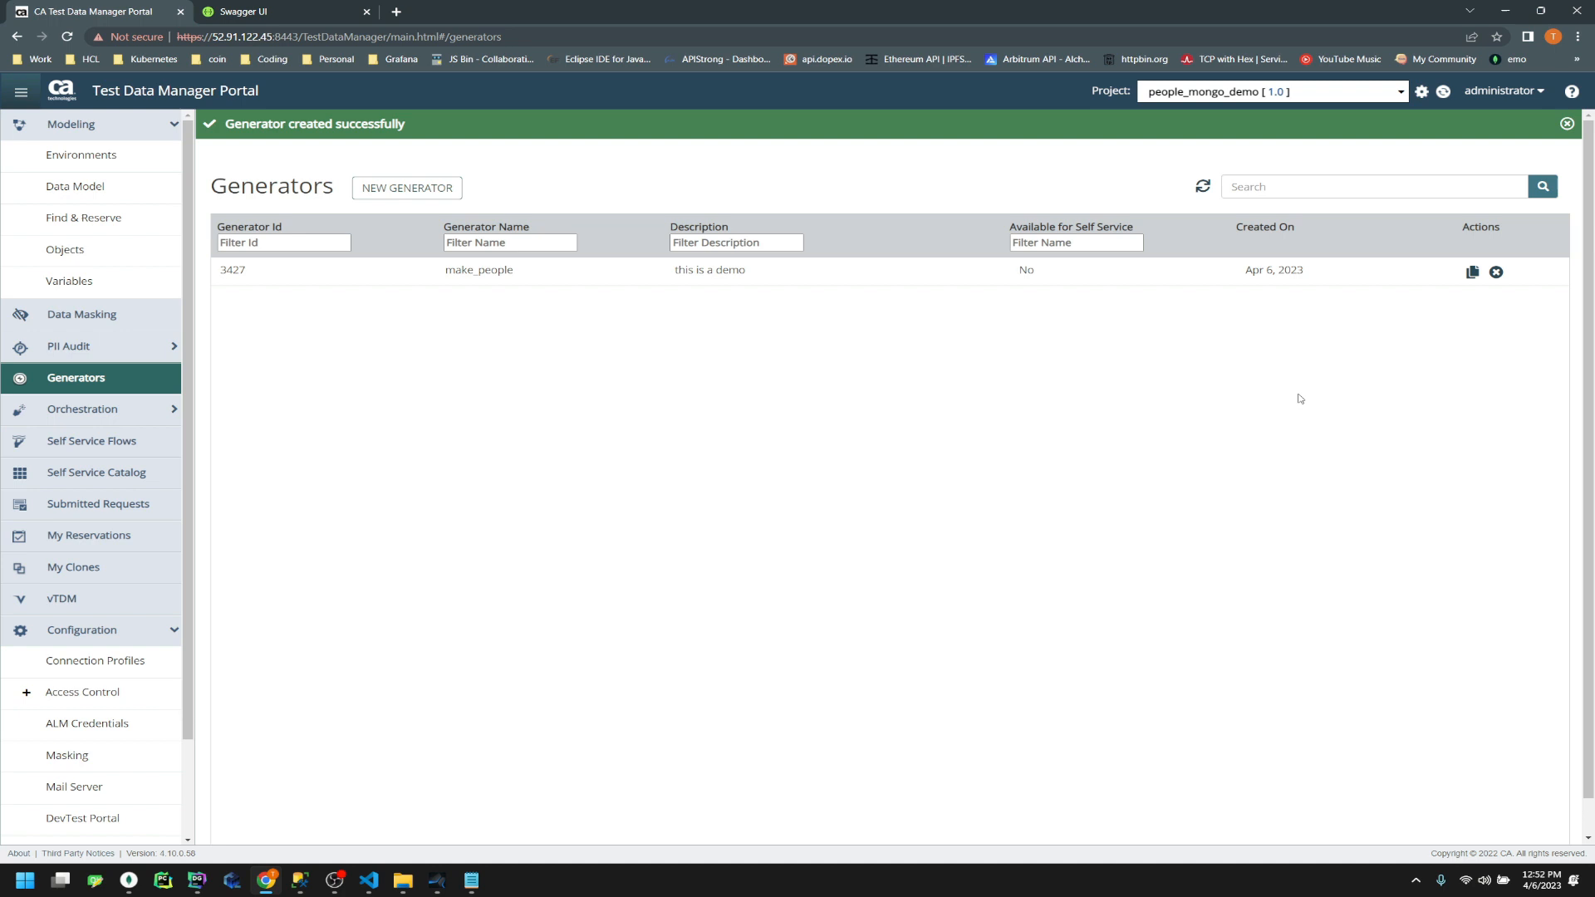
Review the make_people generator definition, then return to the Generators list
{"action": "left_click", "coordinate": [507, 272]}
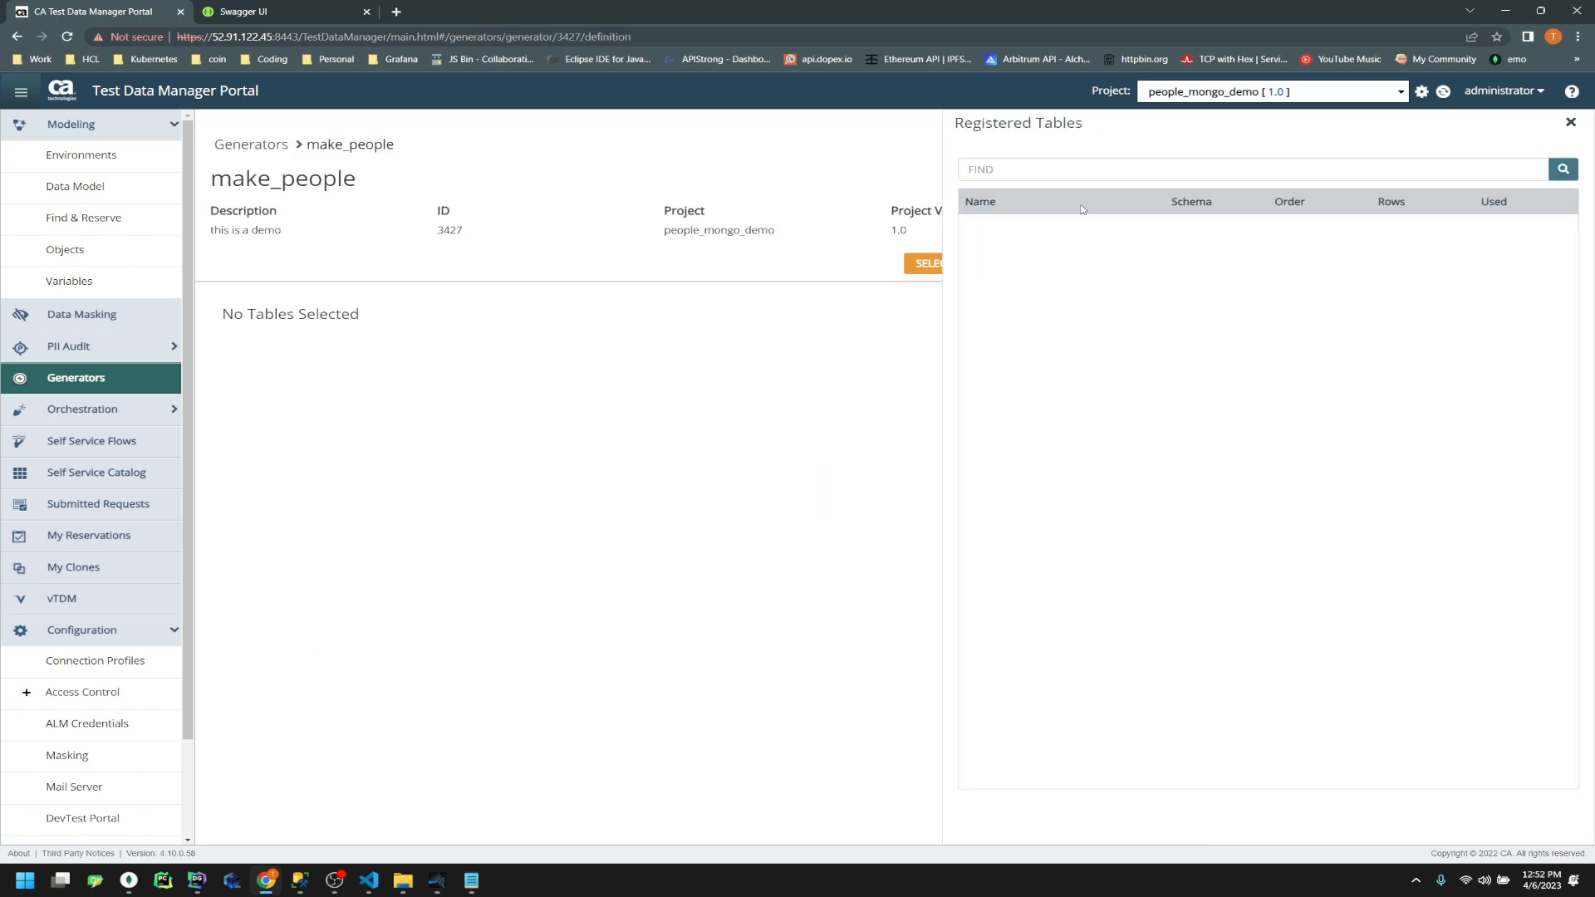
{"action": "left_click", "coordinate": [860, 424]}
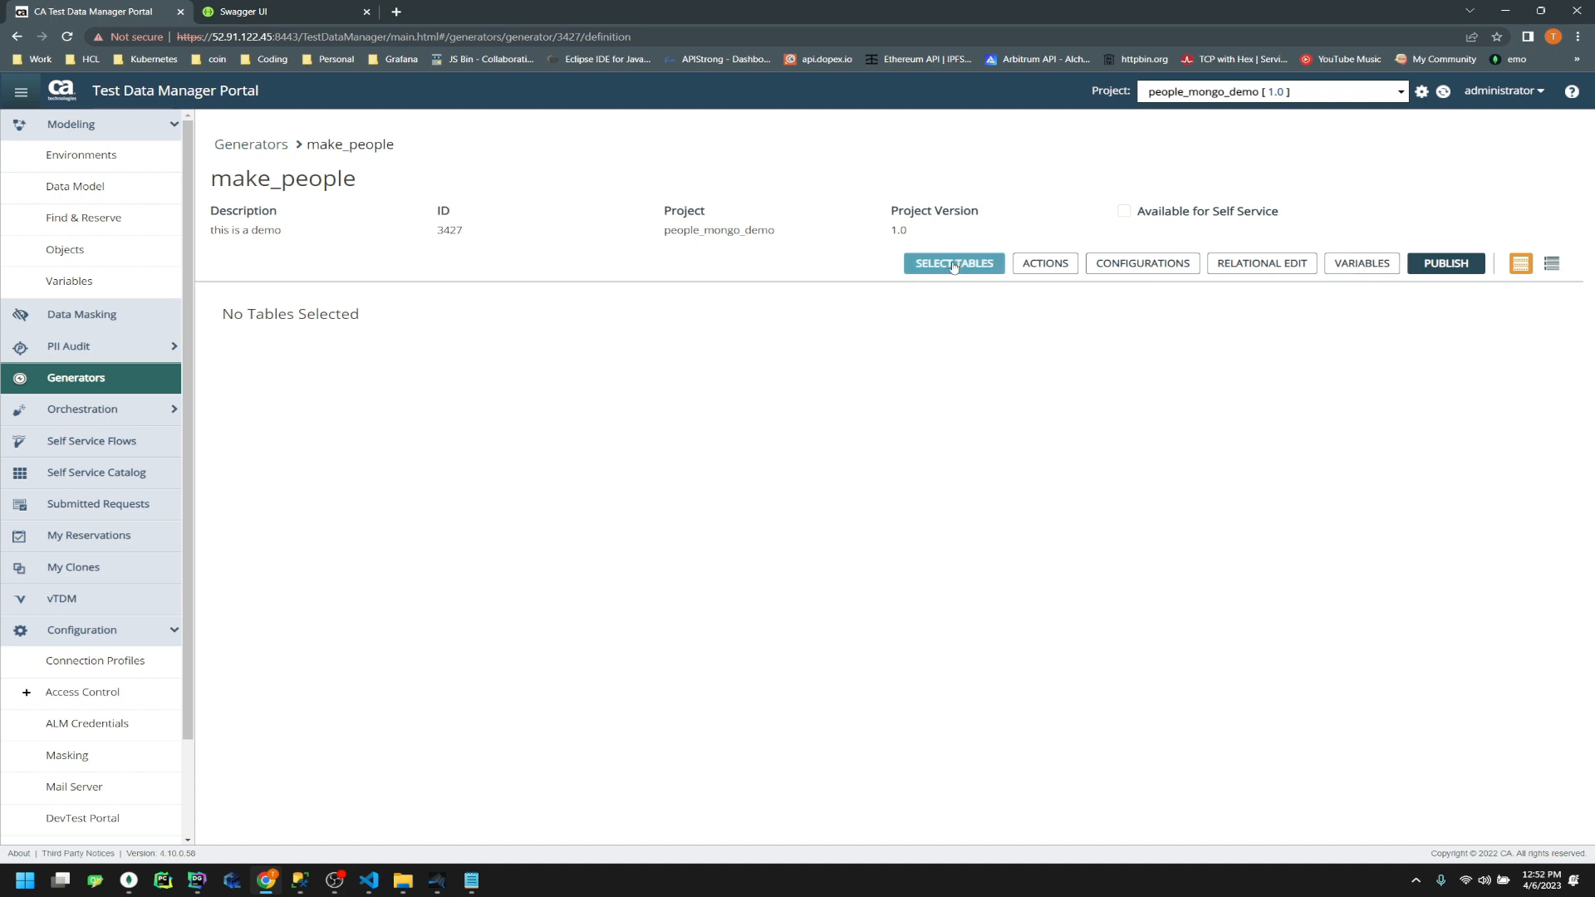
{"action": "left_click", "coordinate": [252, 148]}
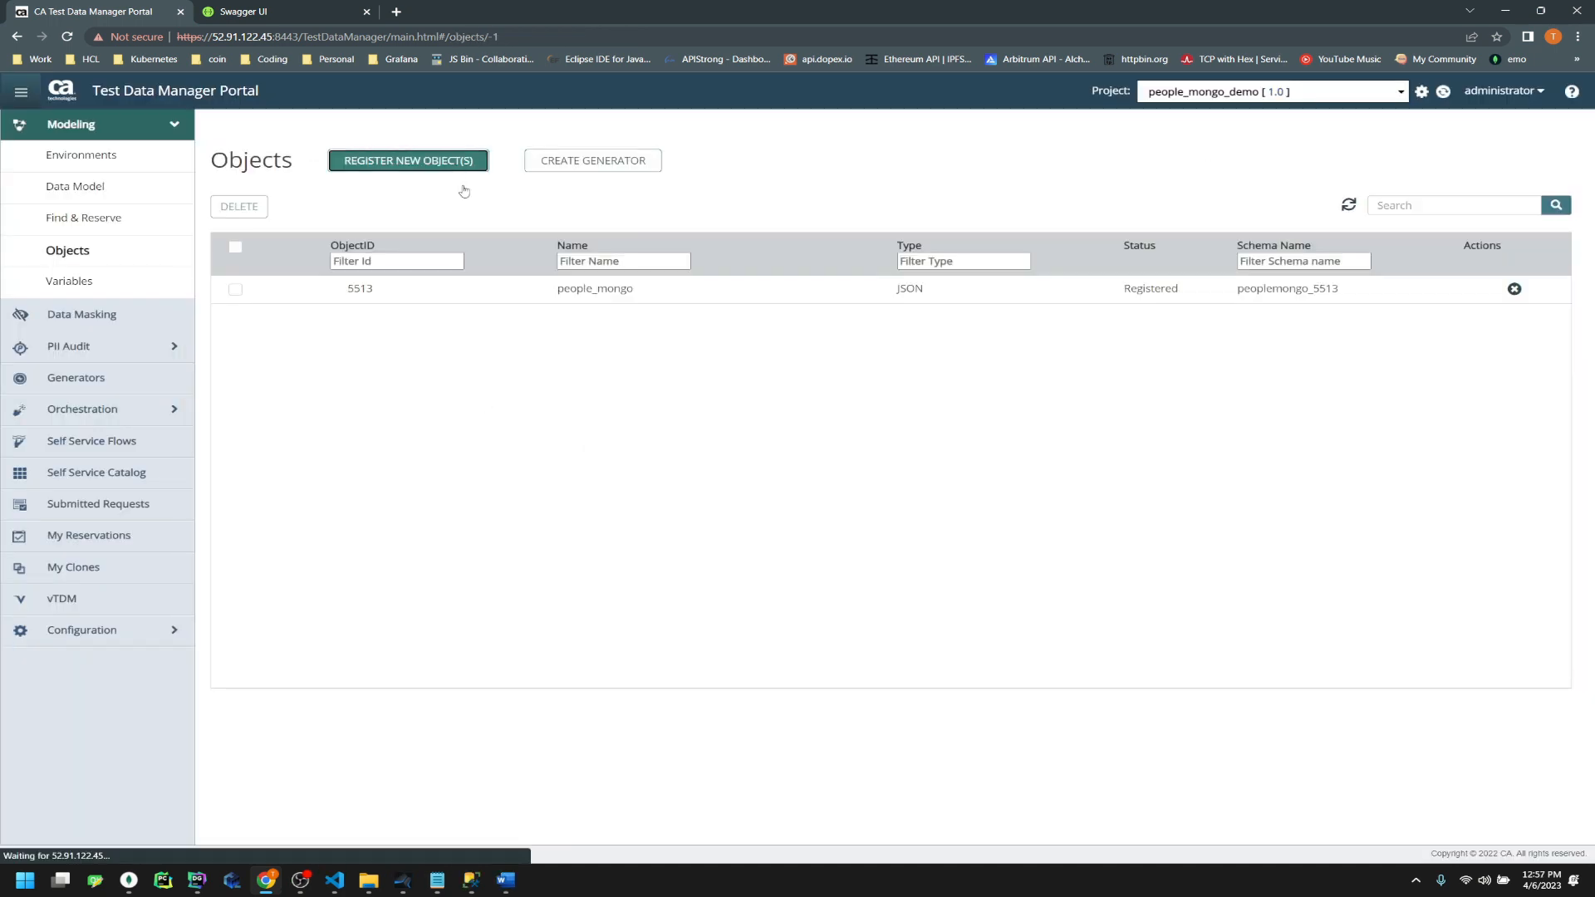
Register JSON object people_mongo2 from people_downloaded.json and open its details page
{"action": "left_click", "coordinate": [457, 170]}
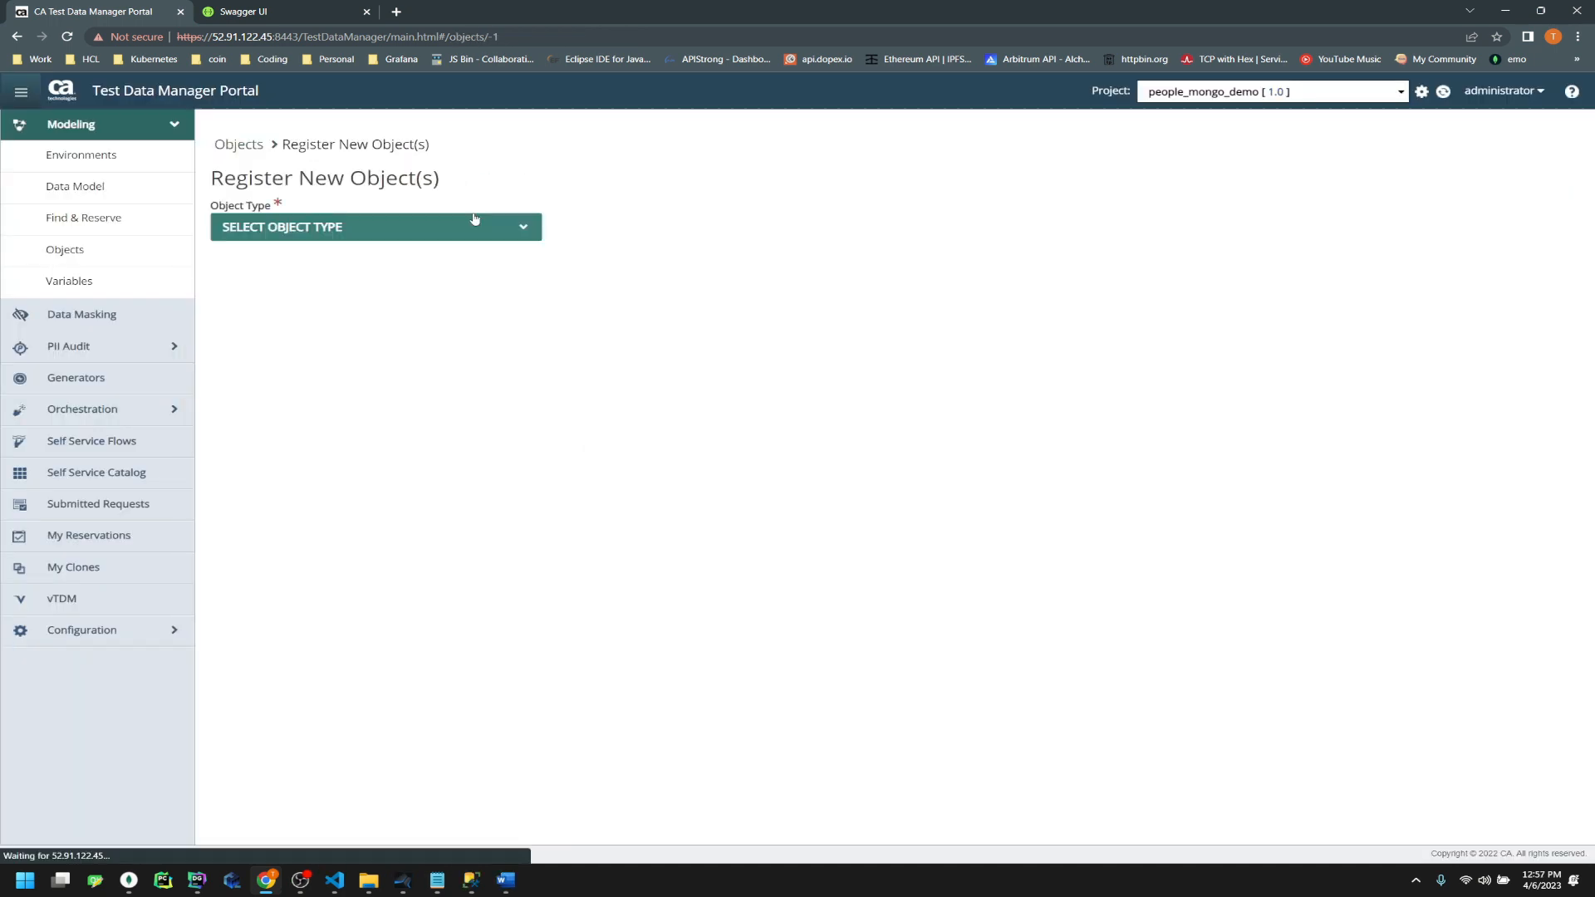
{"action": "left_click", "coordinate": [452, 227]}
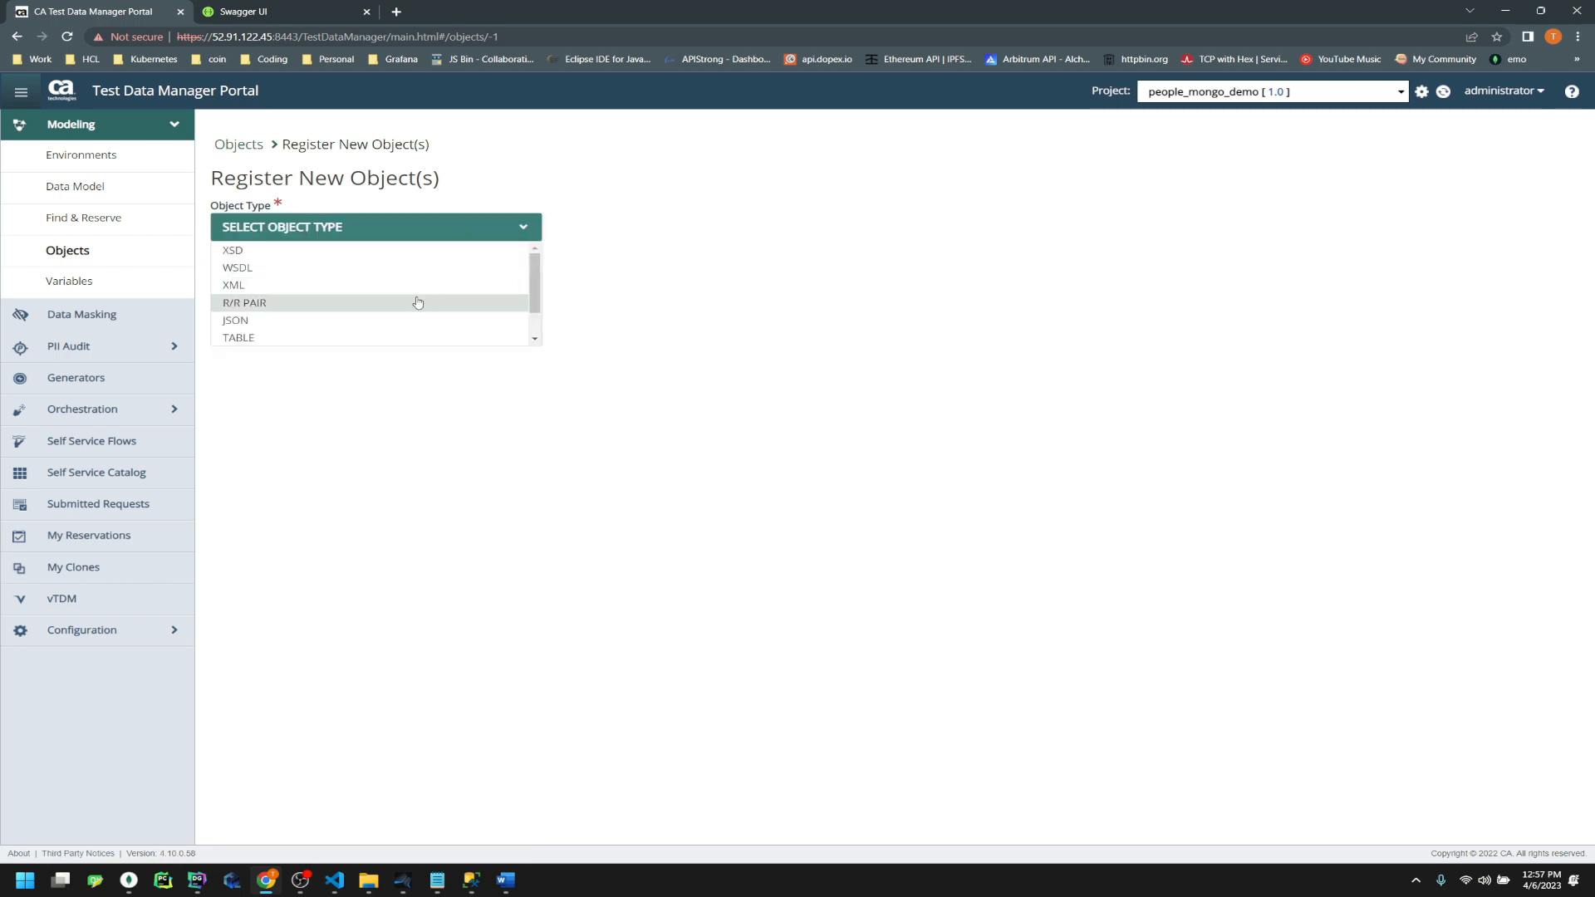
{"action": "left_click", "coordinate": [401, 319]}
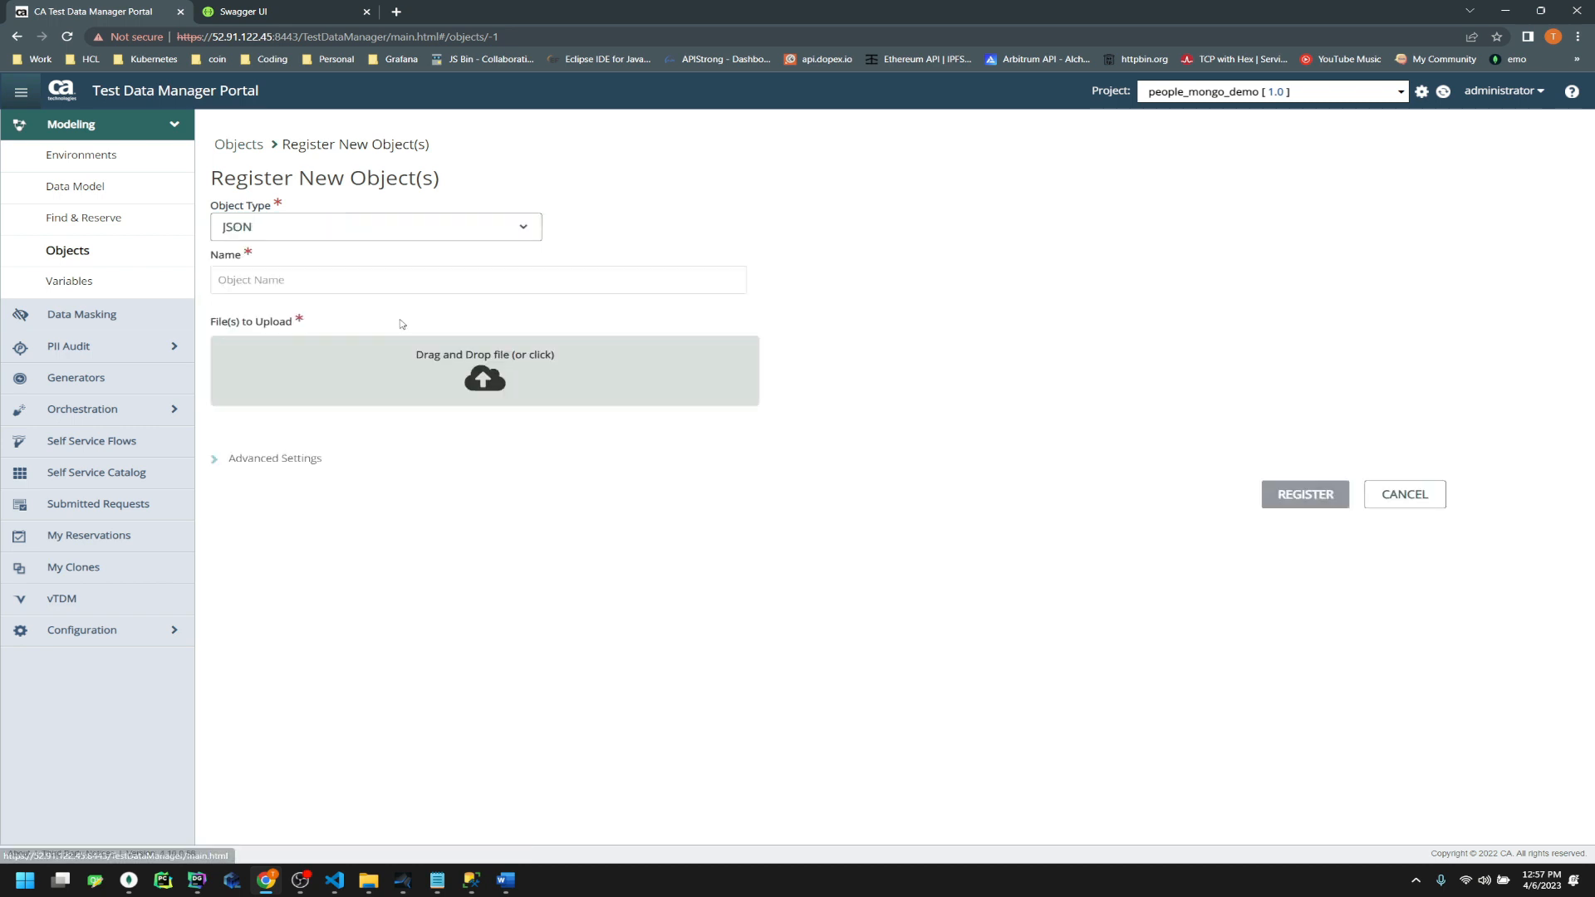
{"action": "left_click", "coordinate": [444, 281]}
{"action": "type", "text": "people_mongo2"}
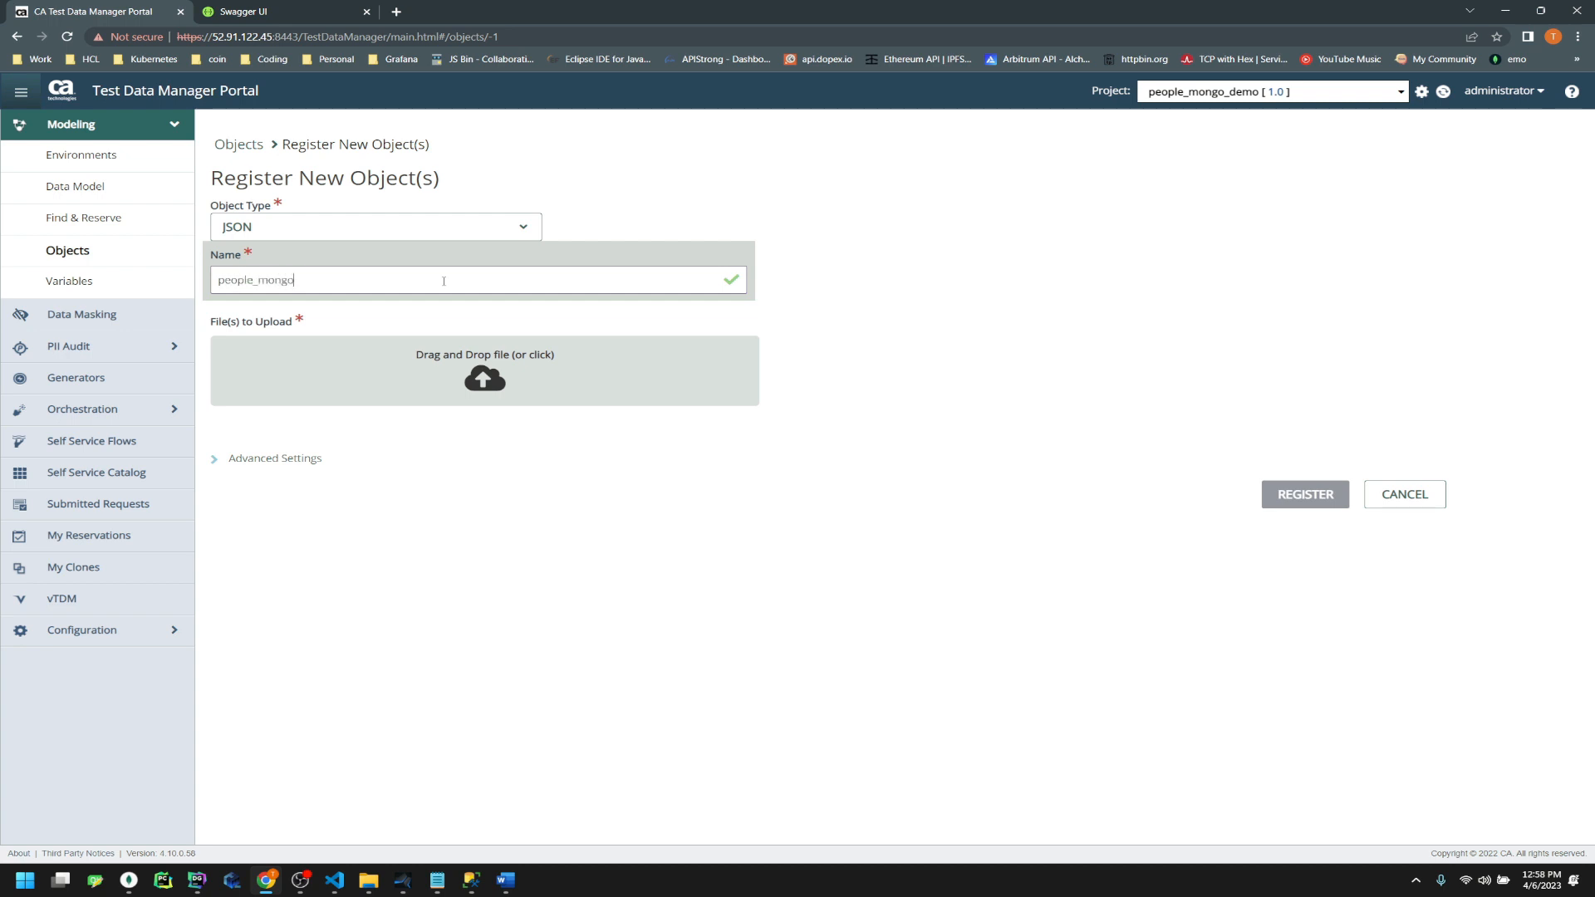
{"action": "left_click", "coordinate": [493, 406]}
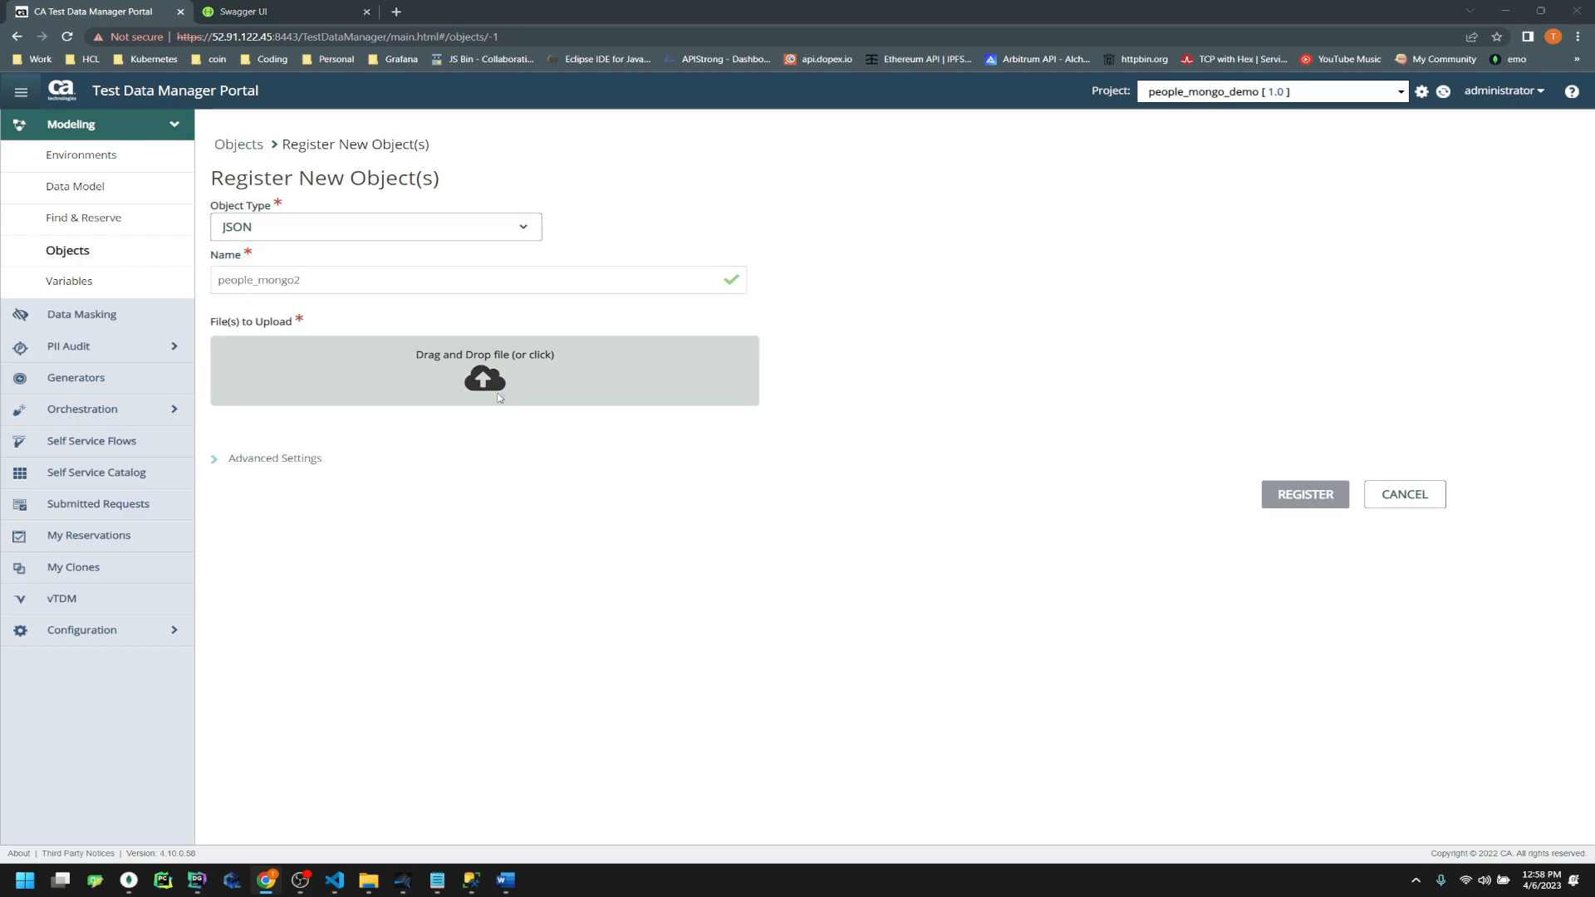
{"action": "double_click", "coordinate": [716, 220]}
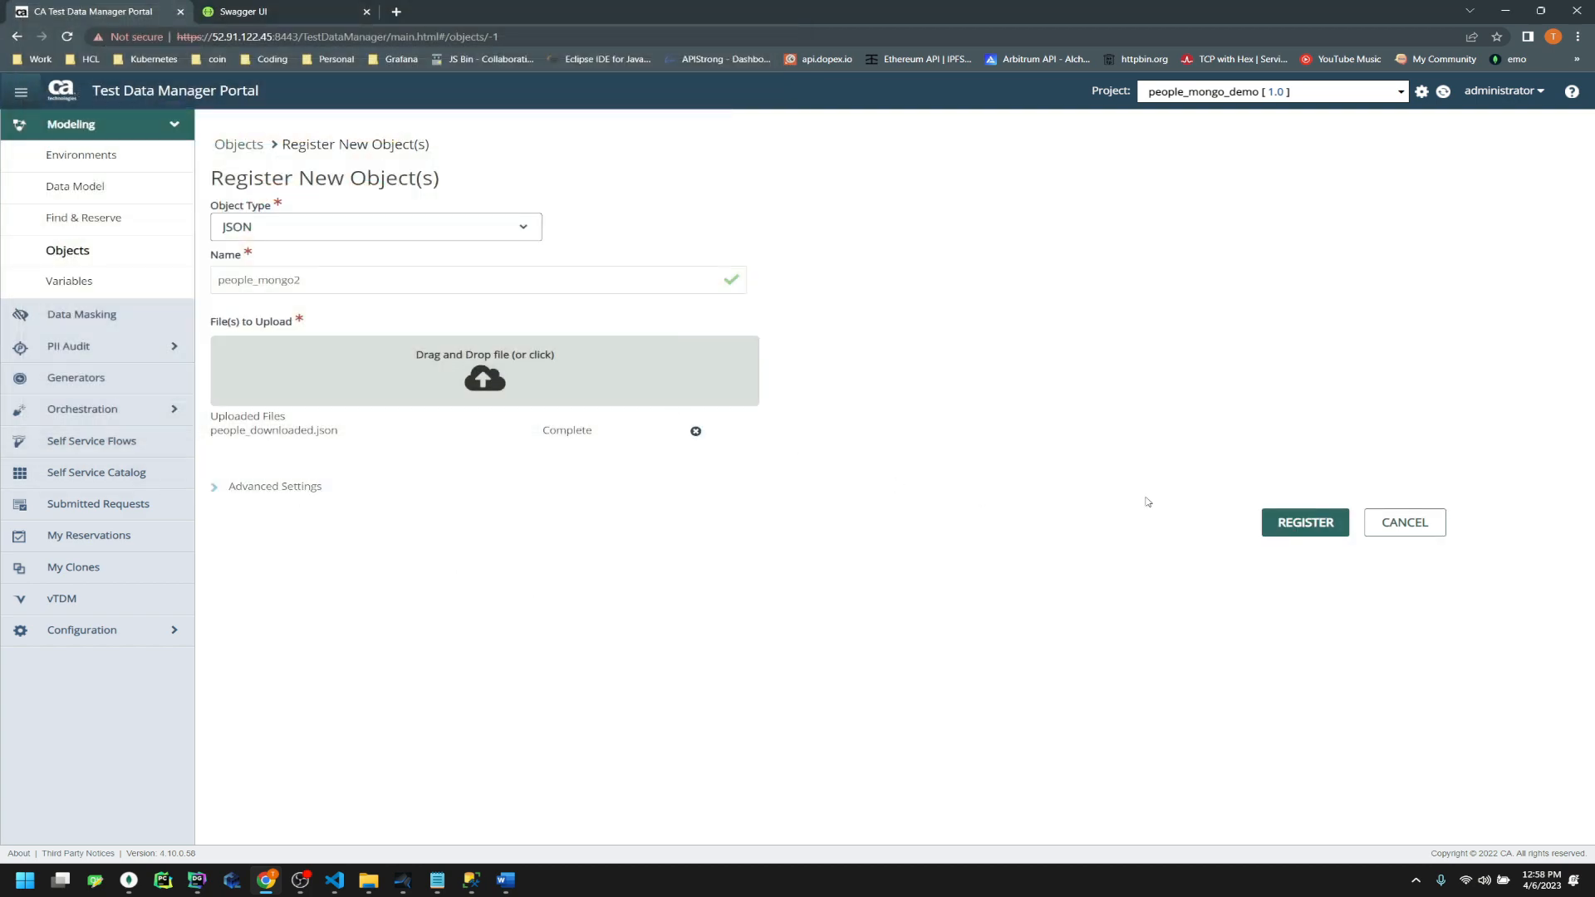
{"action": "left_click", "coordinate": [1288, 523]}
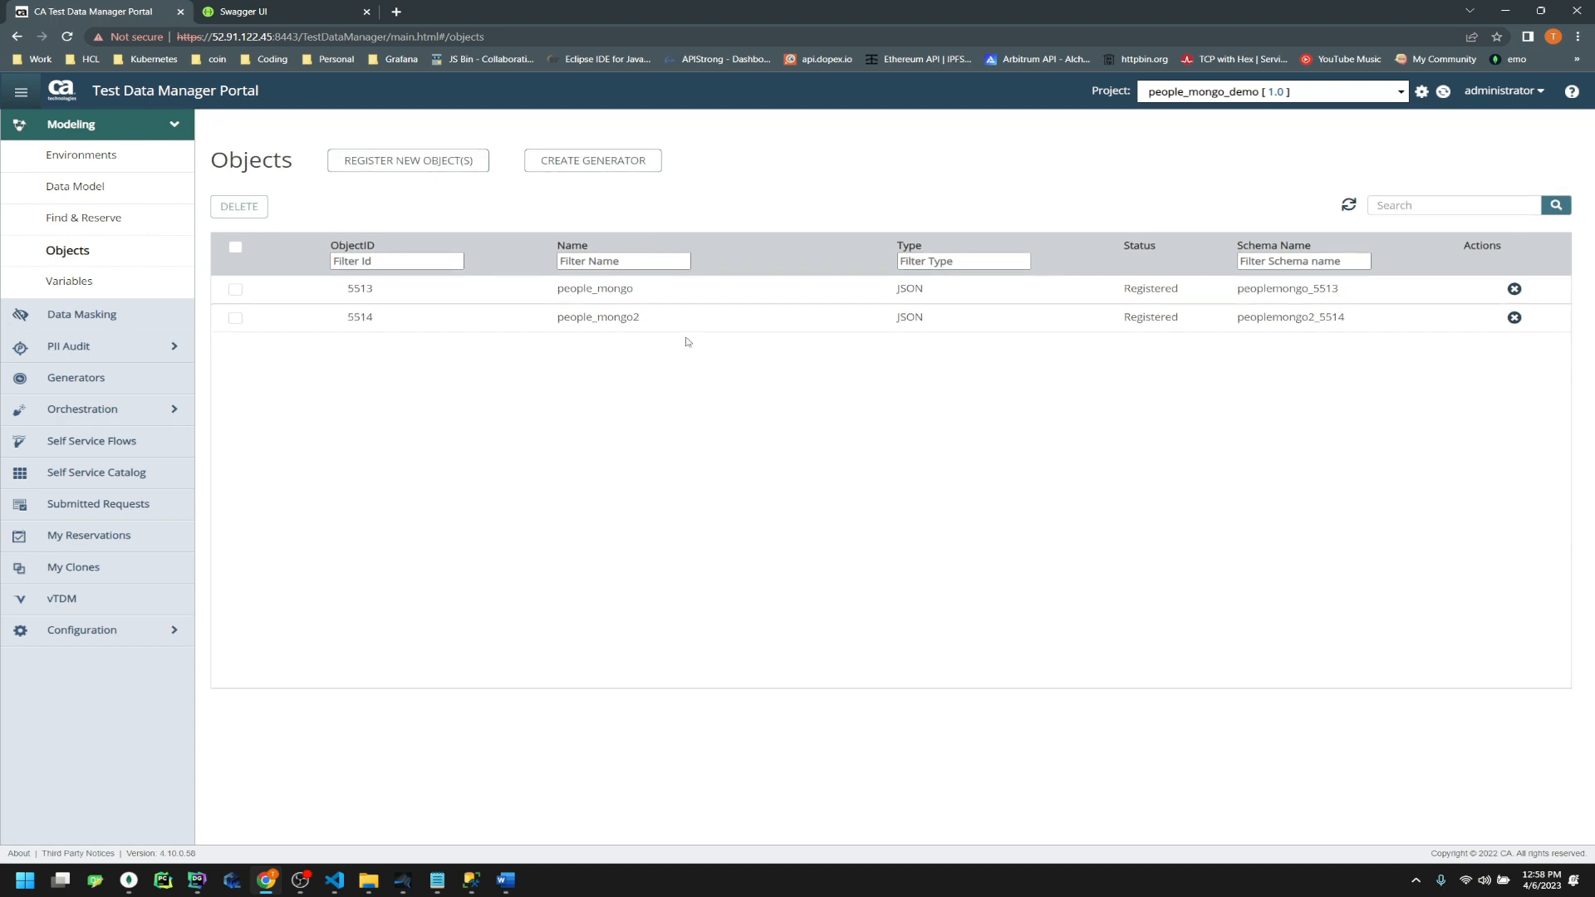
{"action": "left_click", "coordinate": [641, 319]}
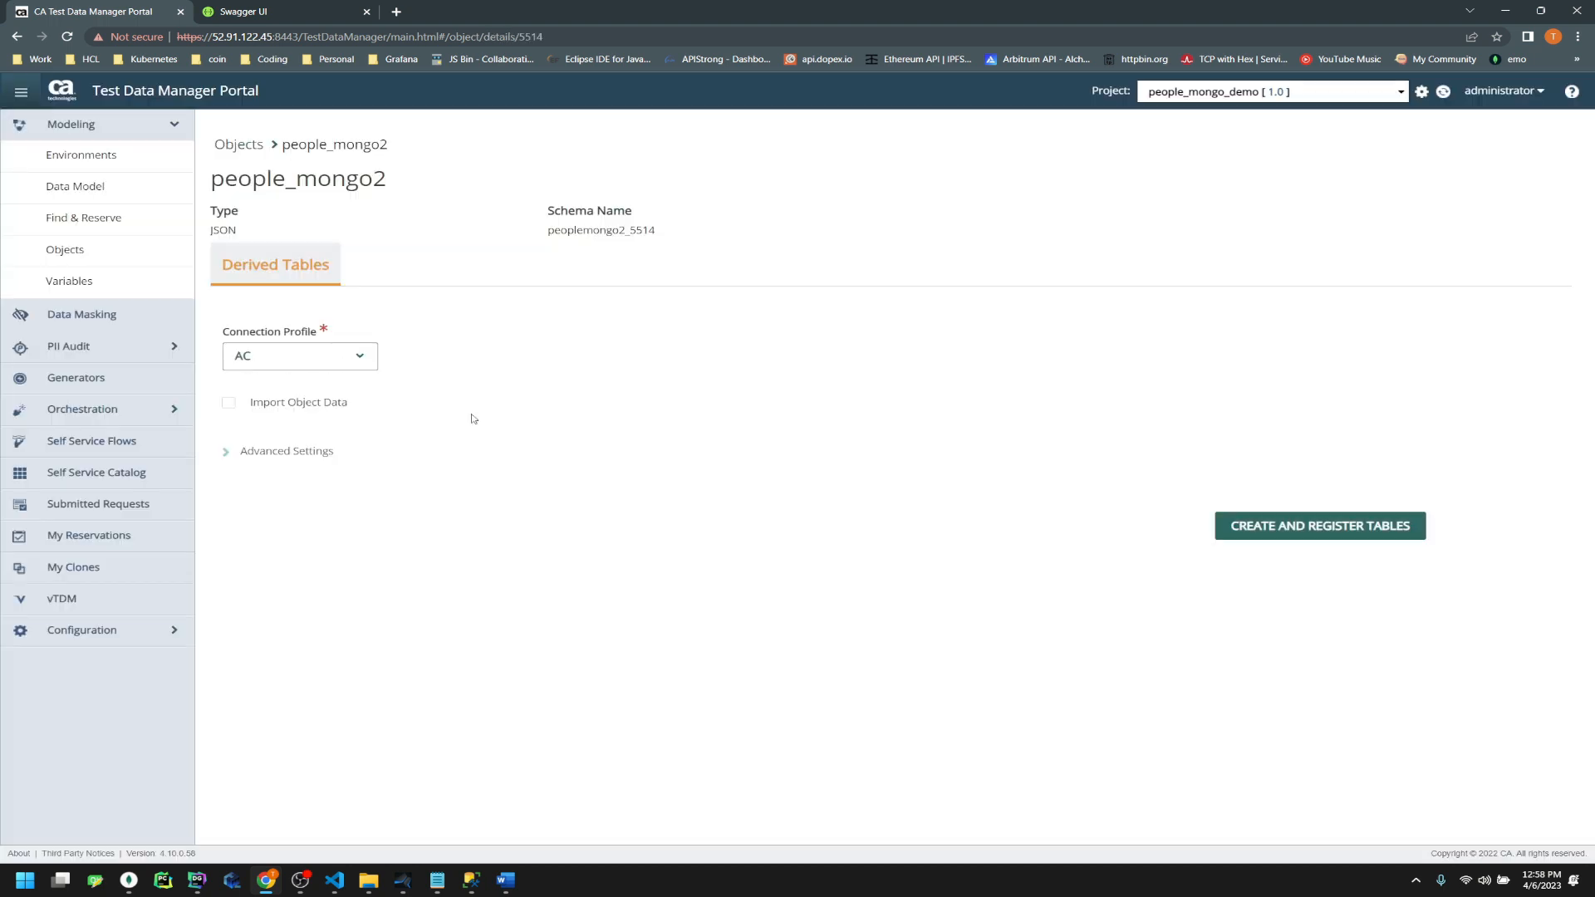
Set people_mongo2's connection profile to people_mongo_sql, checking that database in SSMS
{"action": "left_click", "coordinate": [331, 369]}
{"action": "scroll", "coordinate": [299, 424], "scroll_direction": "down", "scroll_amount": 5}
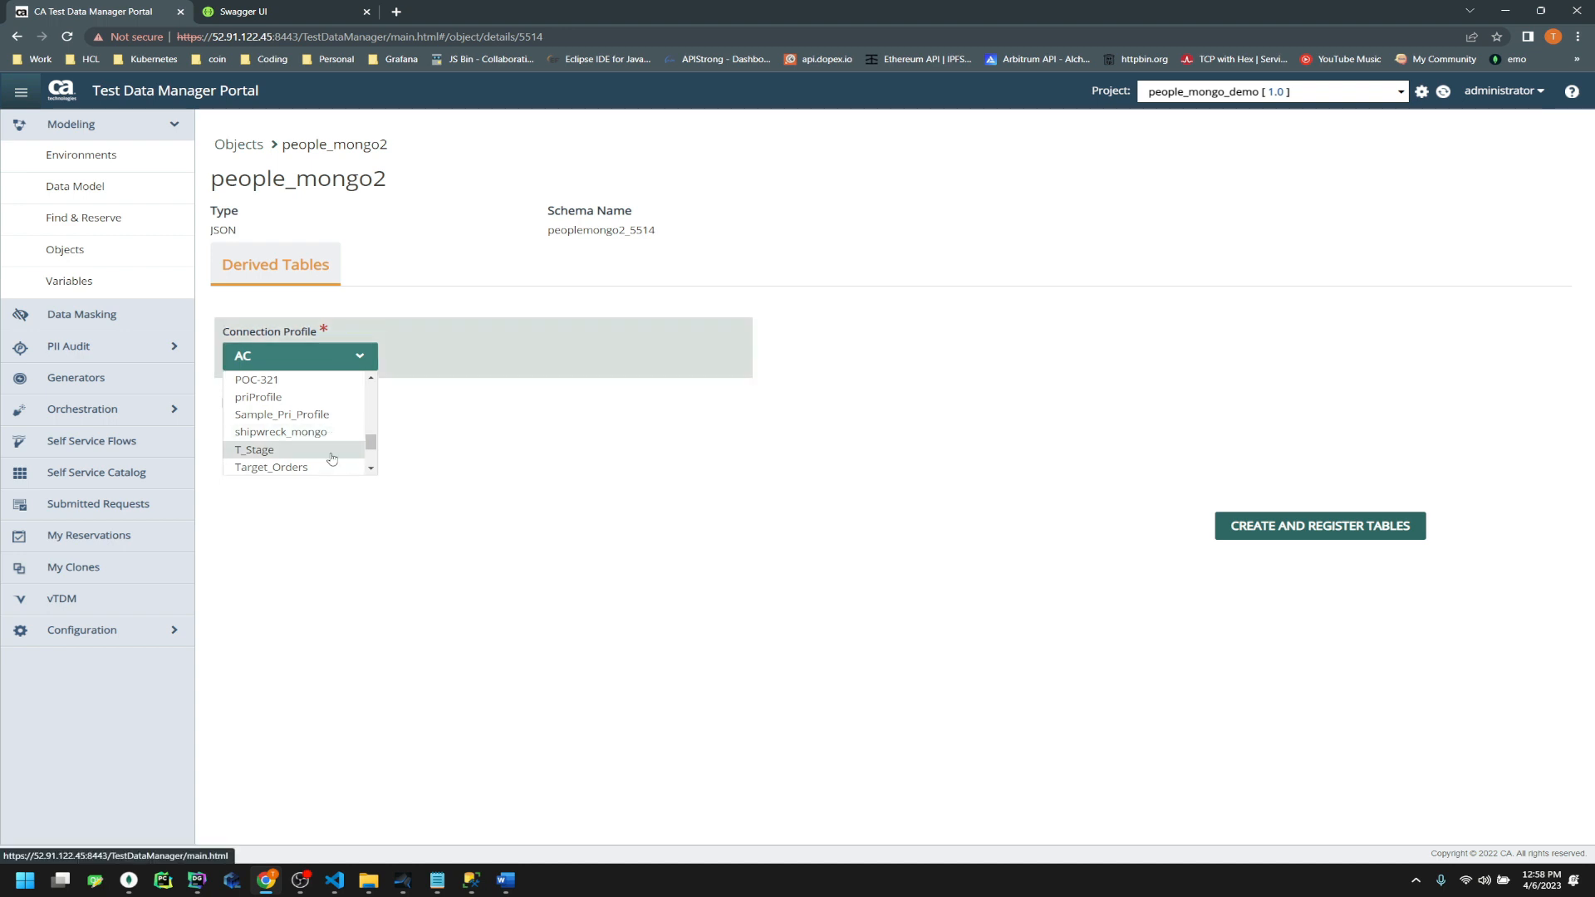
{"action": "scroll", "coordinate": [331, 458], "scroll_direction": "up", "scroll_amount": 3}
{"action": "scroll", "coordinate": [331, 458], "scroll_direction": "down", "scroll_amount": 3}
{"action": "scroll", "coordinate": [332, 458], "scroll_direction": "up", "scroll_amount": 2}
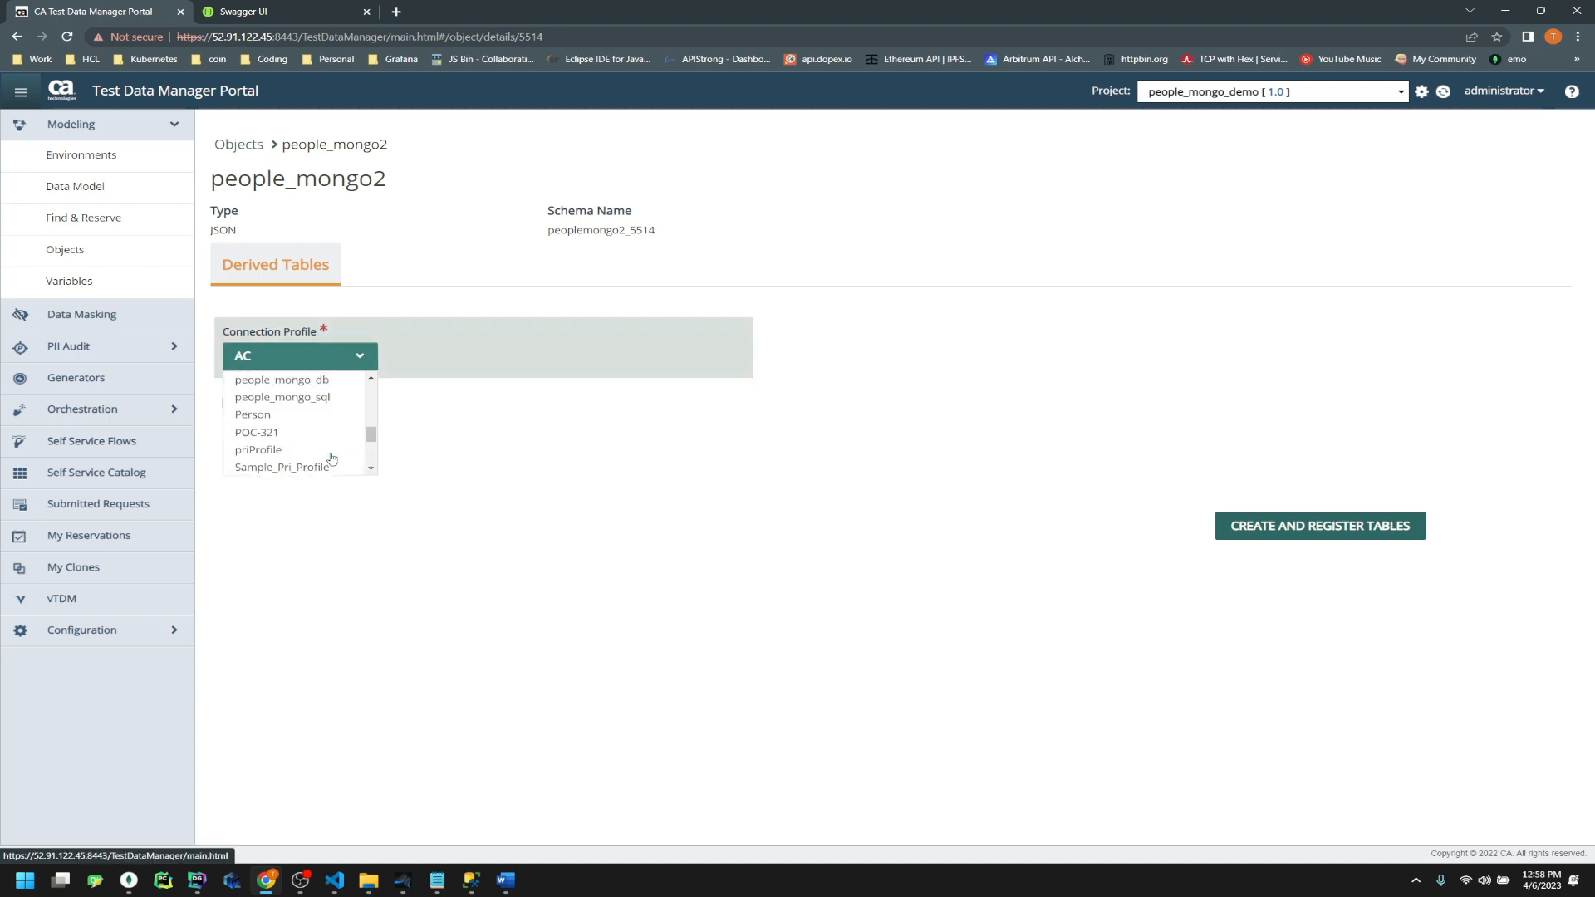
{"action": "scroll", "coordinate": [331, 458], "scroll_direction": "up", "scroll_amount": 2}
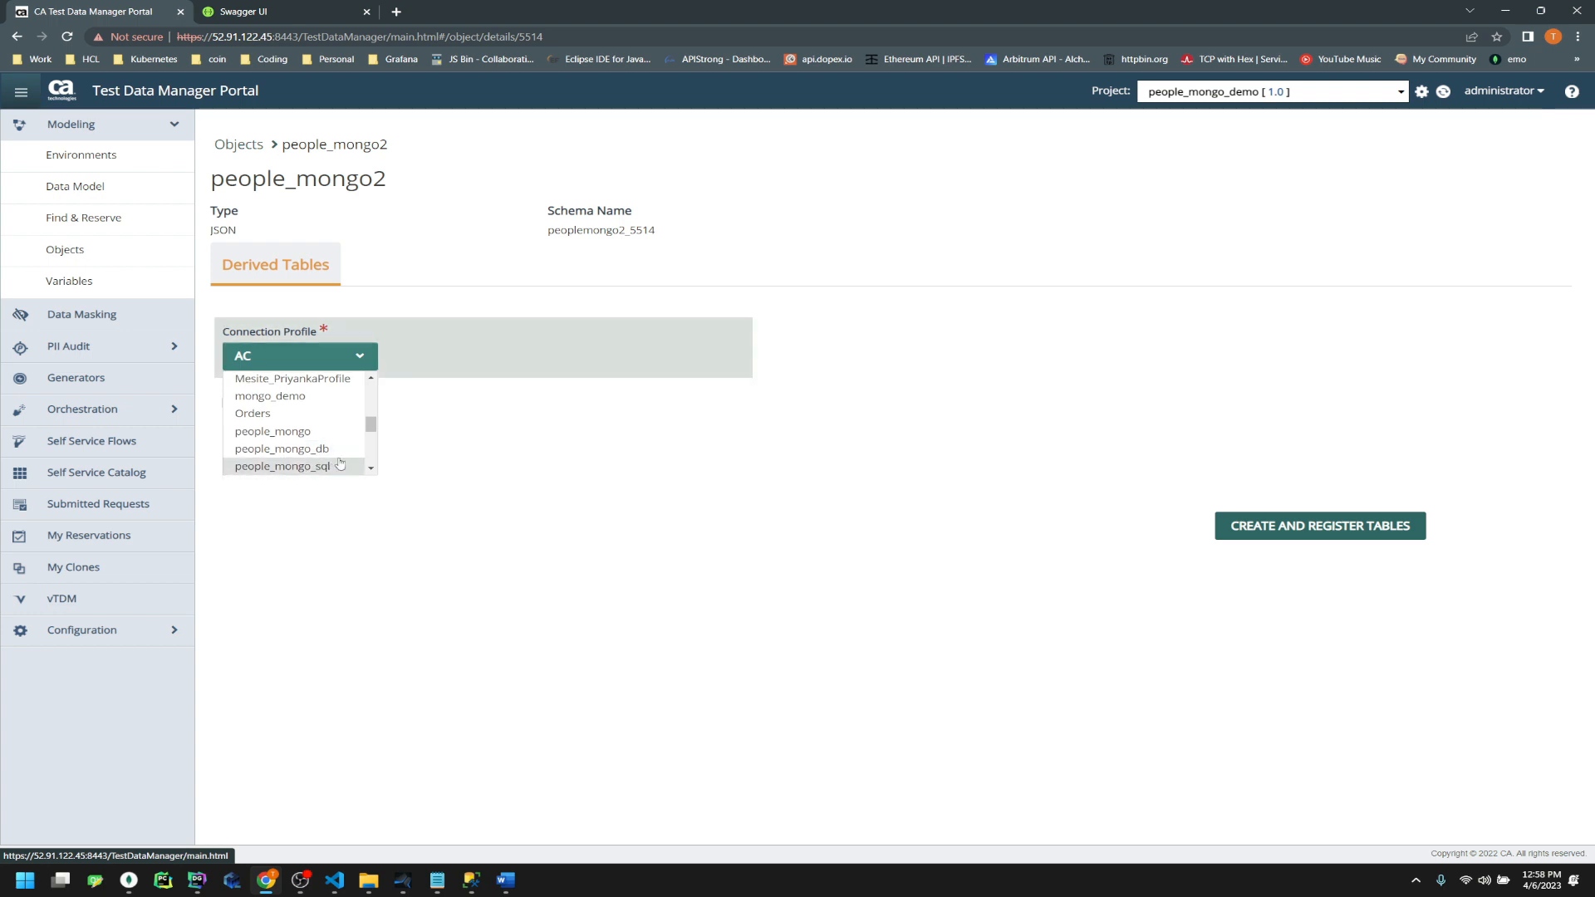
{"action": "left_click", "coordinate": [335, 468]}
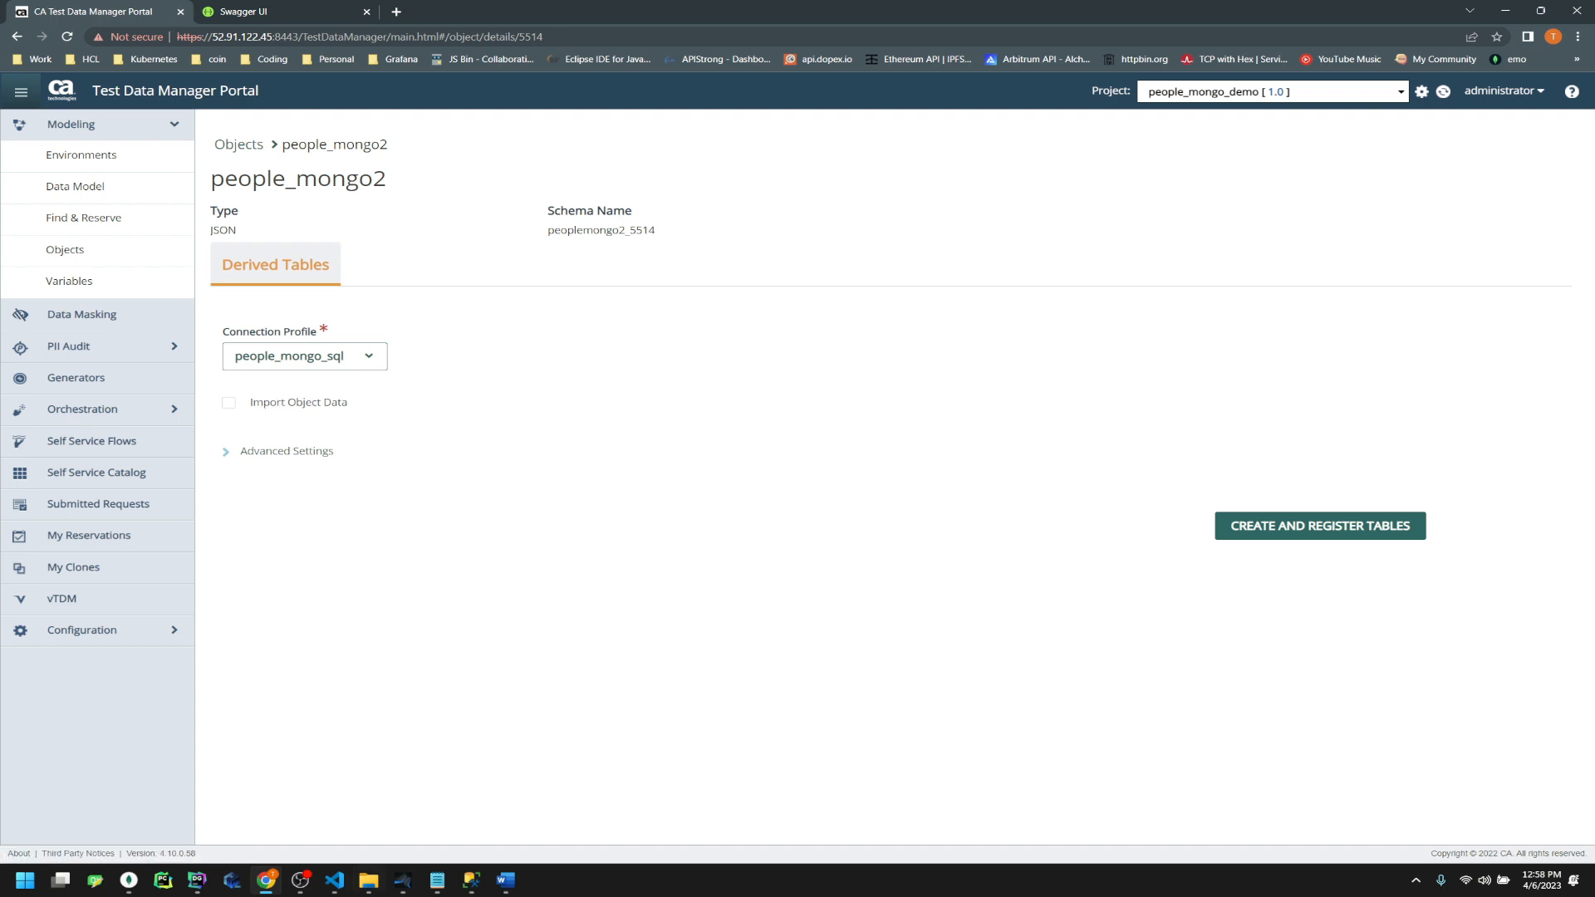
{"action": "left_click", "coordinate": [471, 881]}
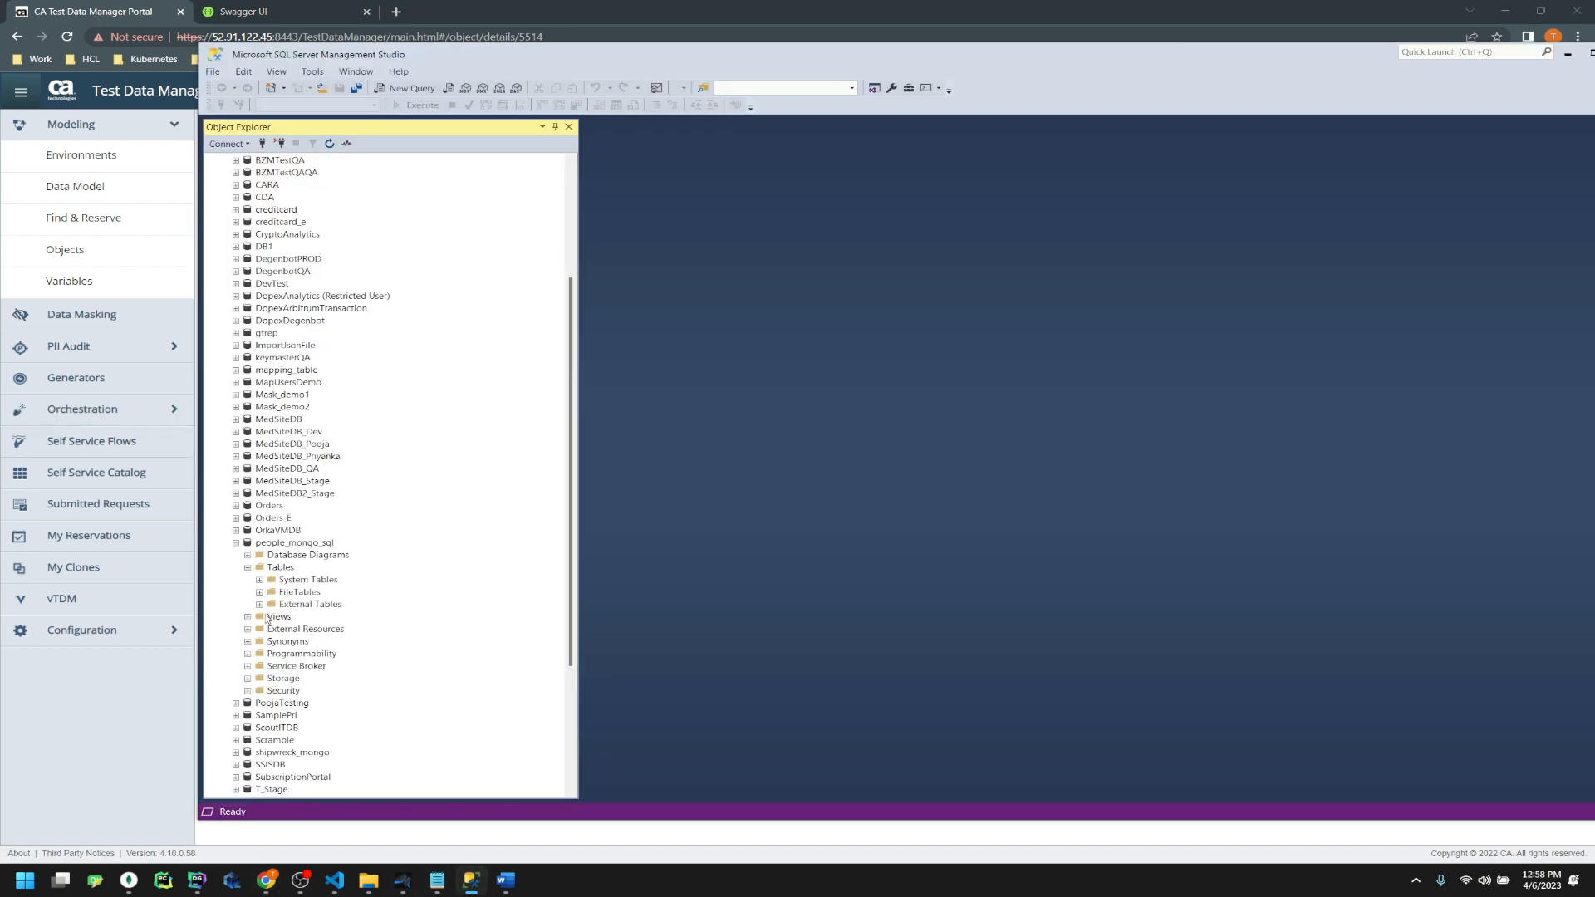
{"action": "left_click", "coordinate": [280, 544]}
{"action": "left_click", "coordinate": [111, 782]}
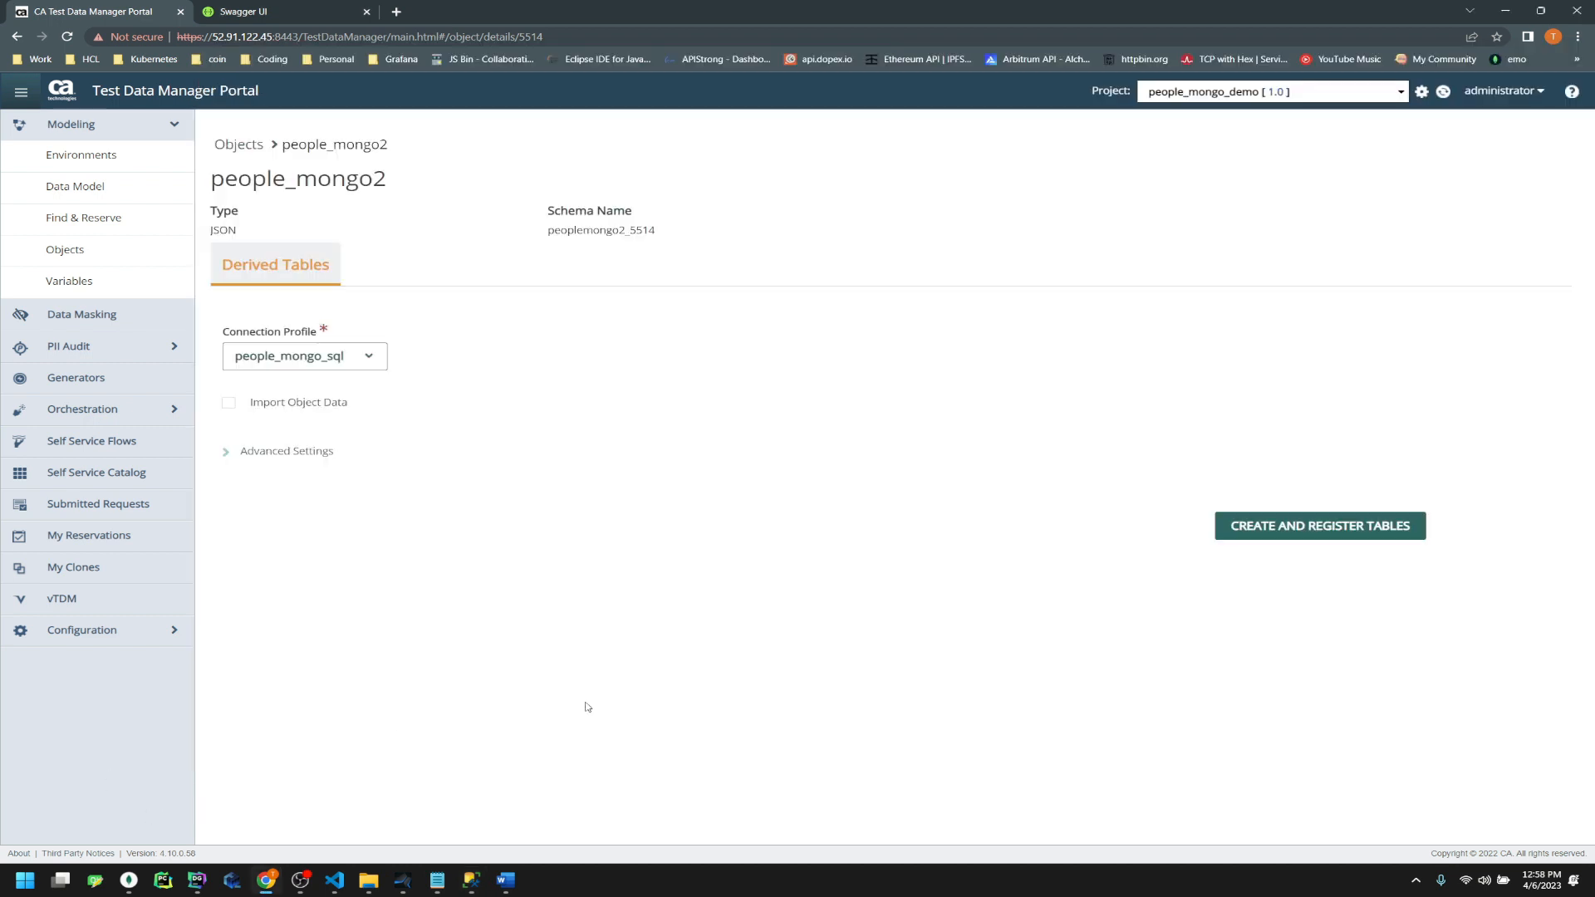
In Advanced Settings, toggle the option for generating foreign key constraints
{"action": "left_click", "coordinate": [230, 456]}
{"action": "left_click", "coordinate": [228, 481]}
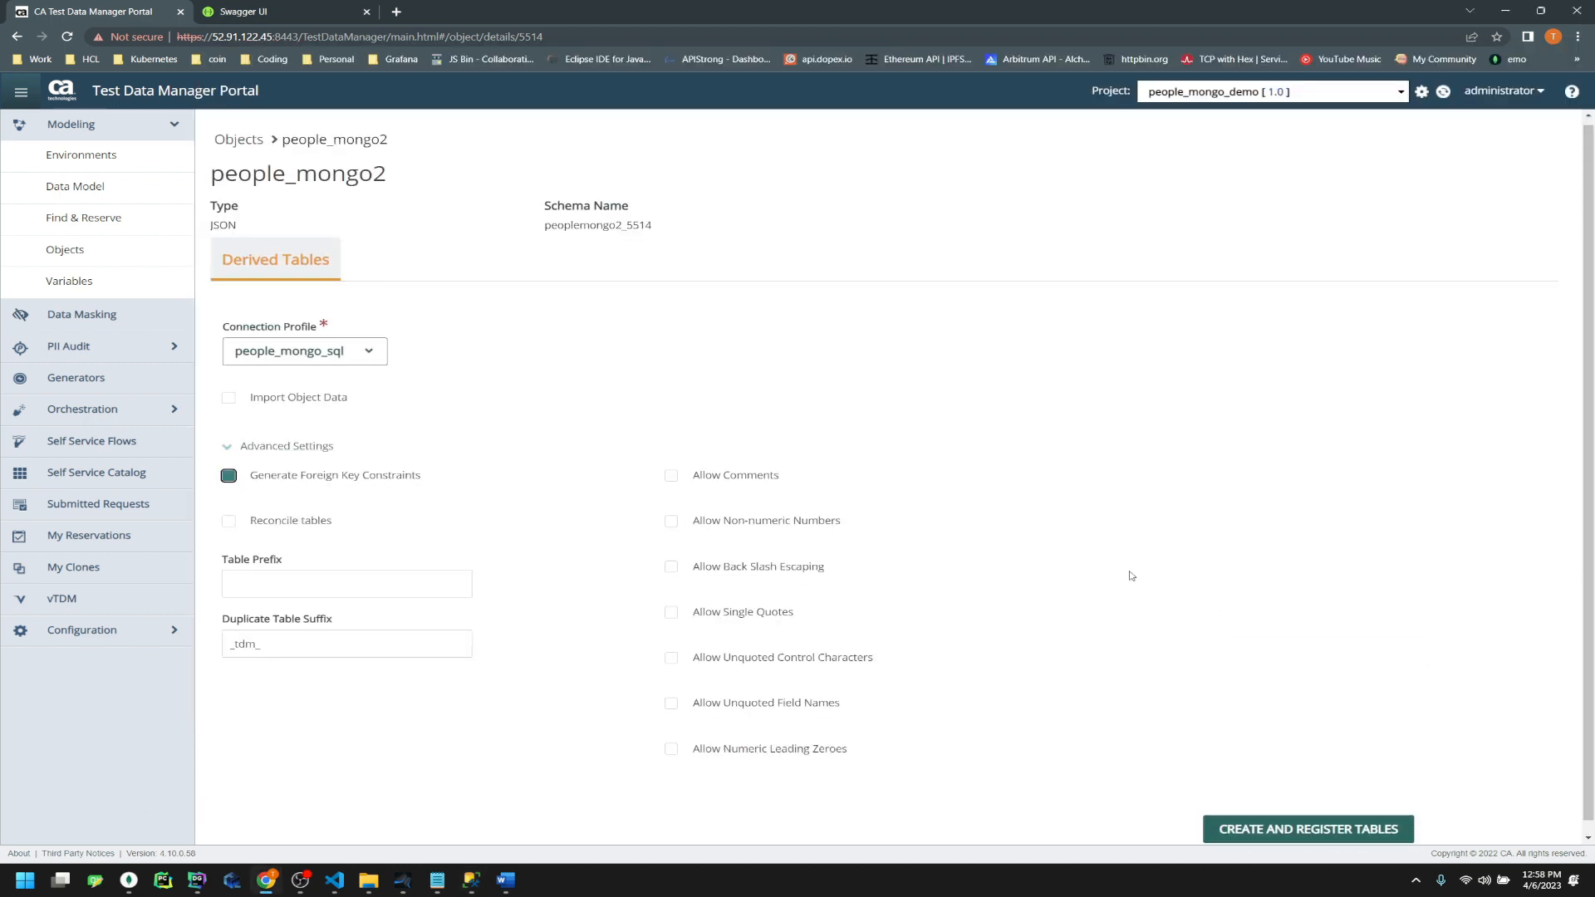
{"action": "scroll", "coordinate": [1204, 681], "scroll_direction": "down", "scroll_amount": 1}
Replace the old schema lines in the notes with the new type and schema name, then create the derived tables
{"action": "left_click_drag", "start_coordinate": [637, 234], "coordinate": [213, 213]}
{"action": "key", "text": "ctrl+c"}
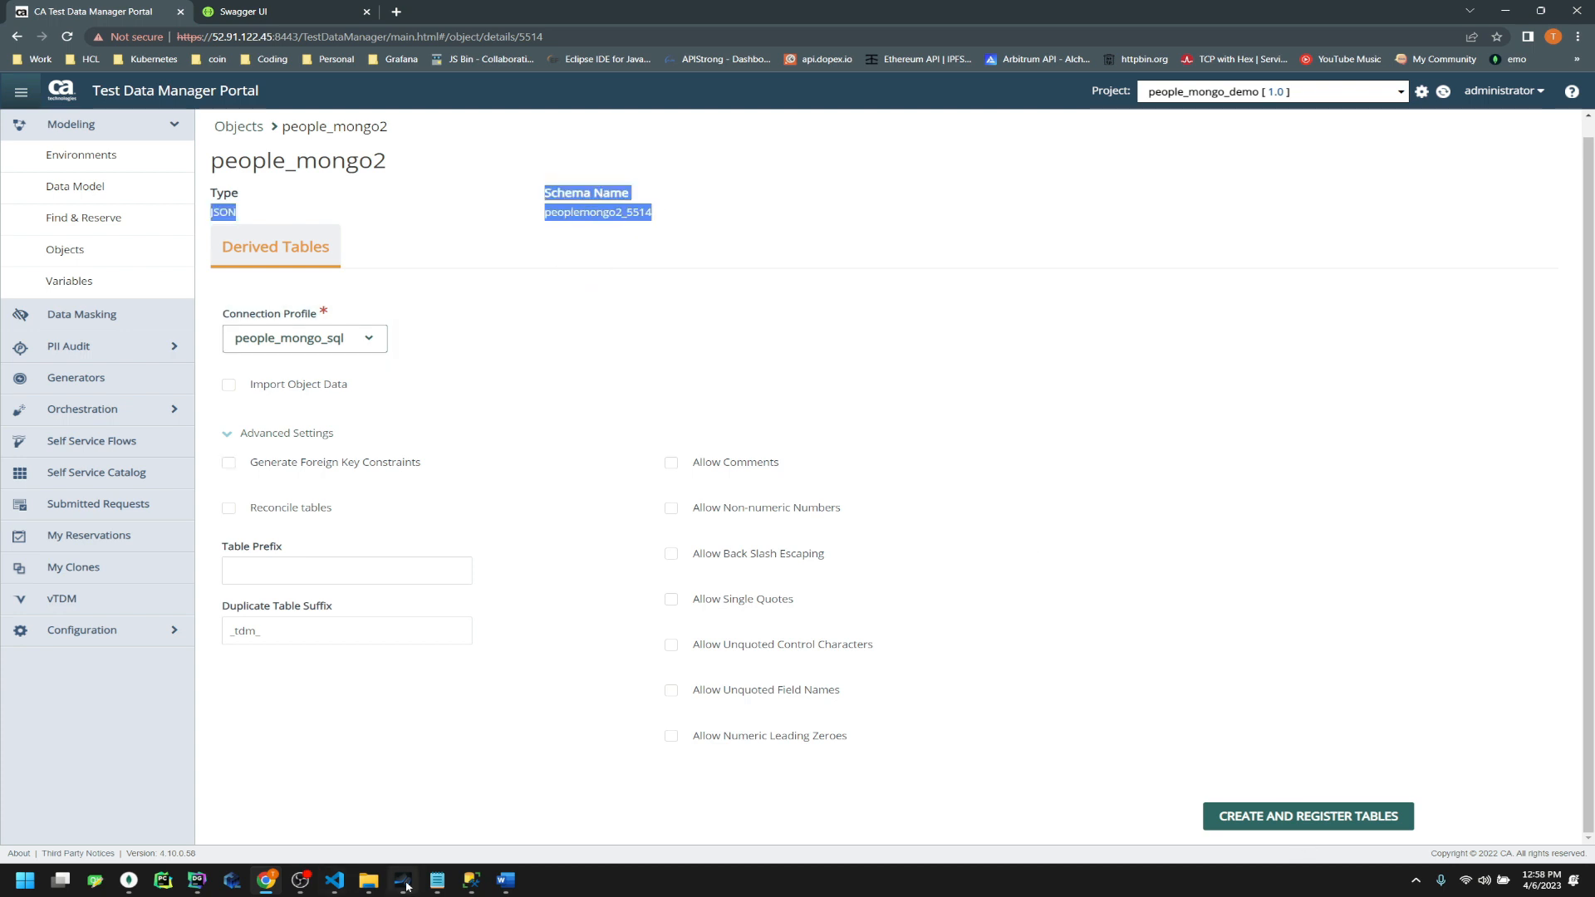
{"action": "left_click", "coordinate": [437, 881]}
{"action": "left_click_drag", "start_coordinate": [602, 435], "coordinate": [450, 432]}
{"action": "key", "text": "ctrl+v"}
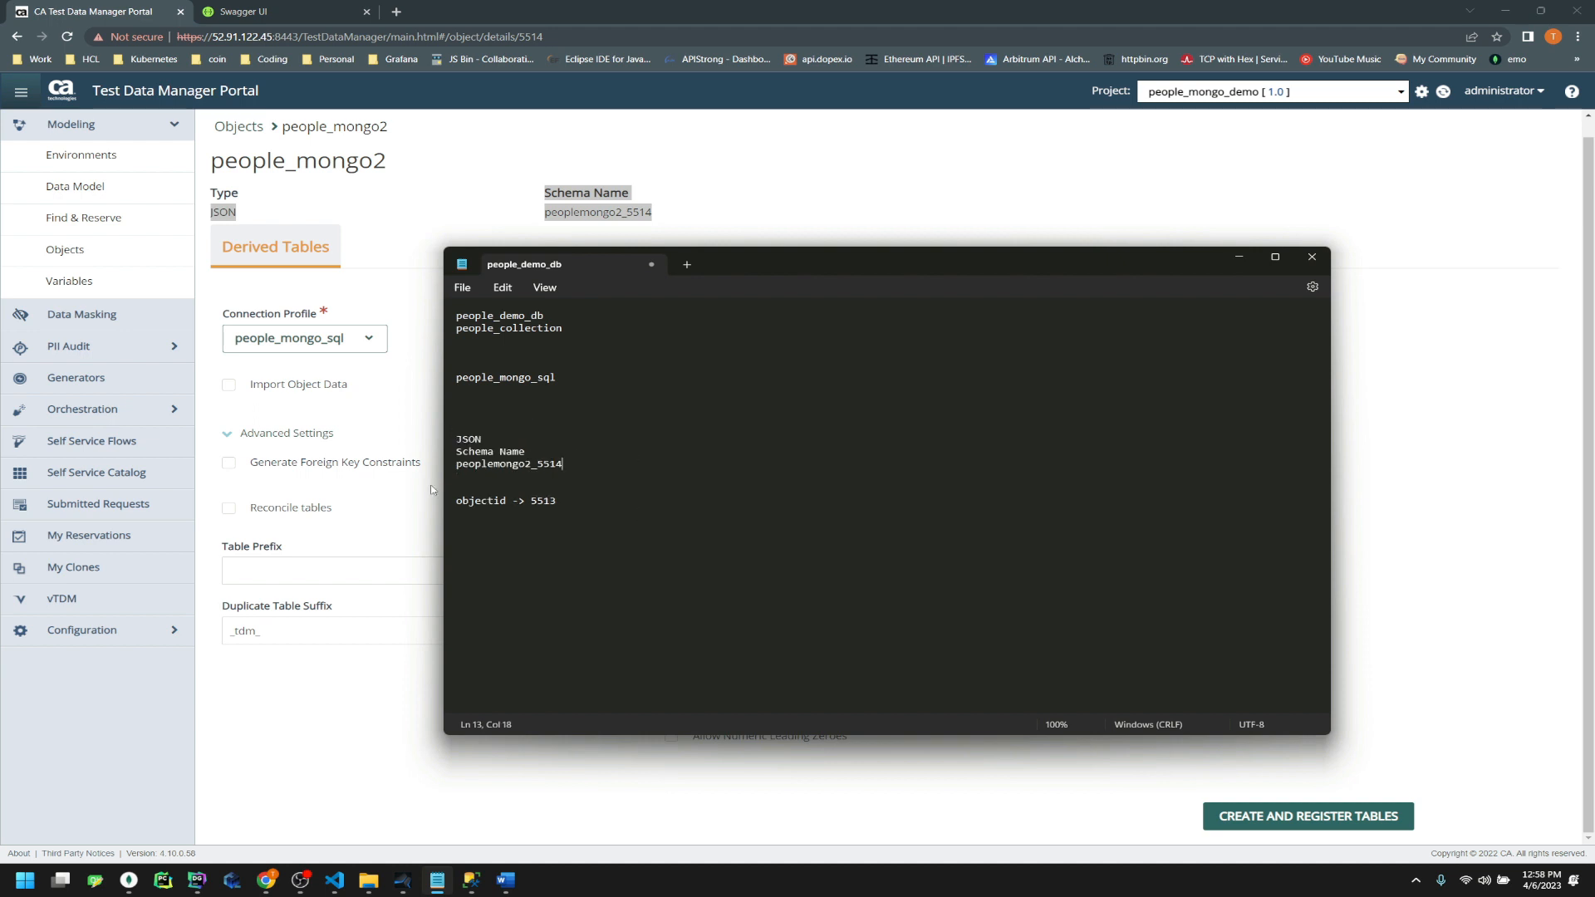
{"action": "double_click", "coordinate": [491, 438]}
{"action": "key", "text": "BackSpace"}
{"action": "key", "text": "BackSpace"}
{"action": "left_click", "coordinate": [723, 162]}
{"action": "left_click", "coordinate": [1292, 813]}
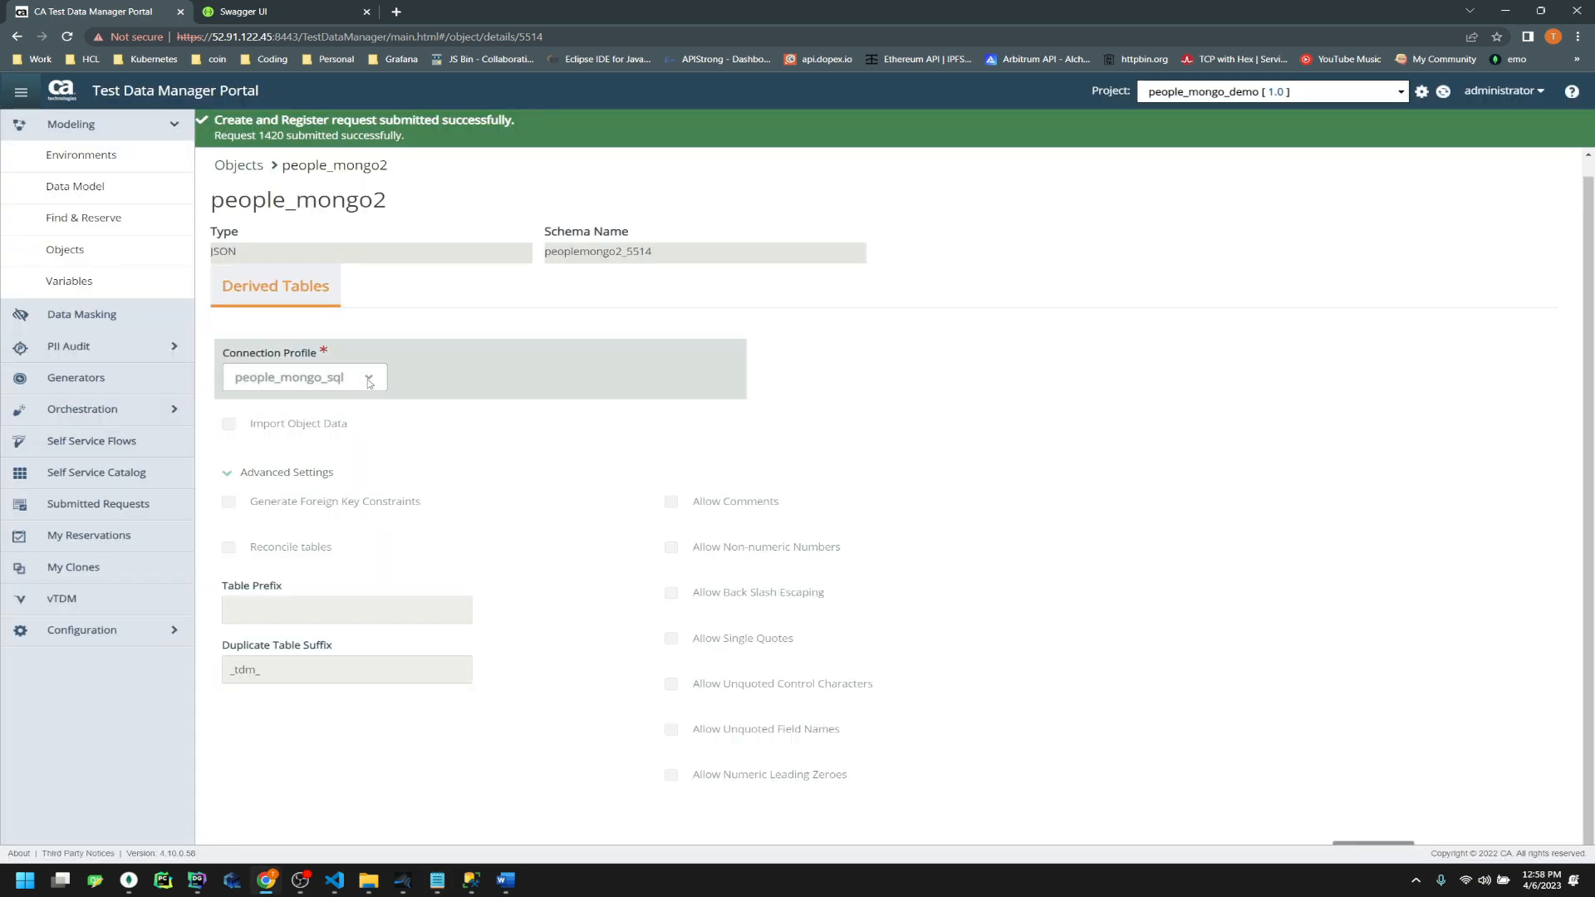
Open request 1420 and refresh Submitted Requests until people_mongo2_5514 reads Completed
{"action": "left_click", "coordinate": [269, 138]}
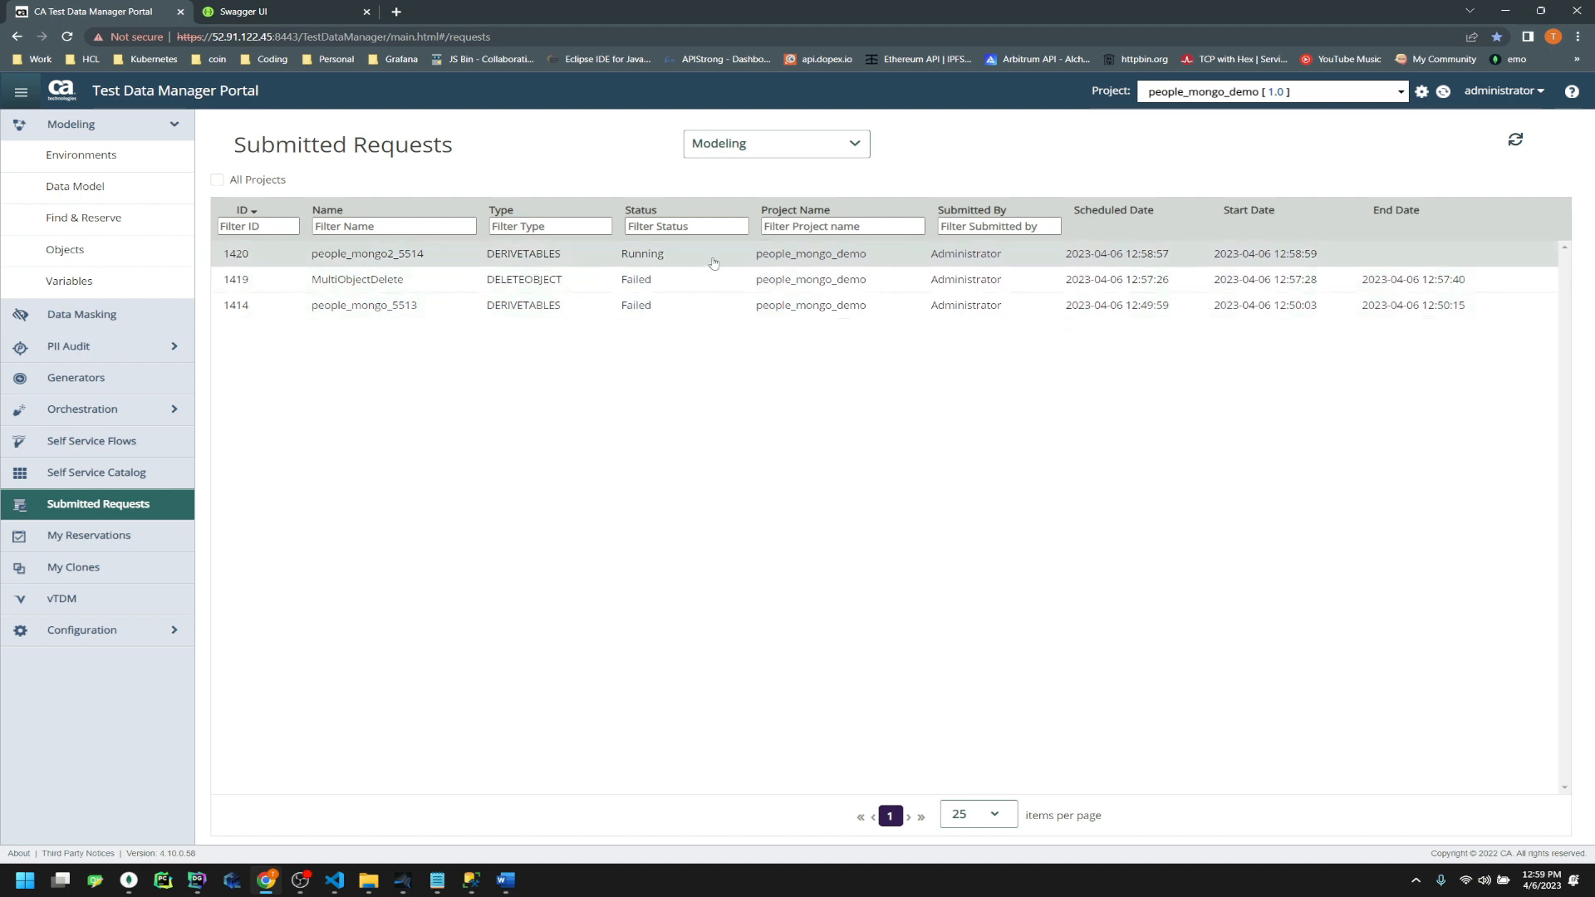
{"action": "left_click", "coordinate": [1516, 139]}
{"action": "left_click", "coordinate": [1515, 140]}
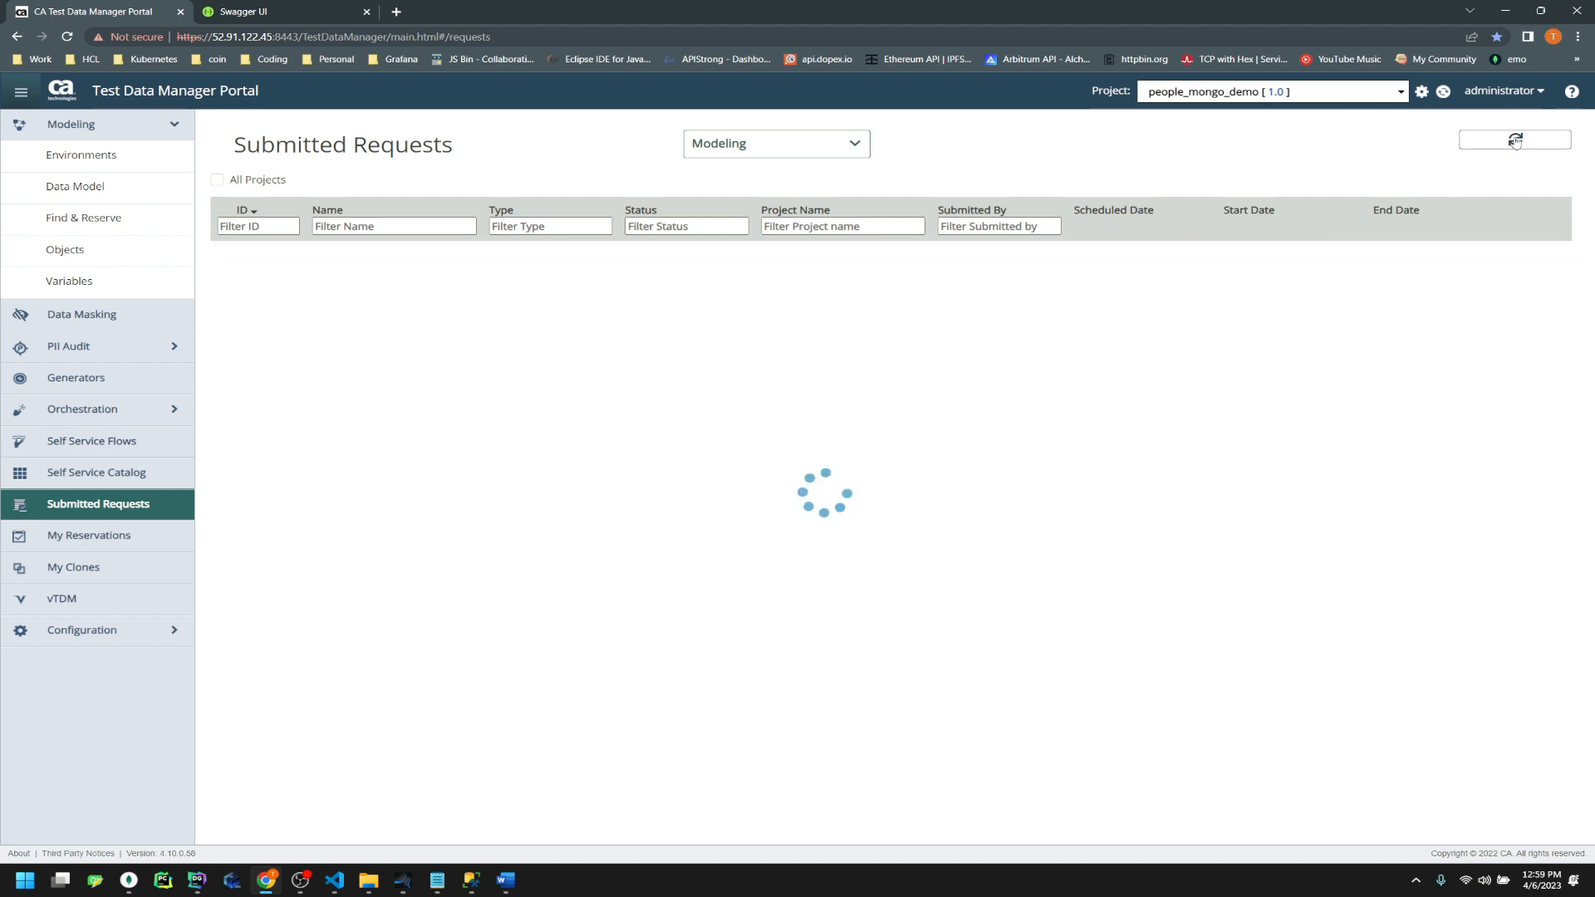
{"action": "left_click", "coordinate": [1516, 142]}
{"action": "left_click", "coordinate": [1515, 143]}
{"action": "left_click", "coordinate": [1515, 142]}
{"action": "left_click", "coordinate": [1516, 142]}
{"action": "left_click", "coordinate": [1515, 143]}
{"action": "left_click", "coordinate": [1516, 142]}
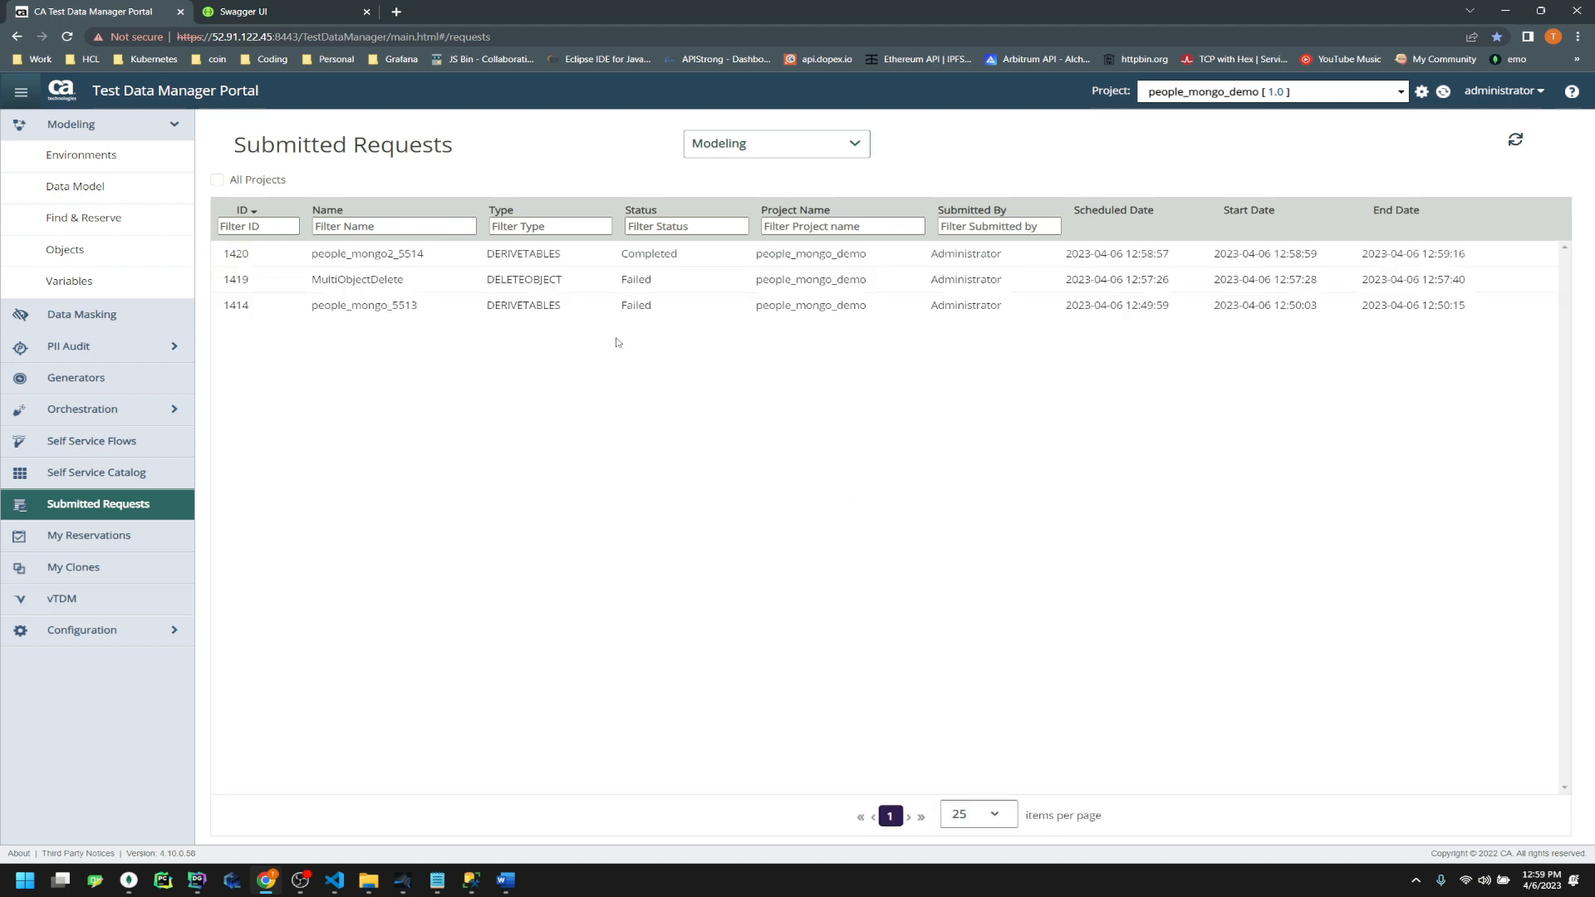
Refresh SSMS and list the five peoplemongo2_5514 tables under people_mongo_sql, selecting profile
{"action": "left_click", "coordinate": [480, 888]}
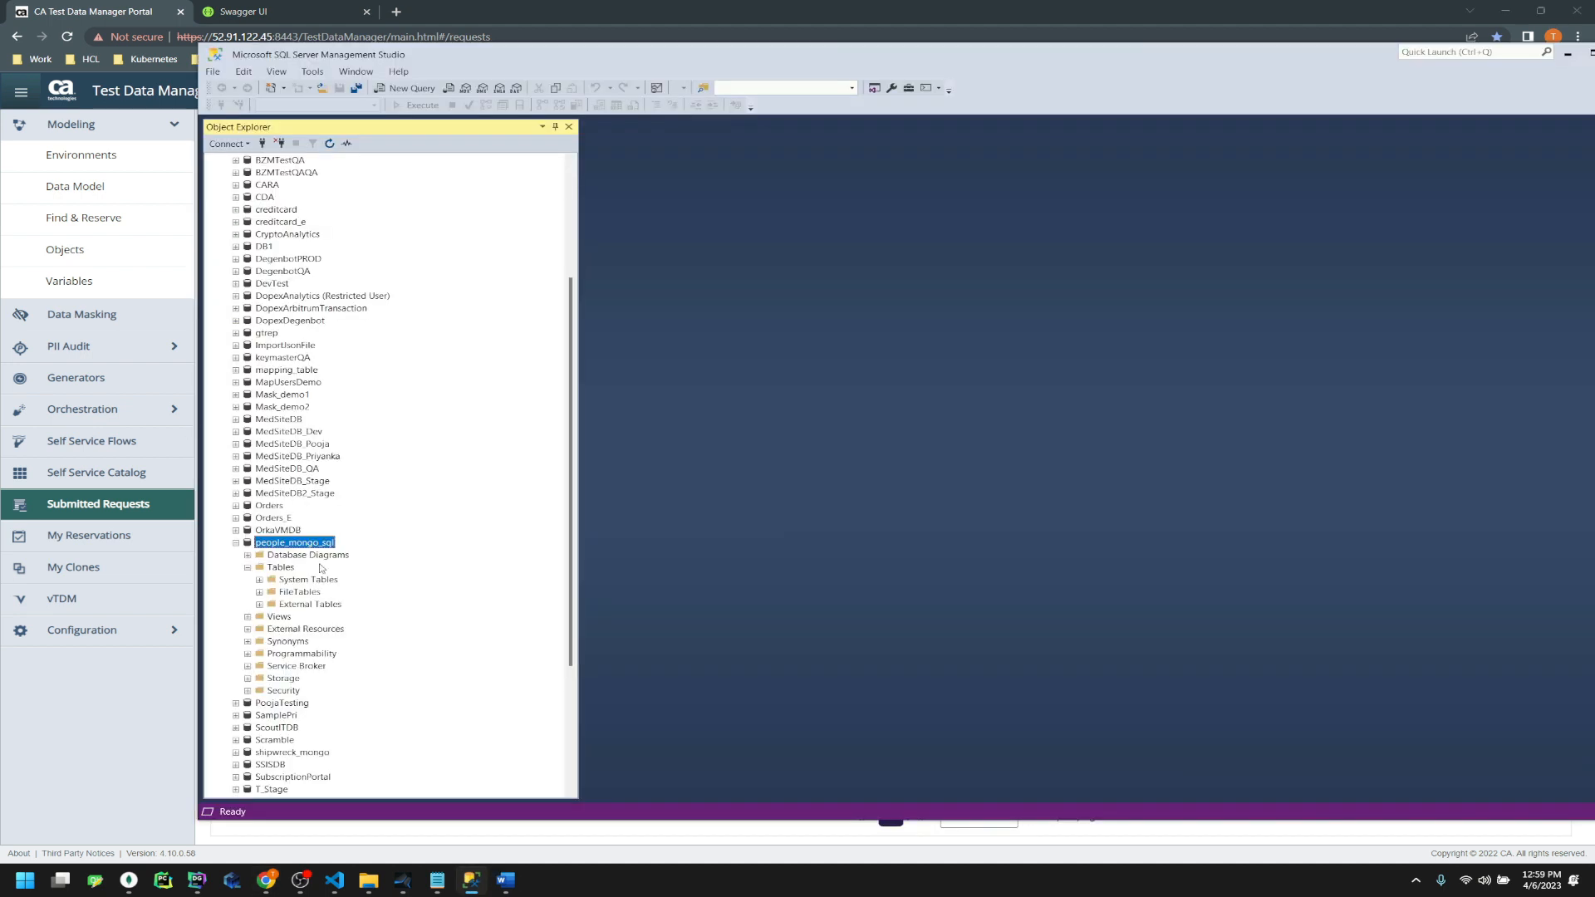
{"action": "left_click", "coordinate": [331, 144]}
{"action": "left_click", "coordinate": [247, 568]}
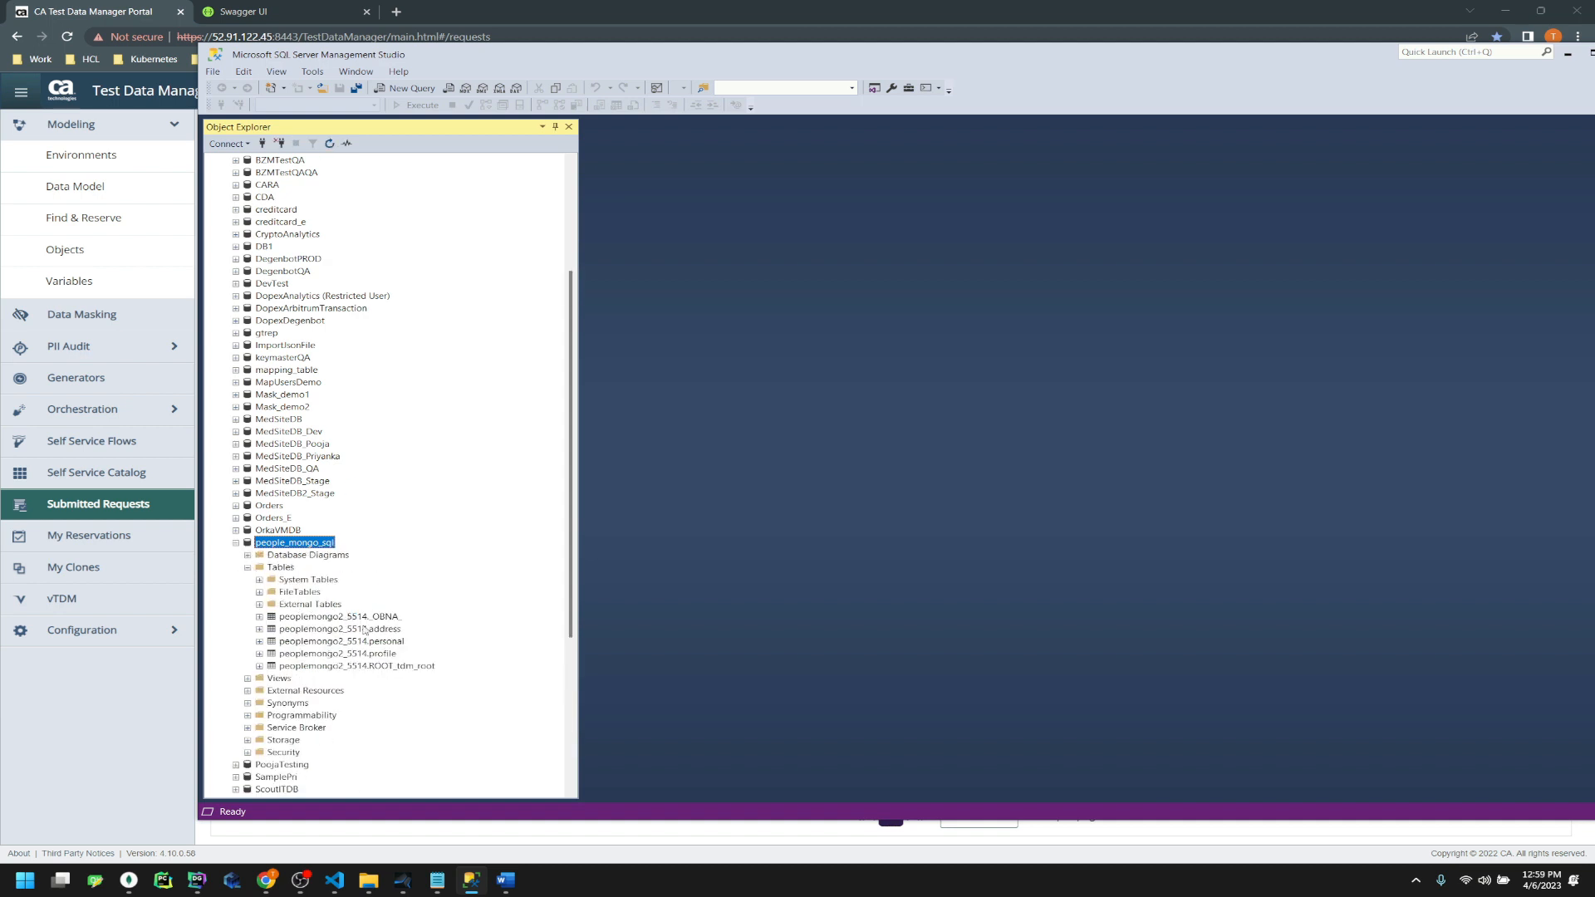
{"action": "left_click", "coordinate": [332, 656]}
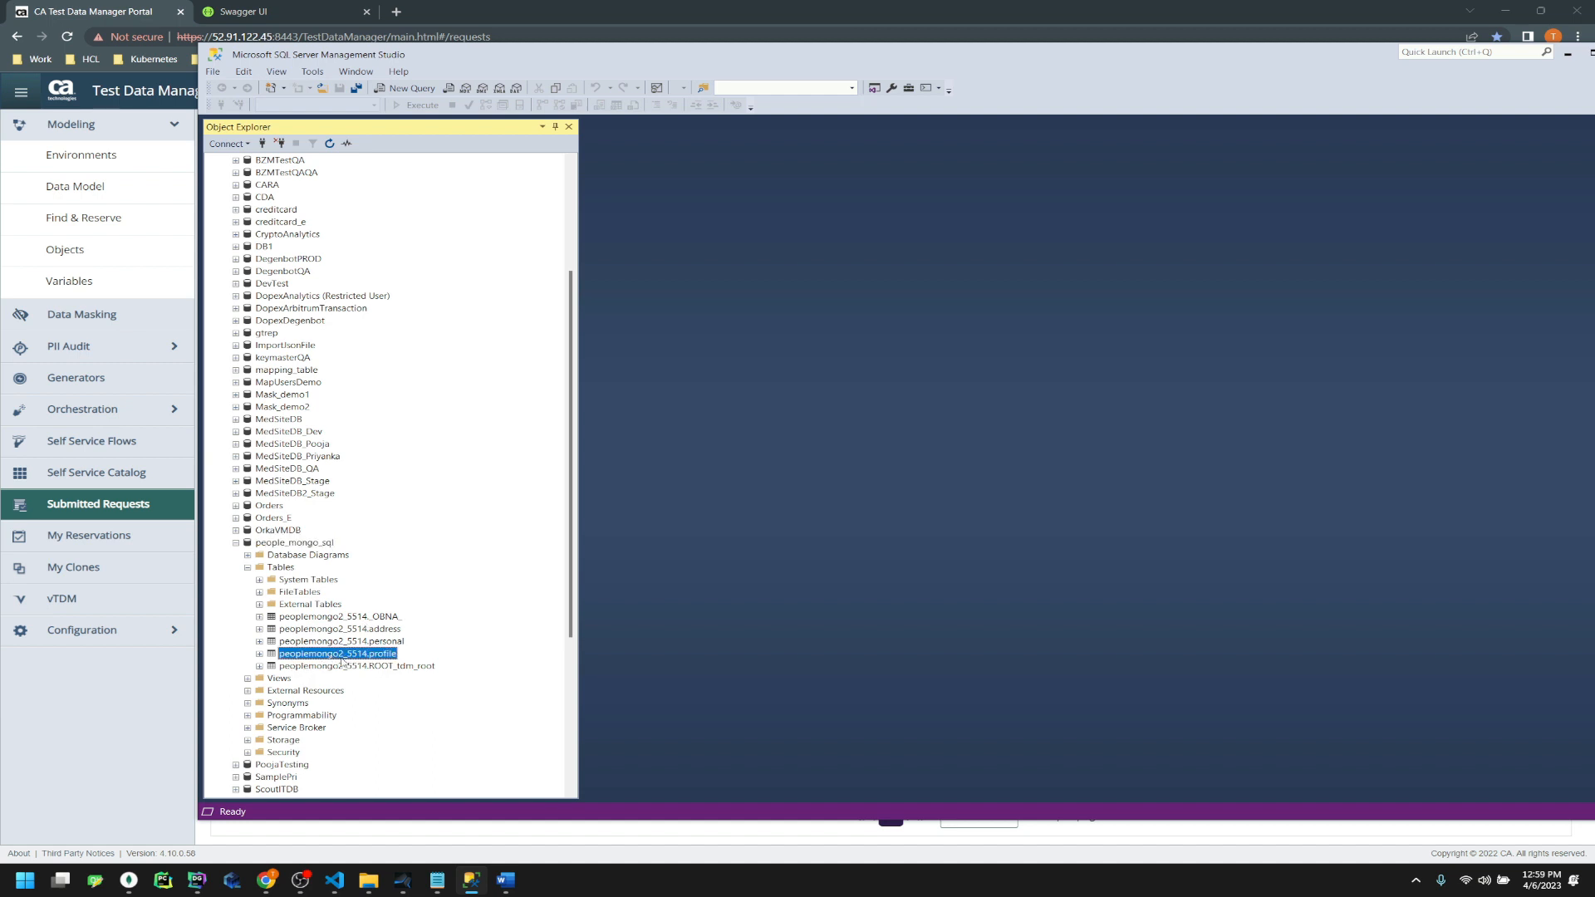
{"action": "left_click", "coordinate": [197, 880]}
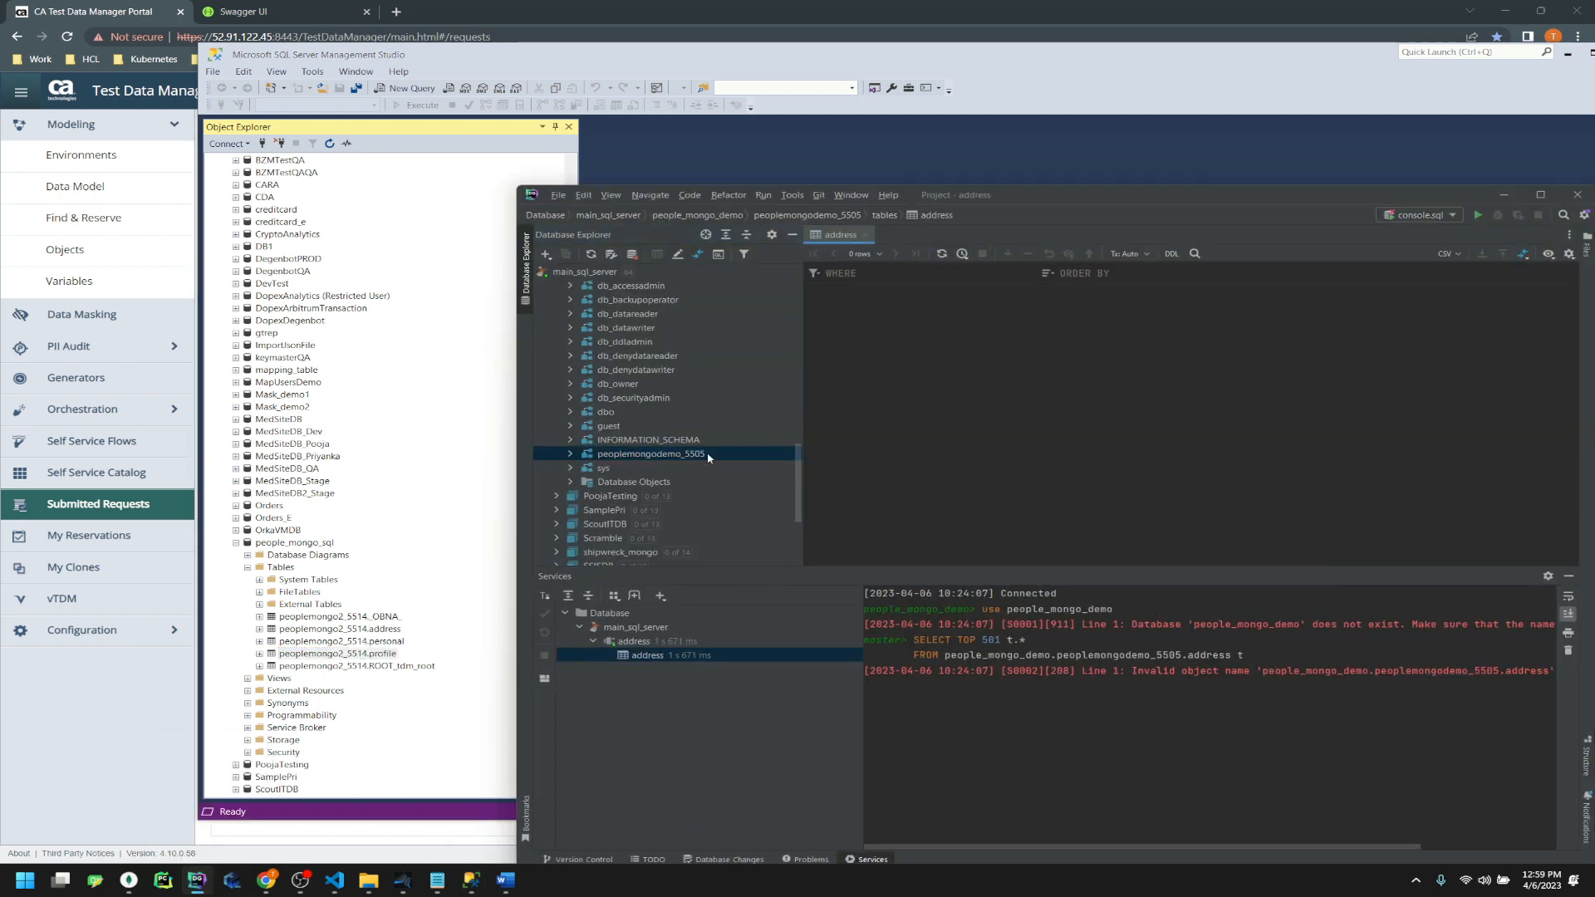
Browse DataGrip's databases, collapsing people_mongo_demo and selecting DopexDegenbot
{"action": "scroll", "coordinate": [708, 457], "scroll_direction": "up", "scroll_amount": 4}
{"action": "left_click", "coordinate": [665, 439]}
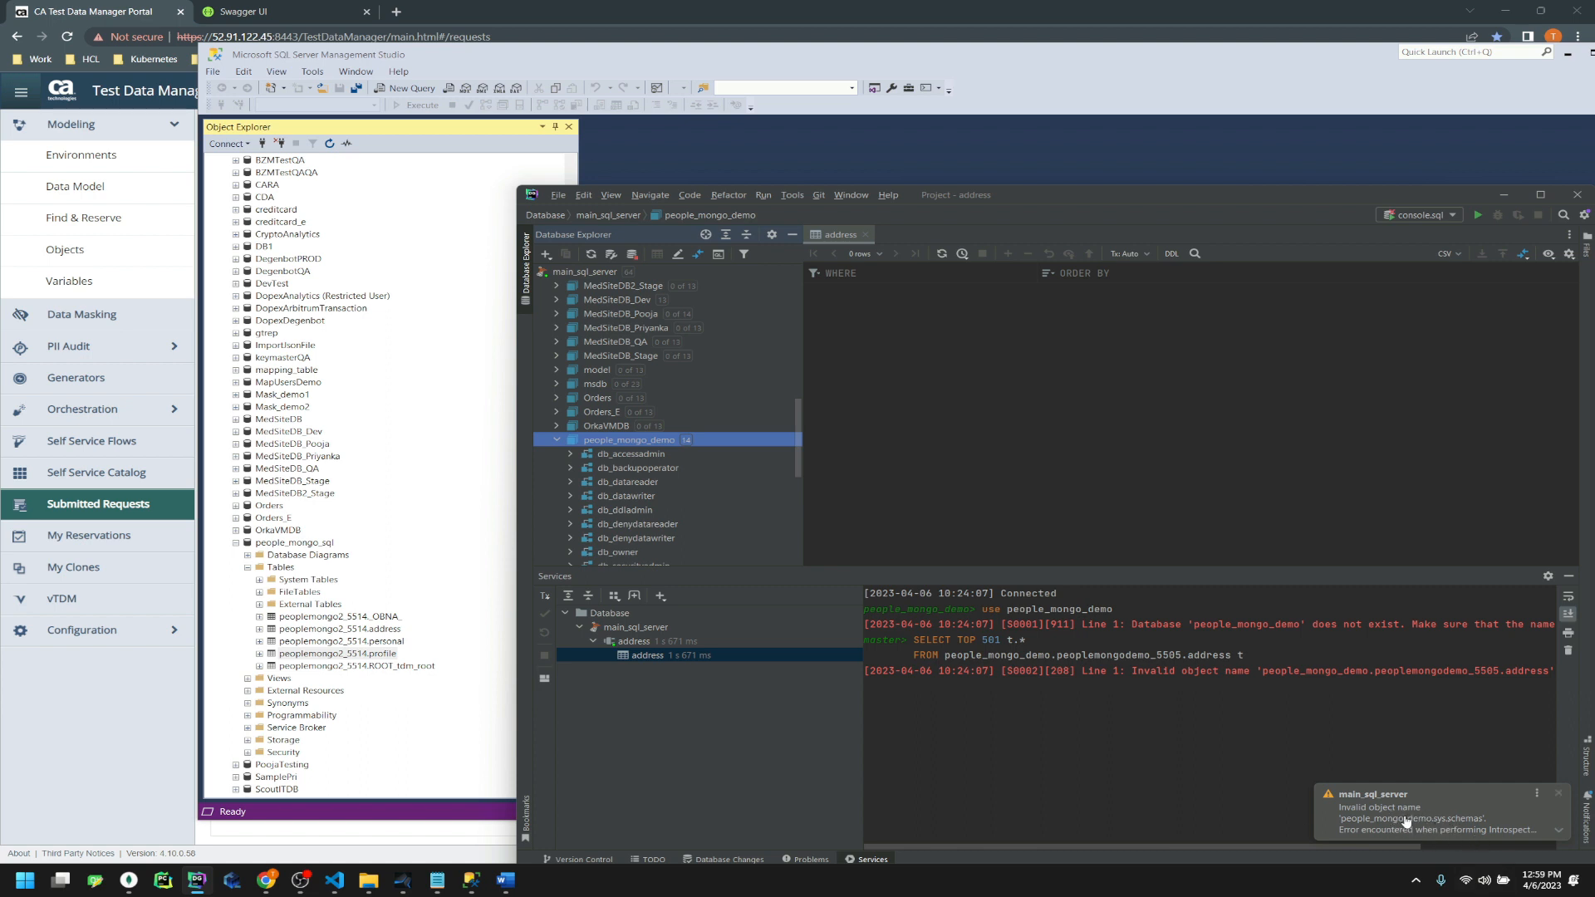
{"action": "left_click", "coordinate": [558, 440]}
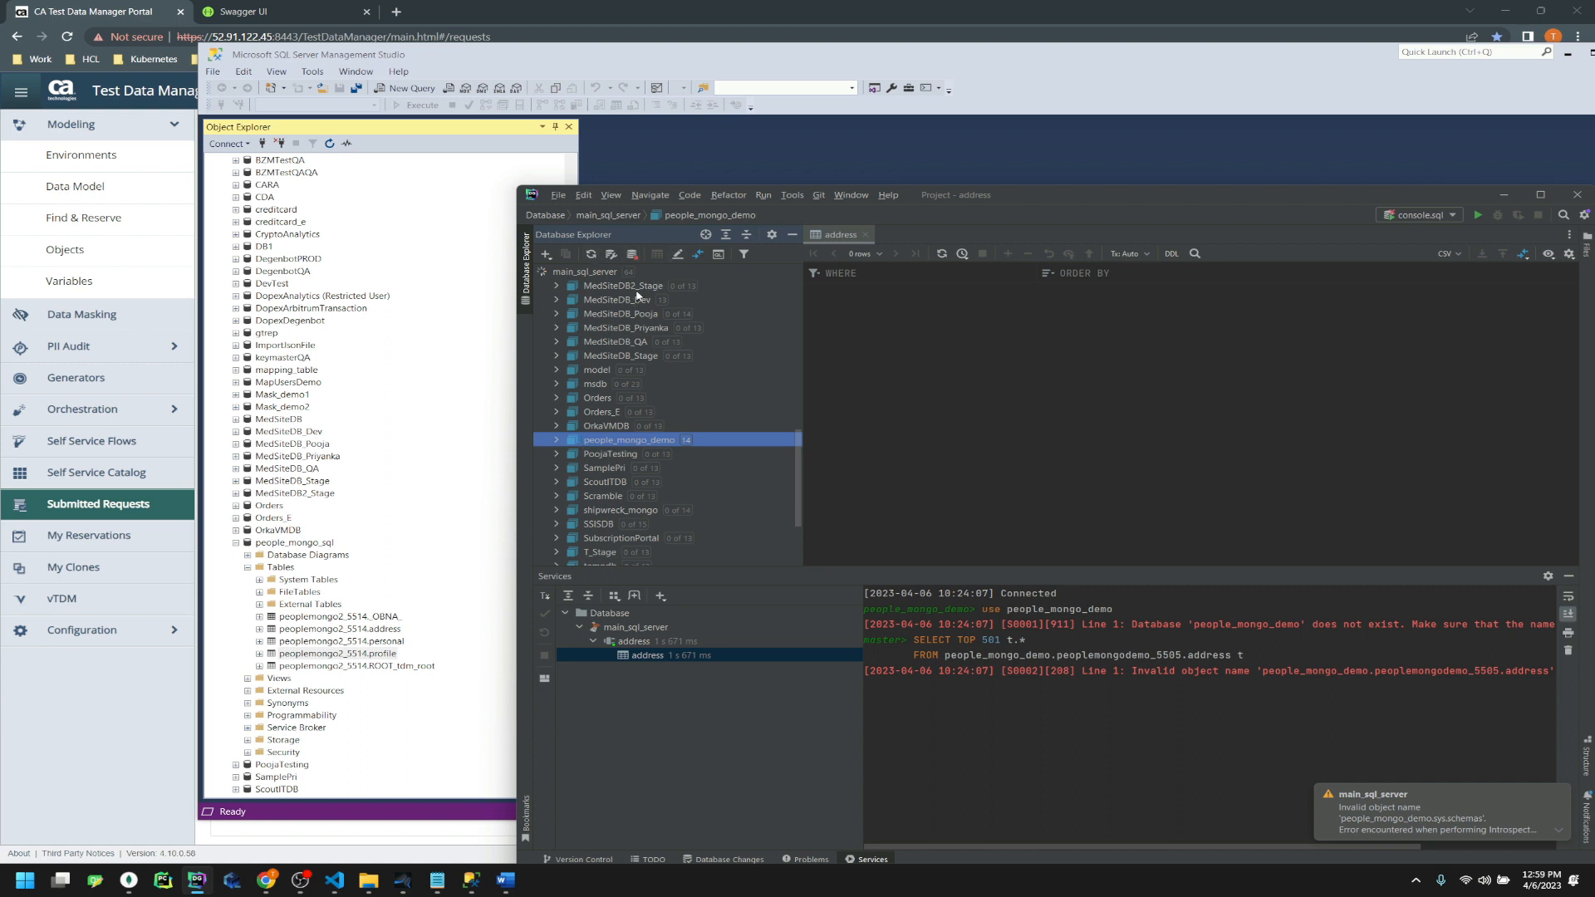
{"action": "scroll", "coordinate": [590, 319], "scroll_direction": "up", "scroll_amount": 3}
{"action": "left_click", "coordinate": [585, 273]}
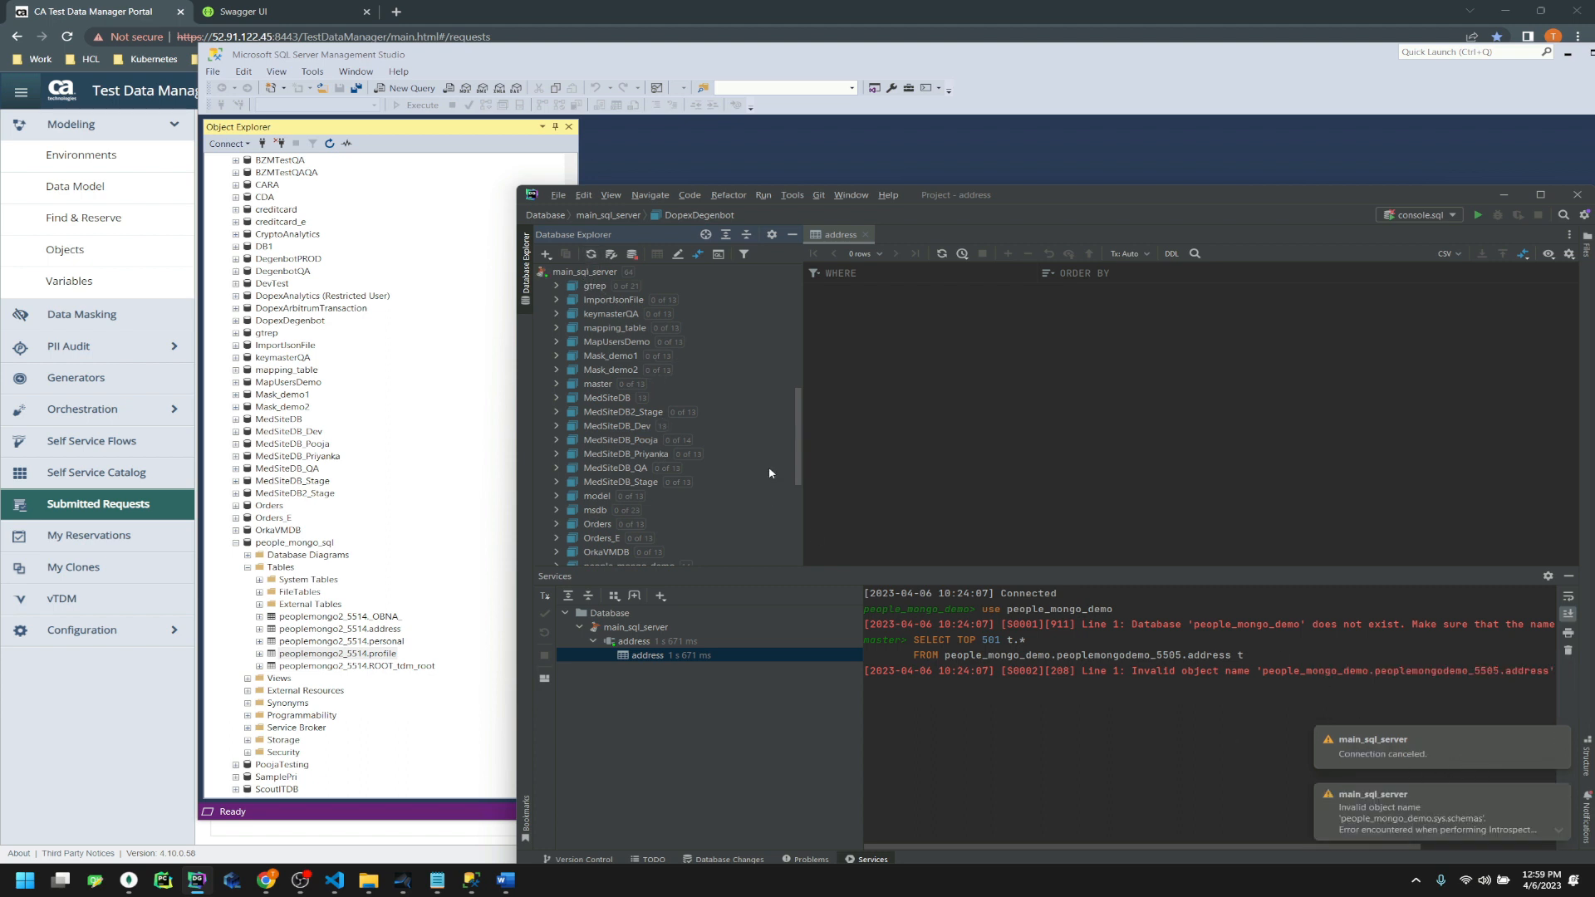
{"action": "scroll", "coordinate": [620, 459], "scroll_direction": "down", "scroll_amount": 4}
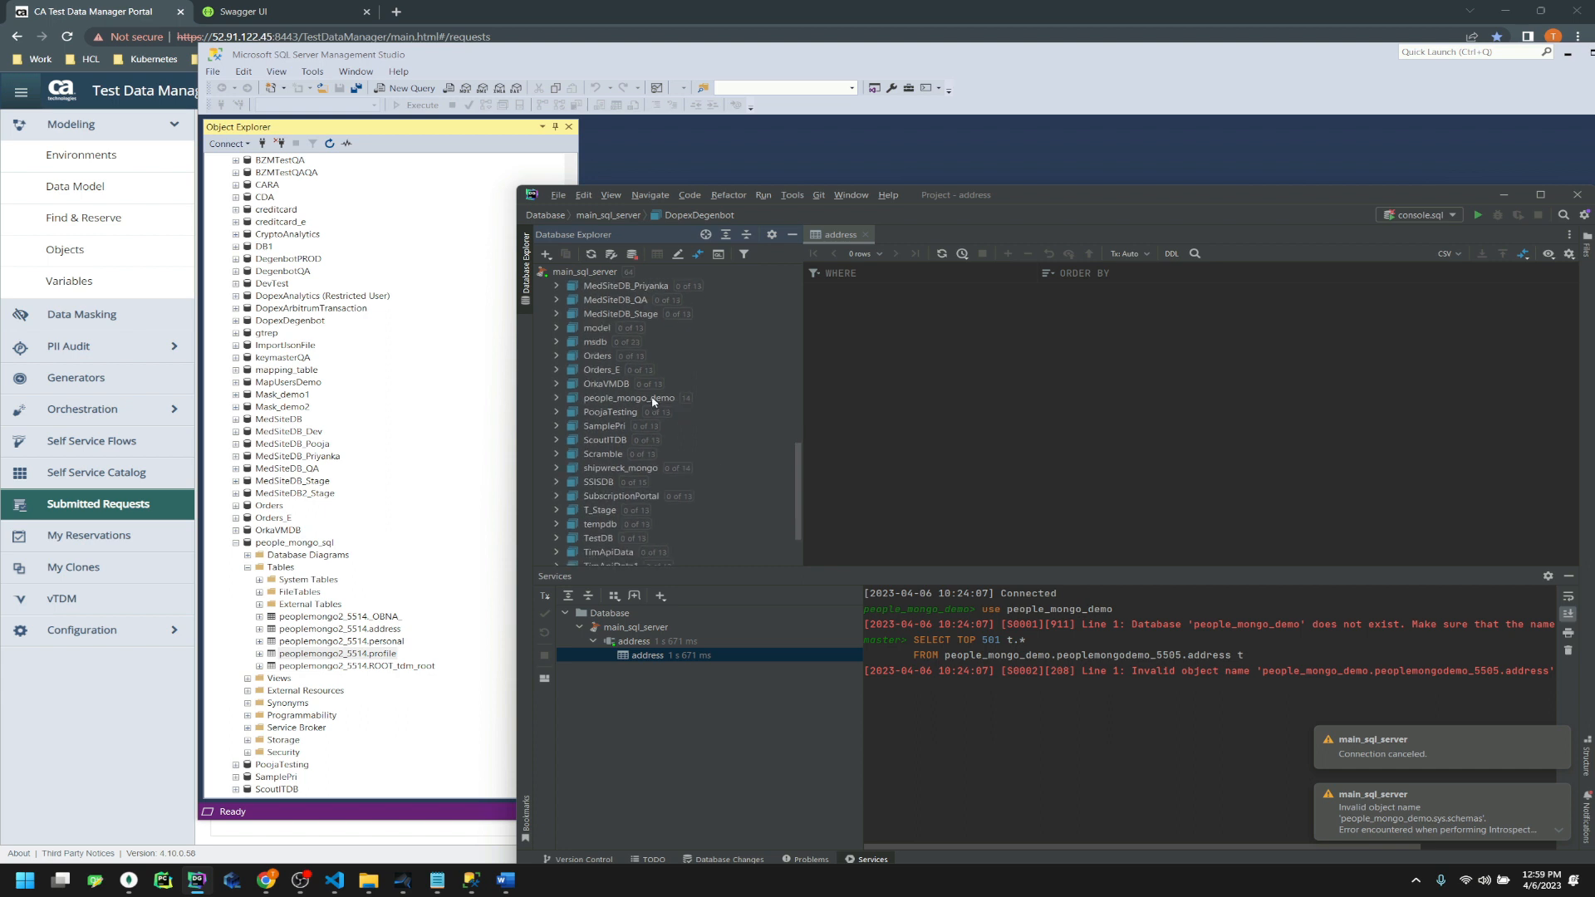
{"action": "scroll", "coordinate": [694, 498], "scroll_direction": "down", "scroll_amount": 2}
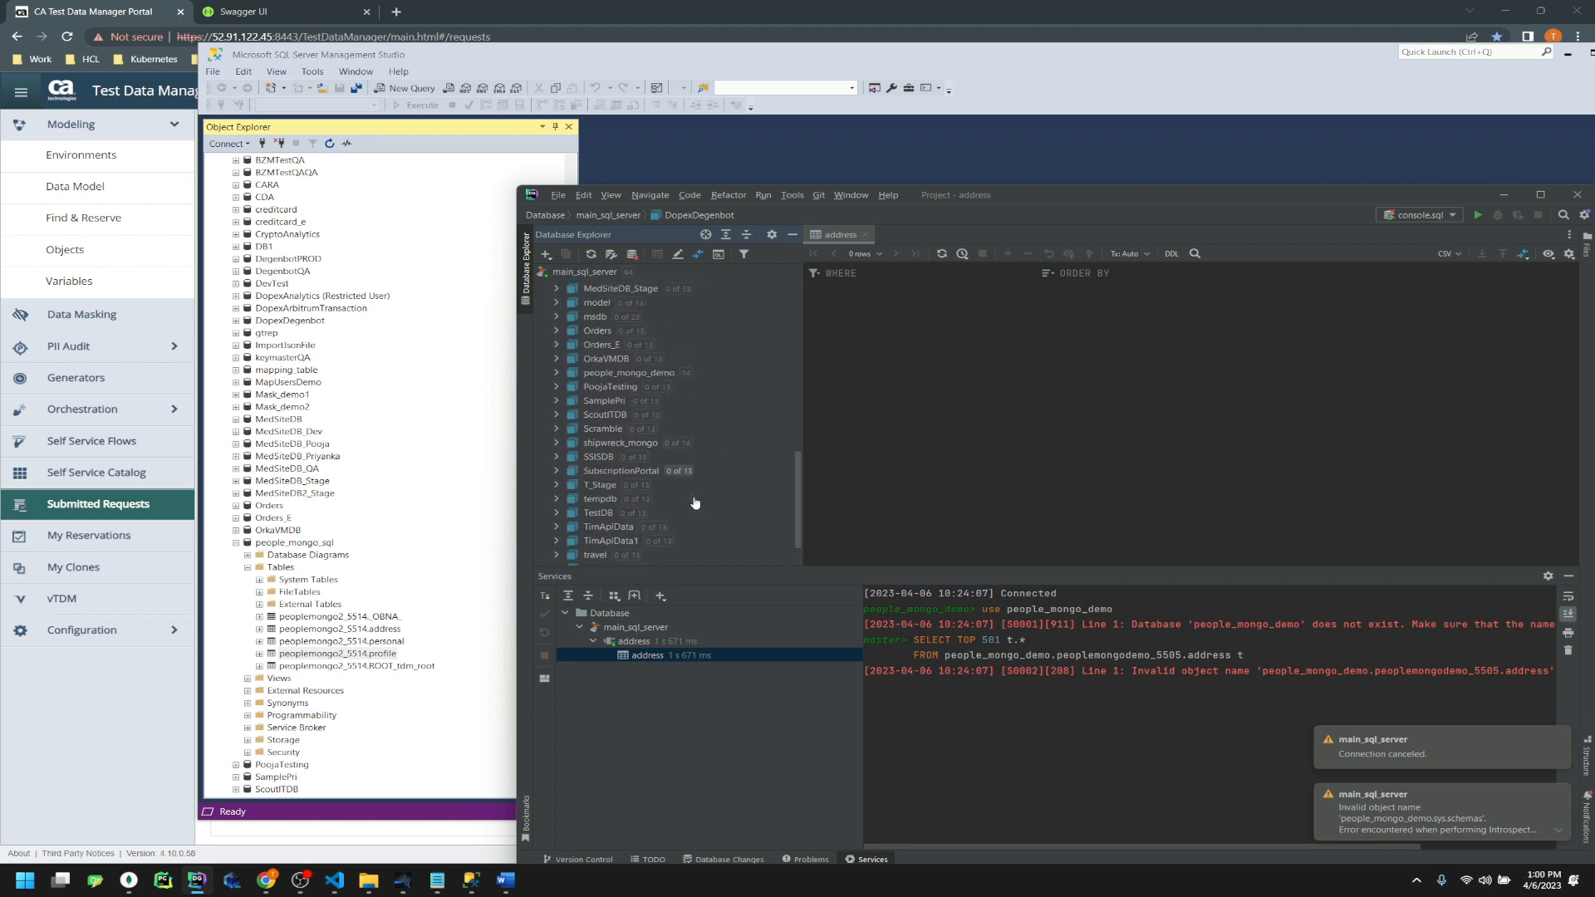
{"action": "scroll", "coordinate": [402, 641], "scroll_direction": "up", "scroll_amount": 1}
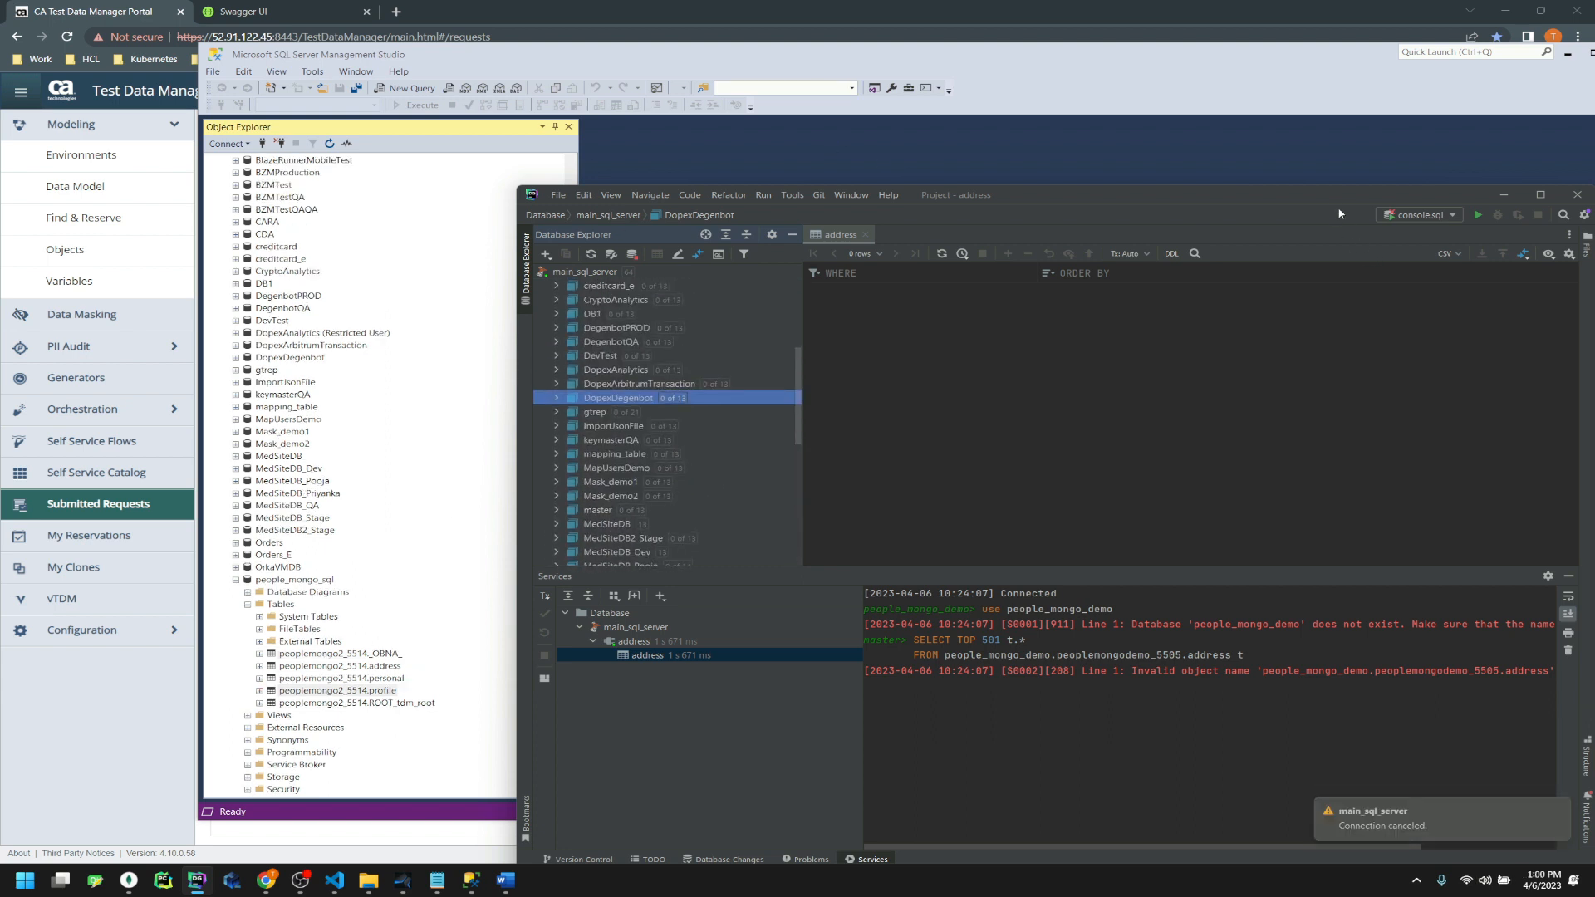
Exit DataGrip and return to the portal's Submitted Requests page
{"action": "left_click_drag", "start_coordinate": [1338, 203], "coordinate": [1051, 232]}
{"action": "left_click", "coordinate": [1290, 226]}
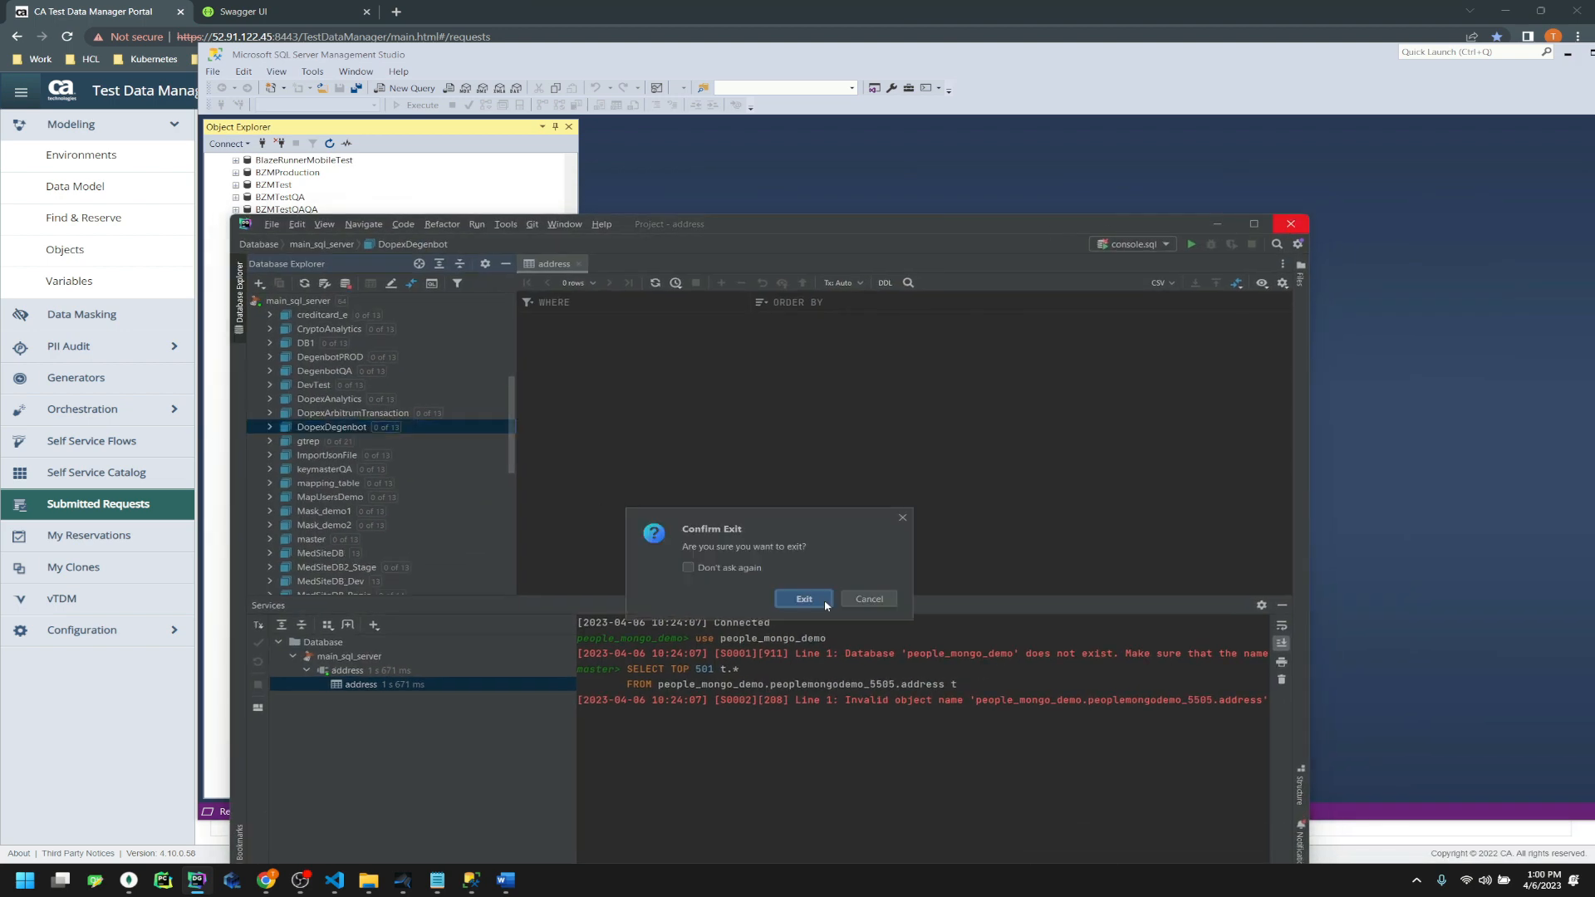
{"action": "left_click", "coordinate": [821, 599]}
{"action": "left_click", "coordinate": [1034, 14]}
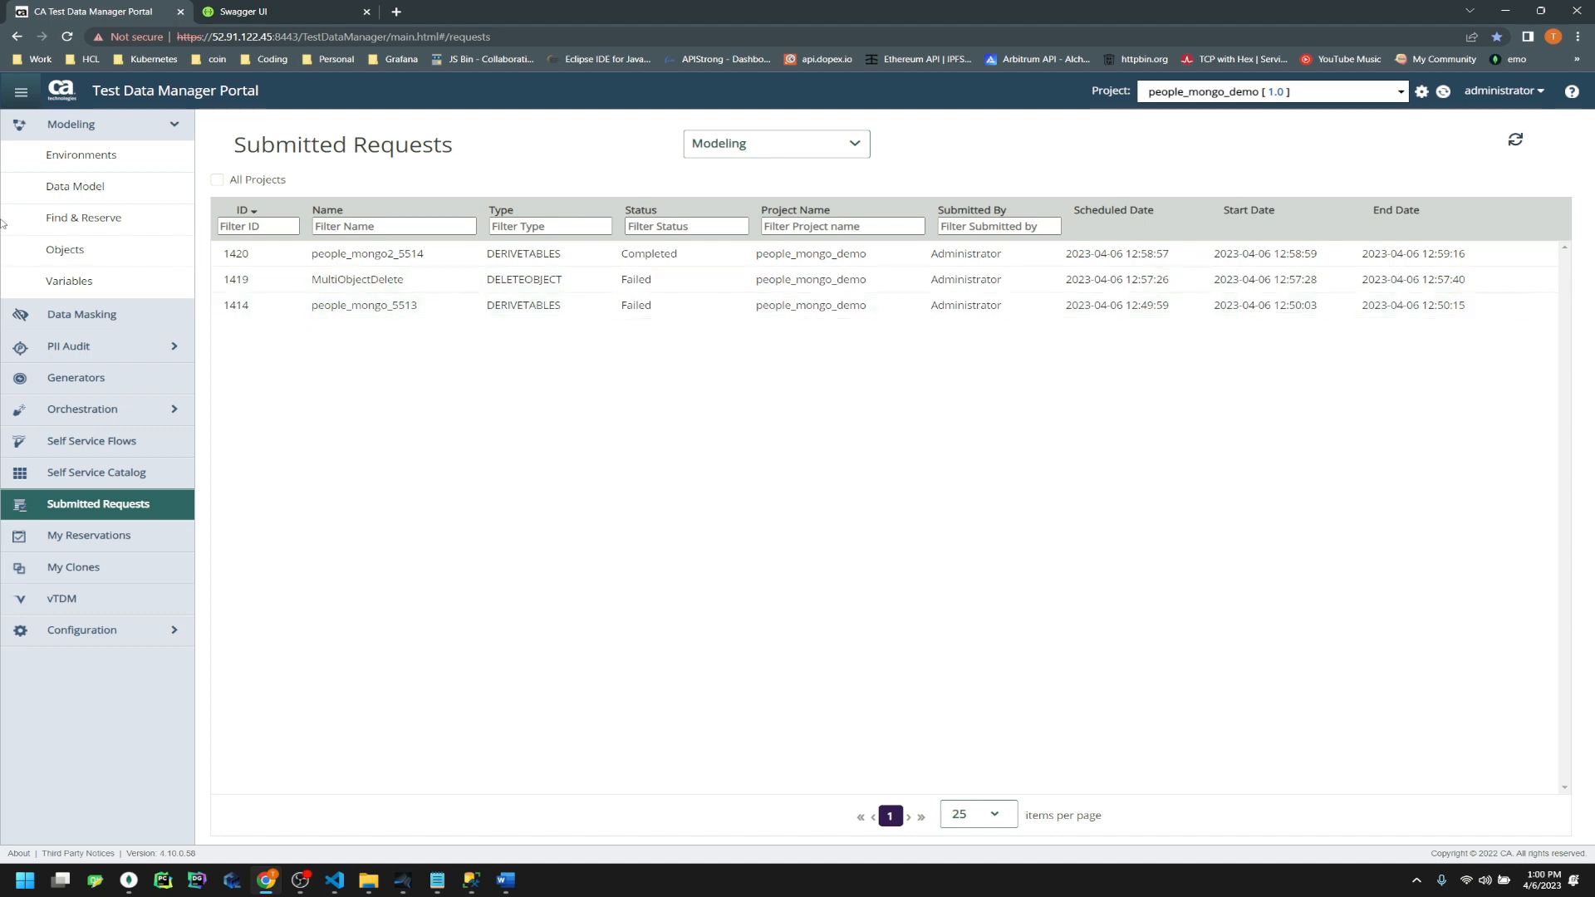
Create and save generator create_people2 for the people_mongo2 object with description 'this is a demo'
{"action": "left_click", "coordinate": [66, 249]}
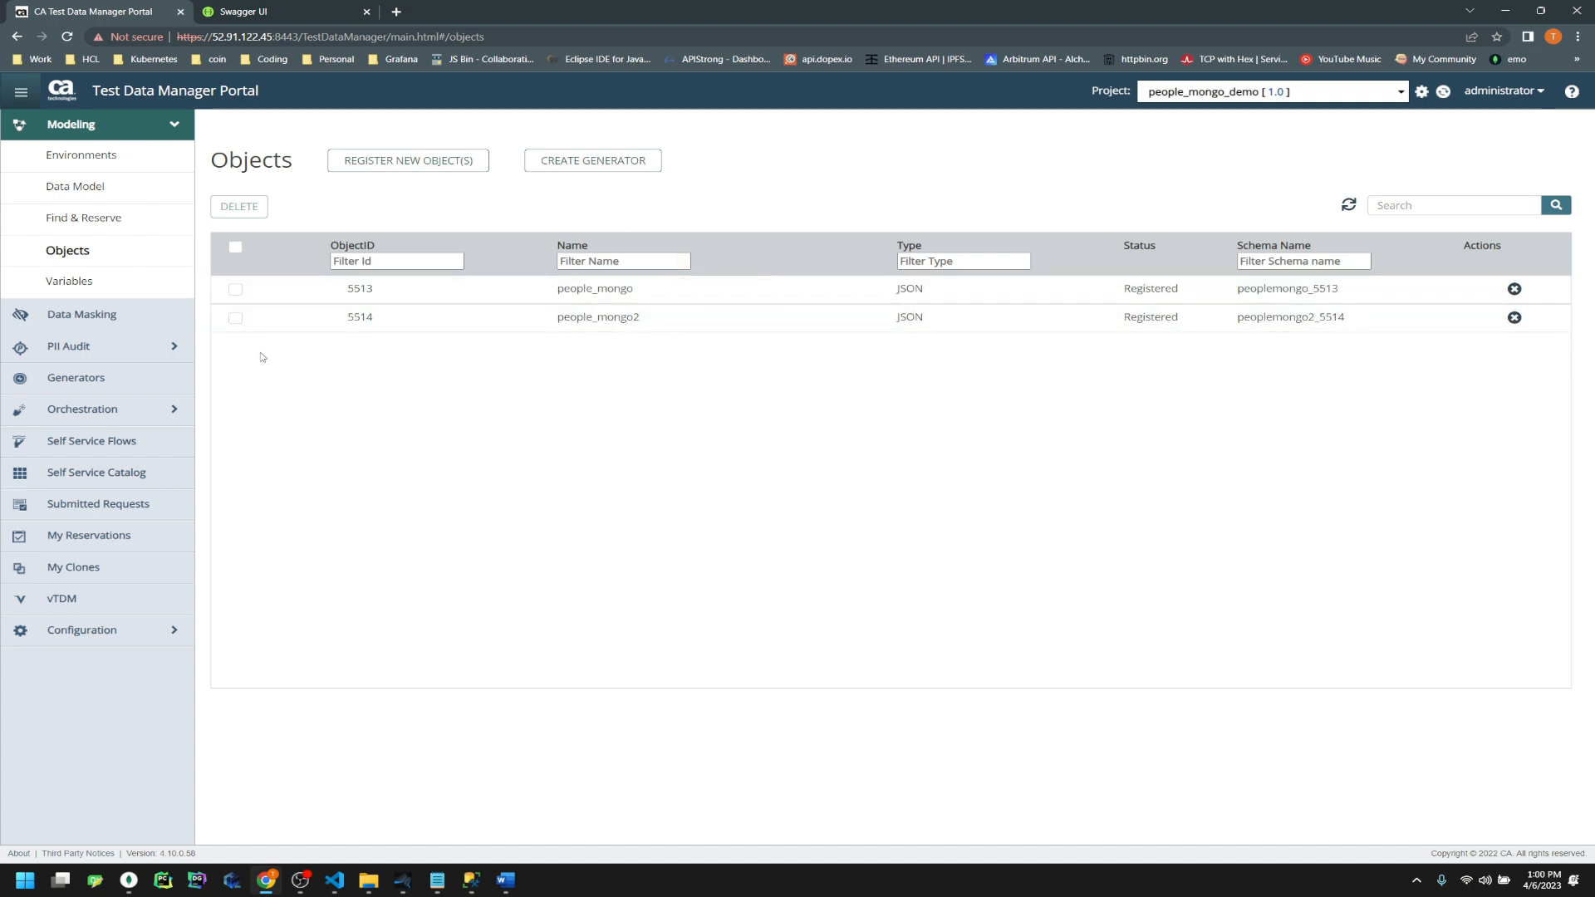
{"action": "left_click", "coordinate": [235, 317]}
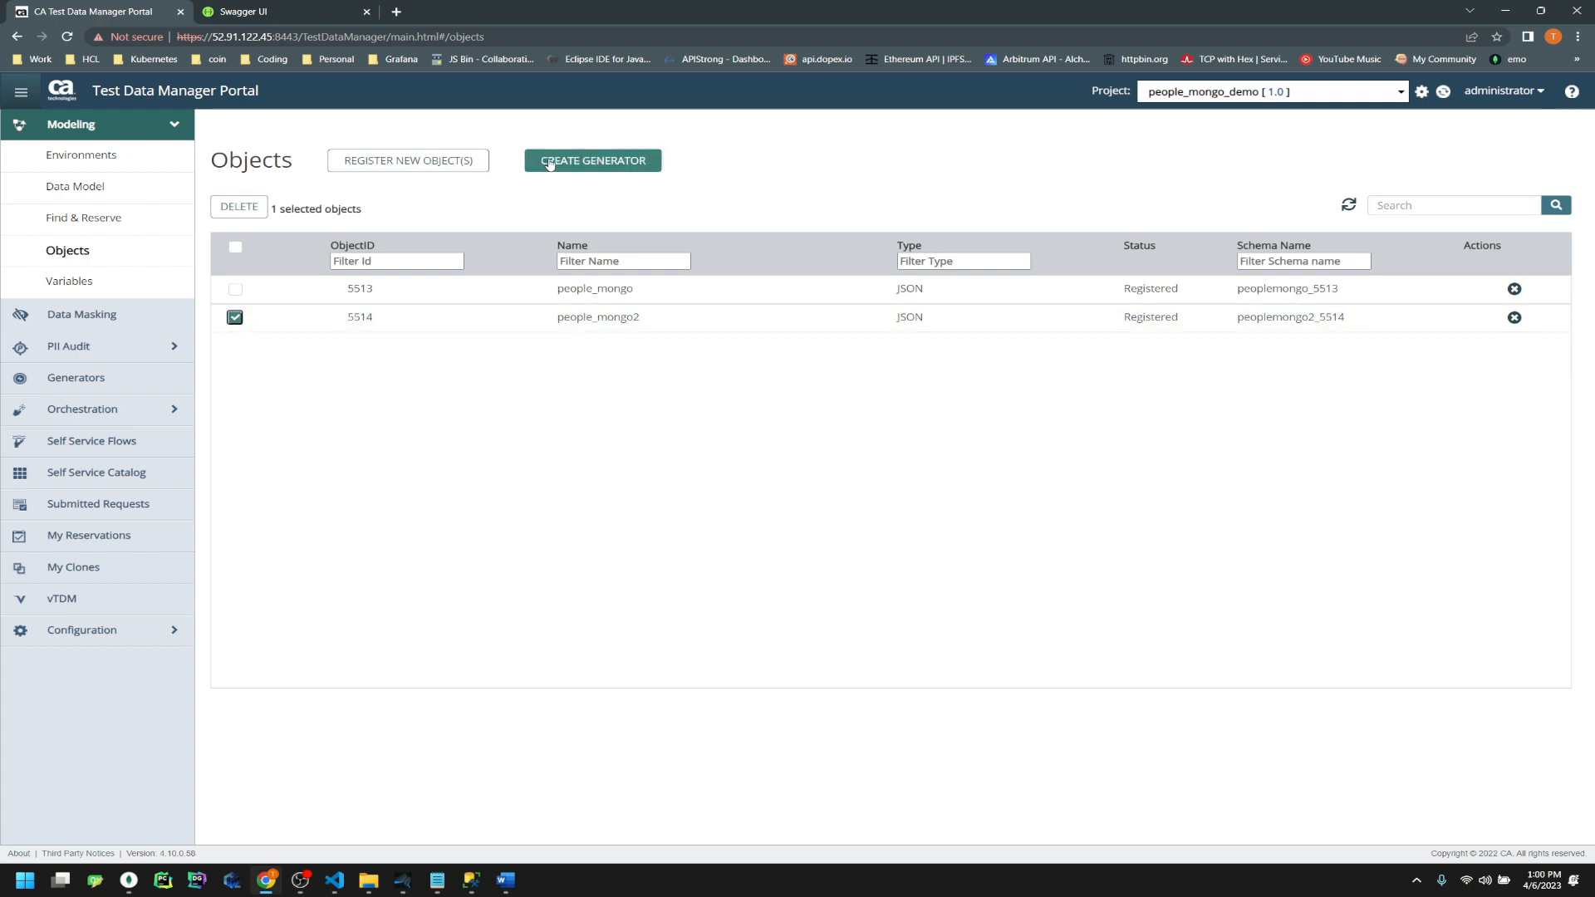
{"action": "left_click", "coordinate": [592, 162]}
{"action": "type", "text": "cdrea"}
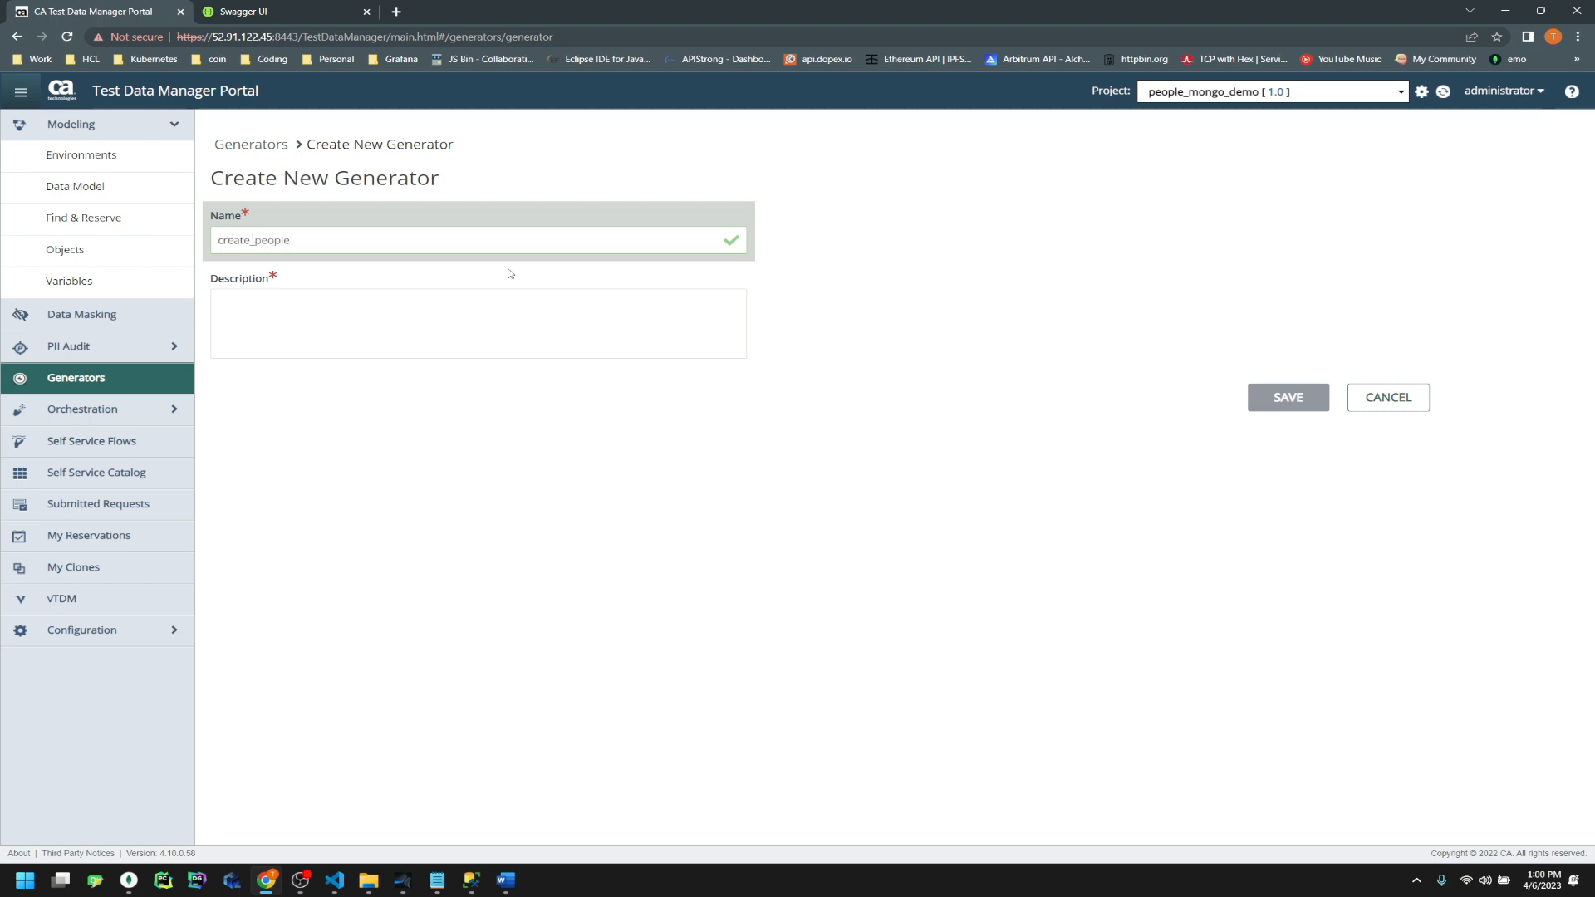
{"action": "type", "text": "te_people2"}
{"action": "key", "text": "Tab"}
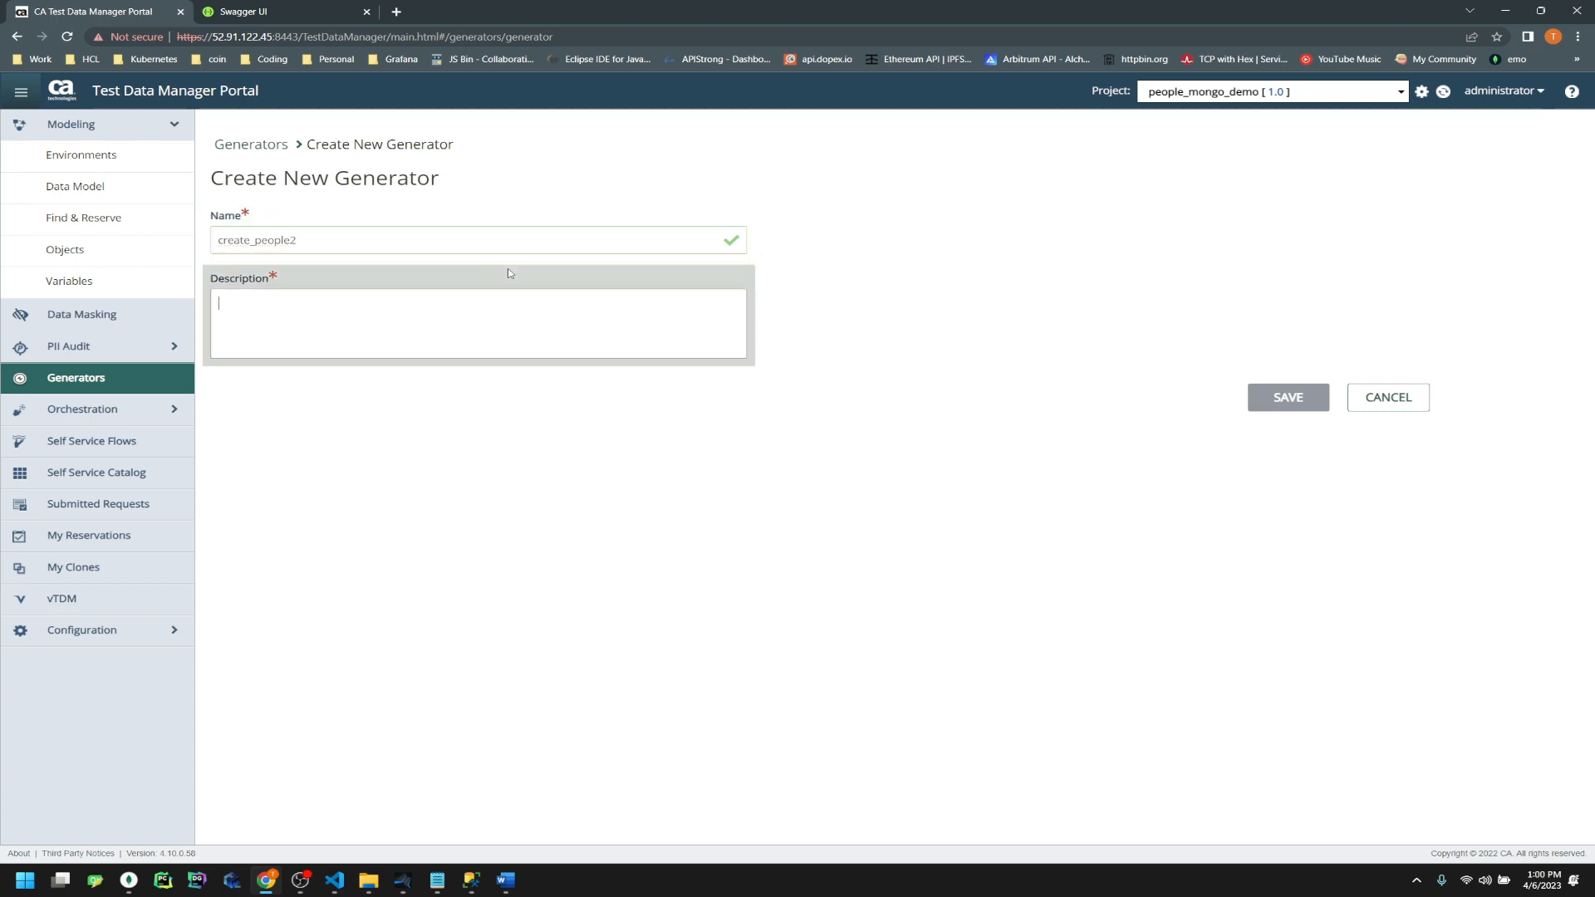
{"action": "type", "text": "this is a demo"}
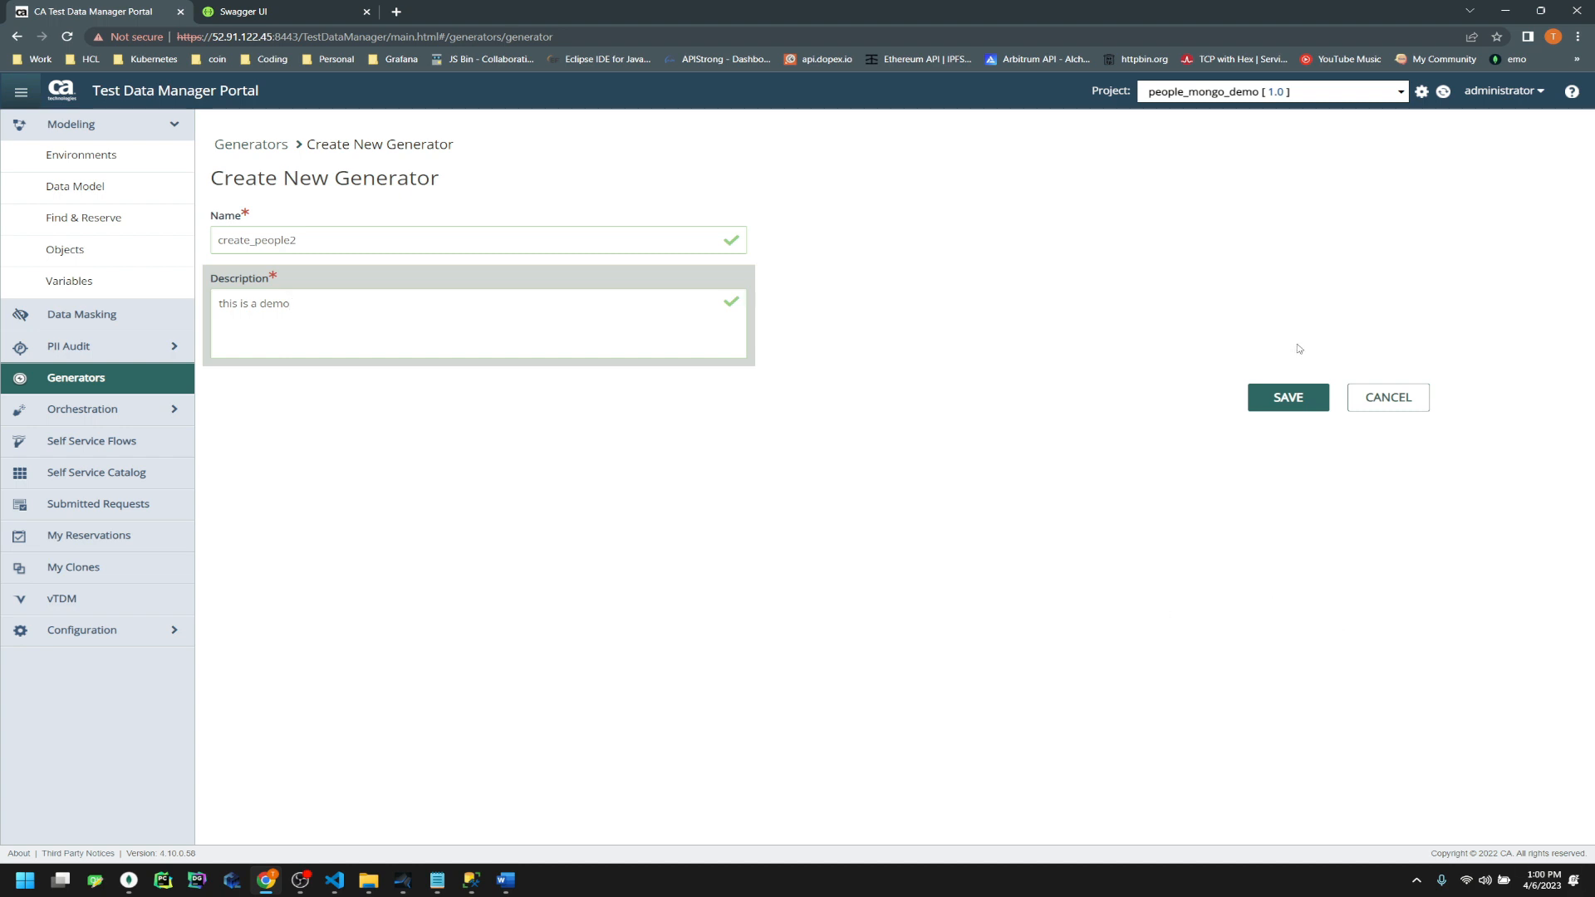
{"action": "left_click", "coordinate": [1288, 397]}
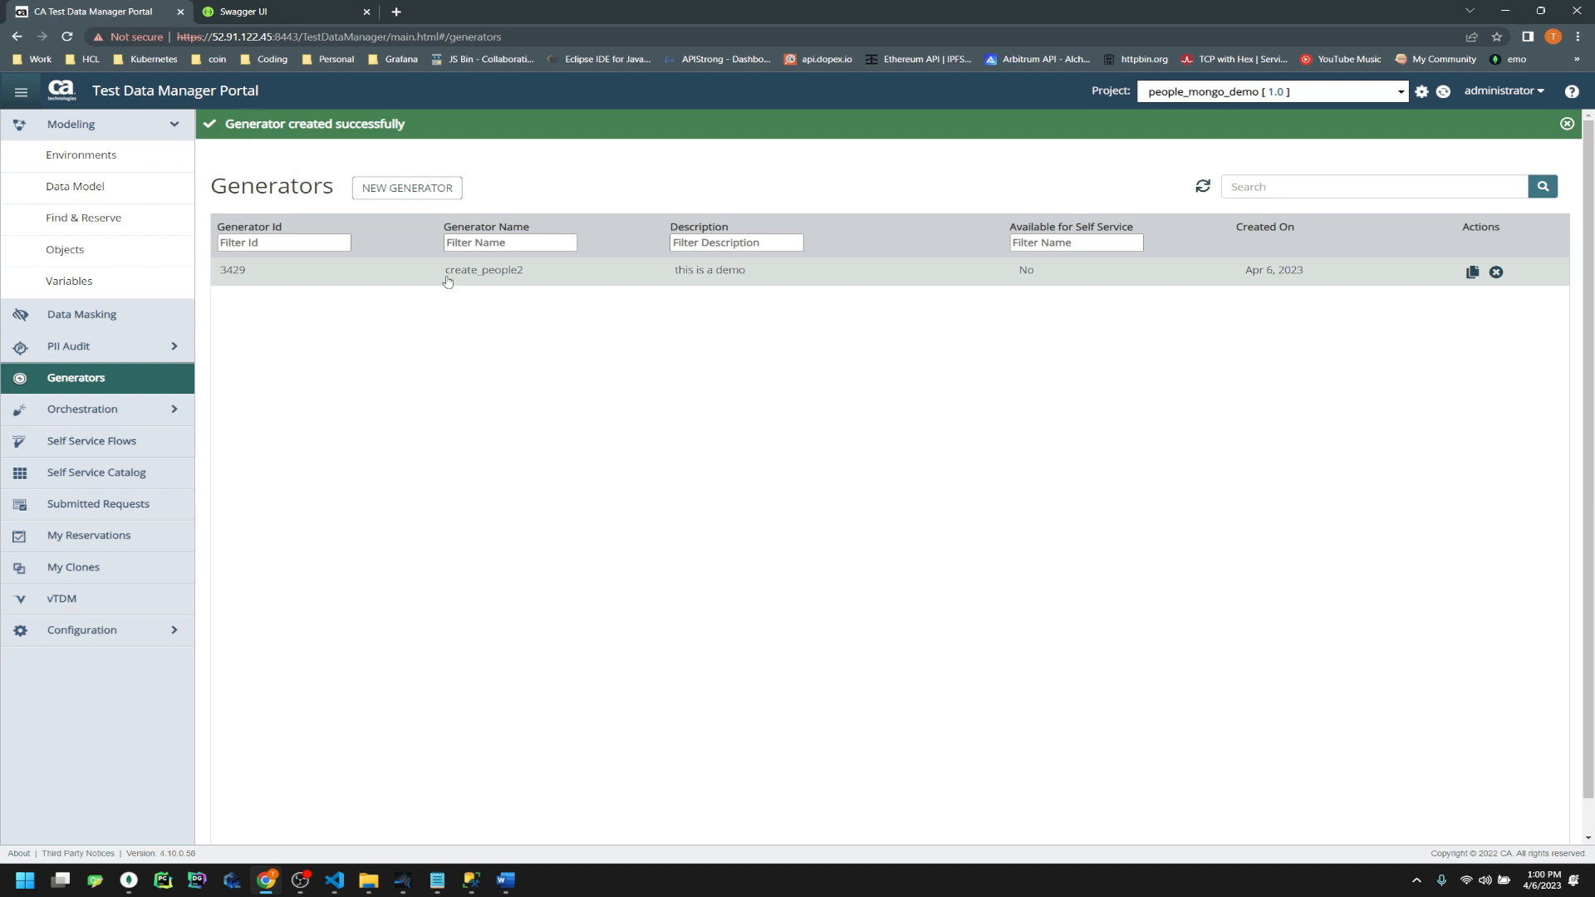
Add ROOT_tdm_root, _OBNA_, address, personal and profile tables to create_people2, then add a profile row
{"action": "left_click", "coordinate": [447, 282]}
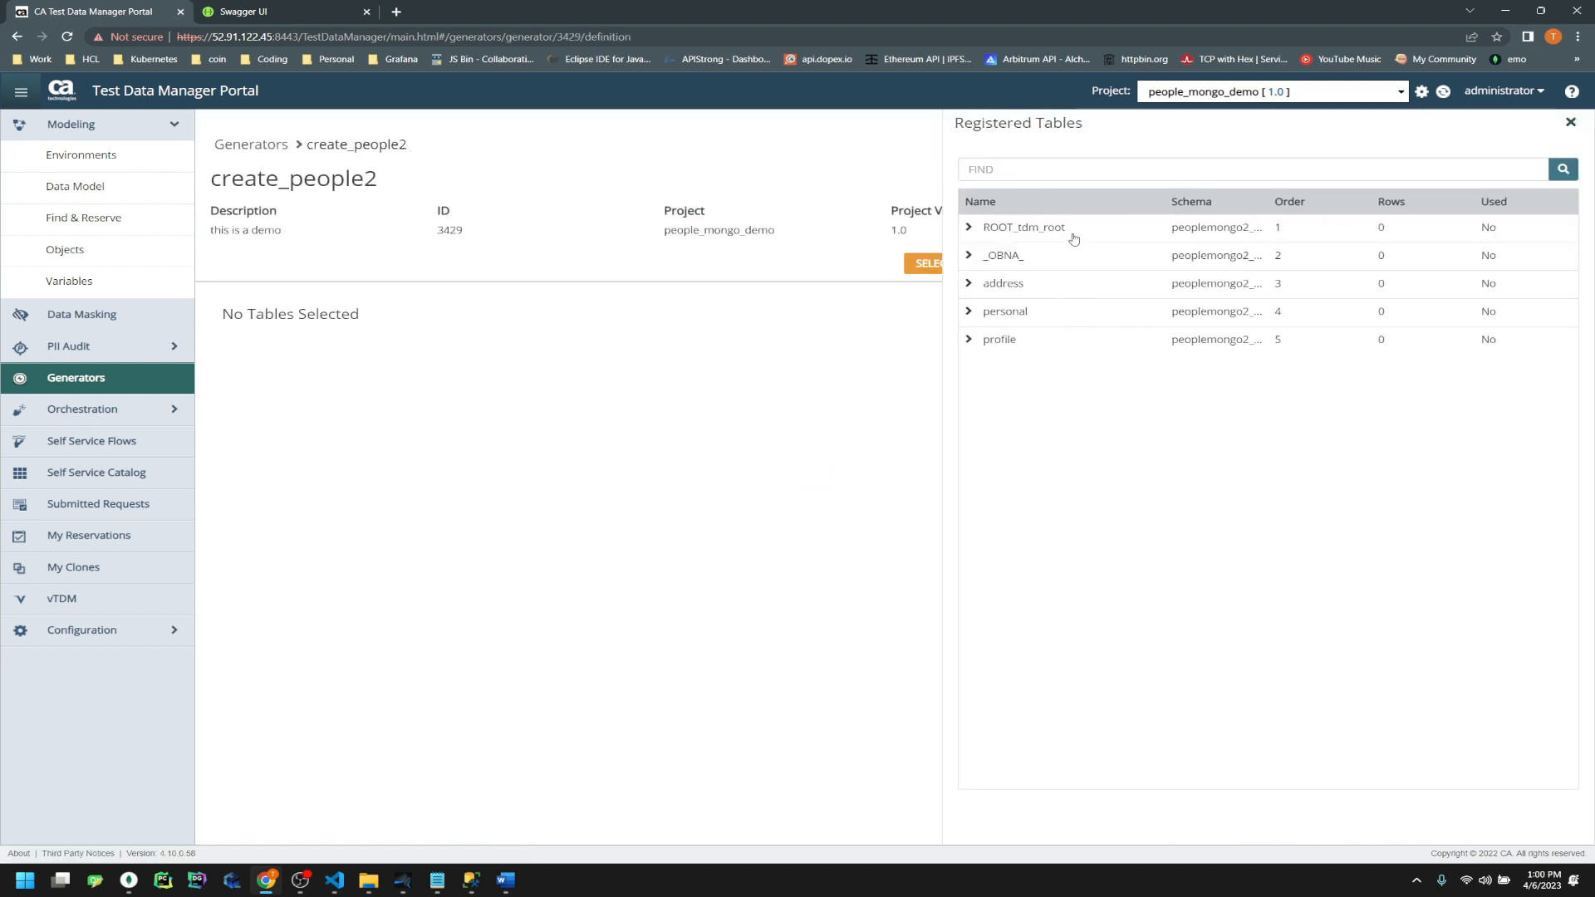
{"action": "left_click", "coordinate": [1072, 233]}
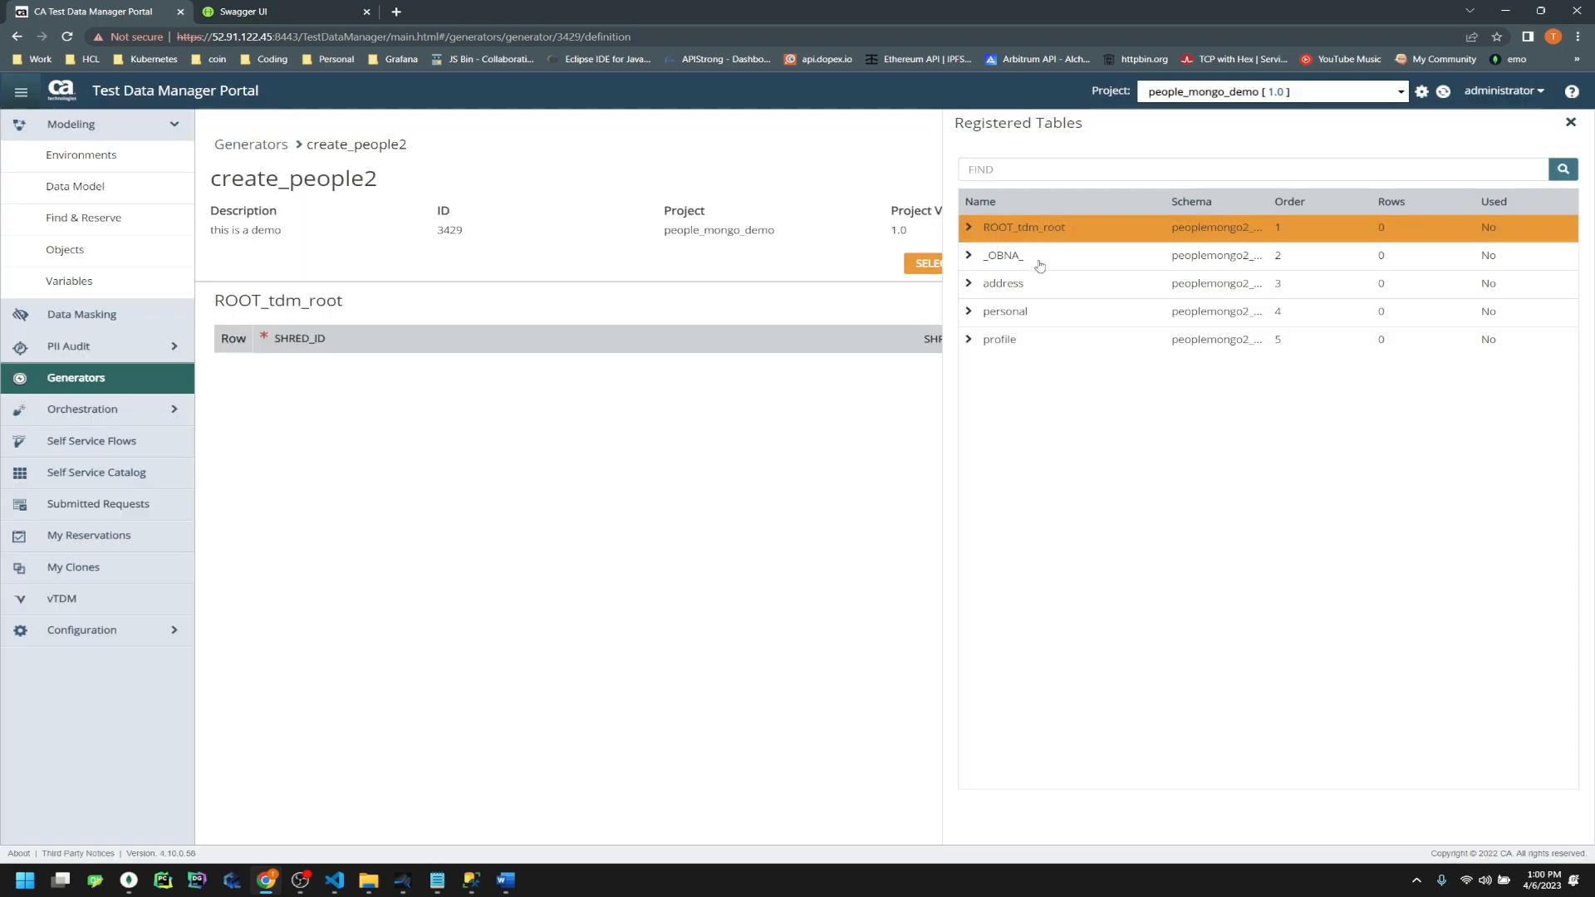
{"action": "left_click", "coordinate": [1038, 258]}
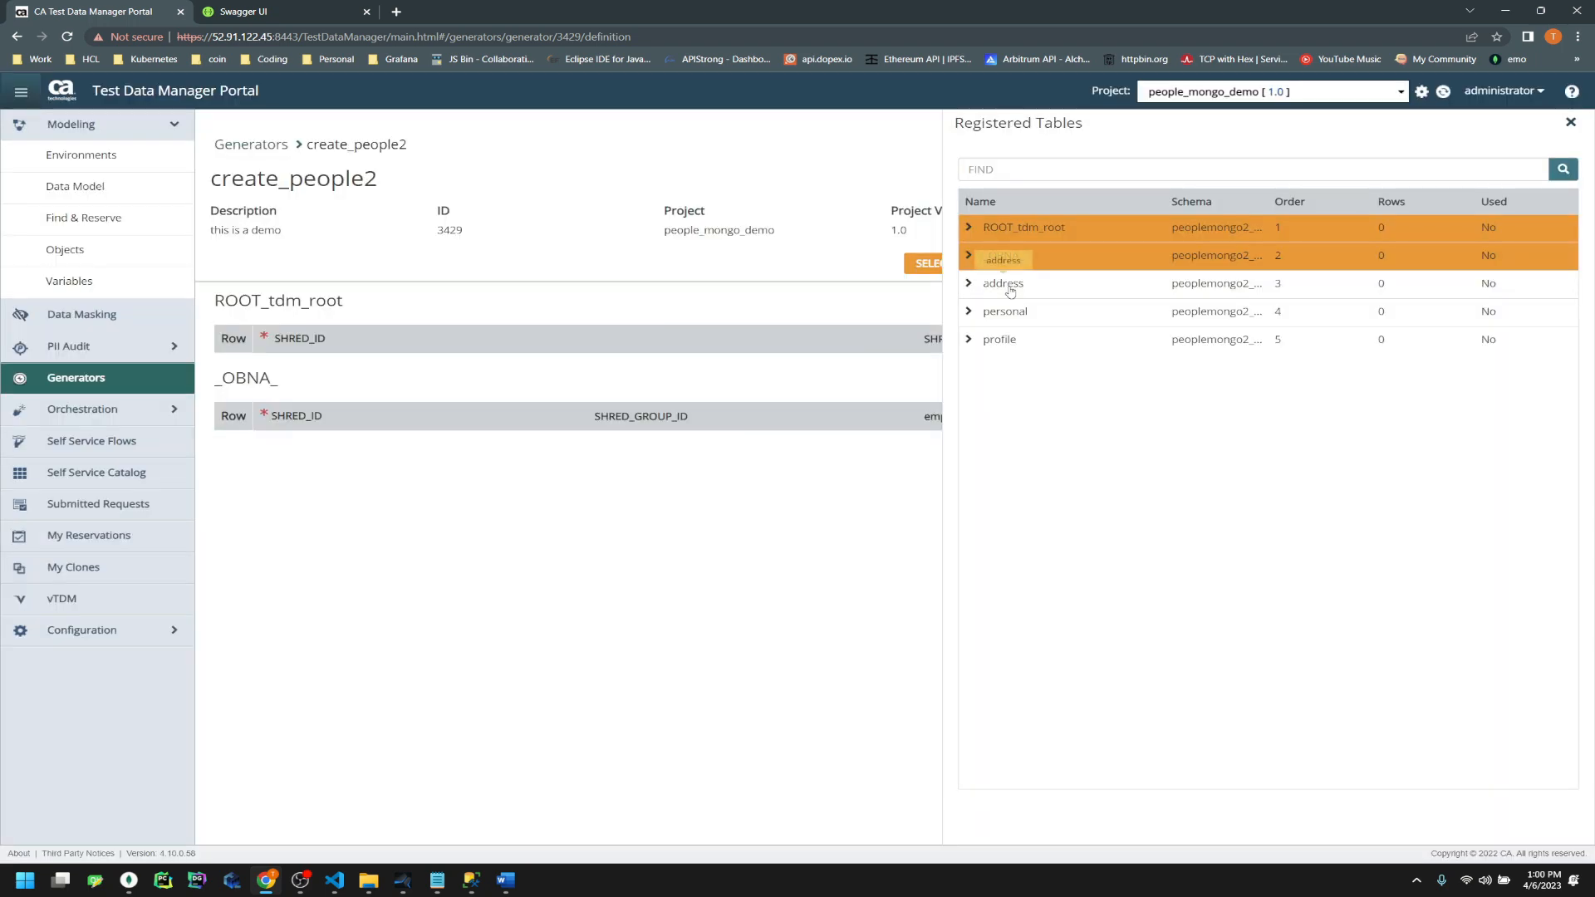
{"action": "left_click", "coordinate": [1012, 287]}
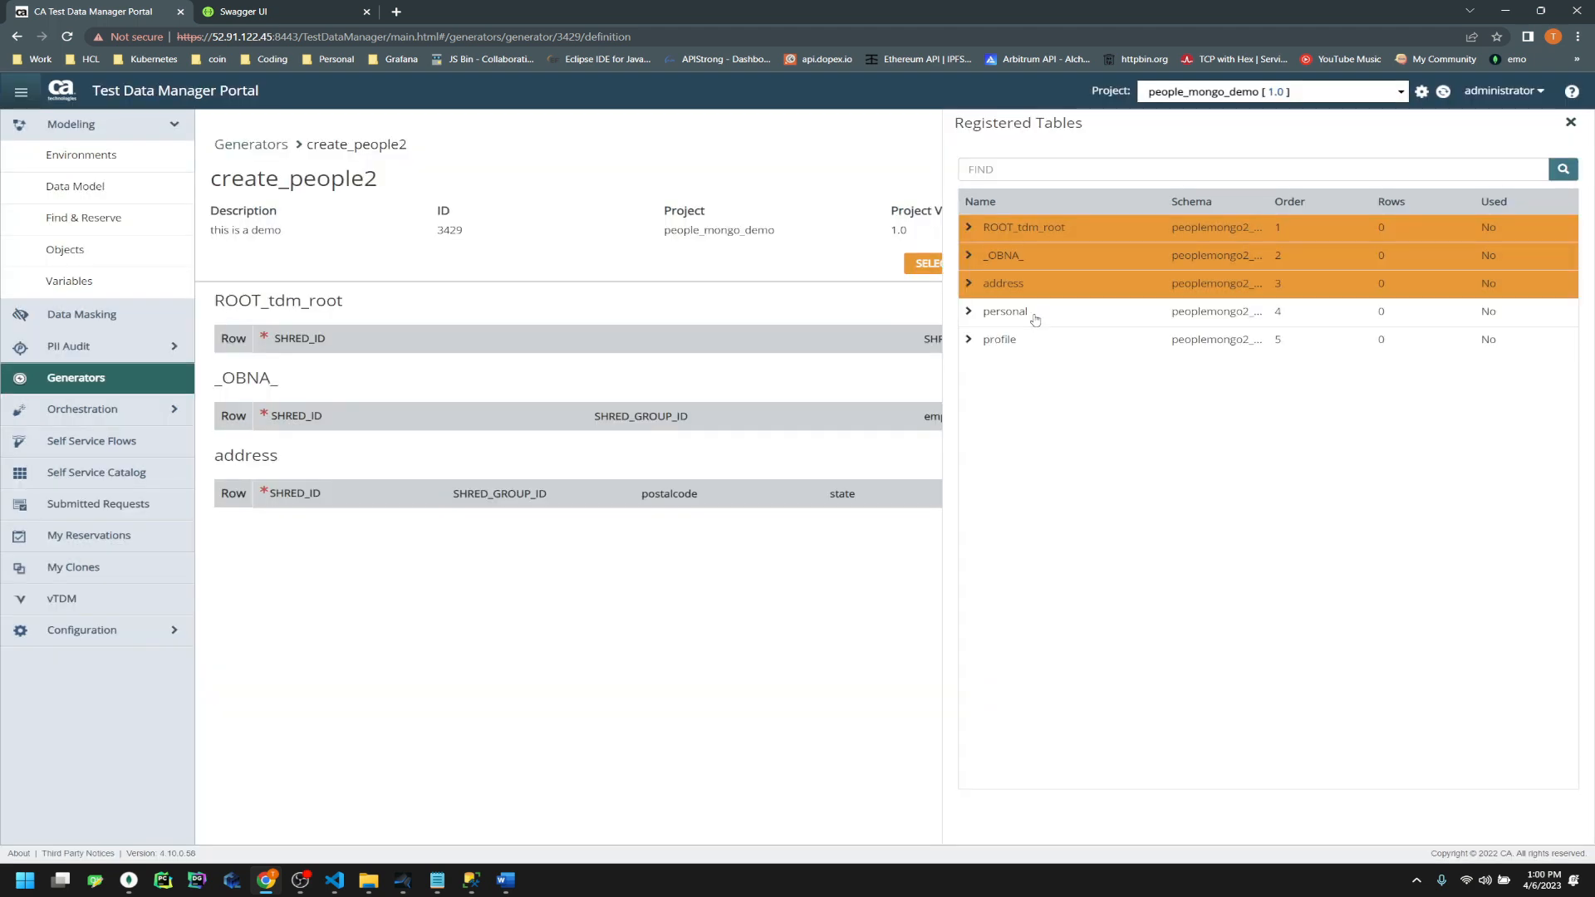
{"action": "left_click", "coordinate": [1036, 317]}
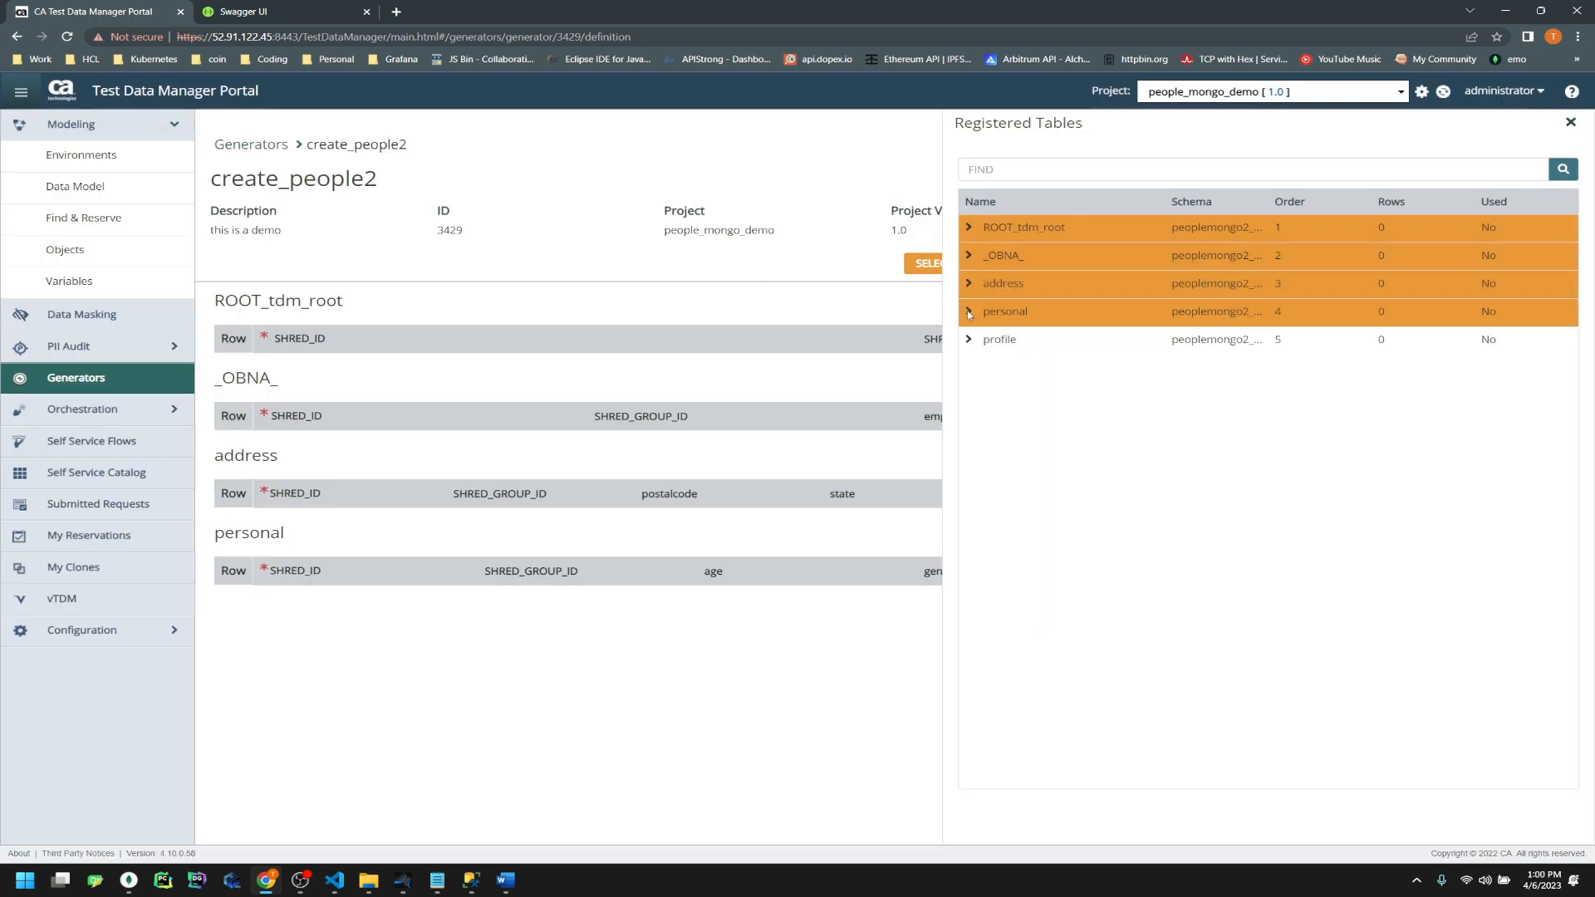
{"action": "left_click", "coordinate": [1006, 343]}
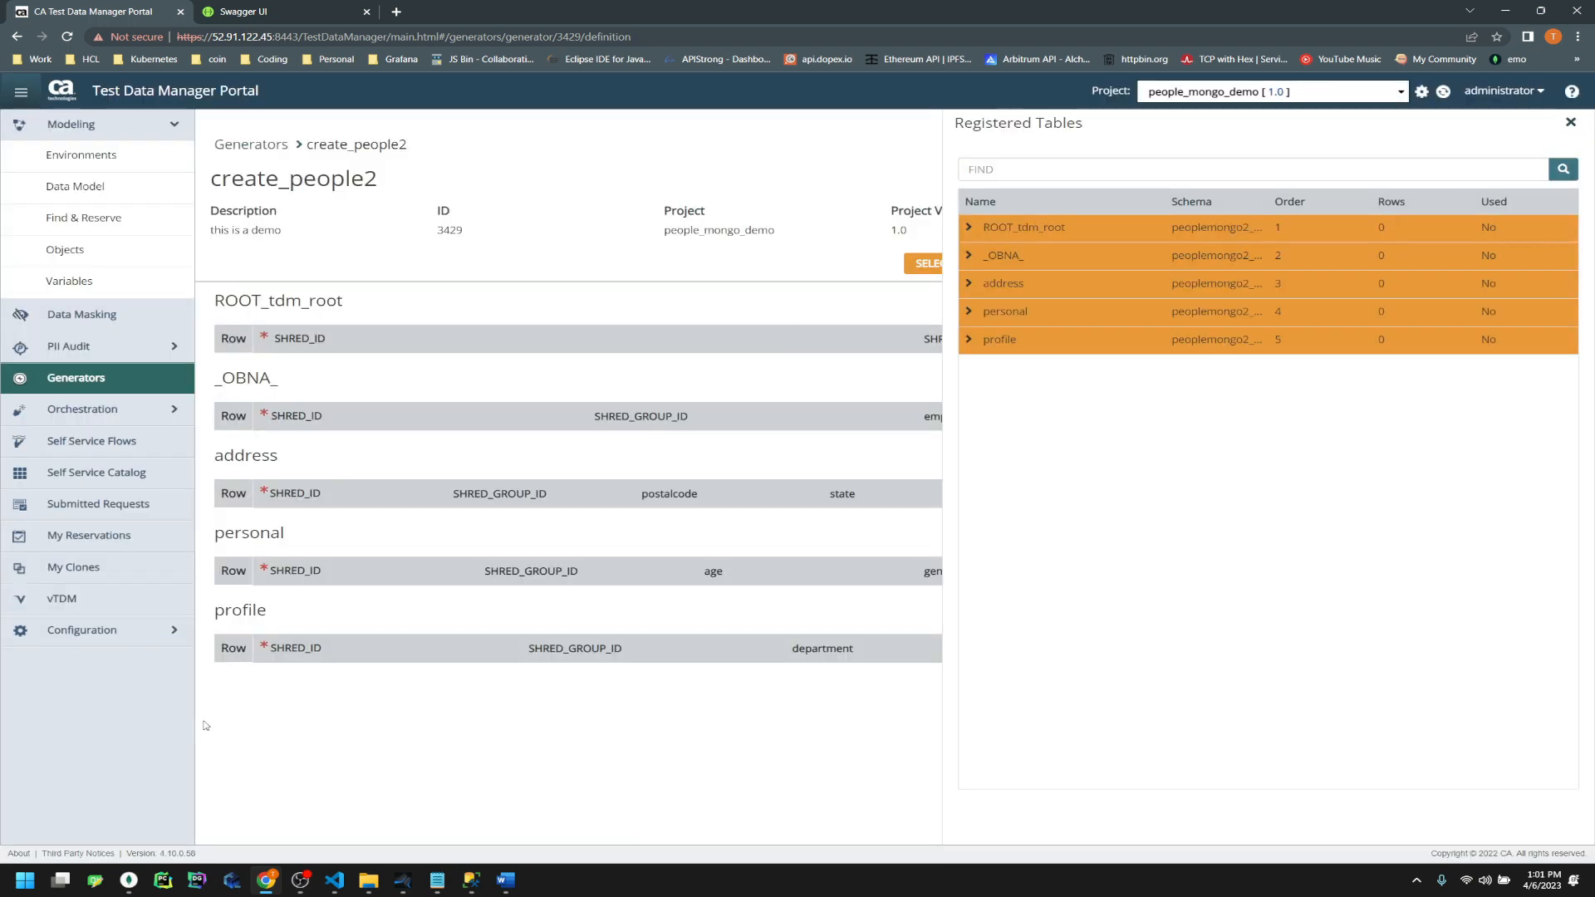
{"action": "left_click", "coordinate": [206, 726]}
{"action": "left_click", "coordinate": [1549, 613]}
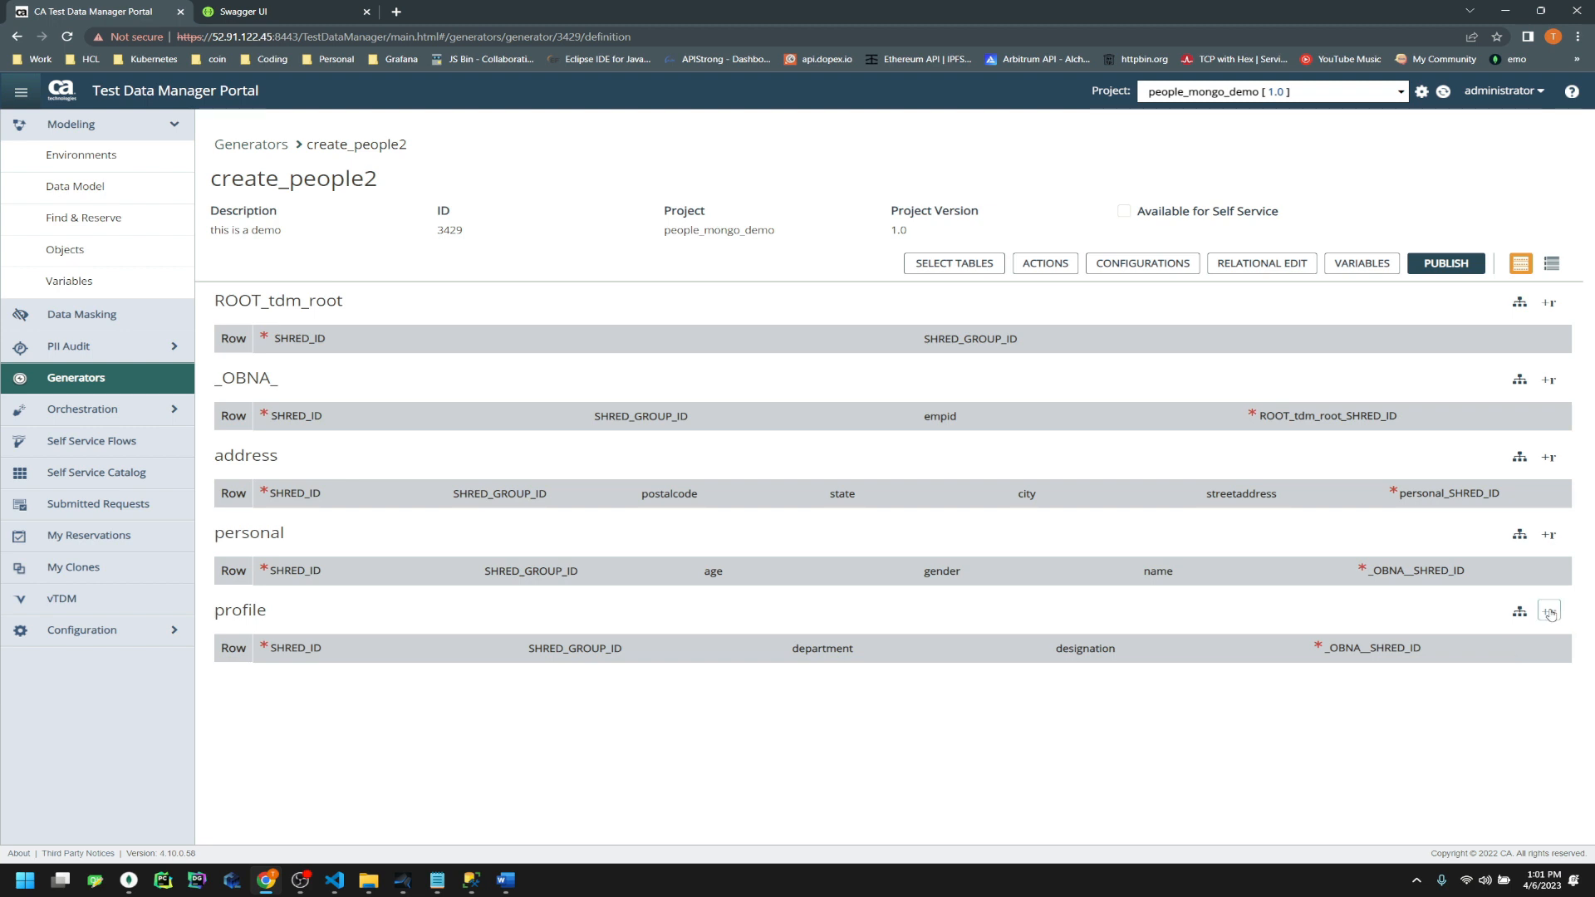
Add a first row to the personal, address, _OBNA_ and ROOT_tdm_root tables
{"action": "left_click", "coordinate": [1548, 534]}
{"action": "left_click", "coordinate": [1549, 457]}
{"action": "left_click", "coordinate": [1549, 380]}
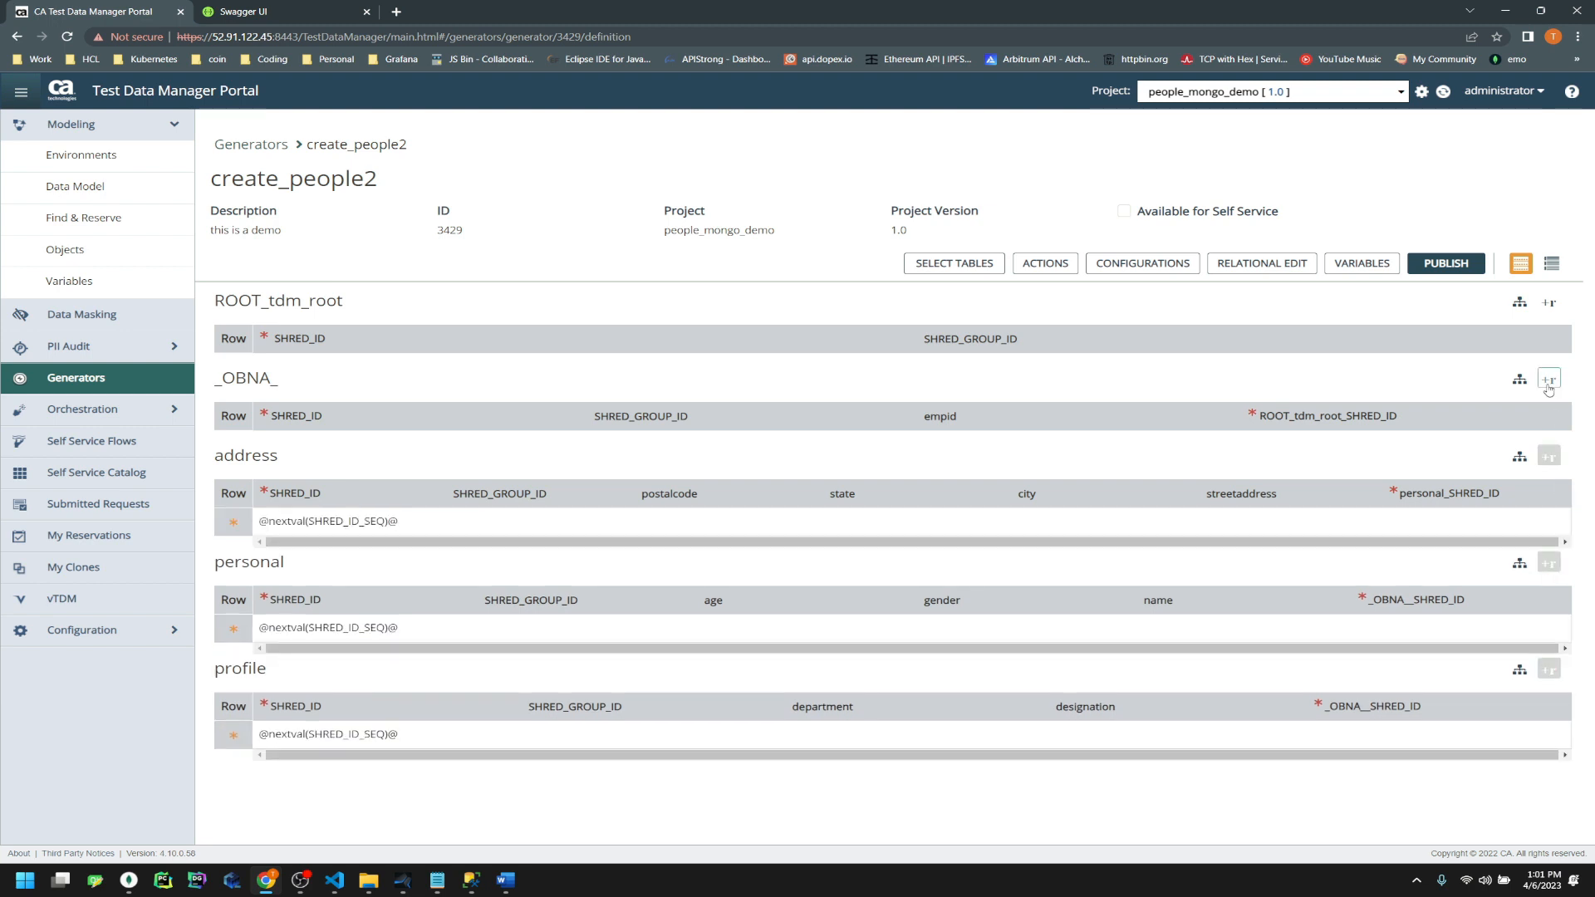
{"action": "left_click", "coordinate": [1549, 302]}
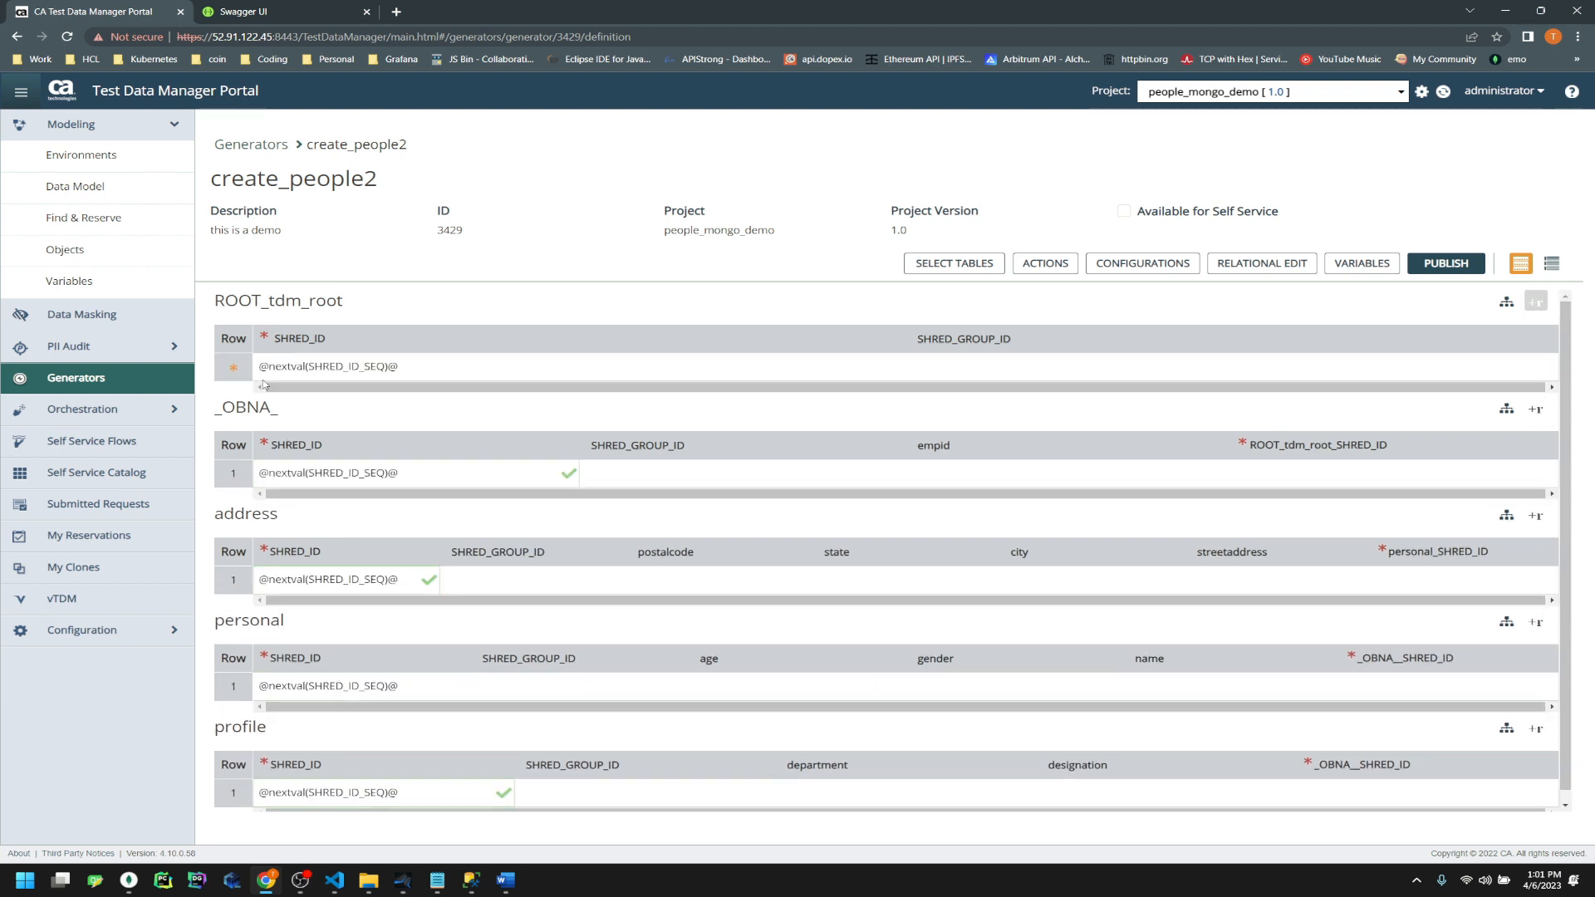
{"action": "scroll", "coordinate": [357, 769], "scroll_direction": "down", "scroll_amount": 1}
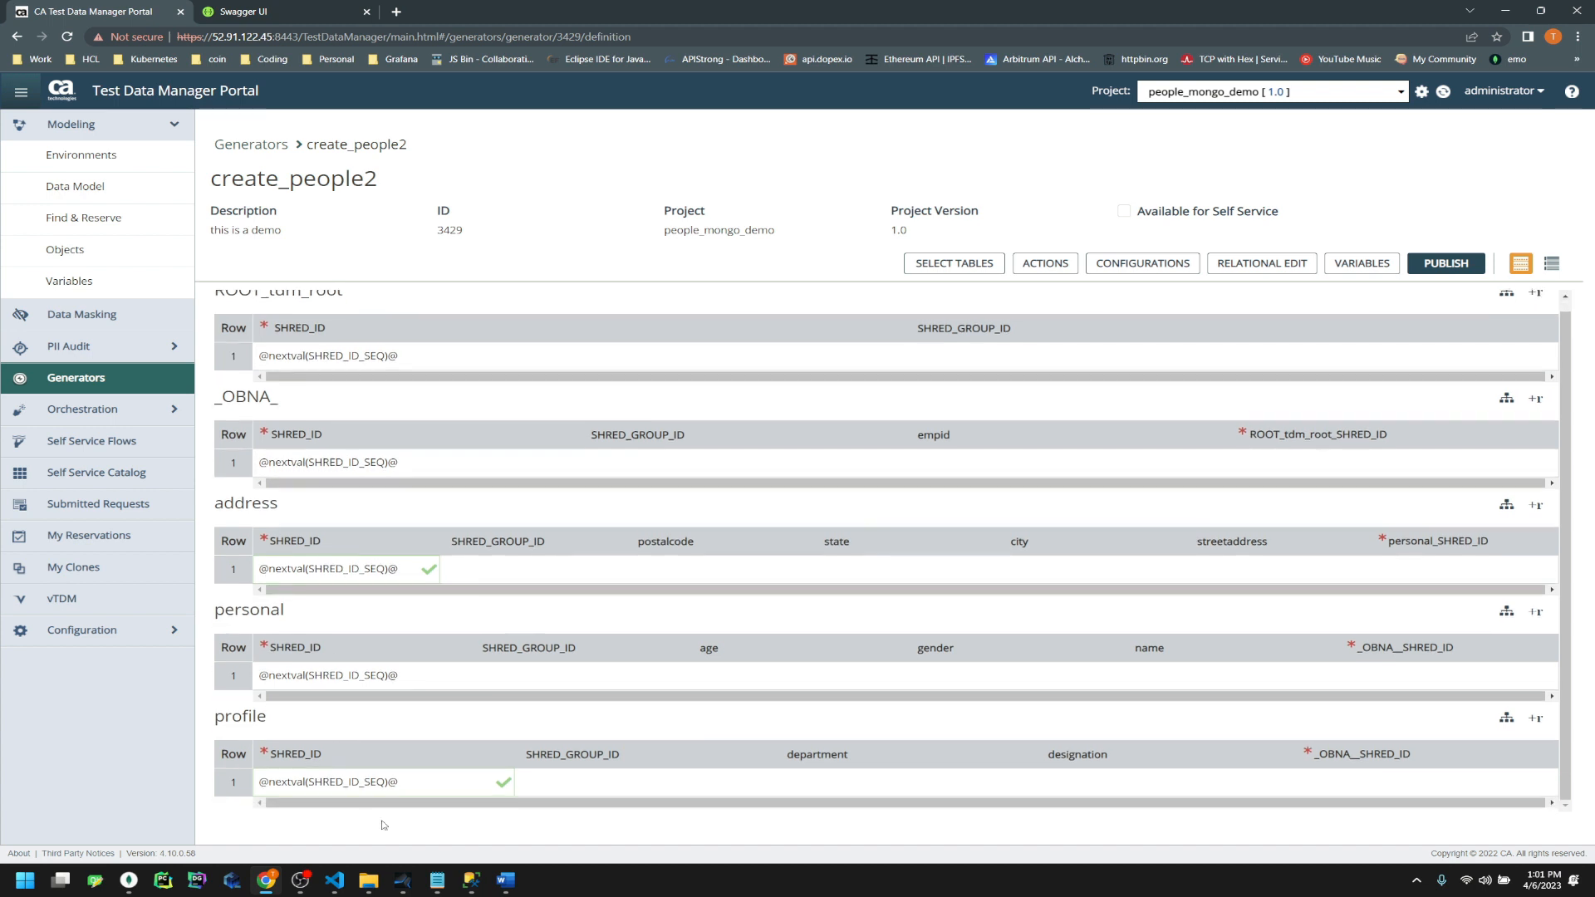
Set ROOT_tdm_root's SHRED_GROUP_ID to the ~PUBJOBID~ variable and copy that value
{"action": "left_click", "coordinate": [972, 357]}
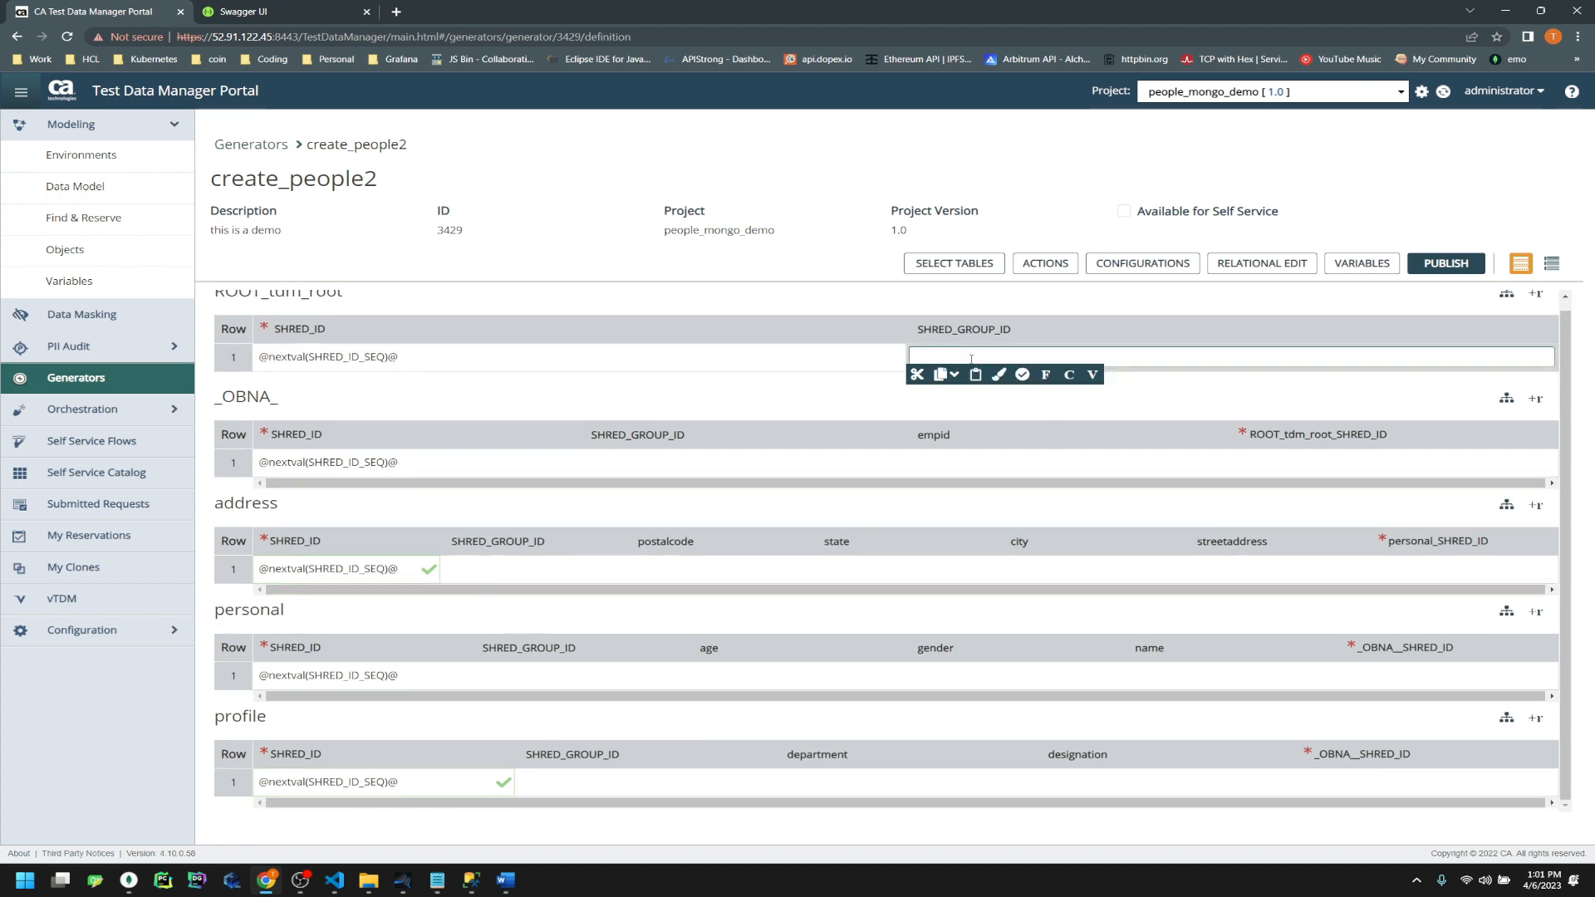
{"action": "left_click", "coordinate": [1090, 376]}
{"action": "type", "text": "publish"}
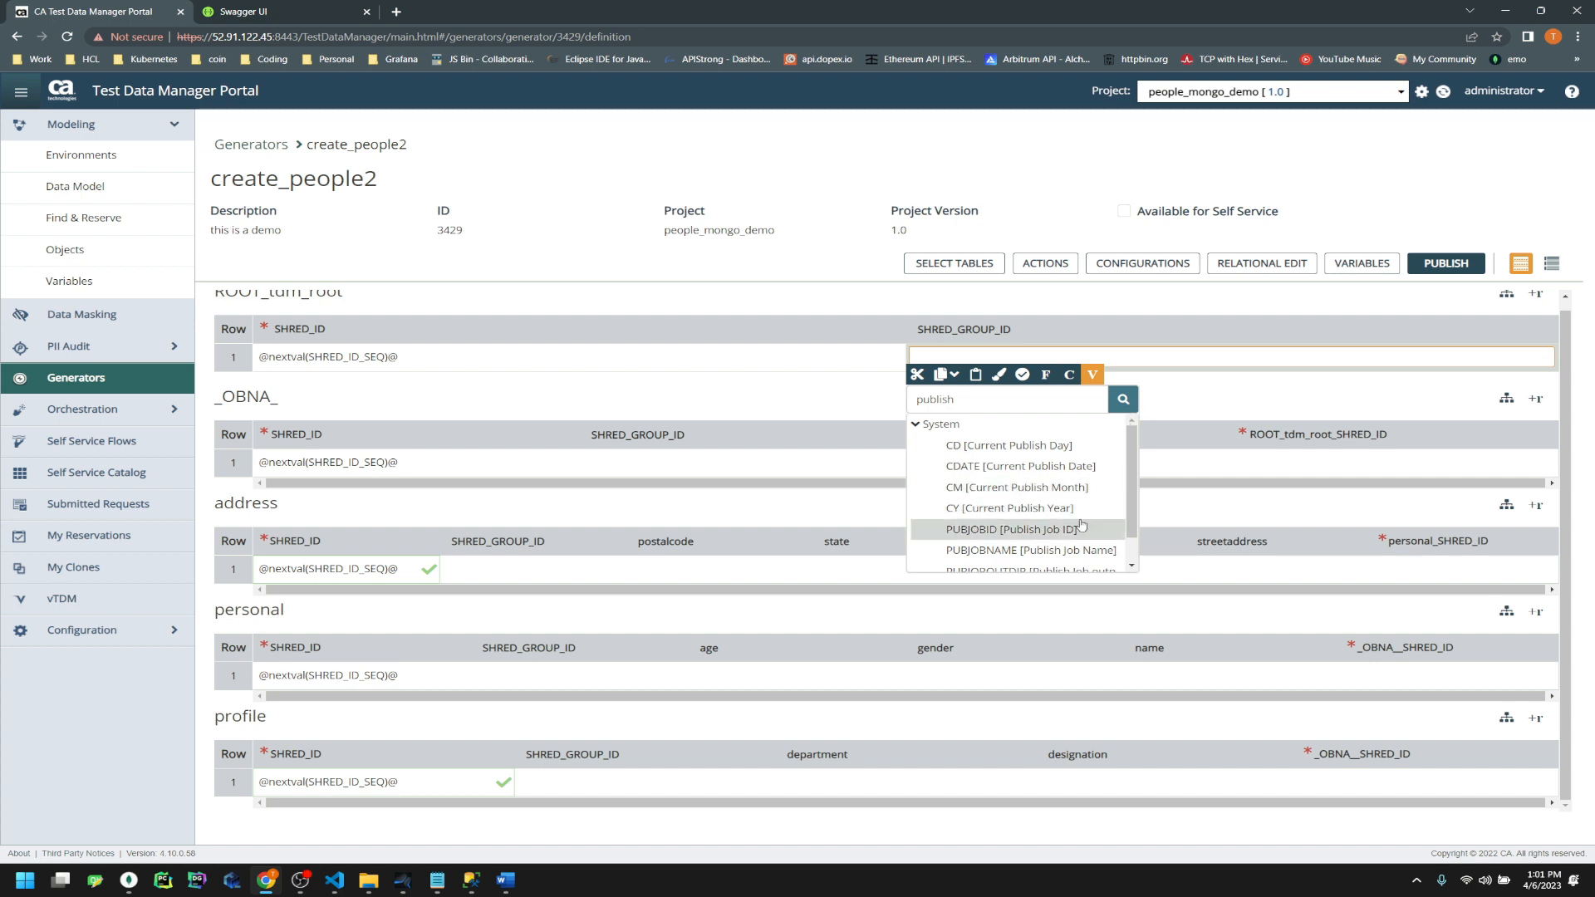
{"action": "left_click", "coordinate": [1019, 535]}
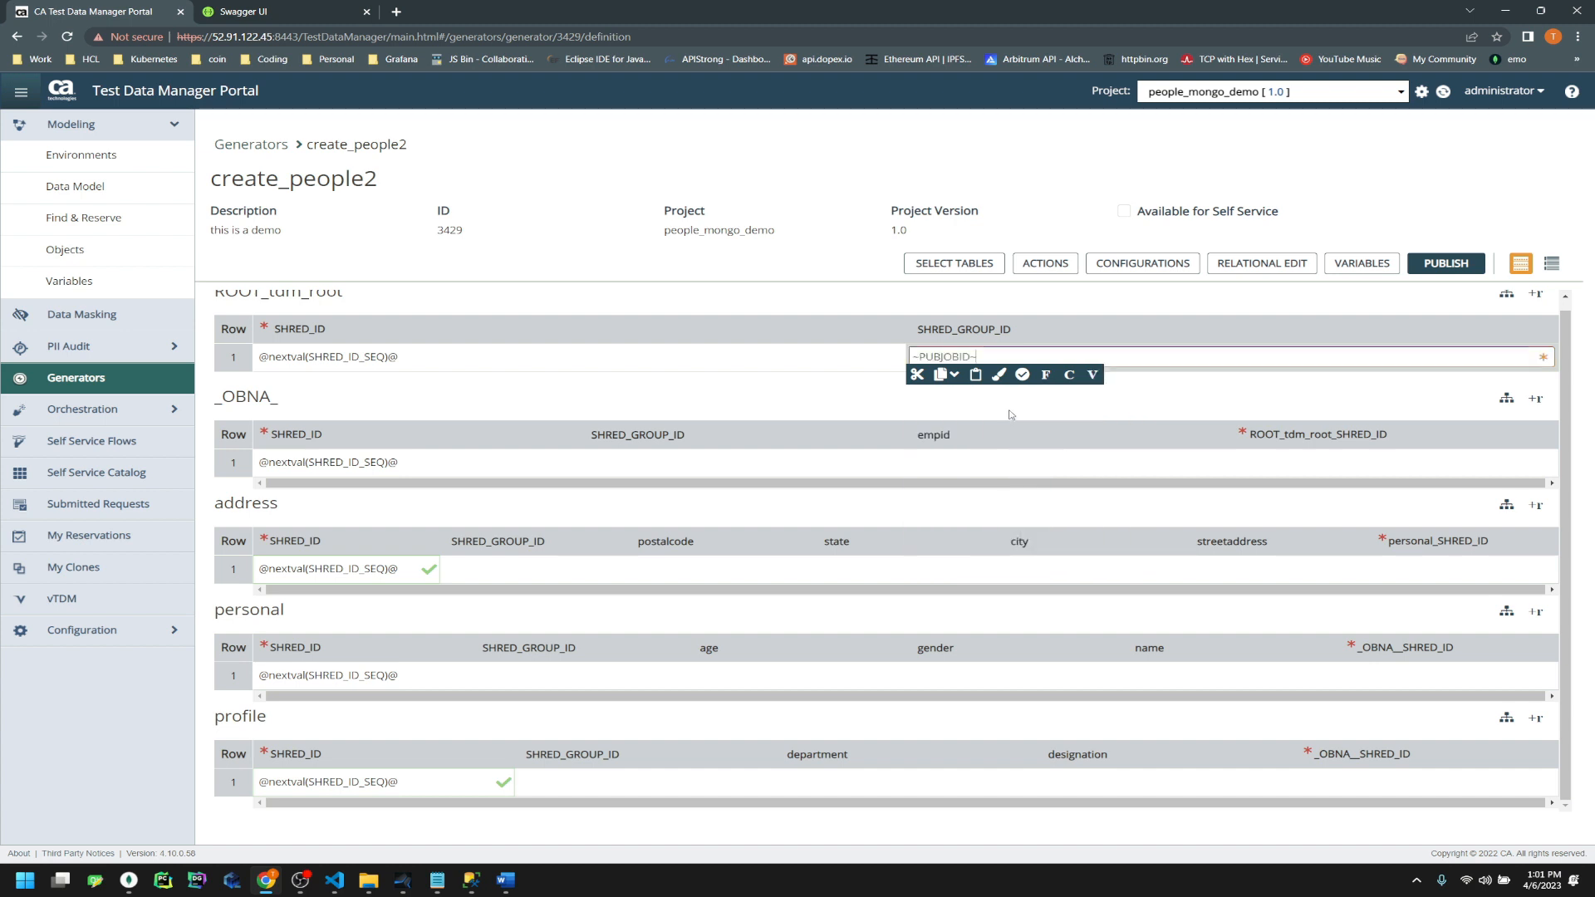
{"action": "left_click_drag", "start_coordinate": [977, 357], "coordinate": [917, 356]}
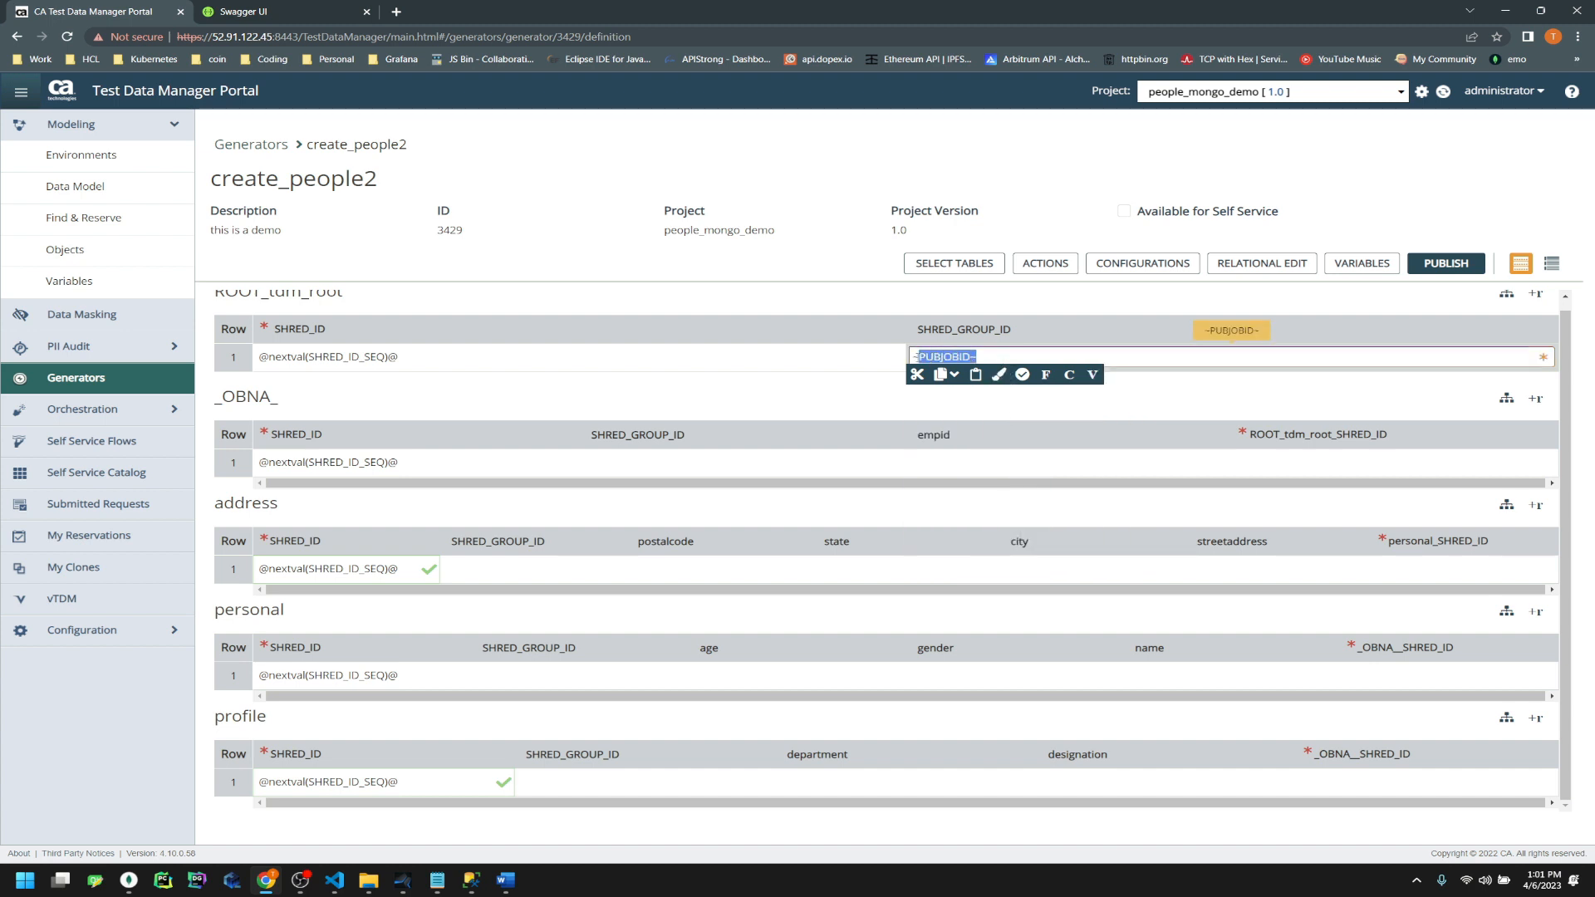
{"action": "right_click", "coordinate": [928, 357]}
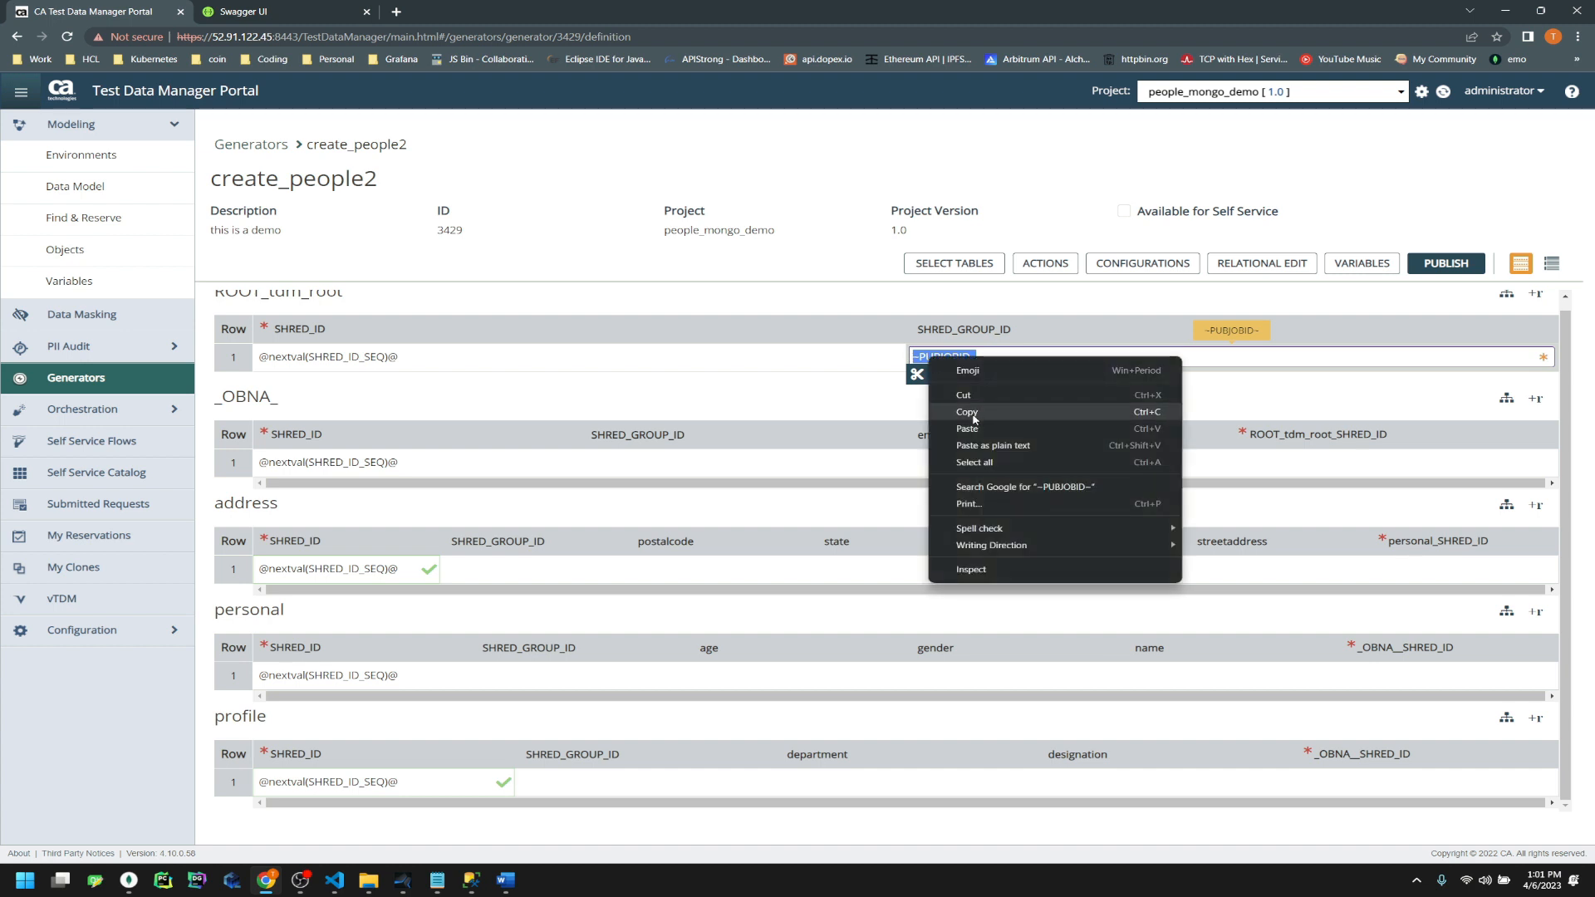
{"action": "left_click", "coordinate": [968, 412]}
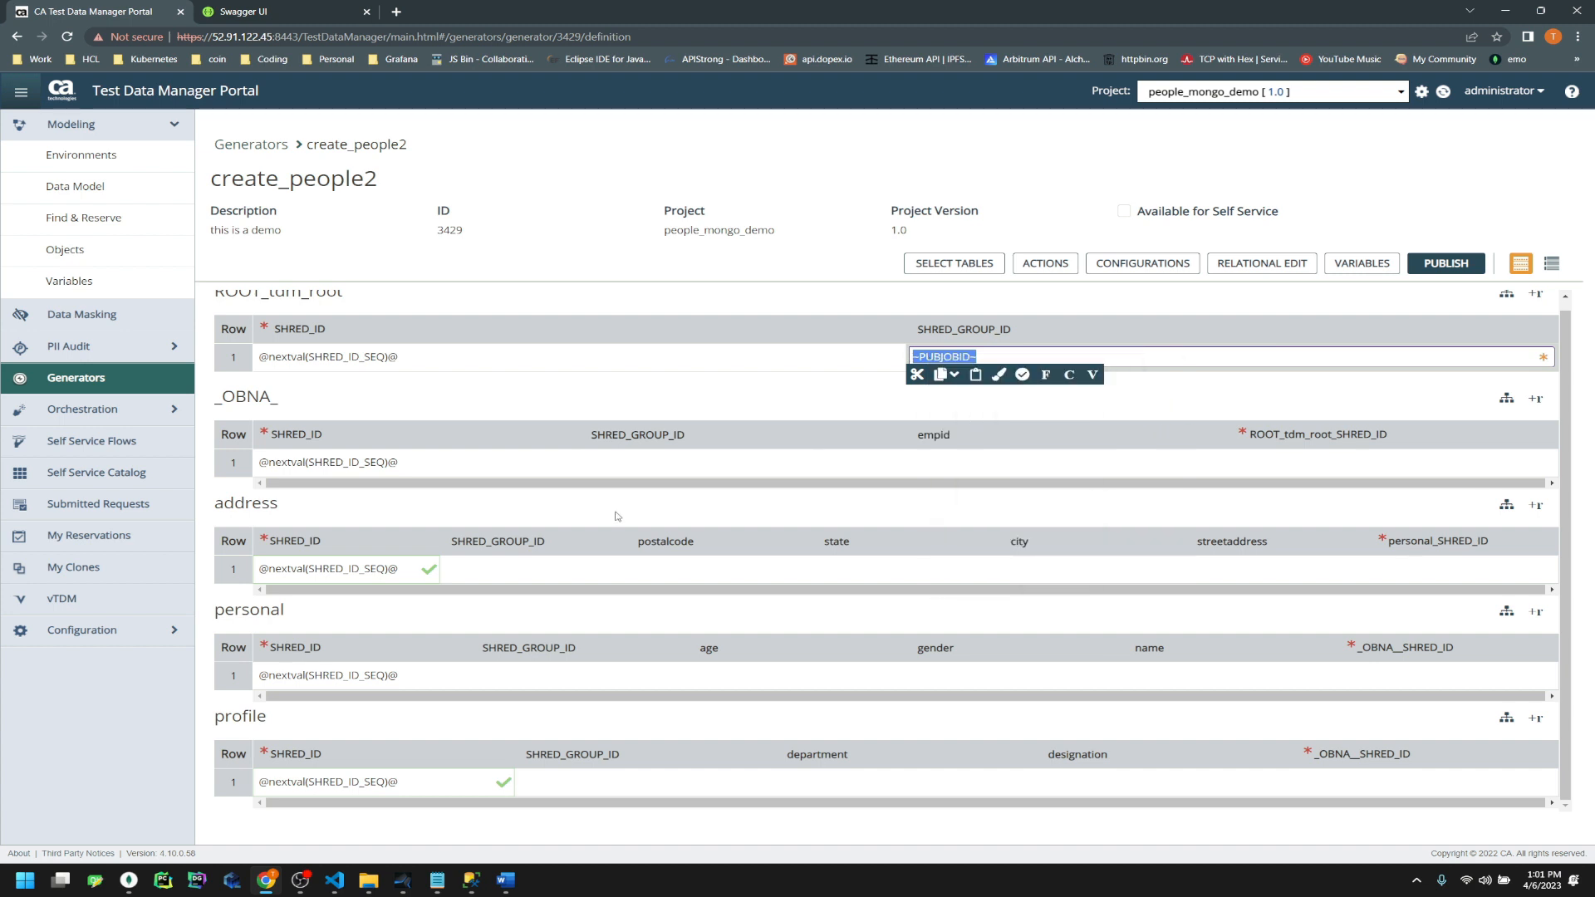
Paste ~PUBJOBID~ into SHRED_GROUP_ID of the _OBNA_, address, personal and profile rows and save
{"action": "left_click", "coordinate": [664, 454]}
{"action": "key", "text": "ctrl+v"}
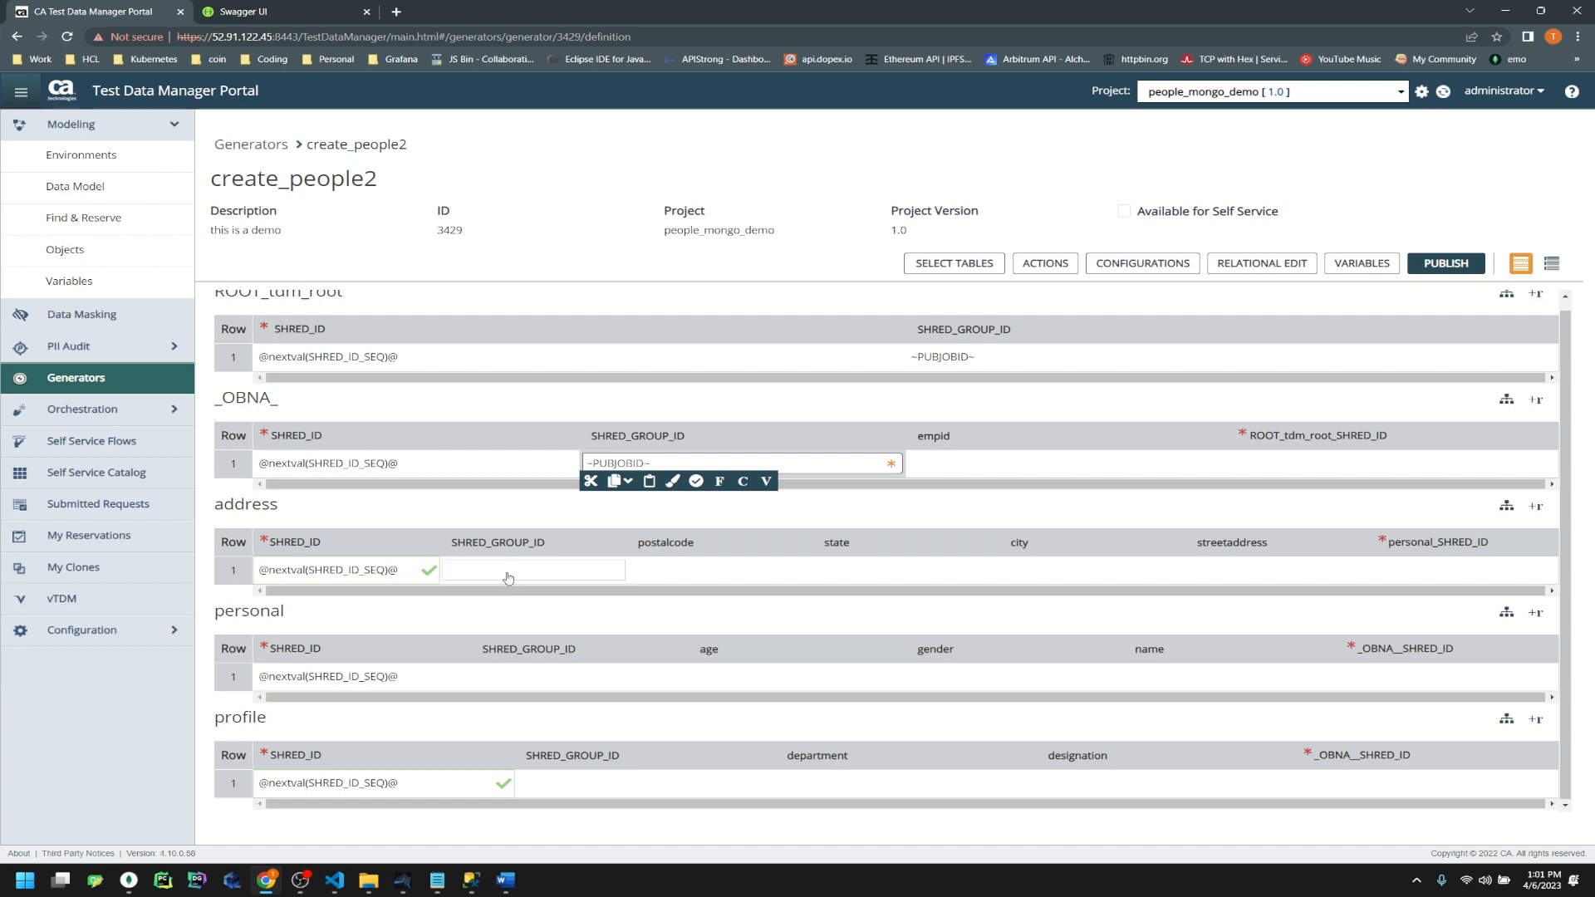
{"action": "left_click", "coordinate": [509, 570]}
{"action": "key", "text": "ctrl+v"}
{"action": "left_click", "coordinate": [511, 680]}
{"action": "key", "text": "ctrl+v"}
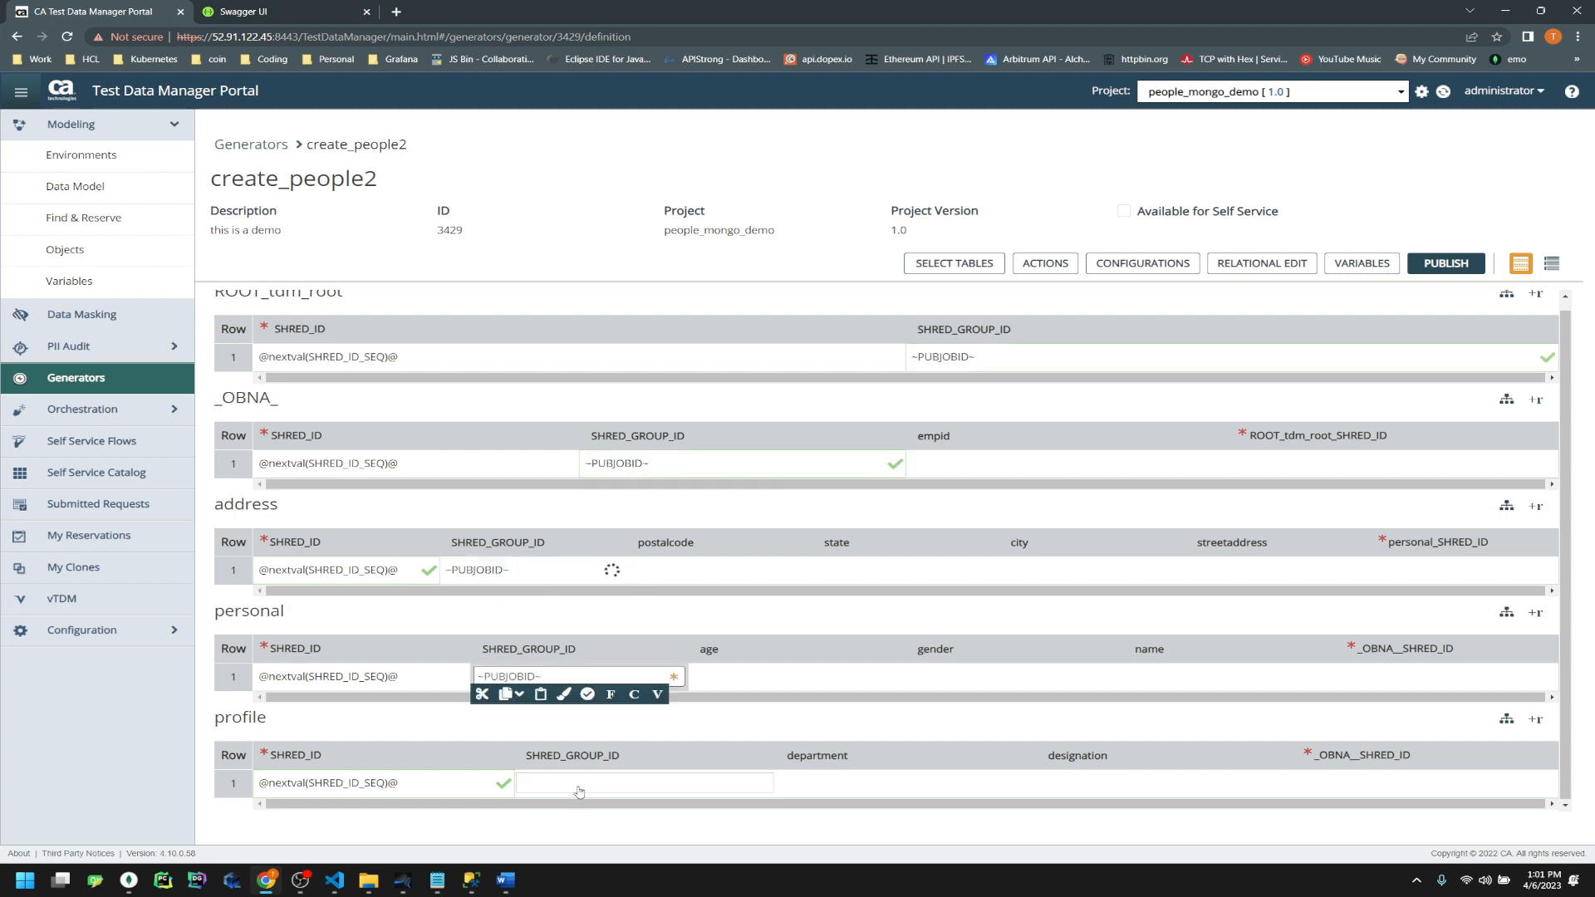
{"action": "left_click", "coordinate": [579, 791]}
{"action": "key", "text": "ctrl+v"}
{"action": "left_click", "coordinate": [857, 835]}
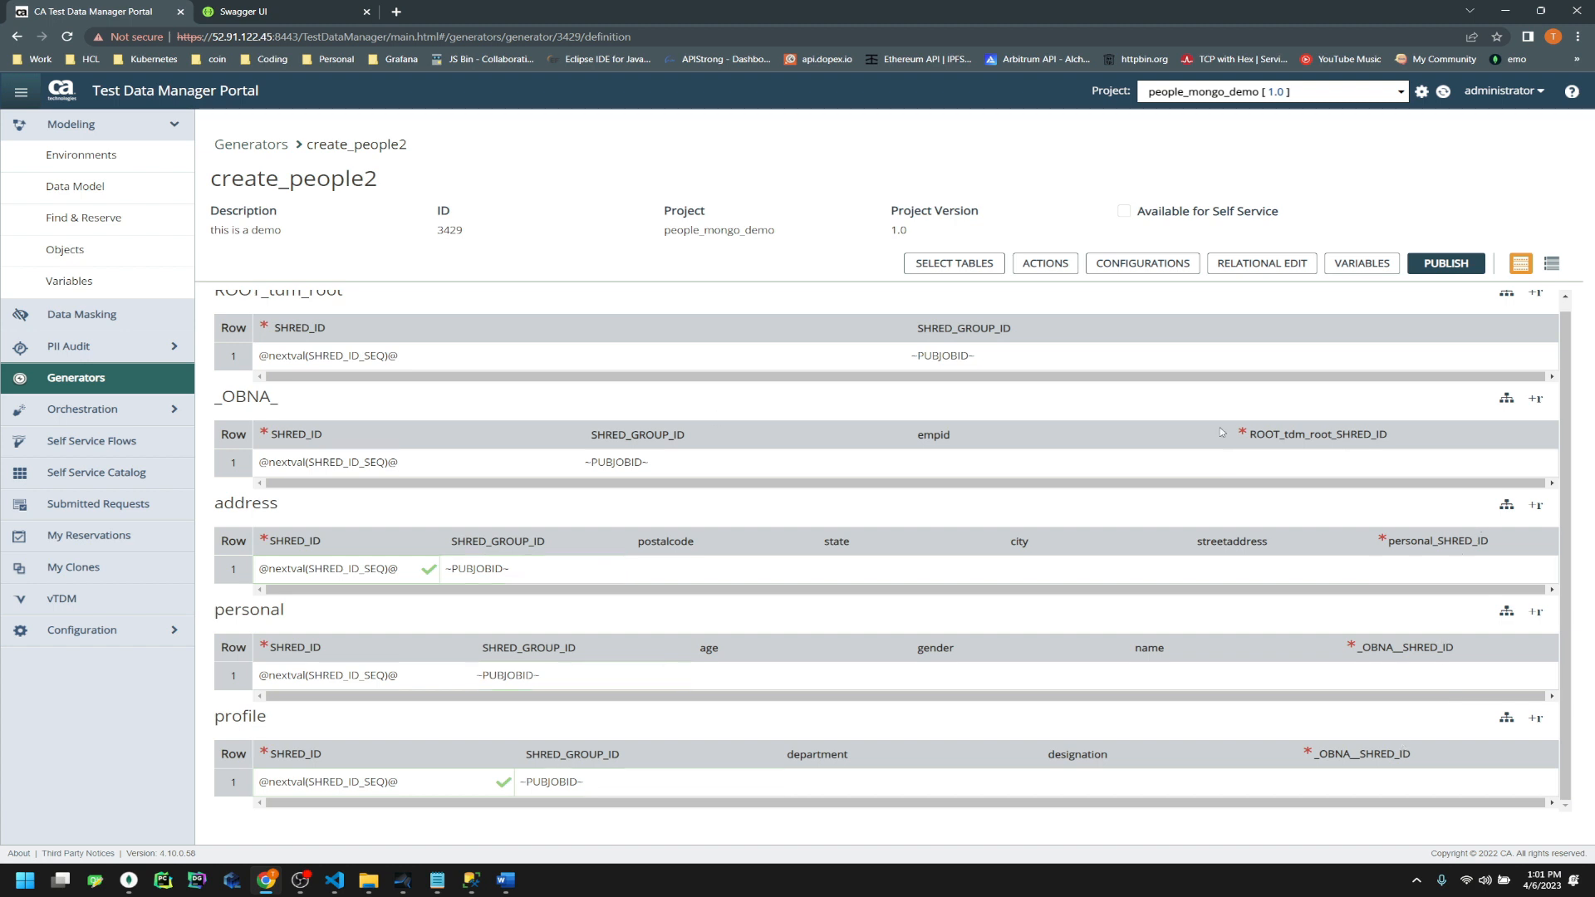
Link _OBNA_ to ROOT_tdm_root.SHRED_ID and address to personal.SHRED_ID as parent keys
{"action": "left_click", "coordinate": [1329, 473]}
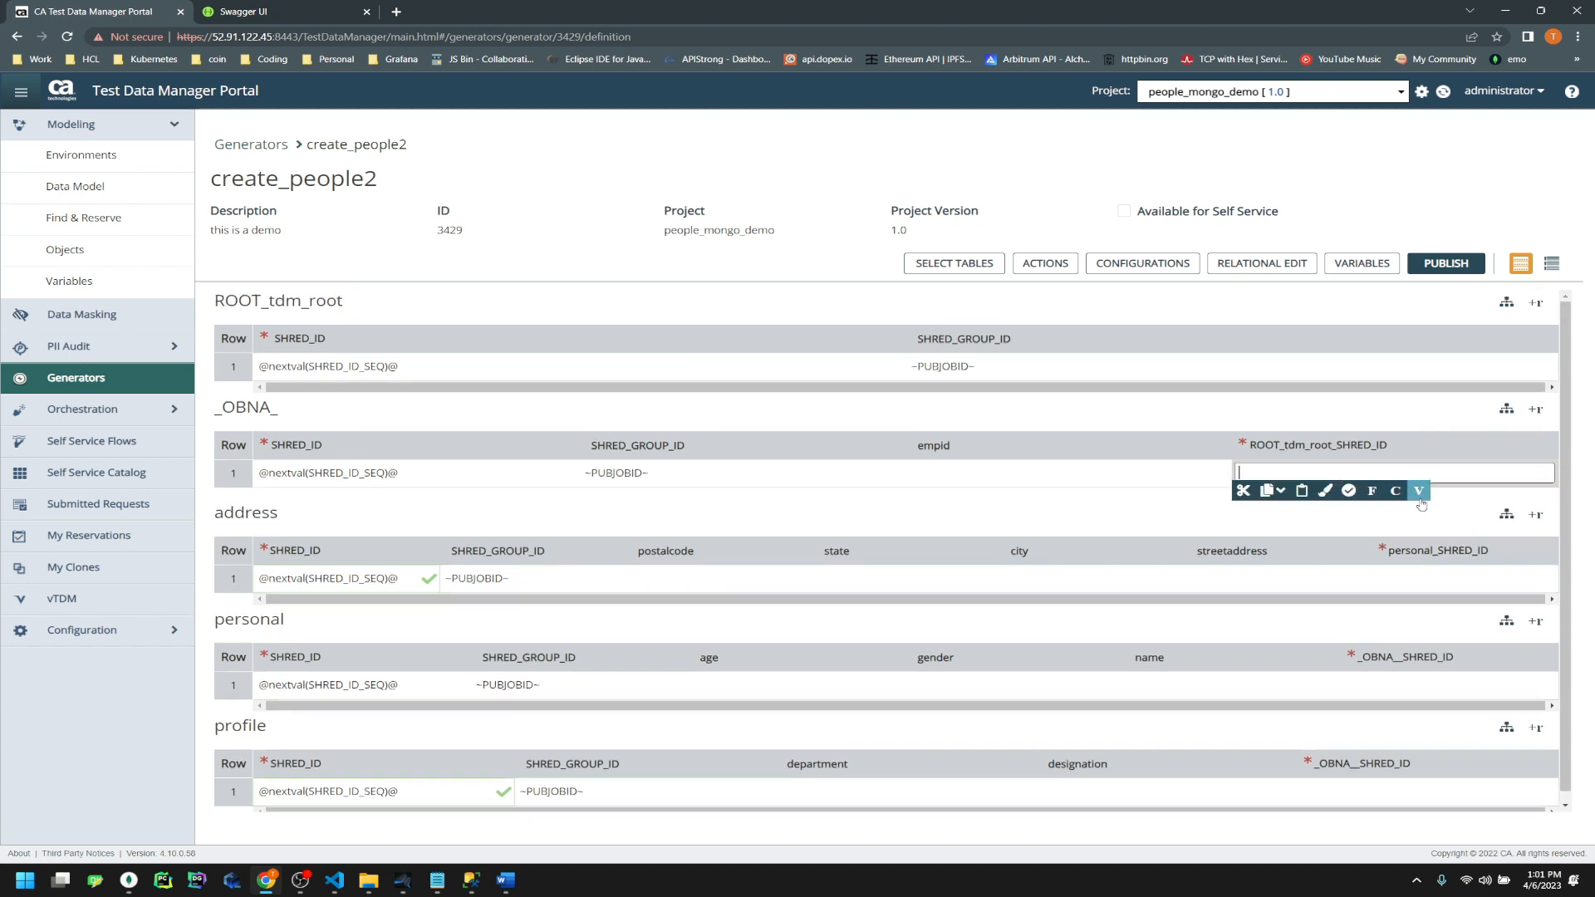
{"action": "left_click", "coordinate": [1399, 492]}
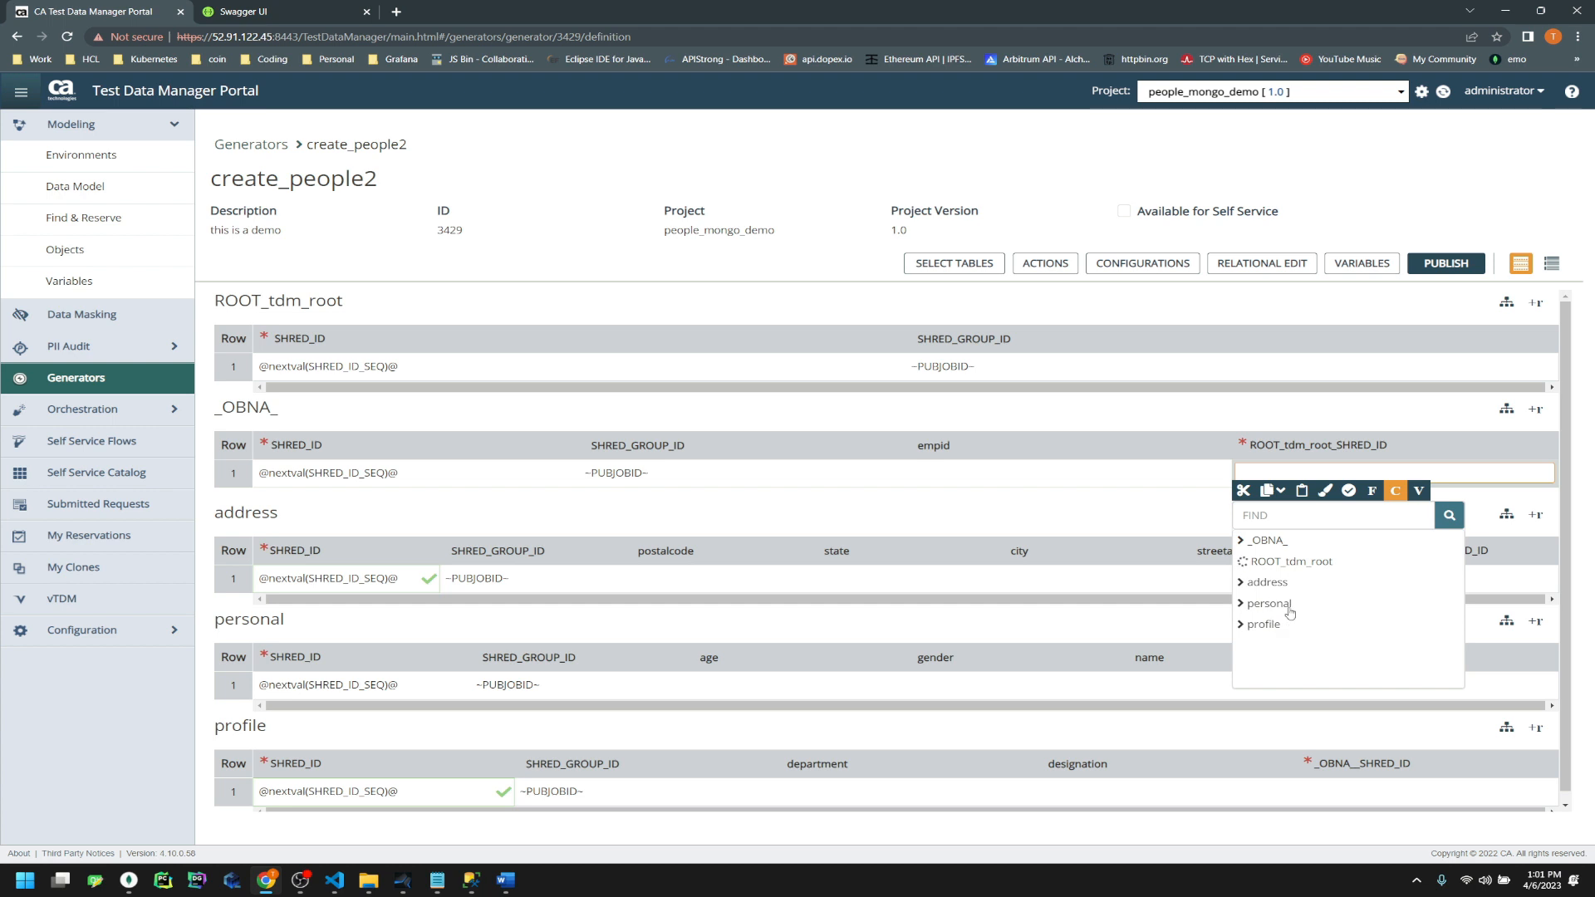
{"action": "left_click", "coordinate": [1243, 563]}
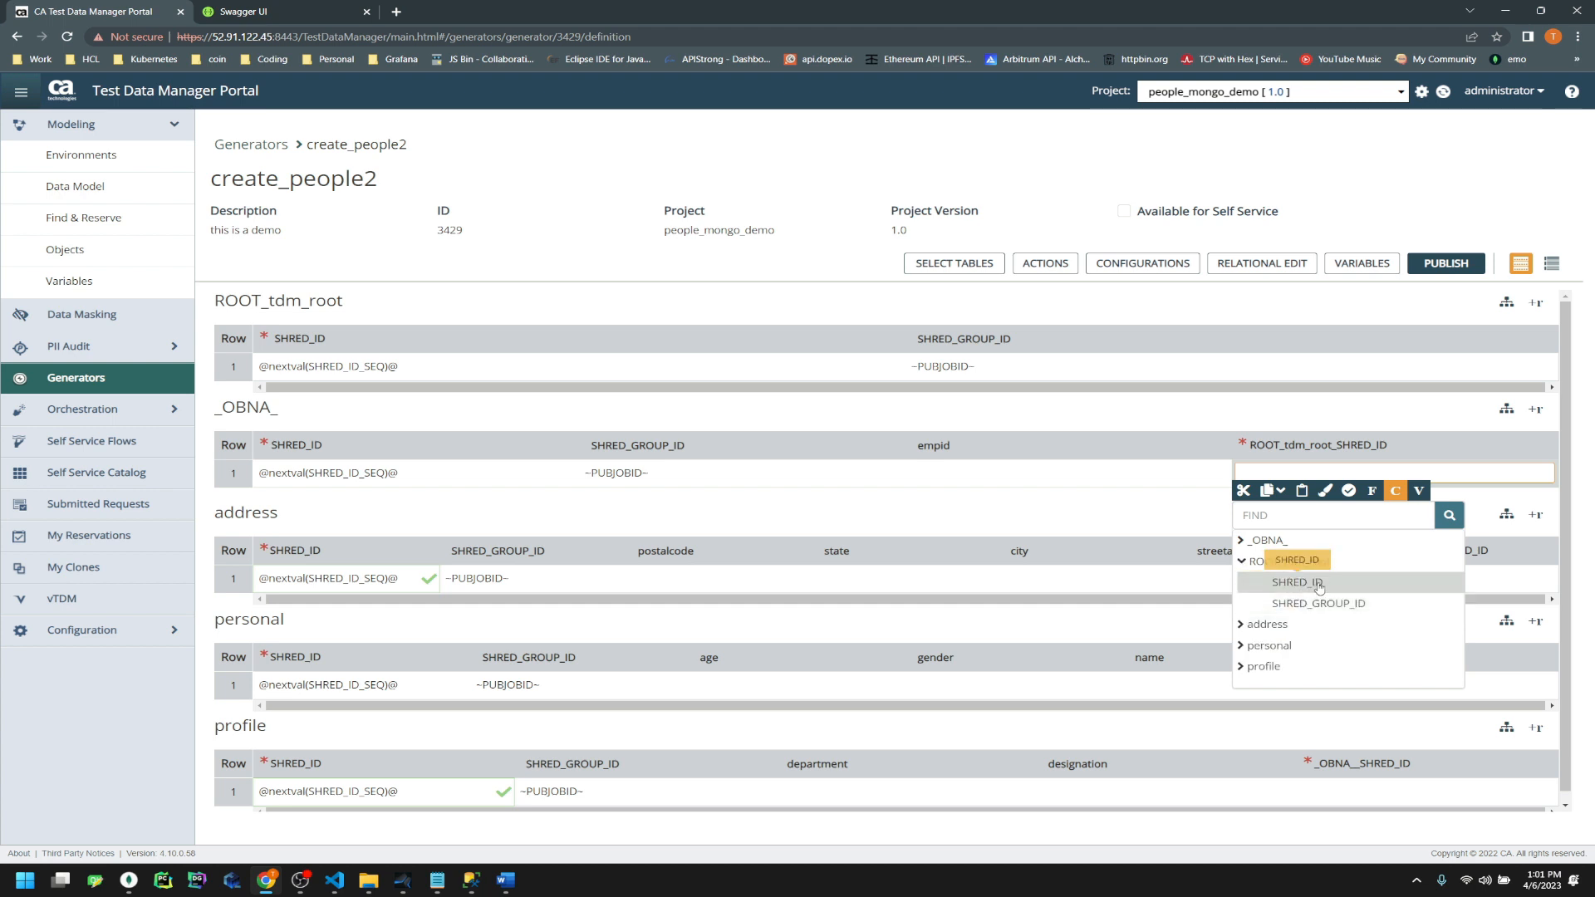
{"action": "left_click", "coordinate": [1320, 584]}
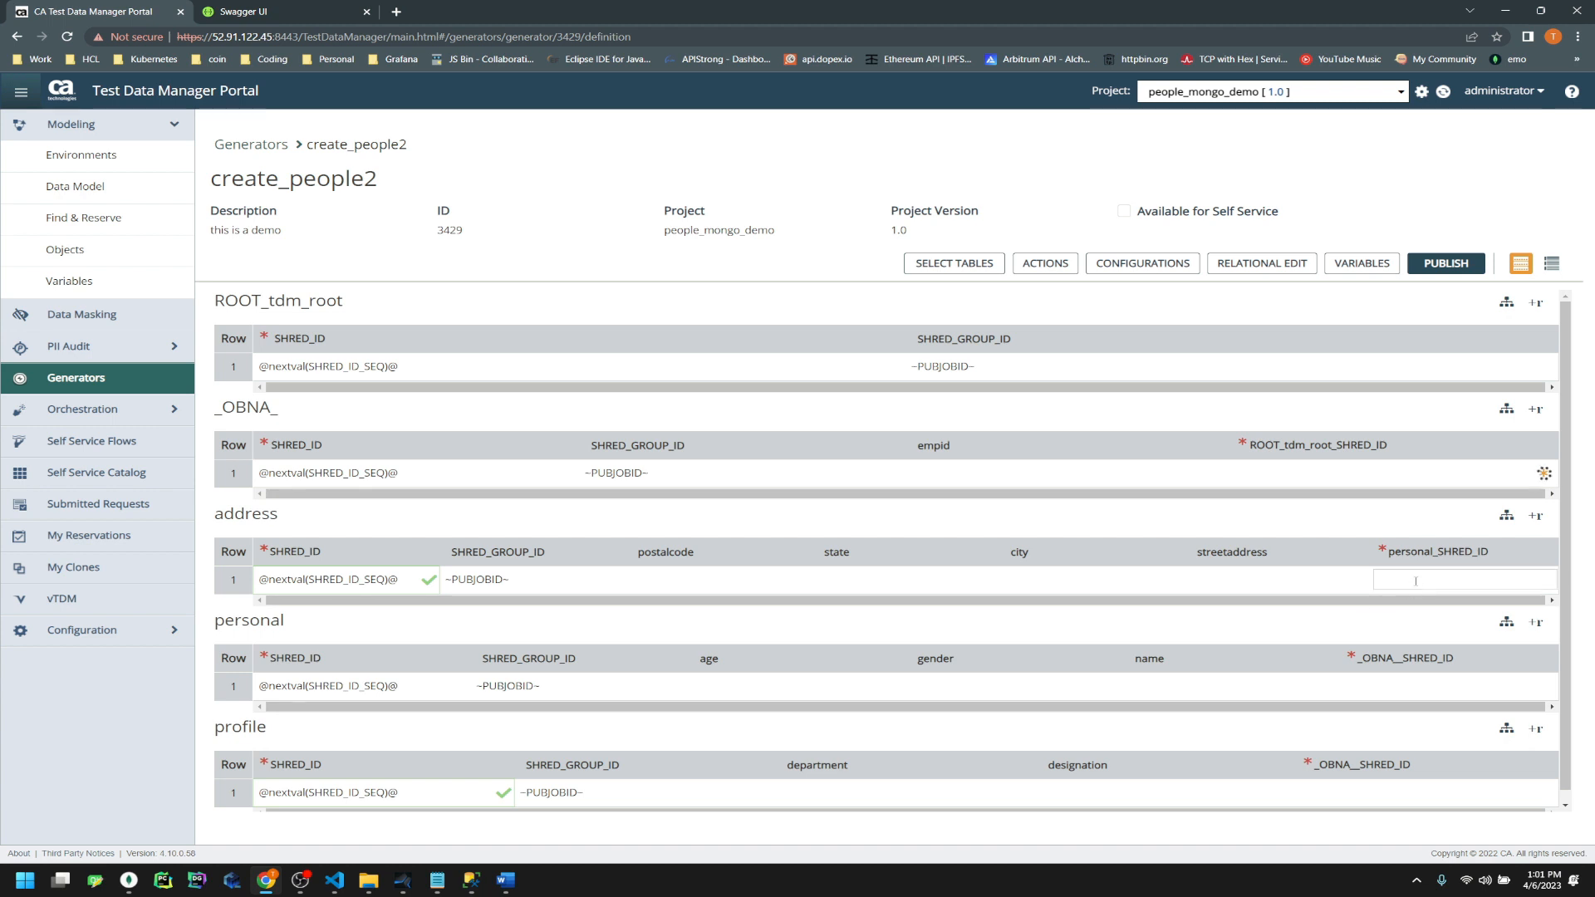
{"action": "left_click", "coordinate": [1416, 581]}
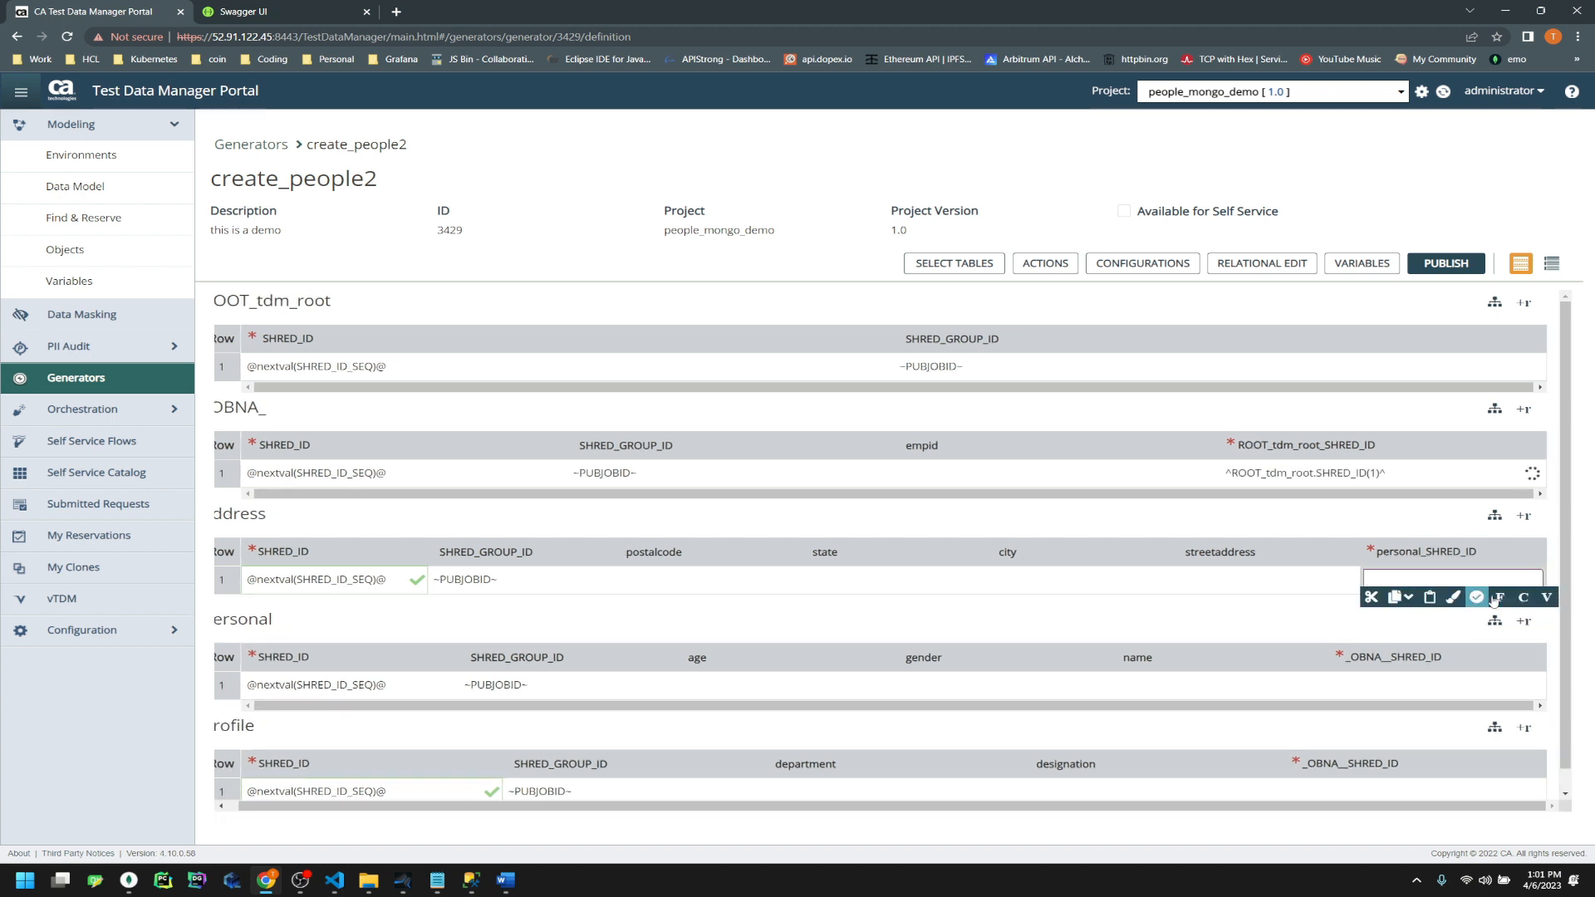
{"action": "left_click", "coordinate": [1523, 597]}
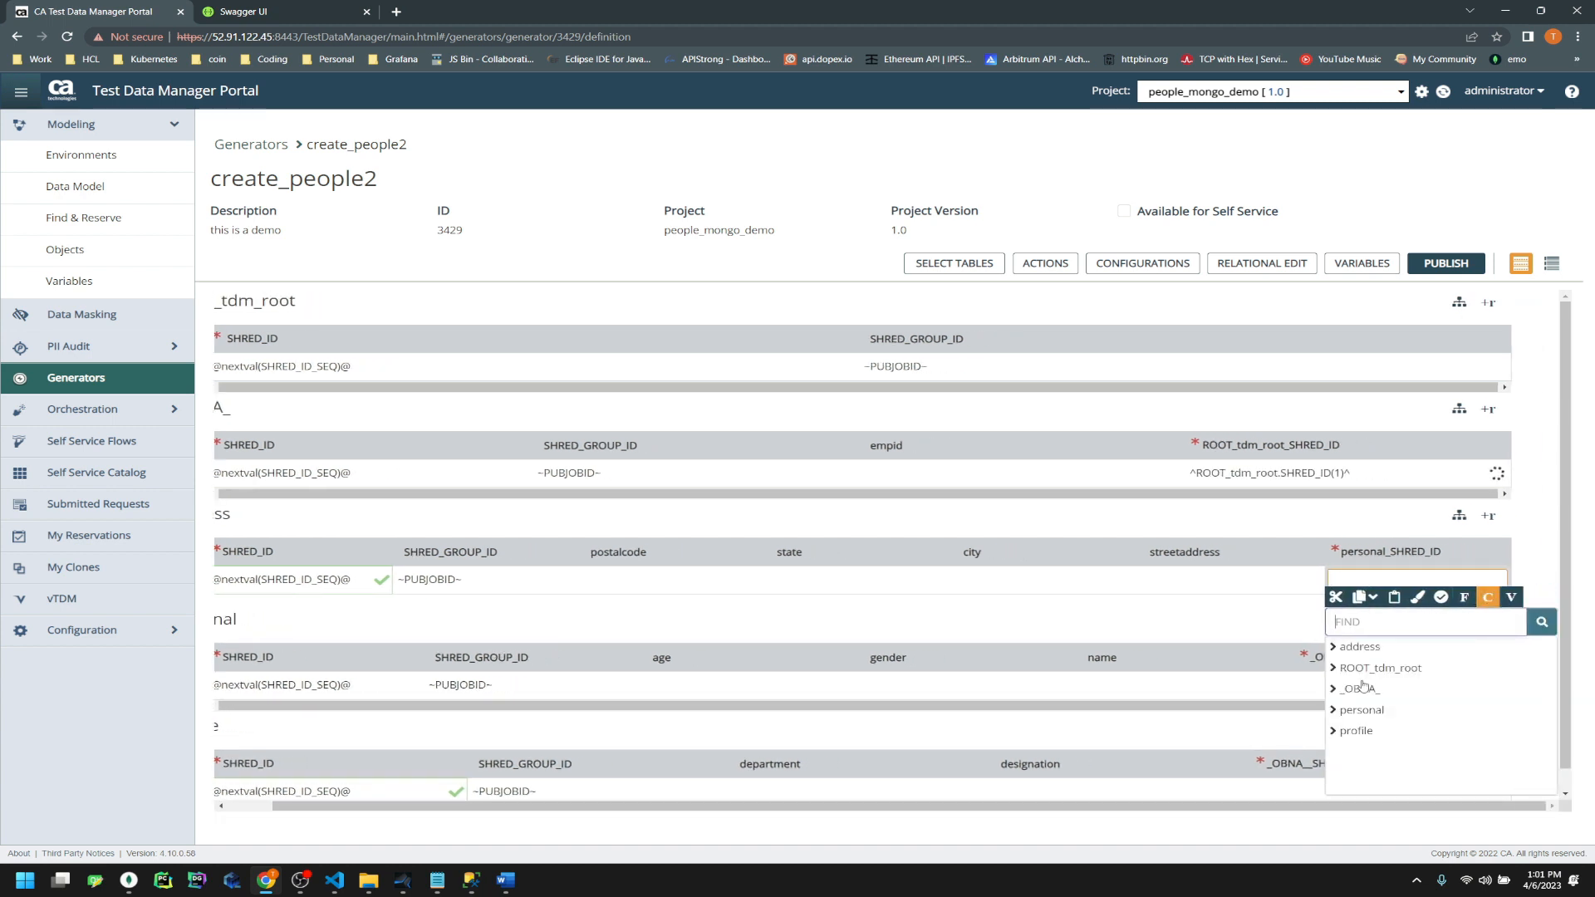
{"action": "left_click", "coordinate": [1335, 712]}
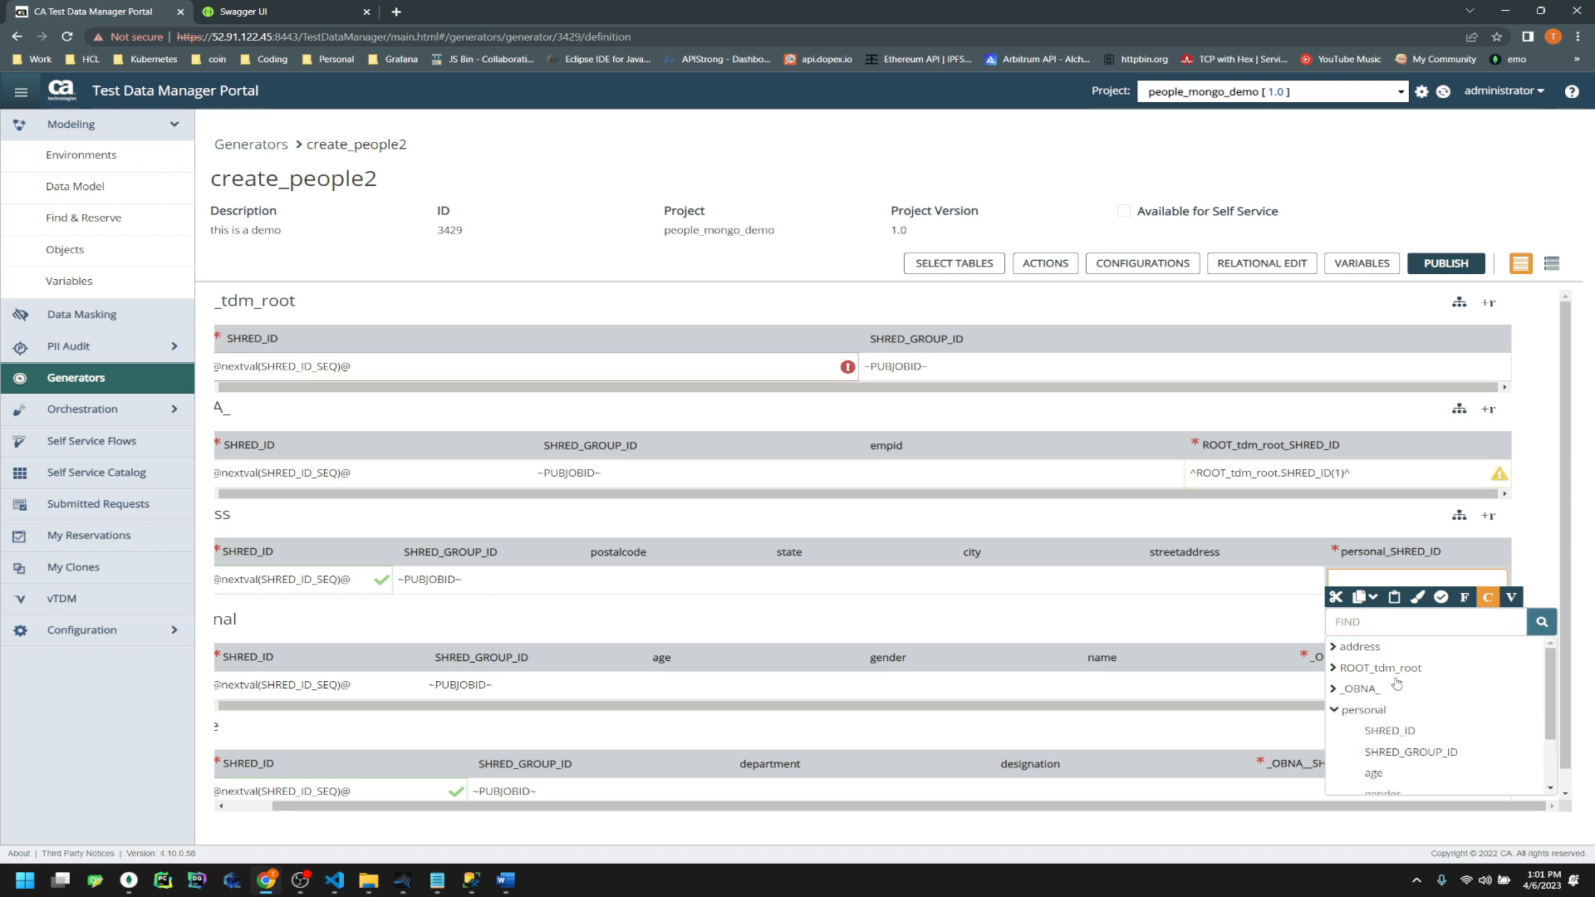
{"action": "double_click", "coordinate": [1387, 731]}
{"action": "type", "text": "1"}
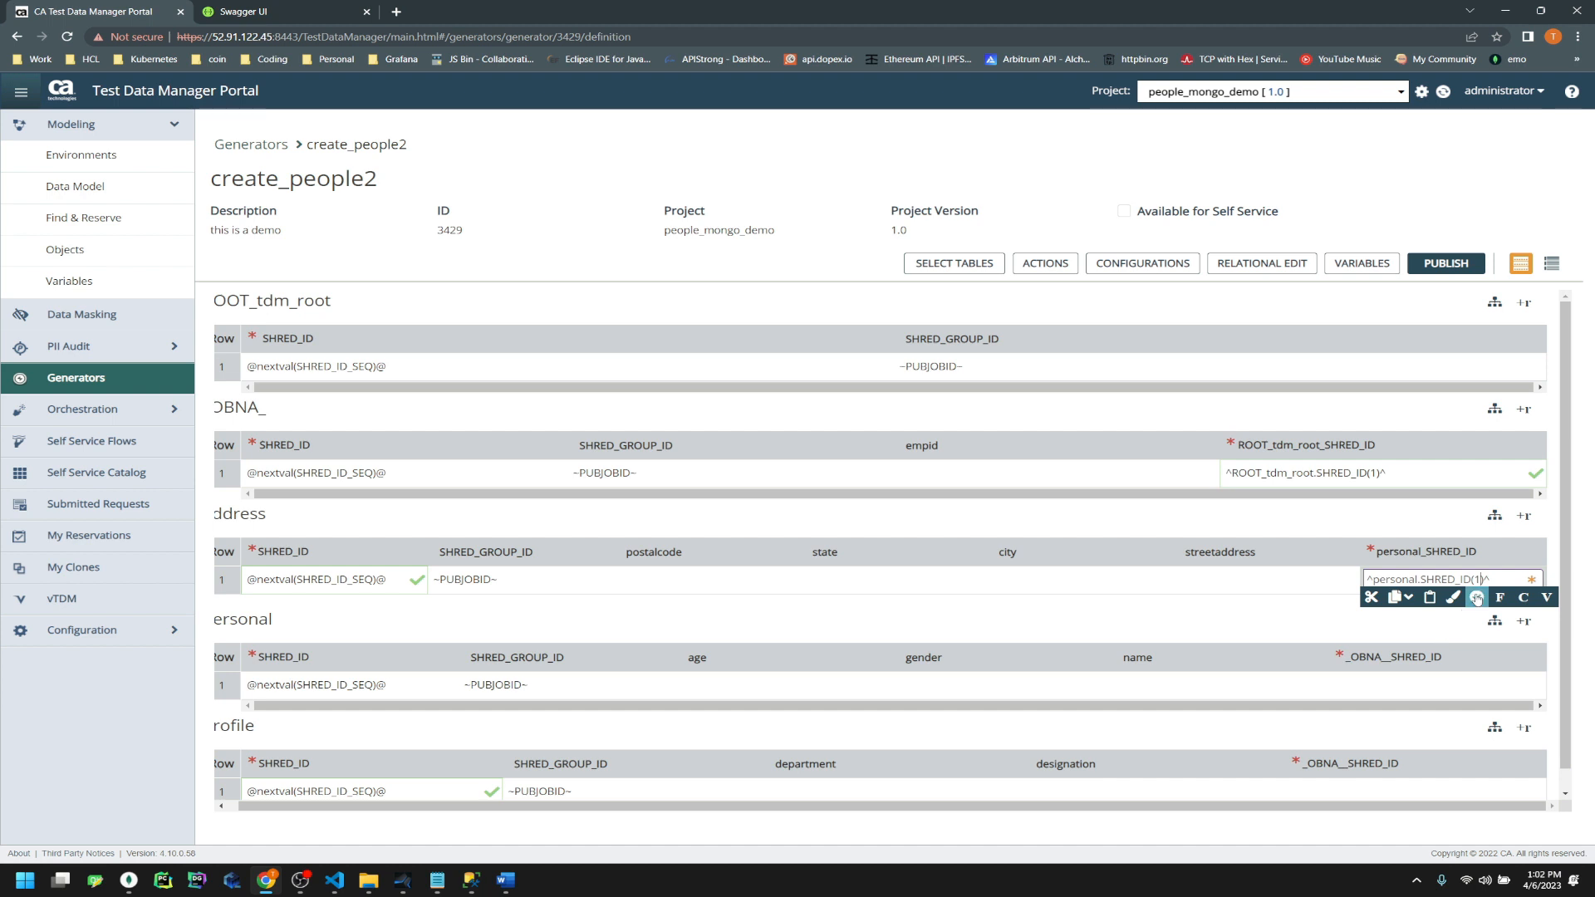
{"action": "left_click", "coordinate": [1417, 629]}
Set the _OBNA_.SHRED_ID parent-key reference in personal's and profile's _OBNA__SHRED_ID cells
{"action": "left_click", "coordinate": [1429, 686]}
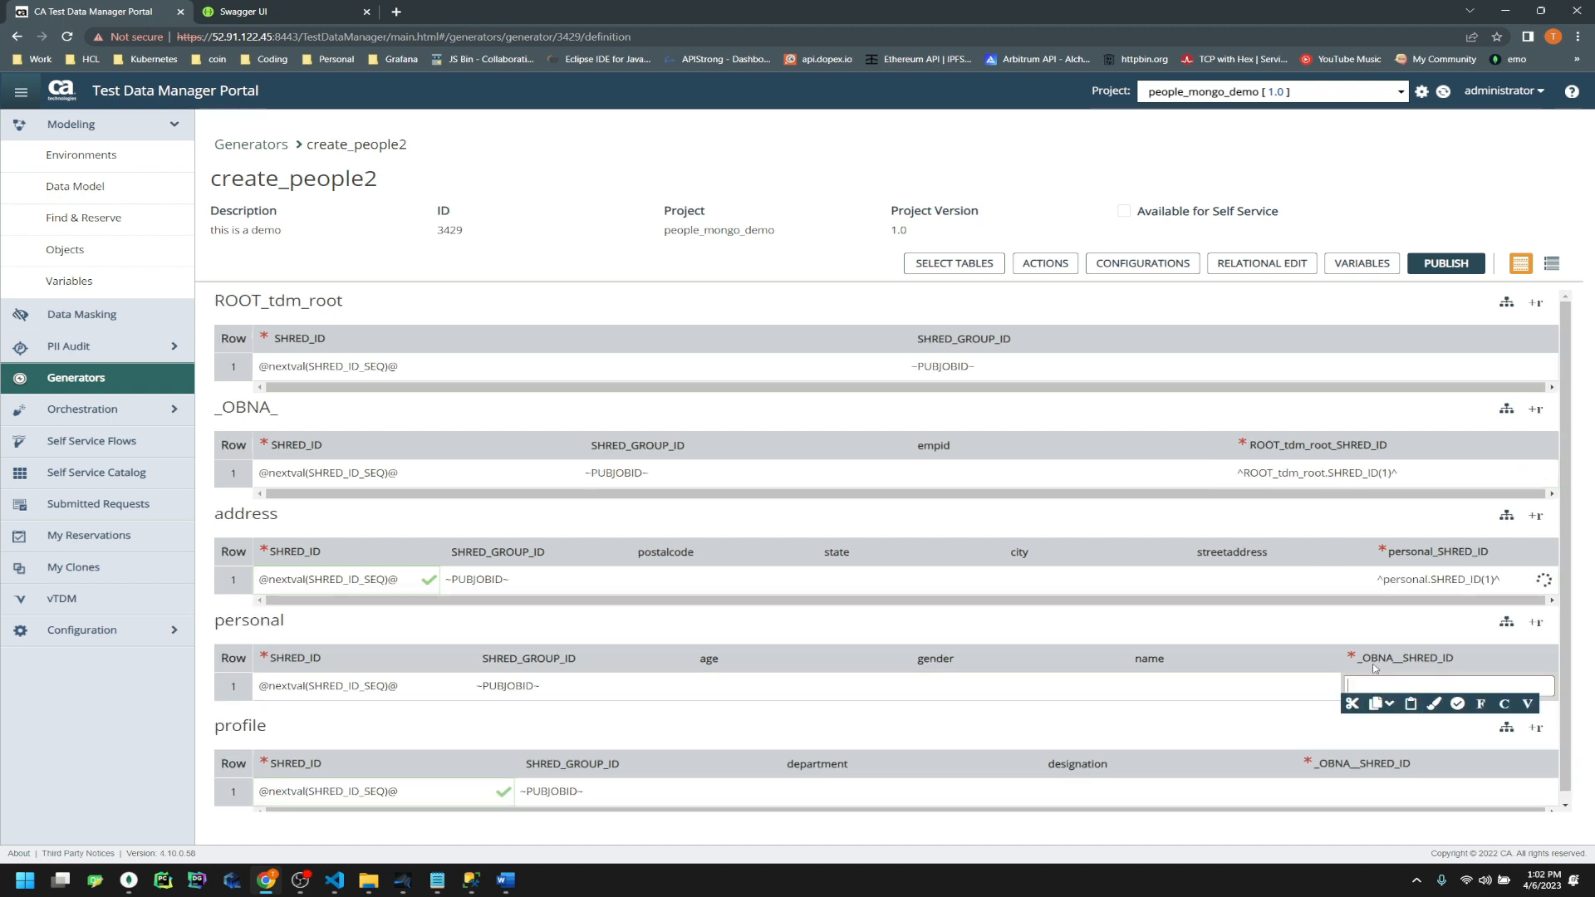
{"action": "left_click", "coordinate": [1504, 704]}
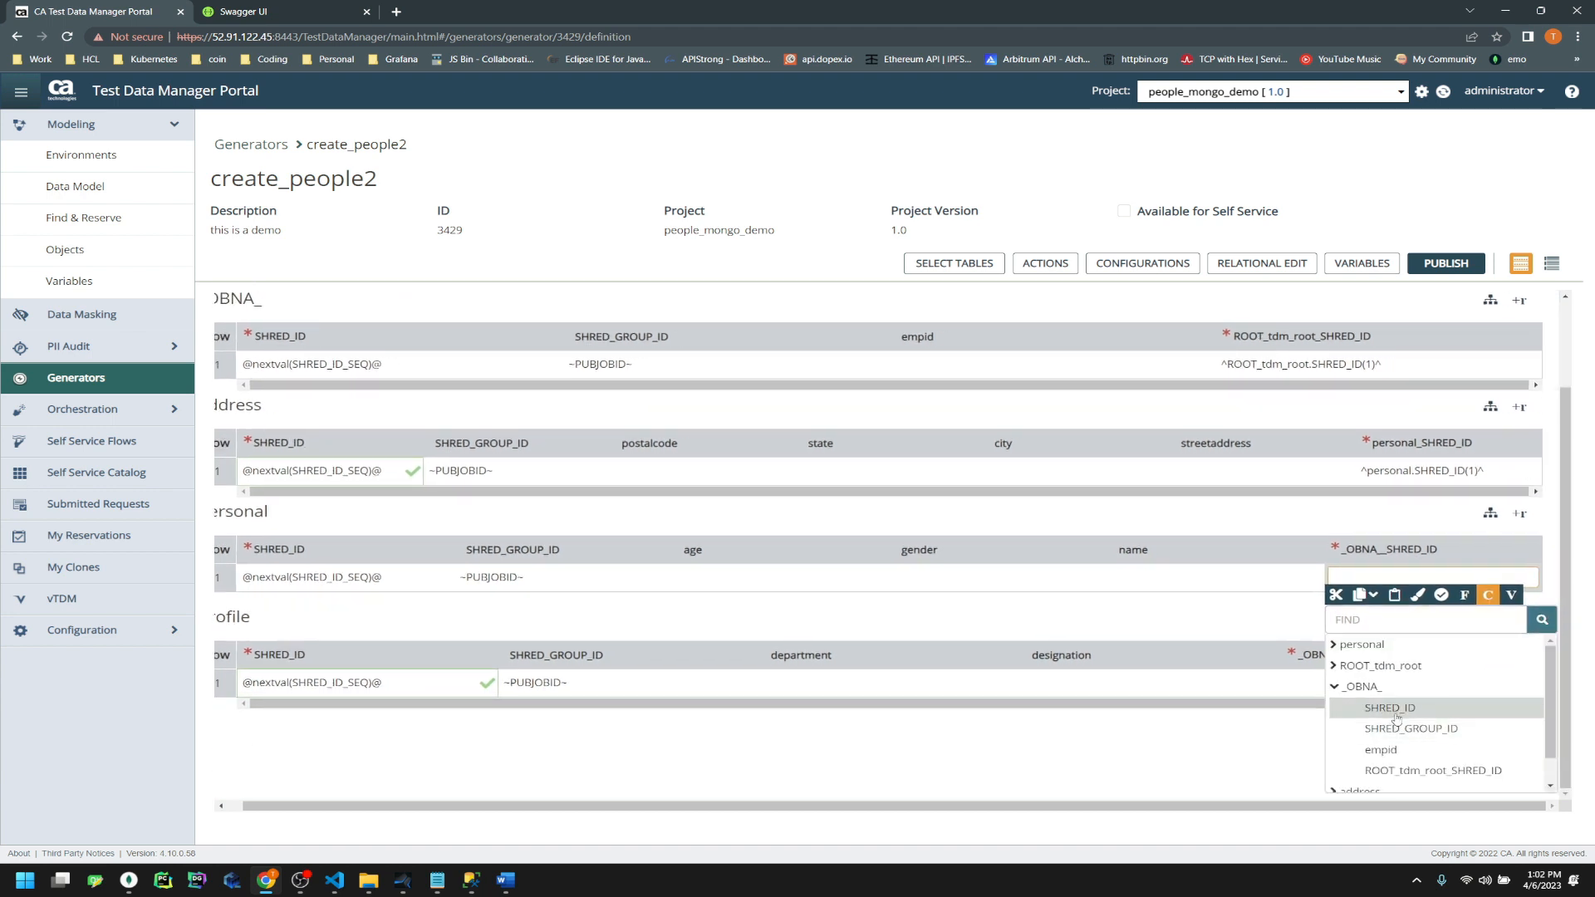
{"action": "left_click", "coordinate": [1396, 715]}
{"action": "triple_click", "coordinate": [1413, 676]}
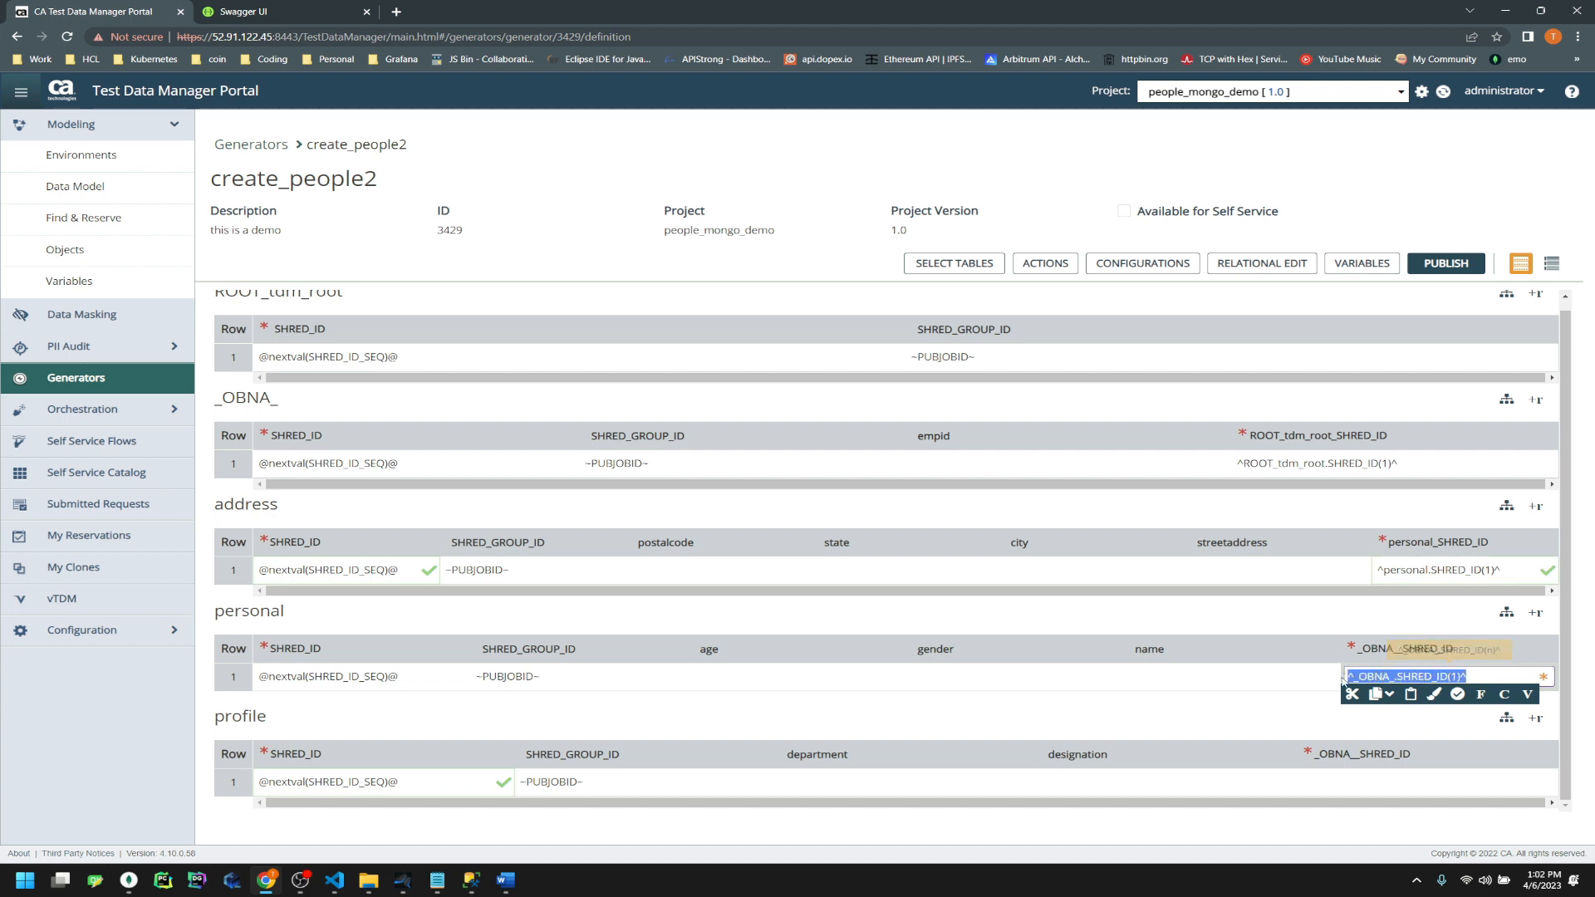
{"action": "right_click", "coordinate": [1391, 676]}
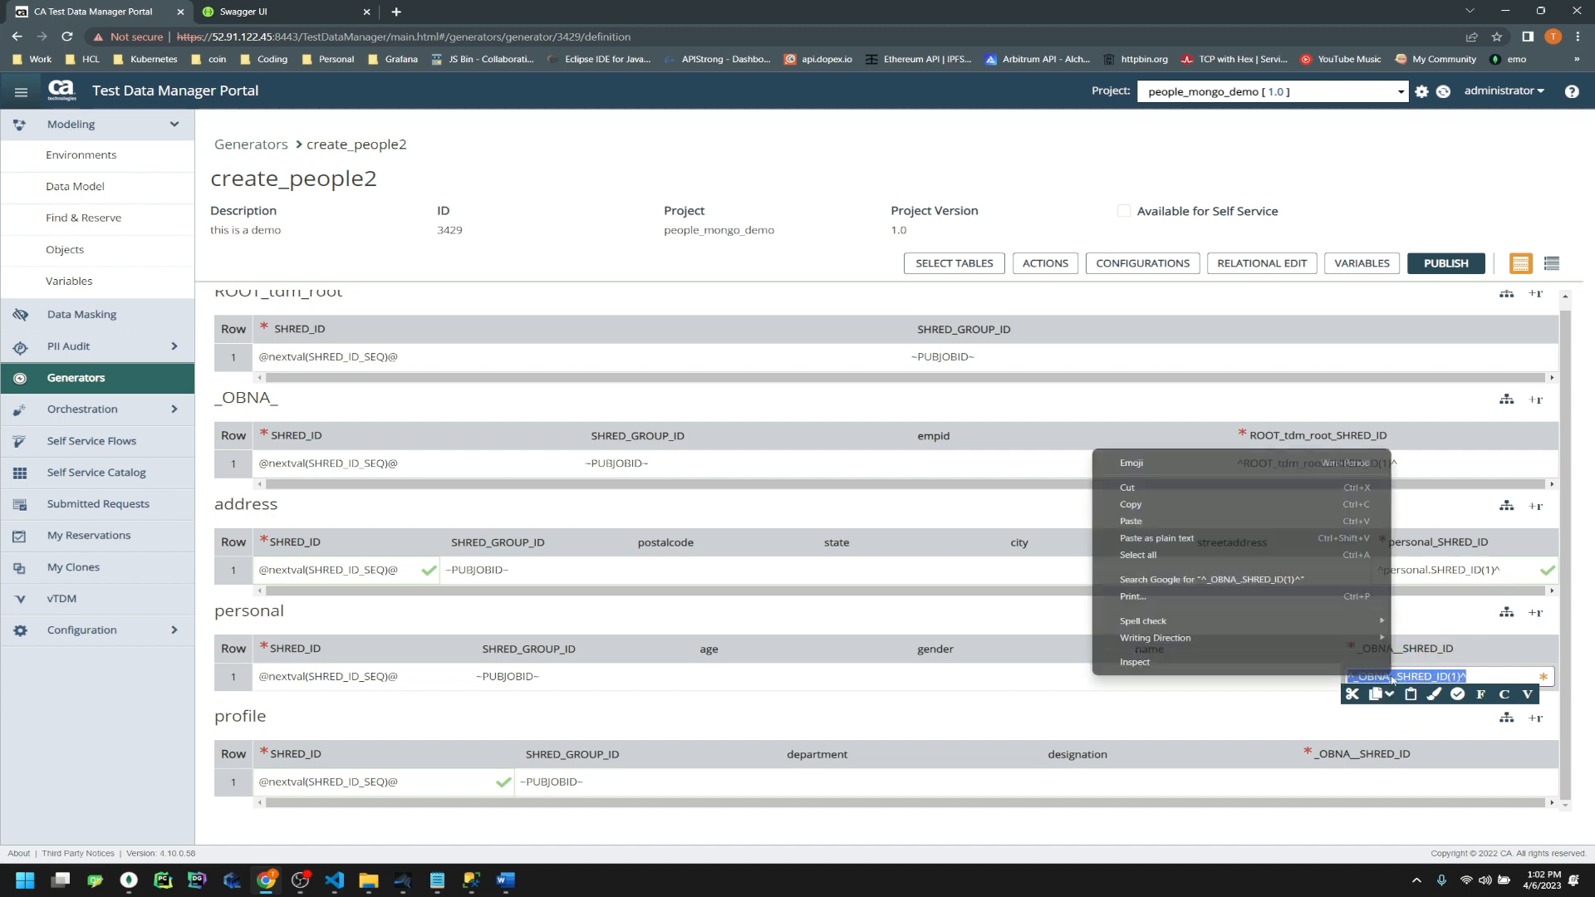
{"action": "left_click", "coordinate": [1221, 504]}
{"action": "left_click", "coordinate": [1352, 783]}
{"action": "right_click", "coordinate": [1352, 785]}
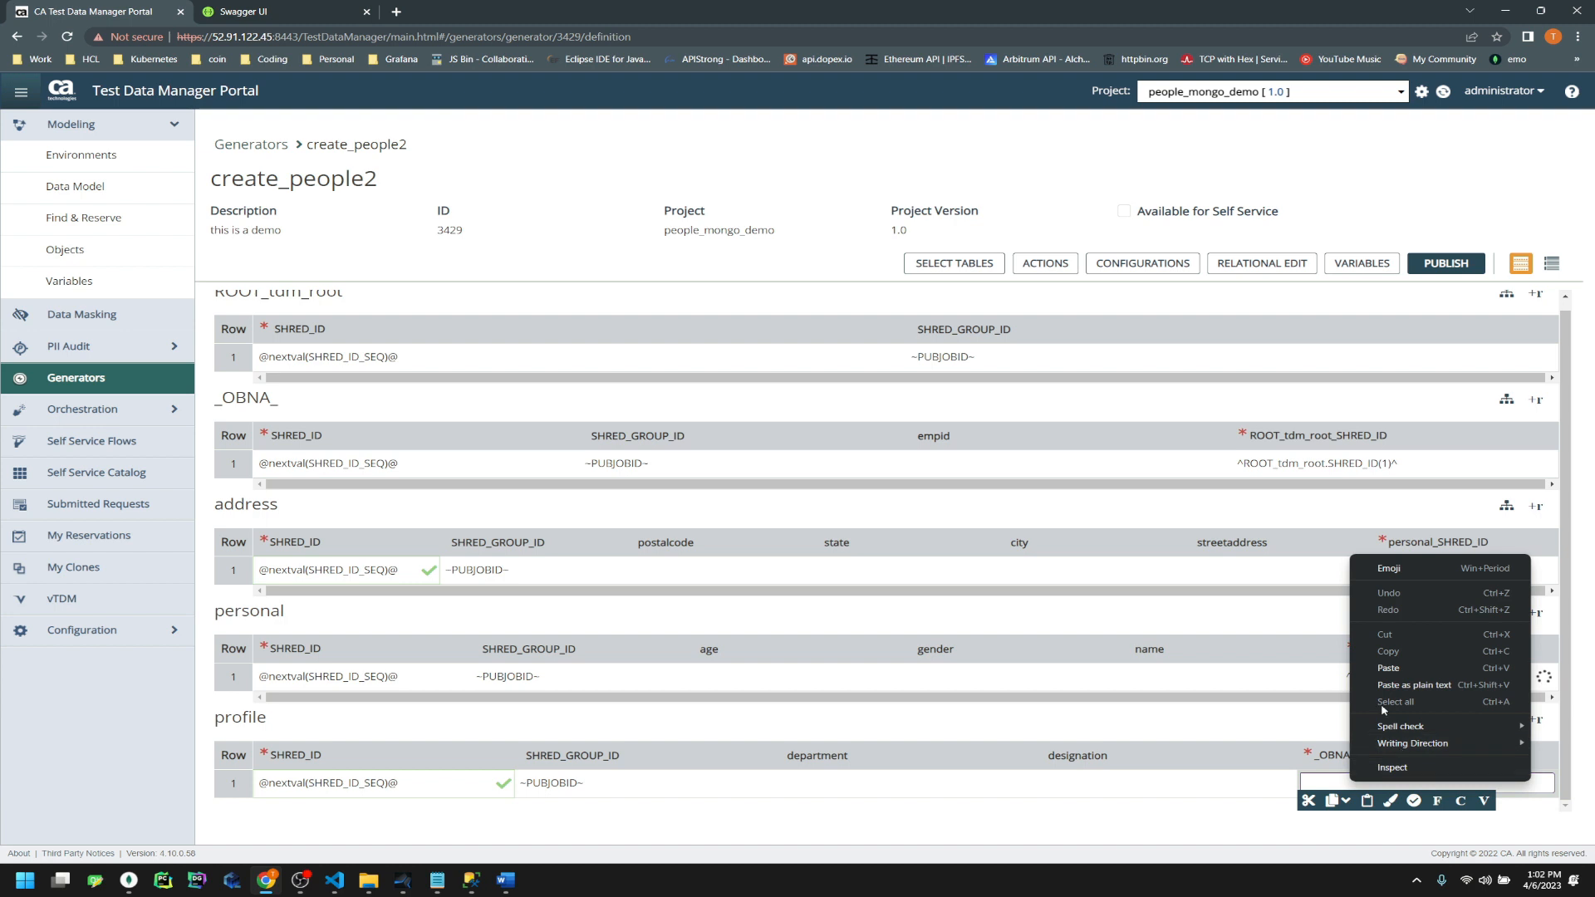
{"action": "left_click", "coordinate": [1388, 668]}
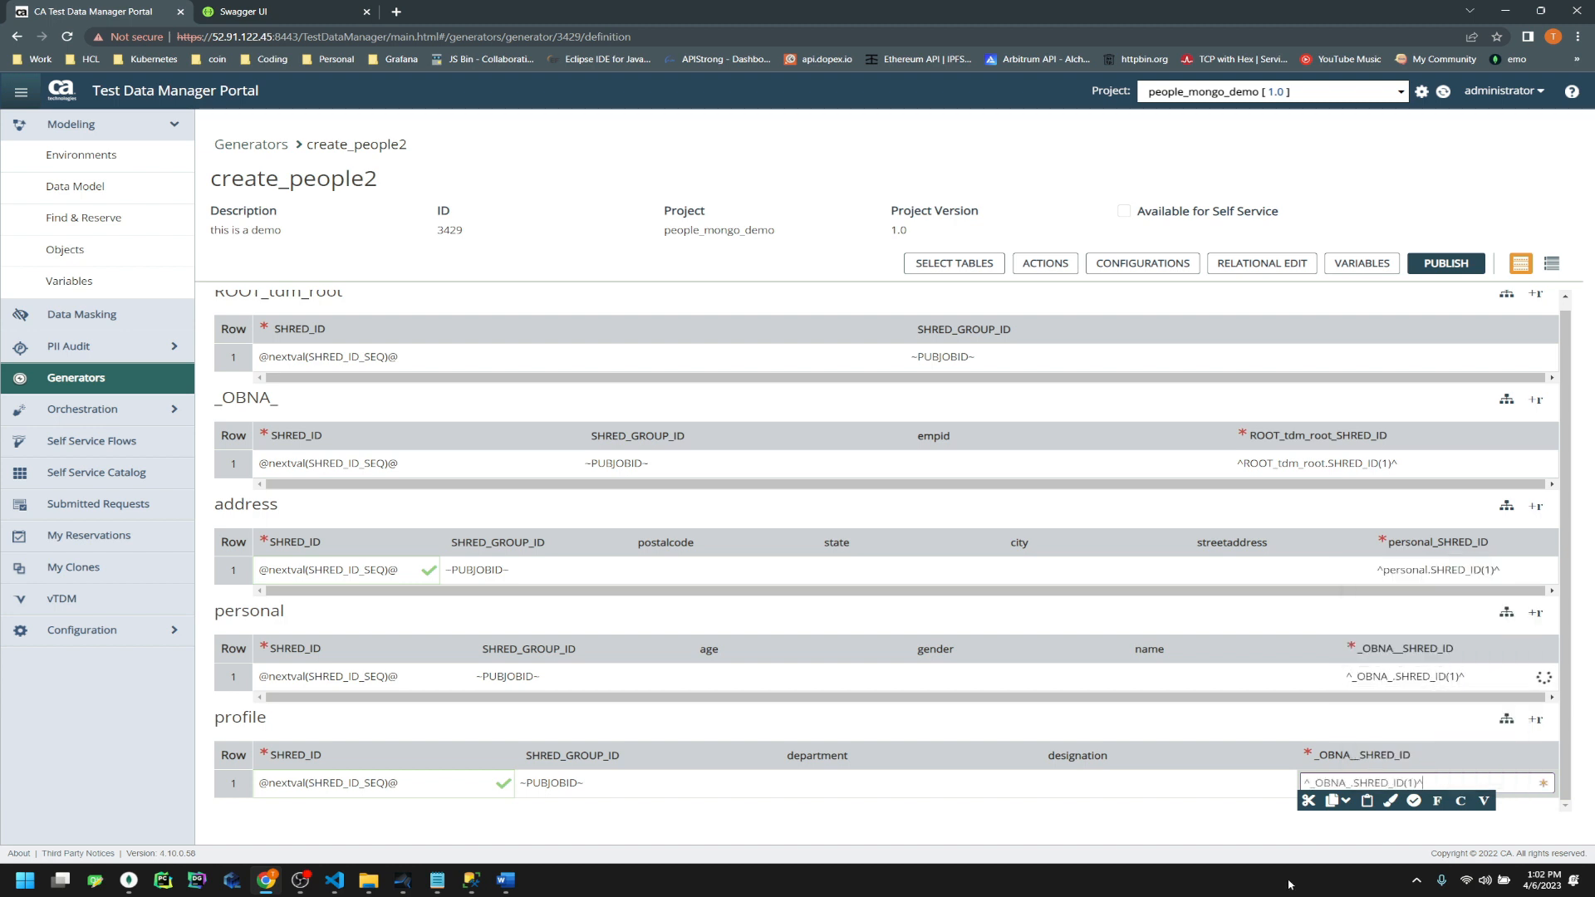
{"action": "left_click", "coordinate": [1166, 835]}
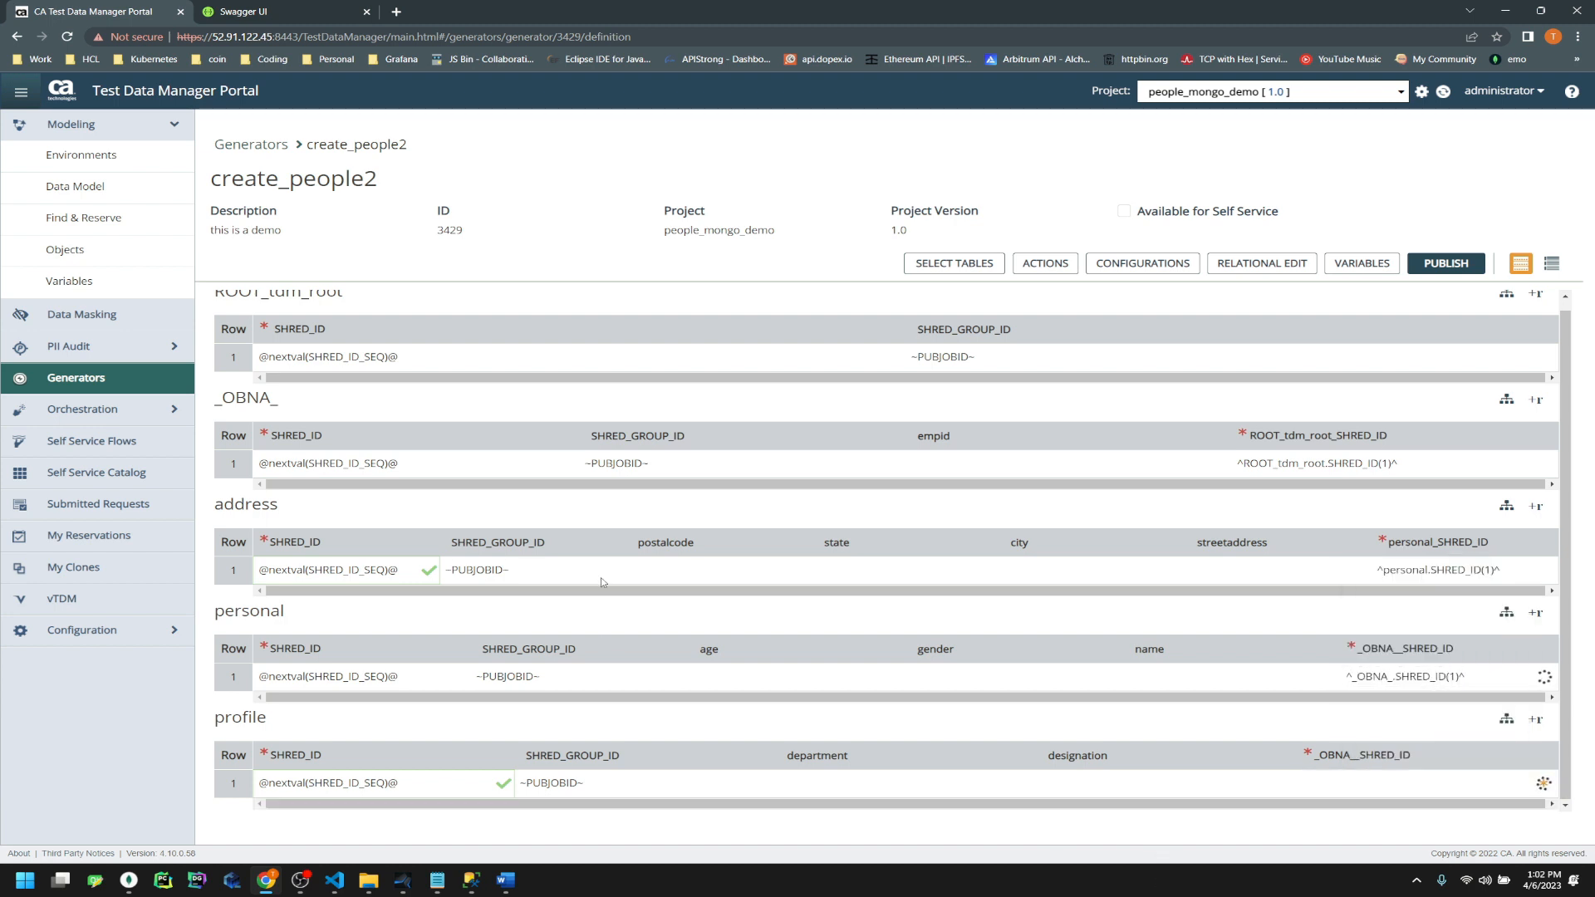
Fill _OBNA_'s empid with ~NEXT~ and open the Data Painter for address postalcode
{"action": "left_click", "coordinate": [920, 466]}
{"action": "type", "text": "~NEXT~"}
{"action": "left_click", "coordinate": [702, 572]}
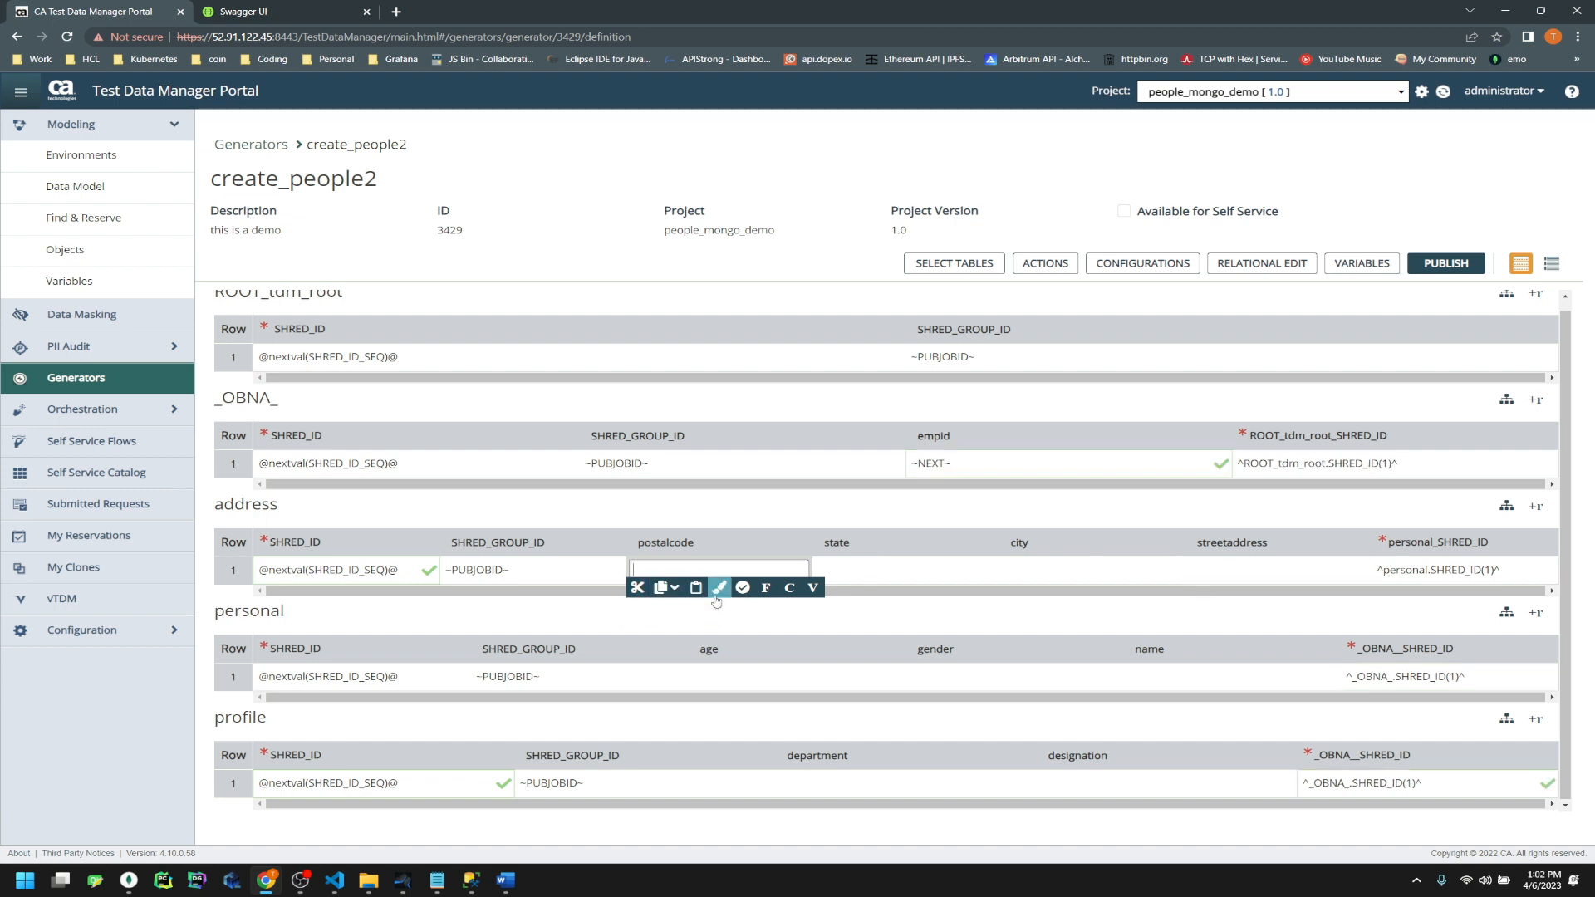
{"action": "left_click", "coordinate": [721, 588]}
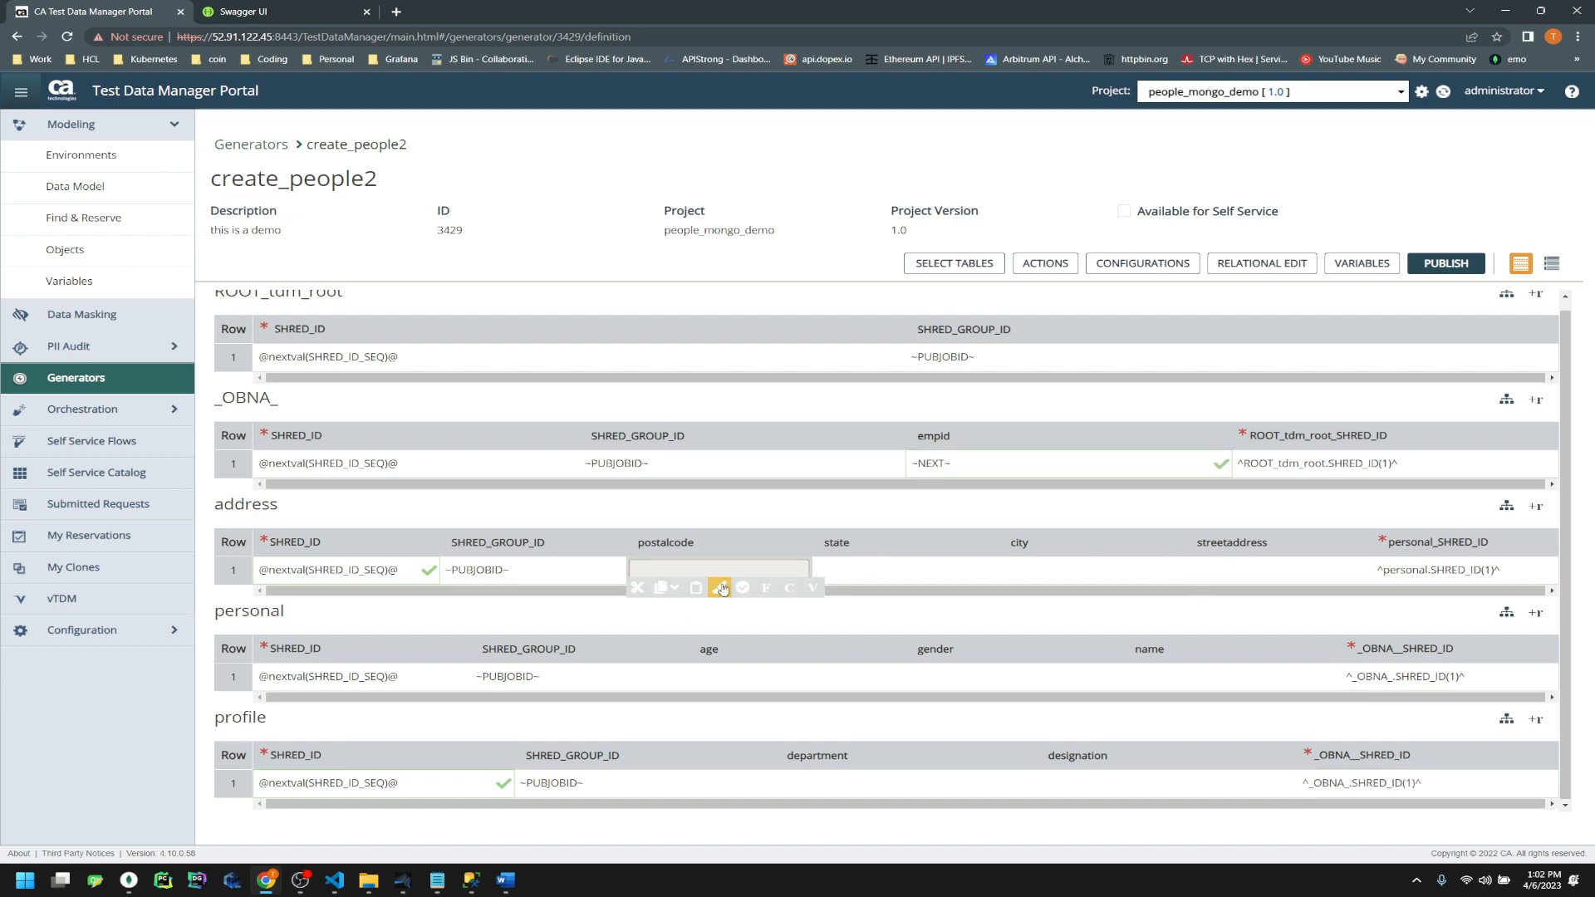
Insert the randlov seed-list function using the US City State Zip County seed list
{"action": "left_click", "coordinate": [420, 407]}
{"action": "left_click", "coordinate": [420, 428]}
{"action": "left_click", "coordinate": [420, 449]}
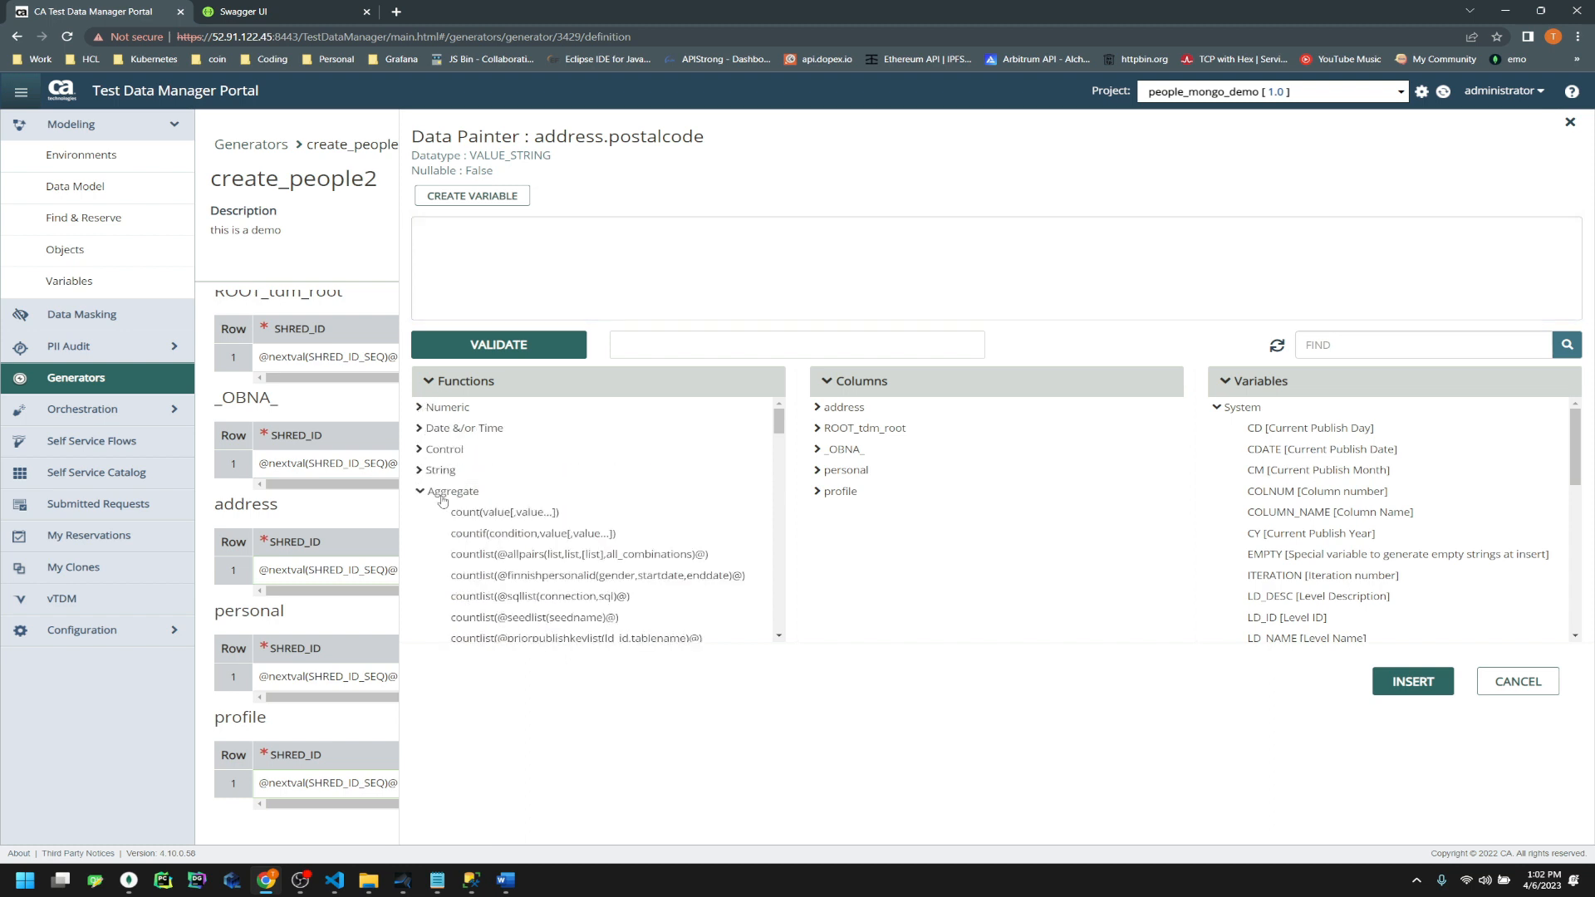
{"action": "left_click", "coordinate": [422, 492]}
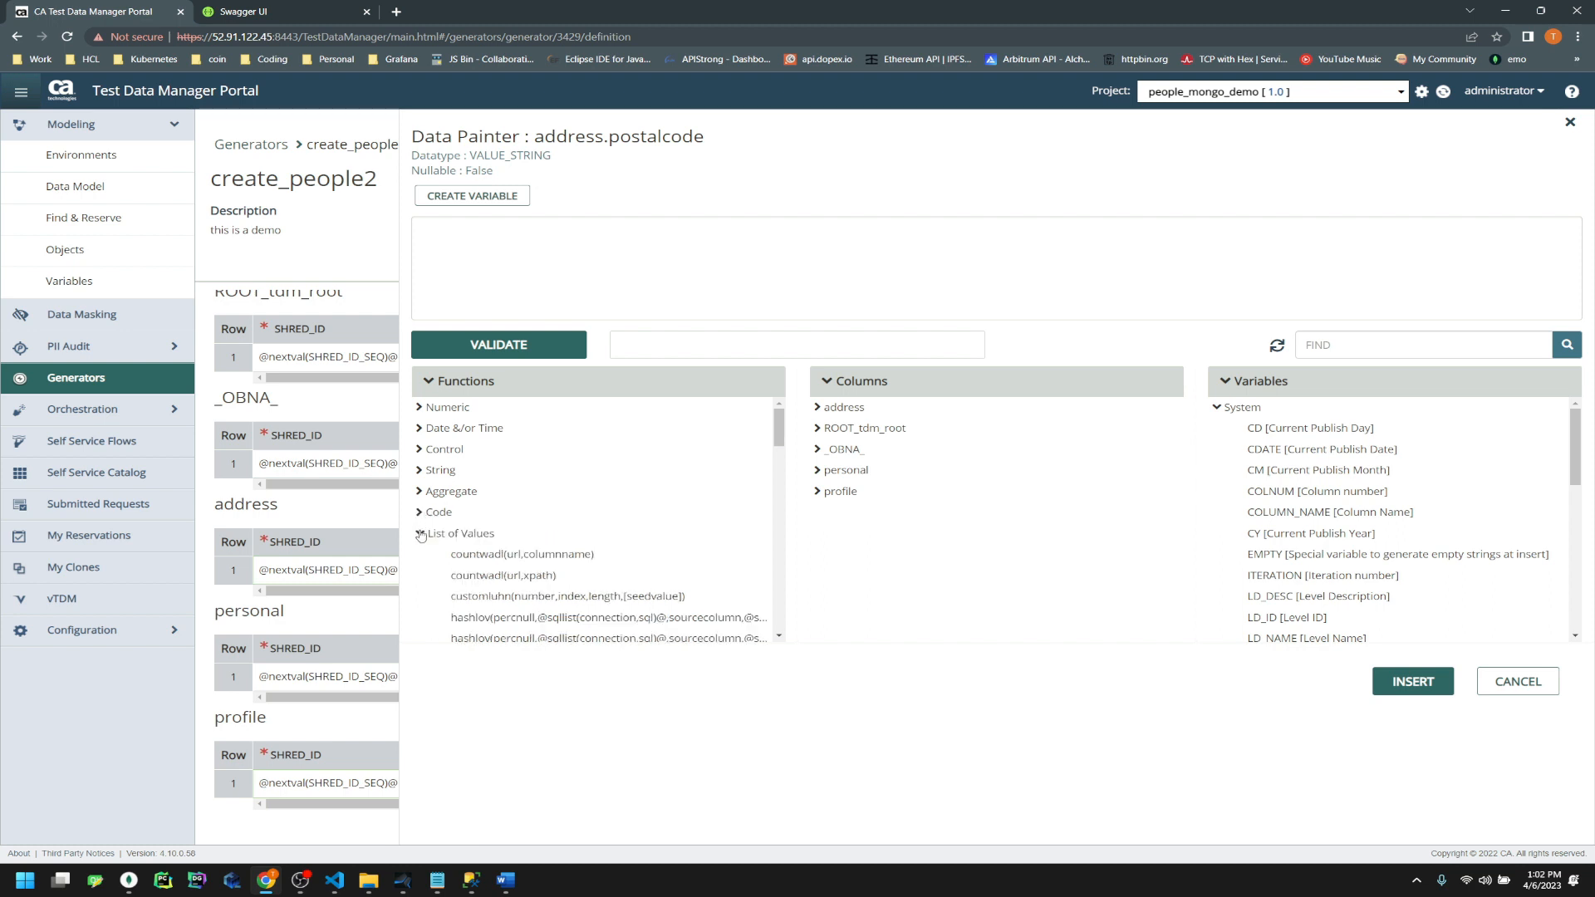
{"action": "scroll", "coordinate": [673, 565], "scroll_direction": "down", "scroll_amount": 5}
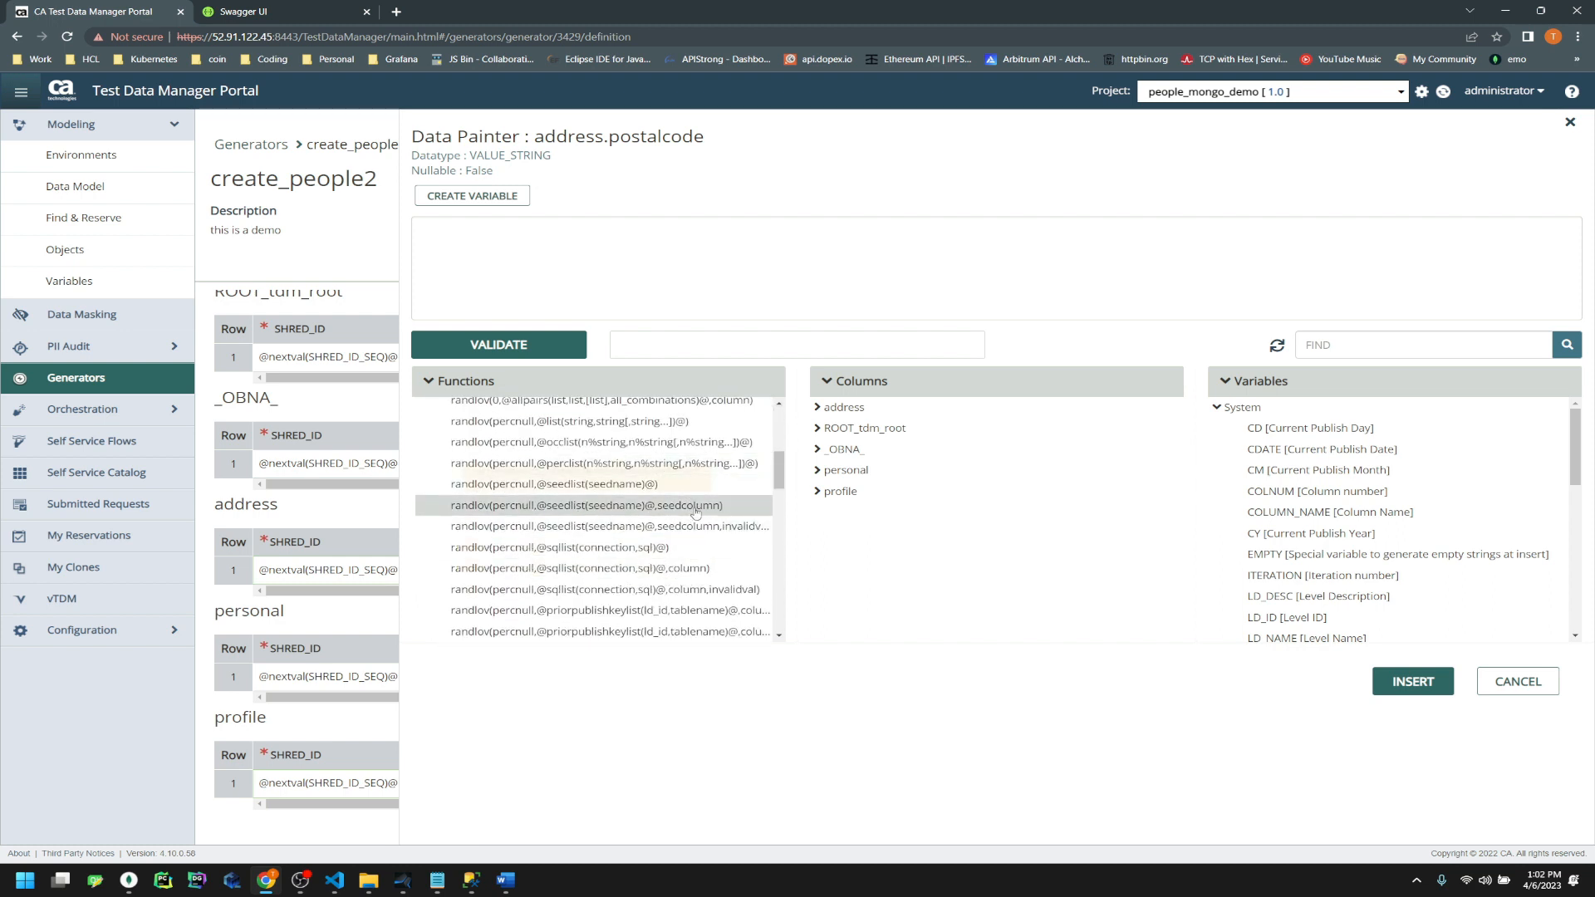
{"action": "left_click", "coordinate": [696, 507]}
{"action": "scroll", "coordinate": [606, 329], "scroll_direction": "down", "scroll_amount": 5}
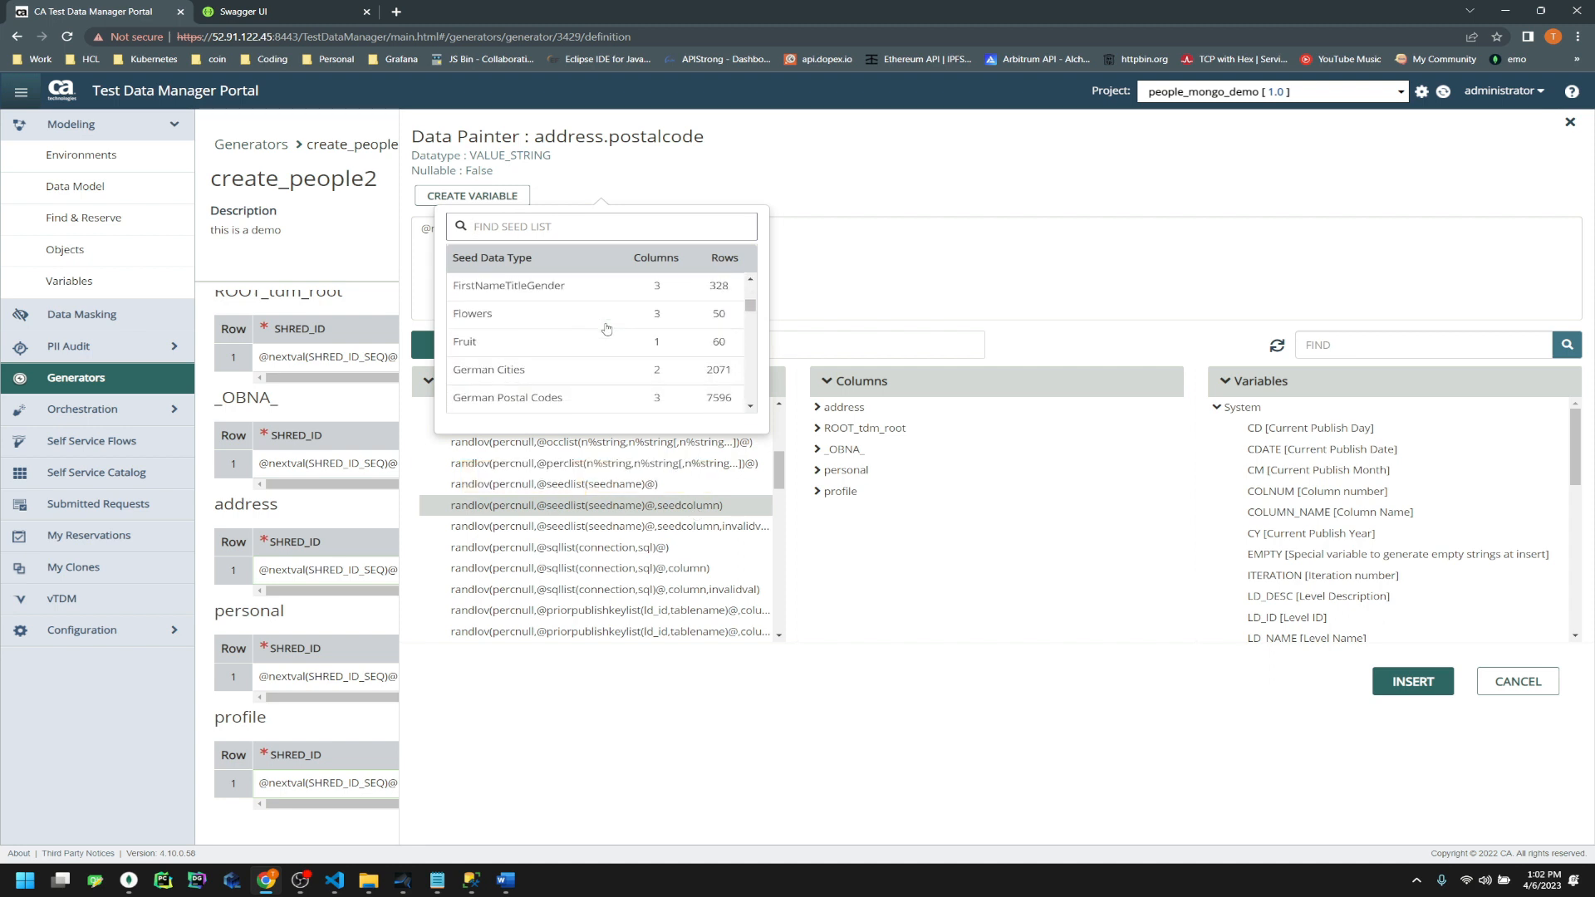
{"action": "type", "text": "cit"}
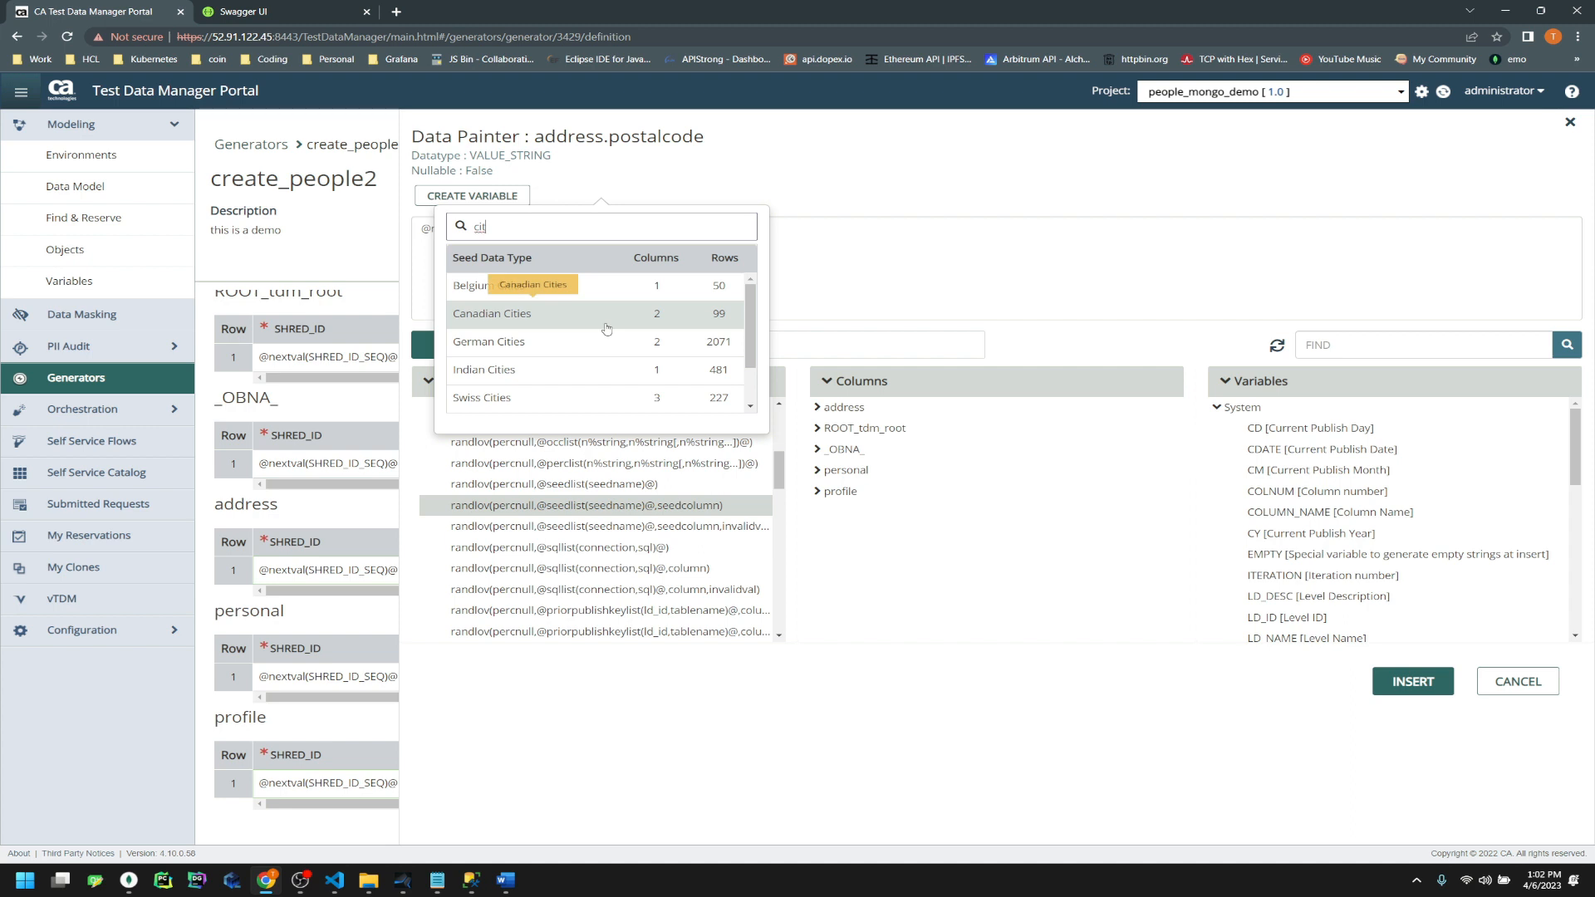
{"action": "scroll", "coordinate": [606, 329], "scroll_direction": "down", "scroll_amount": 2}
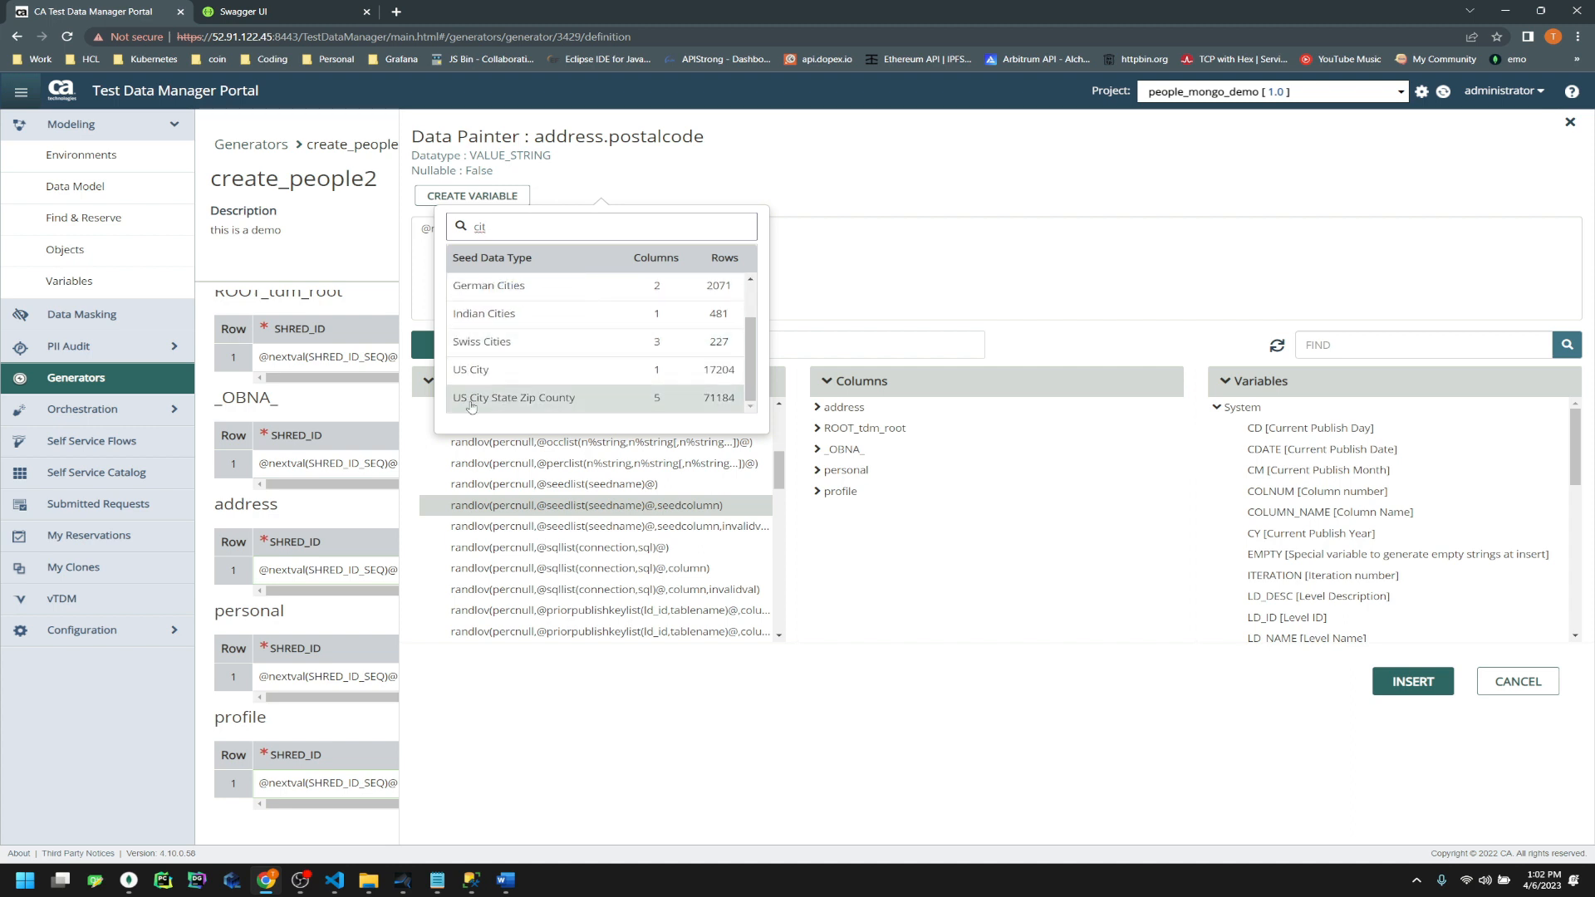
{"action": "left_click", "coordinate": [528, 404]}
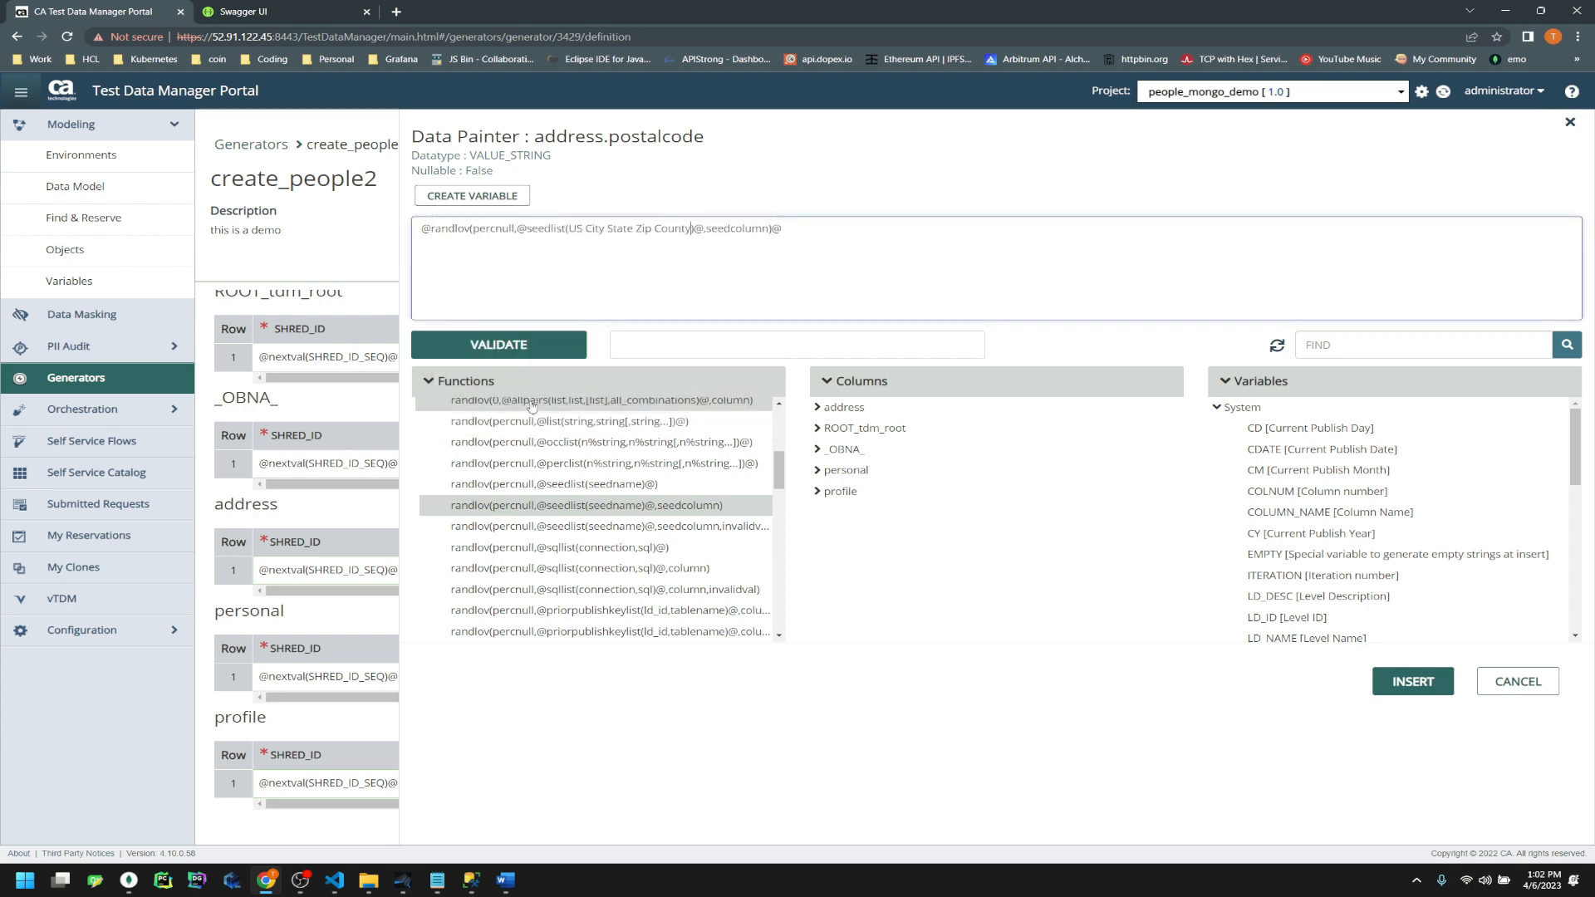
Set percnull to 0 and seed column to 3, validate, copy, and insert into postalcode
{"action": "double_click", "coordinate": [502, 229]}
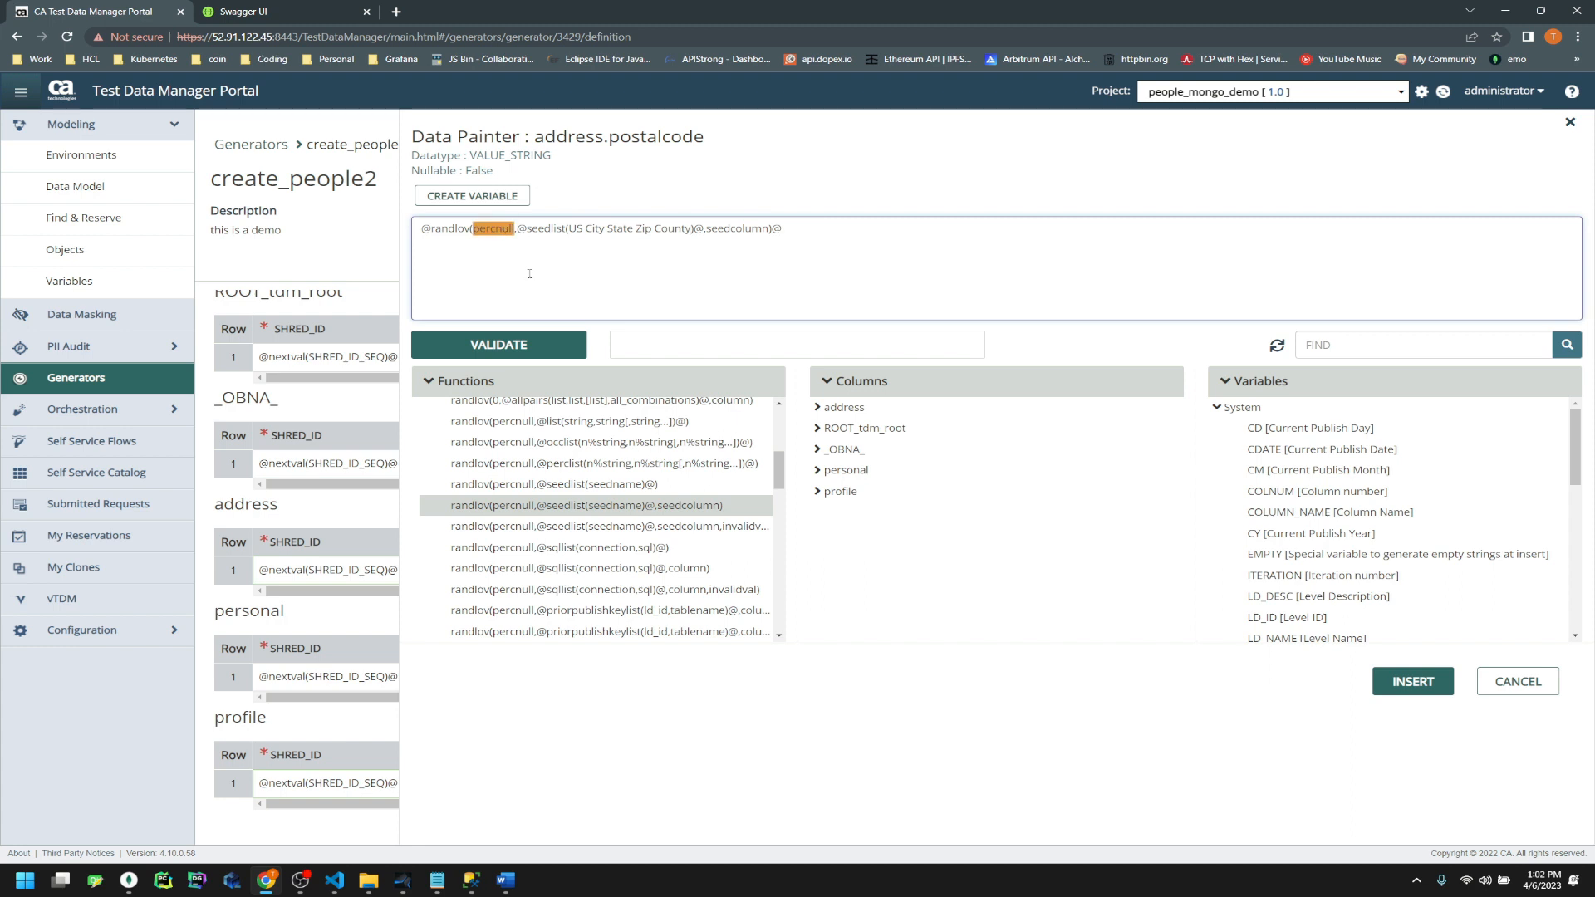
{"action": "type", "text": "0"}
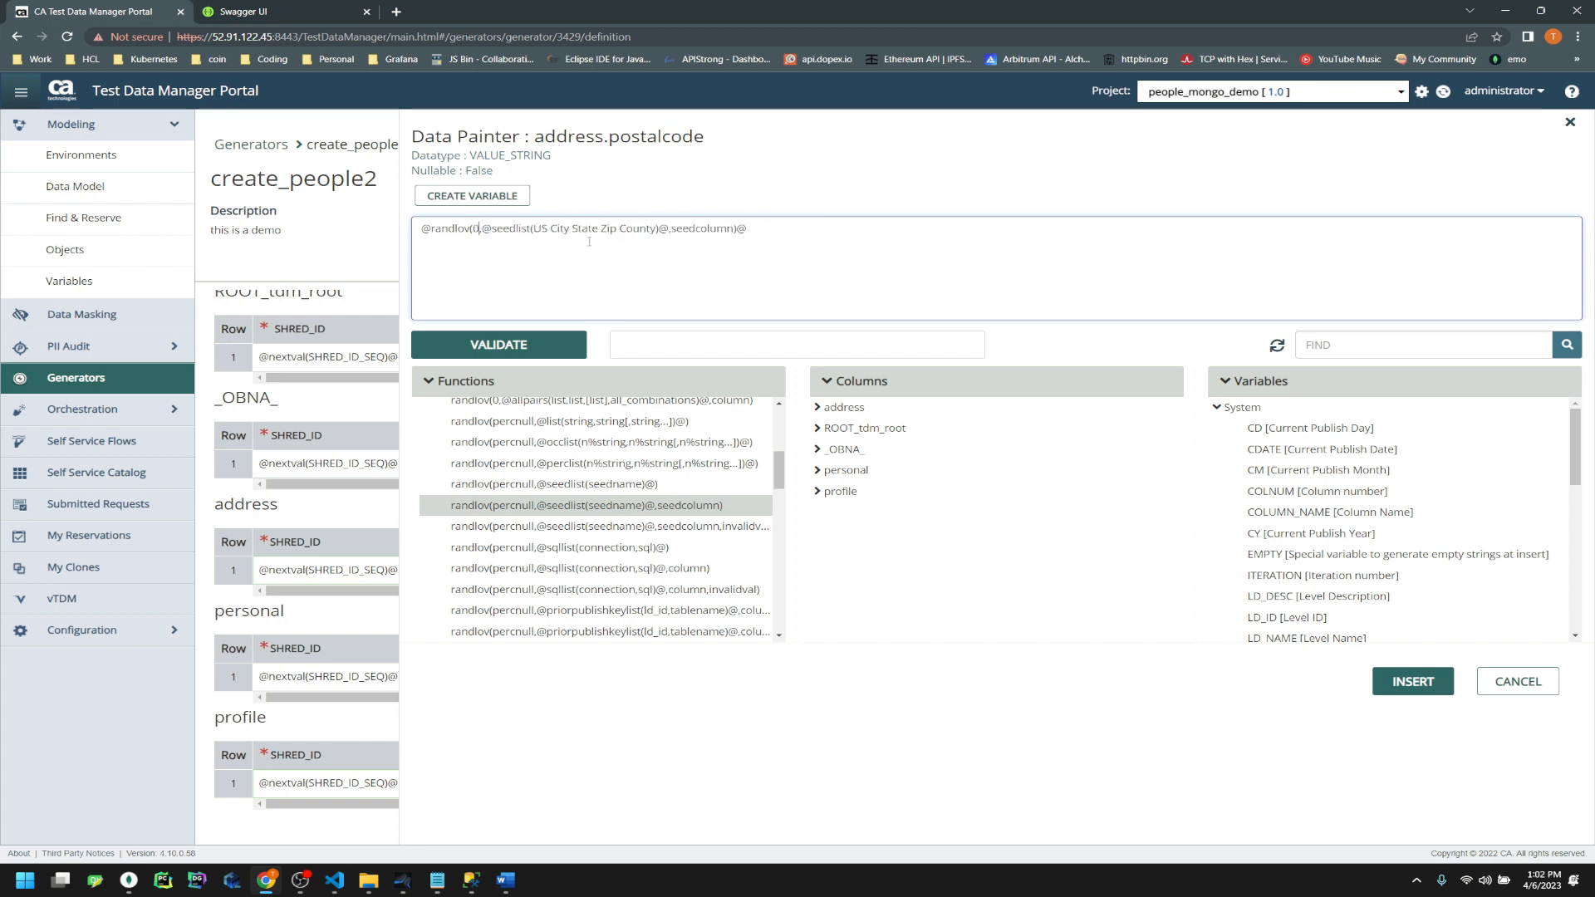
{"action": "double_click", "coordinate": [716, 229]}
{"action": "type", "text": "3"}
{"action": "left_click", "coordinate": [498, 344]}
{"action": "left_click_drag", "start_coordinate": [598, 237], "coordinate": [426, 238]}
{"action": "right_click", "coordinate": [428, 231]}
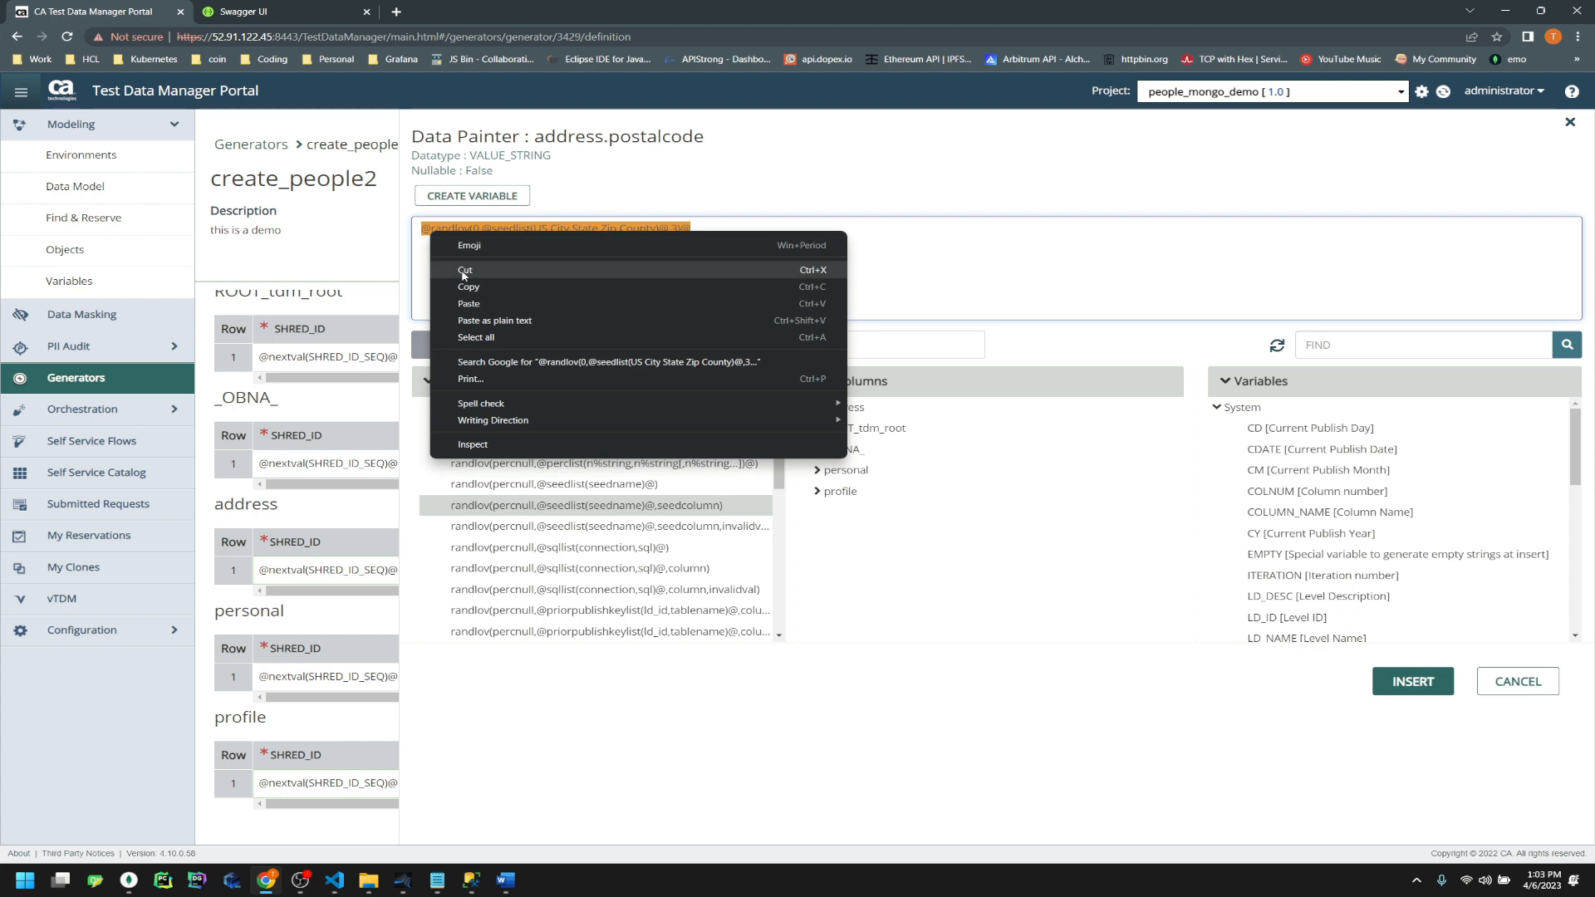
{"action": "left_click", "coordinate": [466, 285]}
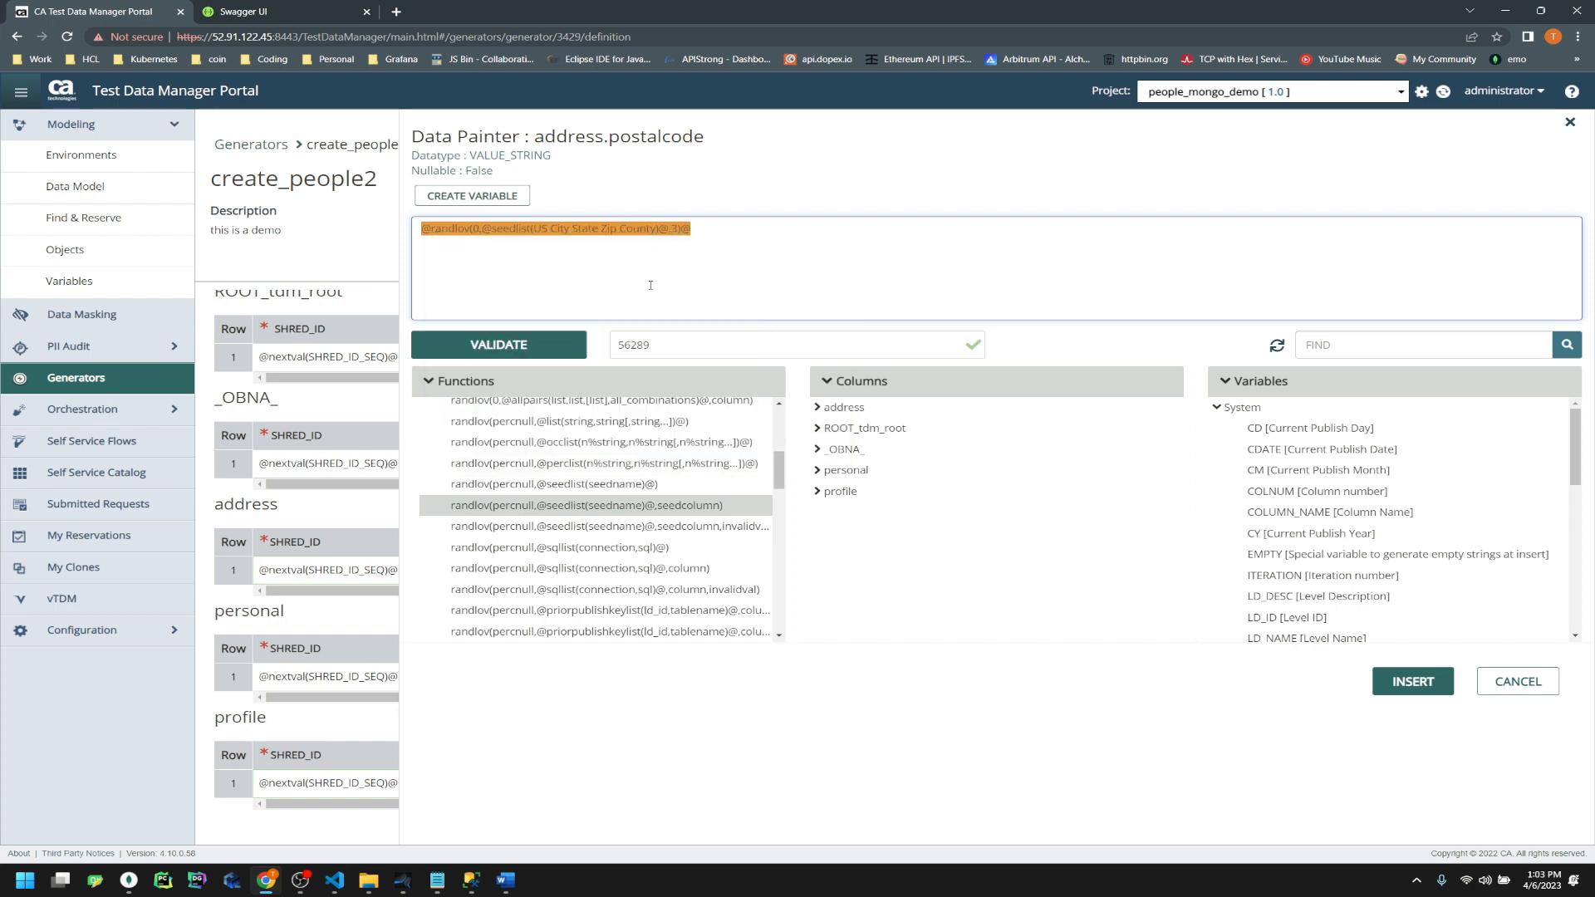
{"action": "left_click", "coordinate": [1412, 681]}
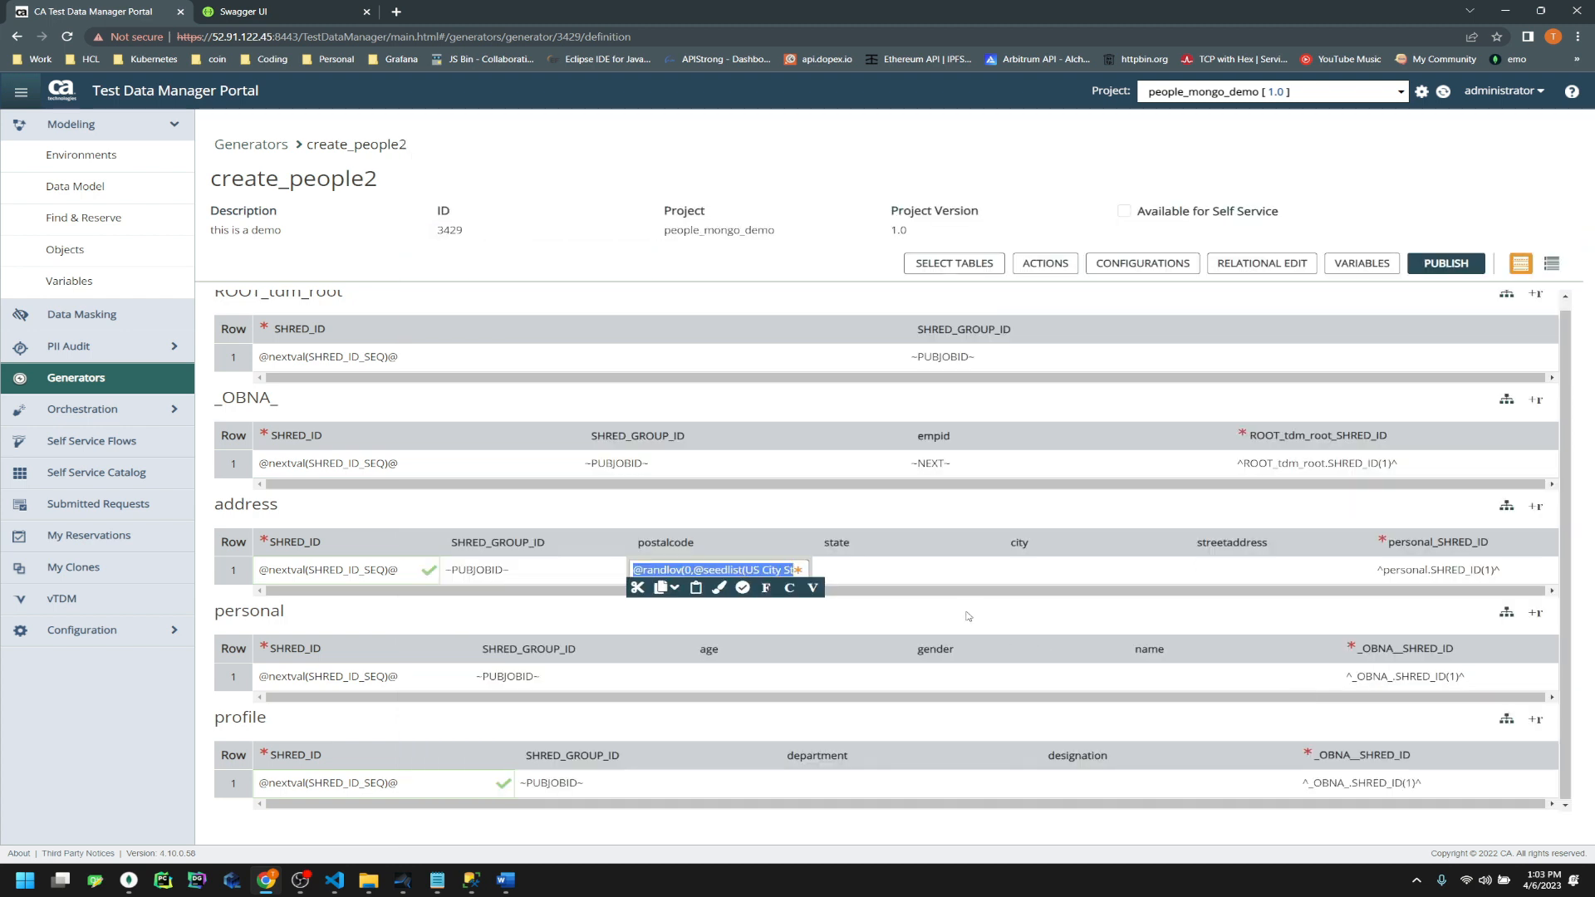
Paste the randlov expression into state and city, changing city's seed column to 2
{"action": "left_click", "coordinate": [905, 575]}
{"action": "key", "text": "ctrl+v"}
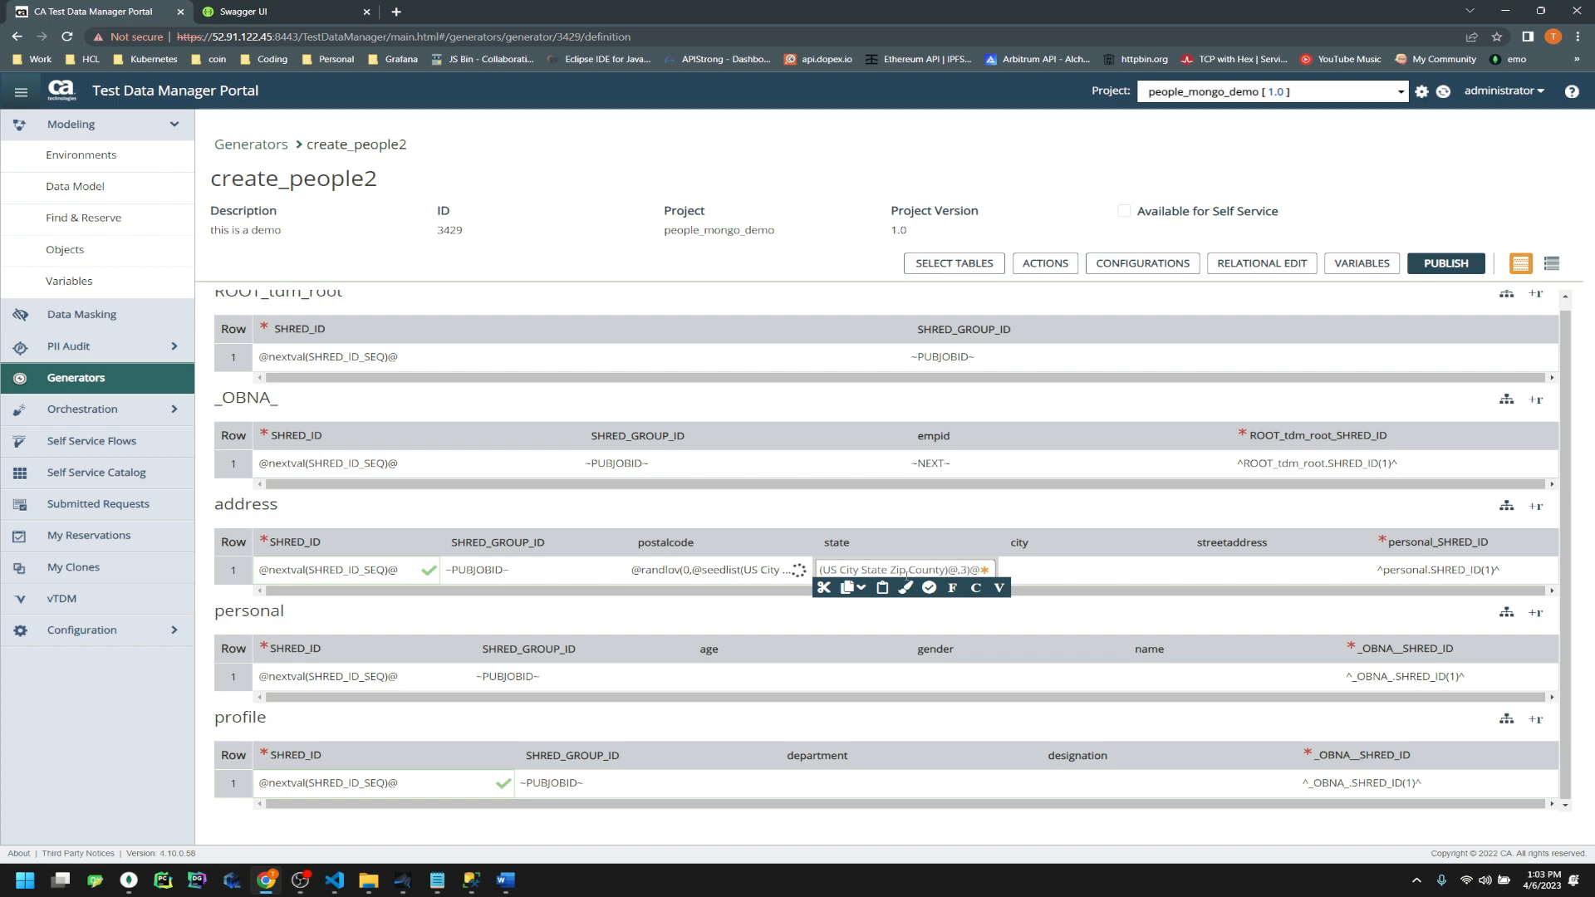
{"action": "key", "text": "shift+Left"}
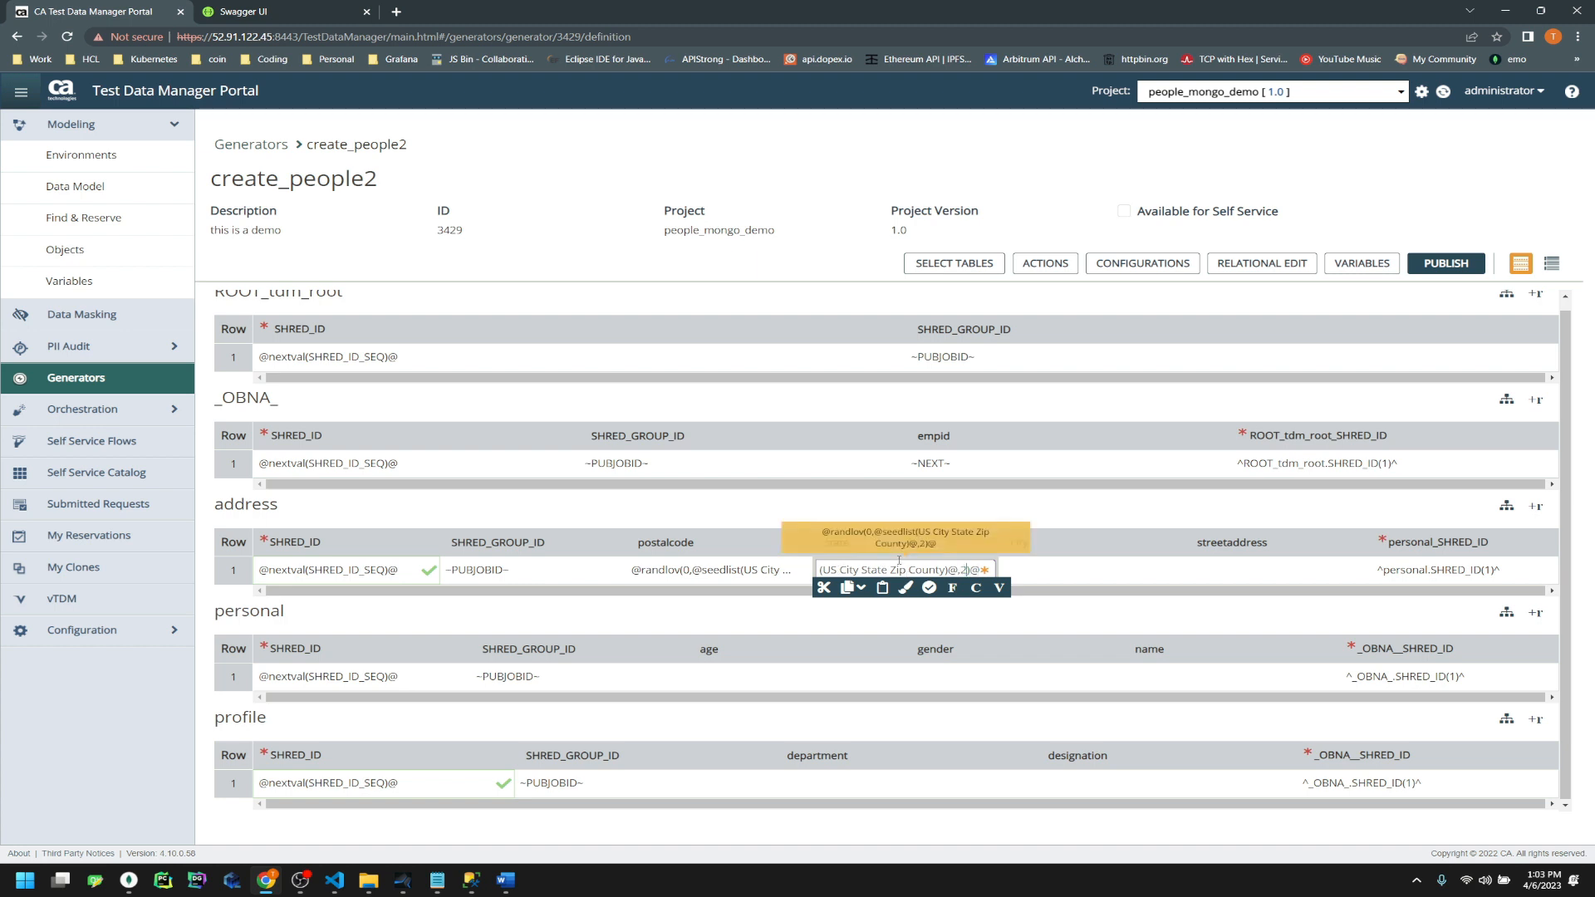
{"action": "left_click", "coordinate": [1131, 571]}
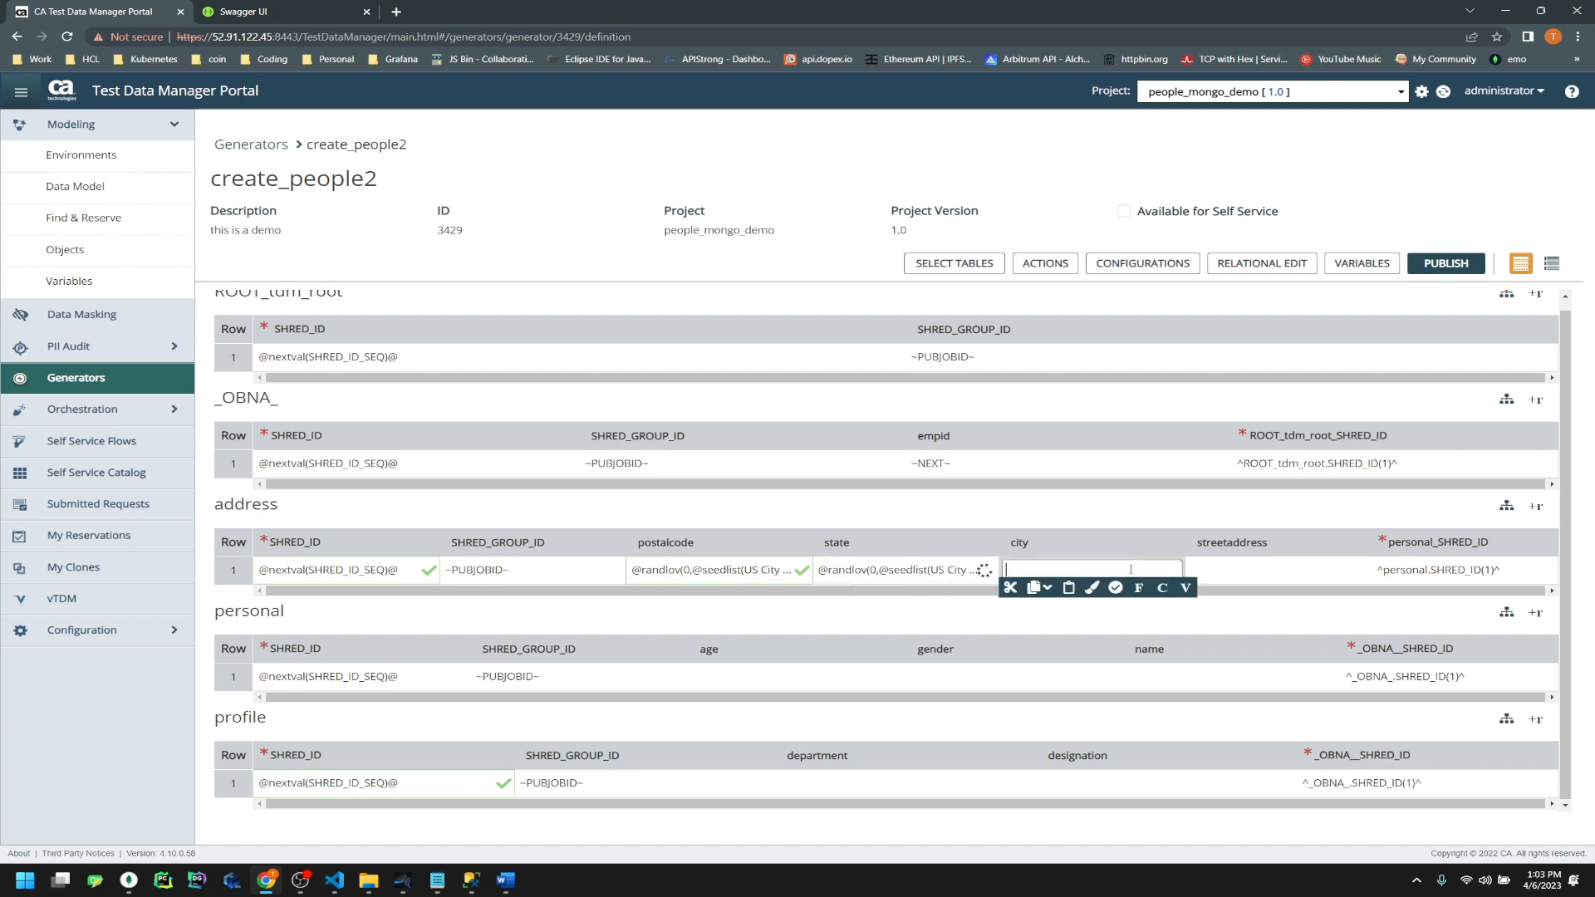
{"action": "key", "text": "ctrl+v"}
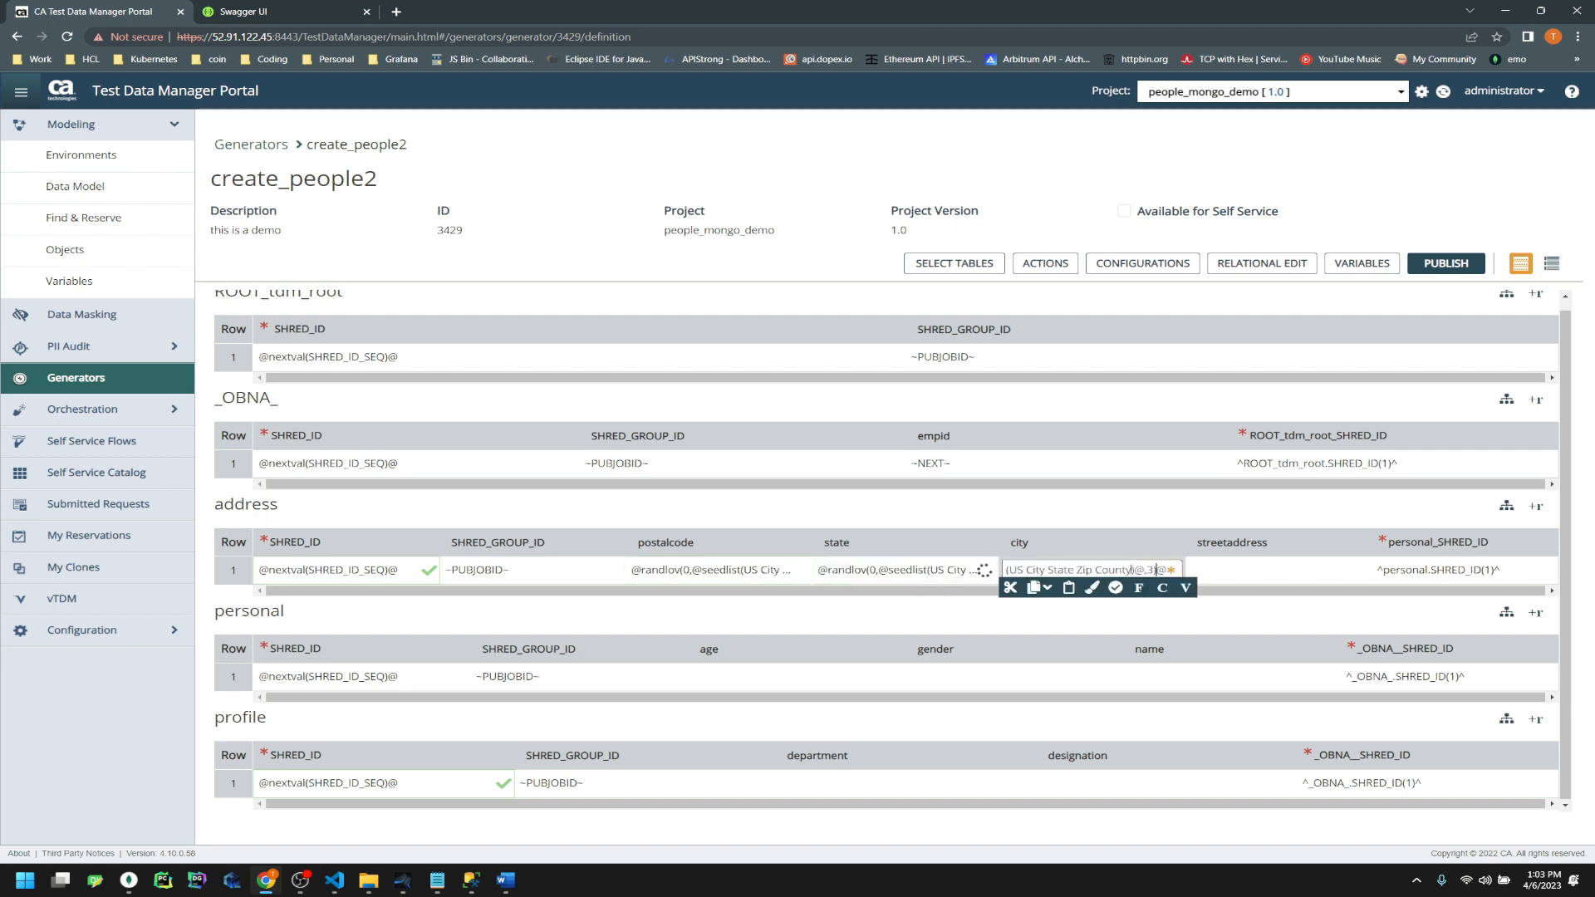
{"action": "key", "text": "BackSpace"}
{"action": "type", "text": "2"}
Give streetaddress a randlov expression on the US Address Line 1 seed list with percnull 0
{"action": "left_click", "coordinate": [1255, 570]}
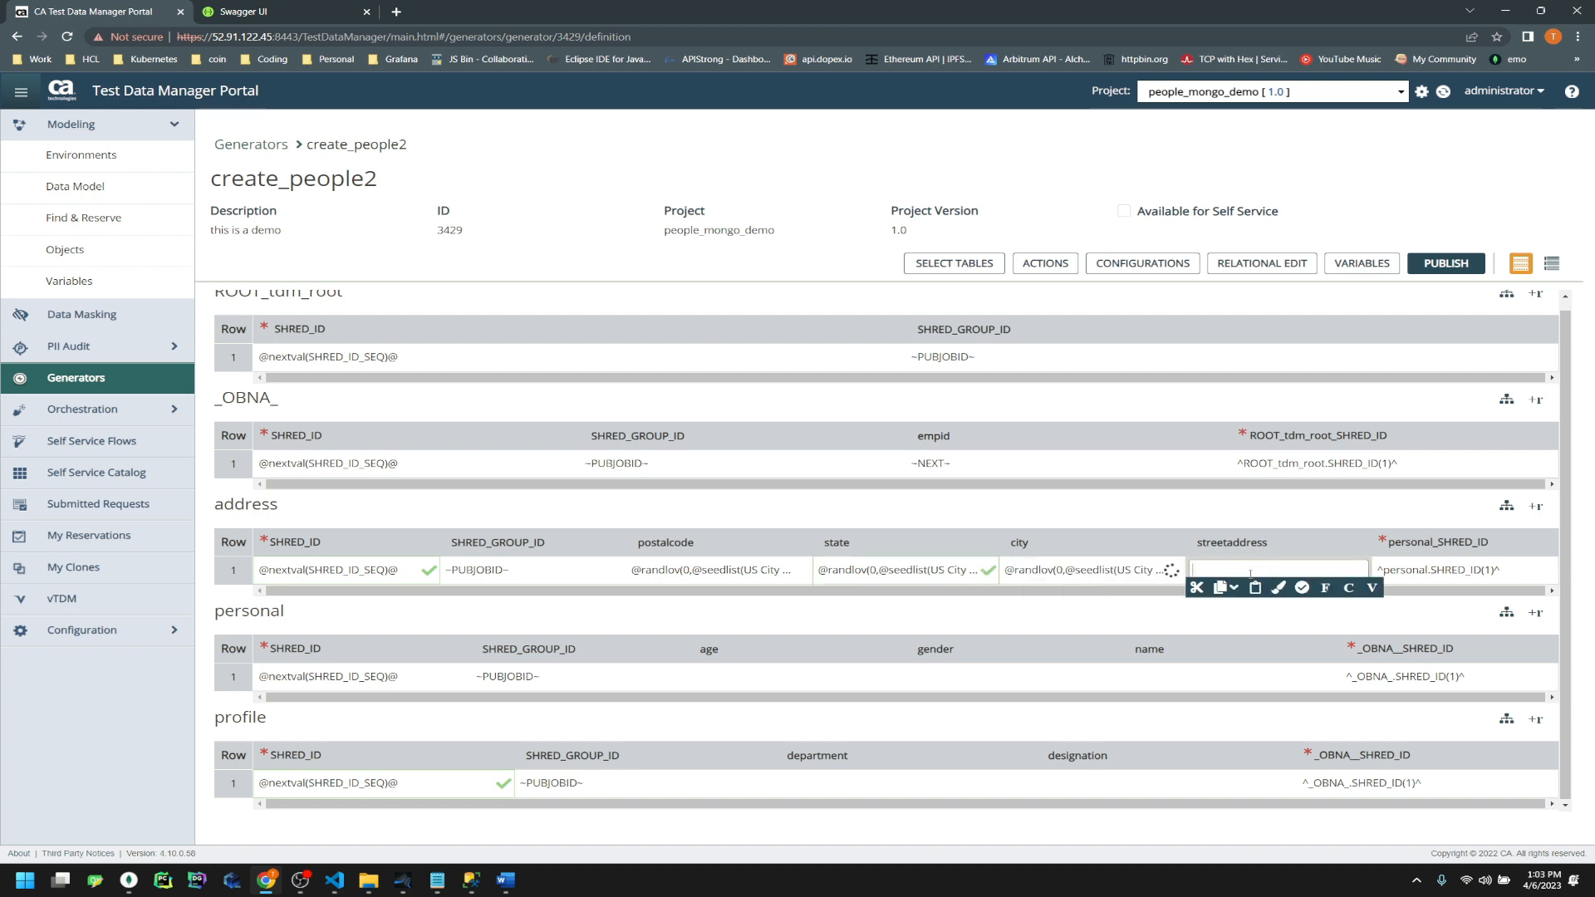
{"action": "left_click", "coordinate": [1326, 588]}
{"action": "type", "text": "seedlist"}
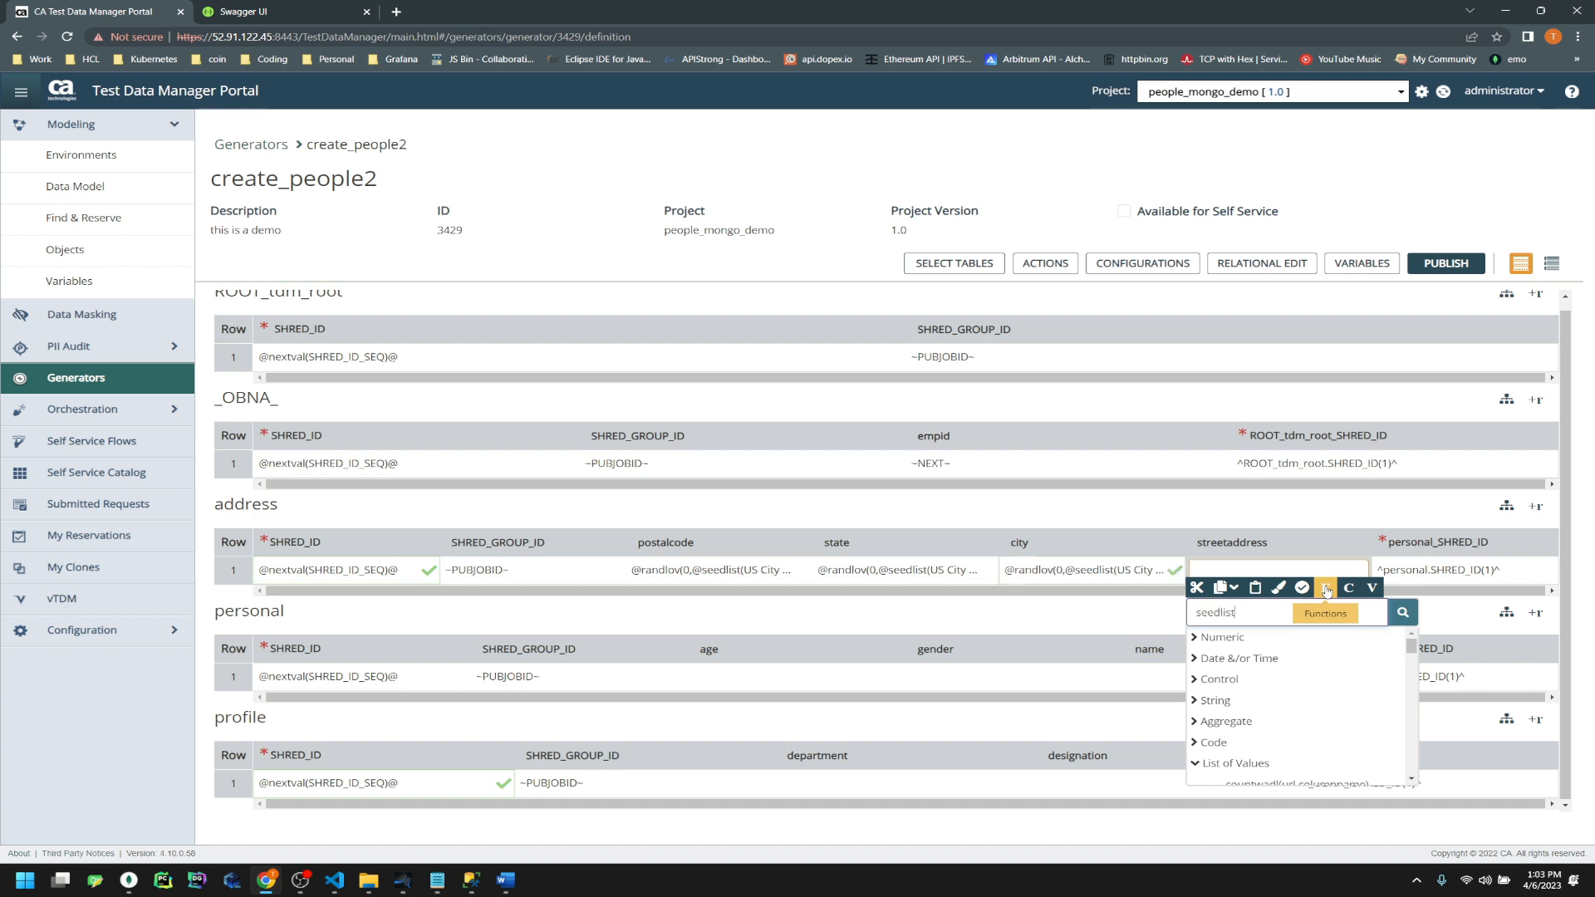
{"action": "left_click", "coordinate": [1403, 612]}
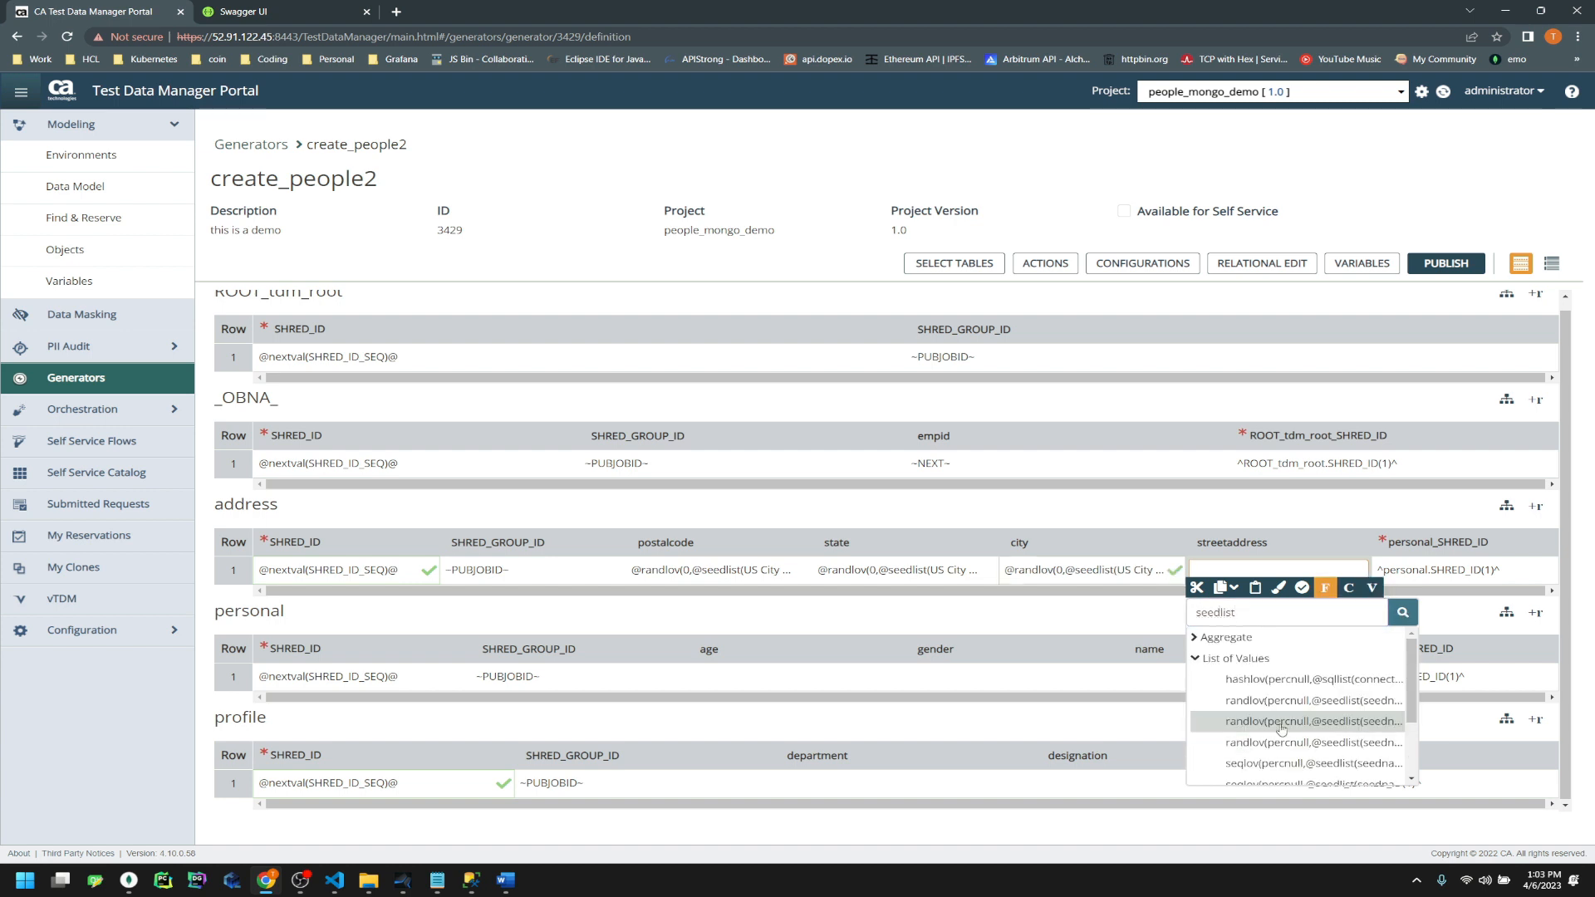
{"action": "left_click", "coordinate": [1328, 721]}
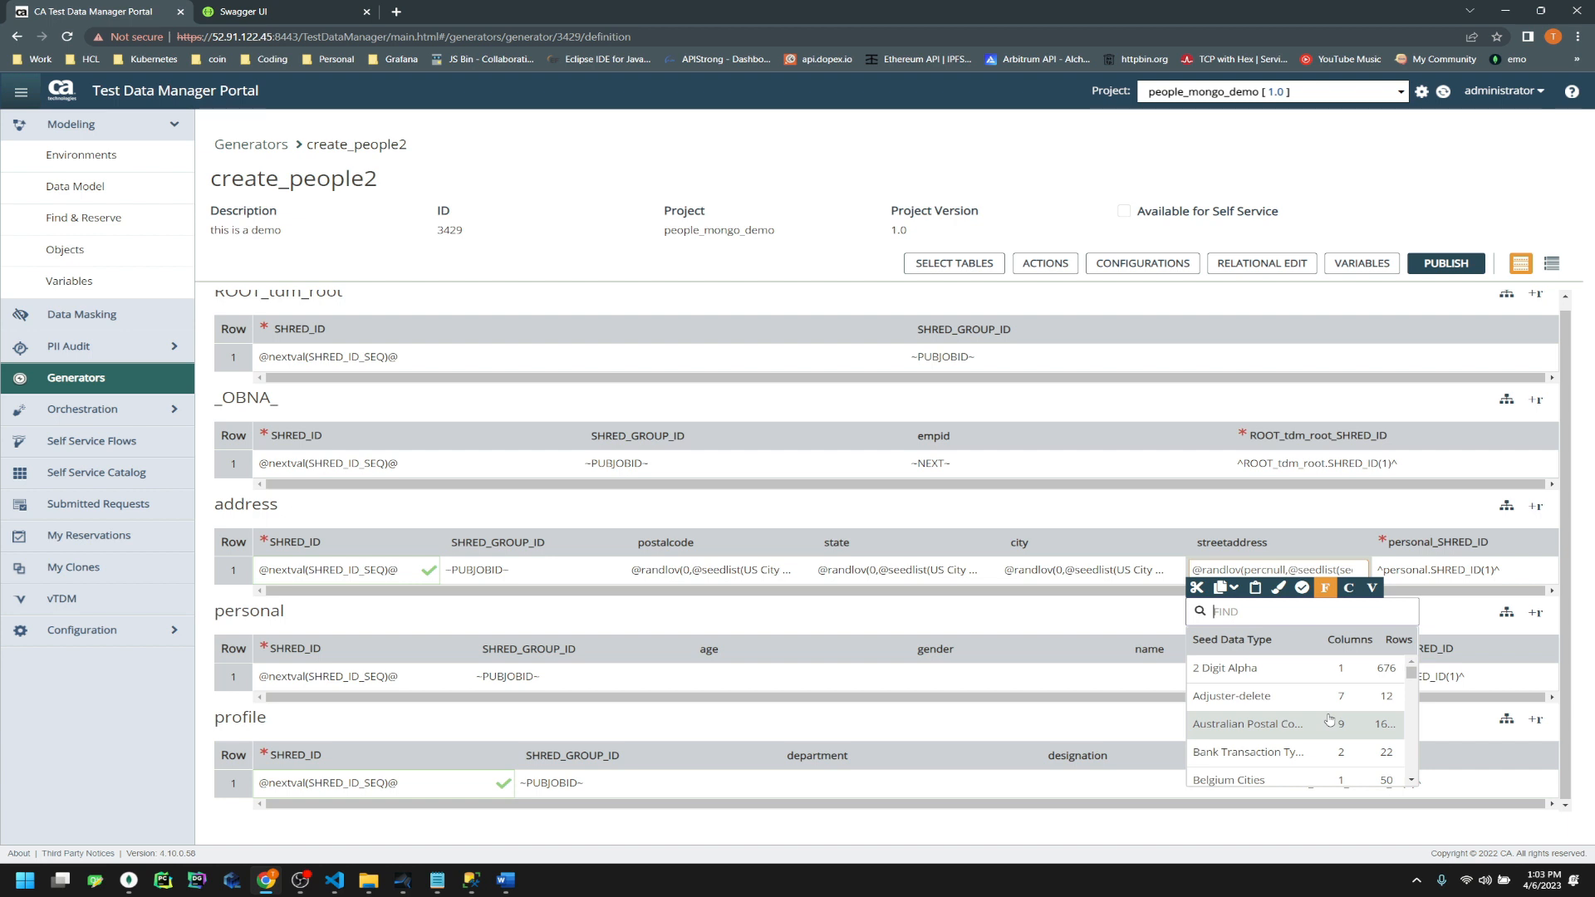
{"action": "type", "text": "add"}
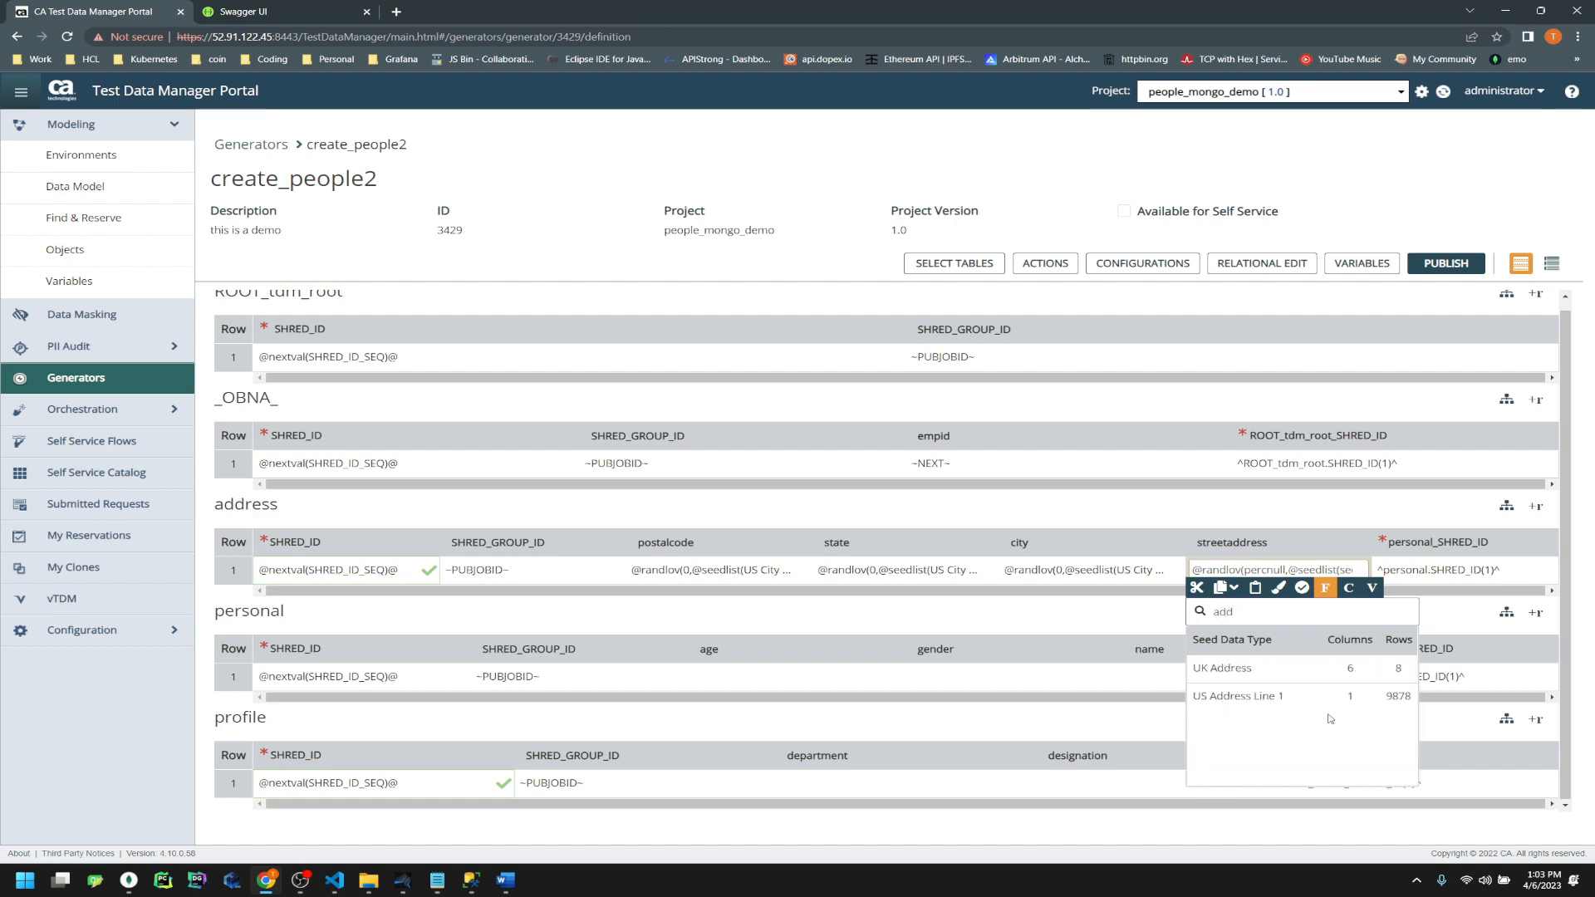
{"action": "left_click", "coordinate": [1243, 700]}
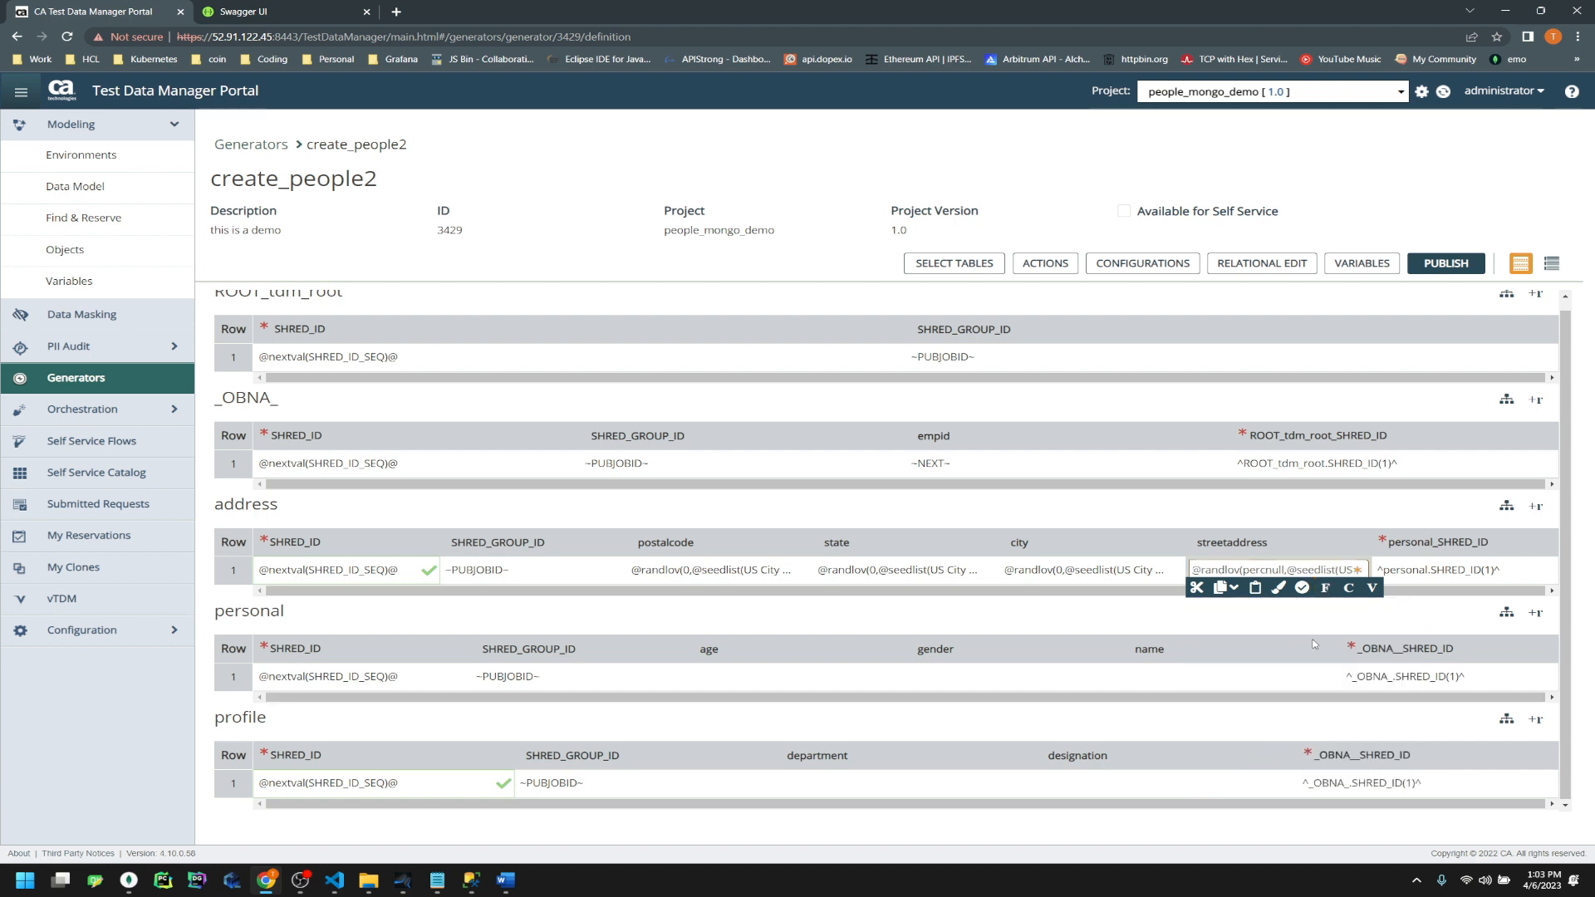
{"action": "key", "text": "Left"}
{"action": "key", "text": "Left"}
{"action": "key", "text": "Left"}
{"action": "key", "text": "Left"}
{"action": "key", "text": "Left"}
{"action": "key", "text": "shift+Right"}
{"action": "key", "text": "shift+Right"}
{"action": "key", "text": "shift+Right"}
{"action": "key", "text": "shift+Right"}
{"action": "type", "text": "0"}
{"action": "left_click", "coordinate": [1097, 620]}
{"action": "left_click", "coordinate": [796, 677]}
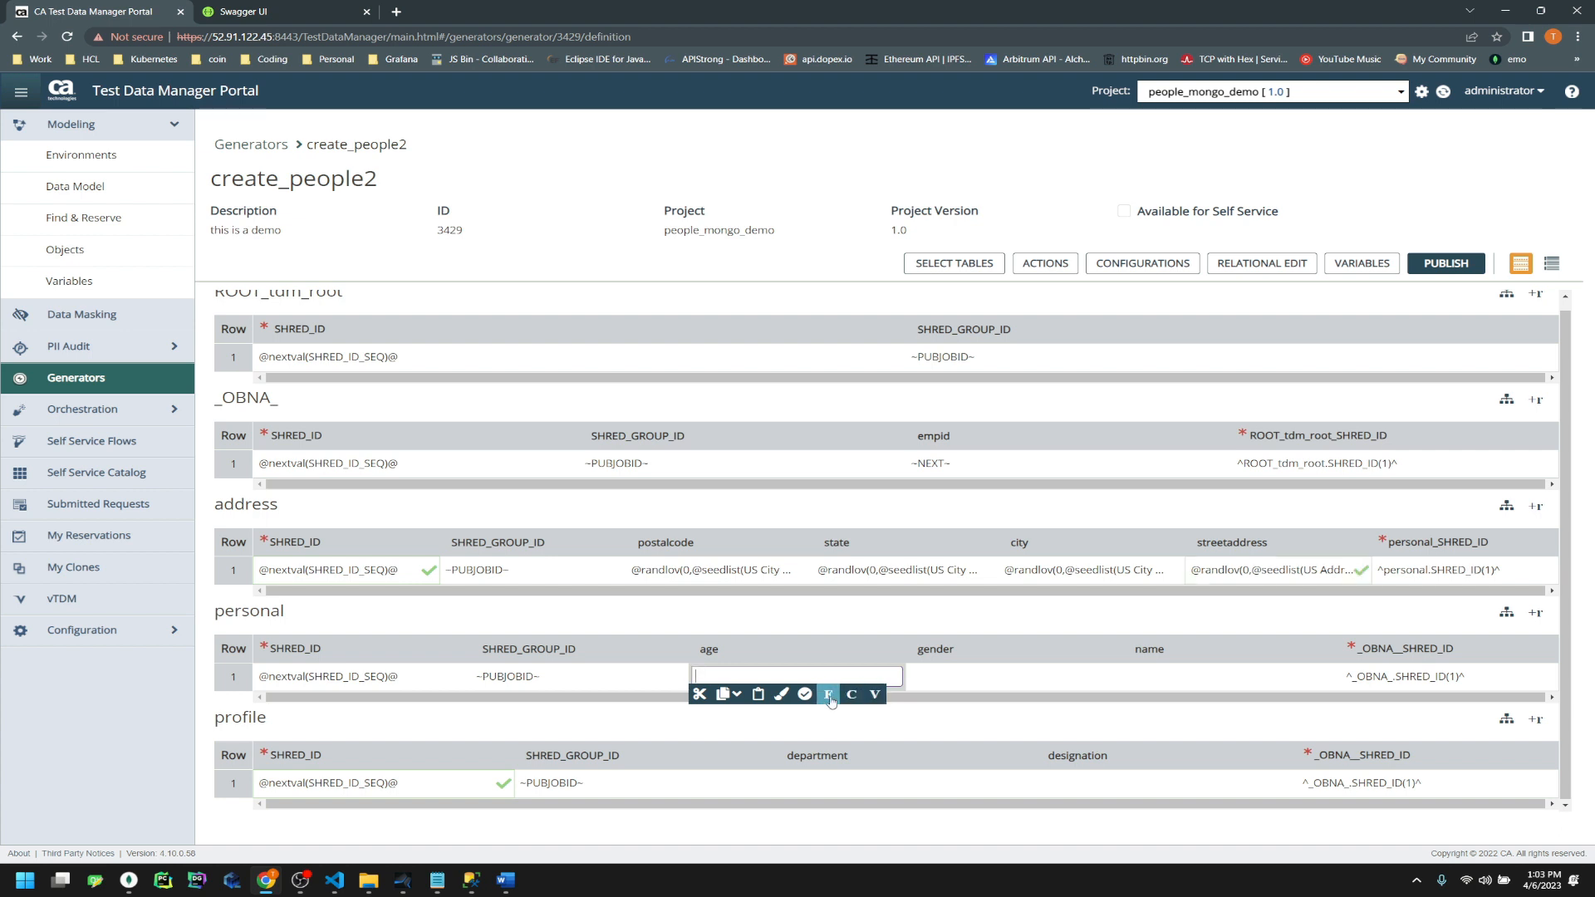
Open the Data Painter for personal.age and scroll the Numeric functions to randrange(min,max)
{"action": "left_click", "coordinate": [781, 695]}
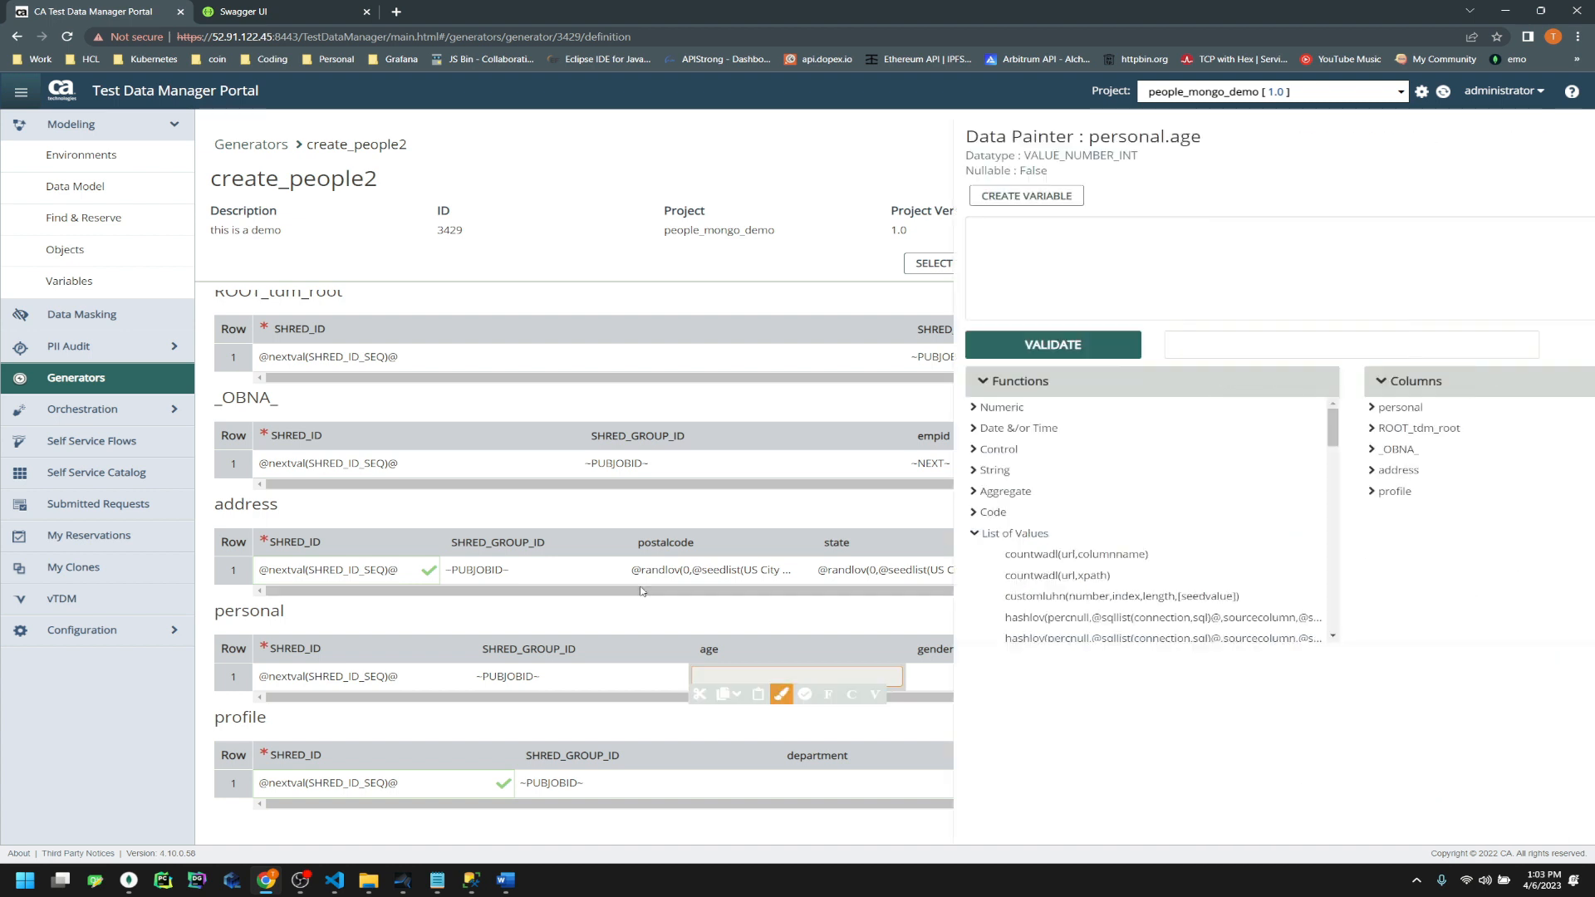
{"action": "left_click", "coordinate": [420, 408]}
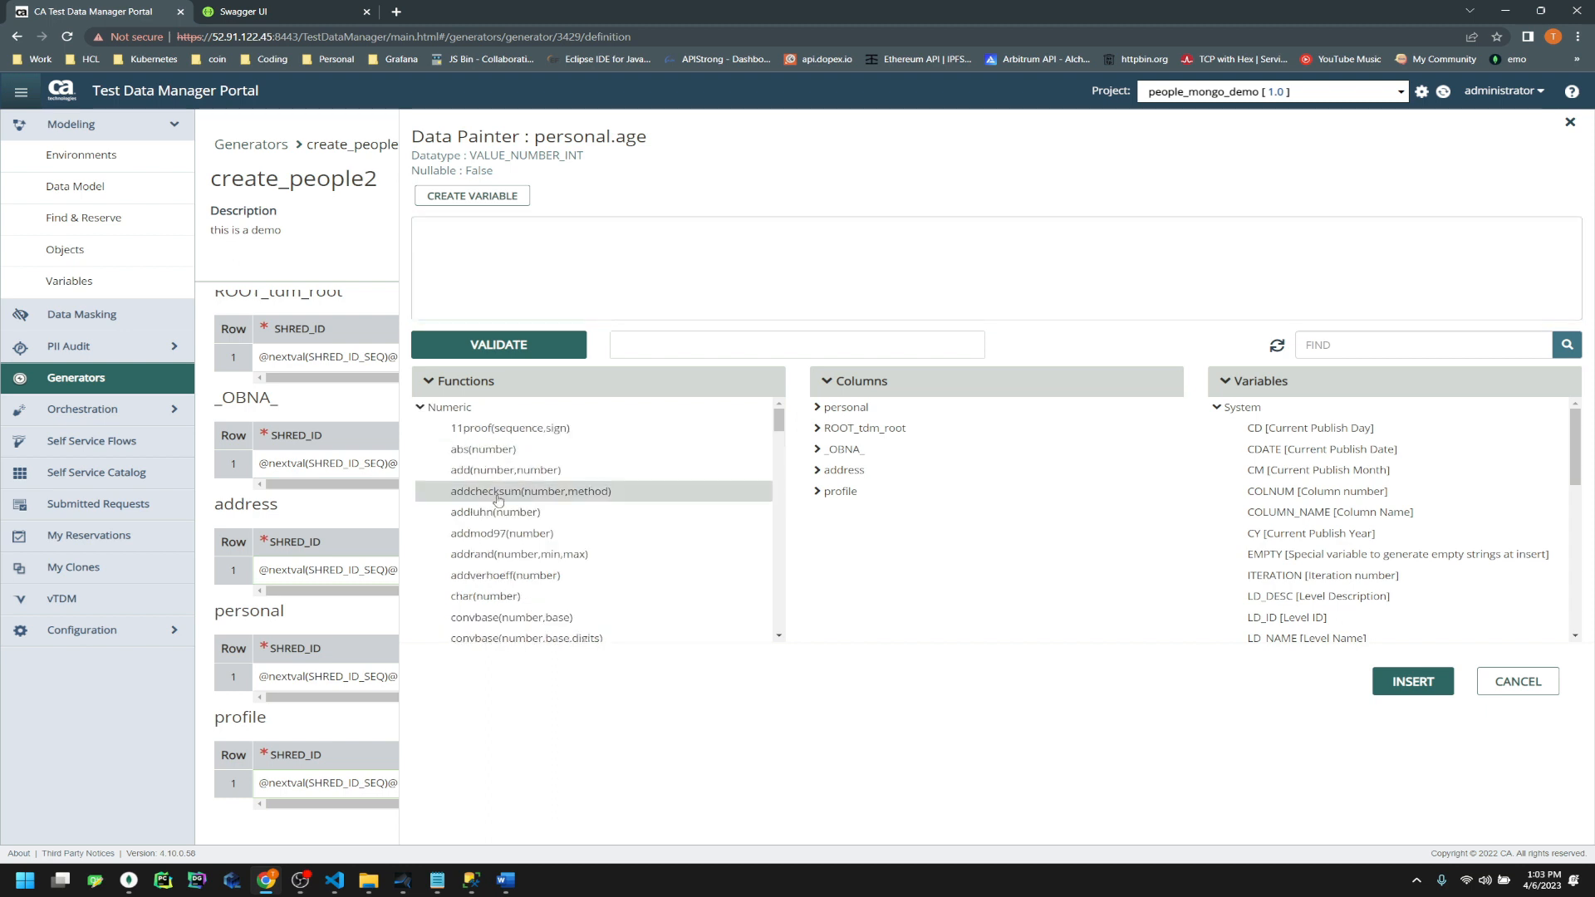
{"action": "scroll", "coordinate": [608, 576], "scroll_direction": "down", "scroll_amount": 5}
{"action": "scroll", "coordinate": [607, 576], "scroll_direction": "down", "scroll_amount": 6}
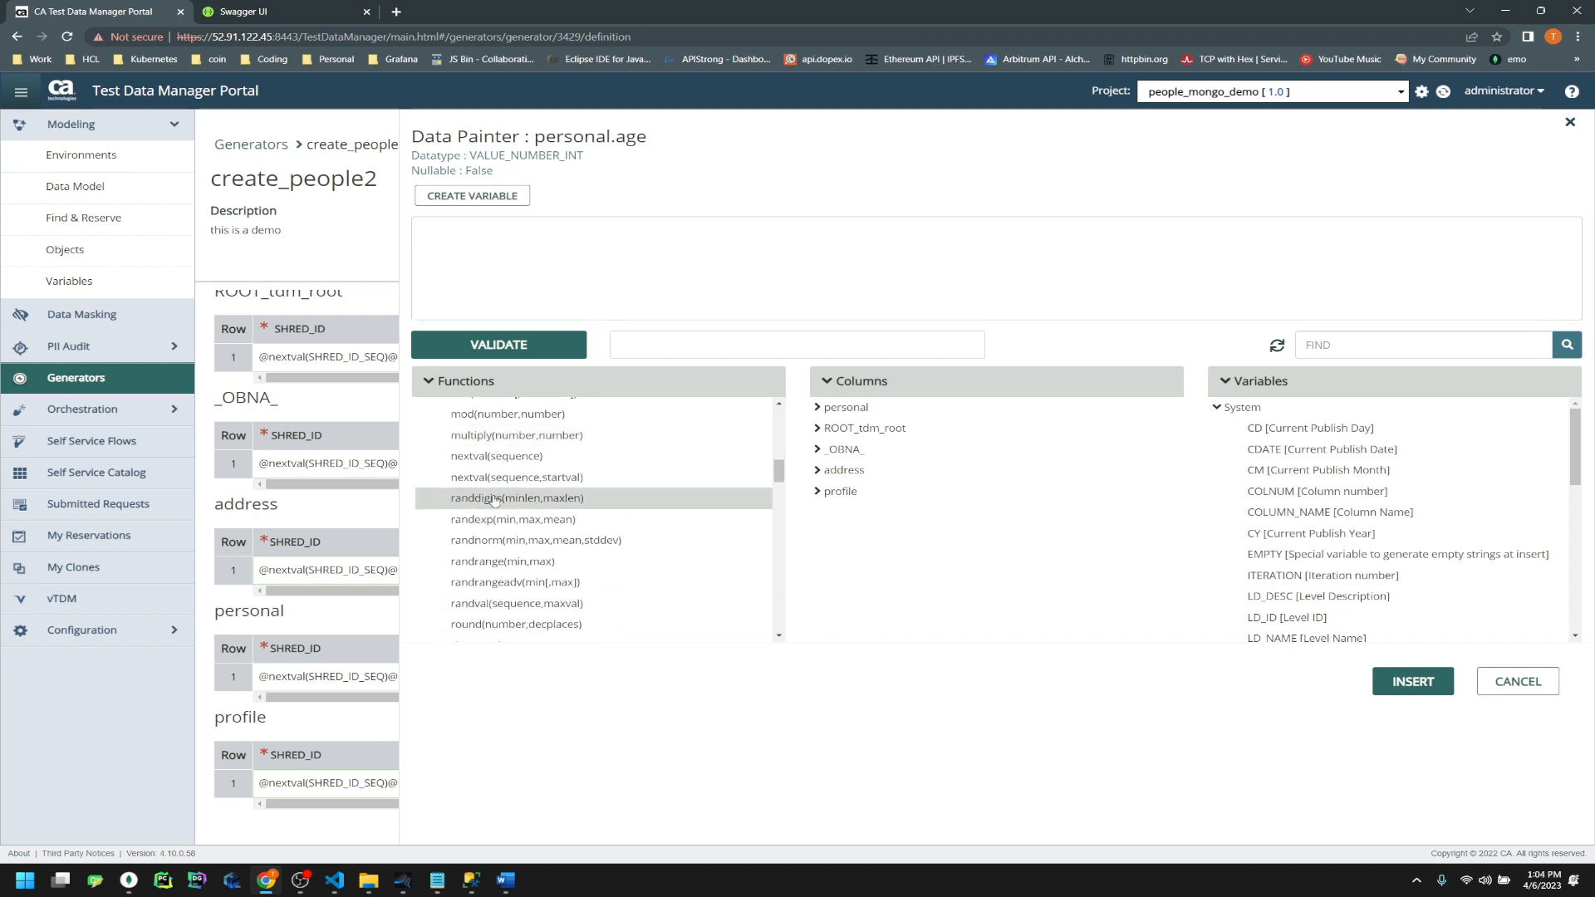
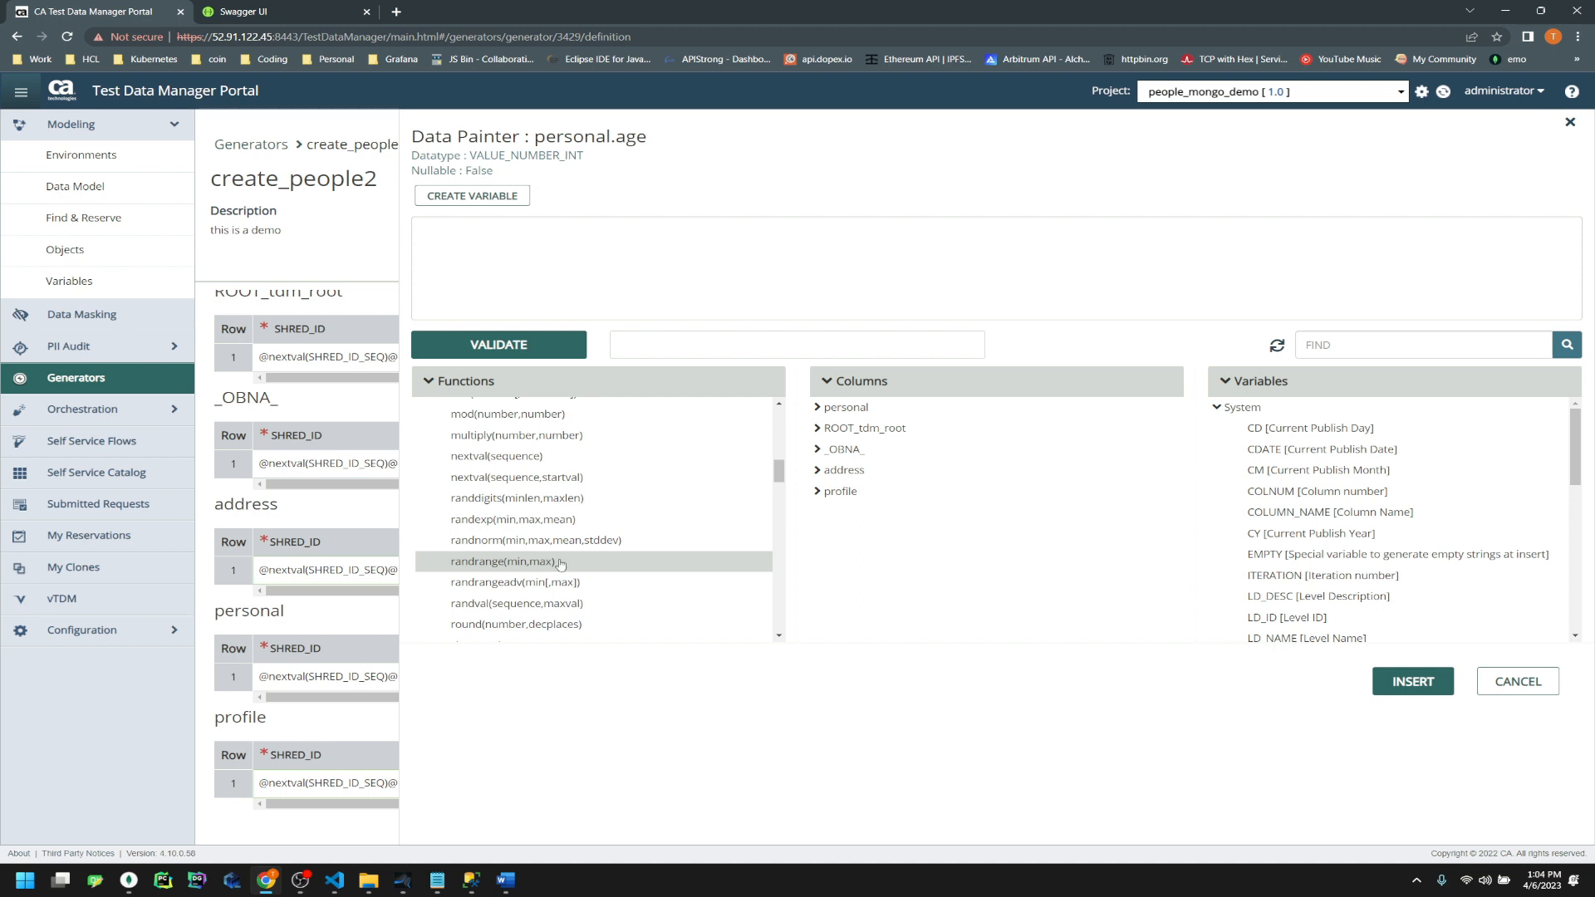
{"action": "double_click", "coordinate": [561, 565]}
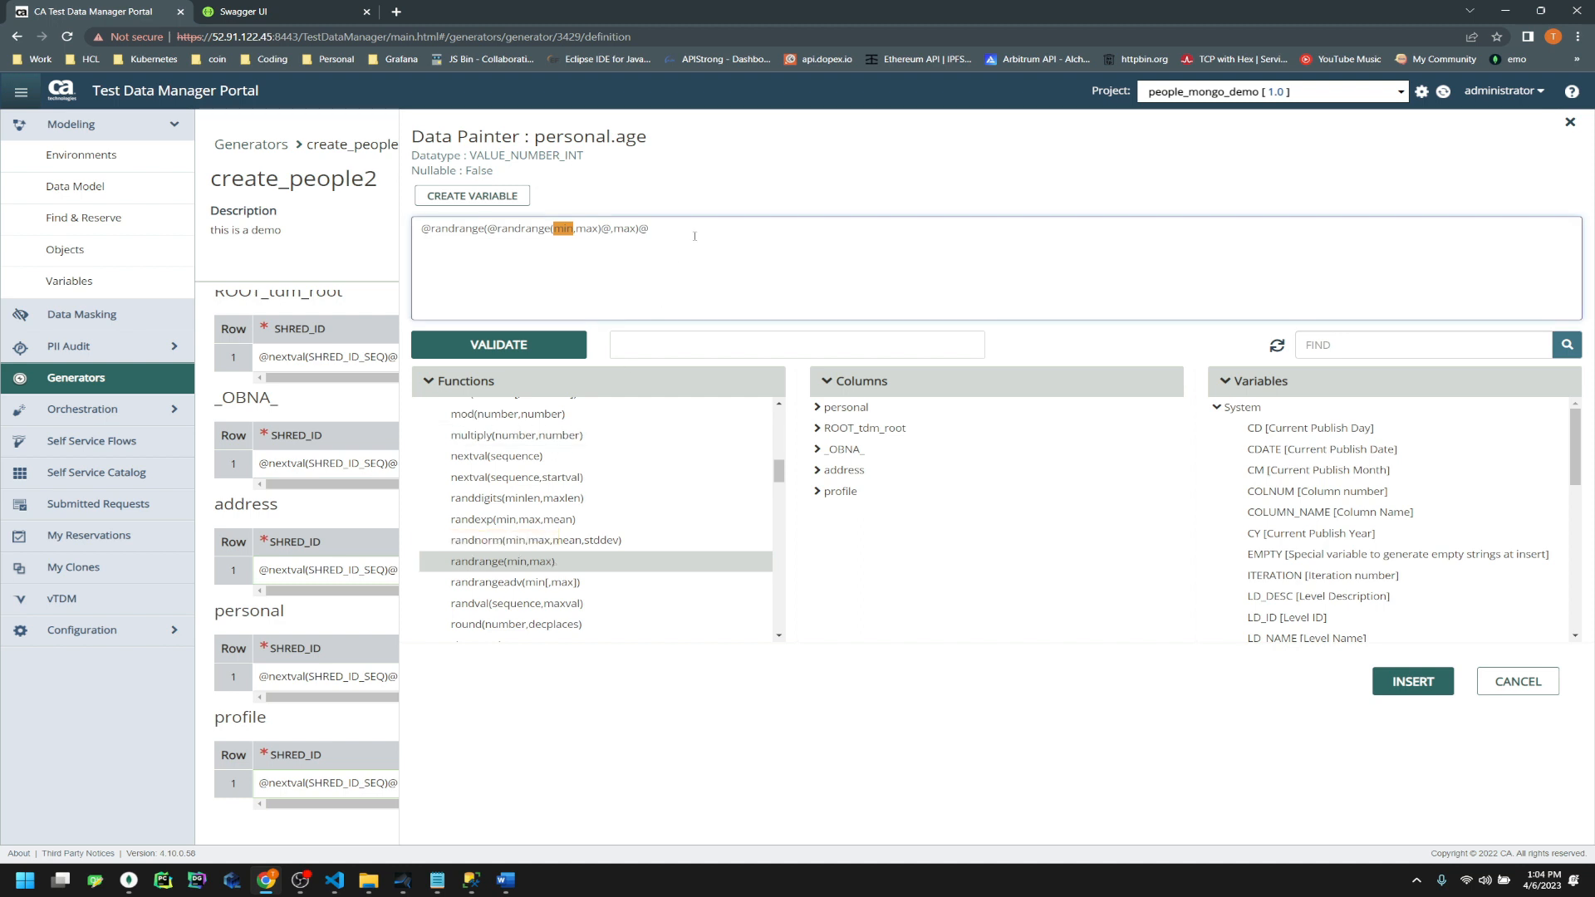
{"action": "left_click_drag", "start_coordinate": [694, 234], "coordinate": [403, 230]}
{"action": "key", "text": "BackSpace"}
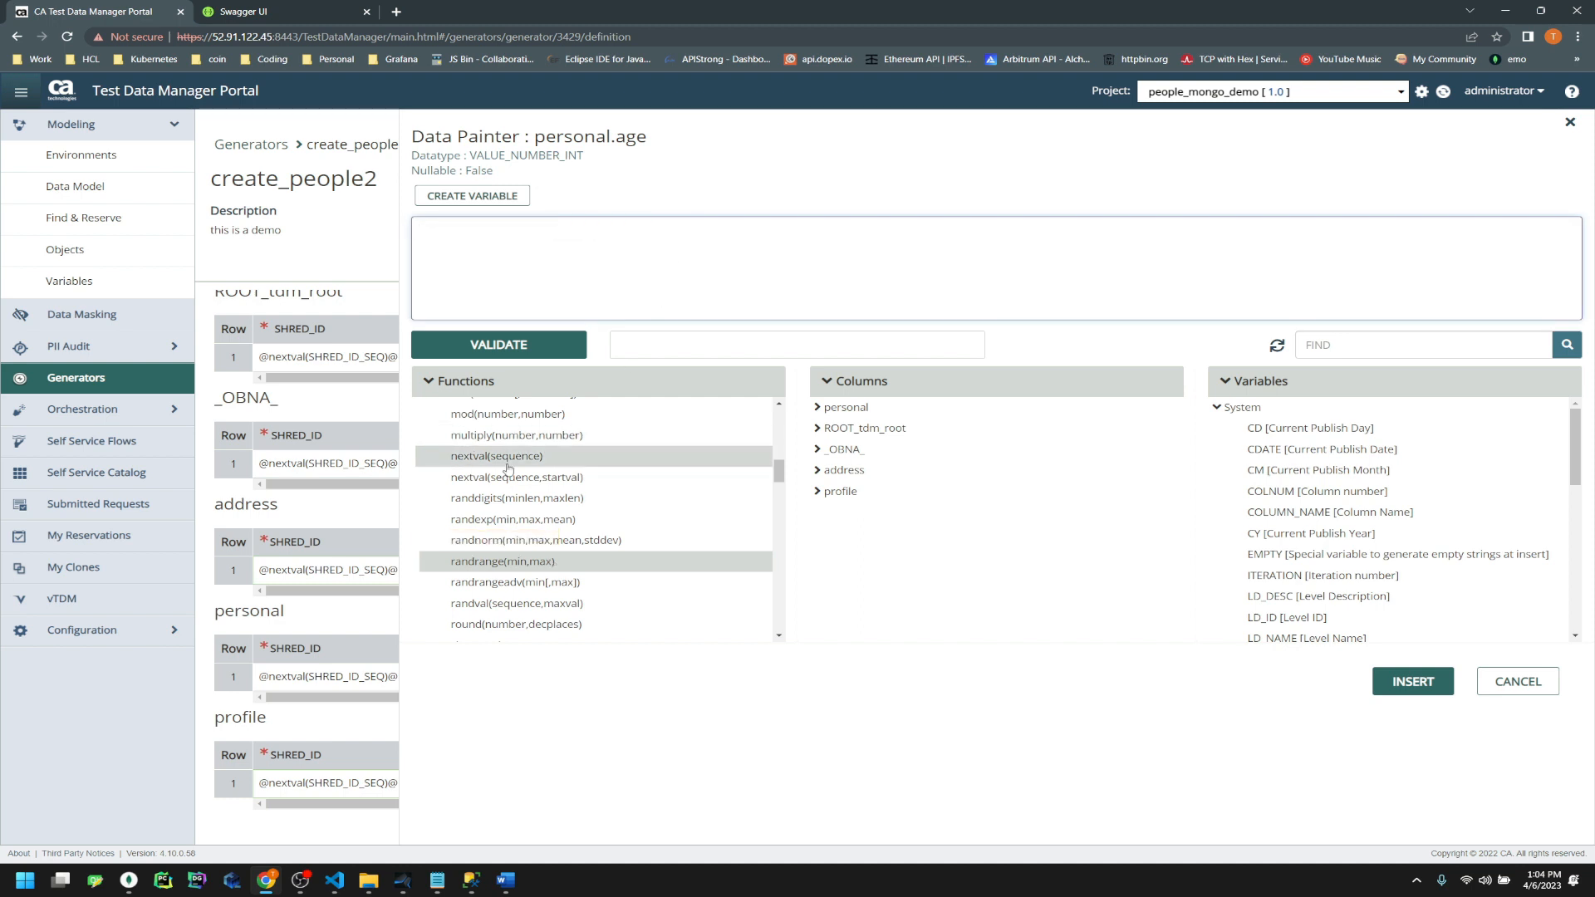
{"action": "left_click", "coordinate": [516, 565]}
{"action": "type", "text": "18"}
{"action": "key", "text": "shift+Right"}
{"action": "key", "text": "shift+Right"}
{"action": "key", "text": "shift+Right"}
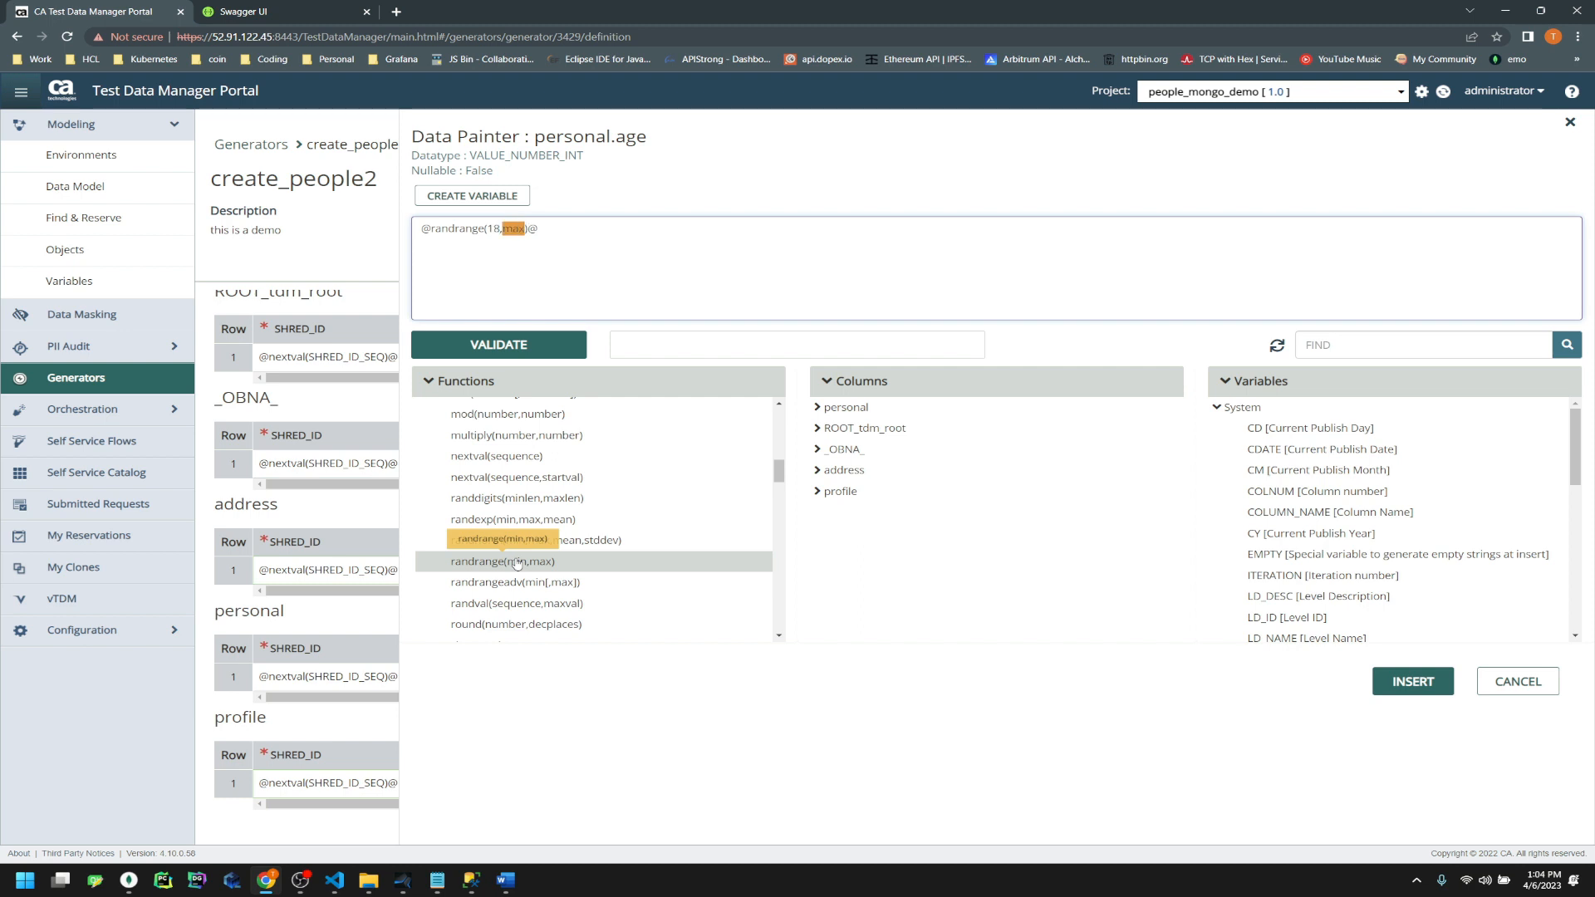
{"action": "type", "text": "65"}
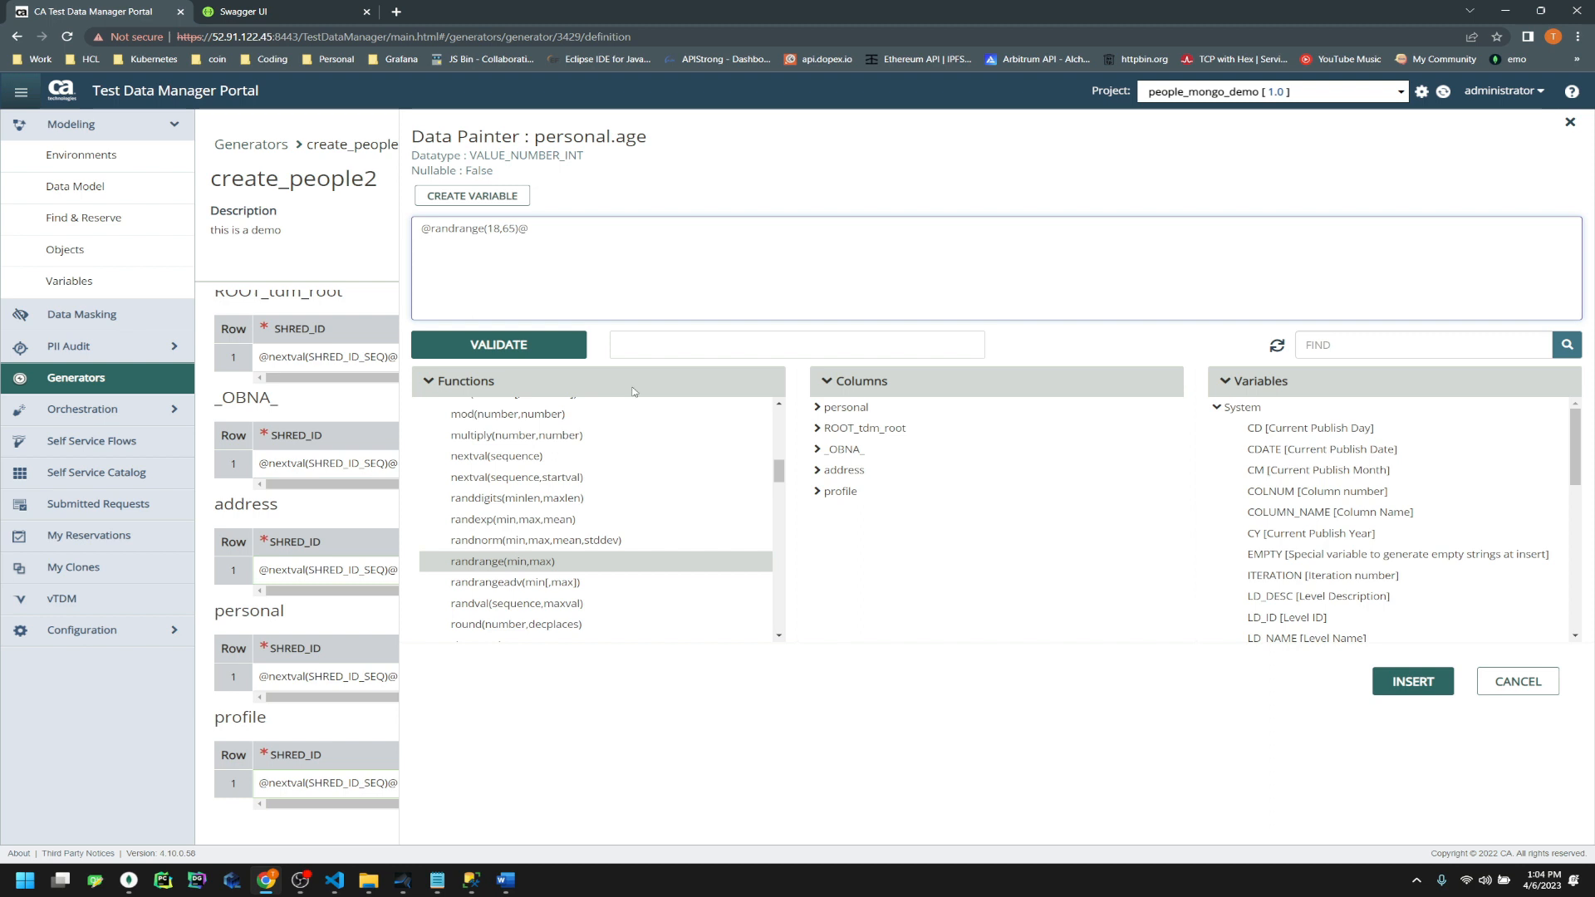
{"action": "left_click", "coordinate": [558, 344]}
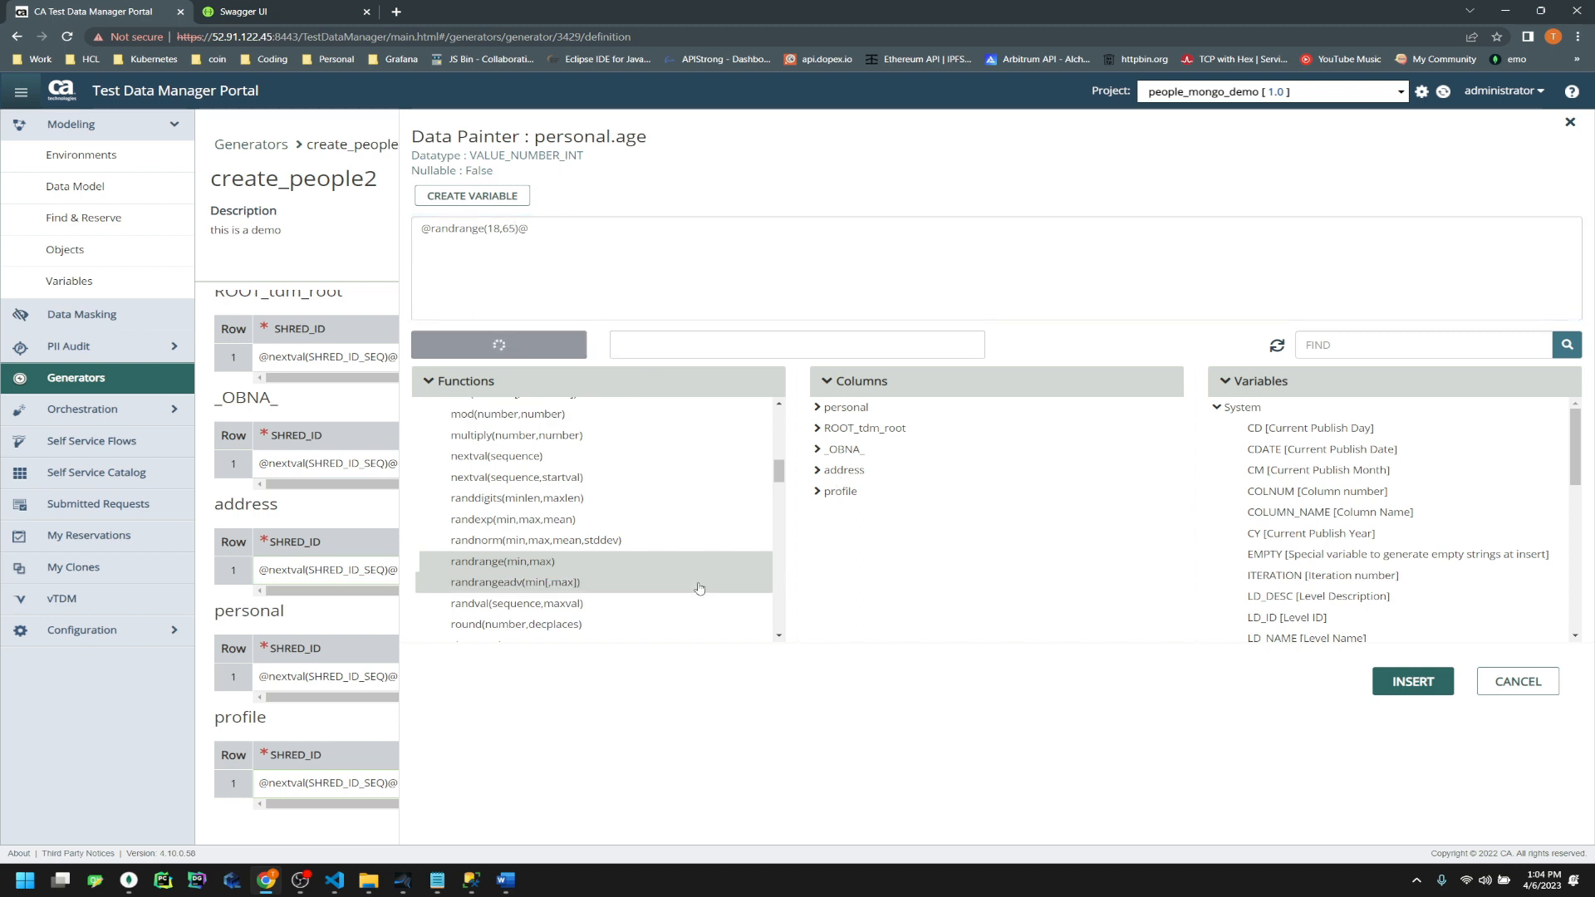
{"action": "left_click", "coordinate": [441, 225]}
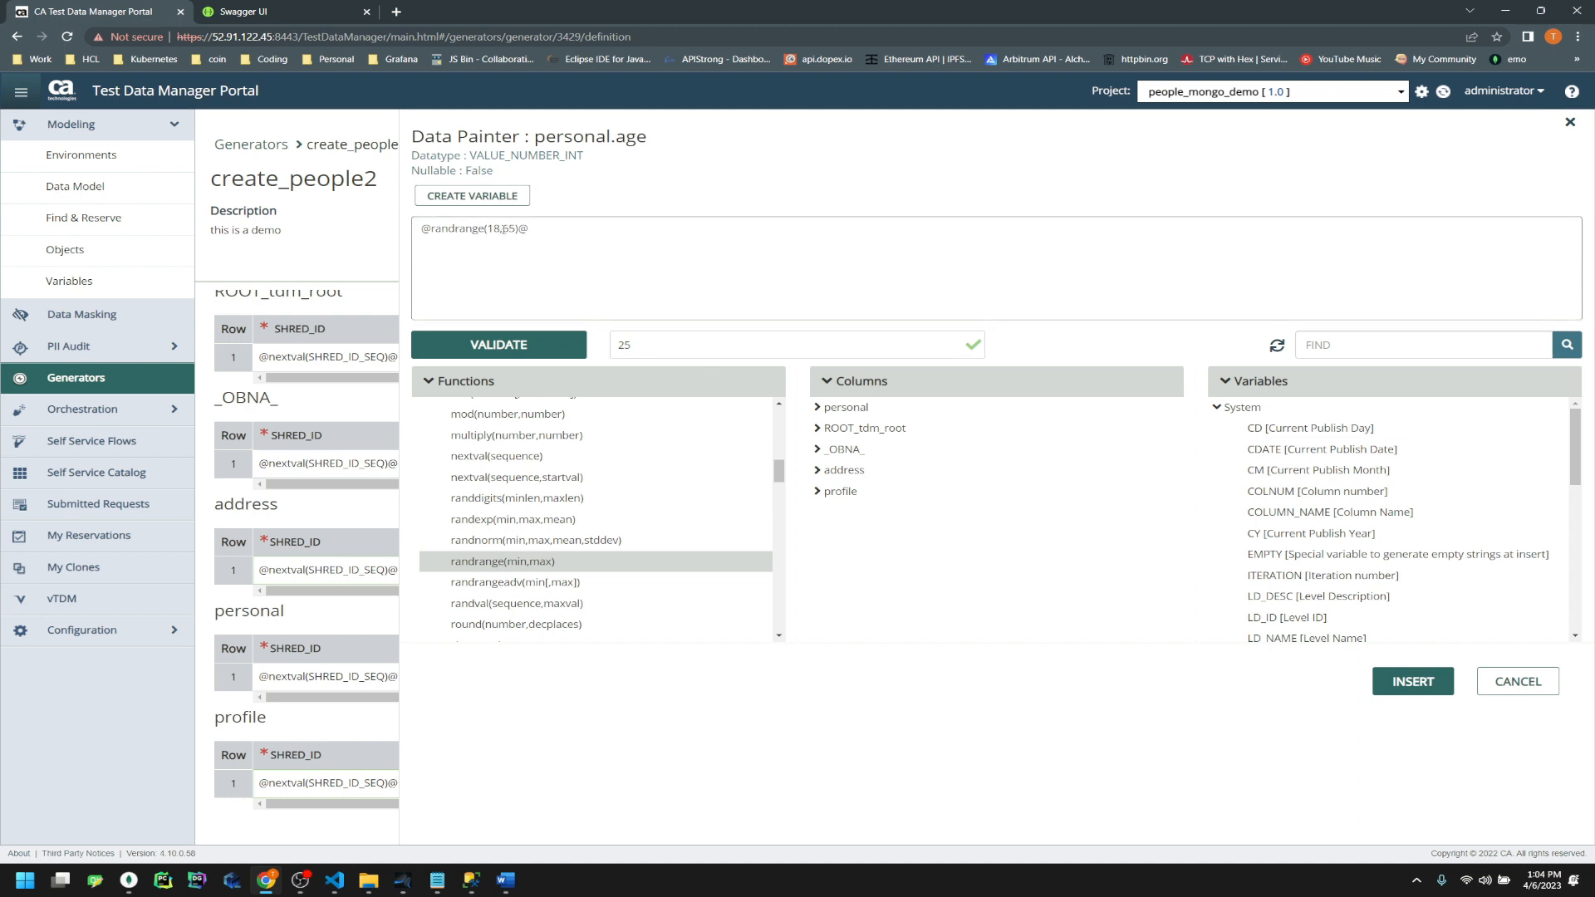
{"action": "left_click", "coordinate": [1412, 682]}
{"action": "left_click", "coordinate": [977, 680]}
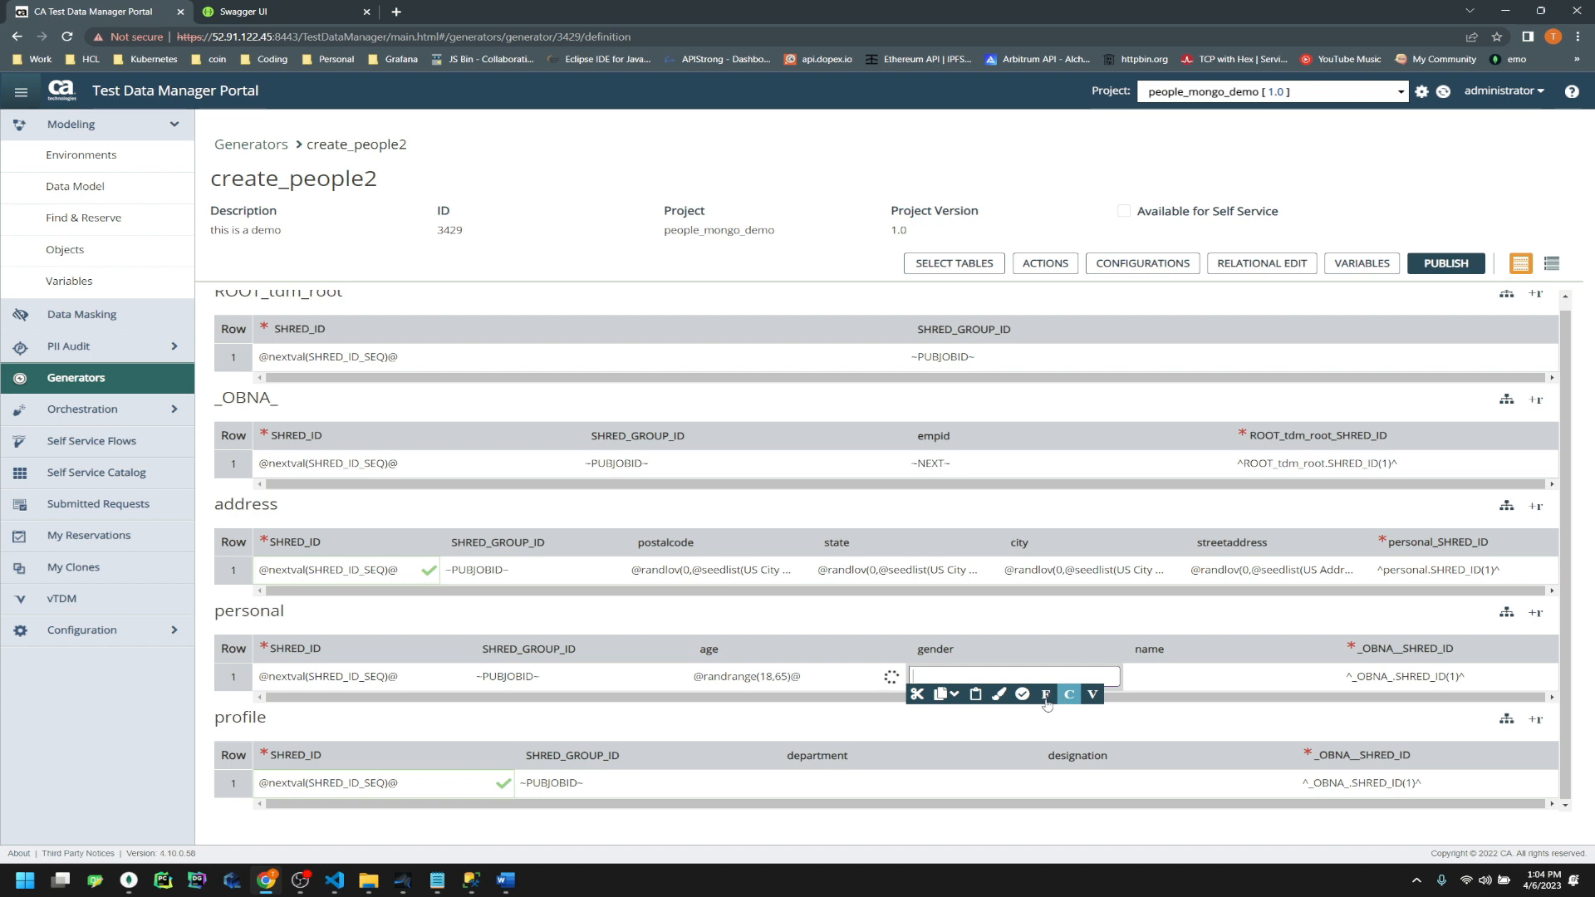
{"action": "left_click", "coordinate": [999, 695]}
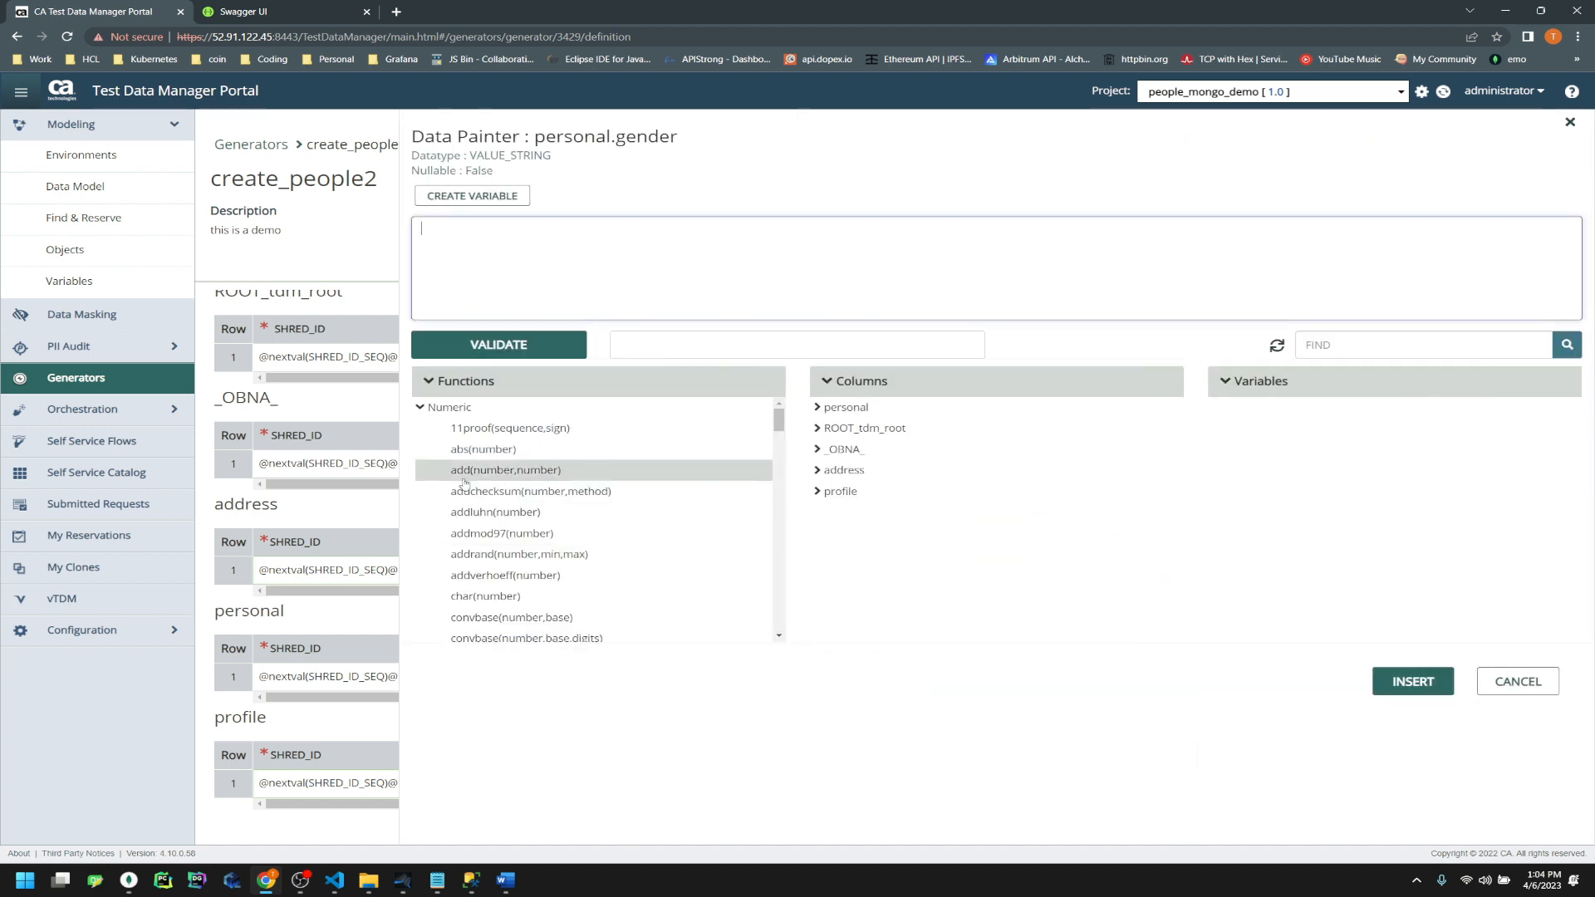
{"action": "left_click", "coordinate": [422, 407]}
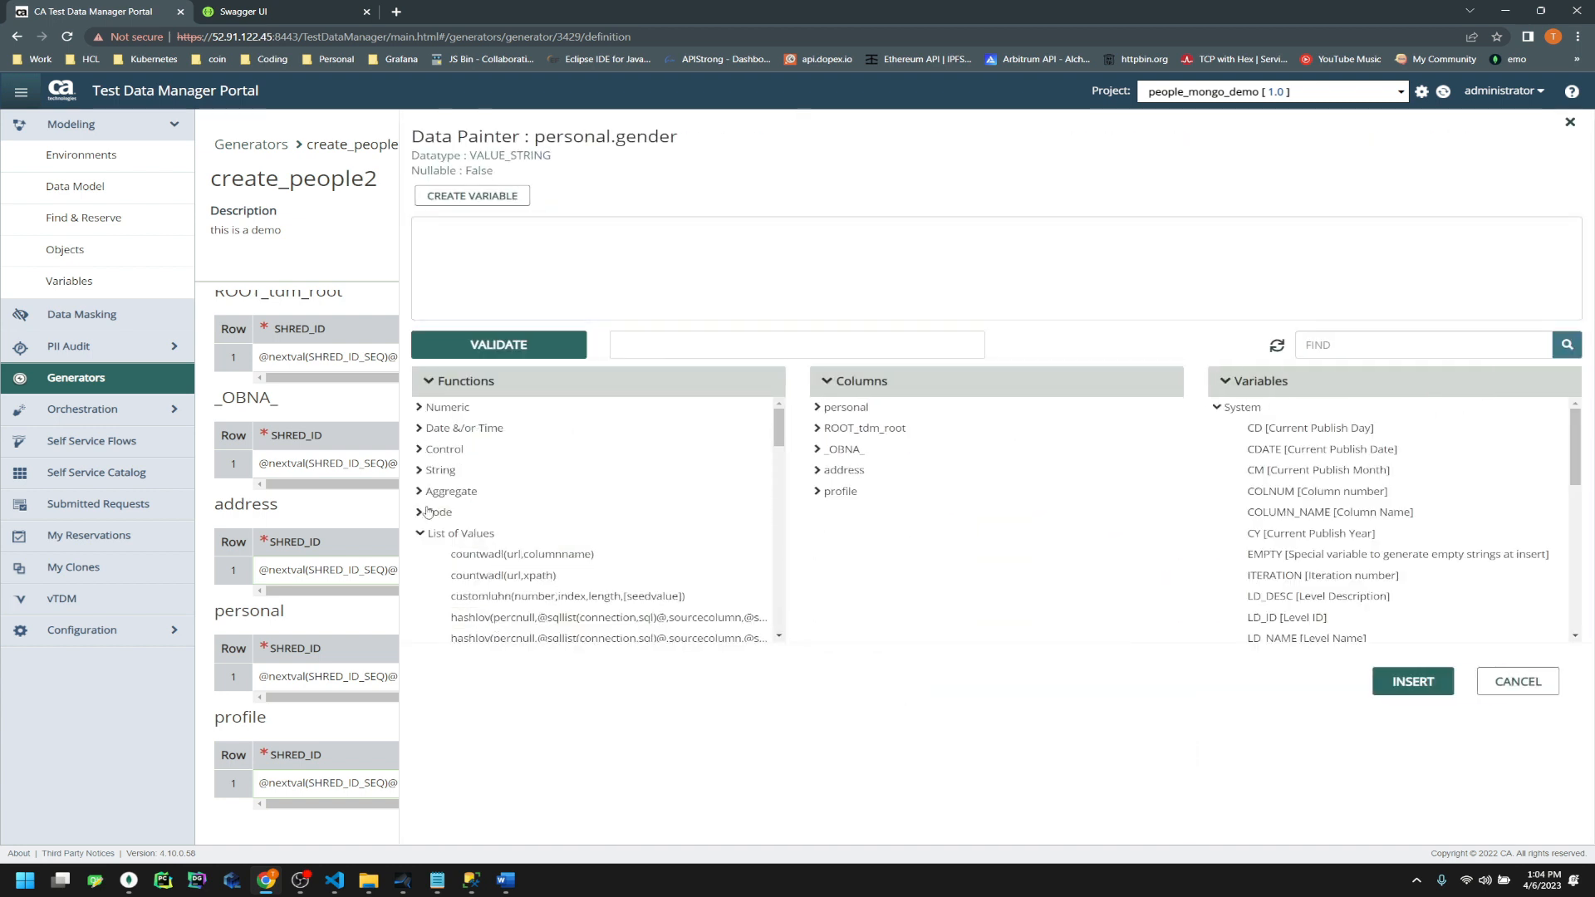
{"action": "scroll", "coordinate": [548, 616], "scroll_direction": "down", "scroll_amount": 2}
{"action": "scroll", "coordinate": [549, 617], "scroll_direction": "down", "scroll_amount": 2}
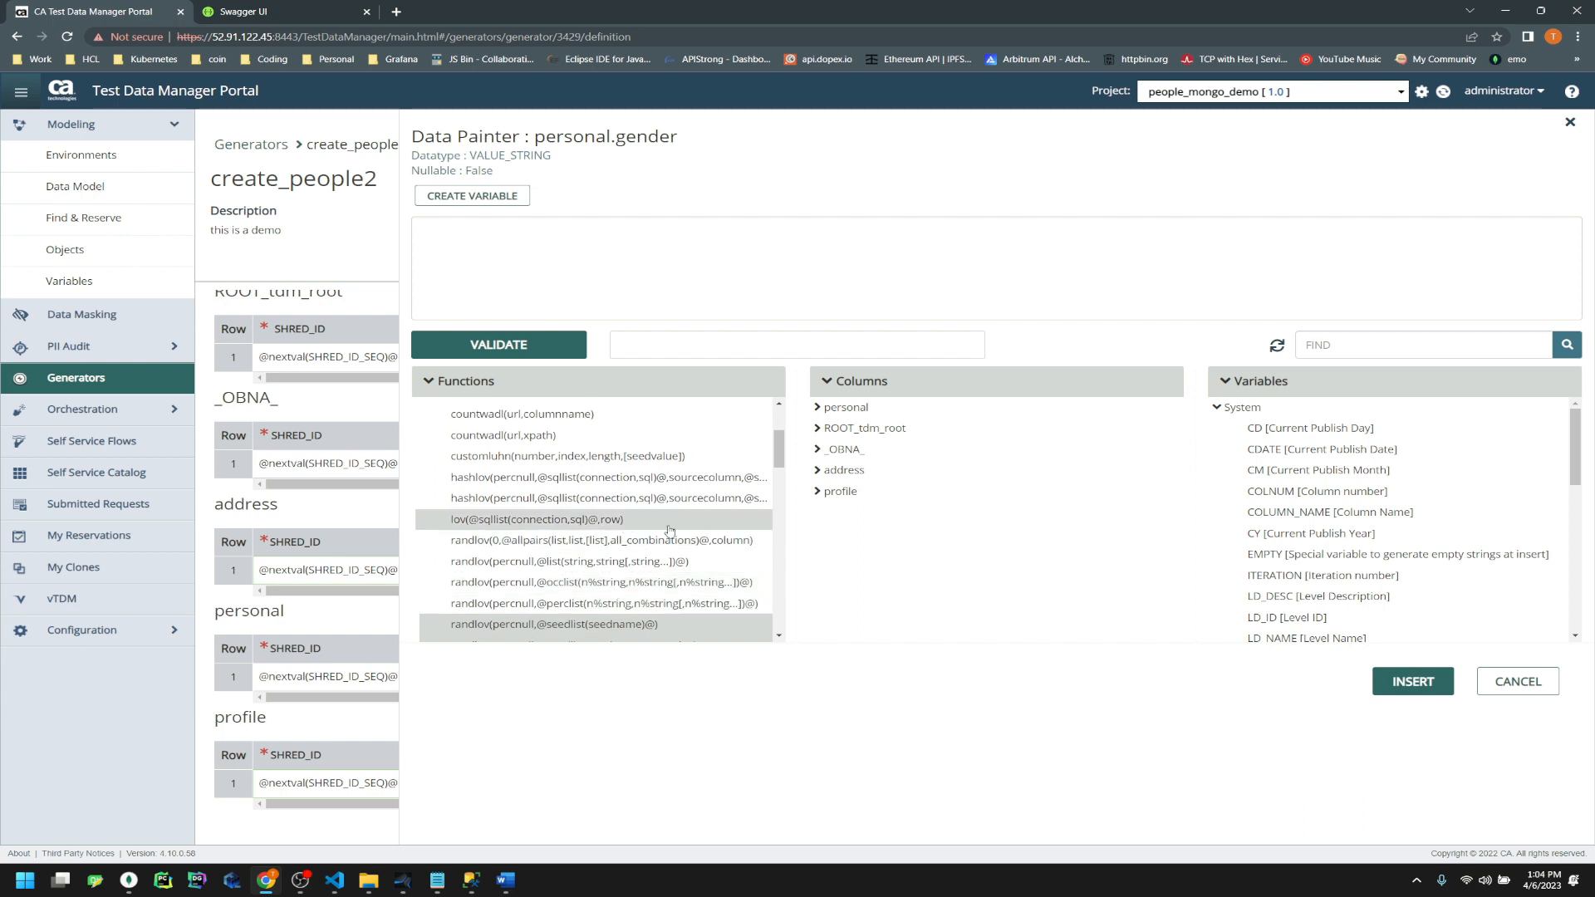
{"action": "double_click", "coordinate": [603, 562]}
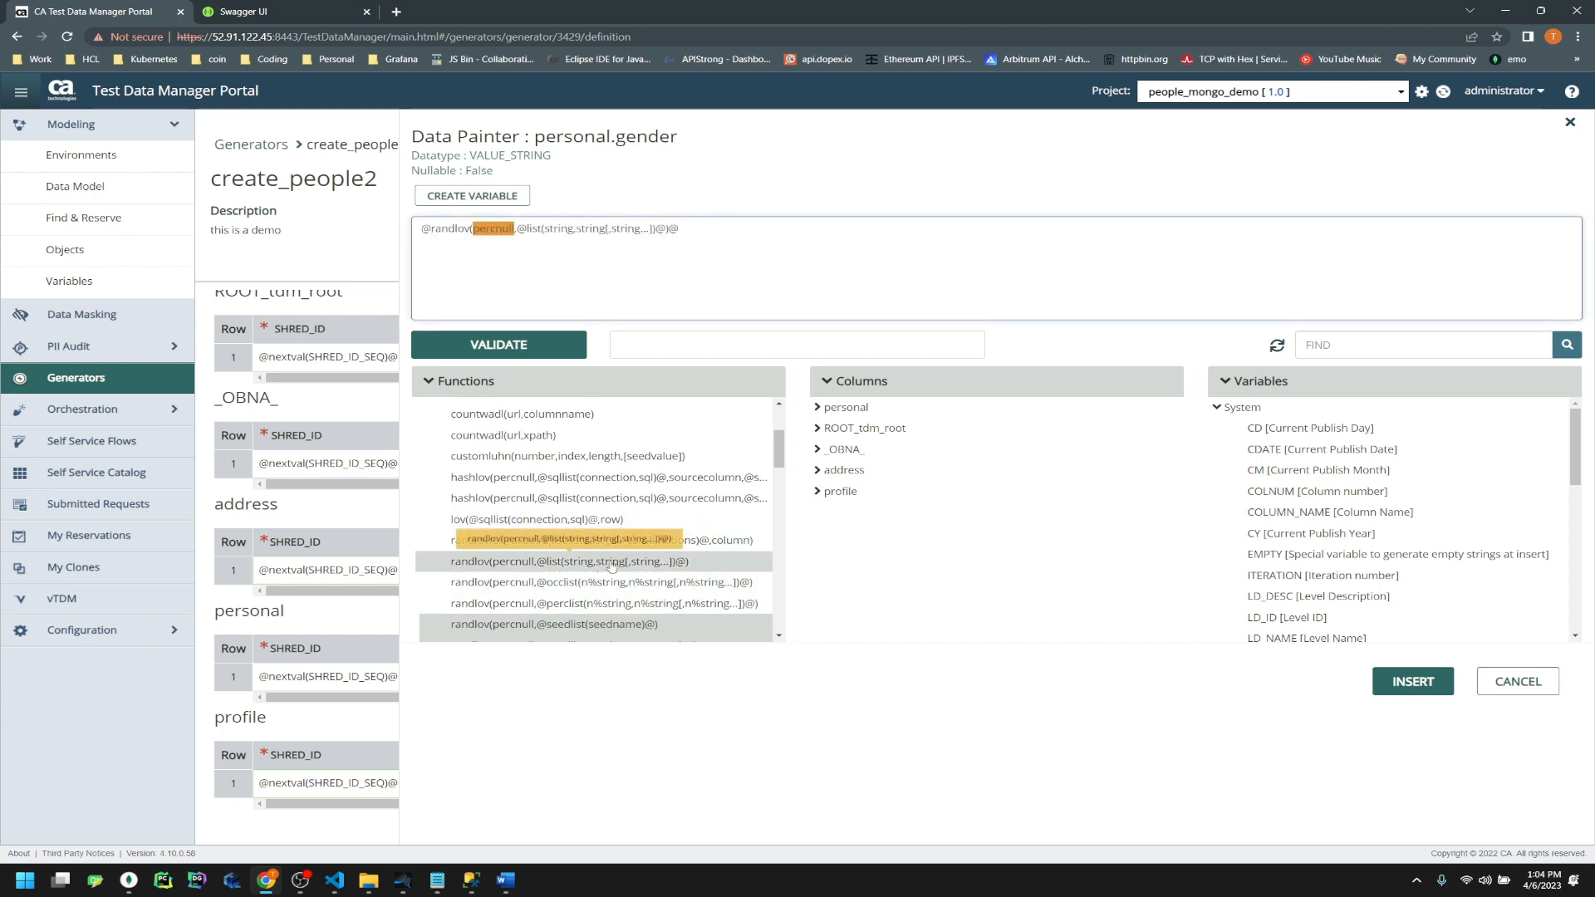
{"action": "type", "text": "0"}
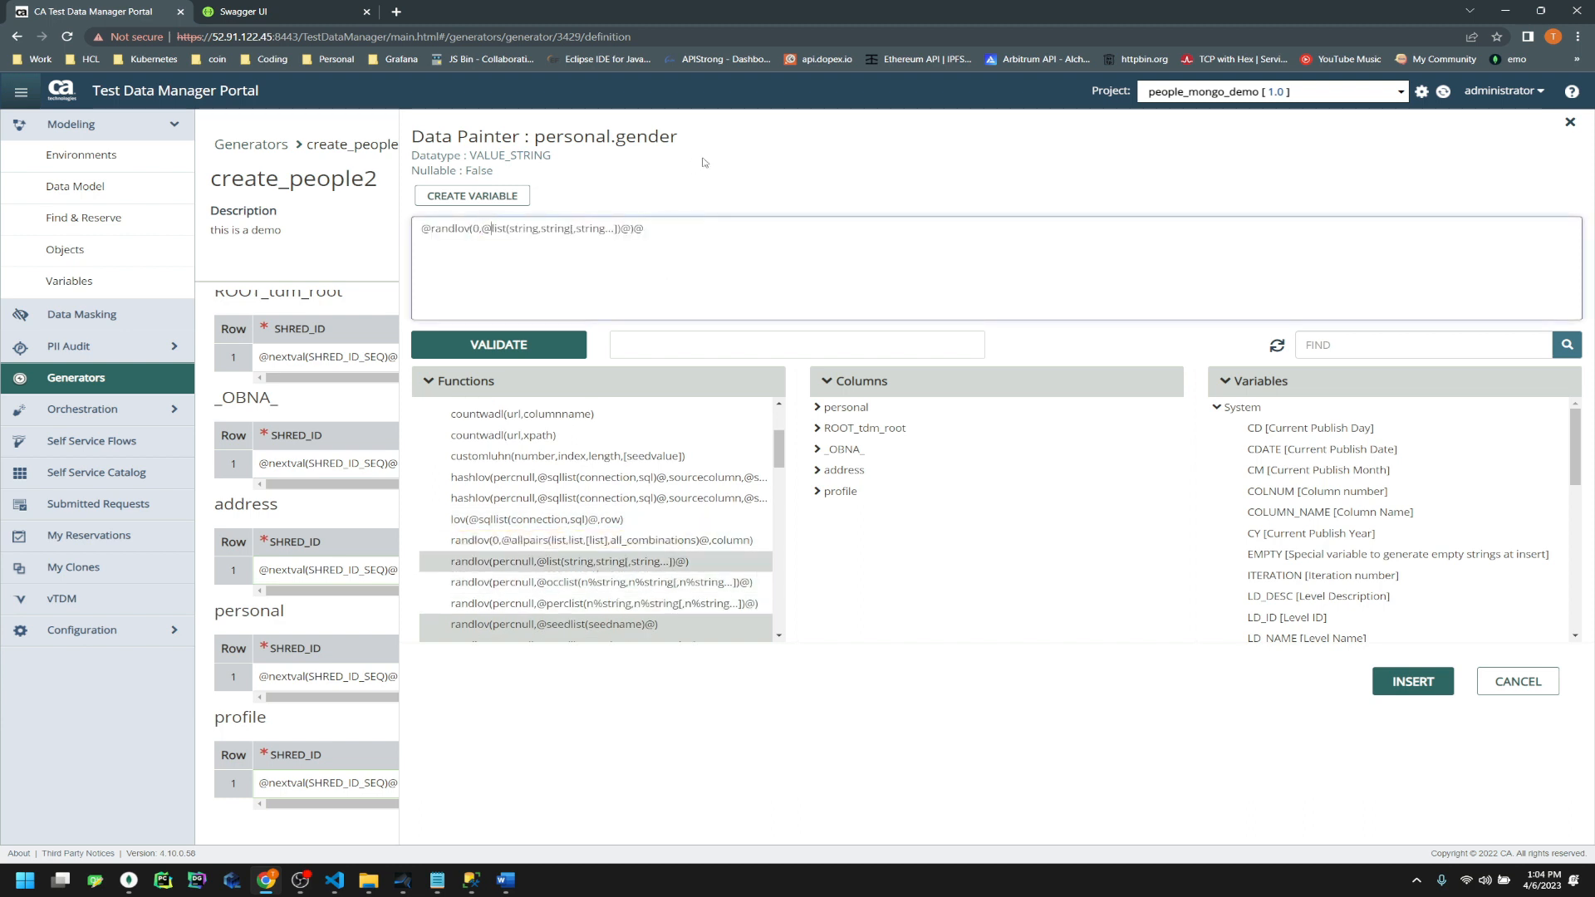
{"action": "key", "text": "shift+Right"}
{"action": "key", "text": "shift+Right"}
{"action": "key", "text": "shift+Right"}
{"action": "key", "text": "shift+Right"}
{"action": "key", "text": "shift+Right"}
{"action": "key", "text": "shift+Right"}
{"action": "key", "text": "shift+Right"}
{"action": "key", "text": "shift+Right"}
{"action": "key", "text": "shift+Right"}
{"action": "key", "text": "shift+Right"}
{"action": "key", "text": "shift+Right"}
{"action": "key", "text": "shift+Right"}
{"action": "key", "text": "shift+Right"}
{"action": "key", "text": "shift+Right"}
{"action": "key", "text": "shift+Right"}
{"action": "key", "text": "shift+Right"}
{"action": "key", "text": "shift+Right"}
{"action": "key", "text": "shift+Right"}
{"action": "key", "text": "shift+Right"}
{"action": "key", "text": "shift+Right"}
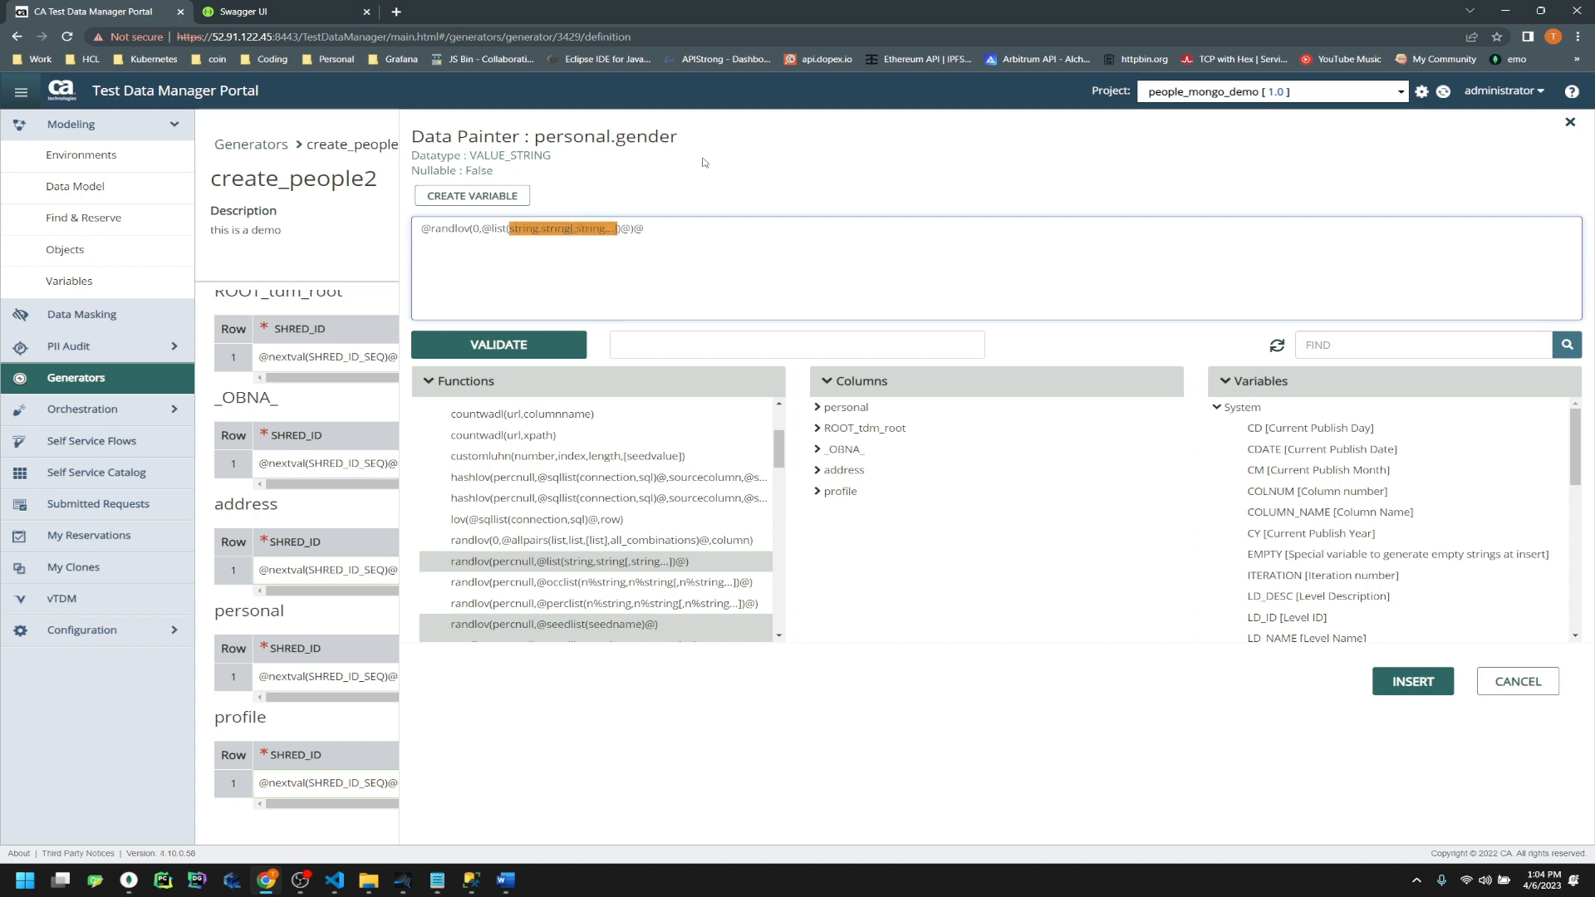
{"action": "type", "text": "F,M,)"}
{"action": "key", "text": "BackSpace"}
{"action": "type", "text": "O"}
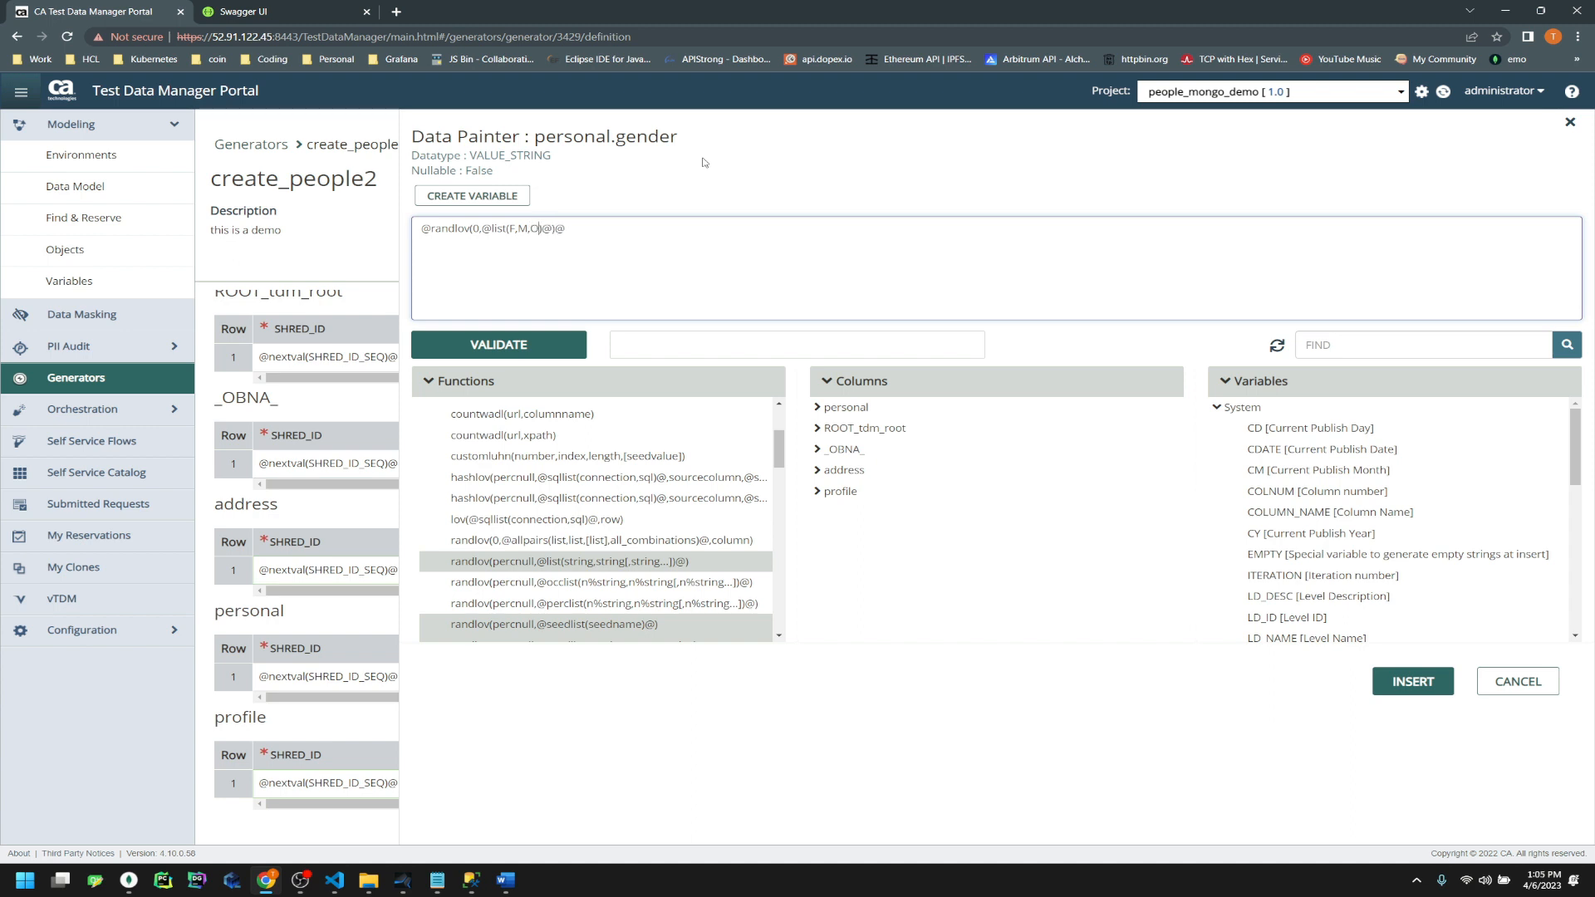
{"action": "left_click", "coordinate": [531, 344]}
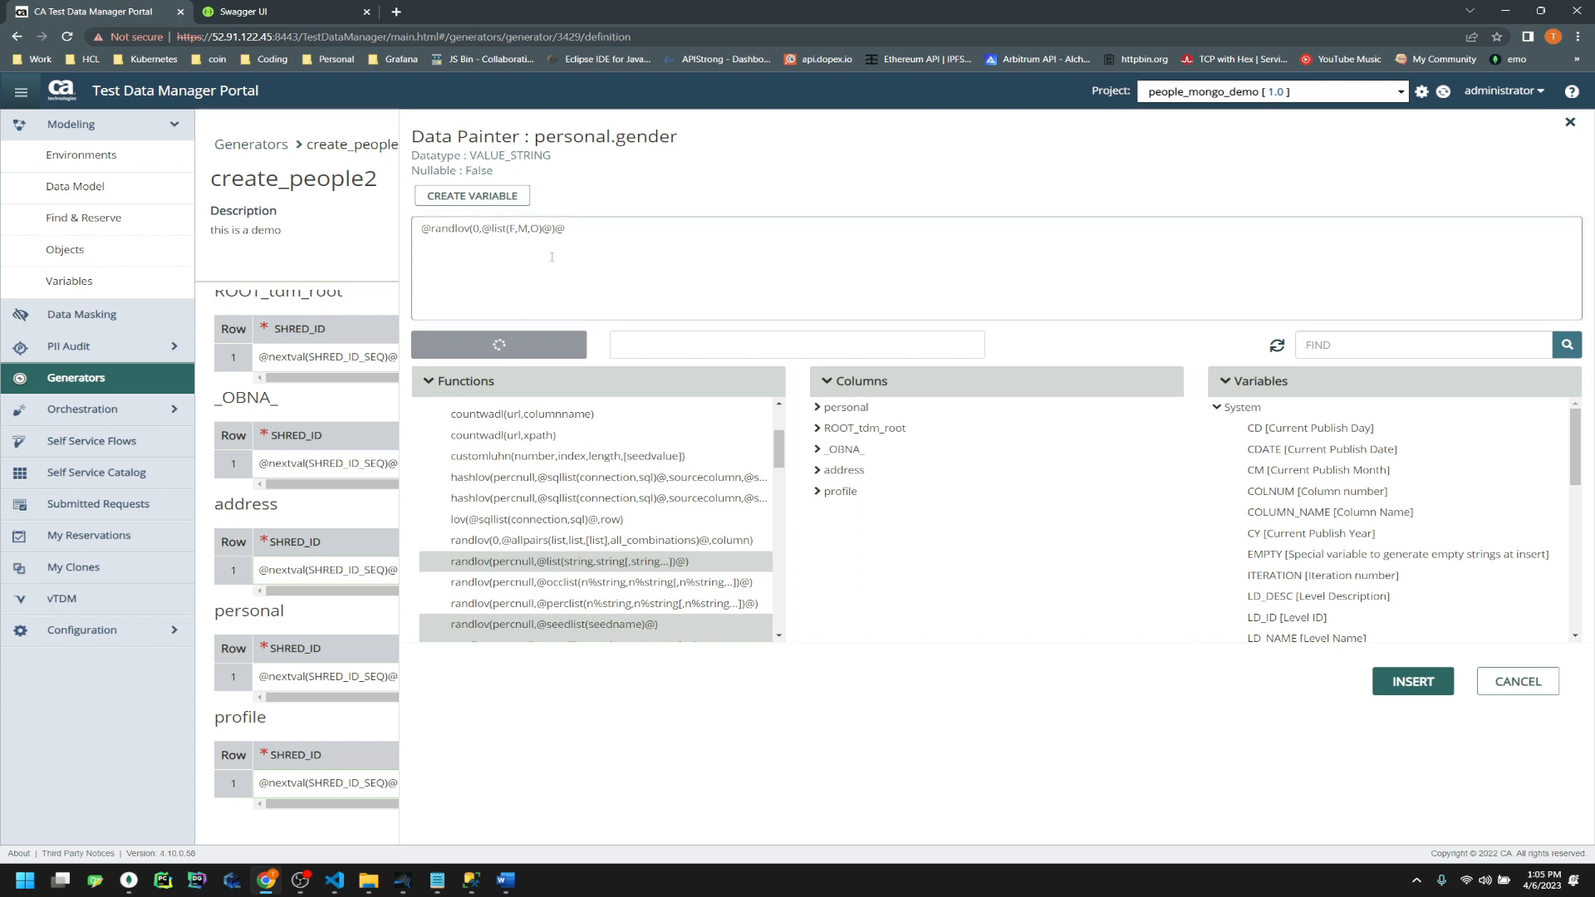
{"action": "left_click", "coordinate": [1422, 693]}
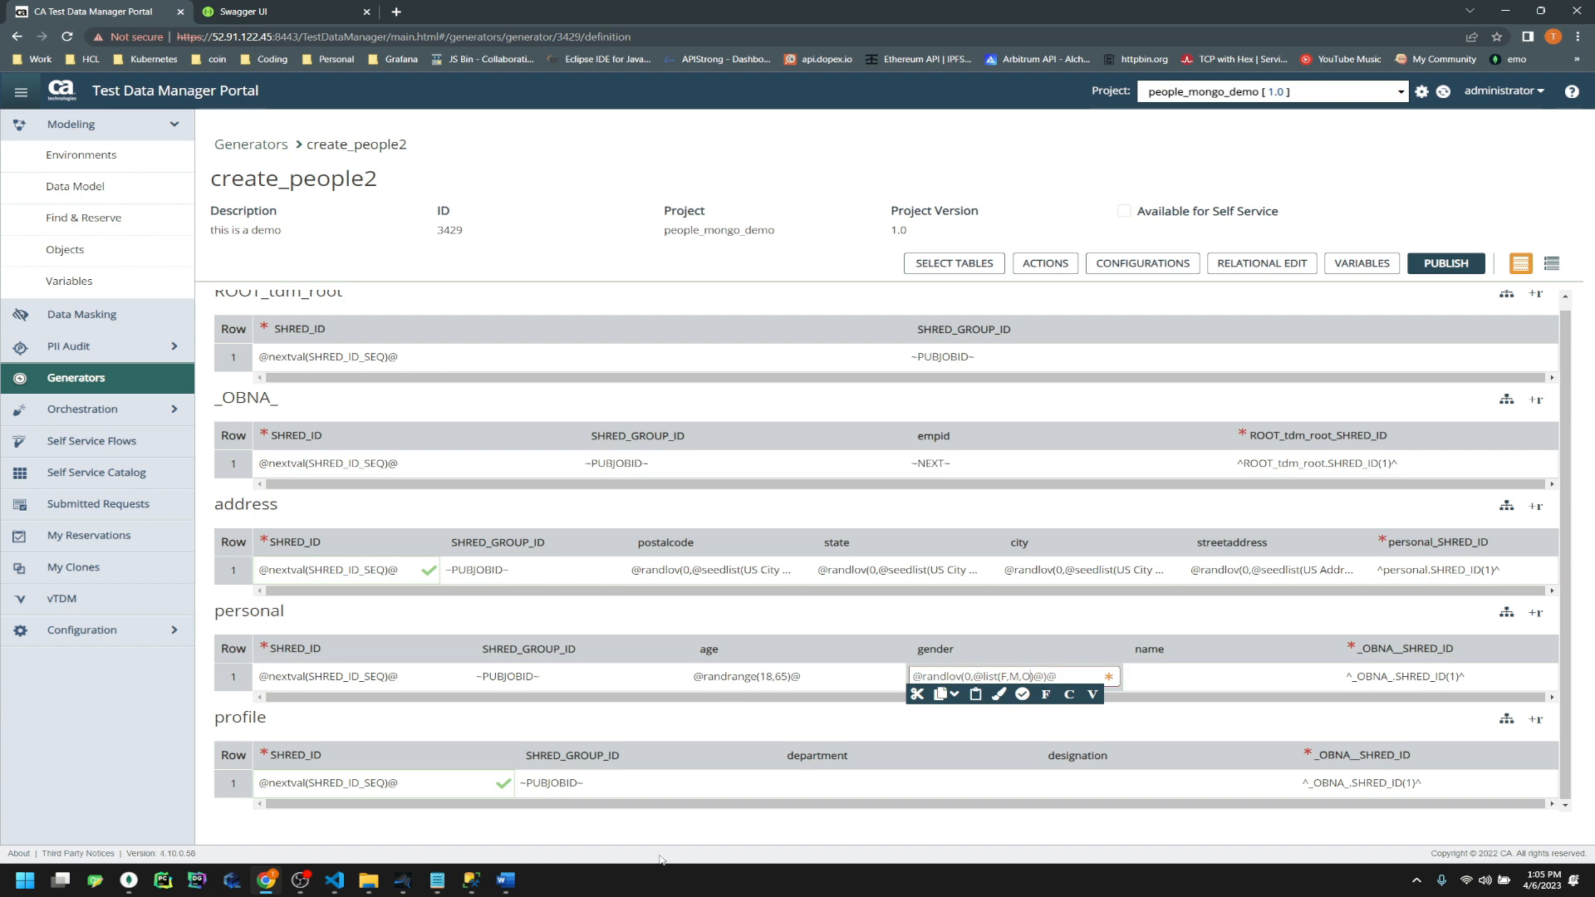
Paste the streetaddress randlov expression into name and change its seed list to FirstName
{"action": "left_click", "coordinate": [1230, 677]}
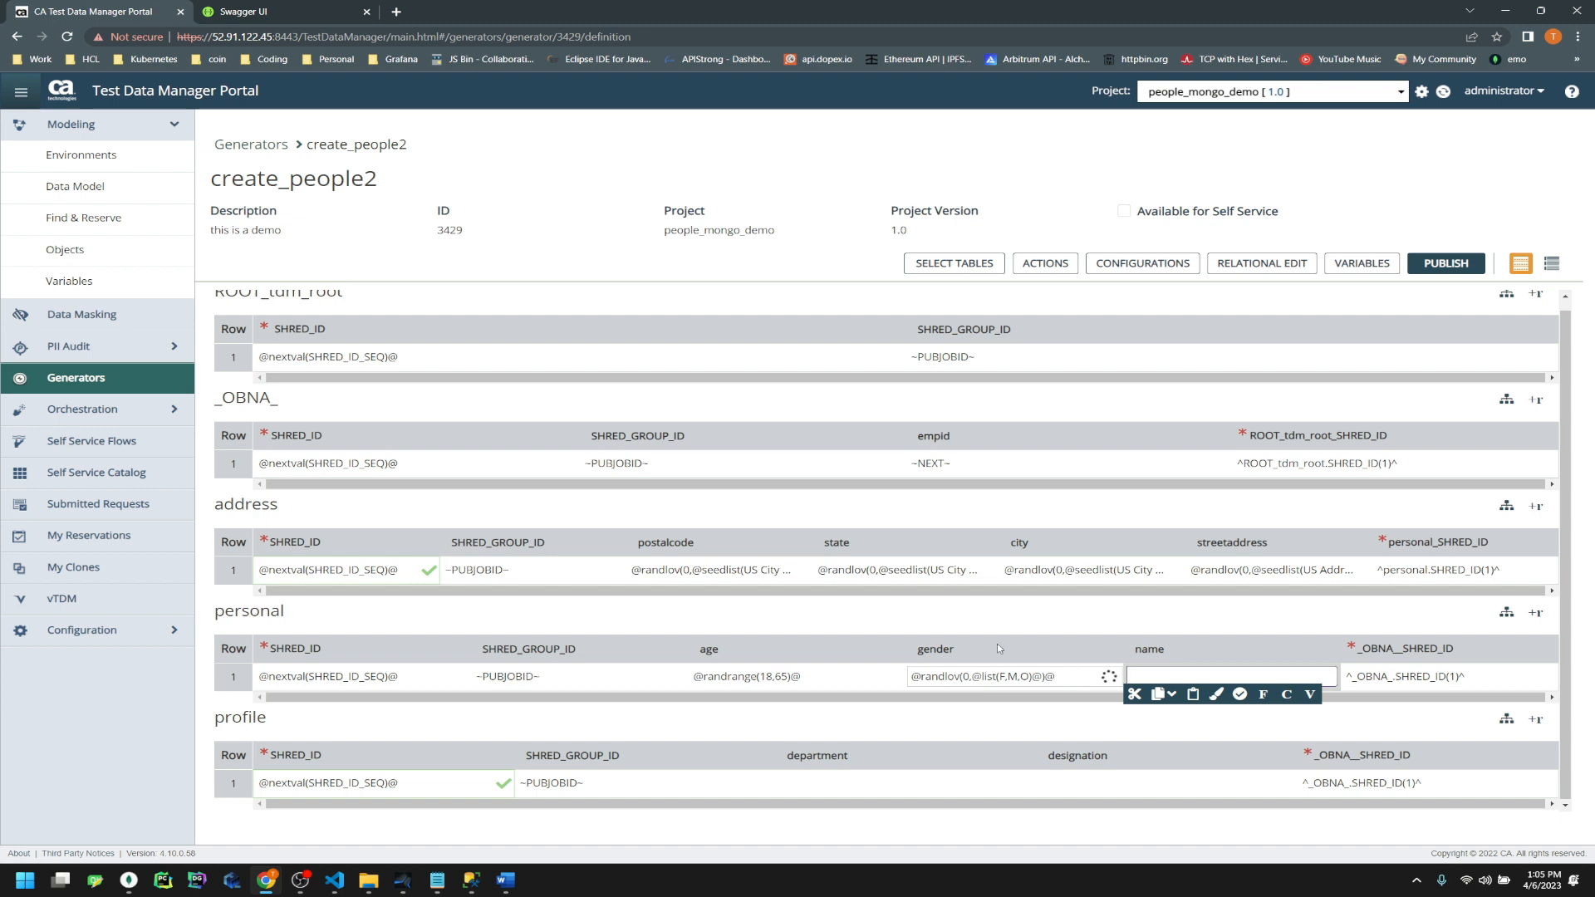
{"action": "left_click", "coordinate": [1325, 572]}
{"action": "left_click", "coordinate": [1255, 678]}
{"action": "type", "text": "@randlov(0,@seedlist(US Address Line 1)@)@"}
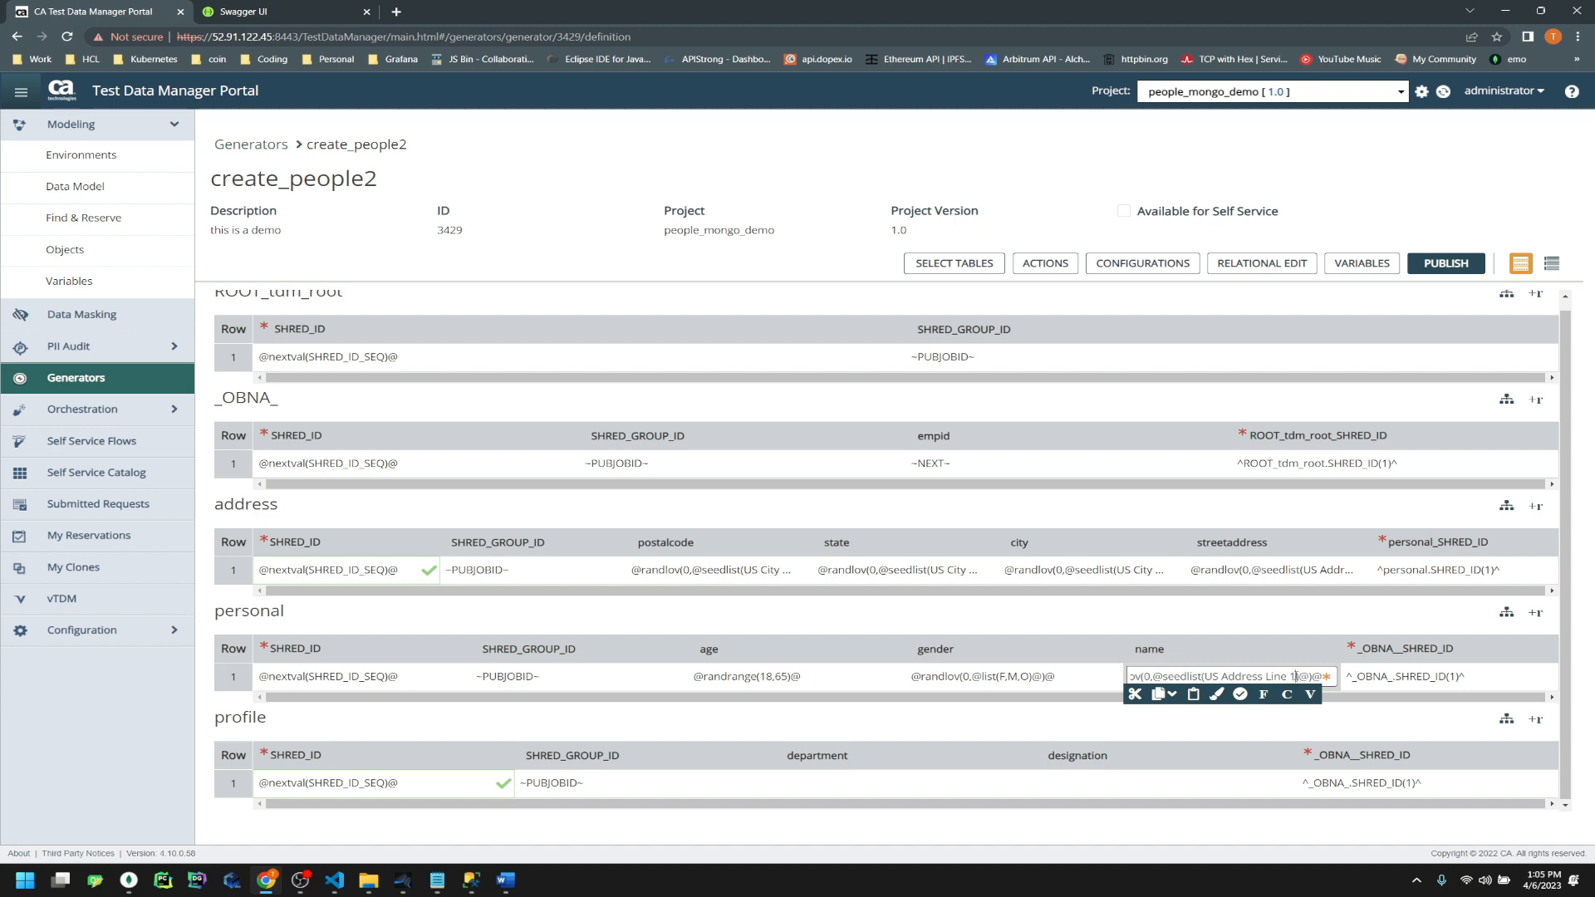
{"action": "left_click_drag", "start_coordinate": [1296, 676], "coordinate": [1199, 676]}
{"action": "type", "text": "FirstName"}
Append a LastName copy of the expression in Data Painter, validate, and insert it
{"action": "key", "text": "shift+Left"}
{"action": "key", "text": "shift+Left"}
{"action": "key", "text": "shift+Left"}
{"action": "key", "text": "shift+Left"}
{"action": "key", "text": "shift+Left"}
{"action": "key", "text": "shift+Left"}
{"action": "key", "text": "shift+Left"}
{"action": "key", "text": "shift+Left"}
{"action": "key", "text": "shift+Left"}
{"action": "key", "text": "shift+Left"}
{"action": "key", "text": "shift+Left"}
{"action": "key", "text": "shift+Left"}
{"action": "key", "text": "shift+Left"}
{"action": "key", "text": "shift+Left"}
{"action": "key", "text": "shift+Left"}
{"action": "key", "text": "shift+Left"}
{"action": "key", "text": "shift+Left"}
{"action": "key", "text": "shift+Left"}
{"action": "key", "text": "shift+Left"}
{"action": "key", "text": "shift+Left"}
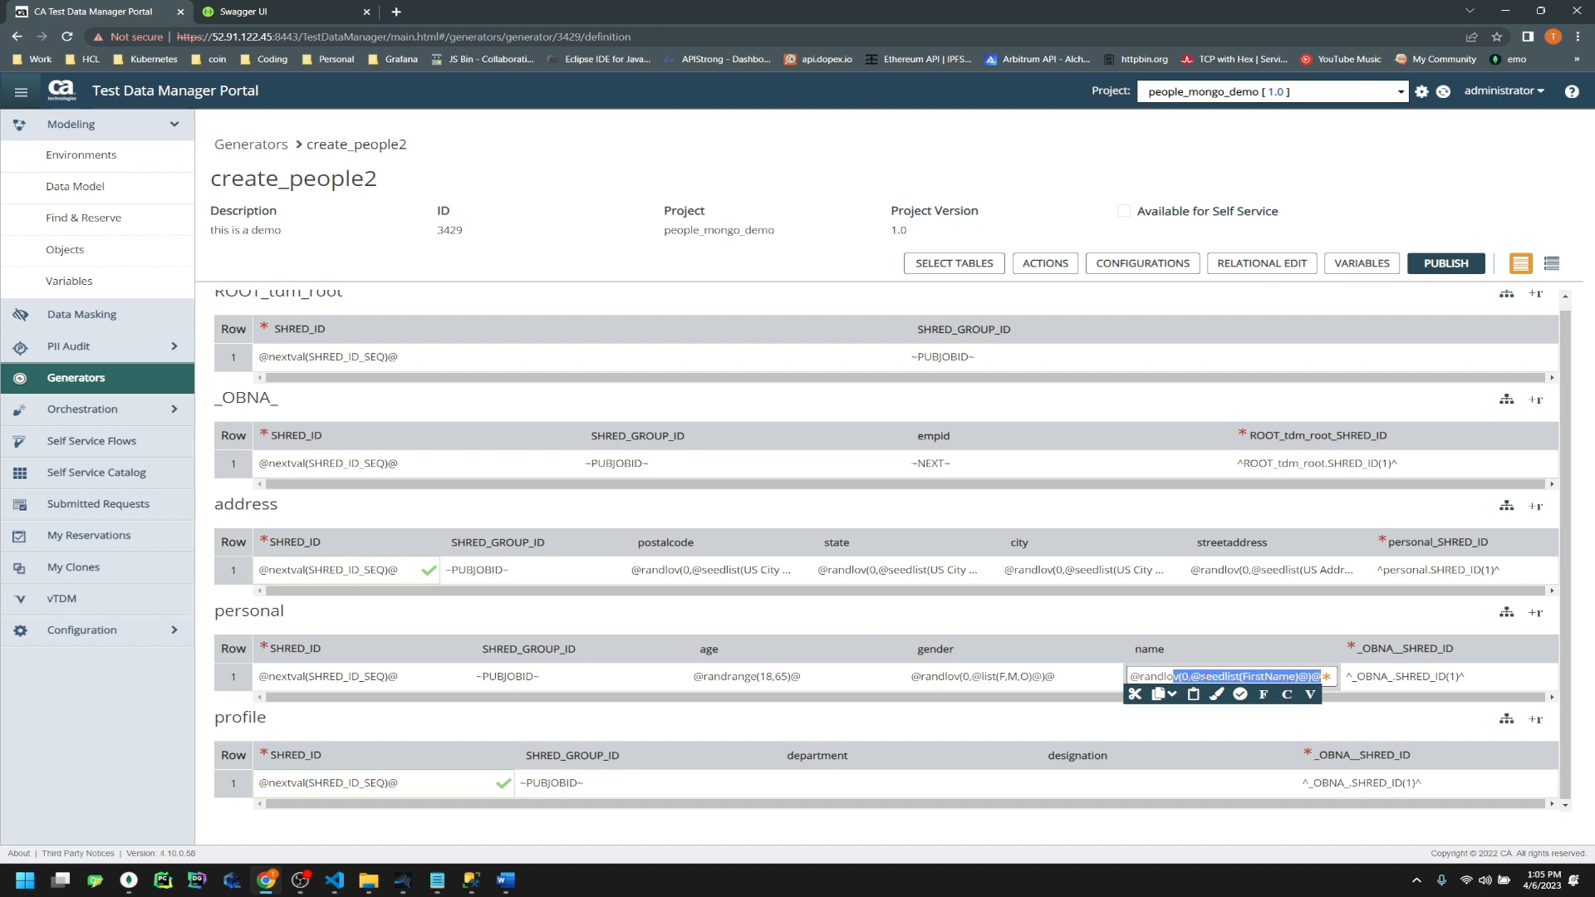
{"action": "key", "text": "shift+Left"}
{"action": "key", "text": "shift+Left"}
{"action": "key", "text": "shift+Left"}
{"action": "key", "text": "shift+Left"}
{"action": "key", "text": "ctrl+c"}
{"action": "left_click", "coordinate": [1218, 694]}
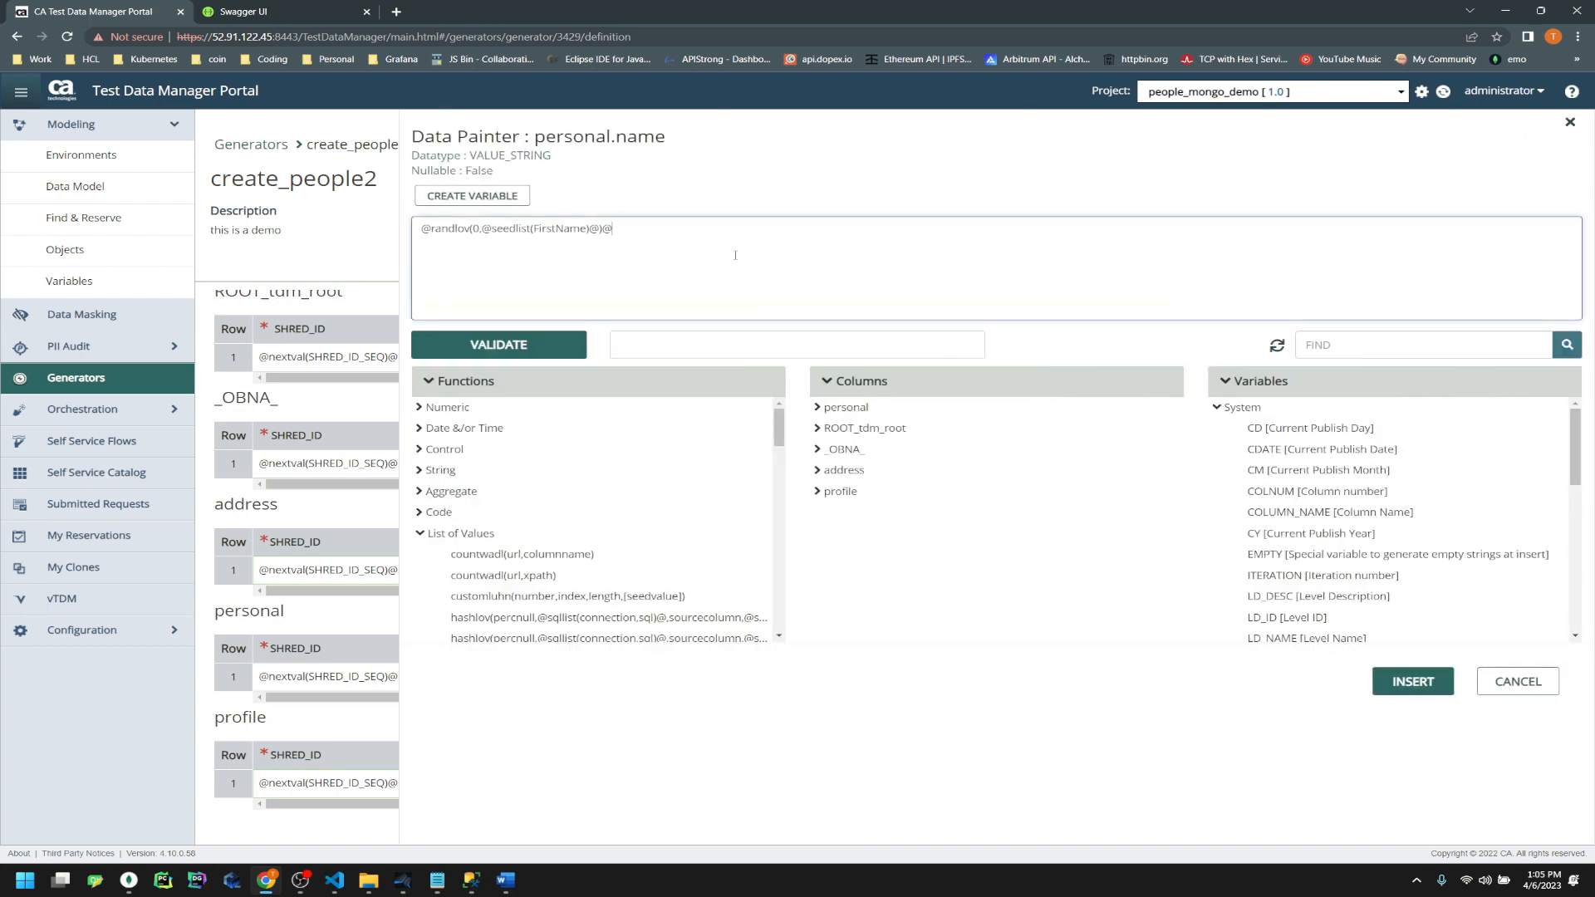
{"action": "key", "text": "ctrl+v"}
{"action": "key", "text": "Right"}
{"action": "key", "text": "shift+Left"}
{"action": "key", "text": "shift+Left"}
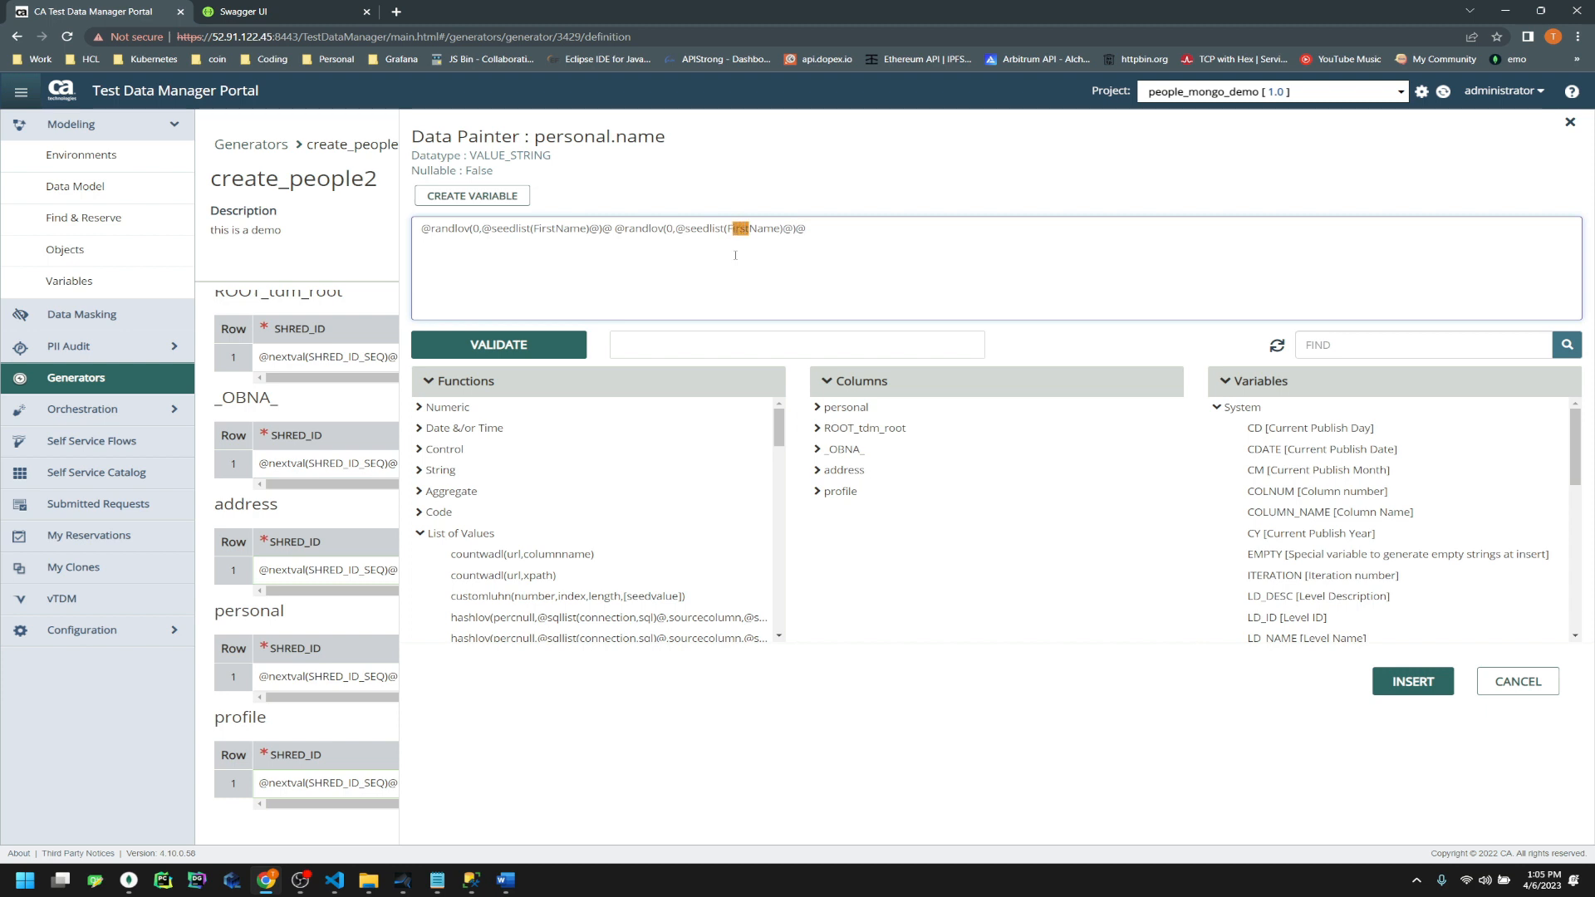
{"action": "type", "text": "Last"}
{"action": "left_click", "coordinate": [532, 341]}
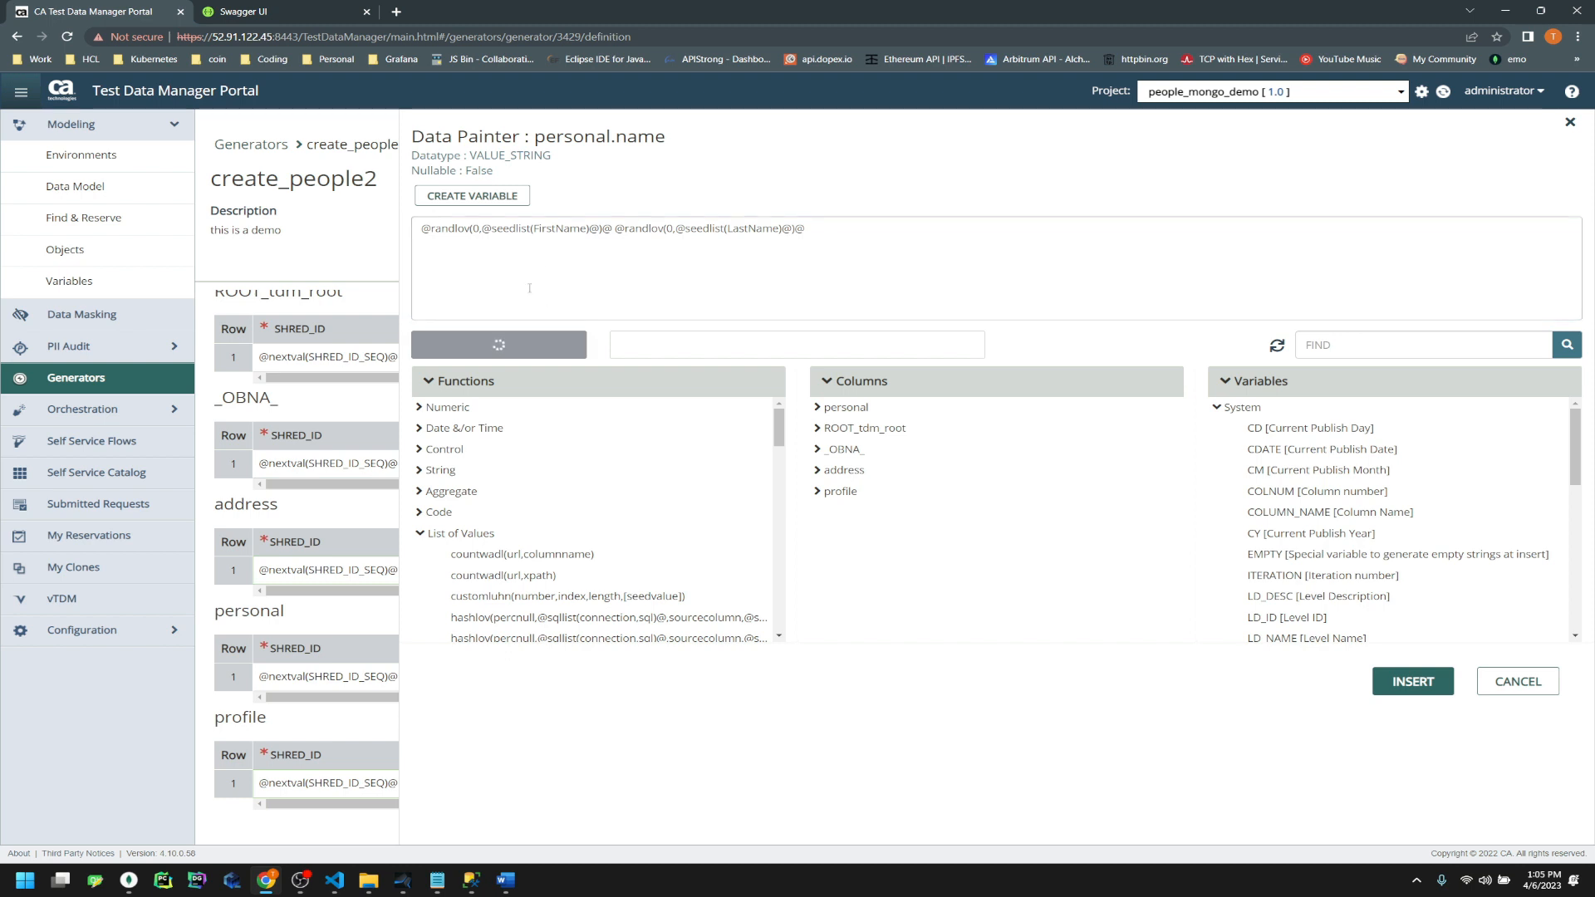
{"action": "left_click", "coordinate": [1431, 686]}
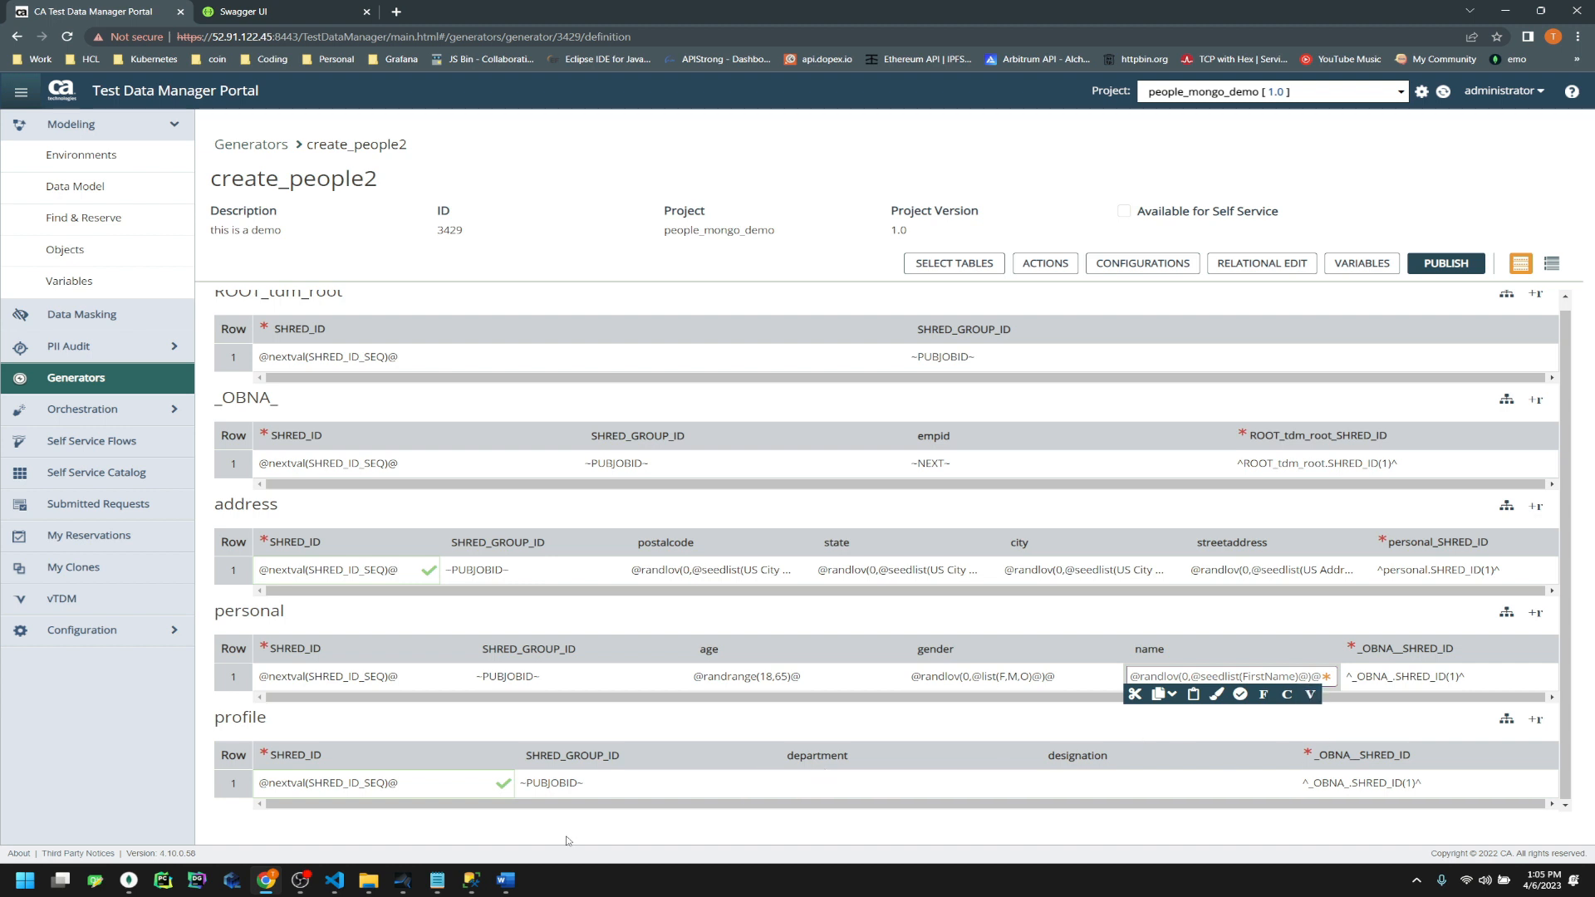
{"action": "left_click", "coordinate": [334, 880]}
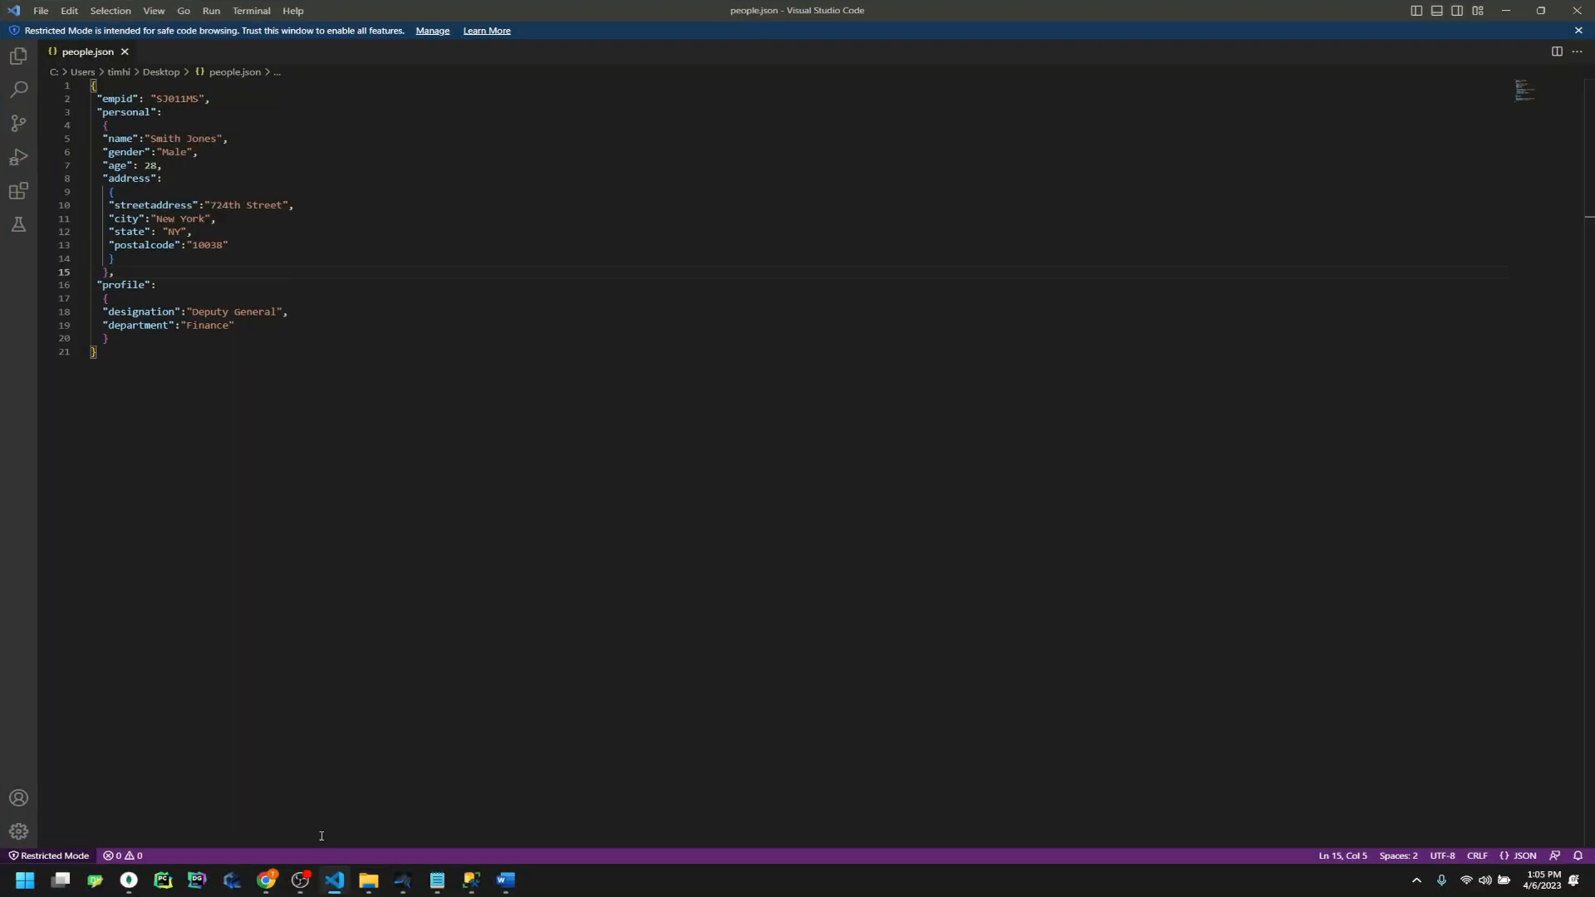
{"action": "double_click", "coordinate": [189, 325]}
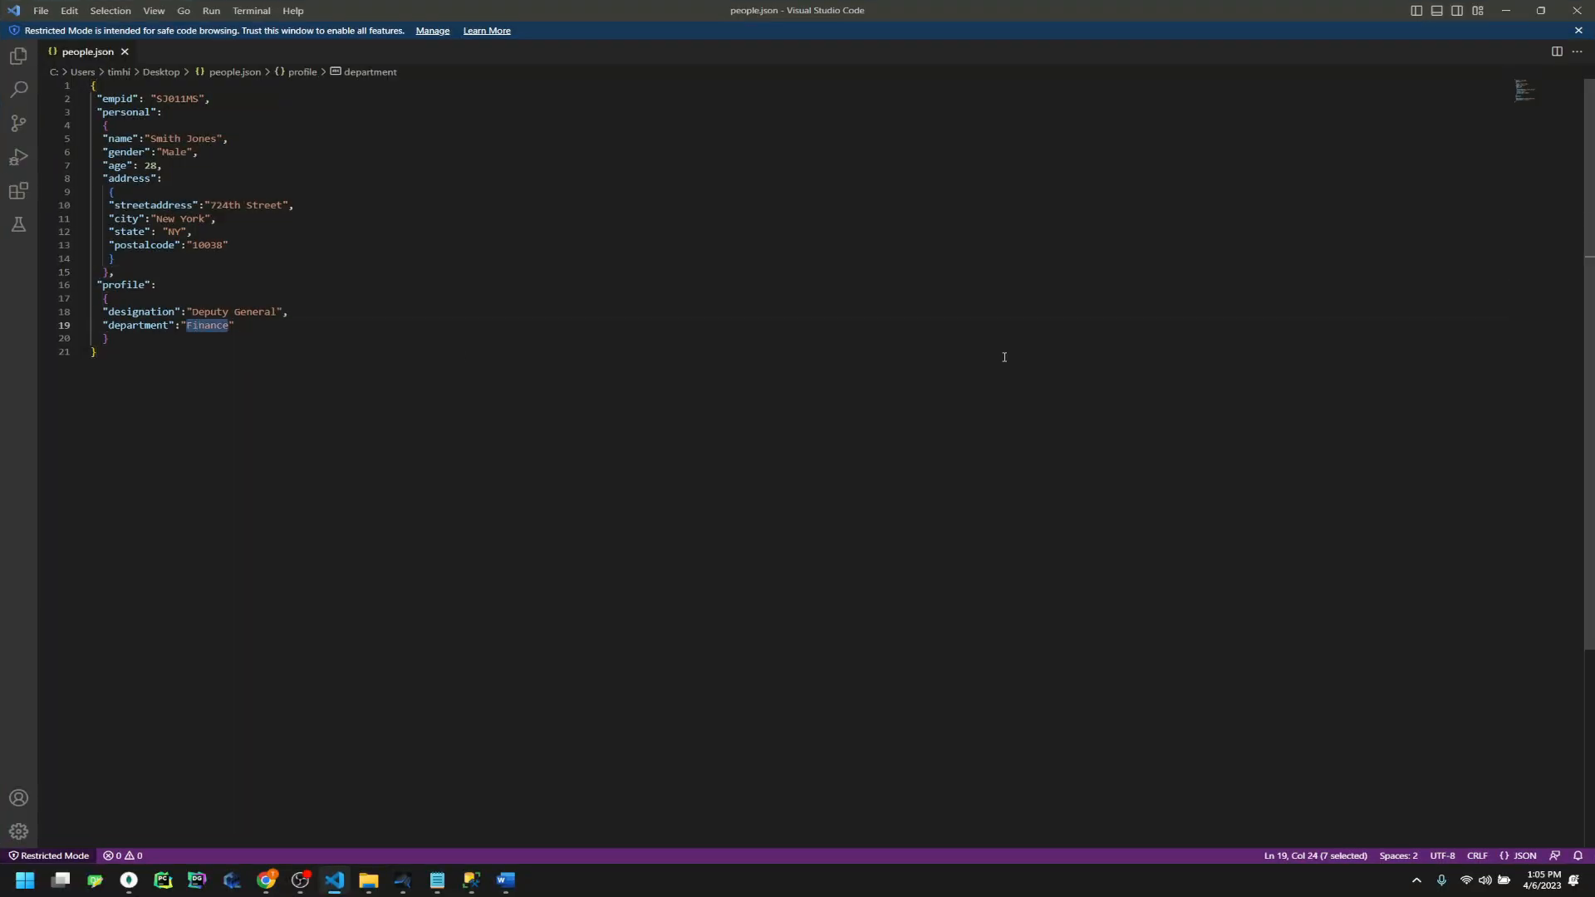
{"action": "left_click", "coordinate": [1507, 10]}
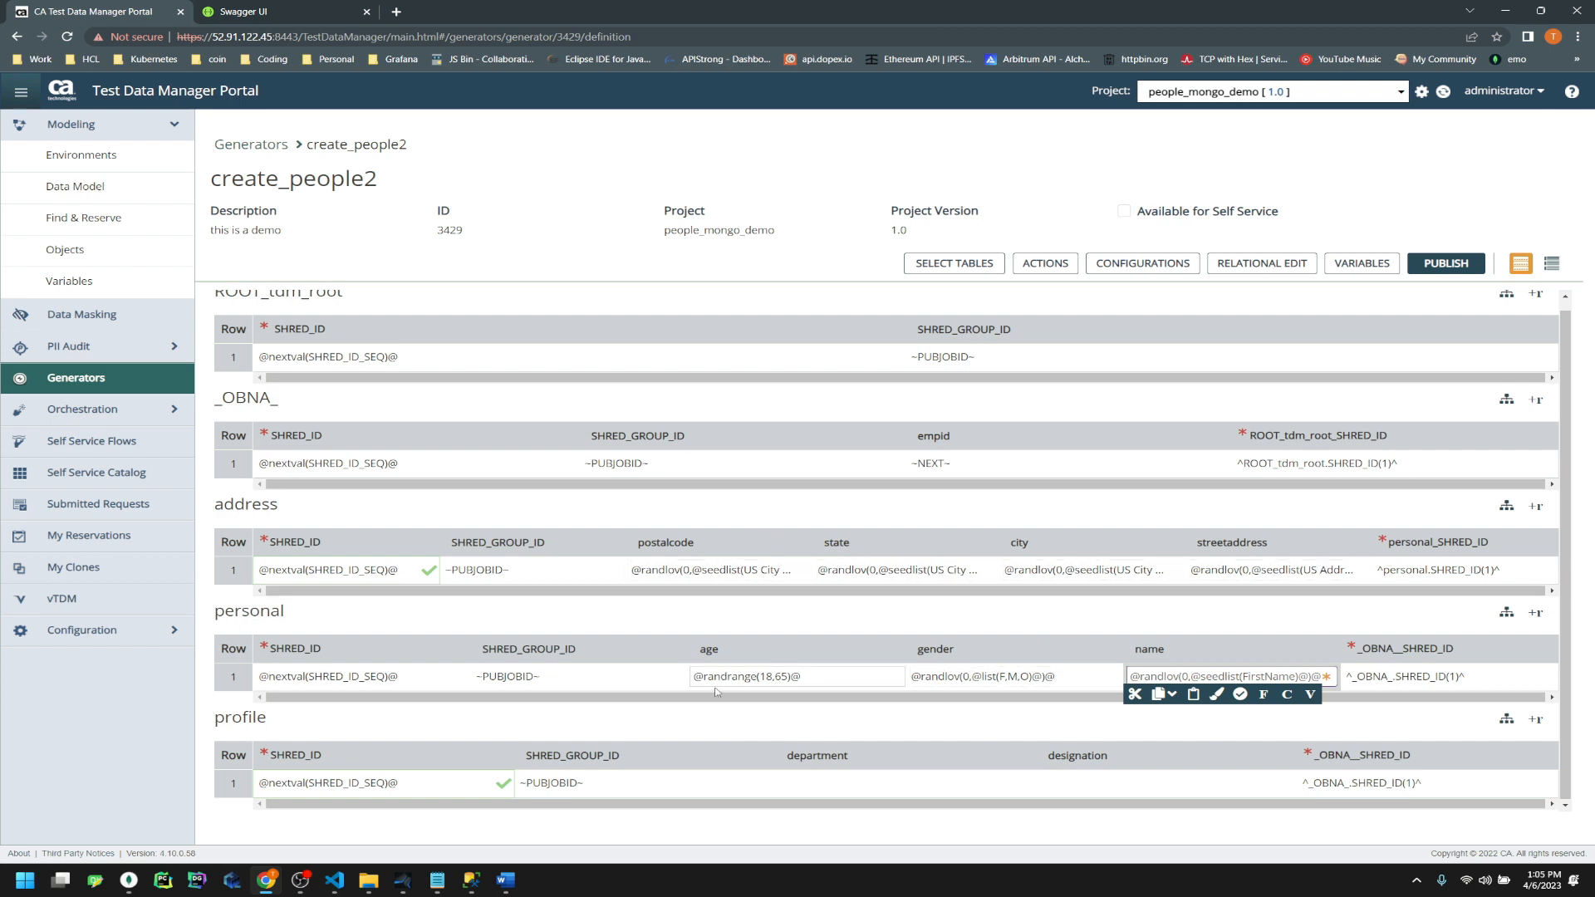
{"action": "left_click", "coordinate": [1019, 676]}
{"action": "key", "text": "ctrl+c"}
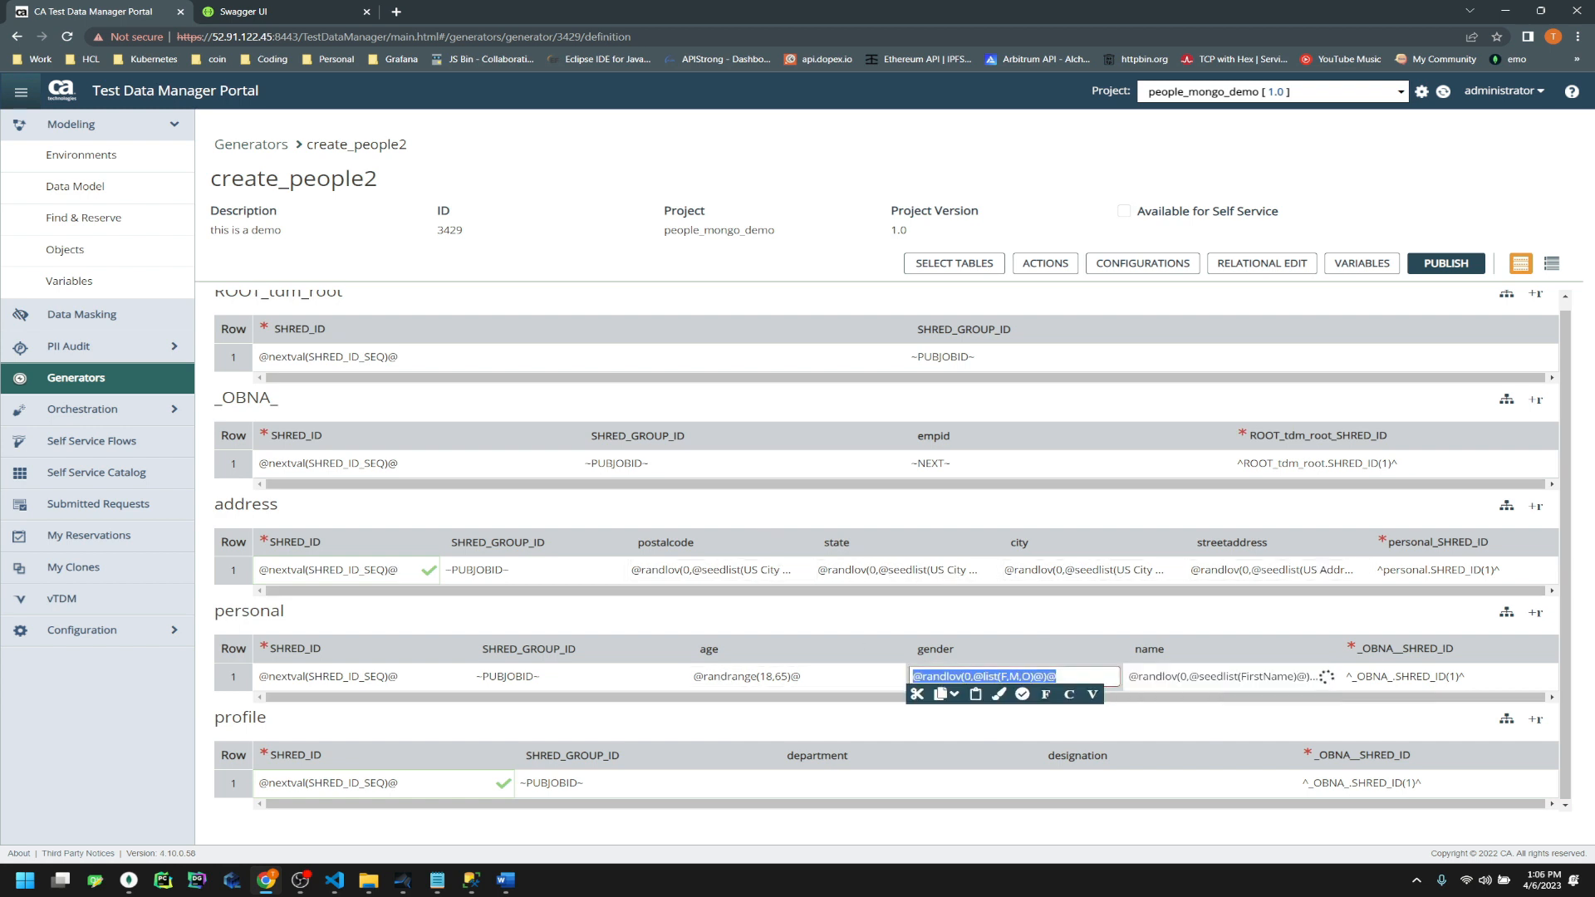
{"action": "left_click", "coordinate": [850, 784]}
{"action": "key", "text": "ctrl+v"}
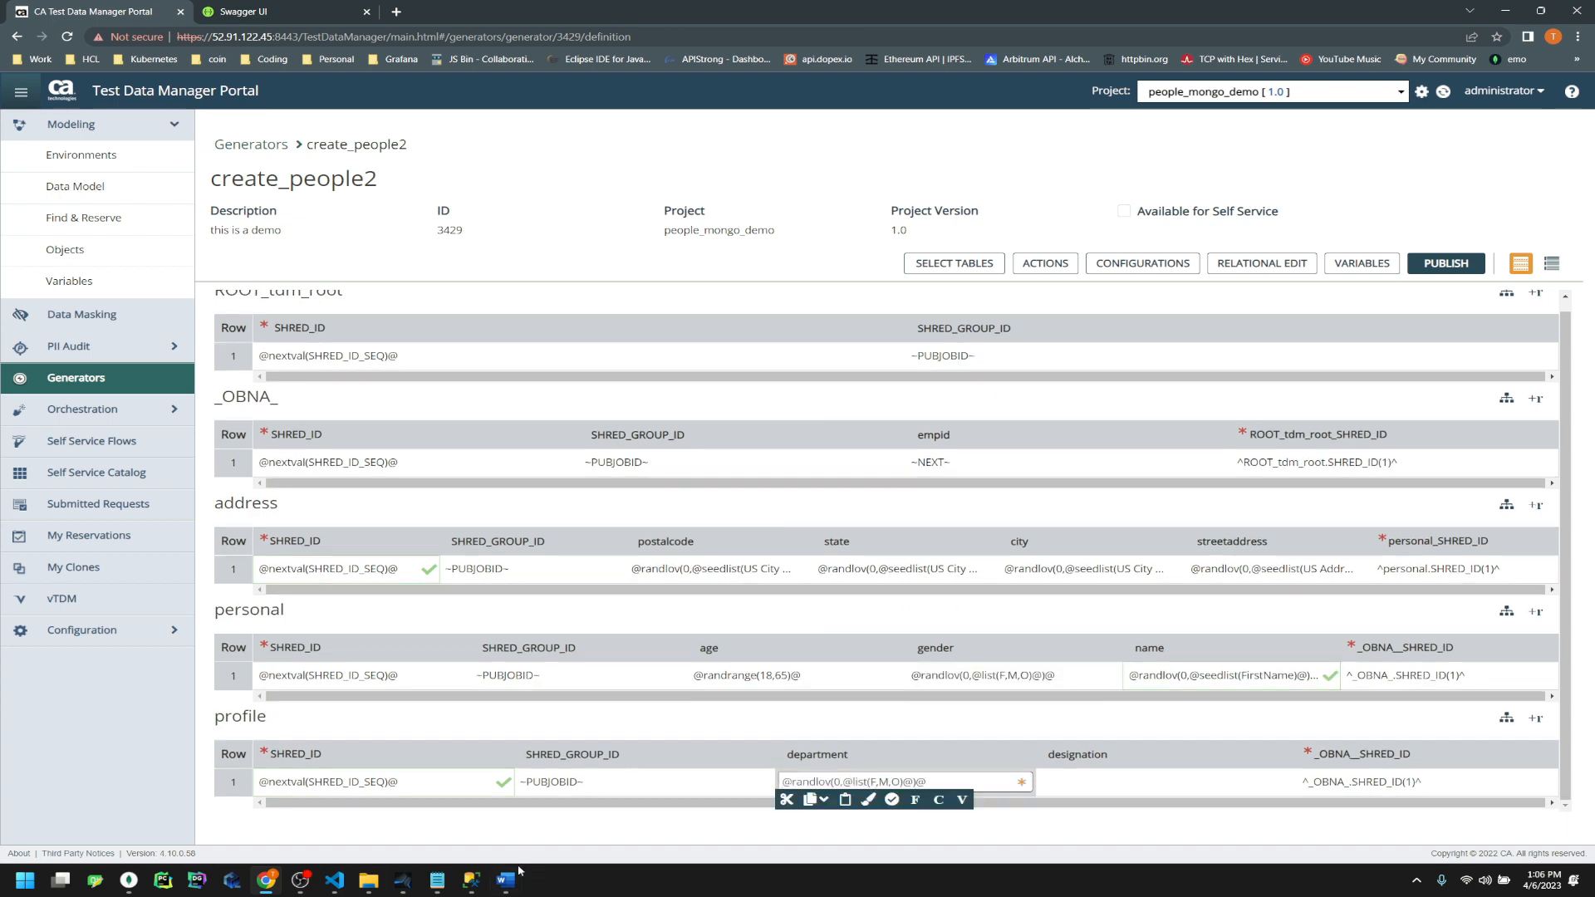
{"action": "left_click", "coordinate": [334, 881]}
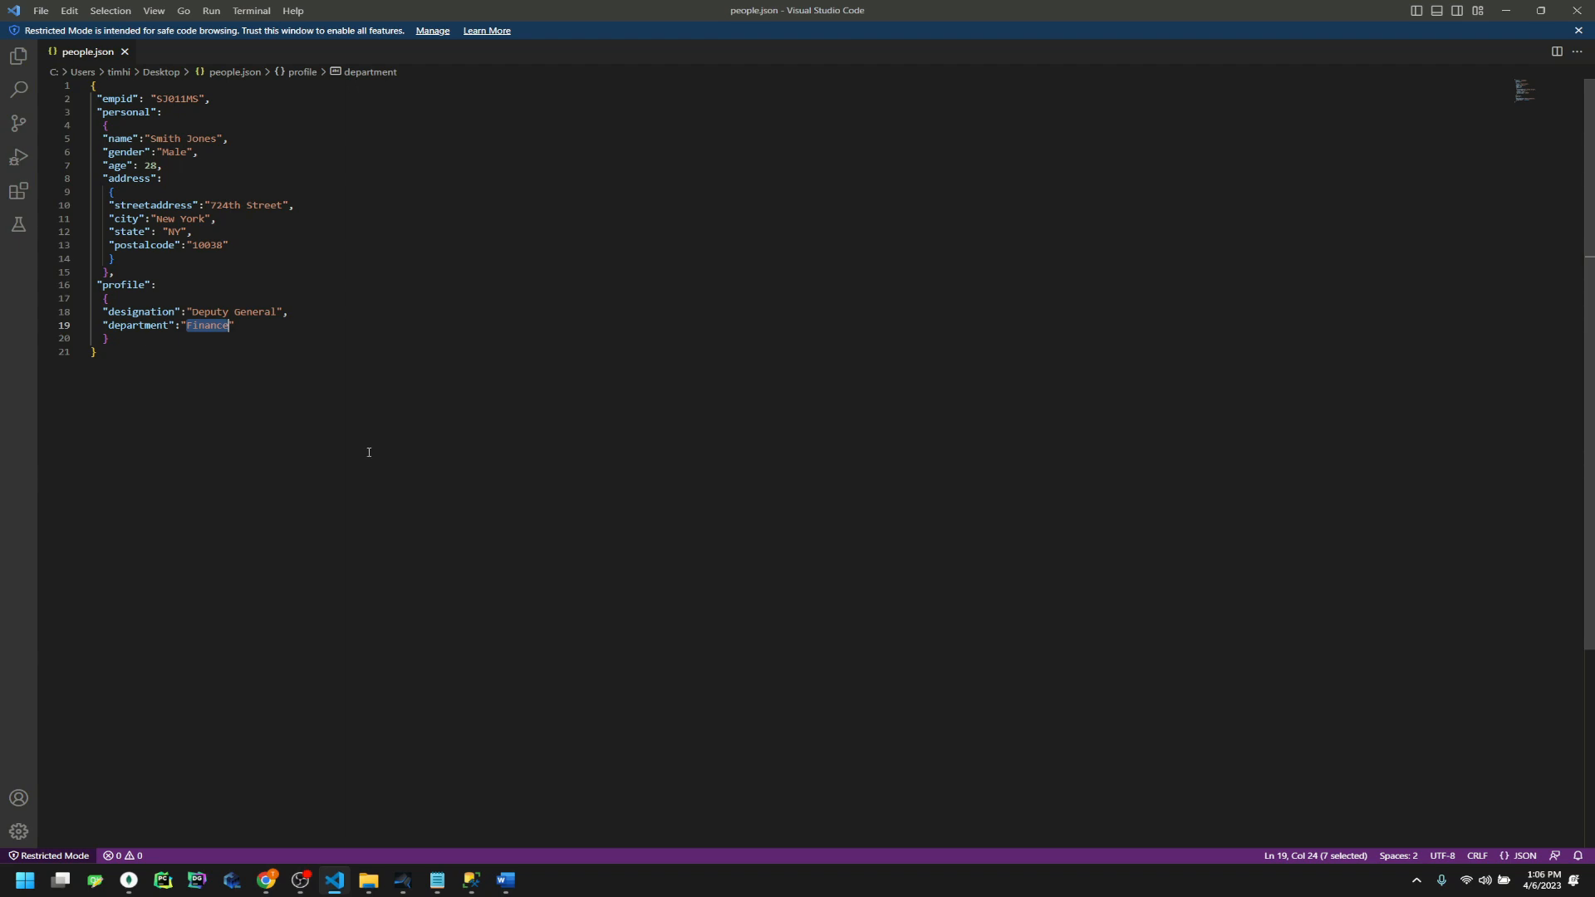
{"action": "left_click", "coordinate": [1506, 10]}
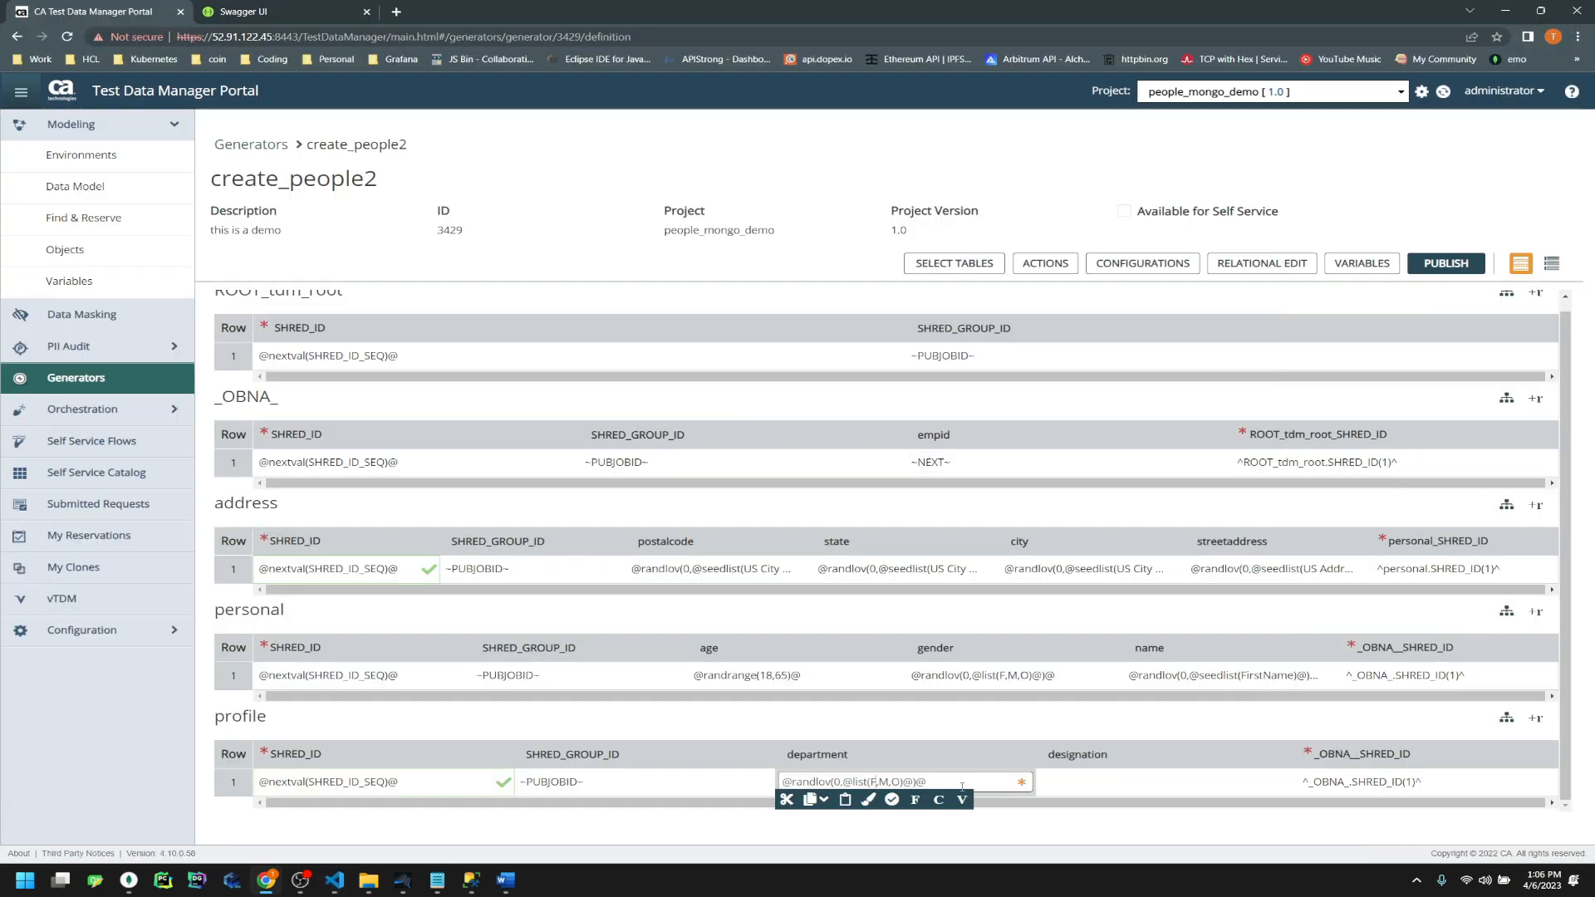
{"action": "type", "text": "Finance"}
{"action": "key", "text": "Left"}
{"action": "key", "text": "Left"}
{"action": "key", "text": "Left"}
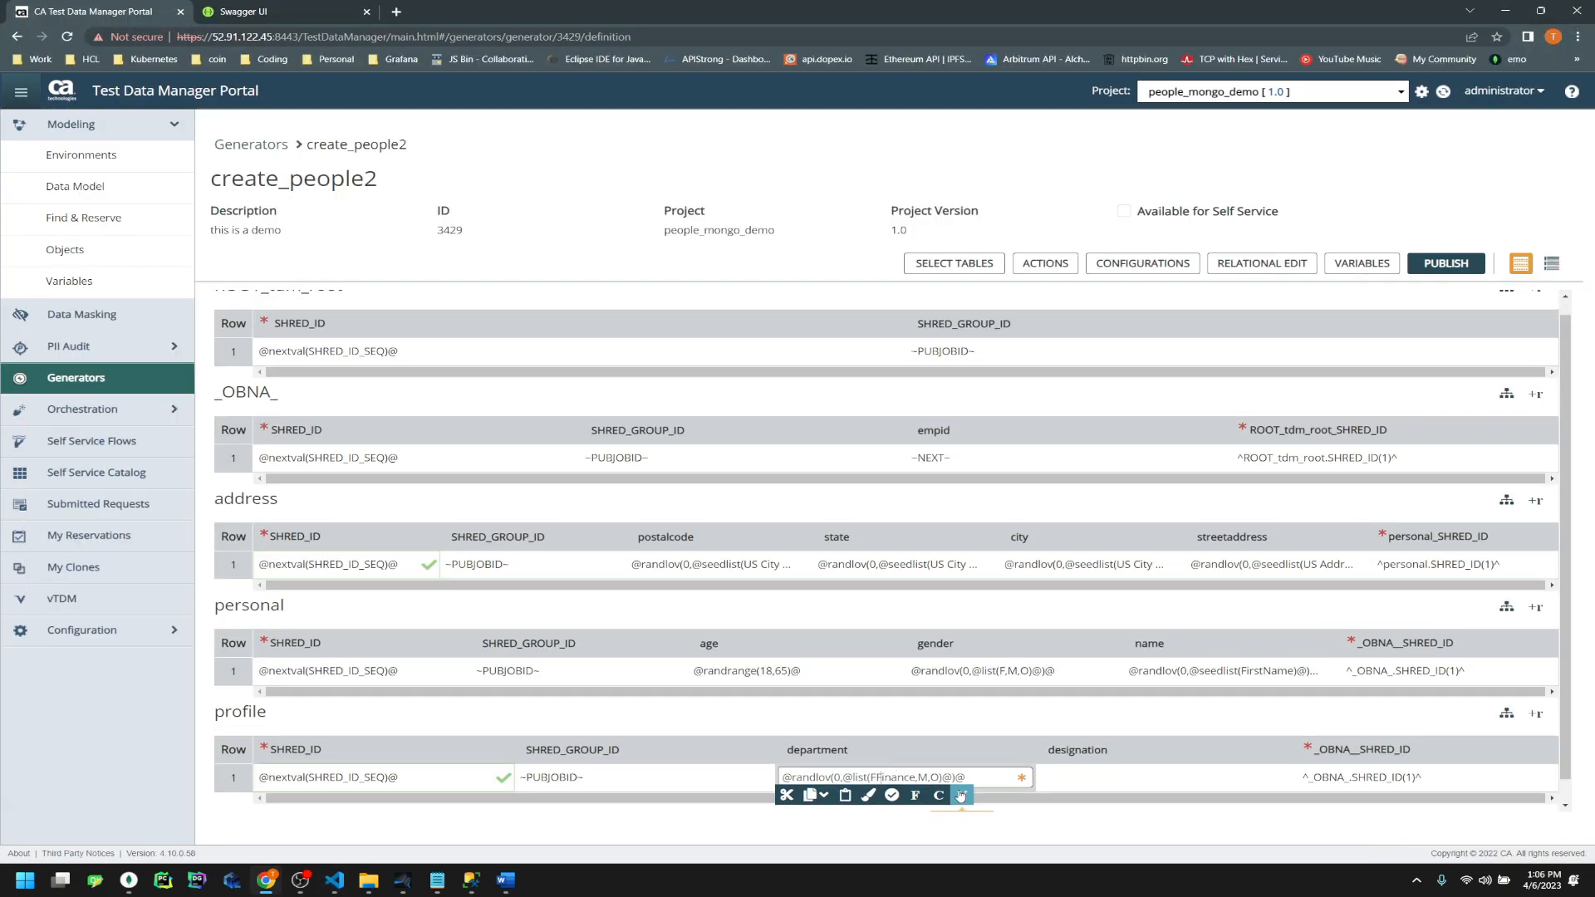
{"action": "key", "text": "BackSpace"}
{"action": "key", "text": "shift+Right"}
{"action": "type", "text": "IT,HR,O"}
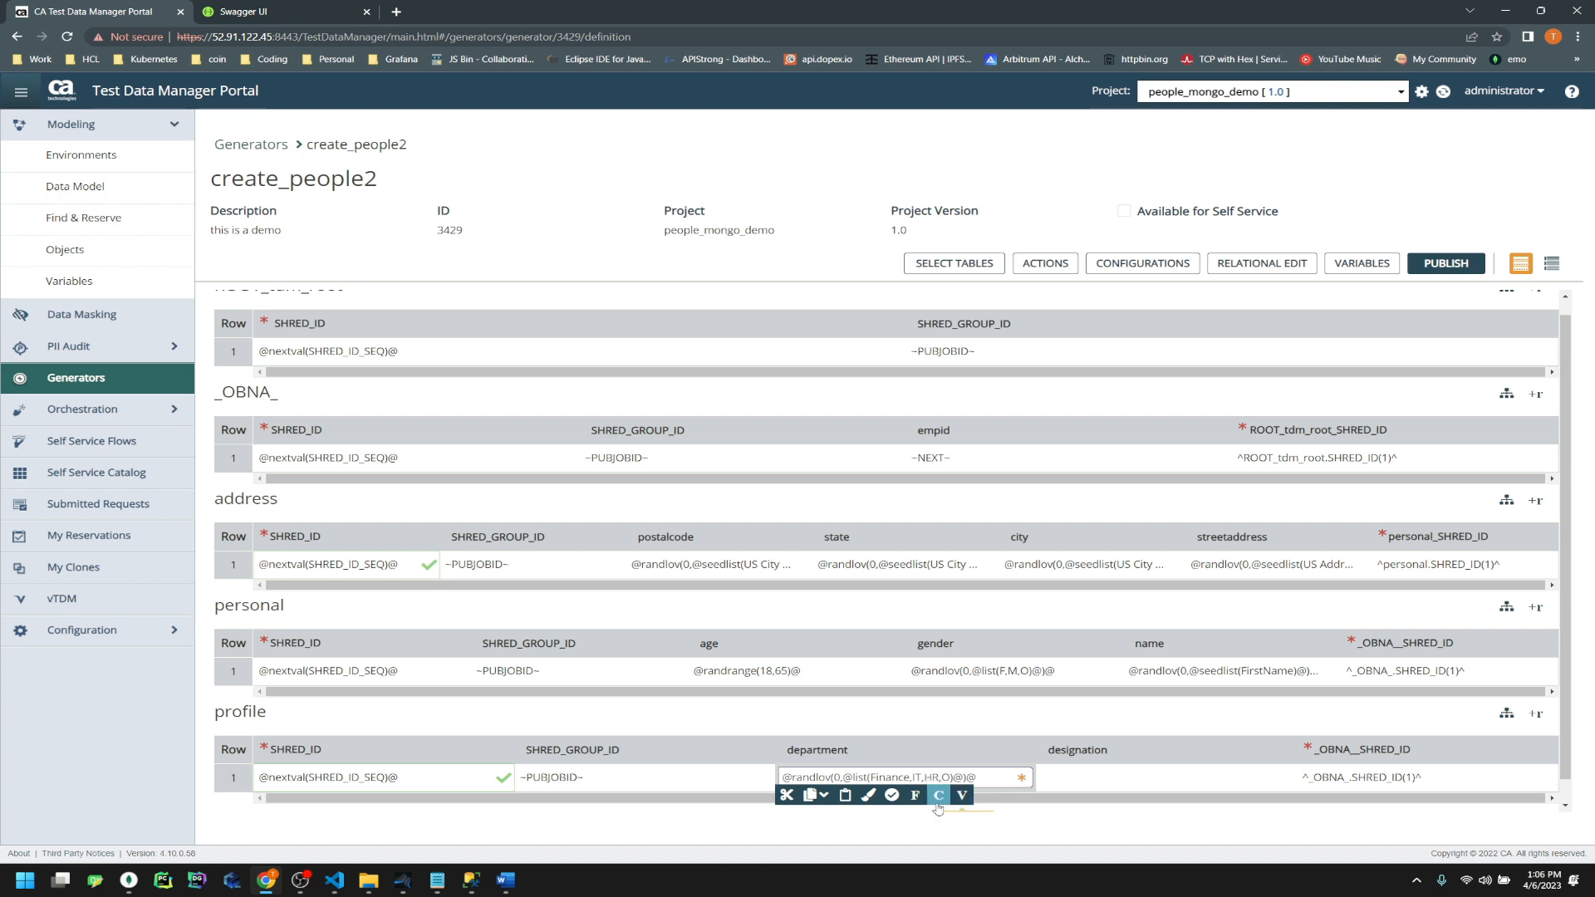
{"action": "type", "text": "ther"}
{"action": "key", "text": "BackSpace"}
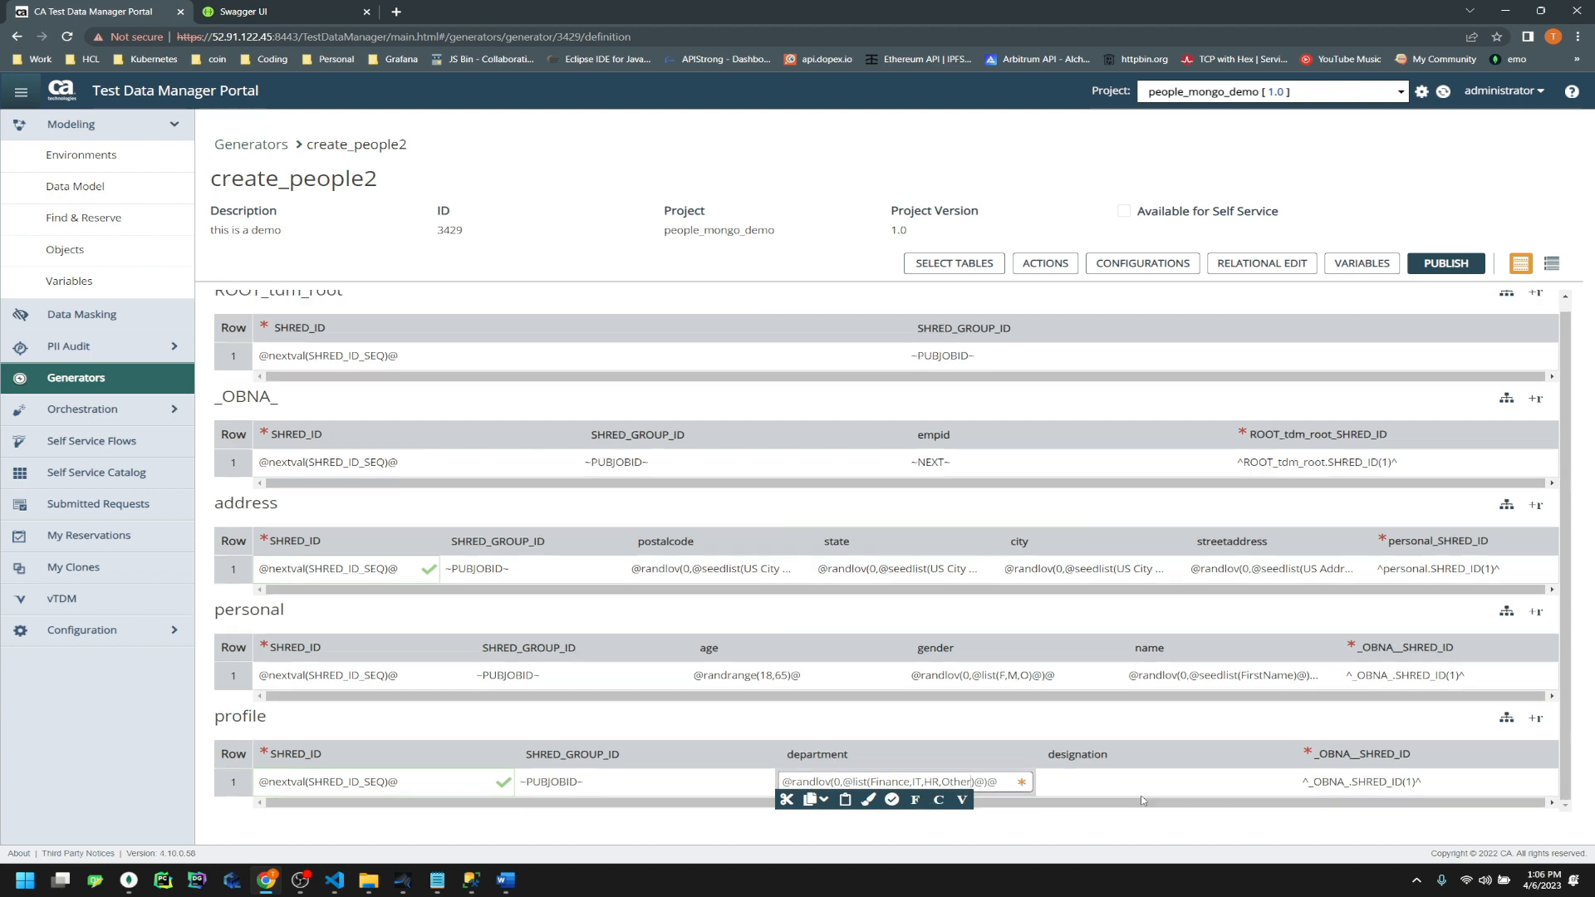
Copy Deputy General from the people.json sample into the profile designation cell
{"action": "left_click", "coordinate": [438, 881]}
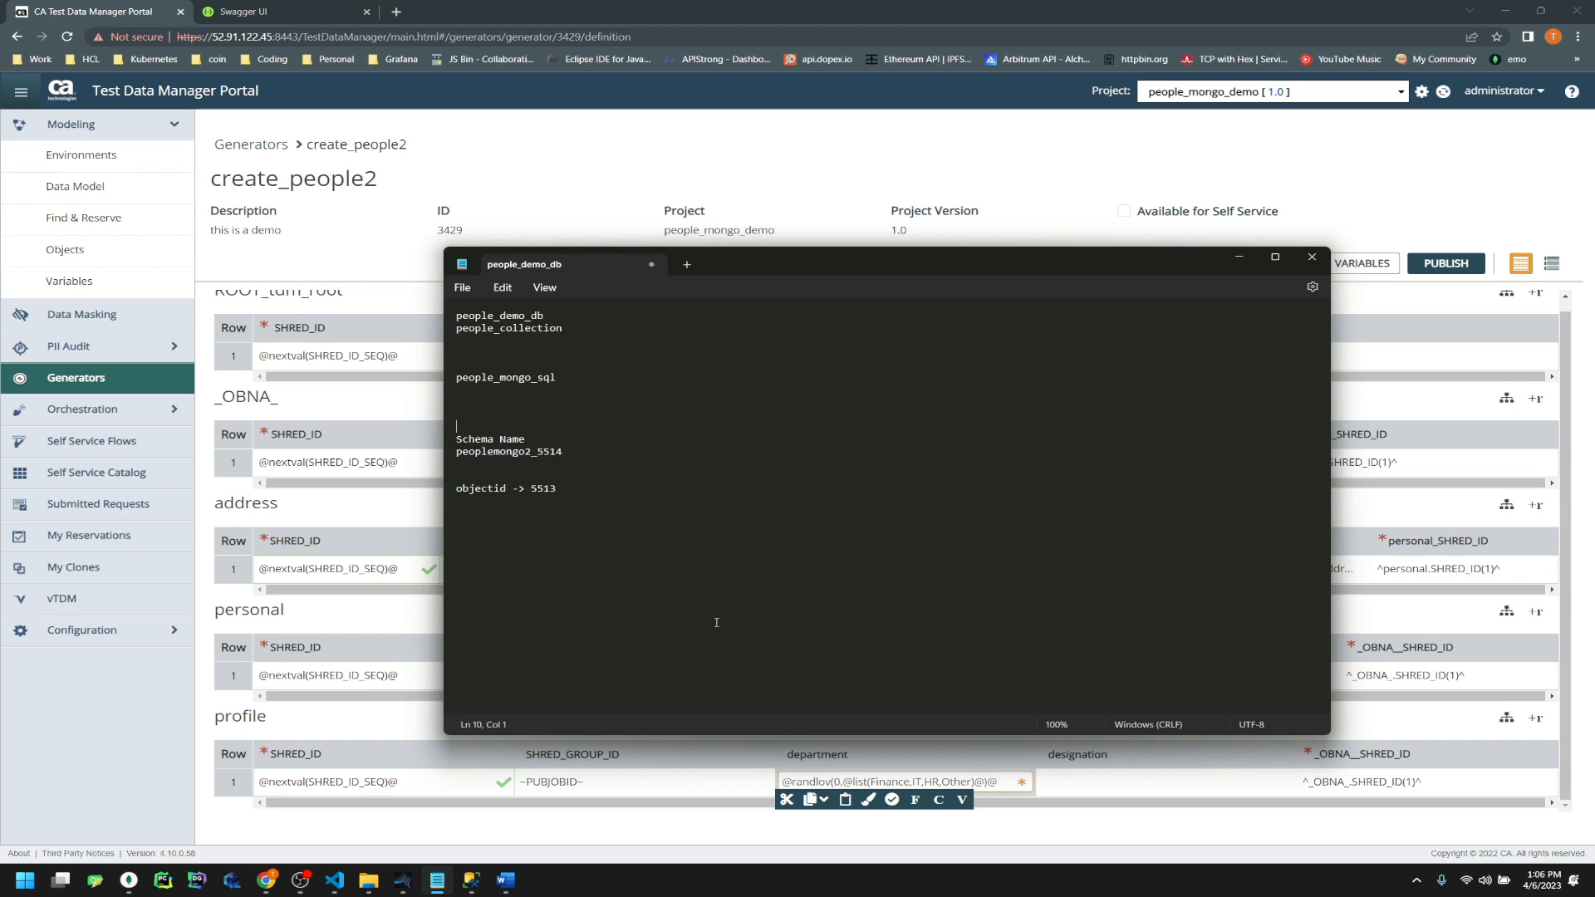
{"action": "left_click", "coordinate": [334, 881]}
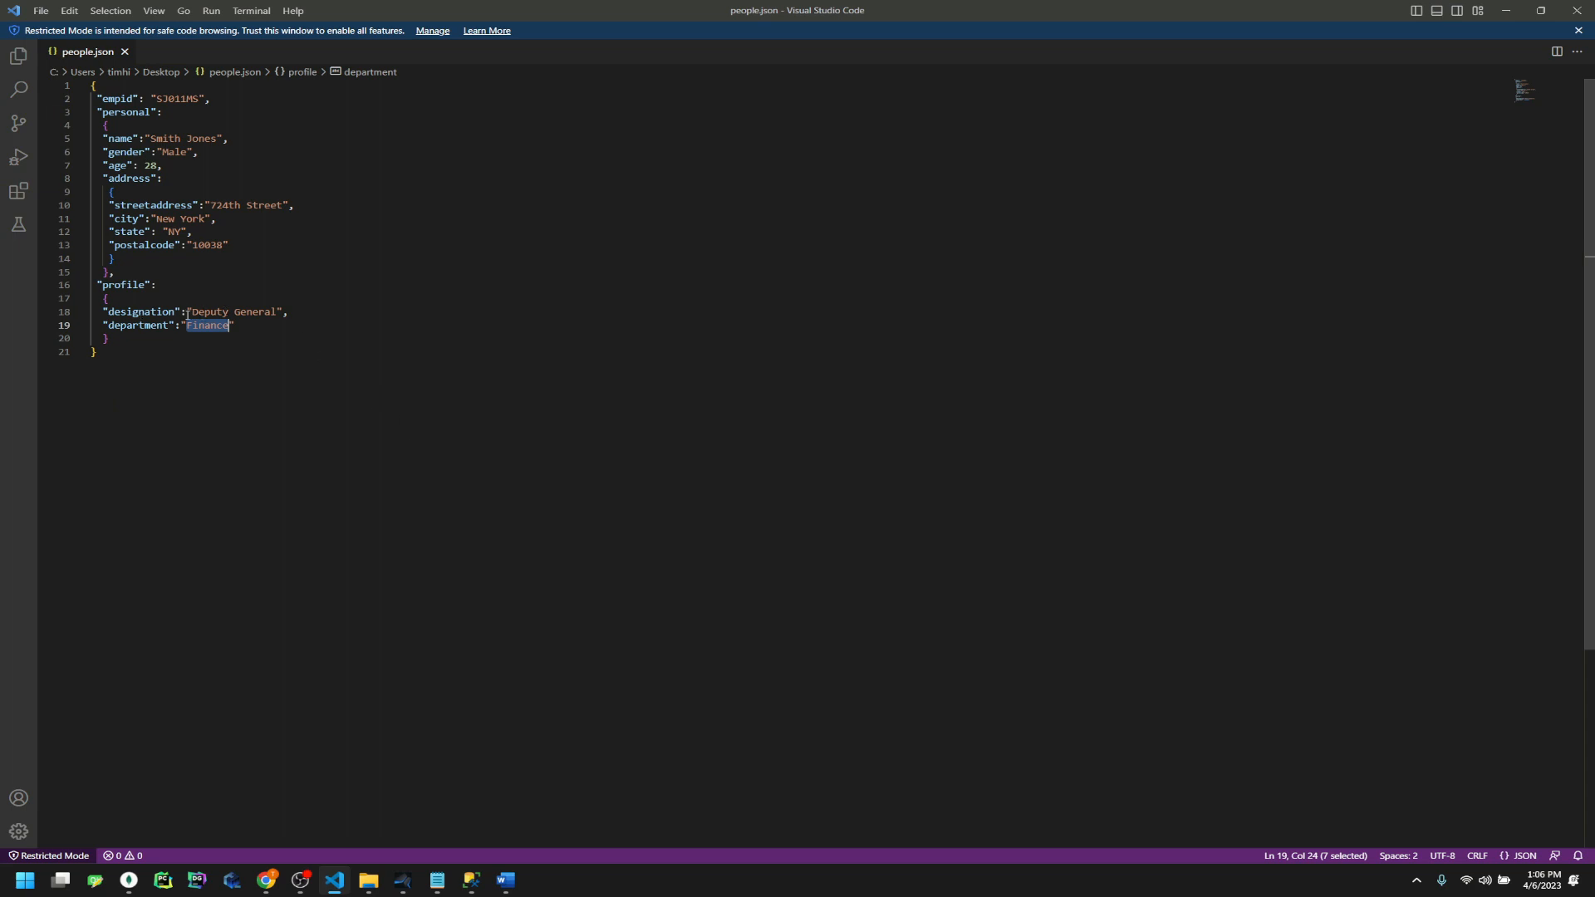
{"action": "left_click_drag", "start_coordinate": [190, 312], "coordinate": [279, 313]}
{"action": "key", "text": "ctrl+c"}
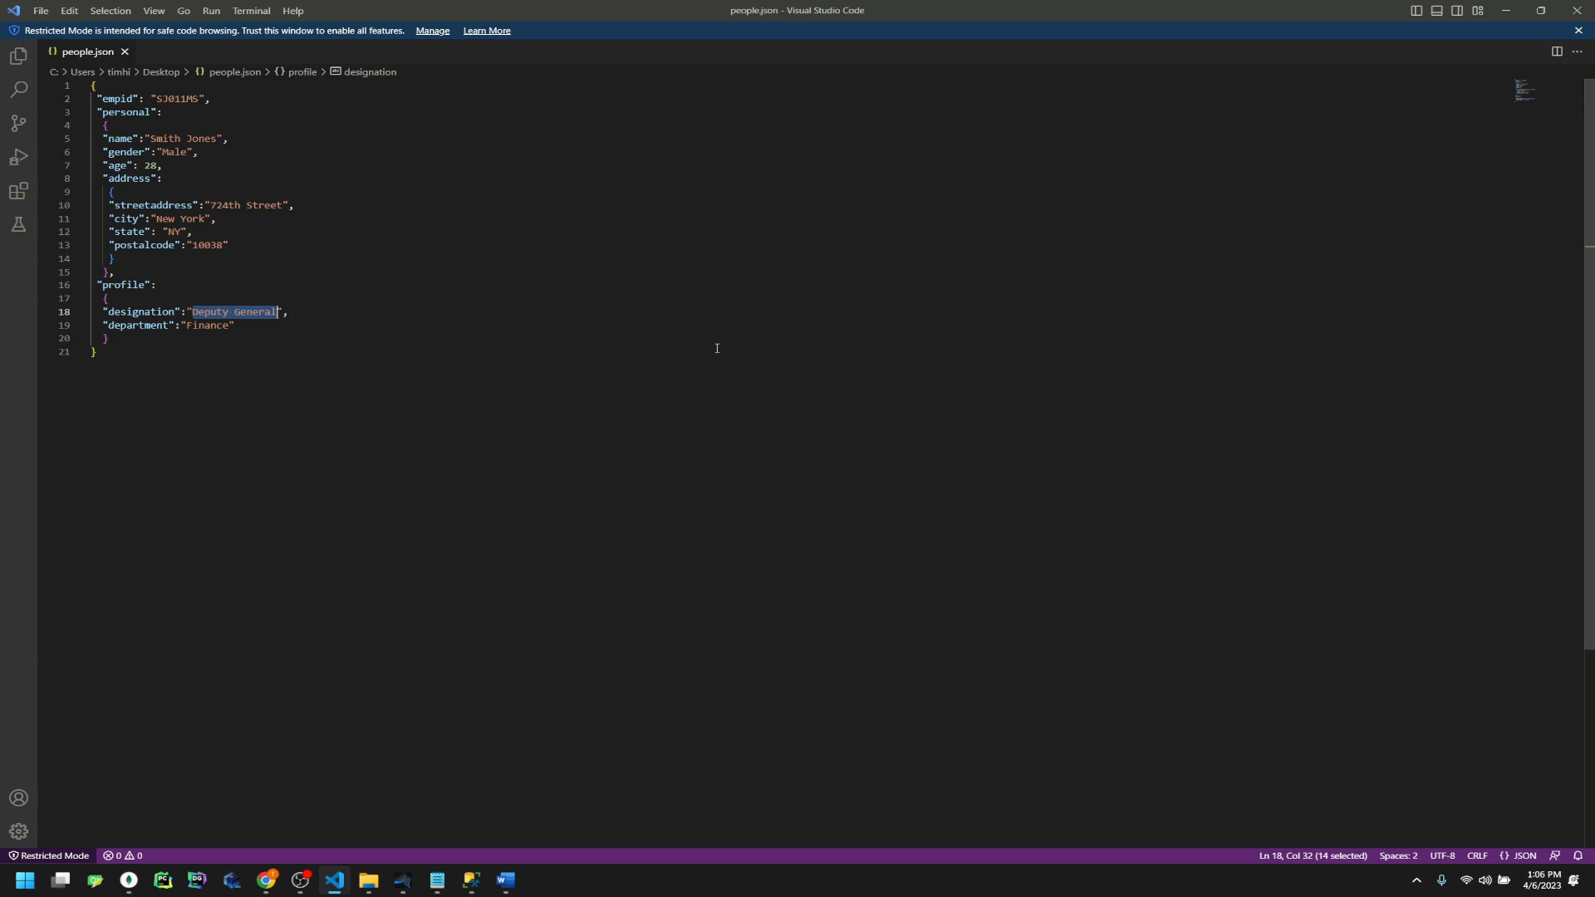
{"action": "key", "text": "alt+Tab"}
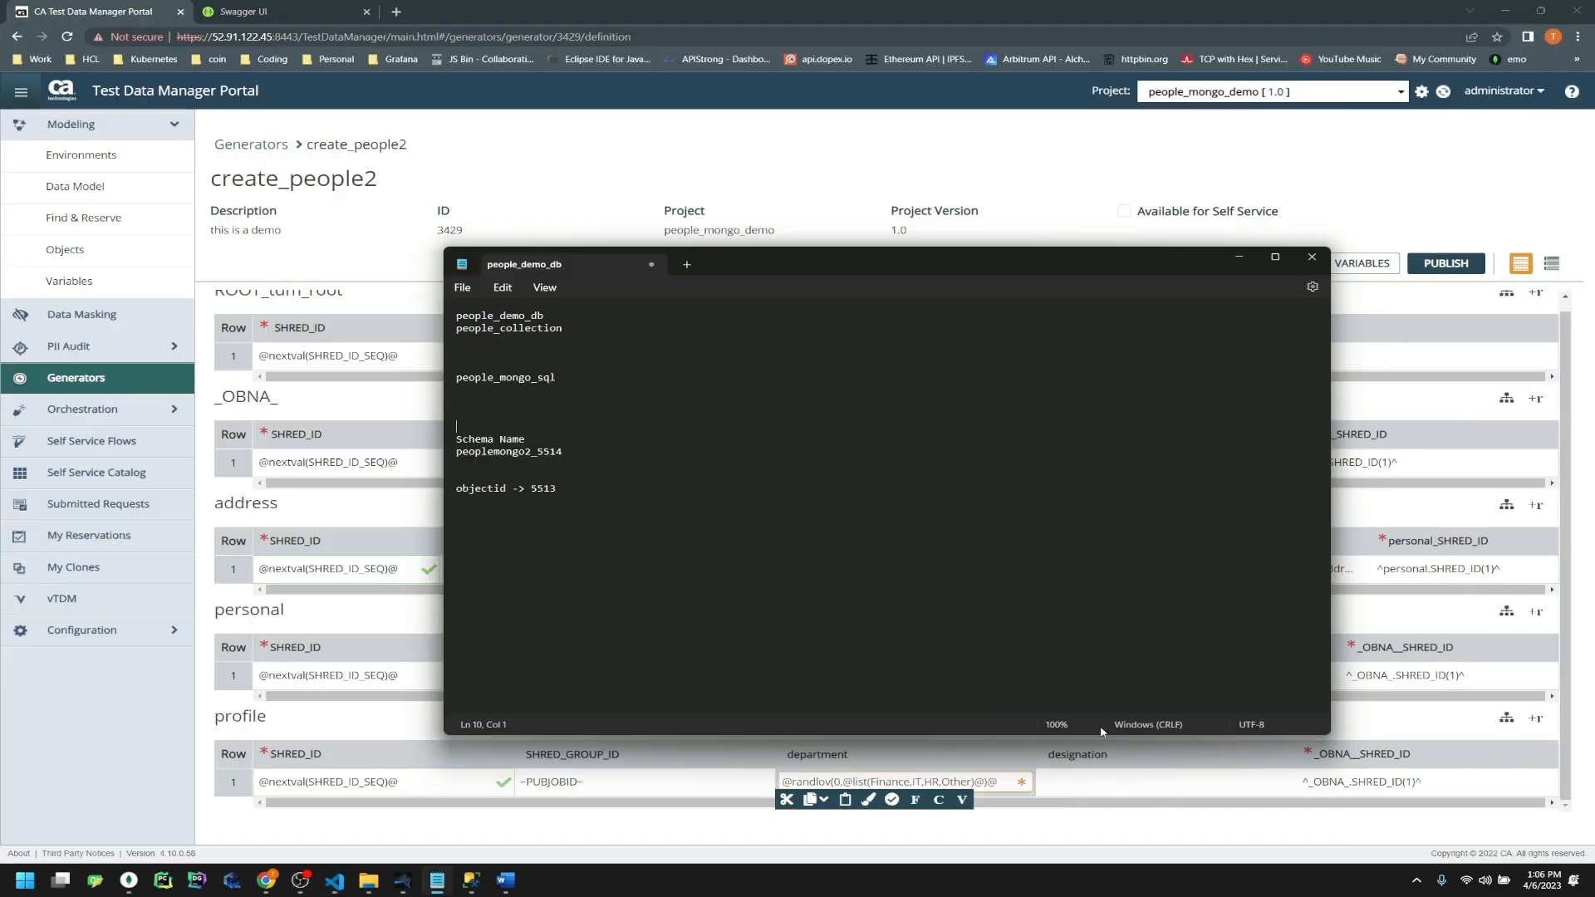
{"action": "left_click", "coordinate": [1161, 783]}
{"action": "key", "text": "ctrl+v"}
{"action": "left_click", "coordinate": [1028, 722]}
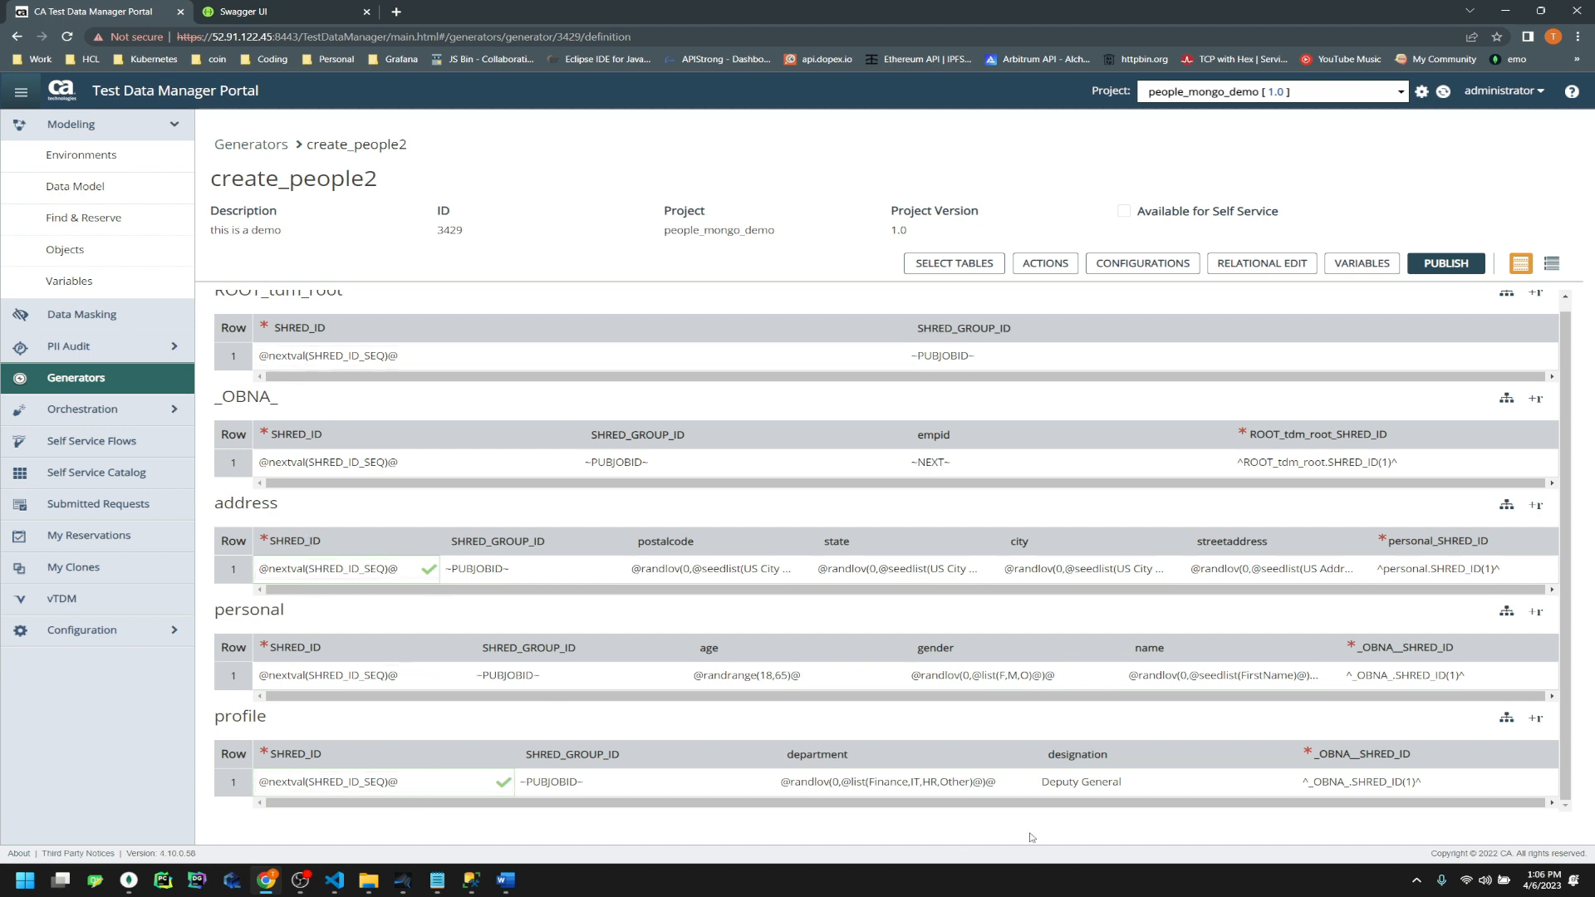
{"action": "left_click", "coordinate": [1437, 264]}
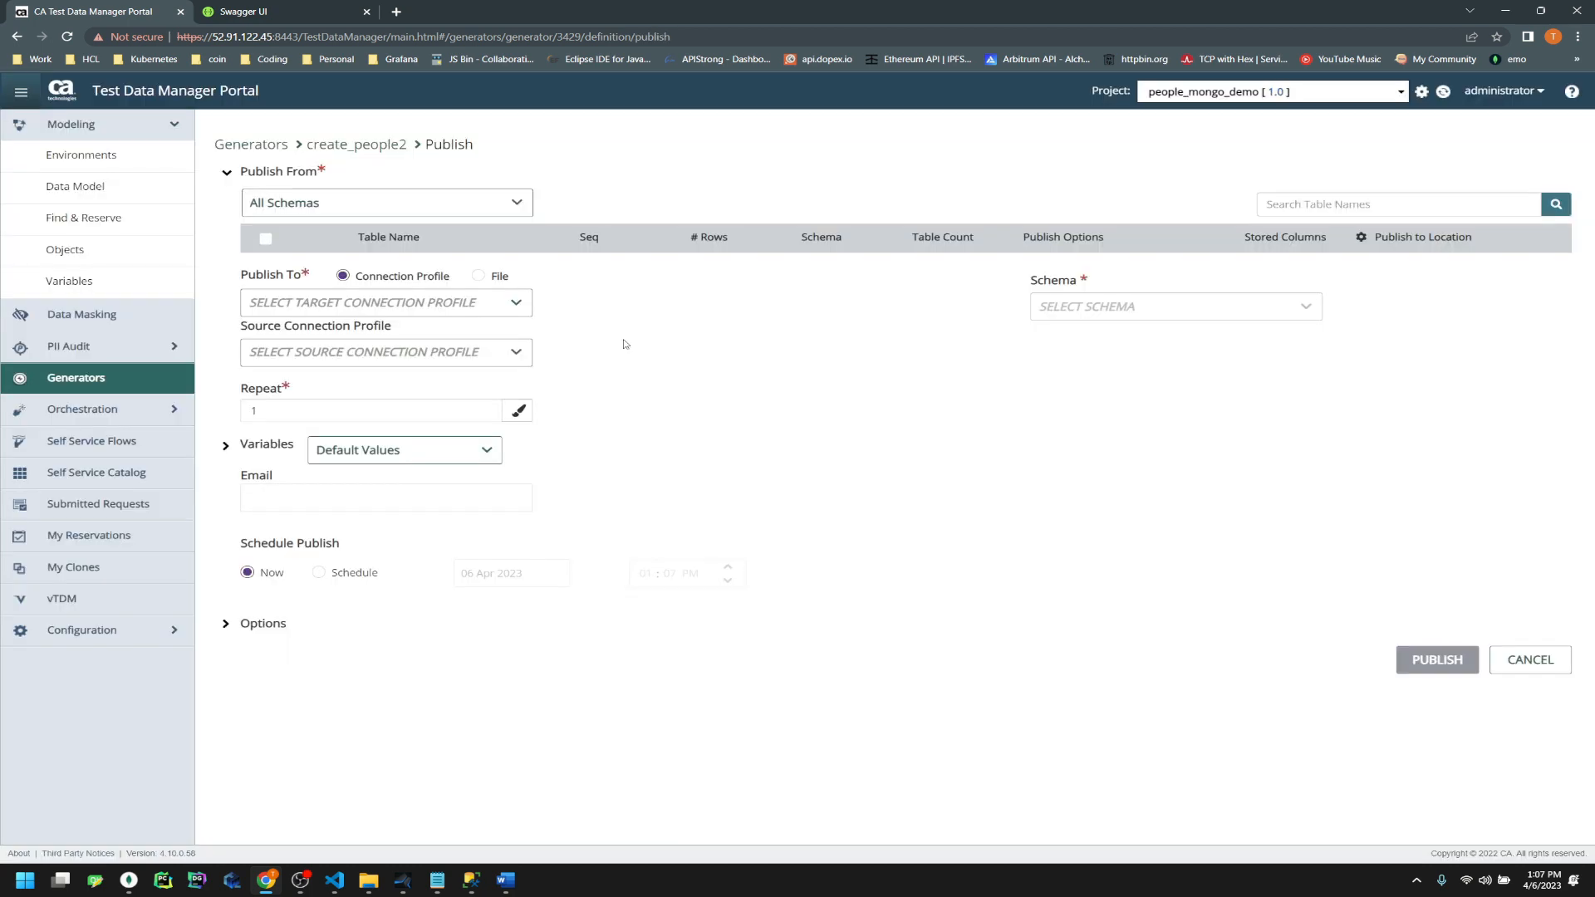
Choose people_mongo_sql as the publish target with schema peoplemongo2_5514
{"action": "left_click", "coordinate": [315, 314]}
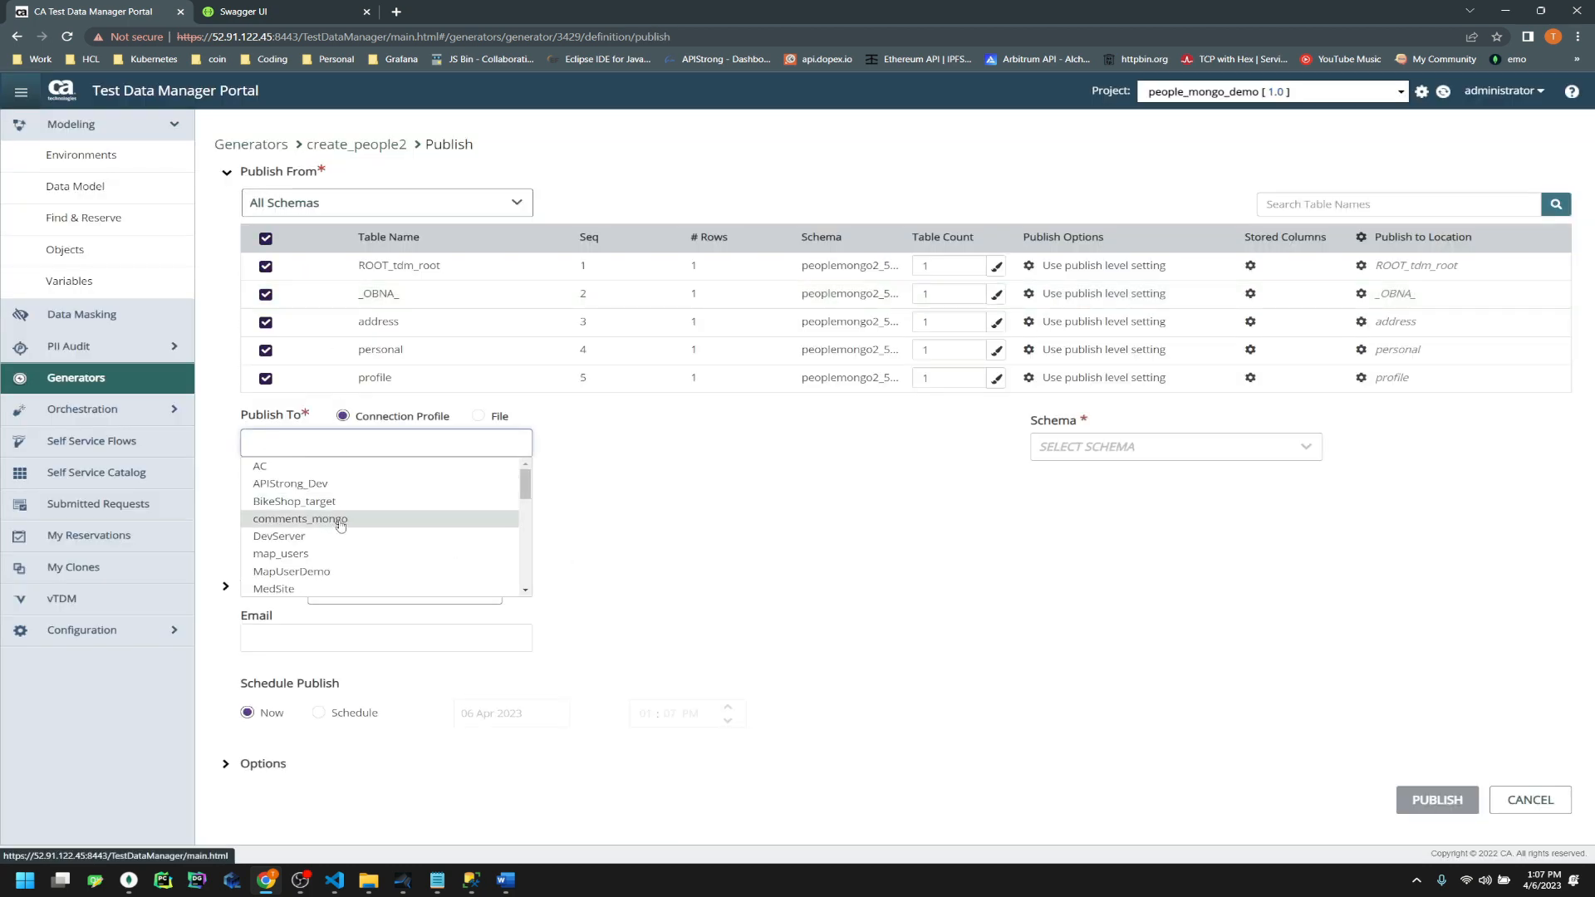
{"action": "scroll", "coordinate": [340, 525], "scroll_direction": "down", "scroll_amount": 3}
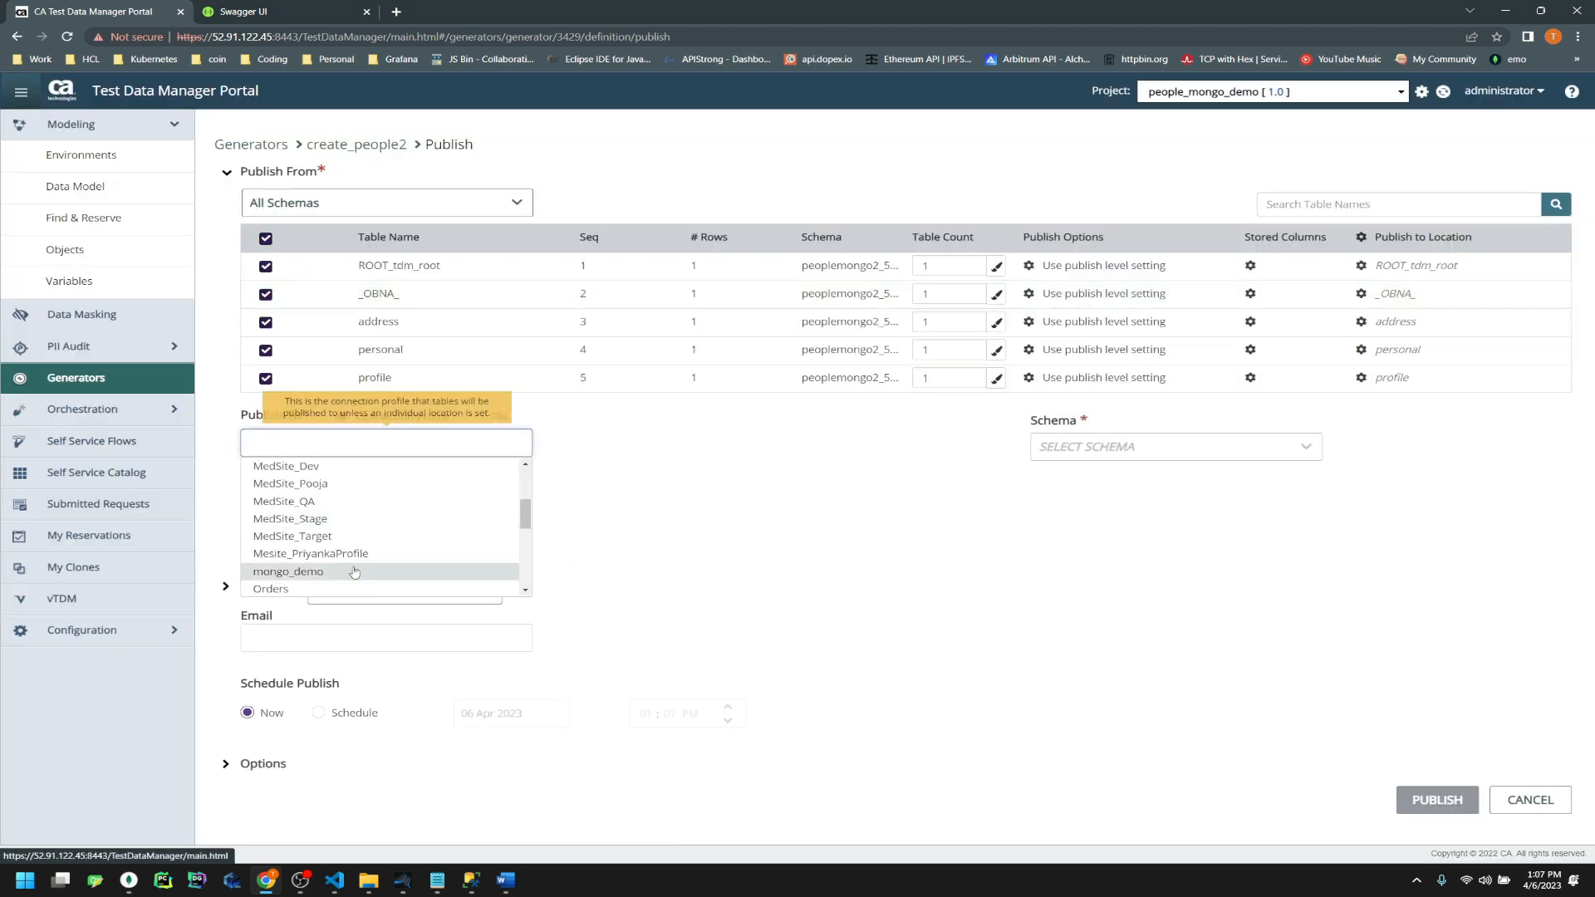
{"action": "scroll", "coordinate": [355, 572], "scroll_direction": "down", "scroll_amount": 2}
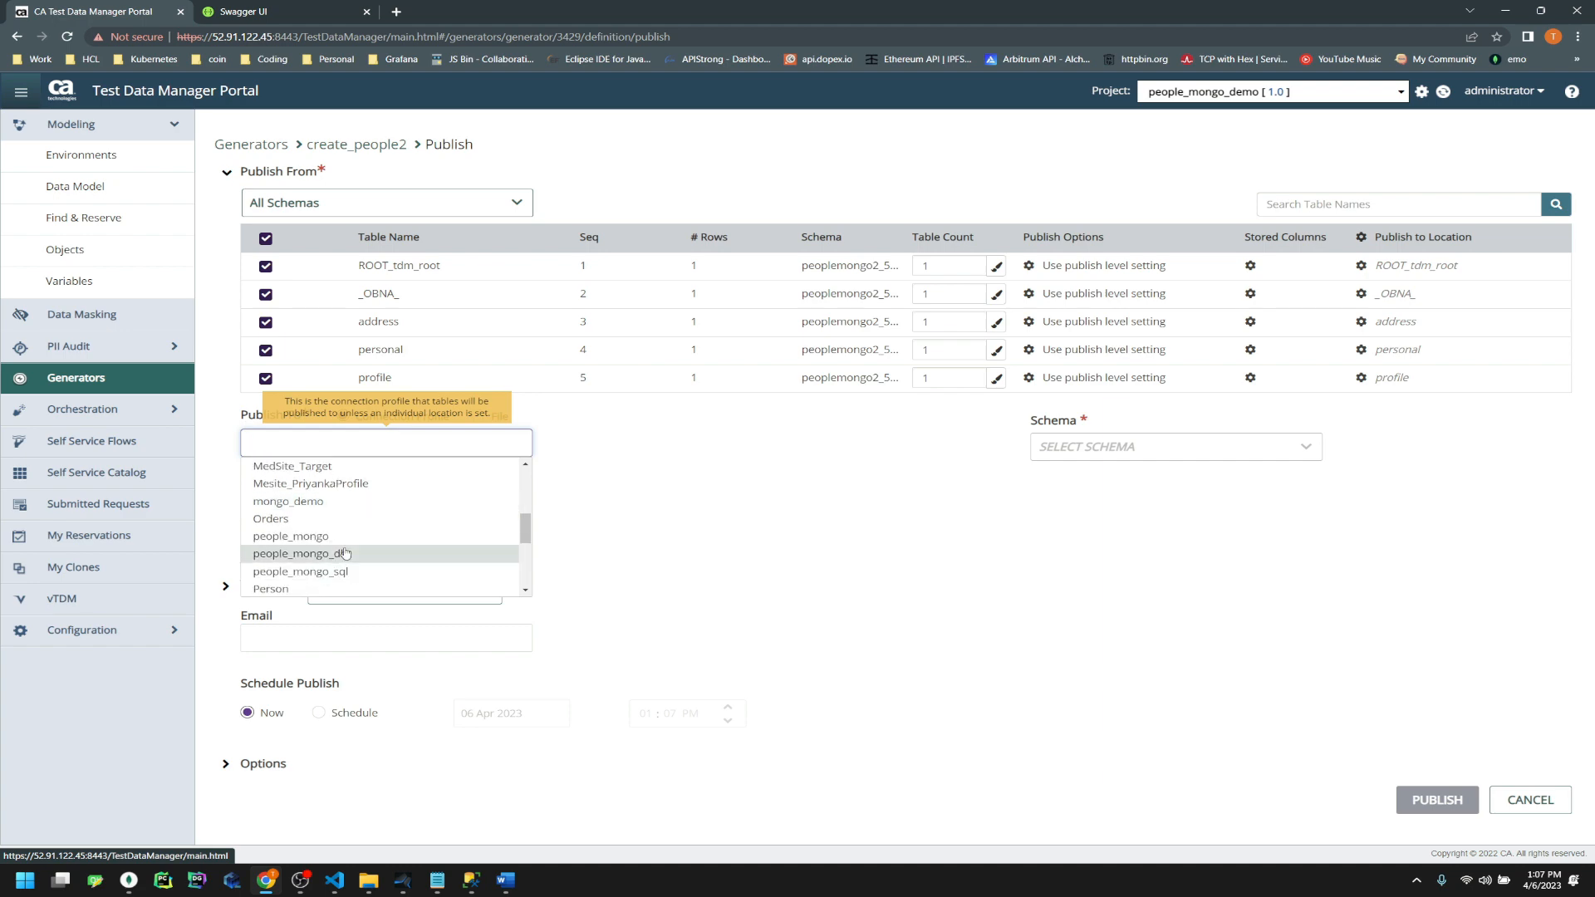
{"action": "left_click", "coordinate": [370, 550]}
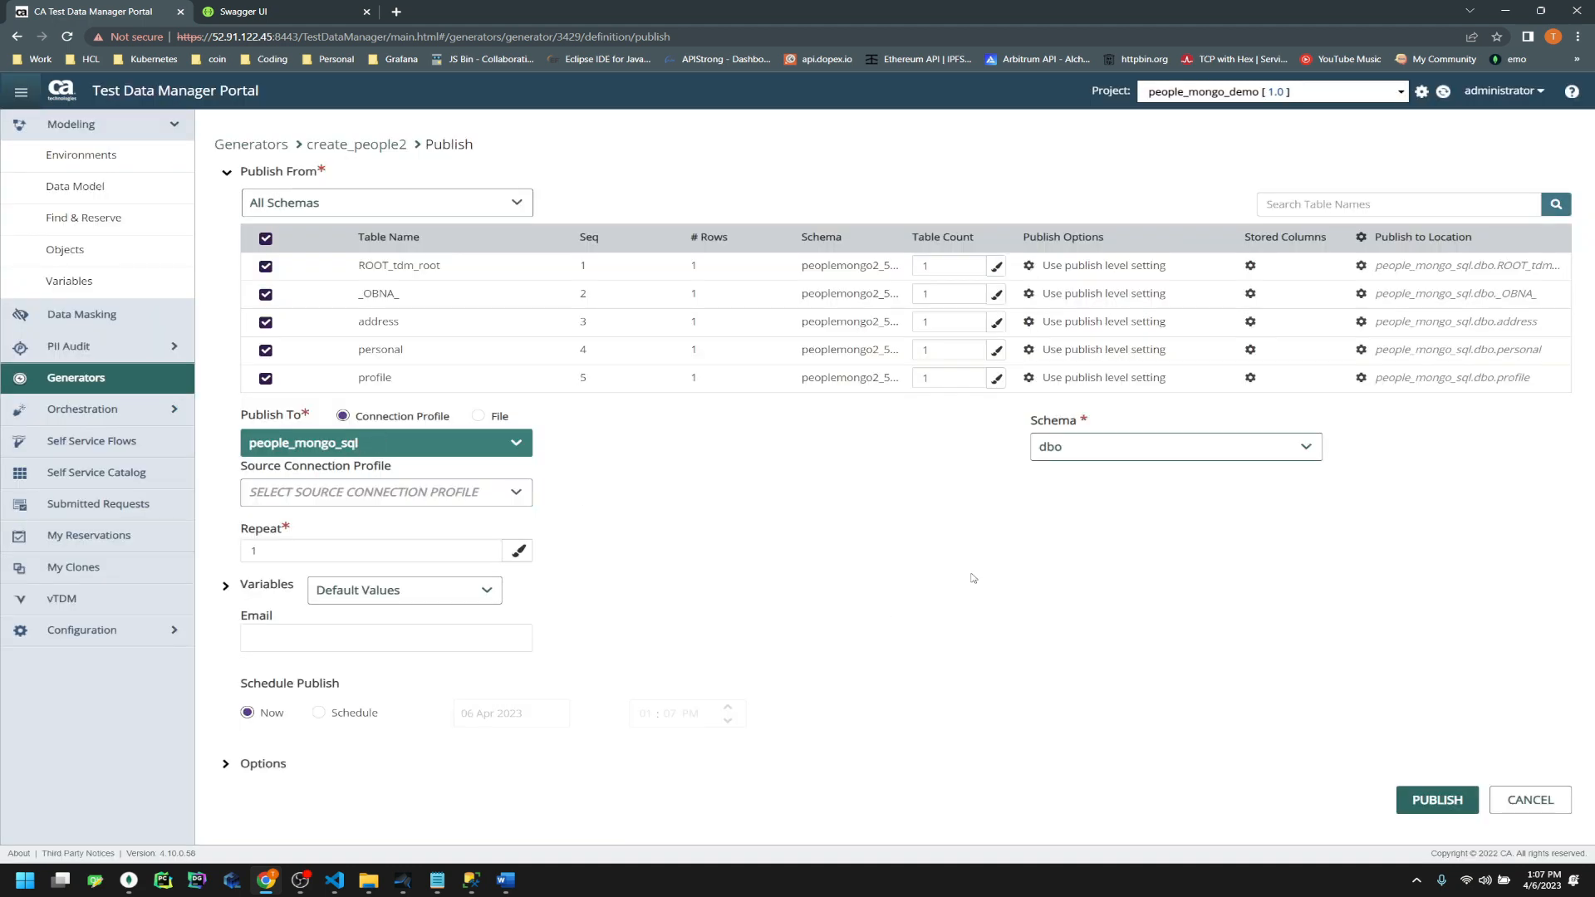
{"action": "left_click", "coordinate": [1109, 447]}
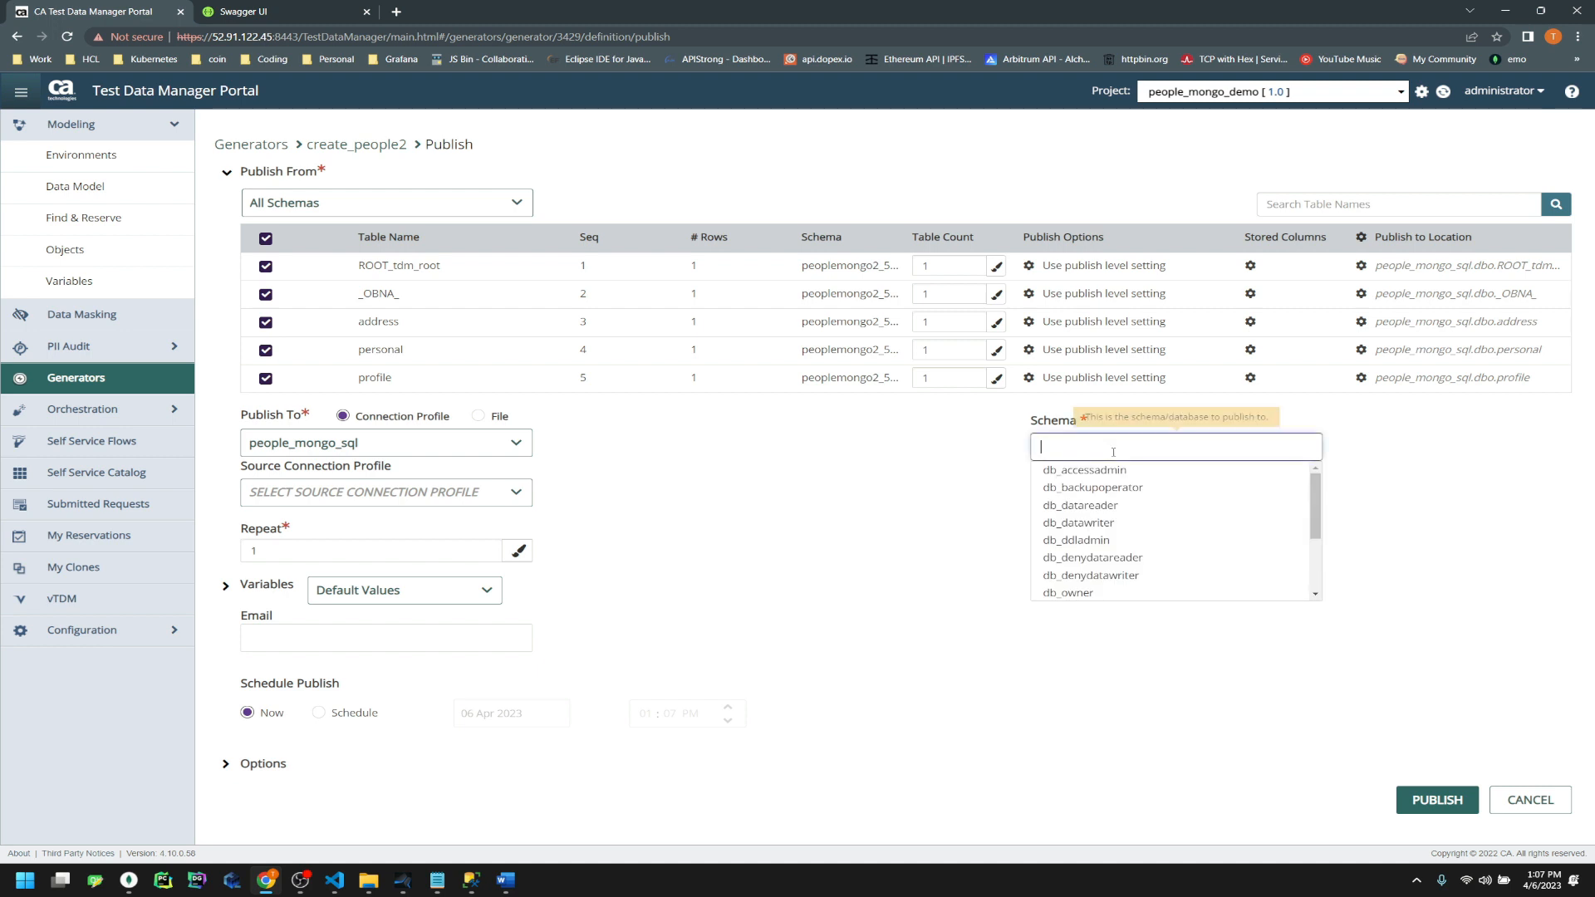
{"action": "scroll", "coordinate": [1123, 515], "scroll_direction": "down", "scroll_amount": 4}
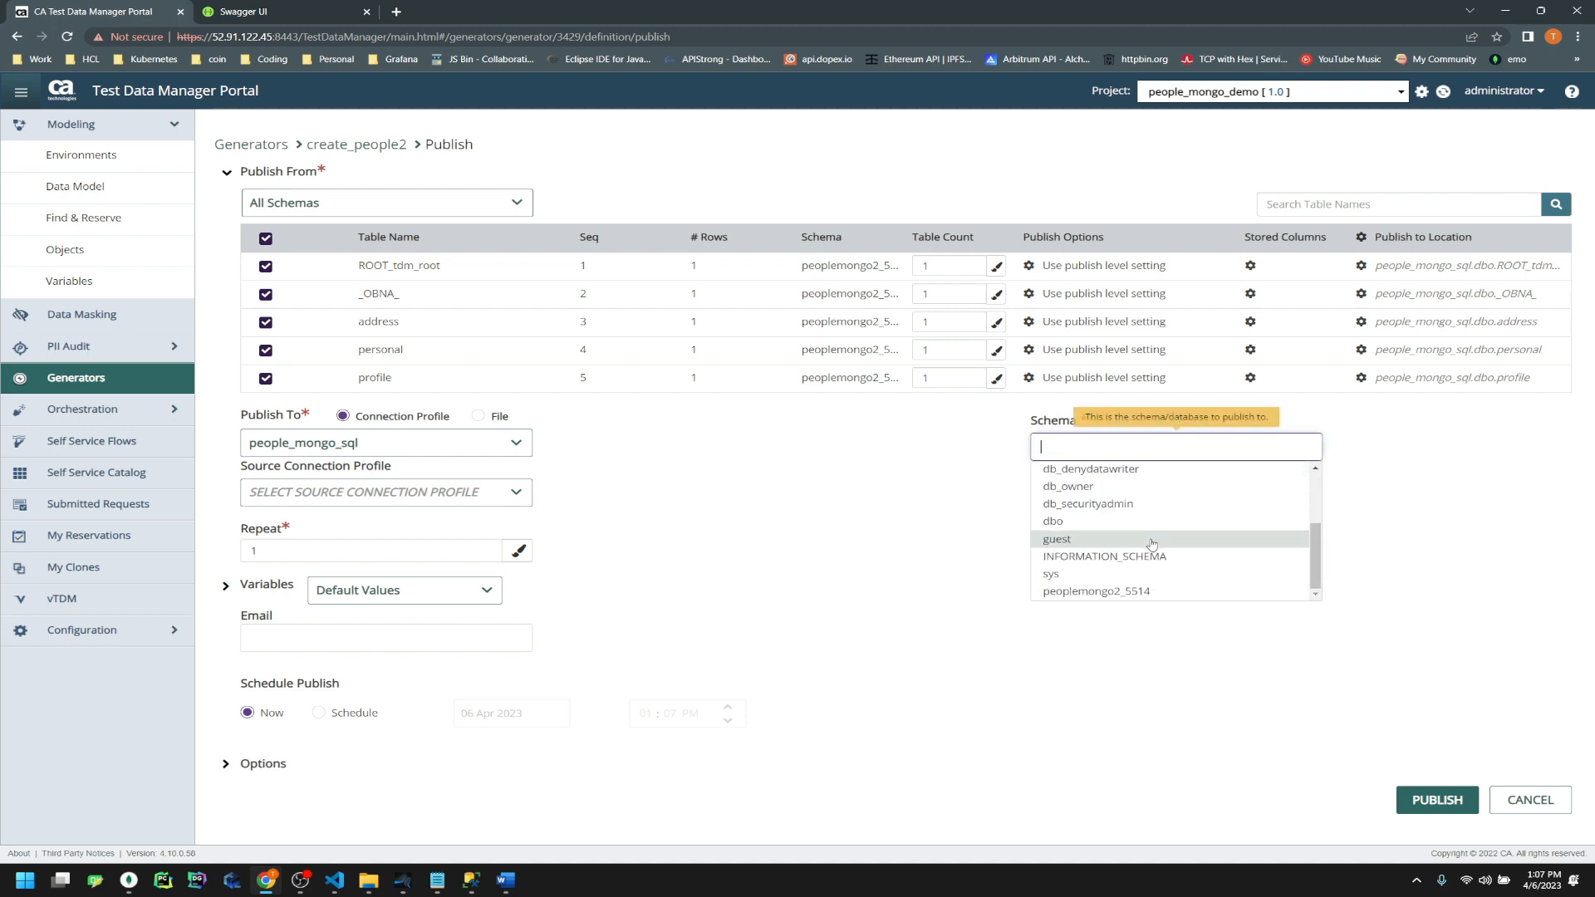
{"action": "left_click", "coordinate": [1151, 595]}
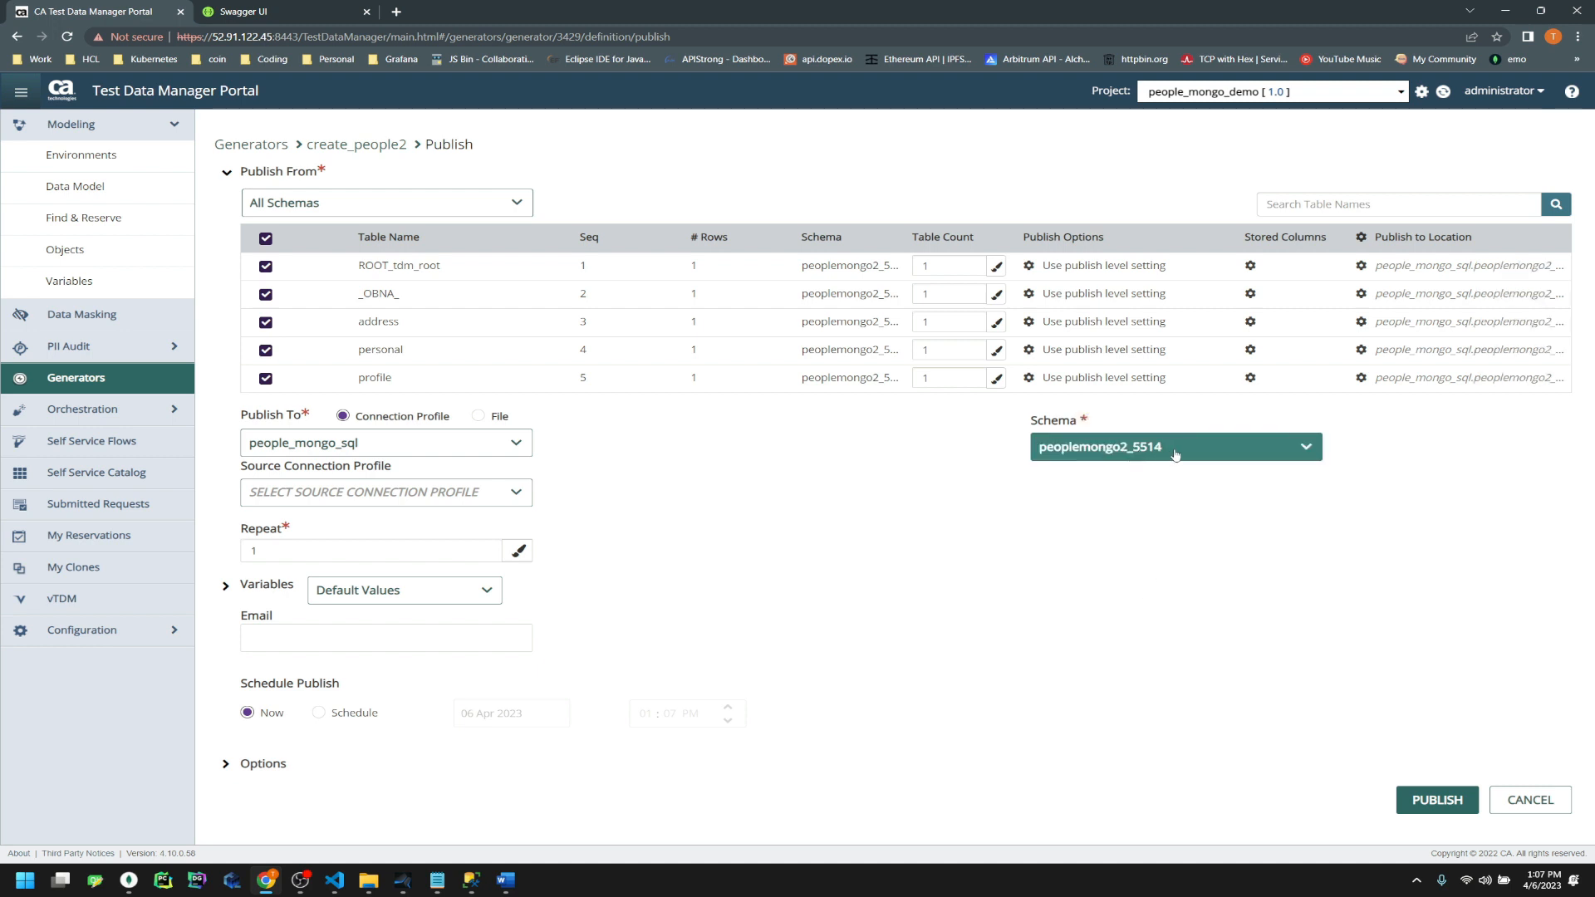
Confirm the 5514 suffix in the notes, set Repeat to 2, and submit the publish
{"action": "left_click", "coordinate": [437, 880]}
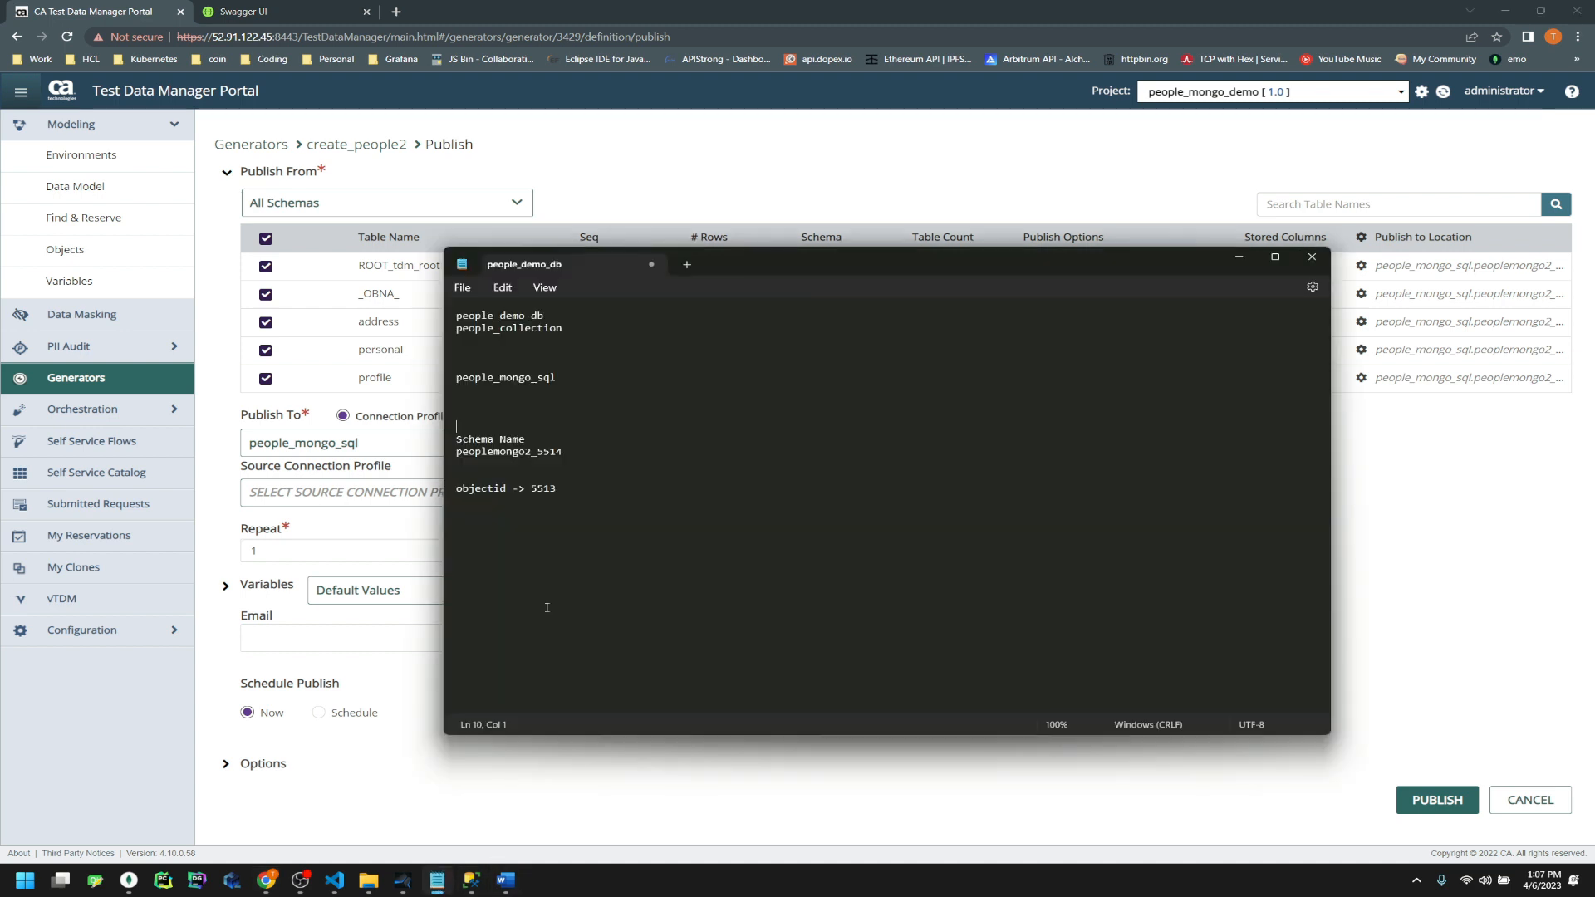
{"action": "left_click_drag", "start_coordinate": [564, 455], "coordinate": [537, 454]}
{"action": "left_click", "coordinate": [853, 787]}
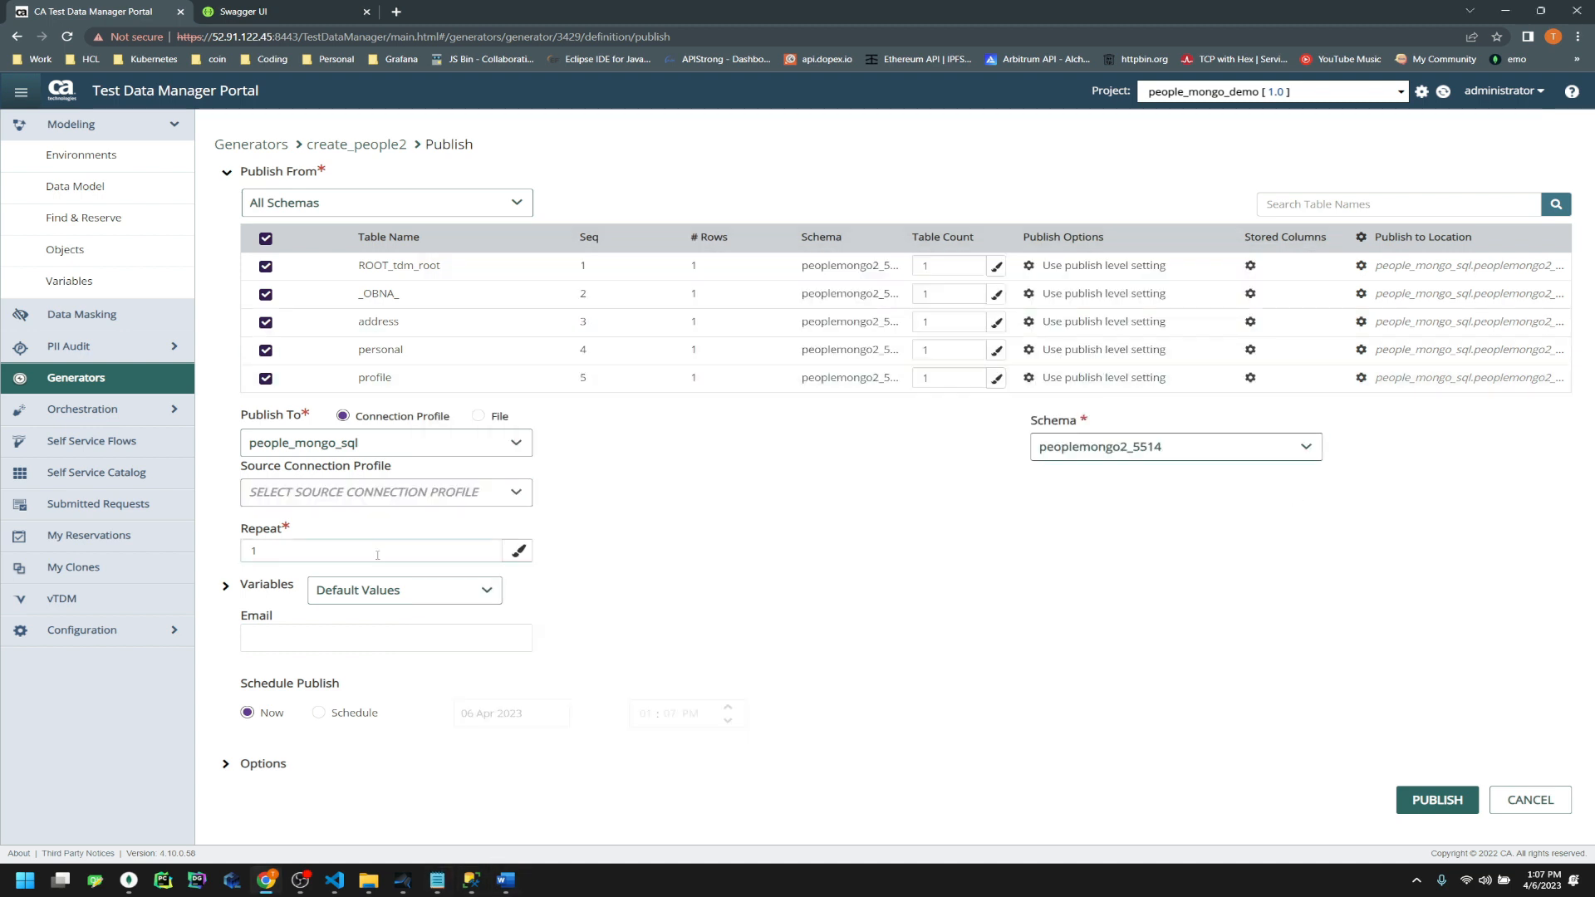
{"action": "double_click", "coordinate": [349, 547]}
{"action": "left_click", "coordinate": [978, 658]}
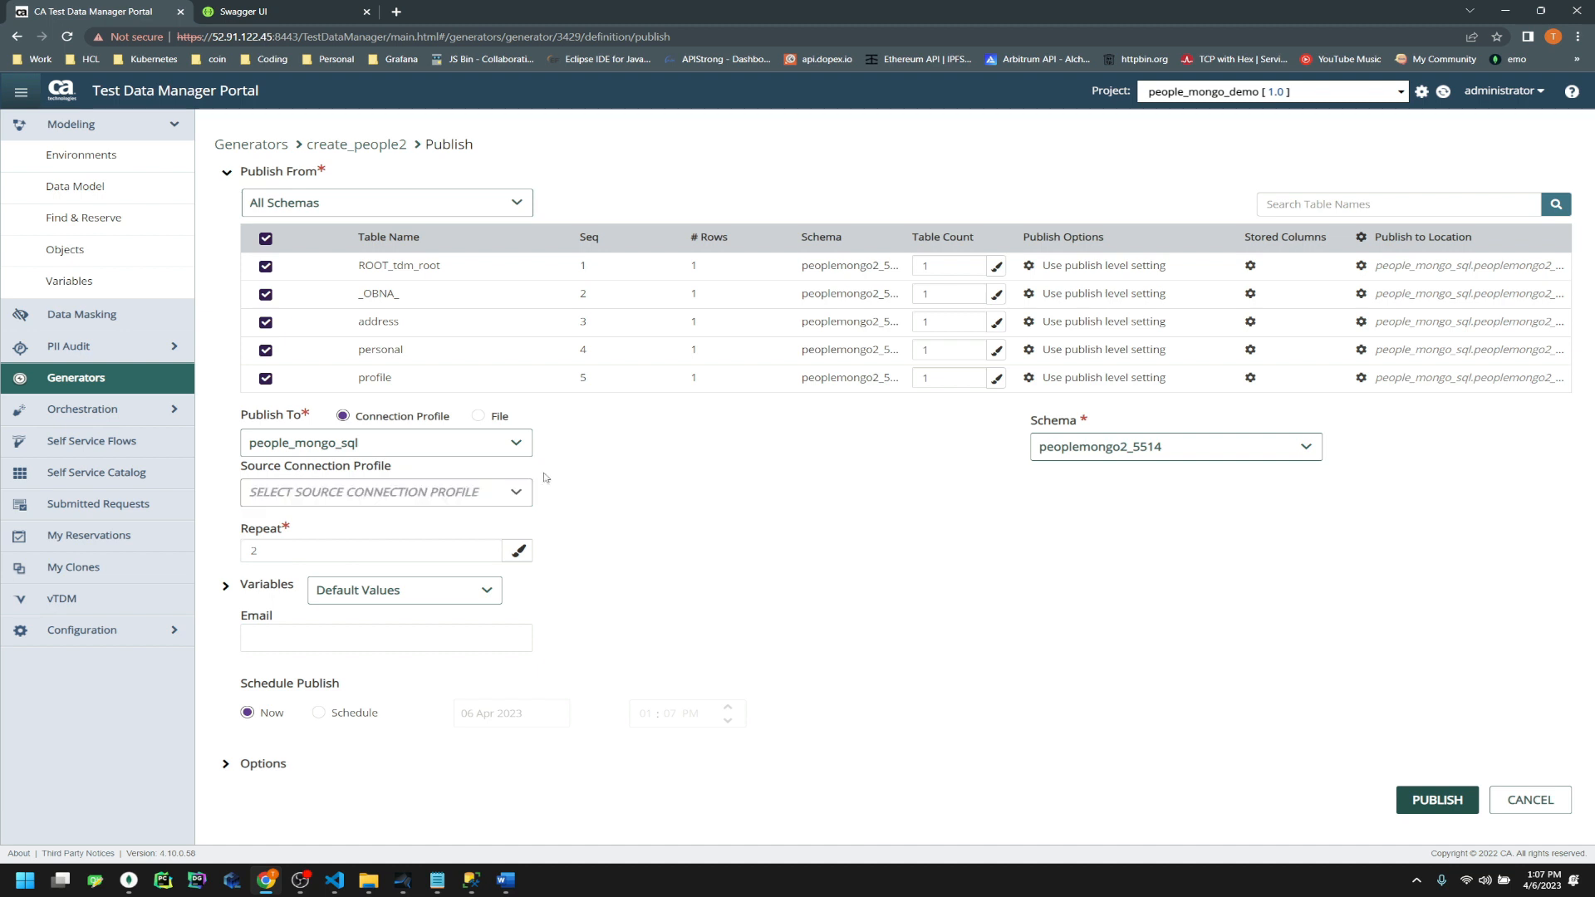
{"action": "left_click", "coordinate": [1433, 802]}
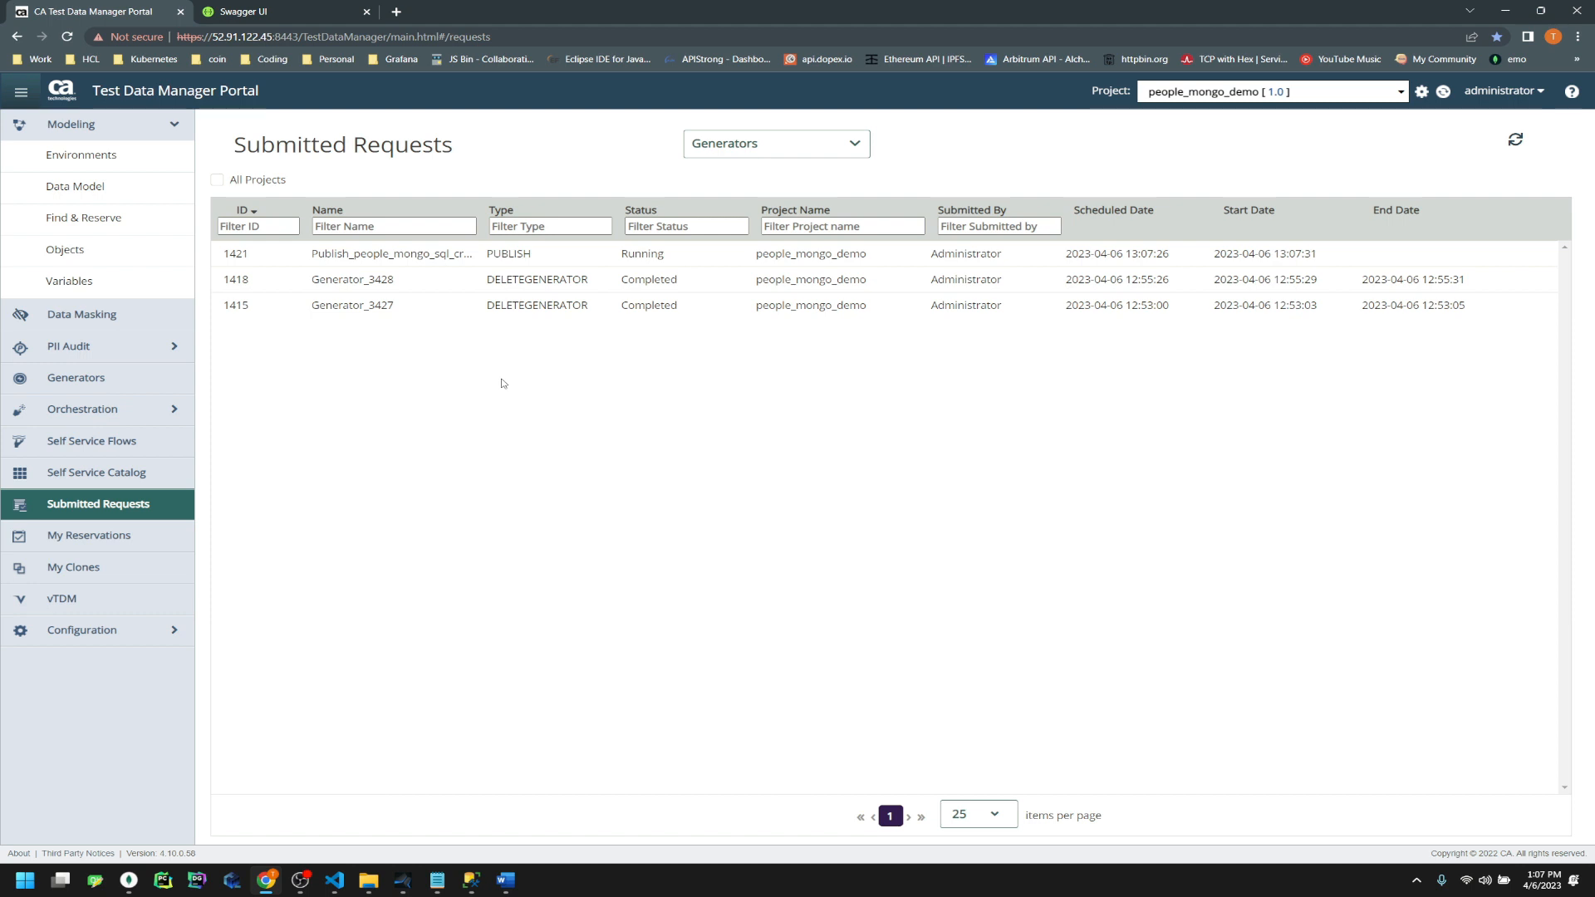
Refresh Submitted Requests repeatedly until publish request 1421 shows Completed
{"action": "left_click", "coordinate": [1517, 140]}
{"action": "left_click", "coordinate": [1516, 139]}
{"action": "left_click", "coordinate": [1515, 140]}
{"action": "left_click", "coordinate": [1516, 140]}
{"action": "left_click", "coordinate": [1516, 139]}
{"action": "left_click", "coordinate": [1516, 140]}
{"action": "left_click", "coordinate": [1515, 140]}
{"action": "left_click", "coordinate": [1516, 140]}
{"action": "left_click", "coordinate": [1516, 140]}
{"action": "left_click", "coordinate": [1515, 140]}
{"action": "left_click", "coordinate": [1515, 139]}
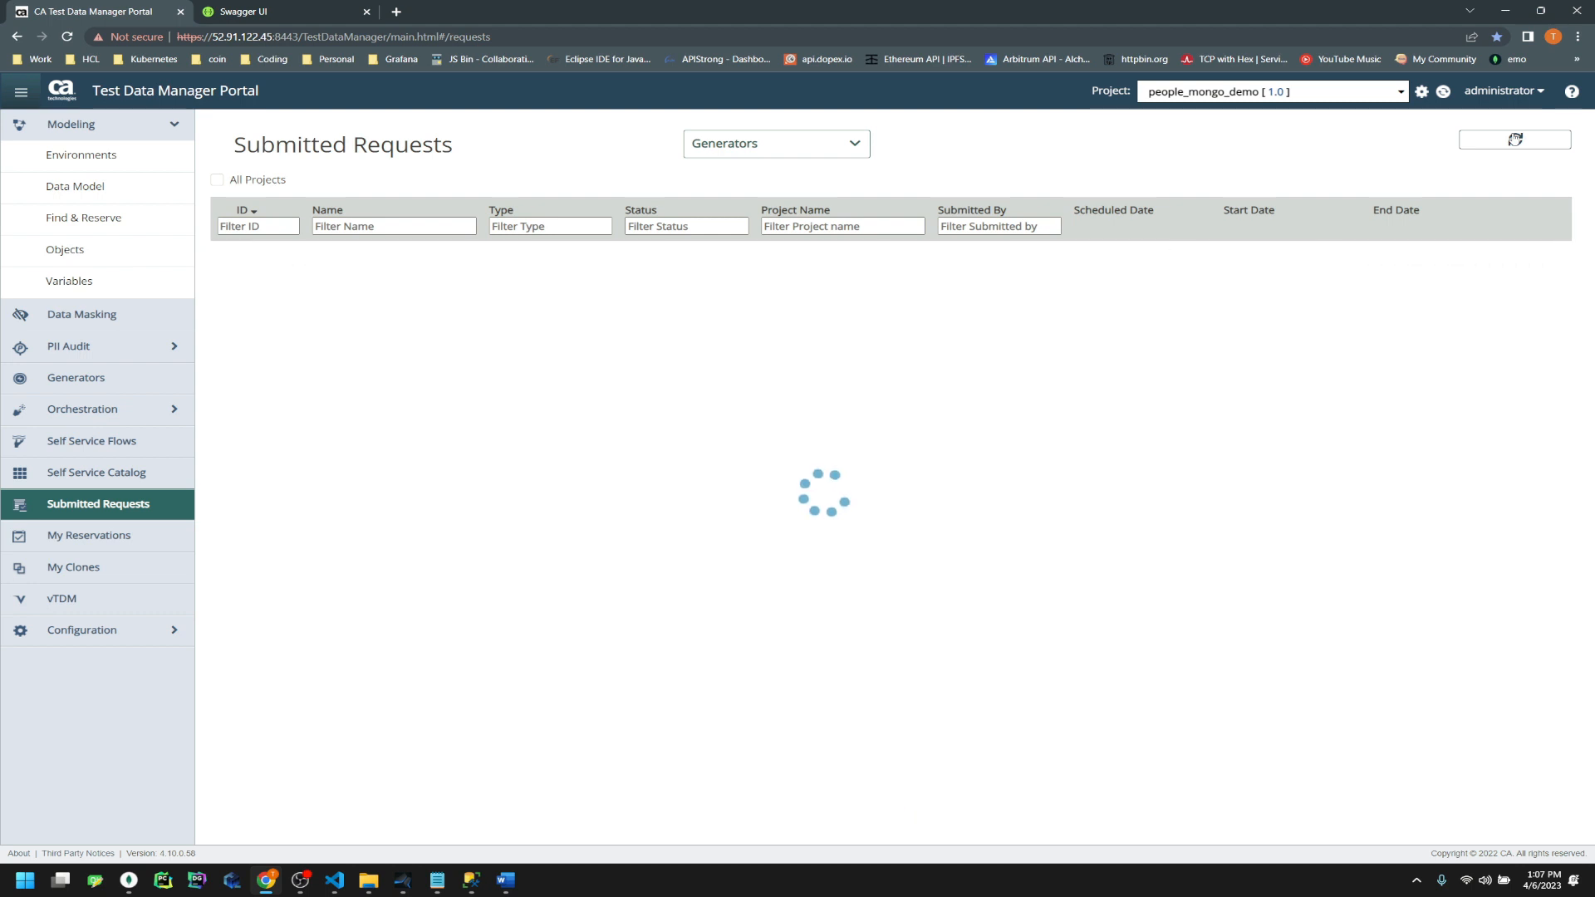
{"action": "left_click", "coordinate": [1516, 139]}
{"action": "left_click", "coordinate": [1515, 139]}
{"action": "left_click", "coordinate": [1516, 140]}
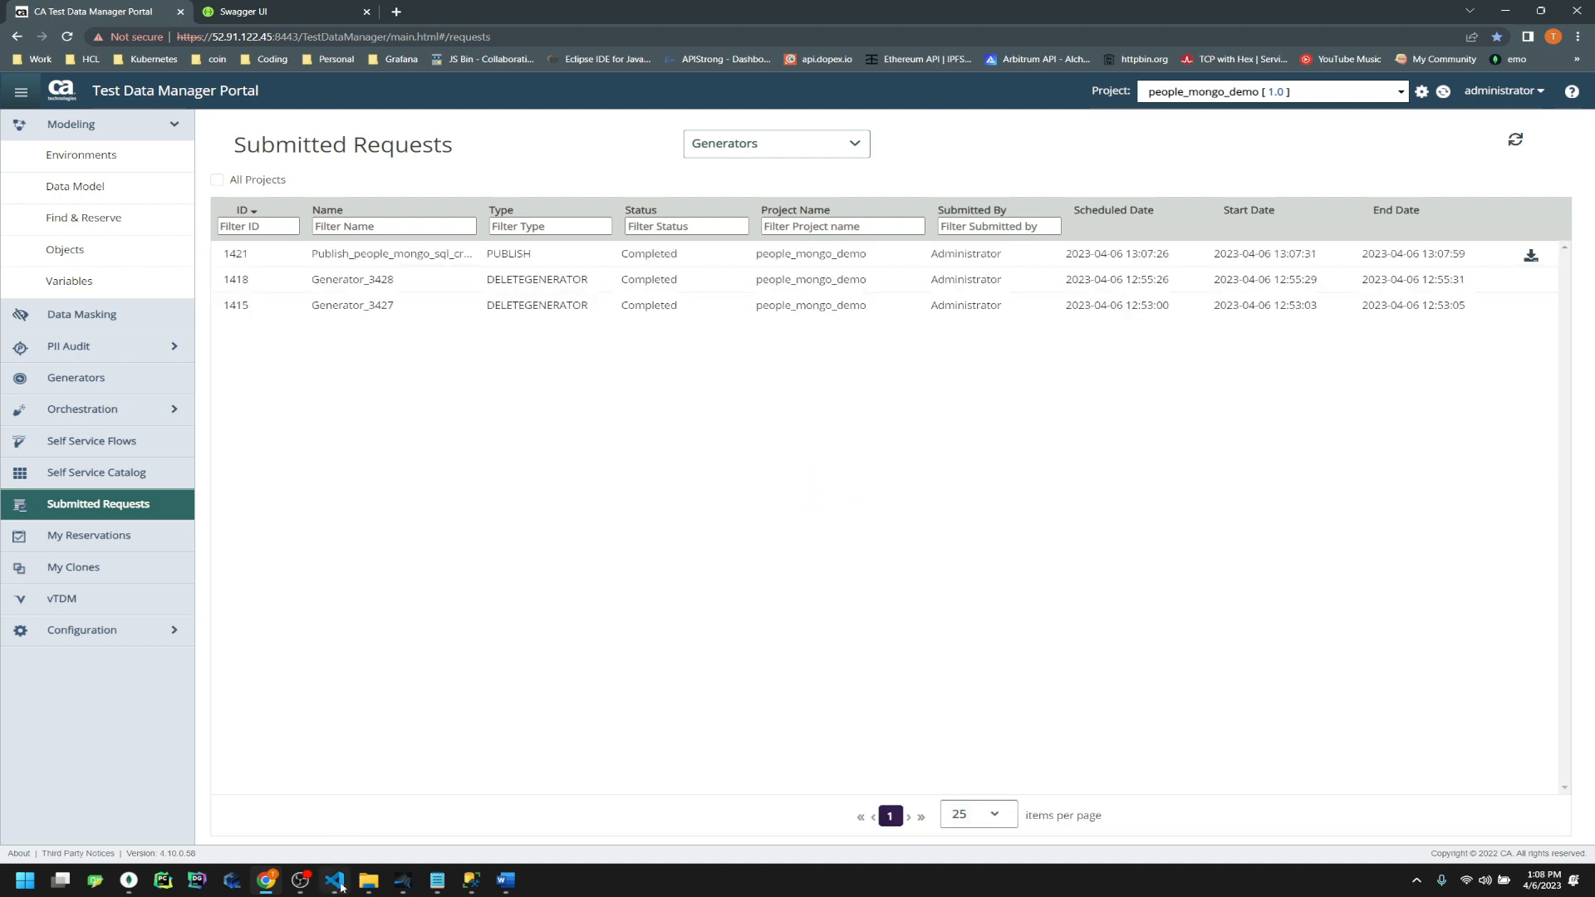
{"action": "left_click", "coordinate": [471, 881]}
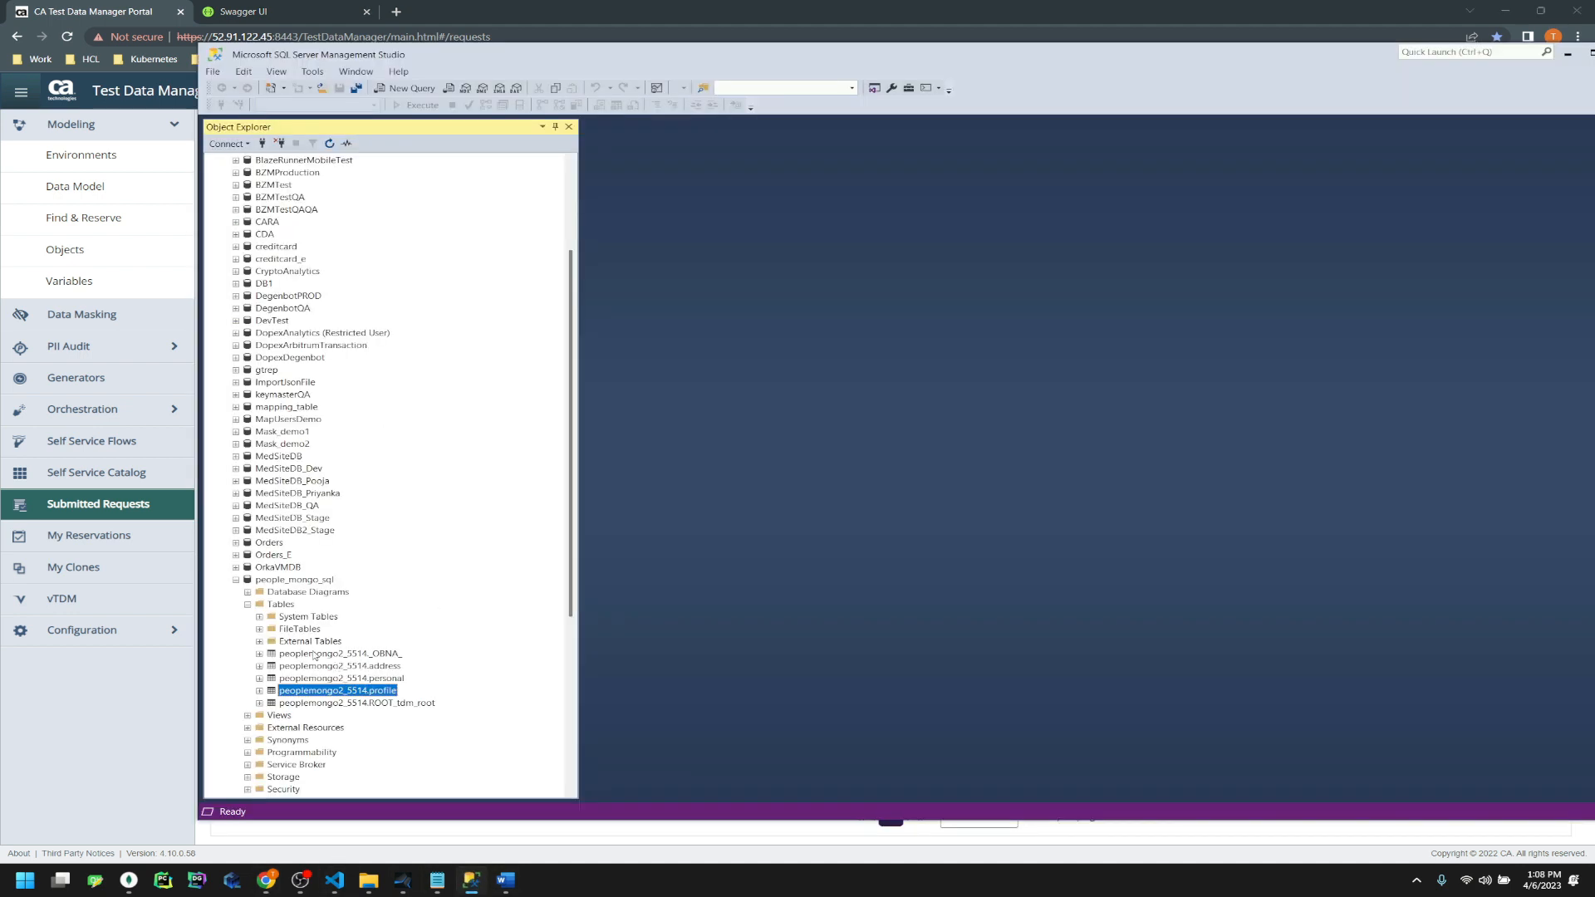
Query the top rows of peoplemongo2_5514.personal in people_mongo_sql and inspect its SHRED IDs
{"action": "left_click", "coordinate": [291, 581]}
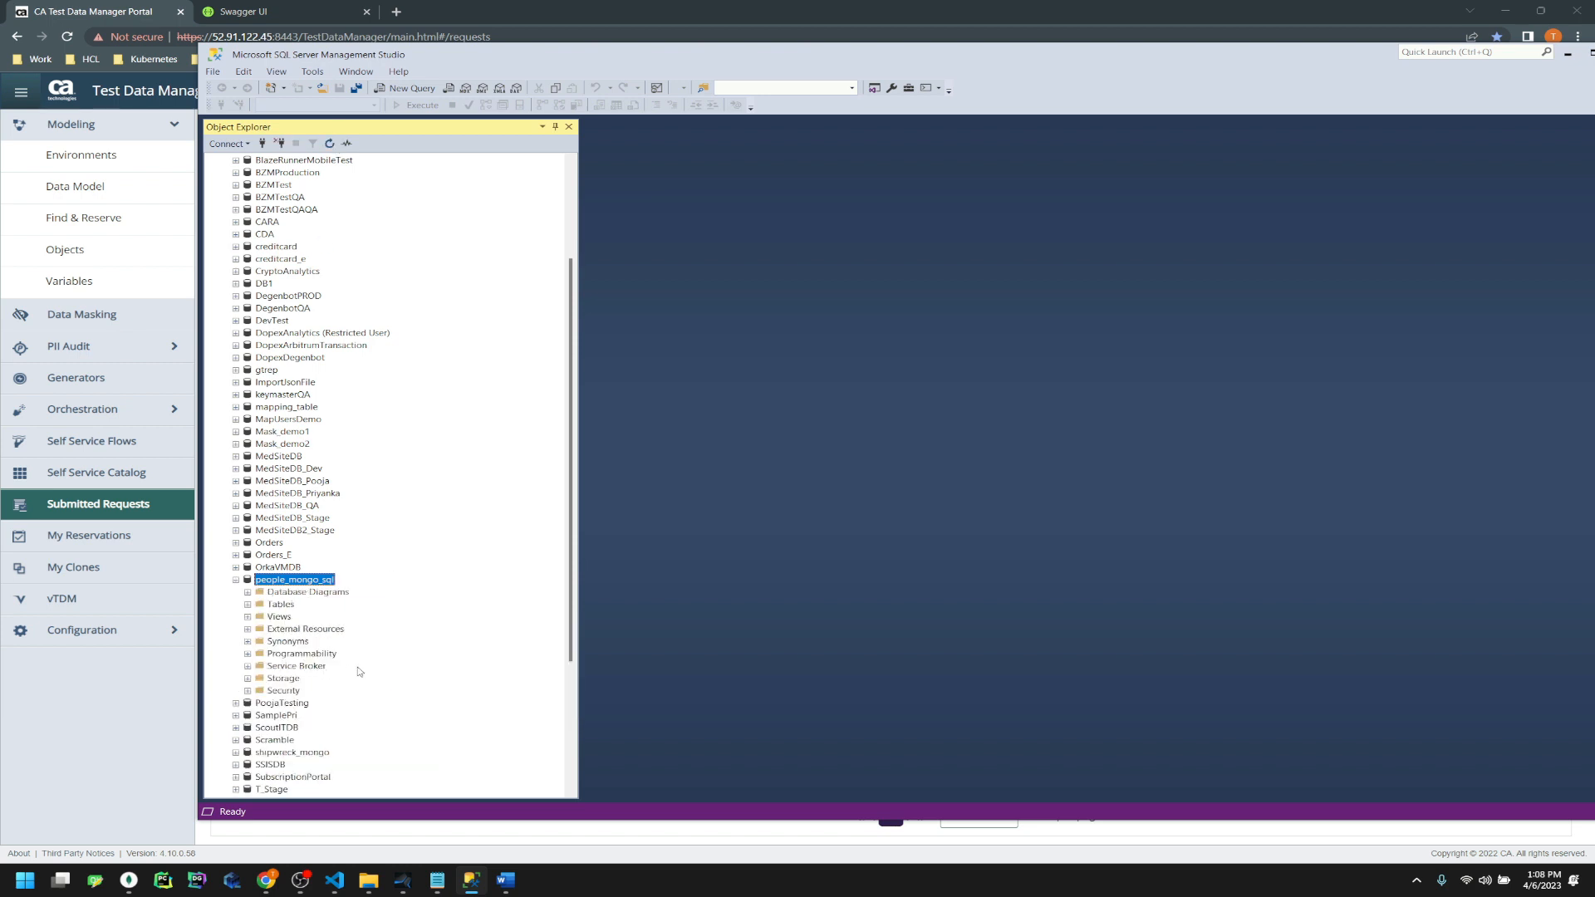
{"action": "left_click", "coordinate": [247, 605]}
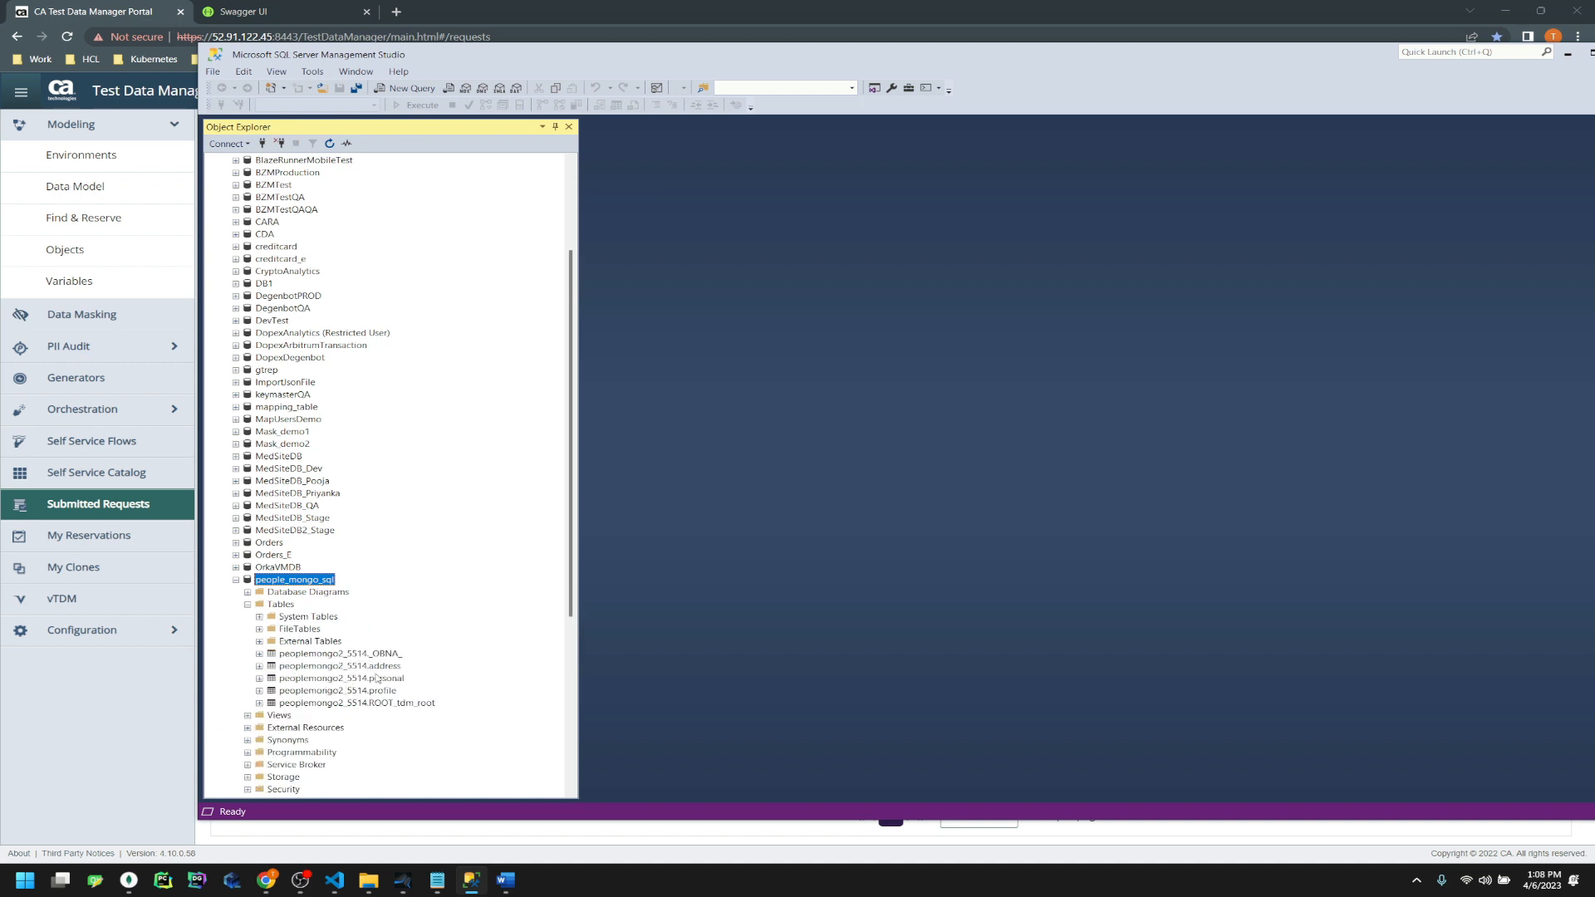
{"action": "left_click", "coordinate": [378, 680]}
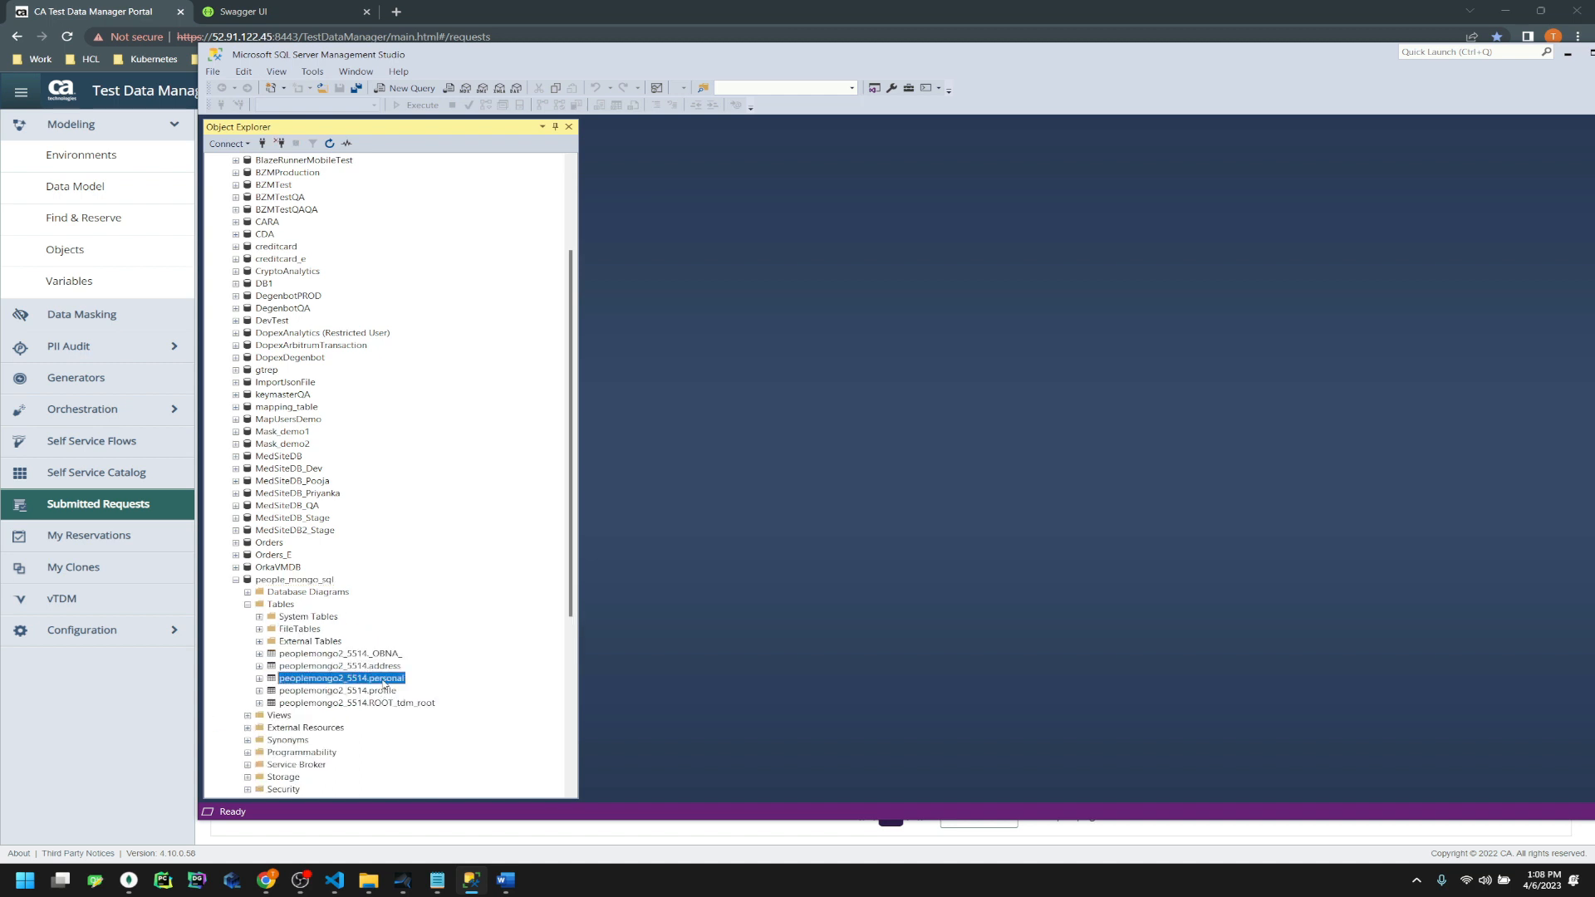
{"action": "right_click", "coordinate": [384, 683]}
{"action": "left_click", "coordinate": [440, 609]}
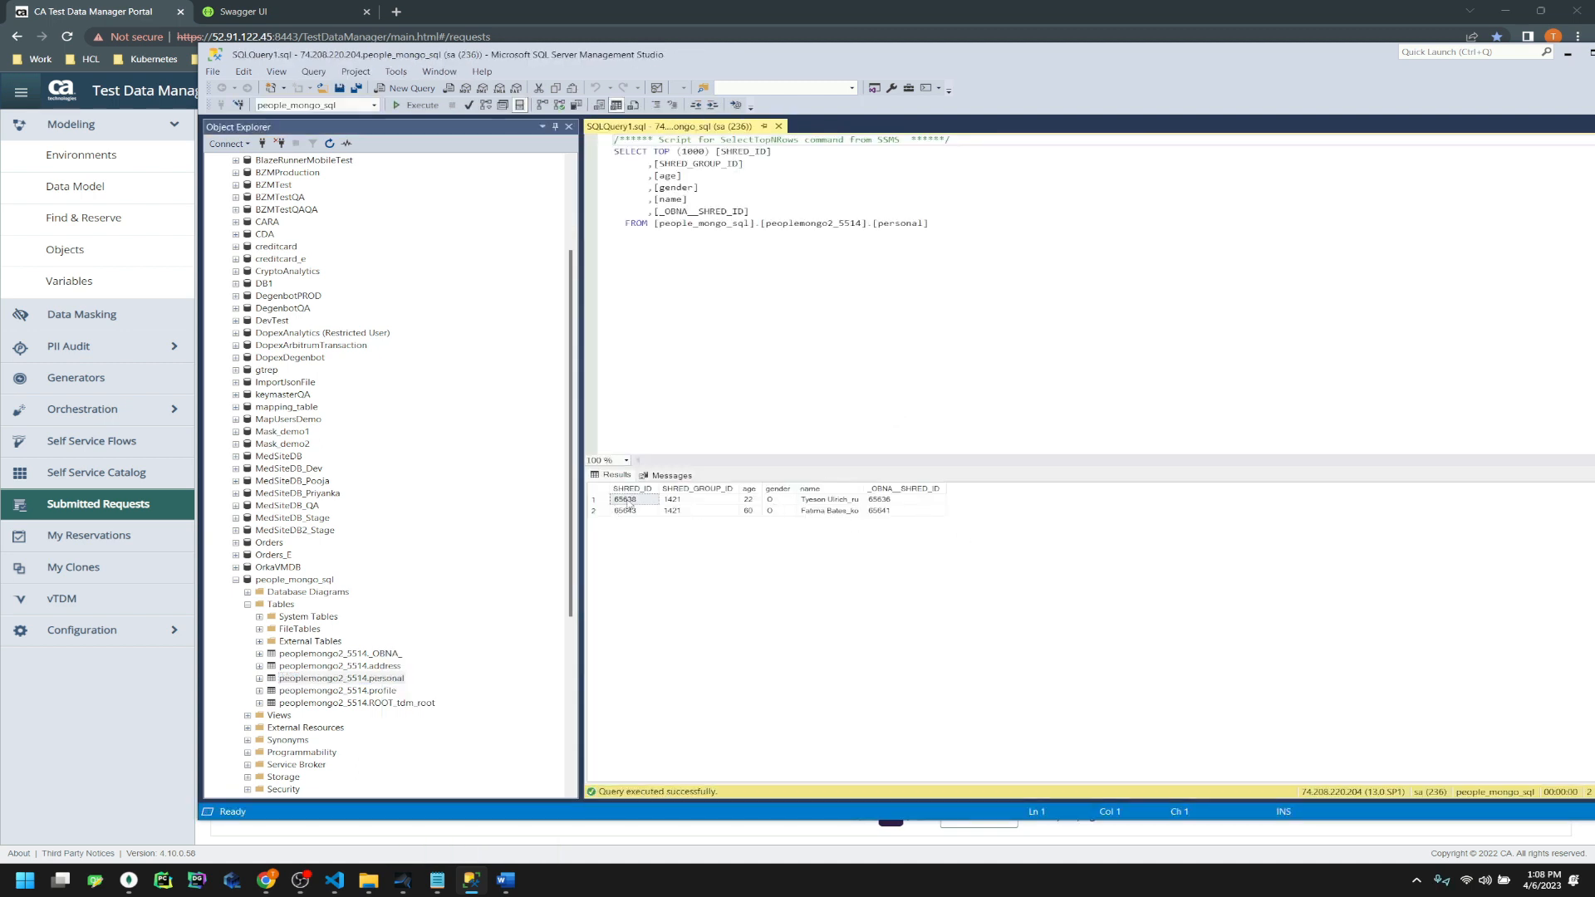
{"action": "left_click_drag", "start_coordinate": [673, 502], "coordinate": [673, 515]}
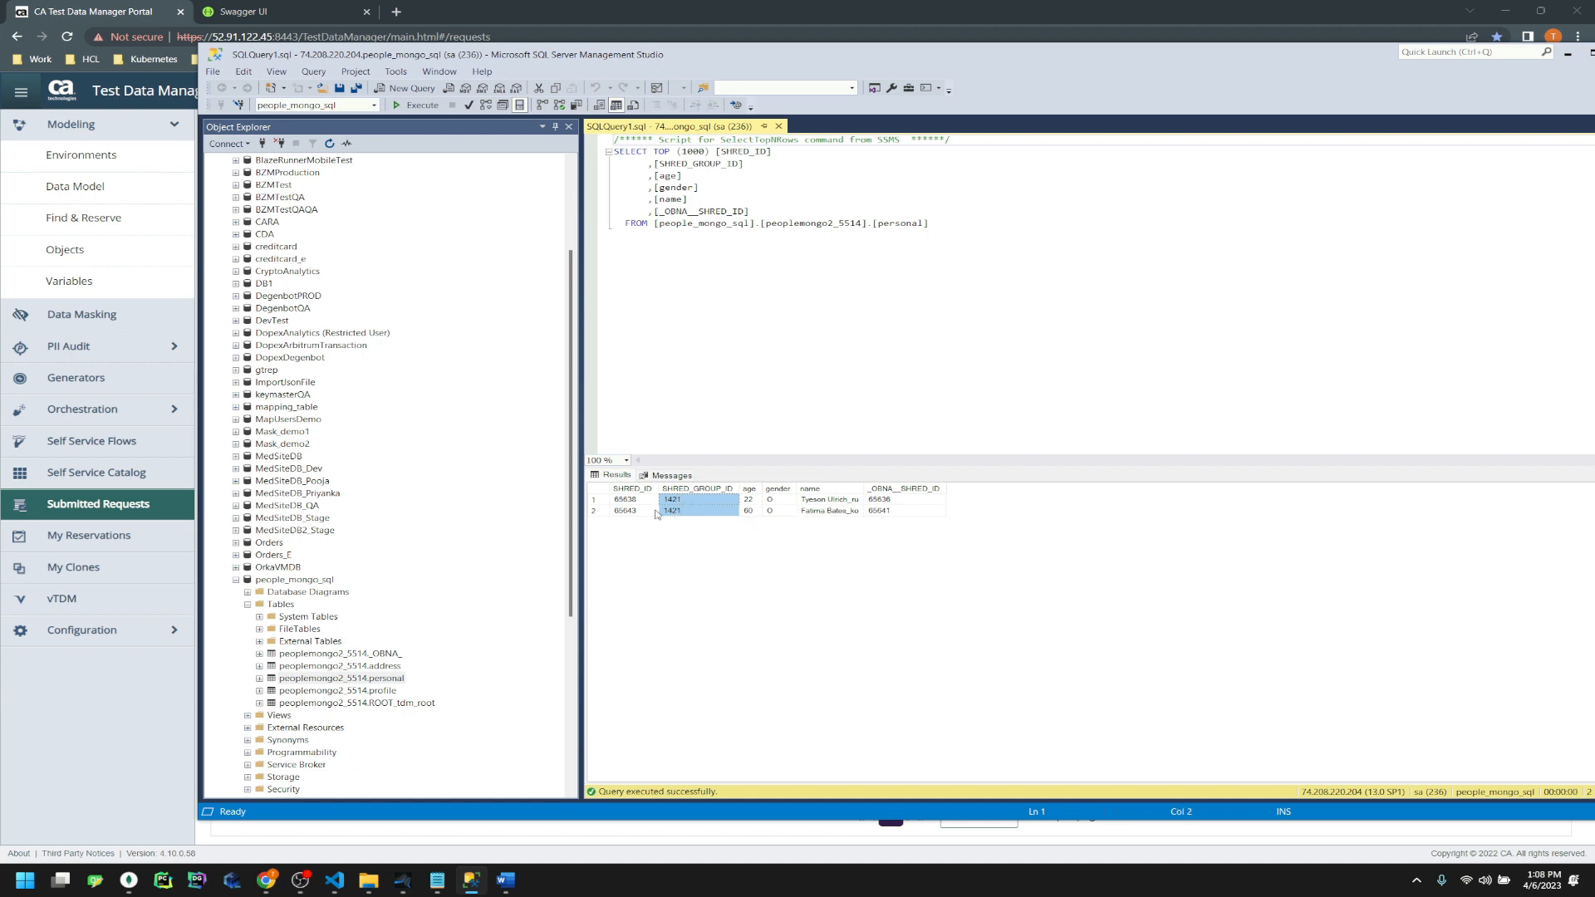
{"action": "left_click", "coordinate": [647, 502]}
{"action": "left_click_drag", "start_coordinate": [893, 509], "coordinate": [894, 499]}
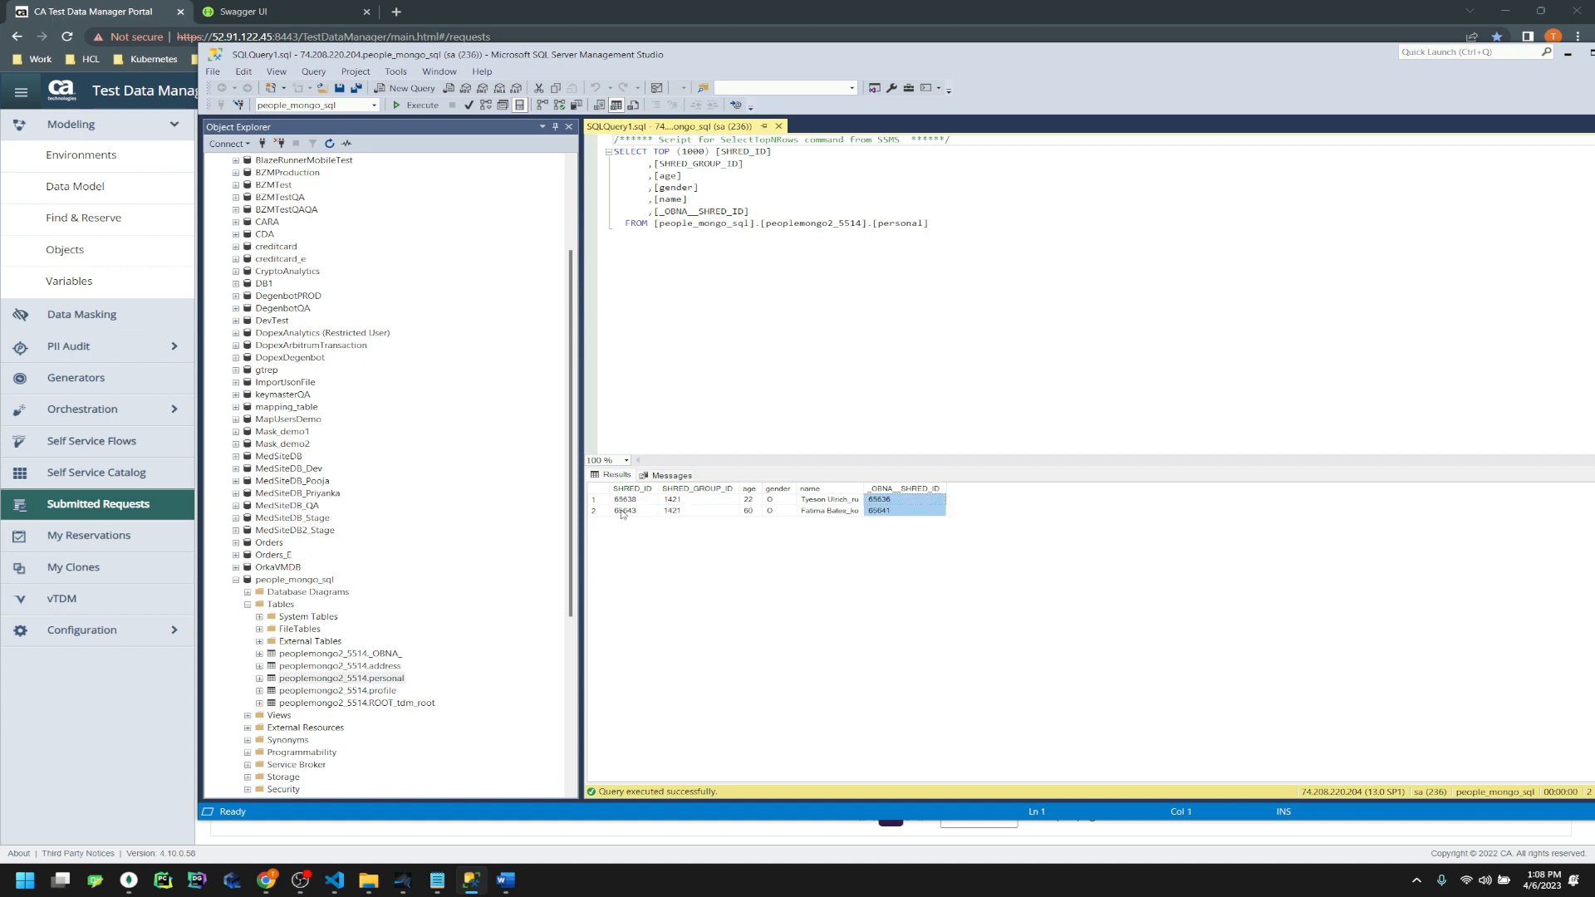
{"action": "left_click_drag", "start_coordinate": [619, 502], "coordinate": [627, 522]}
{"action": "left_click", "coordinate": [898, 500]}
Select the top 1000 rows of peoplemongo2_5514.address, then minimize SSMS
{"action": "left_click", "coordinate": [366, 703]}
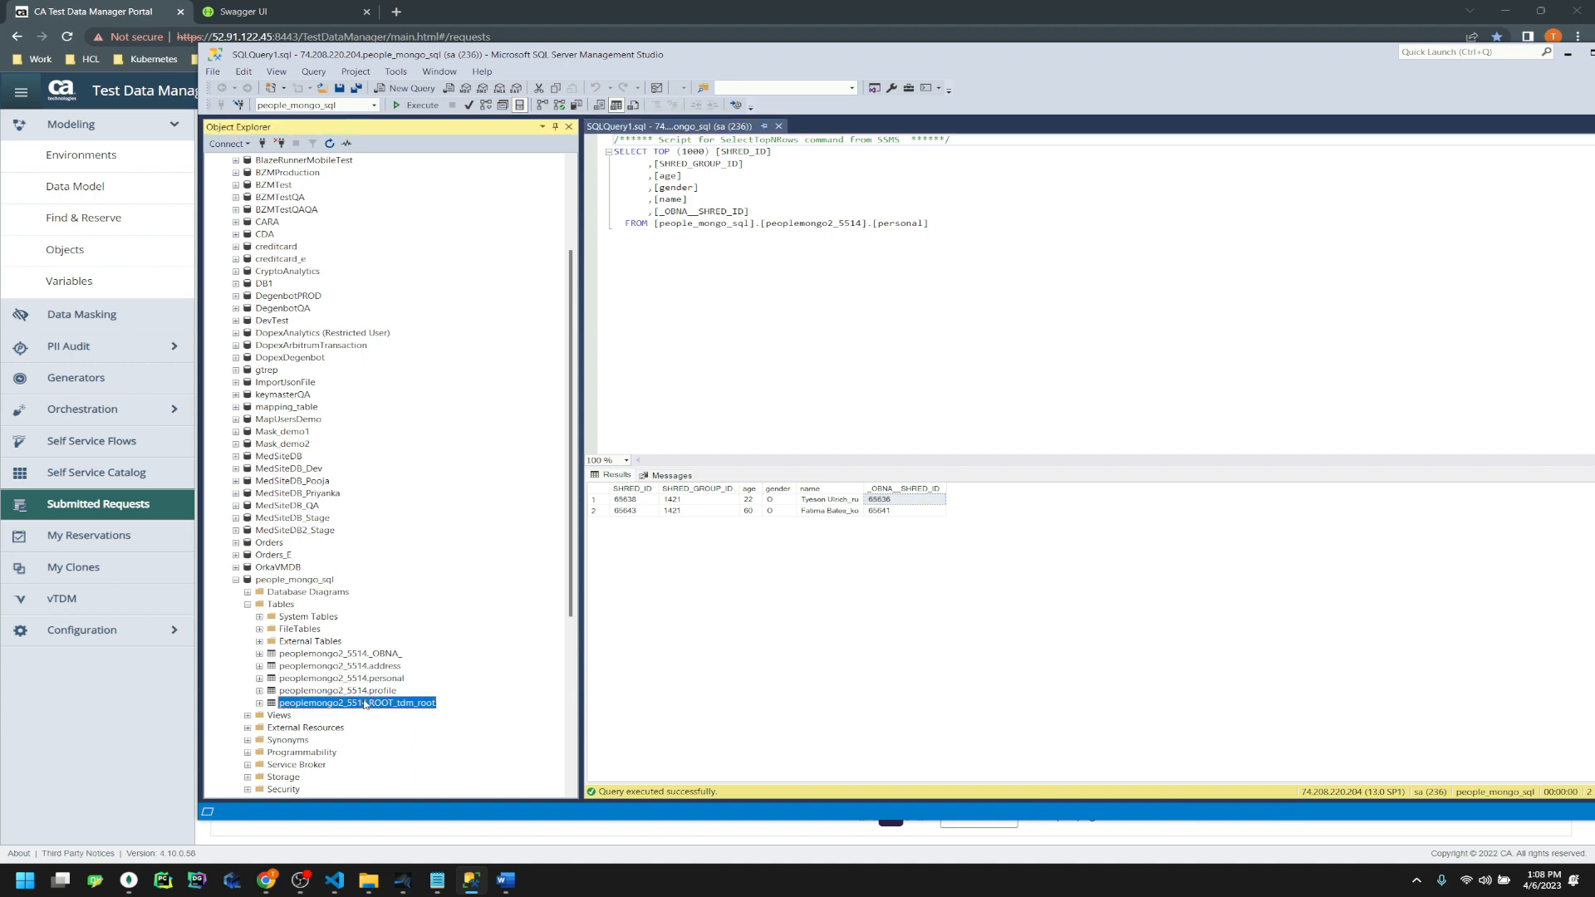
{"action": "right_click", "coordinate": [367, 703]}
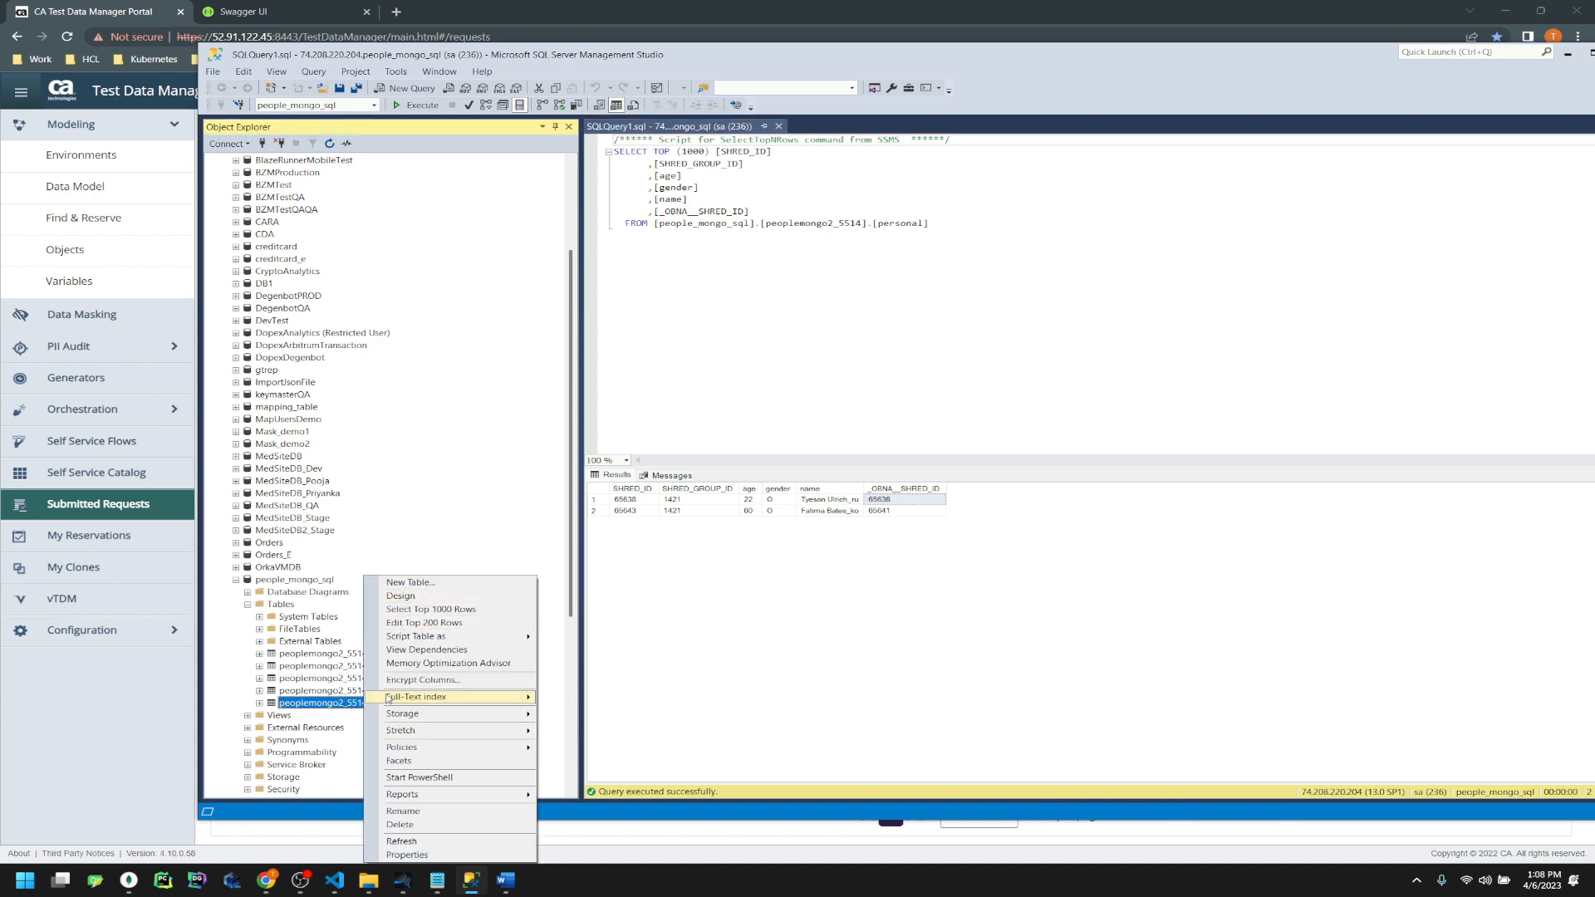
{"action": "left_click", "coordinate": [938, 665]}
{"action": "left_click", "coordinate": [386, 667]}
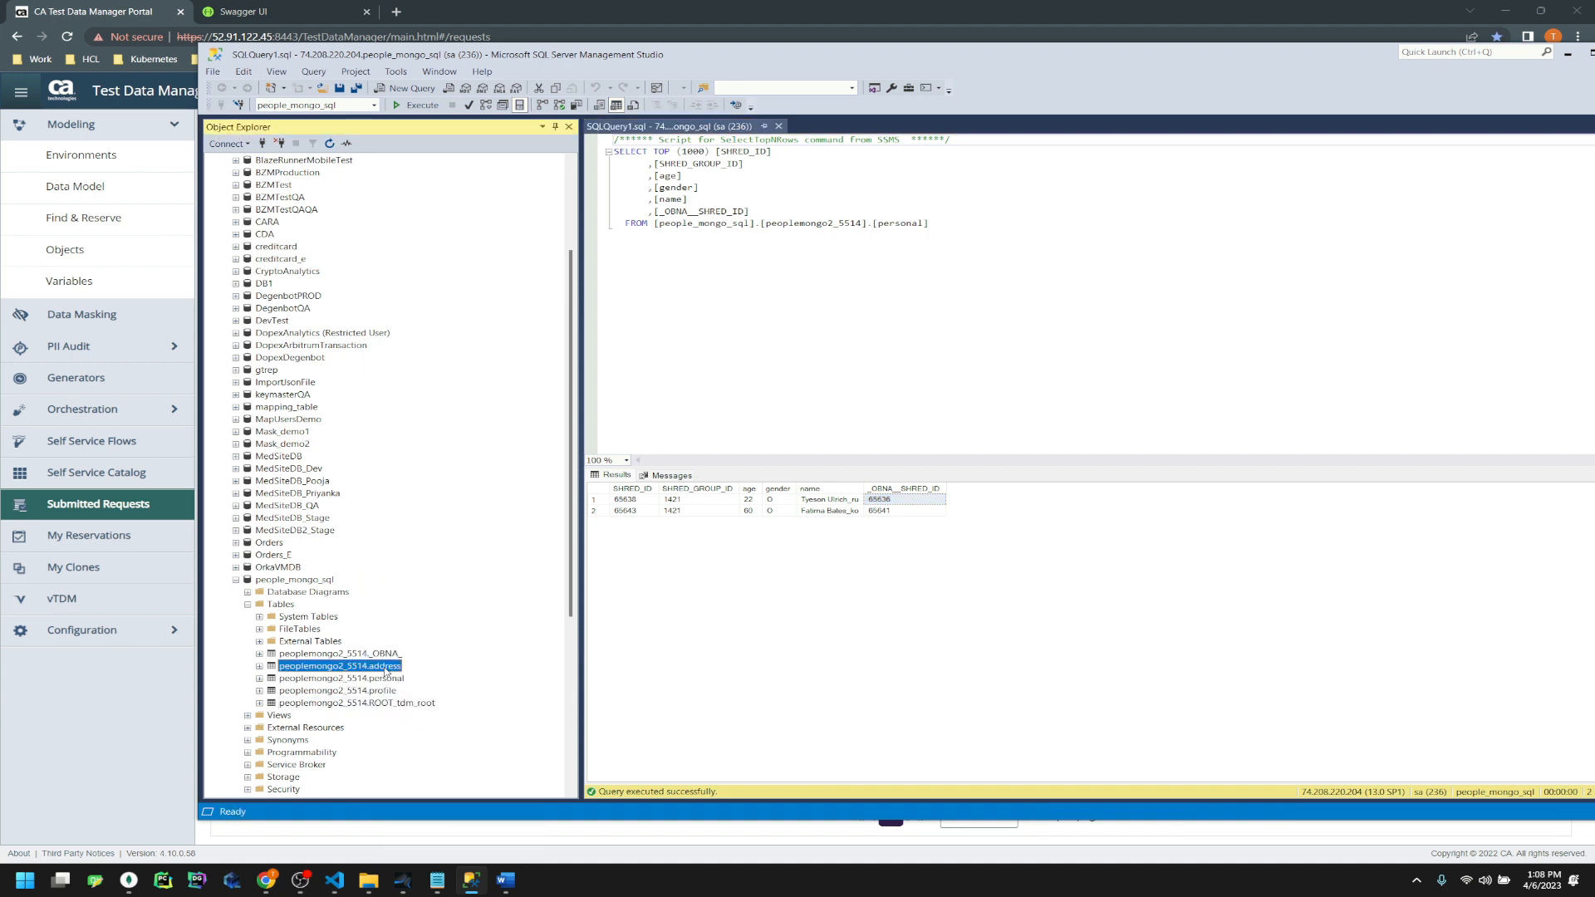
{"action": "right_click", "coordinate": [386, 667]}
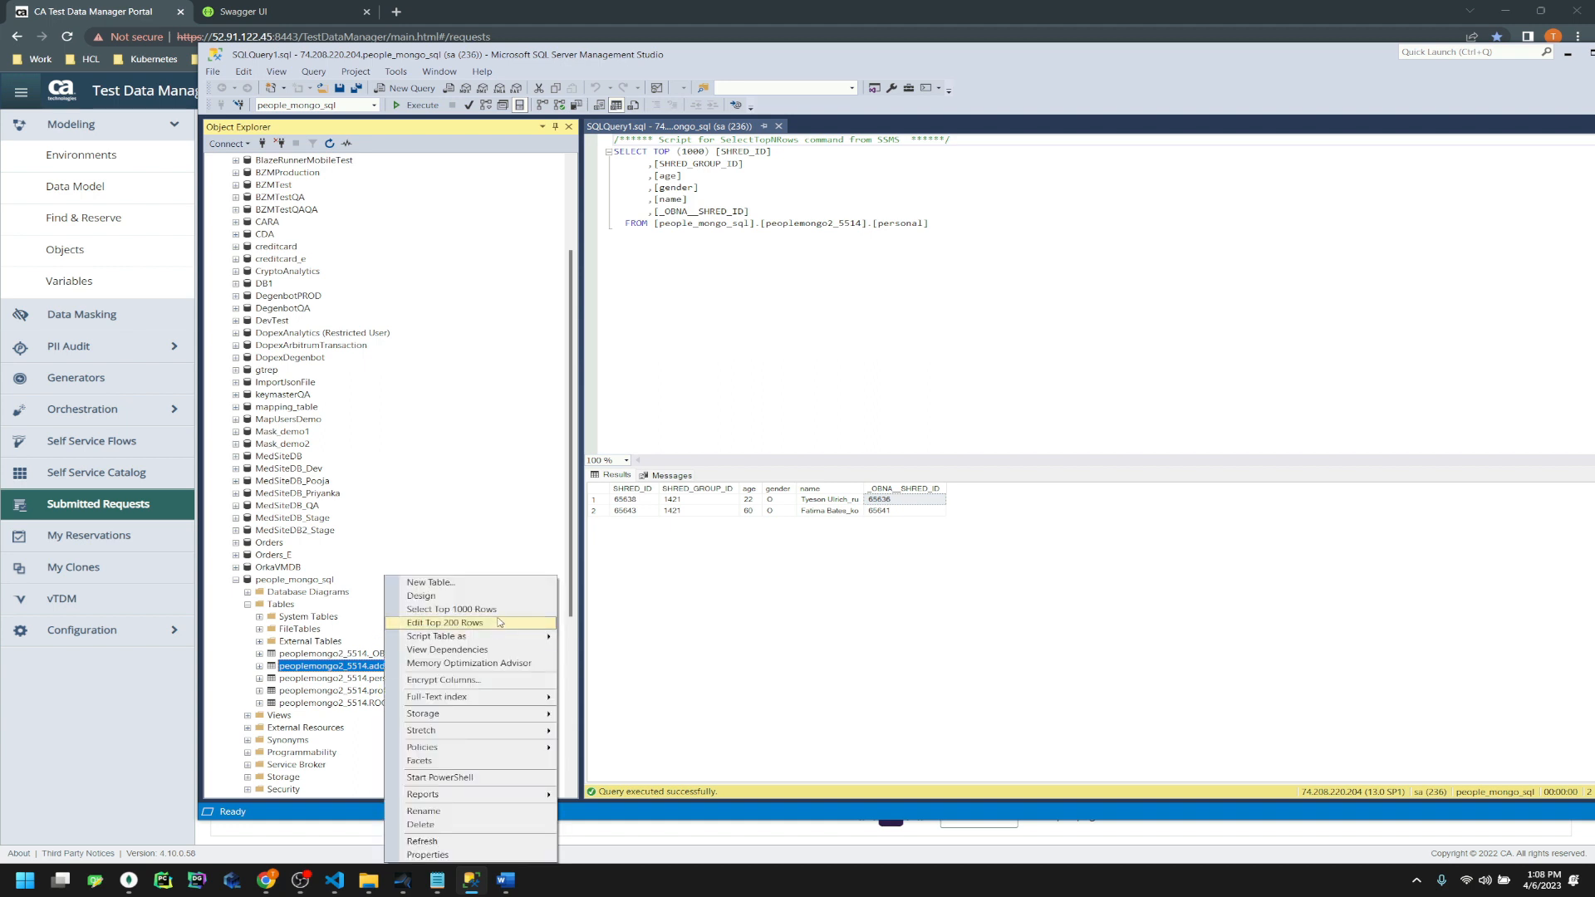
{"action": "left_click", "coordinate": [436, 606]}
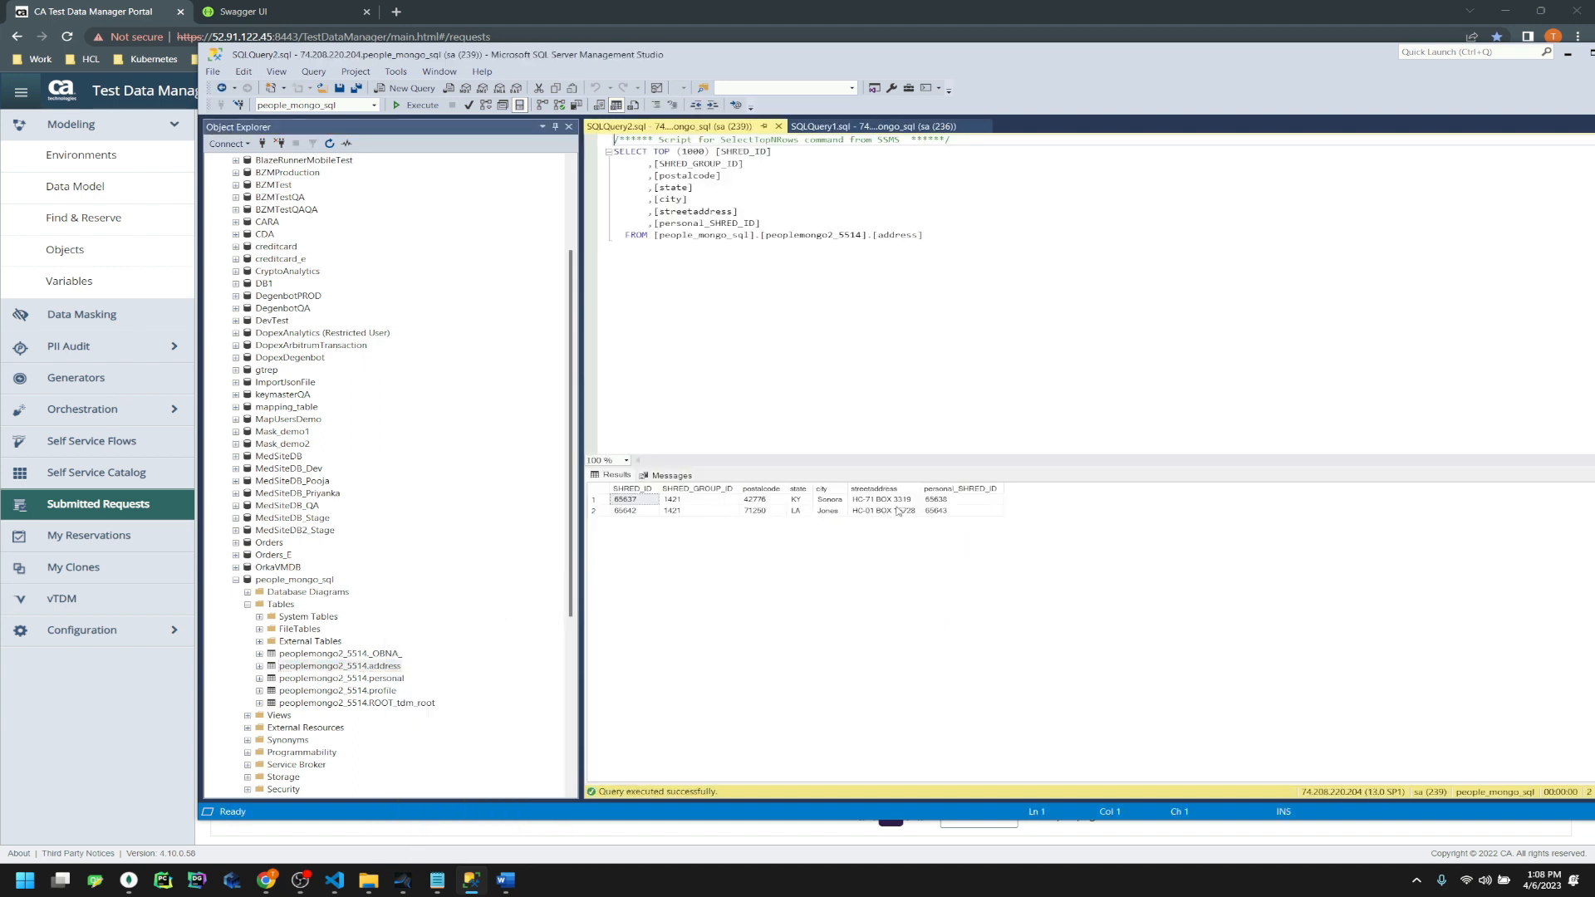
{"action": "left_click", "coordinate": [1568, 52]}
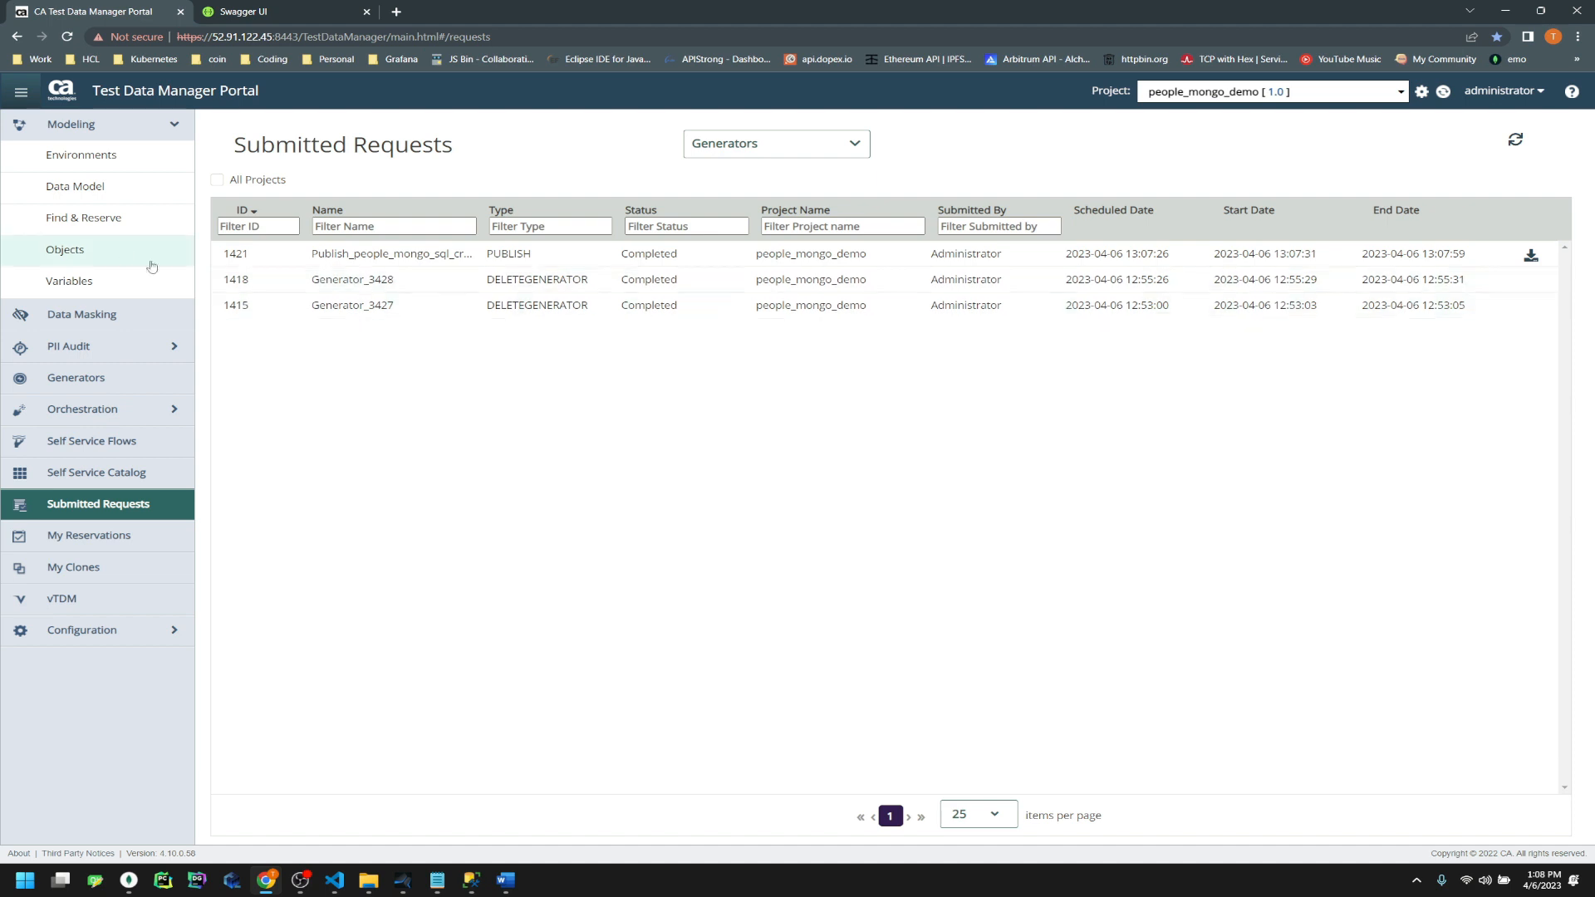
Open the people_mongo2 object (5514) from Objects and bring up its Export Data panel
{"action": "left_click", "coordinate": [99, 257]}
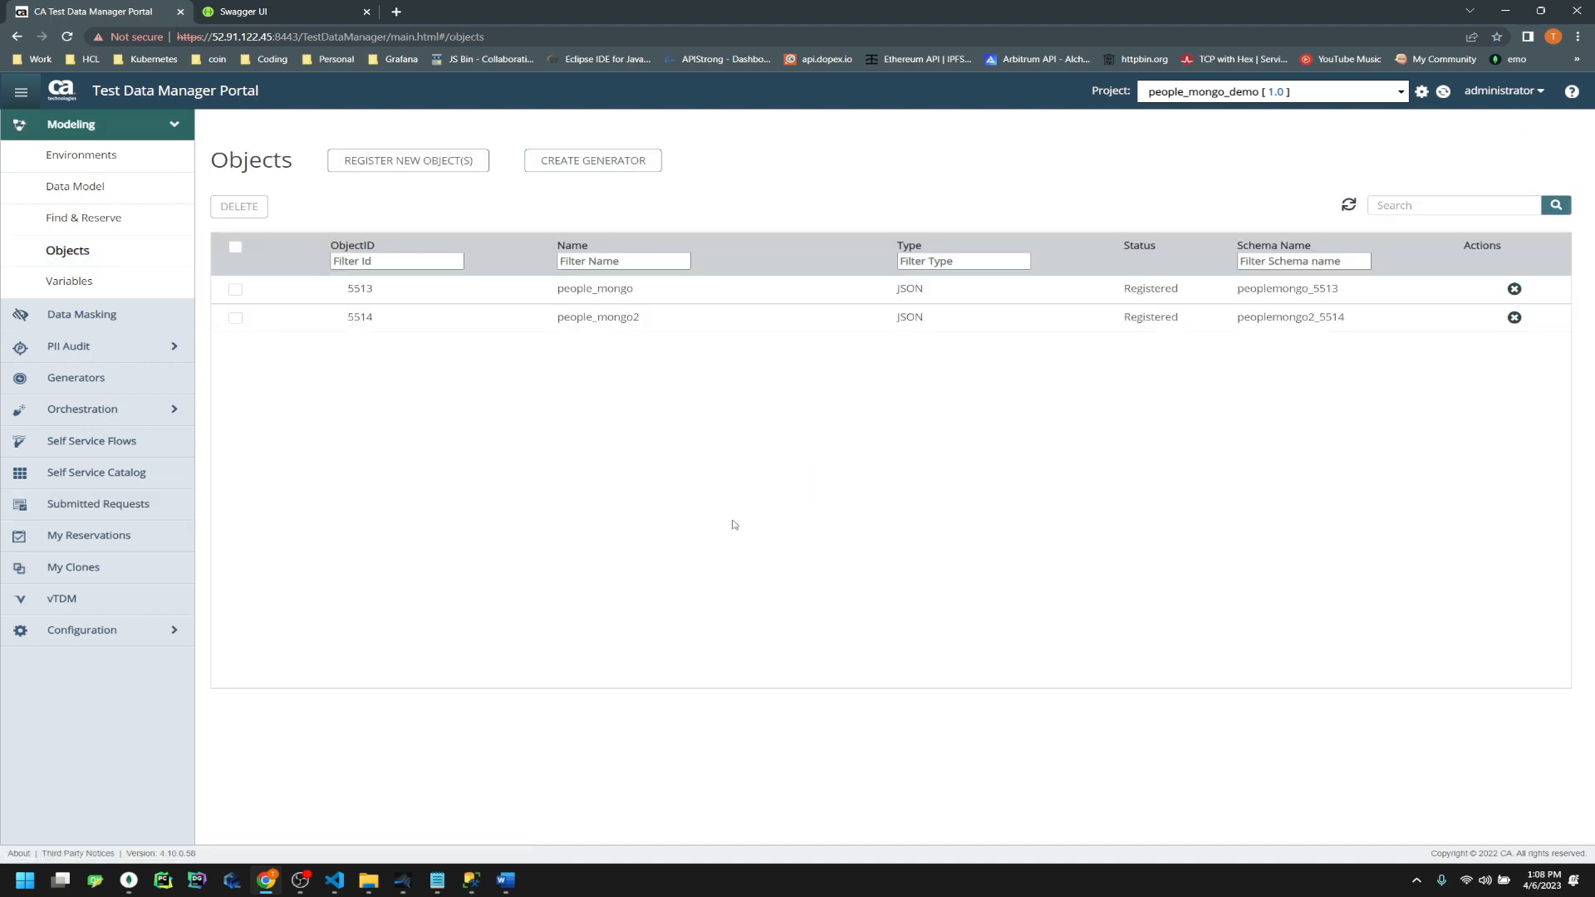
{"action": "left_click", "coordinate": [236, 317]}
{"action": "left_click", "coordinate": [758, 321]}
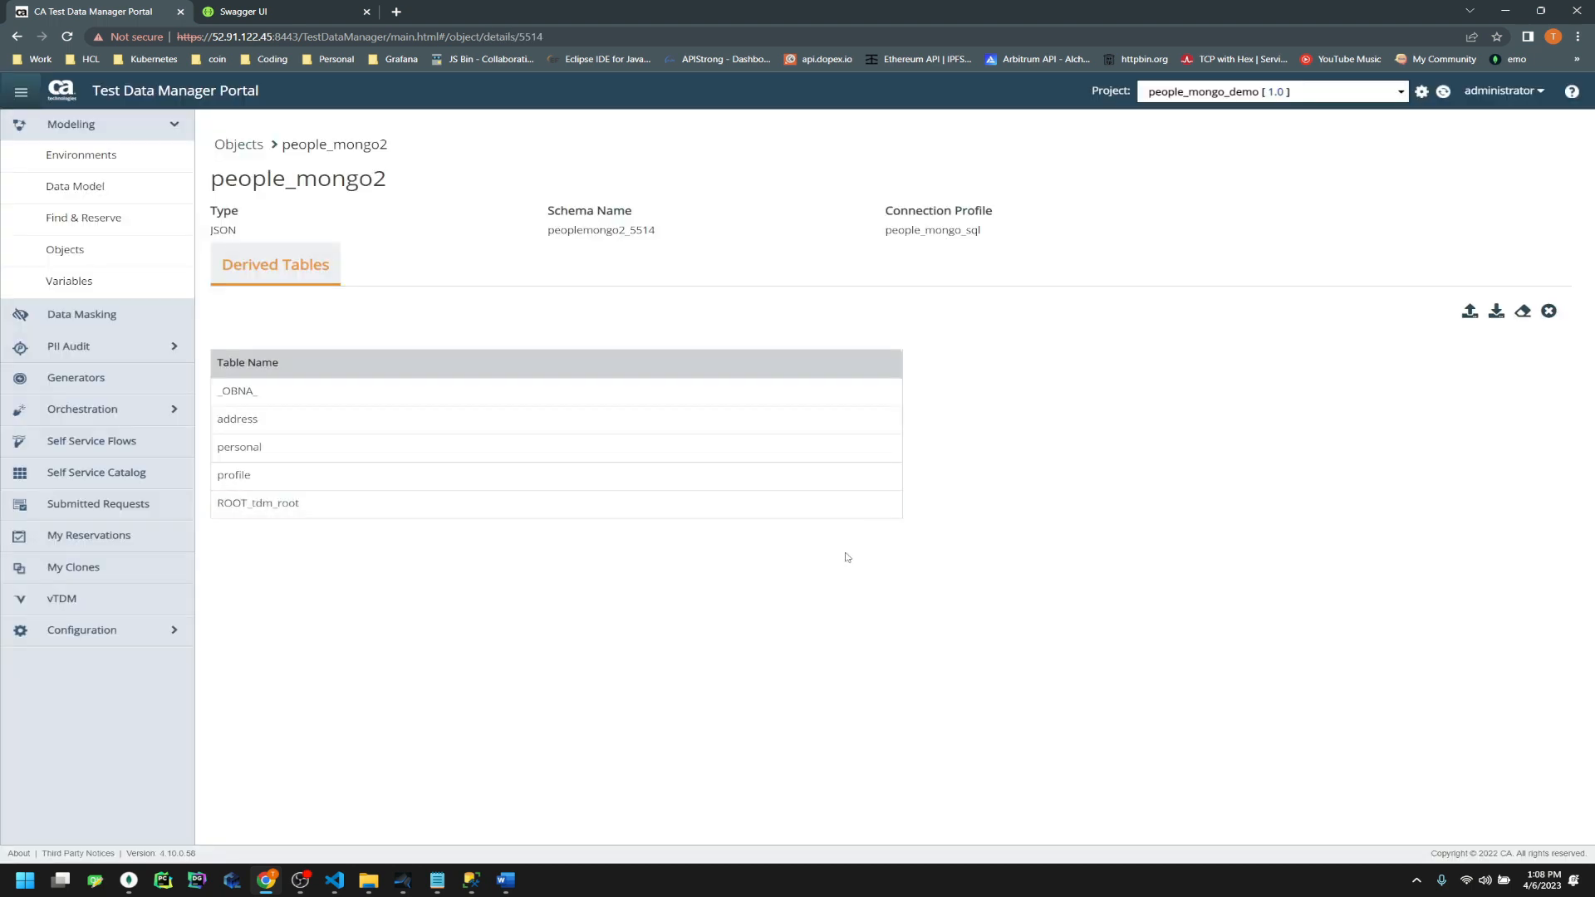
{"action": "left_click", "coordinate": [1497, 311]}
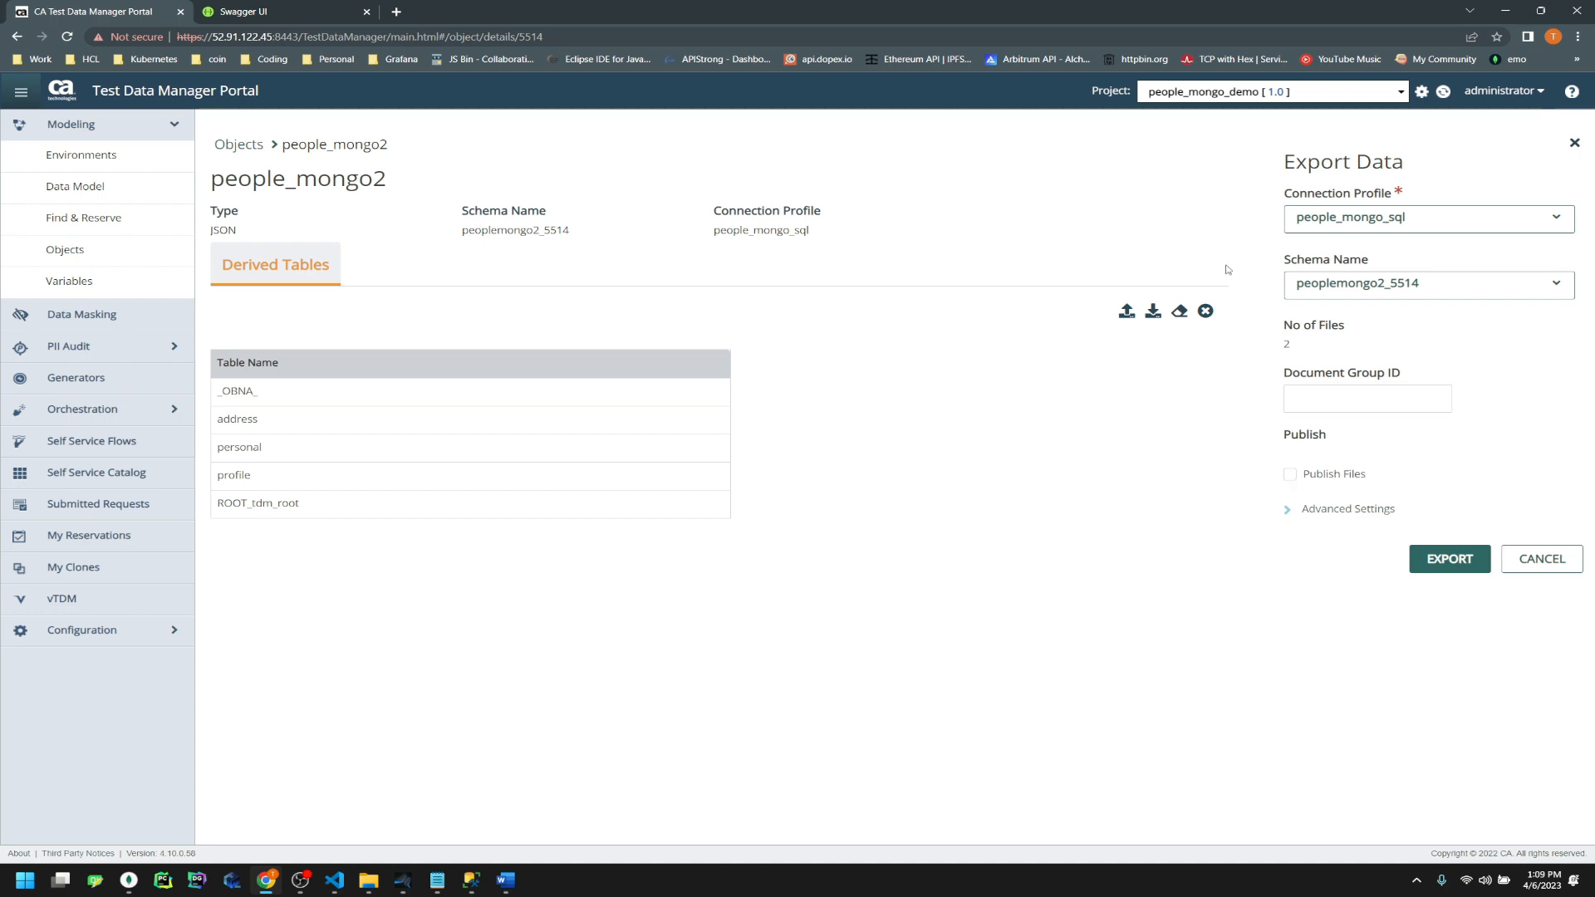
Expand the export's Advanced Settings and review options such as Document Group ID
{"action": "left_click", "coordinate": [1287, 509]}
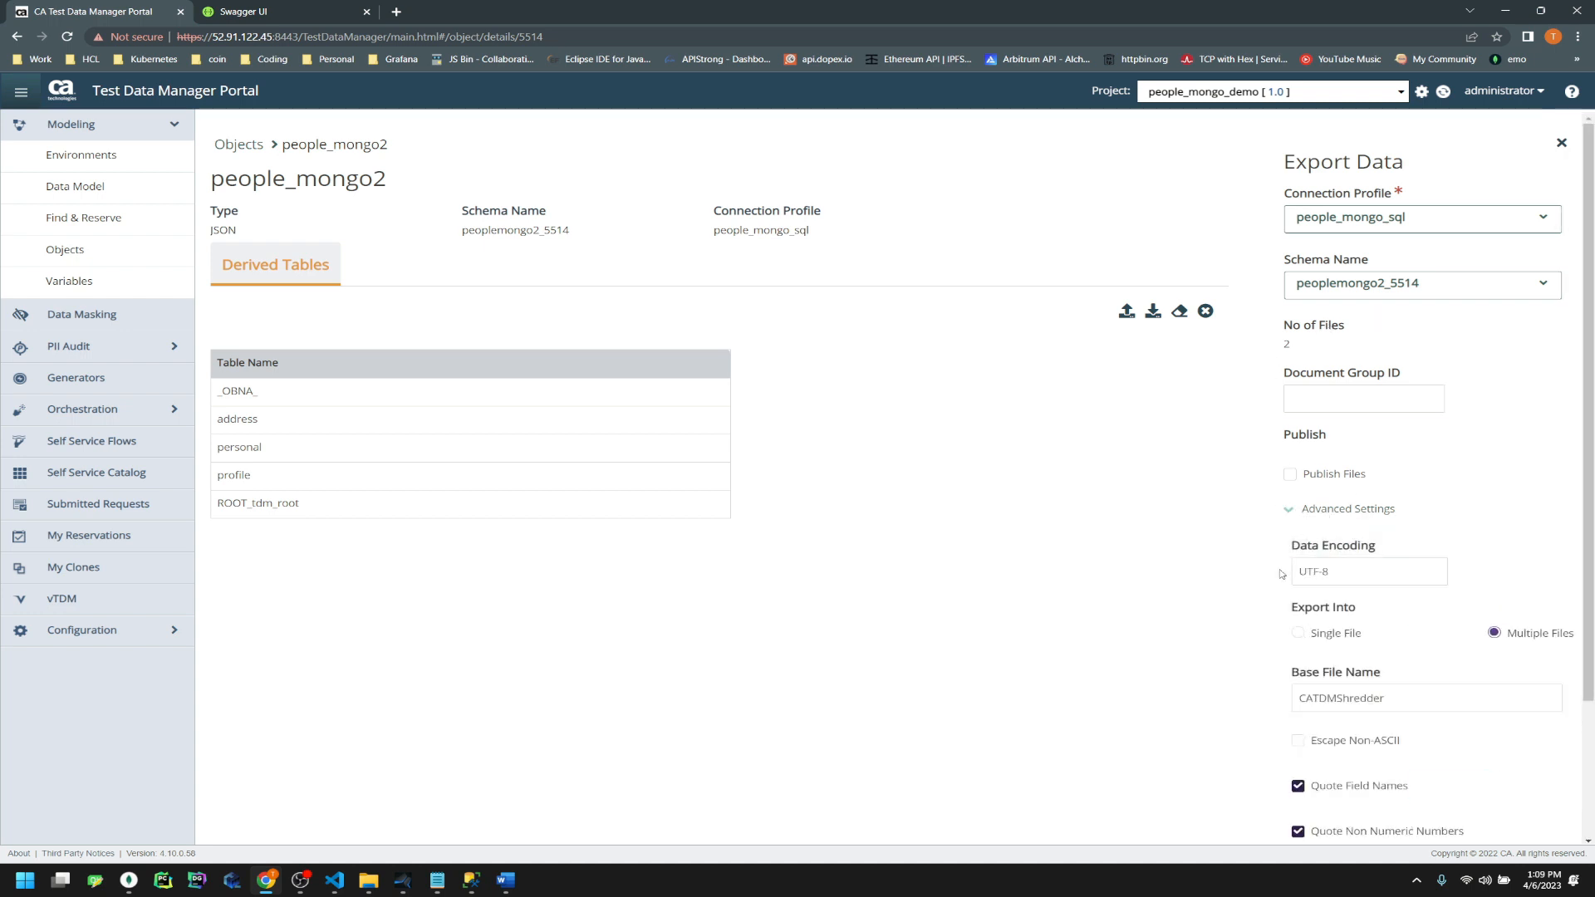
{"action": "left_click_drag", "start_coordinate": [1446, 329], "coordinate": [1172, 486]}
{"action": "left_click", "coordinate": [1154, 544]}
{"action": "scroll", "coordinate": [1323, 608], "scroll_direction": "down", "scroll_amount": 1}
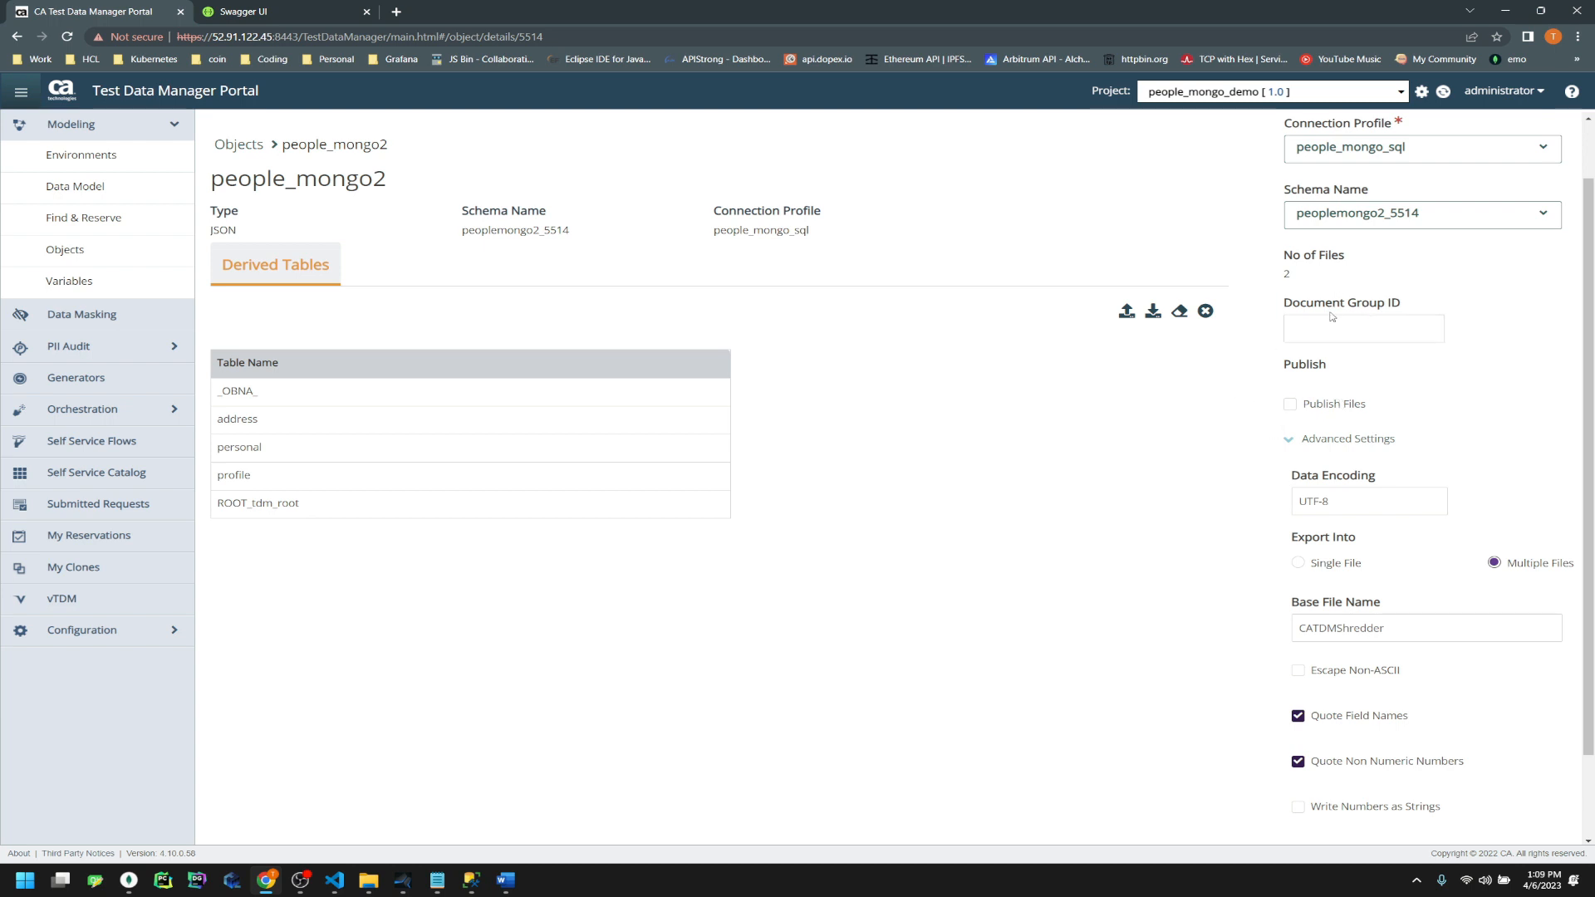
{"action": "triple_click", "coordinate": [1288, 304]}
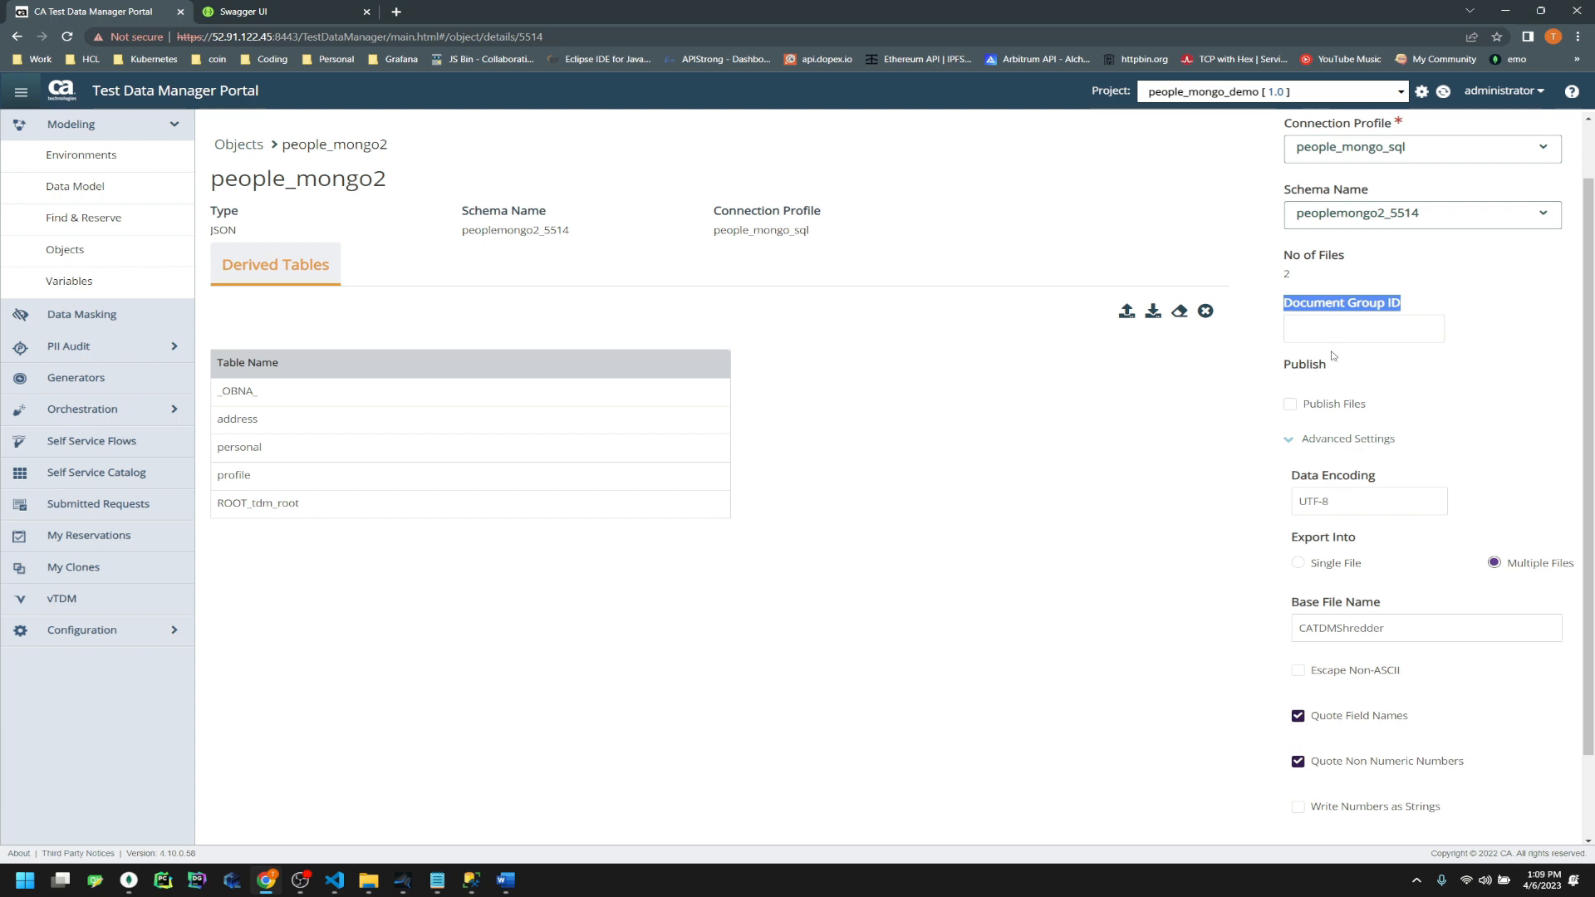
Choose Single File export and rename the base file name to People_TDM_Export
{"action": "left_click", "coordinate": [1298, 563]}
{"action": "double_click", "coordinate": [1314, 628]}
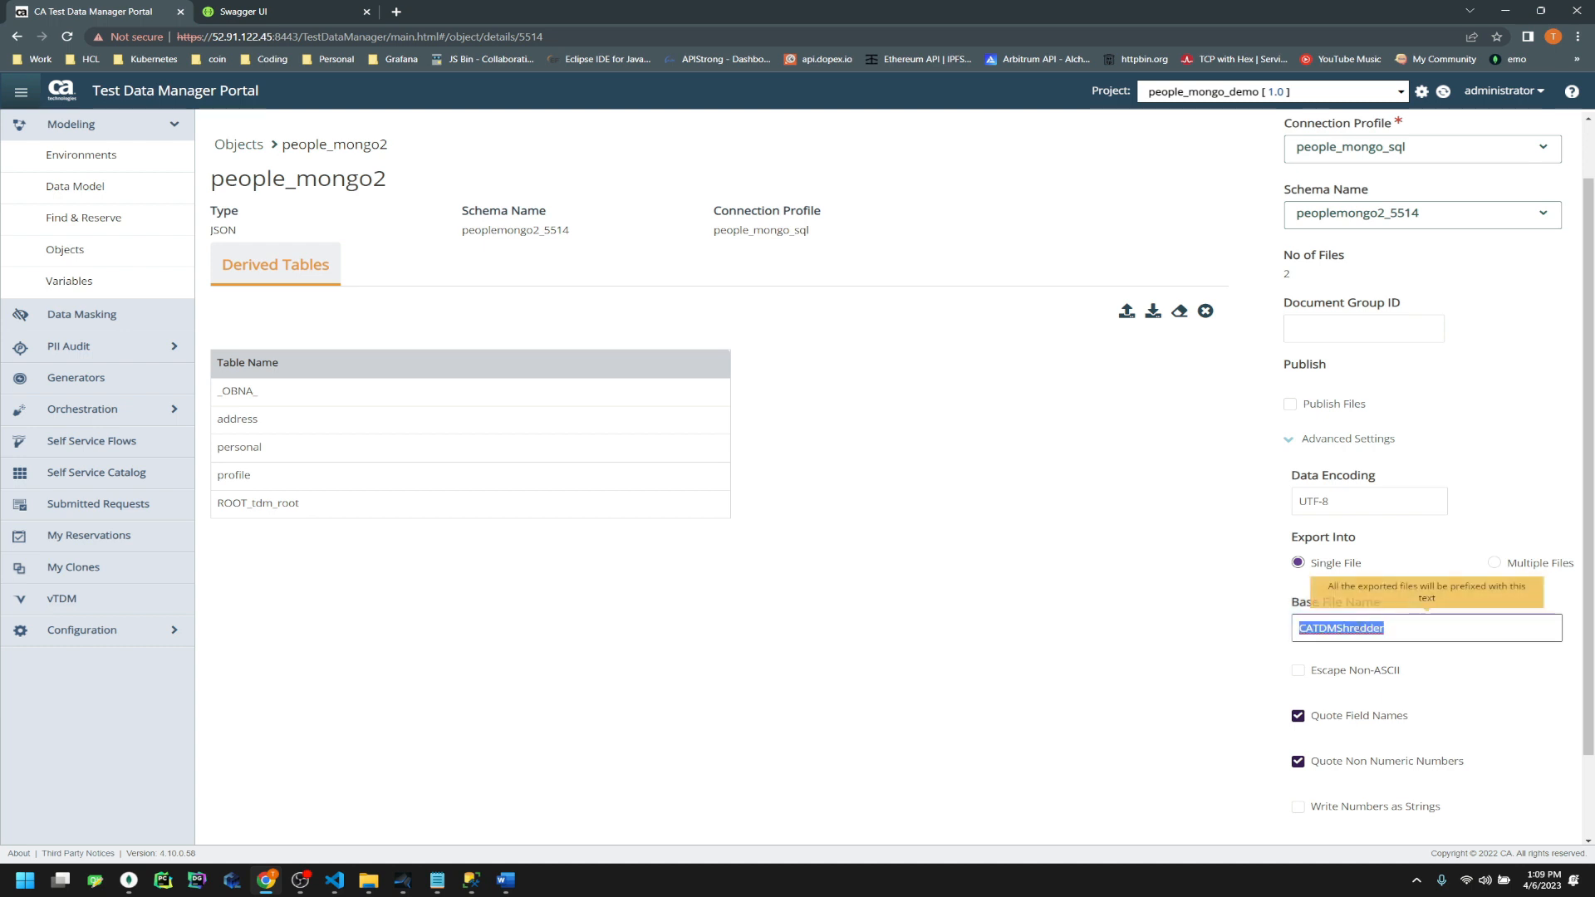
{"action": "type", "text": "j"}
{"action": "type", "text": "eople+T"}
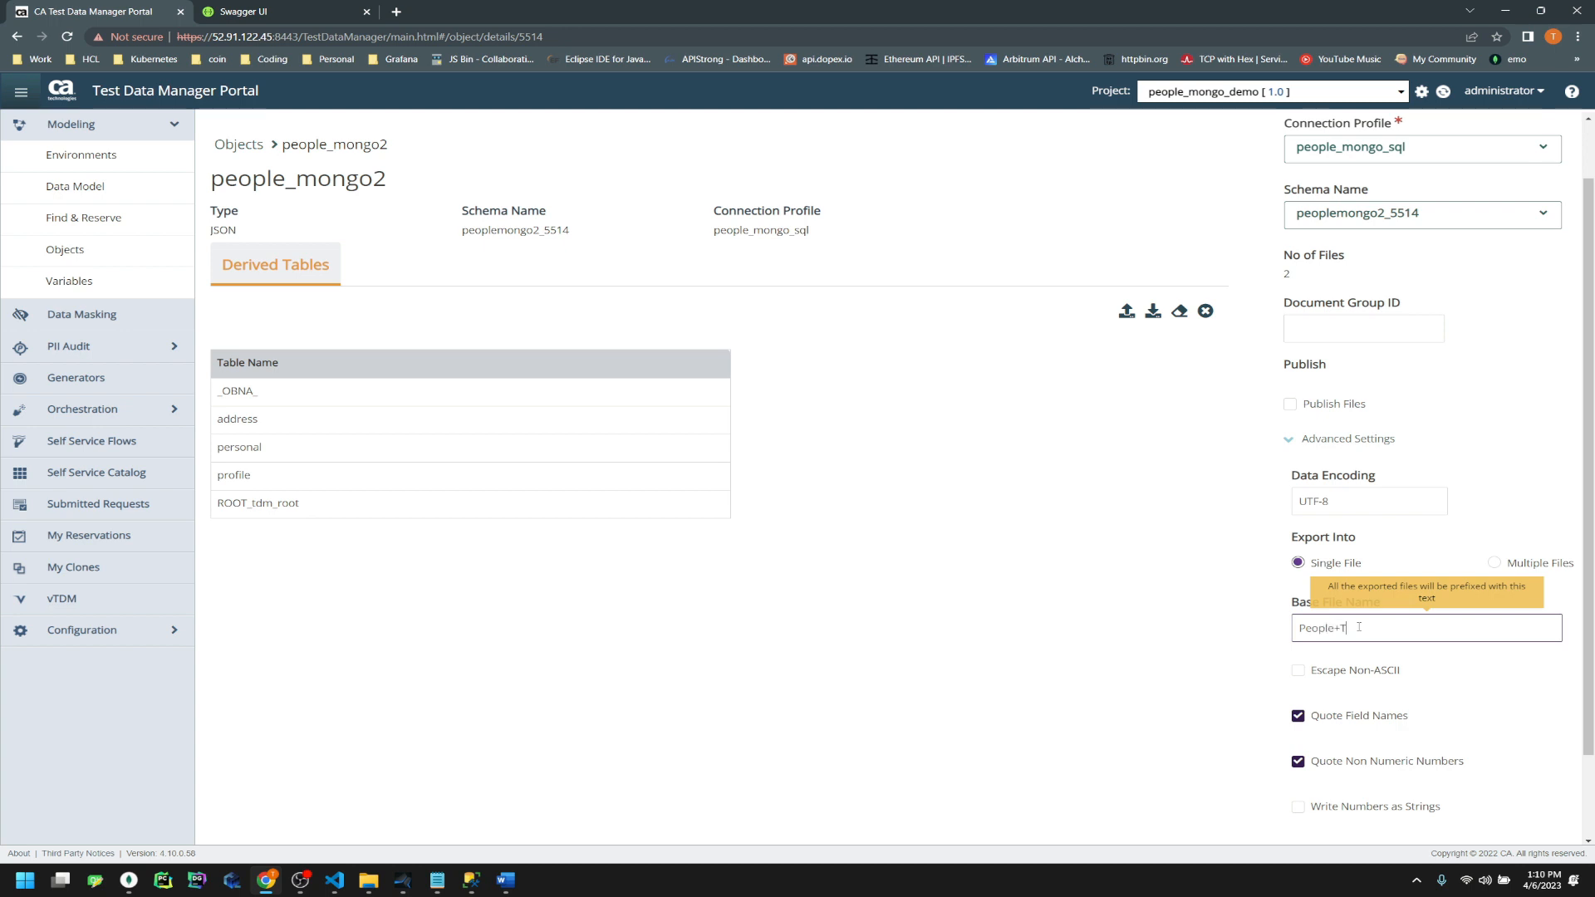
{"action": "type", "text": "DM_"}
{"action": "key", "text": "shift+Left"}
{"action": "key", "text": "shift+Left"}
{"action": "key", "text": "shift+Left"}
{"action": "key", "text": "shift+Left"}
{"action": "key", "text": "shift+Left"}
{"action": "key", "text": "shift+Left"}
{"action": "key", "text": "shift+Left"}
{"action": "key", "text": "shift+Left"}
{"action": "key", "text": "shift+Left"}
{"action": "key", "text": "shift+Left"}
{"action": "key", "text": "shift+Left"}
{"action": "key", "text": "shift+Left"}
{"action": "key", "text": "shift+Left"}
{"action": "key", "text": "shift+Left"}
{"action": "key", "text": "shift+Left"}
{"action": "key", "text": "shift+Left"}
{"action": "key", "text": "ctrl+c"}
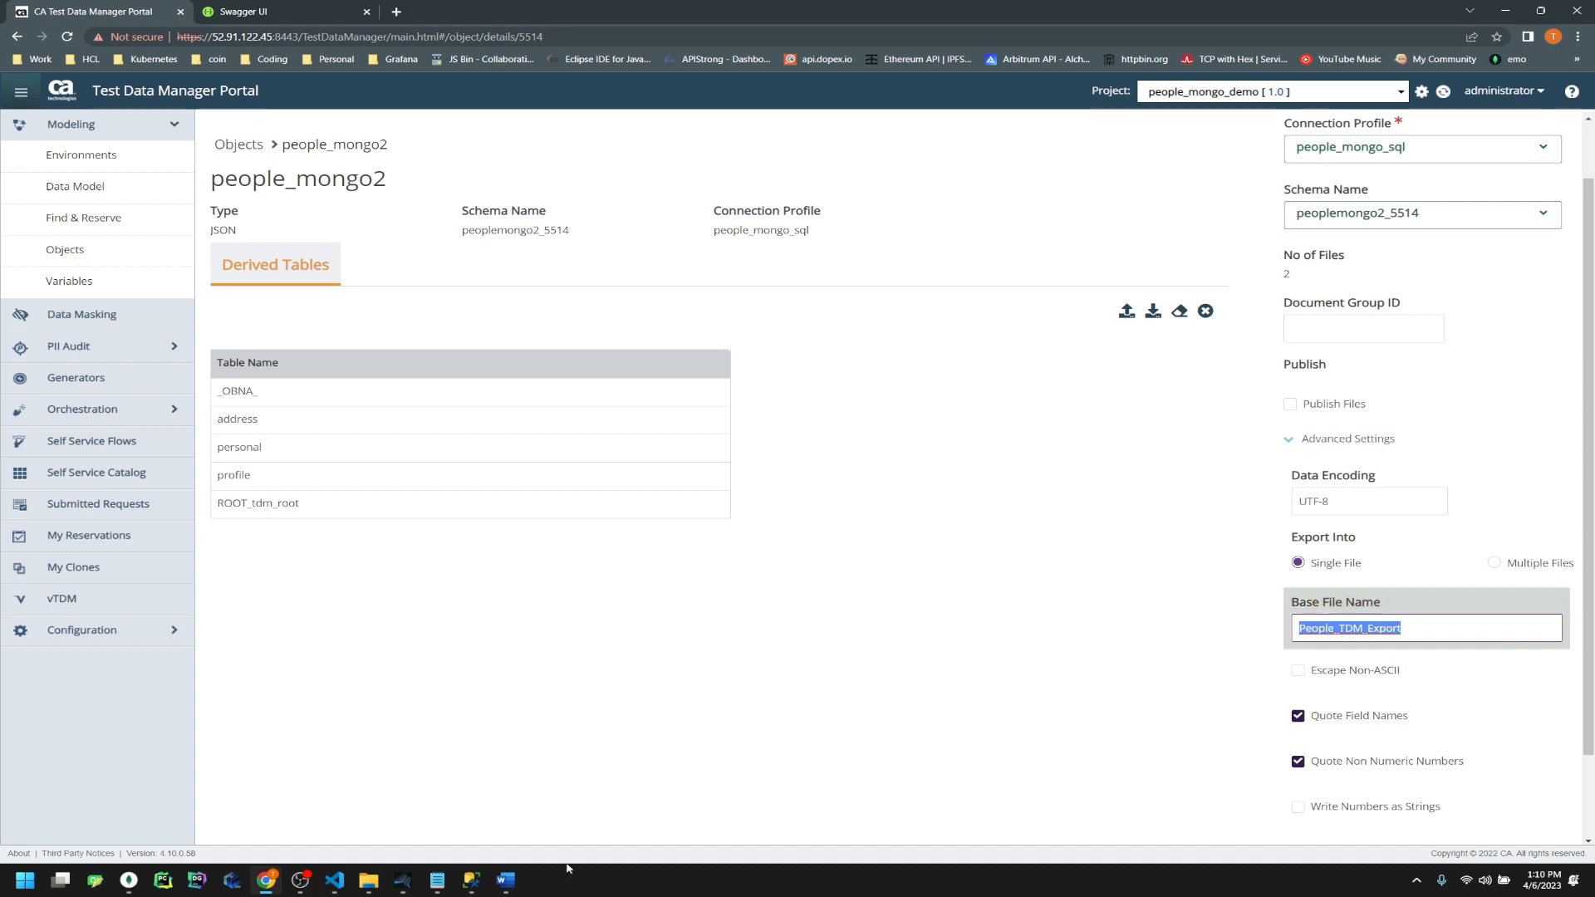
Paste the People_TDM_Export base file name into the people_demo_db notes
{"action": "left_click", "coordinate": [440, 882]}
{"action": "left_click", "coordinate": [596, 681]}
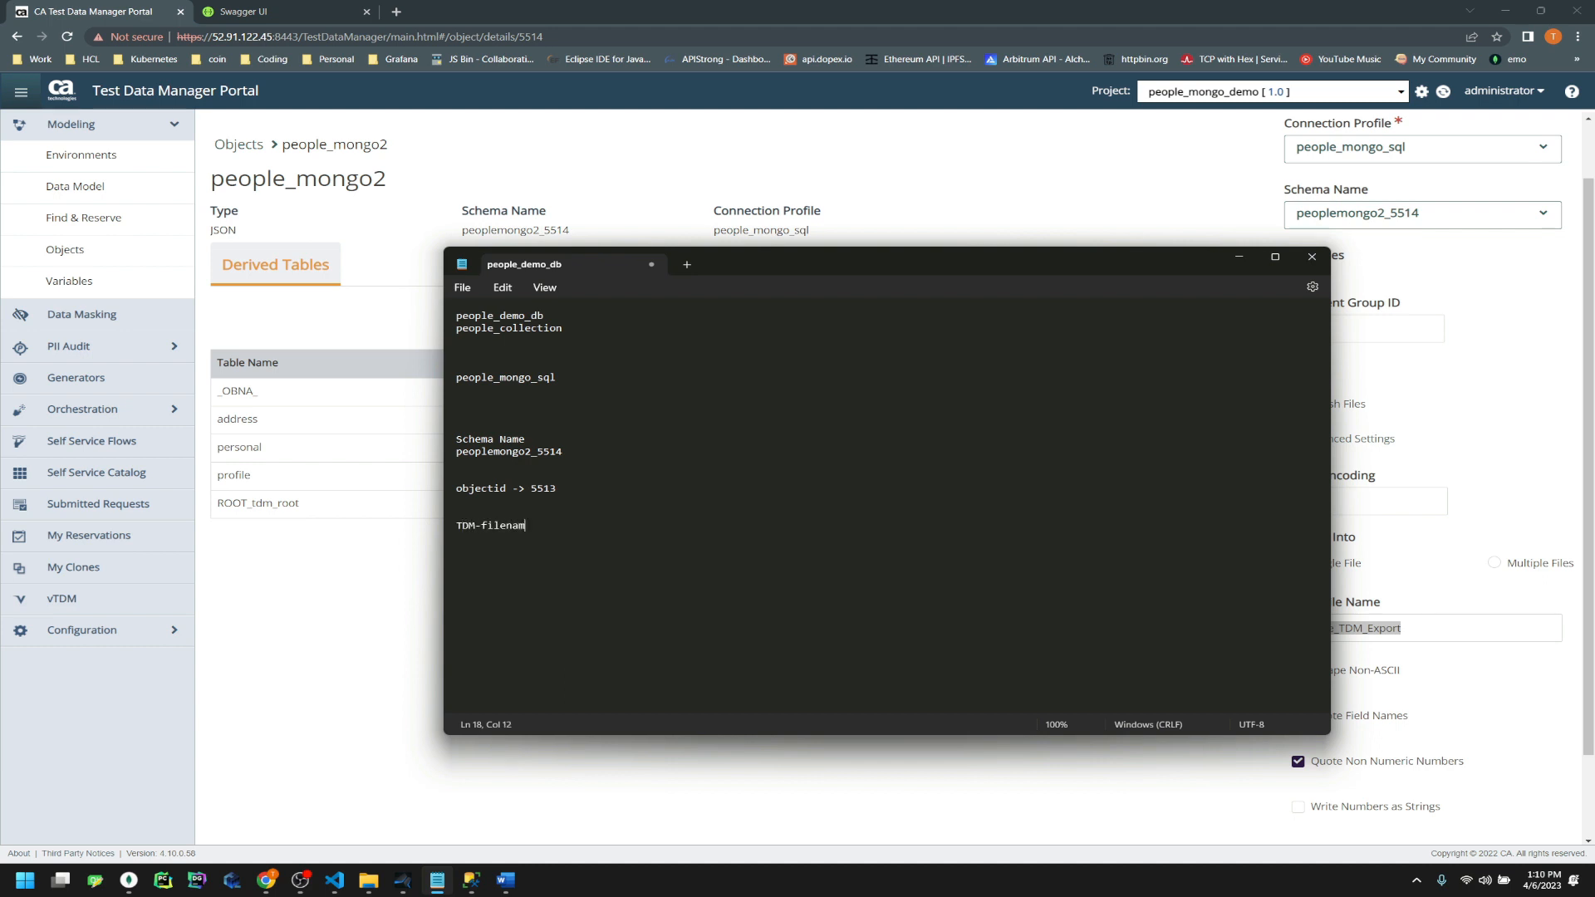
{"action": "key", "text": "ctrl+v"}
{"action": "left_click", "coordinate": [1072, 5]}
{"action": "scroll", "coordinate": [1332, 719], "scroll_direction": "down", "scroll_amount": 1}
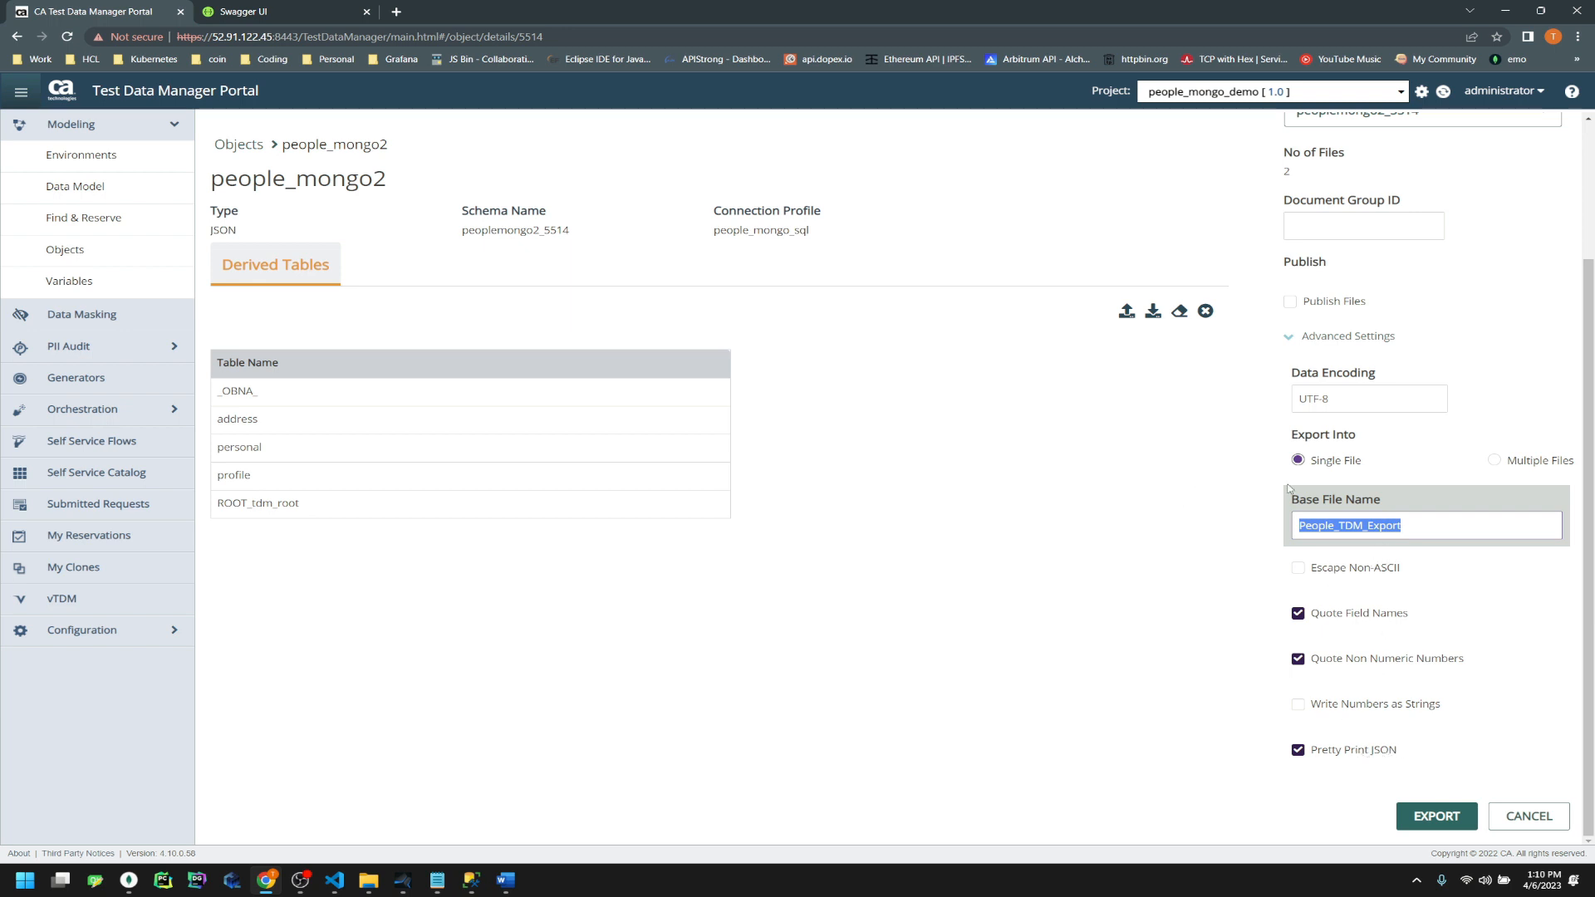
{"action": "scroll", "coordinate": [1289, 489], "scroll_direction": "up", "scroll_amount": 2}
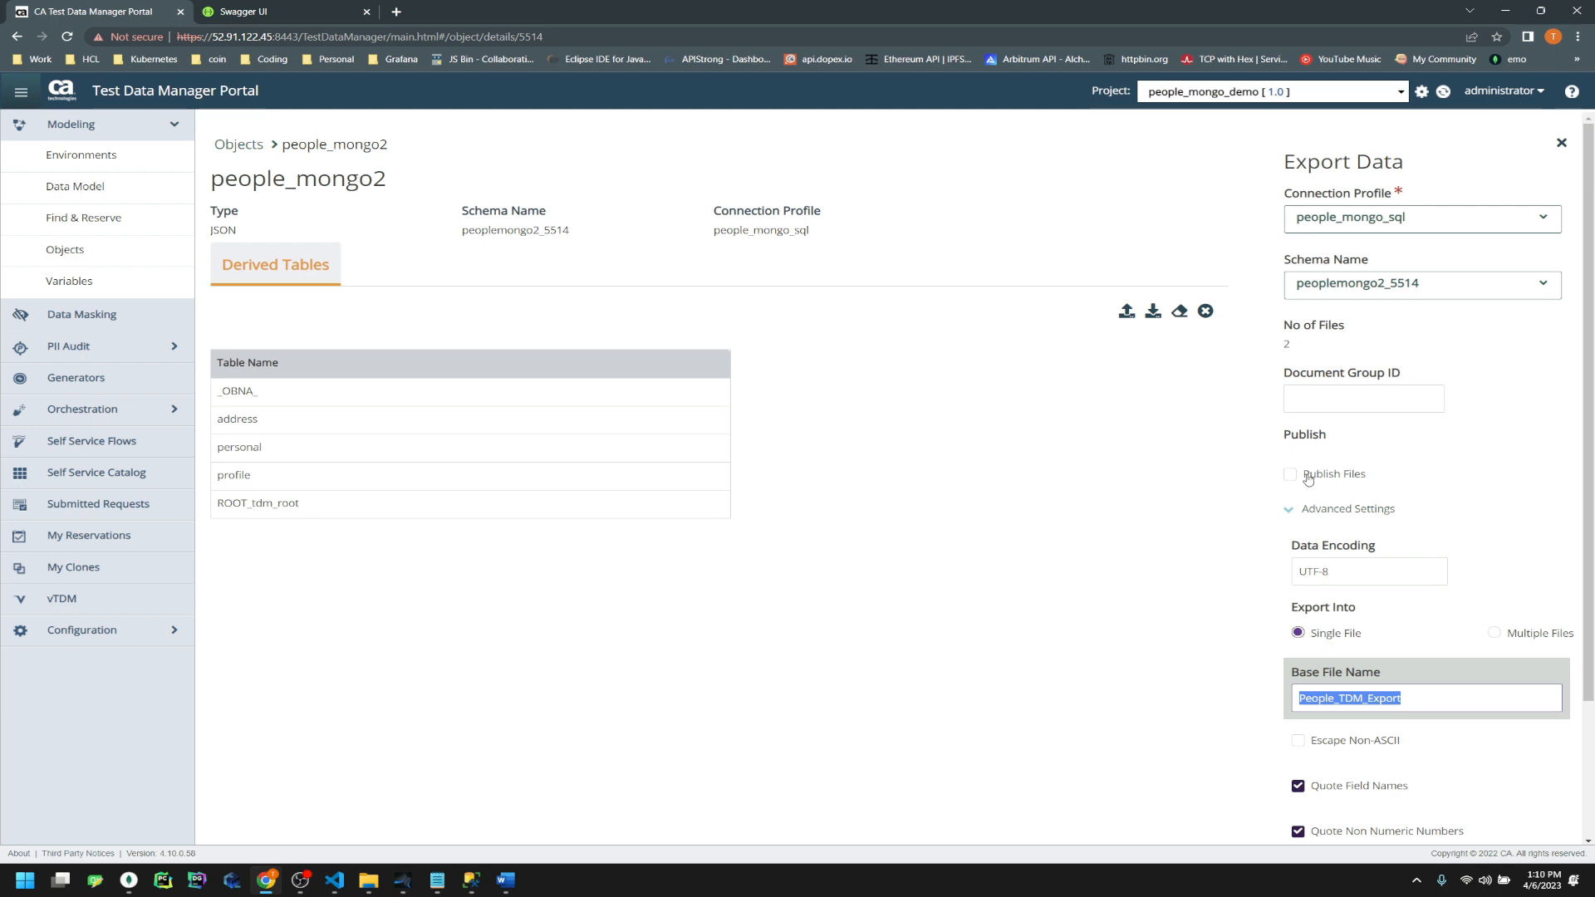
Enable Publish Files through create_people2 with 3 files, then run PUBLISH & EXPORT
{"action": "left_click", "coordinate": [1339, 472]}
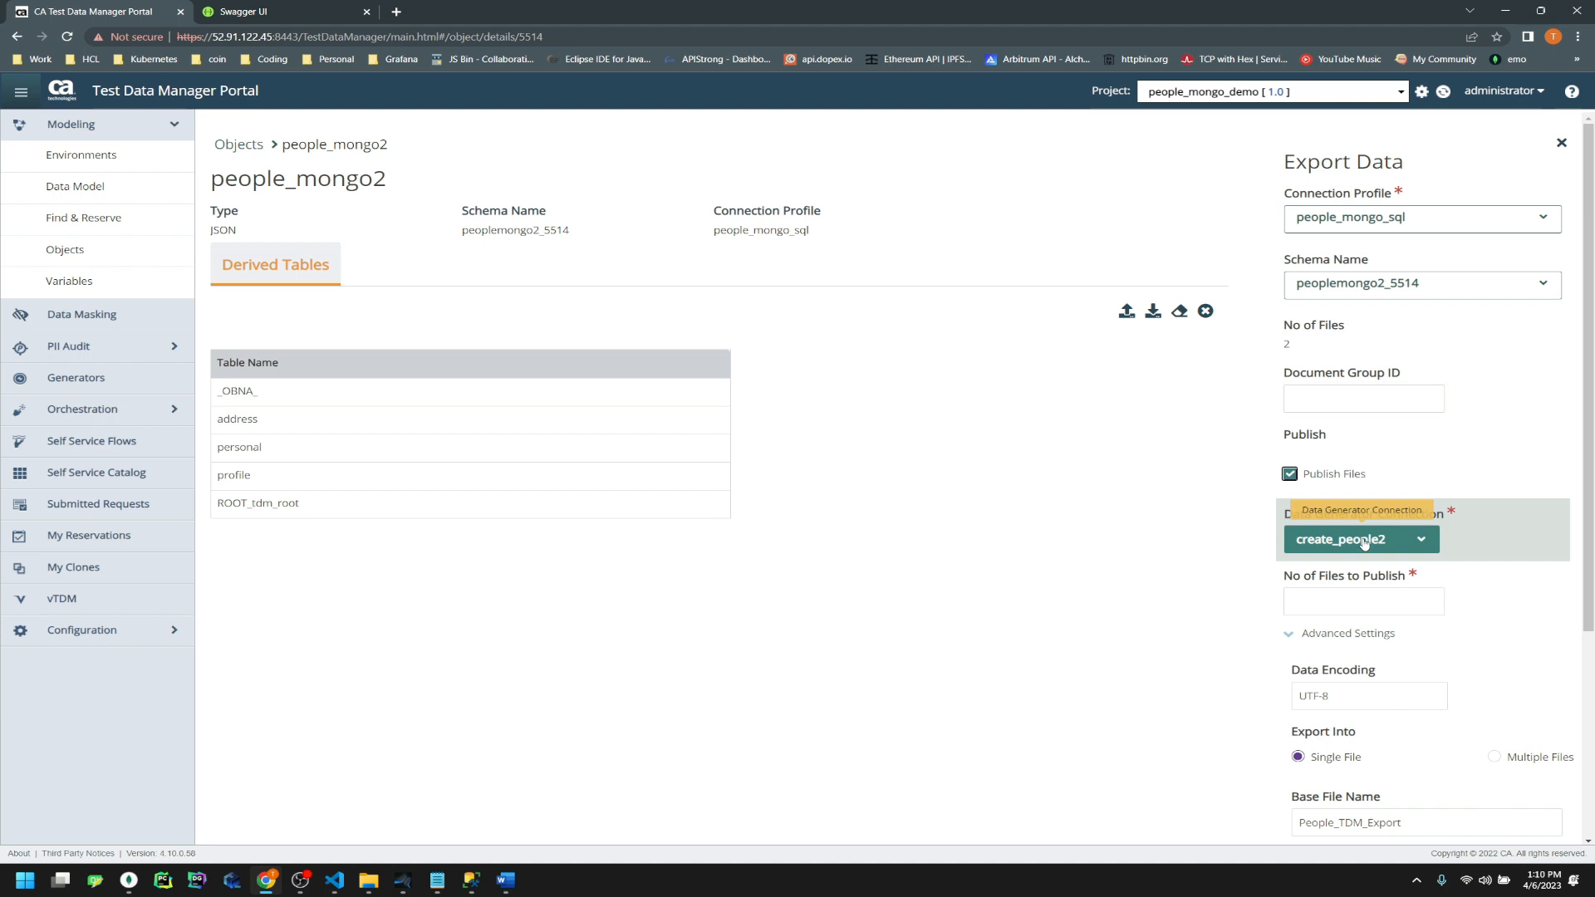
{"action": "left_click", "coordinate": [1347, 594]}
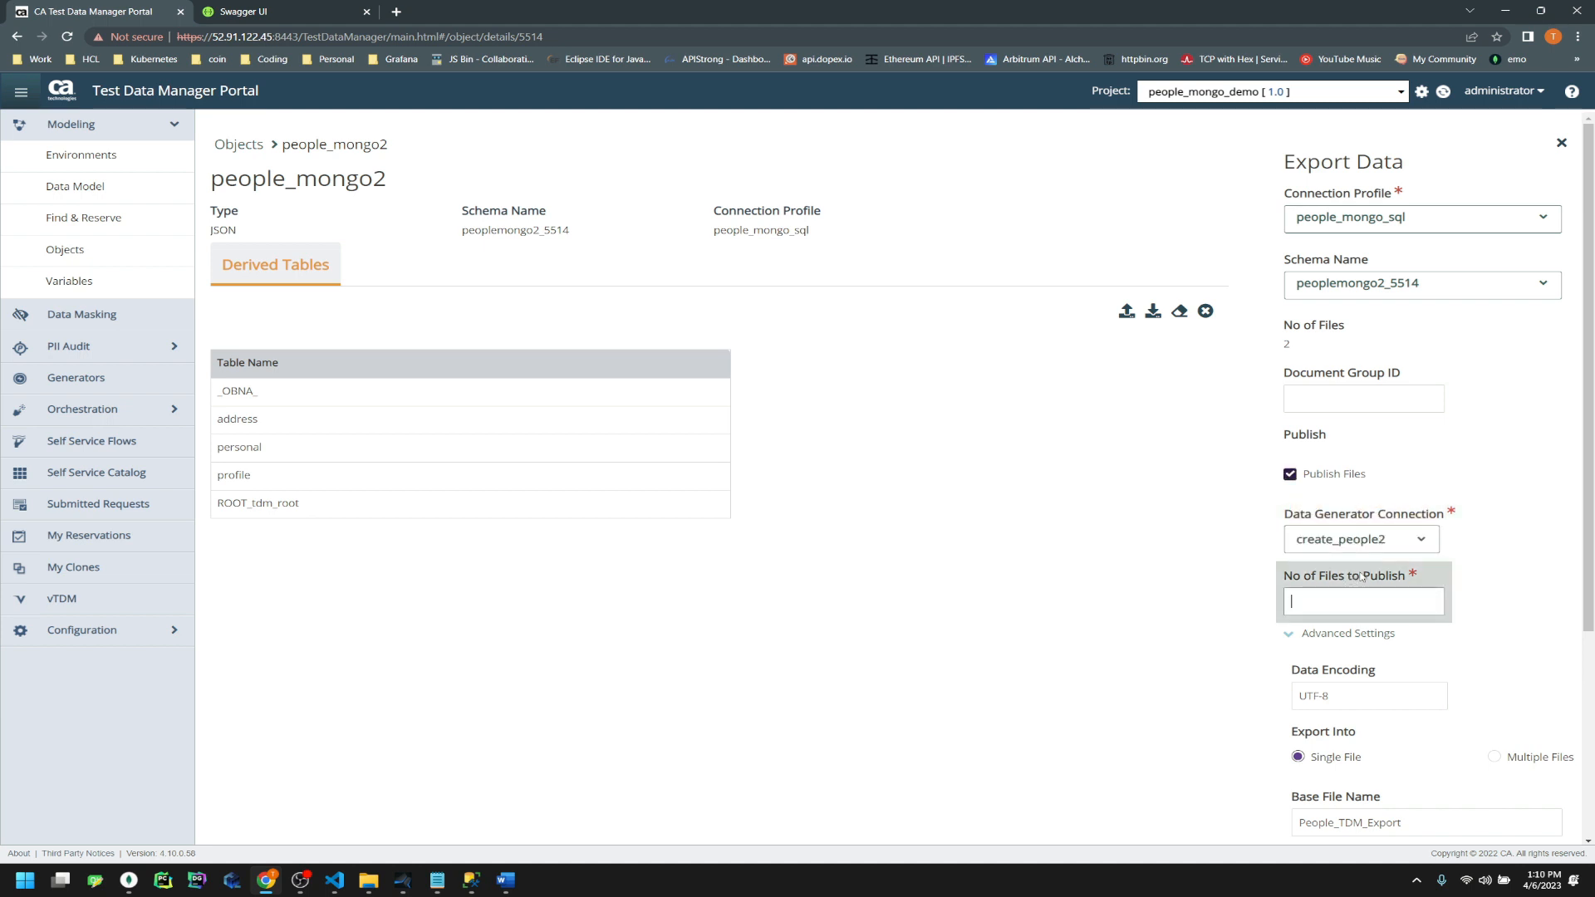
{"action": "left_click_drag", "start_coordinate": [1295, 344], "coordinate": [1272, 341]}
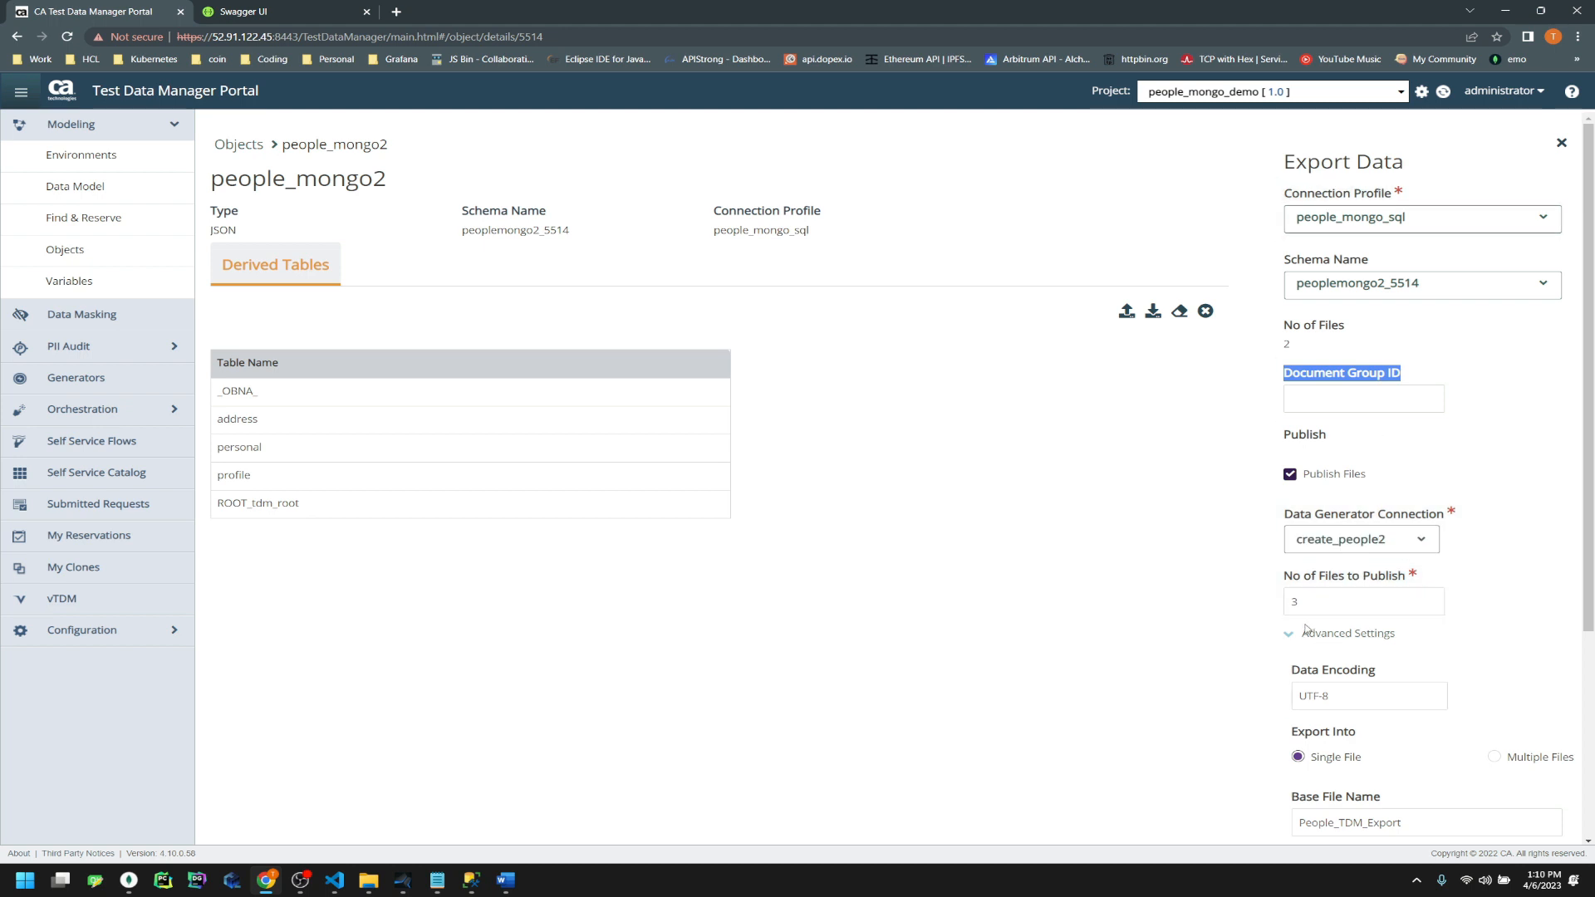
{"action": "double_click", "coordinate": [1294, 601]}
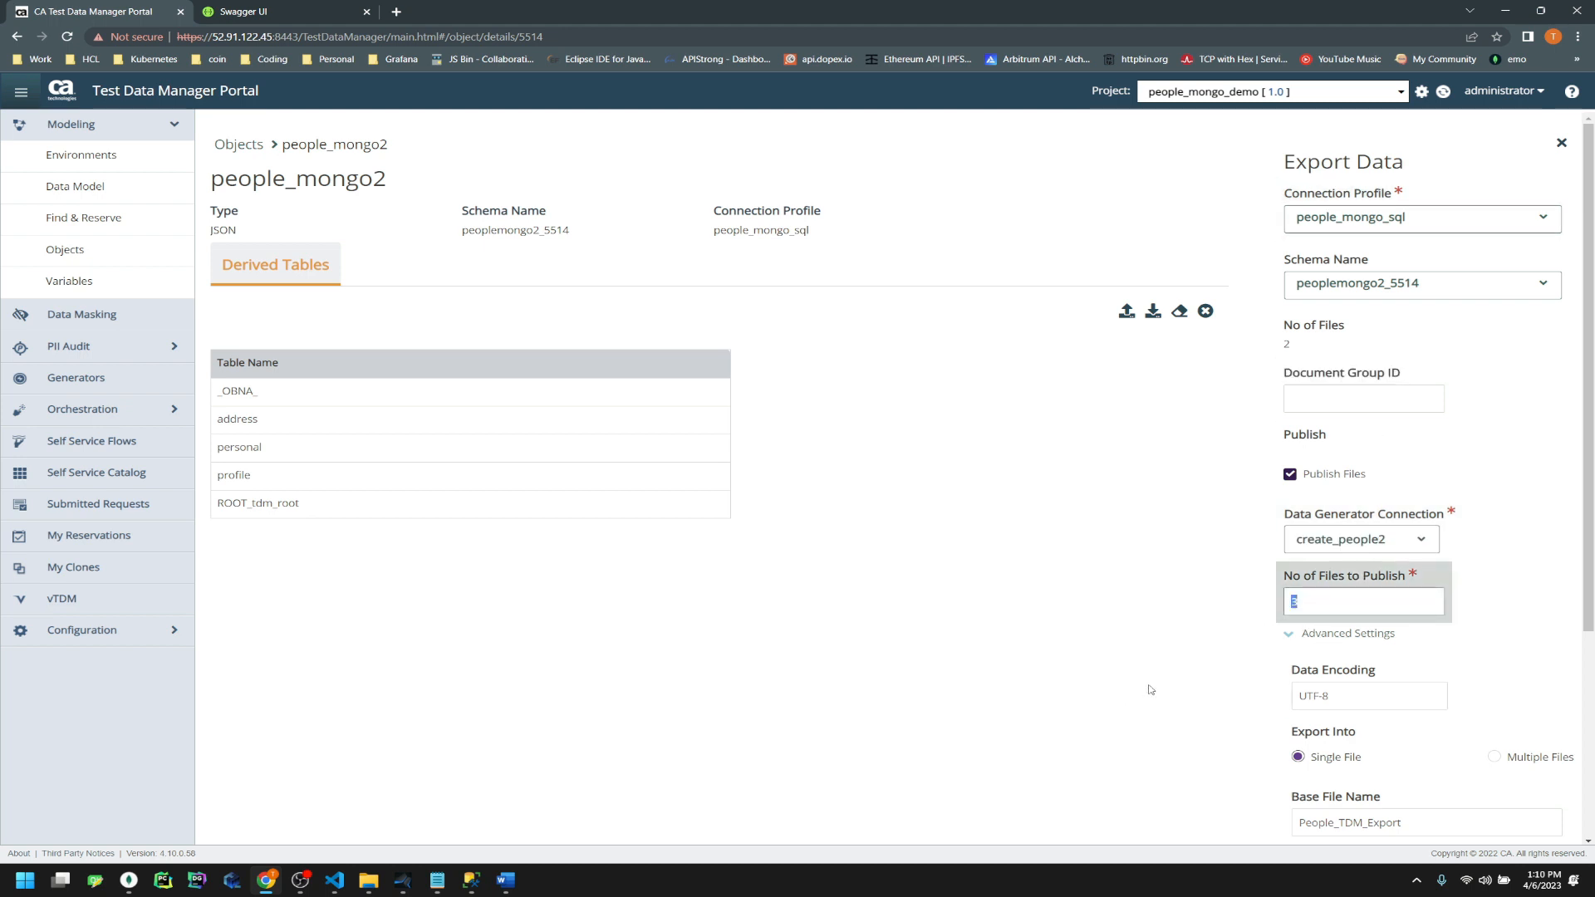
{"action": "scroll", "coordinate": [1376, 637], "scroll_direction": "down", "scroll_amount": 4}
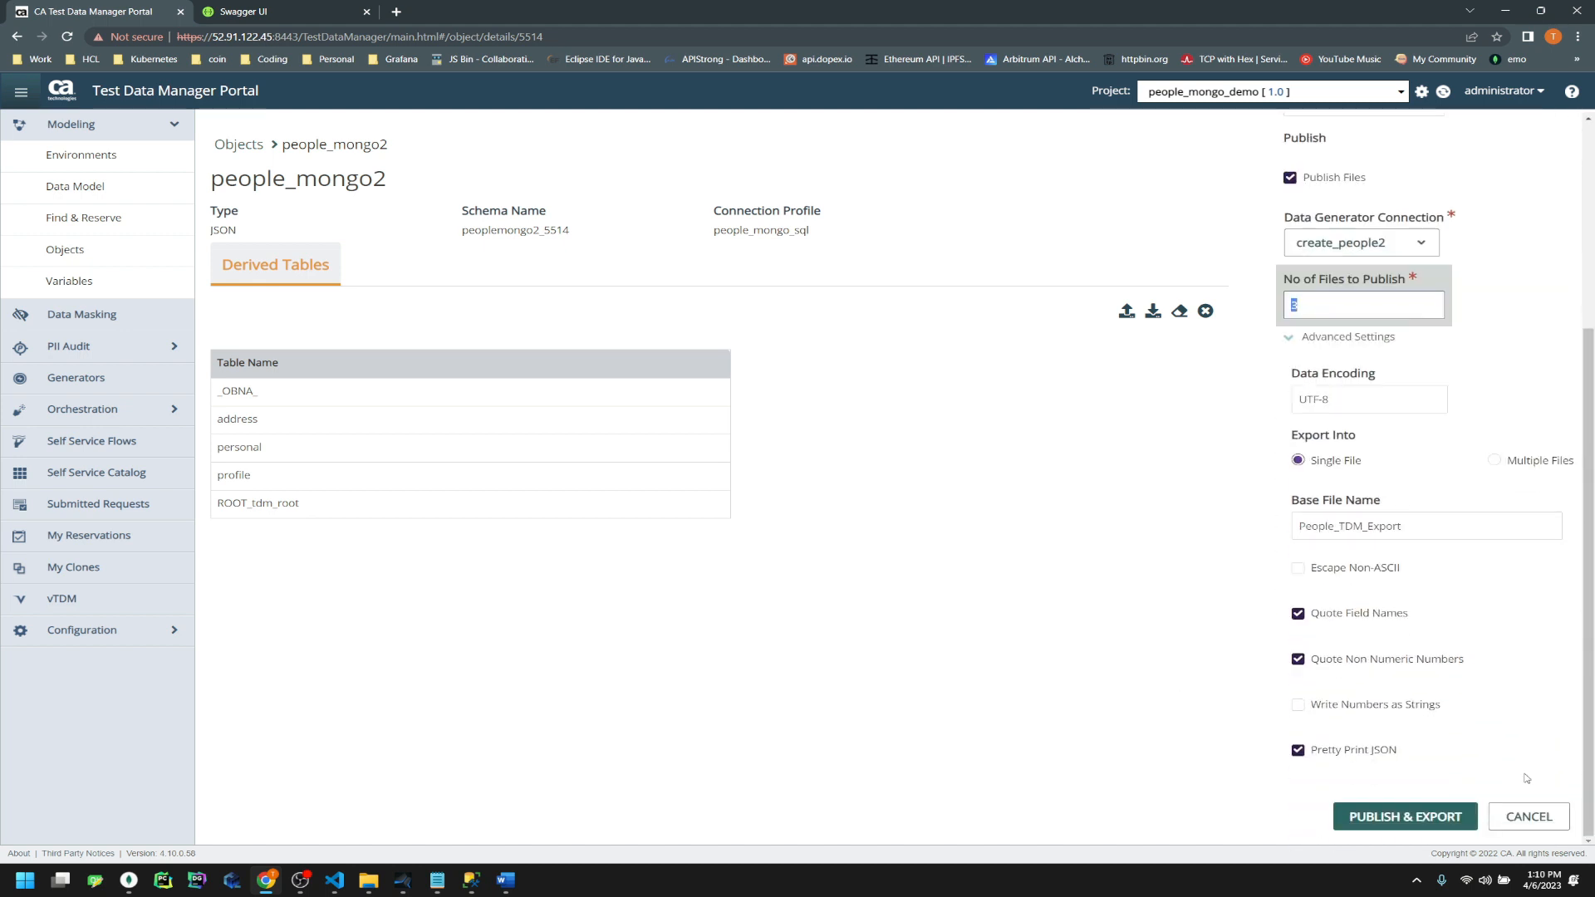
{"action": "left_click", "coordinate": [1423, 817]}
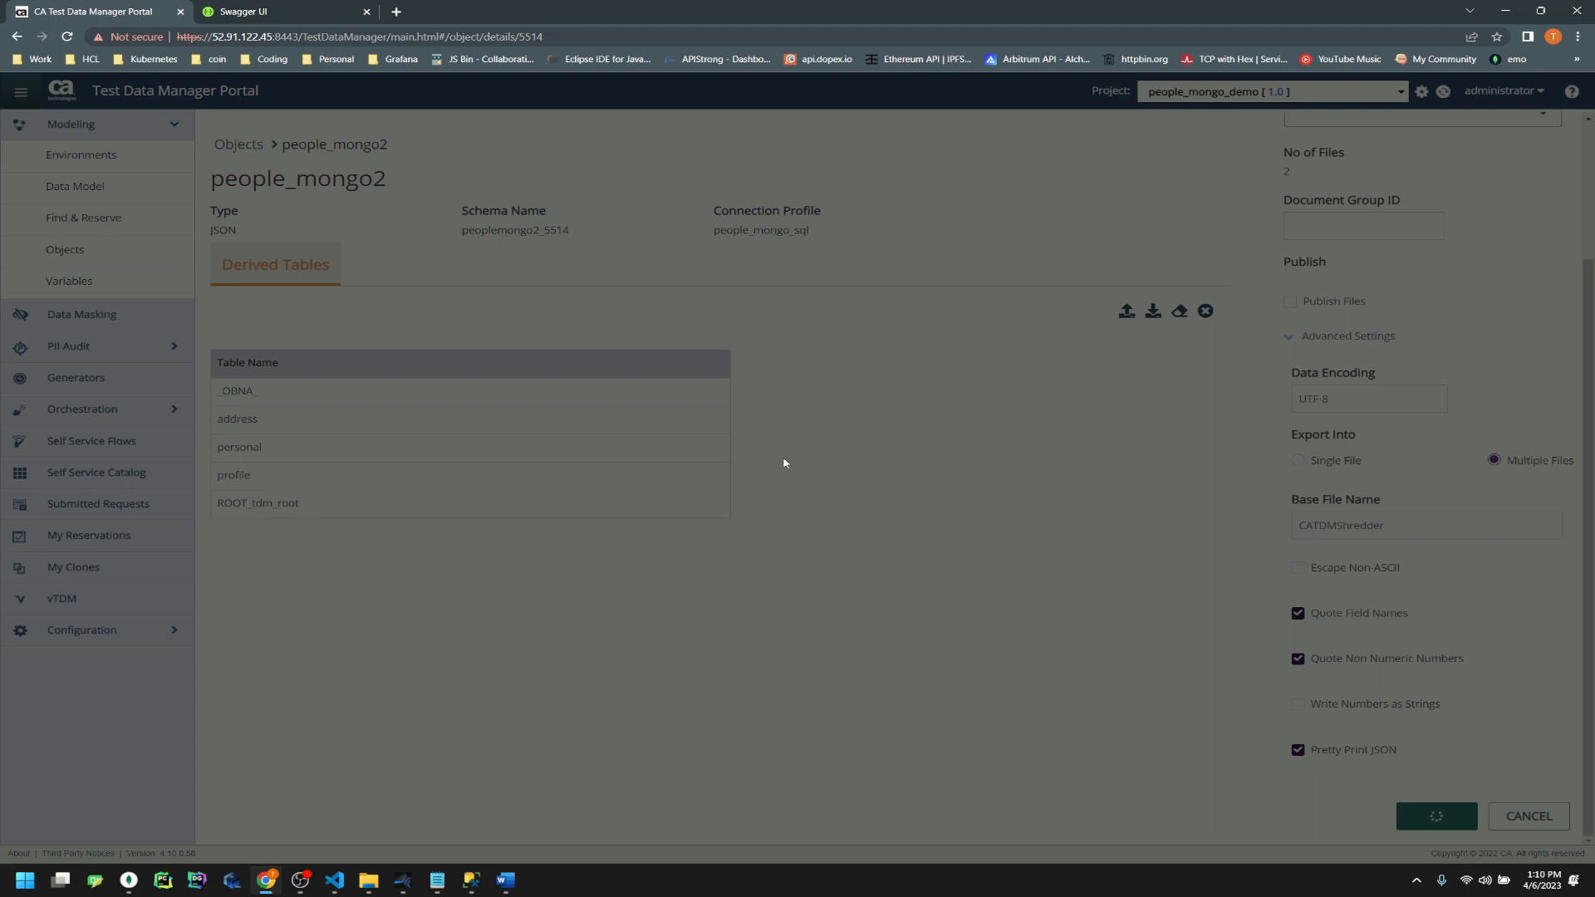
{"action": "left_click", "coordinate": [299, 15]}
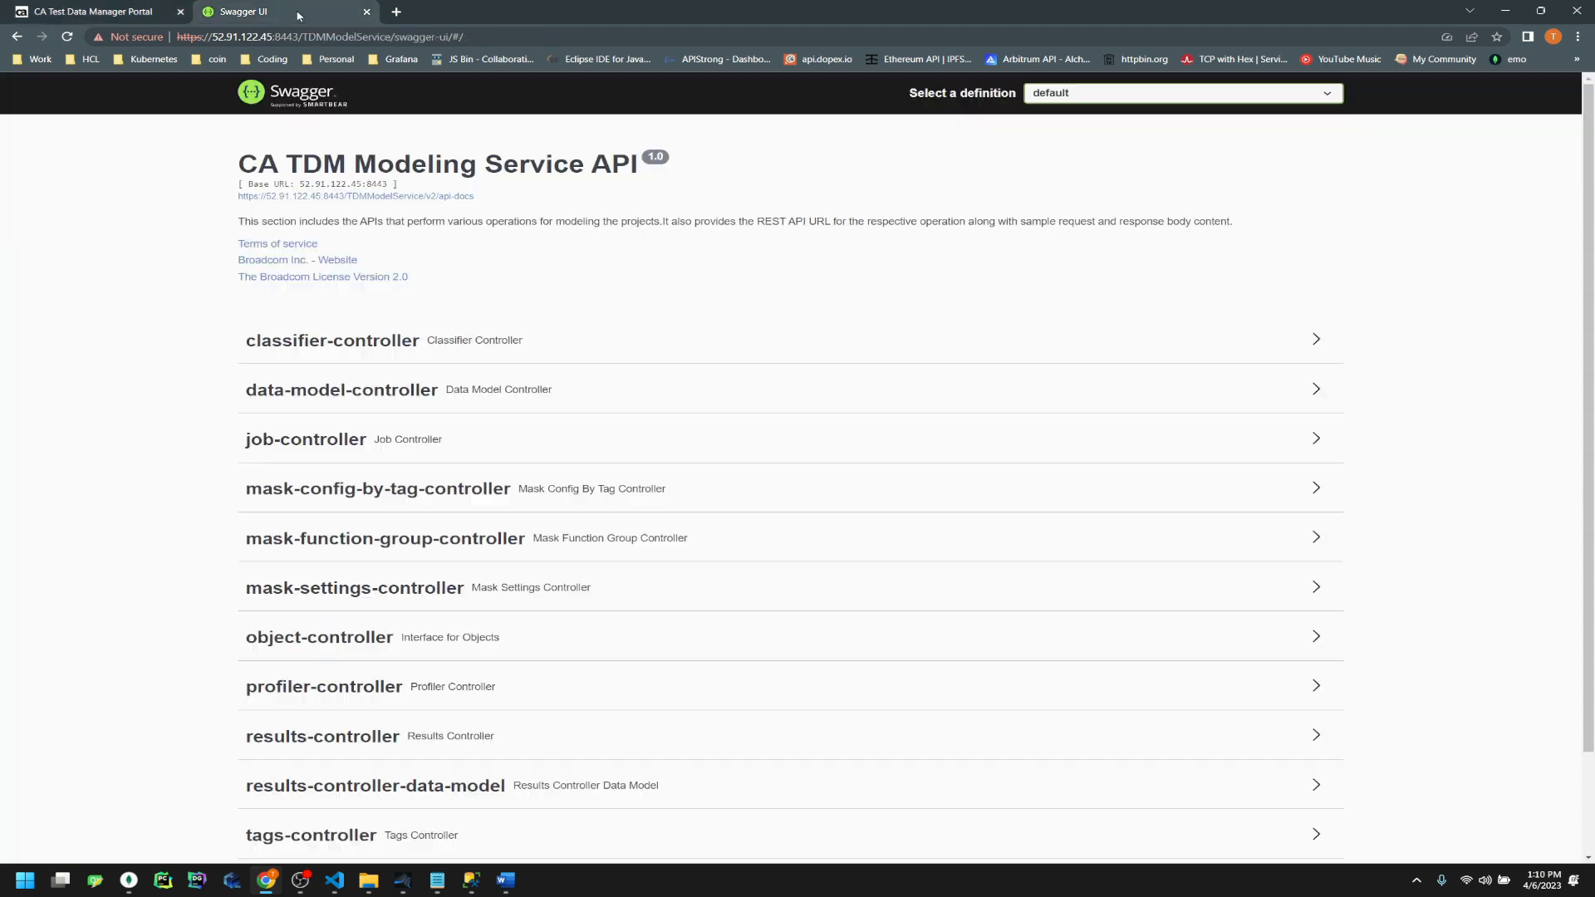
Review the object export endpoint's parameters (publishFiles, noOfFiles, objectId, projectId, versionId), then return to the portal
{"action": "left_click", "coordinate": [346, 647]}
{"action": "scroll", "coordinate": [847, 574], "scroll_direction": "down", "scroll_amount": 5}
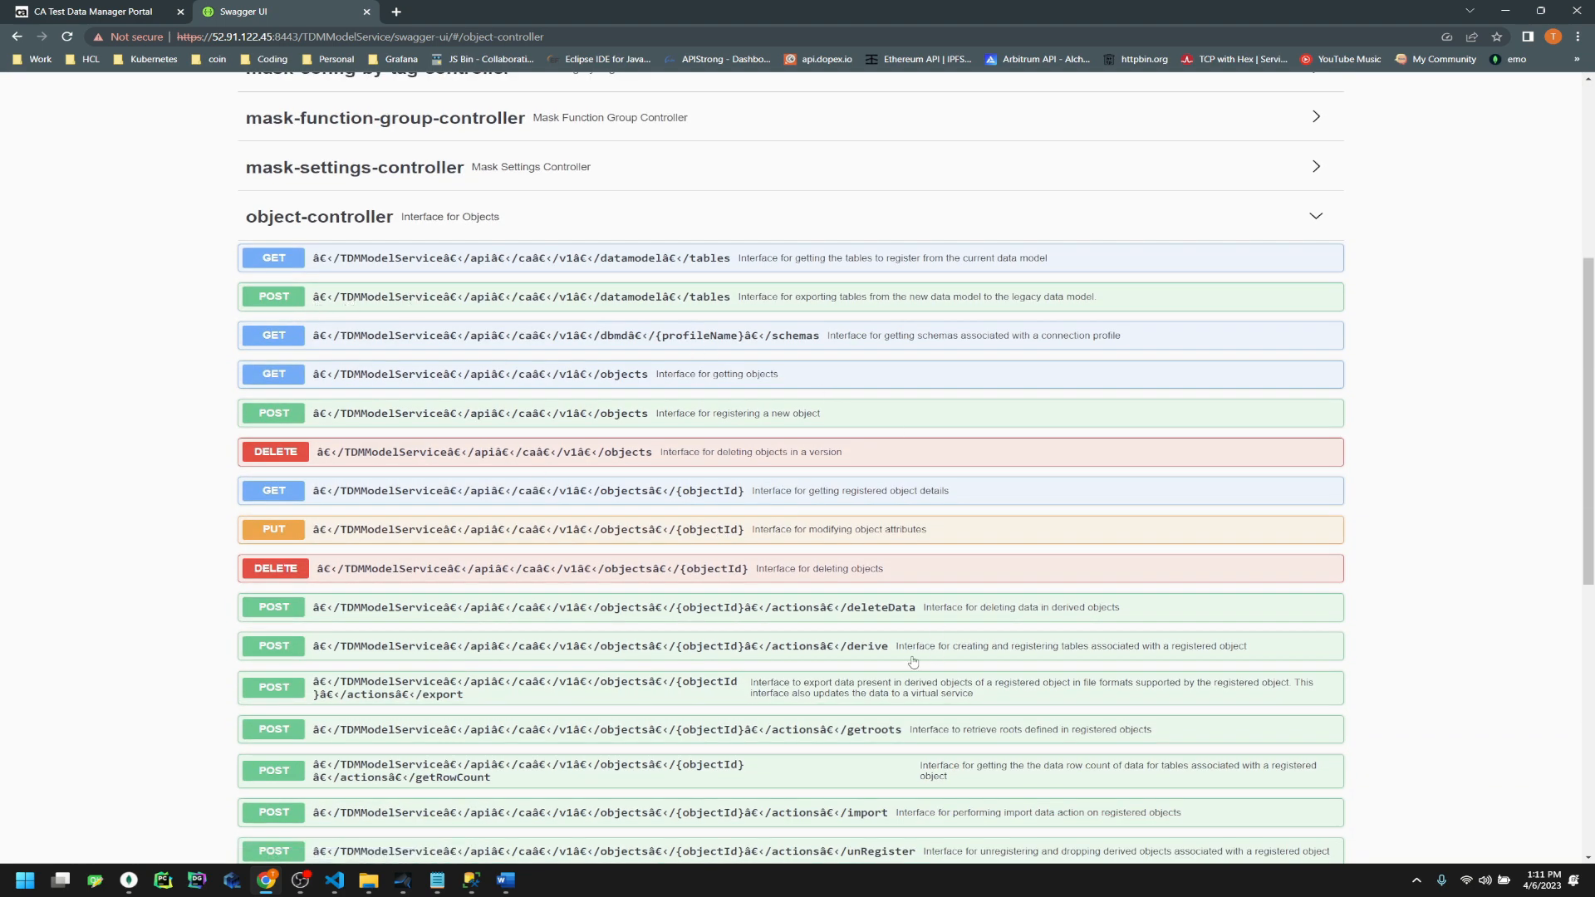
{"action": "left_click", "coordinate": [444, 698]}
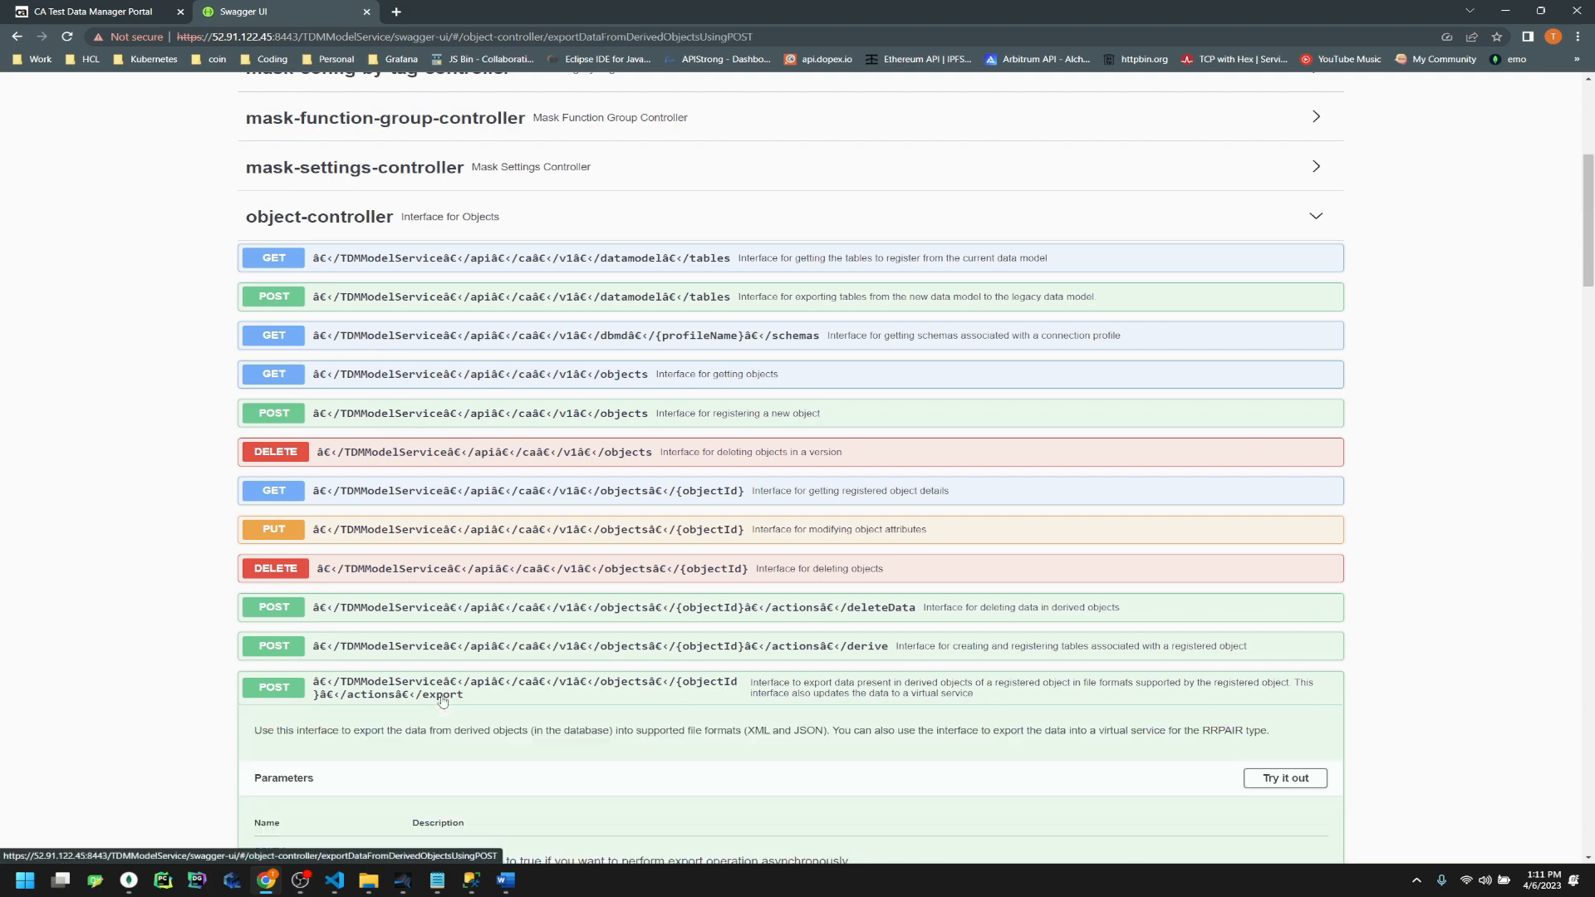
{"action": "scroll", "coordinate": [661, 547], "scroll_direction": "down", "scroll_amount": 10}
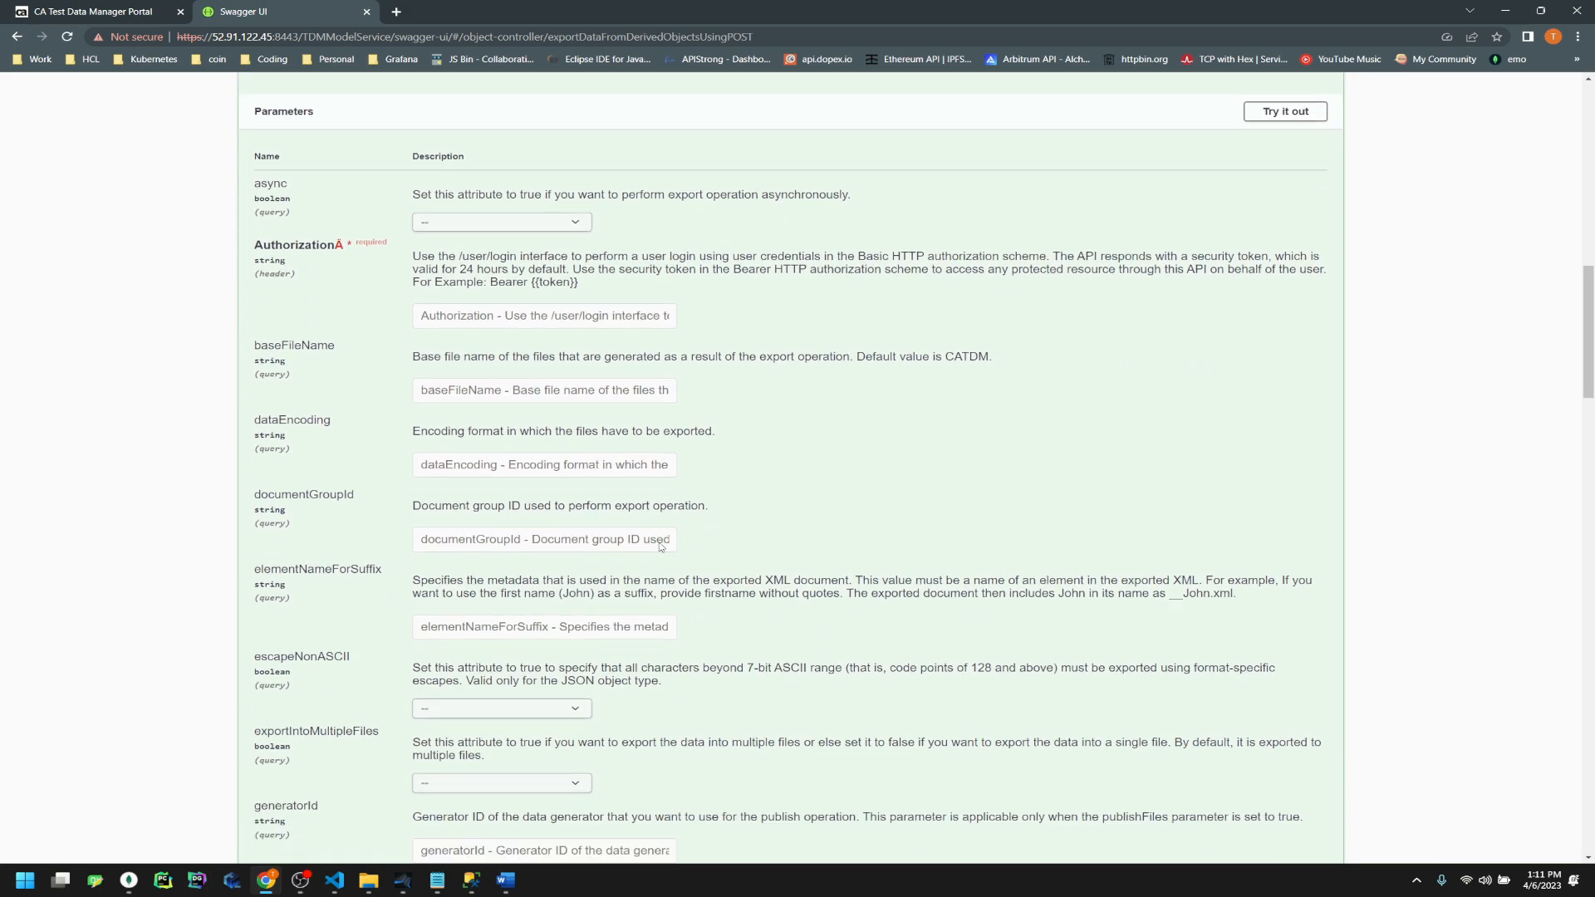
{"action": "scroll", "coordinate": [660, 547], "scroll_direction": "down", "scroll_amount": 7}
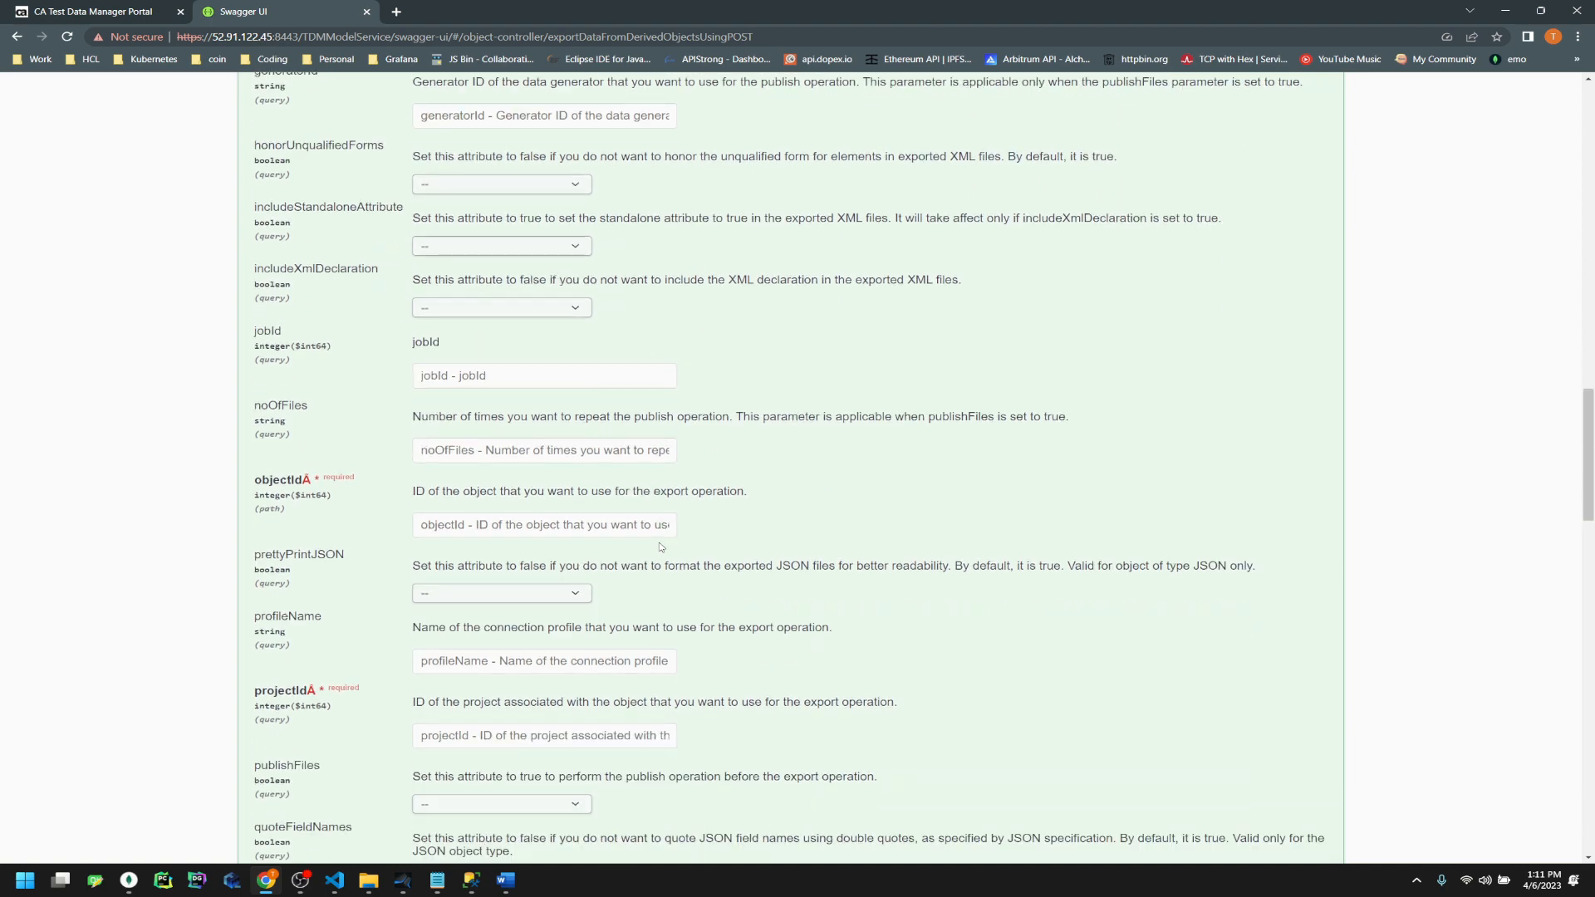
{"action": "scroll", "coordinate": [630, 530], "scroll_direction": "down", "scroll_amount": 12}
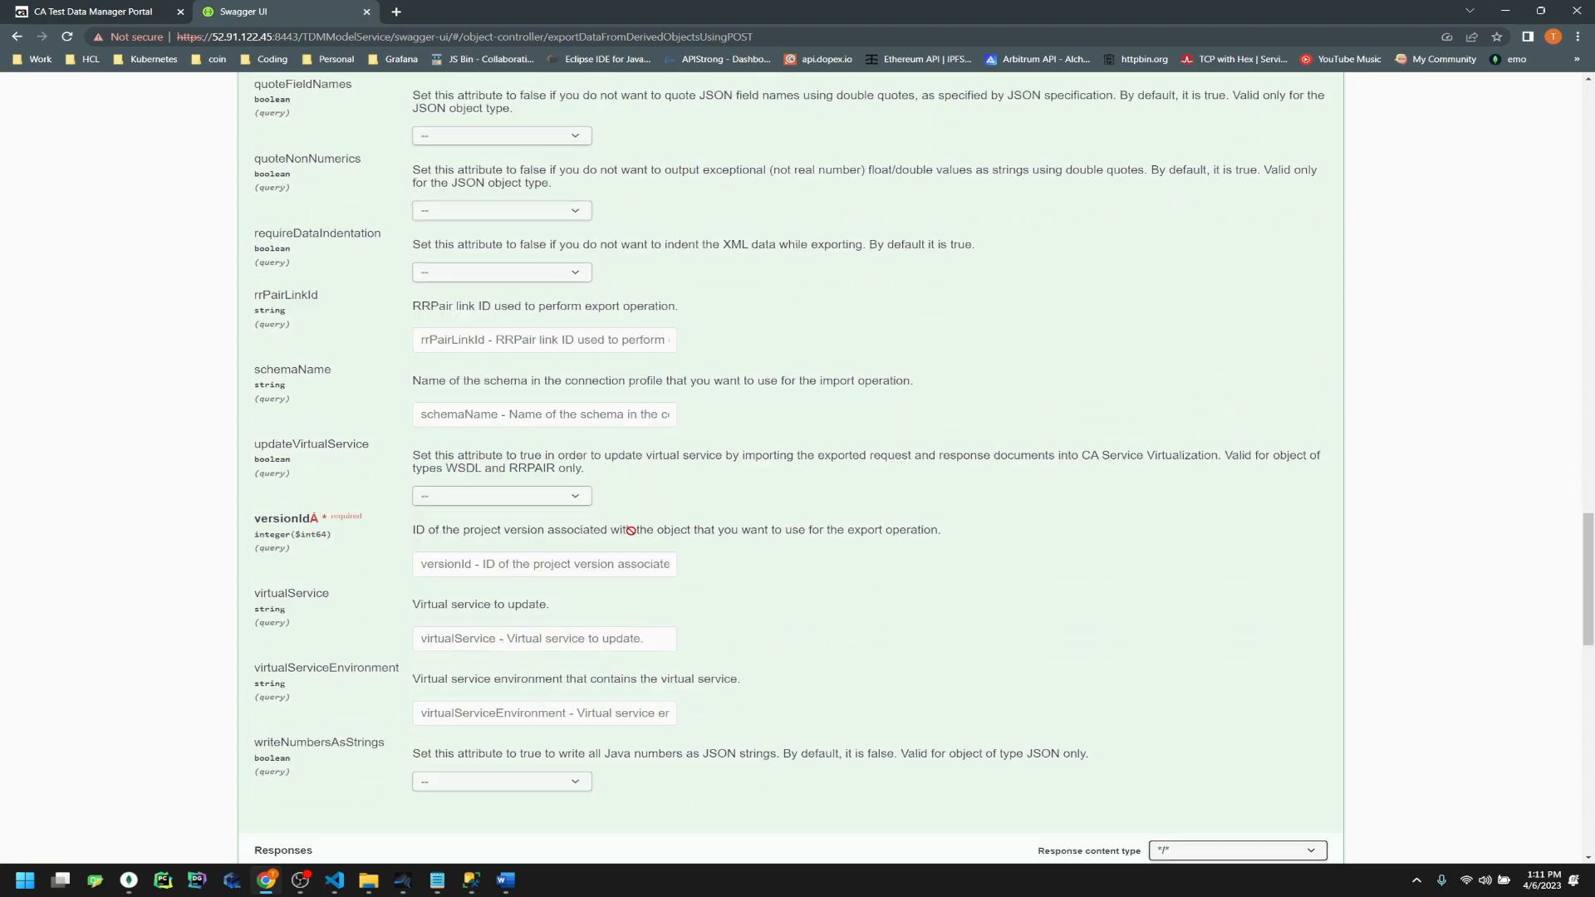
{"action": "scroll", "coordinate": [631, 530], "scroll_direction": "down", "scroll_amount": 1}
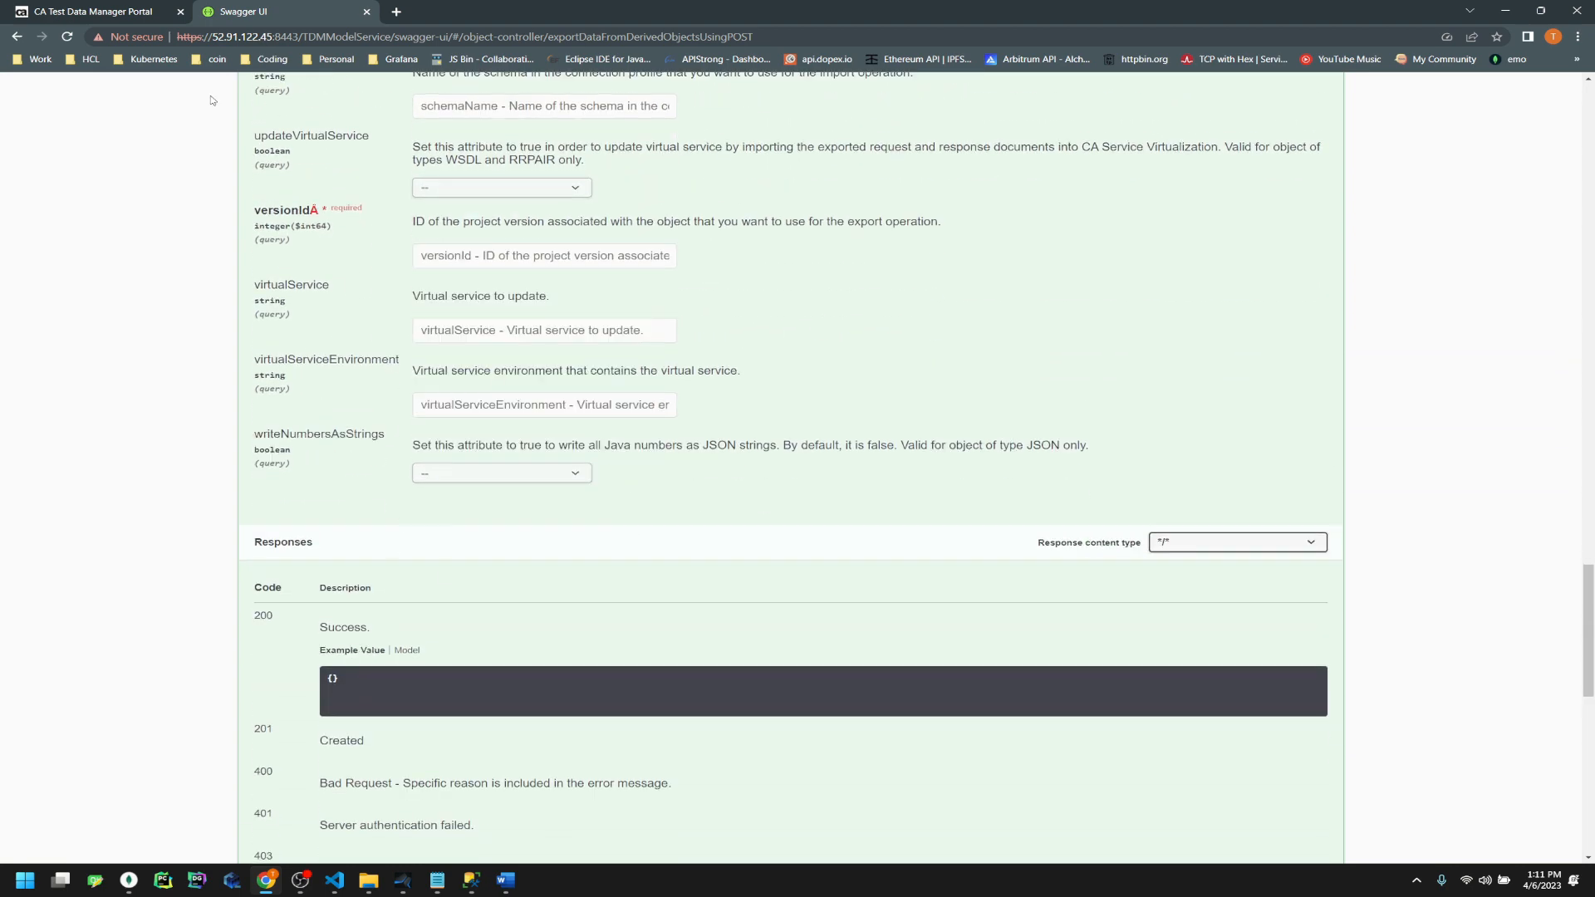
{"action": "left_click", "coordinate": [114, 11]}
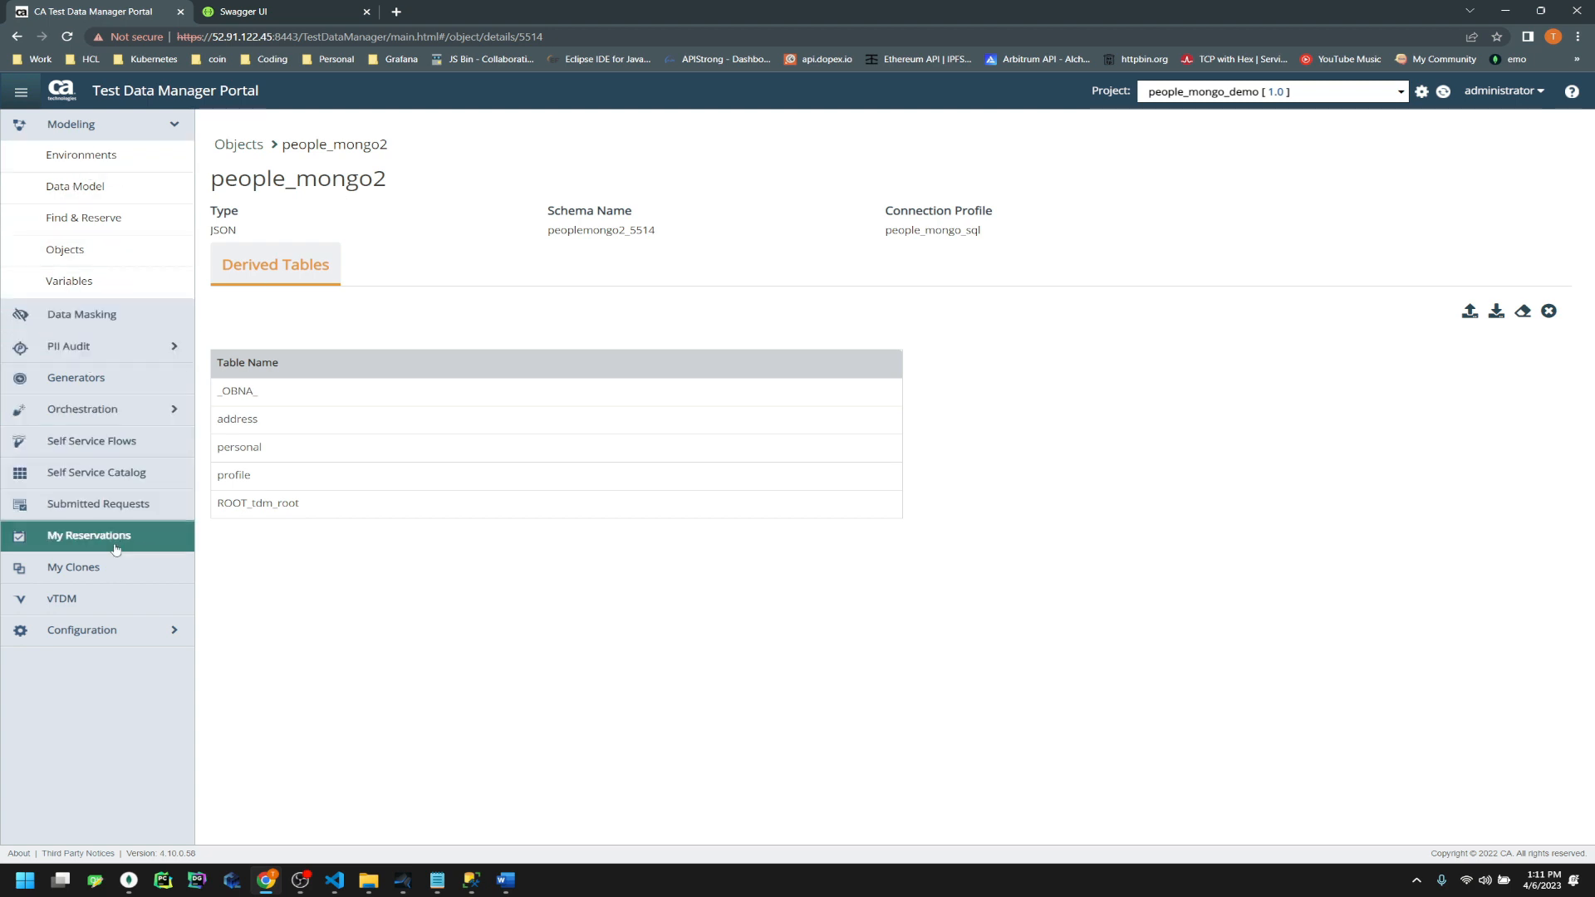
Filter the submitted requests list to show only Modeling requests
{"action": "left_click", "coordinate": [91, 503]}
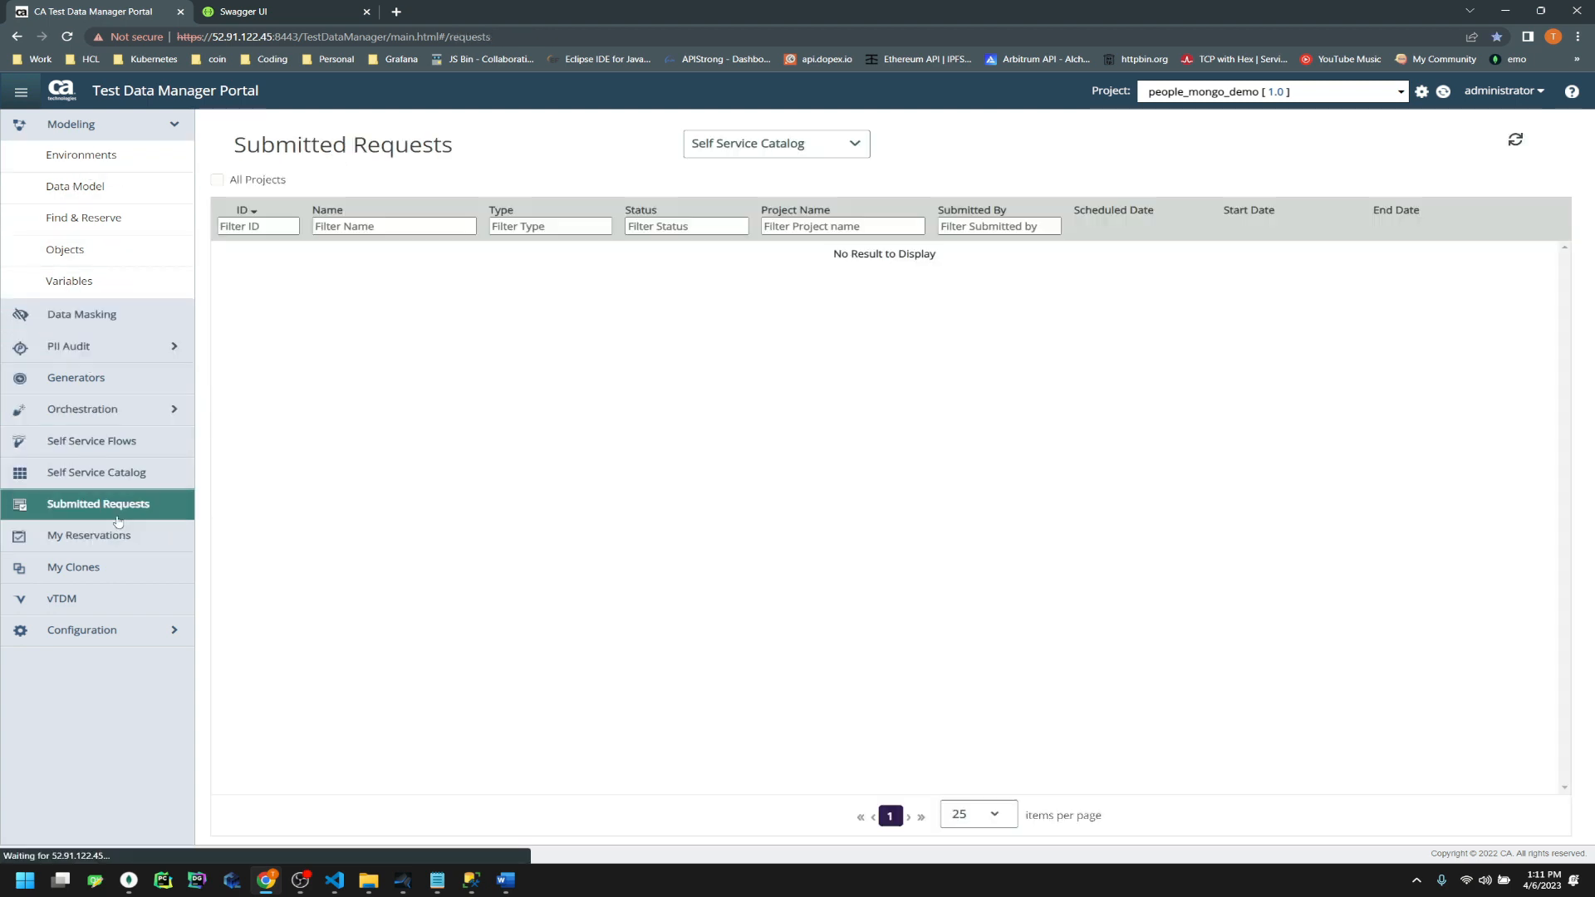
{"action": "left_click", "coordinate": [723, 150]}
{"action": "left_click", "coordinate": [706, 180]}
{"action": "left_click", "coordinate": [769, 143]}
{"action": "left_click", "coordinate": [723, 197]}
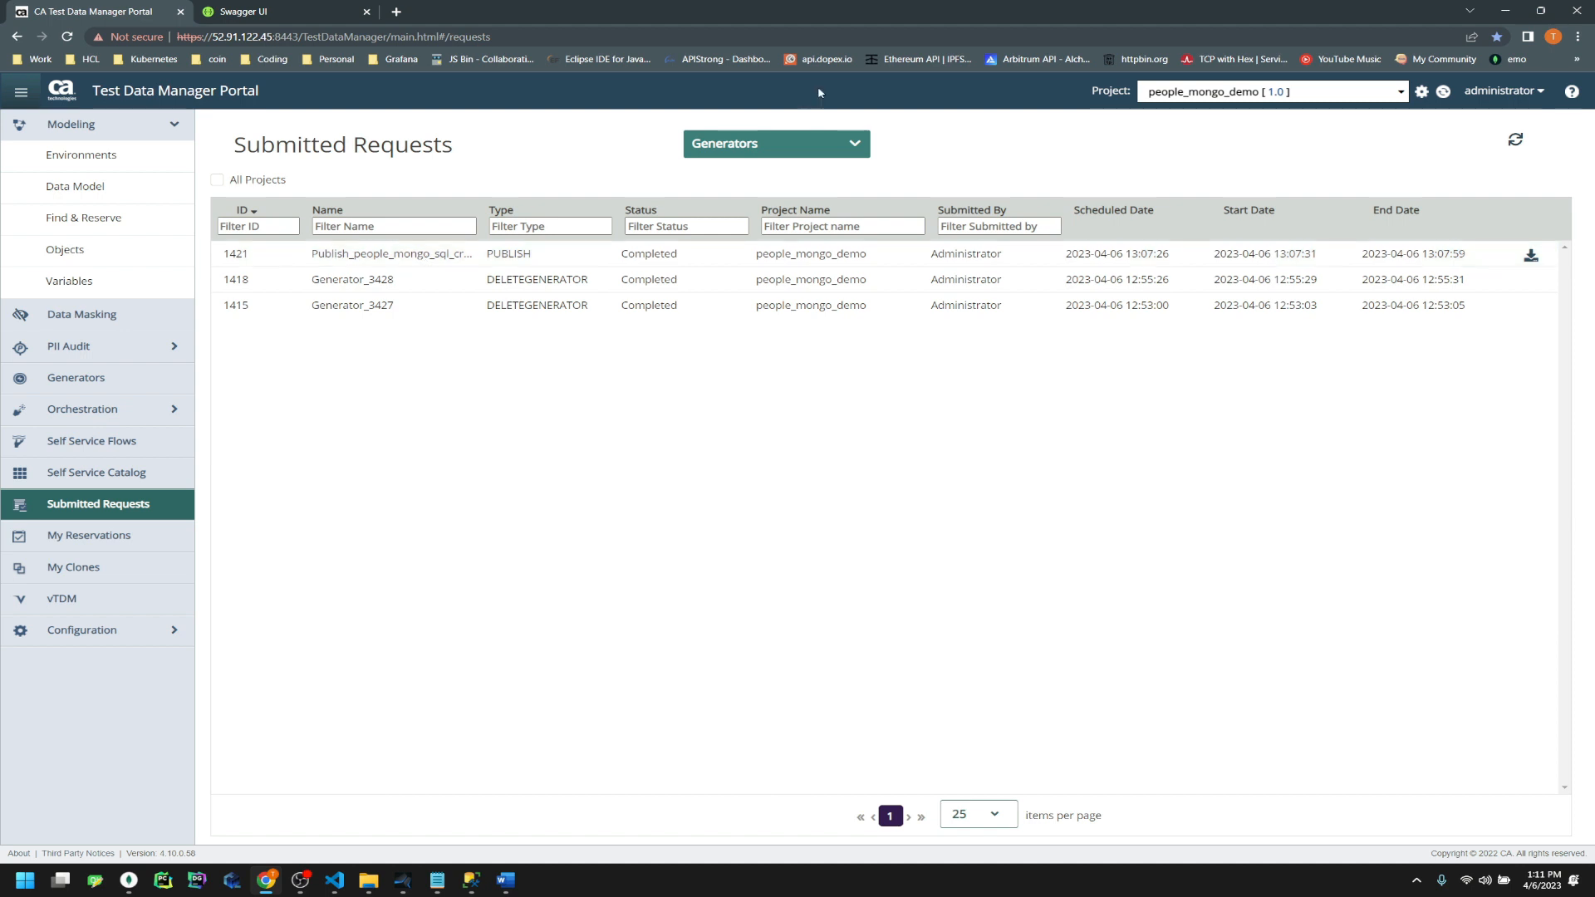
{"action": "left_click", "coordinate": [784, 144]}
{"action": "left_click", "coordinate": [763, 191]}
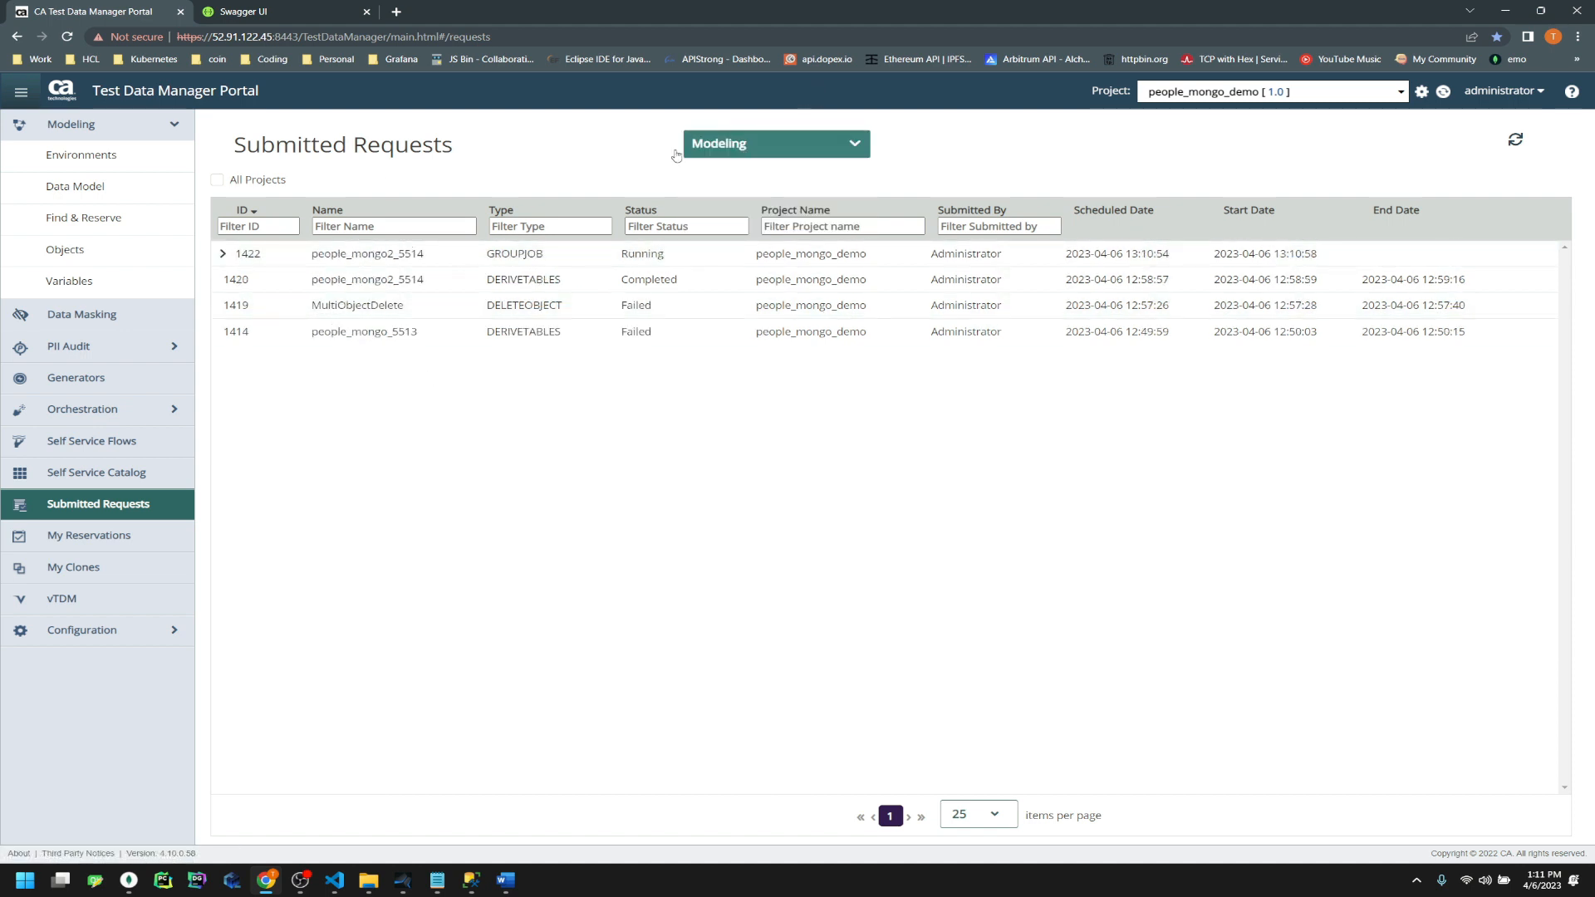
Expand group job 1422 into its publish and export jobs, then focus the SSMS address query
{"action": "left_click", "coordinate": [222, 254]}
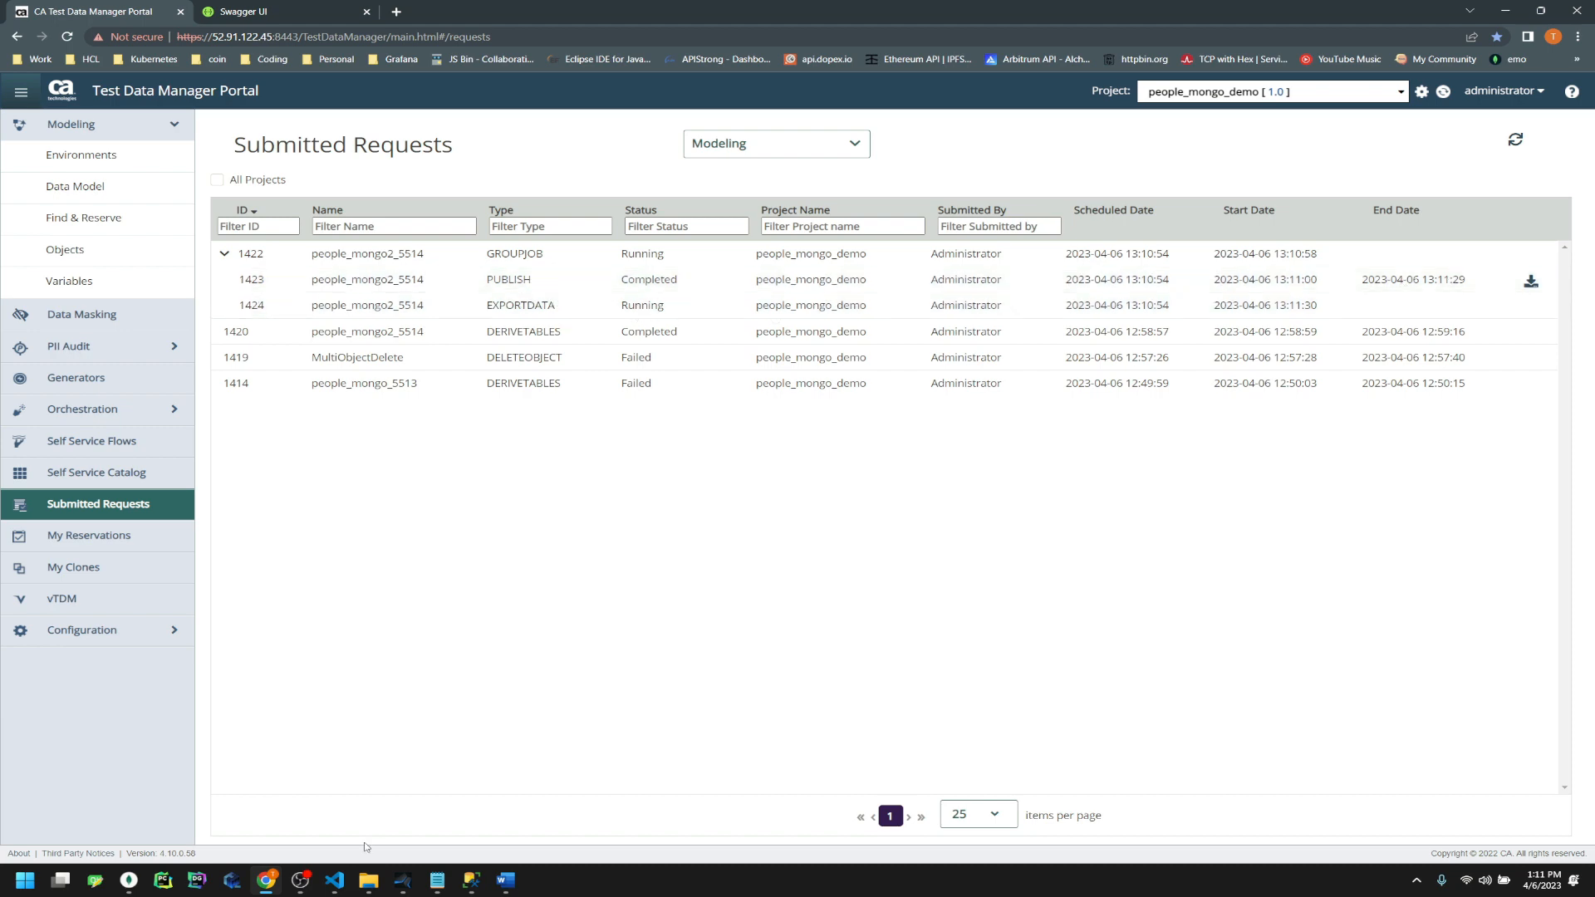
{"action": "left_click", "coordinate": [471, 881]}
{"action": "left_click", "coordinate": [815, 383]}
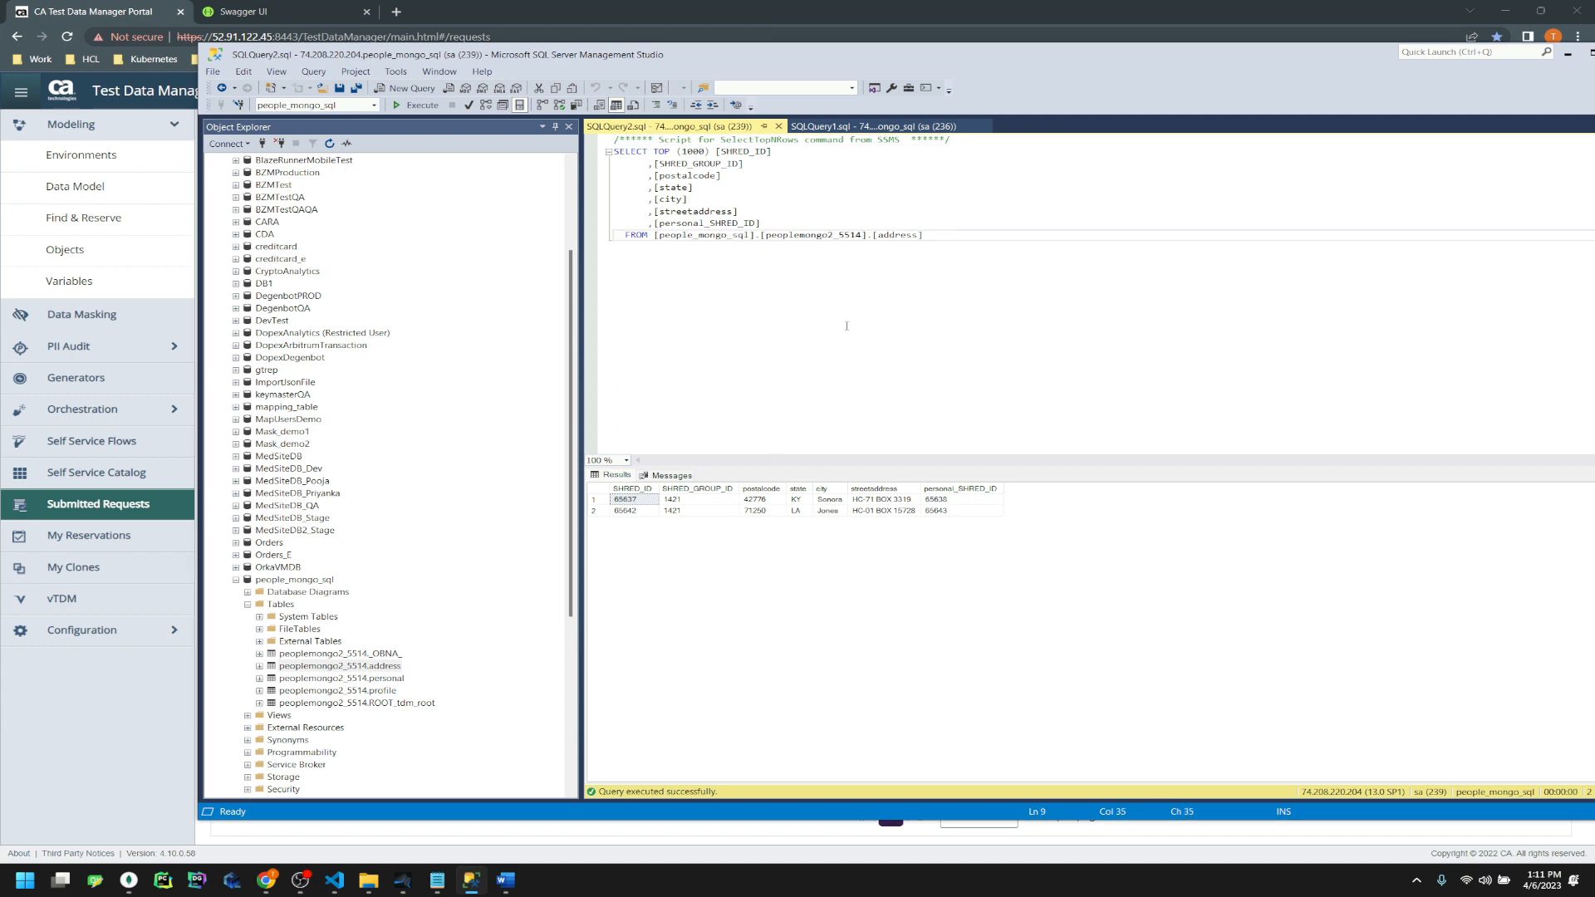
Rerun the address query to five rows, then download completed export 1424 and open People_TDM_Export.json
{"action": "key", "text": "F5"}
{"action": "left_click_drag", "start_coordinate": [634, 546], "coordinate": [636, 516]}
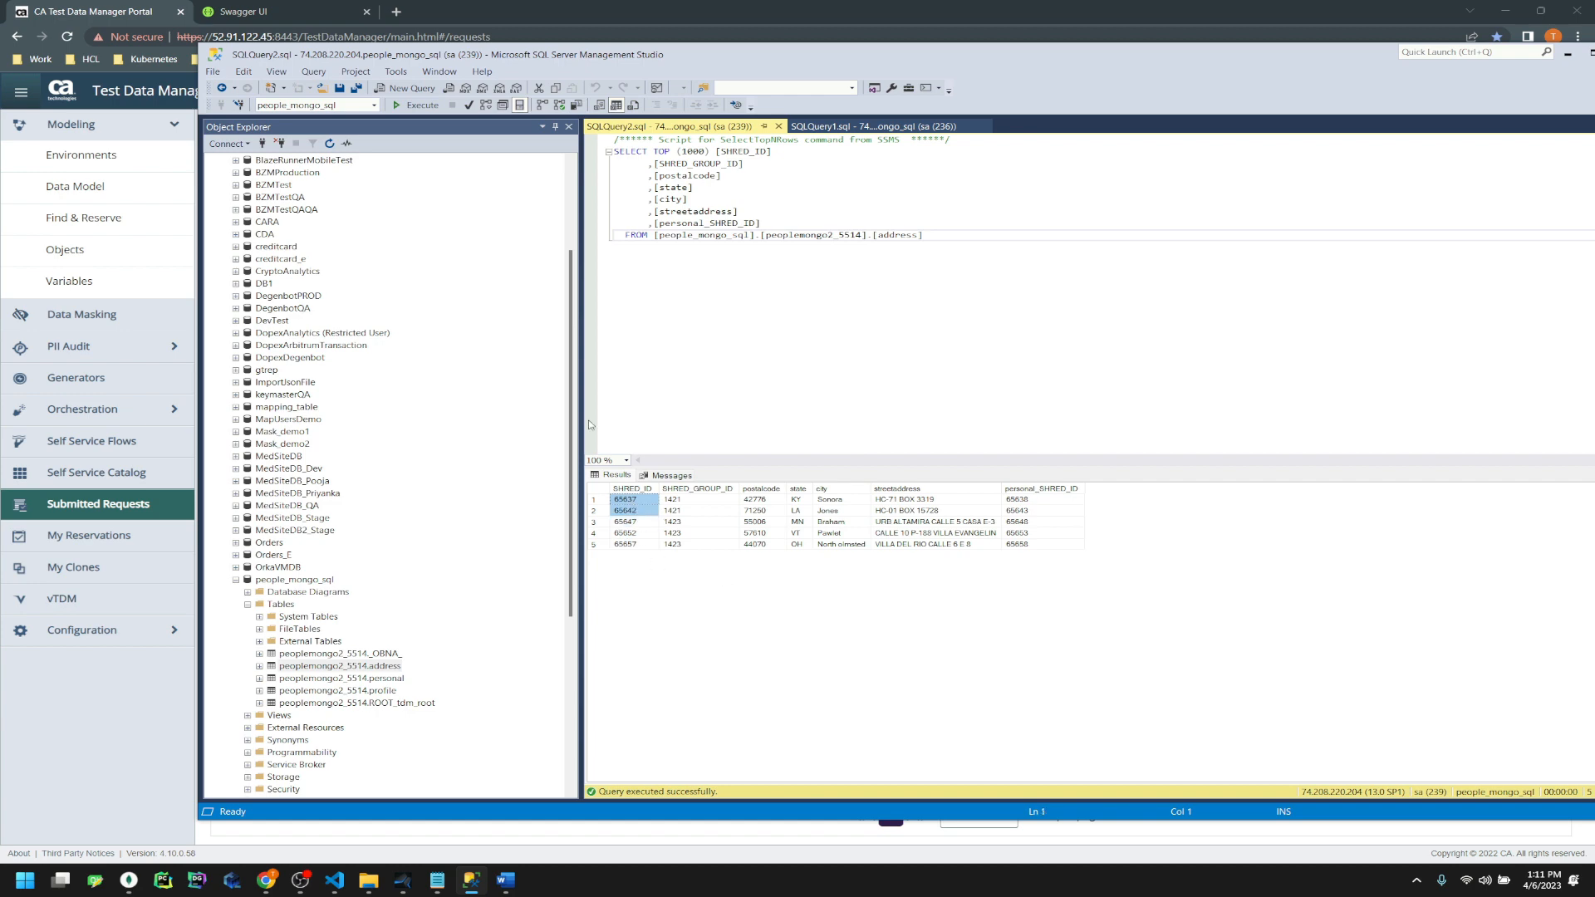
{"action": "left_click", "coordinate": [965, 6]}
{"action": "left_click", "coordinate": [1506, 140]}
{"action": "left_click", "coordinate": [1503, 143]}
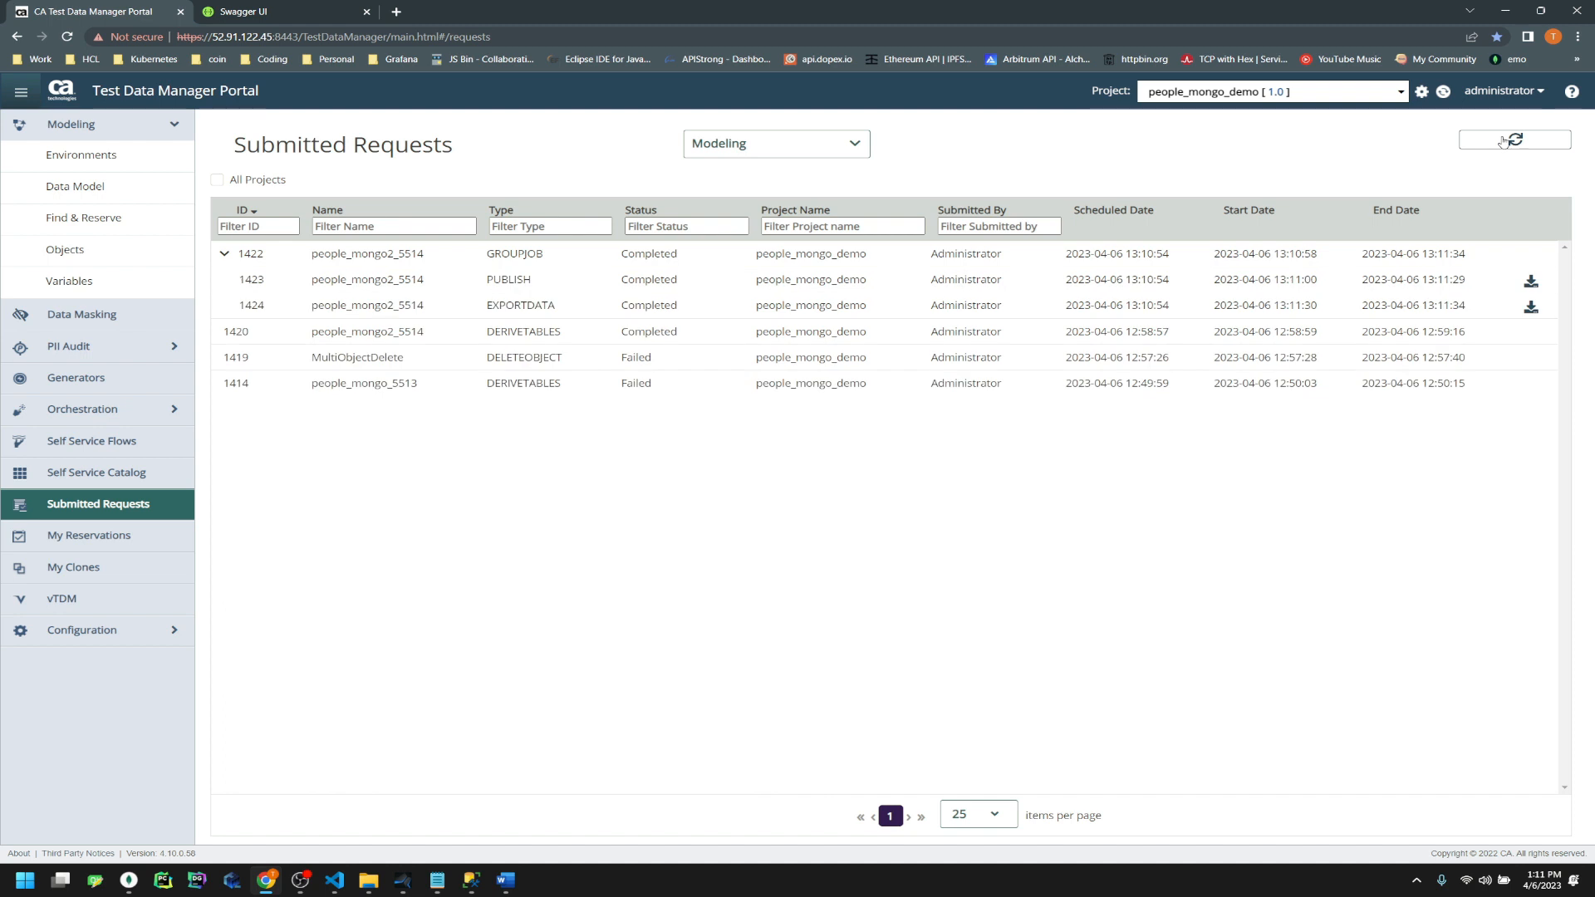
{"action": "left_click", "coordinate": [1531, 308]}
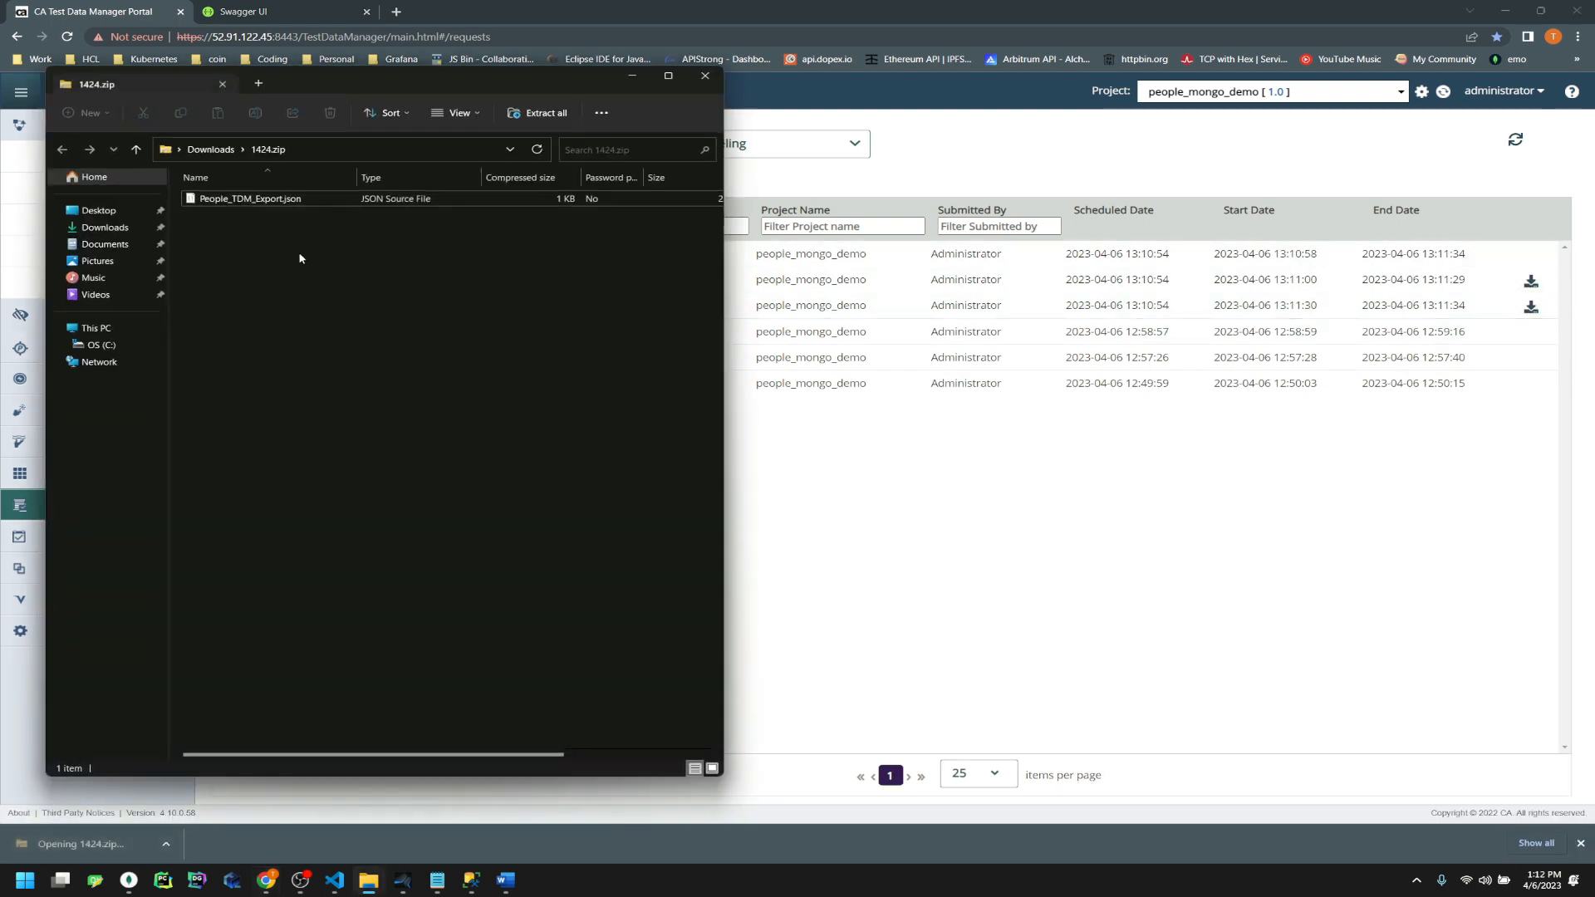
{"action": "double_click", "coordinate": [241, 202]}
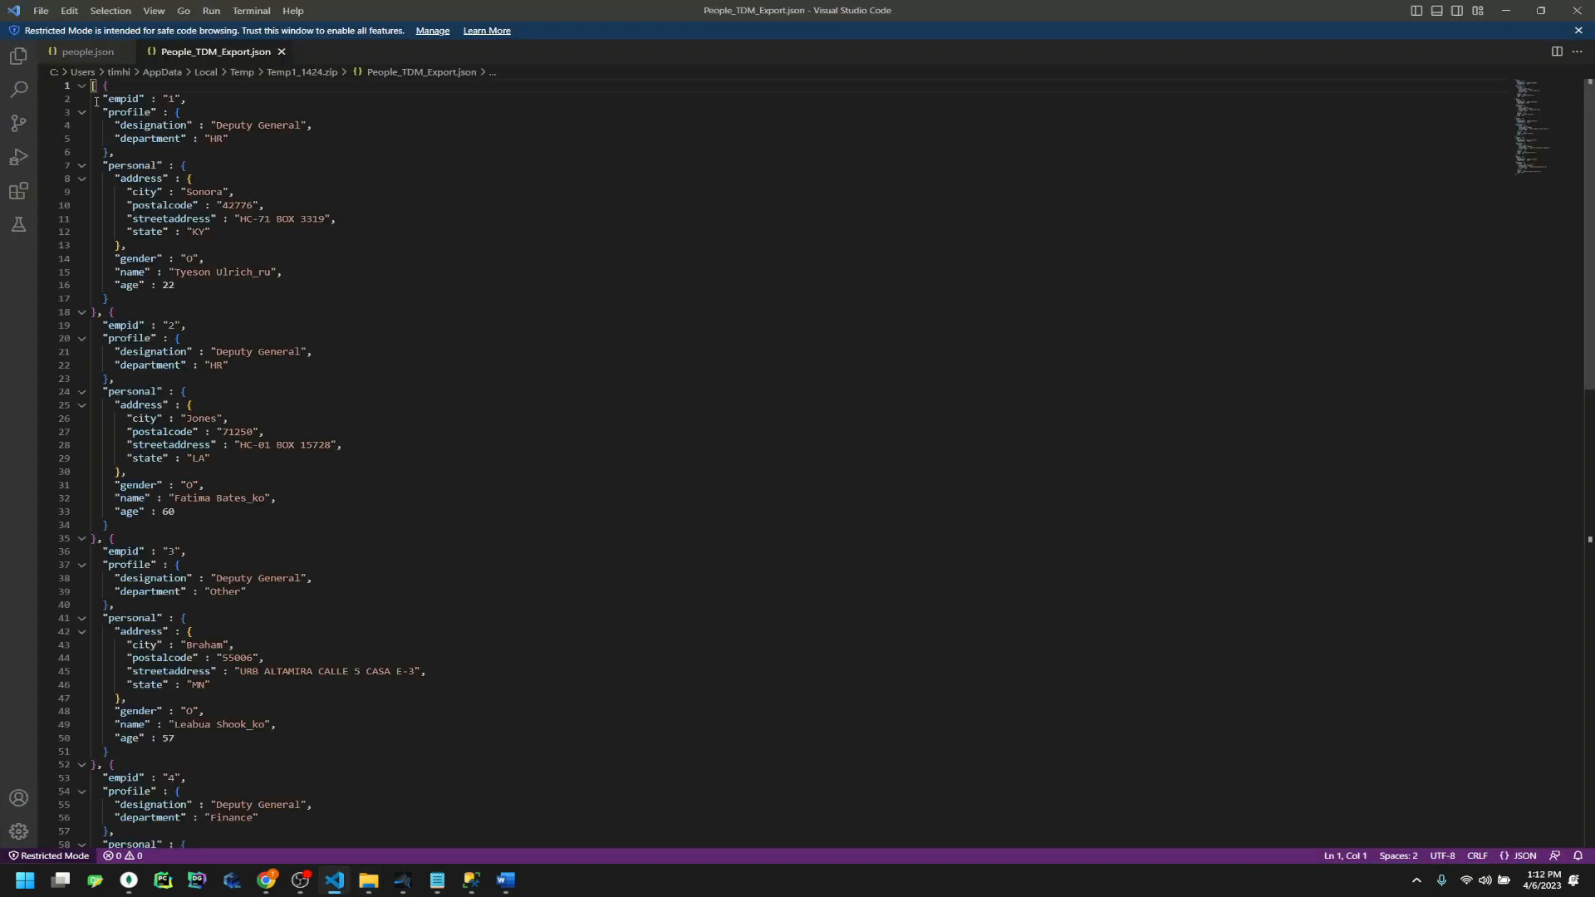
Fold the profile and personal blocks of all five empid records in People_TDM_Export.json
{"action": "left_click", "coordinate": [83, 113]}
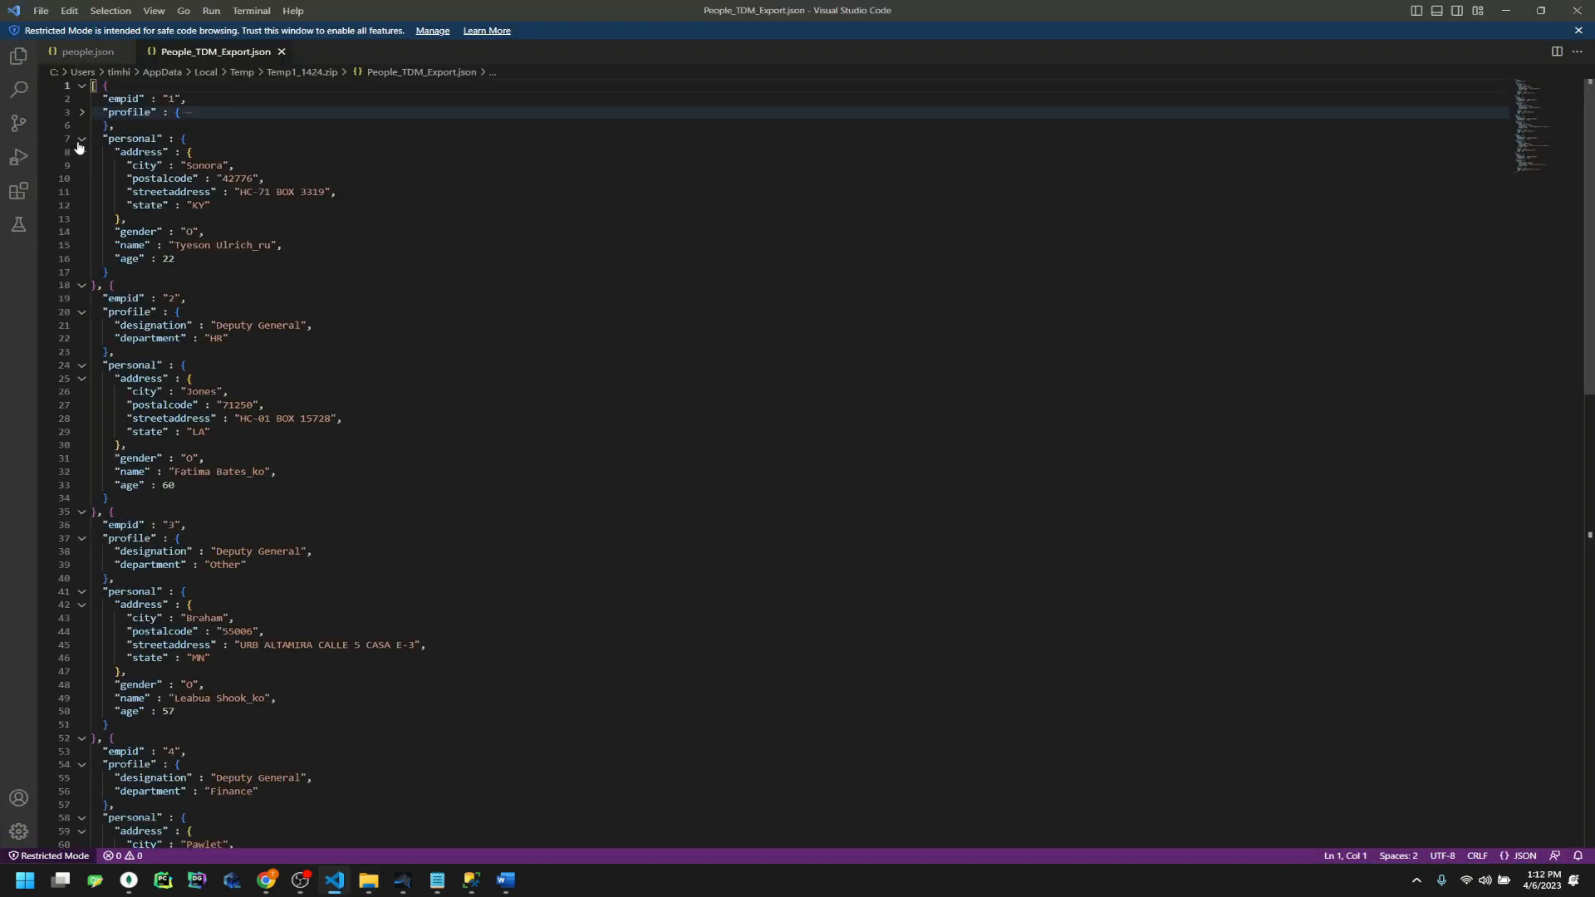
{"action": "left_click", "coordinate": [81, 139]}
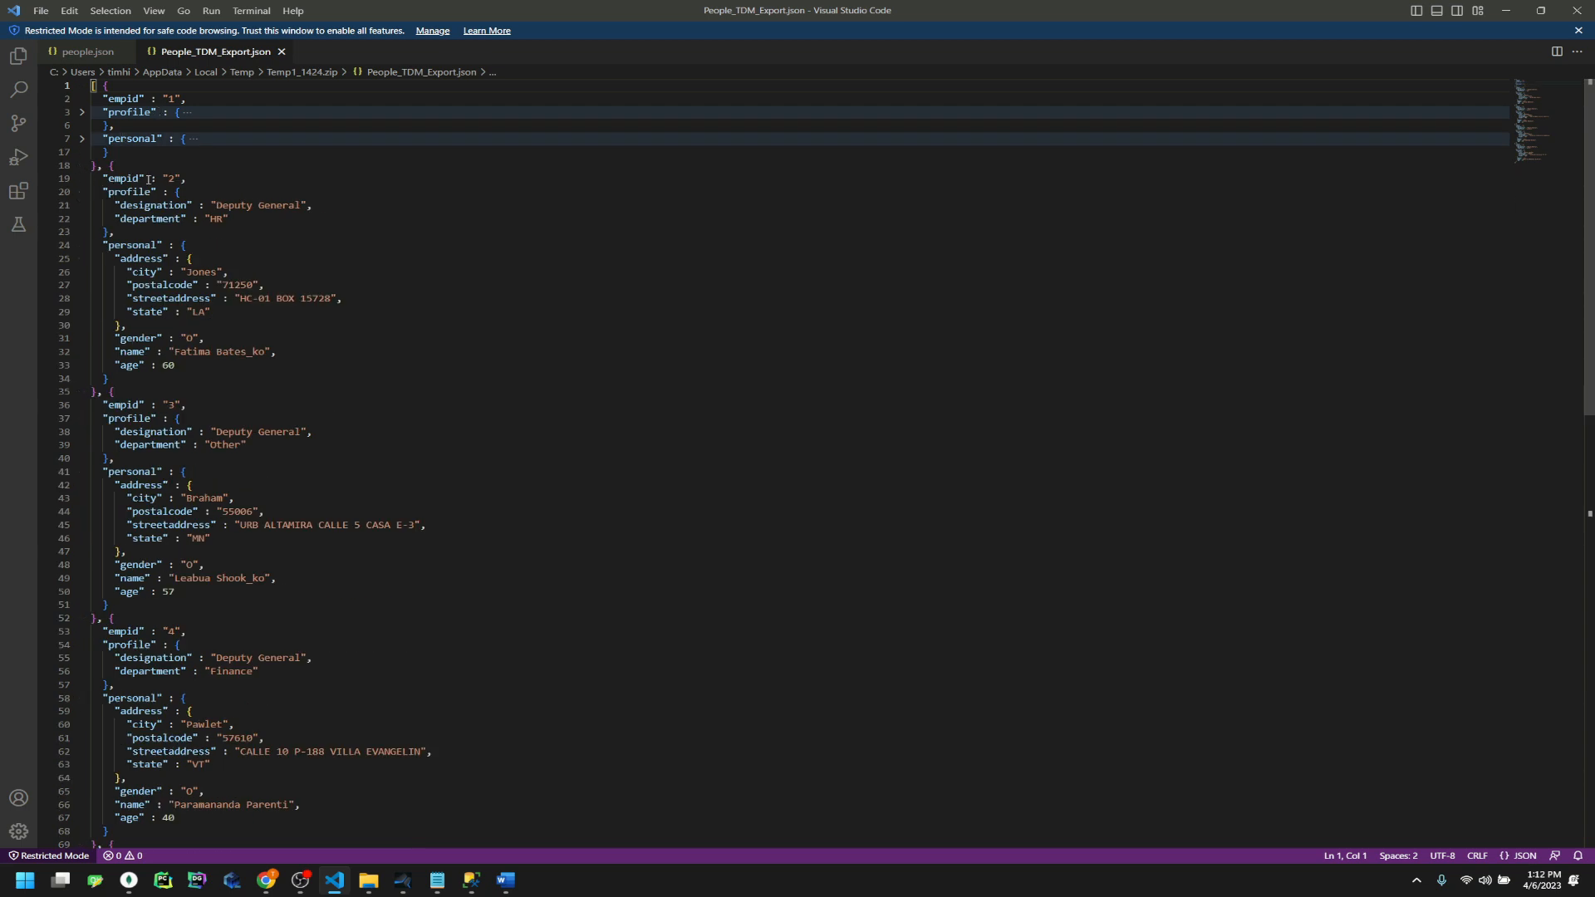
{"action": "left_click", "coordinate": [83, 193]}
{"action": "left_click", "coordinate": [81, 221]}
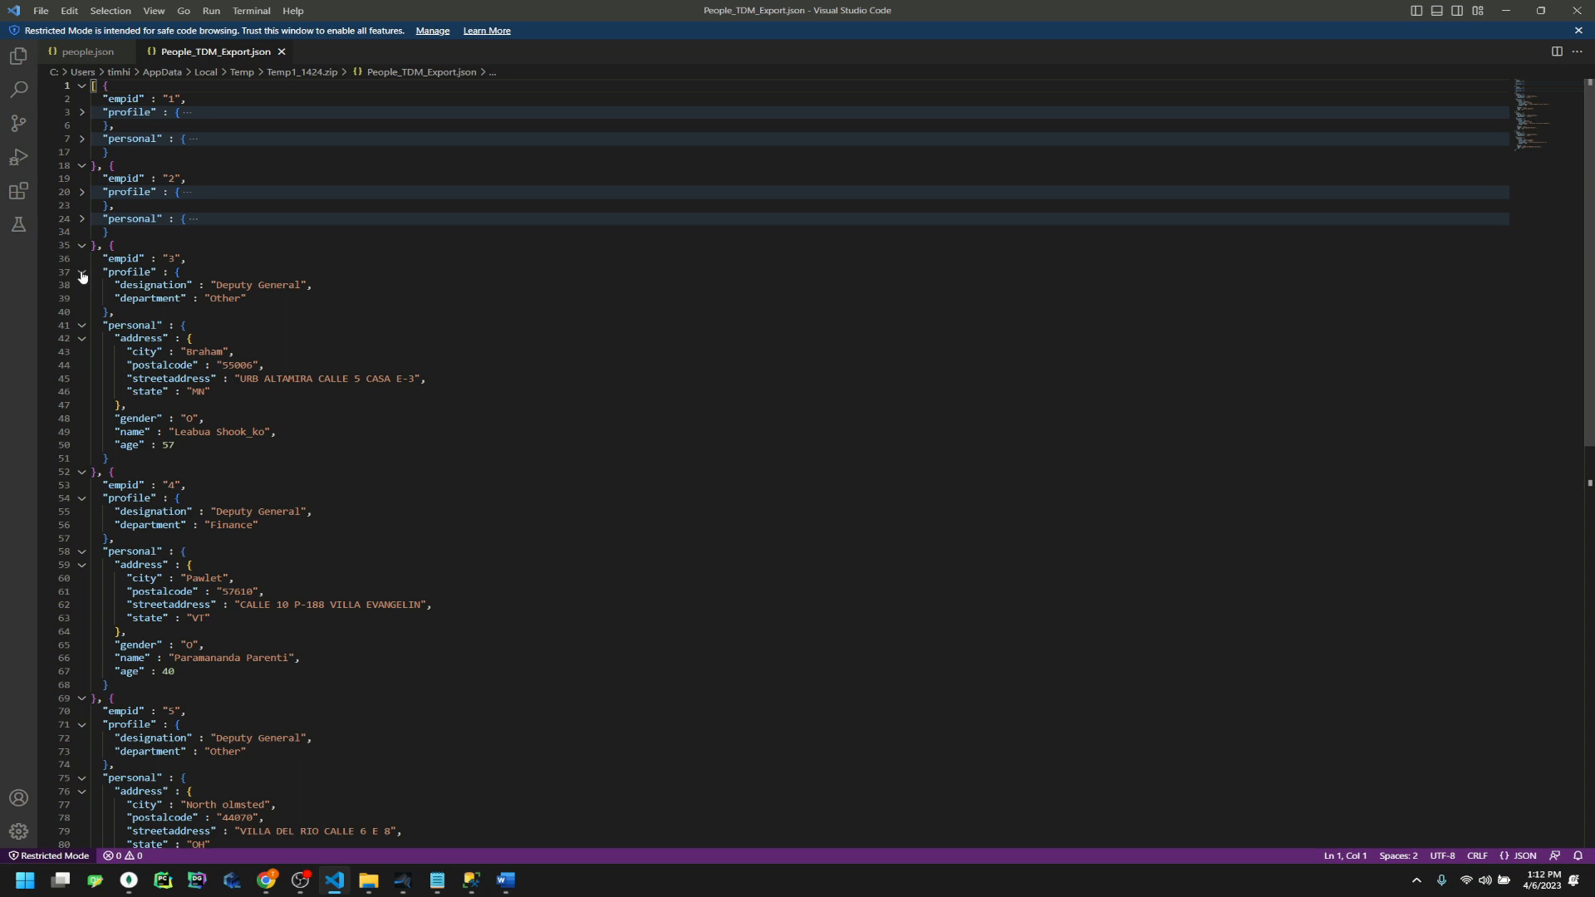
{"action": "left_click", "coordinate": [82, 273]}
{"action": "left_click", "coordinate": [82, 300]}
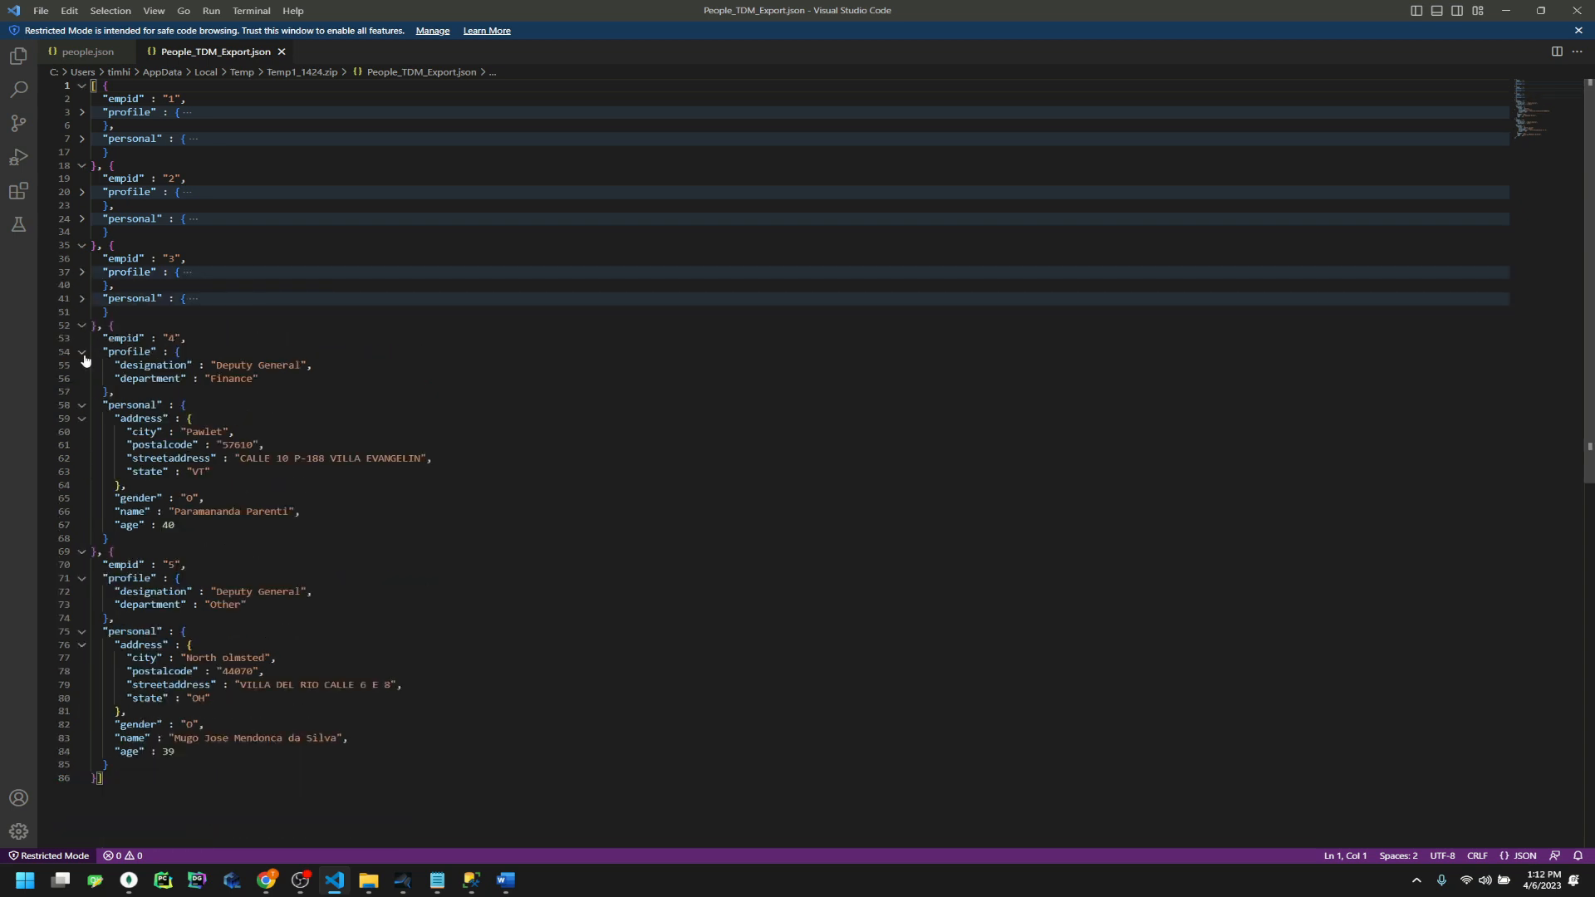
{"action": "left_click", "coordinate": [83, 354]}
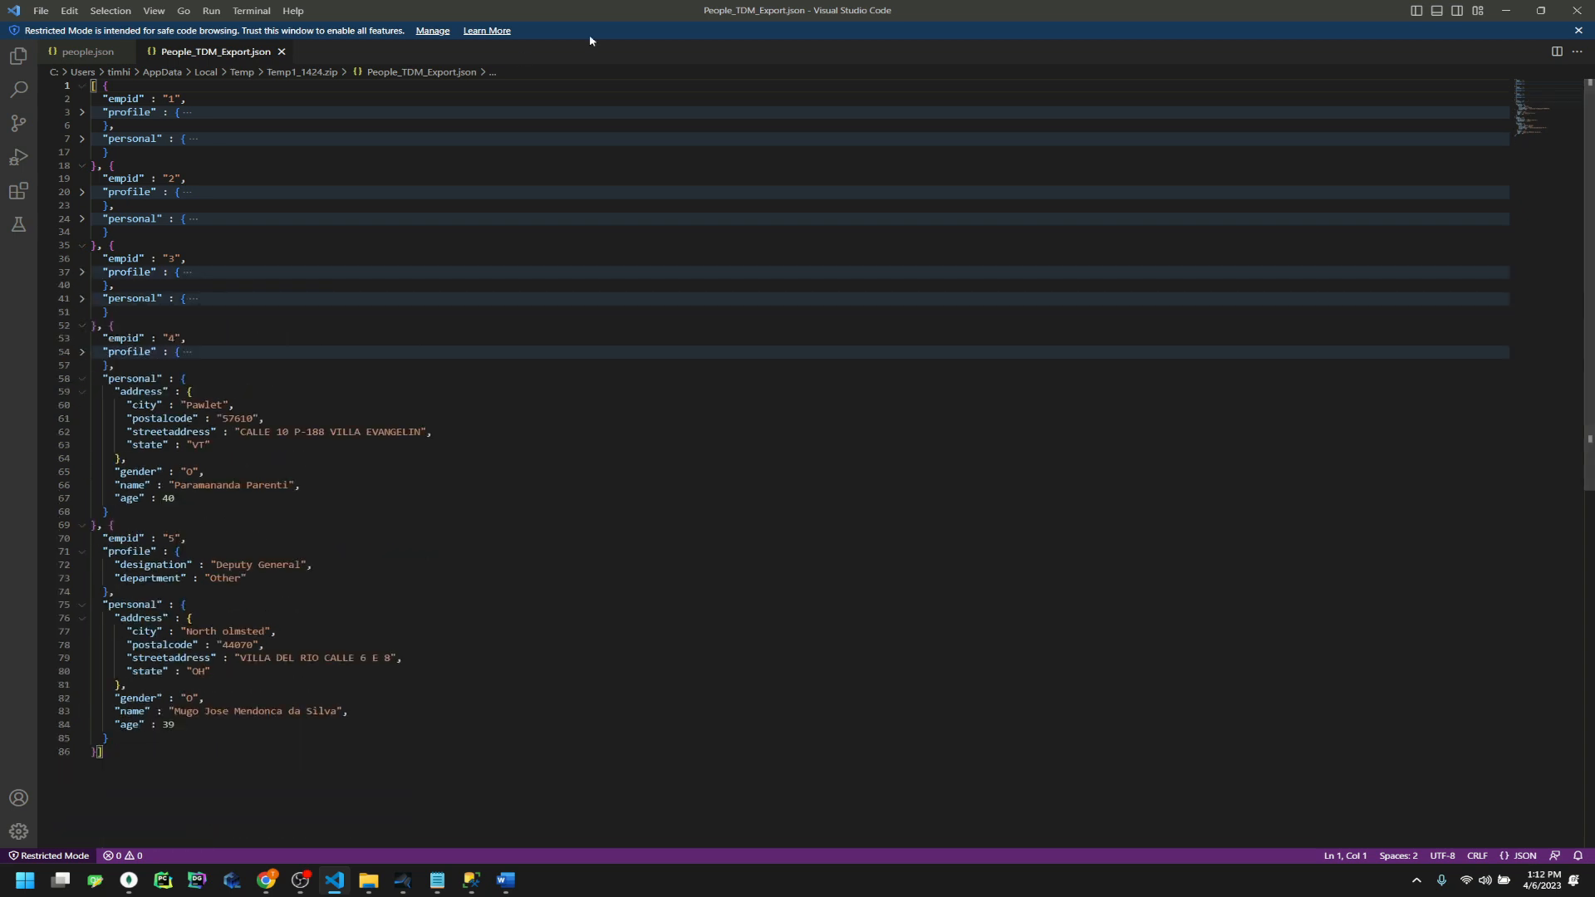
{"action": "left_click", "coordinate": [82, 380]}
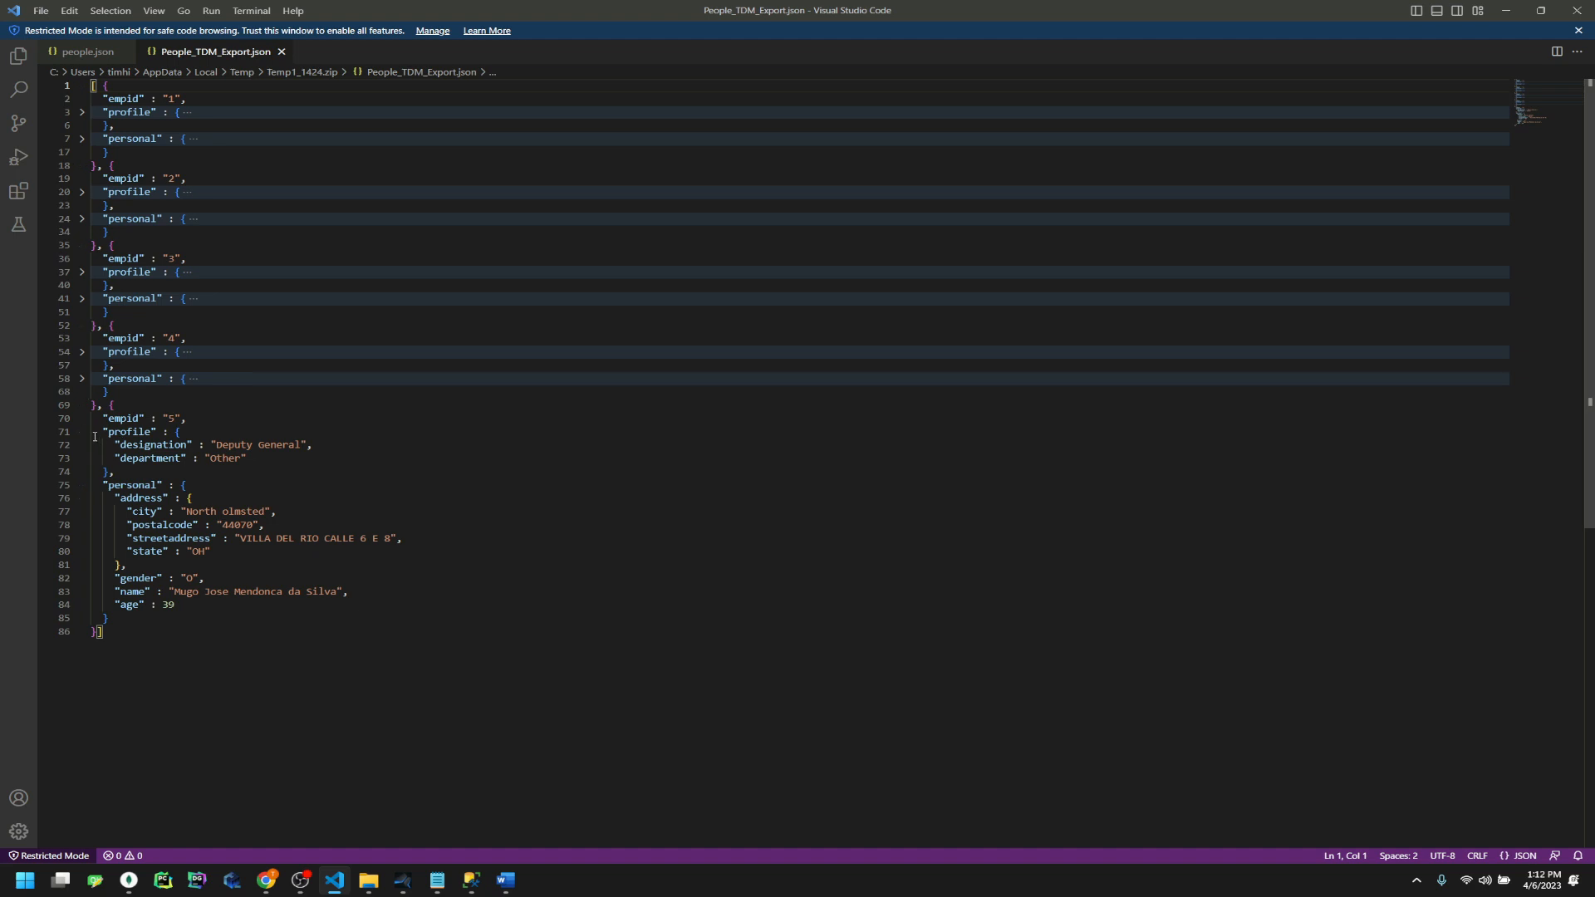
{"action": "left_click", "coordinate": [82, 433]}
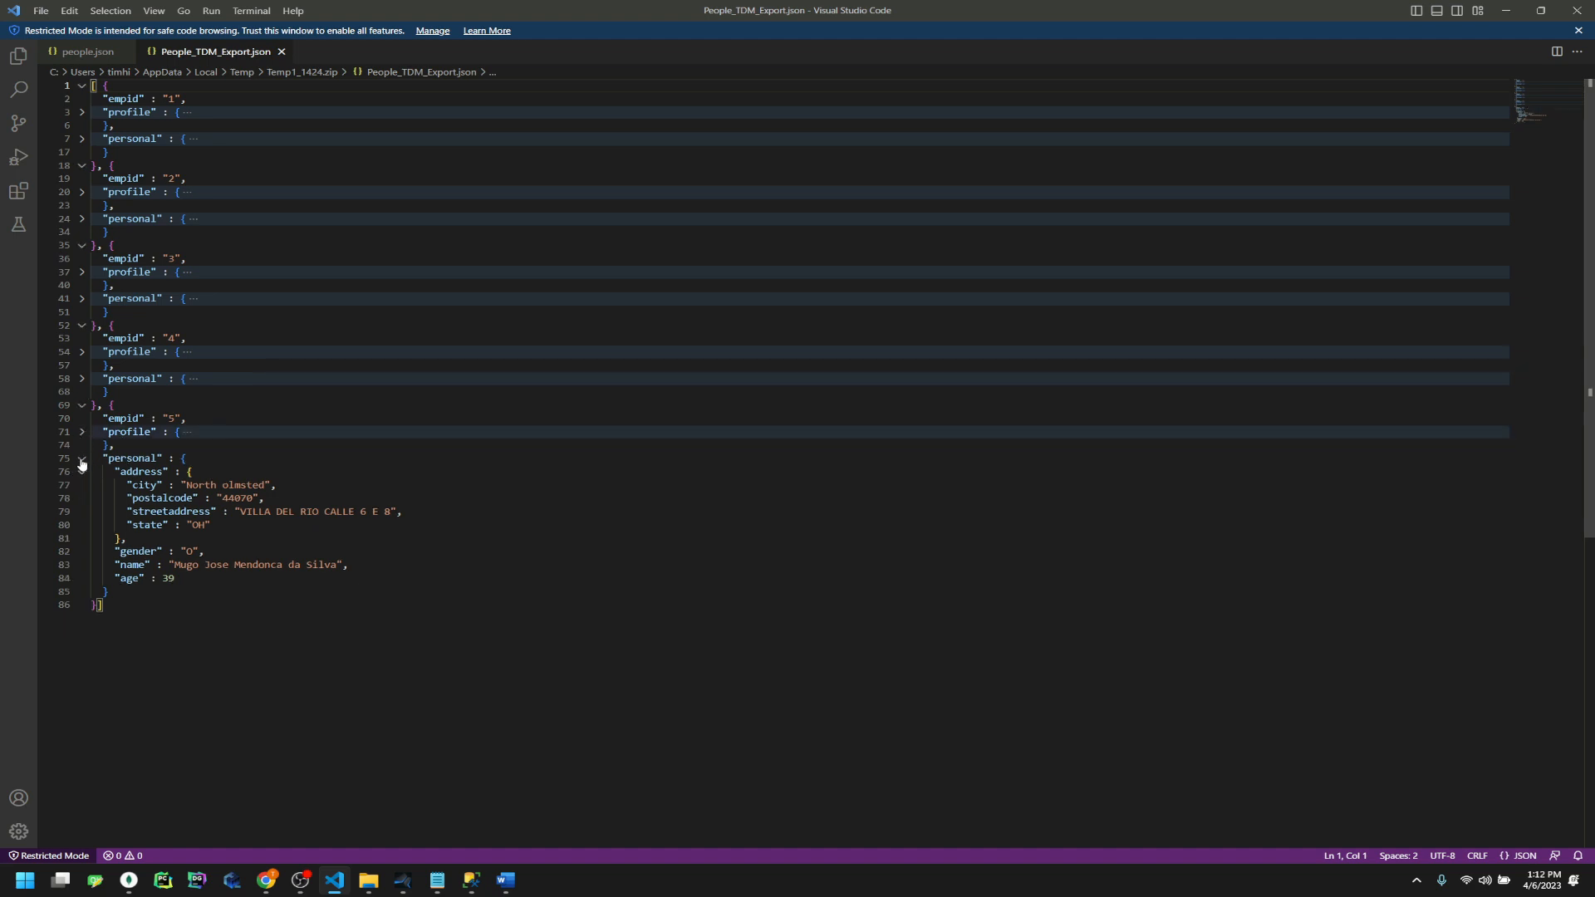
{"action": "left_click", "coordinate": [82, 461]}
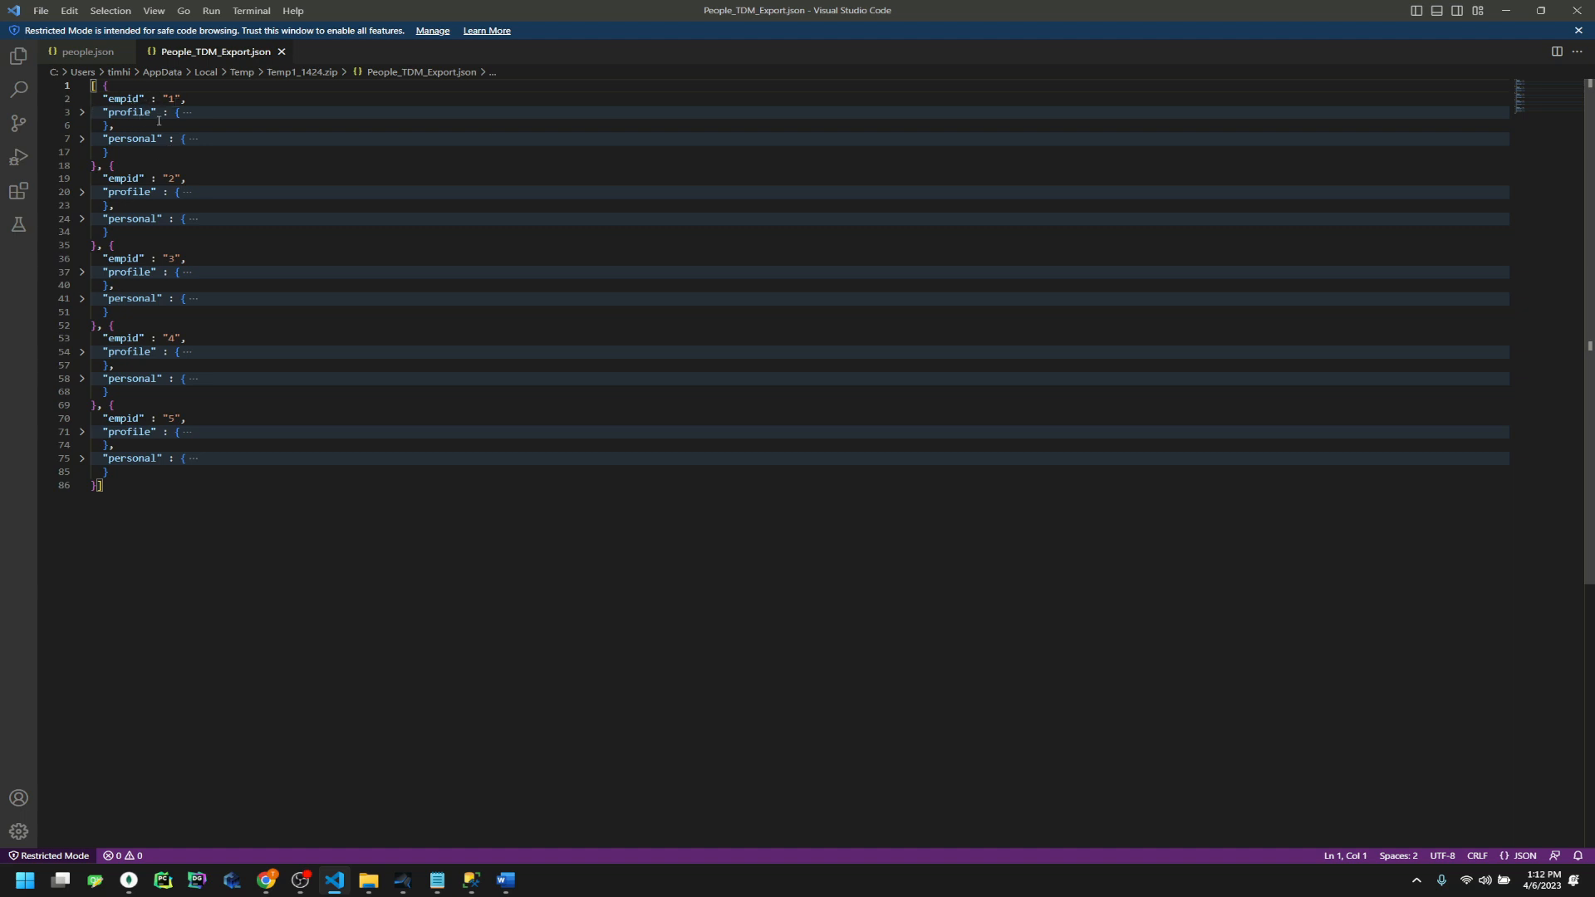
Look over the folded records, then go back to the portal's Submitted Requests list
{"action": "left_click_drag", "start_coordinate": [199, 487], "coordinate": [93, 259]}
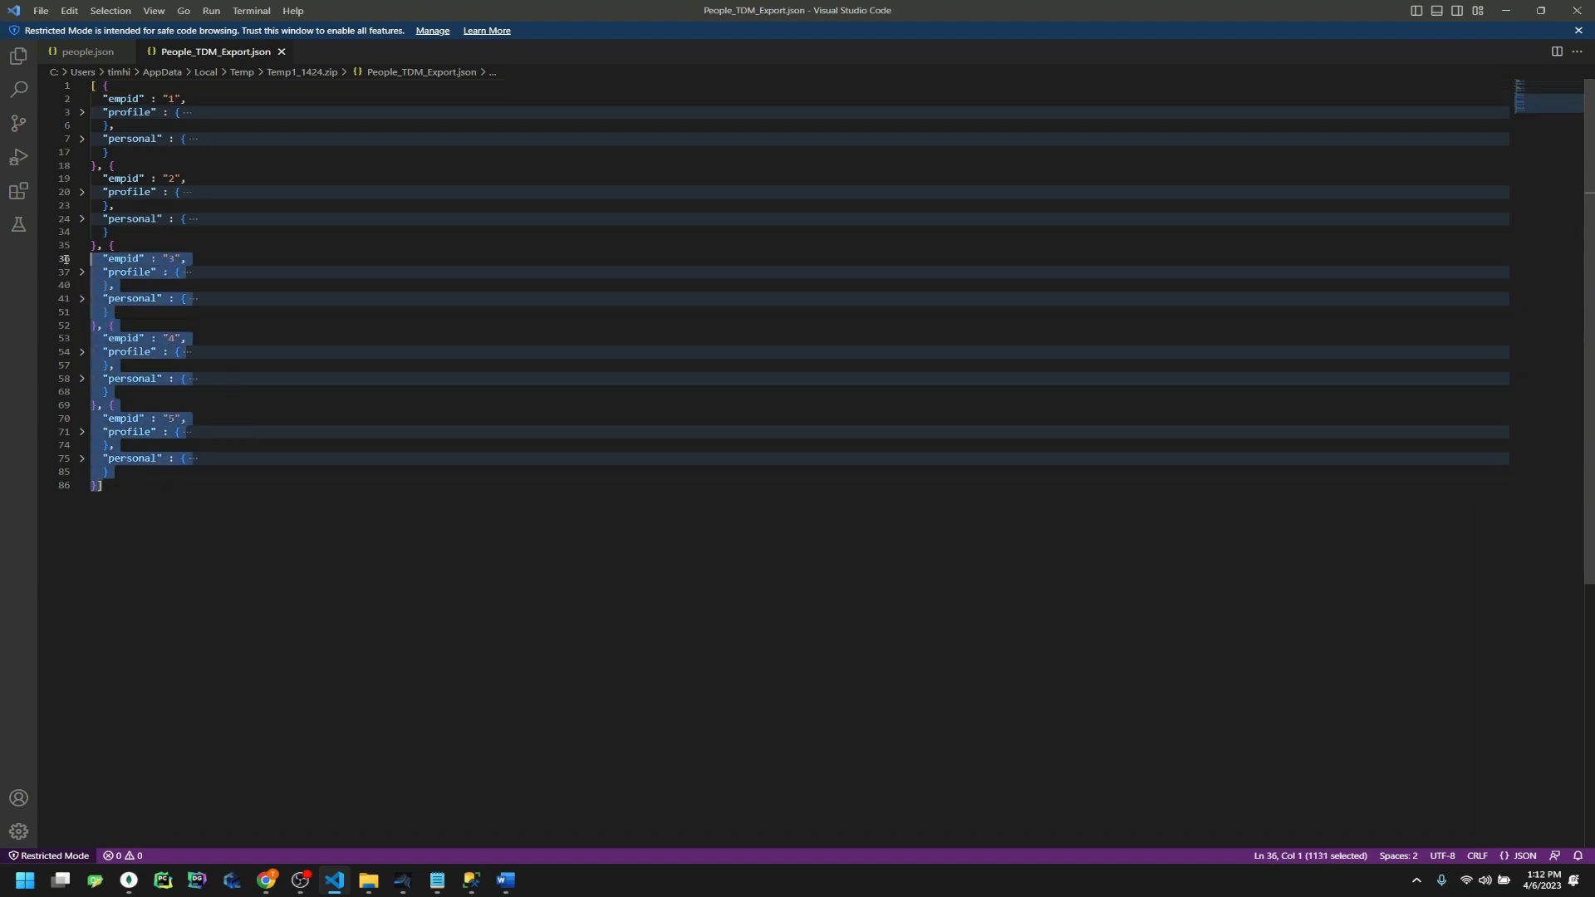
{"action": "scroll", "coordinate": [337, 540], "scroll_direction": "down", "scroll_amount": 2}
{"action": "left_click", "coordinate": [337, 540]}
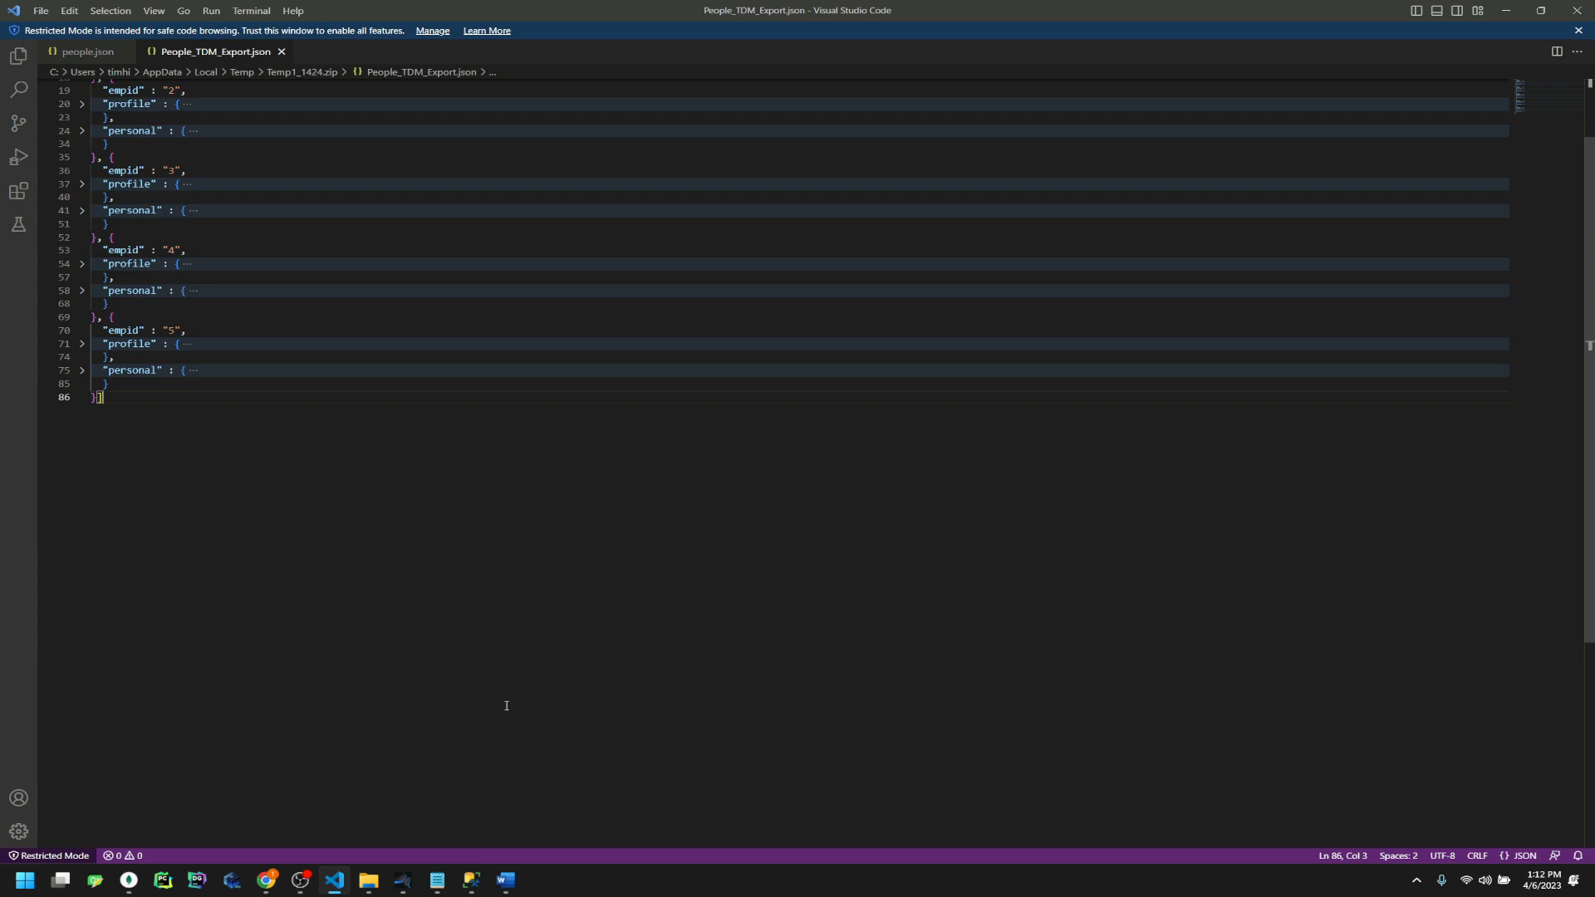
{"action": "left_click", "coordinate": [268, 881]}
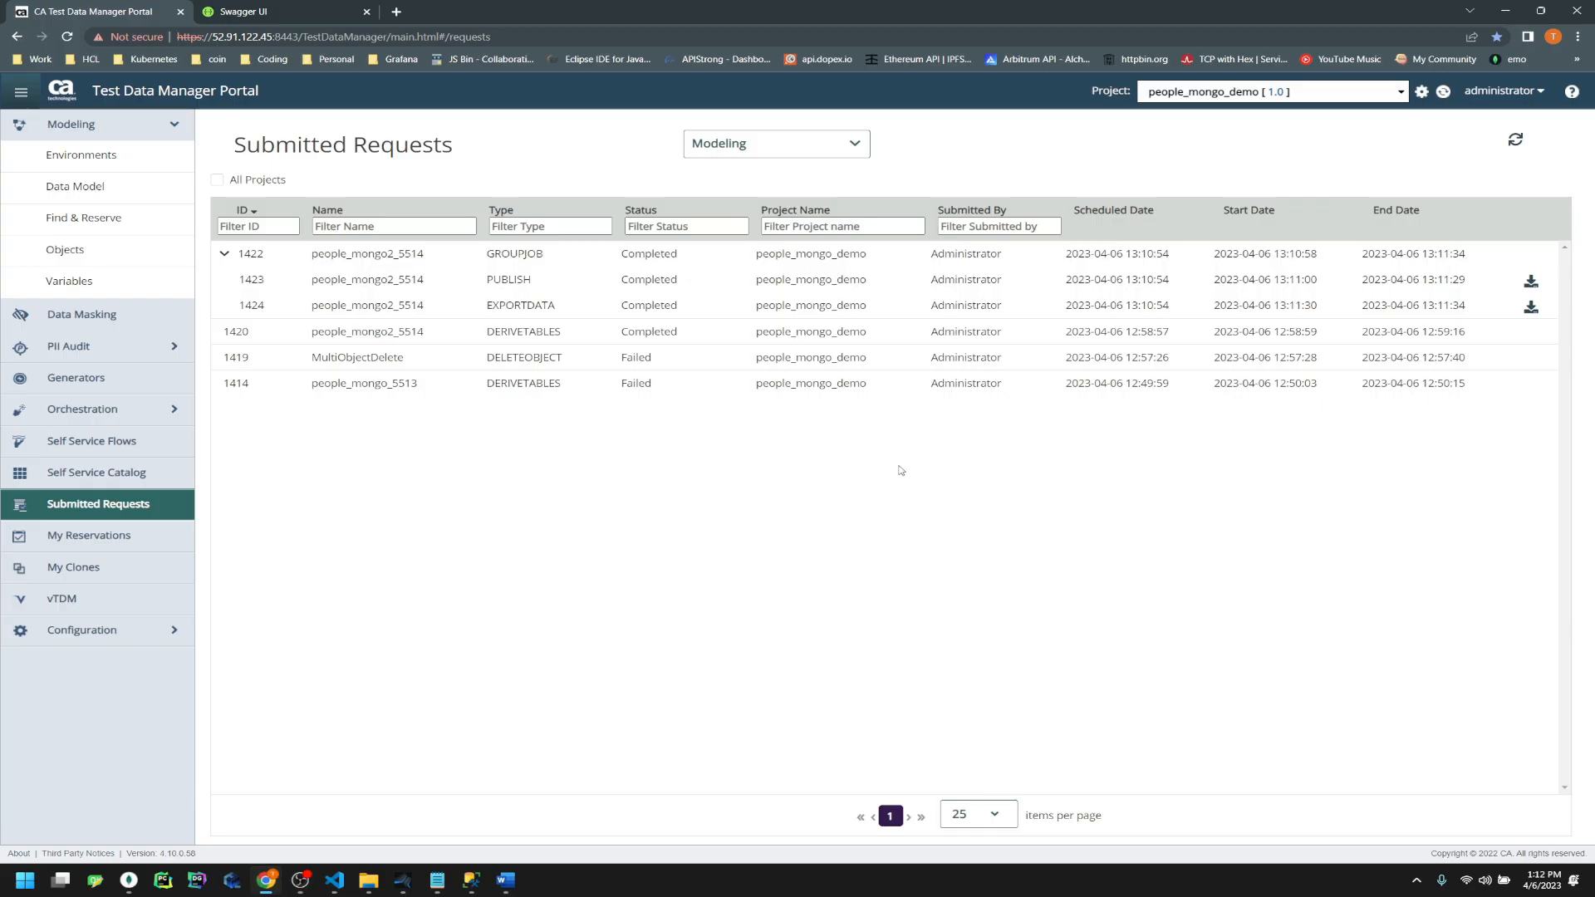
Open the export settings for the people_mongo2 object under Modeling > Objects
{"action": "left_click", "coordinate": [66, 250]}
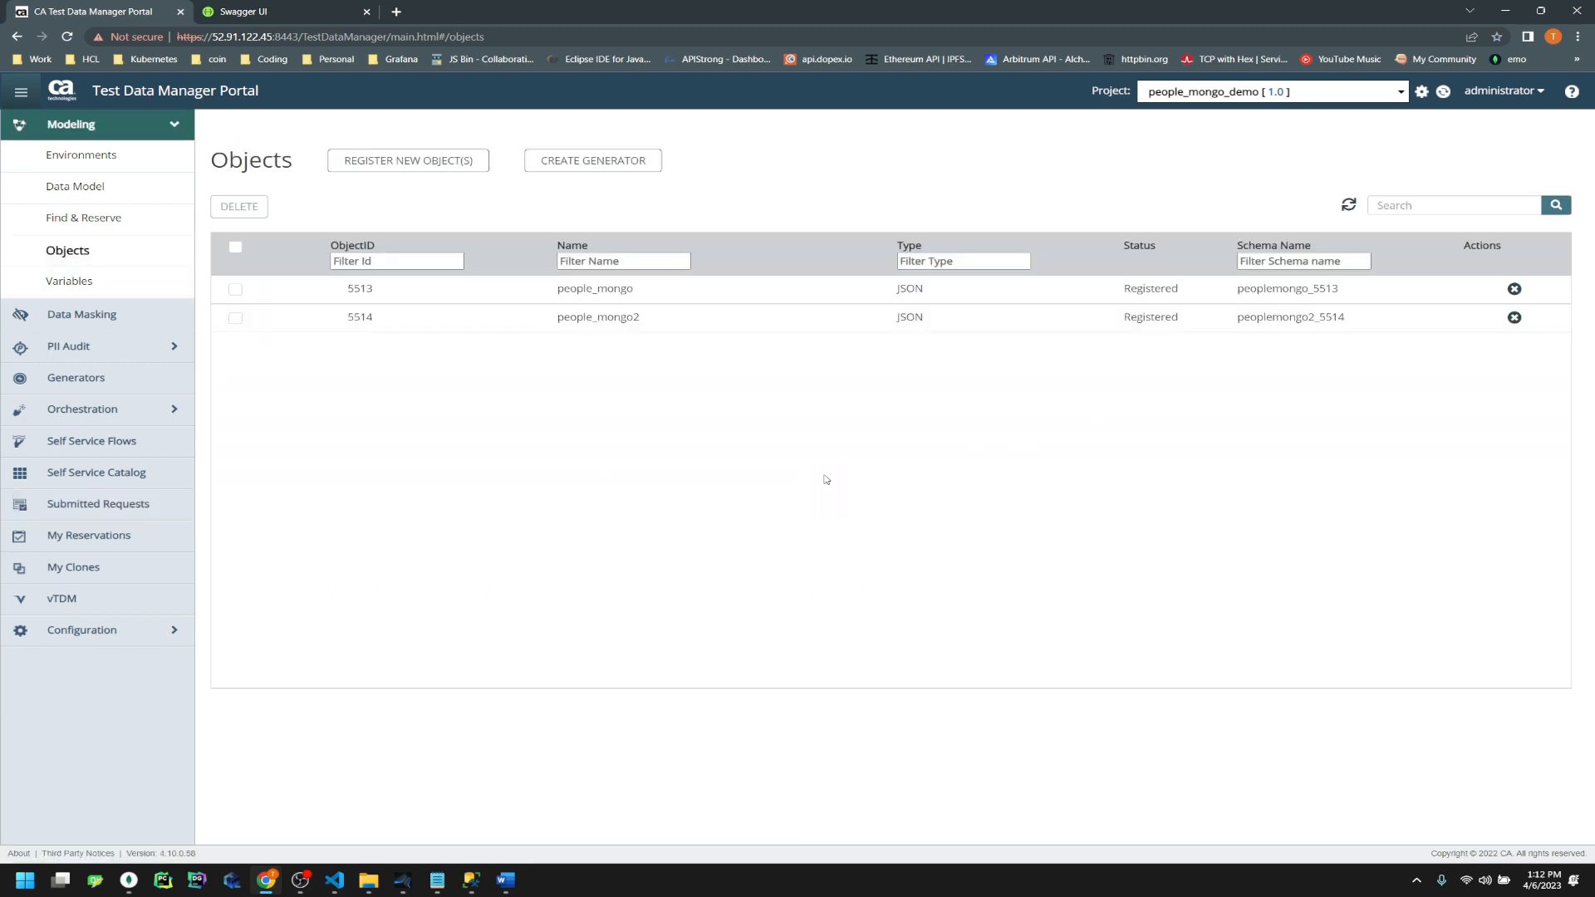
{"action": "left_click", "coordinate": [597, 317]}
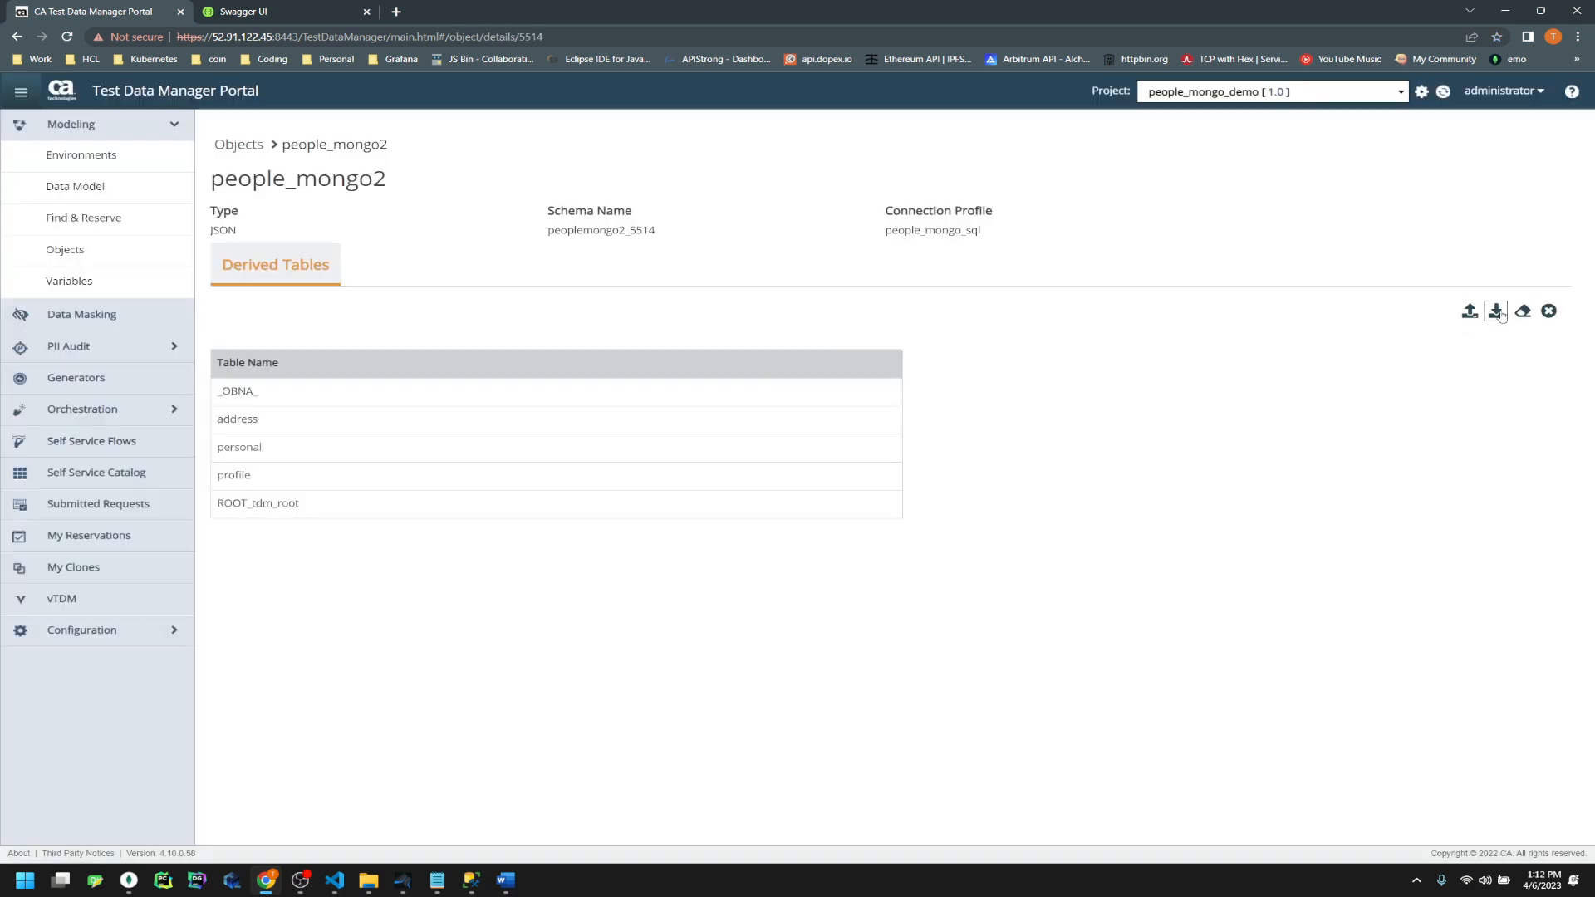
{"action": "left_click", "coordinate": [1497, 312]}
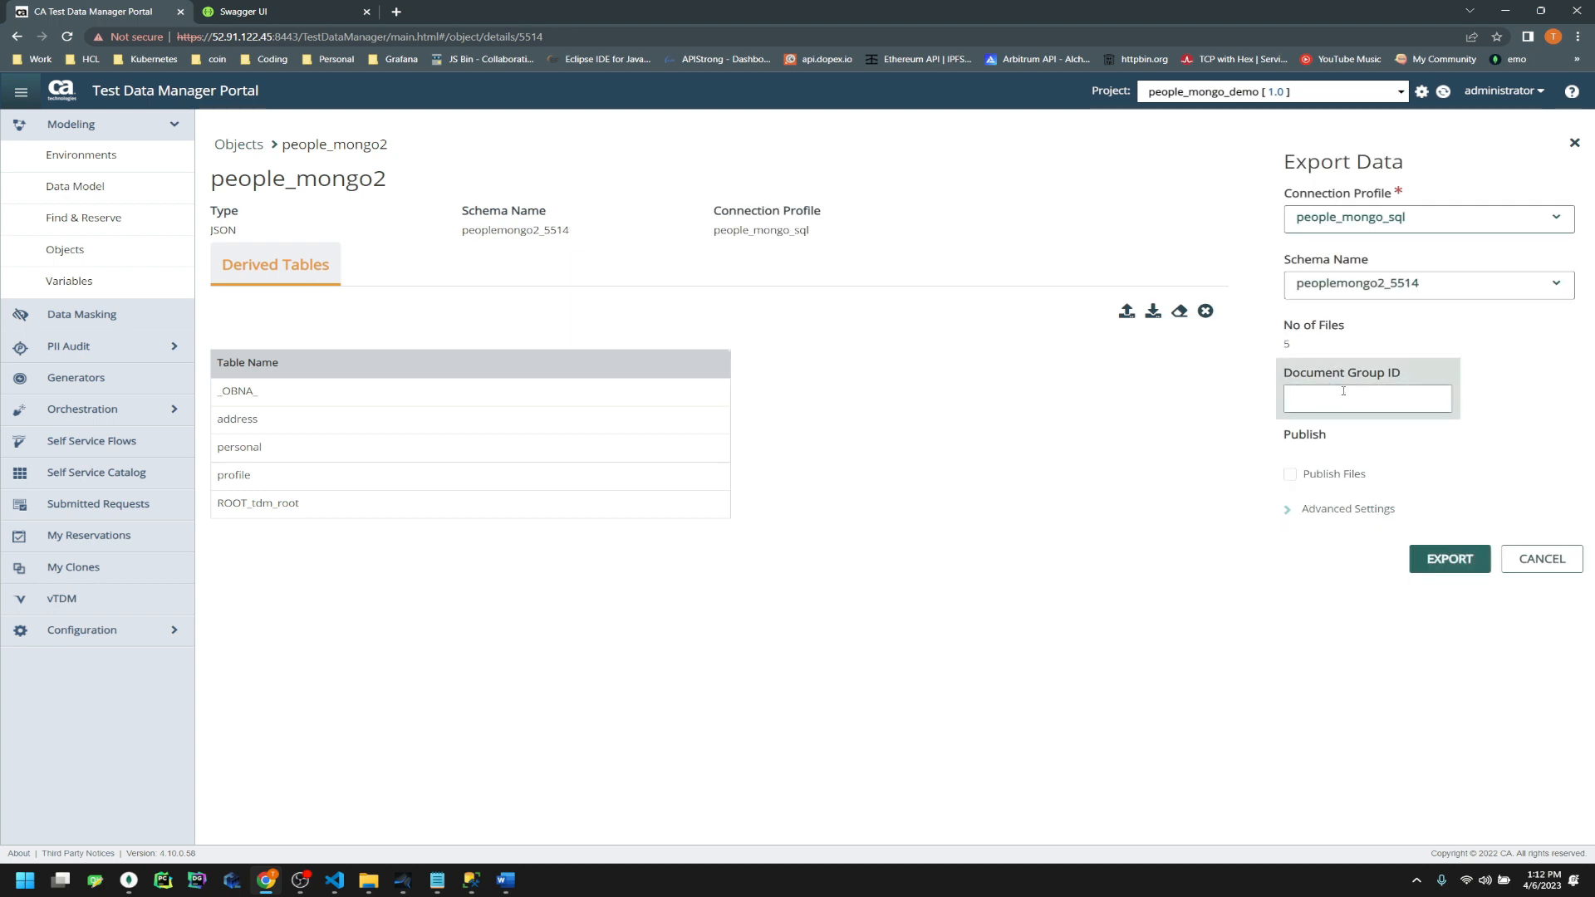
{"action": "left_click_drag", "start_coordinate": [1307, 344], "coordinate": [1267, 345]}
{"action": "left_click", "coordinate": [1030, 627]}
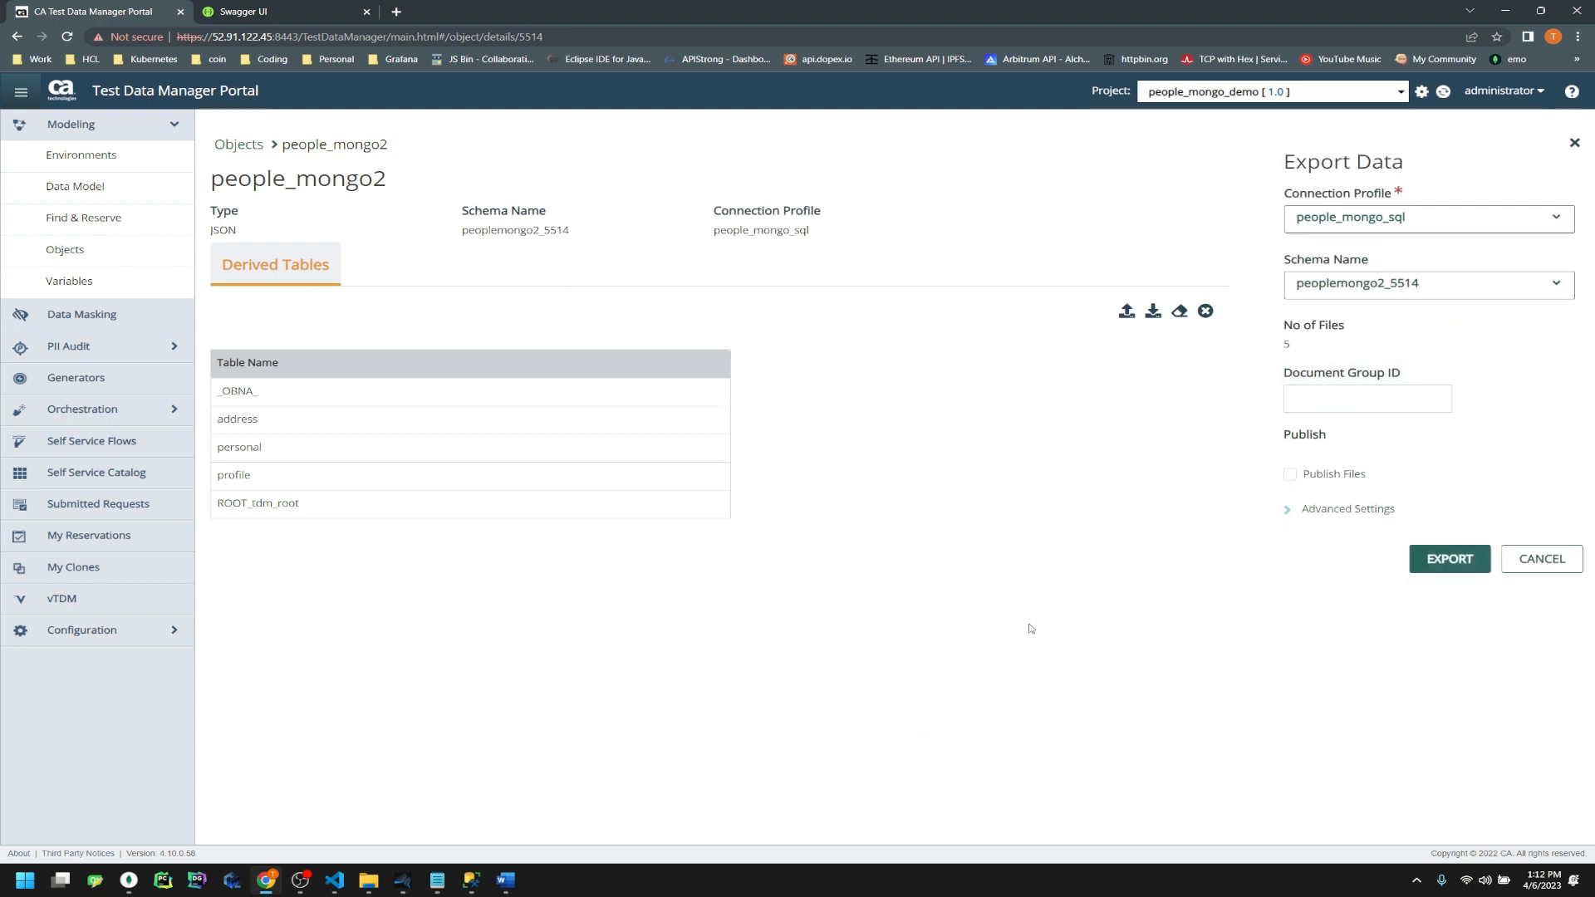
Copy SHRED_GROUP_ID 1423 from SSMS into Document Group ID and submit the export
{"action": "left_click", "coordinate": [471, 881]}
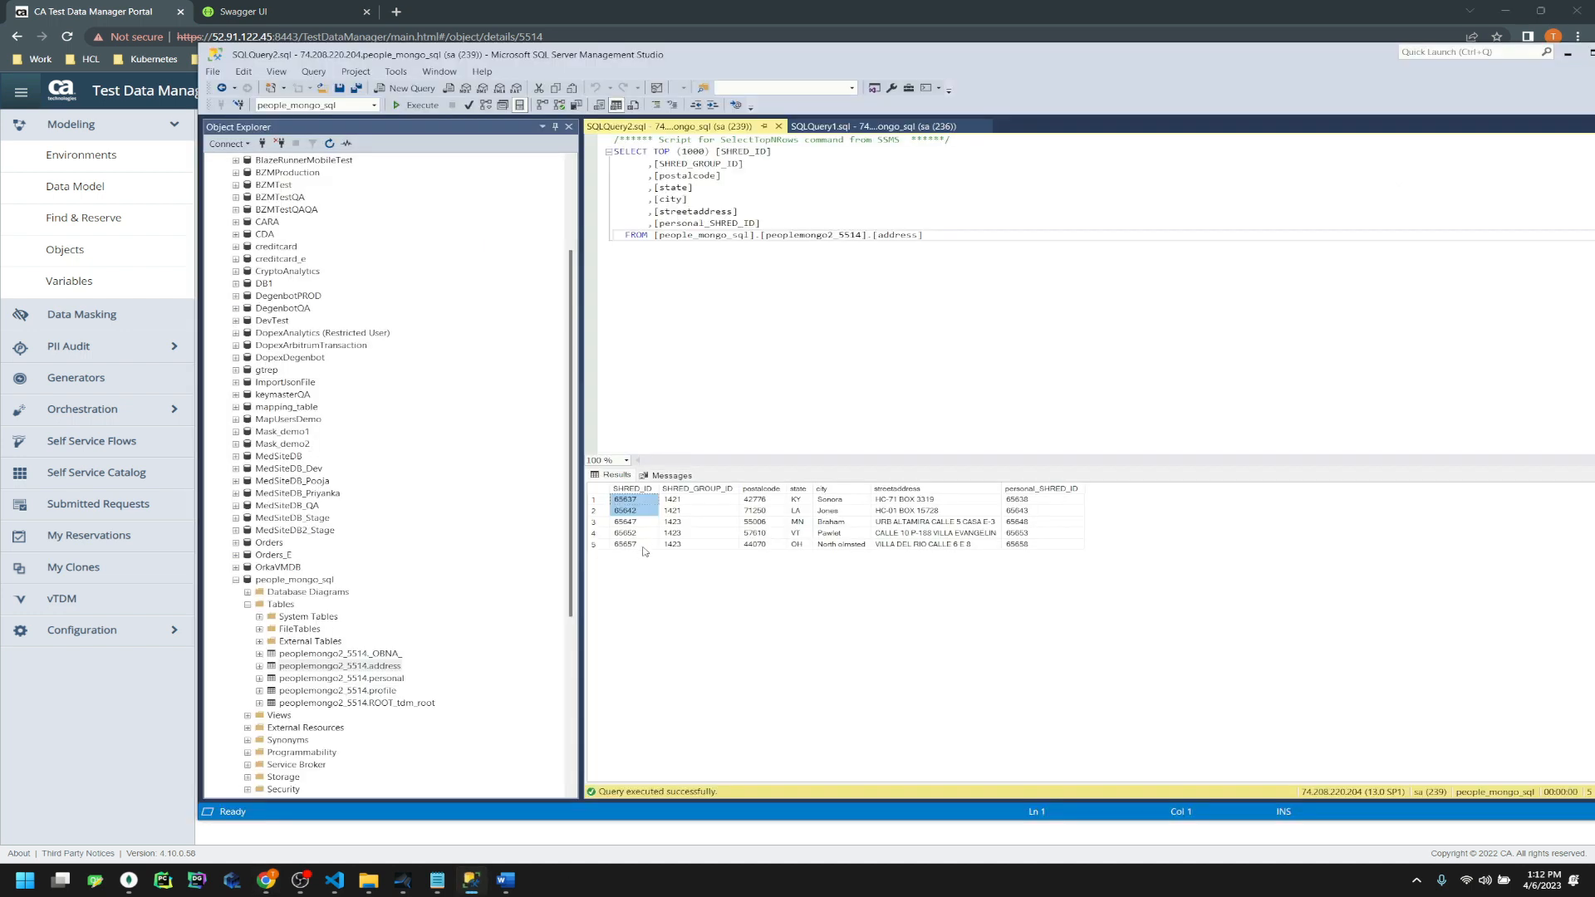
{"action": "left_click_drag", "start_coordinate": [689, 501], "coordinate": [678, 544]}
{"action": "left_click", "coordinate": [679, 546]}
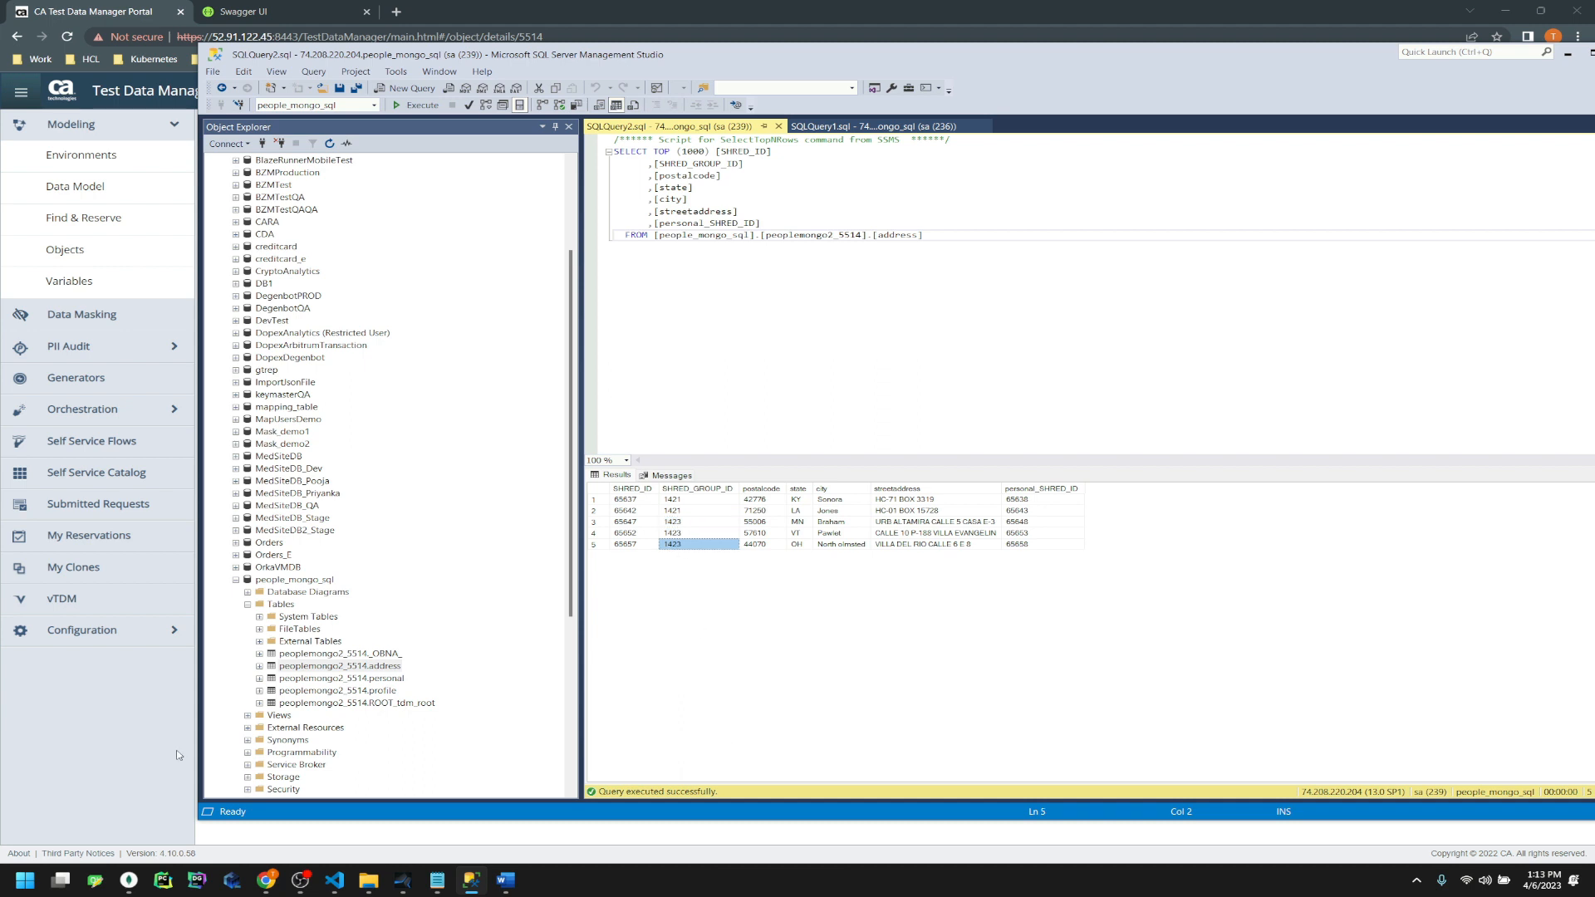
{"action": "key", "text": "alt+Tab"}
{"action": "left_click", "coordinate": [1368, 398]}
{"action": "type", "text": "1423"}
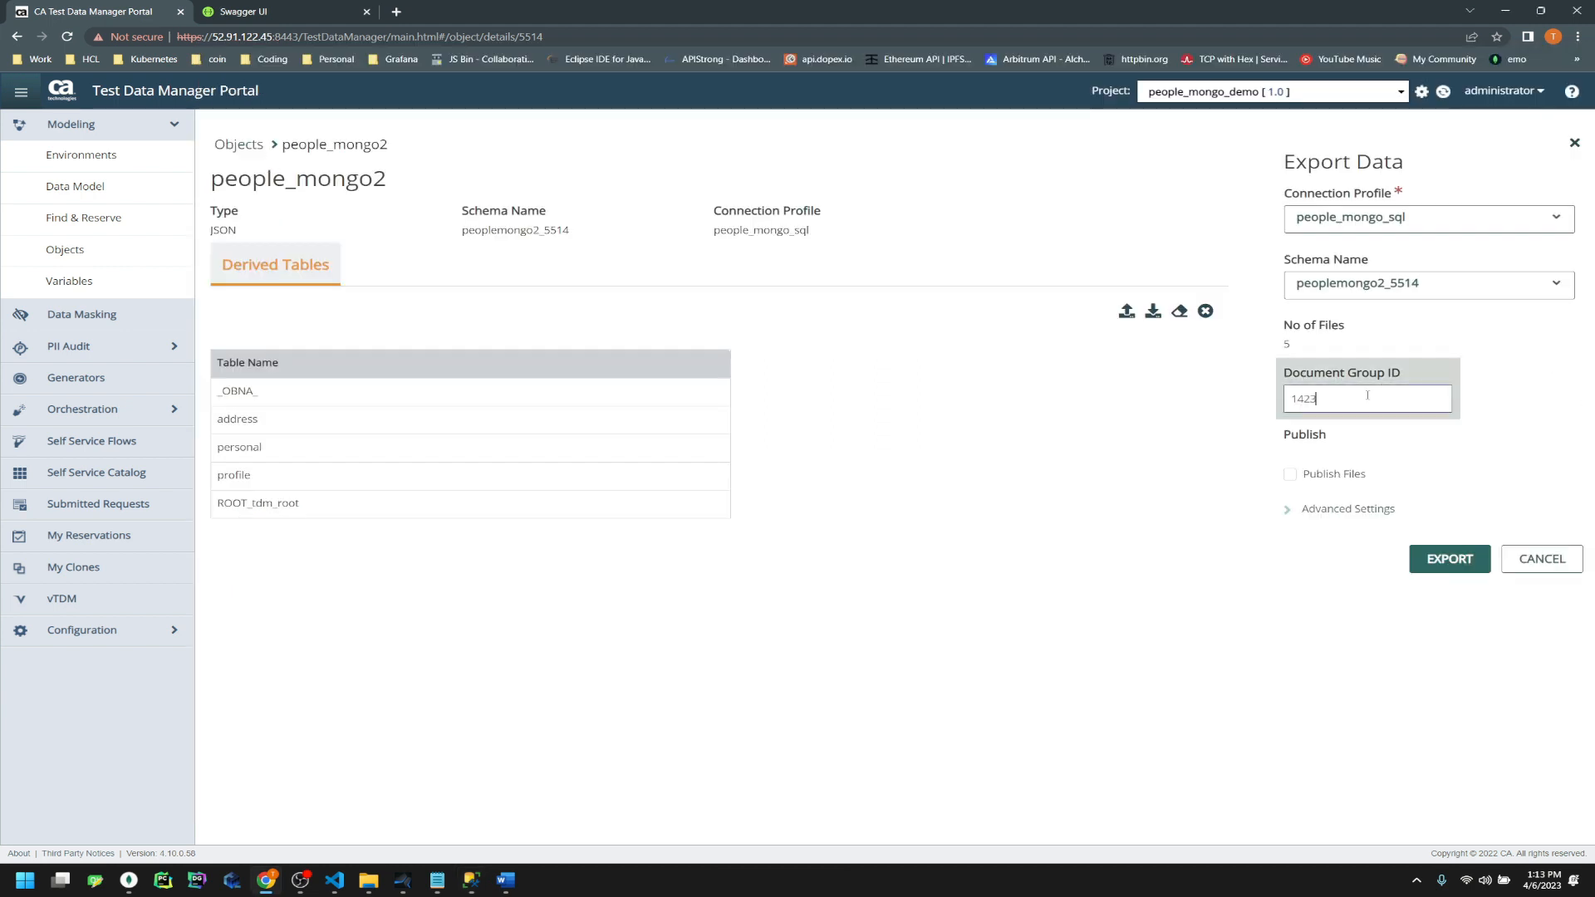
{"action": "left_click", "coordinate": [1442, 558]}
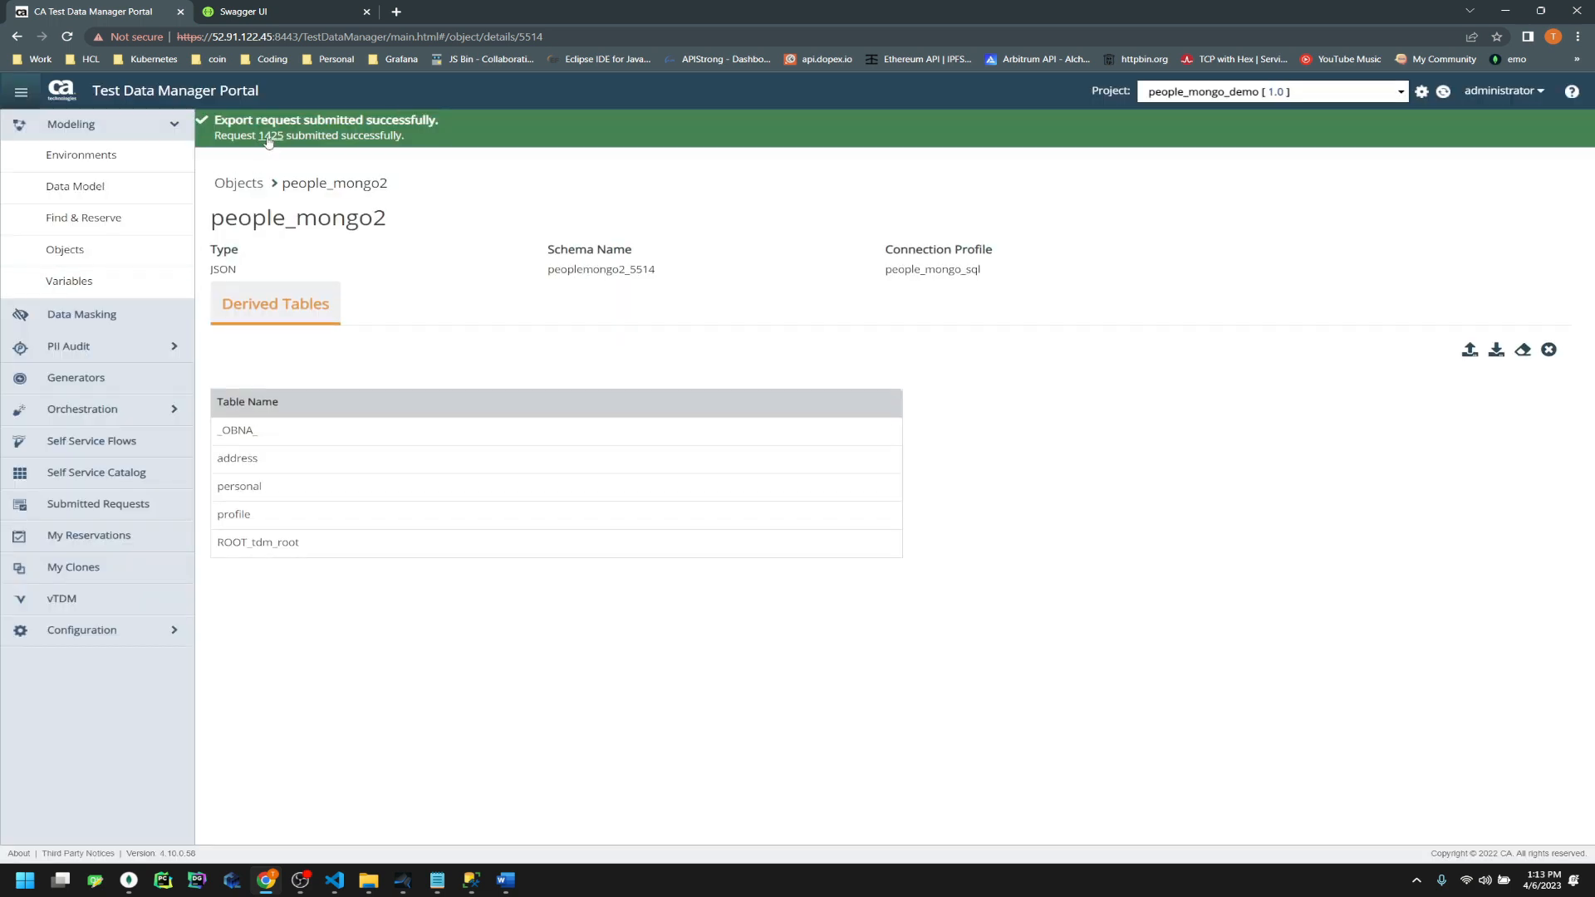
Refresh requests until export 1425 completes, then download it and open CATDMShredder_1423.json
{"action": "left_click", "coordinate": [270, 137]}
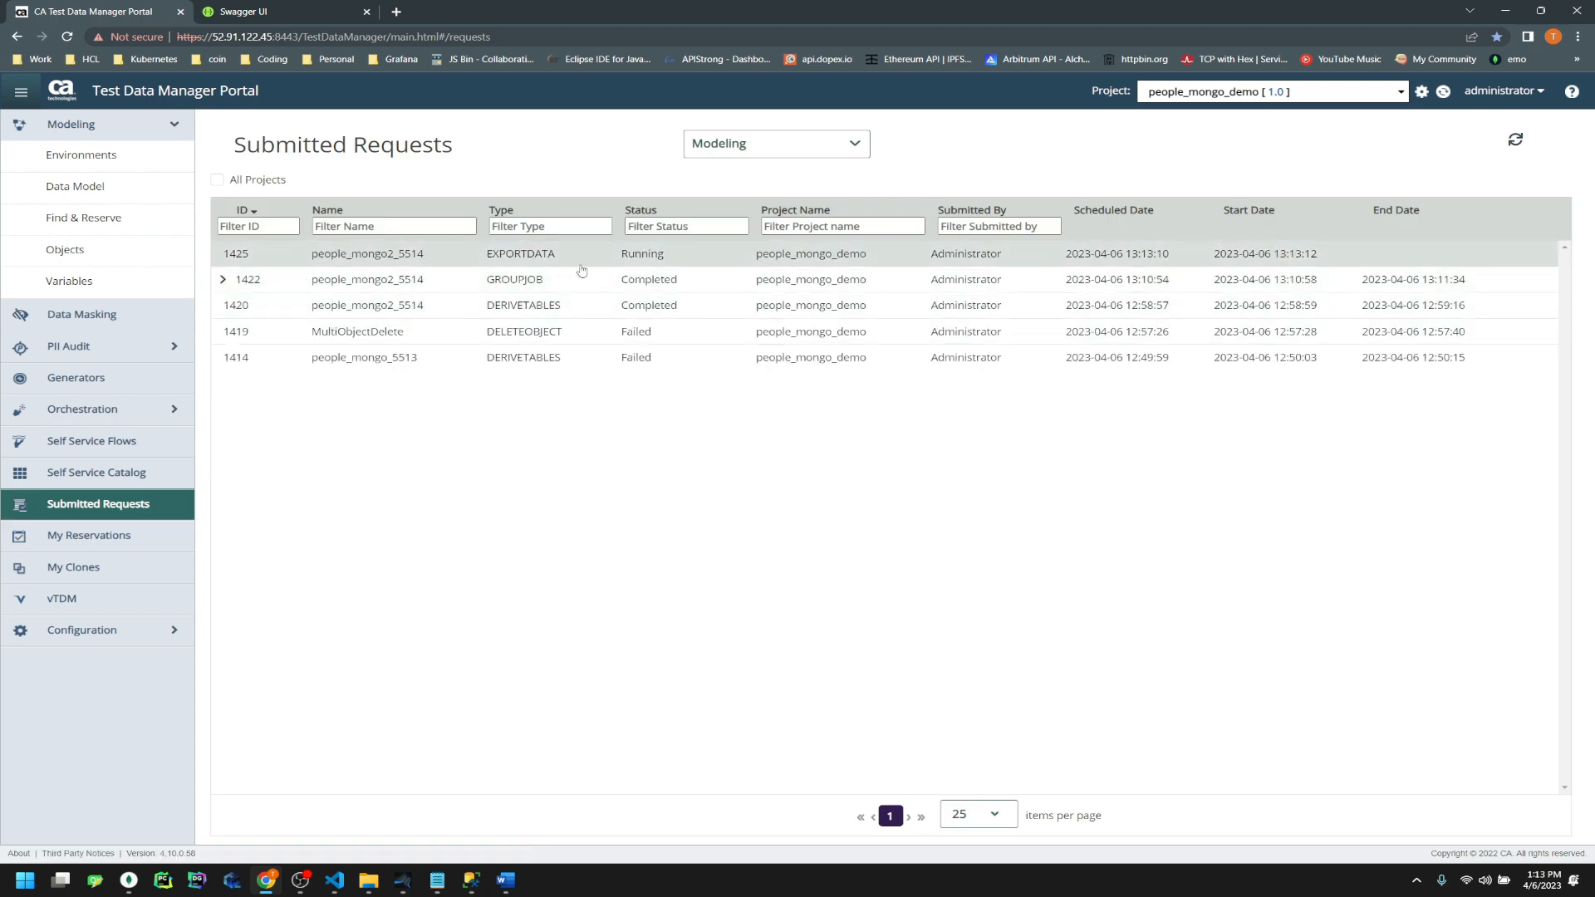
{"action": "left_click", "coordinate": [223, 283]}
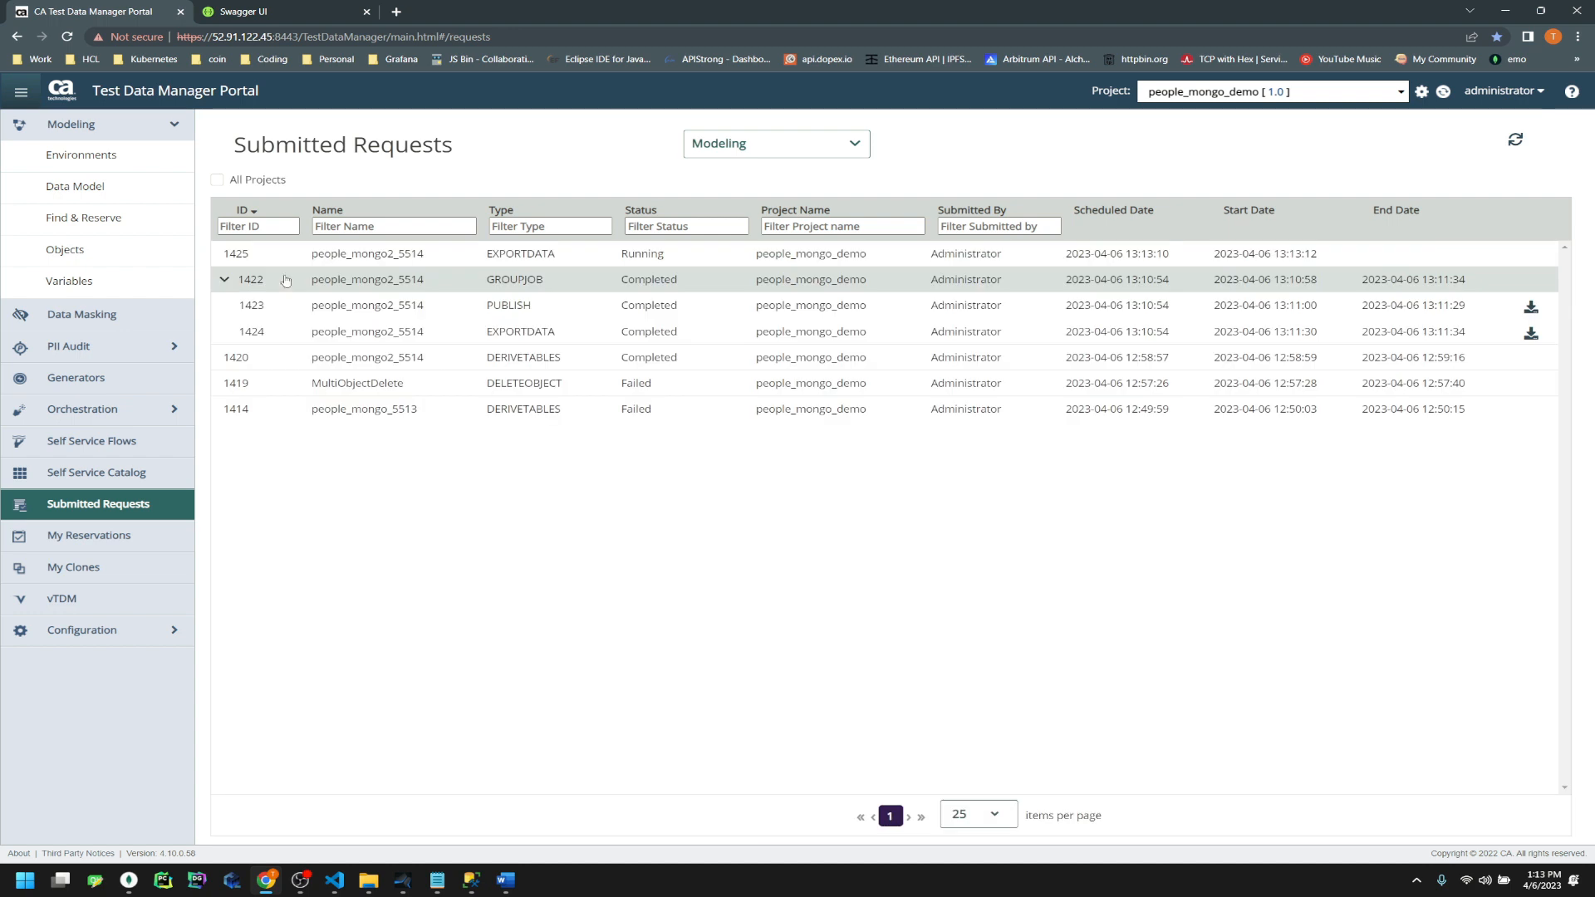
{"action": "left_click", "coordinate": [224, 282]}
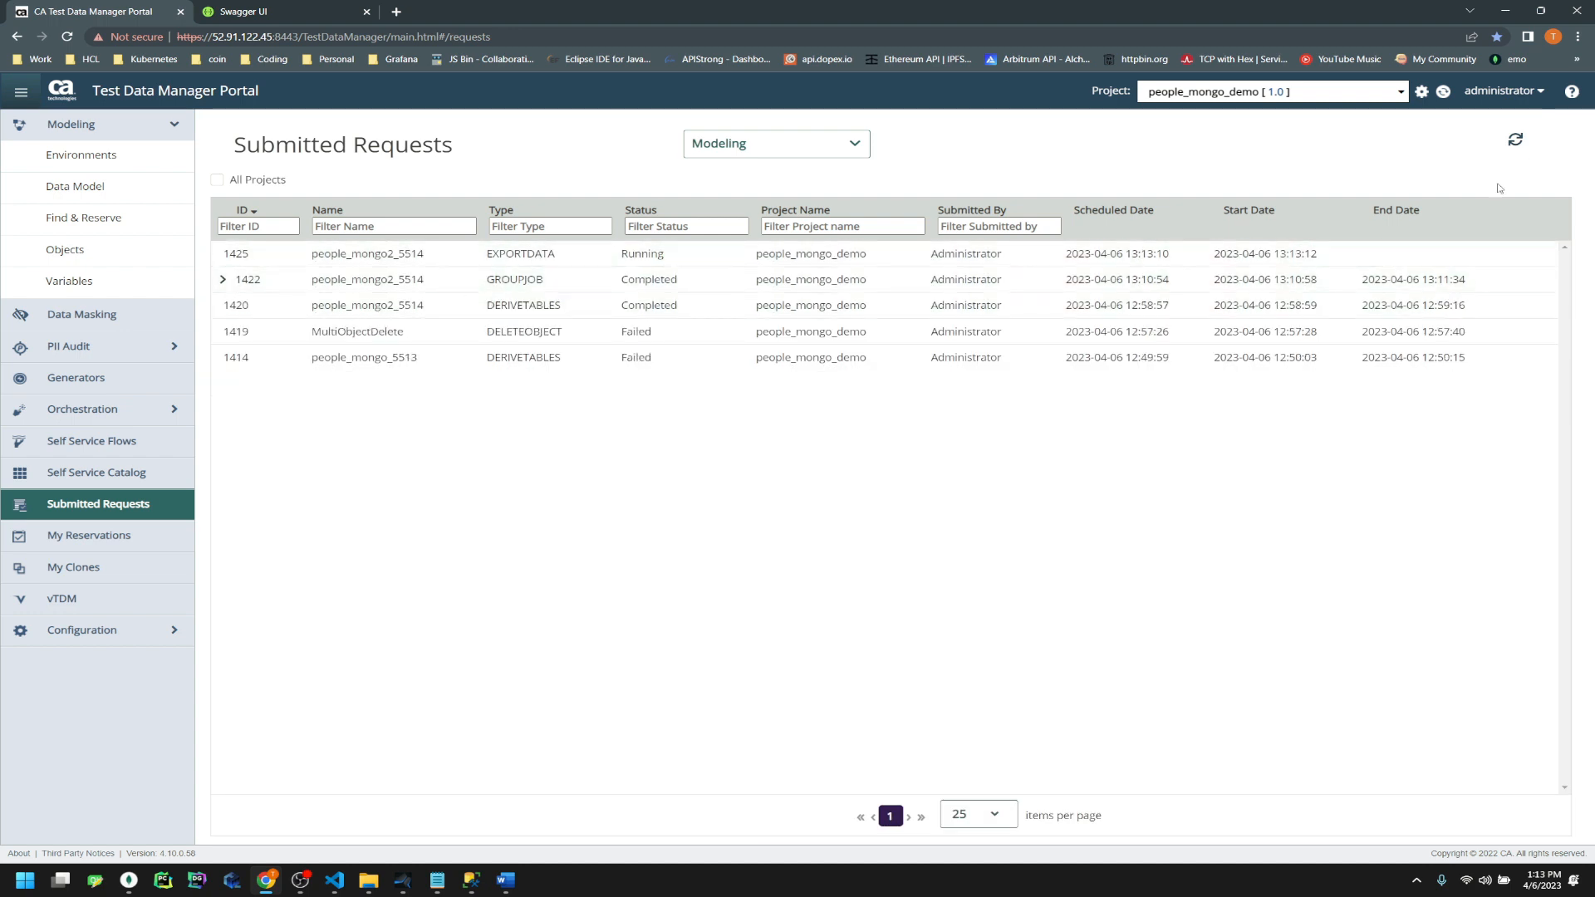
{"action": "left_click", "coordinate": [1519, 142]}
{"action": "left_click", "coordinate": [1519, 140]}
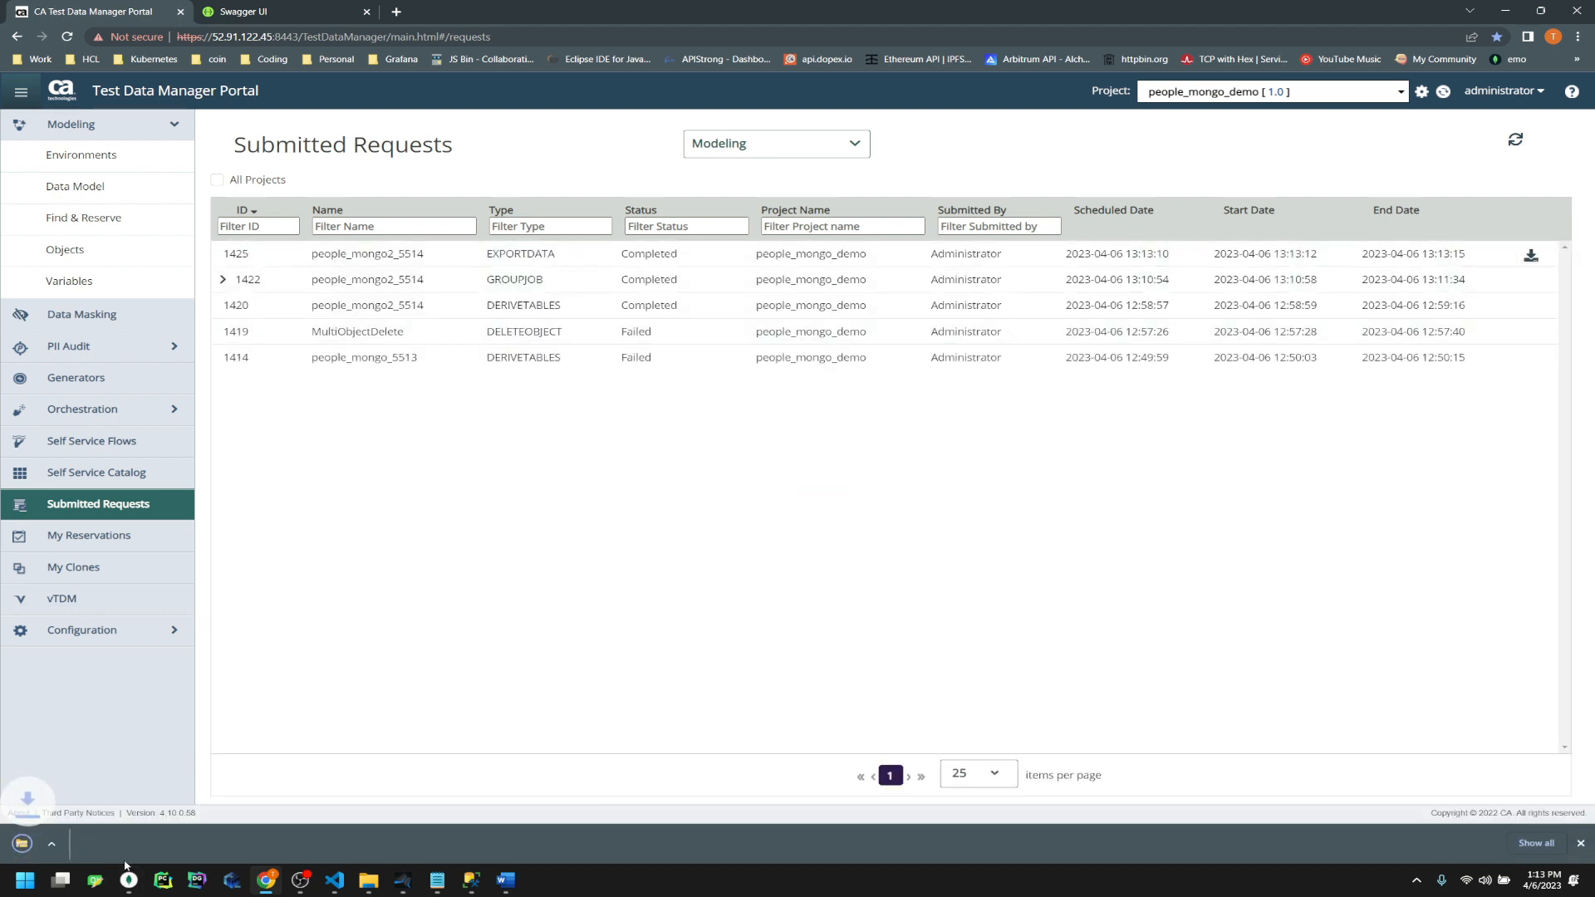
{"action": "left_click", "coordinate": [97, 850]}
{"action": "double_click", "coordinate": [337, 226]}
Fold the profile and address blocks of the three shredded records in CATDMShredder_1423.json
{"action": "left_click", "coordinate": [135, 91]}
{"action": "left_click", "coordinate": [82, 114]}
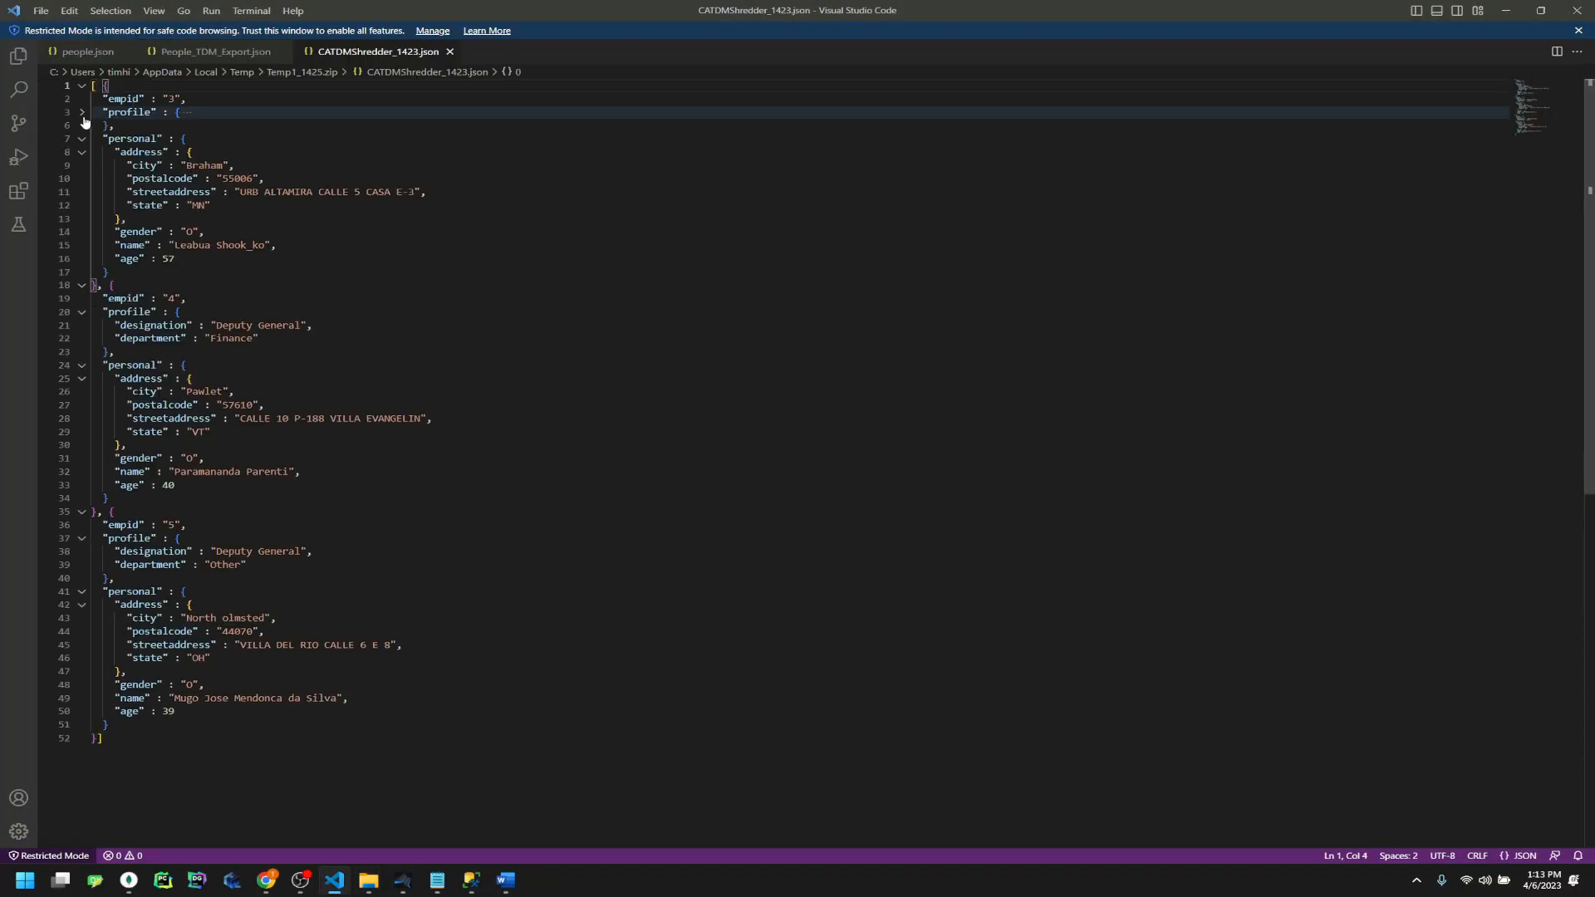
{"action": "left_click", "coordinate": [82, 153]}
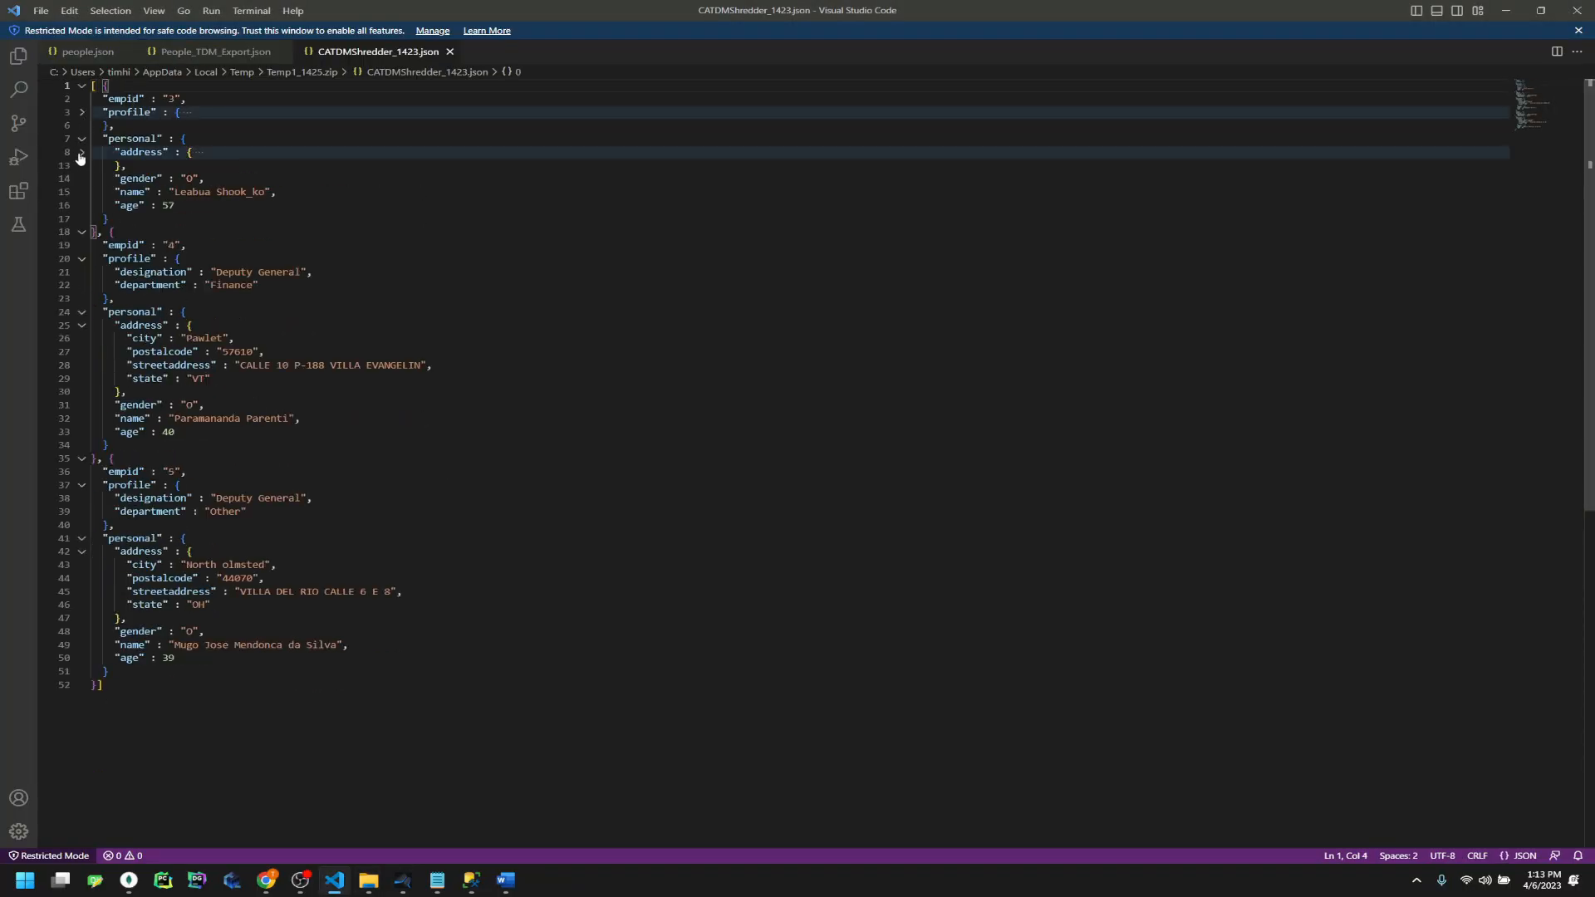
{"action": "left_click", "coordinate": [83, 260]}
{"action": "left_click", "coordinate": [82, 299]}
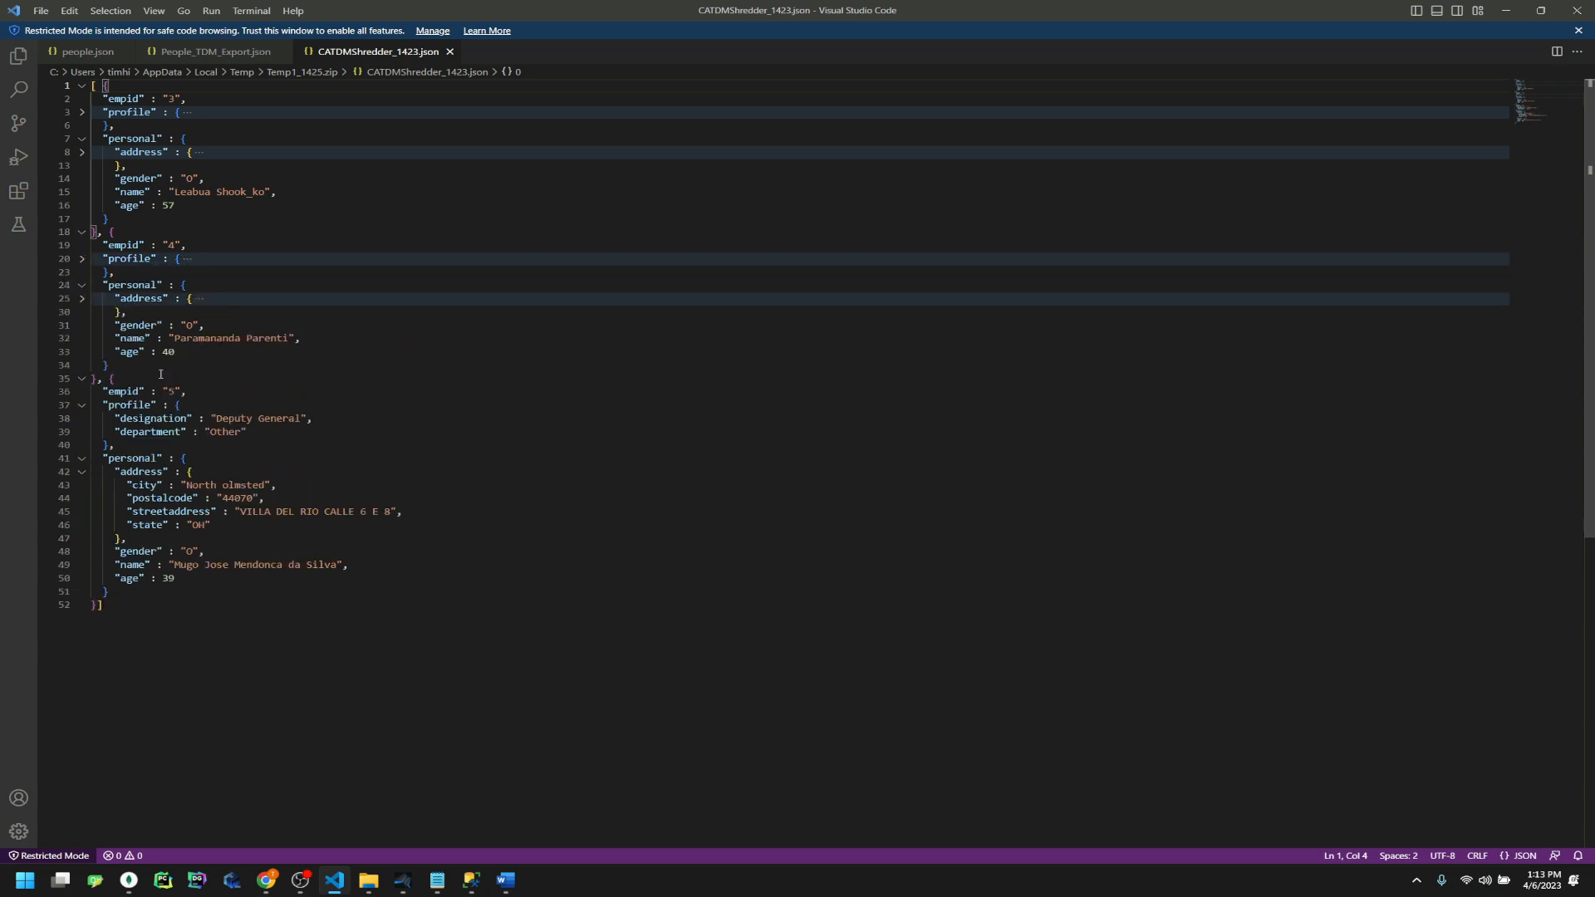
{"action": "left_click", "coordinate": [82, 406]}
Compare the empid 5 record with SSMS address rows 3 to 5, then open the portal's Objects list
{"action": "left_click", "coordinate": [163, 98]}
{"action": "left_click", "coordinate": [167, 245]}
{"action": "left_click", "coordinate": [164, 391]}
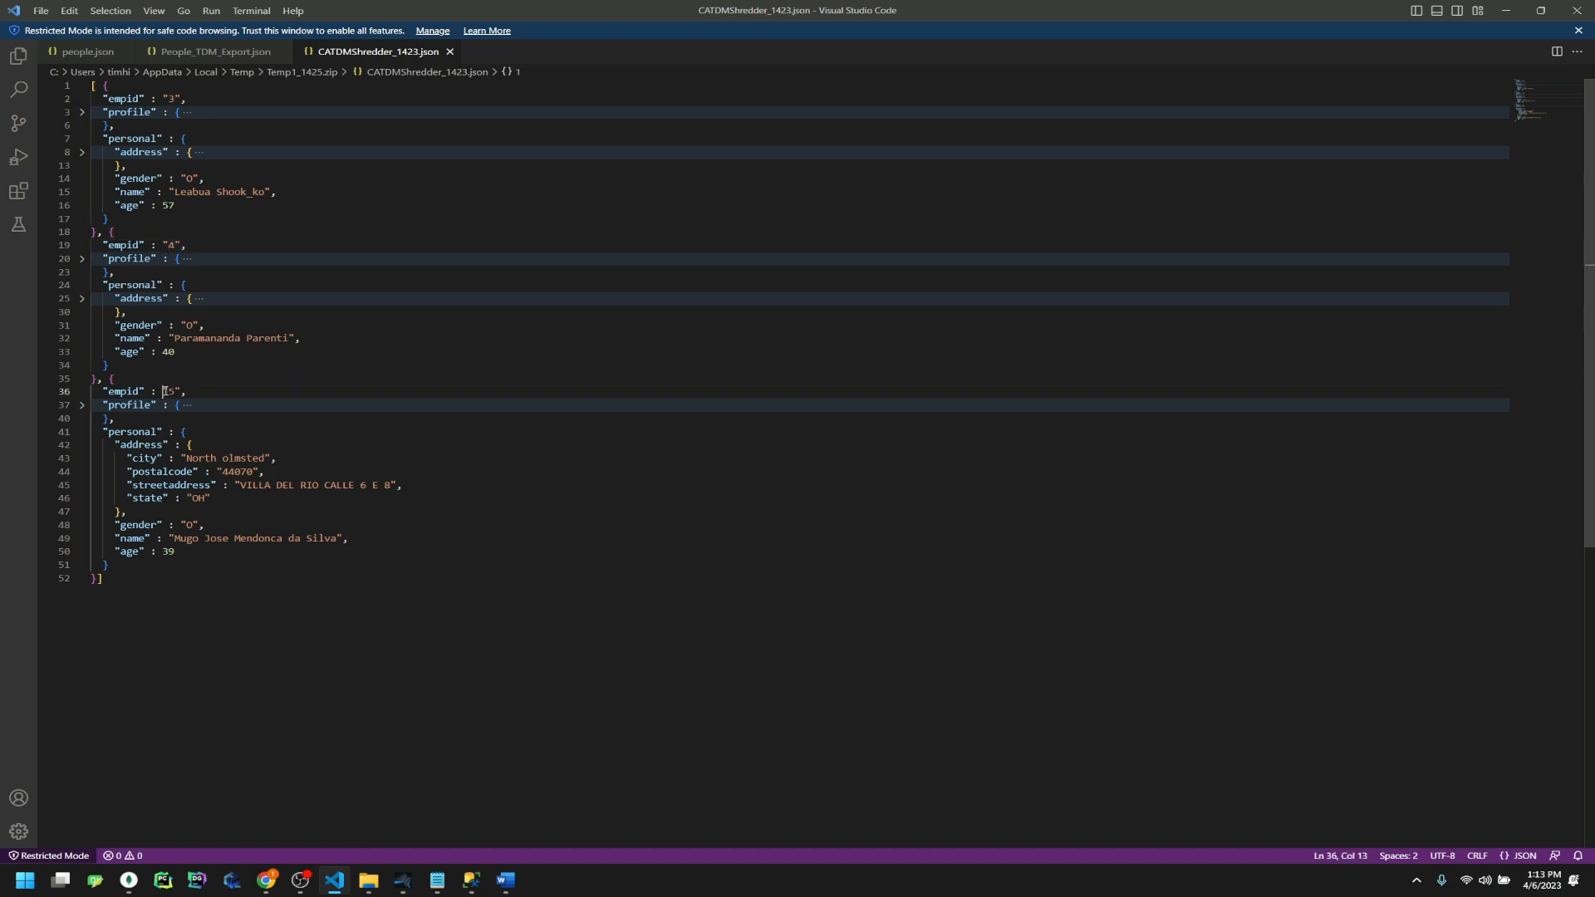
{"action": "left_click_drag", "start_coordinate": [164, 391], "coordinate": [188, 432]}
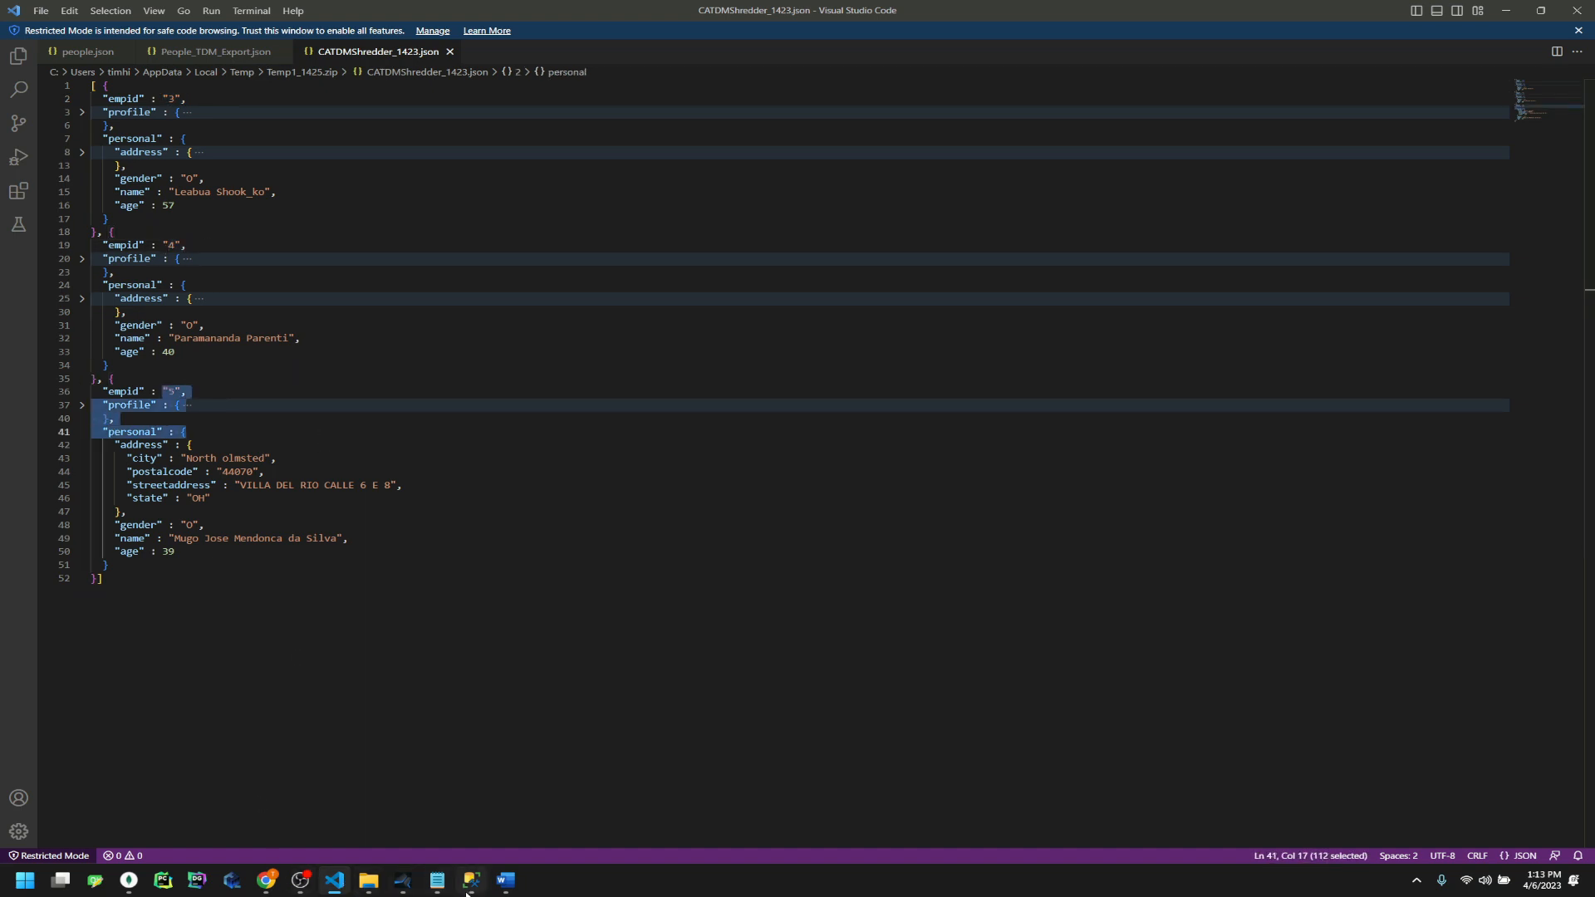
{"action": "left_click", "coordinate": [471, 880]}
{"action": "left_click_drag", "start_coordinate": [679, 525], "coordinate": [1013, 547]}
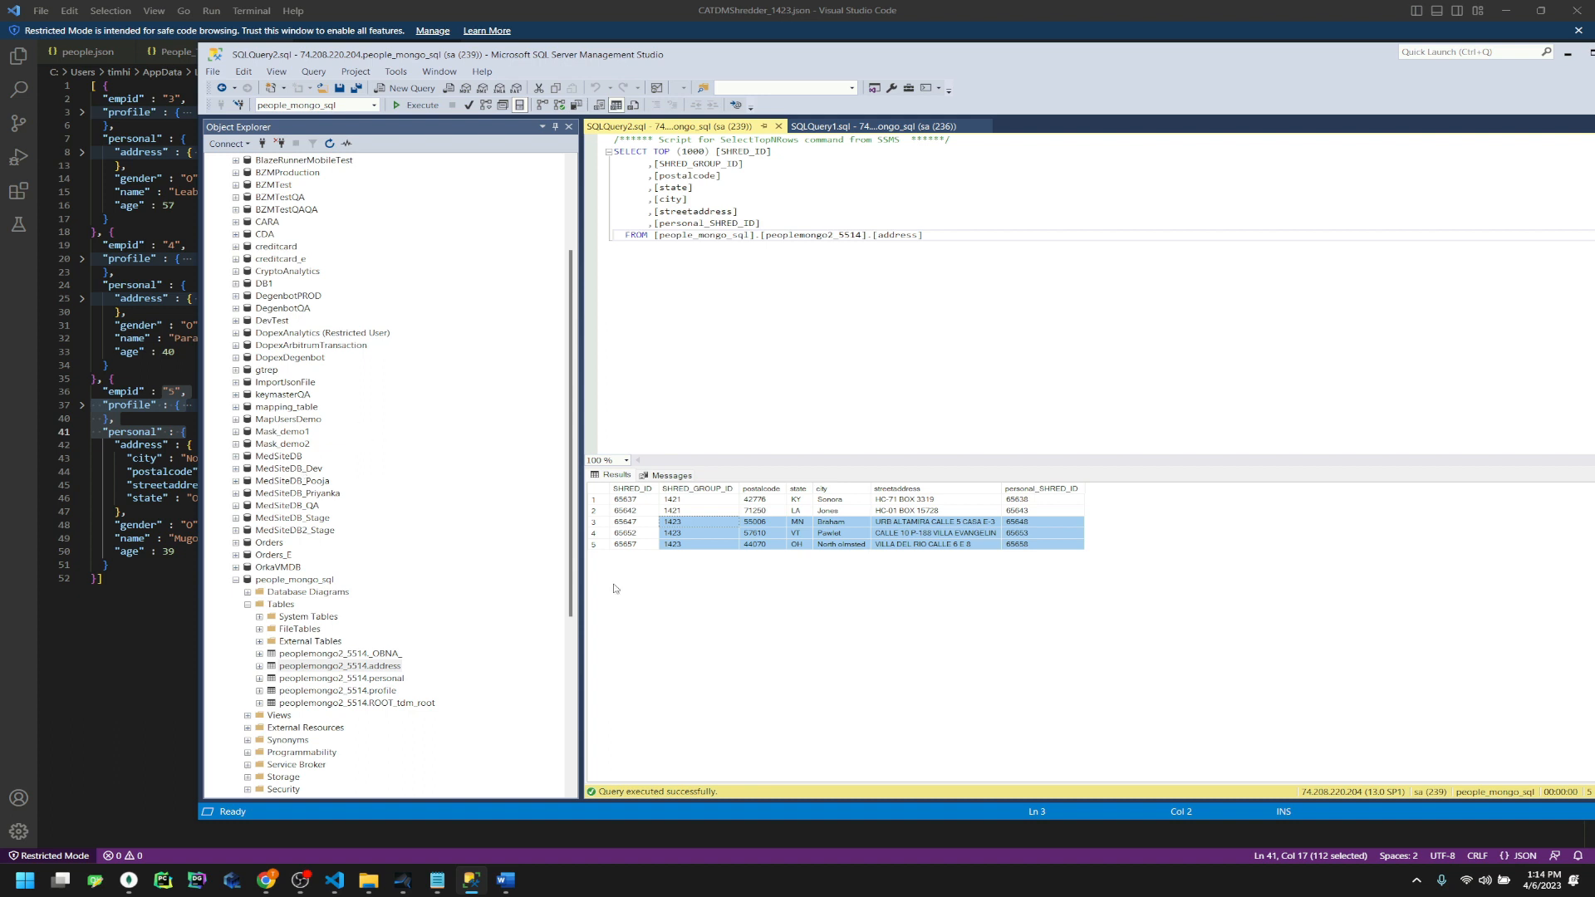
{"action": "left_click", "coordinate": [137, 614]}
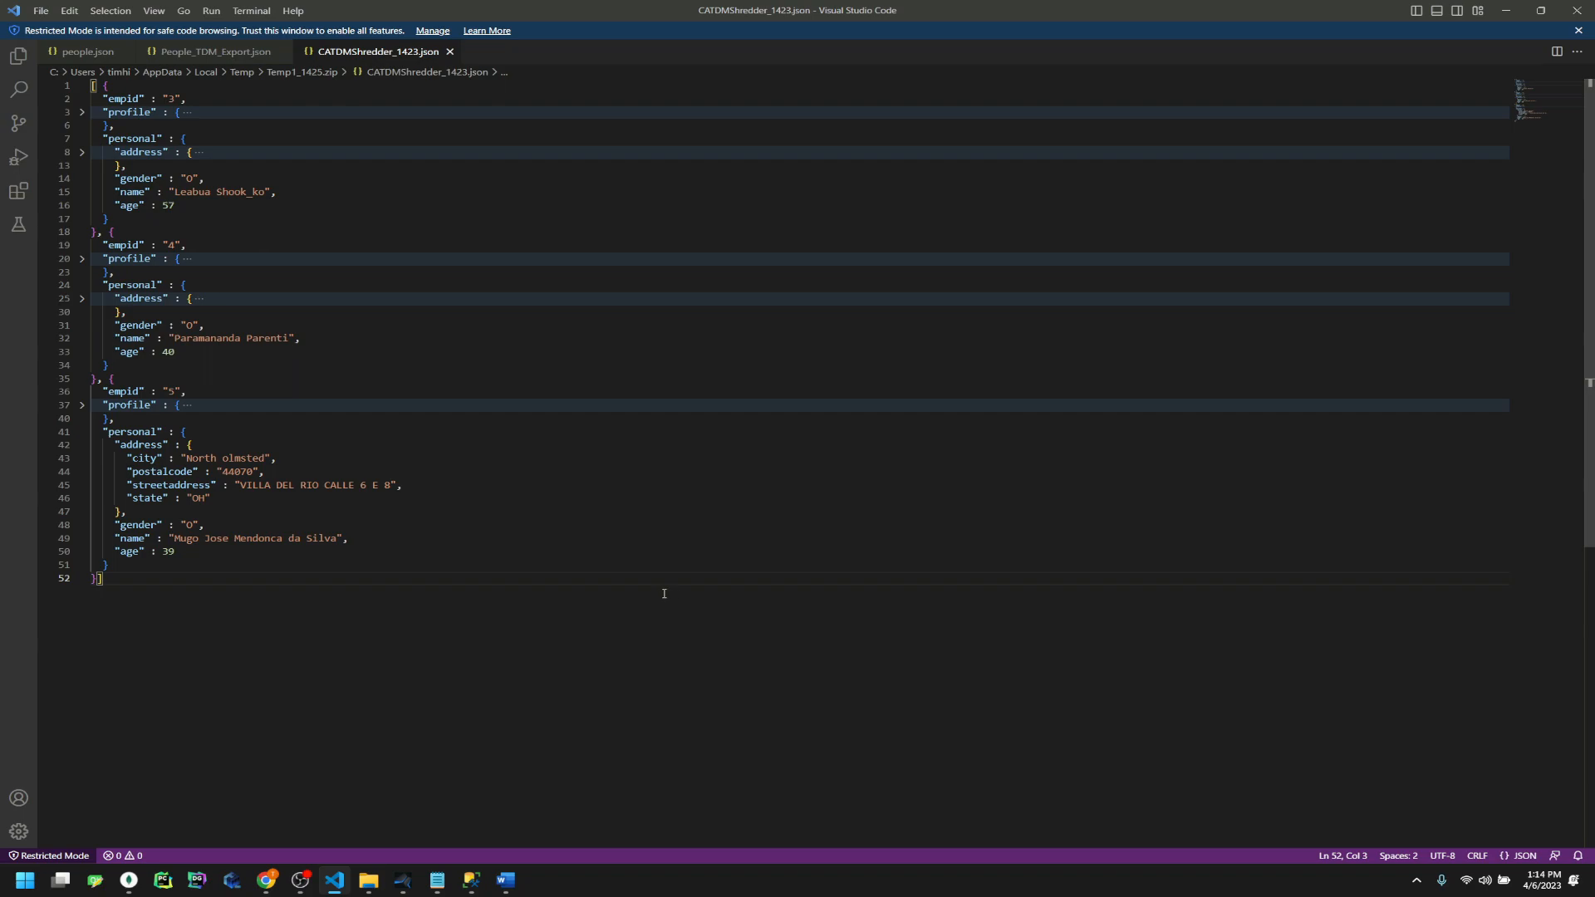
{"action": "left_click", "coordinate": [266, 880]}
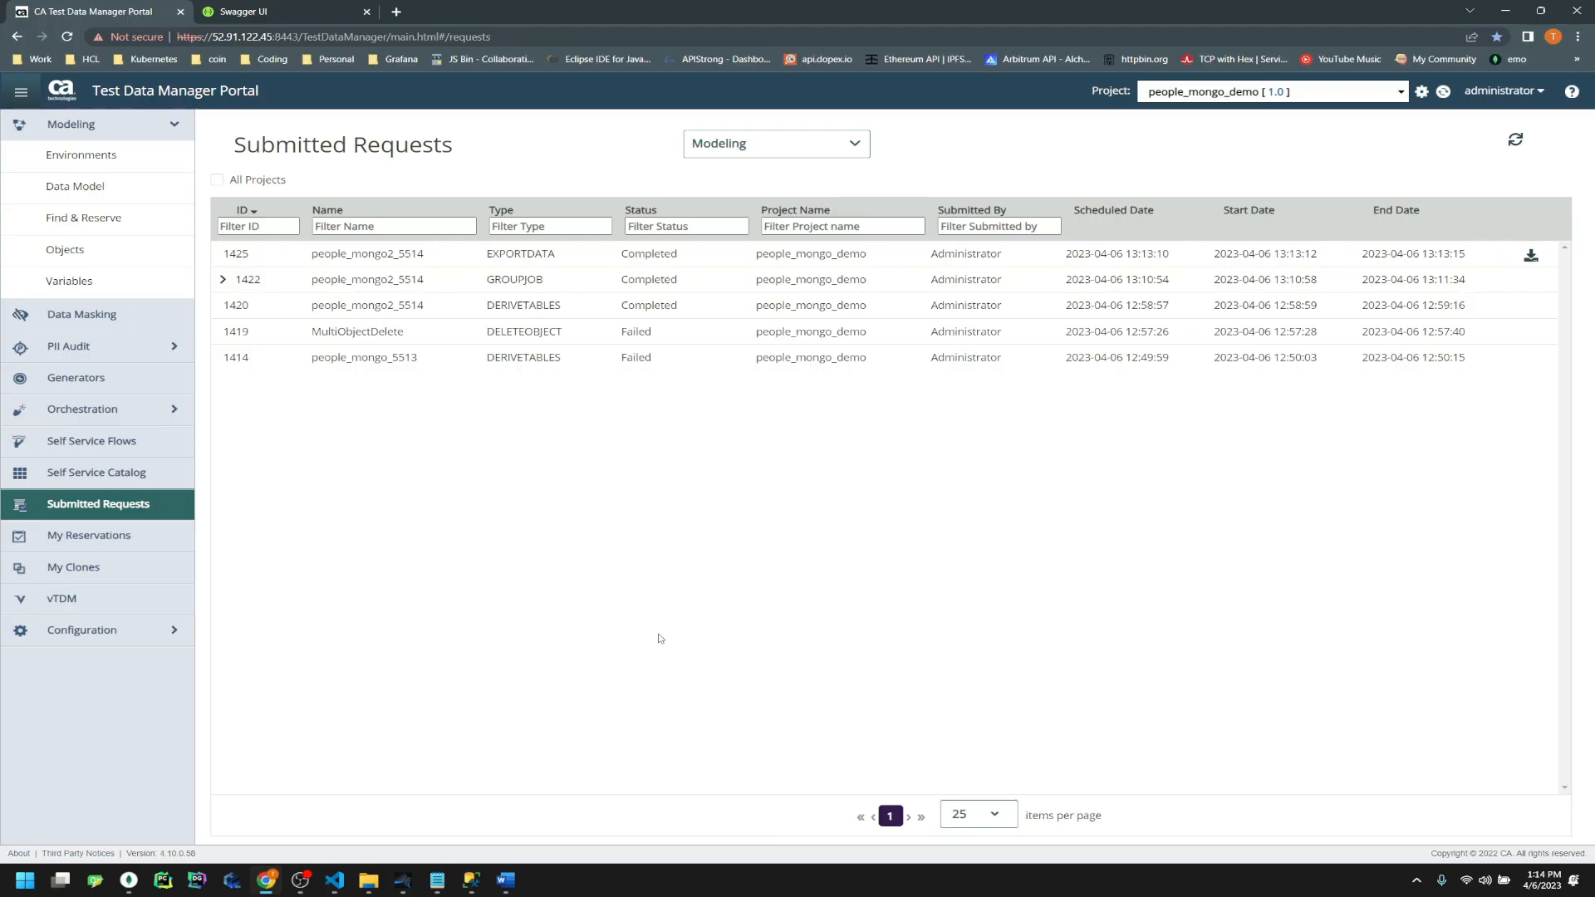
{"action": "left_click", "coordinate": [63, 250]}
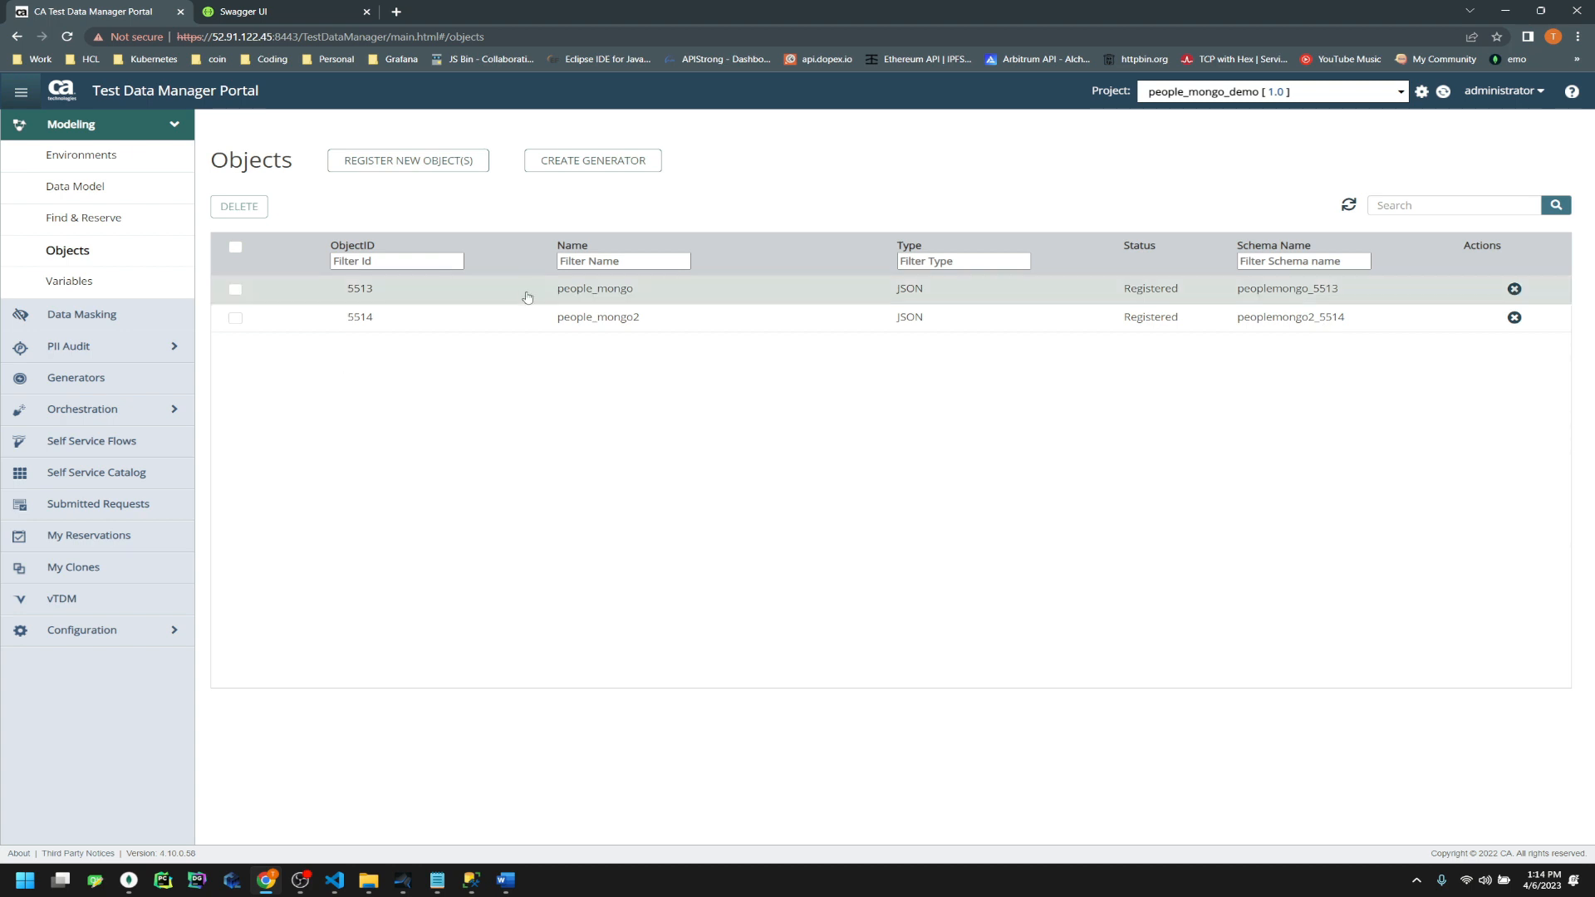
Open people_mongo2's Export Data panel, showing 5 files and an empty Document Group ID
{"action": "left_click", "coordinate": [548, 324]}
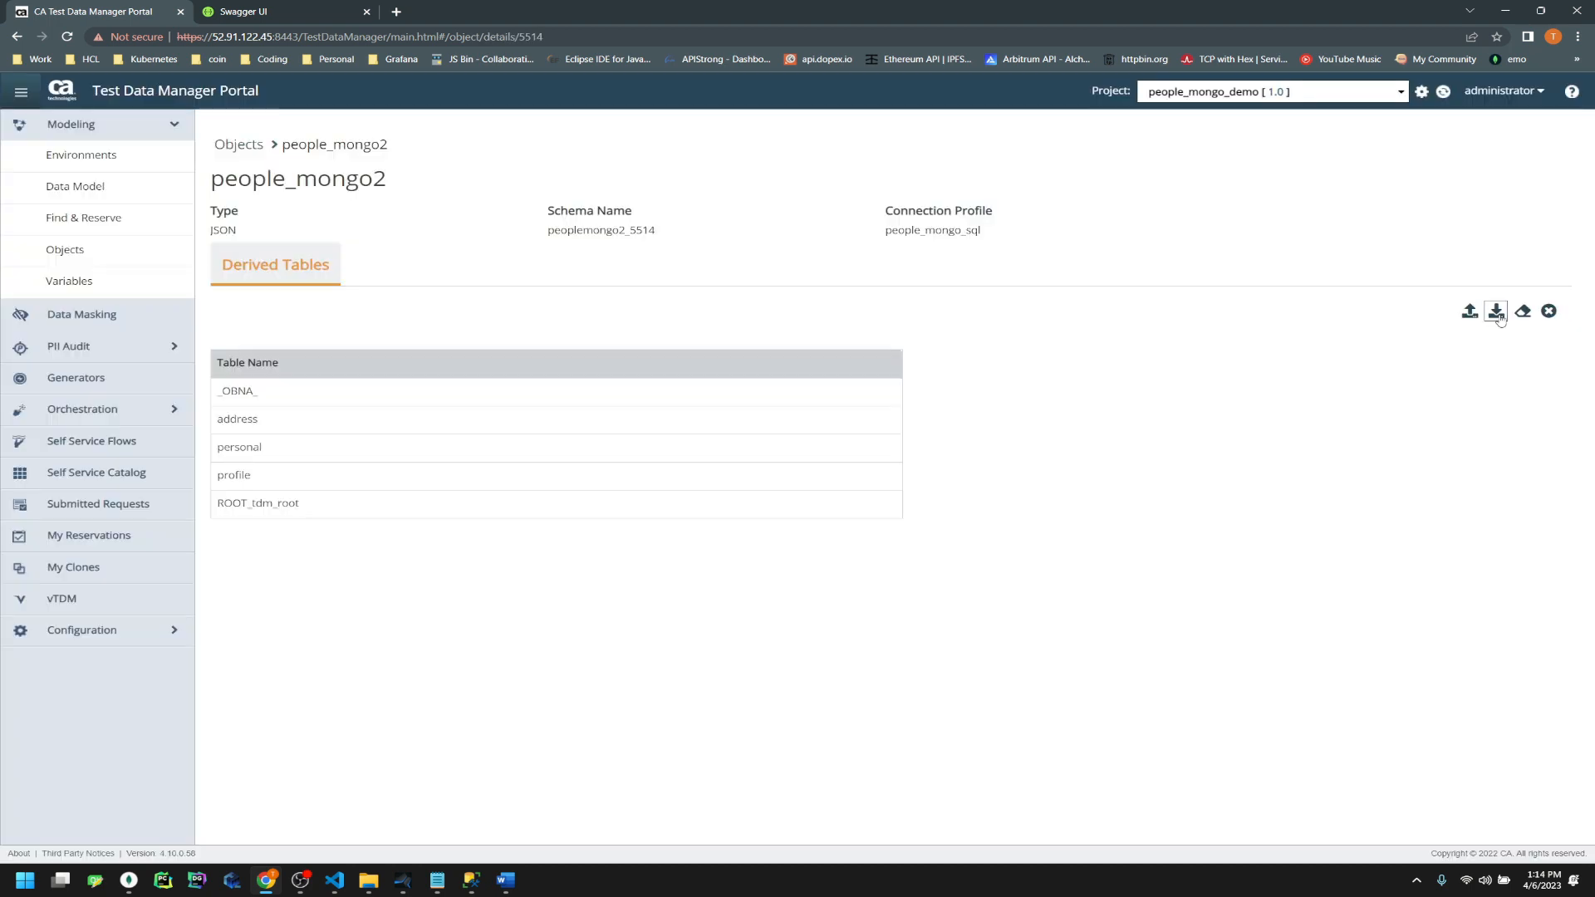
{"action": "left_click", "coordinate": [1496, 311]}
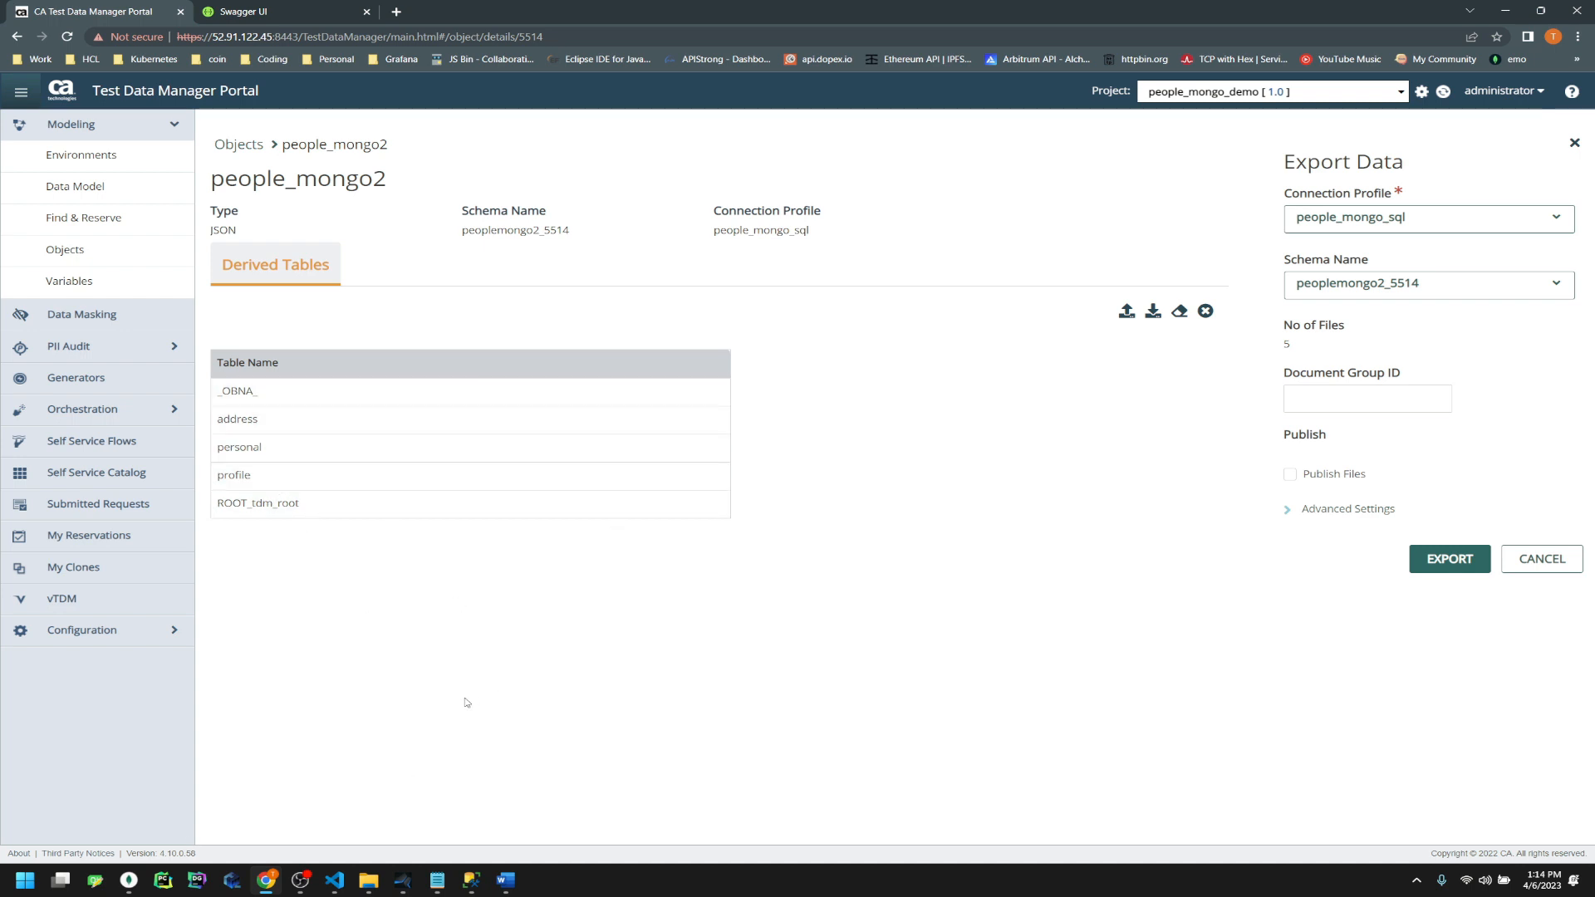
{"action": "mouse_move", "coordinate": [368, 881]}
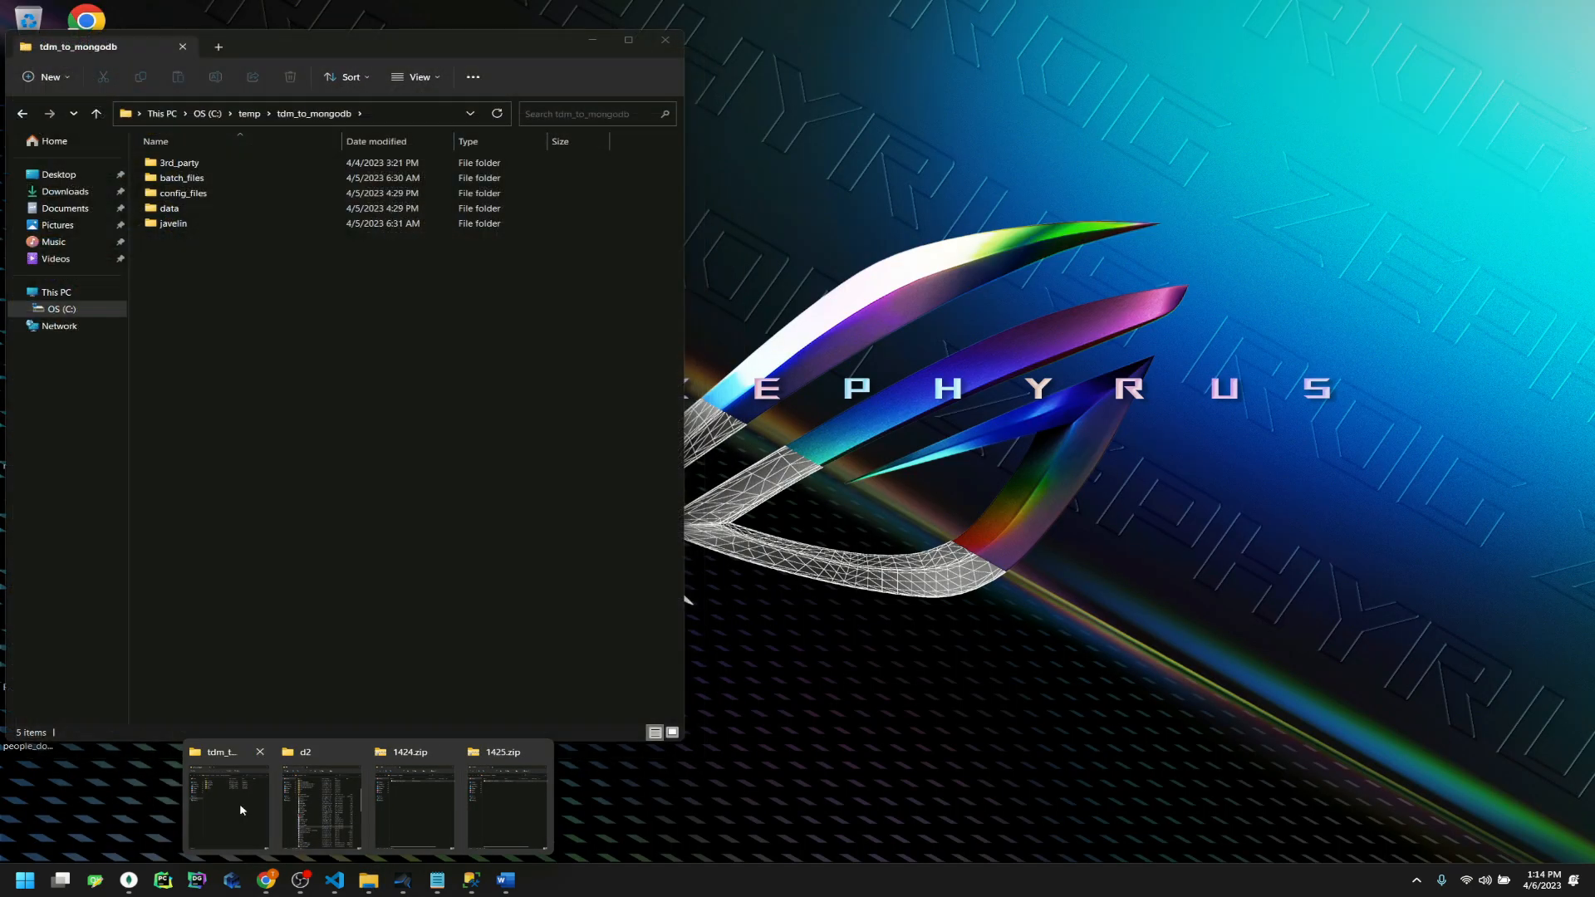
Bring up the tdm_to_mongodb folder and look inside the javelin and batch_files folders
{"action": "left_click", "coordinate": [239, 805]}
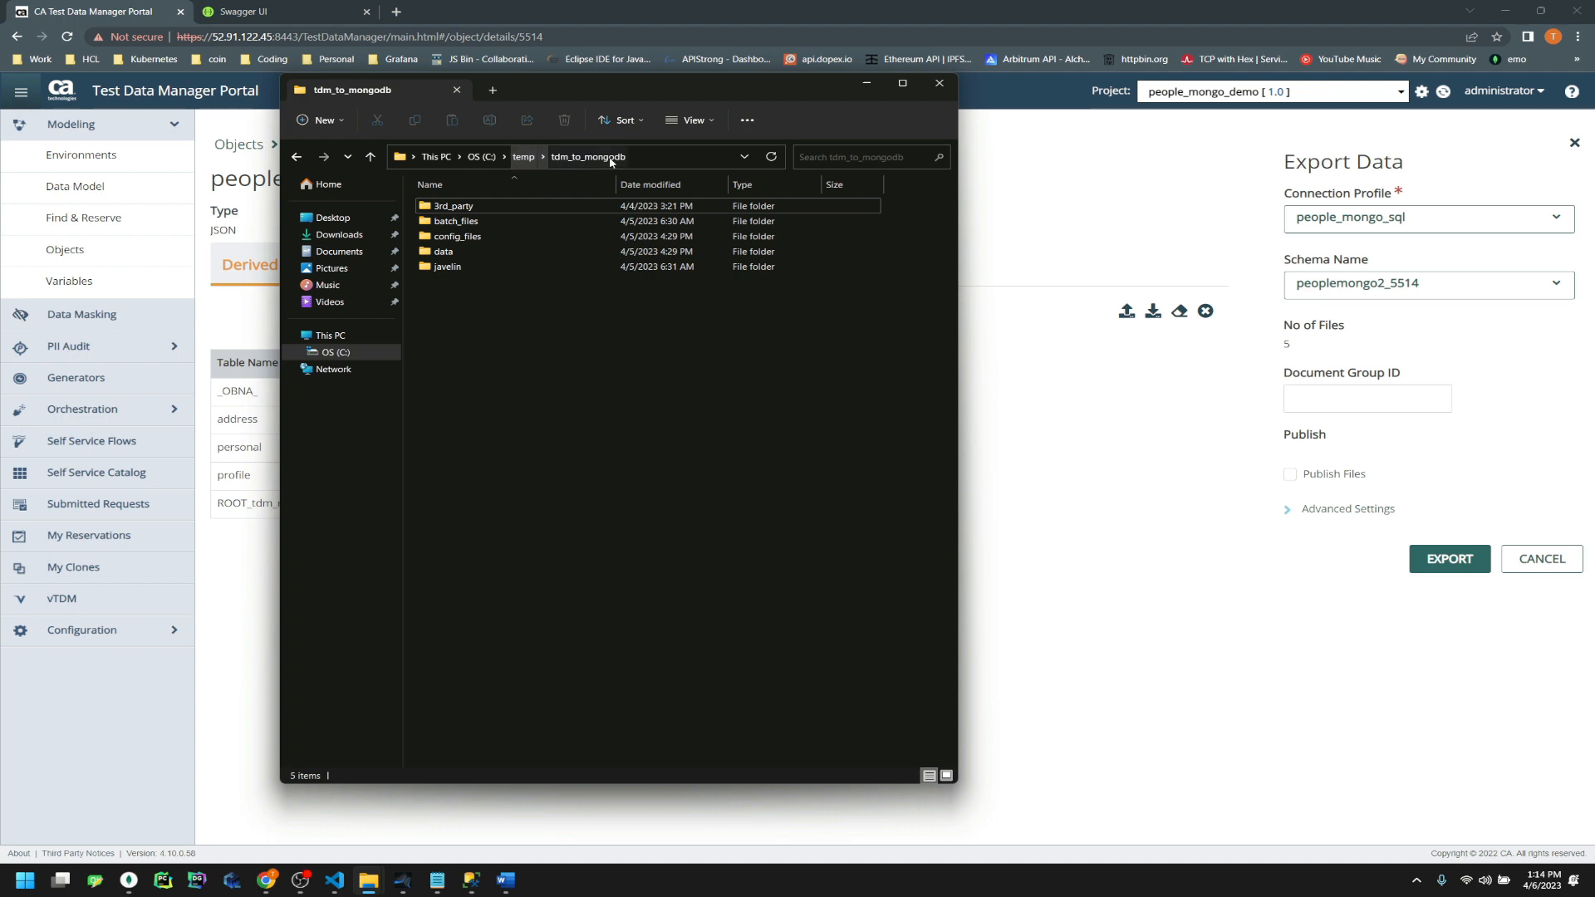
{"action": "left_click", "coordinate": [653, 157]}
{"action": "left_click_drag", "start_coordinate": [516, 157], "coordinate": [443, 166]}
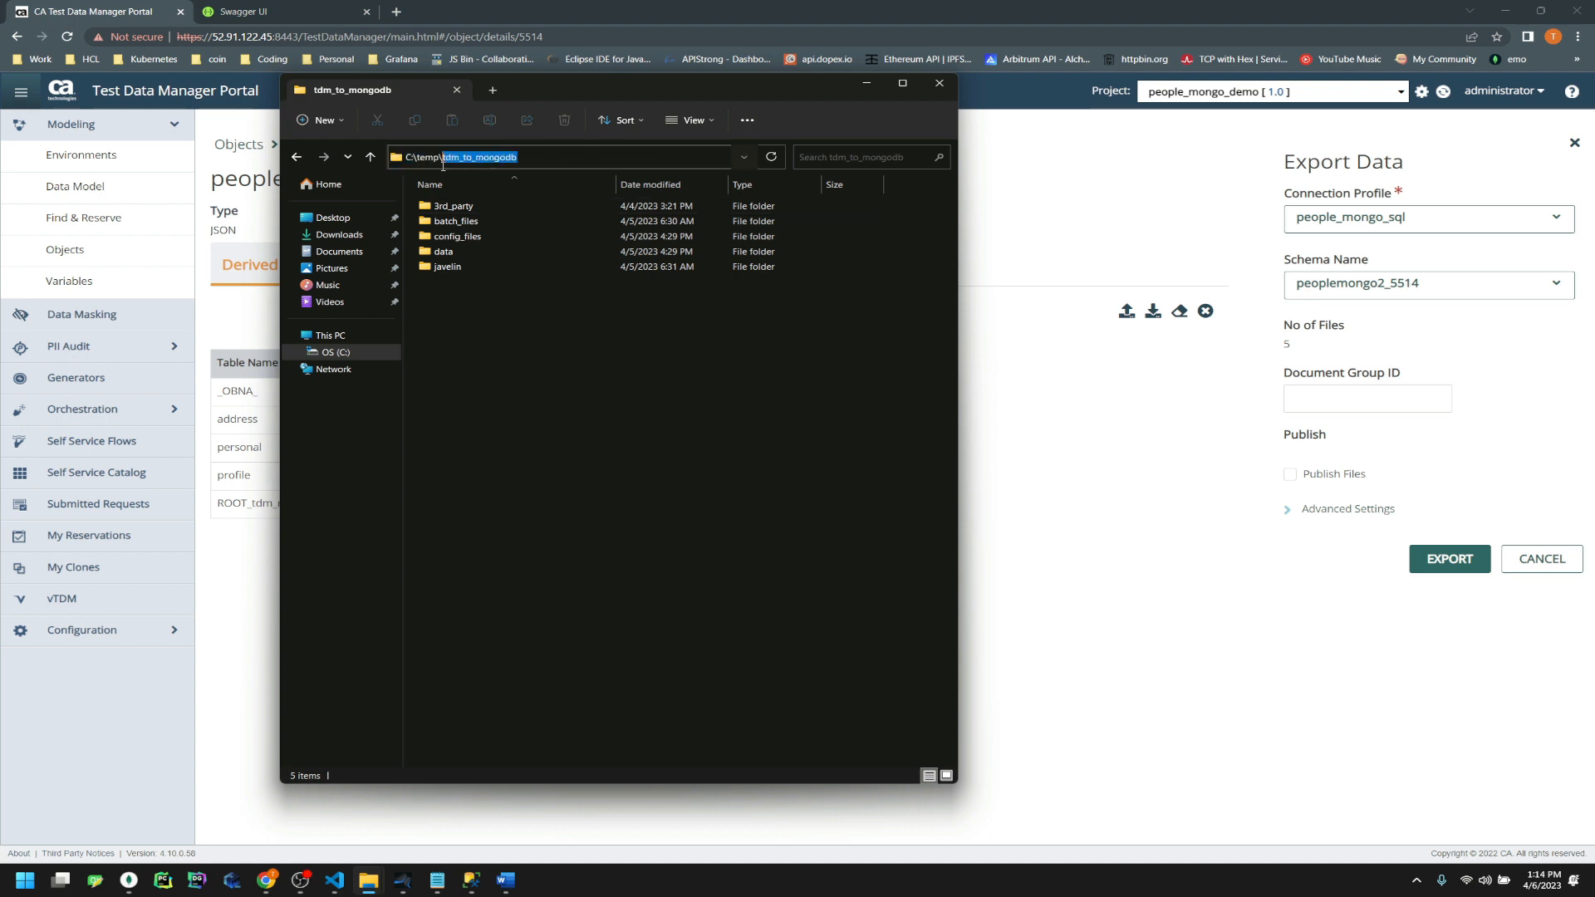
{"action": "left_click", "coordinate": [504, 404]}
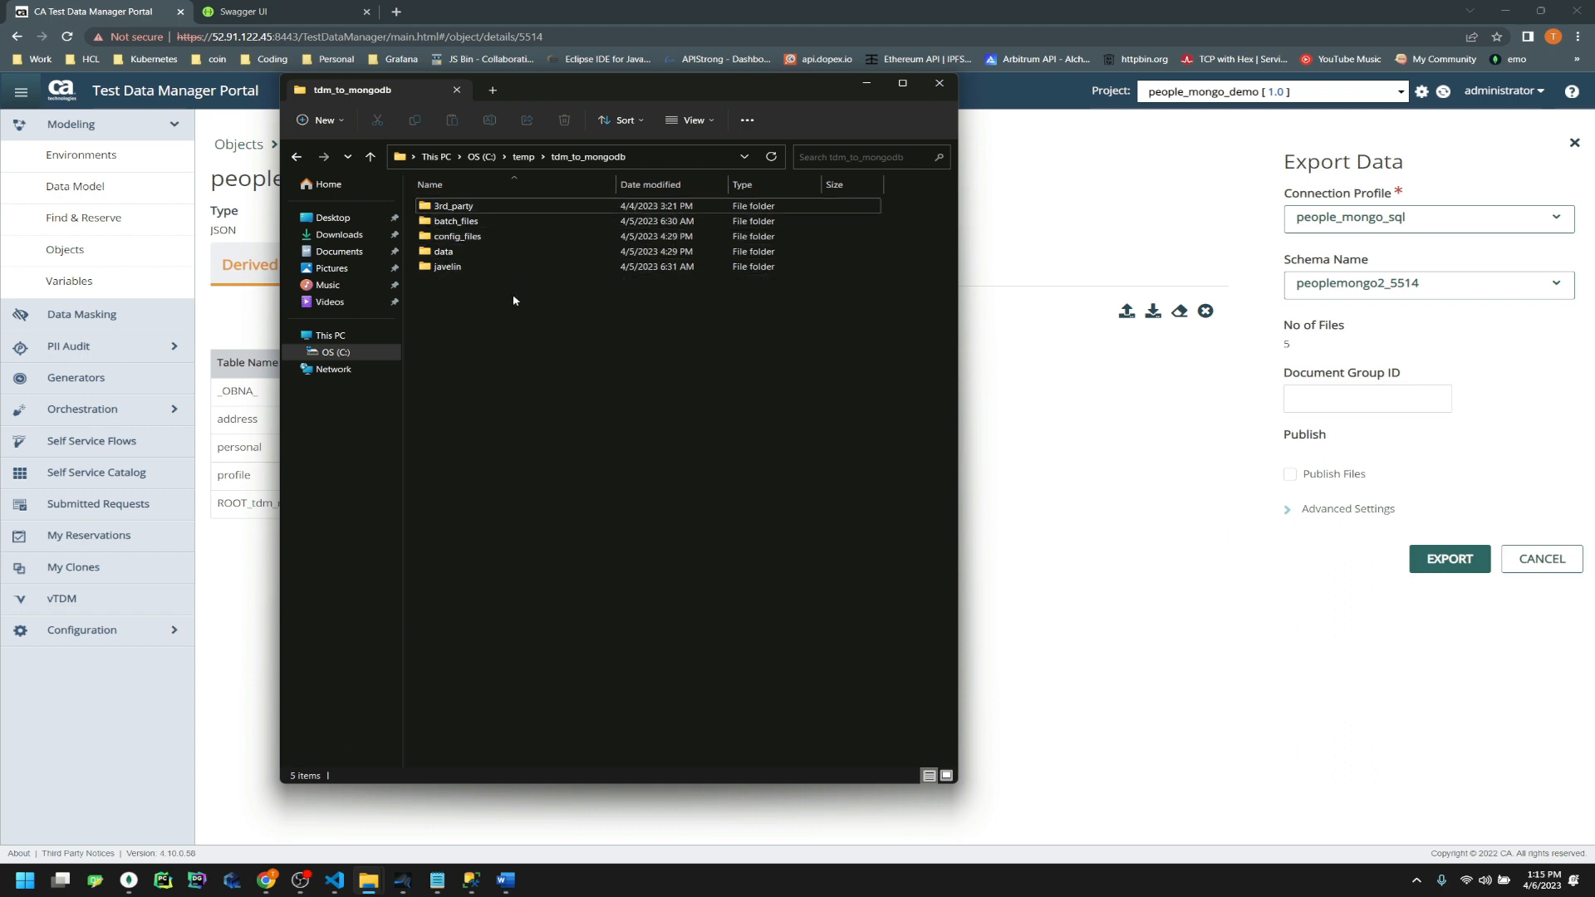
{"action": "double_click", "coordinate": [545, 267]}
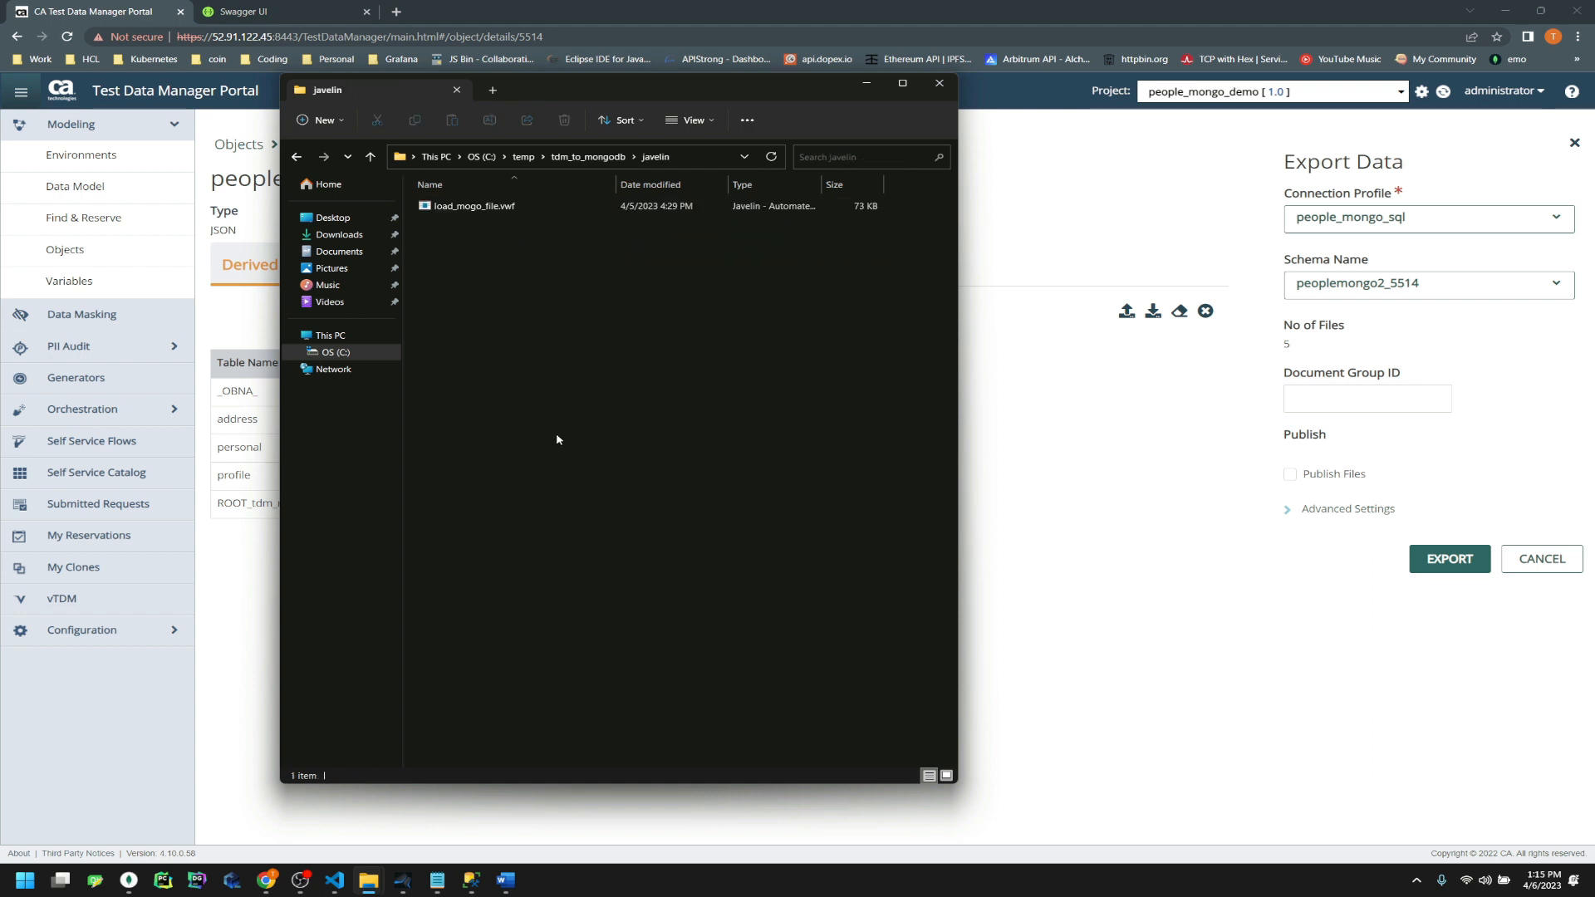
{"action": "left_click", "coordinate": [593, 159]}
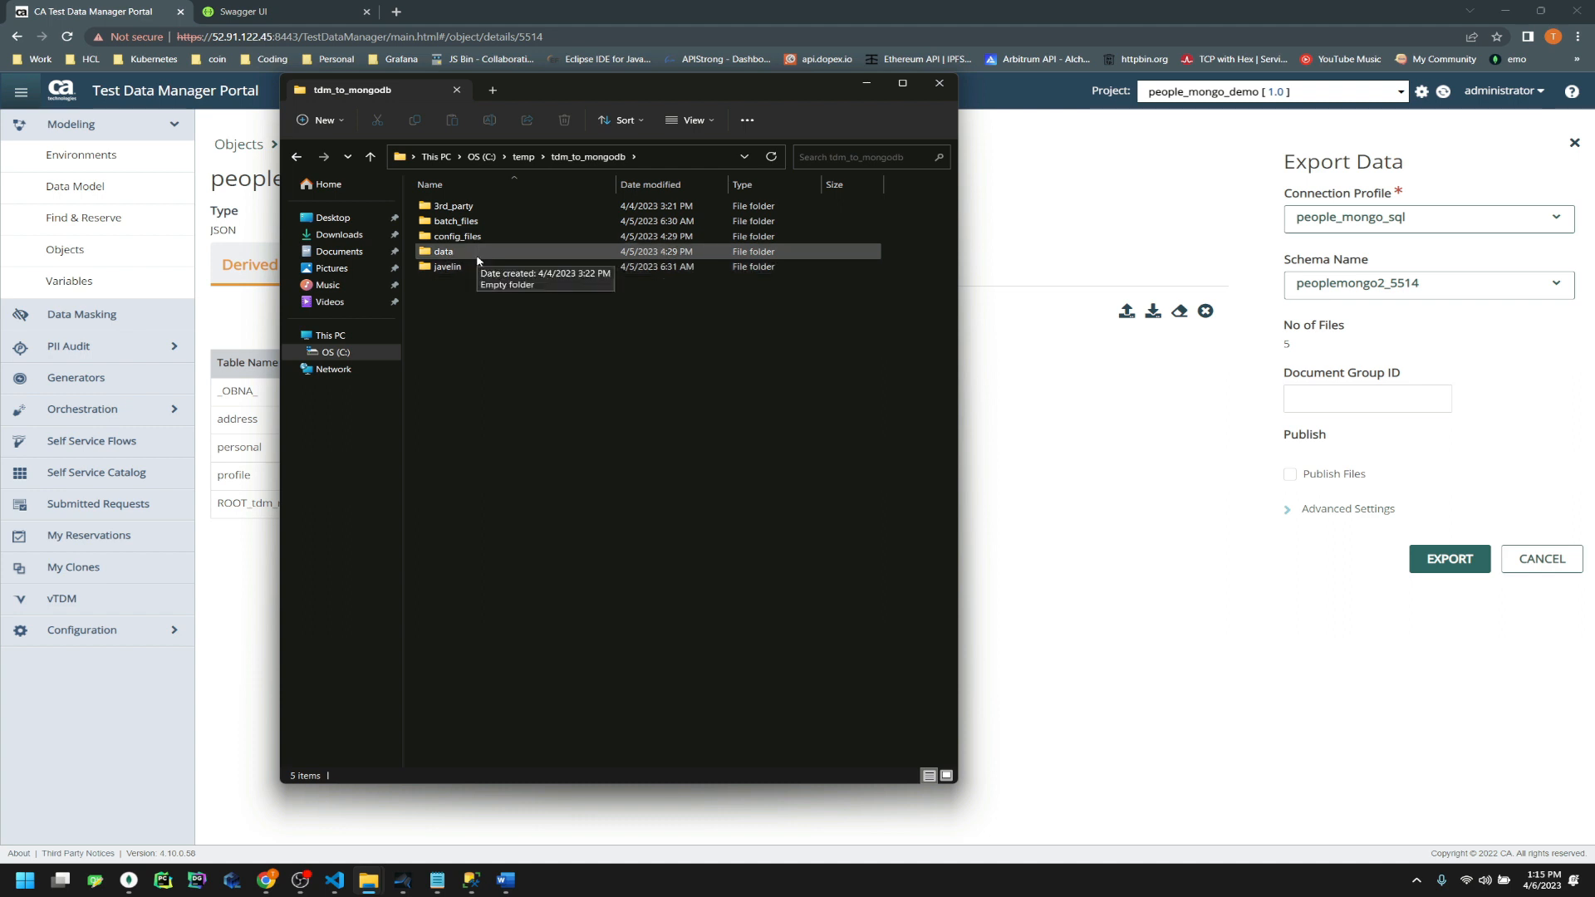
{"action": "double_click", "coordinate": [505, 221]}
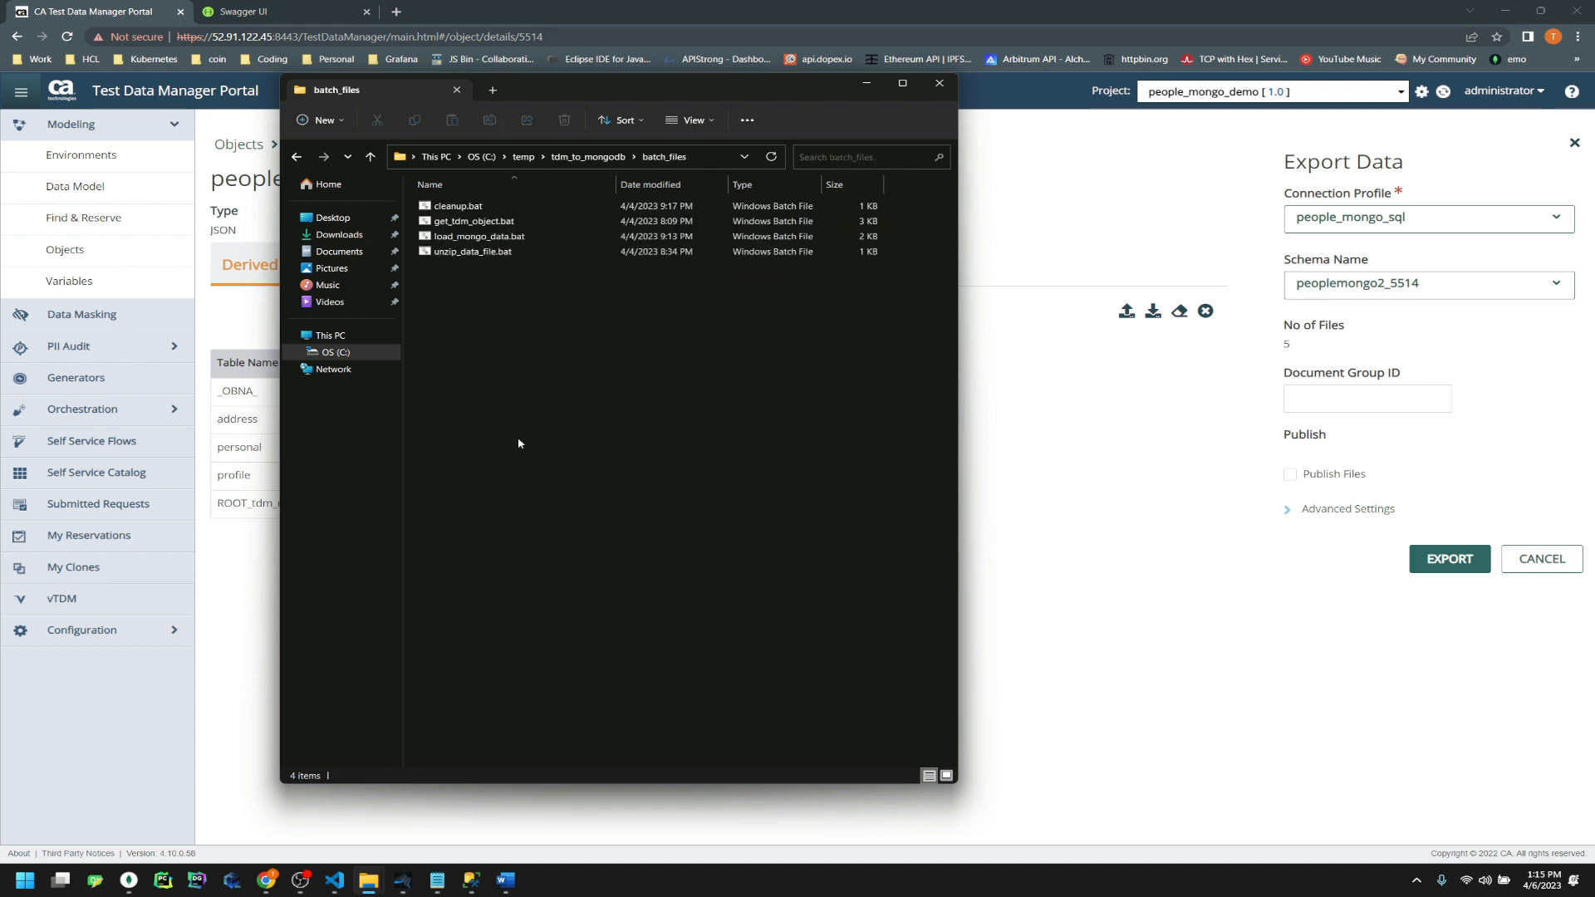
{"action": "left_click", "coordinate": [607, 160]}
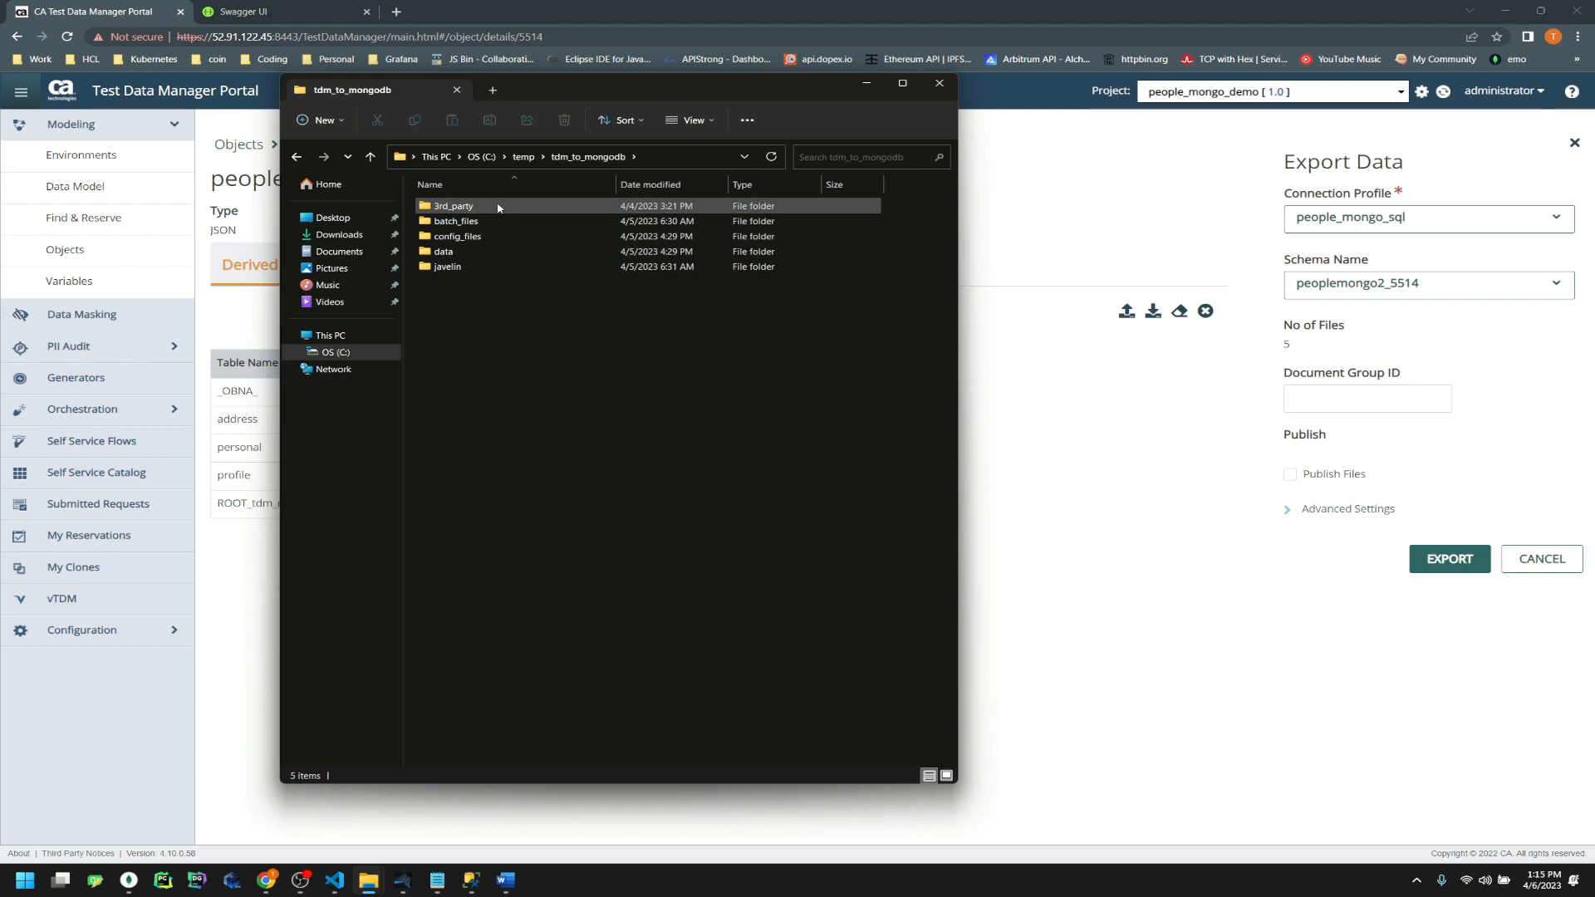
Browse the 3rd_party (mongoimport.exe), config_files and data folders of tdm_to_mongodb
{"action": "double_click", "coordinate": [498, 208]}
{"action": "left_click", "coordinate": [485, 221]}
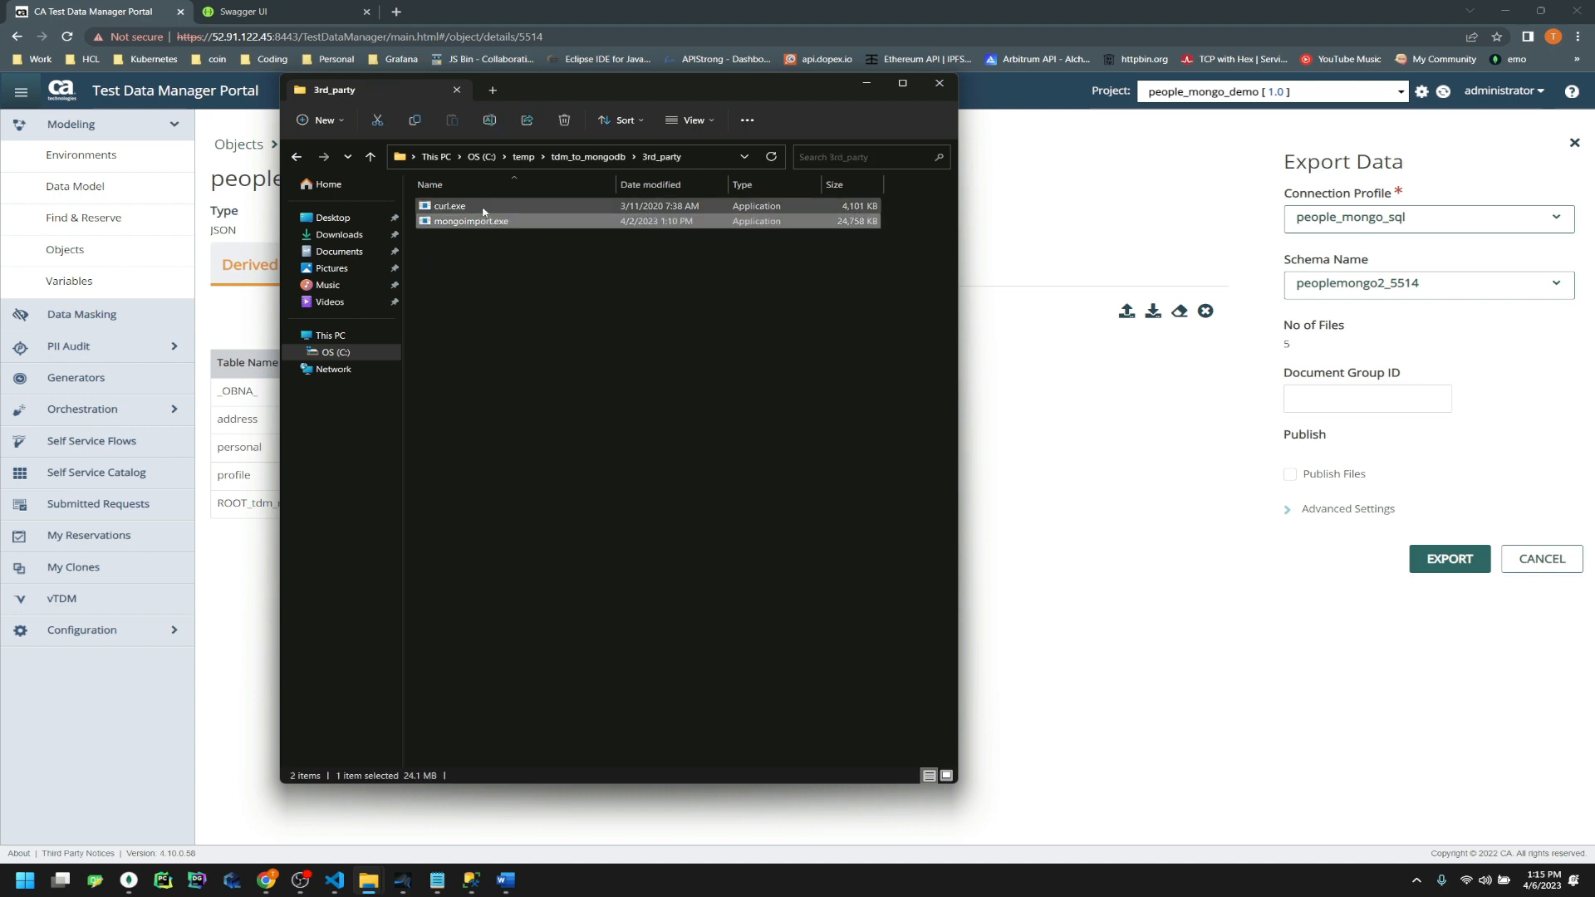
{"action": "left_click", "coordinate": [539, 388]}
{"action": "left_click", "coordinate": [582, 157]}
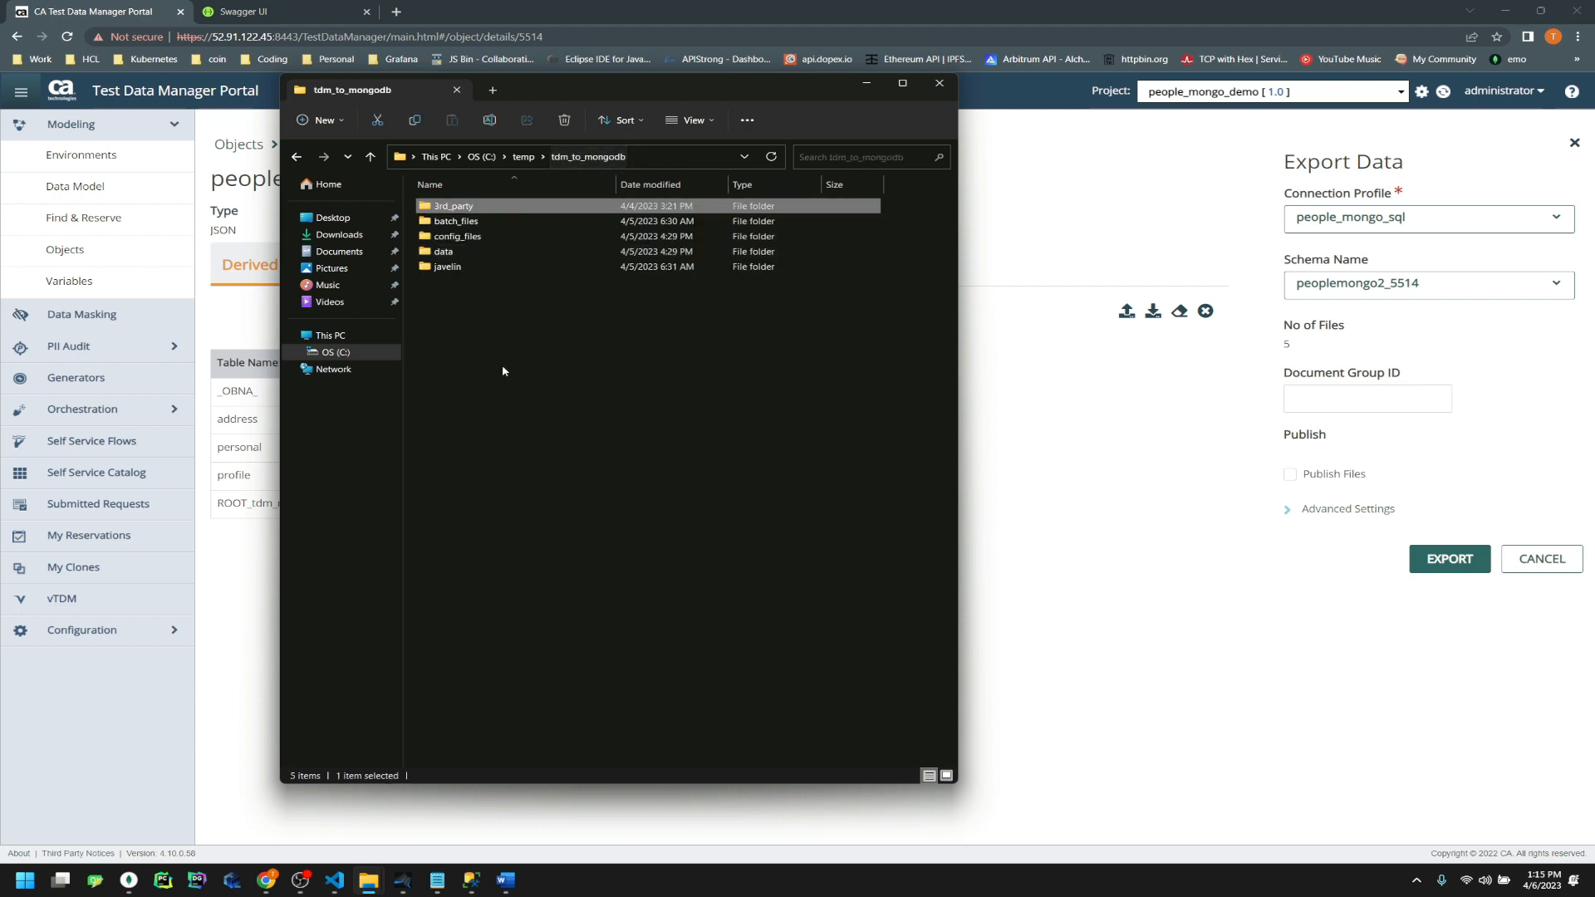
{"action": "double_click", "coordinate": [538, 237]}
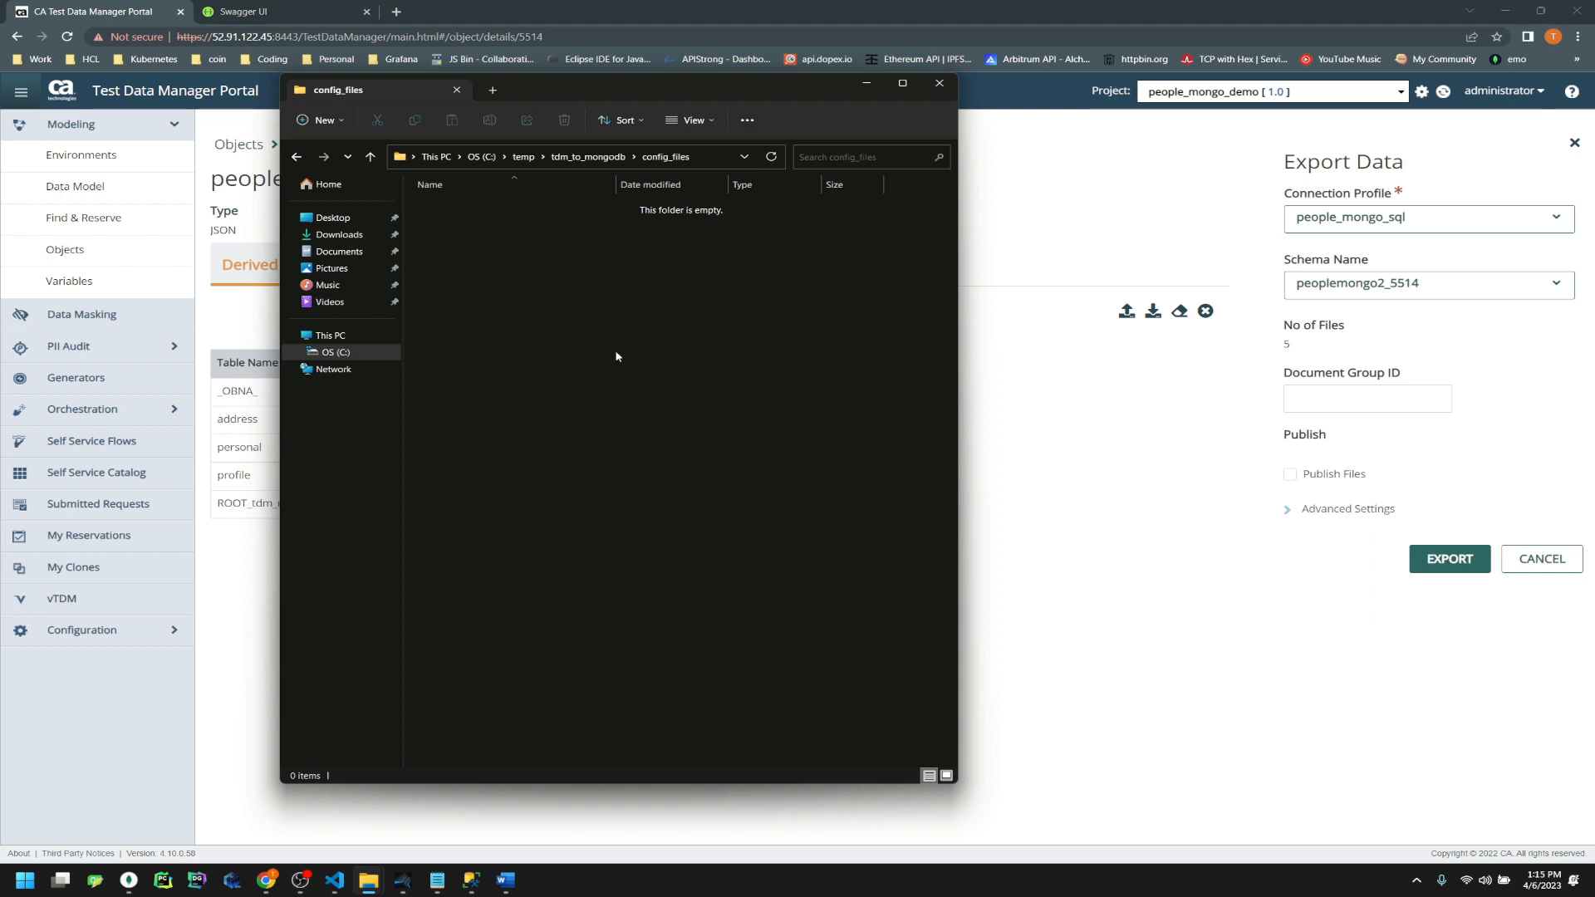
{"action": "left_click", "coordinate": [587, 157]}
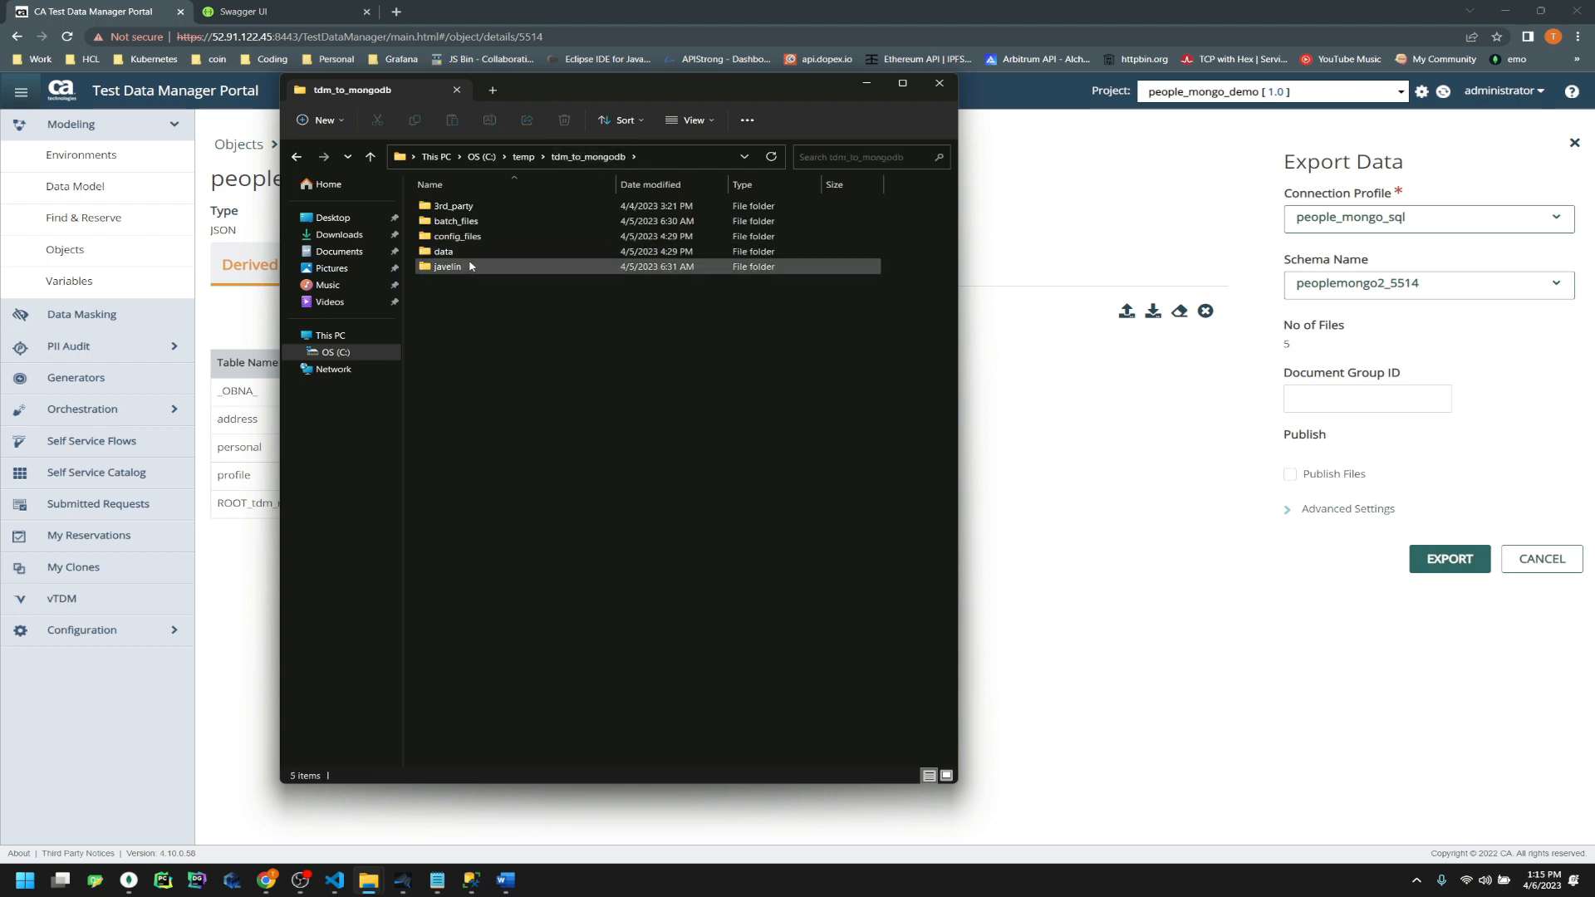
{"action": "double_click", "coordinate": [471, 252]}
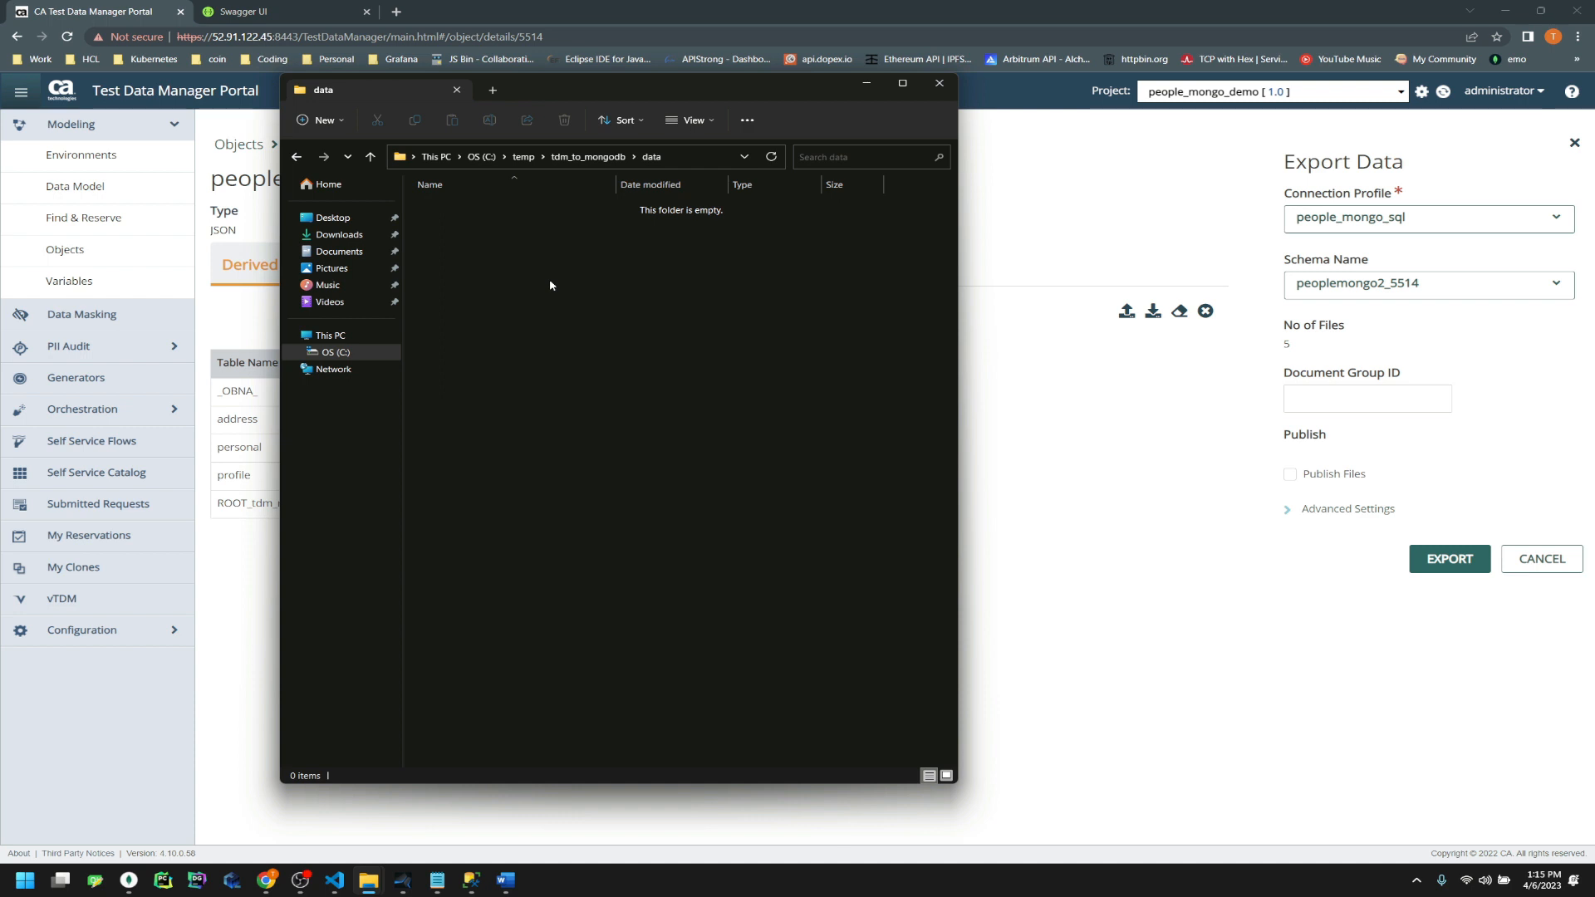
{"action": "key", "text": "alt+Left"}
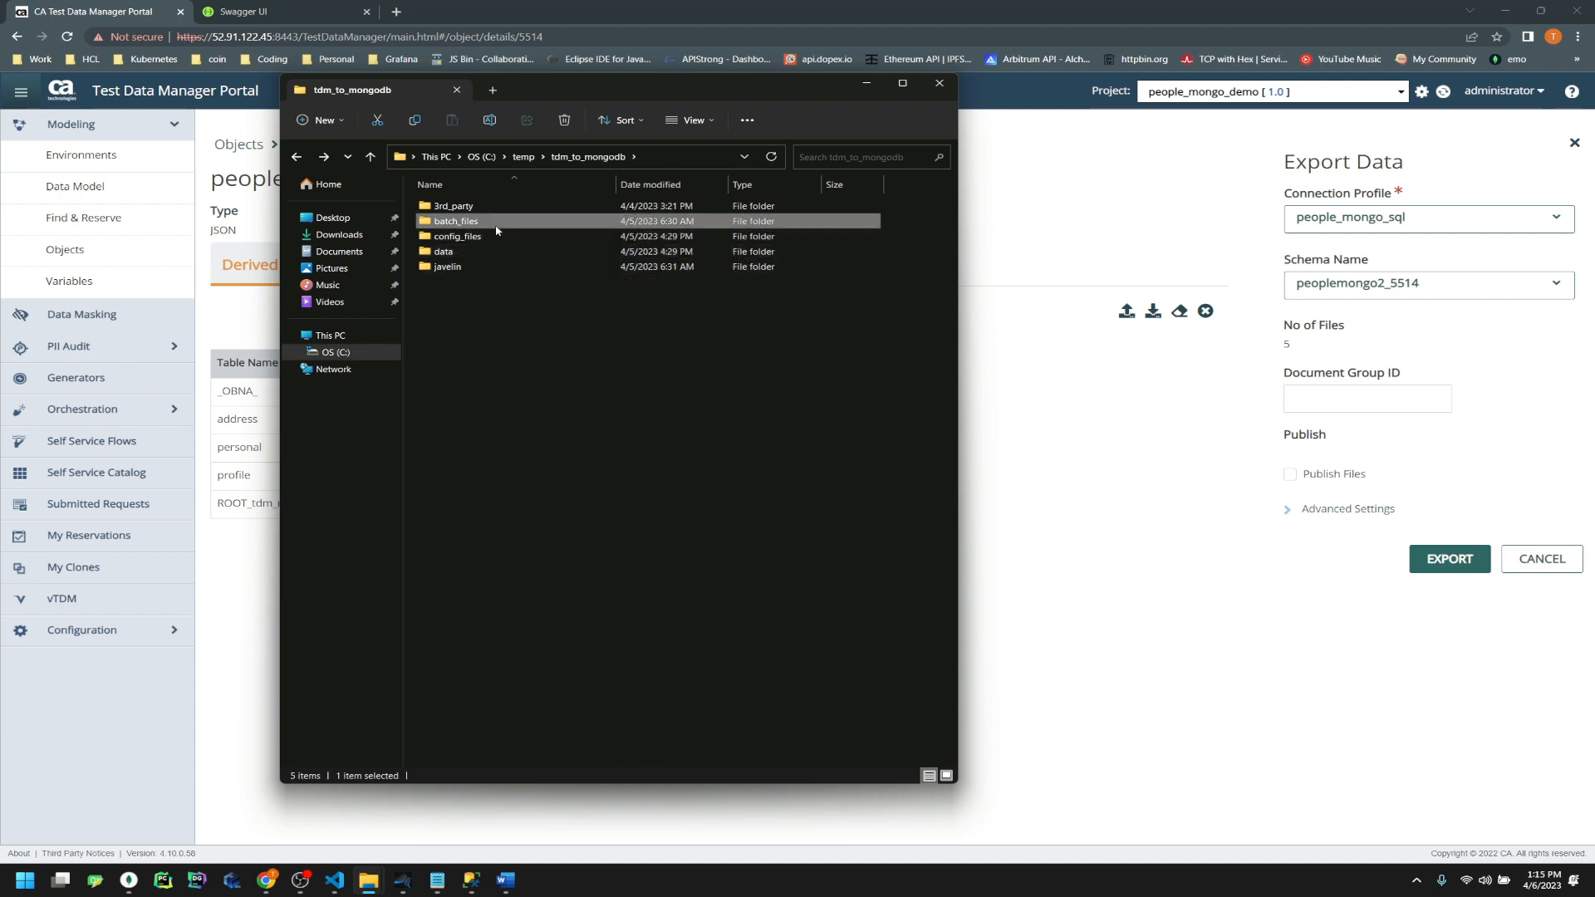
In batch_files, show the full list of actions for get_tdm_object.bat
{"action": "double_click", "coordinate": [491, 221]}
{"action": "left_click", "coordinate": [532, 236]}
{"action": "right_click", "coordinate": [569, 222]}
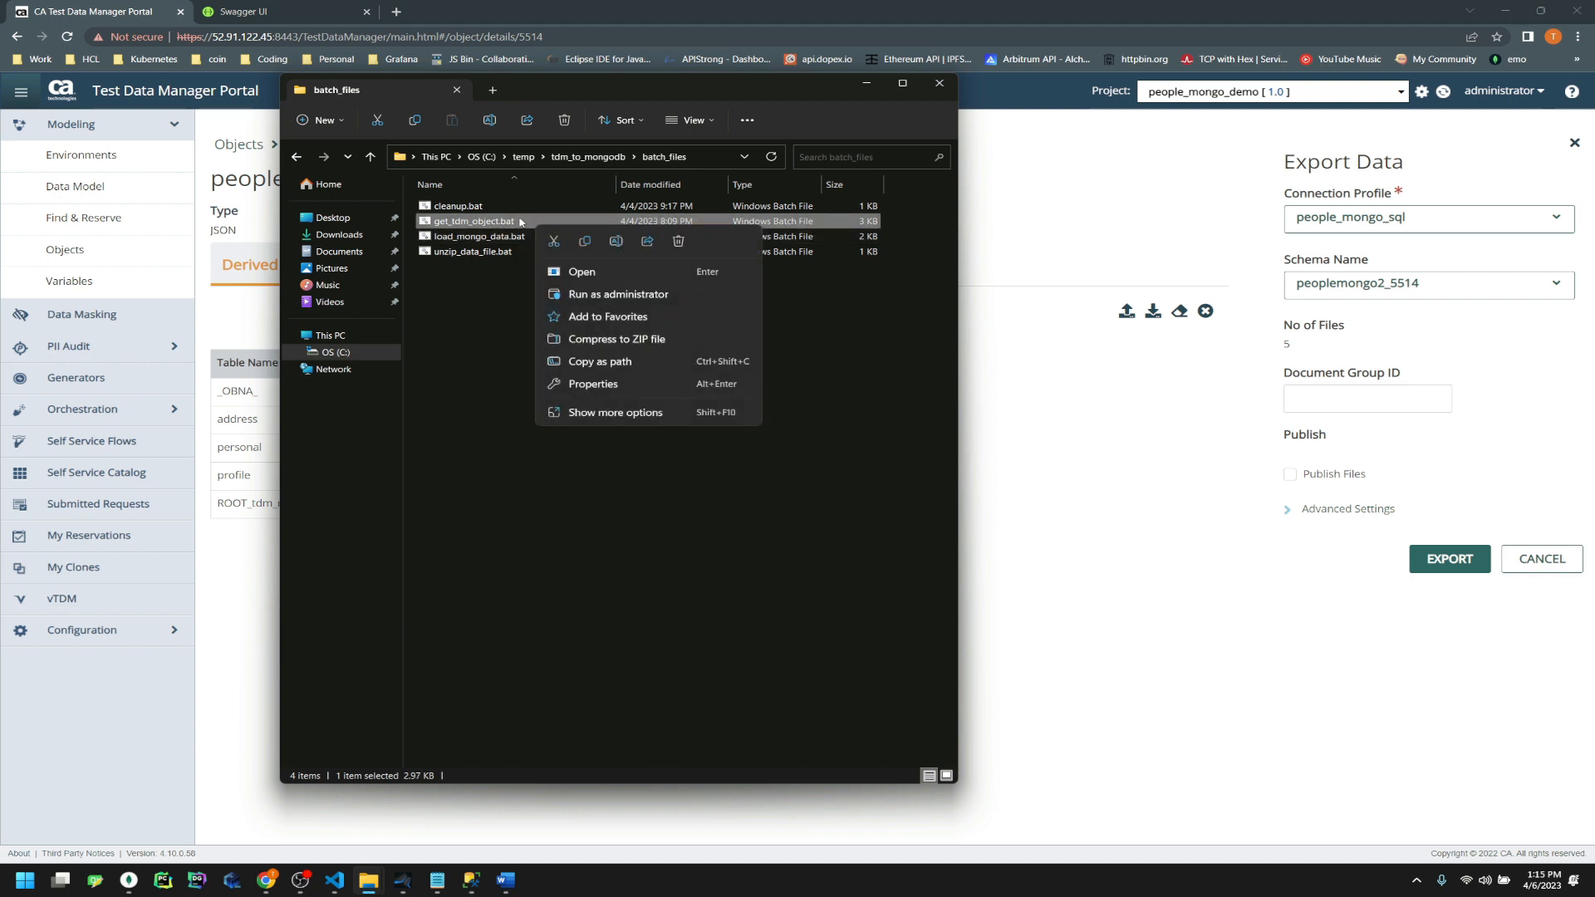
{"action": "left_click", "coordinate": [619, 412]}
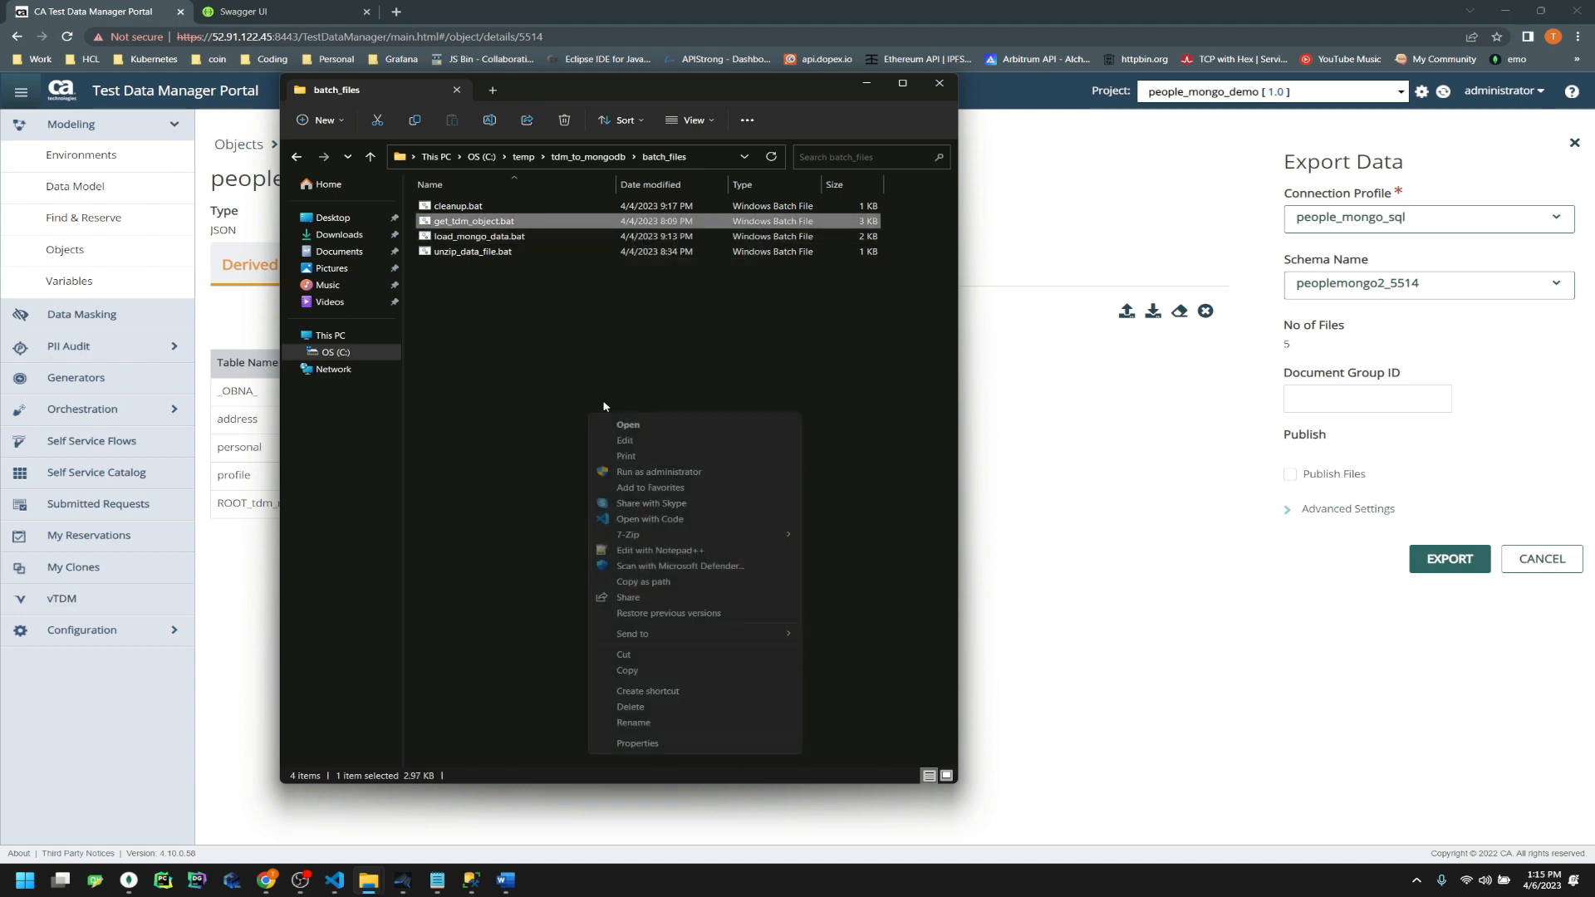
{"action": "left_click", "coordinate": [648, 519]}
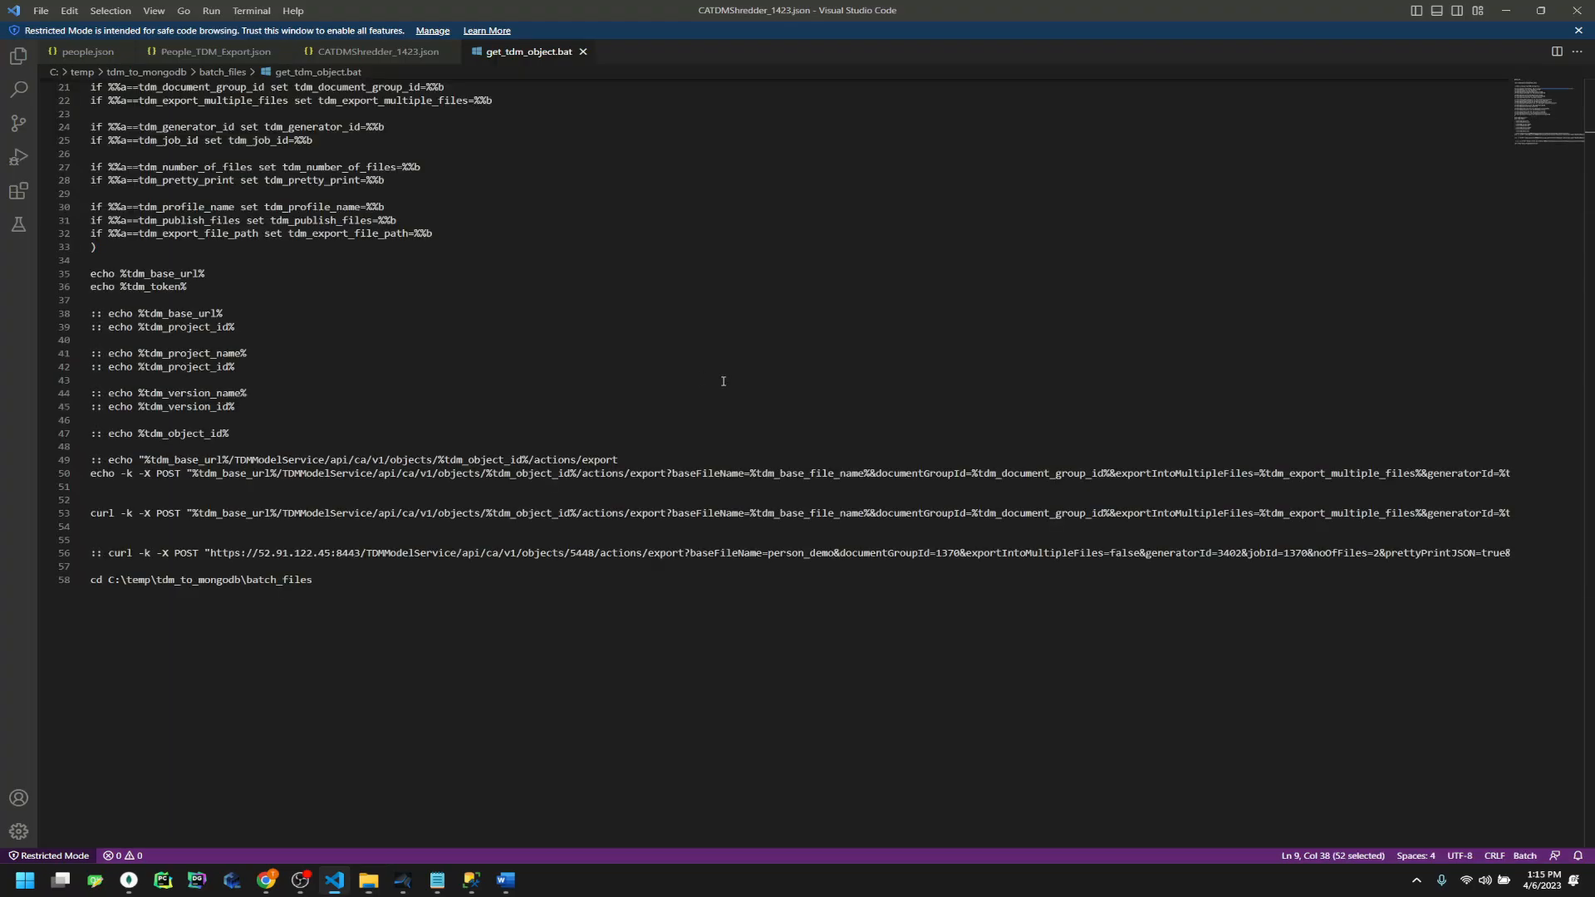
{"action": "left_click", "coordinate": [510, 324]}
{"action": "scroll", "coordinate": [502, 316], "scroll_direction": "up", "scroll_amount": 7}
{"action": "mouse_move", "coordinate": [613, 193]}
{"action": "left_mouse_down"}
{"action": "mouse_move", "coordinate": [343, 194]}
{"action": "mouse_move", "coordinate": [609, 186]}
{"action": "left_mouse_up"}
{"action": "left_click", "coordinate": [318, 192]}
{"action": "left_click_drag", "start_coordinate": [348, 129], "coordinate": [108, 126]}
{"action": "left_click", "coordinate": [471, 102]}
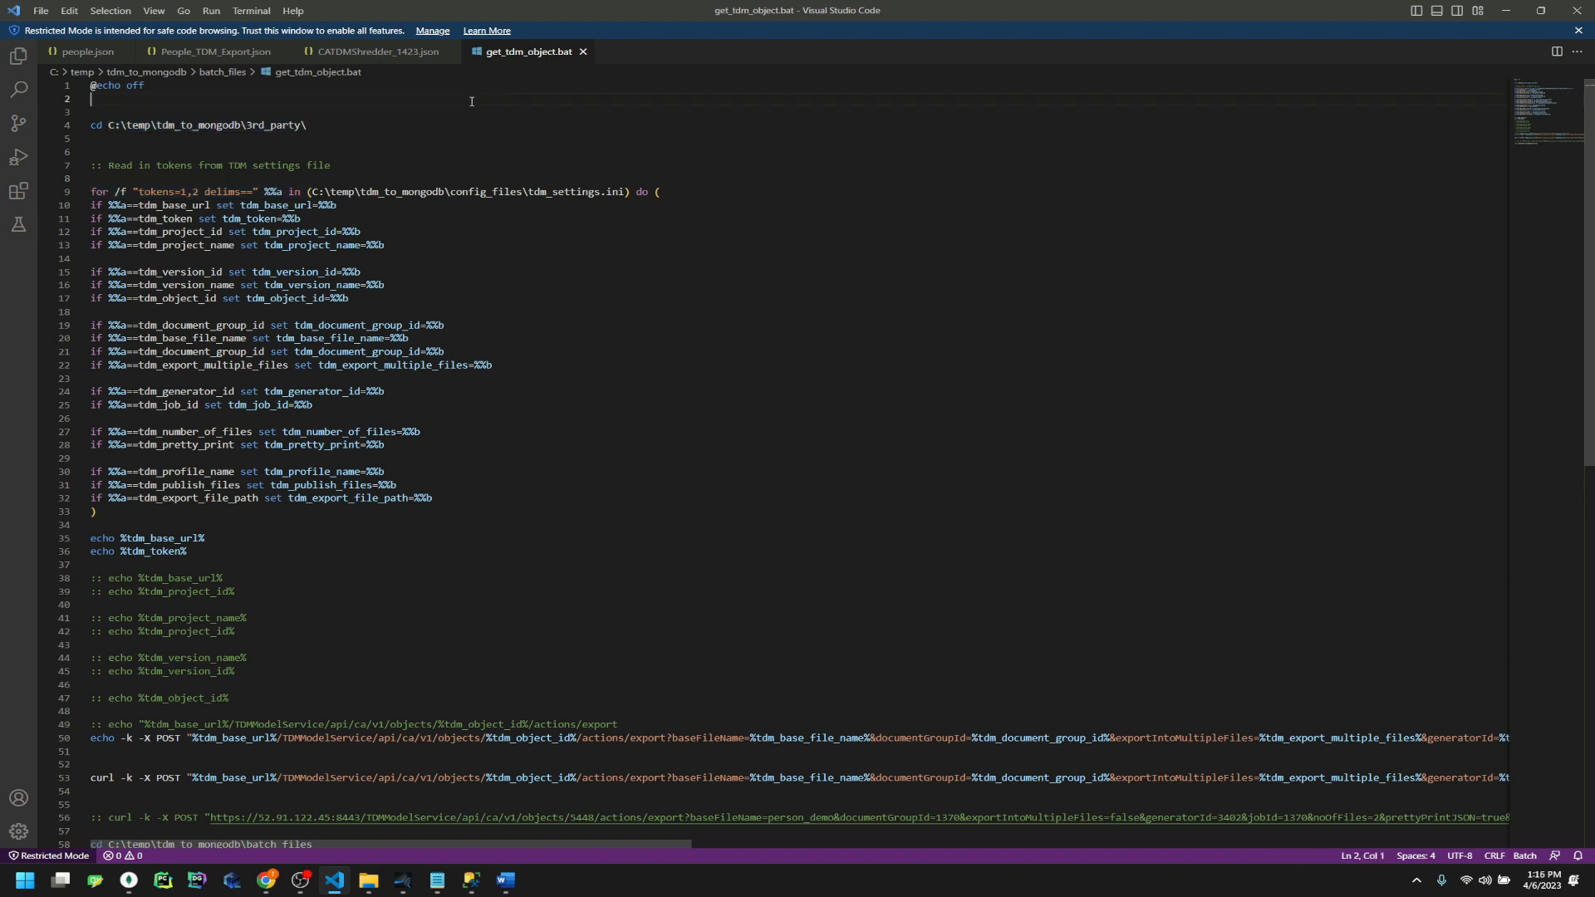
{"action": "left_click_drag", "start_coordinate": [315, 194], "coordinate": [621, 192]}
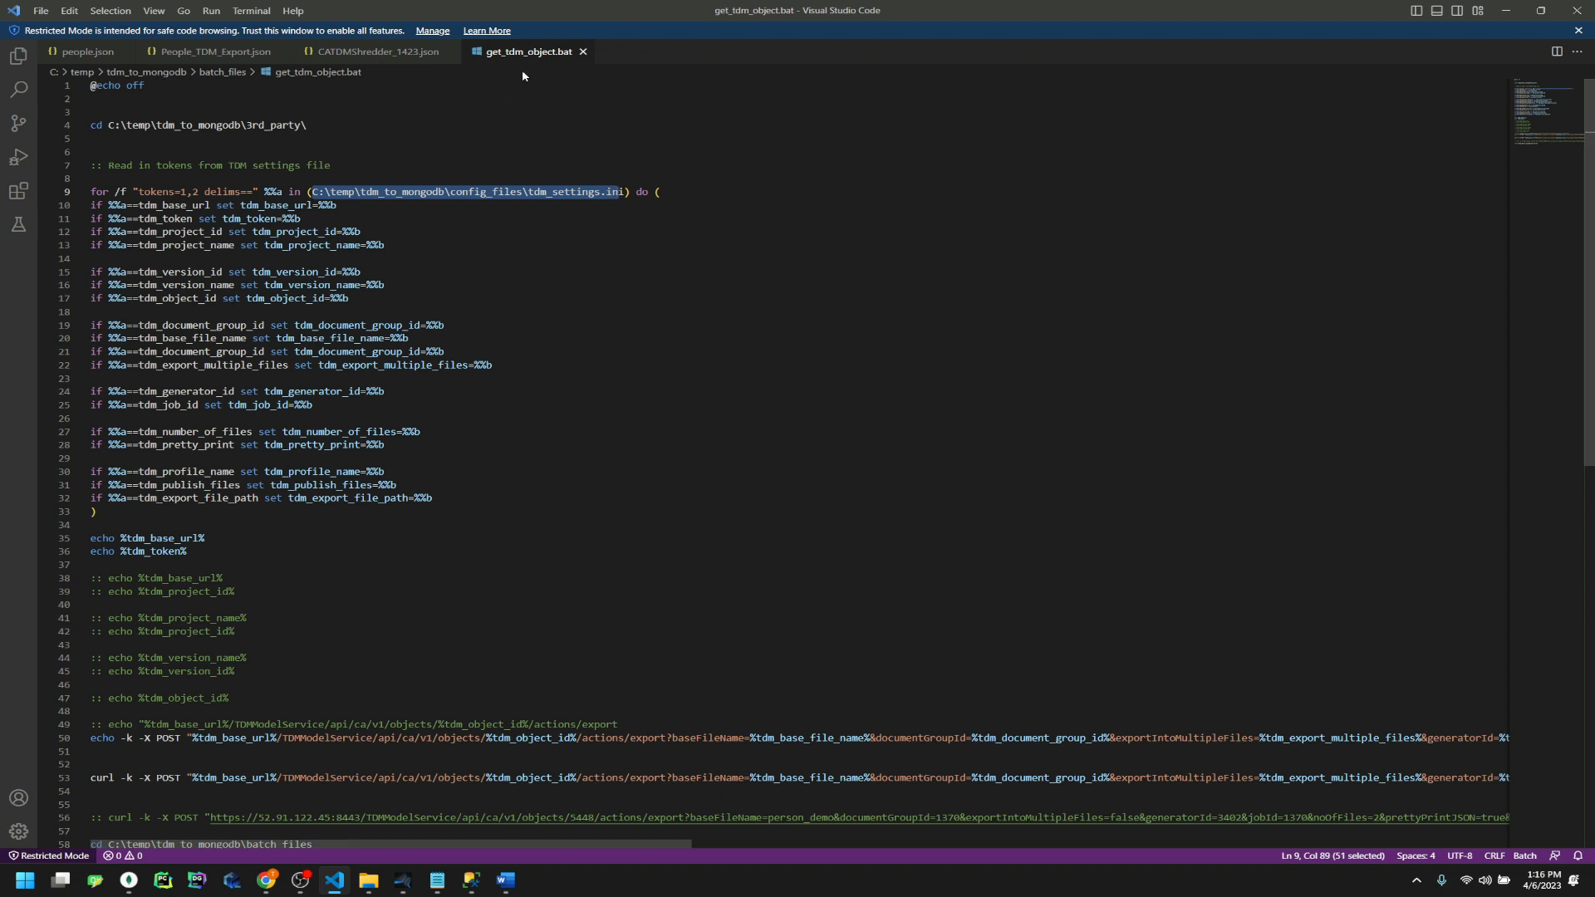
{"action": "left_click", "coordinate": [492, 276]}
{"action": "left_click_drag", "start_coordinate": [108, 126], "coordinate": [307, 126]}
{"action": "left_click", "coordinate": [324, 125]}
{"action": "left_click", "coordinate": [208, 109]}
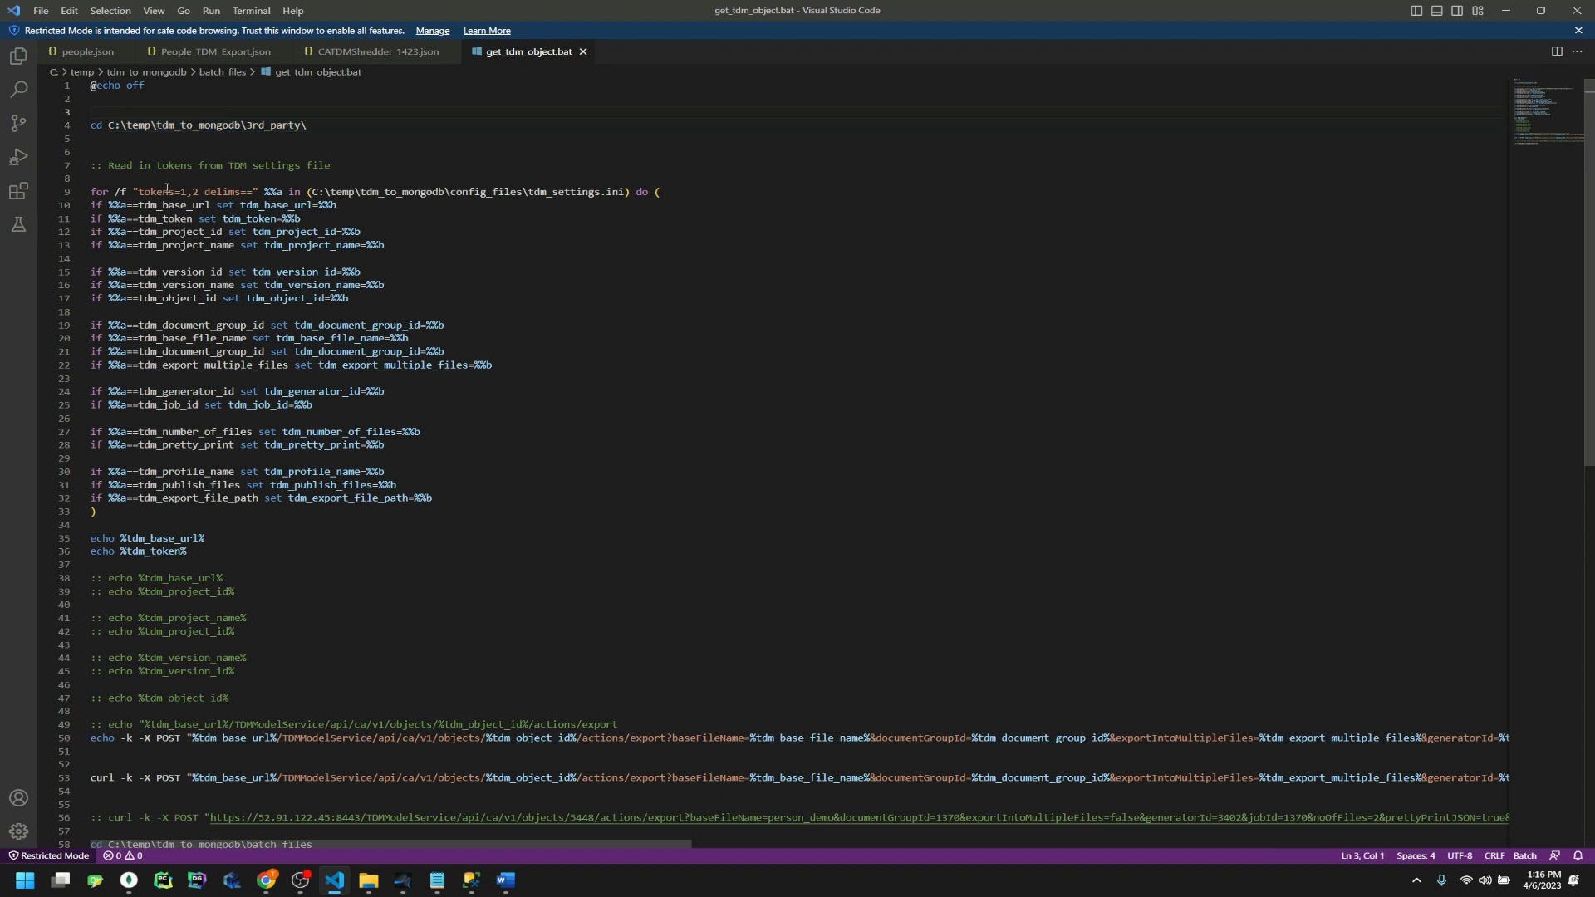
{"action": "left_click", "coordinate": [568, 192]}
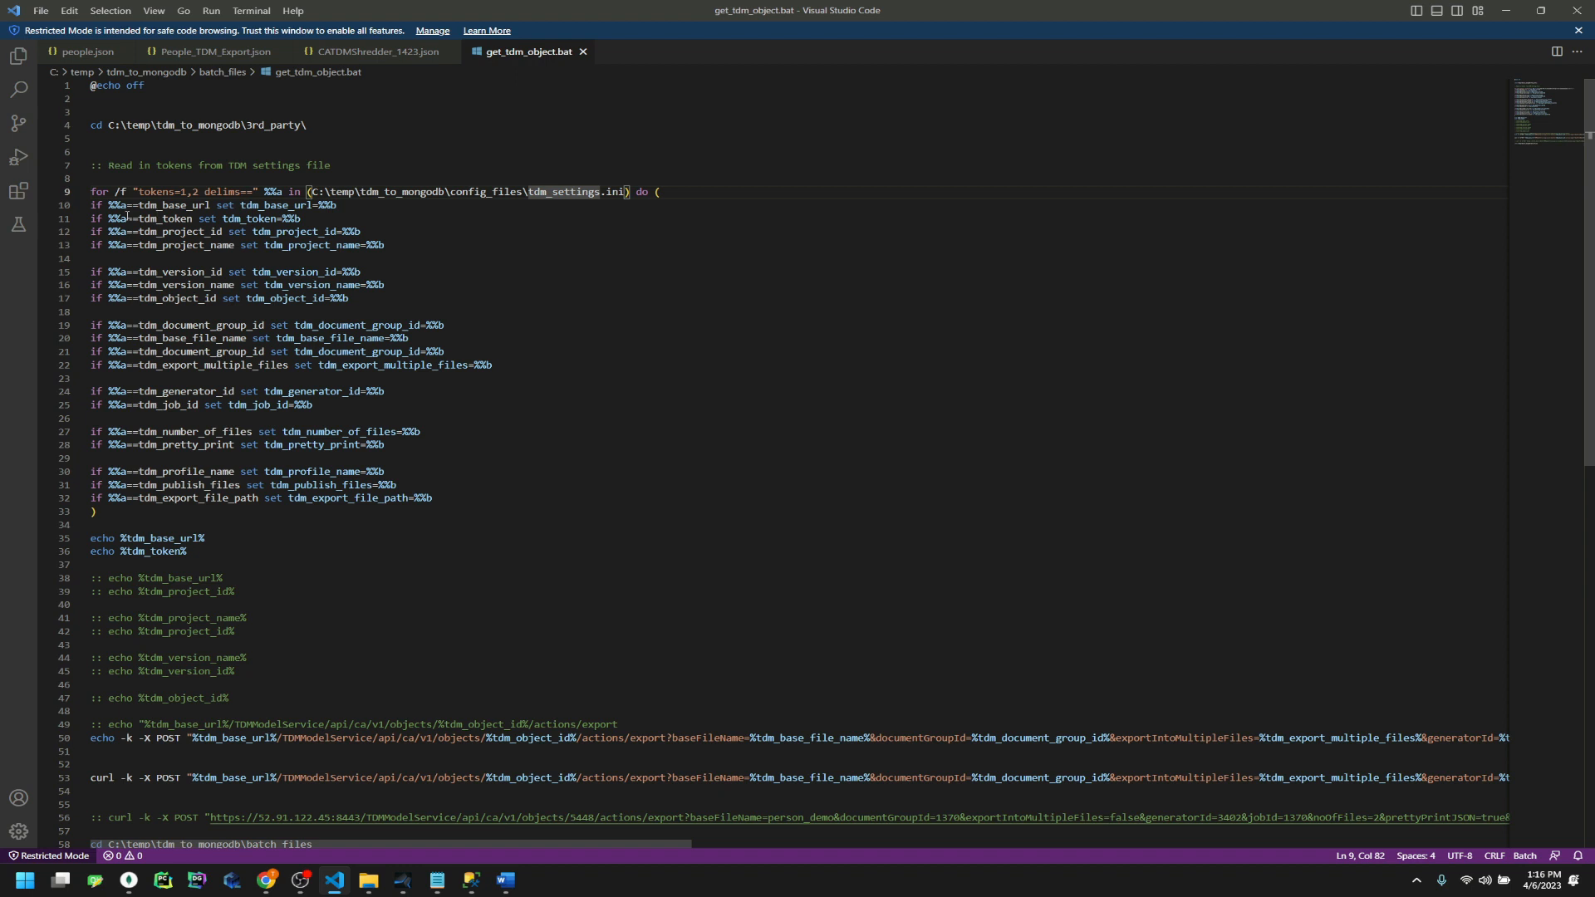
{"action": "left_click_drag", "start_coordinate": [436, 498], "coordinate": [62, 209]}
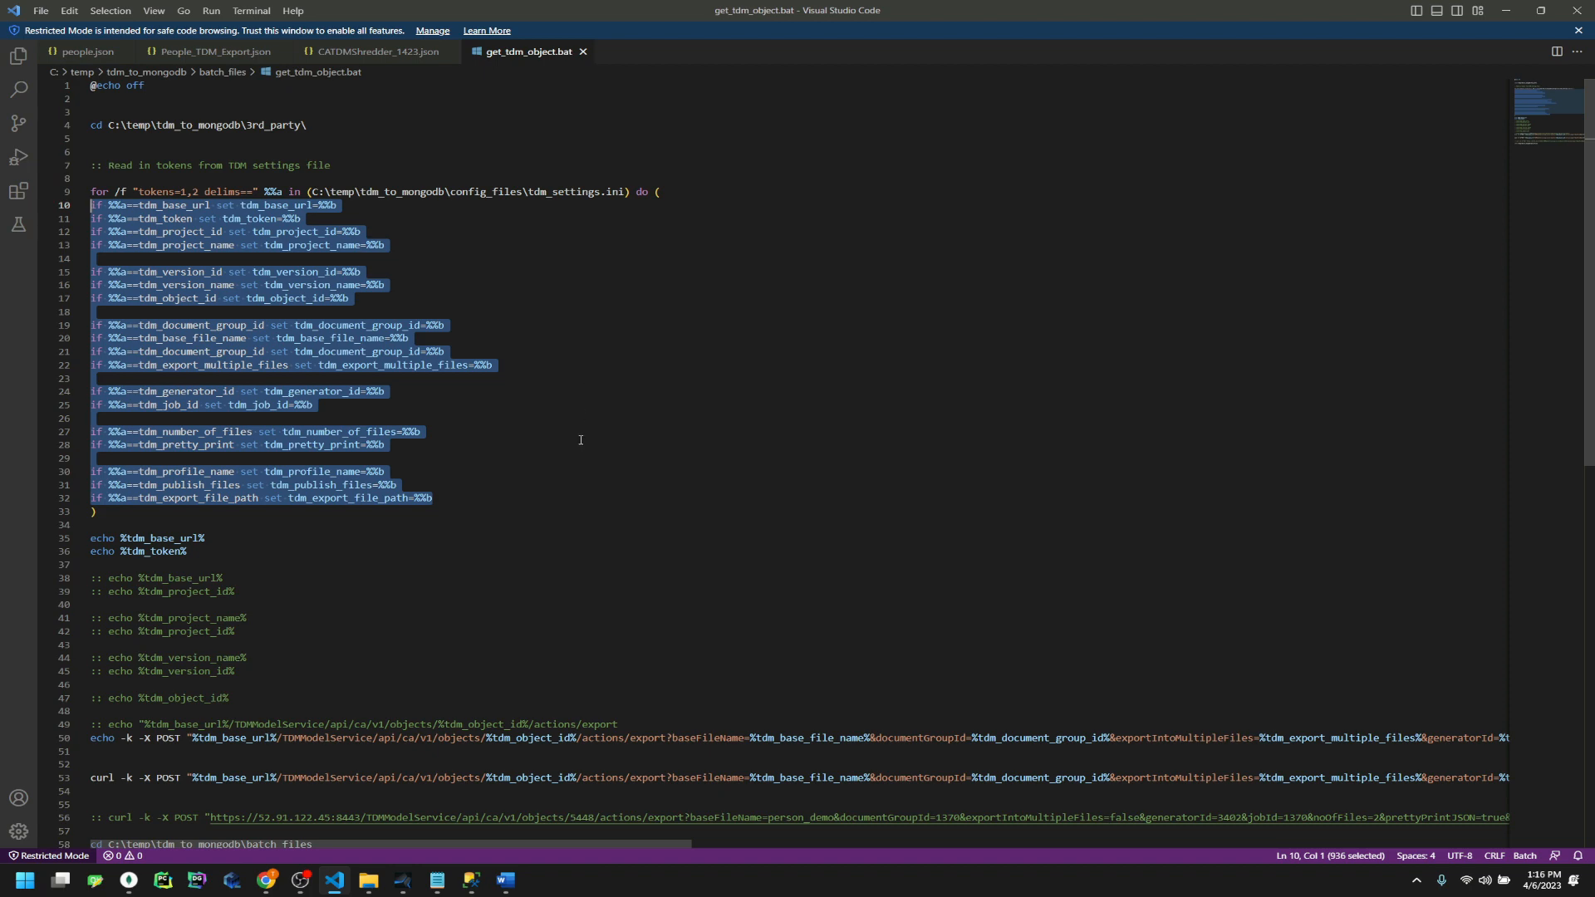
{"action": "scroll", "coordinate": [581, 439], "scroll_direction": "down", "scroll_amount": 5}
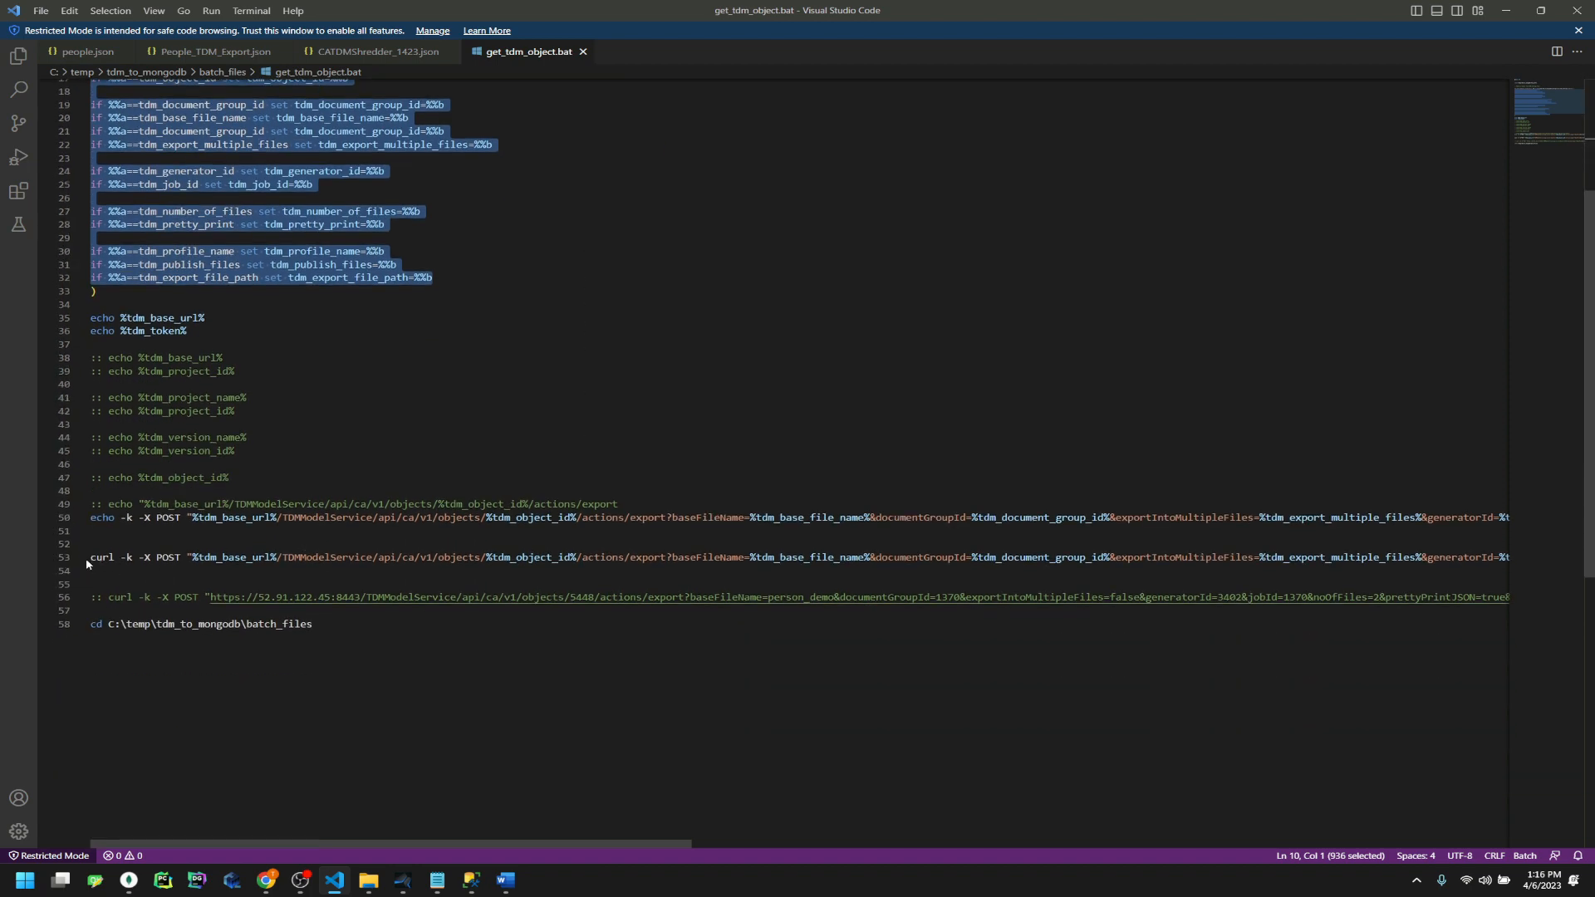
{"action": "left_click_drag", "start_coordinate": [90, 562], "coordinate": [1520, 561]}
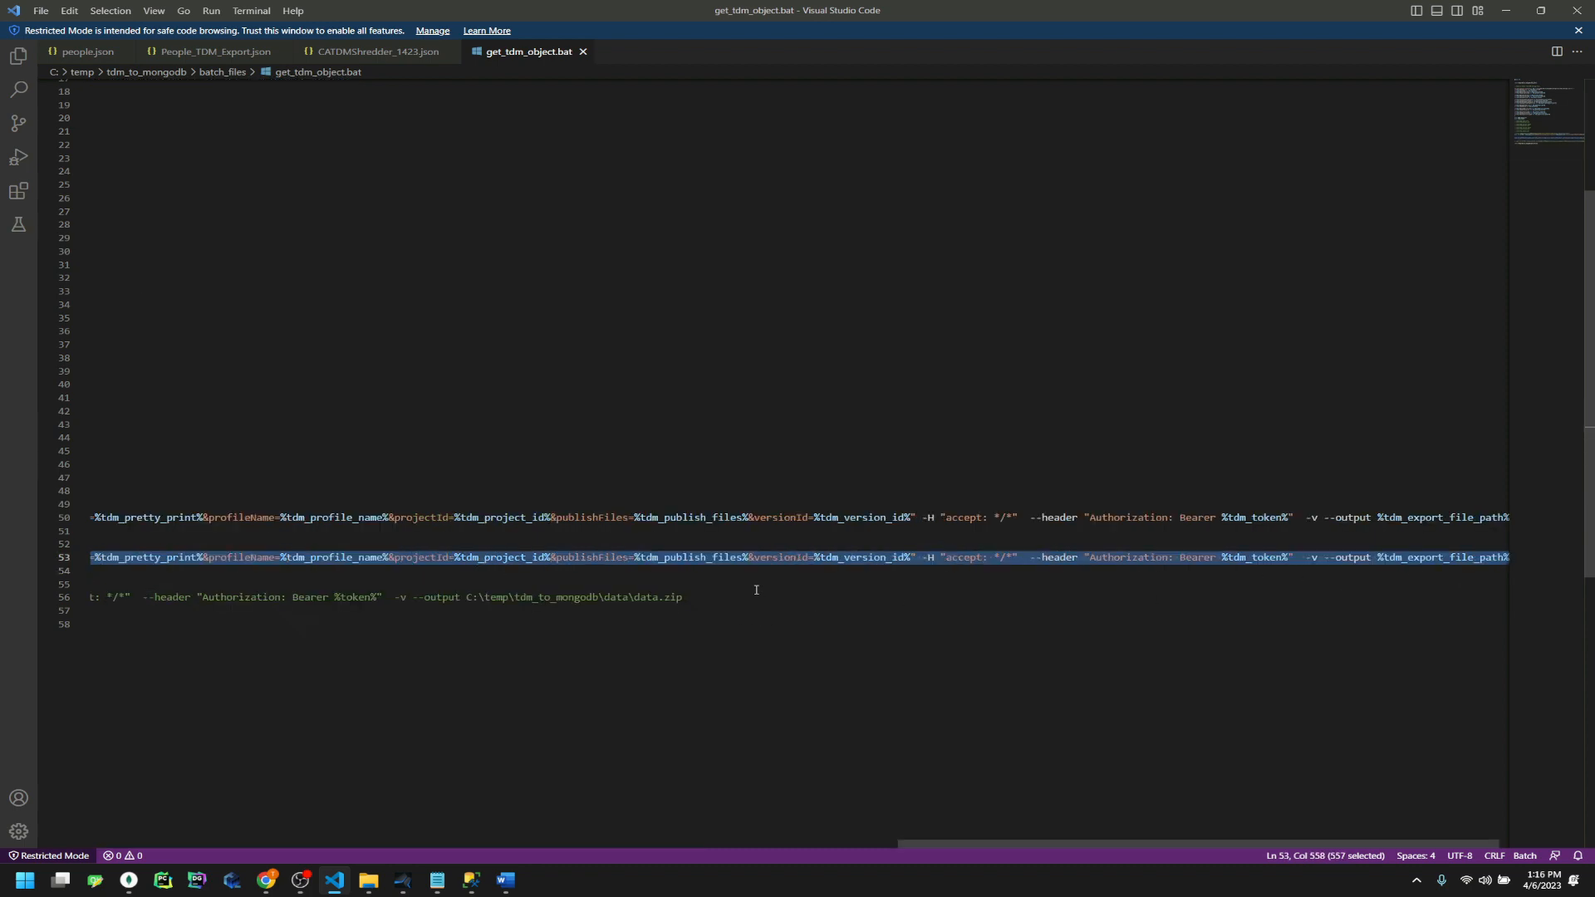
{"action": "left_click", "coordinate": [921, 570]}
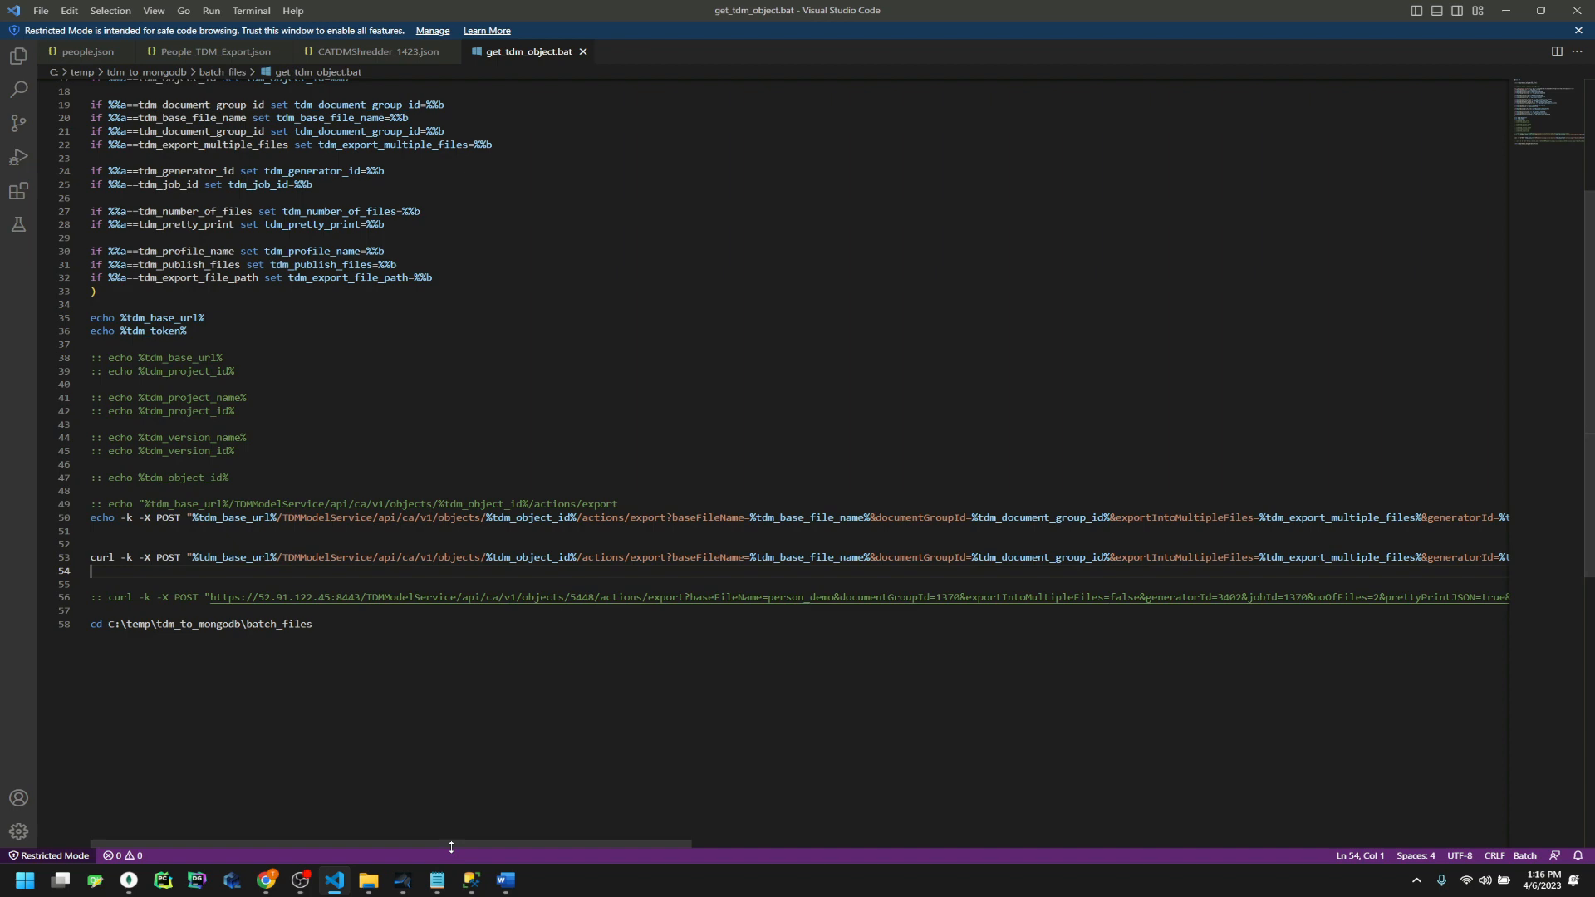
{"action": "left_click_drag", "start_coordinate": [463, 846], "coordinate": [1346, 874]}
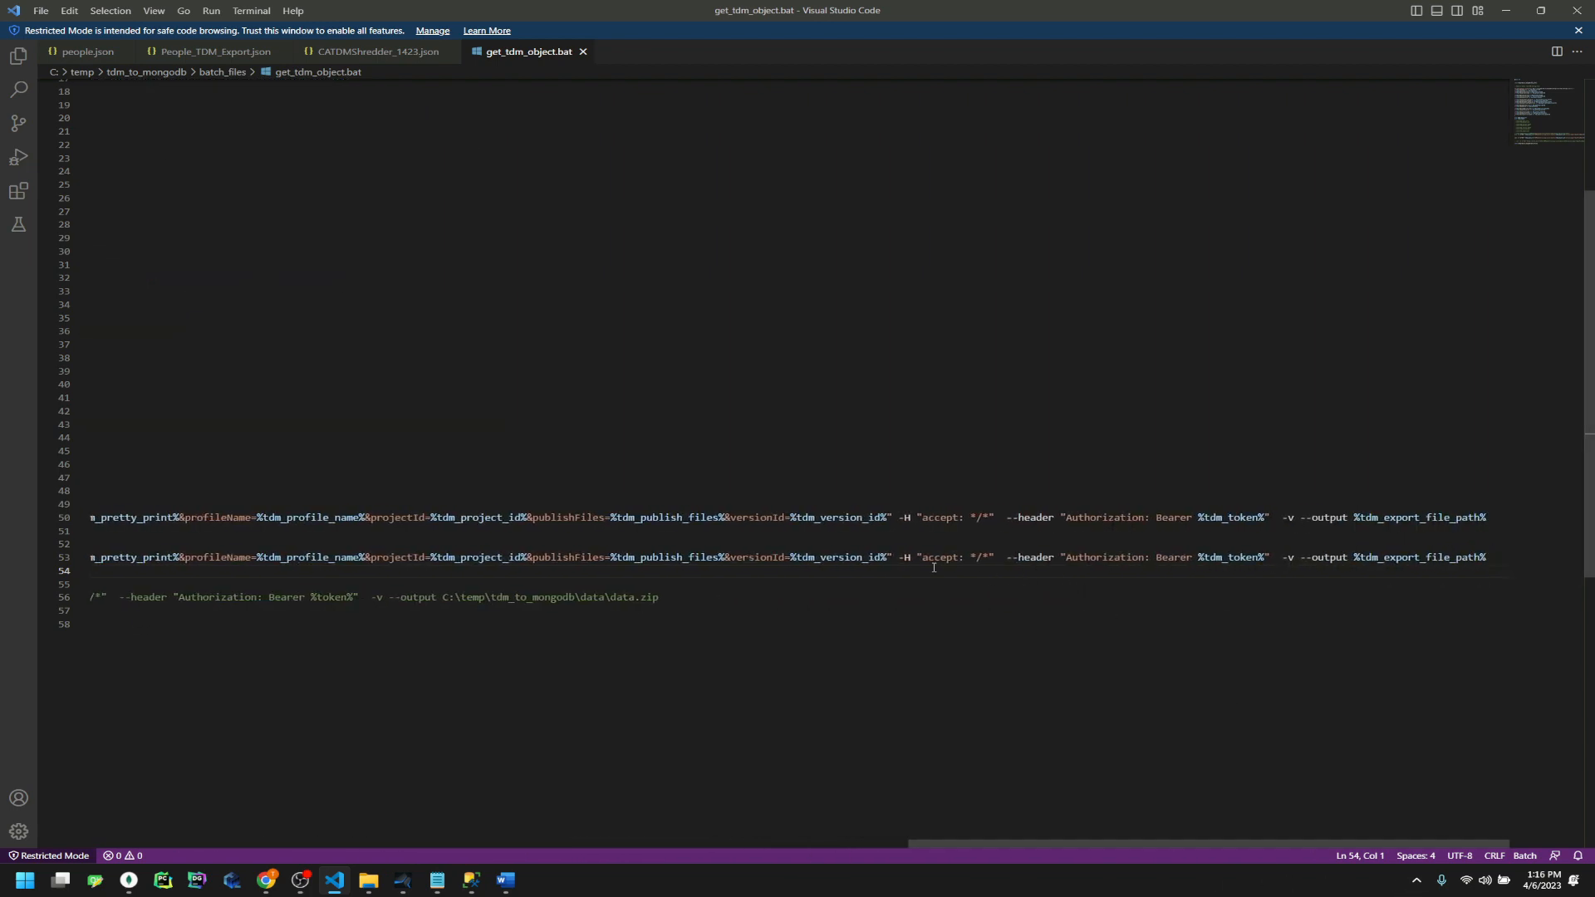
{"action": "left_click_drag", "start_coordinate": [922, 558], "coordinate": [991, 559]}
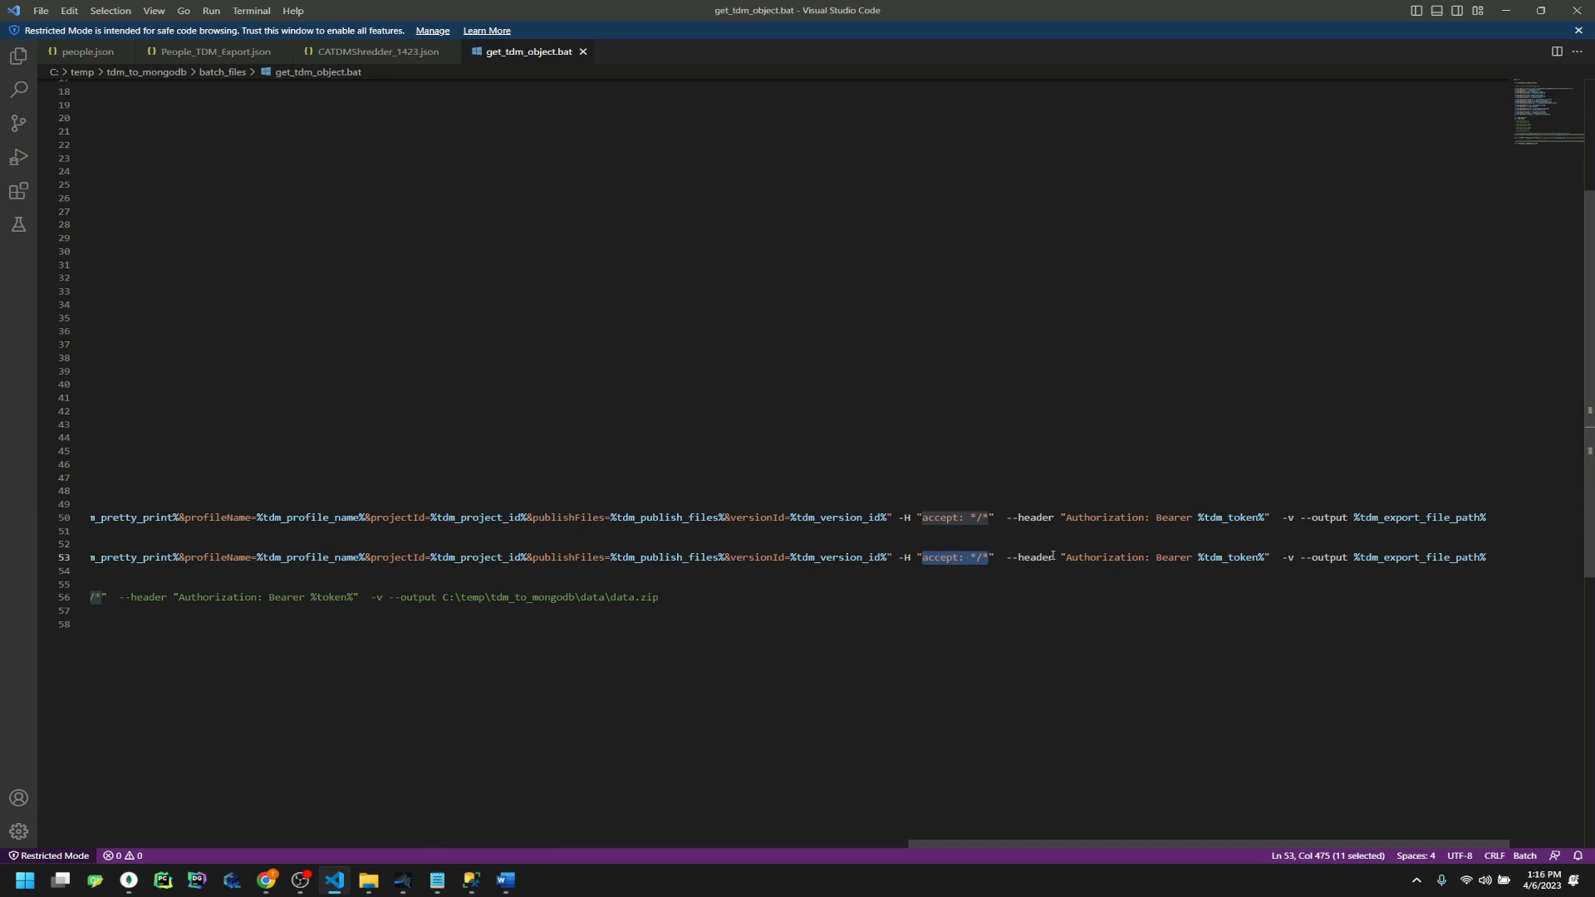
{"action": "double_click", "coordinate": [1251, 555]}
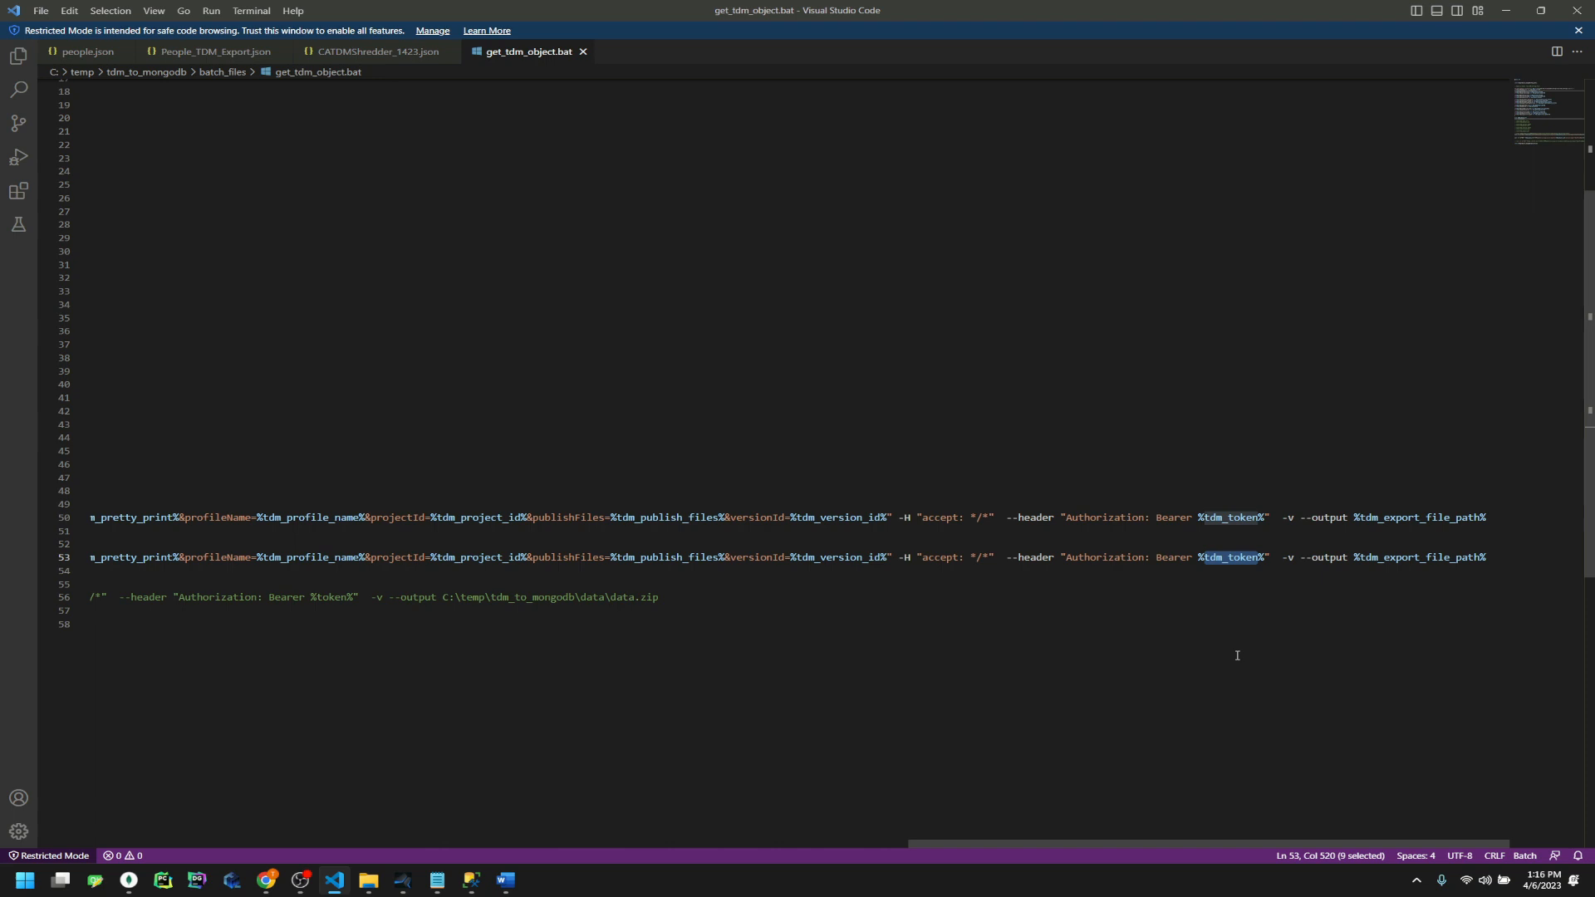
{"action": "left_click", "coordinate": [1321, 599]}
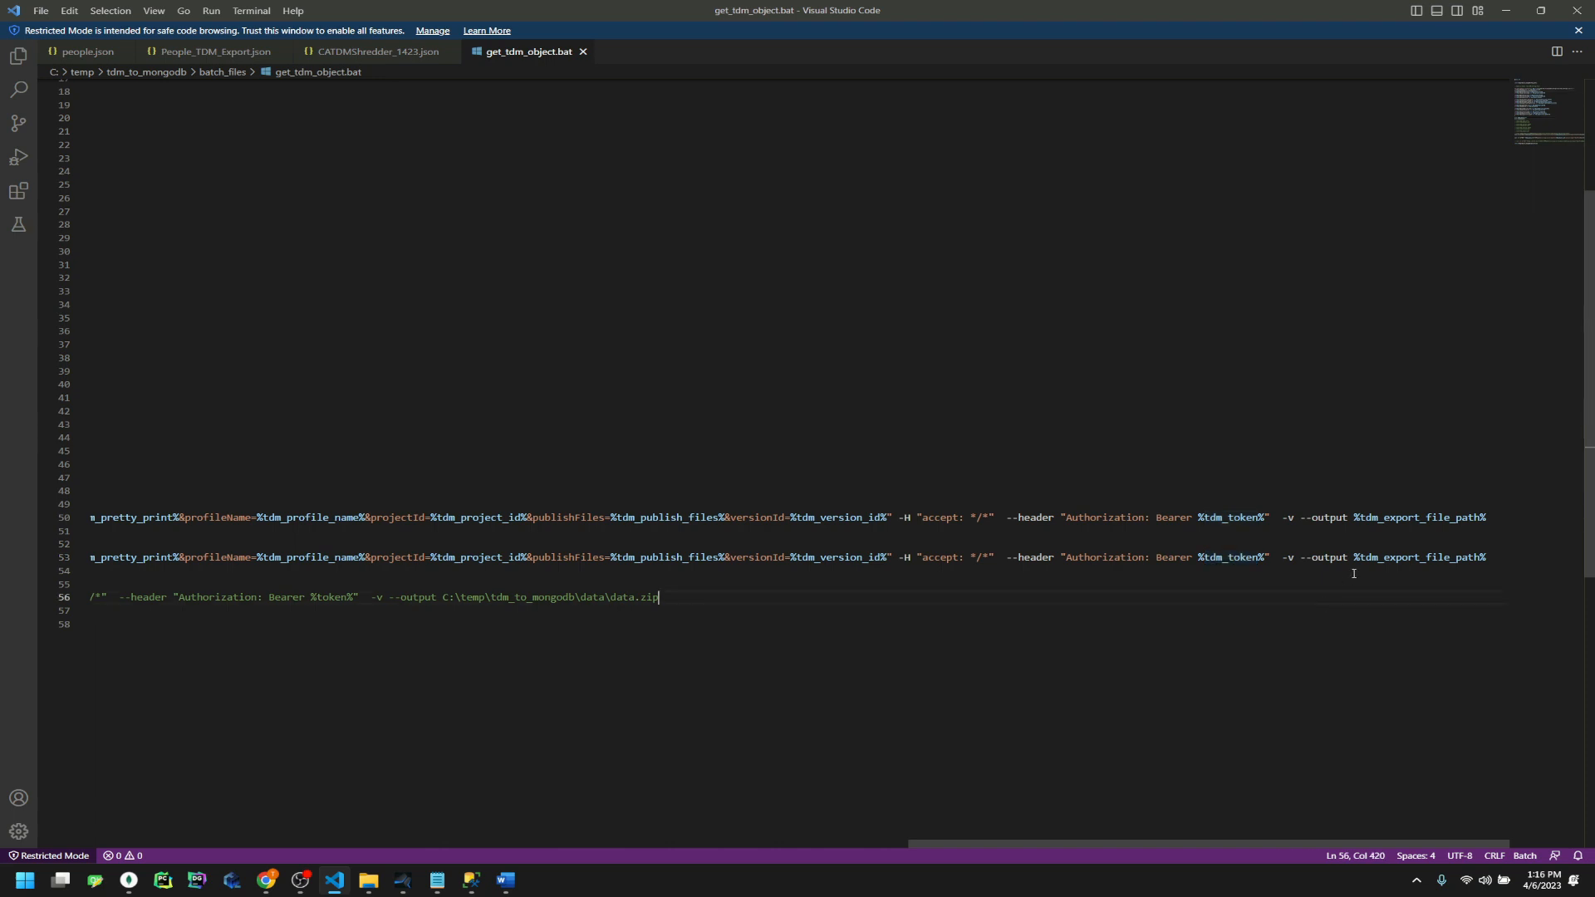
{"action": "left_click_drag", "start_coordinate": [1354, 558], "coordinate": [1491, 560]}
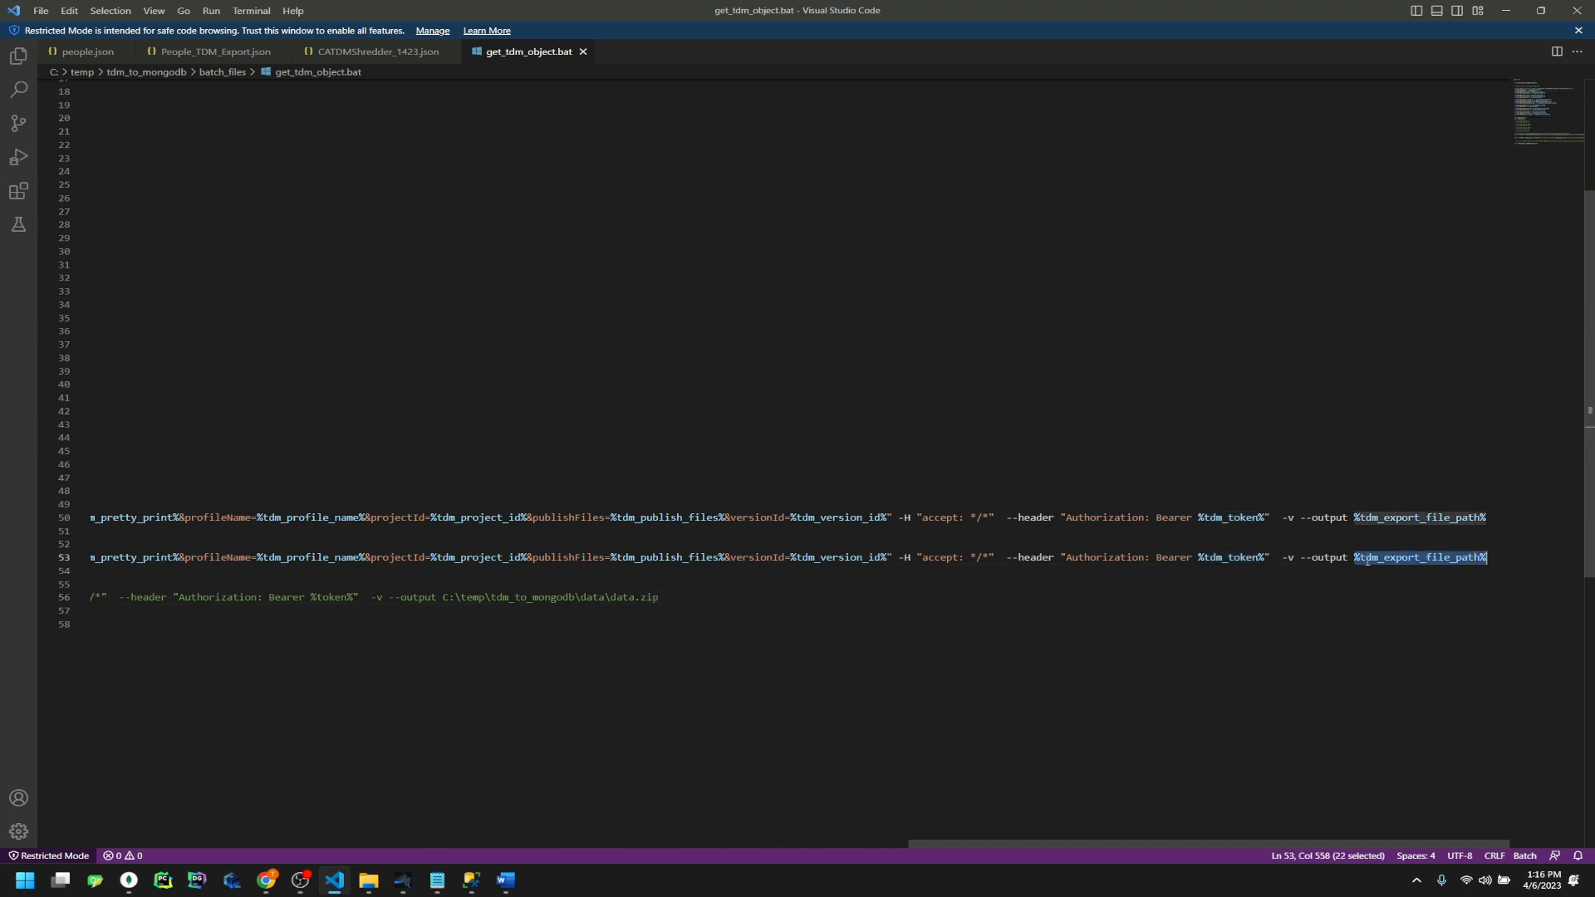
{"action": "left_click_drag", "start_coordinate": [1082, 845], "coordinate": [167, 885]}
{"action": "scroll", "coordinate": [333, 357], "scroll_direction": "up", "scroll_amount": 6}
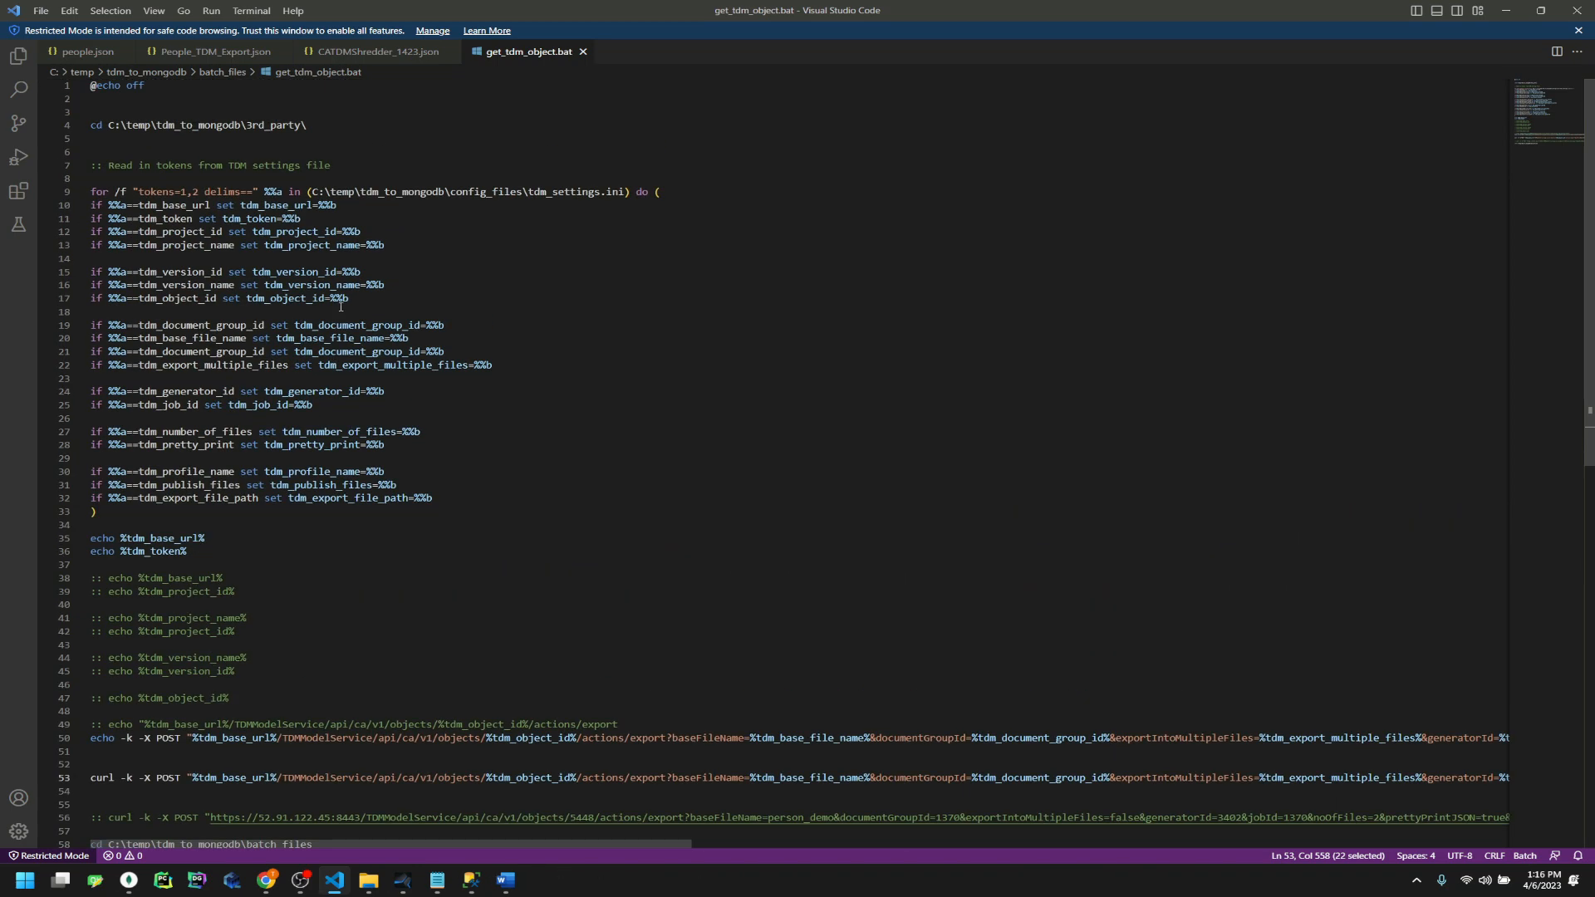
{"action": "scroll", "coordinate": [641, 524], "scroll_direction": "down", "scroll_amount": 2}
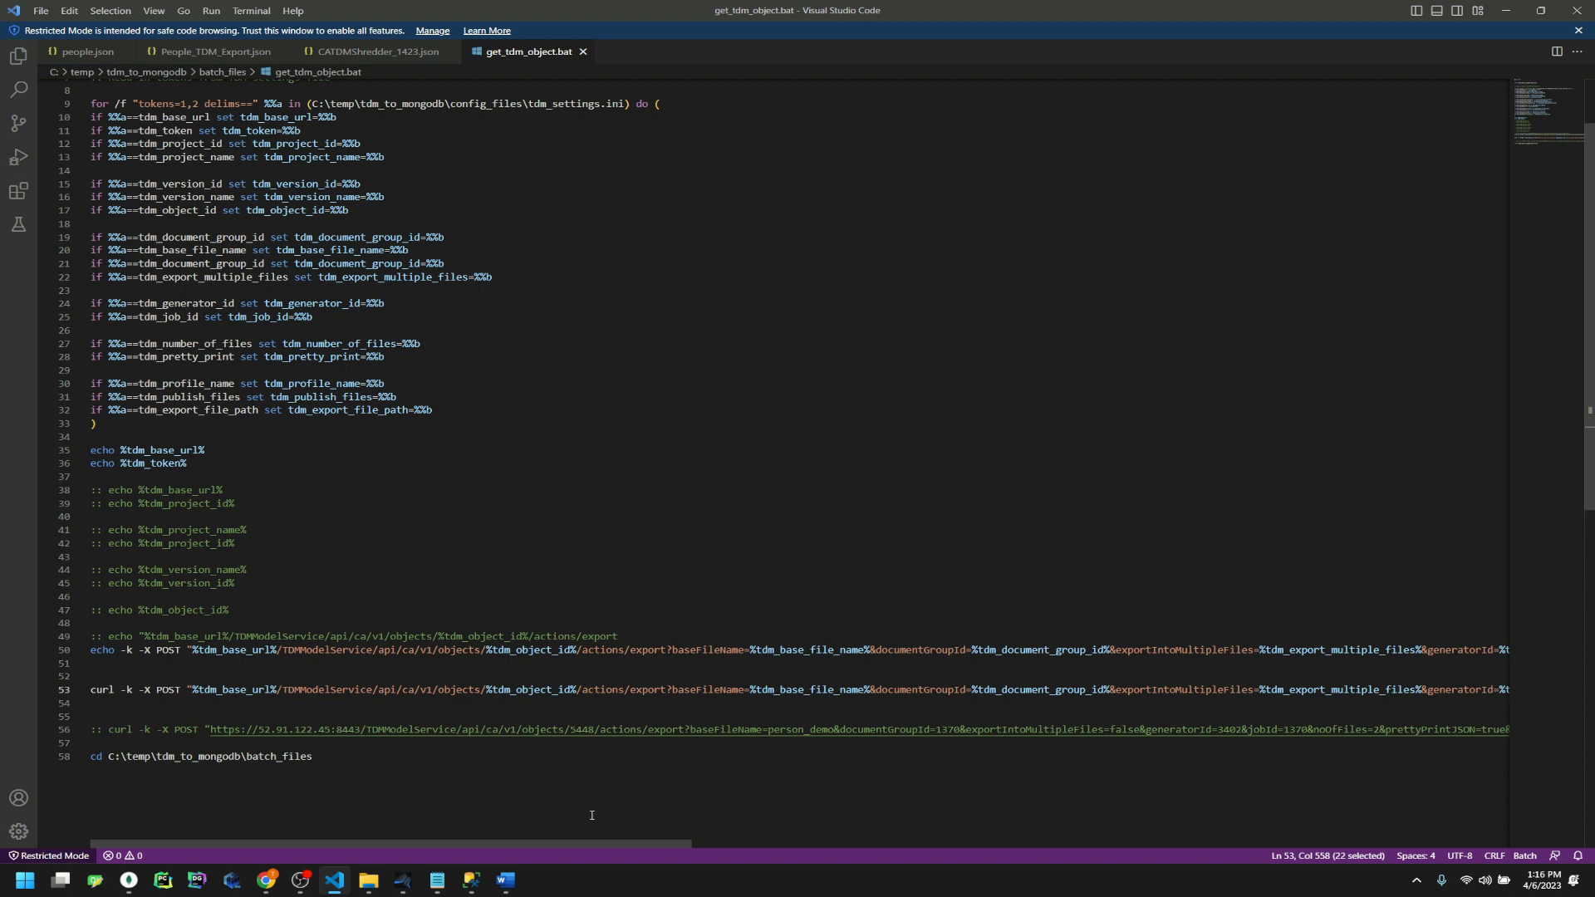
Launch Postman from Windows search 'postman' while scrolling back through the Swagger export parameters
{"action": "key", "text": "super"}
{"action": "type", "text": "pot"}
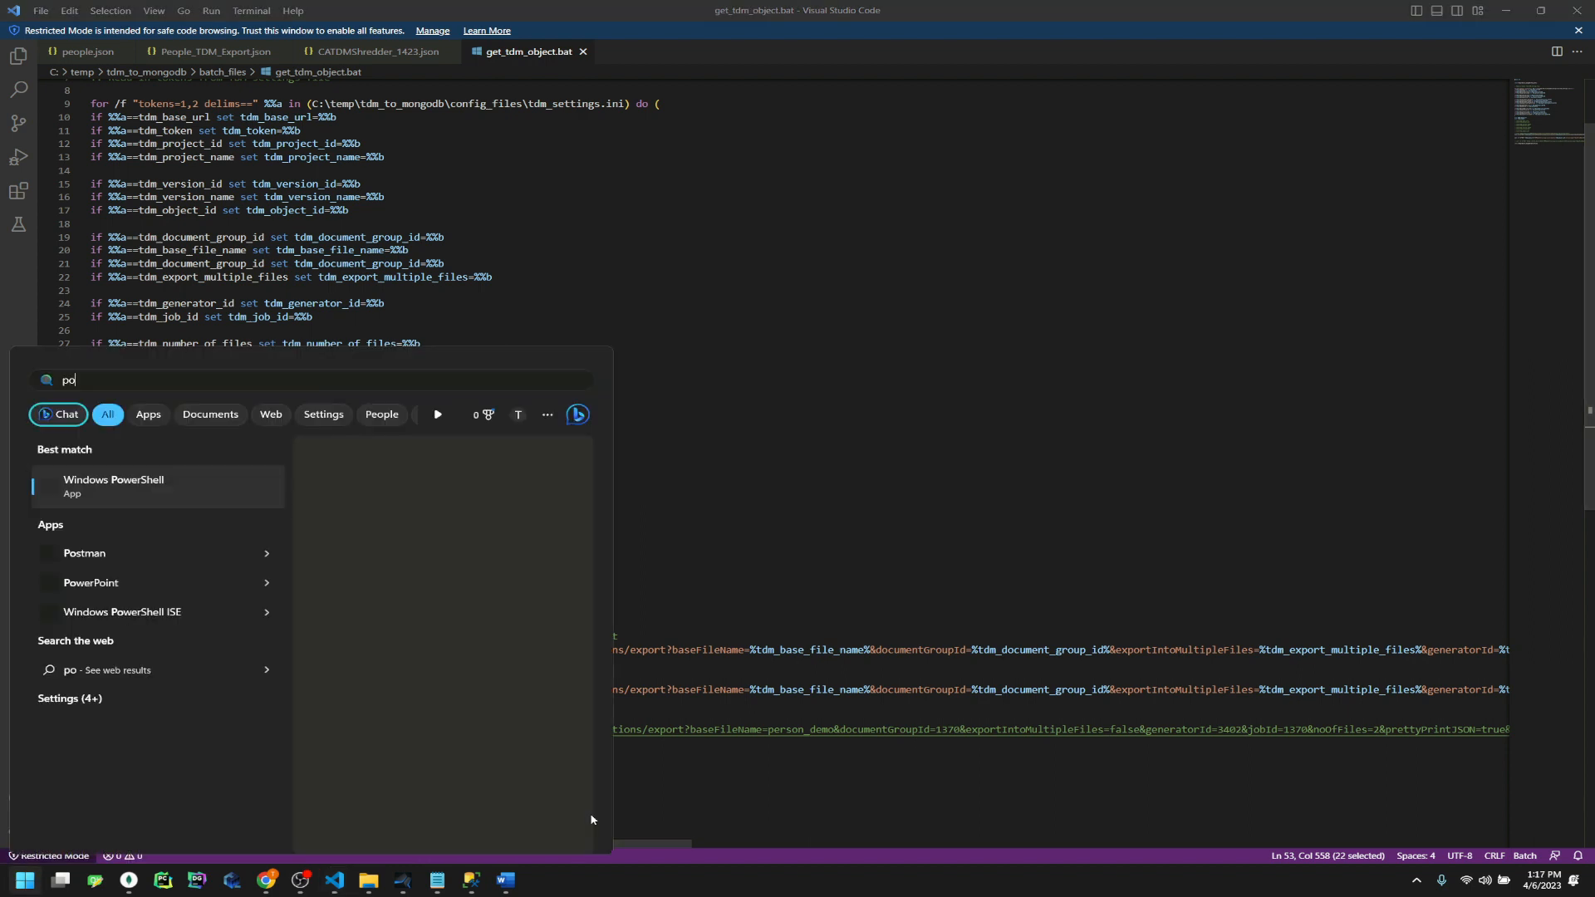
{"action": "key", "text": "BackSpace"}
{"action": "type", "text": "st"}
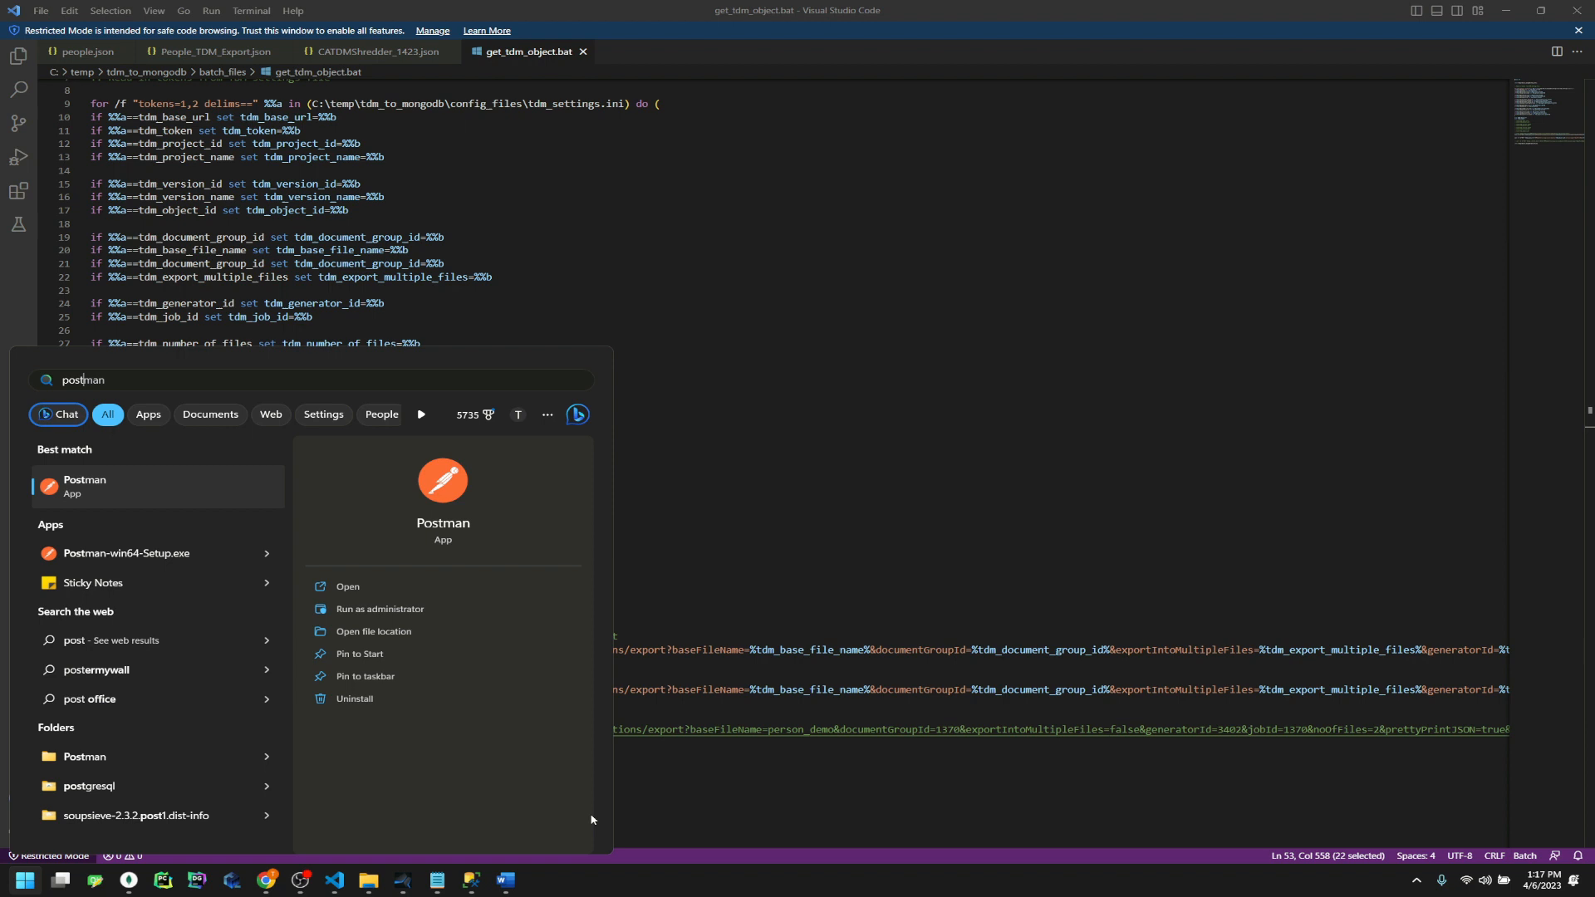
{"action": "key", "text": "Return"}
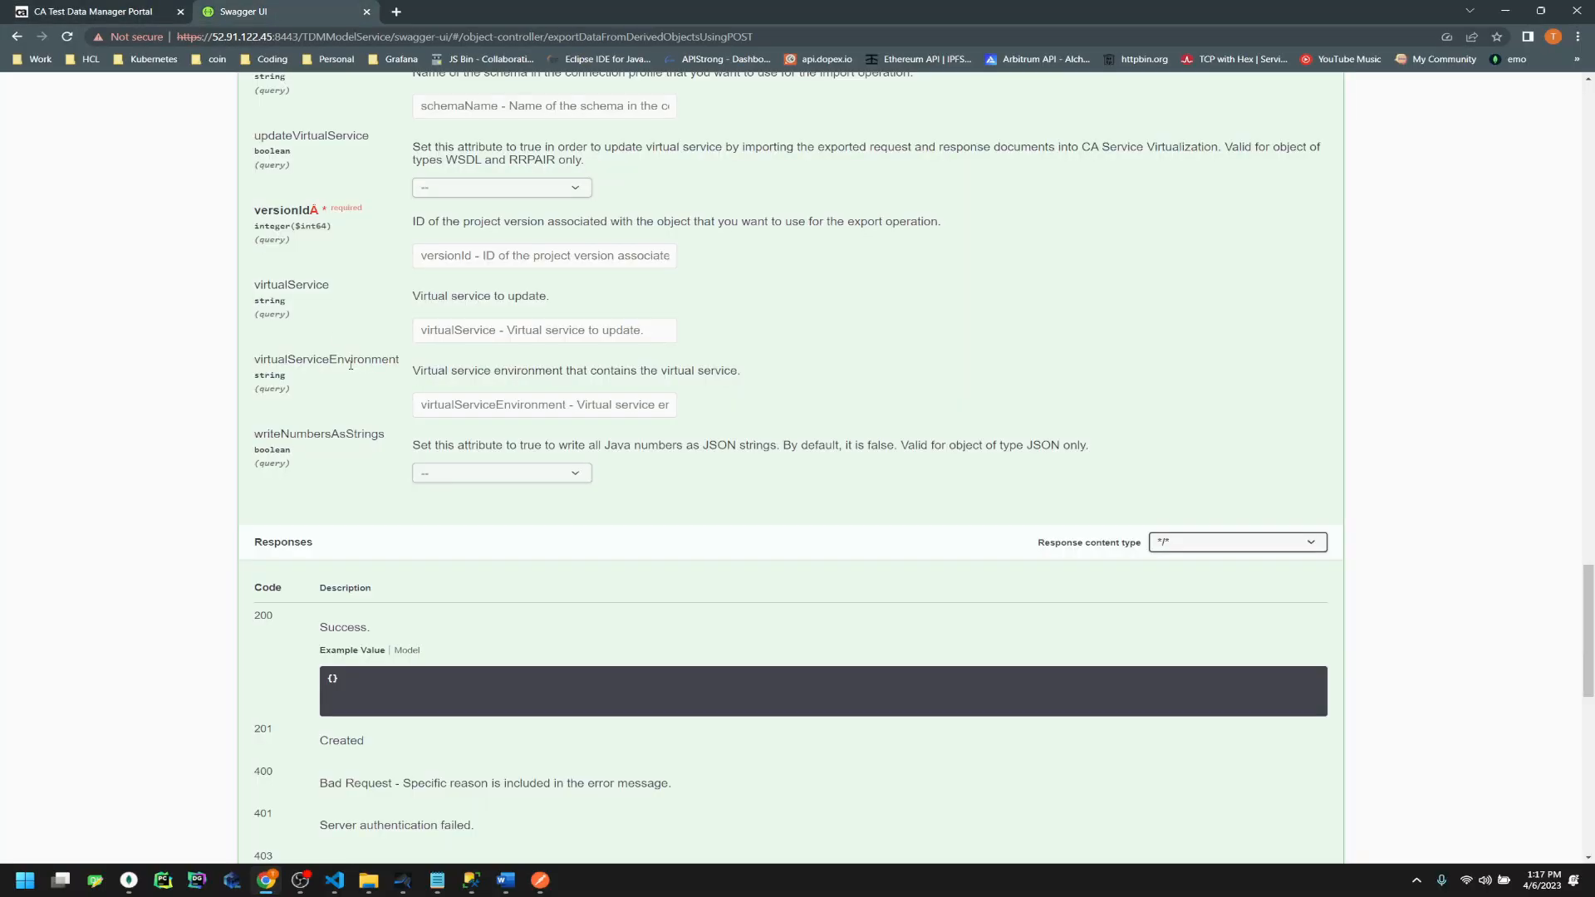
{"action": "scroll", "coordinate": [350, 365], "scroll_direction": "up", "scroll_amount": 20}
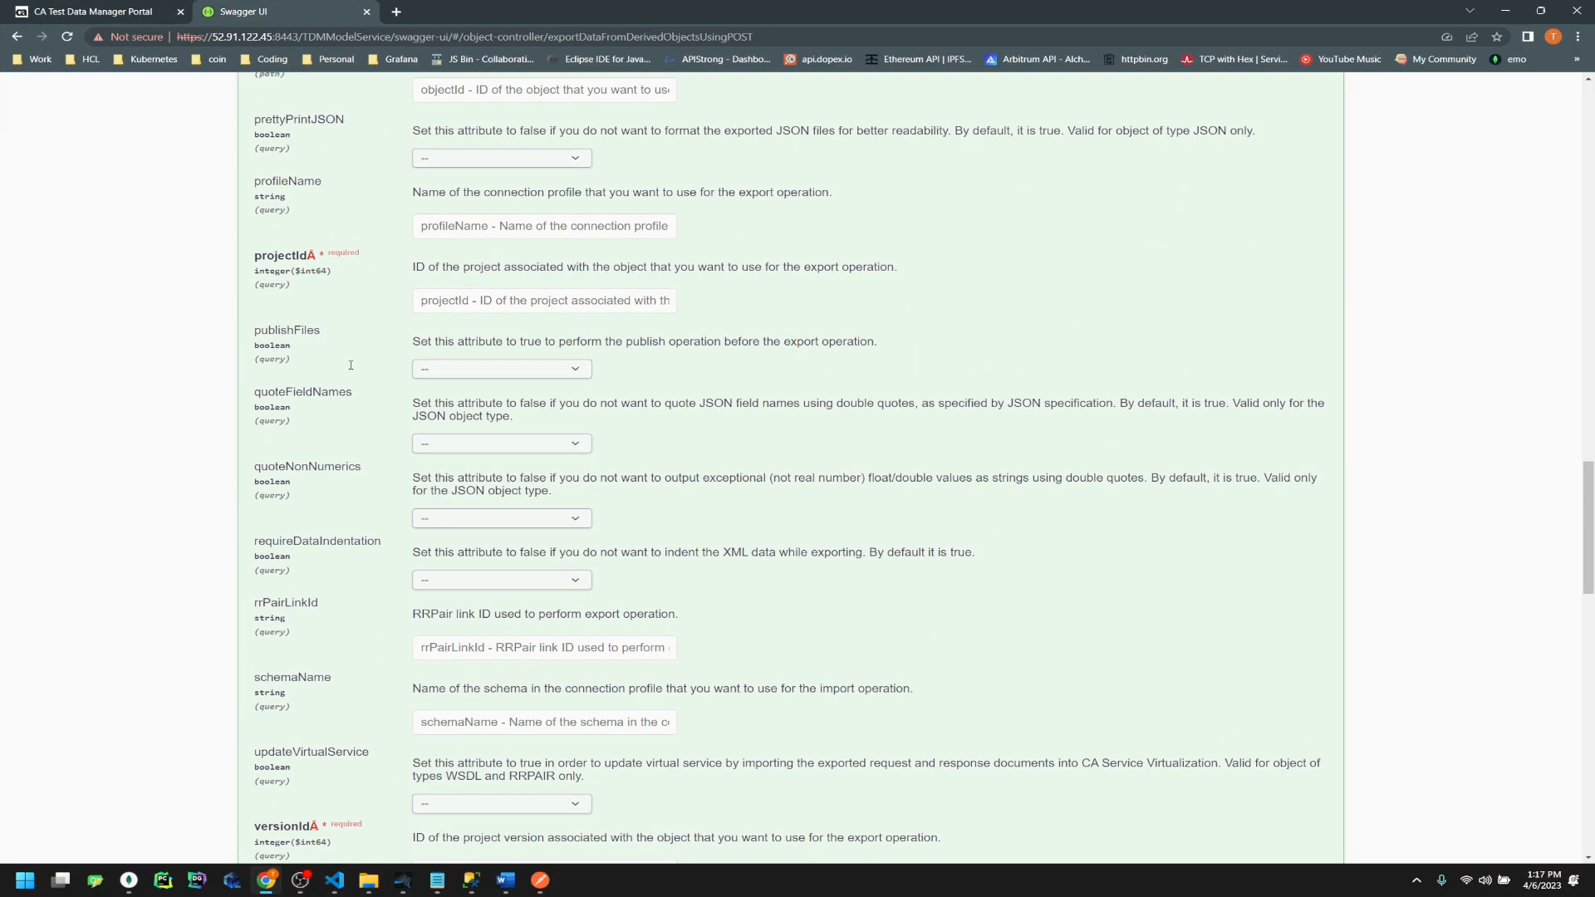
{"action": "scroll", "coordinate": [351, 366], "scroll_direction": "up", "scroll_amount": 8}
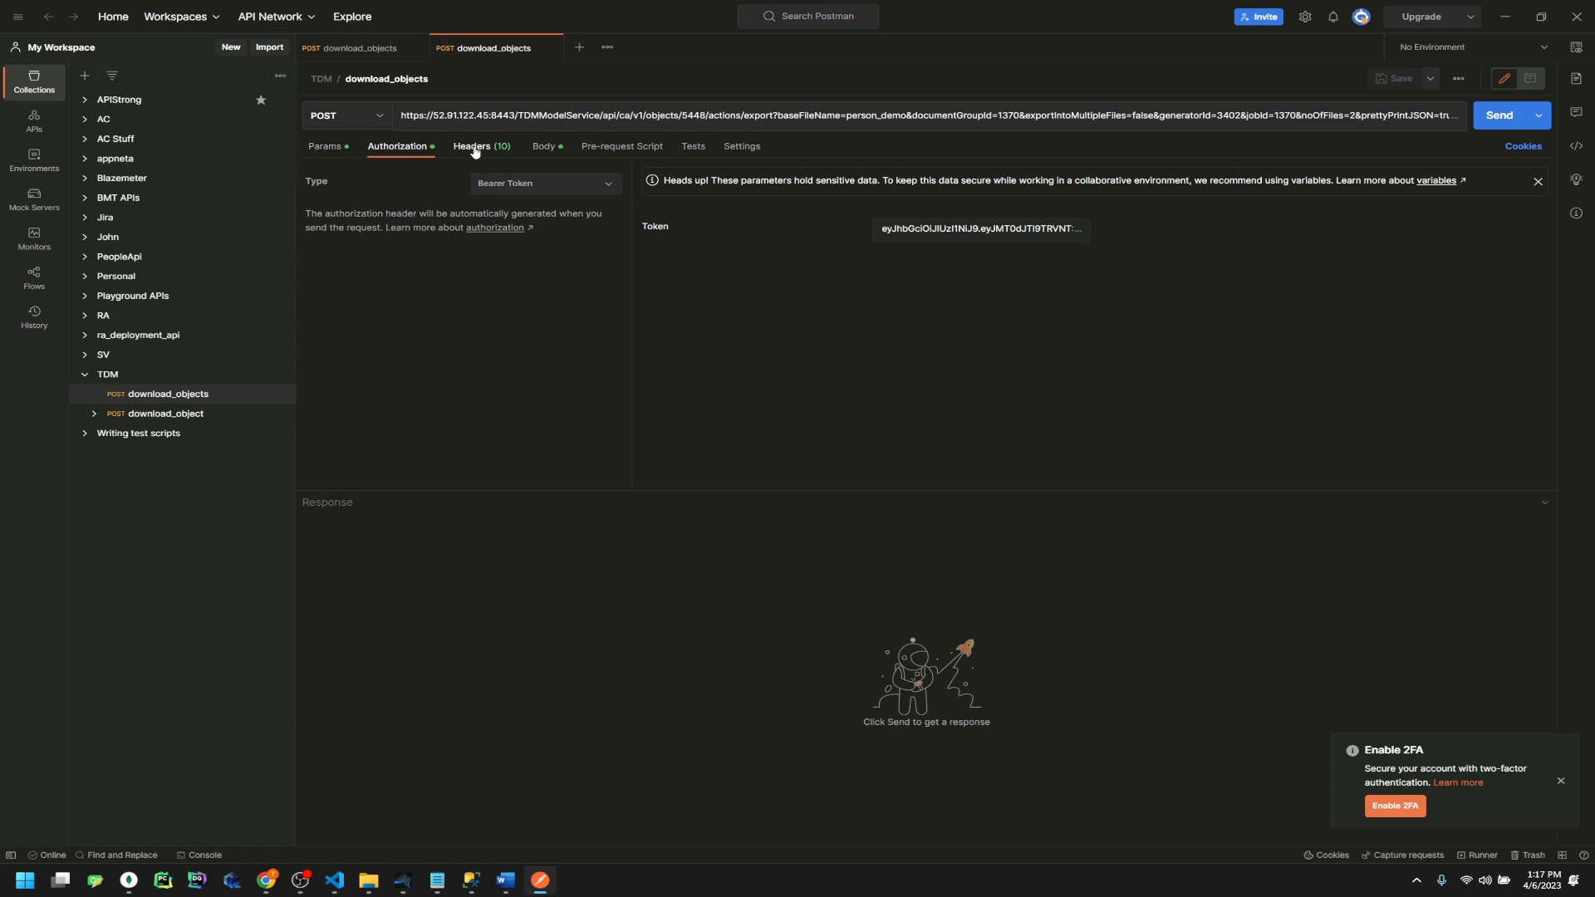
Review the download_objects request's query parameters, headers and bearer token authorization
{"action": "left_click", "coordinate": [325, 146]}
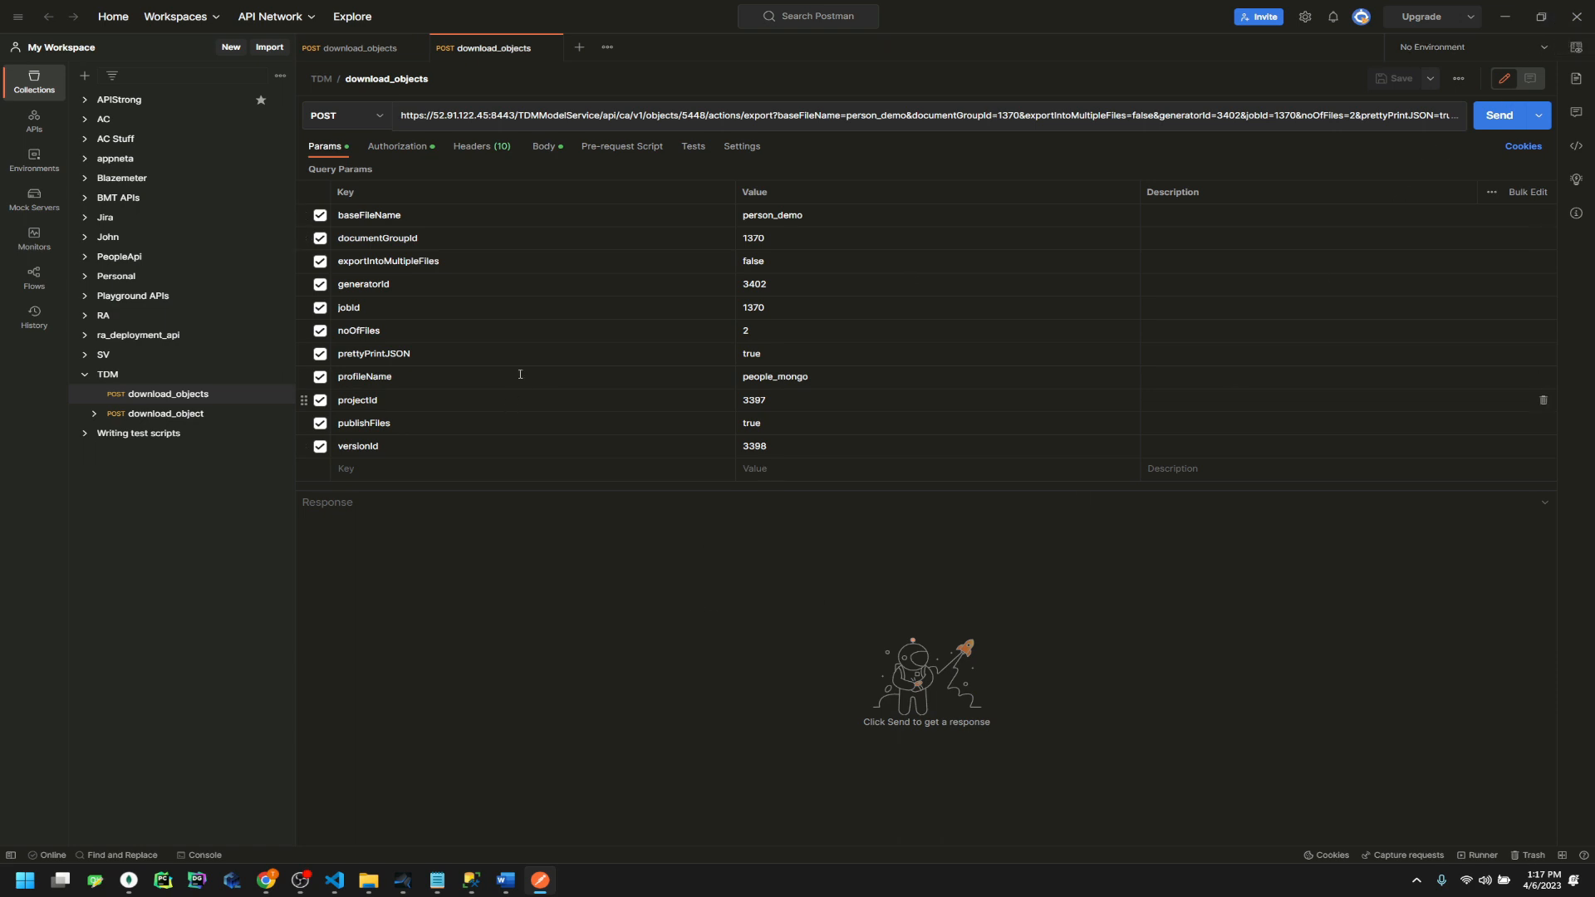
{"action": "left_click", "coordinate": [475, 149]}
{"action": "left_click", "coordinate": [401, 153]}
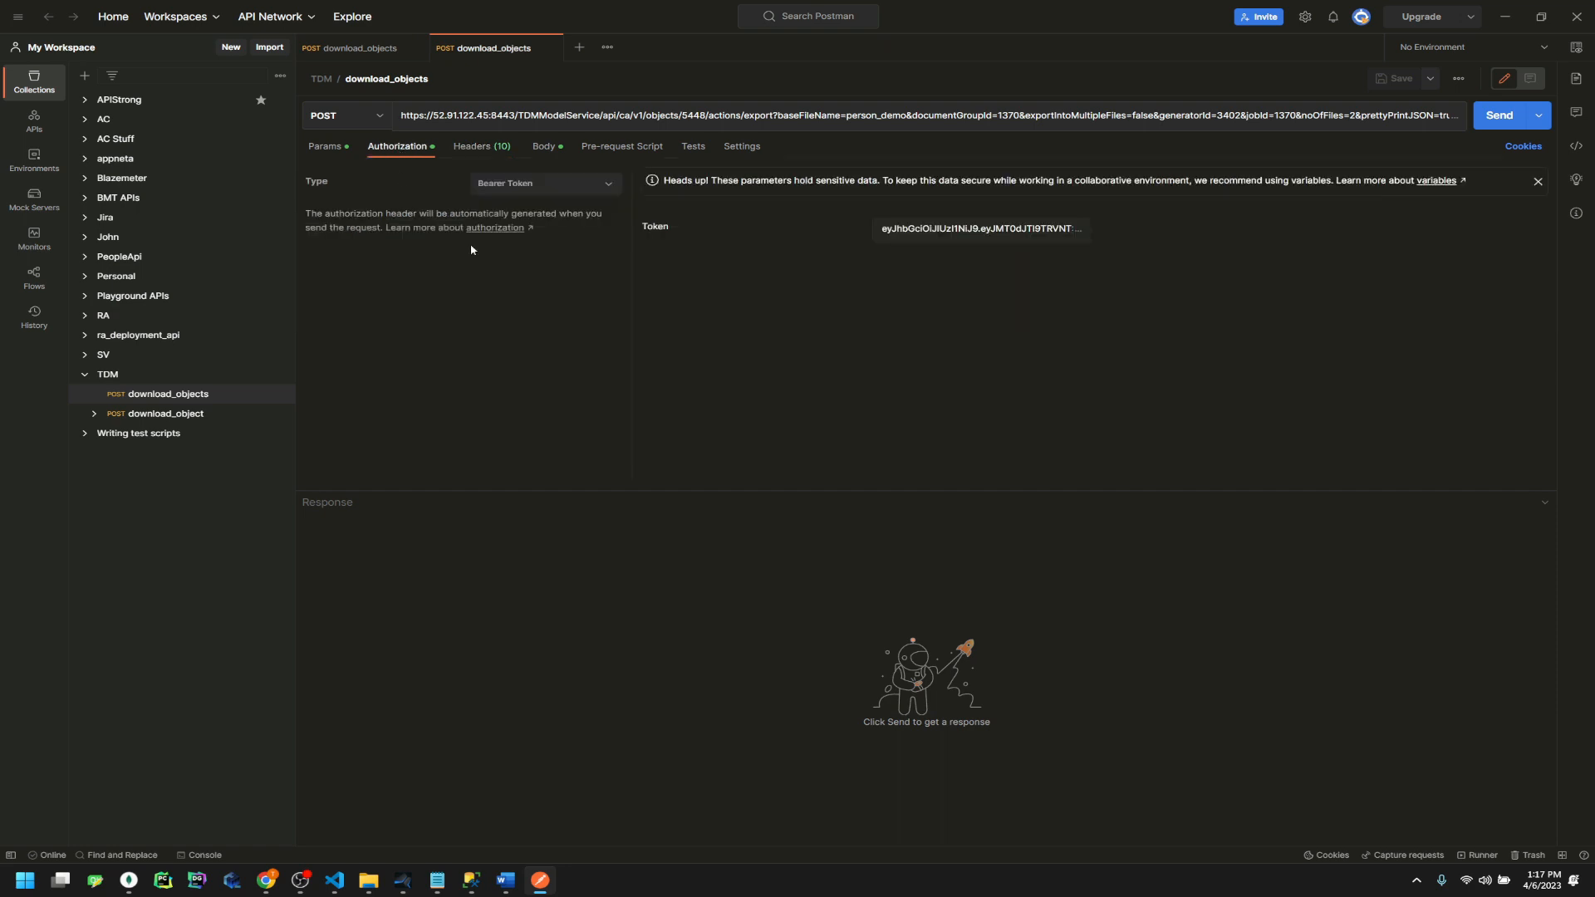
Expand the request URL and examine its query string up to the prettyPrintJSON parameter
{"action": "left_click", "coordinate": [884, 116]}
{"action": "left_click_drag", "start_coordinate": [1005, 128], "coordinate": [1108, 133]}
{"action": "left_click_drag", "start_coordinate": [978, 128], "coordinate": [1000, 131]}
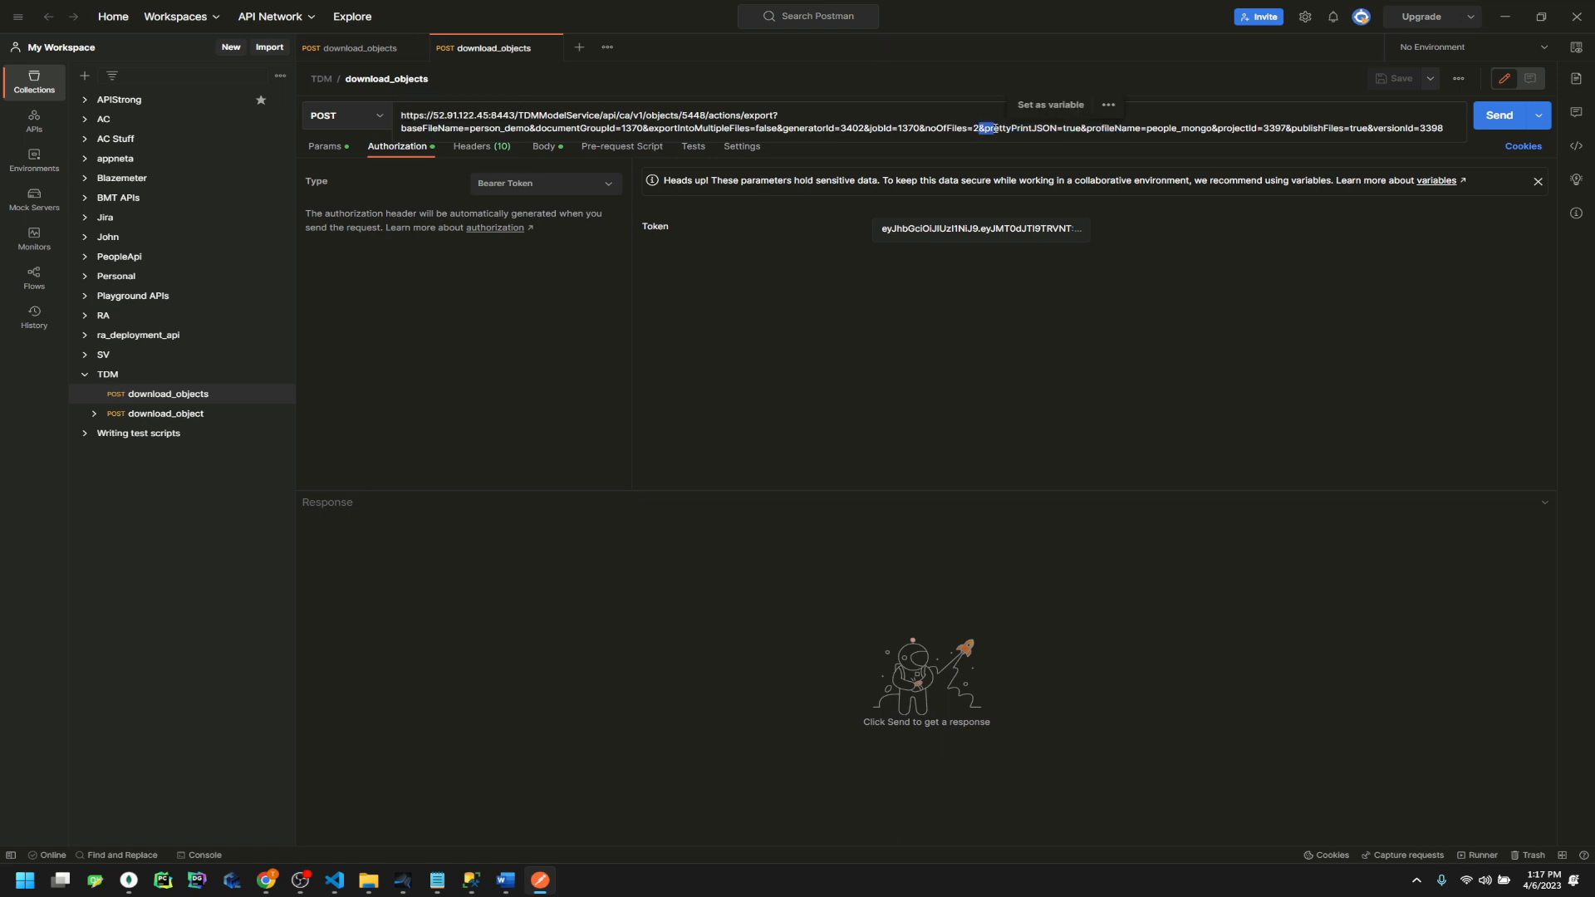
{"action": "left_click", "coordinate": [793, 454]}
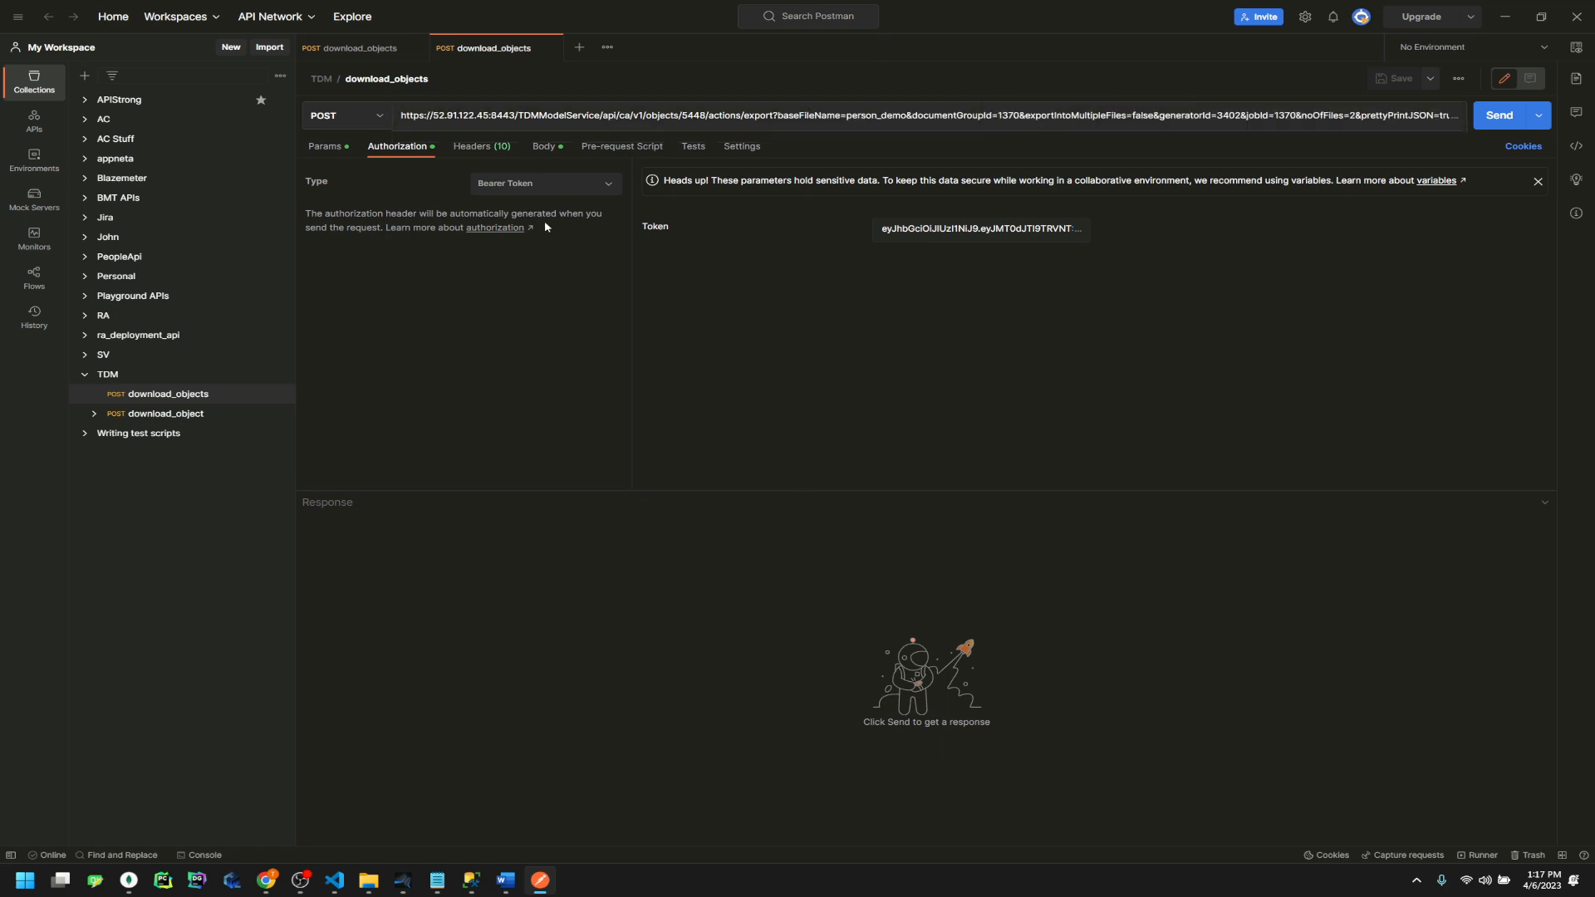
Check the Send dropdown options and the full bearer token value, then close Postman
{"action": "left_click", "coordinate": [1539, 116]}
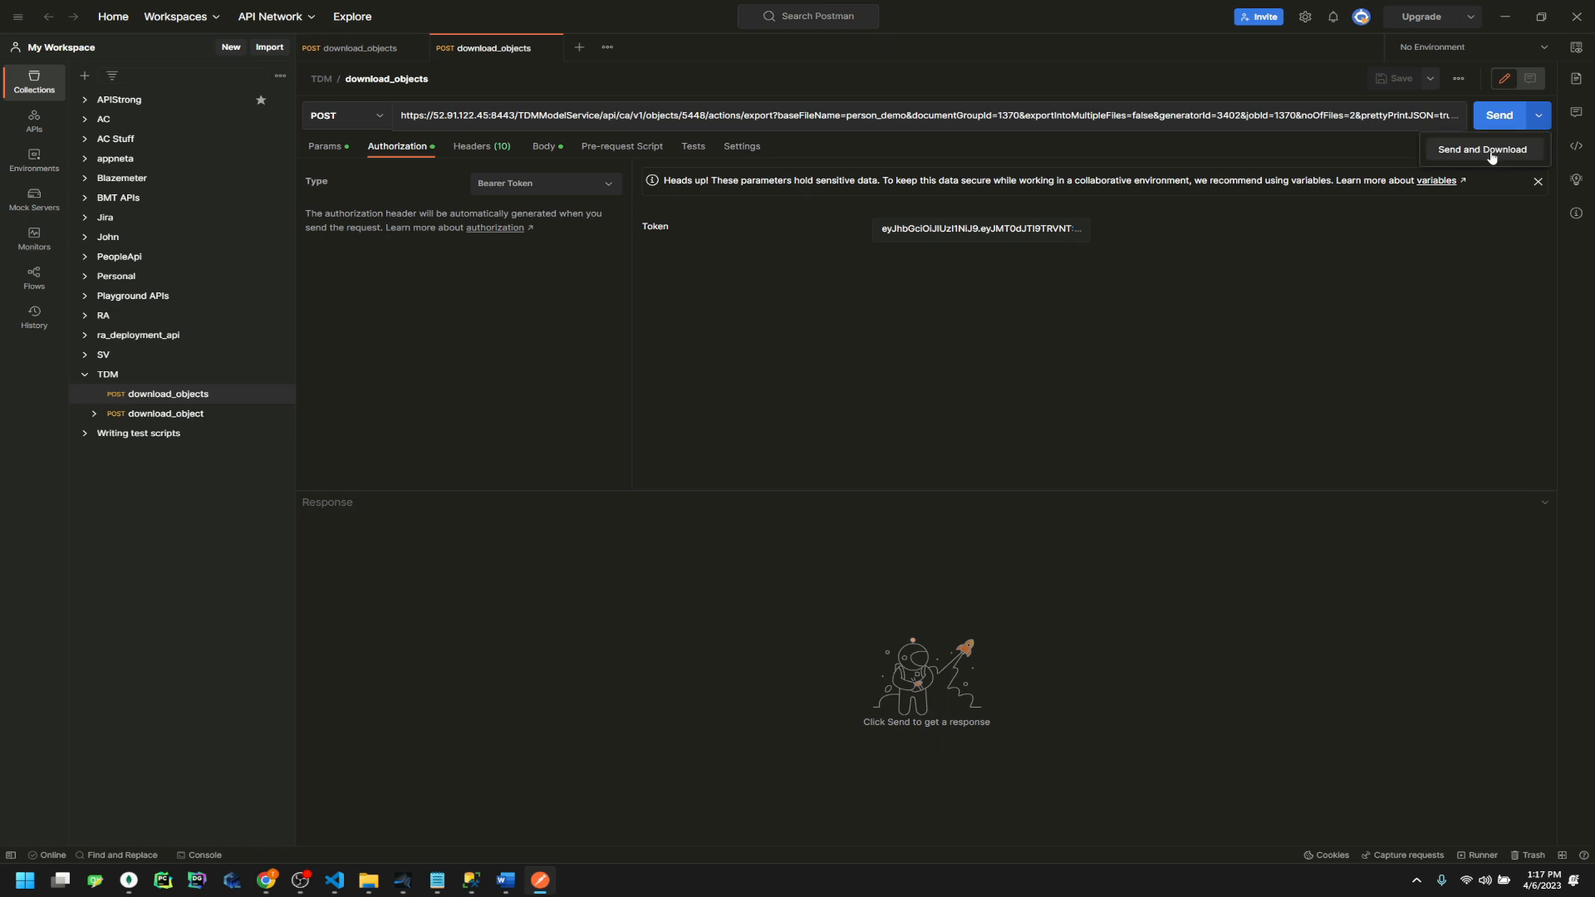
{"action": "left_click", "coordinate": [862, 347]}
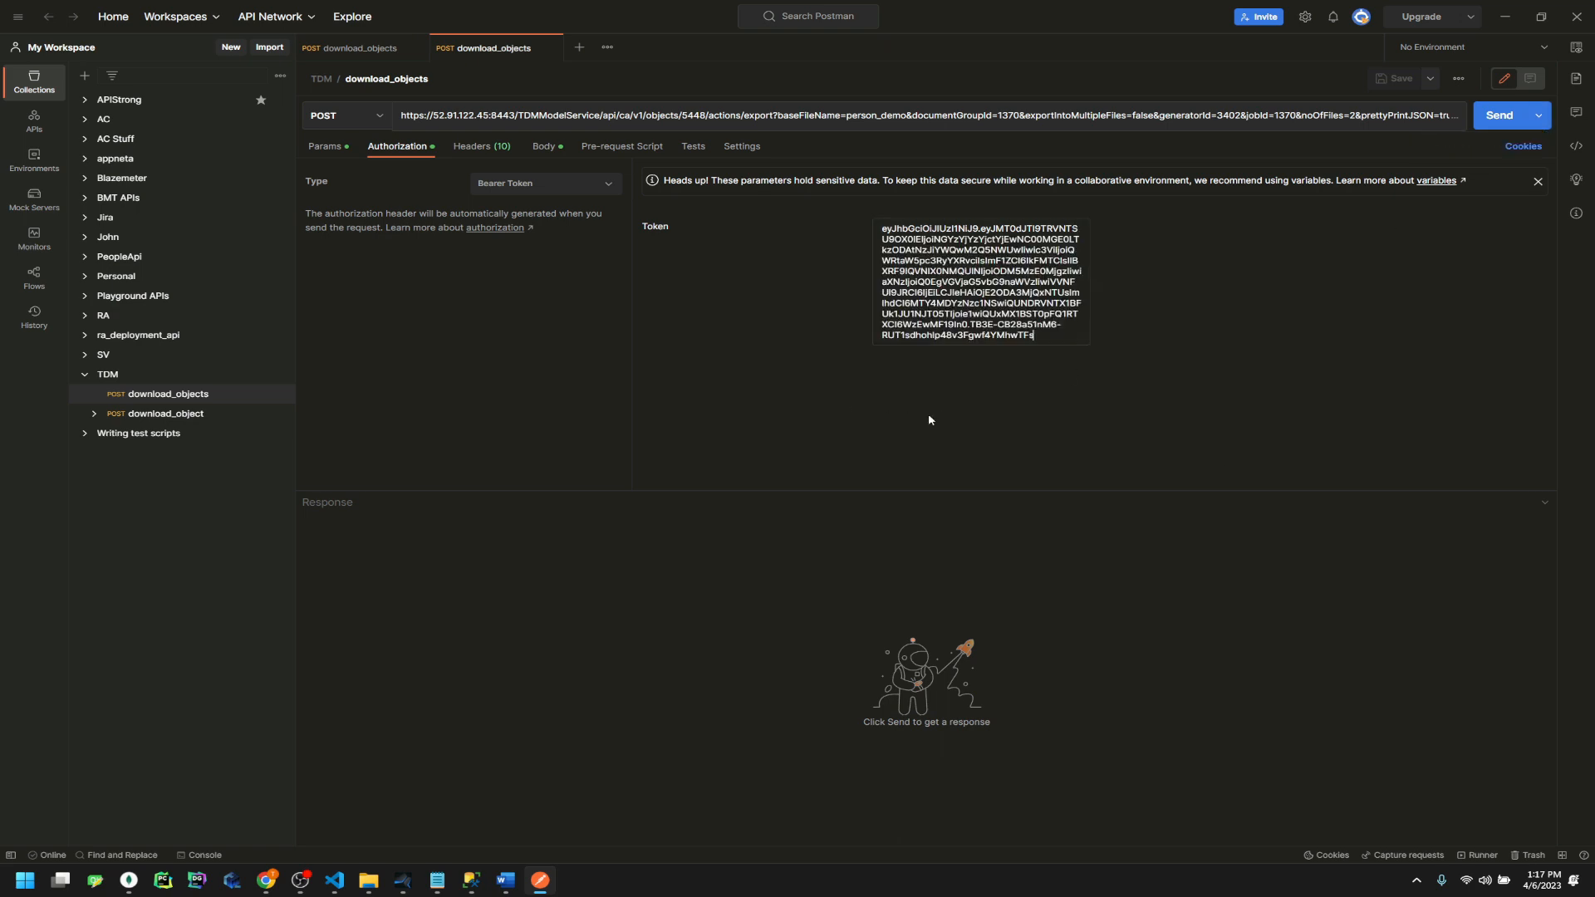
{"action": "left_click", "coordinate": [1575, 19]}
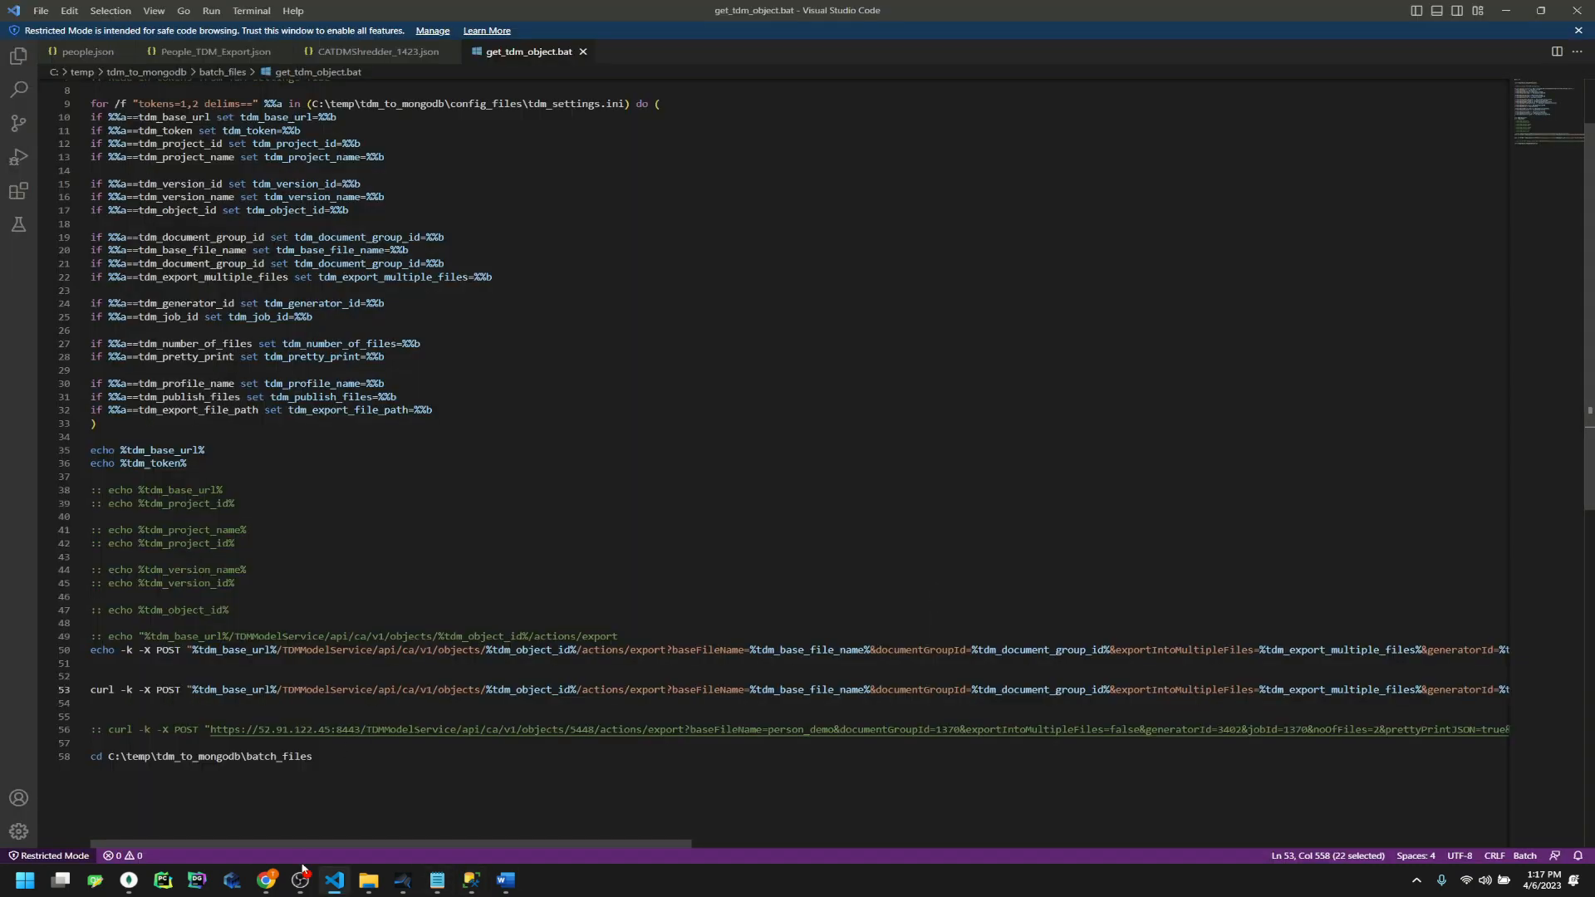
Close the leftover 1424.zip folder windows and bring the batch_files folder forward
{"action": "left_click", "coordinate": [402, 439]}
{"action": "mouse_move", "coordinate": [368, 879]}
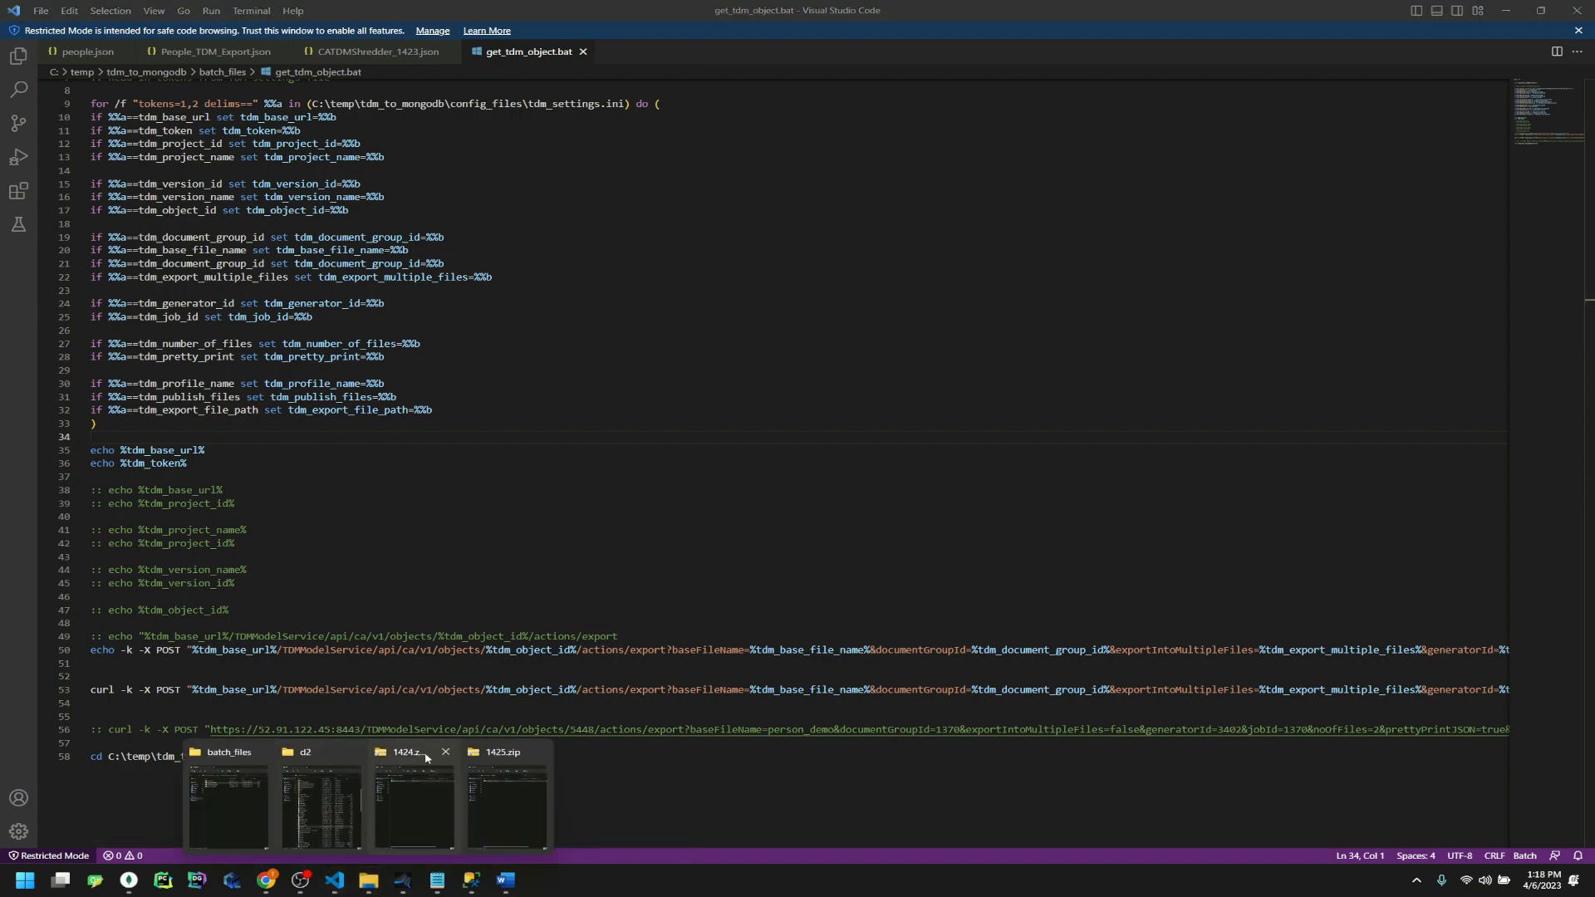
{"action": "left_click", "coordinate": [446, 752]}
{"action": "left_click", "coordinate": [493, 752]}
{"action": "left_click", "coordinate": [450, 752]}
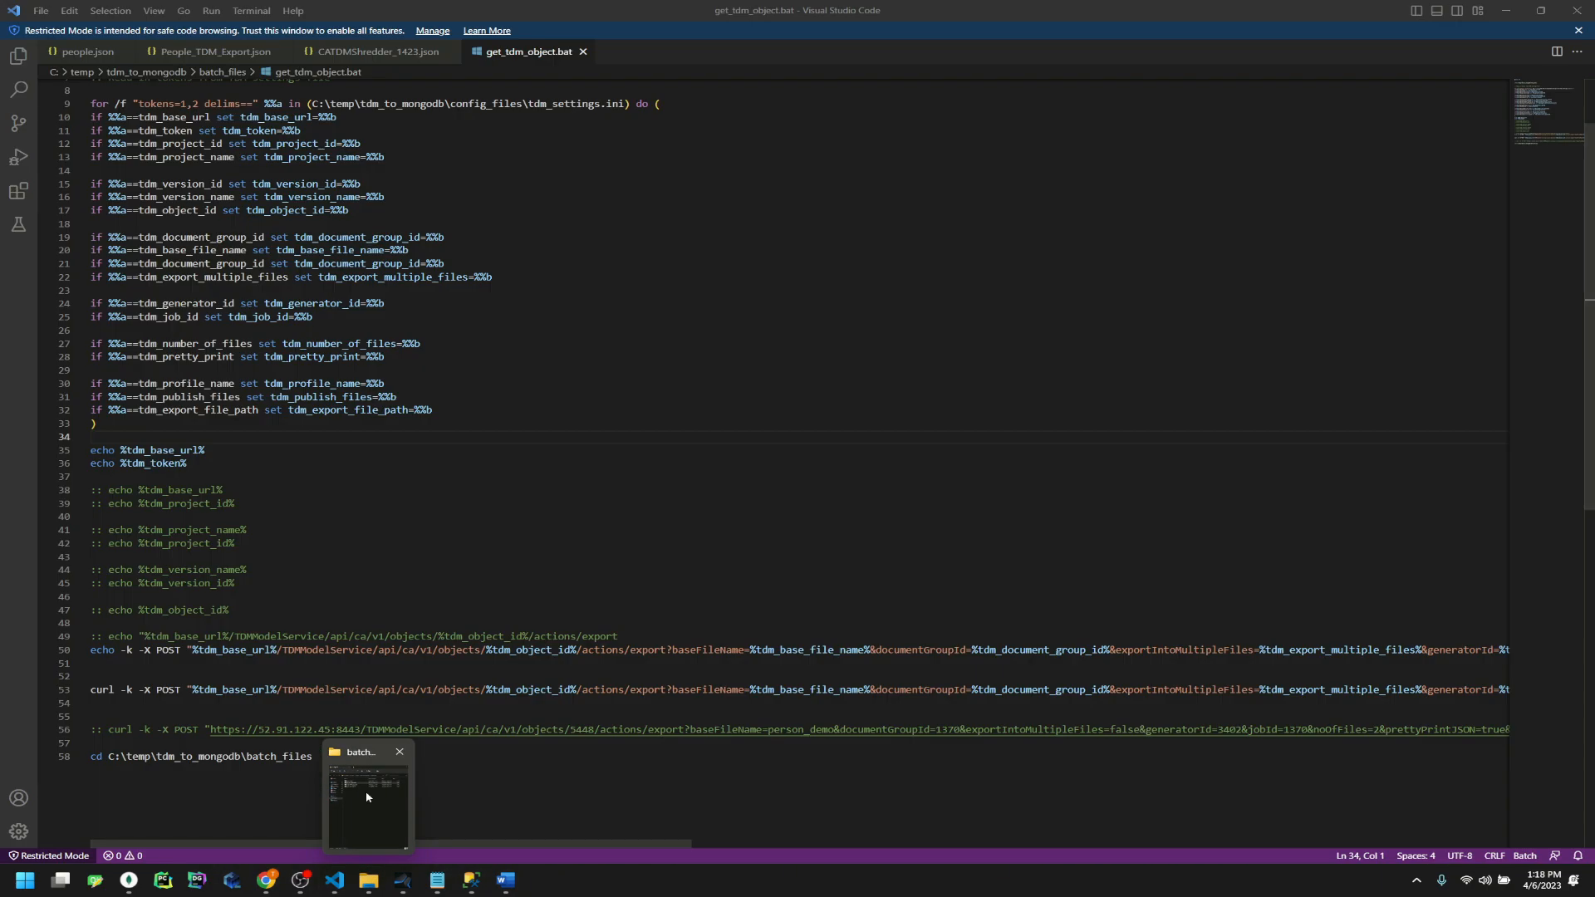
{"action": "left_click", "coordinate": [366, 796]}
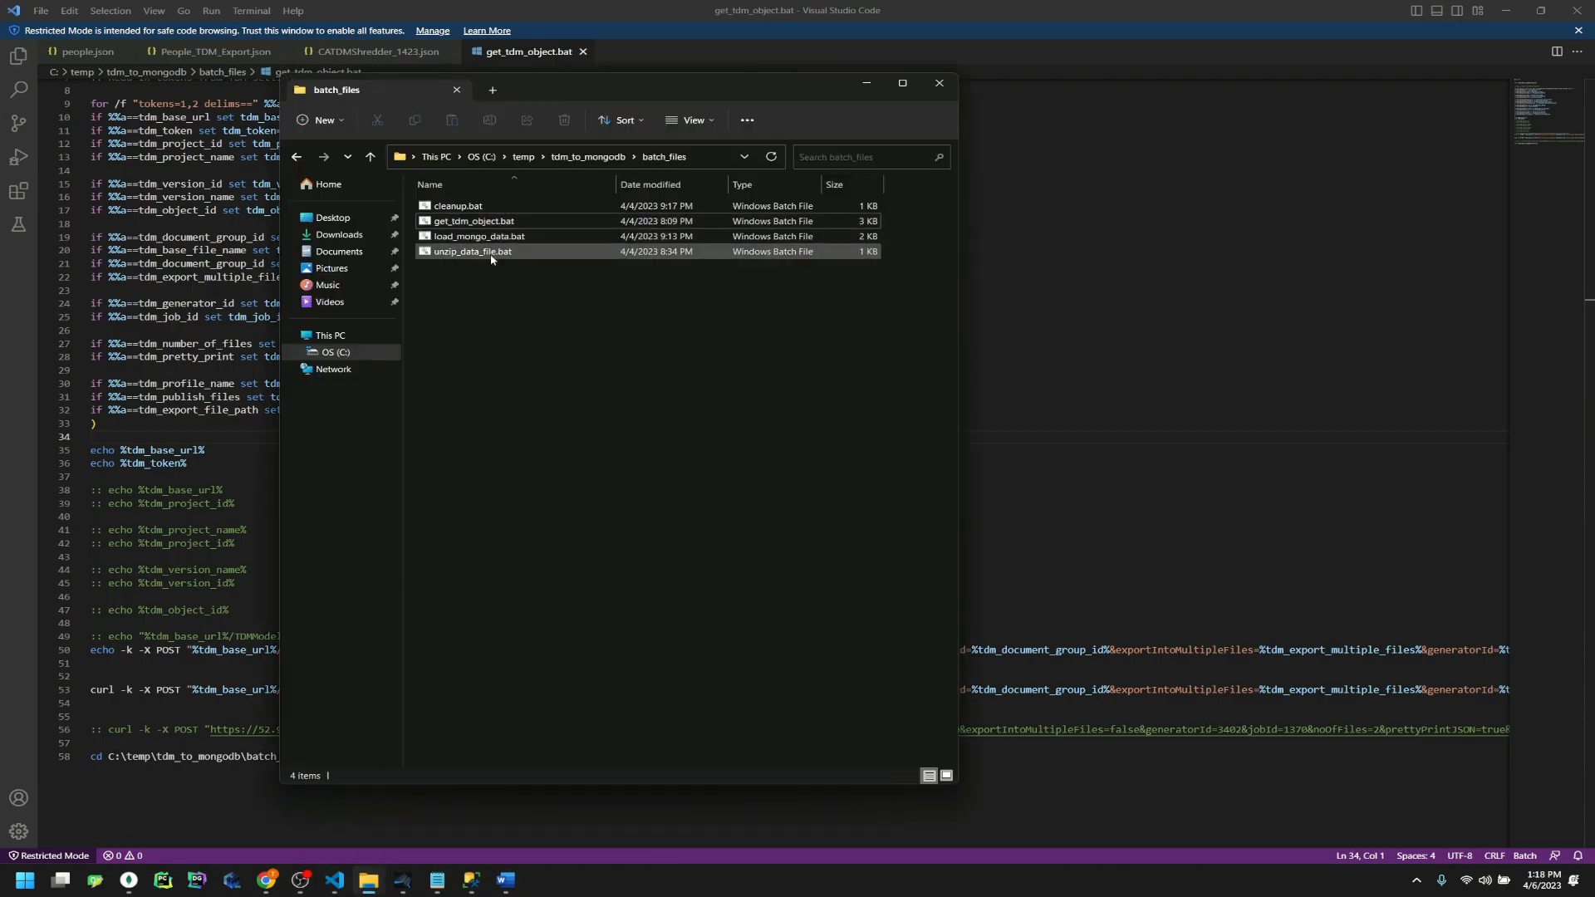
Open unzip_data_file.bat and inspect its settings-reading loop and the powershell unzip command
{"action": "left_click_drag", "start_coordinate": [491, 253], "coordinate": [1038, 395]}
{"action": "left_click_drag", "start_coordinate": [683, 130], "coordinate": [337, 119]}
{"action": "left_click", "coordinate": [289, 160]}
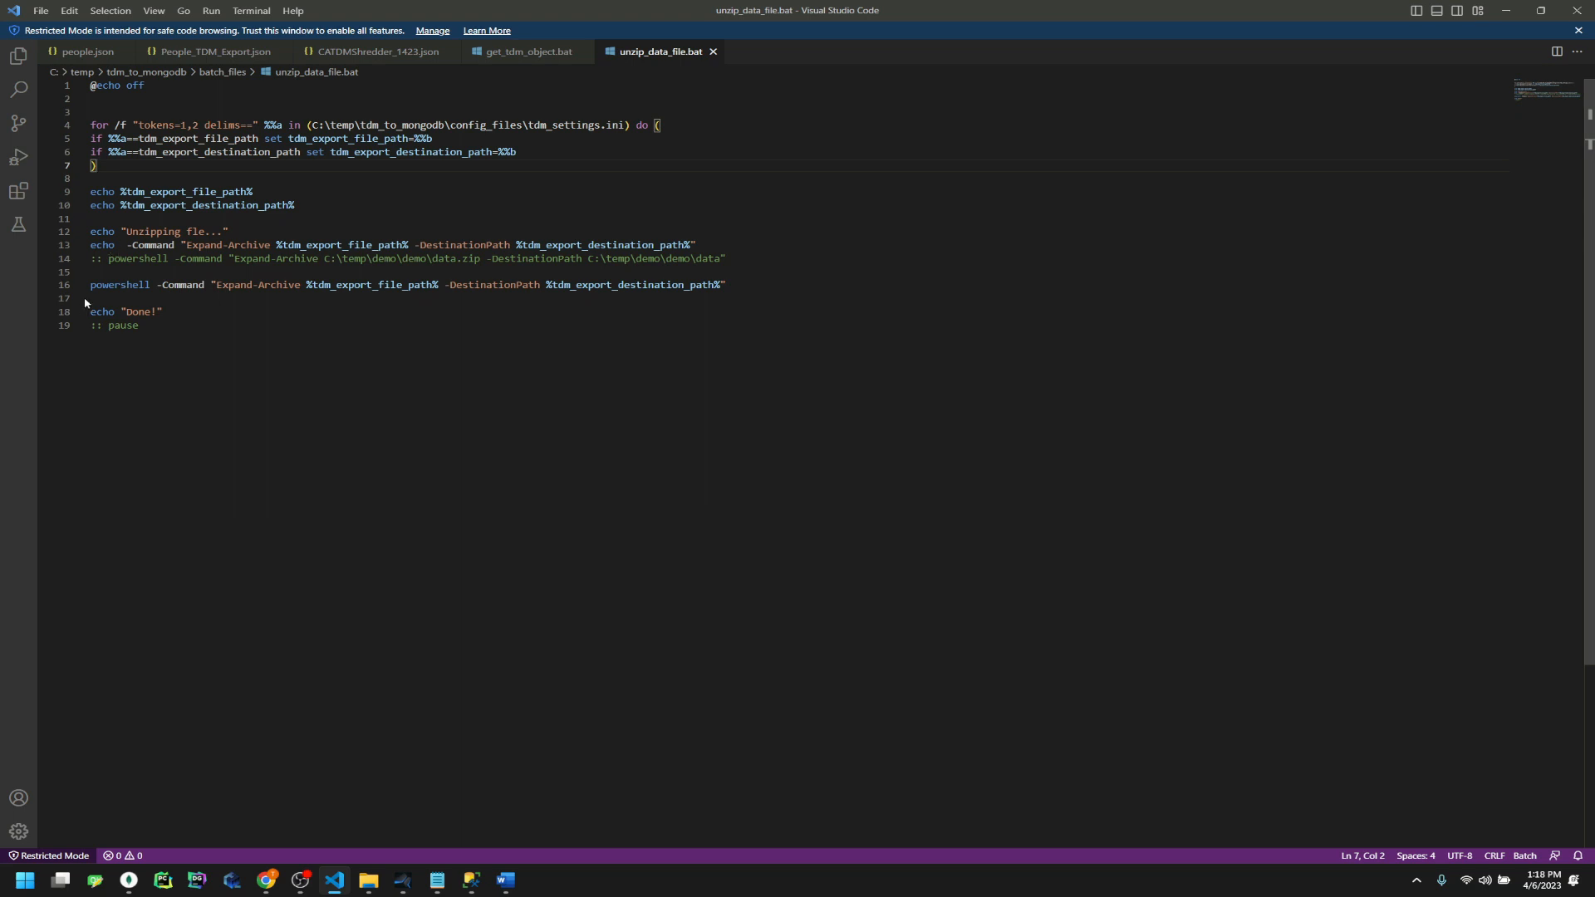
{"action": "double_click", "coordinate": [129, 284]}
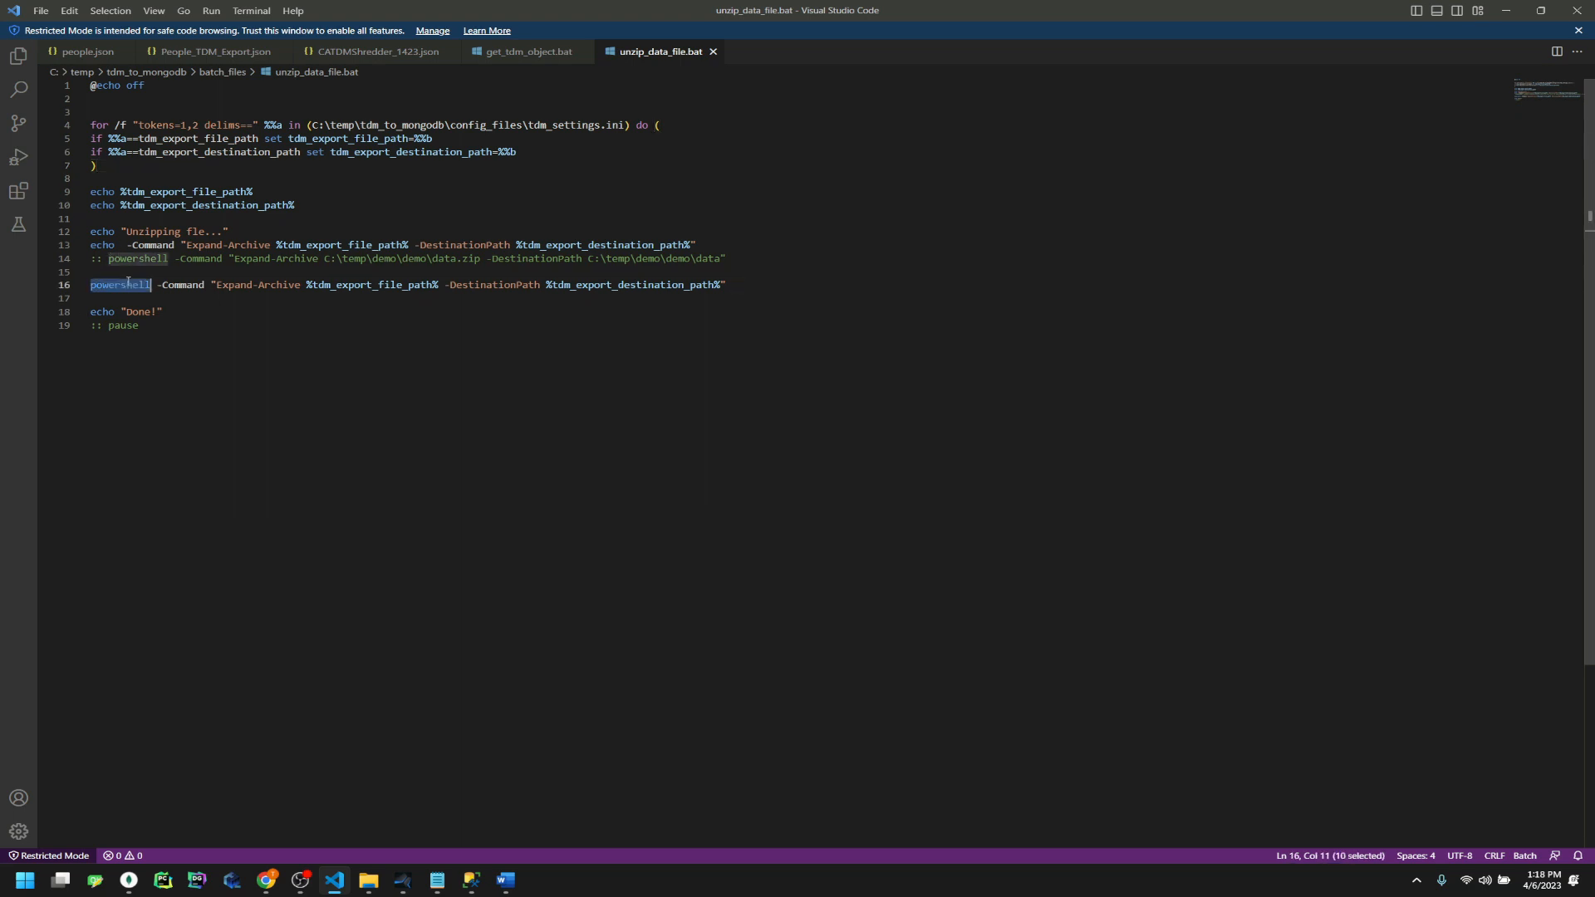
{"action": "left_click_drag", "start_coordinate": [732, 285], "coordinate": [86, 286]}
{"action": "left_click", "coordinate": [223, 300]}
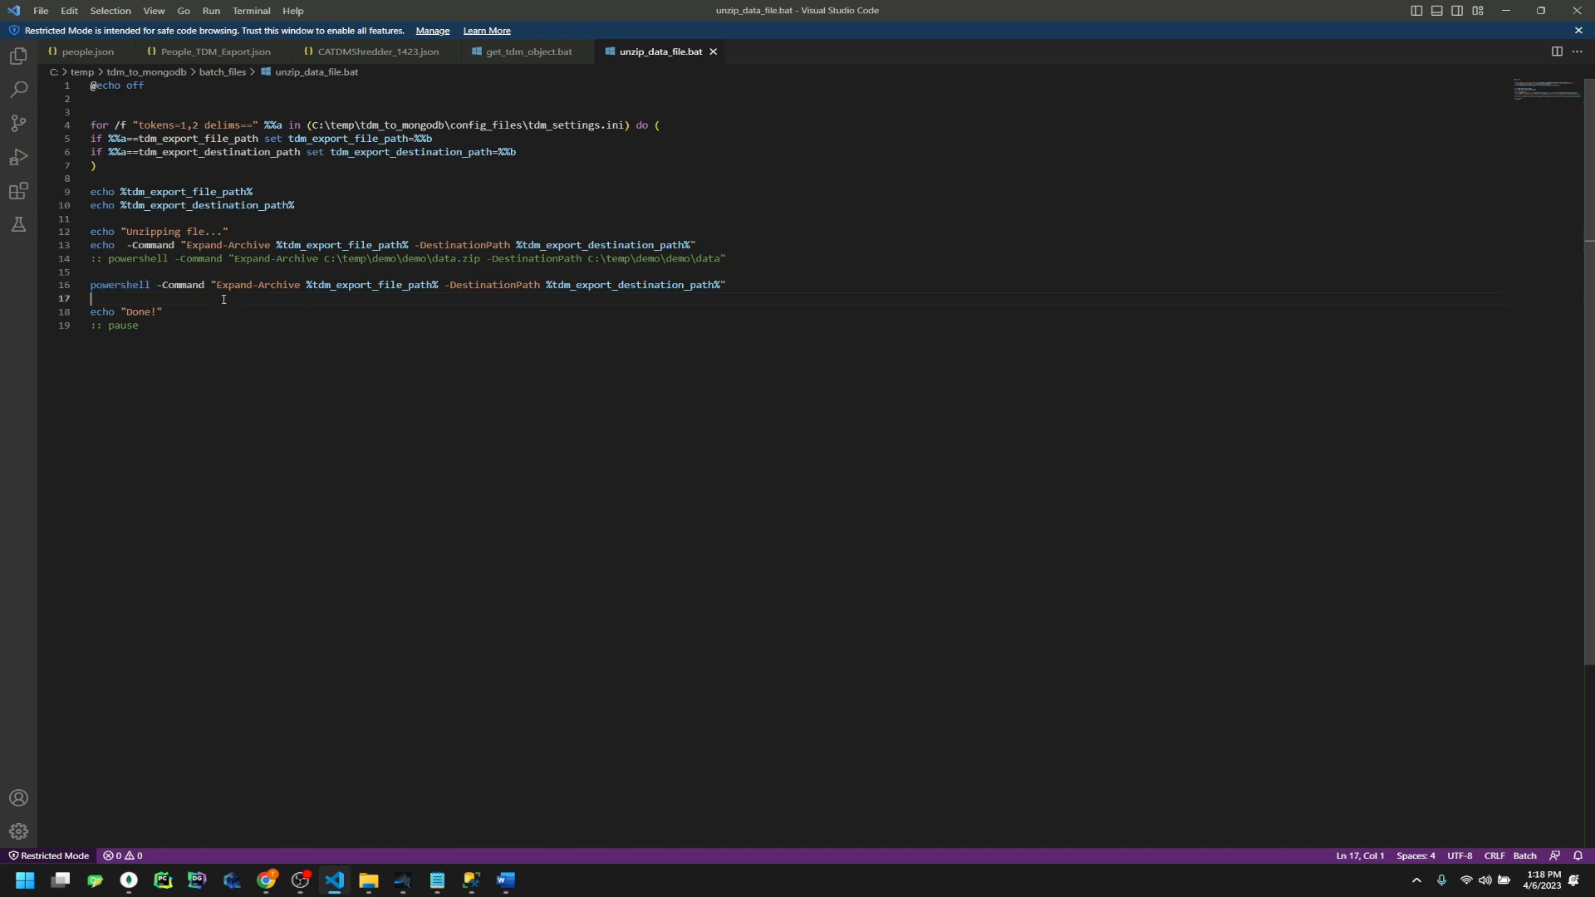
Trace Expand-Archive, tdm_export_file_path, tdm_export_destination_path and the commented powershell line 14
{"action": "double_click", "coordinate": [280, 285]}
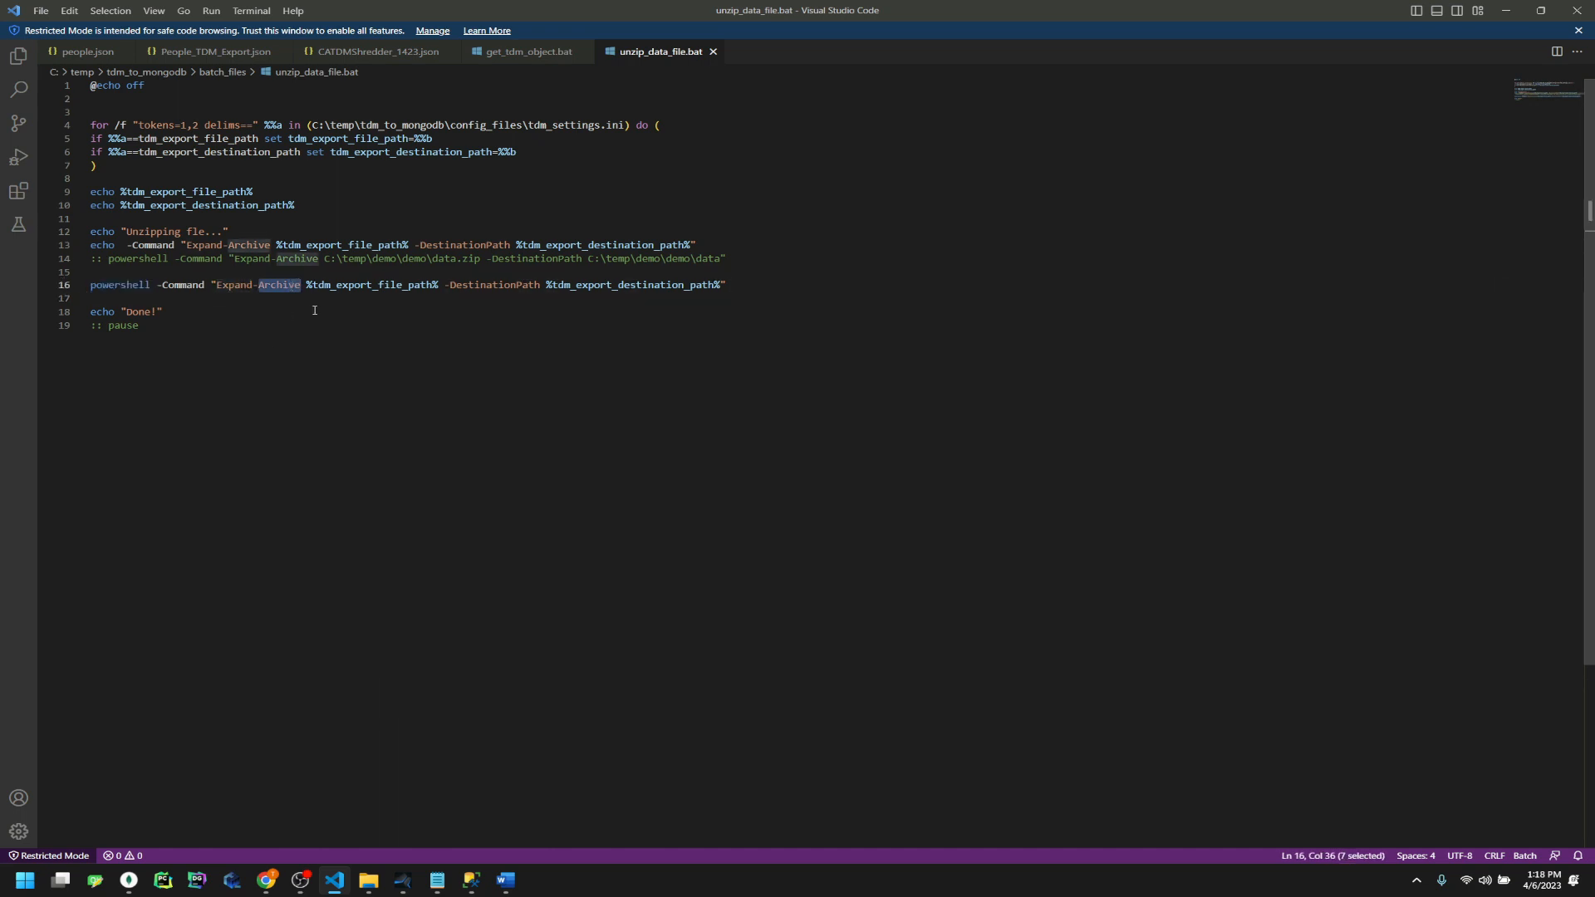
{"action": "double_click", "coordinate": [374, 285]}
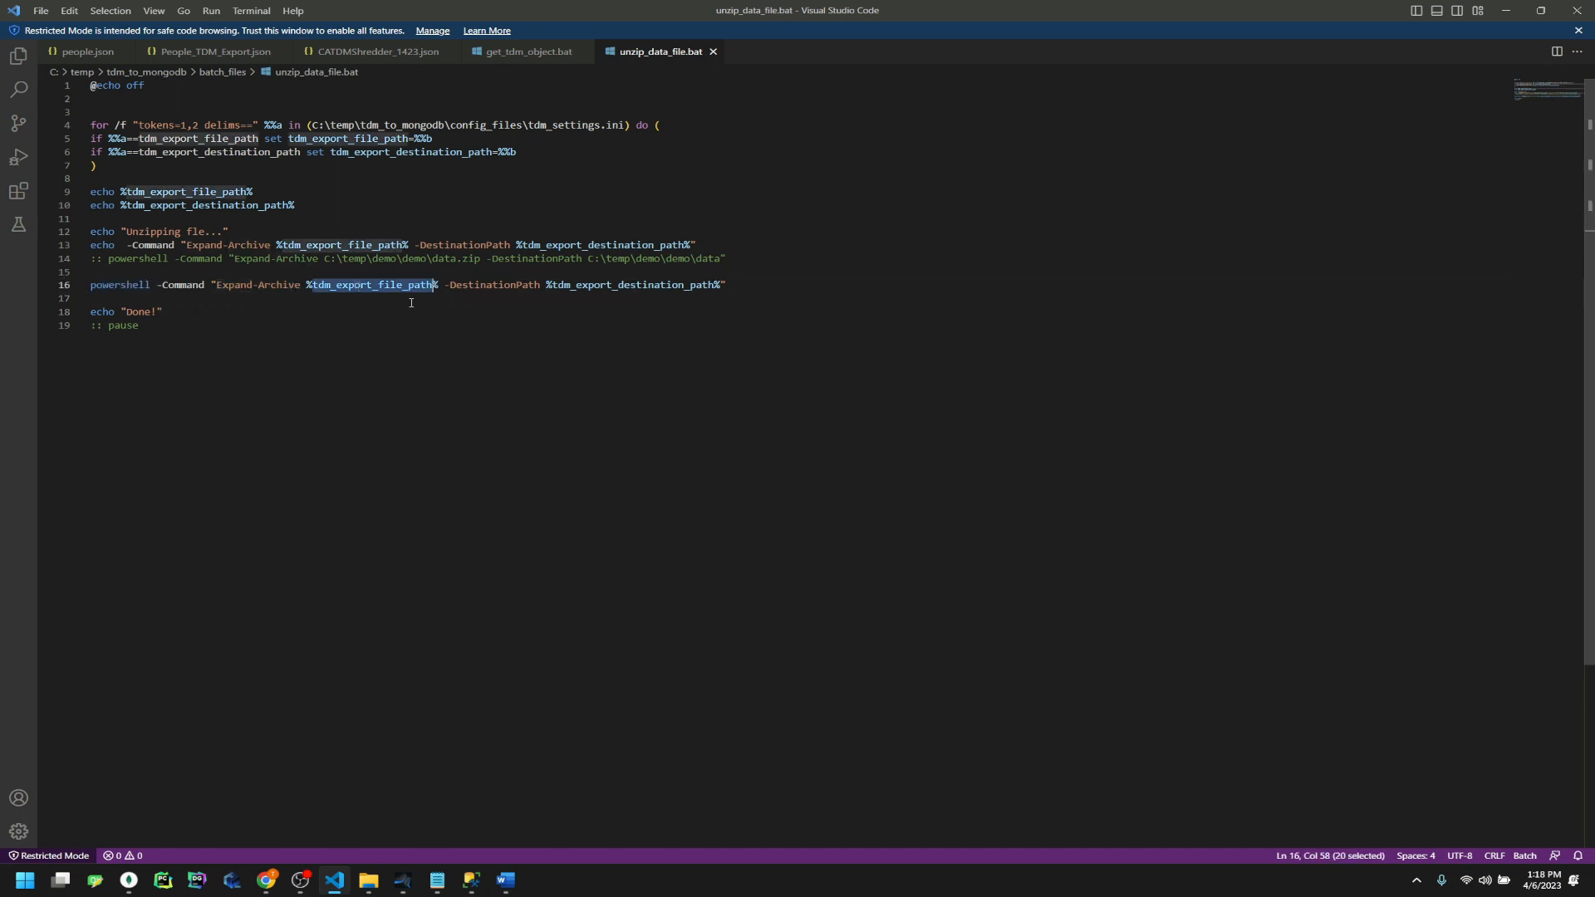
{"action": "left_click", "coordinate": [637, 285]}
{"action": "double_click", "coordinate": [637, 285]}
{"action": "left_click_drag", "start_coordinate": [735, 246], "coordinate": [77, 264]}
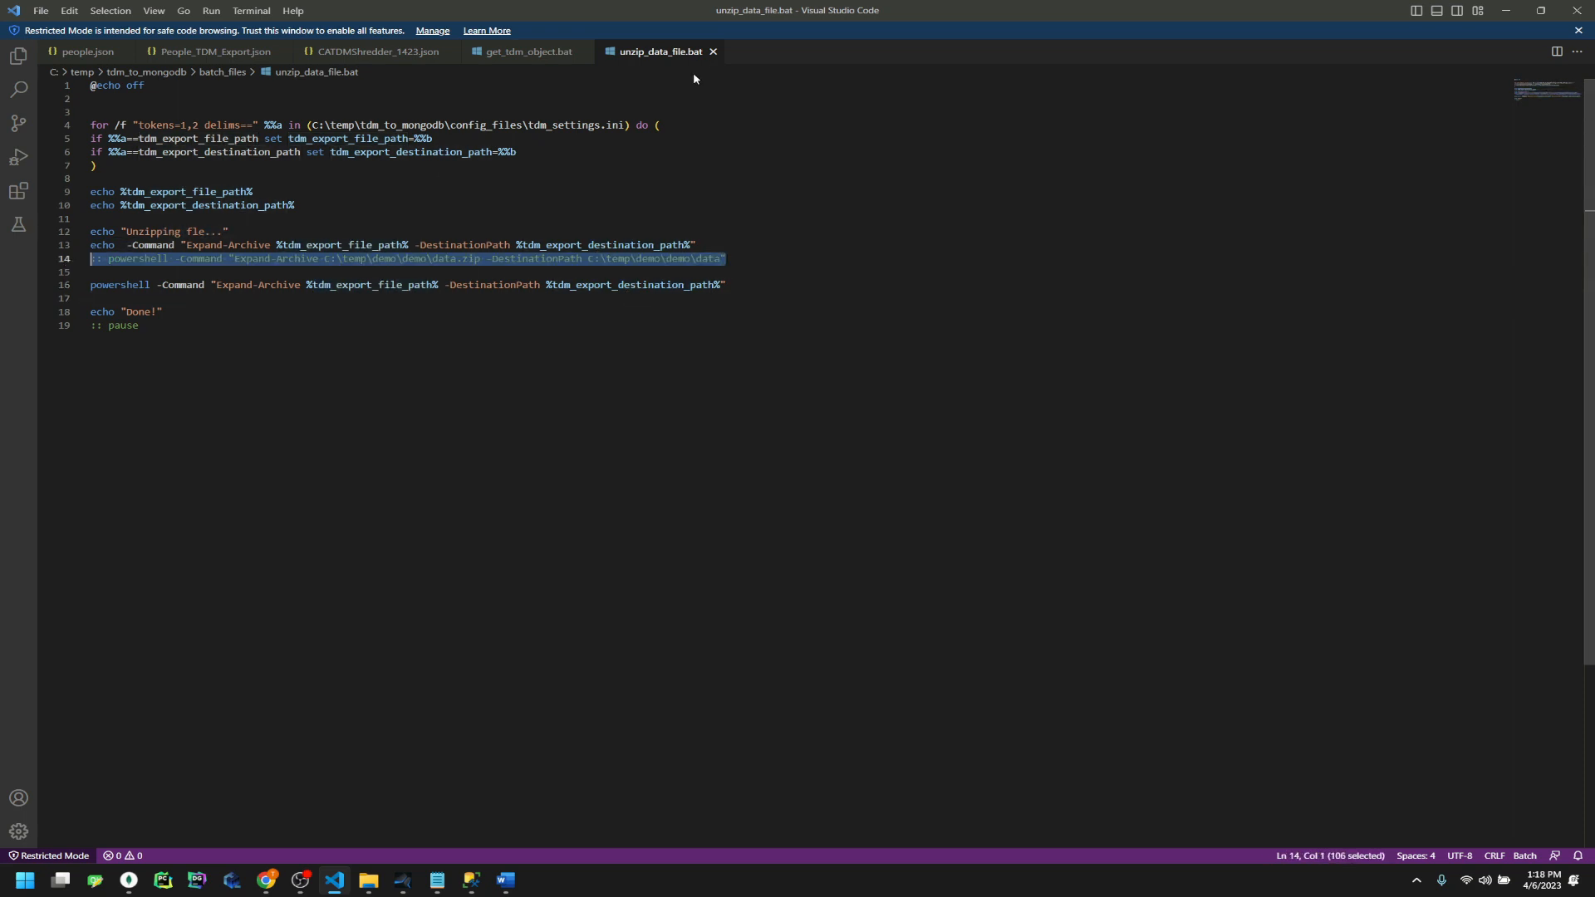
{"action": "left_click", "coordinate": [369, 880]}
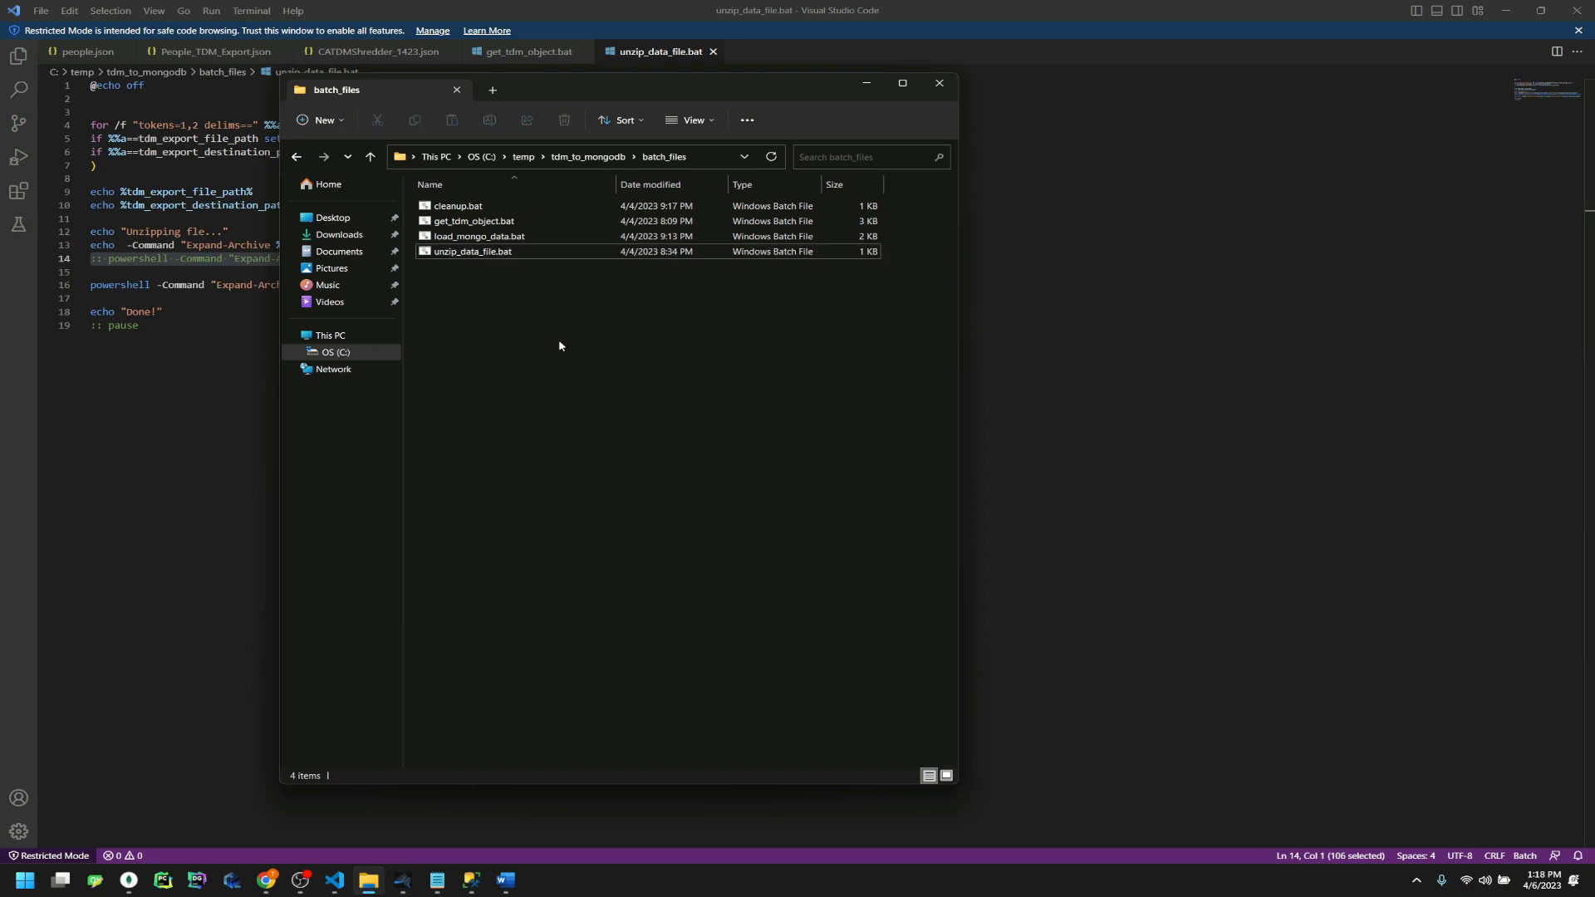
Open load_mongo_data.bat and compare its mongo_settings file with get_tdm_object.bat's tdm_settings file
{"action": "left_click_drag", "start_coordinate": [478, 236], "coordinate": [948, 356]}
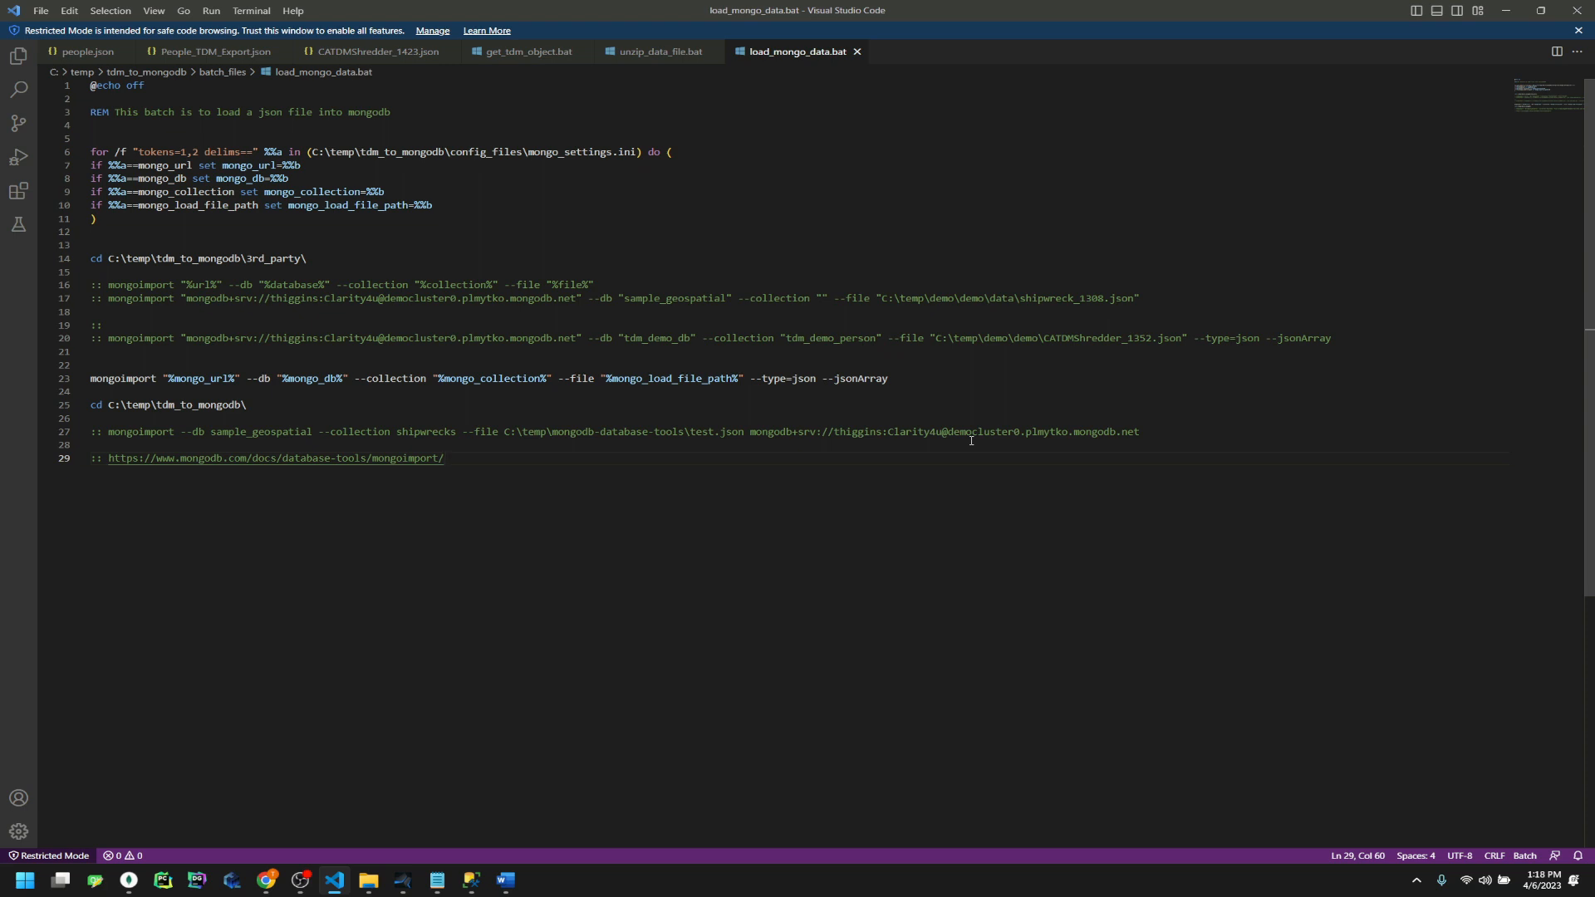
{"action": "left_click", "coordinate": [199, 376]}
{"action": "left_click", "coordinate": [444, 209]}
{"action": "left_click_drag", "start_coordinate": [172, 155], "coordinate": [638, 155]}
{"action": "double_click", "coordinate": [540, 155]}
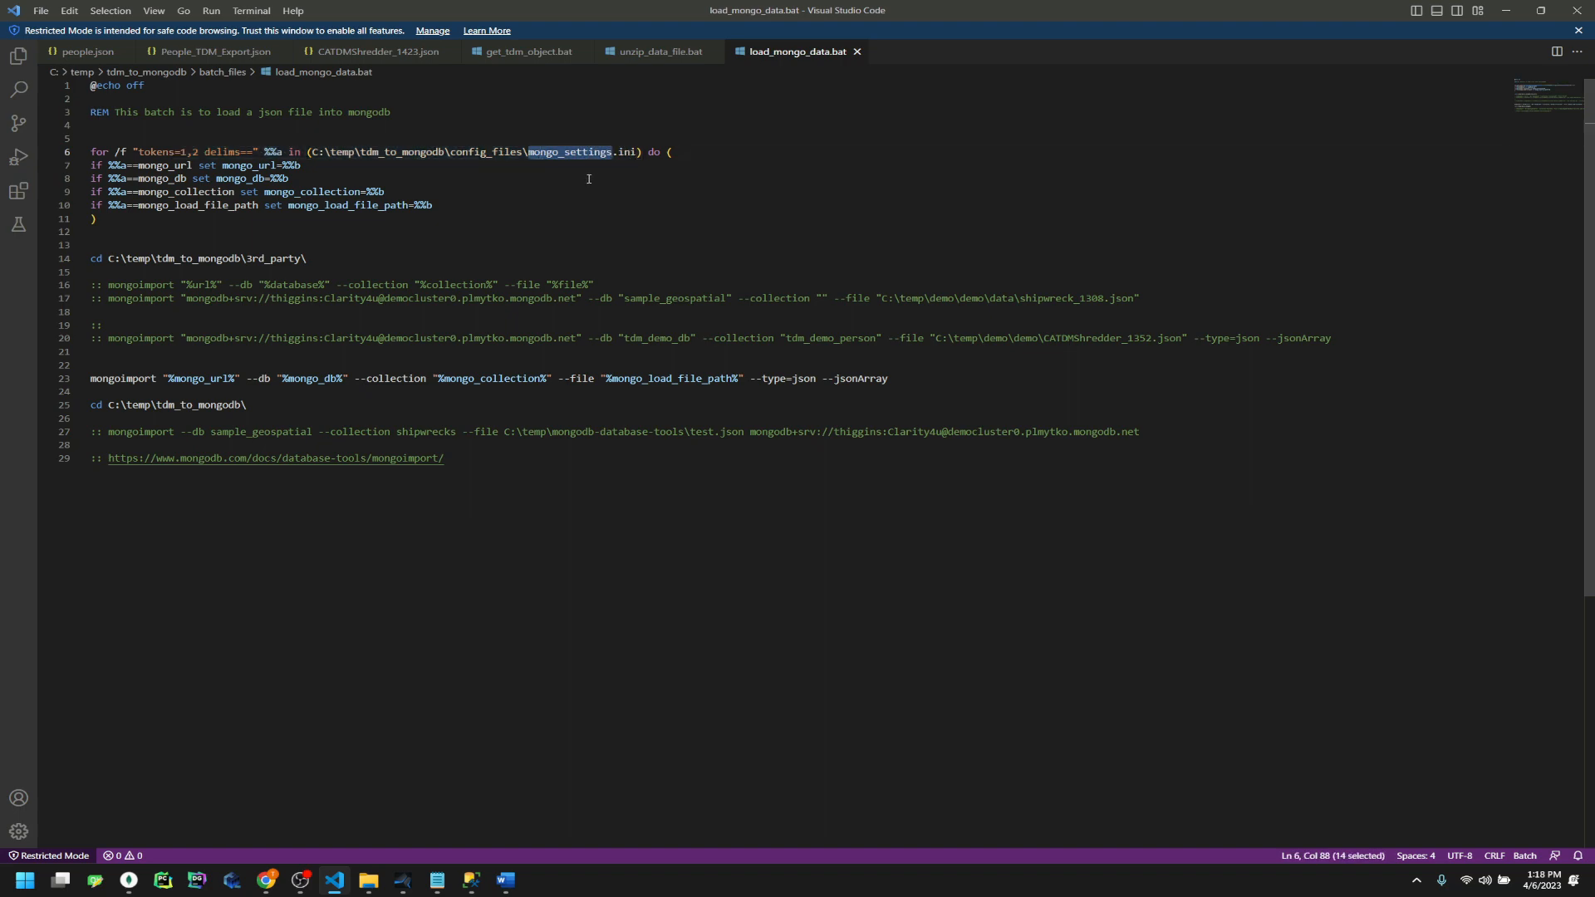
{"action": "left_click", "coordinate": [541, 53]}
{"action": "double_click", "coordinate": [565, 104]}
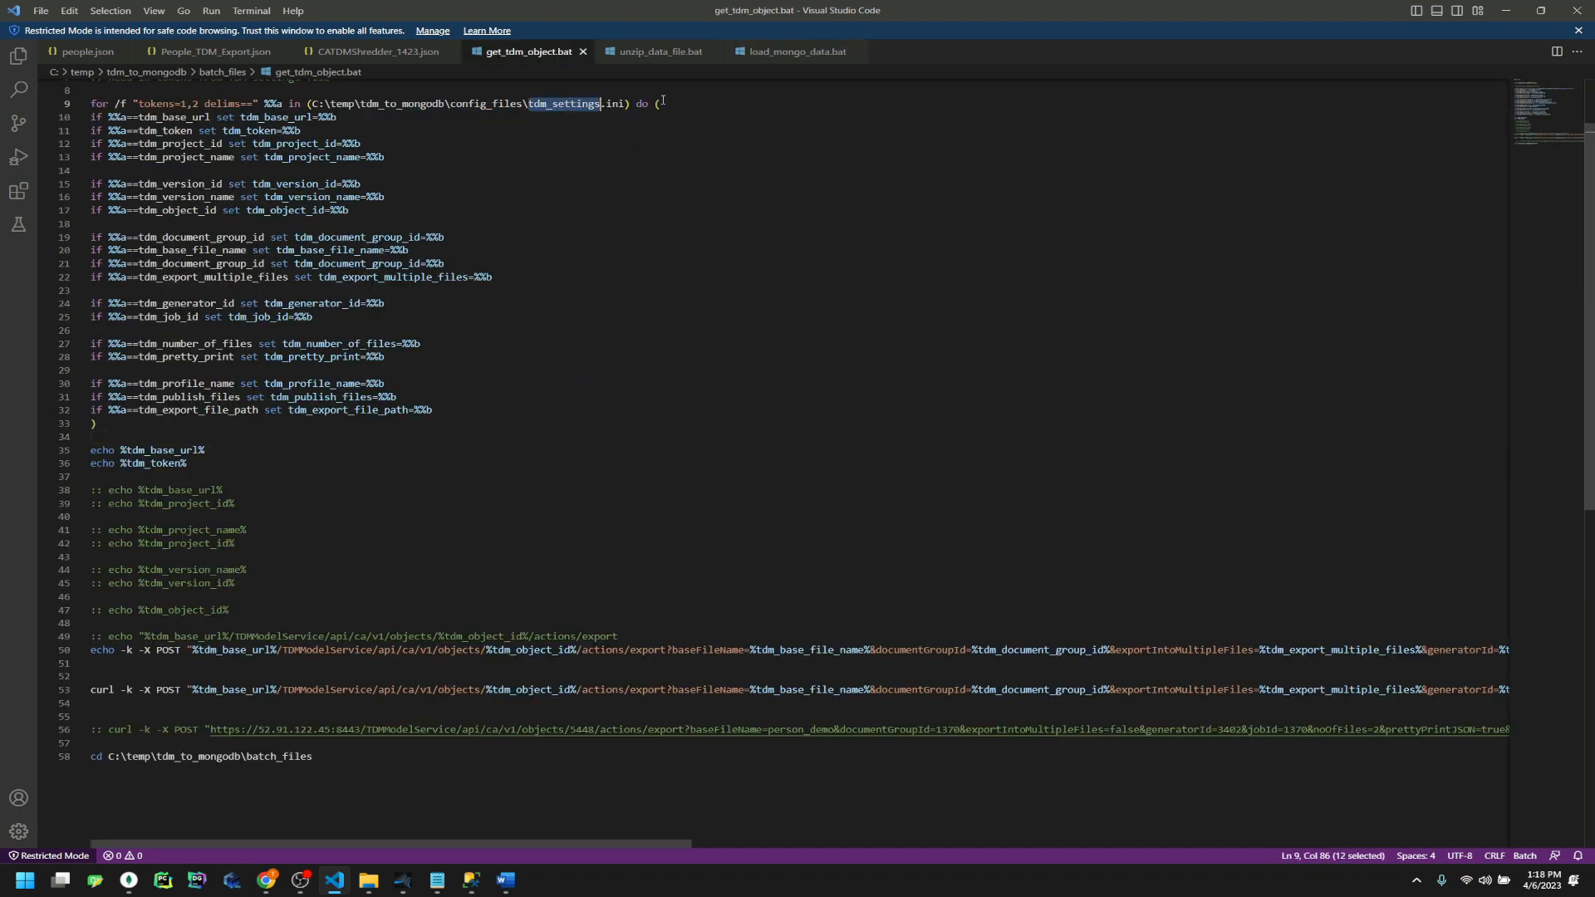
{"action": "left_click", "coordinate": [789, 51]}
{"action": "left_click", "coordinate": [548, 207]}
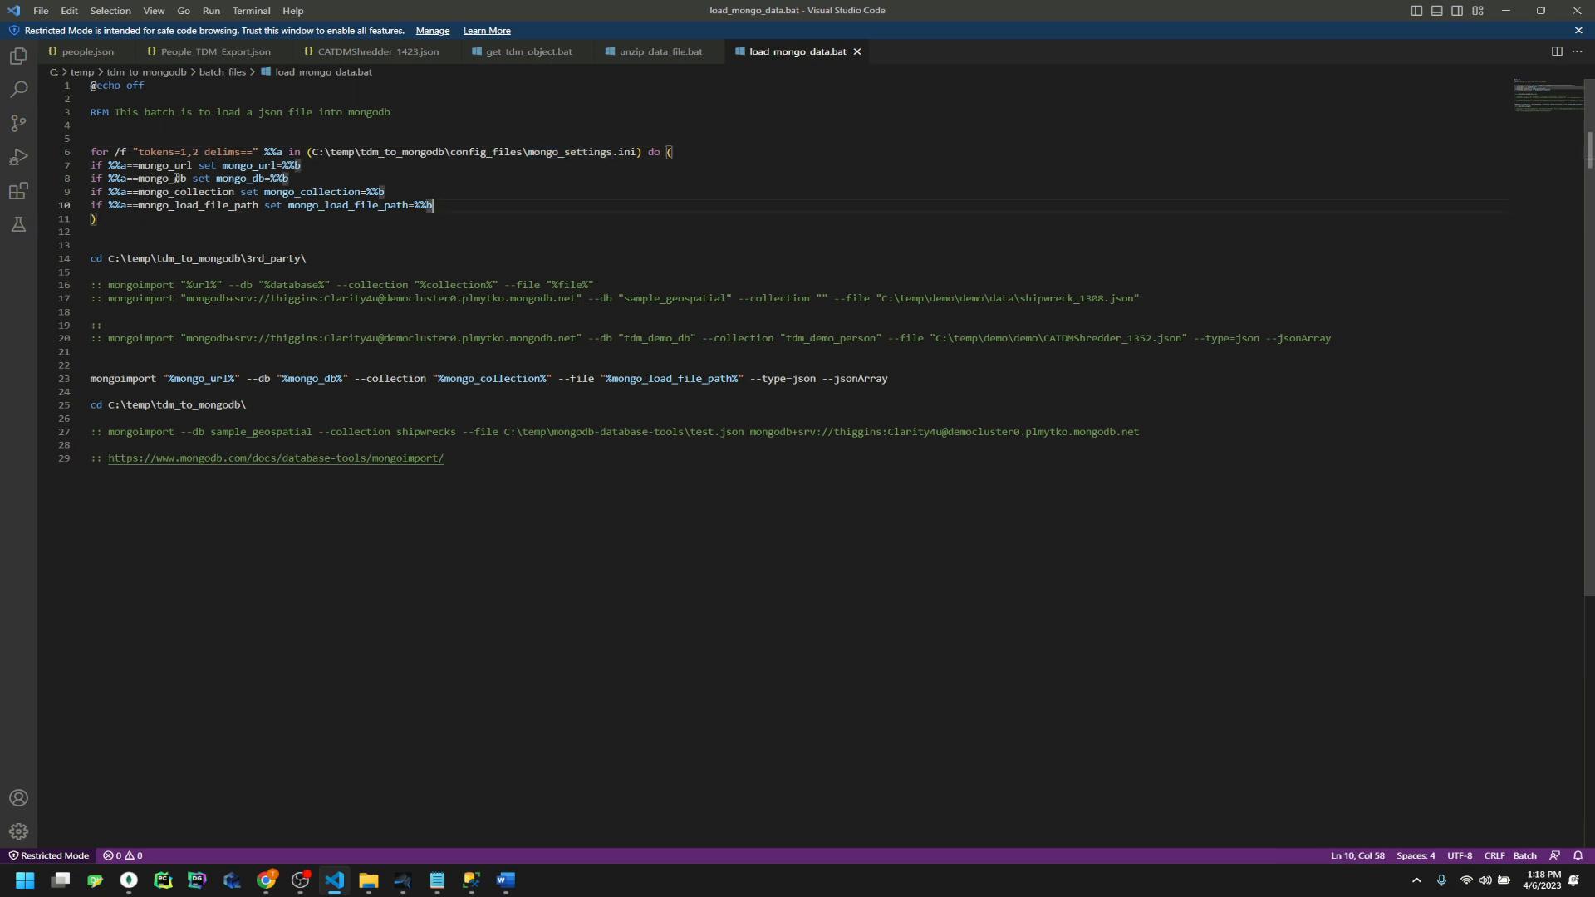
Inspect the mongoimport arguments: mongo_url, mongo_db, mongo_collection, mongo_load_file_path, --type=json and --jsonArray
{"action": "double_click", "coordinate": [213, 378]}
{"action": "double_click", "coordinate": [312, 378]}
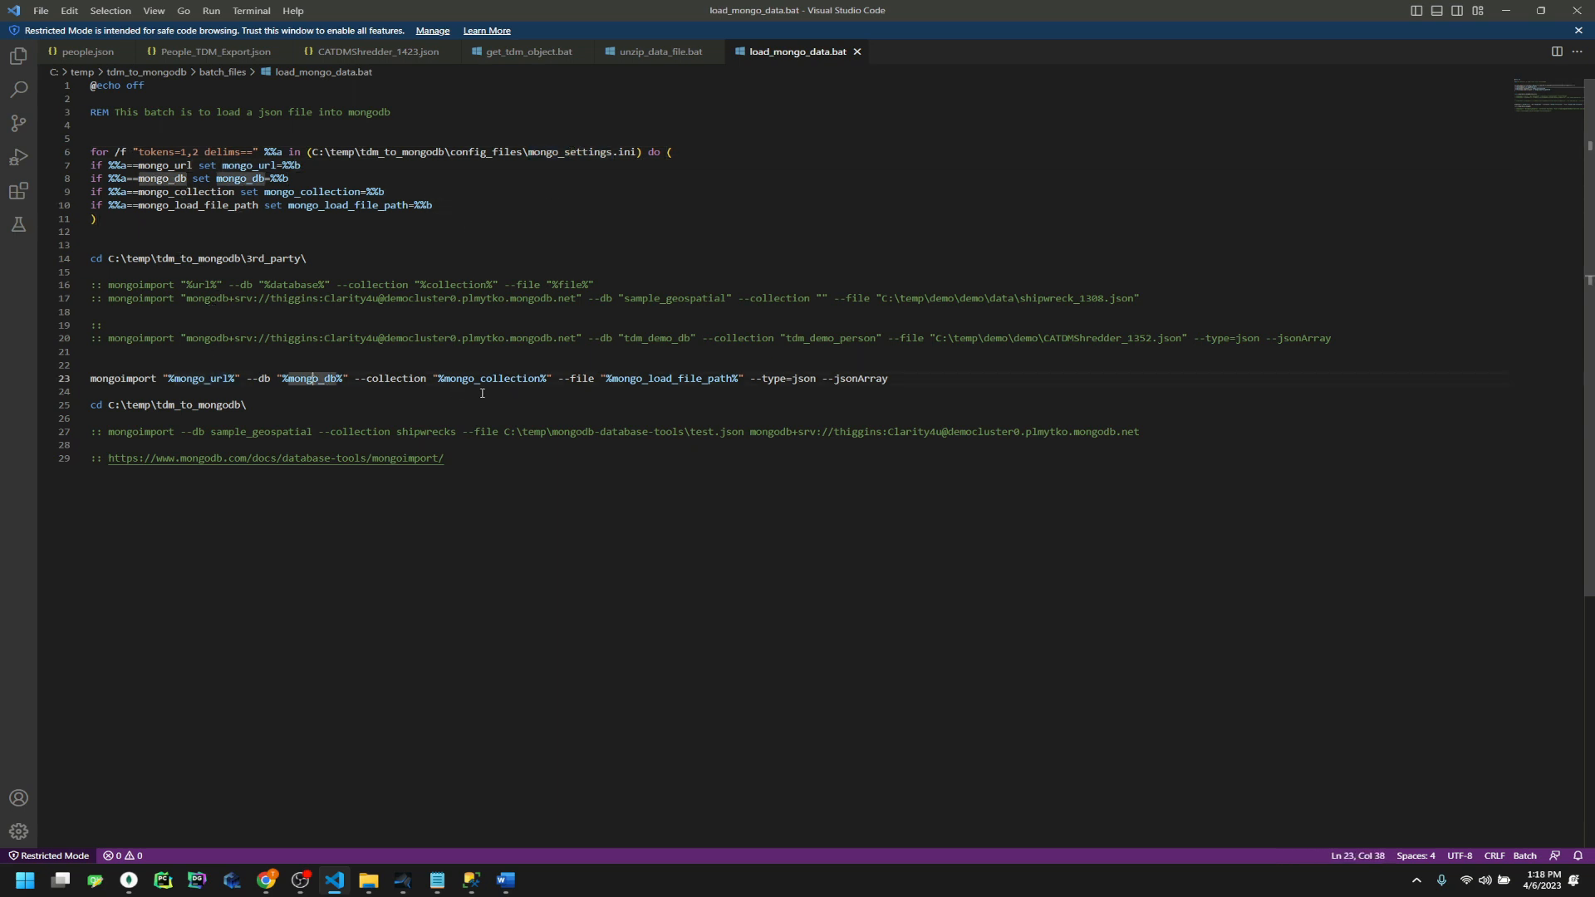
{"action": "double_click", "coordinate": [490, 379]}
{"action": "double_click", "coordinate": [713, 378]}
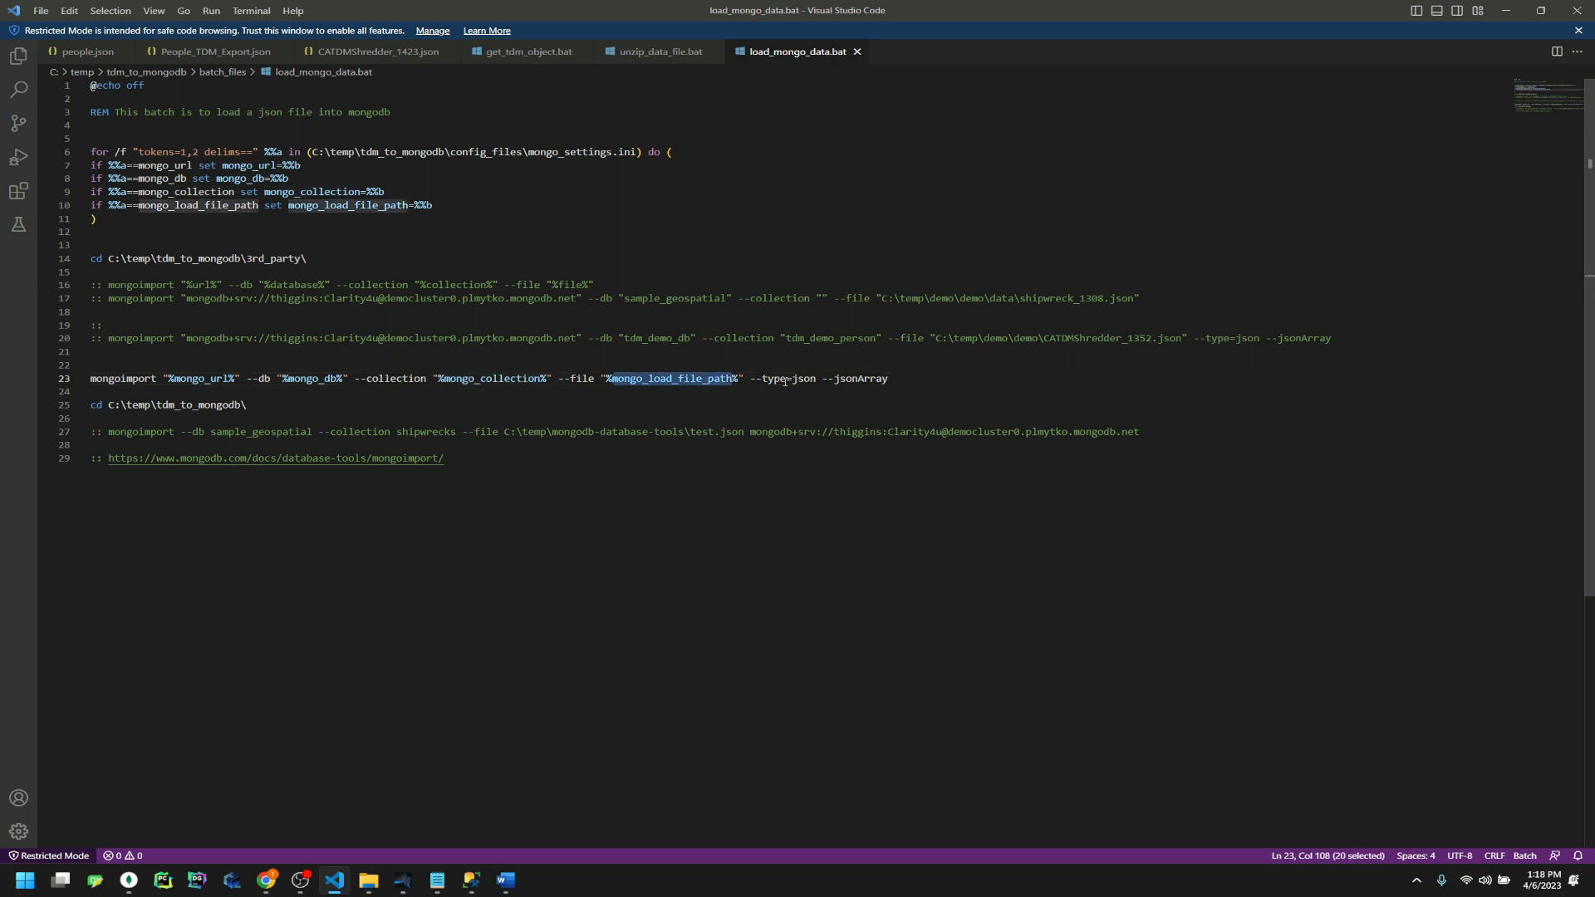
{"action": "double_click", "coordinate": [803, 379]}
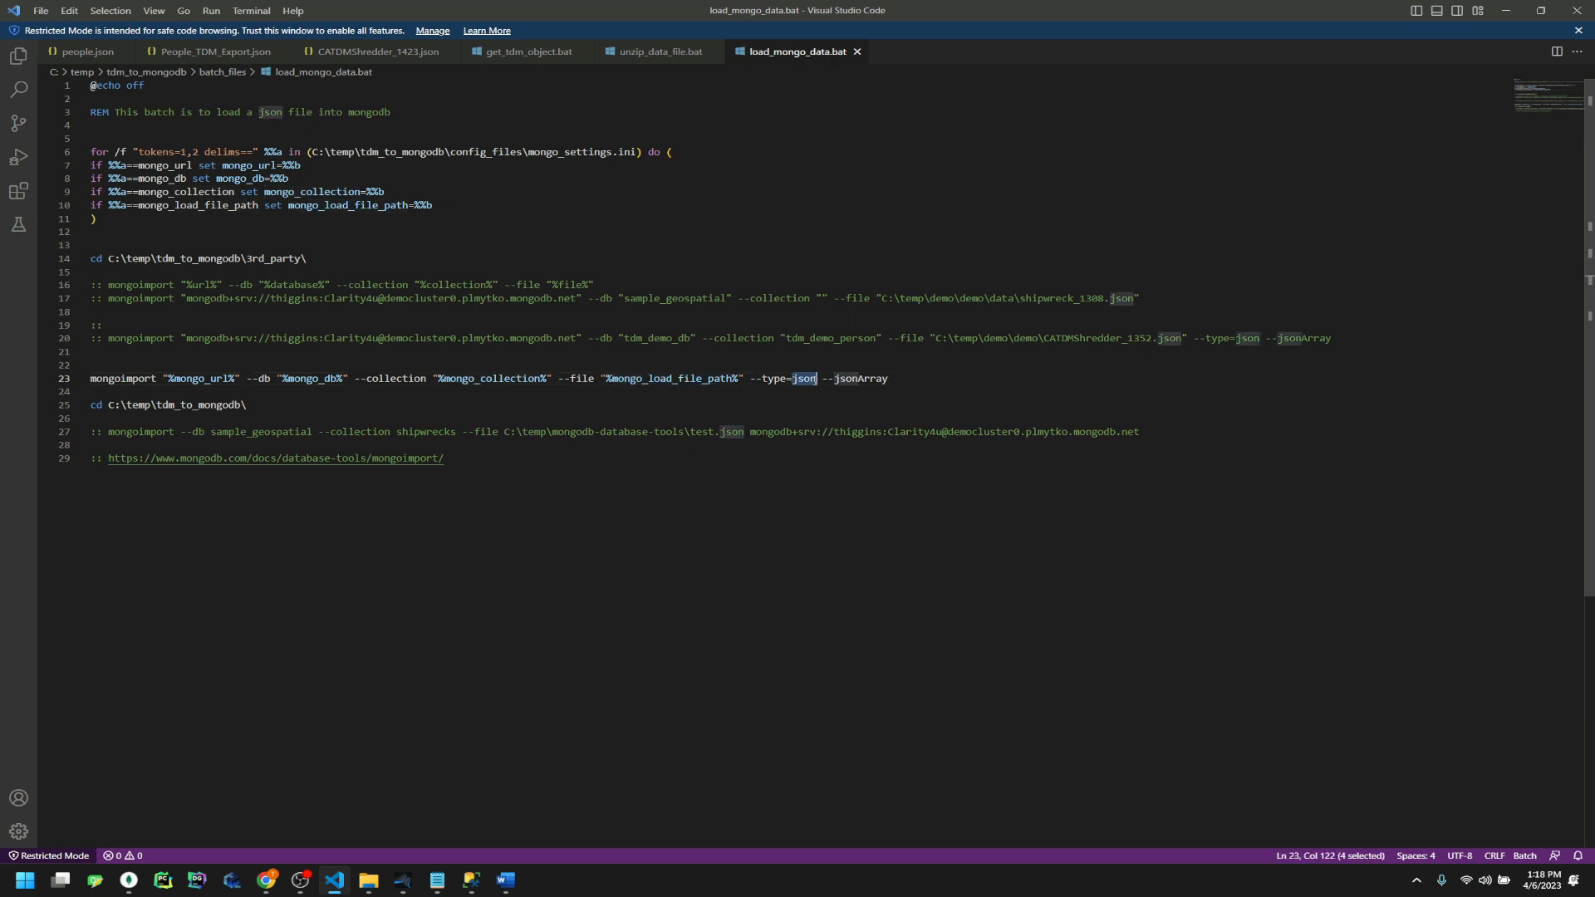
{"action": "double_click", "coordinate": [870, 379]}
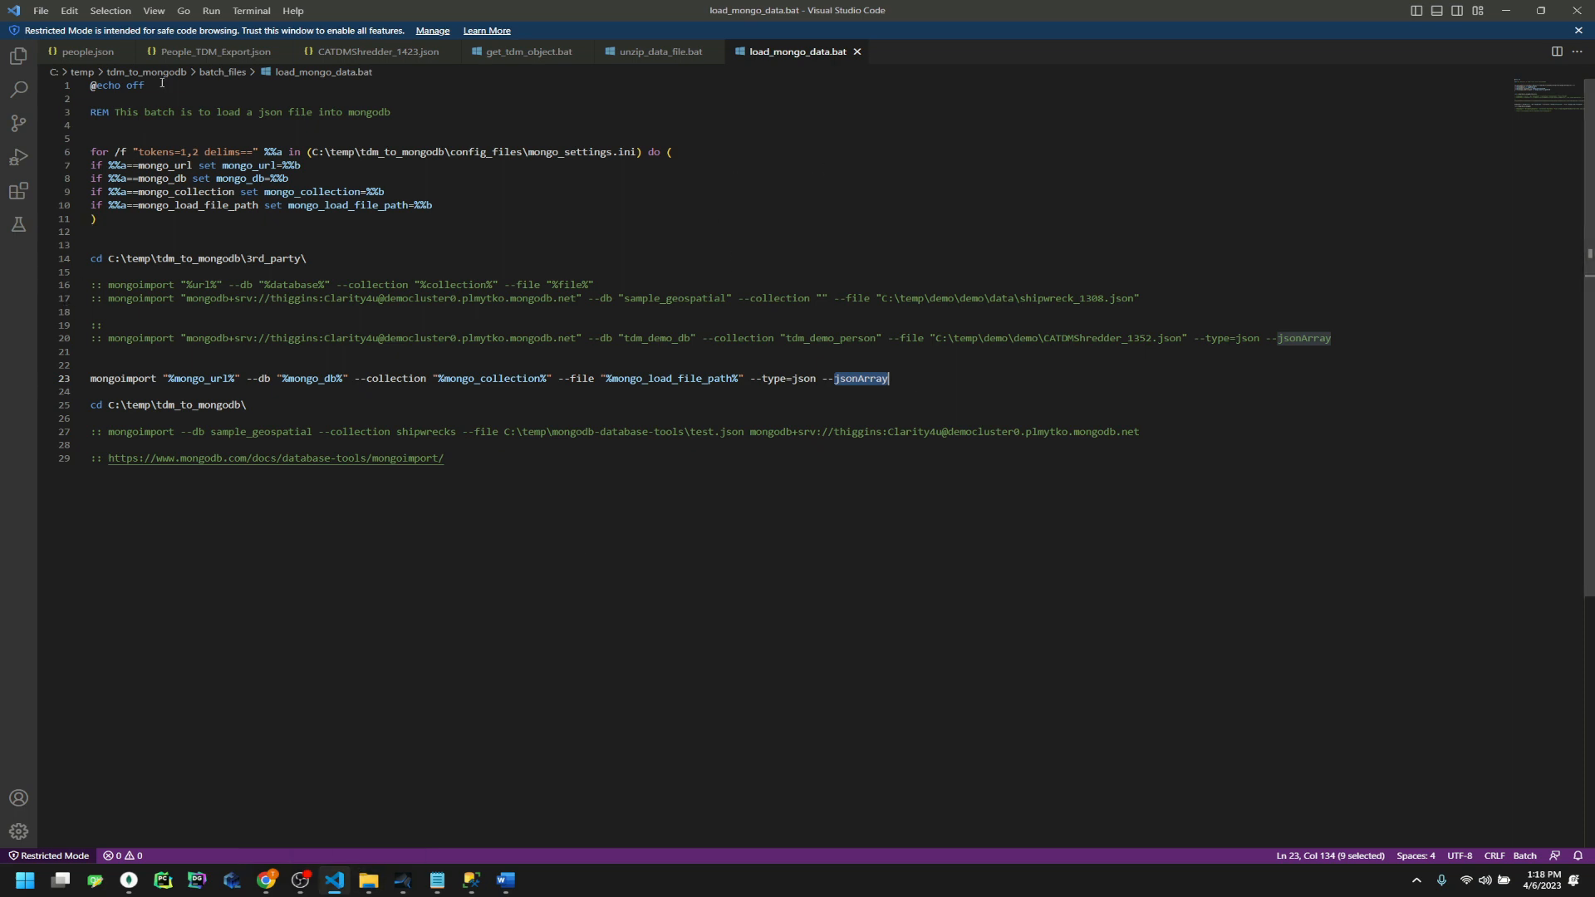
Check People_TDM_Export.json's array brackets and people.json against the --jsonArray option
{"action": "left_click", "coordinate": [199, 52]}
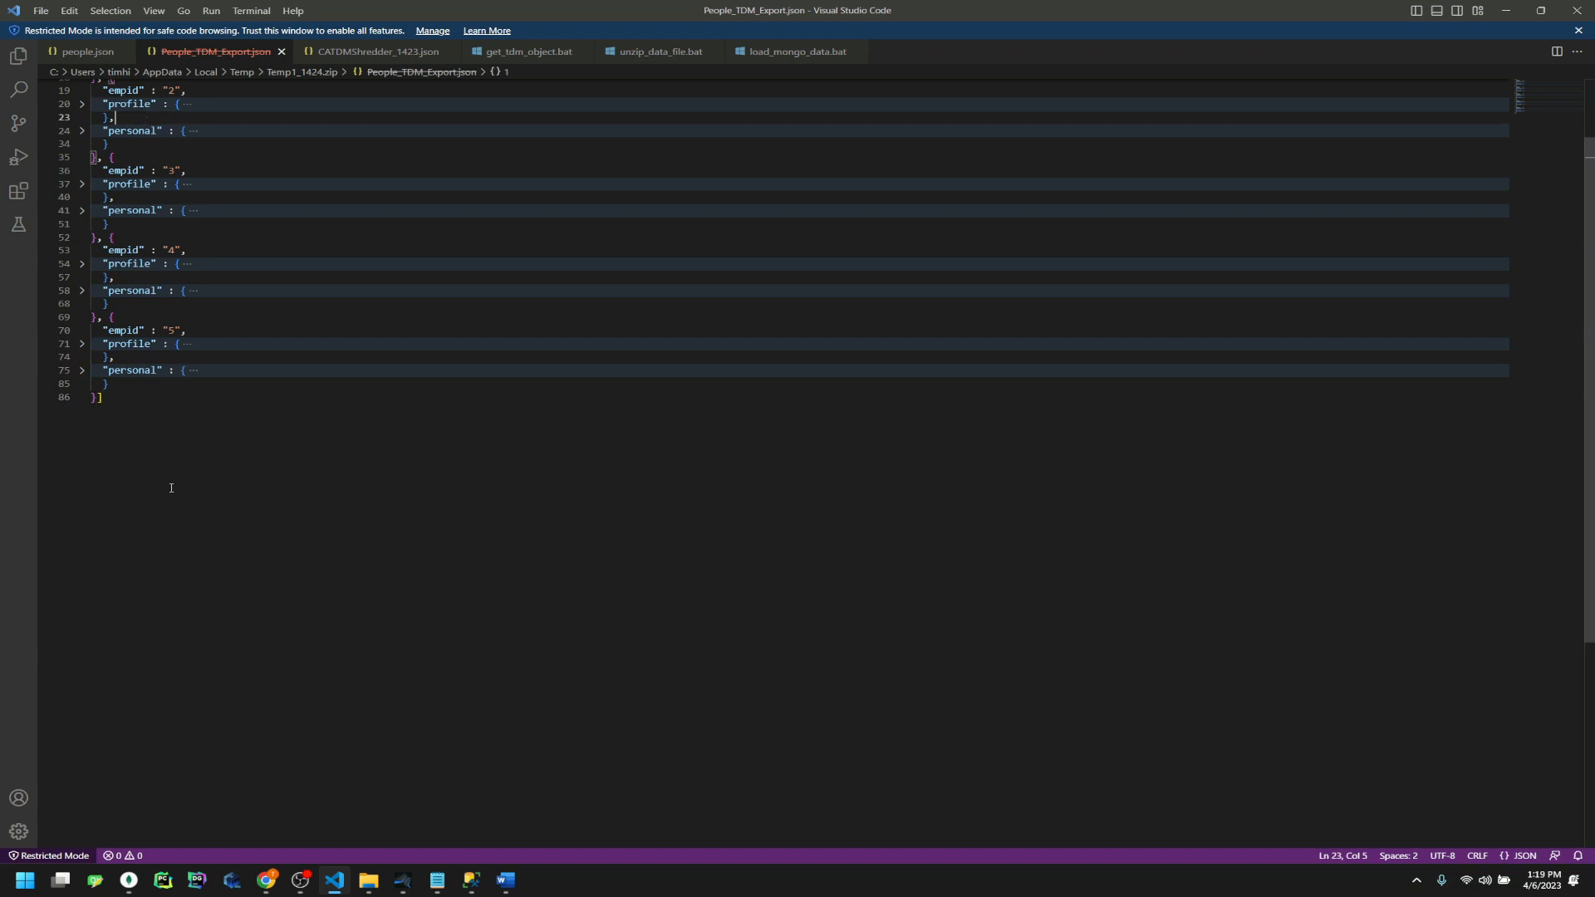
{"action": "left_click_drag", "start_coordinate": [113, 400], "coordinate": [98, 398]}
{"action": "scroll", "coordinate": [134, 470], "scroll_direction": "up", "scroll_amount": 2}
{"action": "left_click_drag", "start_coordinate": [97, 86], "coordinate": [92, 85]}
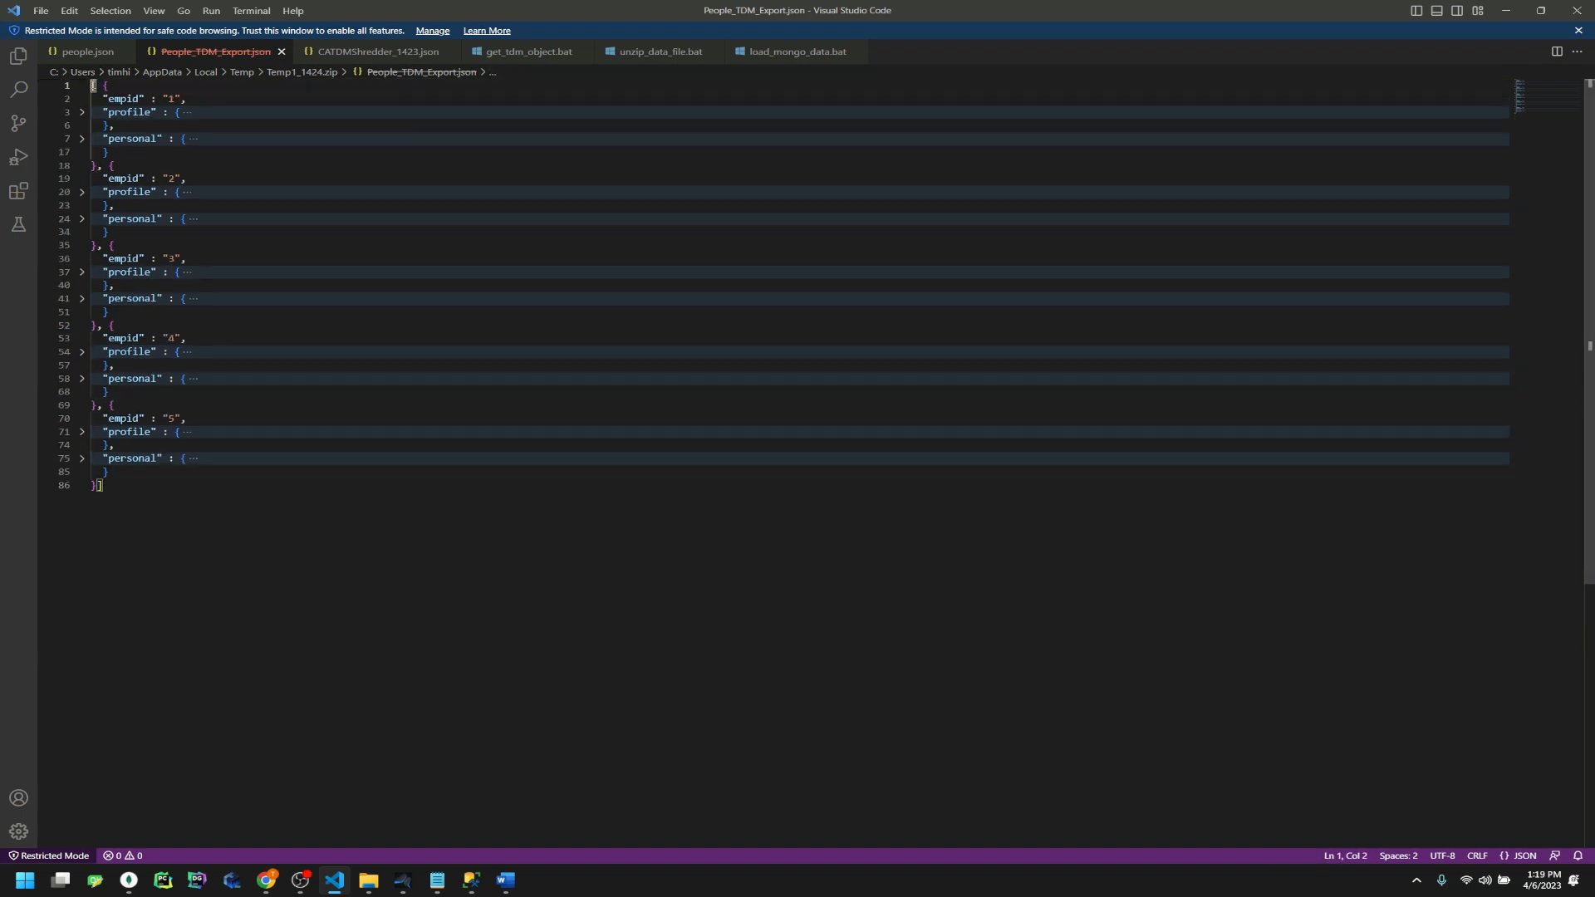
{"action": "left_click", "coordinate": [758, 51]}
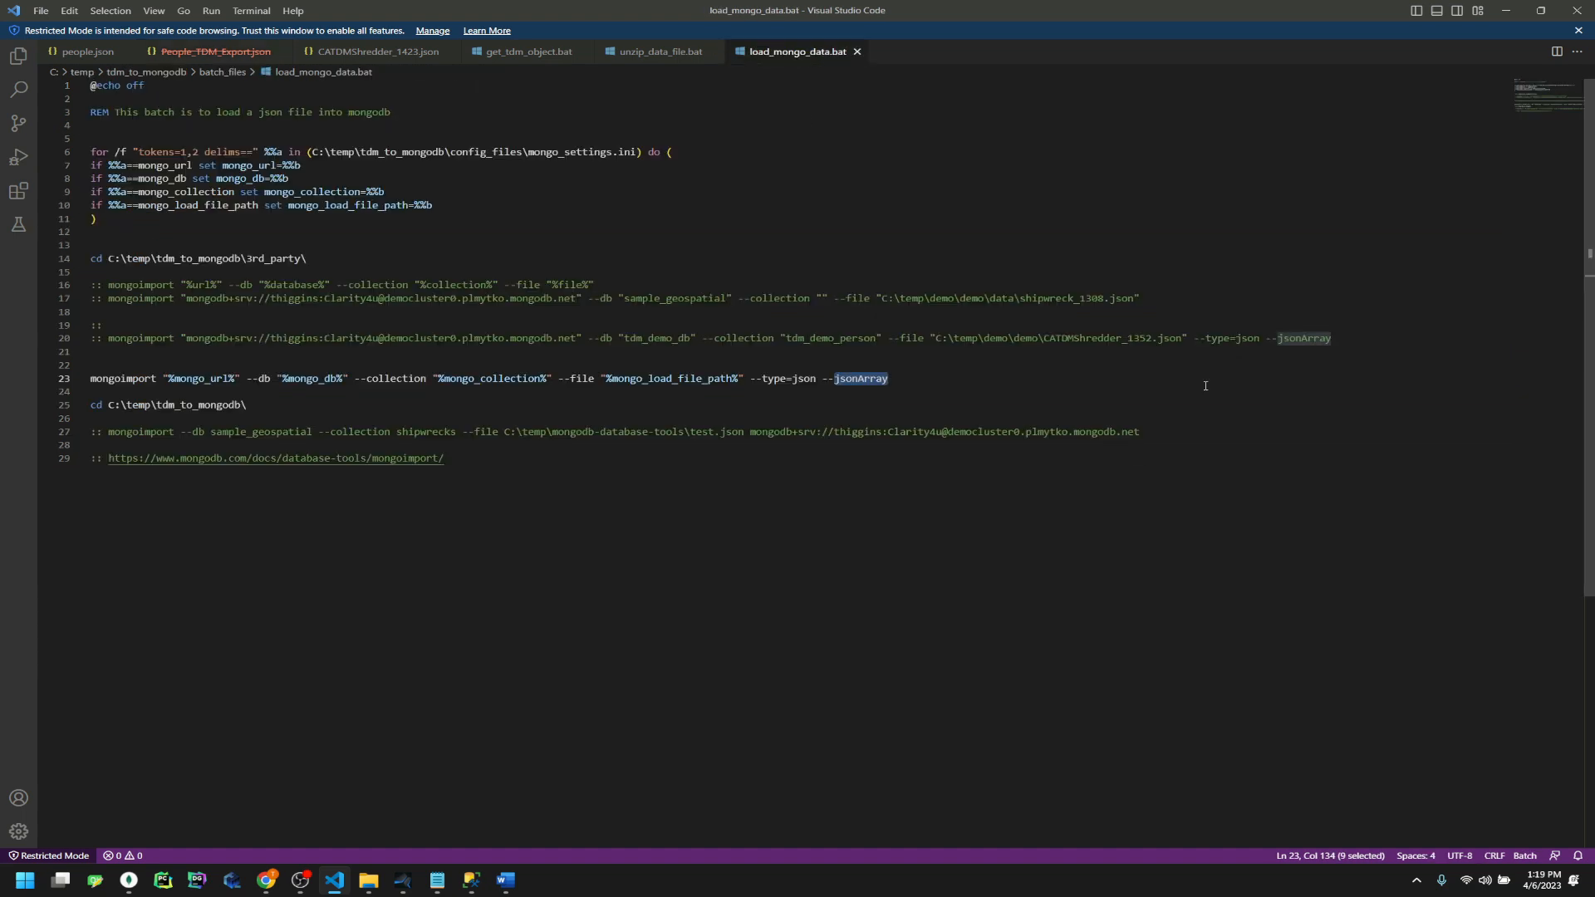
{"action": "double_click", "coordinate": [1302, 338]}
{"action": "double_click", "coordinate": [865, 379]}
{"action": "left_click", "coordinate": [80, 53]}
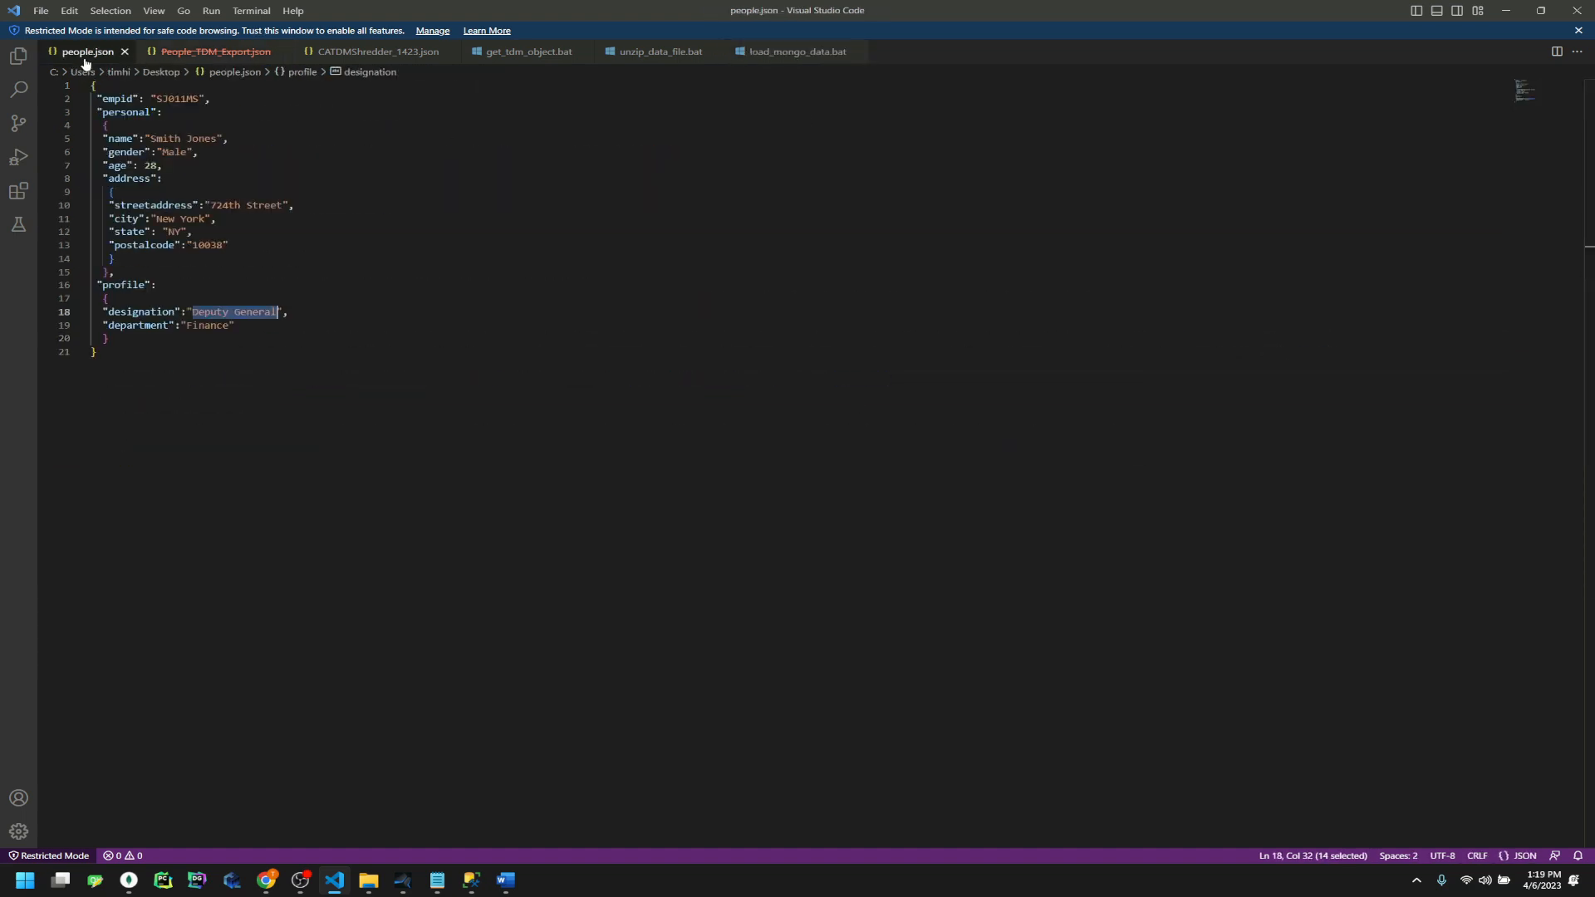
{"action": "left_click", "coordinate": [116, 359]}
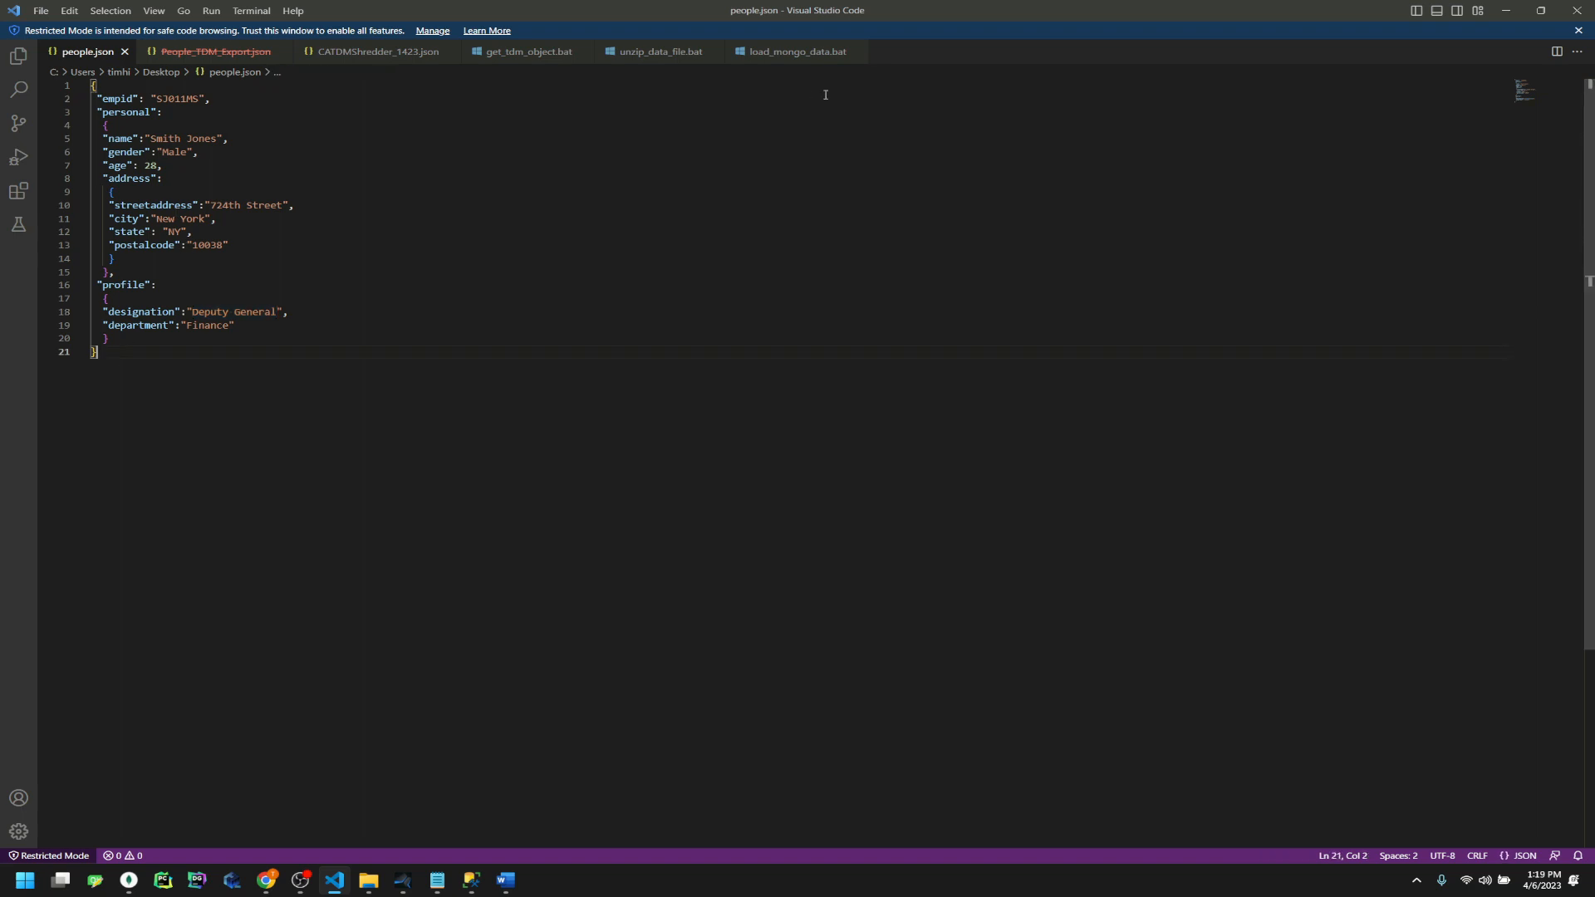
{"action": "left_click", "coordinate": [810, 53]}
{"action": "left_click", "coordinate": [830, 418]}
{"action": "double_click", "coordinate": [862, 379]}
{"action": "left_click", "coordinate": [581, 445]}
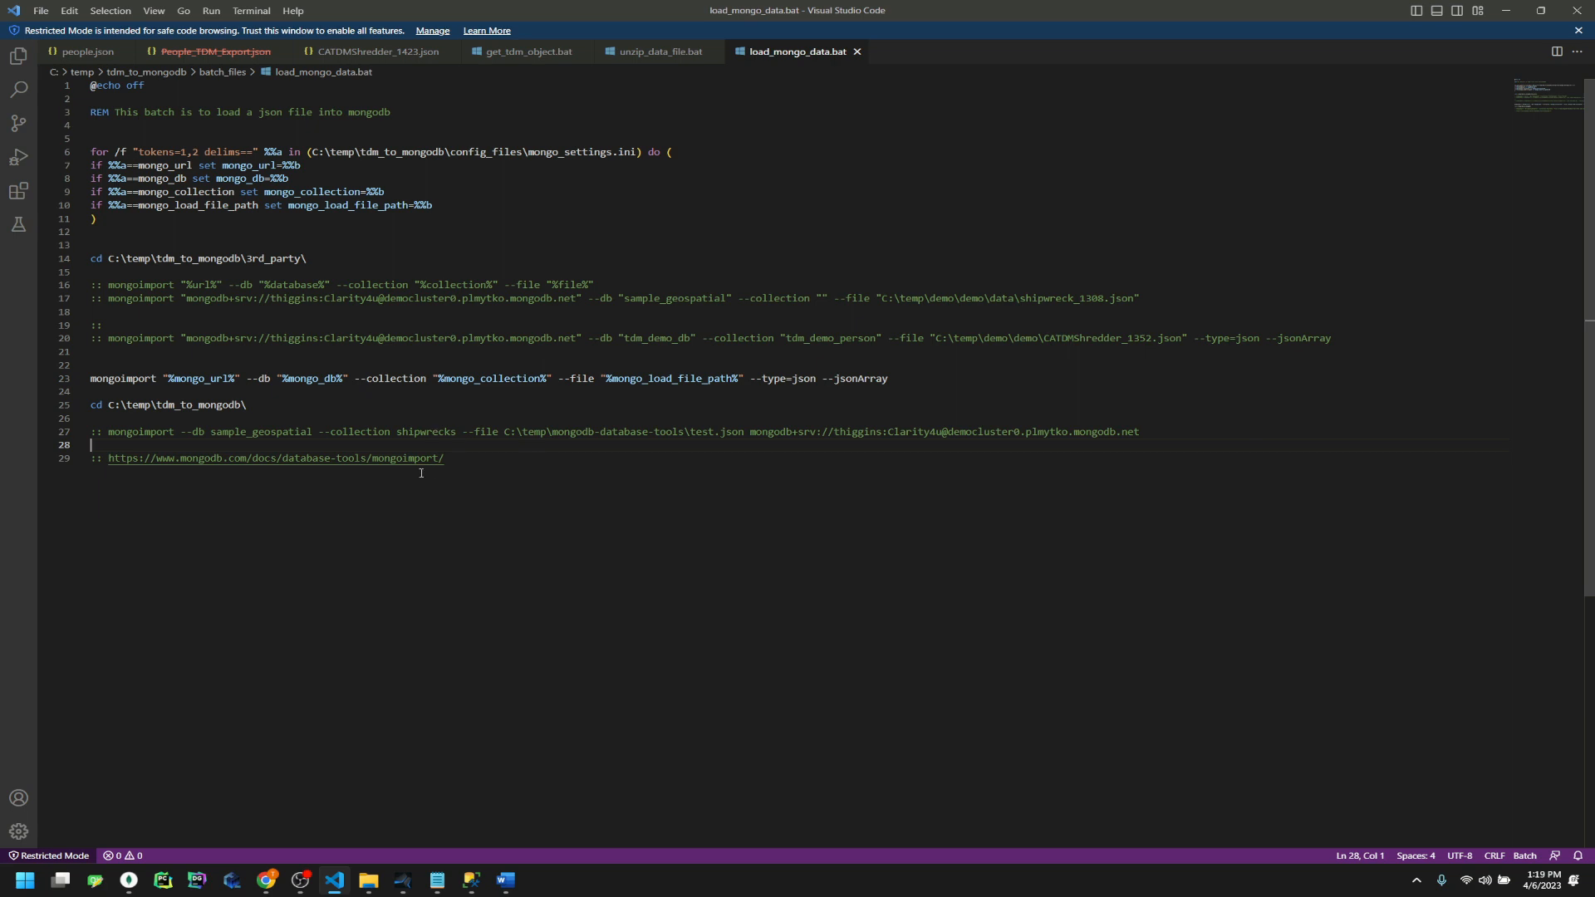
Review the mongoimport docs link, the cd to 3rd_party, and the mongoimport command on line 23
{"action": "left_click", "coordinate": [423, 459]}
{"action": "left_click", "coordinate": [530, 488]}
{"action": "left_click", "coordinate": [391, 459]}
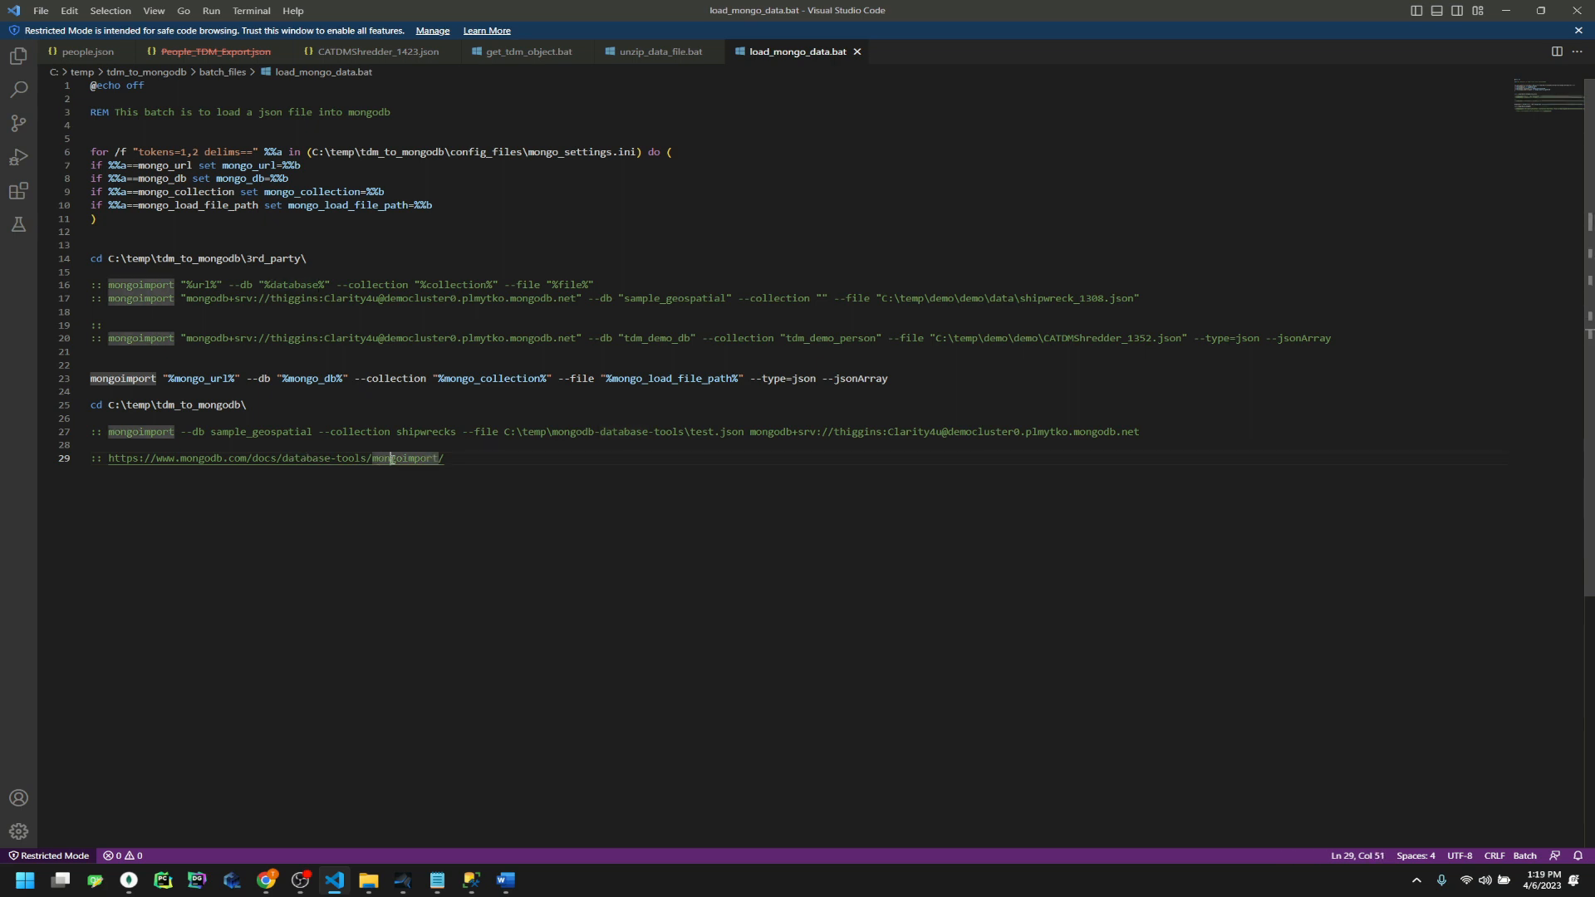
{"action": "left_click", "coordinate": [422, 533]}
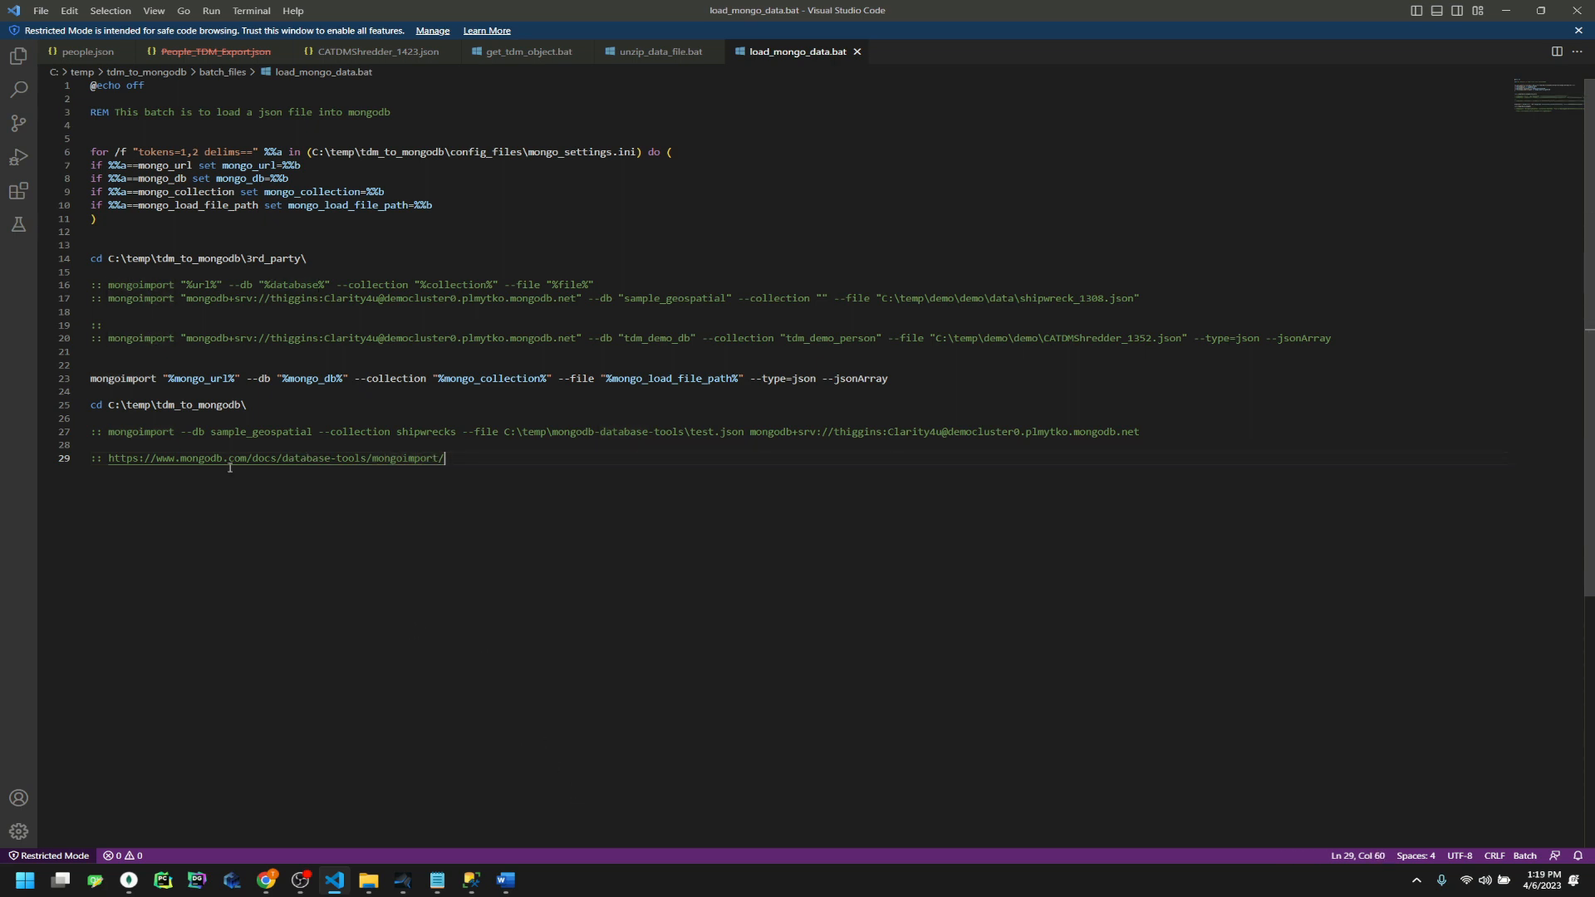
{"action": "left_click_drag", "start_coordinate": [348, 263], "coordinate": [88, 260]}
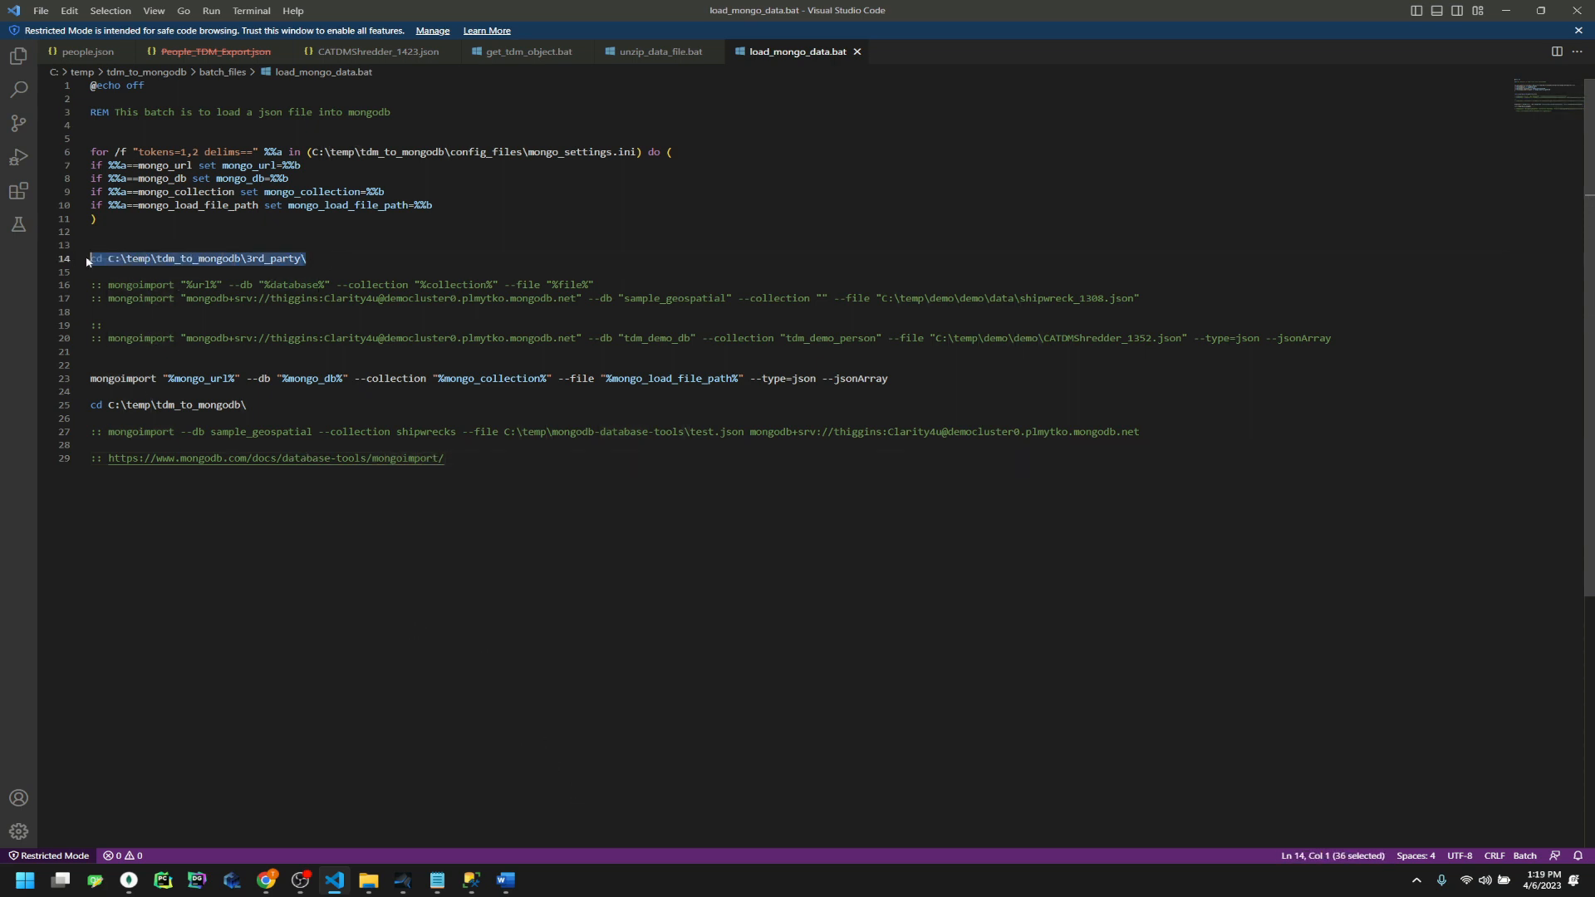
{"action": "left_click", "coordinate": [128, 379]}
{"action": "double_click", "coordinate": [129, 378]}
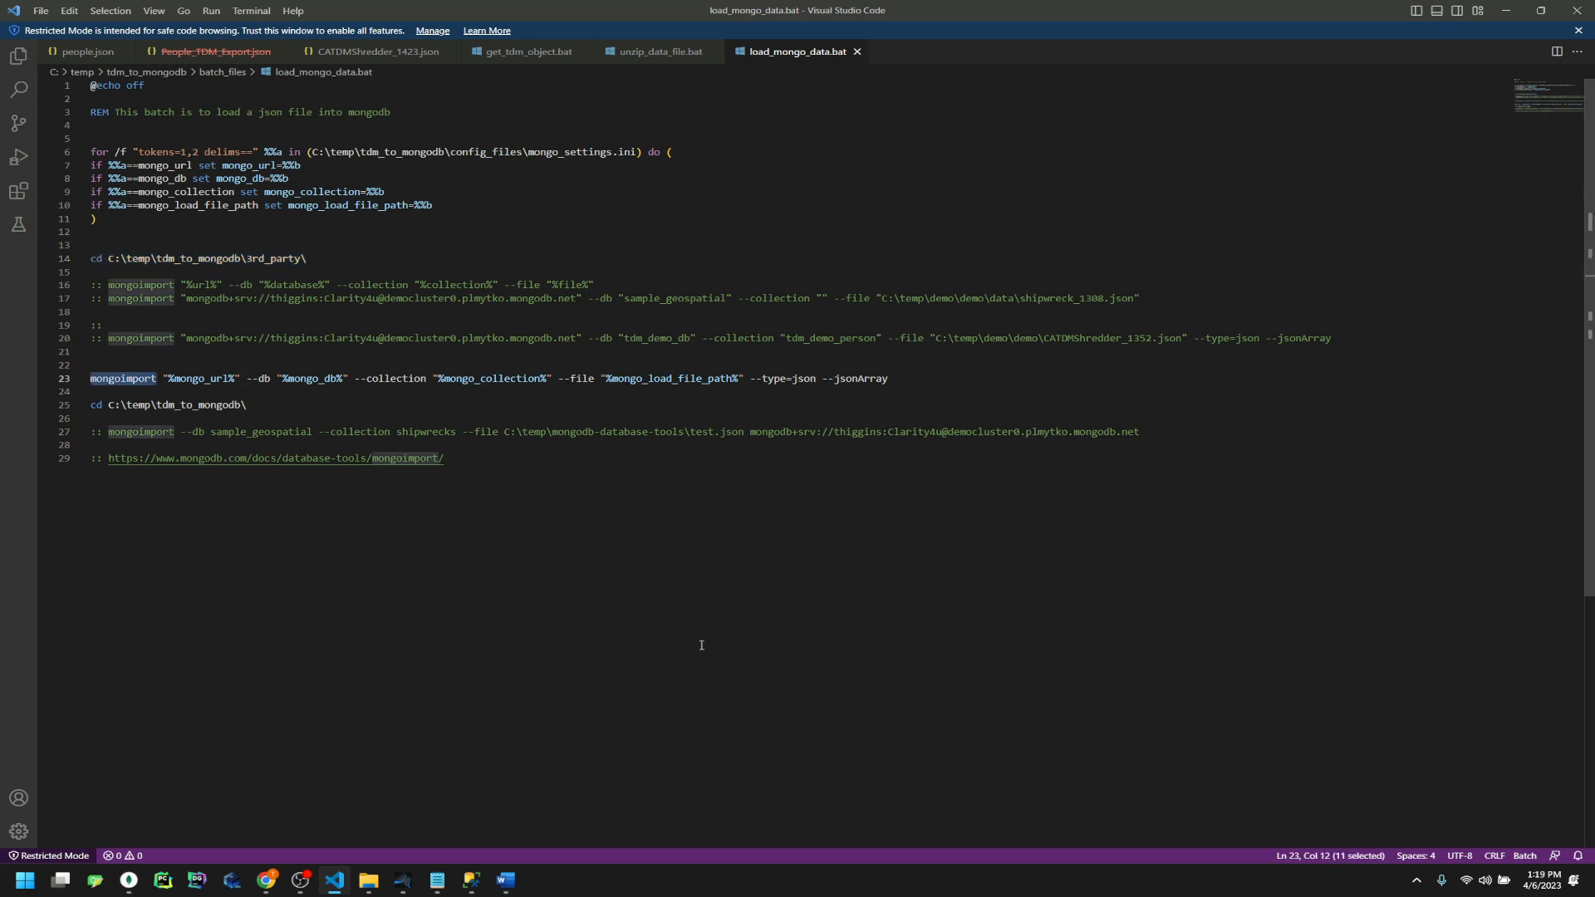
{"action": "left_click", "coordinate": [624, 659]}
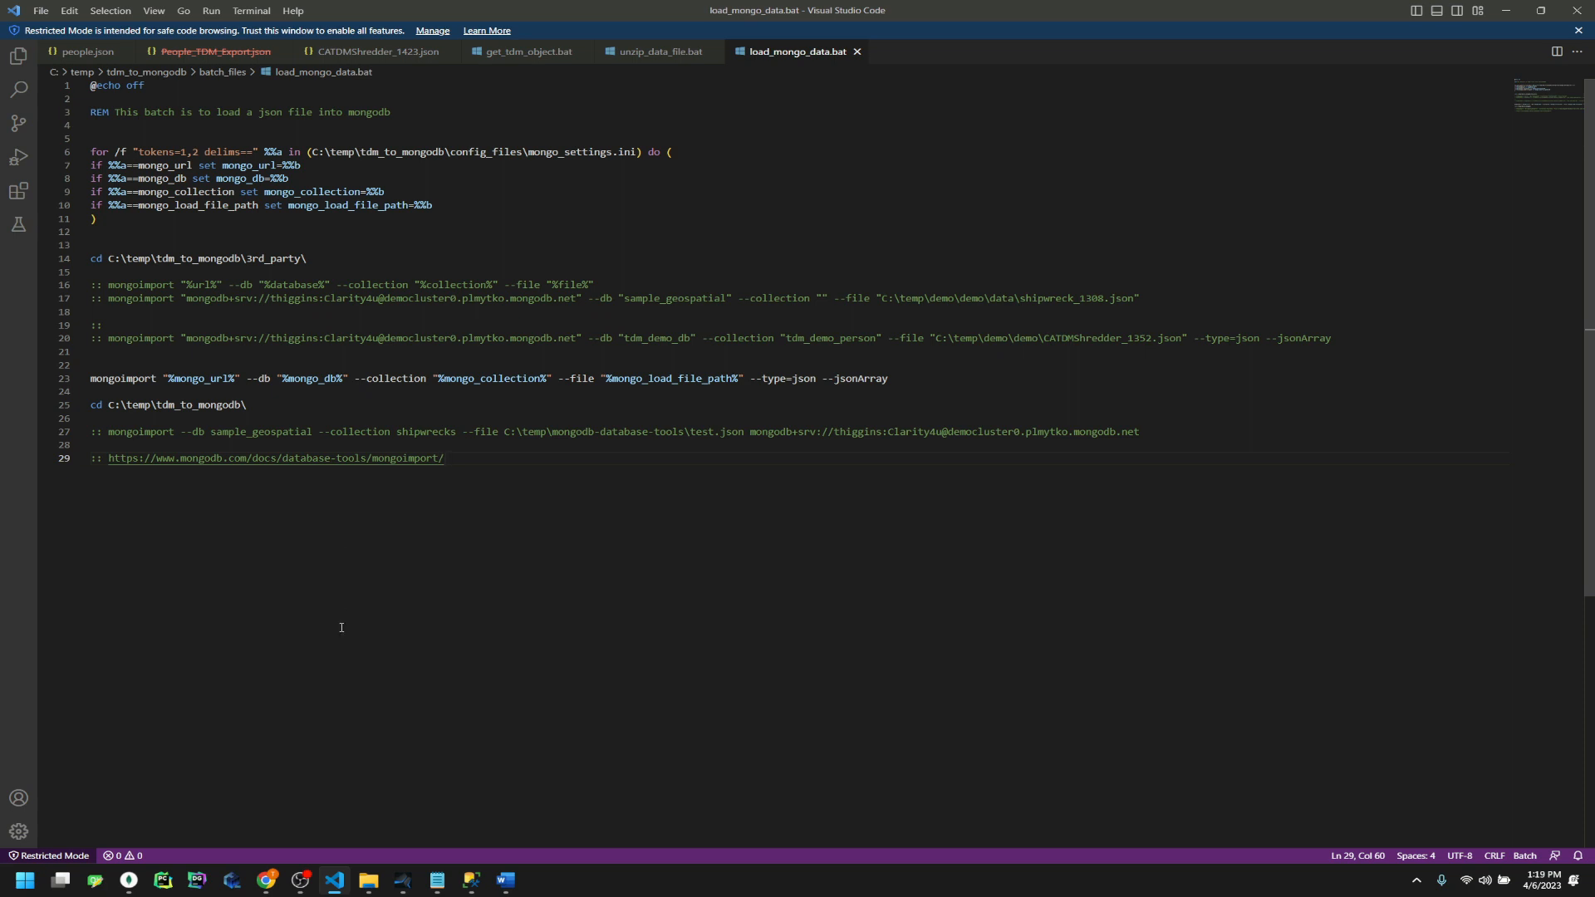
{"action": "left_click", "coordinate": [371, 877]}
Open cleanup.bat, walk through its config_files and data emptying blocks, and reveal the folder in File Explorer
{"action": "double_click", "coordinate": [498, 207]}
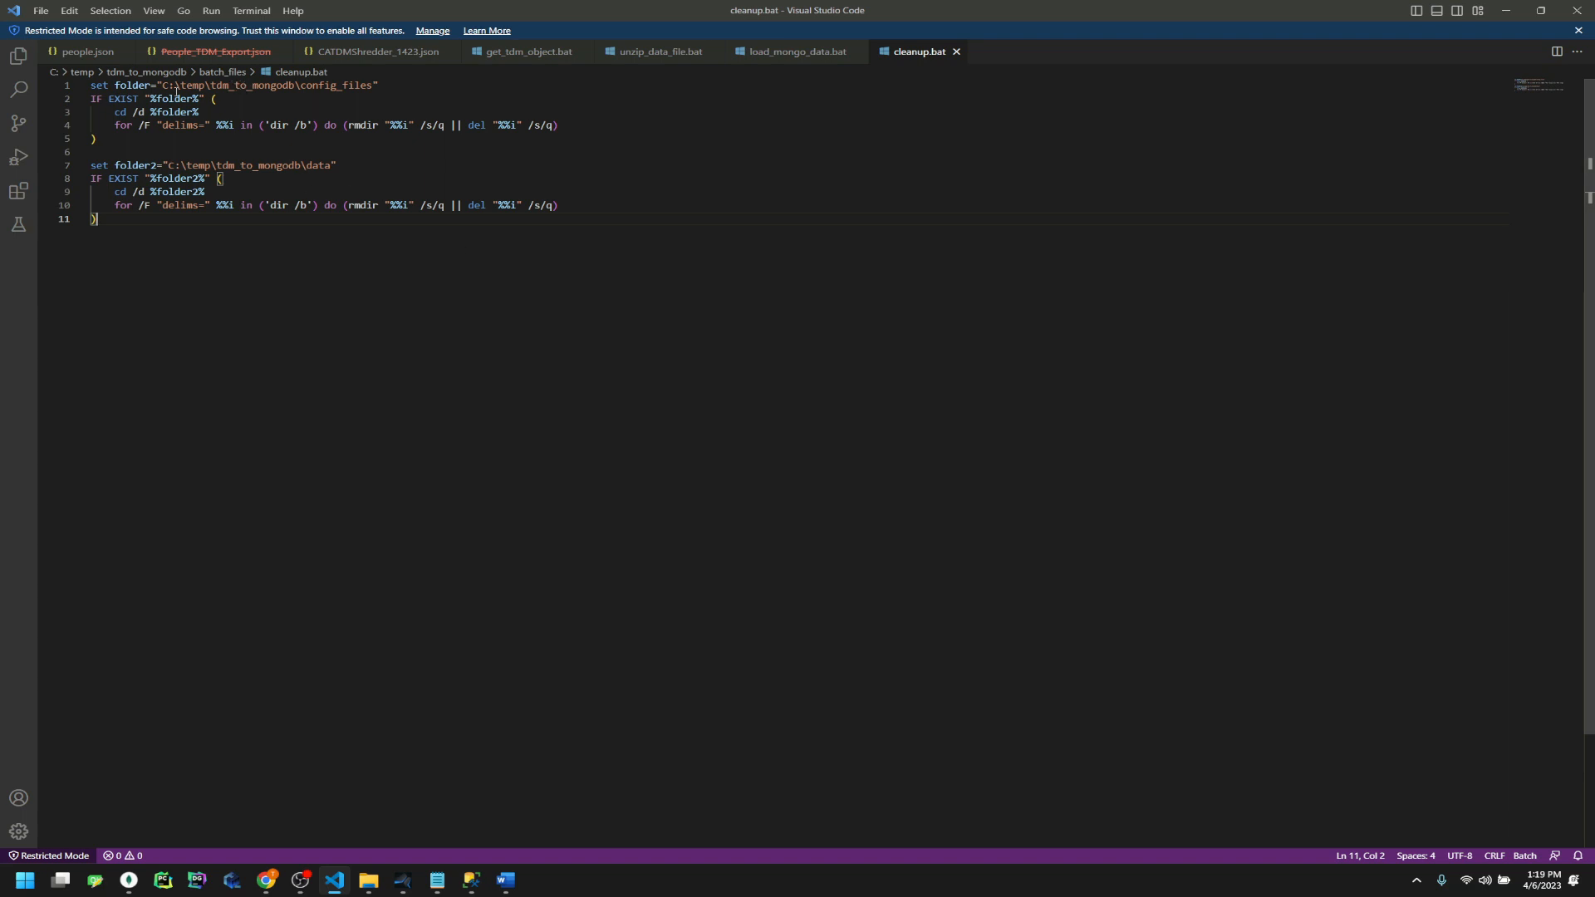
{"action": "left_click_drag", "start_coordinate": [163, 87], "coordinate": [374, 88]}
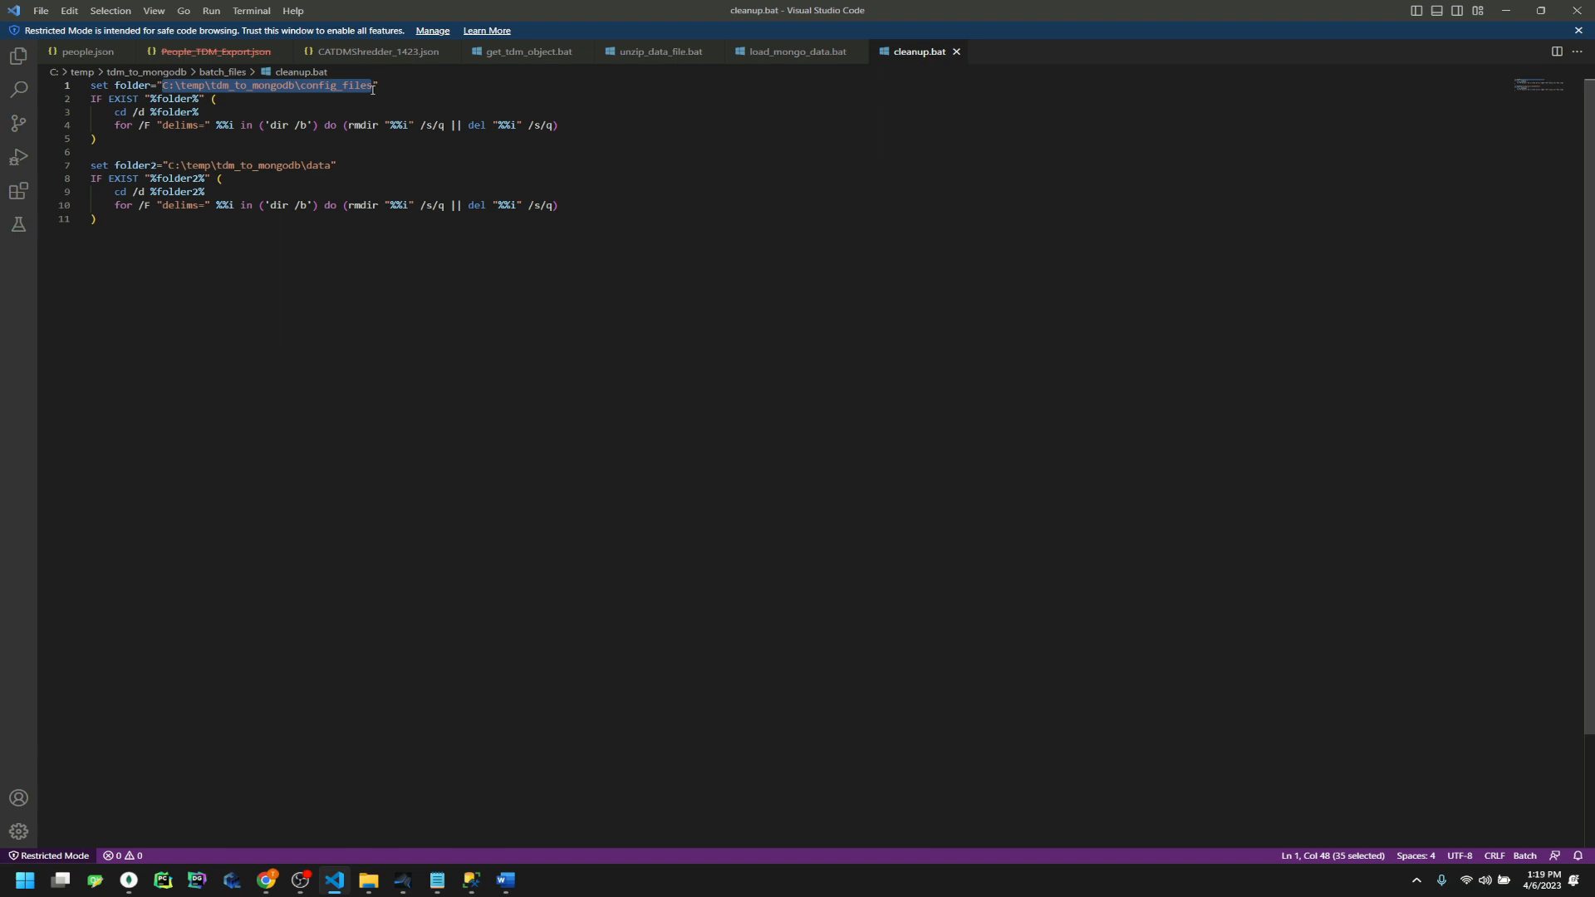
{"action": "double_click", "coordinate": [357, 86]}
{"action": "left_click_drag", "start_coordinate": [626, 123], "coordinate": [93, 110]}
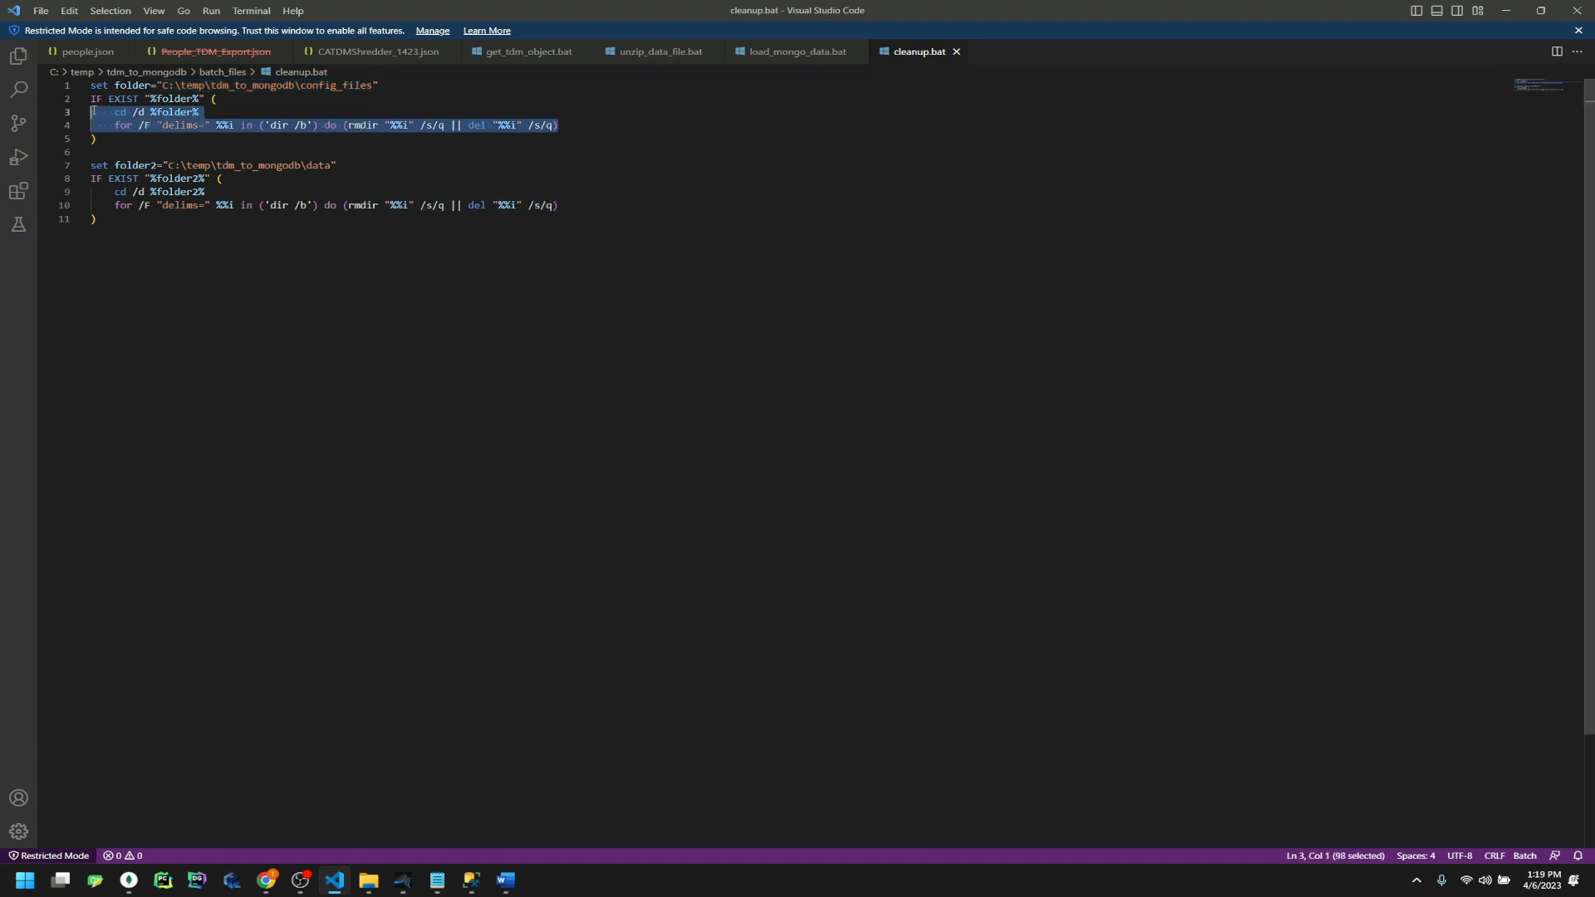
{"action": "left_click", "coordinate": [333, 180]}
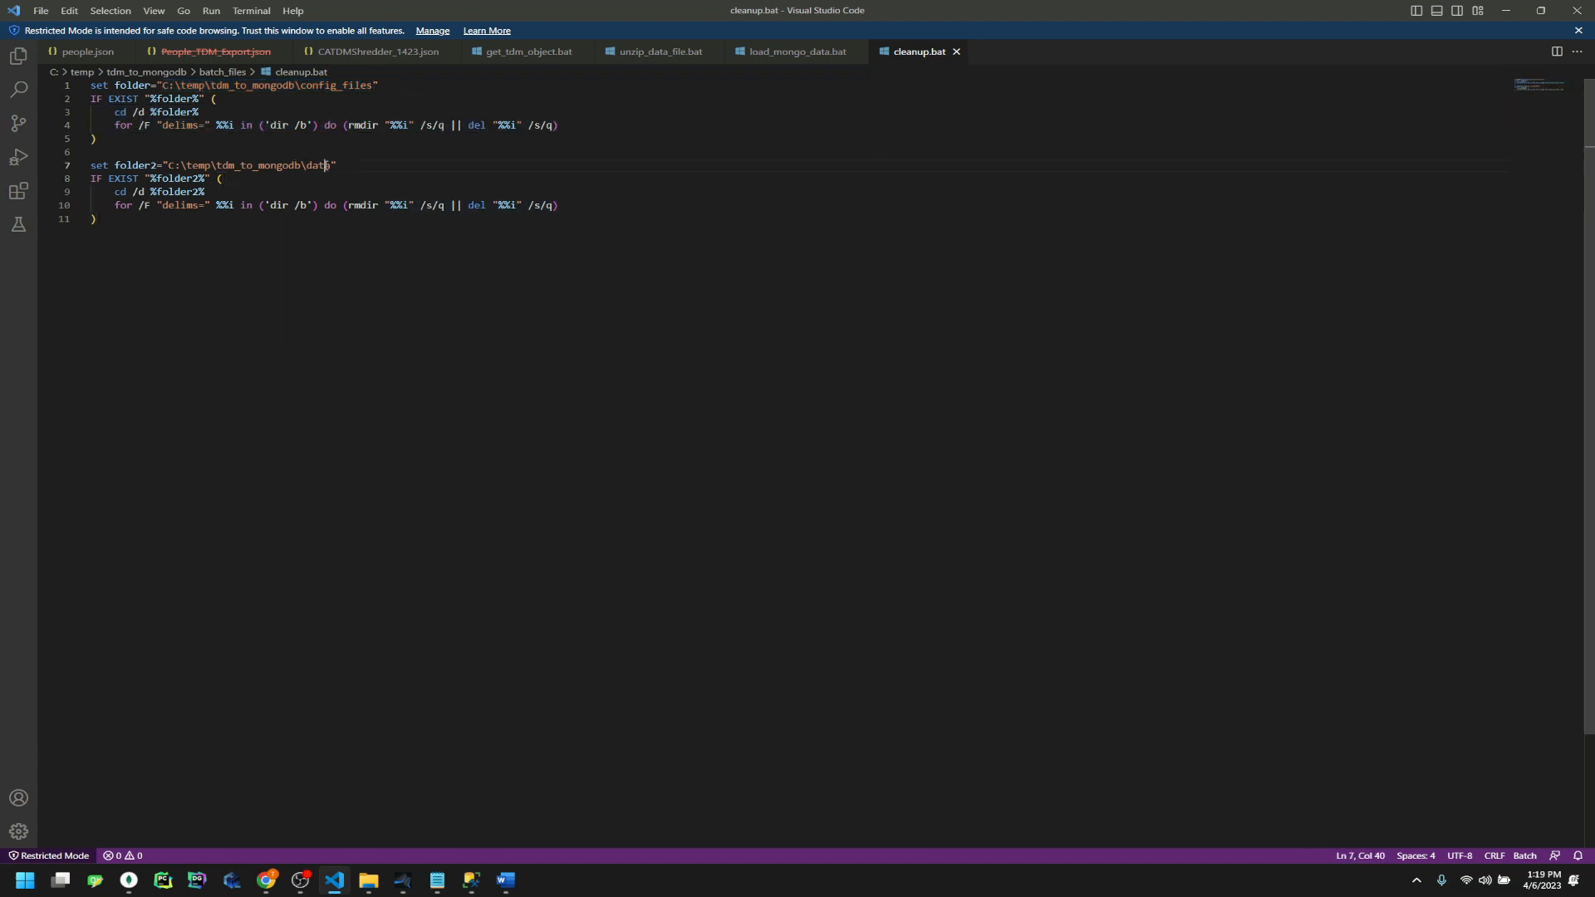
{"action": "left_click_drag", "start_coordinate": [98, 220], "coordinate": [9, 163]}
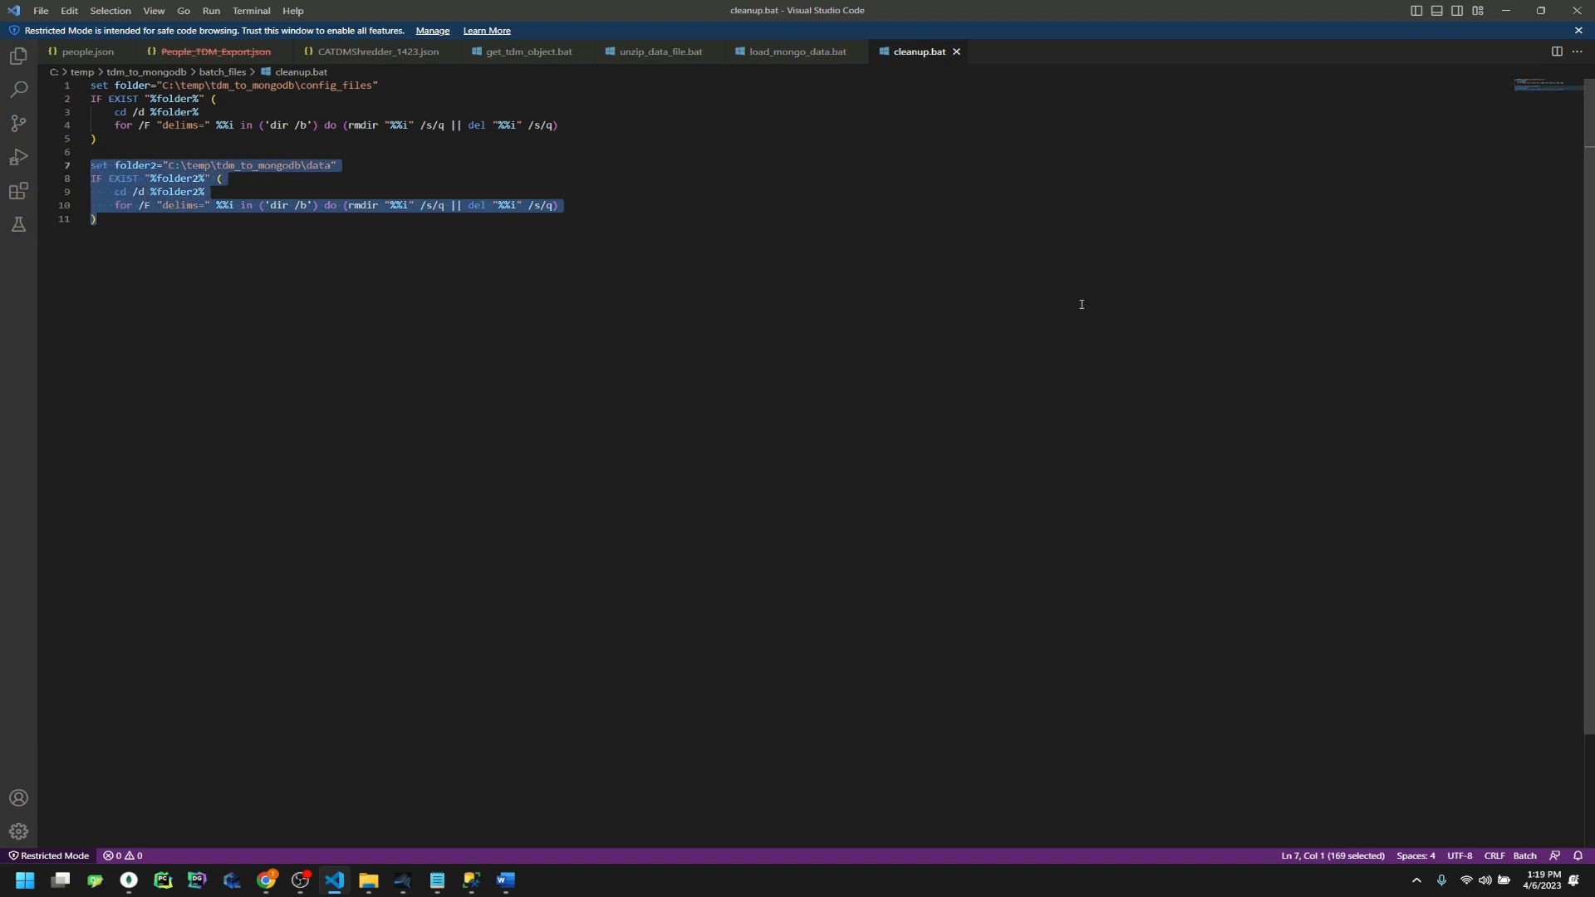
{"action": "key", "text": "shift+alt+r"}
Open load_mogo_file.vwf from the javelin folder and show its Variables list under an enlarged flowchart
{"action": "left_click", "coordinate": [588, 157]}
{"action": "double_click", "coordinate": [486, 267]}
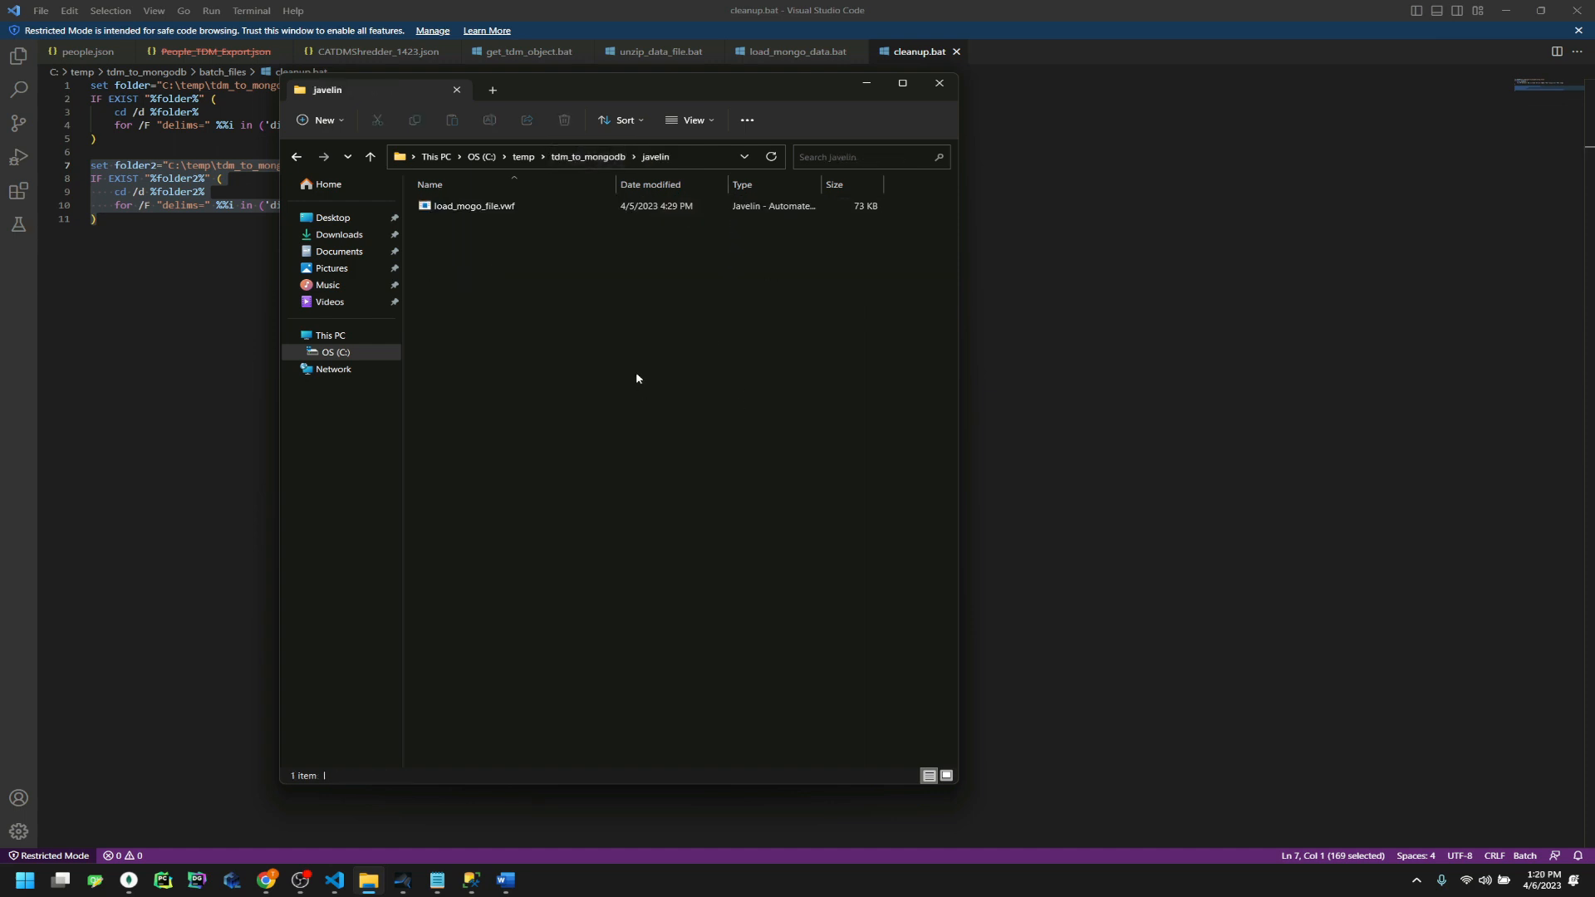
{"action": "left_click", "coordinate": [529, 210]}
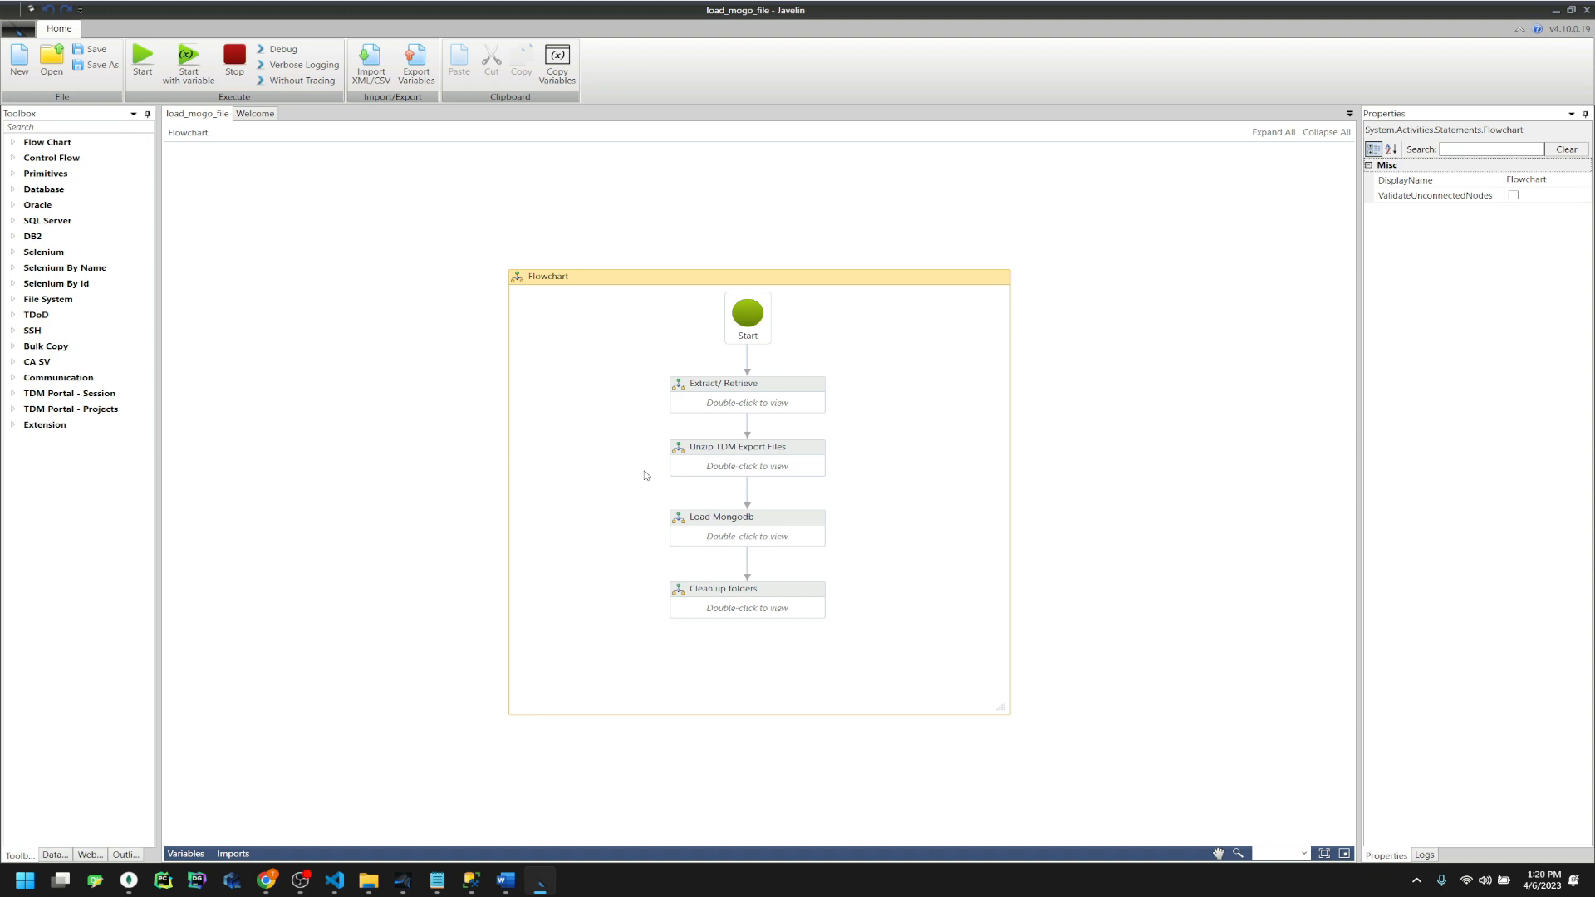
{"action": "left_click", "coordinate": [186, 853]}
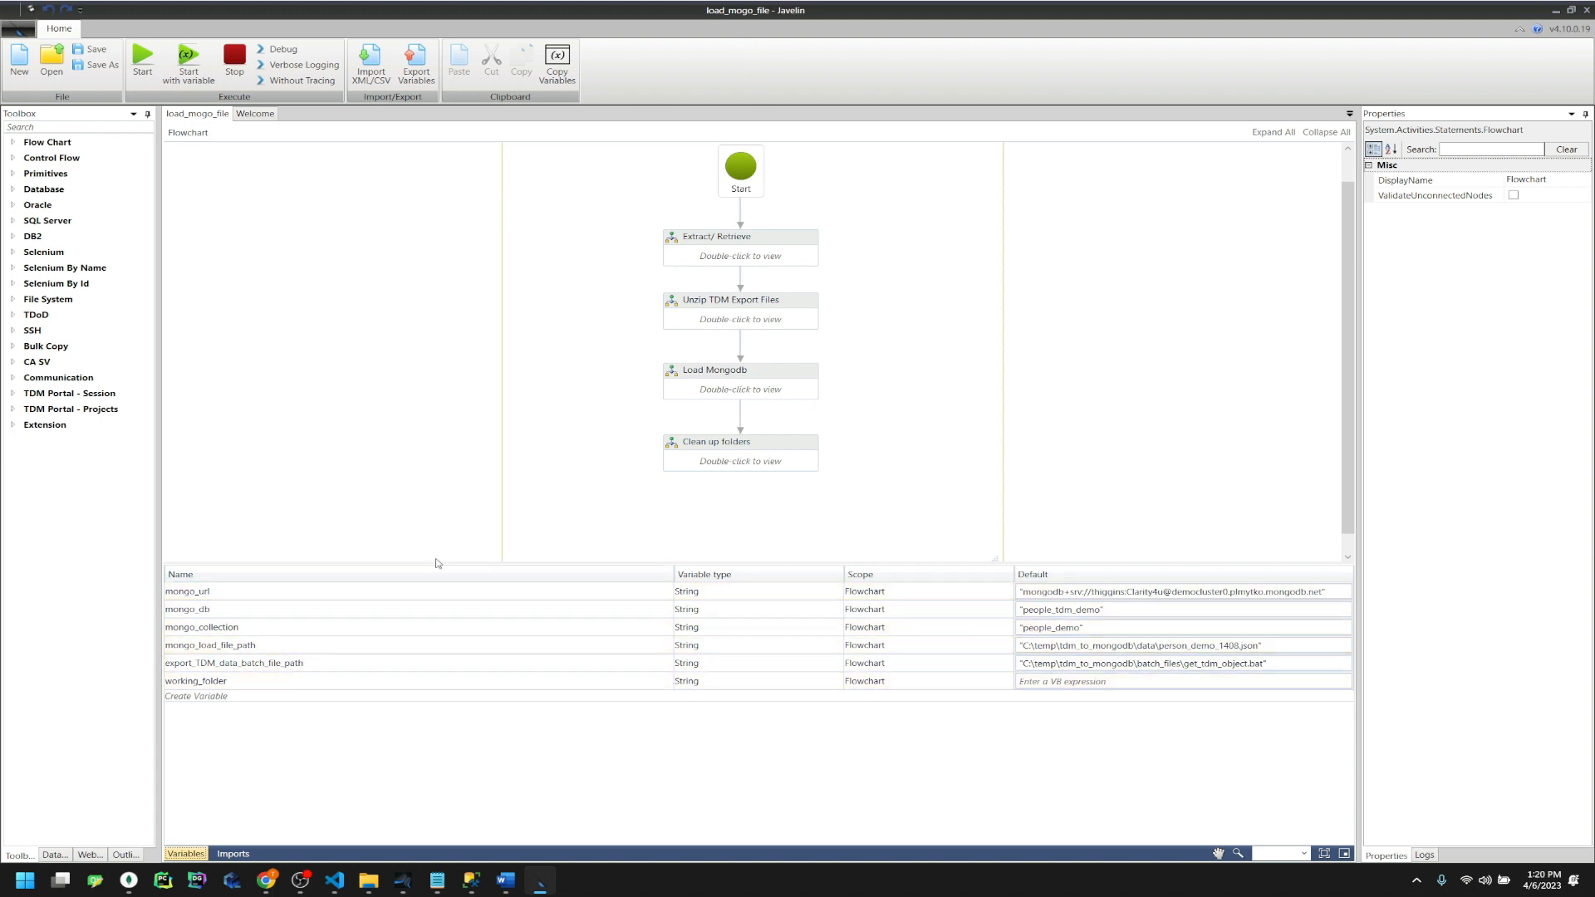
{"action": "left_click_drag", "start_coordinate": [431, 562], "coordinate": [421, 631]}
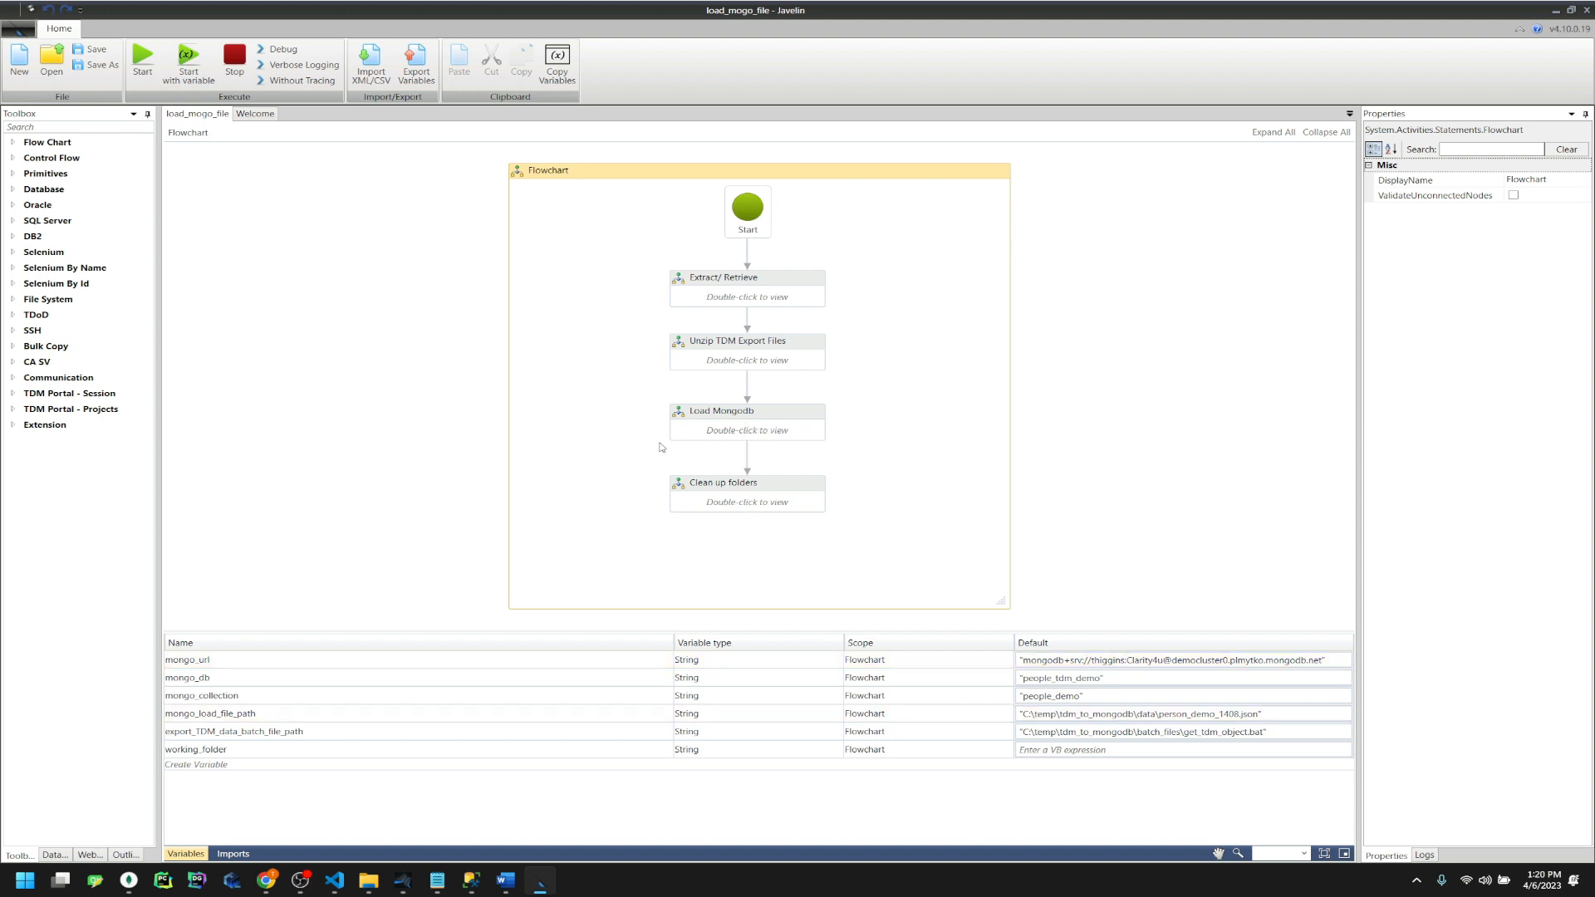
Check the empty working_folder default, then bring cleanup.bat up in Visual Studio Code
{"action": "left_click", "coordinate": [362, 754]}
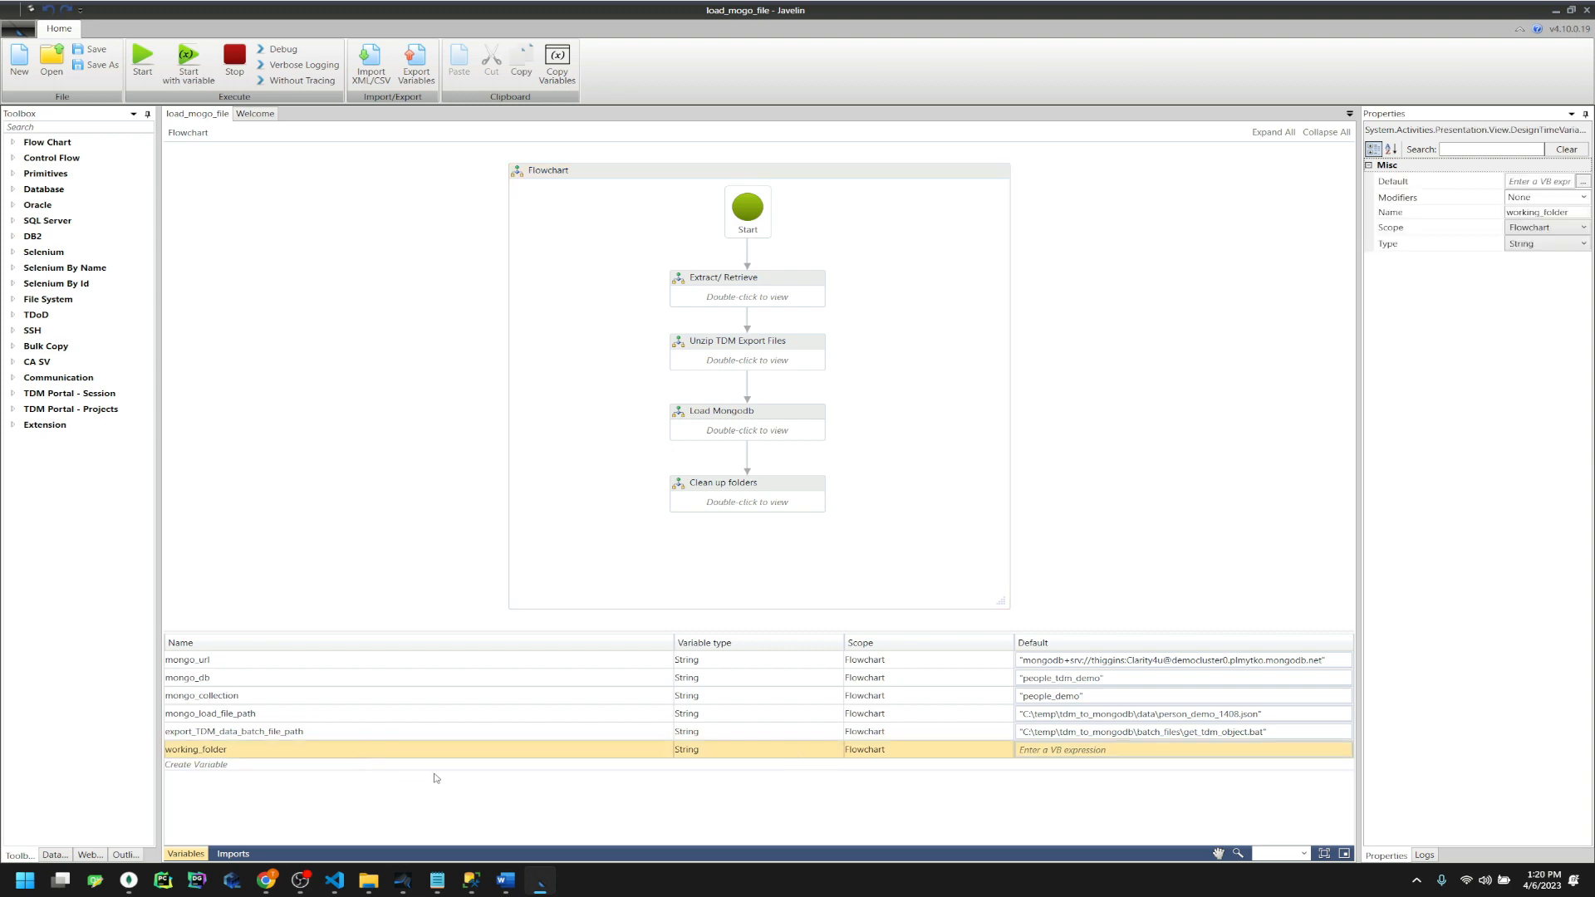
{"action": "left_click", "coordinate": [335, 880]}
{"action": "left_click", "coordinate": [469, 249]}
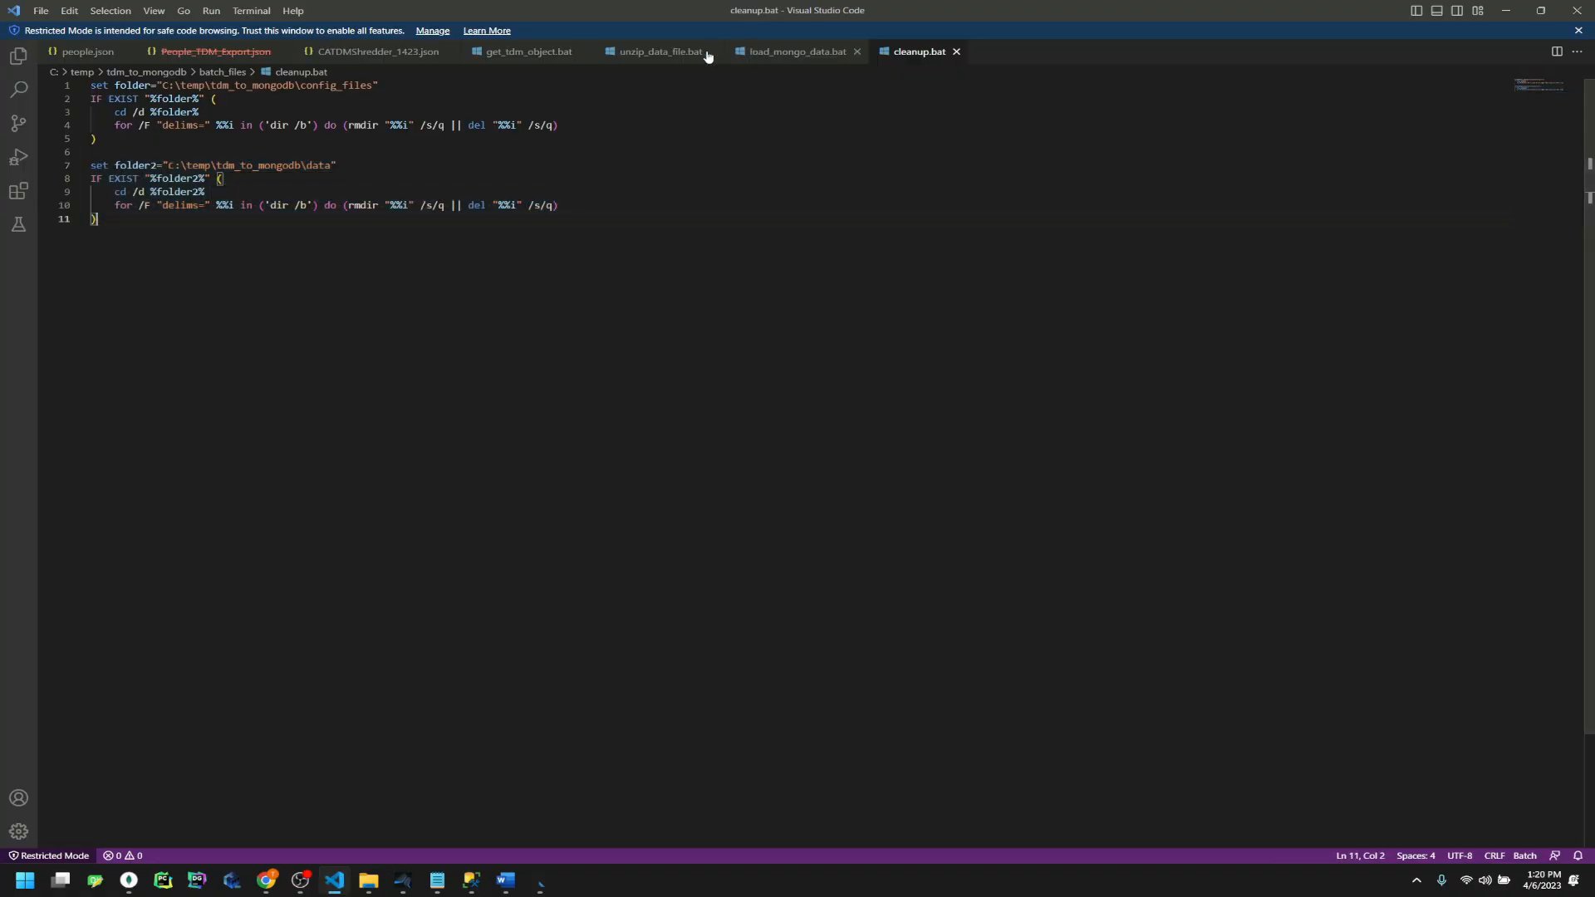
Find the C:\temp\tdm_to_mongodb\ base folder path on line 4 of get_tdm_object.bat
{"action": "left_click", "coordinate": [529, 51]}
{"action": "scroll", "coordinate": [473, 293], "scroll_direction": "up", "scroll_amount": 3}
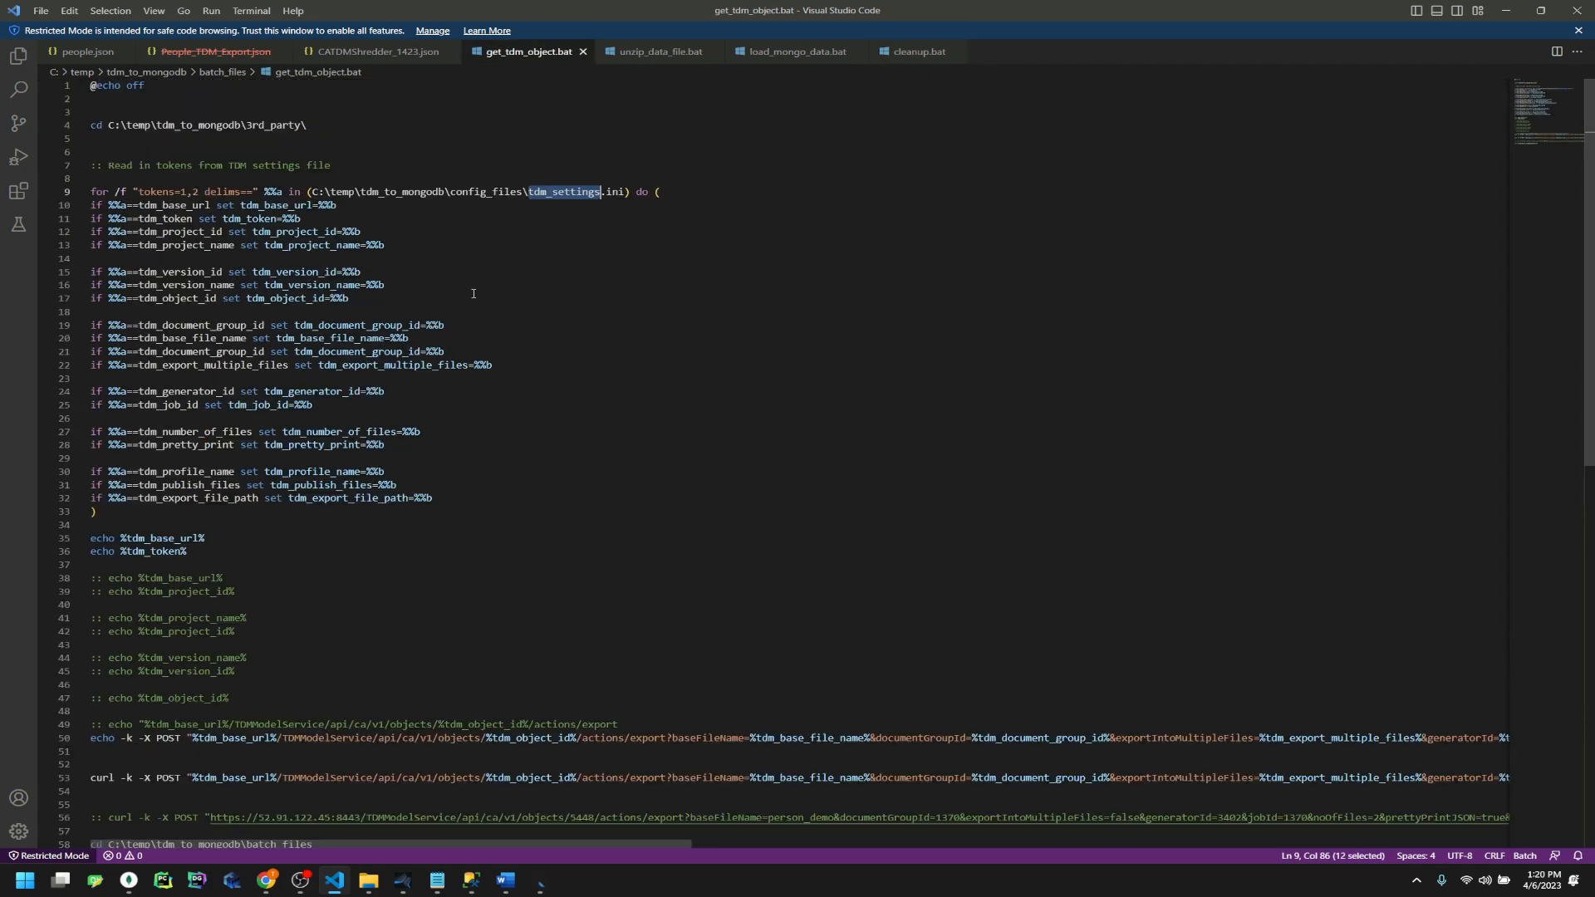
{"action": "left_click", "coordinate": [250, 124]}
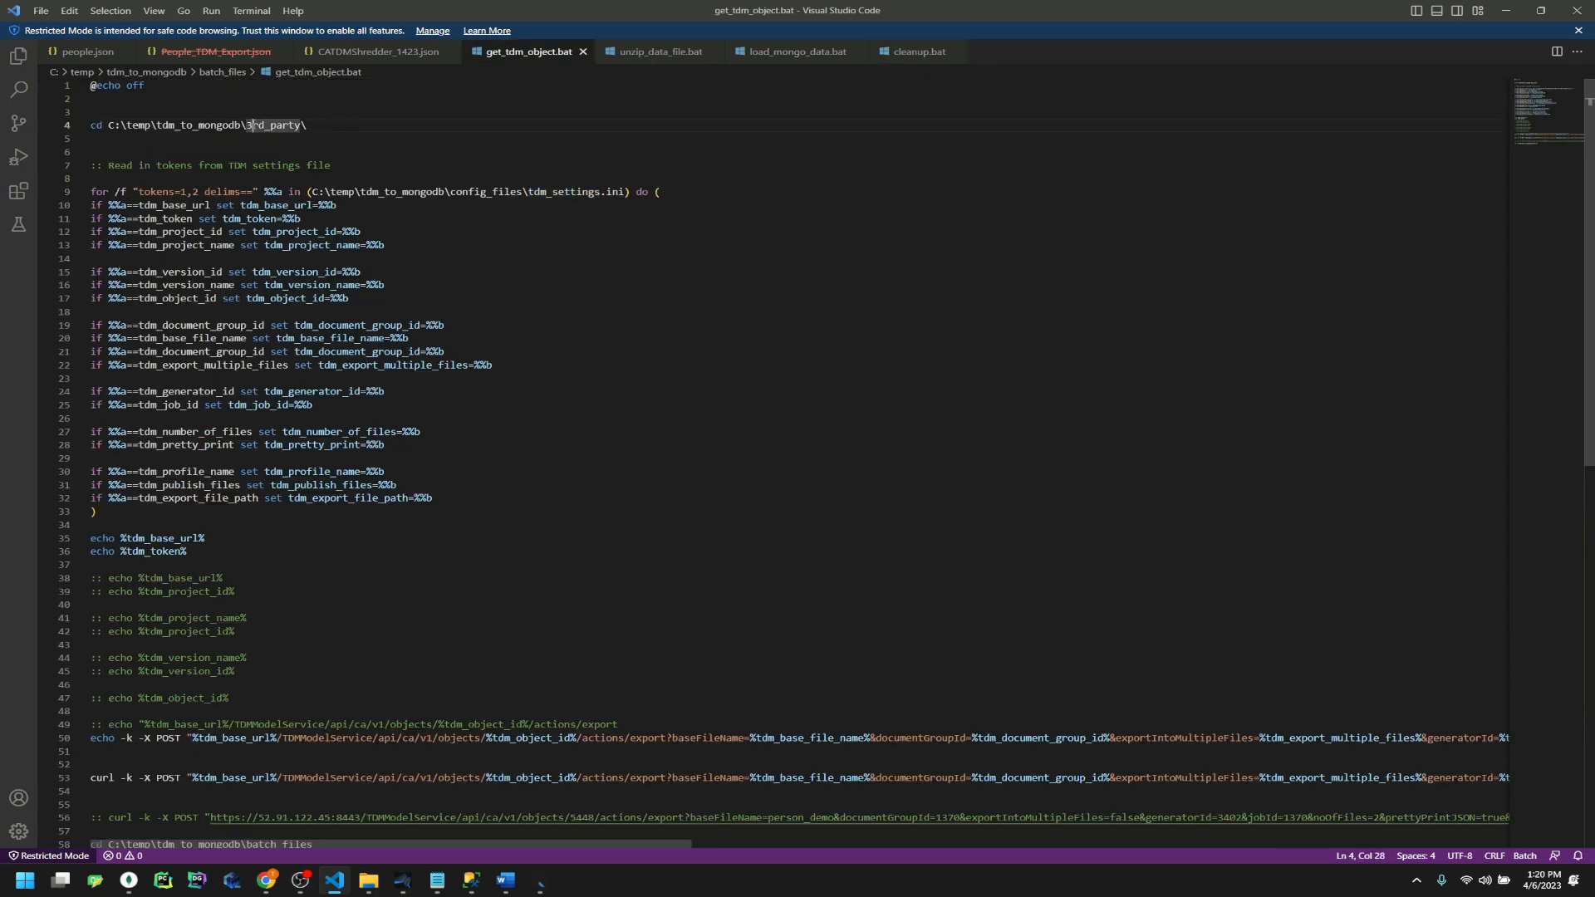
{"action": "left_click_drag", "start_coordinate": [247, 125], "coordinate": [109, 129]}
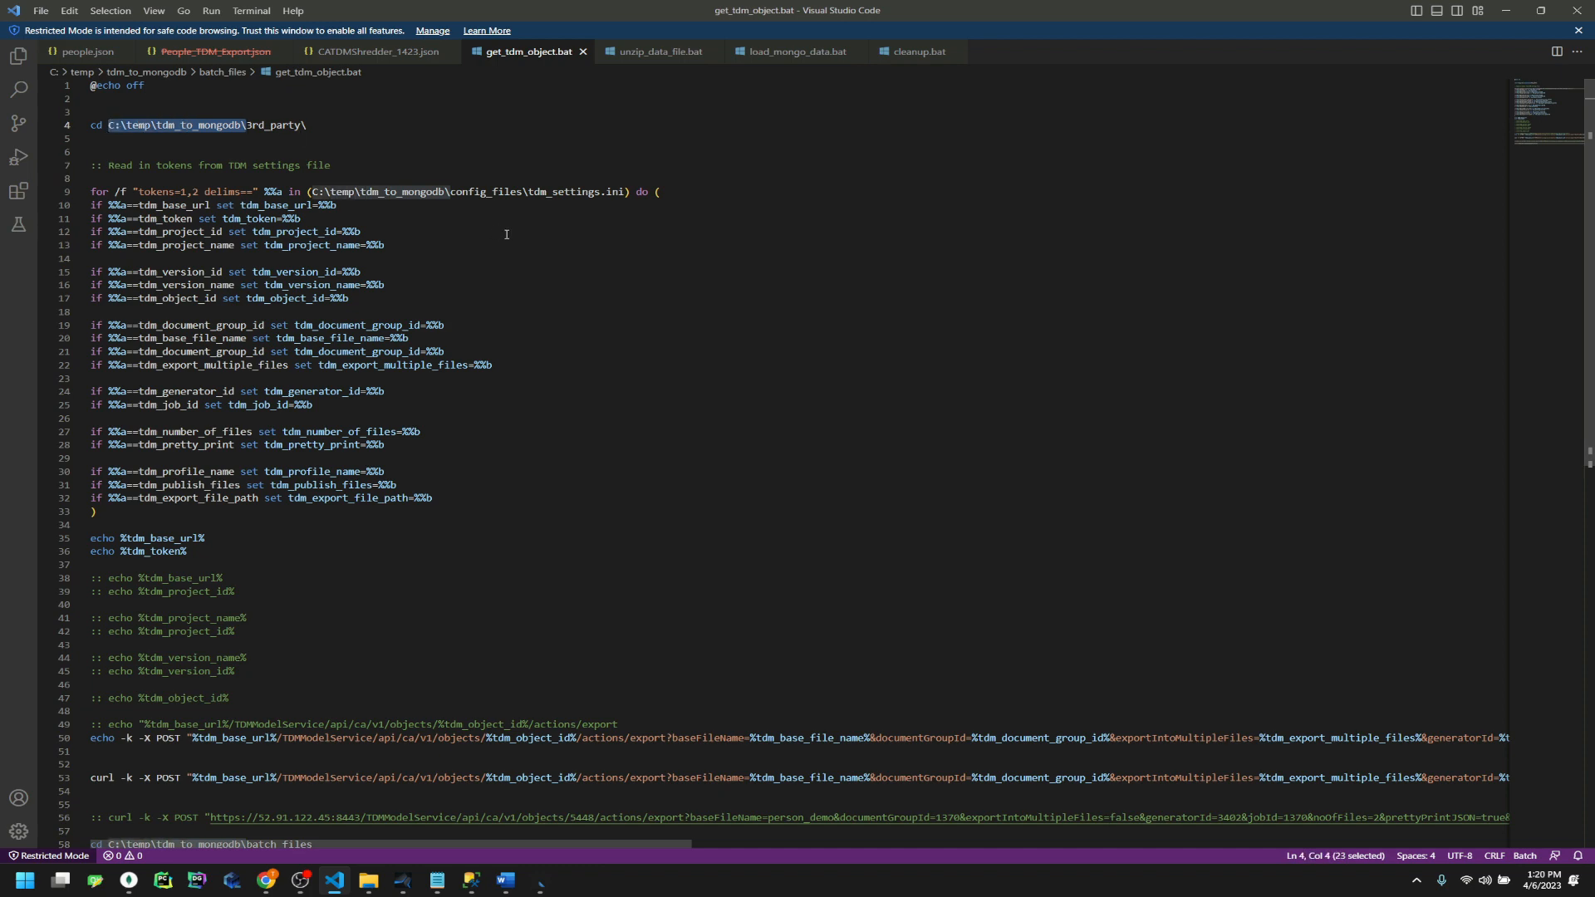
{"action": "left_click", "coordinate": [1507, 10]}
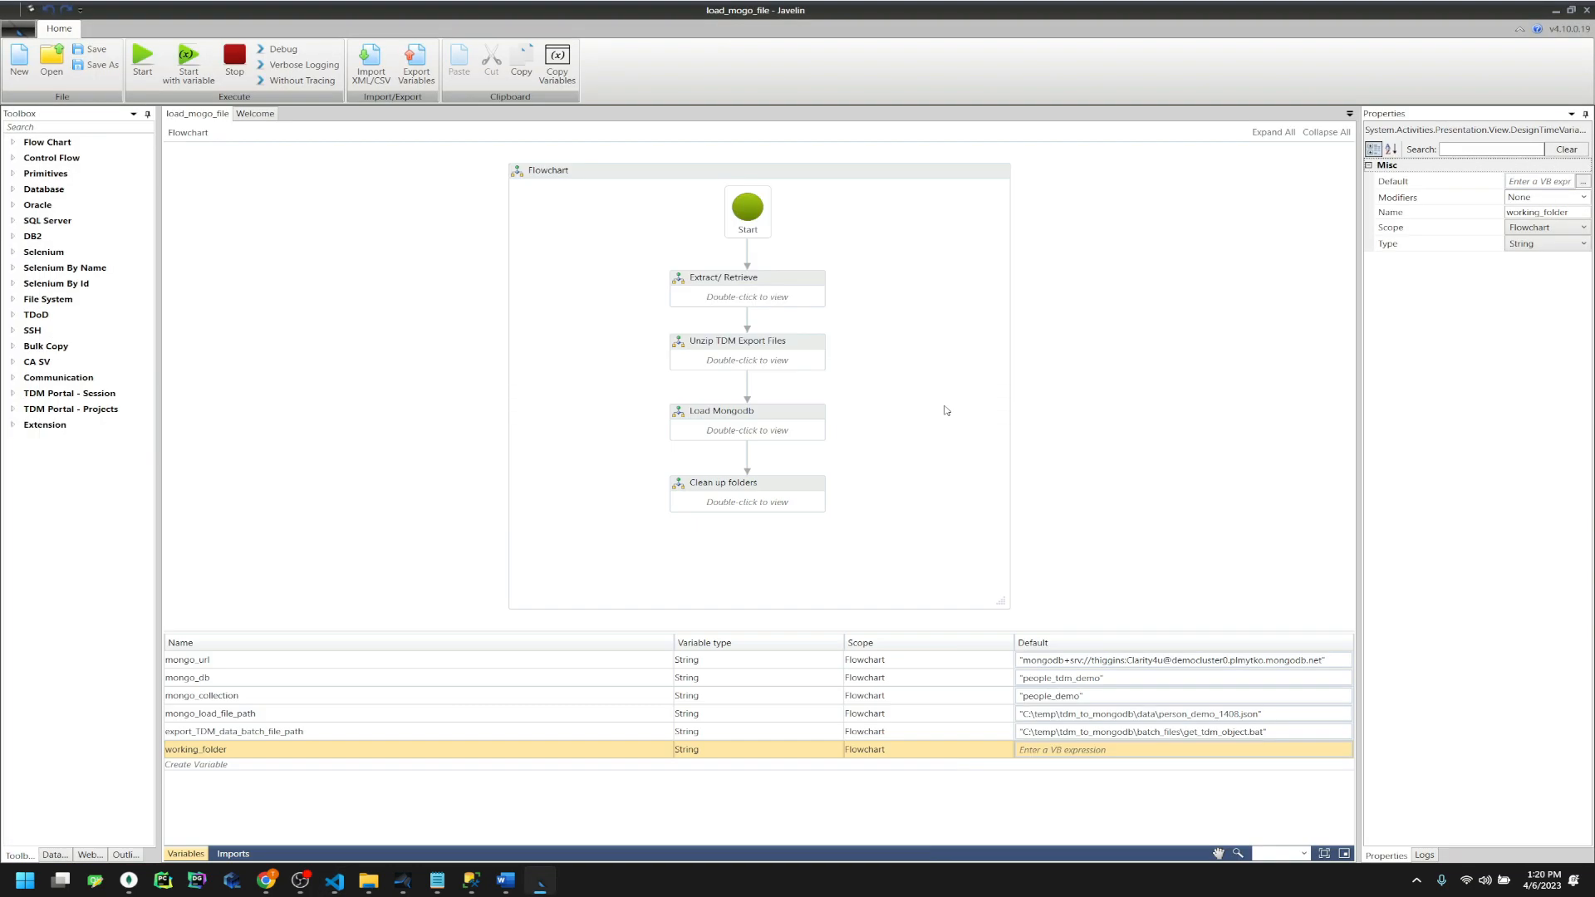
Drill into Extract/ Retrieve, then Create Load File, down to the Get TDM Settings sequence
{"action": "left_click", "coordinate": [974, 440]}
{"action": "left_click", "coordinate": [758, 301]}
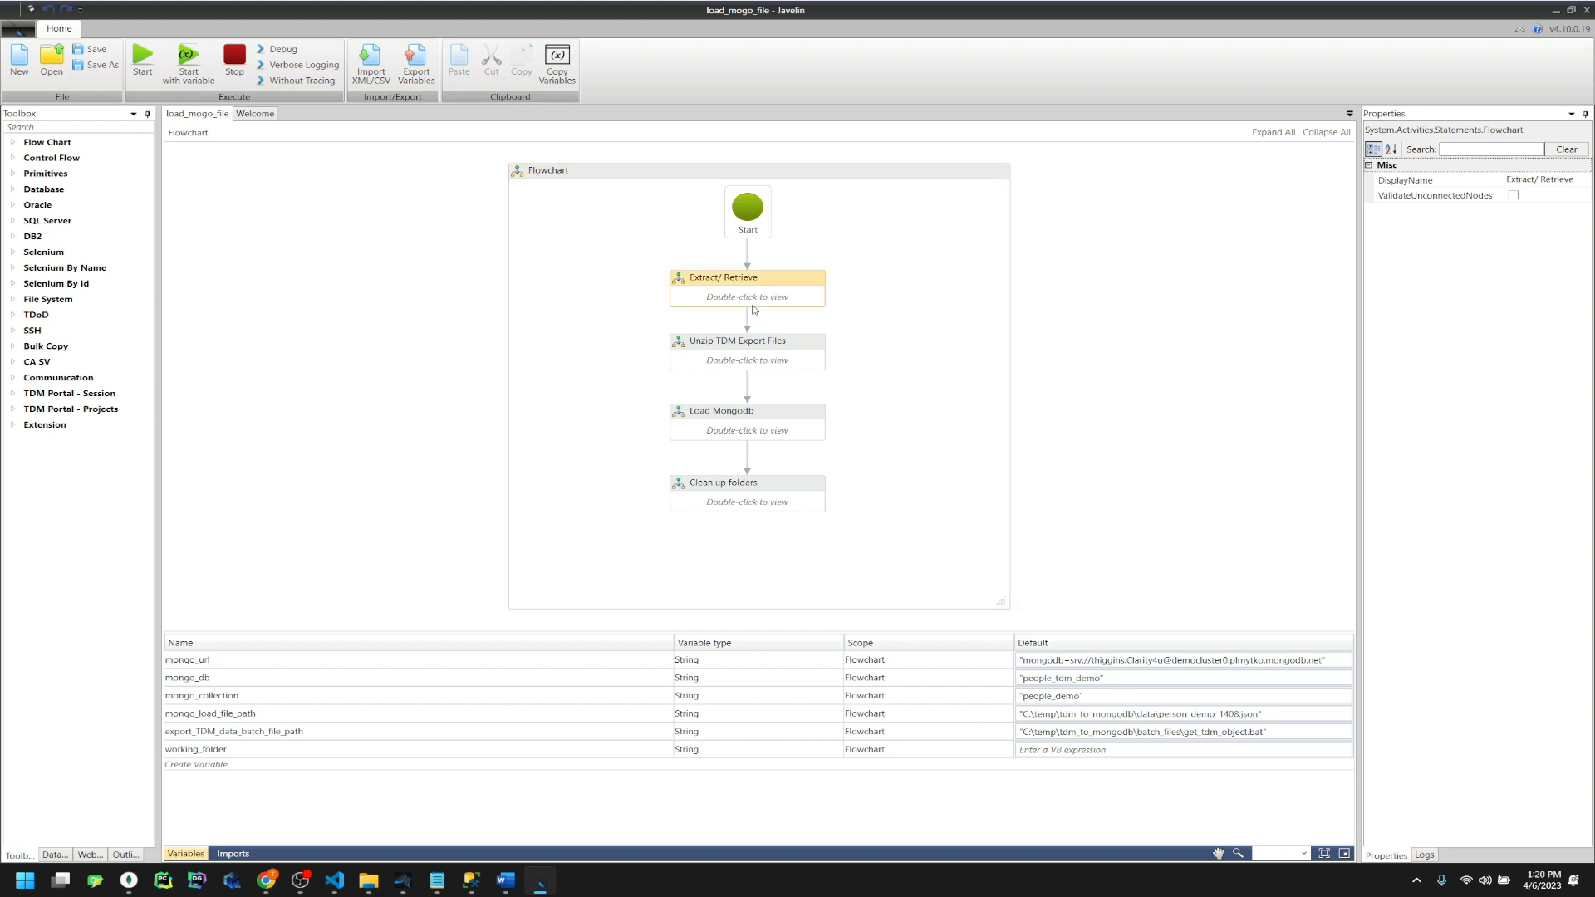
{"action": "double_click", "coordinate": [741, 301]}
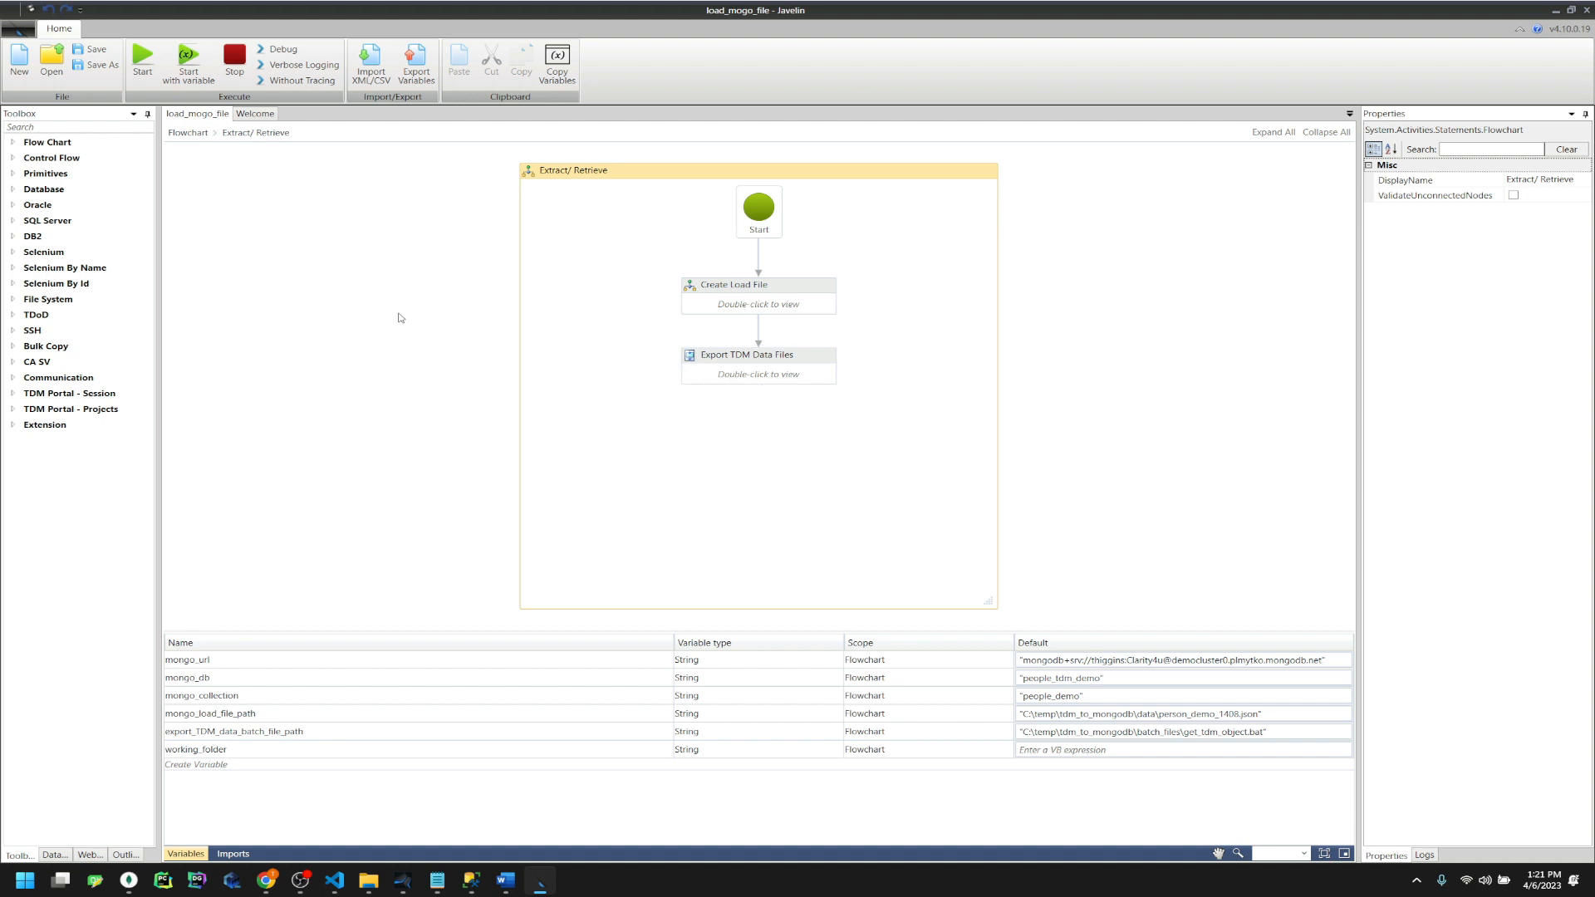
{"action": "double_click", "coordinate": [753, 301]}
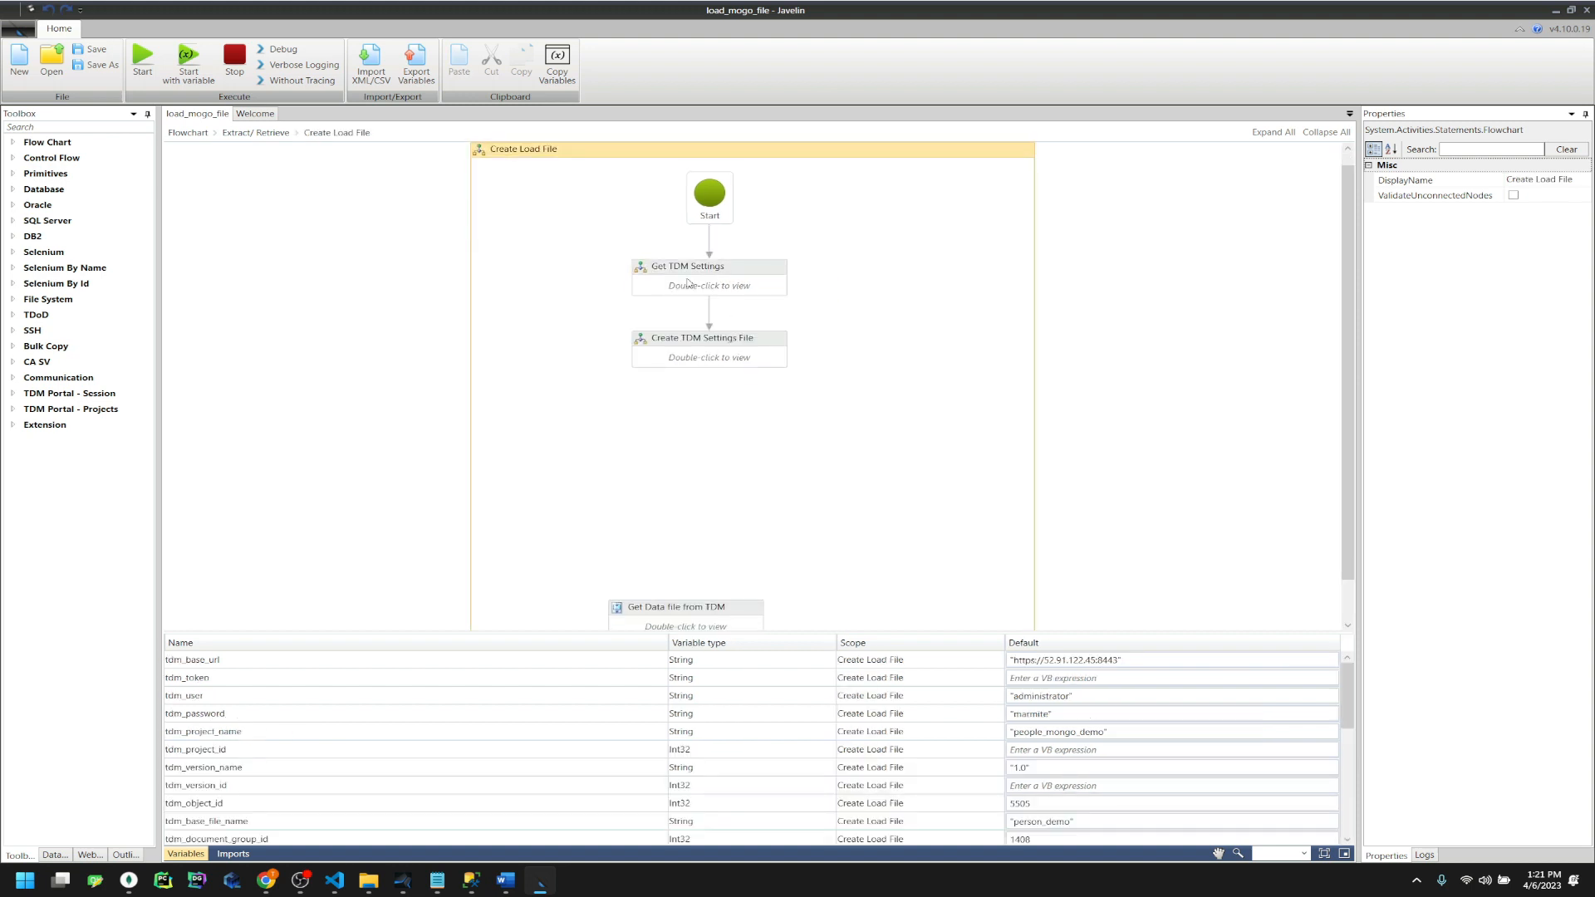
{"action": "double_click", "coordinate": [688, 284]}
Review the Authenticate User and Get Project - Version ID settings, then launch Encrypt String
{"action": "left_click", "coordinate": [740, 276]}
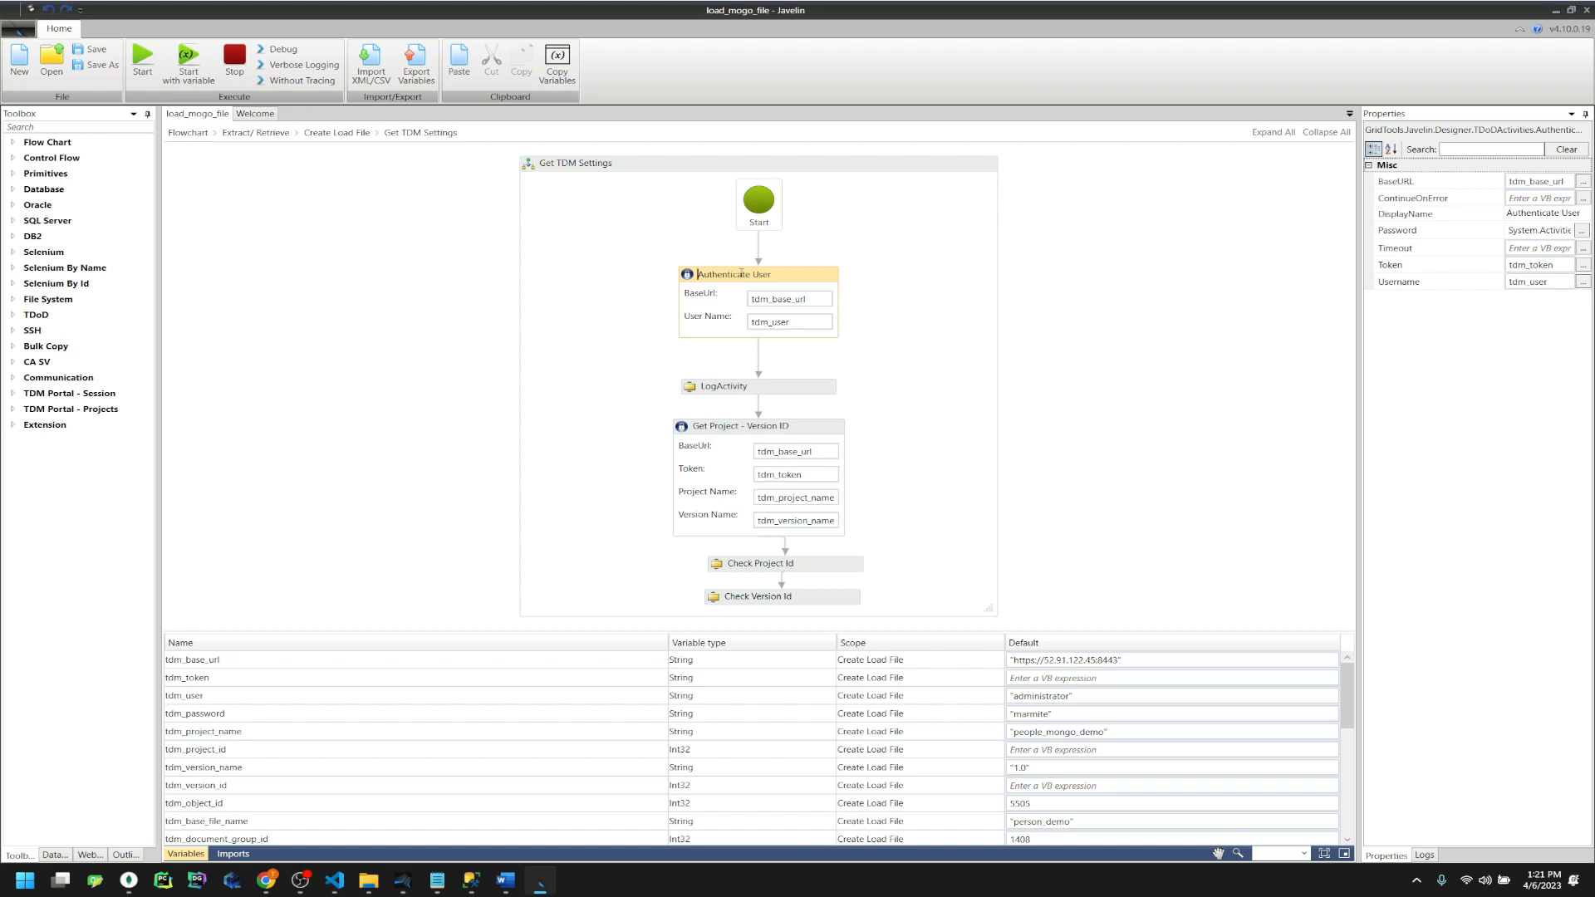
{"action": "left_click", "coordinate": [735, 426]}
{"action": "left_click", "coordinate": [742, 324]}
{"action": "left_click", "coordinate": [682, 421]}
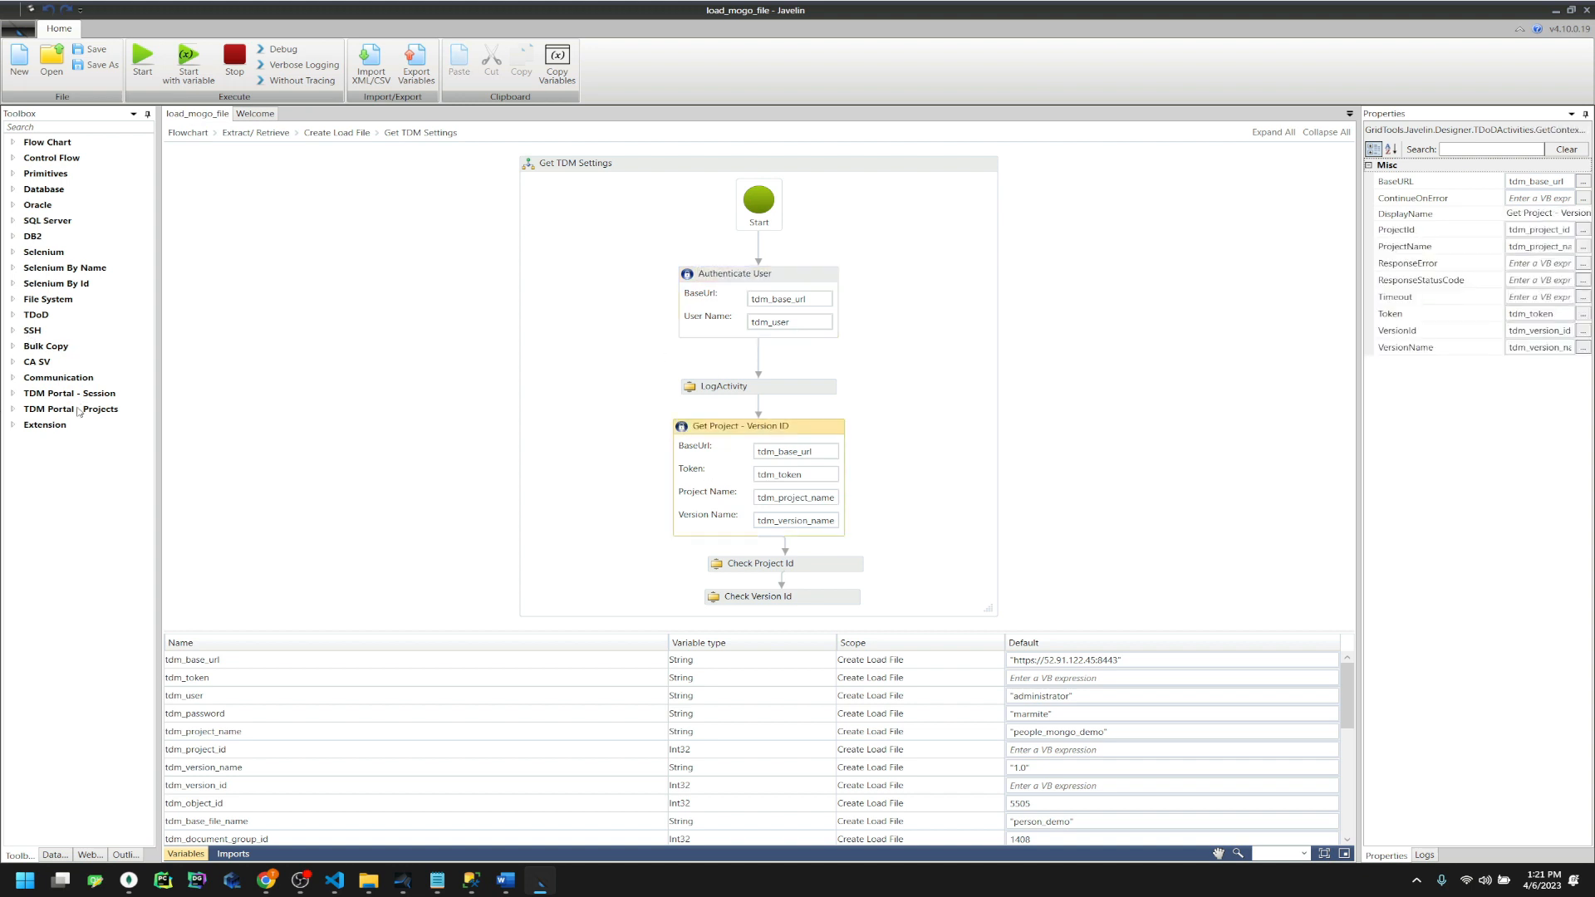
{"action": "left_click", "coordinate": [743, 302]}
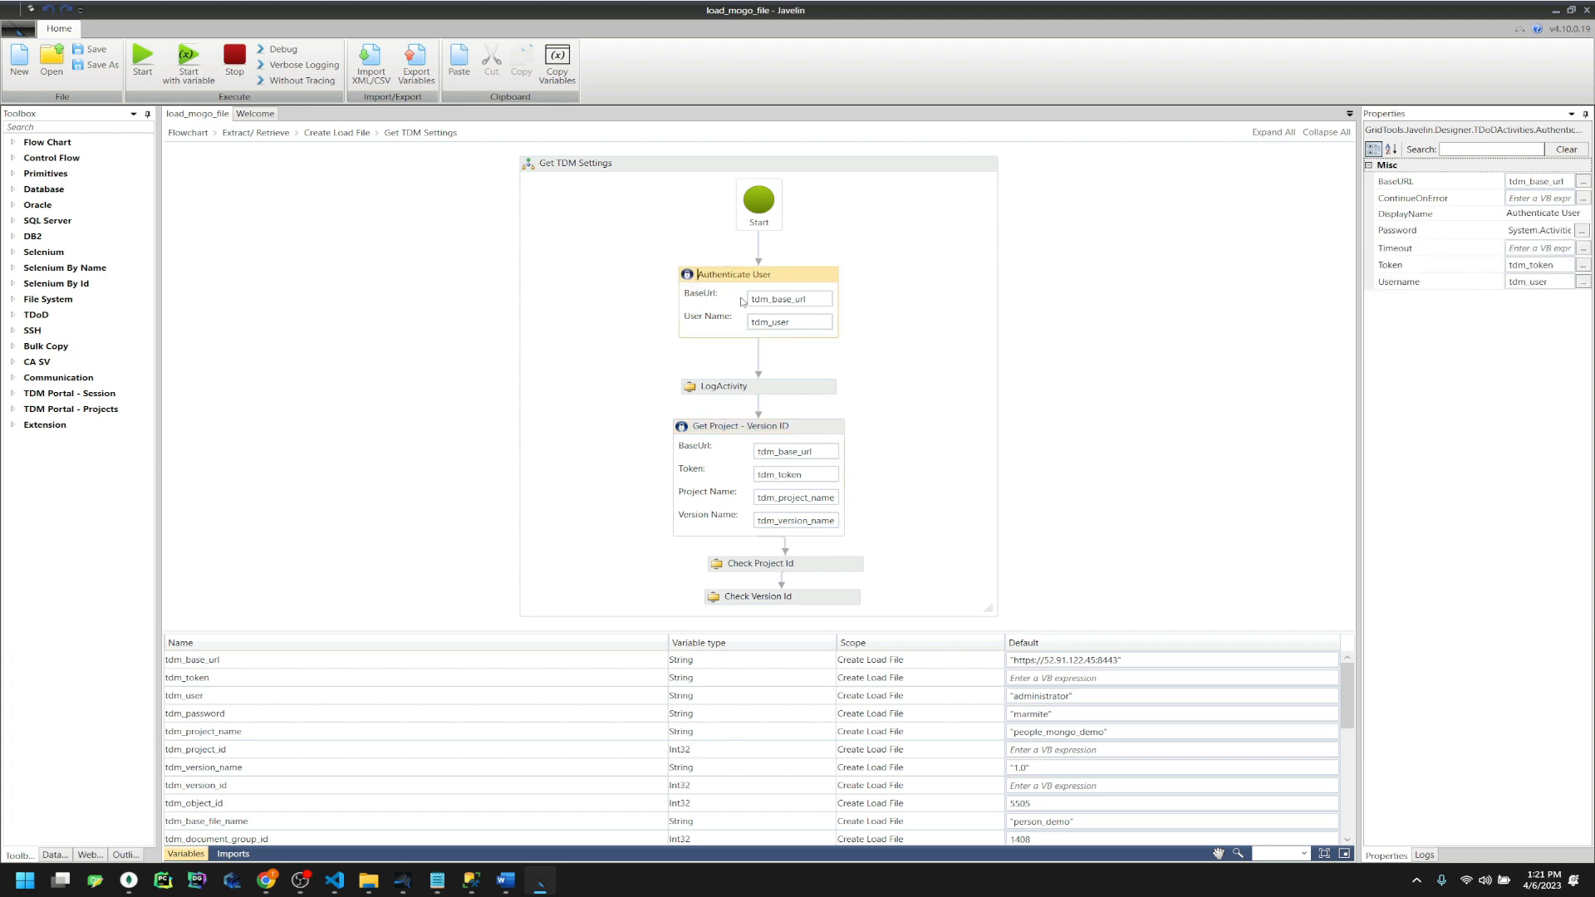
{"action": "left_click", "coordinate": [780, 300]}
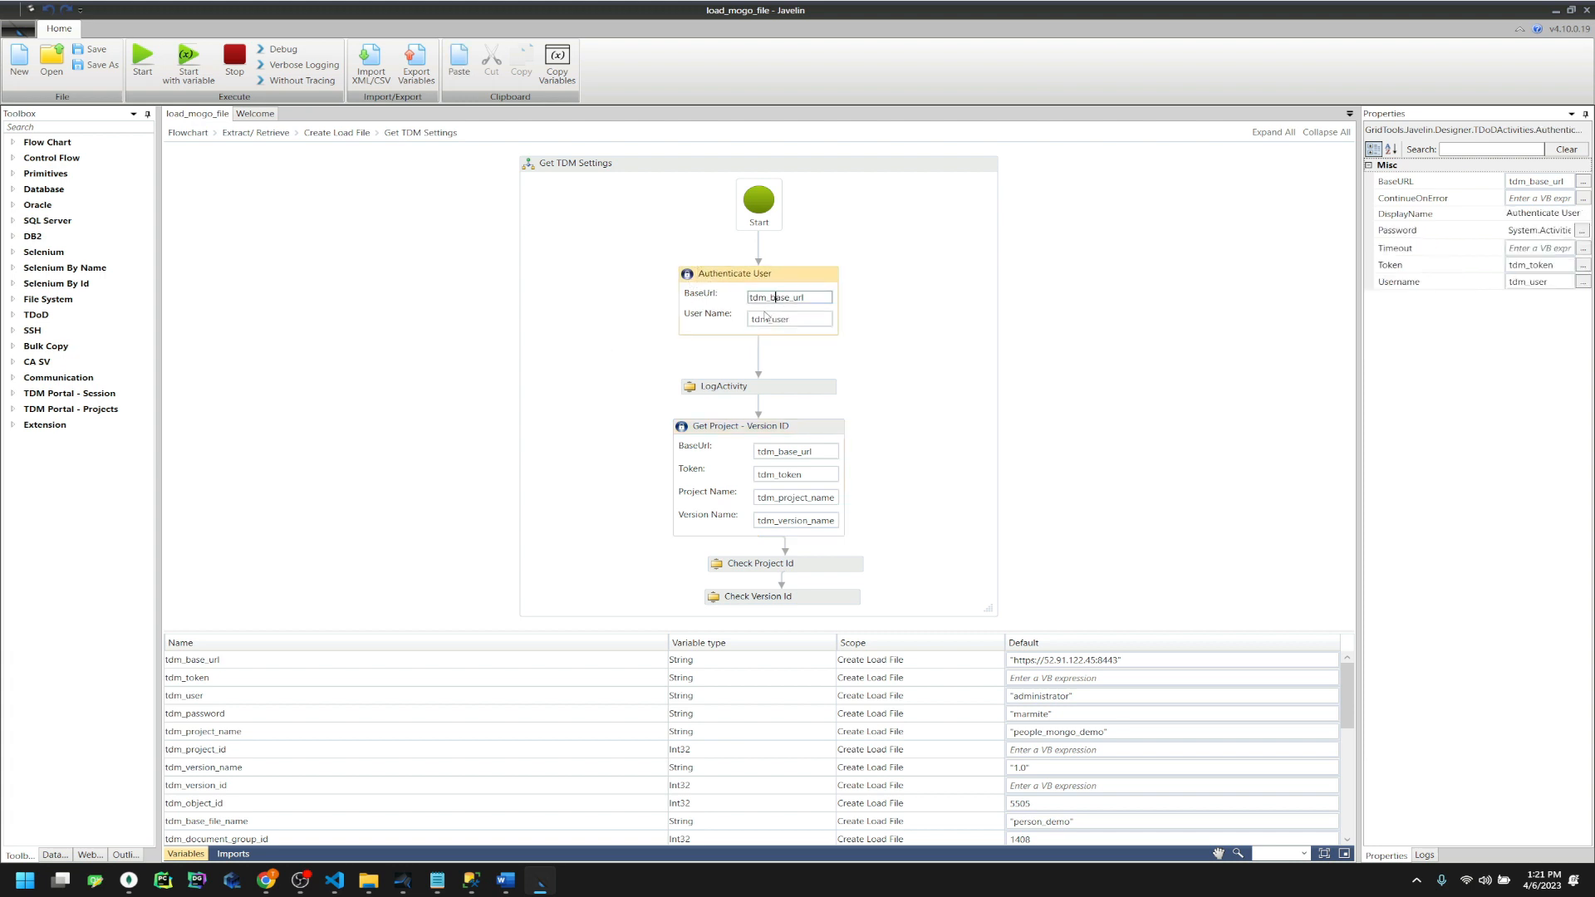
{"action": "left_click", "coordinate": [767, 320]}
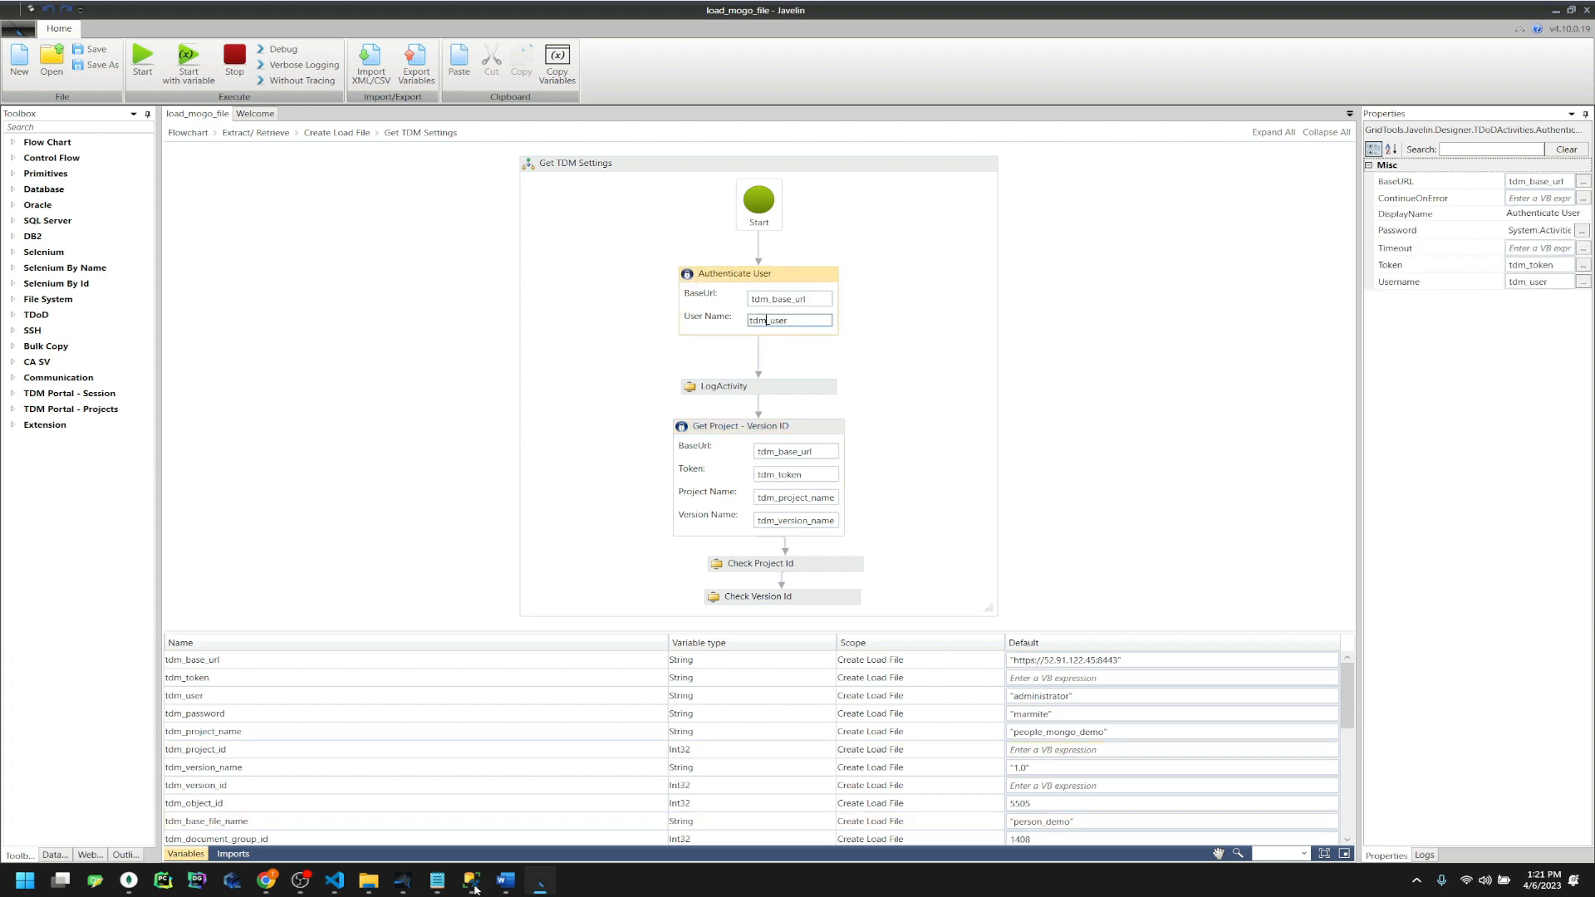
{"action": "left_click", "coordinate": [25, 35]}
{"action": "left_click", "coordinate": [59, 302]}
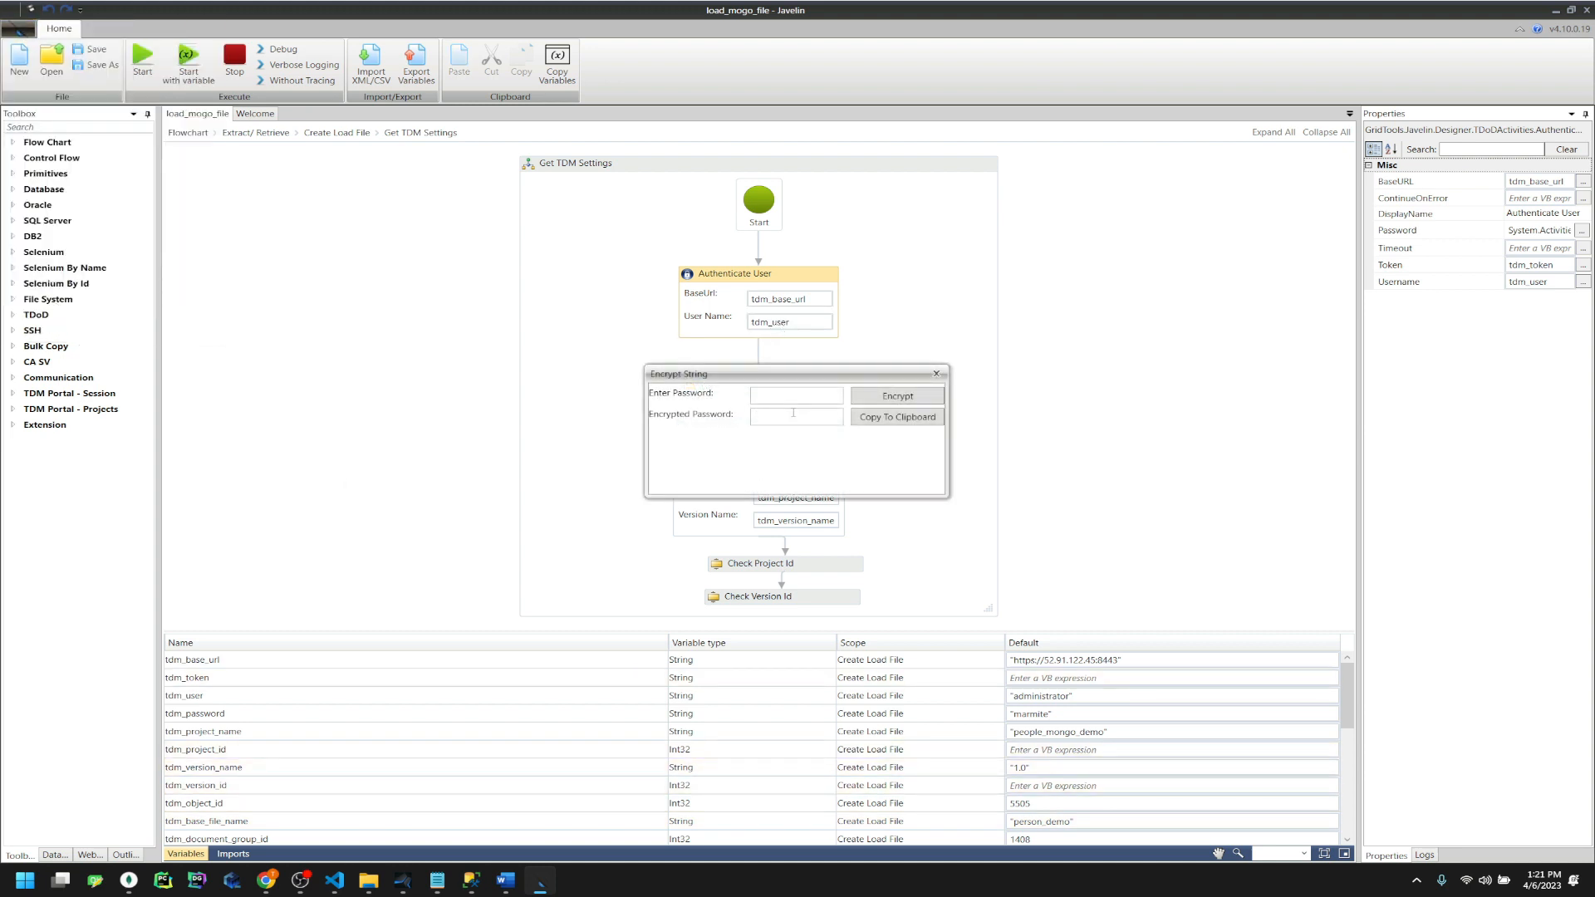
Close Encrypt String, enlarge the Variables pane, and inspect the tdm_project_name variable
{"action": "left_click", "coordinate": [936, 373]}
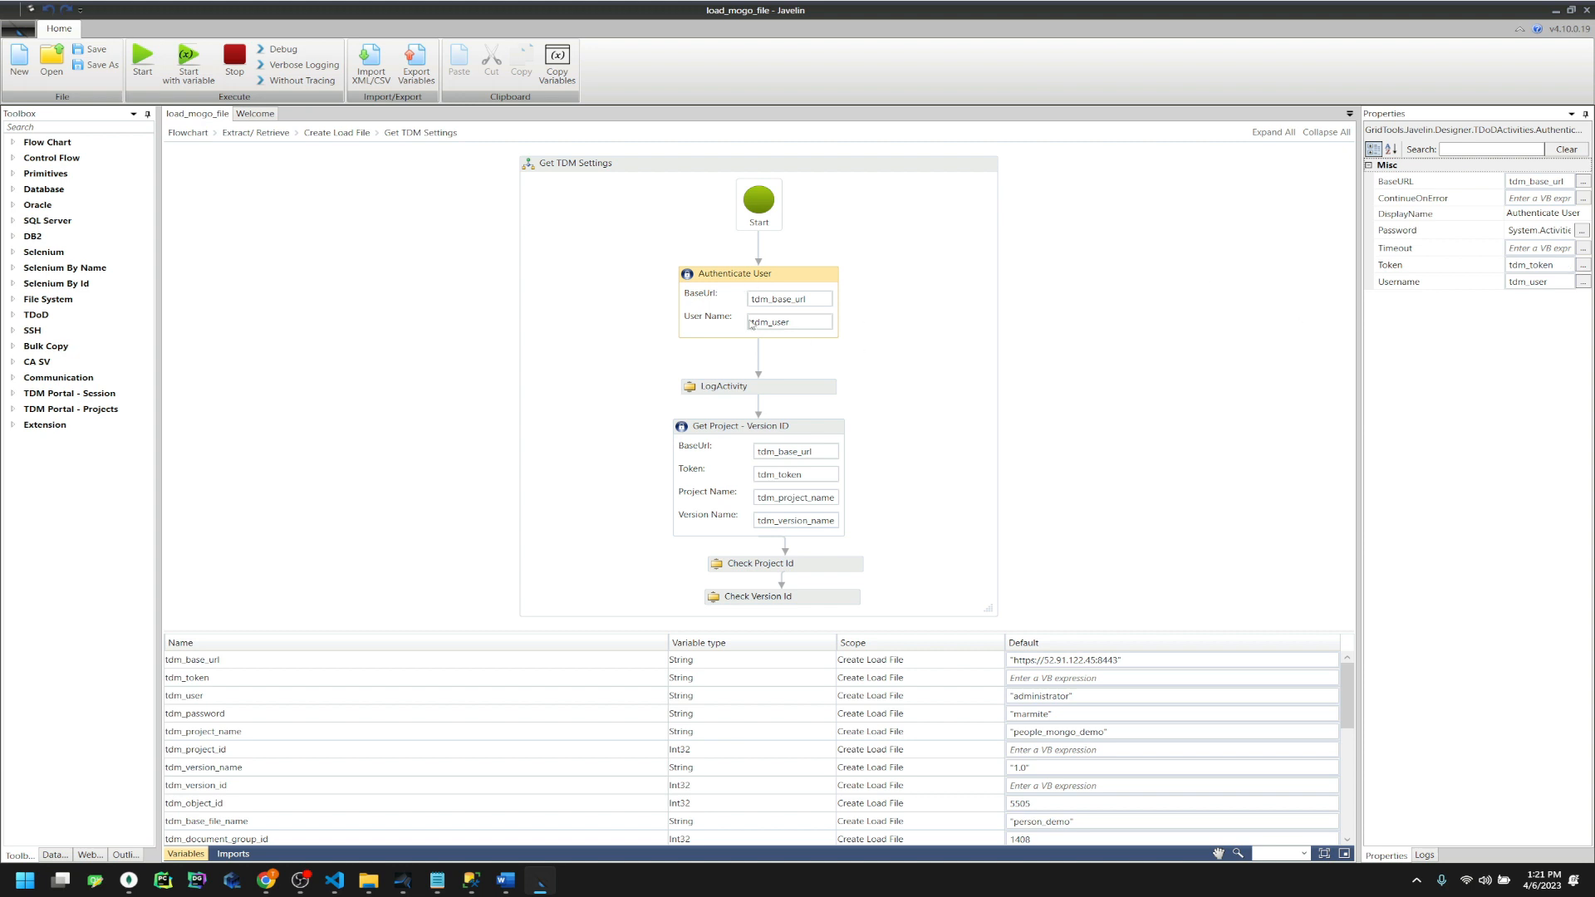
{"action": "left_click", "coordinate": [746, 387]}
{"action": "left_click", "coordinate": [730, 429]}
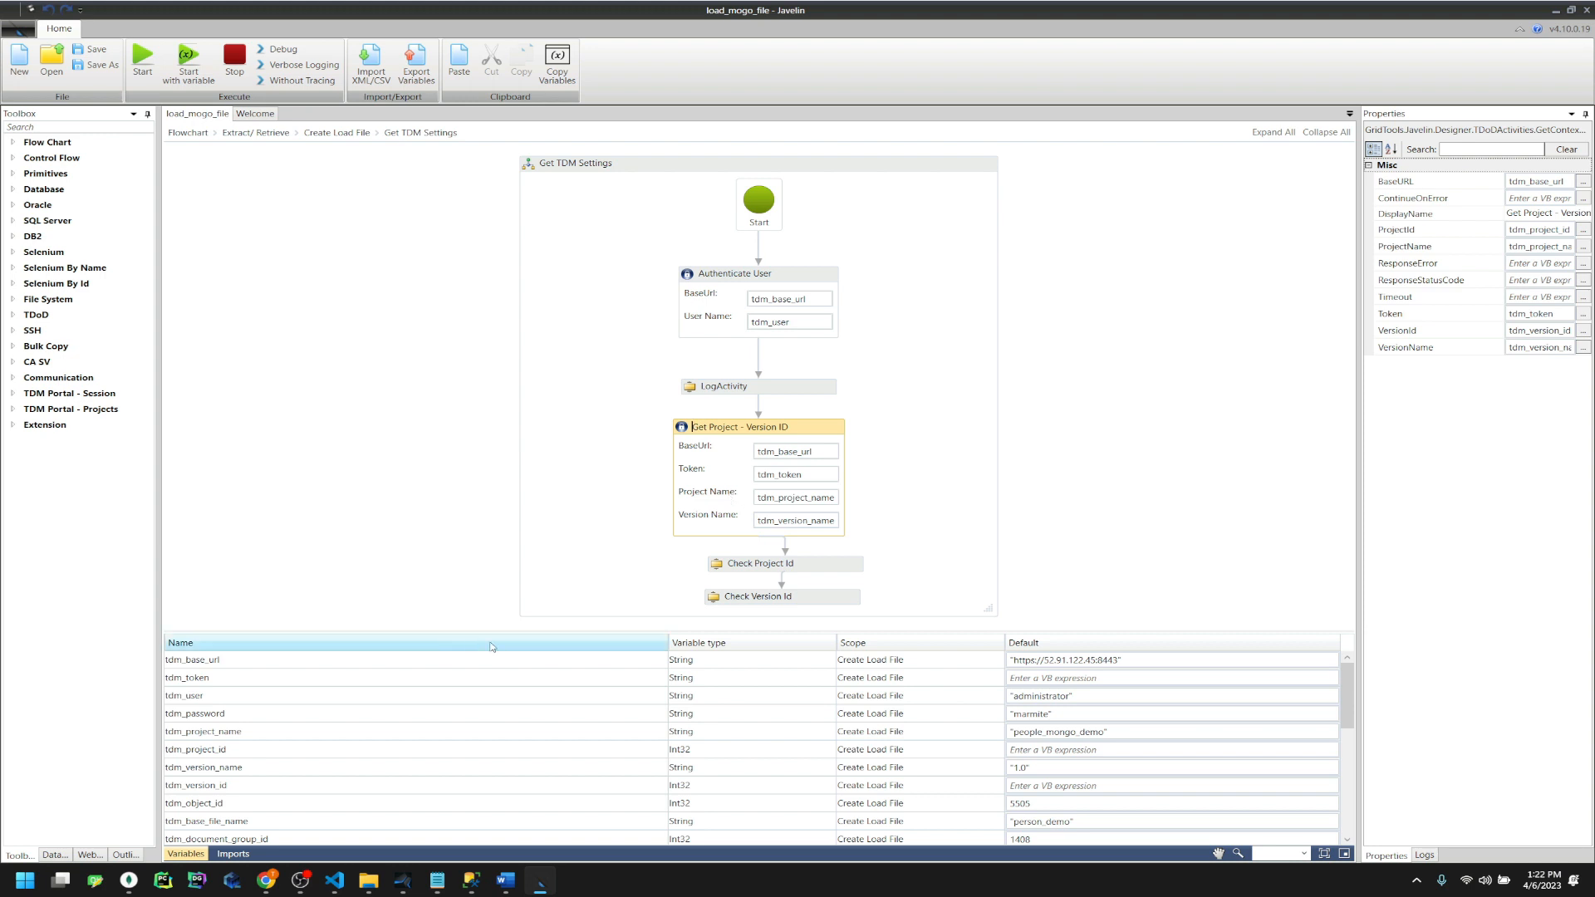
{"action": "left_click_drag", "start_coordinate": [507, 639], "coordinate": [509, 443]}
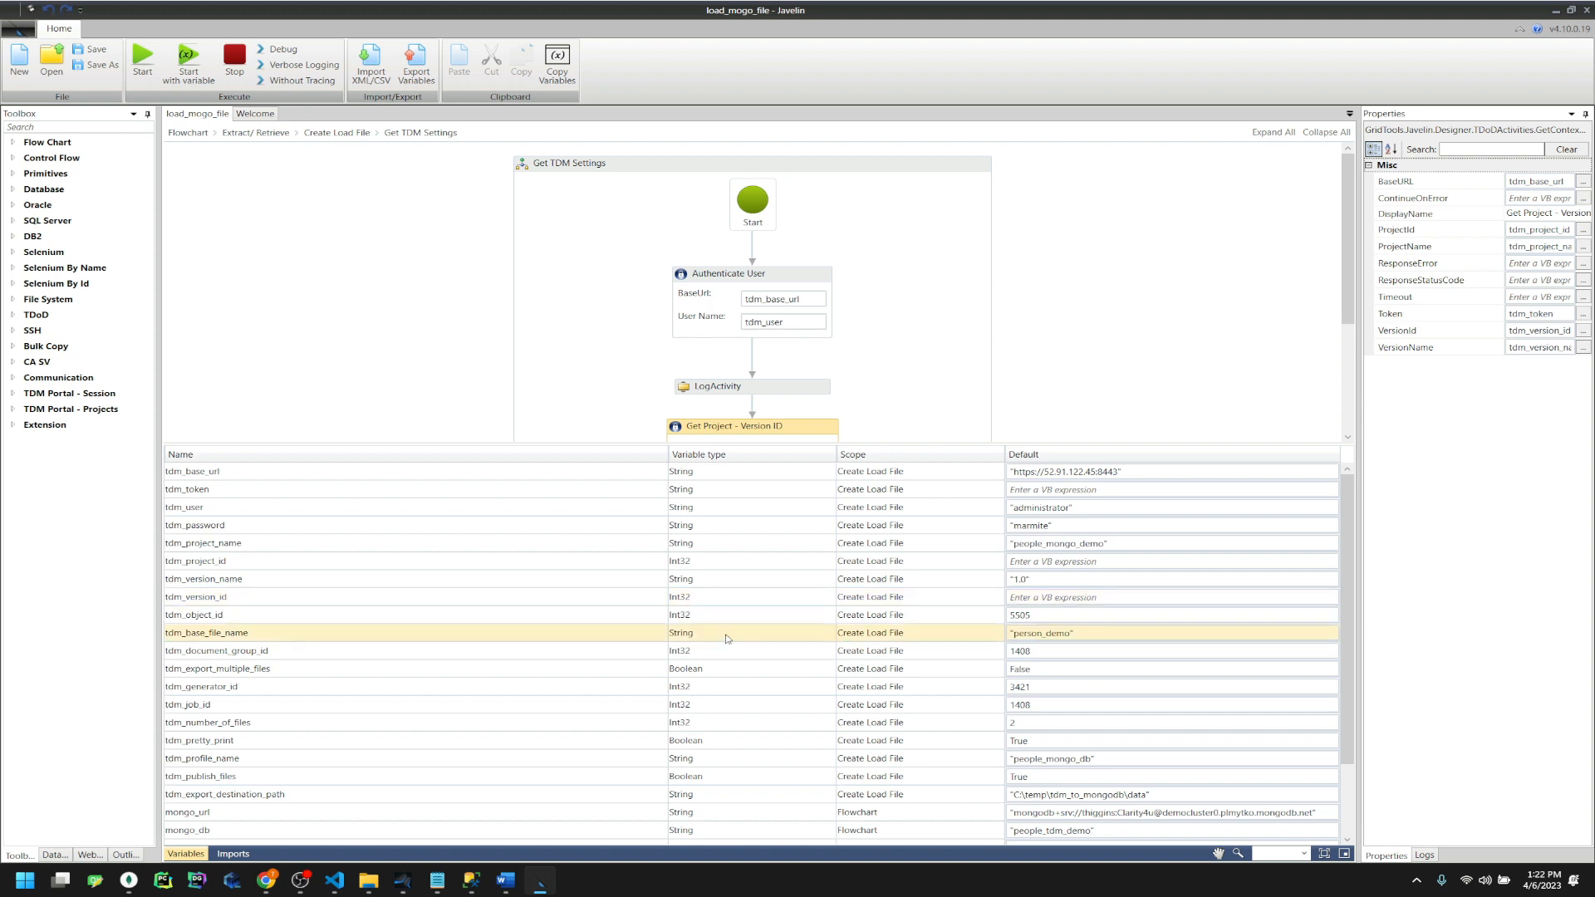
{"action": "left_click", "coordinate": [1080, 544]}
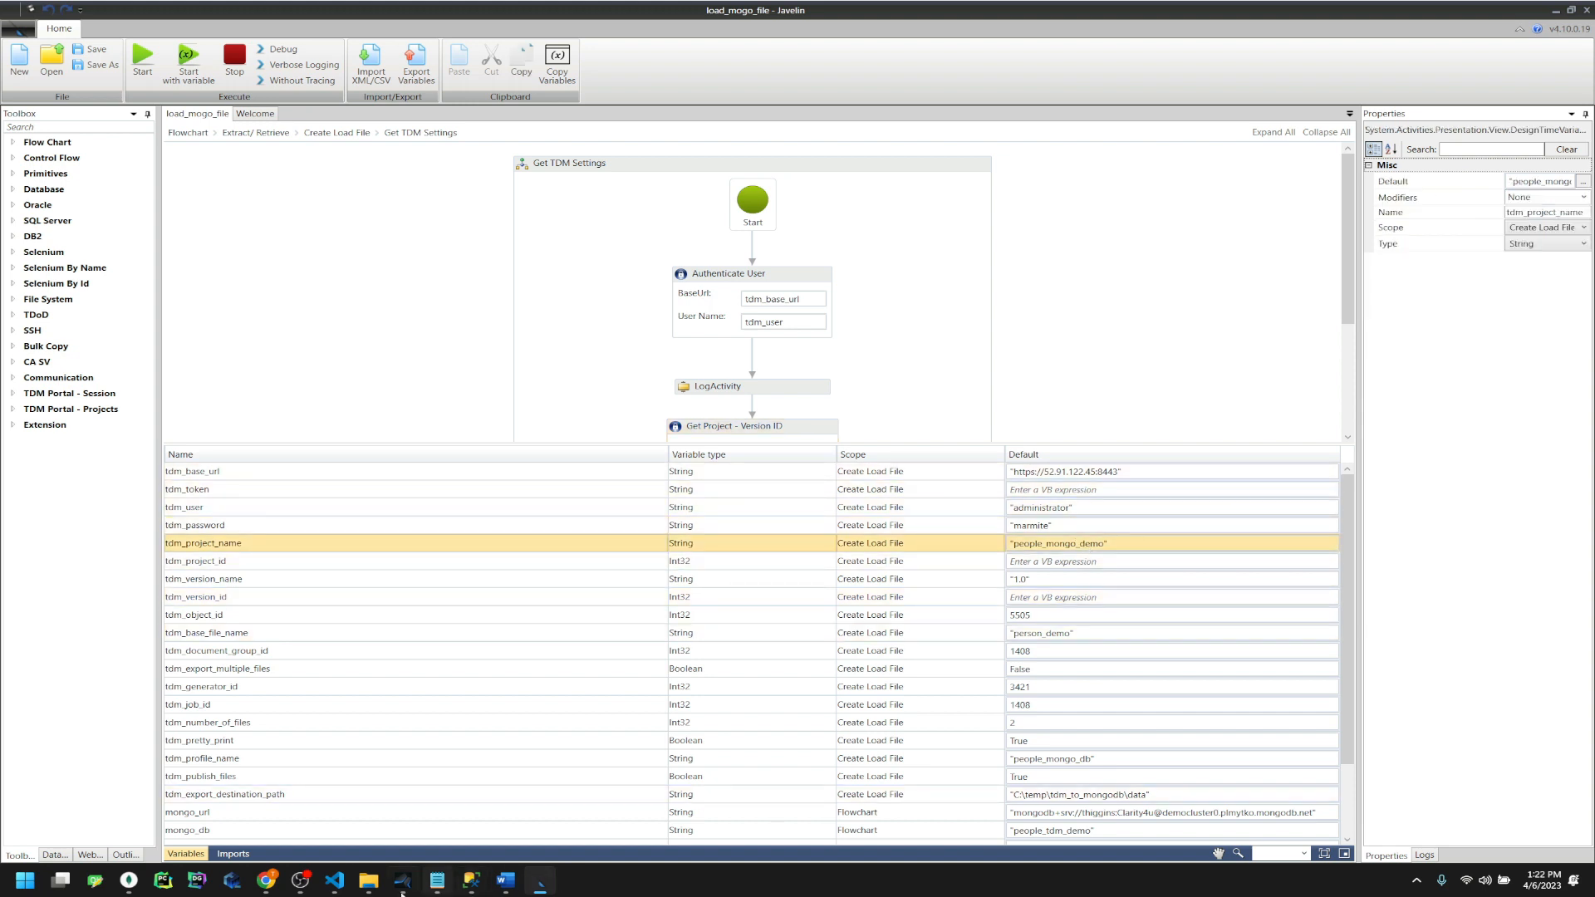
{"action": "left_click", "coordinate": [273, 883]}
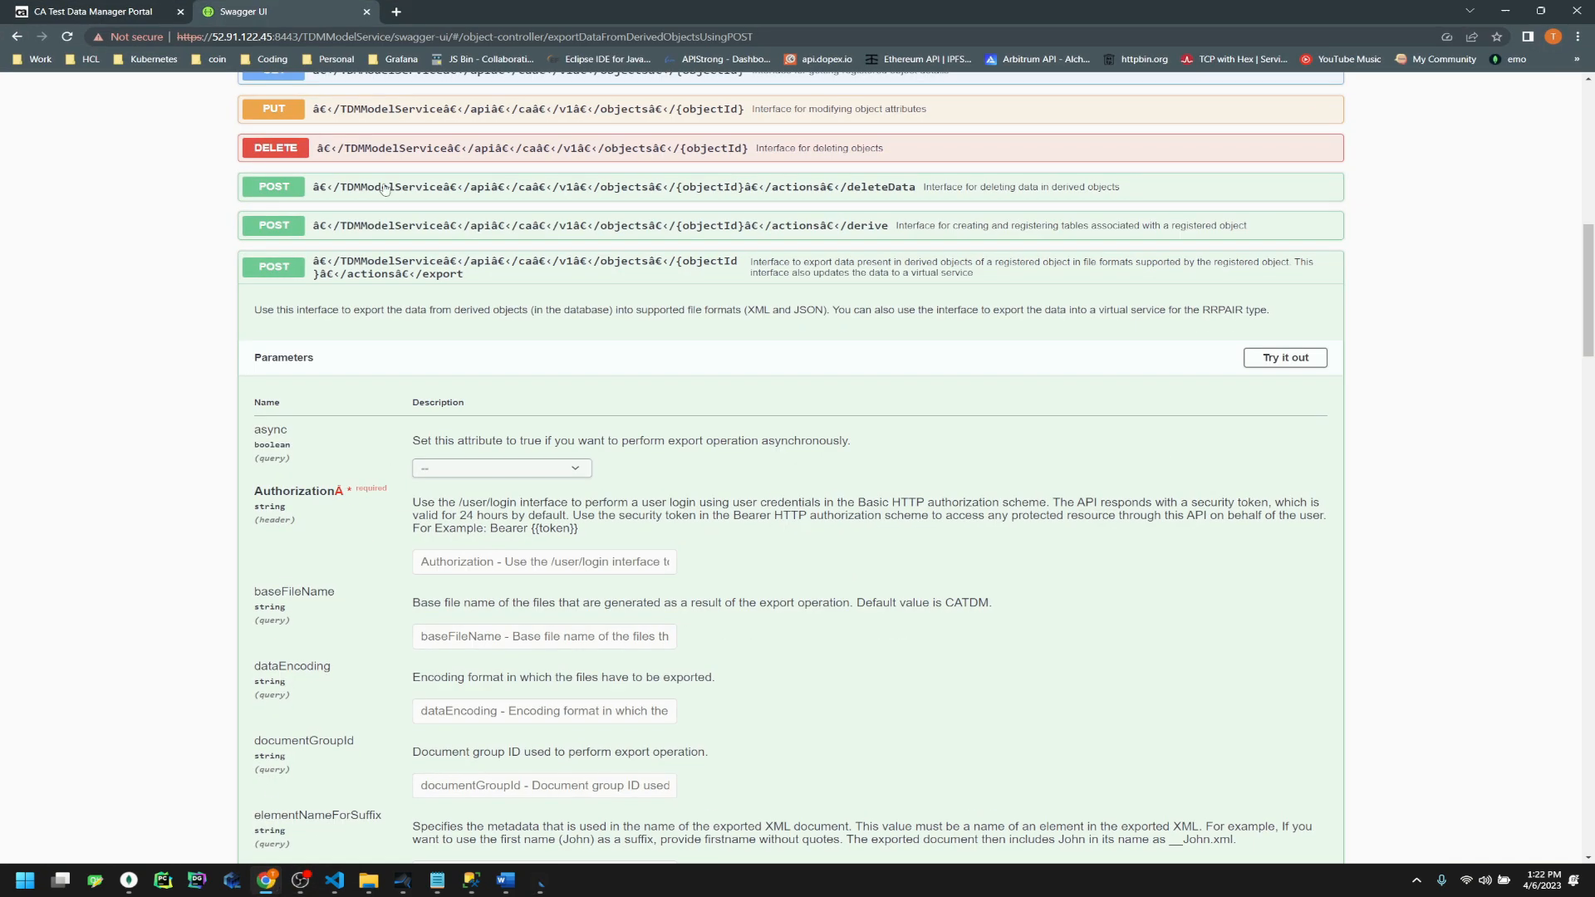
{"action": "left_click", "coordinate": [133, 10]}
{"action": "left_click_drag", "start_coordinate": [969, 4], "coordinate": [345, 334]}
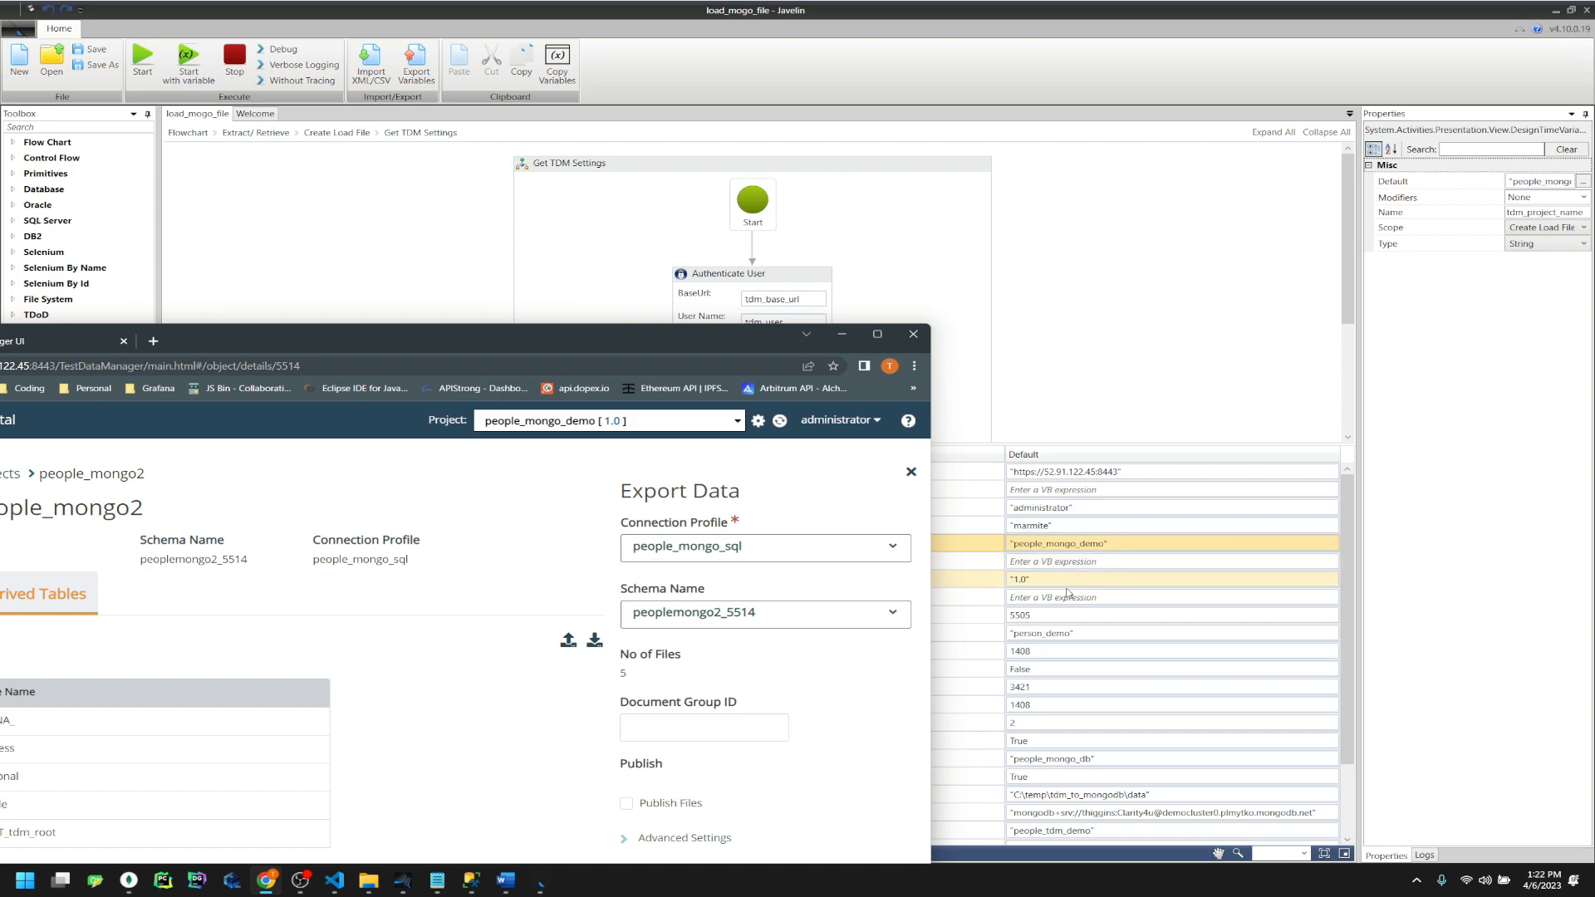
{"action": "left_click_drag", "start_coordinate": [678, 357], "coordinate": [1018, 229]}
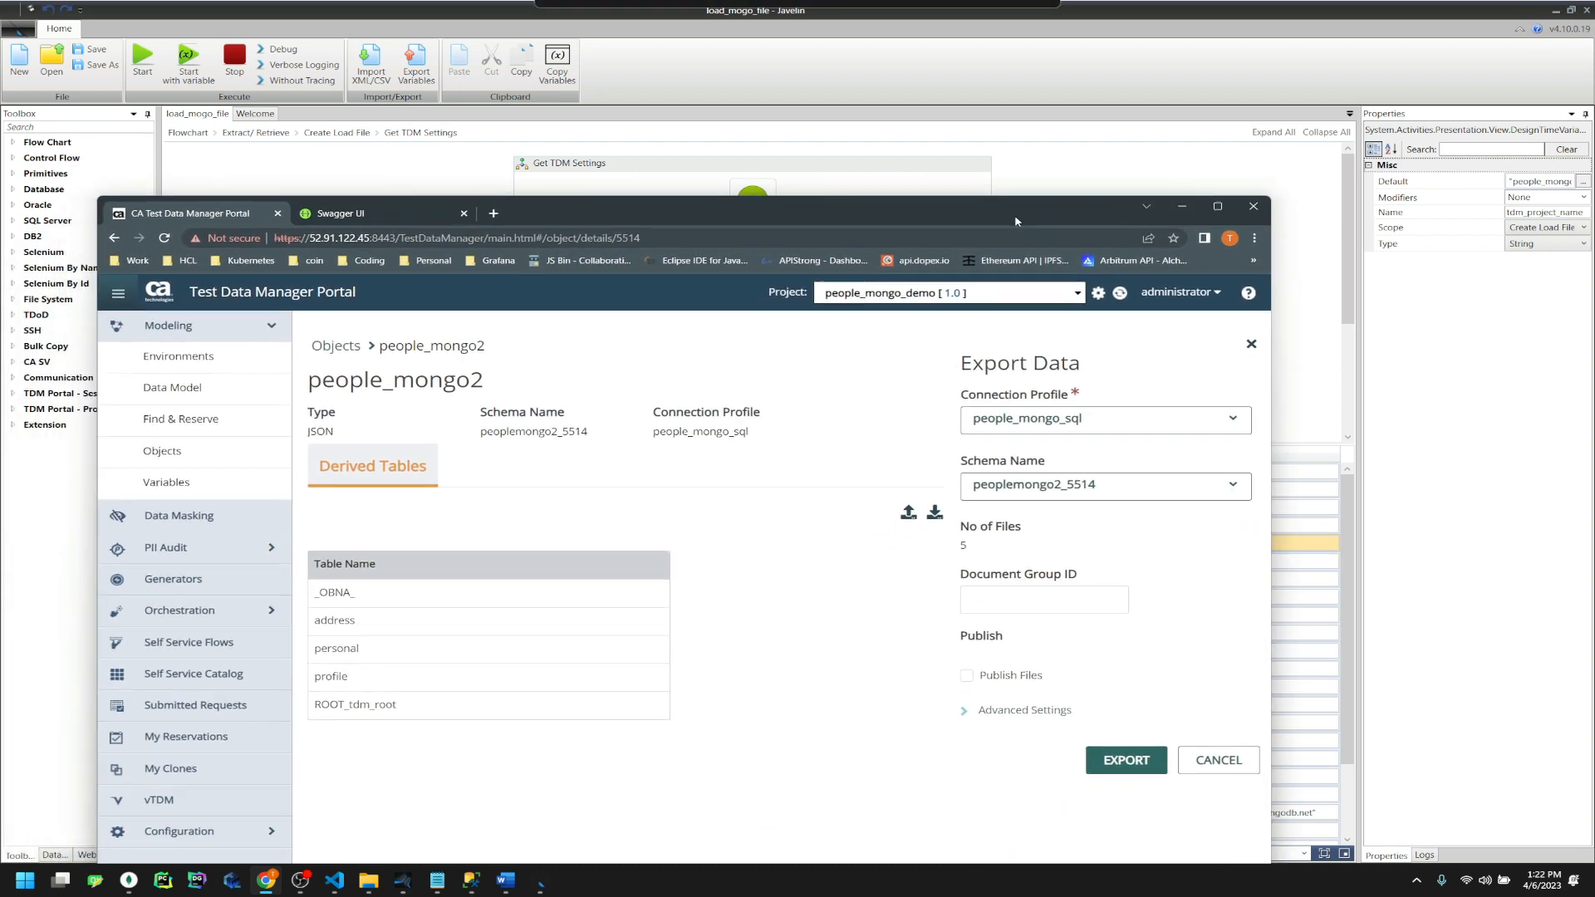
Set tdm_object_id's default to 5513, copied from the notes
{"action": "left_click", "coordinate": [1182, 206]}
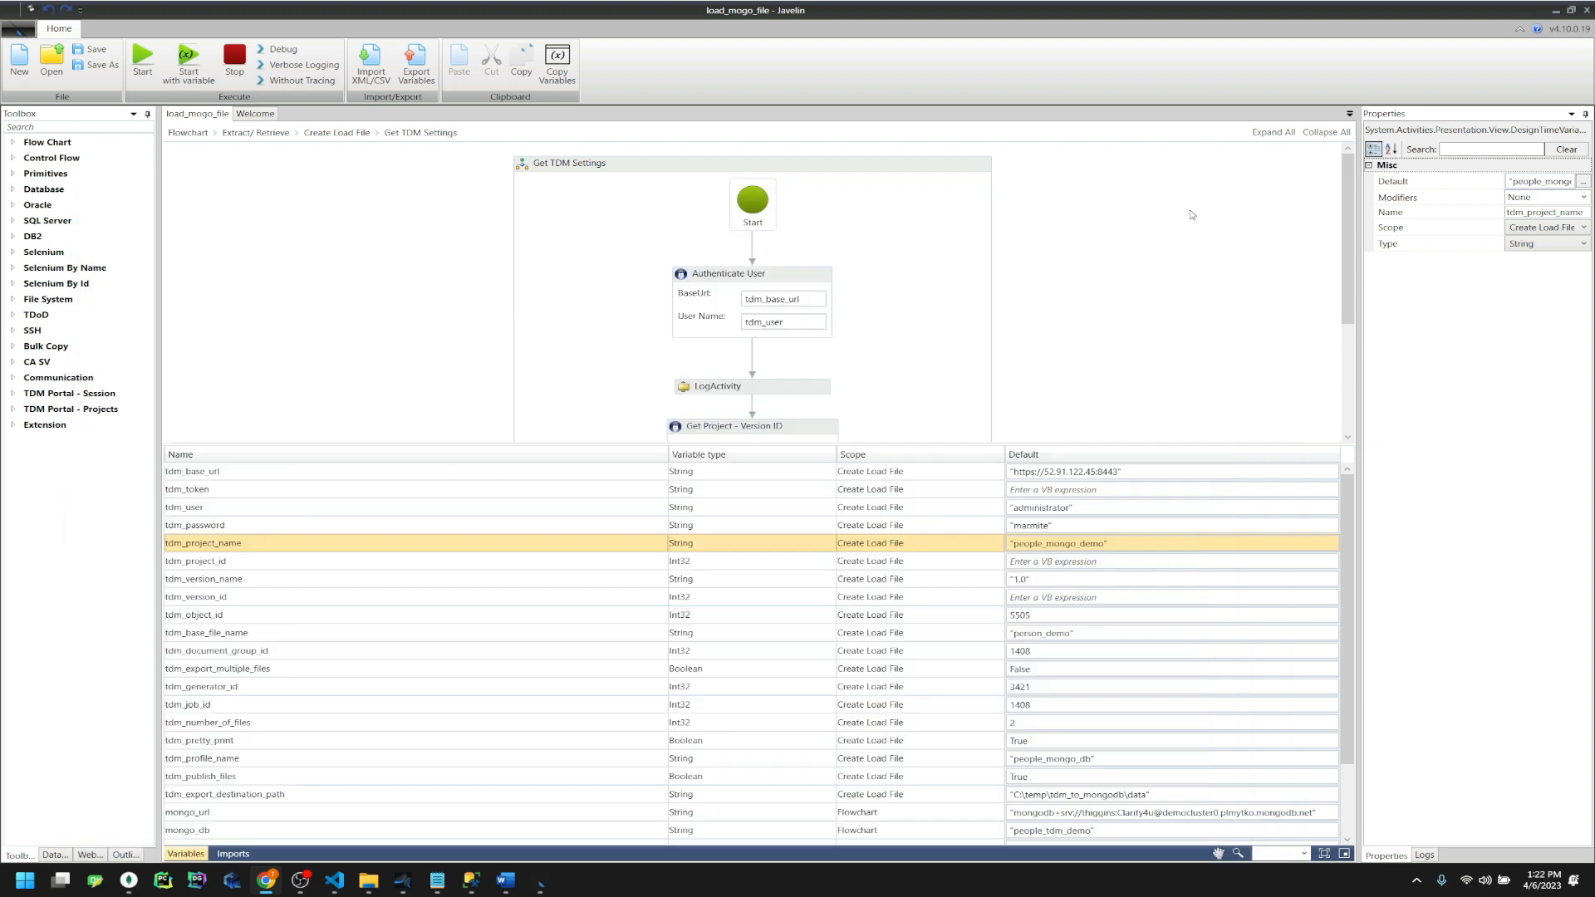
{"action": "left_click", "coordinate": [1030, 615]}
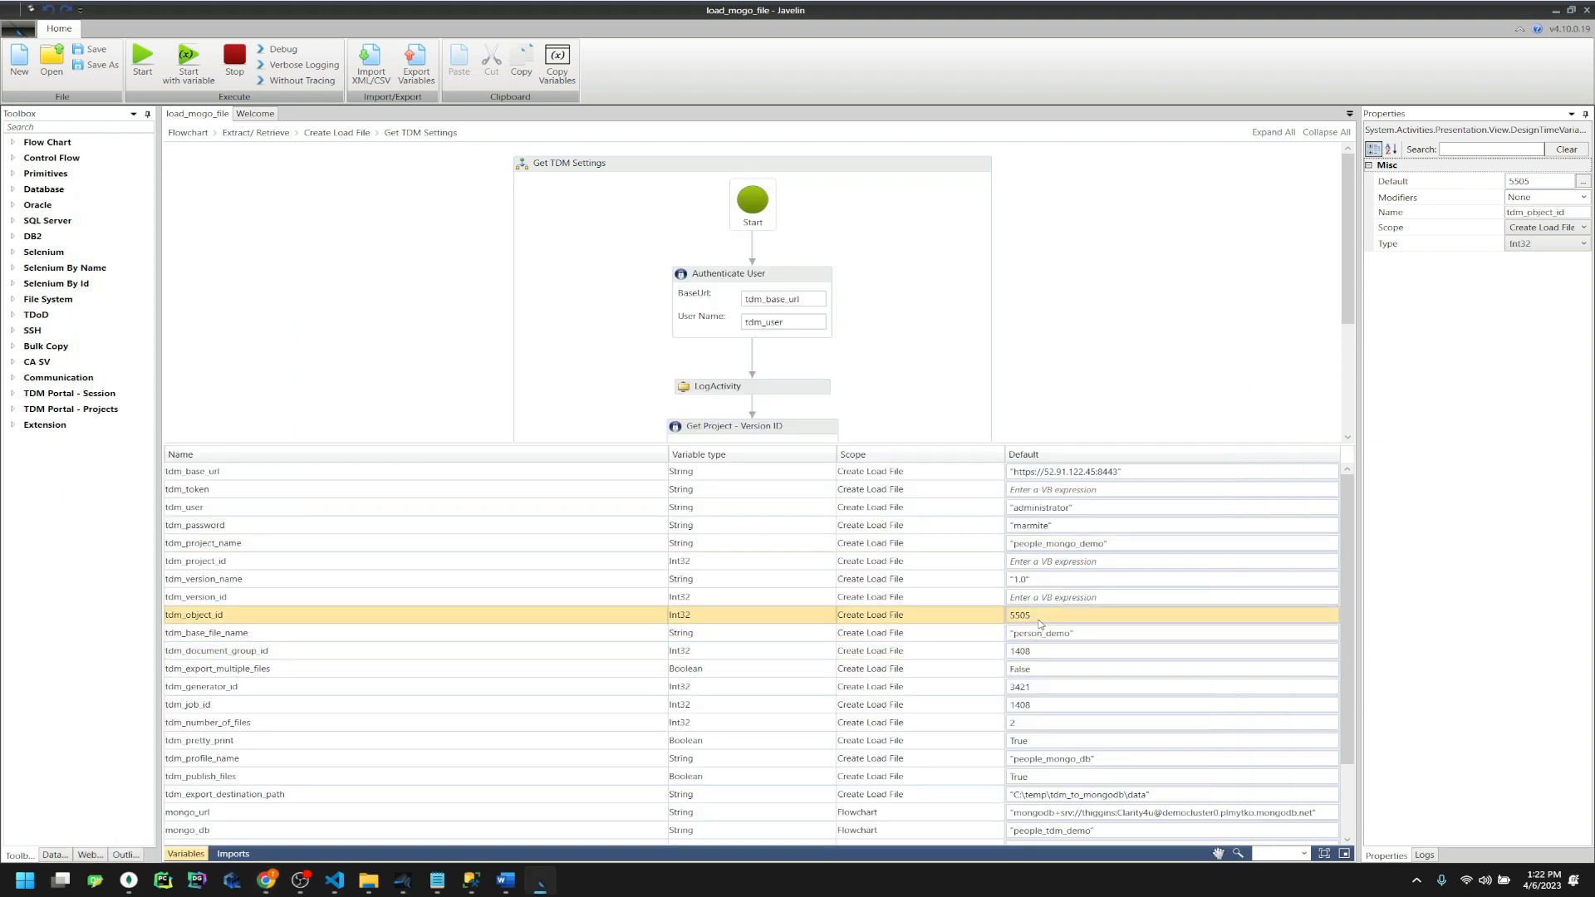
{"action": "mouse_move", "coordinate": [496, 883]}
{"action": "left_click", "coordinate": [438, 882]}
{"action": "double_click", "coordinate": [553, 489]}
{"action": "key", "text": "ctrl+c"}
{"action": "left_click", "coordinate": [1166, 5]}
{"action": "left_click", "coordinate": [1035, 614]}
{"action": "key", "text": "ctrl+v"}
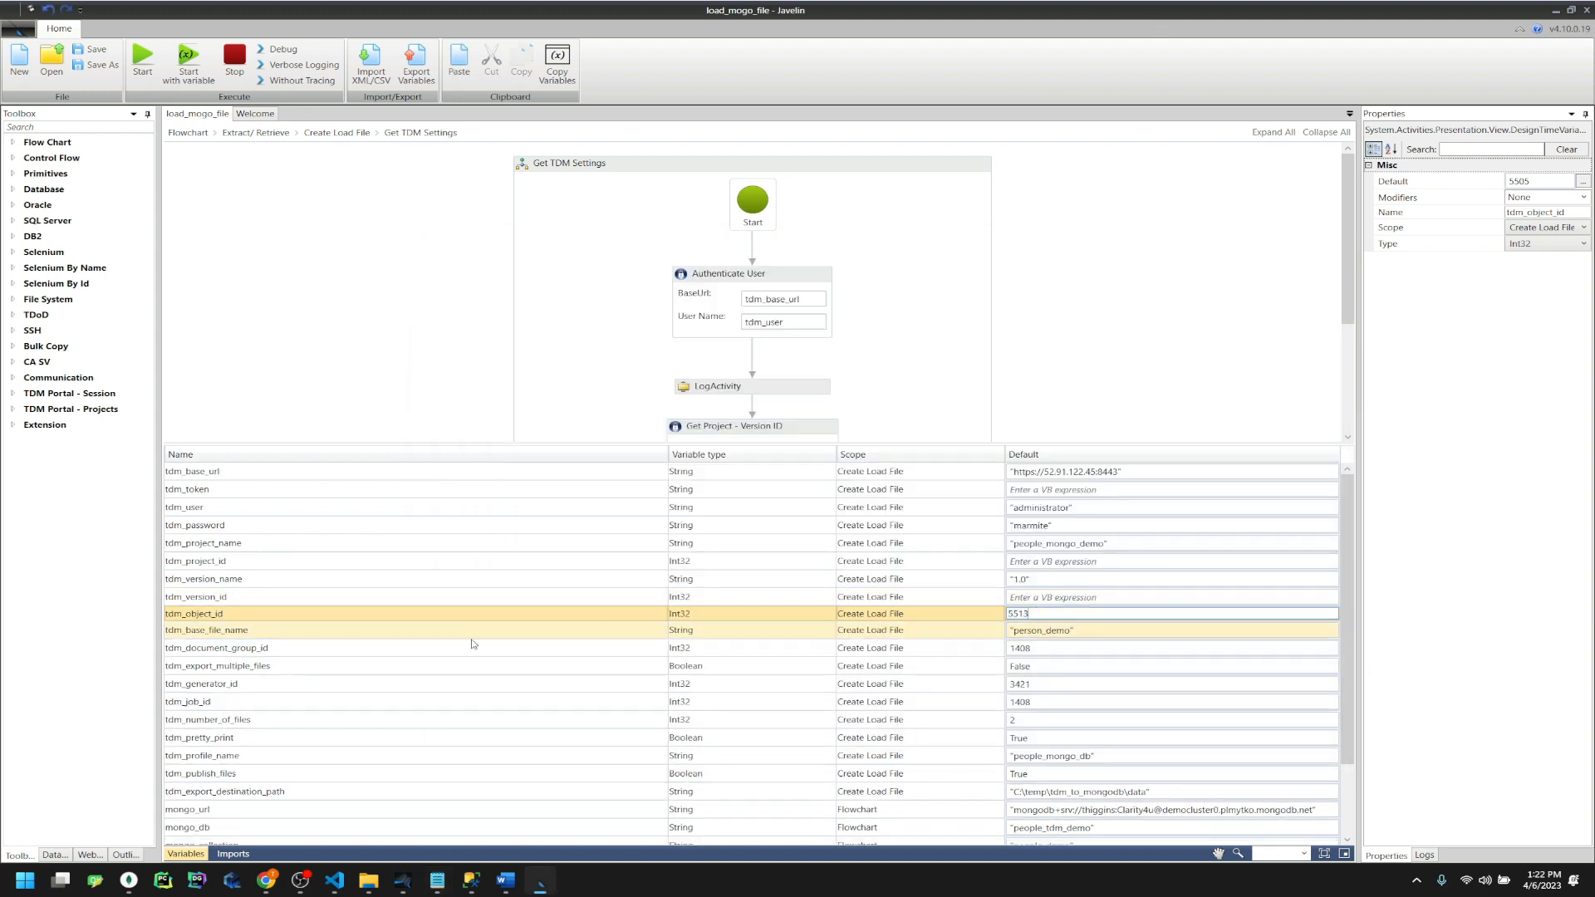
Paste People_TDM_Export as tdm_base_file_name's default and bring up the SSMS address results
{"action": "left_click", "coordinate": [382, 636]}
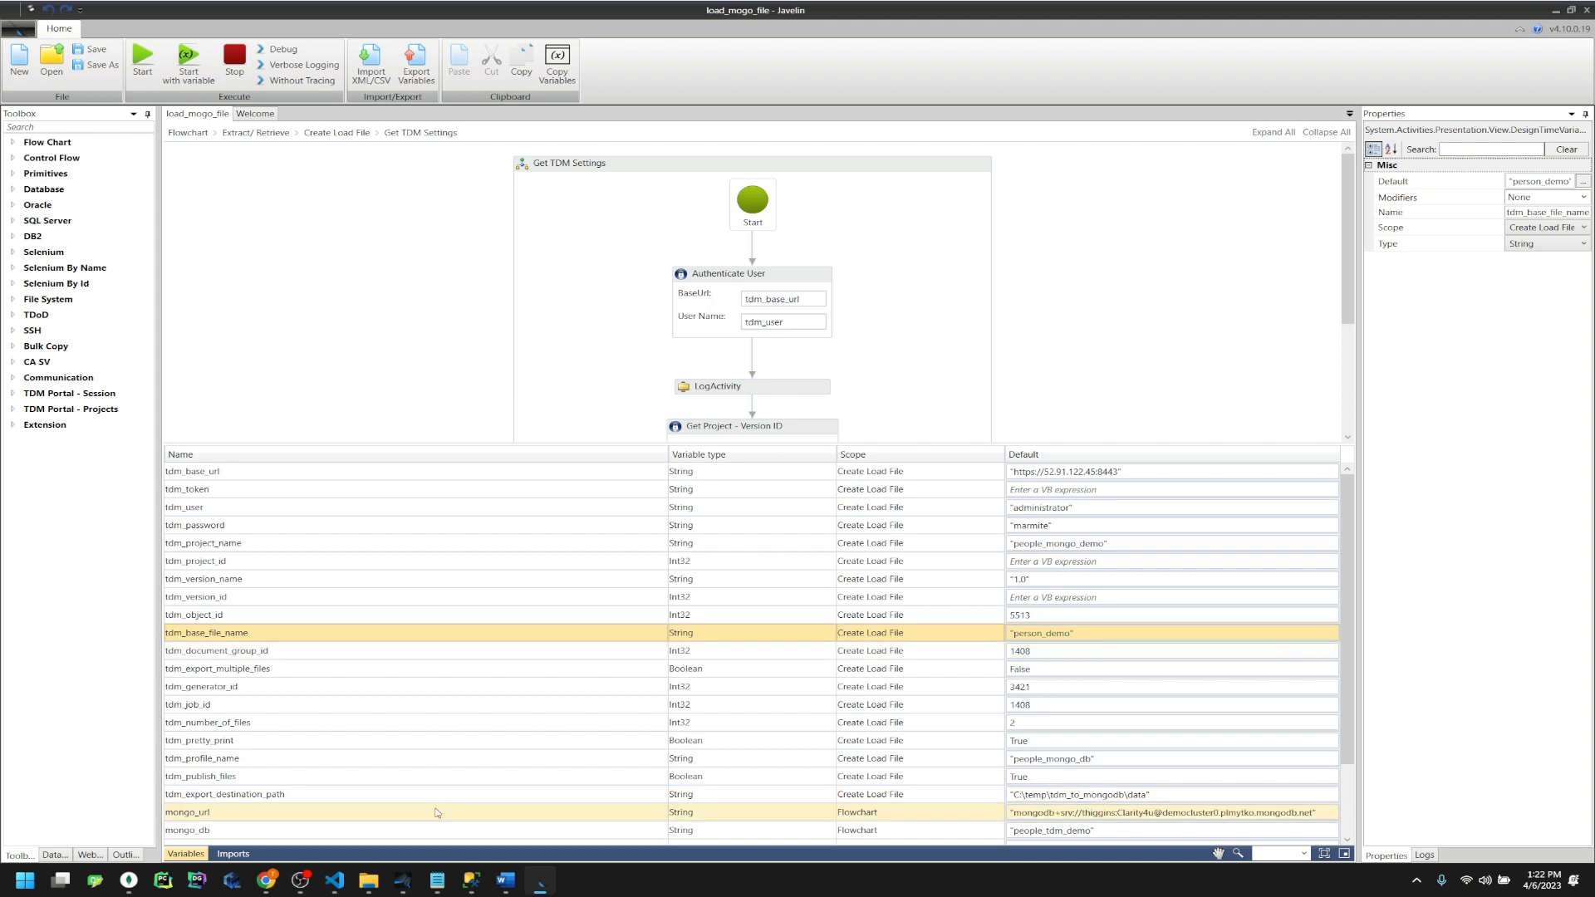
{"action": "left_click", "coordinate": [440, 883]}
{"action": "left_click", "coordinate": [535, 551]}
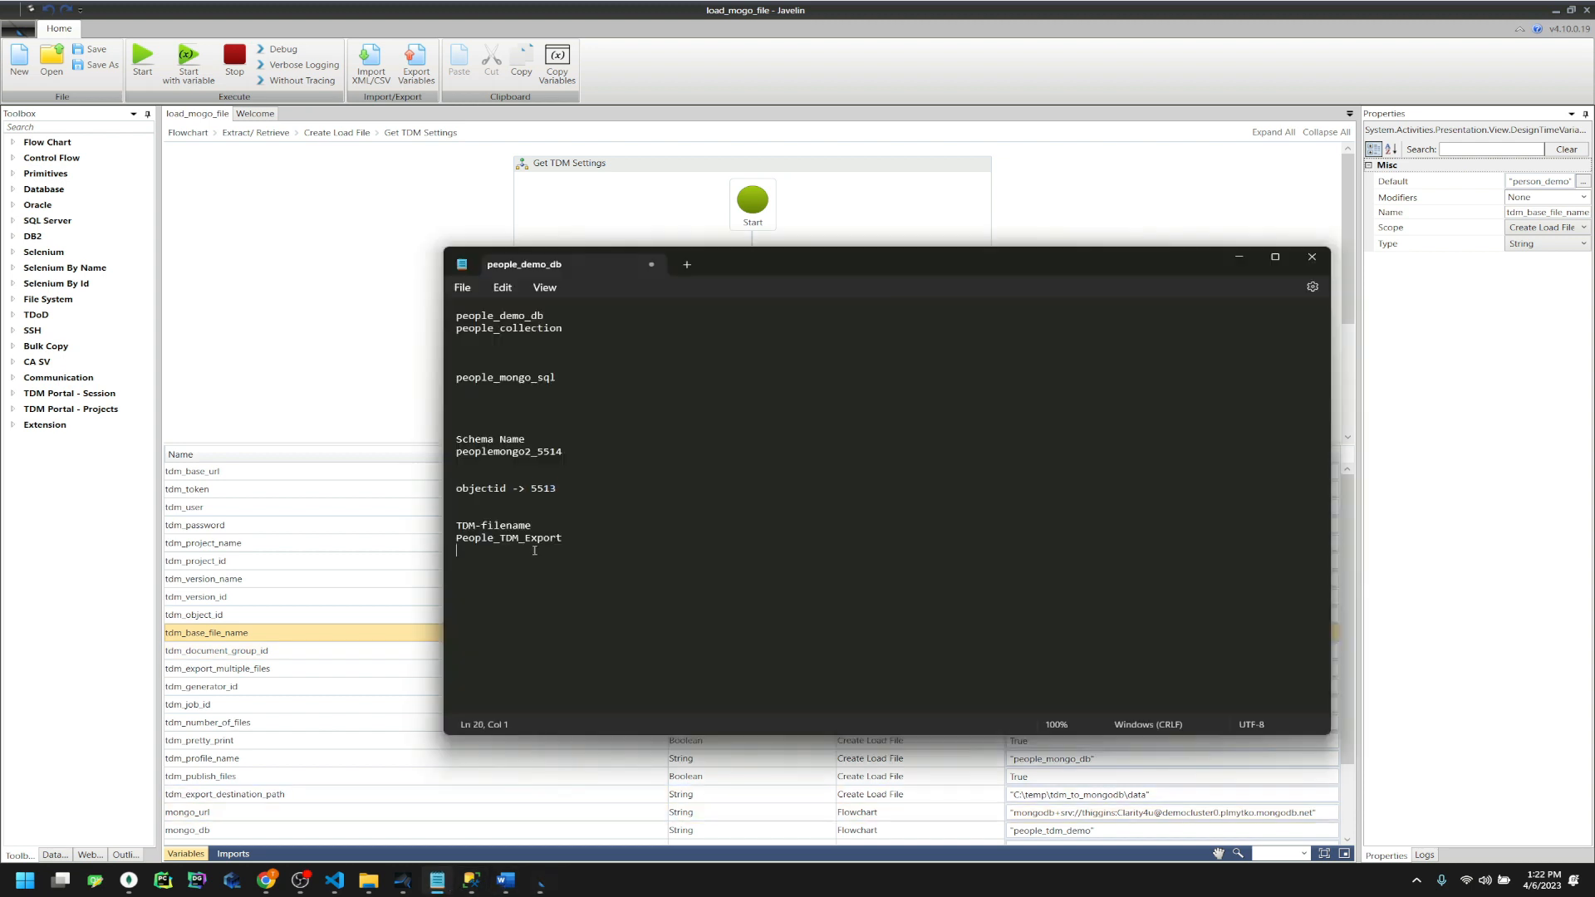
{"action": "left_click_drag", "start_coordinate": [563, 538], "coordinate": [447, 539]}
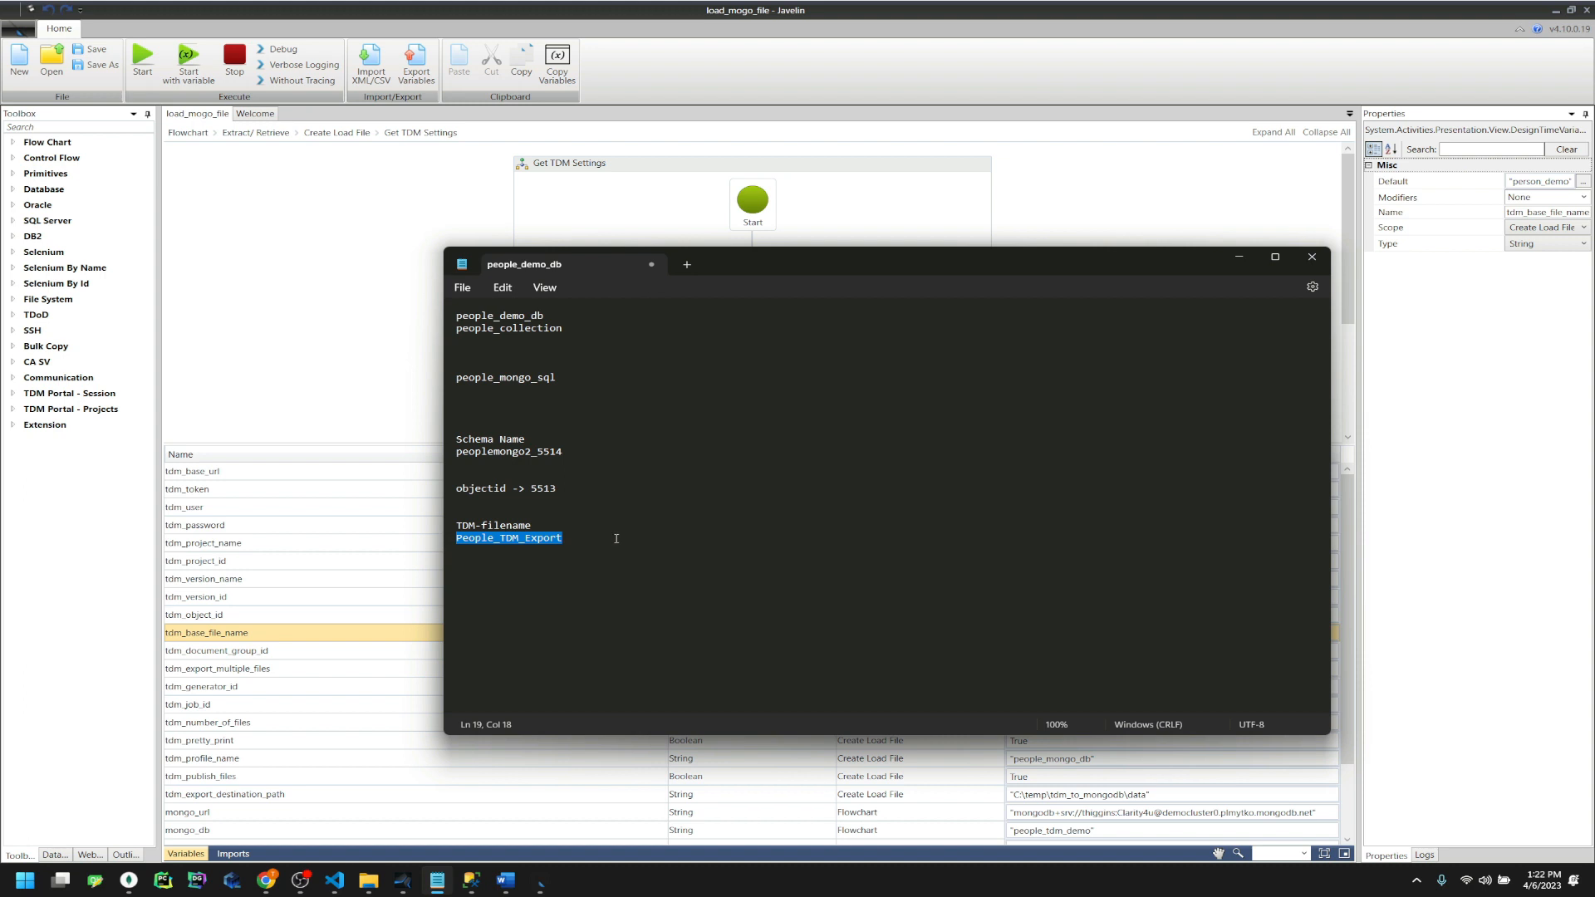
{"action": "left_click", "coordinate": [999, 7]}
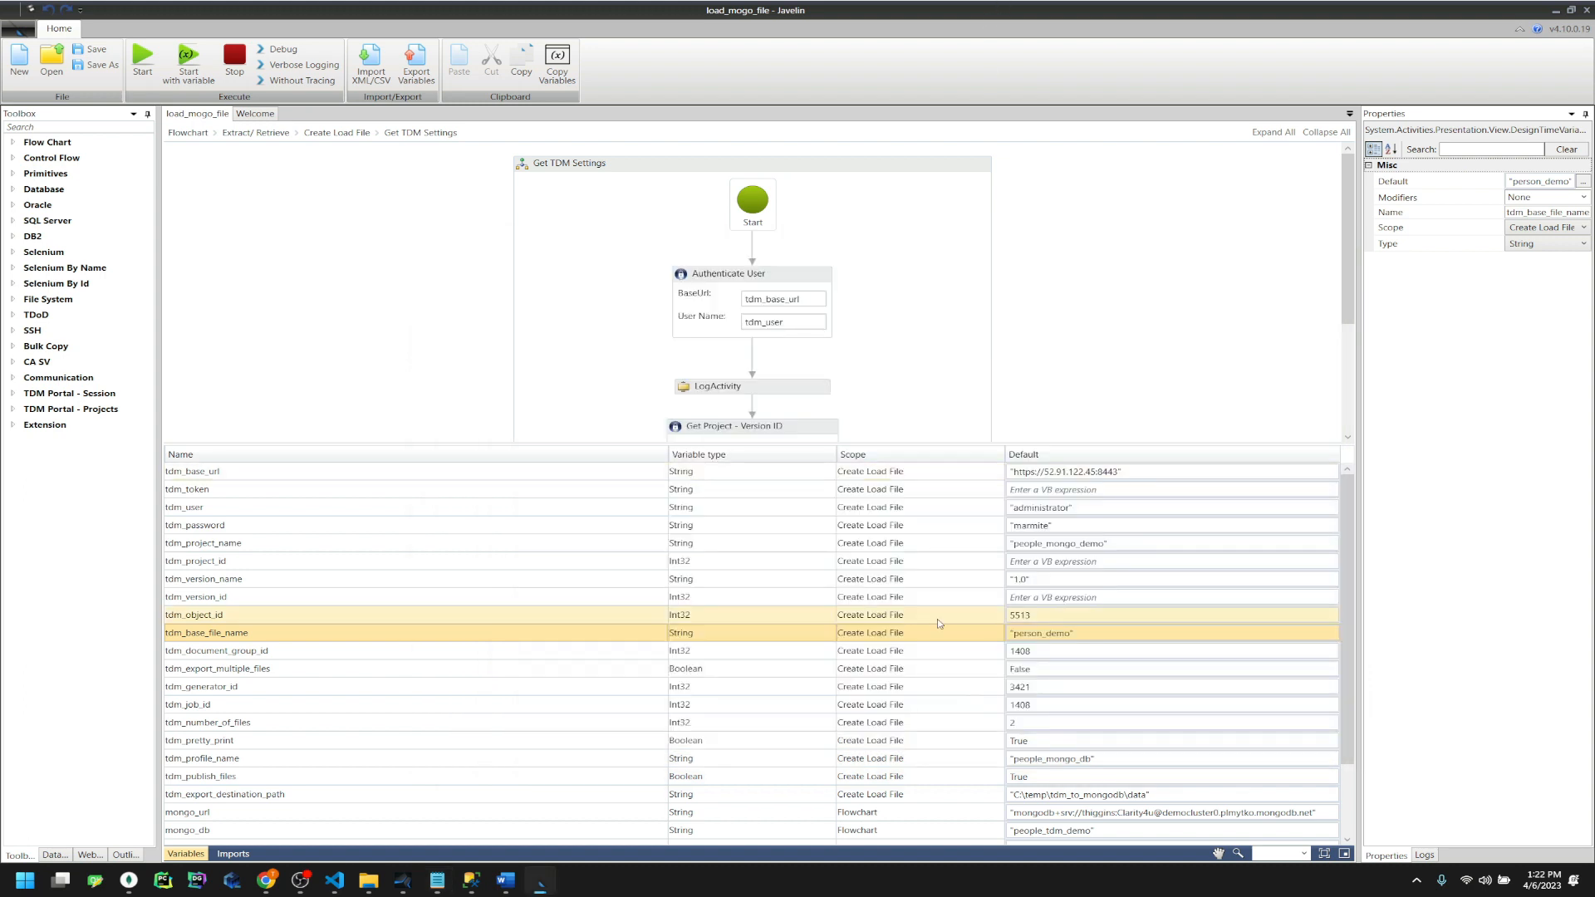
{"action": "left_click", "coordinate": [1058, 633]}
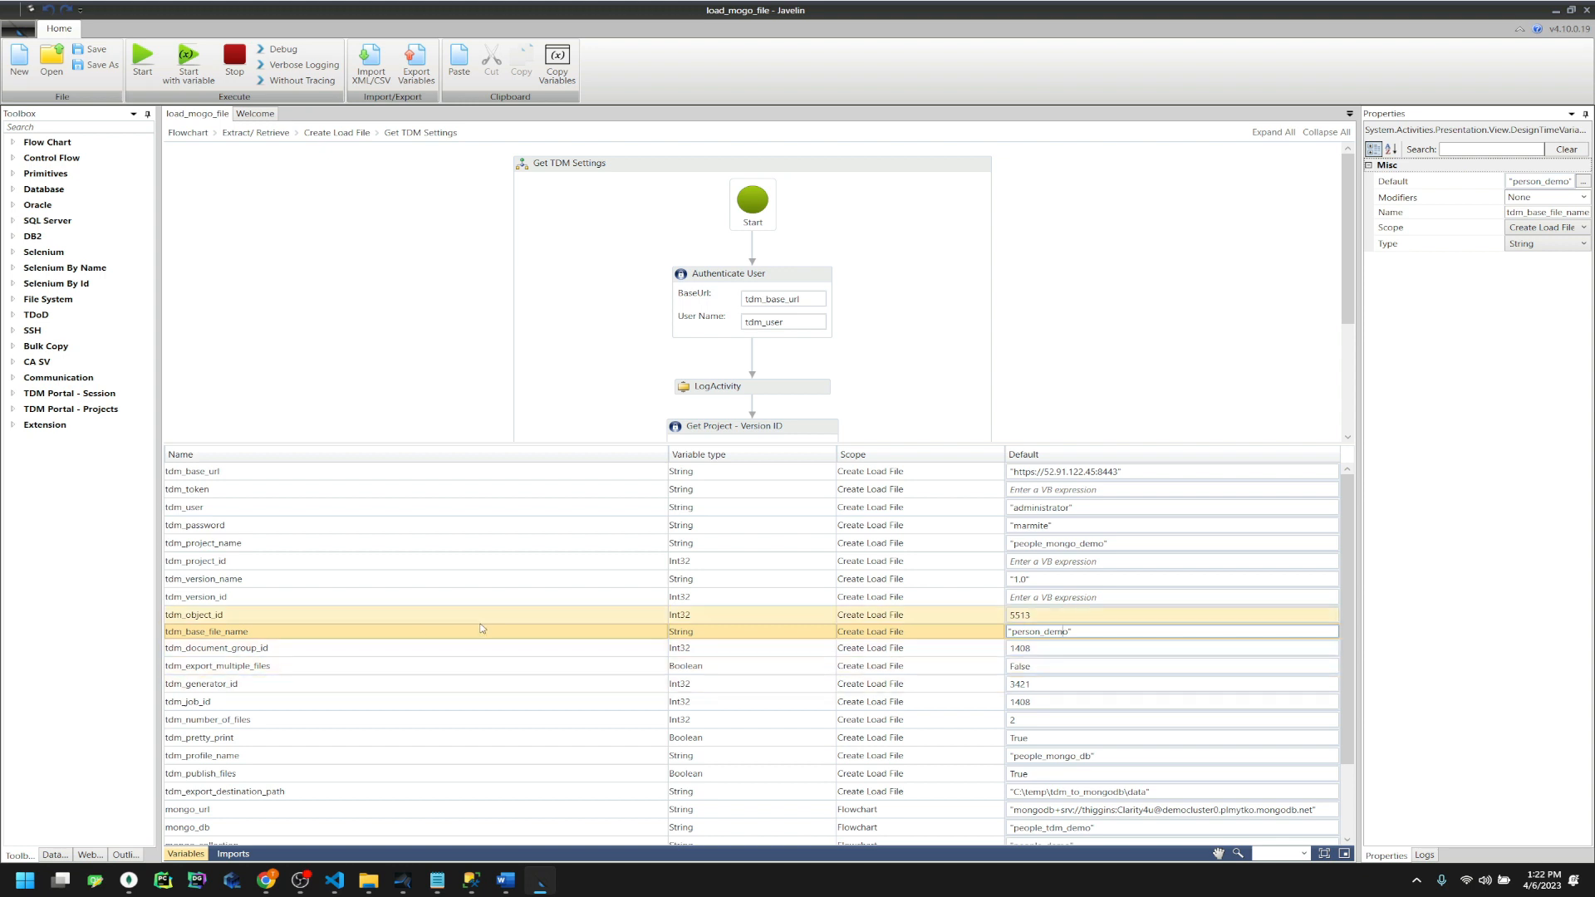
{"action": "left_click", "coordinate": [418, 650]}
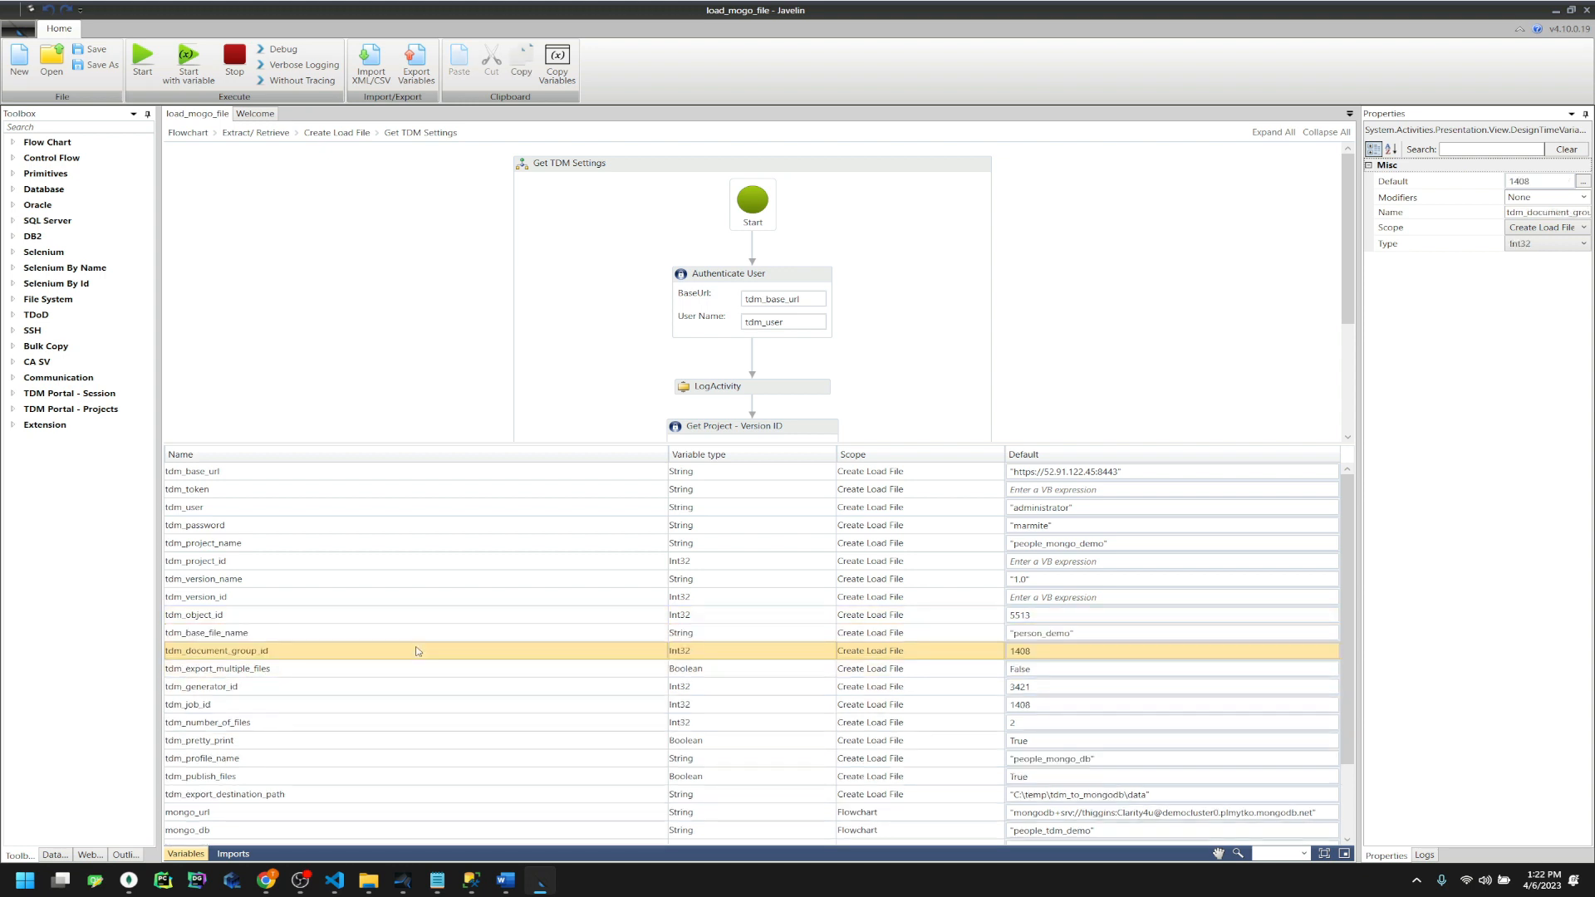
{"action": "left_click", "coordinate": [471, 881]}
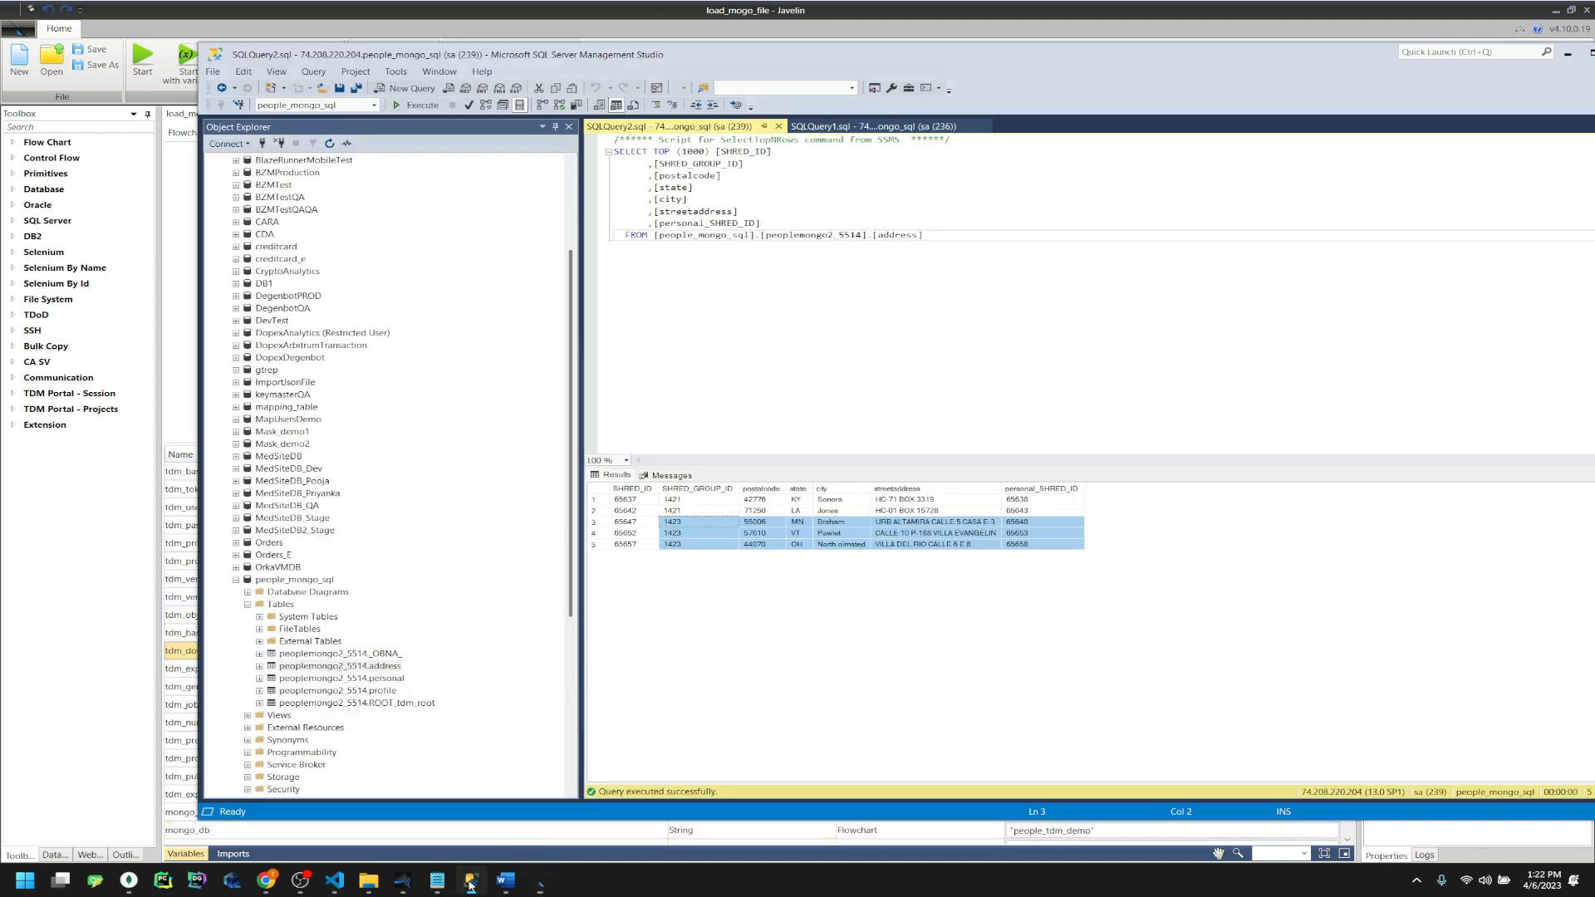
Copy SHRED_GROUP_ID 1421 from the first row of the address results
{"action": "left_click", "coordinate": [700, 523]}
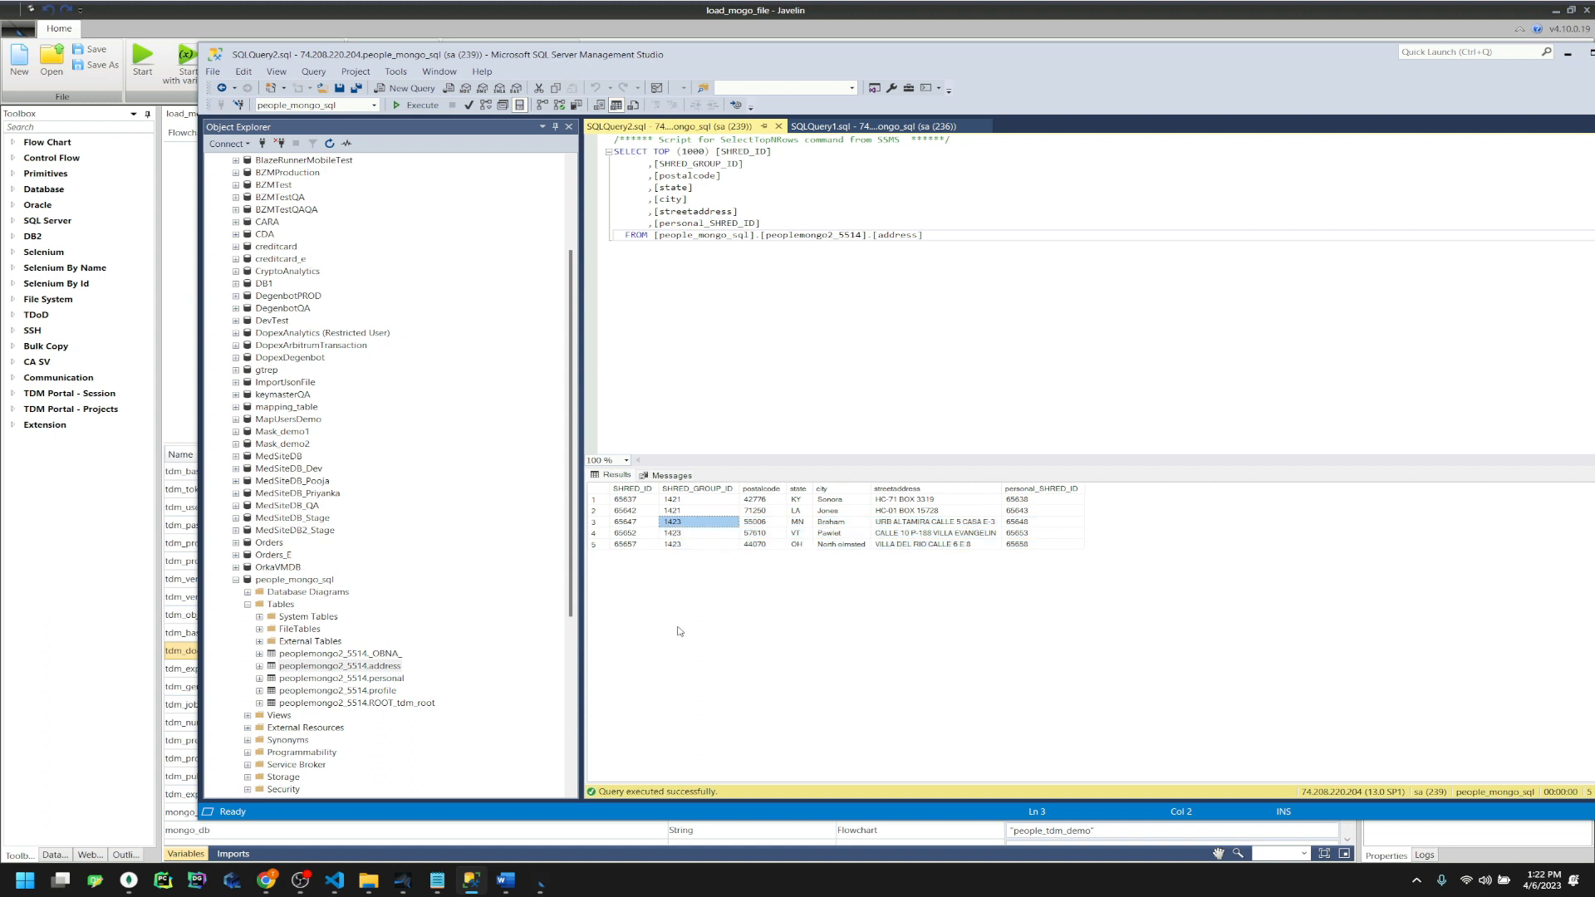
{"action": "left_click", "coordinate": [681, 500]}
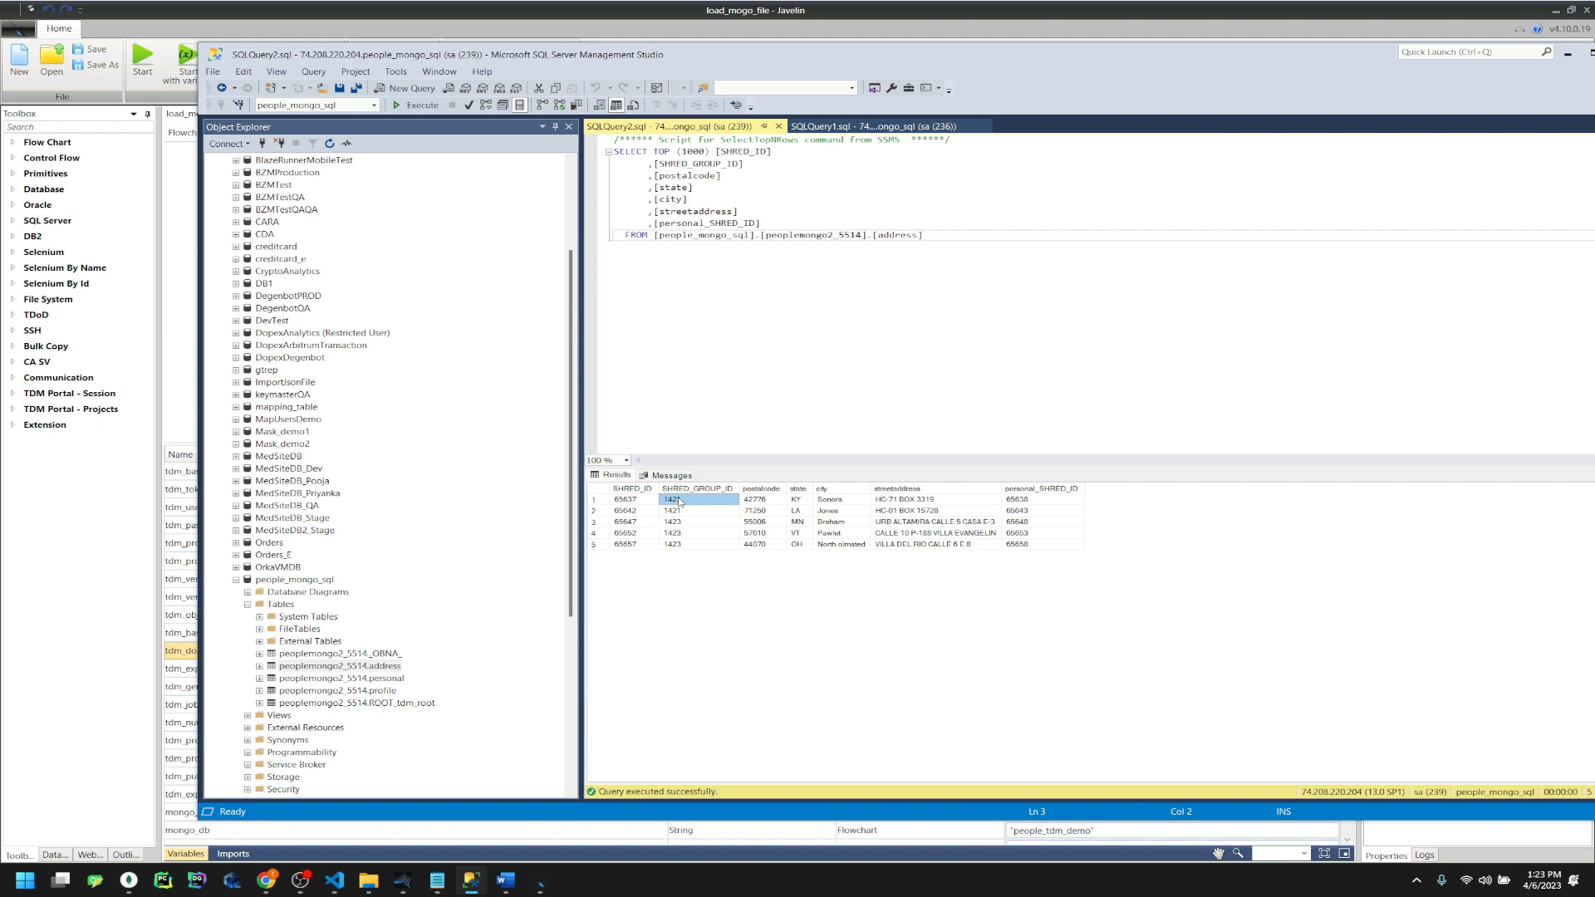
{"action": "left_click", "coordinate": [1038, 39]}
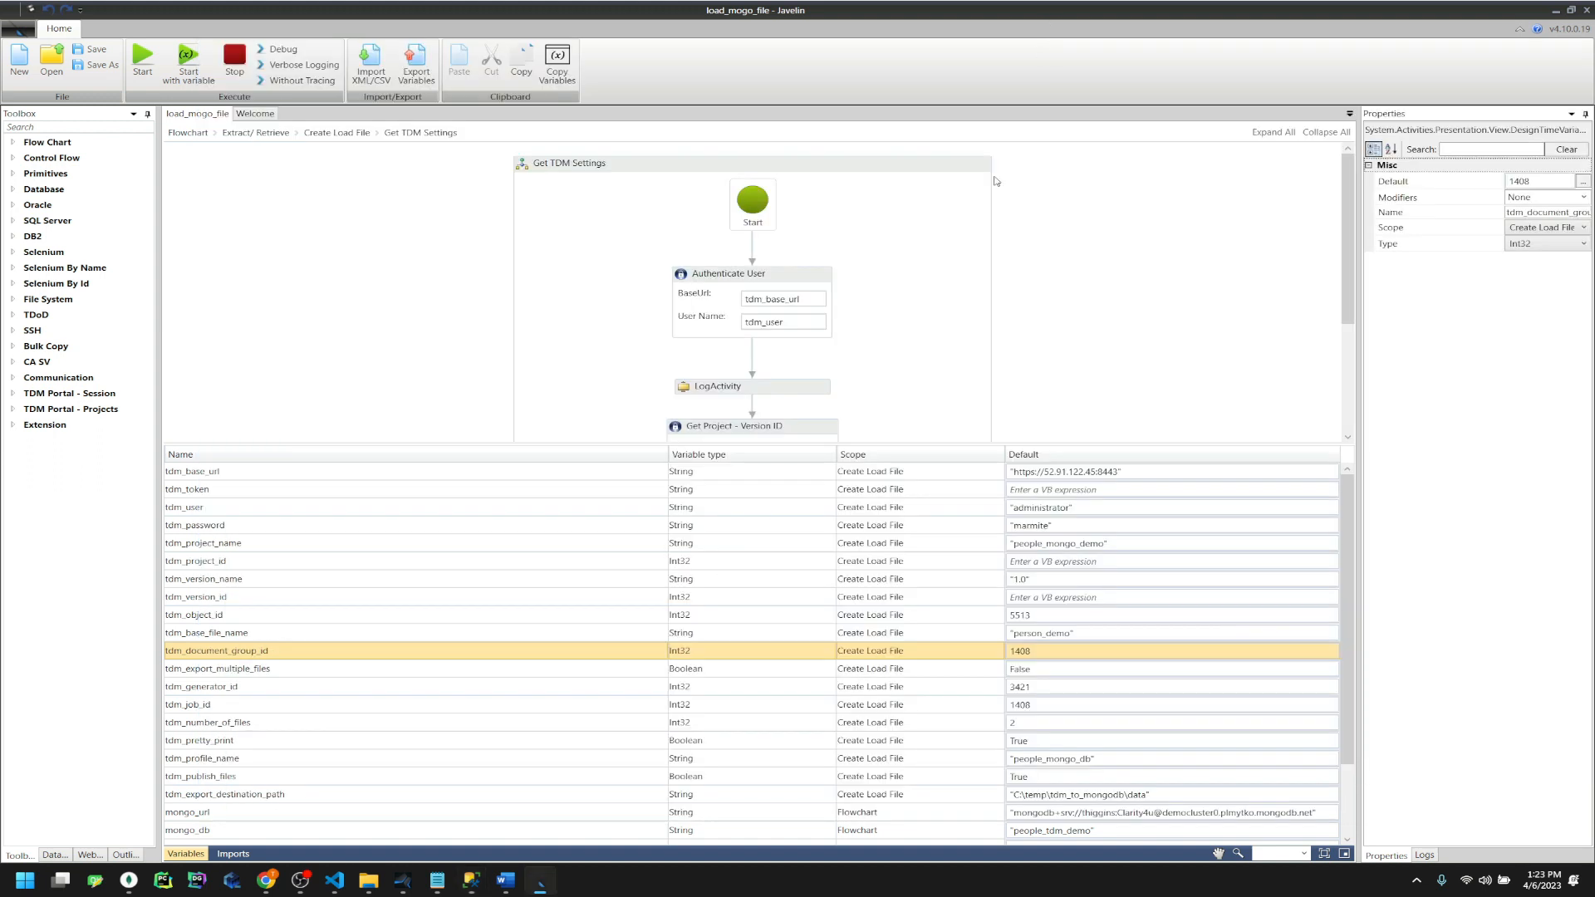
Change the tdm_document_group_id and tdm_job_id defaults from 1408 to 1421
{"action": "left_click", "coordinate": [1026, 652]}
{"action": "type", "text": "1421"}
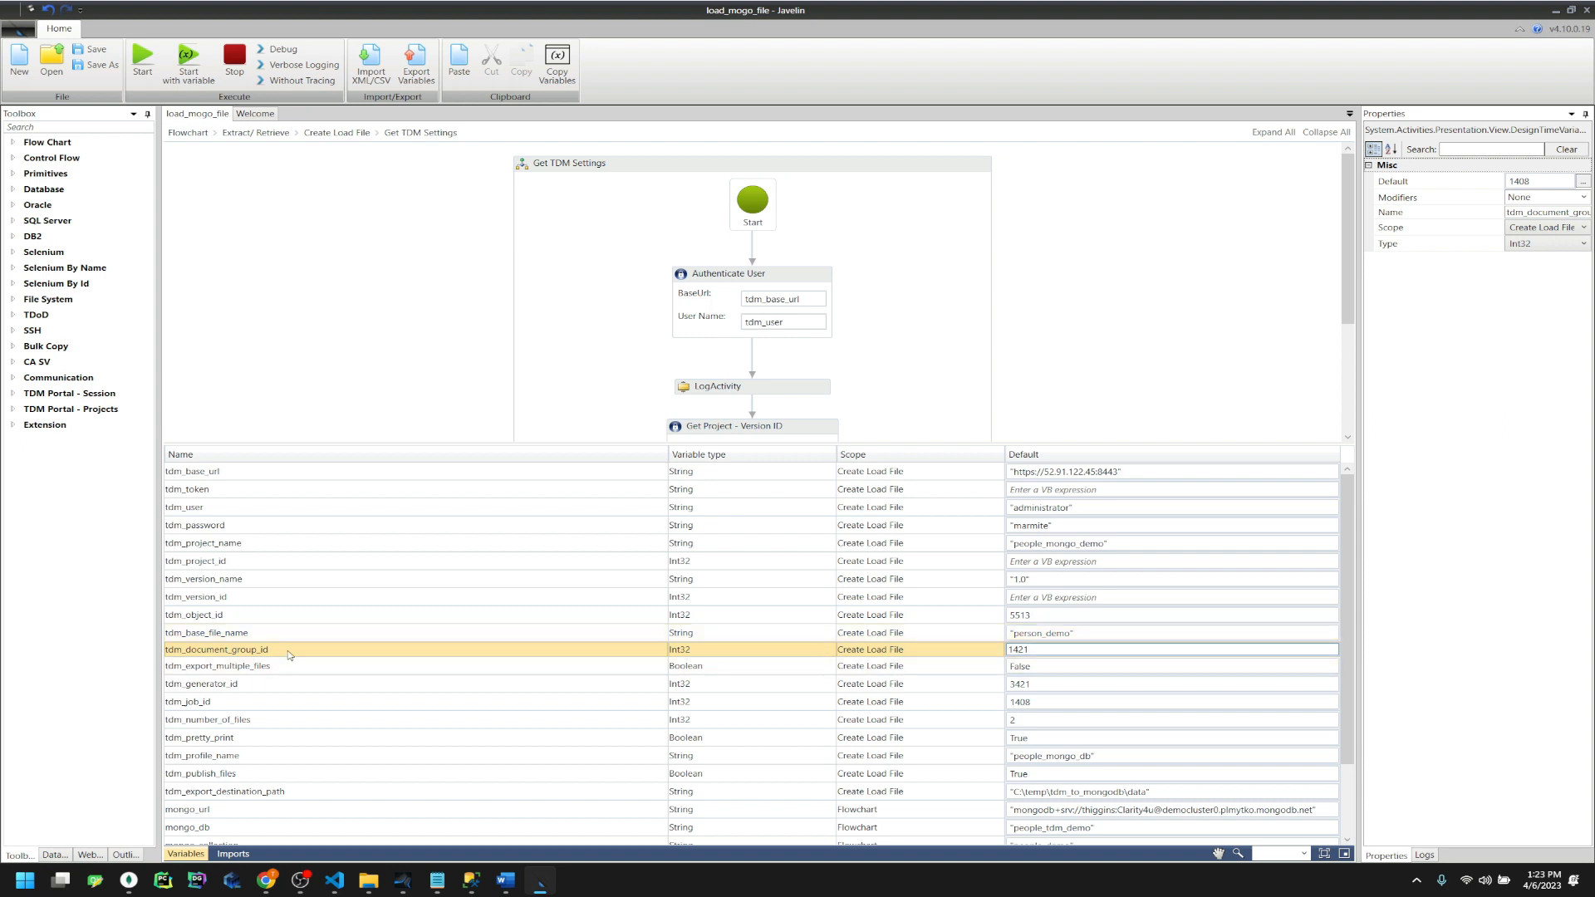
{"action": "left_click", "coordinate": [260, 705]}
{"action": "left_click", "coordinate": [1037, 707]}
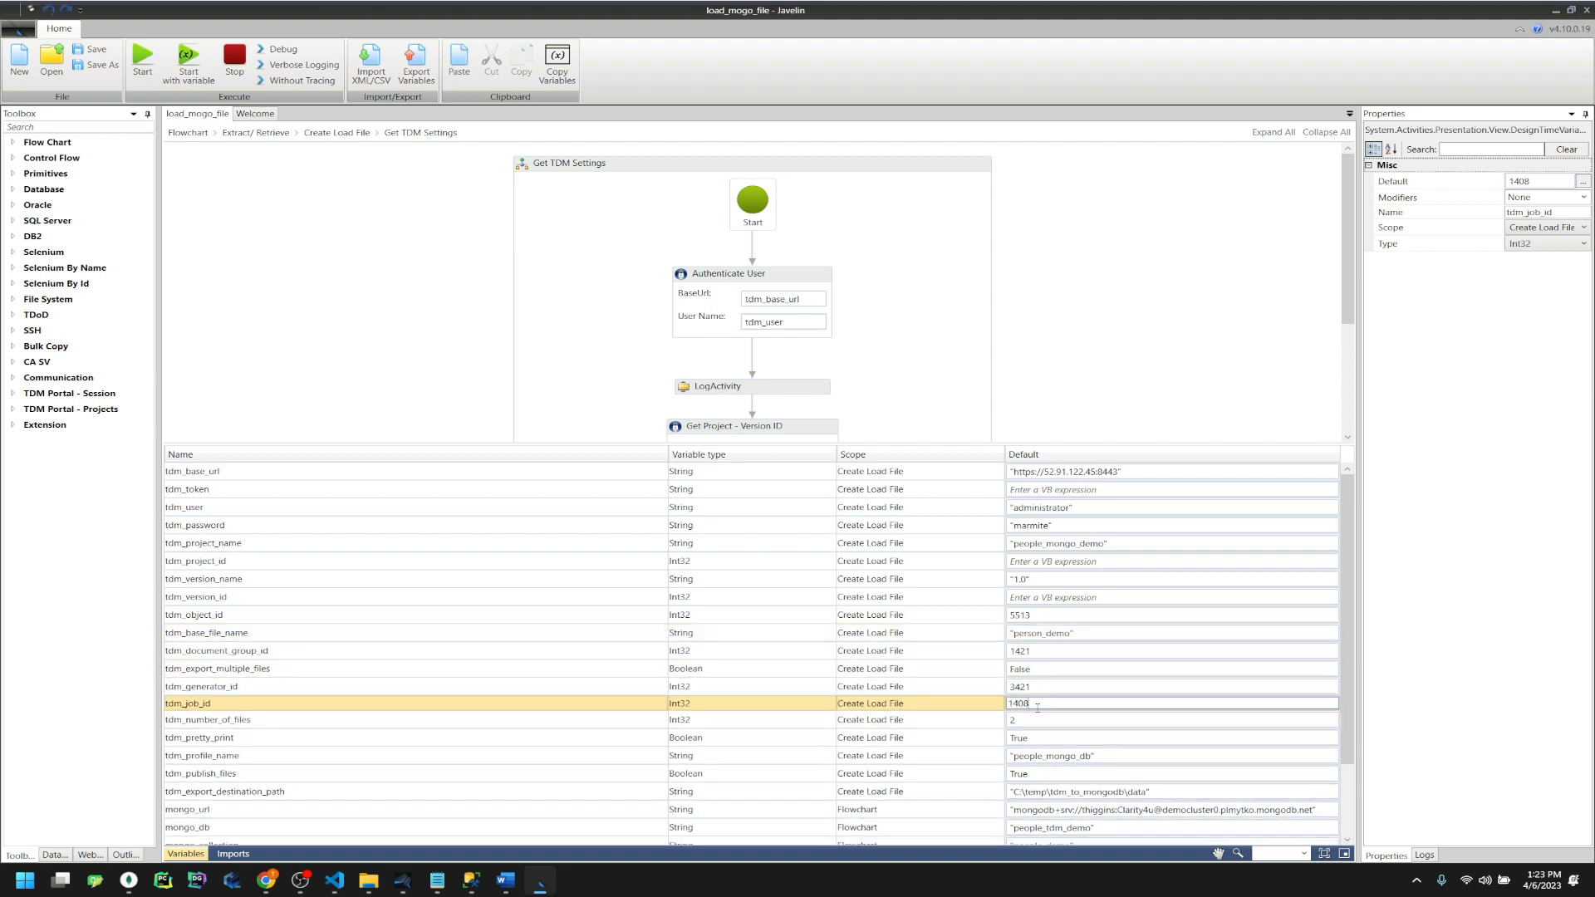
{"action": "type", "text": "1421"}
{"action": "left_click", "coordinate": [346, 671]}
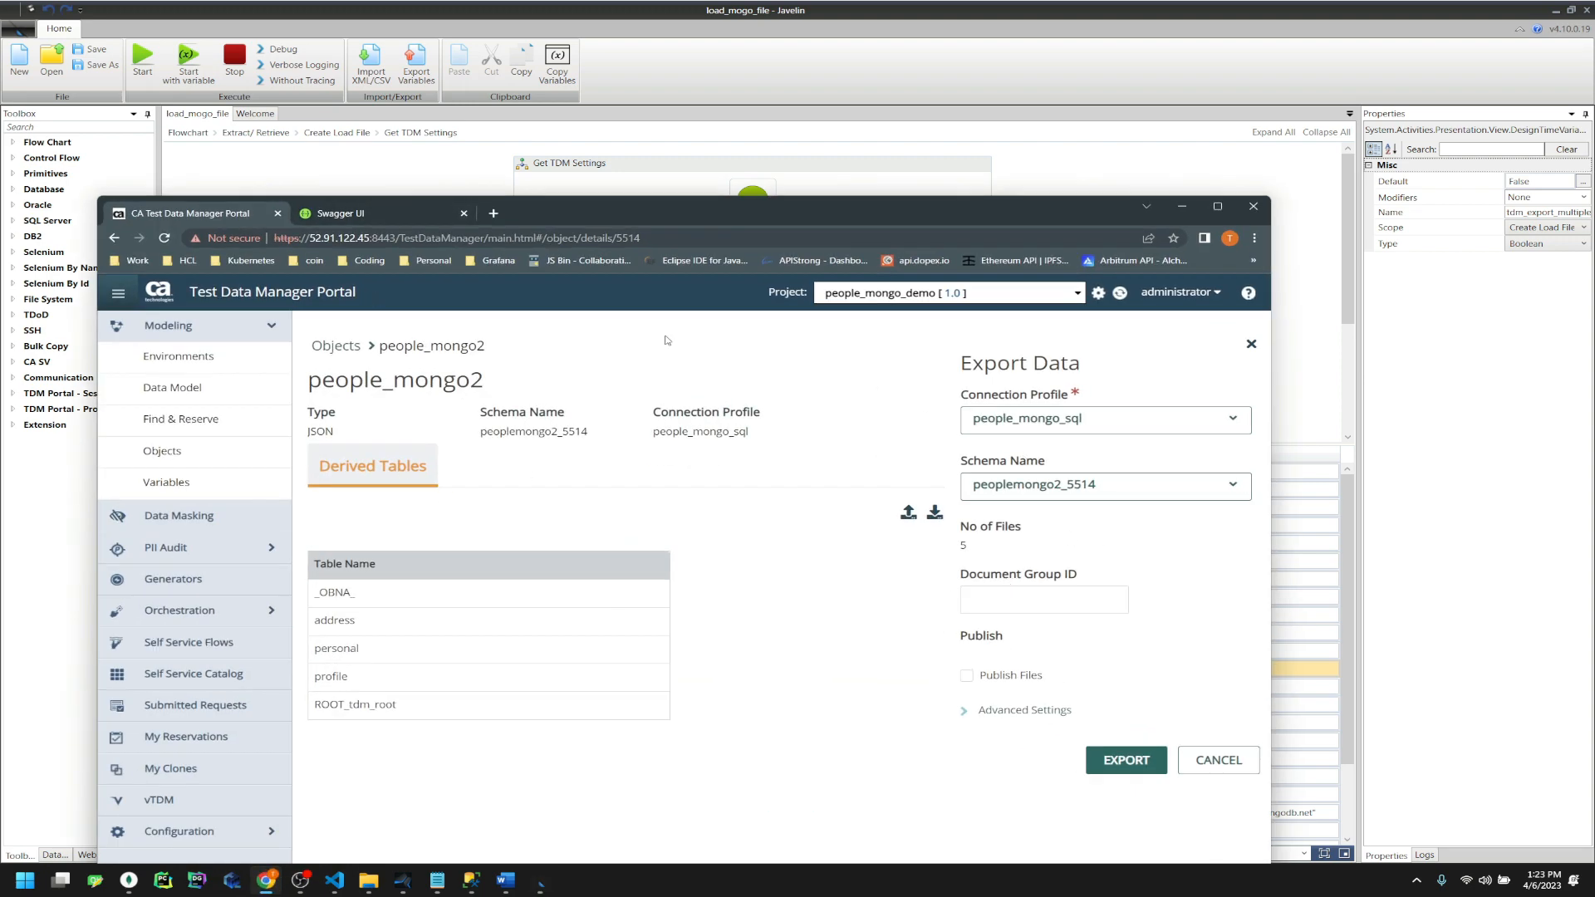
{"action": "left_click", "coordinate": [390, 214]}
{"action": "scroll", "coordinate": [435, 669], "scroll_direction": "down", "scroll_amount": 3}
{"action": "scroll", "coordinate": [465, 679], "scroll_direction": "down", "scroll_amount": 5}
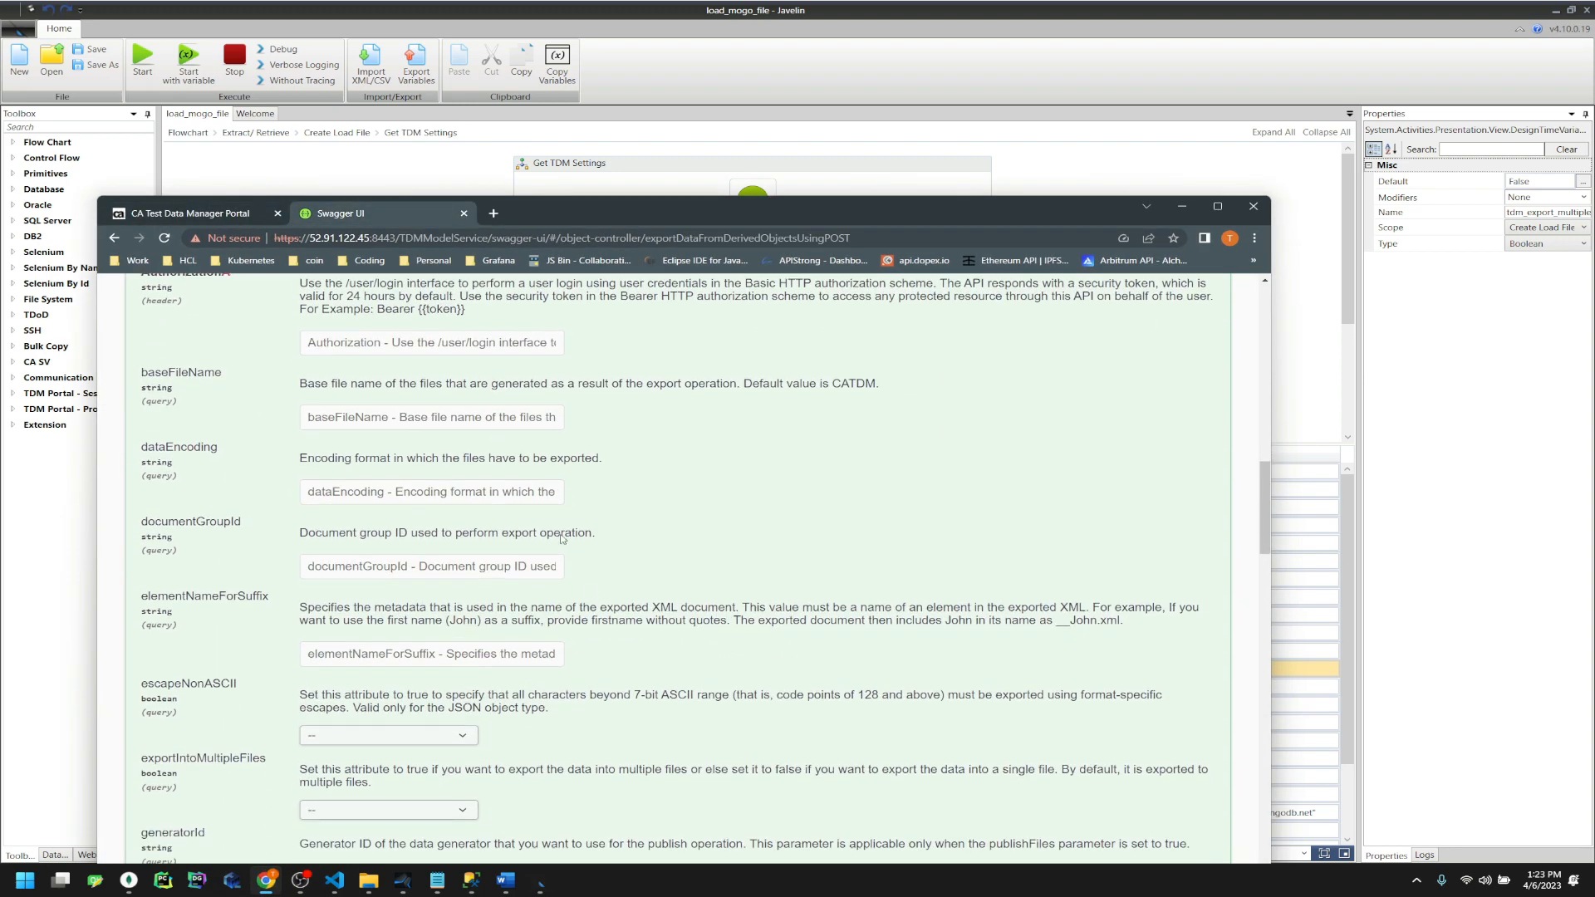
{"action": "left_click", "coordinate": [1181, 206]}
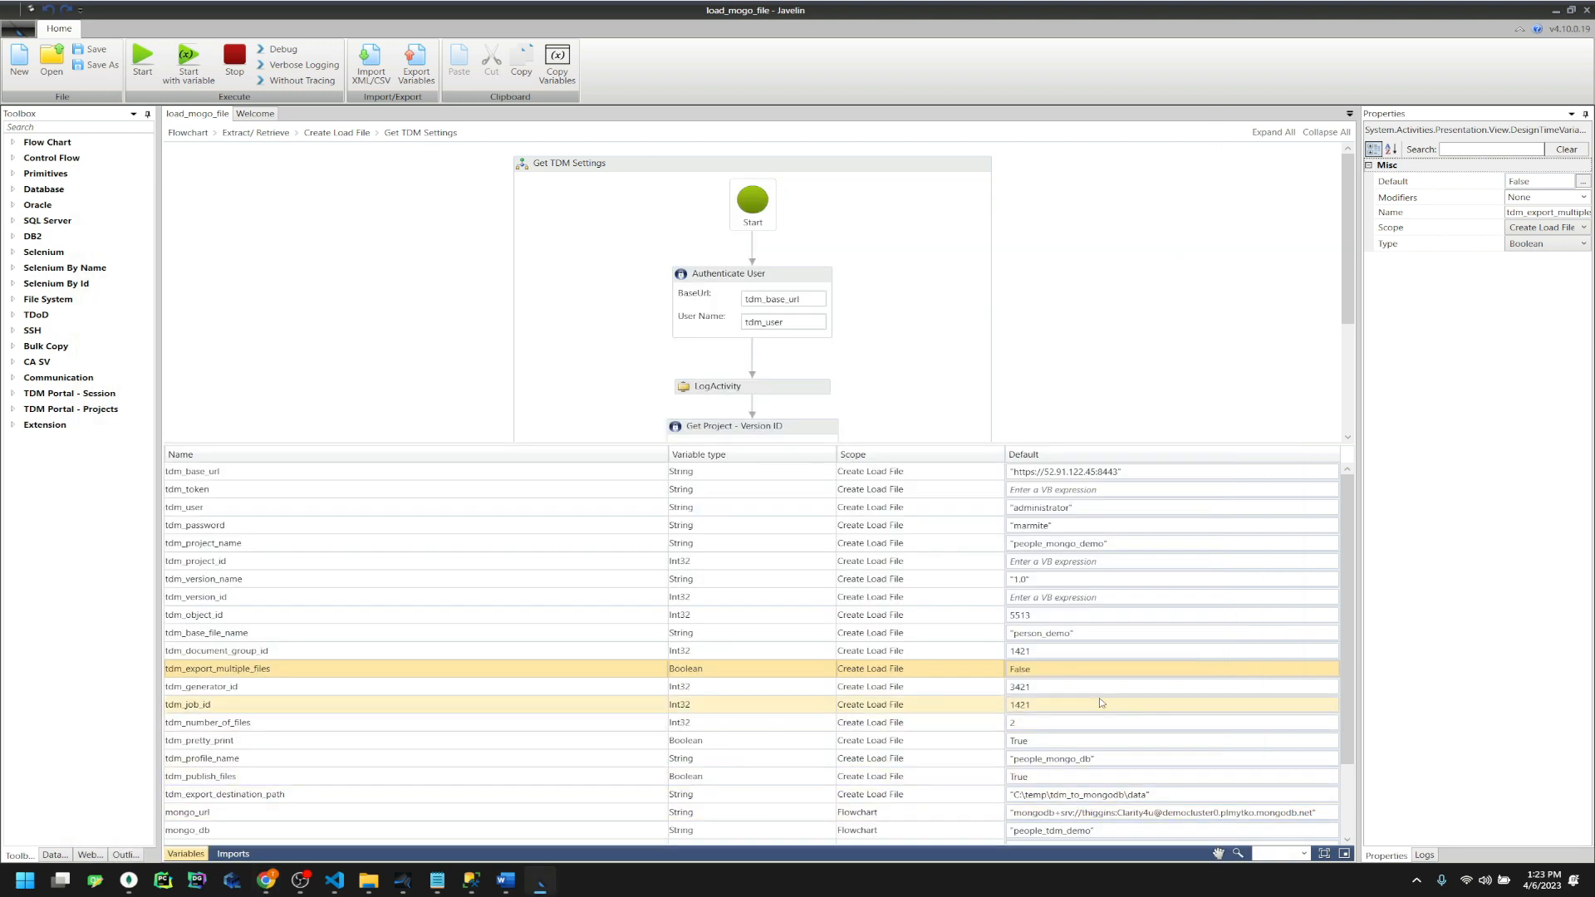
{"action": "left_click", "coordinate": [914, 687]}
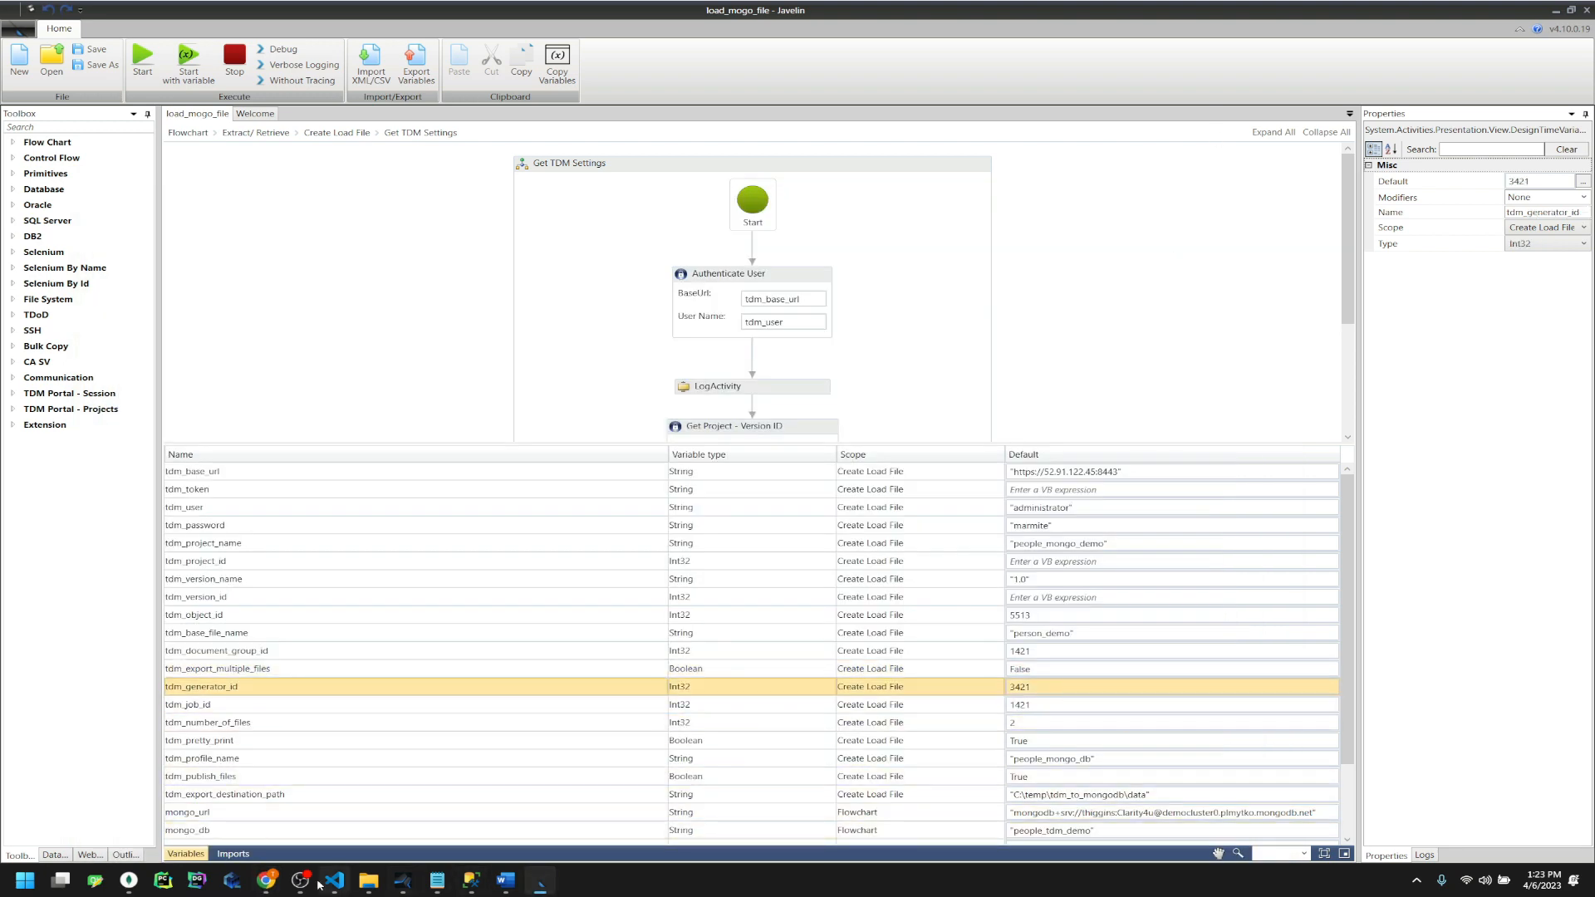
{"action": "left_click", "coordinate": [266, 883]}
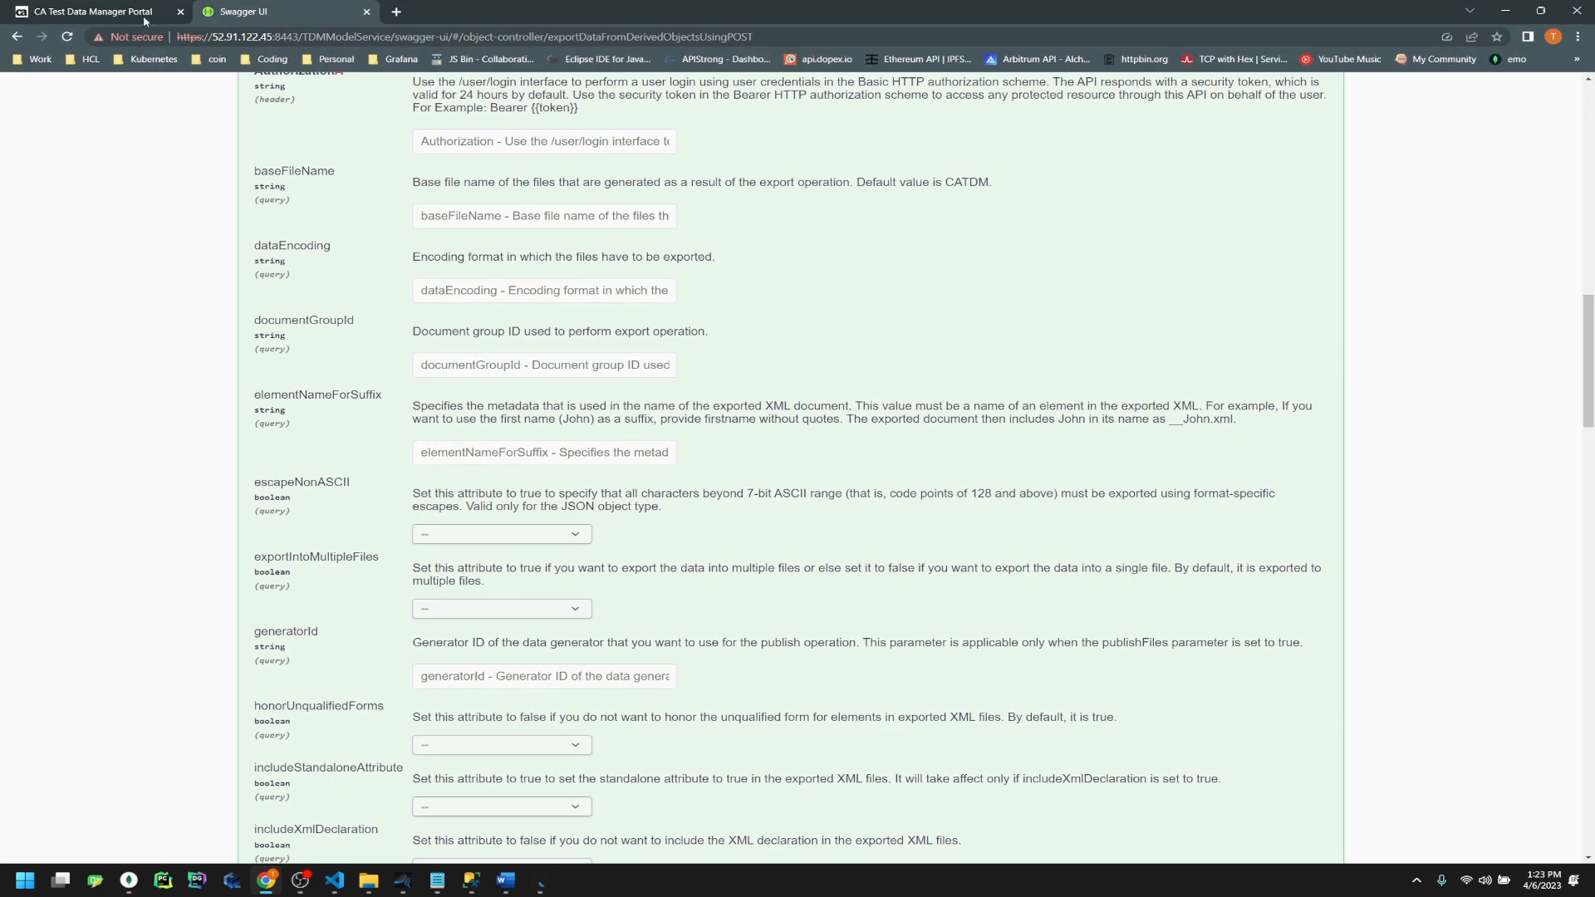
{"action": "left_click", "coordinate": [142, 14]}
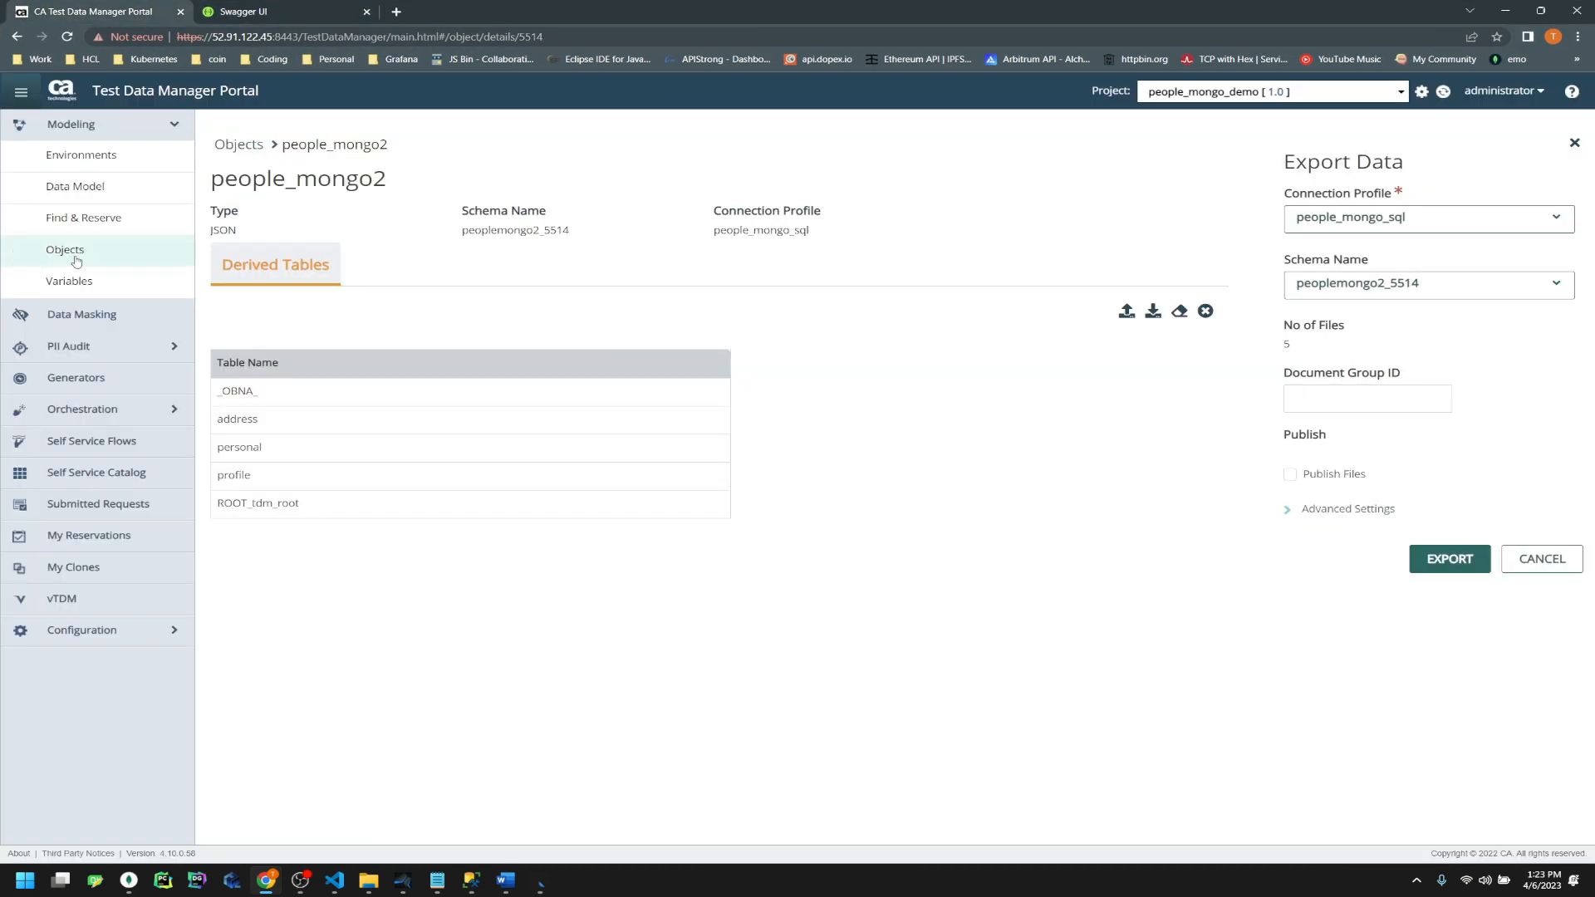
Copy create_people2's generator ID 3429 from the portal into tdm_generator_id's default
{"action": "left_click", "coordinate": [75, 378]}
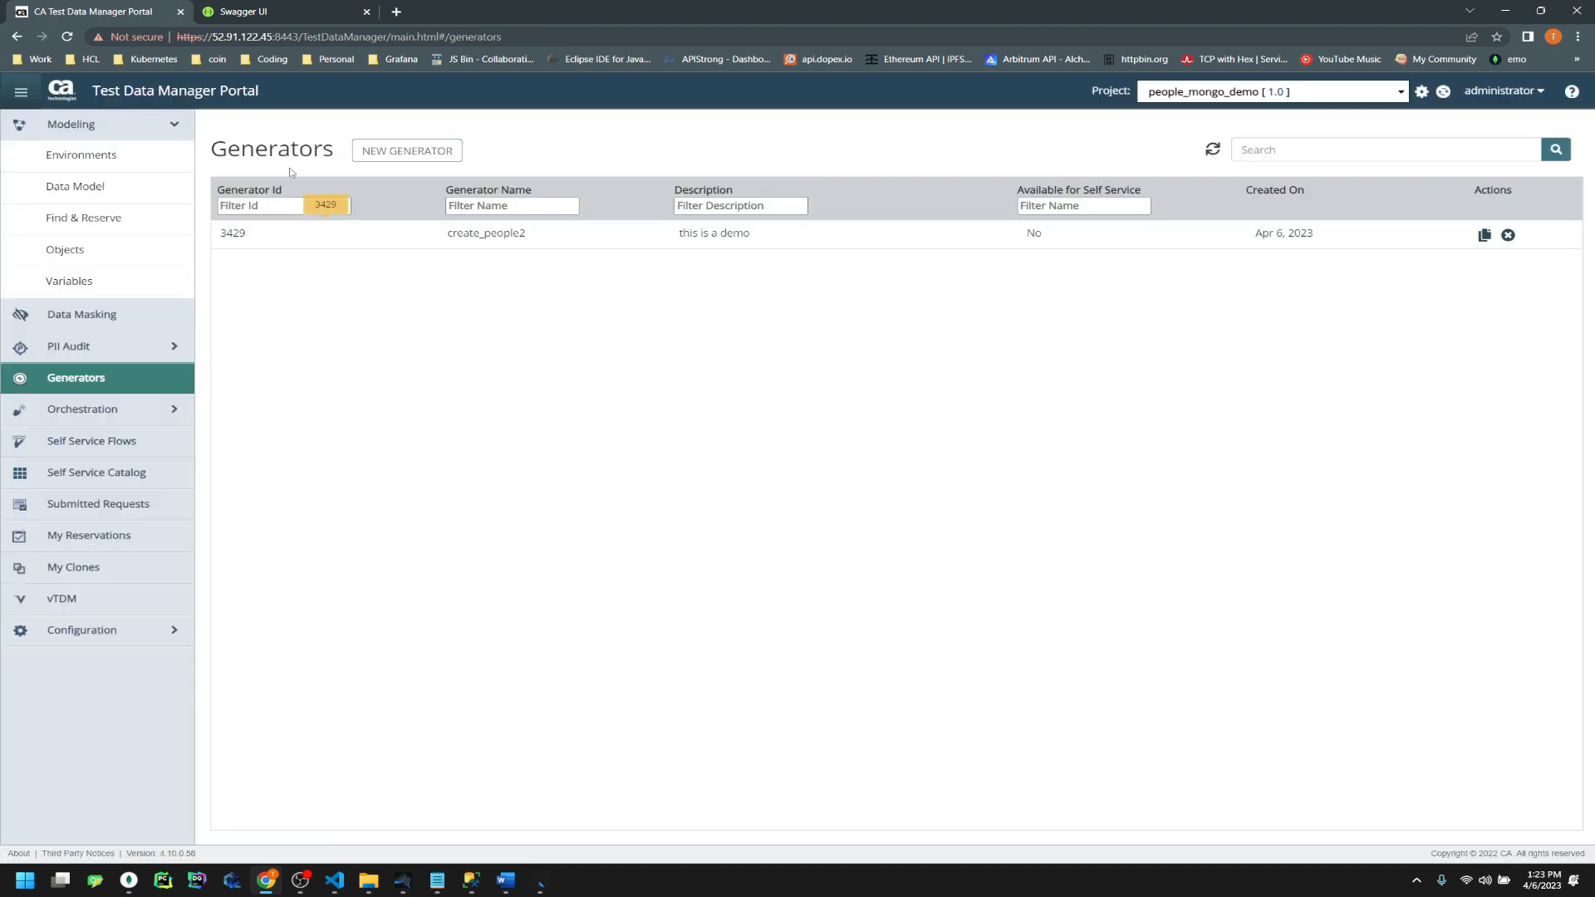
{"action": "left_click", "coordinate": [324, 236]}
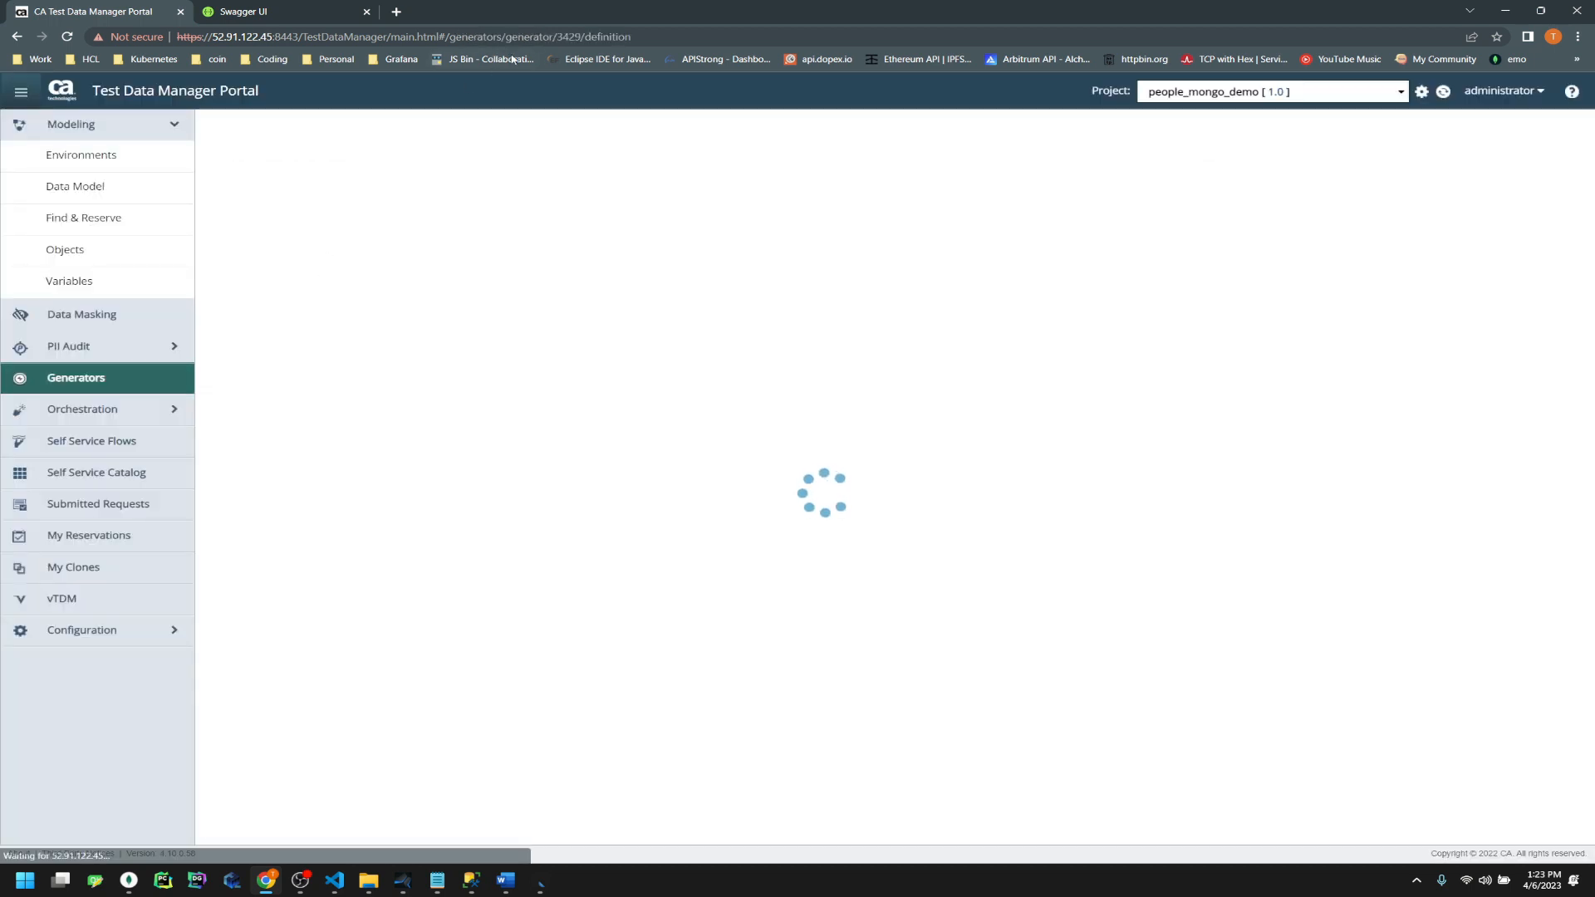
{"action": "double_click", "coordinate": [570, 37]}
{"action": "key", "text": "ctrl+c"}
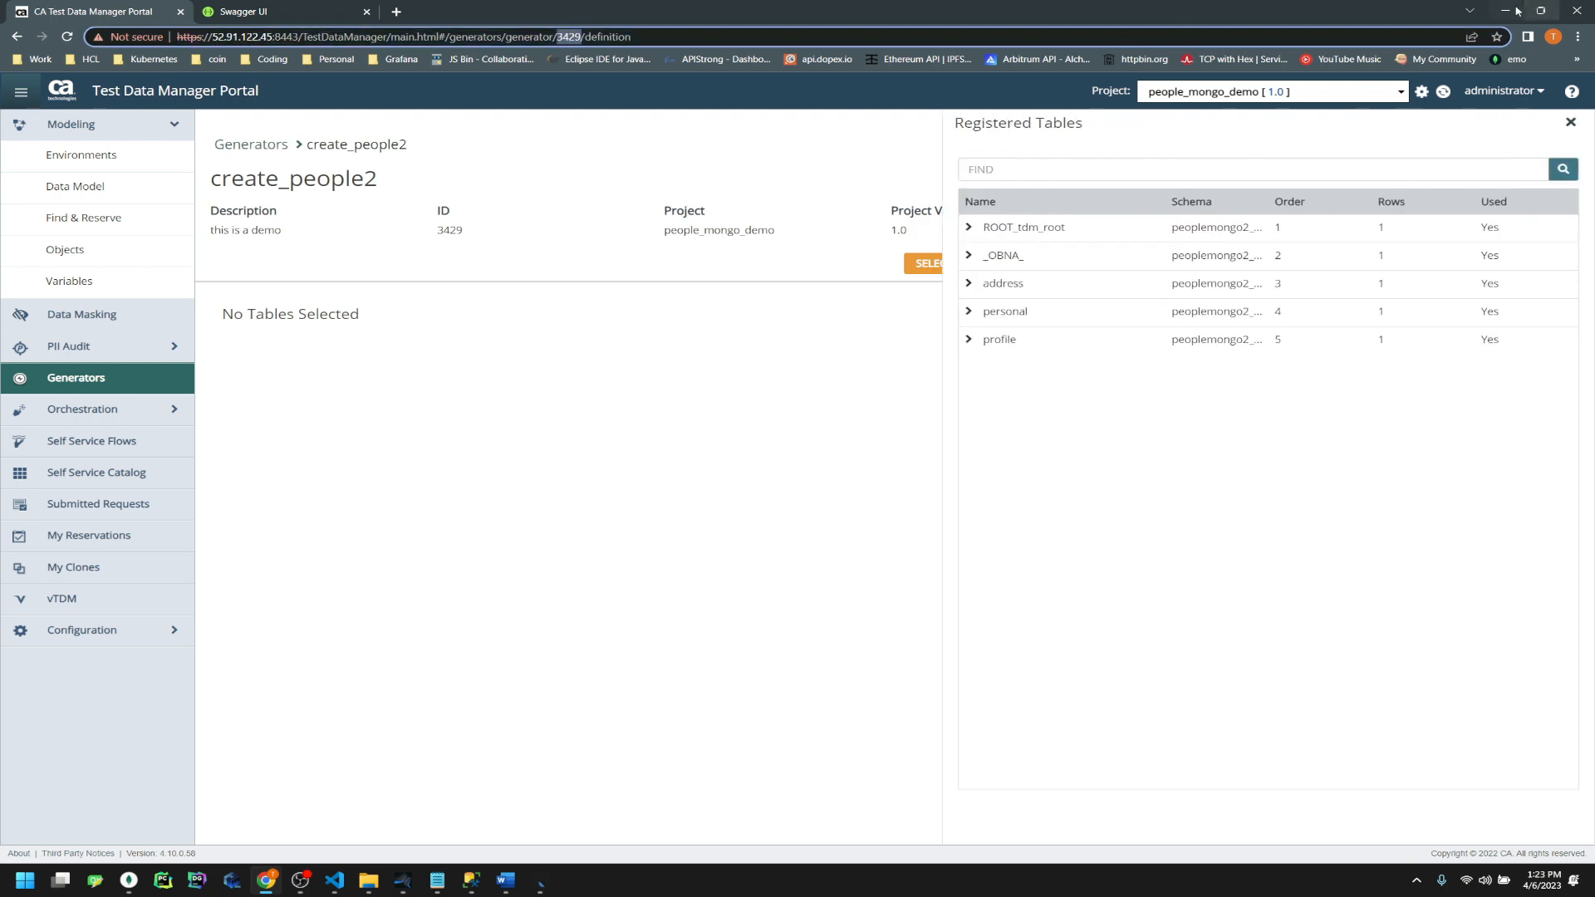
{"action": "left_click", "coordinate": [1517, 10]}
{"action": "left_click", "coordinate": [1018, 686]}
{"action": "double_click", "coordinate": [1018, 686]}
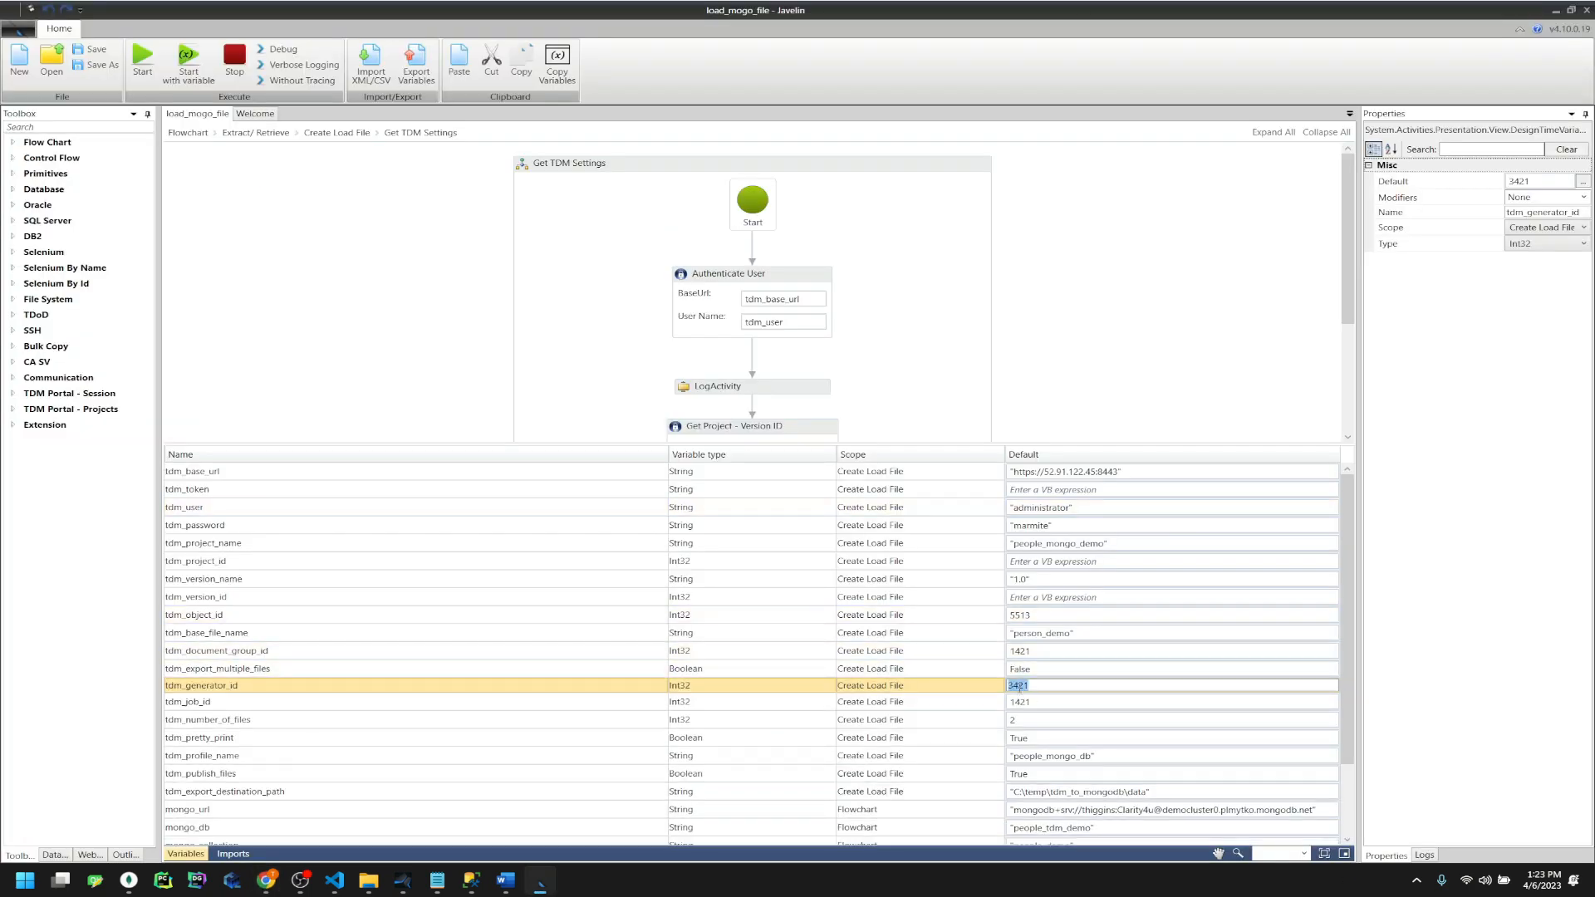
{"action": "key", "text": "ctrl+v"}
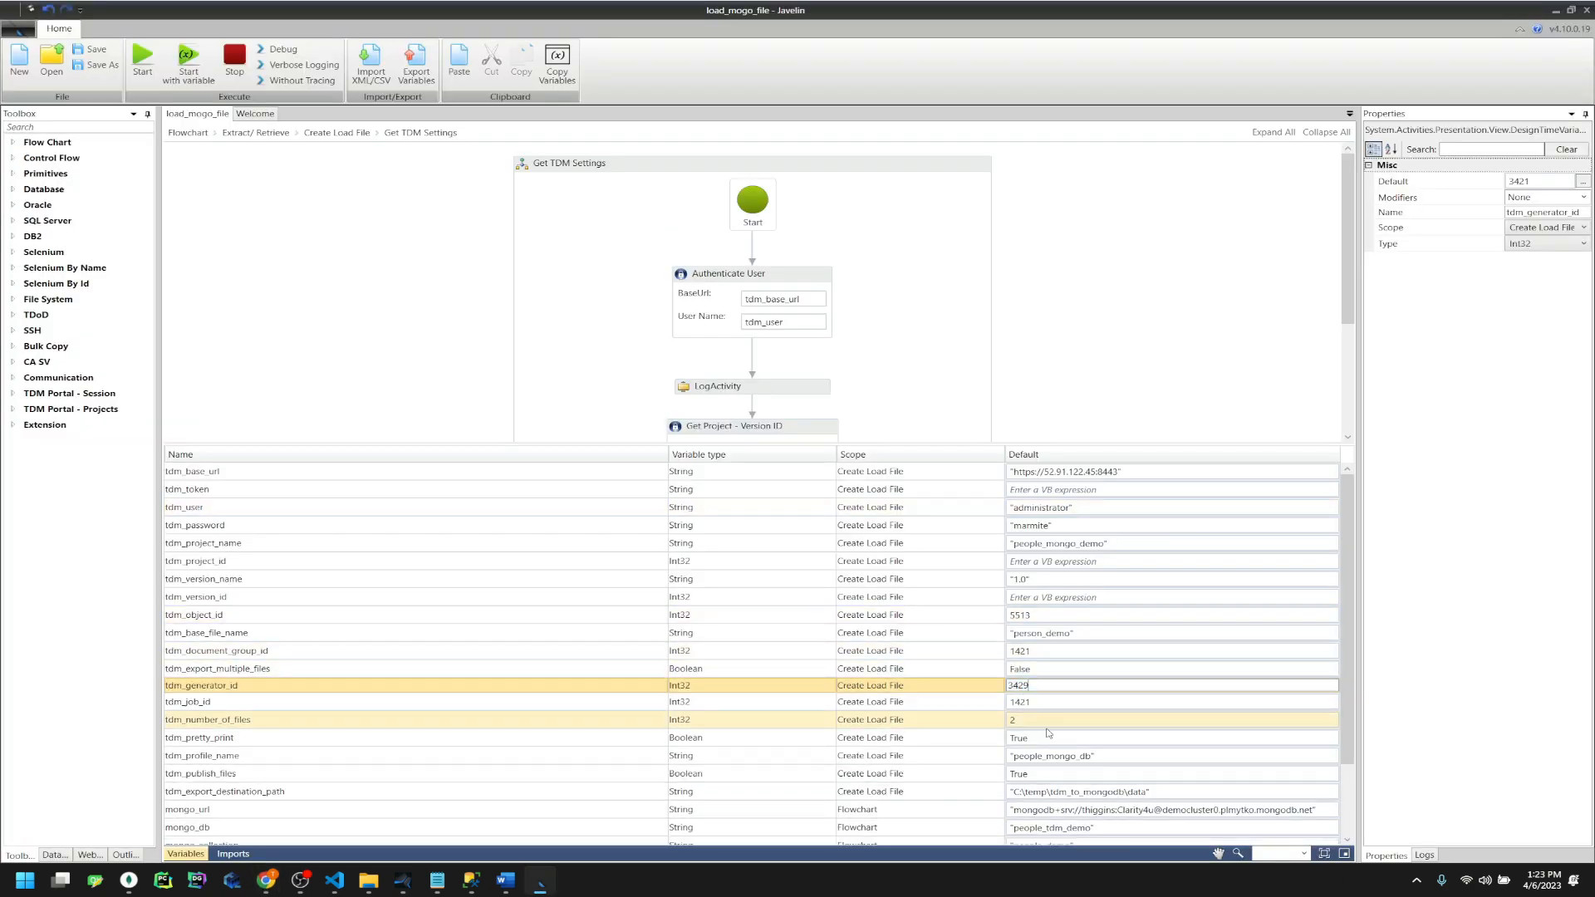
Commit 3429 as tdm_generator_id and scroll down to the tdm_pretty_print variable
{"action": "left_click", "coordinate": [927, 730]}
{"action": "scroll", "coordinate": [928, 732], "scroll_direction": "down", "scroll_amount": 1}
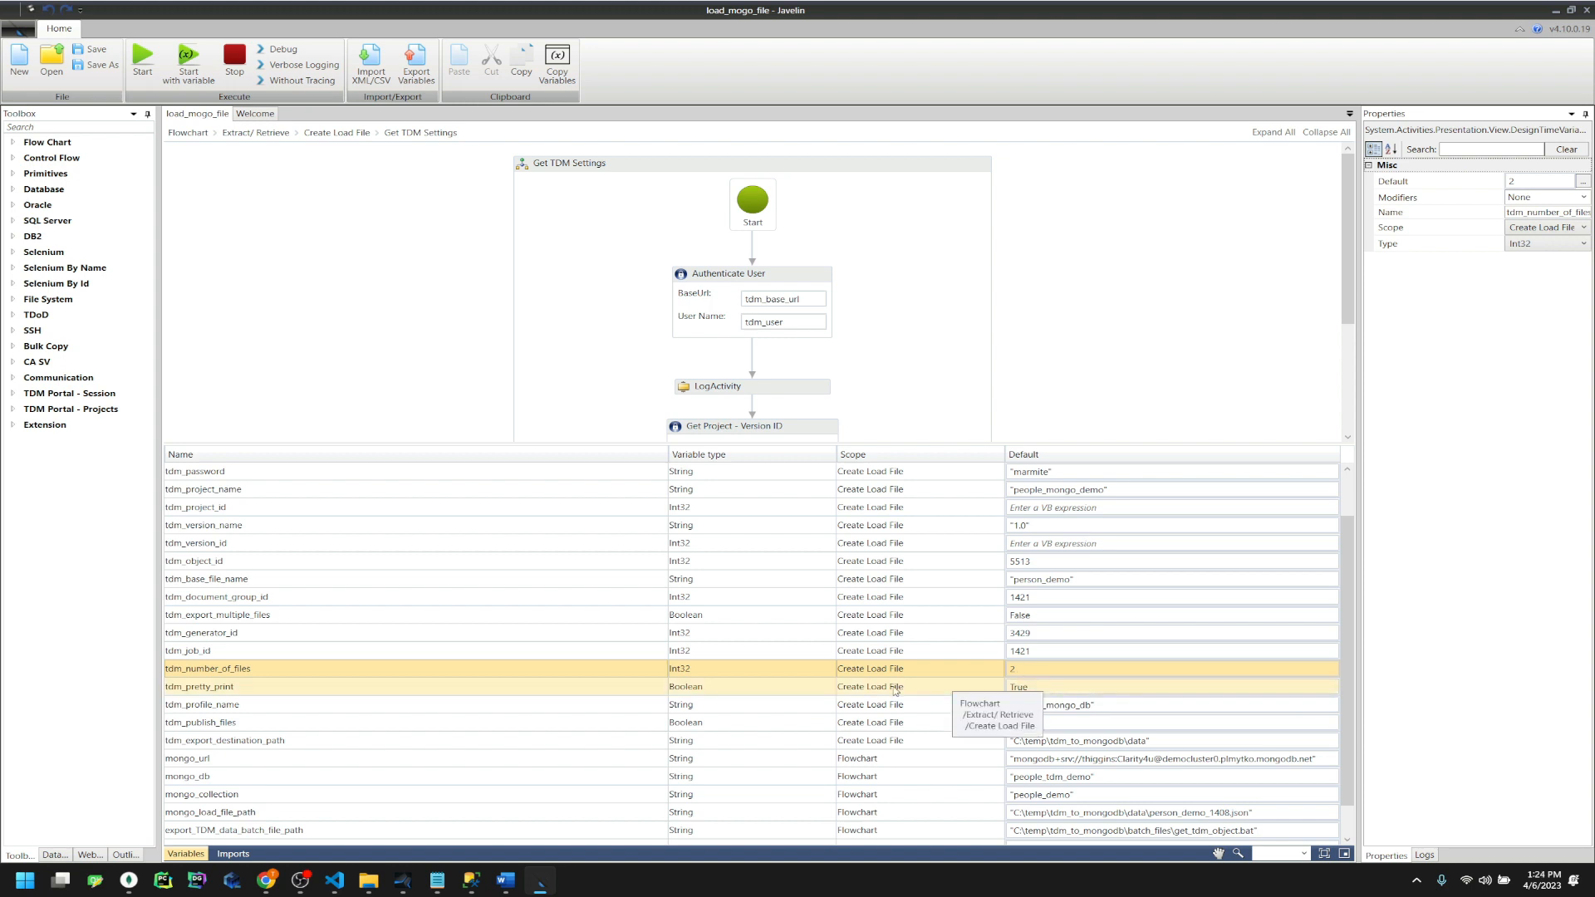
{"action": "left_click", "coordinate": [943, 692]}
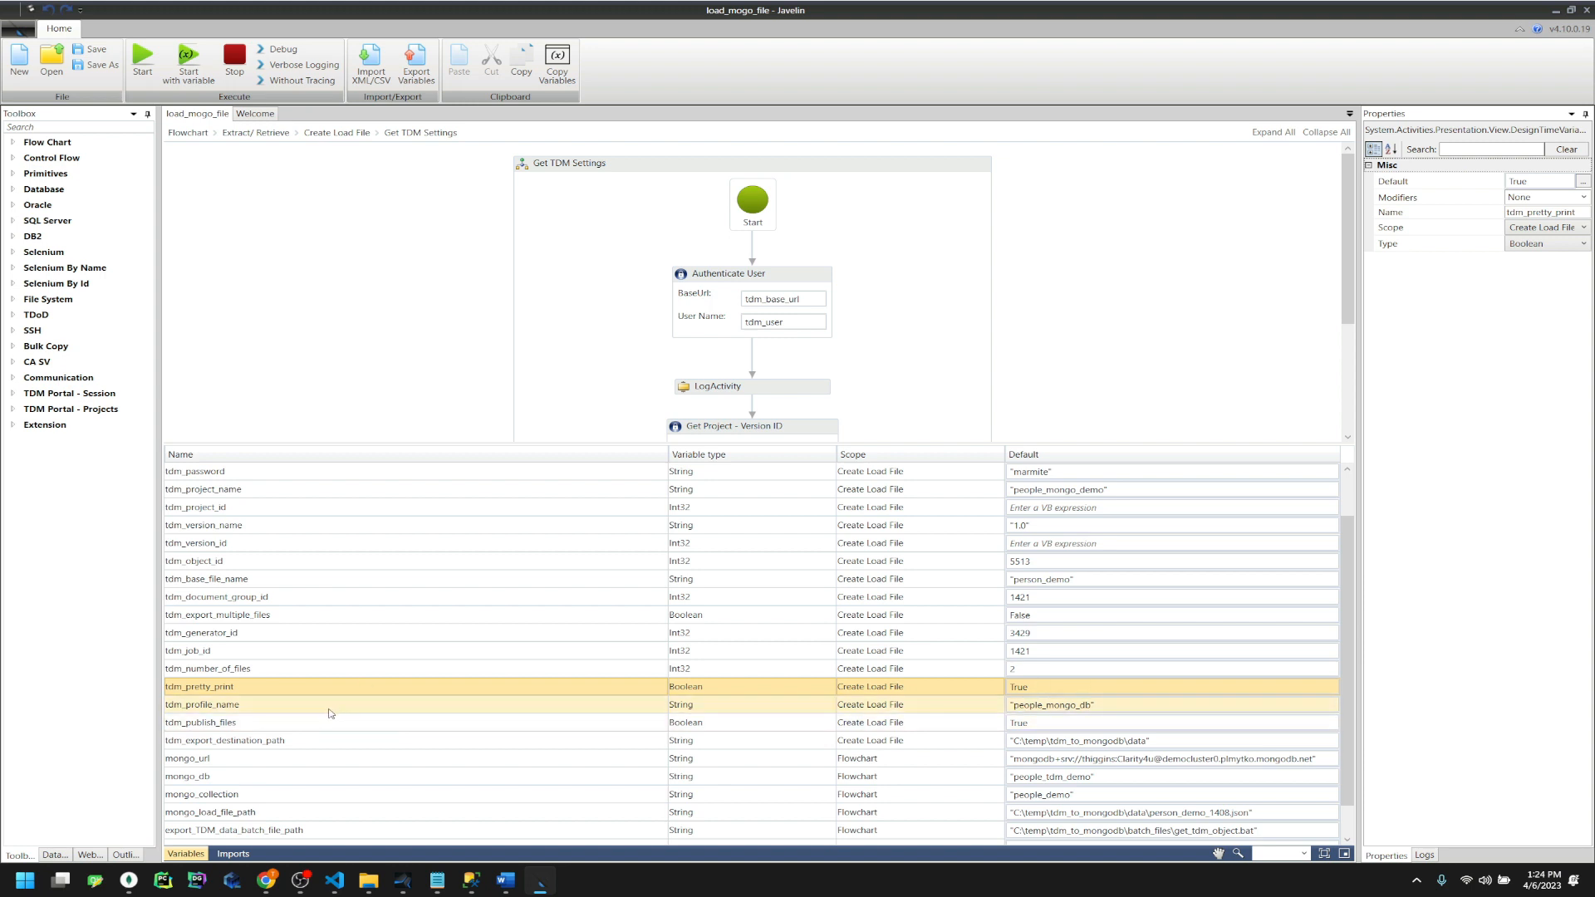
Replace tdm_profile_name's default people_mongo_db with people_mongo_sql copied from the notes
{"action": "left_click", "coordinate": [299, 707]}
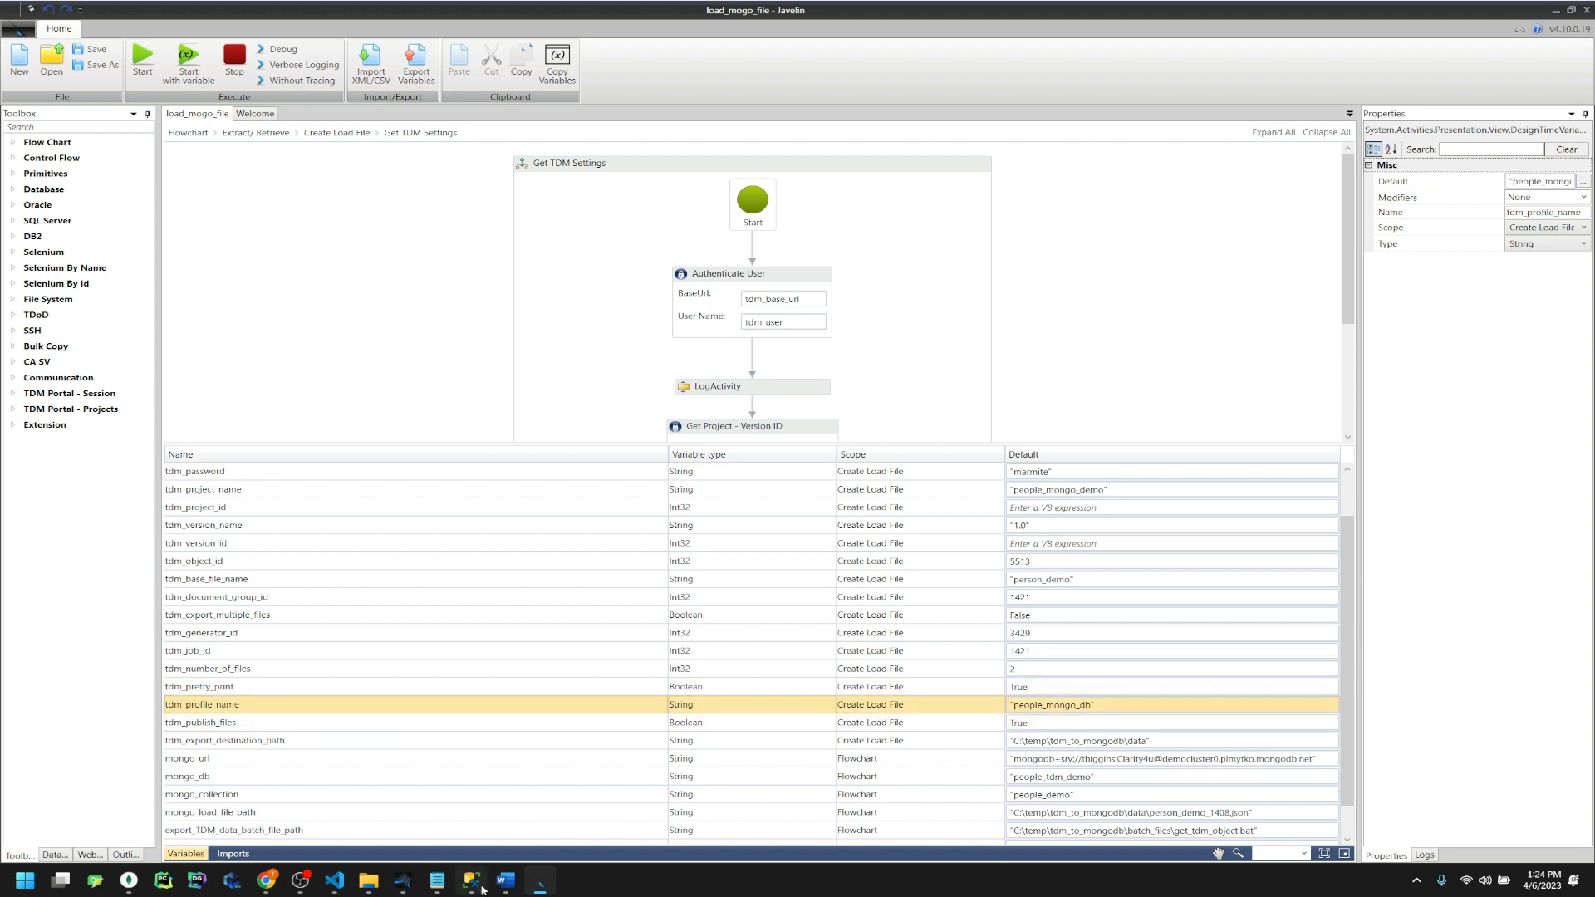
{"action": "left_click", "coordinate": [435, 884]}
{"action": "left_click", "coordinate": [668, 506]}
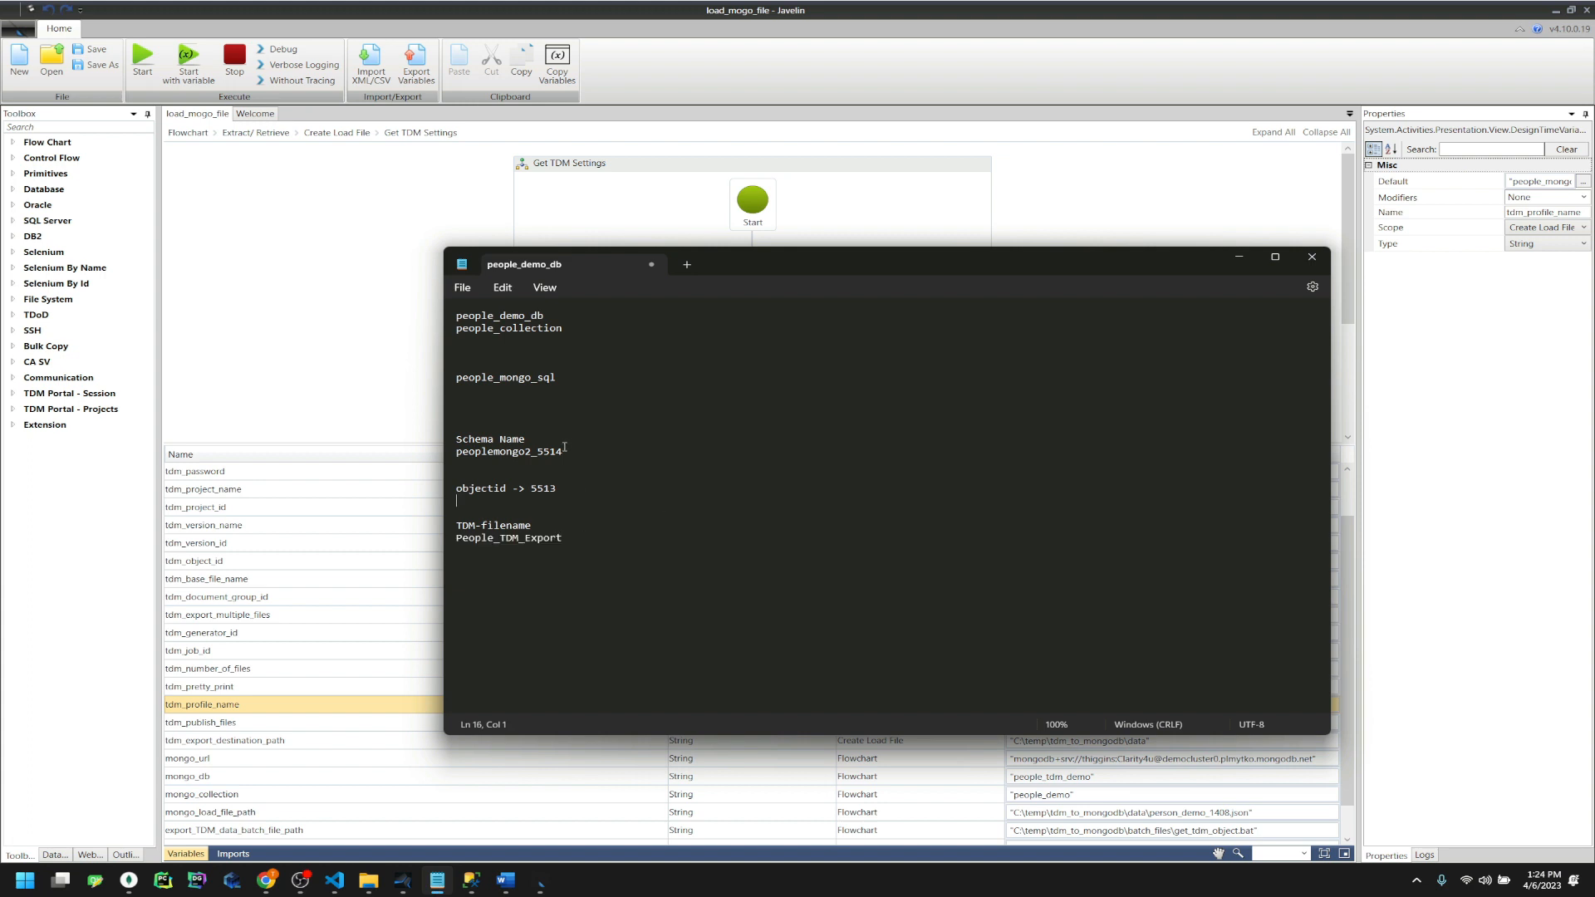
{"action": "left_click_drag", "start_coordinate": [553, 378], "coordinate": [460, 382]}
{"action": "key", "text": "ctrl+c"}
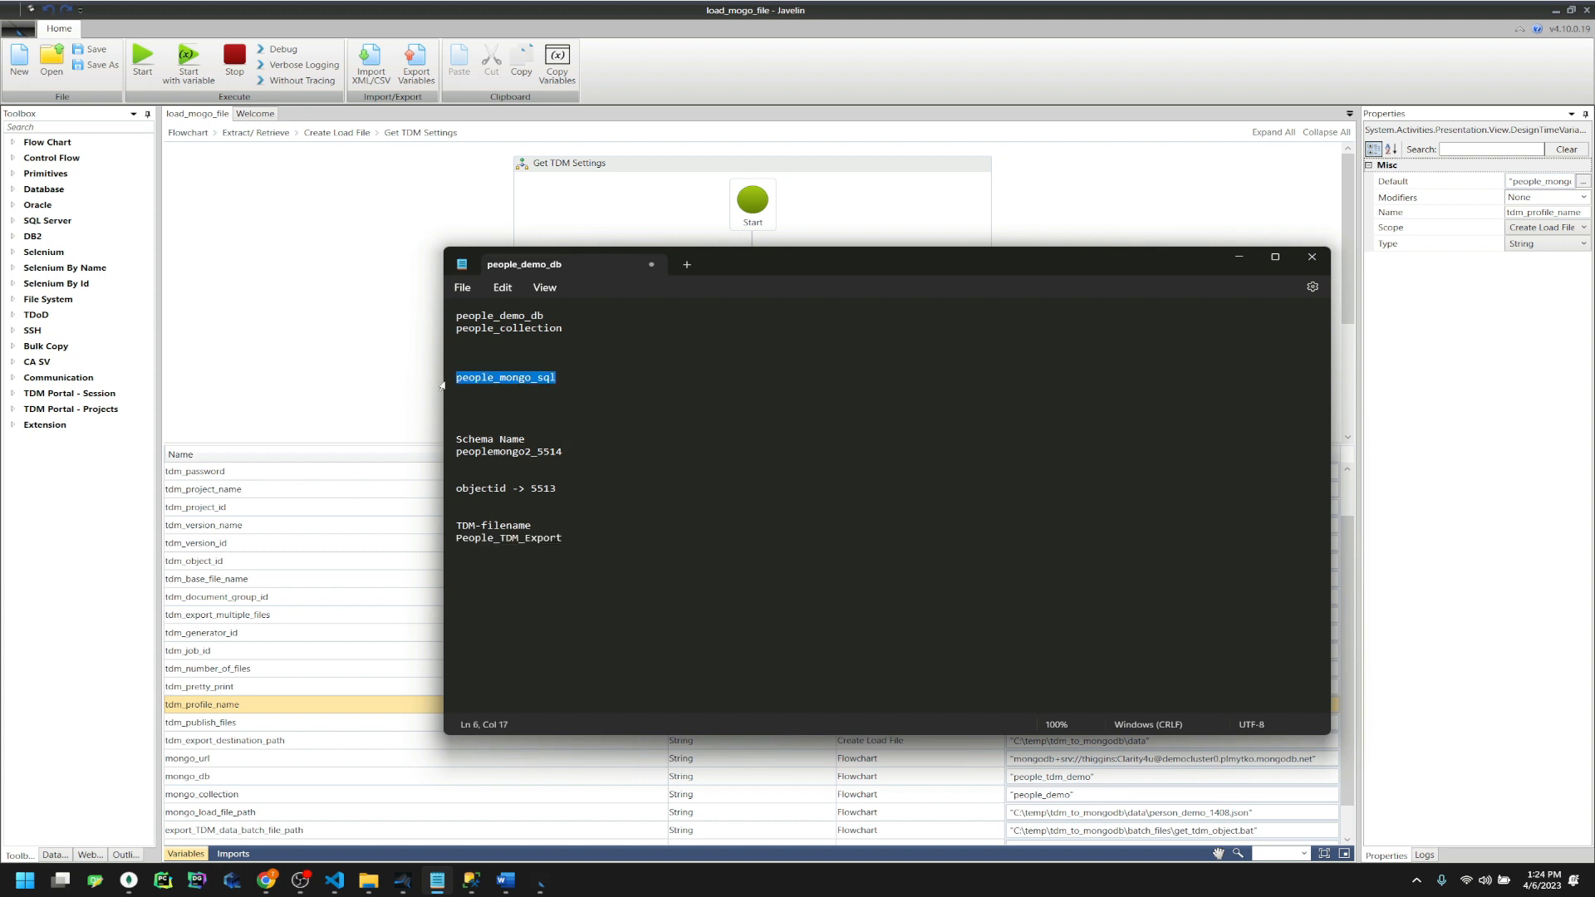
{"action": "left_click", "coordinate": [973, 45]}
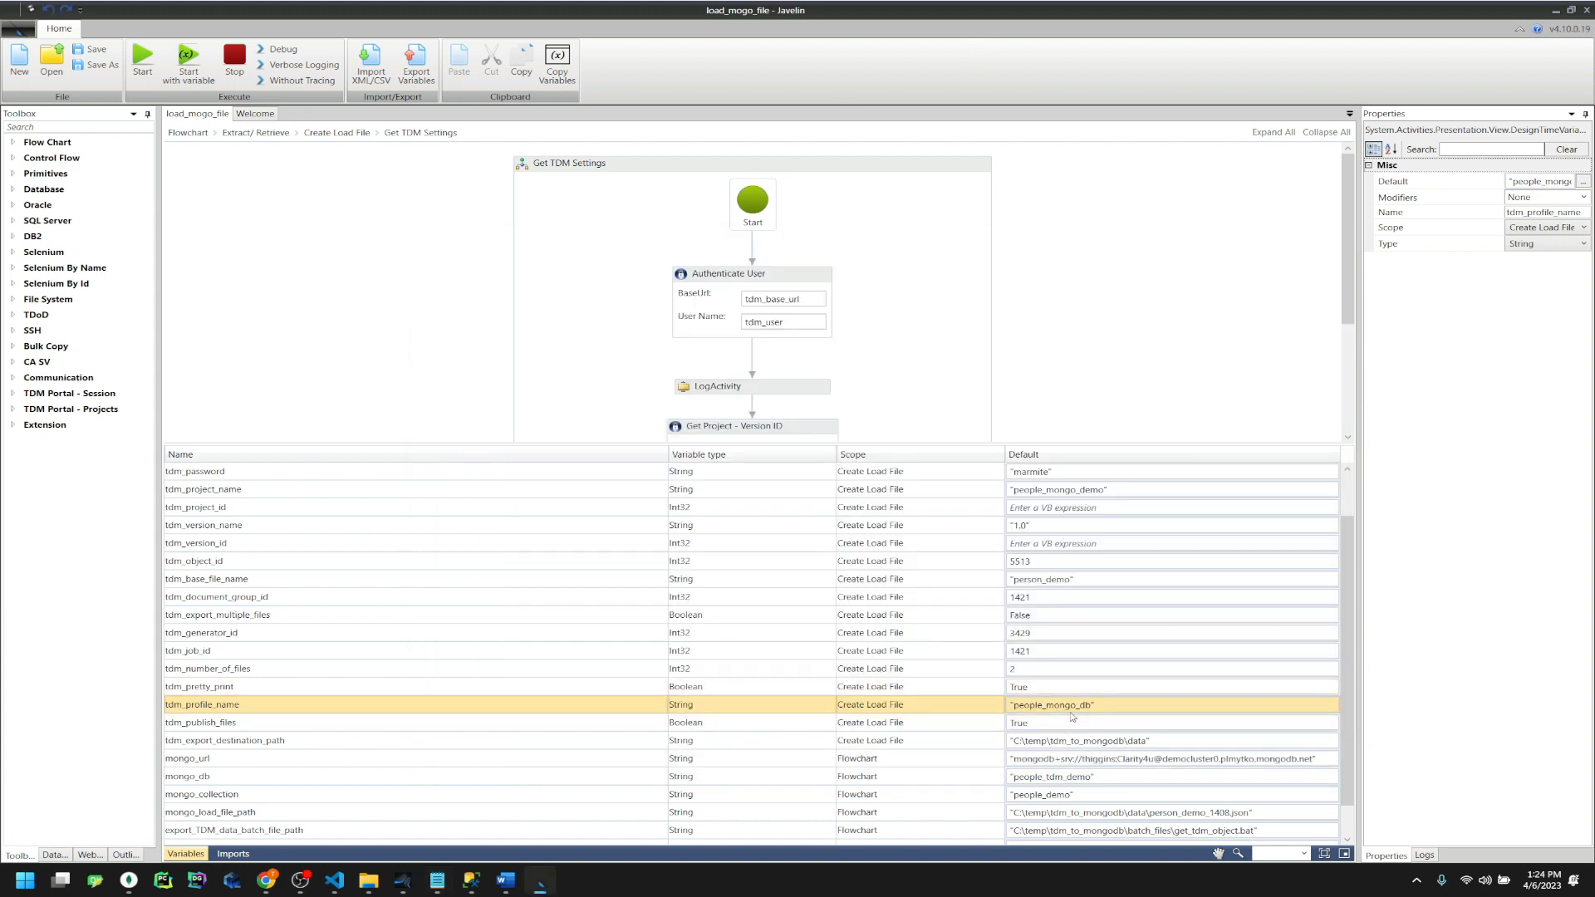
{"action": "left_click", "coordinate": [1075, 710]}
{"action": "left_click_drag", "start_coordinate": [1090, 704], "coordinate": [1012, 705]}
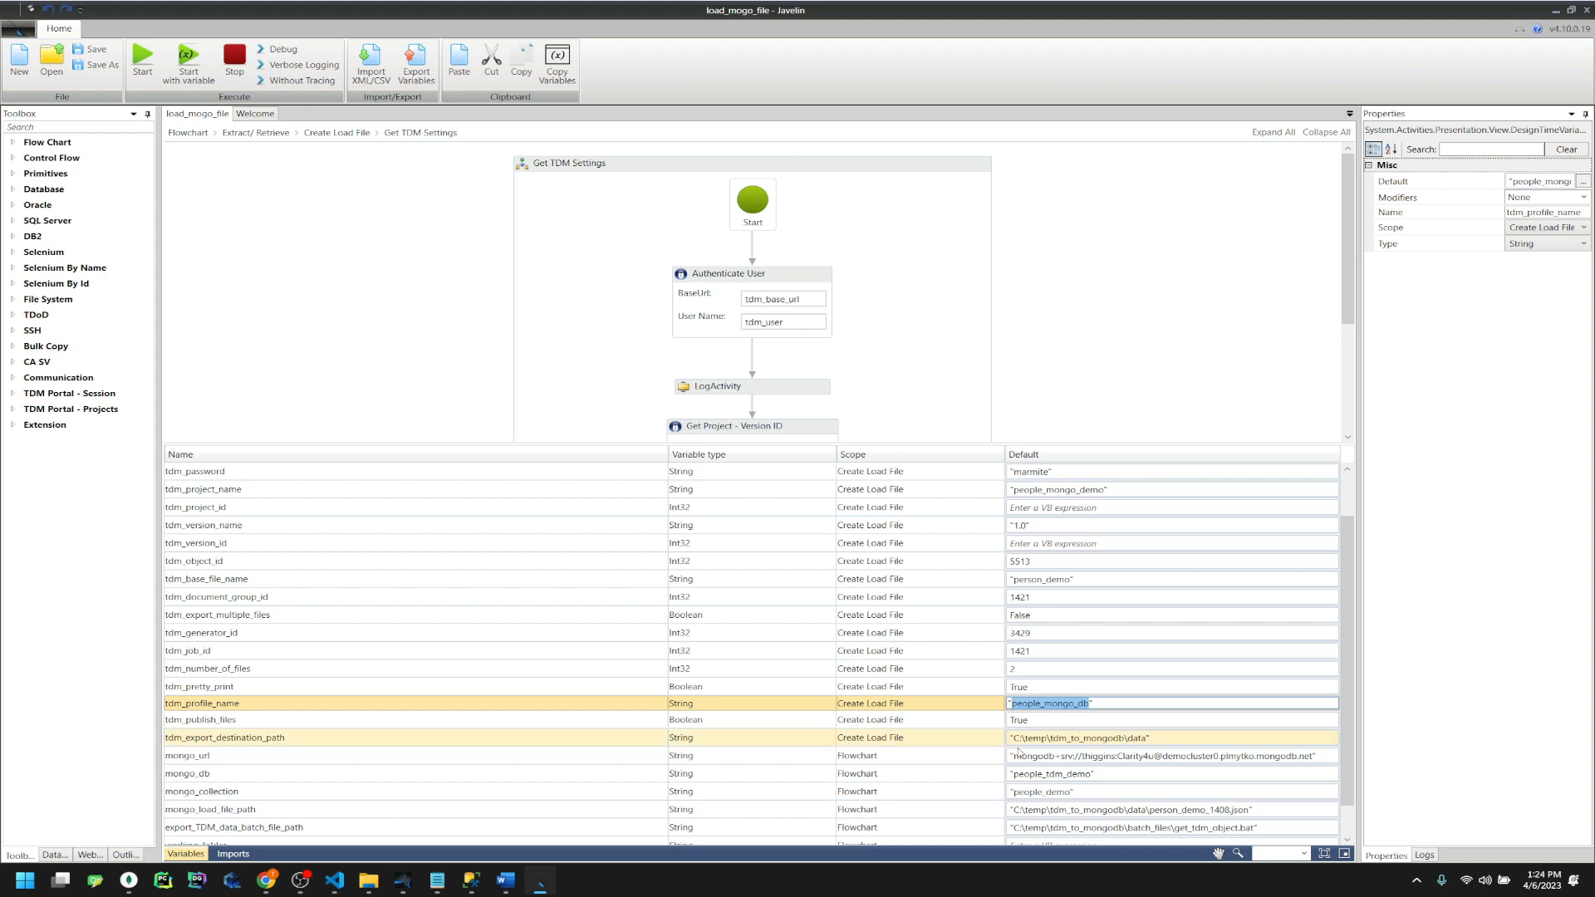
{"action": "key", "text": "ctrl+v"}
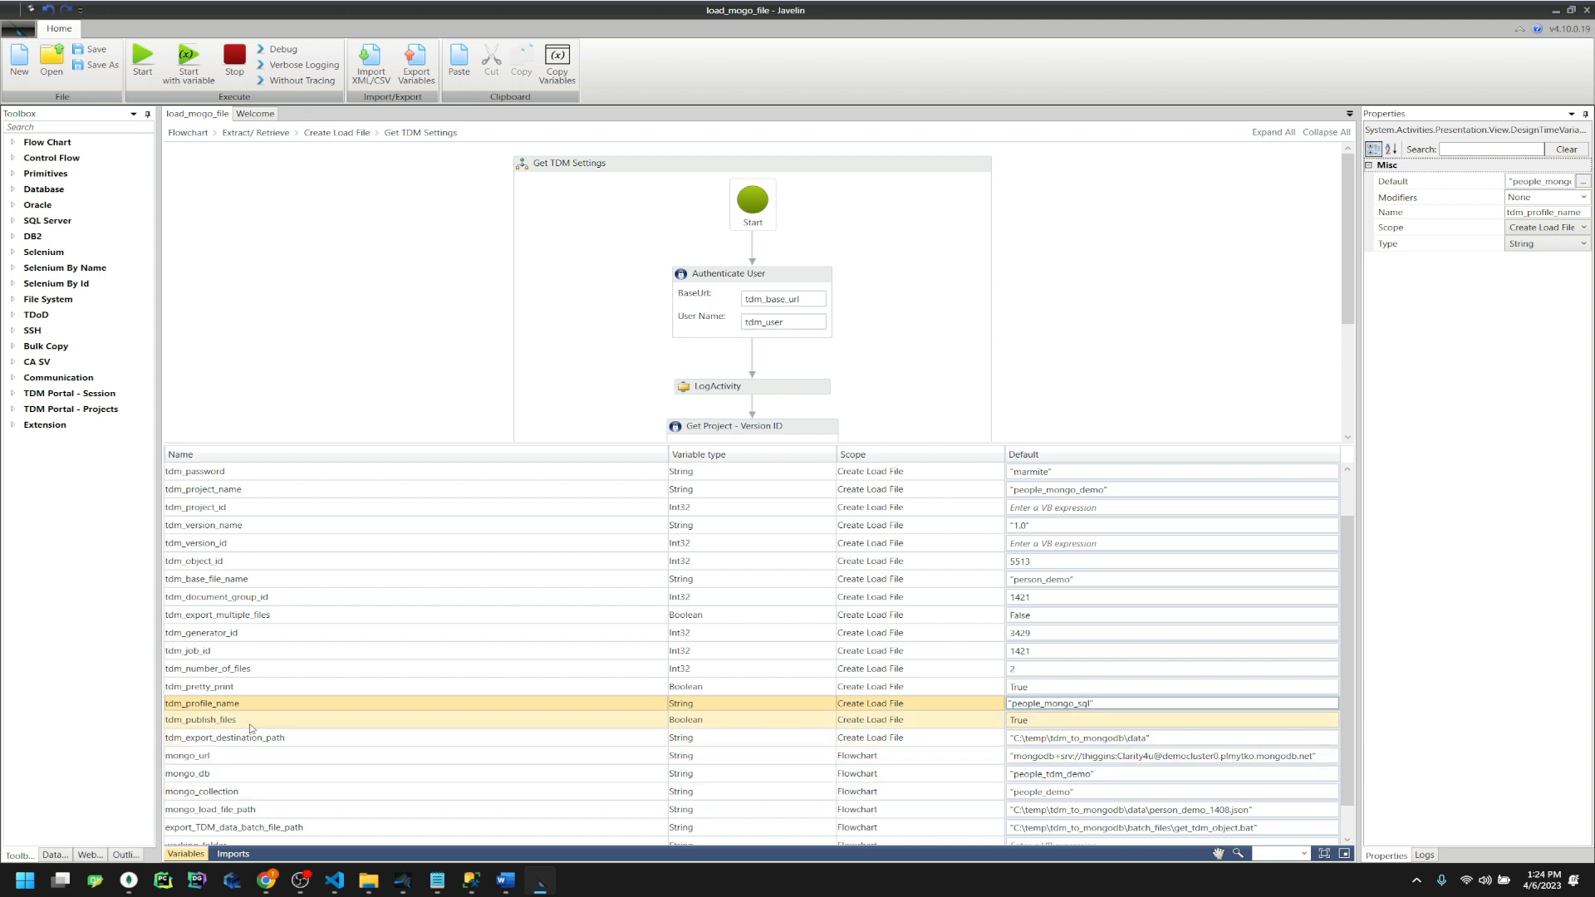
{"action": "left_click", "coordinate": [250, 729]}
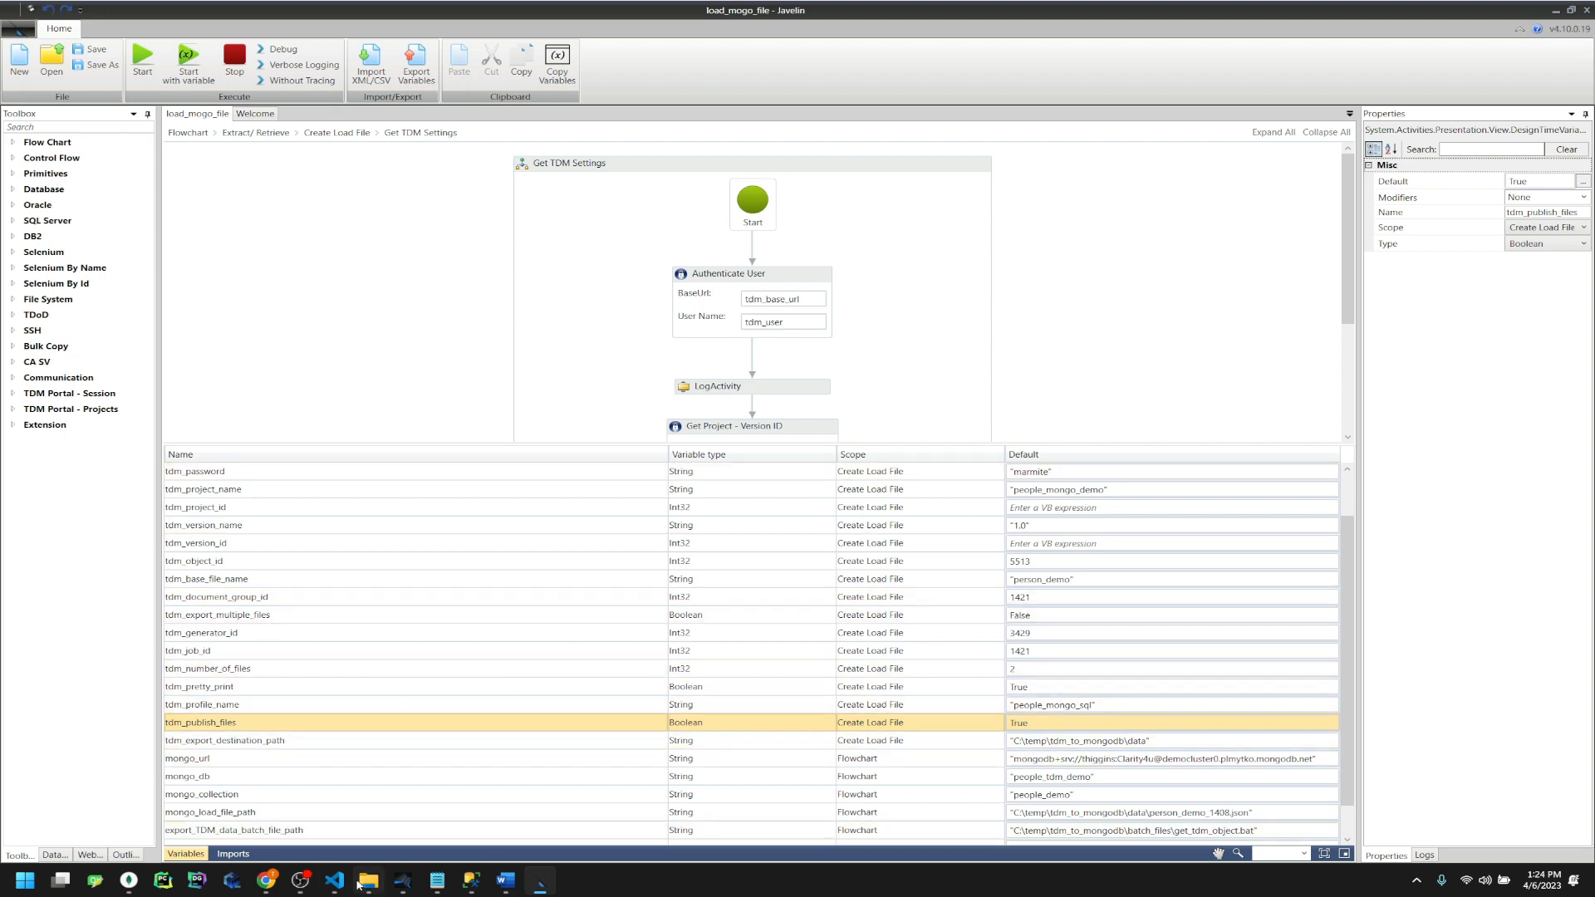
{"action": "left_click", "coordinate": [265, 881]}
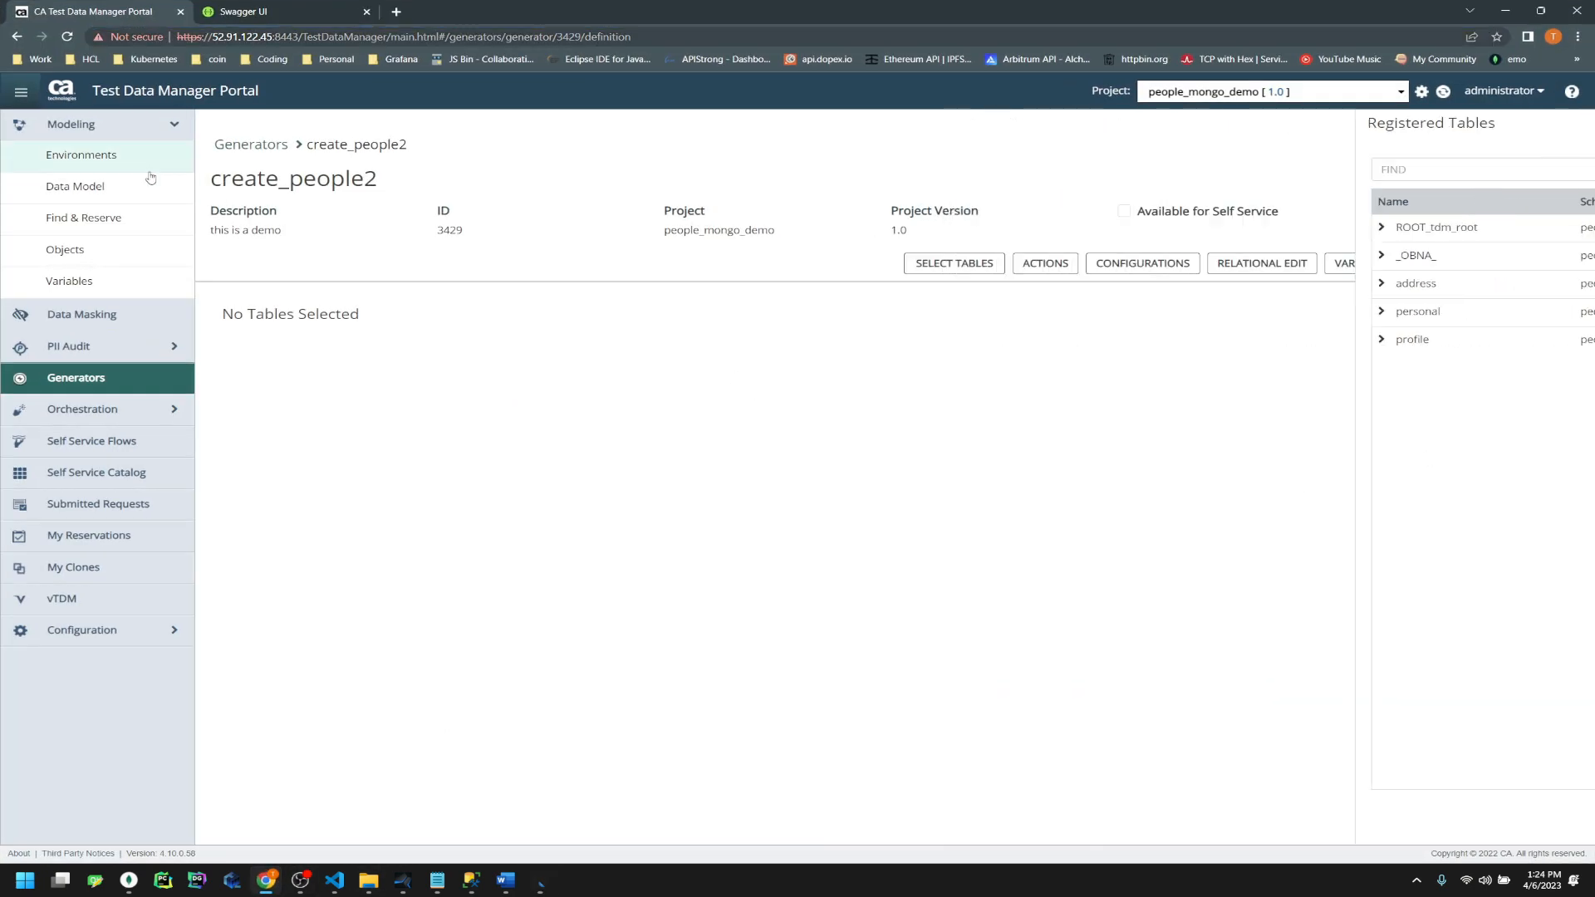
Open the people_mongo2 object's Export Data settings in the portal, then return to Javelin
{"action": "left_click", "coordinate": [68, 249]}
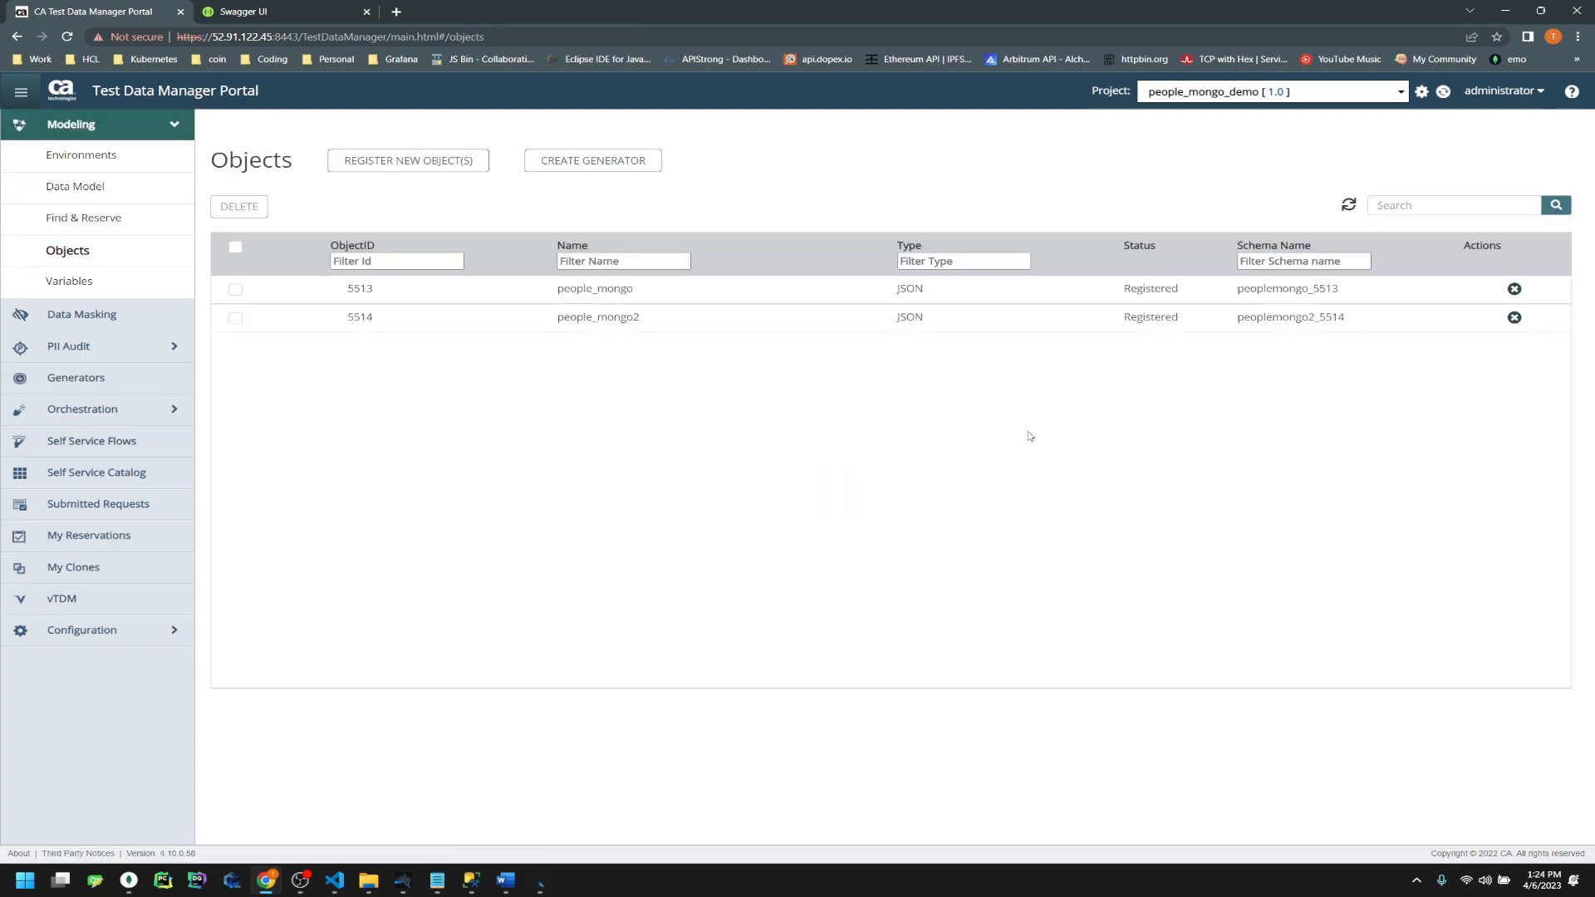
{"action": "left_click", "coordinate": [635, 320]}
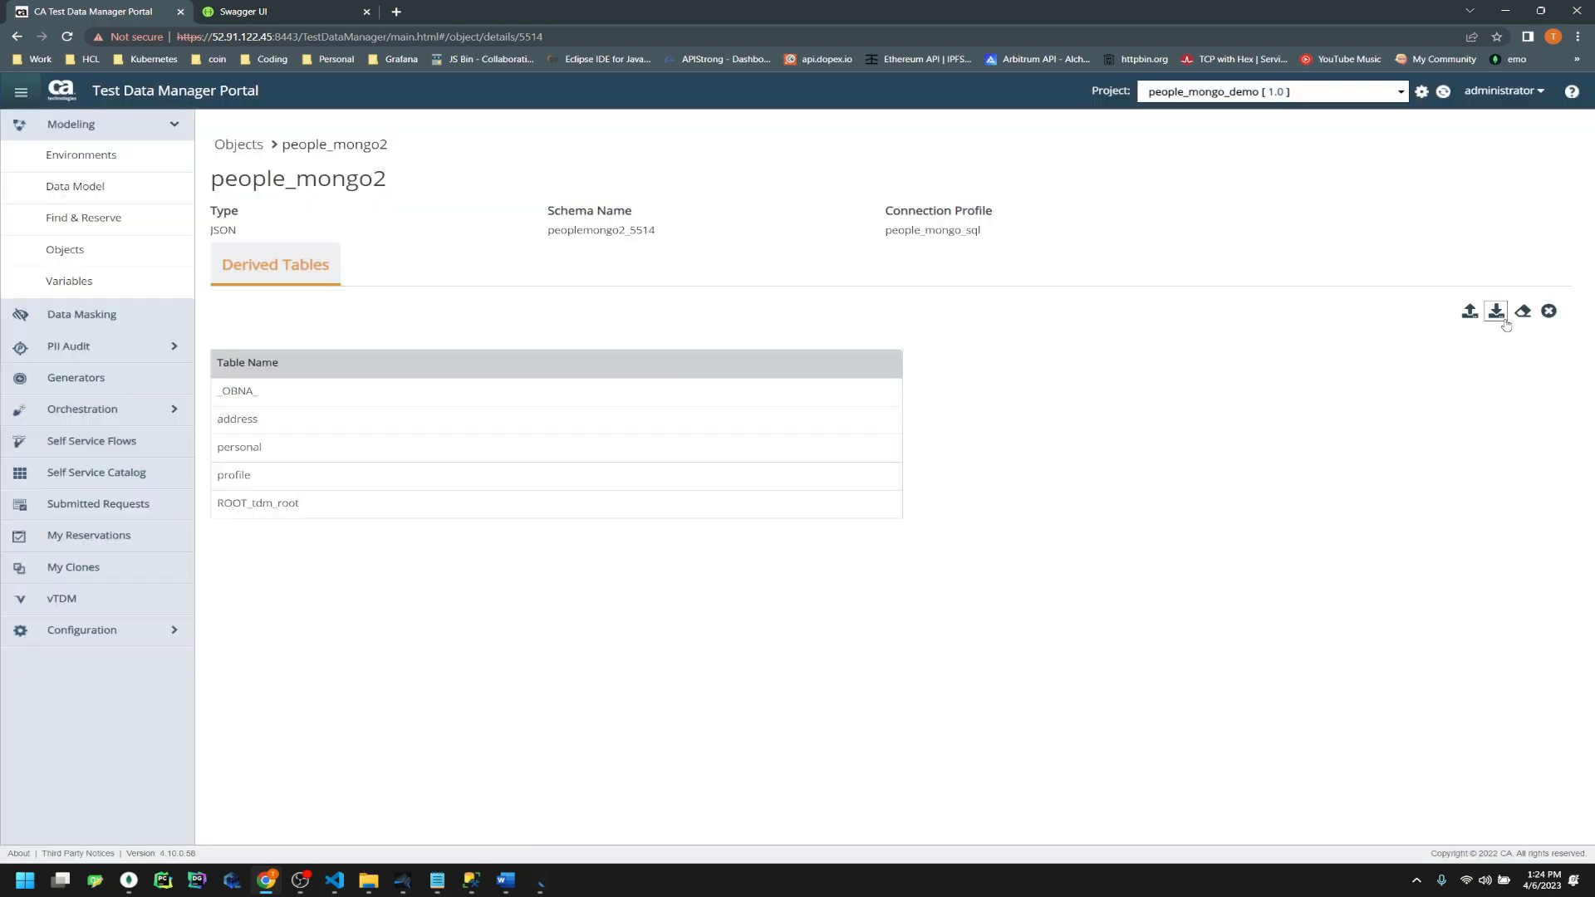
{"action": "left_click", "coordinate": [1496, 312]}
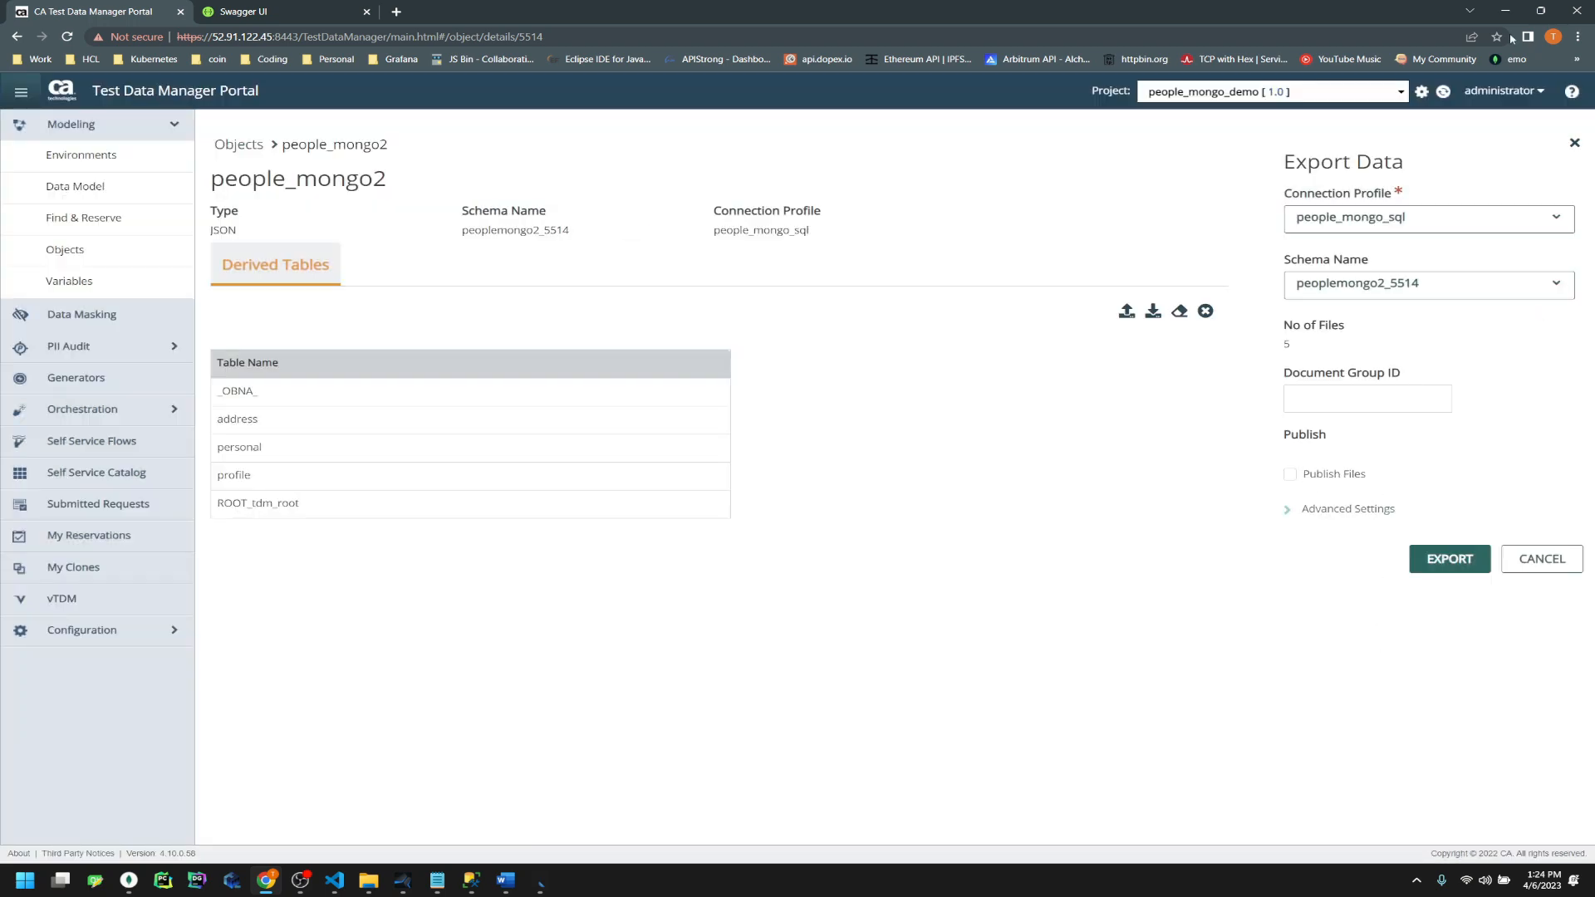
{"action": "left_click", "coordinate": [1507, 12]}
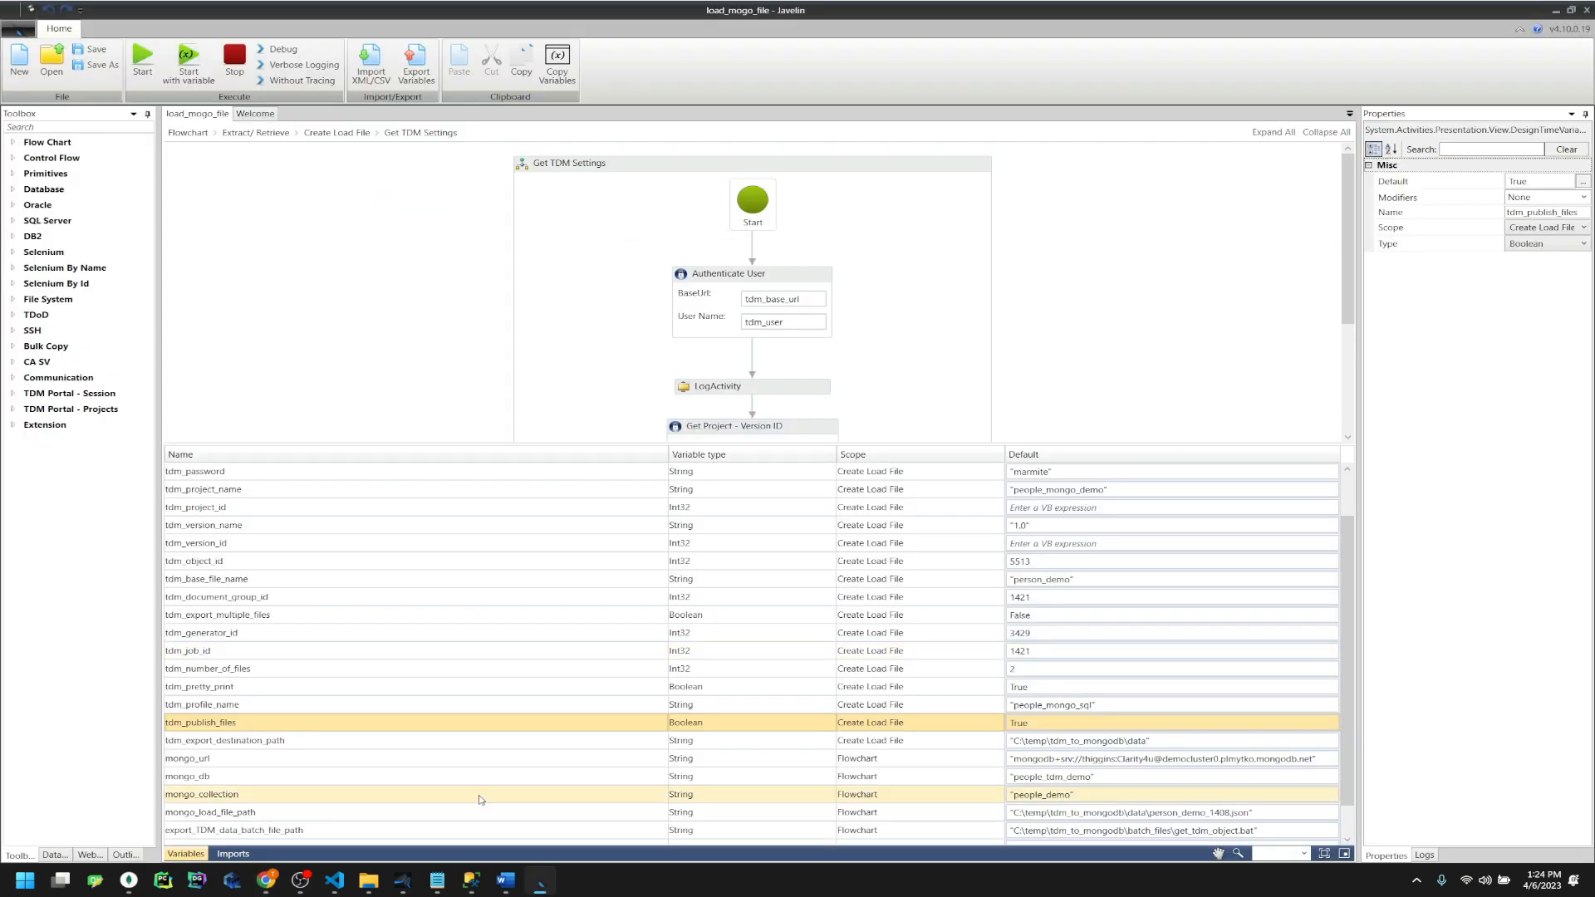
Check the tdm_export_destination_path and mongo_url variables, then bring MongoDB Compass forward to compare
{"action": "left_click", "coordinate": [392, 746]}
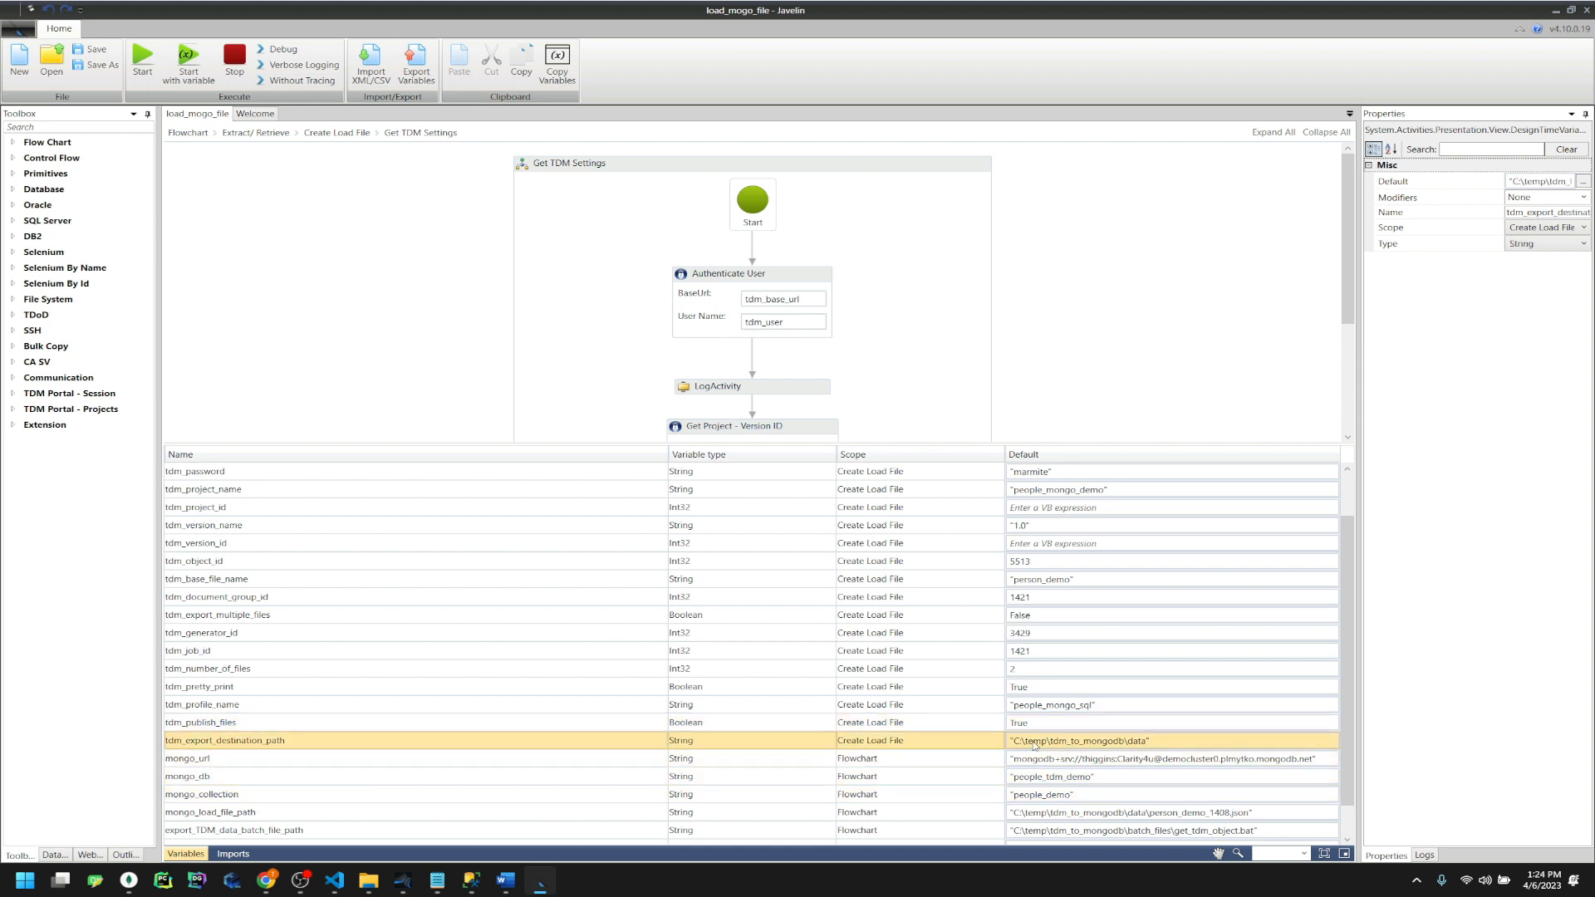
{"action": "left_click", "coordinate": [1053, 763]}
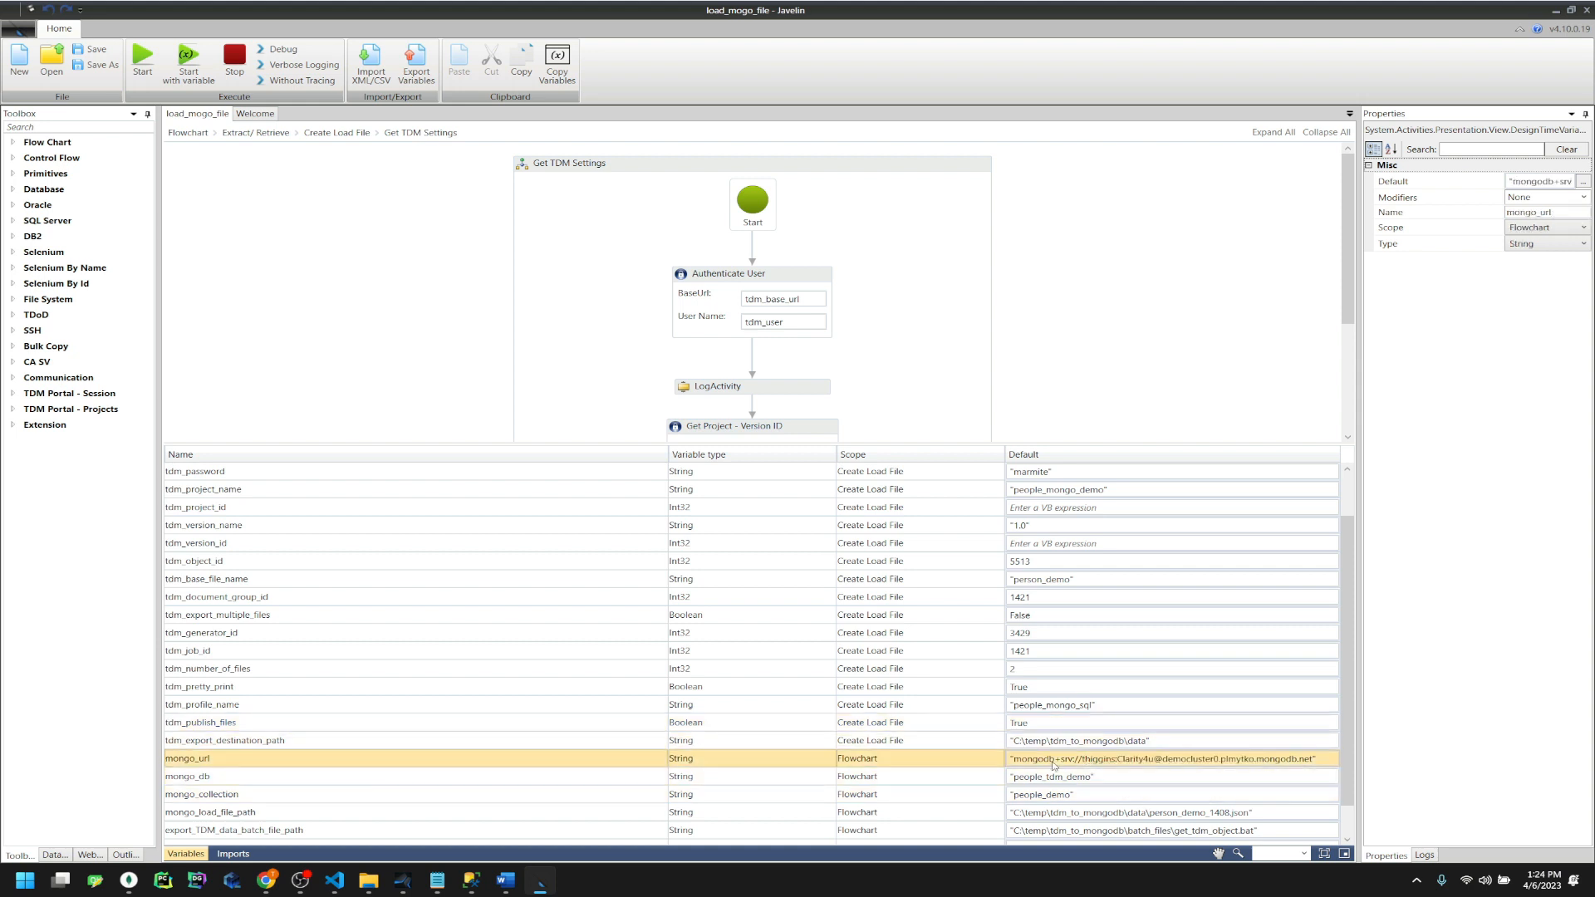
{"action": "left_click", "coordinate": [129, 881]}
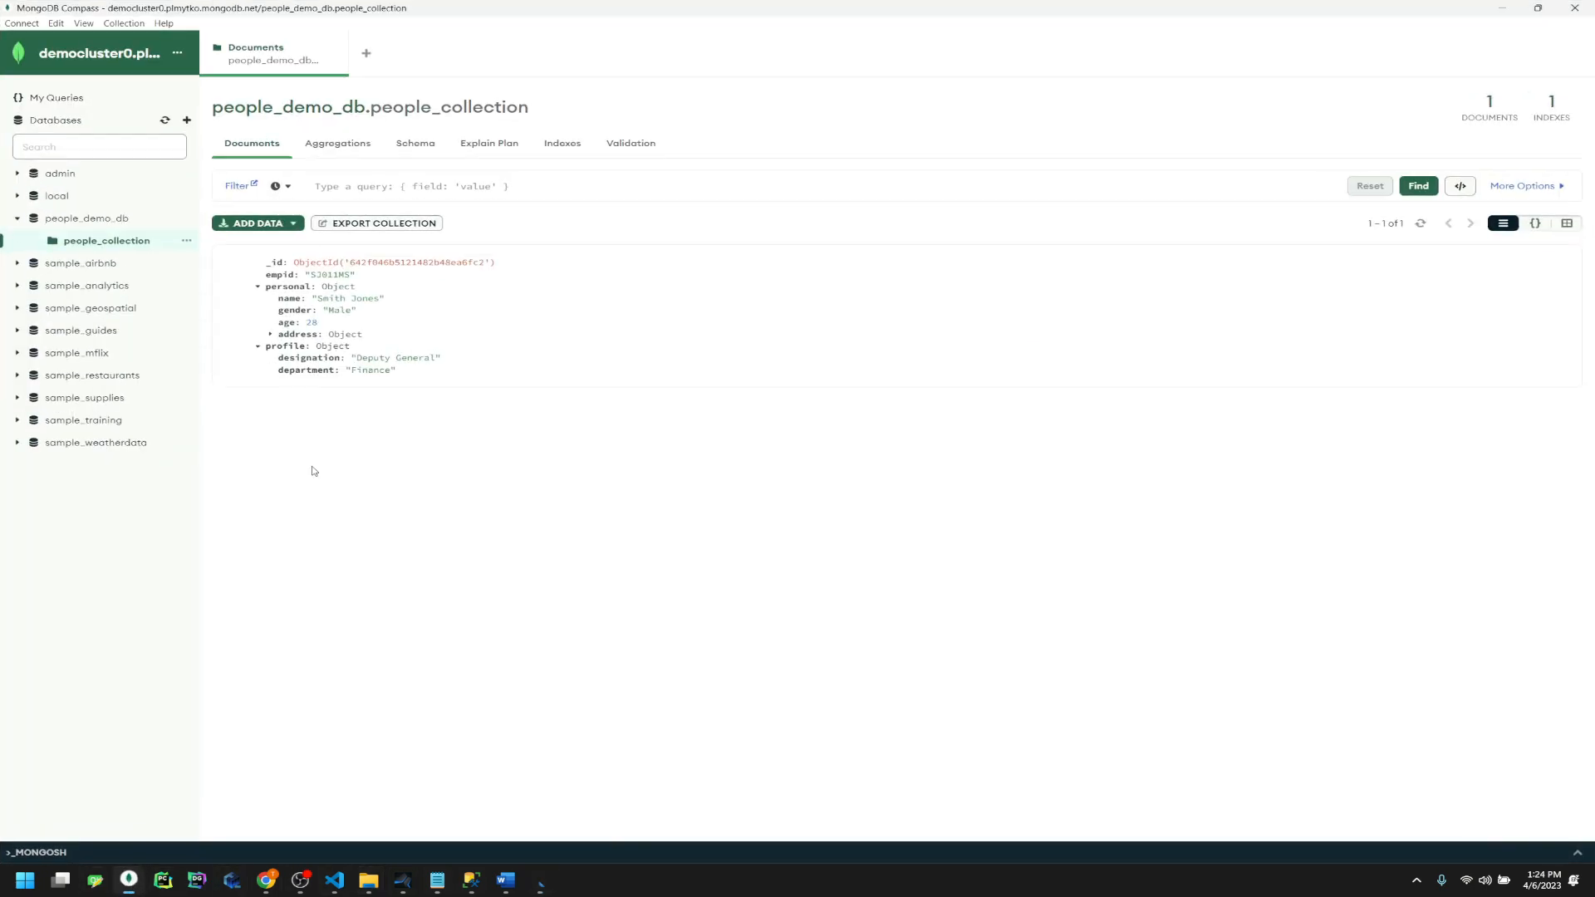
{"action": "left_click", "coordinate": [163, 880]}
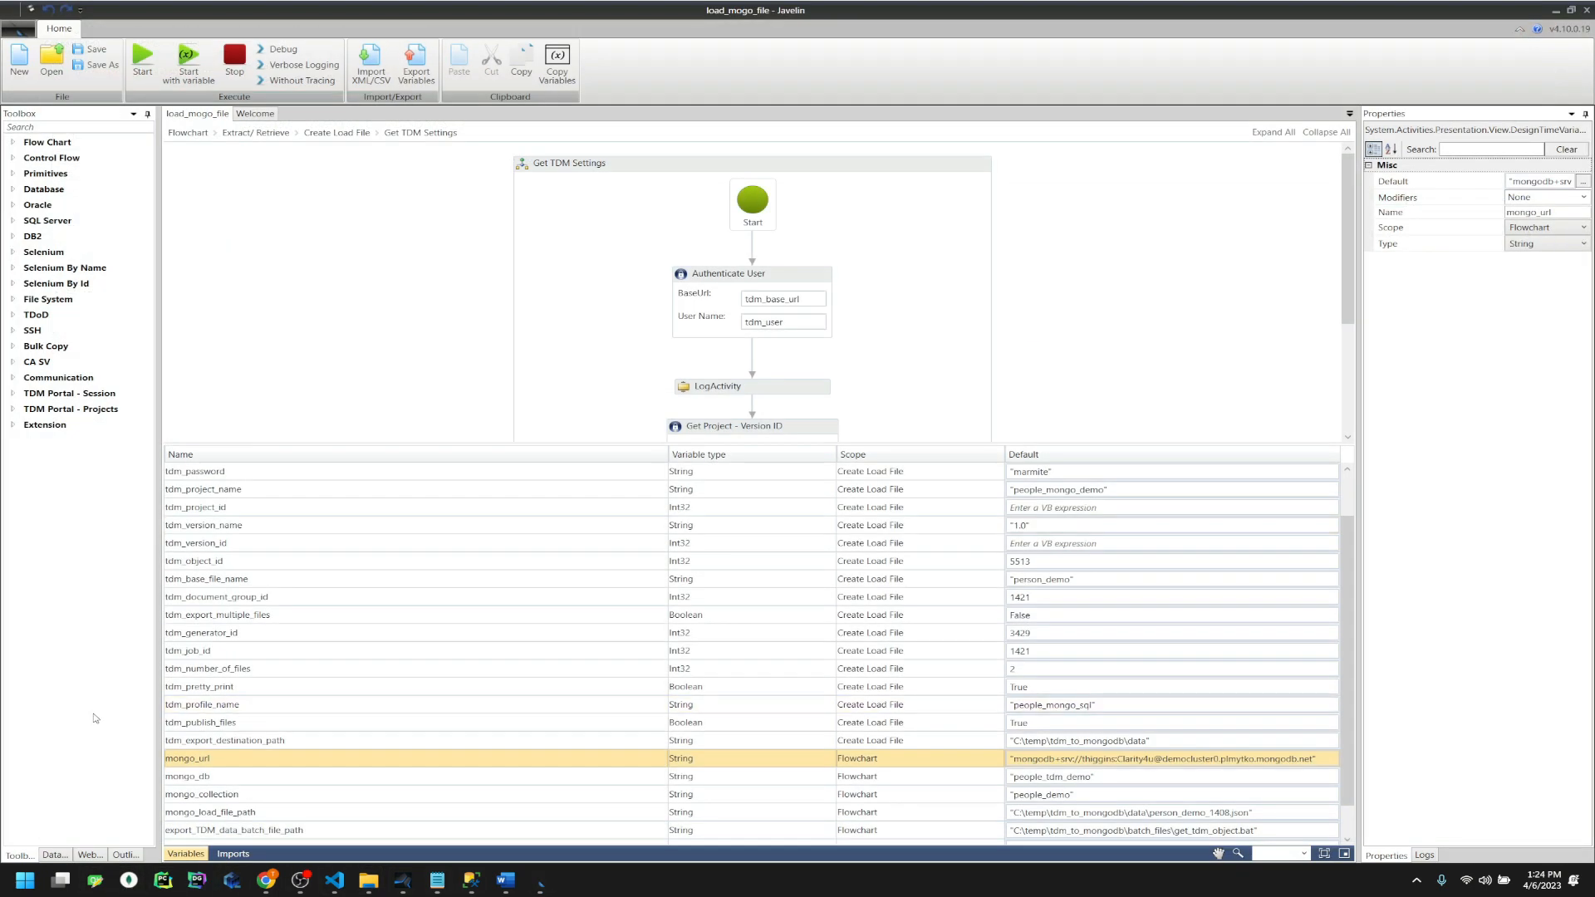
{"action": "left_click", "coordinate": [129, 880]}
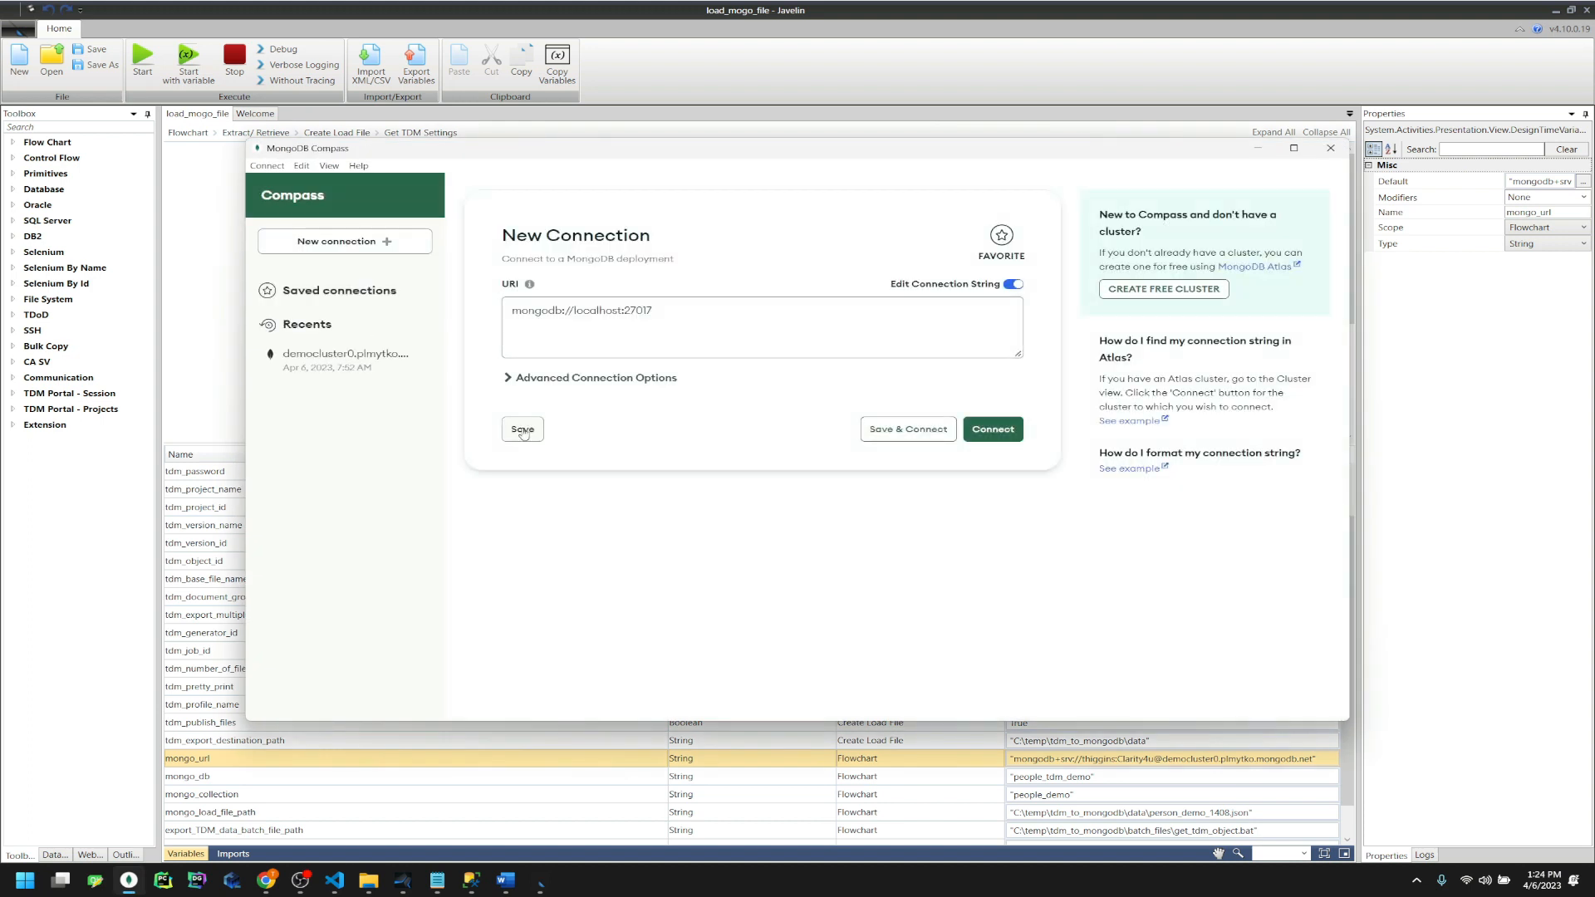
Load the recent democluster0 connection and make its full connection string editable
{"action": "left_click", "coordinate": [314, 357]}
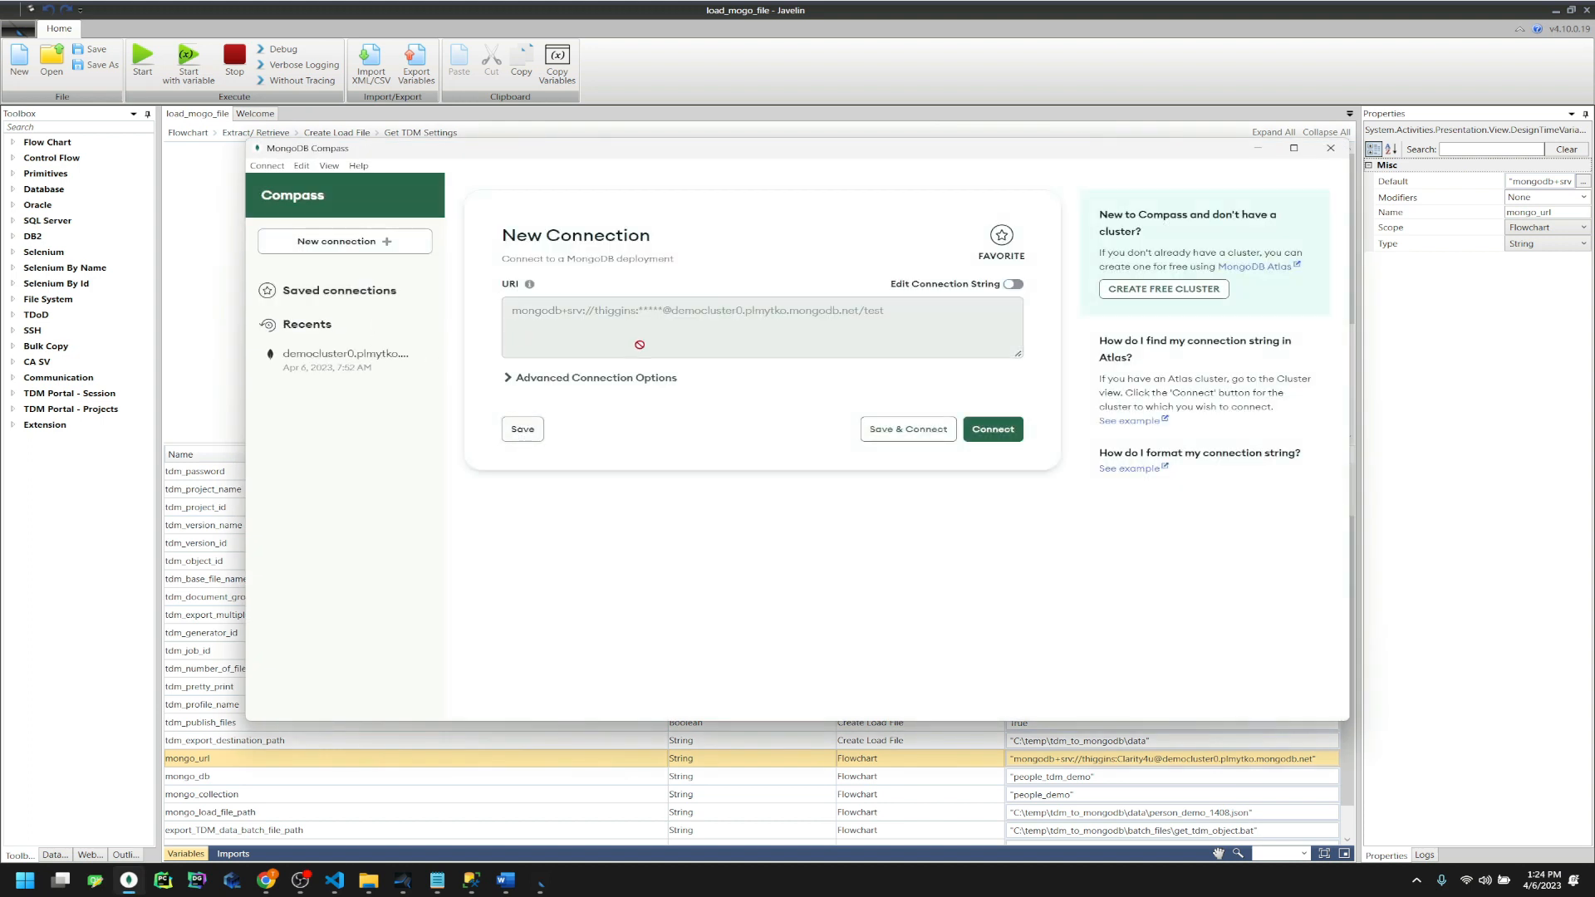
{"action": "left_click", "coordinate": [1014, 286]}
{"action": "left_click", "coordinate": [975, 490]}
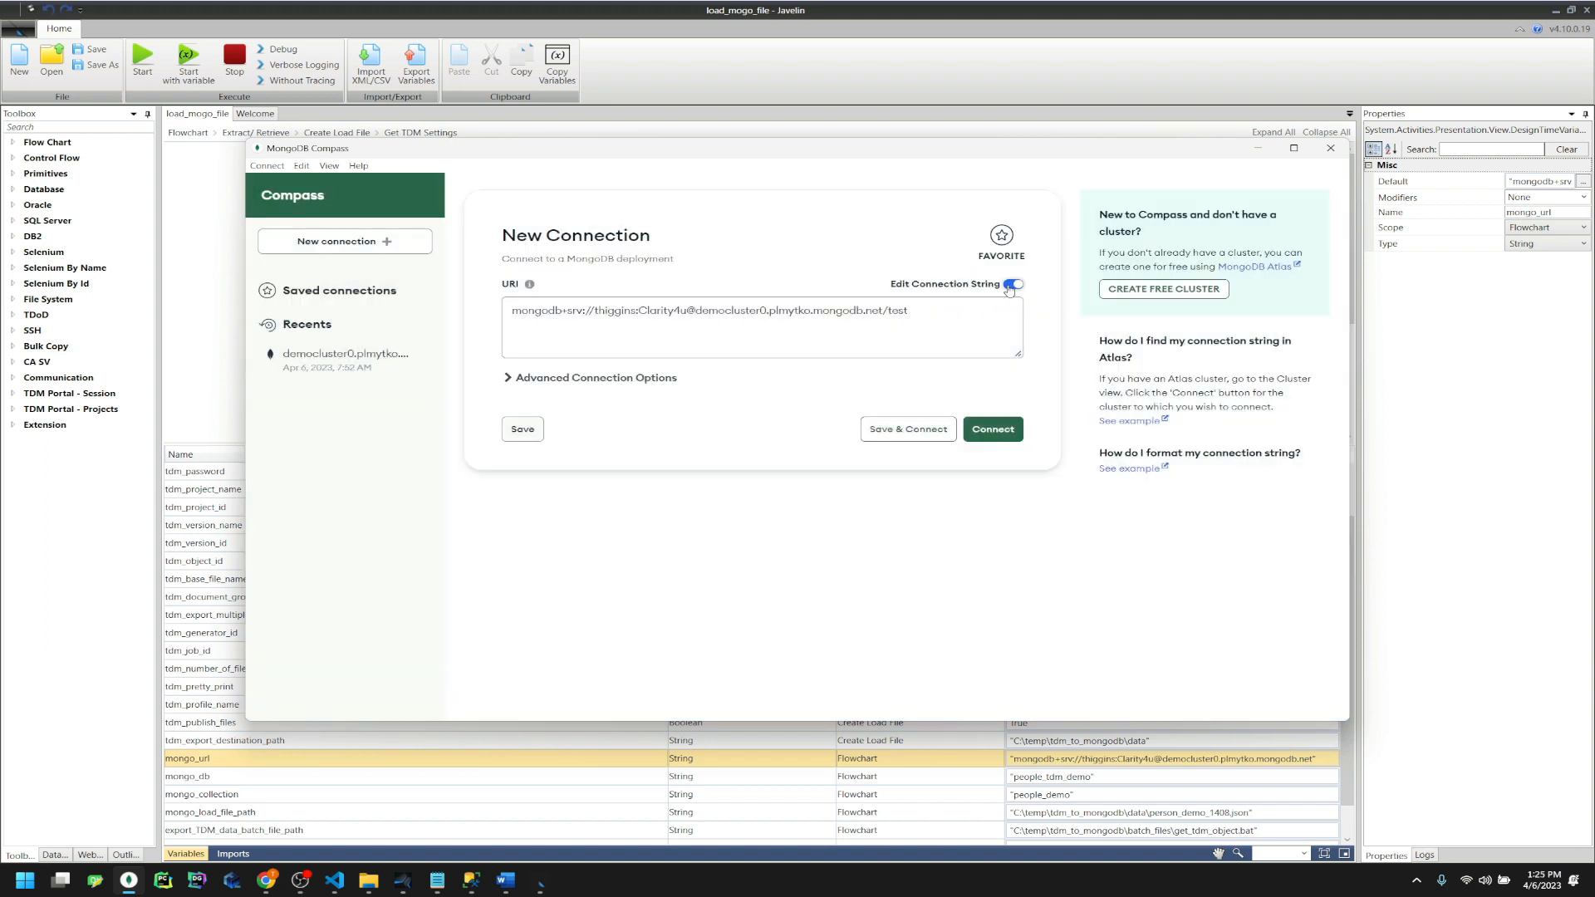
{"action": "left_click", "coordinate": [984, 338]}
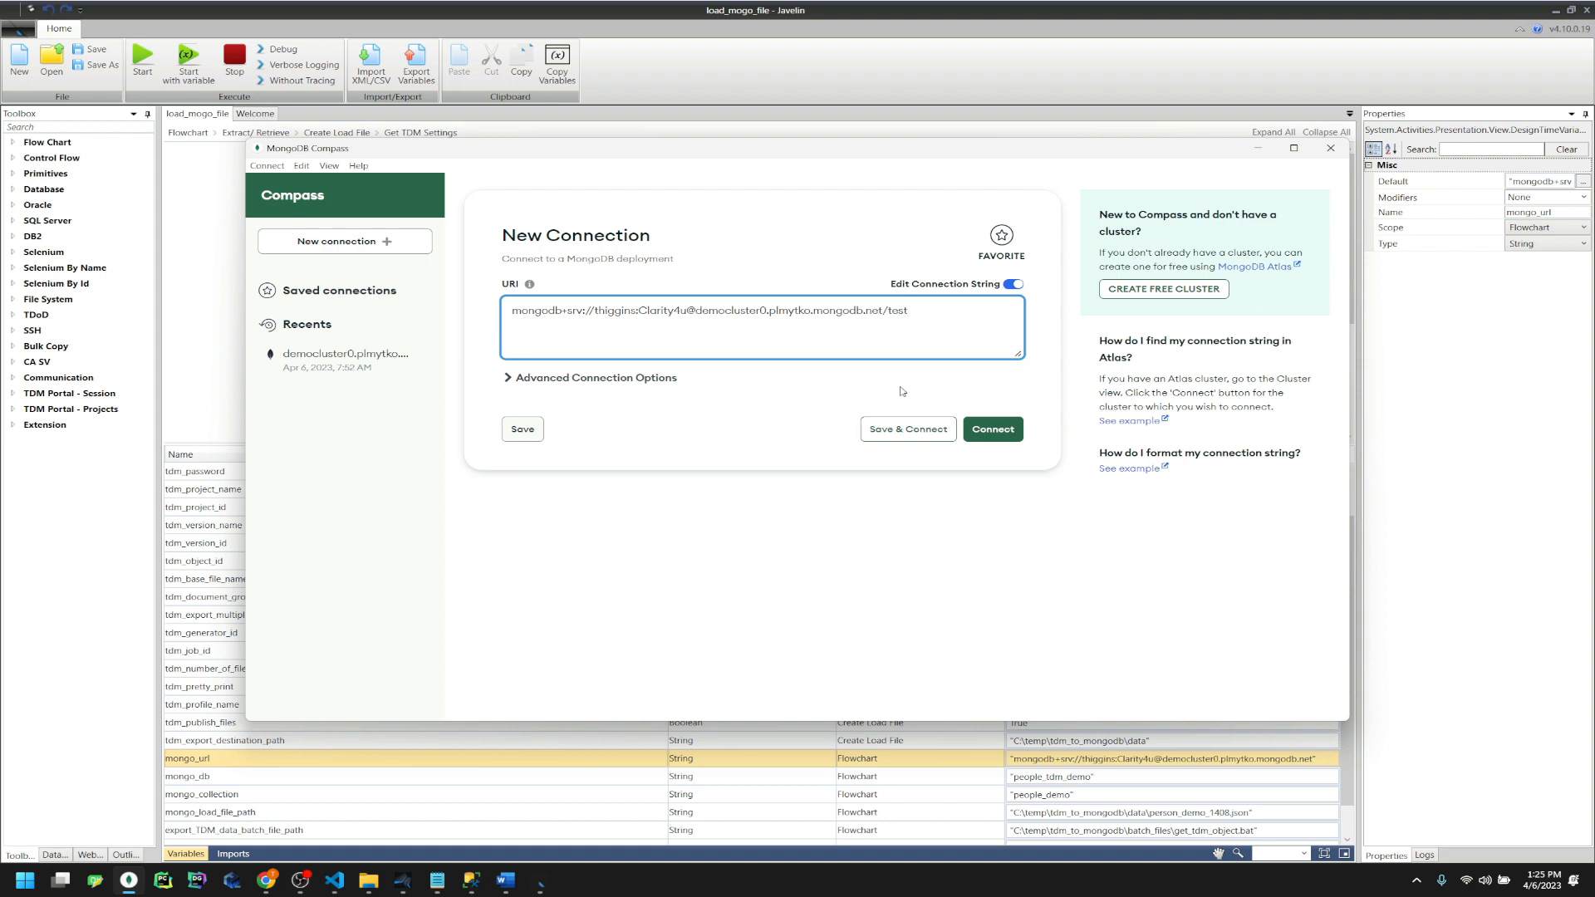
Edit the democluster0 connection string to remove the trailing 'test' database name
{"action": "left_click_drag", "start_coordinate": [917, 316], "coordinate": [493, 339]}
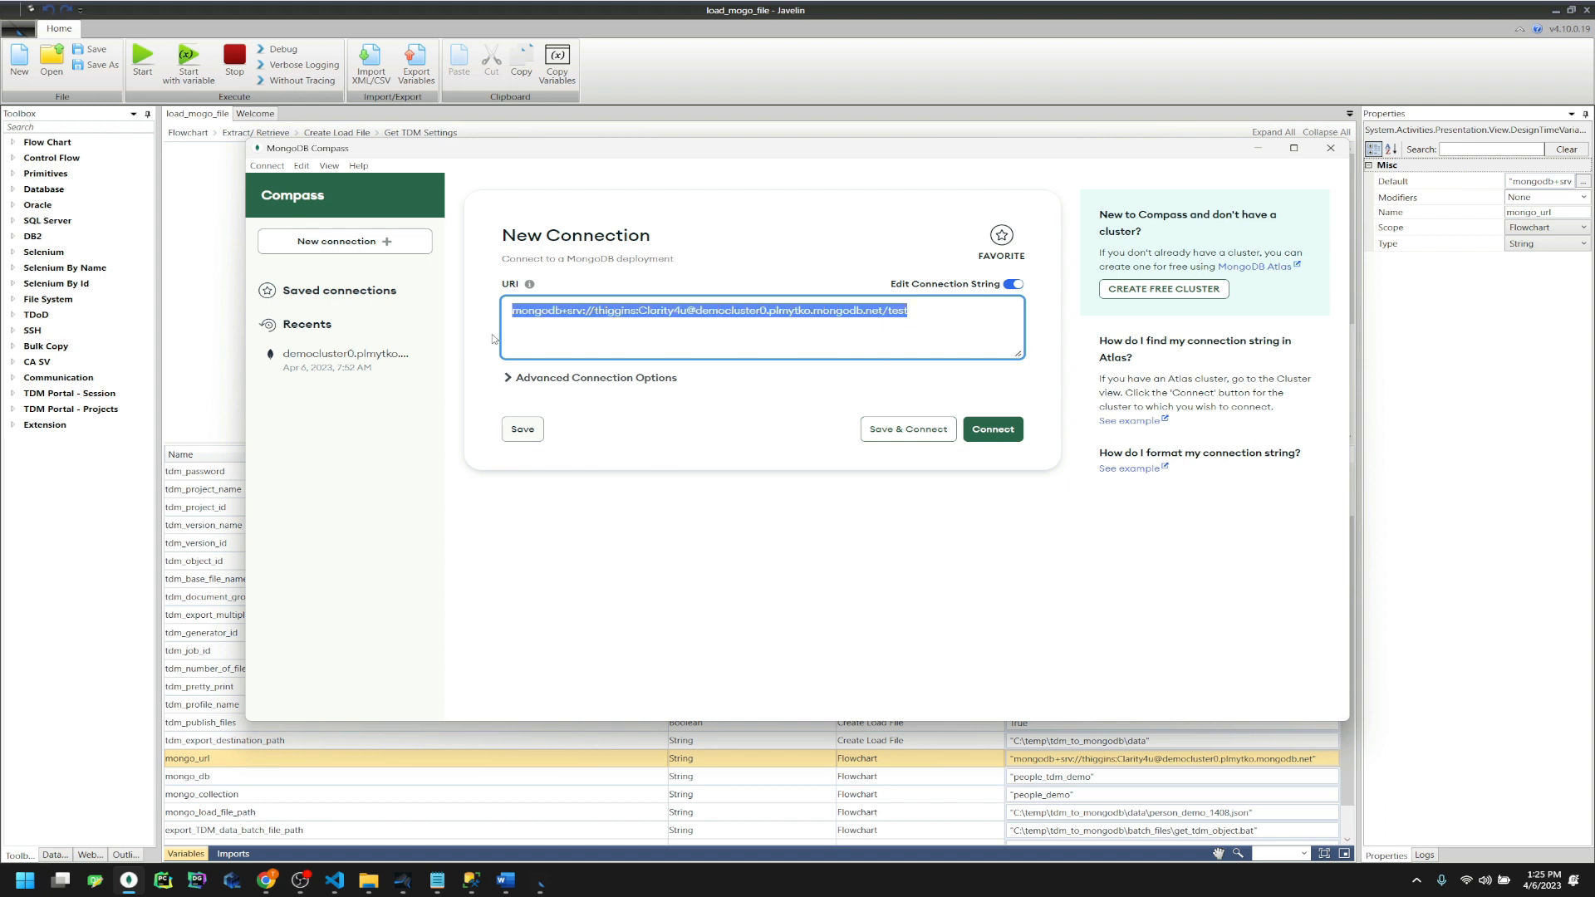
{"action": "double_click", "coordinate": [565, 311]}
{"action": "left_click", "coordinate": [584, 310]}
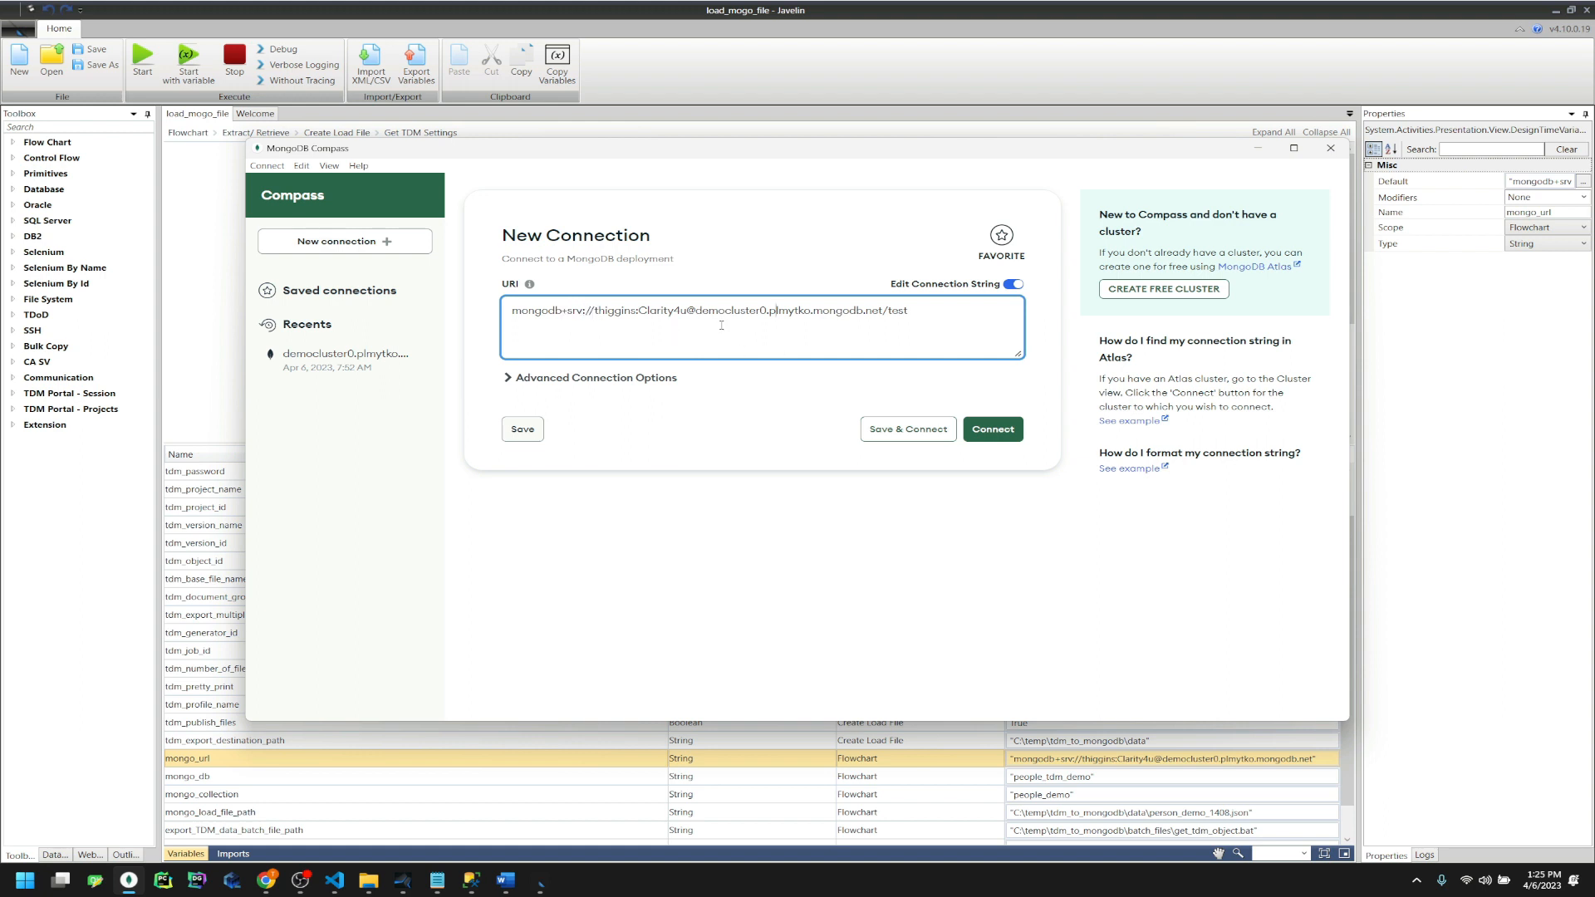
{"action": "double_click", "coordinate": [904, 311]}
{"action": "key", "text": "End"}
{"action": "left_click", "coordinate": [372, 428]}
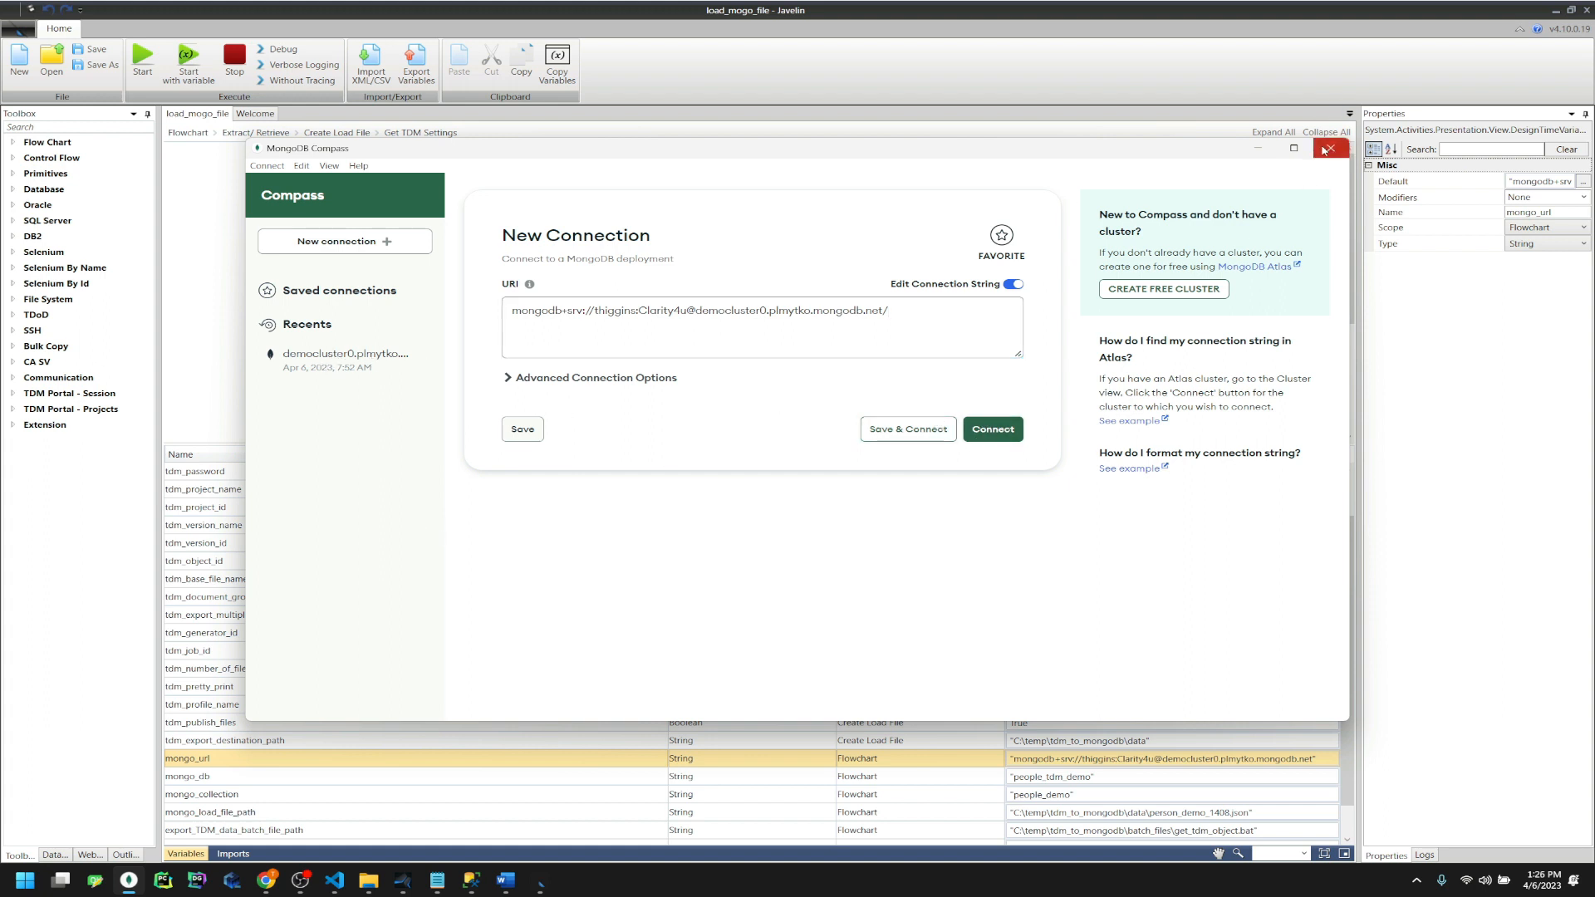
Discard the edited form, reconnect to democluster0 from Recents, and return to Javelin
{"action": "left_click", "coordinate": [1012, 285]}
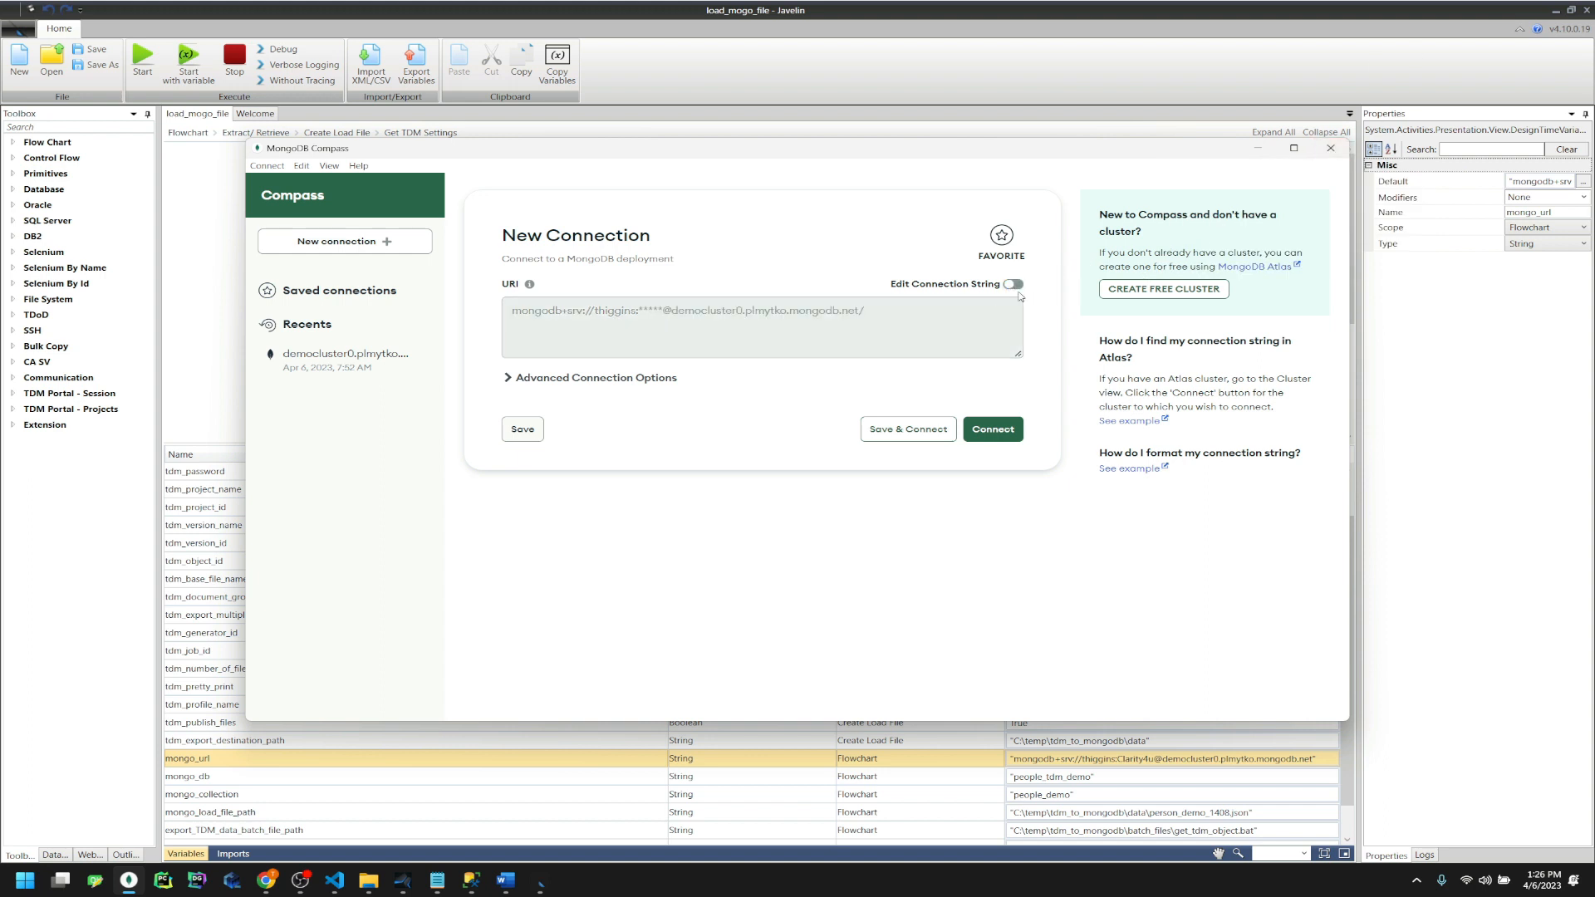
{"action": "left_click", "coordinate": [1017, 285]}
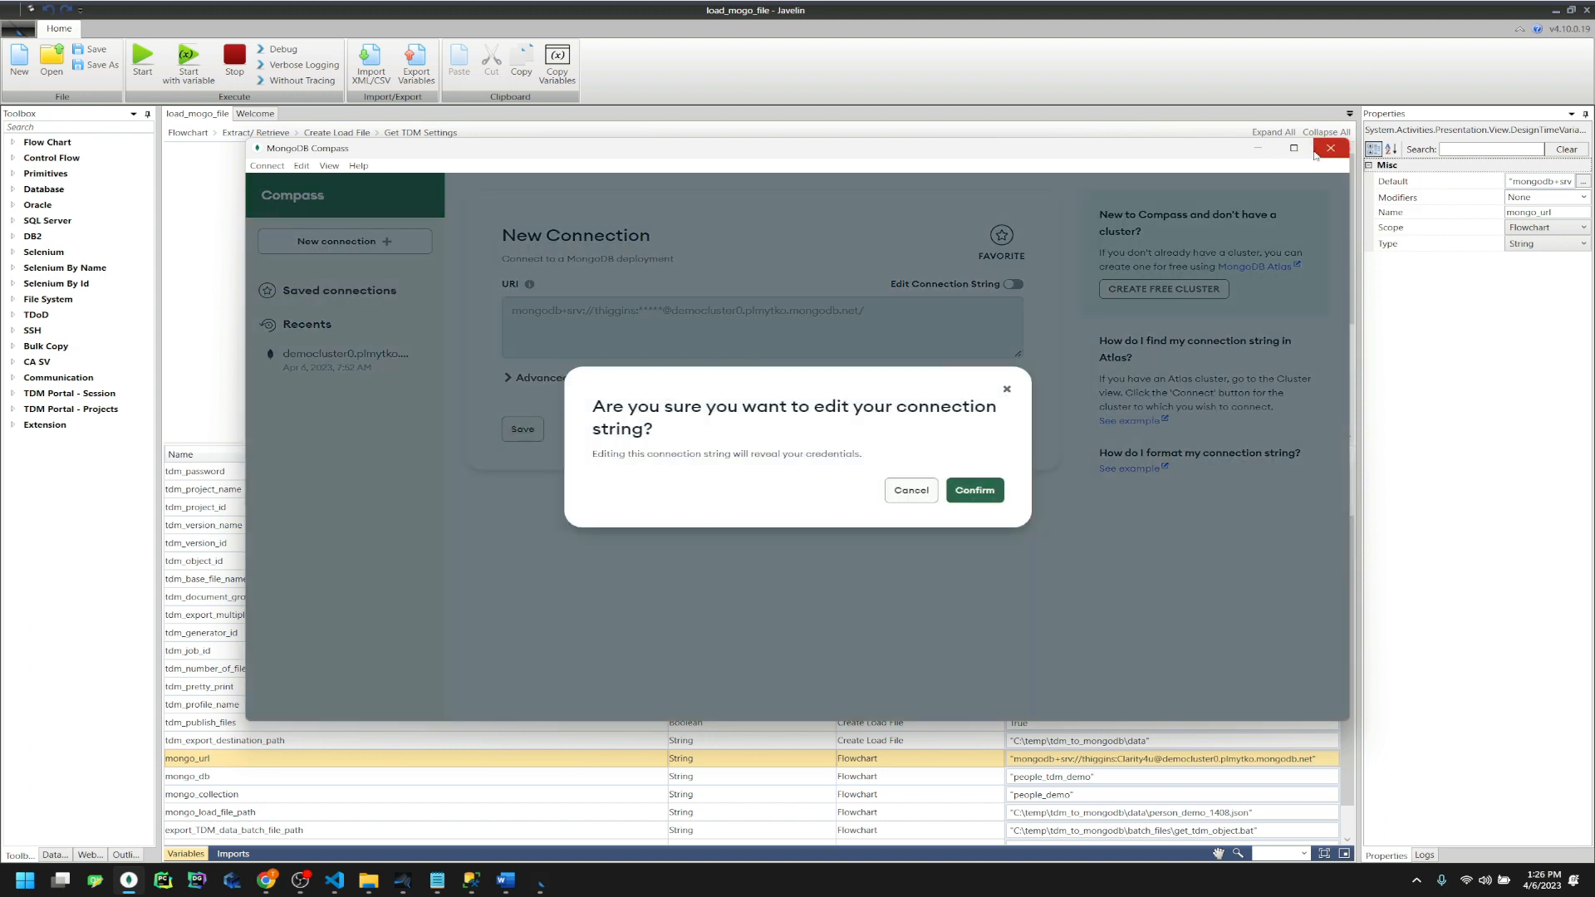
{"action": "left_click", "coordinate": [926, 493]}
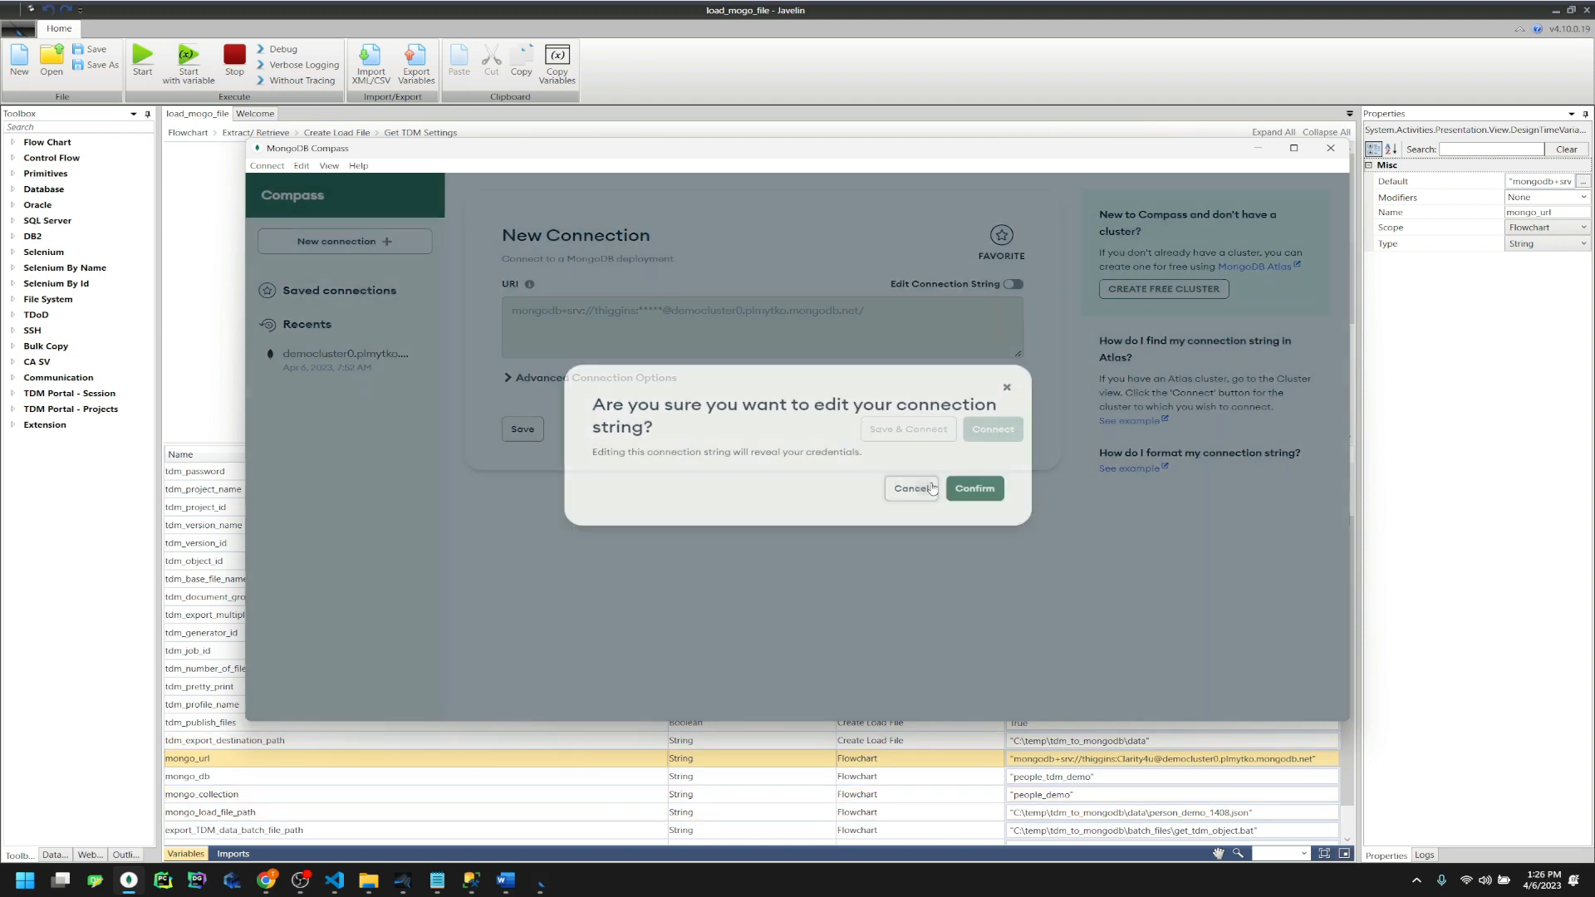
{"action": "left_click", "coordinate": [1327, 146]}
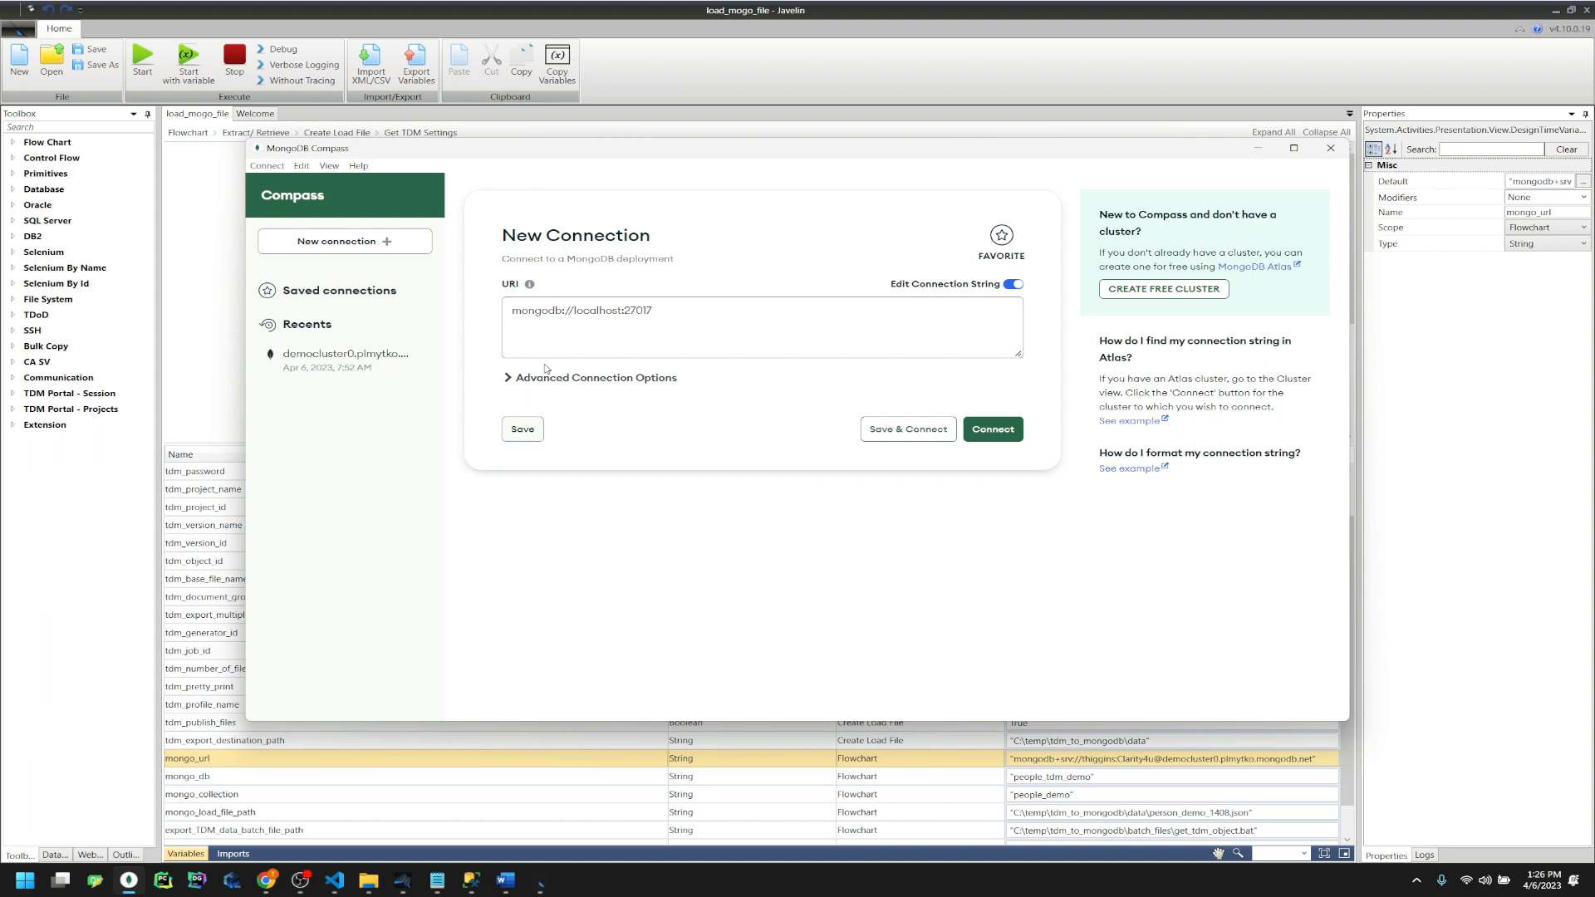
{"action": "left_click", "coordinate": [317, 355]}
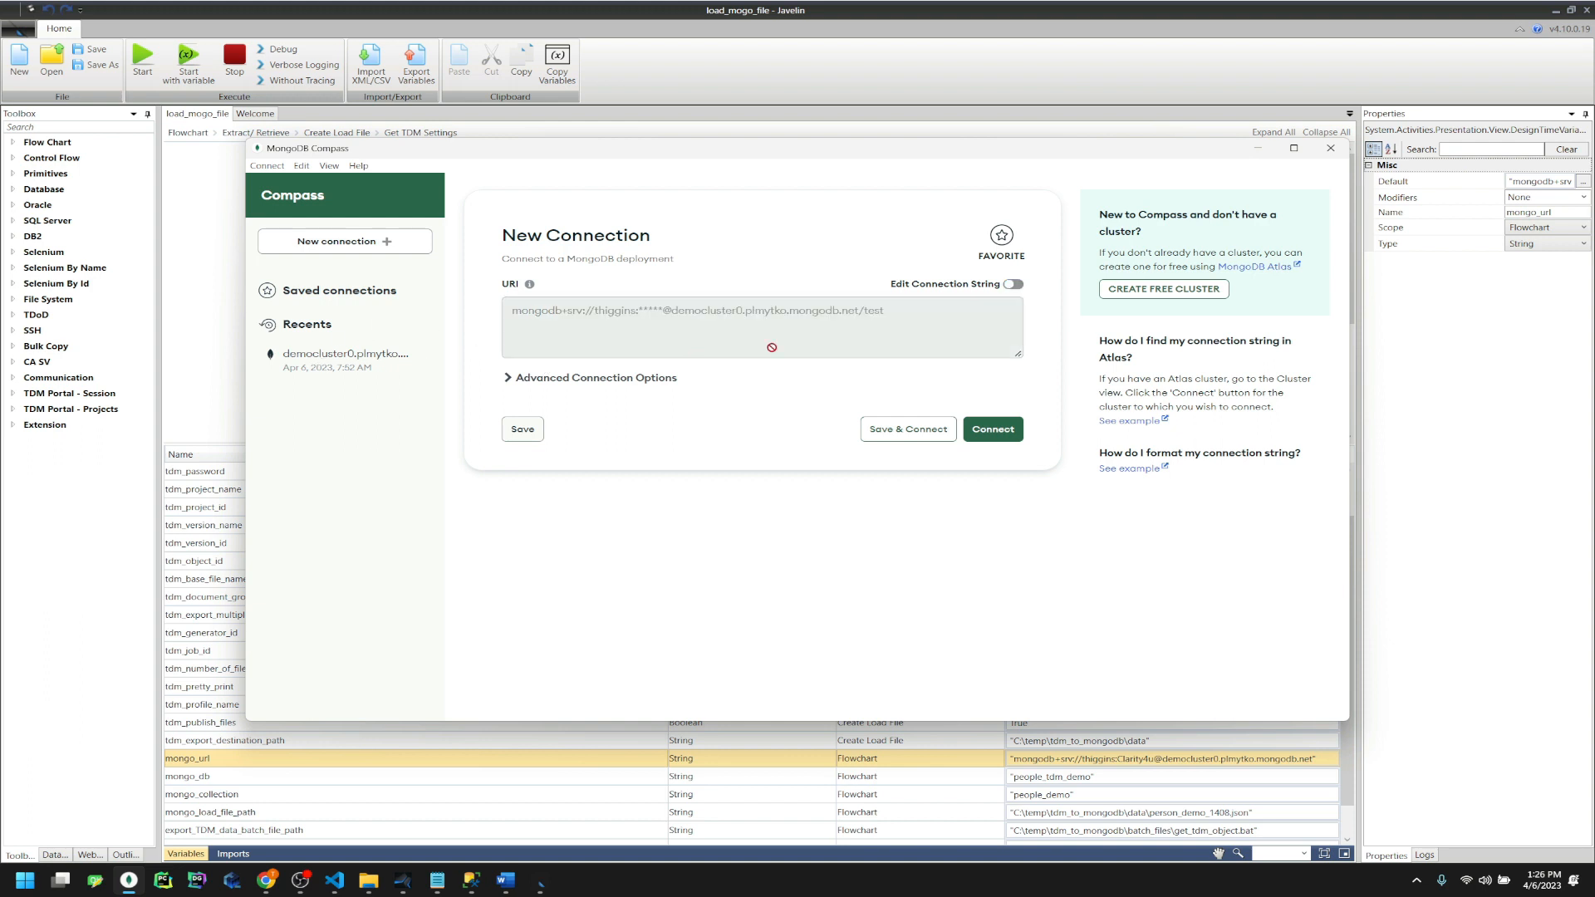
{"action": "left_click", "coordinate": [989, 429]}
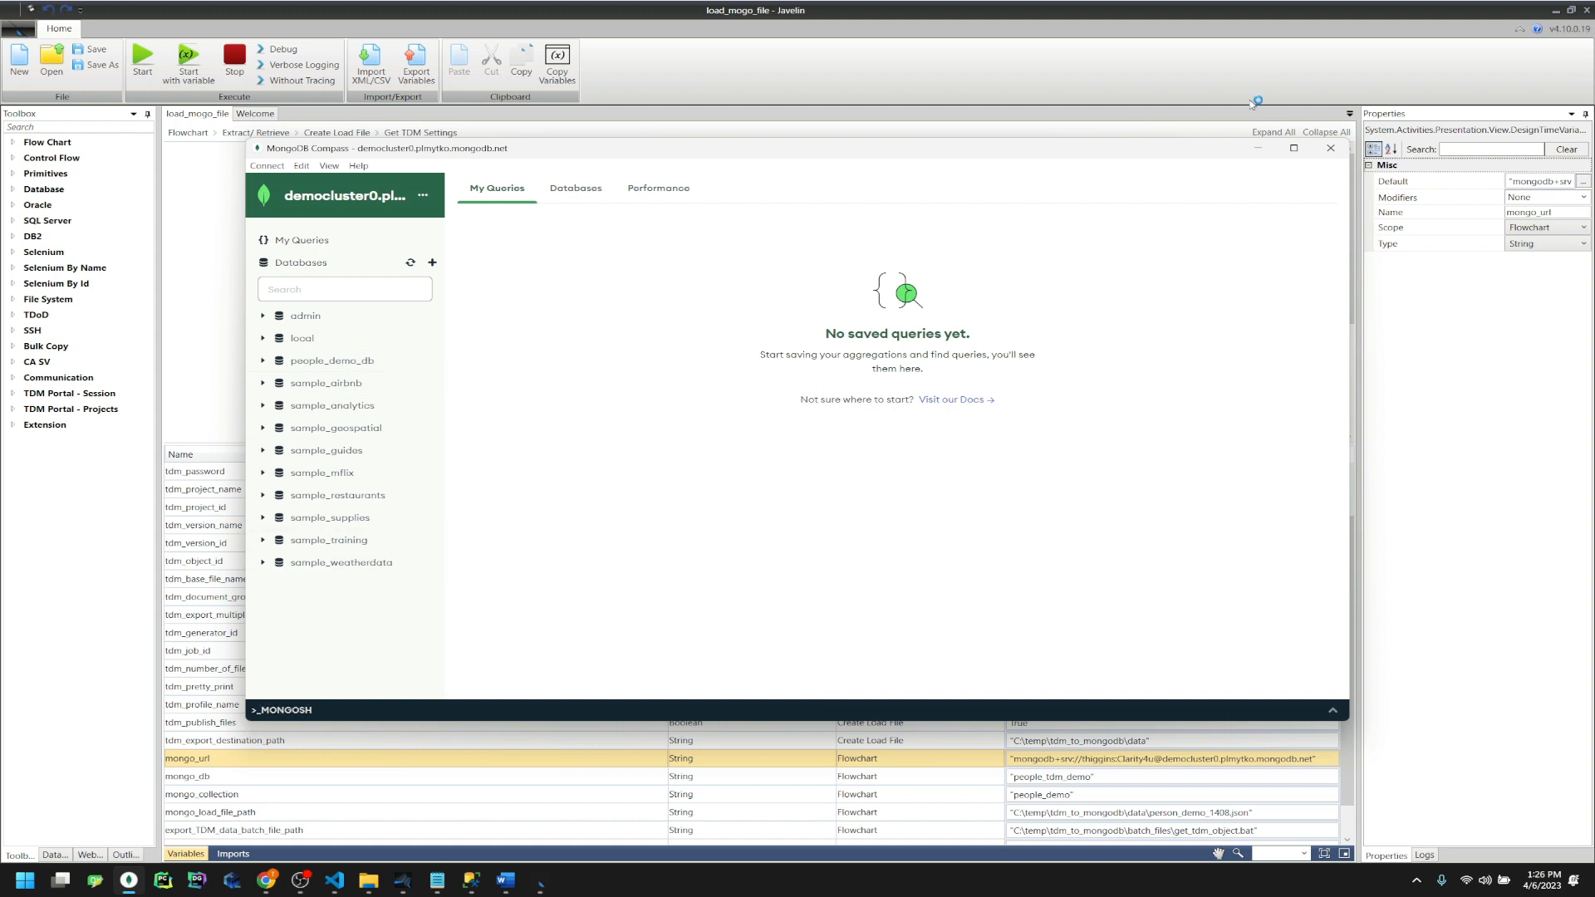
{"action": "left_click", "coordinate": [955, 57]}
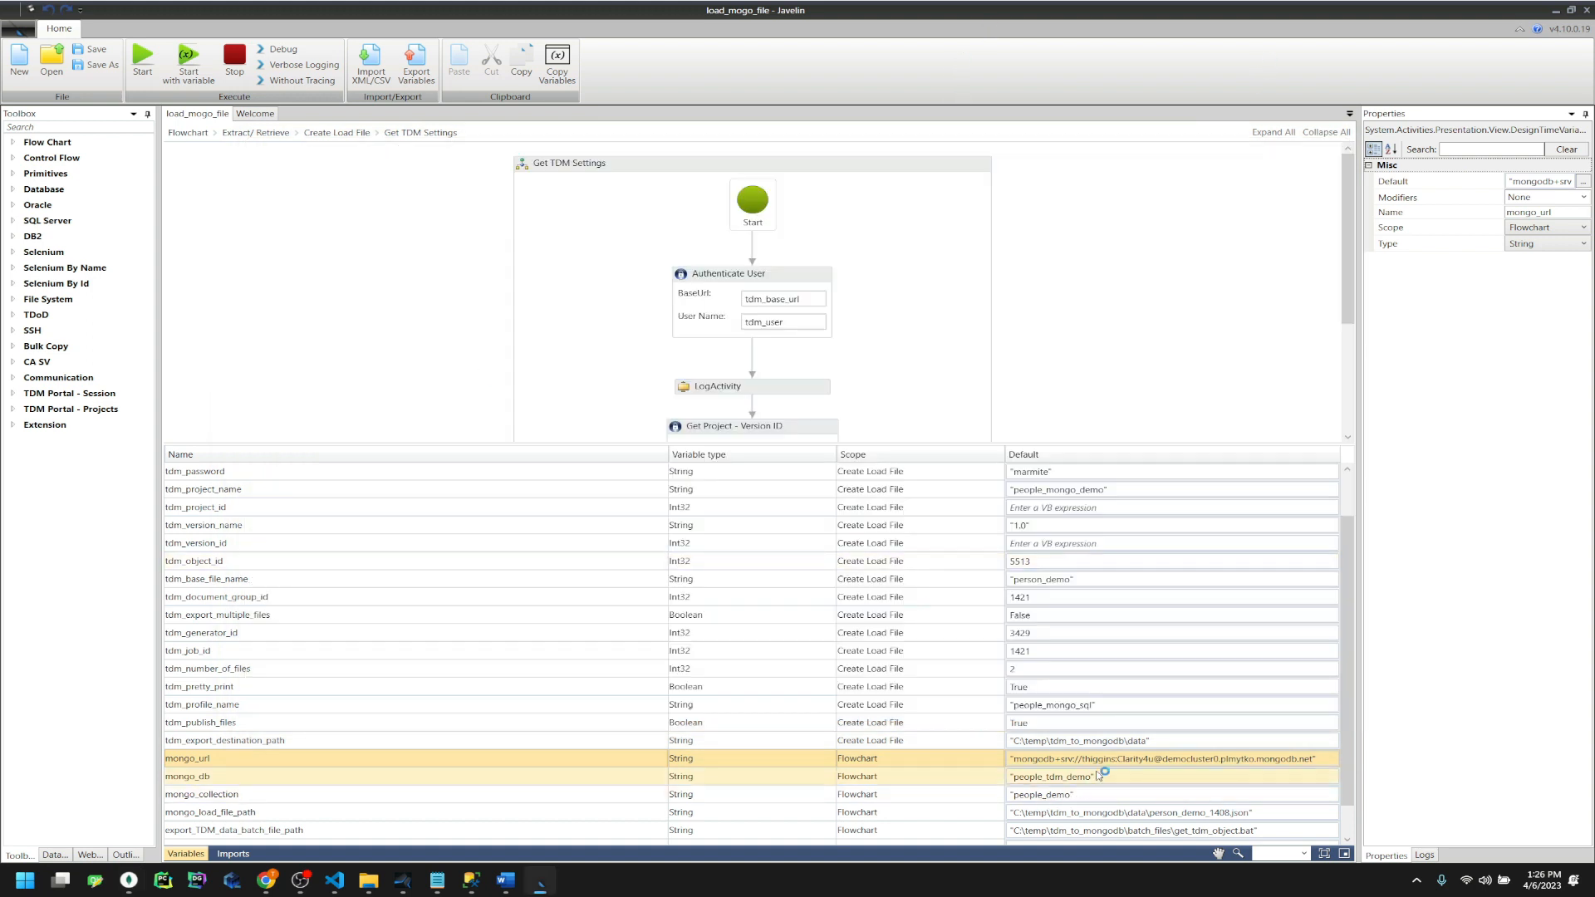
{"action": "scroll", "coordinate": [1147, 781], "scroll_direction": "down", "scroll_amount": 1}
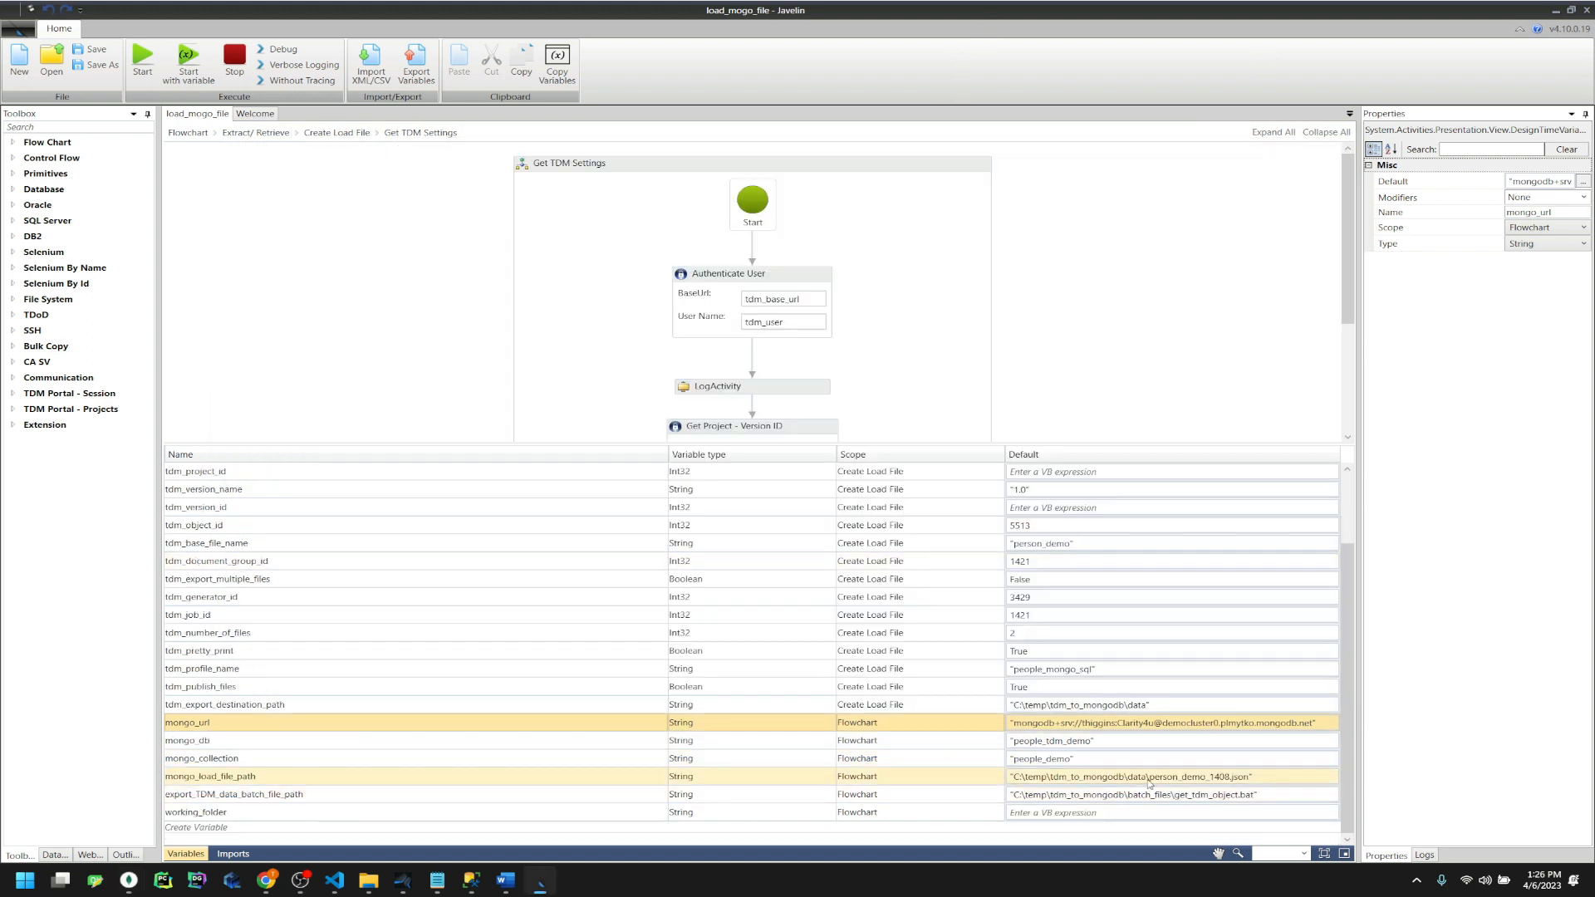
{"action": "scroll", "coordinate": [1103, 668], "scroll_direction": "up", "scroll_amount": 2}
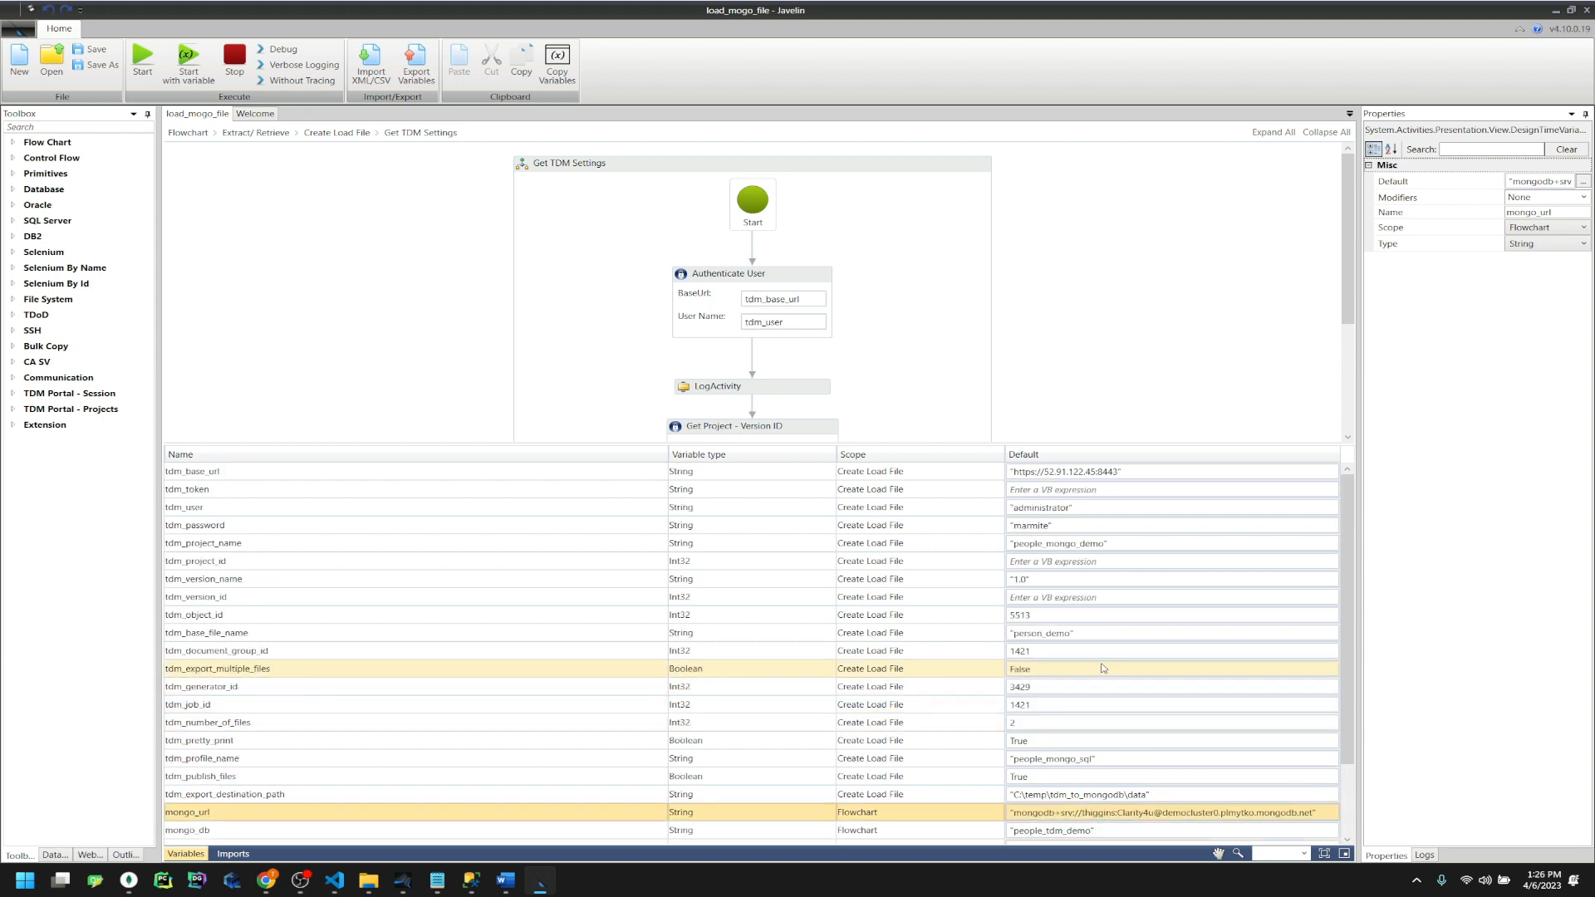
{"action": "left_click", "coordinate": [1154, 266]}
{"action": "left_click", "coordinate": [417, 65]}
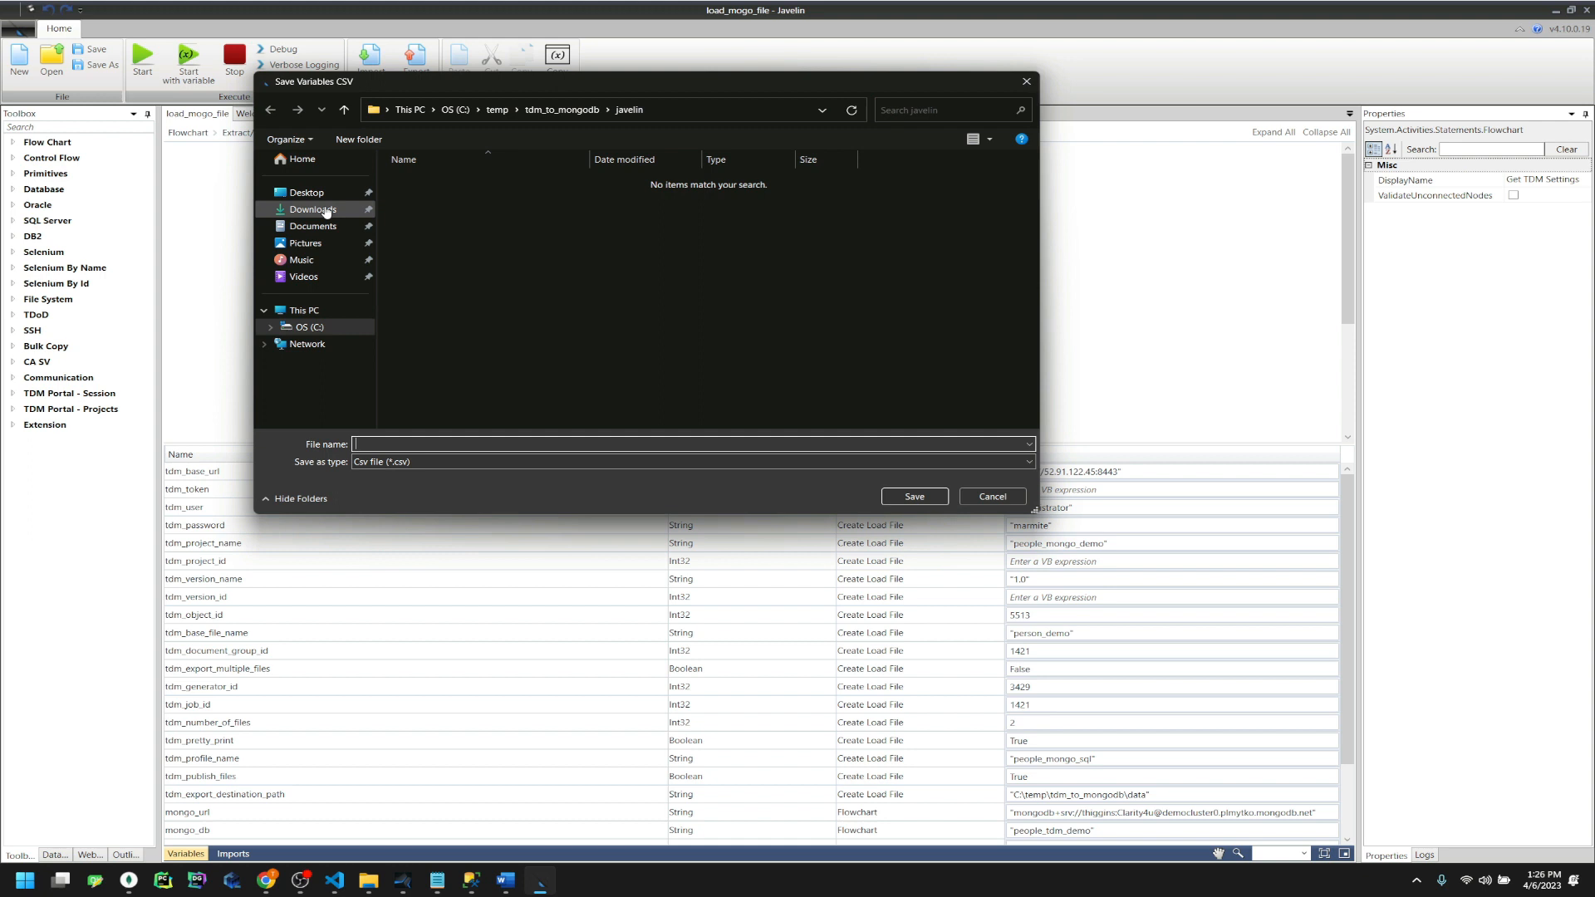
{"action": "left_click", "coordinate": [308, 193]}
{"action": "left_click", "coordinate": [399, 444]}
{"action": "type", "text": "test"}
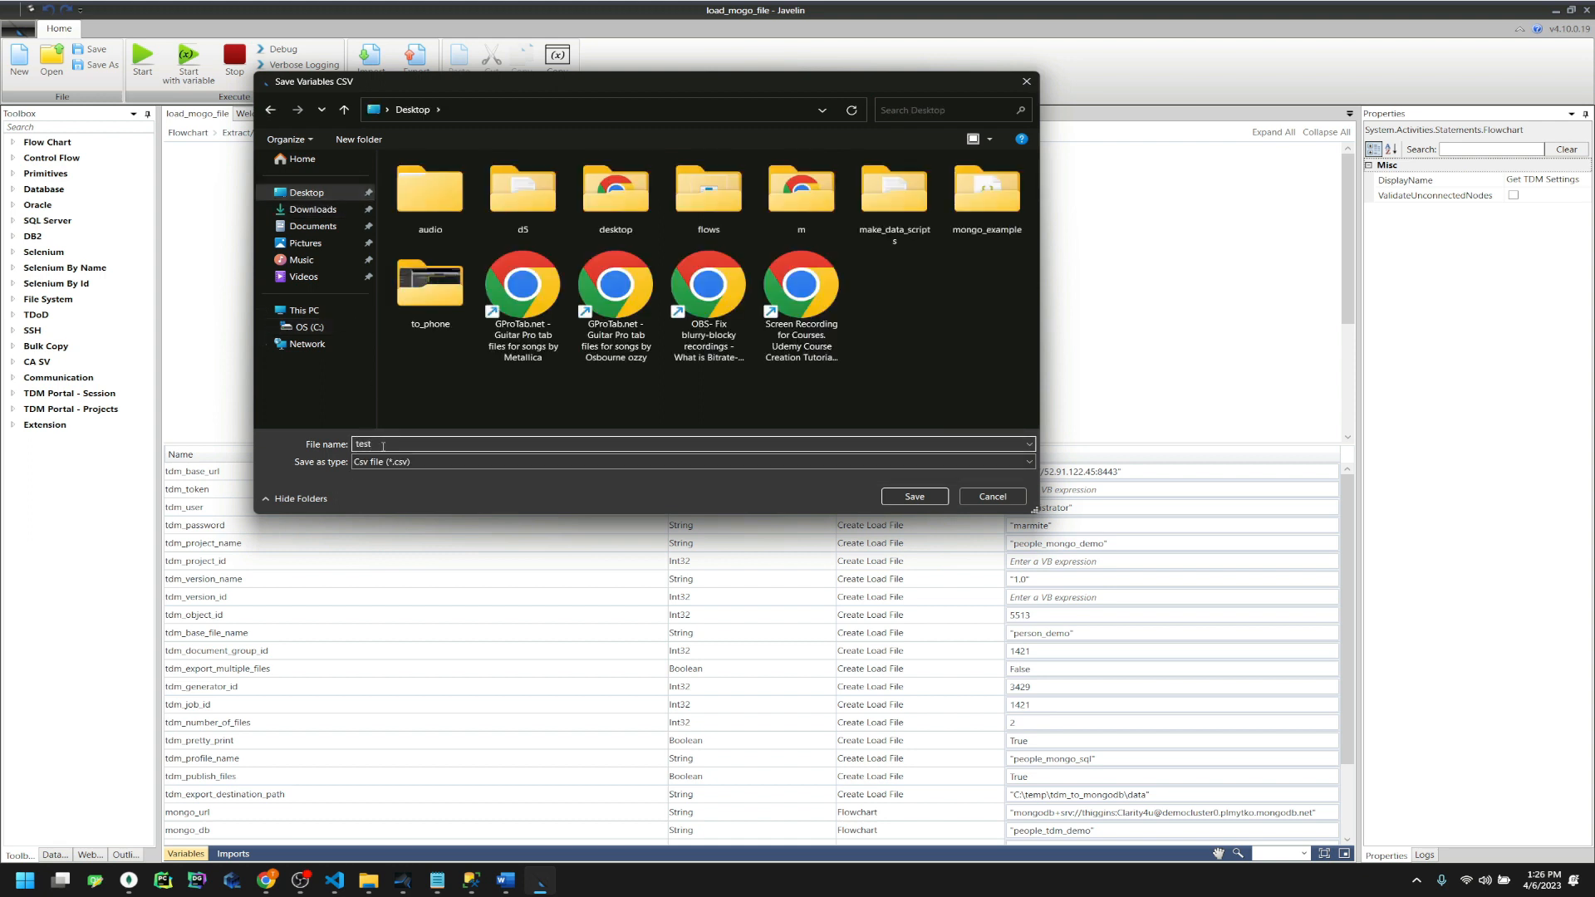
{"action": "left_click_drag", "start_coordinate": [383, 446], "coordinate": [333, 435]}
{"action": "key", "text": "BackSpace"}
{"action": "left_click", "coordinate": [985, 498]}
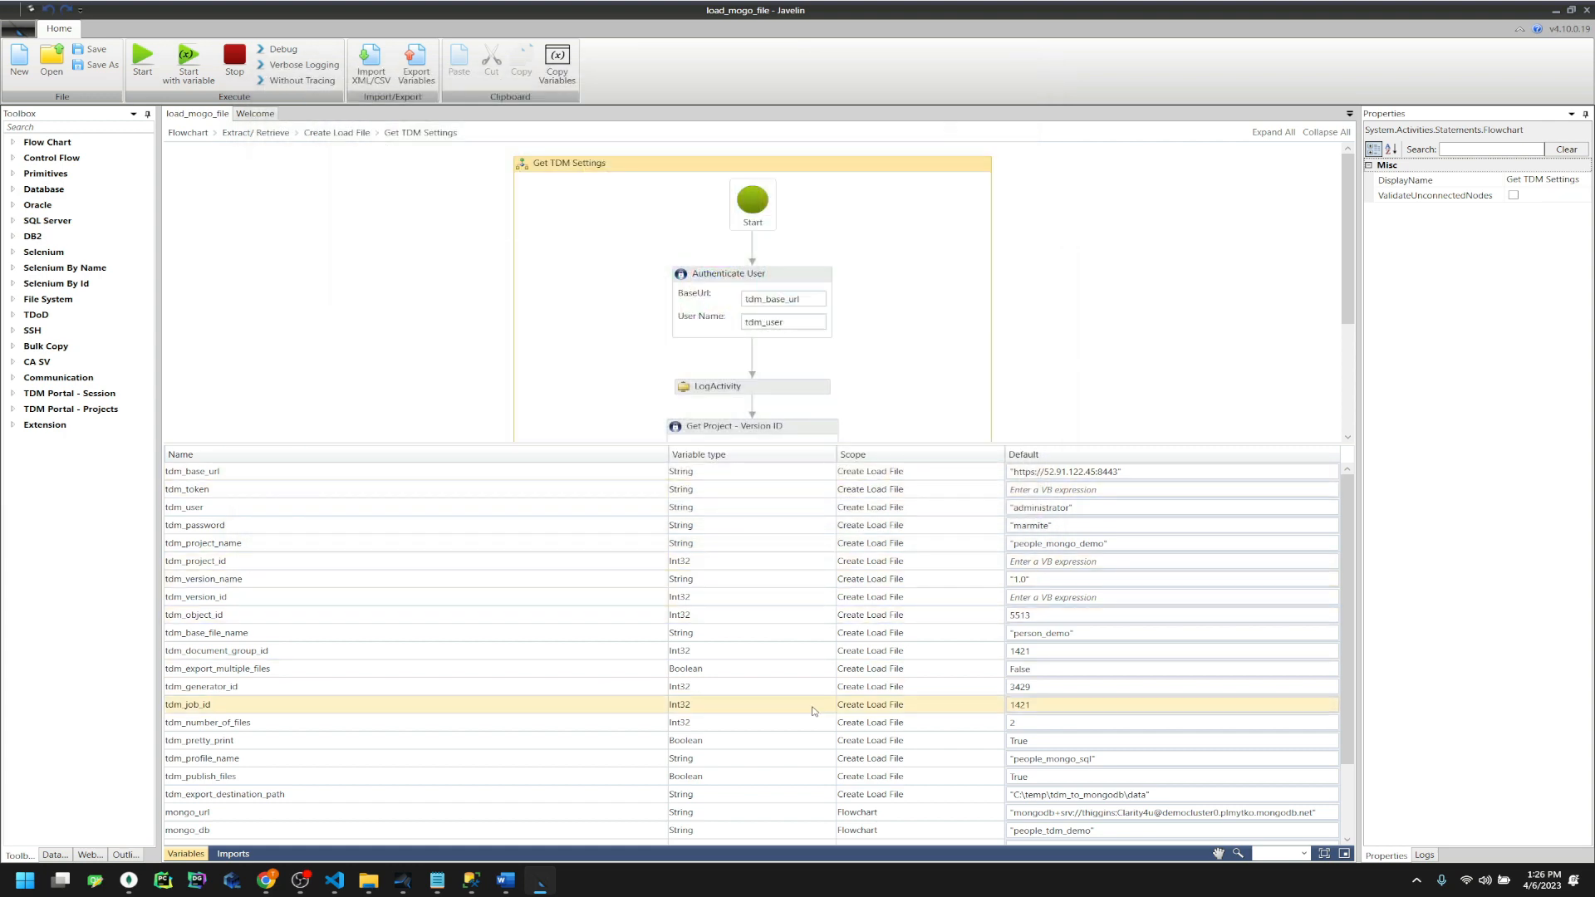
{"action": "scroll", "coordinate": [1183, 323], "scroll_direction": "down", "scroll_amount": 3}
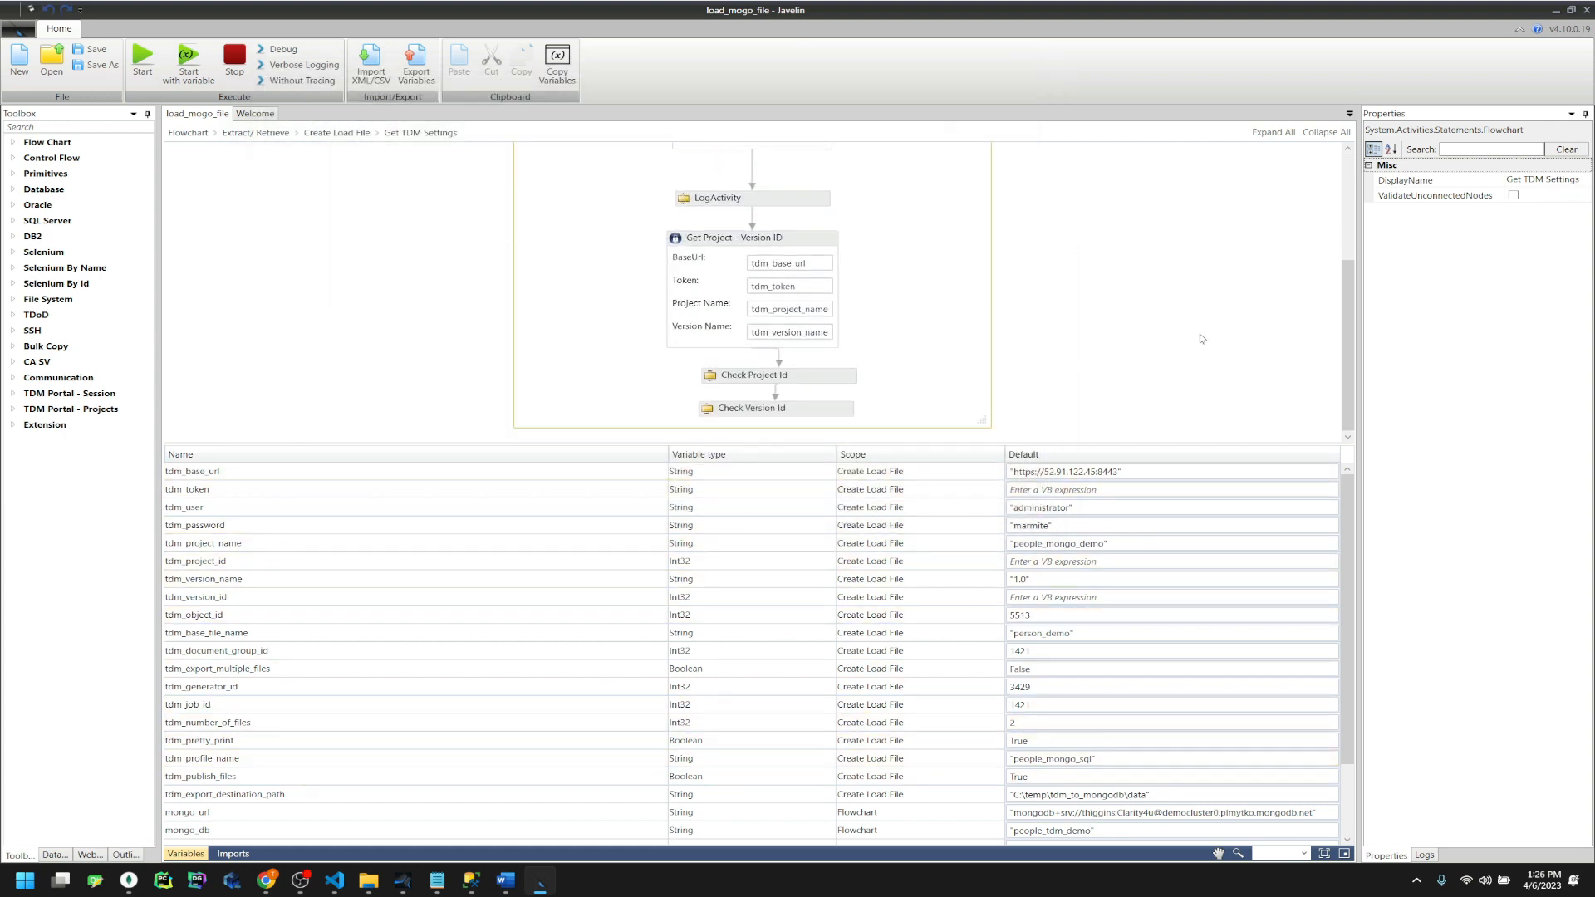
{"action": "scroll", "coordinate": [1134, 731], "scroll_direction": "down", "scroll_amount": 2}
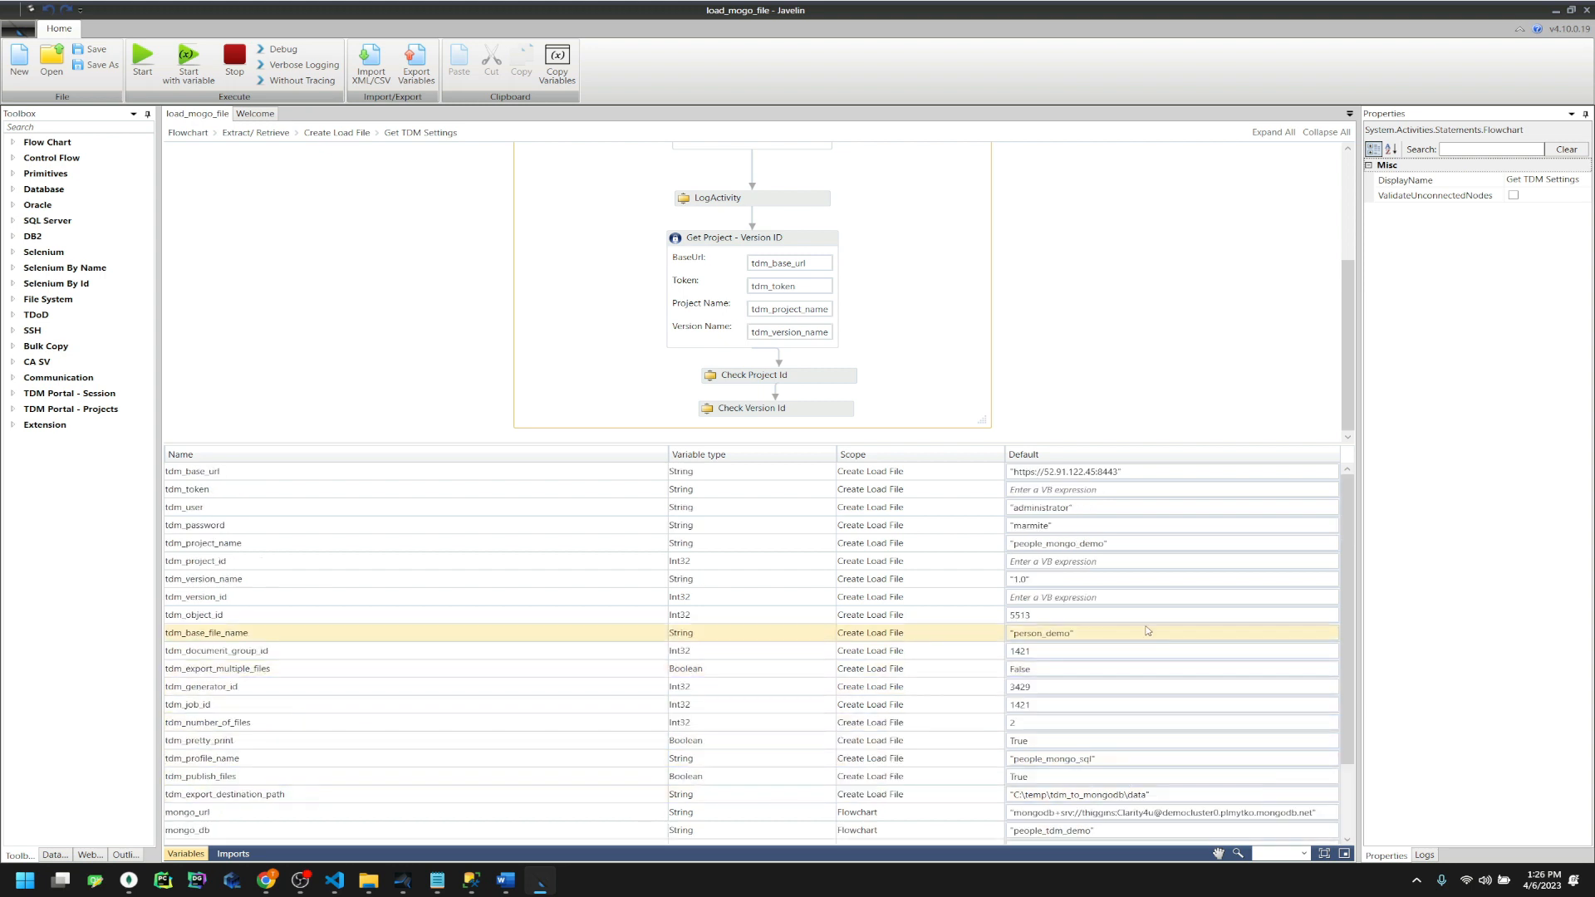
{"action": "scroll", "coordinate": [316, 773], "scroll_direction": "up", "scroll_amount": 1}
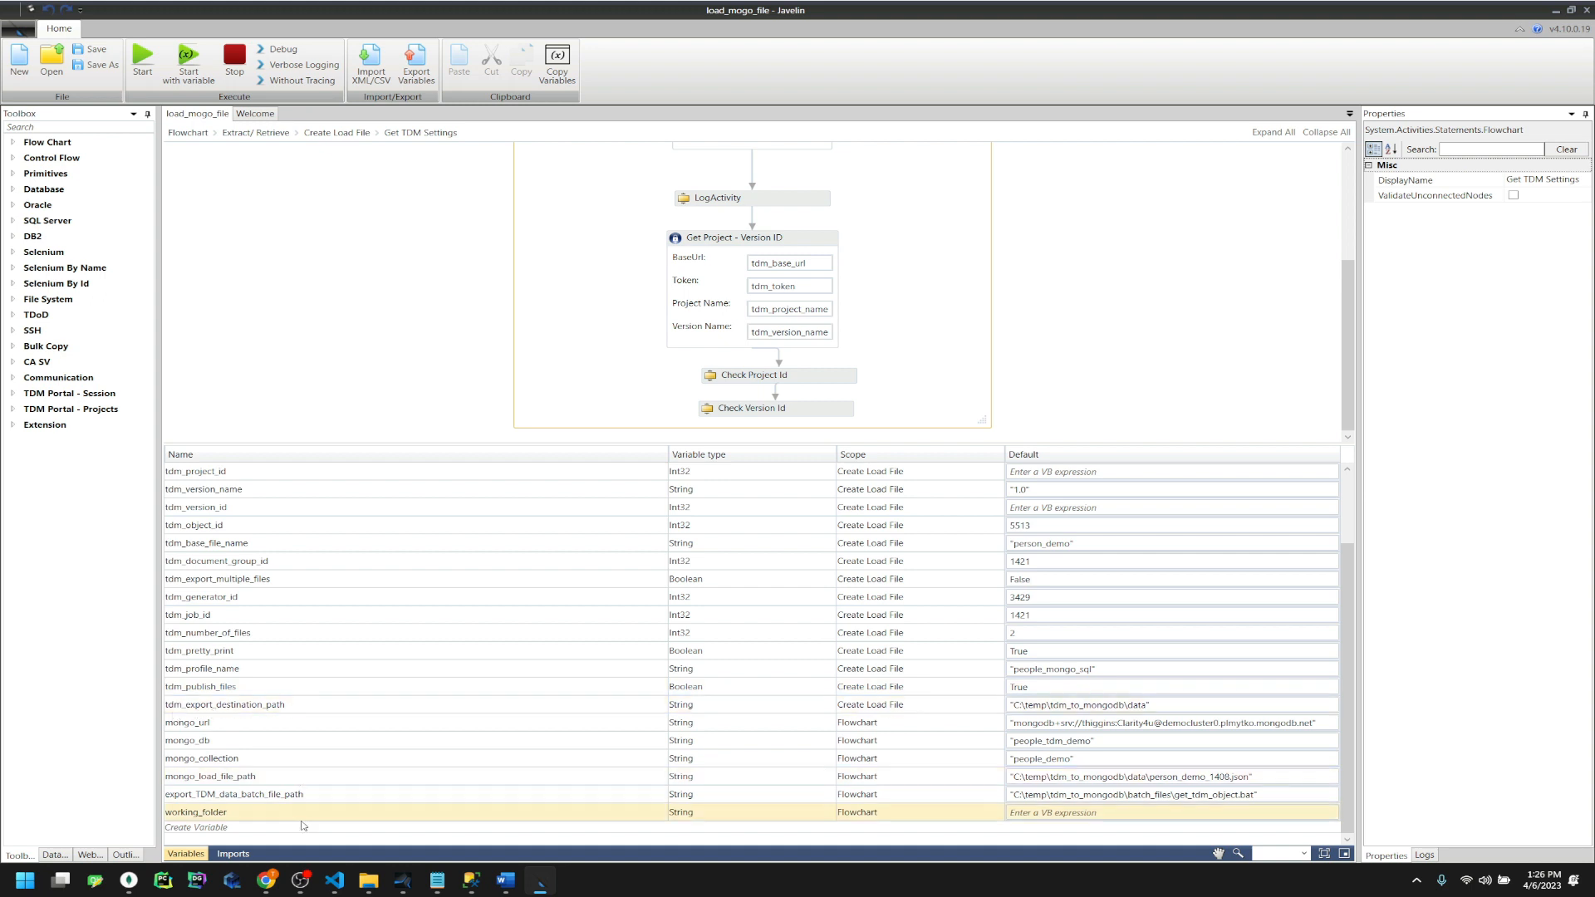
{"action": "scroll", "coordinate": [368, 280], "scroll_direction": "up", "scroll_amount": 3}
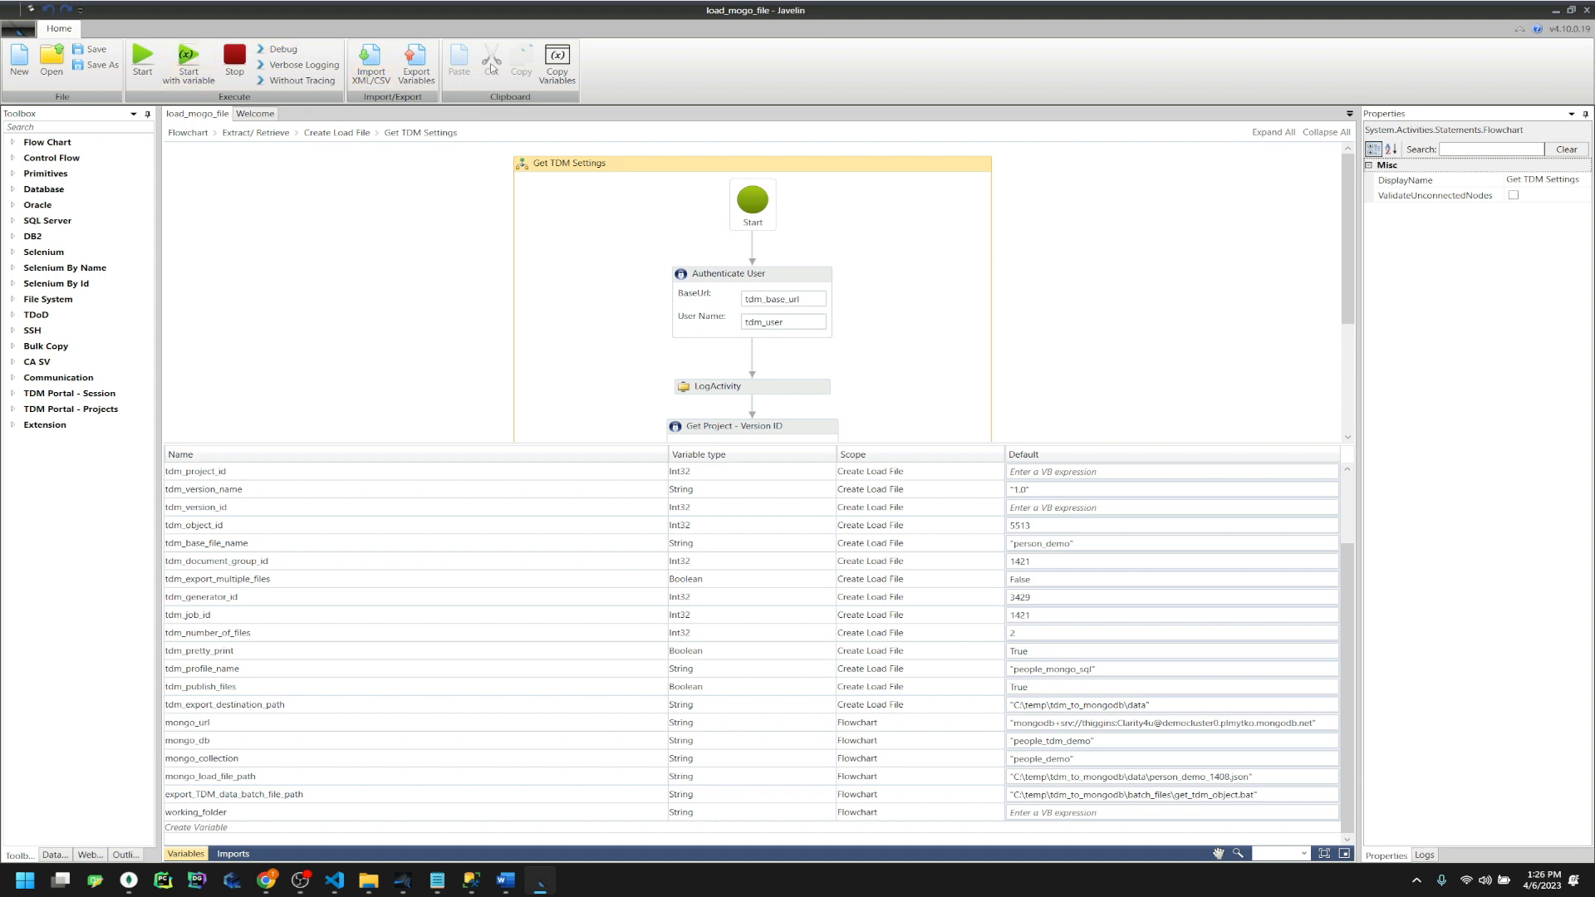
Save the load_mongo_file flowchart and open the Create TDM Settings File sub-flowchart
{"action": "left_click", "coordinate": [92, 49]}
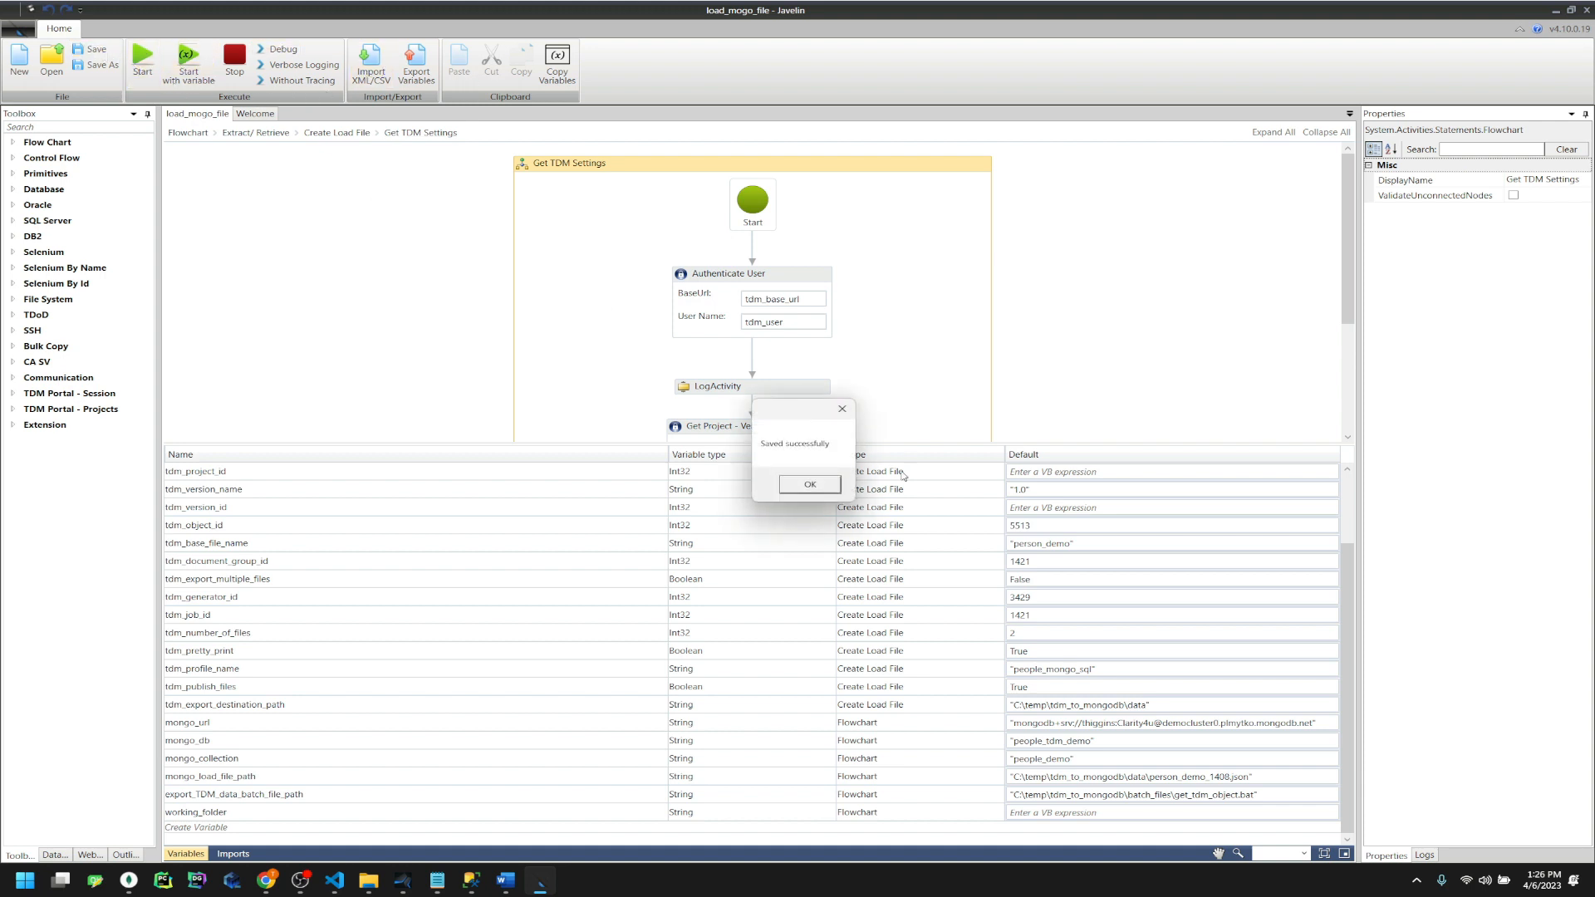
{"action": "left_click", "coordinate": [834, 495]}
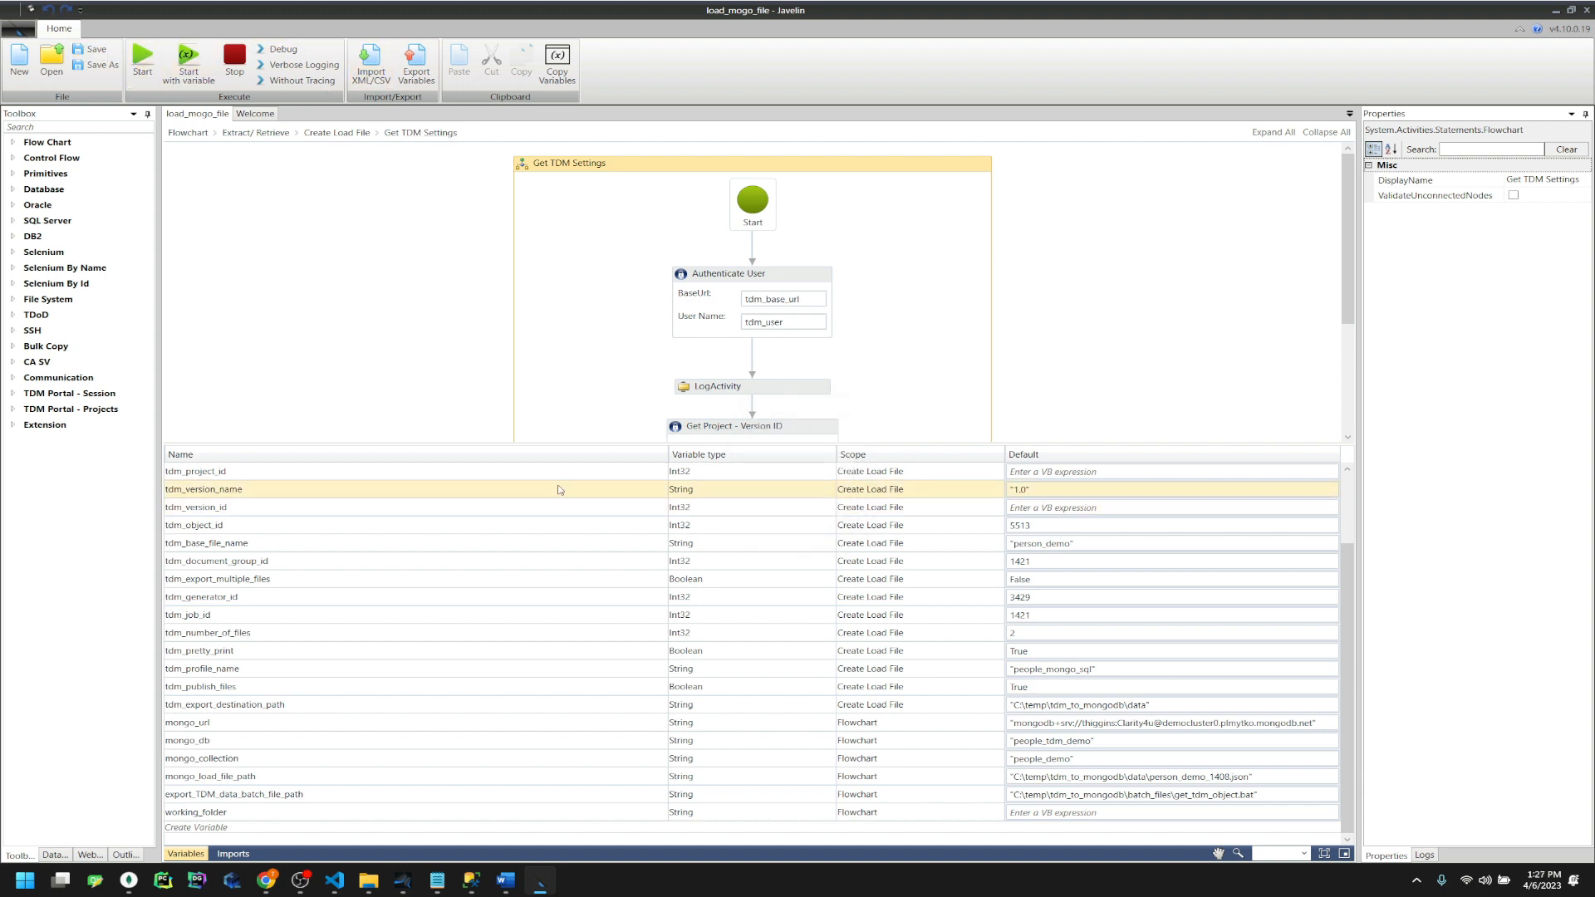
{"action": "left_click", "coordinate": [357, 136]}
{"action": "double_click", "coordinate": [711, 375]}
{"action": "scroll", "coordinate": [964, 382], "scroll_direction": "down", "scroll_amount": 5}
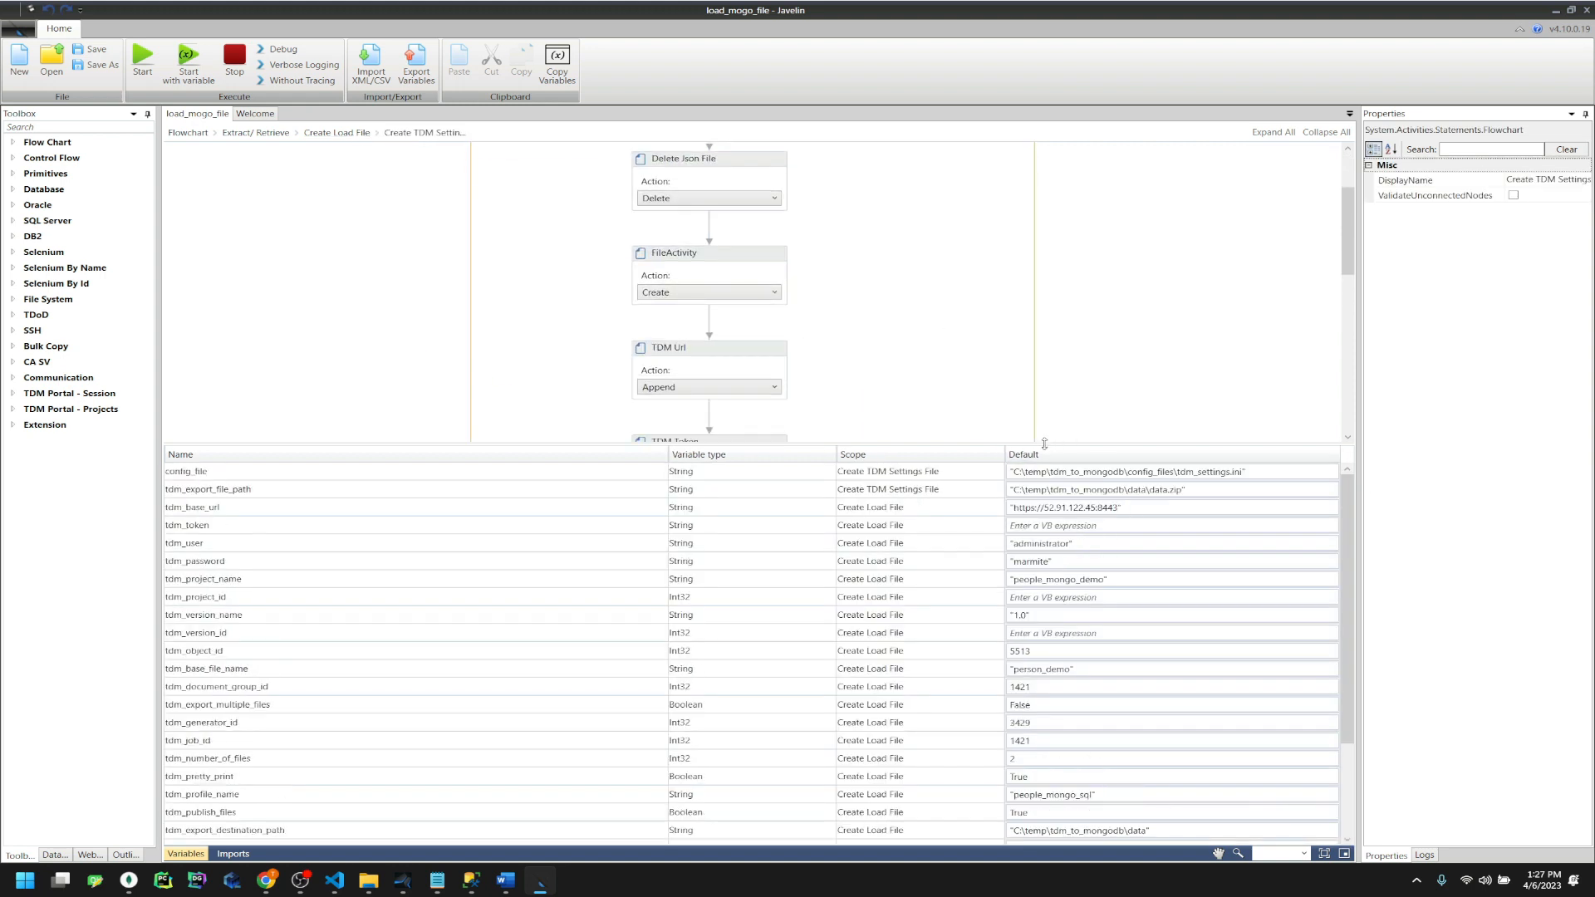
{"action": "left_click_drag", "start_coordinate": [1045, 443], "coordinate": [1043, 645]}
{"action": "scroll", "coordinate": [831, 397], "scroll_direction": "down", "scroll_amount": 2}
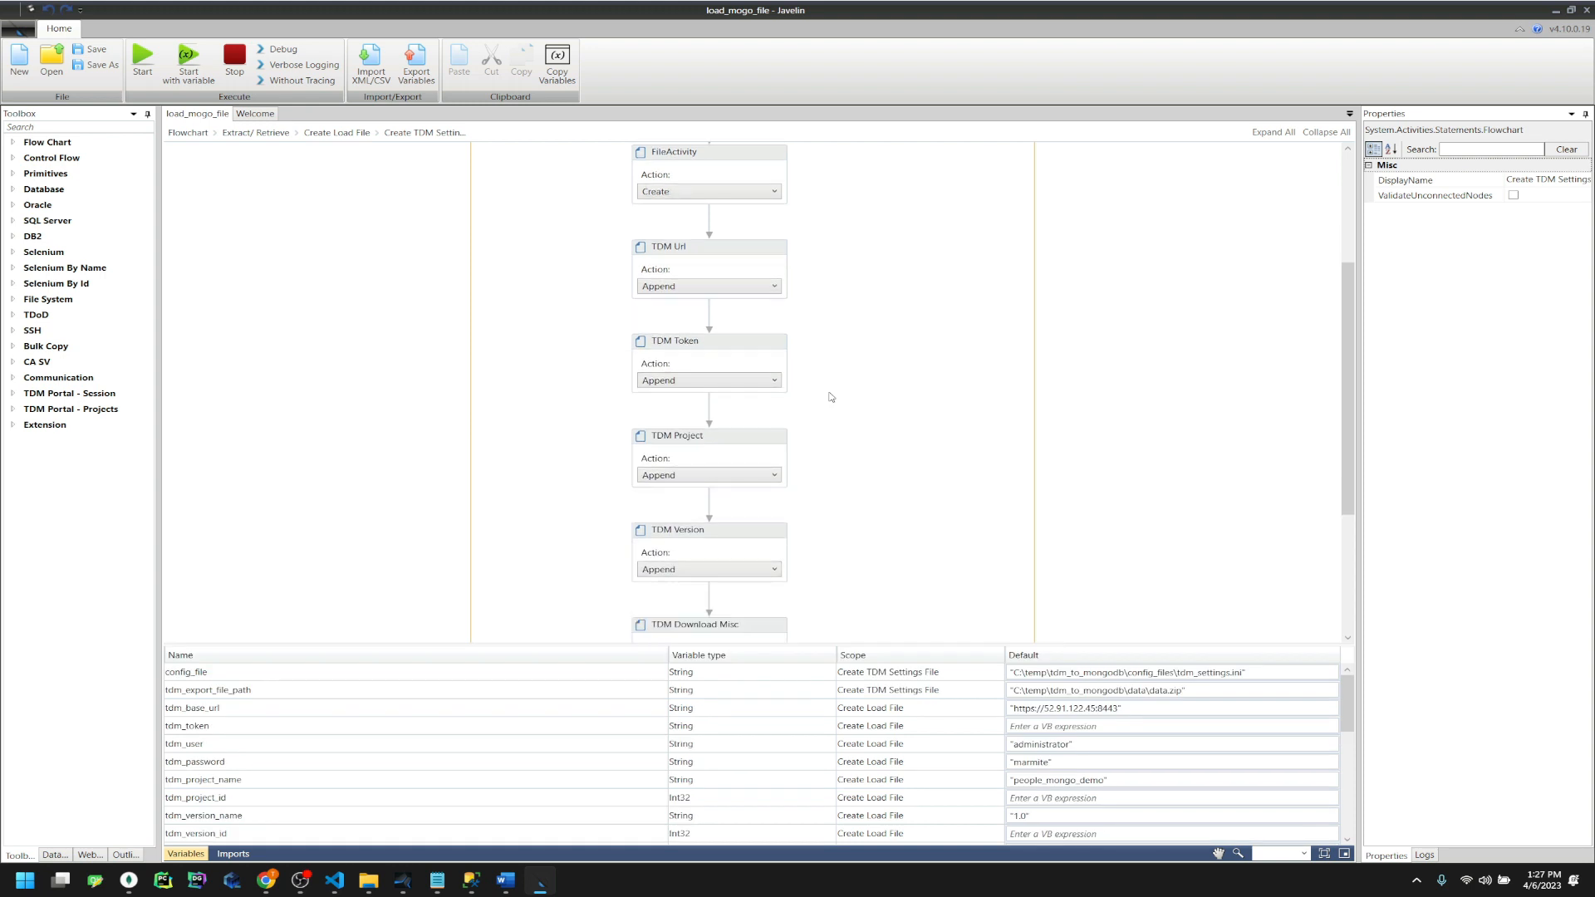
{"action": "scroll", "coordinate": [830, 396], "scroll_direction": "down", "scroll_amount": 3}
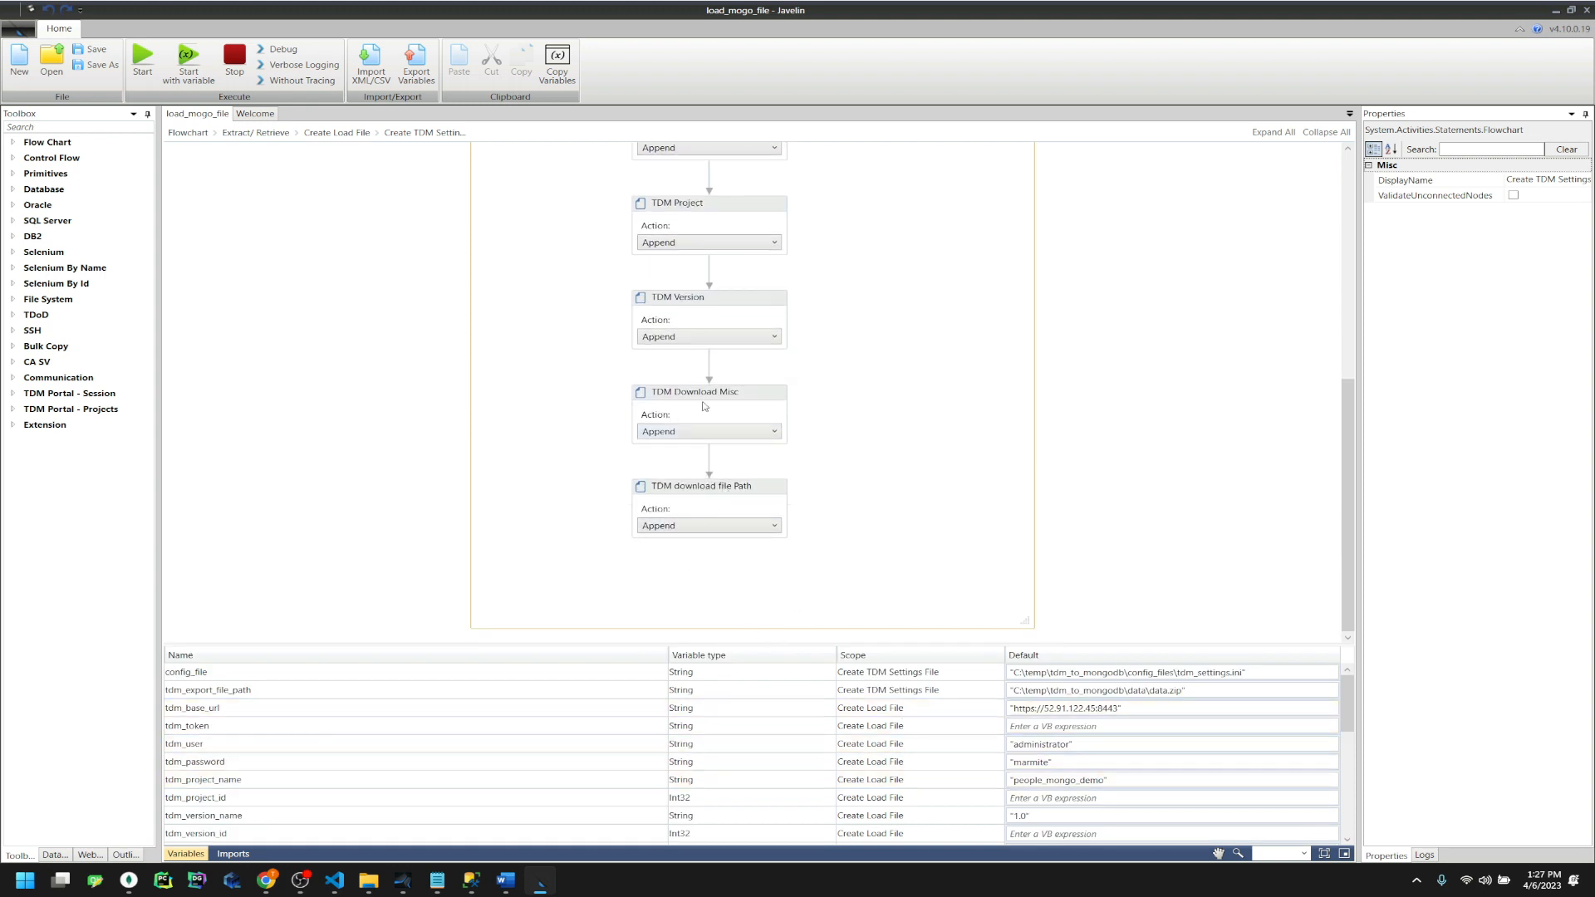
Review the Content expressions of the TDM download file Path and TDM Download Misc steps
{"action": "left_click", "coordinate": [662, 492]}
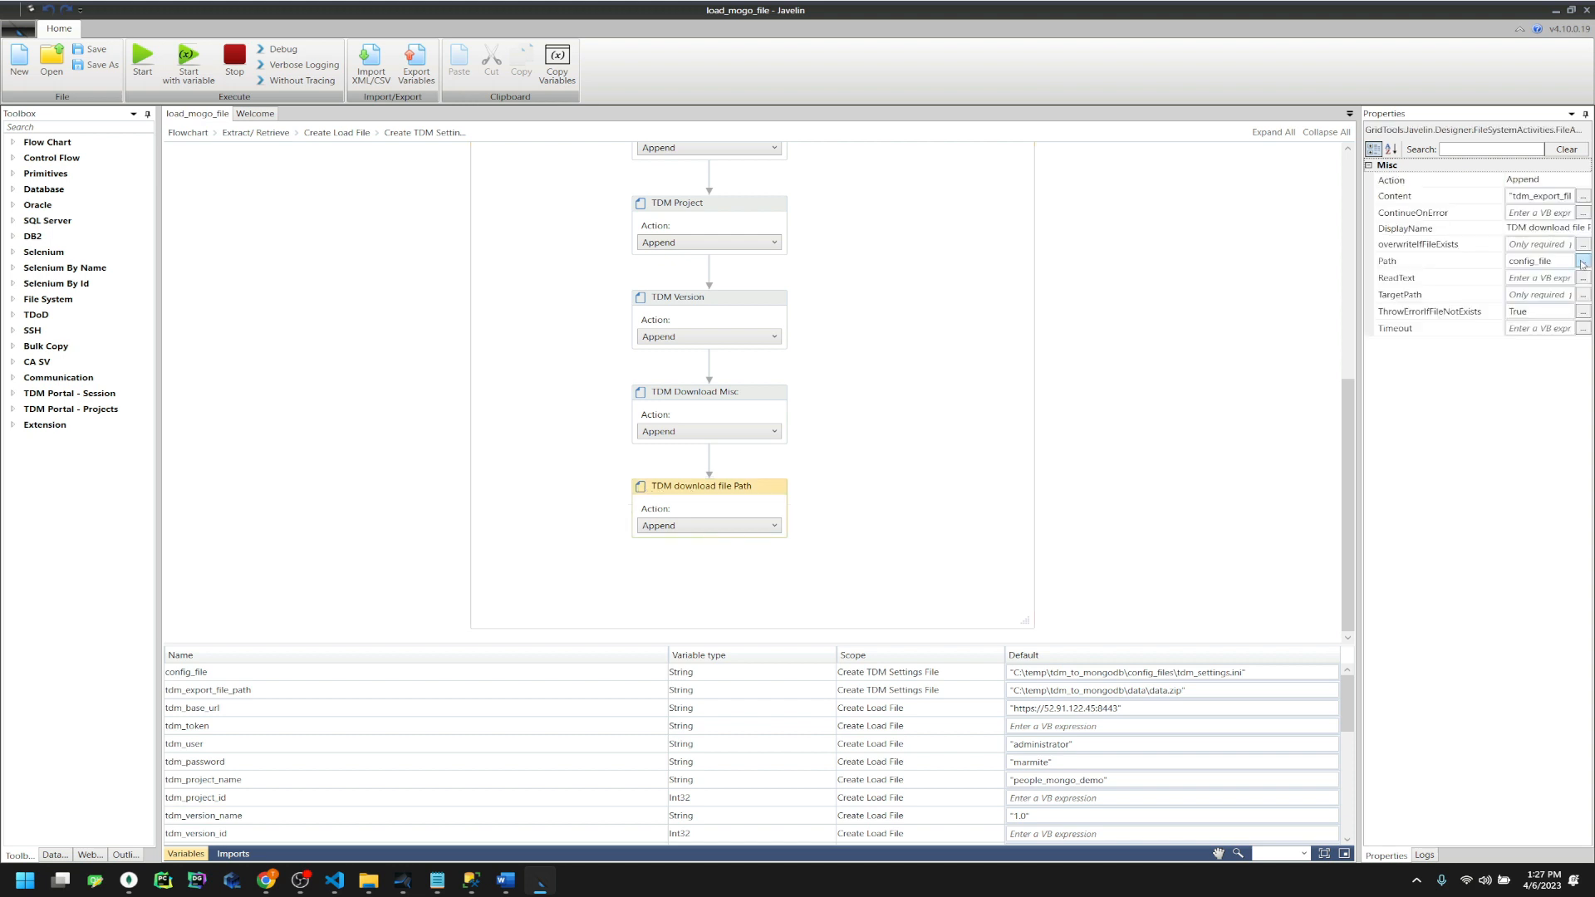
{"action": "left_click", "coordinate": [1584, 196]}
{"action": "mouse_move", "coordinate": [812, 463]}
{"action": "left_mouse_down"}
{"action": "mouse_move", "coordinate": [771, 470]}
{"action": "mouse_move", "coordinate": [814, 470]}
{"action": "left_mouse_up"}
{"action": "left_click", "coordinate": [897, 482]}
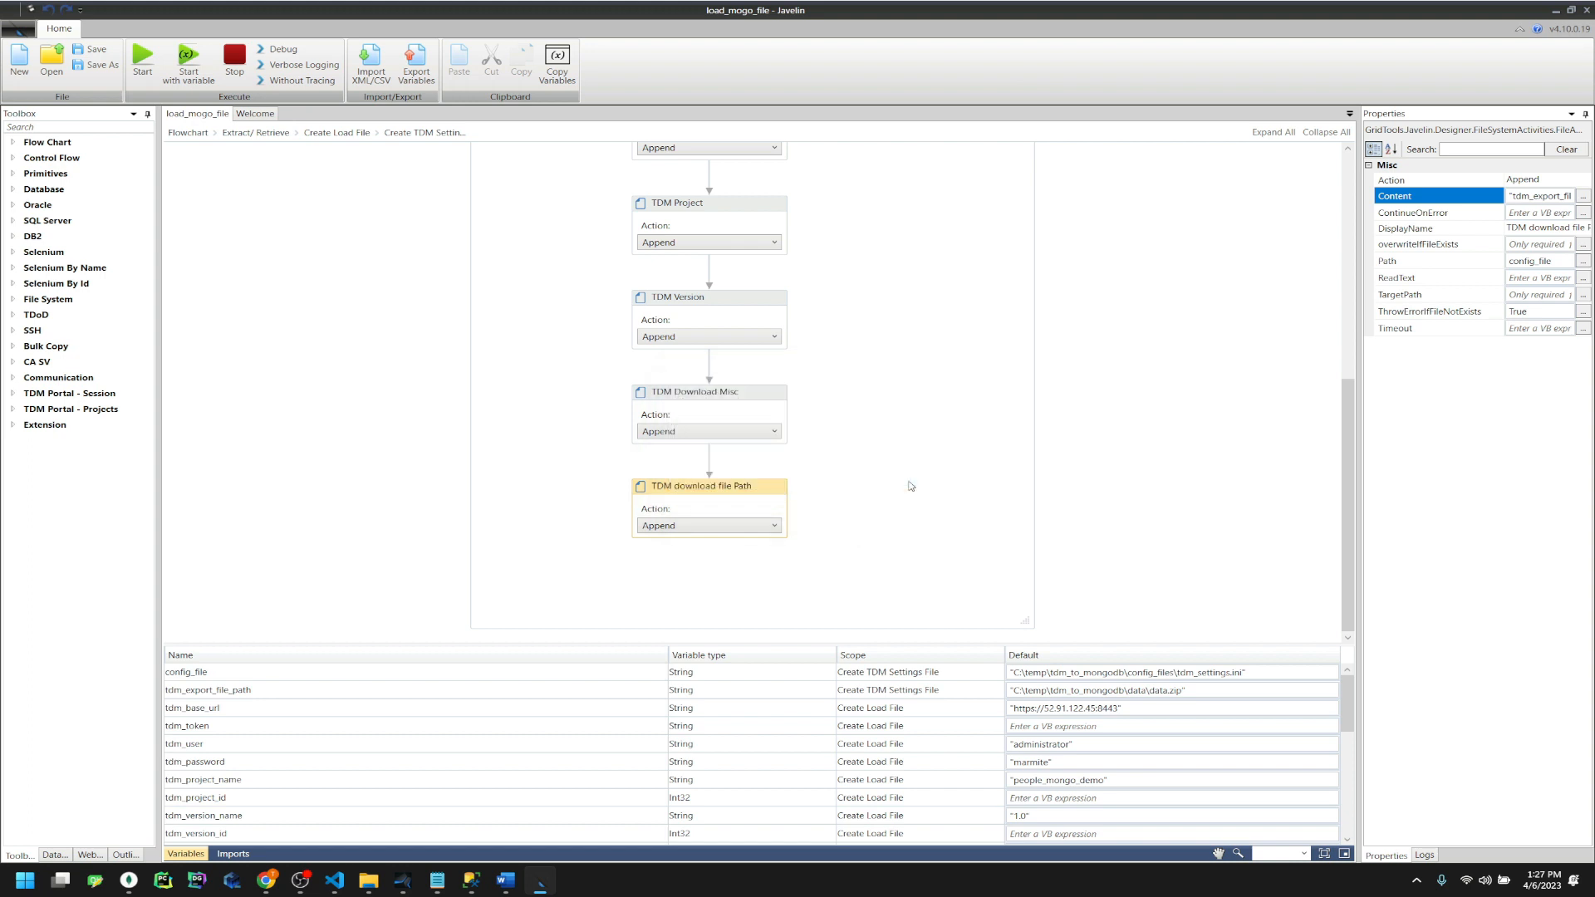
{"action": "left_click", "coordinate": [729, 394]}
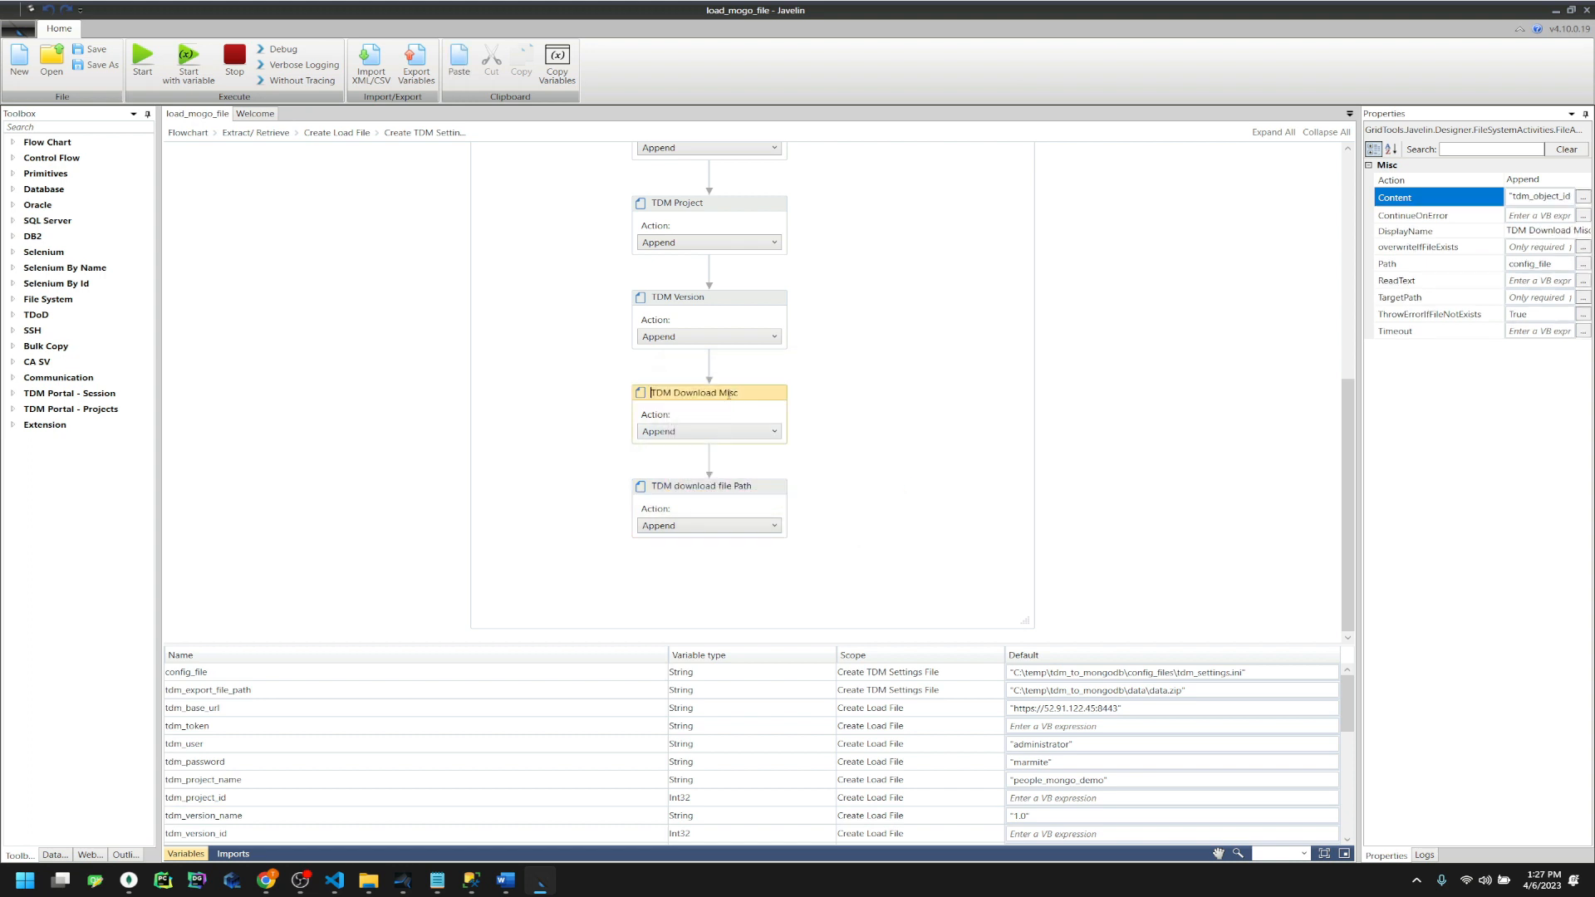
{"action": "left_click", "coordinate": [1583, 197]}
{"action": "left_click_drag", "start_coordinate": [922, 492], "coordinate": [1218, 636]}
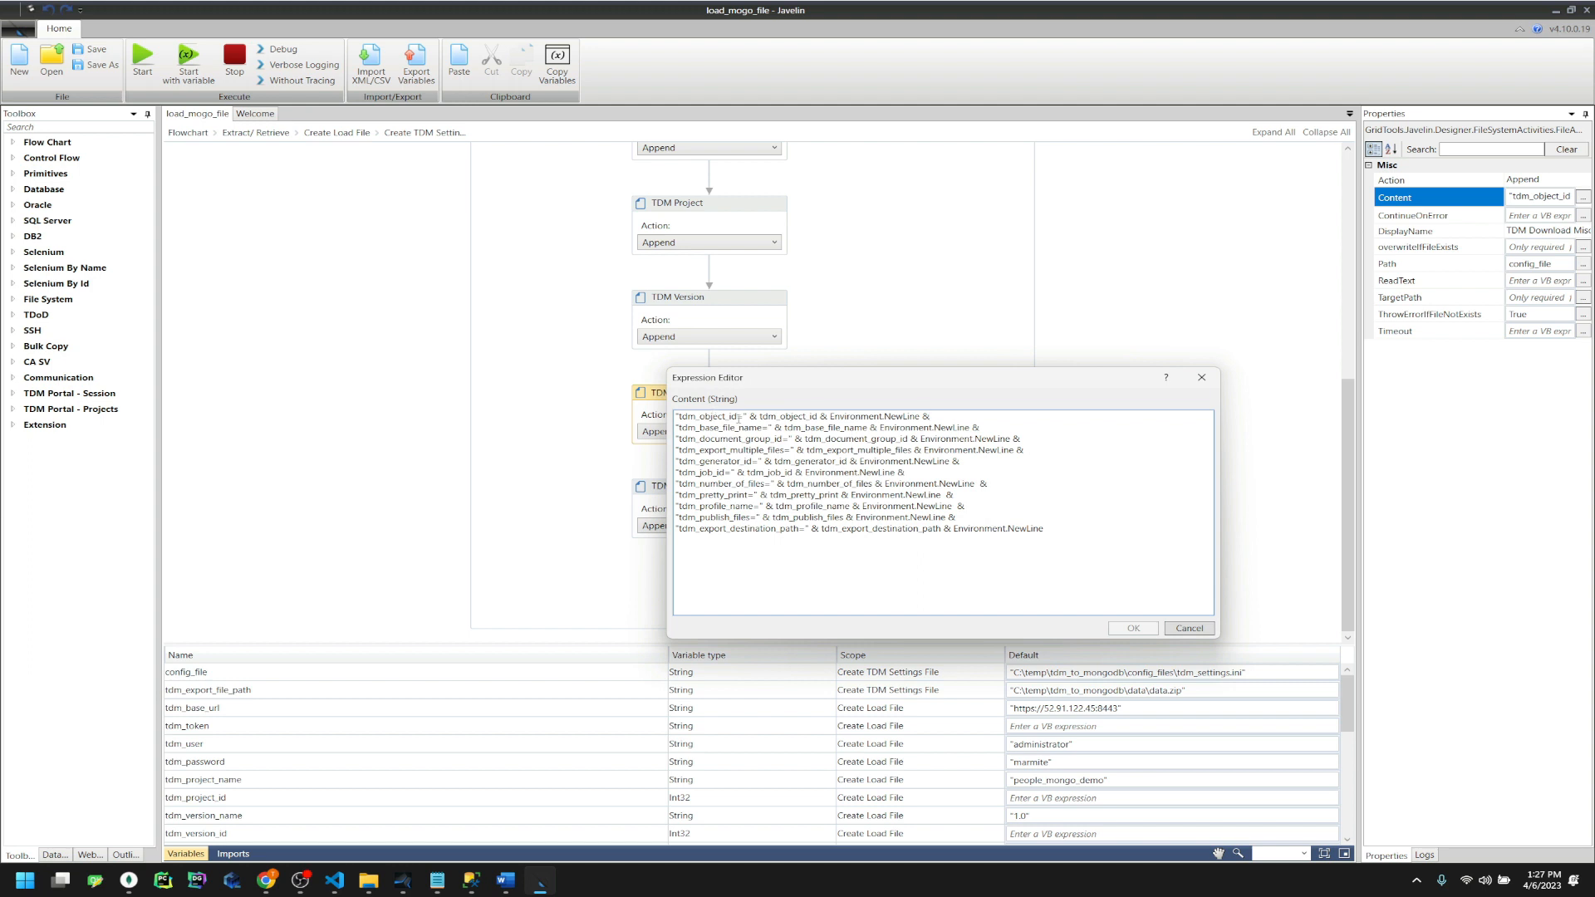
{"action": "left_click_drag", "start_coordinate": [777, 418], "coordinate": [923, 416]}
{"action": "left_click", "coordinate": [1201, 377]}
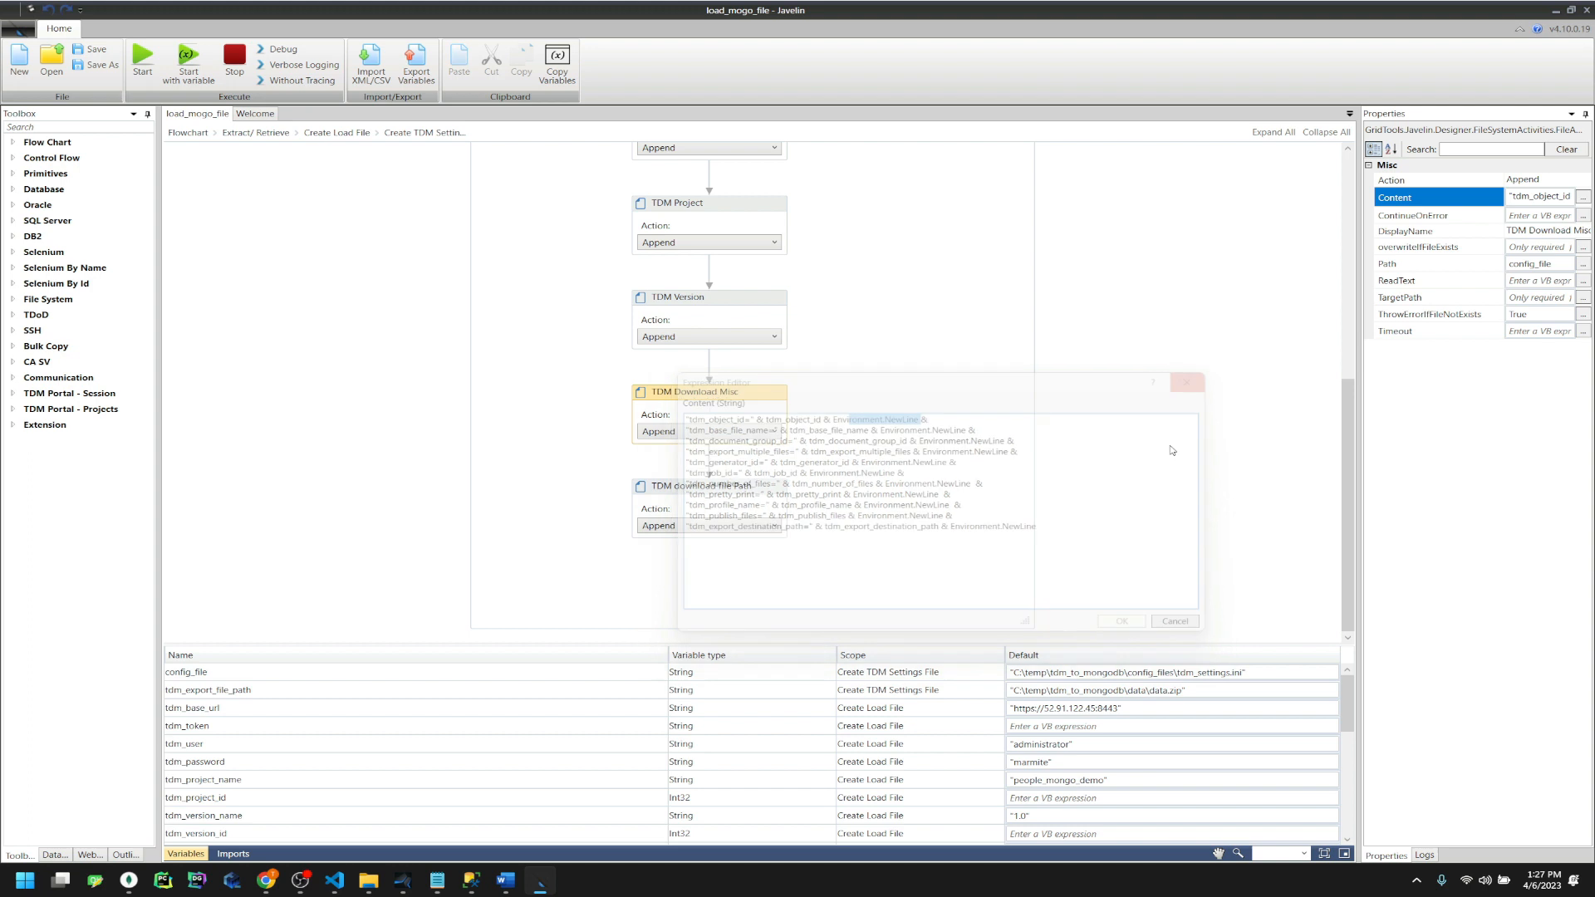
{"action": "left_click", "coordinate": [471, 358]}
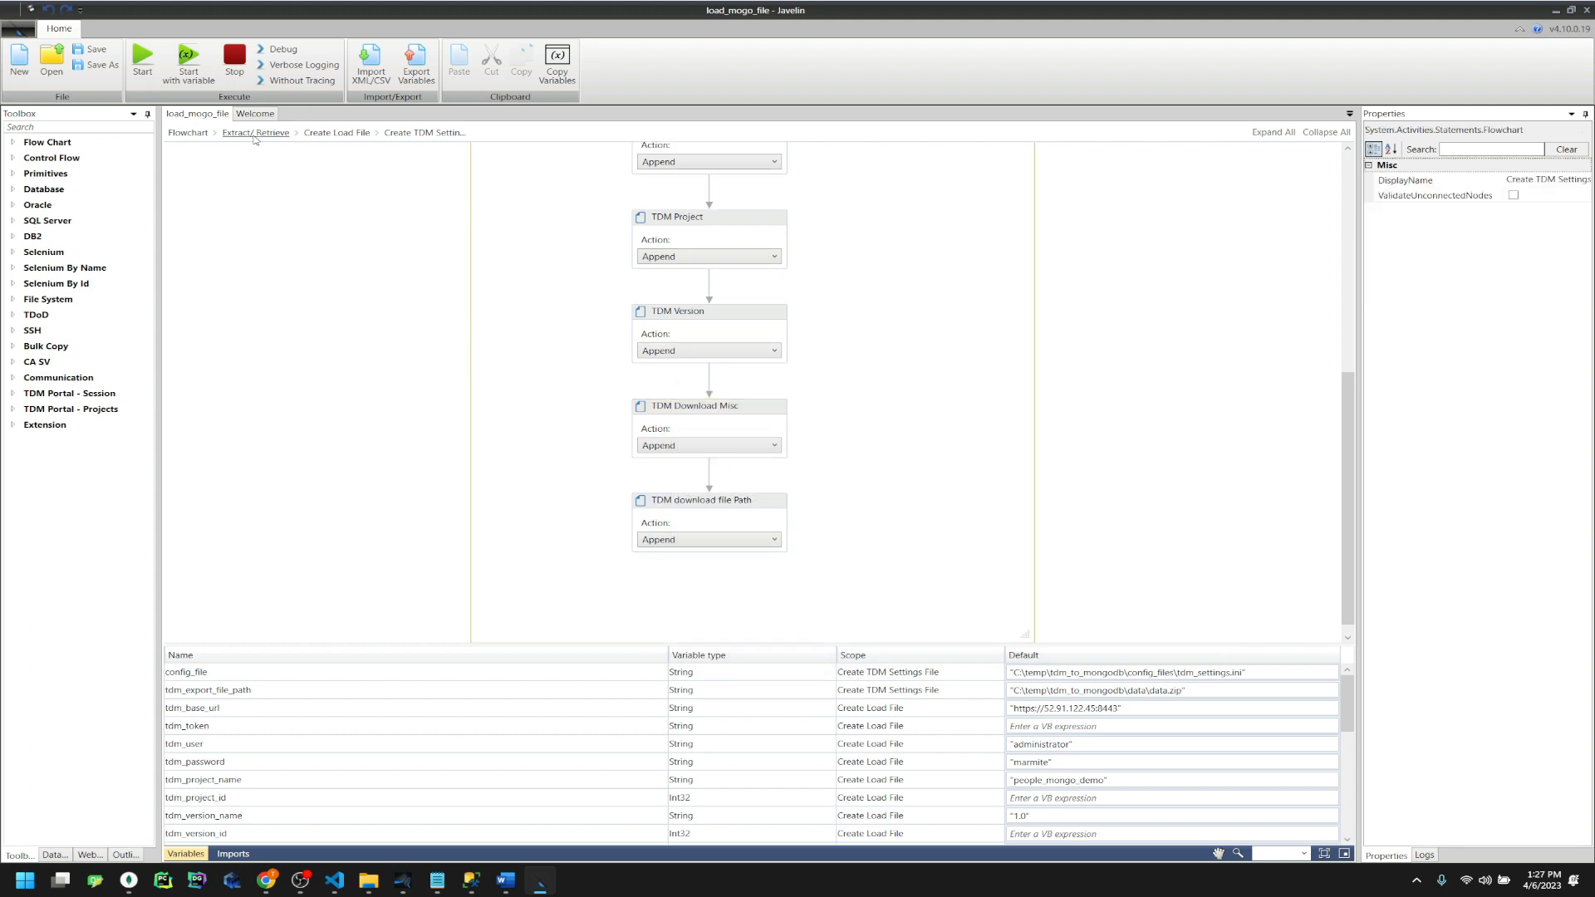
Open the Export TDM Data Files sequence and view the Export Started log message
{"action": "left_click", "coordinate": [335, 132]}
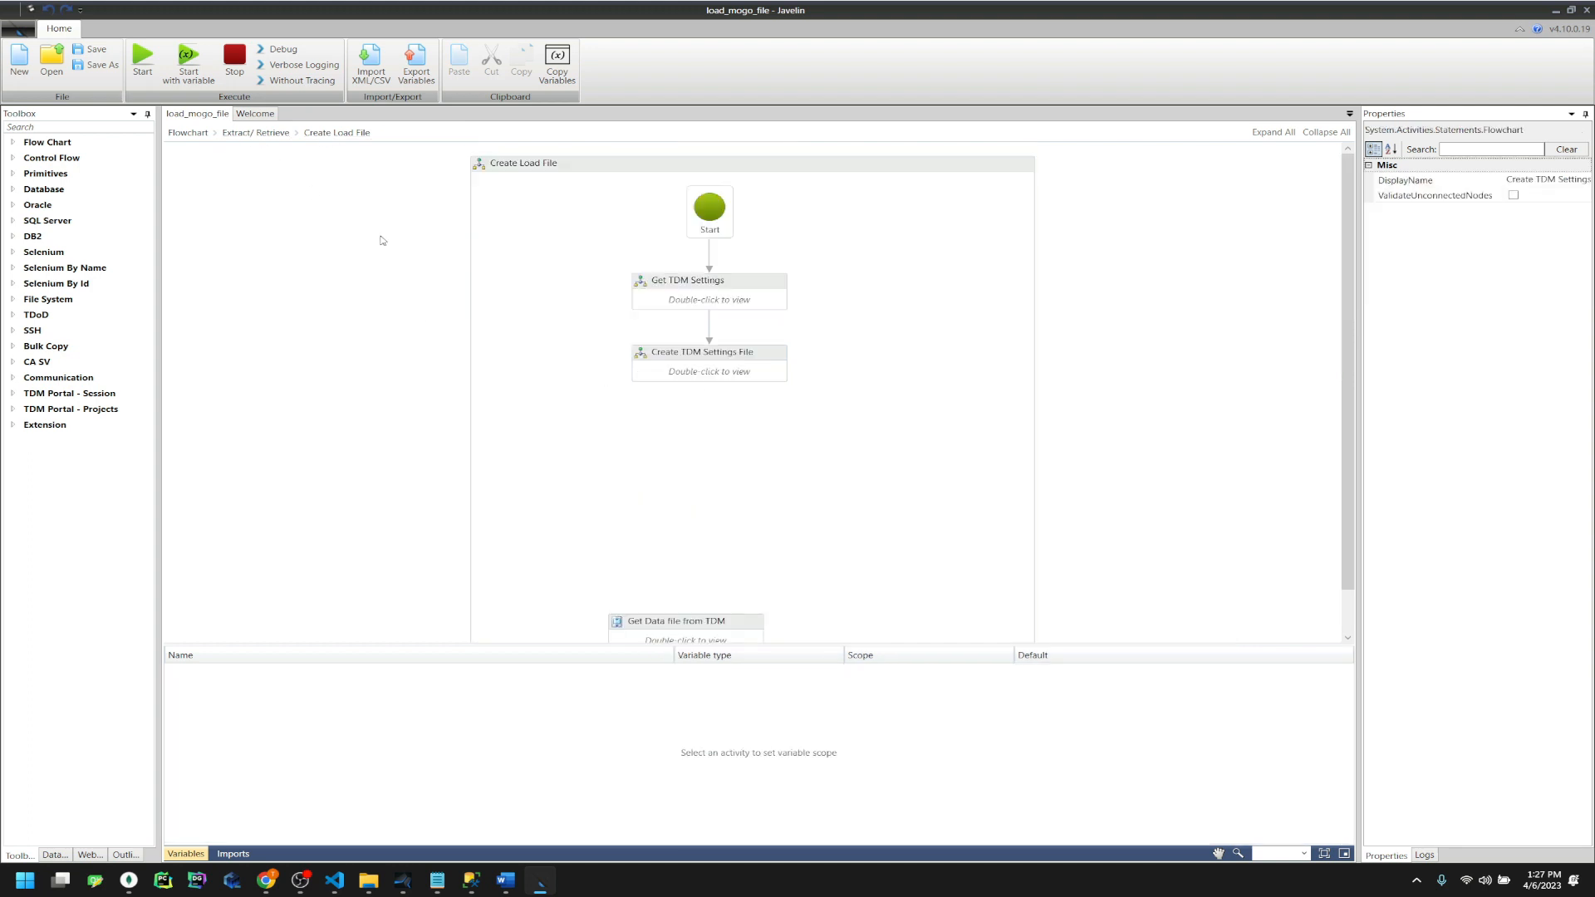
{"action": "left_click", "coordinate": [256, 133]}
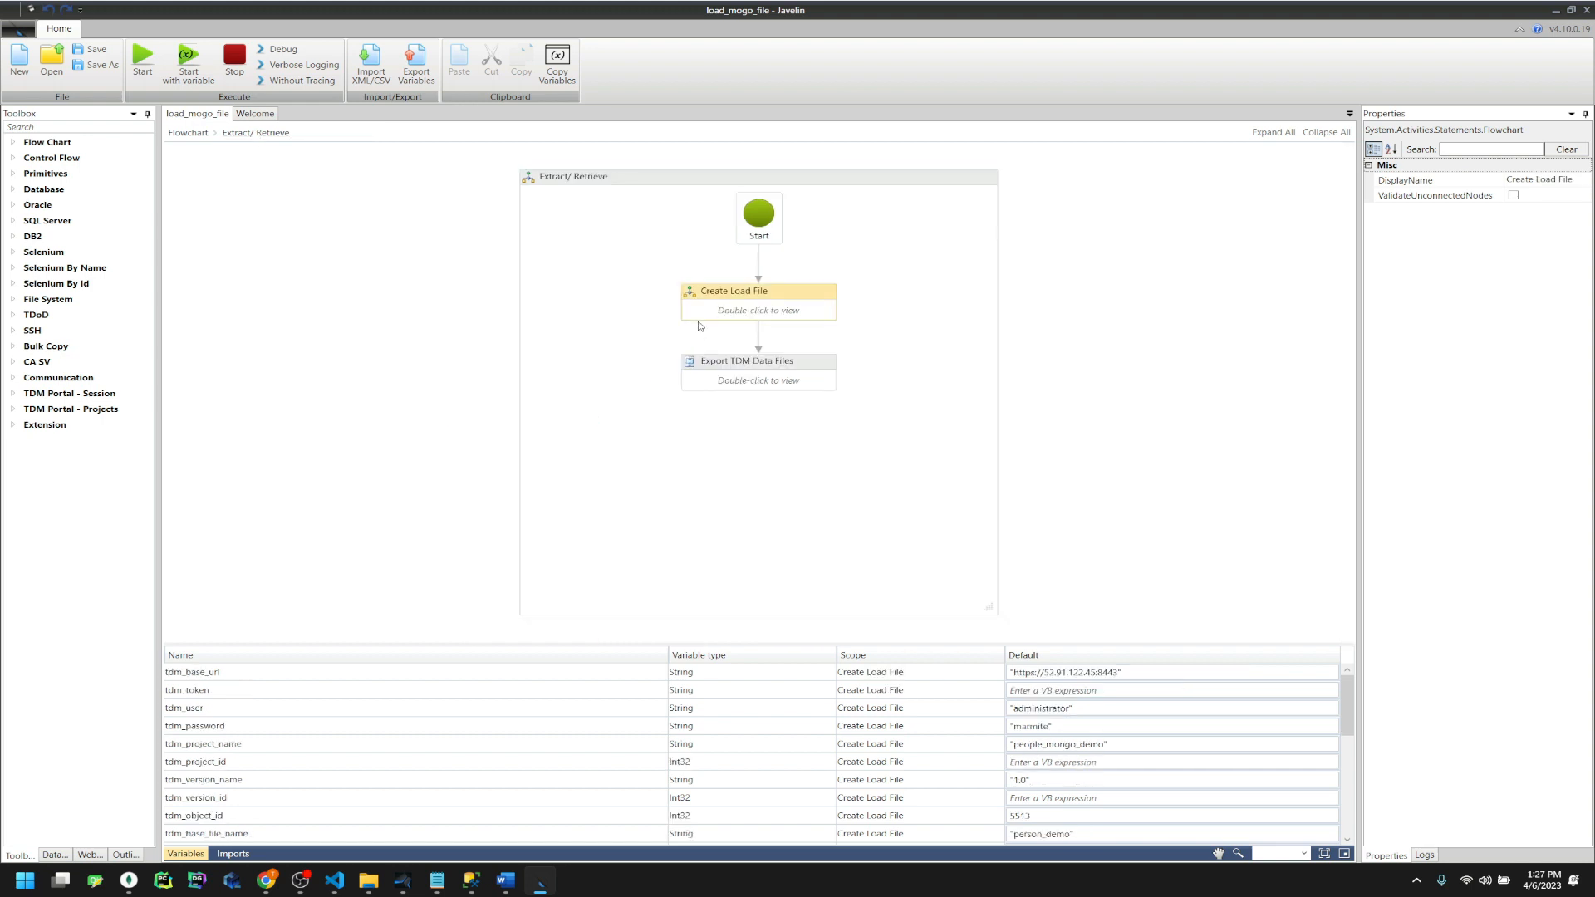
{"action": "double_click", "coordinate": [720, 380]}
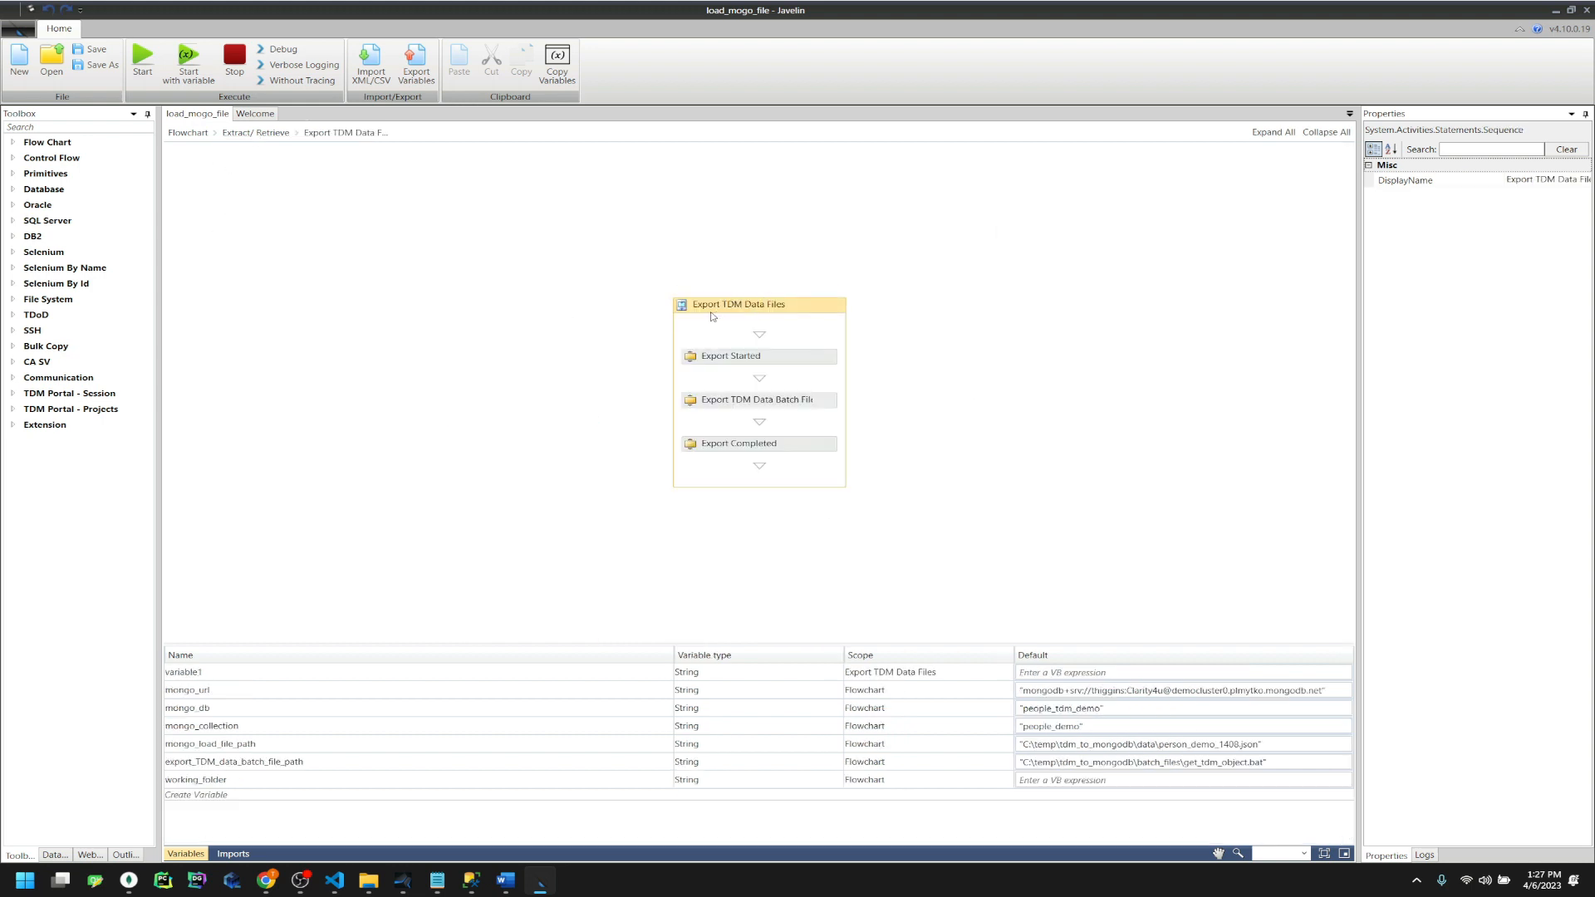
{"action": "left_click", "coordinate": [734, 360]}
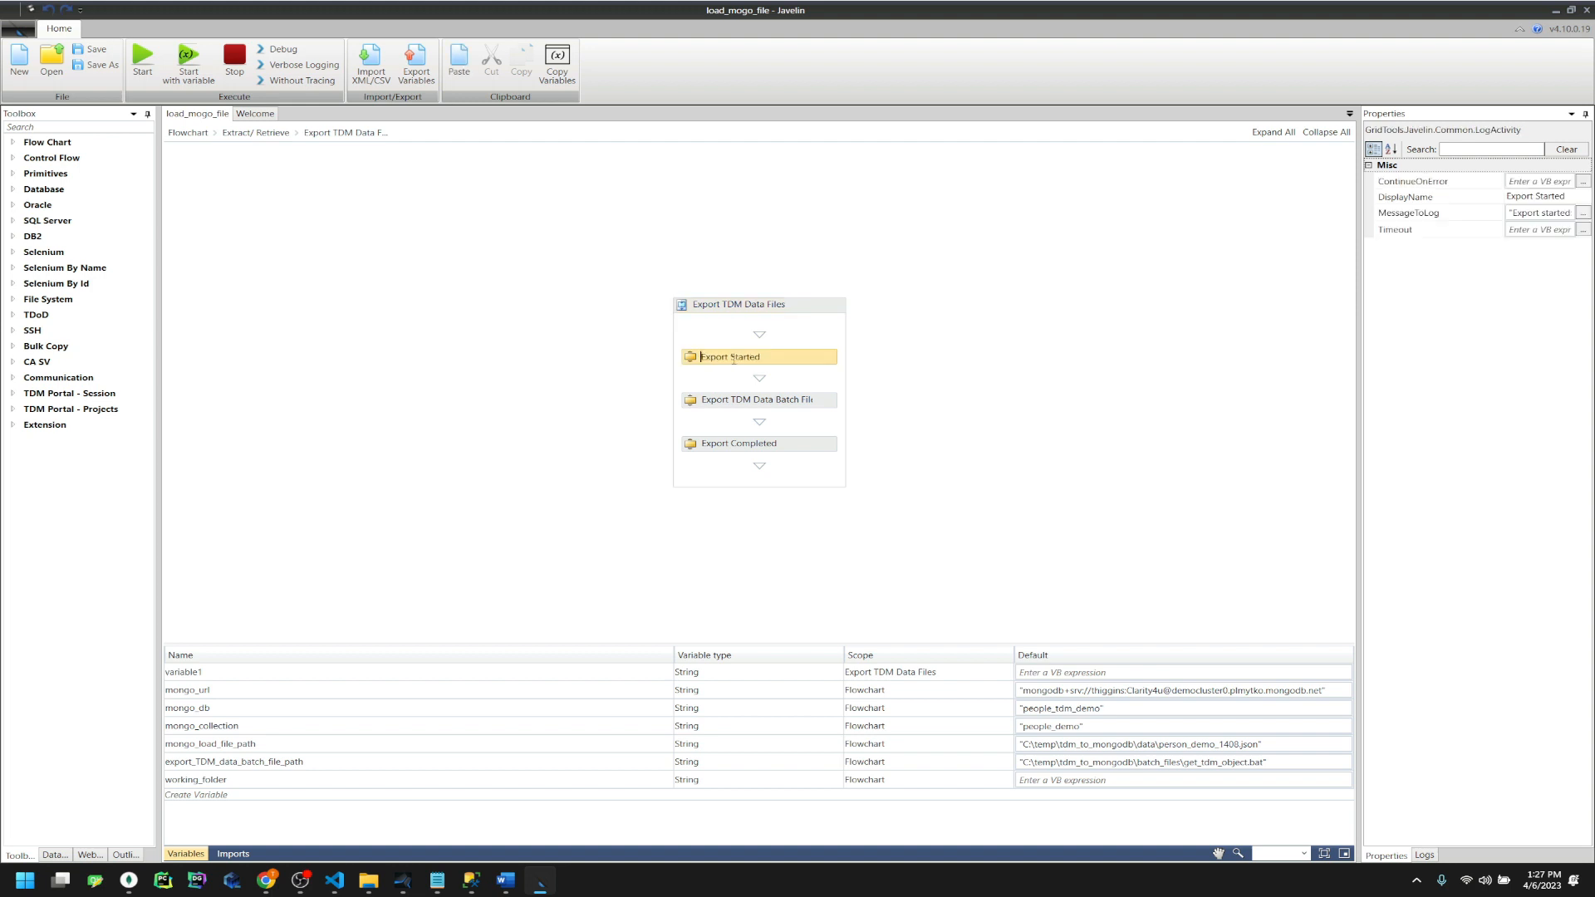
{"action": "left_click", "coordinate": [1584, 213]}
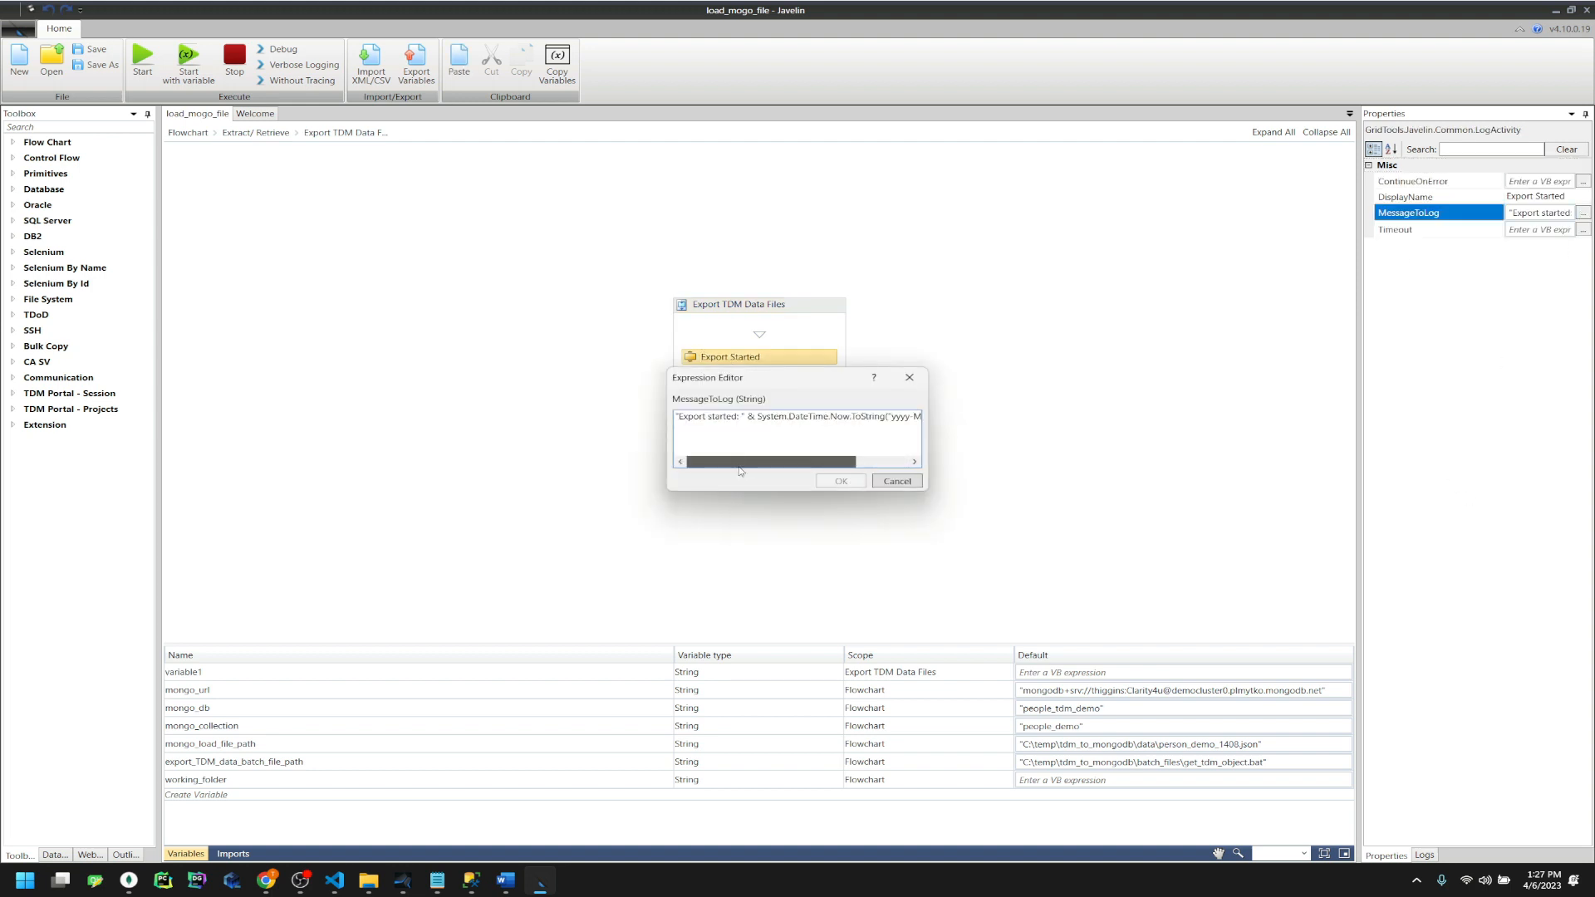
{"action": "key", "text": "Escape"}
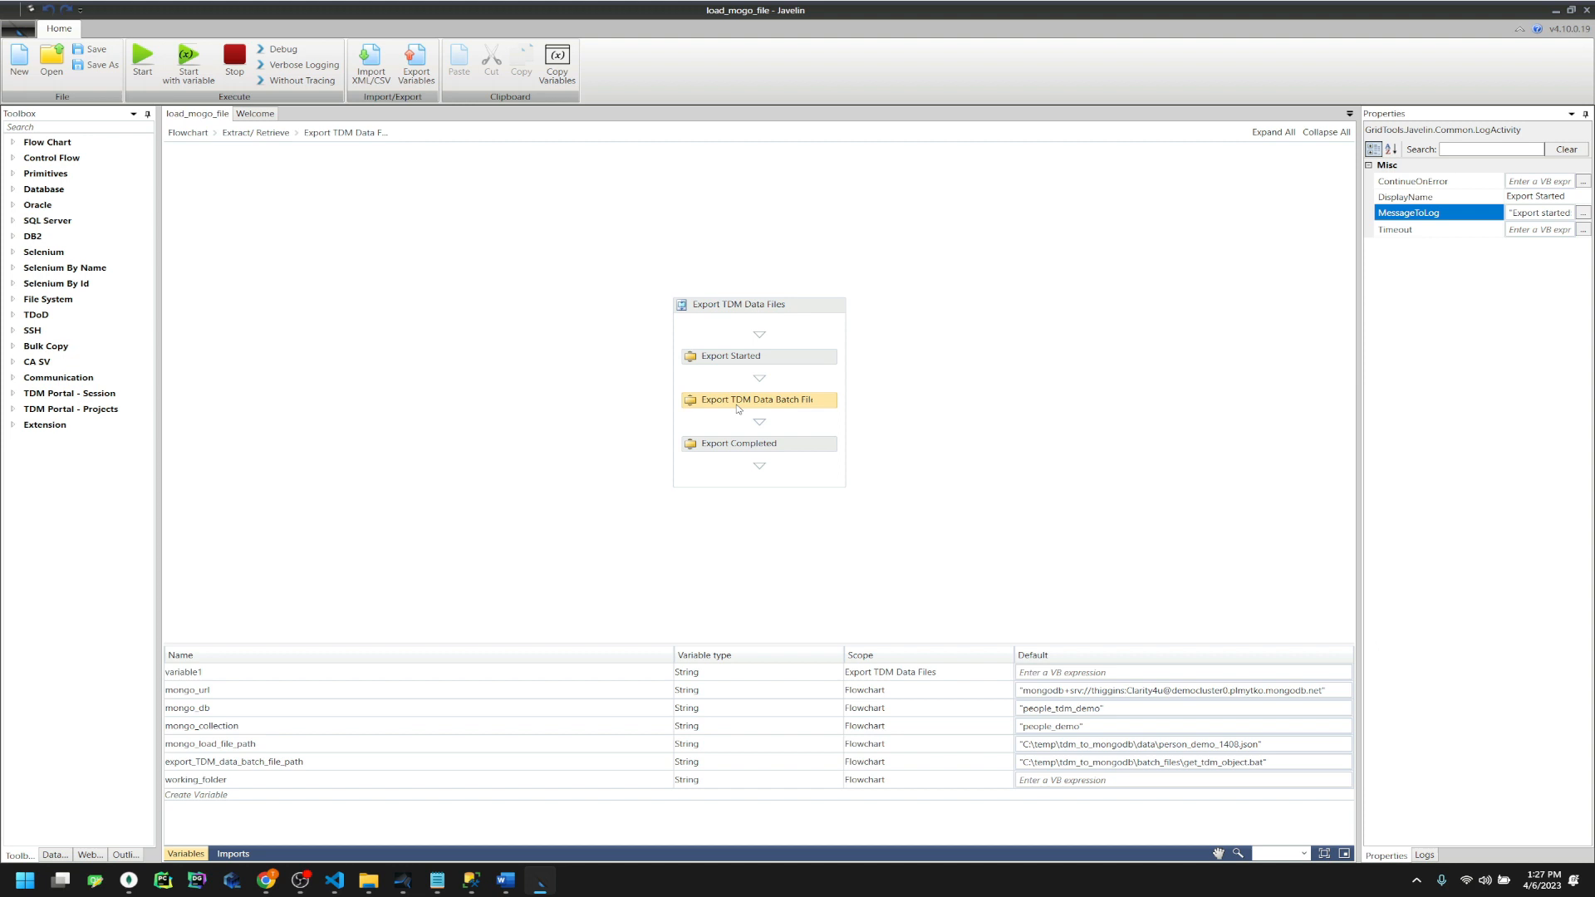
Confirm the Export TDM Data Batch File step runs export_TDM_data_batch_file_path, then go to the top-level Flowchart
{"action": "left_click", "coordinate": [738, 409]}
{"action": "left_click", "coordinate": [1584, 263]}
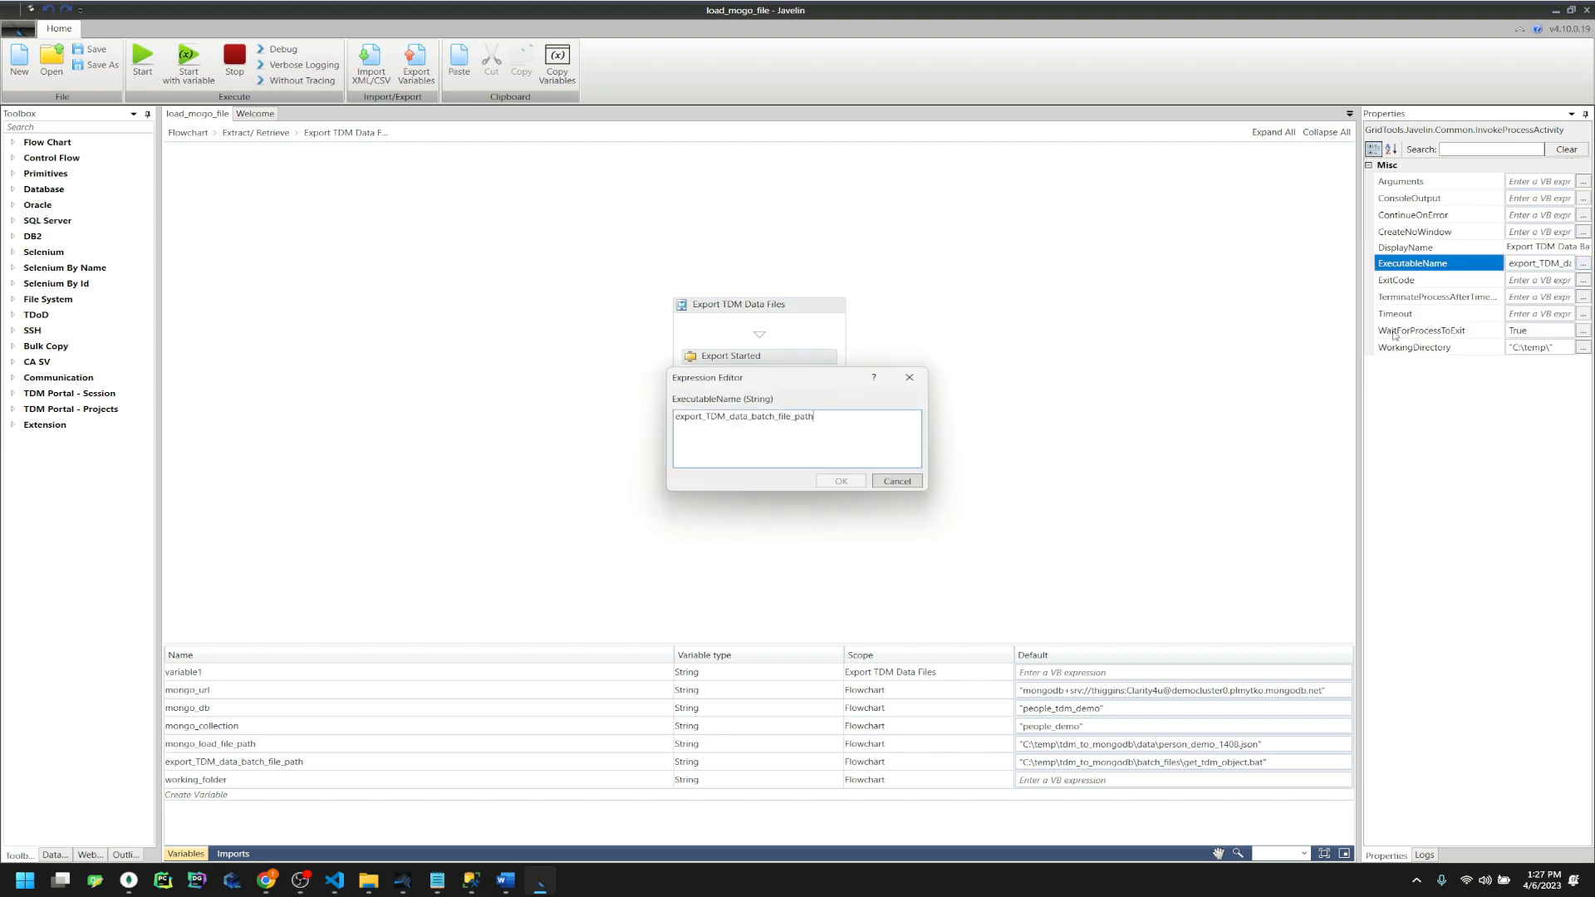
{"action": "left_click", "coordinate": [885, 484]}
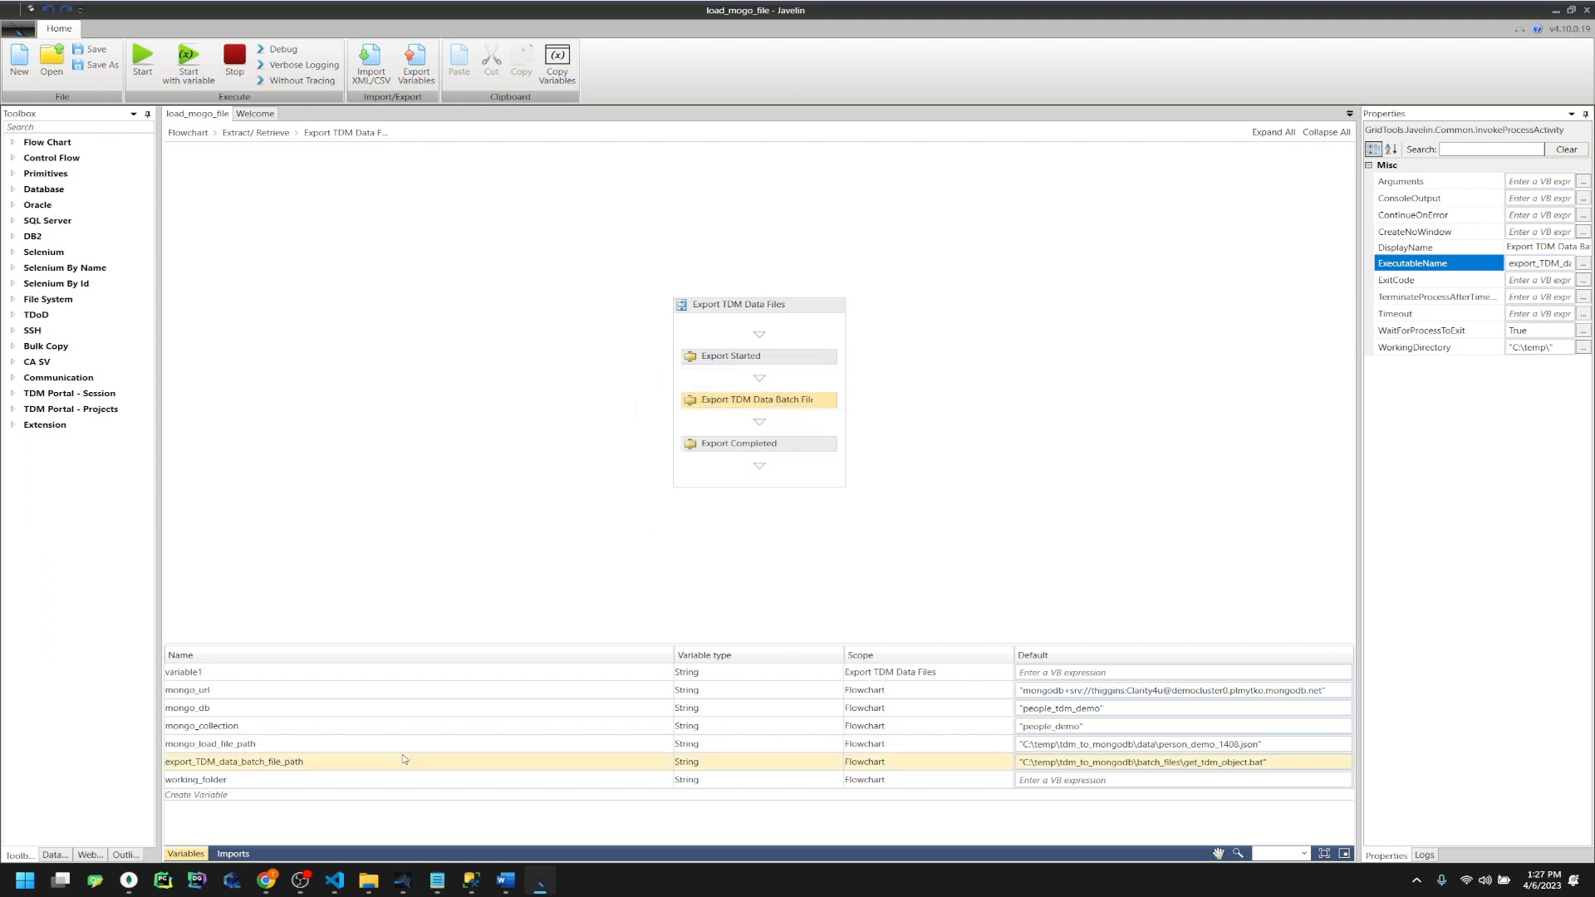
{"action": "left_click", "coordinate": [256, 762]}
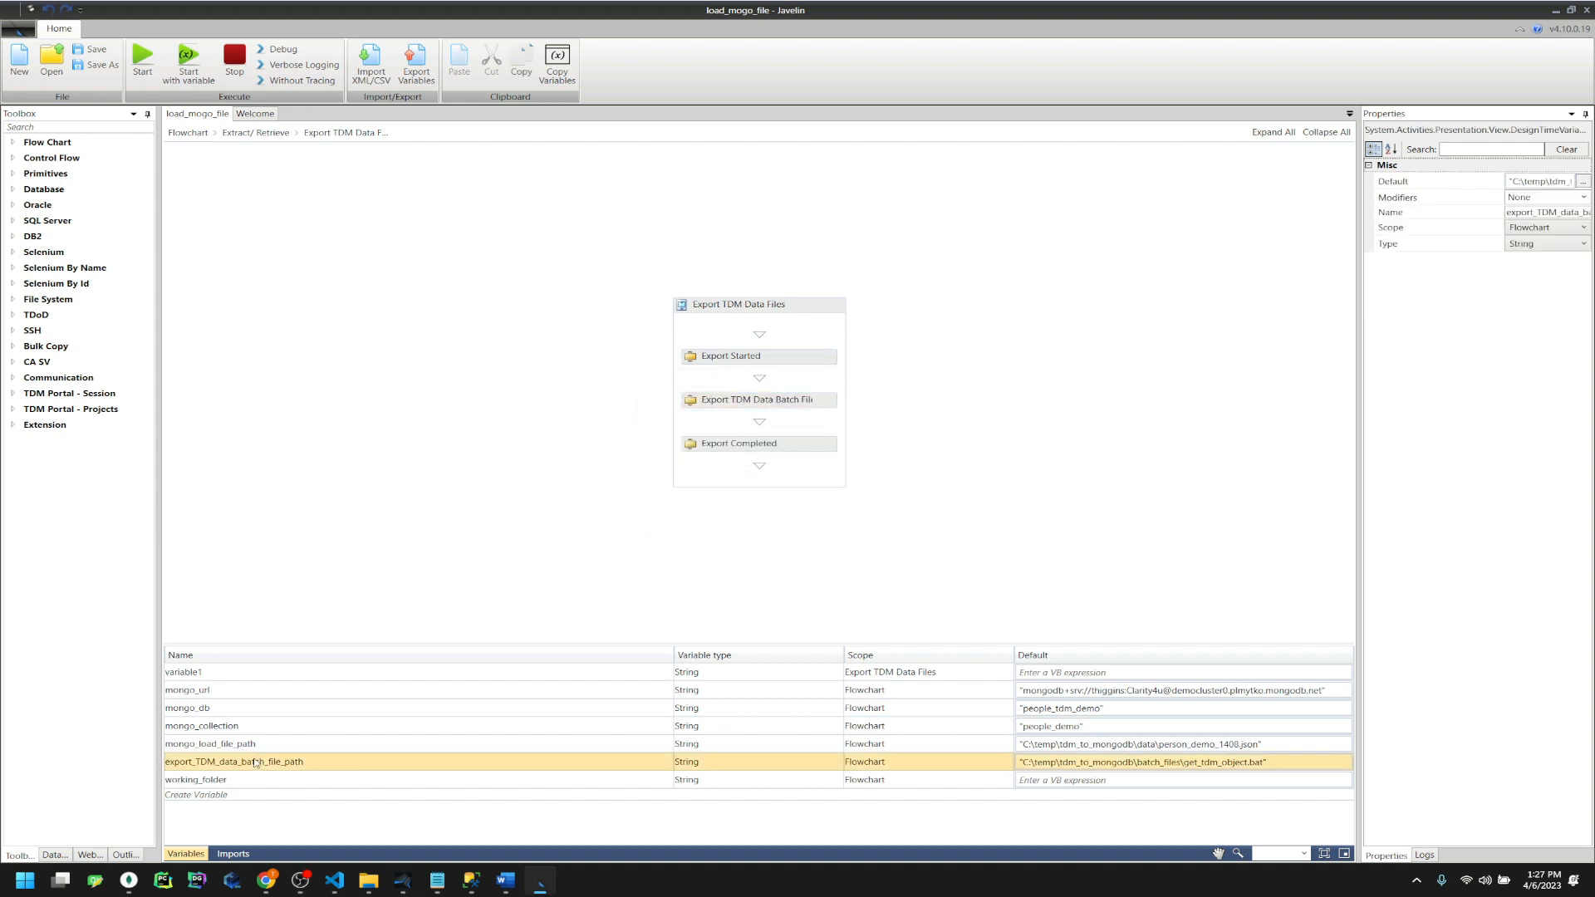
{"action": "left_click", "coordinate": [395, 433]}
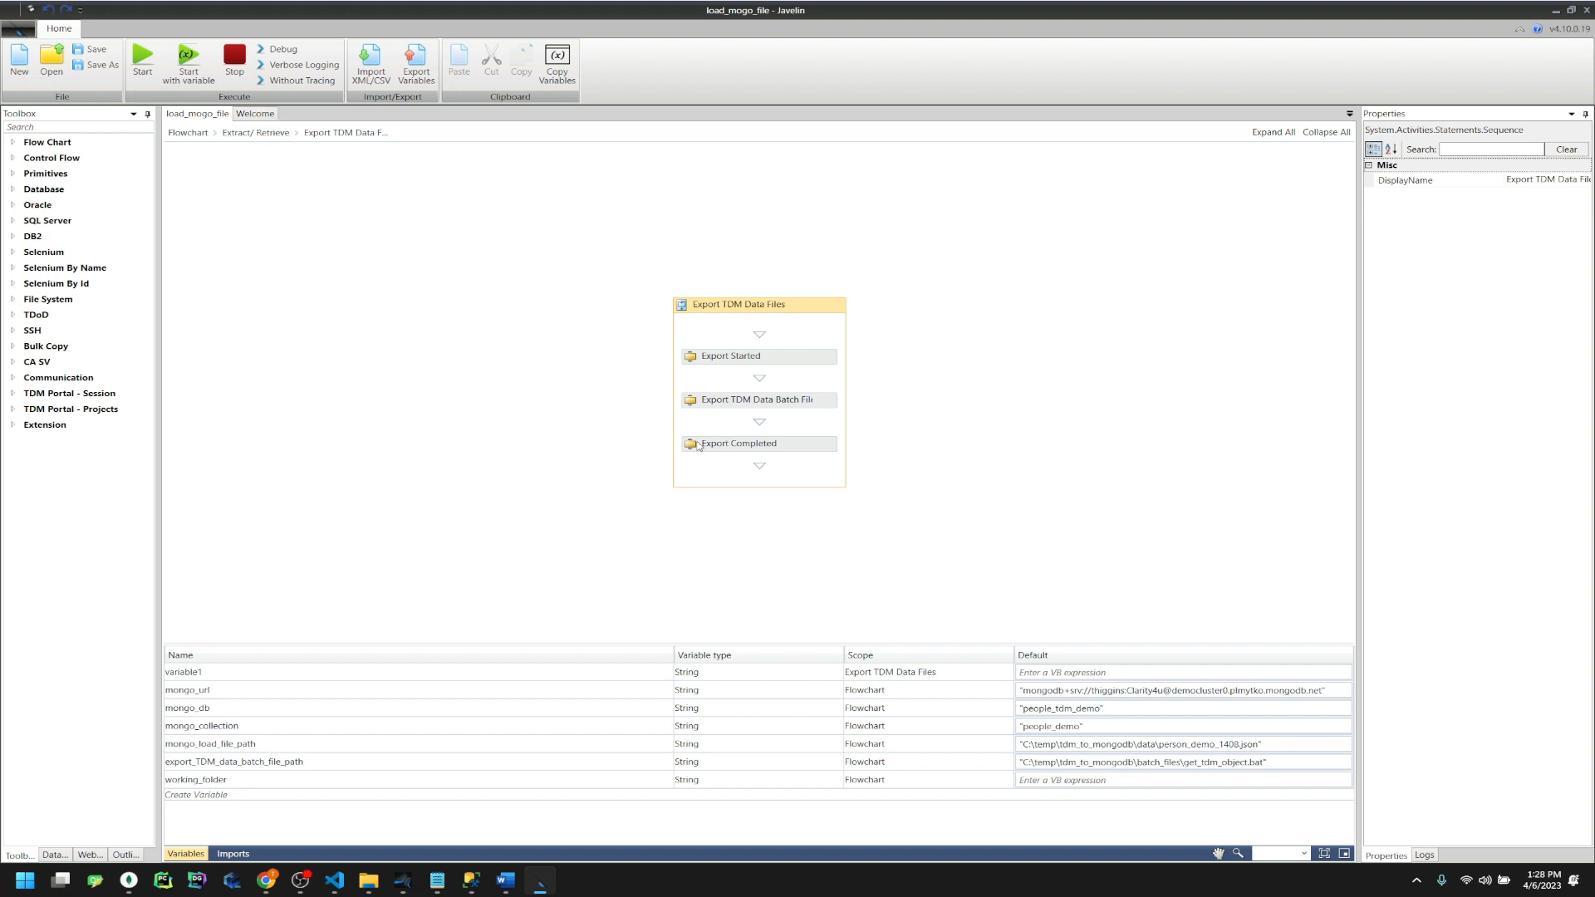
{"action": "left_click", "coordinate": [264, 133]}
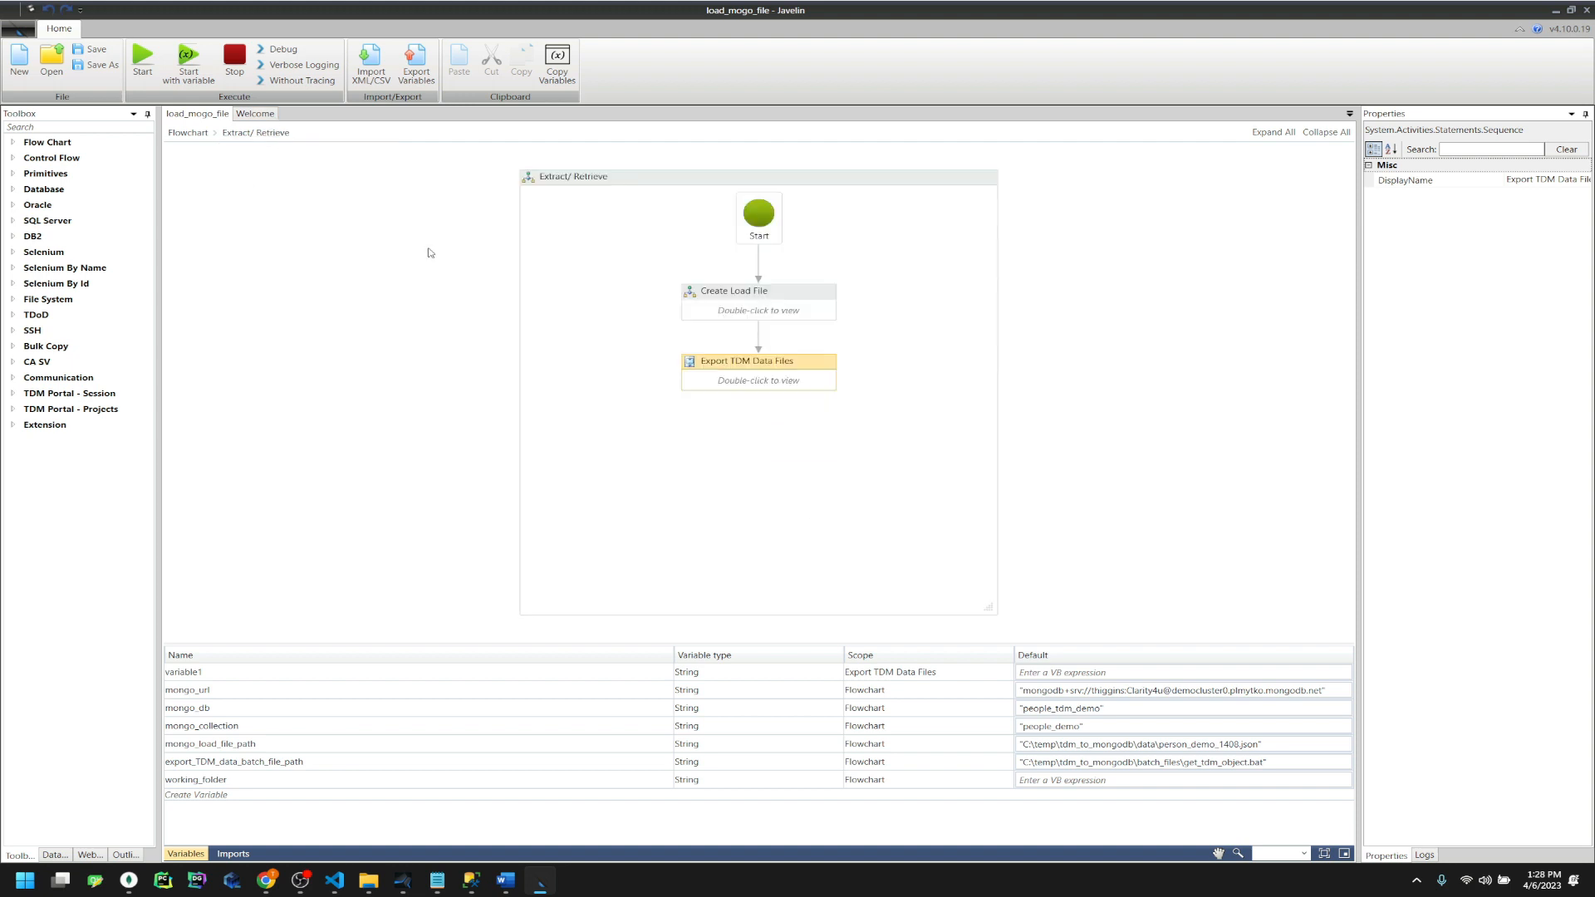
{"action": "left_click", "coordinate": [188, 133]}
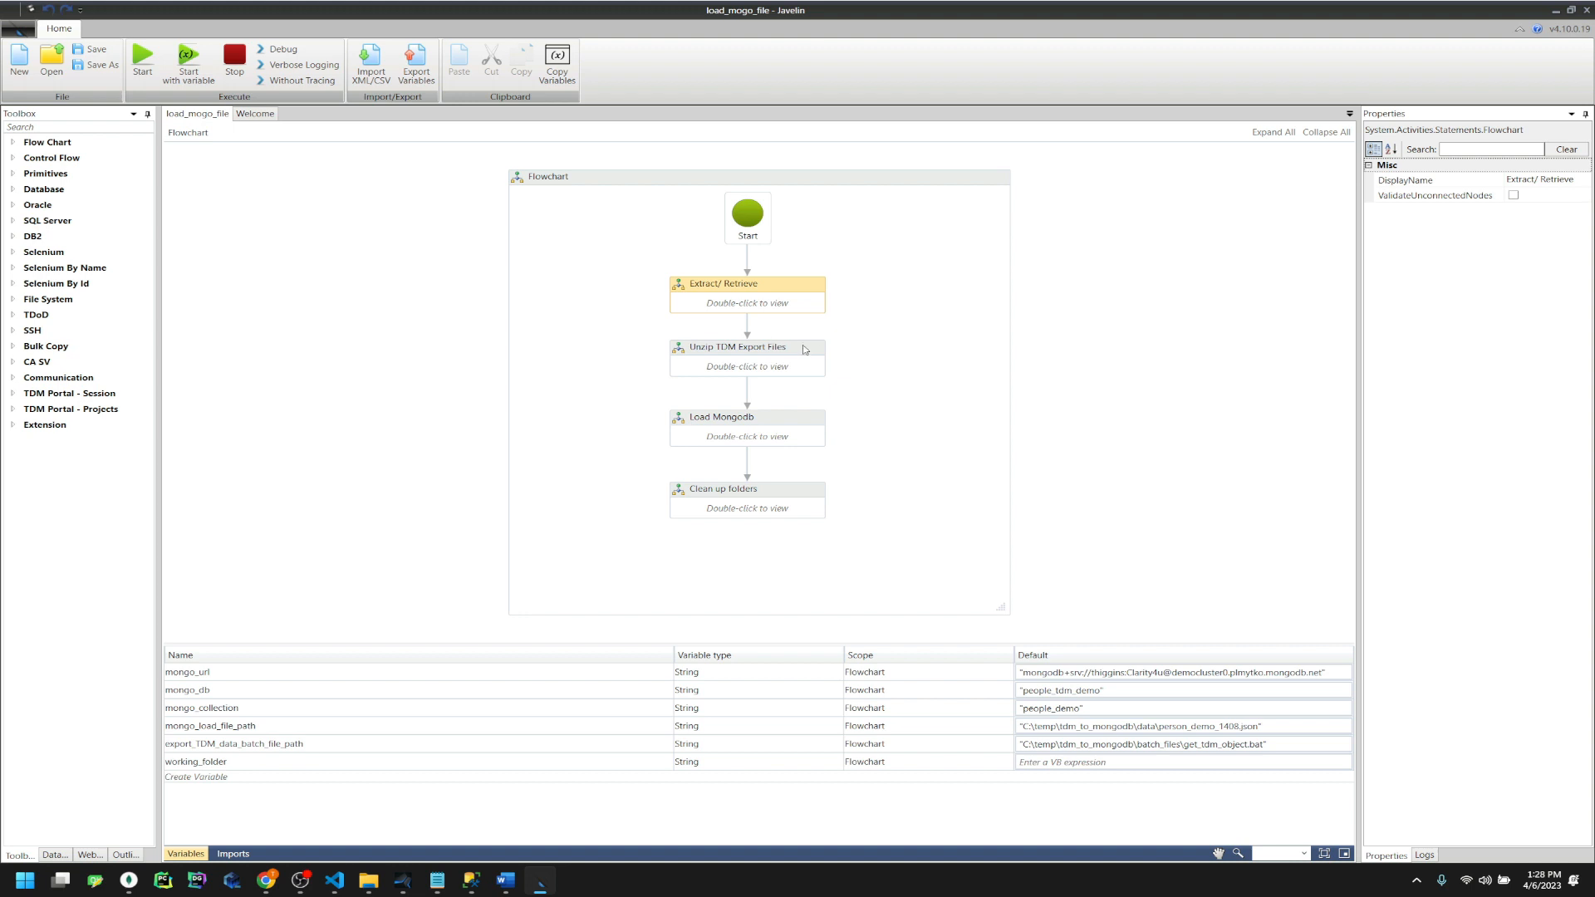
Inspect the Unzip TDM Data Files variables export_TDM_data_batch_file_path and unzip_data_file_batch_path
{"action": "double_click", "coordinate": [738, 367]}
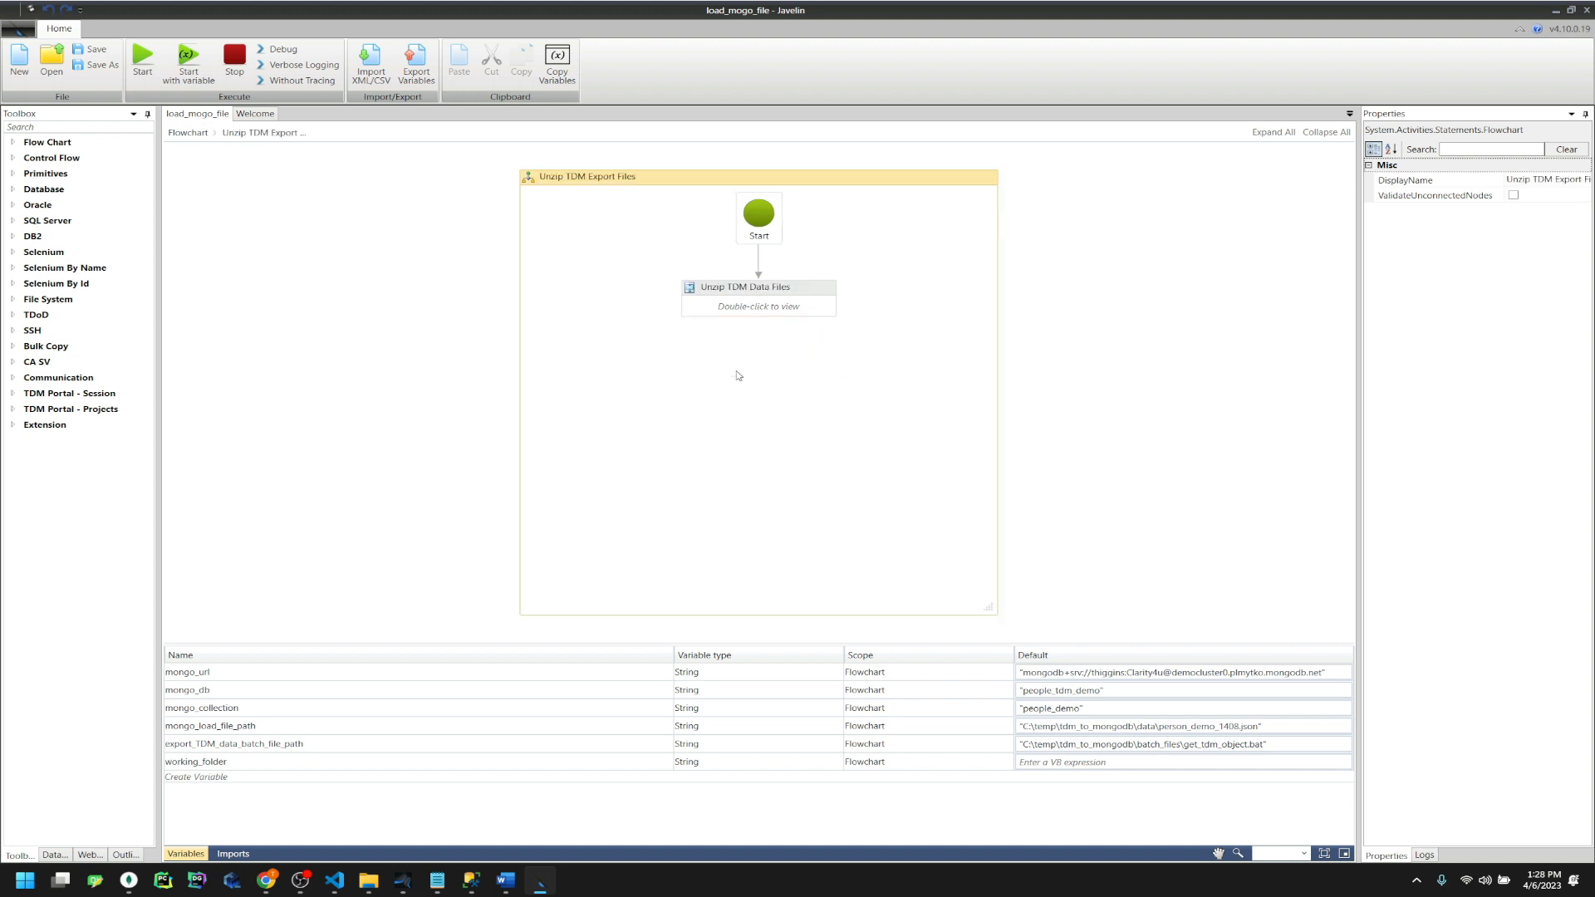
{"action": "double_click", "coordinate": [737, 311]}
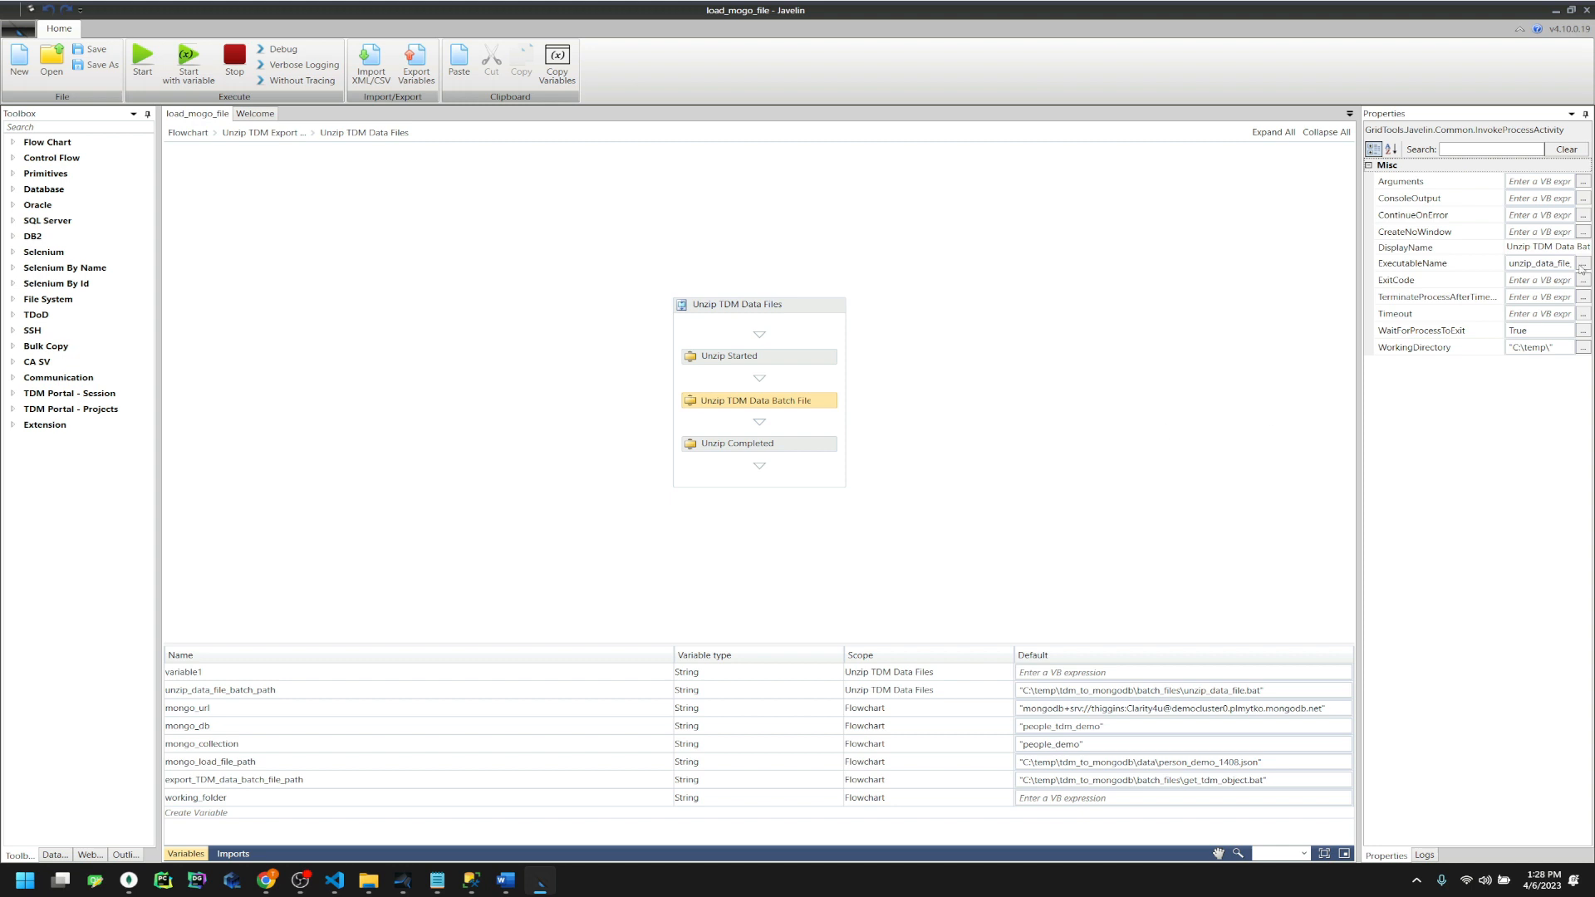
{"action": "left_click", "coordinate": [1196, 786]}
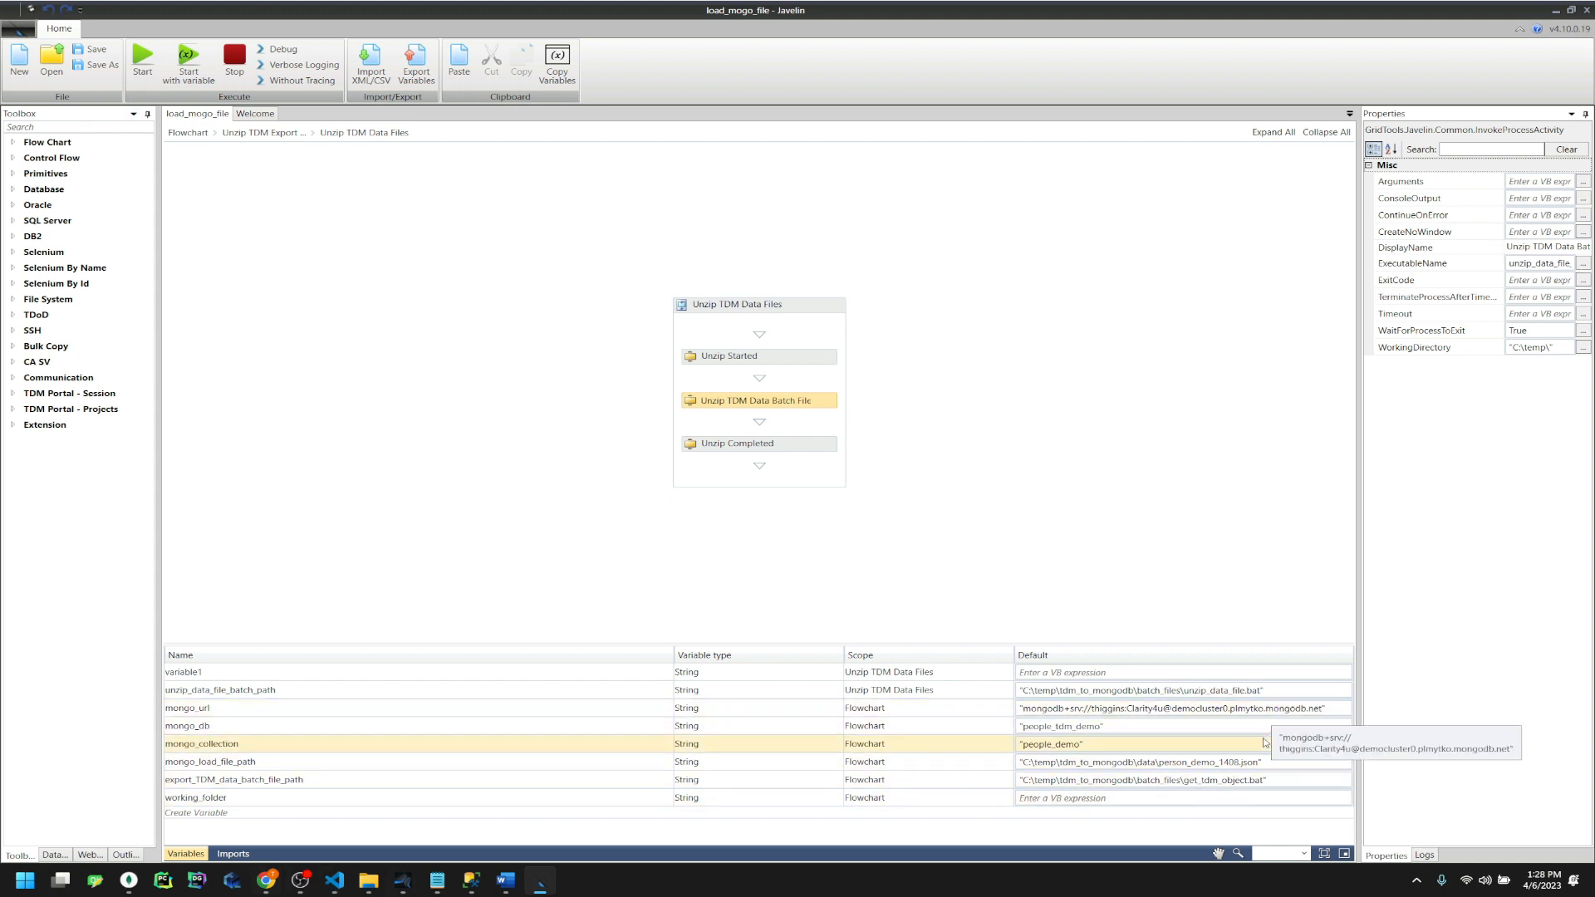
{"action": "left_click", "coordinate": [1258, 696]}
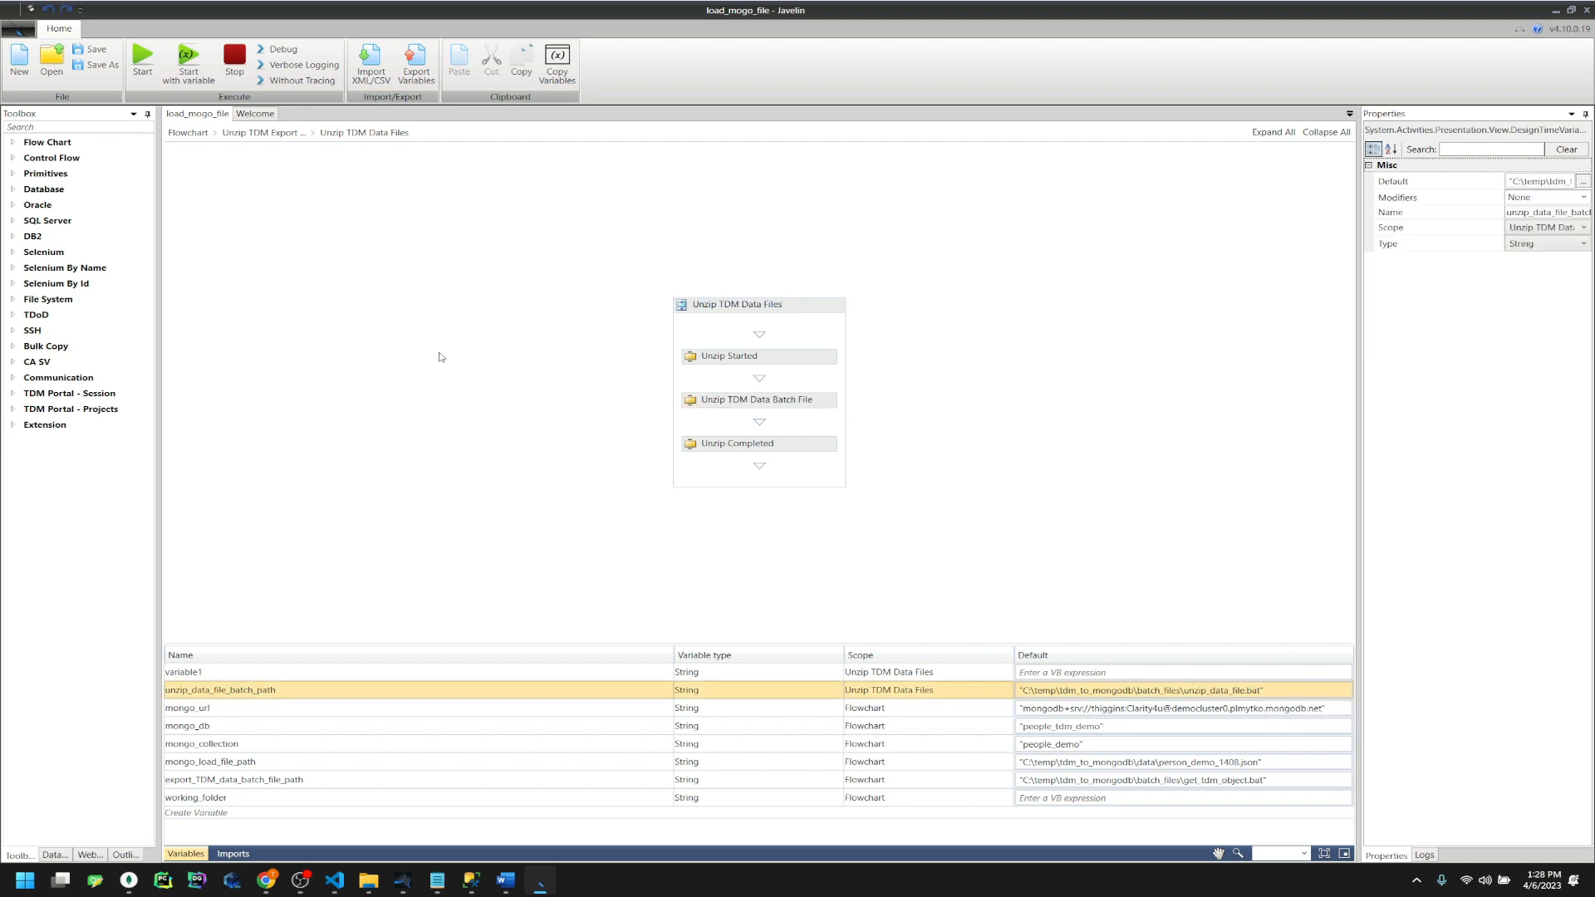
{"action": "left_click", "coordinate": [259, 133]}
{"action": "left_click", "coordinate": [200, 134]}
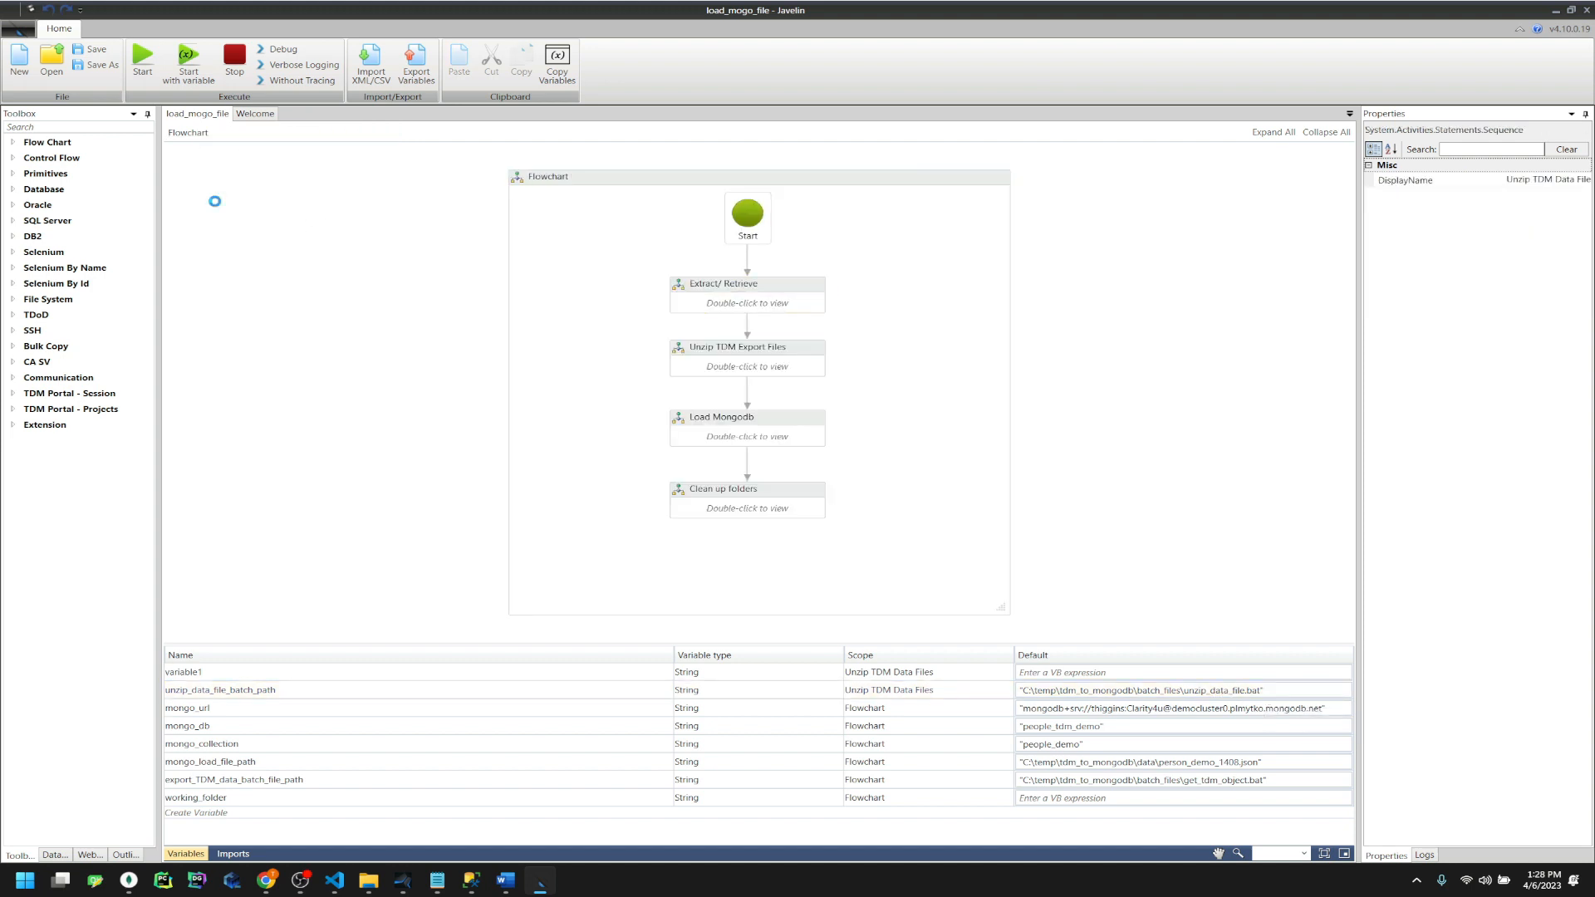
Review the Mongo Settings Content expression in Load Mongodb's Create TDM Settings File flowchart
{"action": "double_click", "coordinate": [698, 436]}
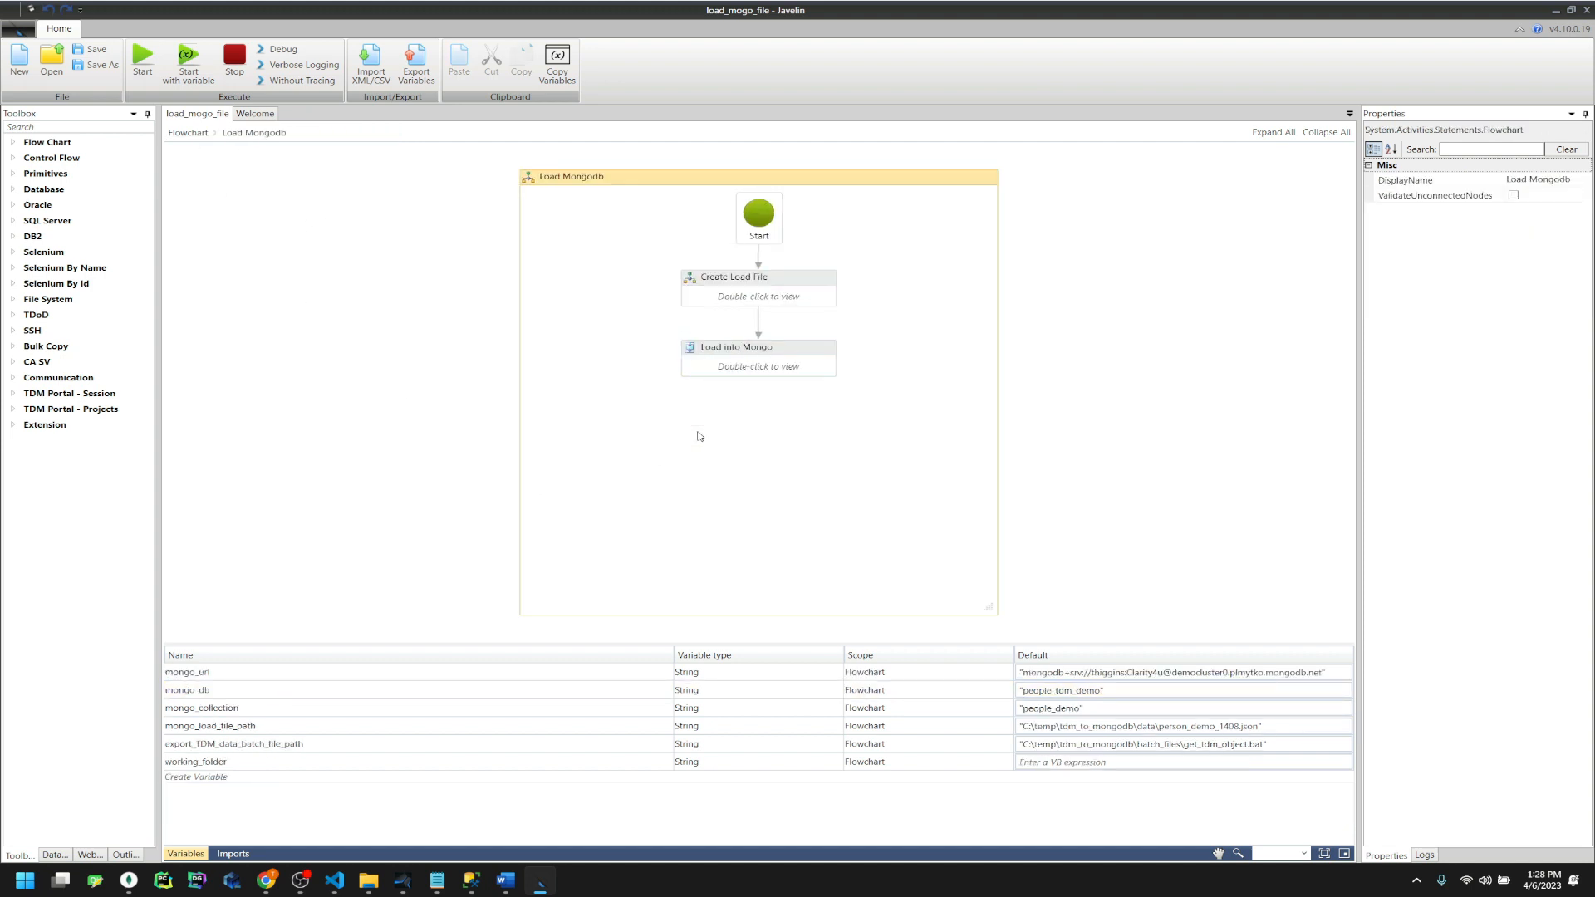
{"action": "double_click", "coordinate": [731, 294]}
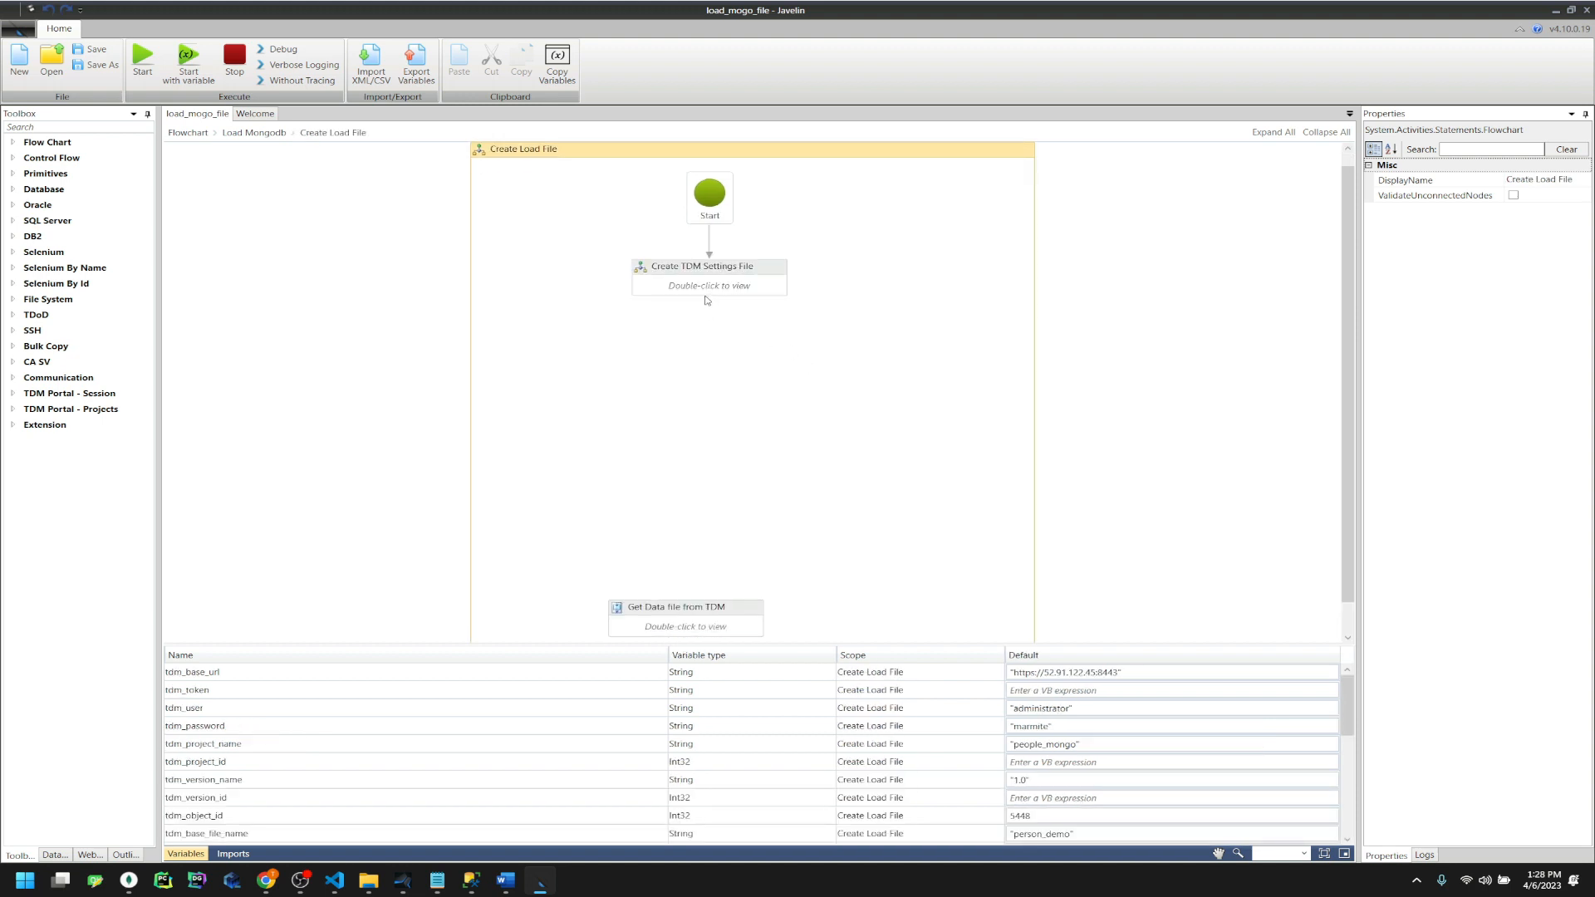
{"action": "double_click", "coordinate": [711, 291]}
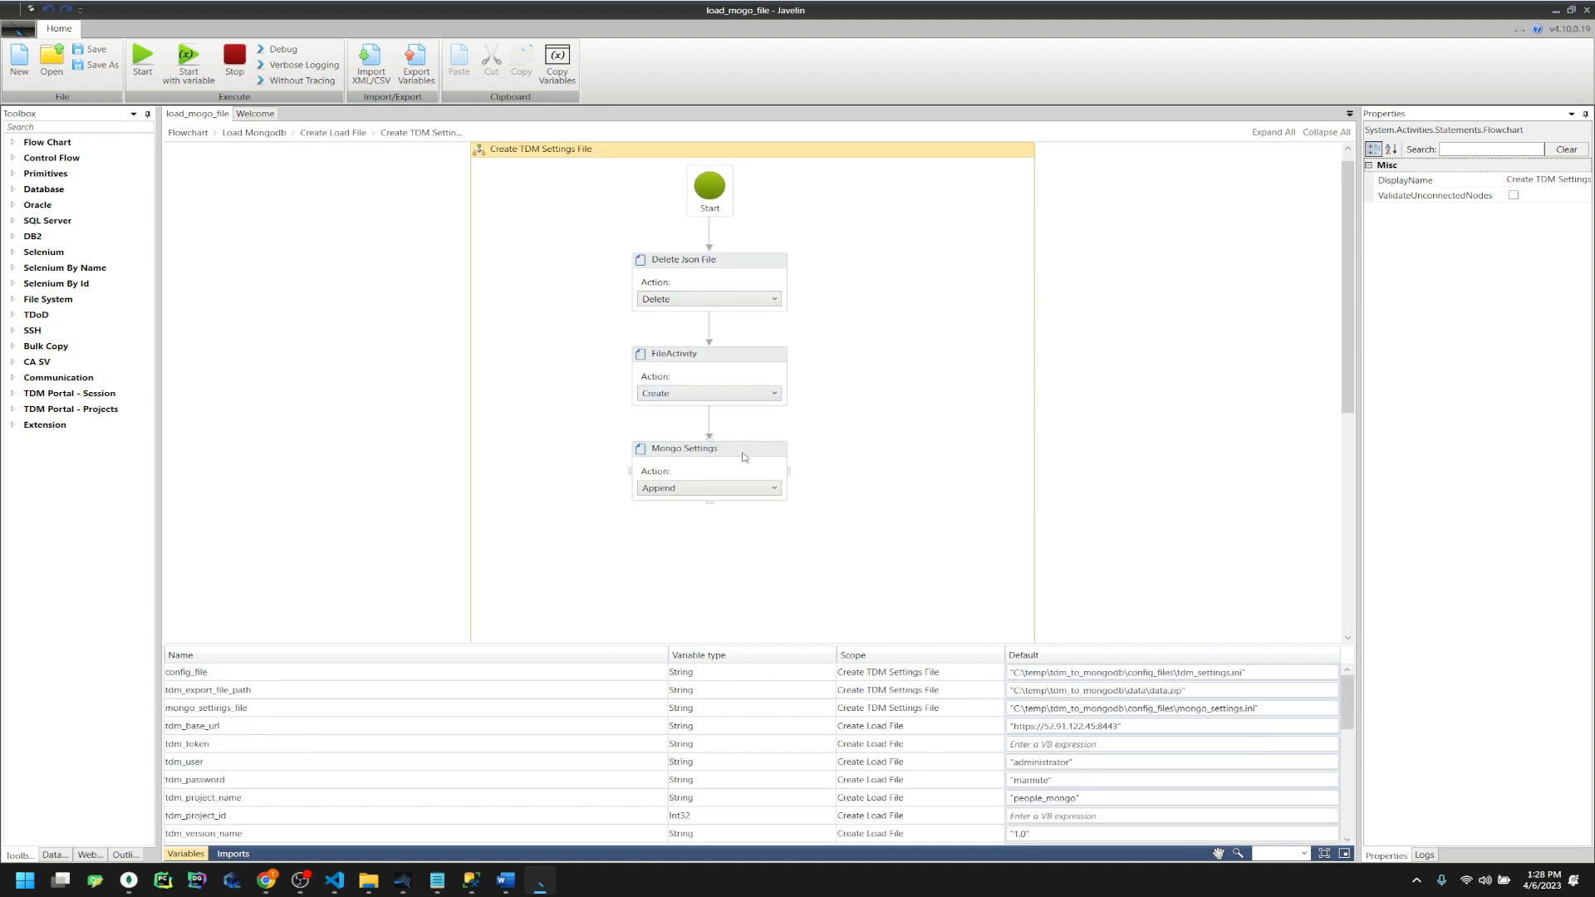
{"action": "left_click", "coordinate": [695, 450]}
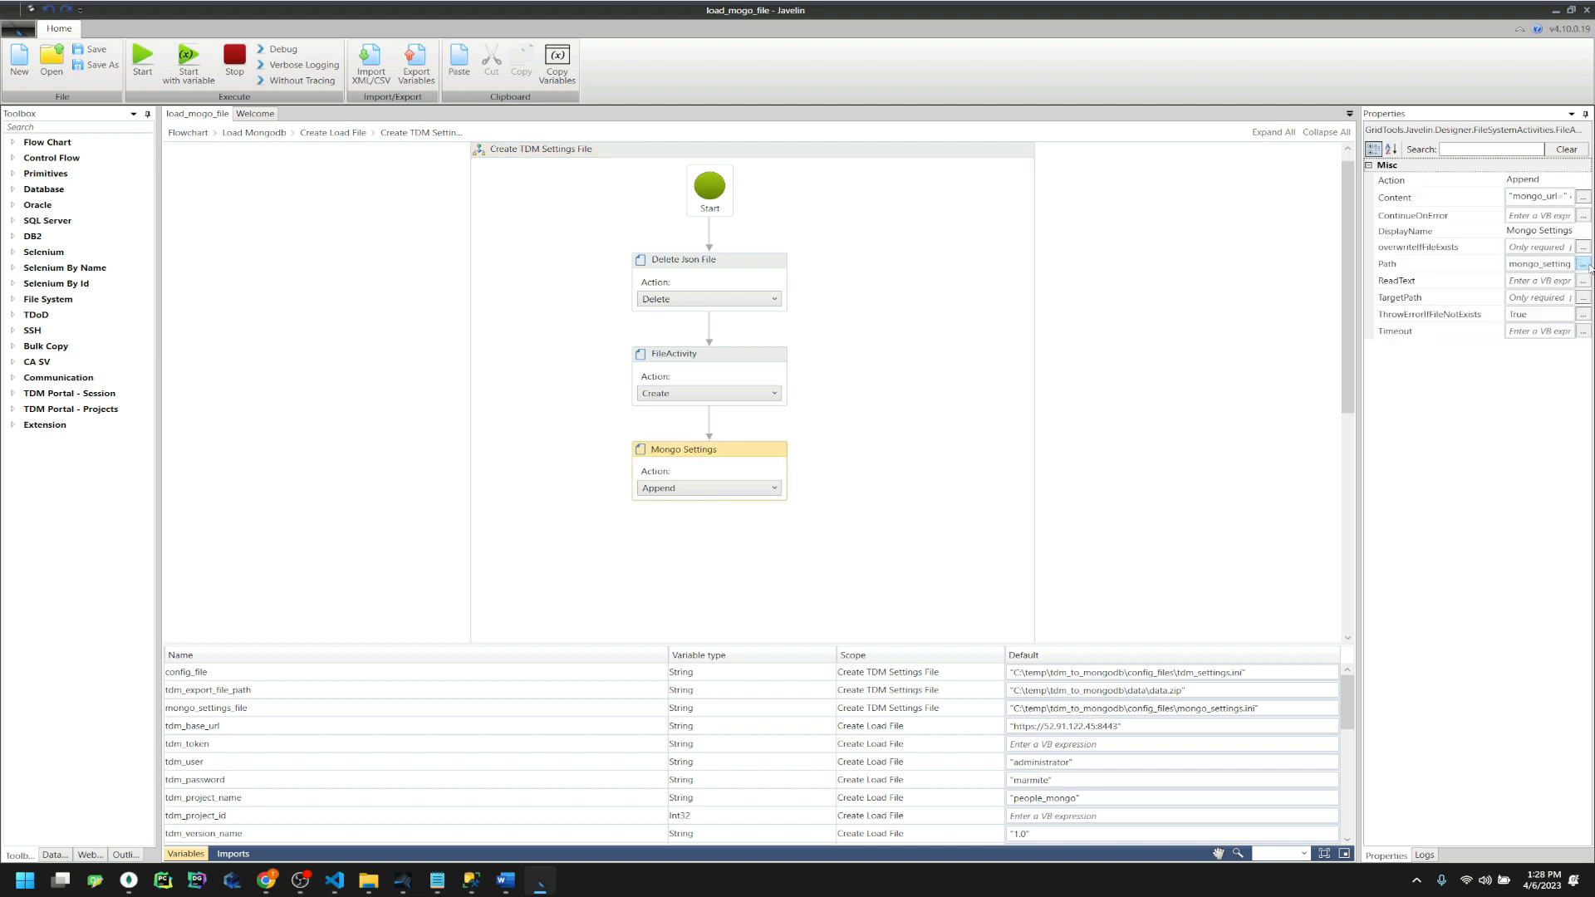
{"action": "left_click", "coordinate": [1584, 197]}
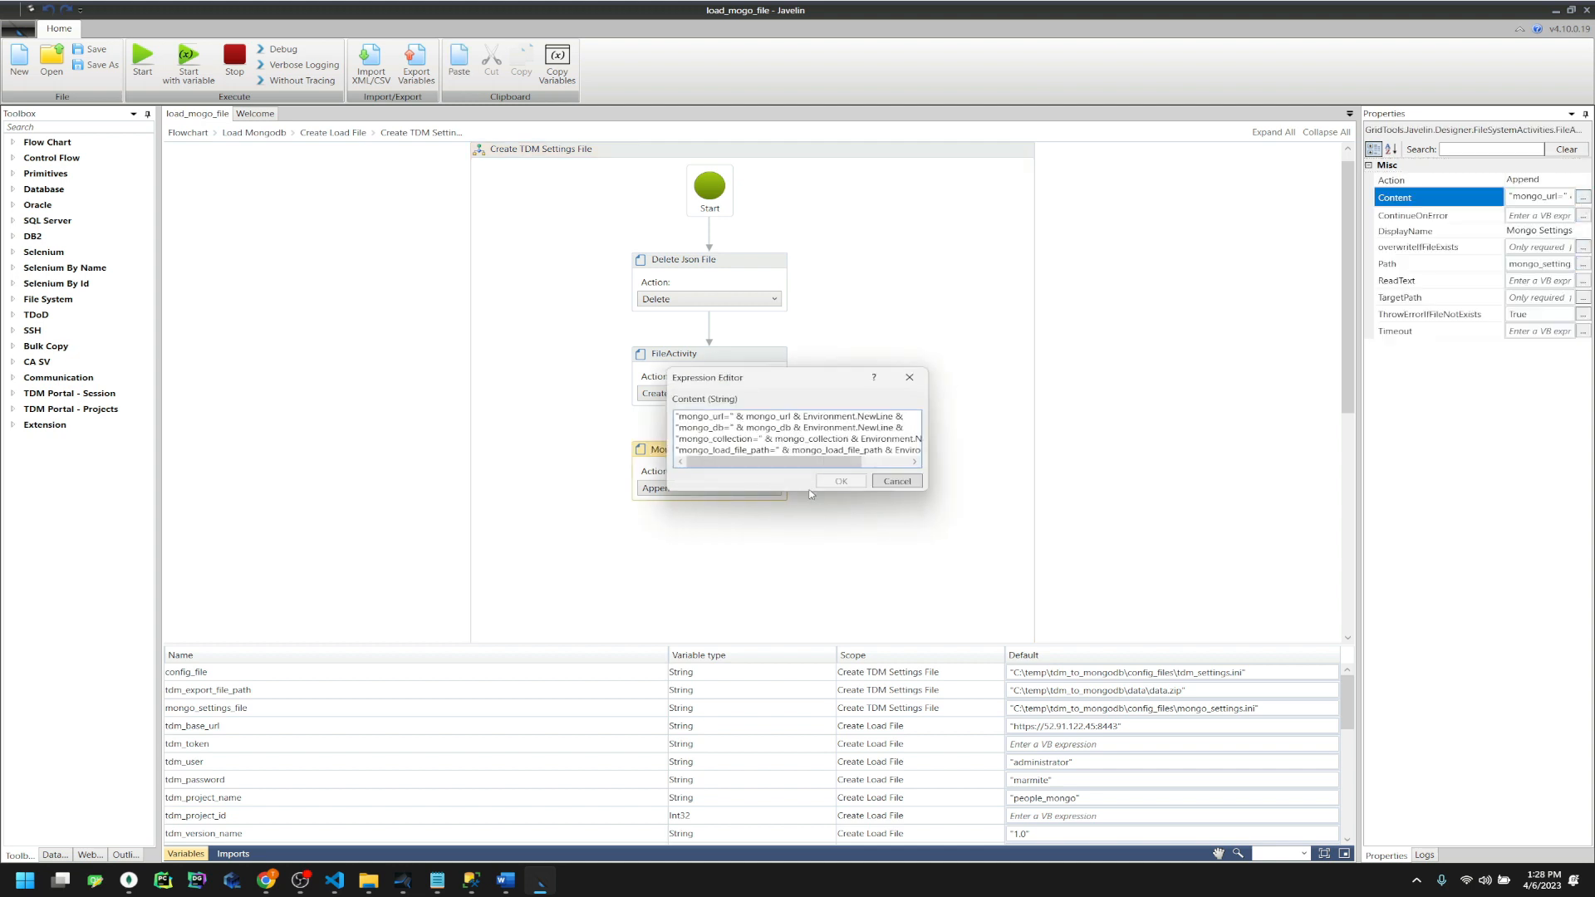
{"action": "left_click_drag", "start_coordinate": [800, 492], "coordinate": [809, 587]}
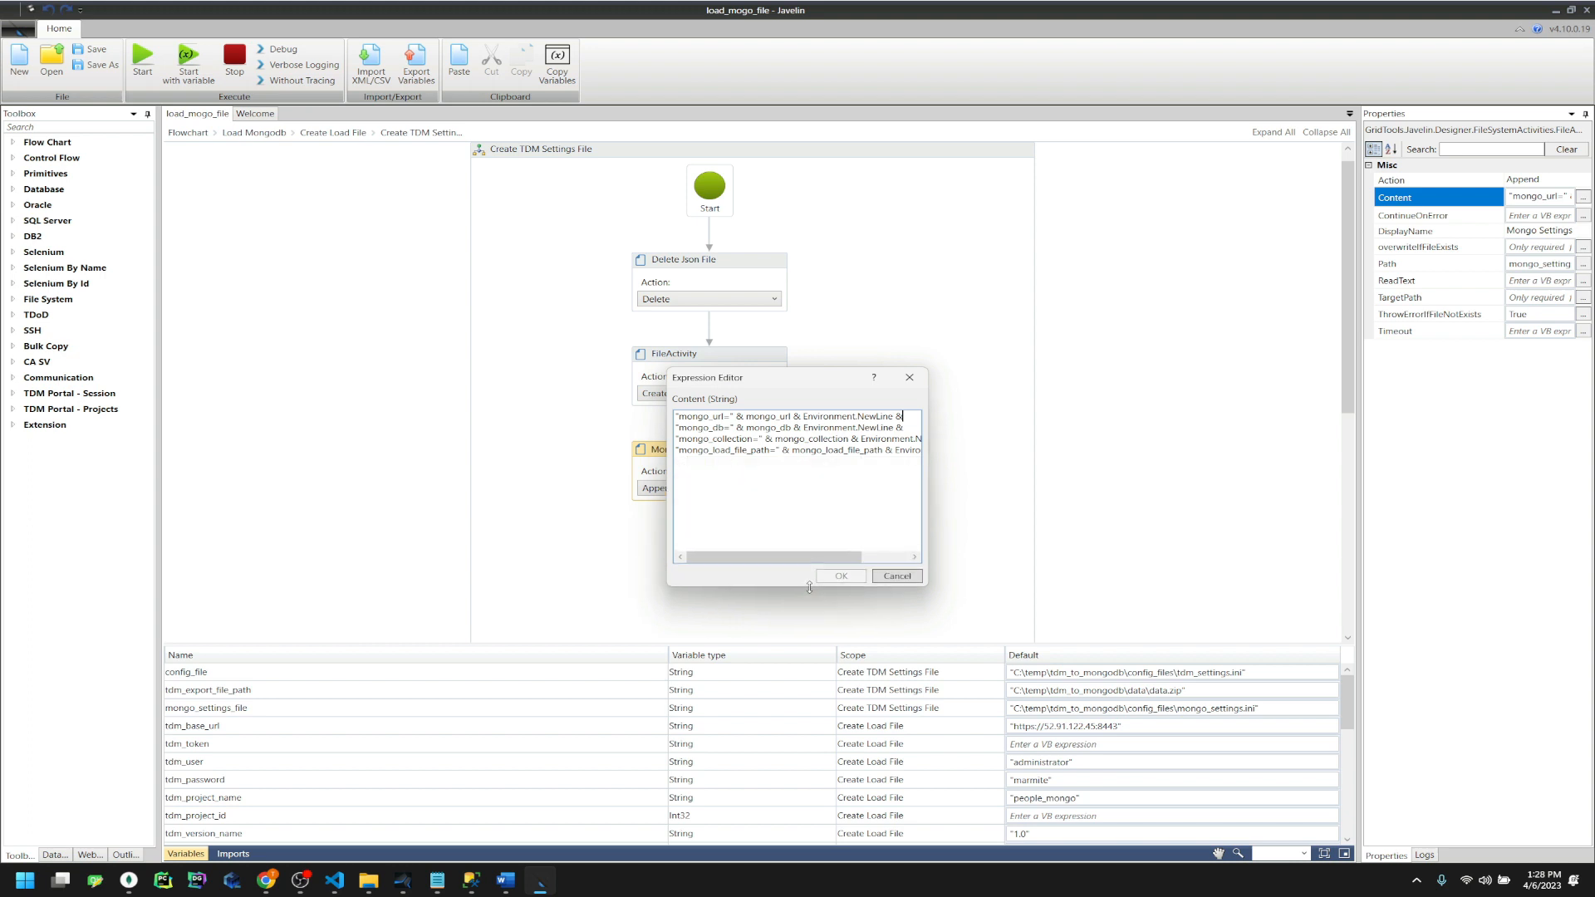
{"action": "left_click", "coordinate": [905, 582]}
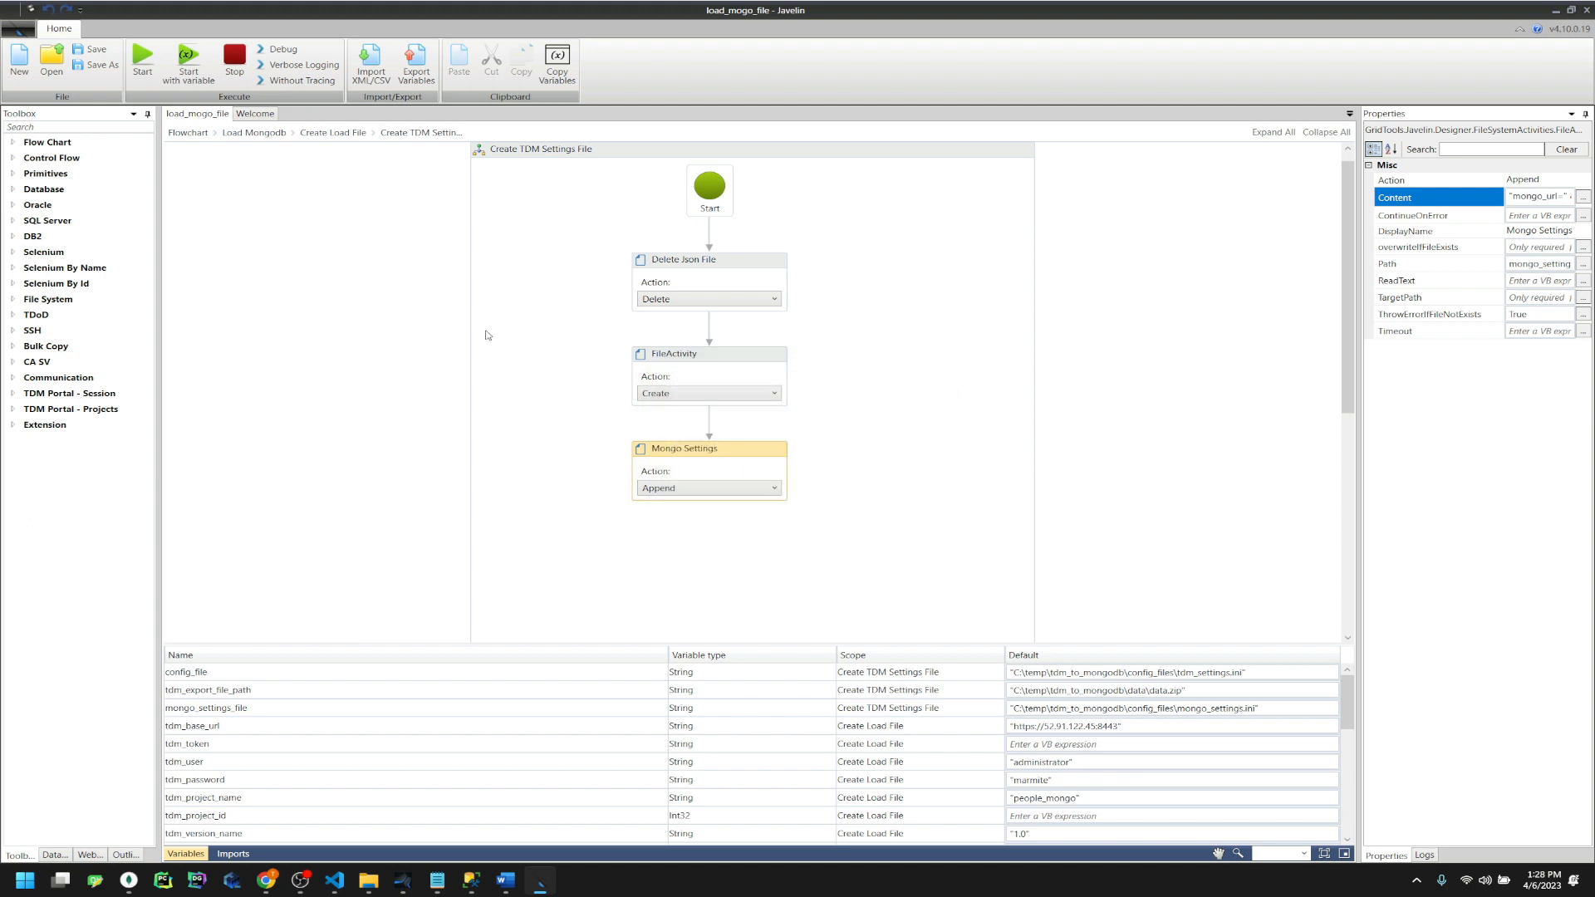
Inspect the Get Data file from TDM sequence in Create Load File, then delete it
{"action": "left_click", "coordinate": [343, 133]}
{"action": "scroll", "coordinate": [742, 583], "scroll_direction": "down", "scroll_amount": 1}
{"action": "left_click_drag", "start_coordinate": [648, 572], "coordinate": [690, 386]}
{"action": "double_click", "coordinate": [708, 389]}
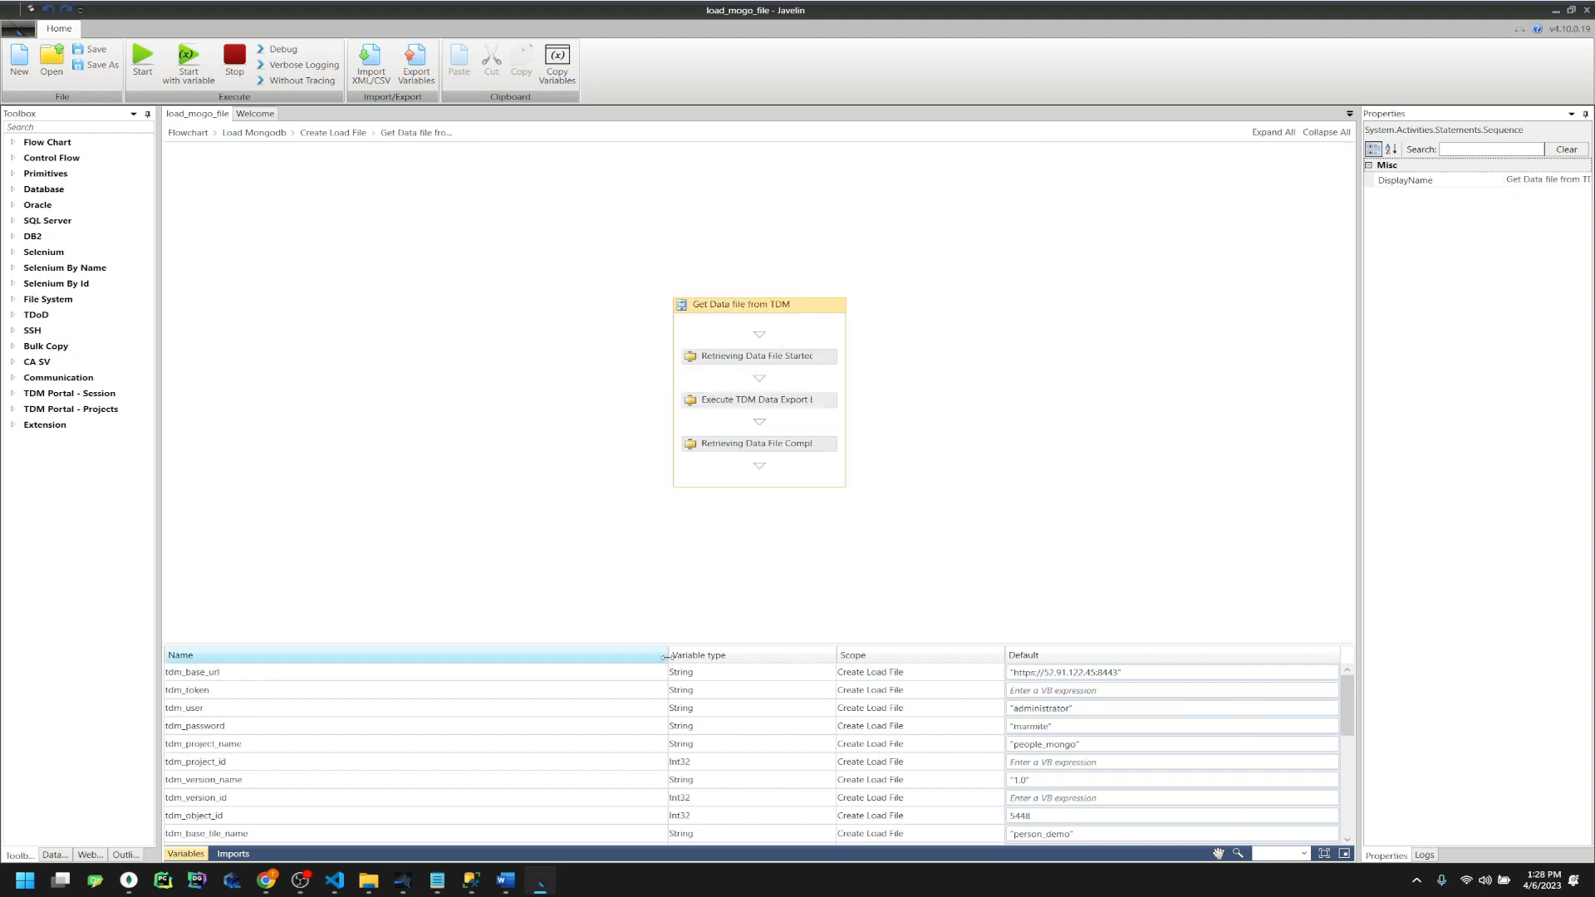
{"action": "left_click", "coordinate": [693, 404]}
{"action": "left_click", "coordinate": [440, 317]}
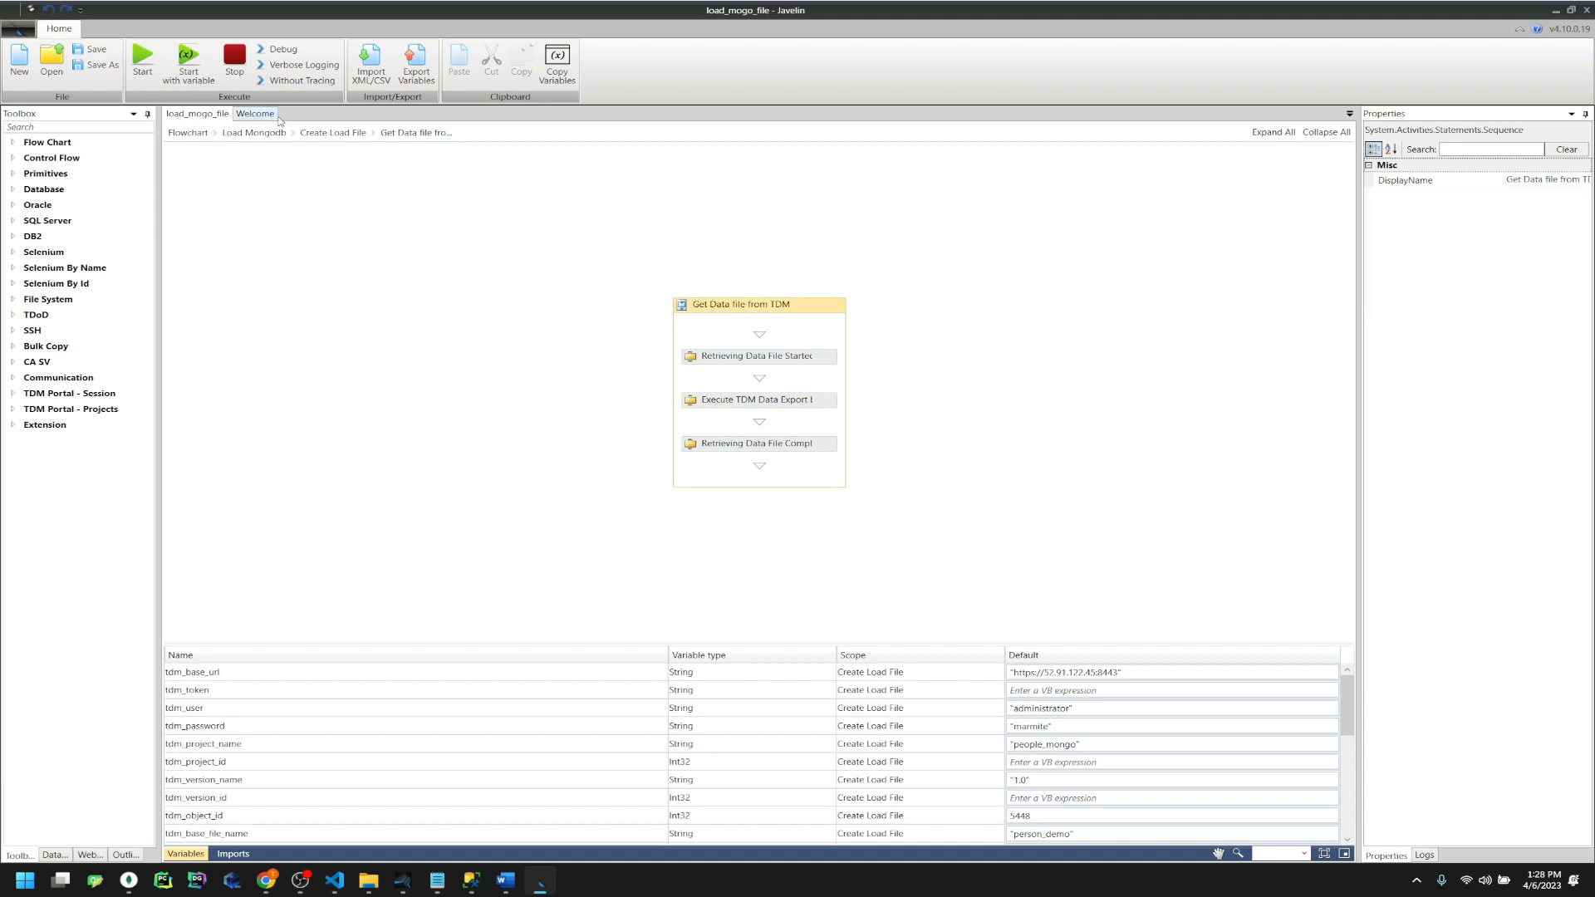
{"action": "left_click", "coordinate": [332, 133]}
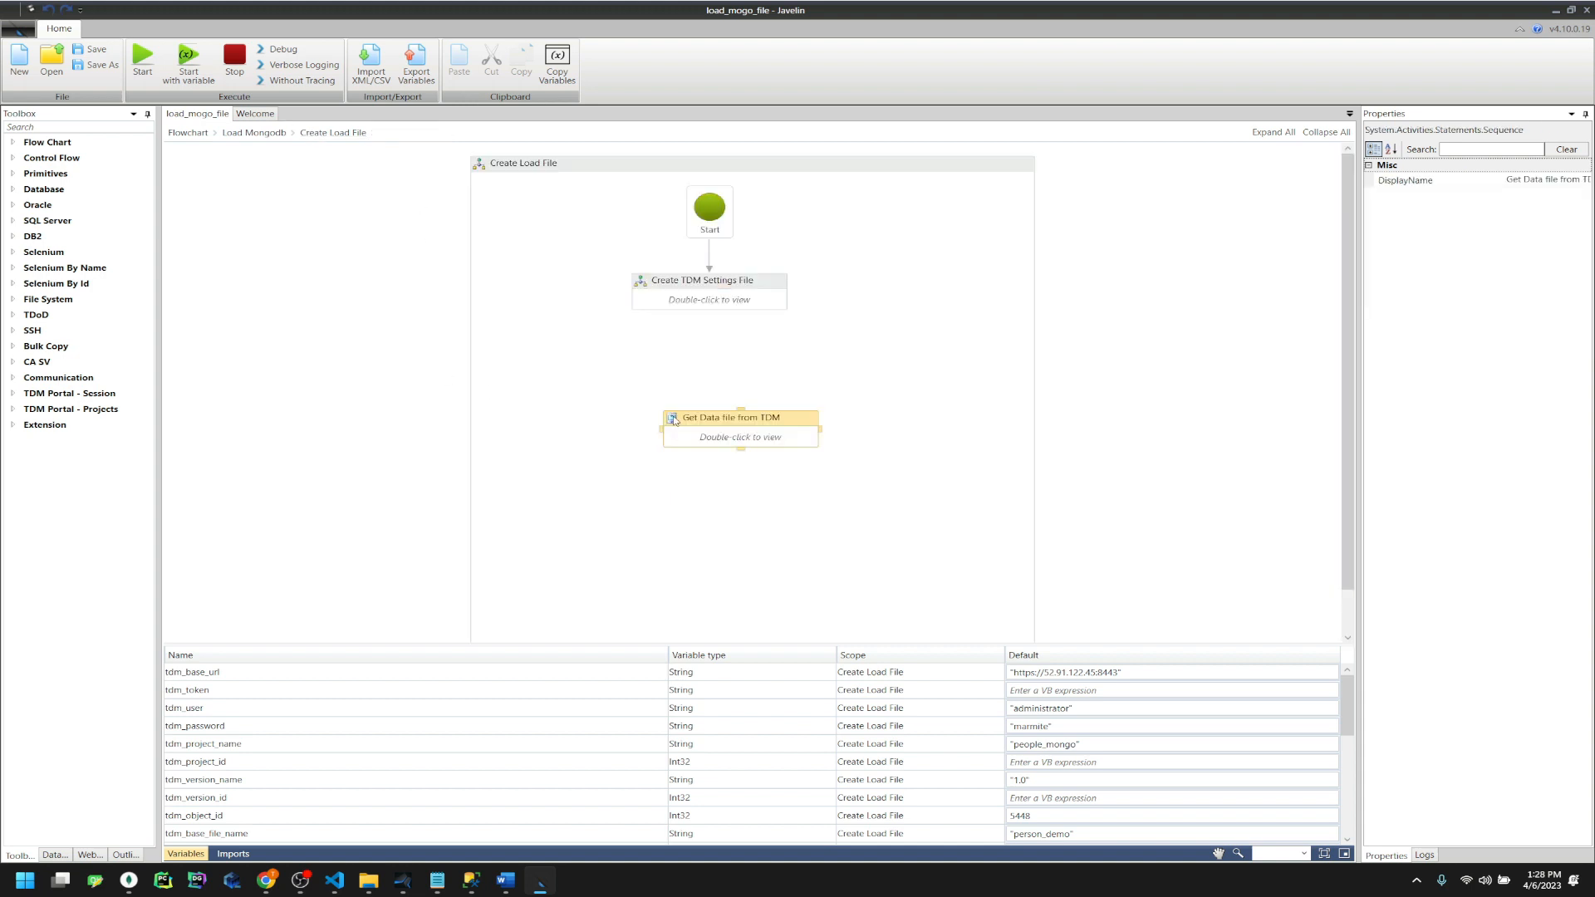
{"action": "key", "text": "Delete"}
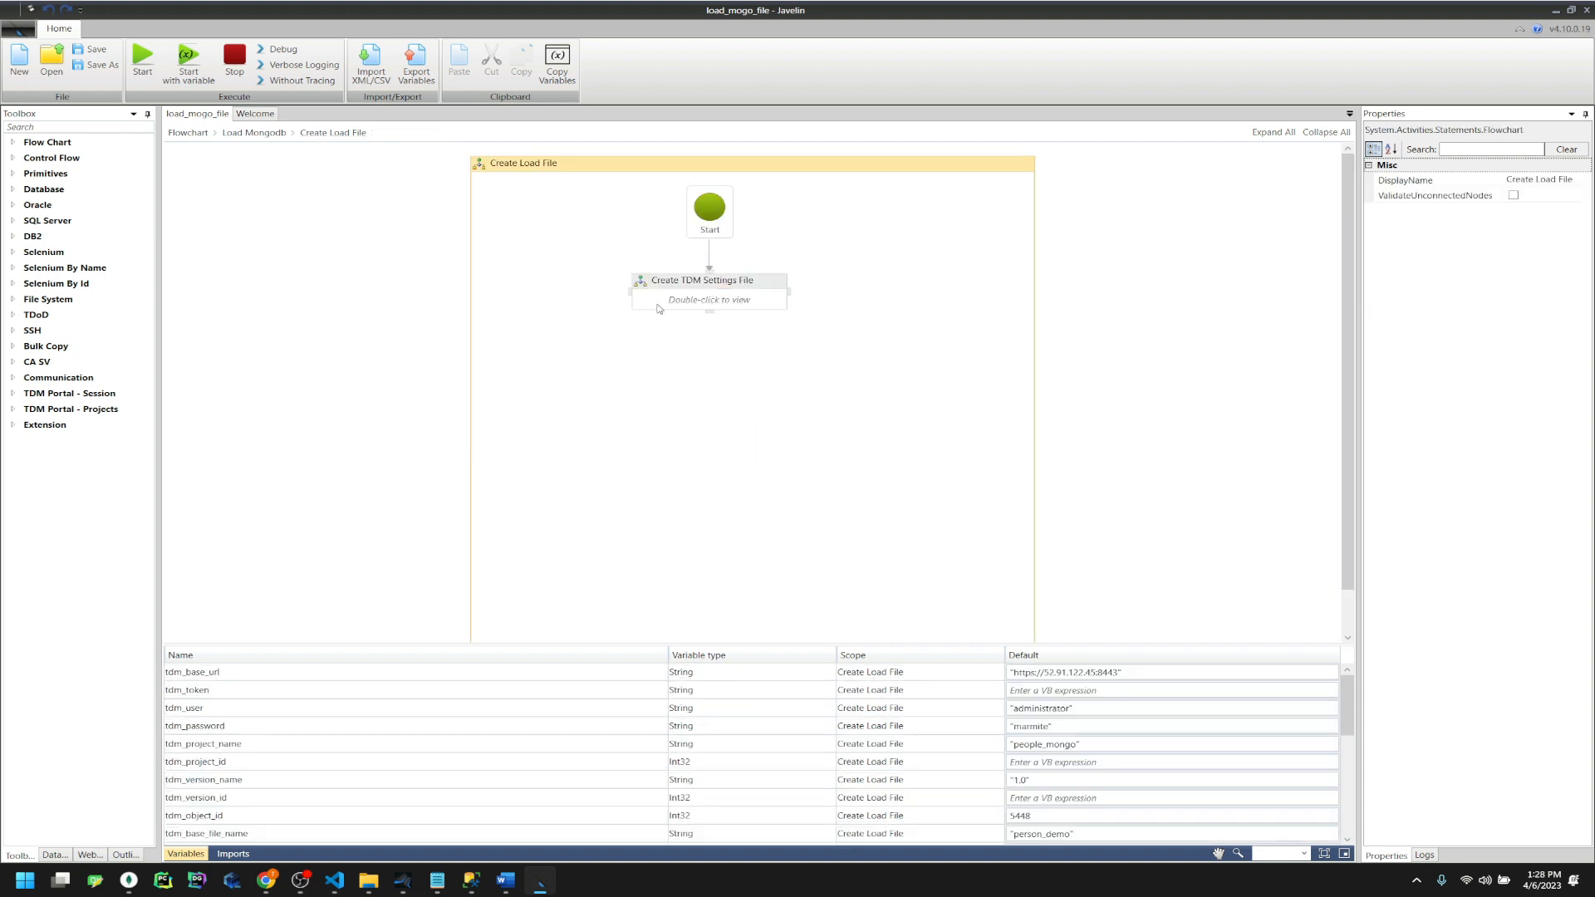
Check the Load into Mongo step's mongoimport batch file variable load_mongodb_batch_file, then return to the top level
{"action": "left_click", "coordinate": [253, 133]}
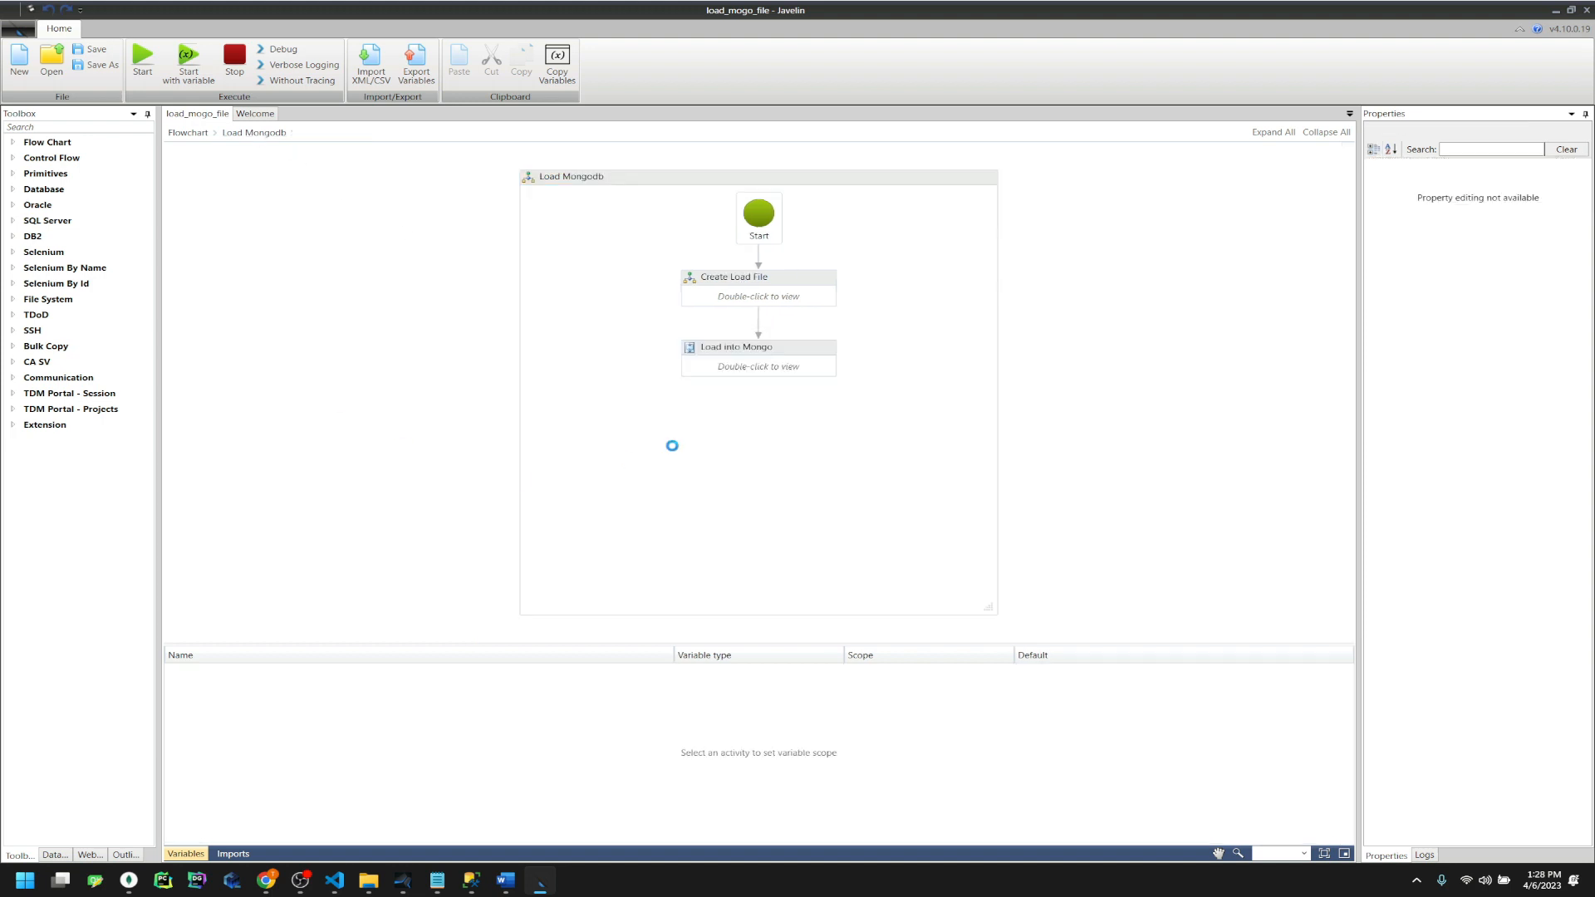
{"action": "double_click", "coordinate": [771, 374]}
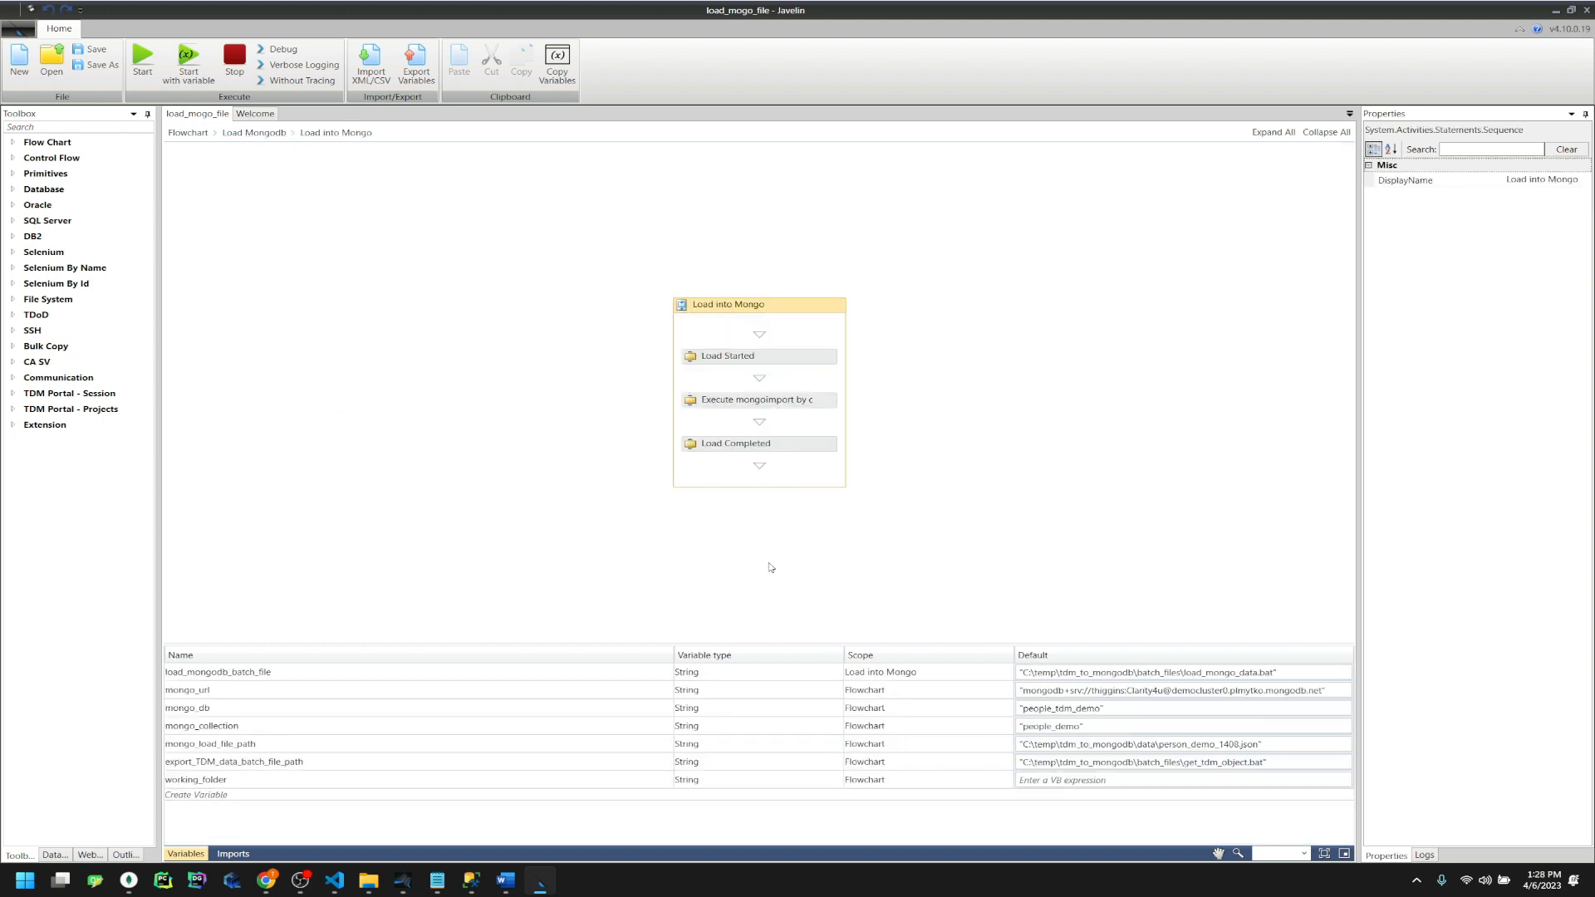
{"action": "left_click", "coordinate": [772, 402]}
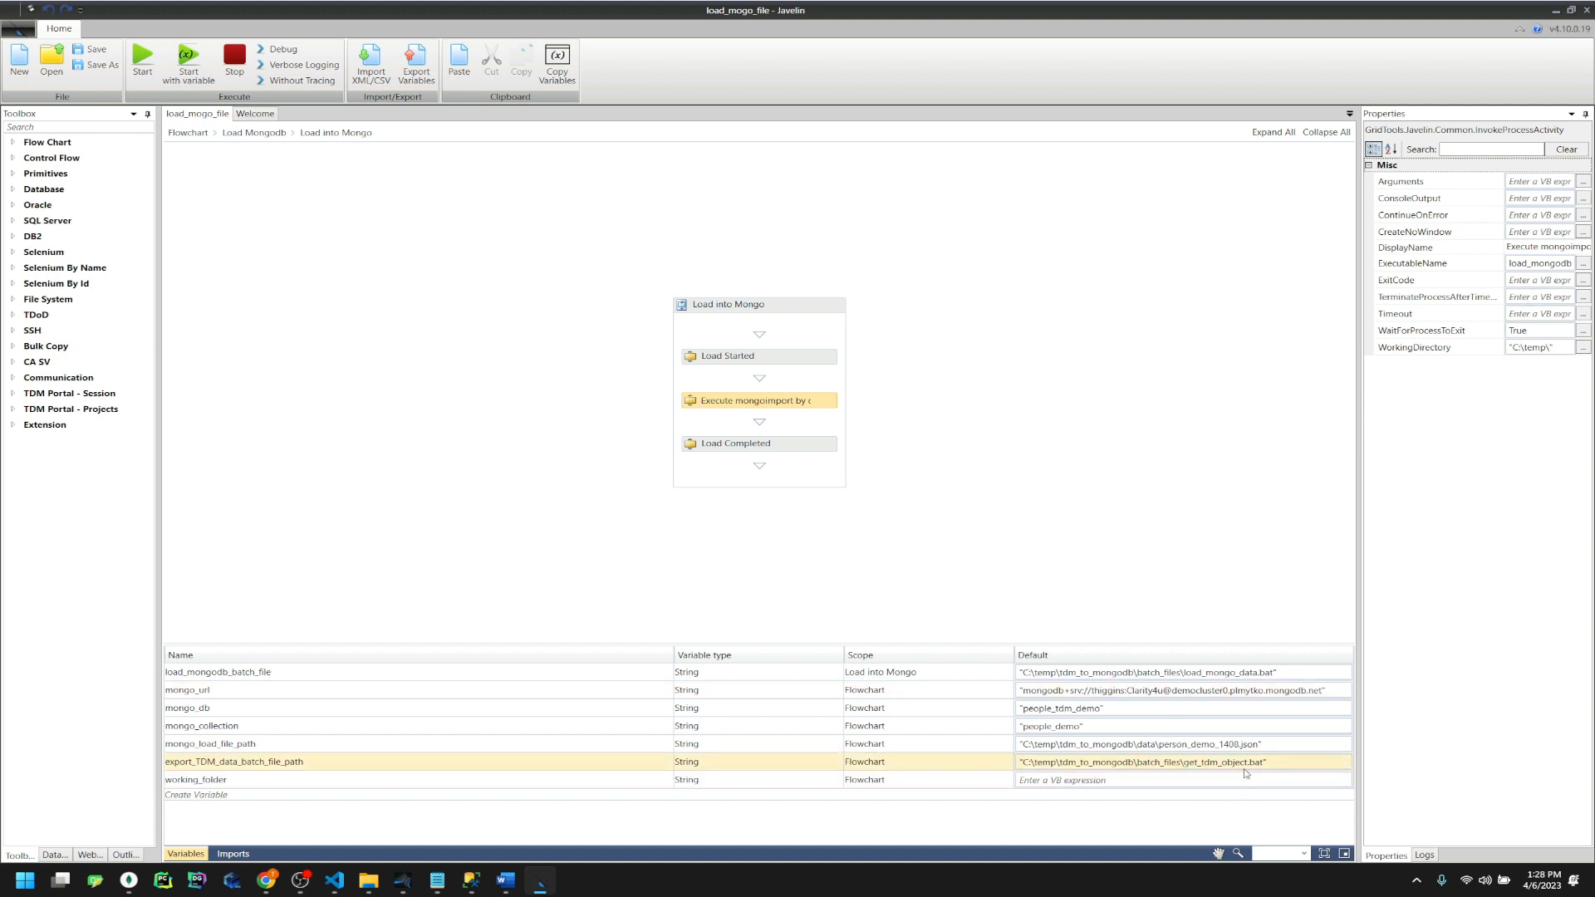
{"action": "left_click", "coordinate": [1291, 677]}
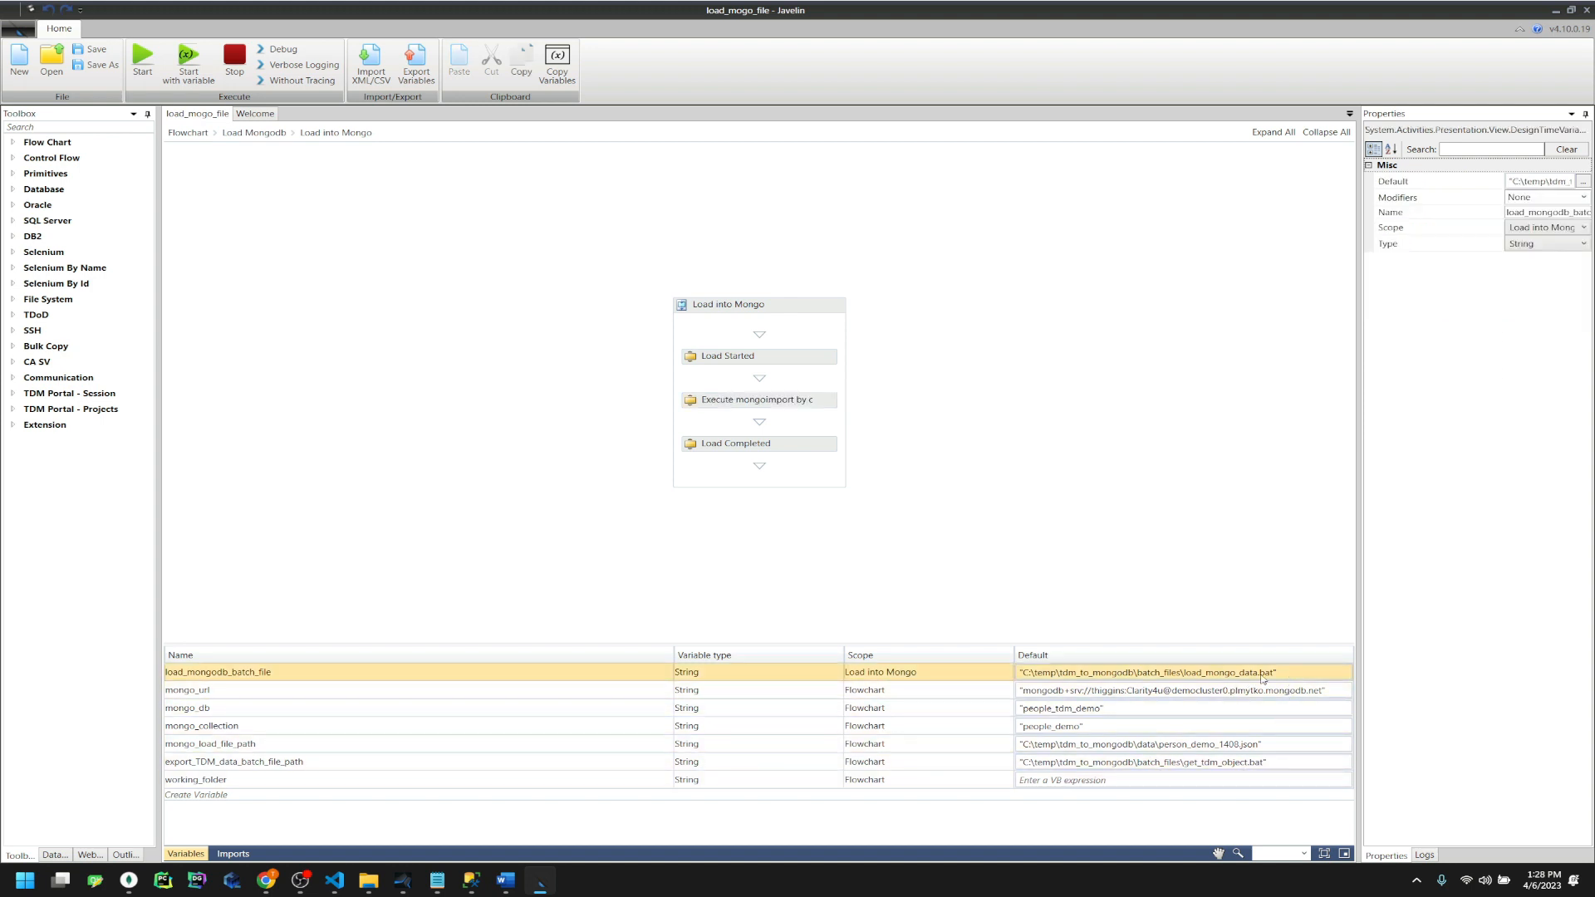
{"action": "left_click", "coordinate": [234, 135]}
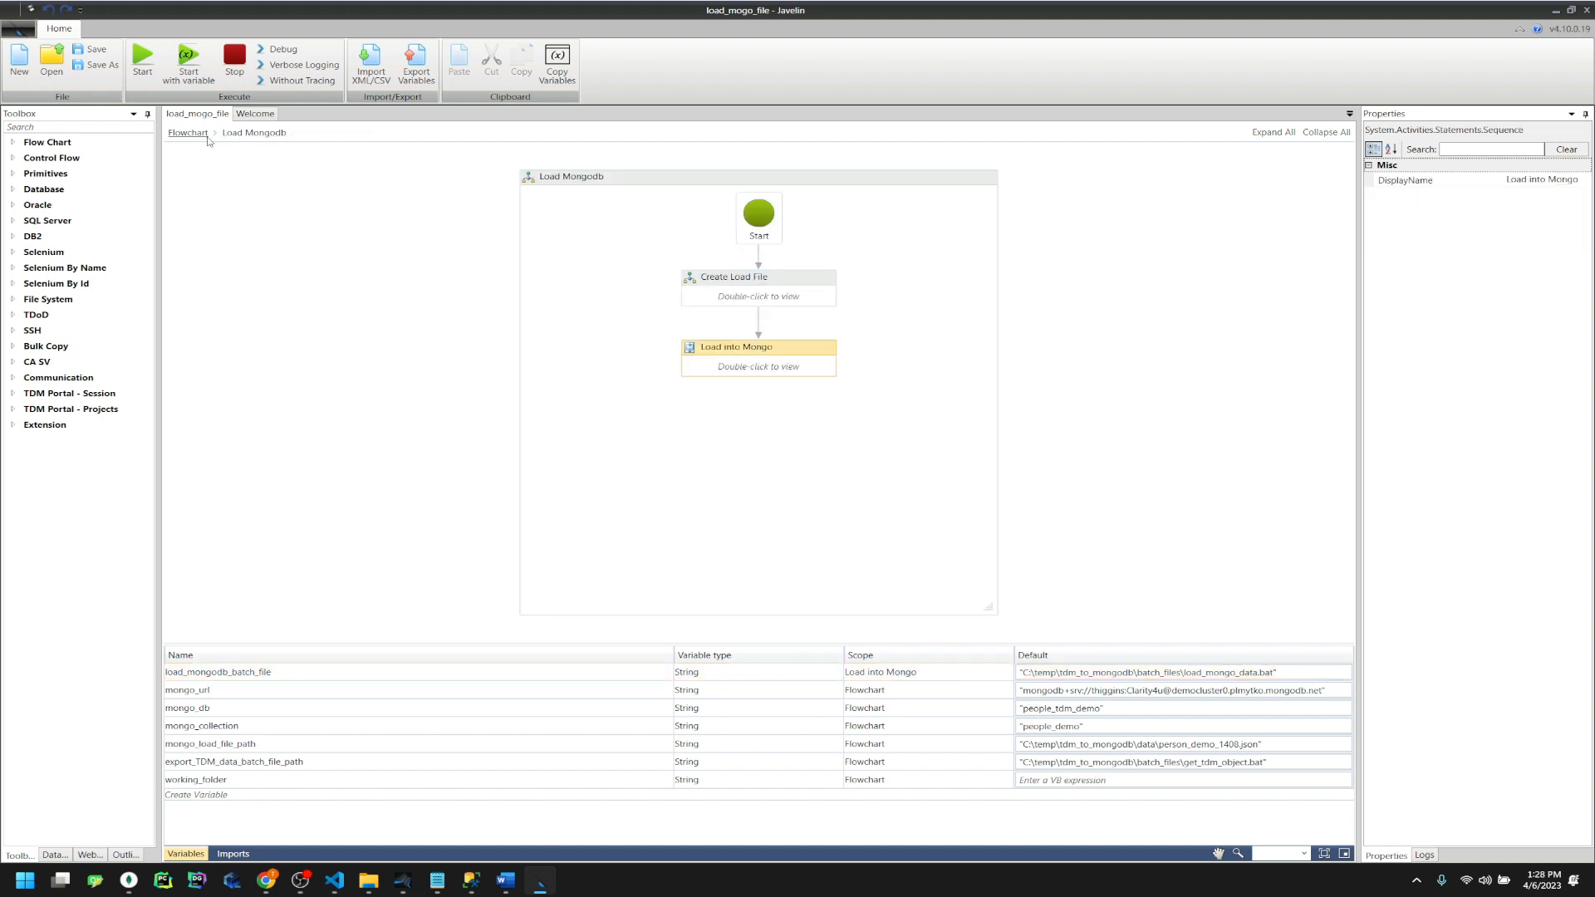
{"action": "left_click", "coordinate": [198, 135]}
Review the Cleanup Started, Cleanup and Cleanup Completed steps inside Clean up folders
{"action": "left_click", "coordinate": [769, 497]}
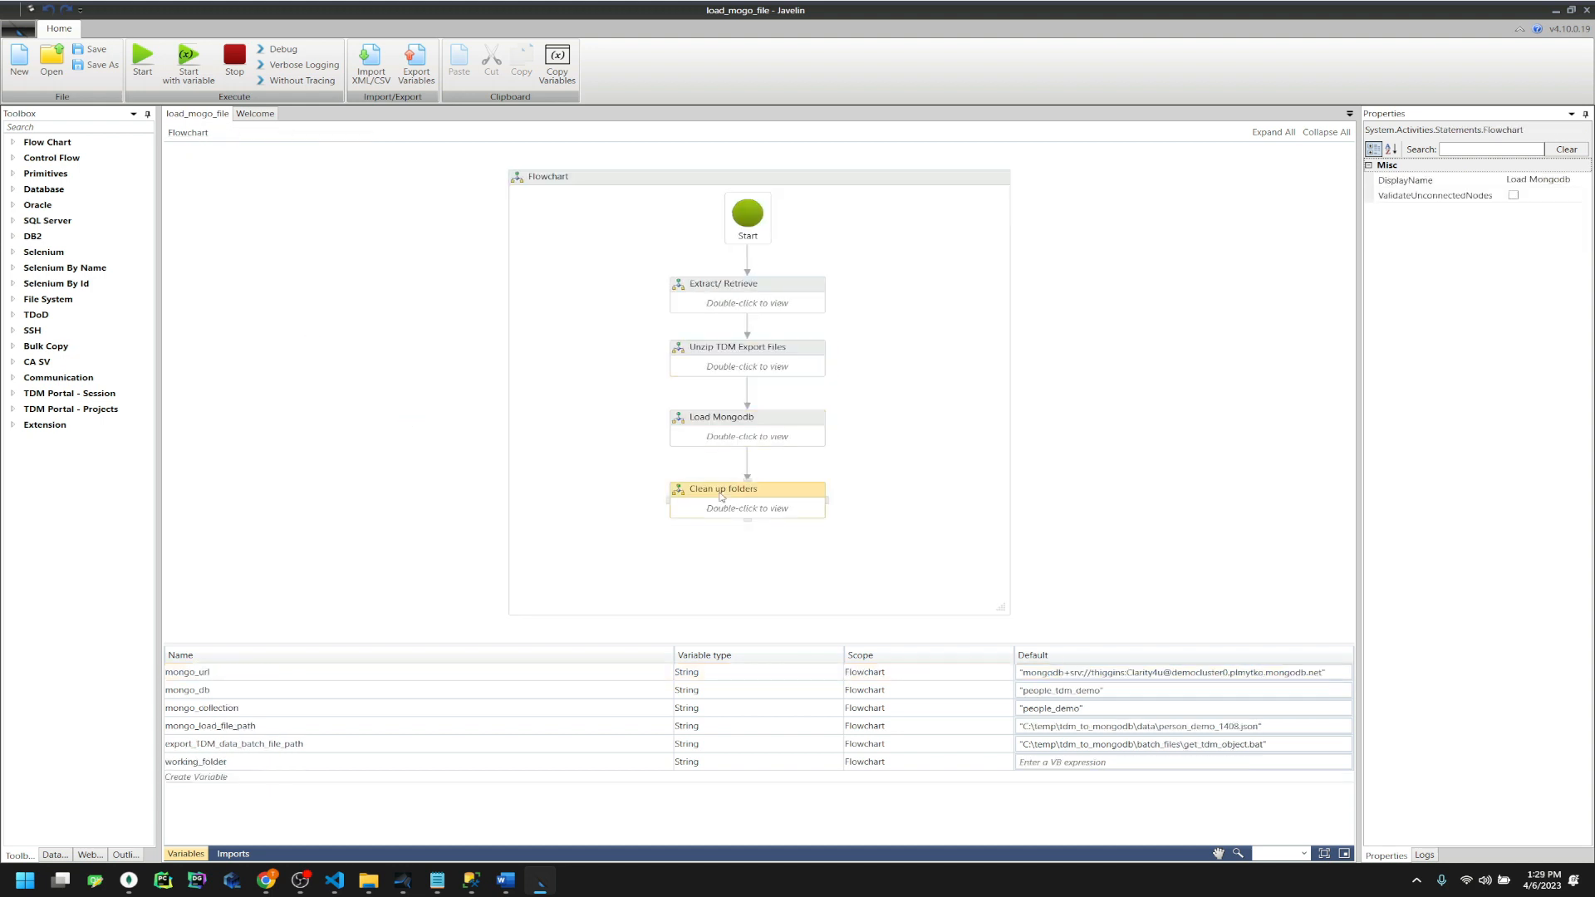
{"action": "double_click", "coordinate": [769, 498]}
{"action": "double_click", "coordinate": [750, 310]}
{"action": "left_click", "coordinate": [735, 355]}
{"action": "left_click", "coordinate": [734, 402]}
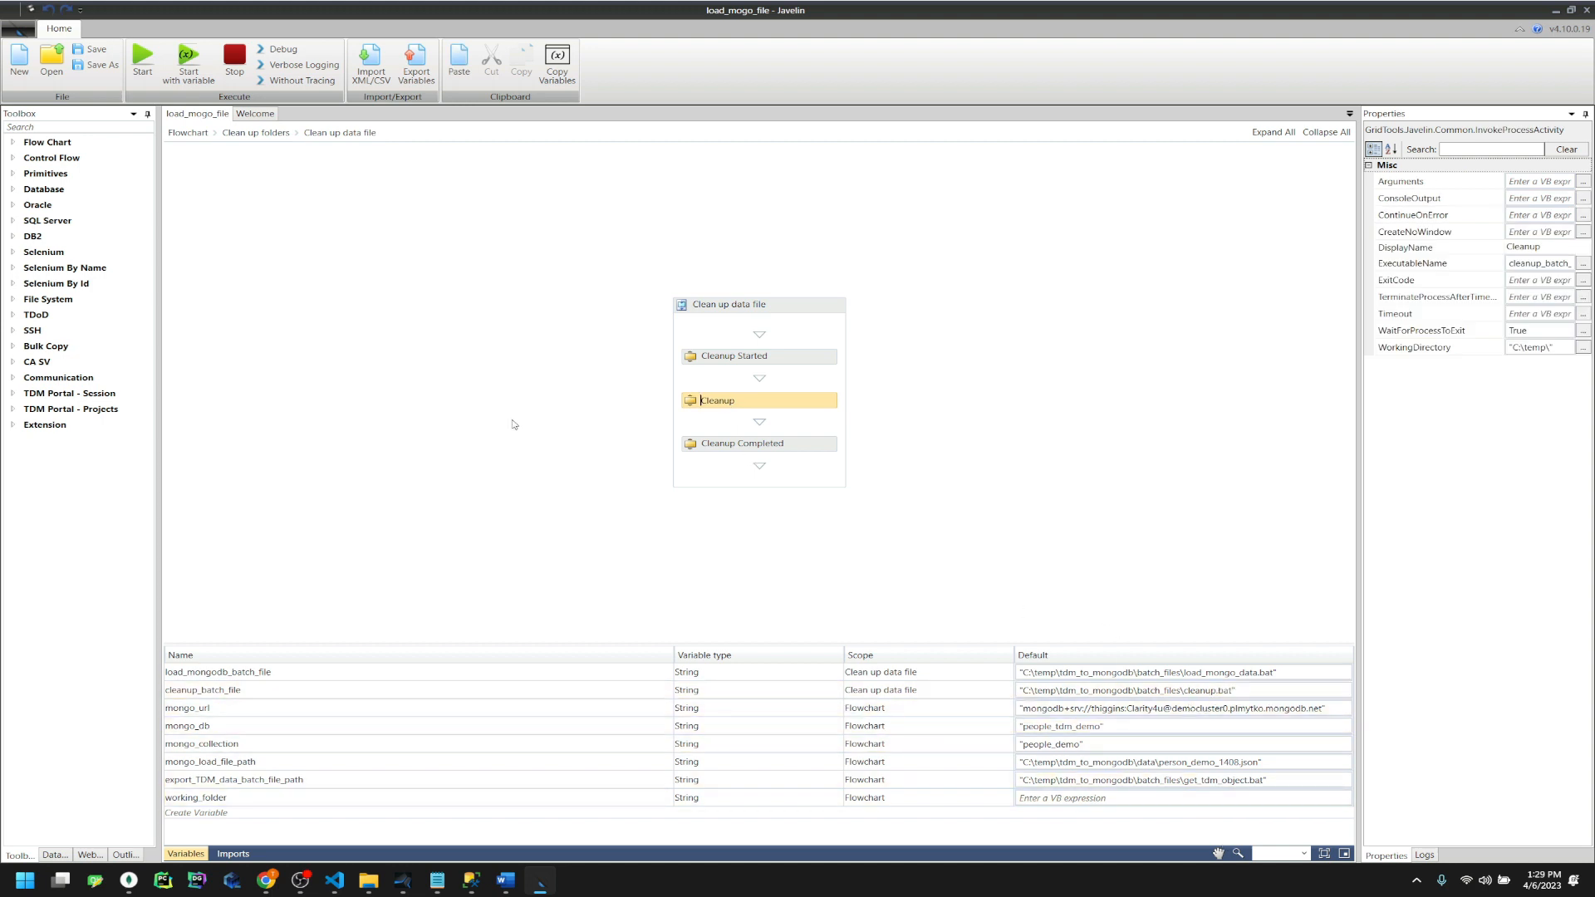
{"action": "left_click", "coordinate": [736, 443]}
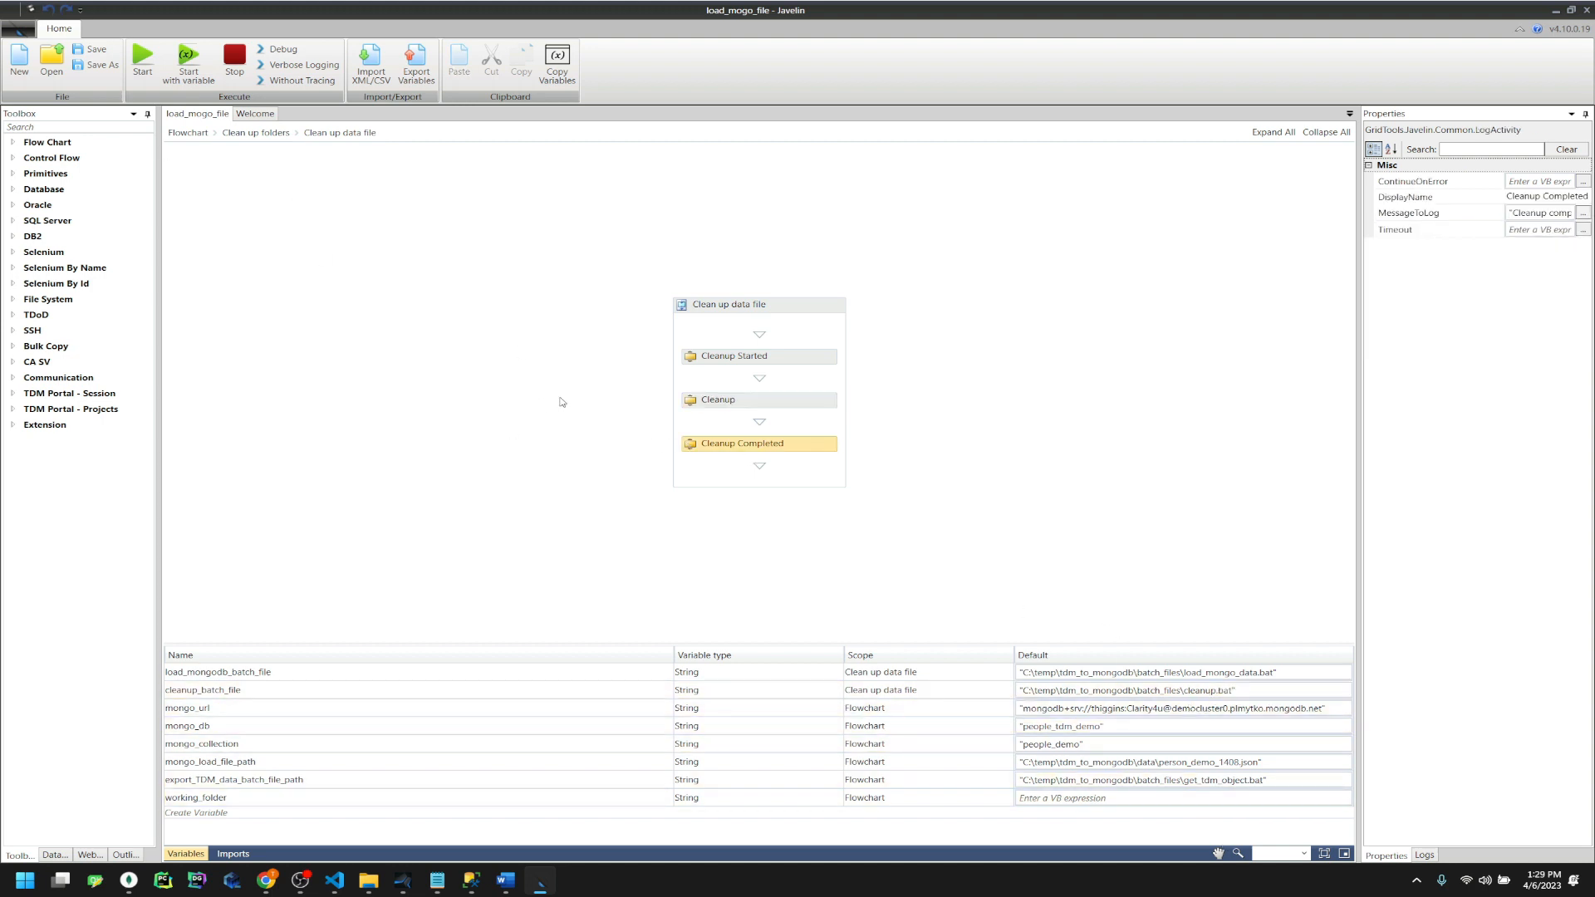
{"action": "left_click", "coordinate": [250, 132]}
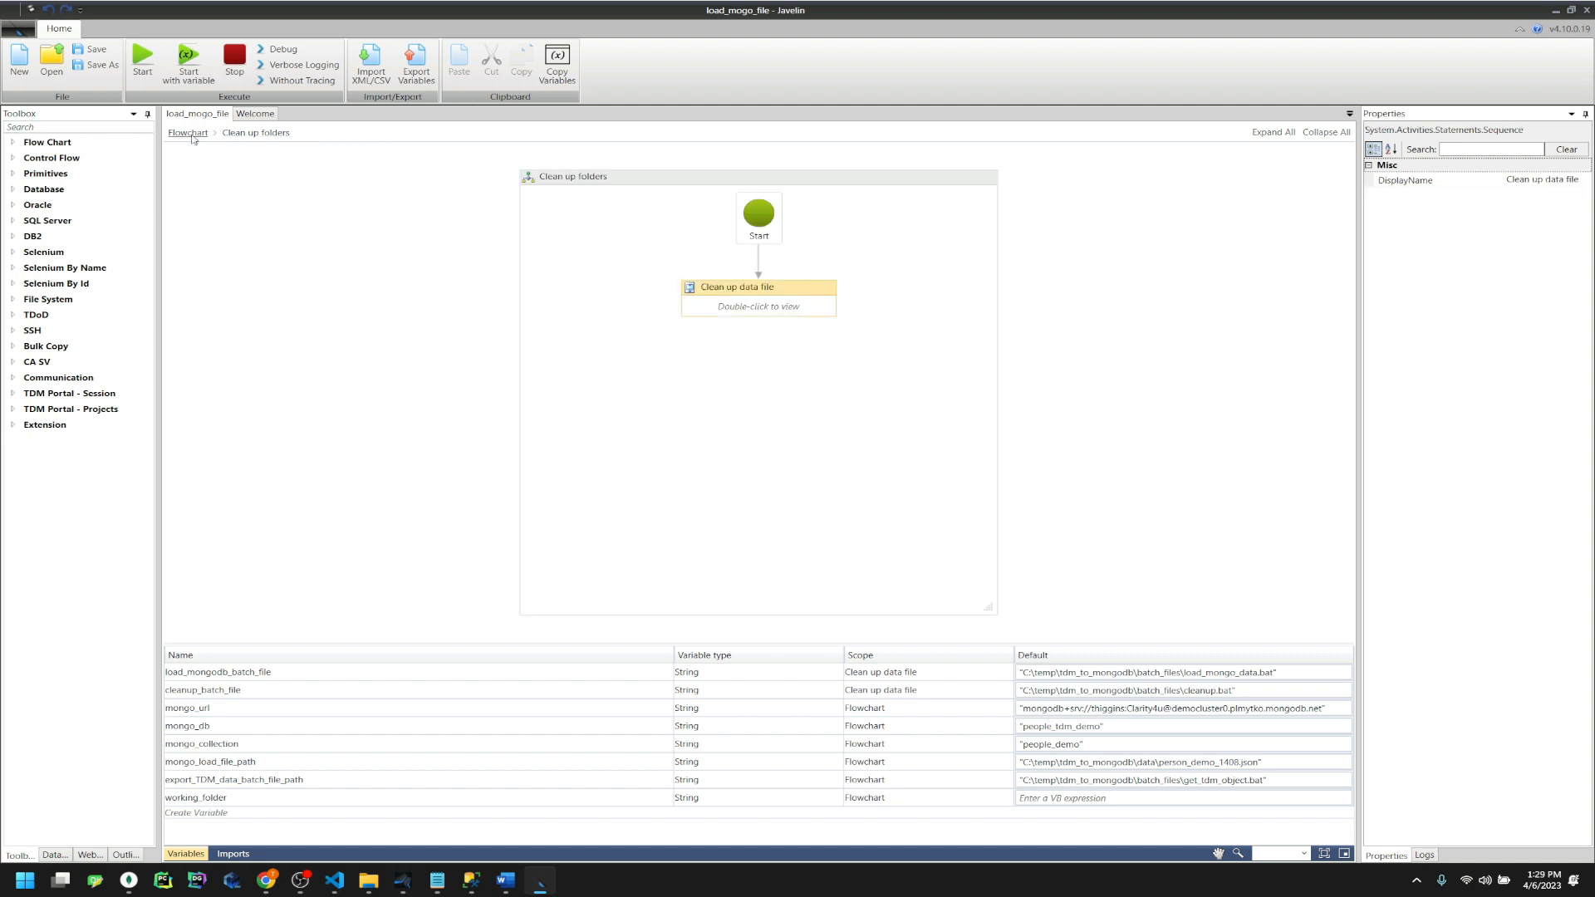
{"action": "left_click", "coordinate": [188, 132]}
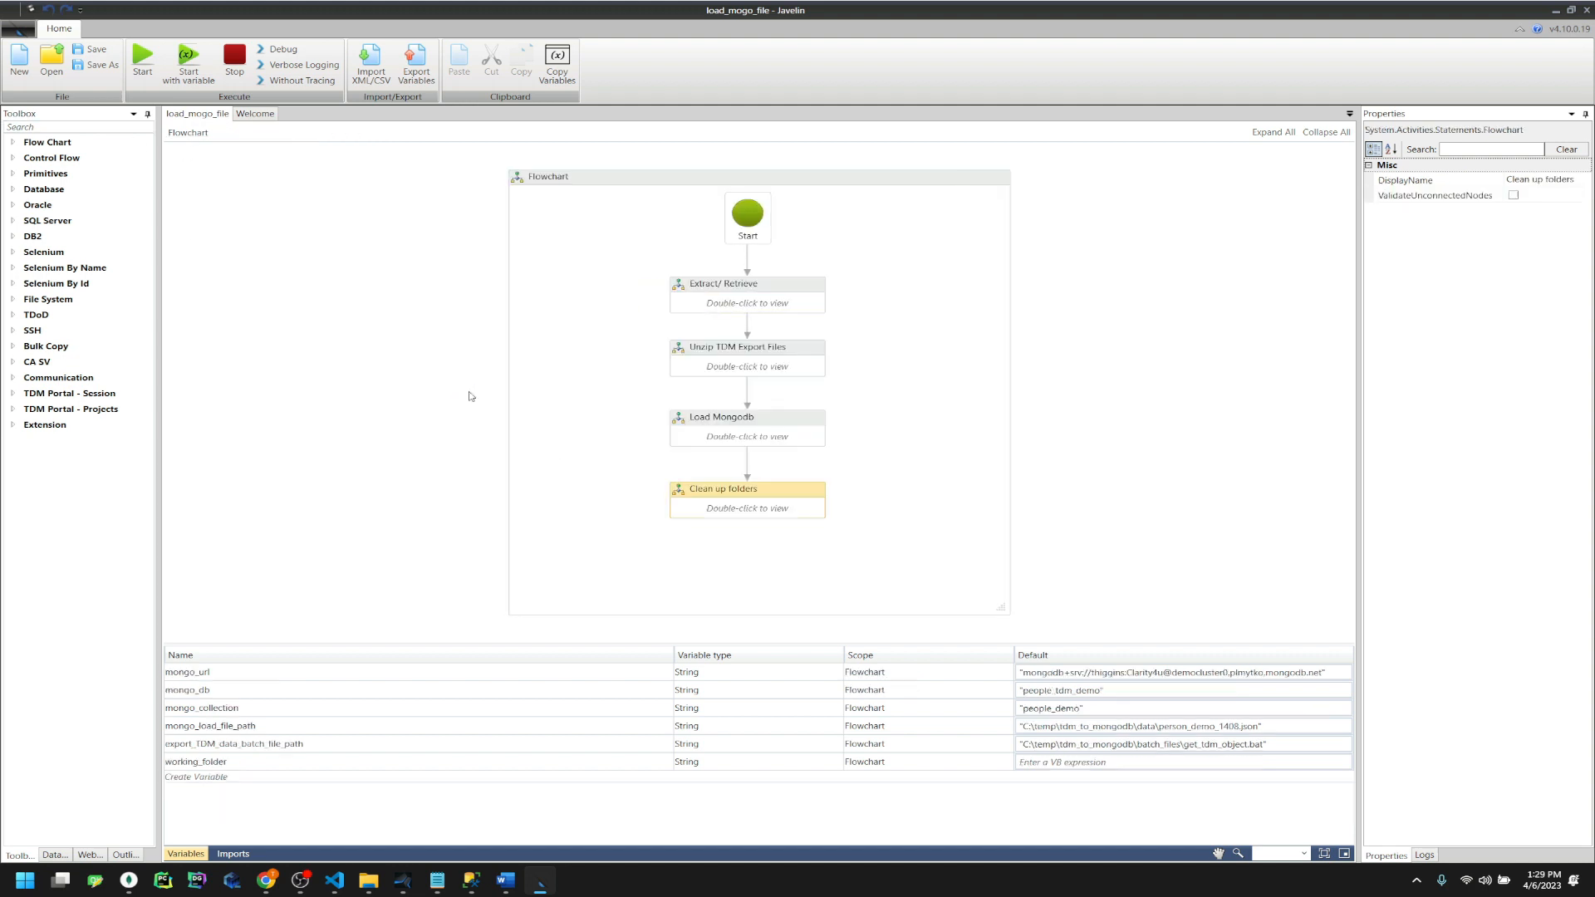
Save the top-level load_mongo_file flowchart
{"action": "left_click", "coordinate": [751, 475]}
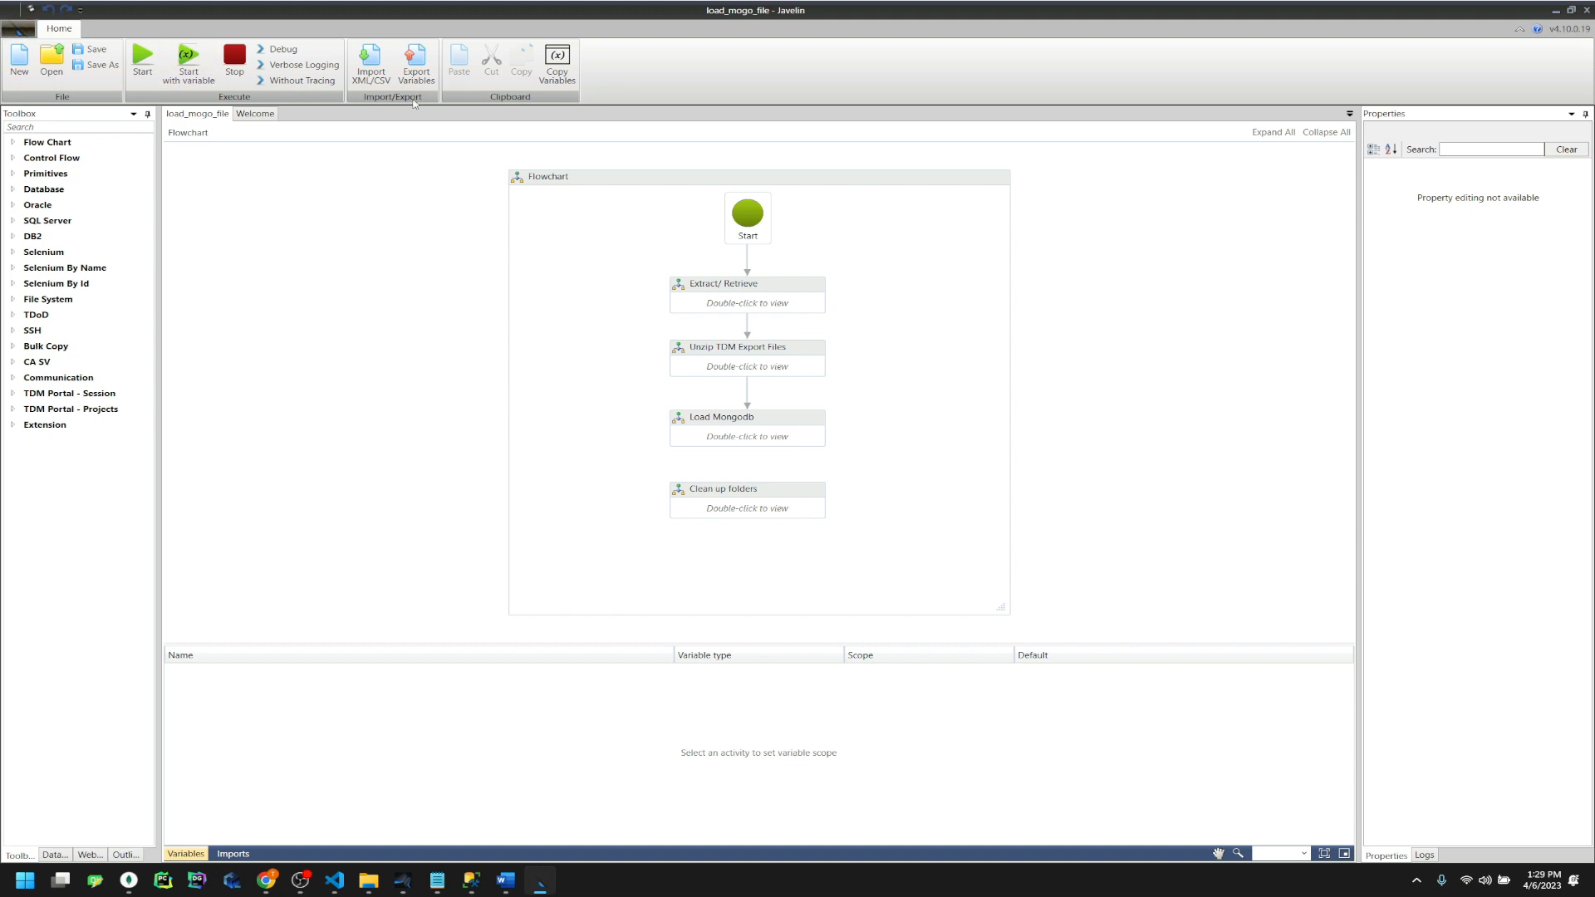
{"action": "left_click", "coordinate": [95, 49]}
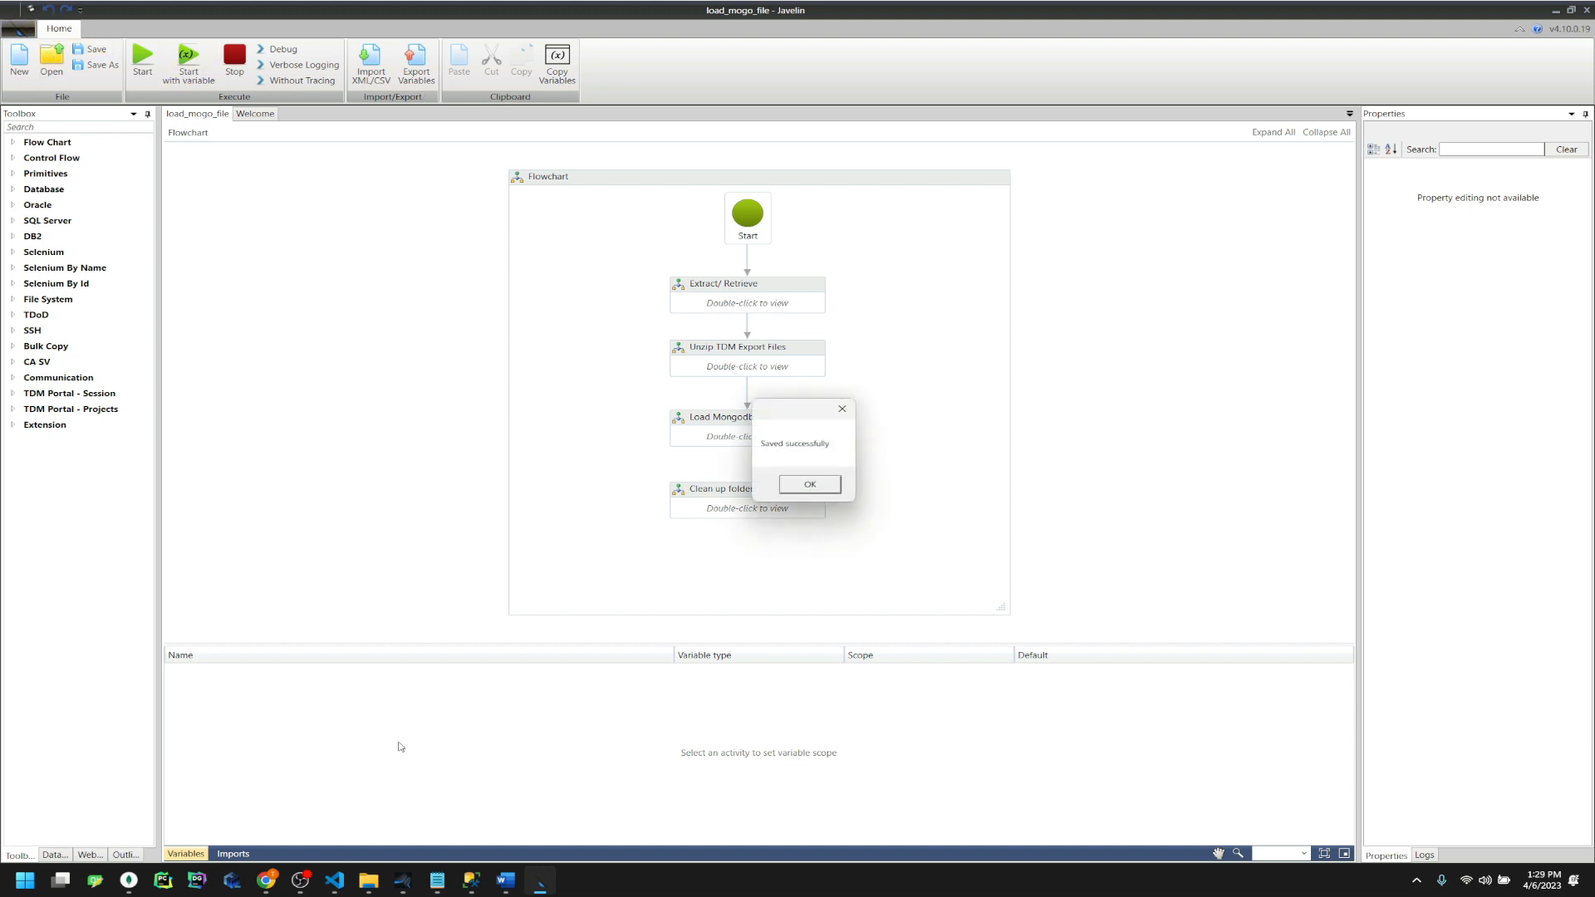
{"action": "left_click", "coordinate": [463, 329]}
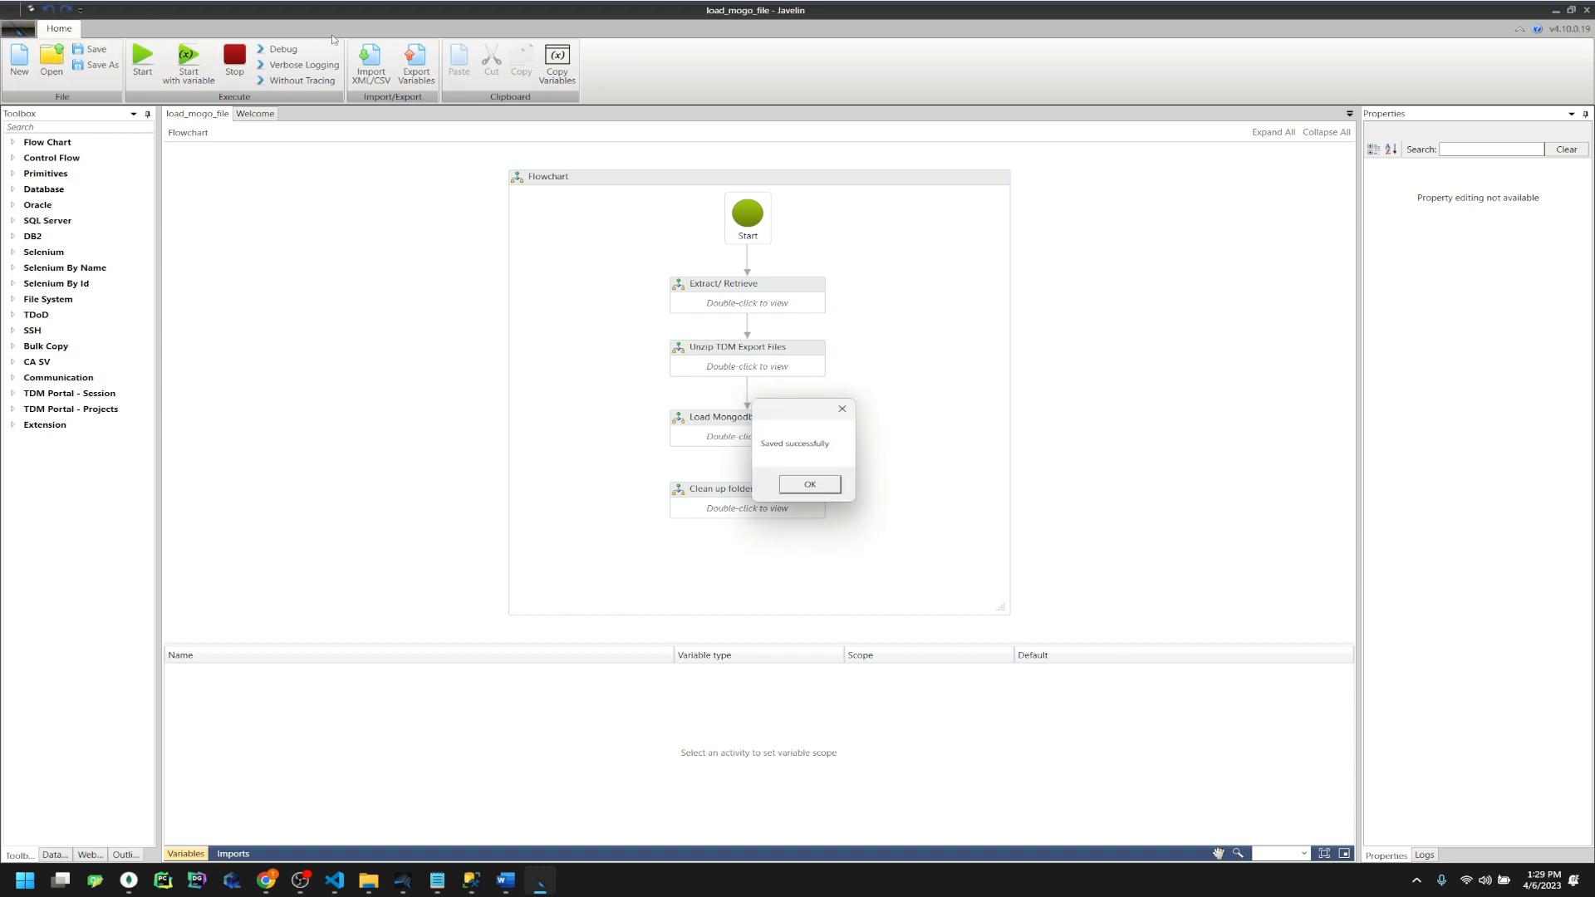
Dismiss the save confirmation, run the flow with Verbose Logging, and widen the Logs pane
{"action": "left_click", "coordinate": [809, 485]}
{"action": "left_click", "coordinate": [281, 71]}
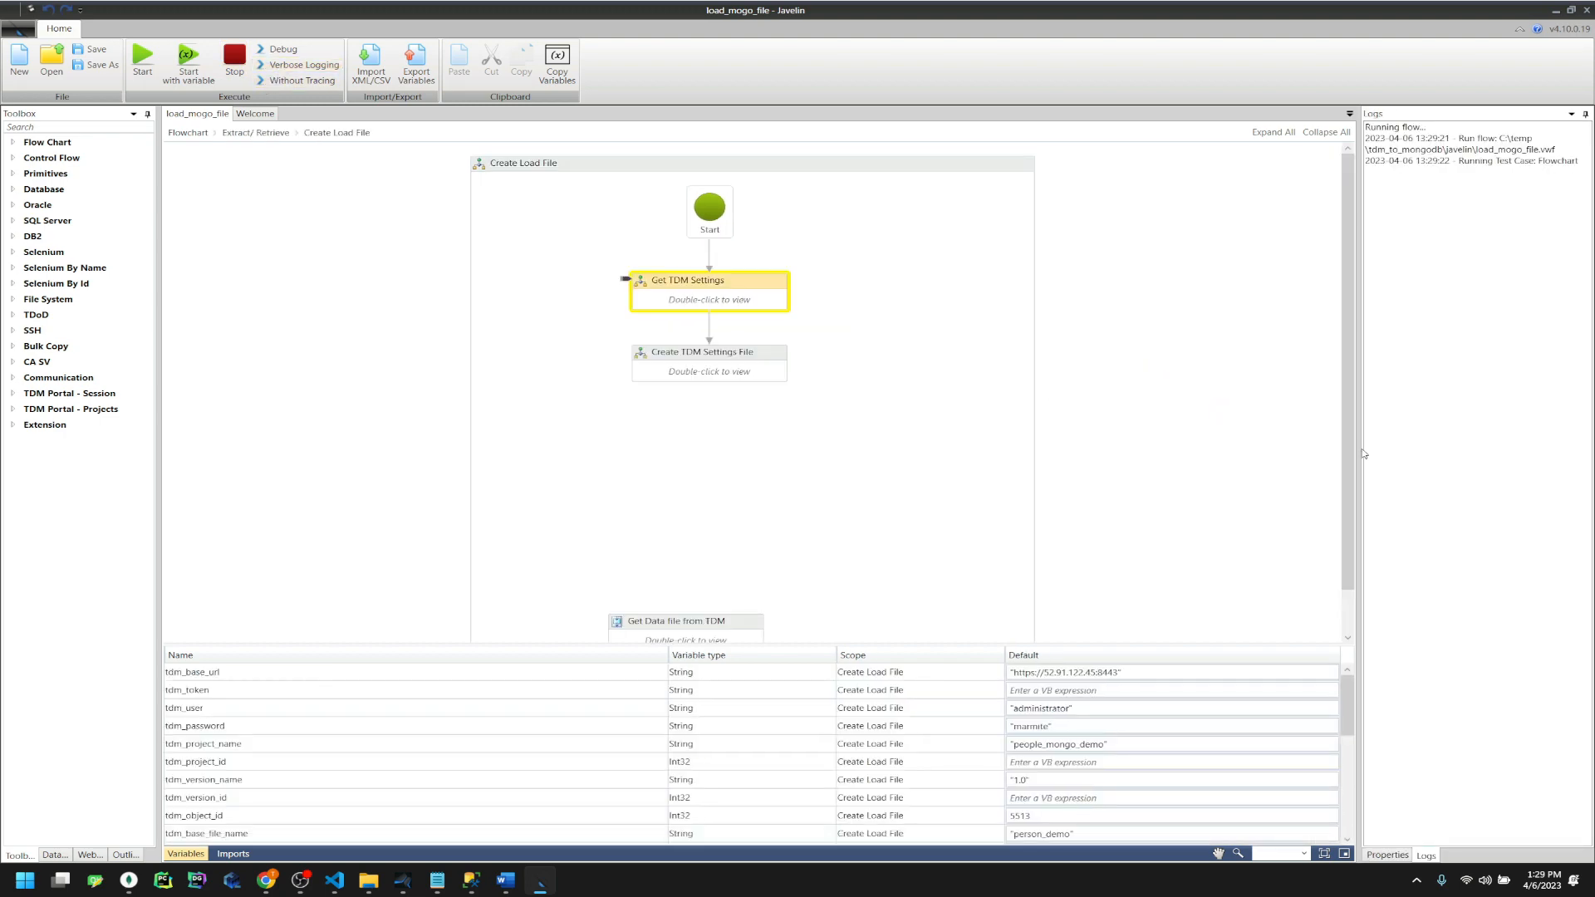
{"action": "left_click_drag", "start_coordinate": [1358, 452], "coordinate": [1187, 452]}
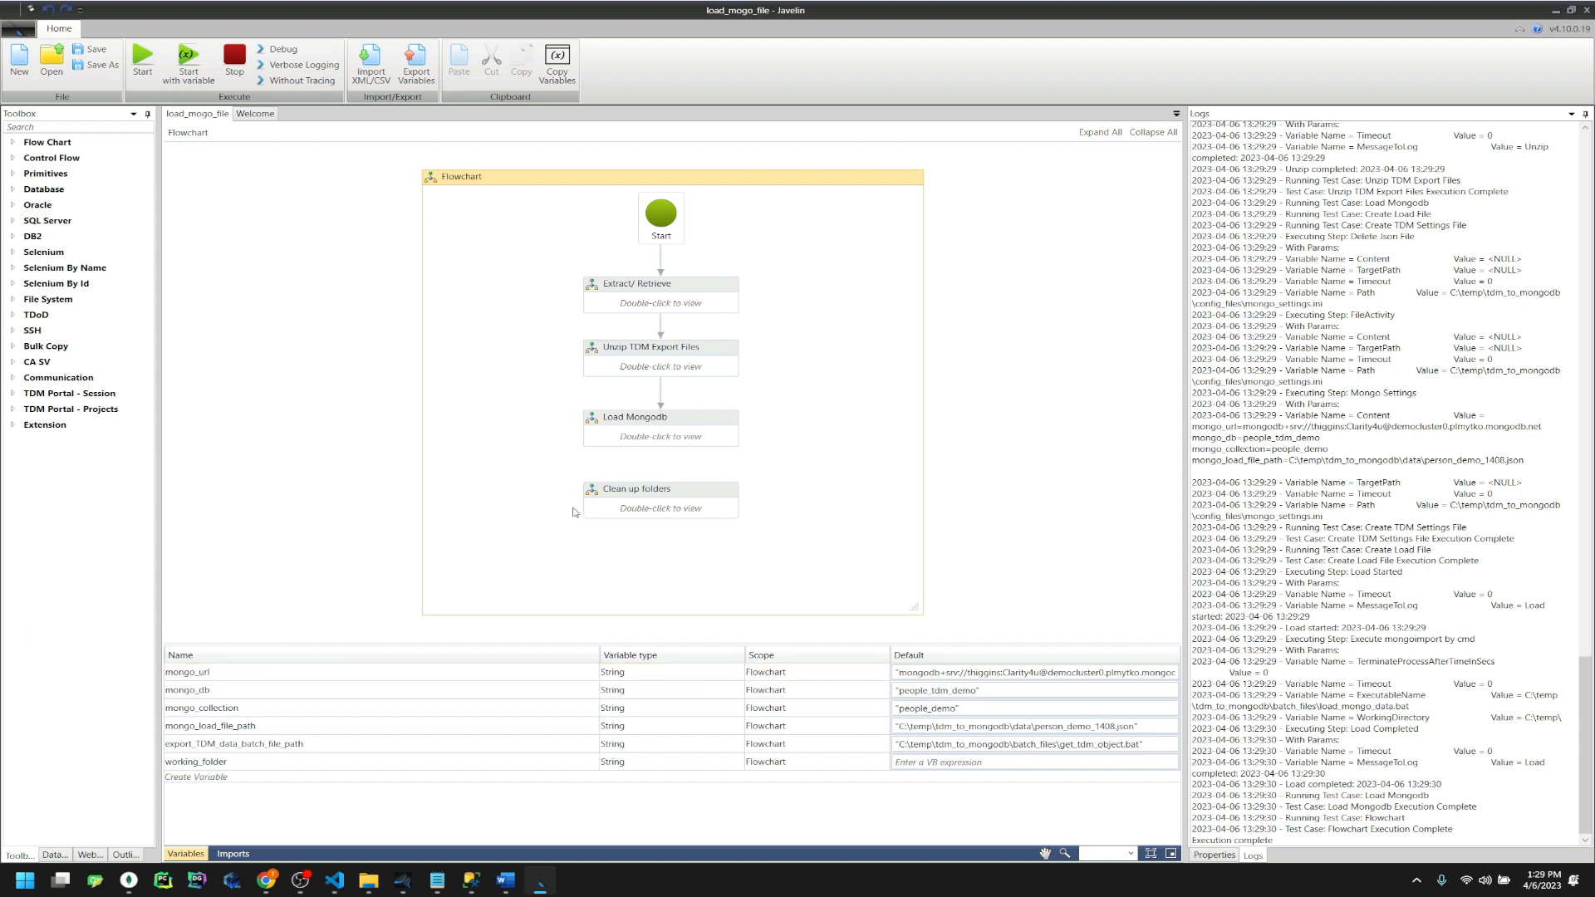
Browse File Explorer to the config_files folder inside tdm_to_mongodb
{"action": "left_click", "coordinate": [366, 881]}
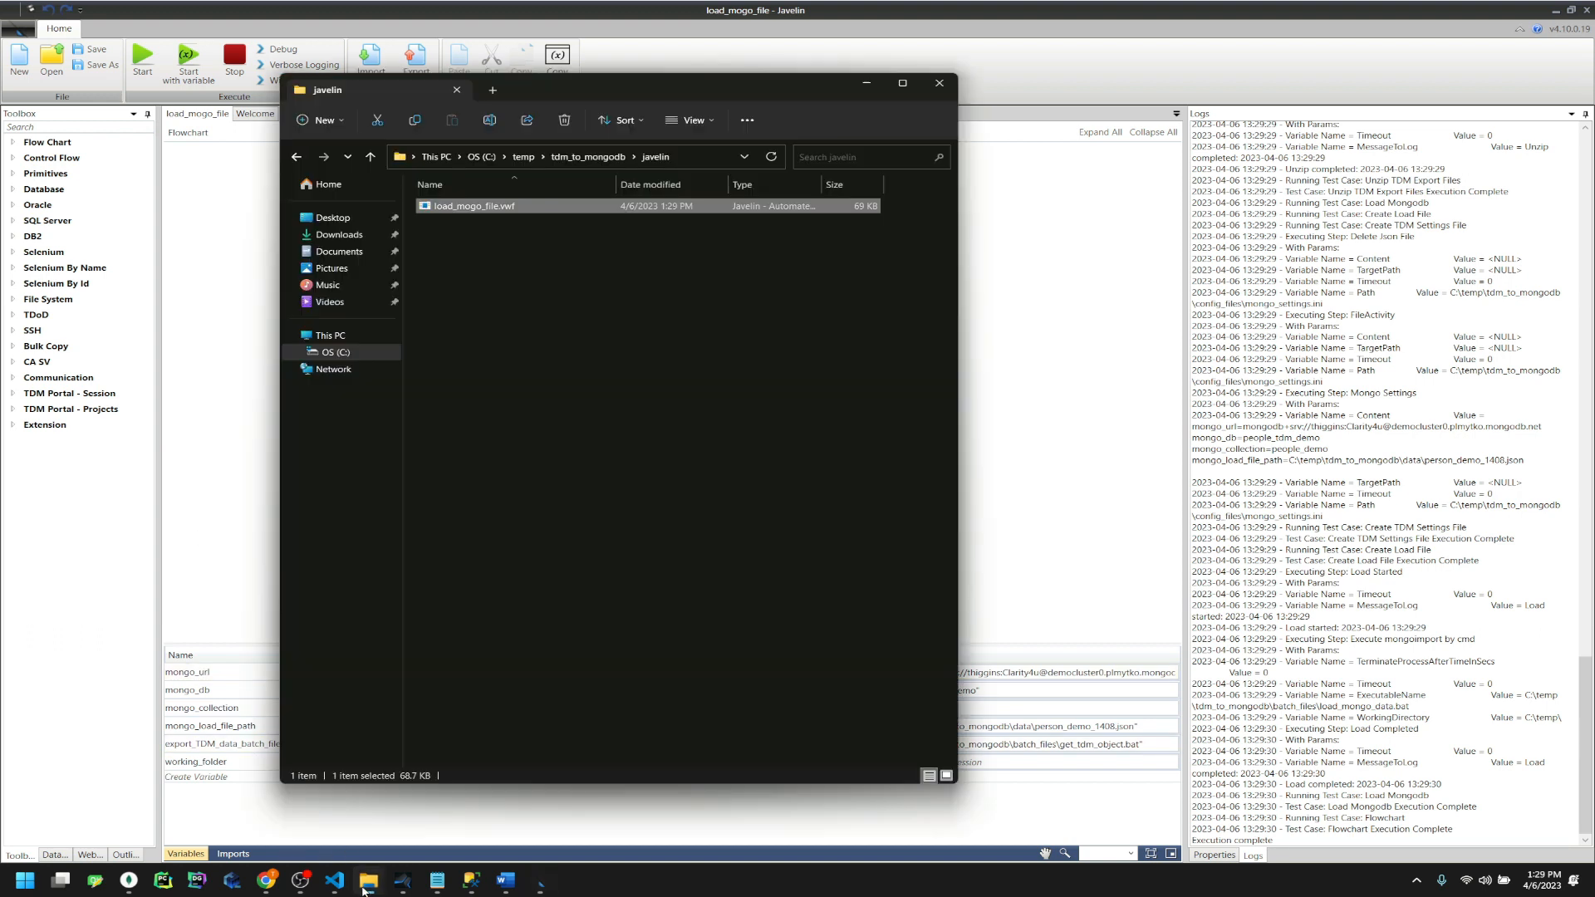
{"action": "left_click", "coordinate": [594, 157]}
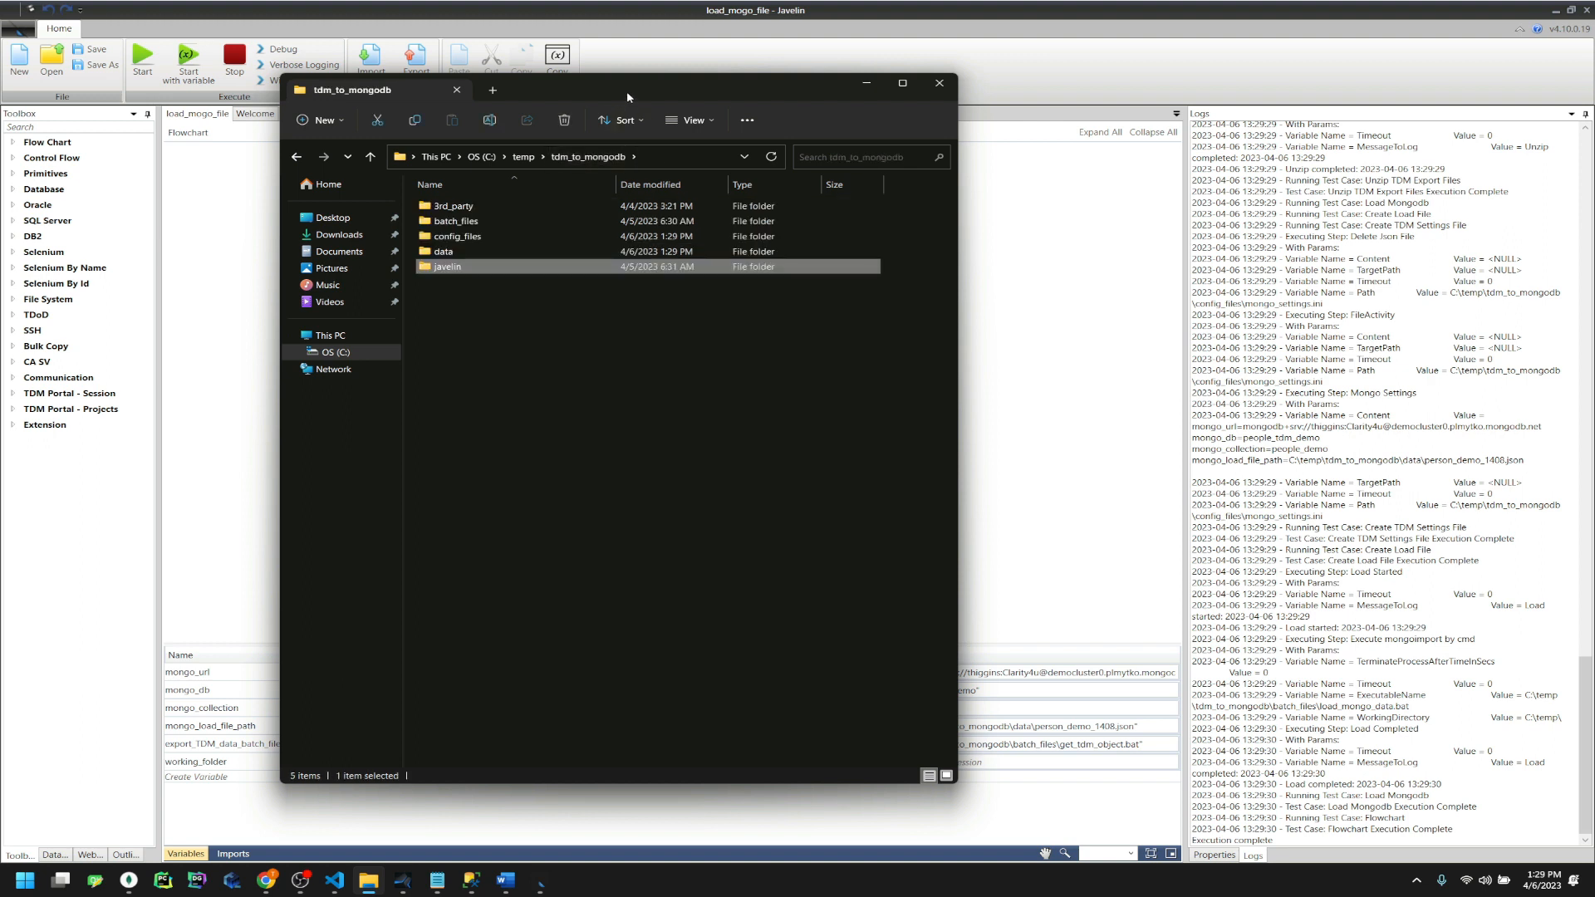
{"action": "left_click_drag", "start_coordinate": [629, 95], "coordinate": [556, 107]}
{"action": "double_click", "coordinate": [389, 234]}
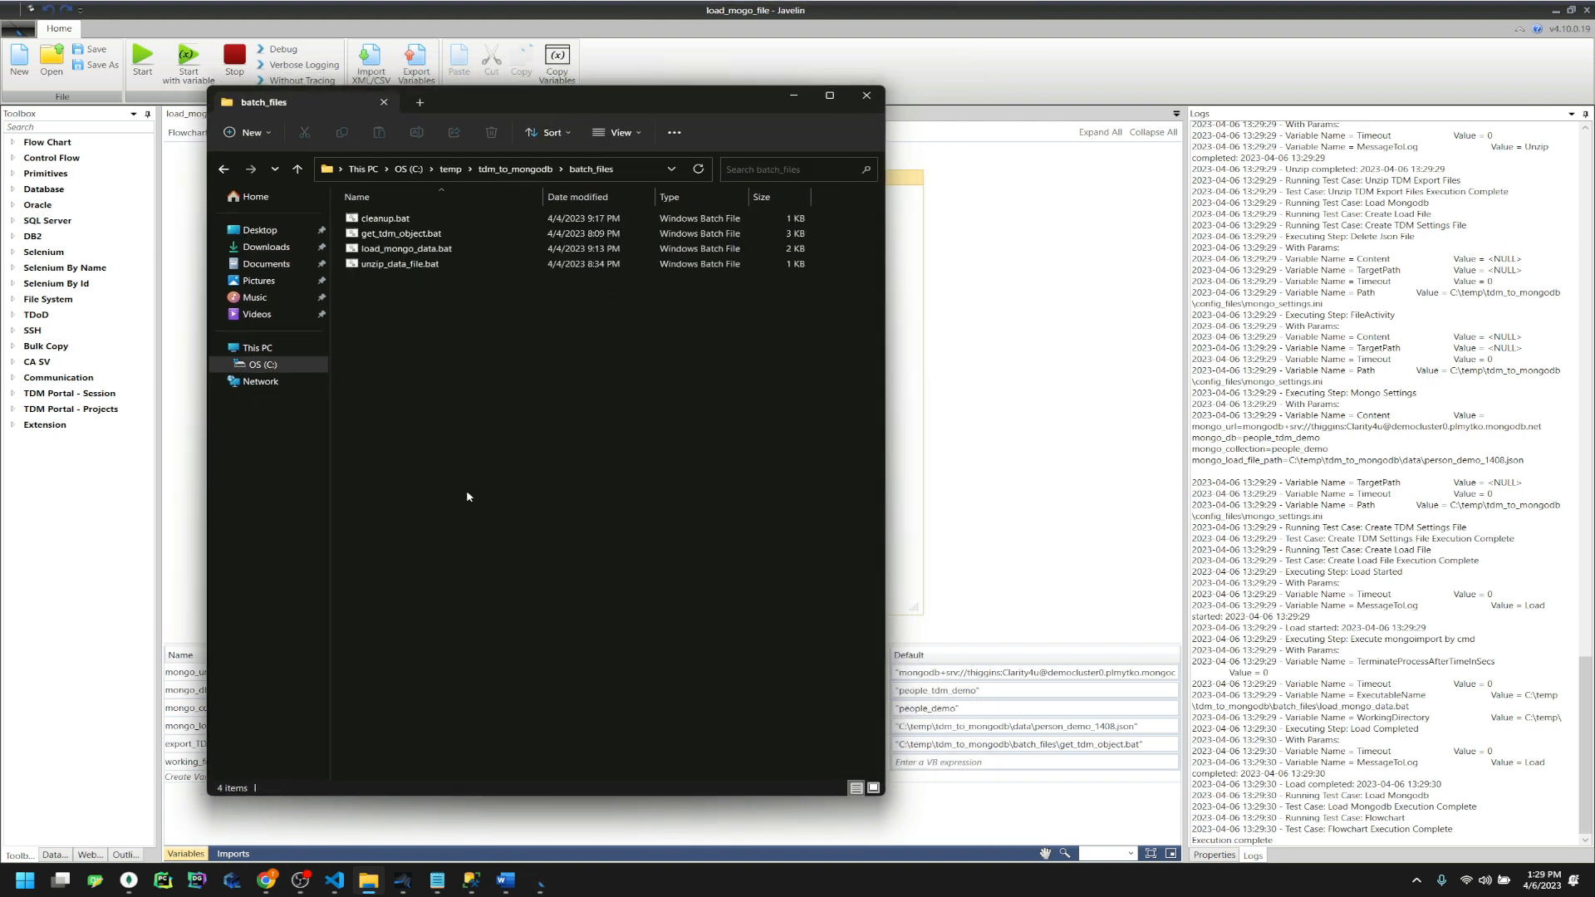
{"action": "left_click", "coordinate": [516, 170]}
{"action": "double_click", "coordinate": [389, 233]}
Briefly open and close tdm_settings.ini in a text editor, then bring up Visual Studio Code
{"action": "double_click", "coordinate": [422, 235]}
{"action": "left_click", "coordinate": [662, 452]}
{"action": "left_click", "coordinate": [838, 265]}
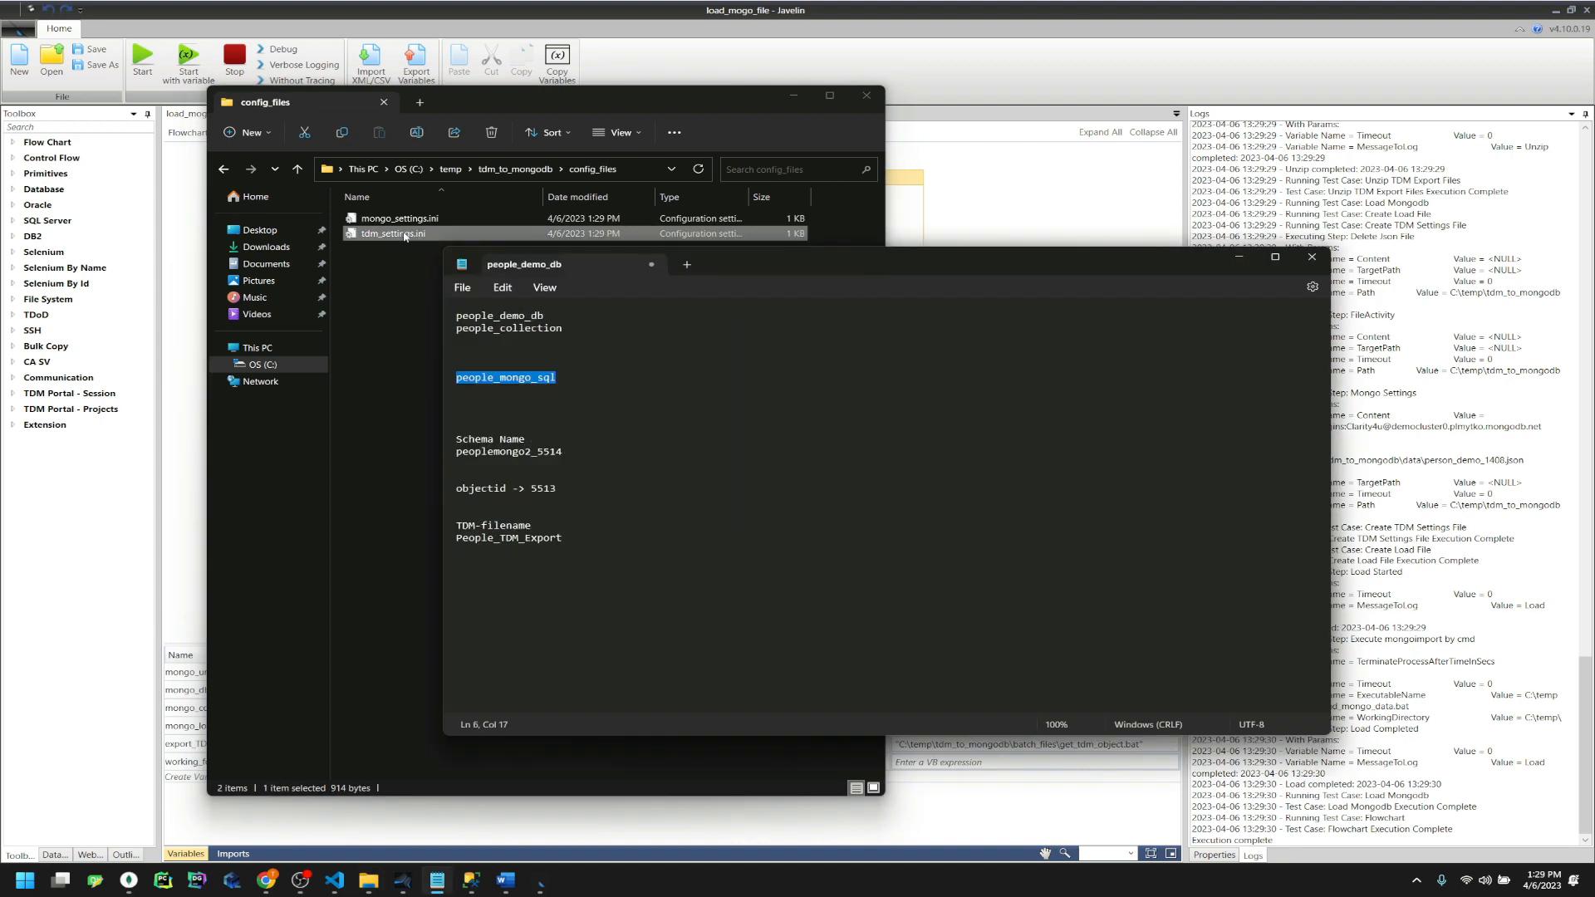
{"action": "right_click", "coordinate": [406, 235]}
{"action": "left_click", "coordinate": [450, 647]}
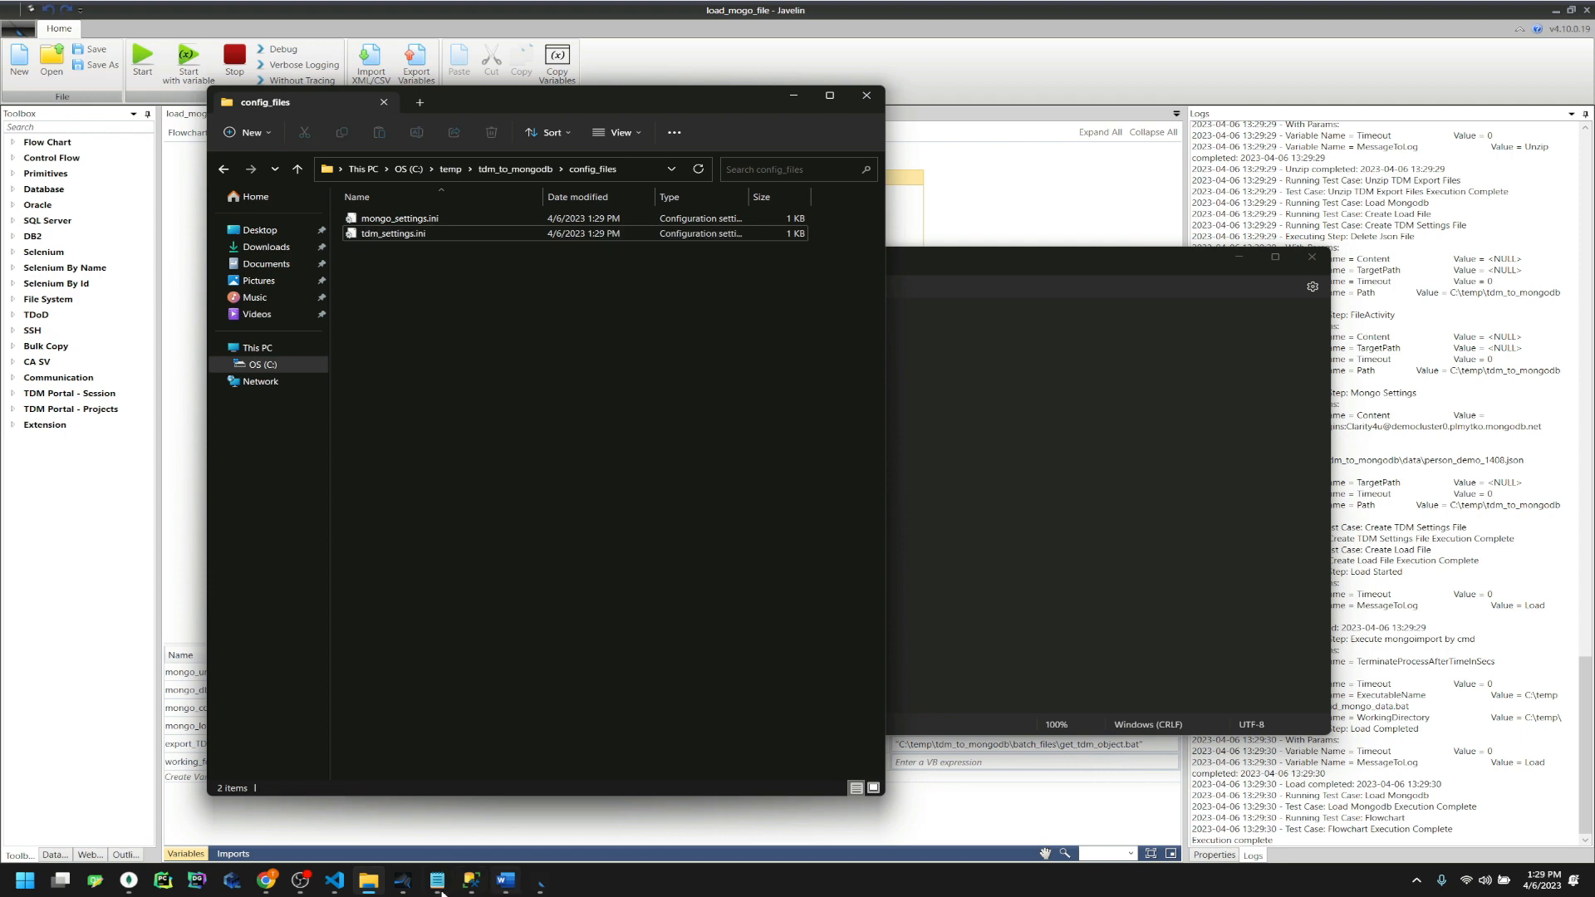
{"action": "left_click", "coordinate": [342, 888]}
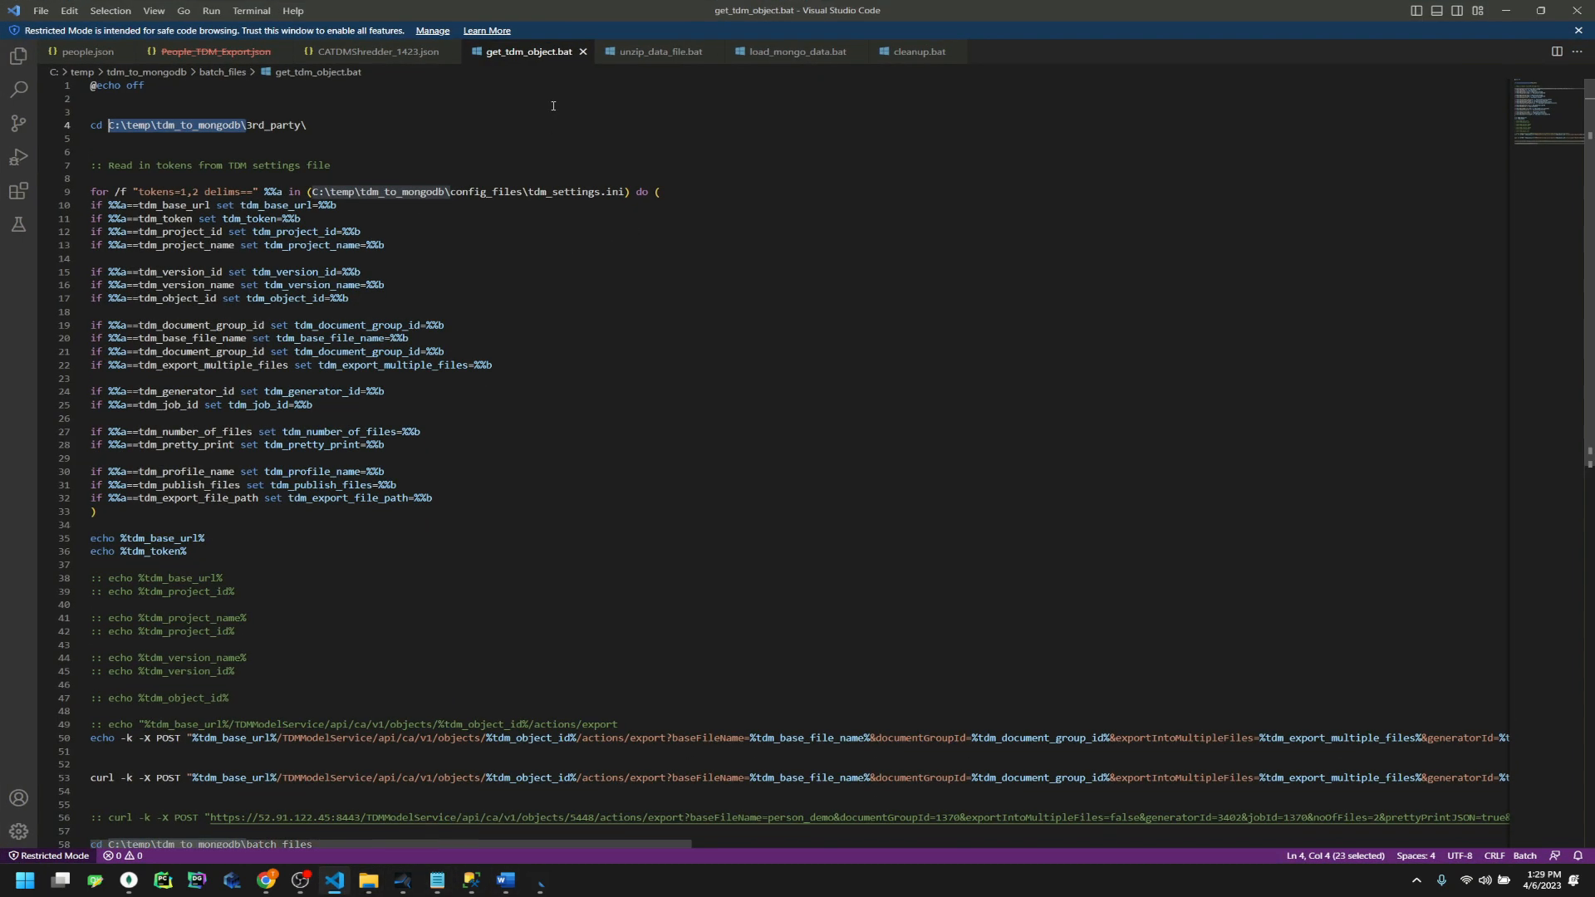
Open tdm_settings.ini in Visual Studio Code and review its settings lines, including tdm_base_url
{"action": "double_click", "coordinate": [928, 8]}
{"action": "left_click_drag", "start_coordinate": [395, 233], "coordinate": [943, 278]}
{"action": "double_click", "coordinate": [923, 212]}
{"action": "left_click", "coordinate": [904, 235]}
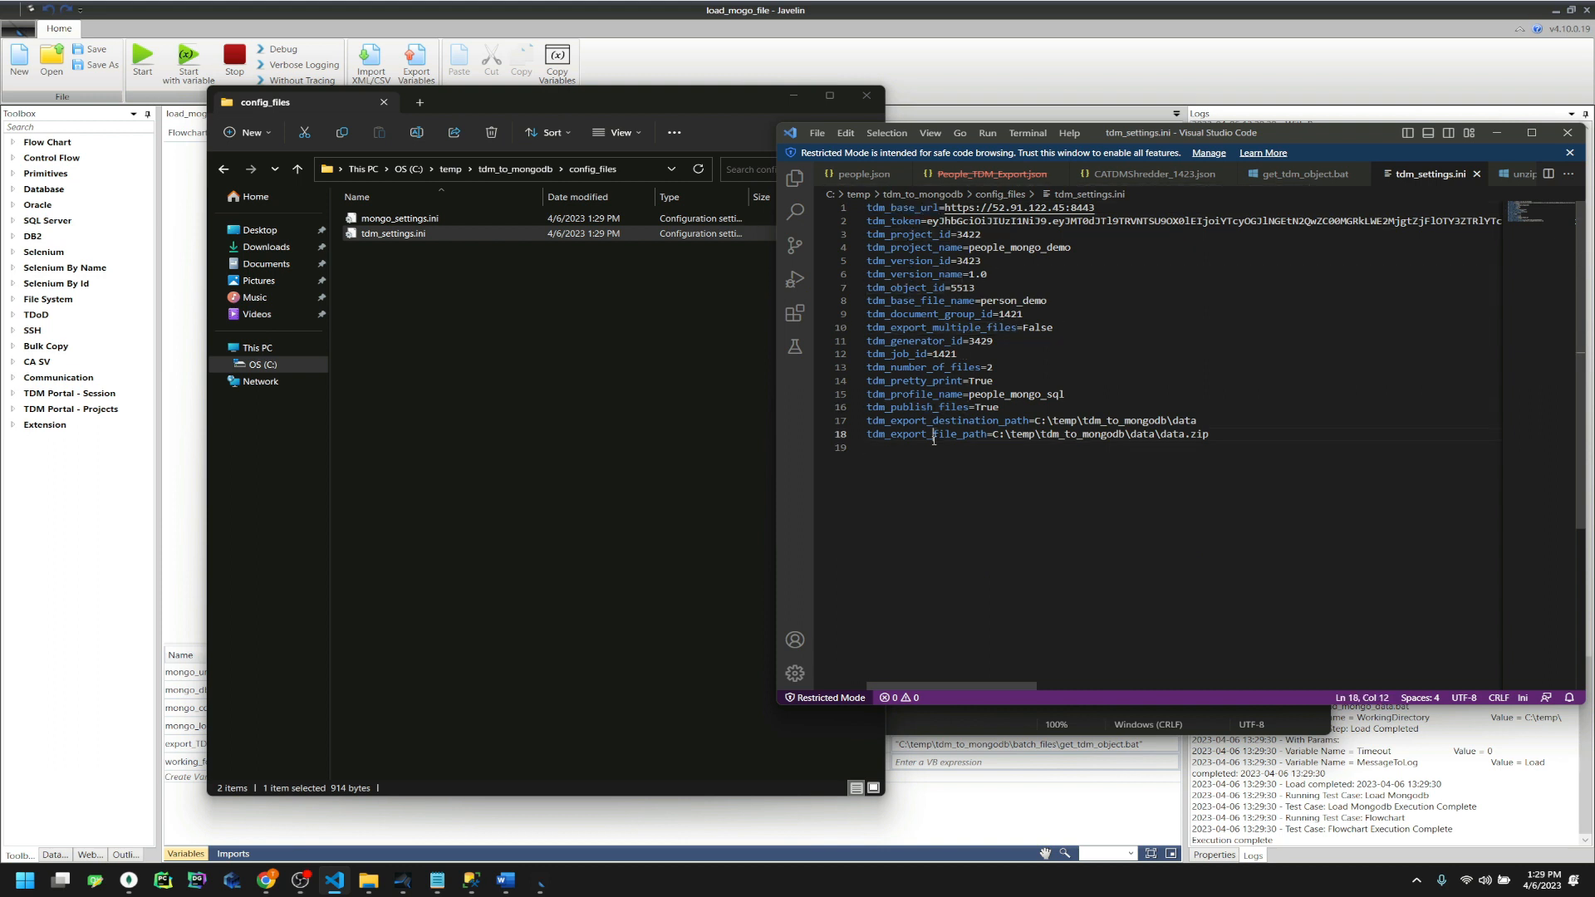
{"action": "left_click_drag", "start_coordinate": [839, 441], "coordinate": [839, 221]}
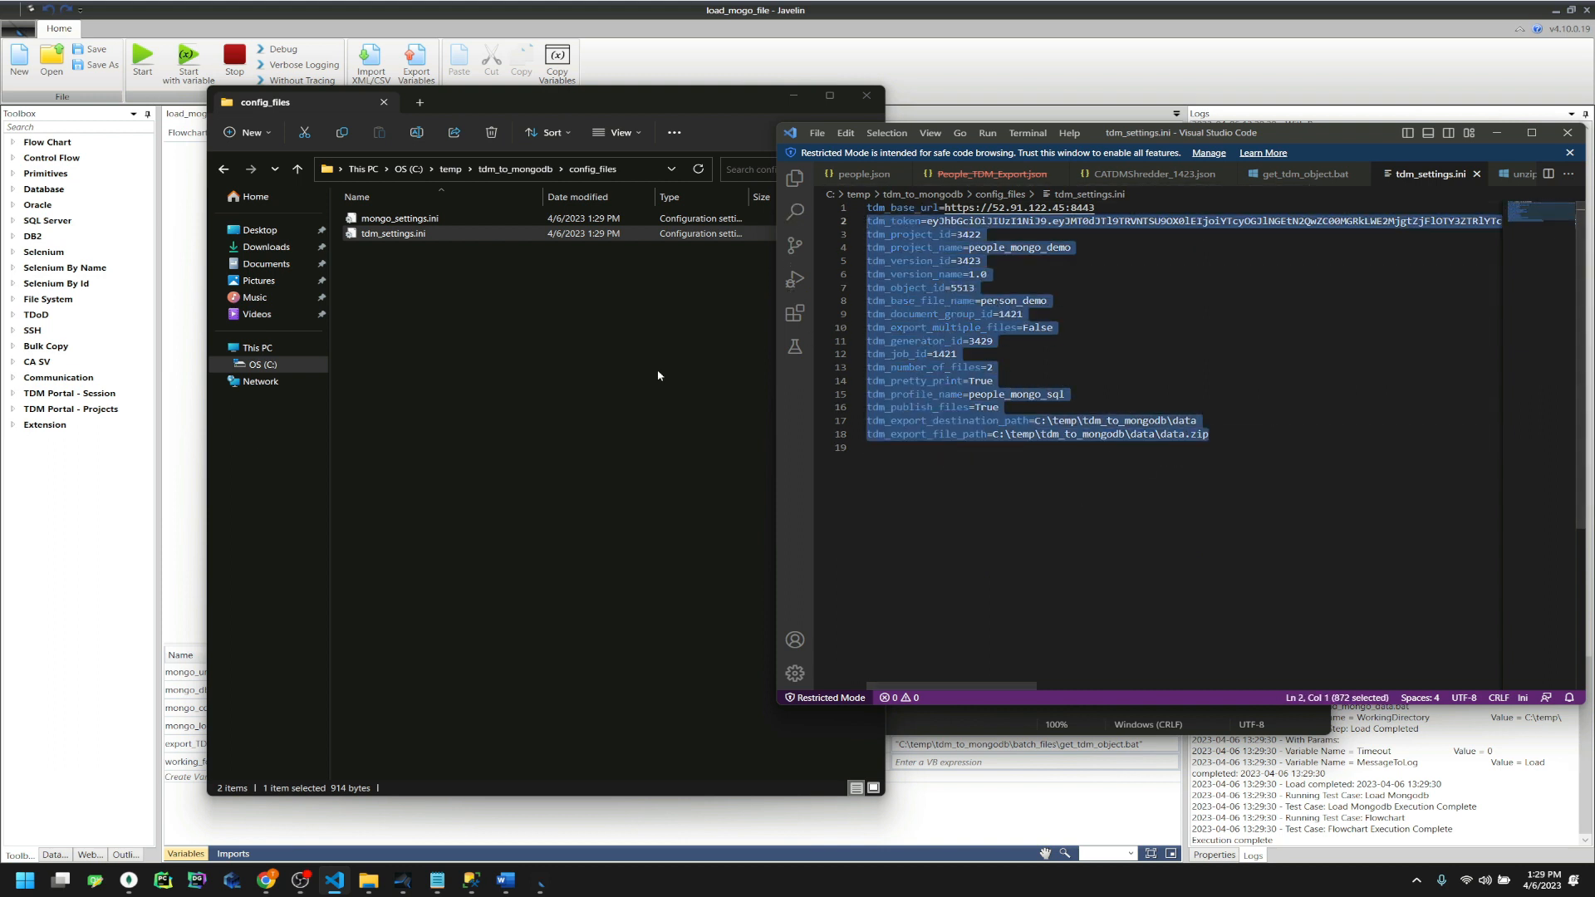
{"action": "left_click", "coordinate": [1039, 316]}
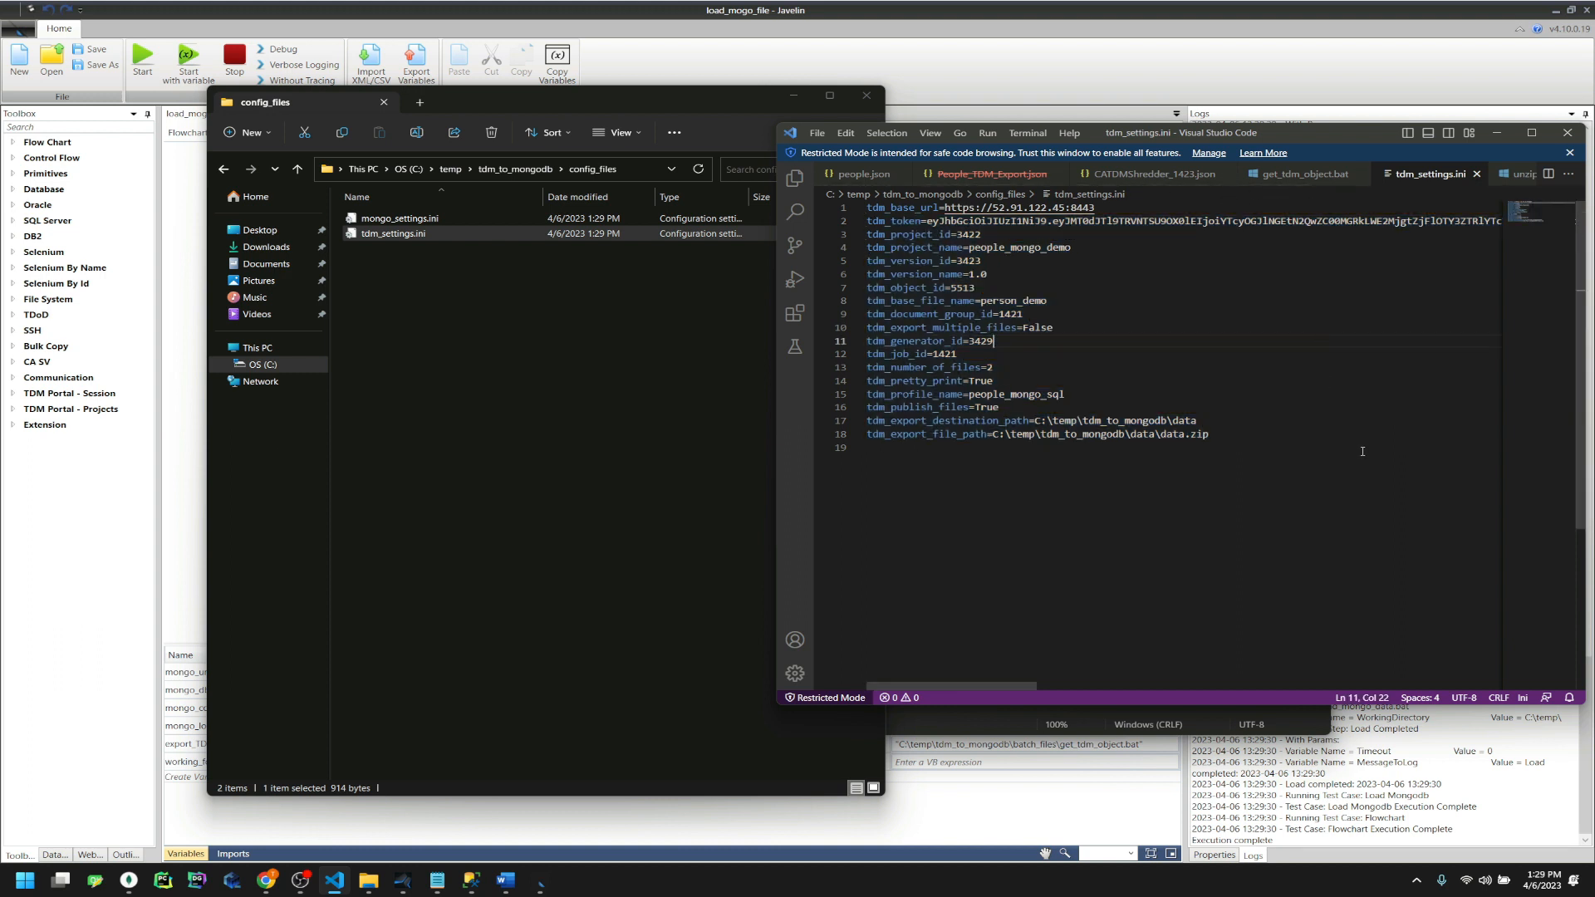
{"action": "left_click_drag", "start_coordinate": [841, 435], "coordinate": [841, 208]}
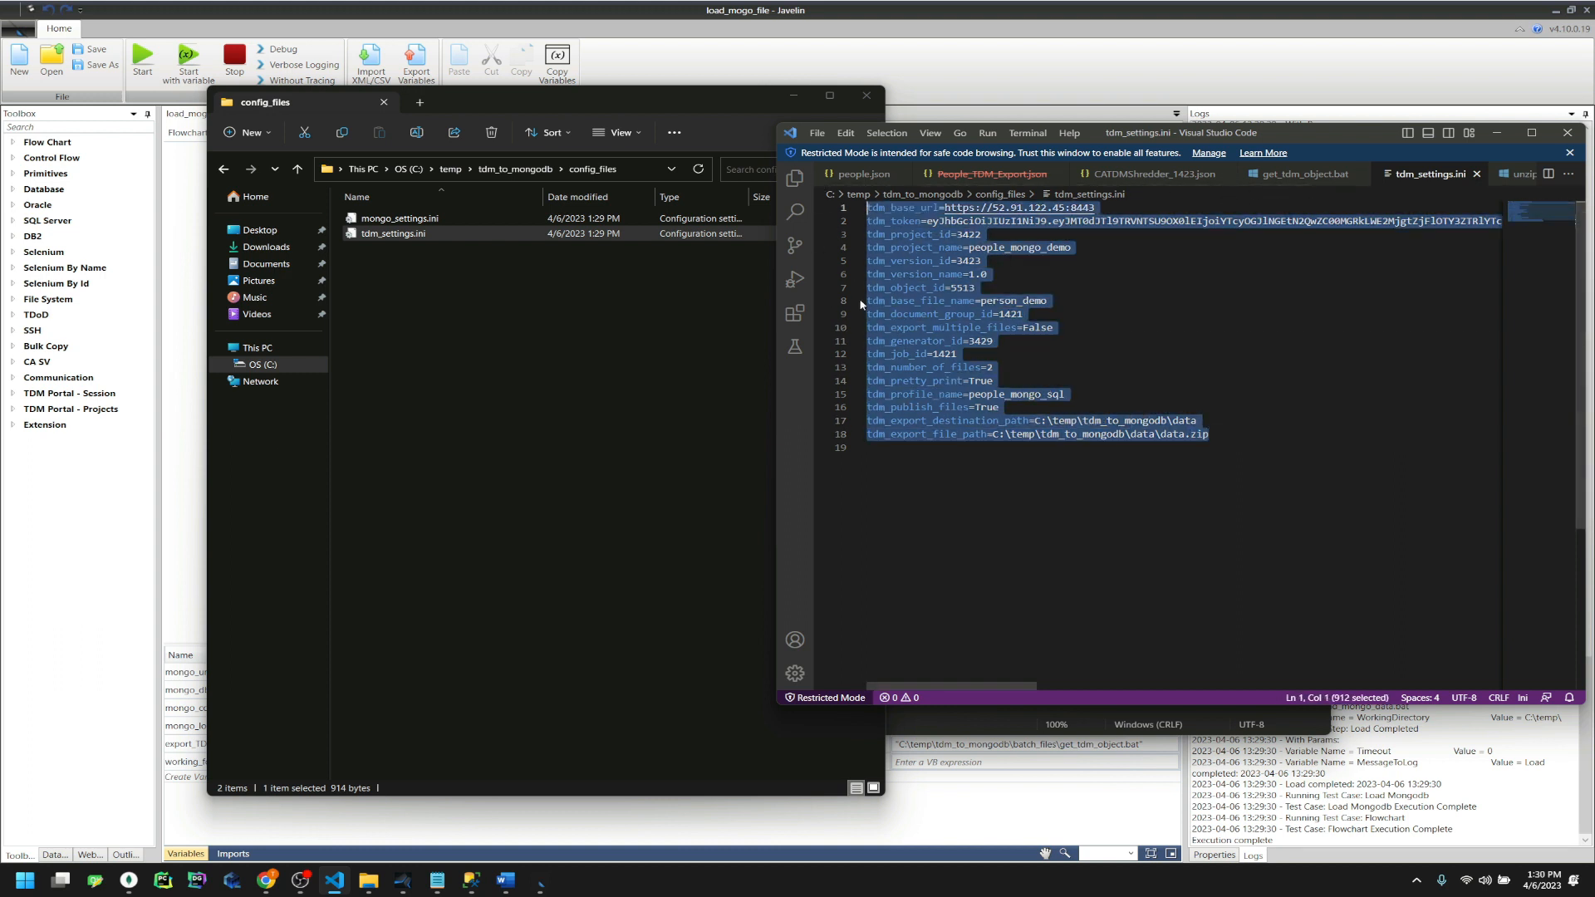
{"action": "left_click", "coordinate": [1192, 324]}
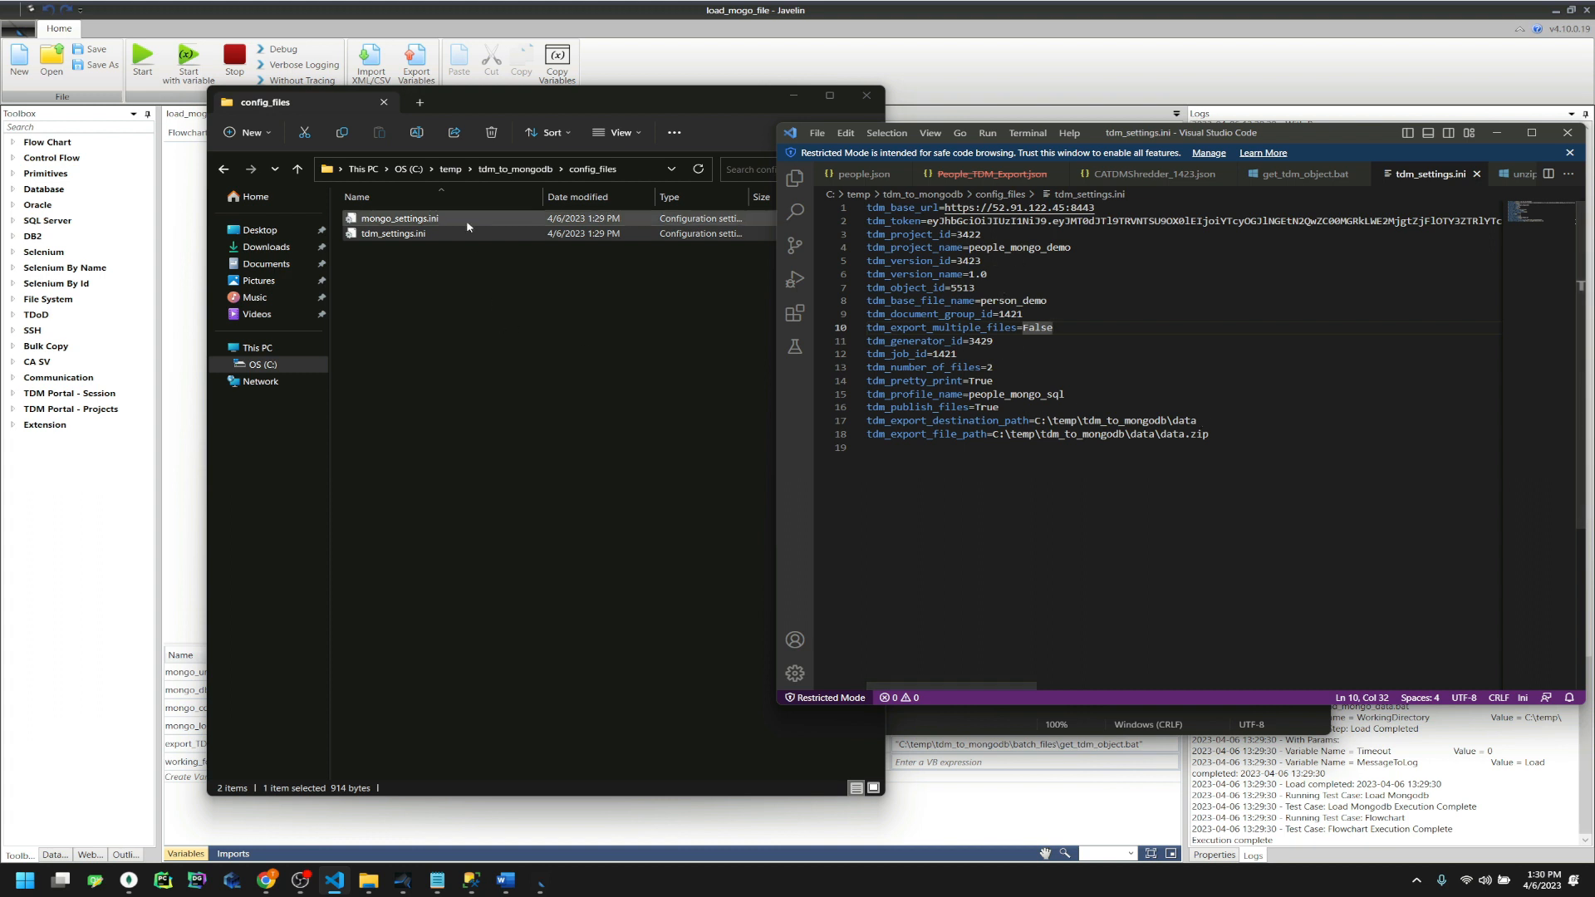
Open mongo_settings.ini in VS Code to review mongo_url, then open the tdm_to_mongodb data folder
{"action": "left_click", "coordinate": [444, 220]}
{"action": "left_click_drag", "start_coordinate": [392, 223], "coordinate": [1311, 424]}
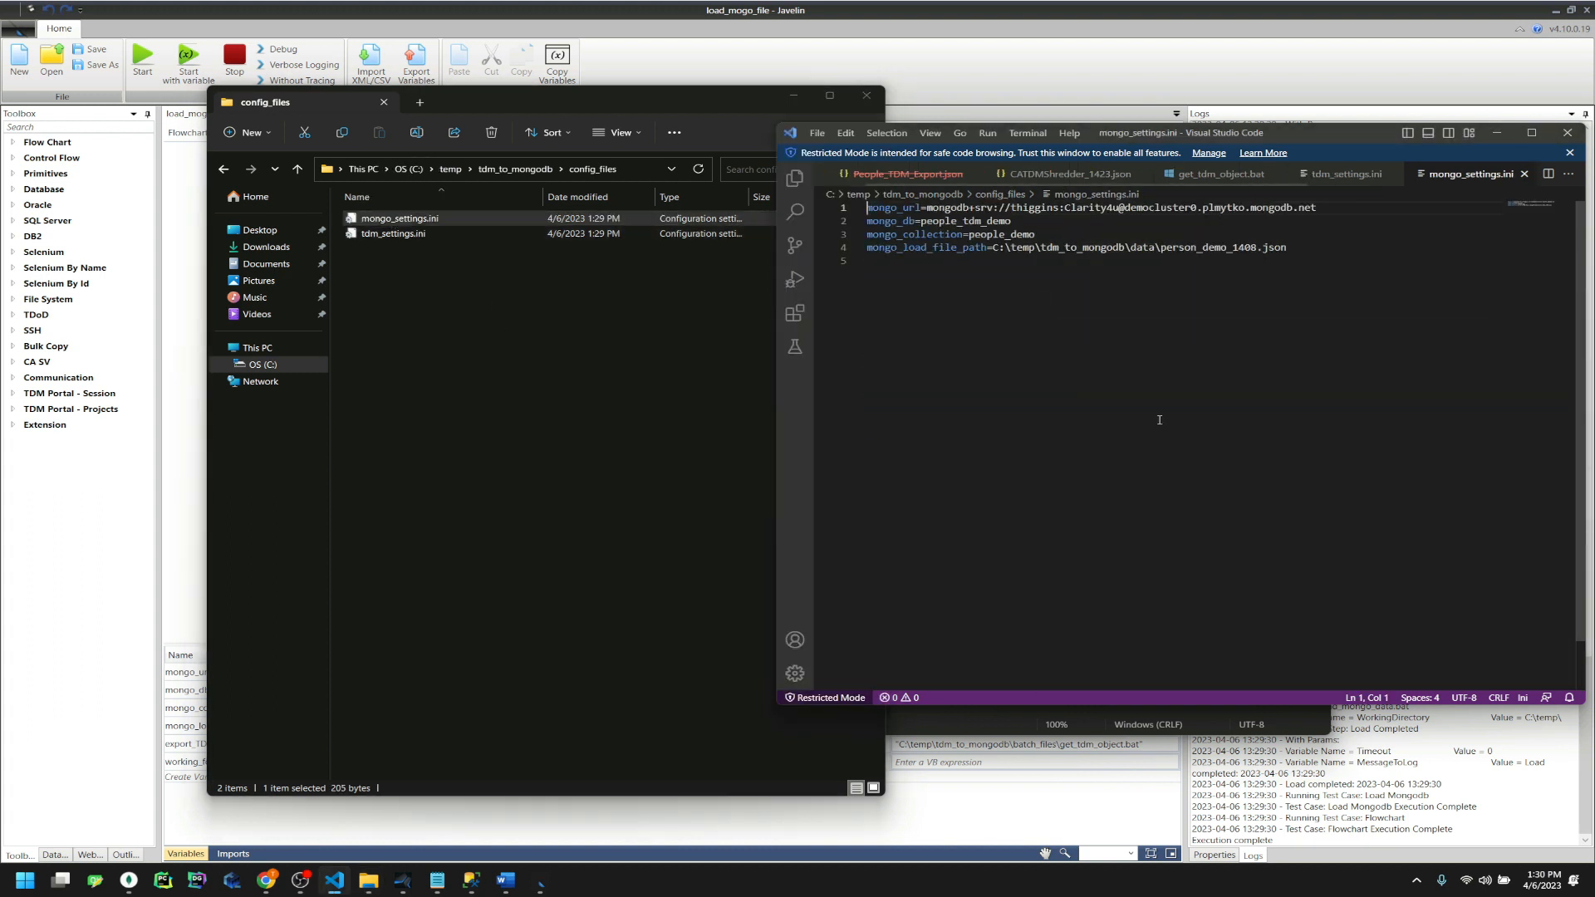
{"action": "left_click", "coordinate": [1398, 208]}
{"action": "left_click_drag", "start_coordinate": [1397, 208], "coordinate": [1058, 208]}
{"action": "left_click", "coordinate": [1417, 348]}
{"action": "left_click", "coordinate": [521, 216]}
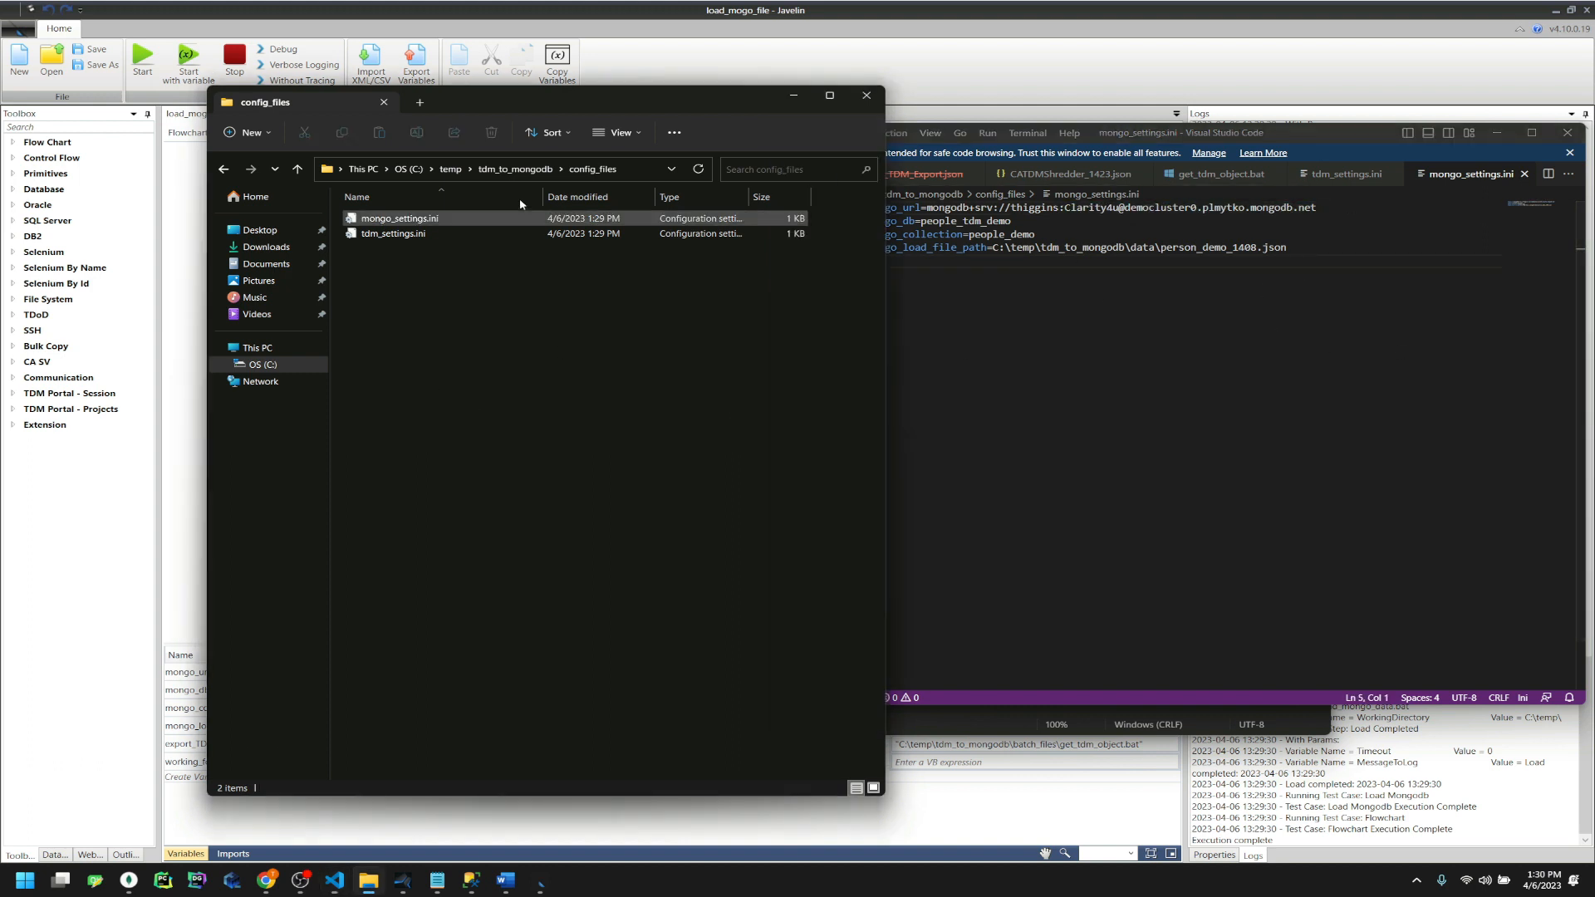
{"action": "left_click", "coordinate": [515, 168]}
{"action": "double_click", "coordinate": [389, 266]}
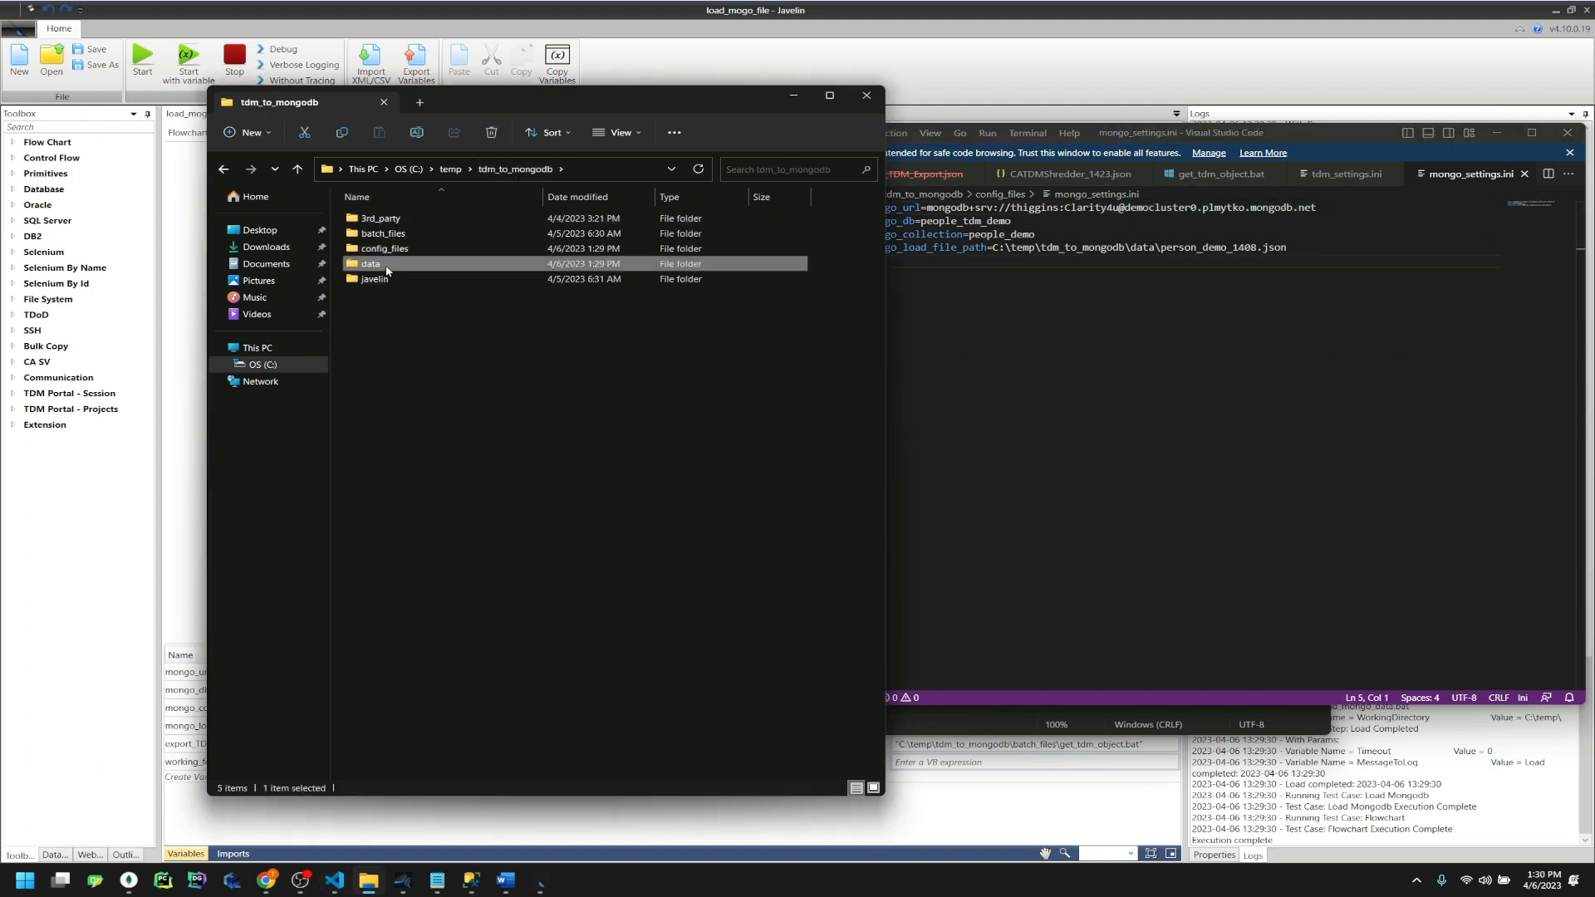
Try opening data.zip, dismiss the invalid archive error, and delete data.zip
{"action": "left_click", "coordinate": [405, 217]}
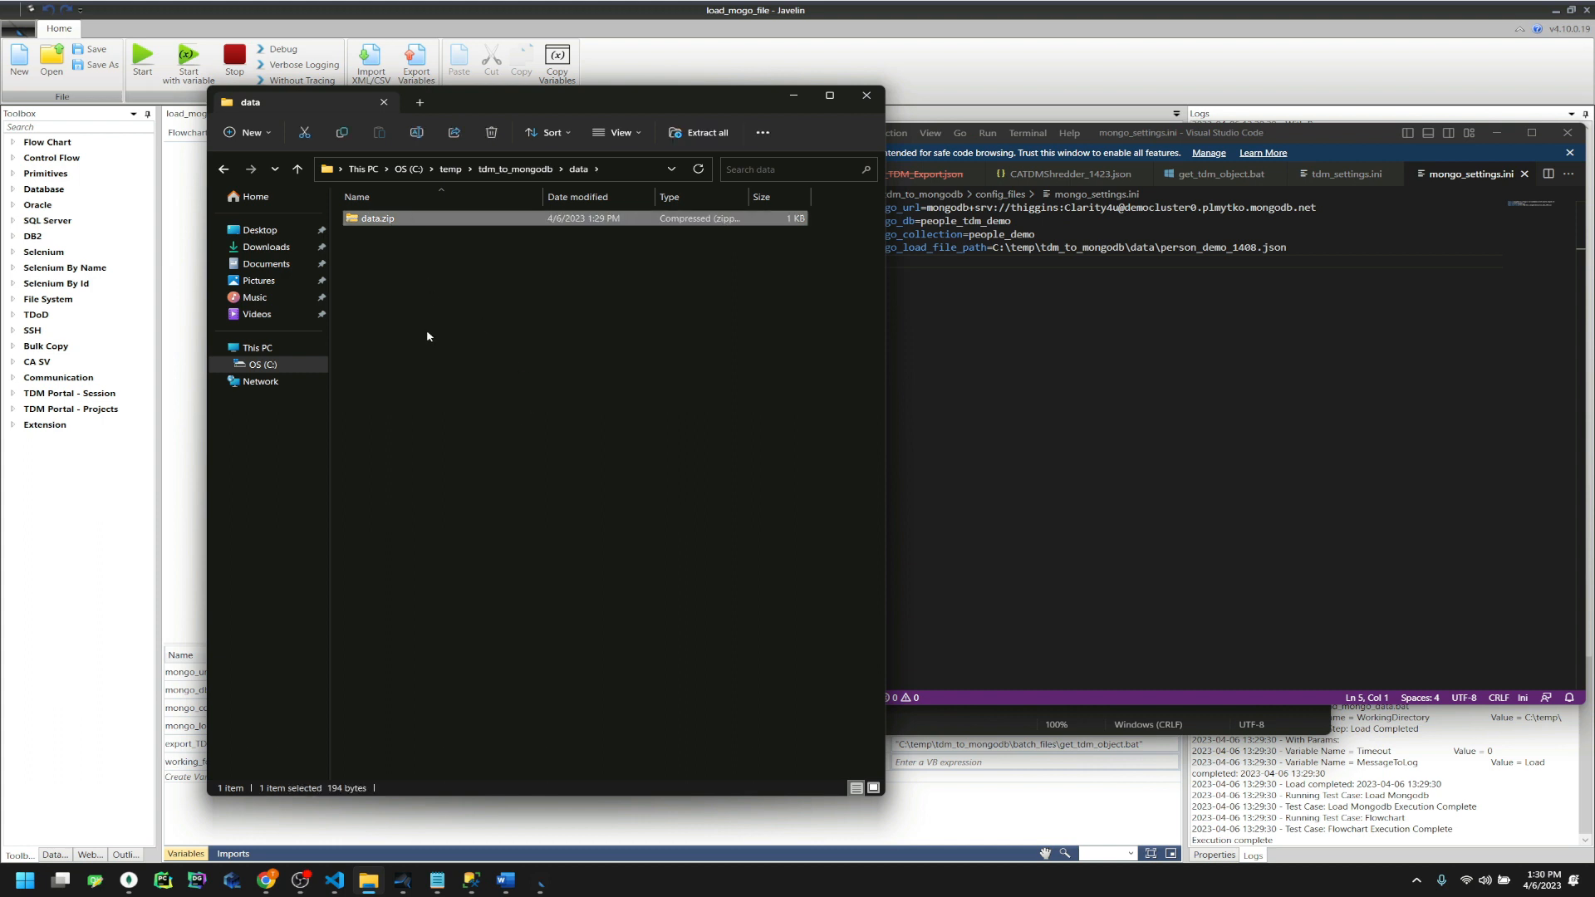
{"action": "left_click", "coordinate": [427, 336]}
{"action": "double_click", "coordinate": [434, 218]}
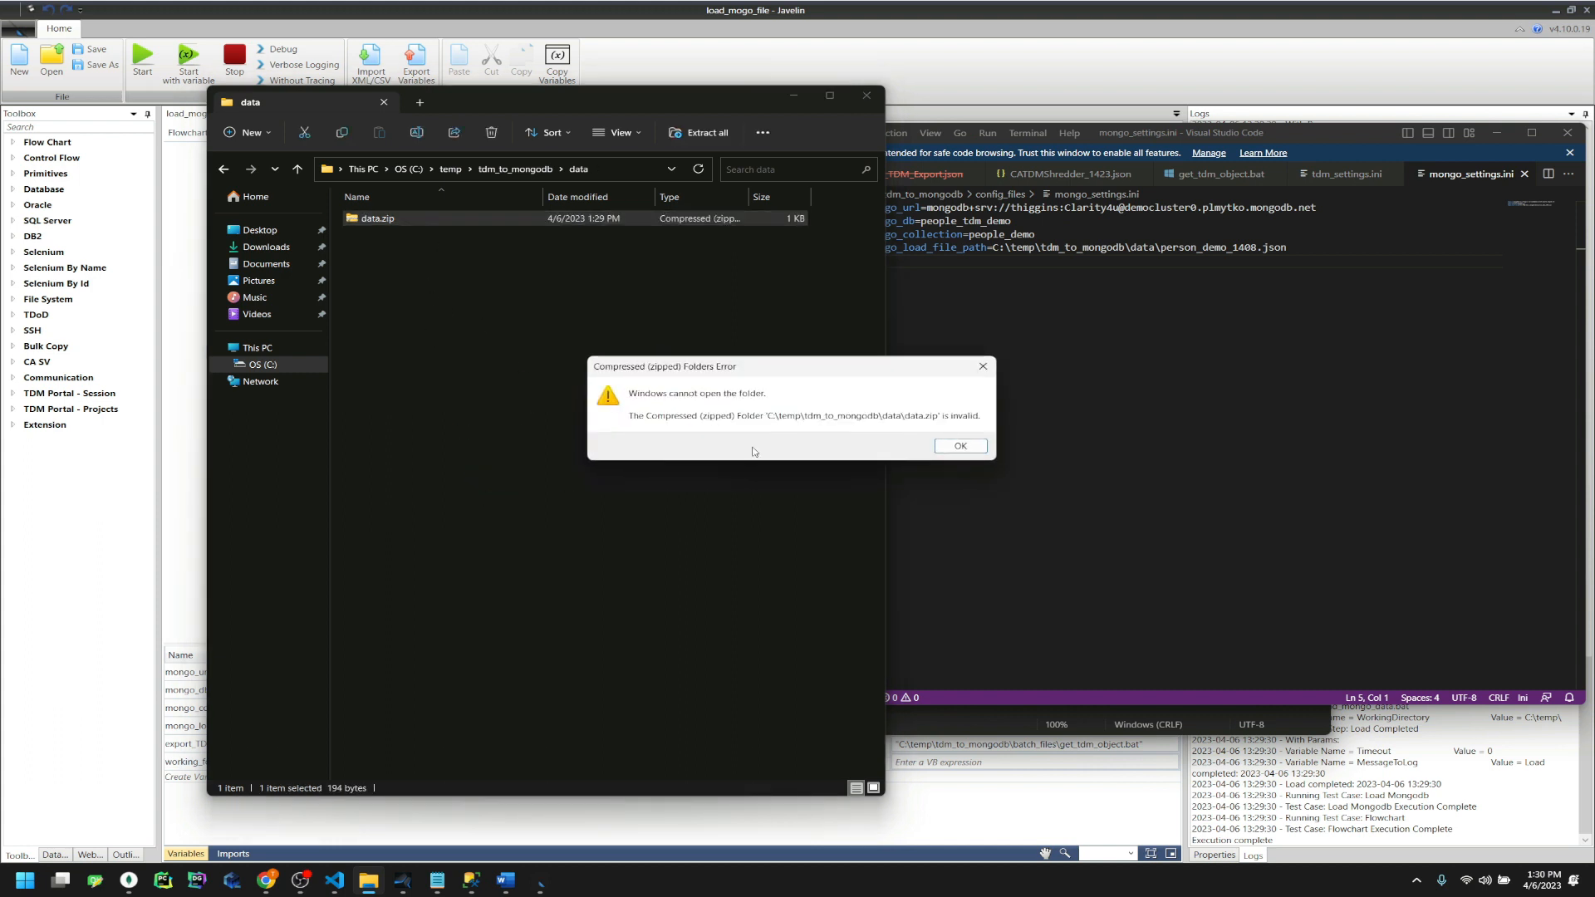
{"action": "left_click", "coordinate": [961, 447]}
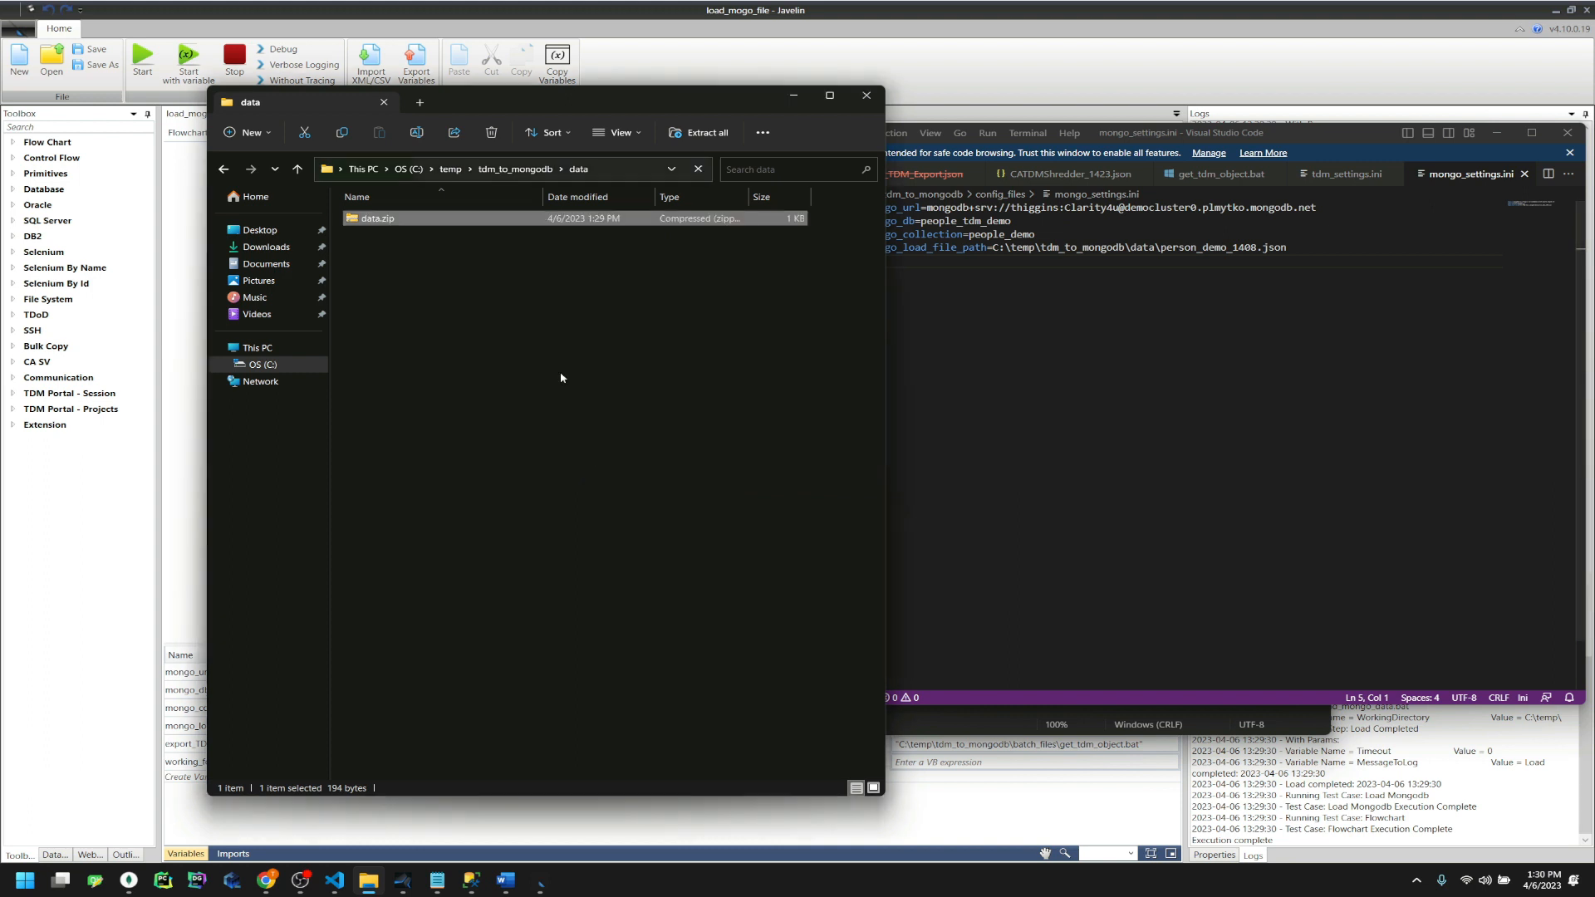
{"action": "right_click", "coordinate": [448, 219]}
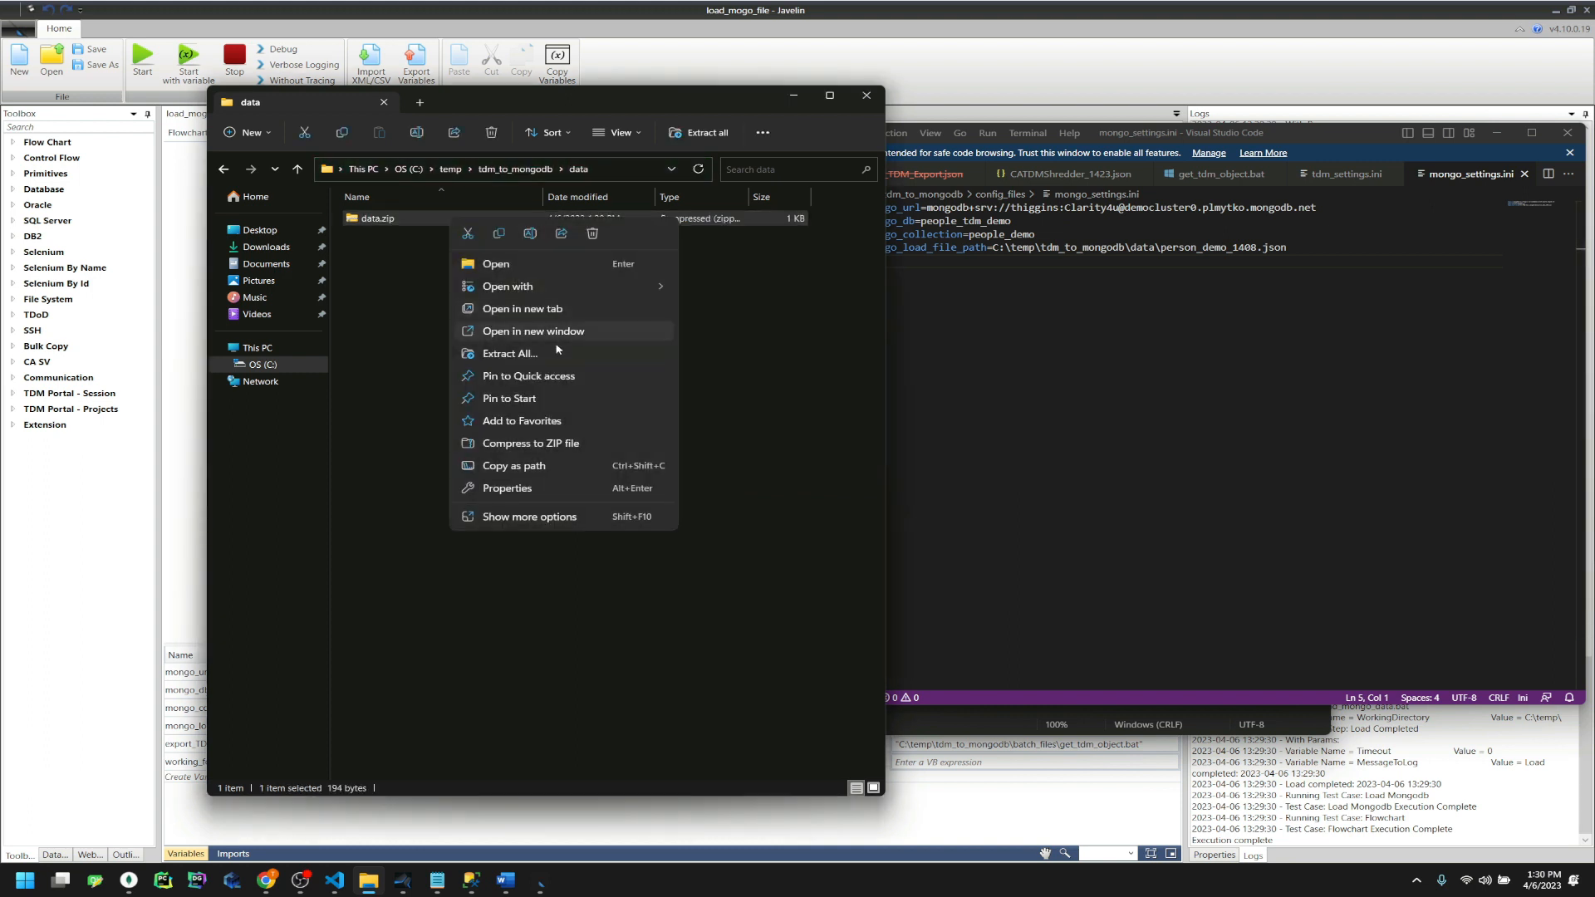
{"action": "left_click", "coordinate": [601, 235]}
Return to the tdm_to_mongodb folder and show tdm_settings.ini in Visual Studio Code
{"action": "key", "text": "alt+Up"}
{"action": "left_click", "coordinate": [1199, 368]}
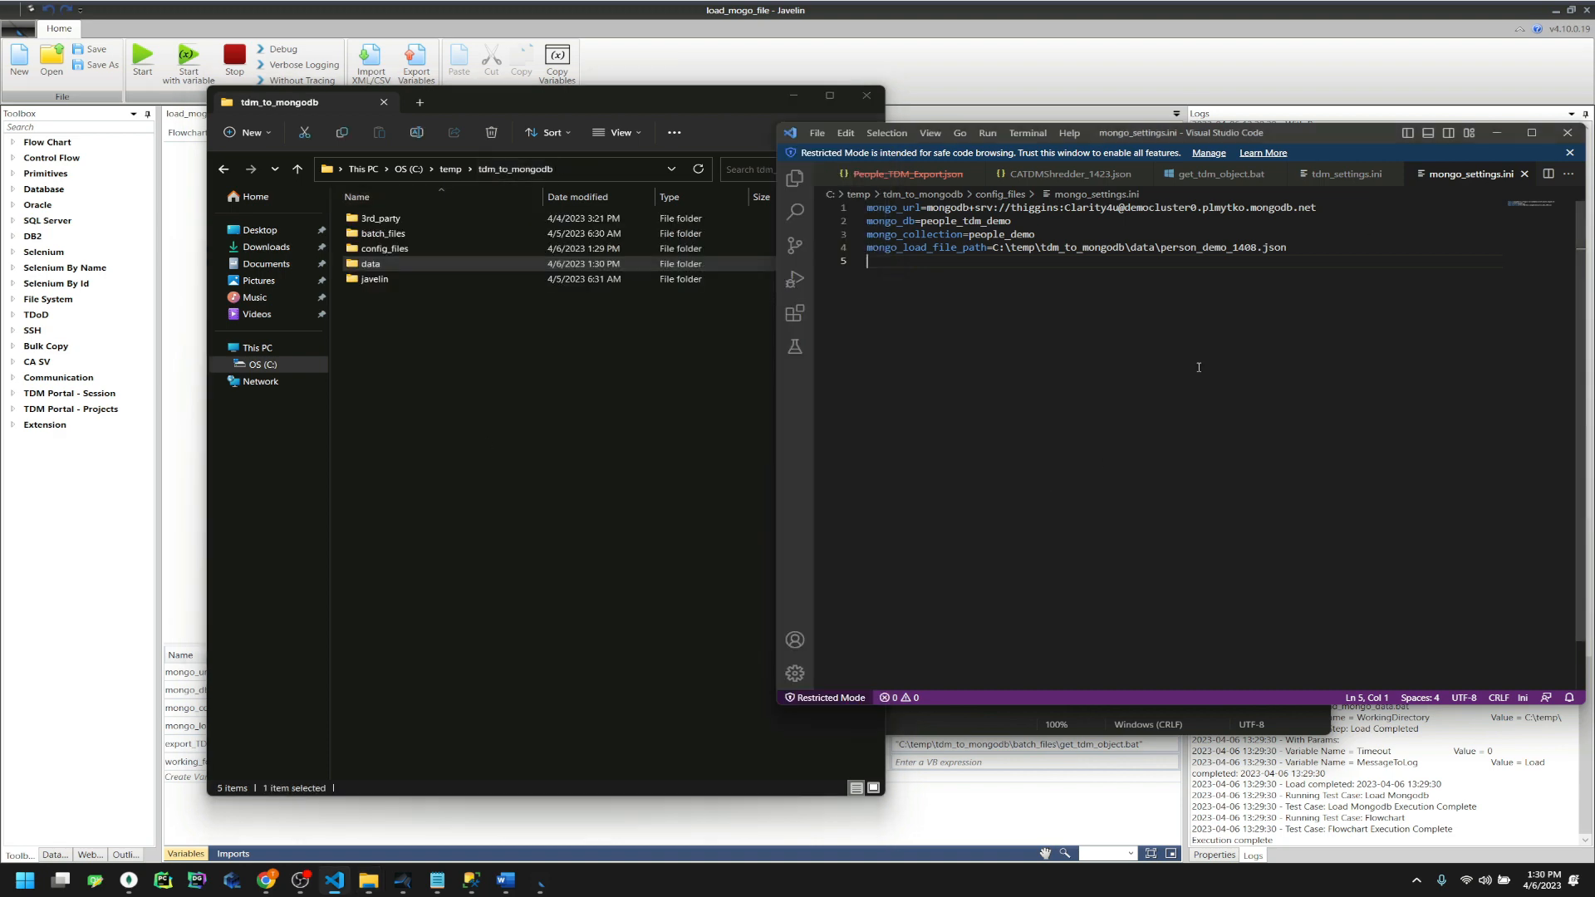
{"action": "left_click", "coordinate": [1350, 176]}
Check tdm_project_id 3422 in tdm_settings.ini, then return to the portal's Export Data page
{"action": "left_click_drag", "start_coordinate": [1319, 134], "coordinate": [883, 114]}
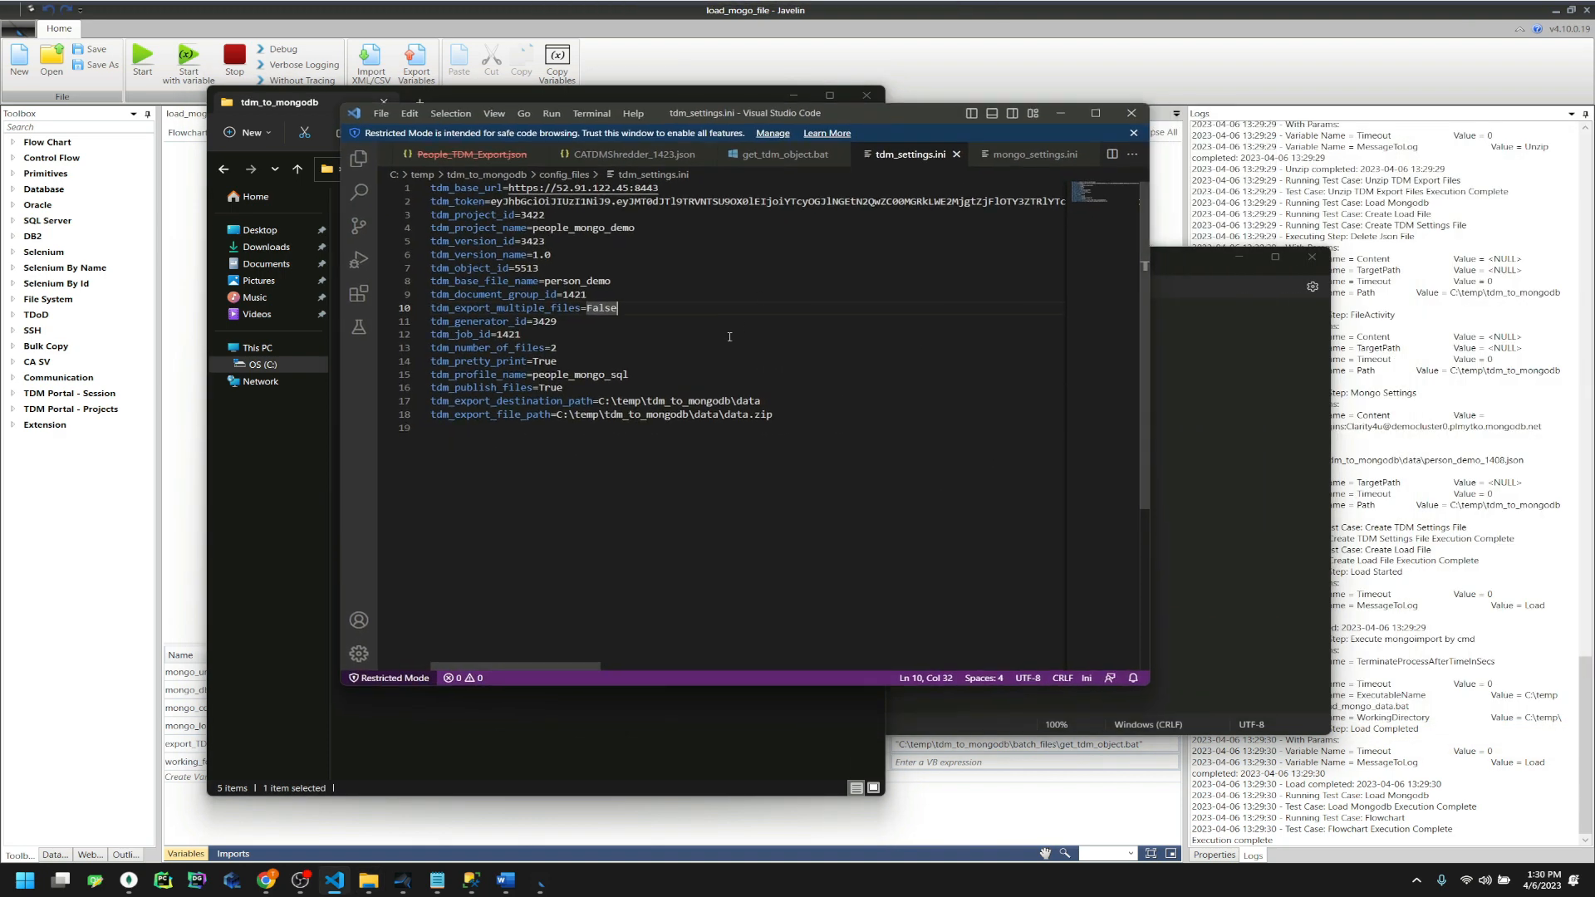
{"action": "double_click", "coordinate": [533, 214]}
{"action": "left_click", "coordinate": [267, 880]}
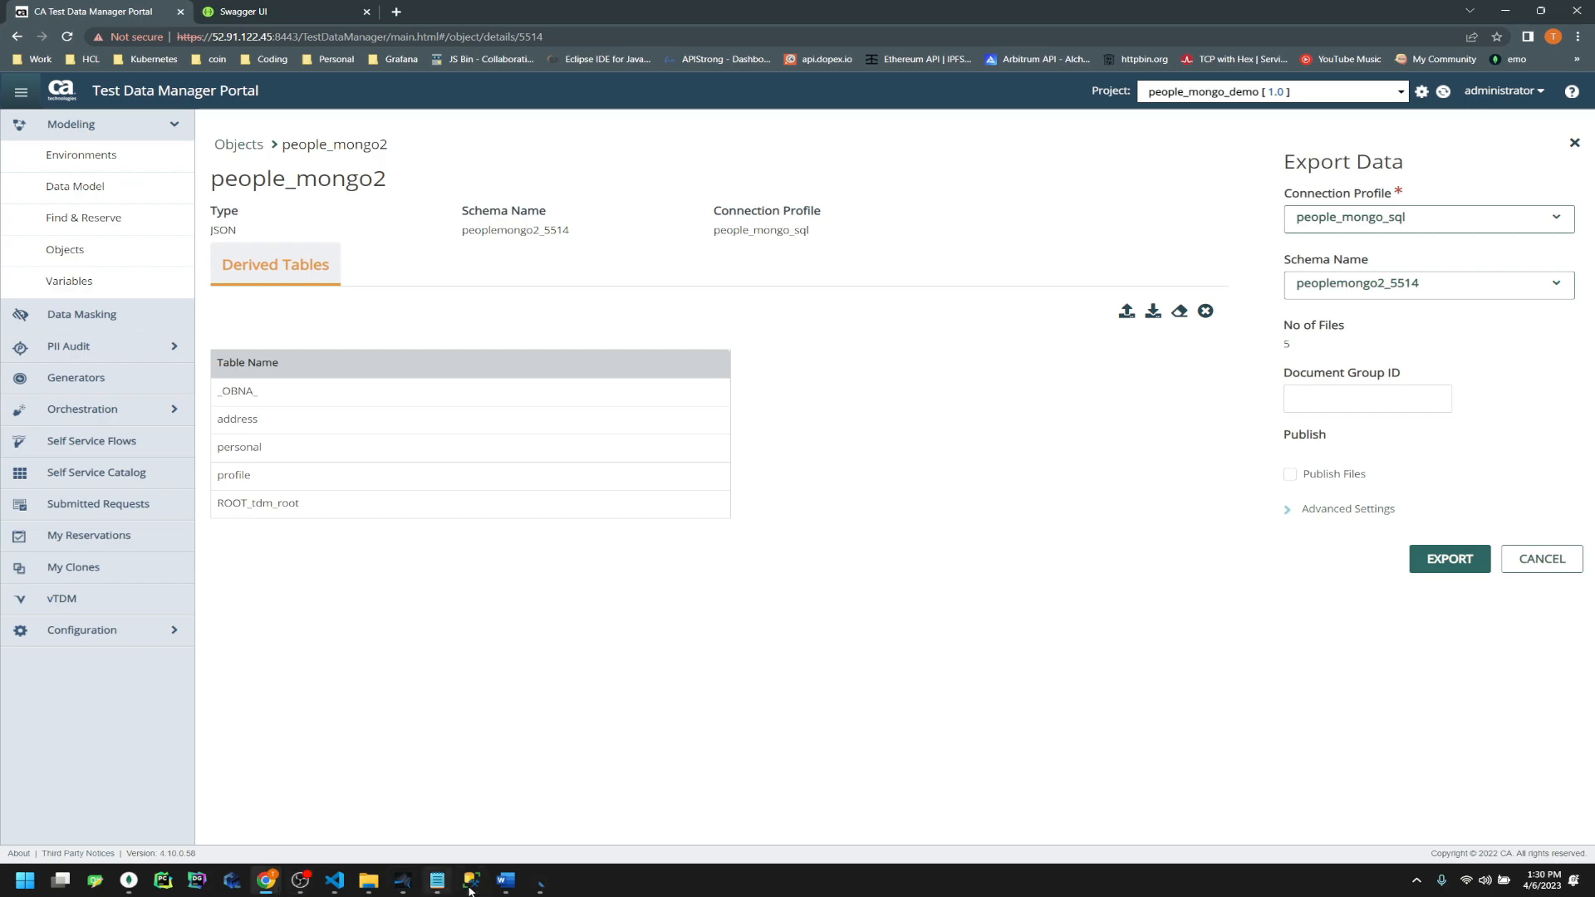
In Javelin, drill into Extract/ Retrieve > Create Load File > Get TDM Settings
{"action": "left_click", "coordinate": [540, 880]}
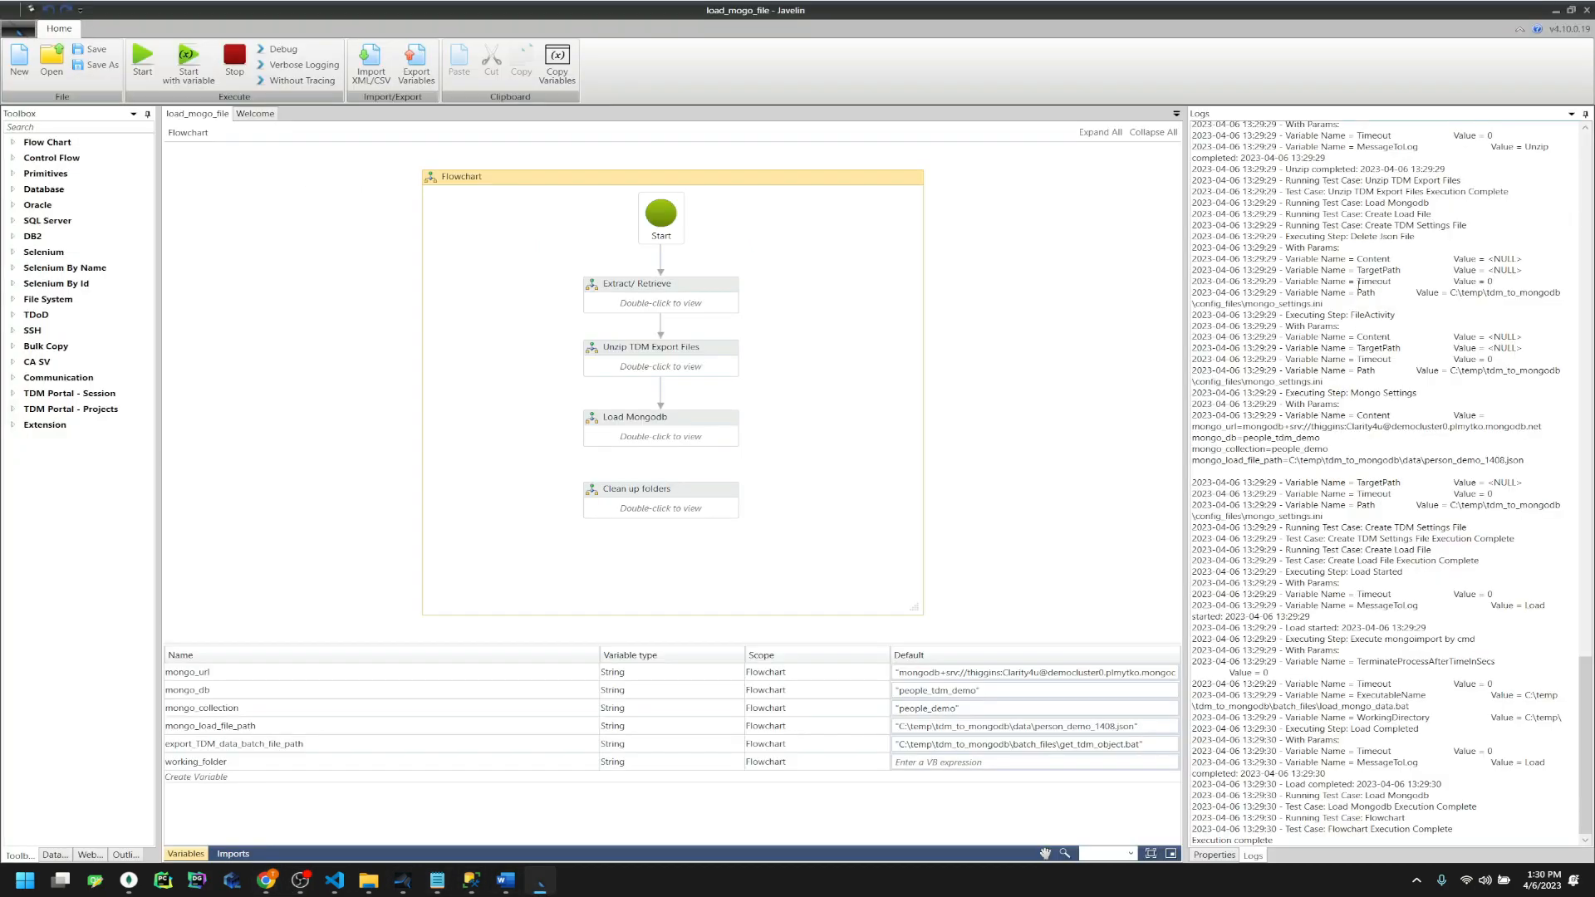
{"action": "scroll", "coordinate": [1345, 242], "scroll_direction": "up", "scroll_amount": 15}
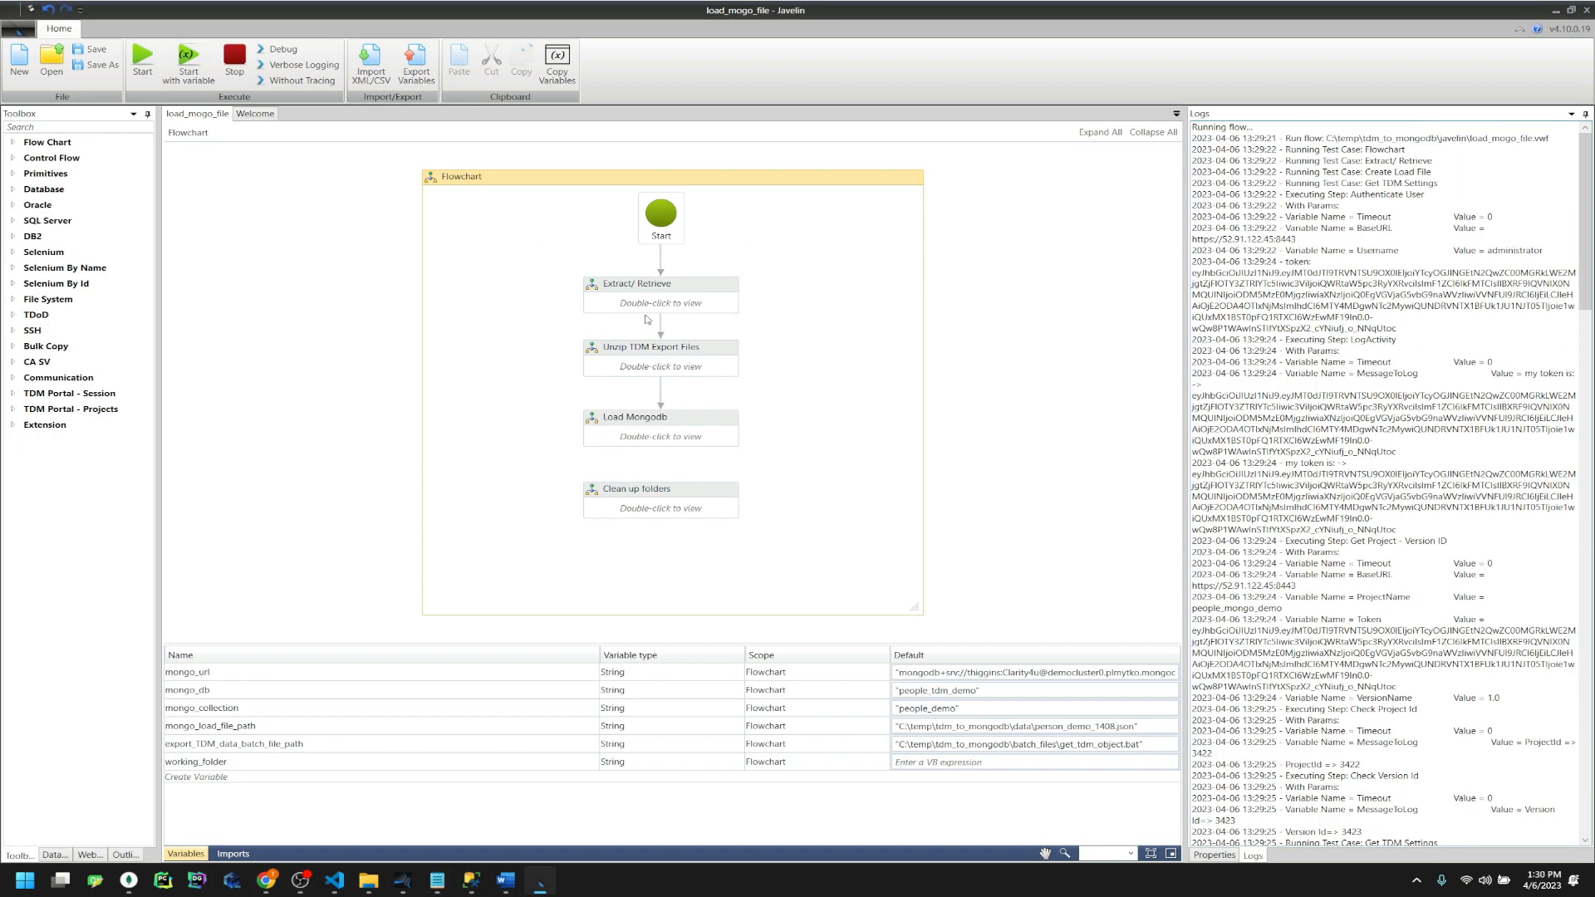
{"action": "double_click", "coordinate": [608, 319]}
{"action": "double_click", "coordinate": [658, 316]}
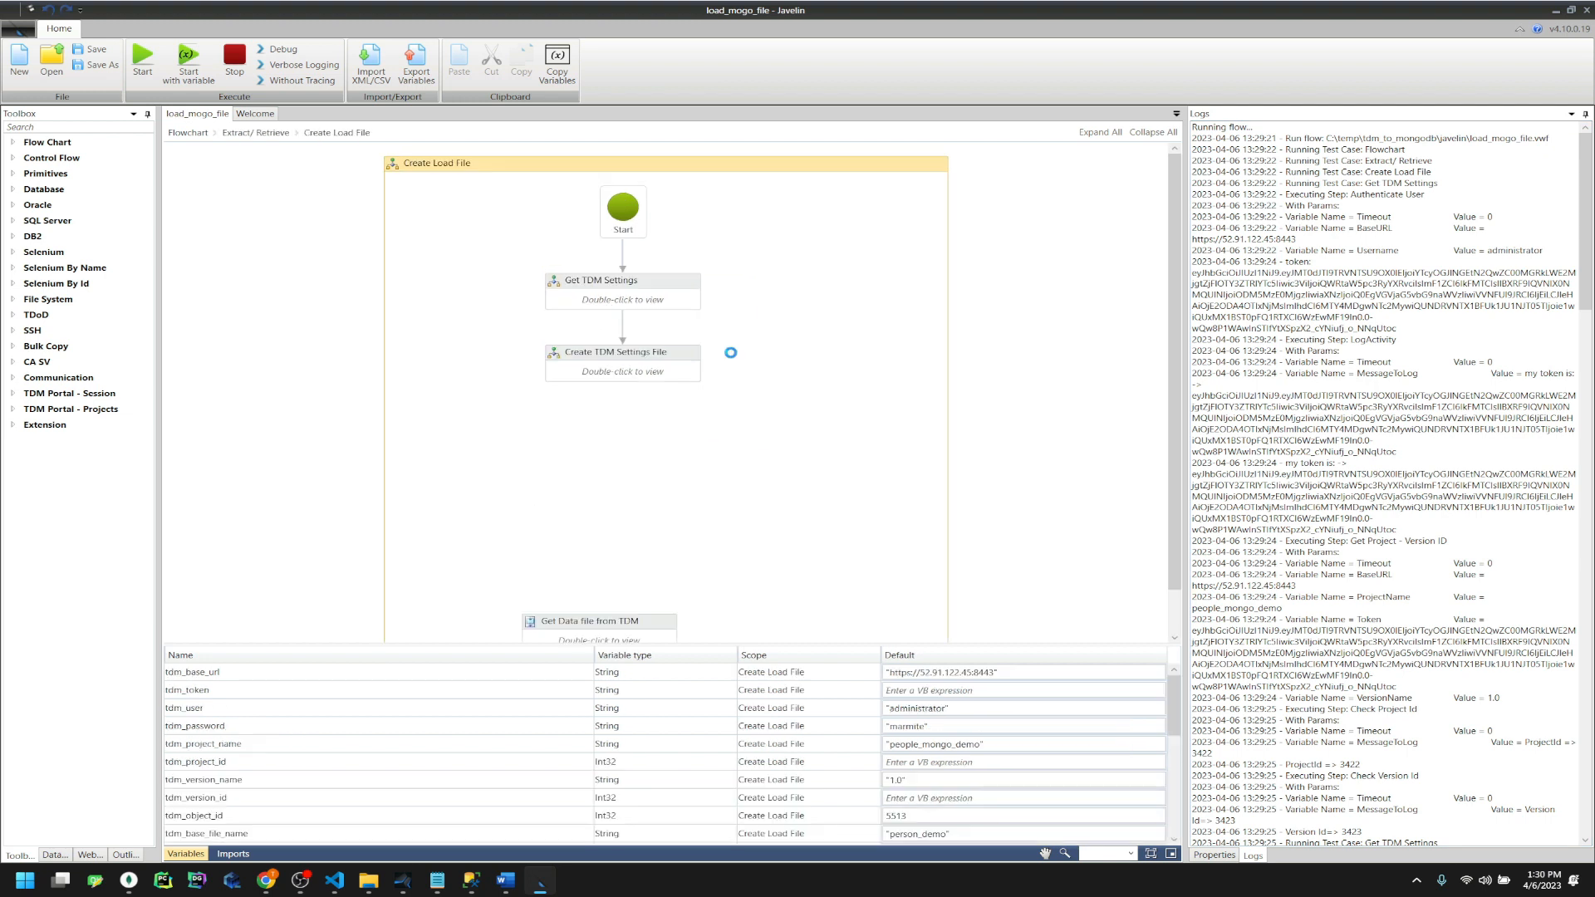
{"action": "double_click", "coordinate": [603, 288]}
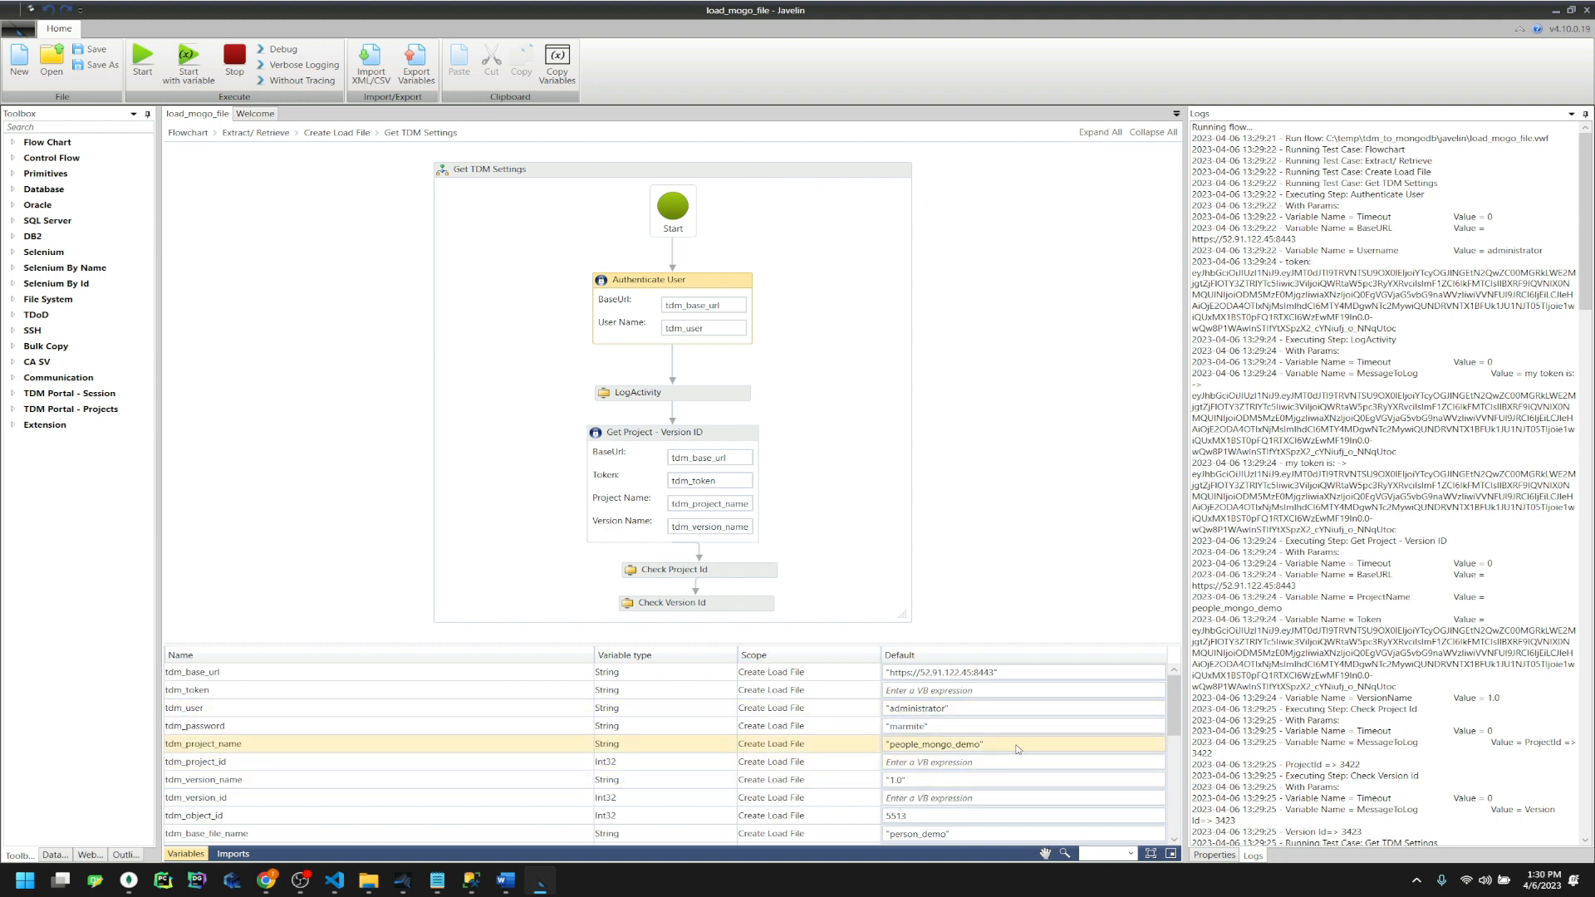
Confirm the run log shows ProjectId 3422, then bring tdm_settings.ini back up
{"action": "left_click", "coordinate": [266, 881]}
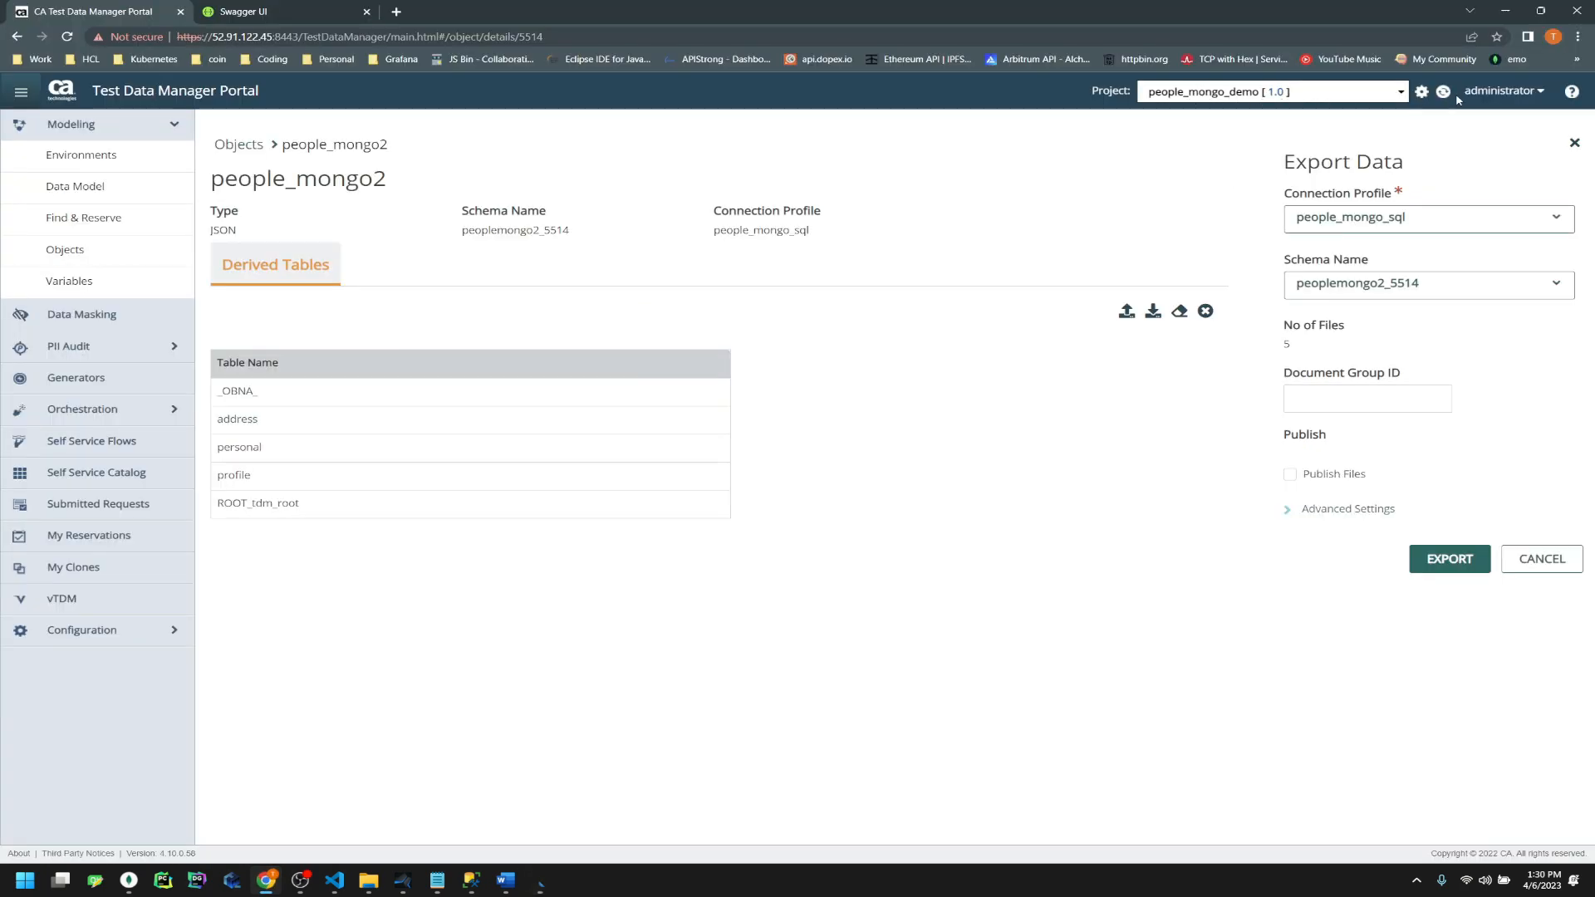
{"action": "left_click_drag", "start_coordinate": [1170, 7], "coordinate": [734, 106]}
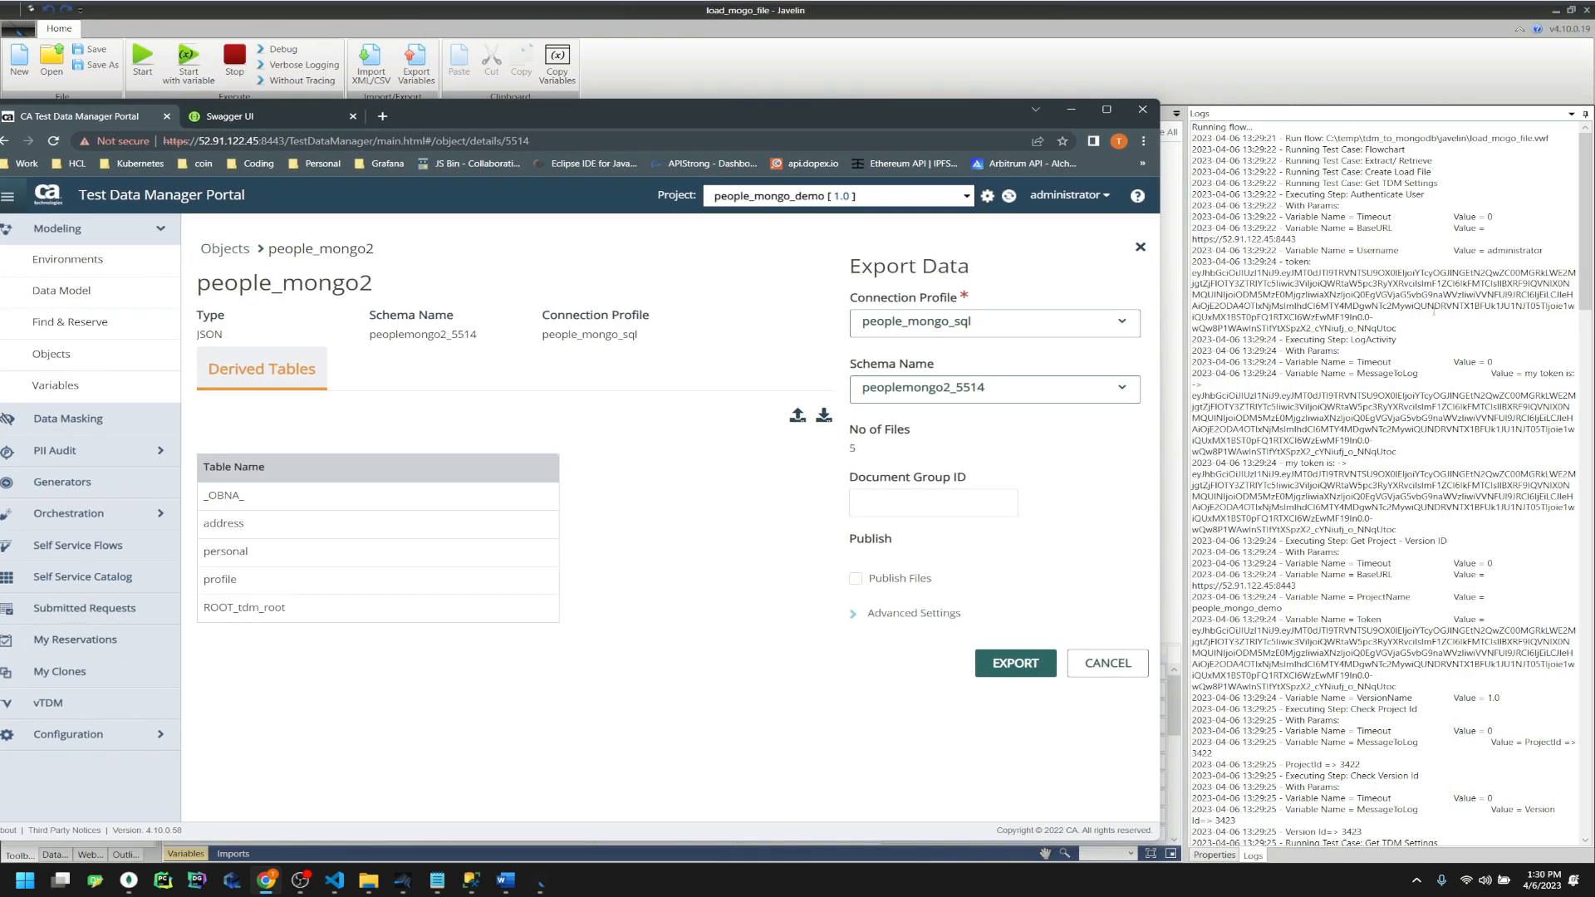
{"action": "left_click", "coordinate": [1434, 312]}
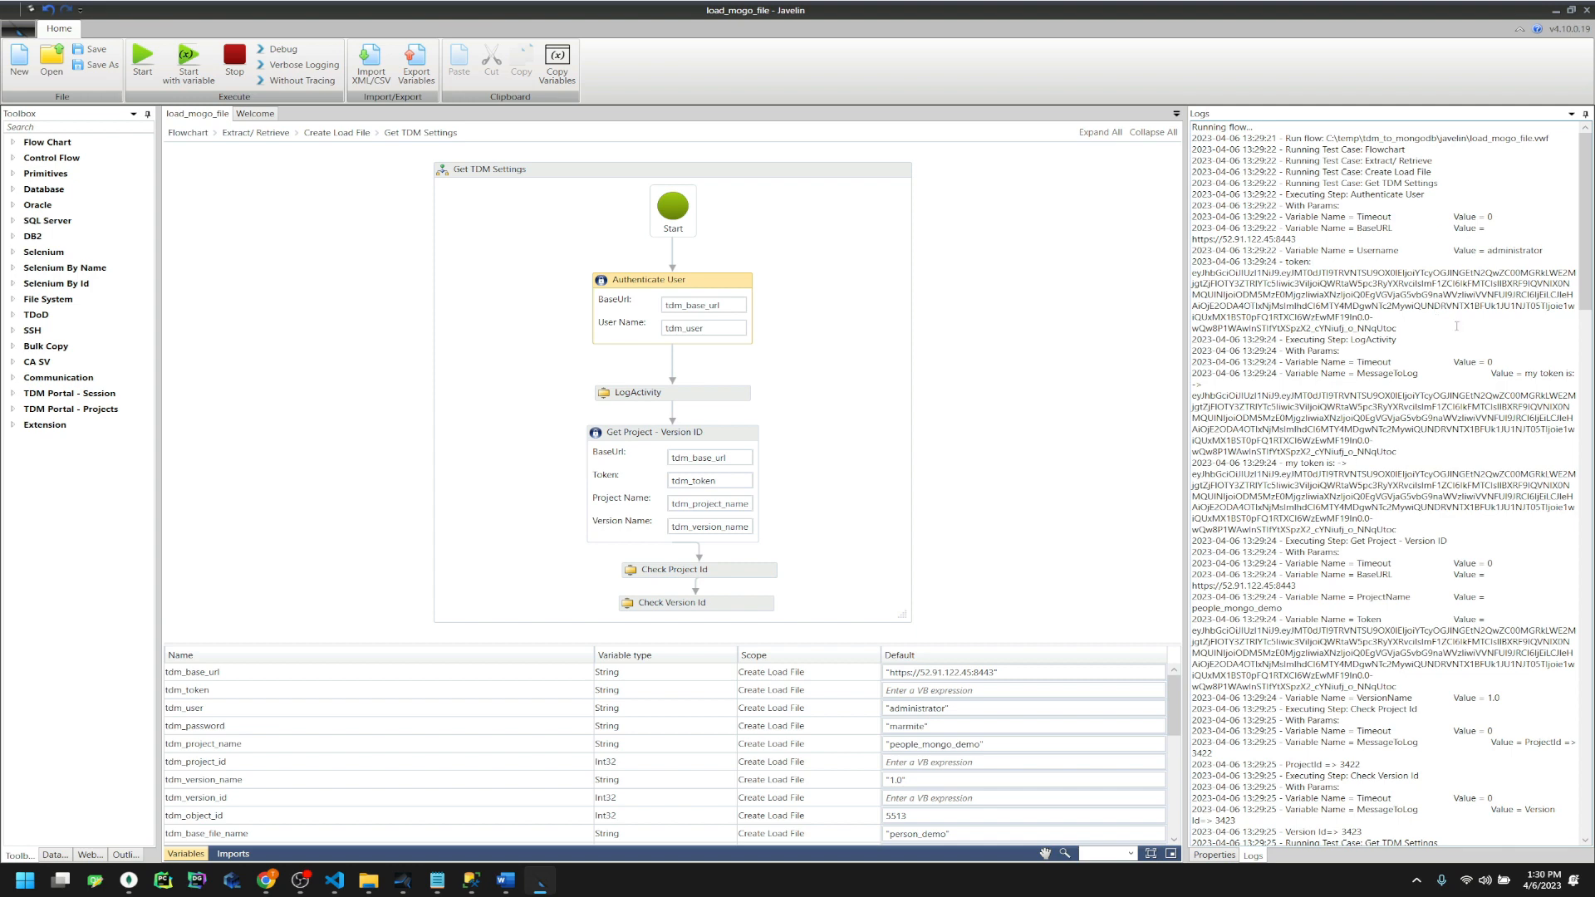
{"action": "double_click", "coordinate": [1469, 530]}
{"action": "left_click", "coordinate": [1270, 545]}
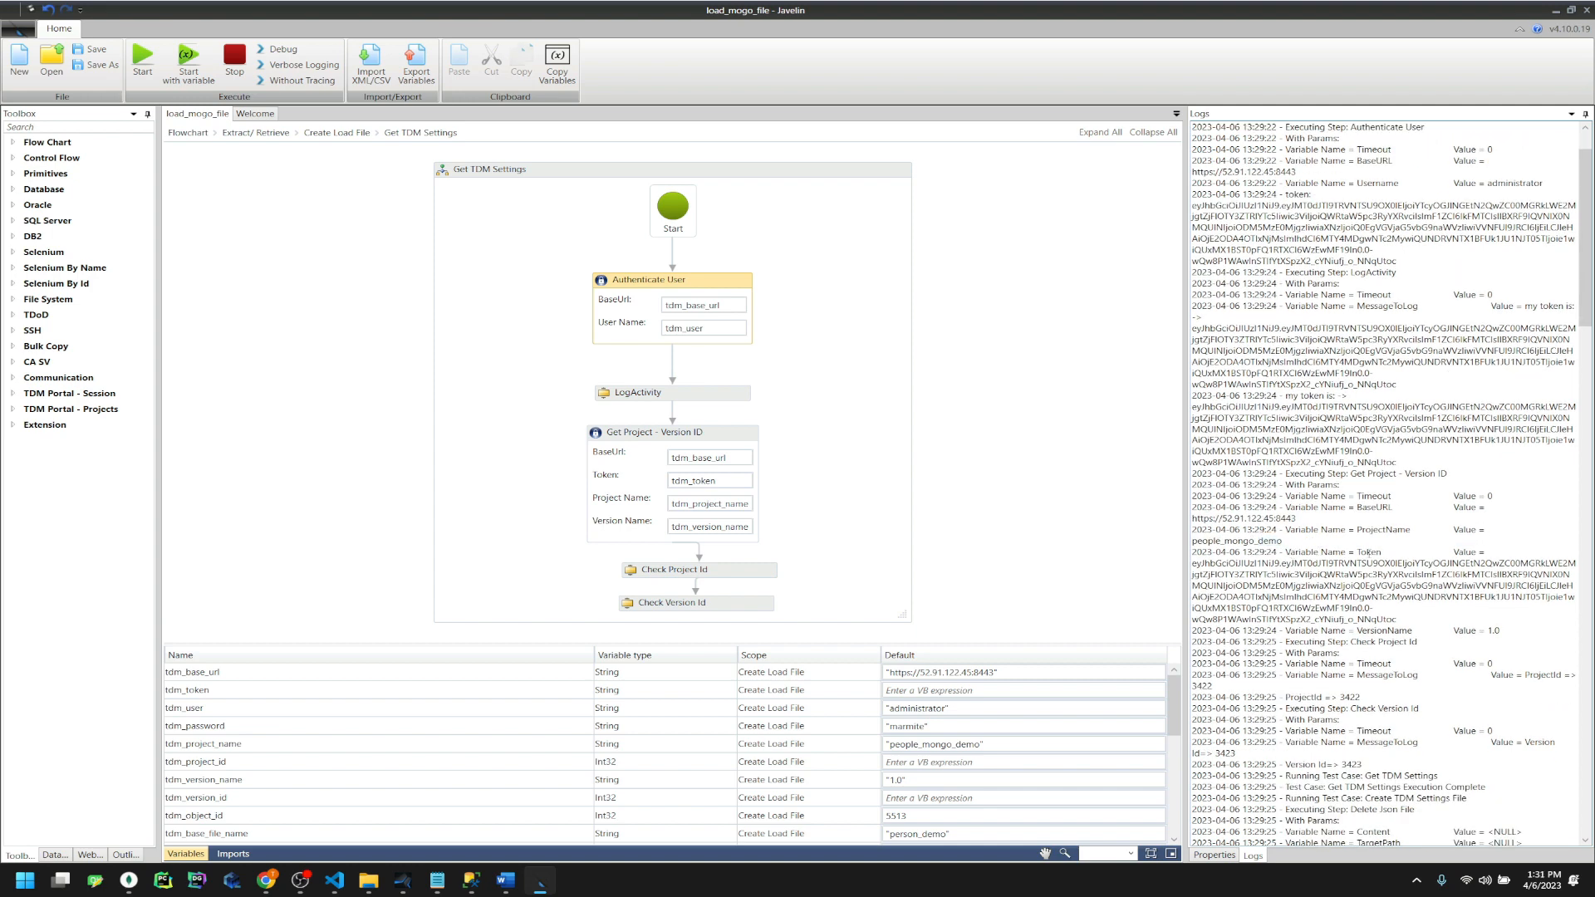
{"action": "double_click", "coordinate": [1415, 609]}
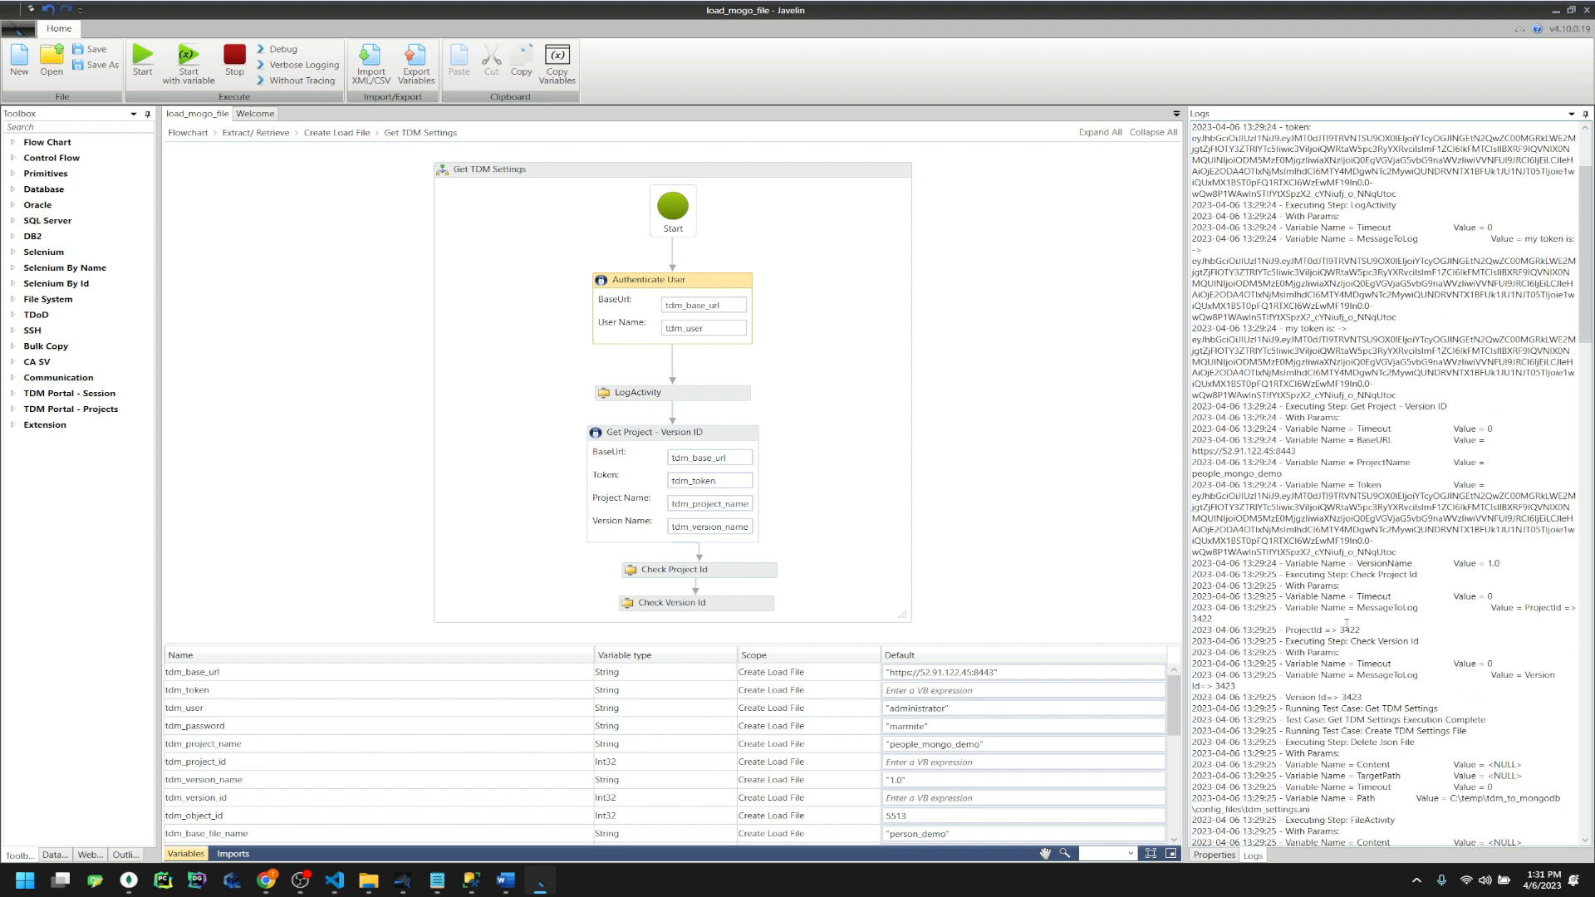
{"action": "double_click", "coordinate": [1350, 630]}
{"action": "left_click", "coordinate": [437, 880]}
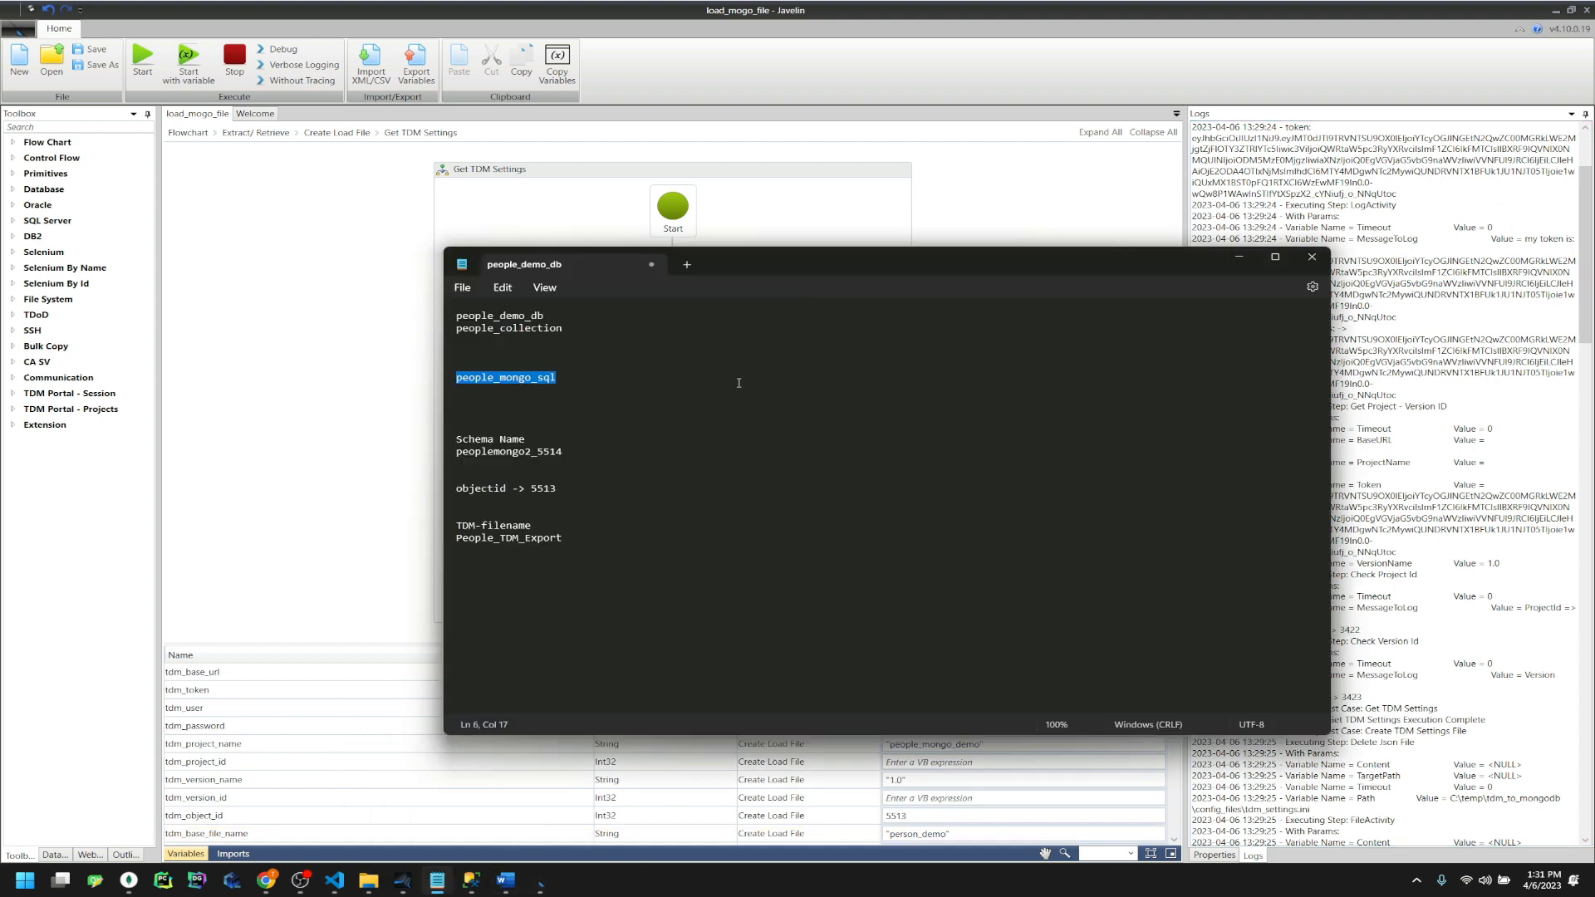
{"action": "left_click", "coordinate": [1239, 257]}
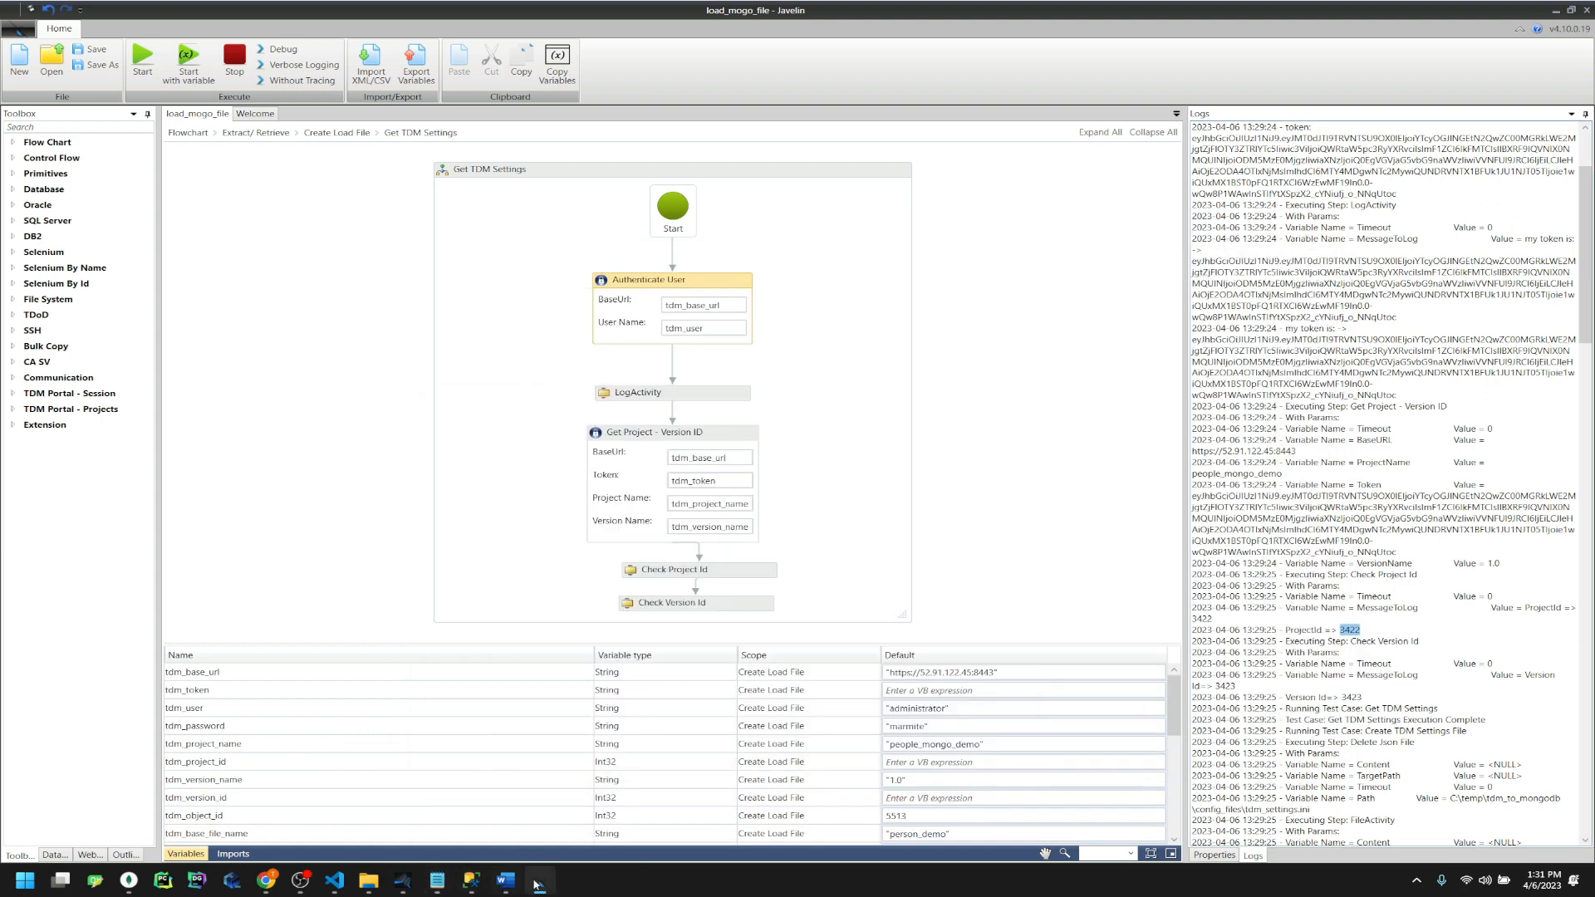
{"action": "left_click", "coordinate": [335, 881]}
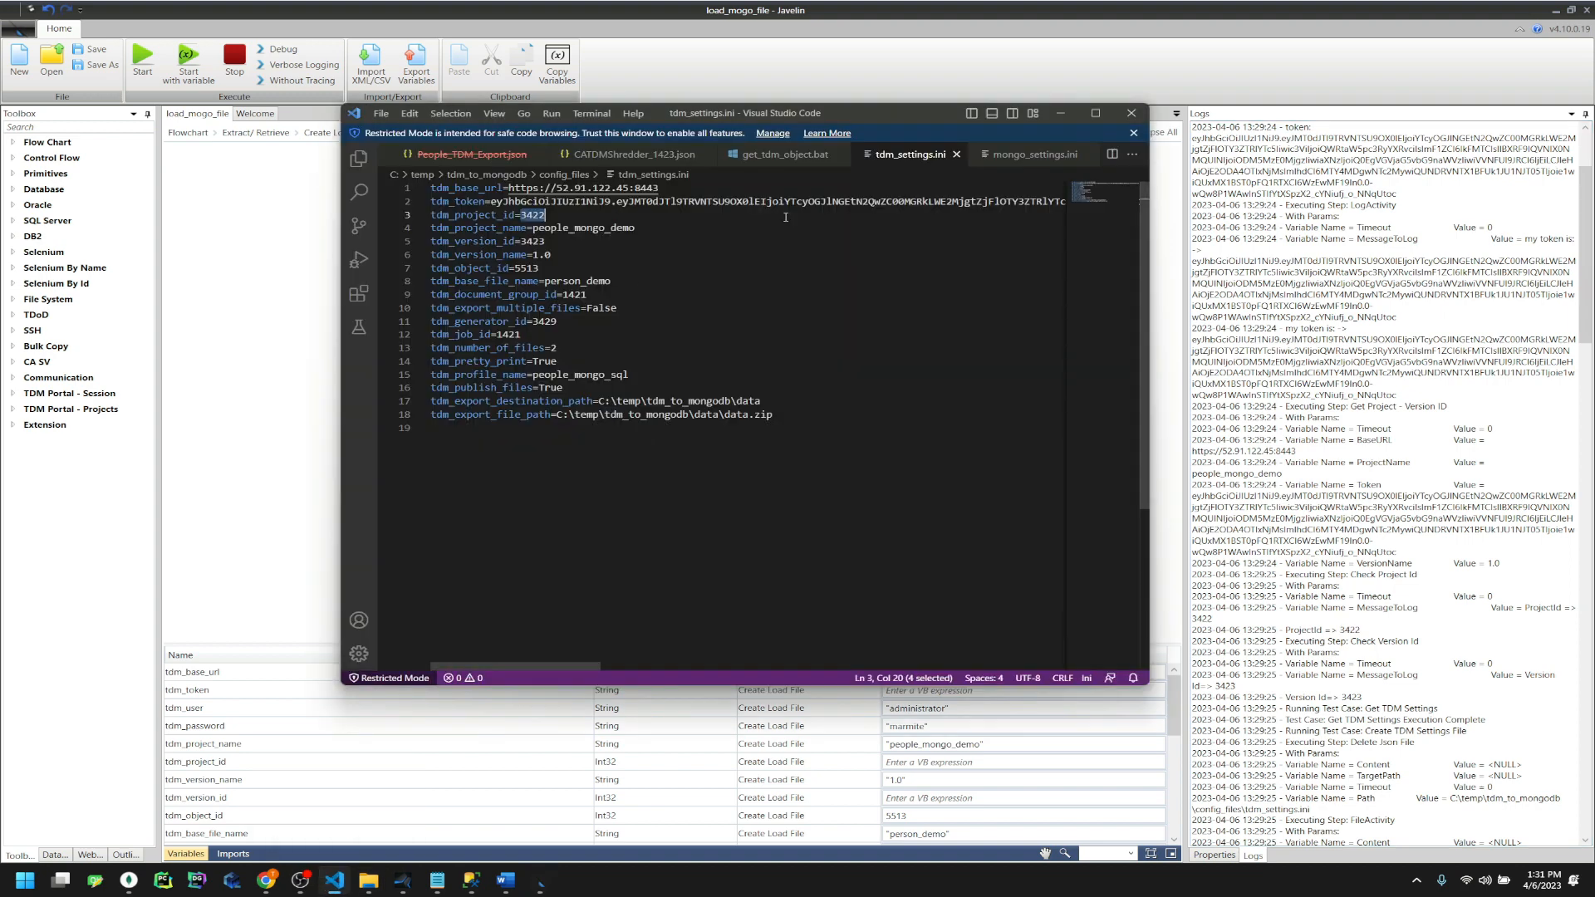
Compare tdm_object_id 5513 in tdm_settings.ini with object id 5514 in the portal URL
{"action": "left_click_drag", "start_coordinate": [893, 122], "coordinate": [755, 145]}
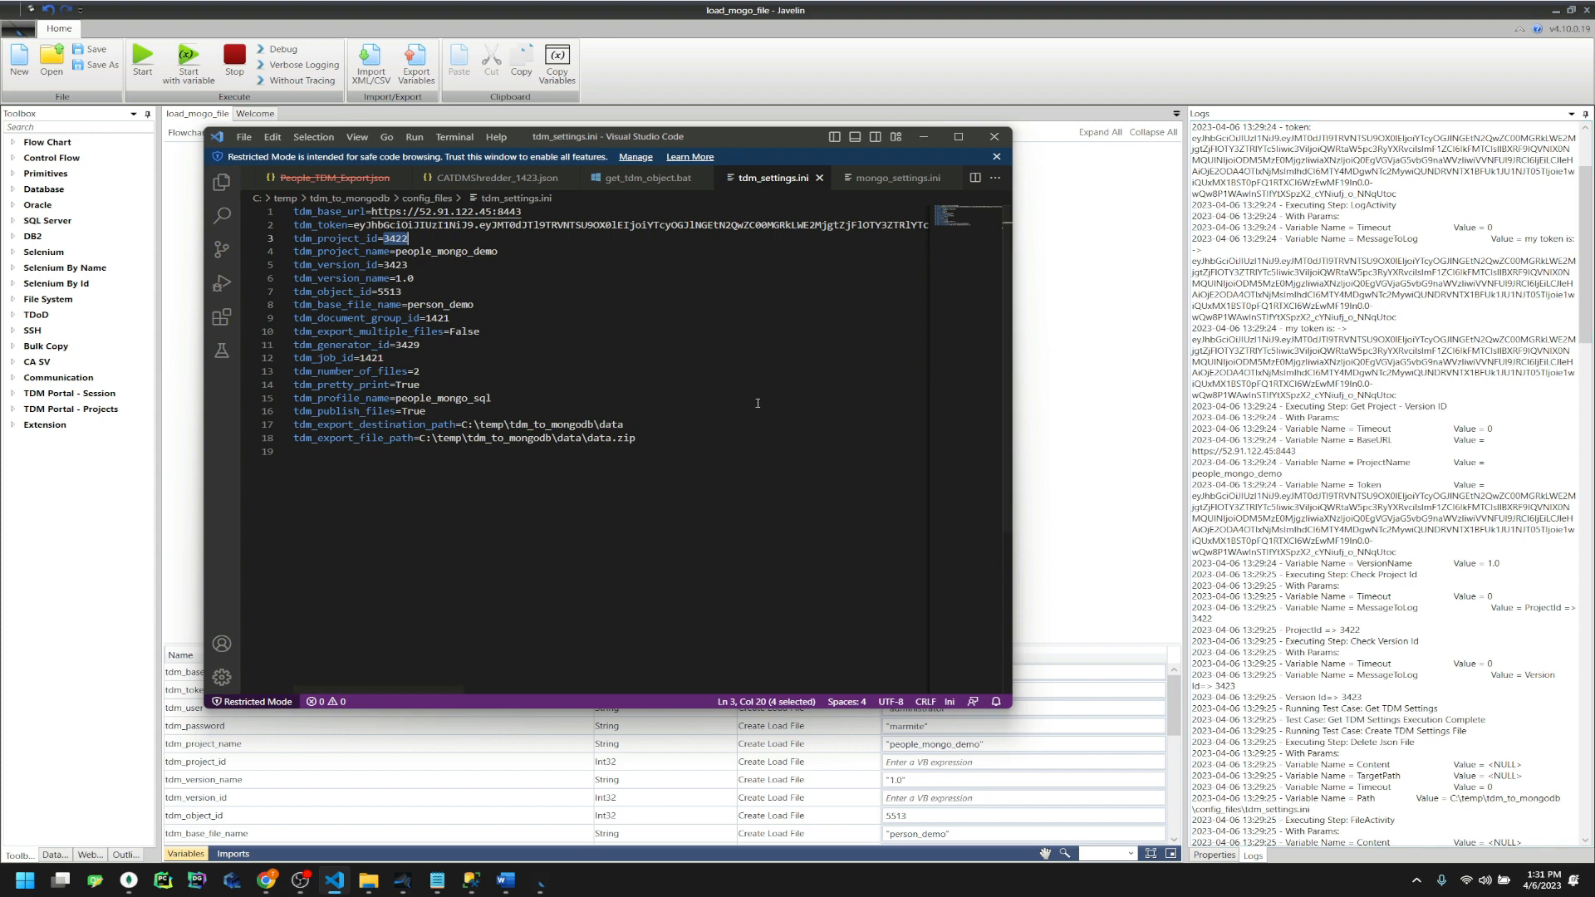
{"action": "double_click", "coordinate": [446, 251]}
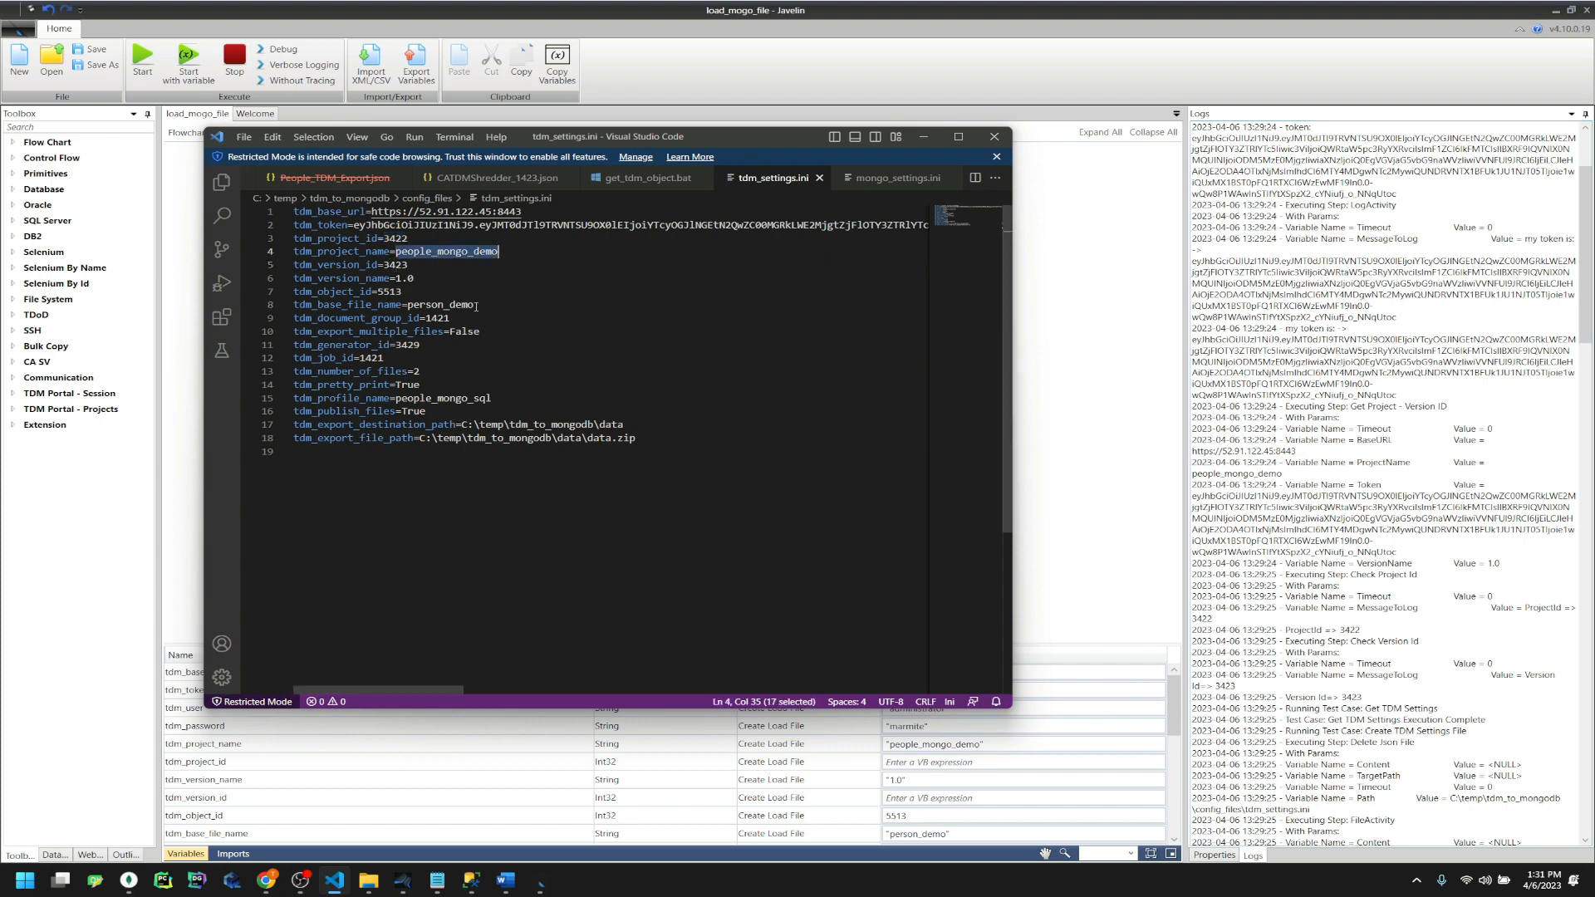
{"action": "double_click", "coordinate": [389, 291]}
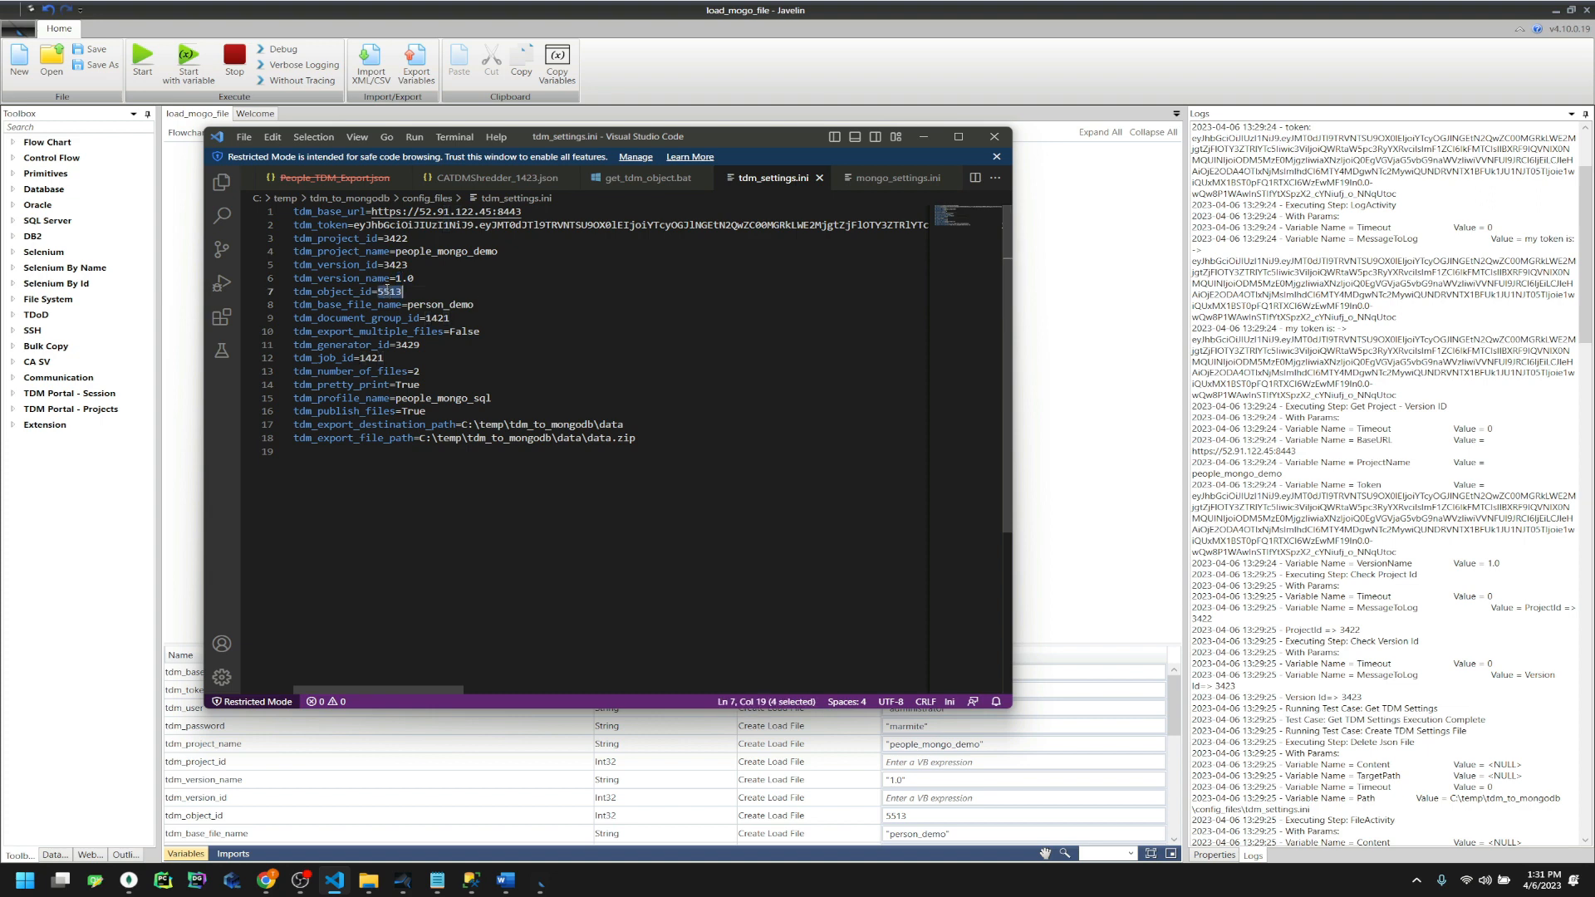
{"action": "left_click", "coordinate": [266, 881]}
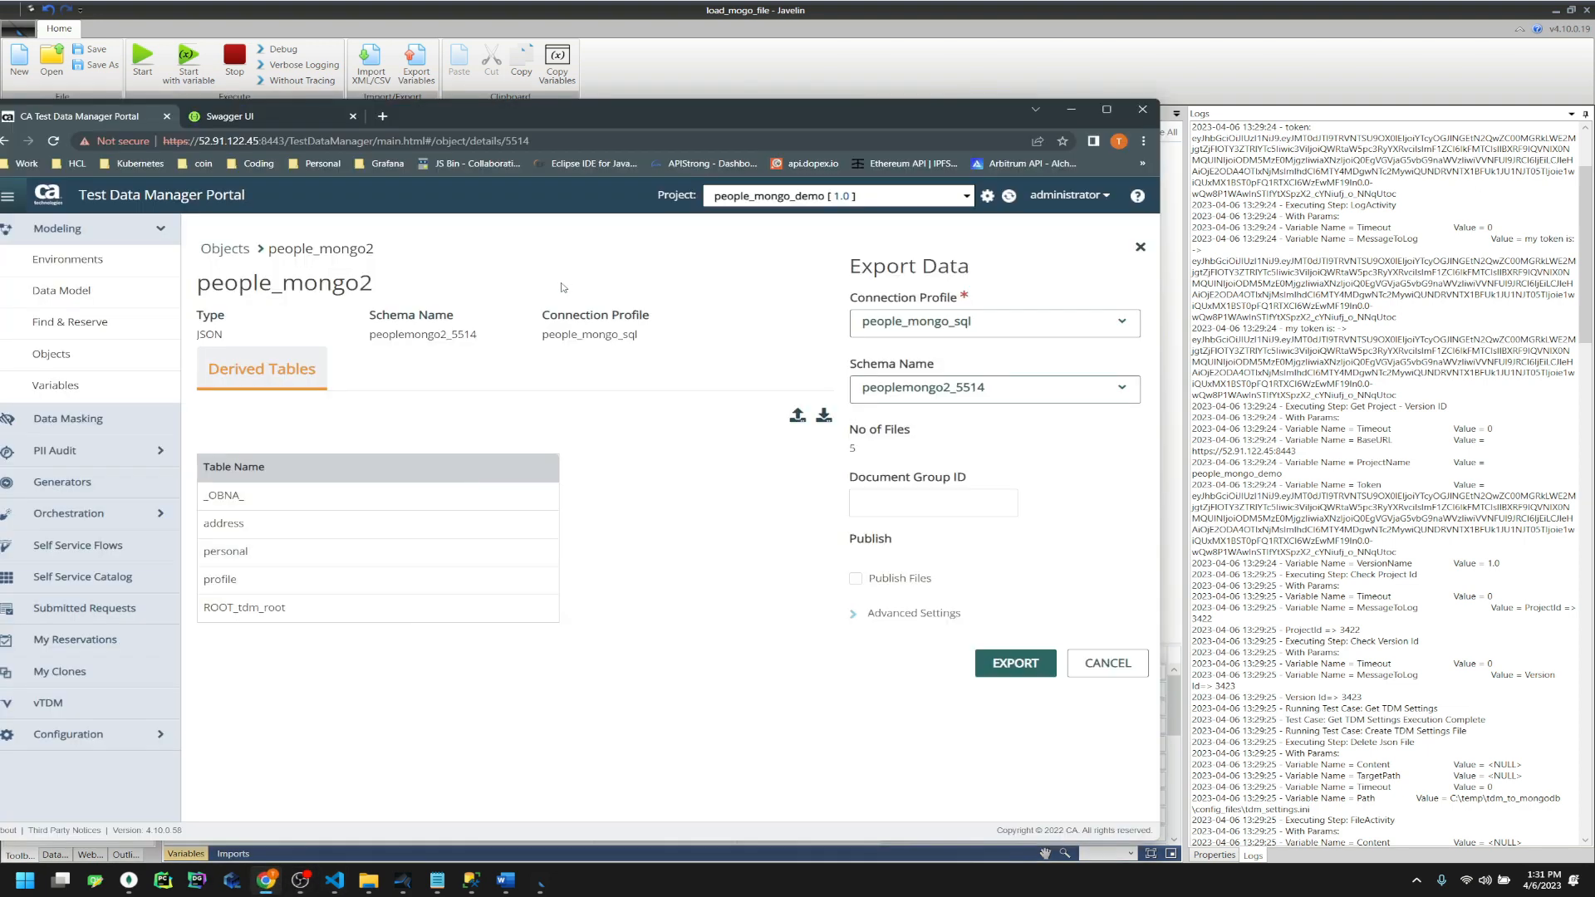
{"action": "left_click_drag", "start_coordinate": [577, 115], "coordinate": [1081, 142]}
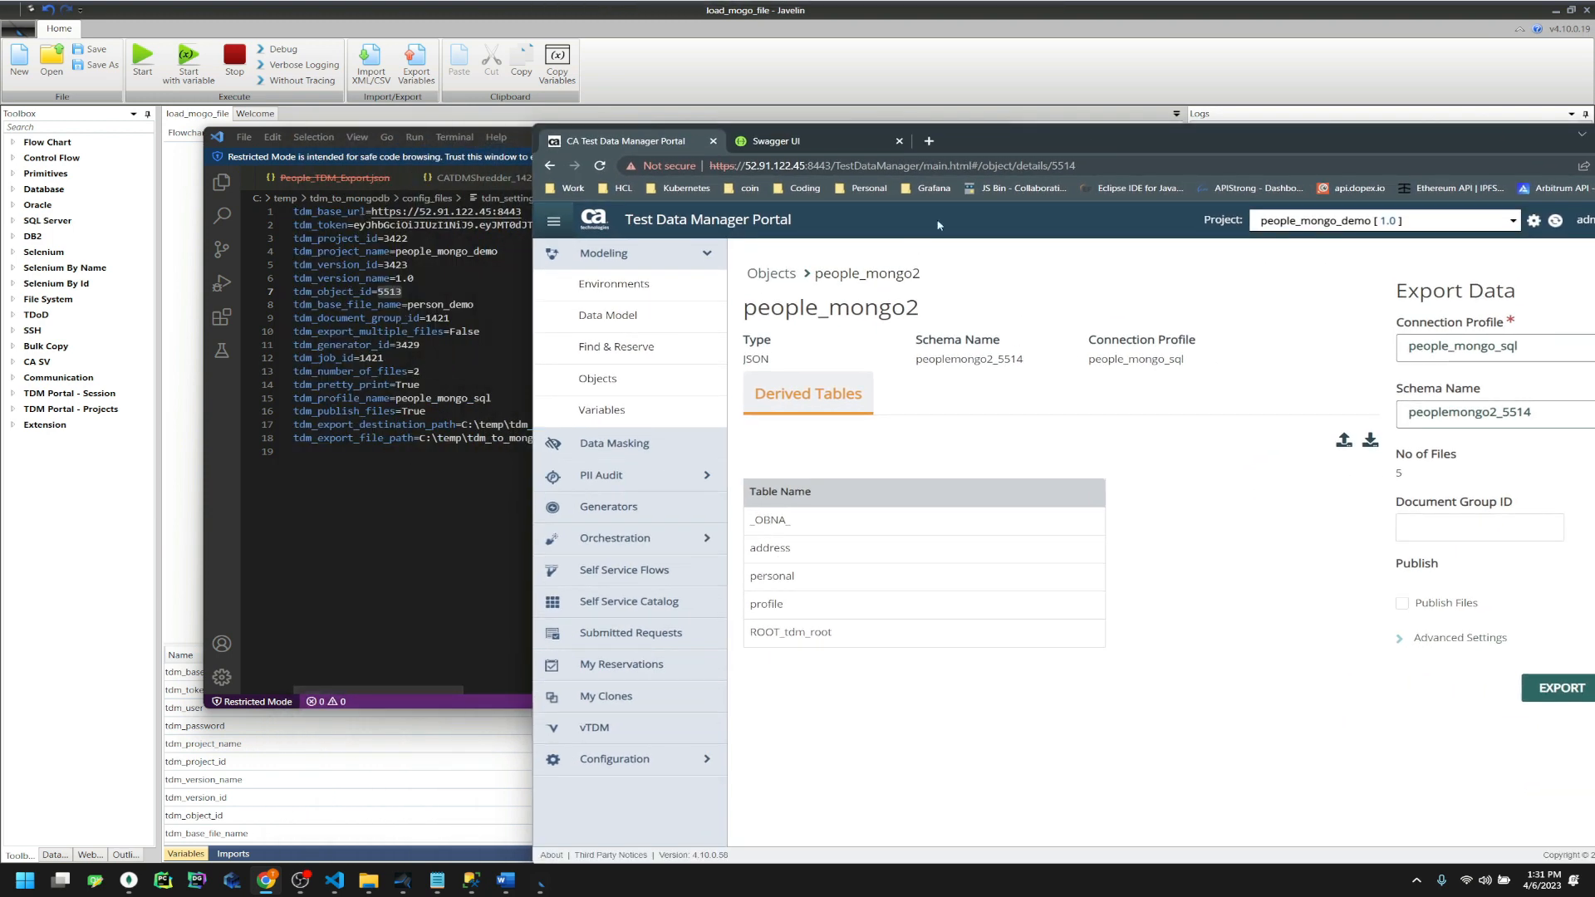
{"action": "double_click", "coordinate": [1059, 167]}
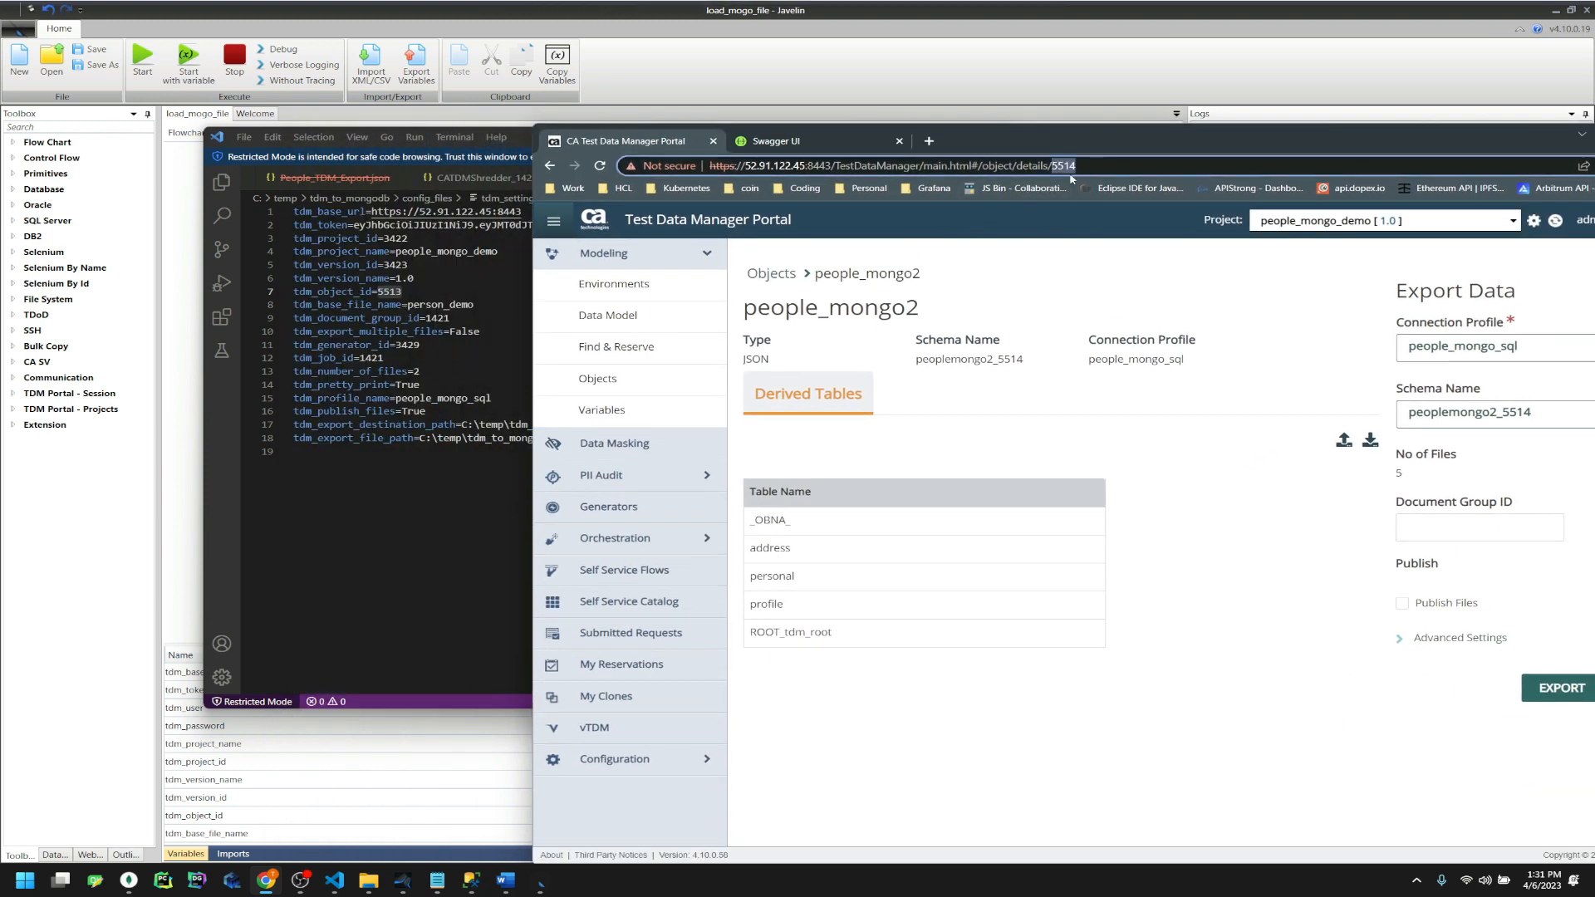
{"action": "left_click", "coordinate": [1120, 122]}
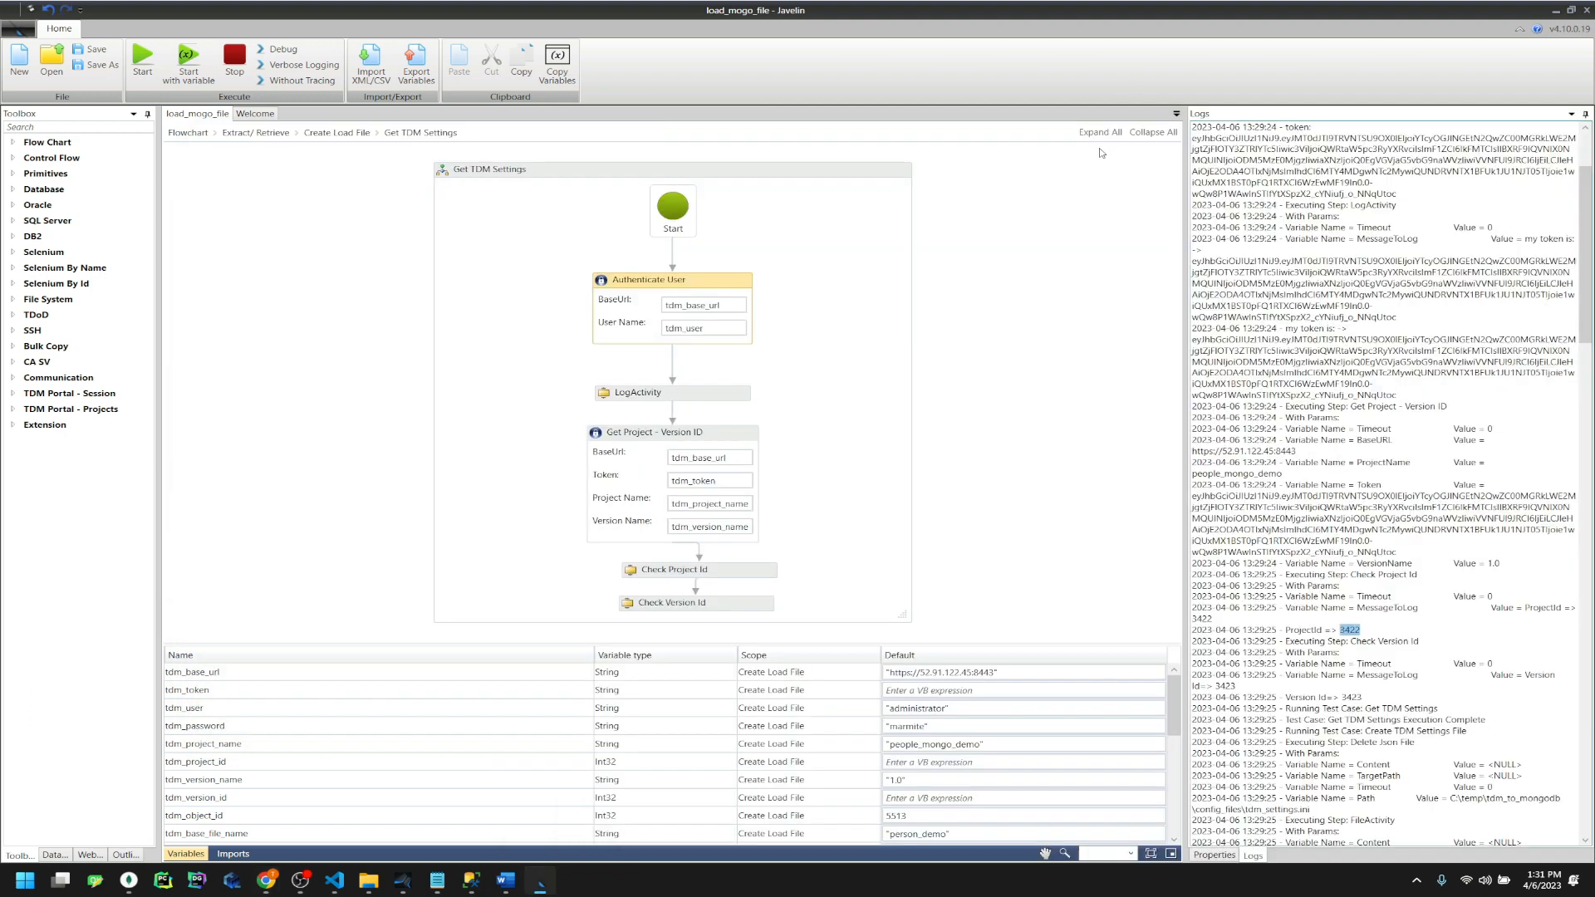
Edit tdm_object_id's Default from 5513 to 5514 in the Variables grid and save
{"action": "left_click", "coordinate": [933, 818]}
{"action": "left_click", "coordinate": [932, 817]}
{"action": "key", "text": "BackSpace"}
{"action": "type", "text": "4"}
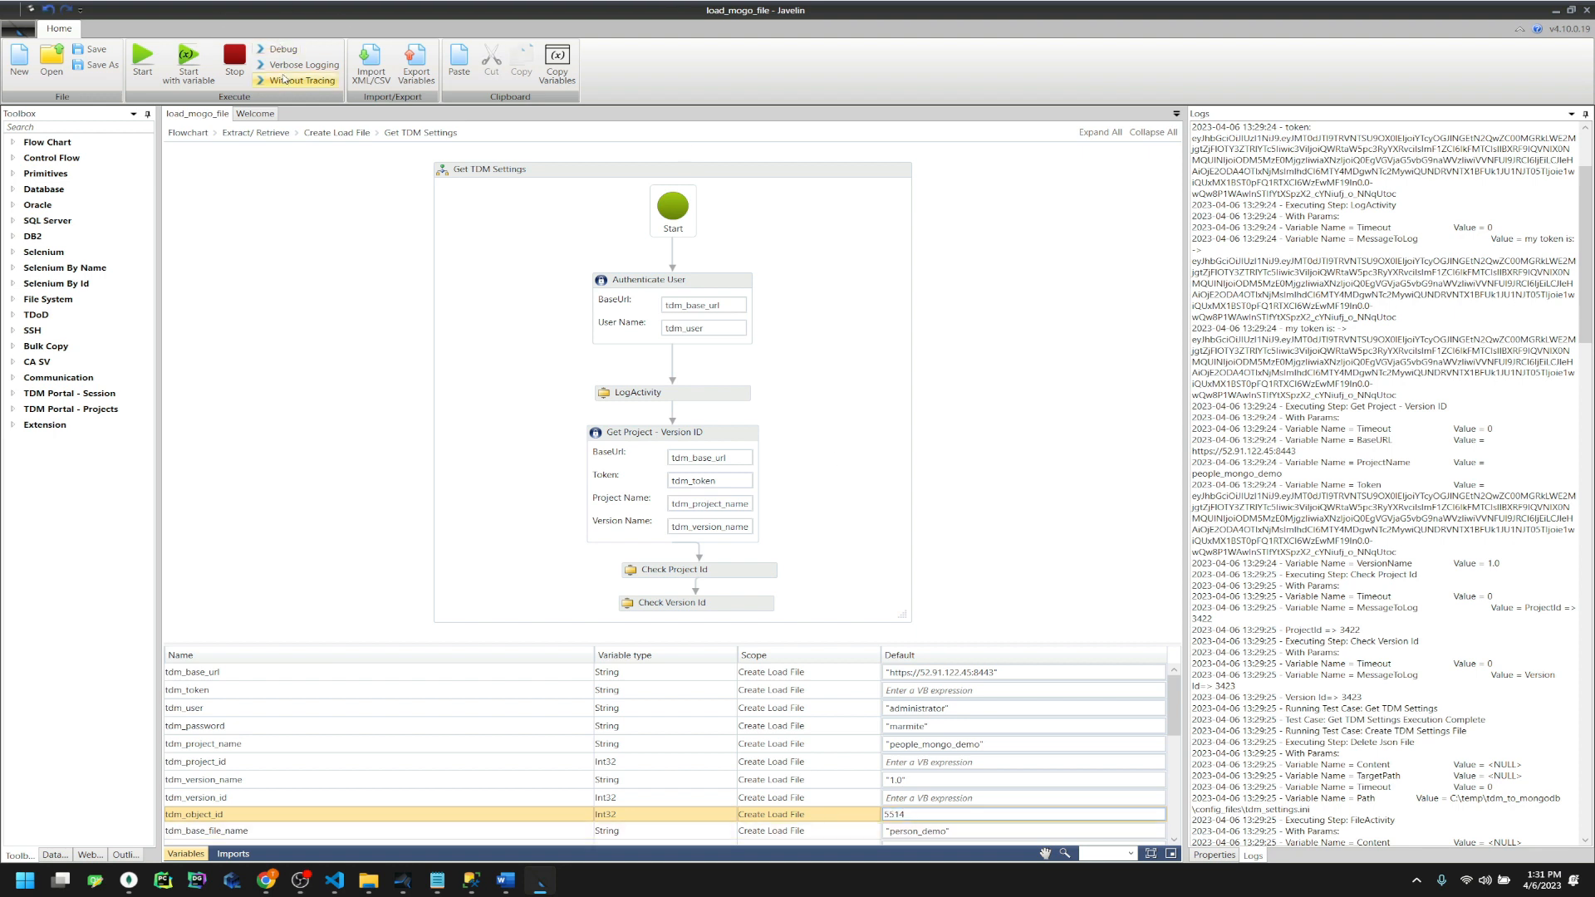
{"action": "left_click", "coordinate": [92, 50]}
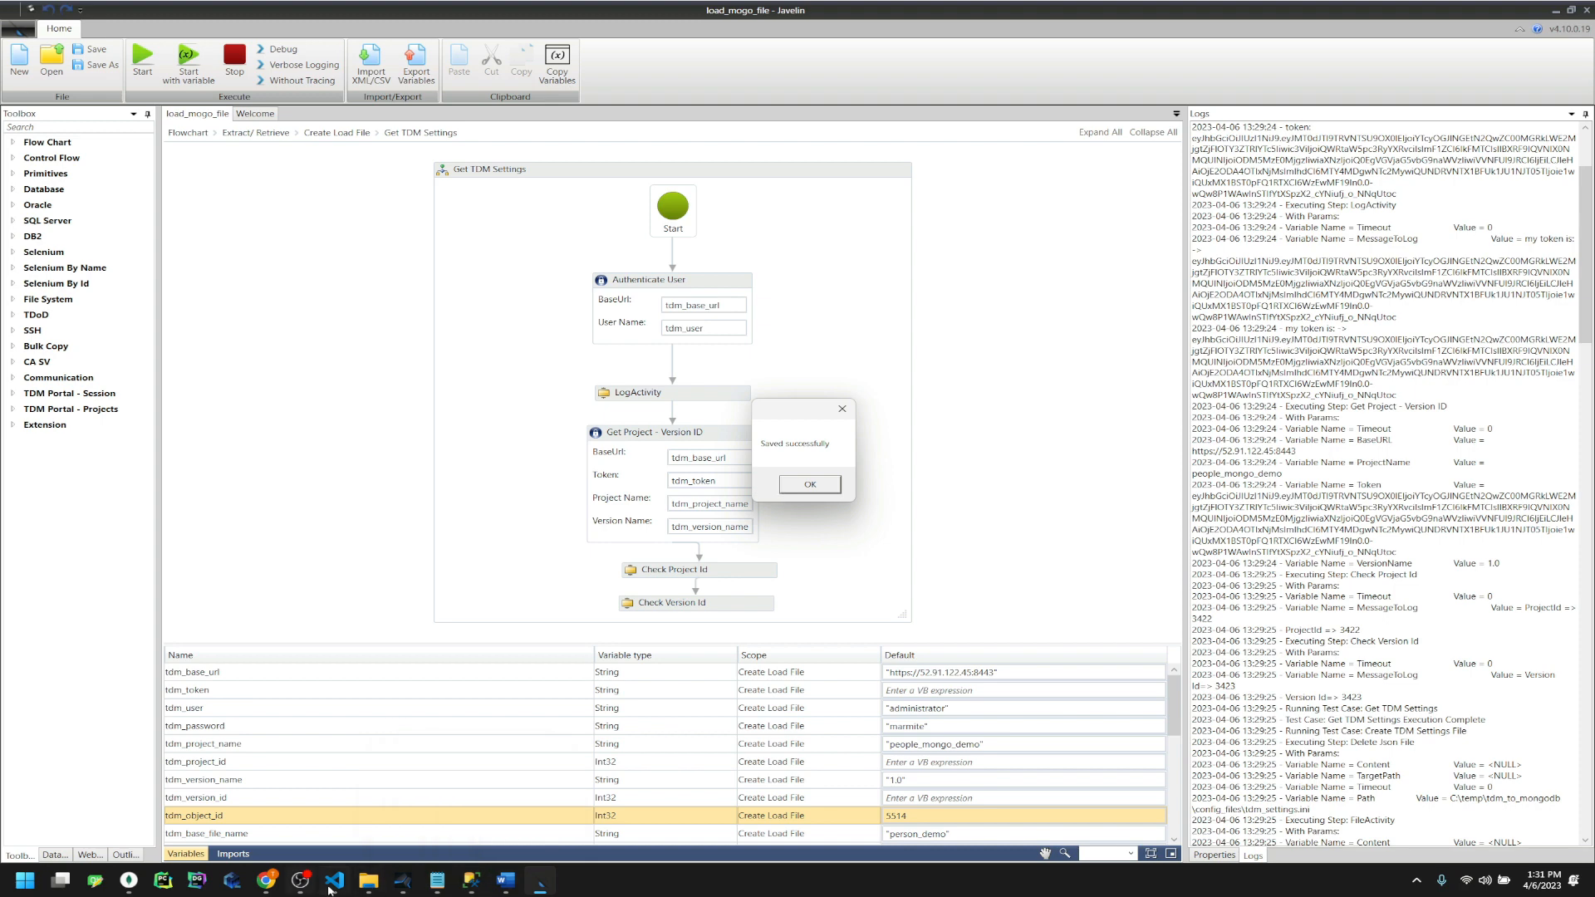
{"action": "left_click", "coordinate": [336, 883]}
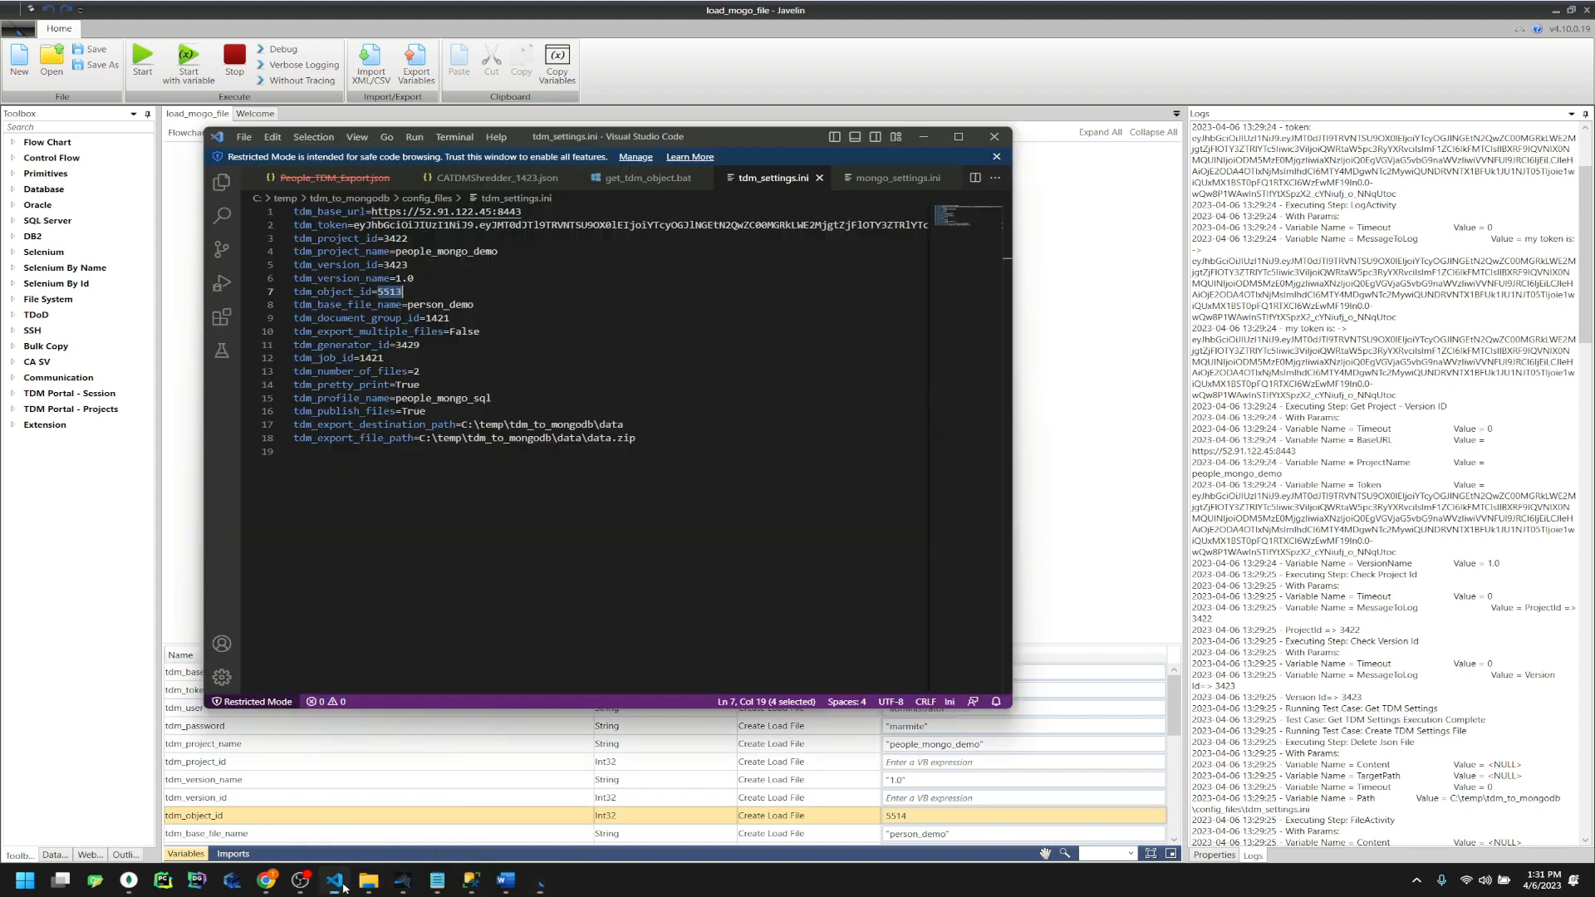
Close all open files in Visual Studio Code, from tdm_settings.ini to people.json
{"action": "left_click", "coordinate": [820, 178]}
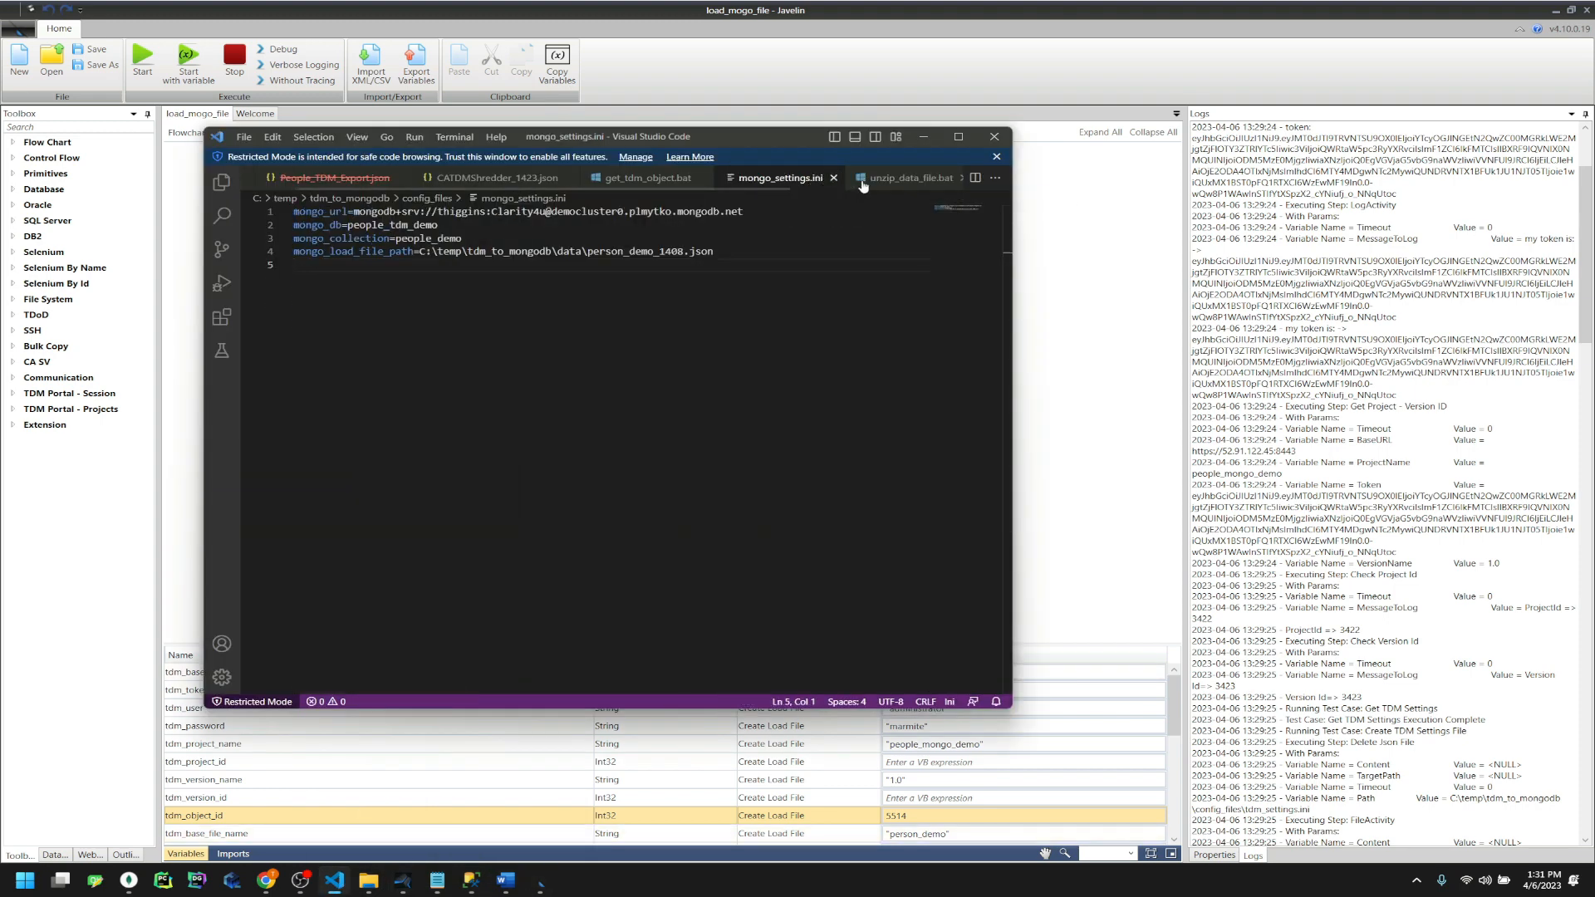
{"action": "left_click", "coordinate": [834, 177]}
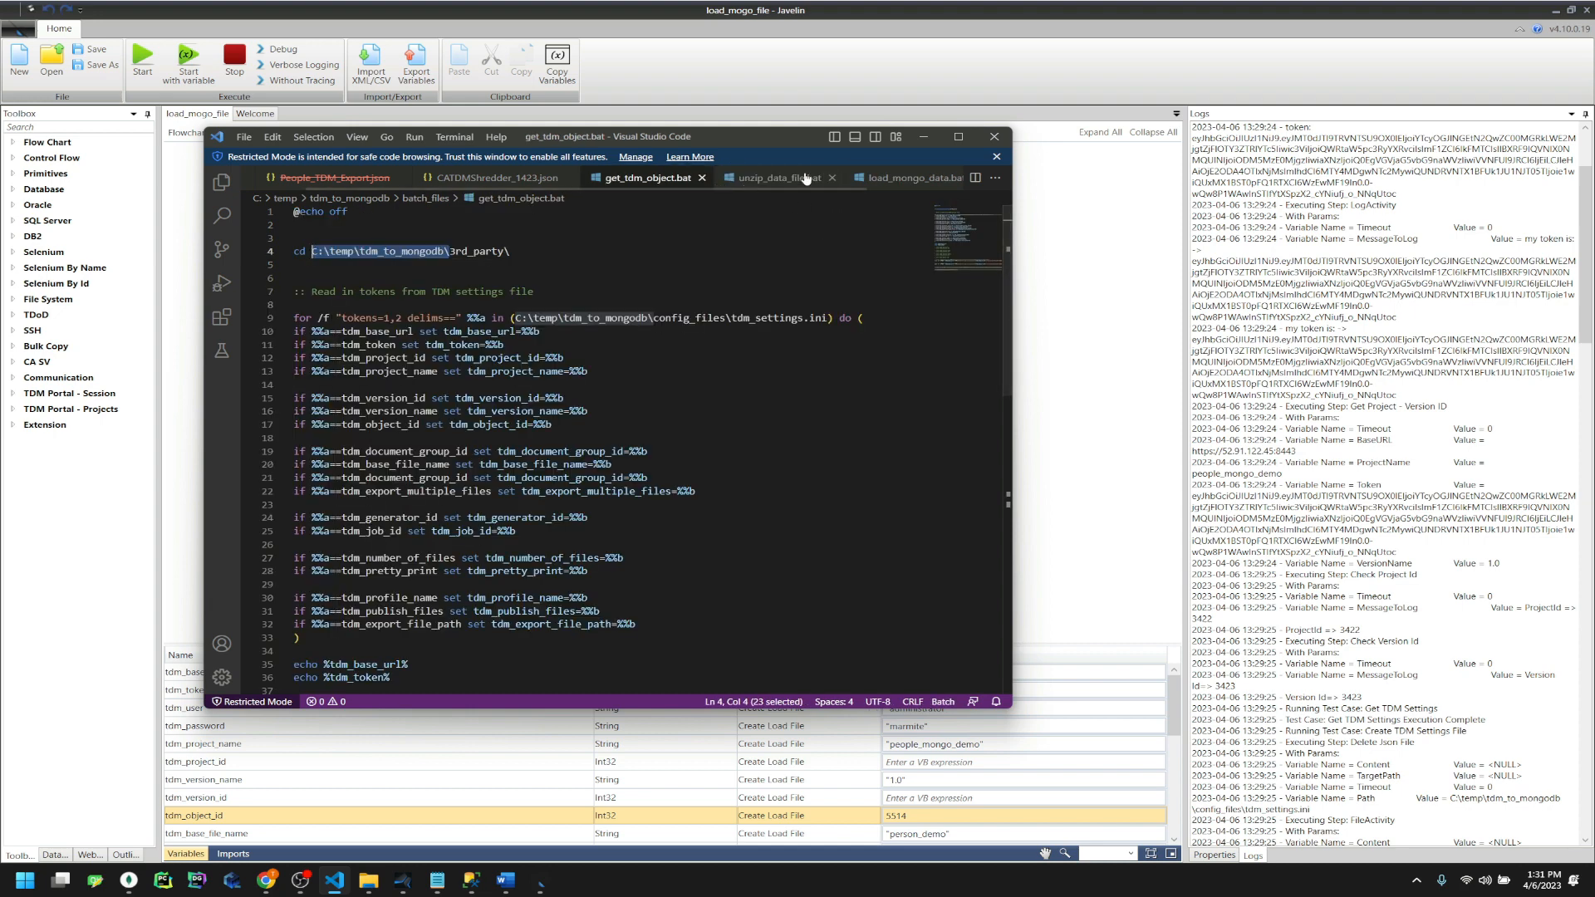
{"action": "left_click", "coordinate": [805, 178]}
{"action": "left_click", "coordinate": [832, 177]}
{"action": "left_click", "coordinate": [838, 178]}
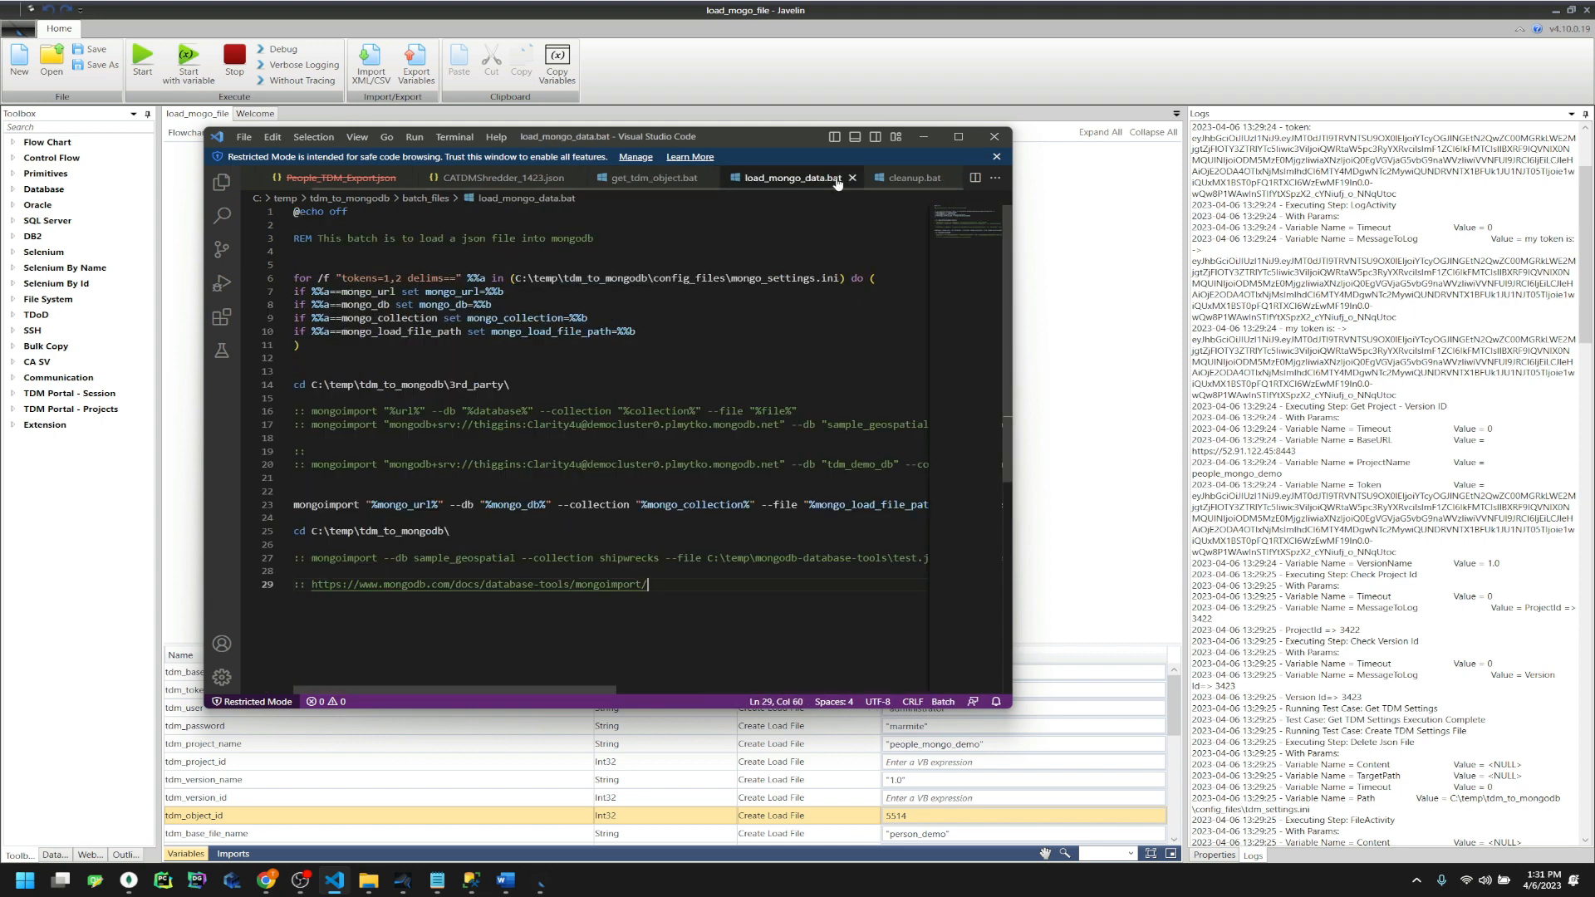
{"action": "left_click", "coordinate": [853, 178]}
{"action": "left_click", "coordinate": [885, 179]}
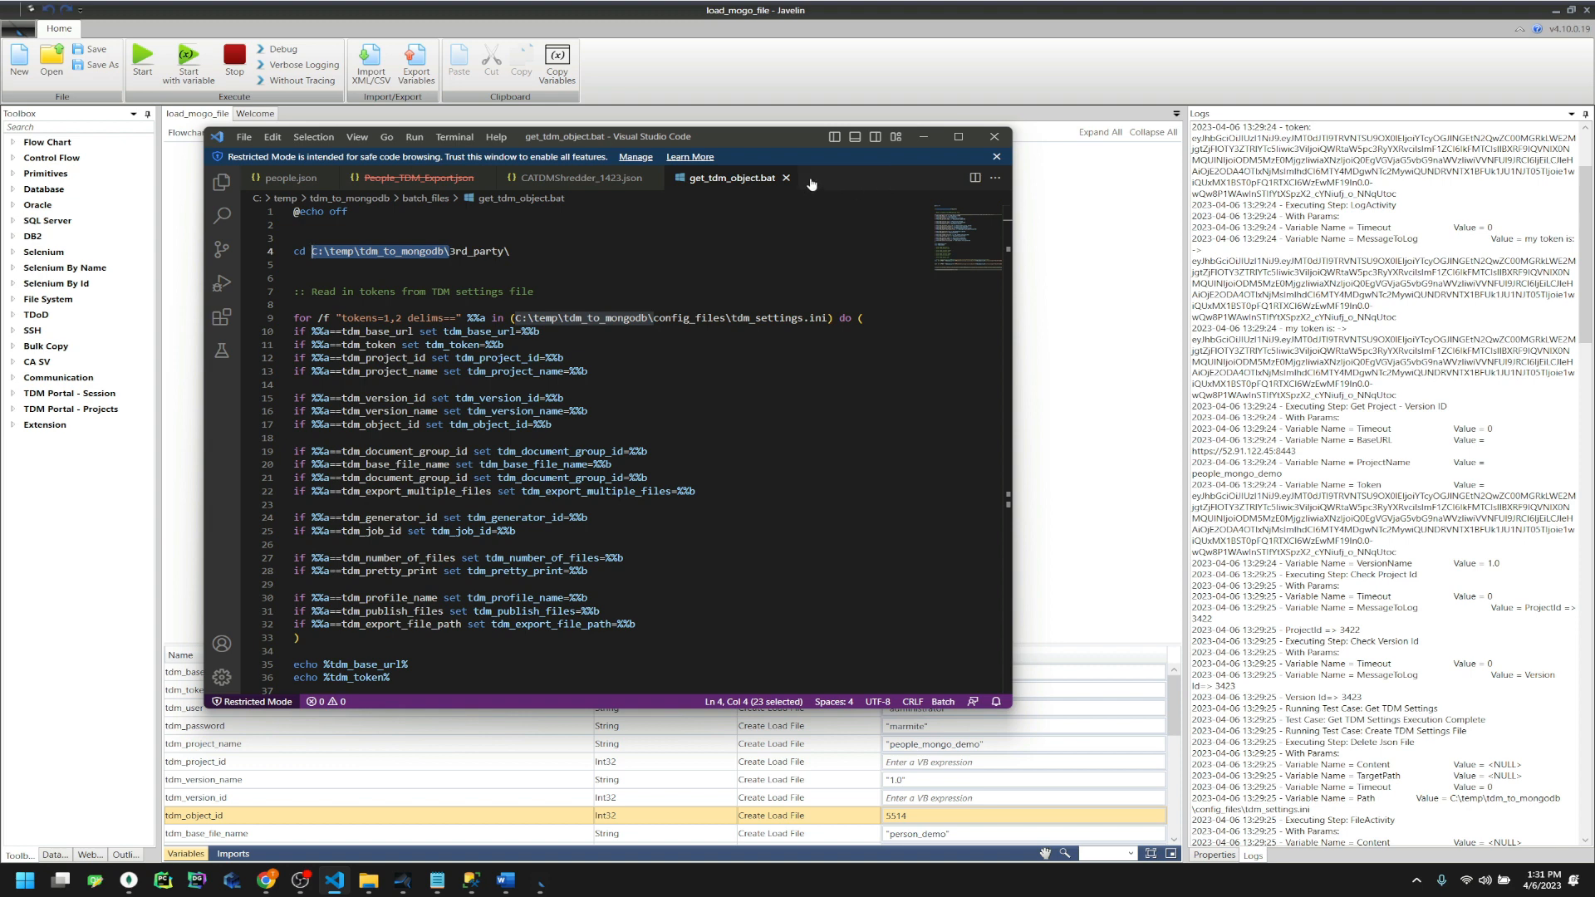
{"action": "left_click", "coordinate": [786, 178]}
{"action": "left_click", "coordinate": [657, 178]}
{"action": "left_click", "coordinate": [485, 178]}
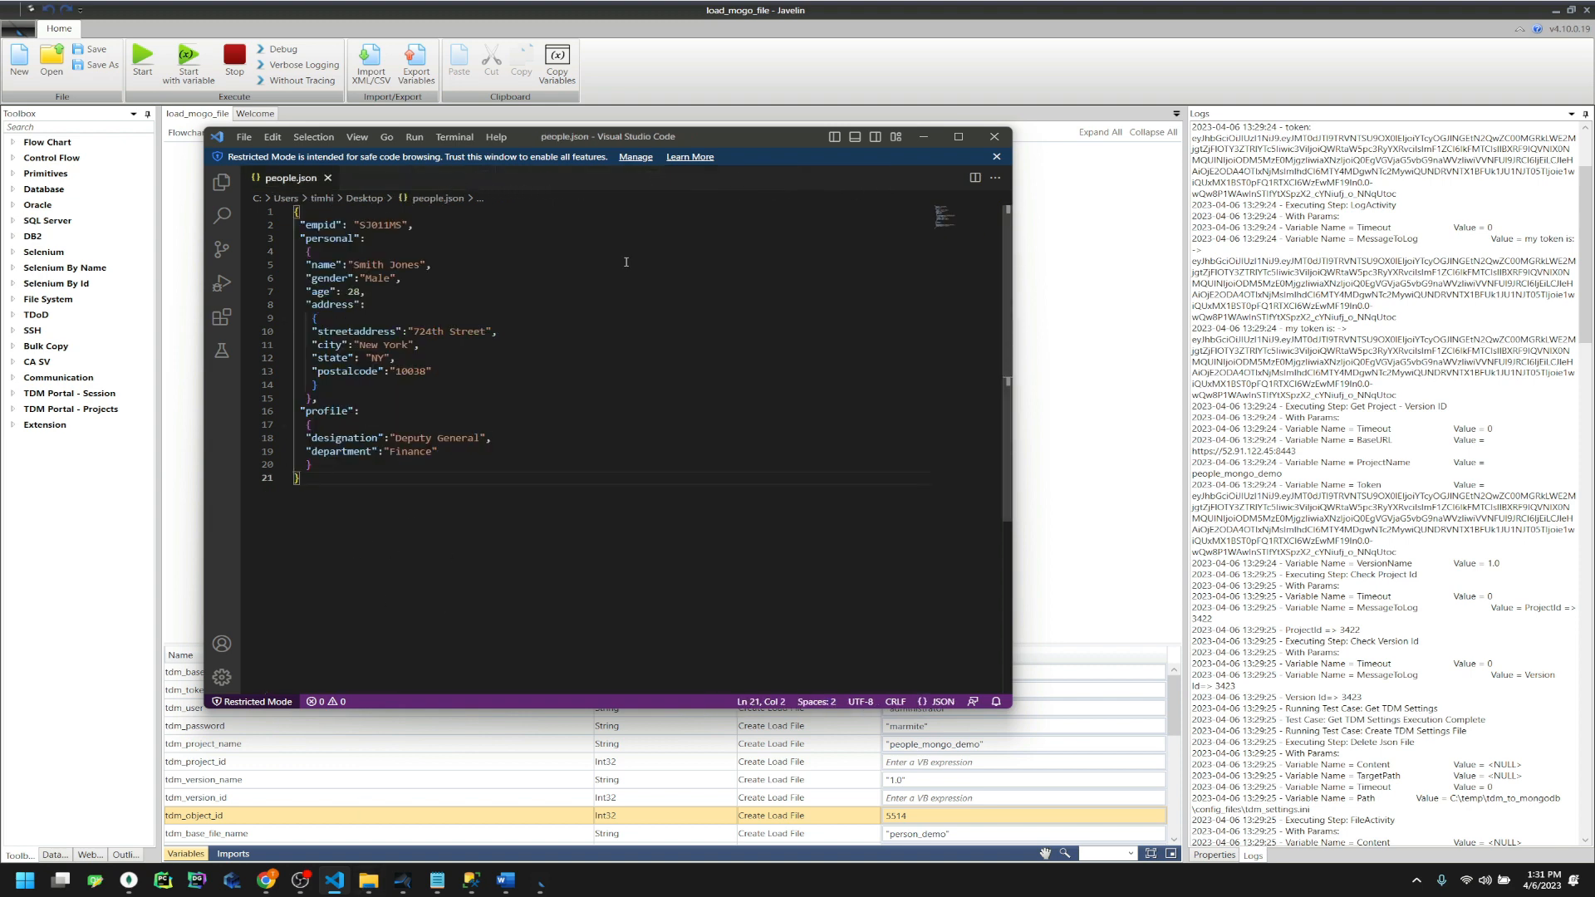
{"action": "left_click", "coordinate": [328, 178]}
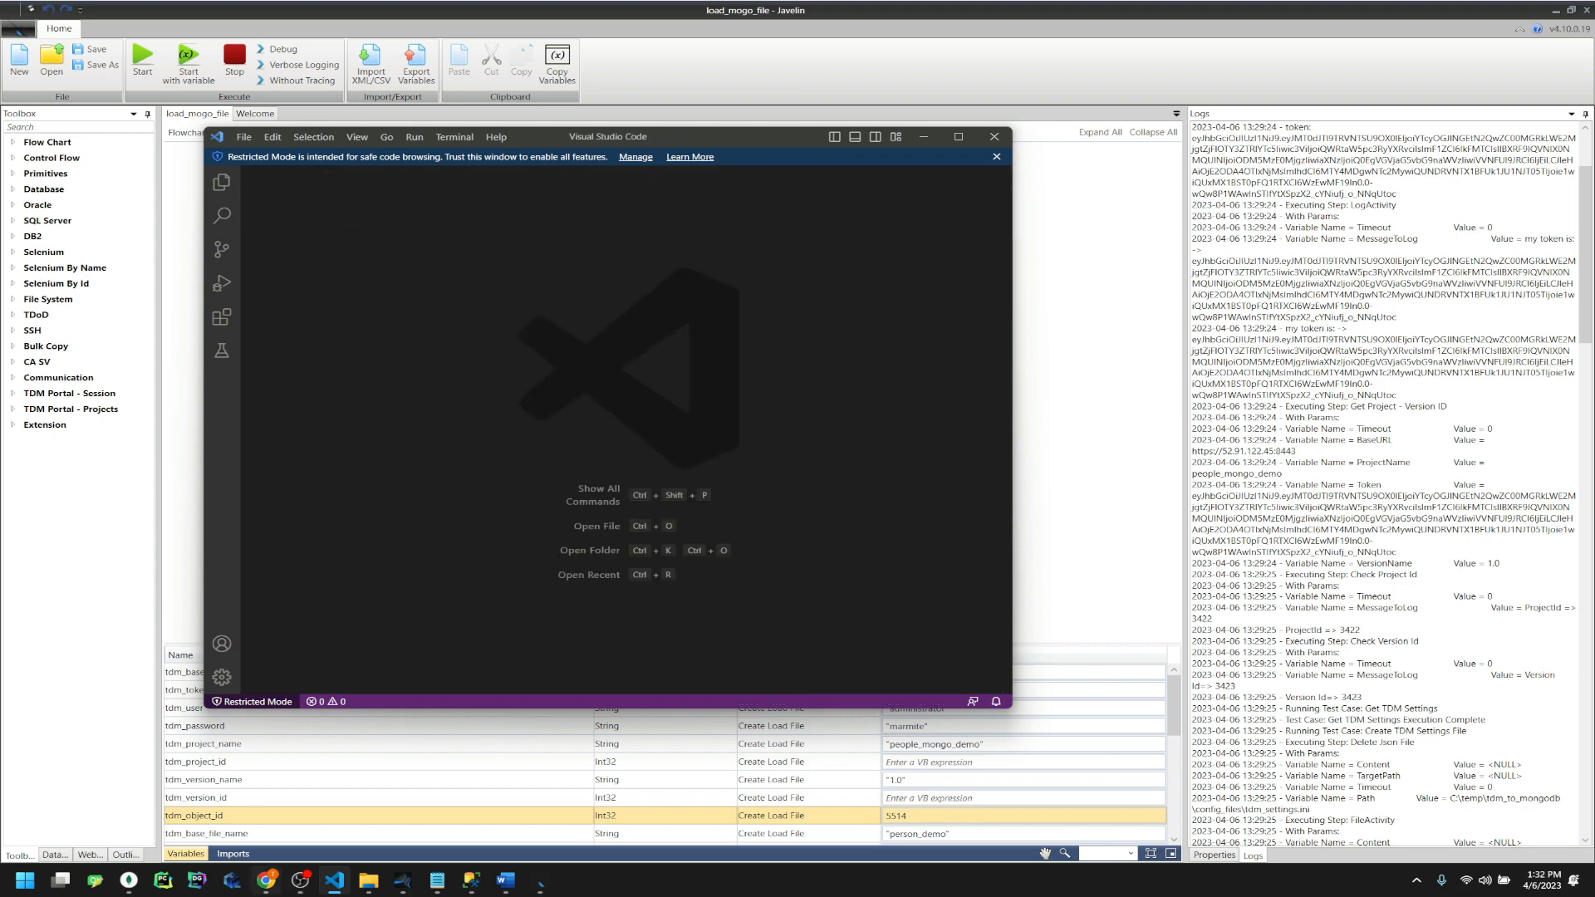
Delete both .ini files from config_files and confirm the data folder is empty
{"action": "left_click", "coordinate": [368, 882]}
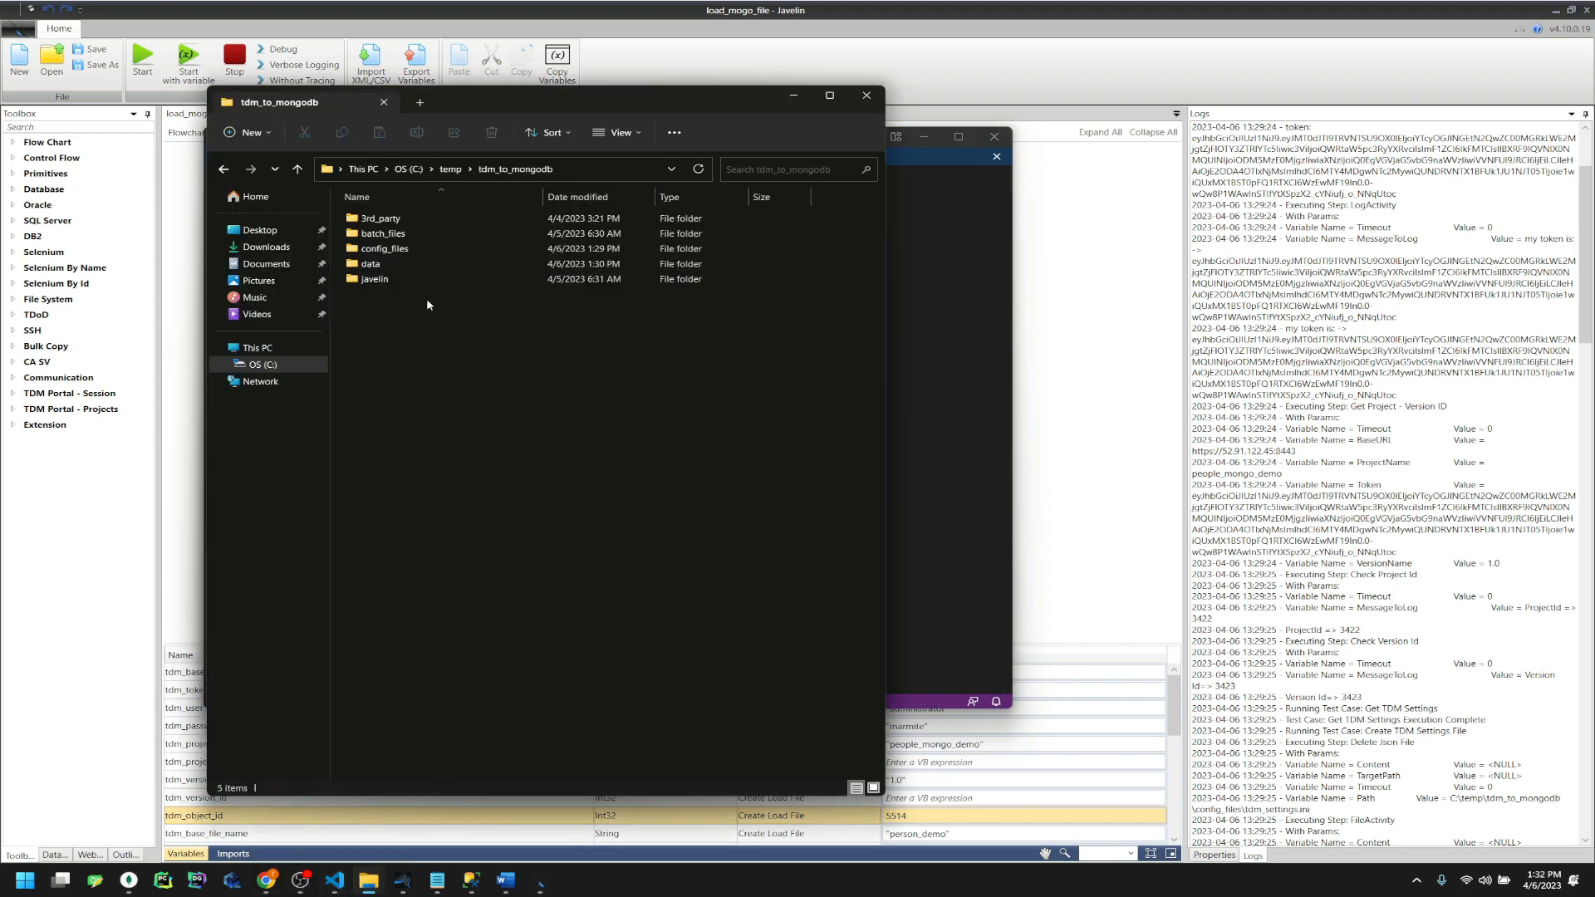
{"action": "double_click", "coordinate": [422, 248]}
{"action": "left_click_drag", "start_coordinate": [482, 309], "coordinate": [449, 219]}
{"action": "key", "text": "Delete"}
{"action": "left_click", "coordinate": [544, 171]}
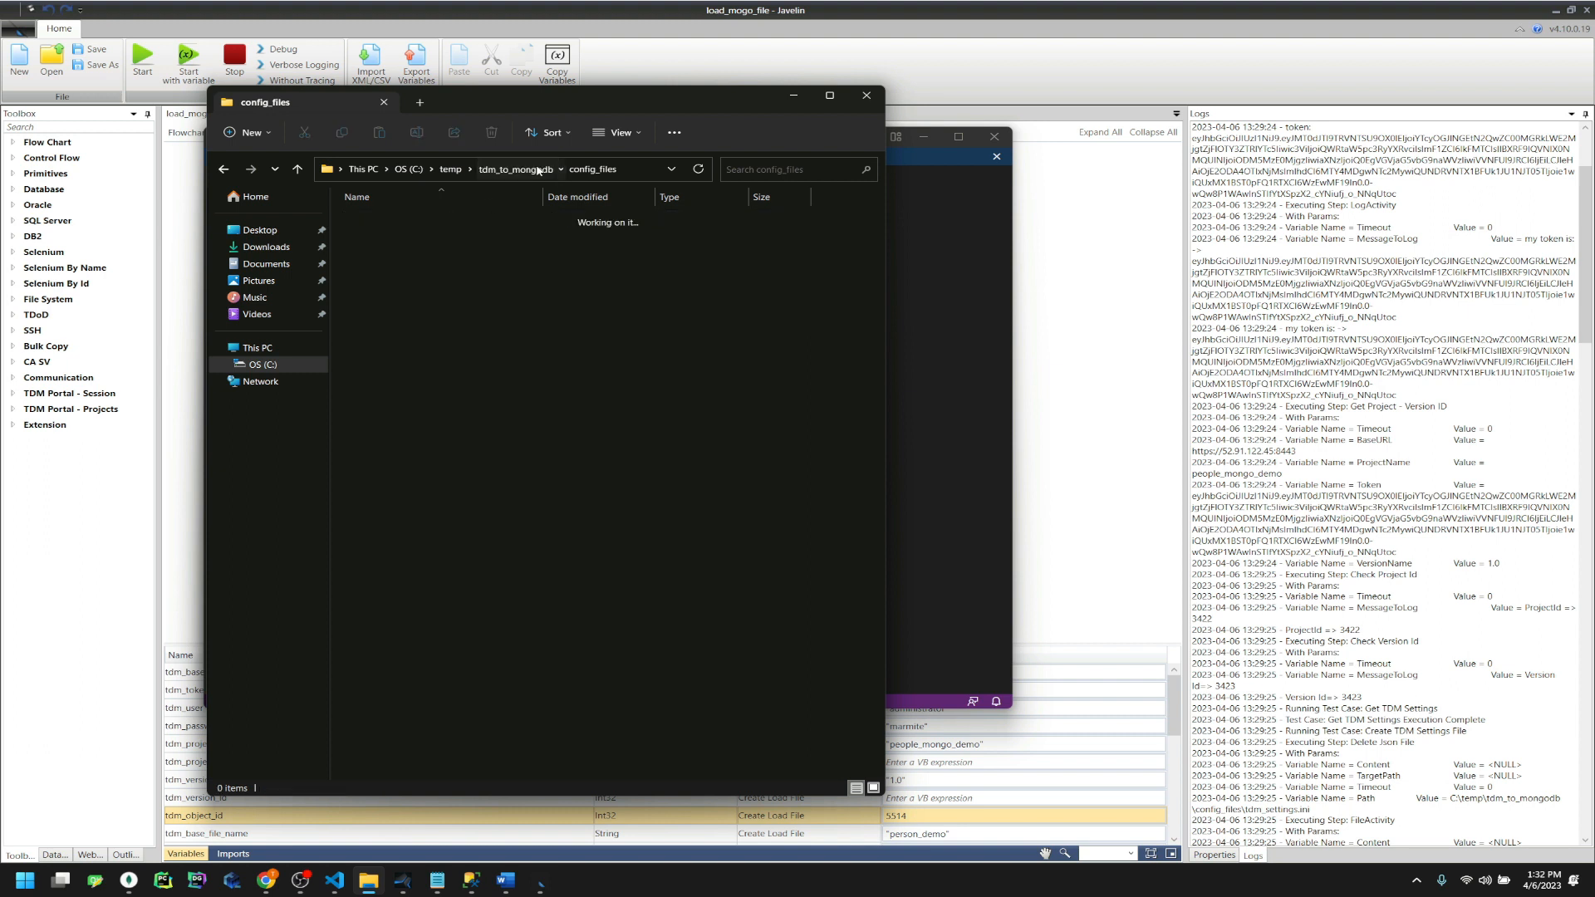
{"action": "double_click", "coordinate": [381, 274]}
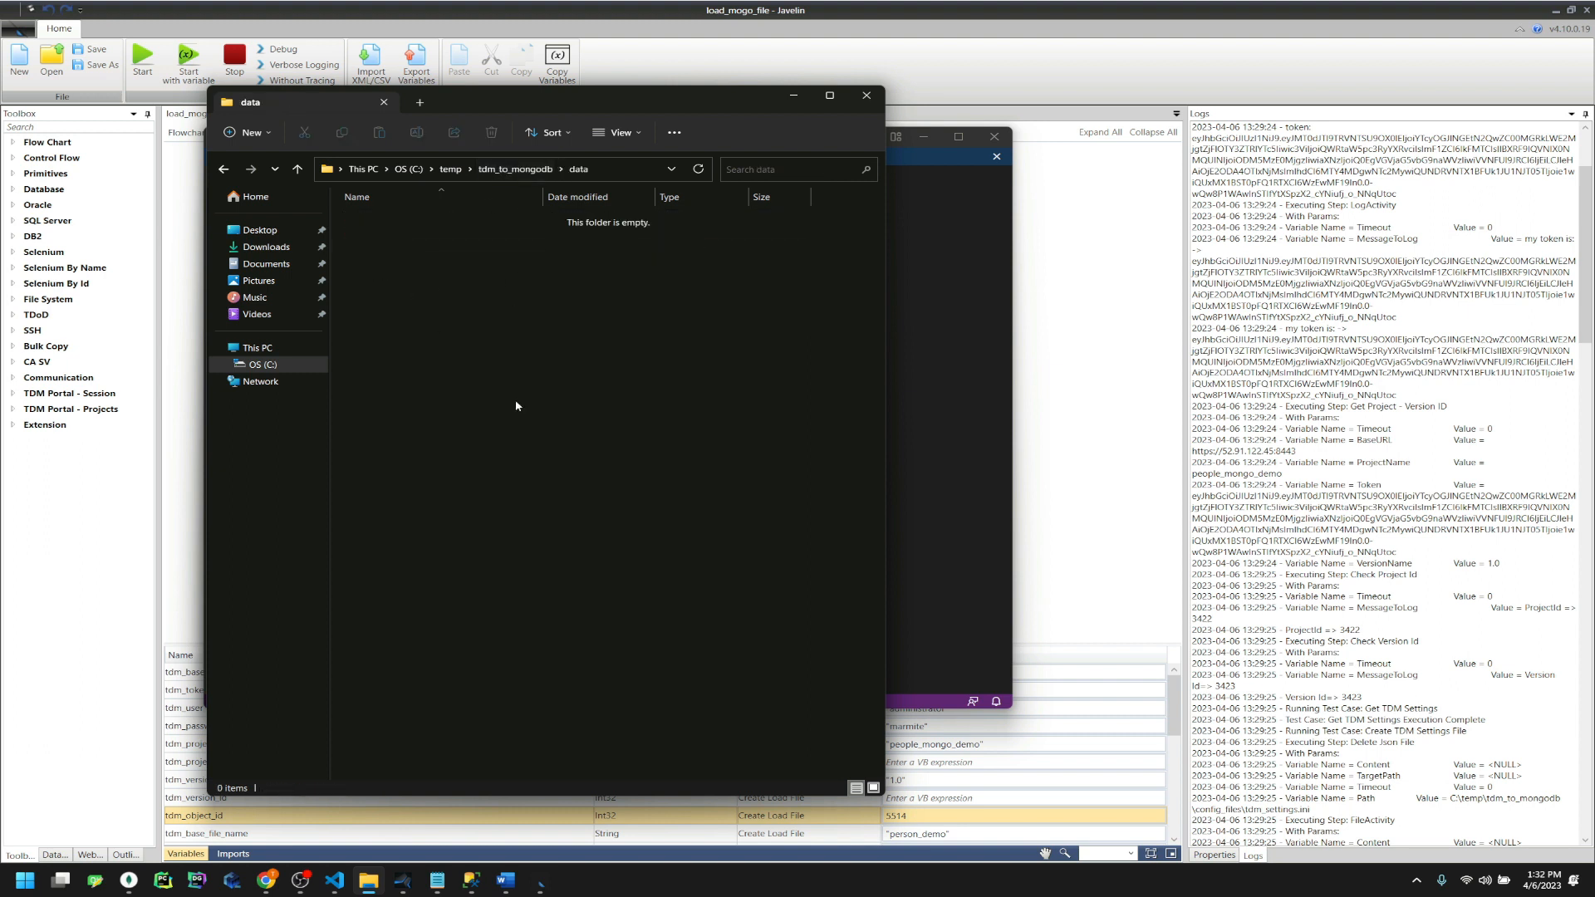
{"action": "left_click", "coordinate": [515, 169]}
{"action": "left_click", "coordinate": [477, 64]}
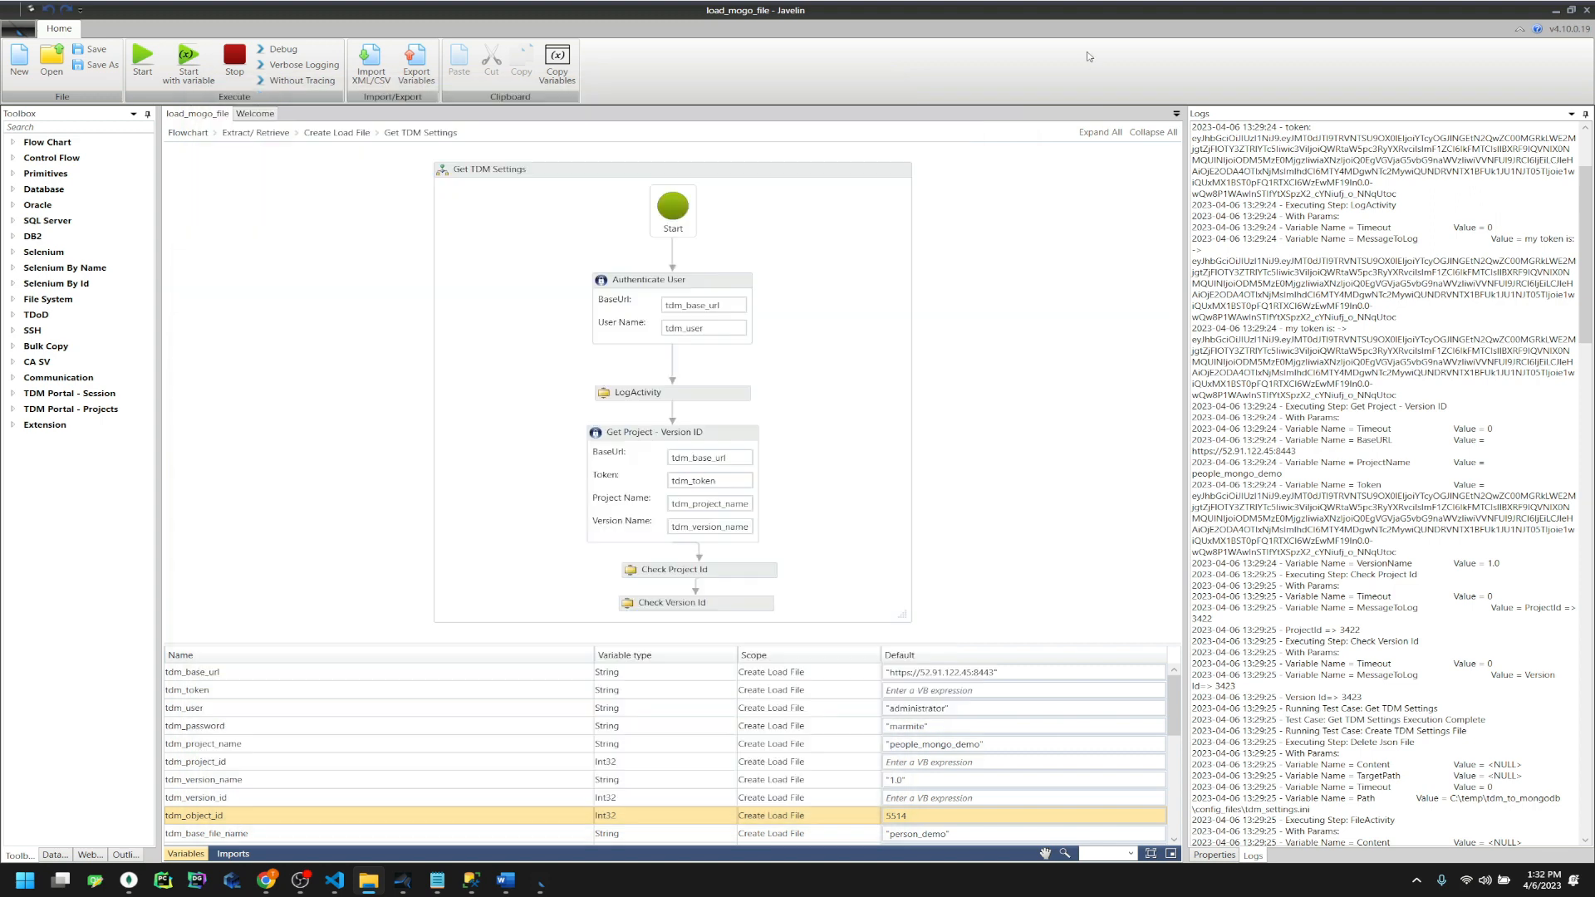
Rerun the flowchart with Verbose Logging and find person_demo_1421.json in the data folder
{"action": "left_click", "coordinate": [299, 64]}
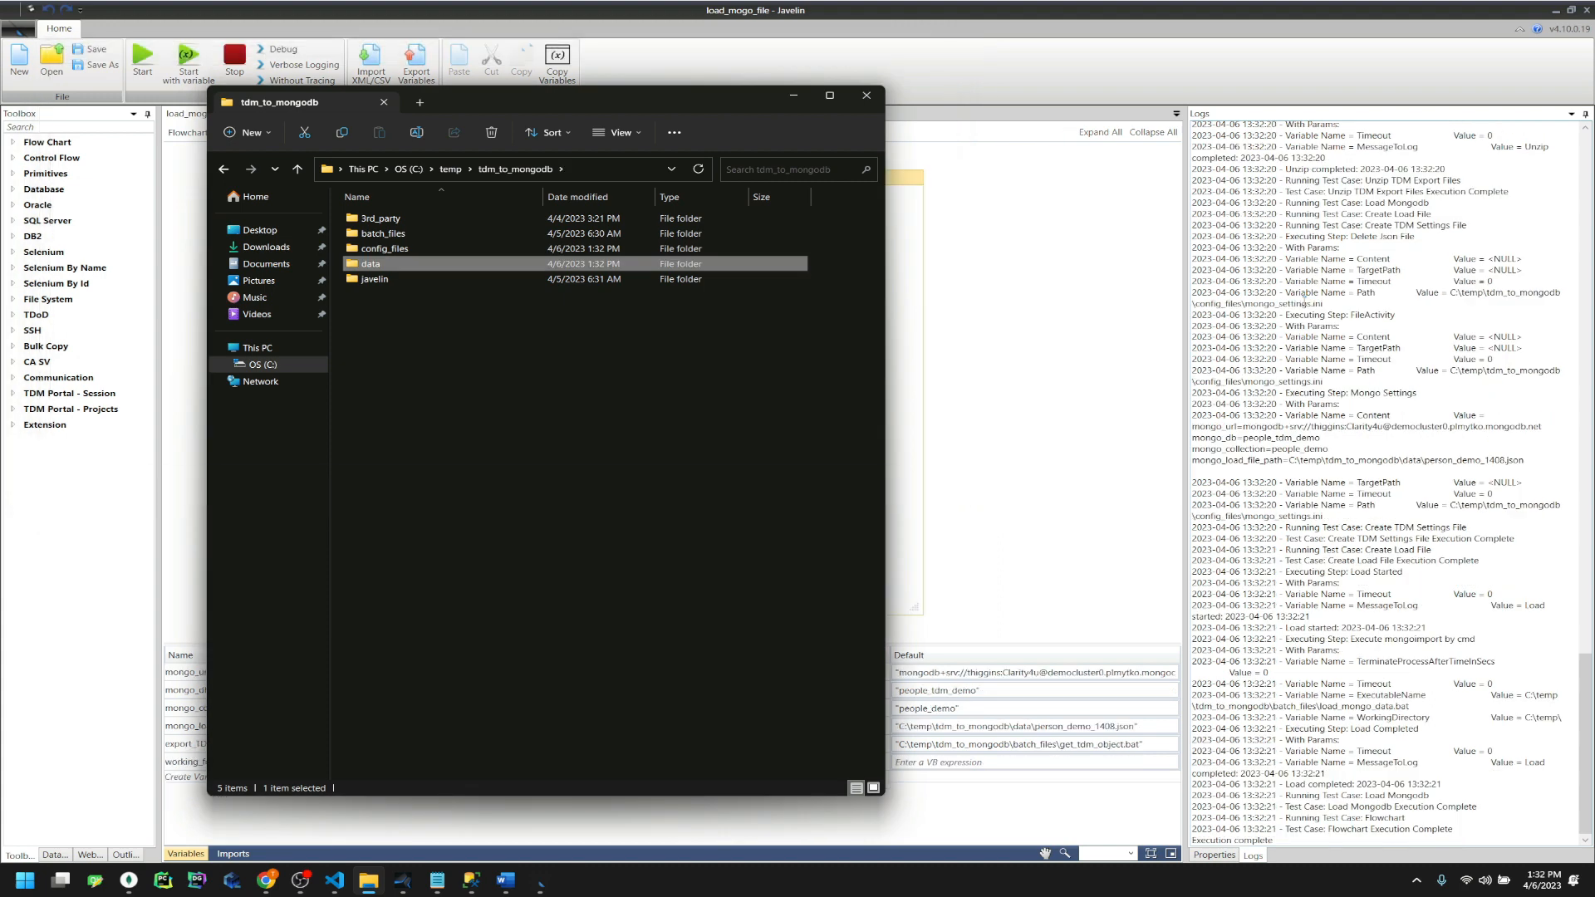
{"action": "double_click", "coordinate": [487, 269]}
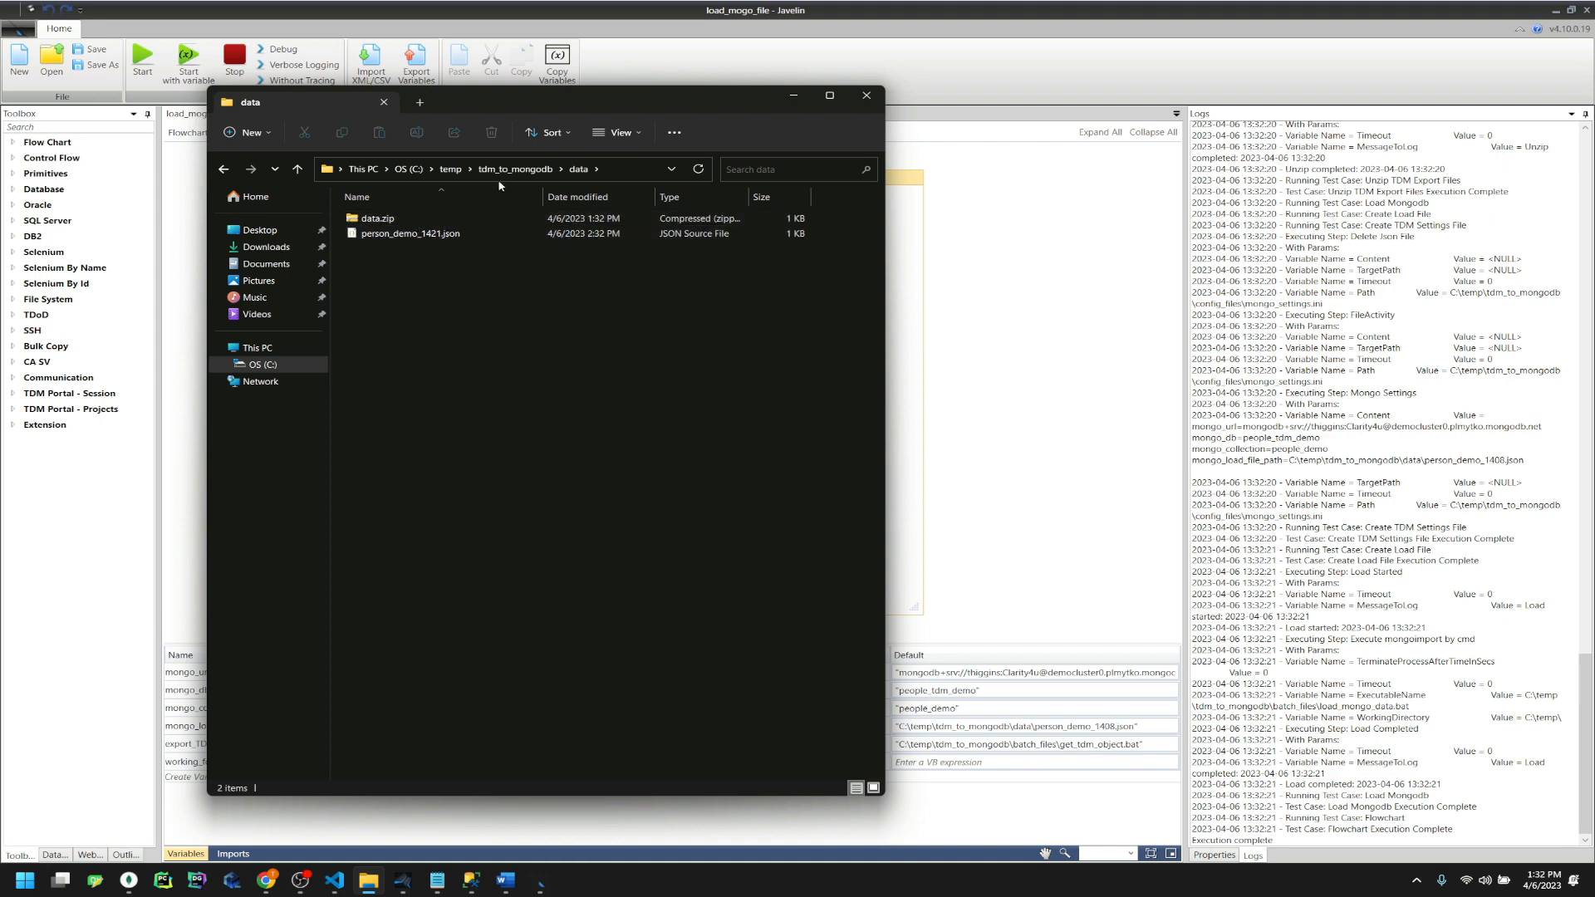
{"action": "left_click_drag", "start_coordinate": [560, 117], "coordinate": [692, 117]}
{"action": "left_click", "coordinate": [605, 234]}
Open person_demo_1421.json in Visual Studio Code and review its two records
{"action": "left_click", "coordinate": [335, 881]}
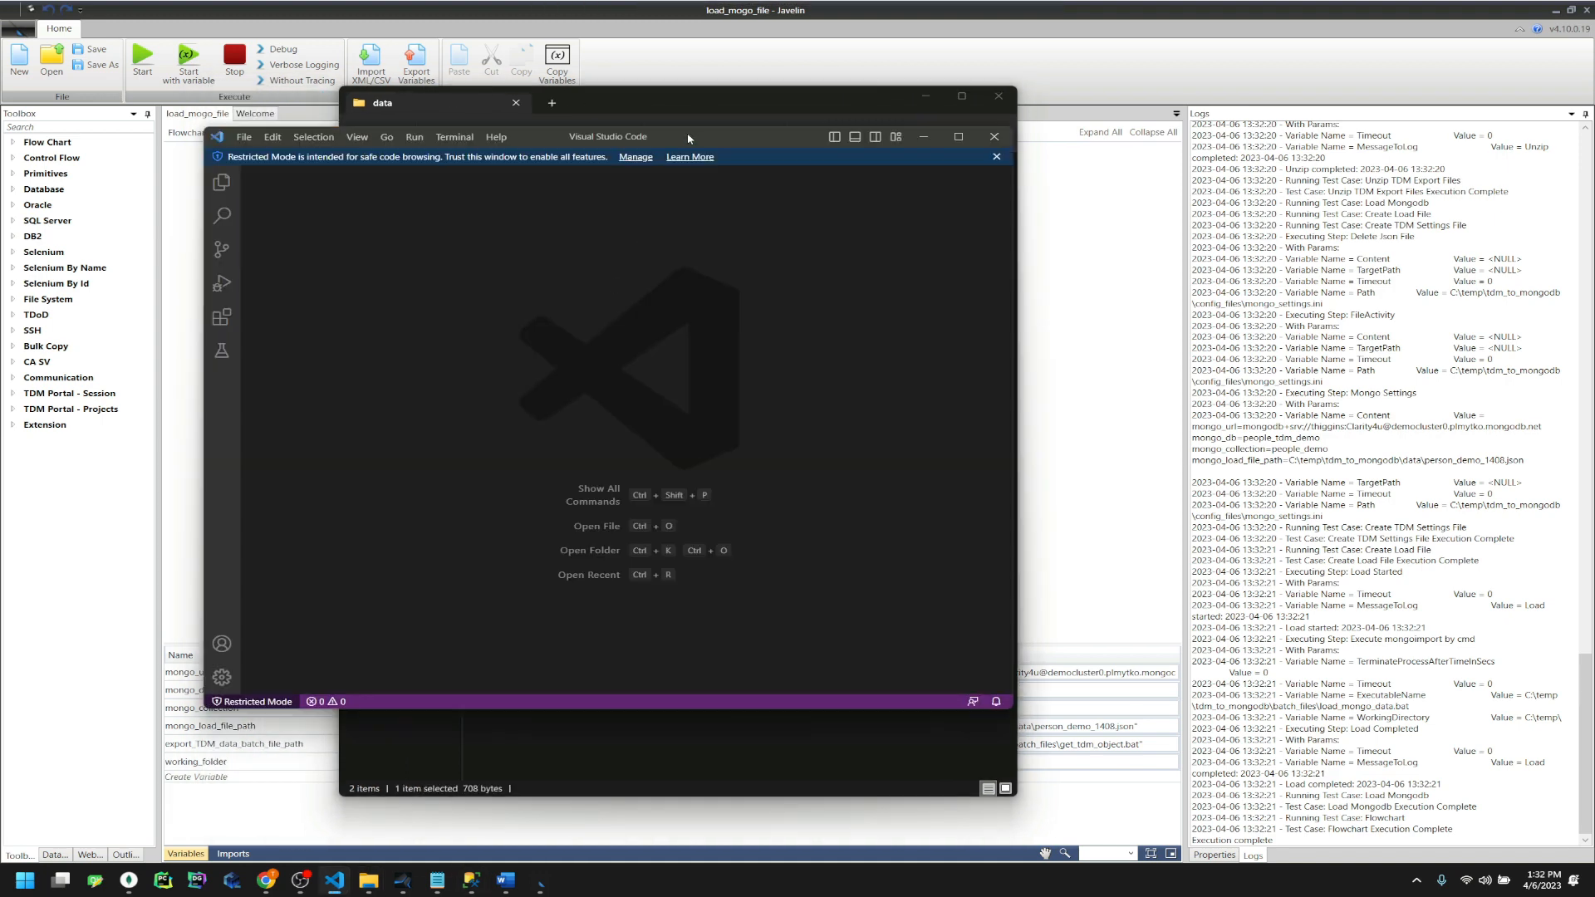
{"action": "left_click_drag", "start_coordinate": [688, 138], "coordinate": [1141, 152]}
{"action": "left_click_drag", "start_coordinate": [541, 234], "coordinate": [843, 254]}
{"action": "left_click_drag", "start_coordinate": [794, 455], "coordinate": [844, 481]}
{"action": "scroll", "coordinate": [931, 522], "scroll_direction": "down", "scroll_amount": 7}
{"action": "scroll", "coordinate": [930, 522], "scroll_direction": "up", "scroll_amount": 7}
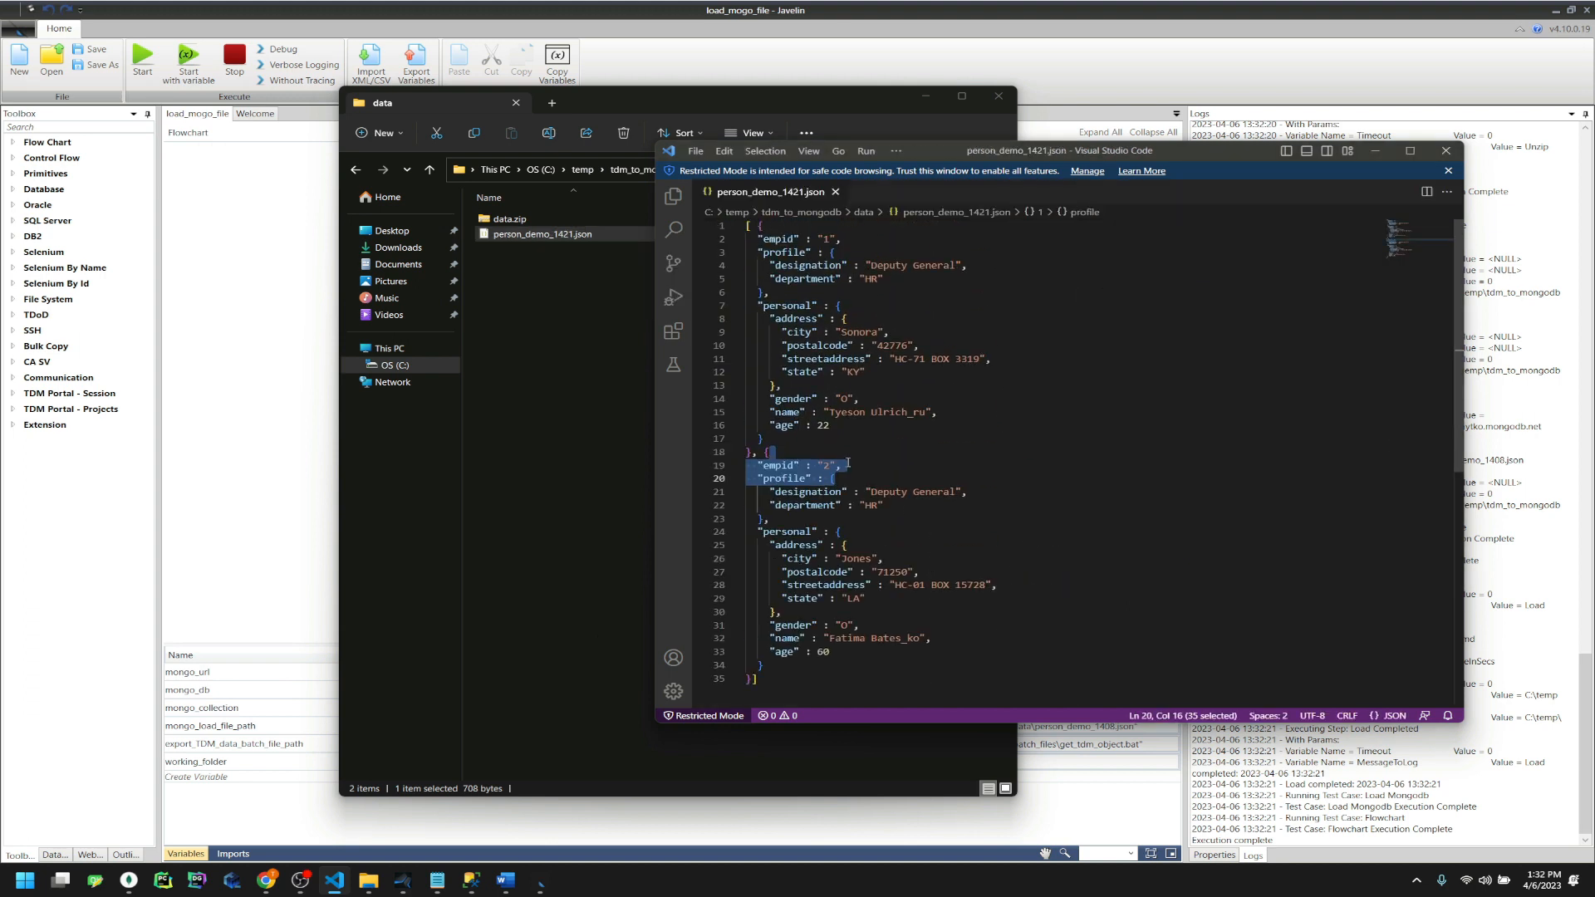
{"action": "key", "text": "alt+Tab"}
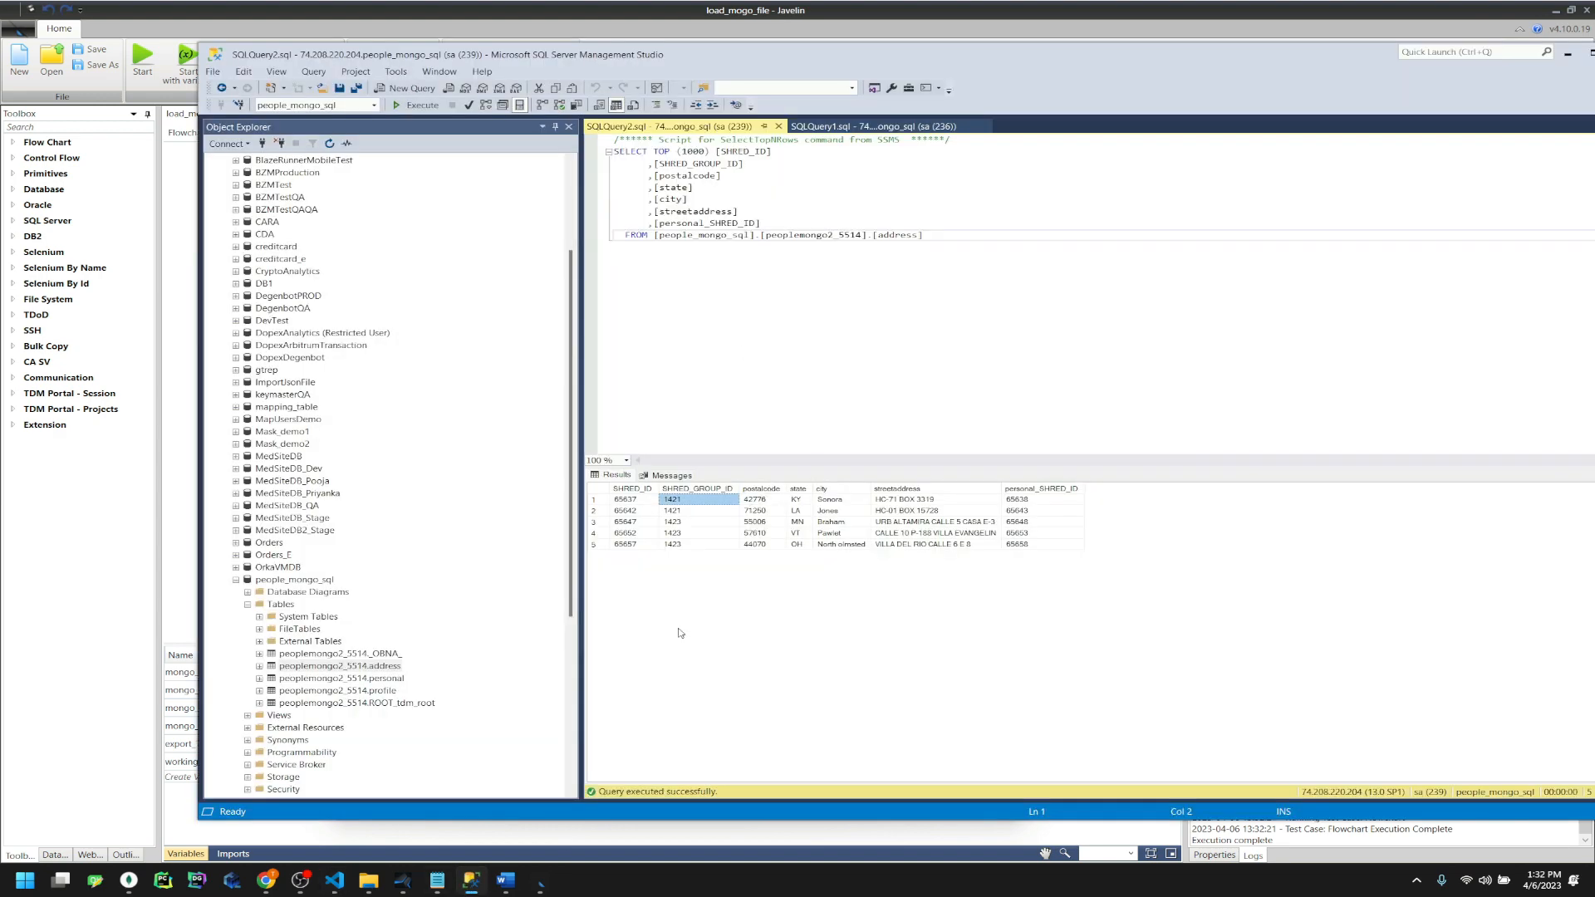
Rerun the address query in SQL Server Management Studio
{"action": "left_click", "coordinate": [681, 511]}
{"action": "left_click_drag", "start_coordinate": [680, 514], "coordinate": [686, 500]}
{"action": "left_click", "coordinate": [835, 383]}
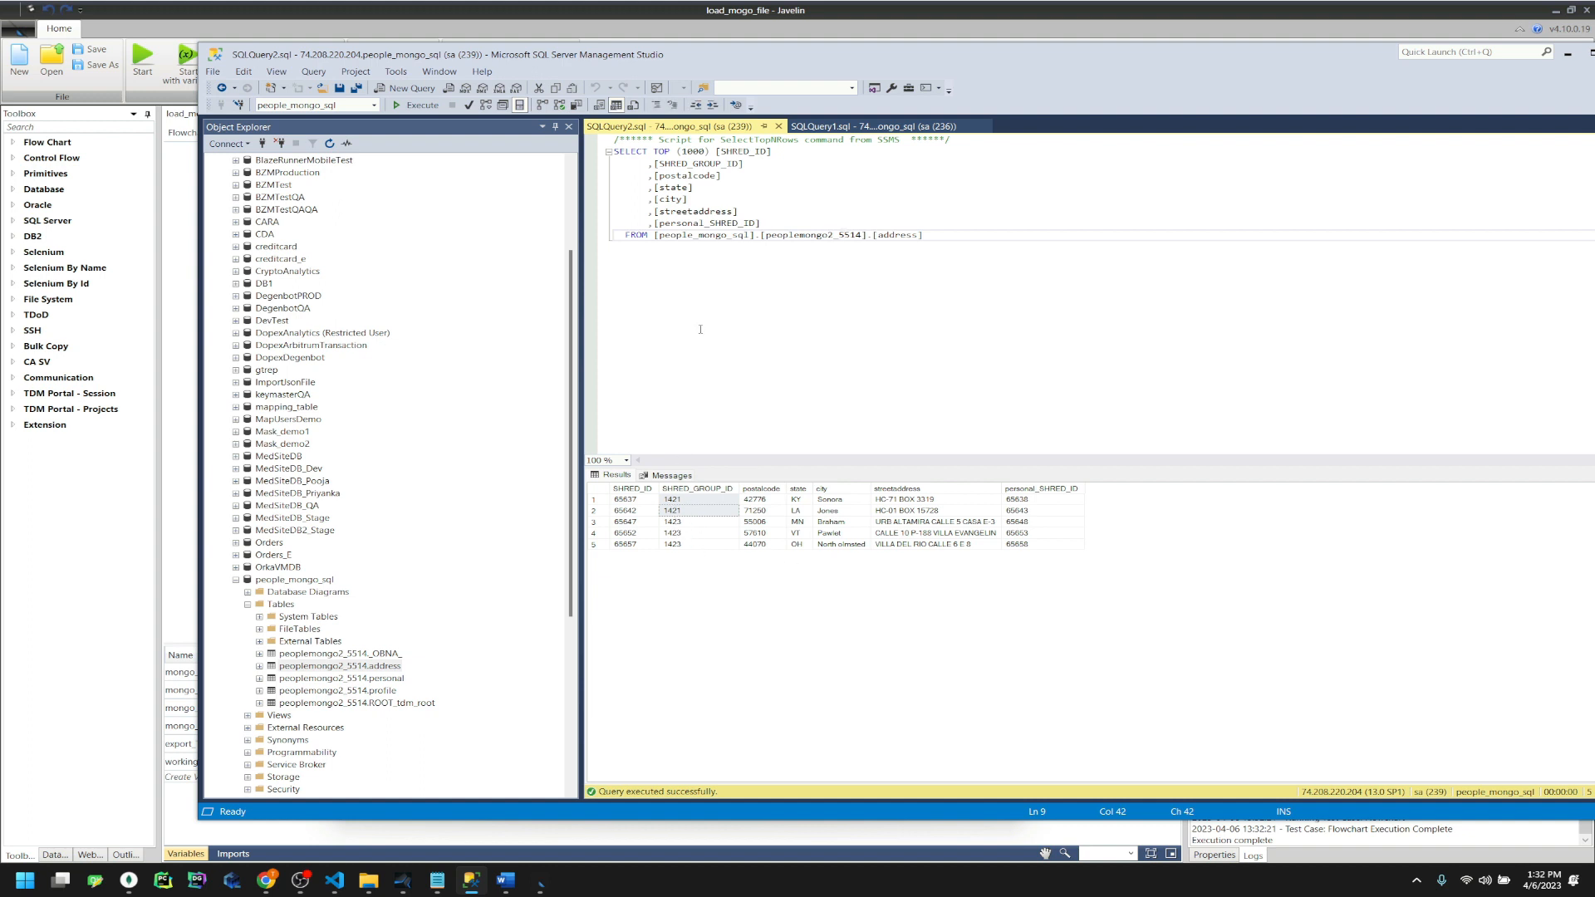
{"action": "key", "text": "F5"}
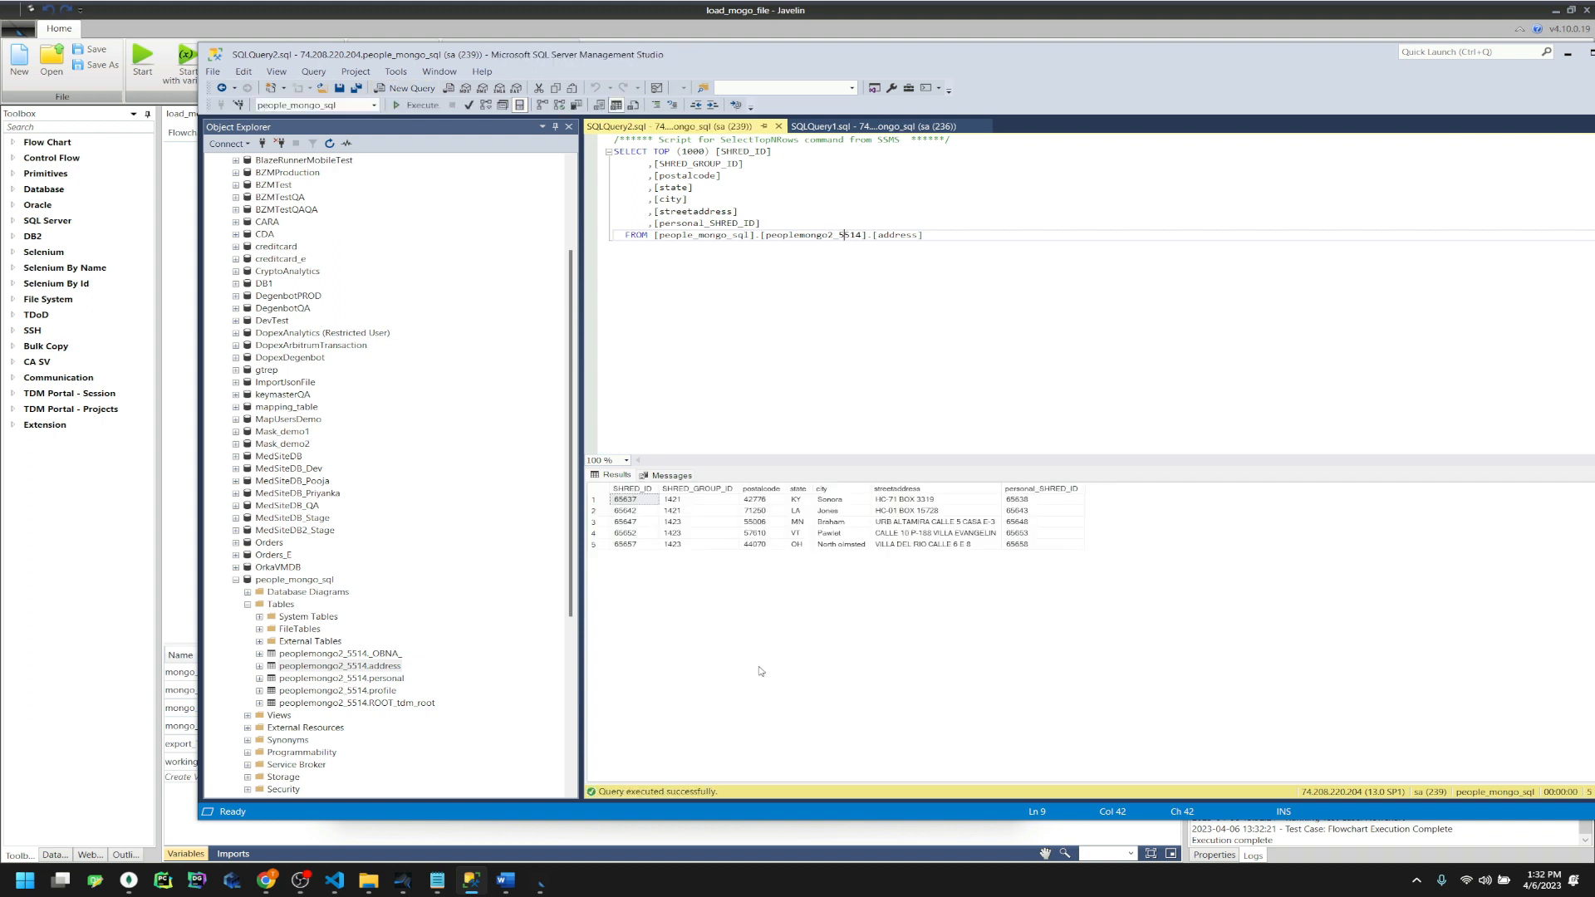
{"action": "left_click", "coordinate": [799, 349]}
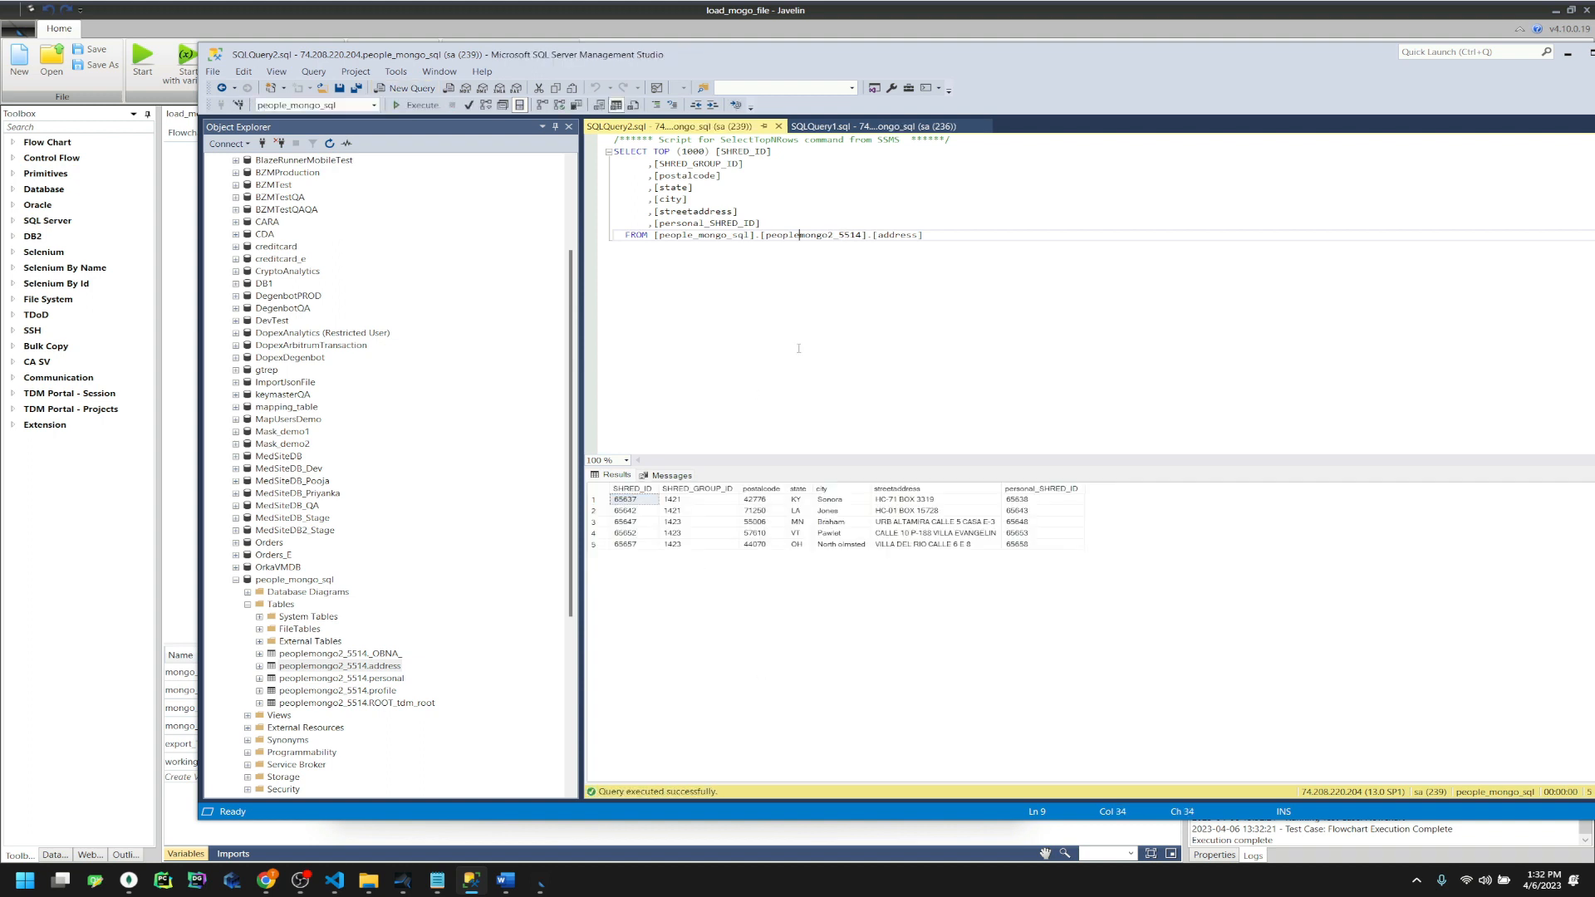
{"action": "left_click", "coordinate": [415, 105]}
Verify both result rows carry SHRED_GROUP_ID 1421, then return to Javelin
{"action": "left_click_drag", "start_coordinate": [705, 500], "coordinate": [706, 510]}
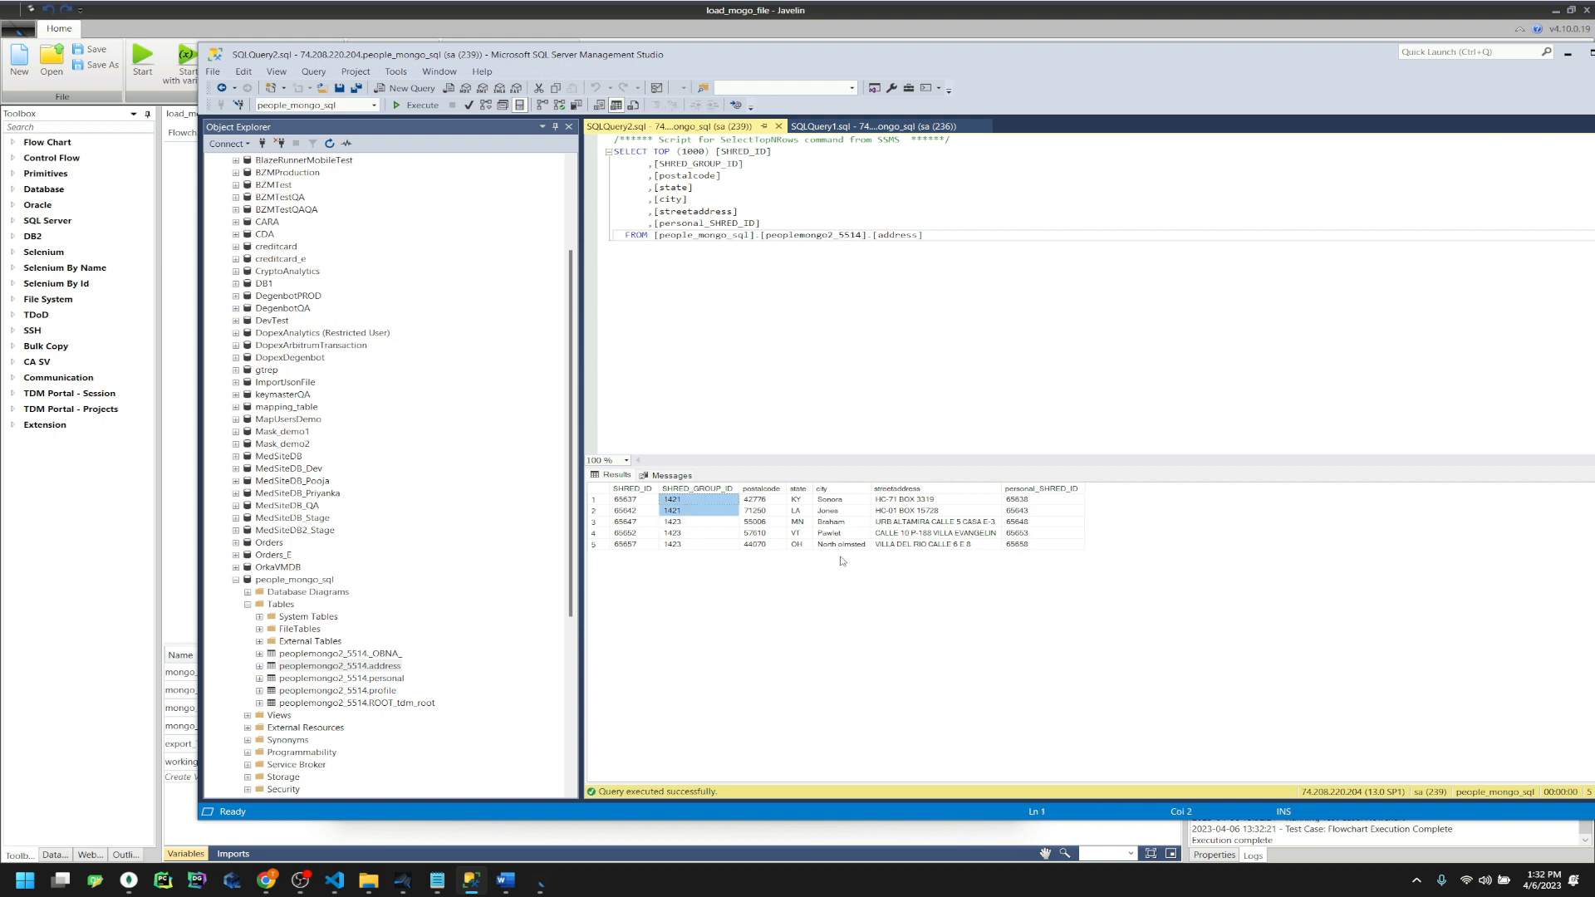
{"action": "left_click", "coordinate": [703, 516]}
{"action": "left_click_drag", "start_coordinate": [696, 510], "coordinate": [695, 502]}
{"action": "left_click", "coordinate": [706, 511]}
{"action": "left_click", "coordinate": [835, 31]}
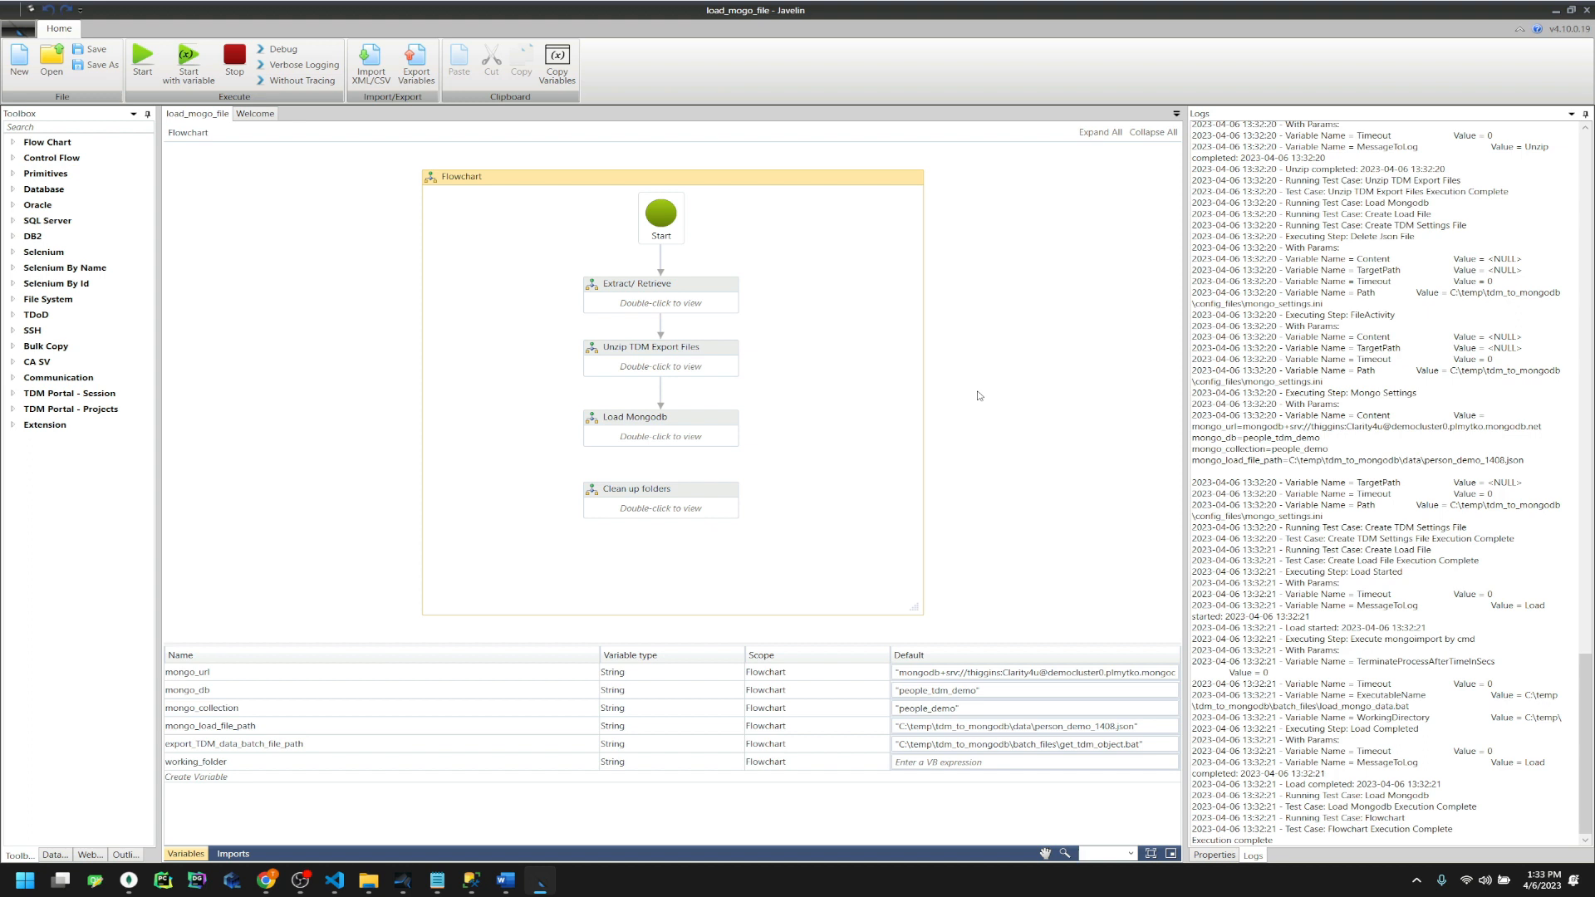
Open people_demo_db's people_collection in Compass and expand the document's personal and profile fields
{"action": "left_click", "coordinate": [130, 881]}
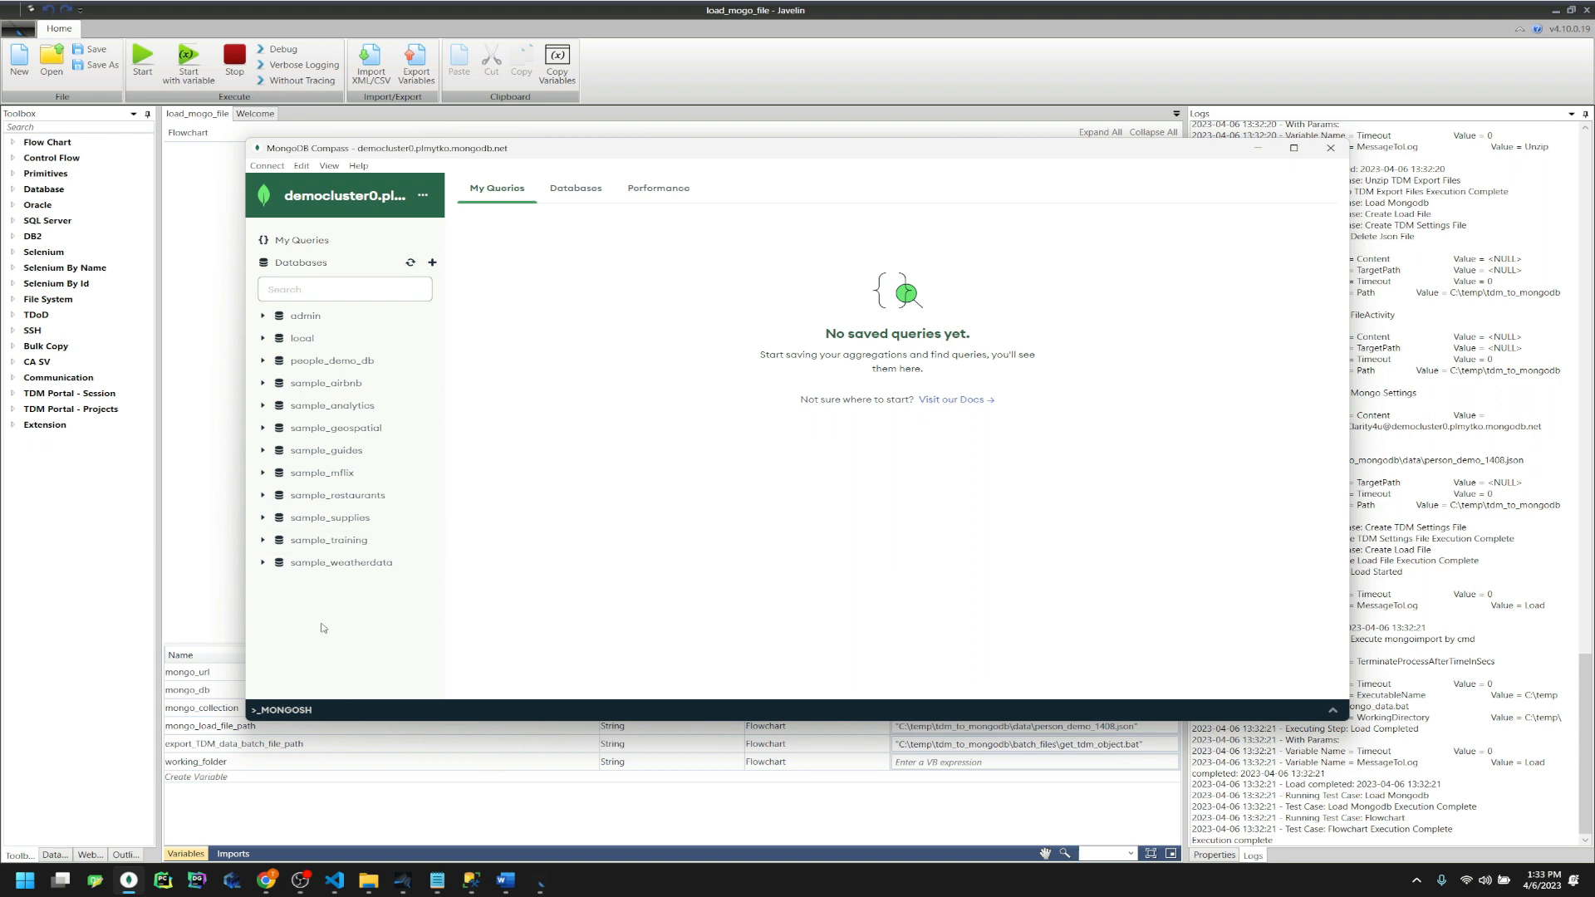
{"action": "left_click", "coordinate": [315, 362]}
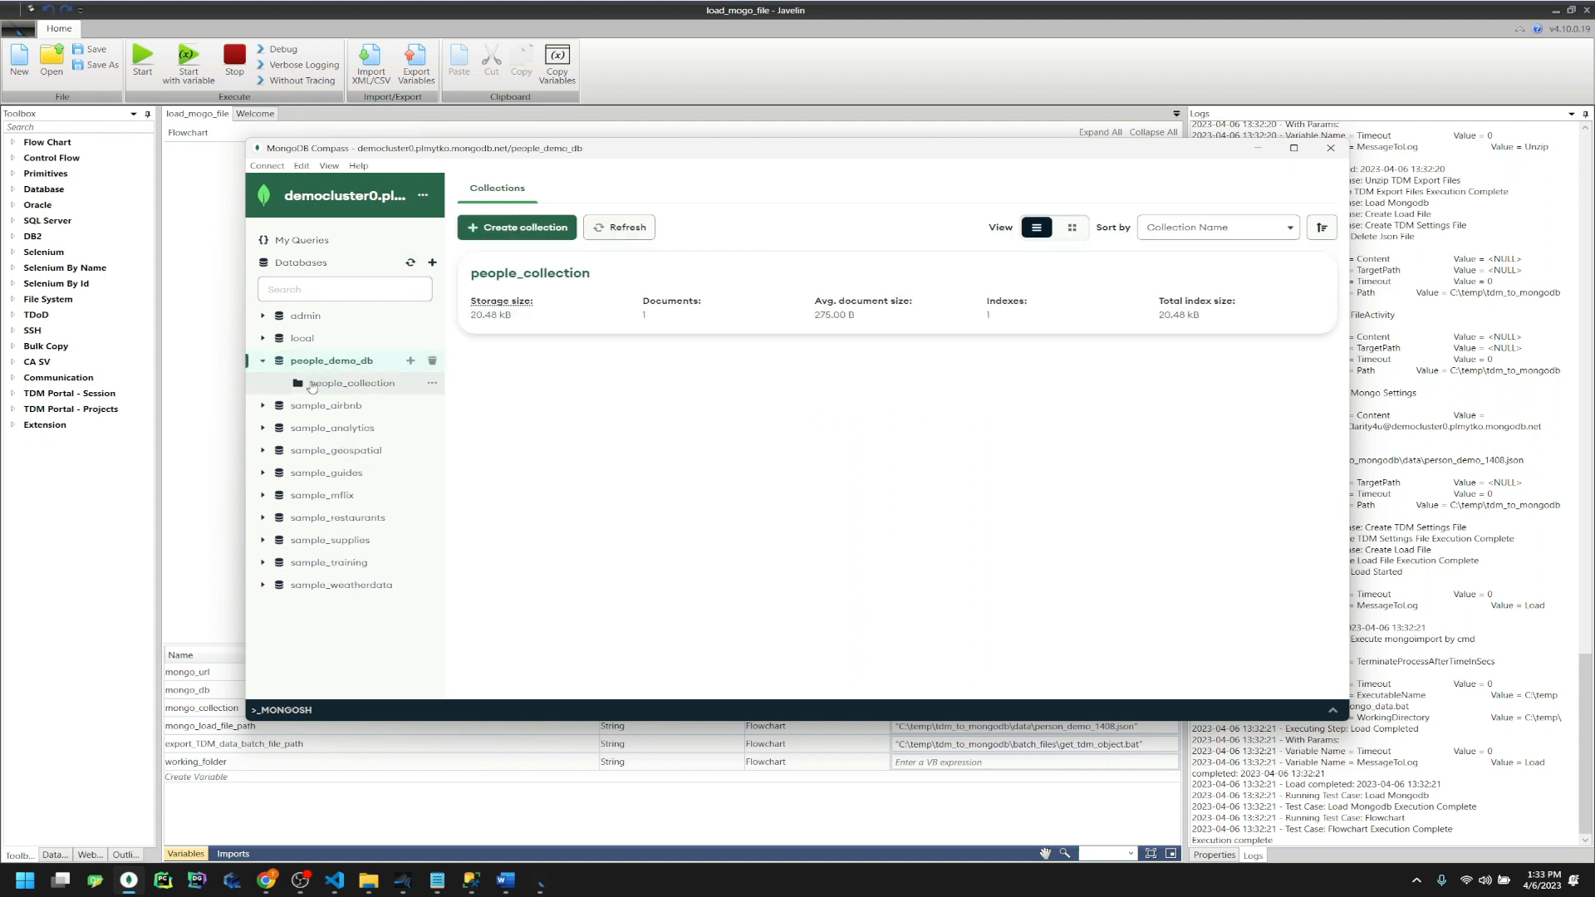
{"action": "left_click", "coordinate": [344, 383]}
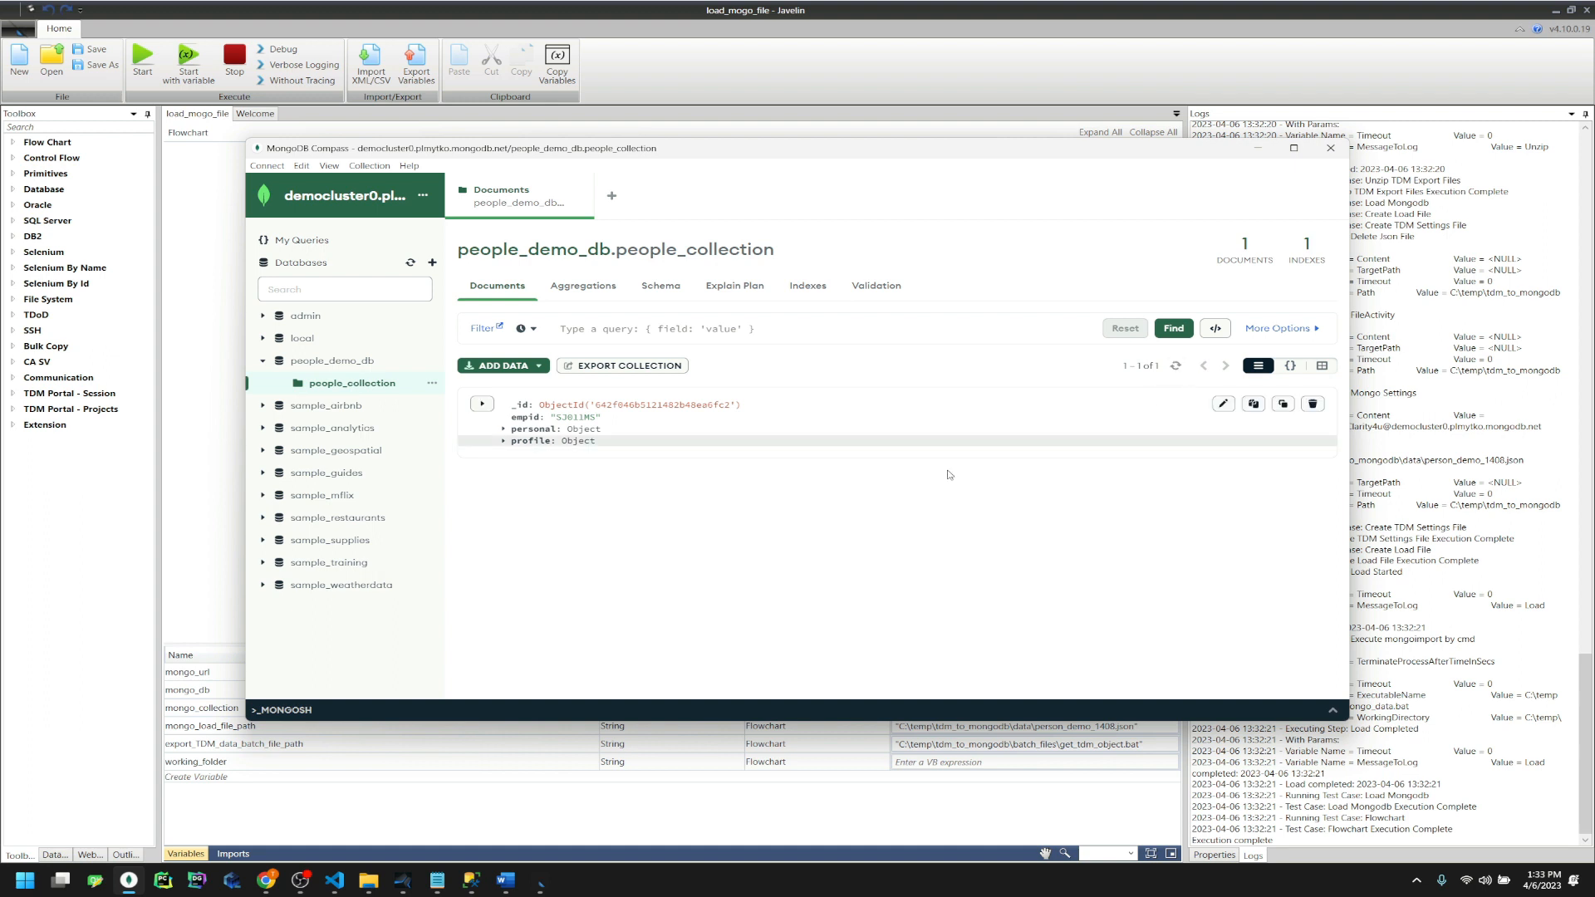
{"action": "left_click", "coordinate": [504, 441]}
{"action": "left_click", "coordinate": [504, 429]}
{"action": "left_click_drag", "start_coordinate": [812, 150], "coordinate": [952, 108]}
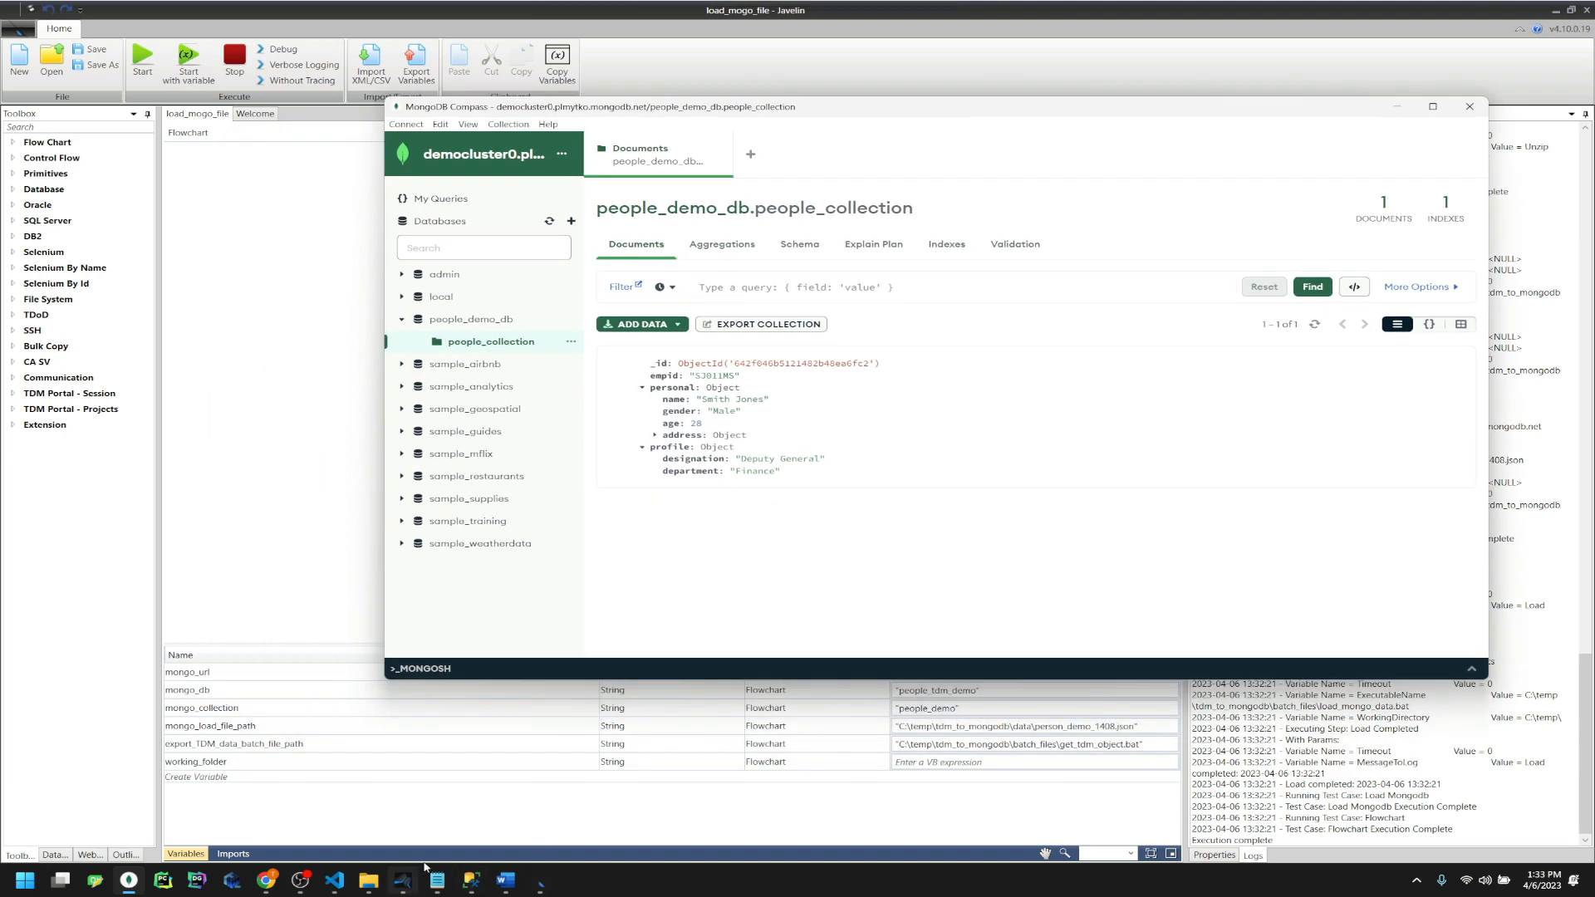
{"action": "mouse_move", "coordinate": [301, 888]}
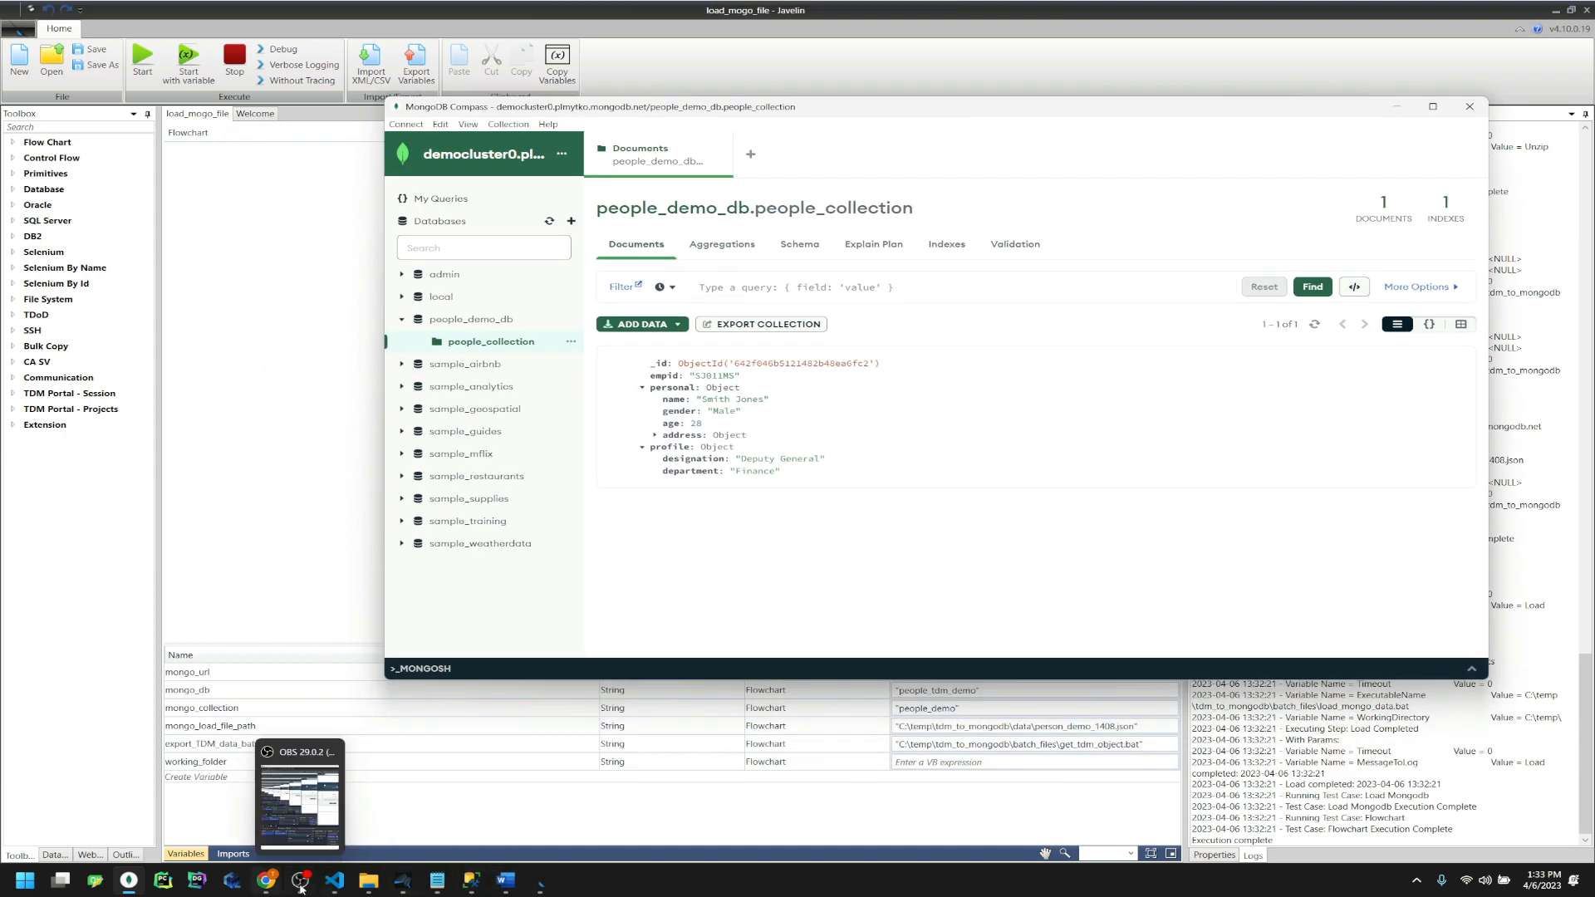
{"action": "left_click", "coordinate": [368, 880]}
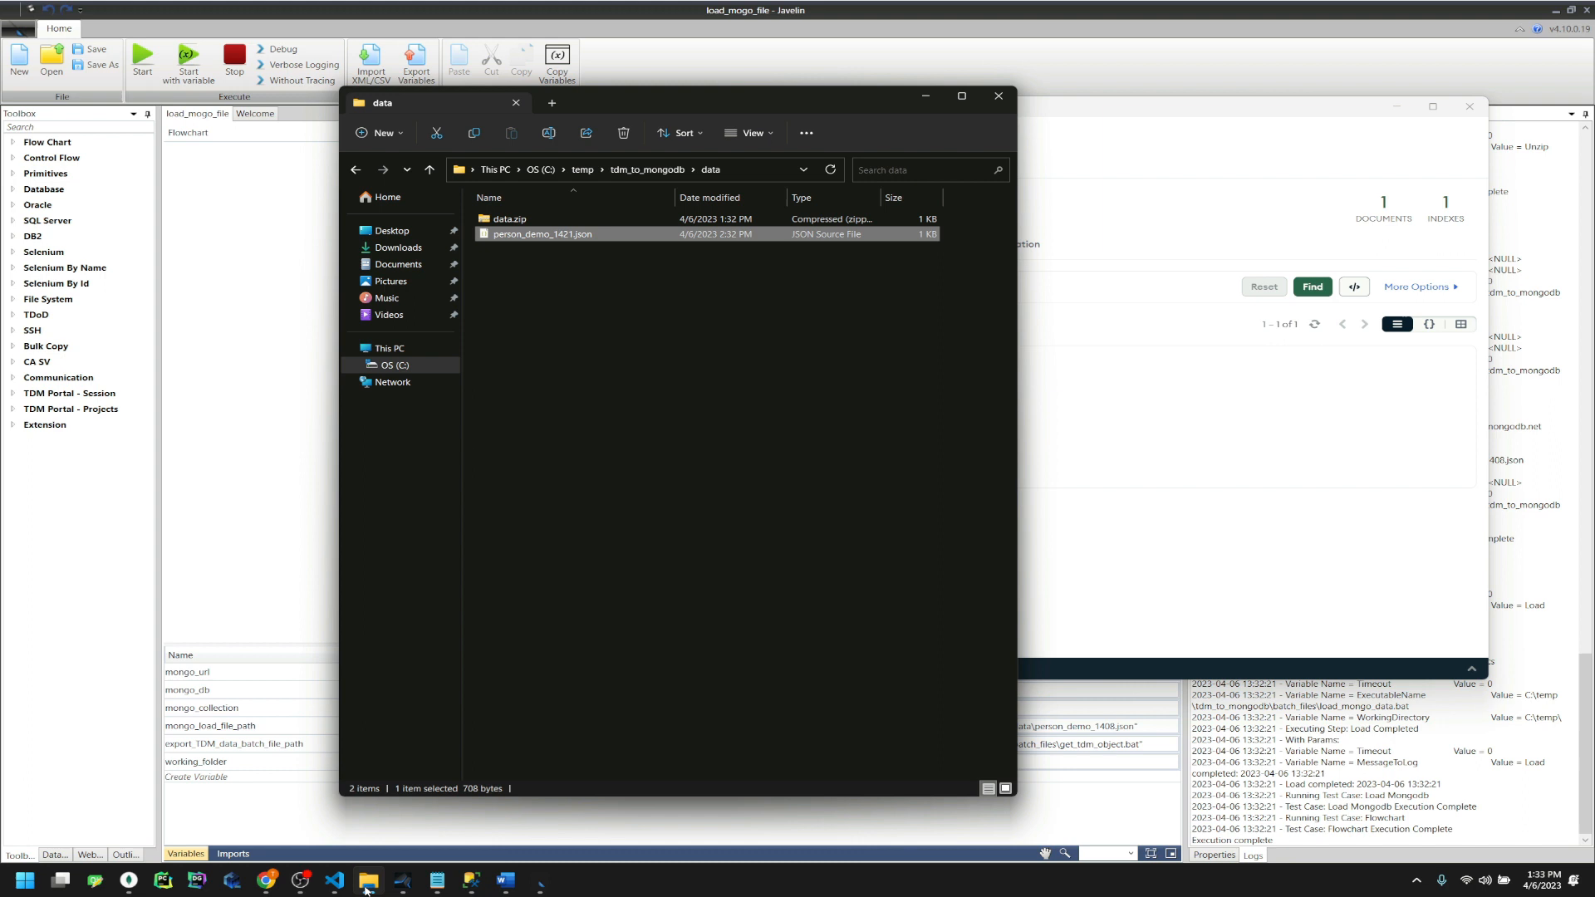
Open mongo_settings.ini from config_files in Notepad
{"action": "left_click", "coordinate": [647, 169]}
{"action": "double_click", "coordinate": [519, 235]}
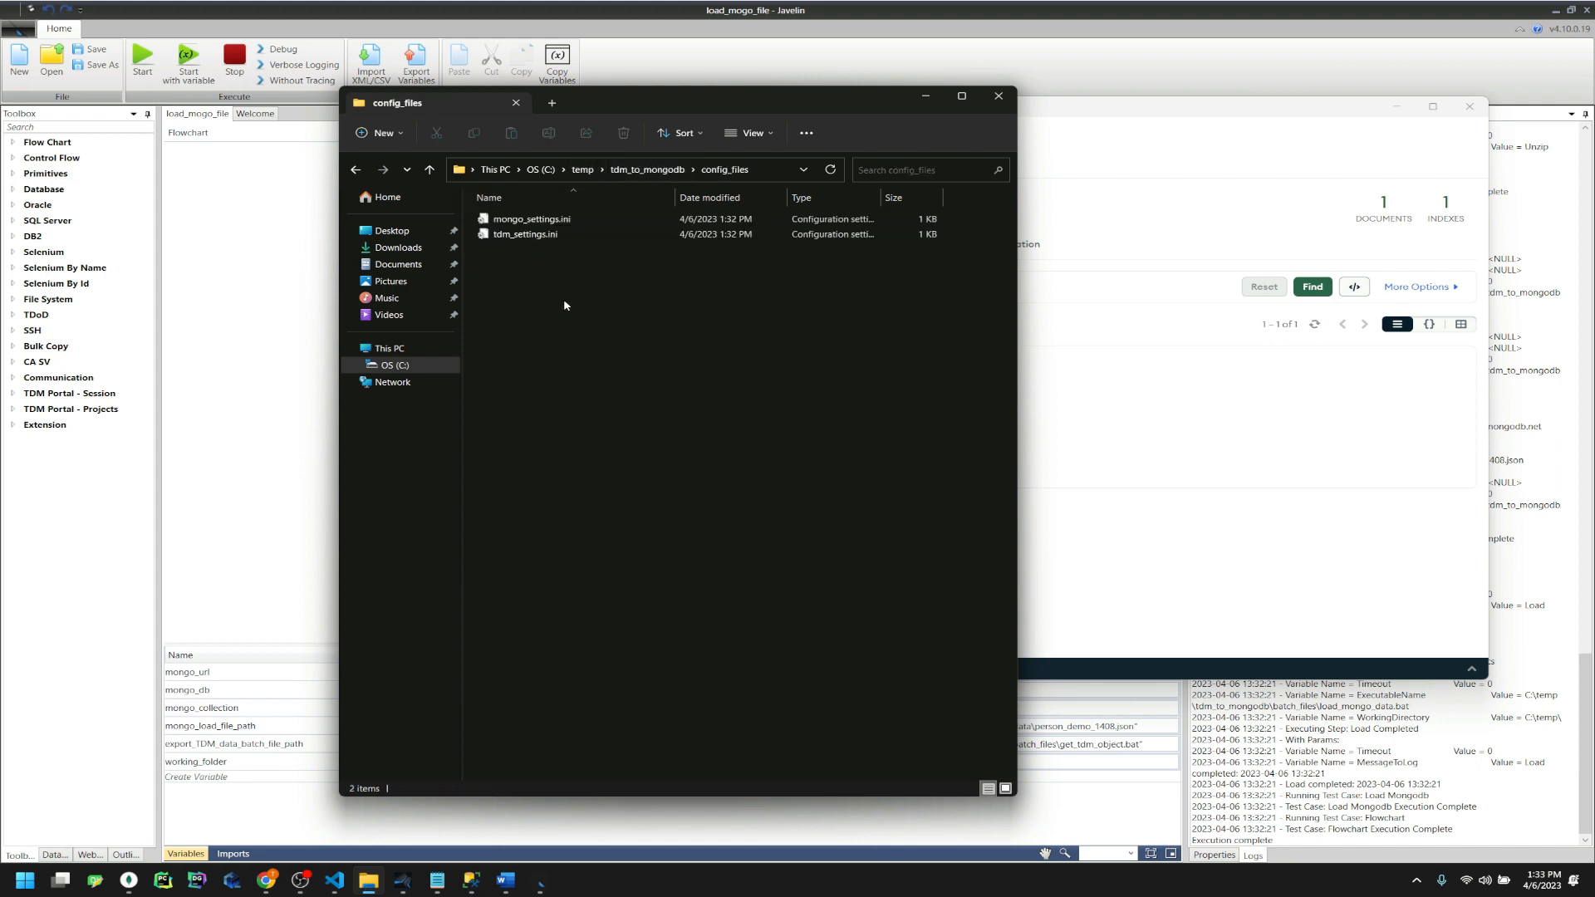
{"action": "double_click", "coordinate": [532, 219]}
{"action": "left_click_drag", "start_coordinate": [1035, 270], "coordinate": [1097, 425]}
{"action": "left_click", "coordinate": [926, 96]}
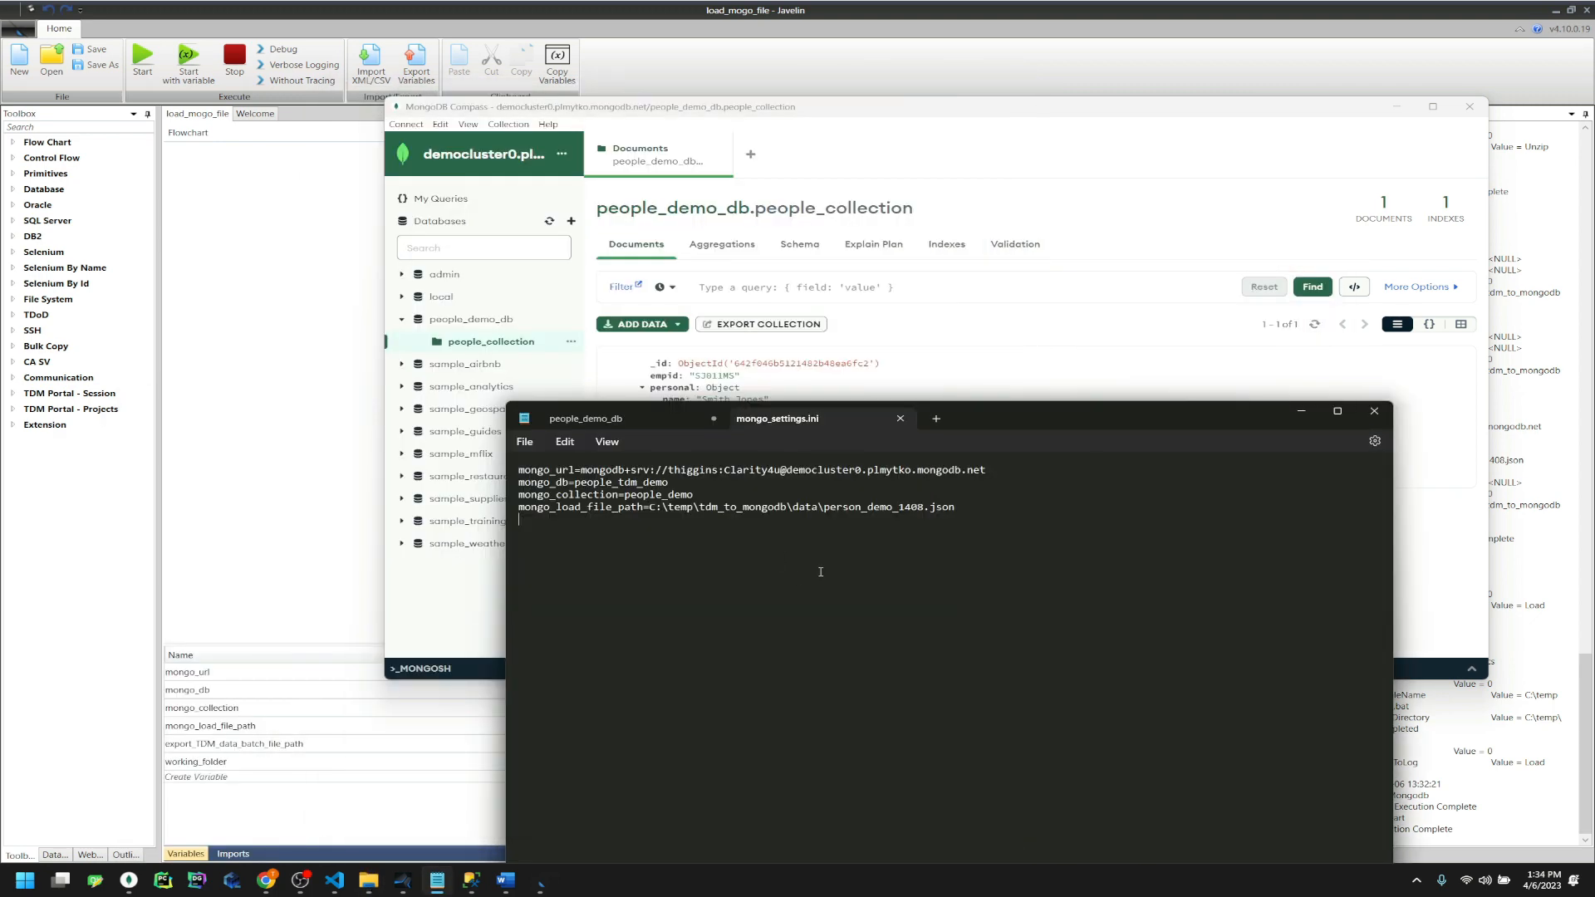
Paste the Compass name people_demo_db.people_collection below the settings lines
{"action": "double_click", "coordinate": [648, 483]}
{"action": "left_click_drag", "start_coordinate": [579, 483], "coordinate": [639, 482]}
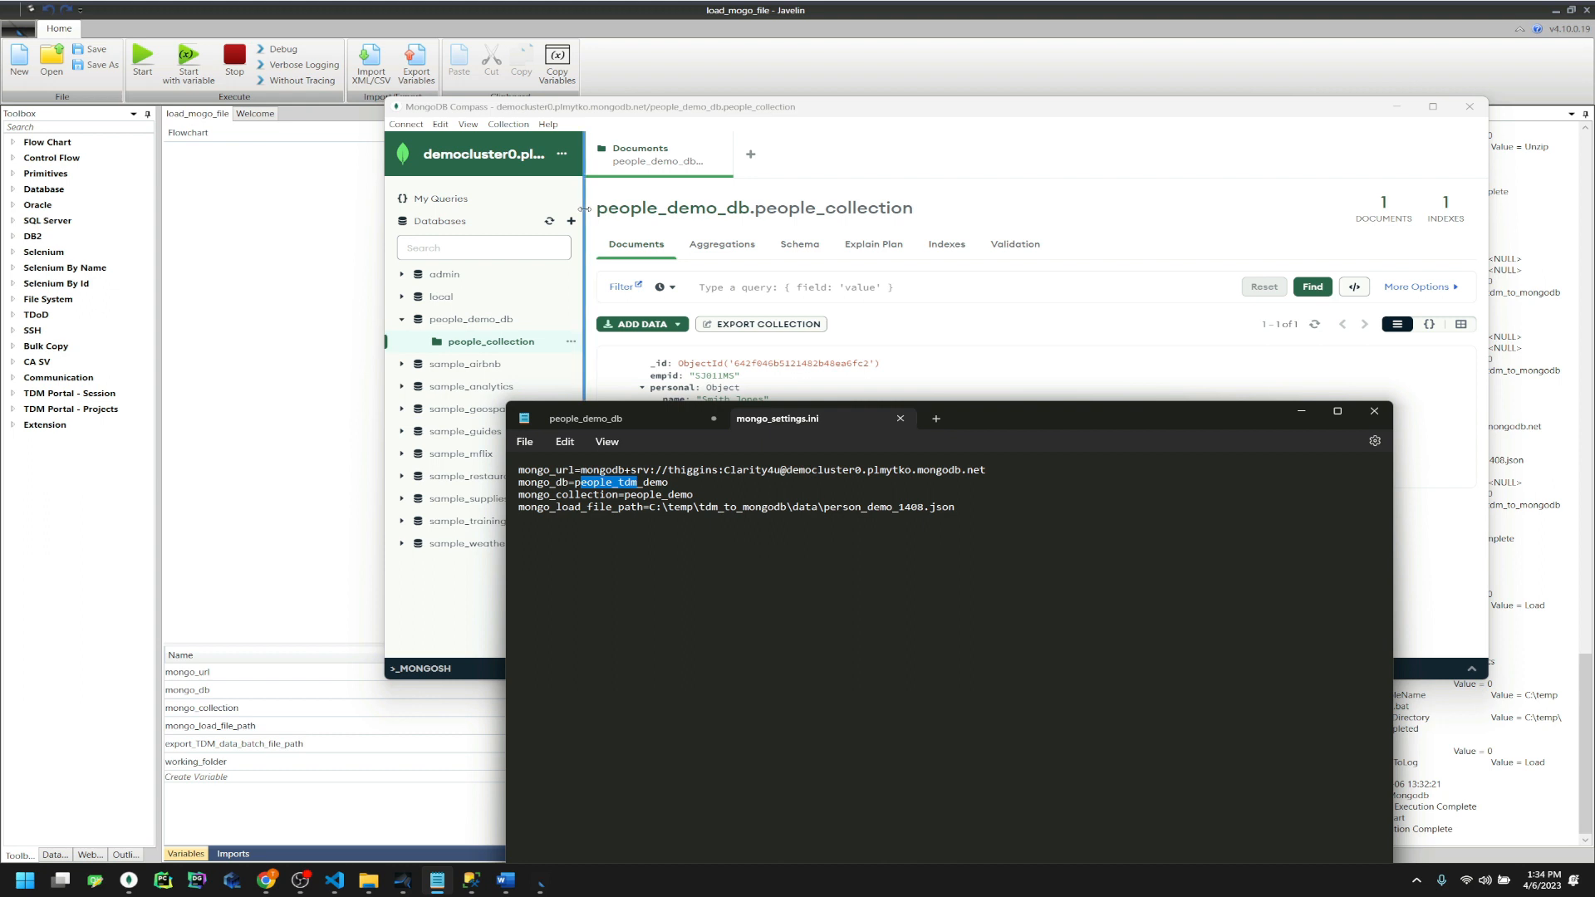
{"action": "left_click_drag", "start_coordinate": [591, 209], "coordinate": [919, 222]}
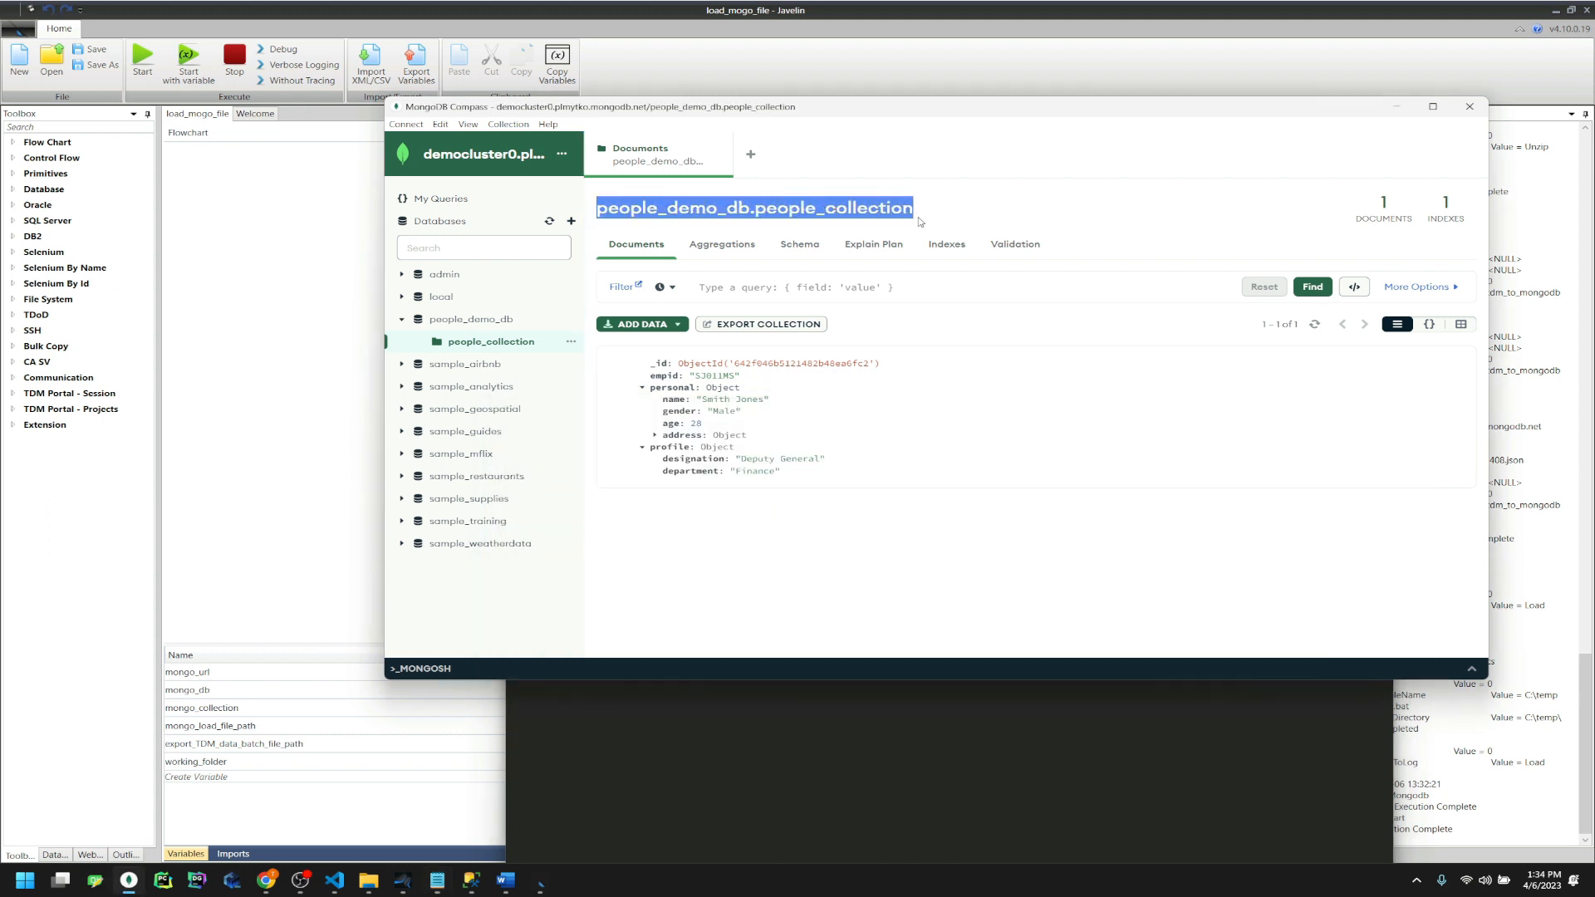
{"action": "left_click", "coordinate": [769, 795]}
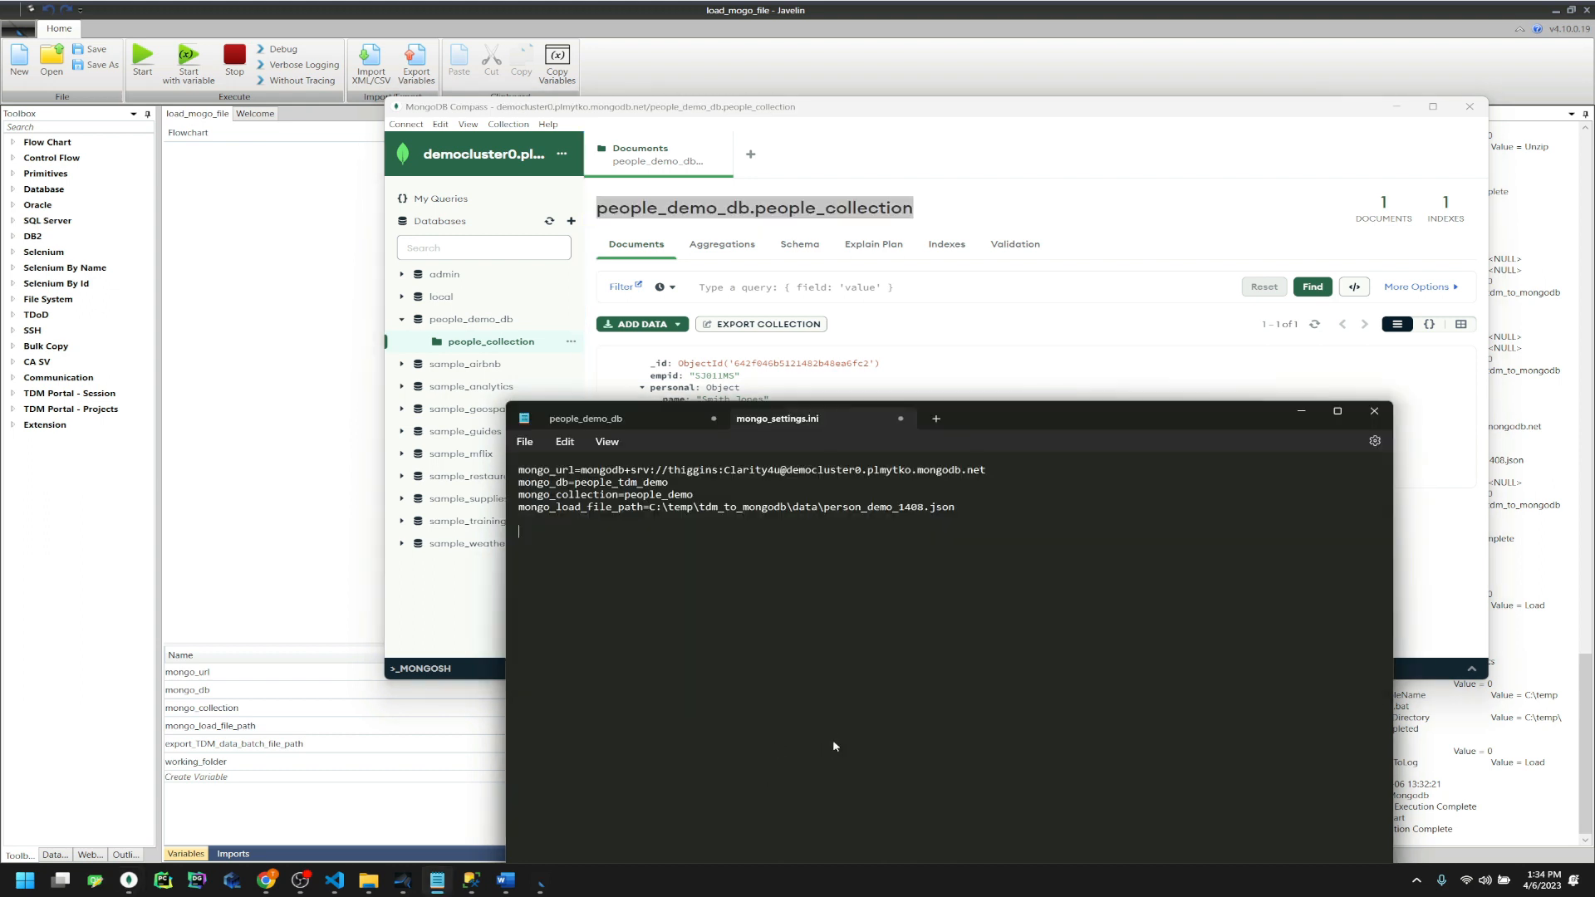
{"action": "type", "text": "people_demo_db .people_collection"}
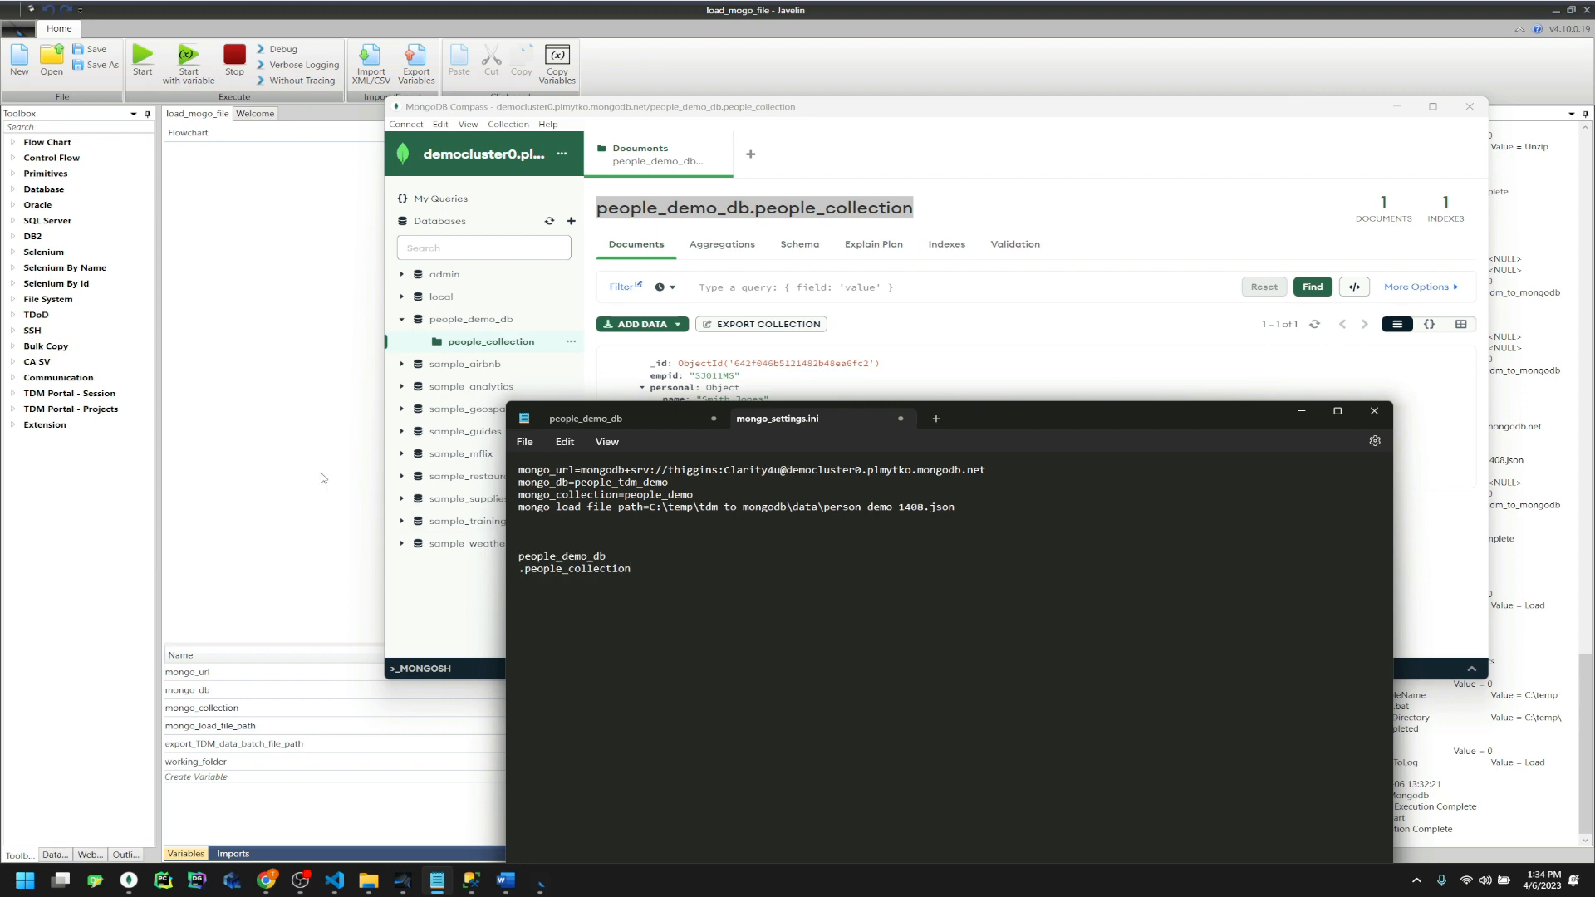
{"action": "left_click", "coordinate": [302, 407]}
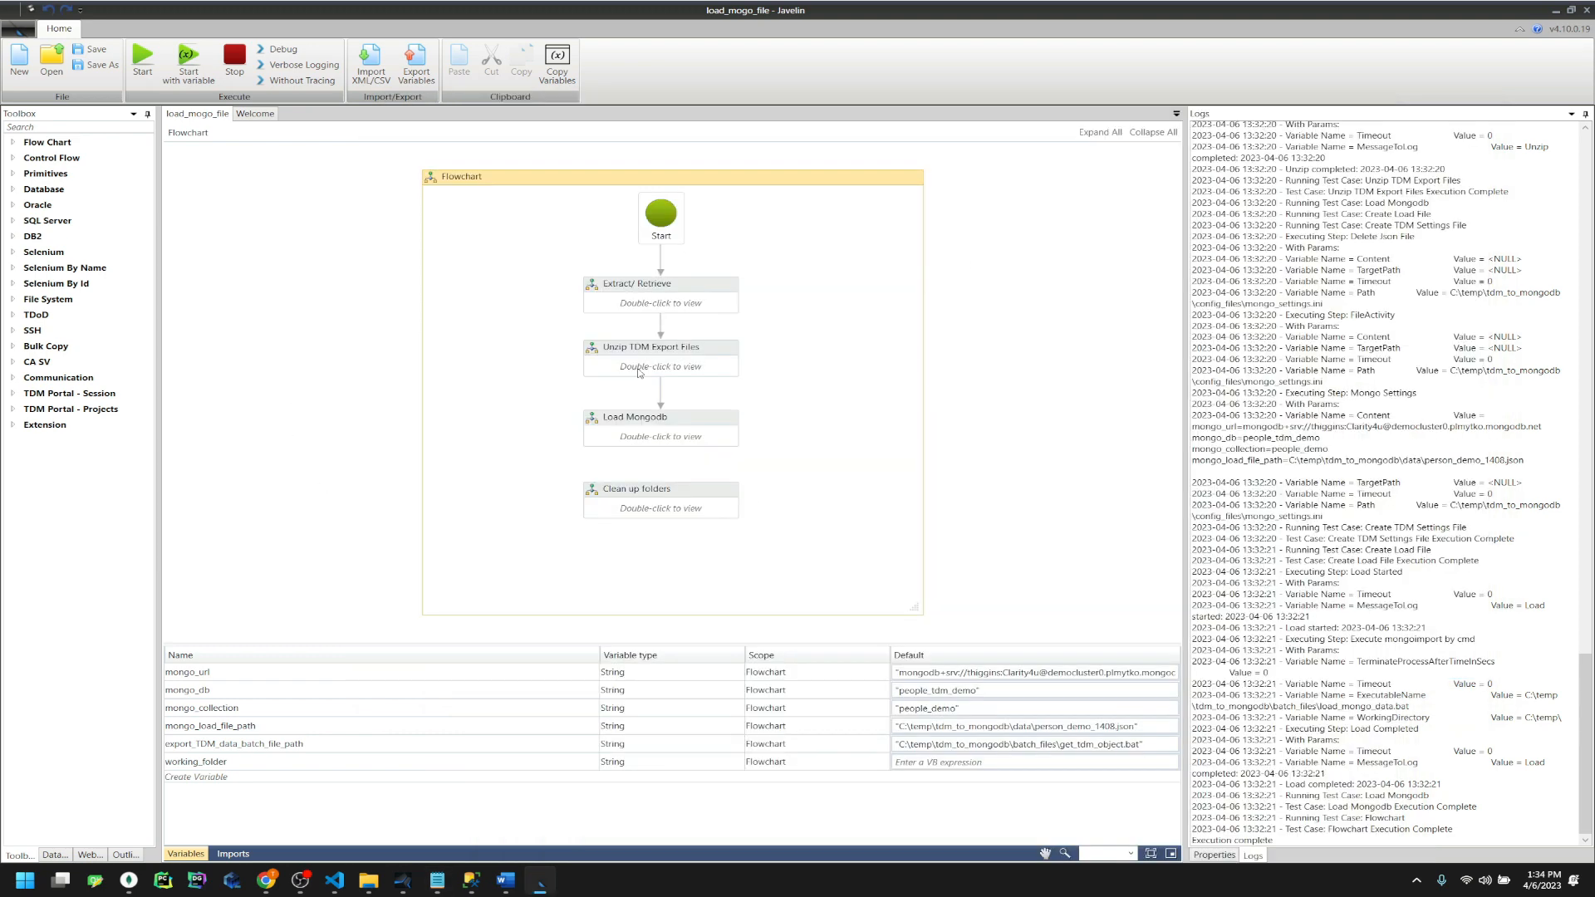
Drill into Load Mongodb > Create Load File > Create TDM Settings File and enlarge the variables grid
{"action": "double_click", "coordinate": [649, 441]}
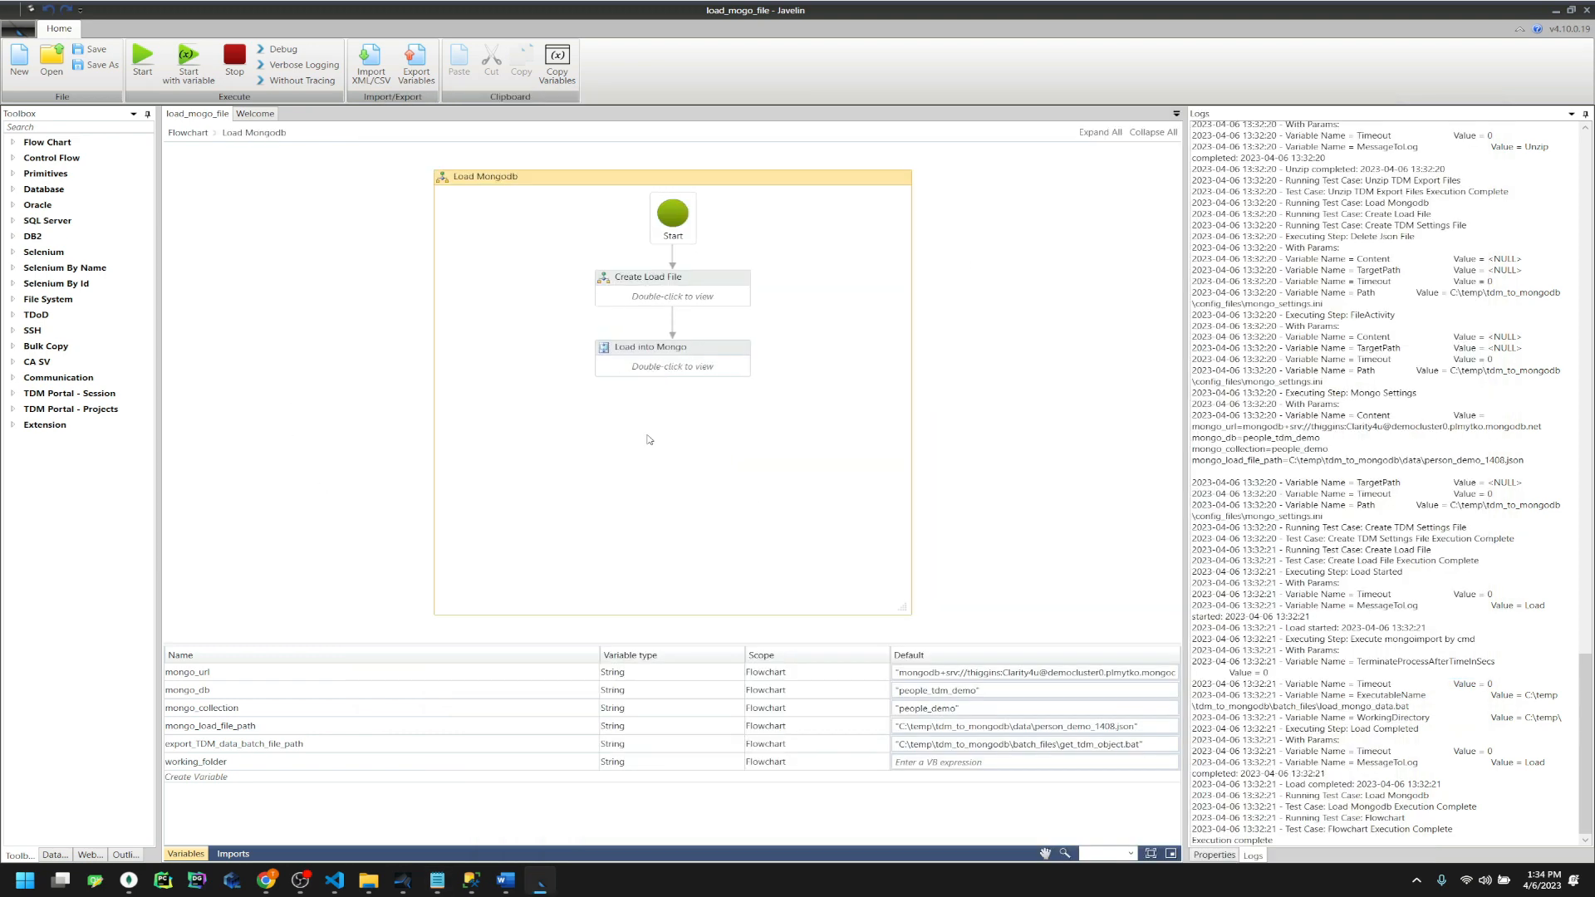
{"action": "double_click", "coordinate": [679, 298]}
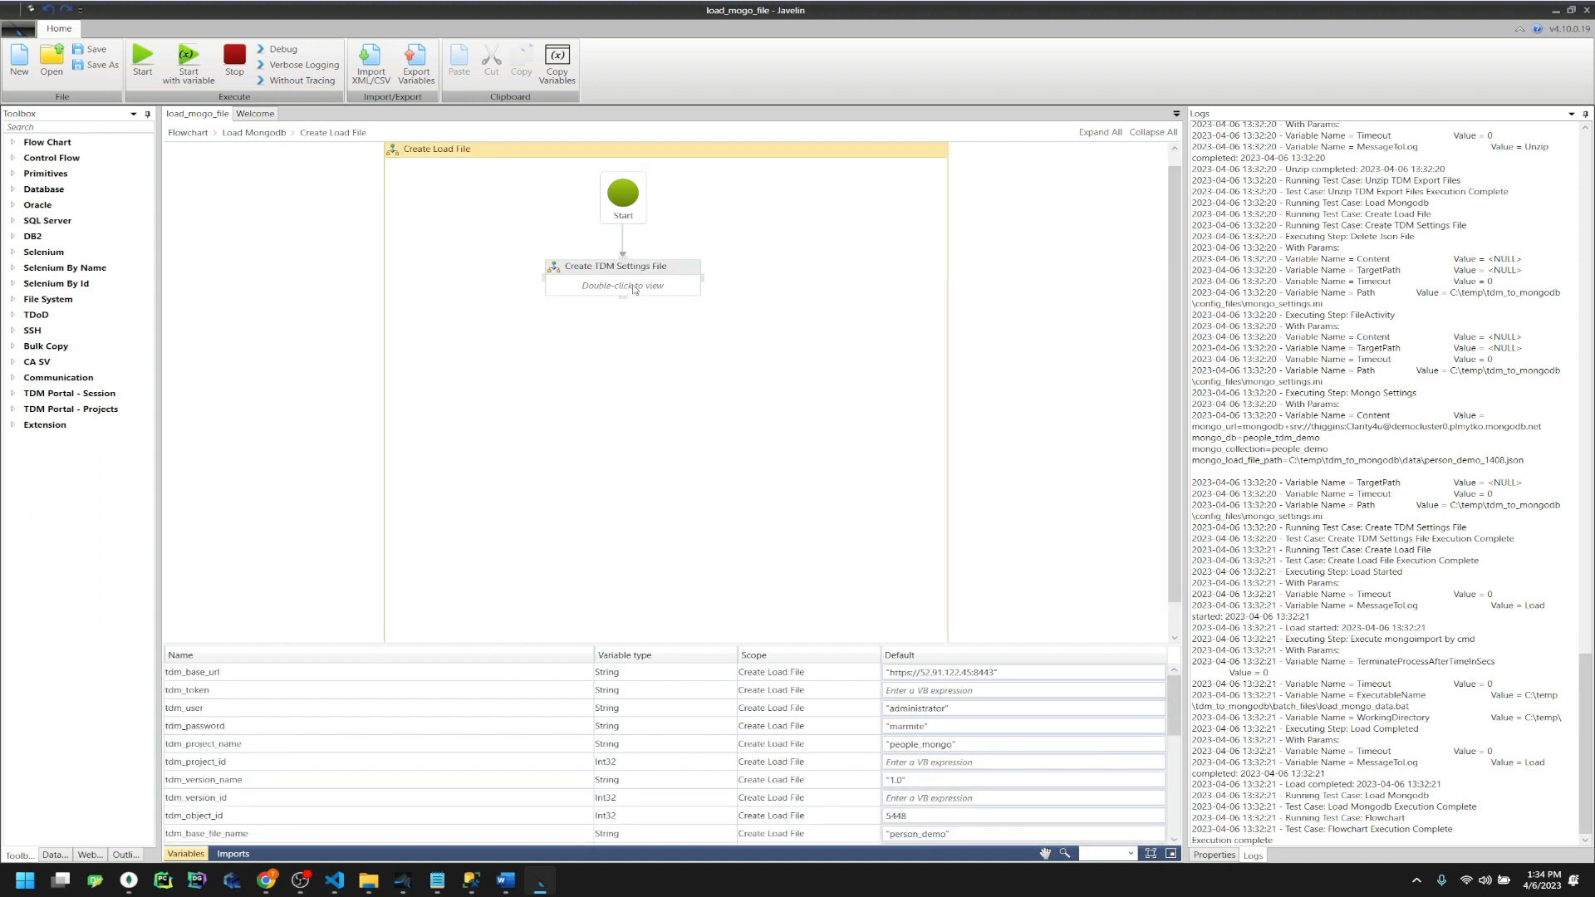
{"action": "double_click", "coordinate": [634, 288]}
{"action": "left_click", "coordinate": [624, 449]}
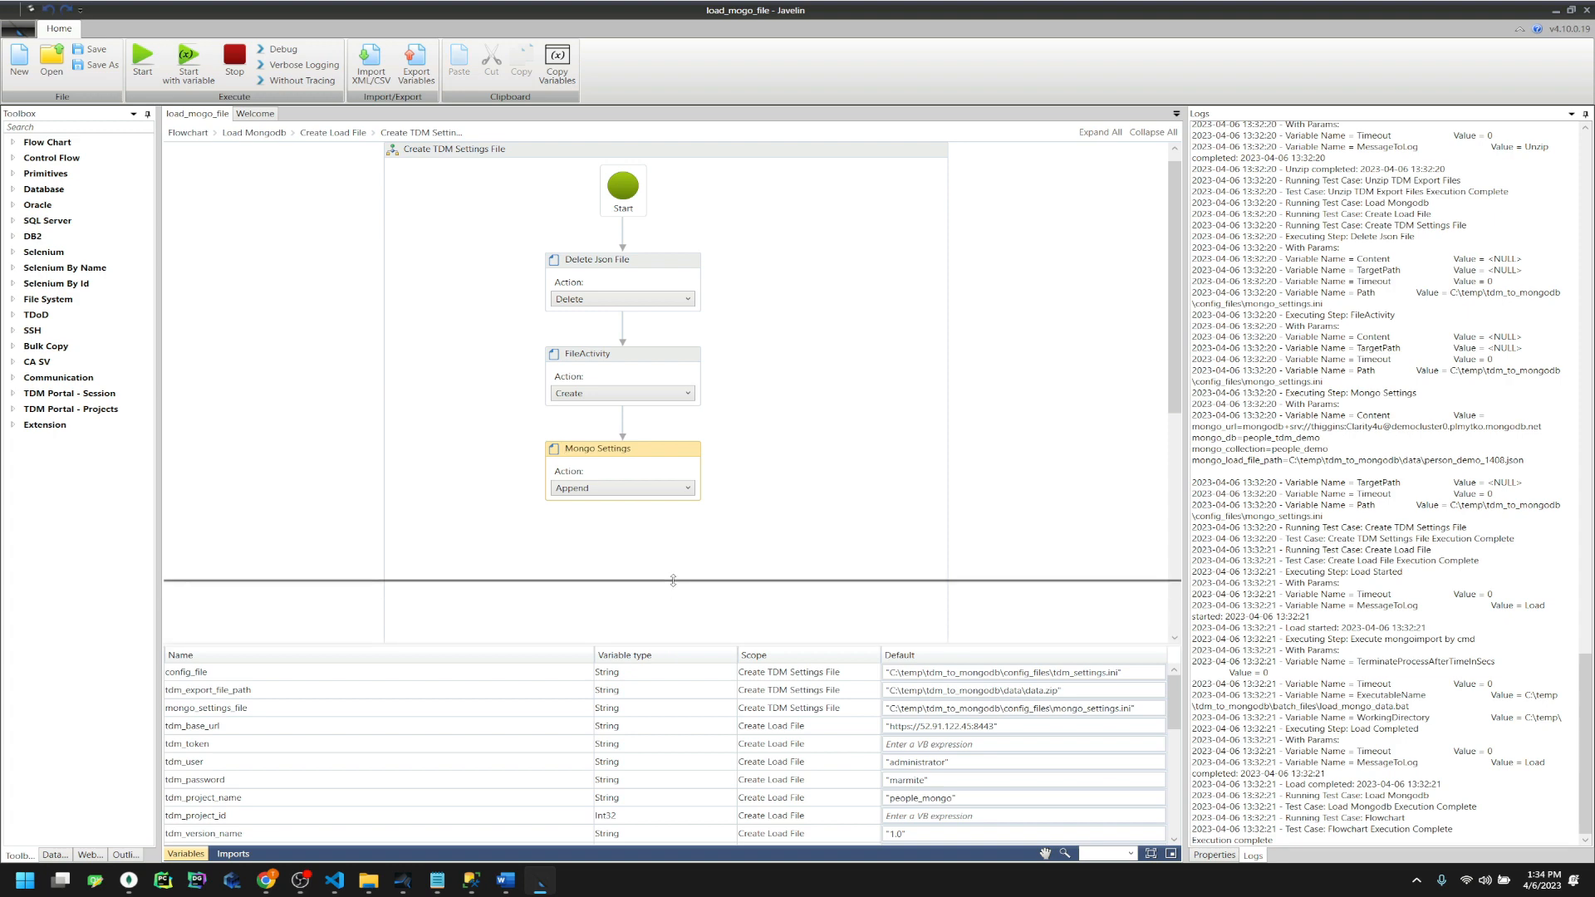
{"action": "left_click_drag", "start_coordinate": [671, 644], "coordinate": [670, 516]}
{"action": "left_click", "coordinate": [358, 697]}
{"action": "scroll", "coordinate": [358, 702], "scroll_direction": "down", "scroll_amount": 3}
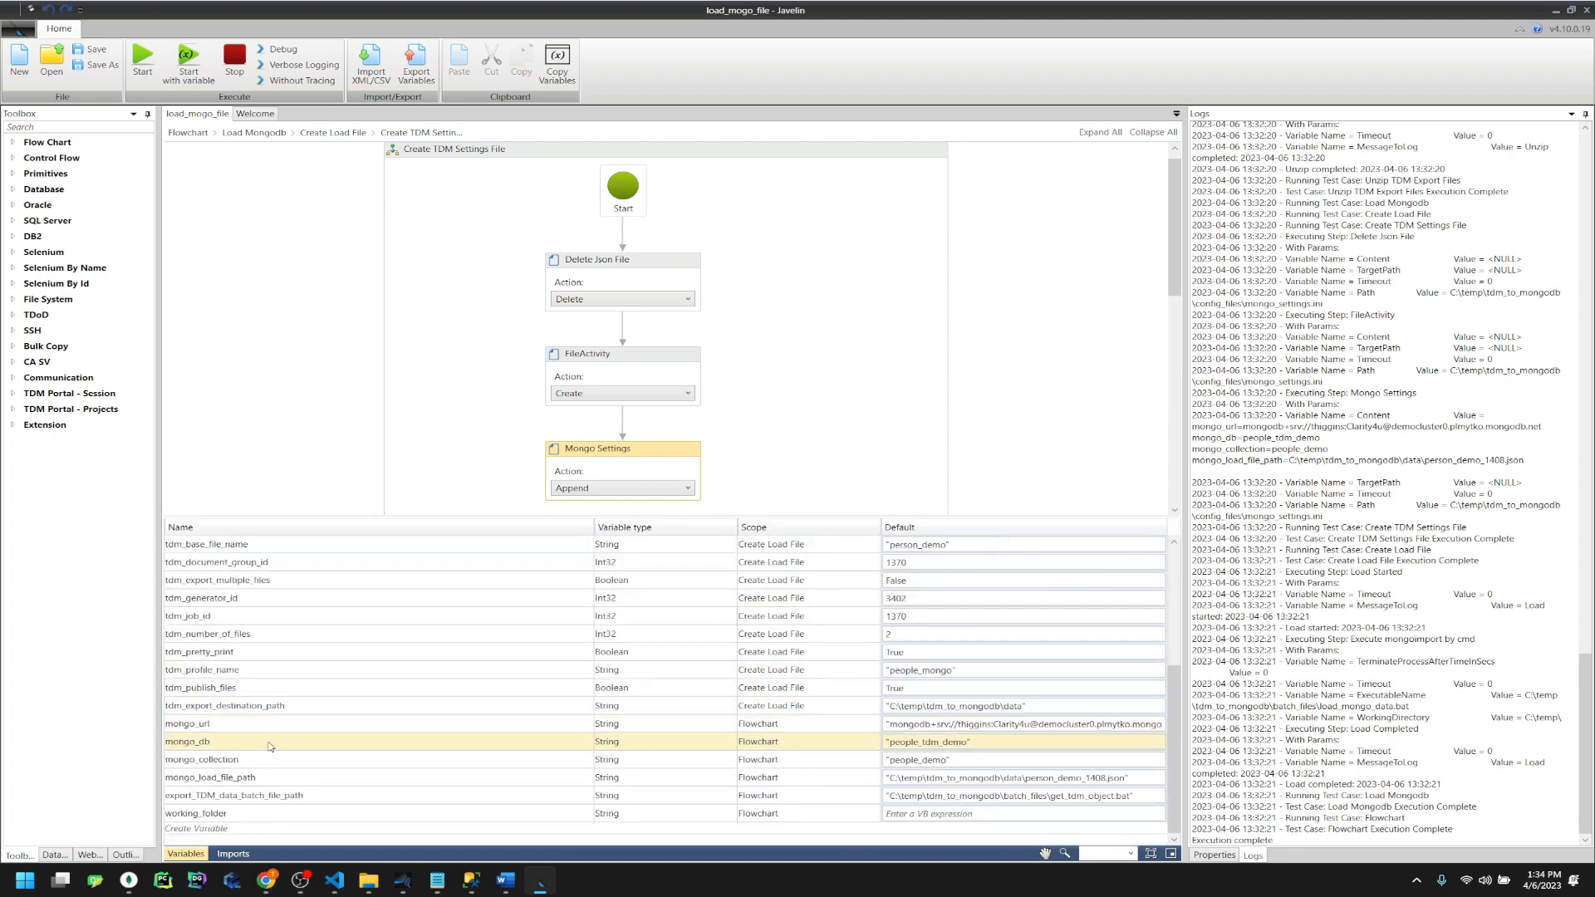
Change the mongo_db default from people_tdm_demo to people_demo_db
{"action": "left_click", "coordinate": [437, 883]}
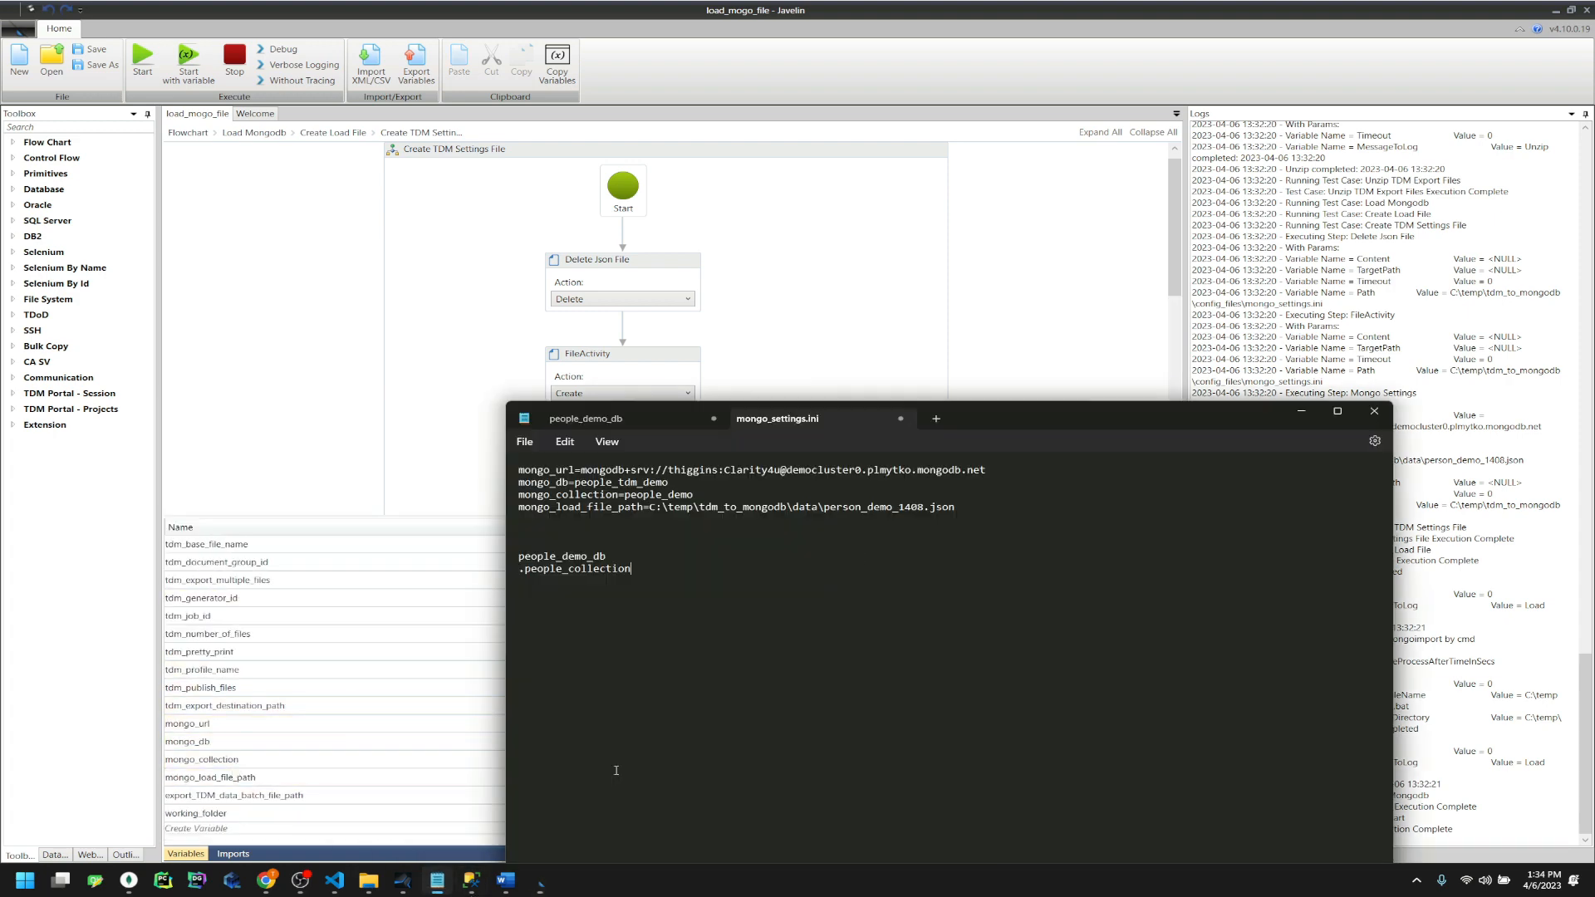
{"action": "left_click_drag", "start_coordinate": [614, 557], "coordinate": [520, 563]}
{"action": "key", "text": "ctrl+c"}
{"action": "left_click", "coordinate": [954, 53]}
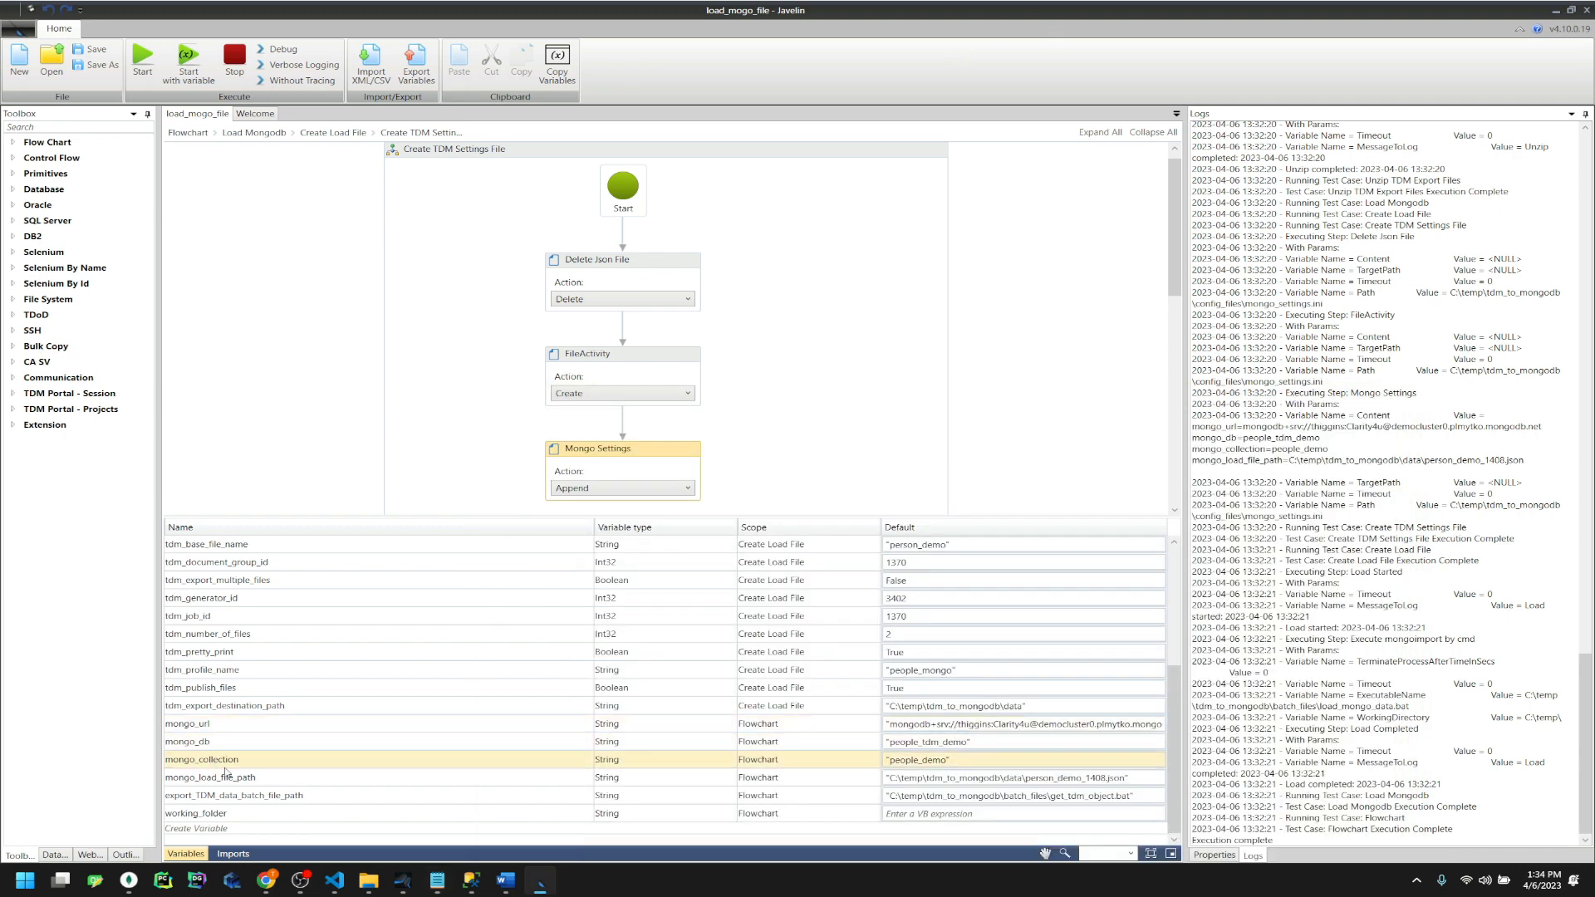
{"action": "left_click", "coordinate": [246, 740]}
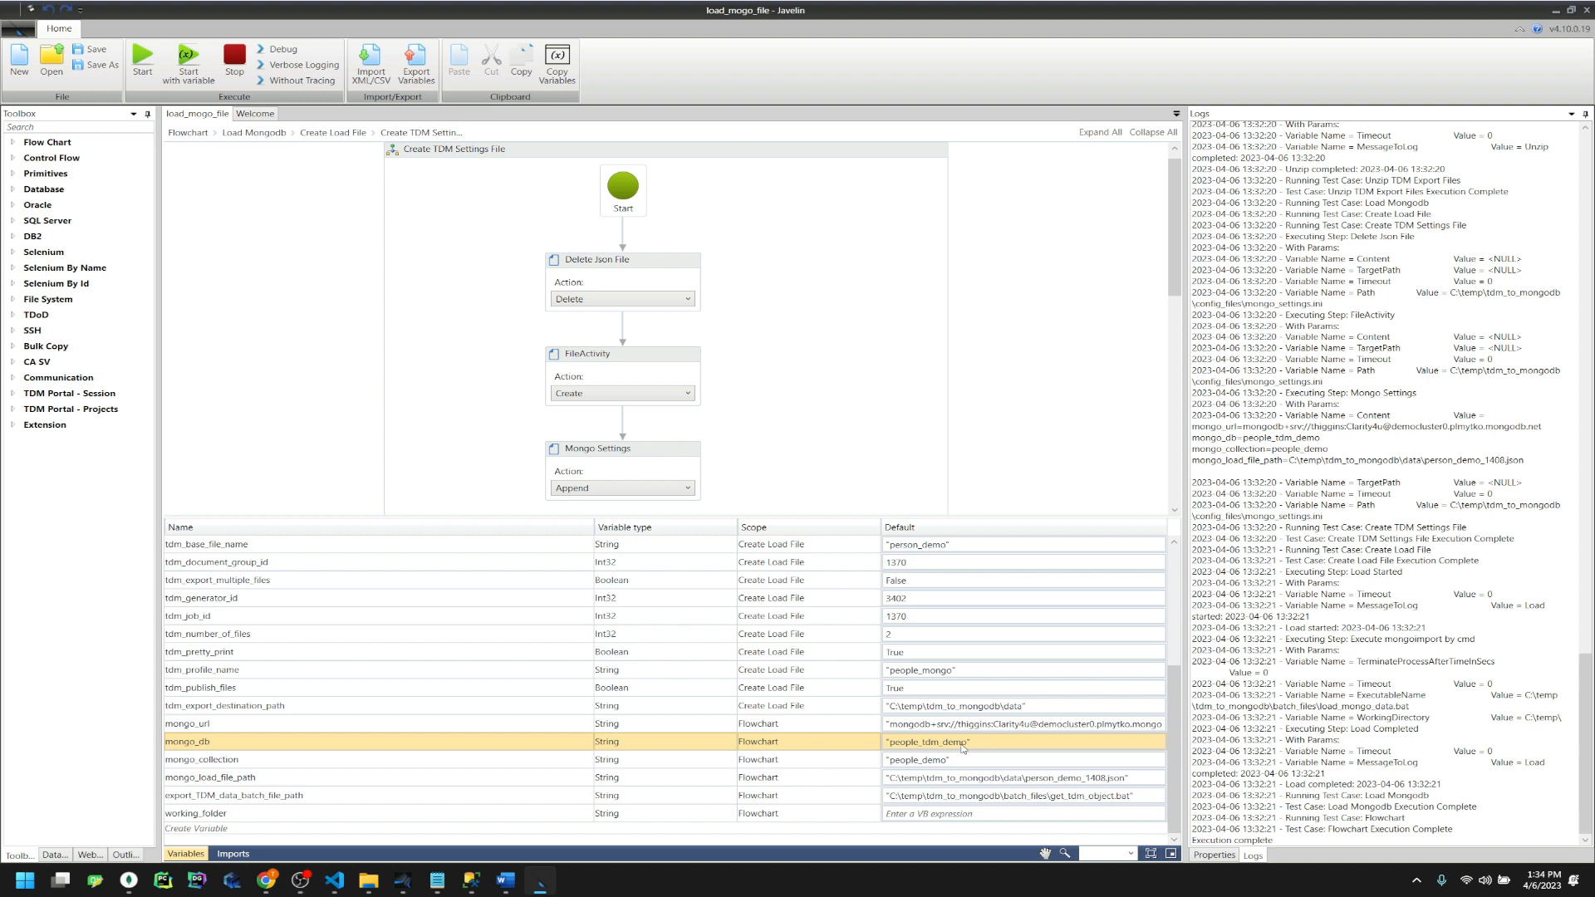
{"action": "left_click", "coordinate": [963, 748]}
{"action": "left_click_drag", "start_coordinate": [964, 742], "coordinate": [890, 743]}
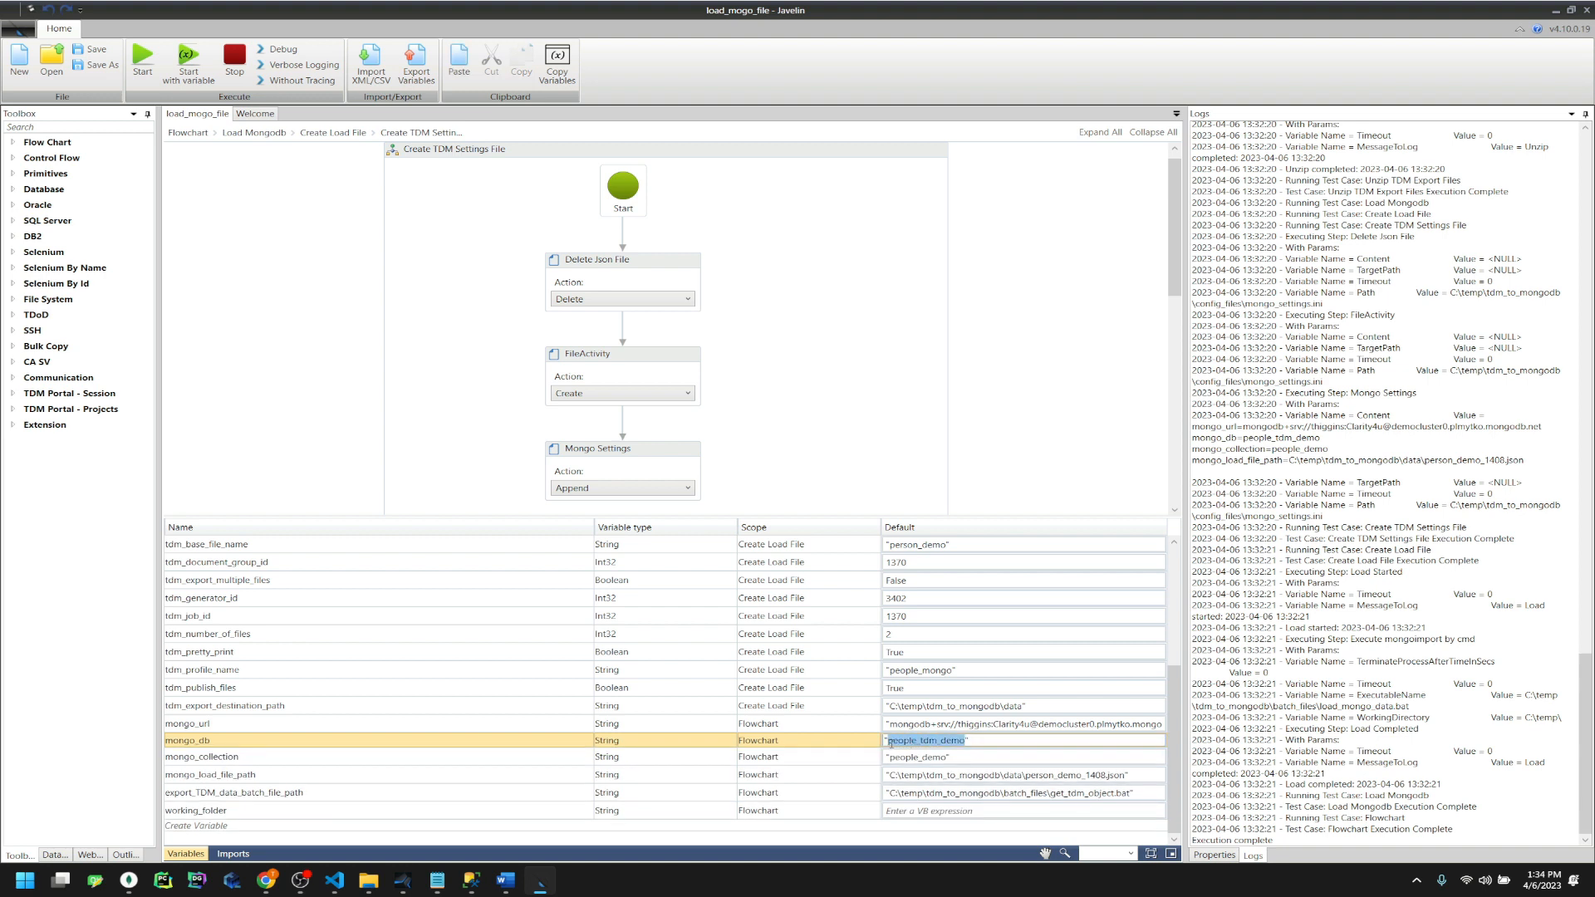
{"action": "key", "text": "ctrl+v"}
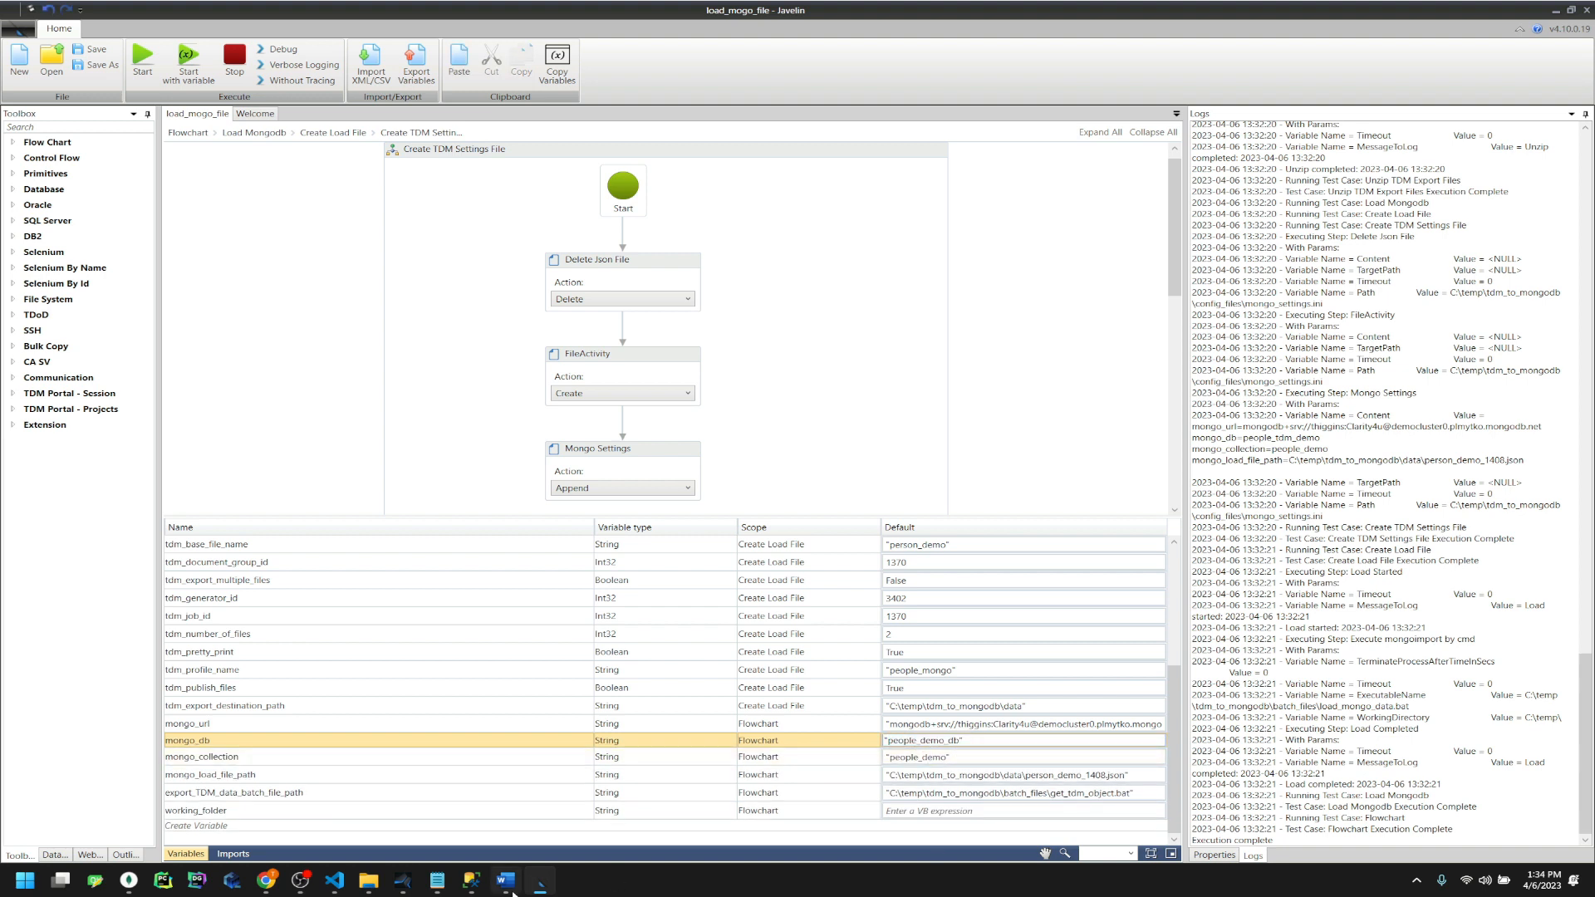
Change the mongo_collection default from people_demo to people_collection
{"action": "left_click", "coordinate": [437, 880]}
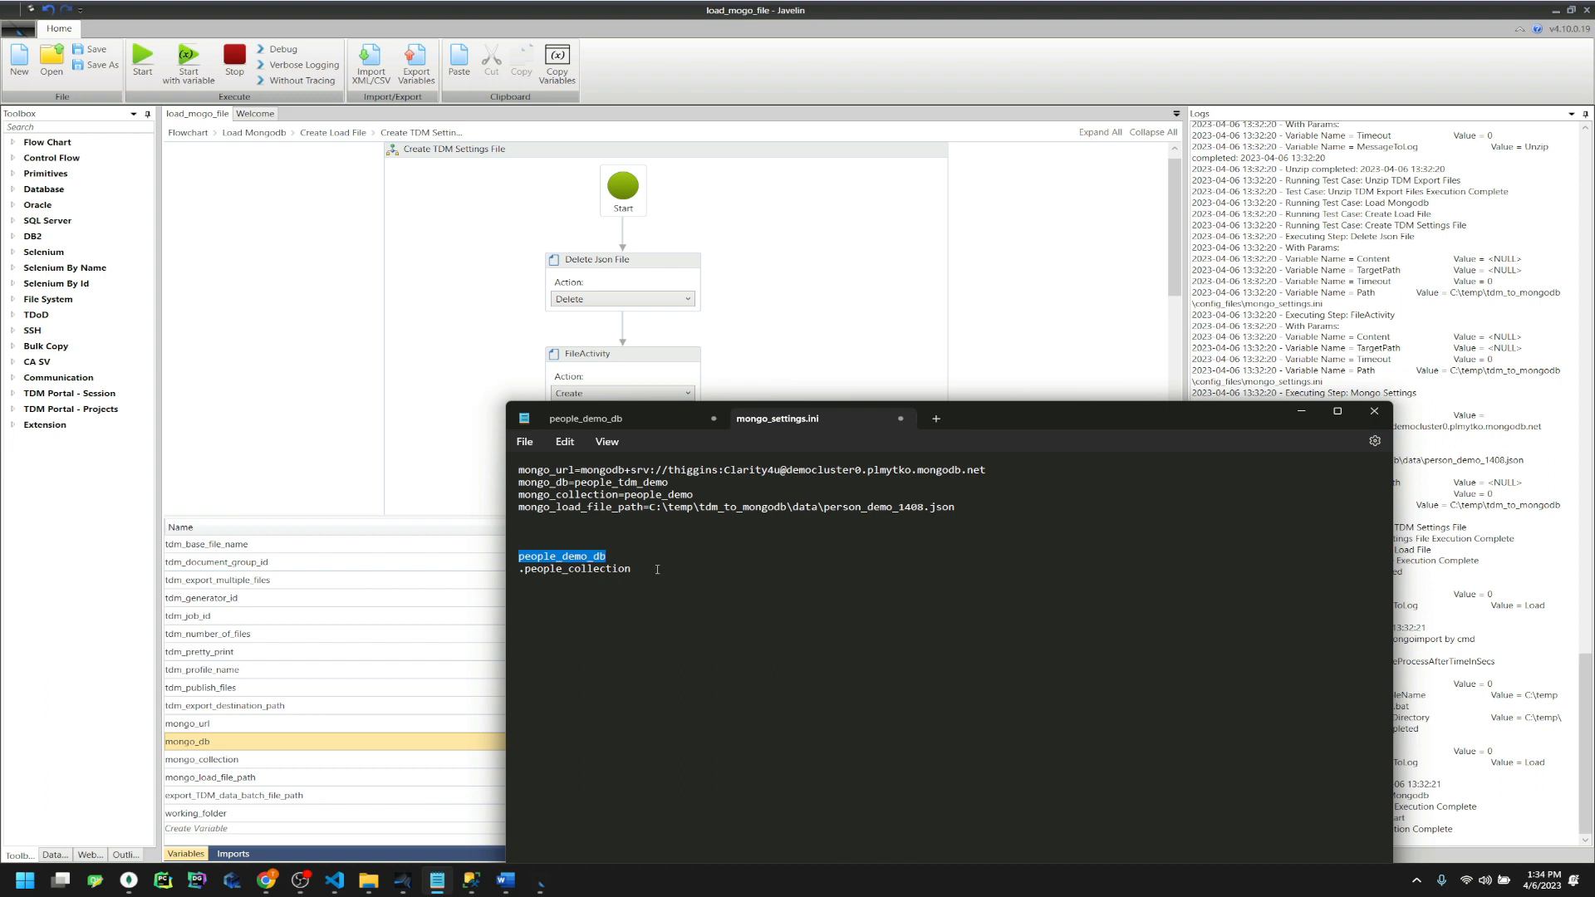
{"action": "left_click_drag", "start_coordinate": [649, 568], "coordinate": [525, 580]}
{"action": "key", "text": "ctrl+c"}
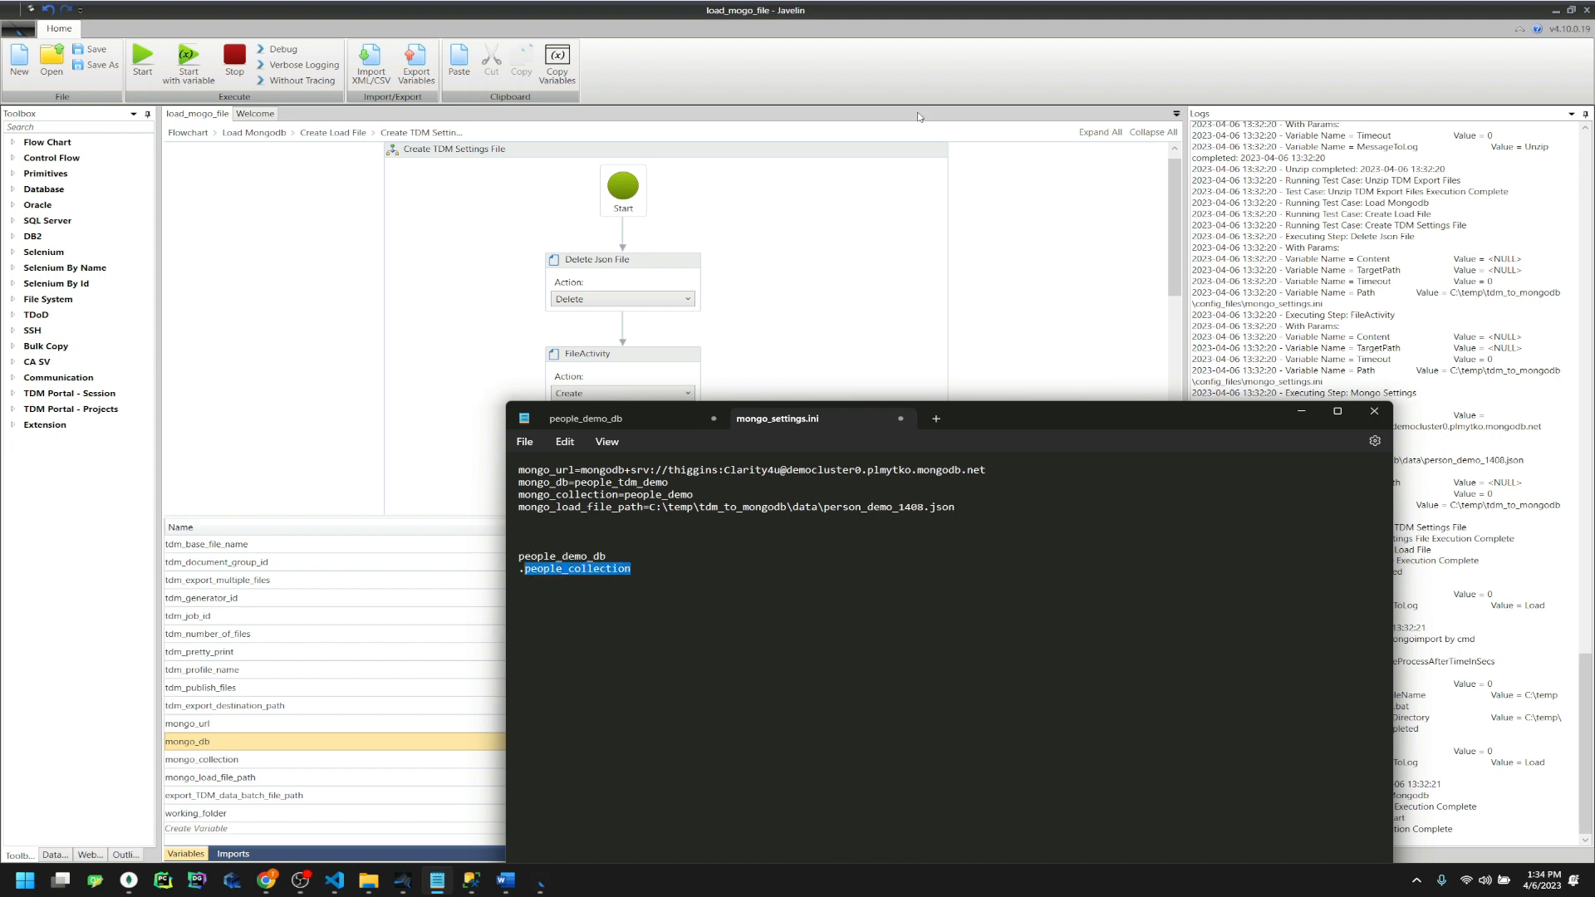
{"action": "left_click", "coordinate": [584, 420]}
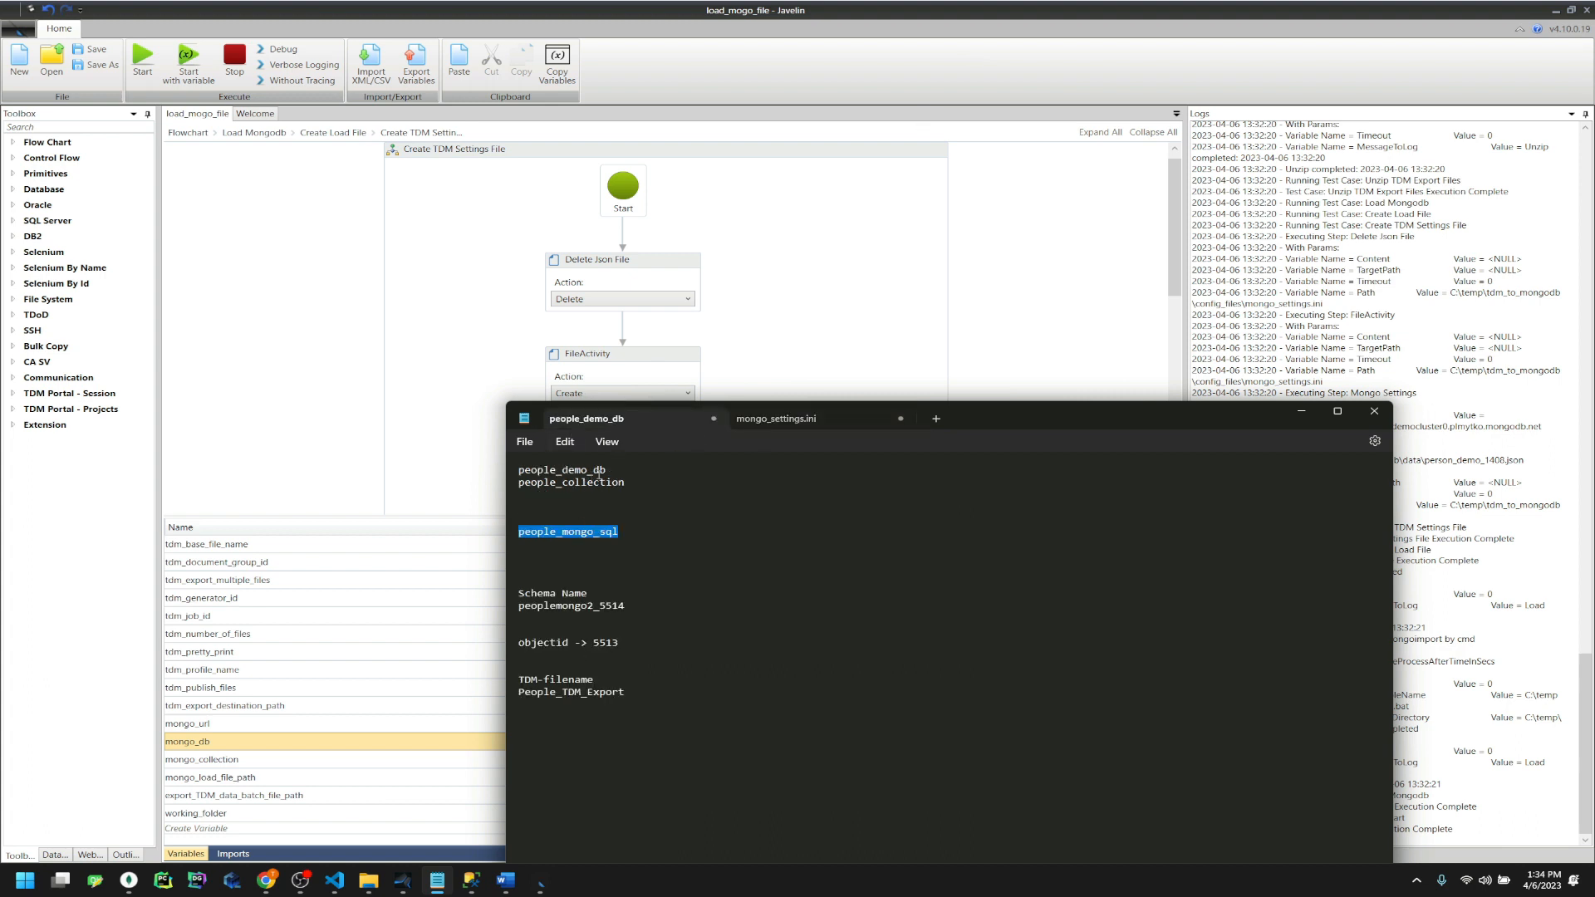
{"action": "left_click", "coordinate": [777, 419]}
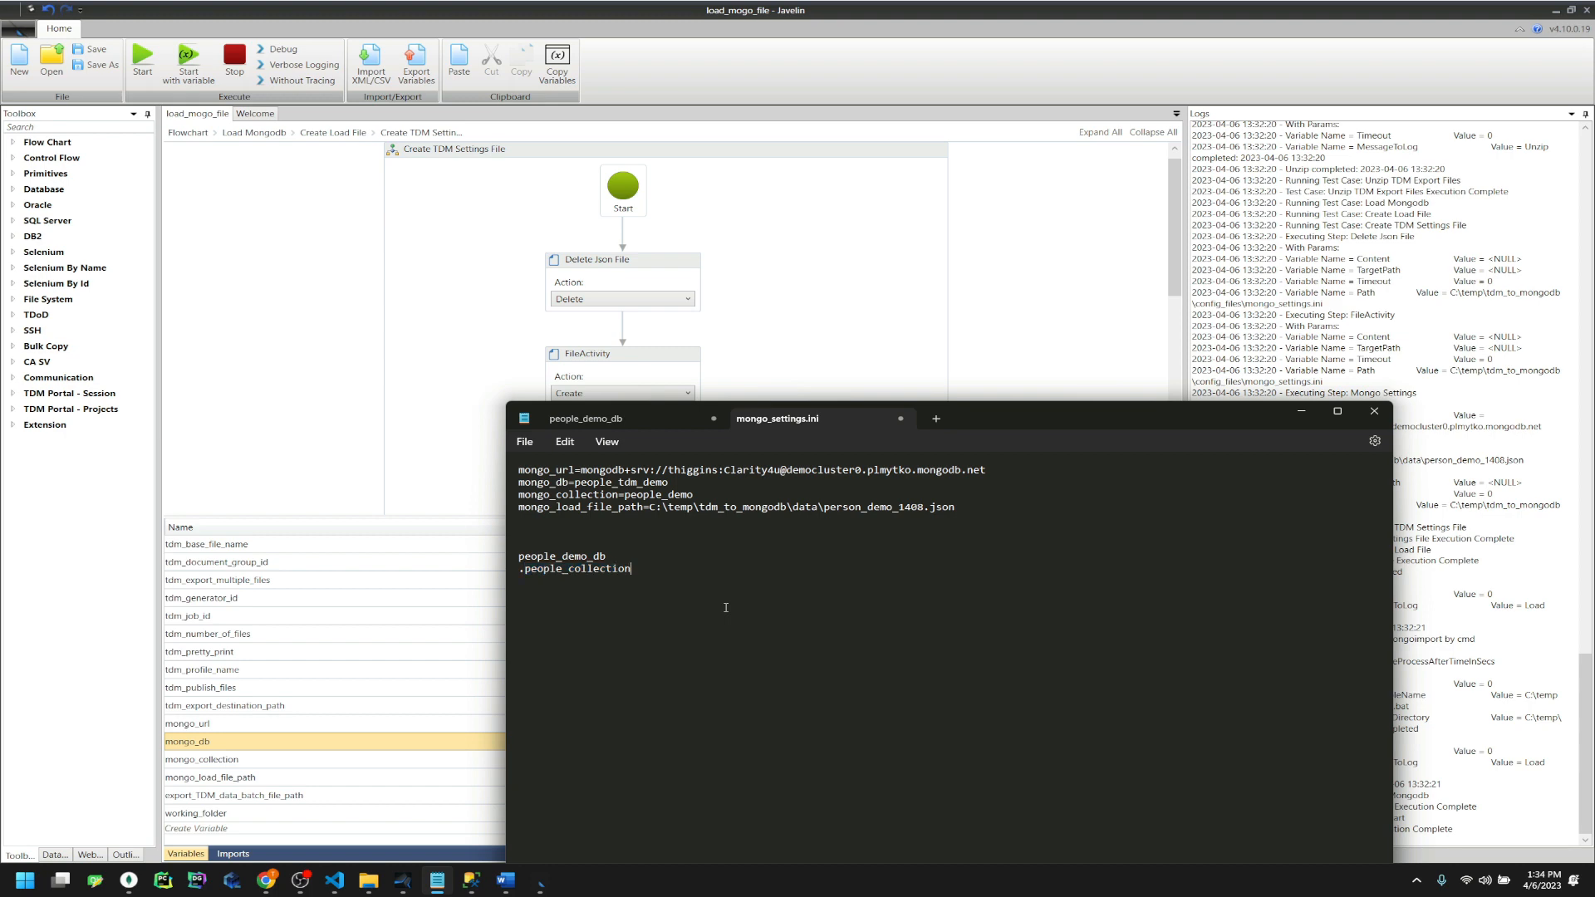
{"action": "left_click", "coordinate": [1035, 35]}
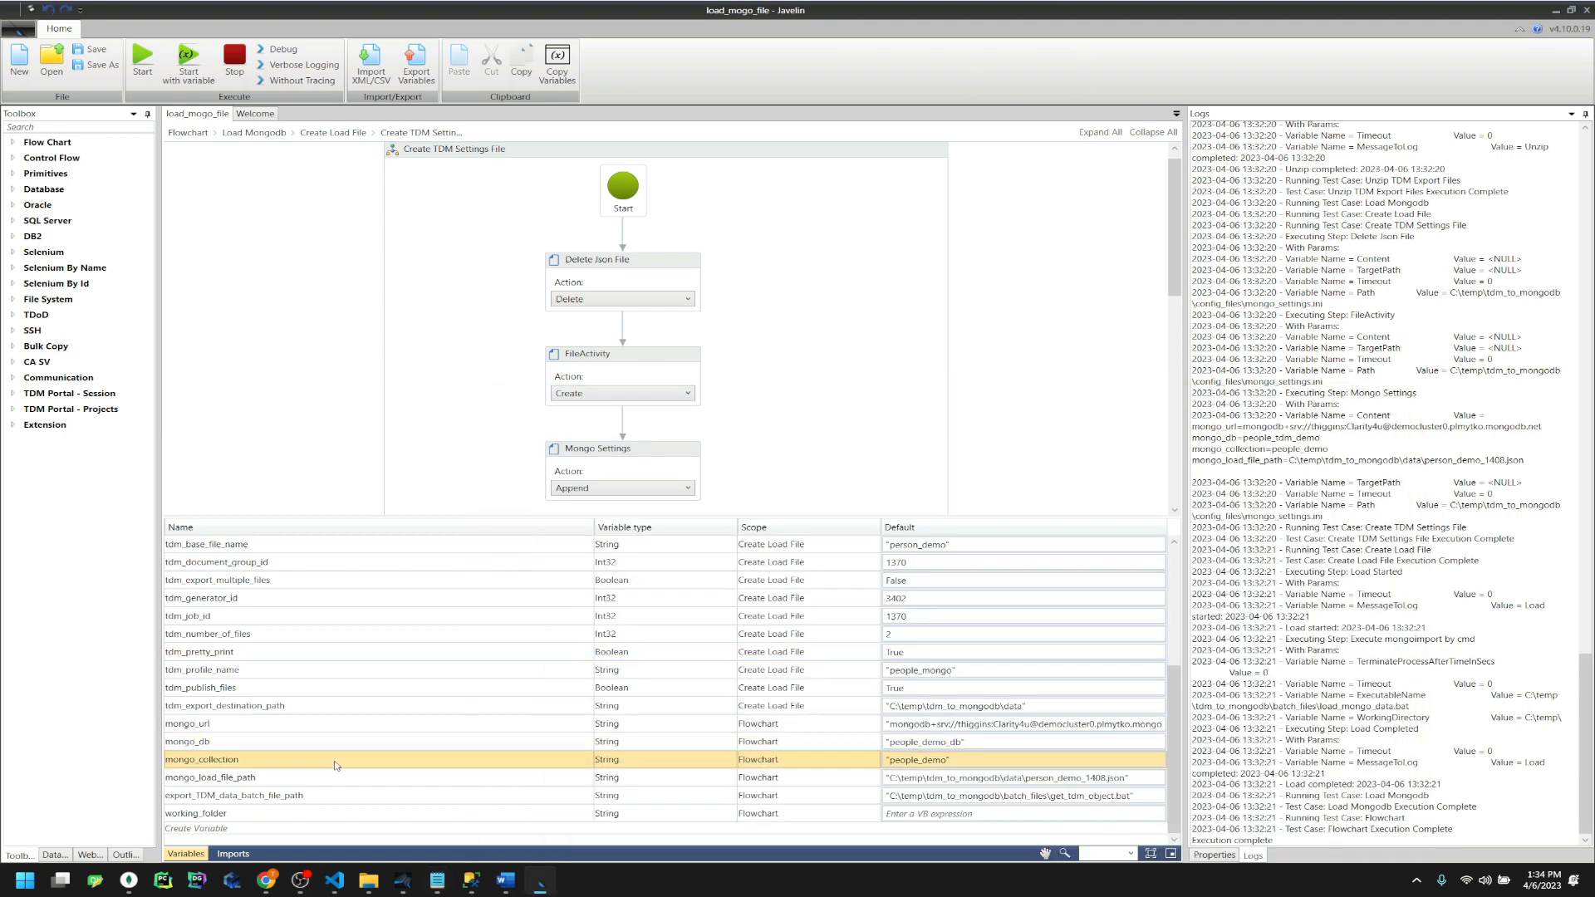
{"action": "double_click", "coordinate": [905, 761]}
{"action": "left_click", "coordinate": [945, 760]}
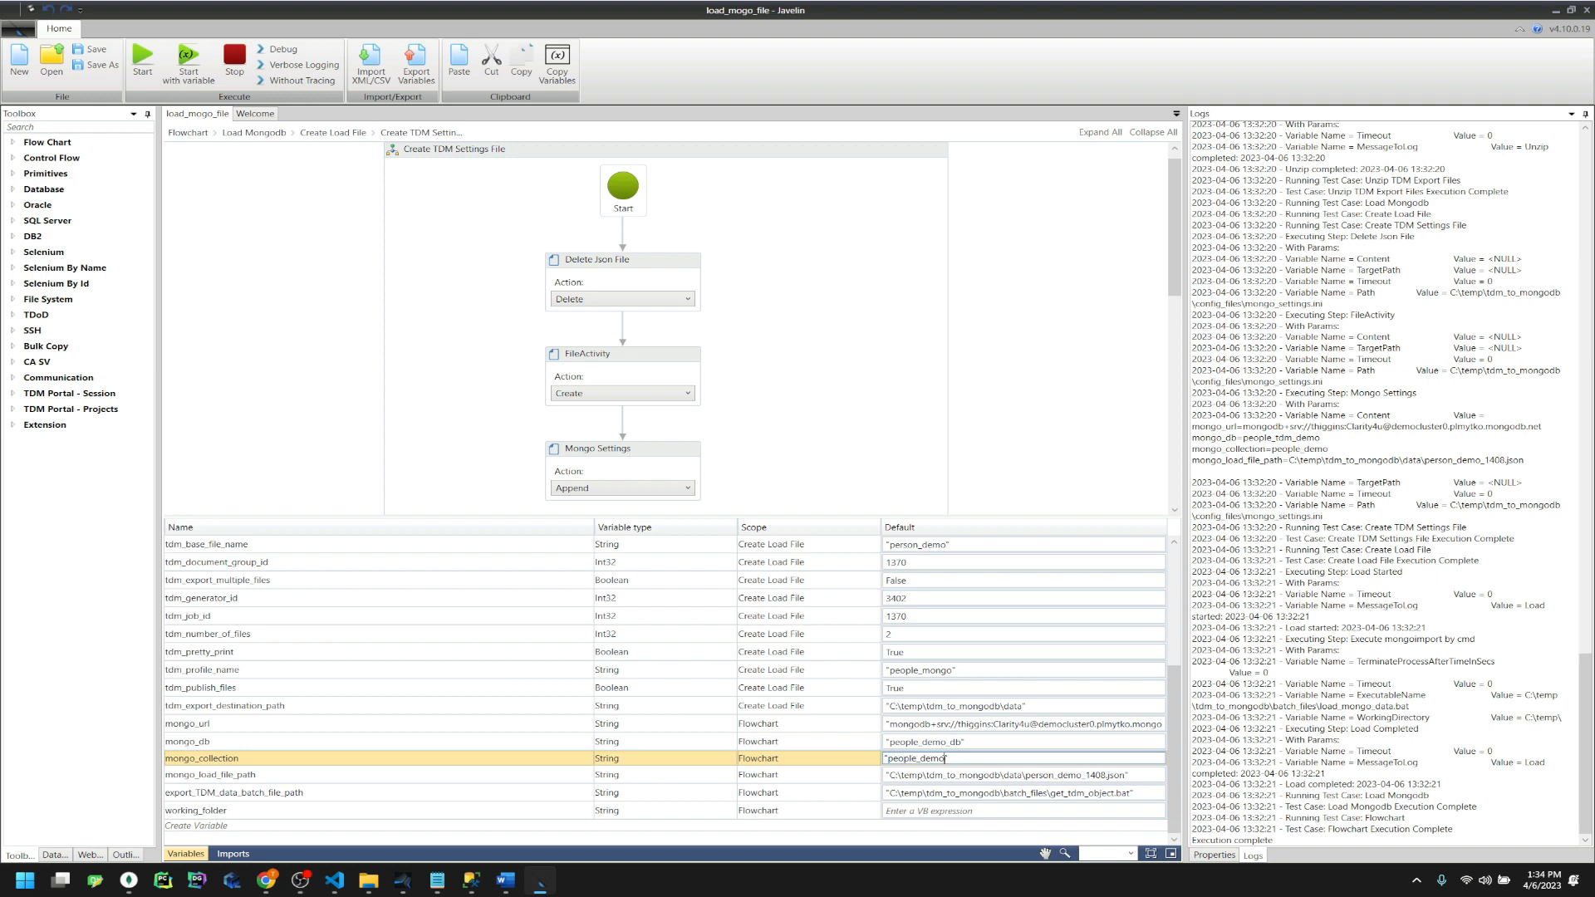
{"action": "left_click_drag", "start_coordinate": [945, 759], "coordinate": [893, 759]}
{"action": "key", "text": "ctrl+v"}
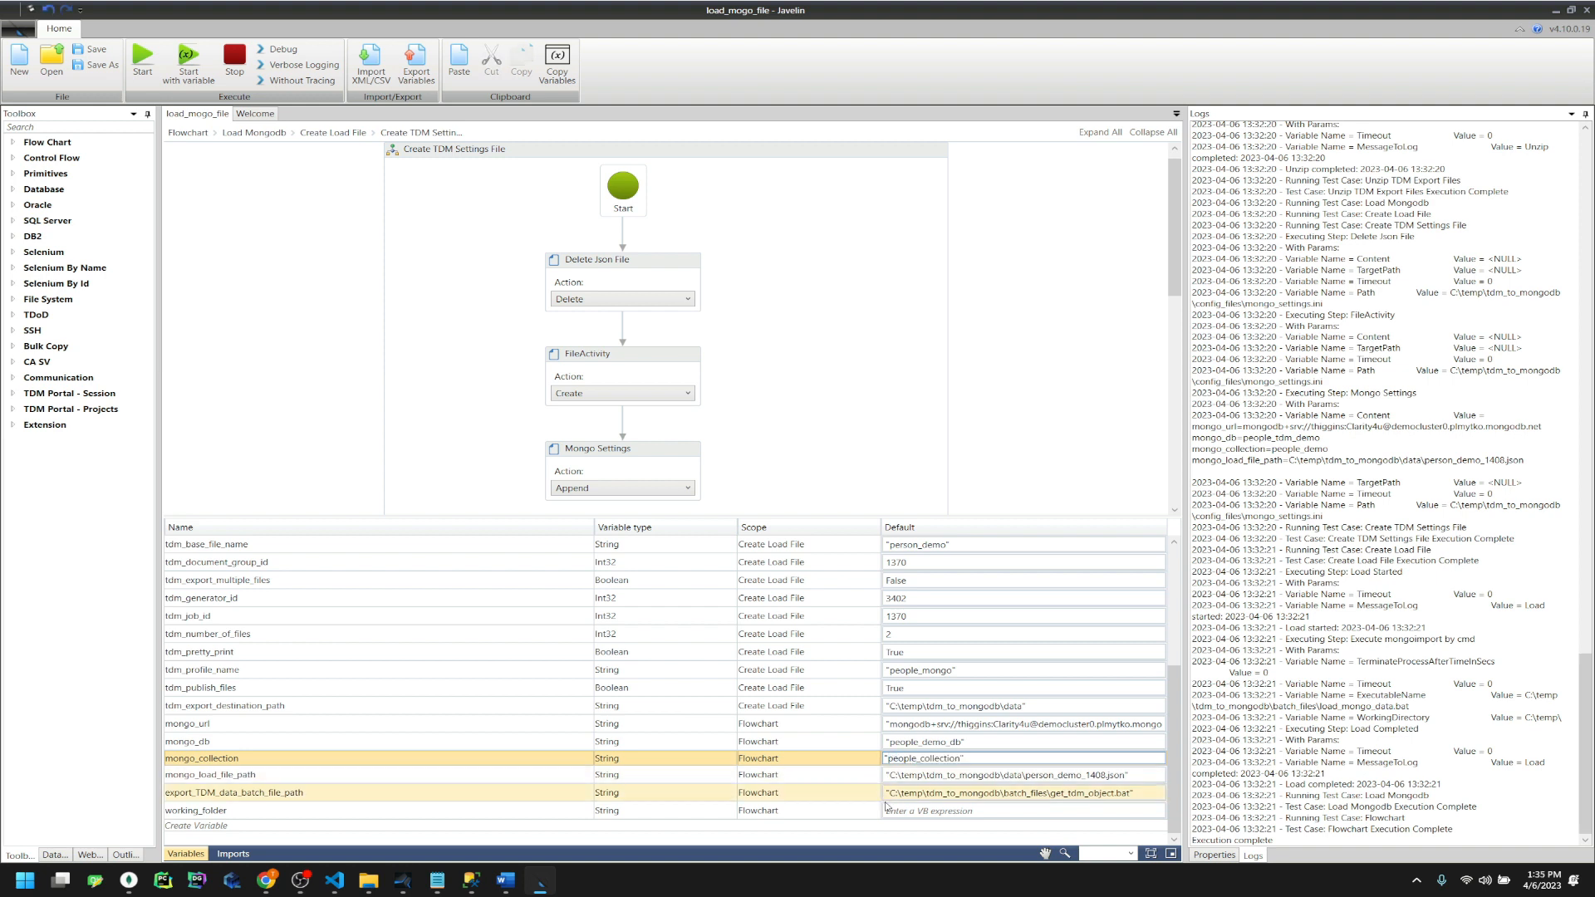
Save the flowchart and delete both old .ini settings files from config_files
{"action": "left_click", "coordinate": [94, 49]}
{"action": "left_click", "coordinate": [811, 484]}
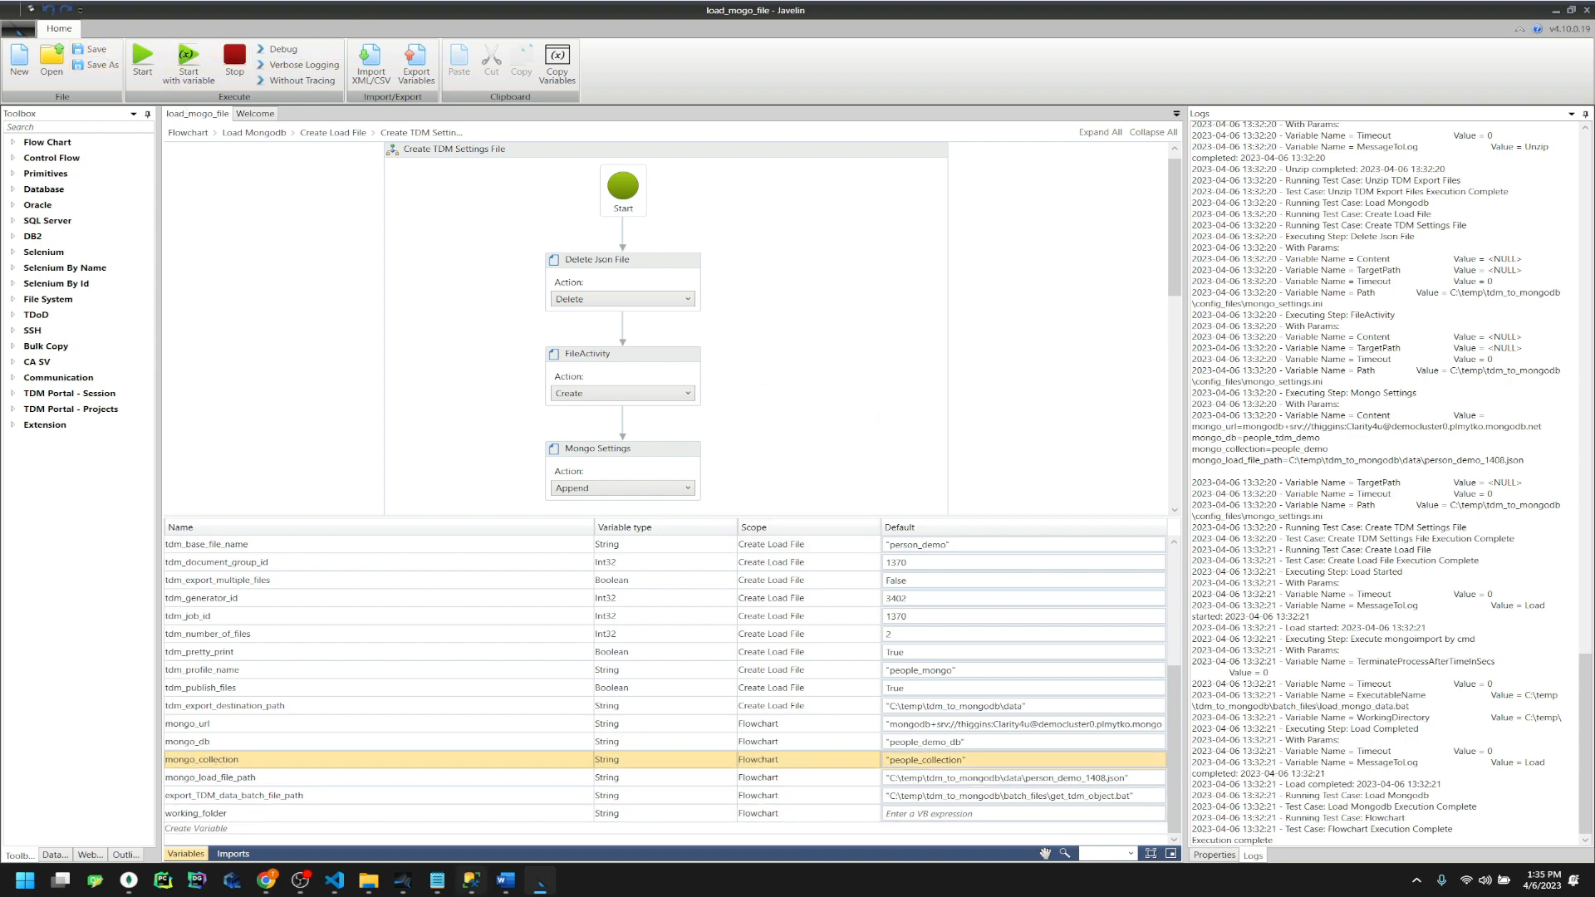
{"action": "left_click", "coordinate": [368, 881]}
{"action": "left_click_drag", "start_coordinate": [669, 318], "coordinate": [553, 237]}
{"action": "key", "text": "Delete"}
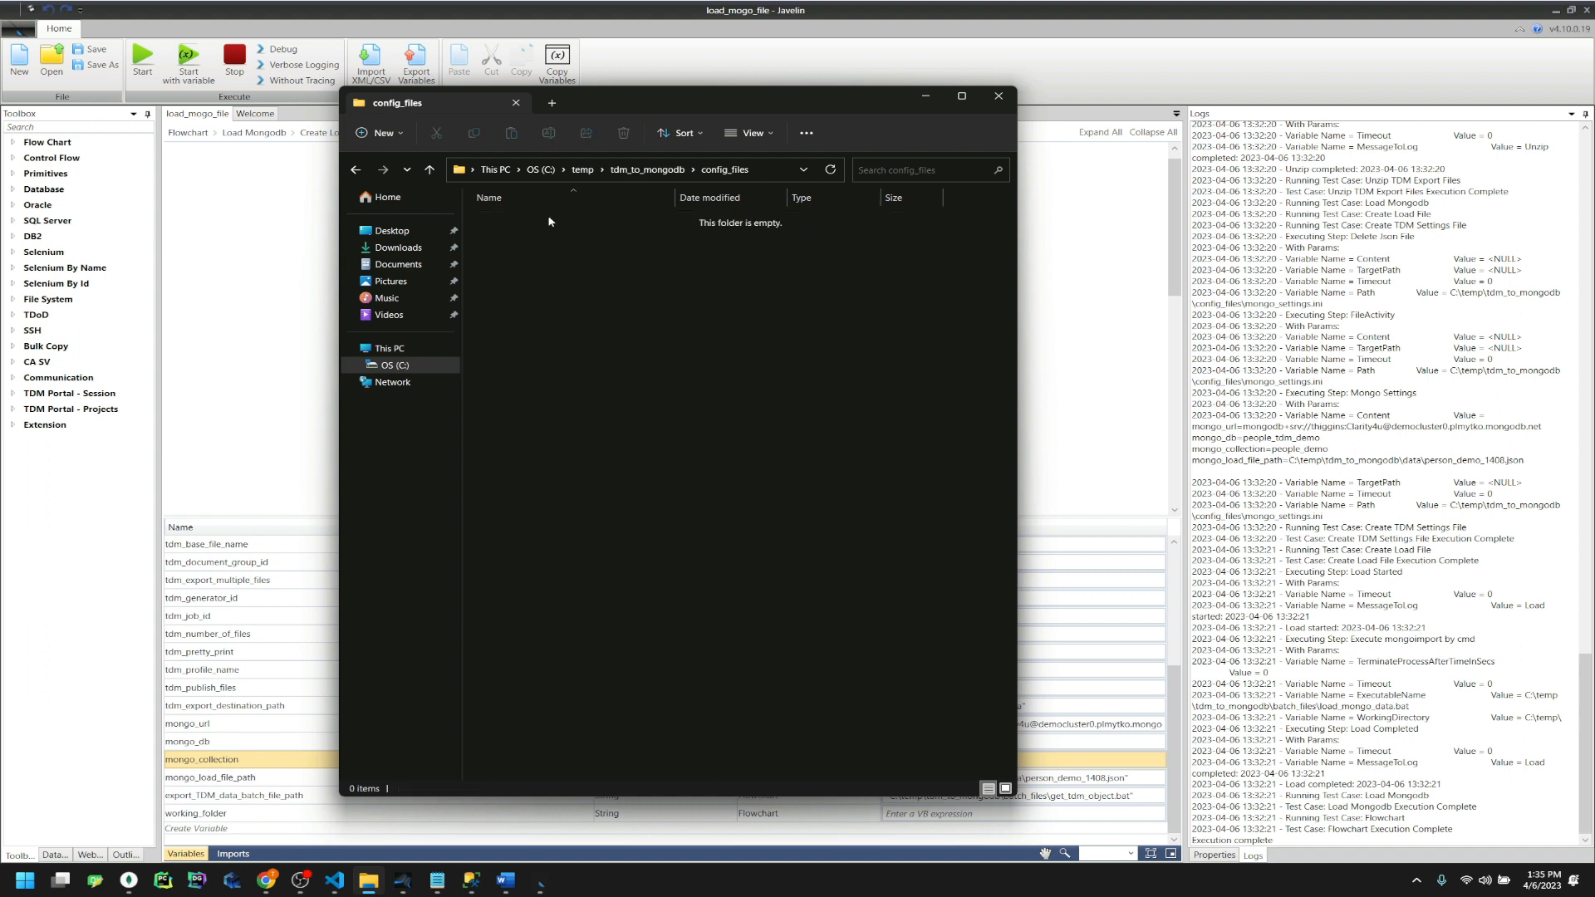
Delete data.zip and person_demo_1421.json from the tdm_to_mongodb data folder
{"action": "left_click", "coordinate": [636, 170]}
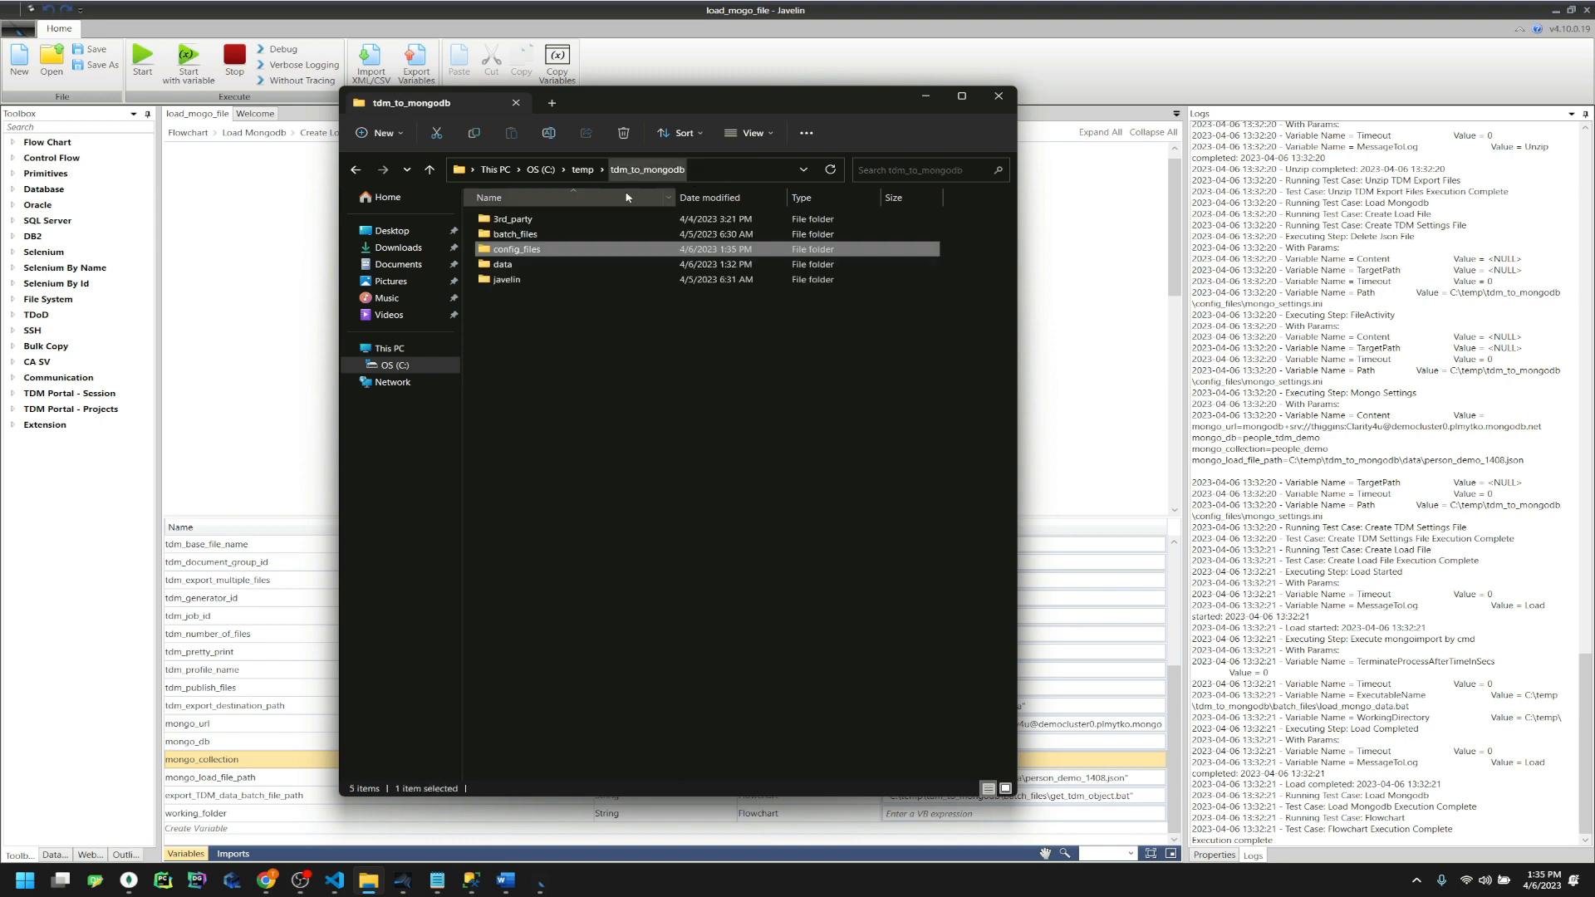
{"action": "double_click", "coordinate": [503, 264]}
{"action": "left_click_drag", "start_coordinate": [589, 301], "coordinate": [543, 226]}
{"action": "key", "text": "Delete"}
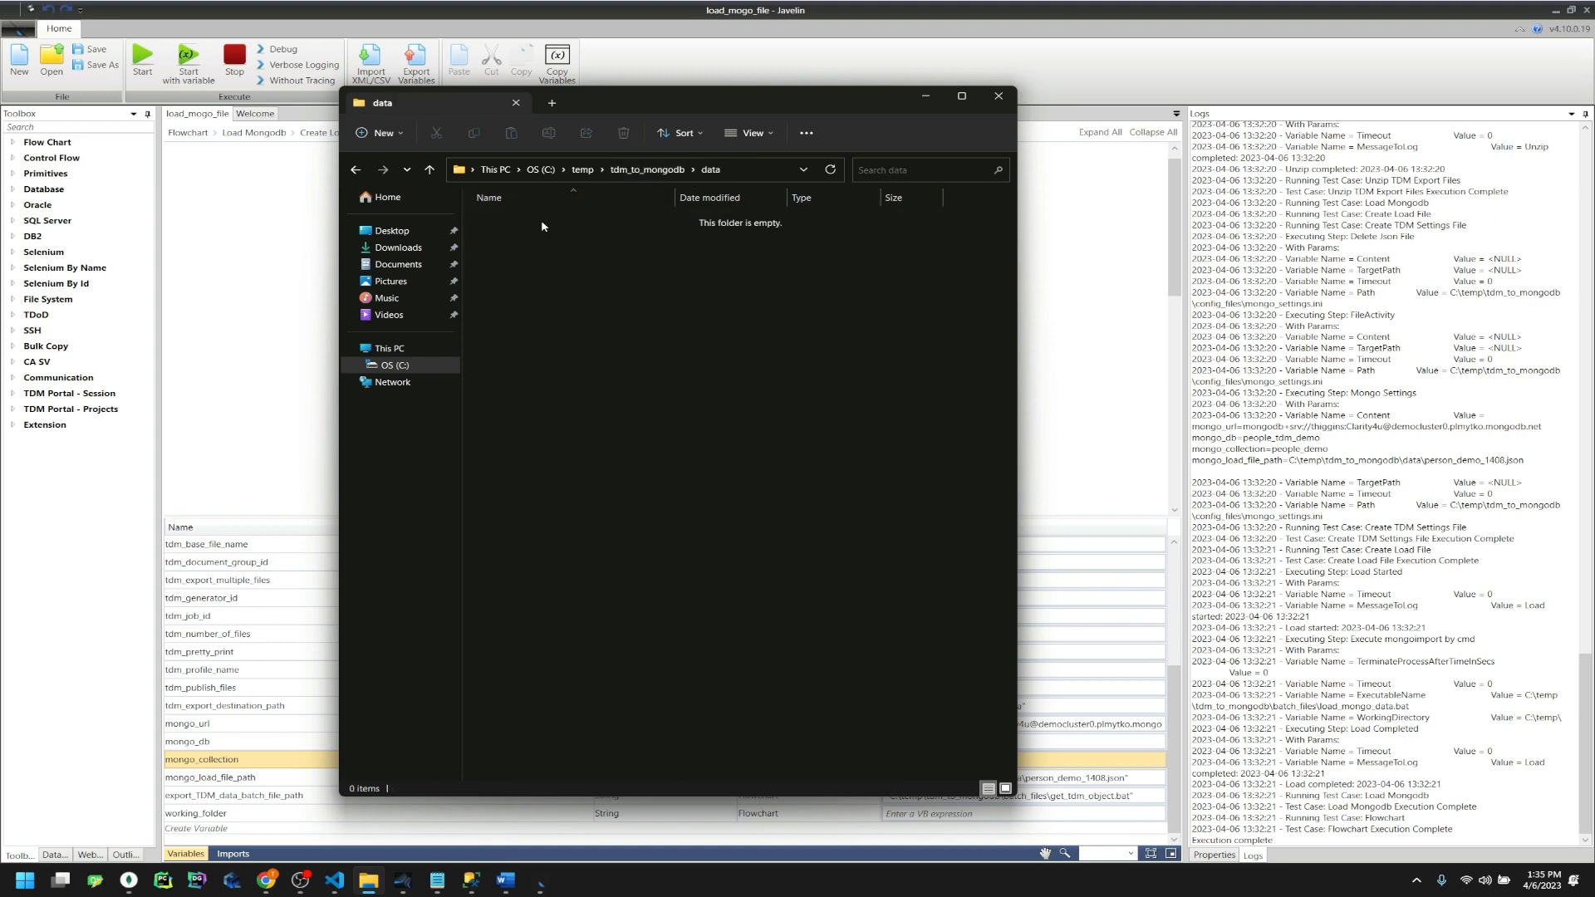
{"action": "left_click", "coordinate": [836, 28]}
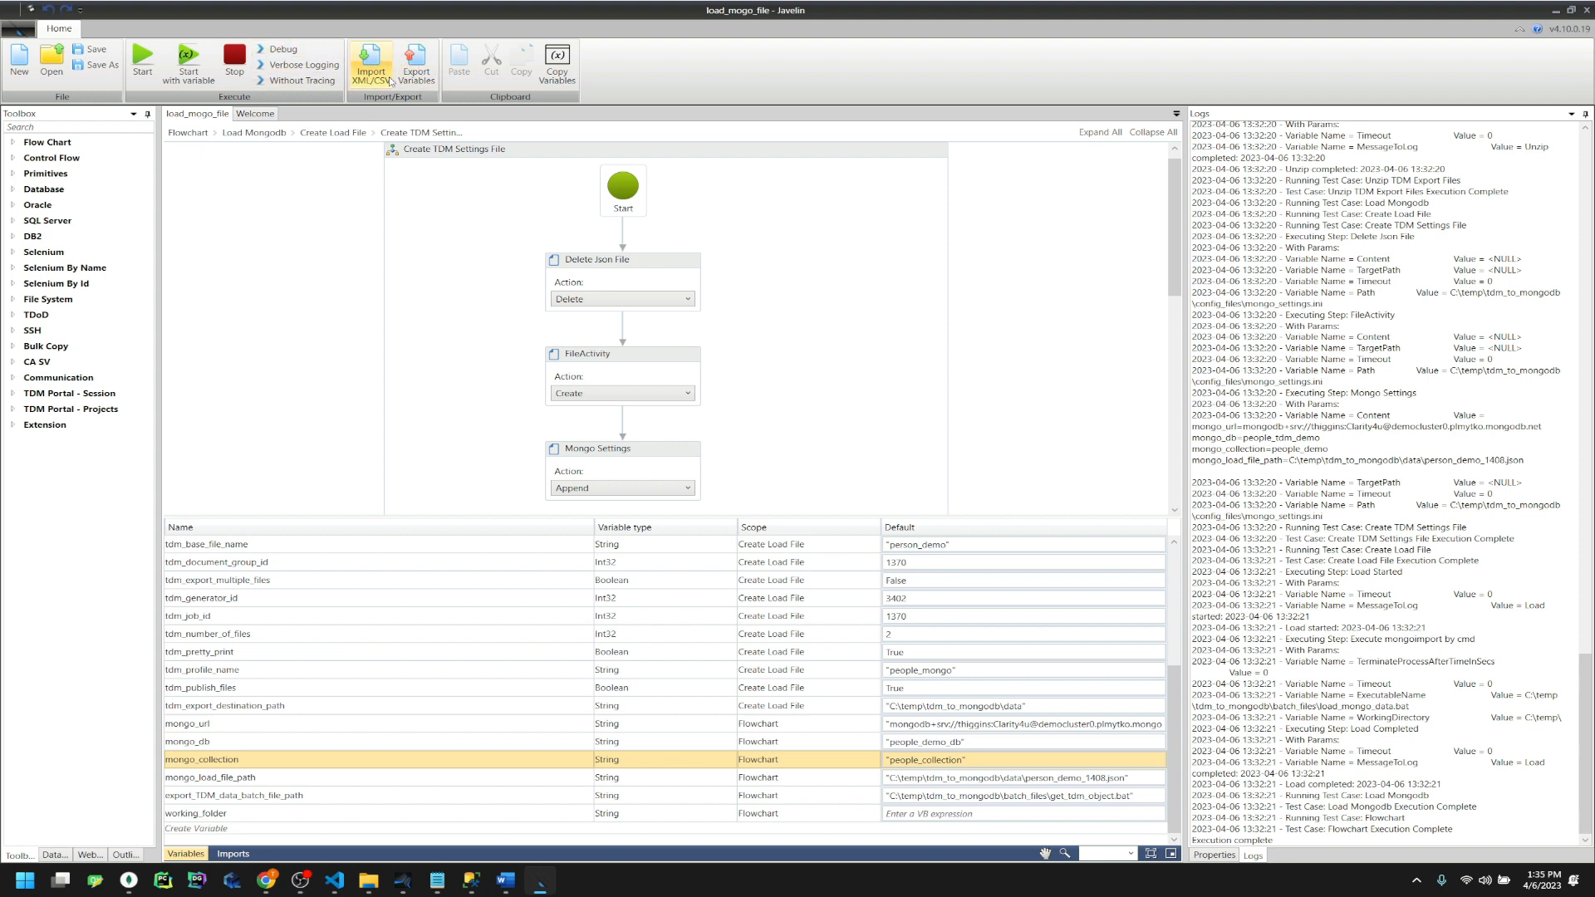
Save the load_mongo_file flowchart and rerun it with Verbose Logging
{"action": "left_click", "coordinate": [98, 51]}
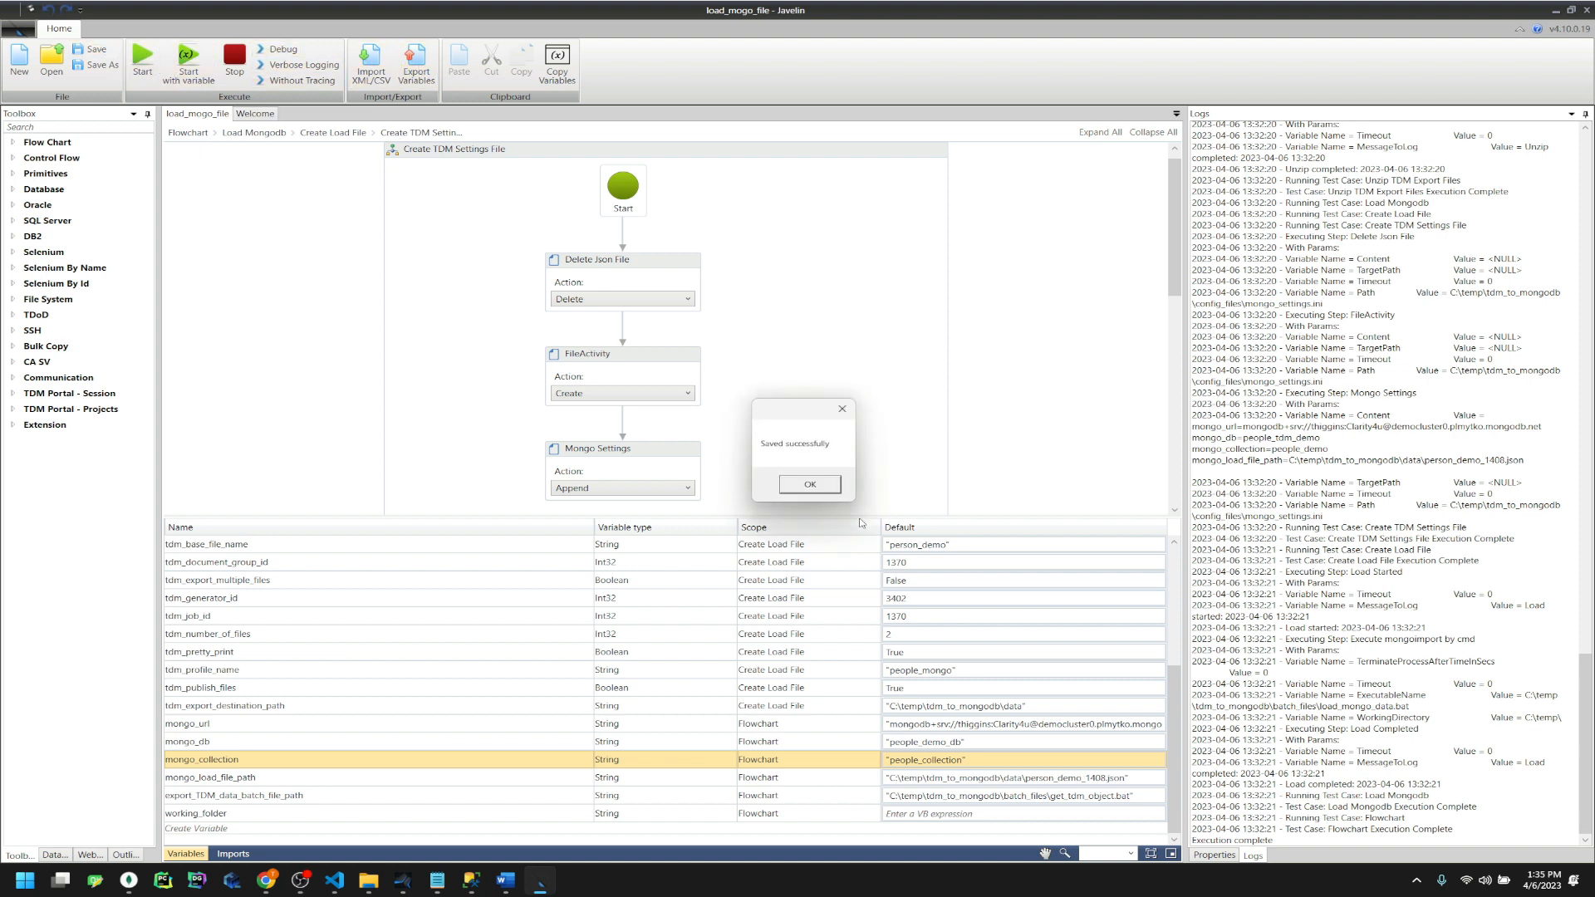
{"action": "left_click", "coordinate": [810, 485]}
{"action": "left_click", "coordinate": [301, 65]}
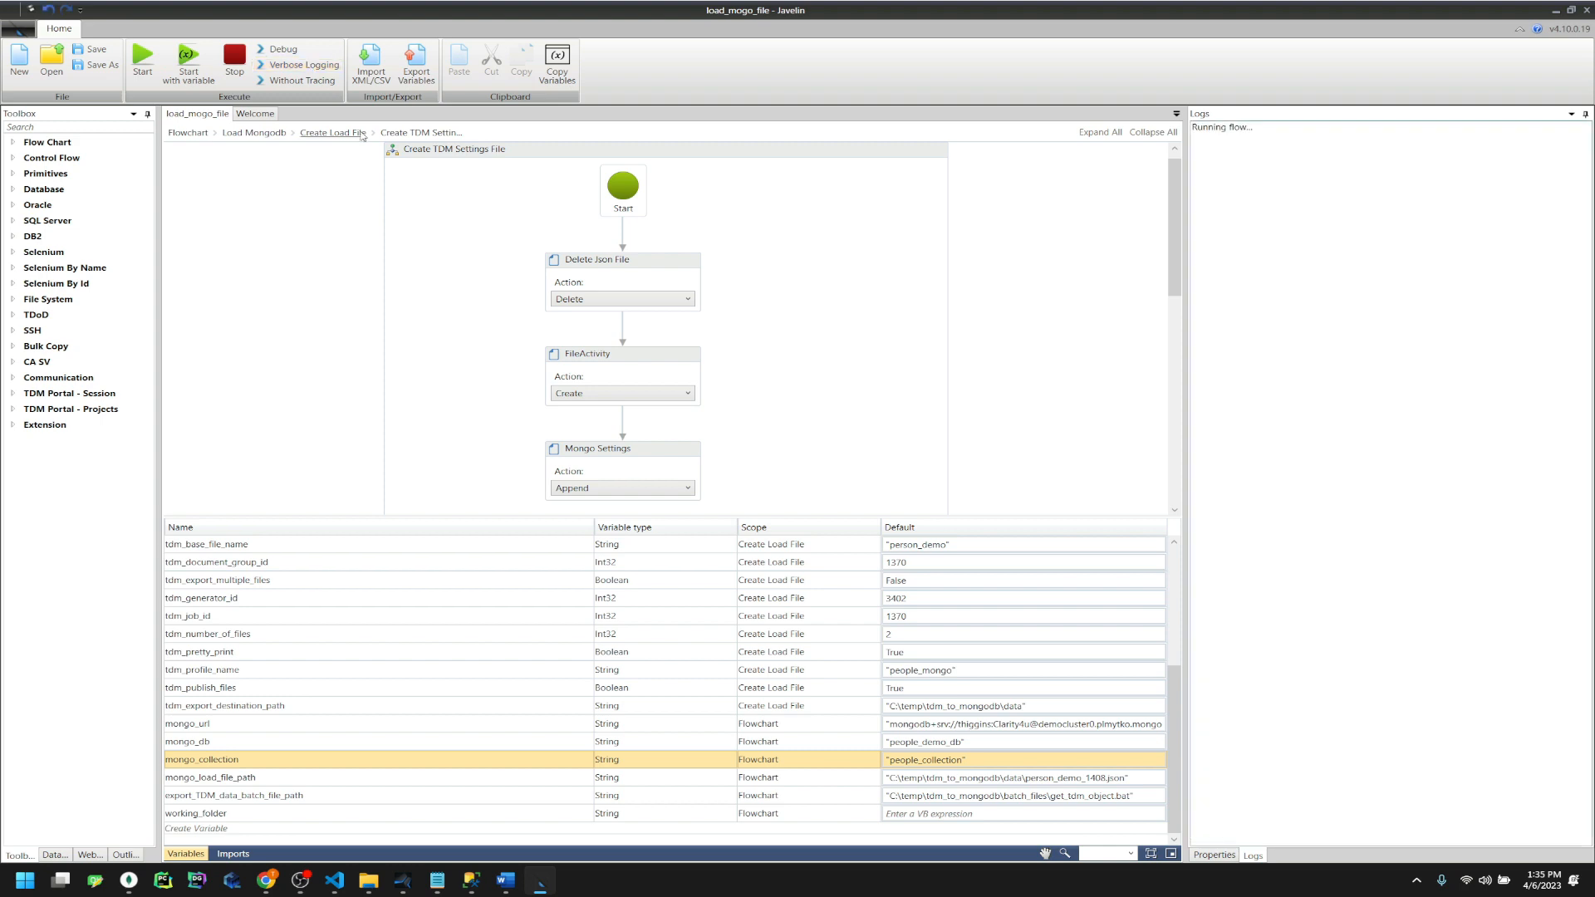
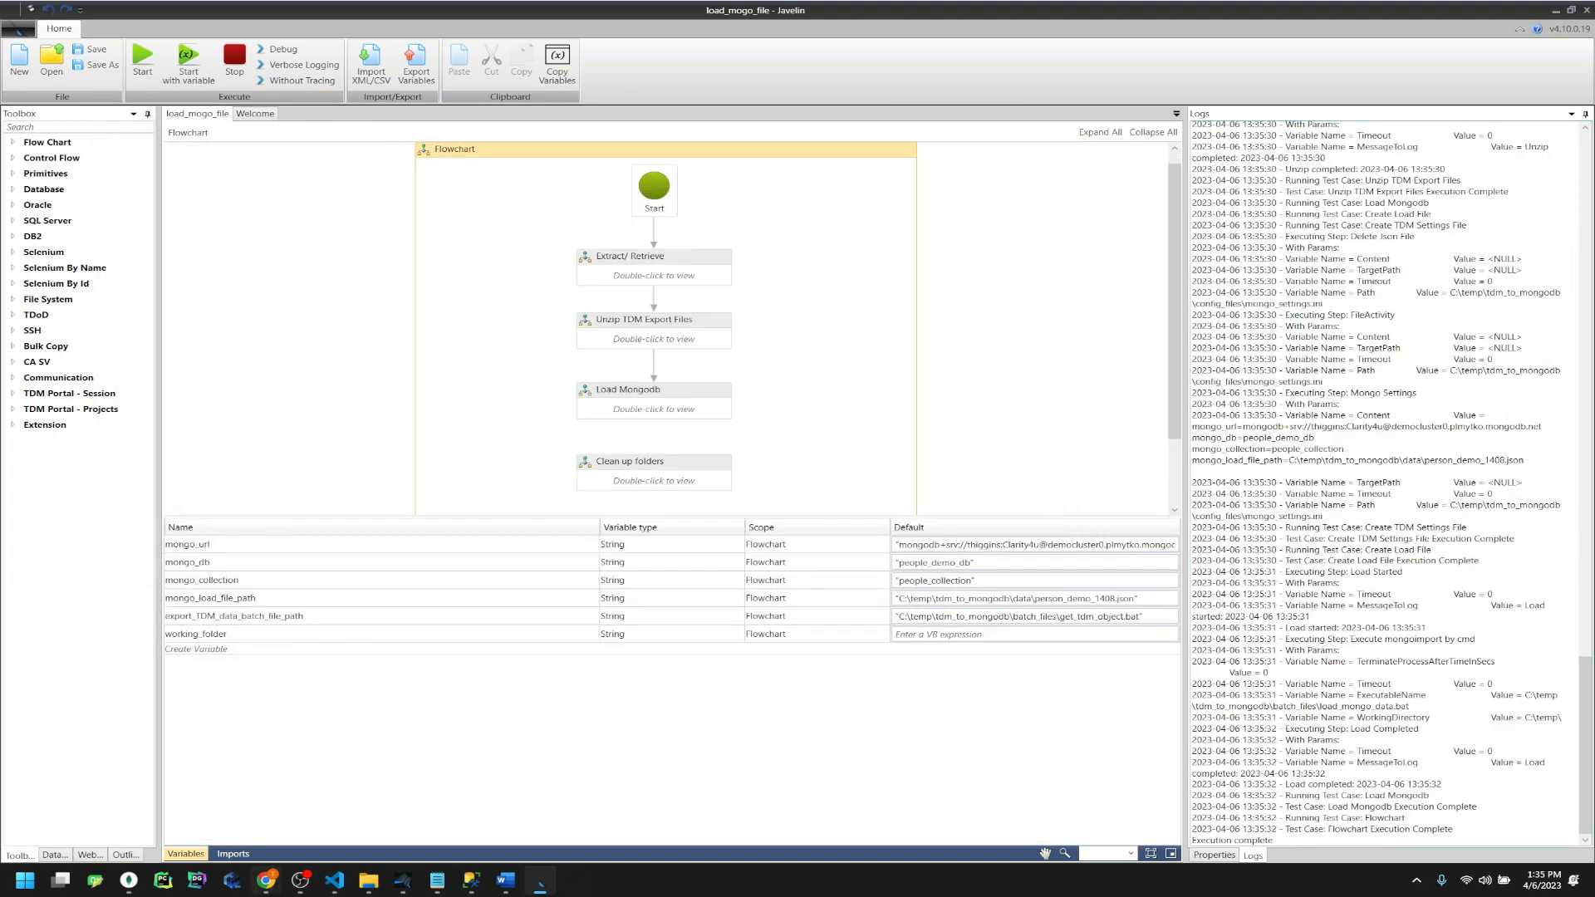
Show people_demo_db.people_collection in MongoDB Compass, which holds one loaded document
{"action": "left_click", "coordinate": [126, 881]}
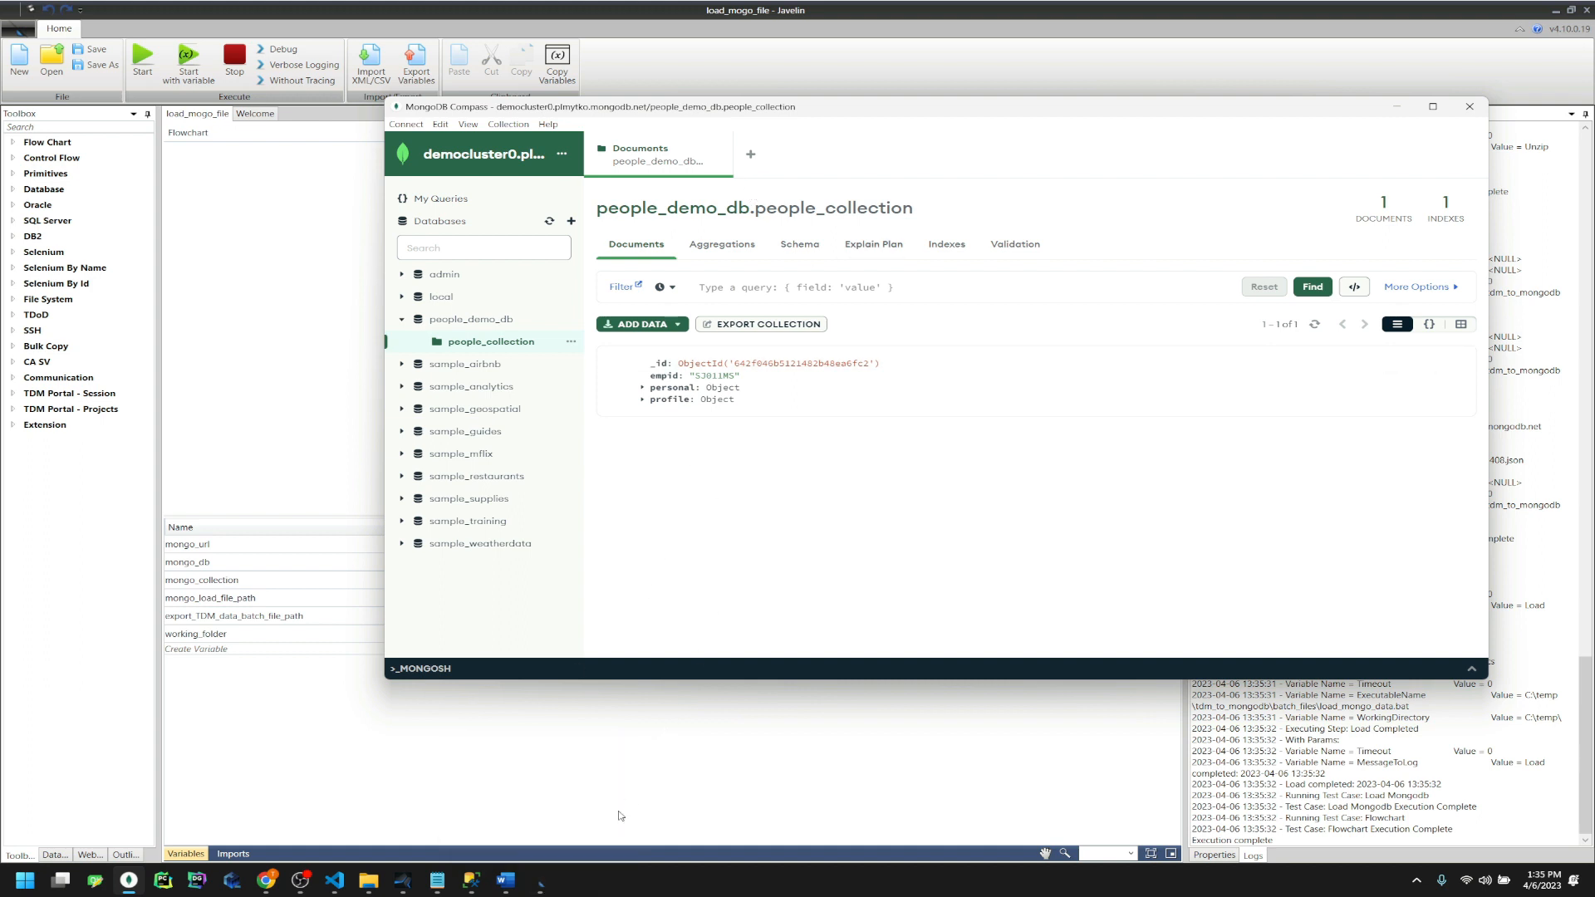
{"action": "mouse_move", "coordinate": [333, 889]}
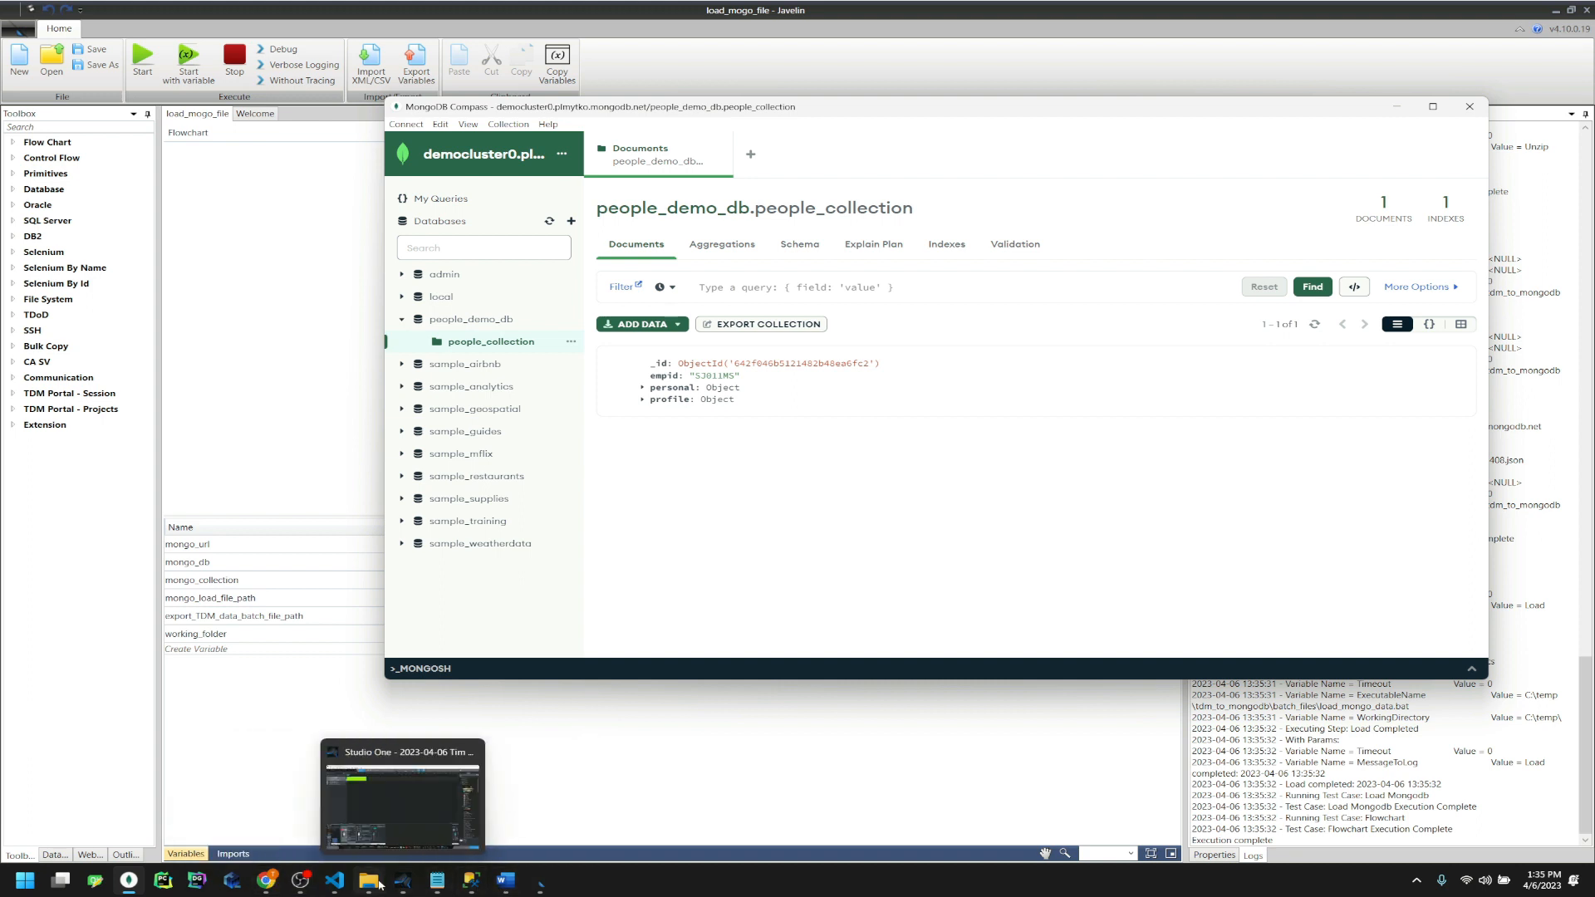
{"action": "left_click", "coordinate": [371, 882]}
Inspect the records in person_demo_1421.json in the data folder
{"action": "key", "text": "alt+Left"}
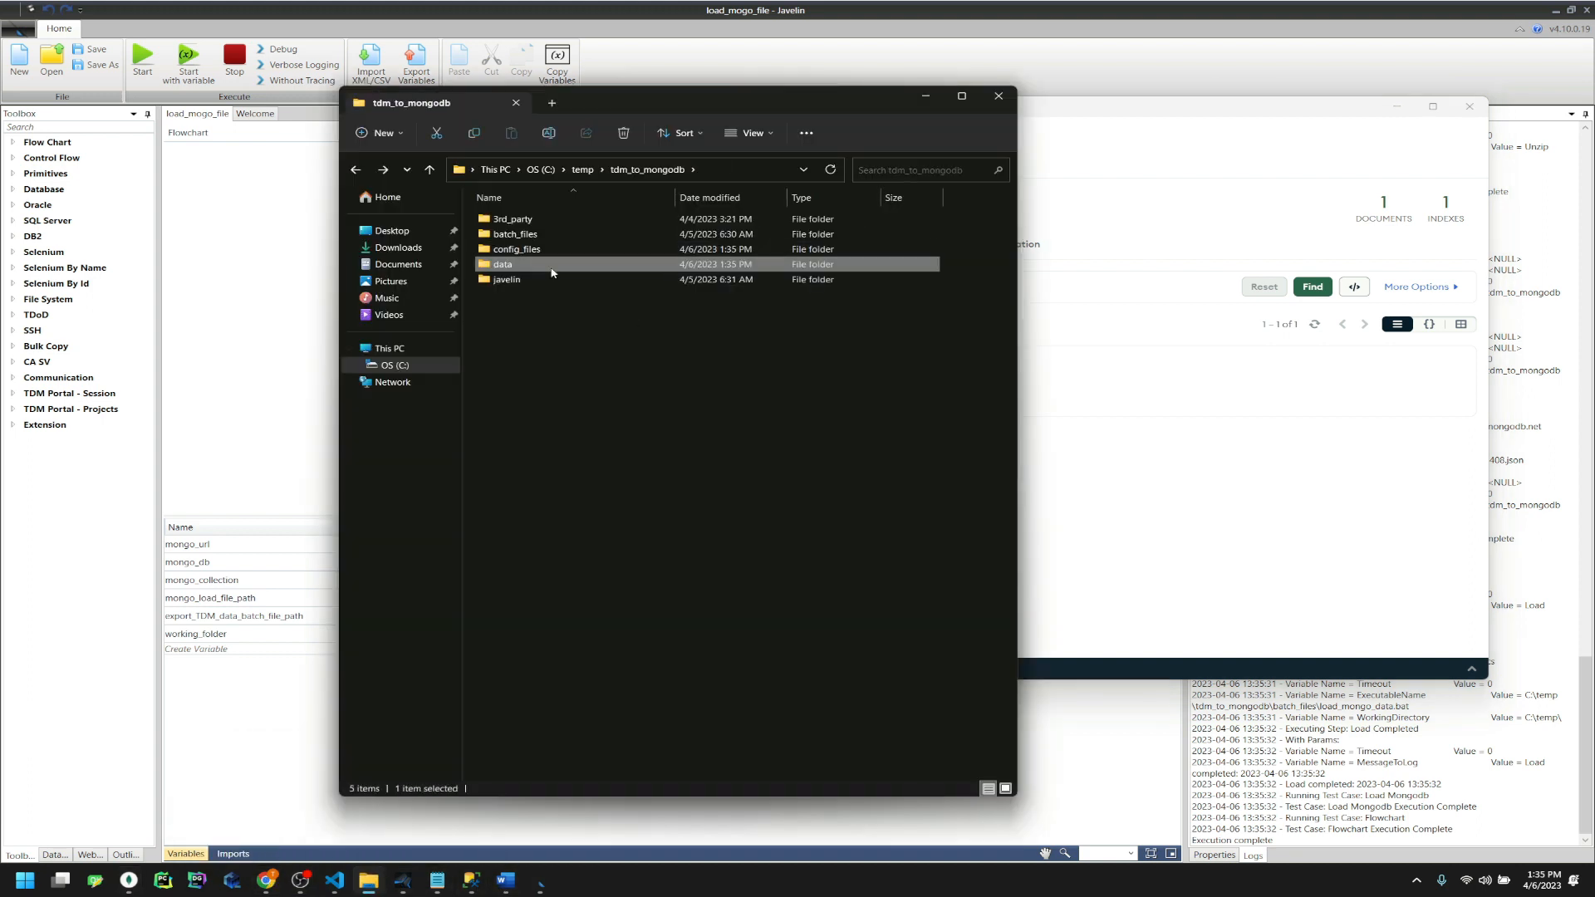
{"action": "double_click", "coordinate": [557, 263]}
{"action": "double_click", "coordinate": [542, 234]}
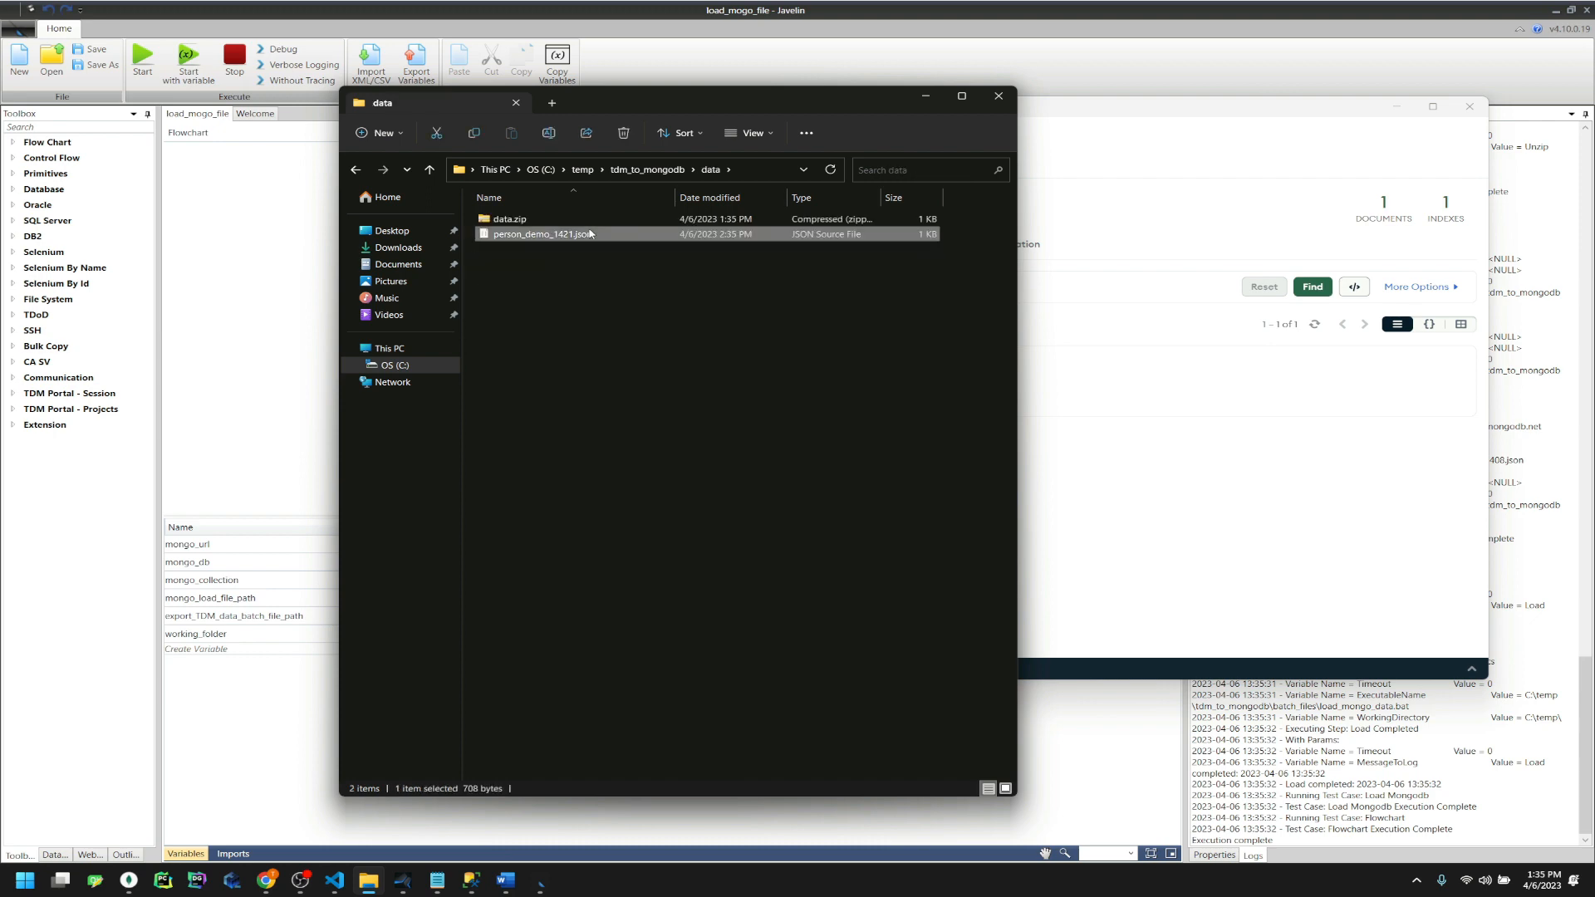
{"action": "scroll", "coordinate": [888, 465], "scroll_direction": "down", "scroll_amount": 10}
{"action": "scroll", "coordinate": [888, 466], "scroll_direction": "up", "scroll_amount": 10}
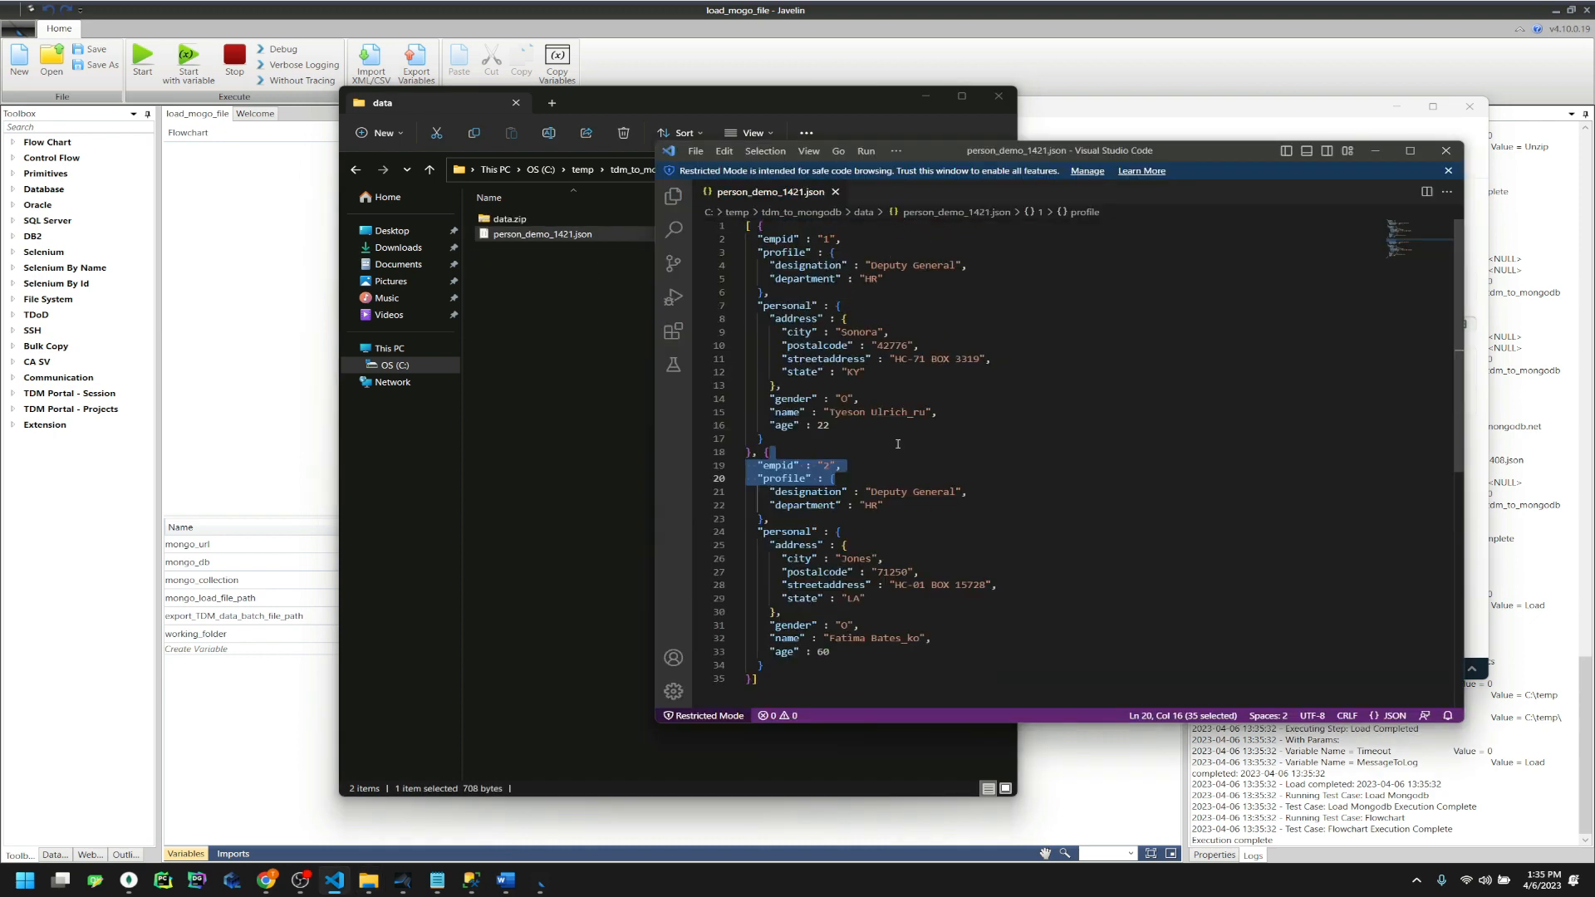
{"action": "left_click", "coordinate": [596, 418]}
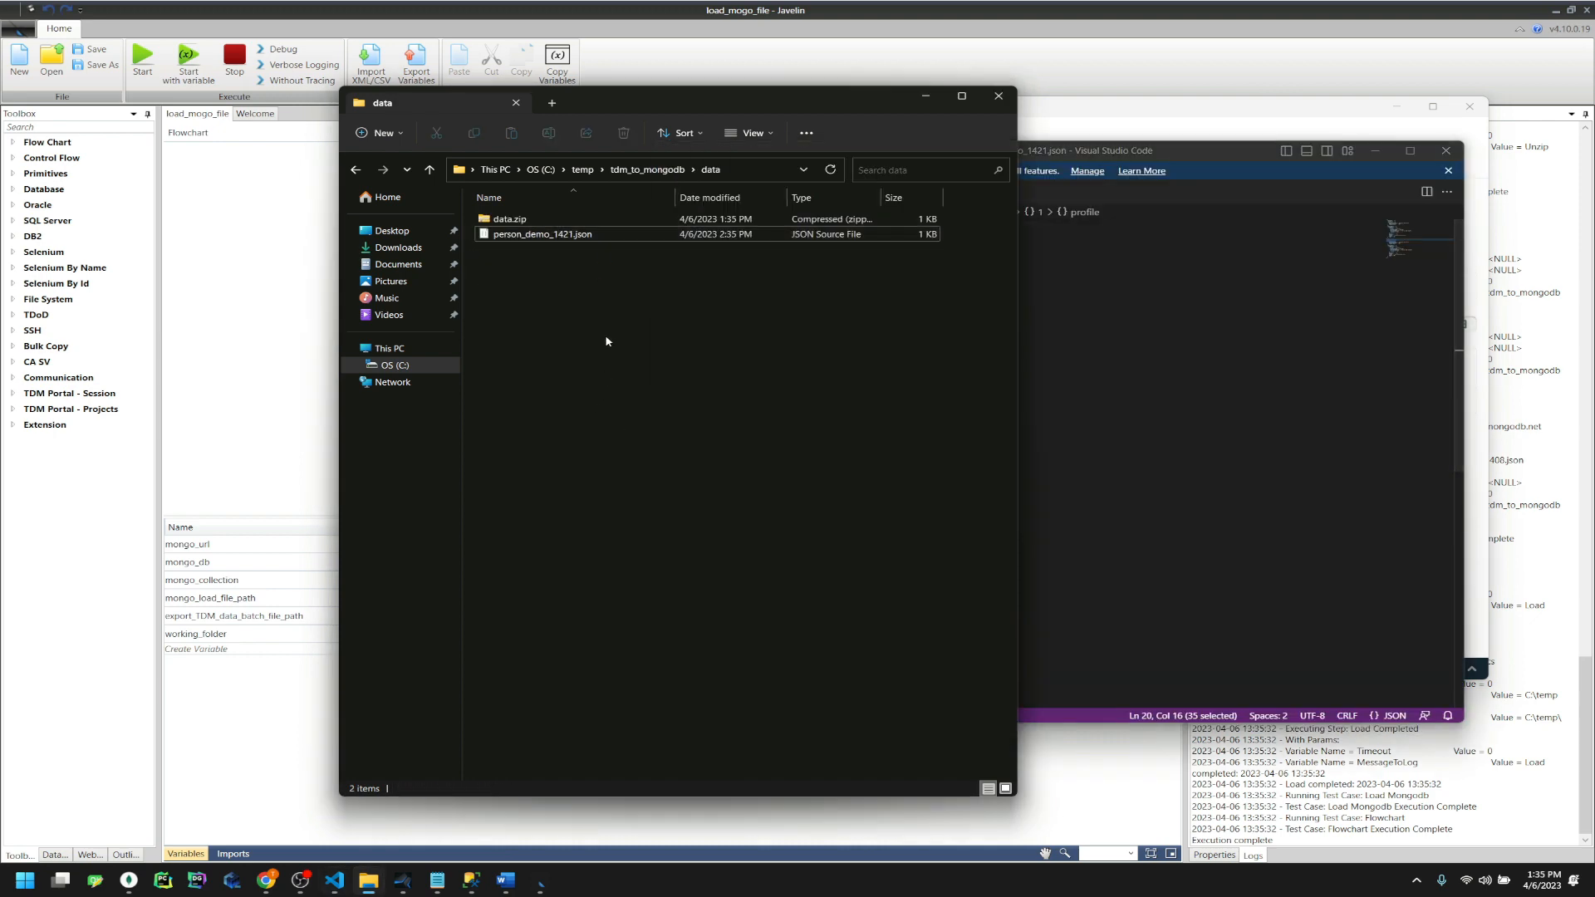
Check mongo_settings.ini's mongo_url and 1408 load path, then delete both .ini settings files
{"action": "left_click", "coordinate": [651, 170]}
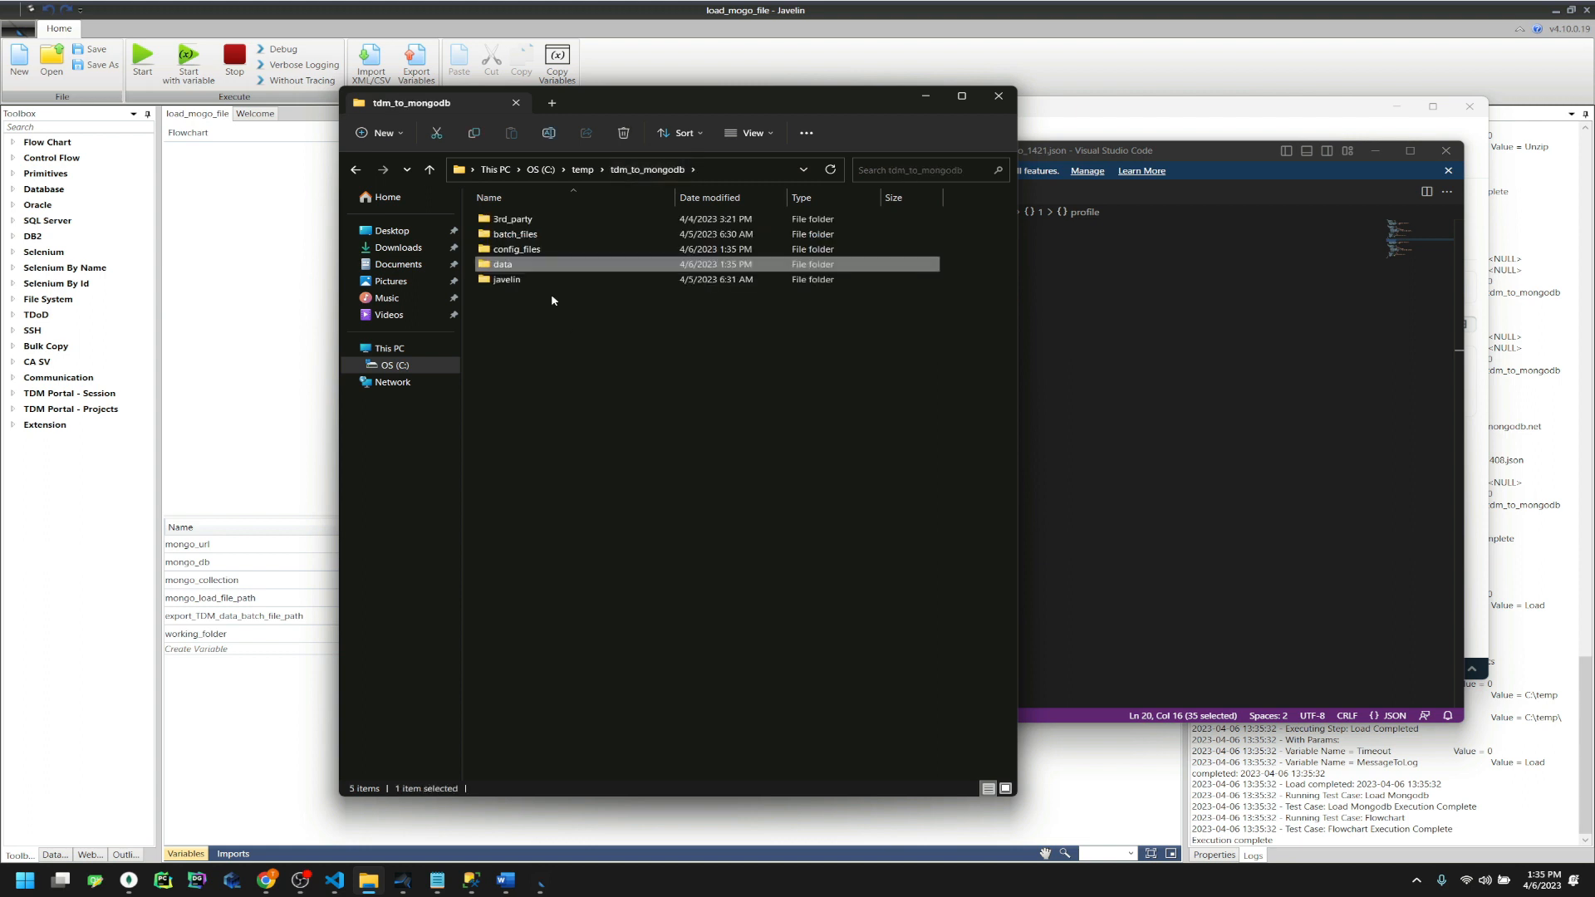
{"action": "double_click", "coordinate": [551, 251]}
{"action": "double_click", "coordinate": [544, 220]}
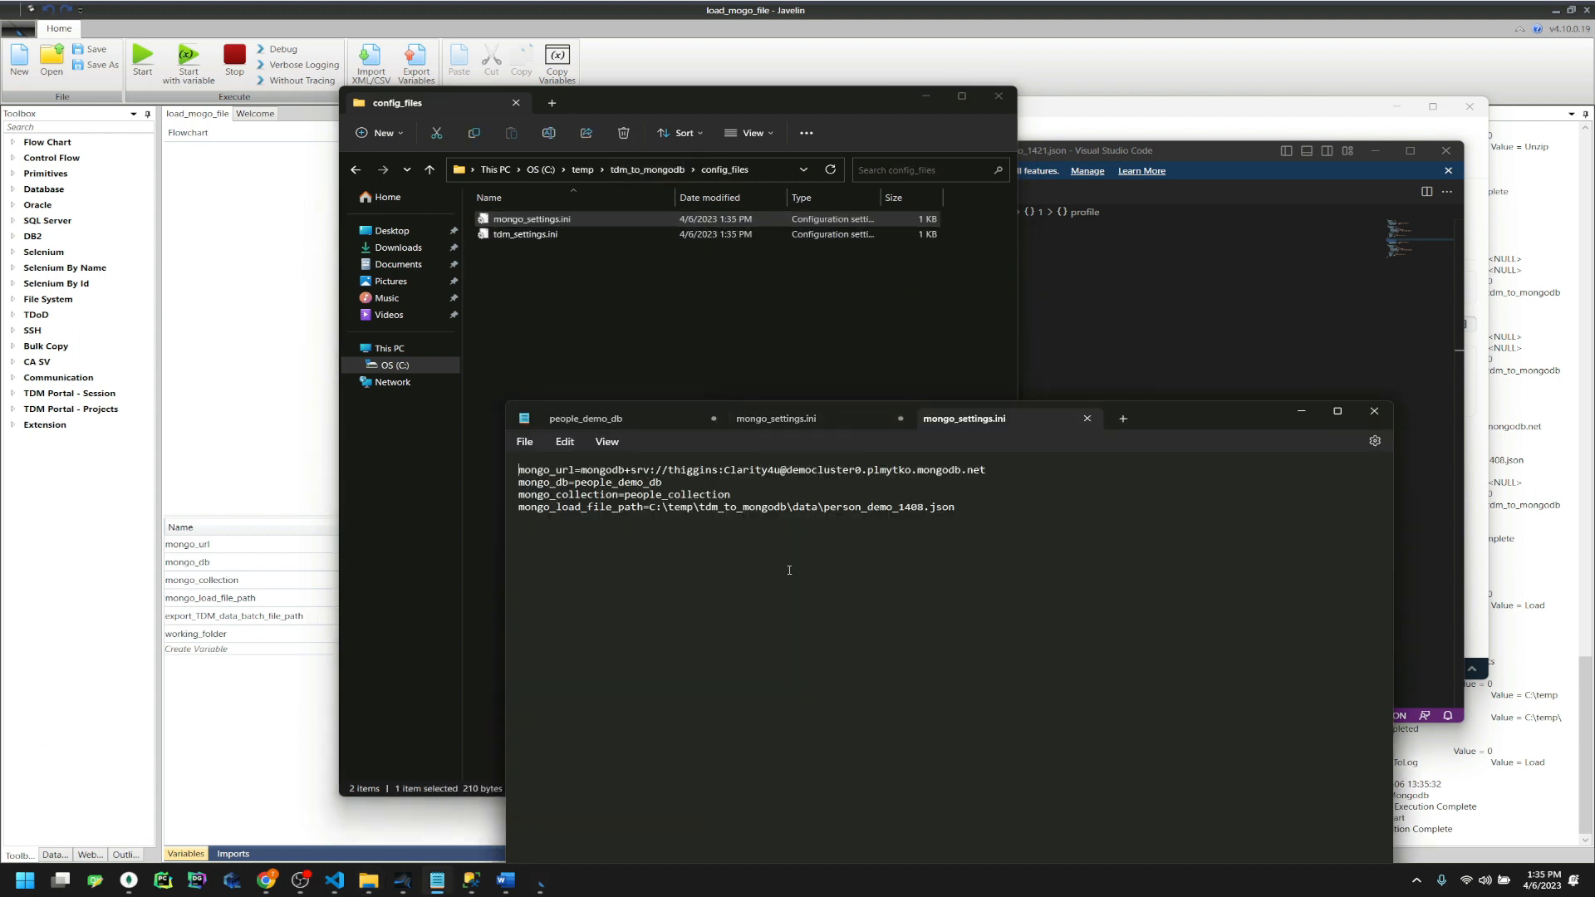
{"action": "left_click_drag", "start_coordinate": [580, 472], "coordinate": [989, 472]}
{"action": "left_click", "coordinate": [994, 530]}
{"action": "left_click_drag", "start_coordinate": [1164, 418], "coordinate": [1017, 458]}
{"action": "double_click", "coordinate": [766, 548]}
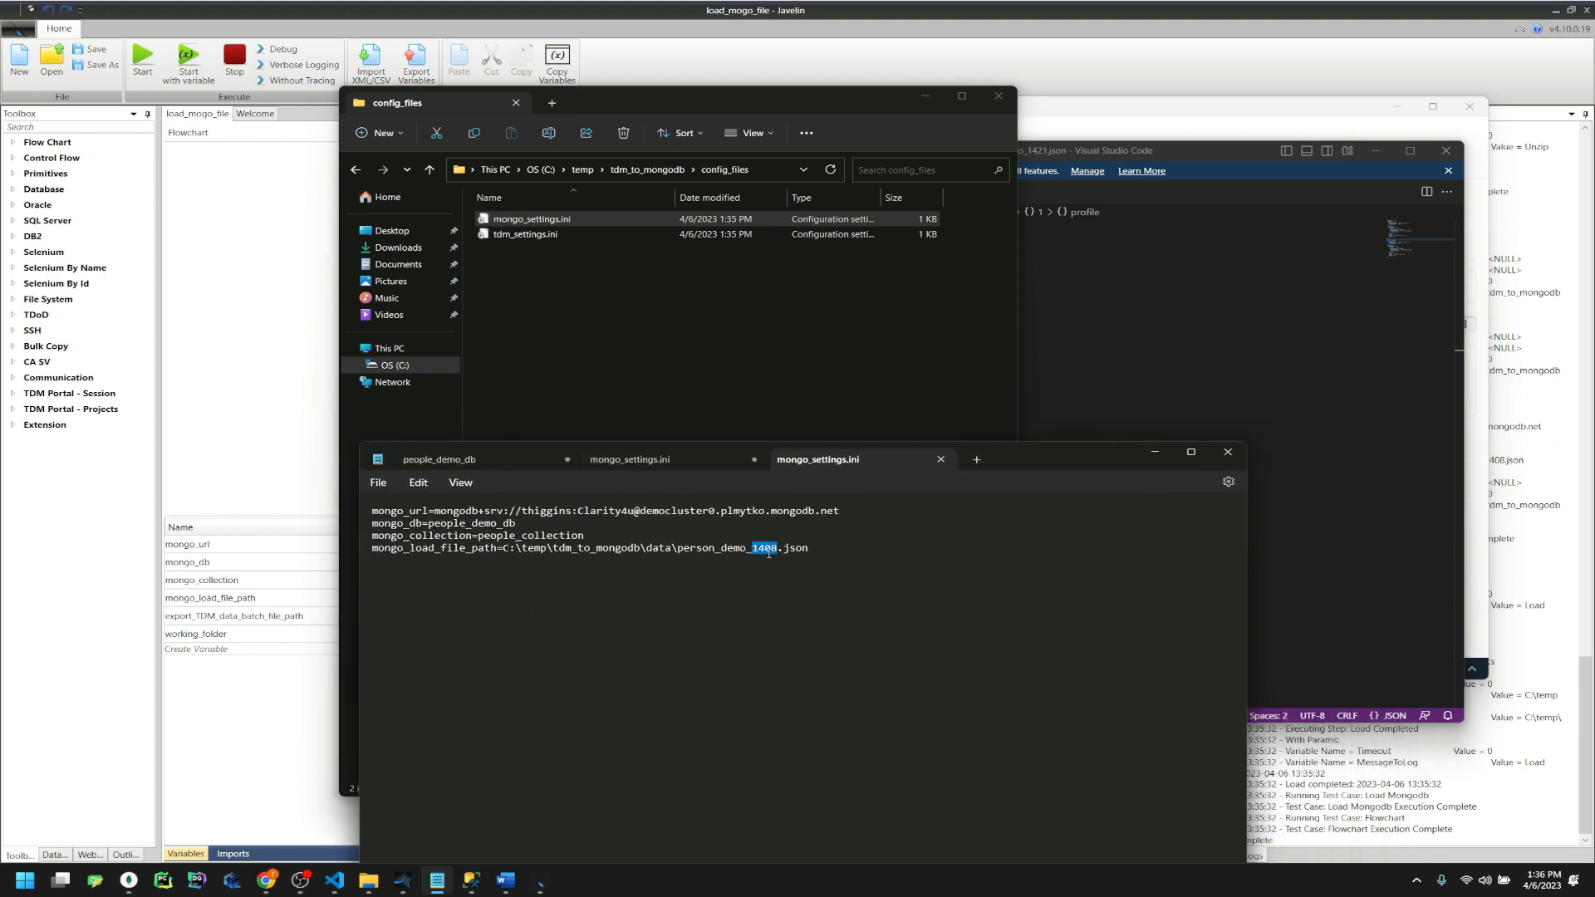
{"action": "left_click_drag", "start_coordinate": [678, 297], "coordinate": [573, 209]}
{"action": "key", "text": "Delete"}
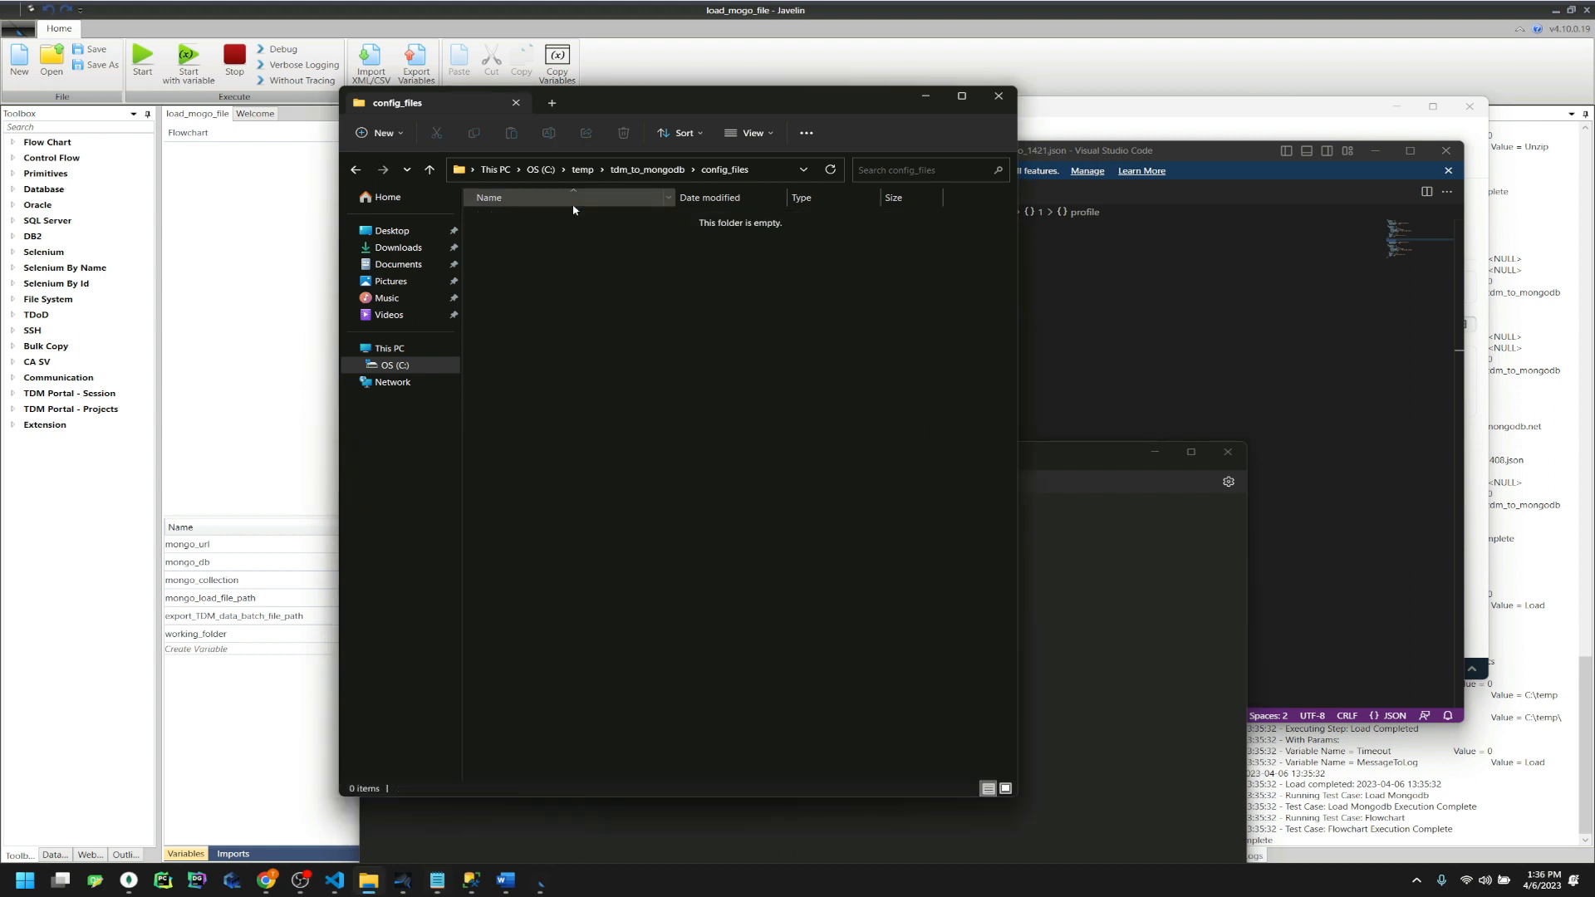
Delete data.zip and person_demo_1421.json from the data folder
{"action": "left_click", "coordinate": [664, 176]}
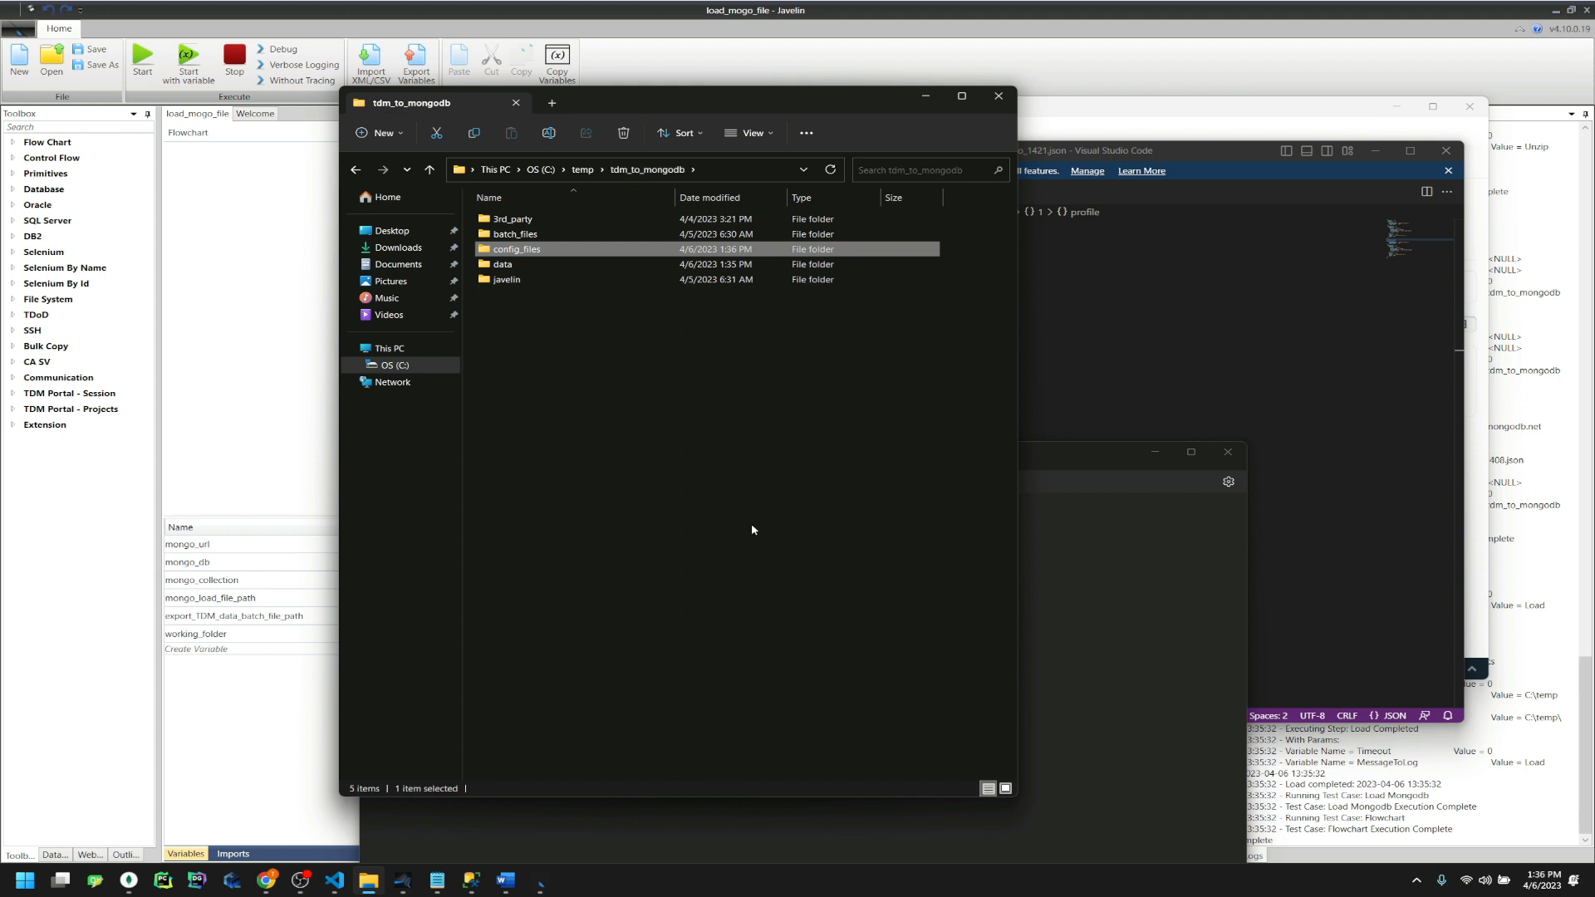
{"action": "double_click", "coordinate": [517, 235]}
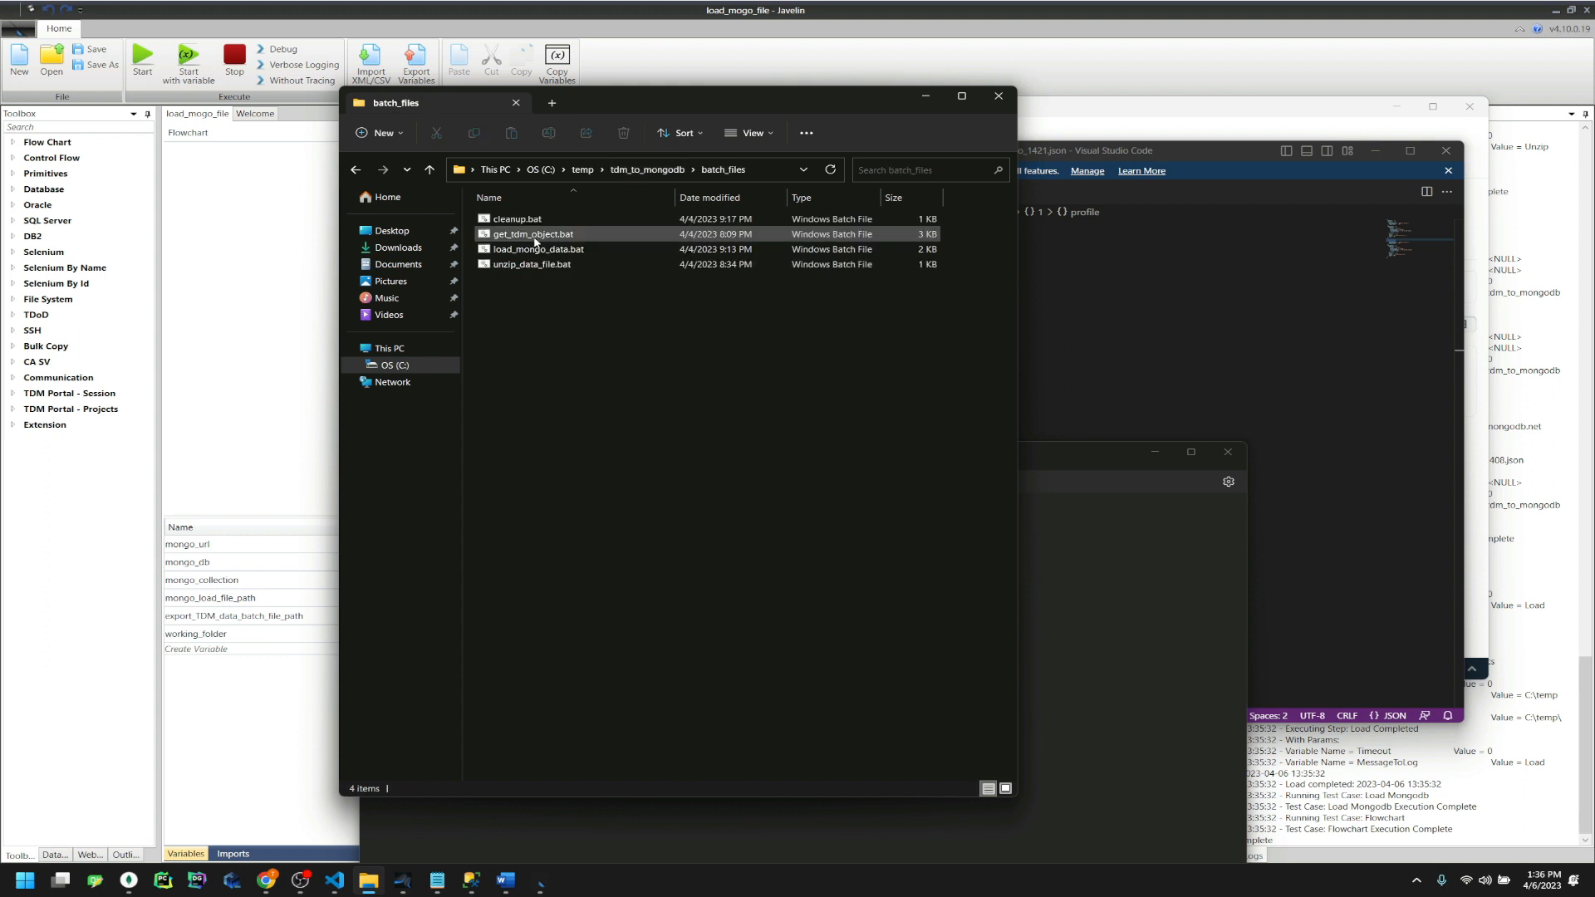
{"action": "left_click", "coordinate": [635, 170]}
{"action": "double_click", "coordinate": [582, 265]}
{"action": "right_click", "coordinate": [580, 236]}
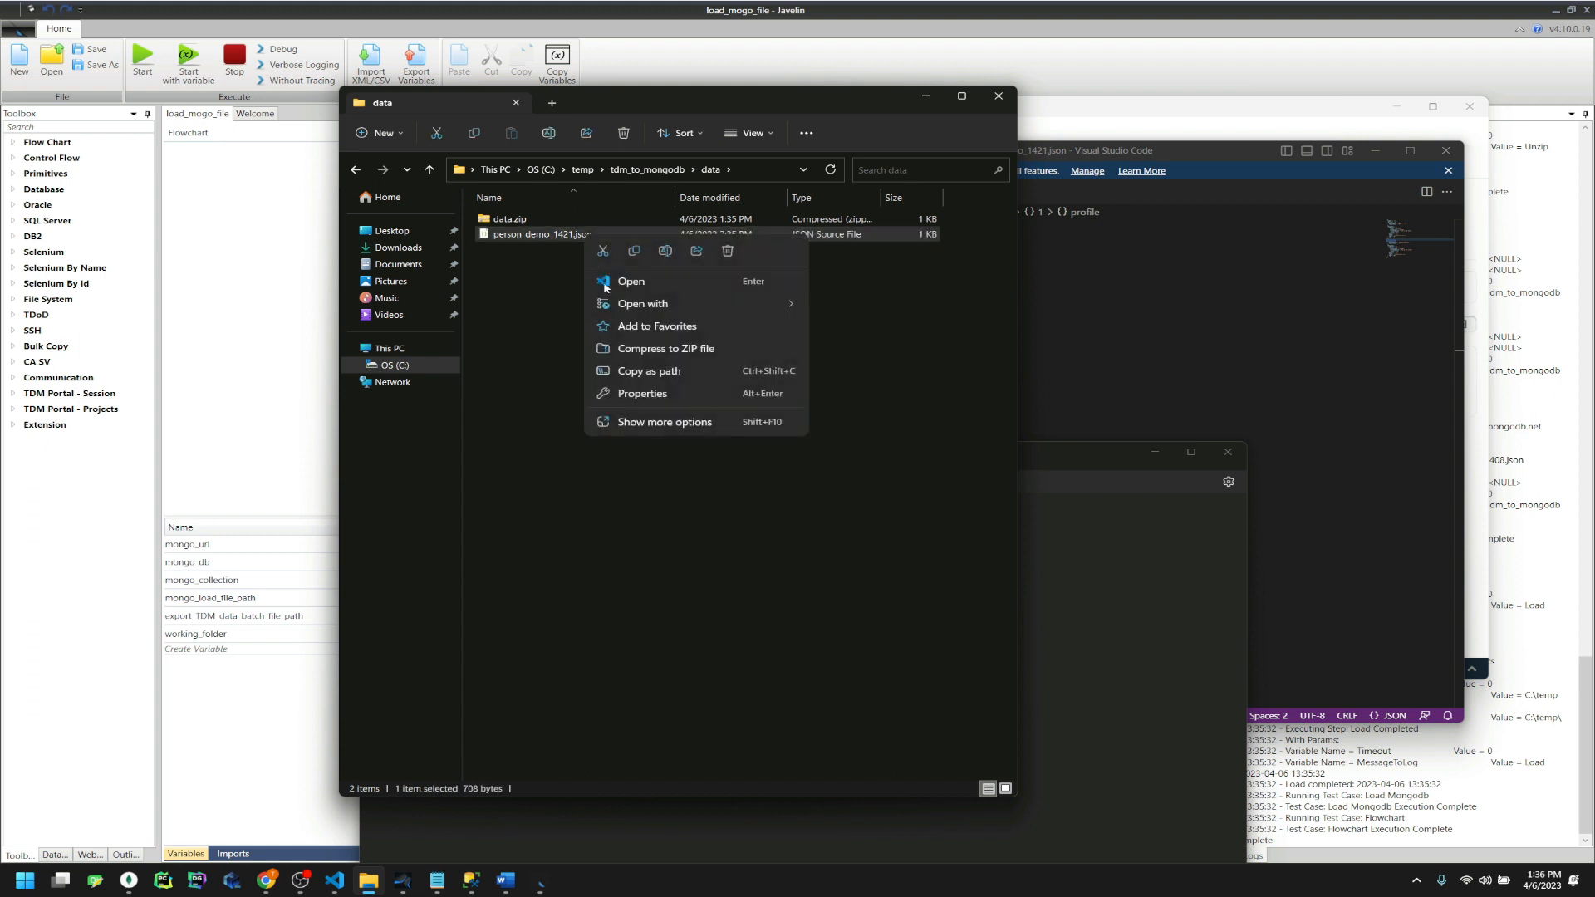
{"action": "left_click", "coordinate": [666, 251]}
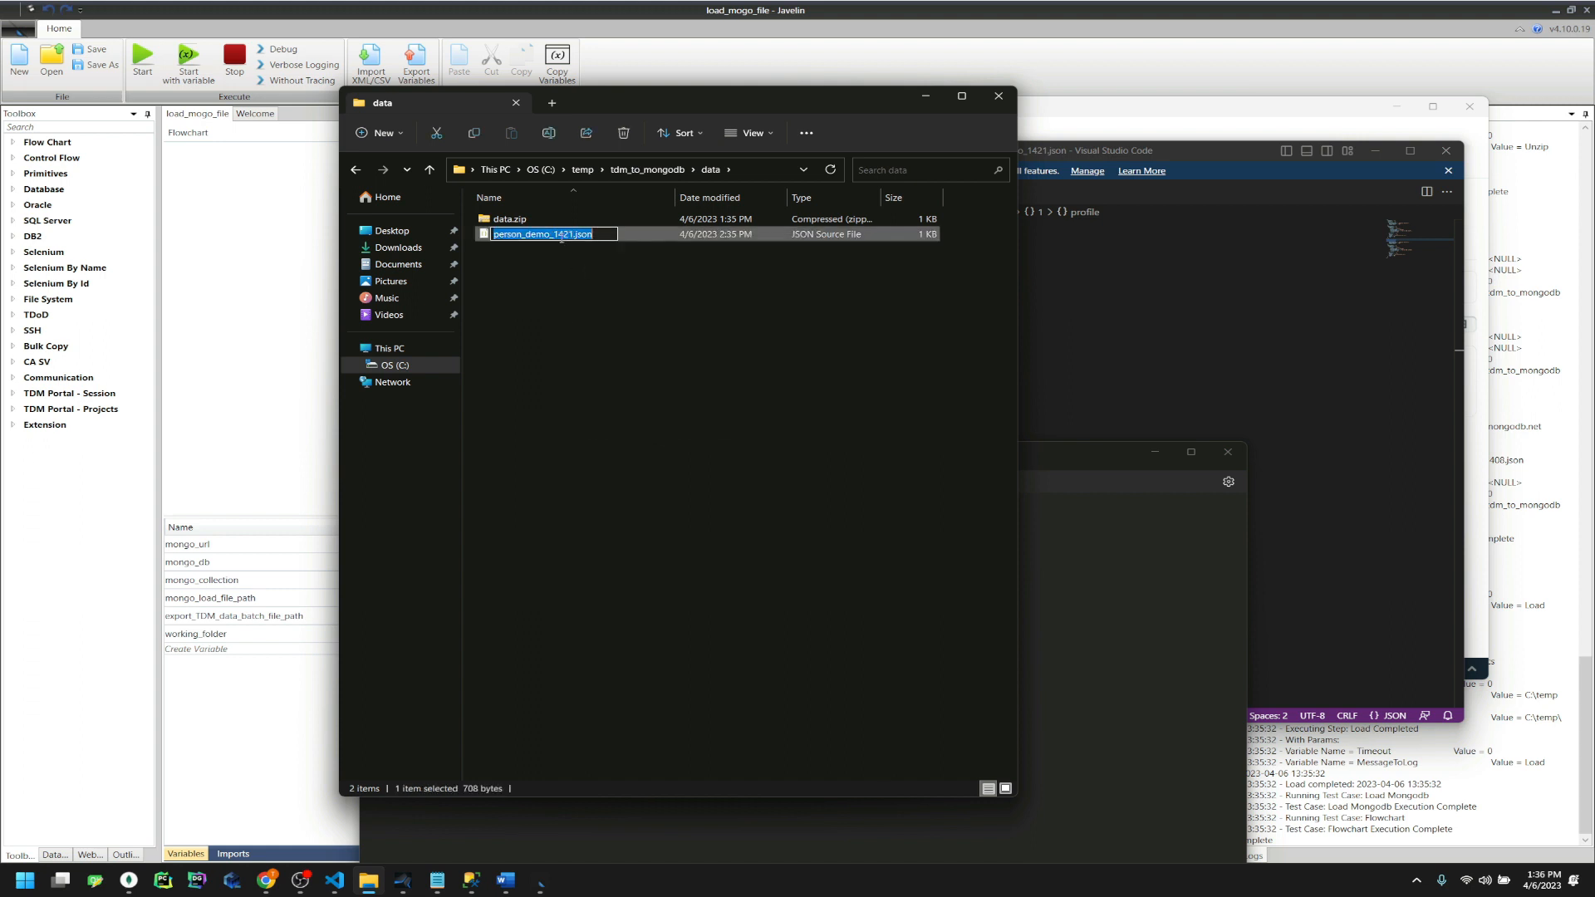
{"action": "left_click", "coordinate": [562, 236]}
{"action": "left_click_drag", "start_coordinate": [554, 234], "coordinate": [573, 234]}
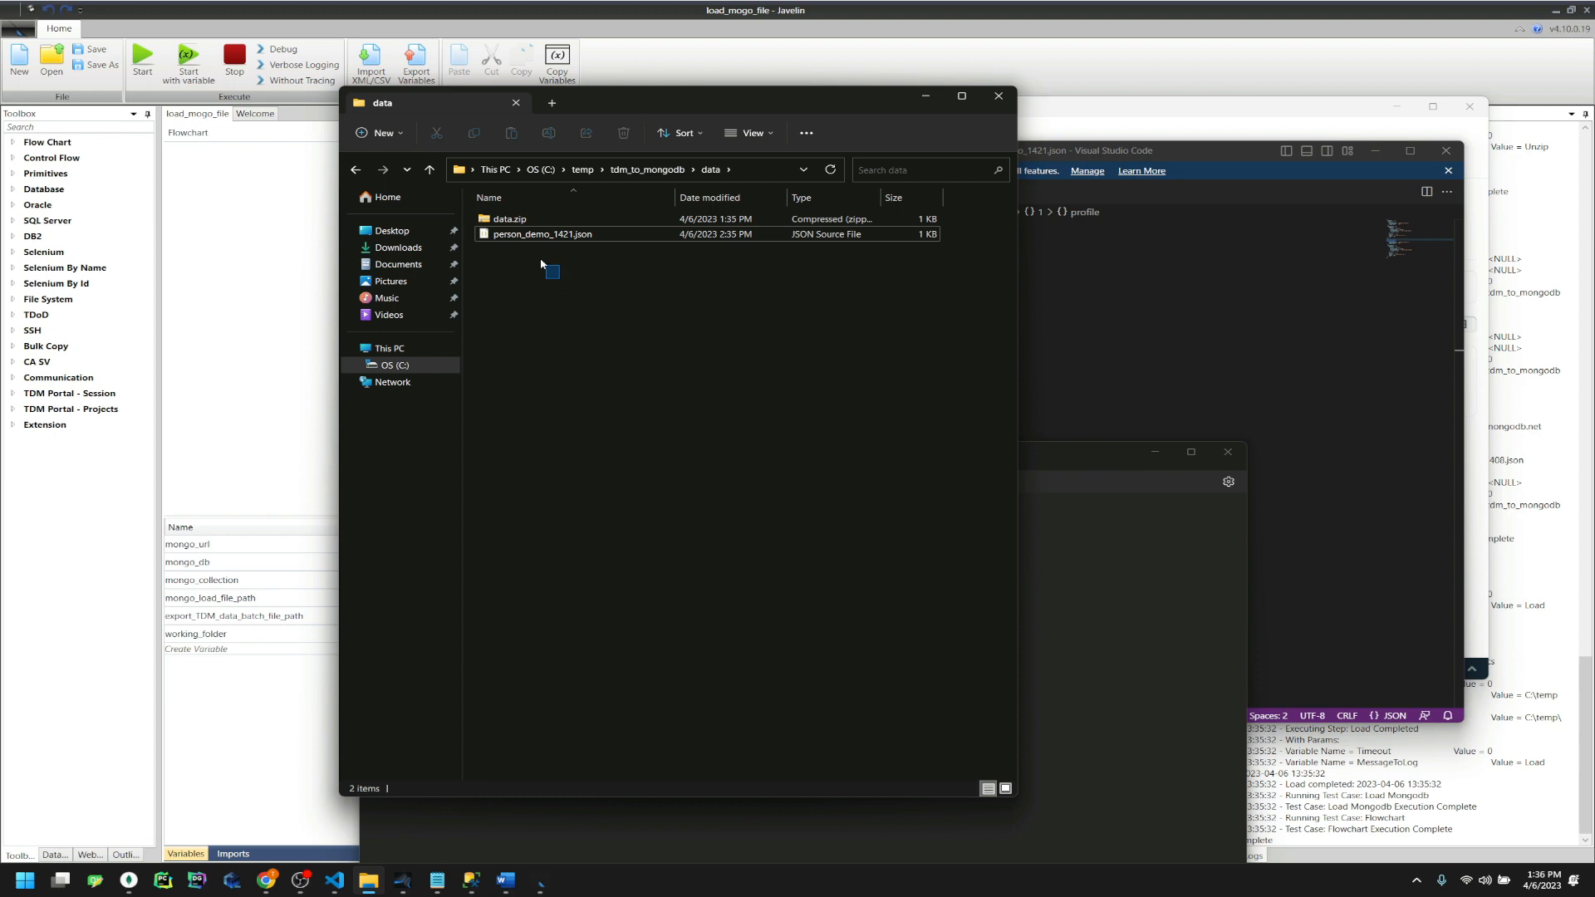
{"action": "left_click_drag", "start_coordinate": [555, 279], "coordinate": [515, 220]}
{"action": "key", "text": "Delete"}
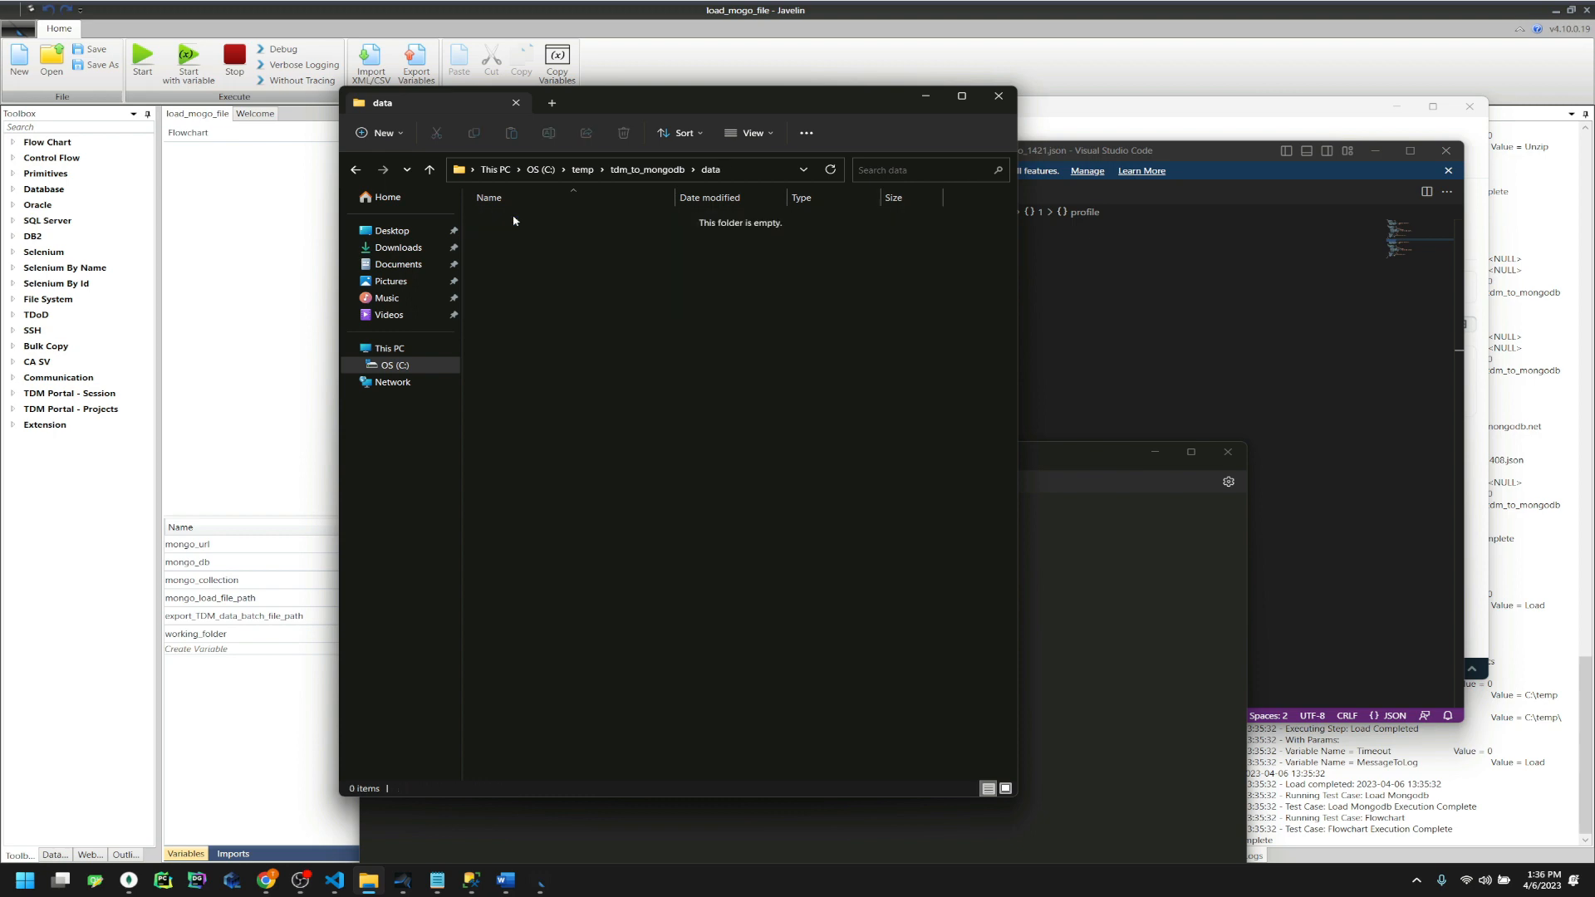
{"action": "left_click", "coordinate": [803, 63]}
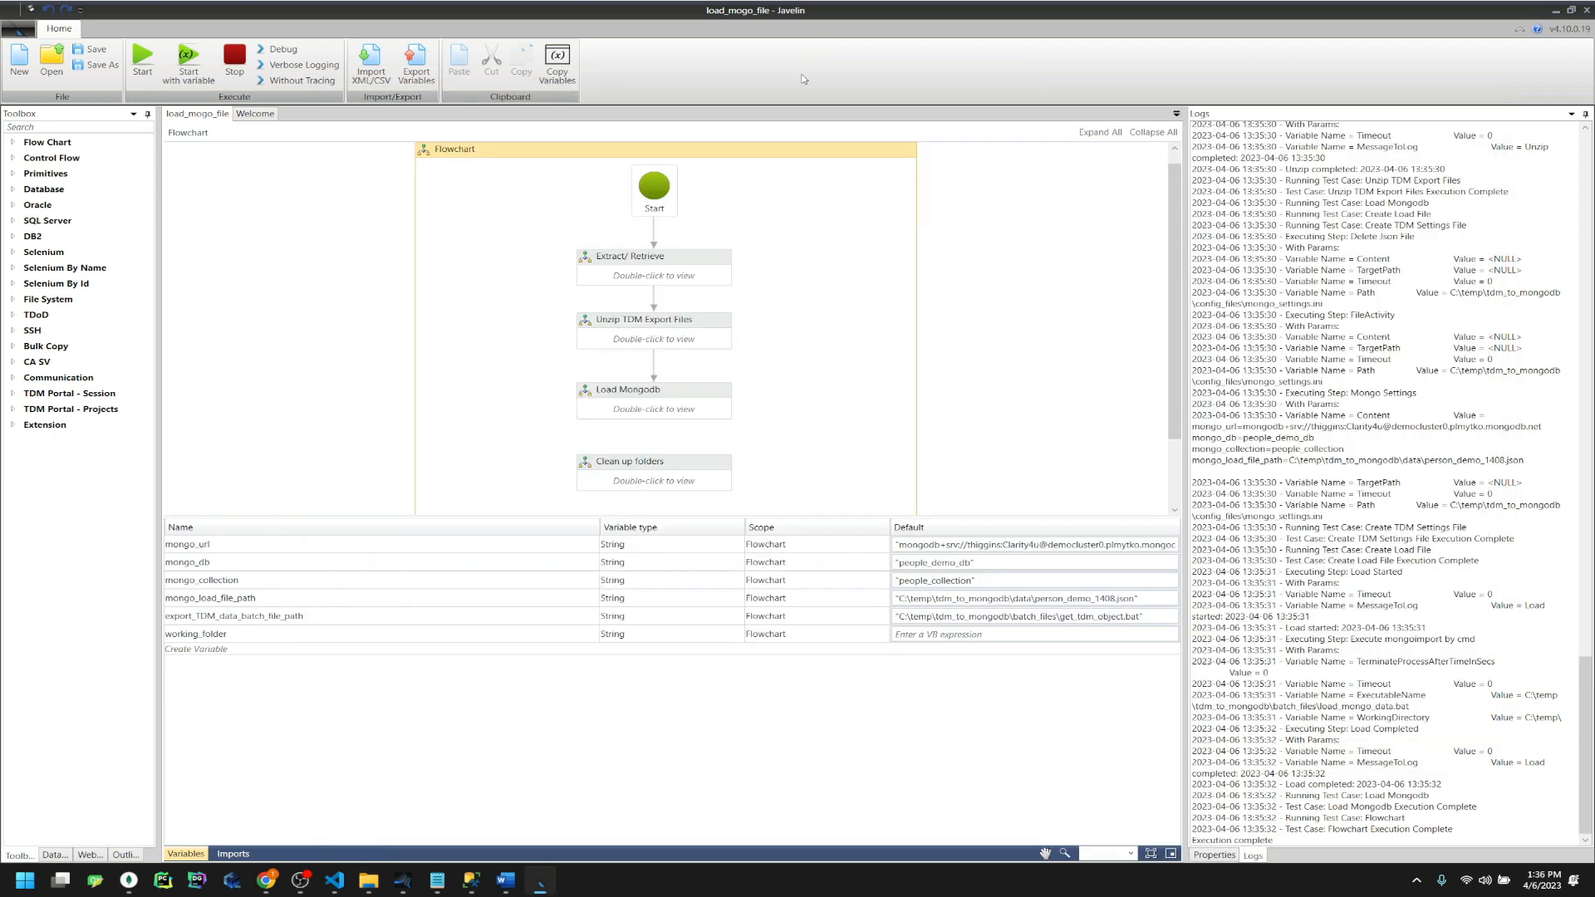
Open the Create Load File activity and examine the mongo_load_file_path default value
{"action": "double_click", "coordinate": [657, 270]}
{"action": "double_click", "coordinate": [649, 356]}
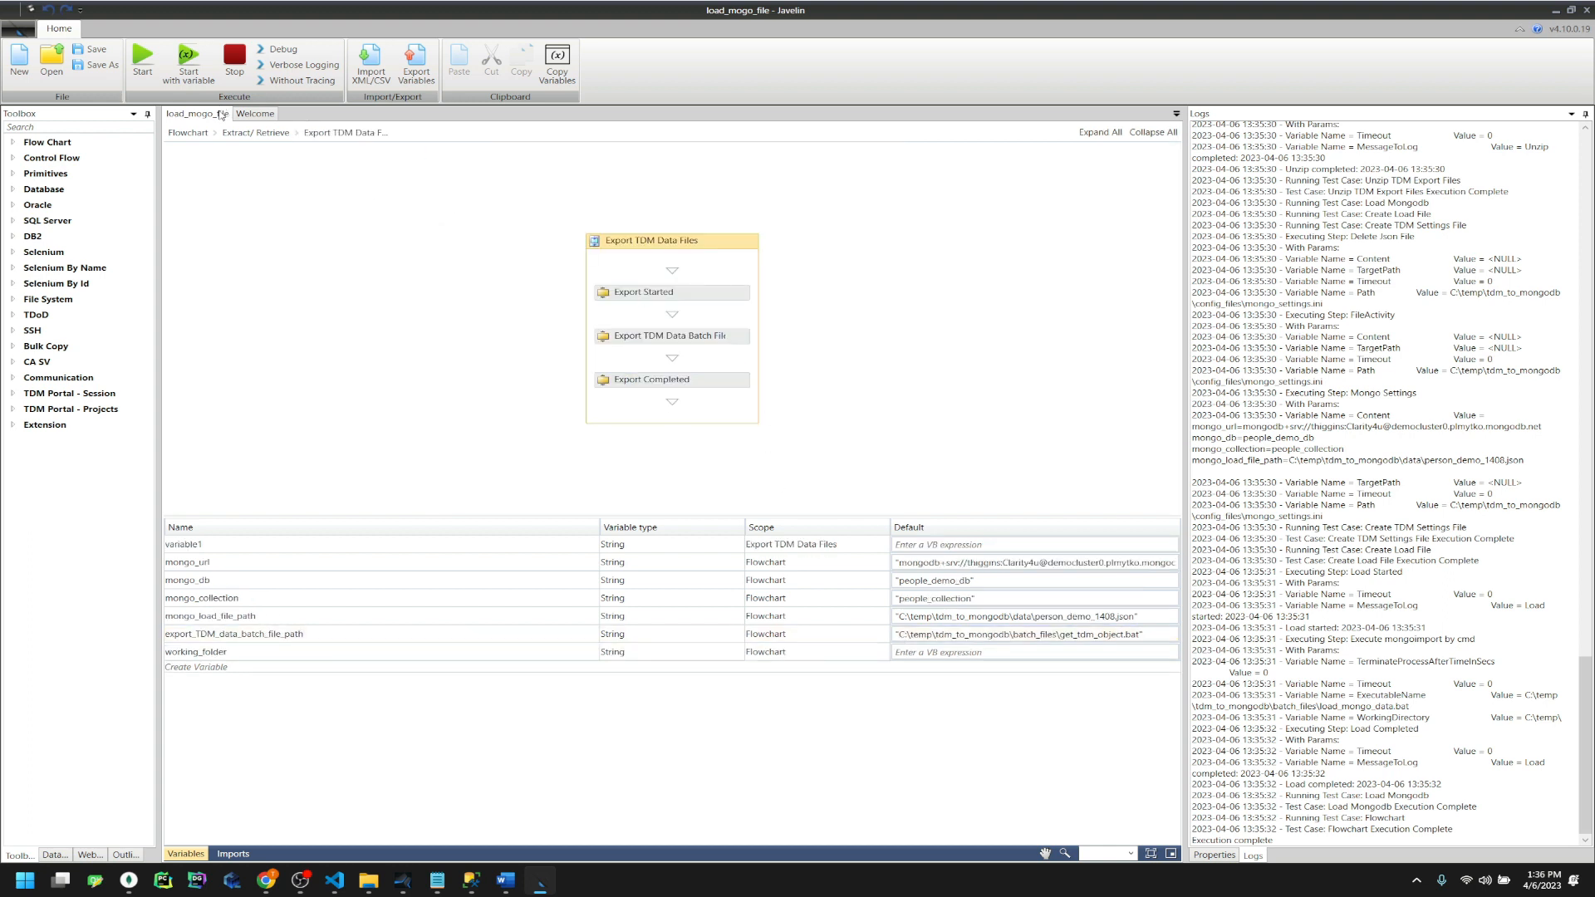
{"action": "left_click", "coordinate": [256, 133]}
{"action": "double_click", "coordinate": [672, 299]}
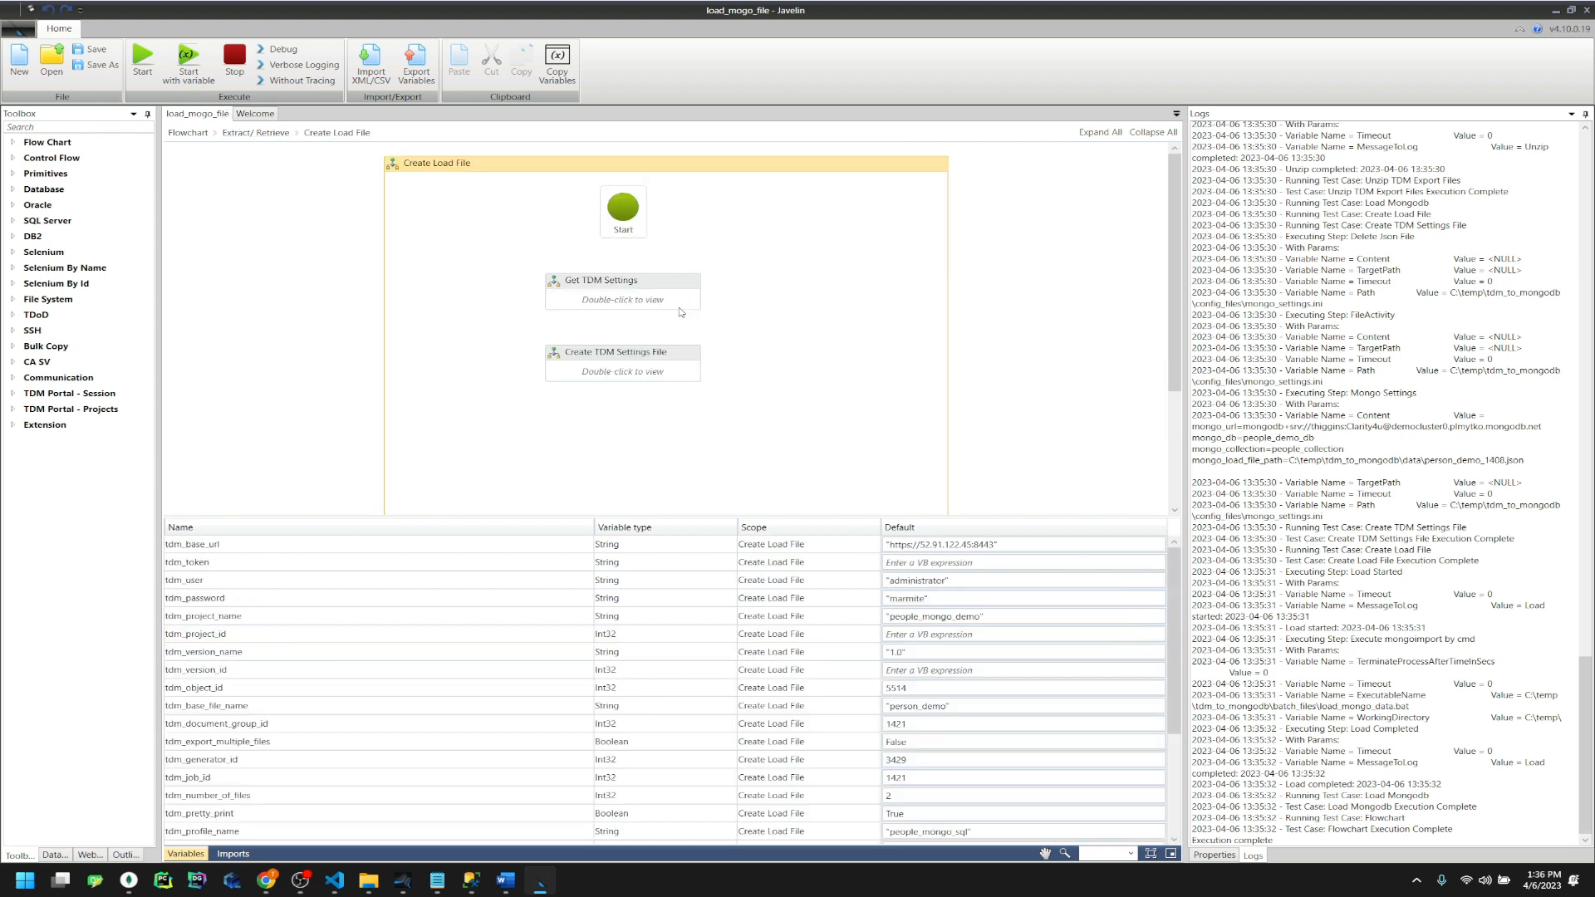
{"action": "left_click", "coordinate": [1110, 778]}
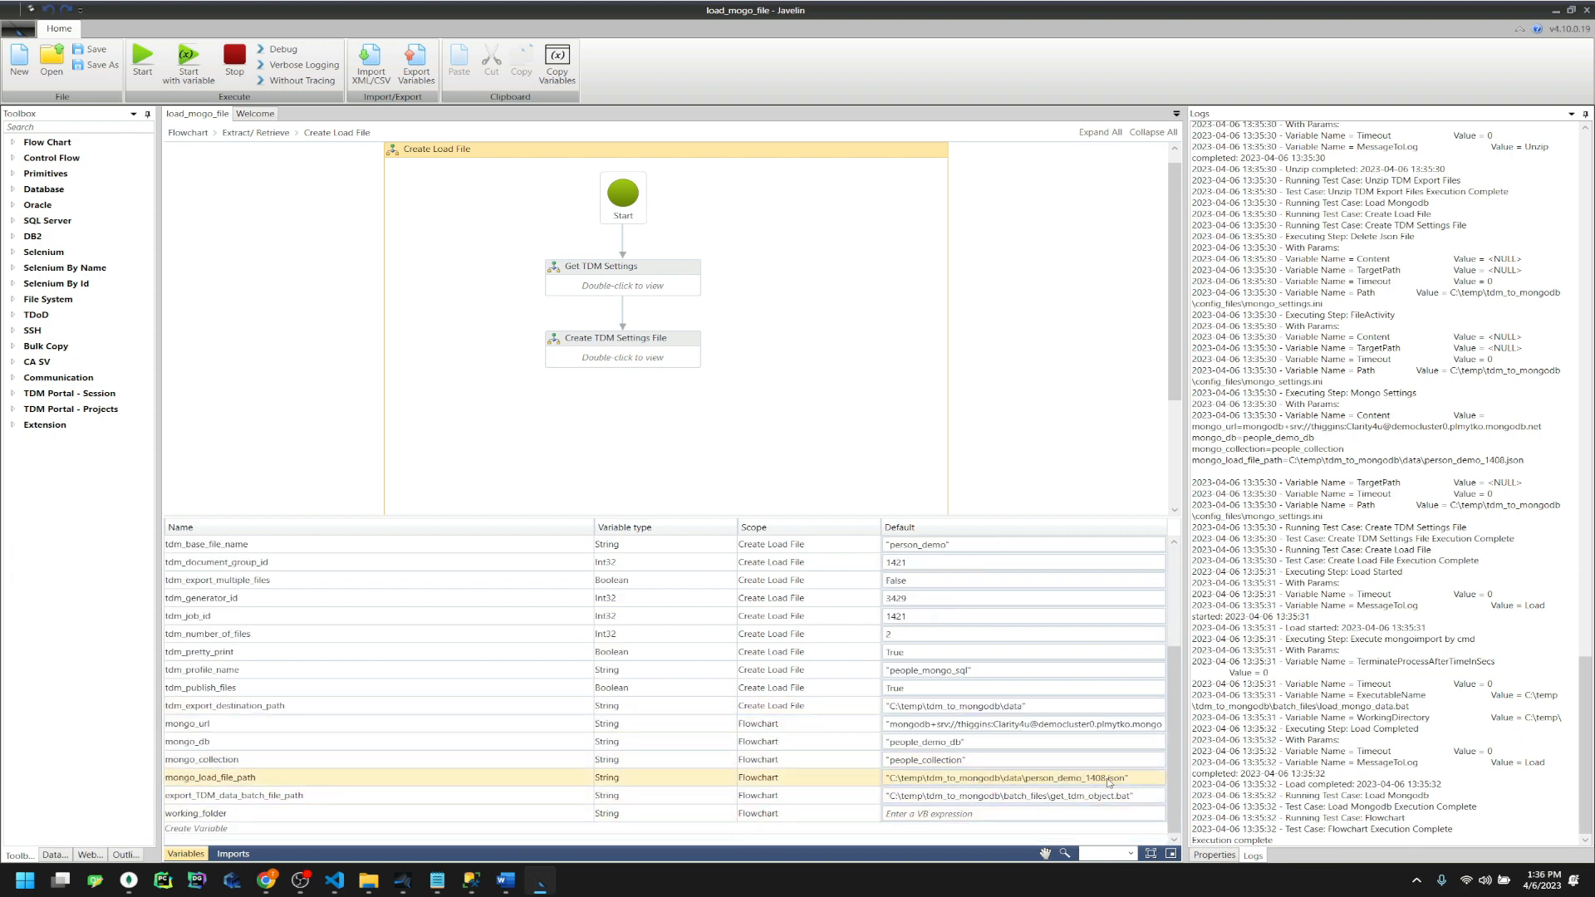
{"action": "double_click", "coordinate": [1072, 778]}
{"action": "left_click_drag", "start_coordinate": [1025, 777], "coordinate": [1097, 777]}
{"action": "type", "text": "1421"}
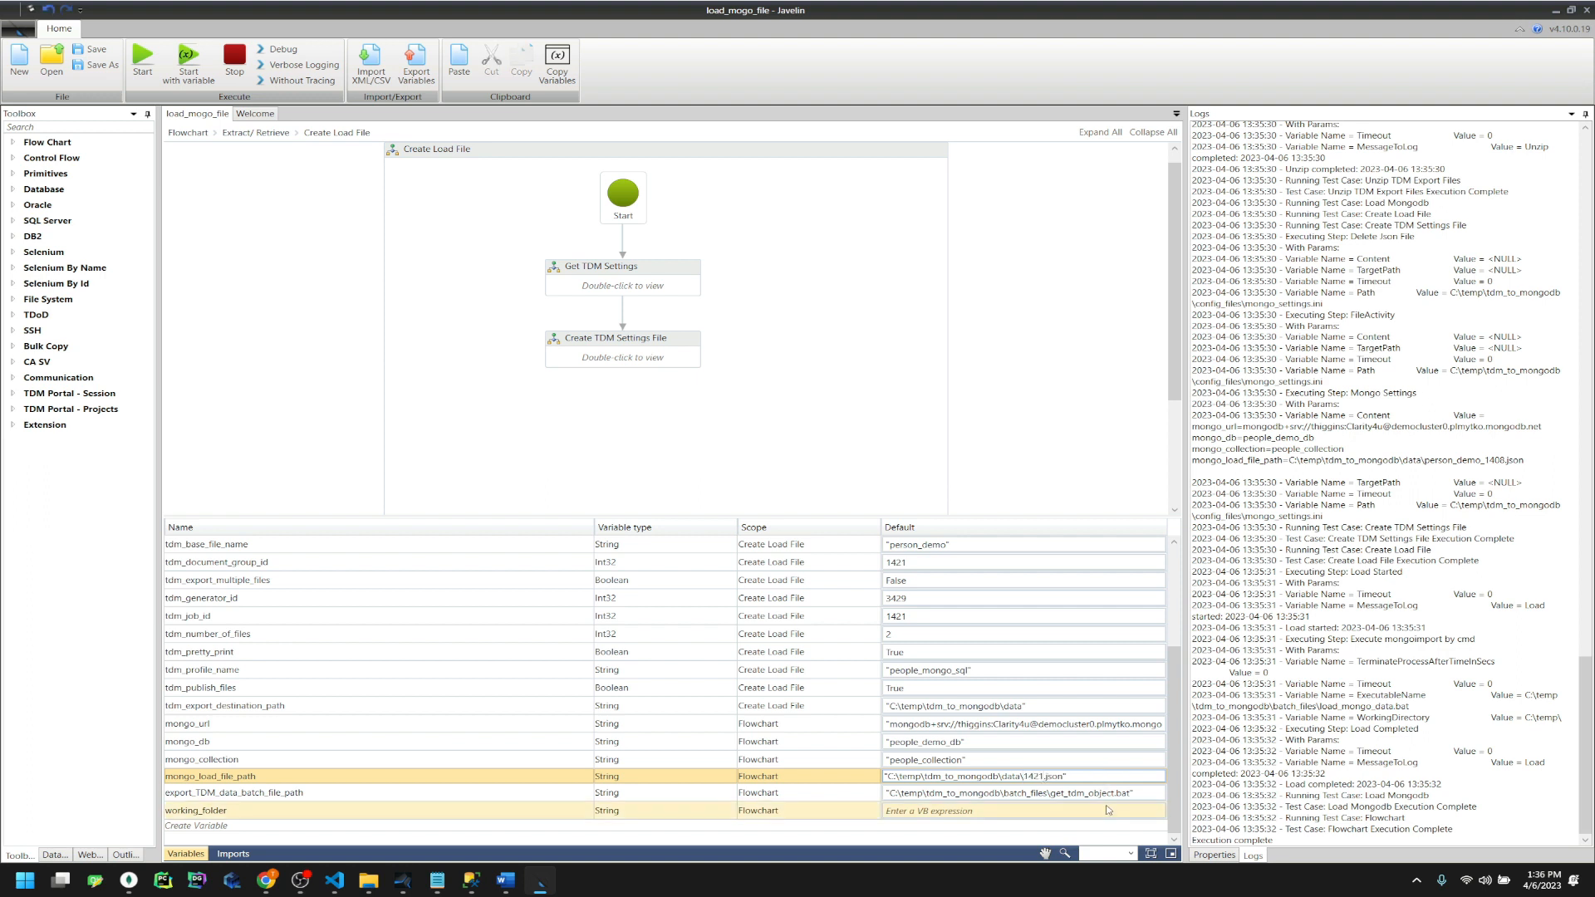
{"action": "key", "text": "ctrl+z"}
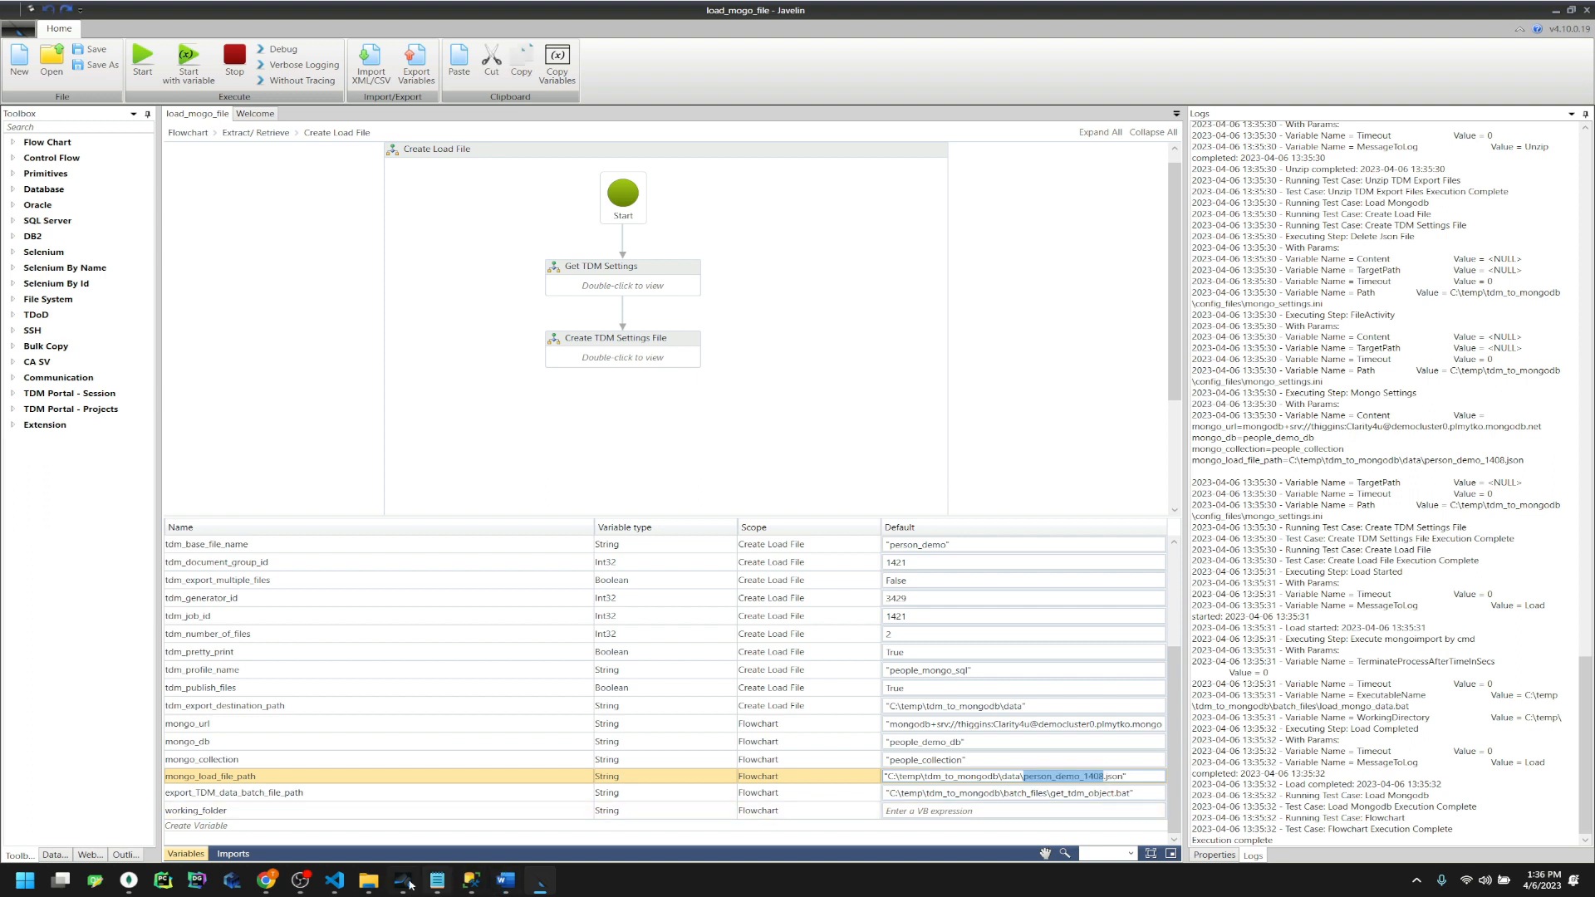
Compare the tdm_base_file_name person_demo value against the emptied data folder
{"action": "left_click", "coordinate": [368, 881]}
{"action": "left_click", "coordinate": [1124, 315]}
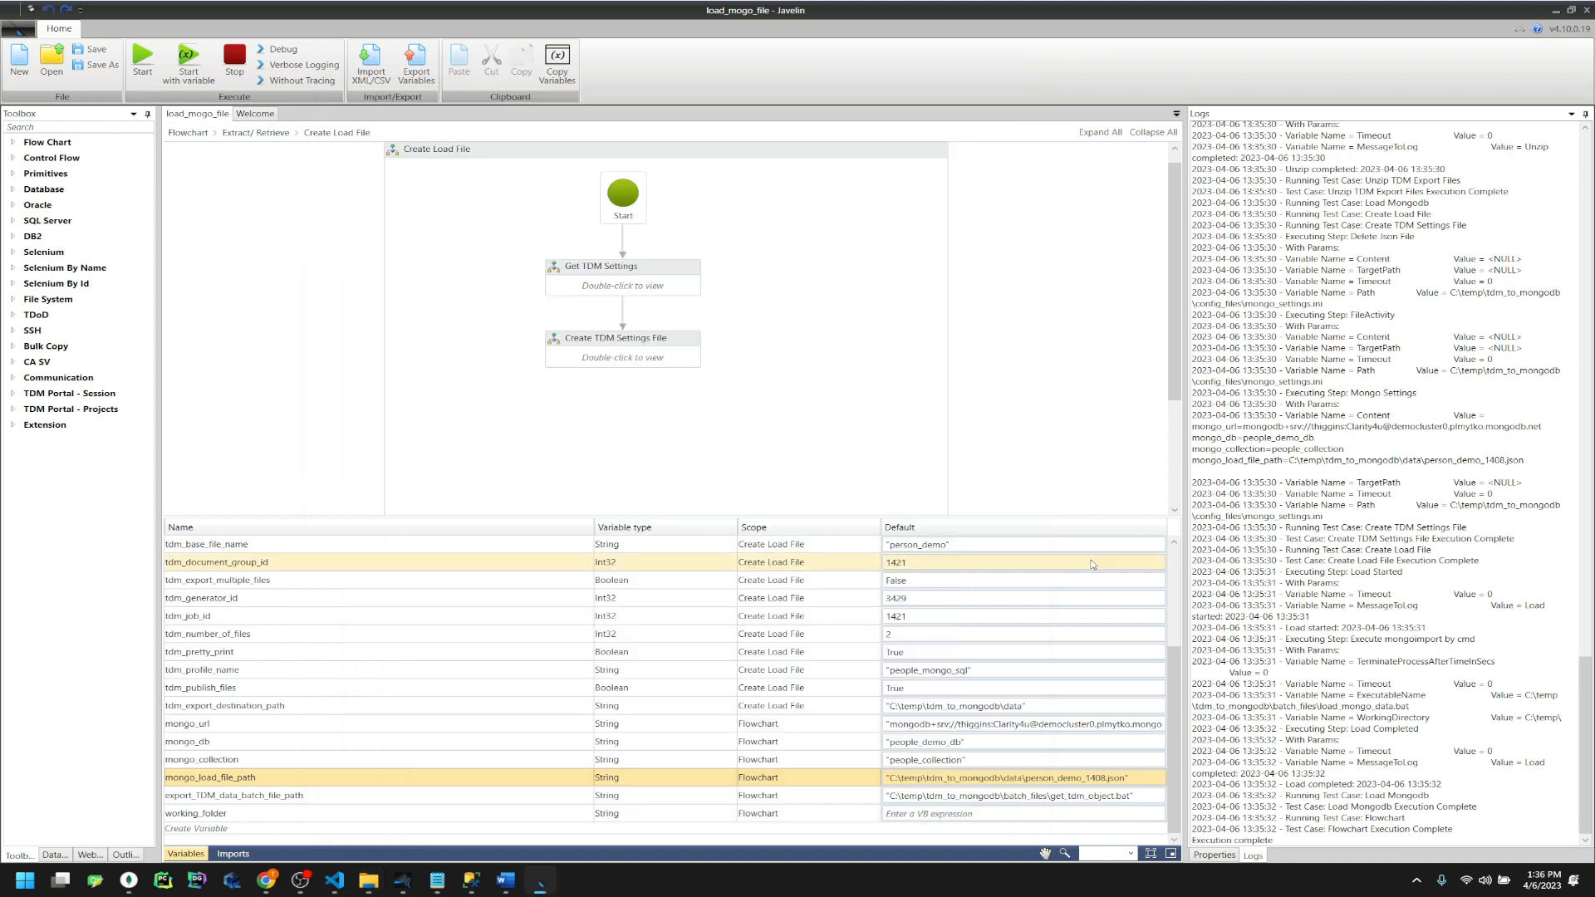
{"action": "left_click", "coordinate": [928, 553]}
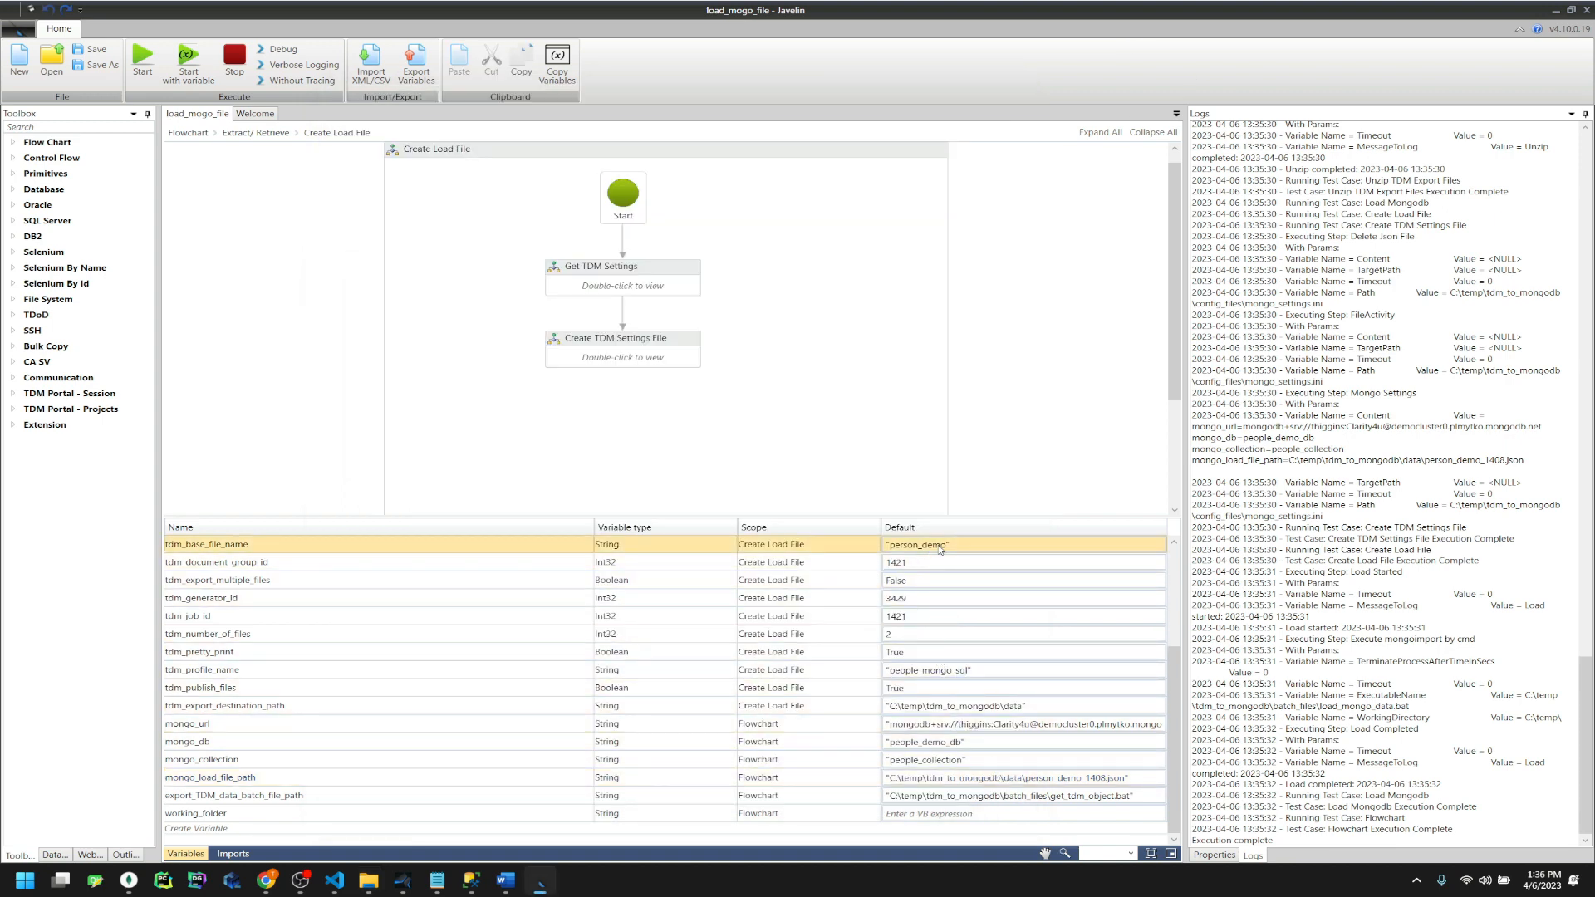
{"action": "double_click", "coordinate": [940, 547]}
{"action": "left_click", "coordinate": [944, 543]}
{"action": "left_click_drag", "start_coordinate": [932, 544], "coordinate": [886, 543]}
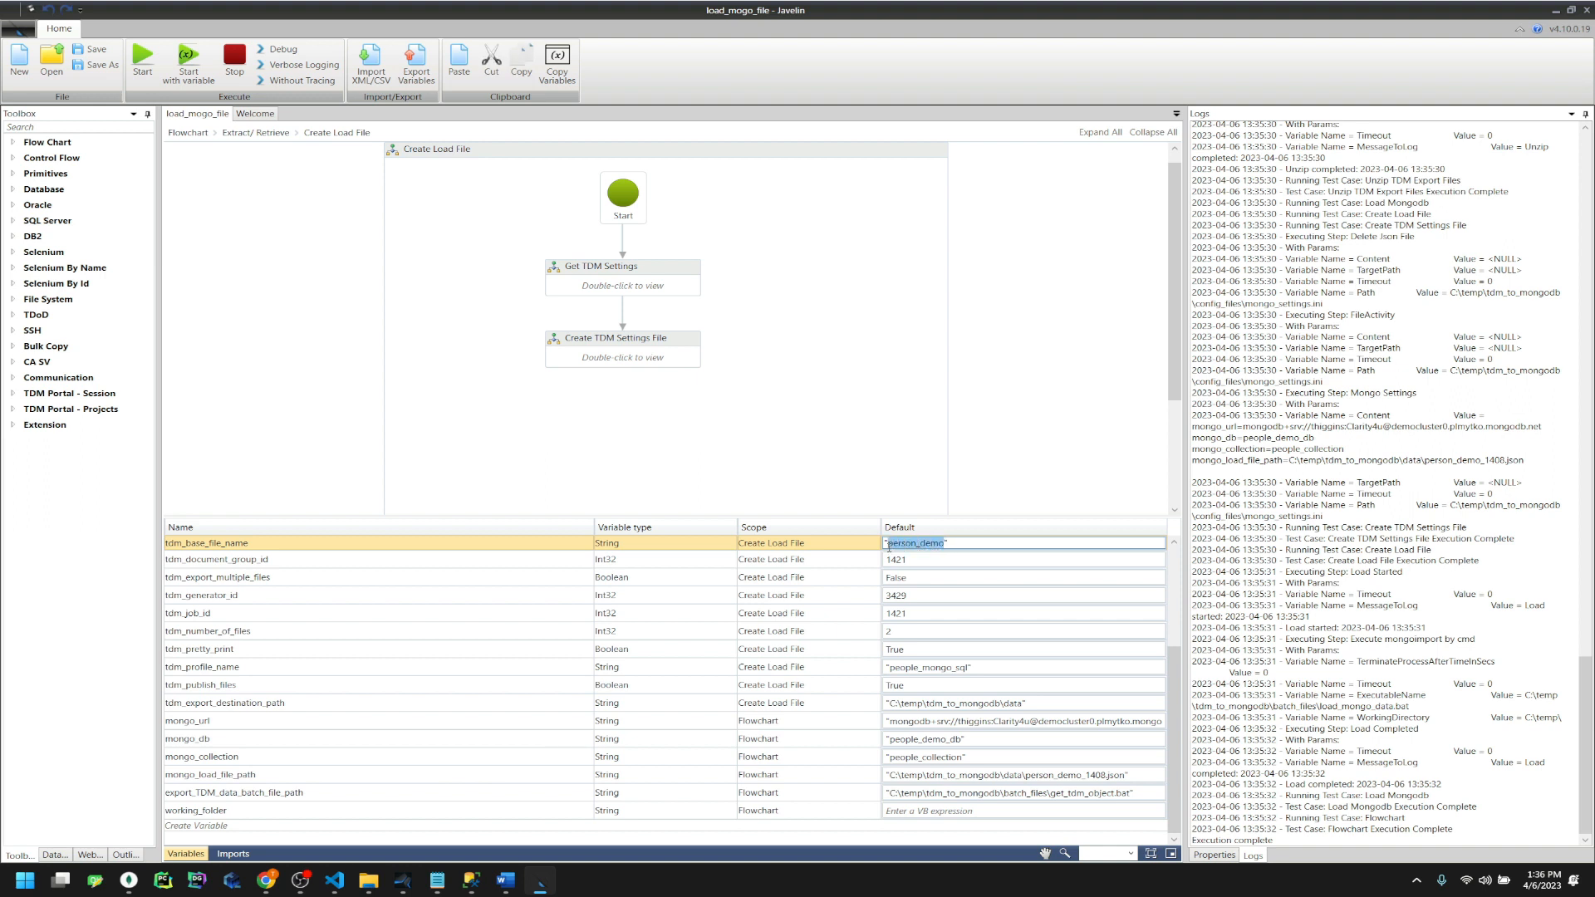
{"action": "left_click", "coordinate": [1080, 780]}
{"action": "left_click", "coordinate": [1109, 781]}
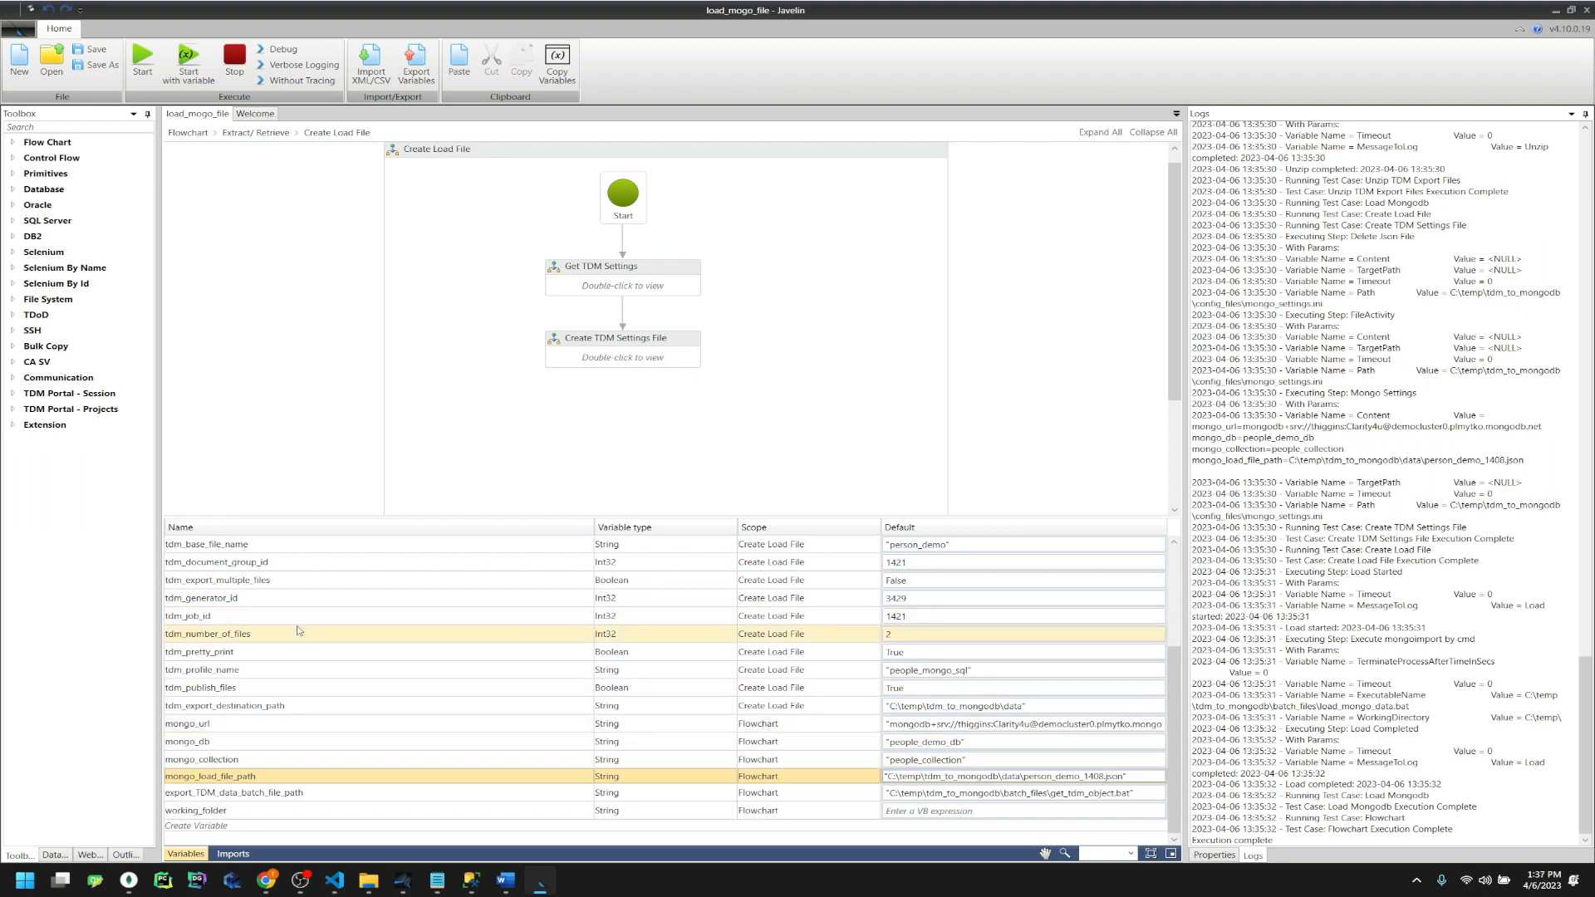
Replace 1408 with job ID 1421 in the mongo_load_file_path default
{"action": "left_click", "coordinate": [746, 617]}
{"action": "left_click", "coordinate": [902, 618]}
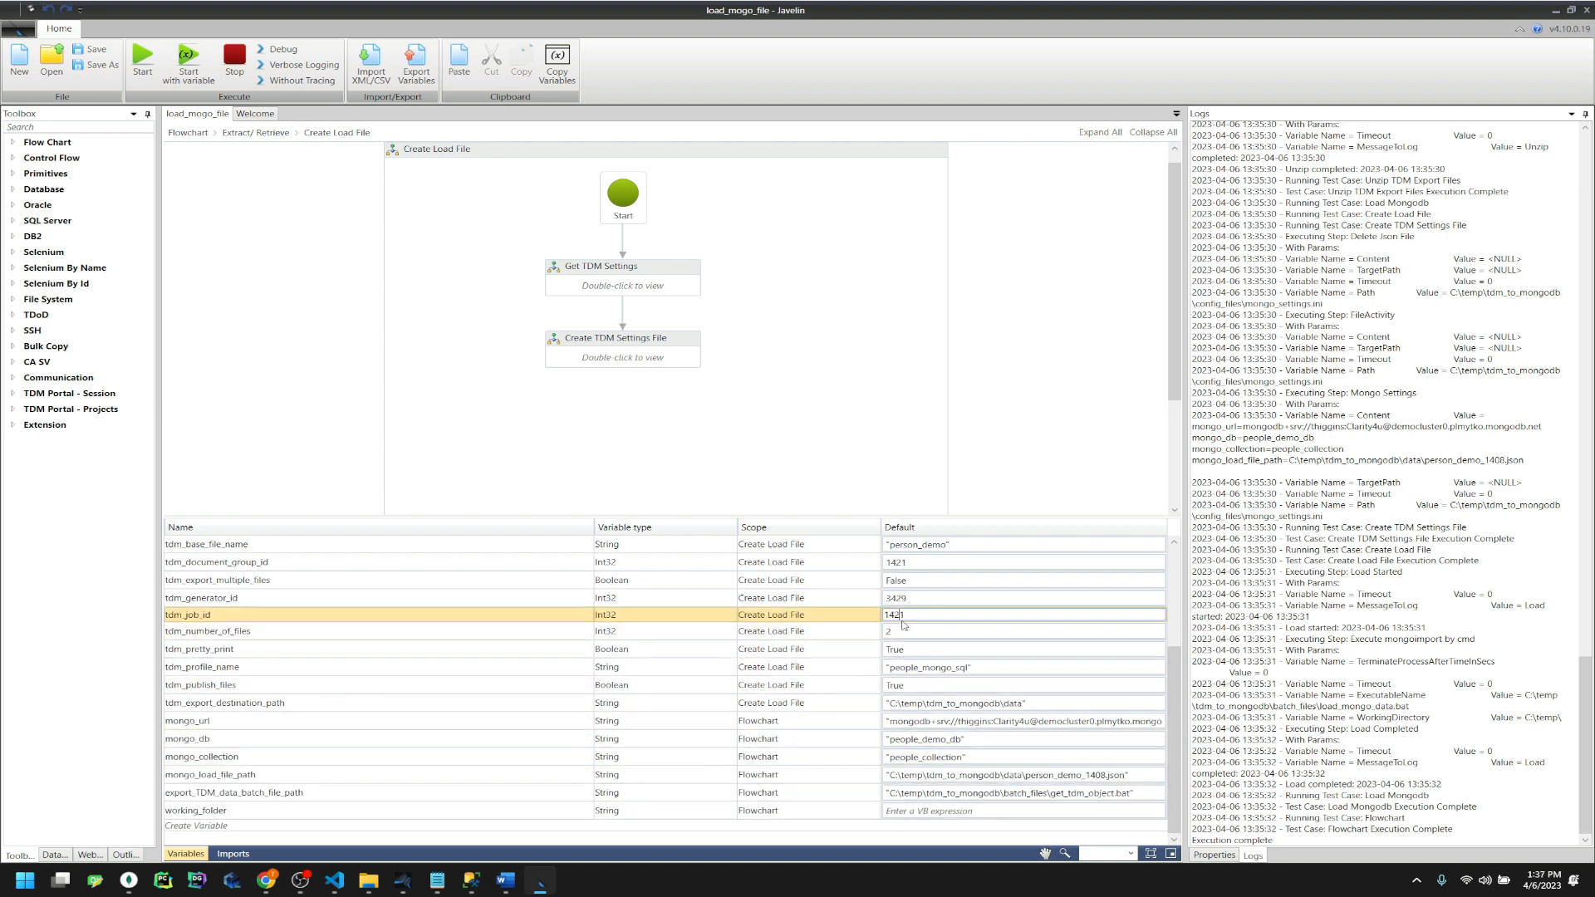
{"action": "left_click", "coordinate": [1091, 776]}
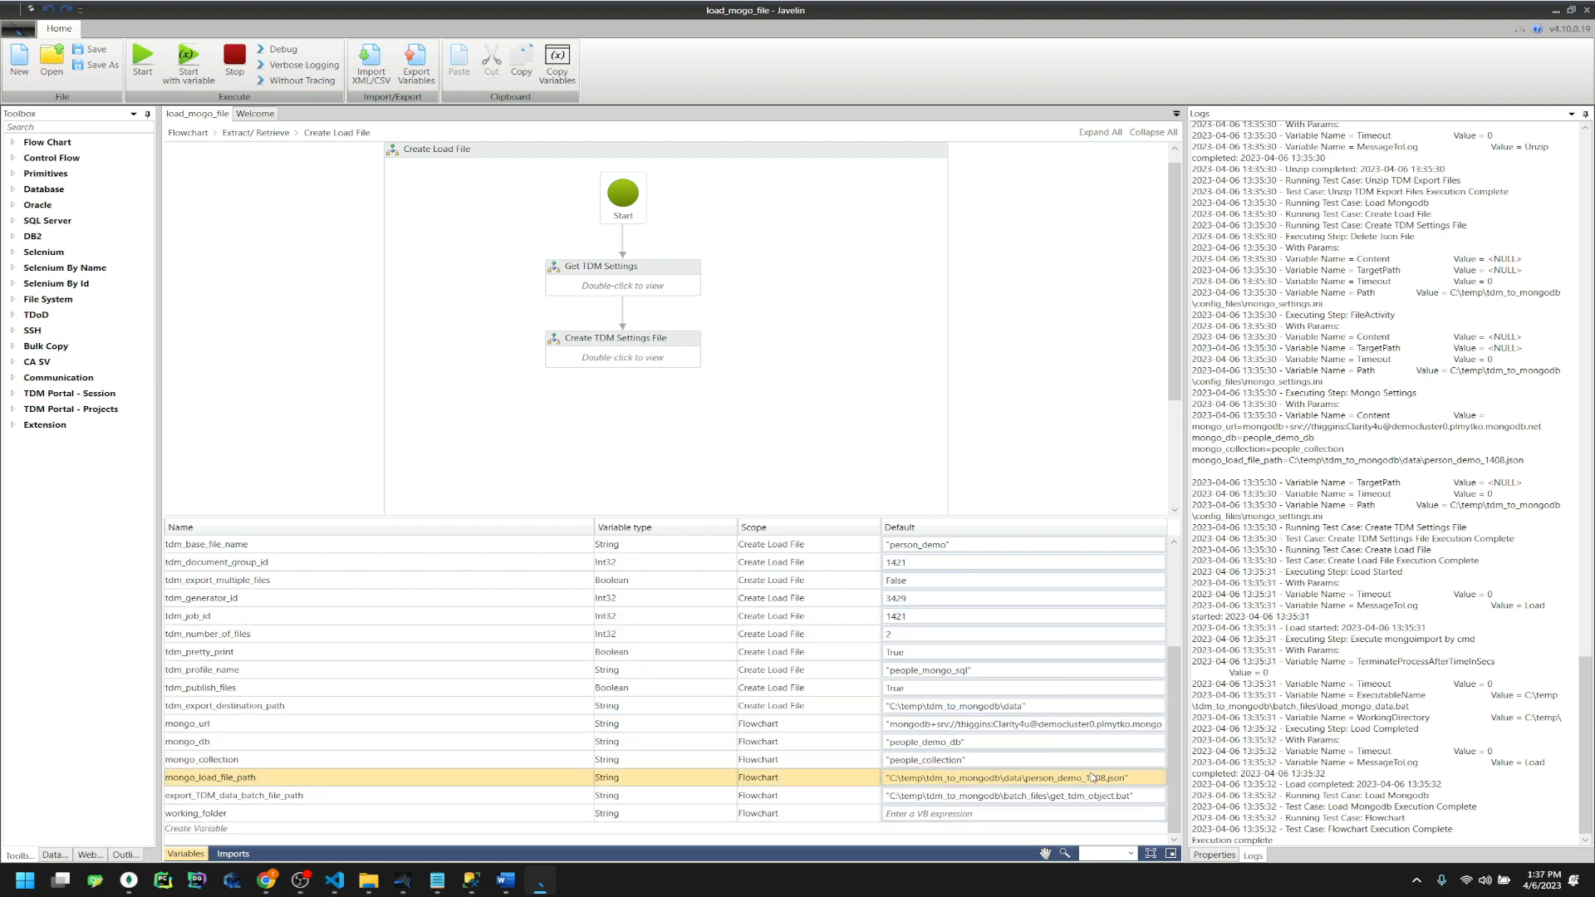
{"action": "double_click", "coordinate": [1091, 776]}
{"action": "key", "text": "ctrl+v"}
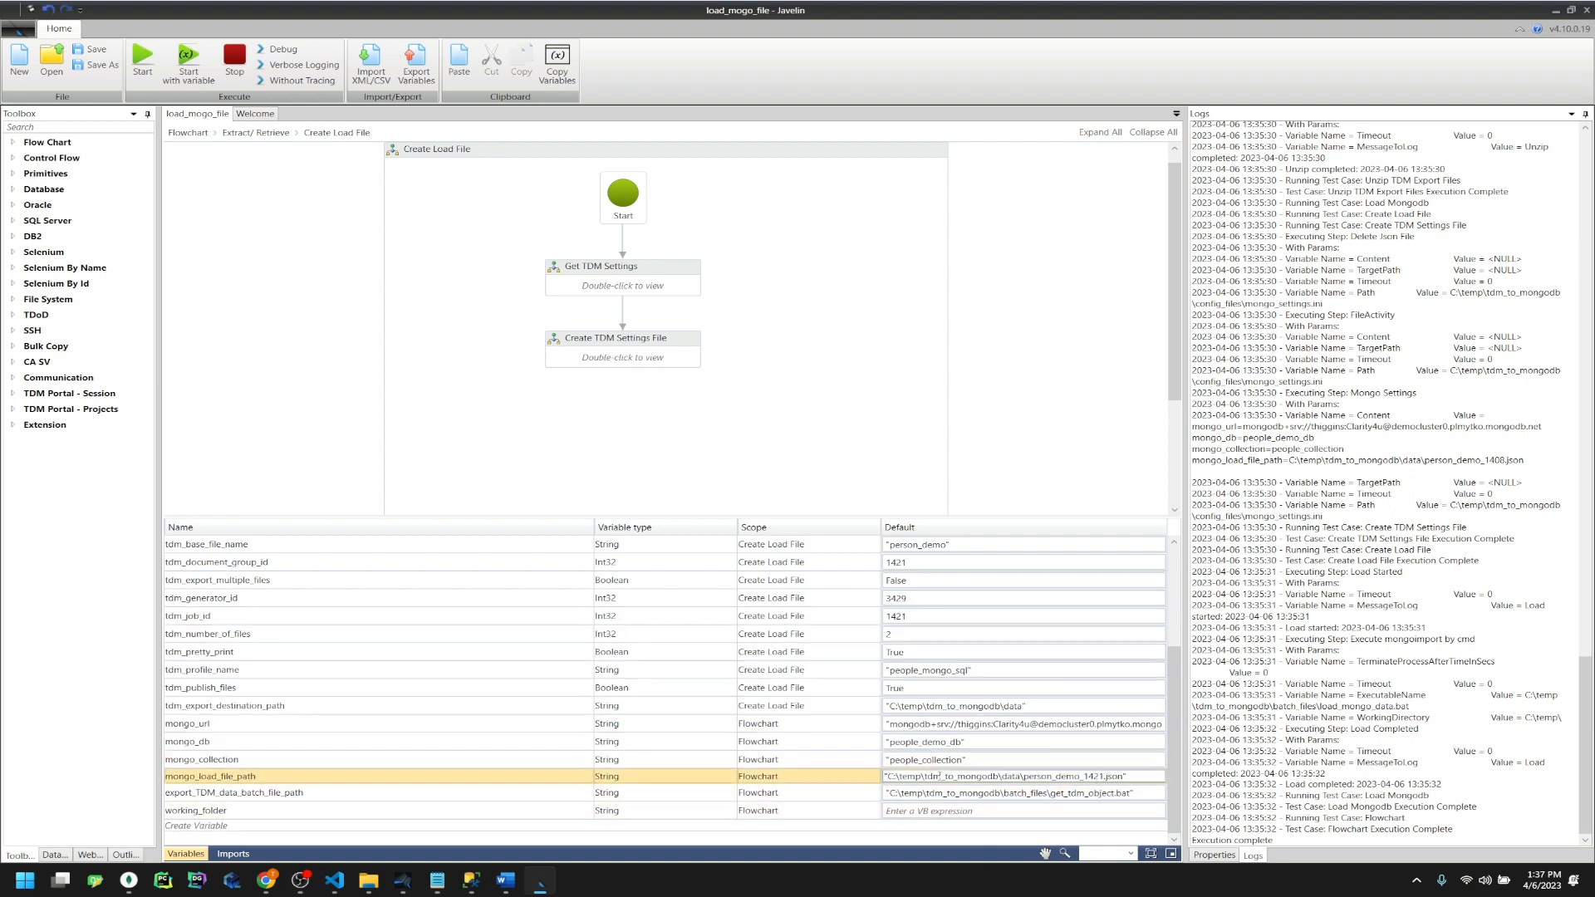
{"action": "left_click", "coordinate": [991, 414]}
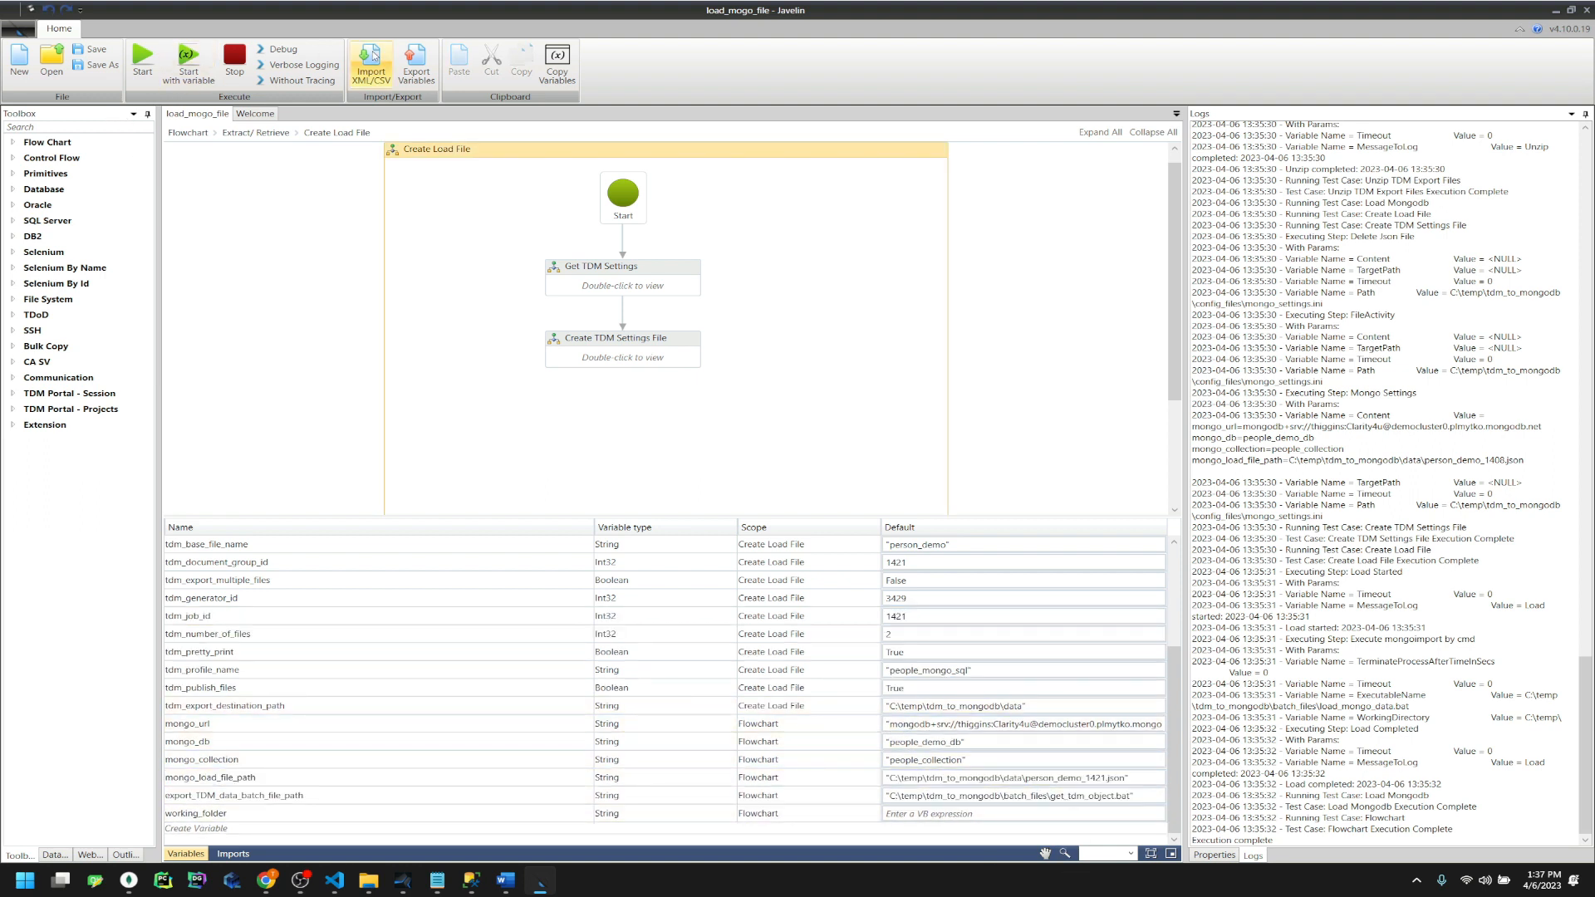
Save the flowchart and confirm the save
{"action": "left_click", "coordinate": [92, 49]}
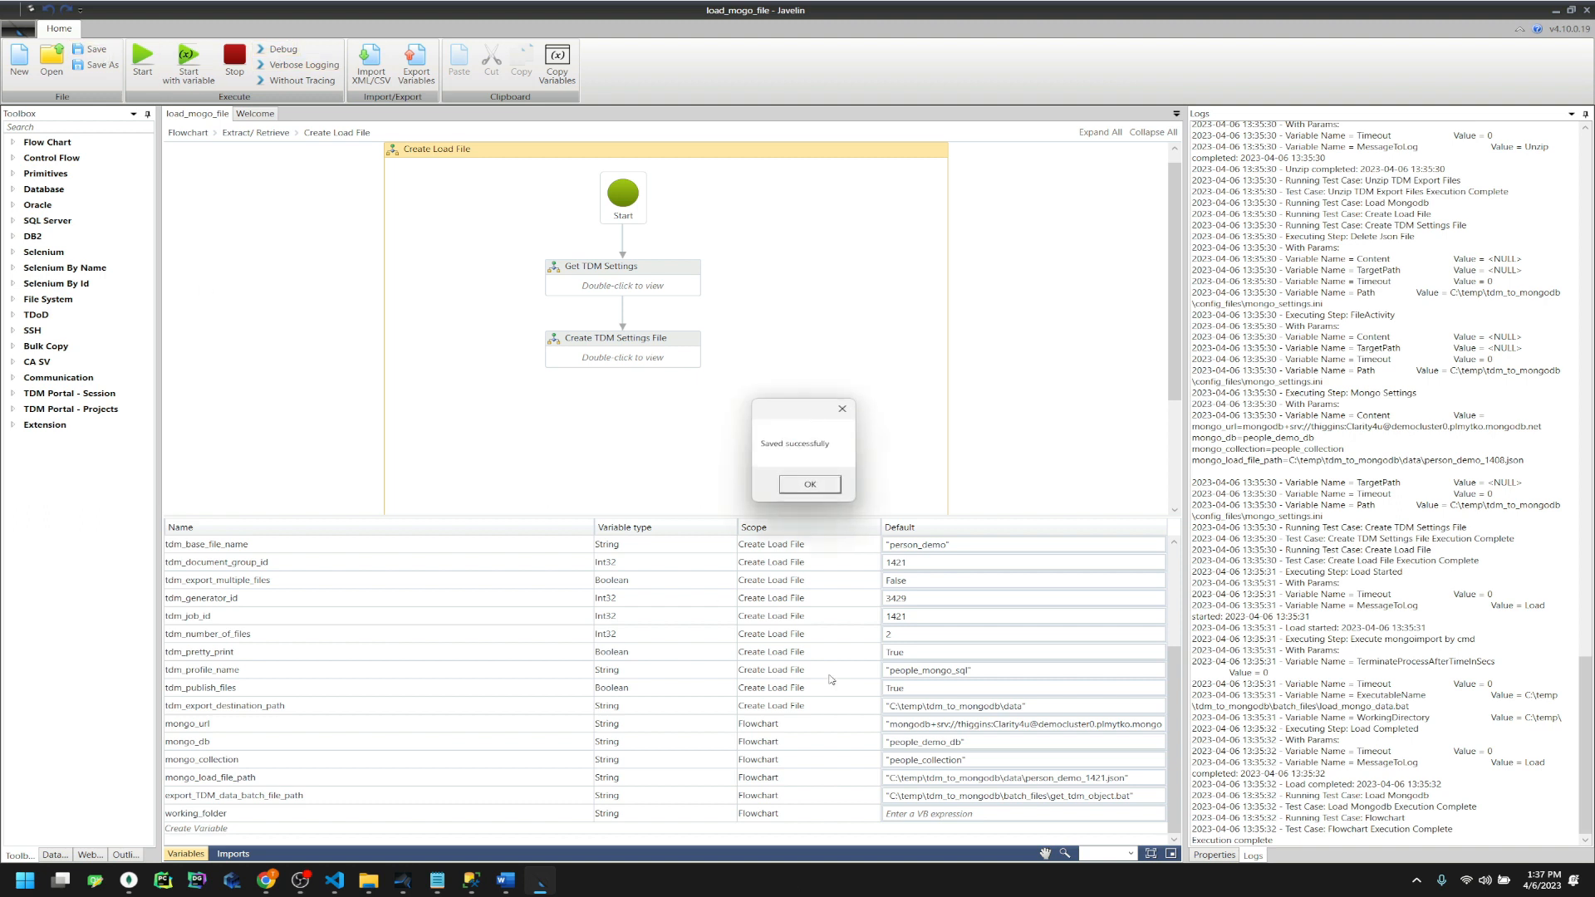
{"action": "left_click", "coordinate": [795, 482]}
{"action": "mouse_move", "coordinate": [369, 881]}
{"action": "left_click", "coordinate": [376, 822]}
Look through the 3rd_party, batch_files, config_files and data folders, then close Explorer
{"action": "key", "text": "alt+Up"}
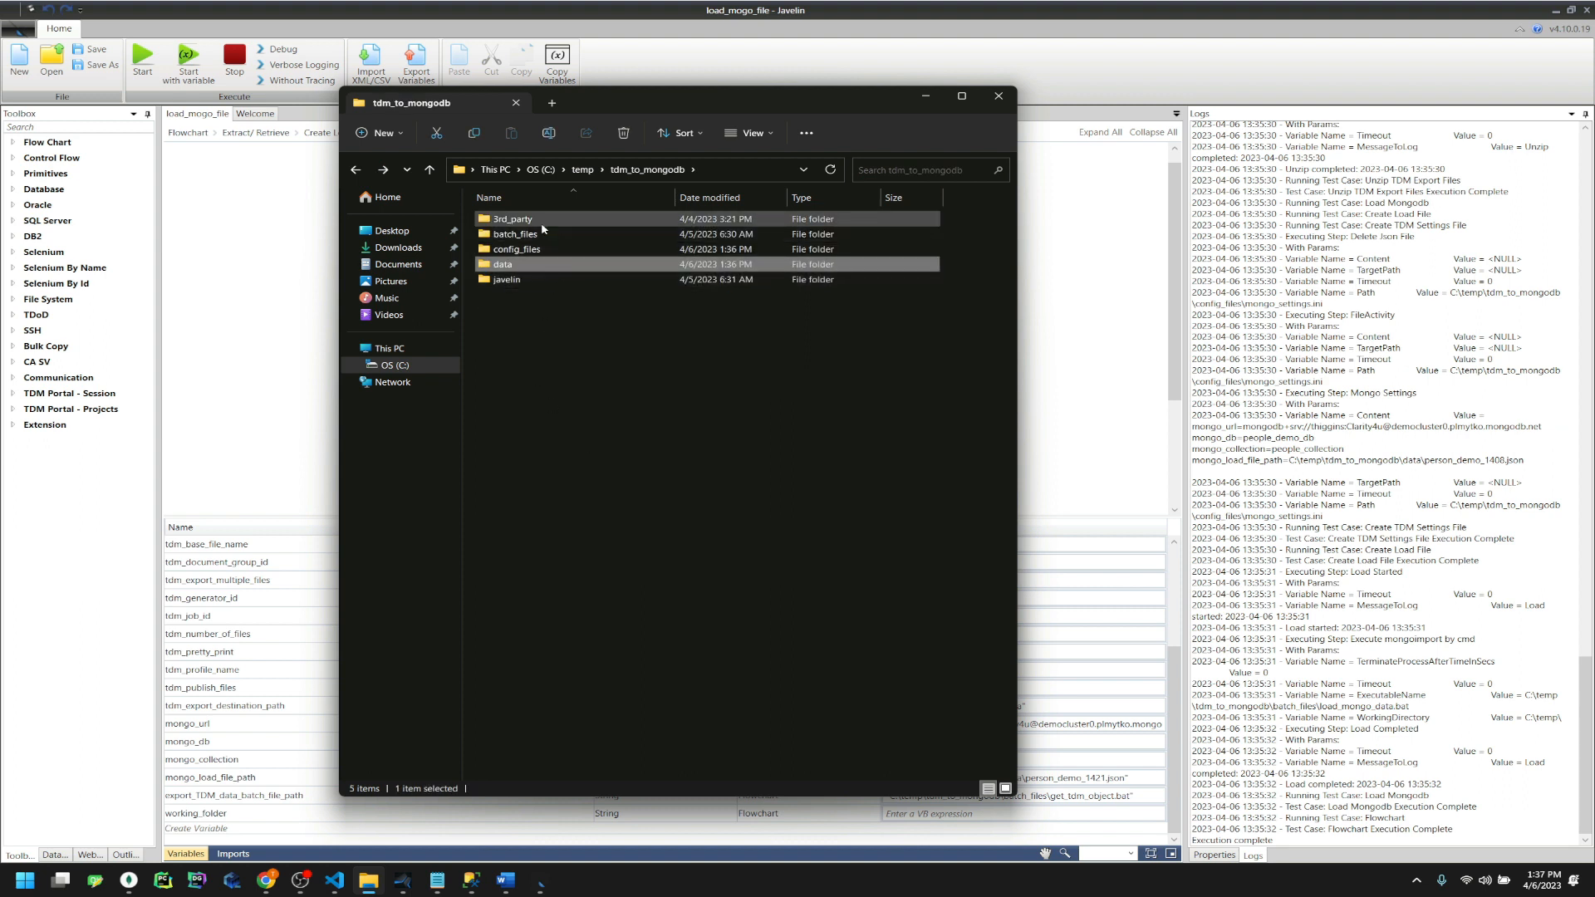
{"action": "mouse_move", "coordinate": [544, 238]}
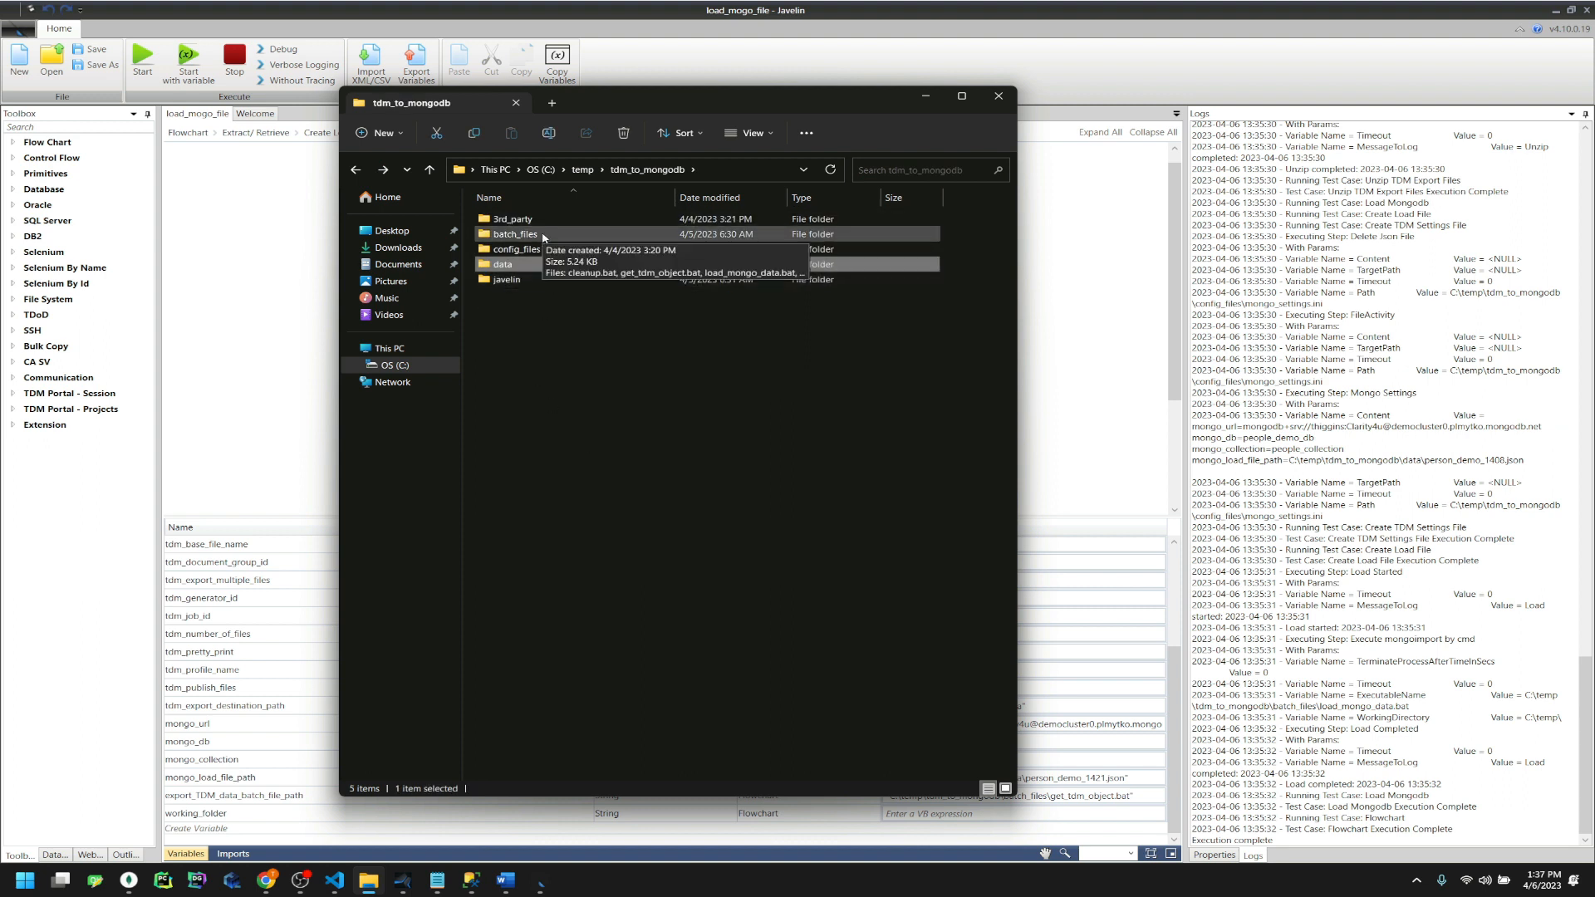
{"action": "double_click", "coordinate": [545, 219]}
{"action": "key", "text": "alt+Left"}
{"action": "double_click", "coordinate": [509, 235]}
{"action": "key", "text": "alt+Left"}
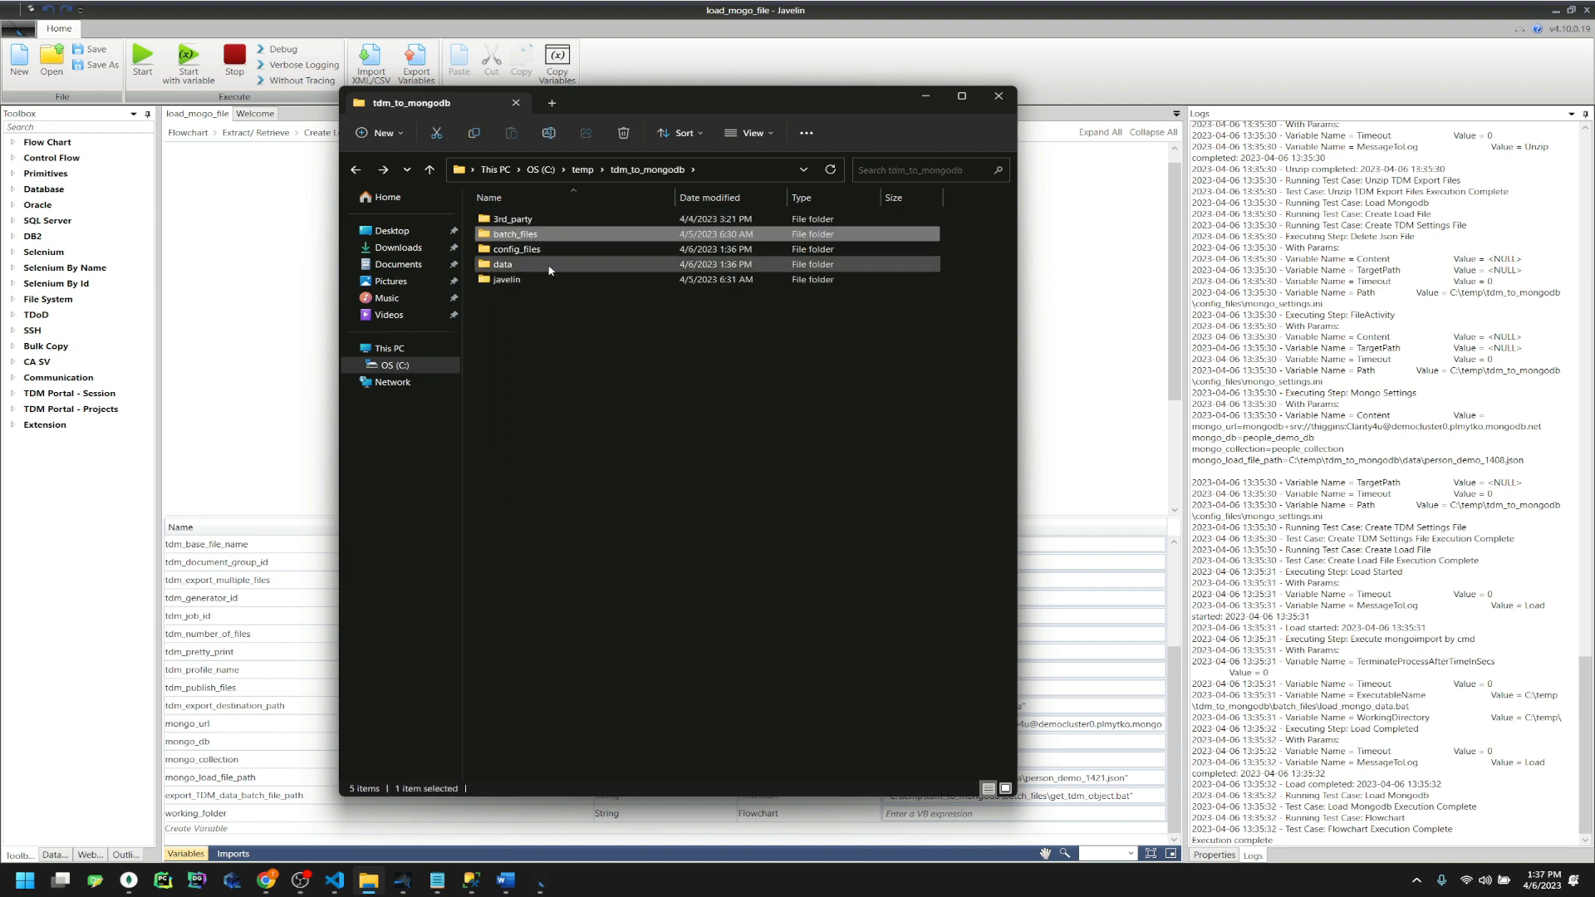
{"action": "double_click", "coordinate": [550, 251]}
{"action": "key", "text": "alt+Left"}
{"action": "left_click", "coordinate": [522, 268]}
{"action": "double_click", "coordinate": [523, 267]}
{"action": "key", "text": "alt+Left"}
{"action": "left_click", "coordinate": [999, 96]}
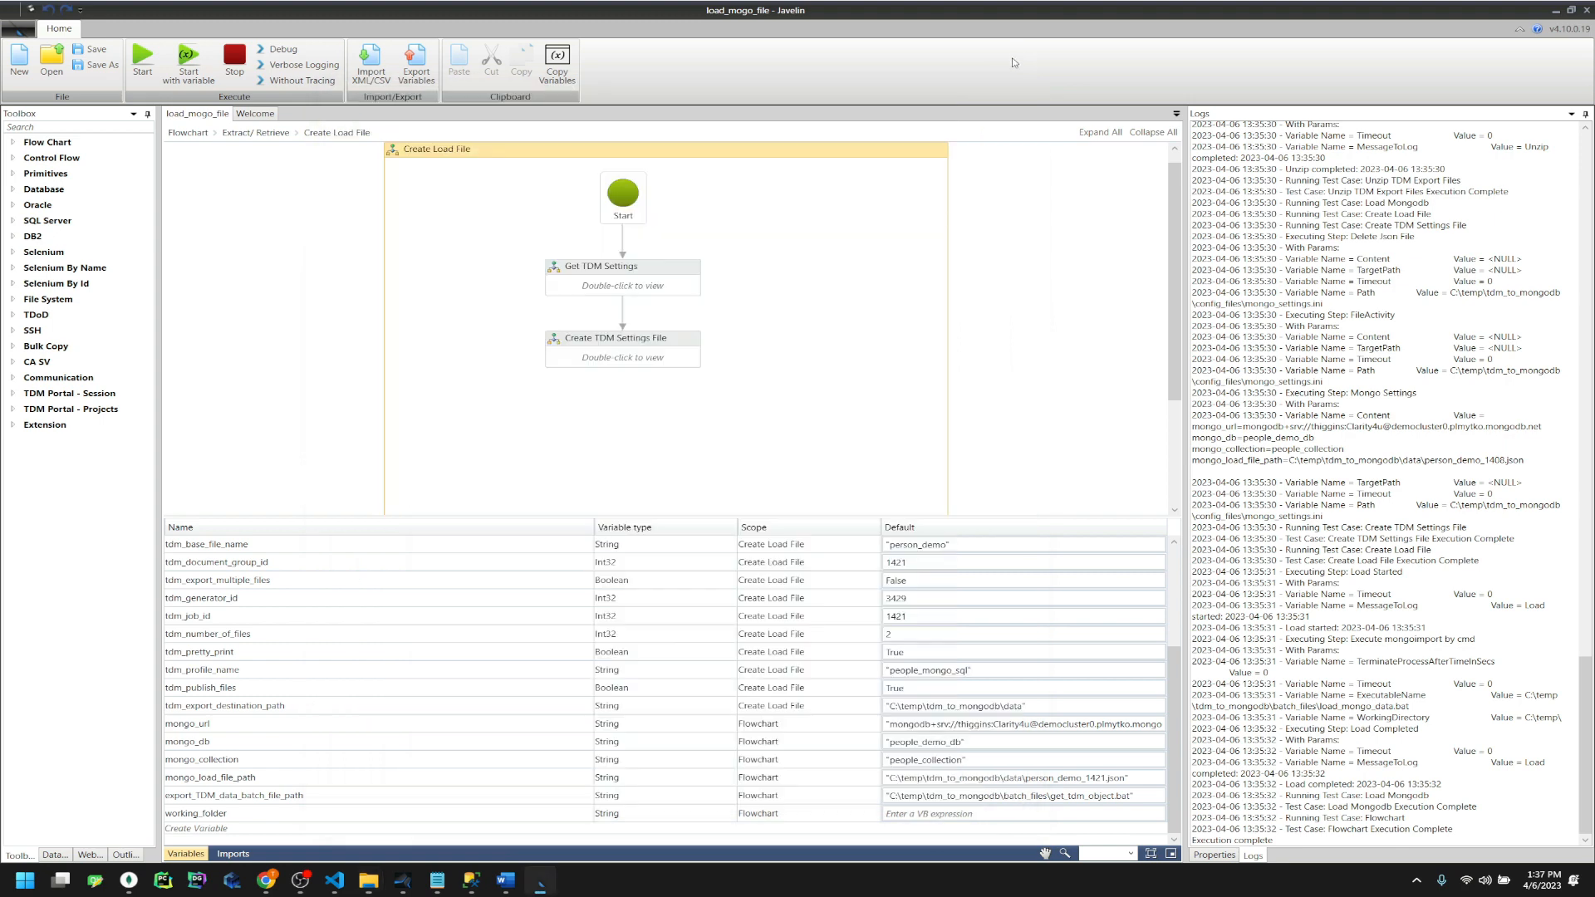
Save the flowchart and run it with Verbose Logging
{"action": "left_click", "coordinate": [96, 48]}
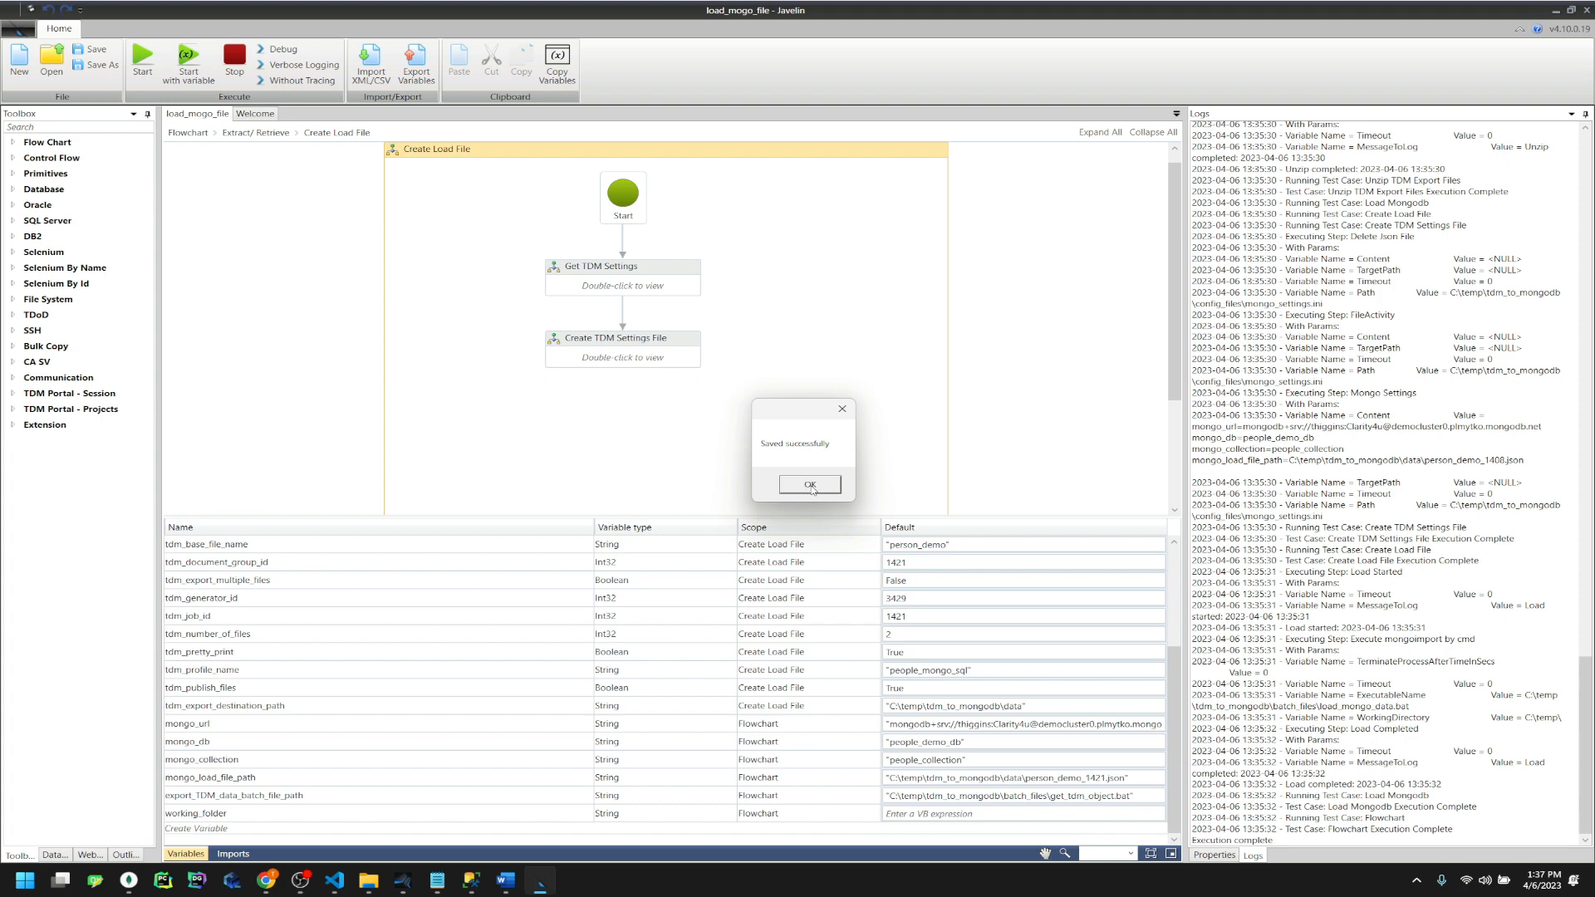
{"action": "left_click", "coordinate": [810, 486]}
{"action": "left_click", "coordinate": [291, 65]}
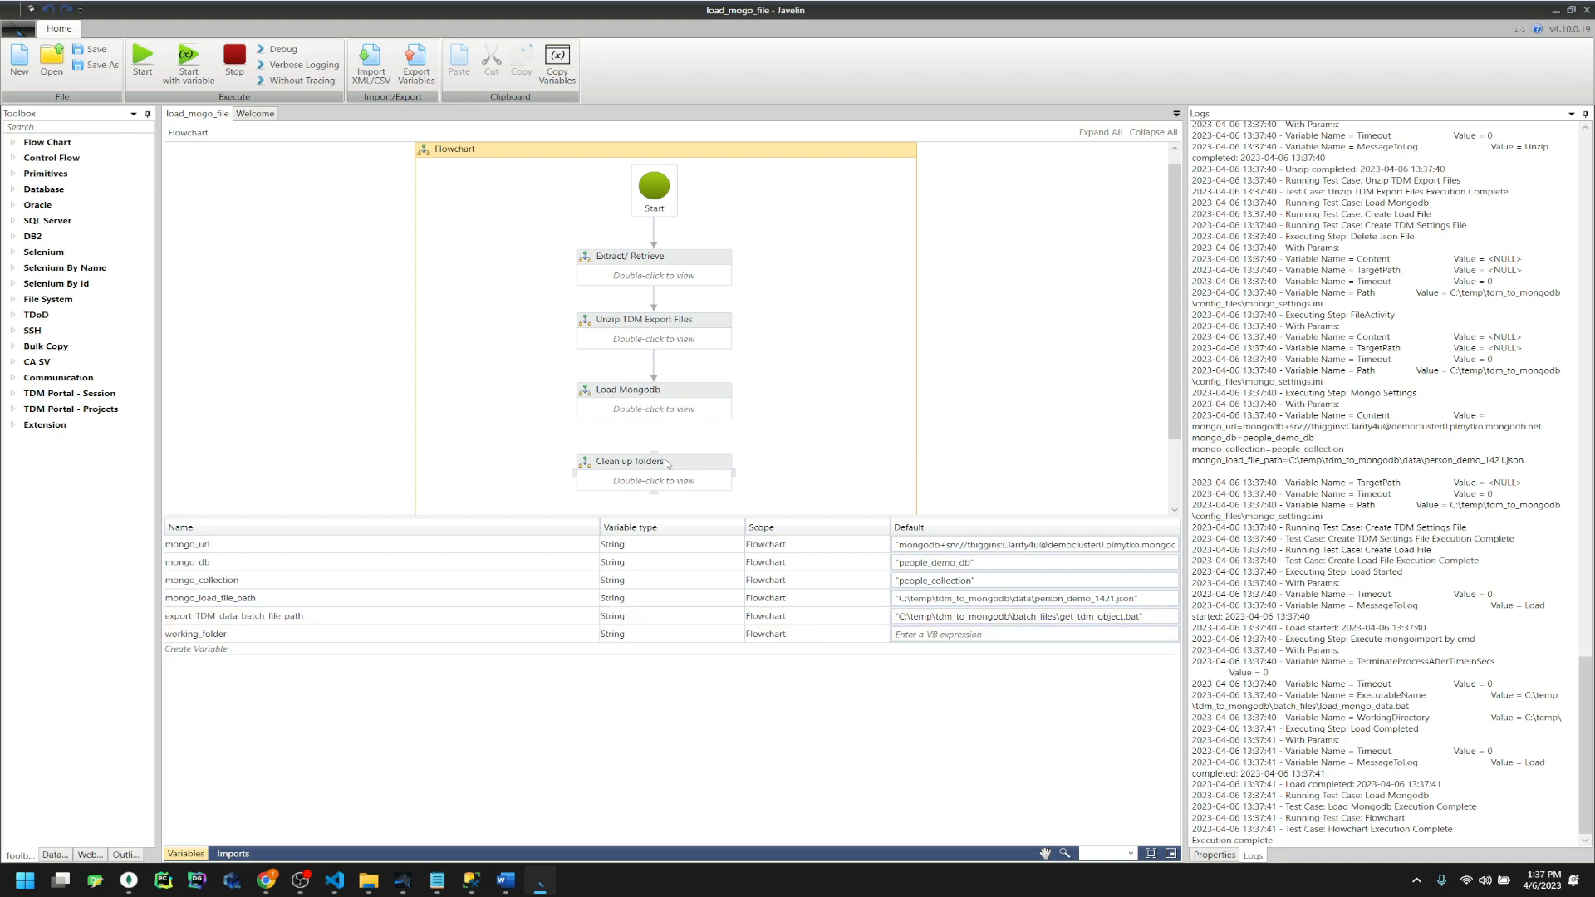
{"action": "mouse_move", "coordinate": [368, 881]}
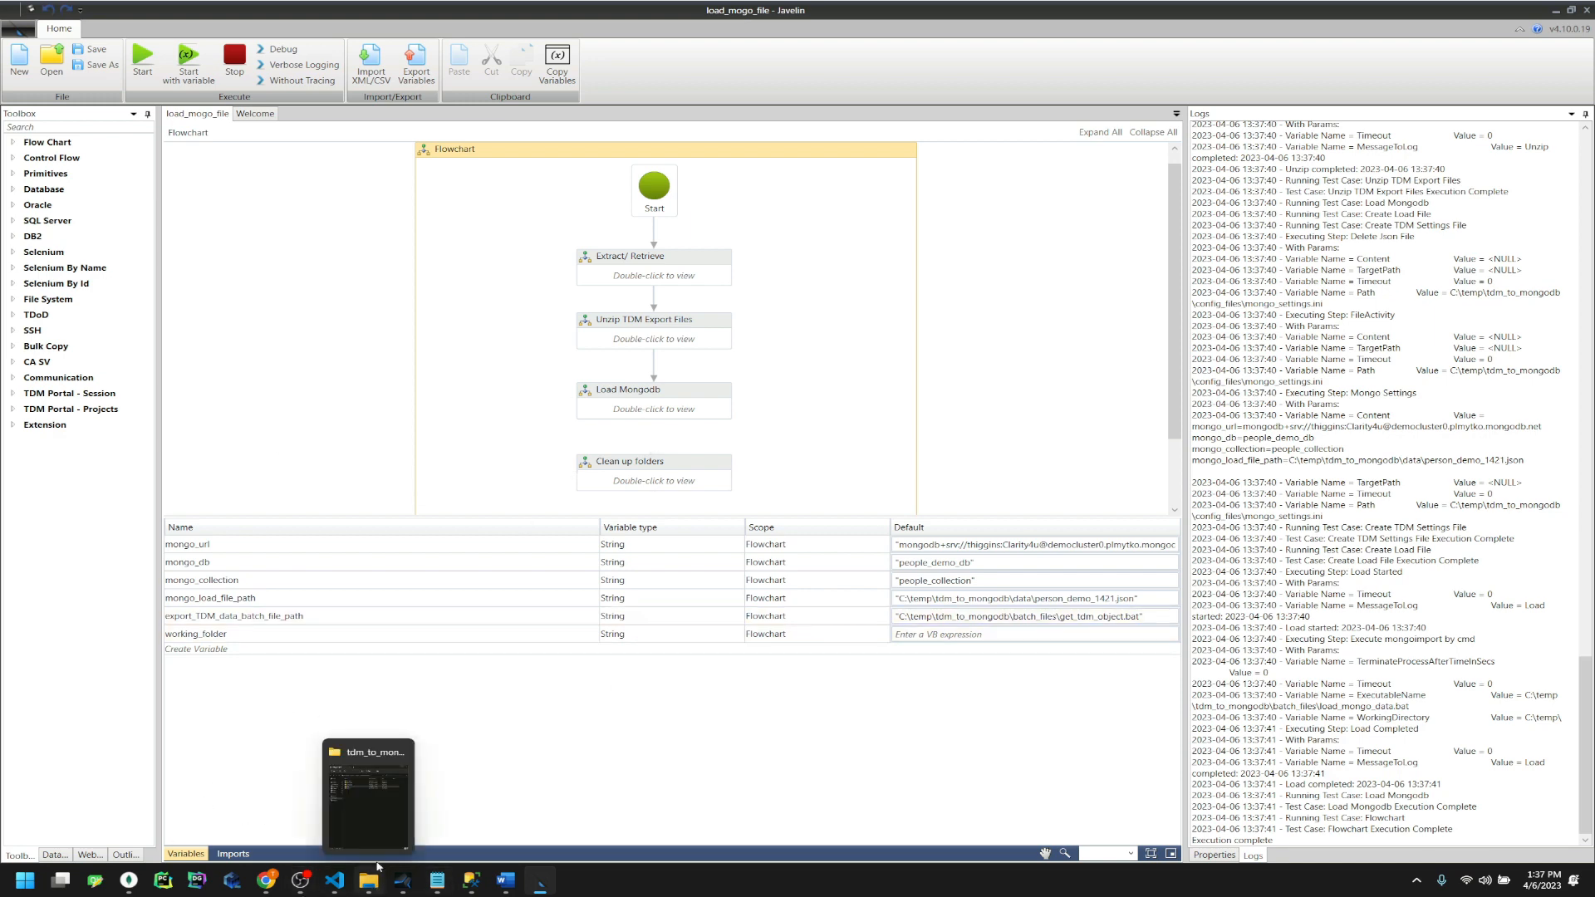
Refresh people_collection in Compass and inspect the two newly loaded documents
{"action": "left_click", "coordinate": [131, 882]}
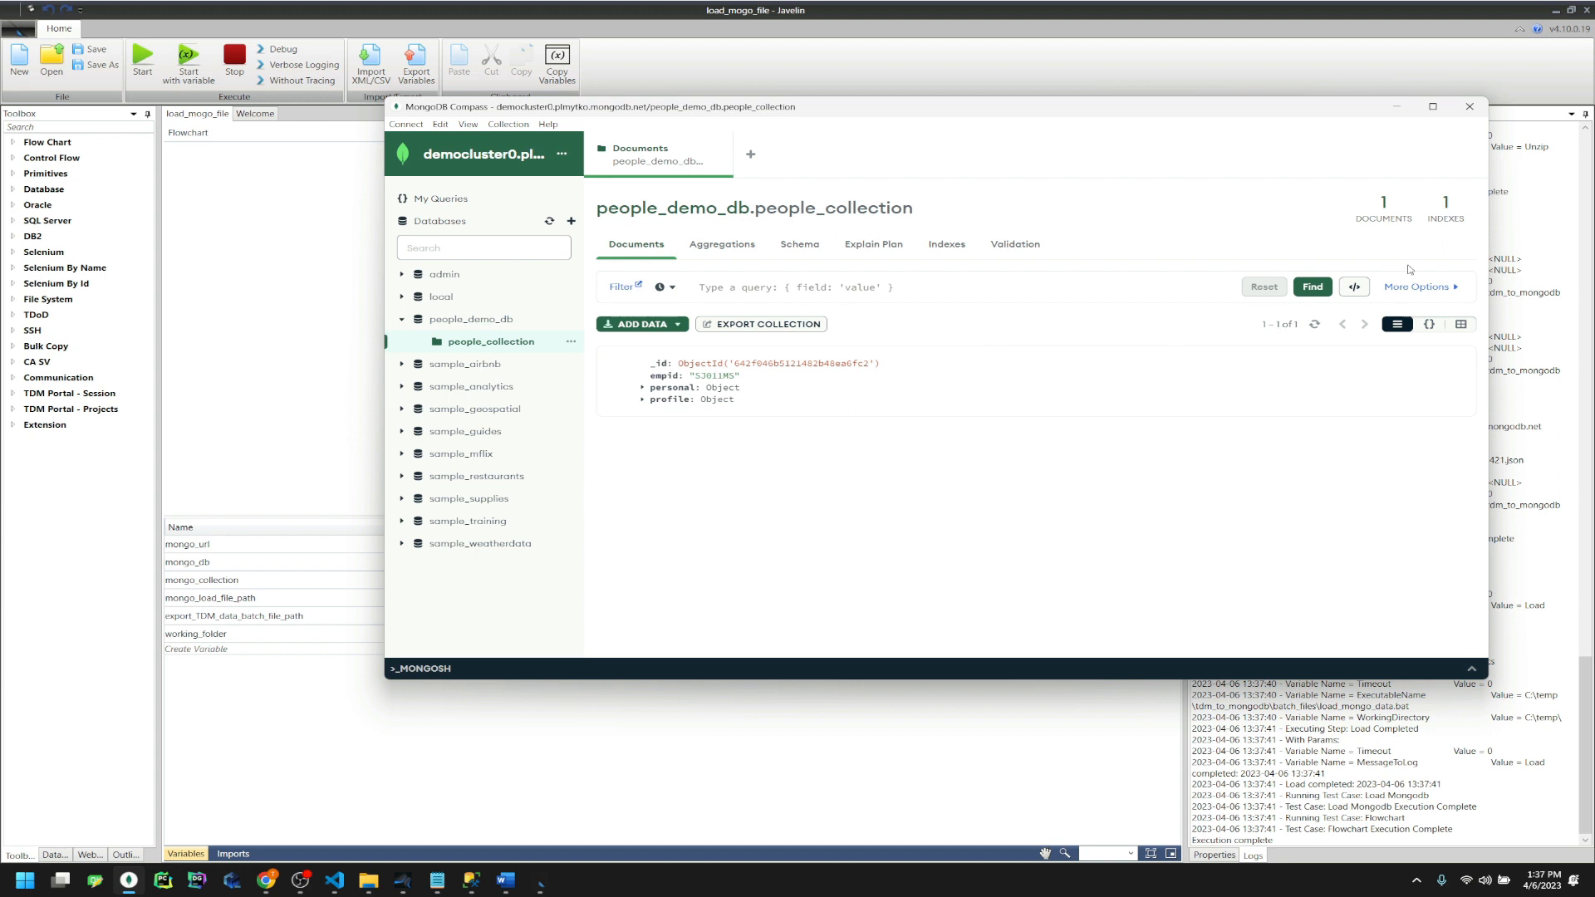
{"action": "left_click", "coordinate": [1313, 329]}
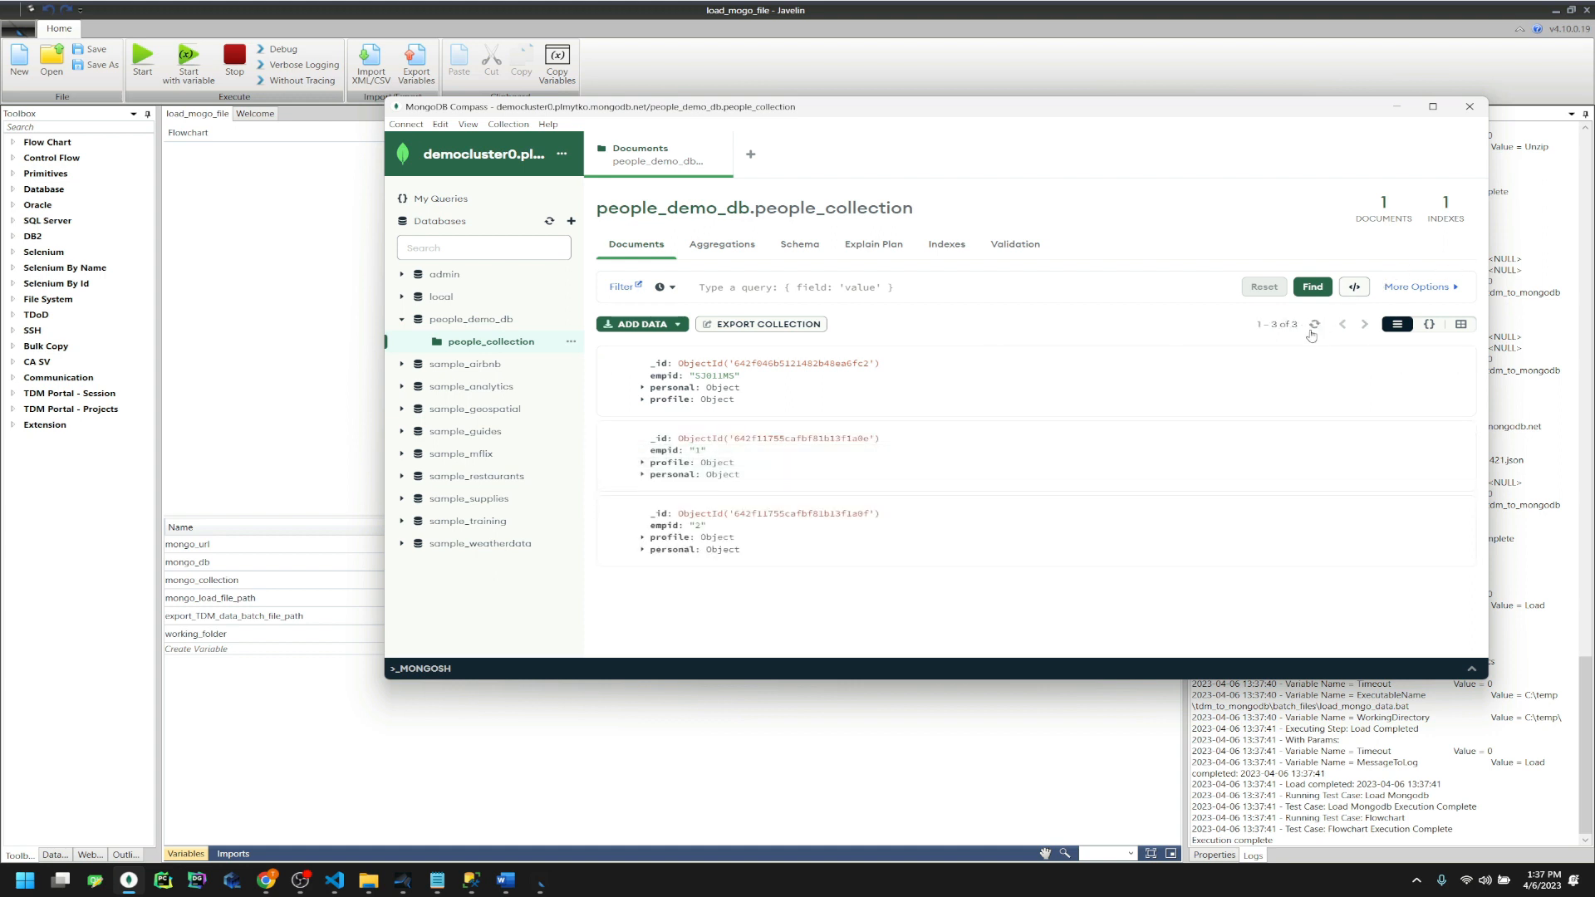
{"action": "double_click", "coordinate": [707, 375]}
{"action": "left_click_drag", "start_coordinate": [697, 450], "coordinate": [732, 537]}
{"action": "left_click", "coordinate": [898, 581]}
Check SHRED_GROUP_ID 1423 in the SQL Server results, then open the Extract/ Retrieve sub-flow
{"action": "left_click", "coordinate": [471, 880]}
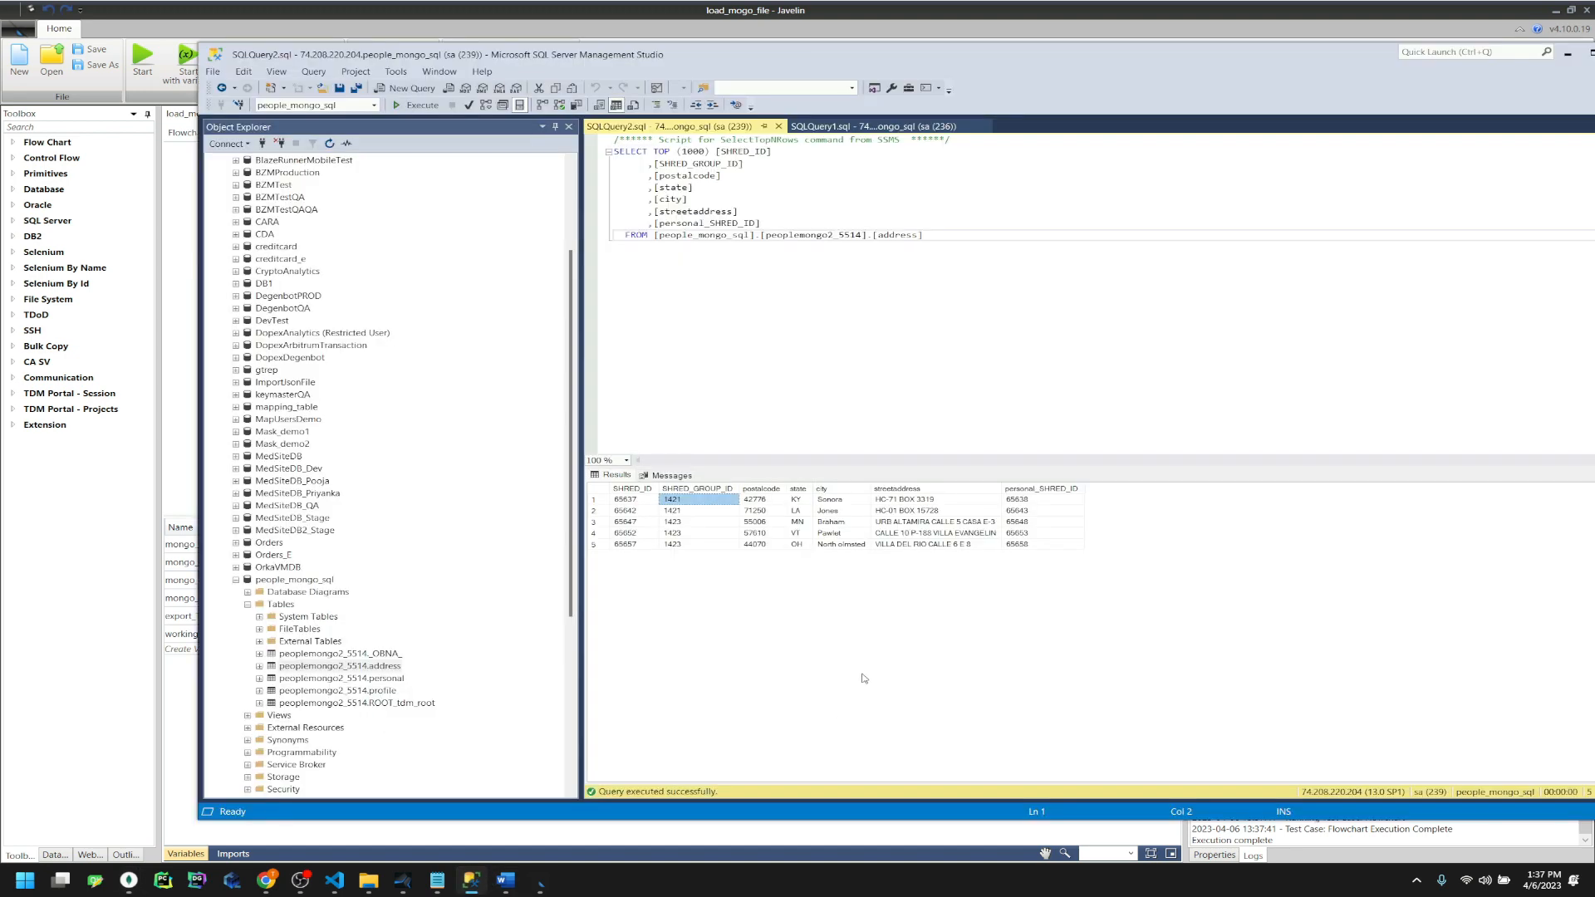
{"action": "left_click", "coordinate": [675, 535]}
{"action": "left_click", "coordinate": [920, 28]}
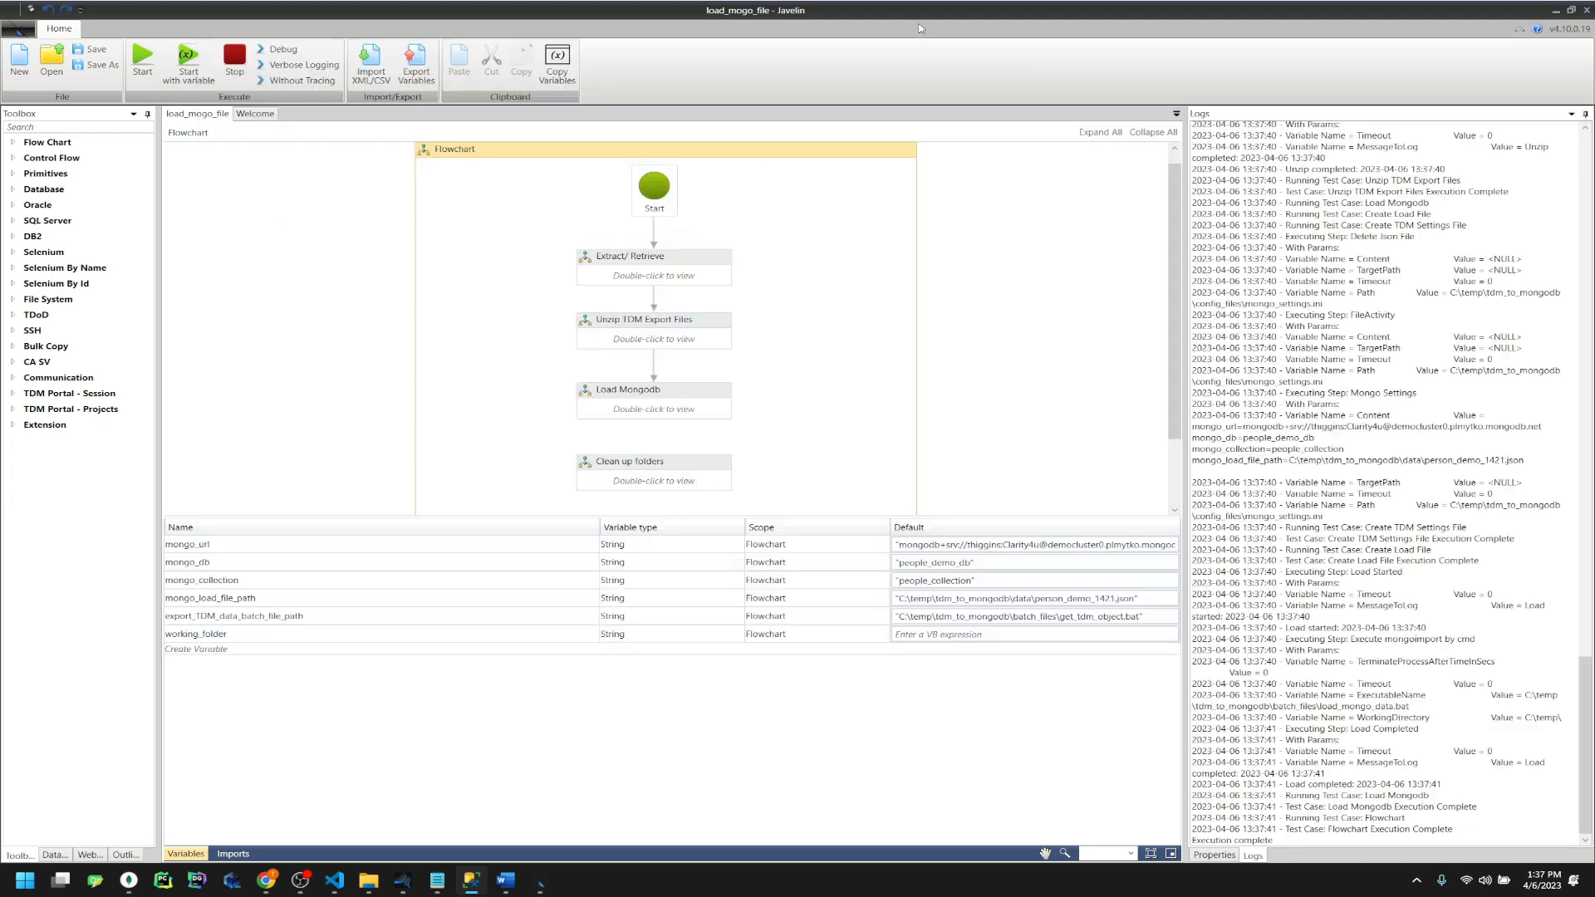
{"action": "double_click", "coordinate": [672, 283]}
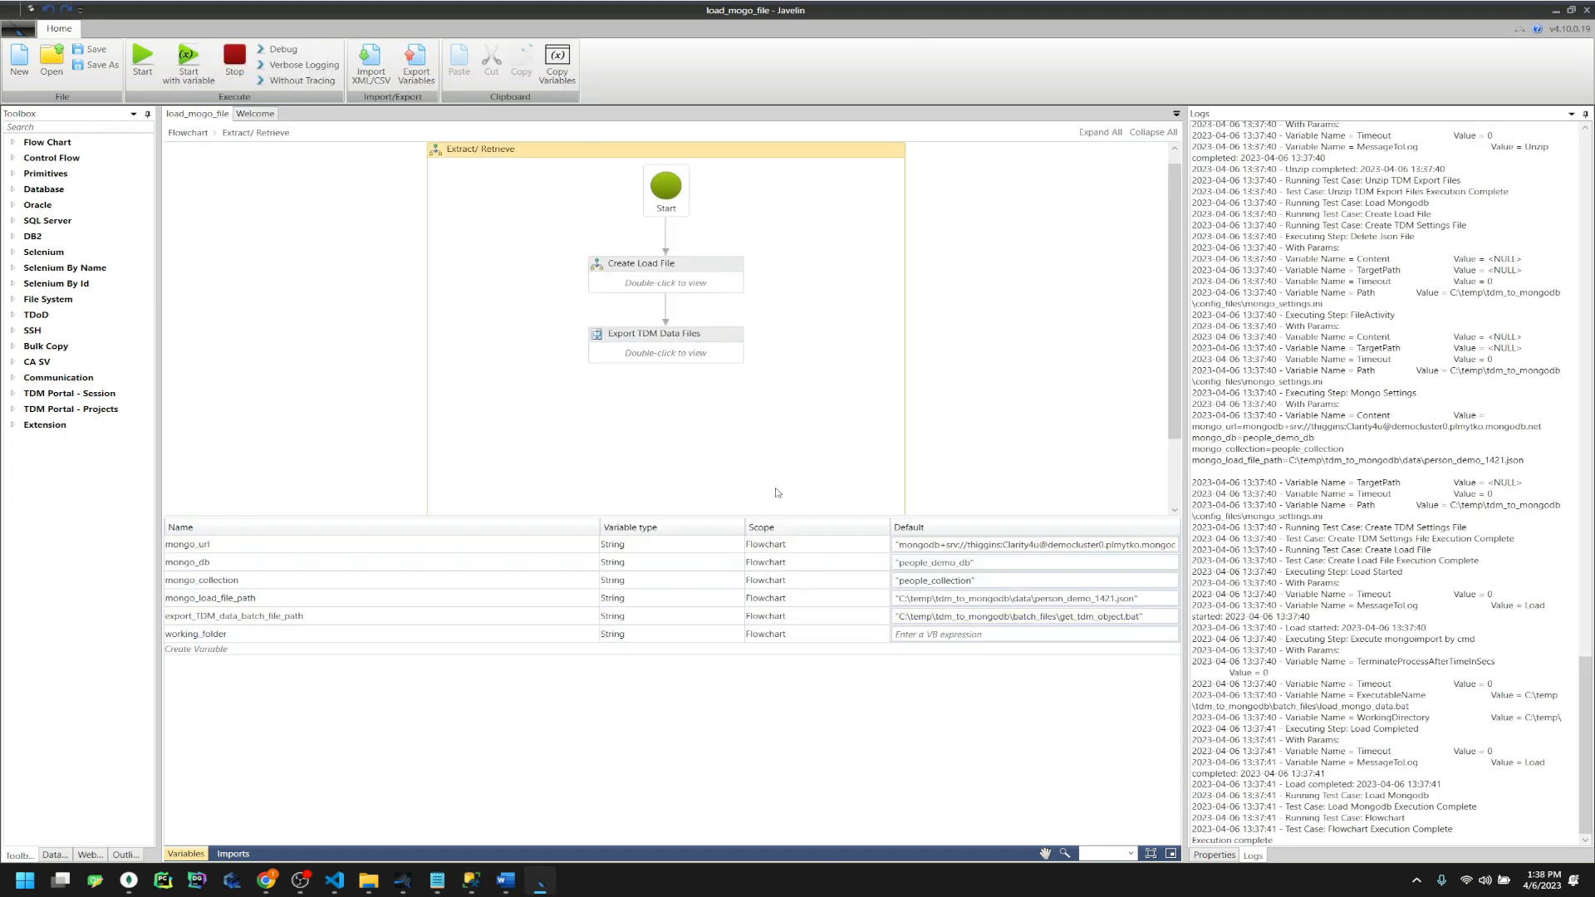
{"action": "double_click", "coordinate": [662, 284]}
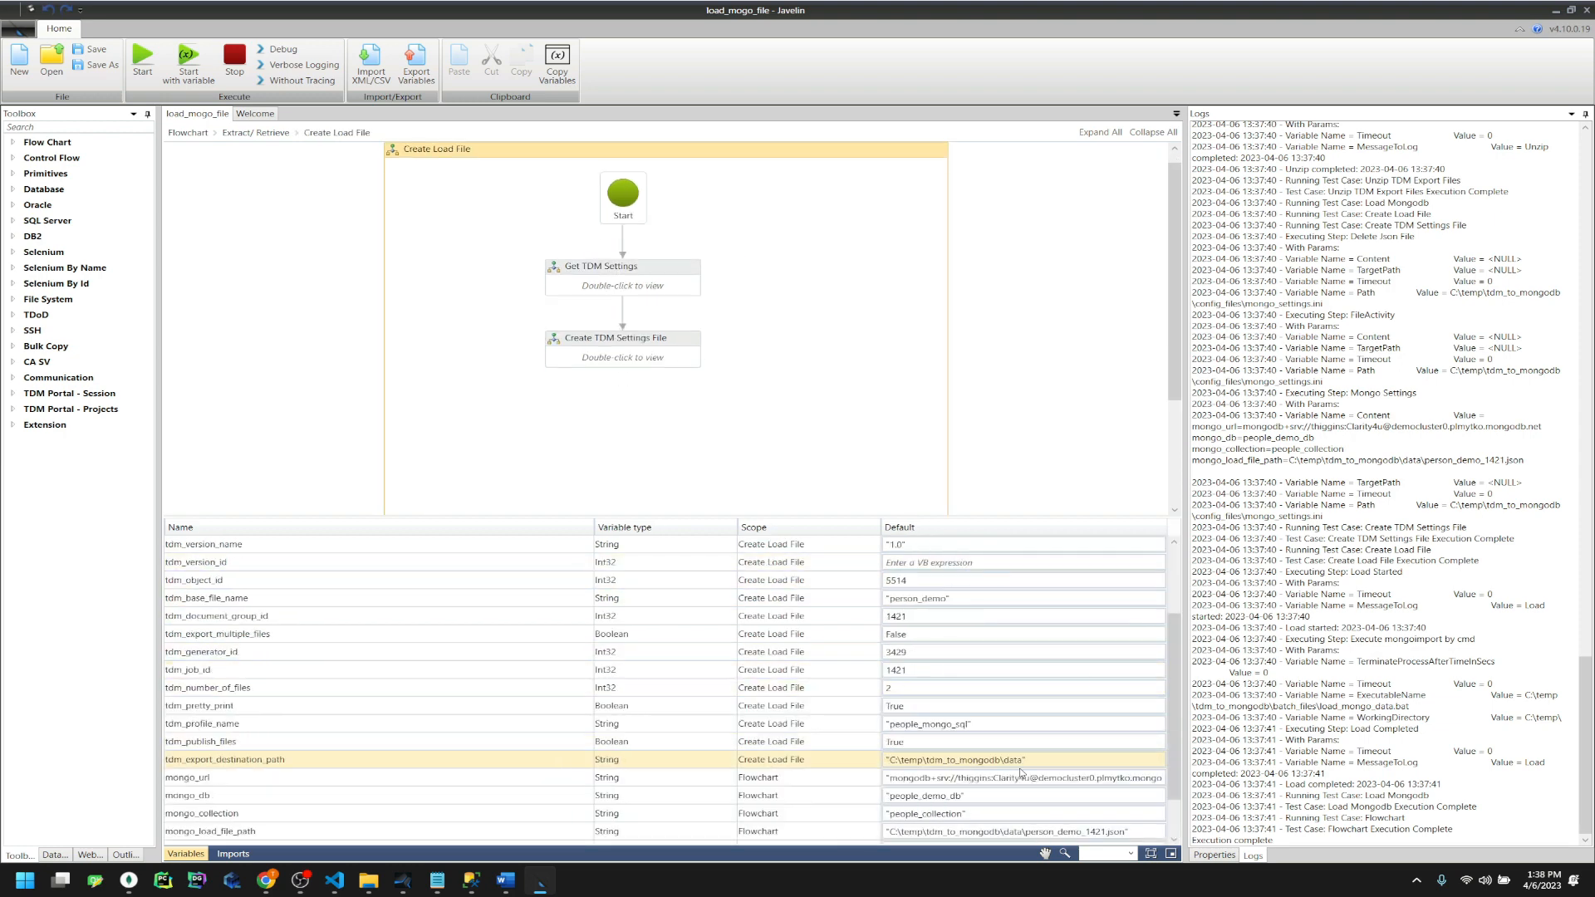
Change 1421 to 1423 in the mongo_load_file_path default
{"action": "scroll", "coordinate": [1026, 777], "scroll_direction": "down", "scroll_amount": 1}
{"action": "left_click", "coordinate": [1102, 778]}
{"action": "left_click", "coordinate": [1102, 776]}
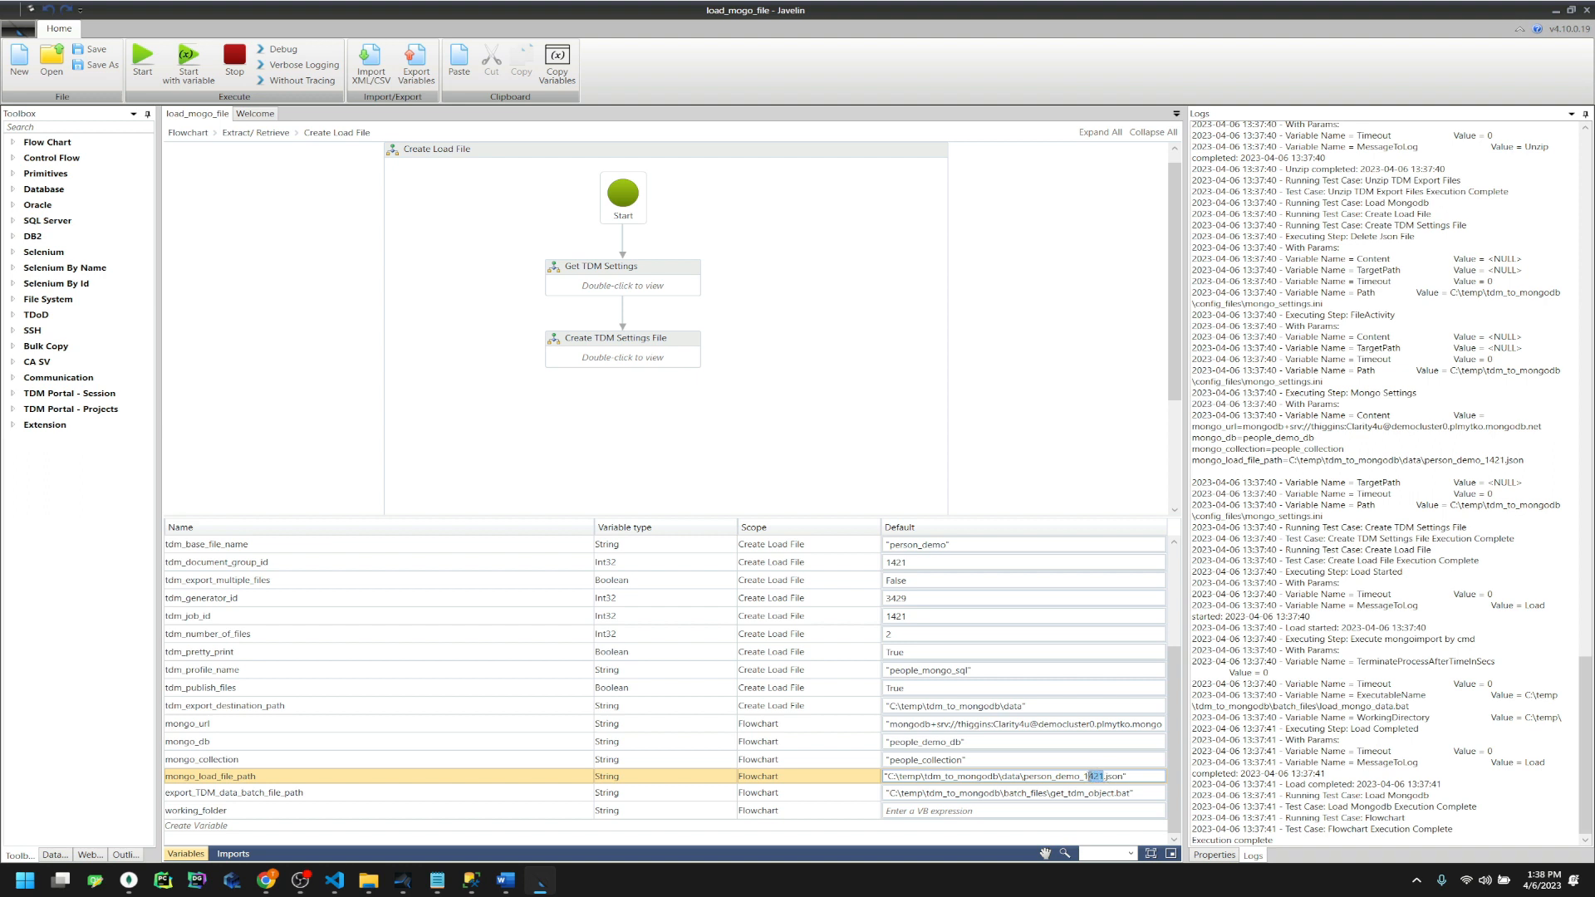
{"action": "type", "text": "1423"}
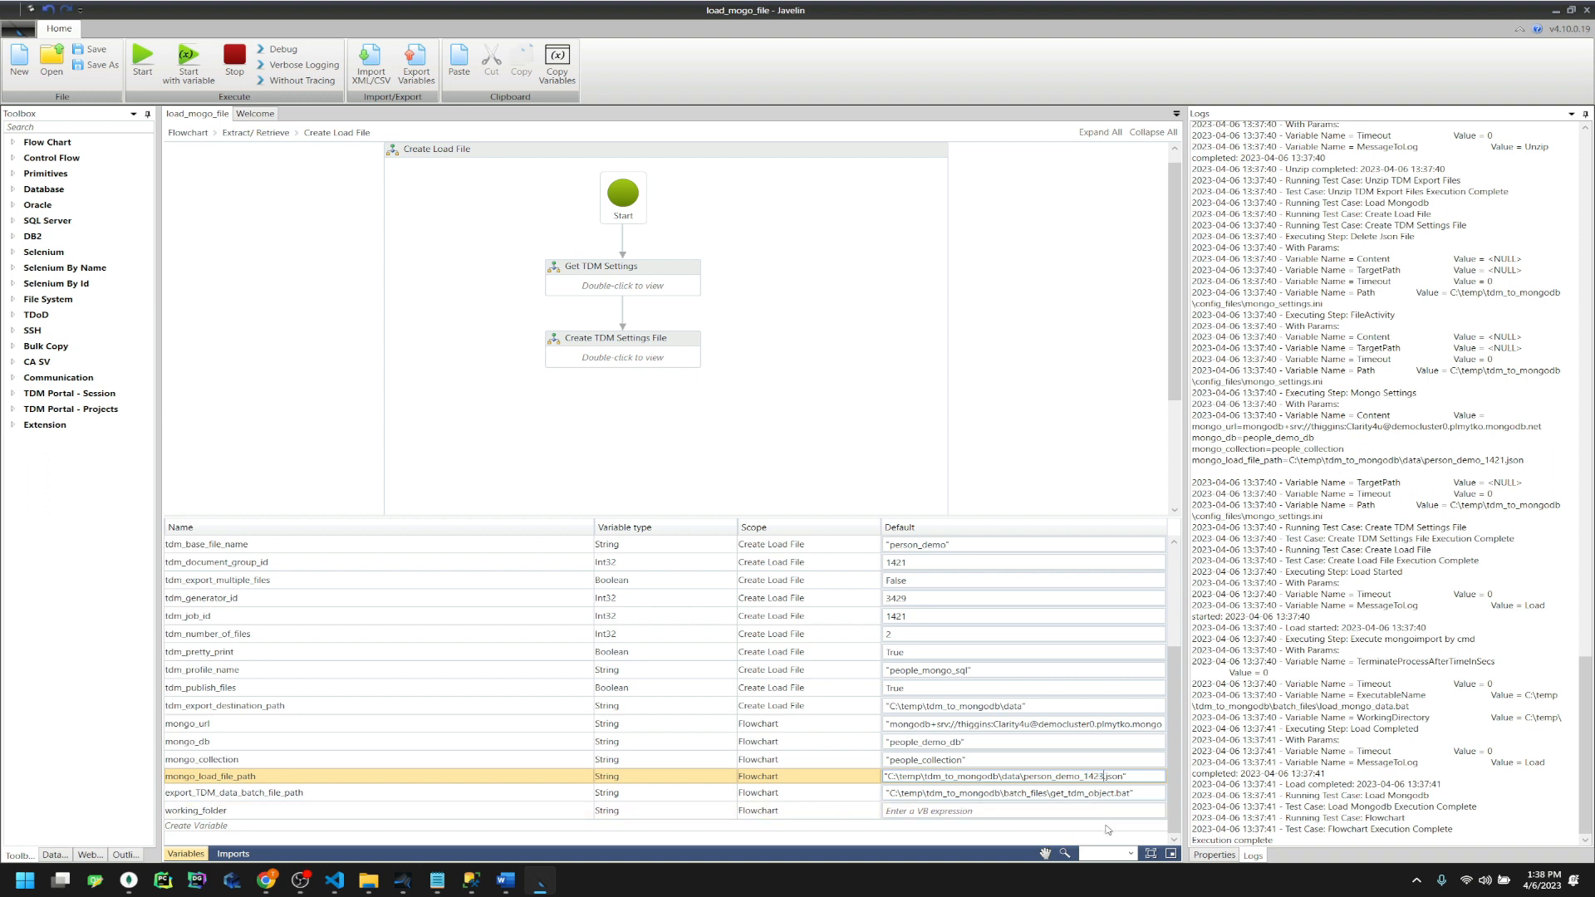
Set the tdm_job_id and tdm_document_group_id defaults to 1423
{"action": "left_click", "coordinate": [939, 623]}
{"action": "double_click", "coordinate": [939, 621]}
{"action": "type", "text": "1423"}
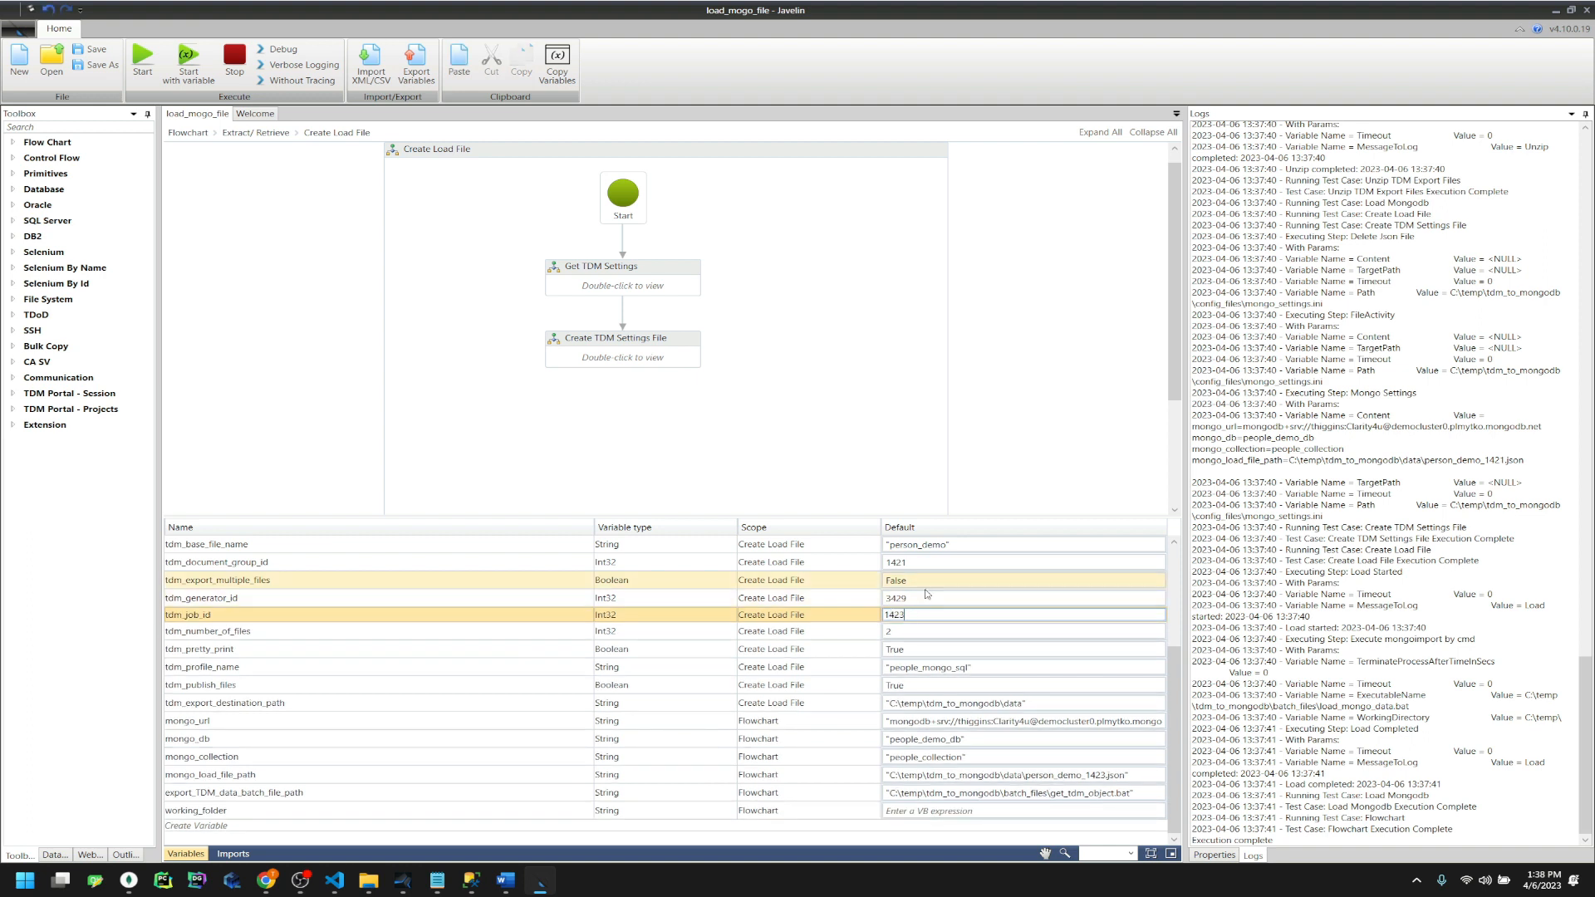
{"action": "left_click", "coordinate": [927, 568]}
{"action": "left_click", "coordinate": [925, 566]}
{"action": "double_click", "coordinate": [924, 566]}
{"action": "type", "text": "1423"}
Compare with the SQL Server results, then save the flowchart
{"action": "left_click", "coordinate": [470, 881]}
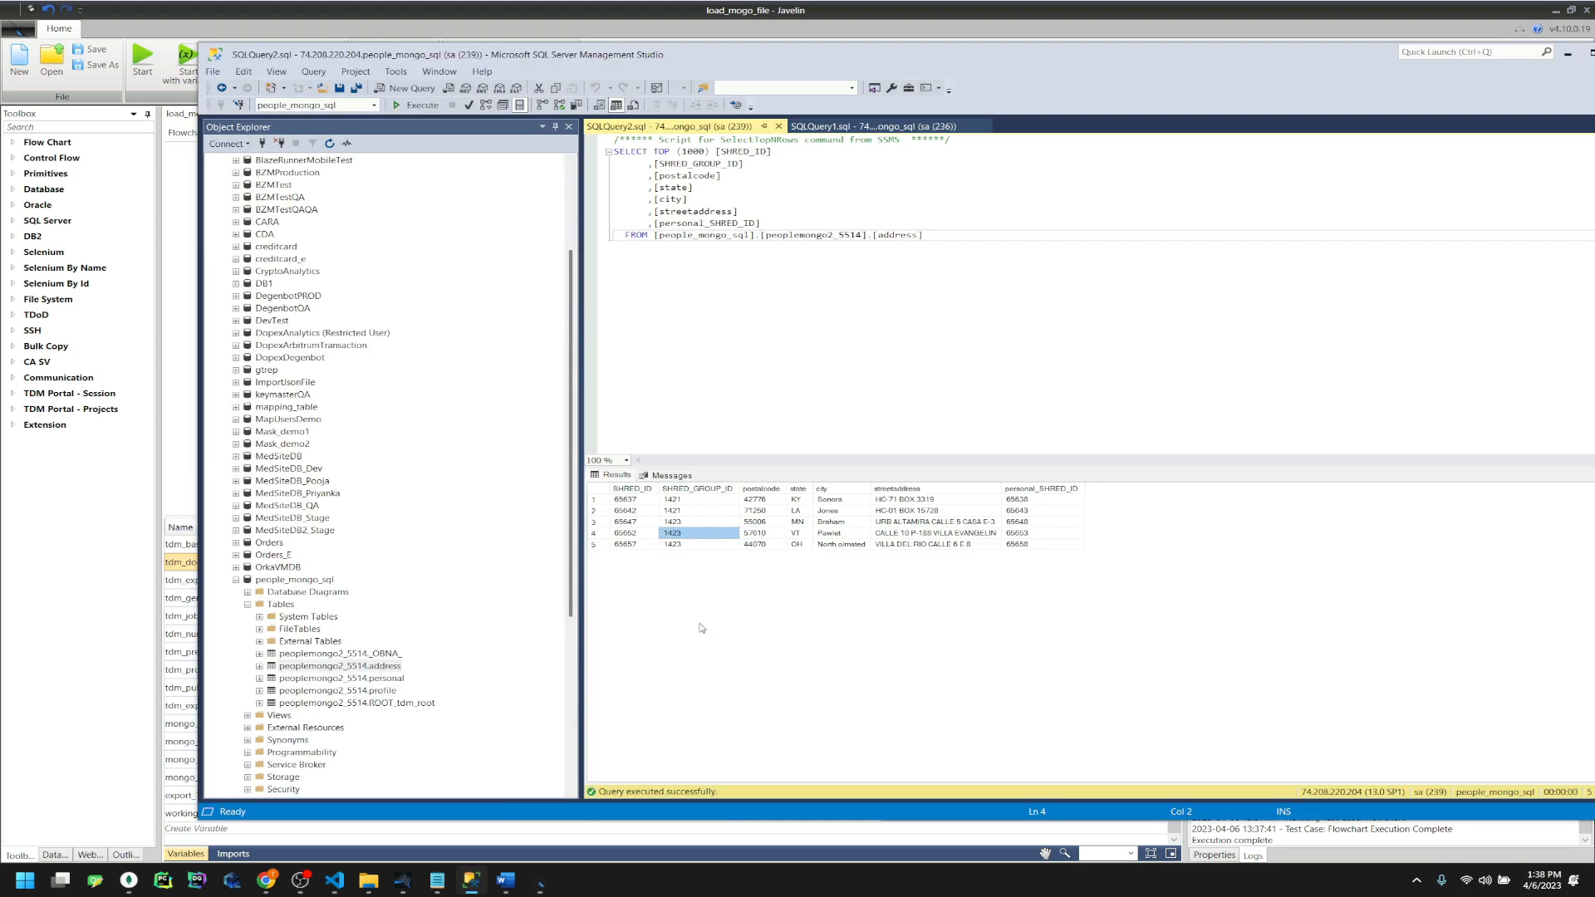
{"action": "left_click", "coordinate": [922, 33]}
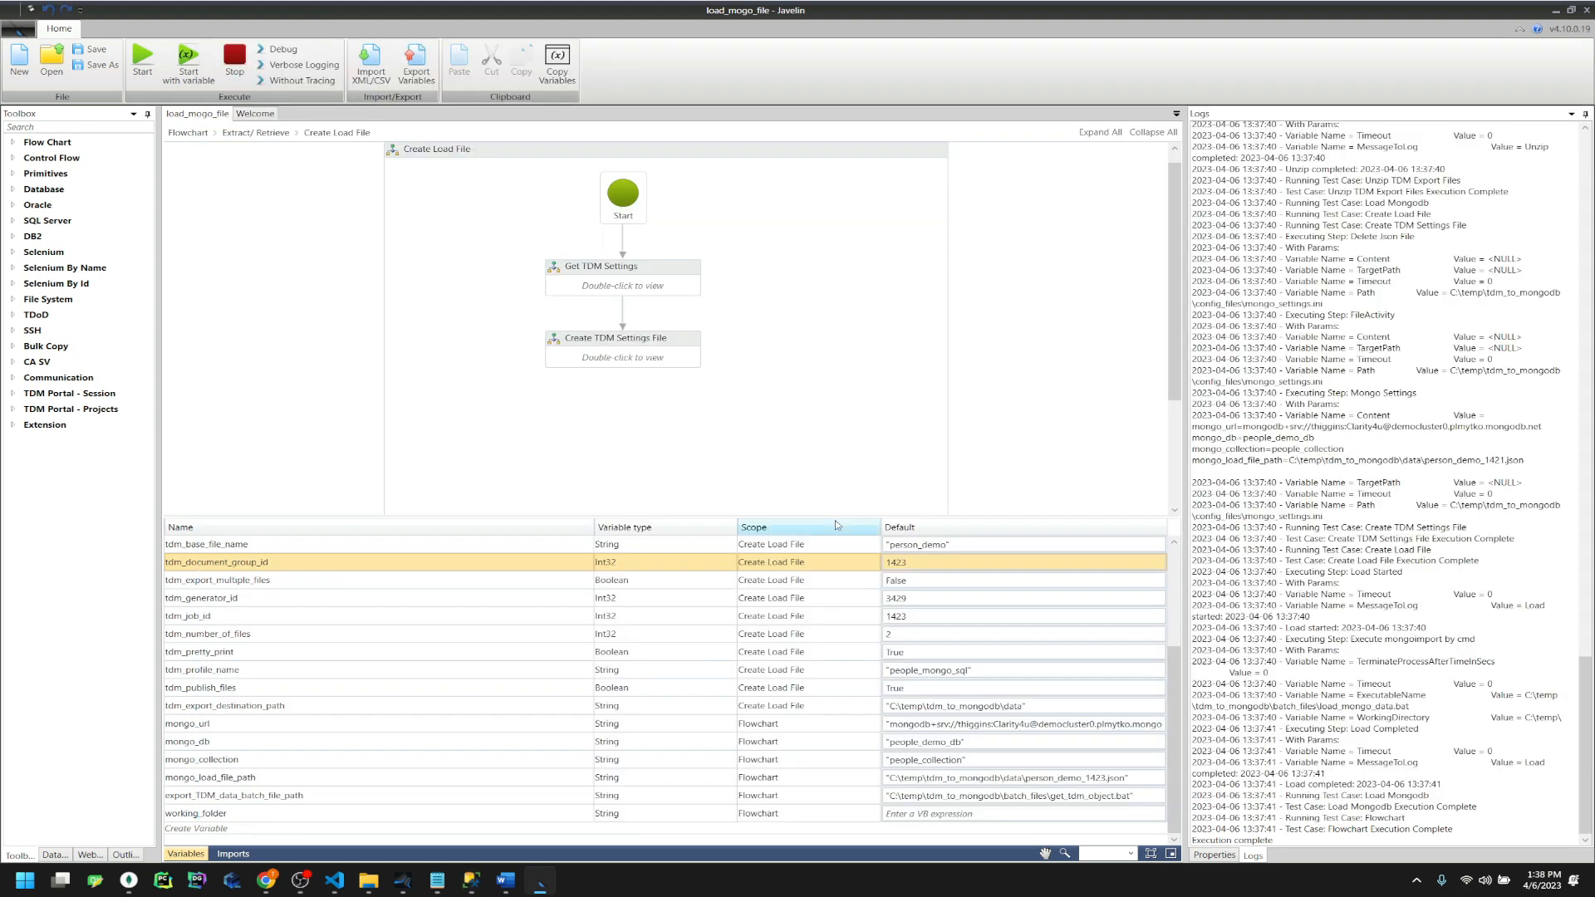
{"action": "left_click", "coordinate": [91, 52]}
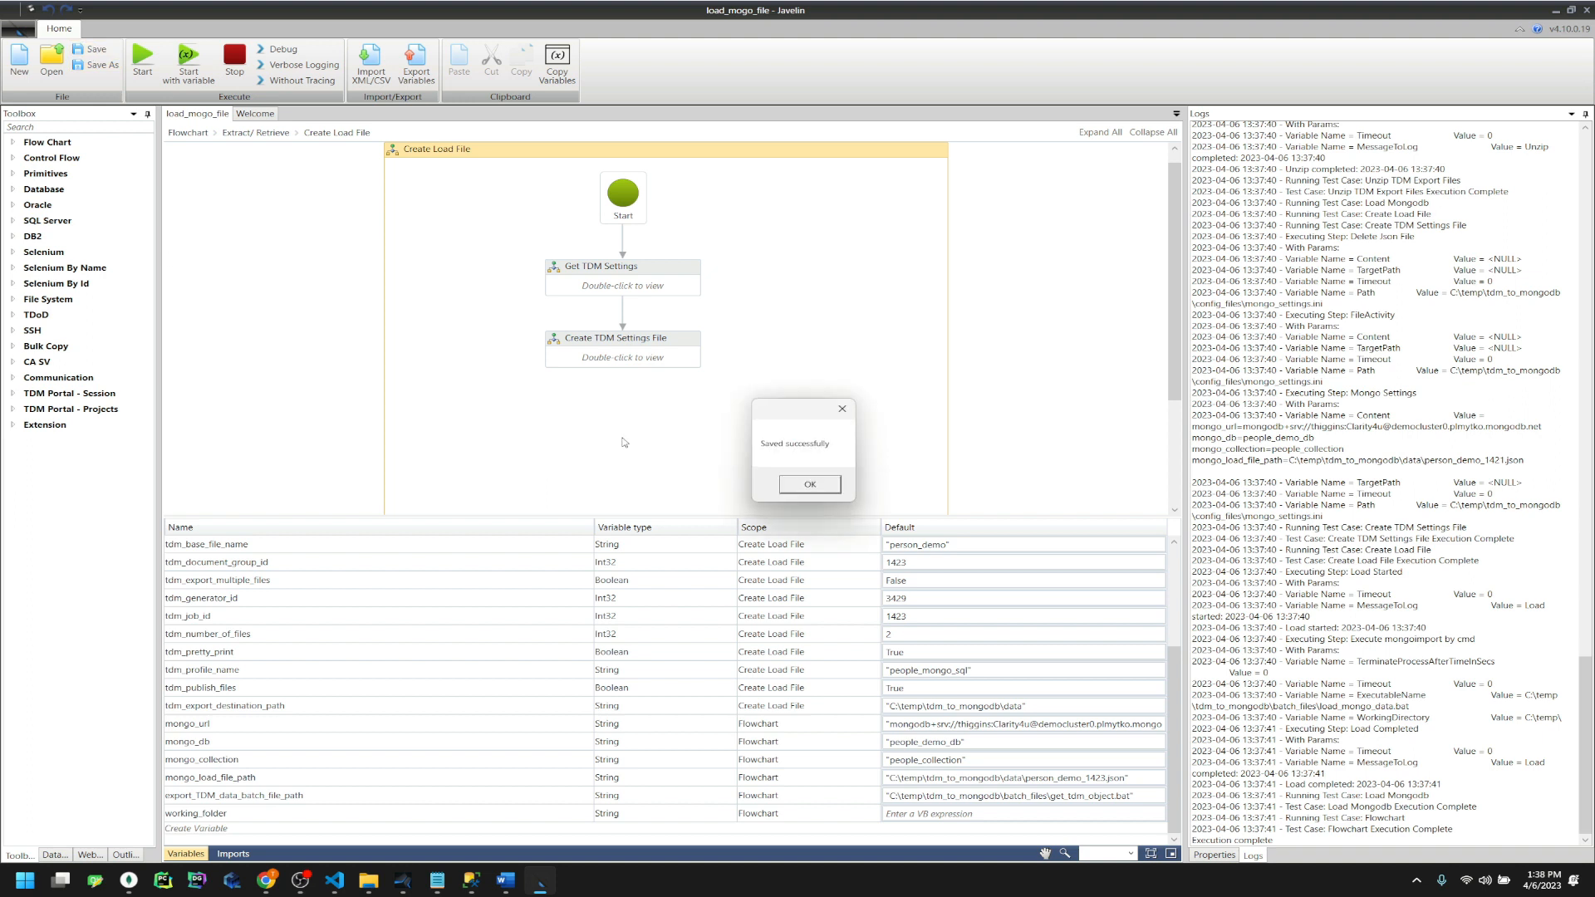
{"action": "left_click", "coordinate": [809, 484]}
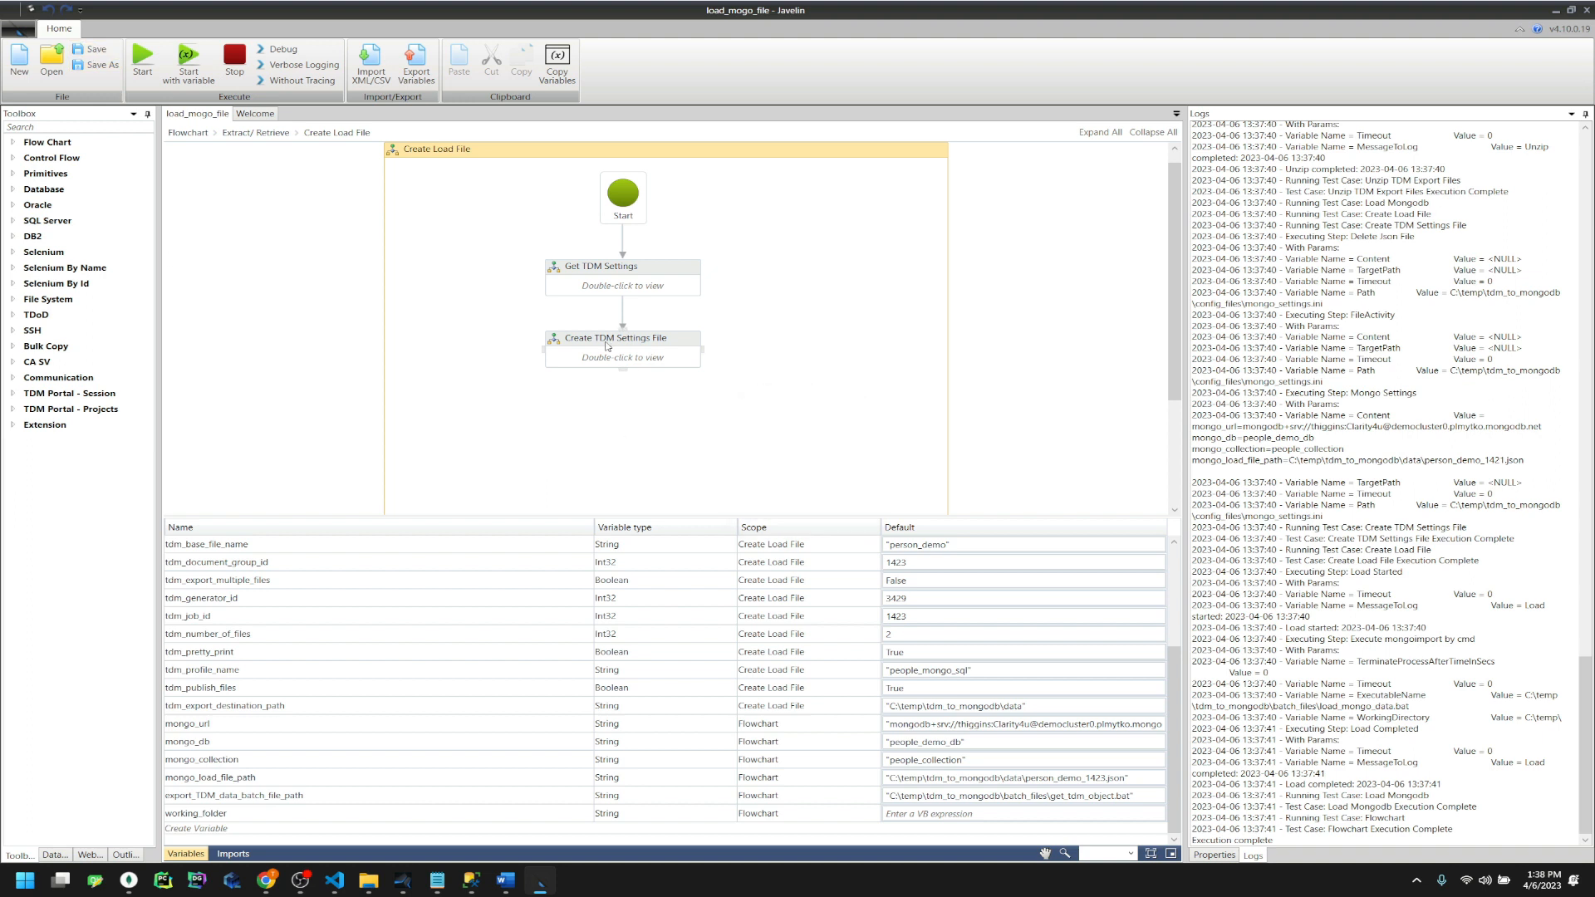
Return to the top-level flowchart and delete all files from the data folder
{"action": "left_click", "coordinate": [197, 132]}
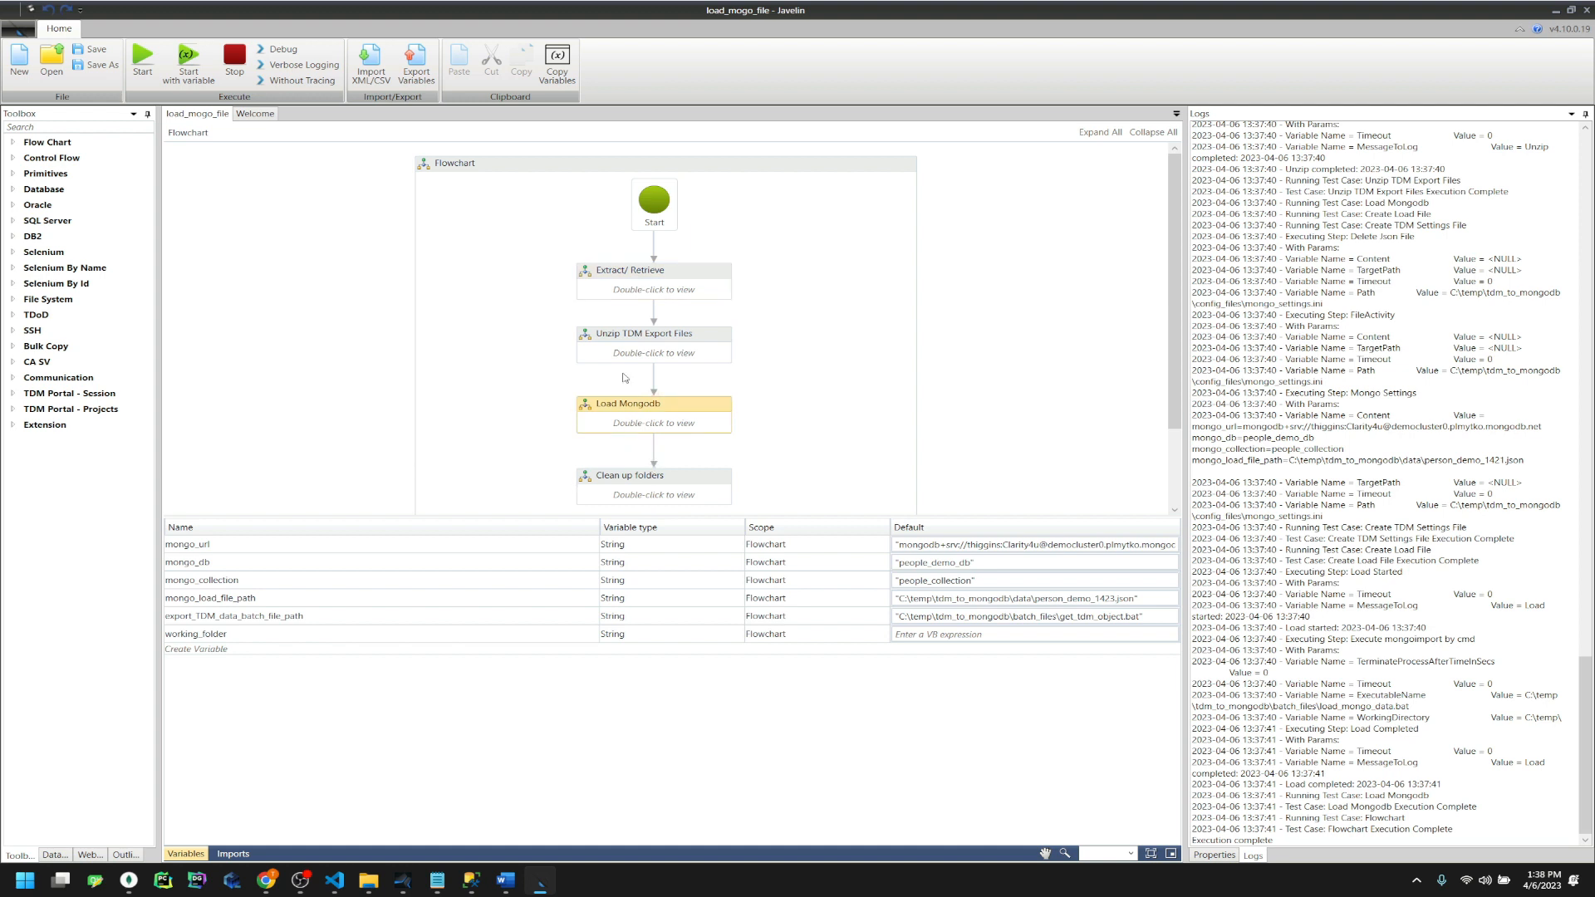
{"action": "left_click", "coordinate": [368, 881]}
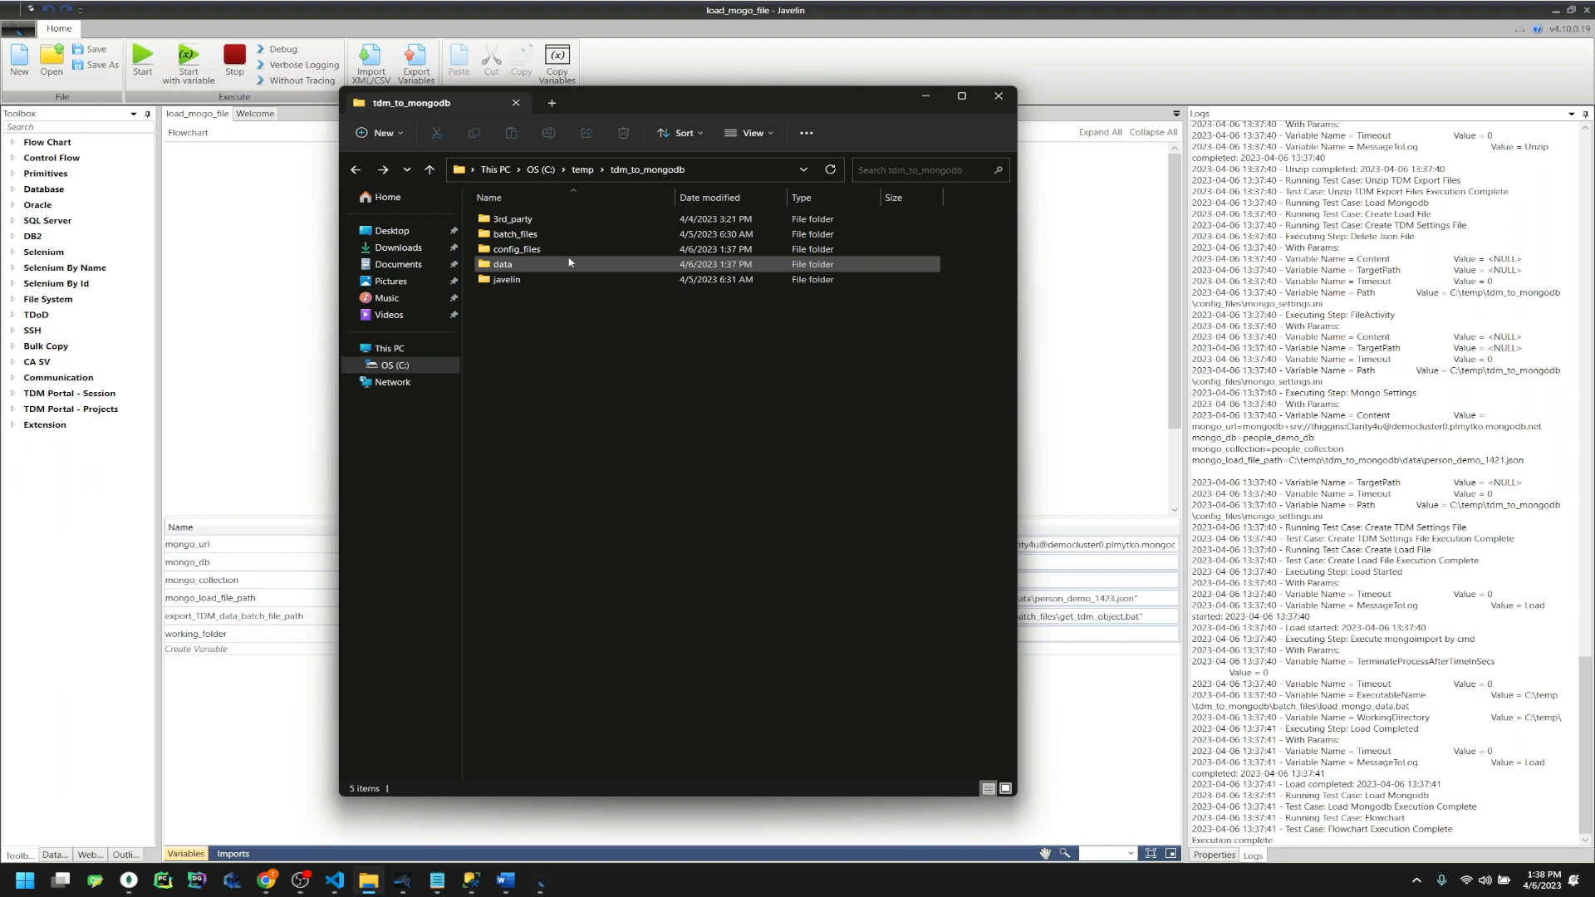
{"action": "left_click_drag", "start_coordinate": [610, 342], "coordinate": [557, 207]}
{"action": "key", "text": "Delete"}
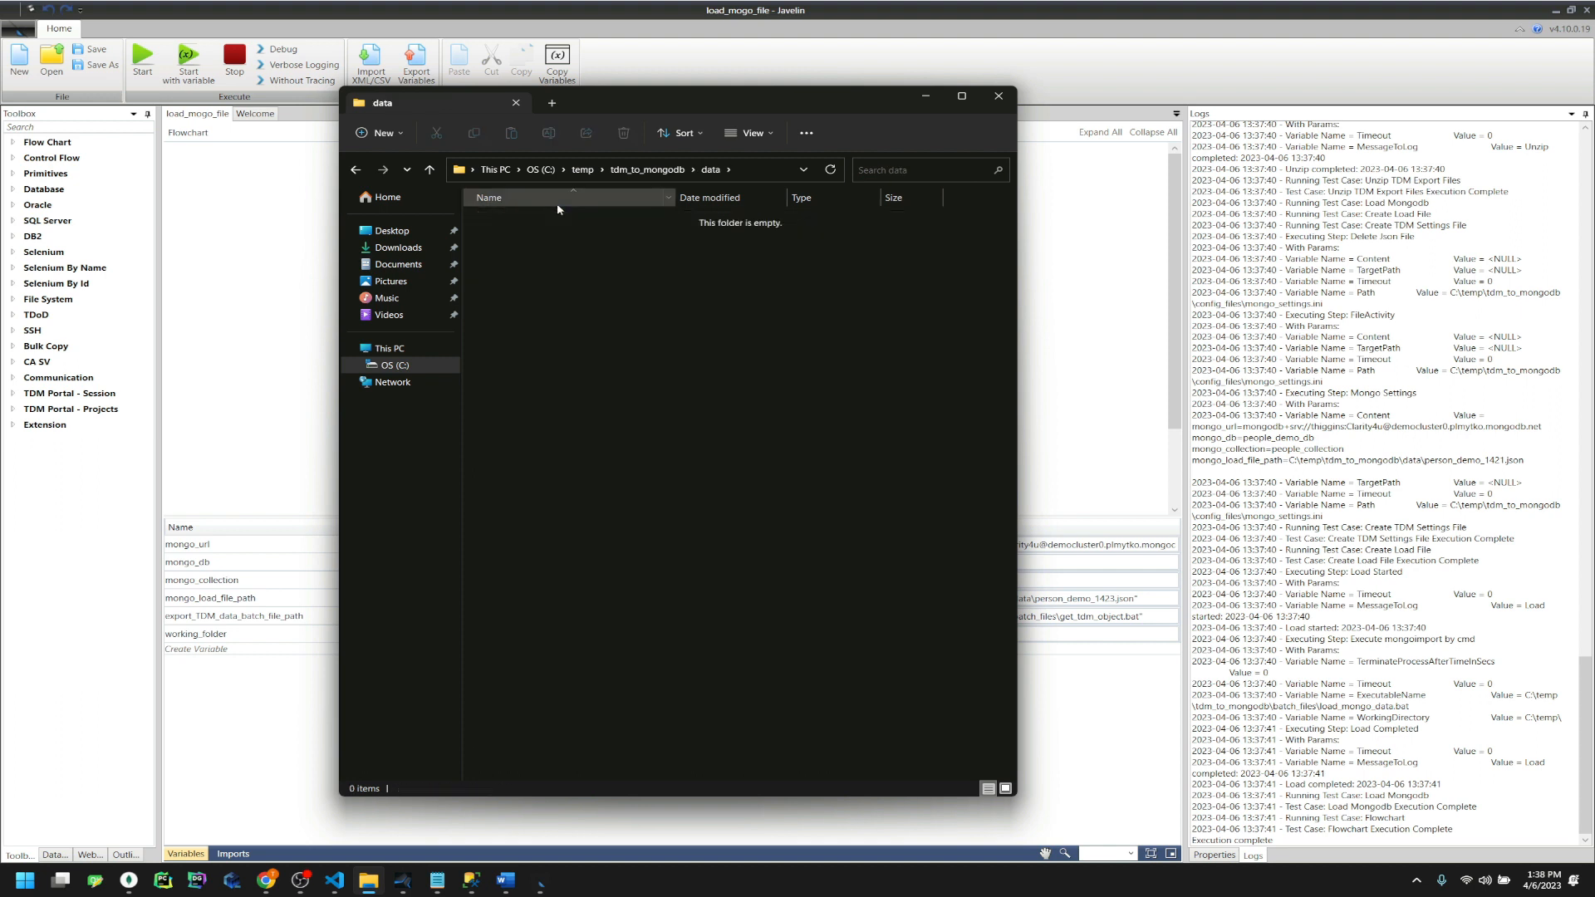
Delete both settings files from config_files and go back to Javelin
{"action": "left_click", "coordinate": [647, 169]}
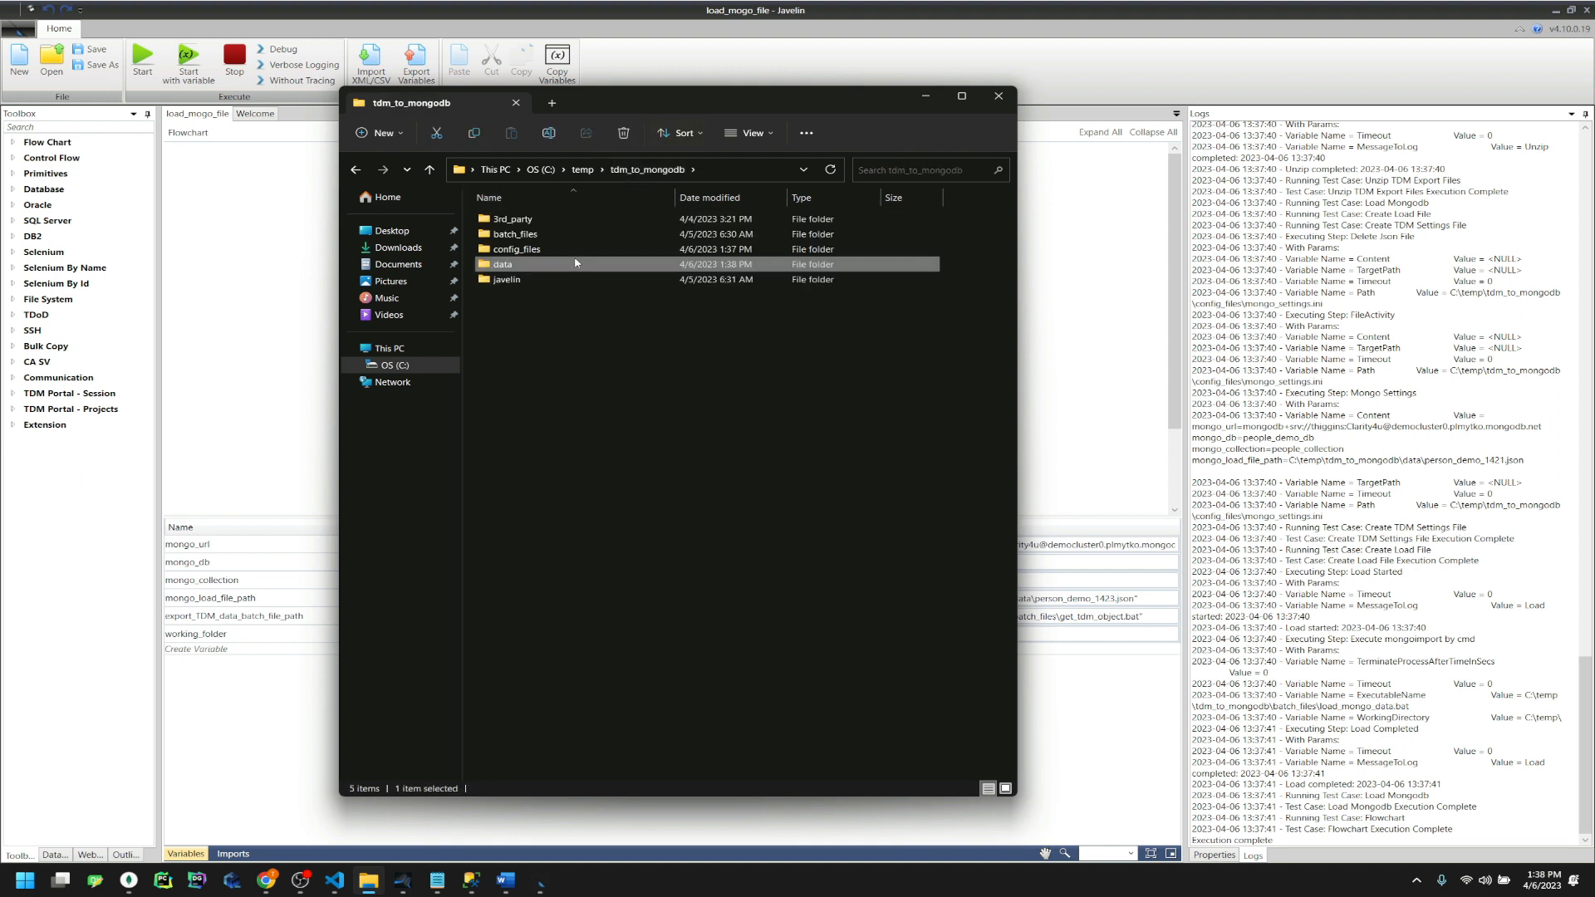
{"action": "double_click", "coordinate": [578, 249]}
{"action": "left_click_drag", "start_coordinate": [587, 289], "coordinate": [547, 212]}
{"action": "key", "text": "Delete"}
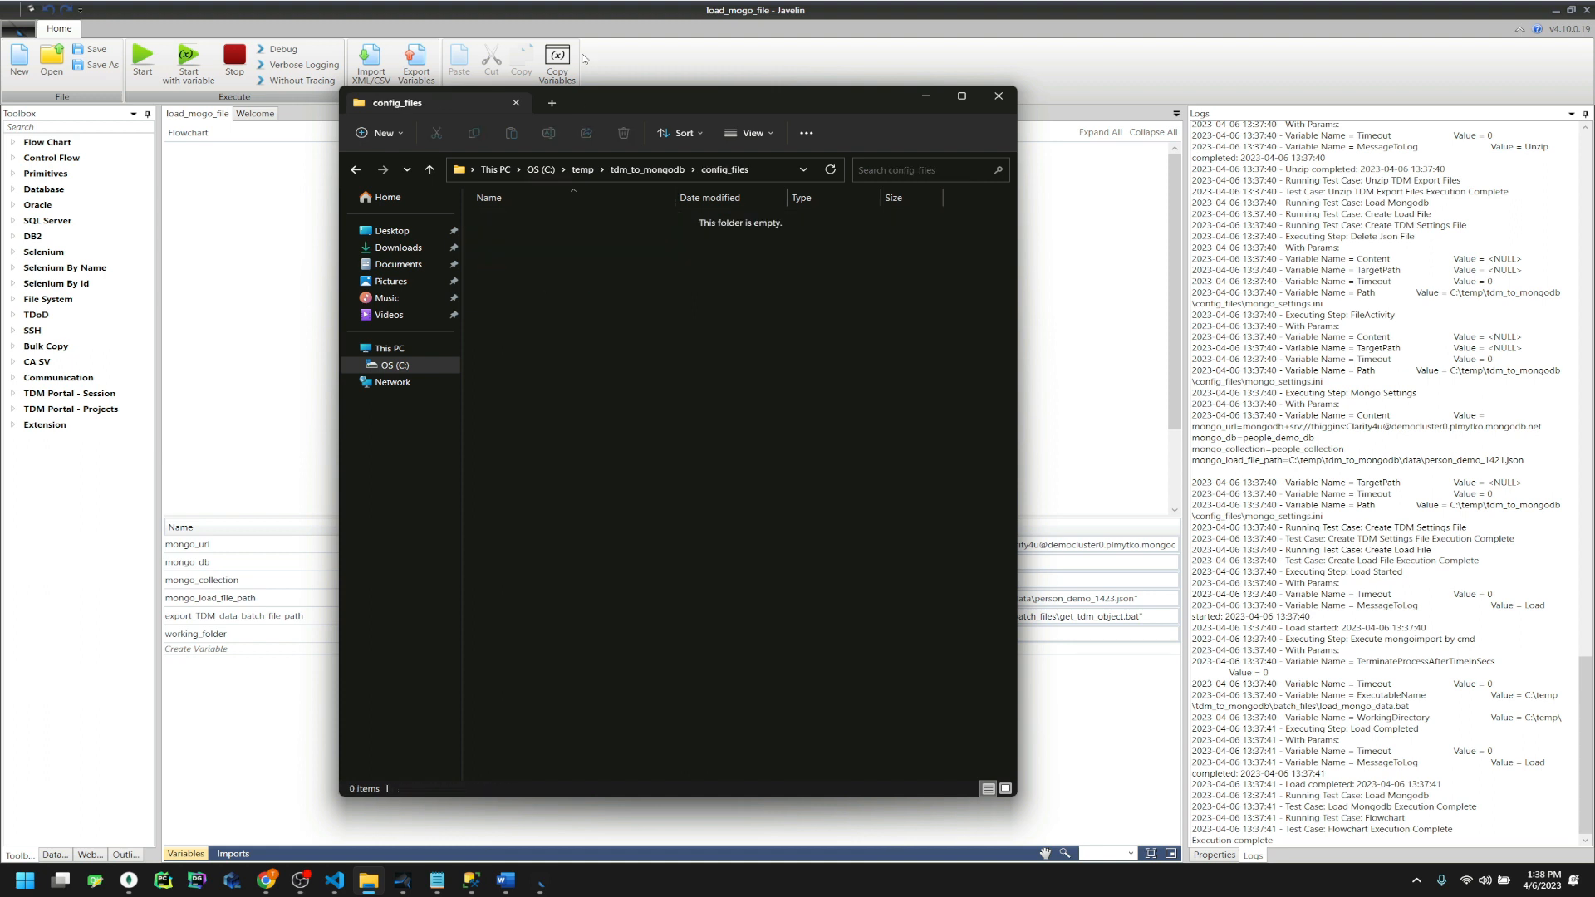
{"action": "left_click", "coordinate": [631, 77]}
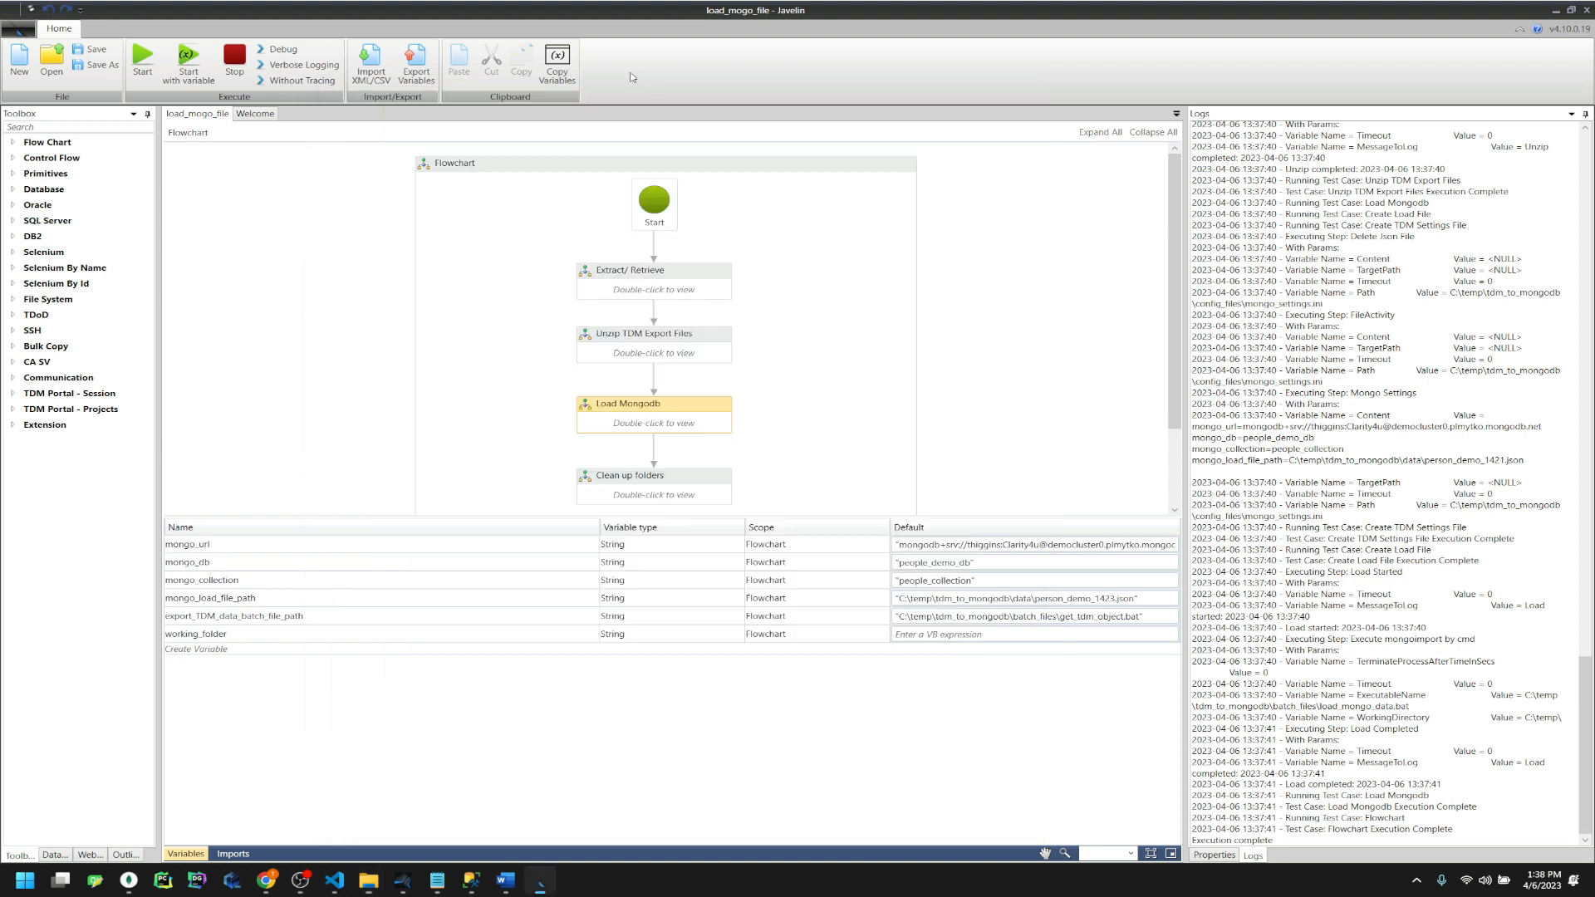
Save the flowchart and rerun it with Verbose Logging to load person_demo_1423.json
{"action": "left_click", "coordinate": [91, 49]}
{"action": "left_click", "coordinate": [810, 484]}
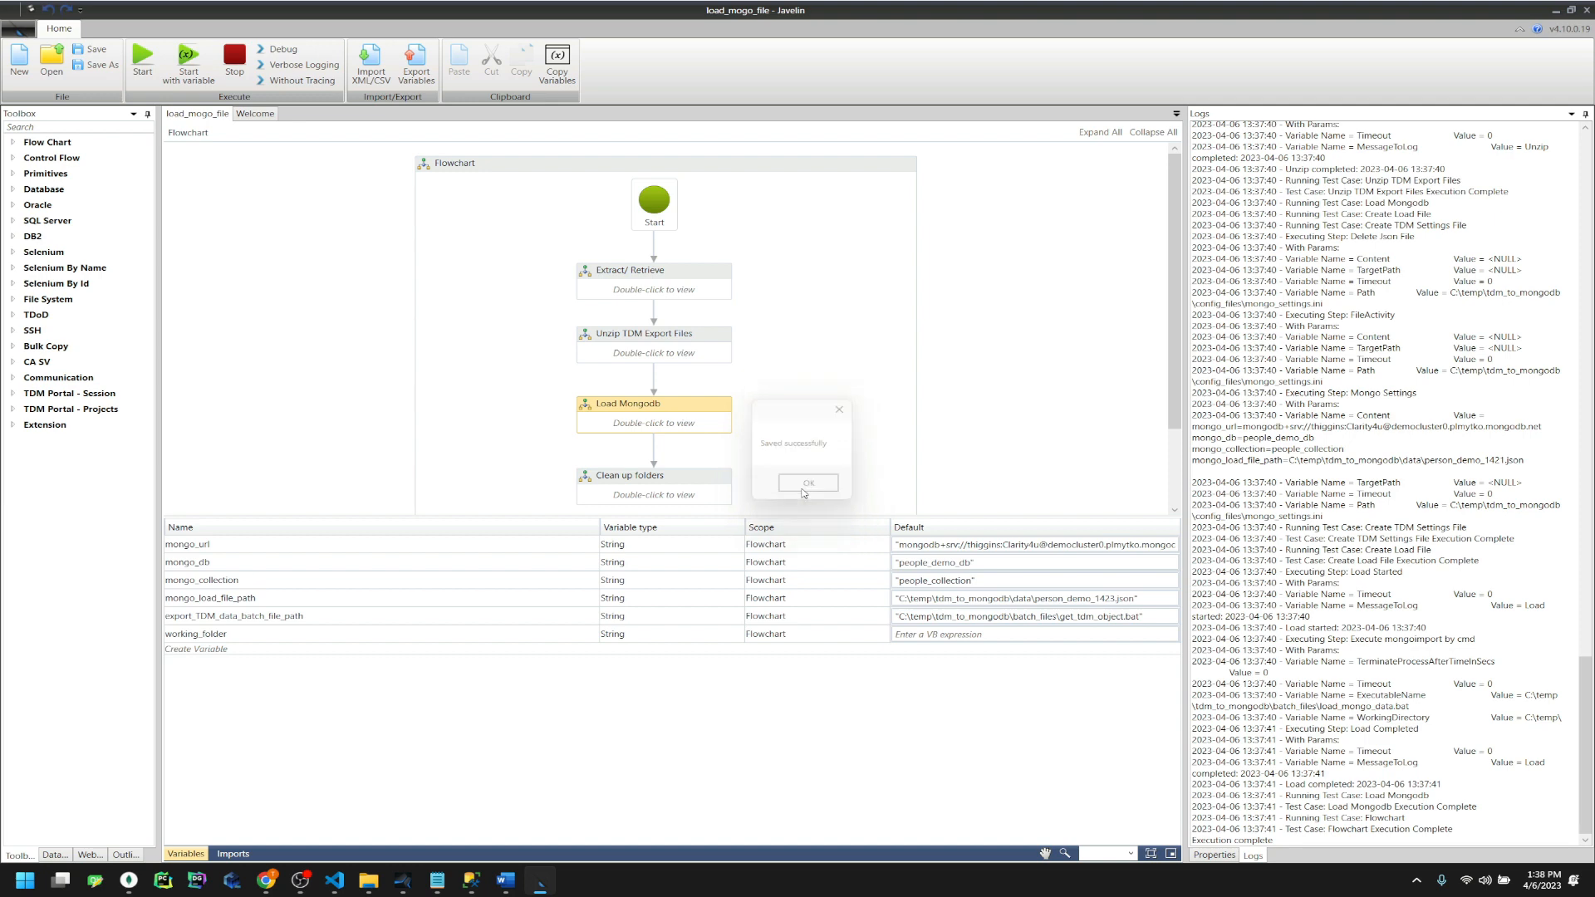
{"action": "left_click", "coordinate": [310, 66]}
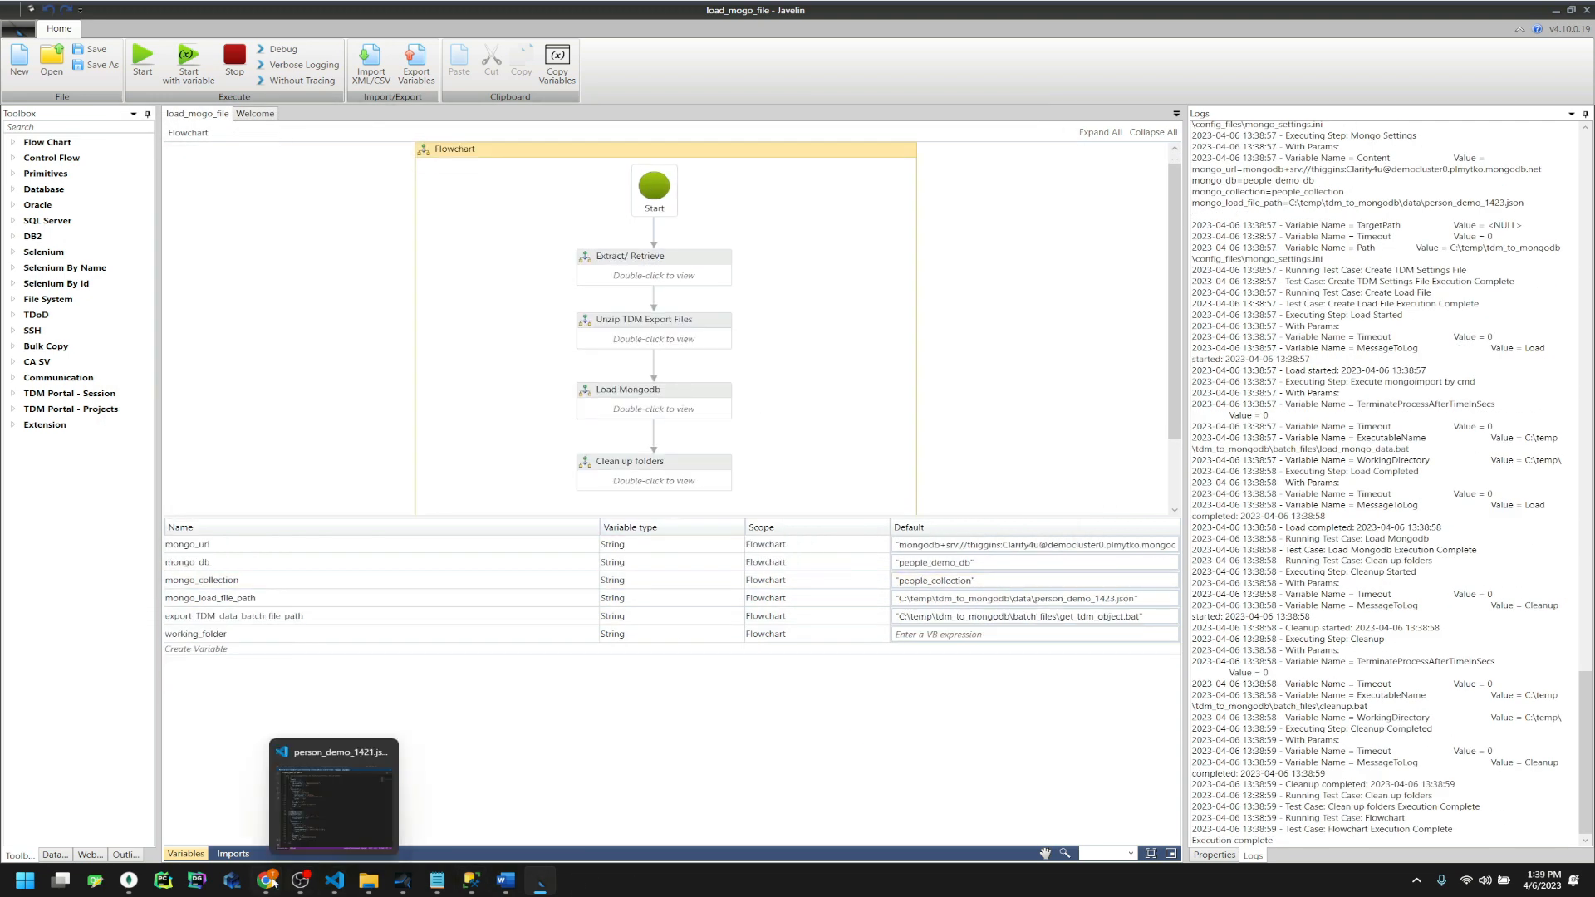
Confirm the tdm_to_mongodb data folder is empty after the run
{"action": "left_click", "coordinate": [368, 880]}
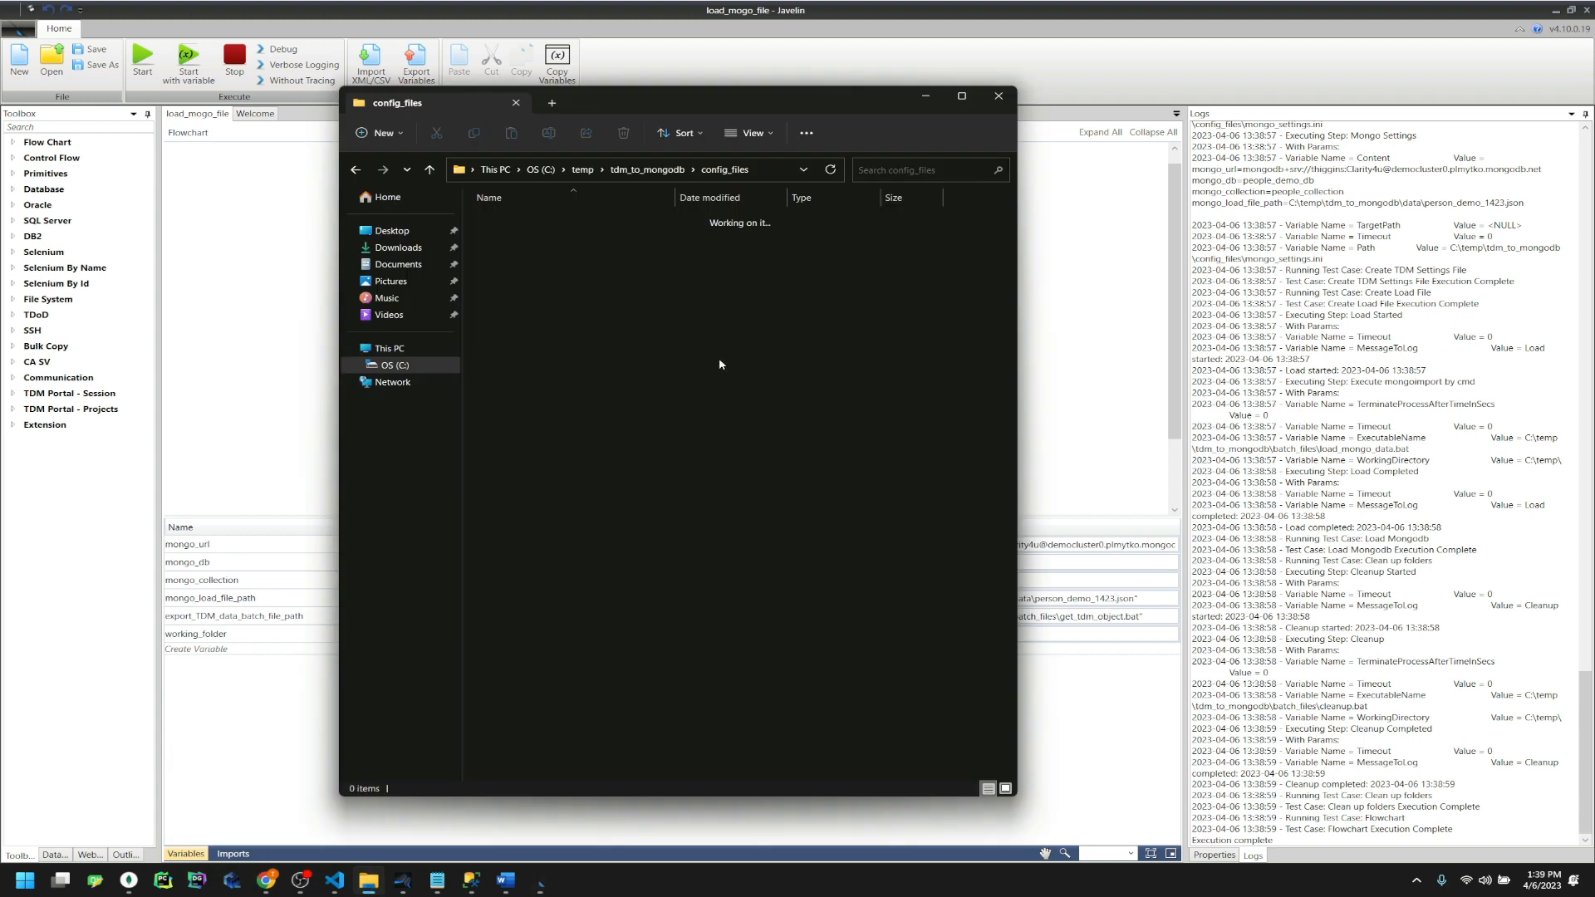
{"action": "key", "text": "alt+Left"}
{"action": "double_click", "coordinate": [547, 265]}
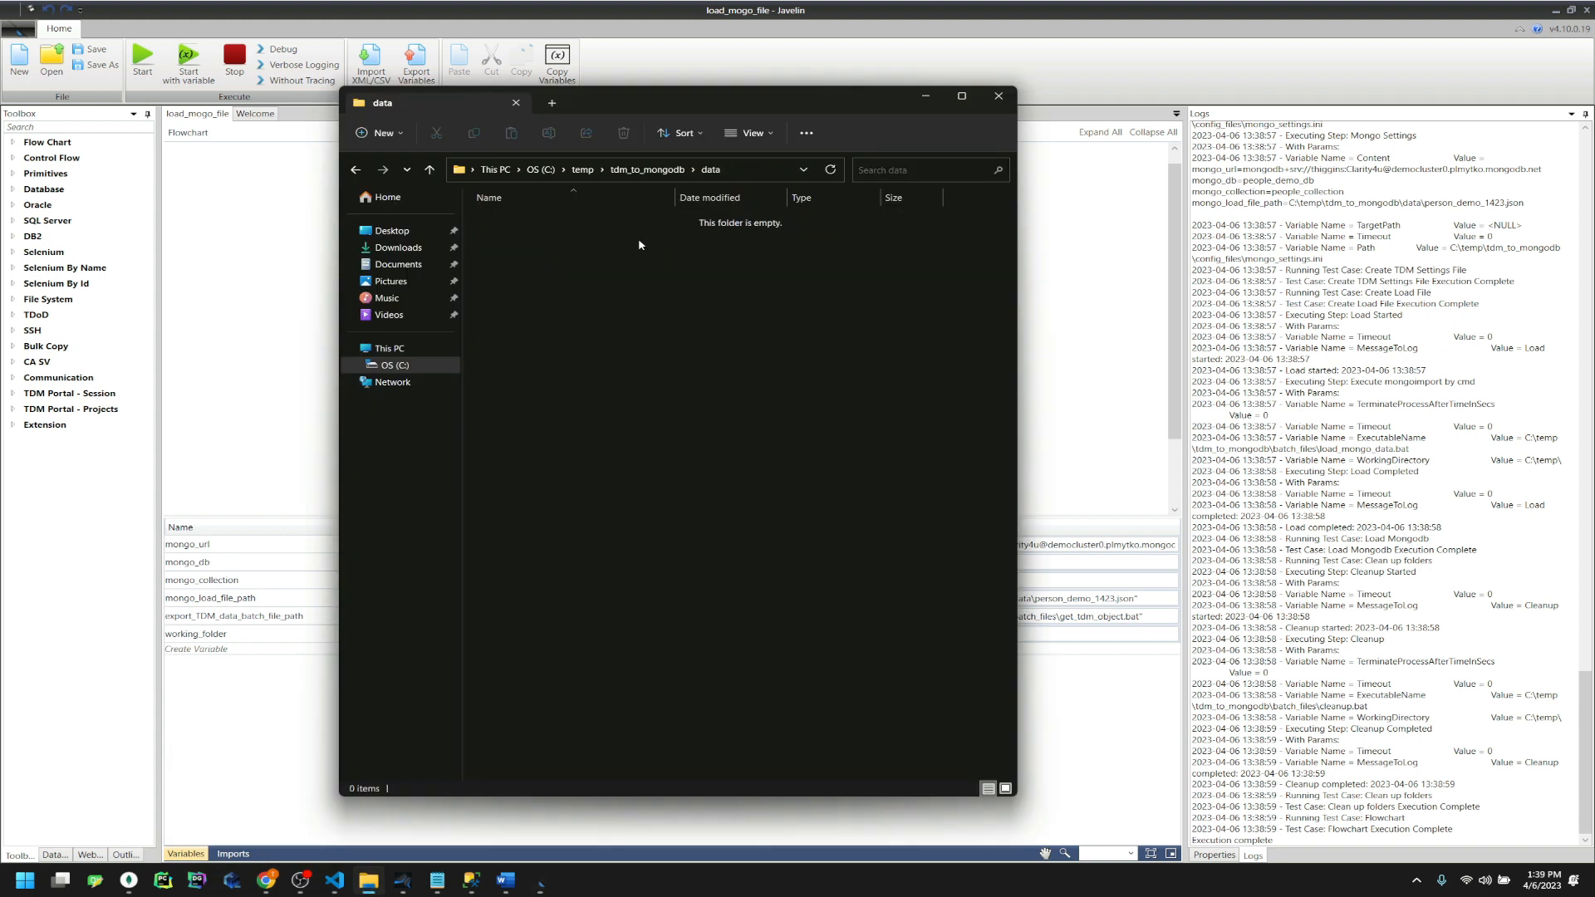
{"action": "key", "text": "alt+Left"}
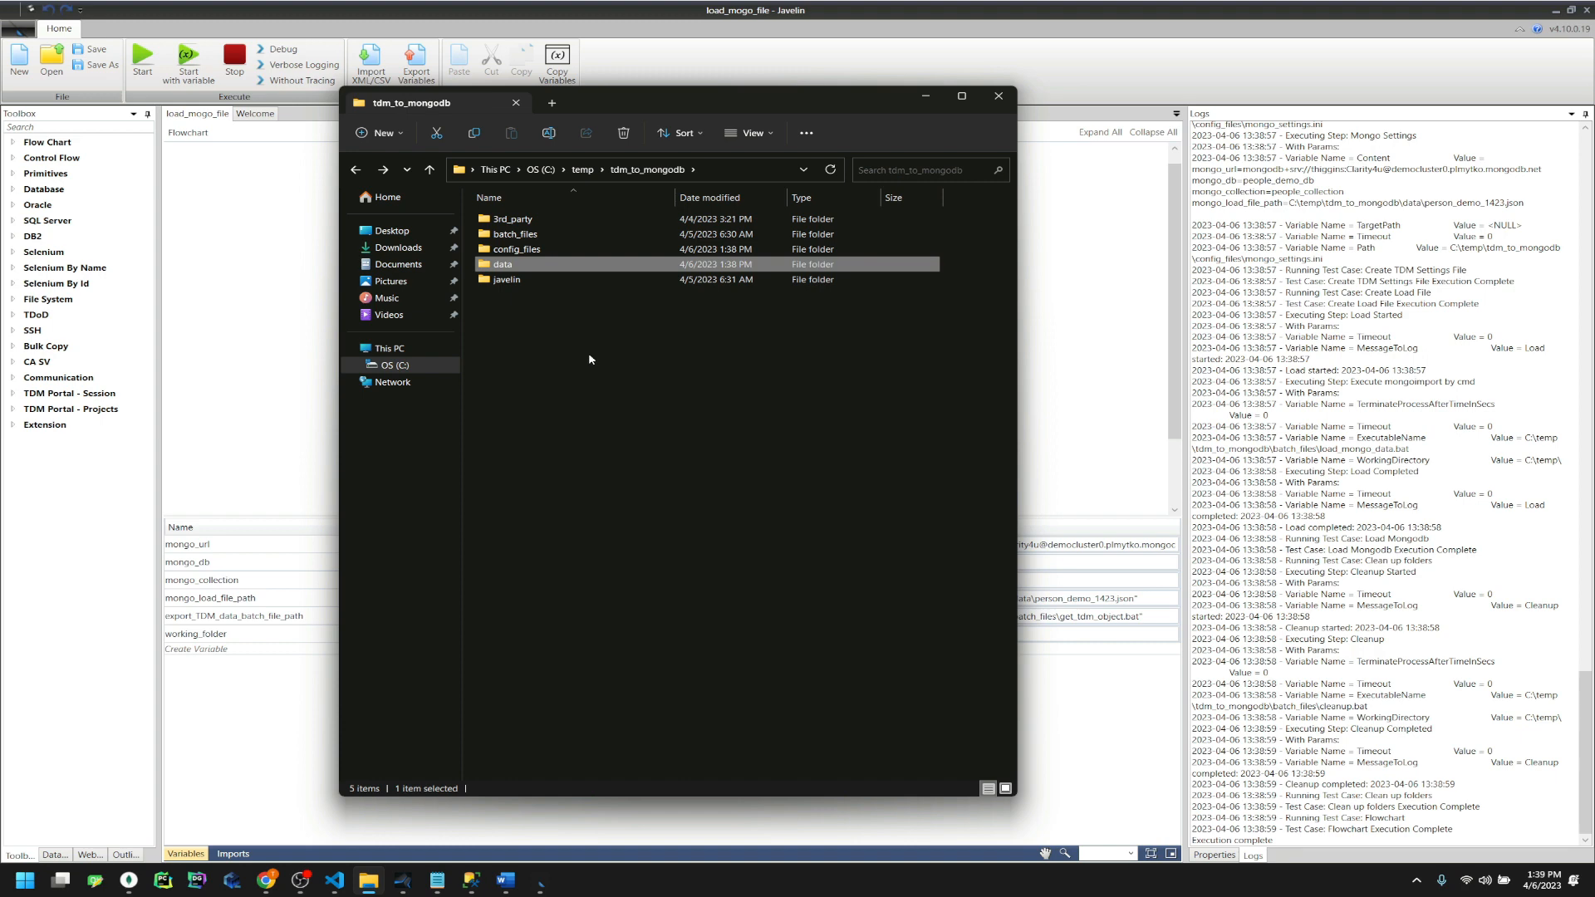
{"action": "left_click", "coordinate": [536, 759]}
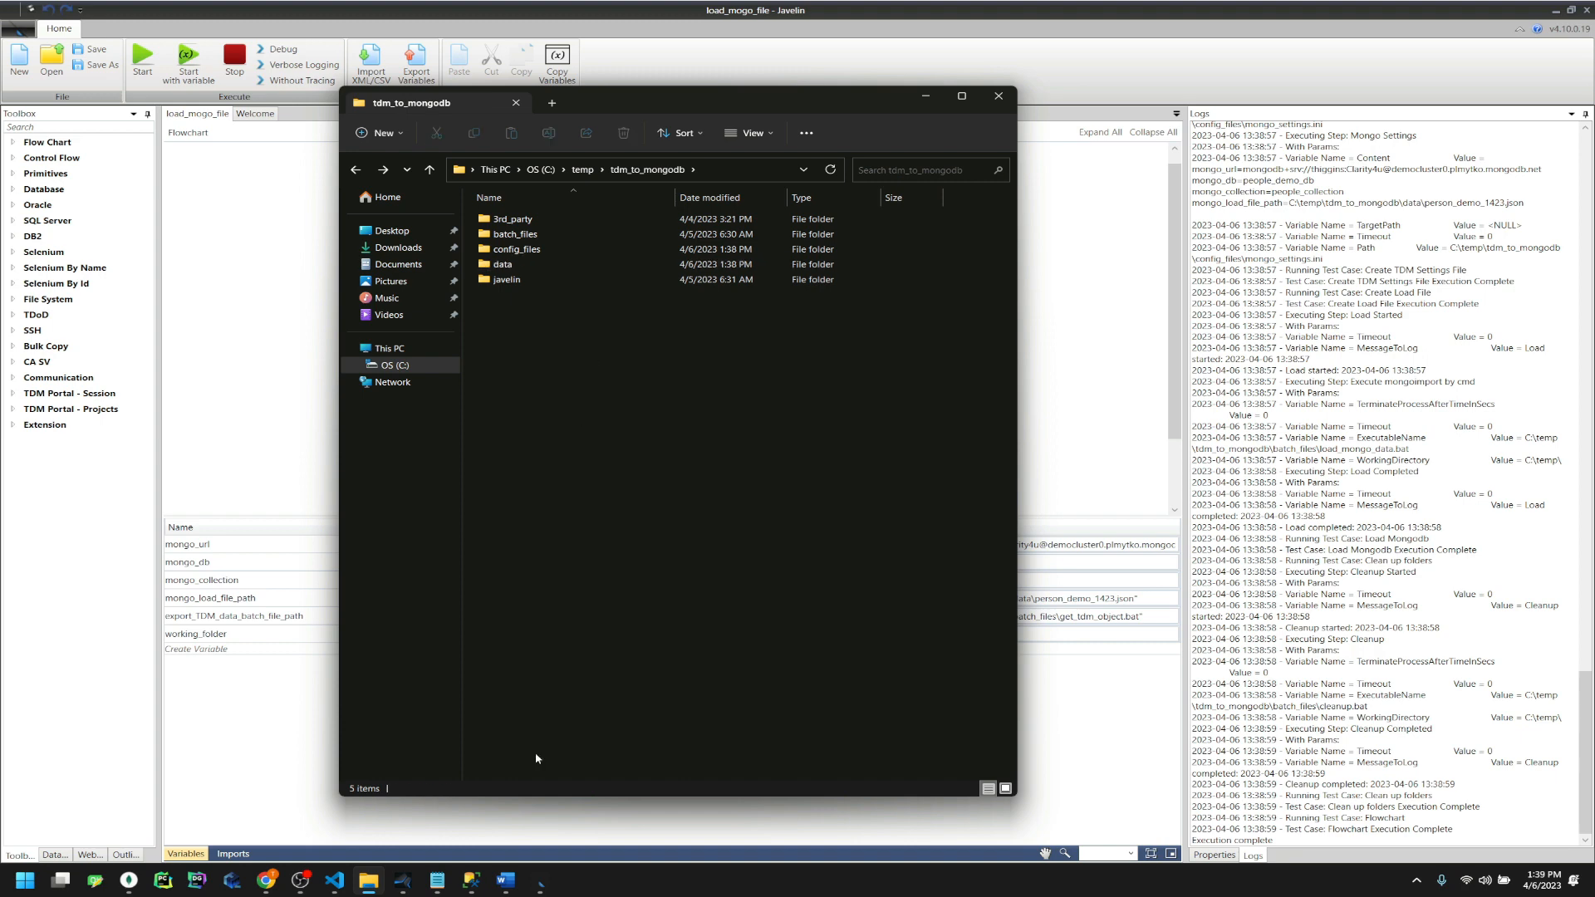
{"action": "left_click", "coordinate": [137, 877]}
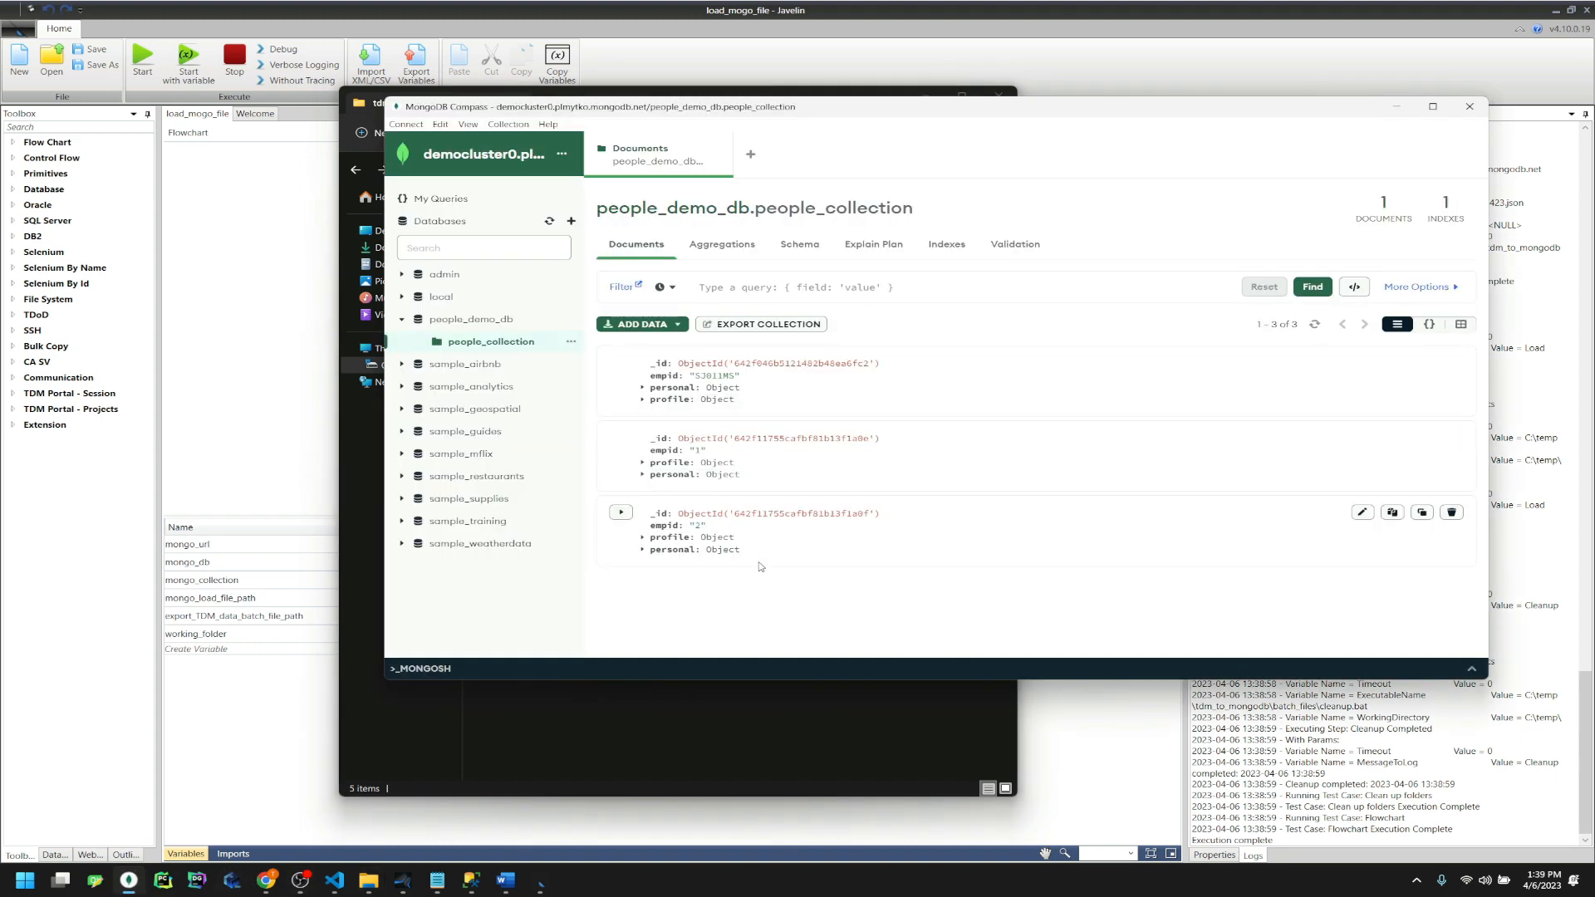
Reload people_collection and inspect the new empid 3, 4 and 5 documents among the six
{"action": "left_click", "coordinate": [1314, 325]}
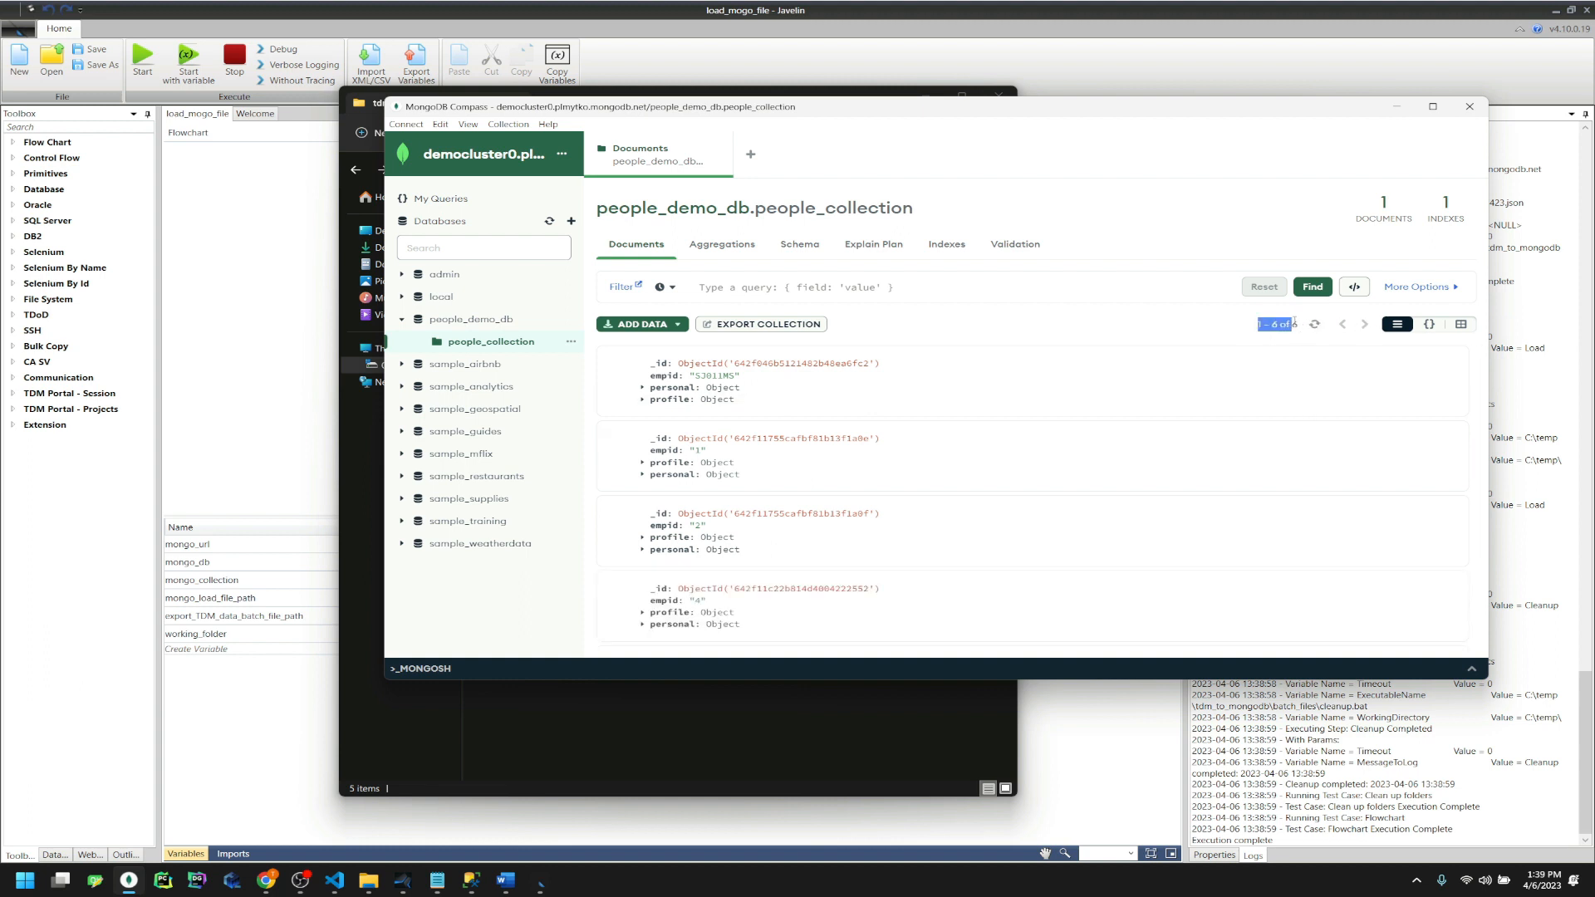
{"action": "left_click", "coordinate": [713, 537]}
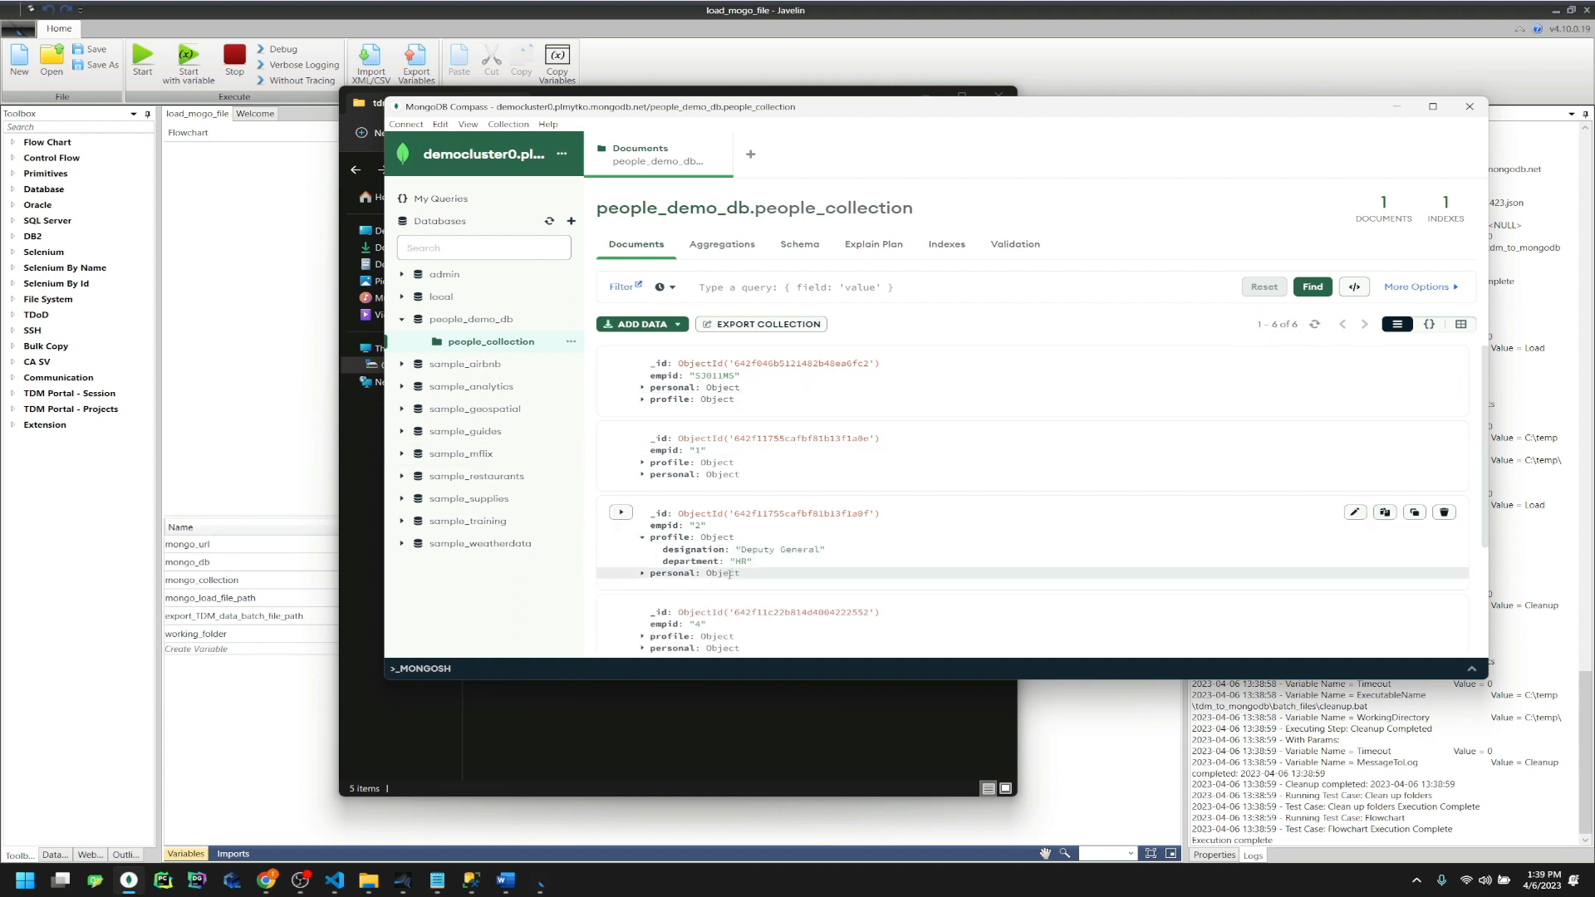
{"action": "scroll", "coordinate": [713, 510], "scroll_direction": "down", "scroll_amount": 3}
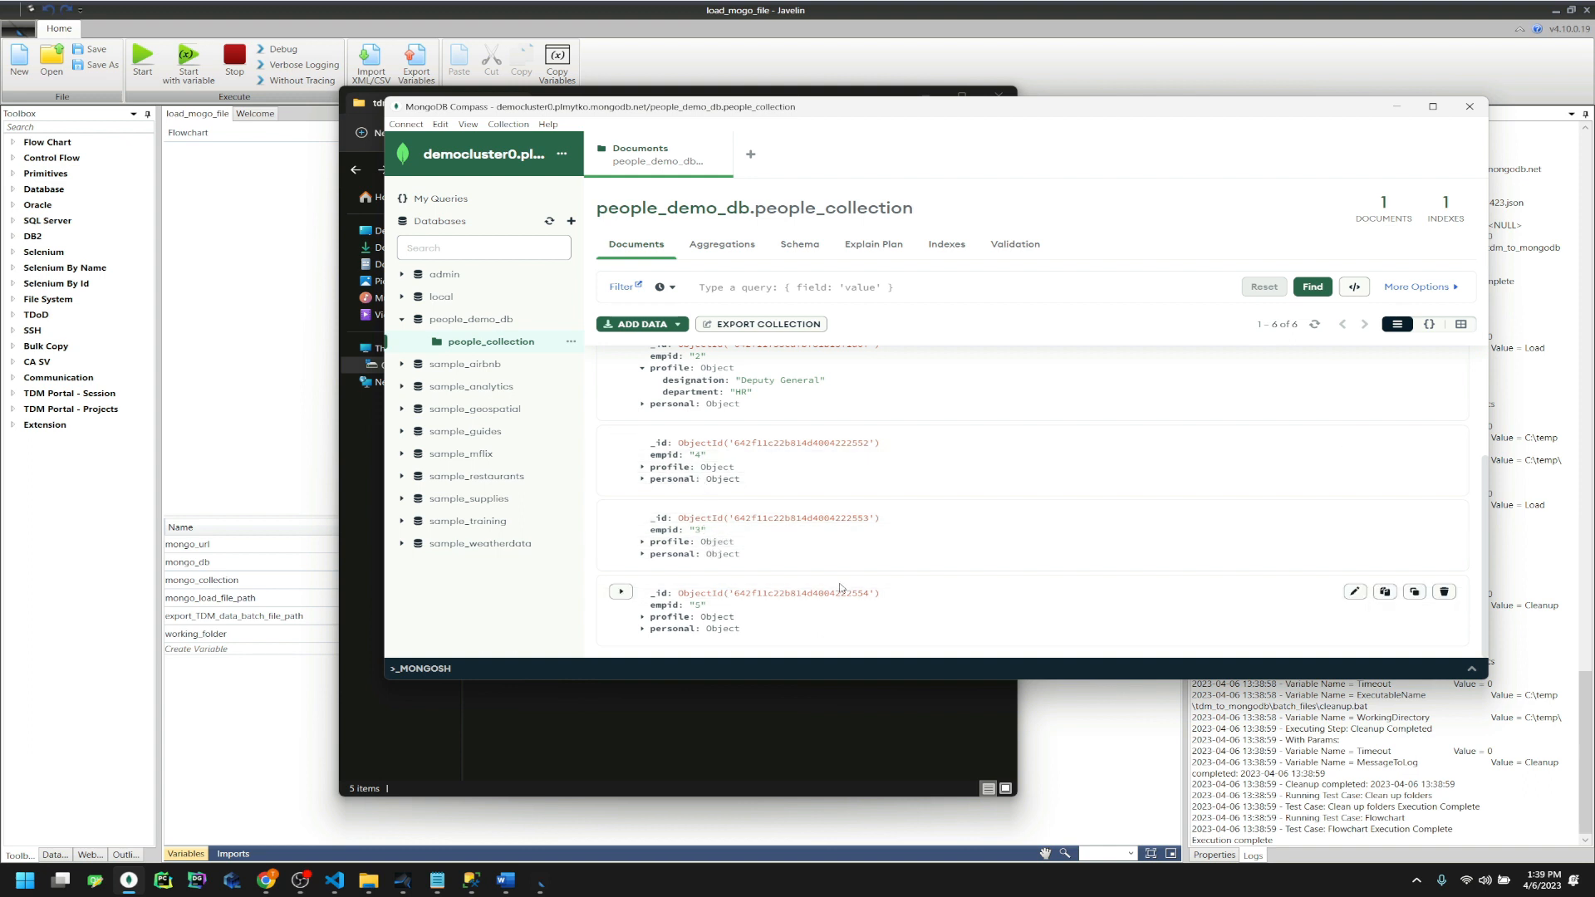
{"action": "scroll", "coordinate": [841, 588], "scroll_direction": "up", "scroll_amount": 3}
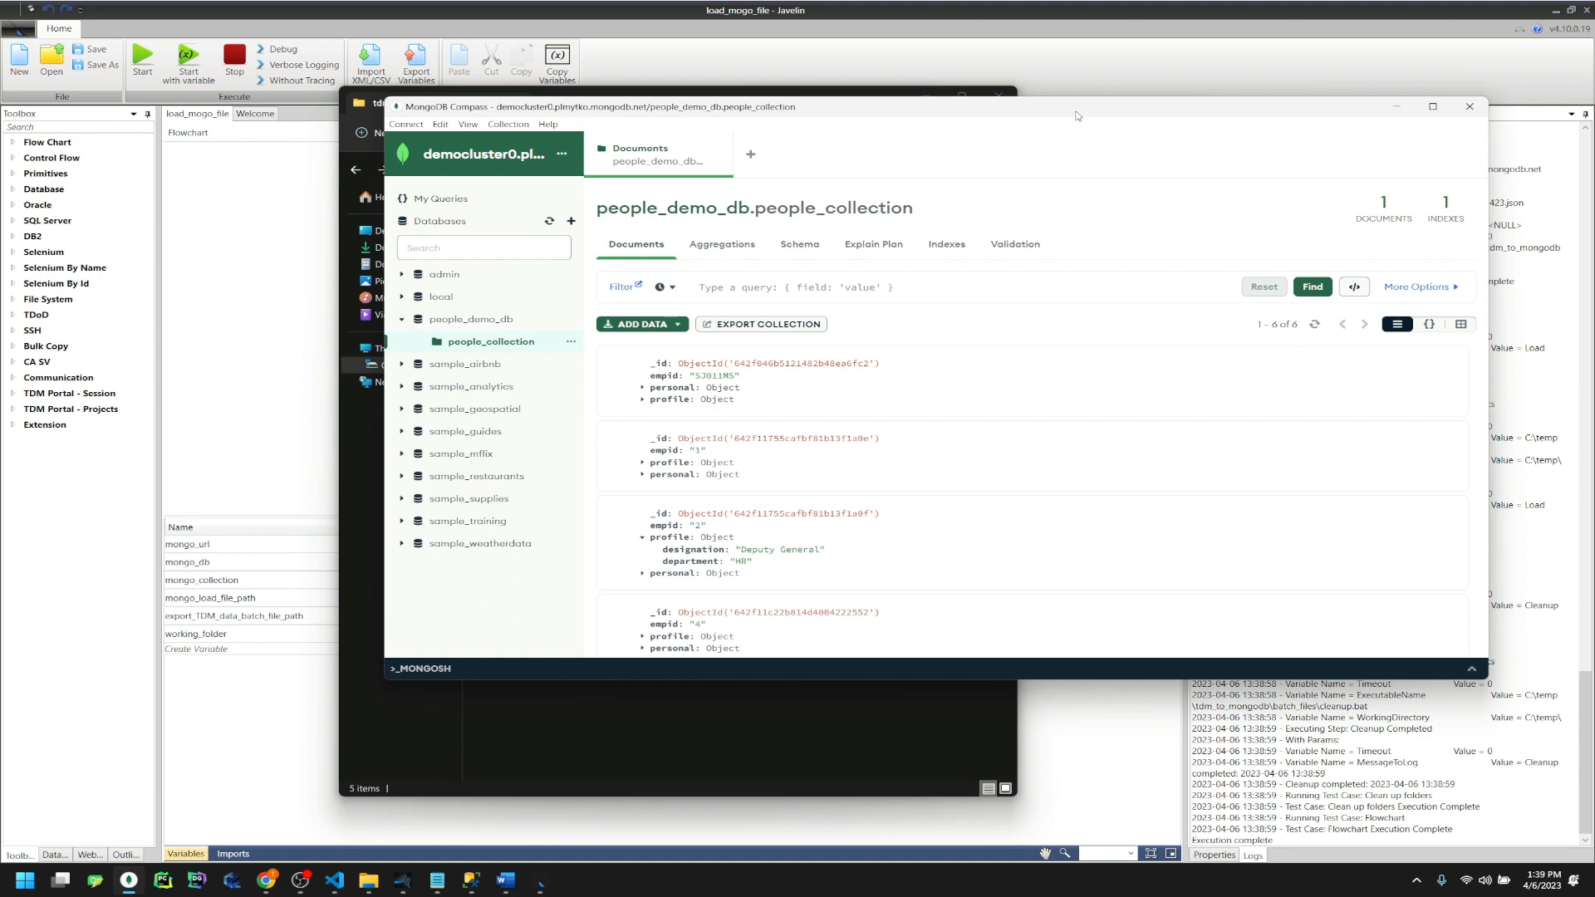
{"action": "left_click", "coordinate": [1078, 79]}
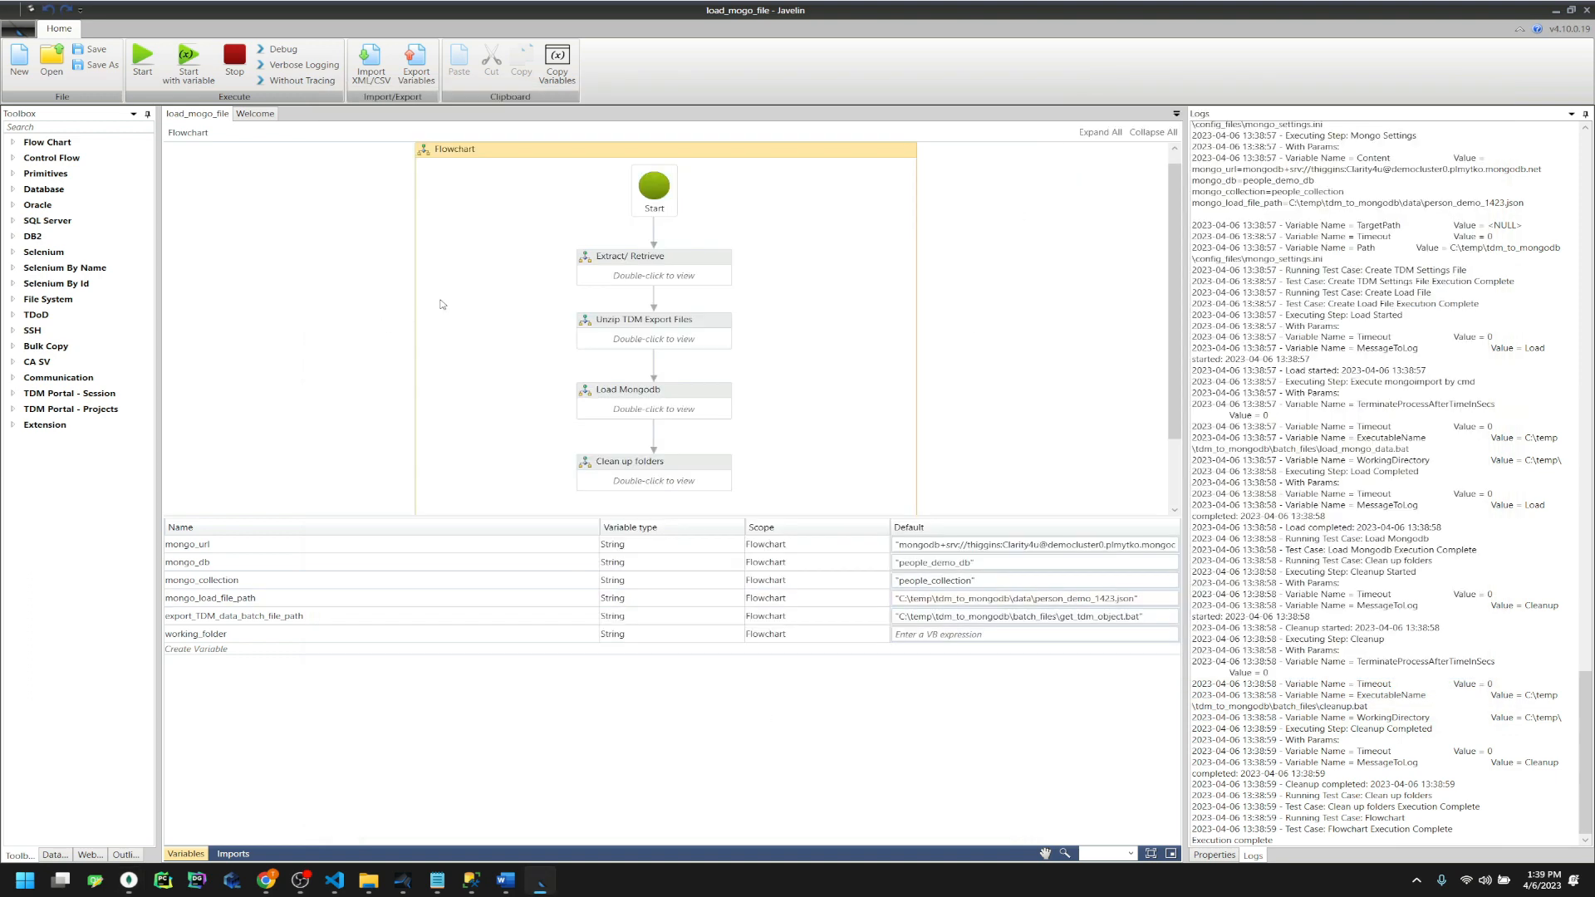
Drill into Extract/ Retrieve, Create Load File, then the Create TDM Settings File activity
{"action": "double_click", "coordinate": [618, 279]}
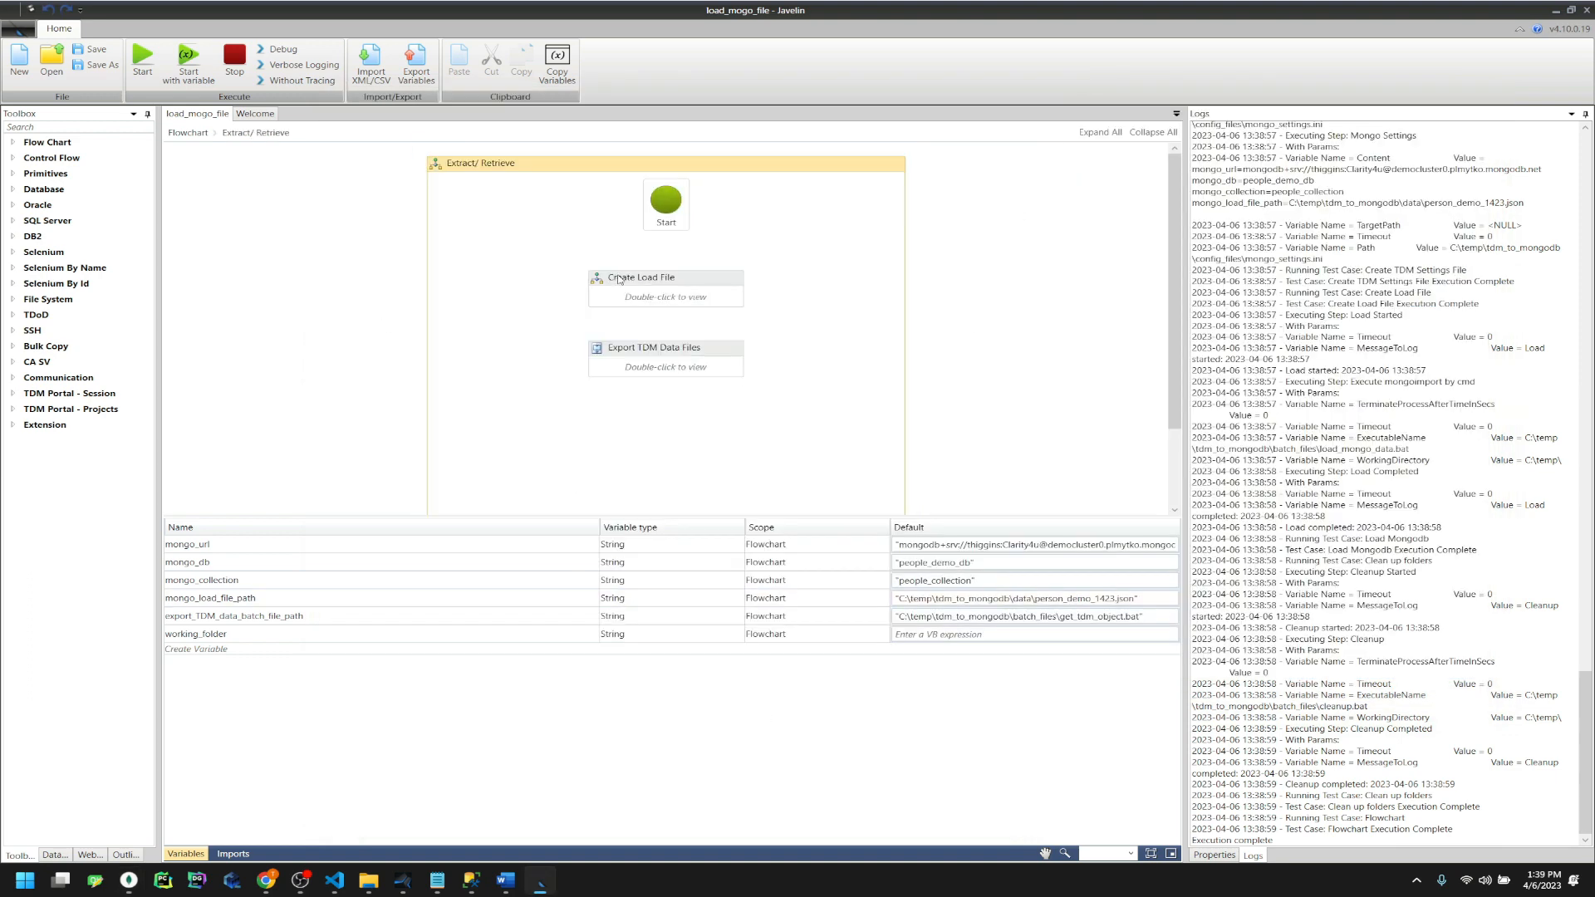
{"action": "double_click", "coordinate": [662, 281]}
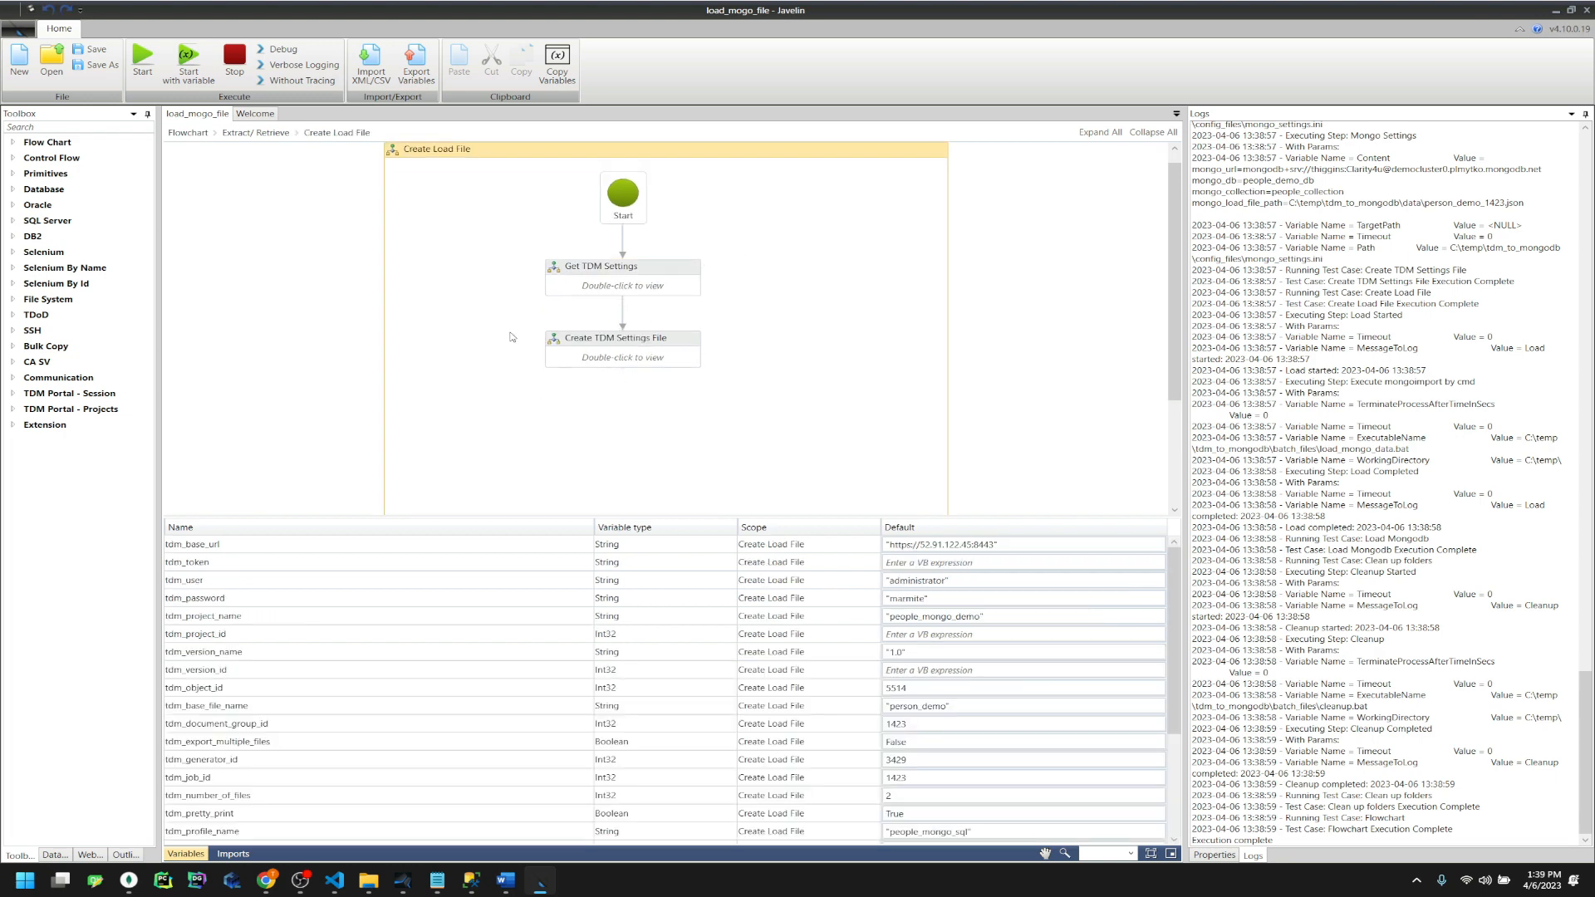
{"action": "scroll", "coordinate": [761, 809], "scroll_direction": "down", "scroll_amount": 3}
{"action": "scroll", "coordinate": [761, 809], "scroll_direction": "up", "scroll_amount": 2}
{"action": "scroll", "coordinate": [474, 783], "scroll_direction": "down", "scroll_amount": 2}
{"action": "double_click", "coordinate": [580, 363]}
{"action": "scroll", "coordinate": [502, 259], "scroll_direction": "down", "scroll_amount": 5}
Go back to Extract/ Retrieve and inspect the Export TDM Data Batch File step in Export TDM Data Files
{"action": "left_click", "coordinate": [338, 133]}
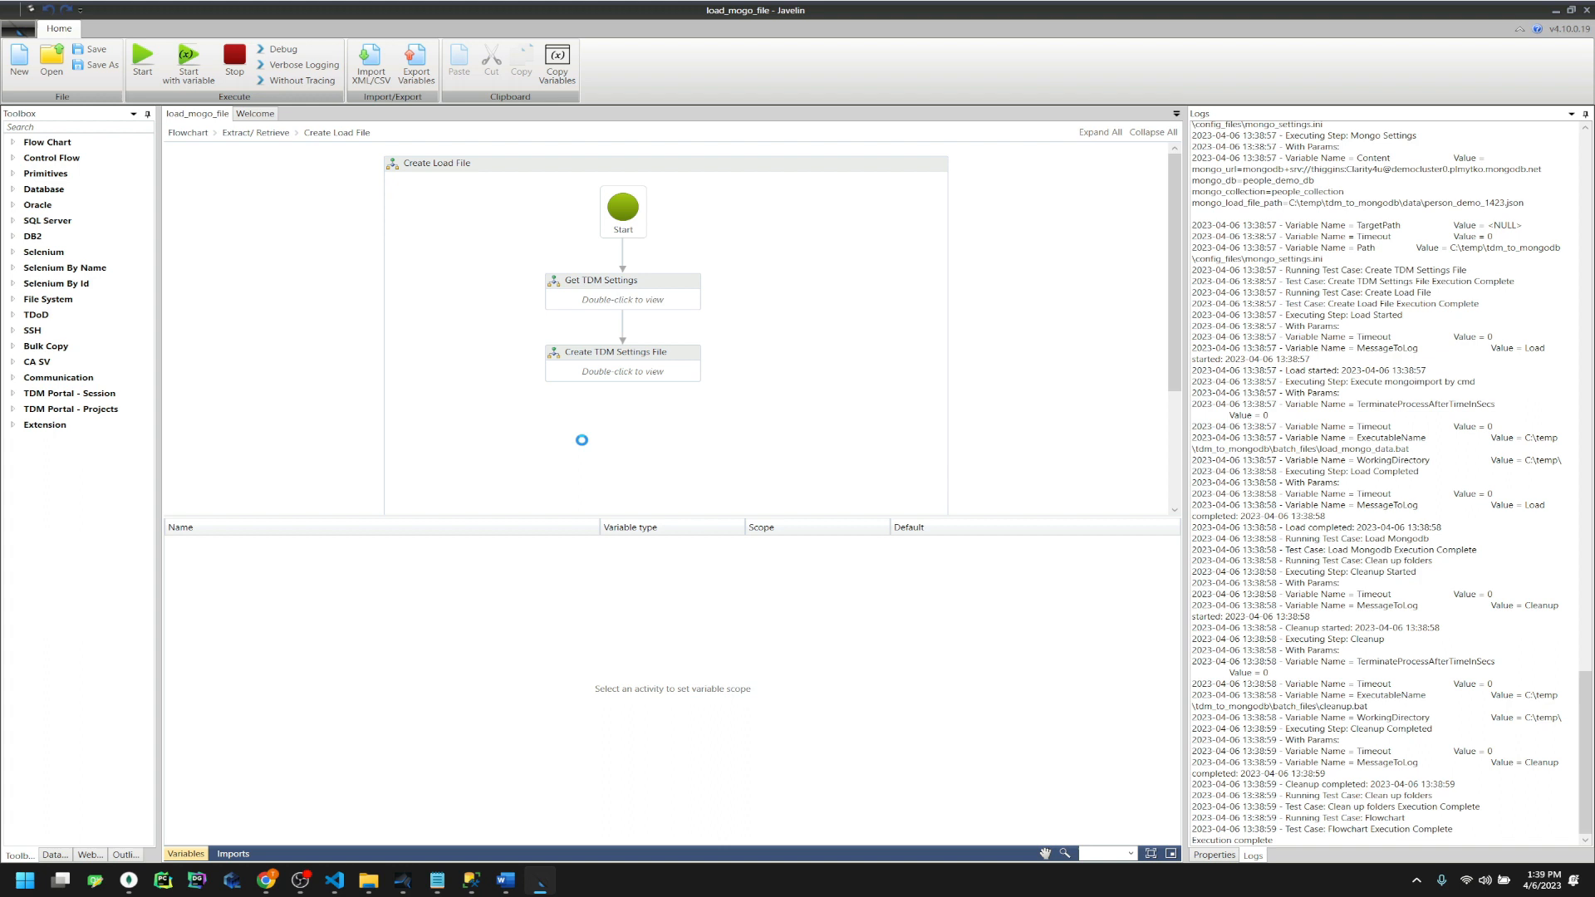
{"action": "left_click", "coordinate": [256, 133]}
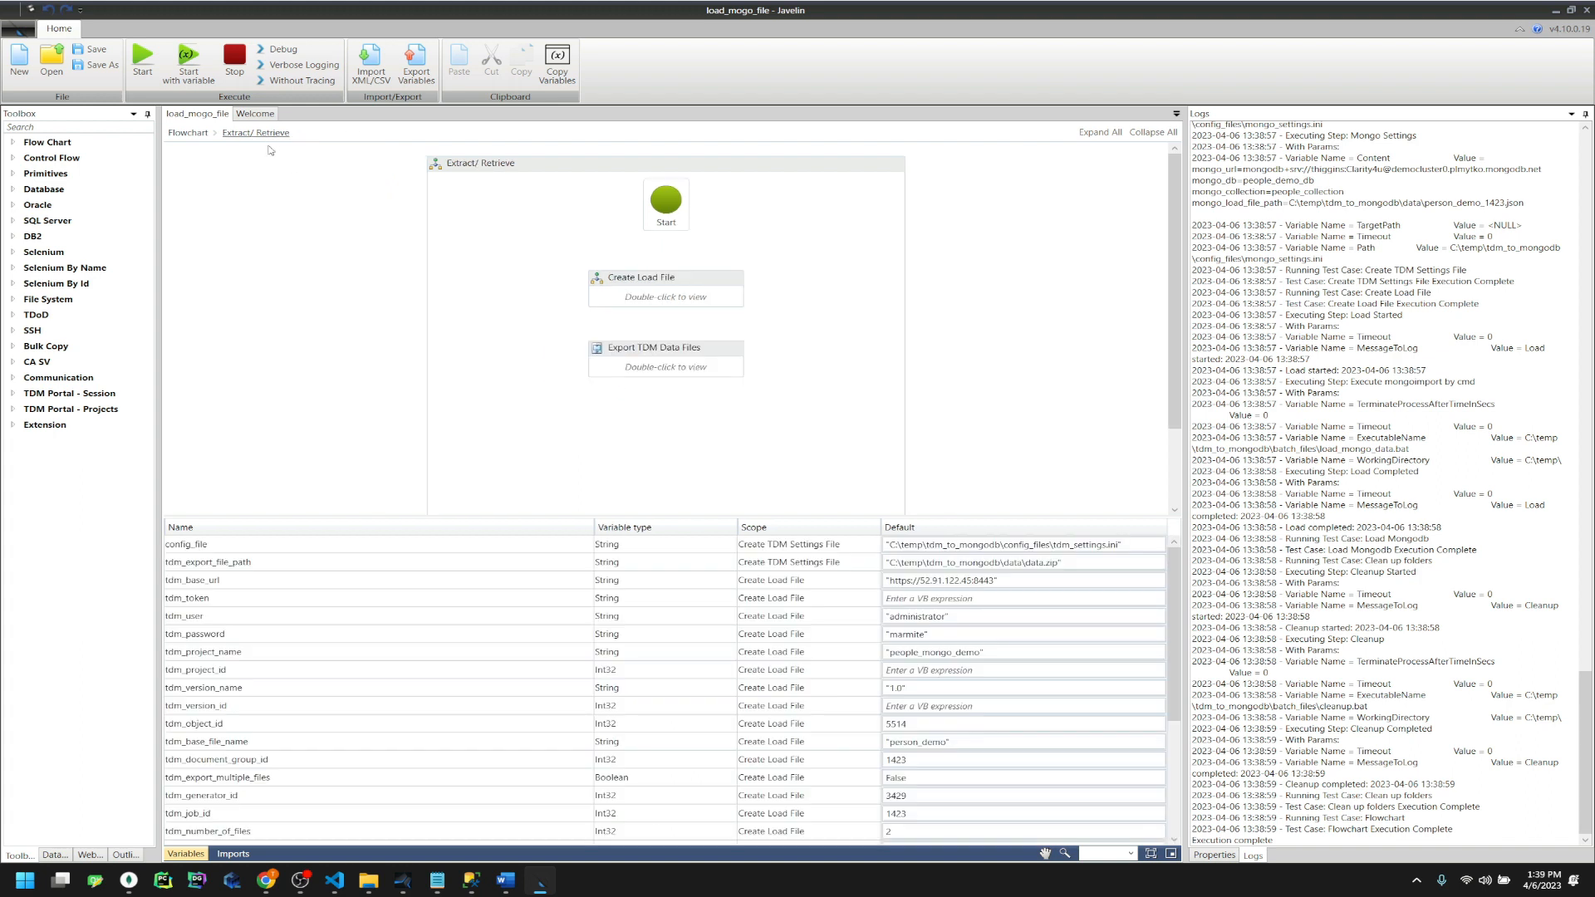
{"action": "double_click", "coordinate": [652, 366]}
{"action": "left_click", "coordinate": [662, 334]}
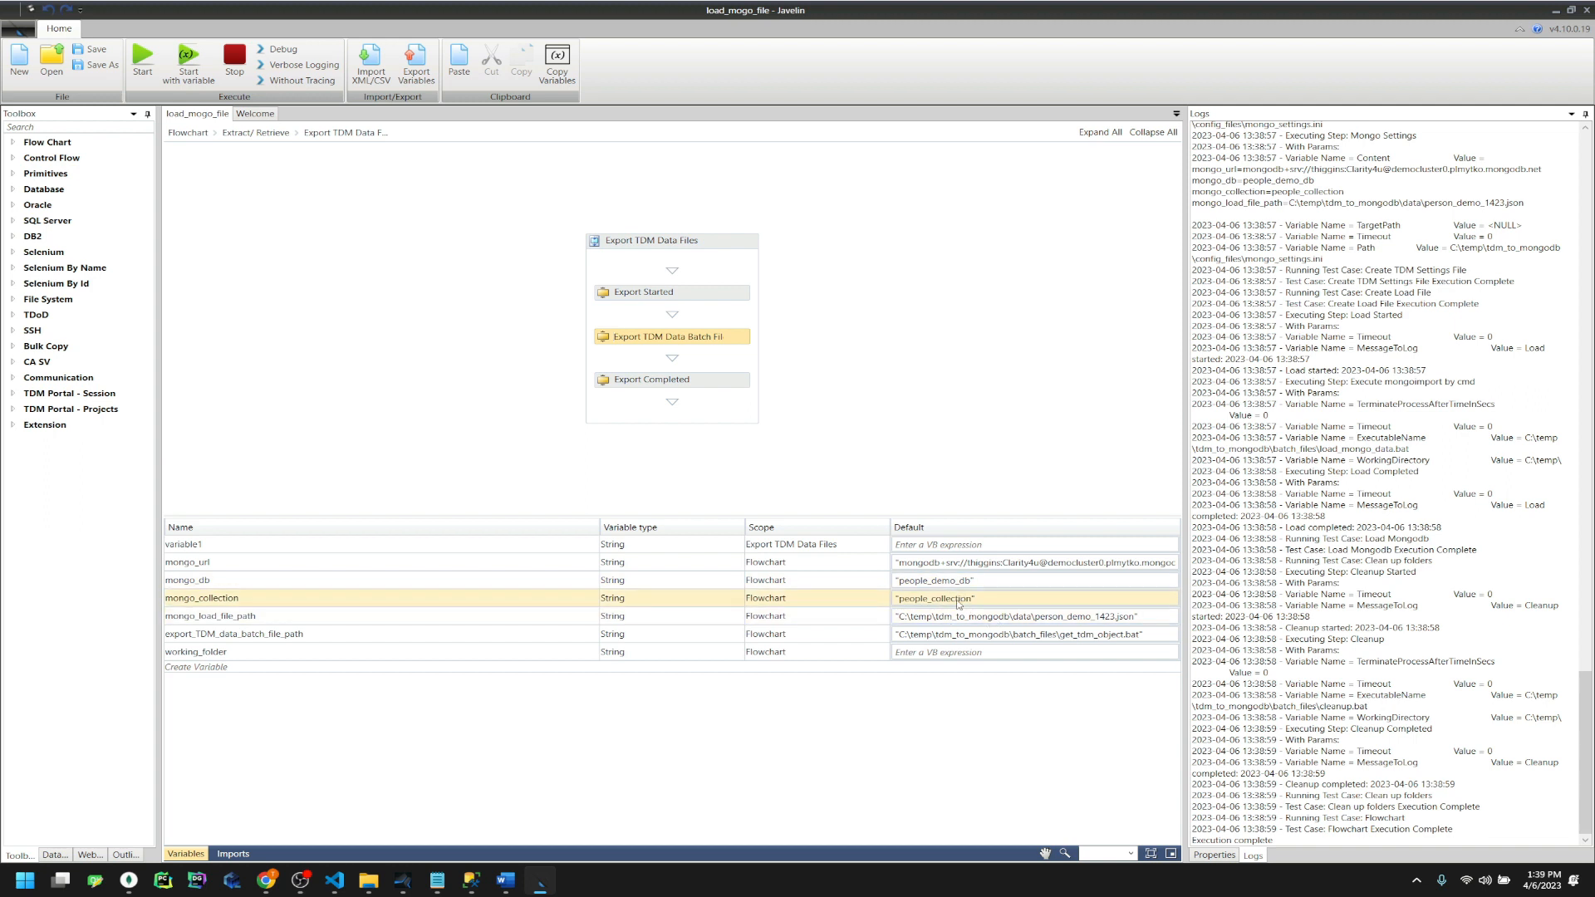
Return to the top-level Flowchart and reopen Create Load File inside Extract/ Retrieve
{"action": "left_click", "coordinate": [255, 132]}
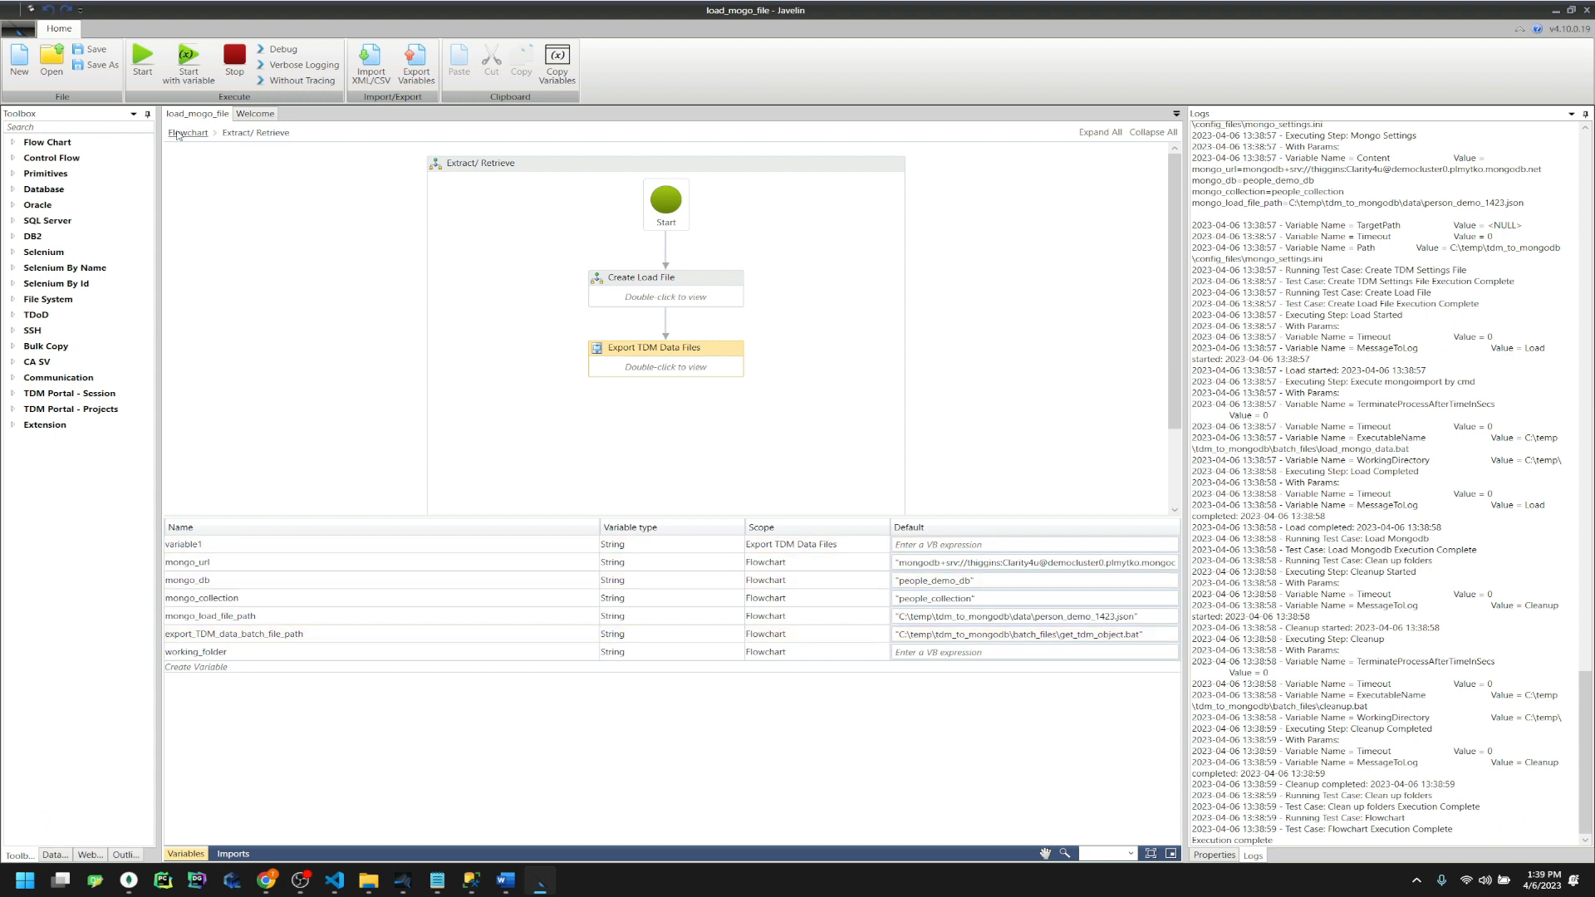
{"action": "left_click", "coordinate": [177, 135]}
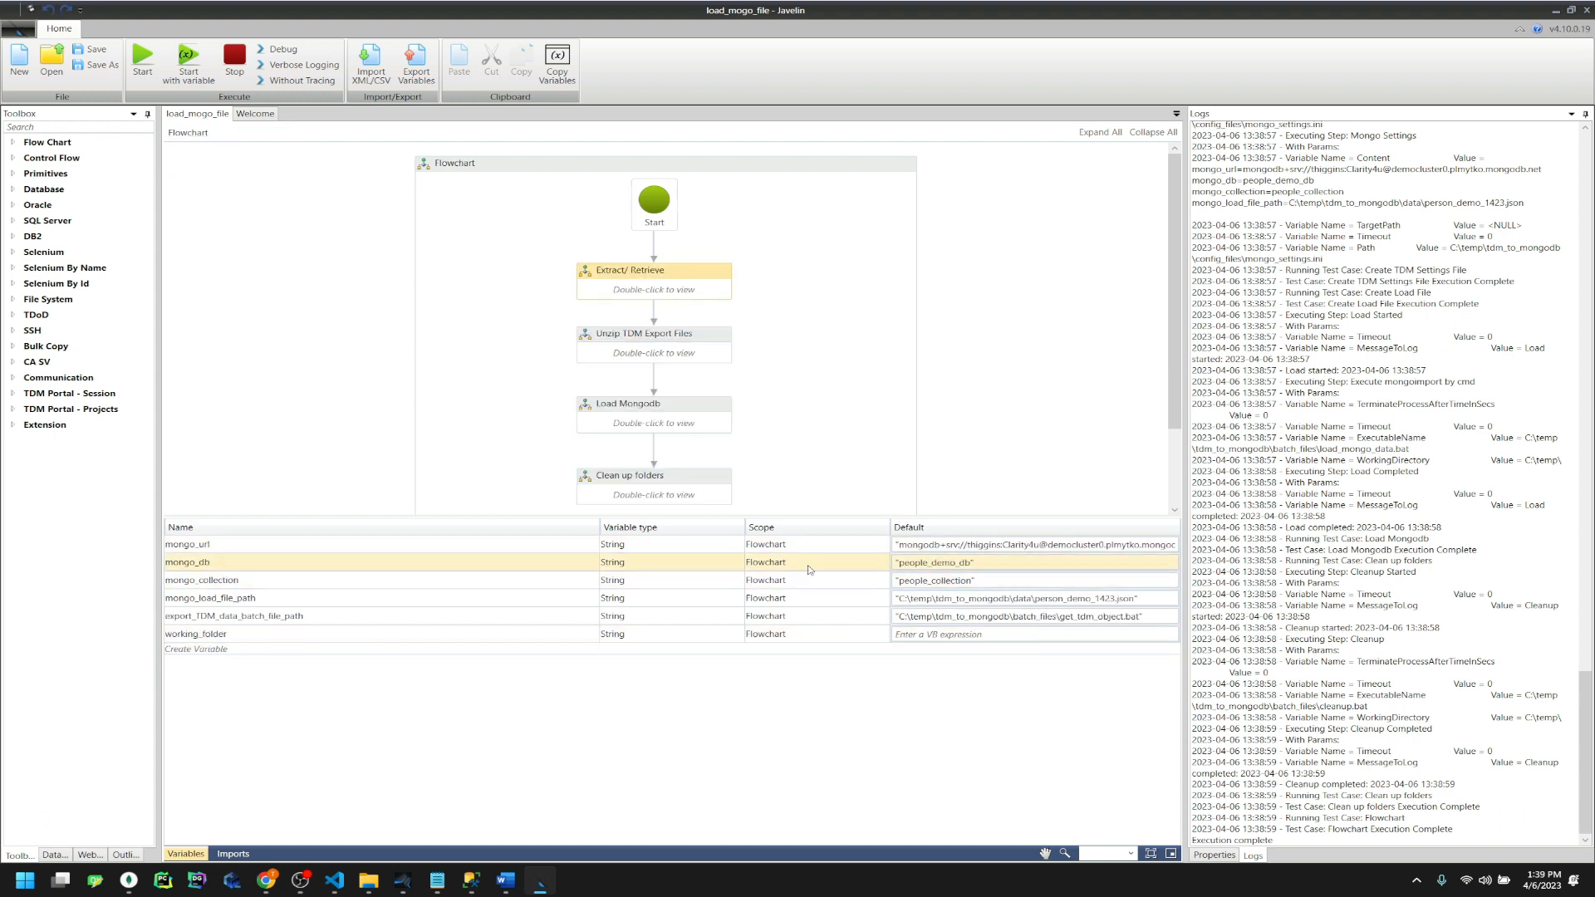
{"action": "double_click", "coordinate": [658, 295]}
{"action": "double_click", "coordinate": [661, 285]}
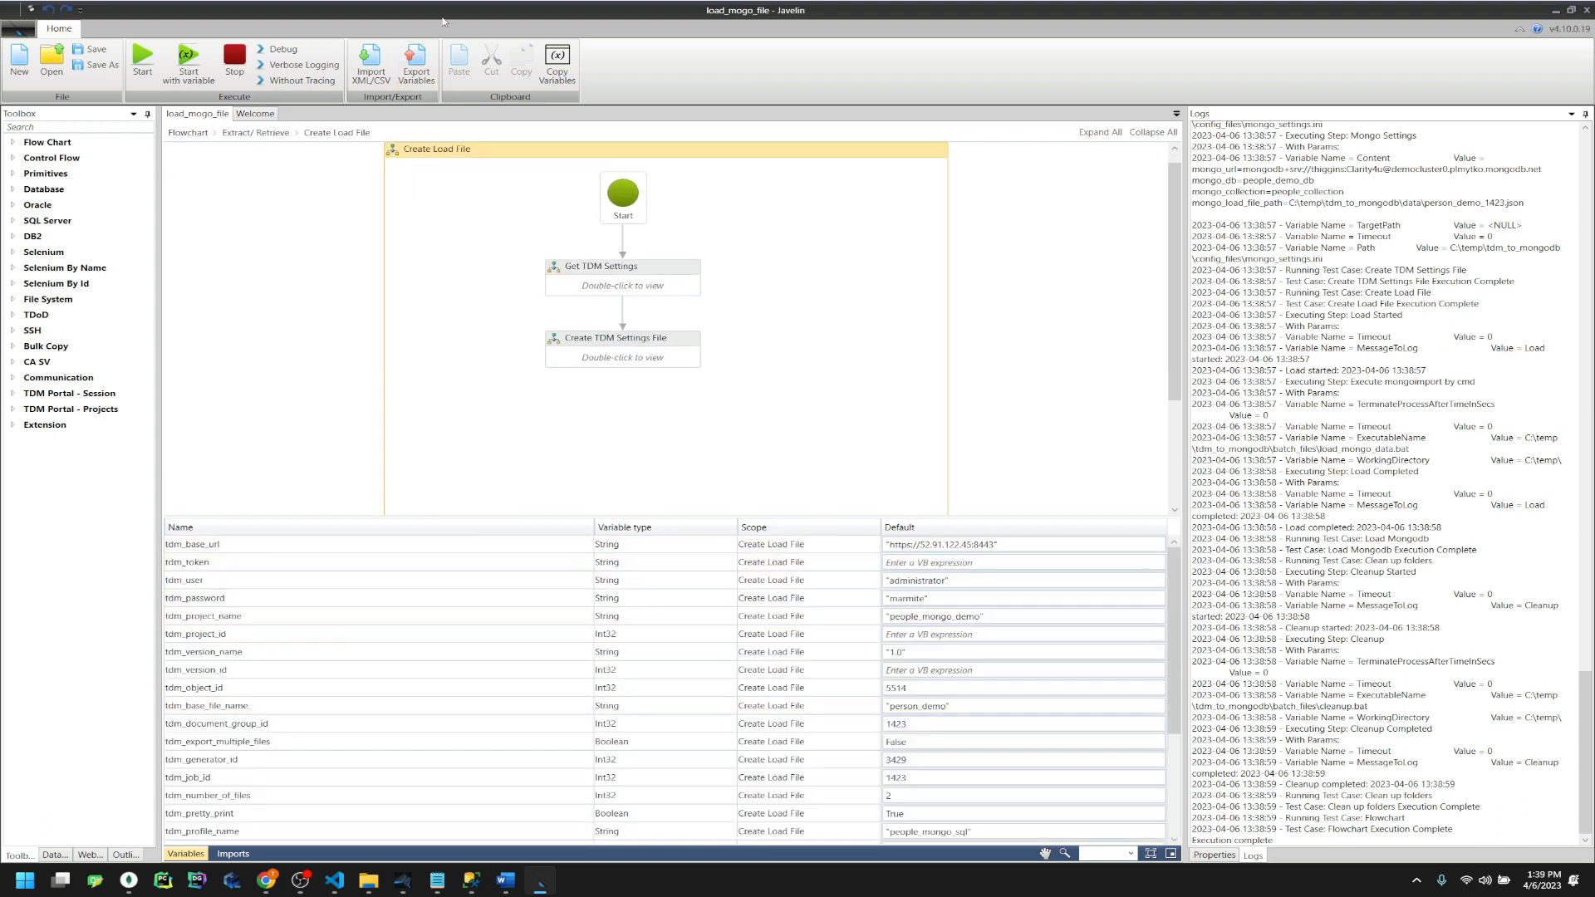
Export the Create Load File variables as v.csv to the Desktop, then show the desktop
{"action": "left_click", "coordinate": [415, 65]}
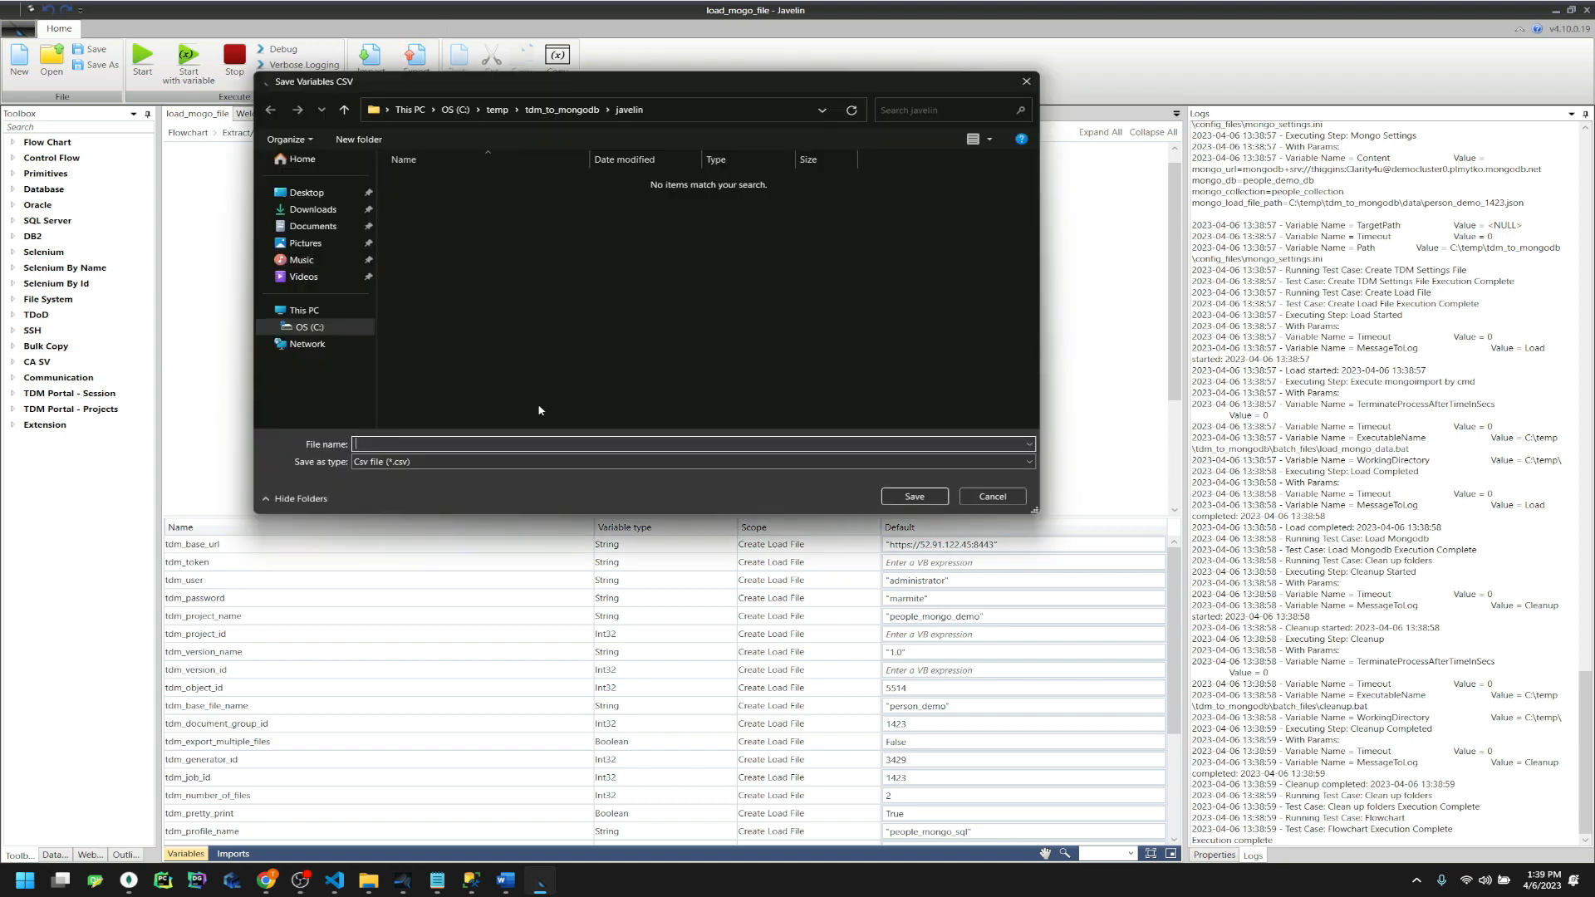
{"action": "left_click", "coordinate": [307, 192]}
{"action": "key", "text": "v"}
{"action": "left_click", "coordinate": [454, 446]}
{"action": "type", "text": "v"}
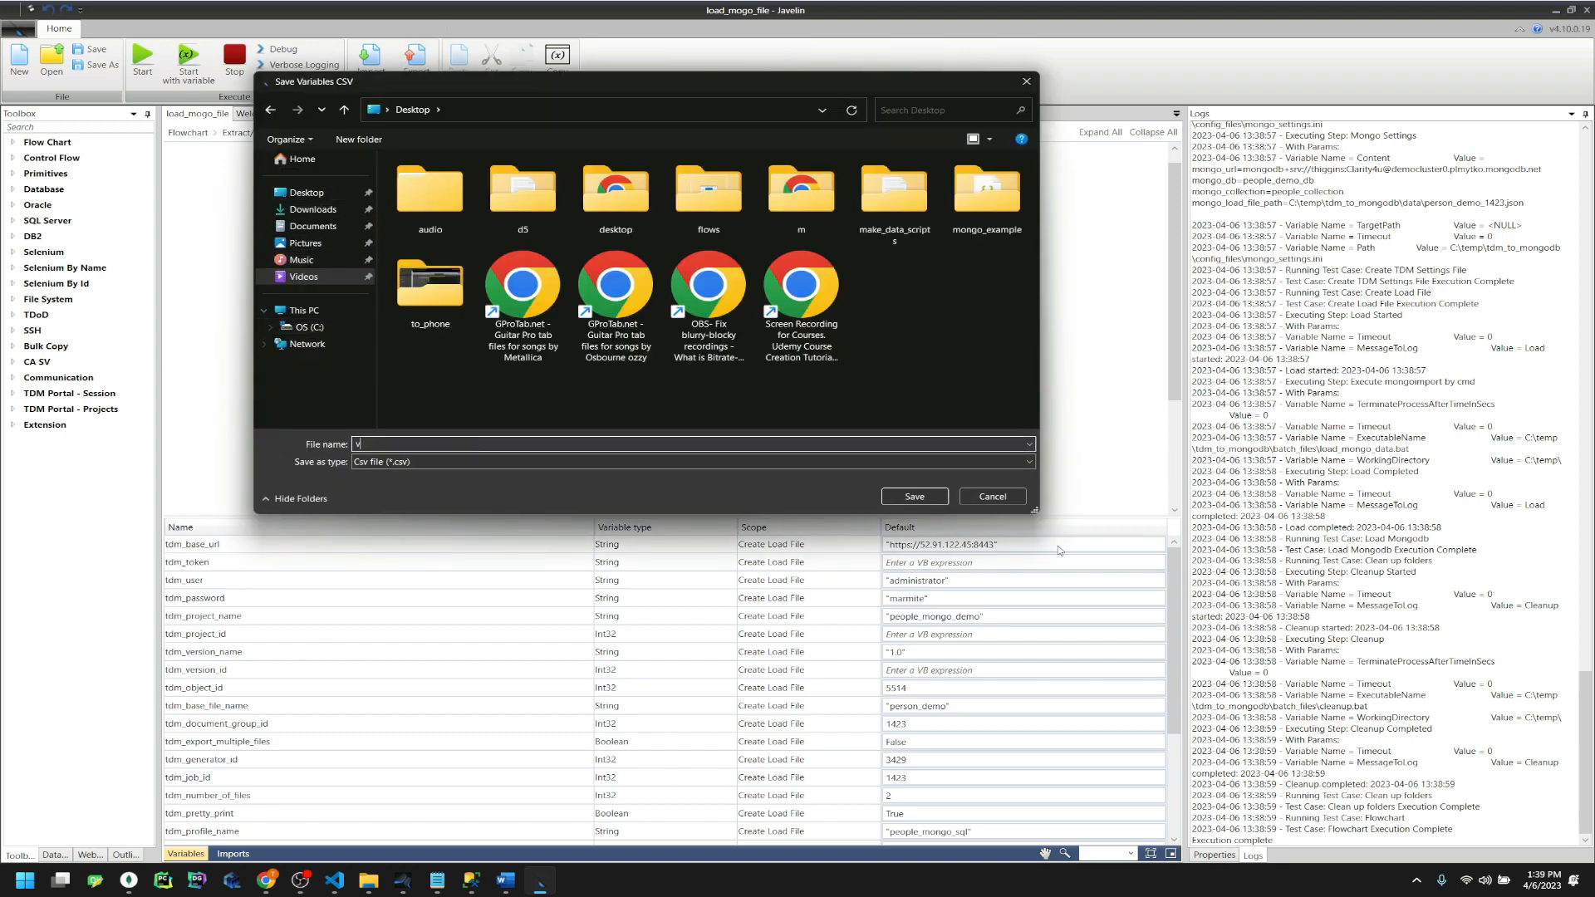
{"action": "left_click", "coordinate": [922, 501]}
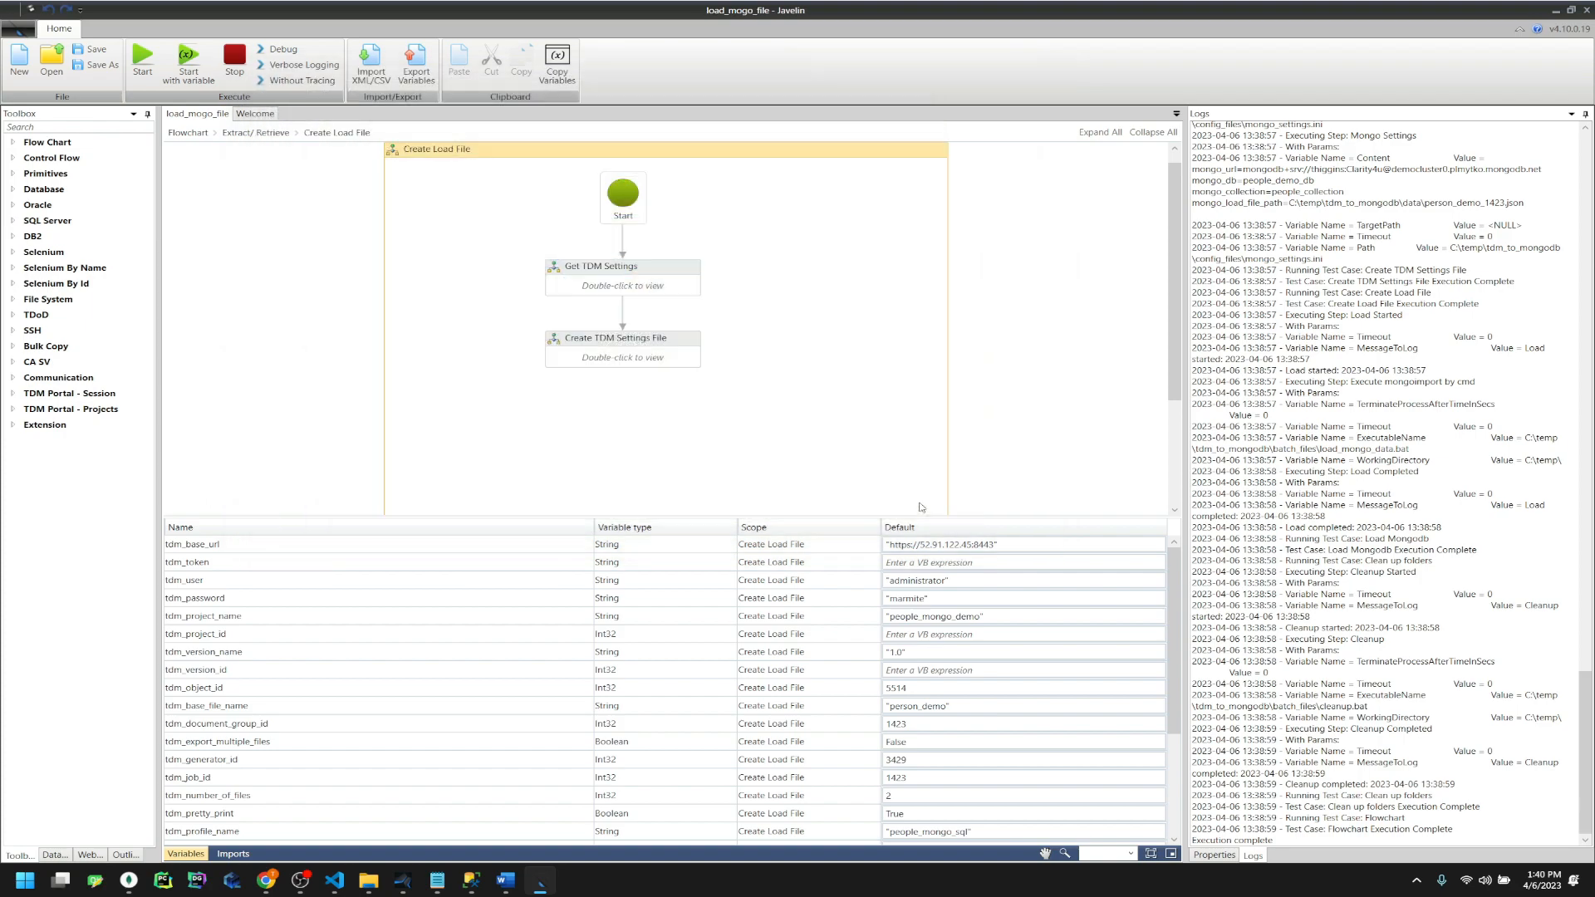
{"action": "key", "text": "super+d"}
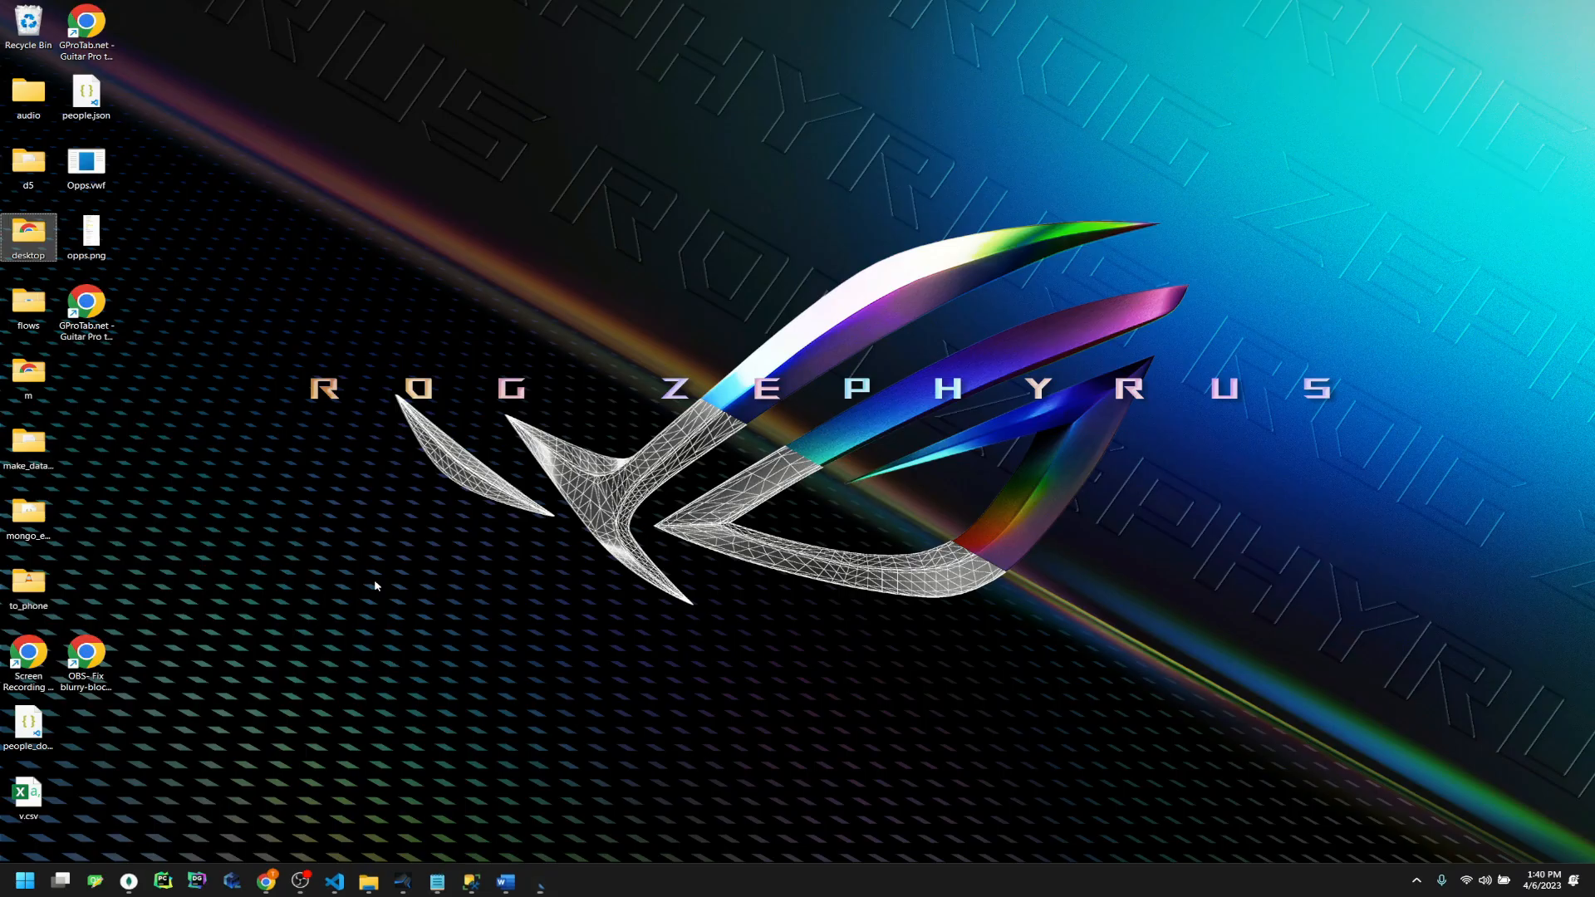
Open v.csv in Excel, AutoFit columns A–C (Name, Value, Scope), then close Excel via the save prompt
{"action": "double_click", "coordinate": [39, 796]}
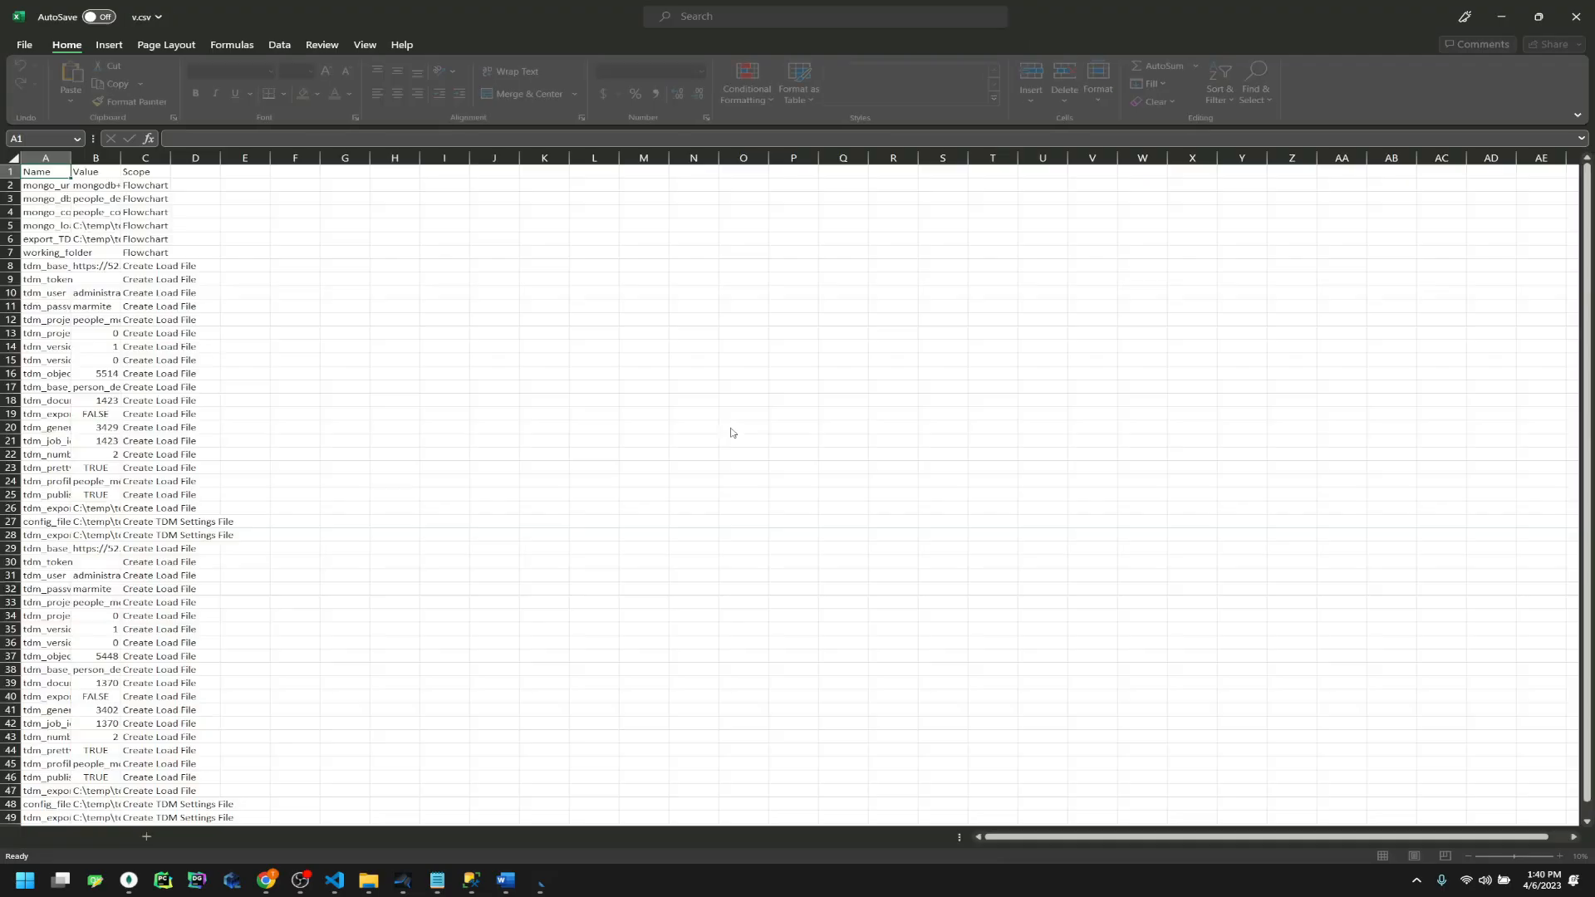
{"action": "double_click", "coordinate": [168, 178]}
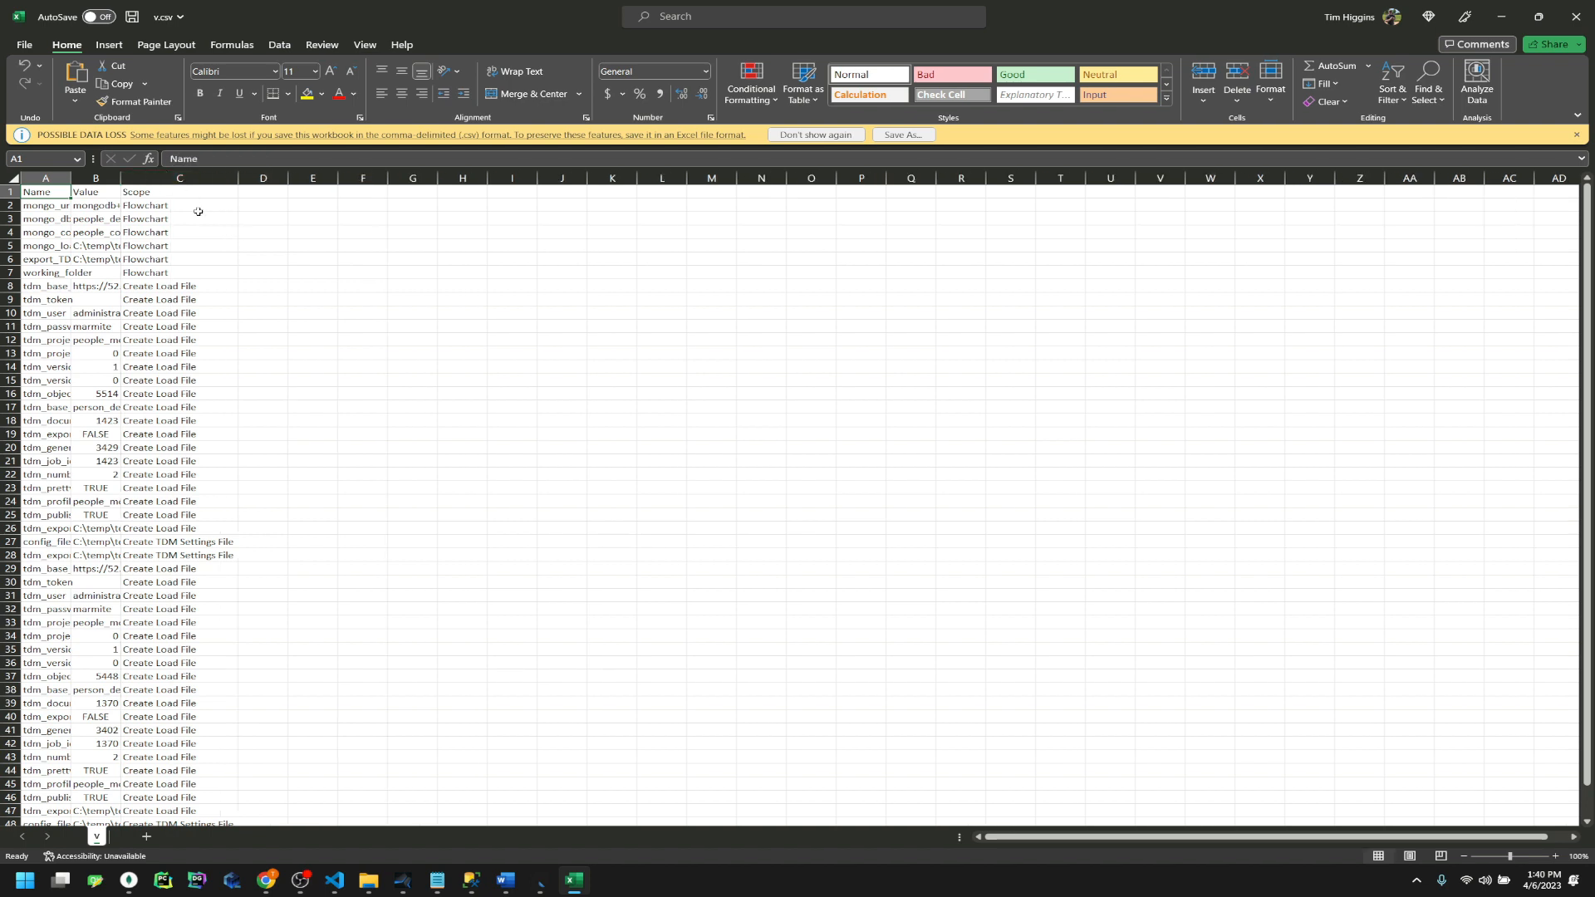
{"action": "double_click", "coordinate": [122, 177]}
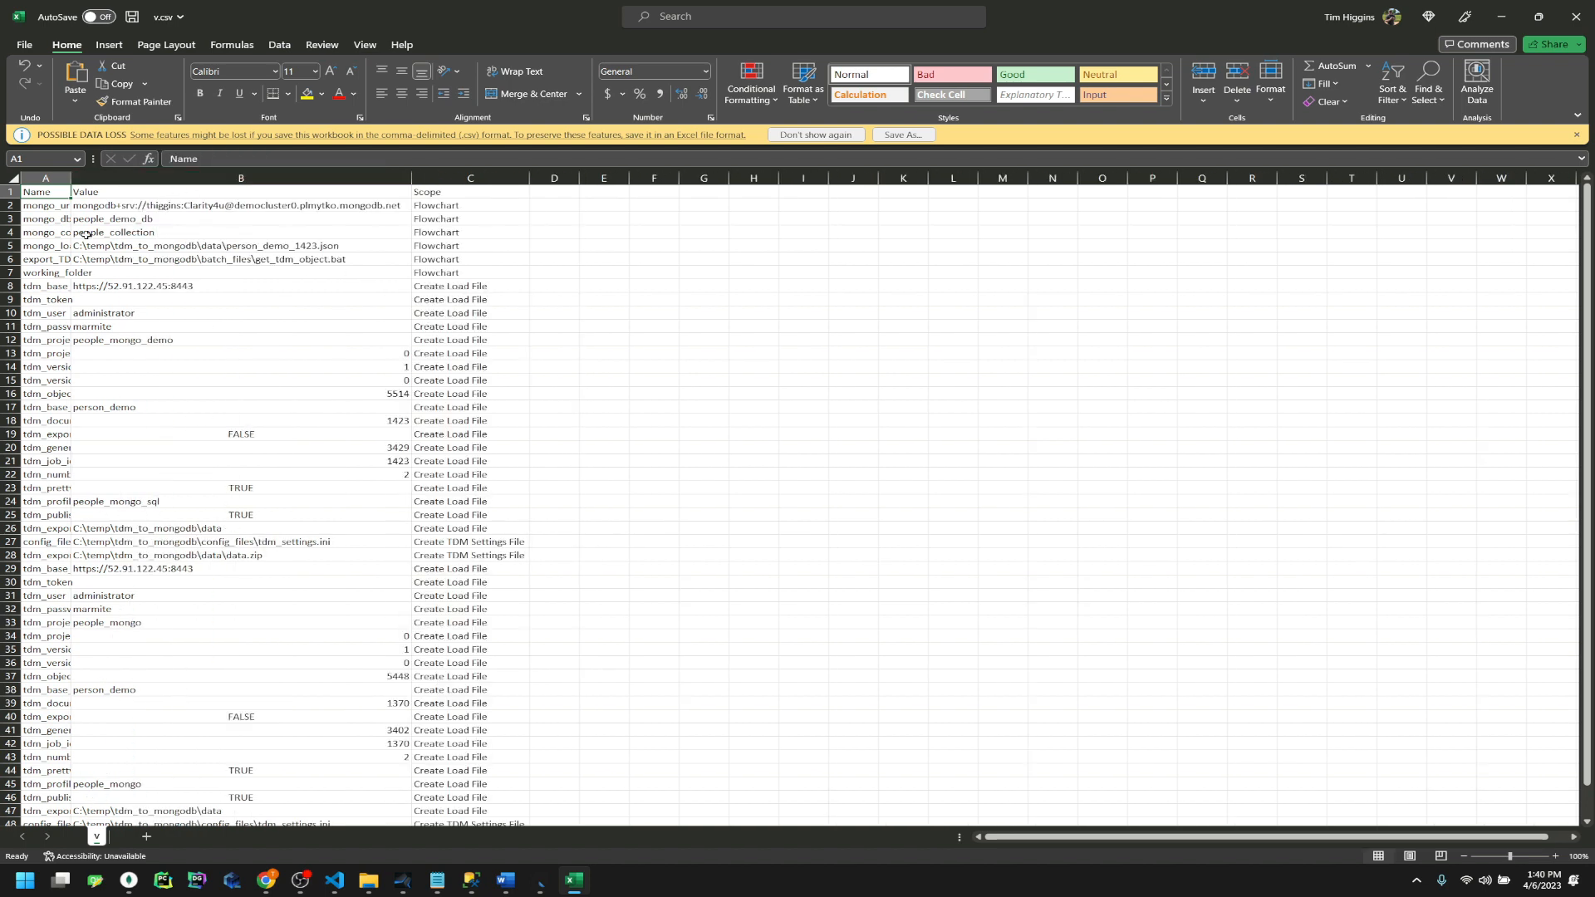
{"action": "double_click", "coordinate": [71, 177]}
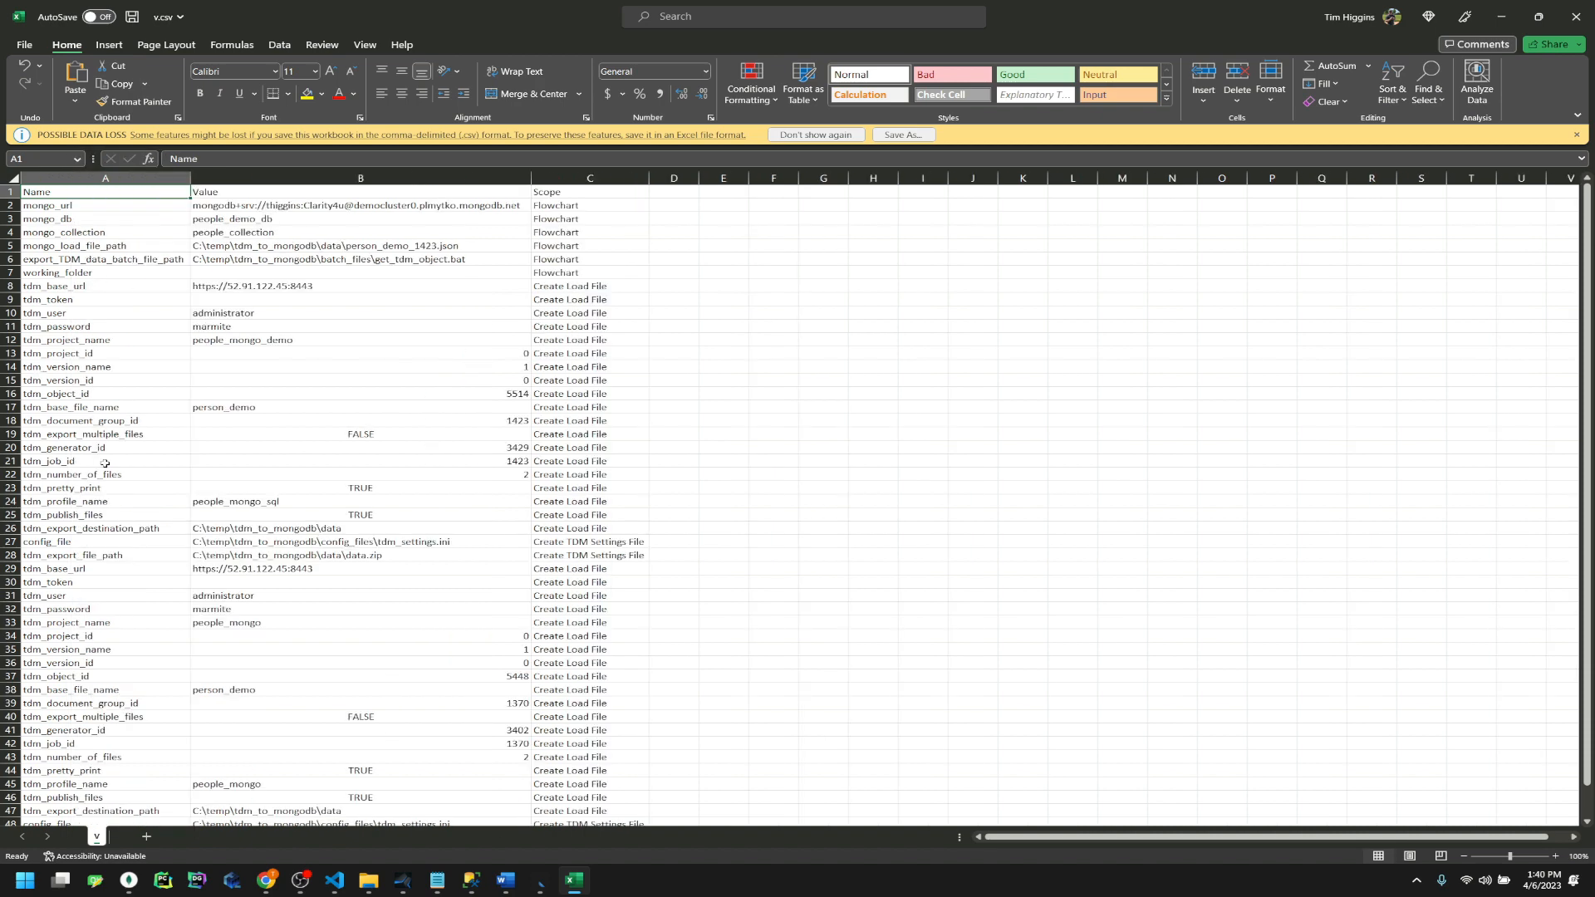
{"action": "scroll", "coordinate": [99, 648], "scroll_direction": "down", "scroll_amount": 5}
{"action": "scroll", "coordinate": [103, 646], "scroll_direction": "up", "scroll_amount": 5}
{"action": "left_click", "coordinate": [1576, 15]}
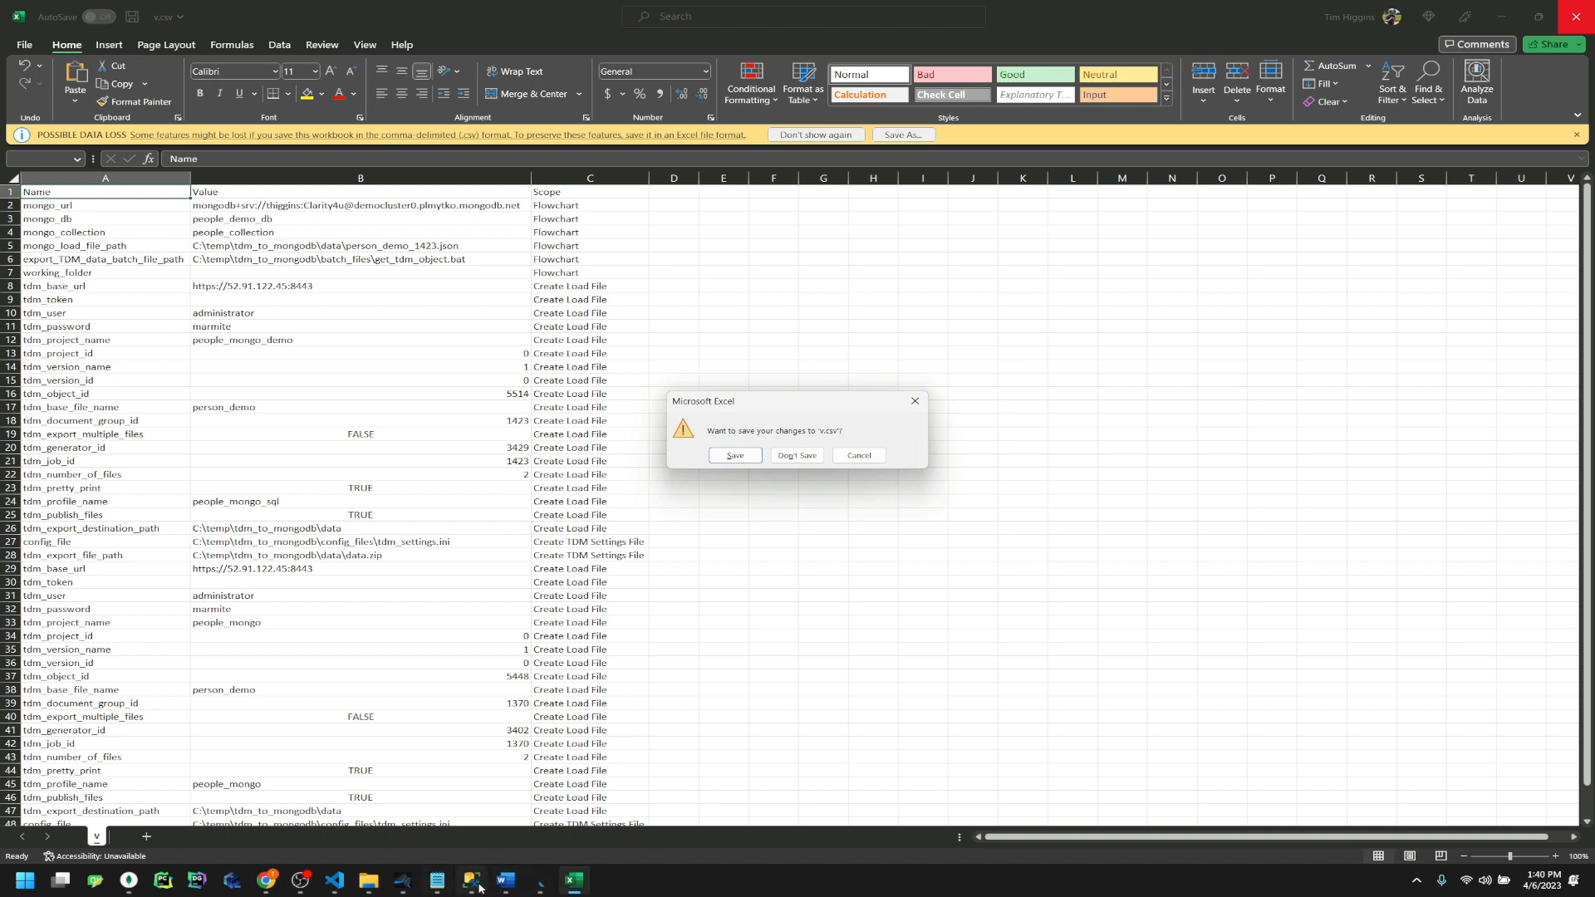
{"action": "left_click", "coordinate": [798, 456]}
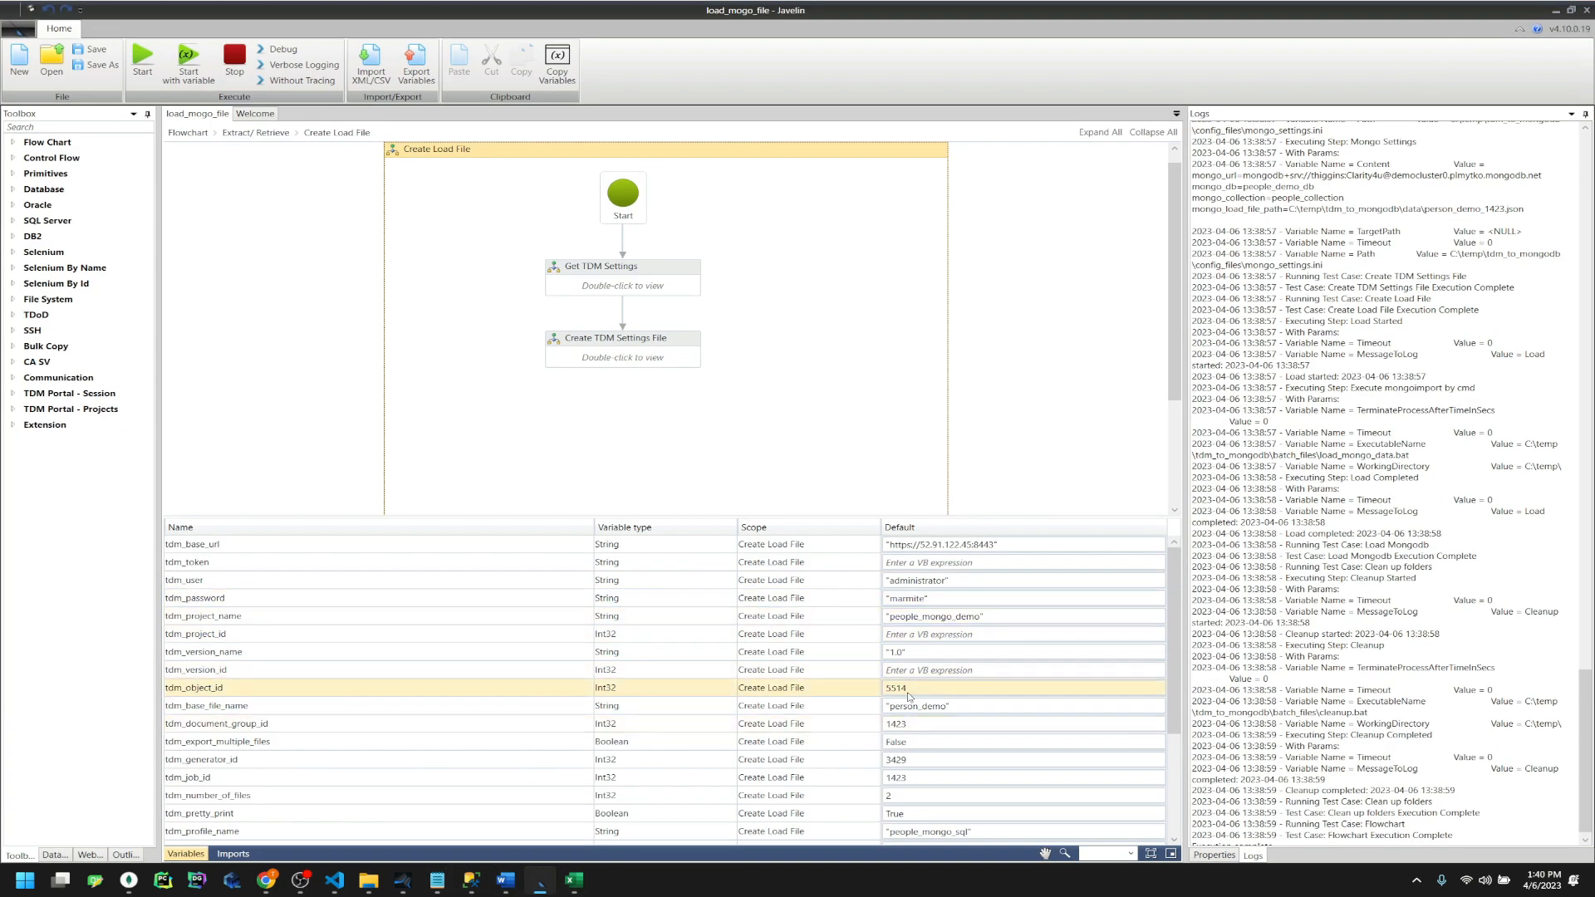